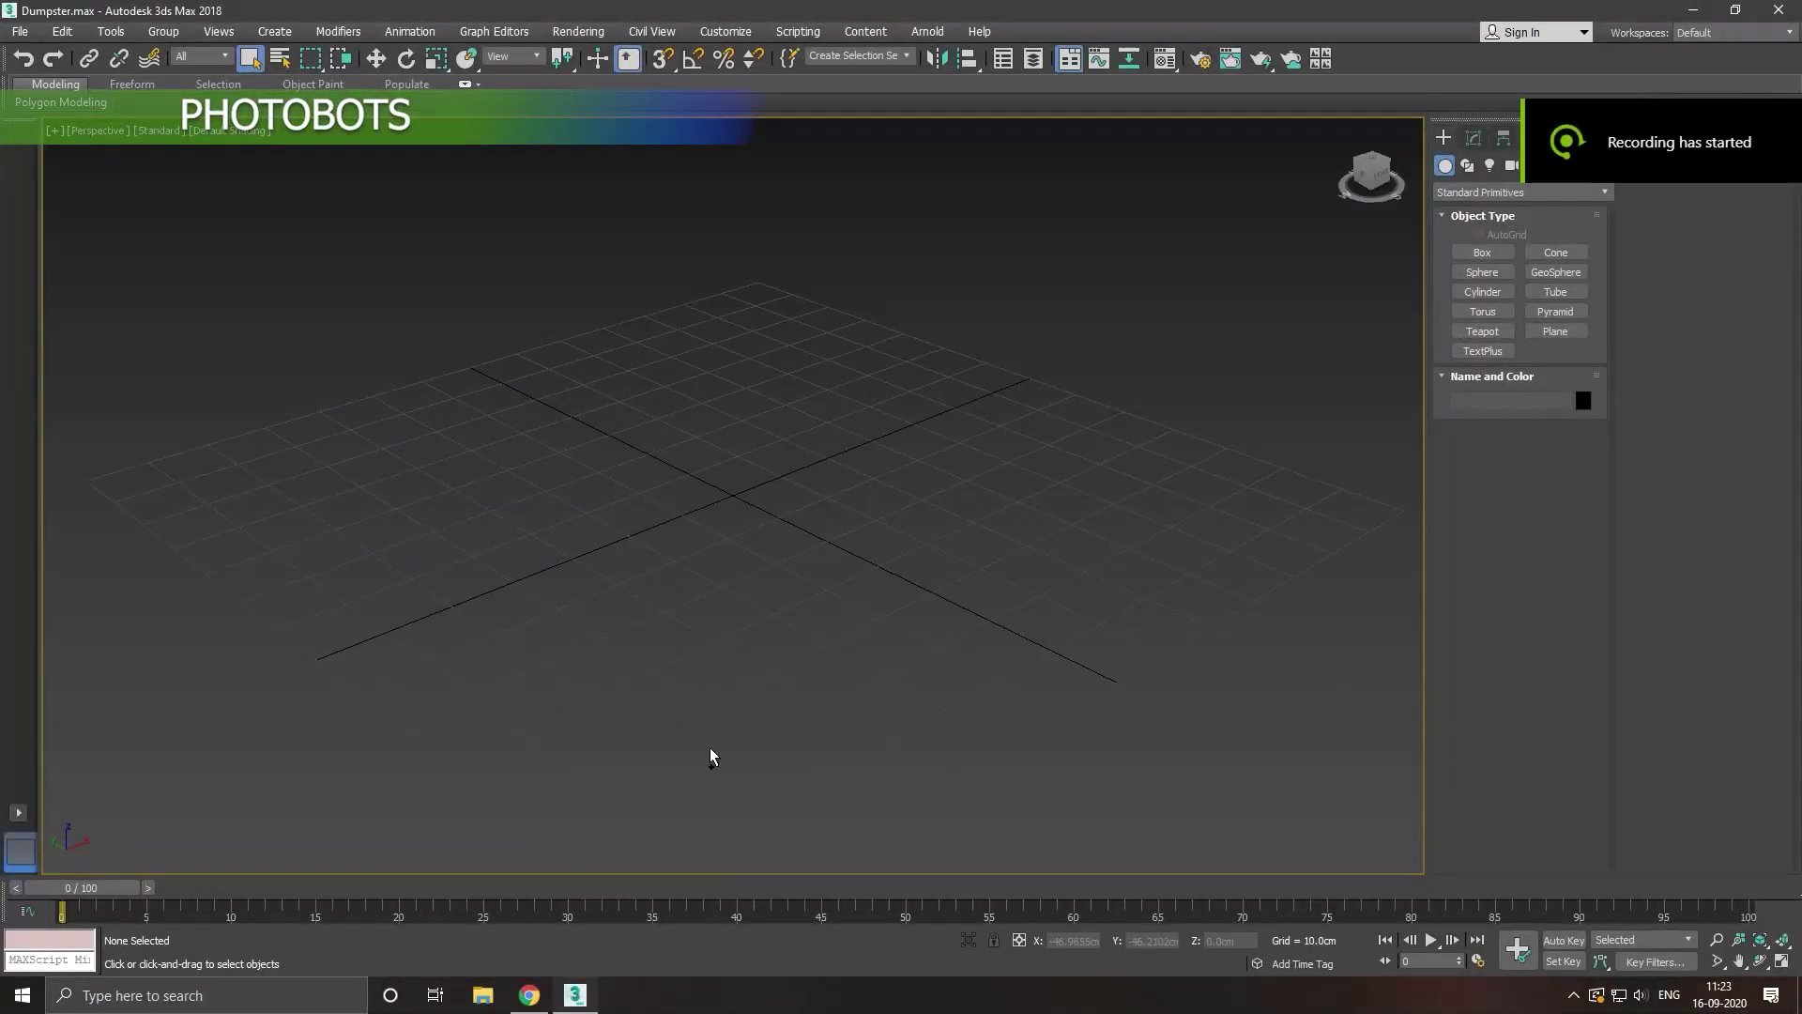
Step: With grid snaps on, draw a box about 50 cm long and 70 cm wide
{"action": "middle_click_drag", "start_coordinate": [709, 747], "coordinate": [704, 768], "text": "alt"}
{"action": "left_click", "coordinate": [1482, 252]}
{"action": "left_click", "coordinate": [663, 58]}
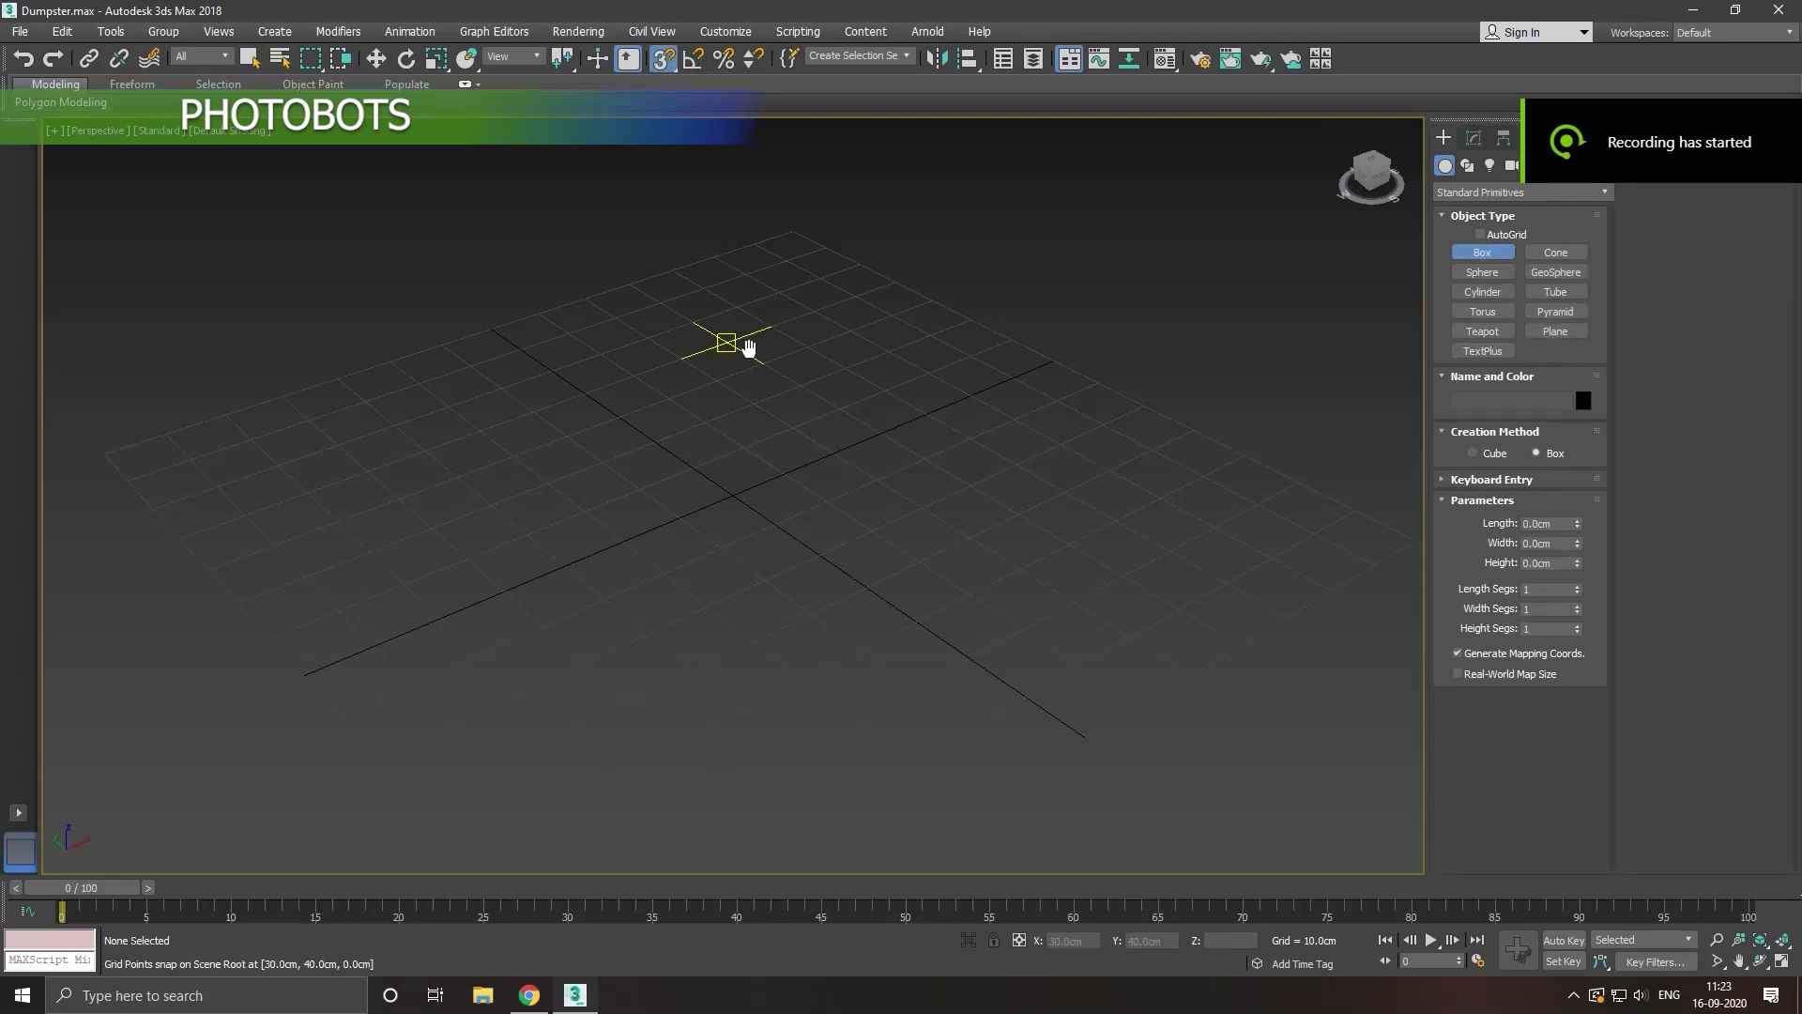
{"action": "middle_click_drag", "start_coordinate": [749, 347], "coordinate": [715, 404]}
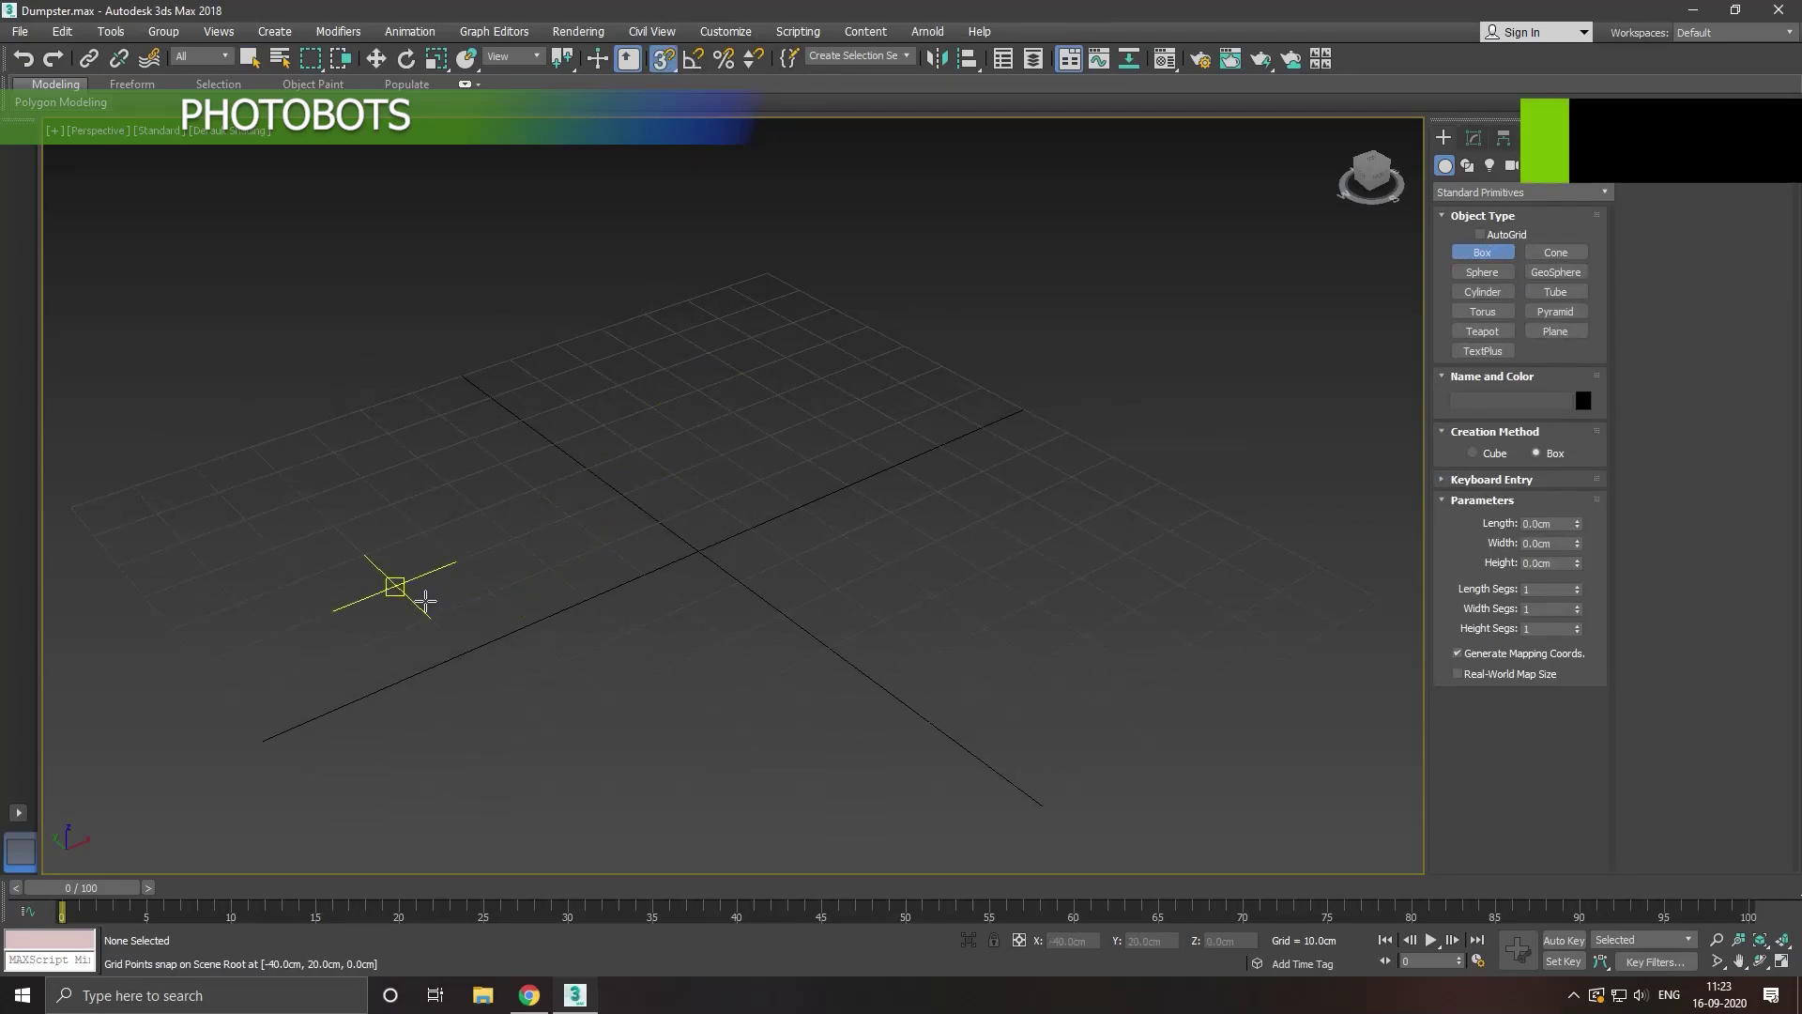
{"action": "left_click_drag", "start_coordinate": [425, 600], "coordinate": [997, 573]}
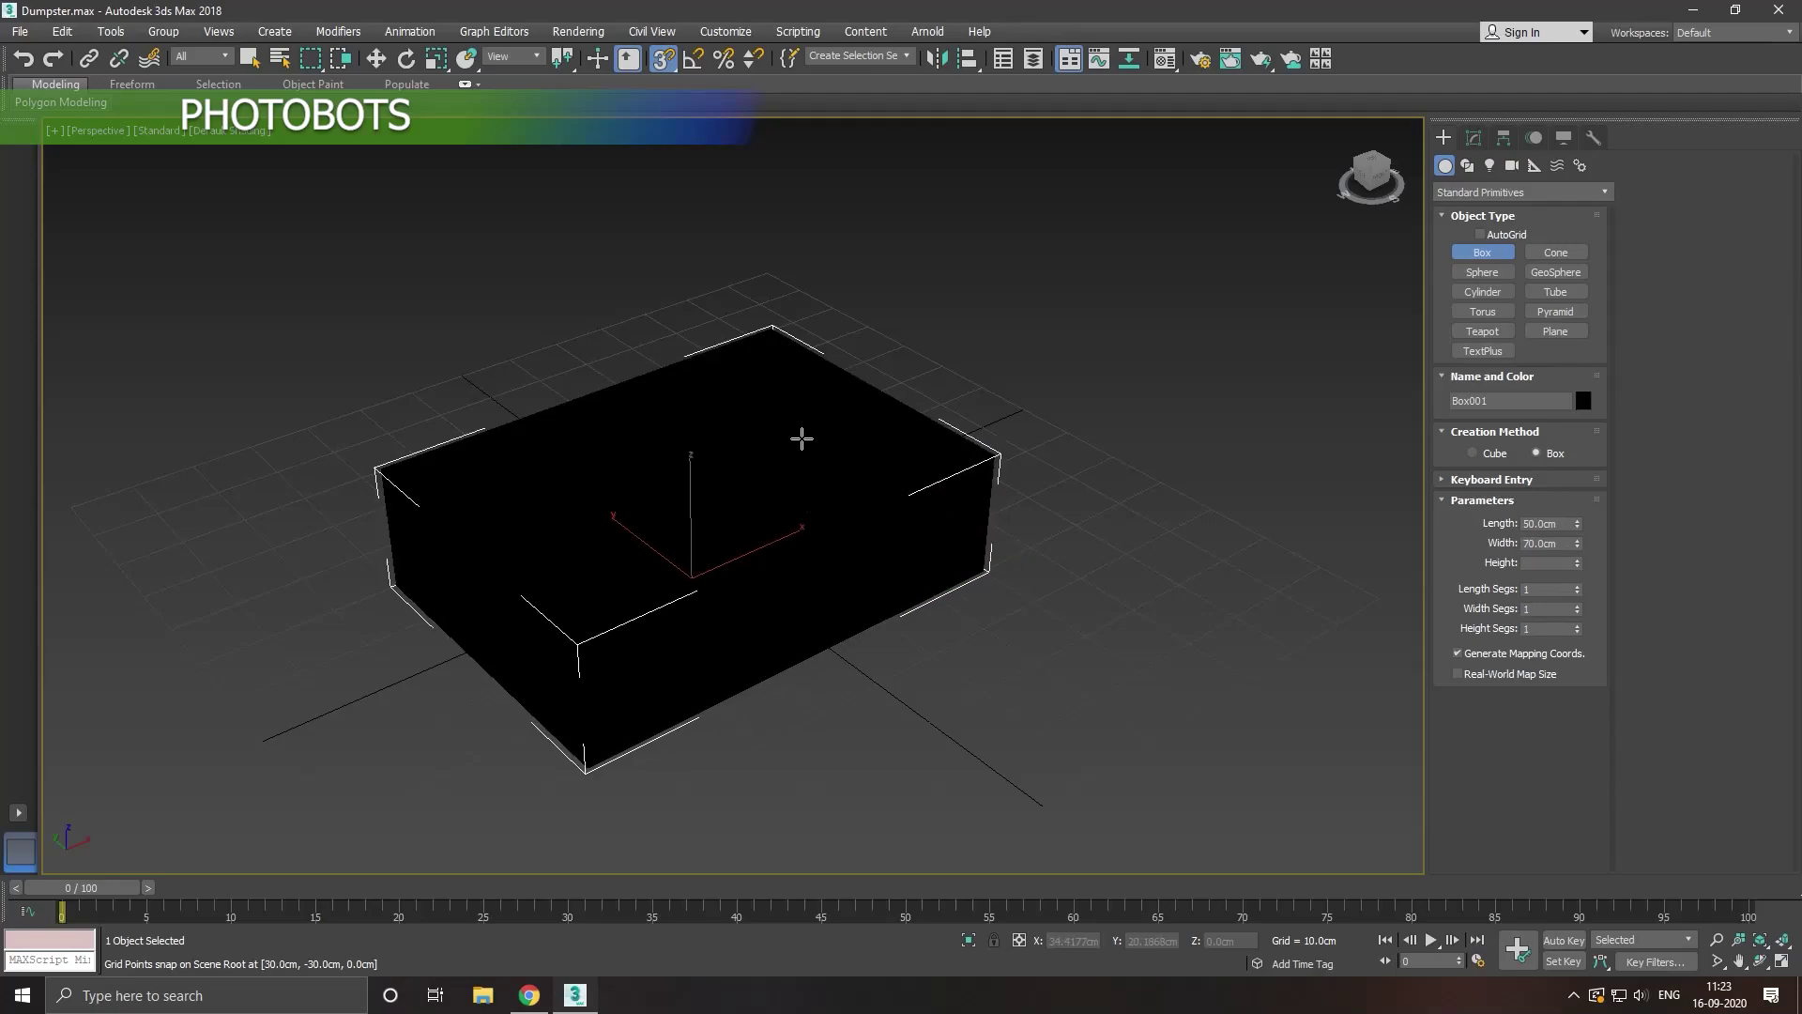
{"action": "right_click", "coordinate": [732, 324]}
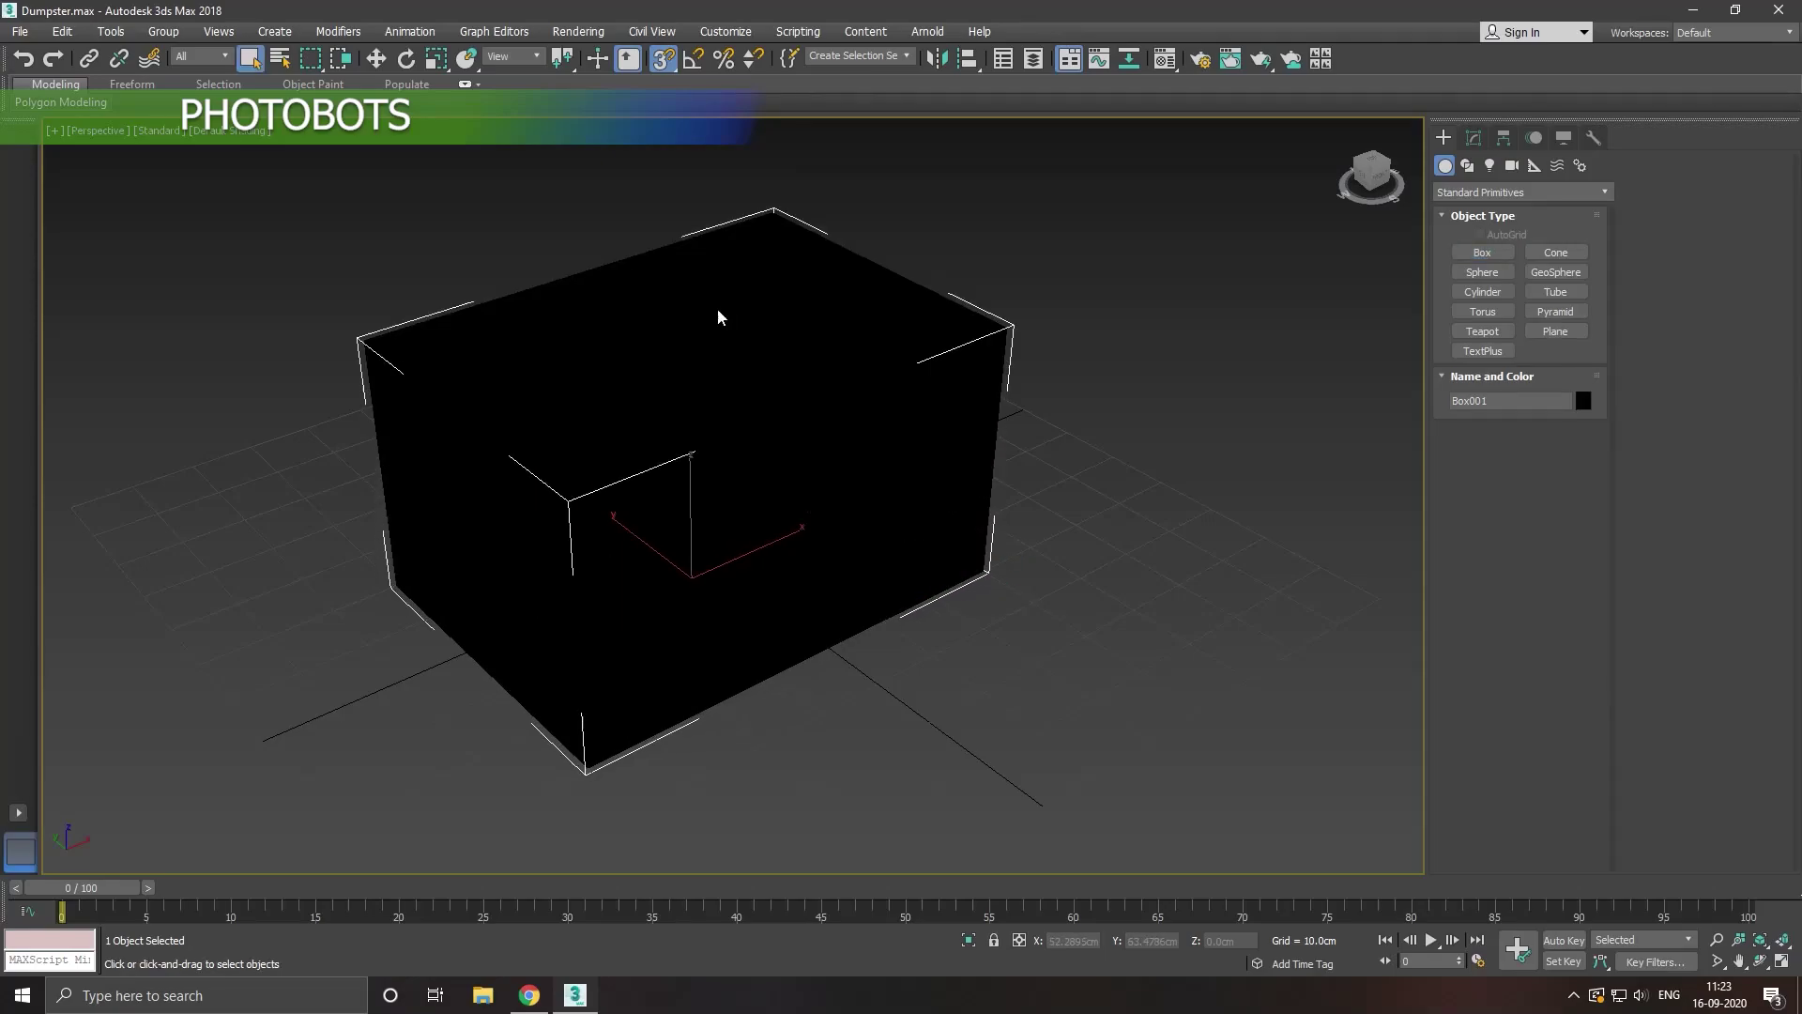
Step: Give Box001 the default light grey material and hide its selection brackets
{"action": "key", "text": "m"}
{"action": "left_click", "coordinate": [121, 436]}
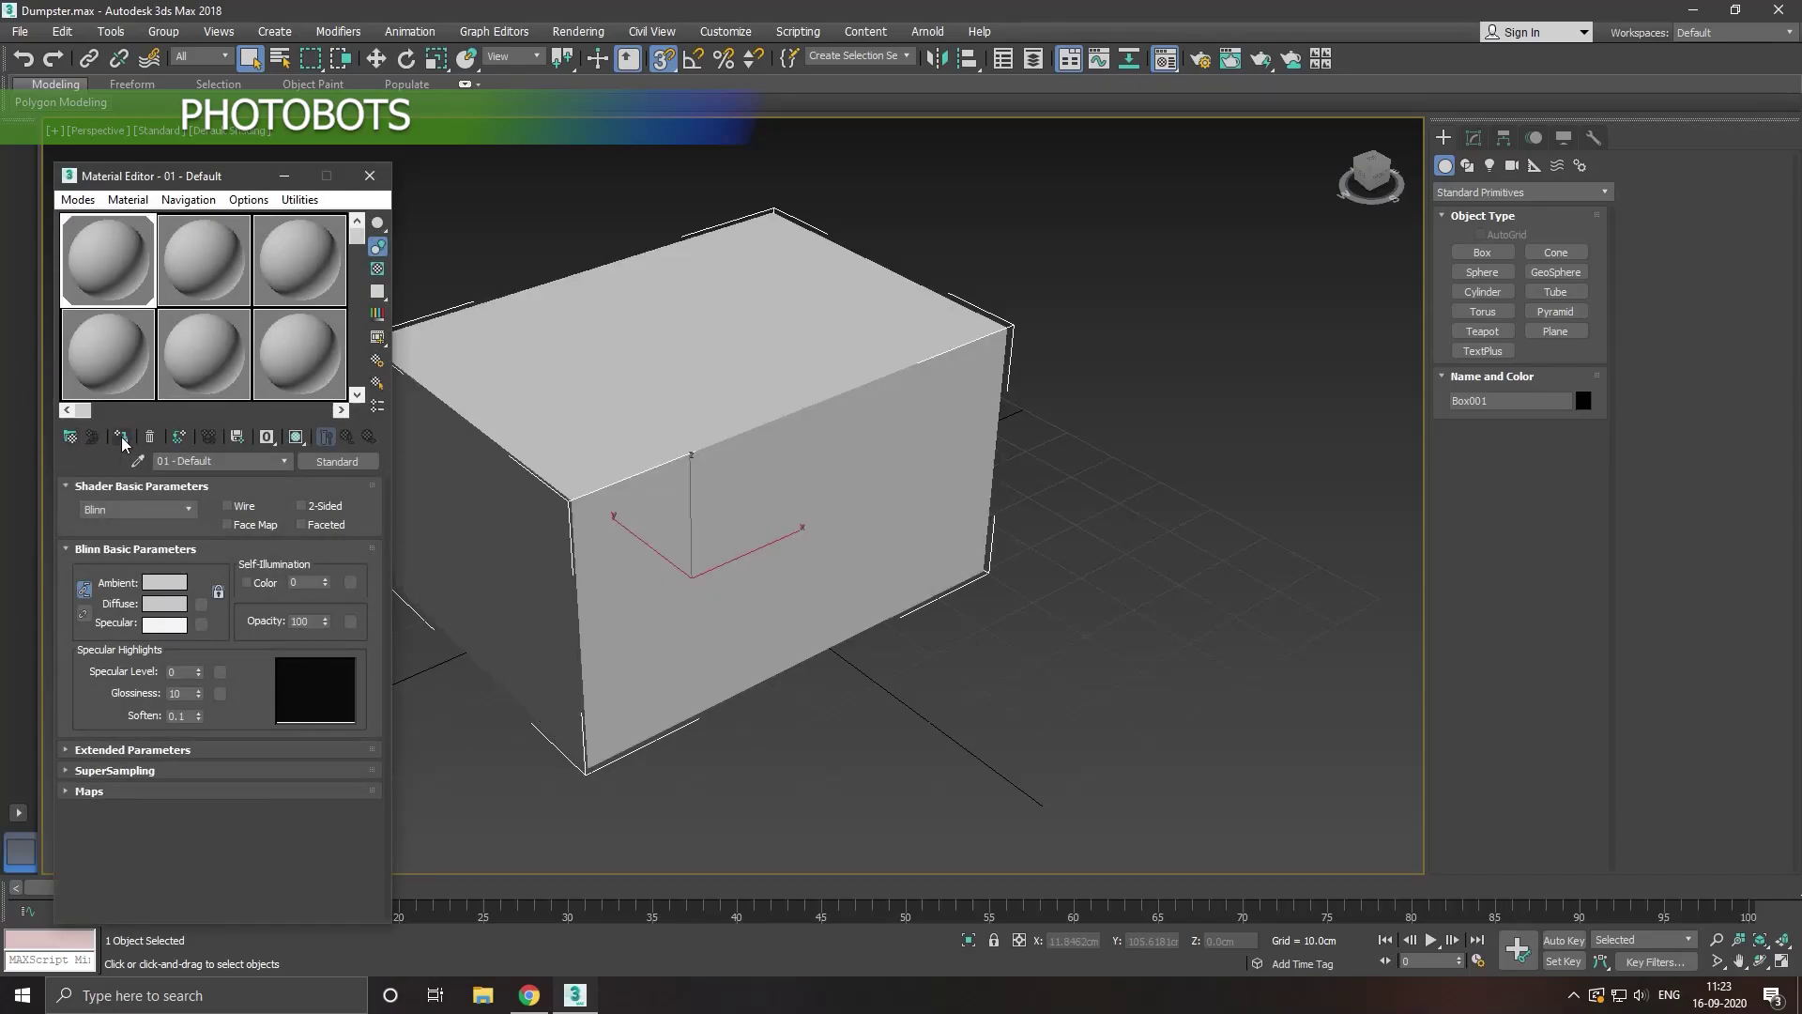
{"action": "key", "text": "m"}
{"action": "key", "text": "j"}
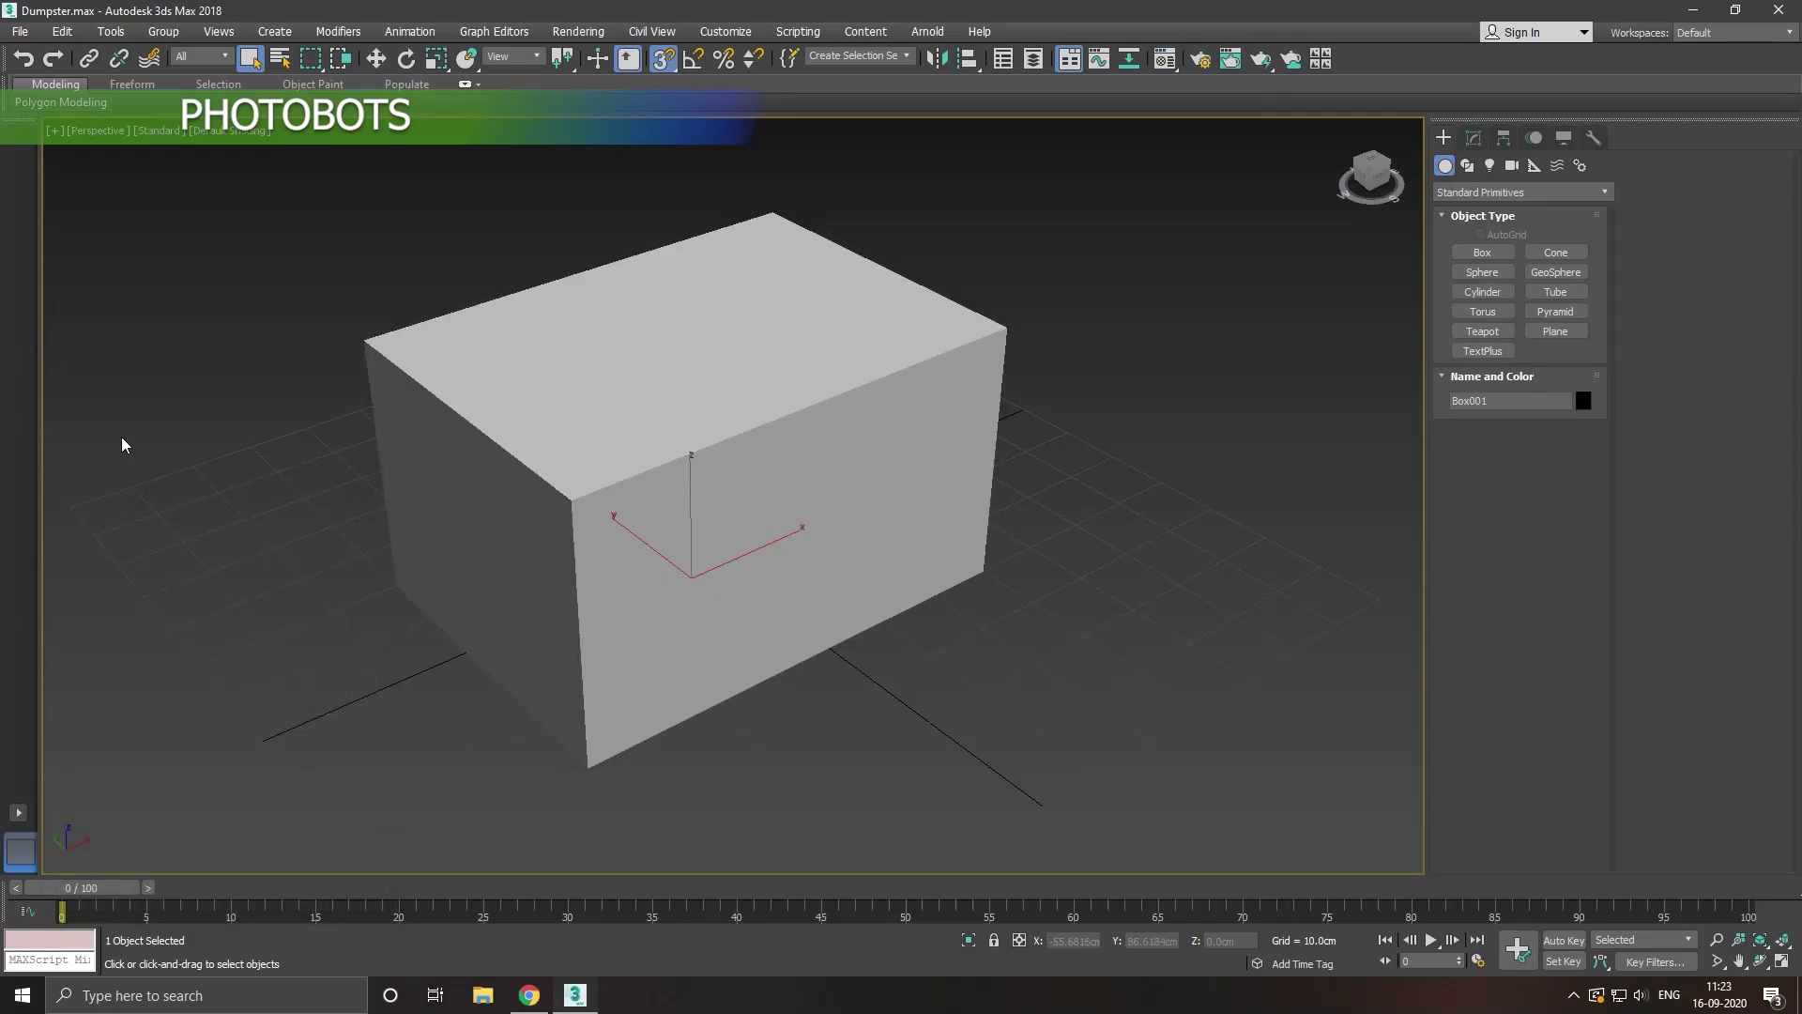
{"action": "left_click", "coordinate": [378, 57]}
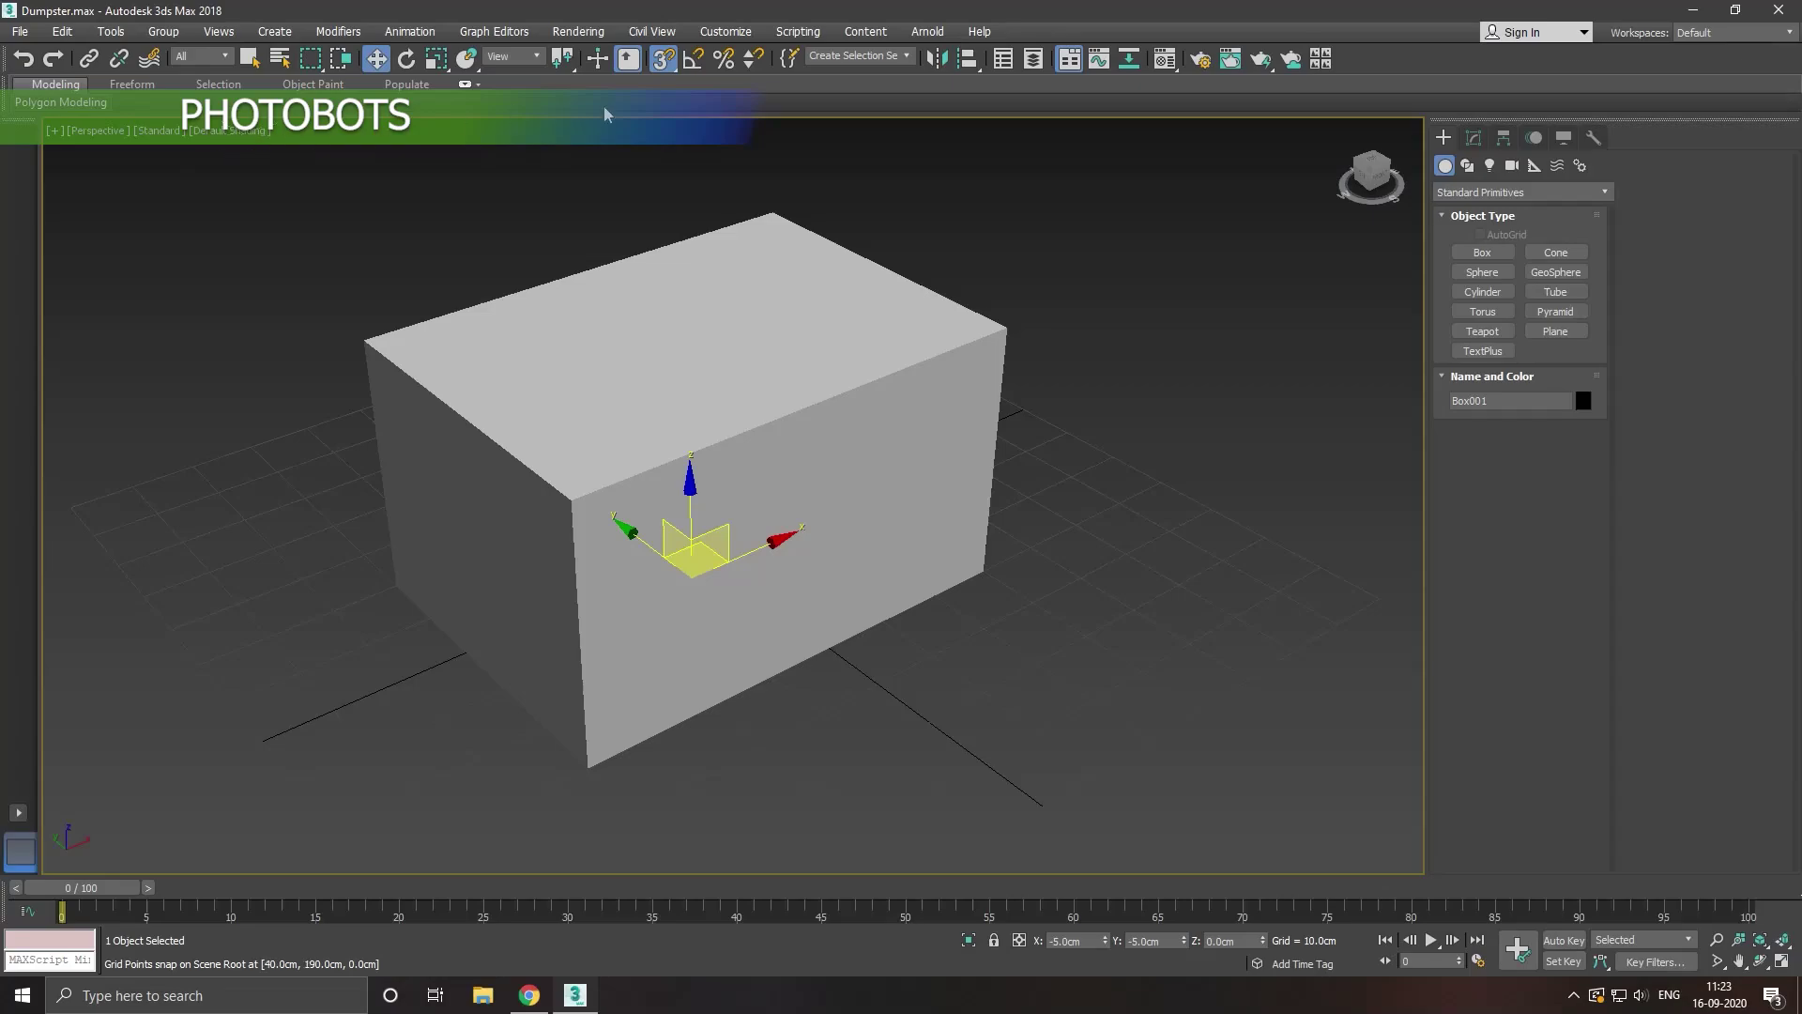
Step: Turn snaps off and display edged faces on the box
{"action": "left_click", "coordinate": [645, 59]}
{"action": "left_click", "coordinate": [246, 132]}
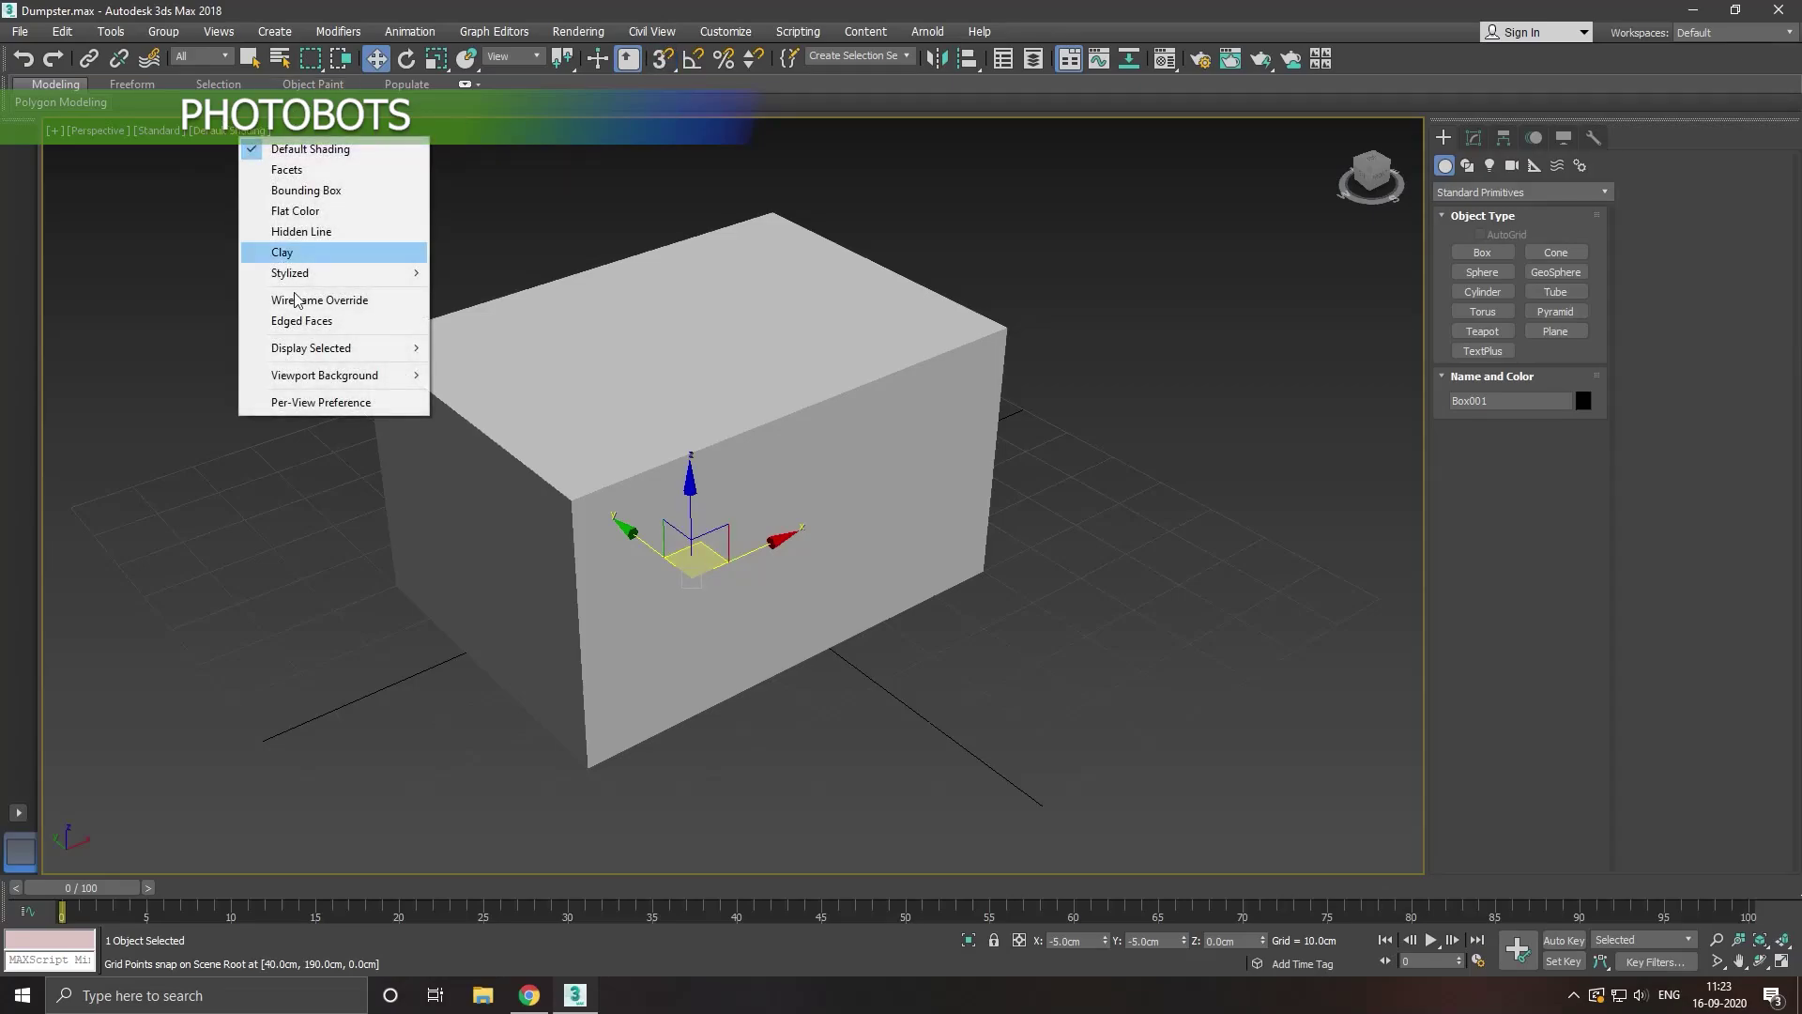
{"action": "left_click", "coordinate": [308, 316]}
{"action": "mouse_move", "coordinate": [584, 357]}
{"action": "middle_mouse_down", "text": "alt"}
{"action": "mouse_move", "coordinate": [618, 453]}
{"action": "mouse_move", "coordinate": [623, 418]}
{"action": "mouse_move", "coordinate": [627, 504]}
{"action": "mouse_move", "coordinate": [852, 531]}
{"action": "mouse_move", "coordinate": [920, 517]}
{"action": "middle_mouse_up", "text": "alt"}
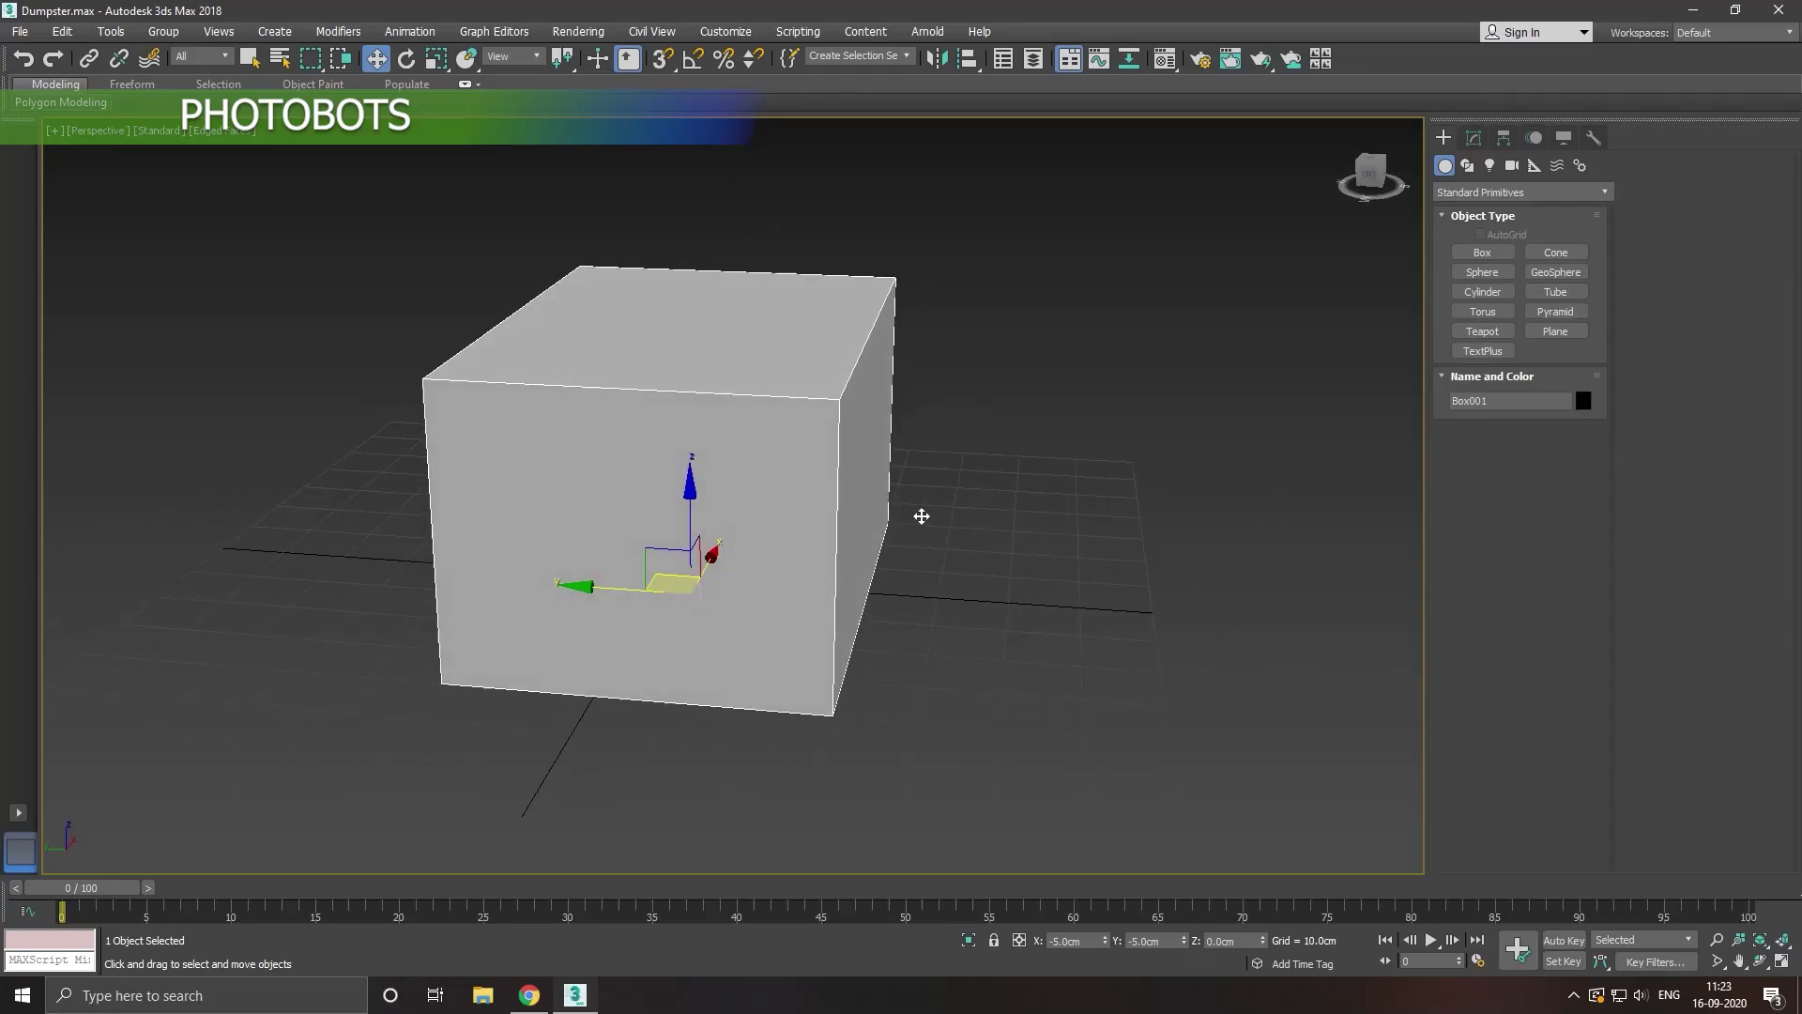
Step: Set the box length to 45.78 cm, undoing the accidental width and height changes
{"action": "left_click", "coordinate": [1473, 139]}
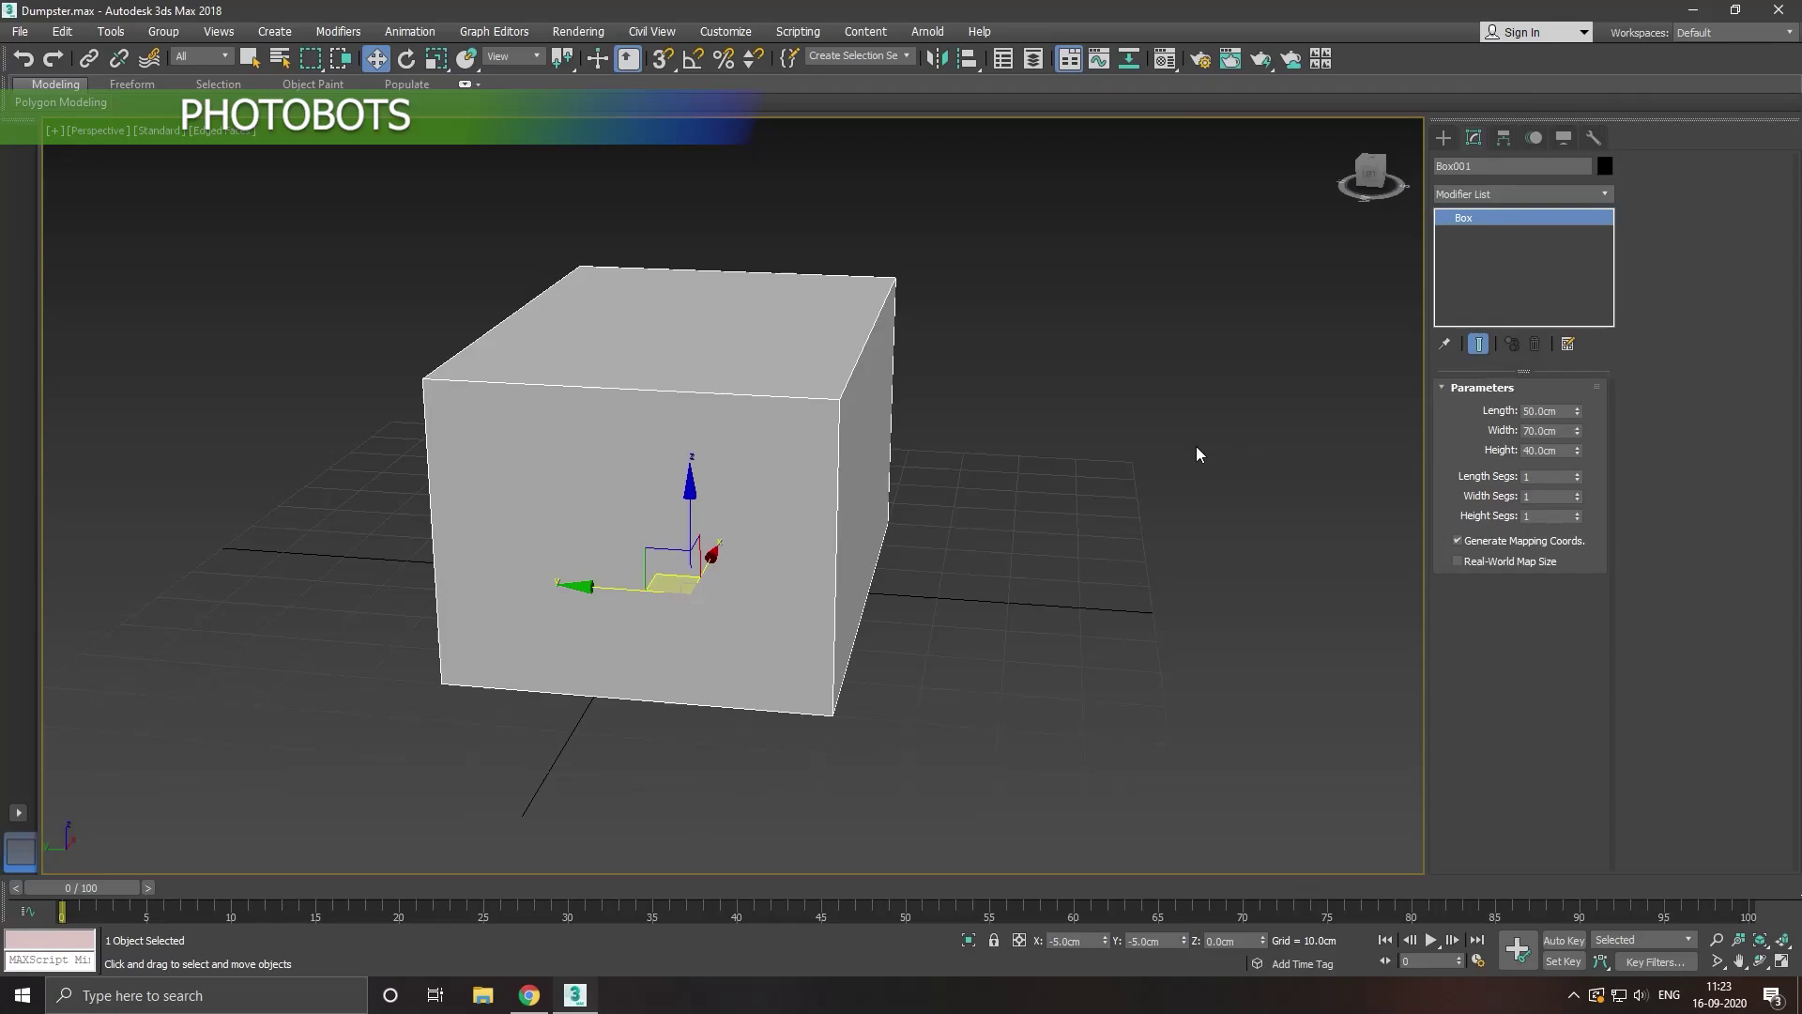
{"action": "left_click_drag", "start_coordinate": [1577, 430], "coordinate": [1587, 475]}
{"action": "left_click", "coordinate": [26, 60]}
{"action": "left_click", "coordinate": [19, 60]}
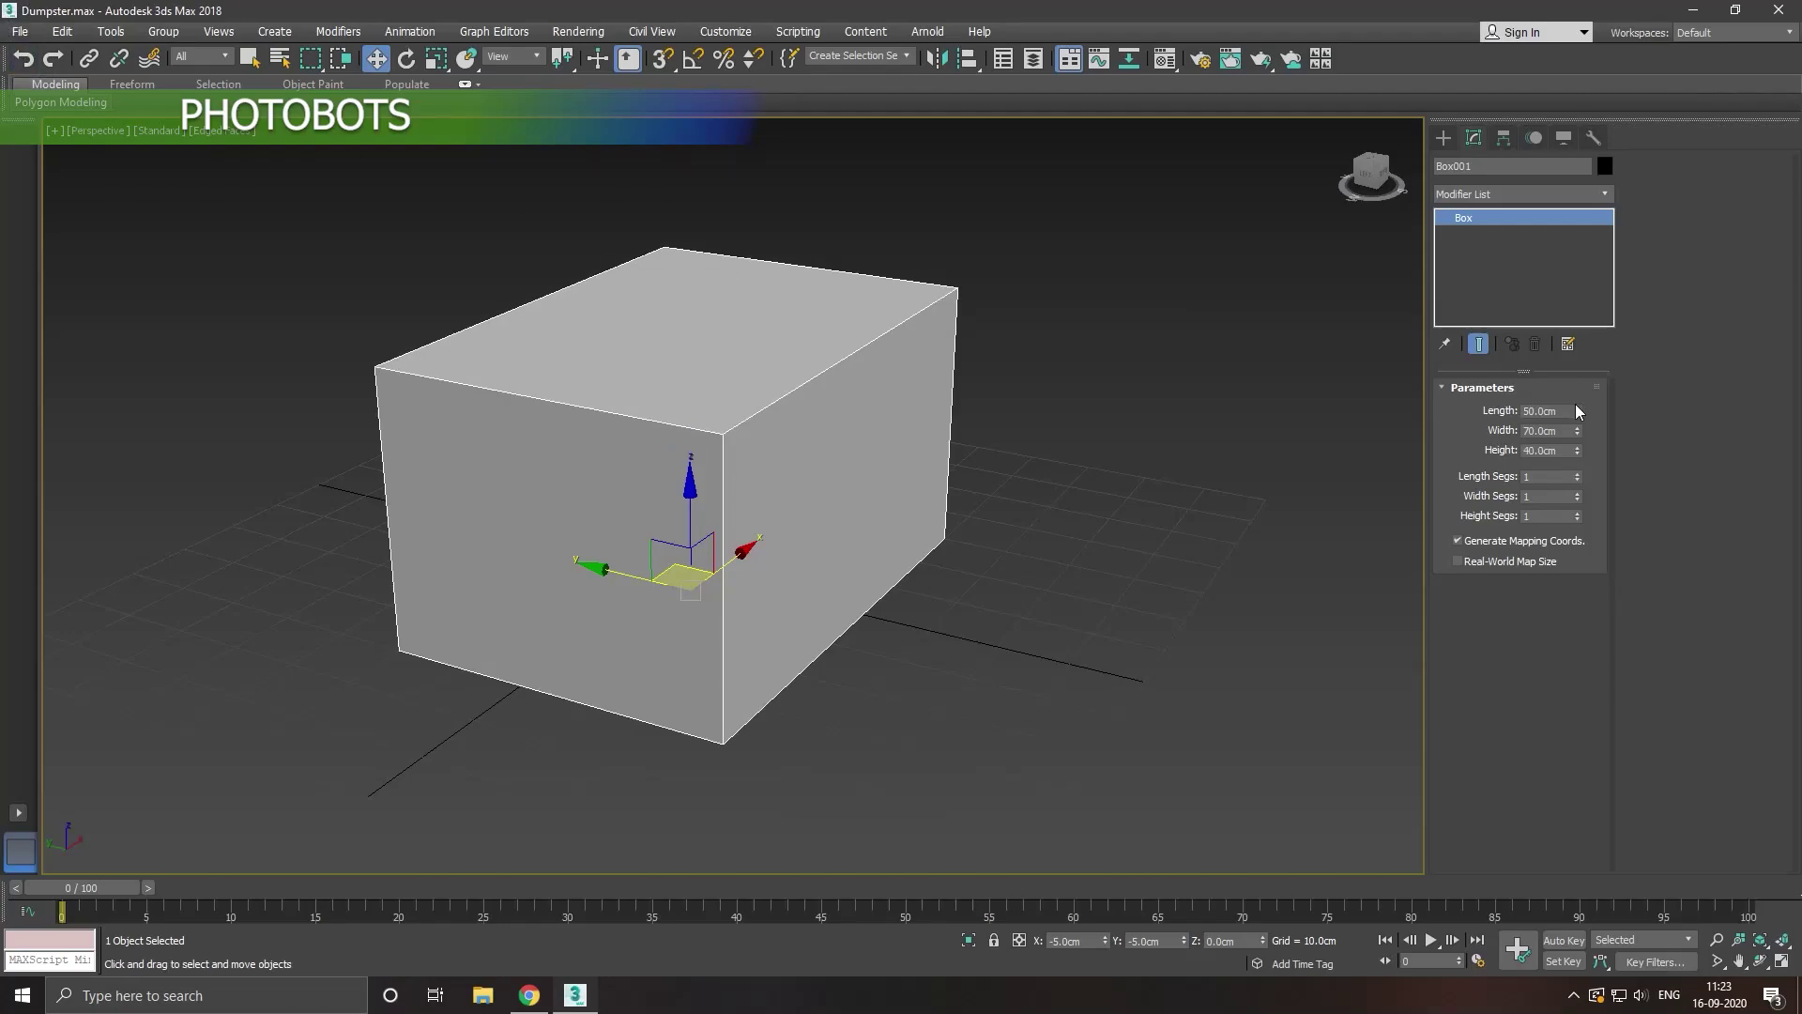
{"action": "left_click_drag", "start_coordinate": [1578, 410], "coordinate": [1589, 430]}
{"action": "middle_click_drag", "start_coordinate": [923, 433], "coordinate": [617, 434], "text": "alt"}
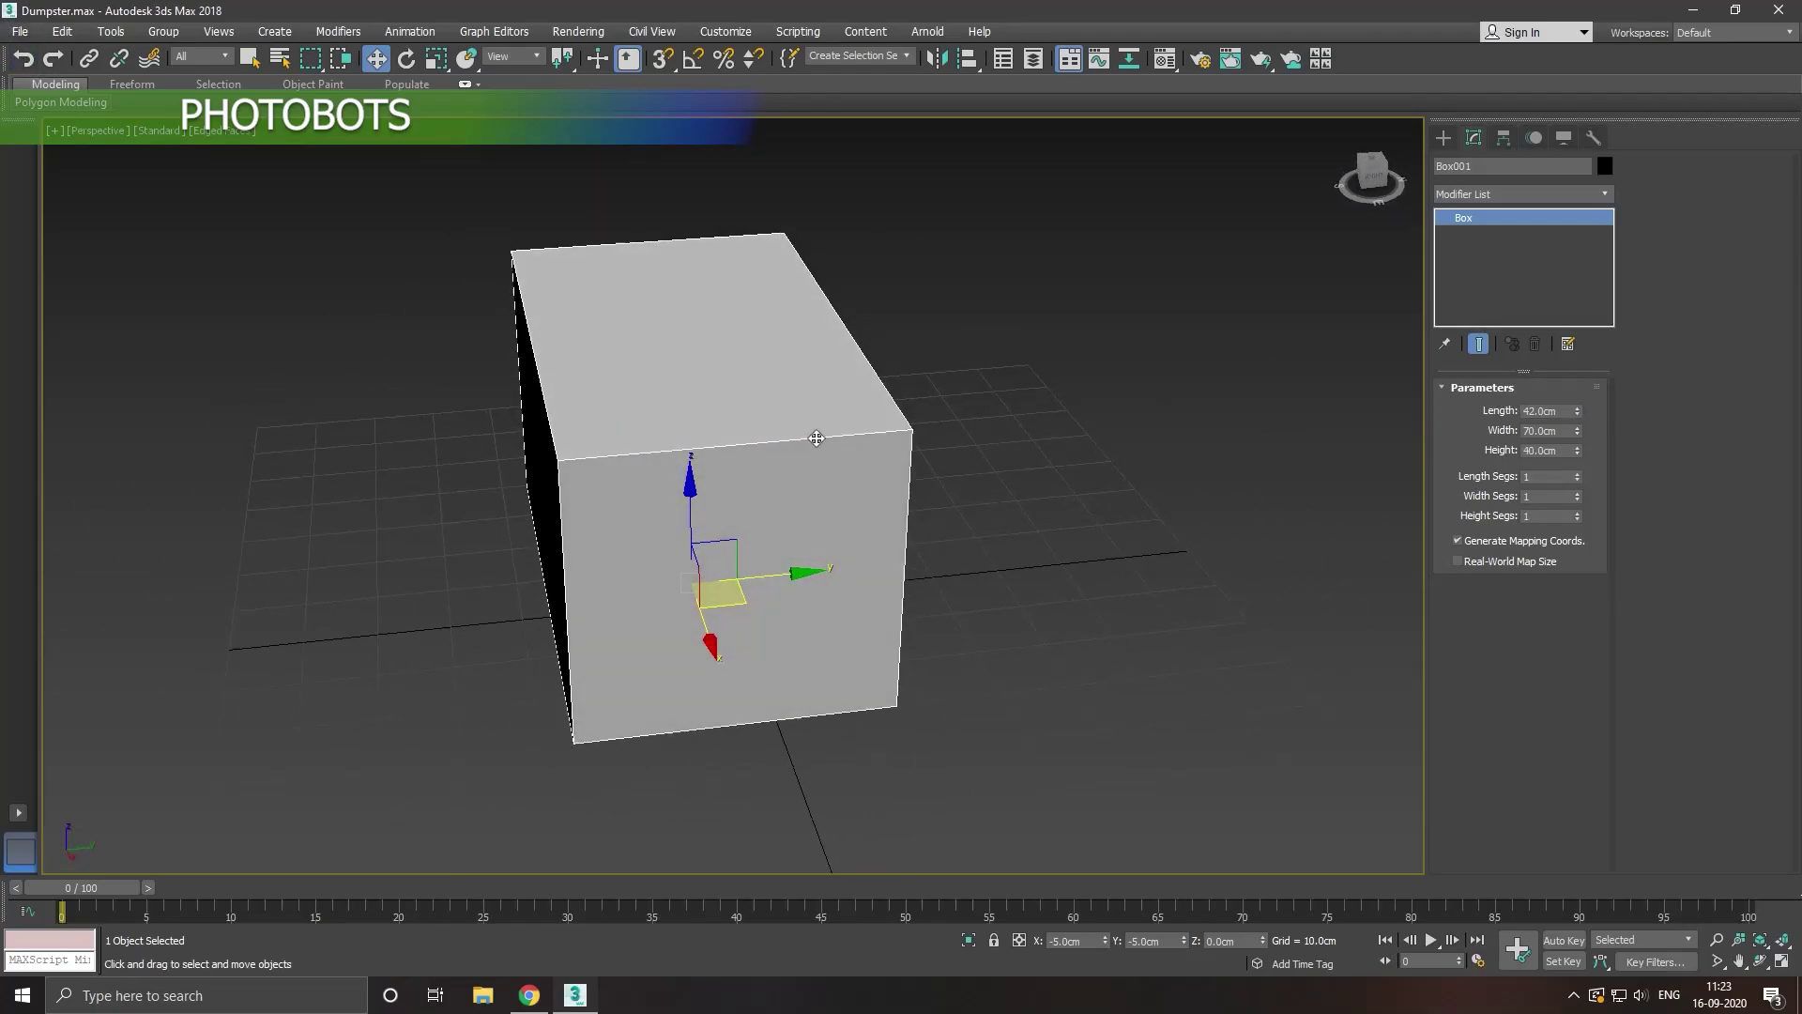
{"action": "middle_click_drag", "start_coordinate": [816, 439], "coordinate": [800, 426], "text": "alt"}
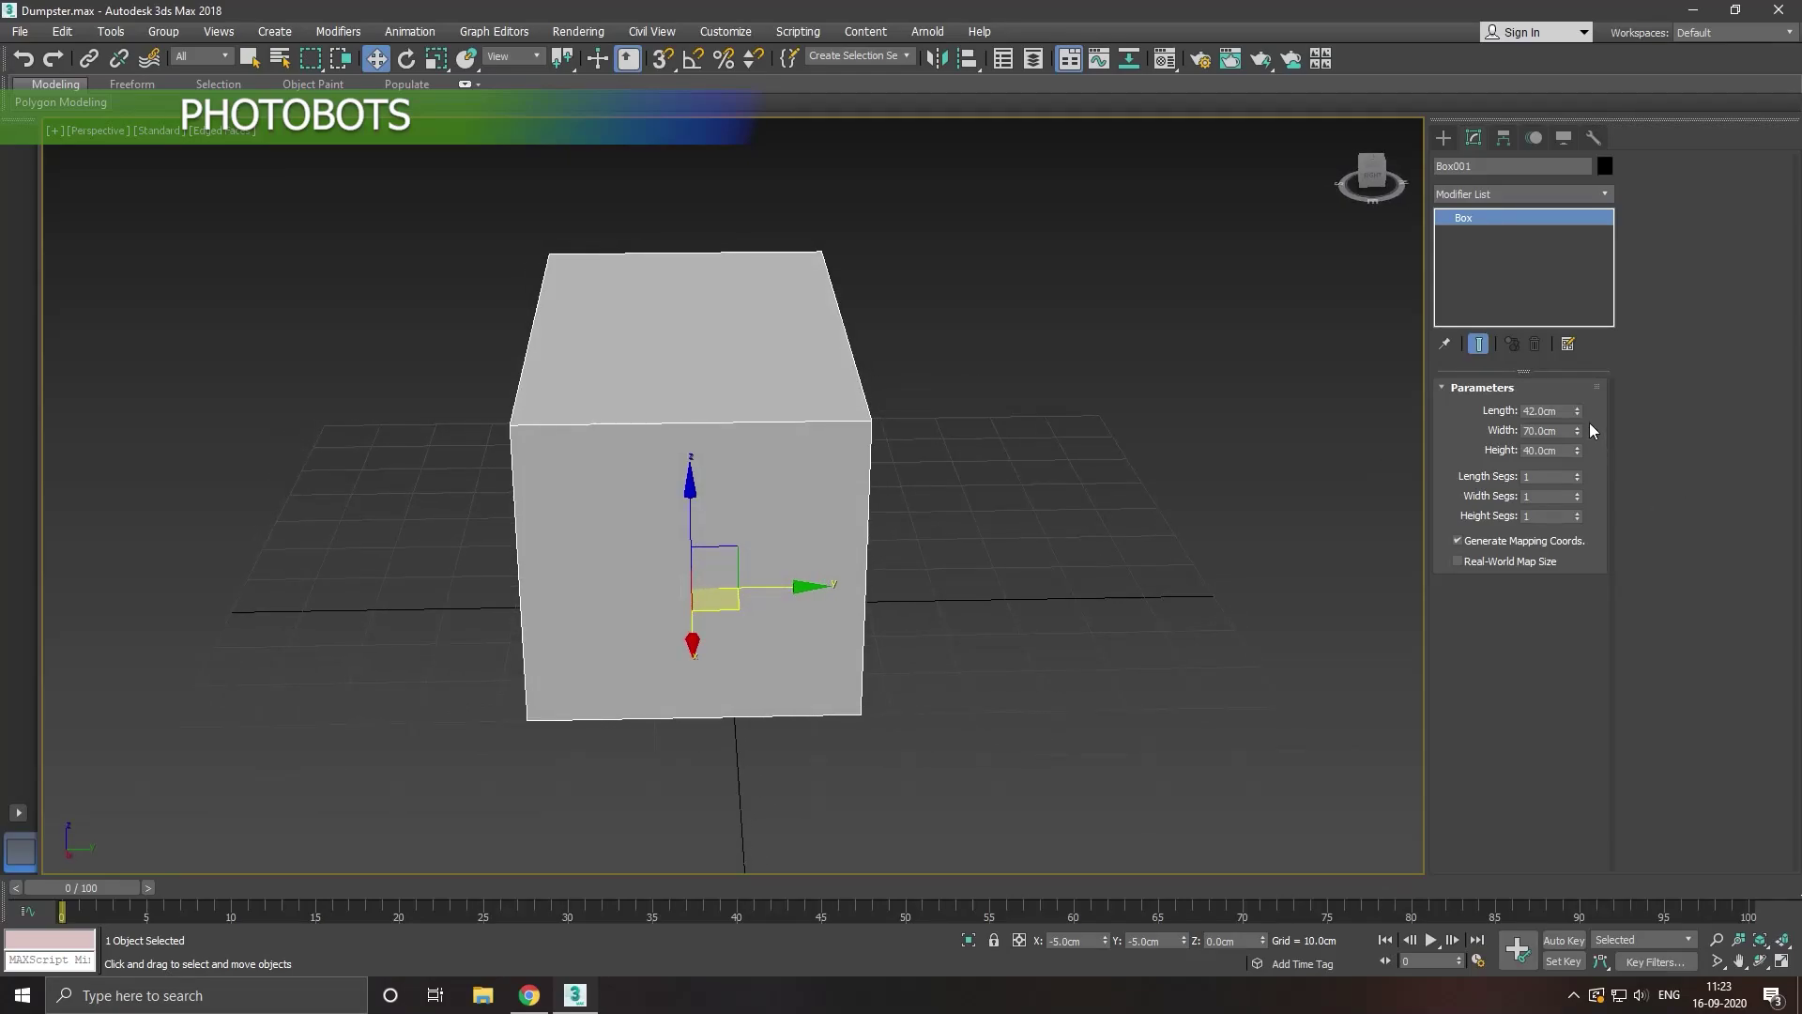
{"action": "left_click_drag", "start_coordinate": [1578, 411], "coordinate": [1577, 404]}
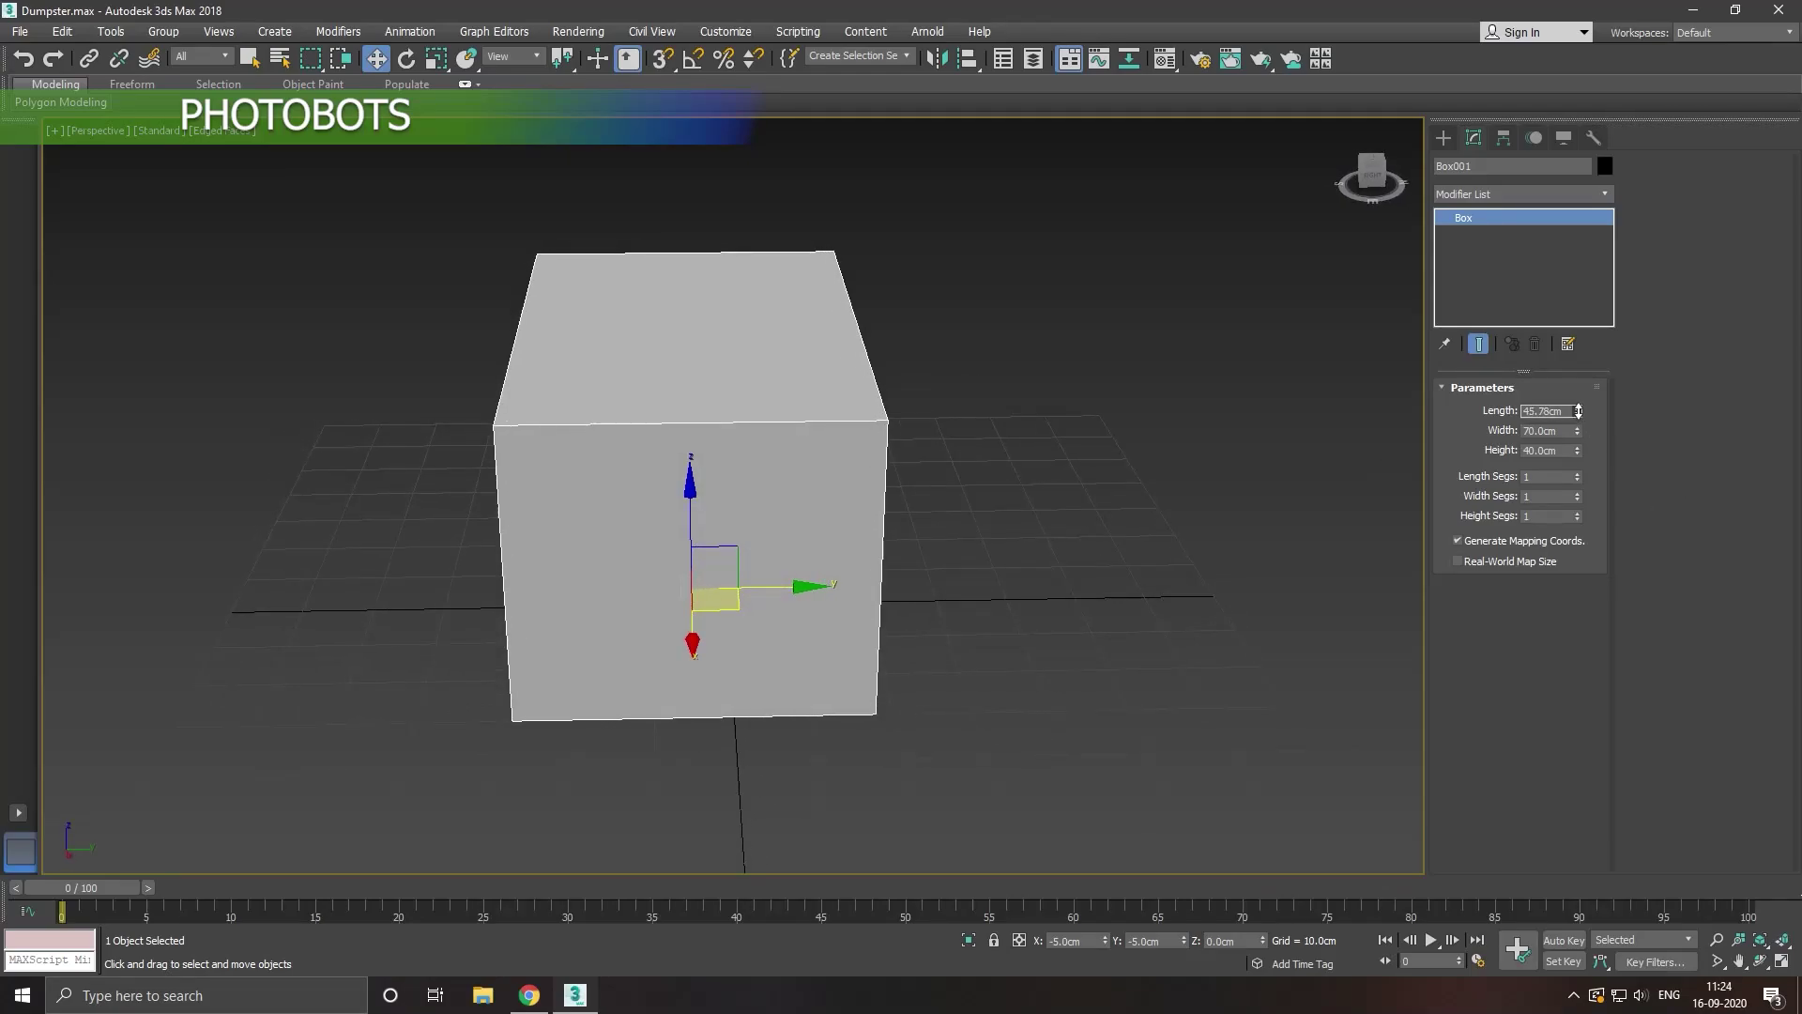
{"action": "right_click", "coordinate": [1523, 280]}
Step: Convert the box to an editable poly and lower its upper corner edge to slope the top
{"action": "left_click", "coordinate": [1530, 404]}
{"action": "scroll", "coordinate": [1004, 543], "scroll_direction": "down", "scroll_amount": 3}
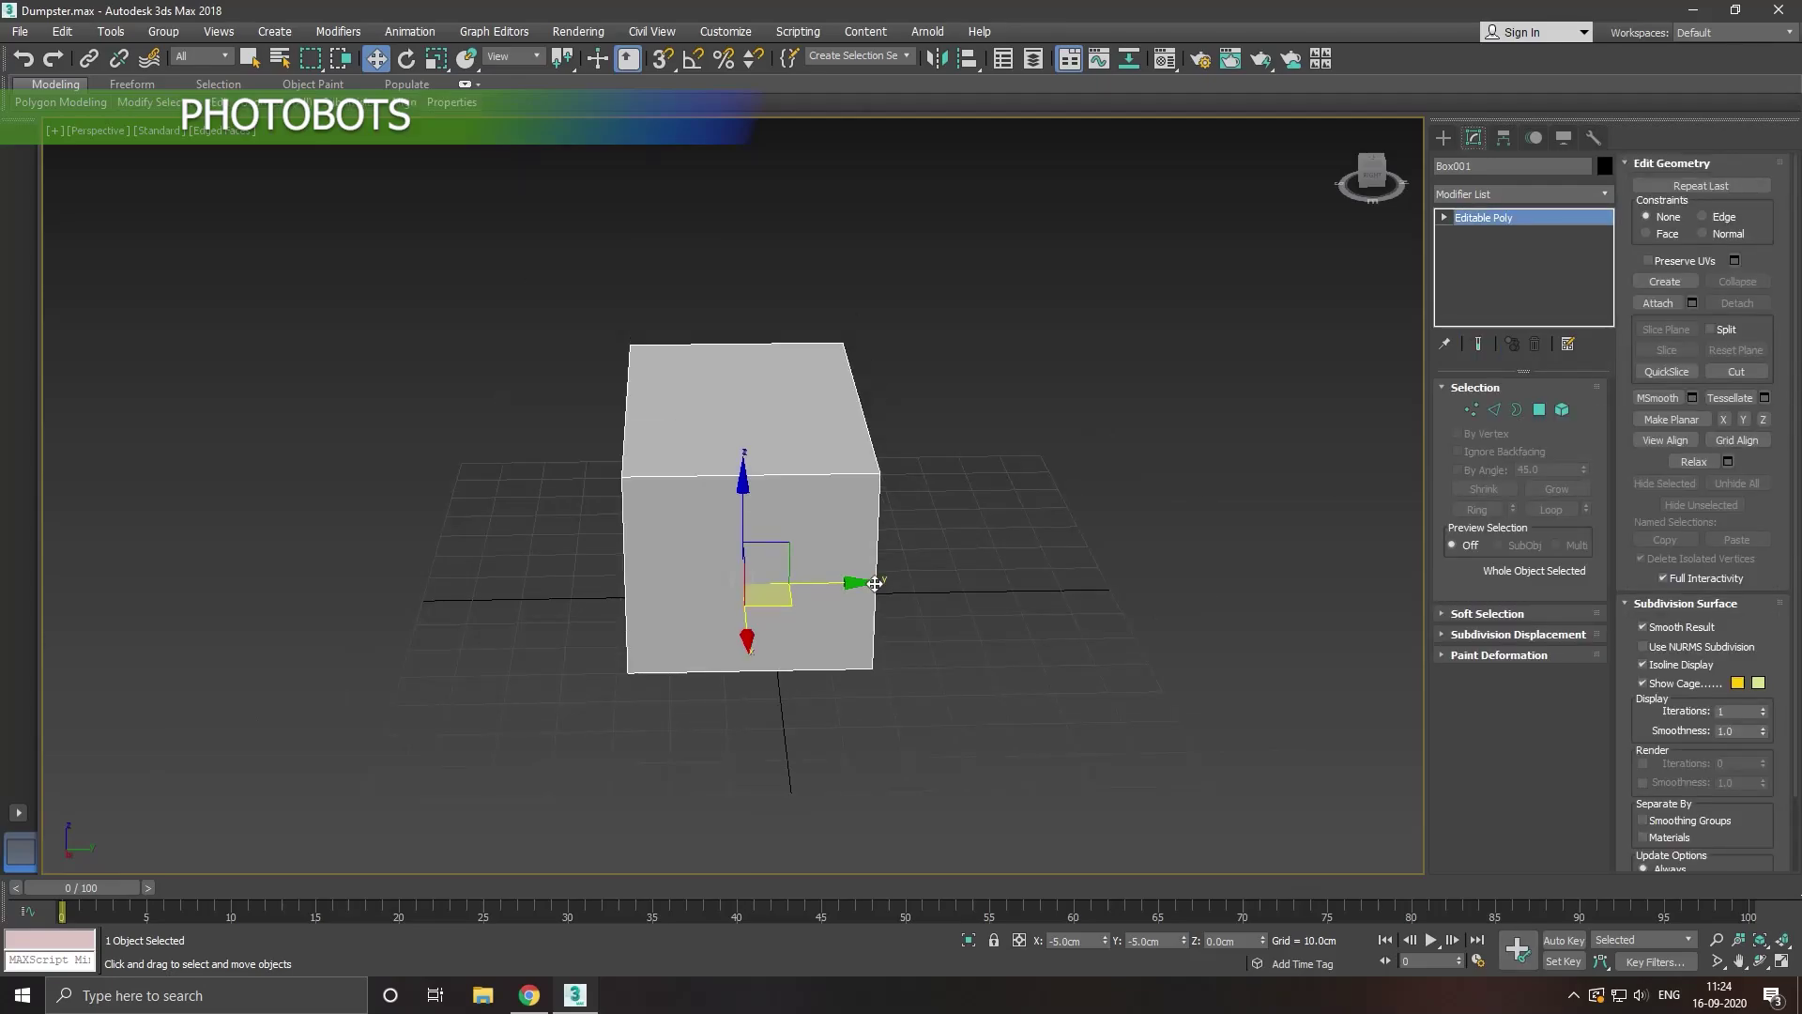
{"action": "middle_click_drag", "start_coordinate": [875, 583], "coordinate": [1186, 576], "text": "alt"}
{"action": "scroll", "coordinate": [694, 434], "scroll_direction": "up", "scroll_amount": 2}
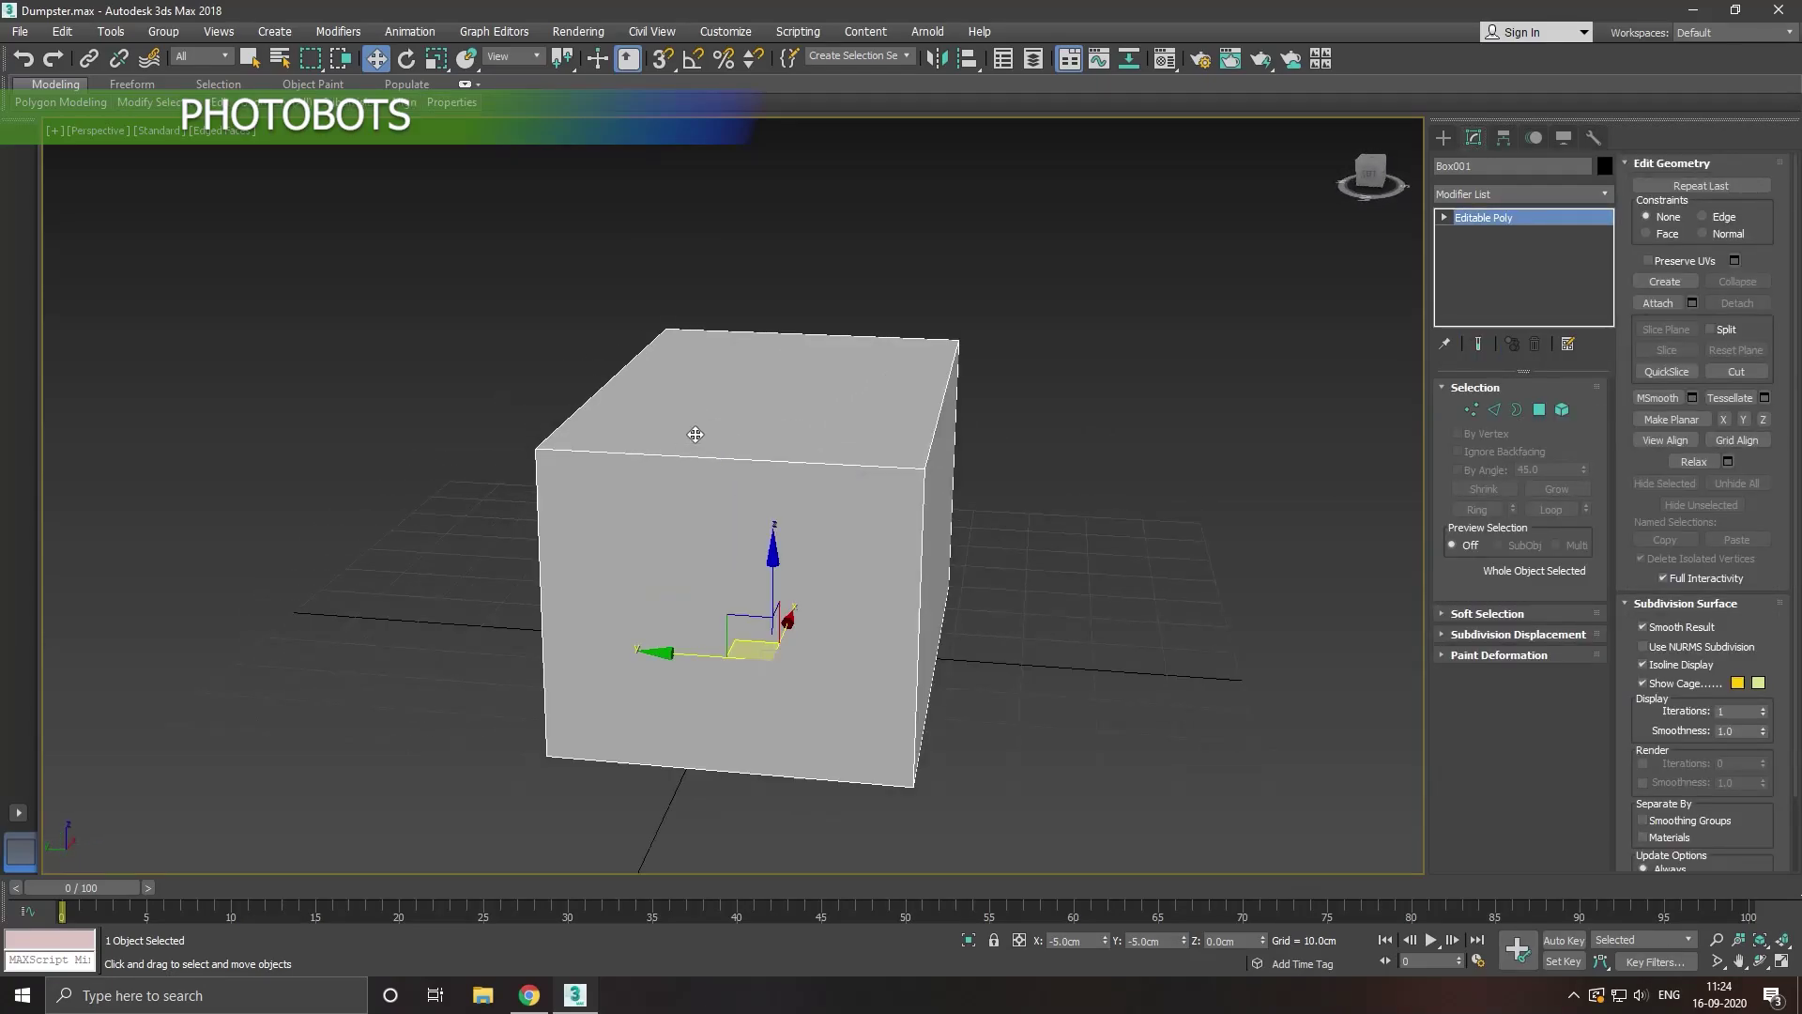
{"action": "left_click", "coordinate": [1492, 410]}
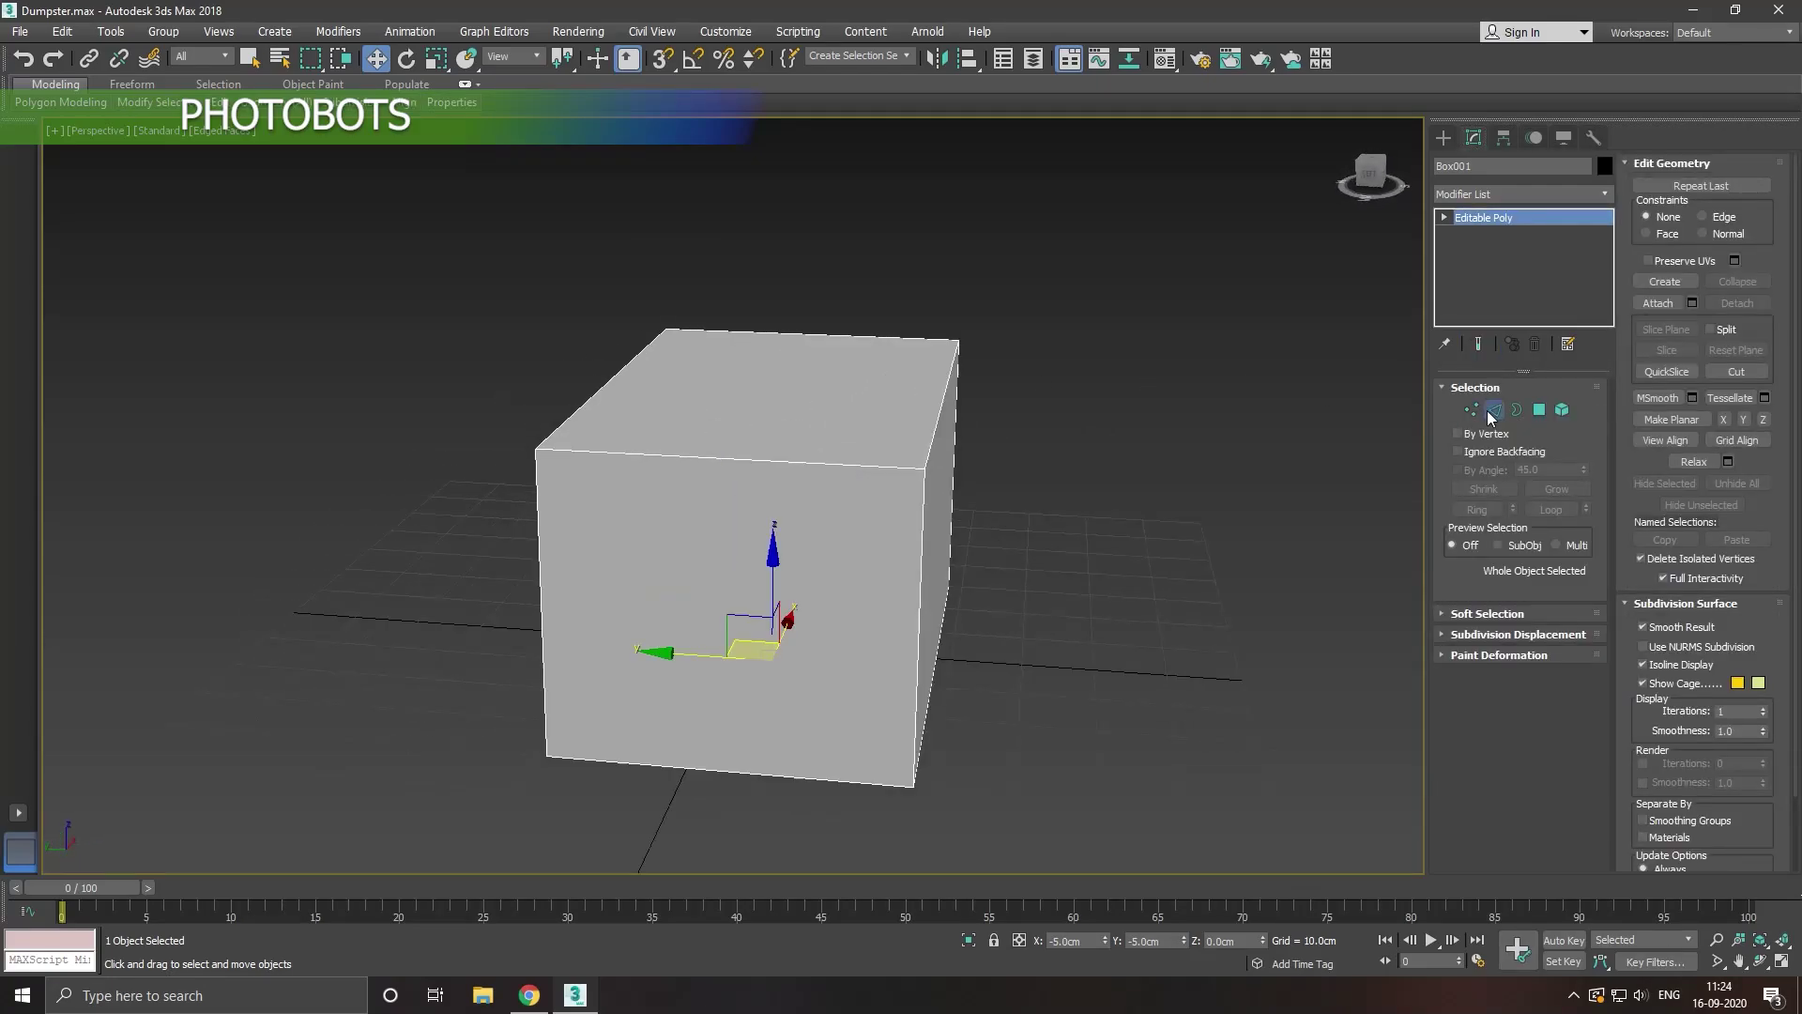
{"action": "left_click", "coordinate": [941, 425]}
{"action": "left_click_drag", "start_coordinate": [948, 352], "coordinate": [956, 401]}
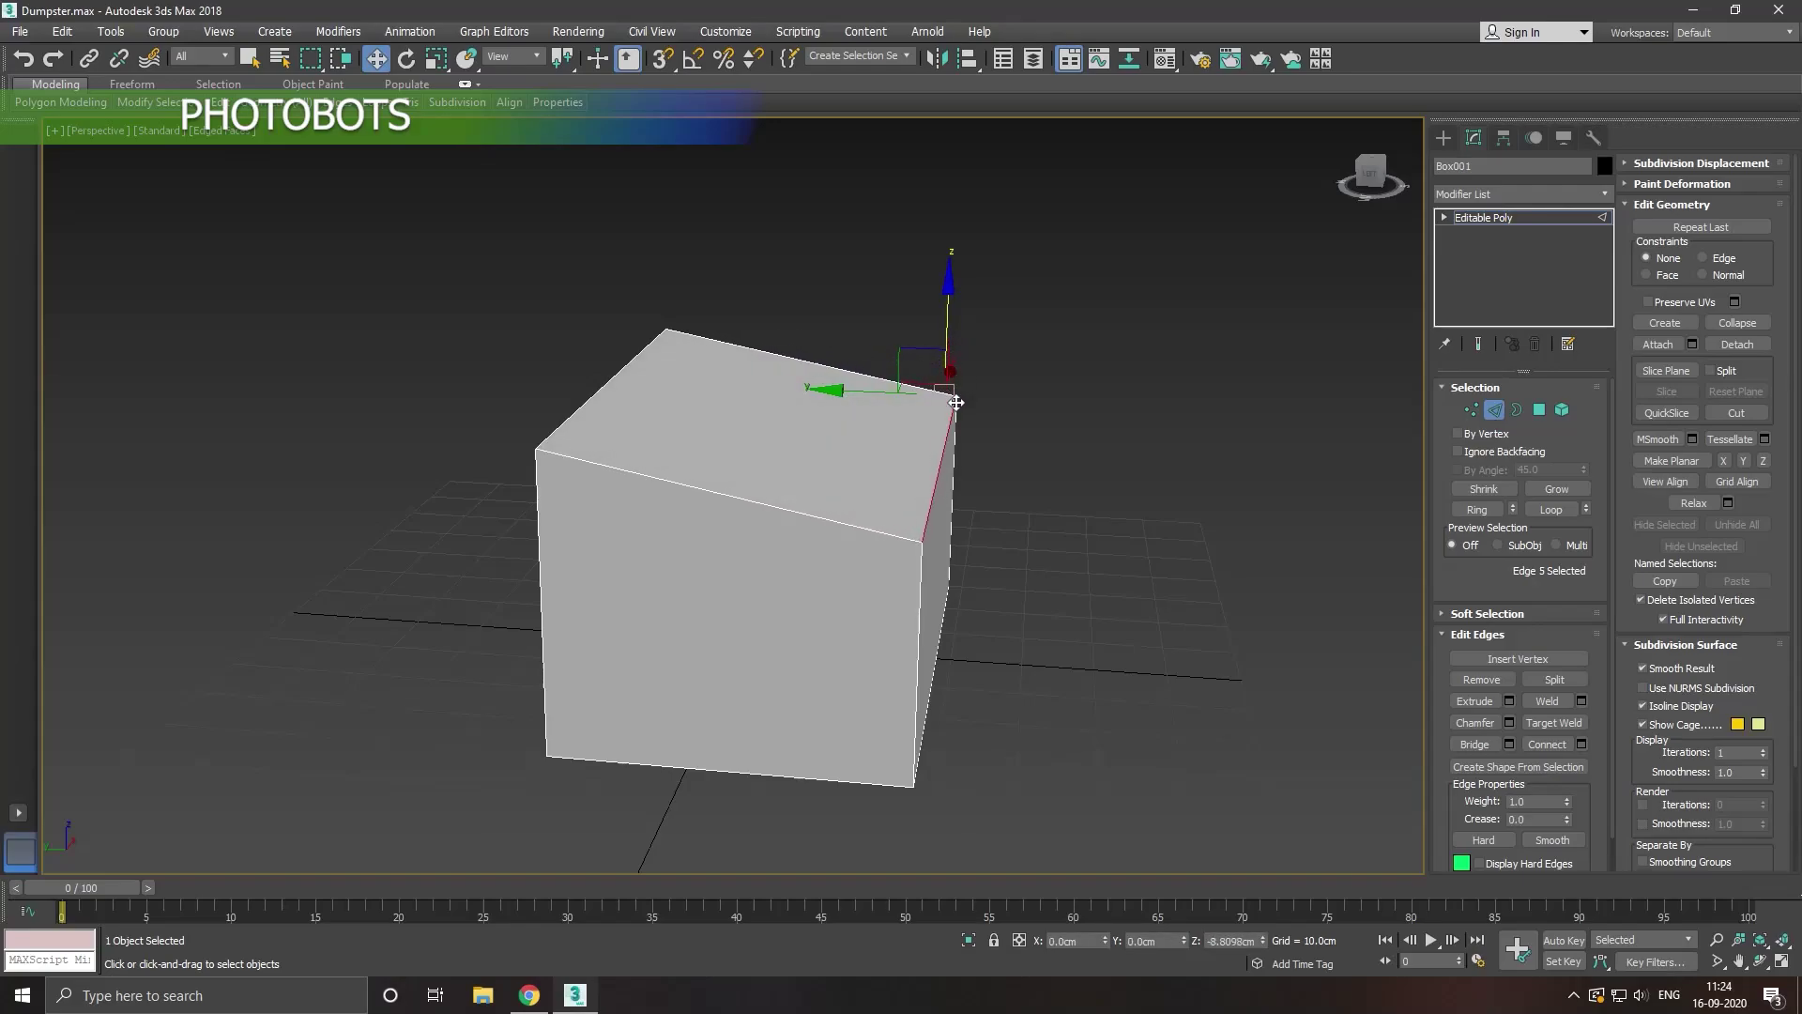
Step: Slide the box's left-side vertices along X to narrow the body
{"action": "middle_click_drag", "start_coordinate": [1062, 419], "coordinate": [1085, 380], "text": "alt"}
{"action": "scroll", "coordinate": [987, 435], "scroll_direction": "down", "scroll_amount": 3}
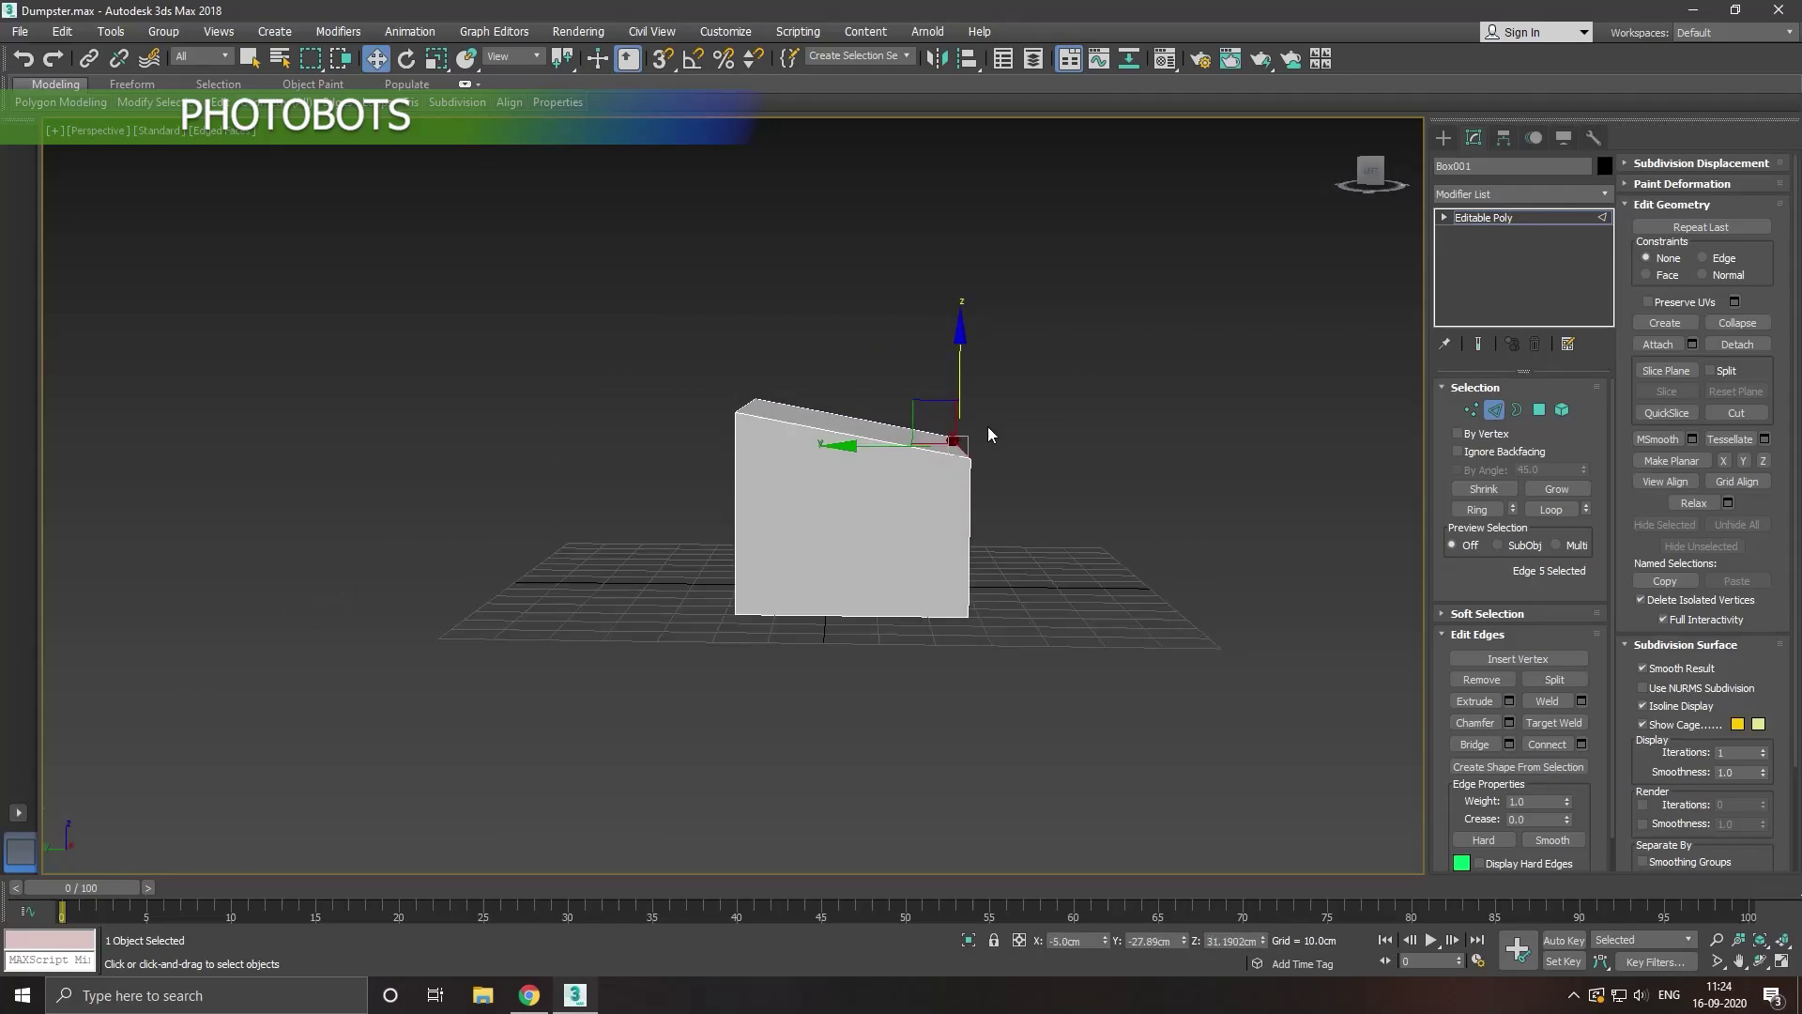
{"action": "scroll", "coordinate": [887, 476], "scroll_direction": "up", "scroll_amount": 2}
{"action": "left_click", "coordinate": [1470, 411]}
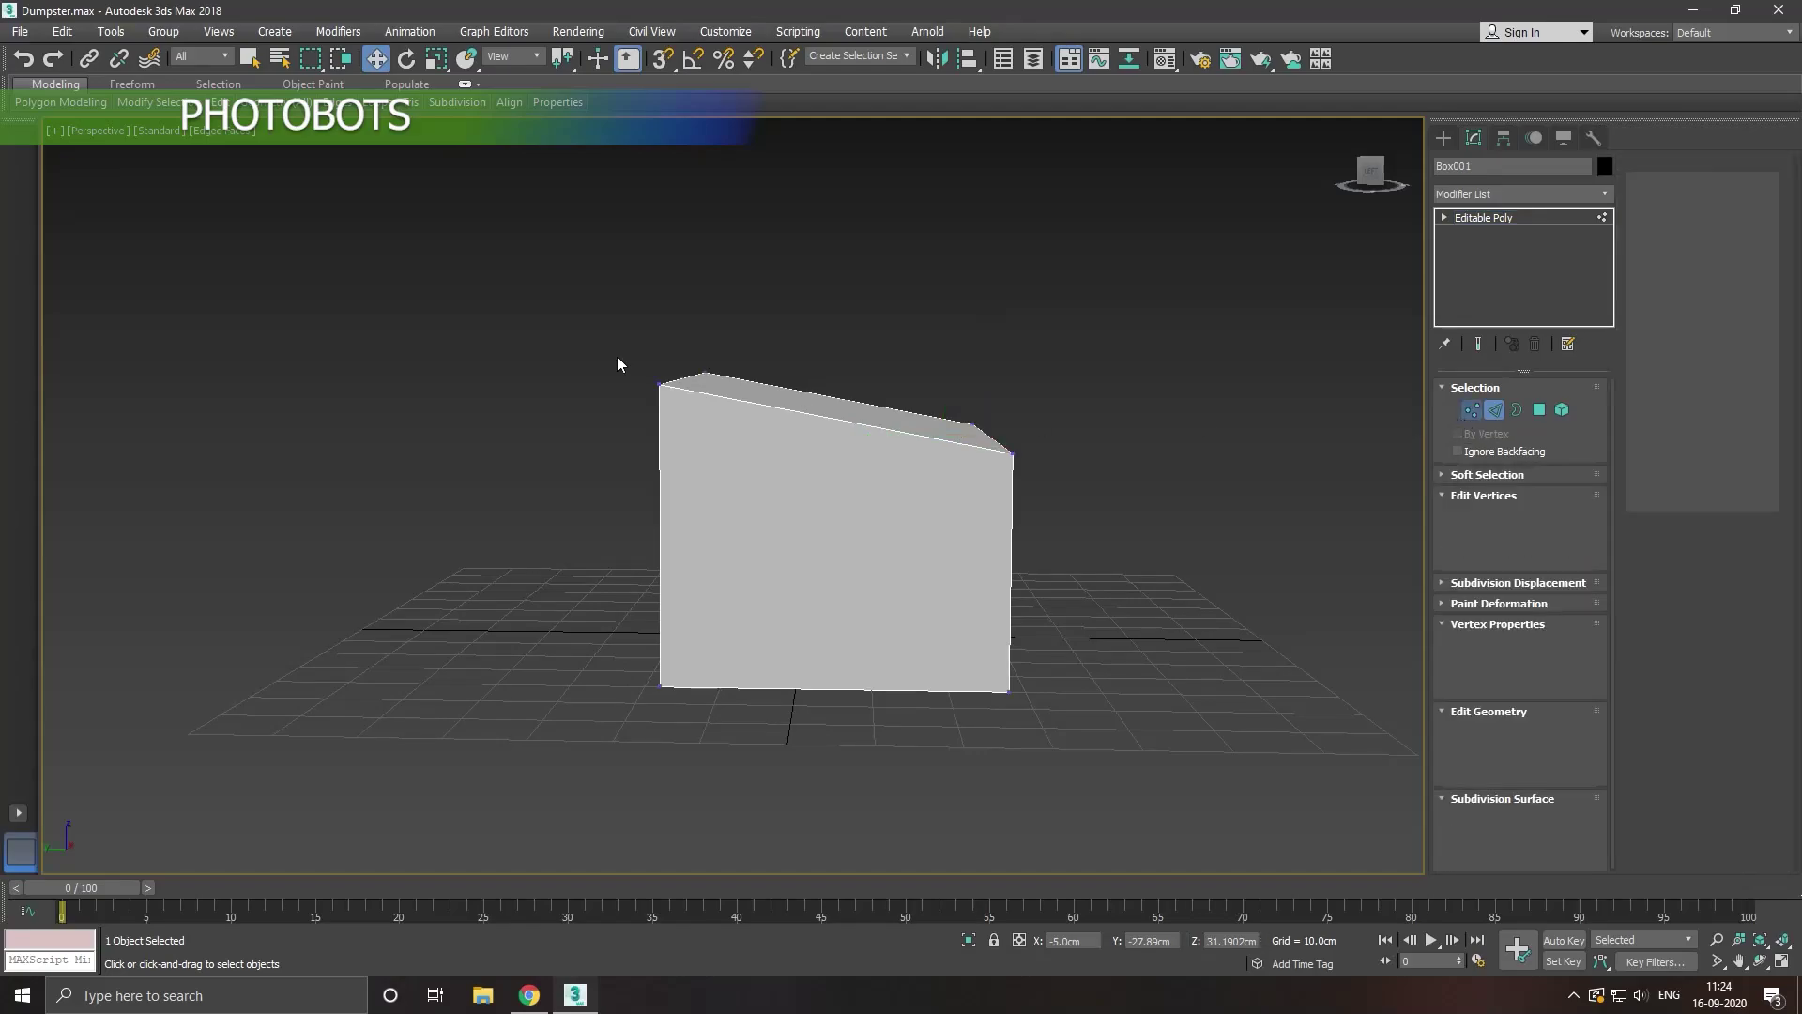
{"action": "left_click_drag", "start_coordinate": [547, 278], "coordinate": [854, 785]}
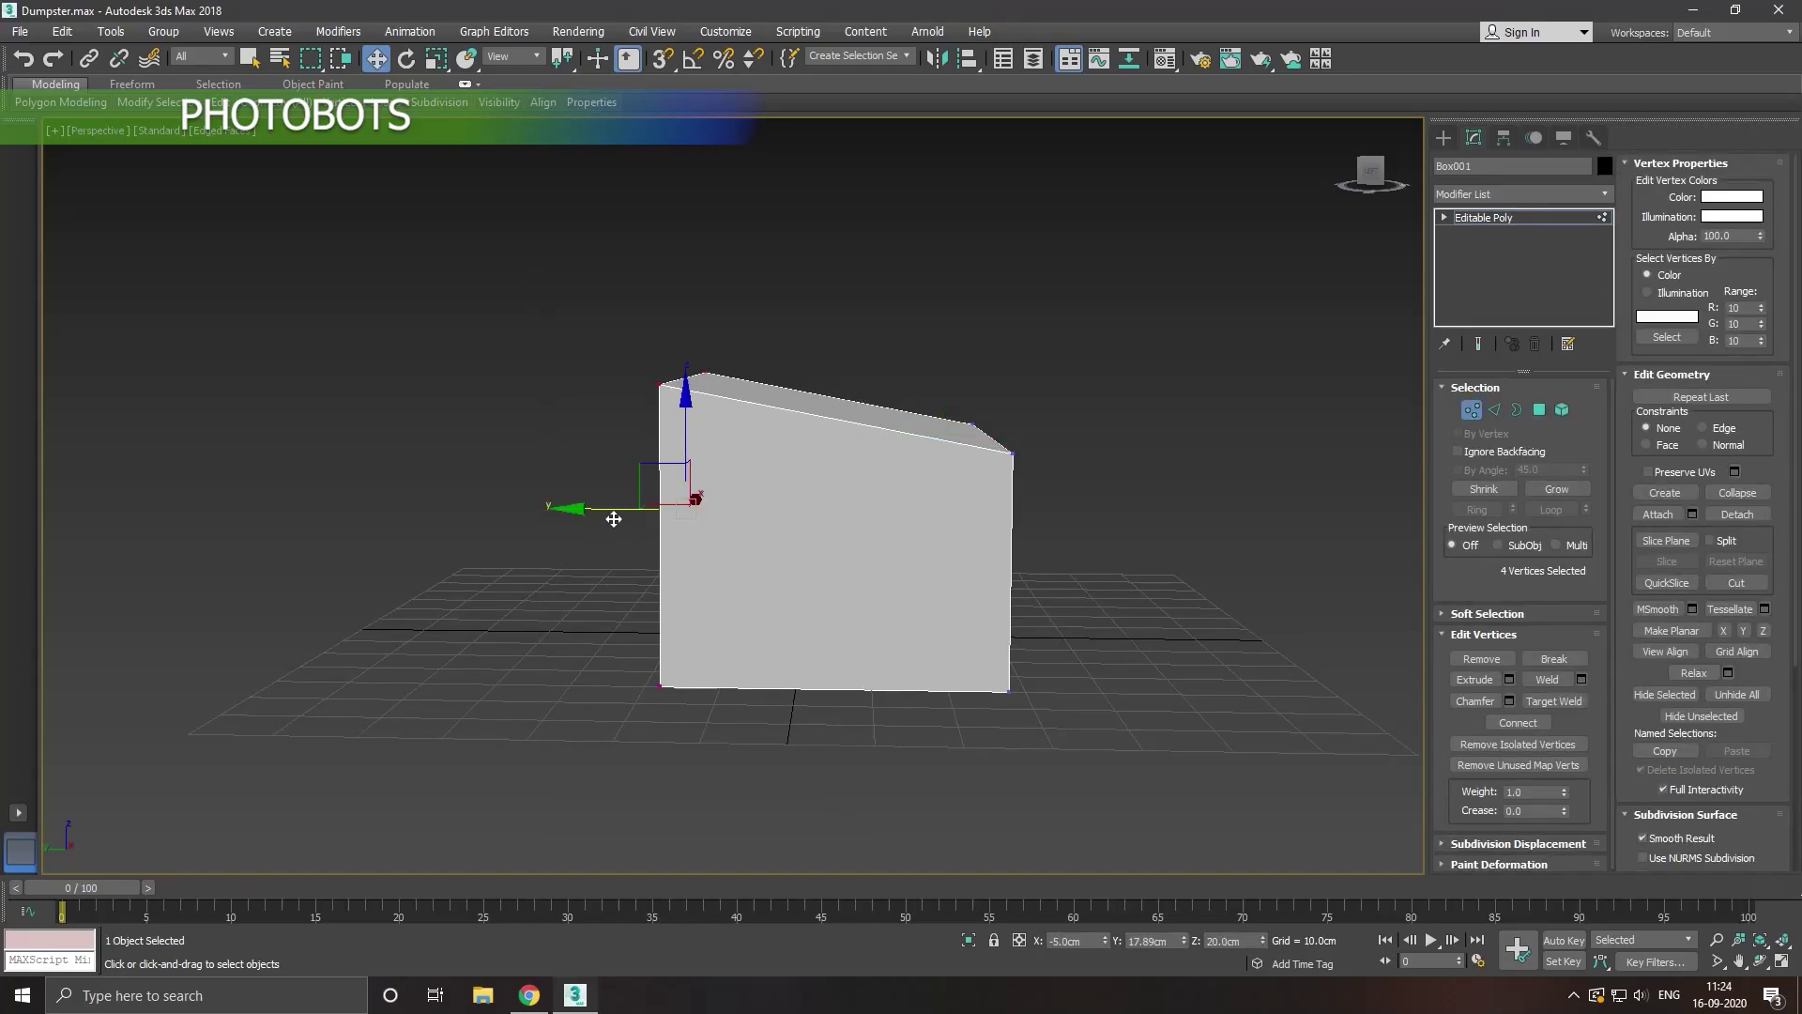
{"action": "left_click_drag", "start_coordinate": [613, 519], "coordinate": [696, 515]}
{"action": "mouse_move", "coordinate": [696, 516]}
{"action": "middle_mouse_down", "text": "alt"}
{"action": "mouse_move", "coordinate": [882, 601]}
{"action": "mouse_move", "coordinate": [674, 595]}
{"action": "mouse_move", "coordinate": [629, 616]}
{"action": "mouse_move", "coordinate": [757, 618]}
{"action": "mouse_move", "coordinate": [828, 520]}
{"action": "mouse_move", "coordinate": [617, 409]}
{"action": "middle_mouse_up", "text": "alt"}
{"action": "left_click_drag", "start_coordinate": [689, 734], "coordinate": [692, 807]}
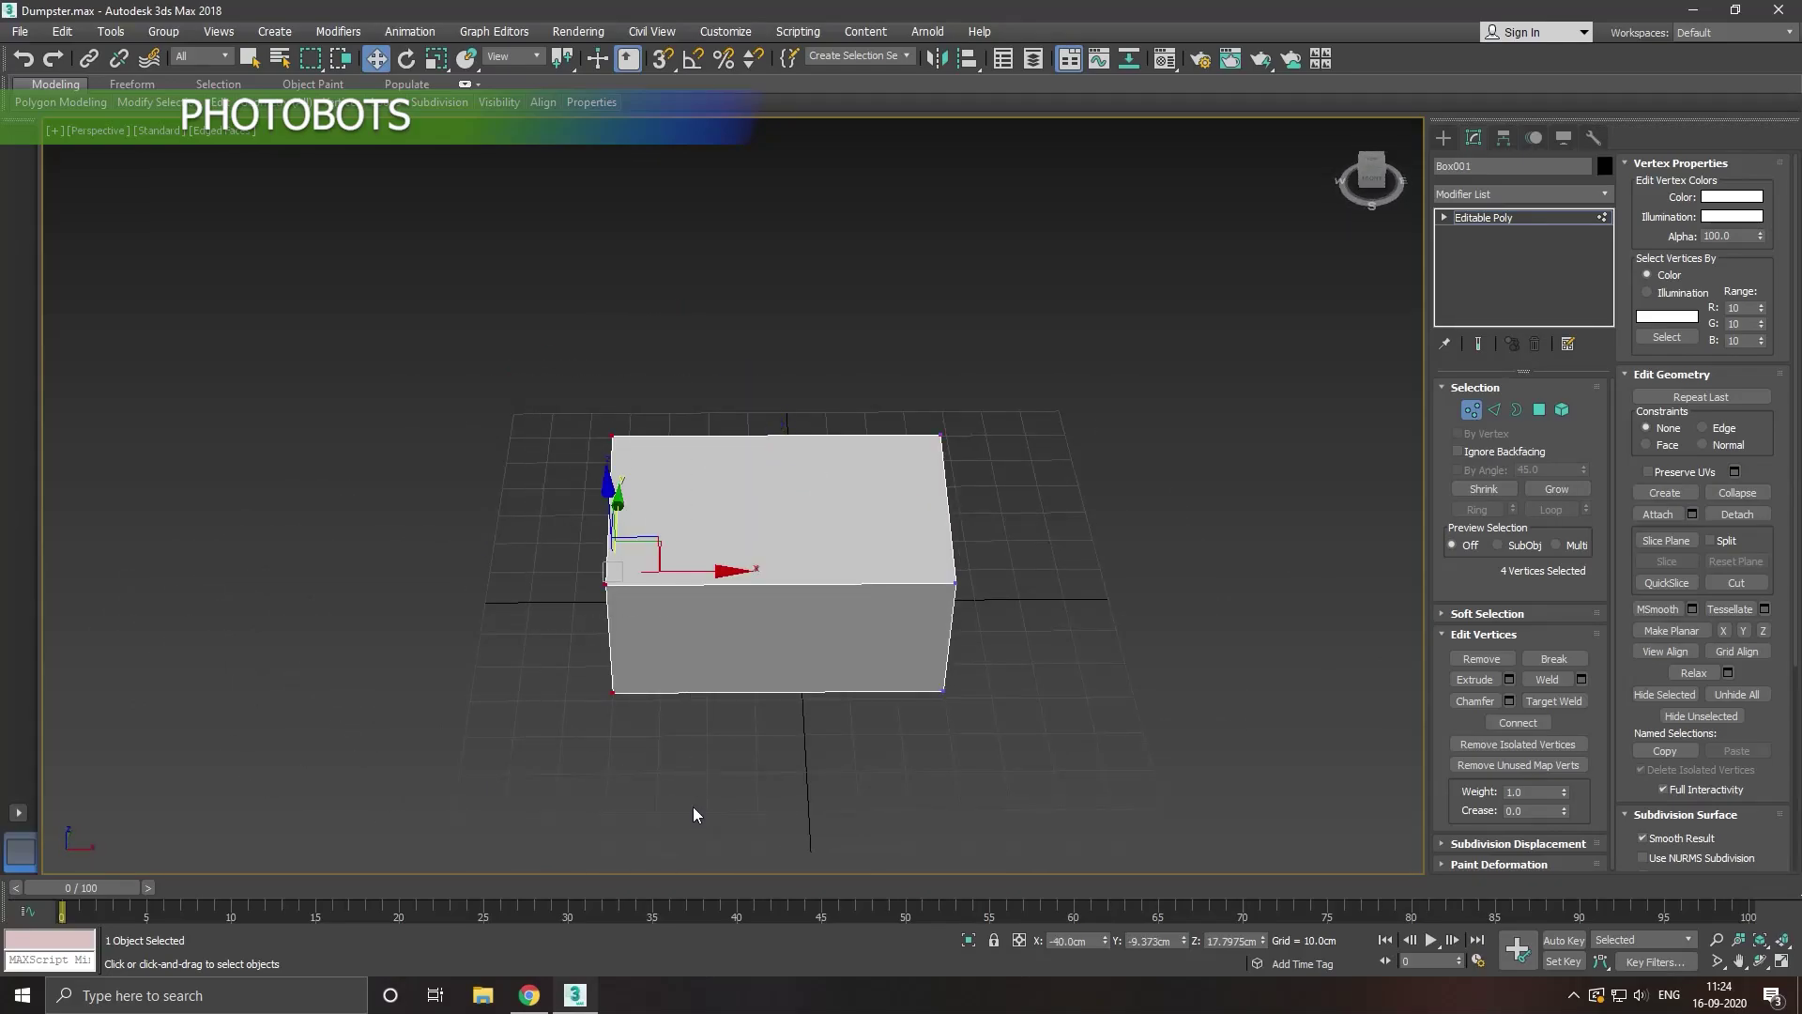
{"action": "left_click_drag", "start_coordinate": [705, 572], "coordinate": [743, 575]}
{"action": "mouse_move", "coordinate": [742, 575]}
{"action": "middle_mouse_down", "text": "alt"}
{"action": "mouse_move", "coordinate": [885, 624]}
{"action": "mouse_move", "coordinate": [937, 603]}
{"action": "middle_mouse_up", "text": "alt"}
{"action": "scroll", "coordinate": [817, 555], "scroll_direction": "up", "scroll_amount": 5}
{"action": "middle_click_drag", "start_coordinate": [817, 556], "coordinate": [847, 522], "text": "alt"}
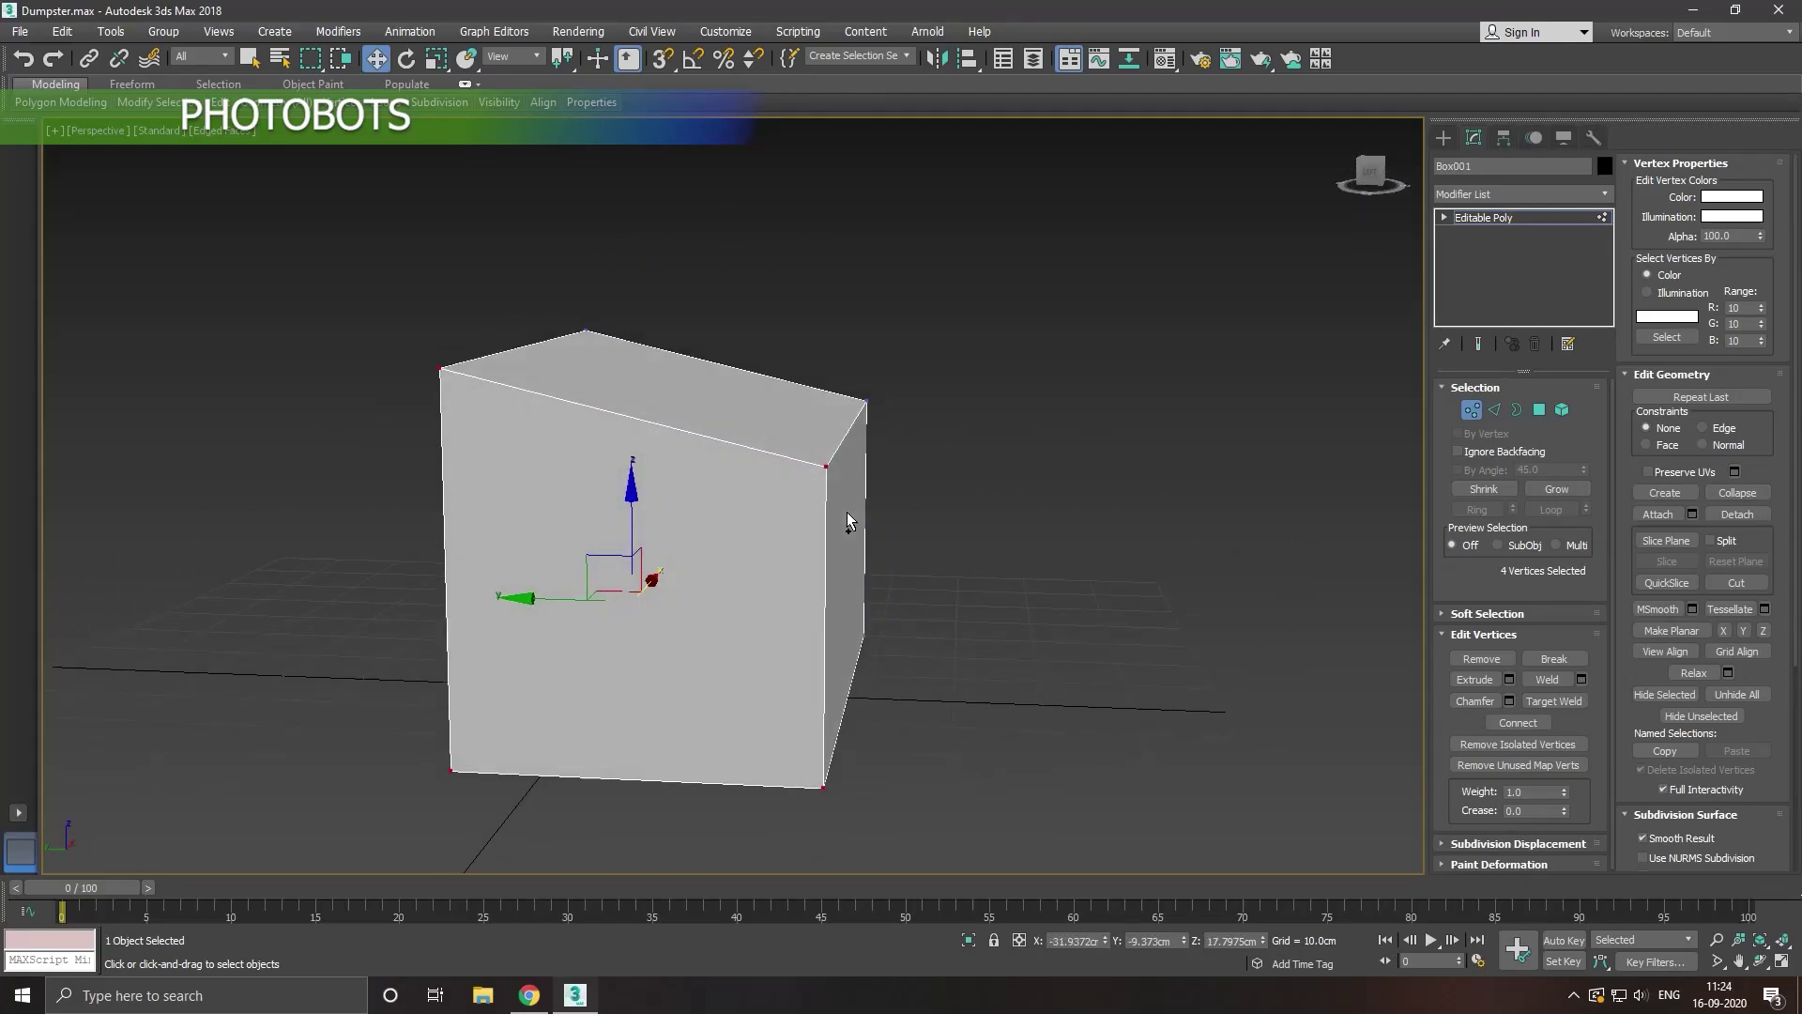
Step: Select the box's top-right edge in Edge mode
{"action": "left_click", "coordinate": [1493, 411]}
{"action": "left_click", "coordinate": [847, 434]}
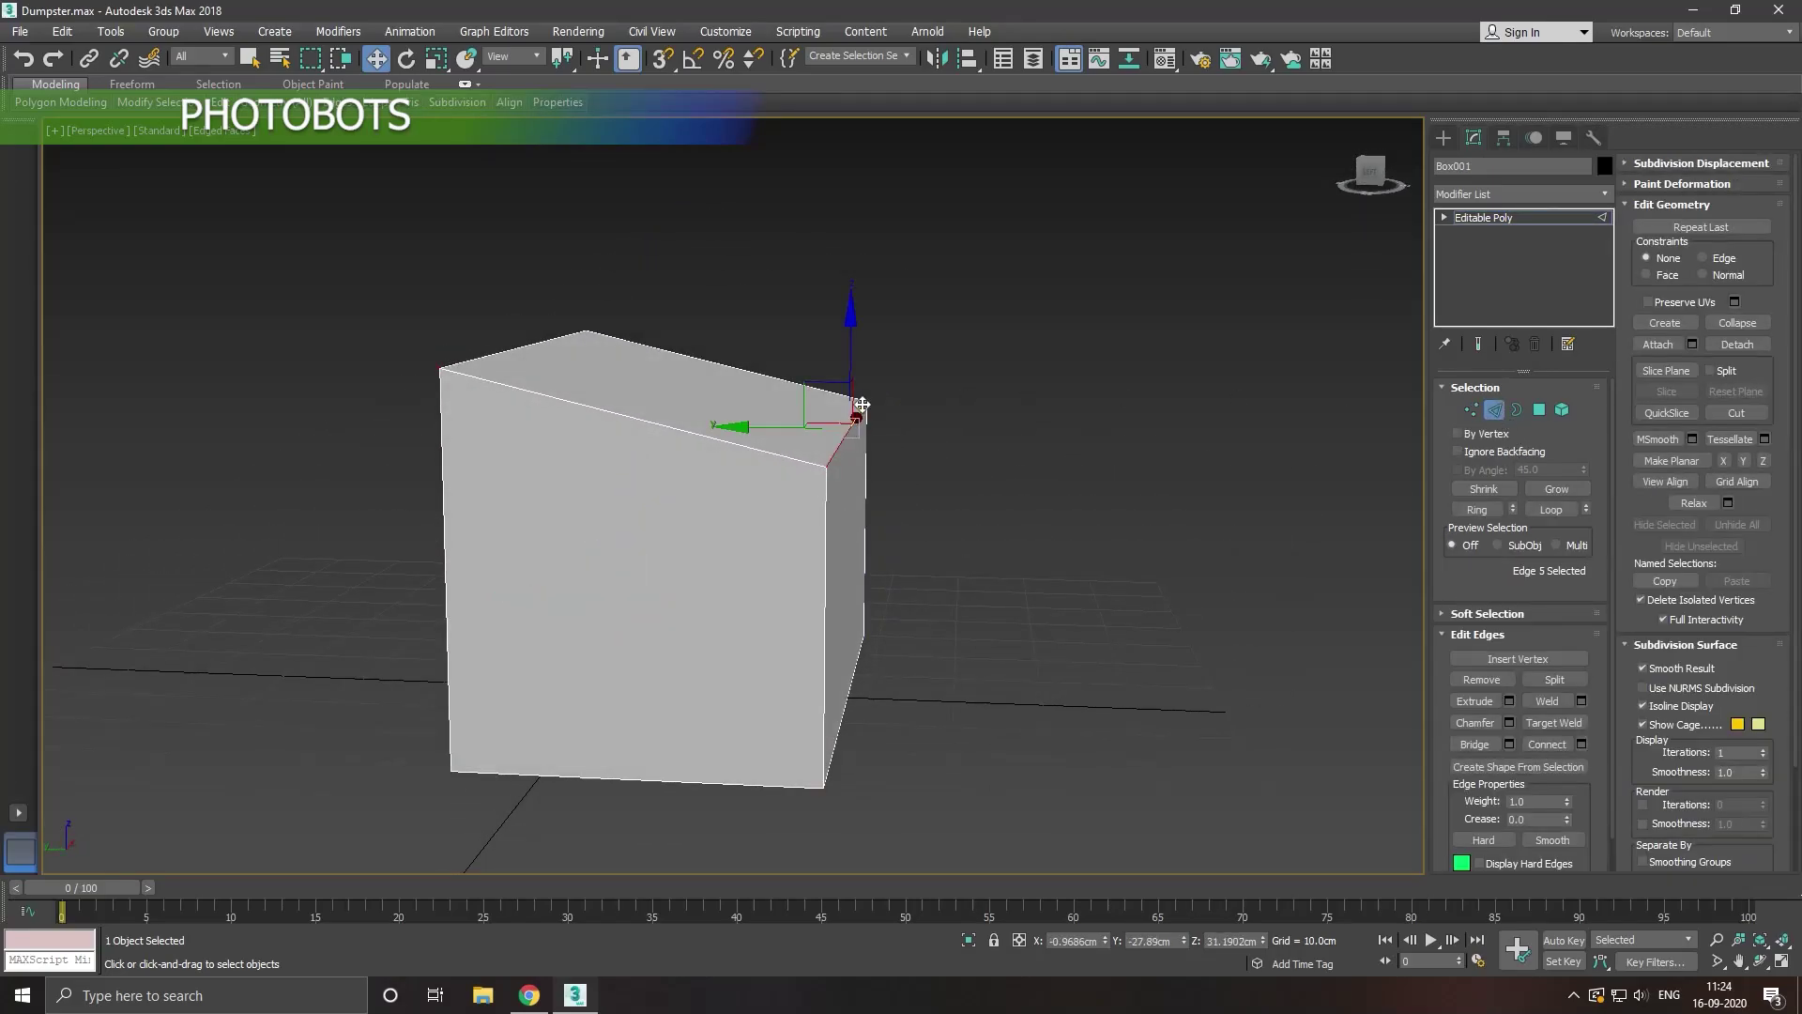
{"action": "mouse_move", "coordinate": [875, 344]}
{"action": "middle_mouse_down", "text": "alt"}
{"action": "mouse_move", "coordinate": [871, 375]}
{"action": "mouse_move", "coordinate": [757, 464]}
{"action": "mouse_move", "coordinate": [941, 492]}
{"action": "middle_mouse_up", "text": "alt"}
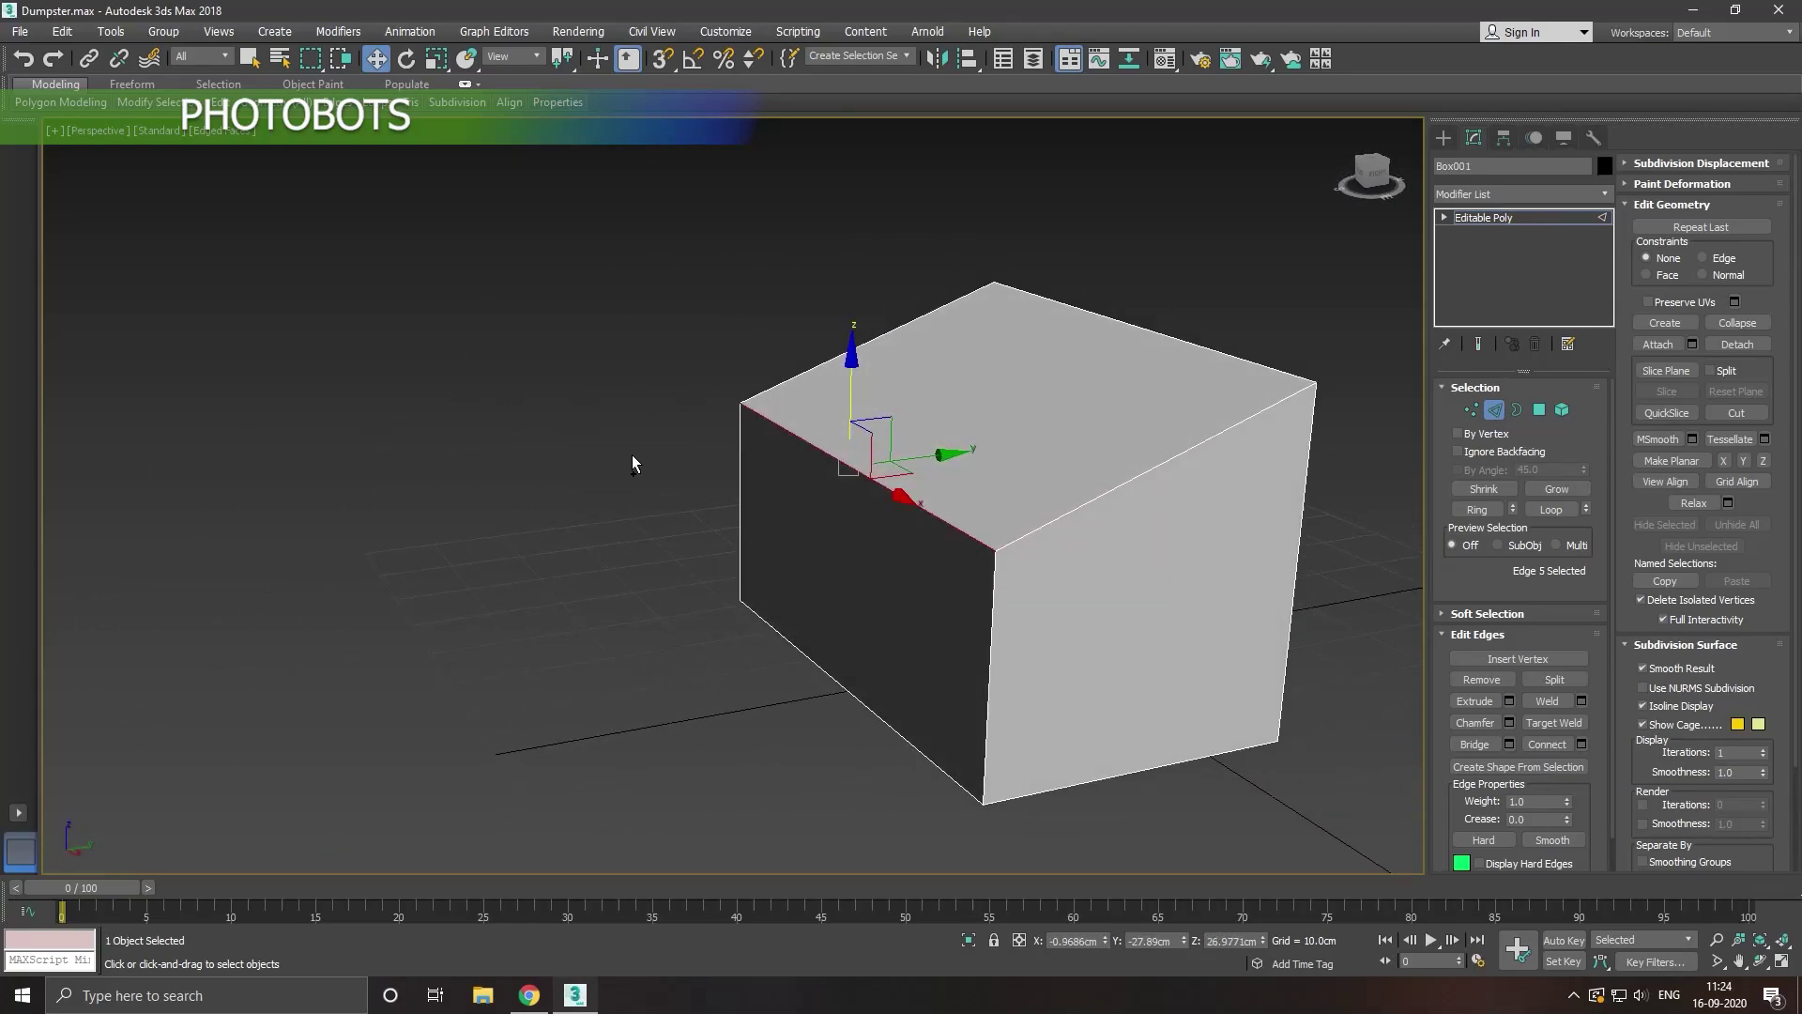
{"action": "scroll", "coordinate": [897, 441], "scroll_direction": "up", "scroll_amount": 4}
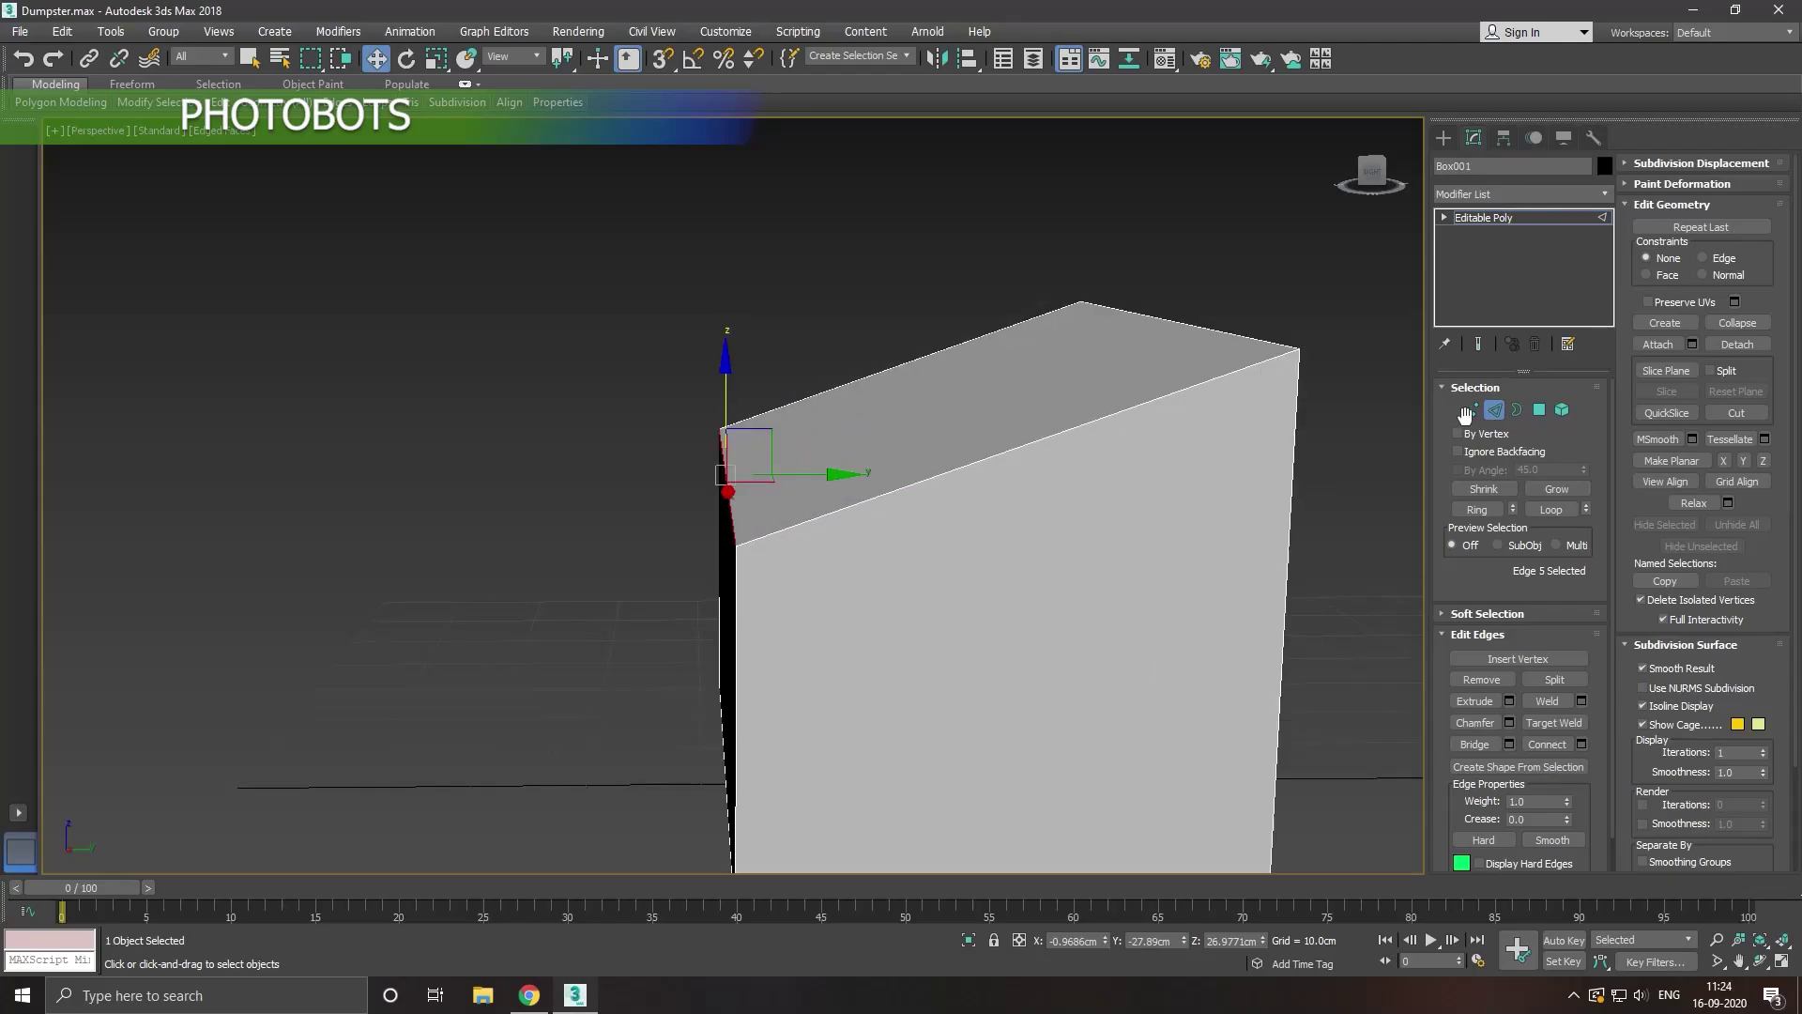
Step: Inset the sloped top polygon by 1.0 cm, then deselect it
{"action": "left_click", "coordinate": [1539, 409]}
{"action": "left_click", "coordinate": [946, 386]}
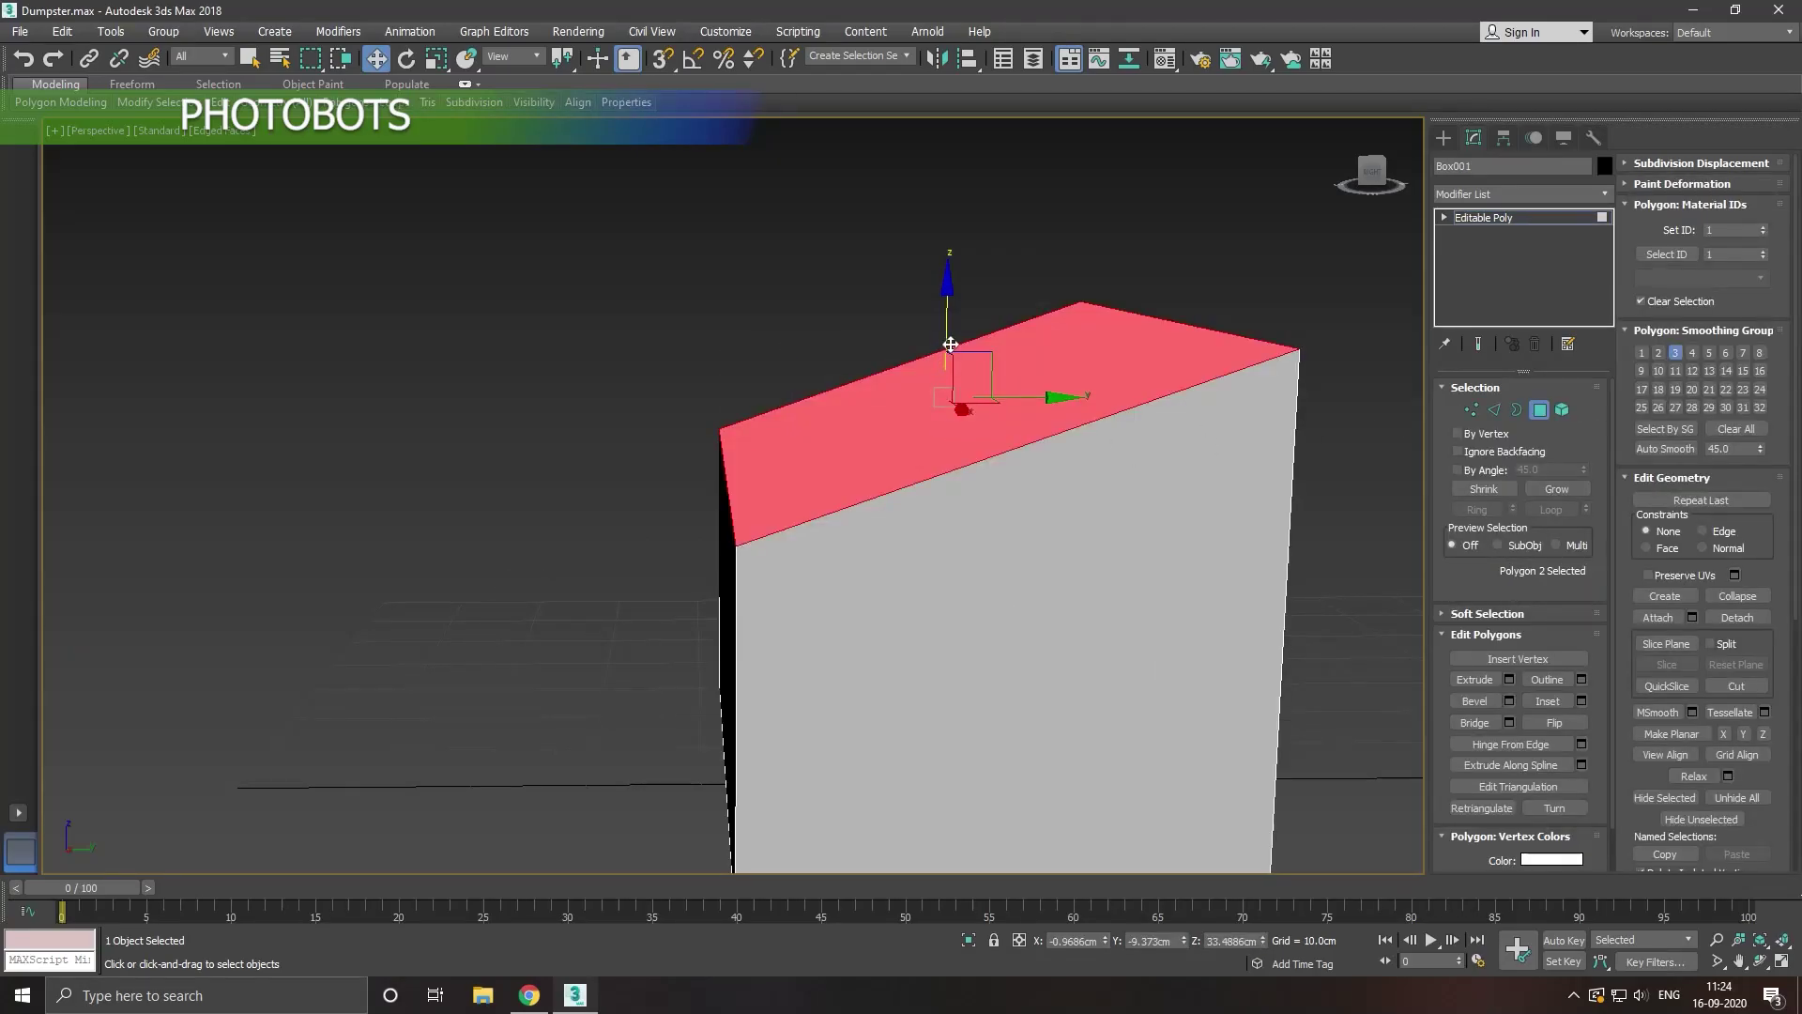
{"action": "left_click_drag", "start_coordinate": [951, 345], "coordinate": [950, 330]}
{"action": "scroll", "coordinate": [880, 416], "scroll_direction": "down", "scroll_amount": 2}
{"action": "mouse_move", "coordinate": [942, 438]}
{"action": "middle_mouse_down", "text": "alt"}
{"action": "mouse_move", "coordinate": [1179, 469]}
{"action": "mouse_move", "coordinate": [1235, 455]}
{"action": "mouse_move", "coordinate": [1255, 431]}
{"action": "mouse_move", "coordinate": [1240, 411]}
{"action": "mouse_move", "coordinate": [1197, 484]}
{"action": "middle_mouse_up", "text": "alt"}
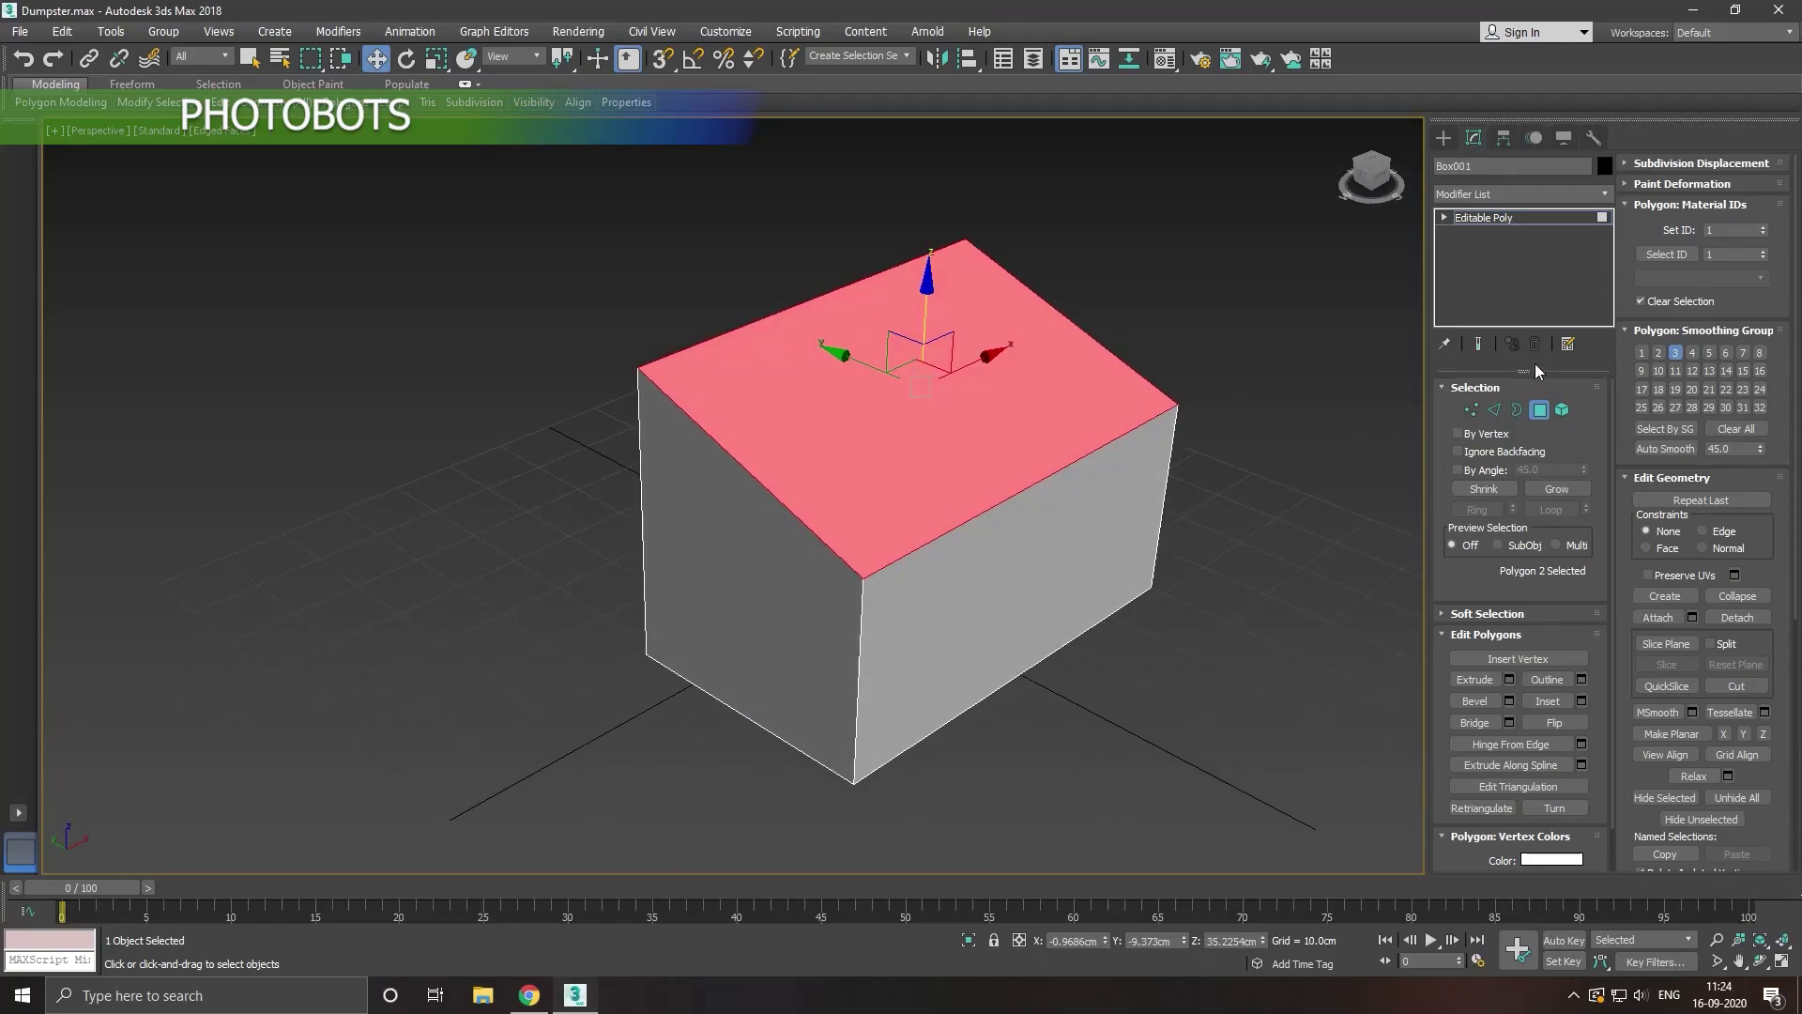
{"action": "left_click", "coordinate": [1584, 702]}
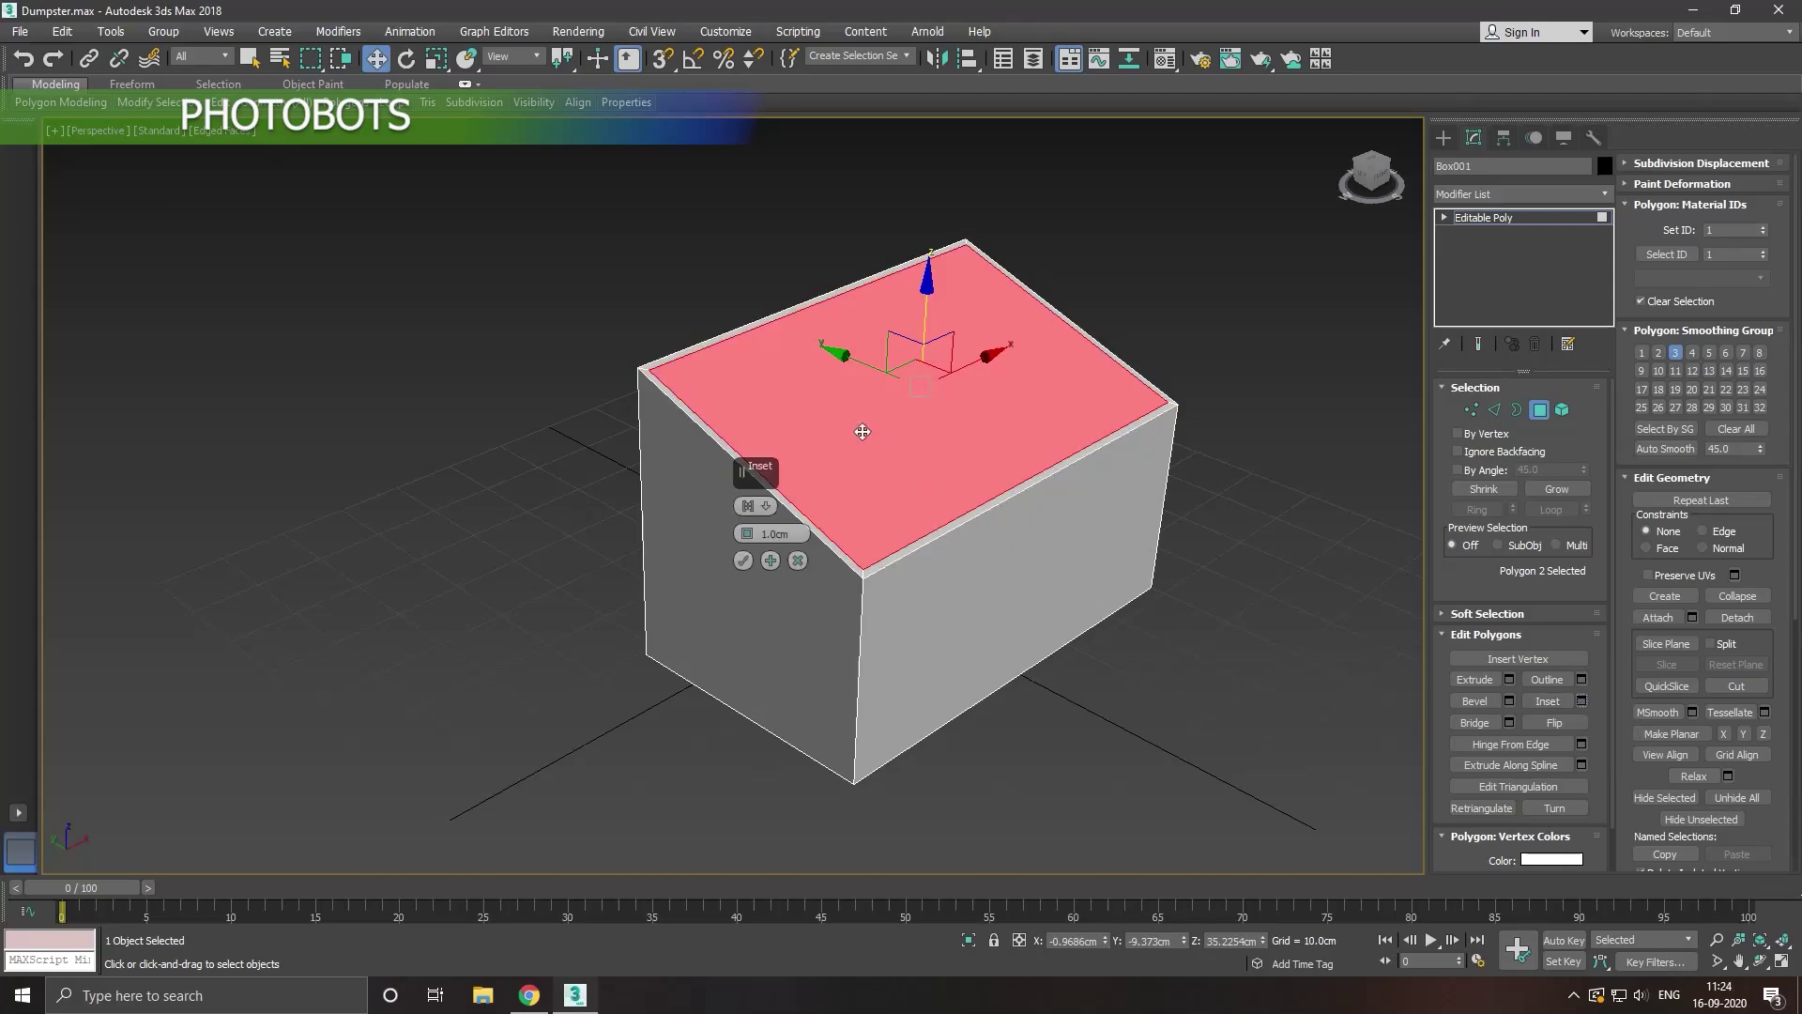
{"action": "scroll", "coordinate": [862, 432], "scroll_direction": "up", "scroll_amount": 3}
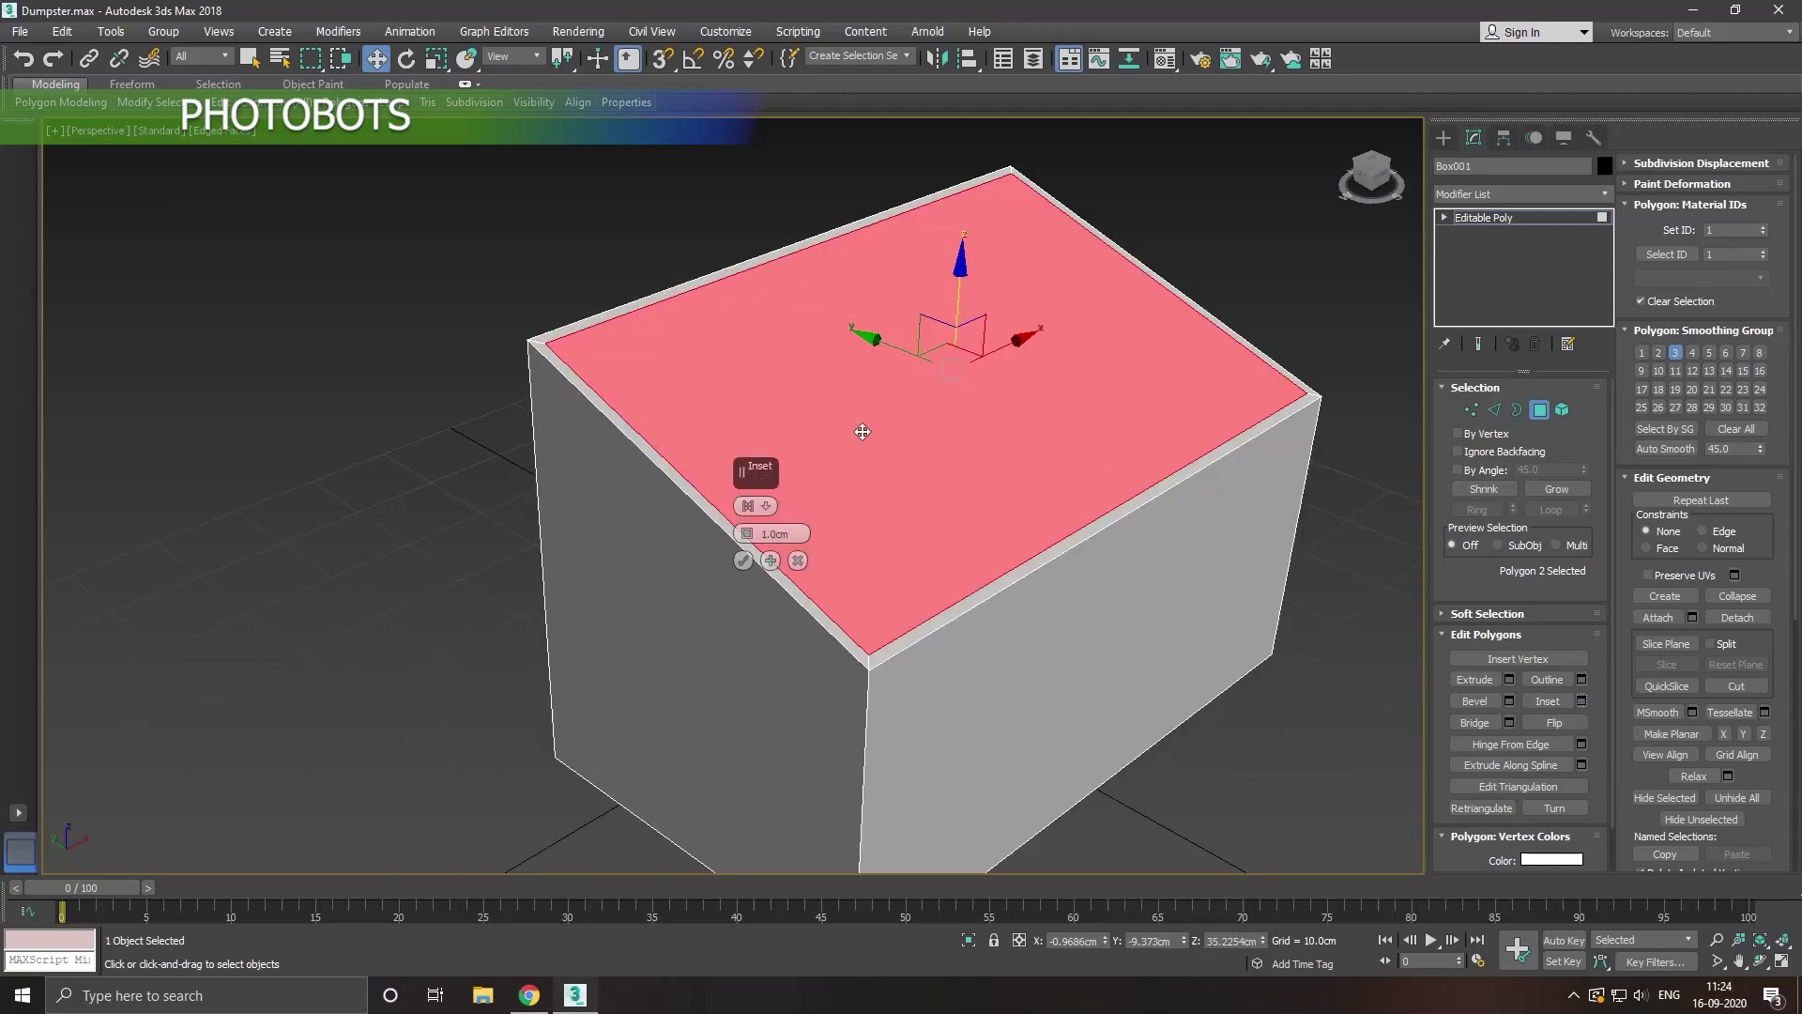
{"action": "left_click", "coordinate": [744, 561]}
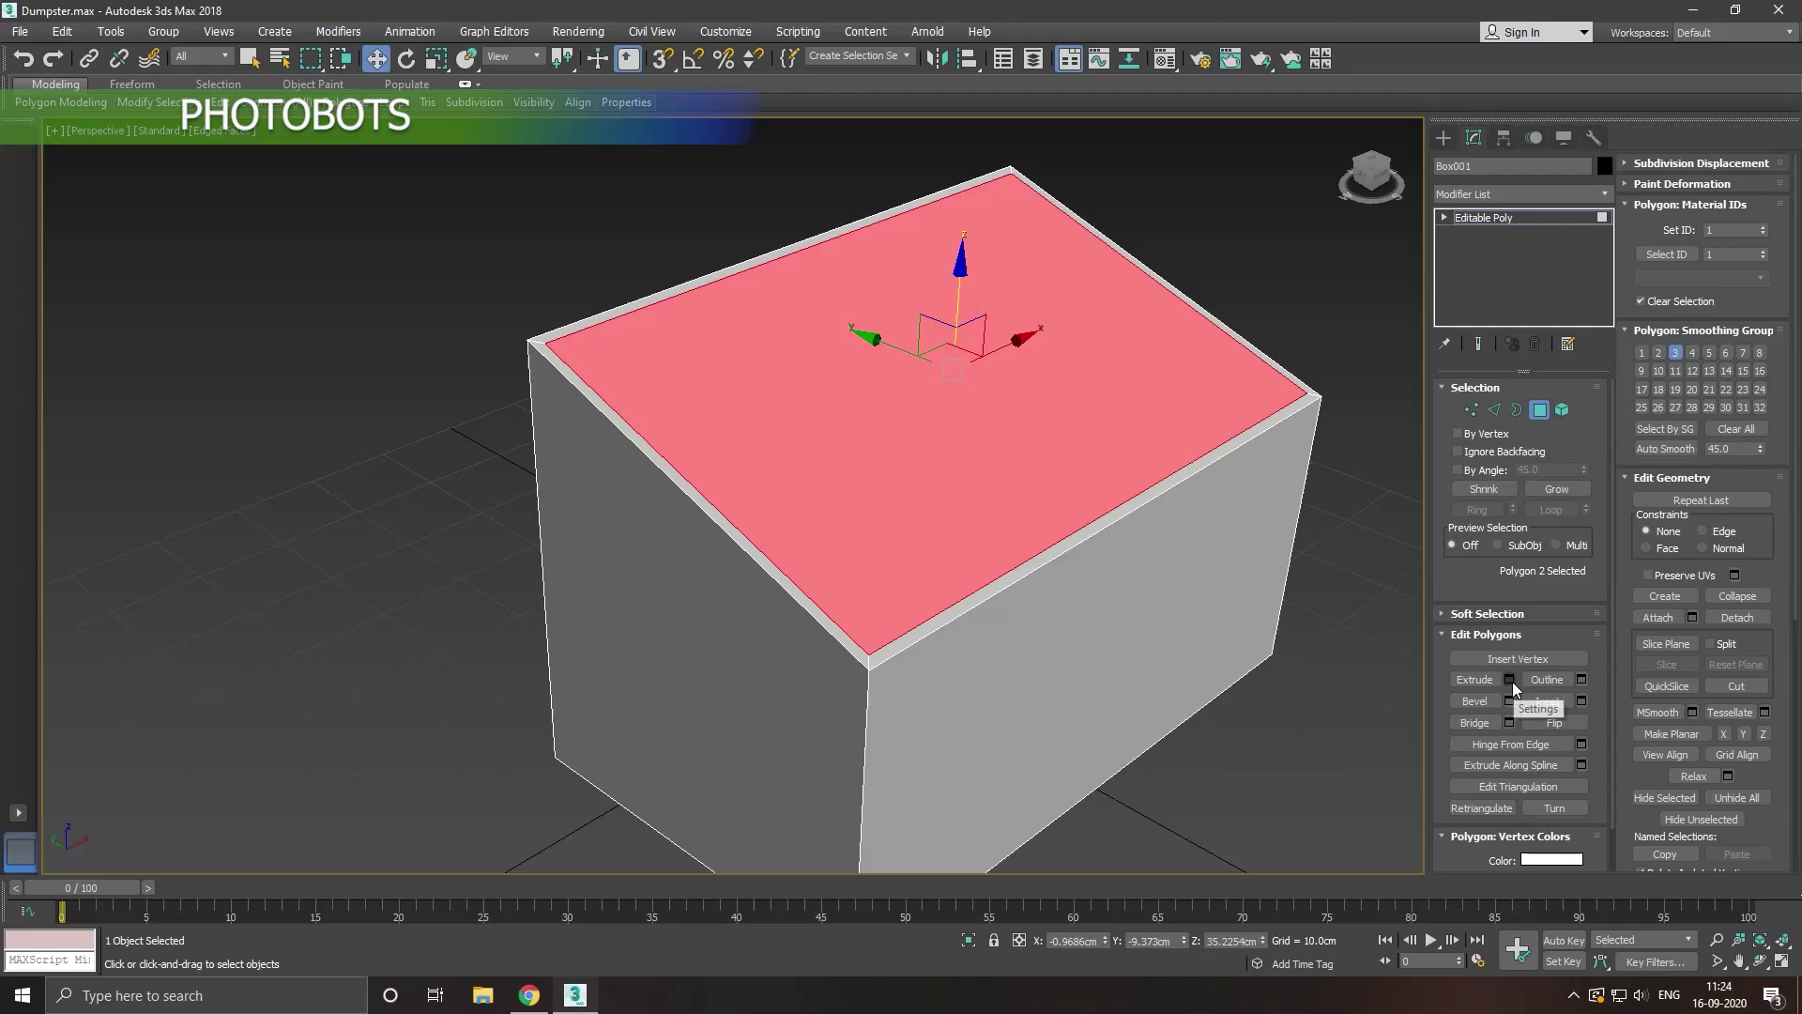
{"action": "middle_click_drag", "start_coordinate": [1211, 692], "coordinate": [1364, 710], "text": "alt"}
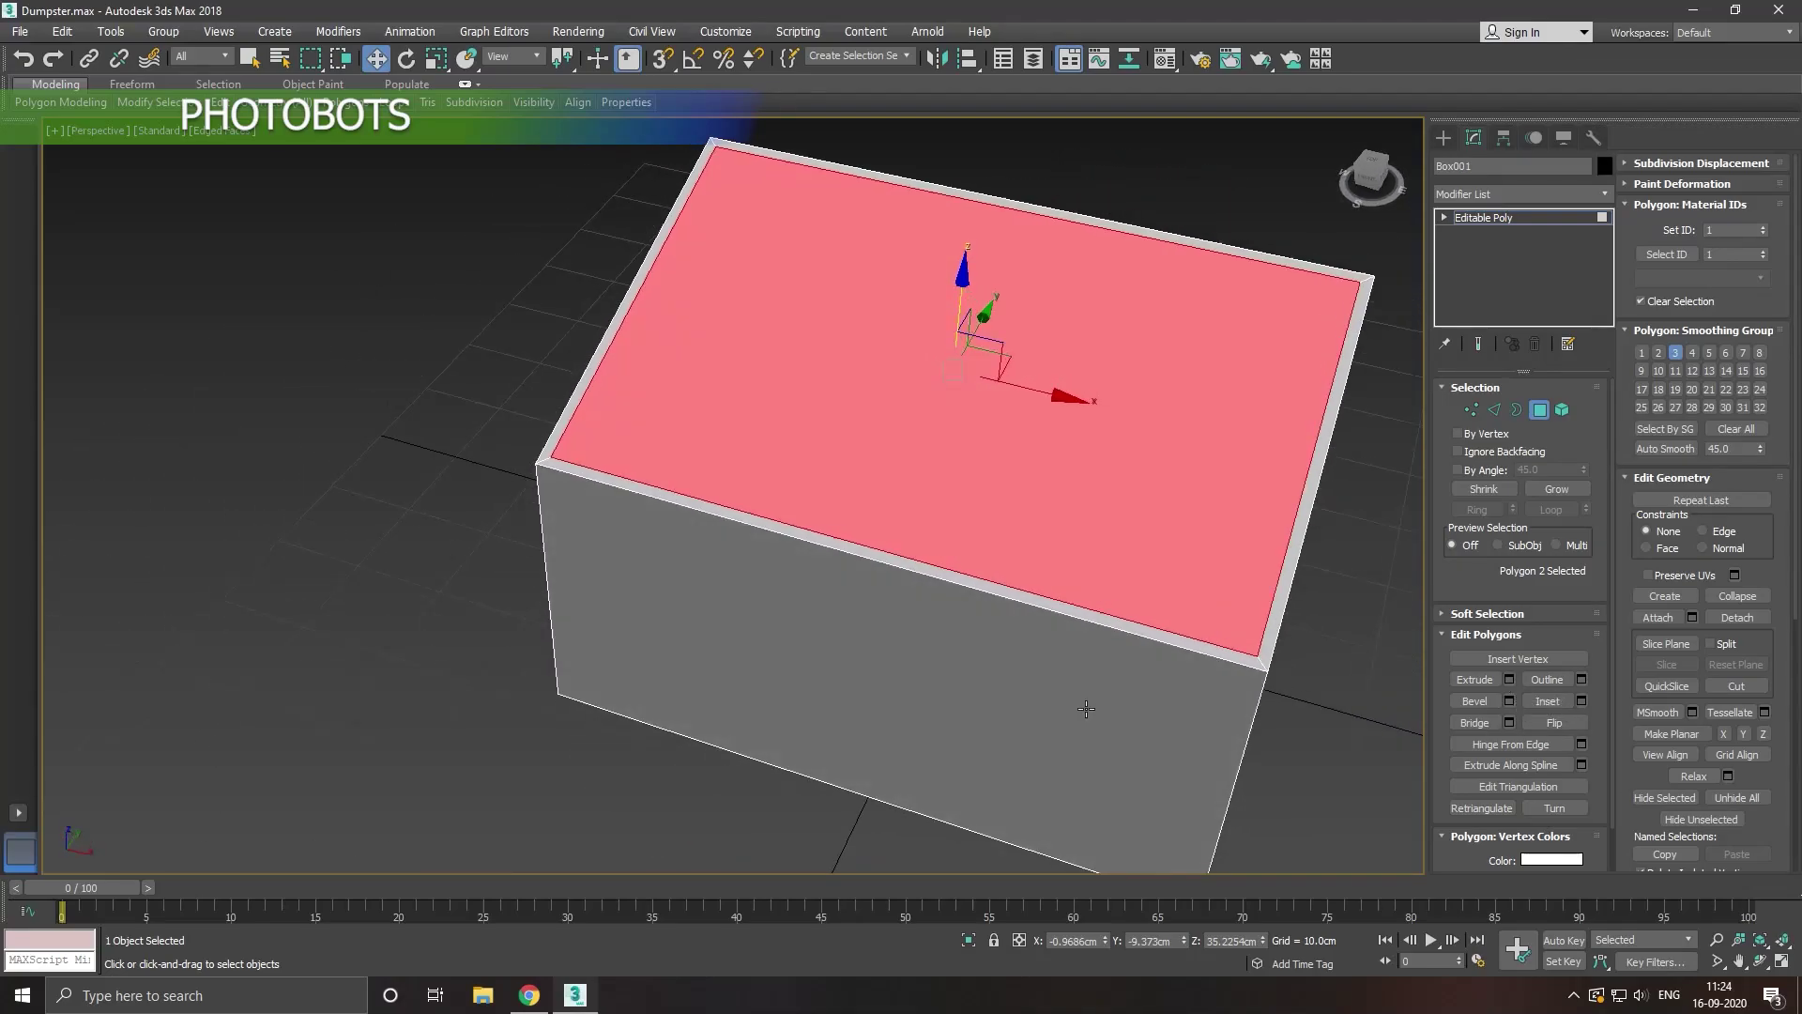
{"action": "left_click", "coordinate": [1365, 712]}
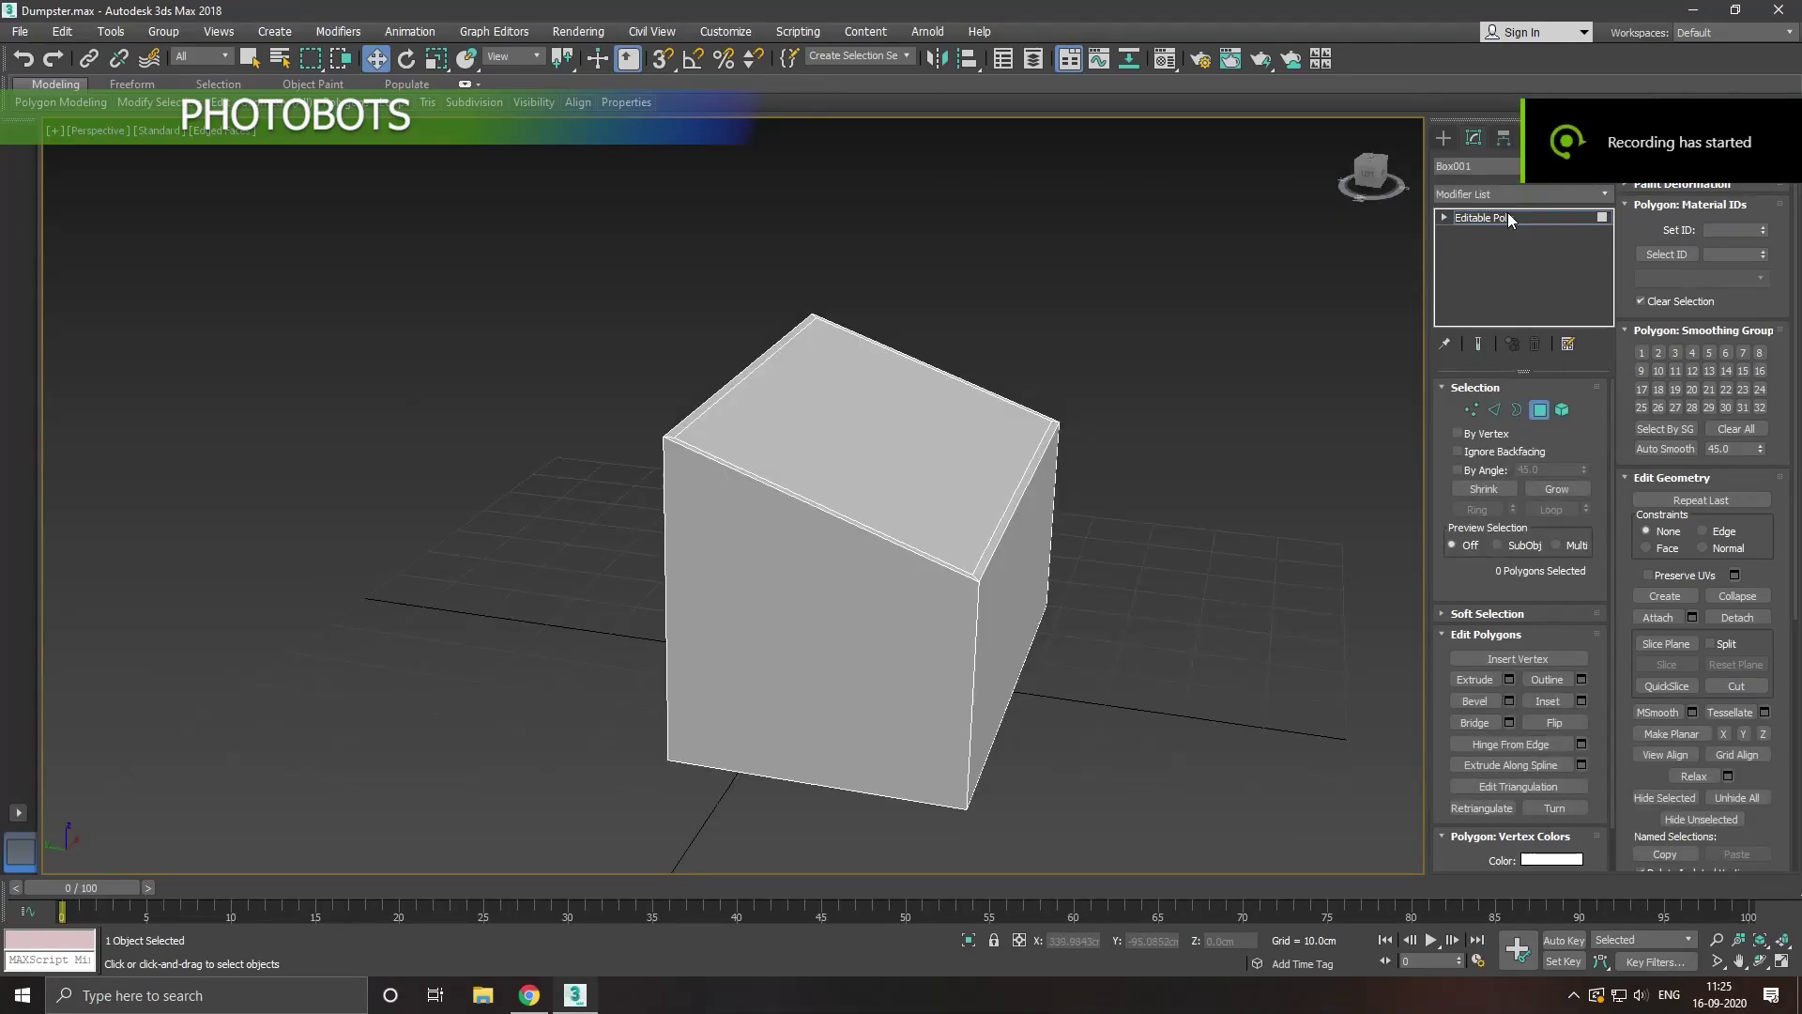
Step: Select the body, switch to a zoomed-in Left view, and start a new standard primitive
{"action": "left_click", "coordinate": [1506, 217]}
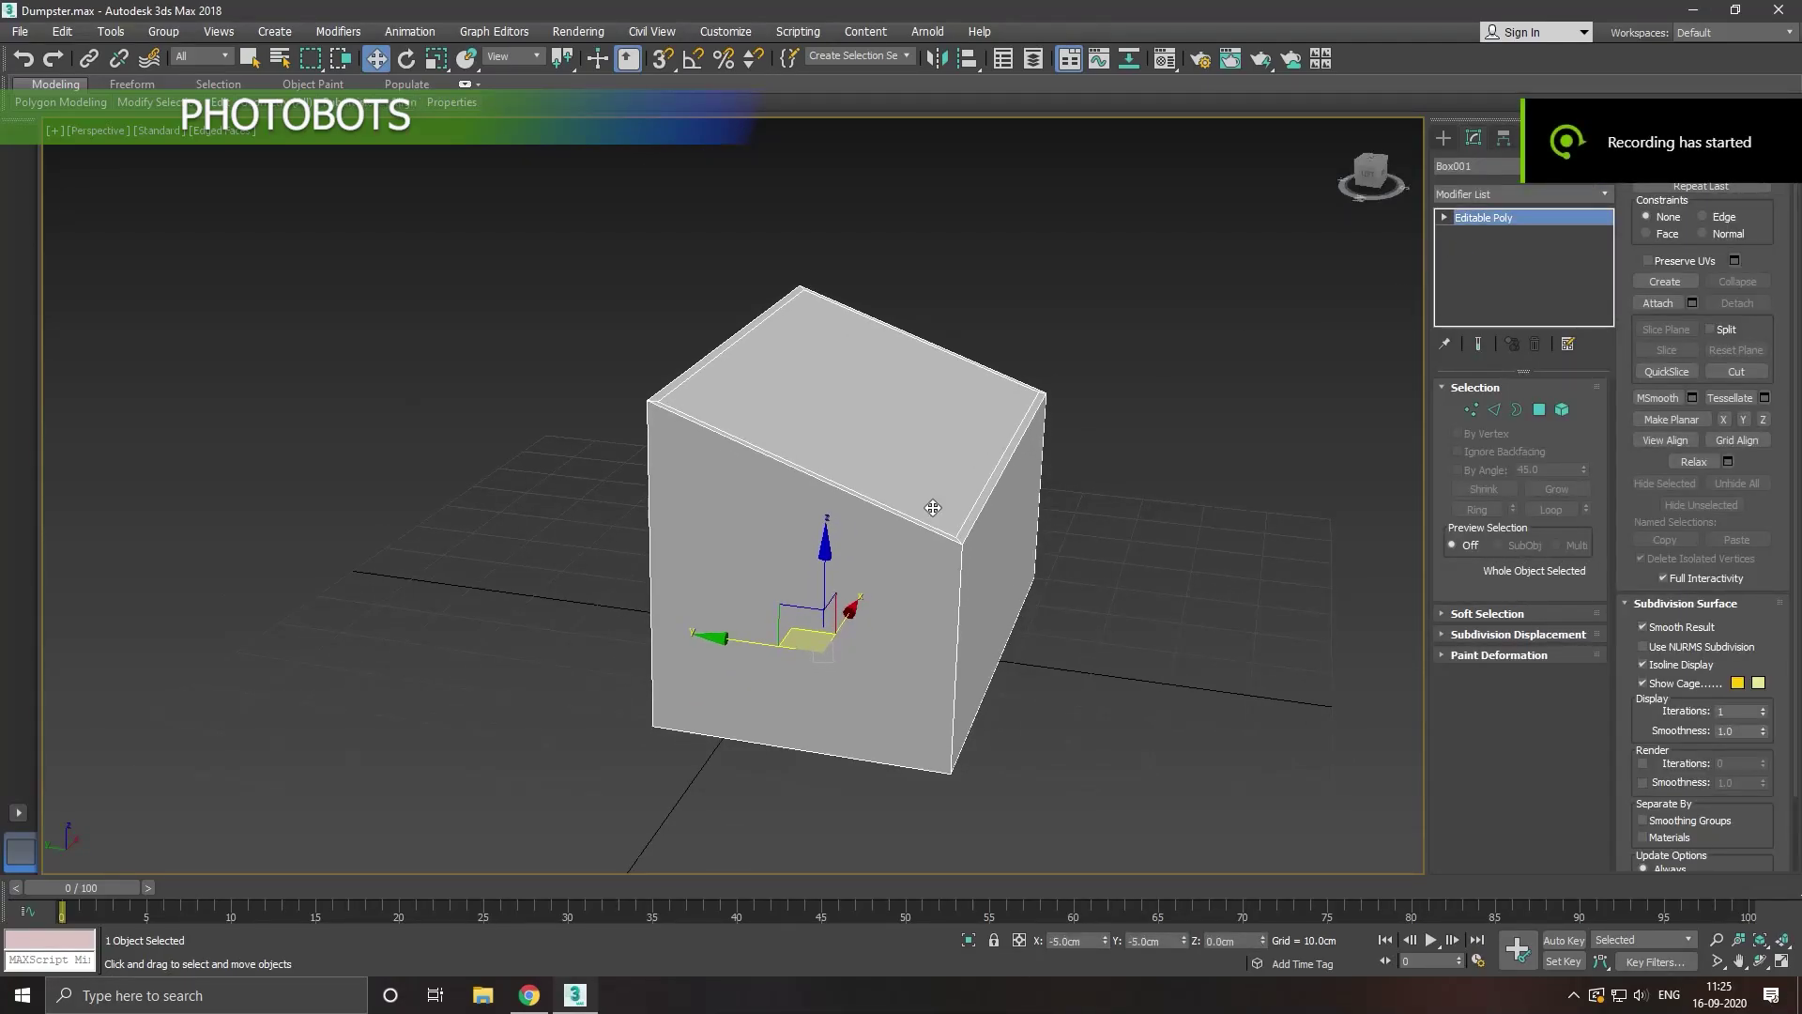
{"action": "mouse_move", "coordinate": [932, 508]}
{"action": "middle_mouse_down"}
{"action": "mouse_move", "coordinate": [873, 603]}
{"action": "mouse_move", "coordinate": [846, 611]}
{"action": "middle_mouse_up"}
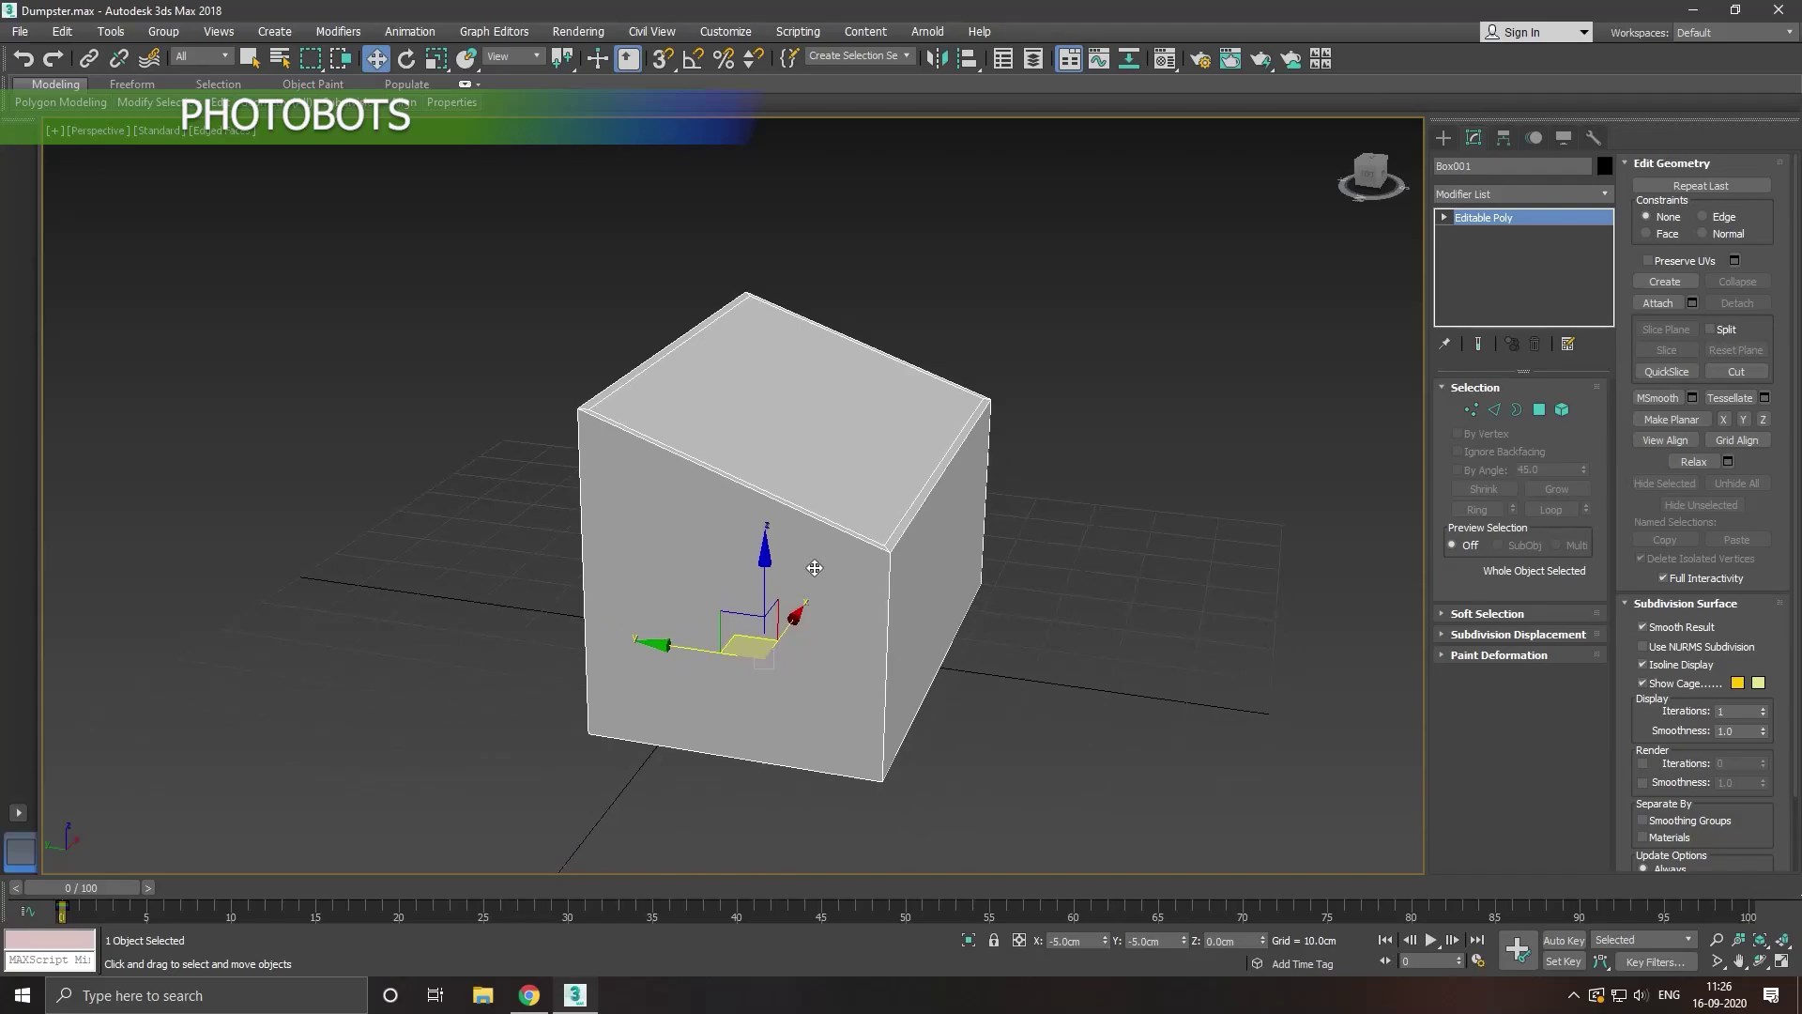
{"action": "key", "text": "l"}
{"action": "scroll", "coordinate": [765, 374], "scroll_direction": "up", "scroll_amount": 2}
{"action": "scroll", "coordinate": [765, 375], "scroll_direction": "up", "scroll_amount": 2}
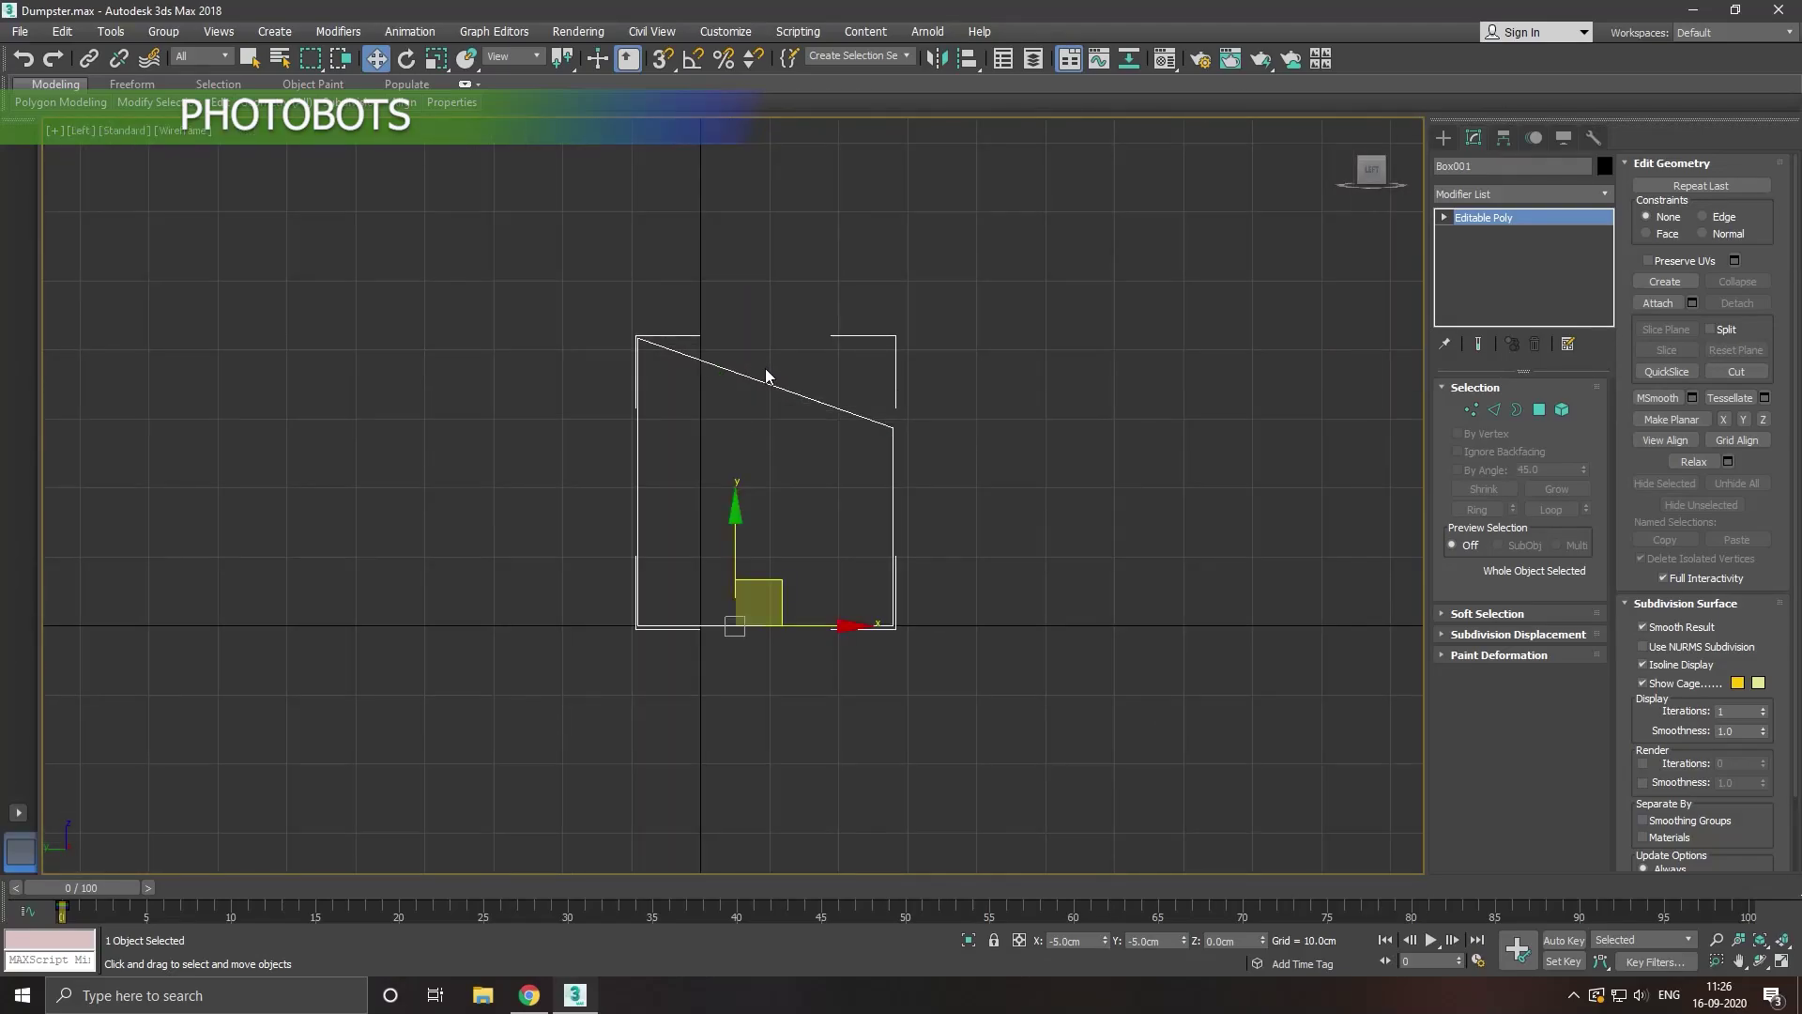
{"action": "key", "text": "j"}
{"action": "scroll", "coordinate": [774, 469], "scroll_direction": "up", "scroll_amount": 1}
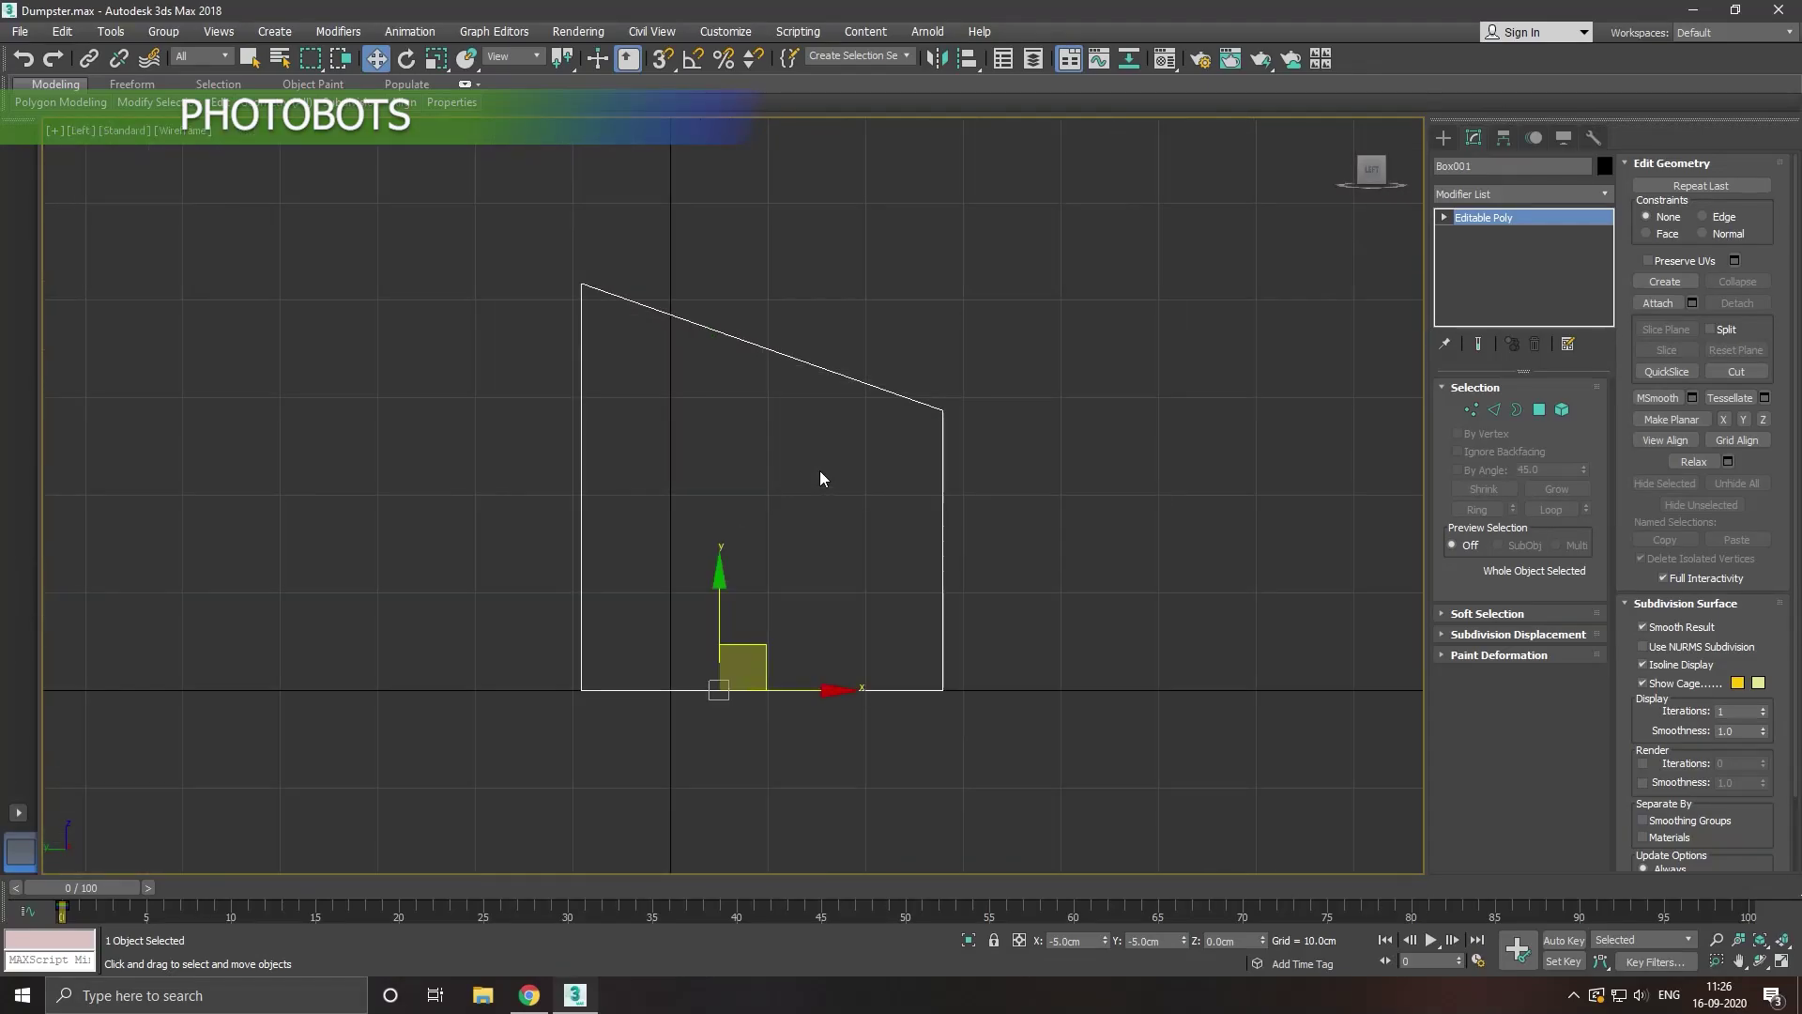
{"action": "left_click", "coordinate": [1444, 137]}
Step: Draw a thin flat bar box across the body in Left view and move it onto the side
{"action": "left_click", "coordinate": [1472, 251]}
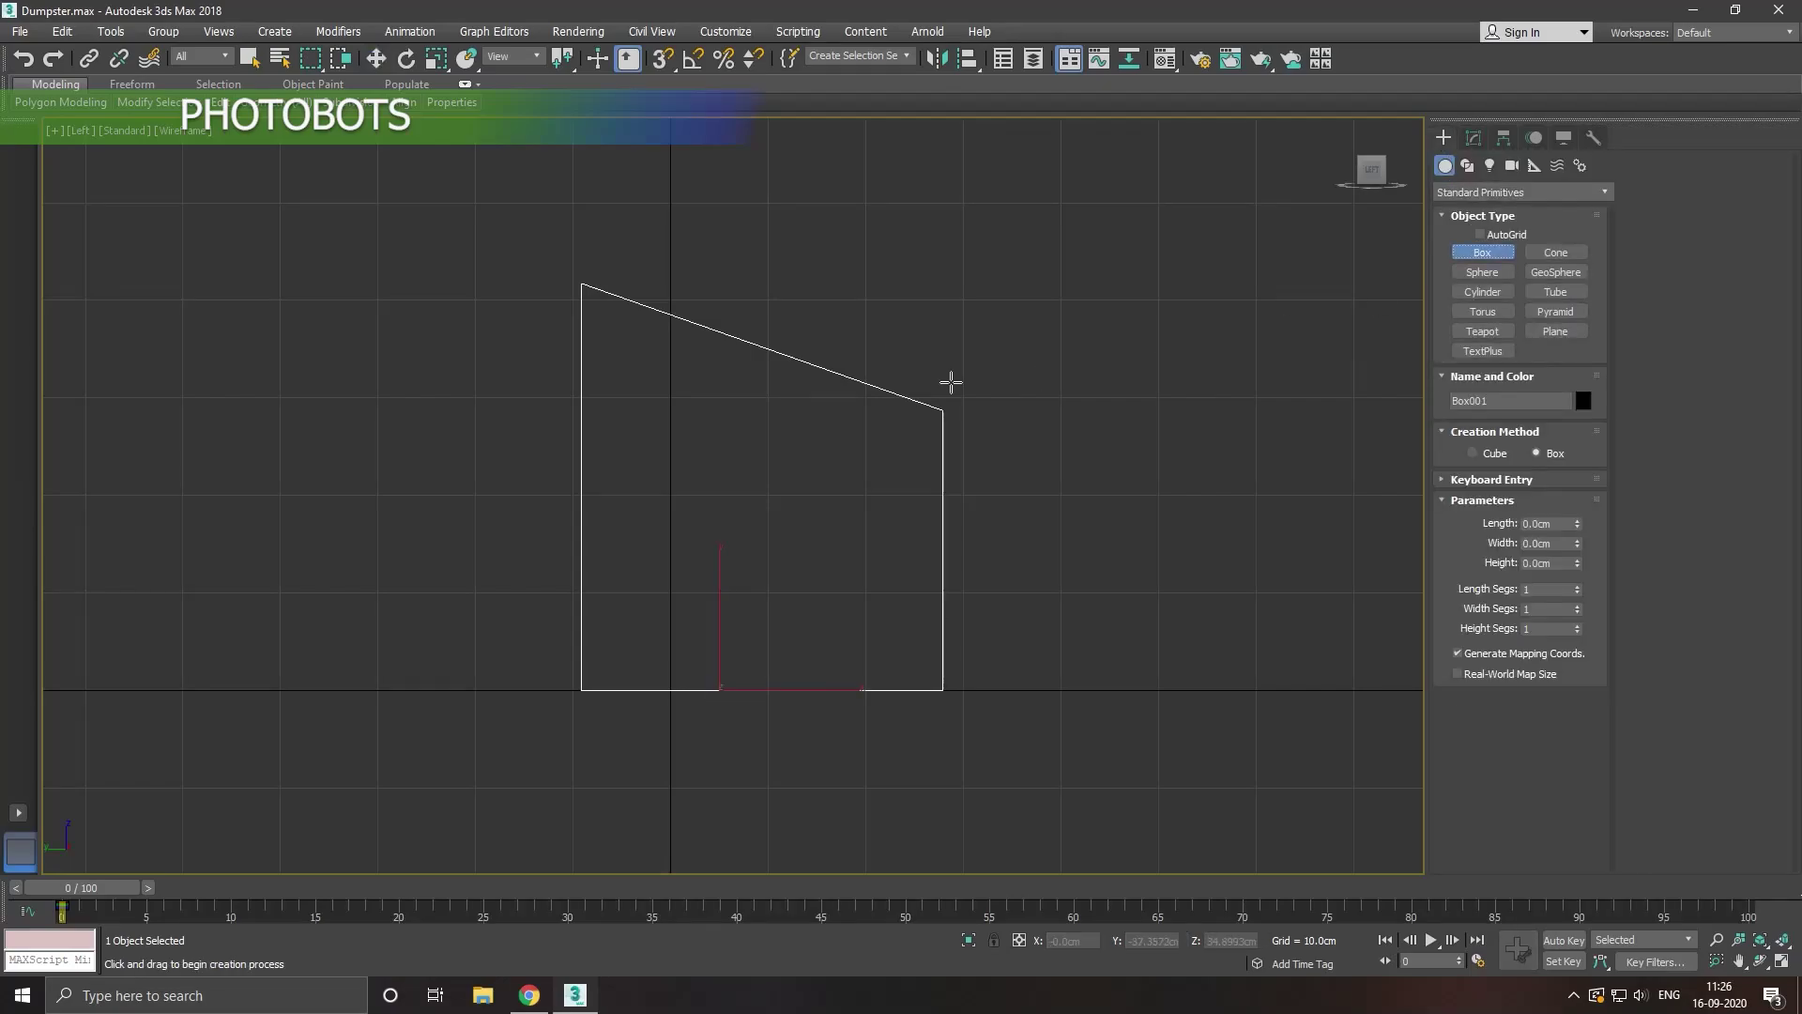
{"action": "scroll", "coordinate": [680, 531], "scroll_direction": "up", "scroll_amount": 1}
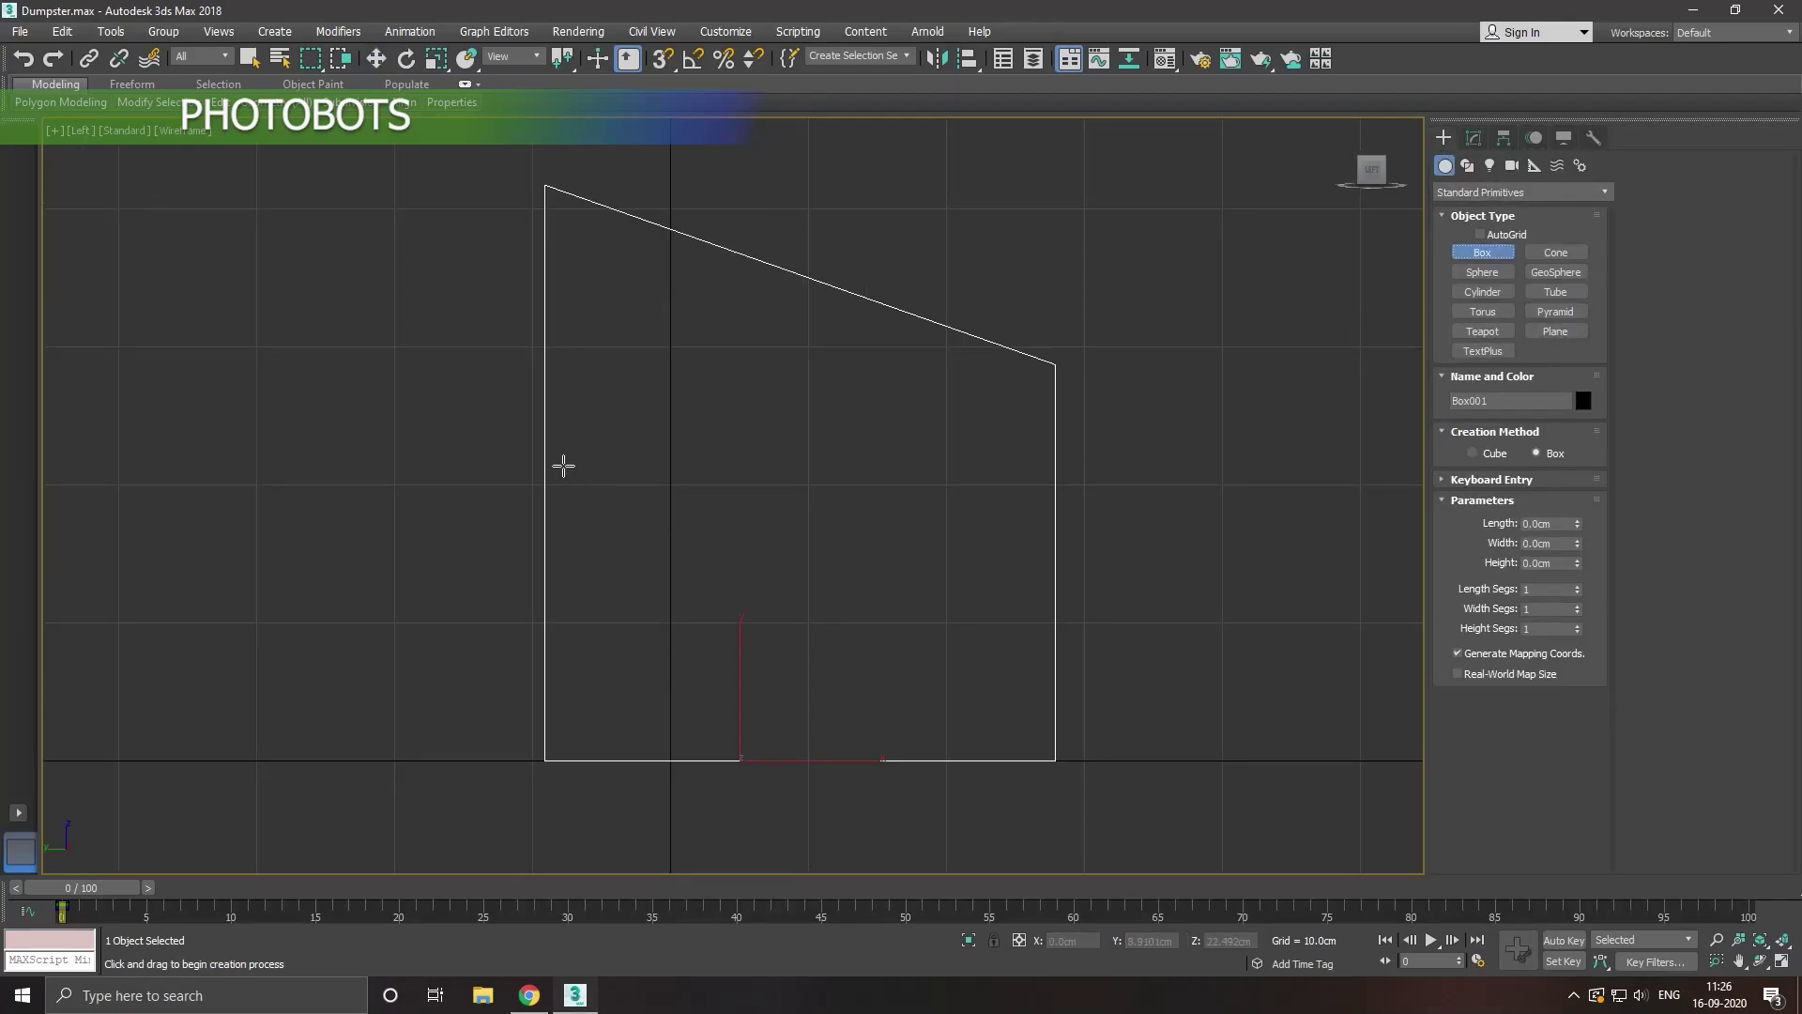
{"action": "mouse_move", "coordinate": [563, 466]}
{"action": "left_mouse_down"}
{"action": "mouse_move", "coordinate": [1072, 599]}
{"action": "mouse_move", "coordinate": [1071, 557]}
{"action": "left_mouse_up"}
{"action": "key", "text": "w"}
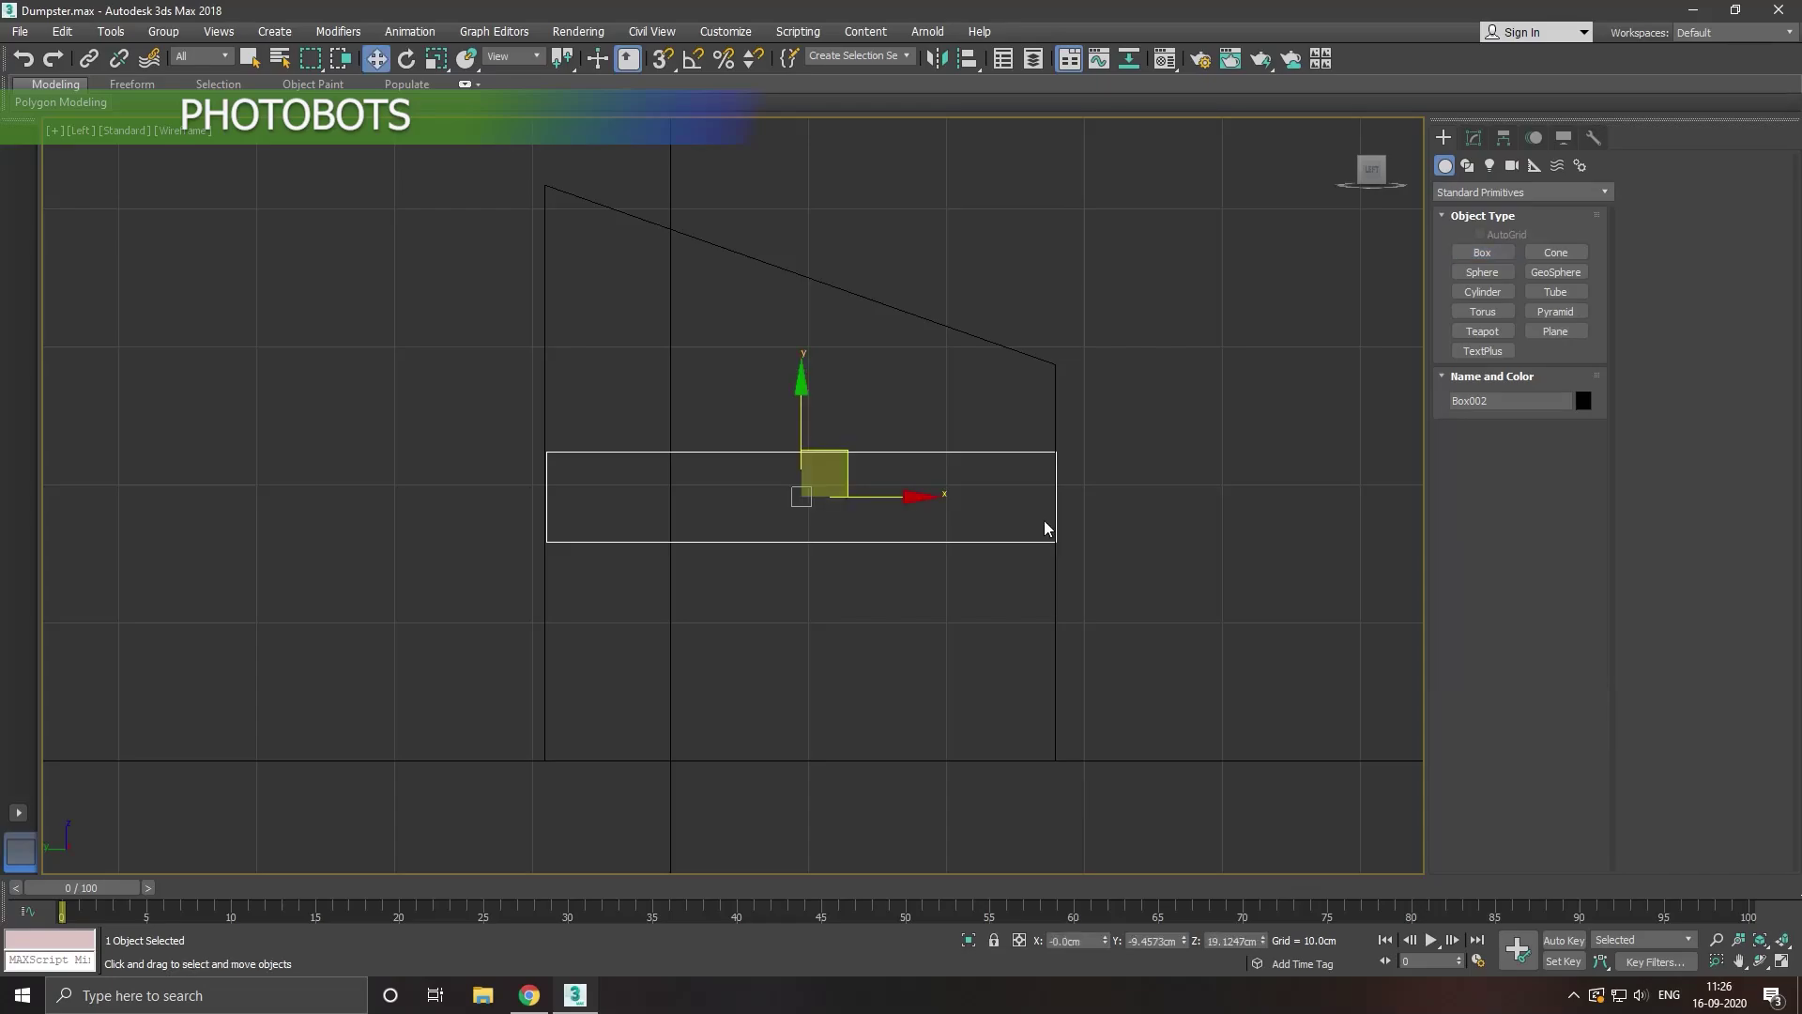
{"action": "key", "text": "p"}
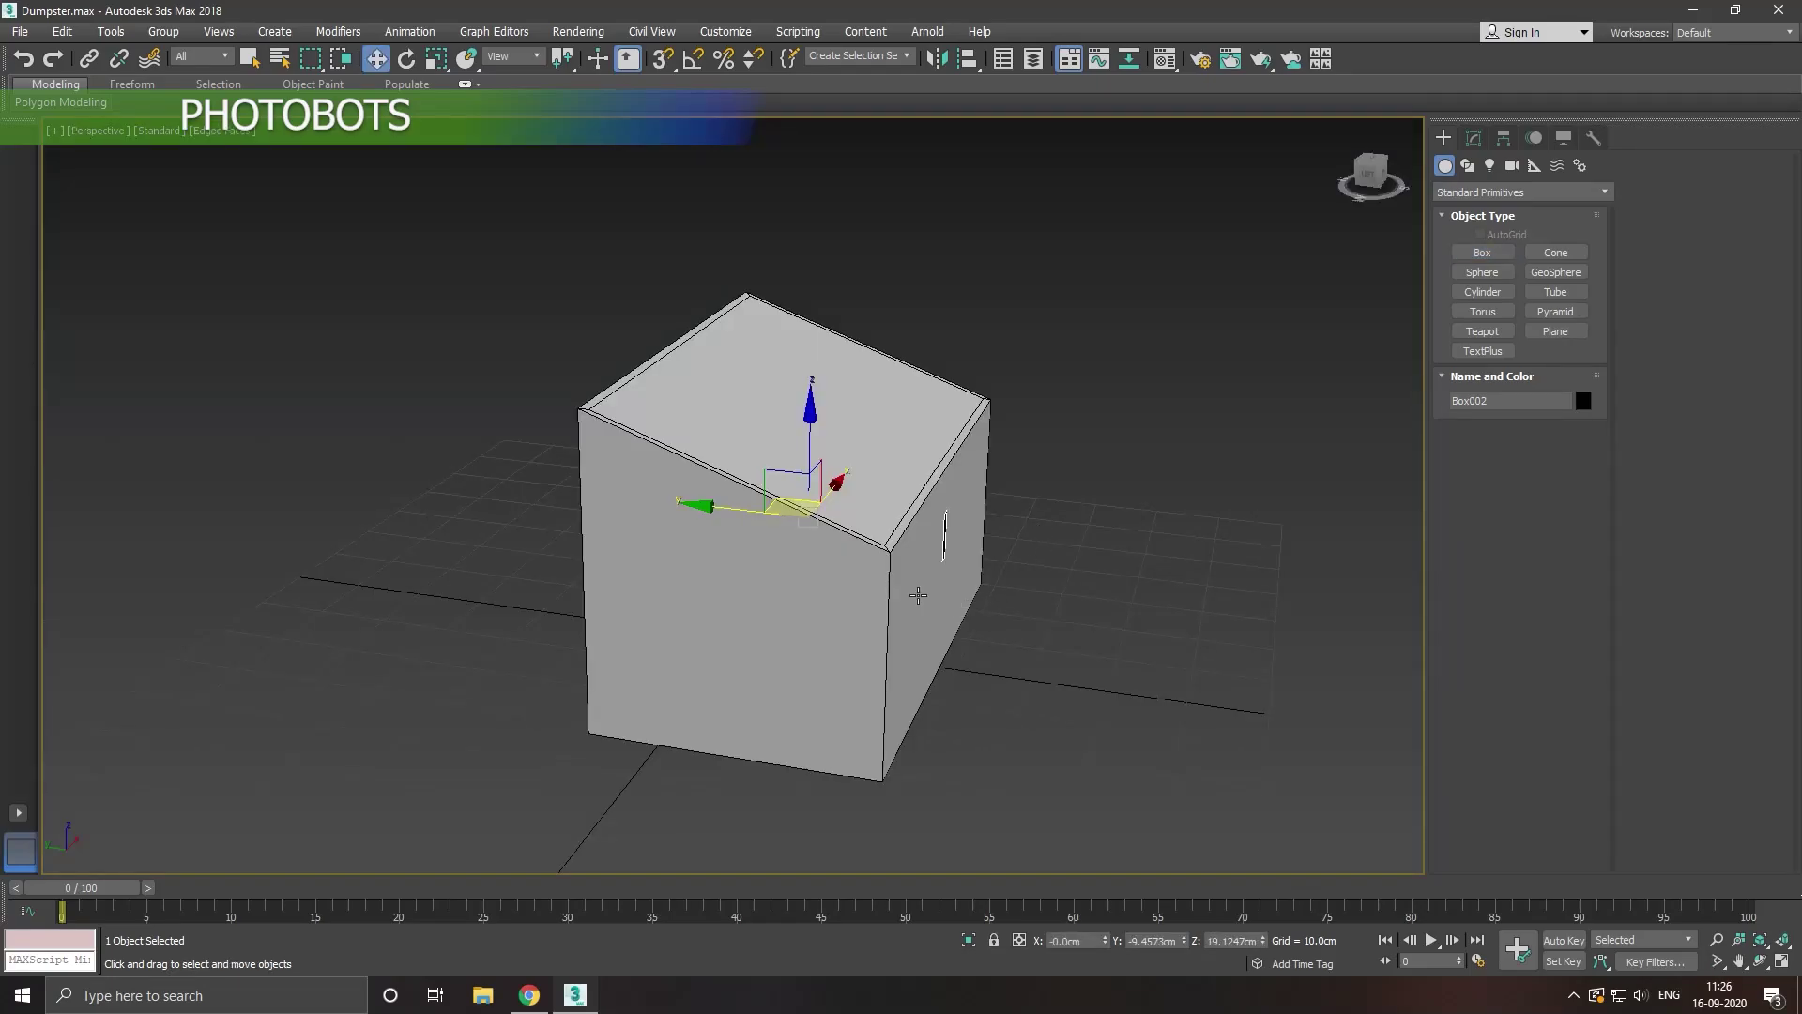
{"action": "scroll", "coordinate": [878, 560], "scroll_direction": "up", "scroll_amount": 2}
{"action": "left_click_drag", "start_coordinate": [891, 514], "coordinate": [671, 544]}
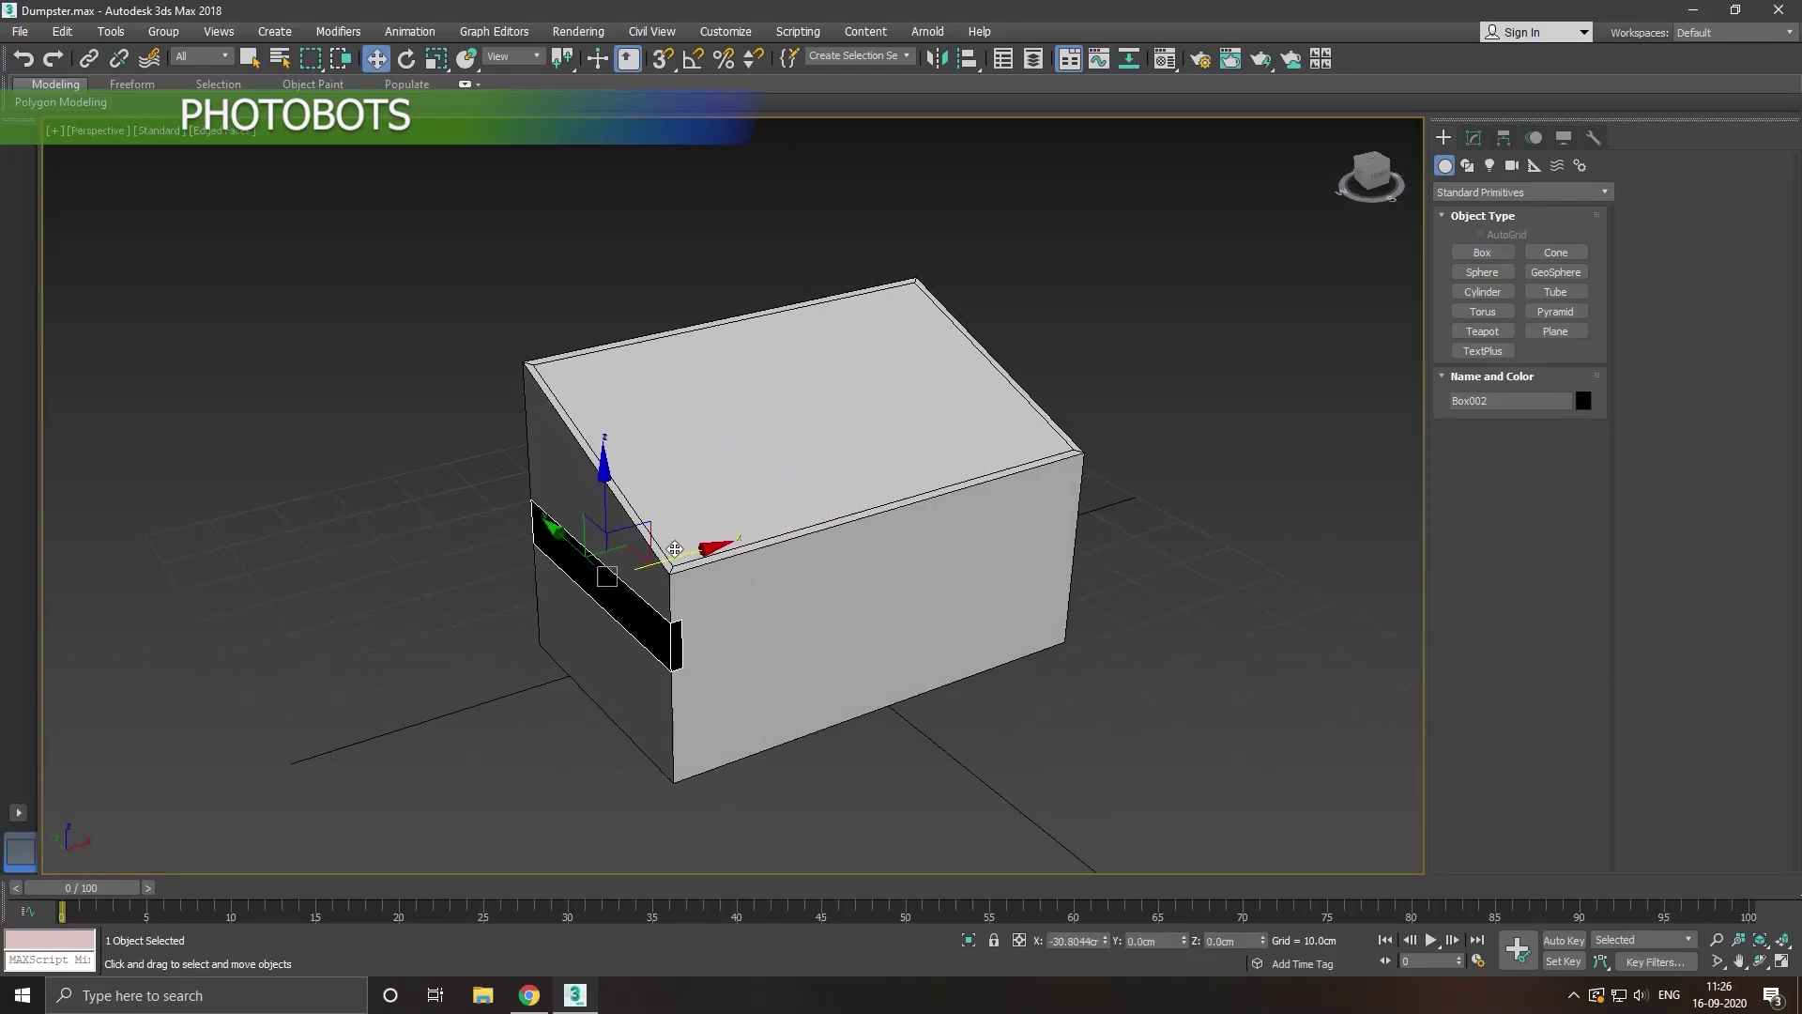
{"action": "middle_click_drag", "start_coordinate": [671, 545], "coordinate": [804, 572], "text": "alt"}
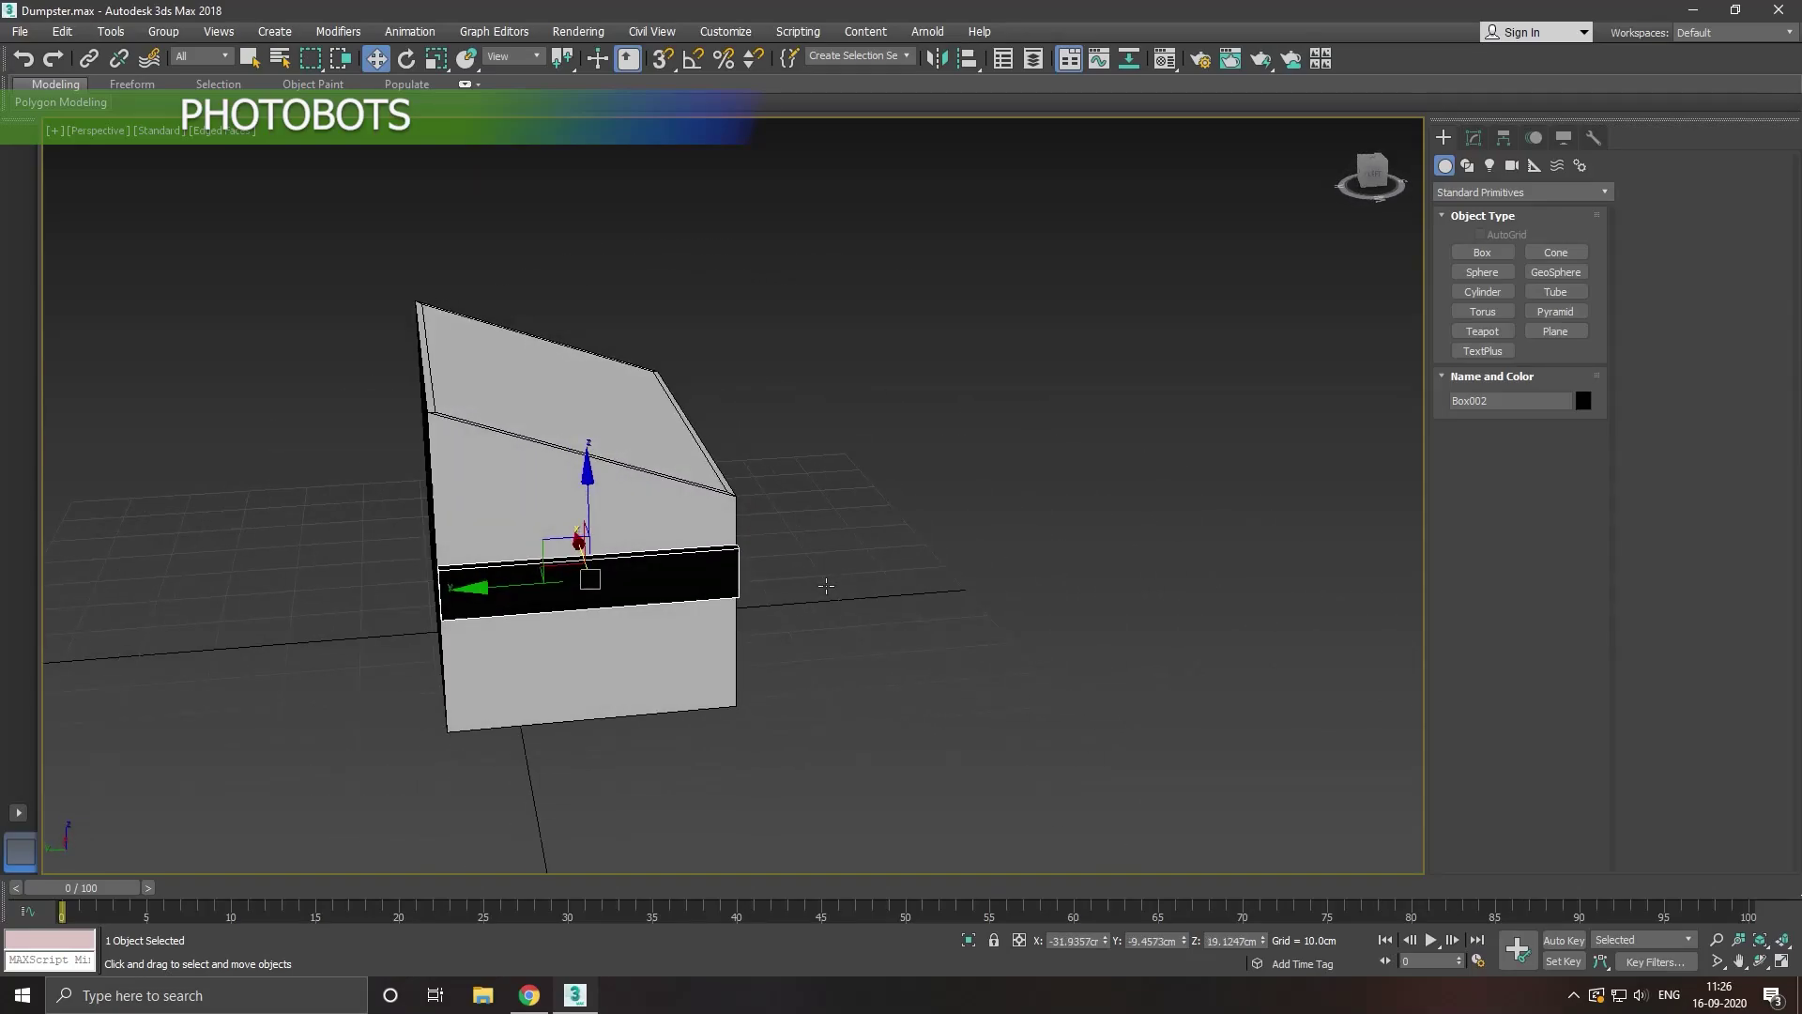
{"action": "scroll", "coordinate": [640, 593], "scroll_direction": "up", "scroll_amount": 2}
{"action": "middle_click_drag", "start_coordinate": [656, 595], "coordinate": [801, 567]}
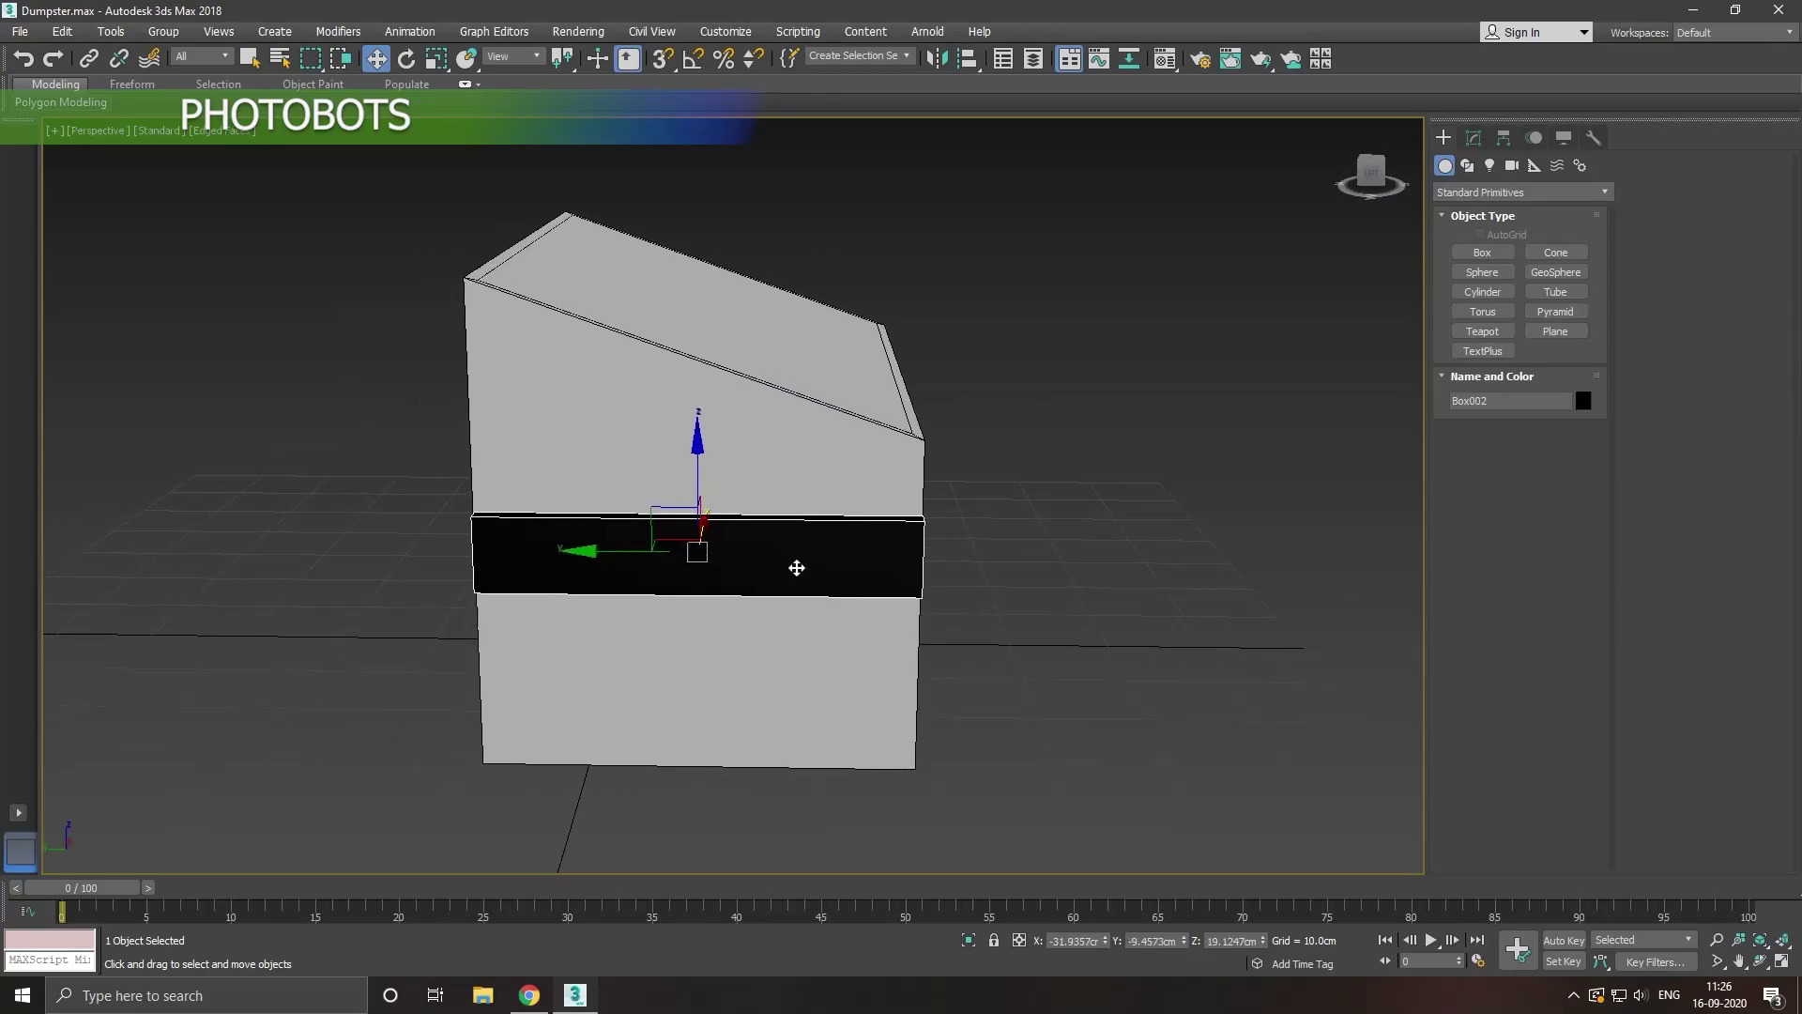
Step: Enter Vertex mode on Box001's Editable Poly
{"action": "left_click", "coordinate": [1470, 141]}
{"action": "right_click", "coordinate": [1483, 216]}
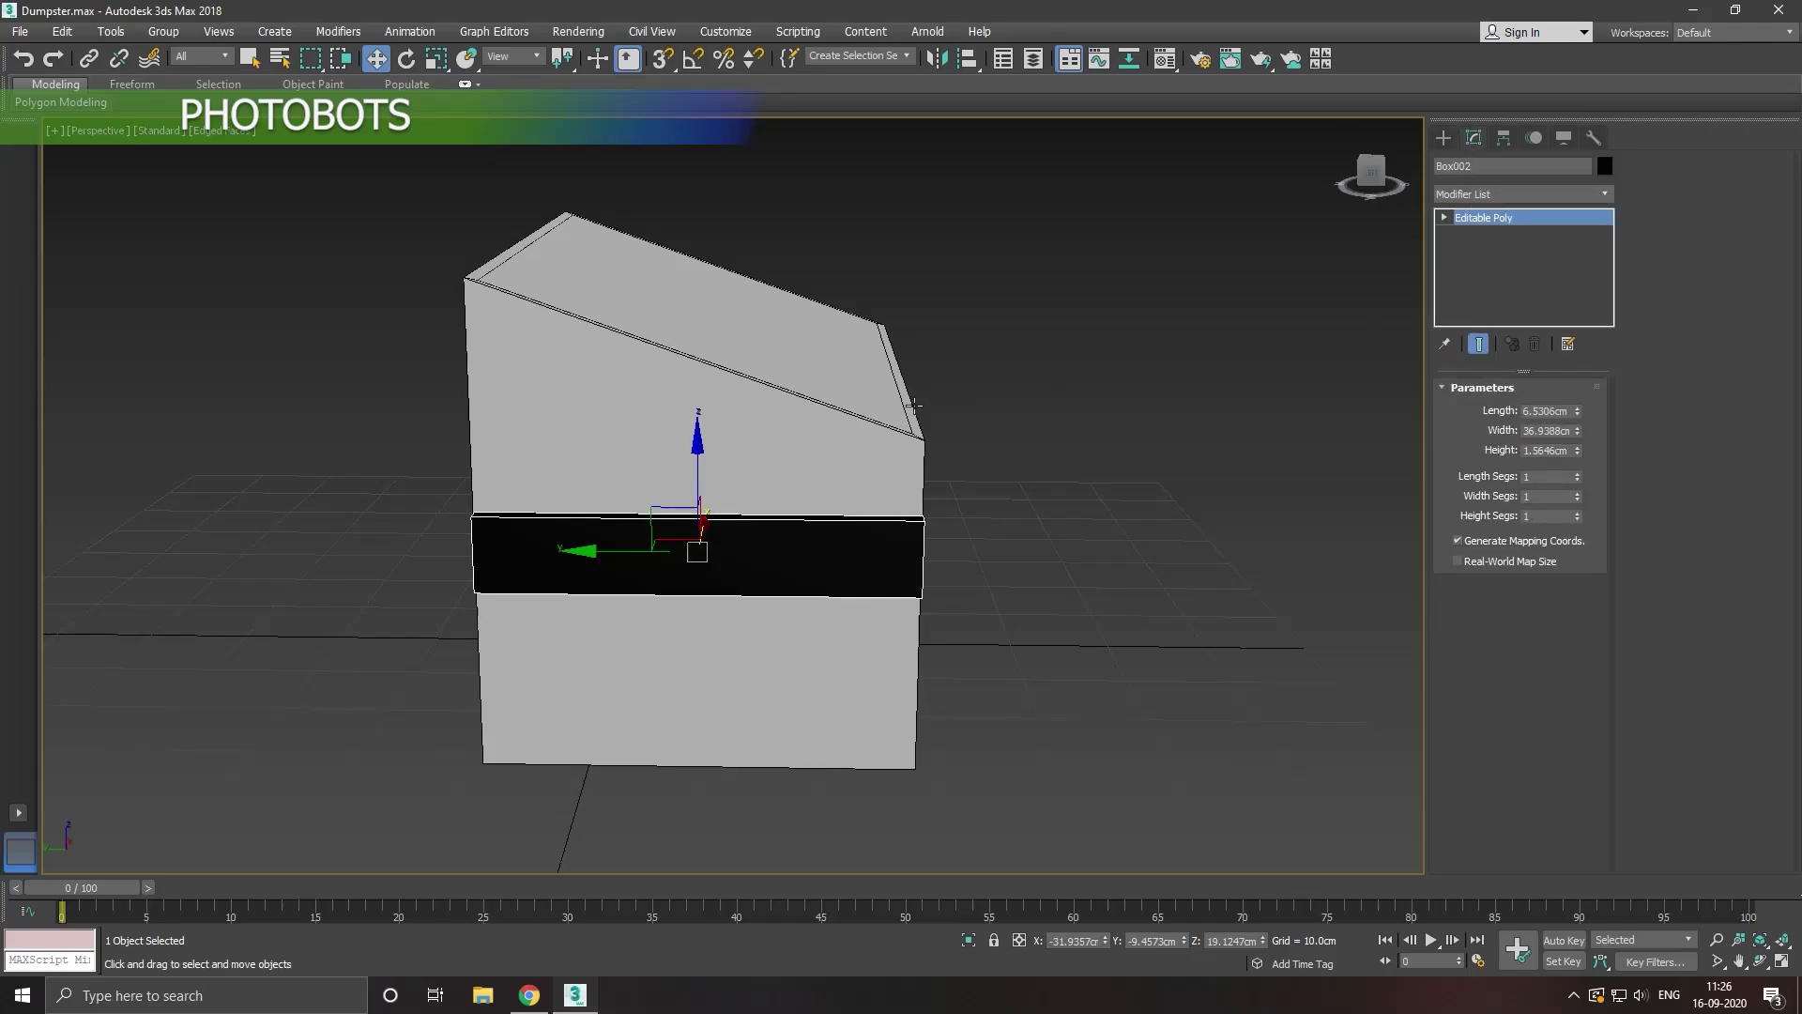
{"action": "left_click", "coordinate": [1495, 374]}
{"action": "left_click", "coordinate": [1471, 410]}
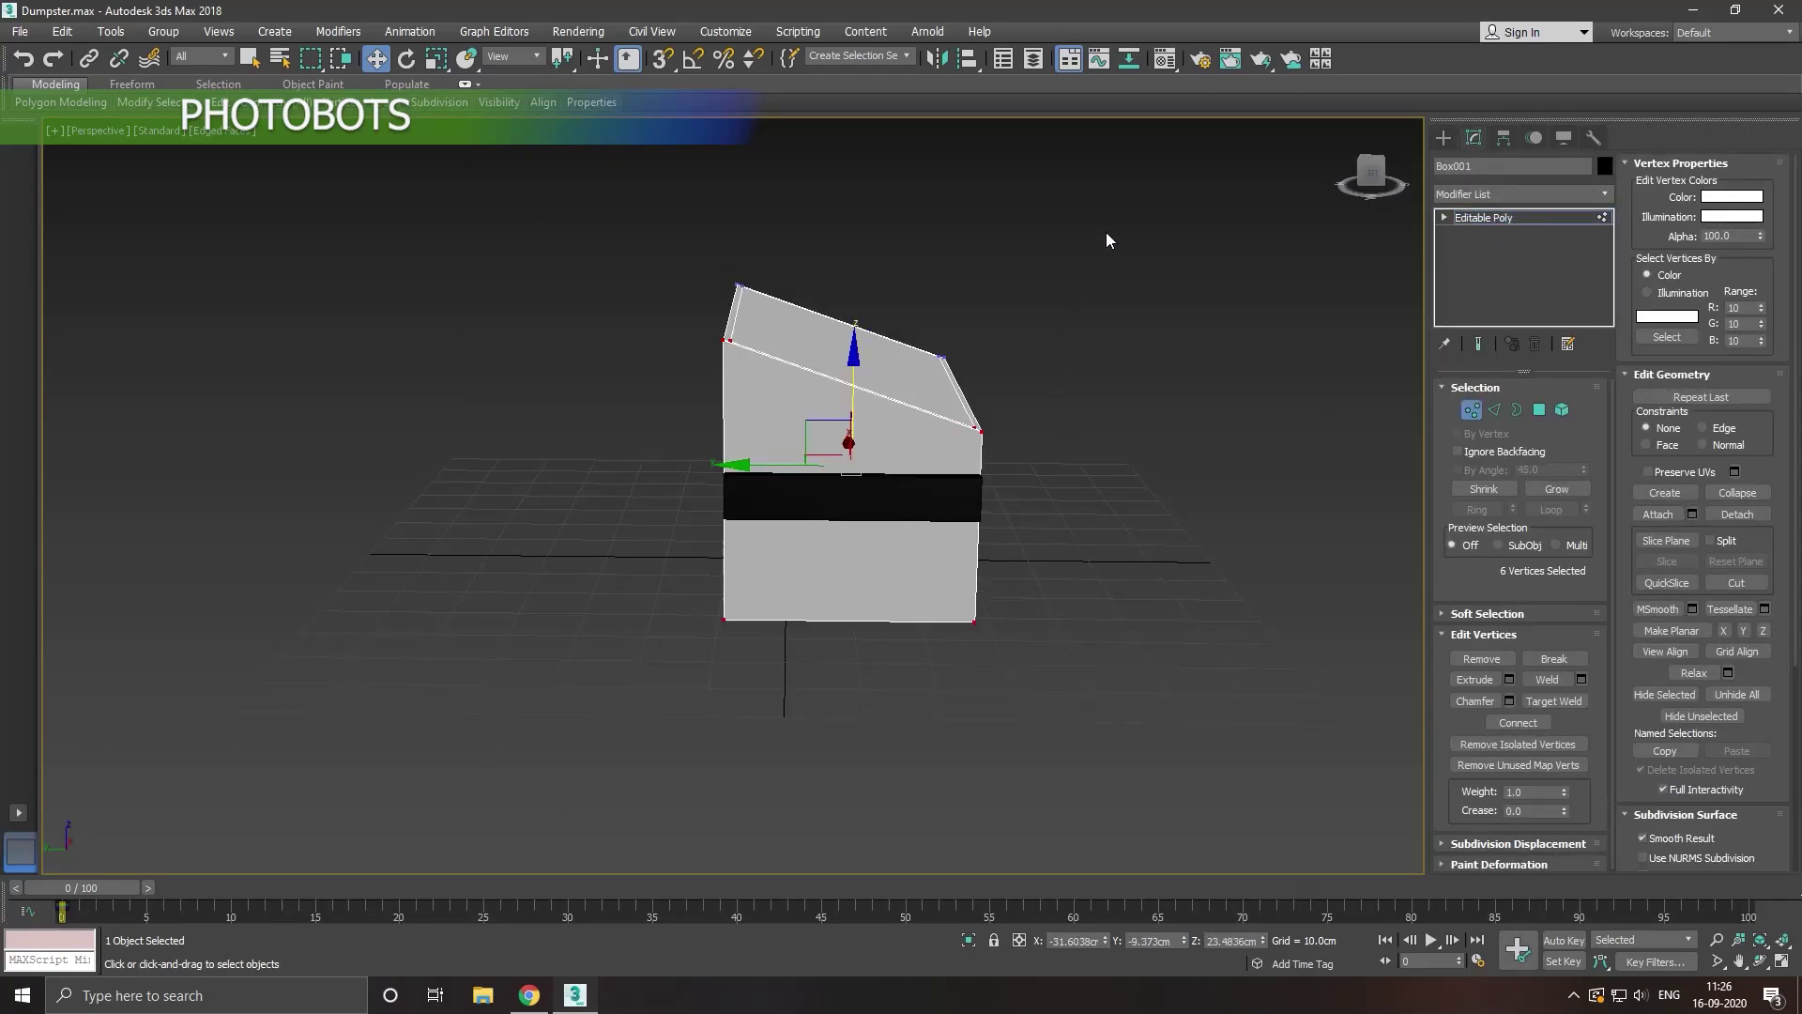
Step: Pull the body's right-side vertices inward so the bar overhangs
{"action": "left_click_drag", "start_coordinate": [865, 780], "coordinate": [899, 609]}
{"action": "scroll", "coordinate": [911, 457], "scroll_direction": "up", "scroll_amount": 3}
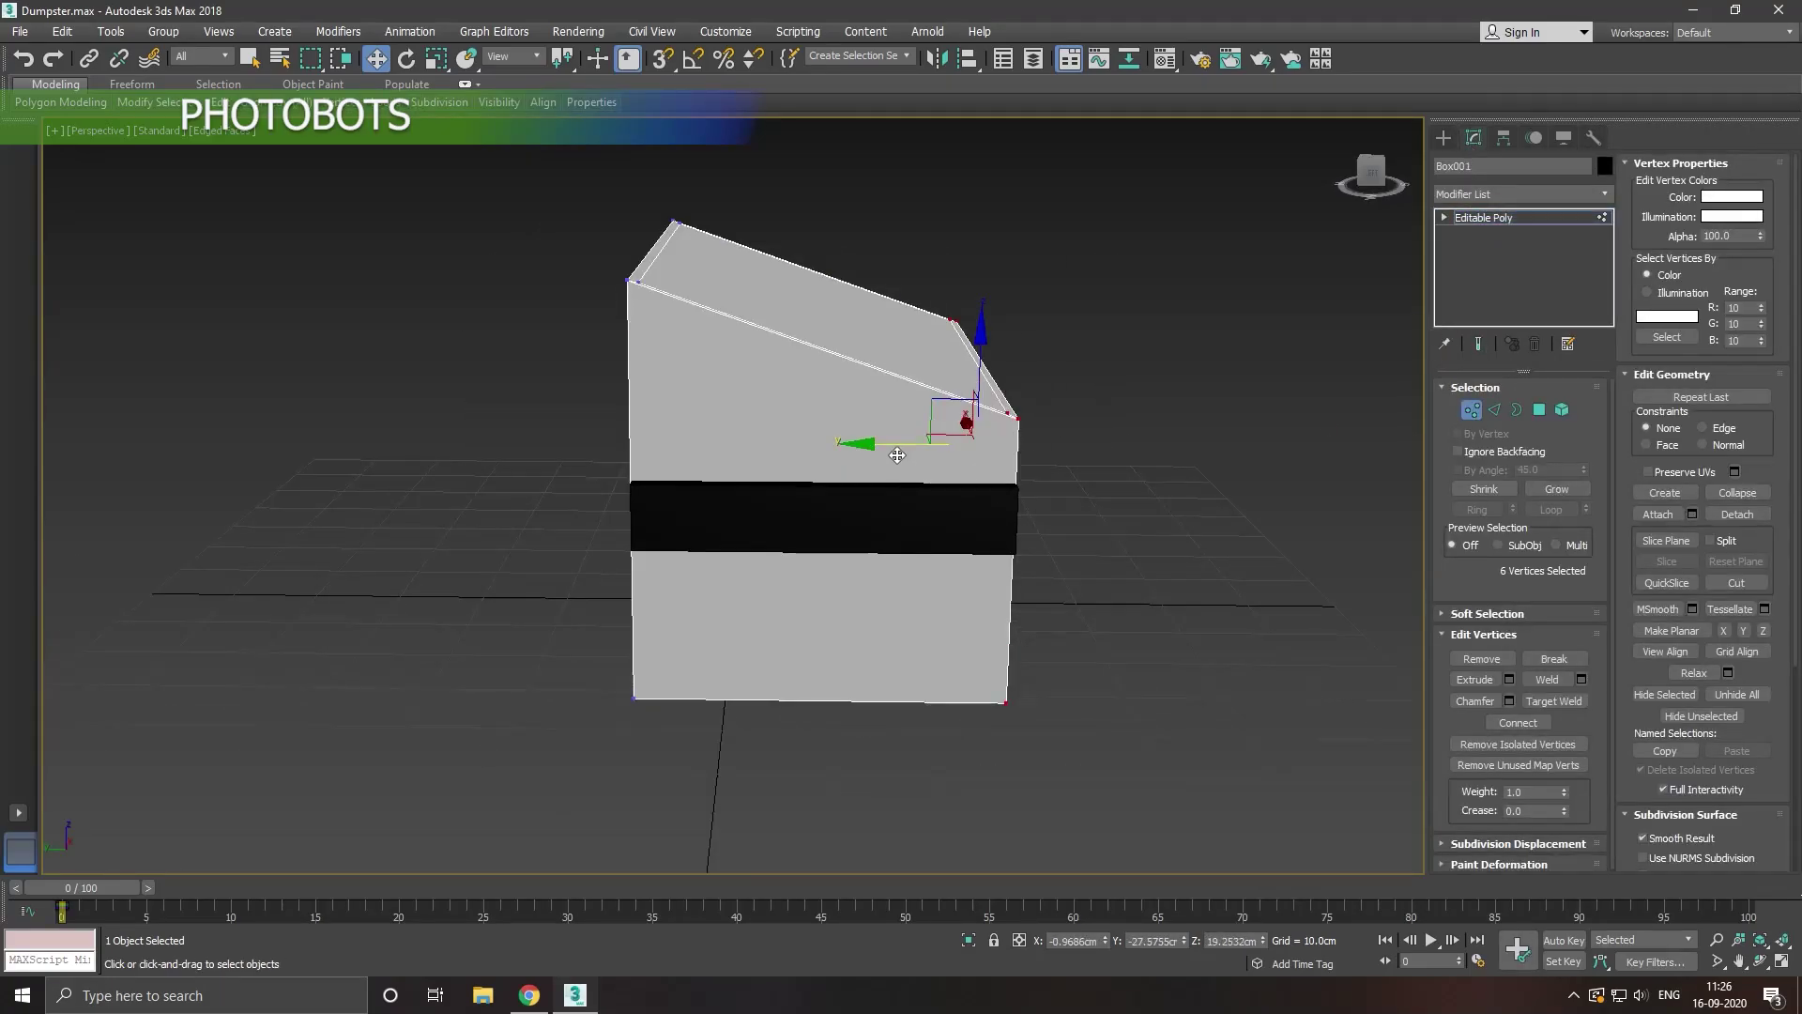
{"action": "left_click_drag", "start_coordinate": [894, 447], "coordinate": [857, 450]}
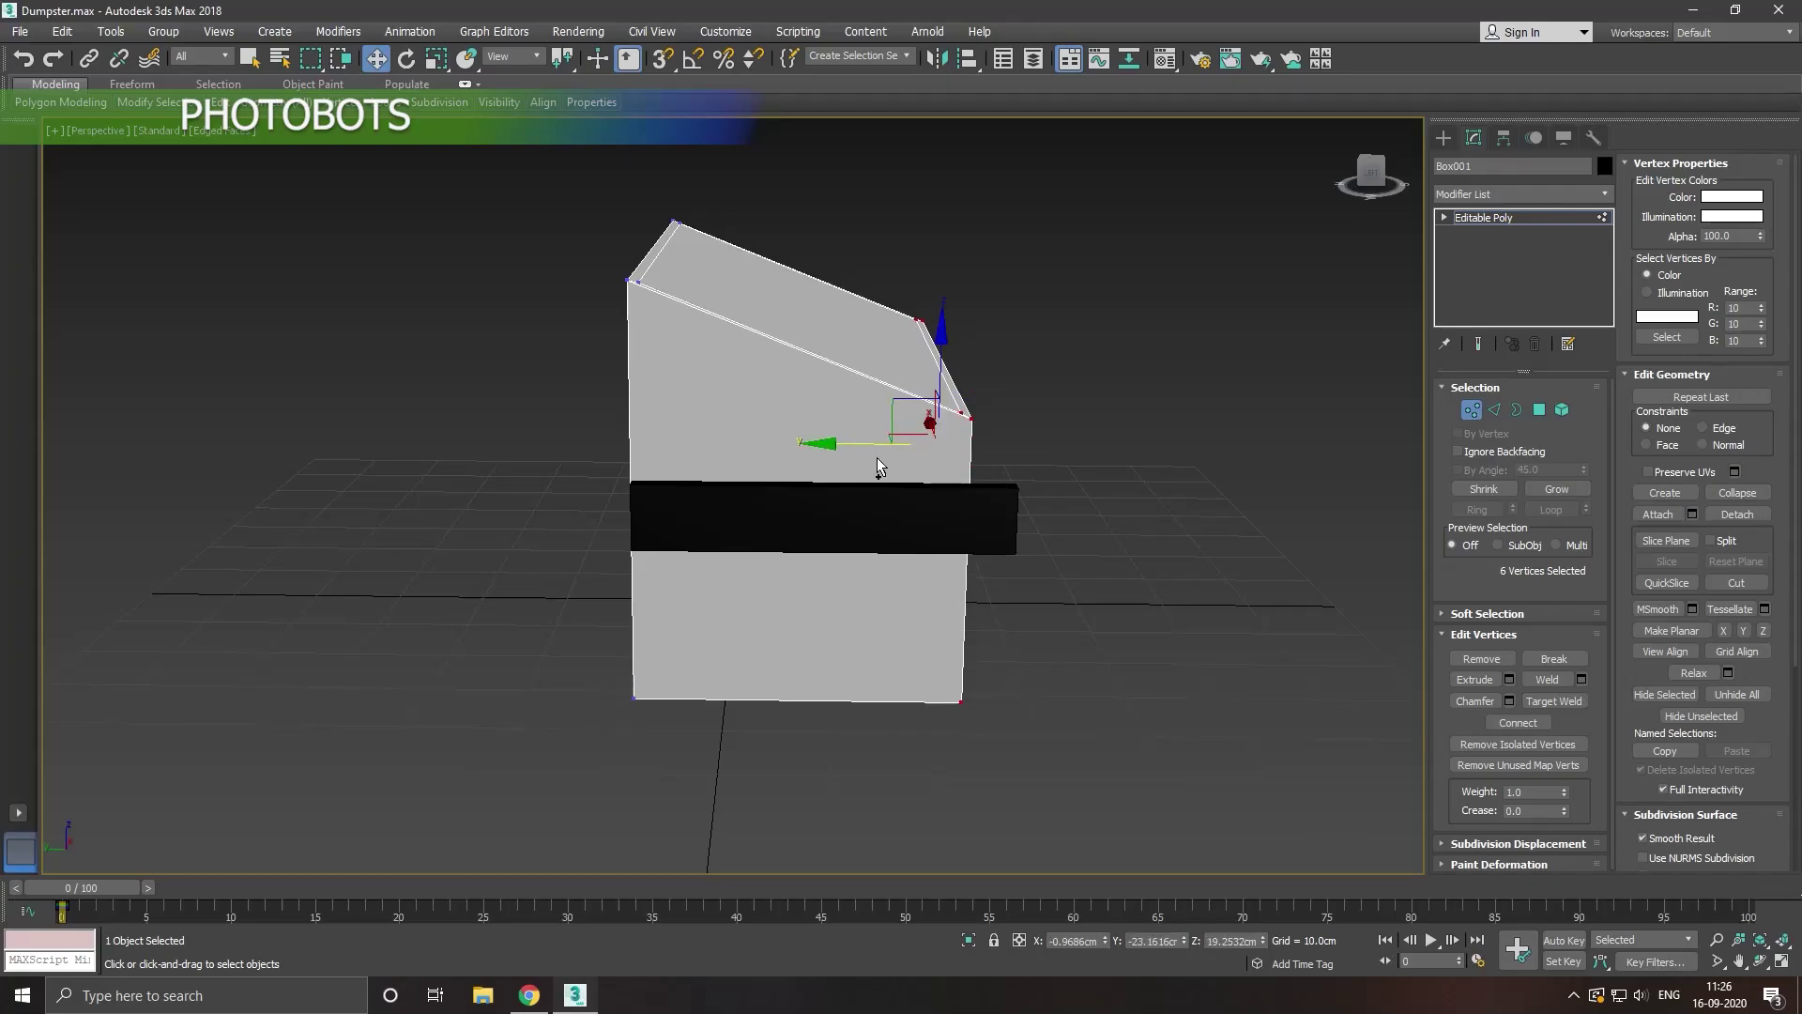
{"action": "middle_click_drag", "start_coordinate": [877, 459], "coordinate": [623, 217], "text": "alt"}
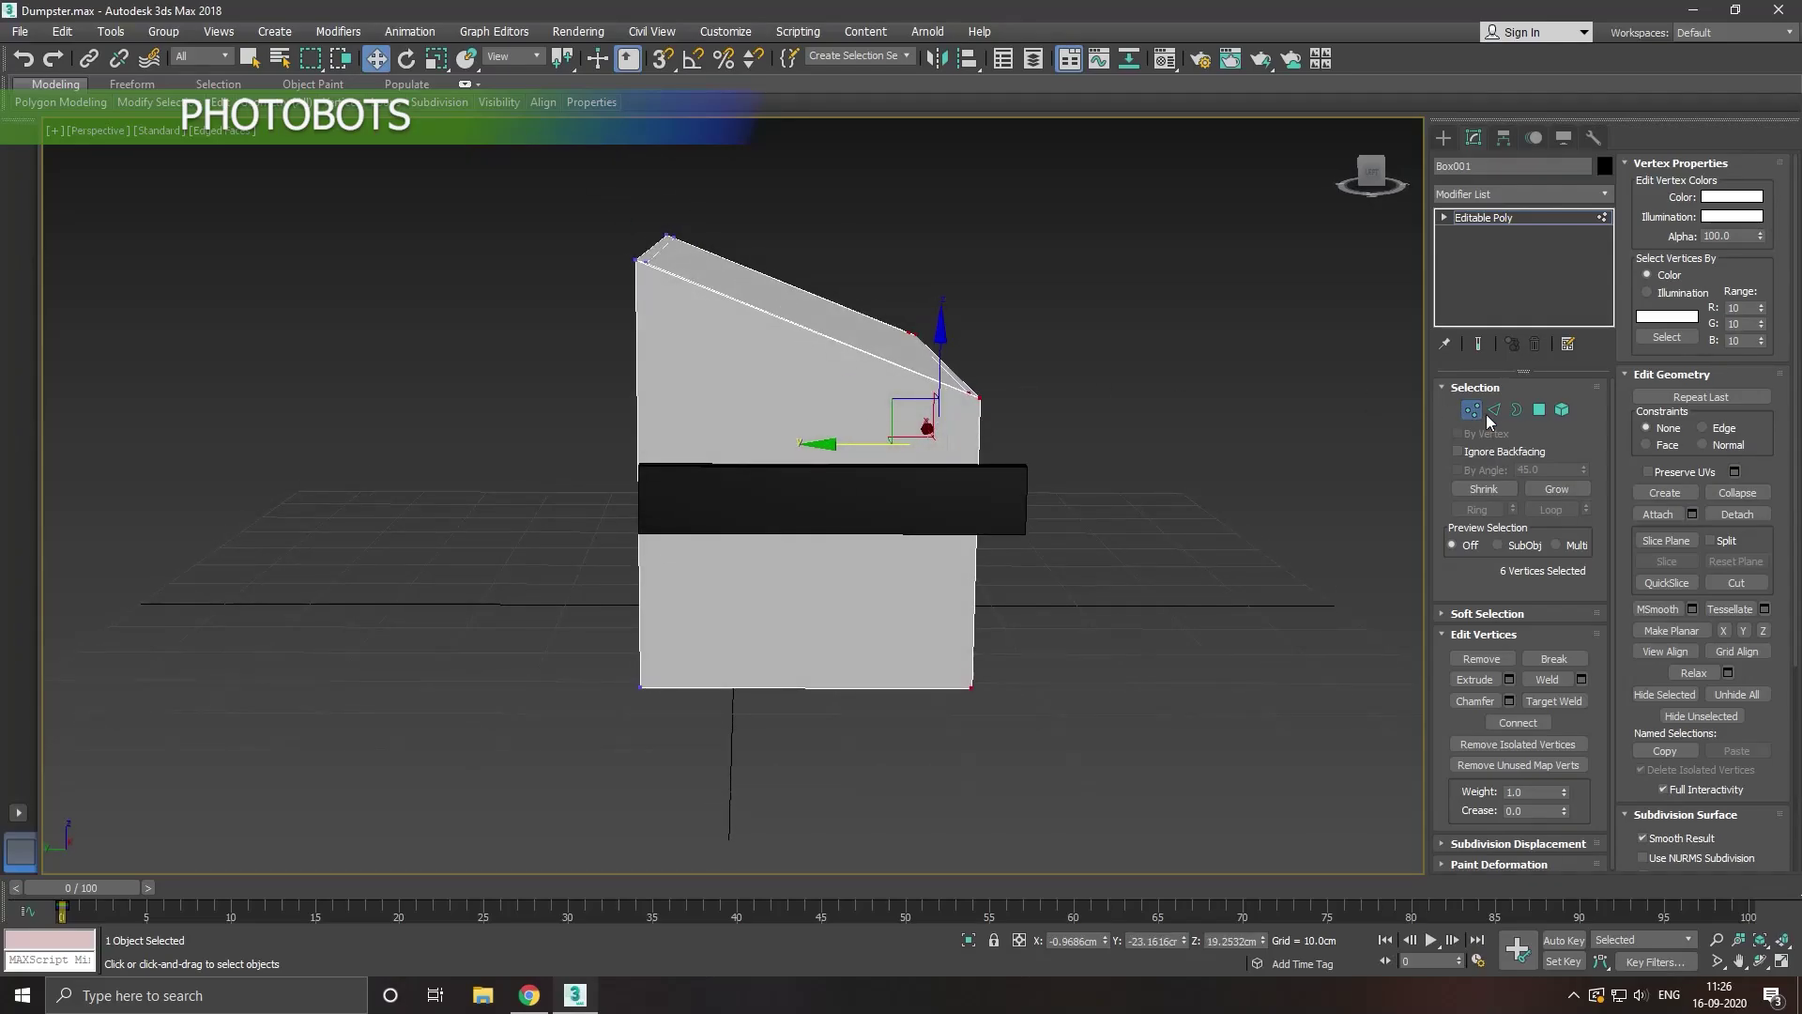
Step: Lower the slanted top face slightly
{"action": "left_click", "coordinate": [1540, 409]}
{"action": "middle_click_drag", "start_coordinate": [897, 419], "coordinate": [849, 322], "text": "alt"}
{"action": "left_click", "coordinate": [849, 322]}
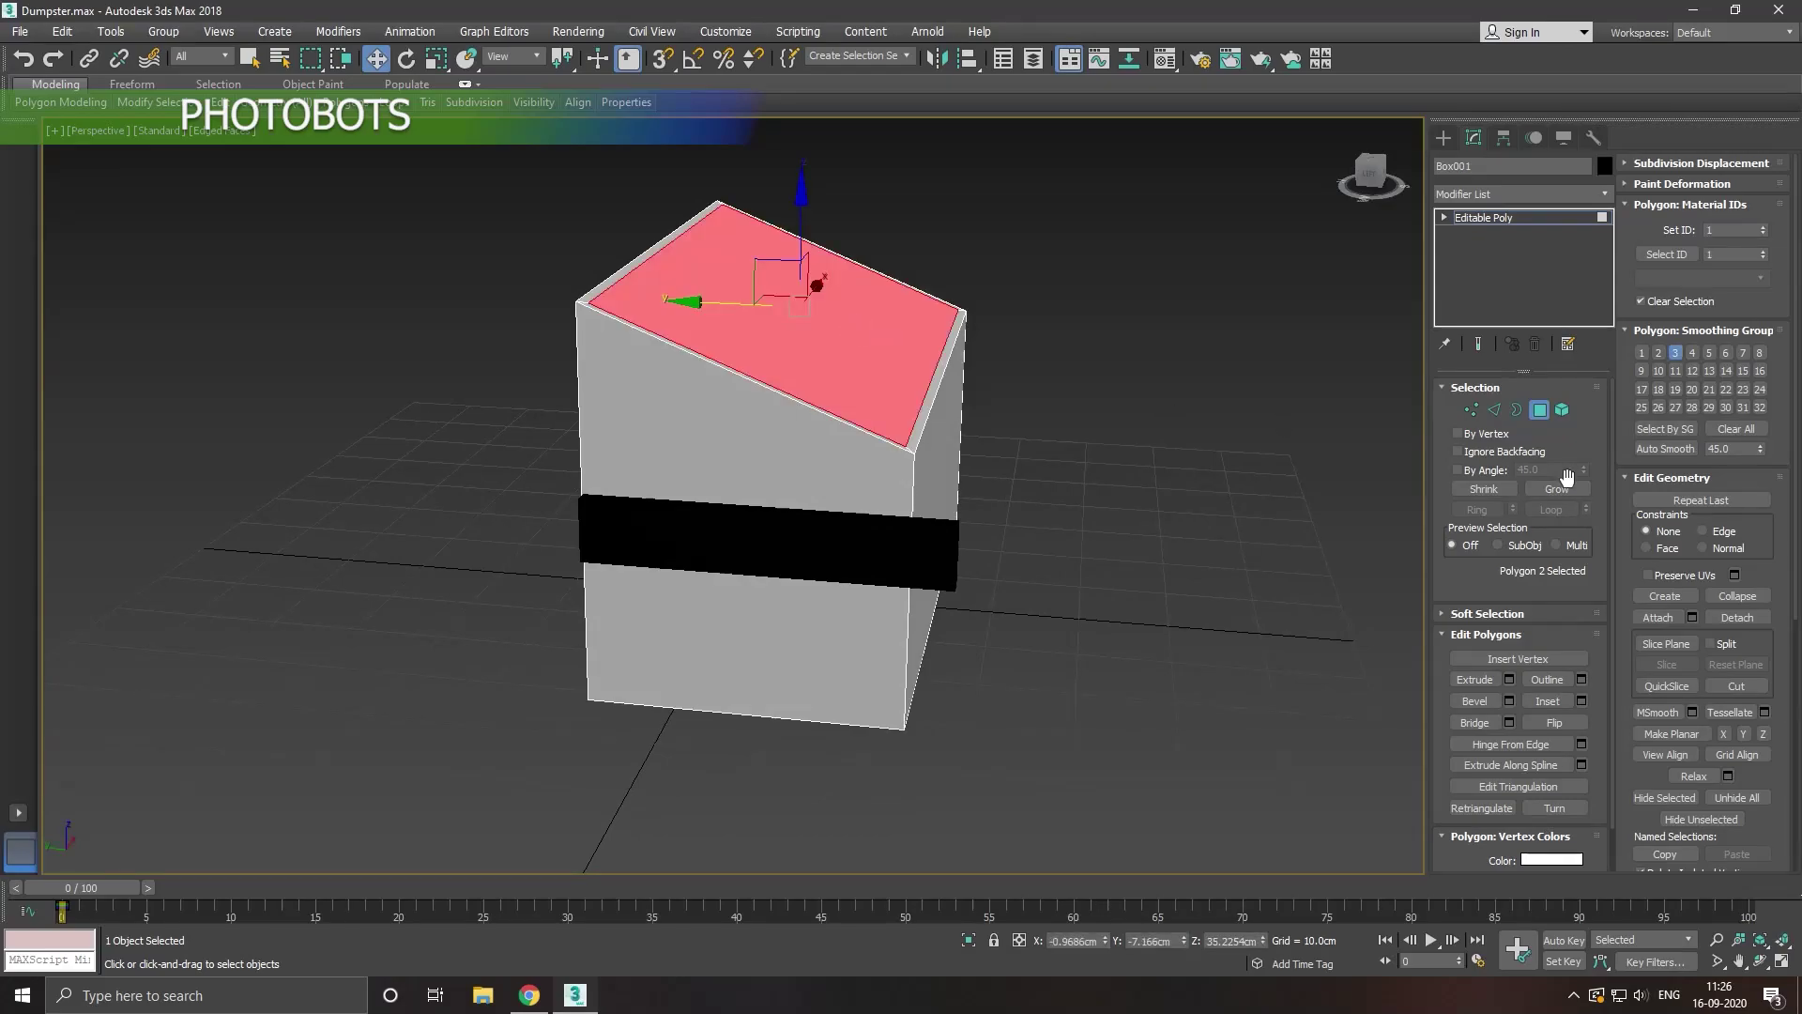
{"action": "left_click_drag", "start_coordinate": [812, 223], "coordinate": [830, 258]}
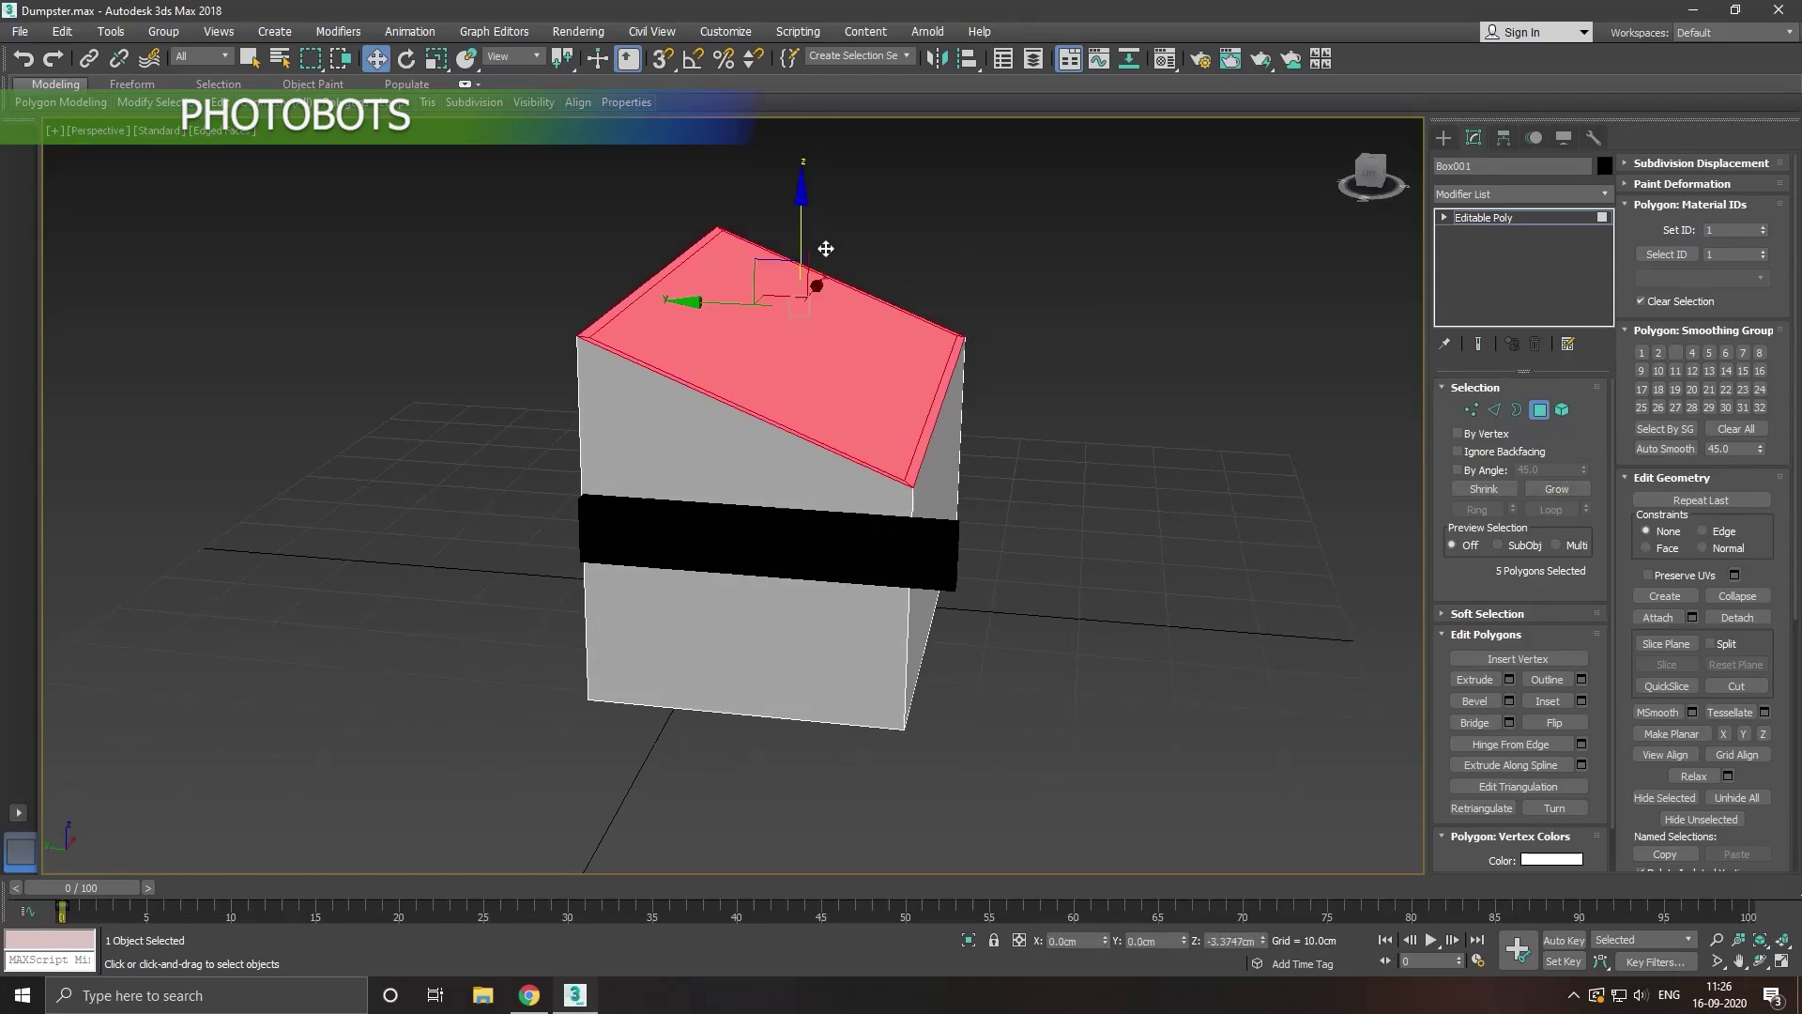
{"action": "middle_click_drag", "start_coordinate": [830, 262], "coordinate": [1152, 437], "text": "alt"}
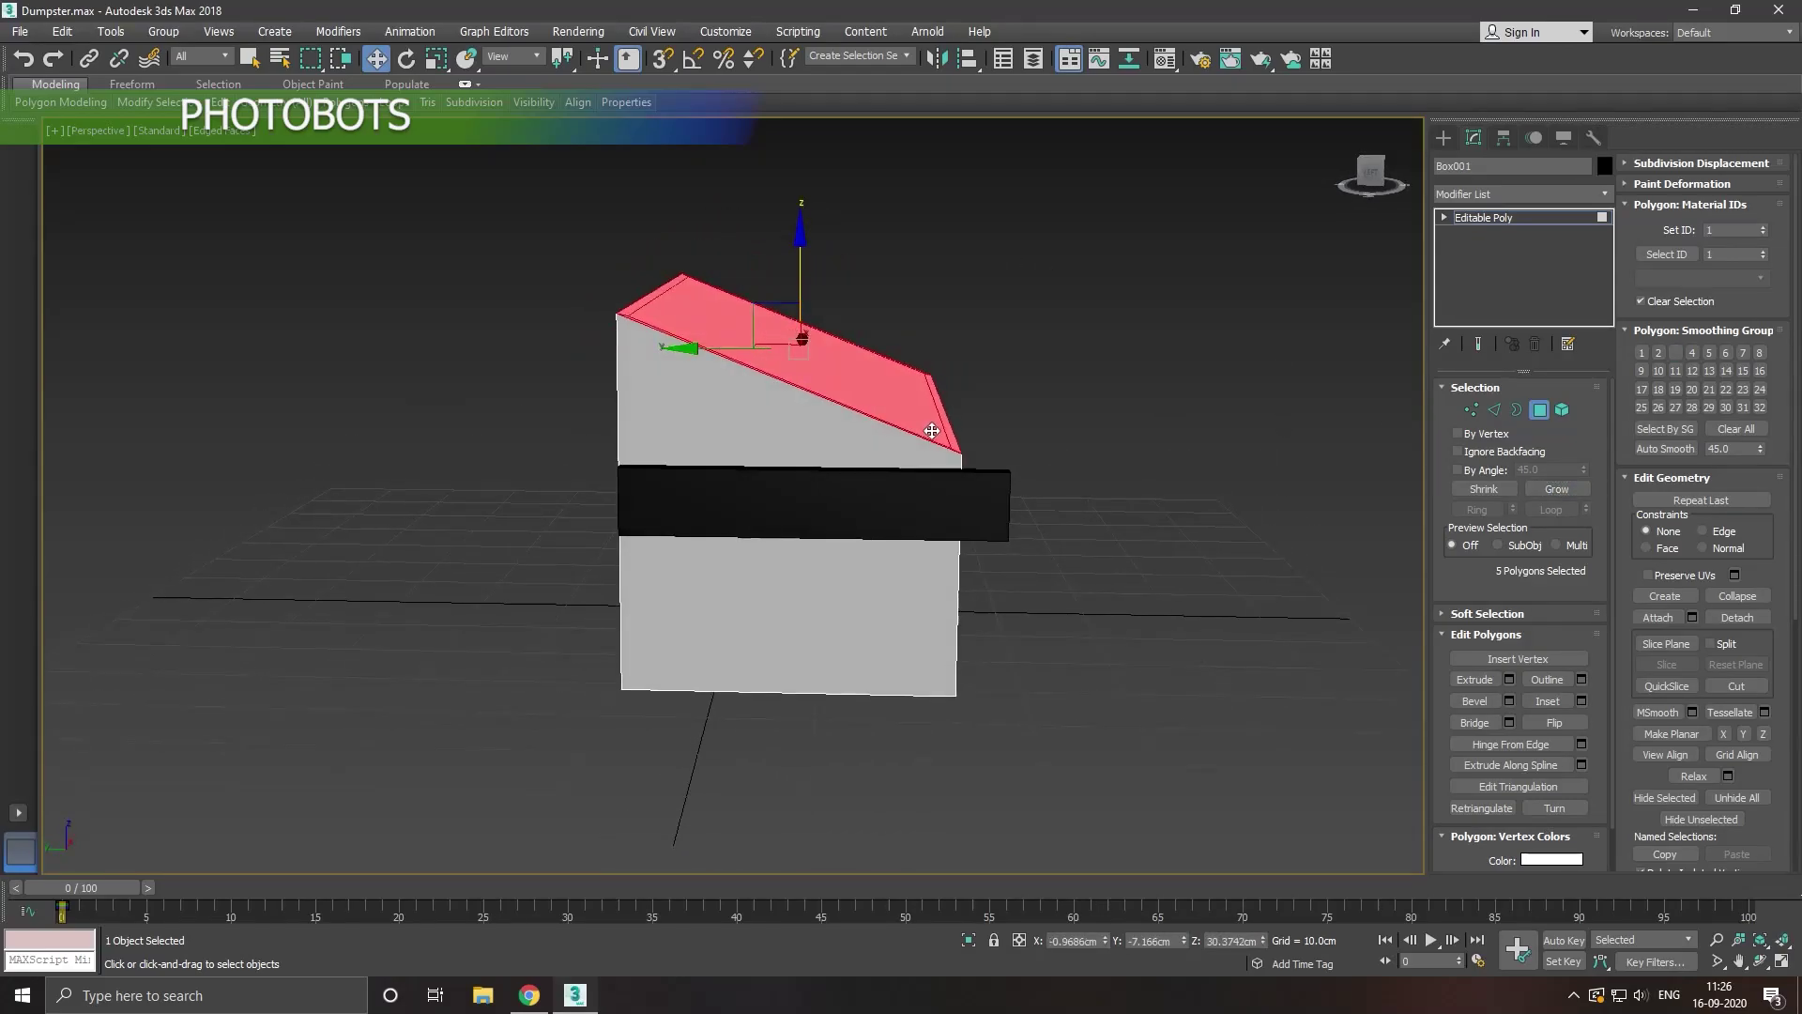
Step: Move the left-side vertices inward and lower the top vertices for a gentler slope
{"action": "left_click", "coordinate": [1470, 411]}
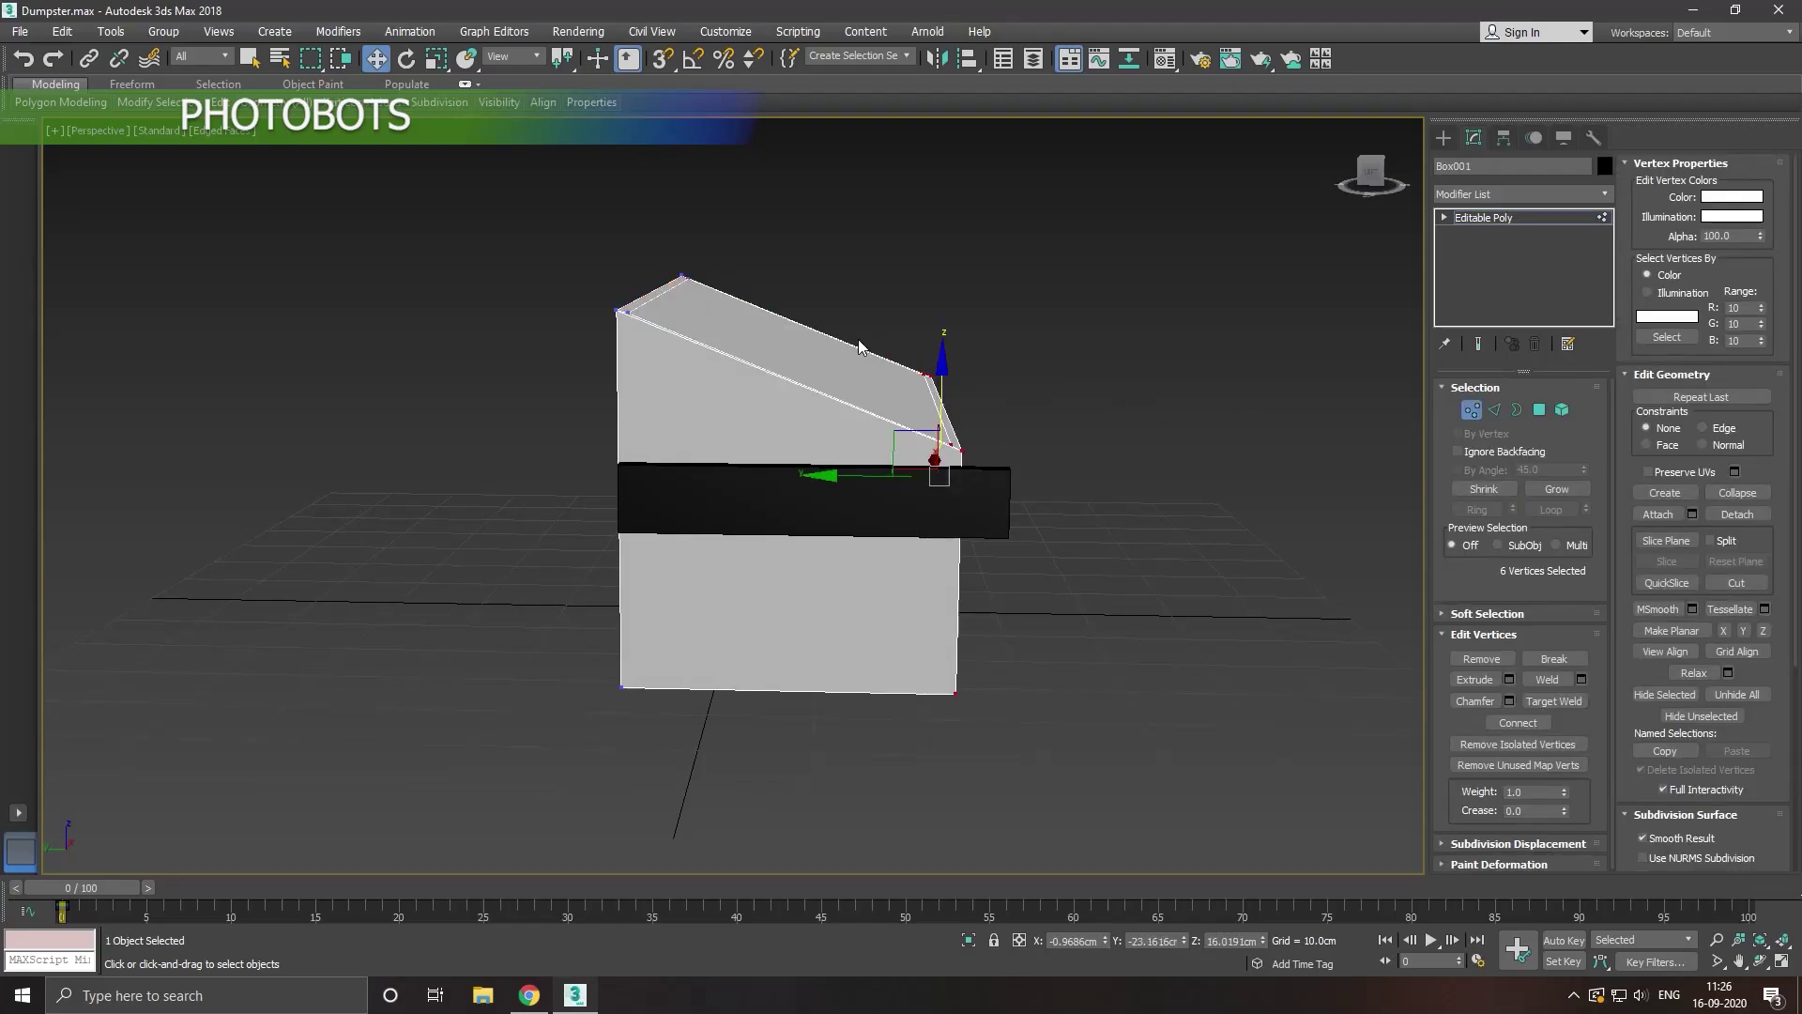
{"action": "left_click_drag", "start_coordinate": [779, 753], "coordinate": [749, 683]}
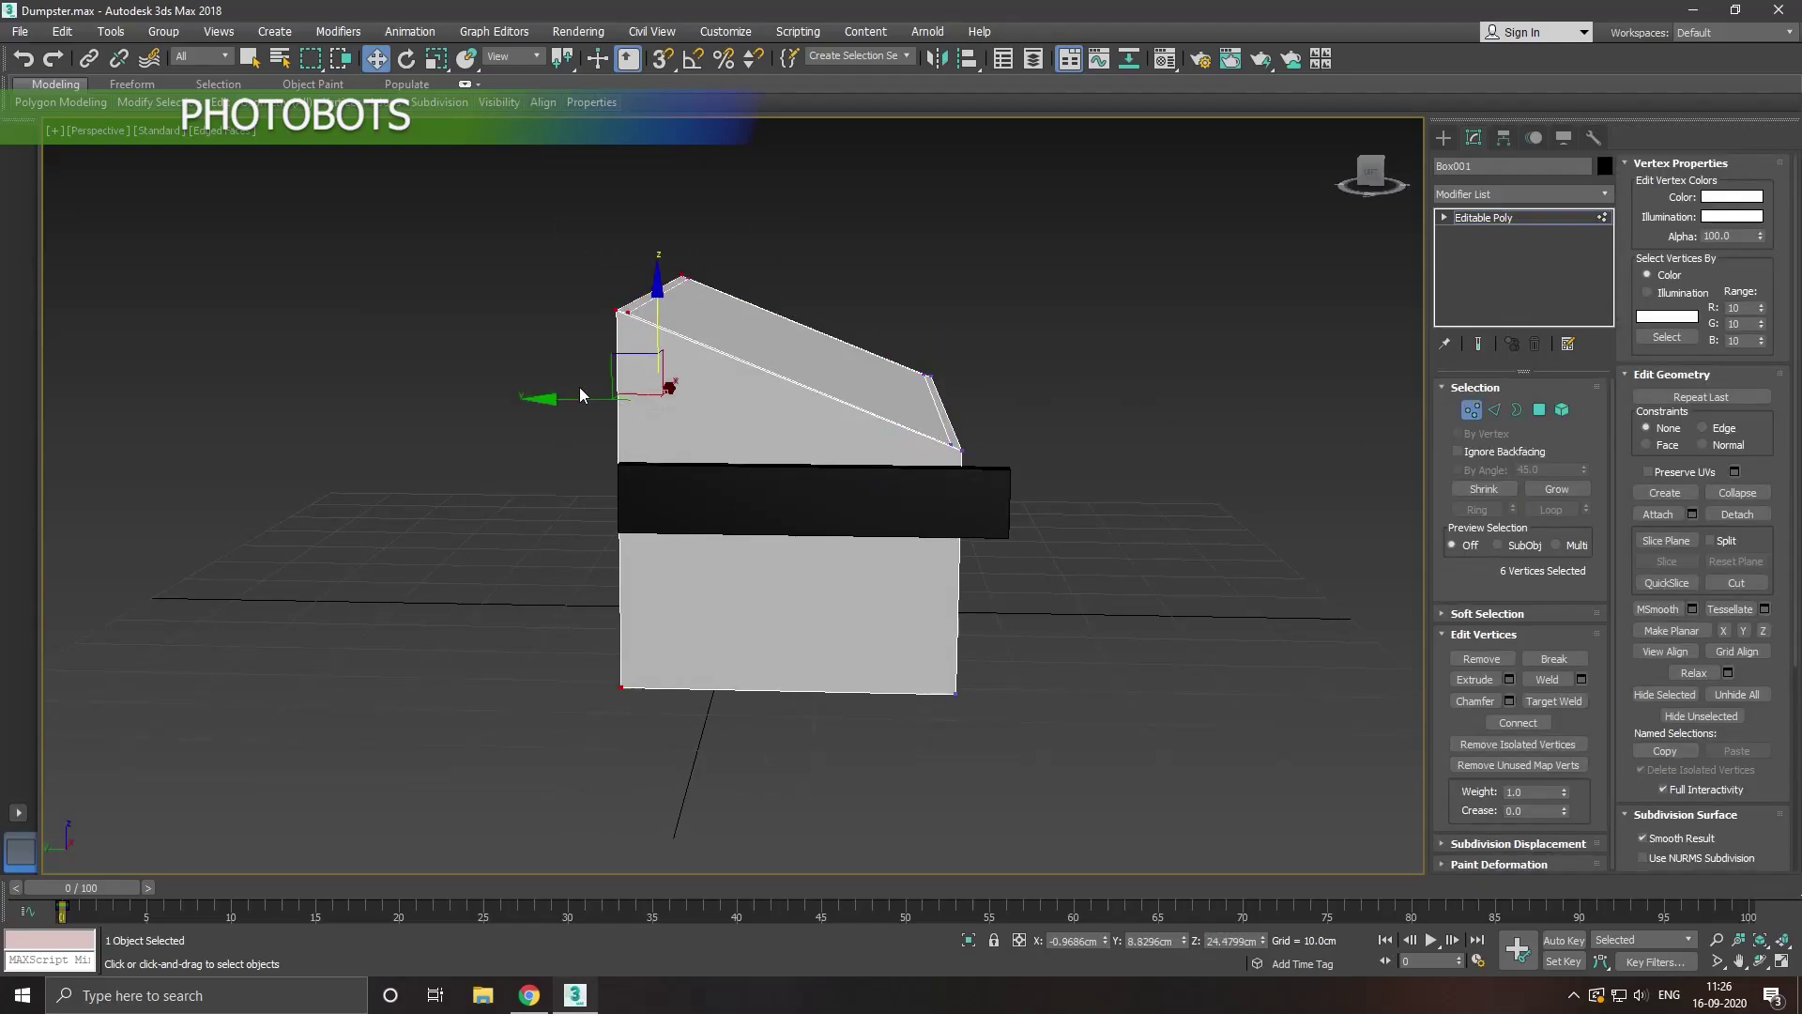
{"action": "left_click_drag", "start_coordinate": [569, 401], "coordinate": [597, 418]}
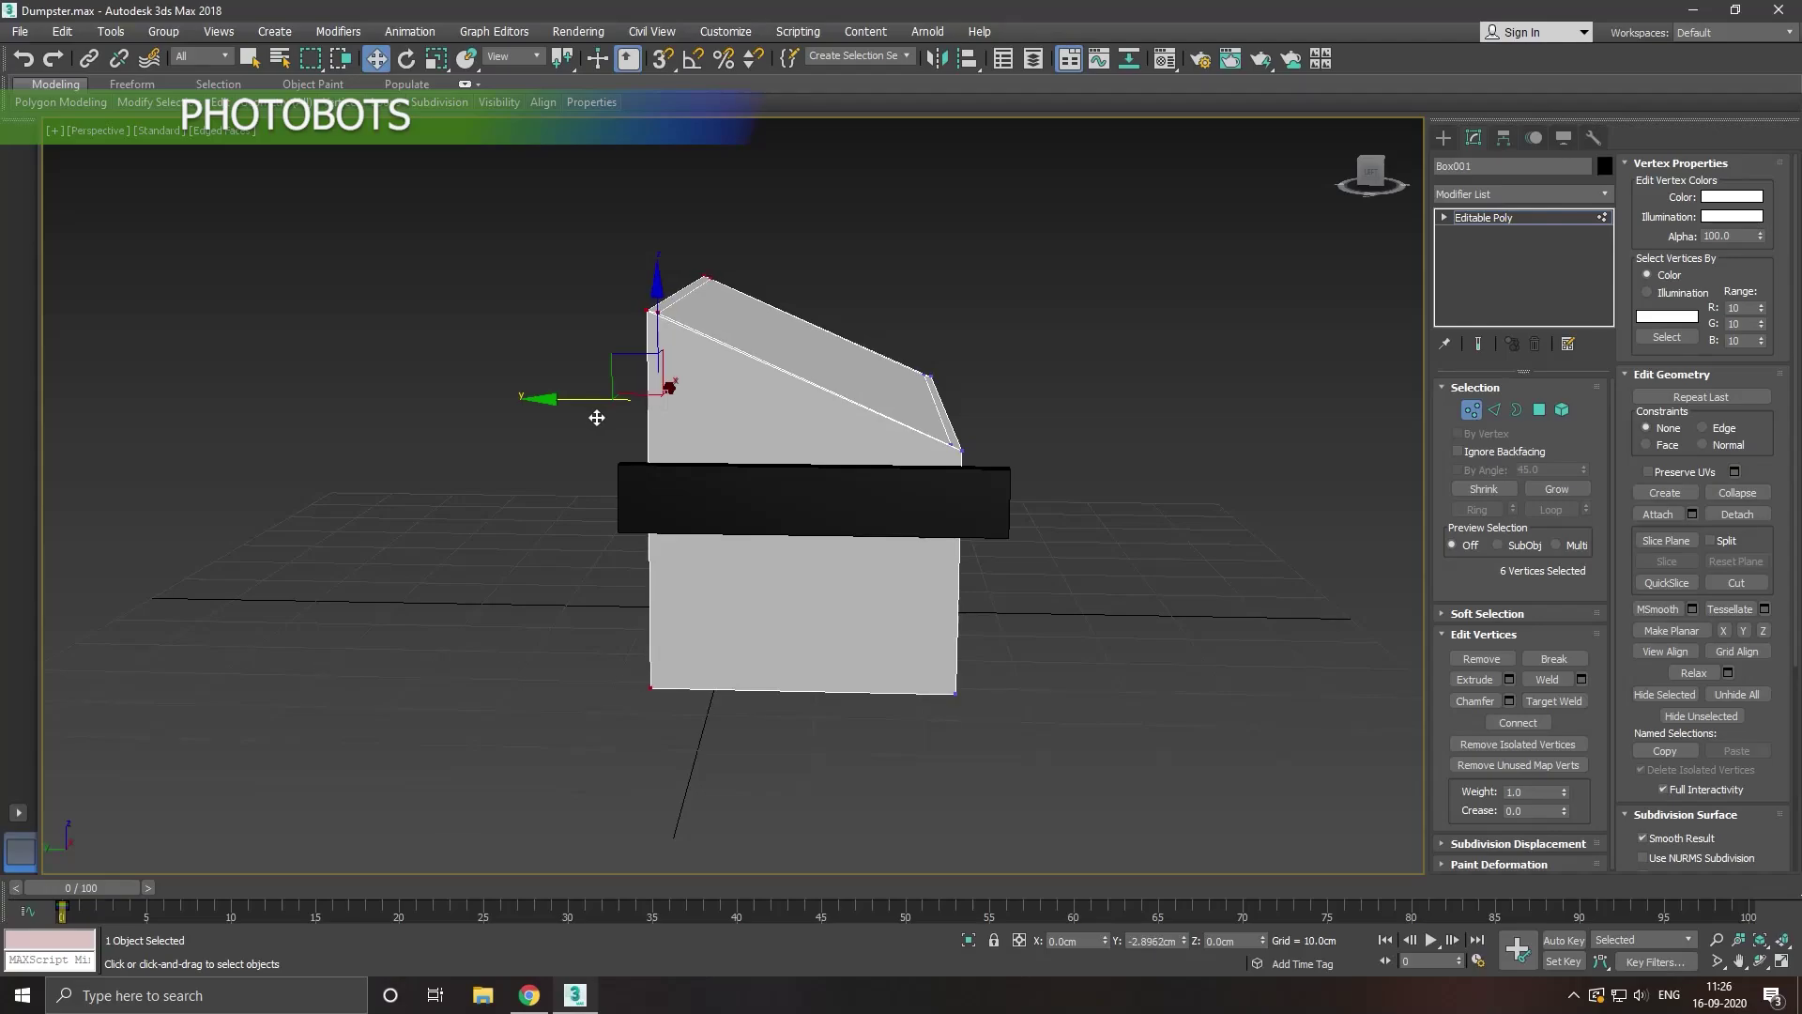
{"action": "middle_click_drag", "start_coordinate": [735, 430], "coordinate": [740, 421], "text": "alt"}
{"action": "left_click_drag", "start_coordinate": [611, 203], "coordinate": [864, 373]}
{"action": "left_click_drag", "start_coordinate": [695, 210], "coordinate": [699, 240]}
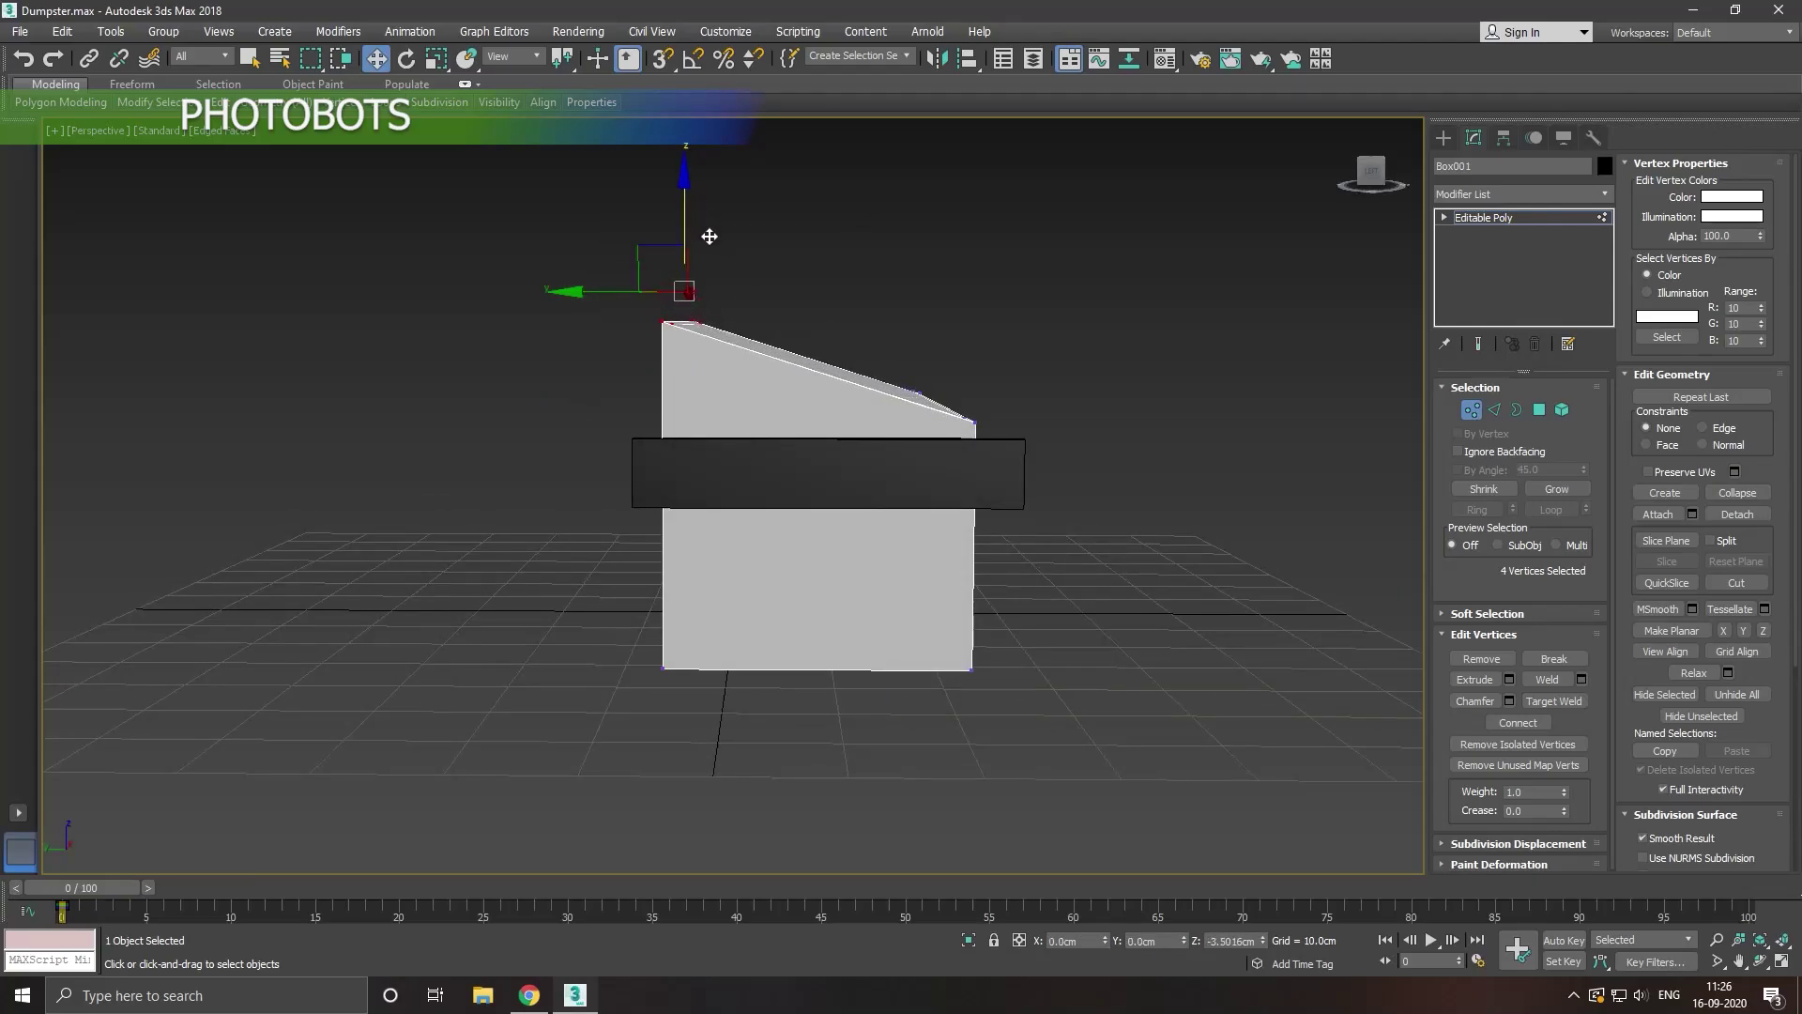
Step: Pull the right-side vertices in further and exit vertex editing
{"action": "middle_click_drag", "start_coordinate": [739, 308], "coordinate": [791, 436], "text": "alt"}
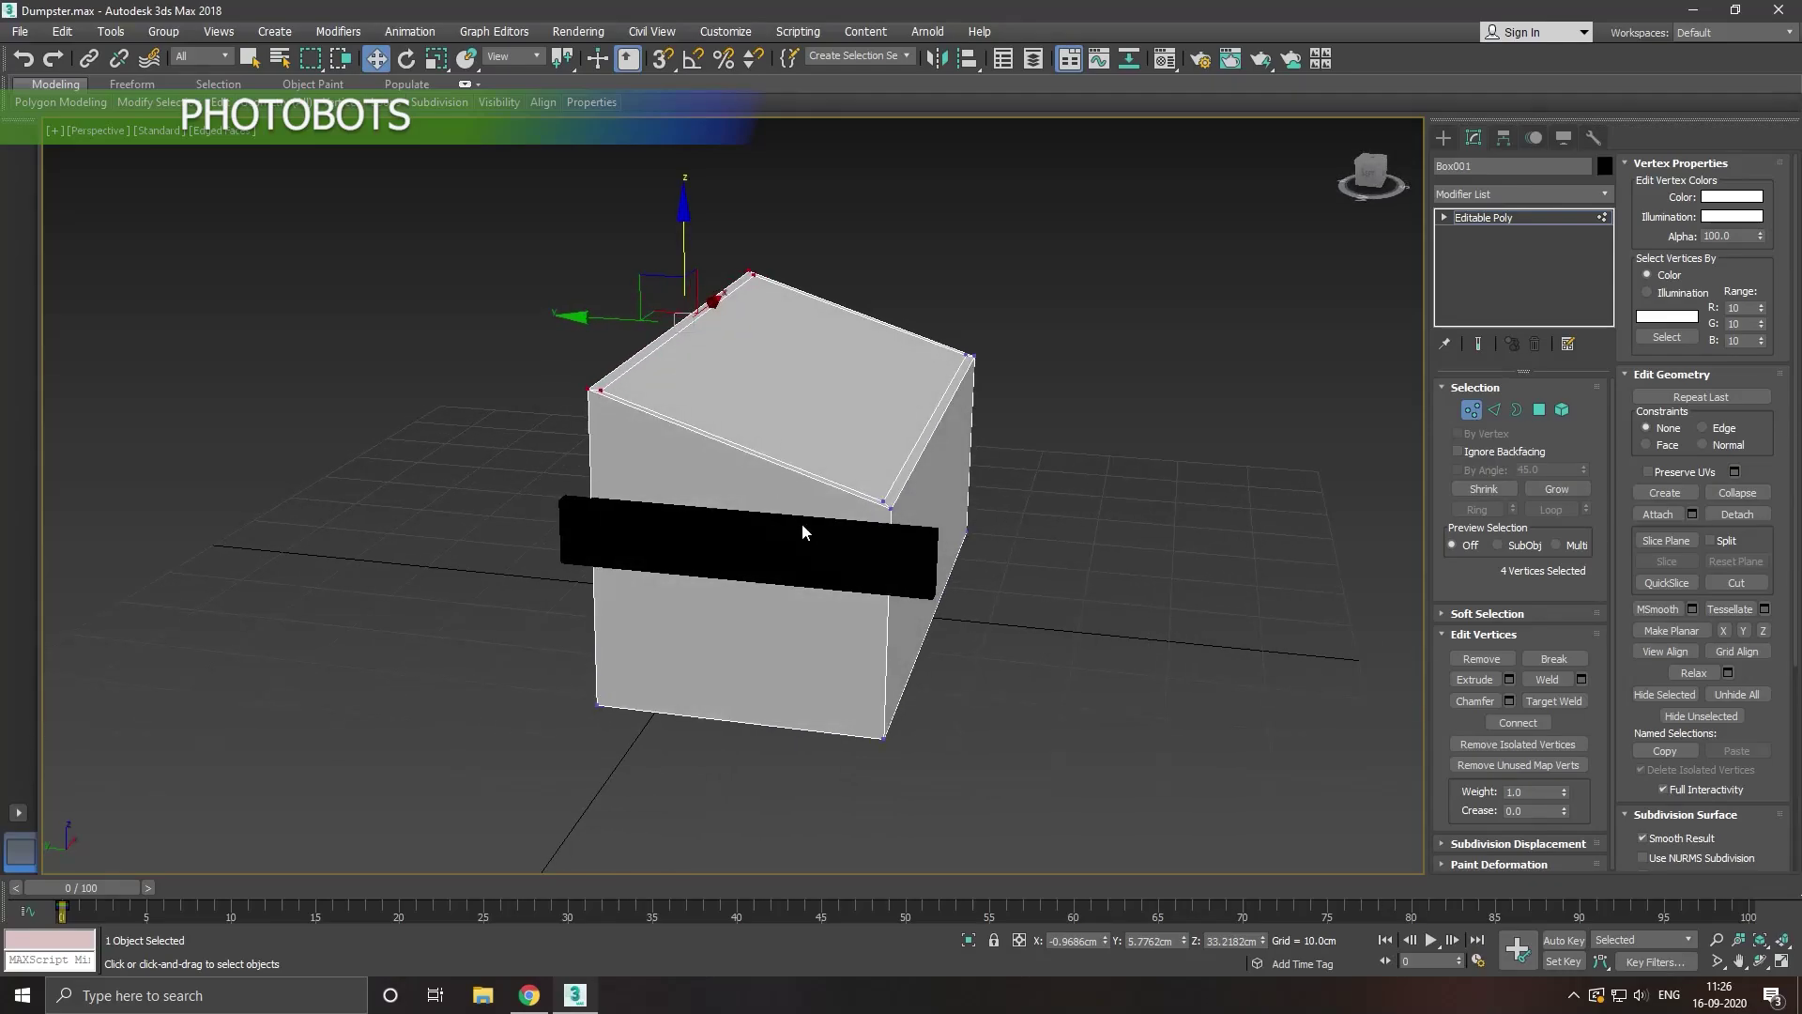
{"action": "scroll", "coordinate": [801, 522], "scroll_direction": "up", "scroll_amount": 3}
{"action": "mouse_move", "coordinate": [813, 526]}
{"action": "middle_mouse_down", "text": "alt"}
{"action": "mouse_move", "coordinate": [578, 567]}
{"action": "mouse_move", "coordinate": [825, 495]}
{"action": "middle_mouse_up", "text": "alt"}
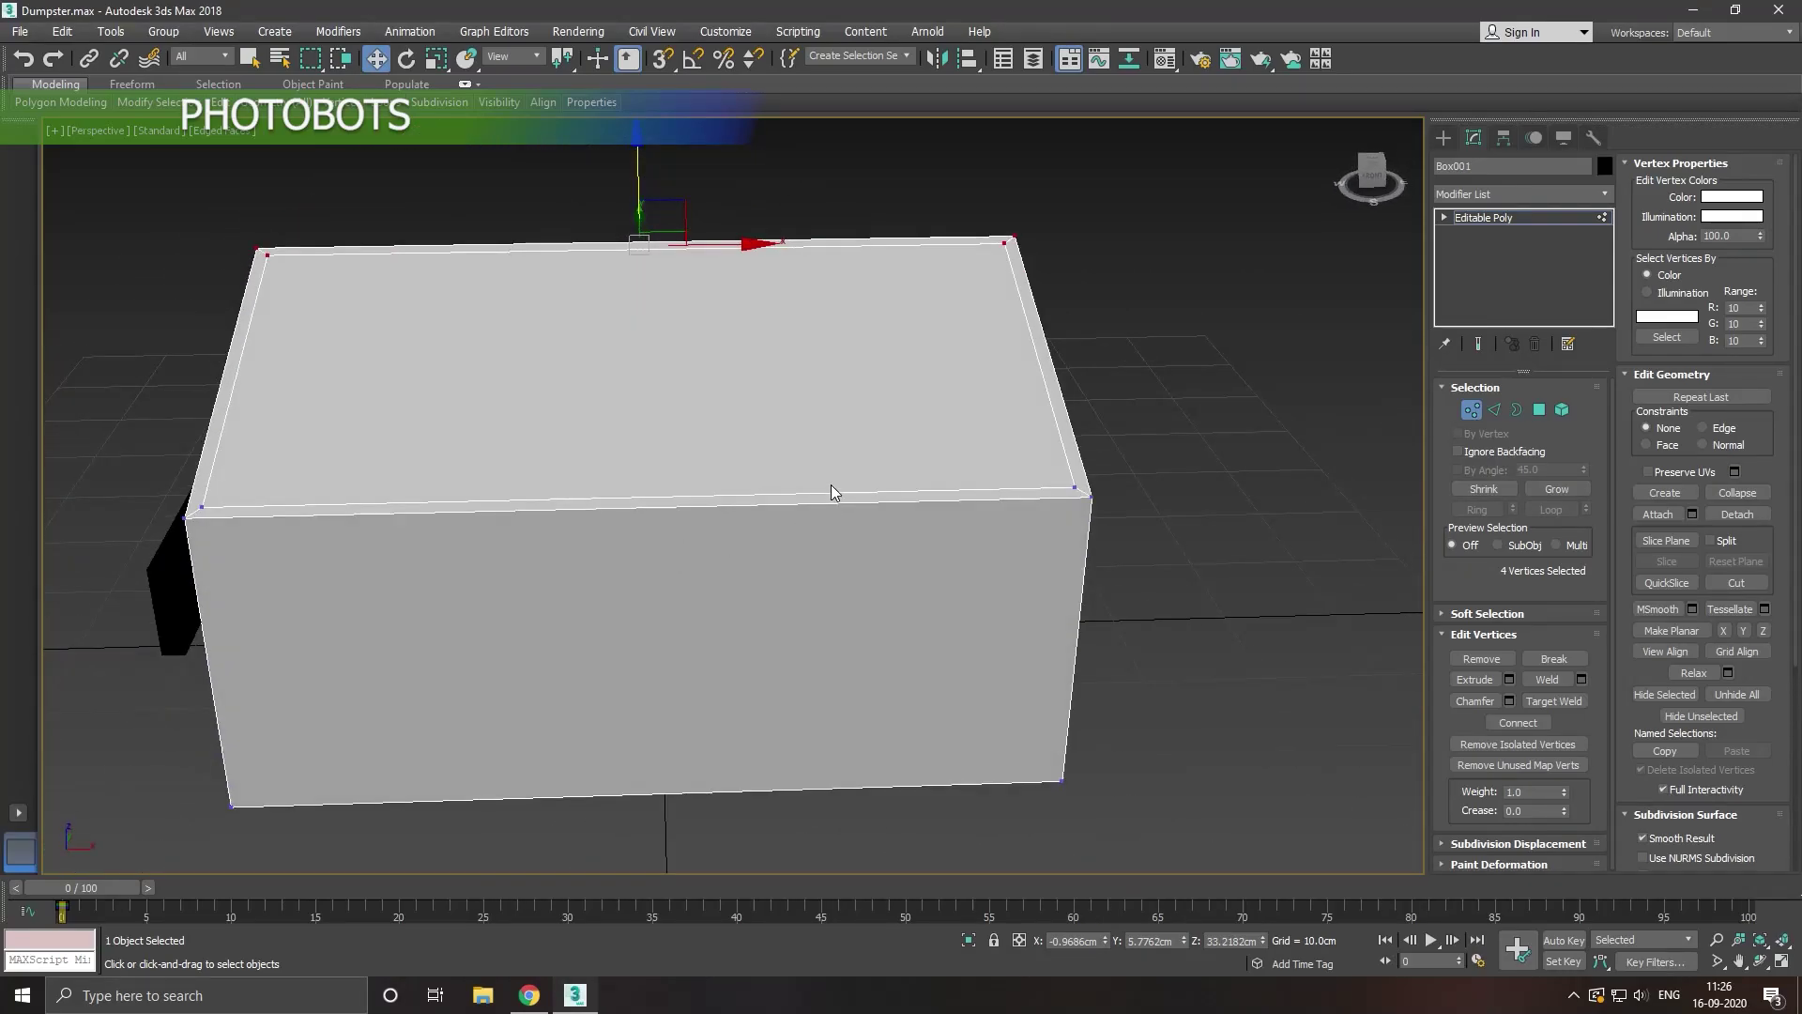
{"action": "scroll", "coordinate": [1025, 505], "scroll_direction": "down", "scroll_amount": 3}
{"action": "left_click_drag", "start_coordinate": [790, 796], "coordinate": [789, 798], "text": "ctrl"}
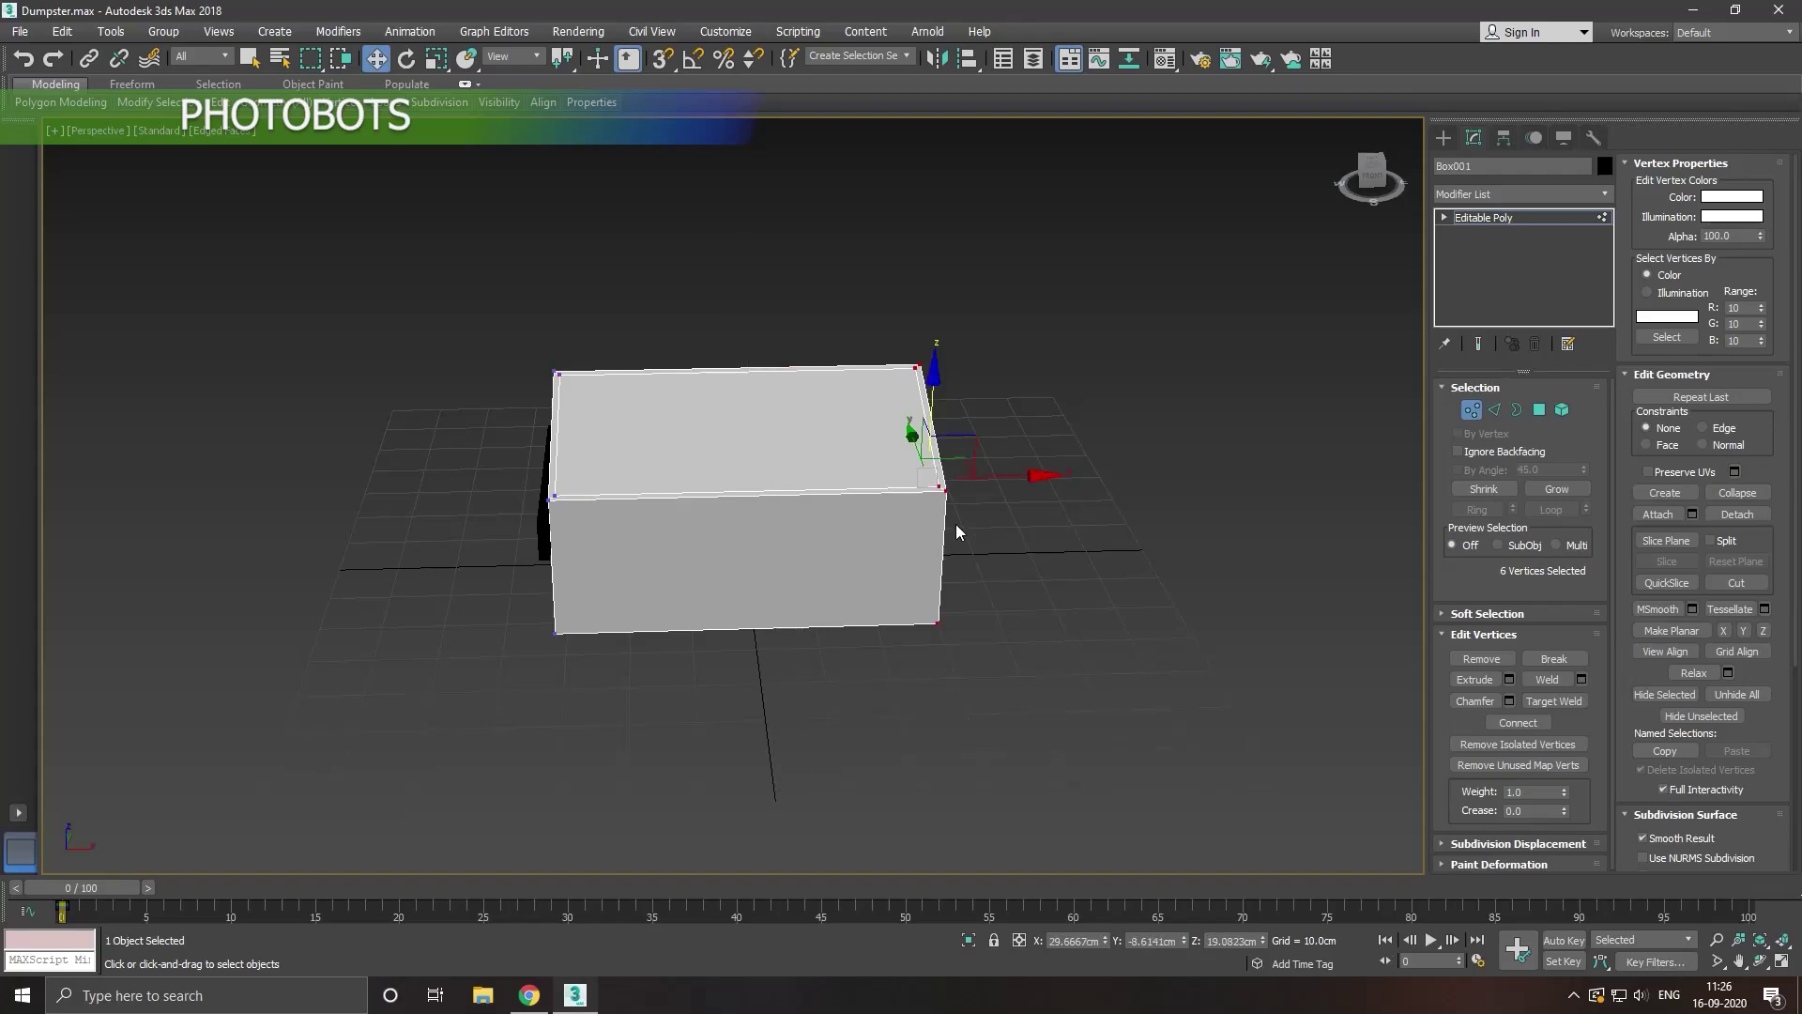
{"action": "left_click_drag", "start_coordinate": [1023, 481], "coordinate": [965, 489]}
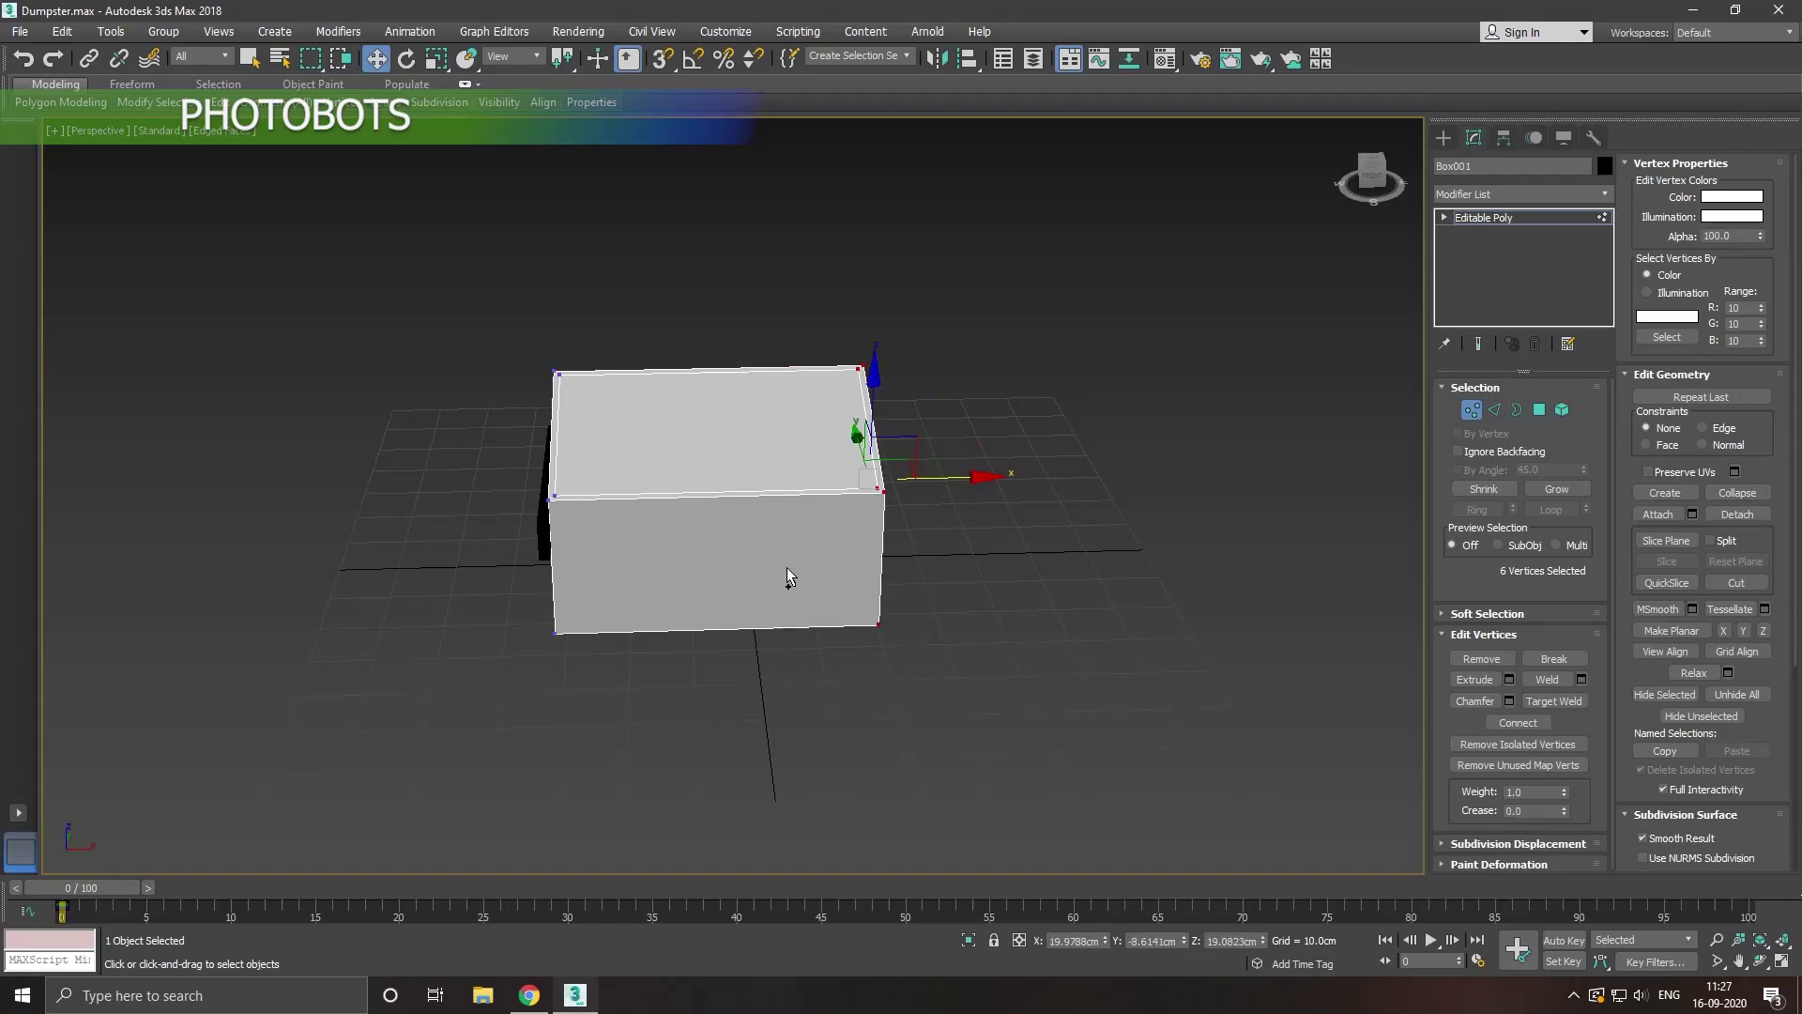
{"action": "mouse_move", "coordinate": [785, 569]}
{"action": "middle_mouse_down", "text": "alt"}
{"action": "mouse_move", "coordinate": [912, 600]}
{"action": "mouse_move", "coordinate": [952, 591]}
{"action": "middle_mouse_up", "text": "alt"}
{"action": "middle_click_drag", "start_coordinate": [910, 676], "coordinate": [869, 584], "text": "alt"}
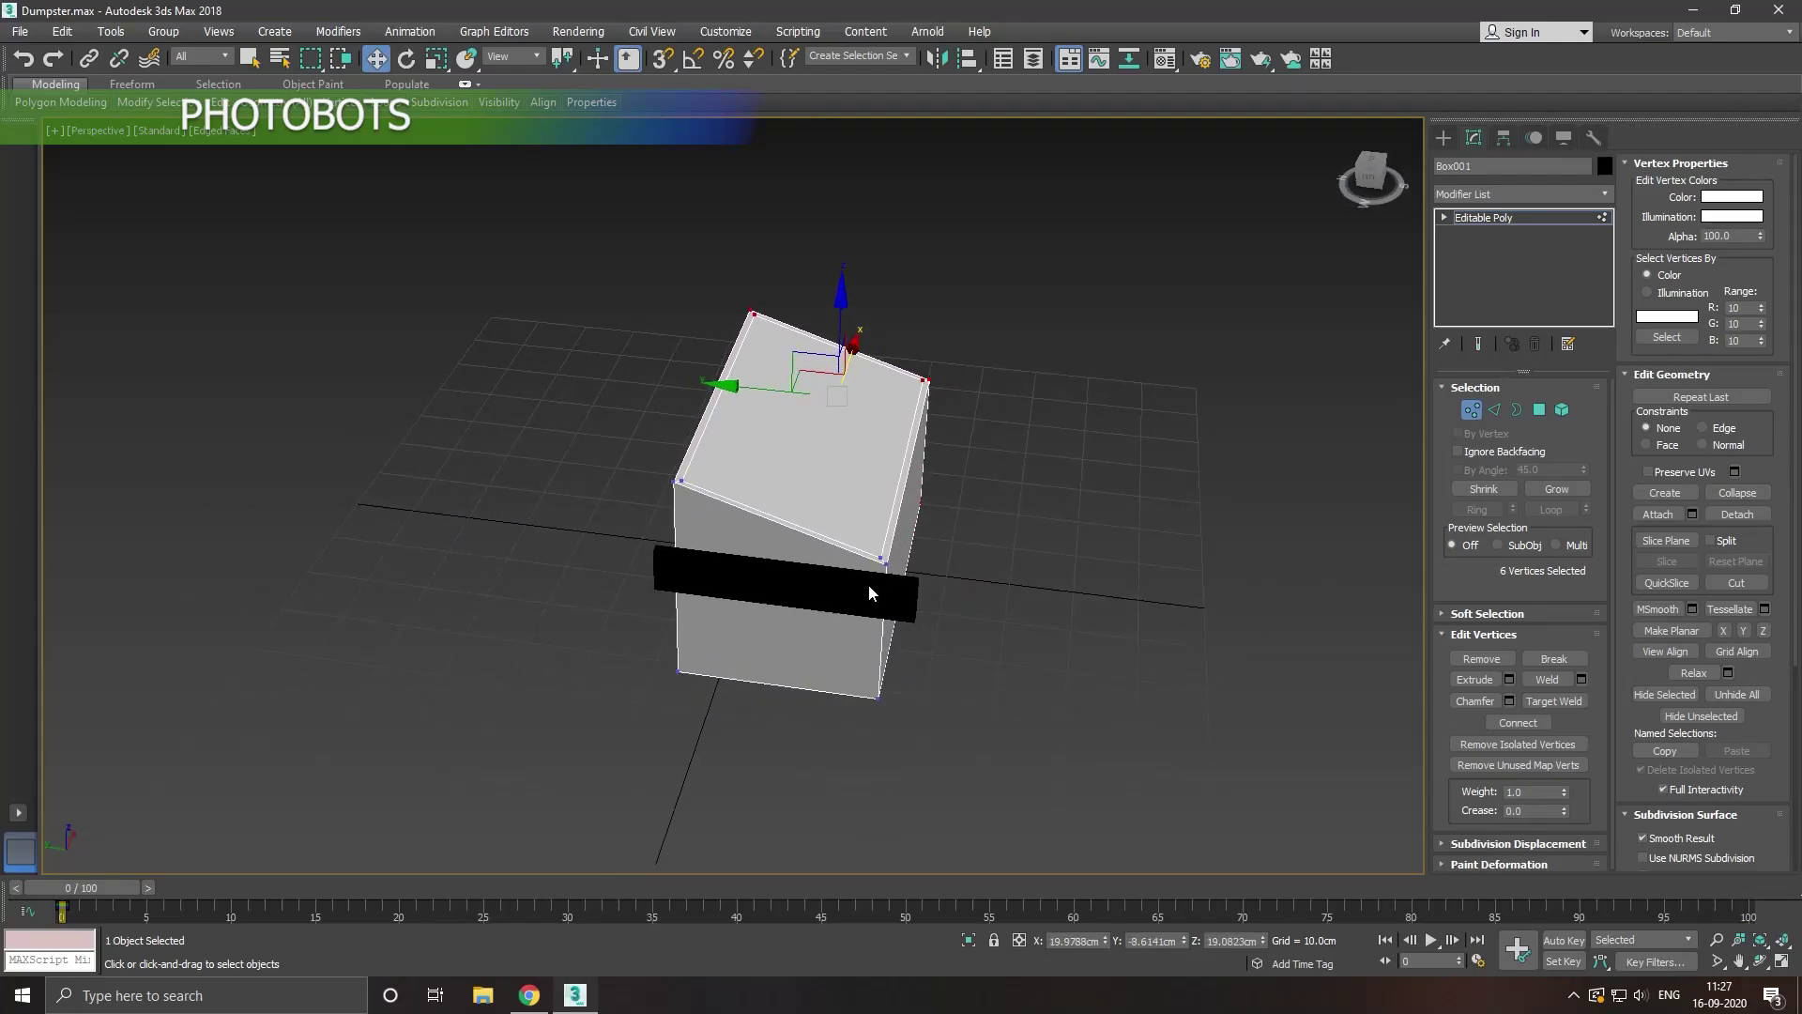
{"action": "scroll", "coordinate": [869, 584], "scroll_direction": "up", "scroll_amount": 3}
{"action": "left_click", "coordinate": [1474, 224]}
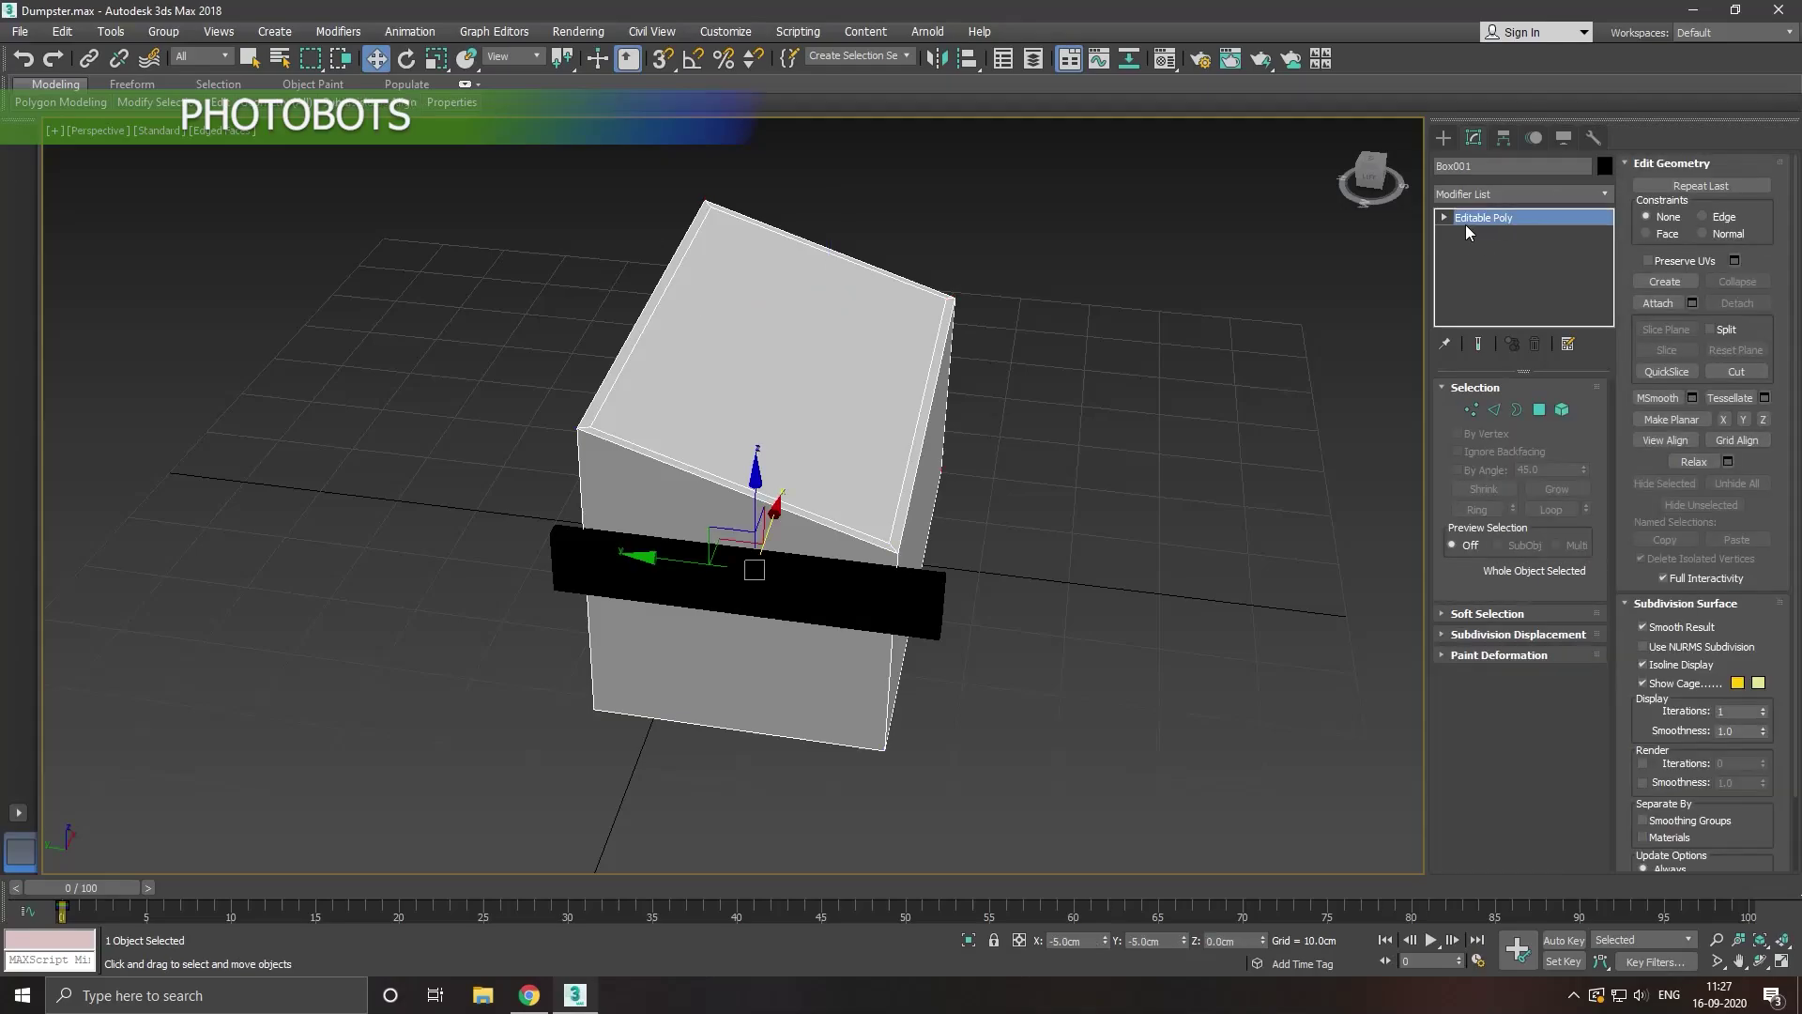
Step: Apply the default grey material to the black plank Box002
{"action": "left_click", "coordinate": [816, 608]}
{"action": "key", "text": "m"}
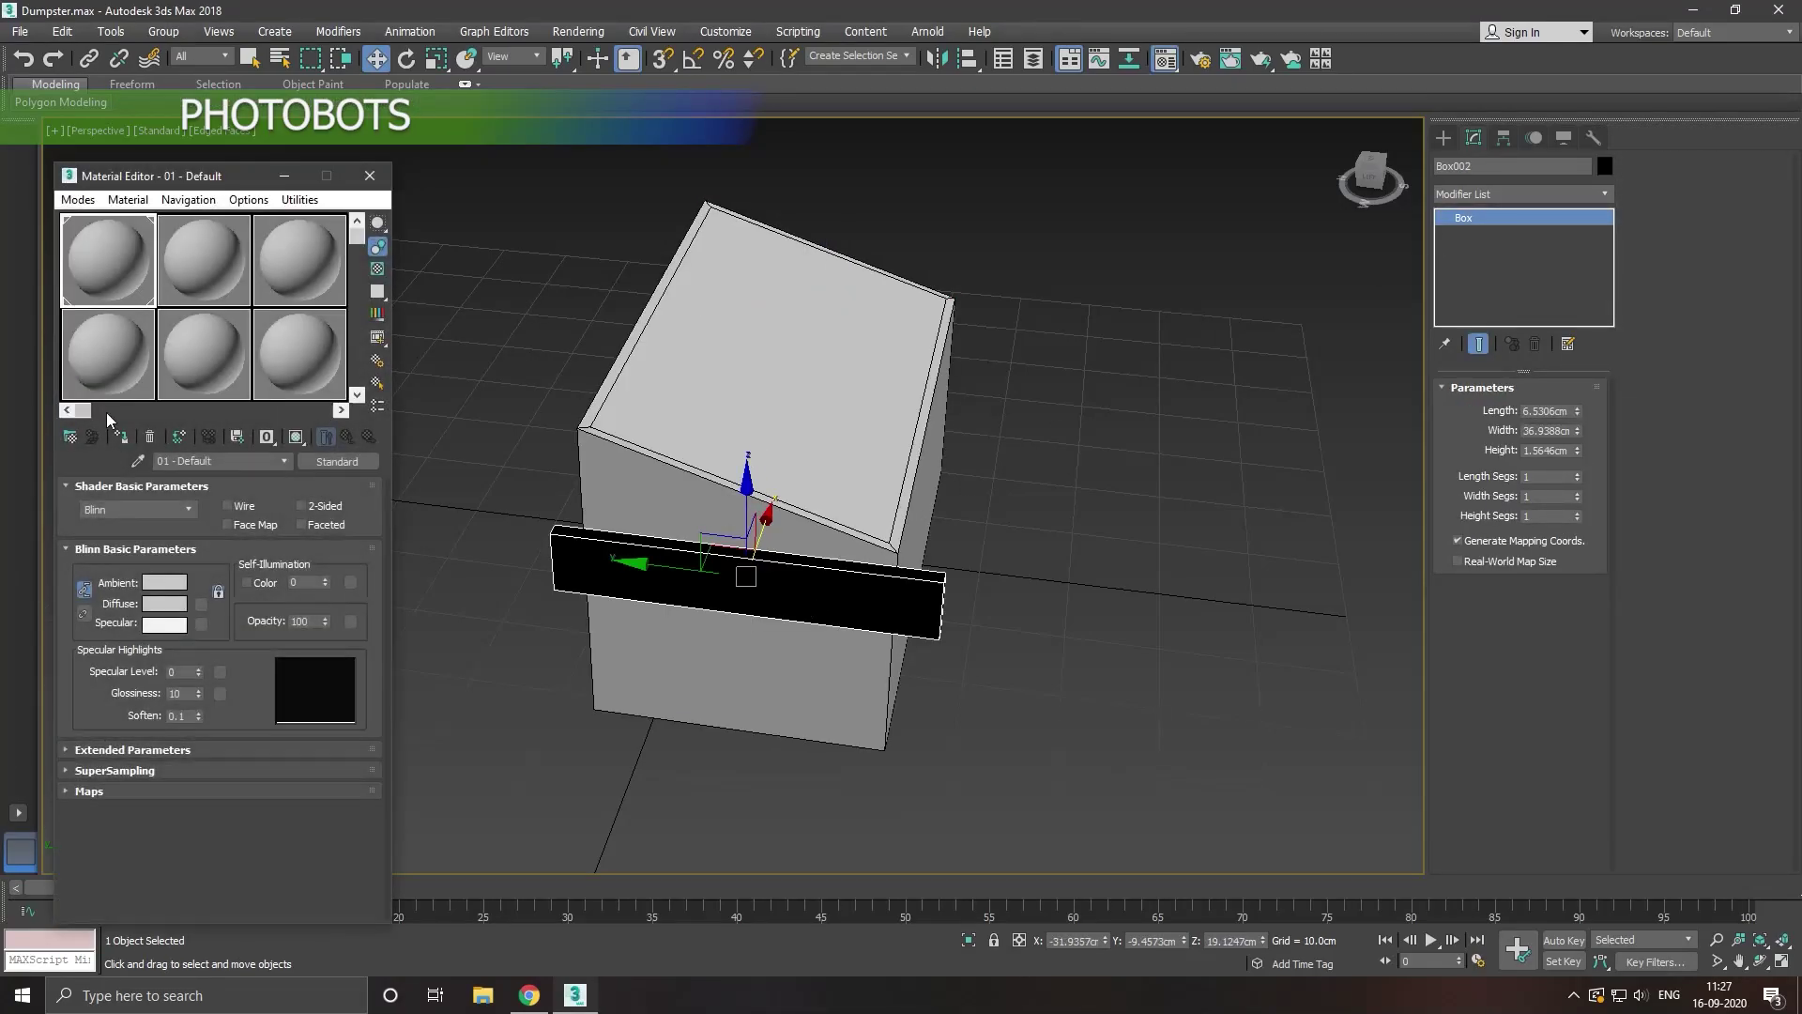
{"action": "left_click_drag", "start_coordinate": [110, 420], "coordinate": [816, 601]}
{"action": "key", "text": "m"}
Step: Resize the plank to about 29 cm wide and 6 cm long, moving it along Y
{"action": "scroll", "coordinate": [835, 615], "scroll_direction": "up", "scroll_amount": 3}
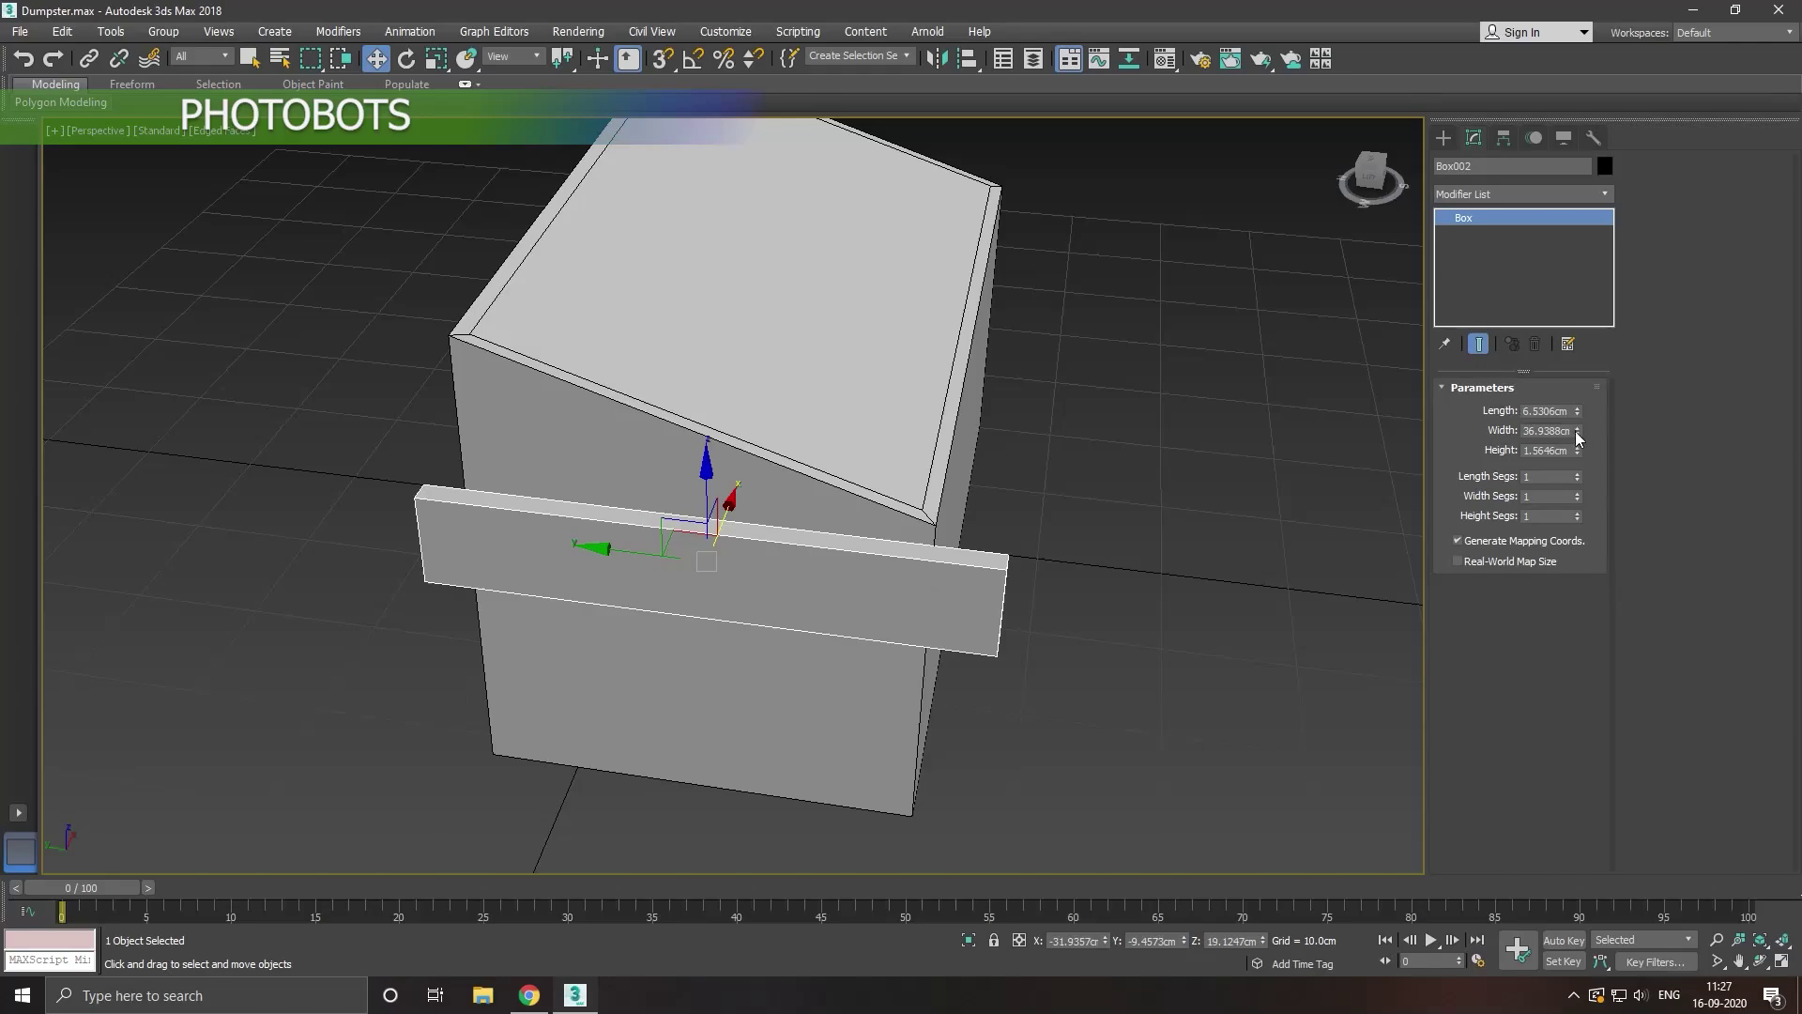
{"action": "mouse_move", "coordinate": [1577, 434]}
{"action": "left_mouse_down"}
{"action": "mouse_move", "coordinate": [1591, 444]}
{"action": "mouse_move", "coordinate": [1582, 407]}
{"action": "mouse_move", "coordinate": [1583, 441]}
{"action": "left_mouse_up"}
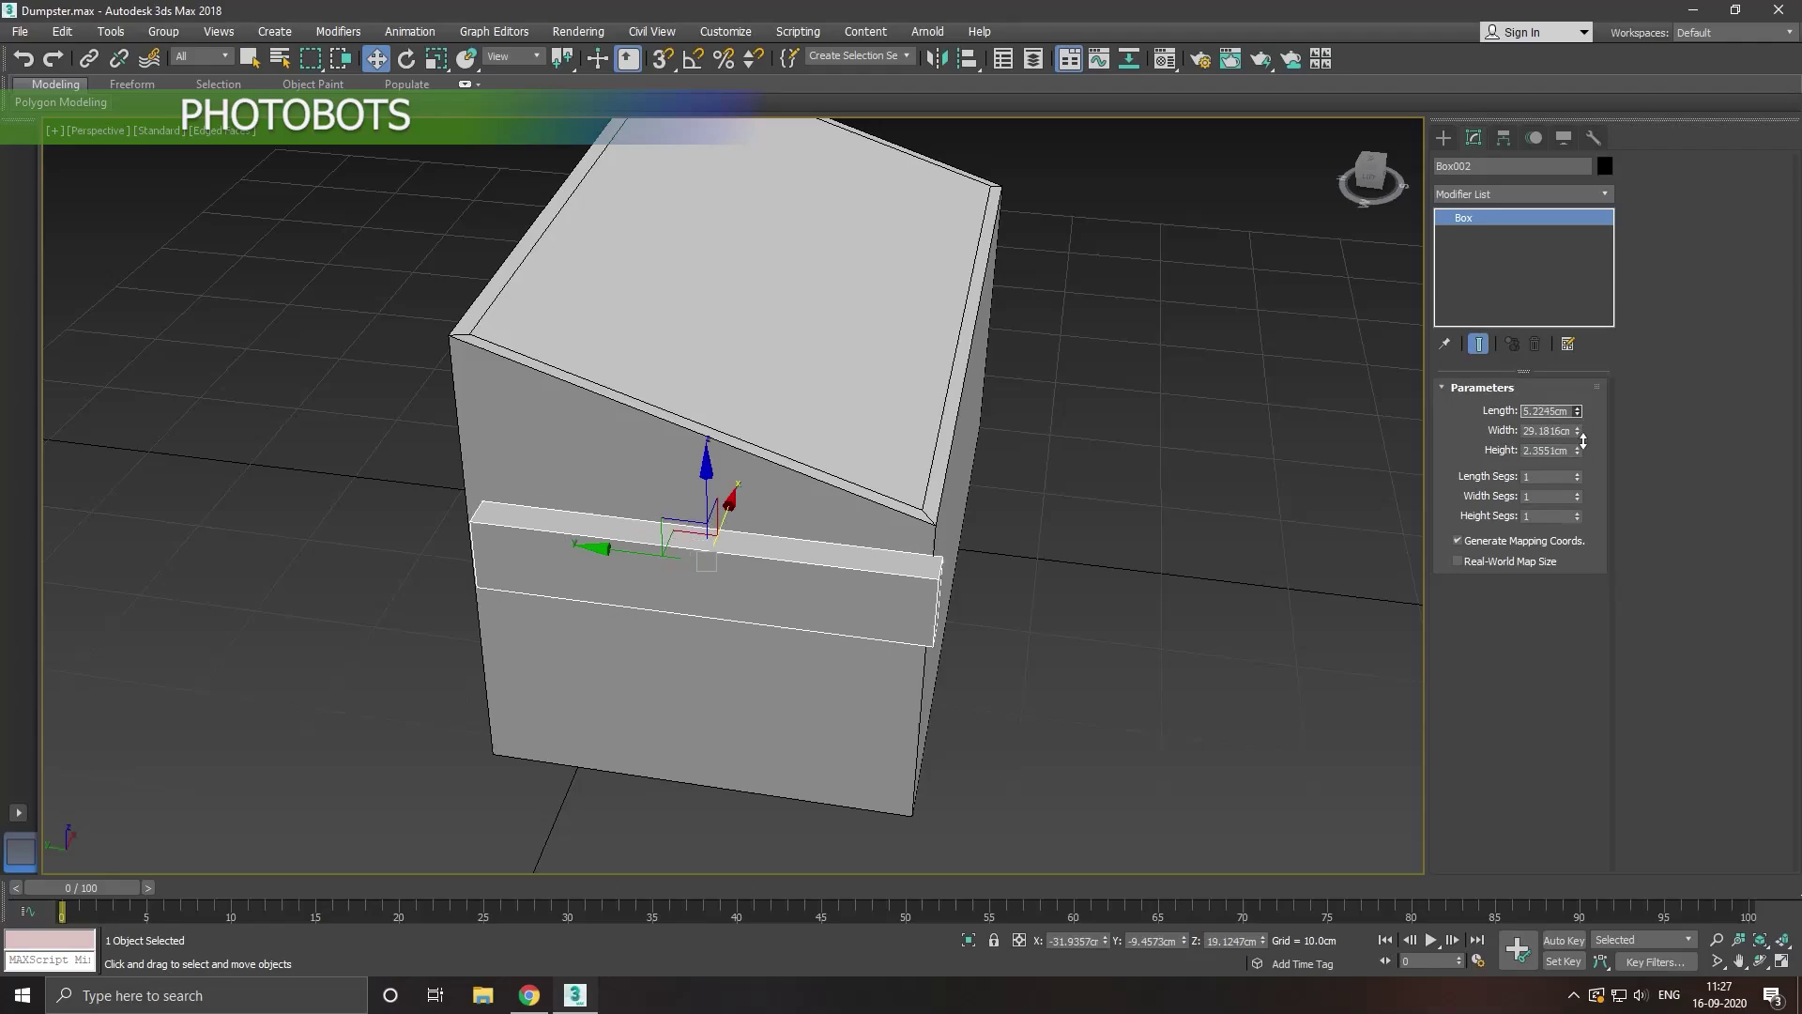
{"action": "middle_click_drag", "start_coordinate": [807, 545], "coordinate": [886, 548], "text": "alt"}
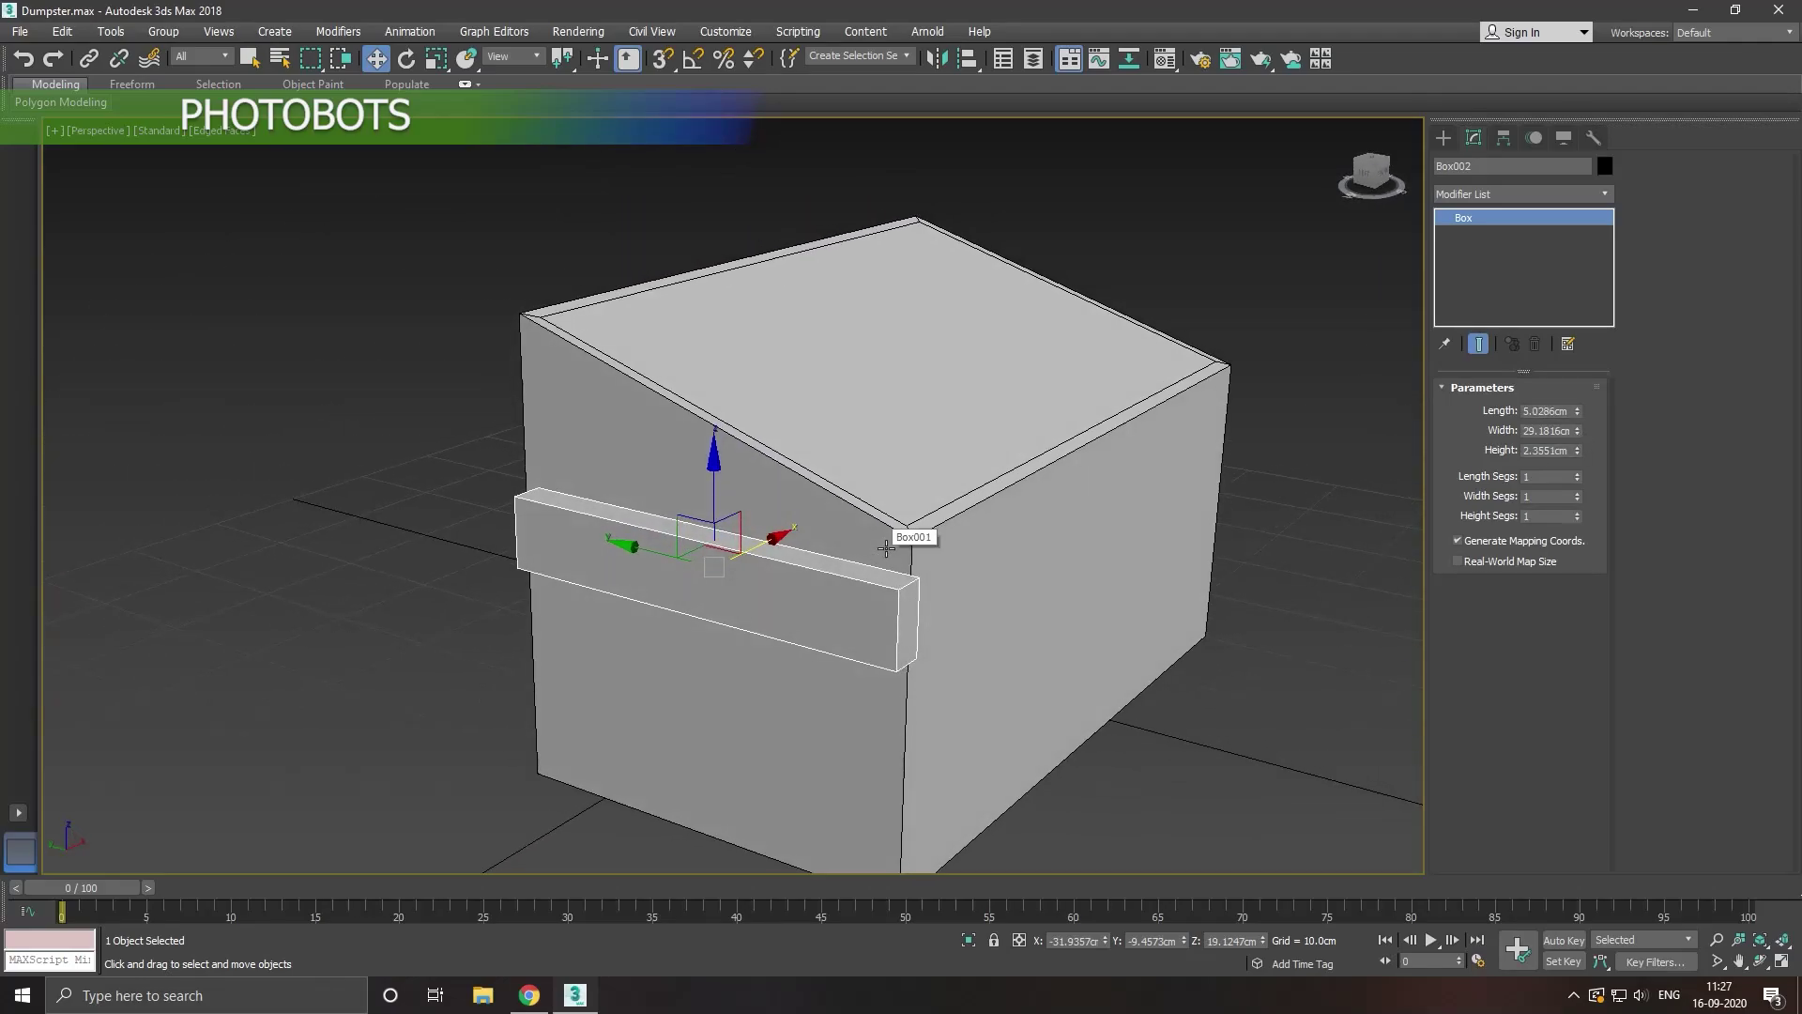
{"action": "middle_click_drag", "start_coordinate": [615, 657], "coordinate": [723, 663], "text": "alt"}
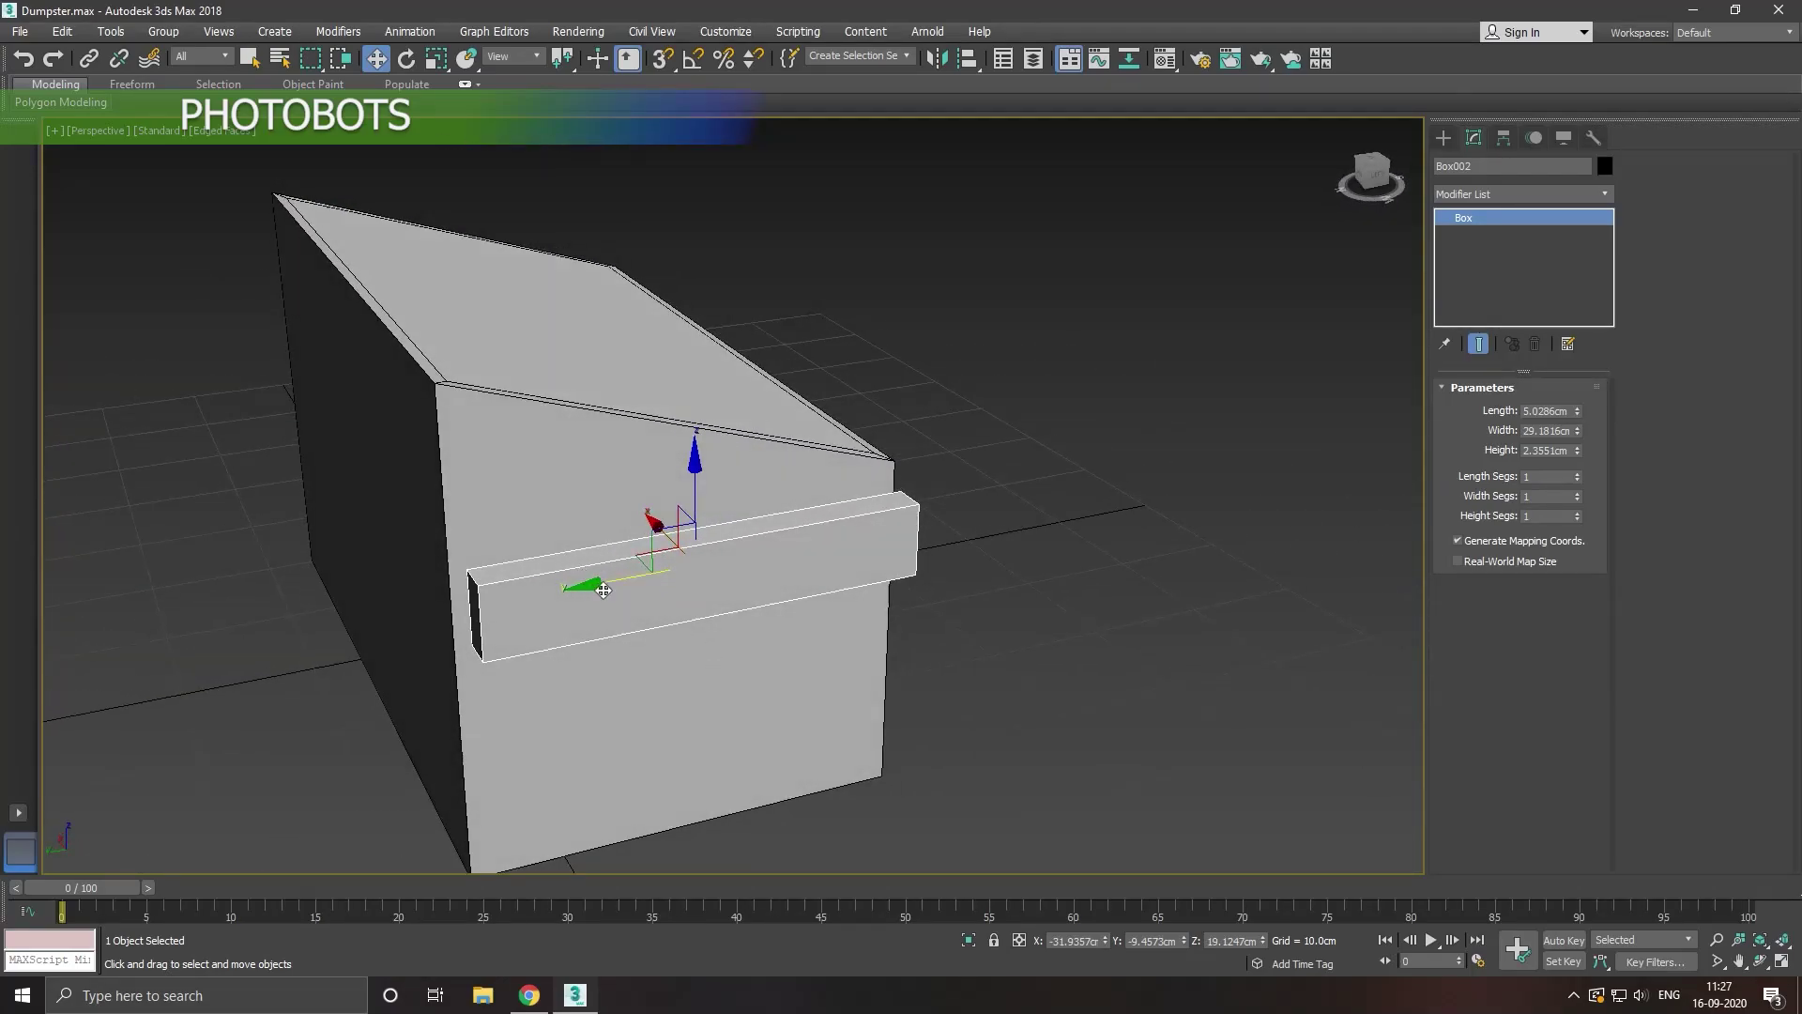
{"action": "left_click_drag", "start_coordinate": [585, 574], "coordinate": [588, 595]}
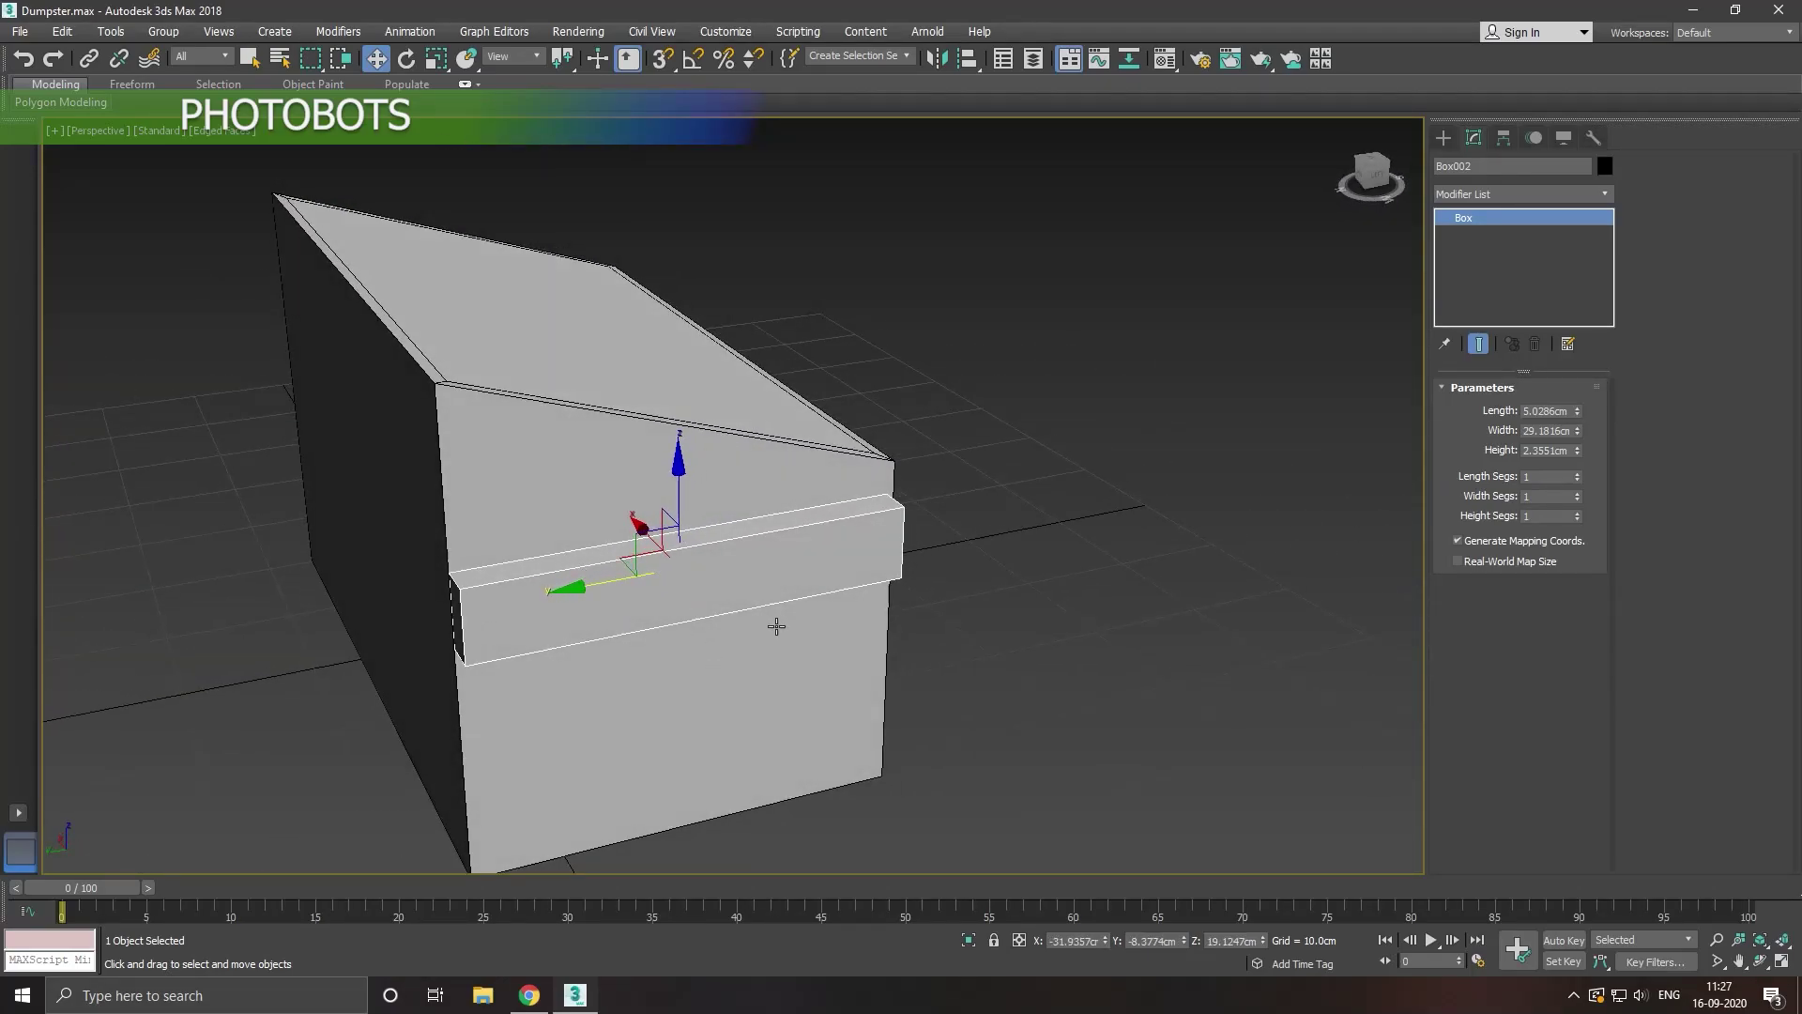
{"action": "middle_click_drag", "start_coordinate": [776, 626], "coordinate": [613, 610], "text": "alt"}
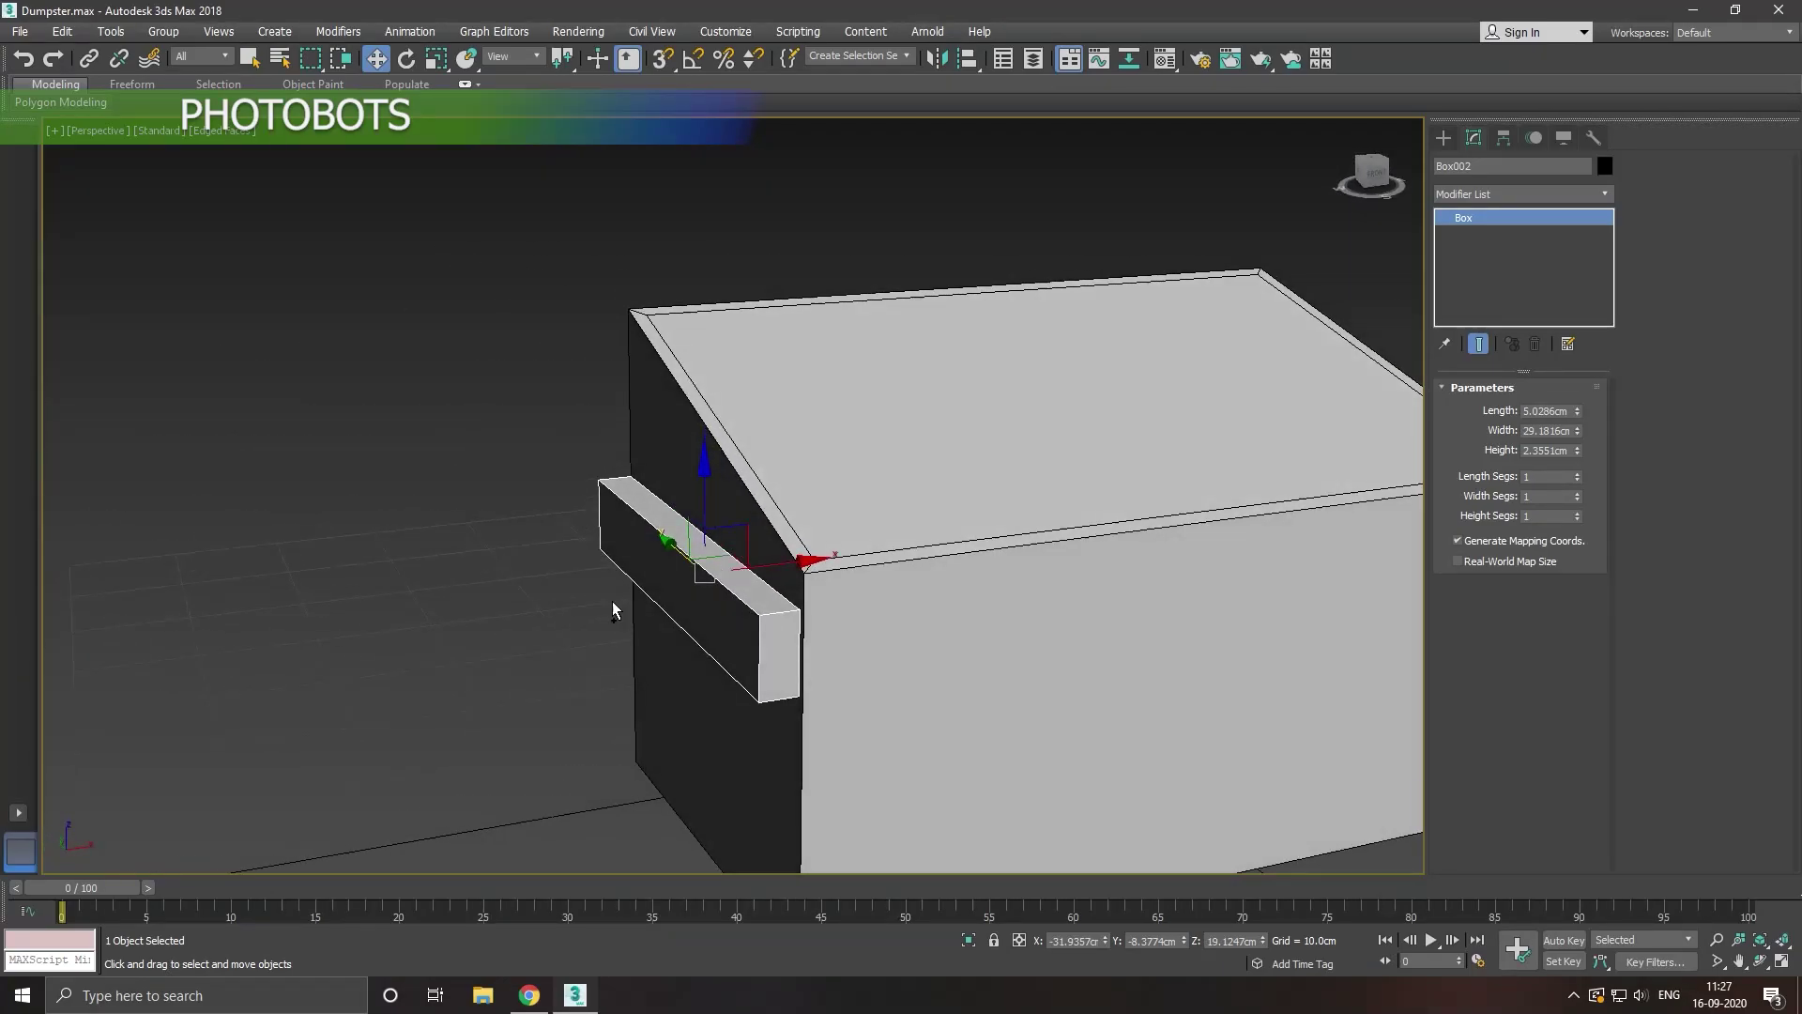
{"action": "left_click_drag", "start_coordinate": [1586, 410], "coordinate": [1572, 393]}
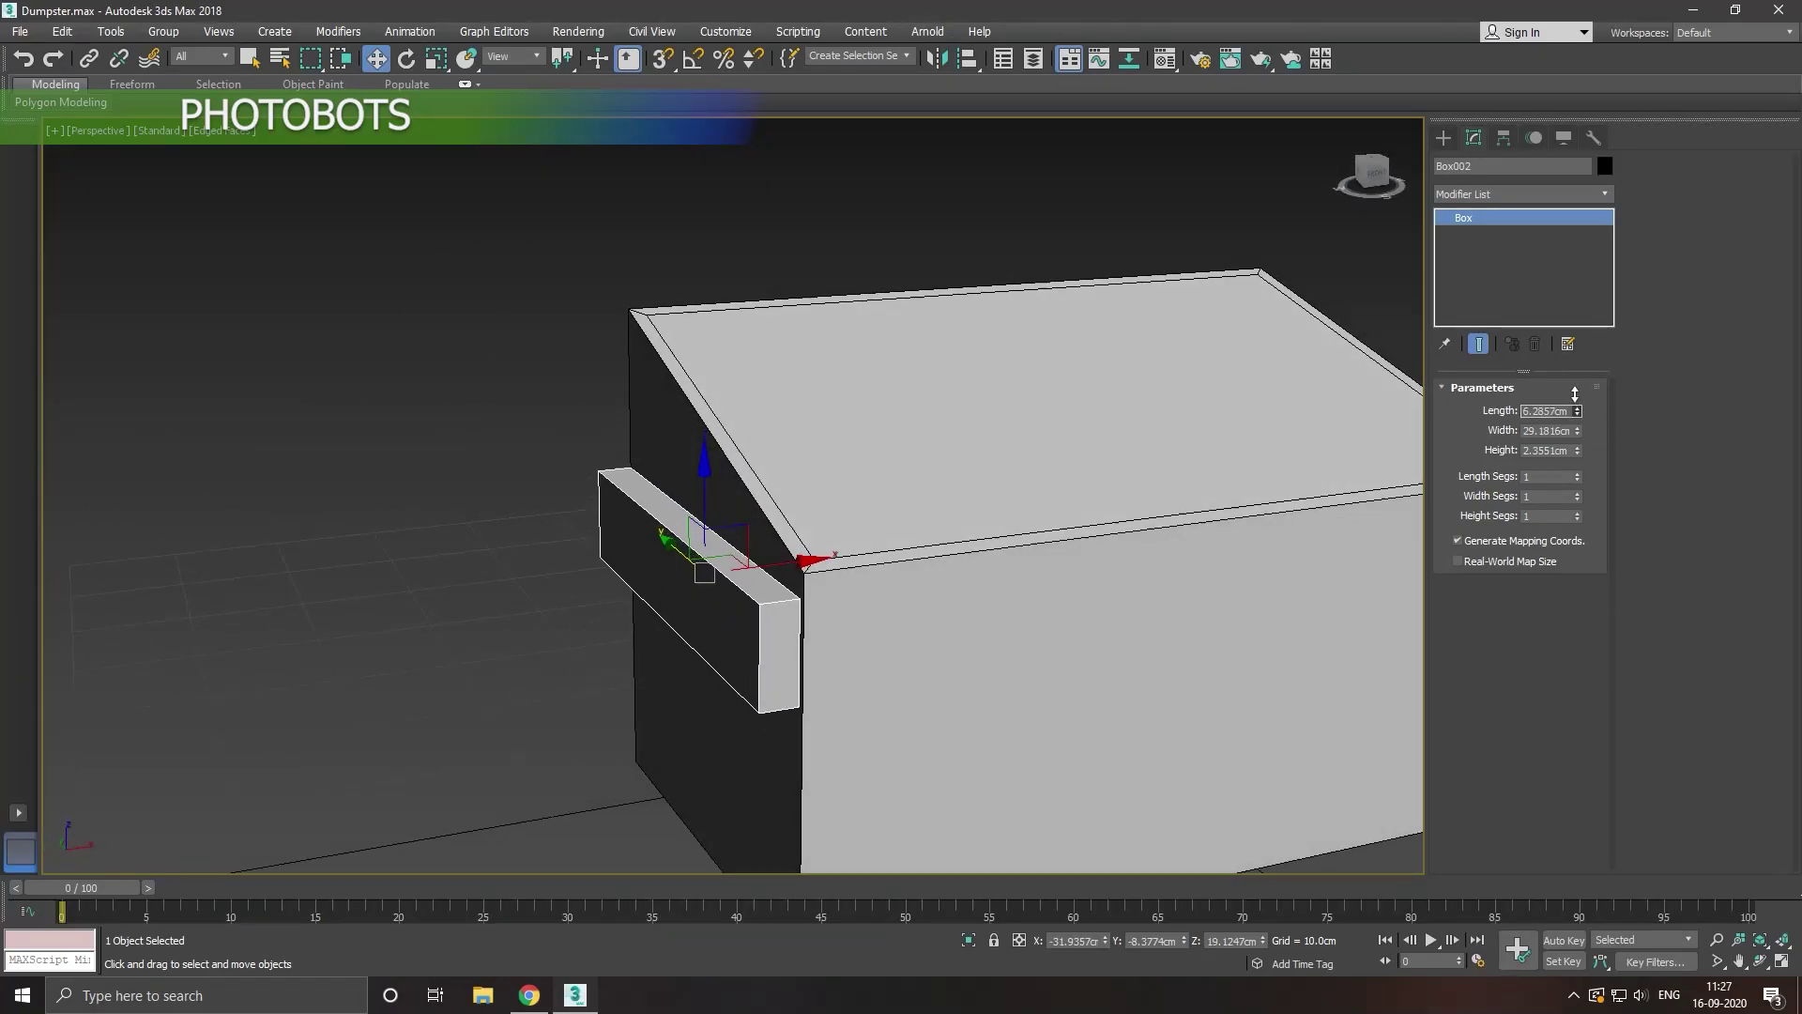
Step: Convert the plank to an editable poly and lower it slightly along Z
{"action": "right_click", "coordinate": [1499, 268]}
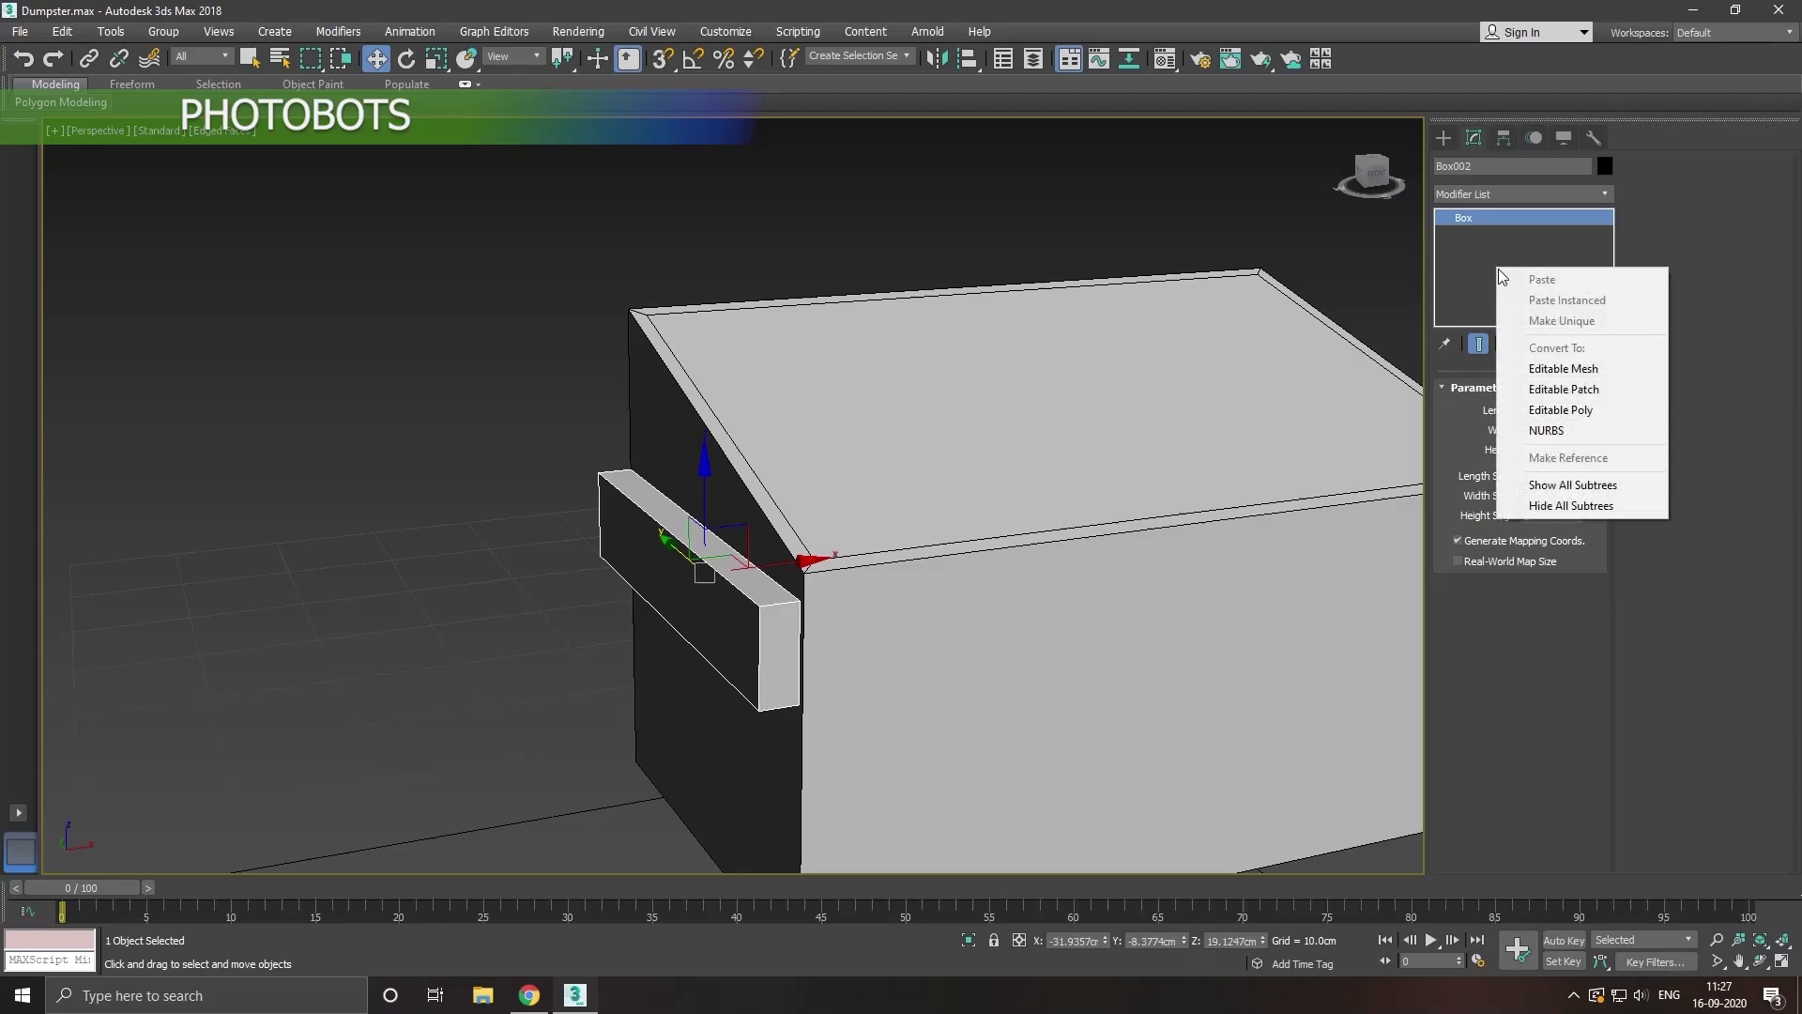
{"action": "left_click", "coordinate": [1535, 417]}
{"action": "scroll", "coordinate": [909, 566], "scroll_direction": "down", "scroll_amount": 3}
{"action": "mouse_move", "coordinate": [897, 591]}
{"action": "middle_mouse_down", "text": "alt"}
{"action": "mouse_move", "coordinate": [1142, 595]}
{"action": "mouse_move", "coordinate": [720, 597]}
{"action": "middle_mouse_up", "text": "alt"}
{"action": "scroll", "coordinate": [721, 597], "scroll_direction": "up", "scroll_amount": 2}
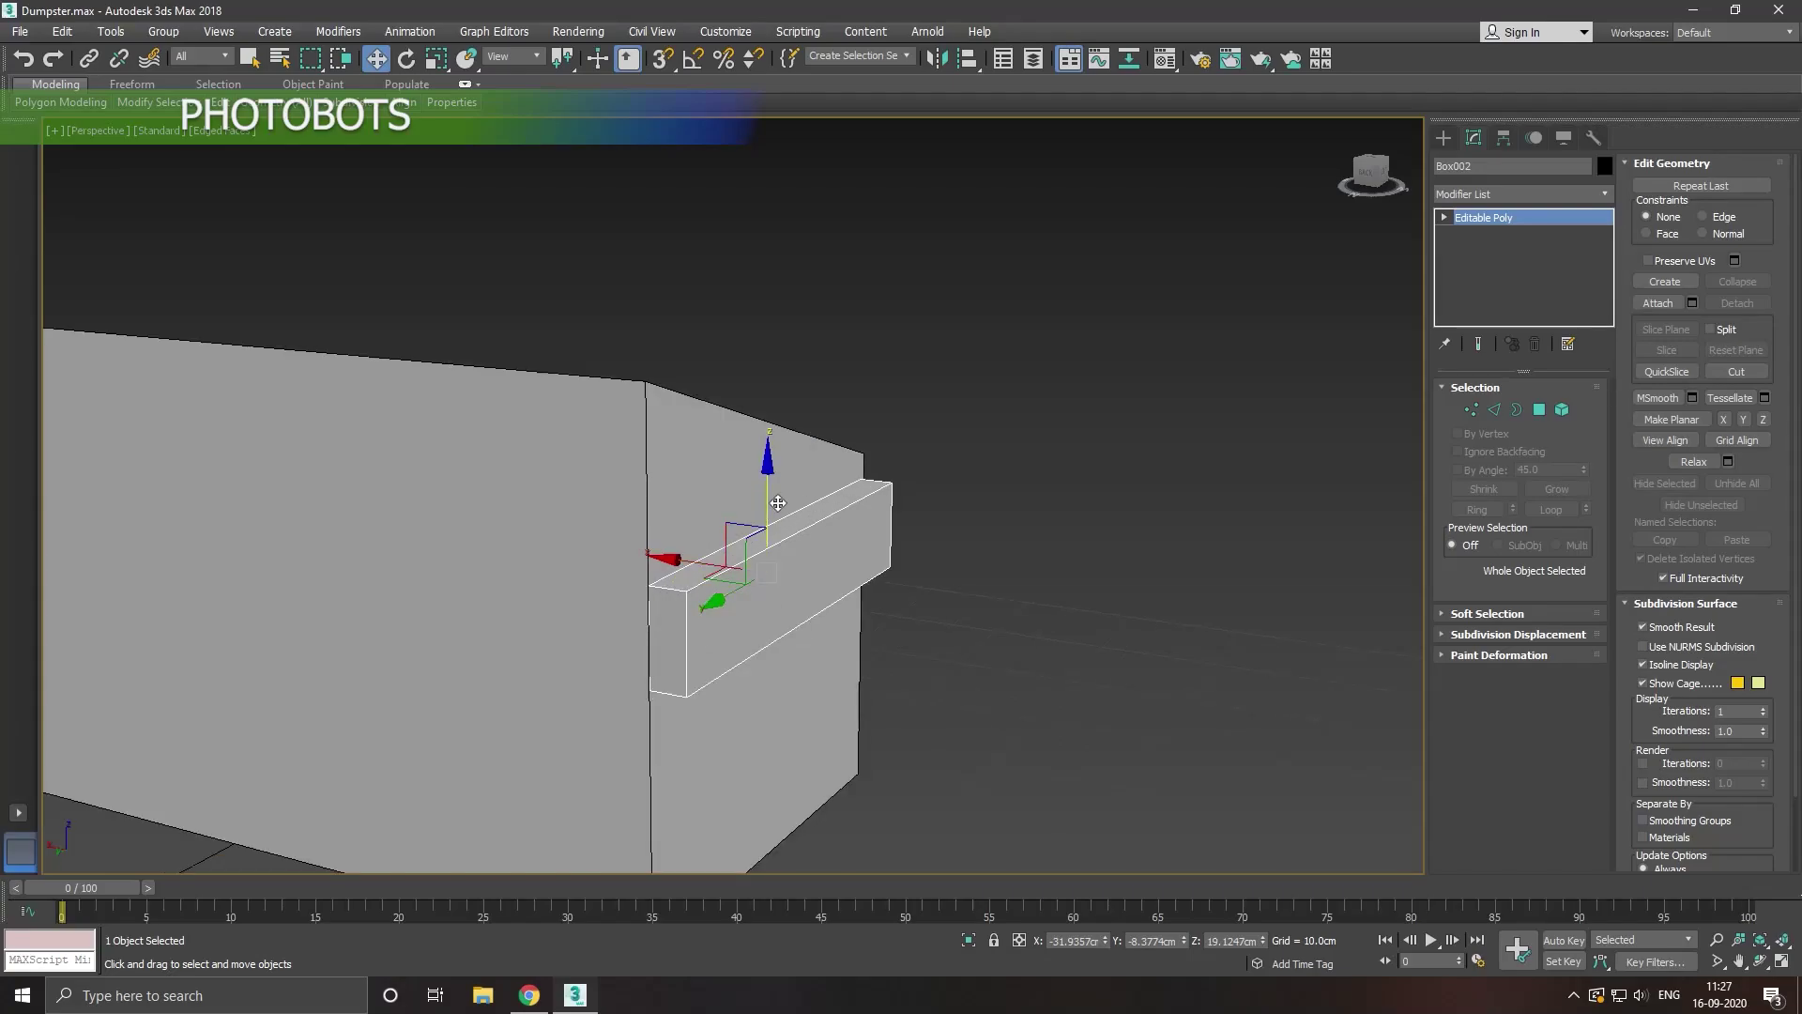
{"action": "left_click_drag", "start_coordinate": [775, 502], "coordinate": [756, 561]}
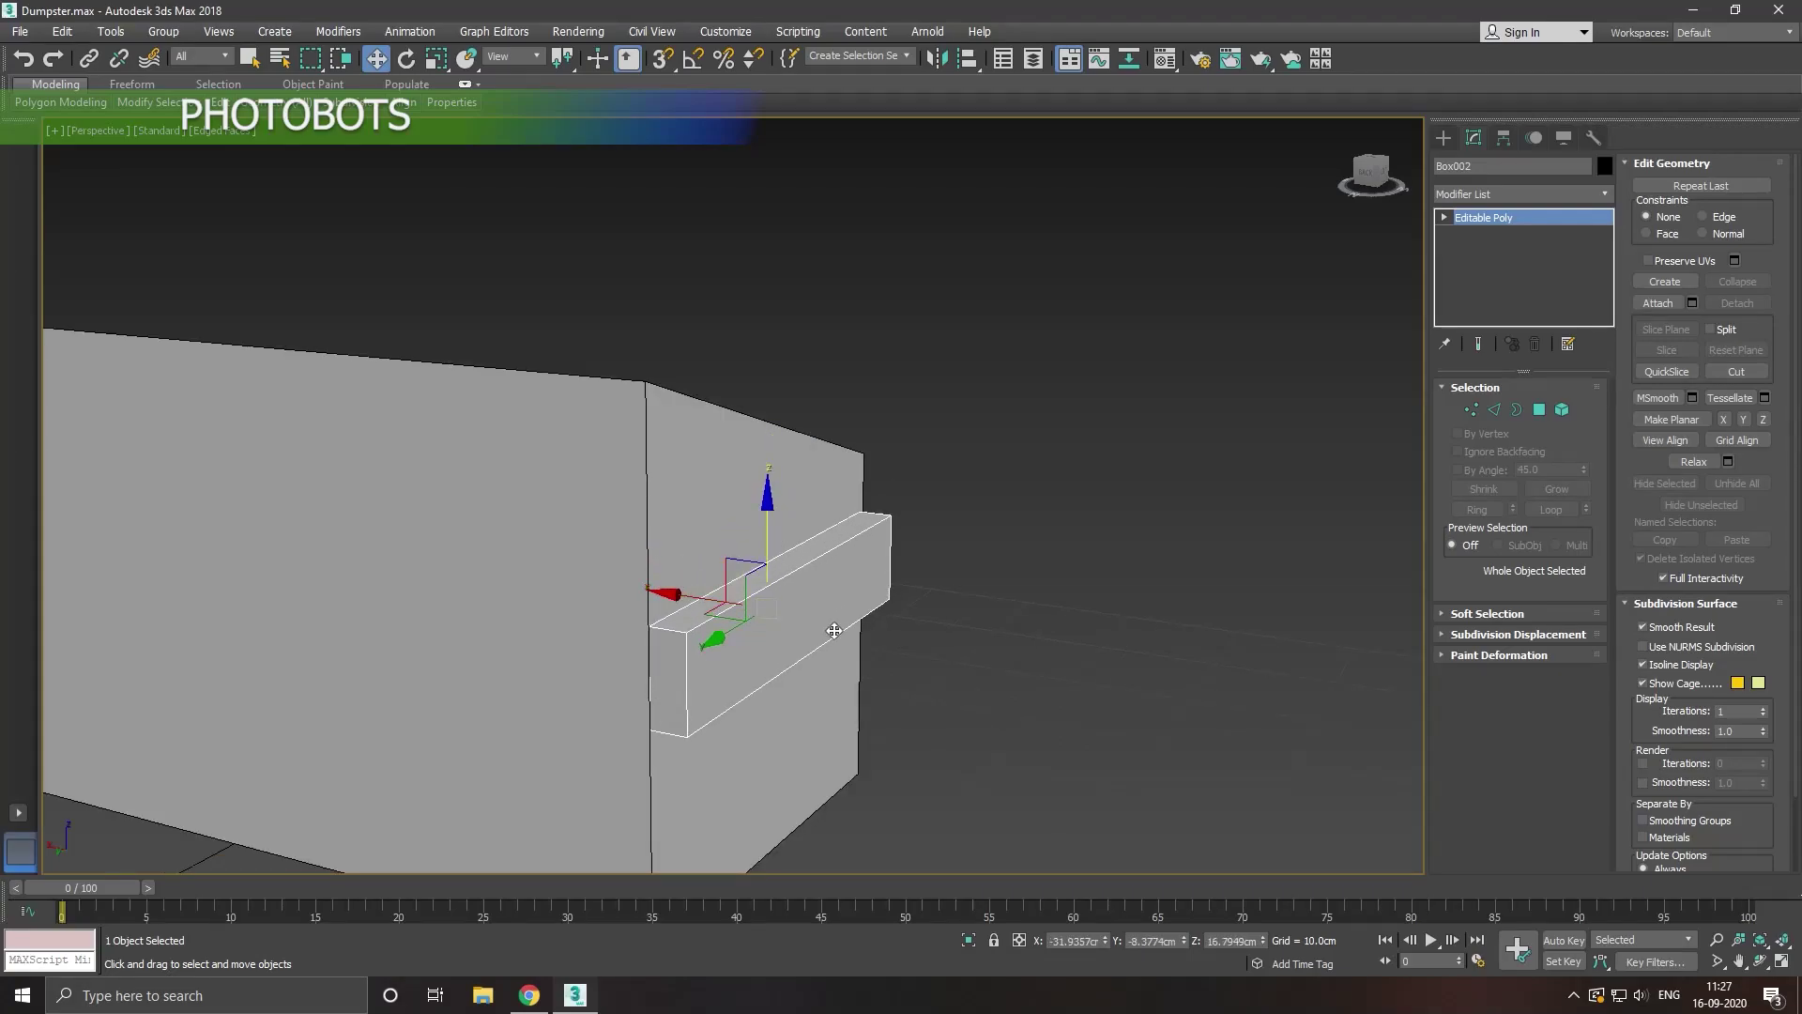
{"action": "middle_click_drag", "start_coordinate": [834, 629], "coordinate": [602, 625], "text": "alt"}
{"action": "scroll", "coordinate": [603, 625], "scroll_direction": "up", "scroll_amount": 5}
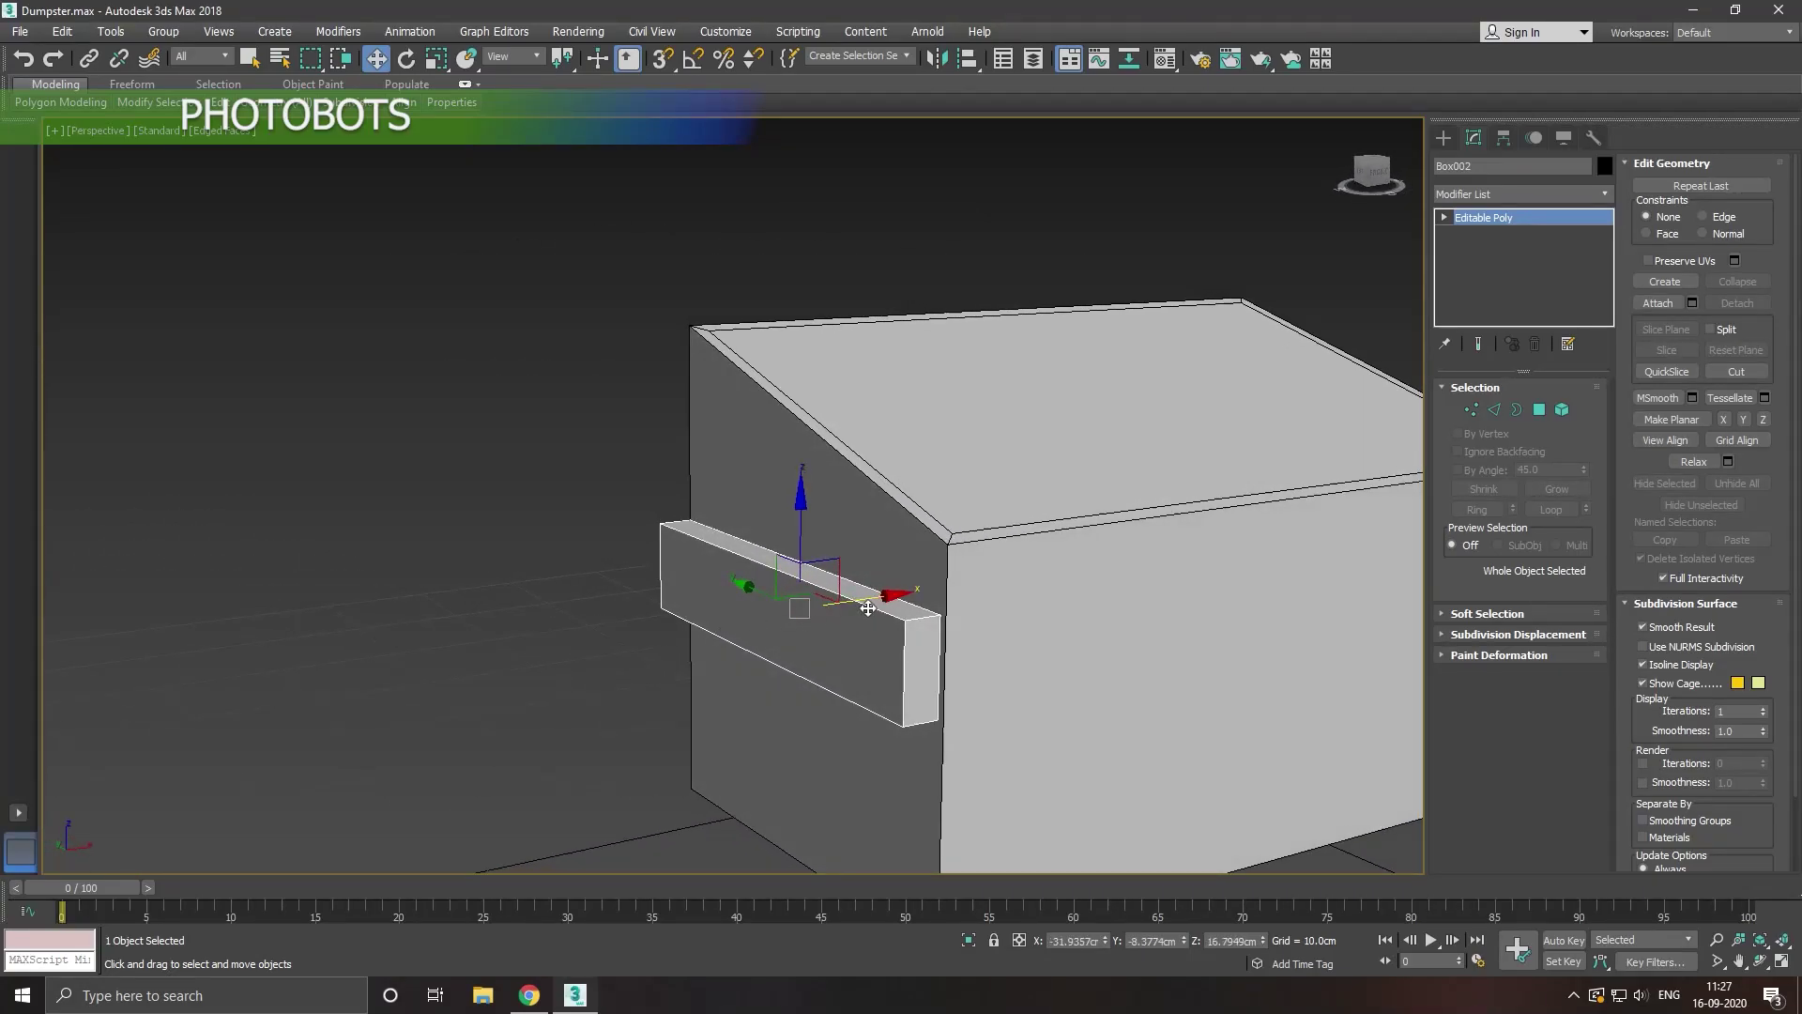
{"action": "left_click_drag", "start_coordinate": [868, 608], "coordinate": [869, 608]}
{"action": "middle_click_drag", "start_coordinate": [867, 609], "coordinate": [910, 625], "text": "alt"}
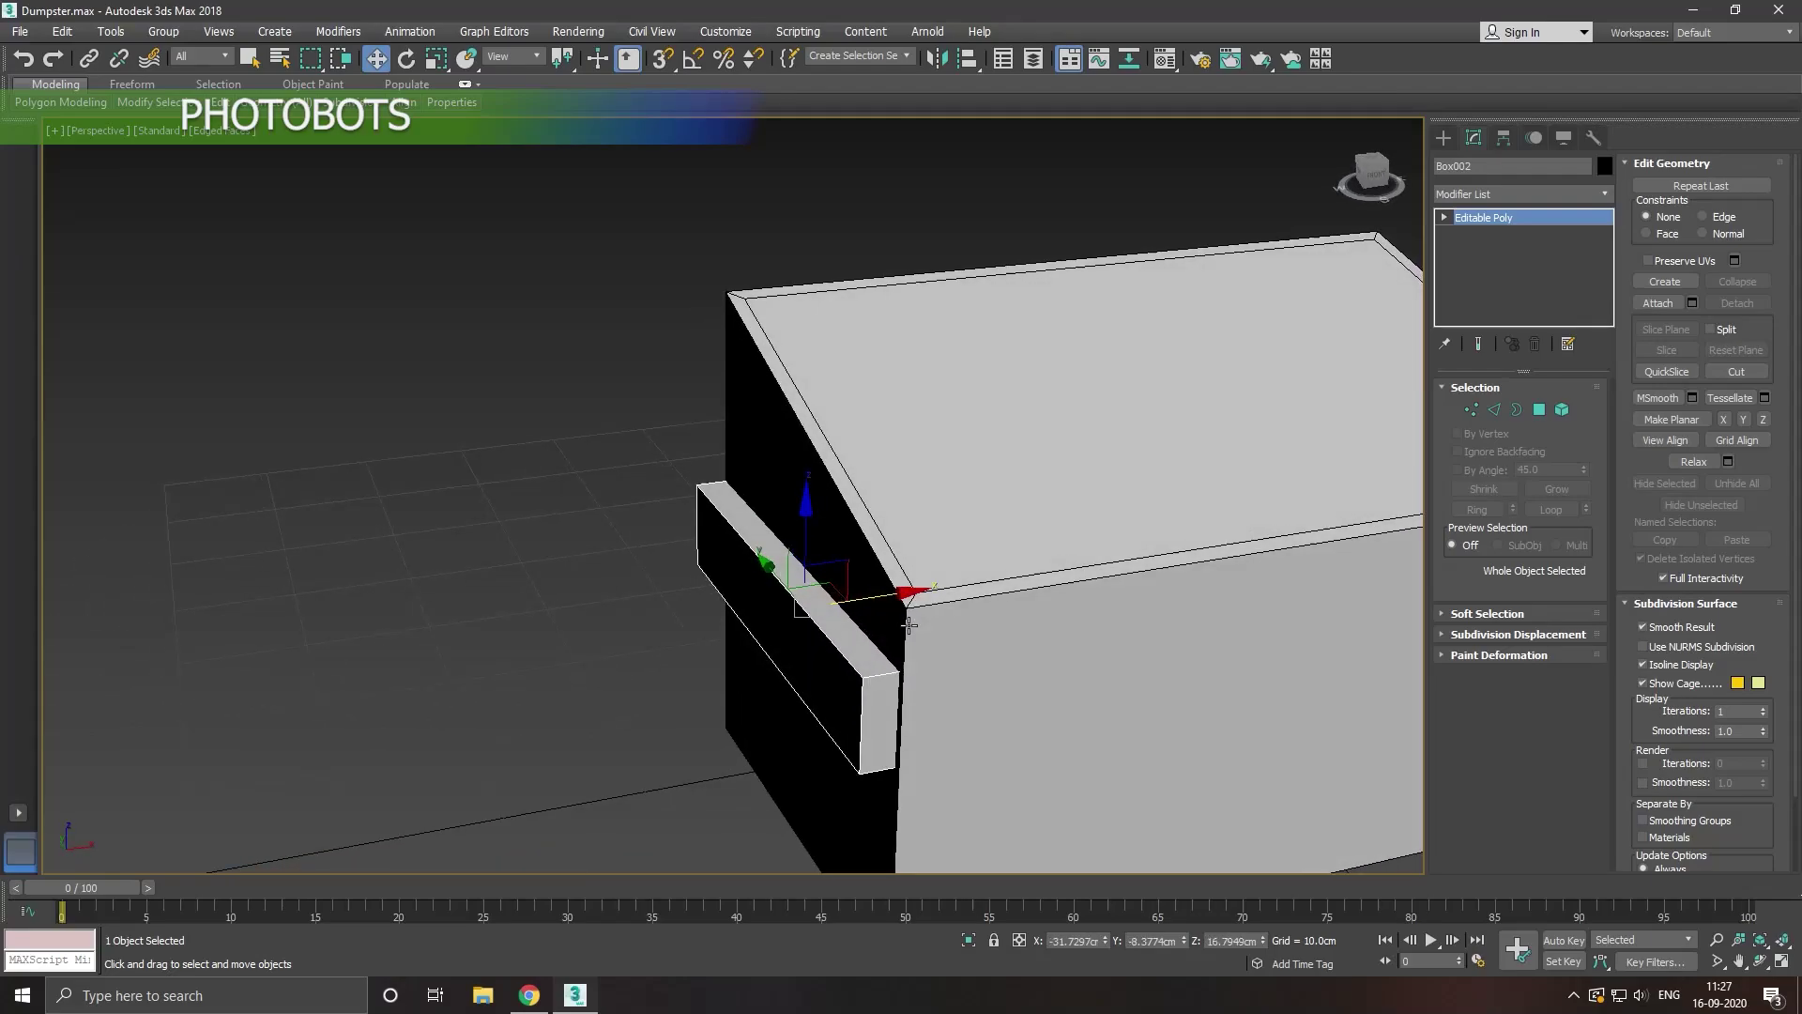
Step: Reconvert the plank to editable poly and thin it slightly with non-uniform scale on Y
{"action": "right_click", "coordinate": [1509, 263]}
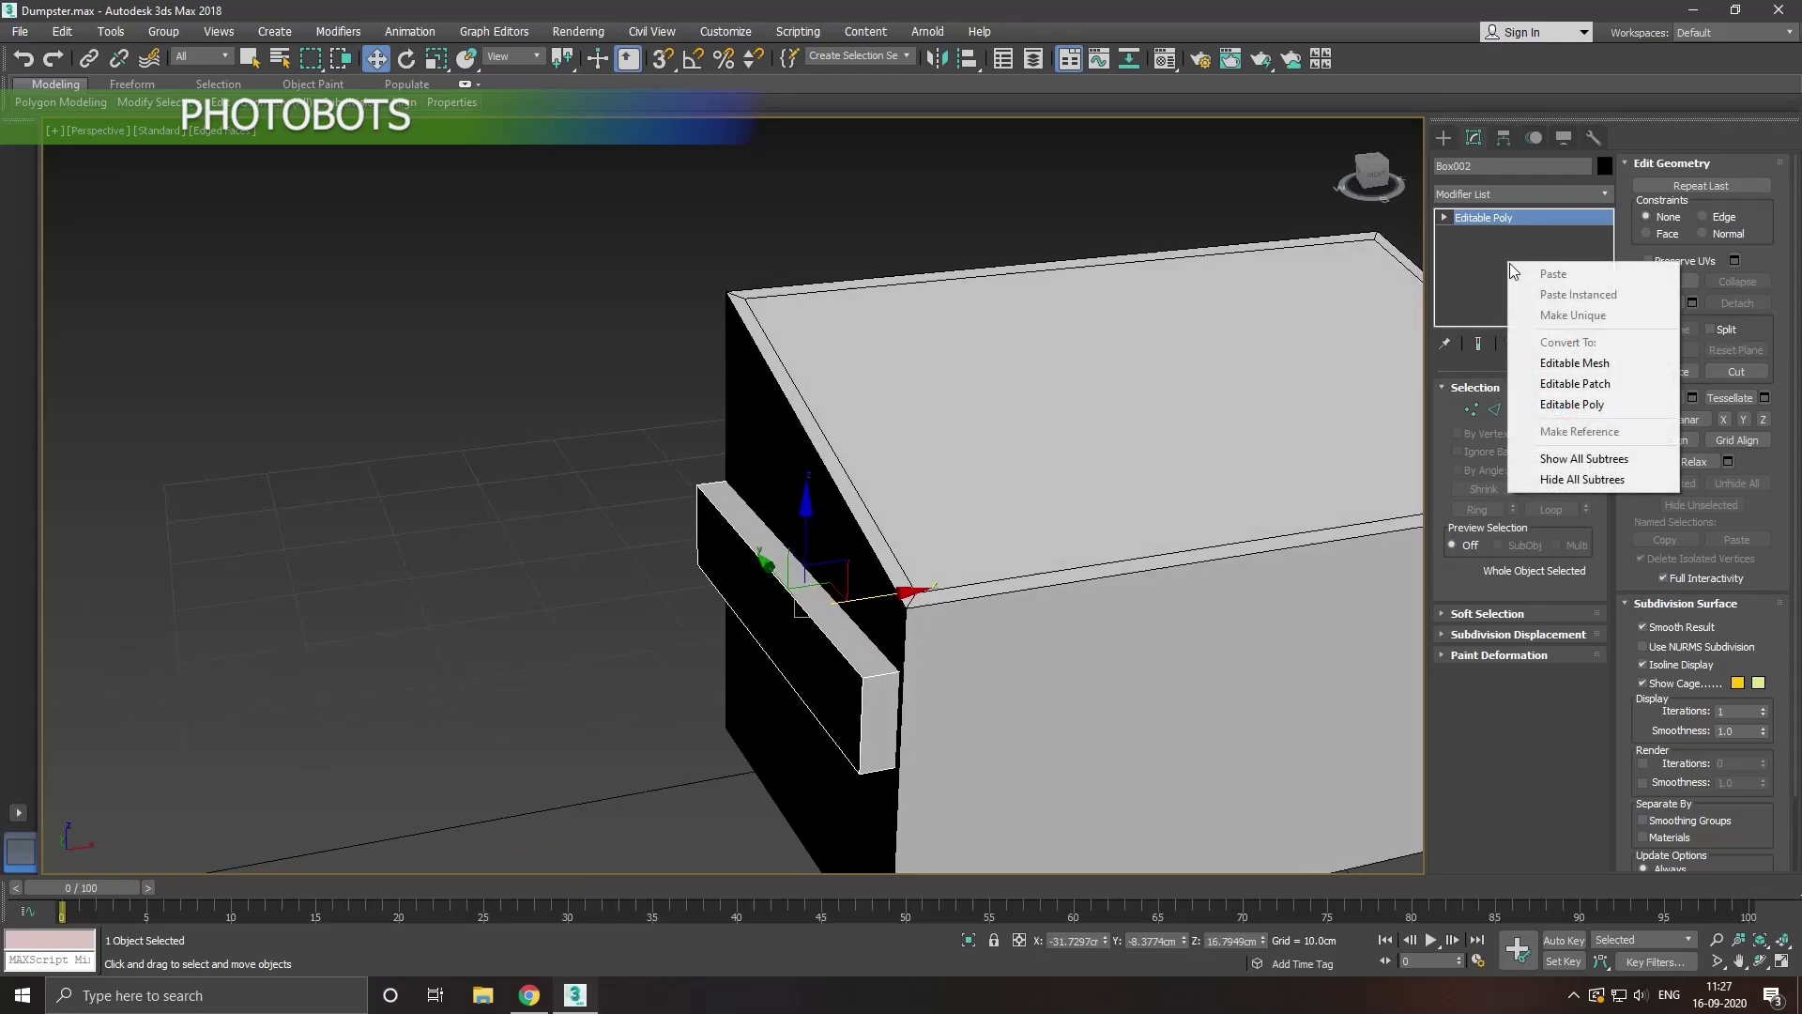
{"action": "left_click", "coordinate": [1587, 404]}
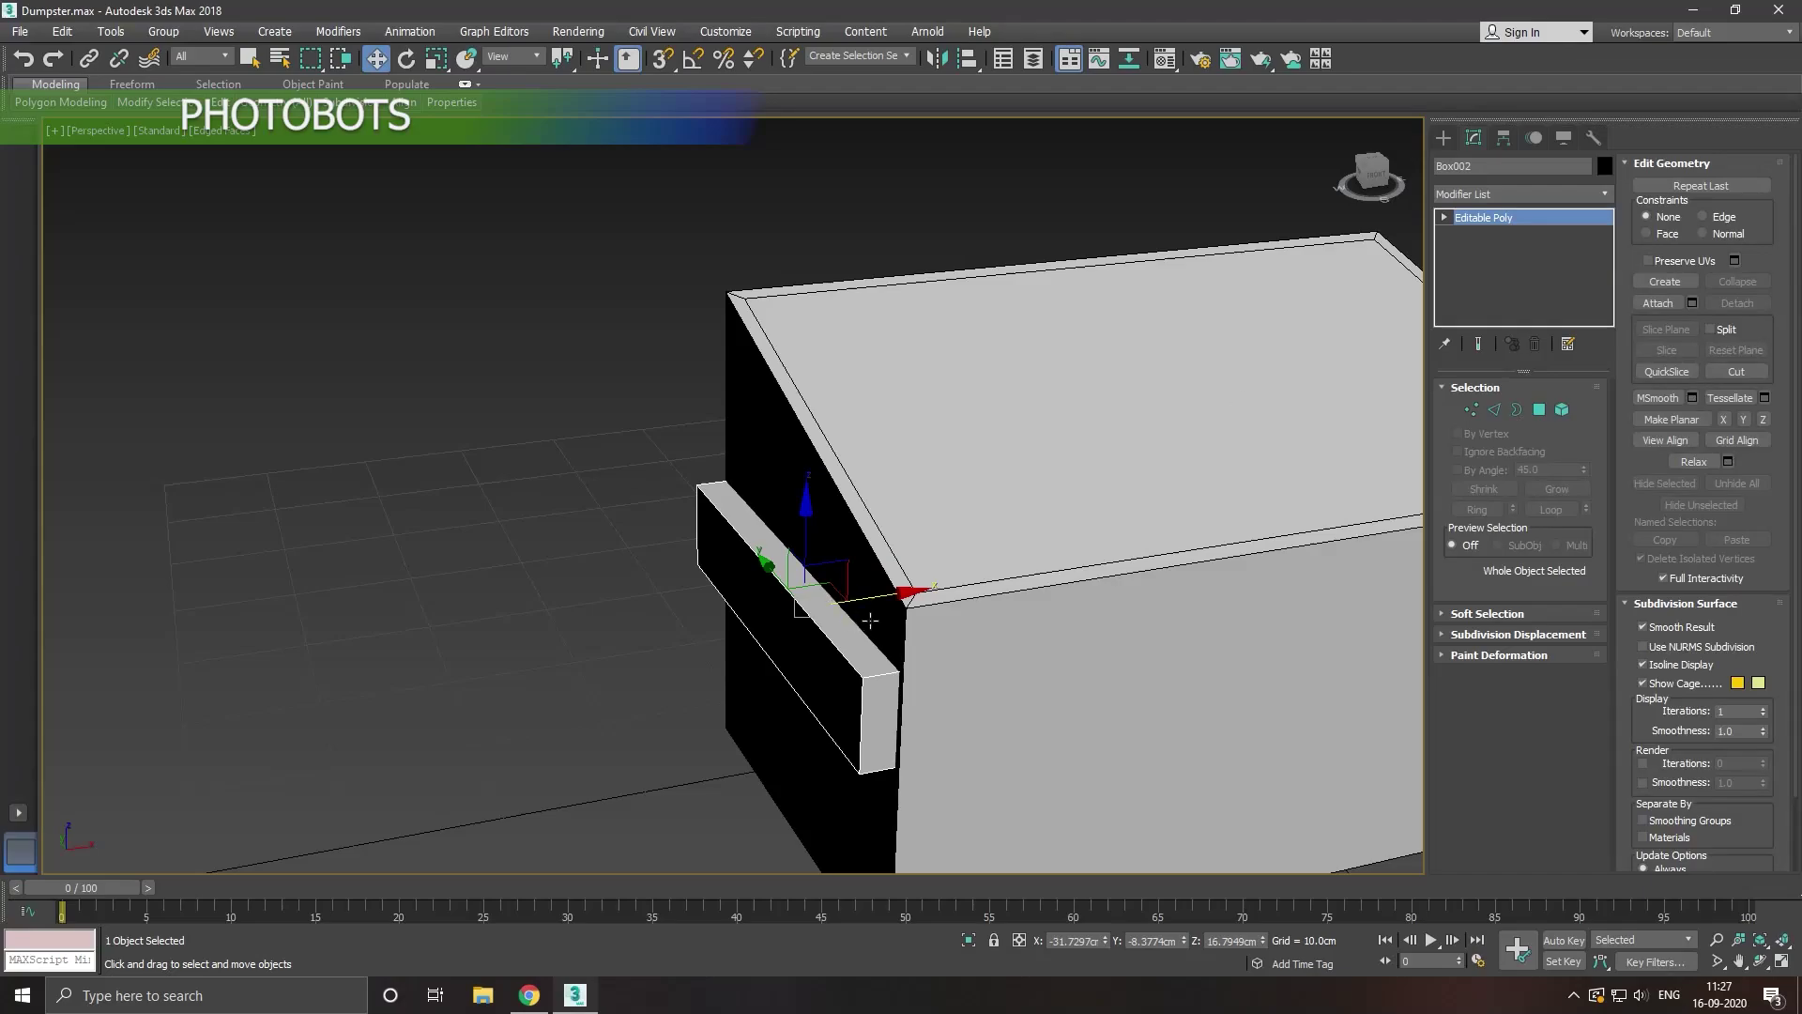
{"action": "mouse_move", "coordinate": [871, 621]}
{"action": "middle_mouse_down", "text": "alt"}
{"action": "mouse_move", "coordinate": [936, 563]}
{"action": "mouse_move", "coordinate": [1158, 563]}
{"action": "mouse_move", "coordinate": [853, 523]}
{"action": "mouse_move", "coordinate": [801, 542]}
{"action": "middle_mouse_up", "text": "alt"}
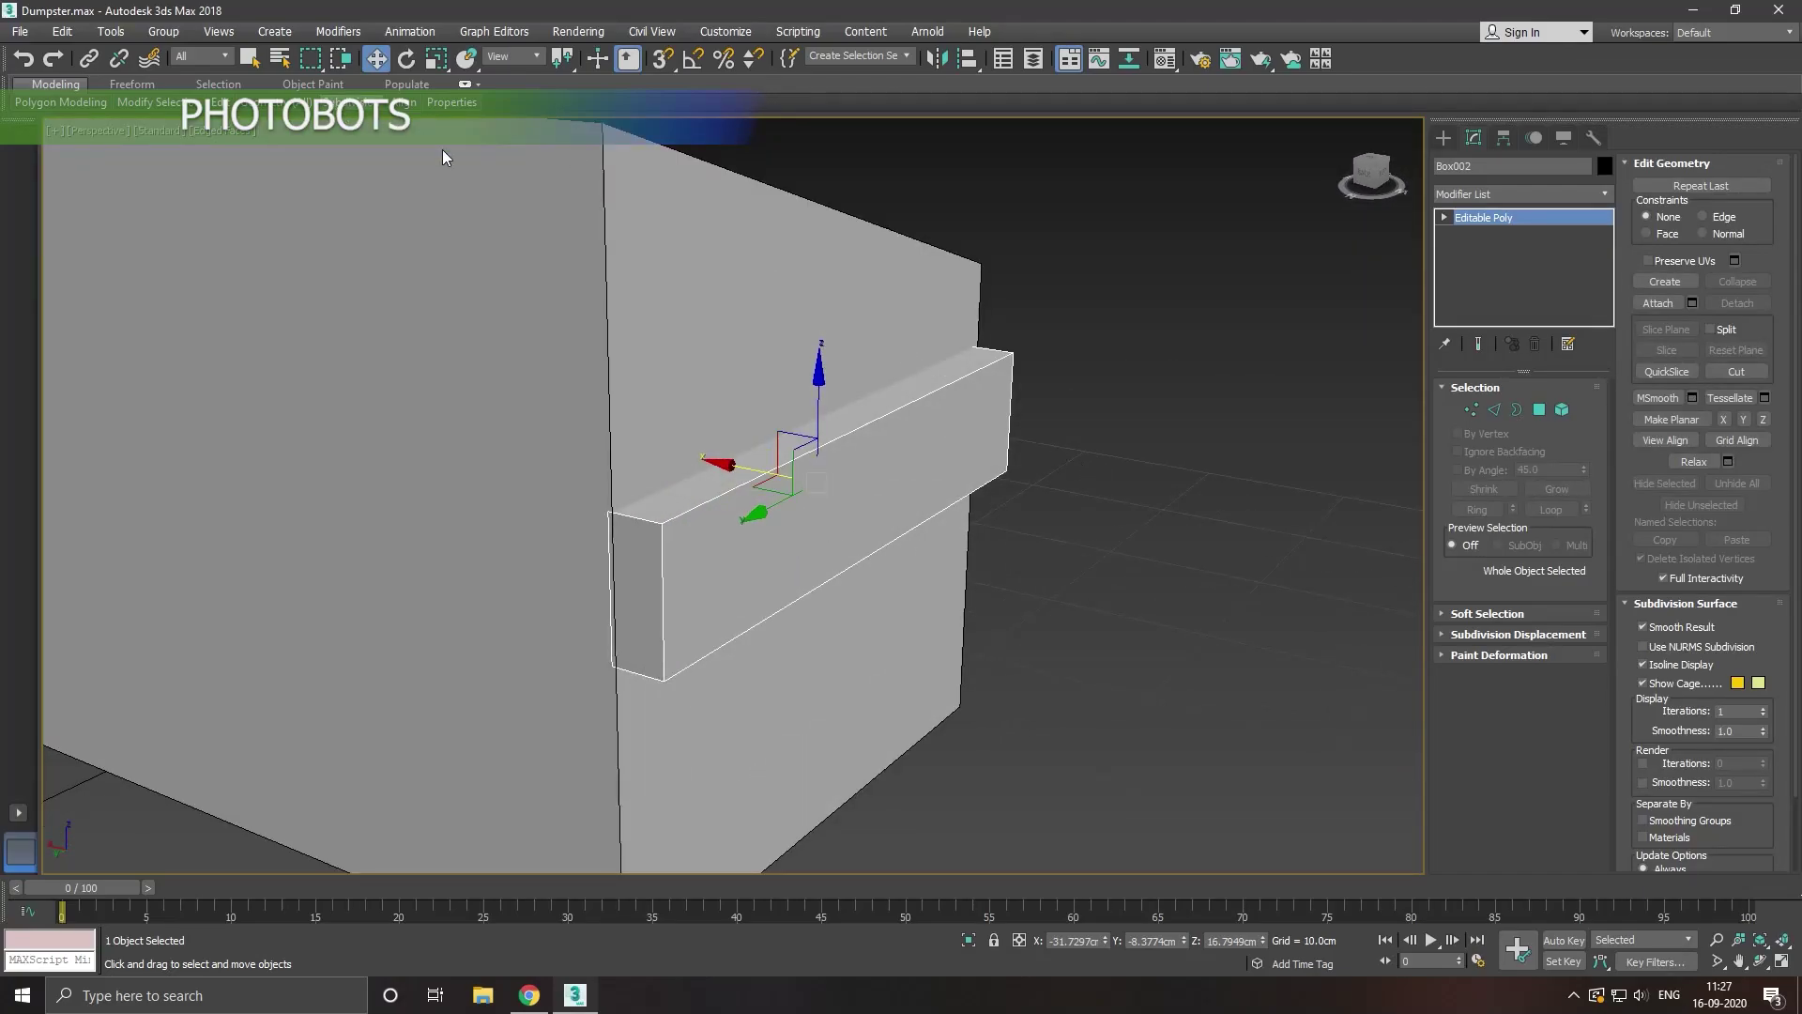
{"action": "left_click_drag", "start_coordinate": [435, 58], "coordinate": [436, 90]}
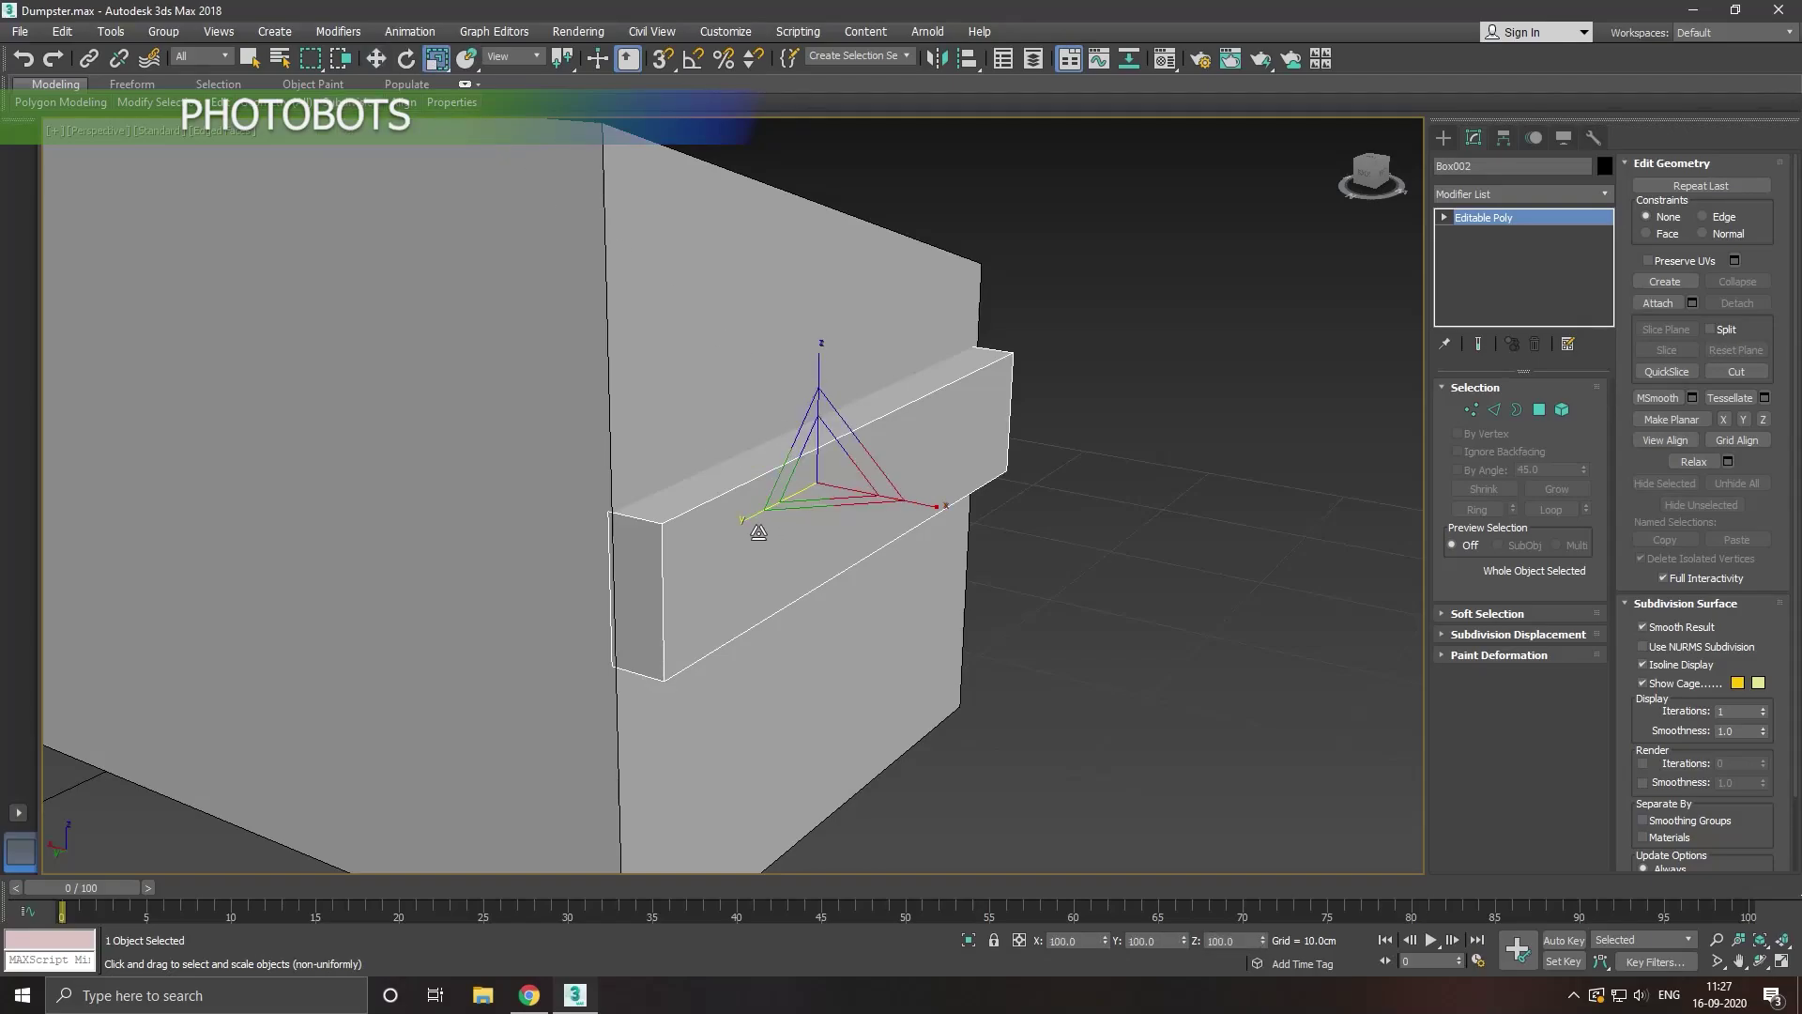
{"action": "left_click_drag", "start_coordinate": [759, 530], "coordinate": [631, 543]}
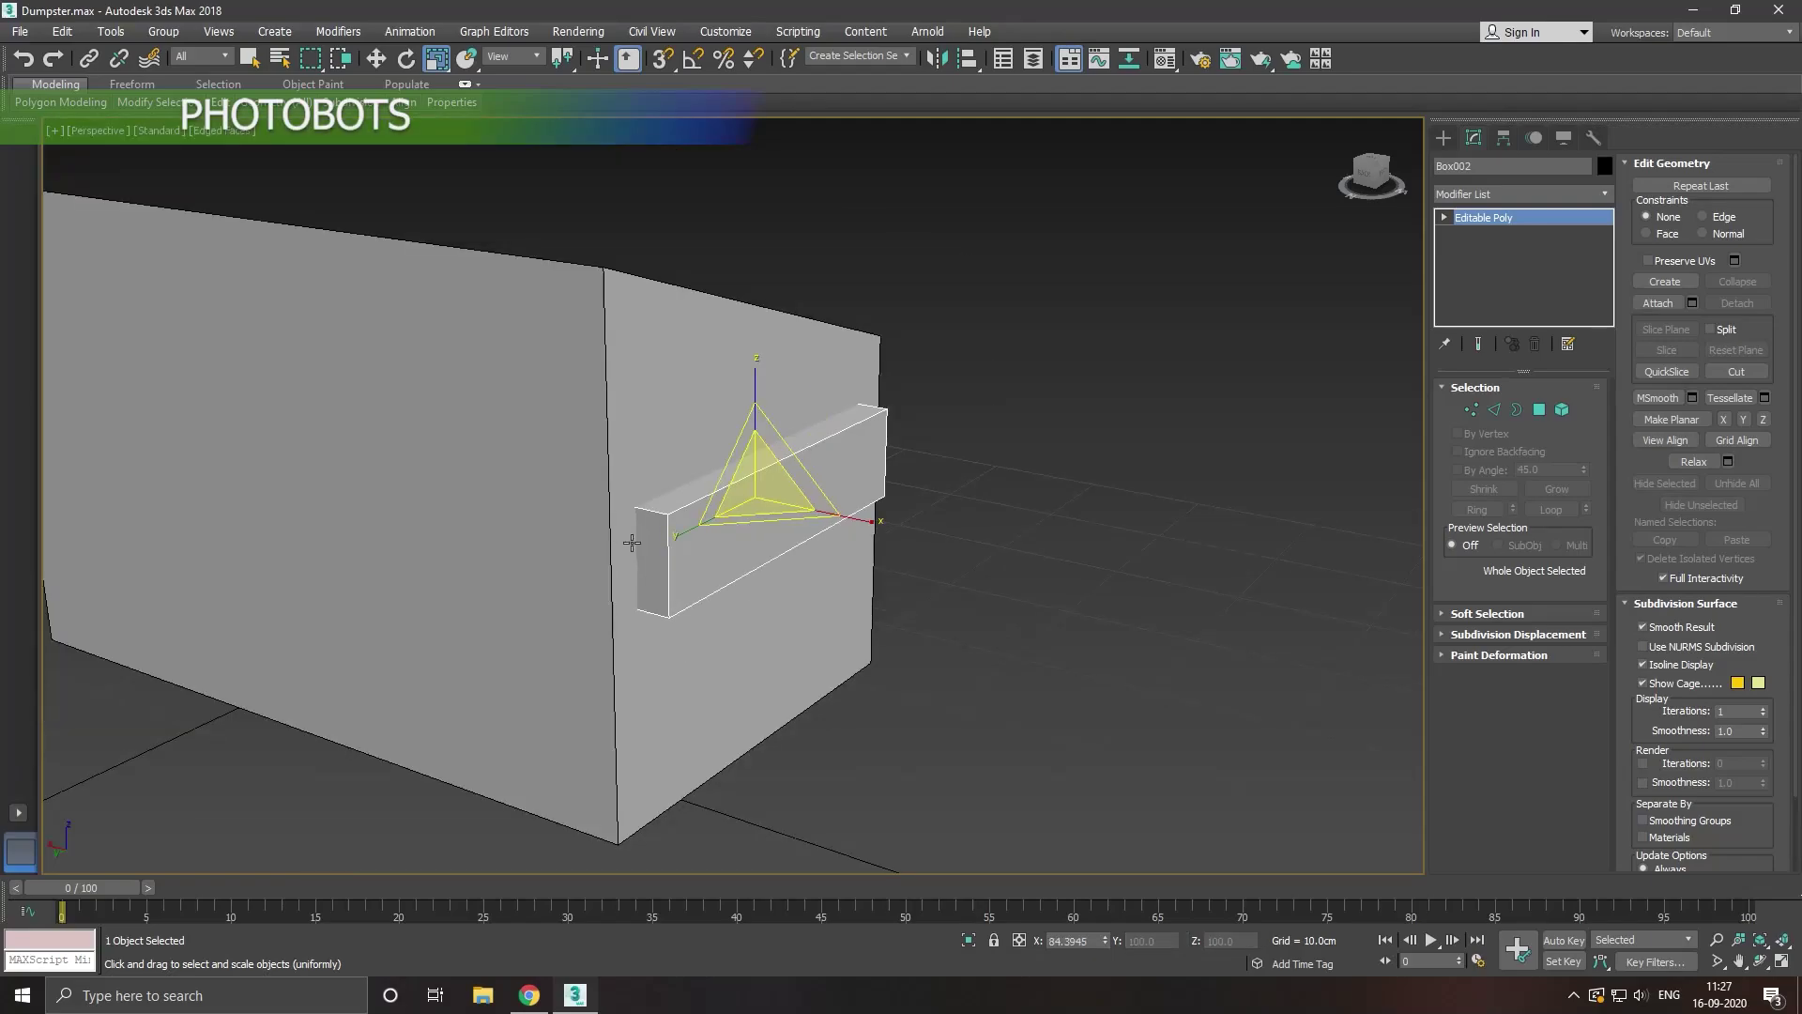
{"action": "mouse_move", "coordinate": [632, 542]}
{"action": "middle_mouse_down", "text": "alt"}
{"action": "mouse_move", "coordinate": [683, 576]}
{"action": "mouse_move", "coordinate": [657, 544]}
{"action": "middle_mouse_up", "text": "alt"}
{"action": "left_click", "coordinate": [385, 60]}
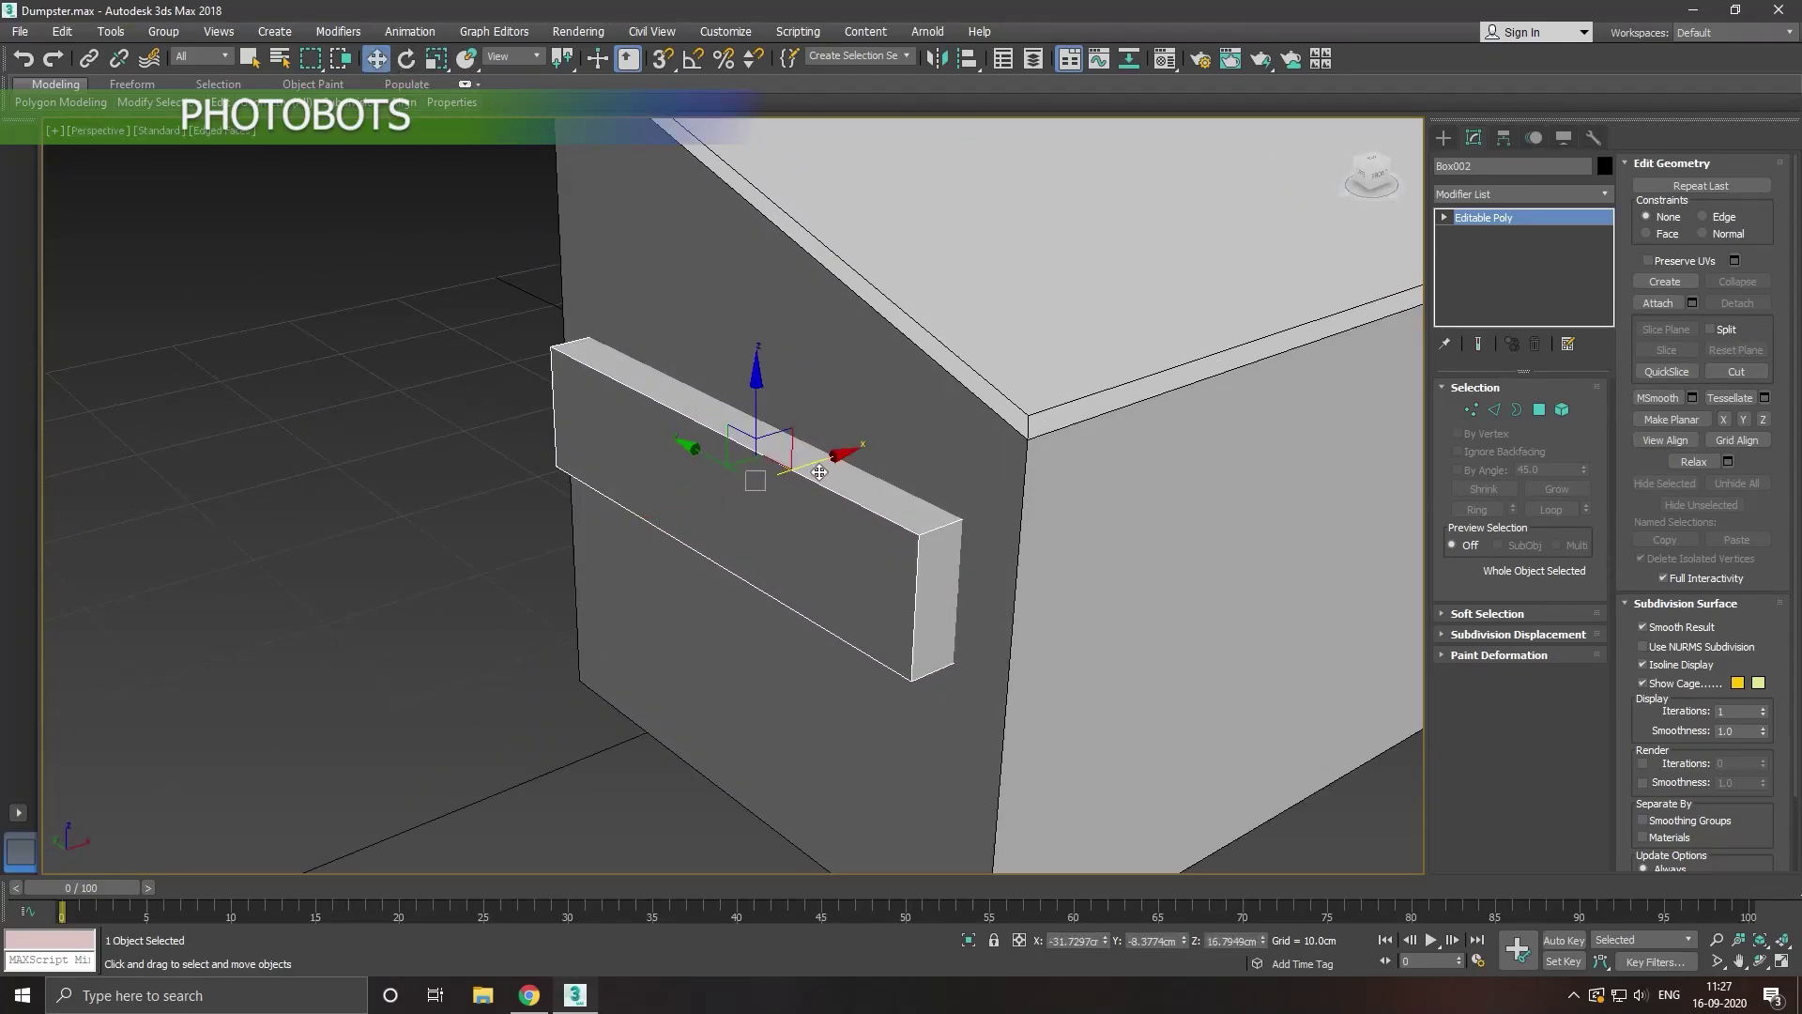
{"action": "left_click_drag", "start_coordinate": [825, 472], "coordinate": [825, 472]}
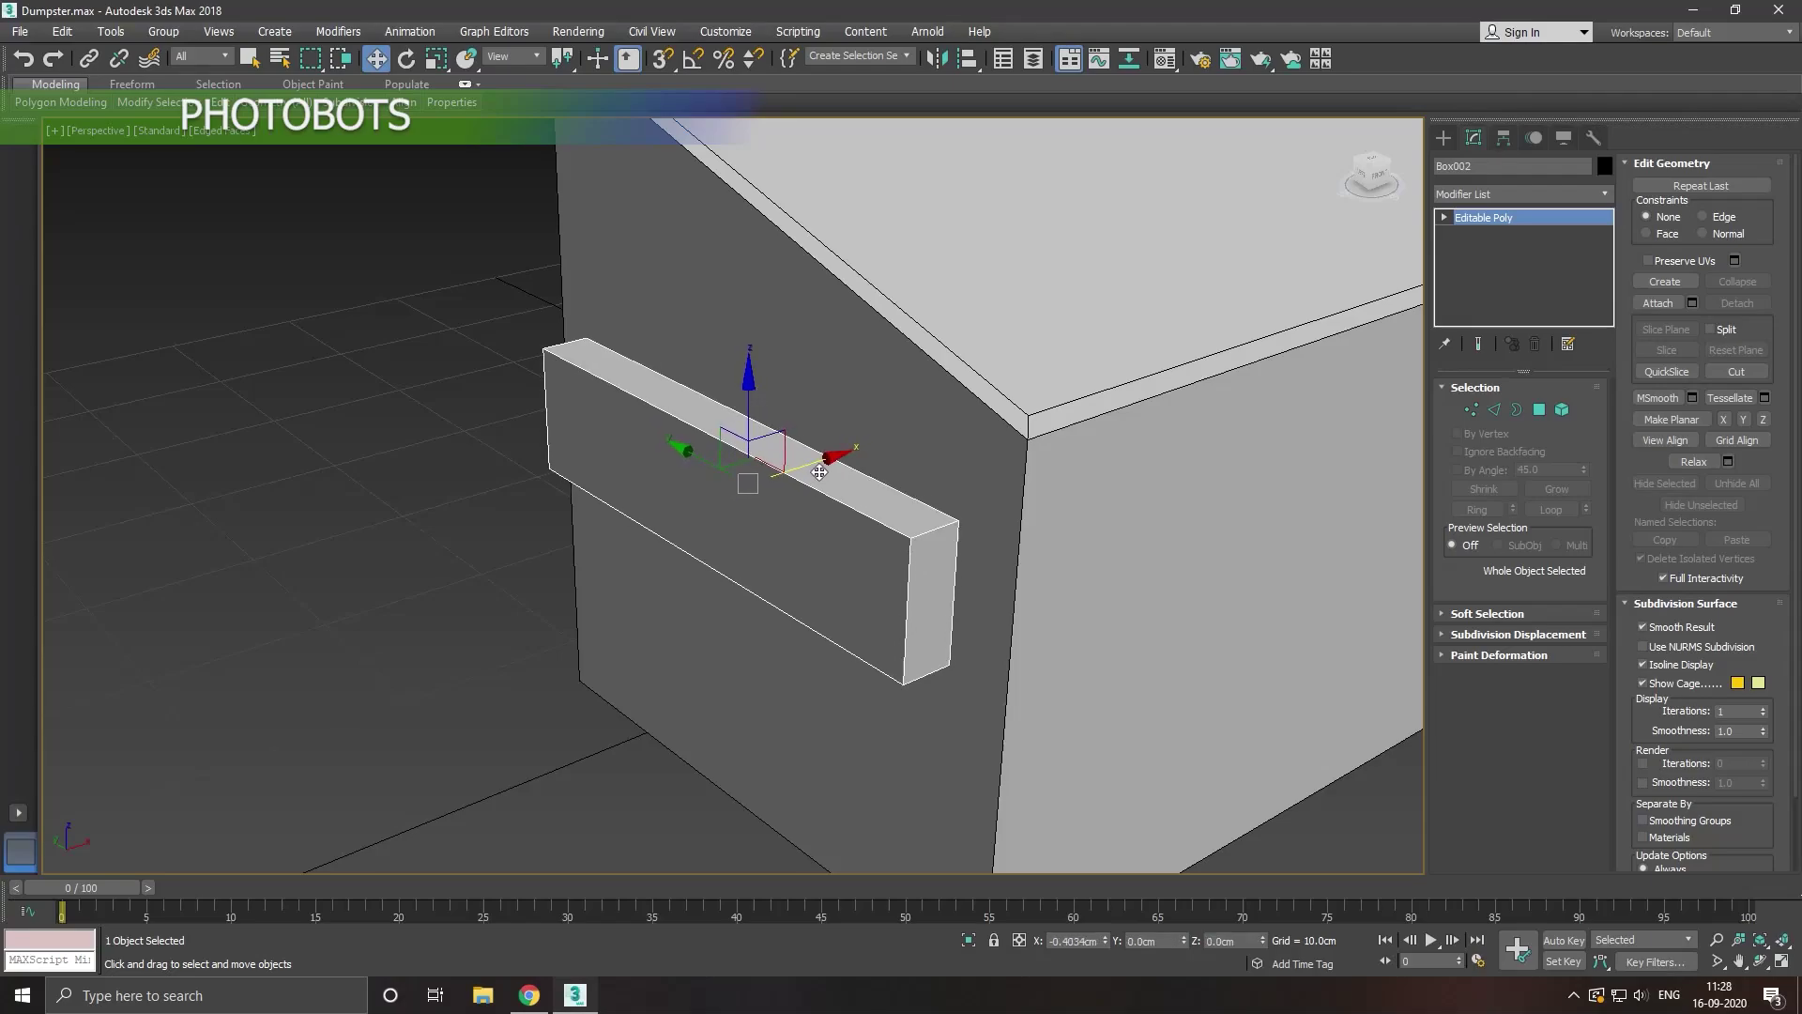
{"action": "left_click", "coordinate": [1539, 410]}
Step: Inset the bar's end face slightly and extrude it inward to recess it
{"action": "left_click", "coordinate": [939, 597]}
{"action": "scroll", "coordinate": [941, 598], "scroll_direction": "up", "scroll_amount": 5}
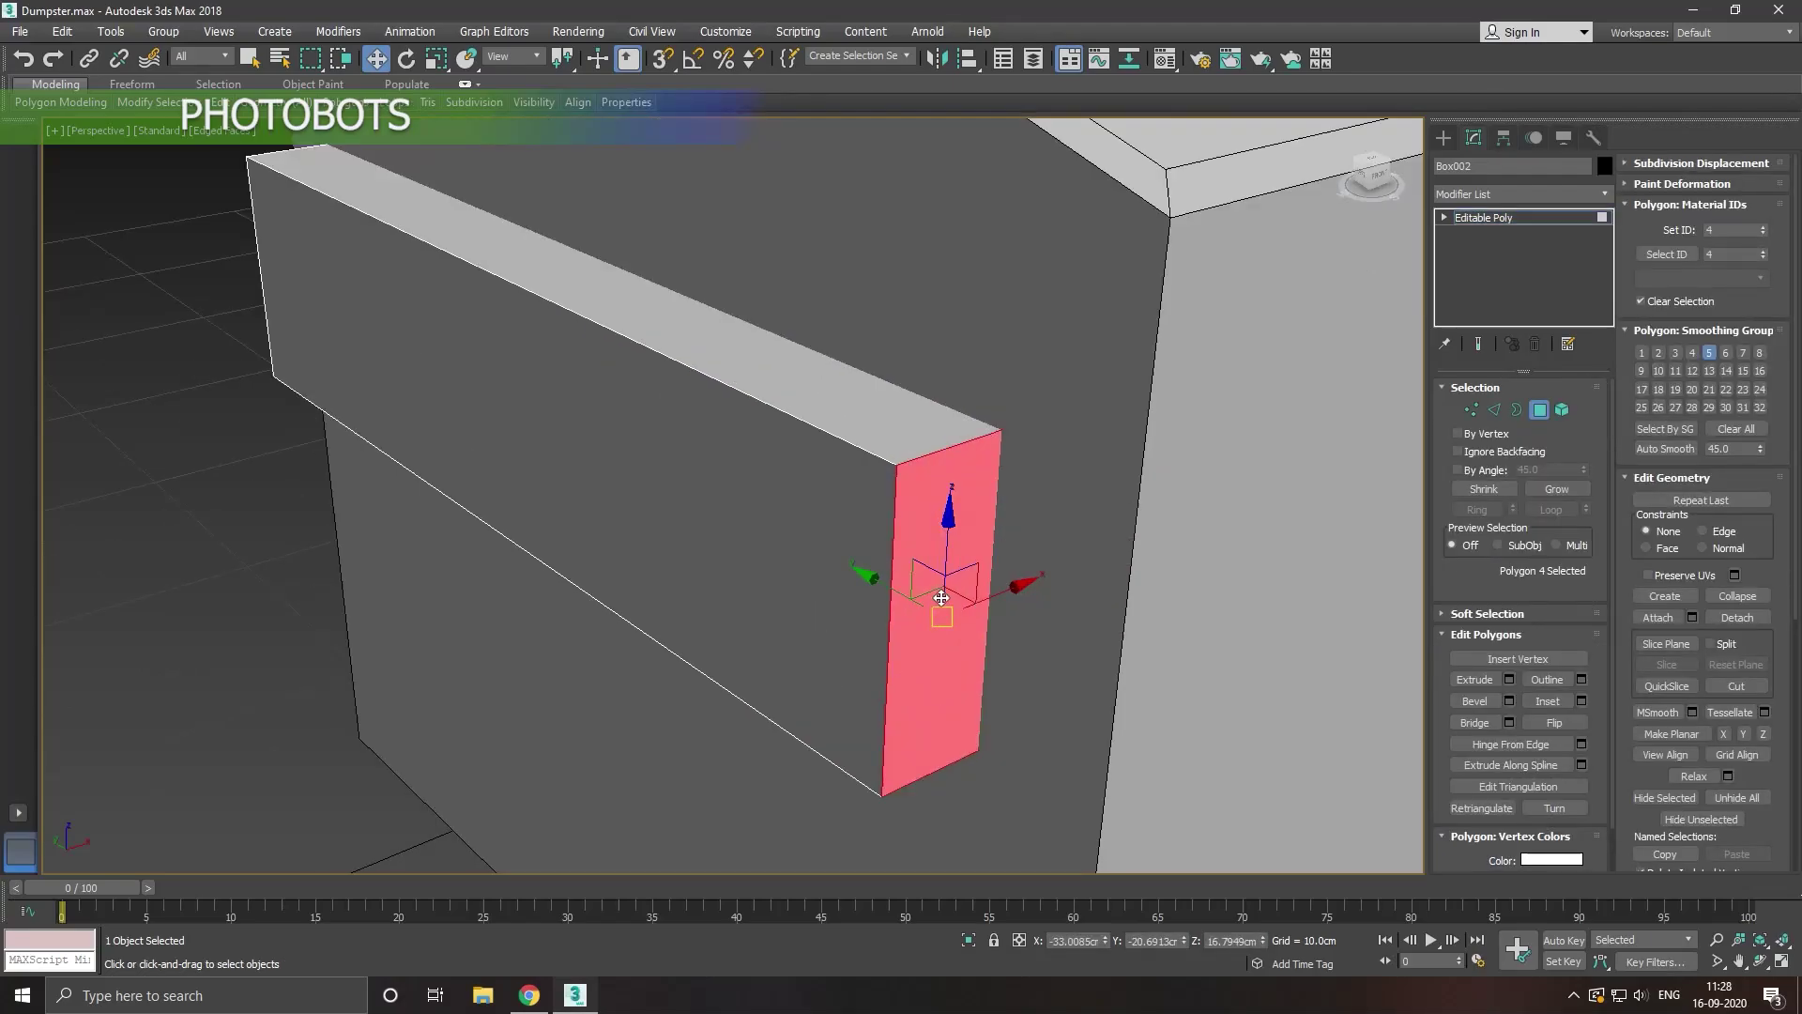
{"action": "left_click", "coordinate": [1580, 701]}
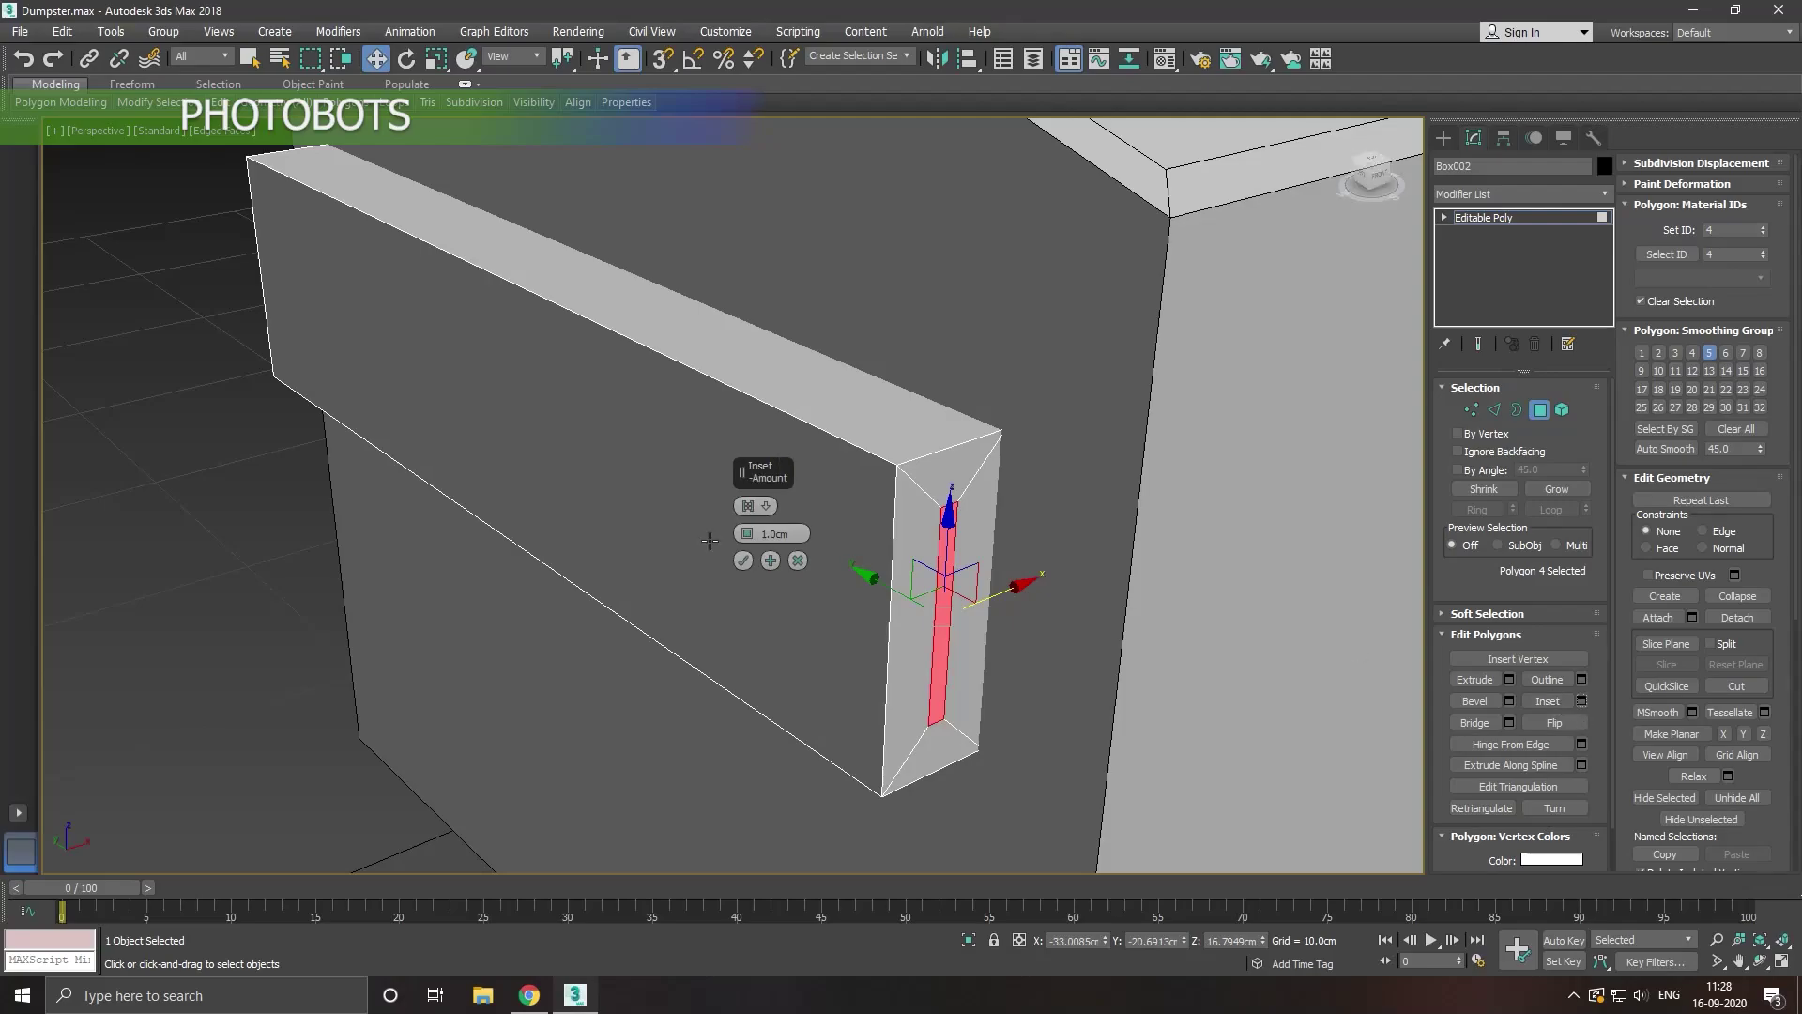
{"action": "left_click_drag", "start_coordinate": [742, 544], "coordinate": [757, 552]}
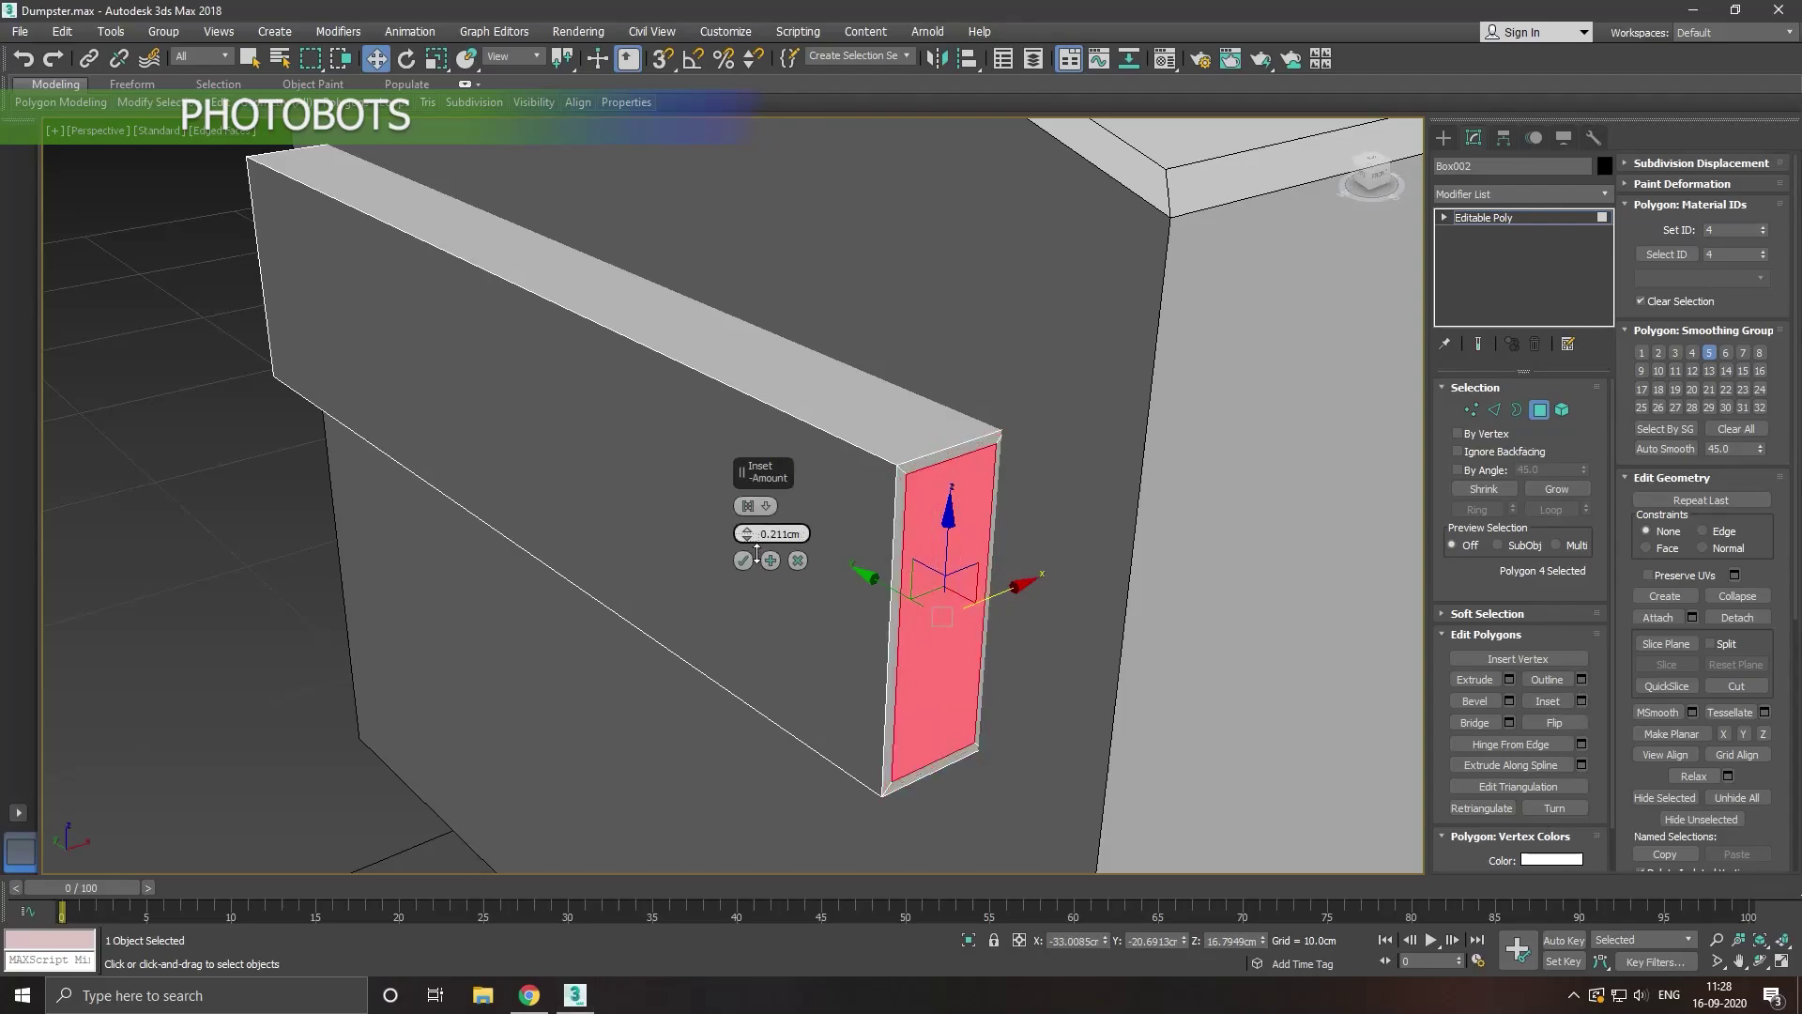
{"action": "left_click_drag", "start_coordinate": [760, 552], "coordinate": [760, 558]}
{"action": "left_click", "coordinate": [742, 561]}
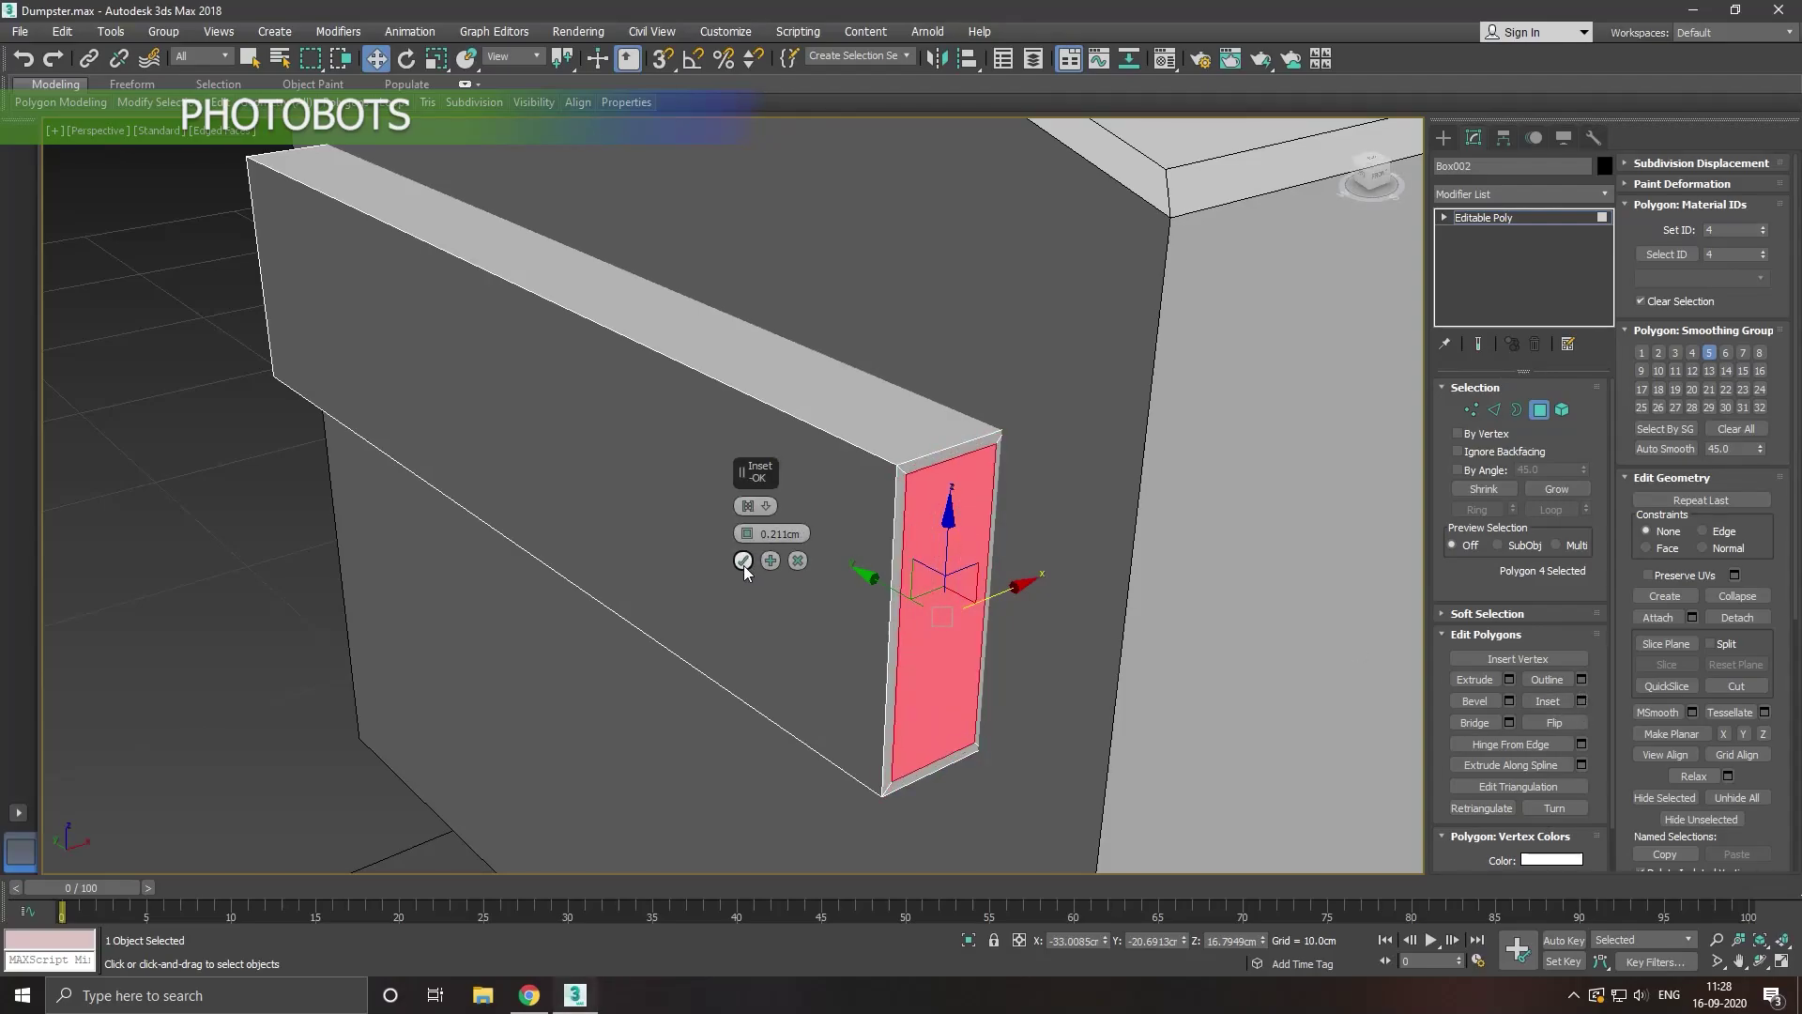
{"action": "left_click", "coordinate": [1510, 679]}
{"action": "left_click_drag", "start_coordinate": [747, 533], "coordinate": [808, 667]}
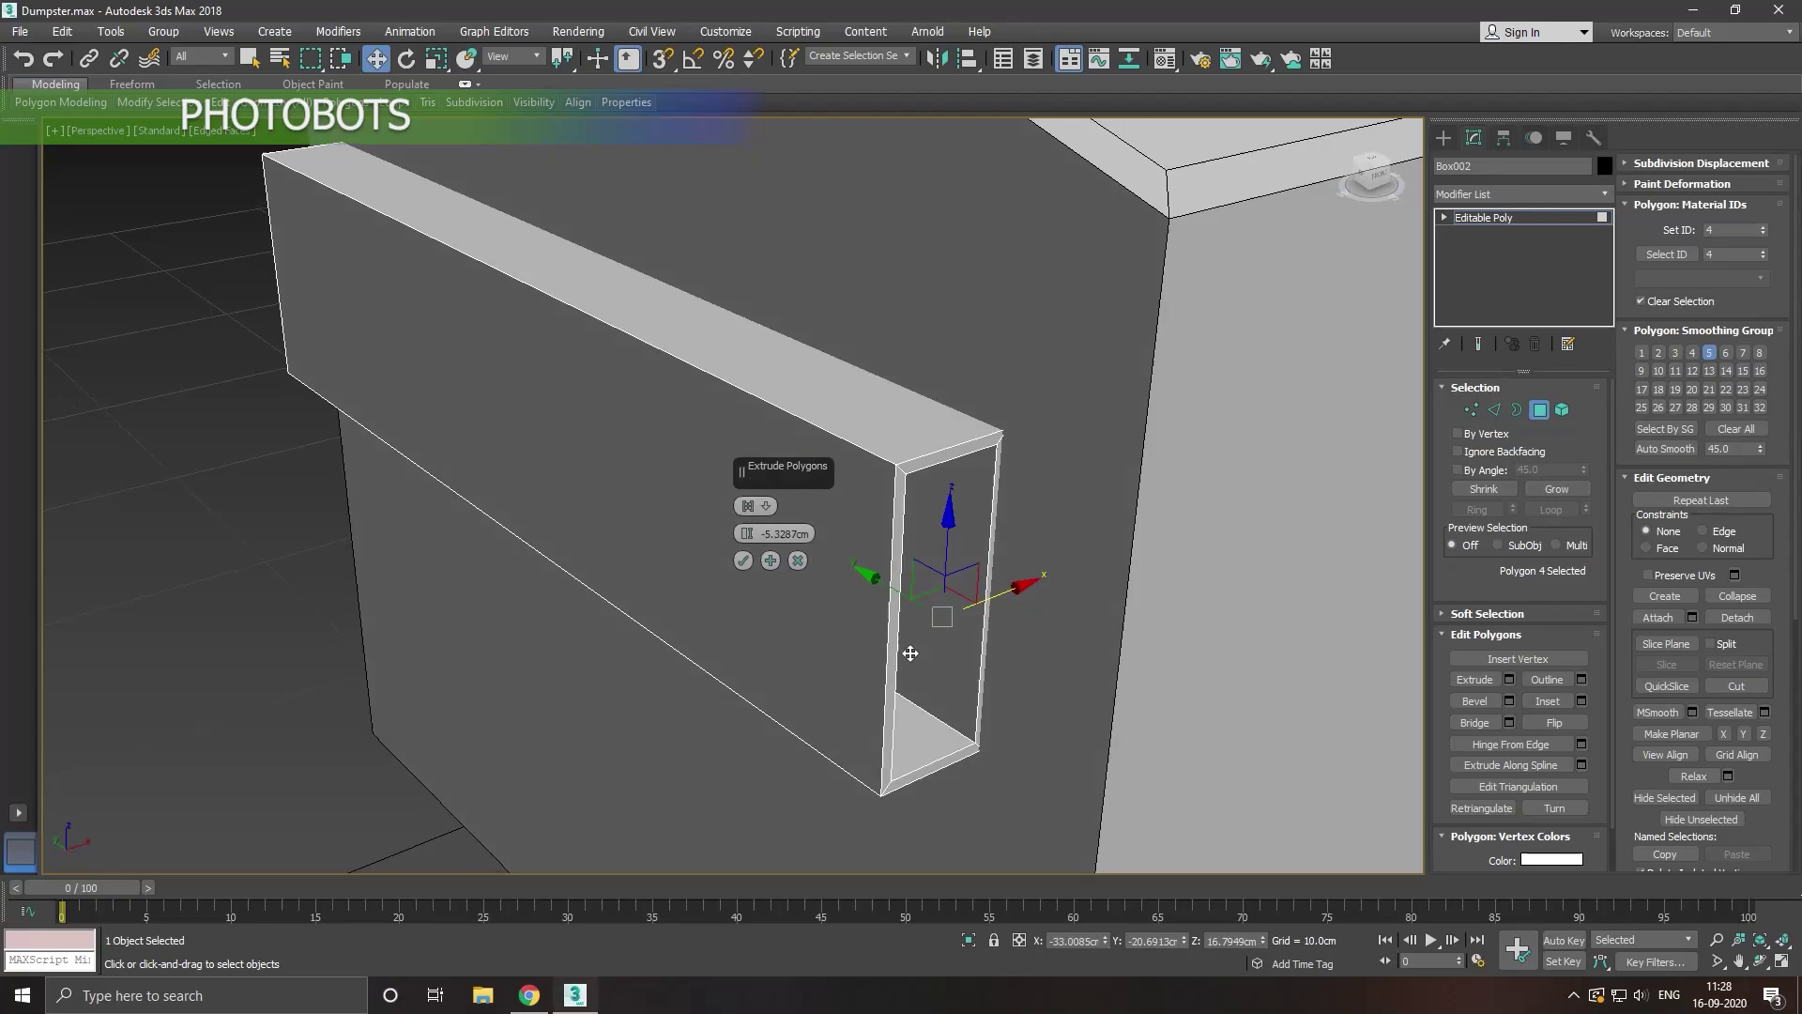
{"action": "middle_click_drag", "start_coordinate": [913, 651], "coordinate": [852, 619], "text": "alt"}
{"action": "left_click", "coordinate": [742, 560]}
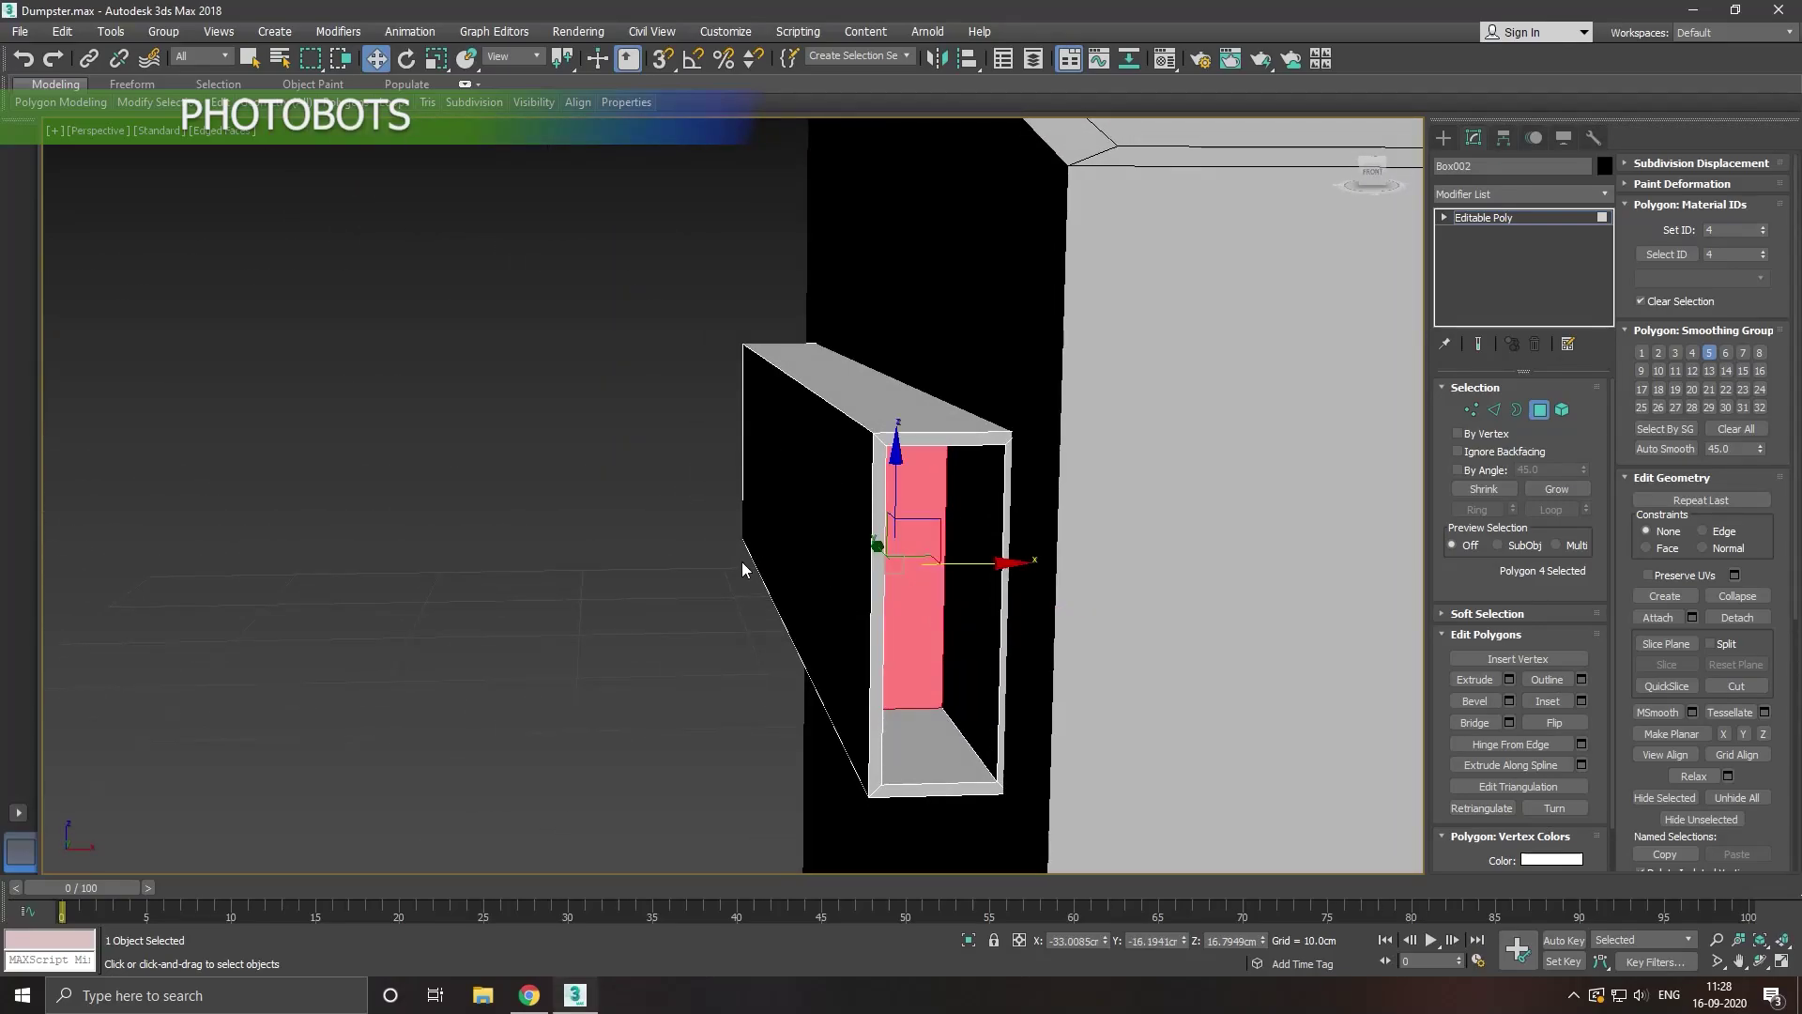
Step: Select the bar's outer wall faces and move them outward along X
{"action": "mouse_move", "coordinate": [744, 567]}
{"action": "middle_mouse_down", "text": "alt"}
{"action": "mouse_move", "coordinate": [874, 568]}
{"action": "mouse_move", "coordinate": [864, 526]}
{"action": "mouse_move", "coordinate": [889, 522]}
{"action": "mouse_move", "coordinate": [1190, 548]}
{"action": "mouse_move", "coordinate": [1100, 457]}
{"action": "mouse_move", "coordinate": [1096, 523]}
{"action": "mouse_move", "coordinate": [818, 537]}
{"action": "mouse_move", "coordinate": [945, 546]}
{"action": "mouse_move", "coordinate": [889, 567]}
{"action": "mouse_move", "coordinate": [921, 563]}
{"action": "middle_mouse_up", "text": "alt"}
{"action": "scroll", "coordinate": [1100, 457], "scroll_direction": "down", "scroll_amount": 3}
{"action": "left_click", "coordinate": [972, 543]}
{"action": "scroll", "coordinate": [945, 546], "scroll_direction": "up", "scroll_amount": 2}
{"action": "left_click", "coordinate": [961, 566], "text": "ctrl"}
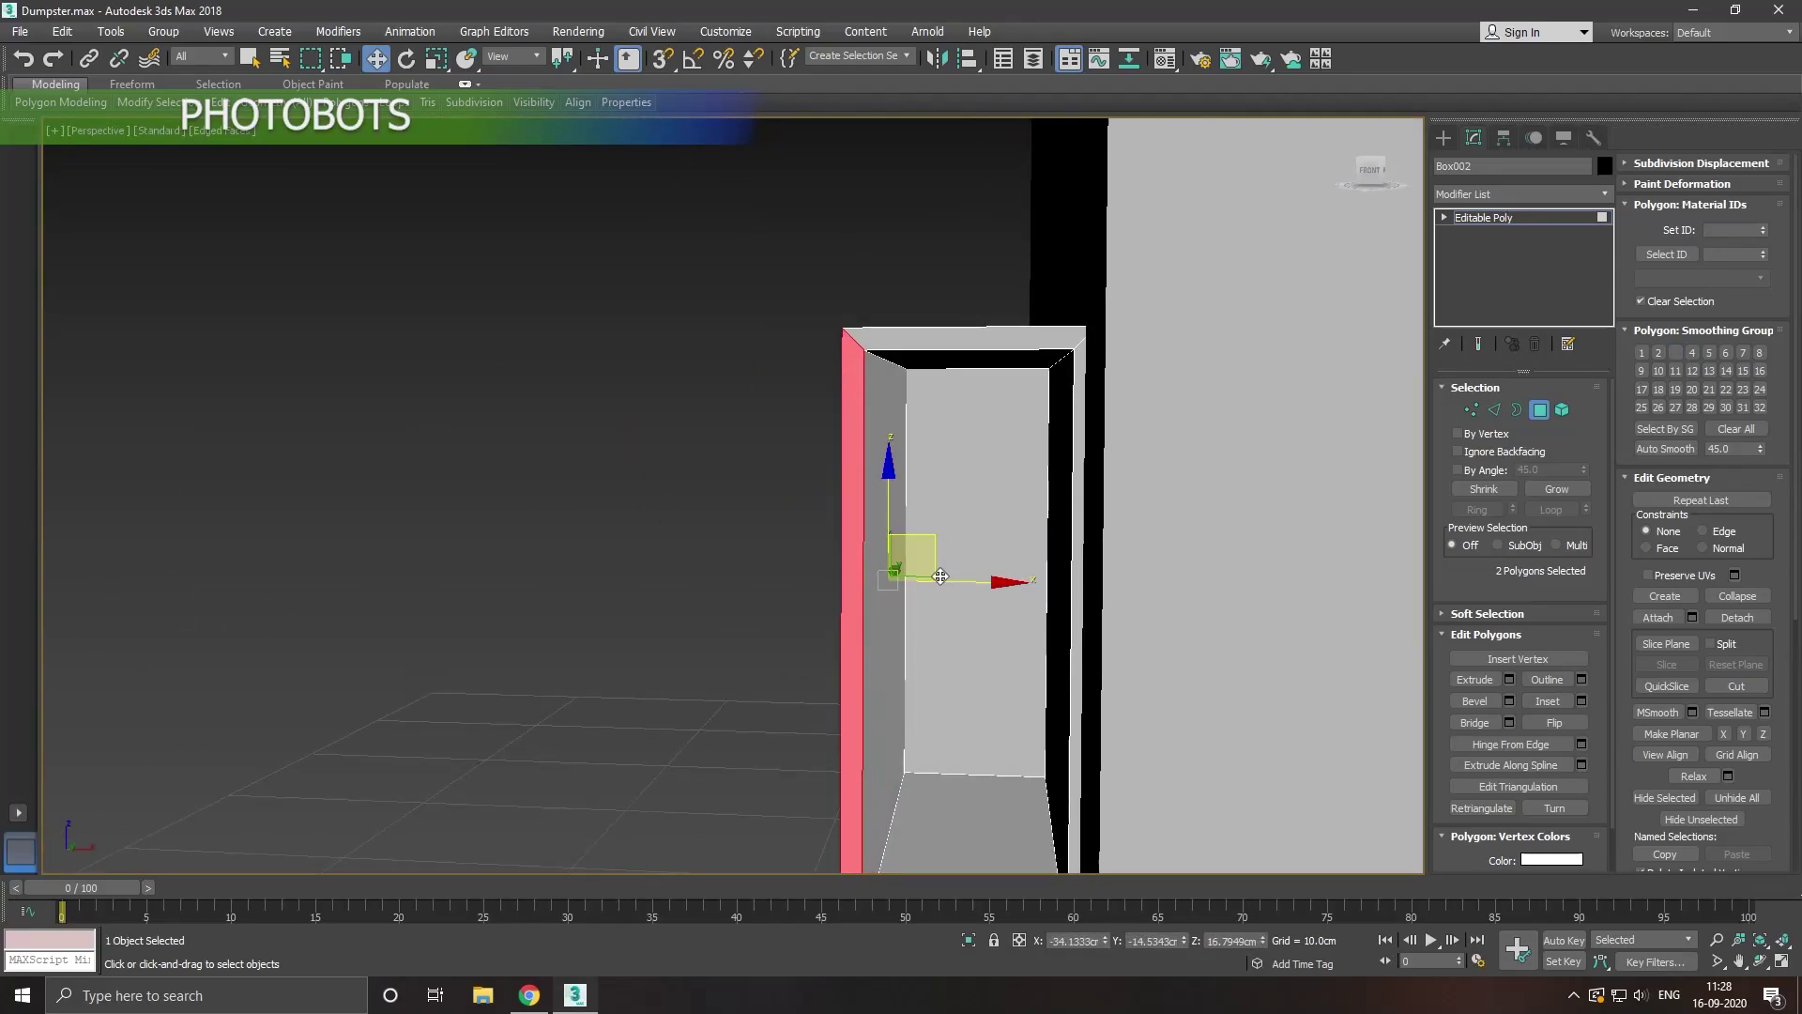
{"action": "left_click_drag", "start_coordinate": [963, 593], "coordinate": [951, 593]}
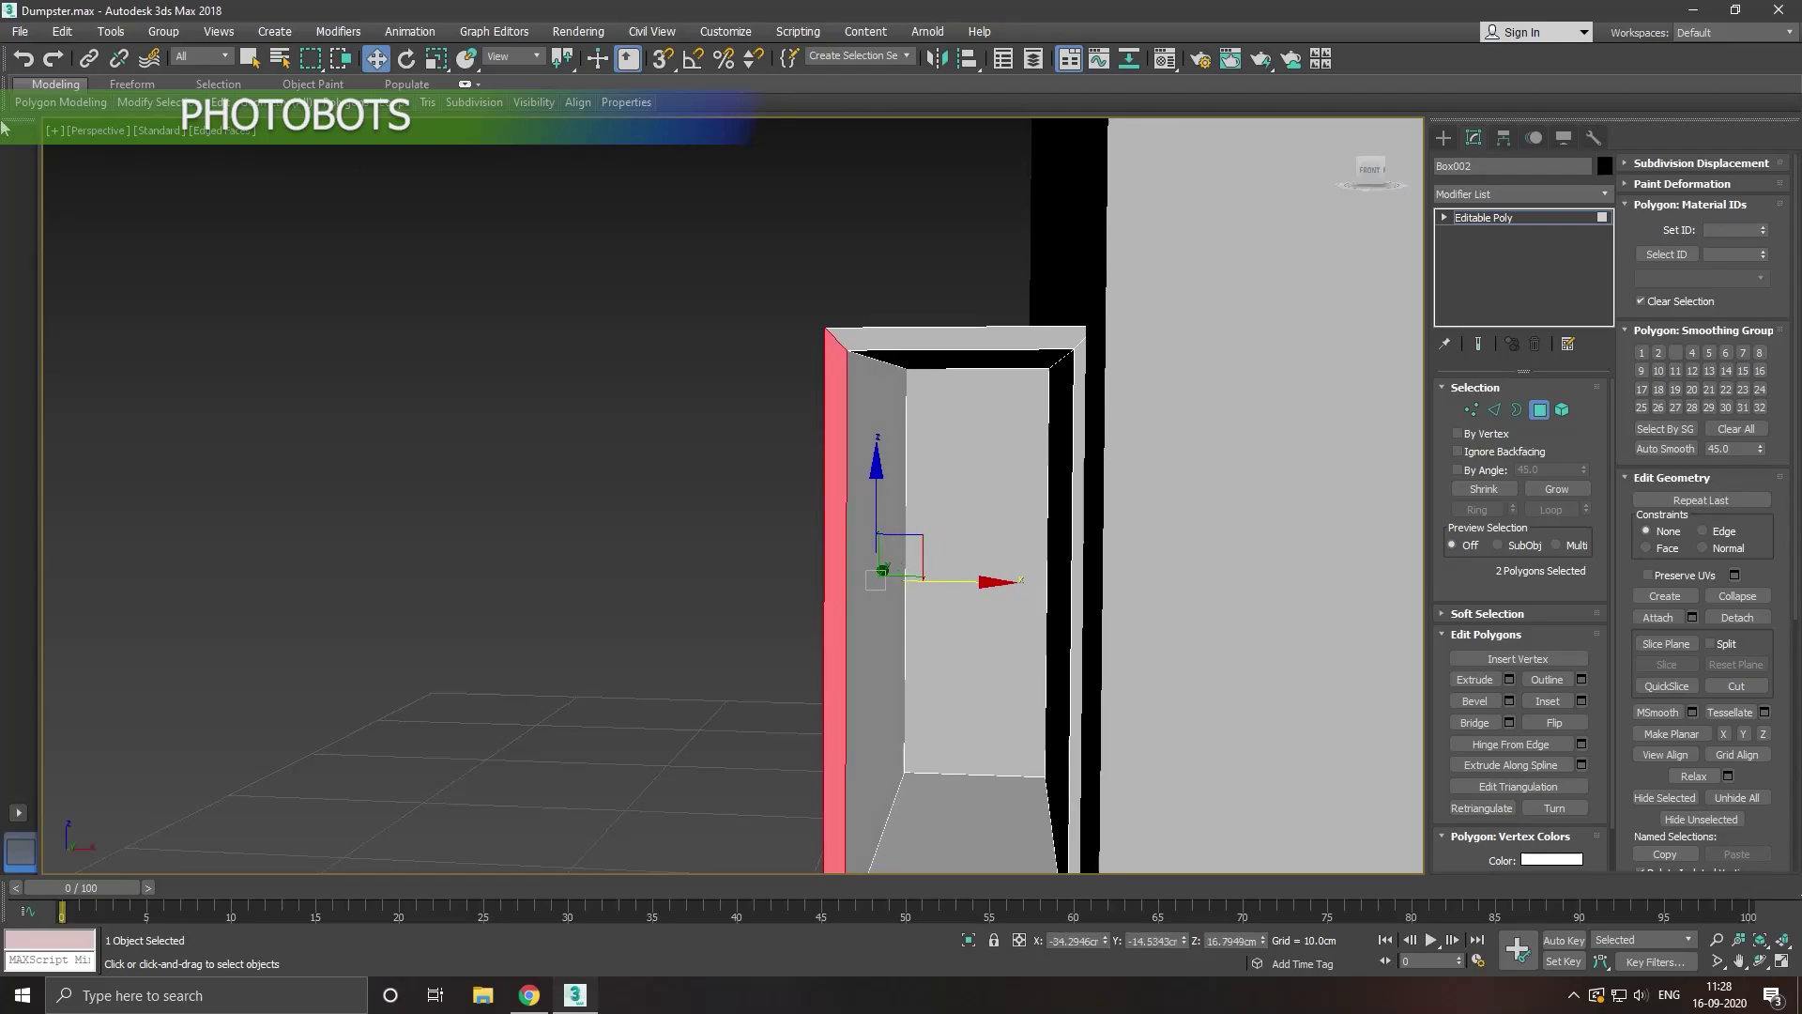
{"action": "left_click", "coordinate": [26, 66]}
{"action": "left_click", "coordinate": [882, 433], "text": "ctrl"}
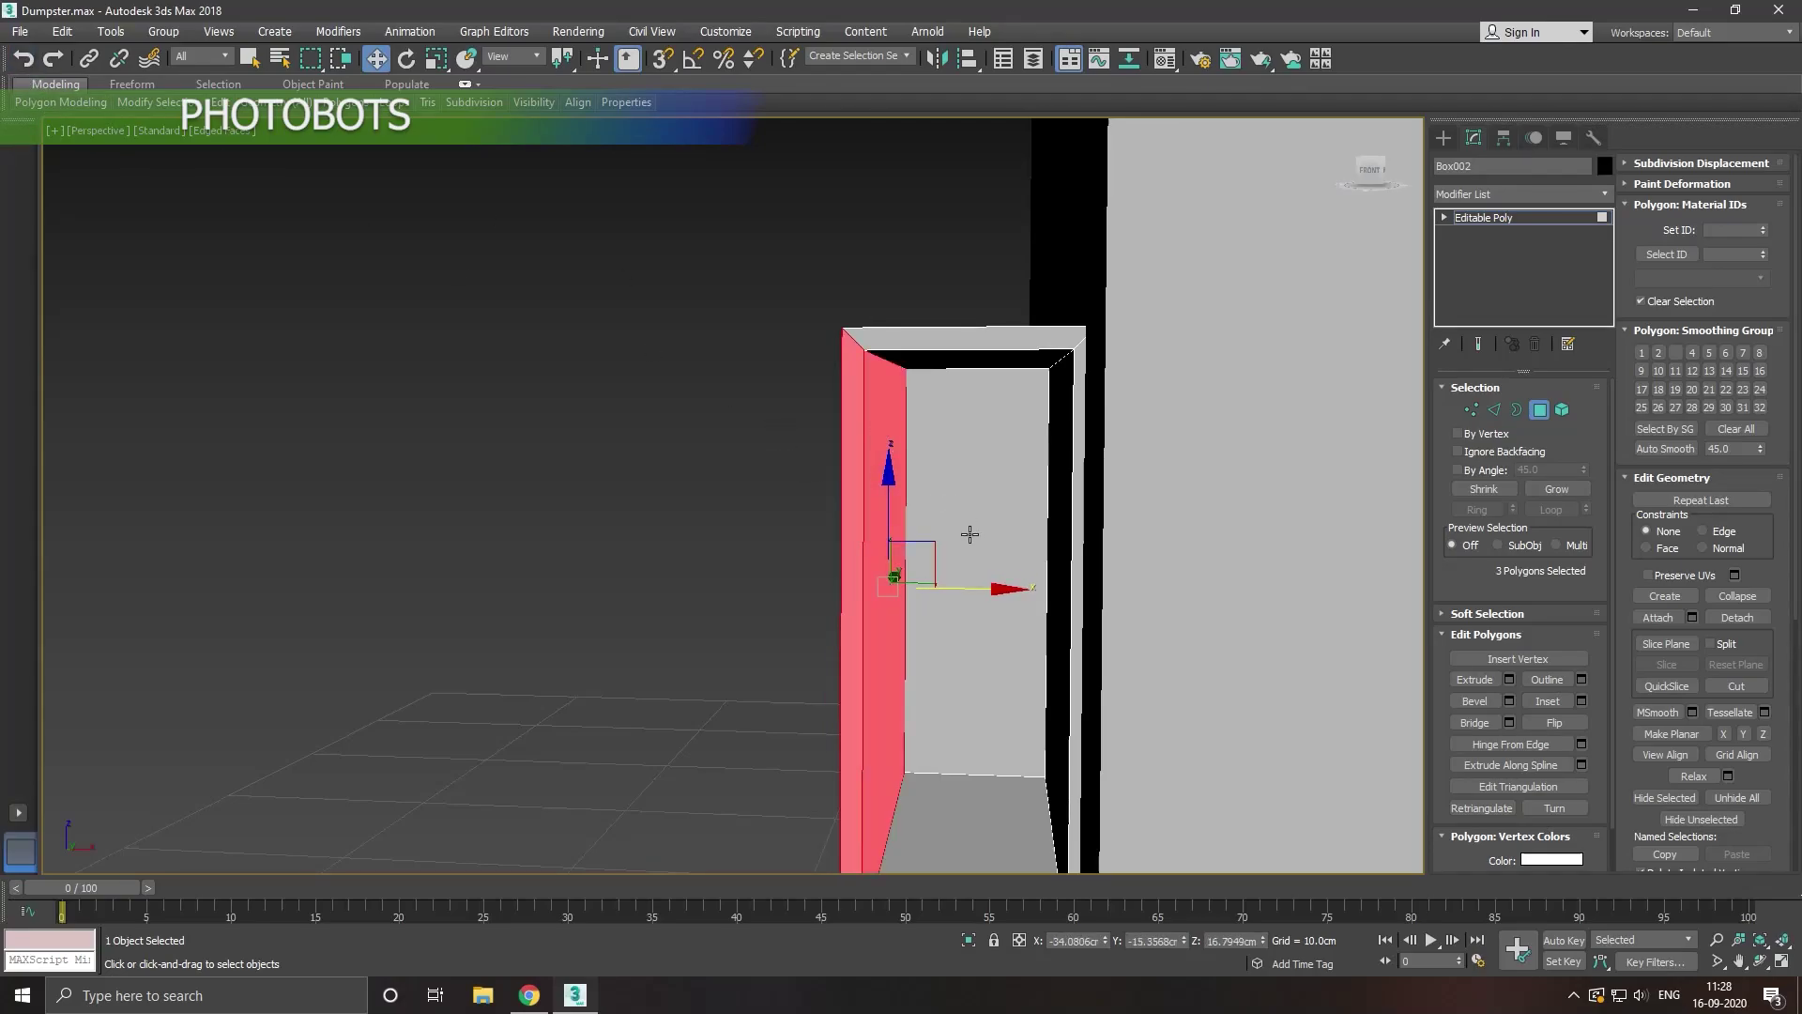
{"action": "left_click_drag", "start_coordinate": [981, 595], "coordinate": [957, 586]}
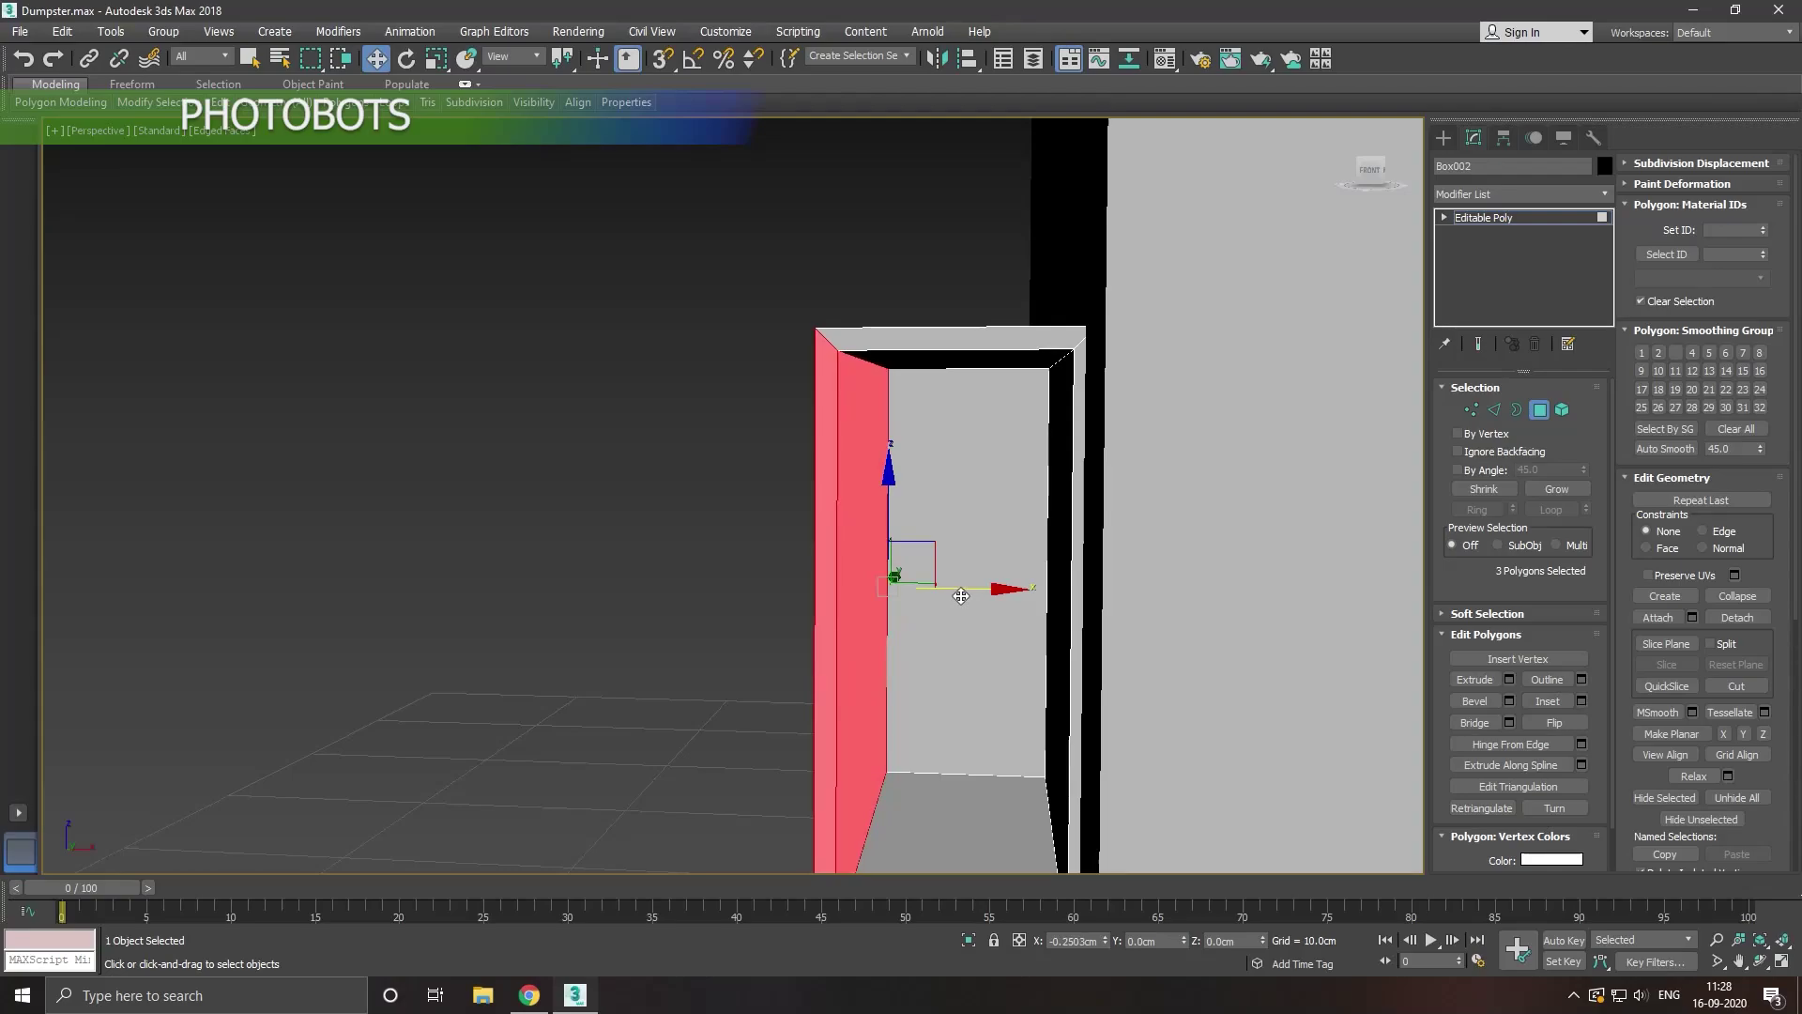
{"action": "scroll", "coordinate": [956, 586], "scroll_direction": "down", "scroll_amount": 3}
{"action": "middle_click_drag", "start_coordinate": [957, 585], "coordinate": [1089, 616], "text": "alt"}
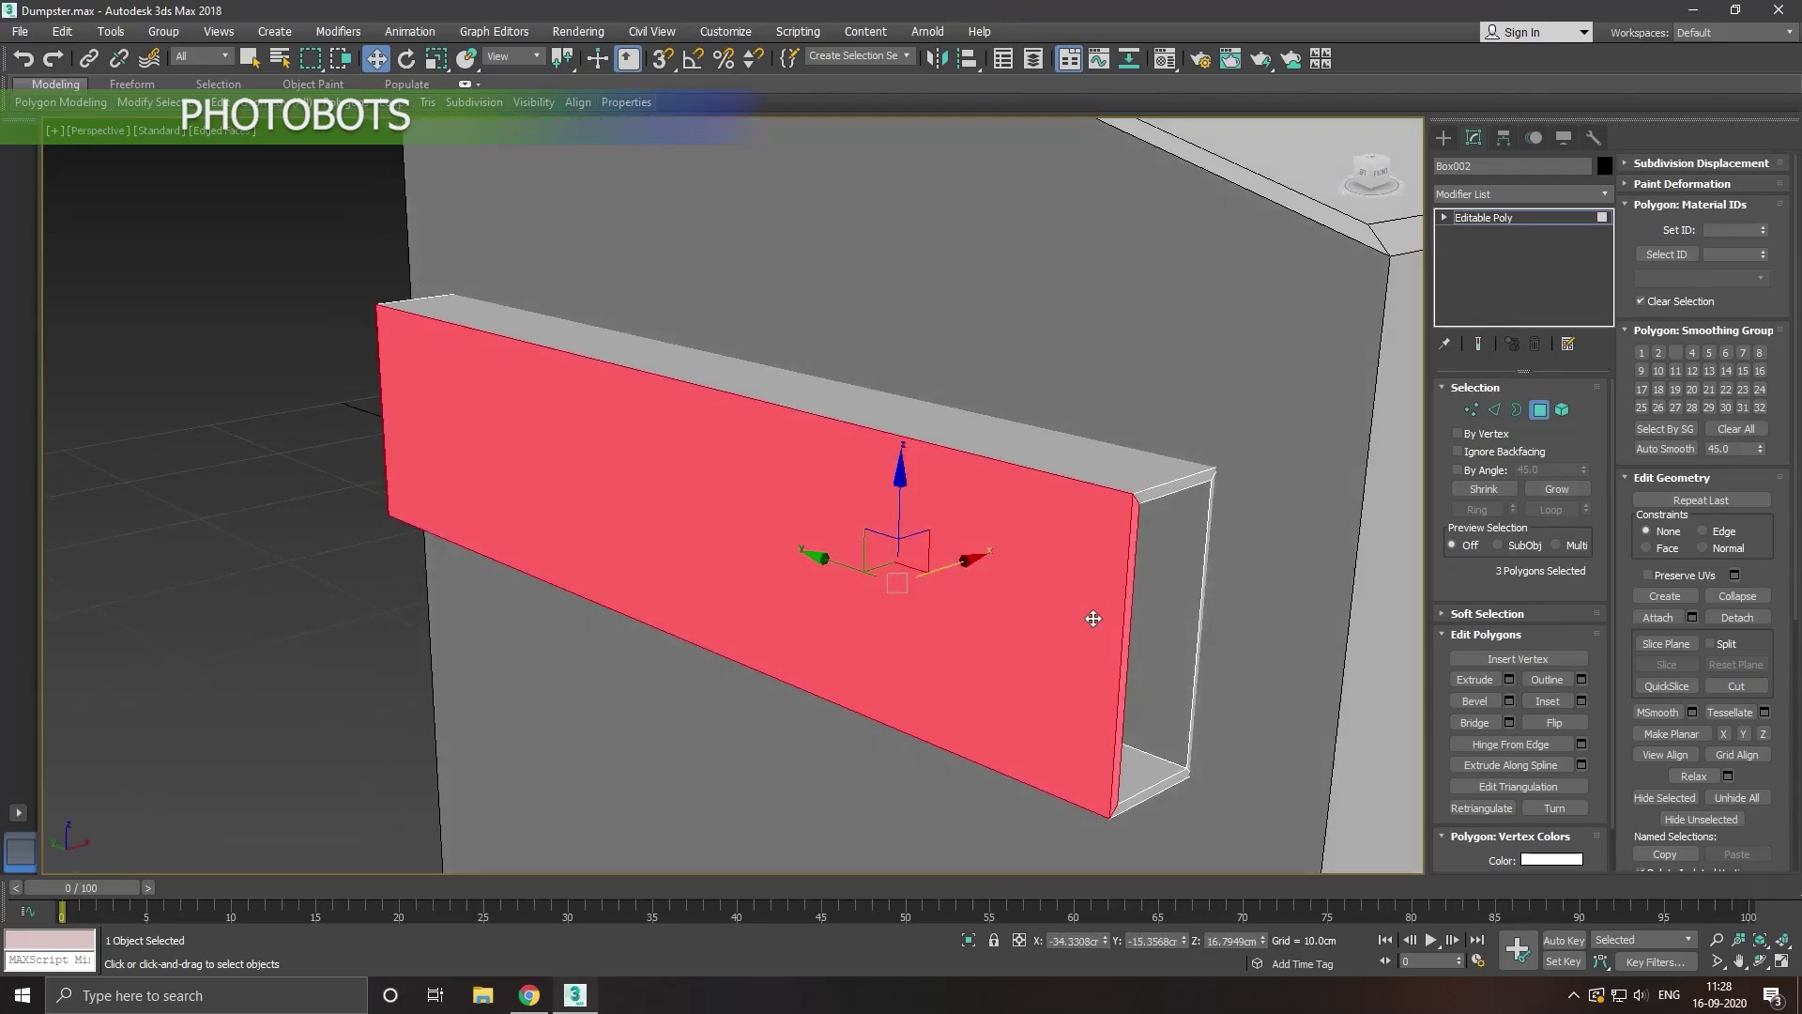
{"action": "scroll", "coordinate": [1053, 617], "scroll_direction": "up", "scroll_amount": 3}
{"action": "left_click_drag", "start_coordinate": [995, 583], "coordinate": [981, 580]}
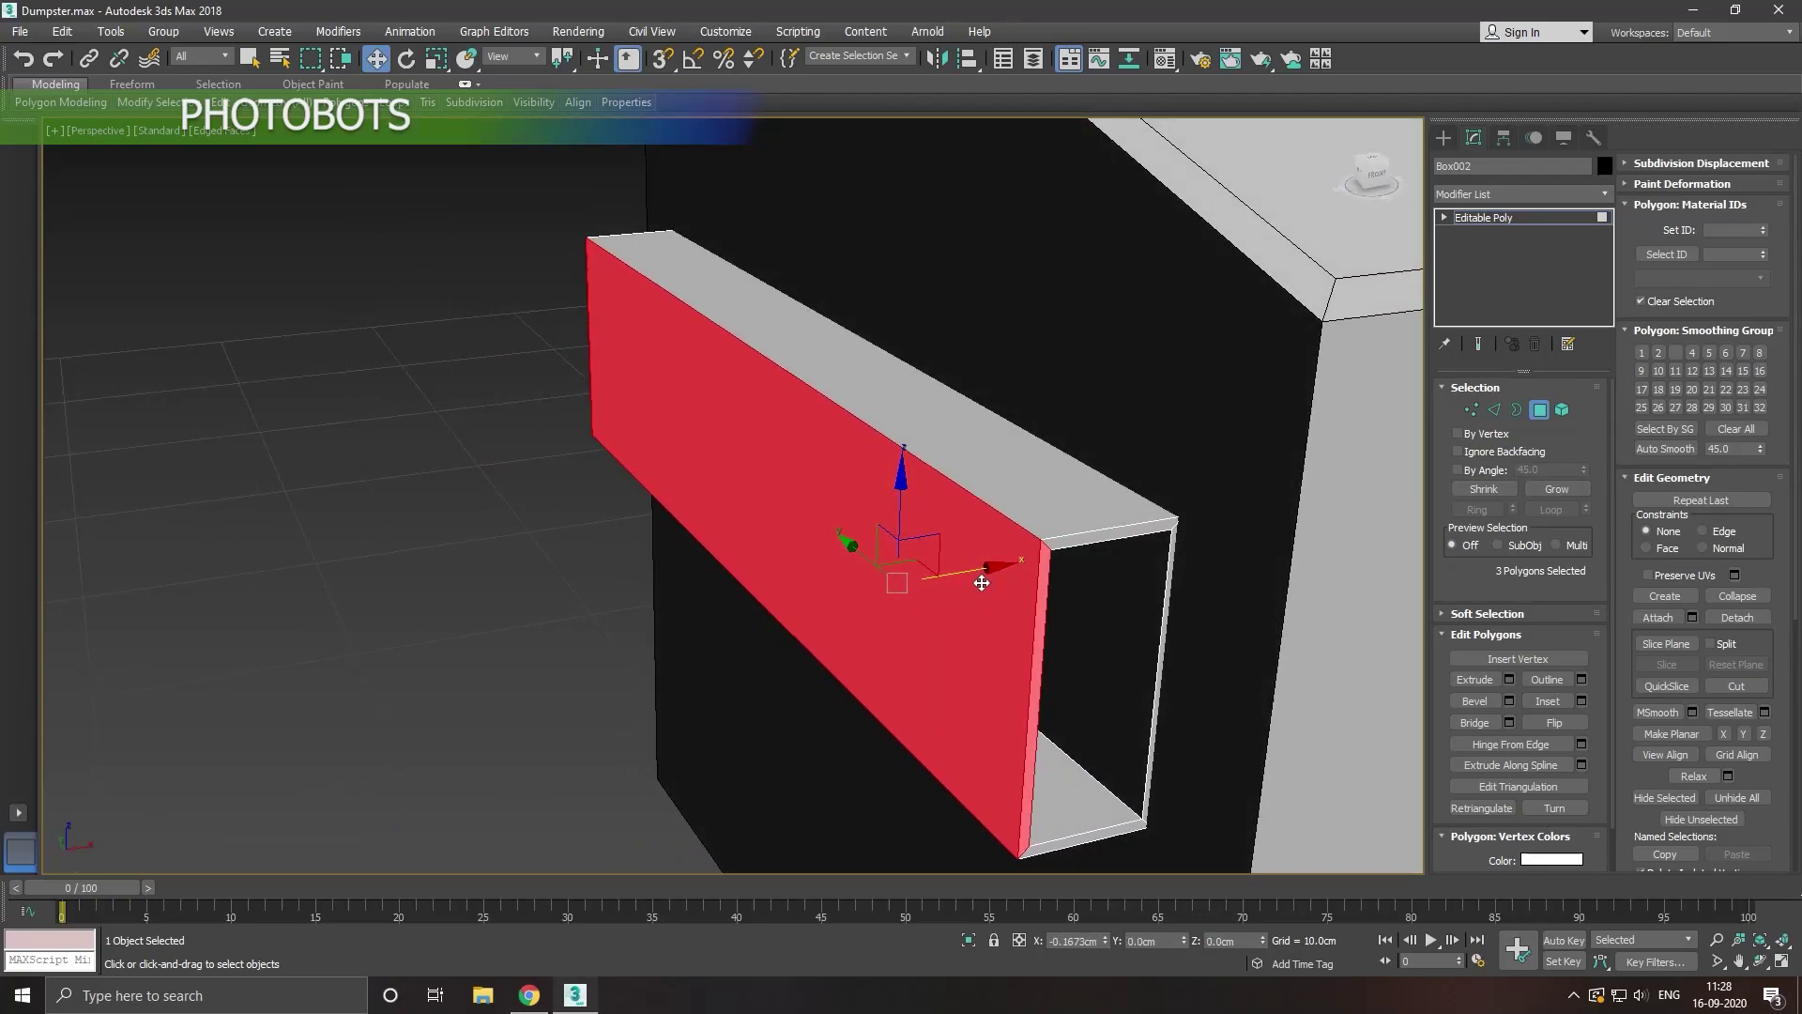
Step: Return to object level and switch to the Front view
{"action": "left_click", "coordinate": [1526, 217]}
{"action": "scroll", "coordinate": [1019, 474], "scroll_direction": "down", "scroll_amount": 3}
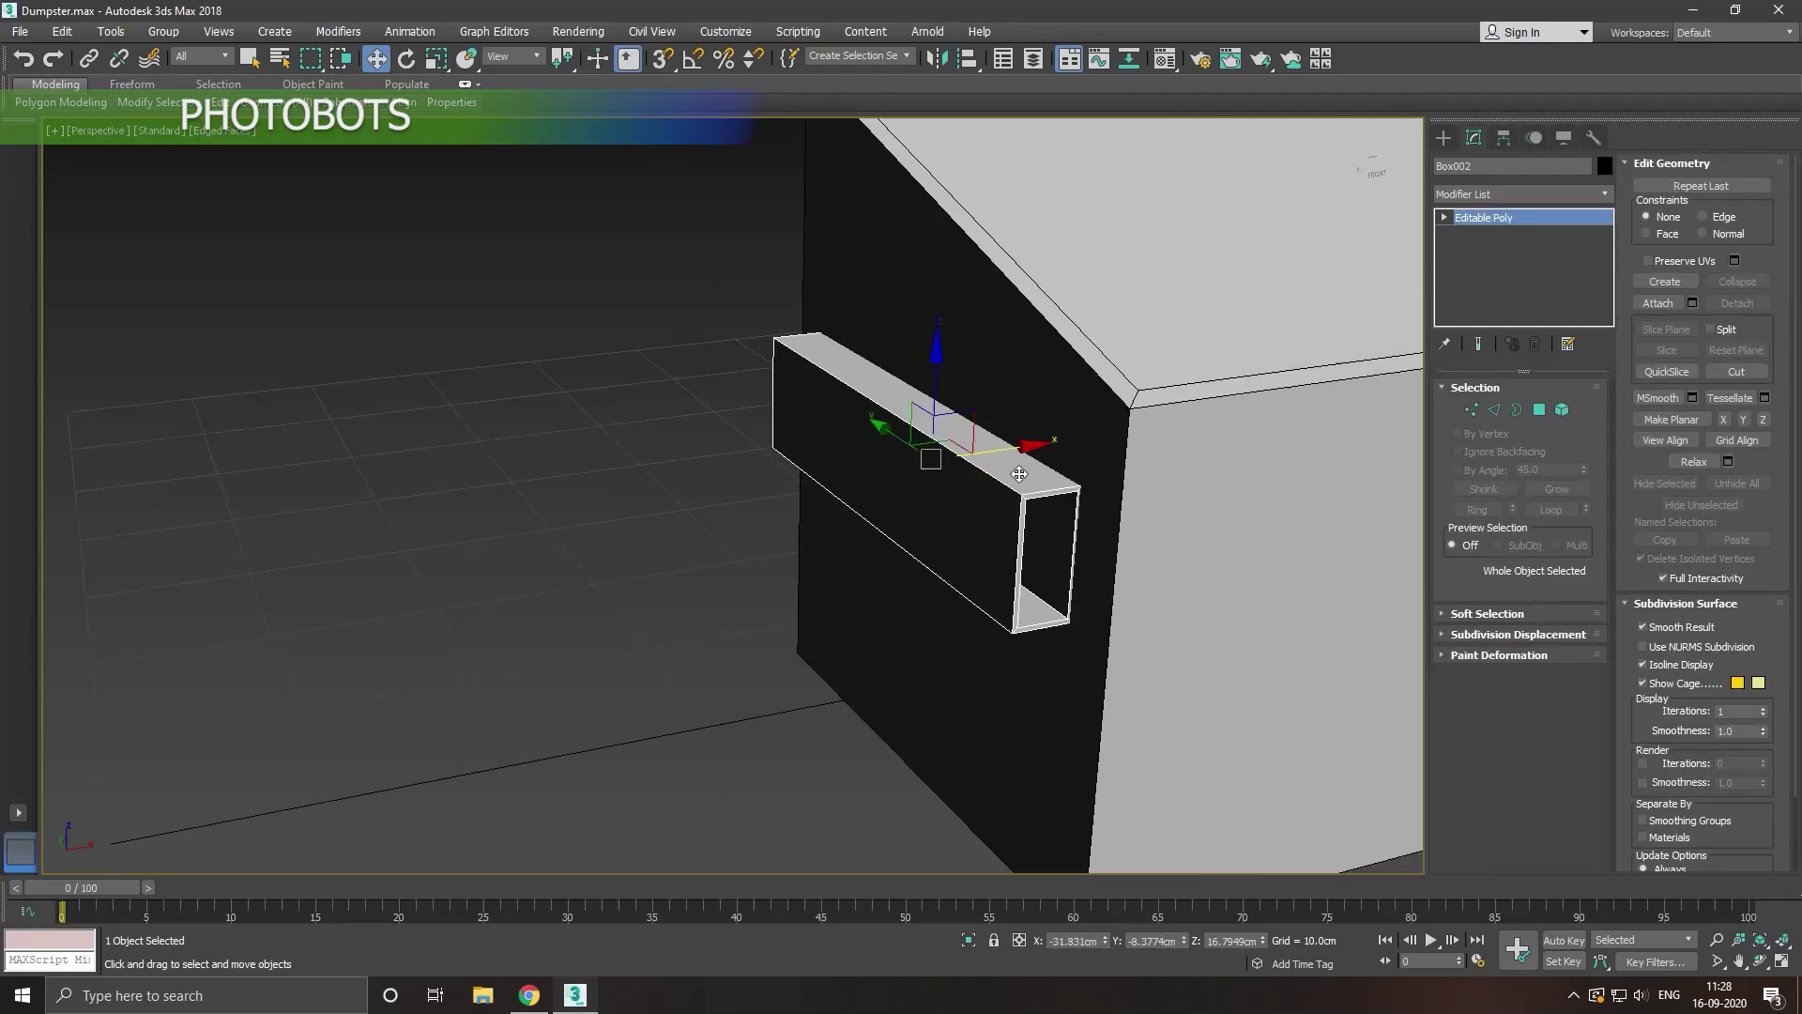
{"action": "scroll", "coordinate": [1061, 475], "scroll_direction": "down", "scroll_amount": 1}
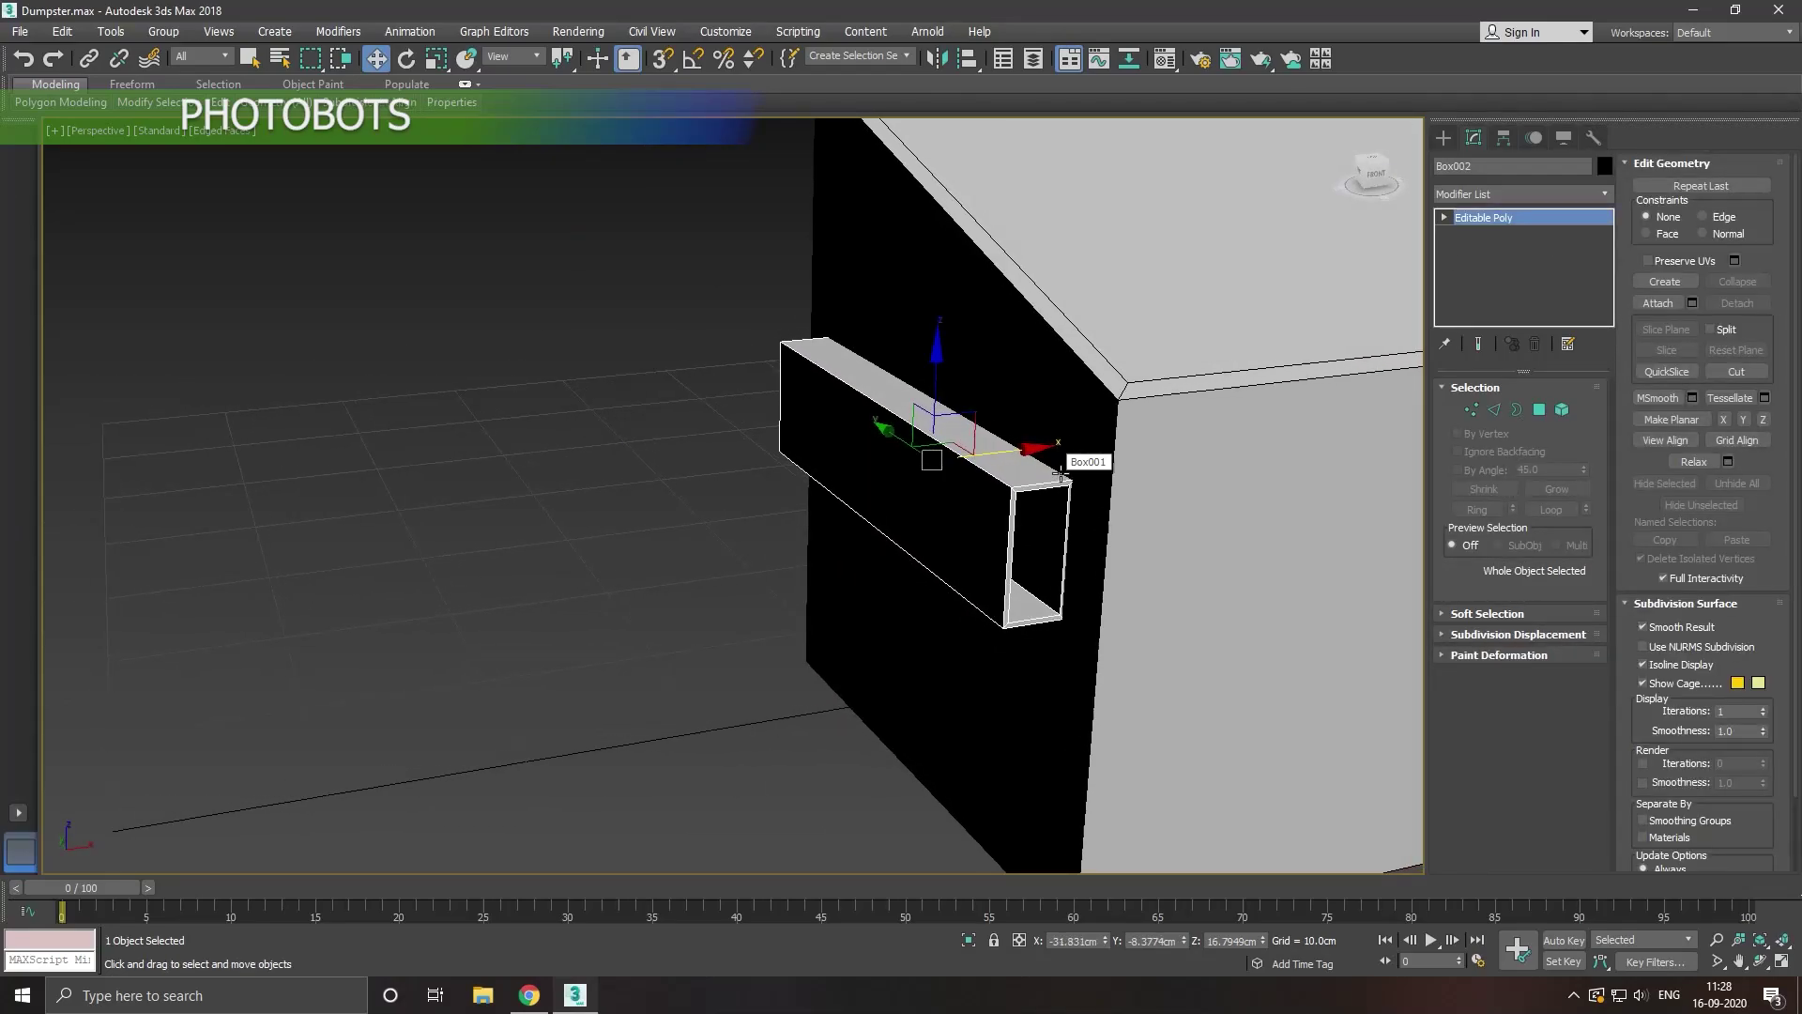
{"action": "key", "text": "f"}
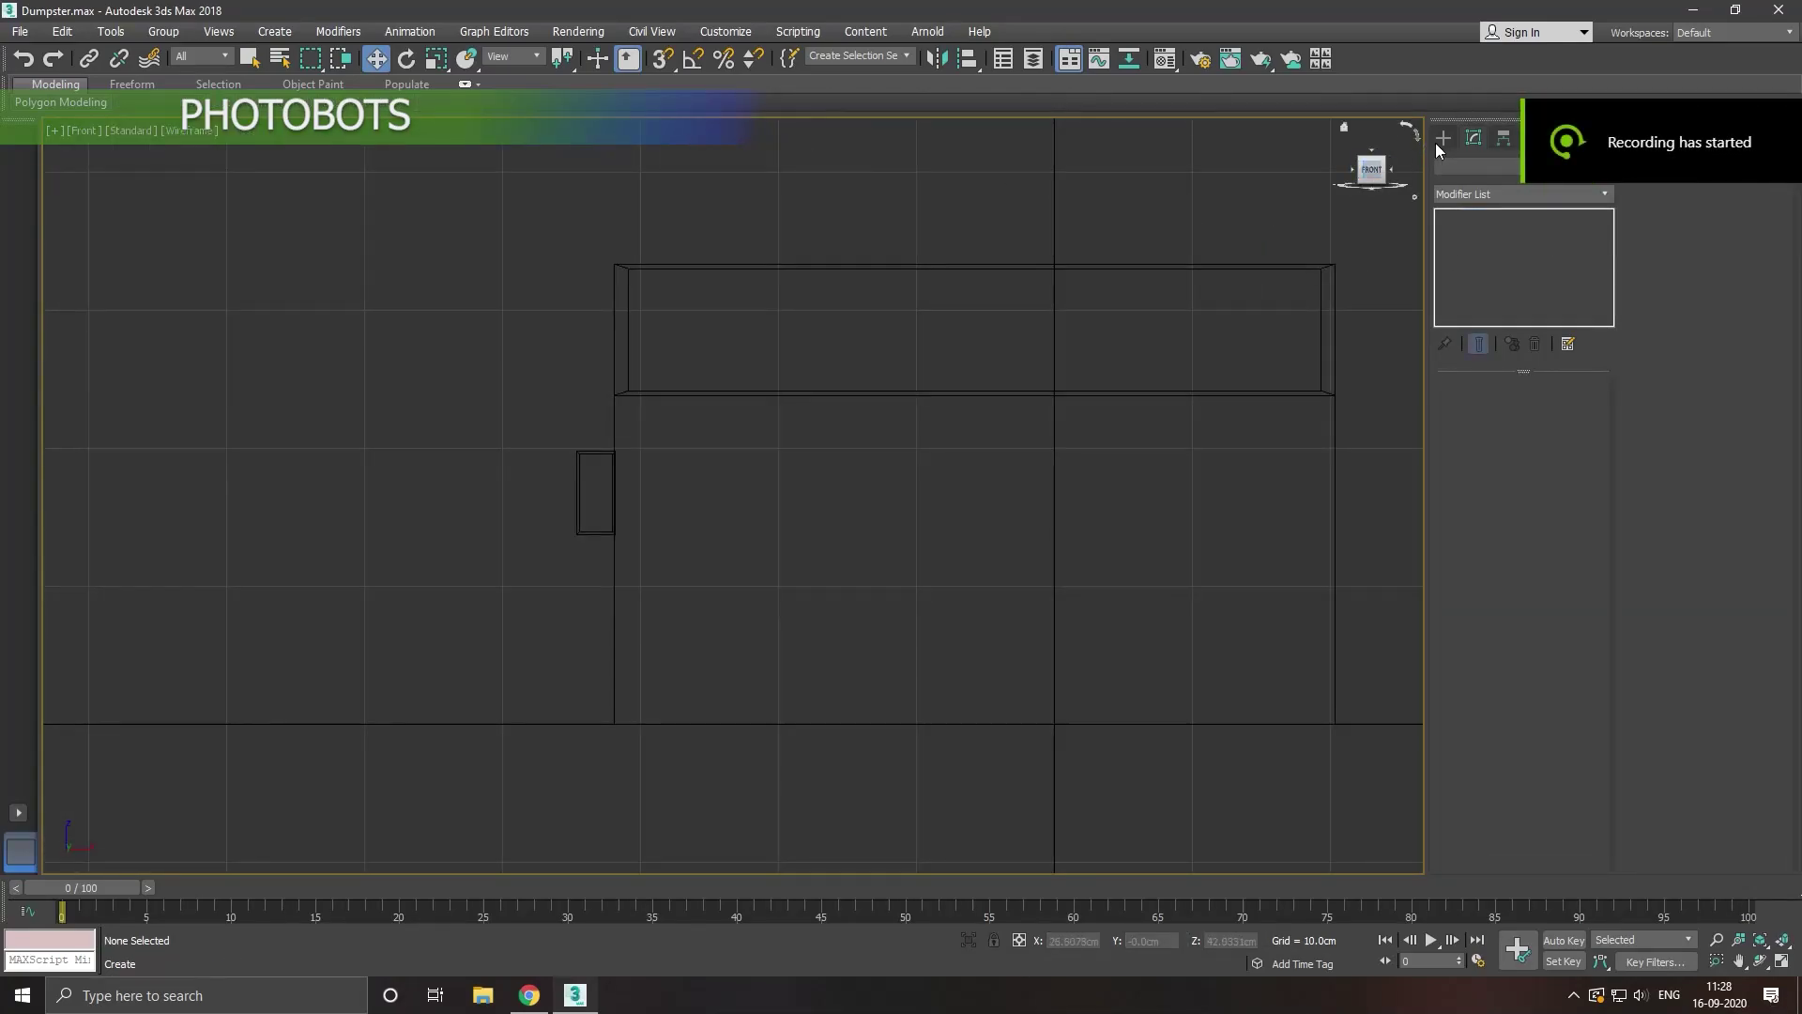
Step: Draw small box Box003 in the Front view and give it the default grey material
{"action": "left_click", "coordinate": [1464, 252]}
{"action": "scroll", "coordinate": [599, 463], "scroll_direction": "up", "scroll_amount": 5}
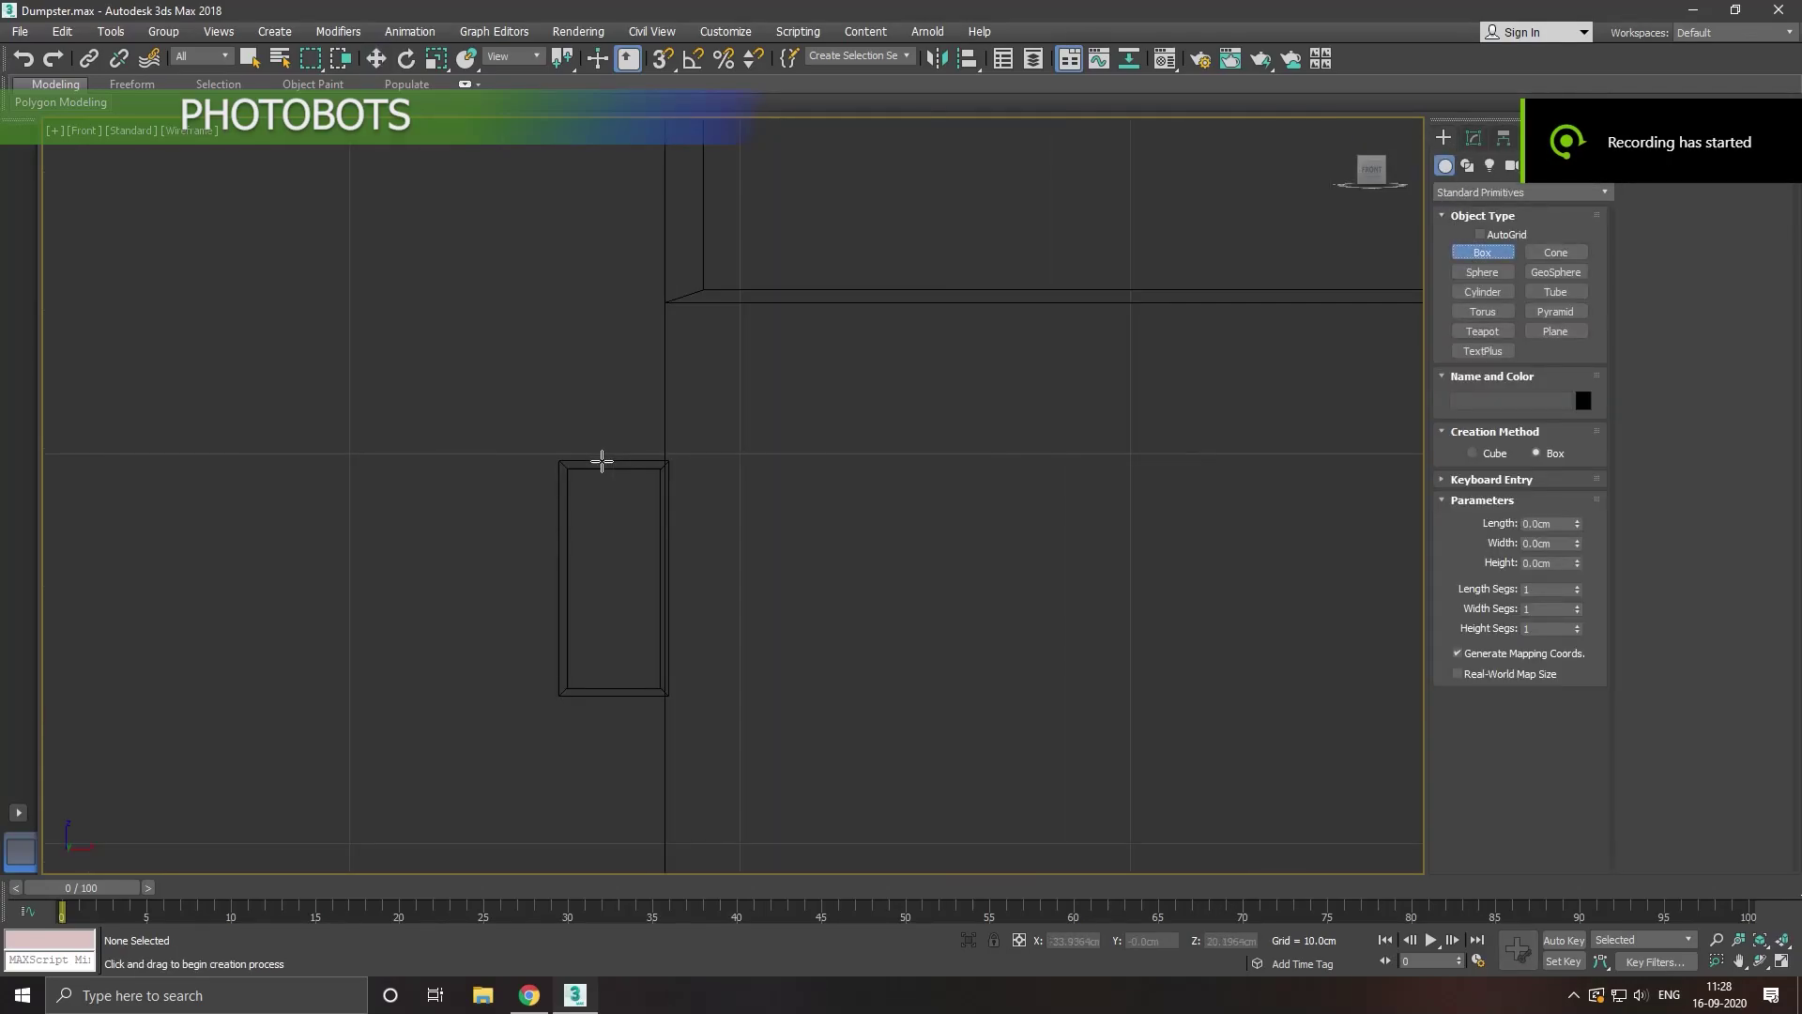
{"action": "scroll", "coordinate": [601, 460], "scroll_direction": "up", "scroll_amount": 4}
{"action": "left_click_drag", "start_coordinate": [561, 487], "coordinate": [760, 309]}
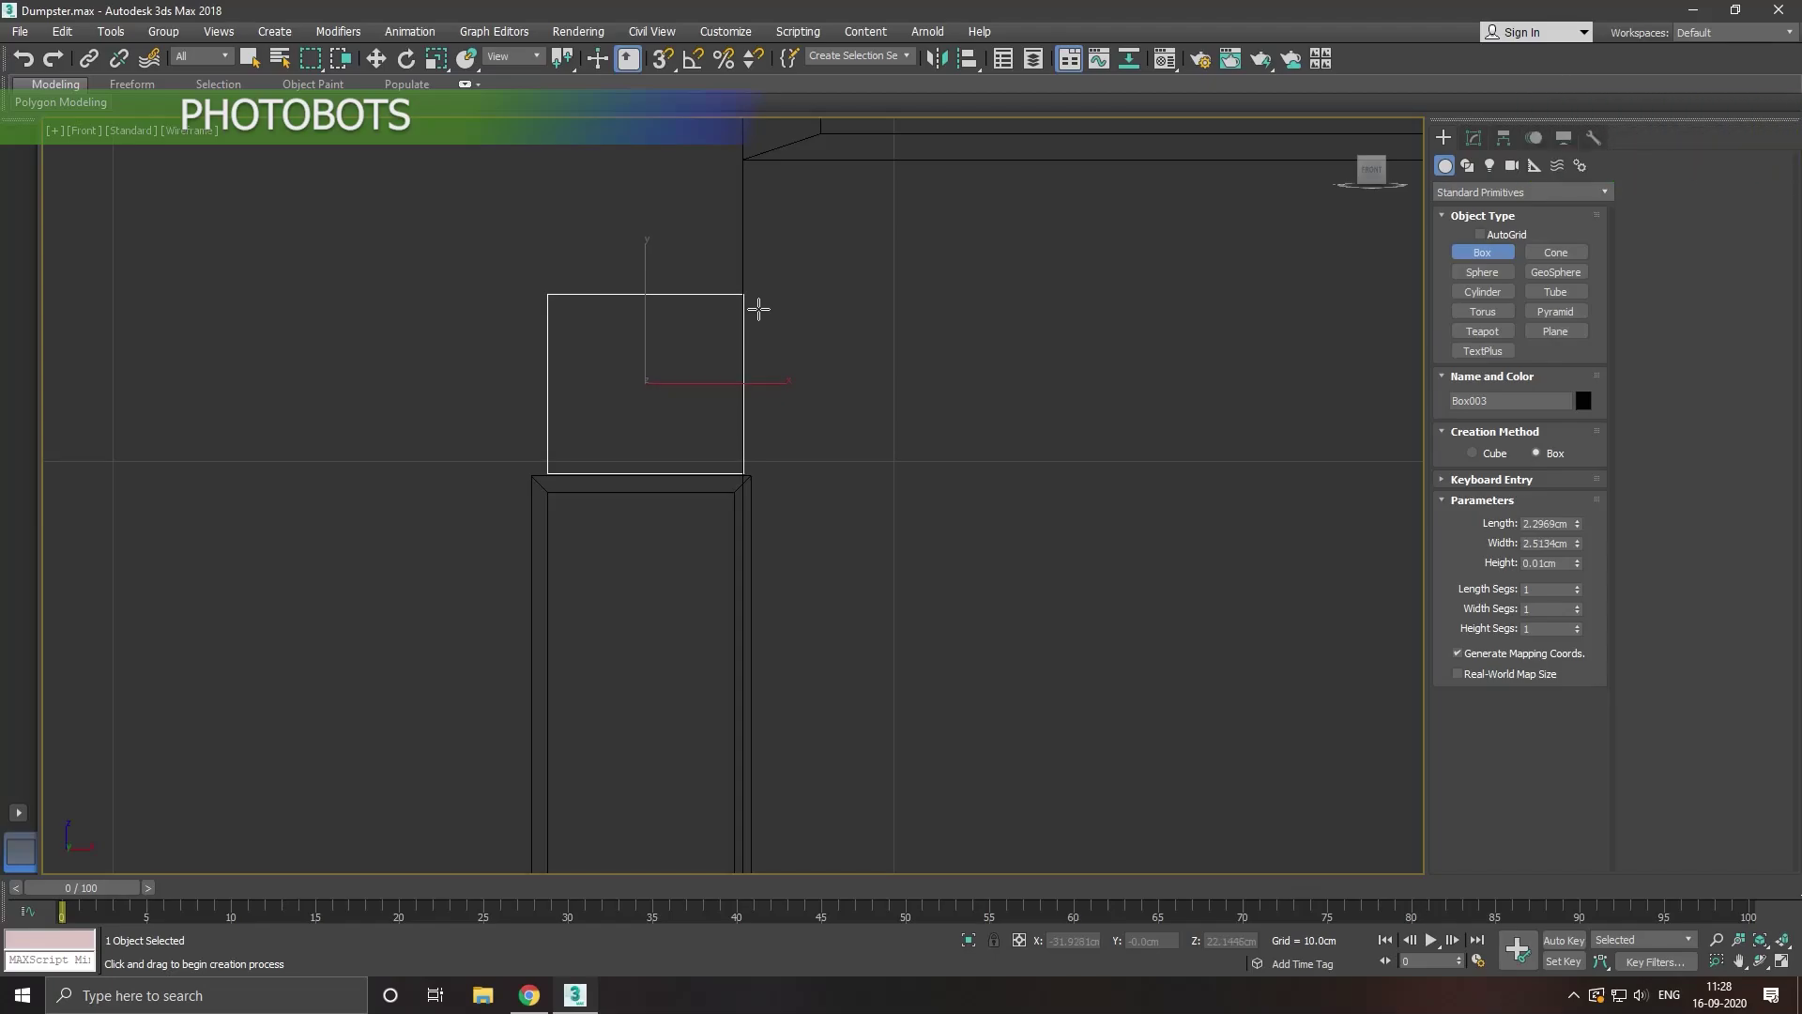
{"action": "left_click", "coordinate": [744, 350]}
{"action": "key", "text": "w"}
{"action": "key", "text": "p"}
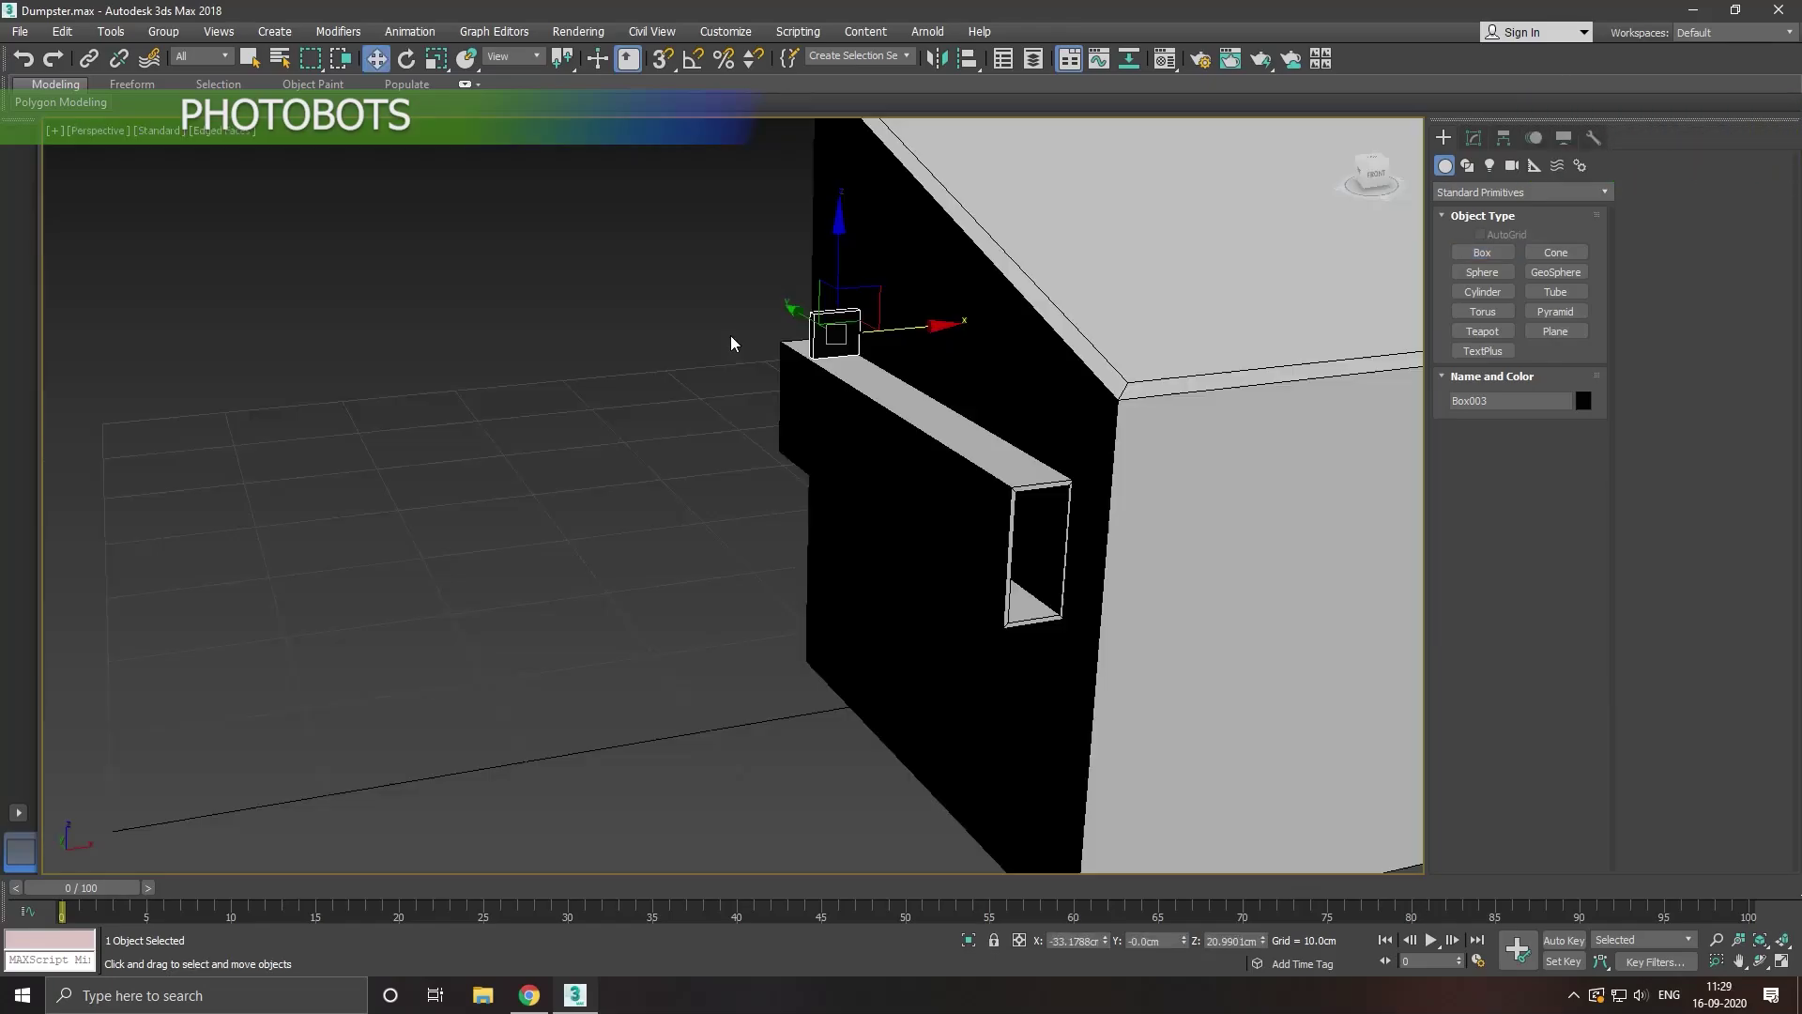
{"action": "key", "text": "m"}
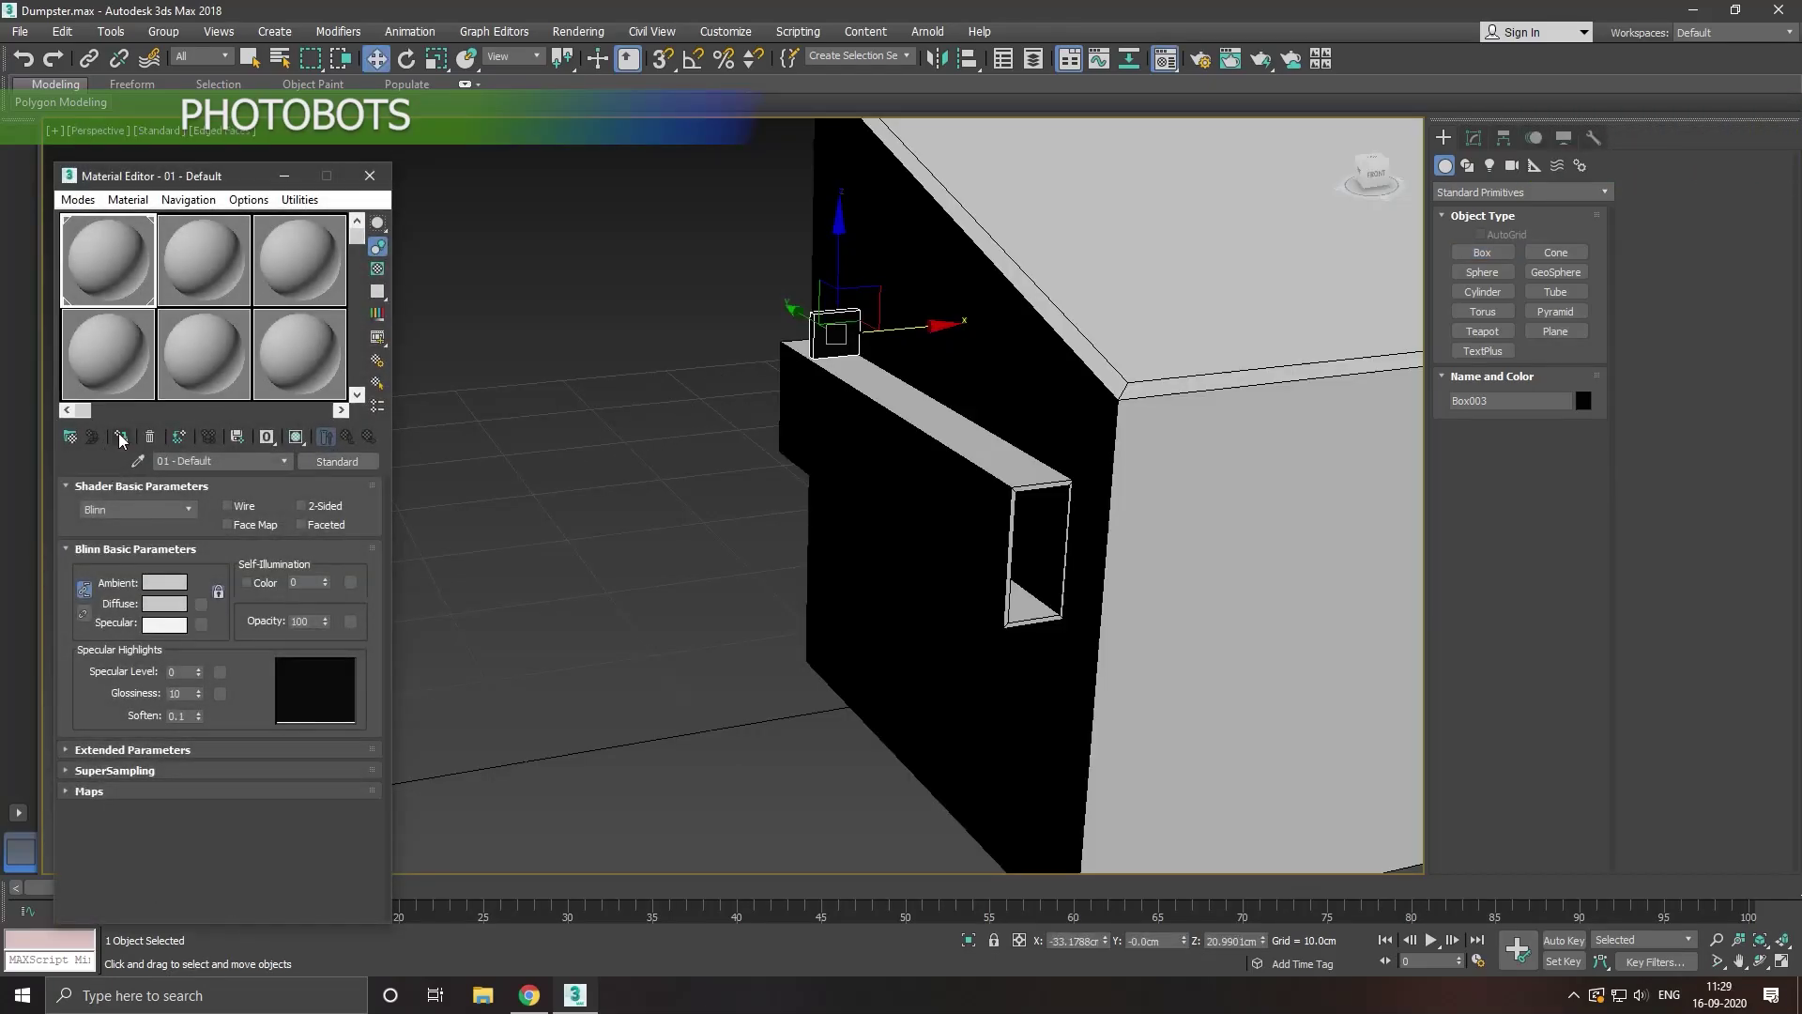
{"action": "left_click", "coordinate": [121, 438]}
{"action": "left_click", "coordinate": [369, 176]}
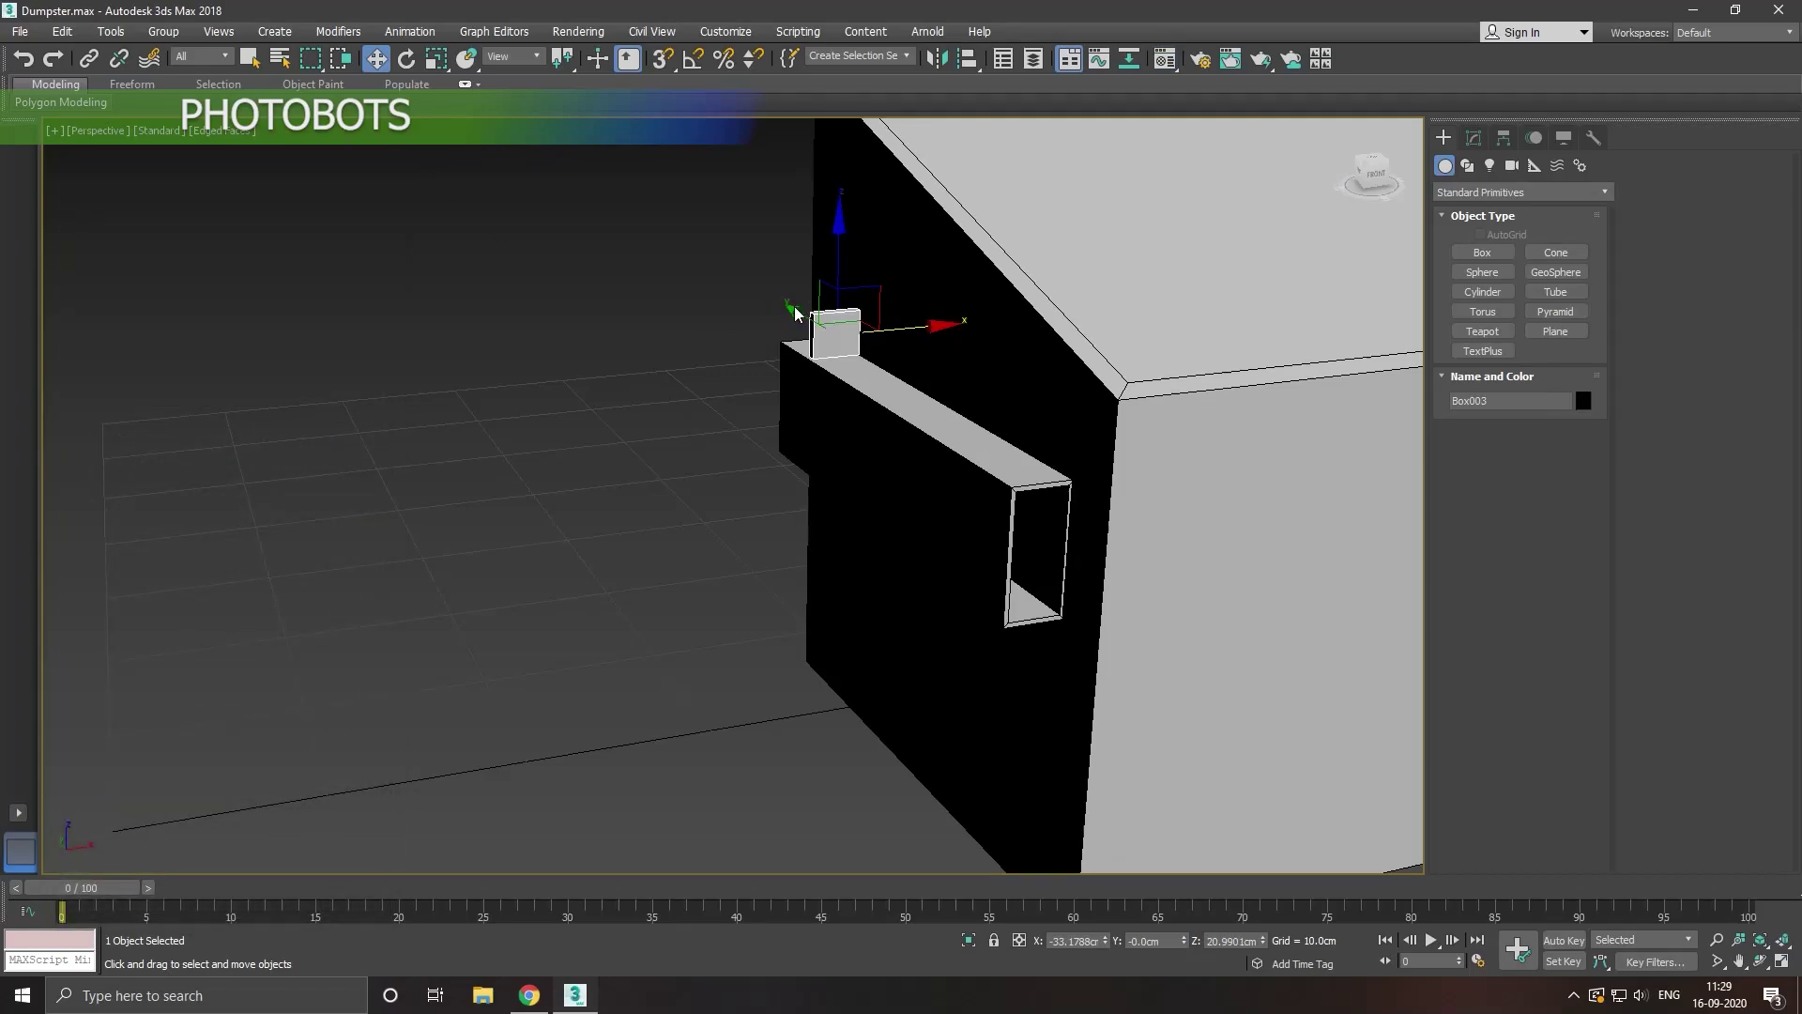
Step: Slide Box003 along Y to the ledge's far corner on the handle bar
{"action": "left_click_drag", "start_coordinate": [795, 312], "coordinate": [904, 361]}
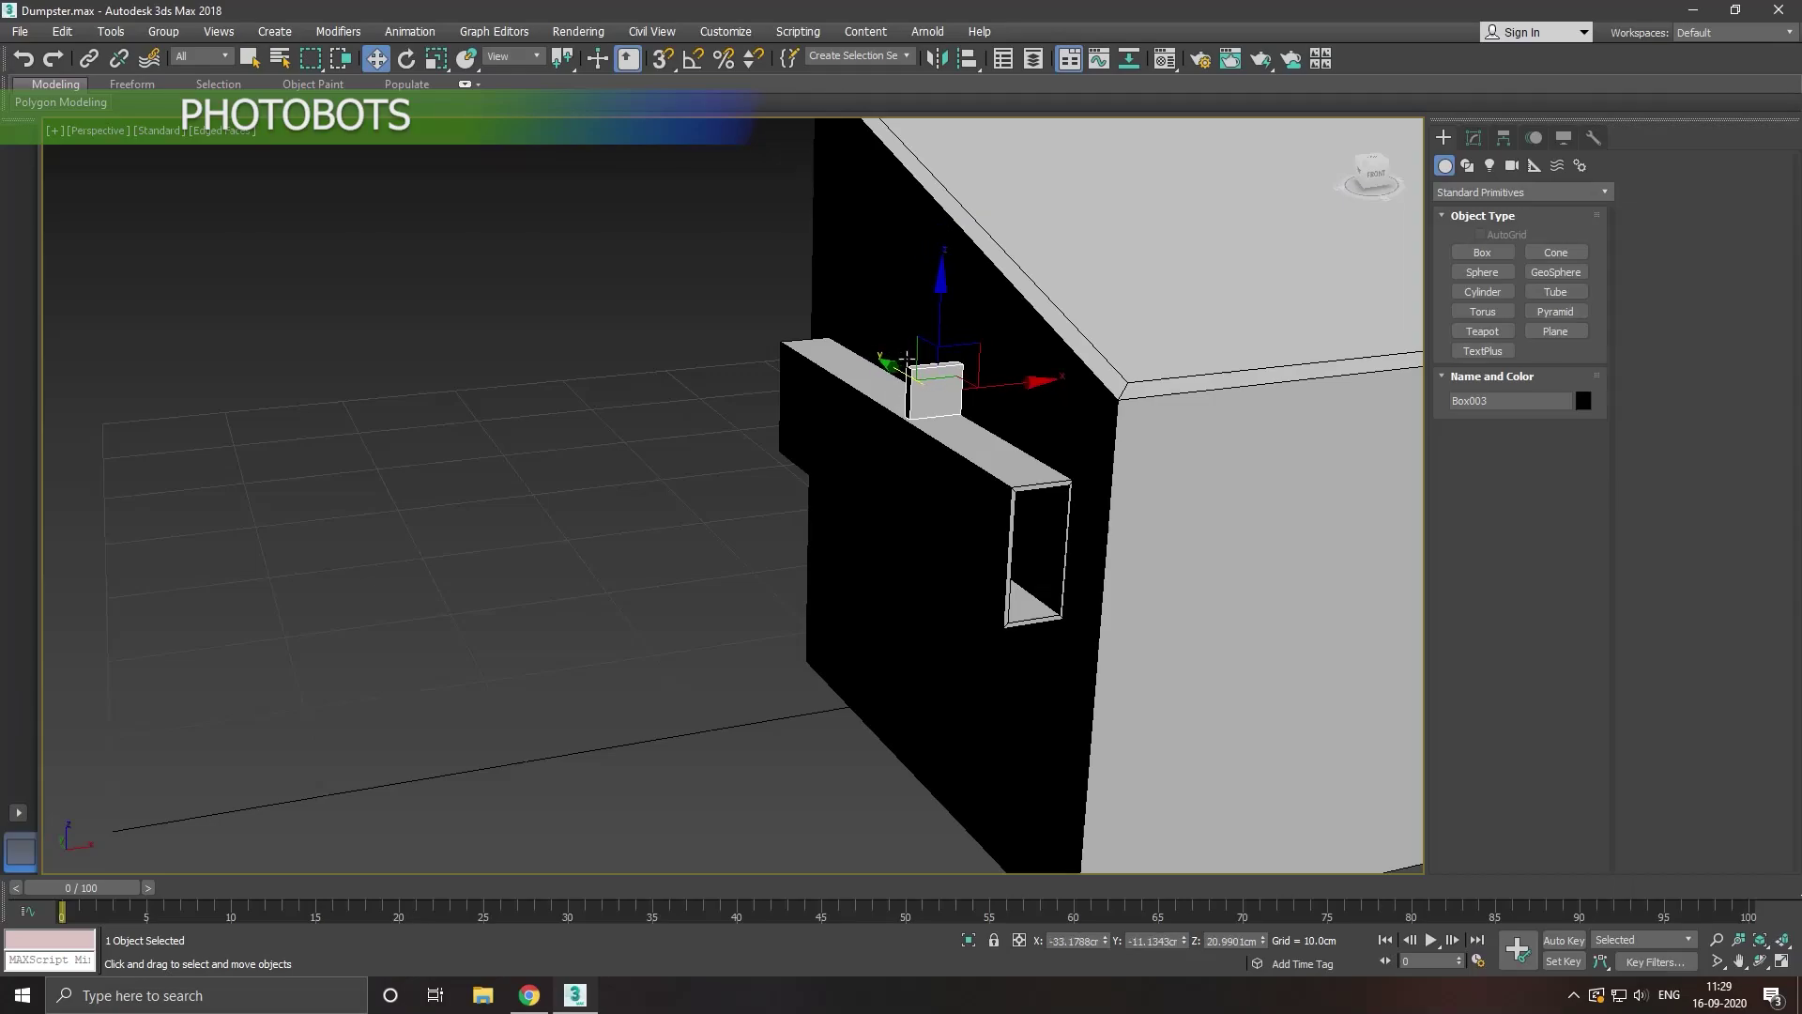
{"action": "middle_click_drag", "start_coordinate": [831, 340], "coordinate": [916, 327], "text": "alt"}
{"action": "scroll", "coordinate": [1090, 430], "scroll_direction": "up", "scroll_amount": 5}
{"action": "scroll", "coordinate": [1003, 426], "scroll_direction": "up", "scroll_amount": 3}
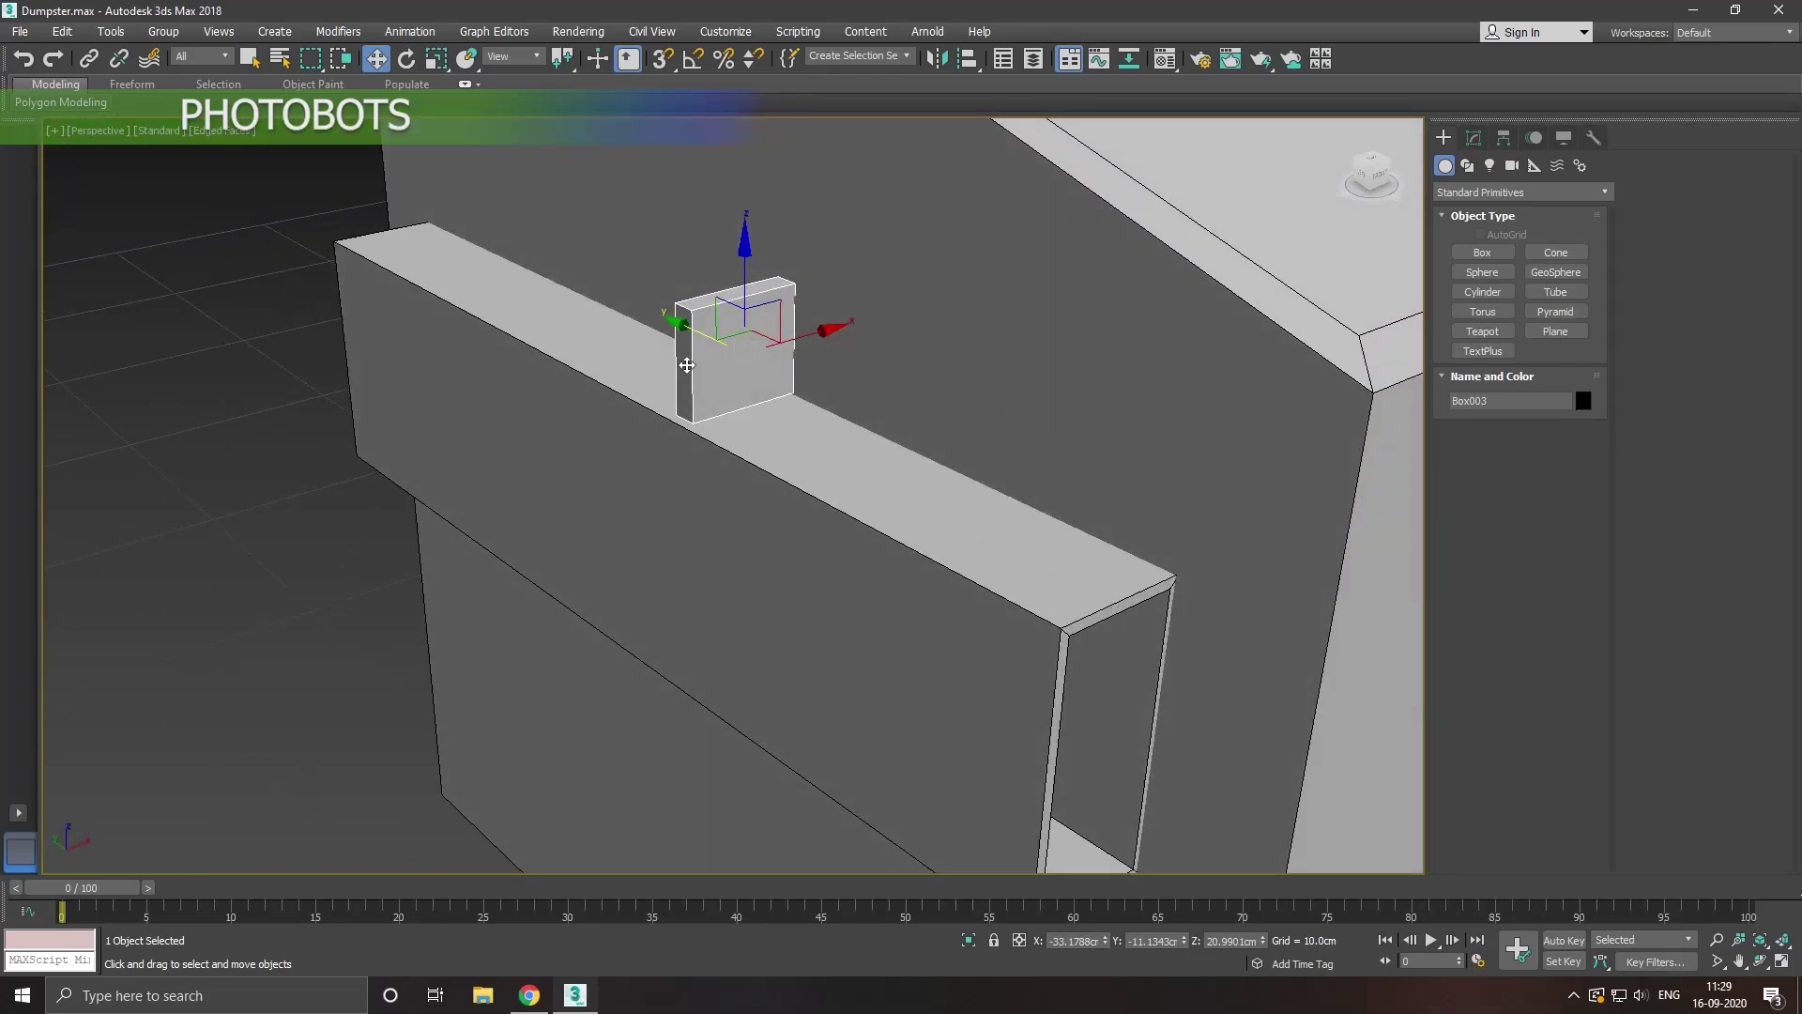
{"action": "left_click_drag", "start_coordinate": [686, 365], "coordinate": [1212, 511]}
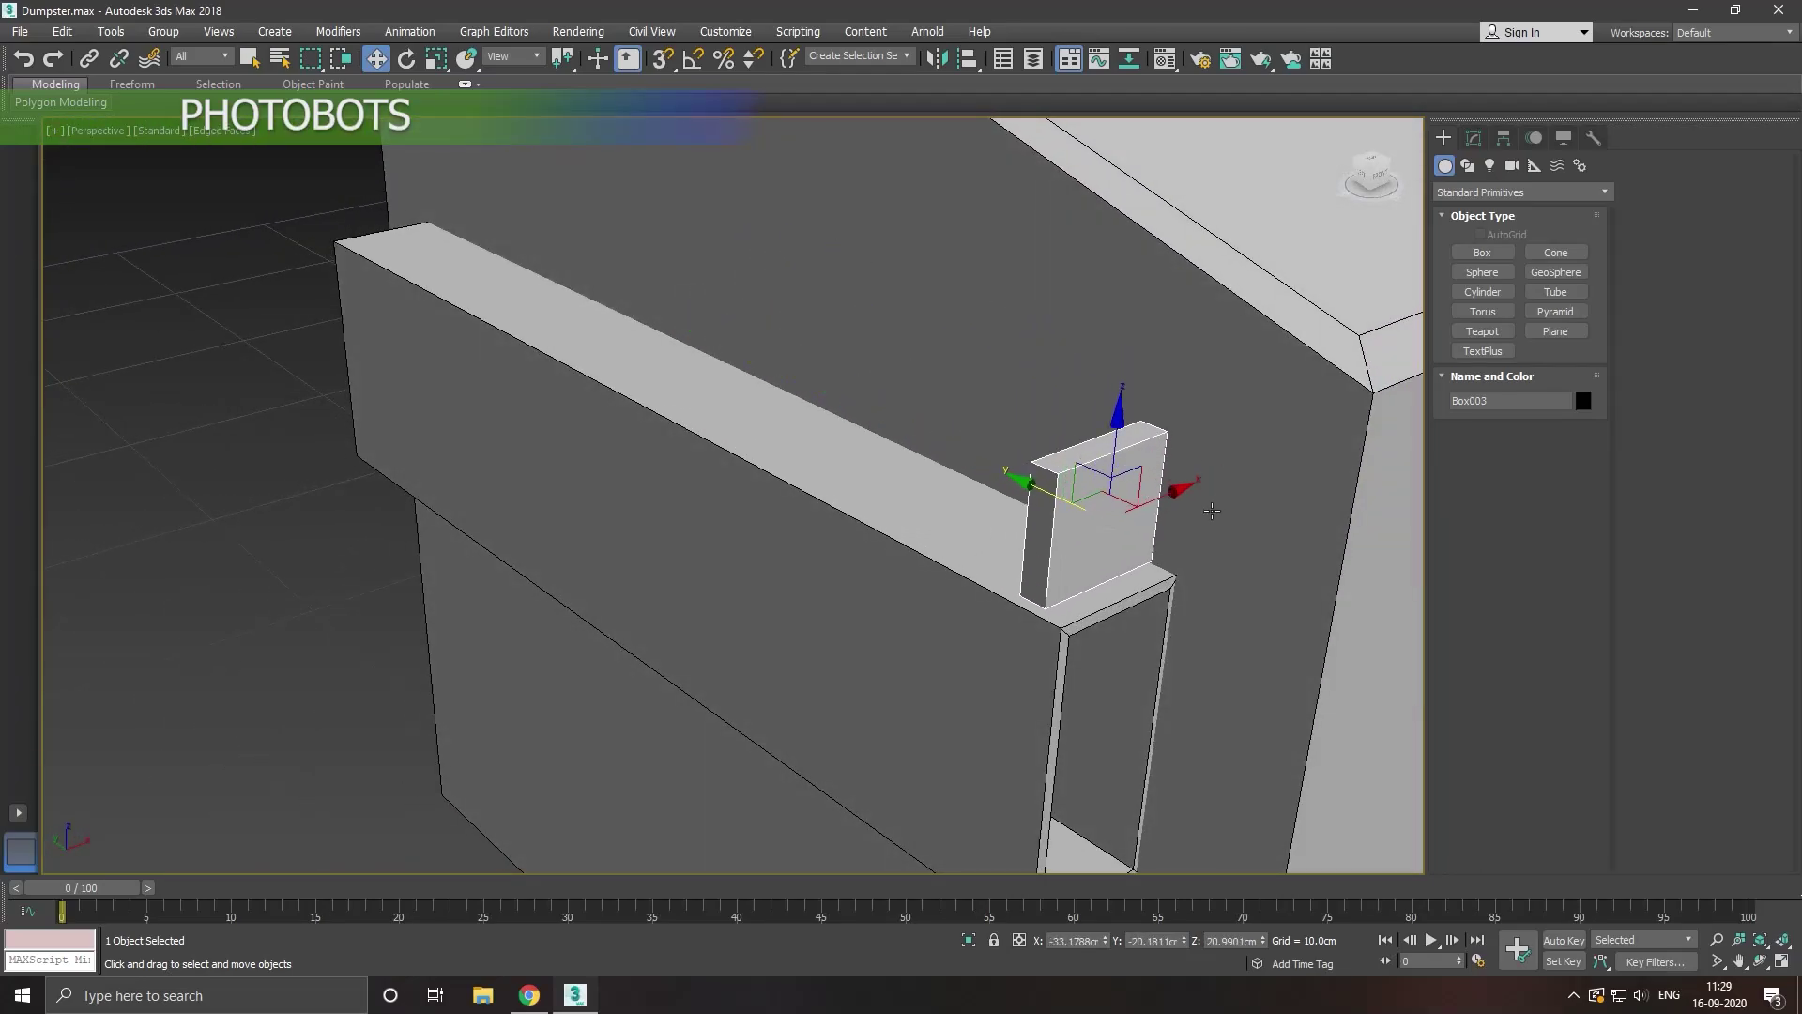
{"action": "middle_click_drag", "start_coordinate": [1212, 511], "coordinate": [1195, 515], "text": "alt"}
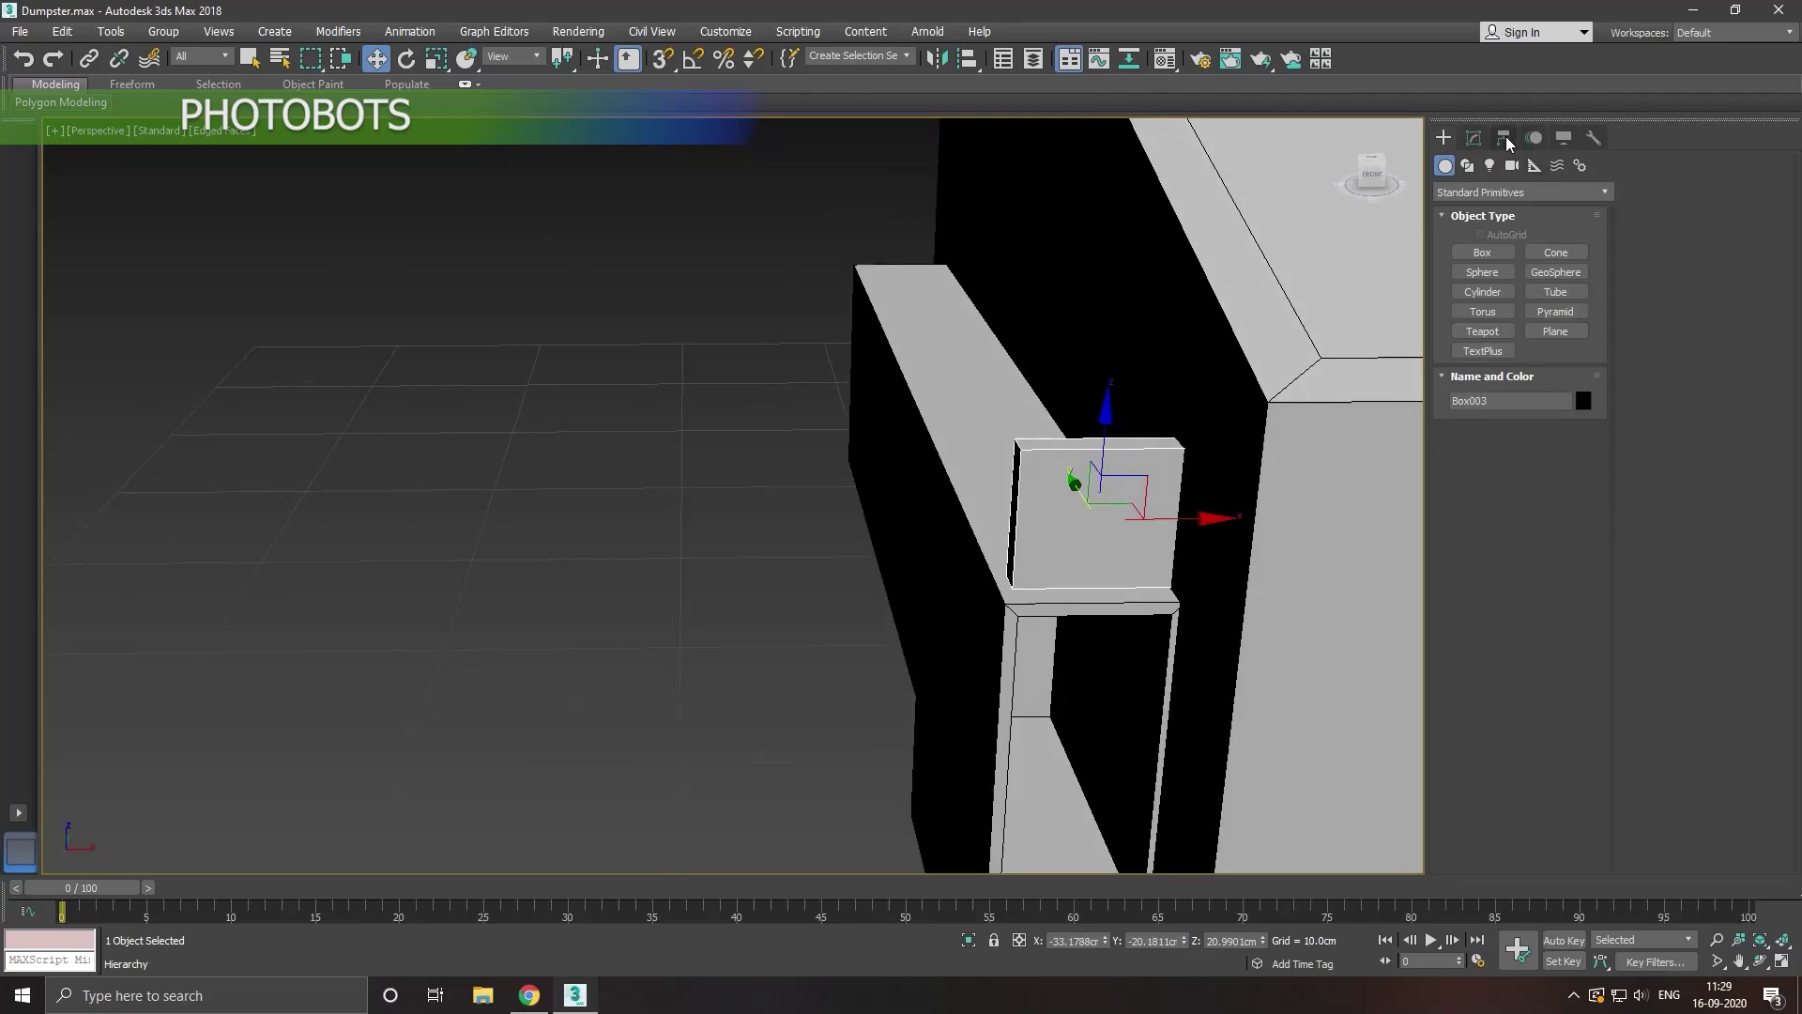
Step: Convert Box003 to Editable Poly and shift one side's vertices slightly along X
{"action": "left_click", "coordinate": [1474, 138]}
{"action": "right_click", "coordinate": [1502, 218]}
{"action": "left_click", "coordinate": [1569, 385]}
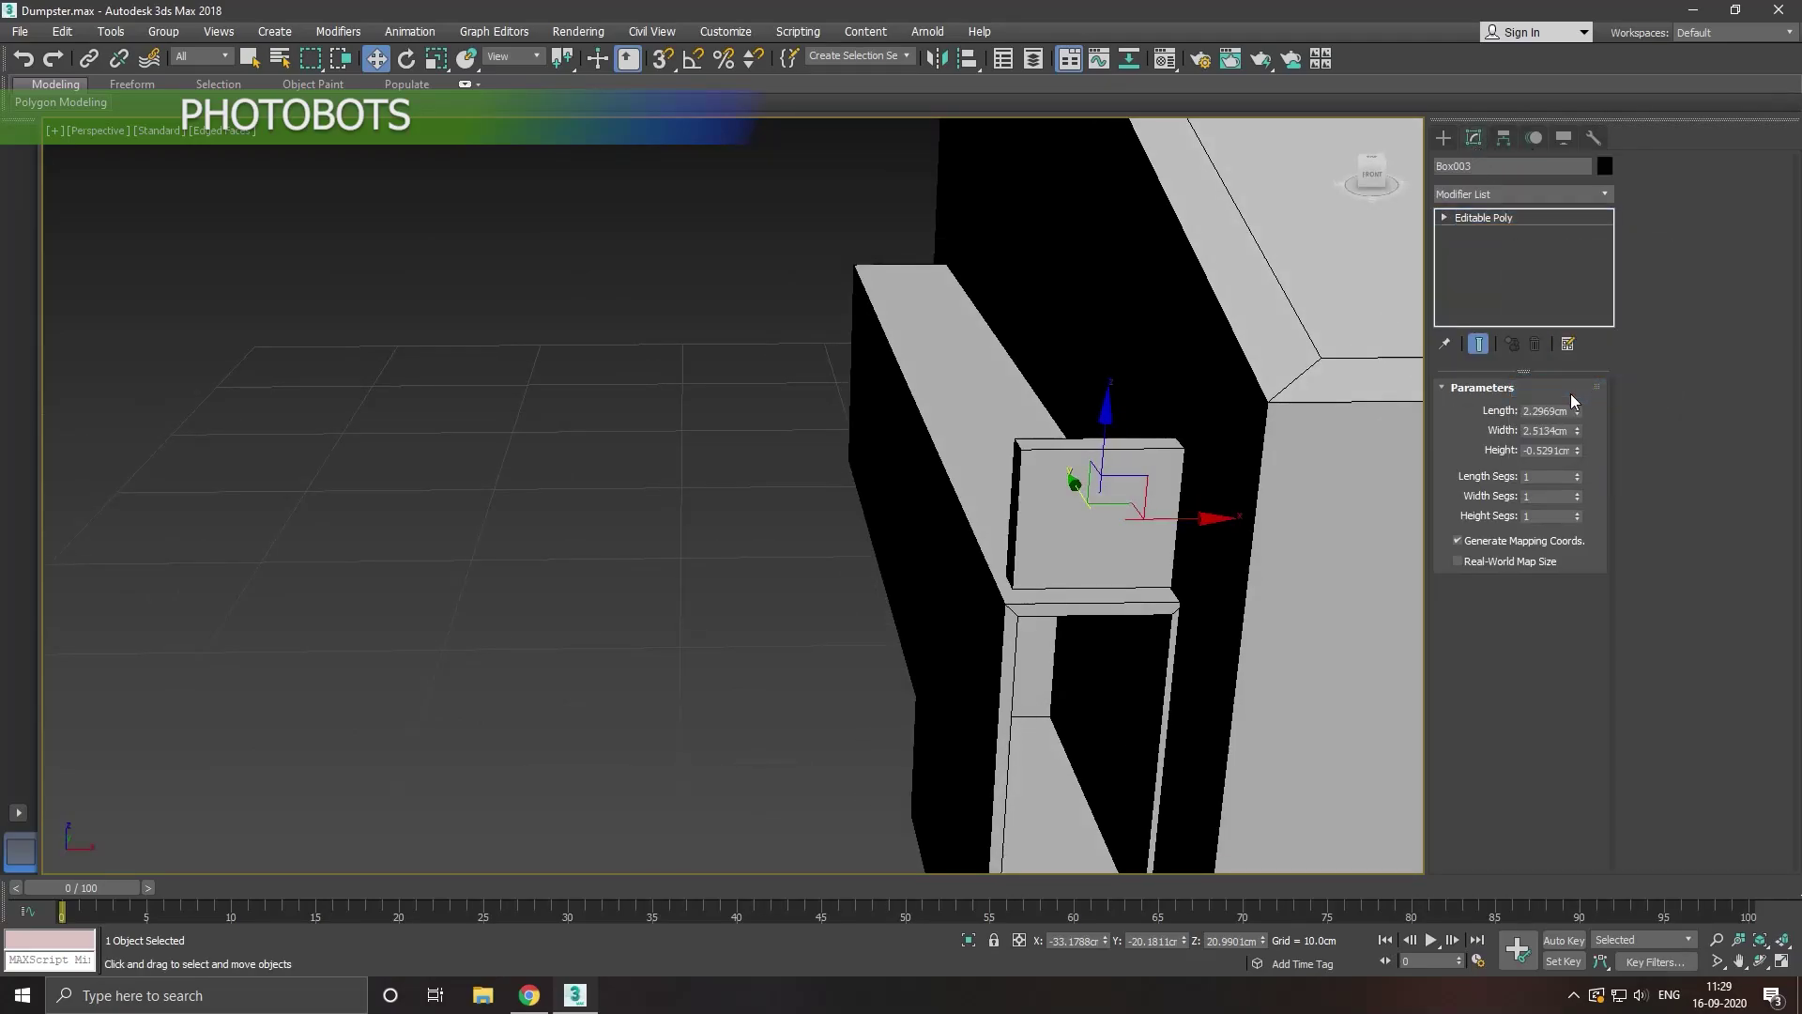
{"action": "left_click", "coordinate": [1460, 410]}
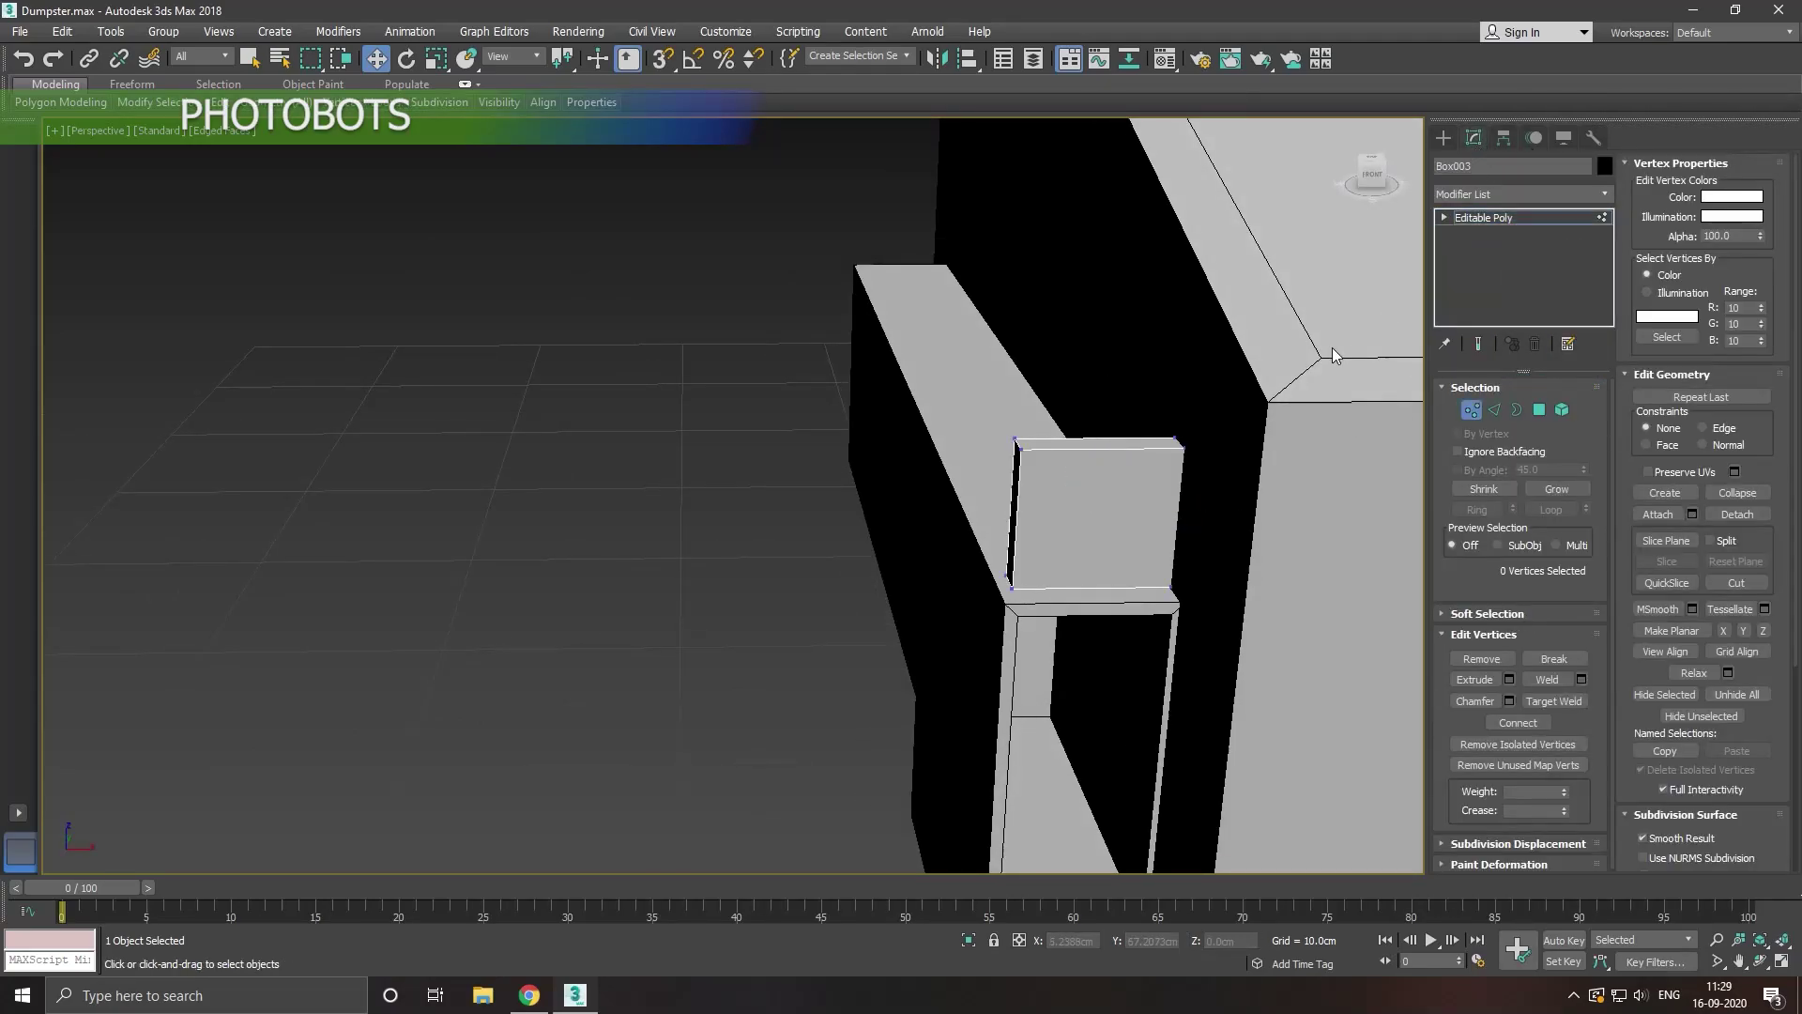
{"action": "left_click_drag", "start_coordinate": [1091, 713], "coordinate": [1093, 712]}
{"action": "scroll", "coordinate": [1187, 525], "scroll_direction": "up", "scroll_amount": 4}
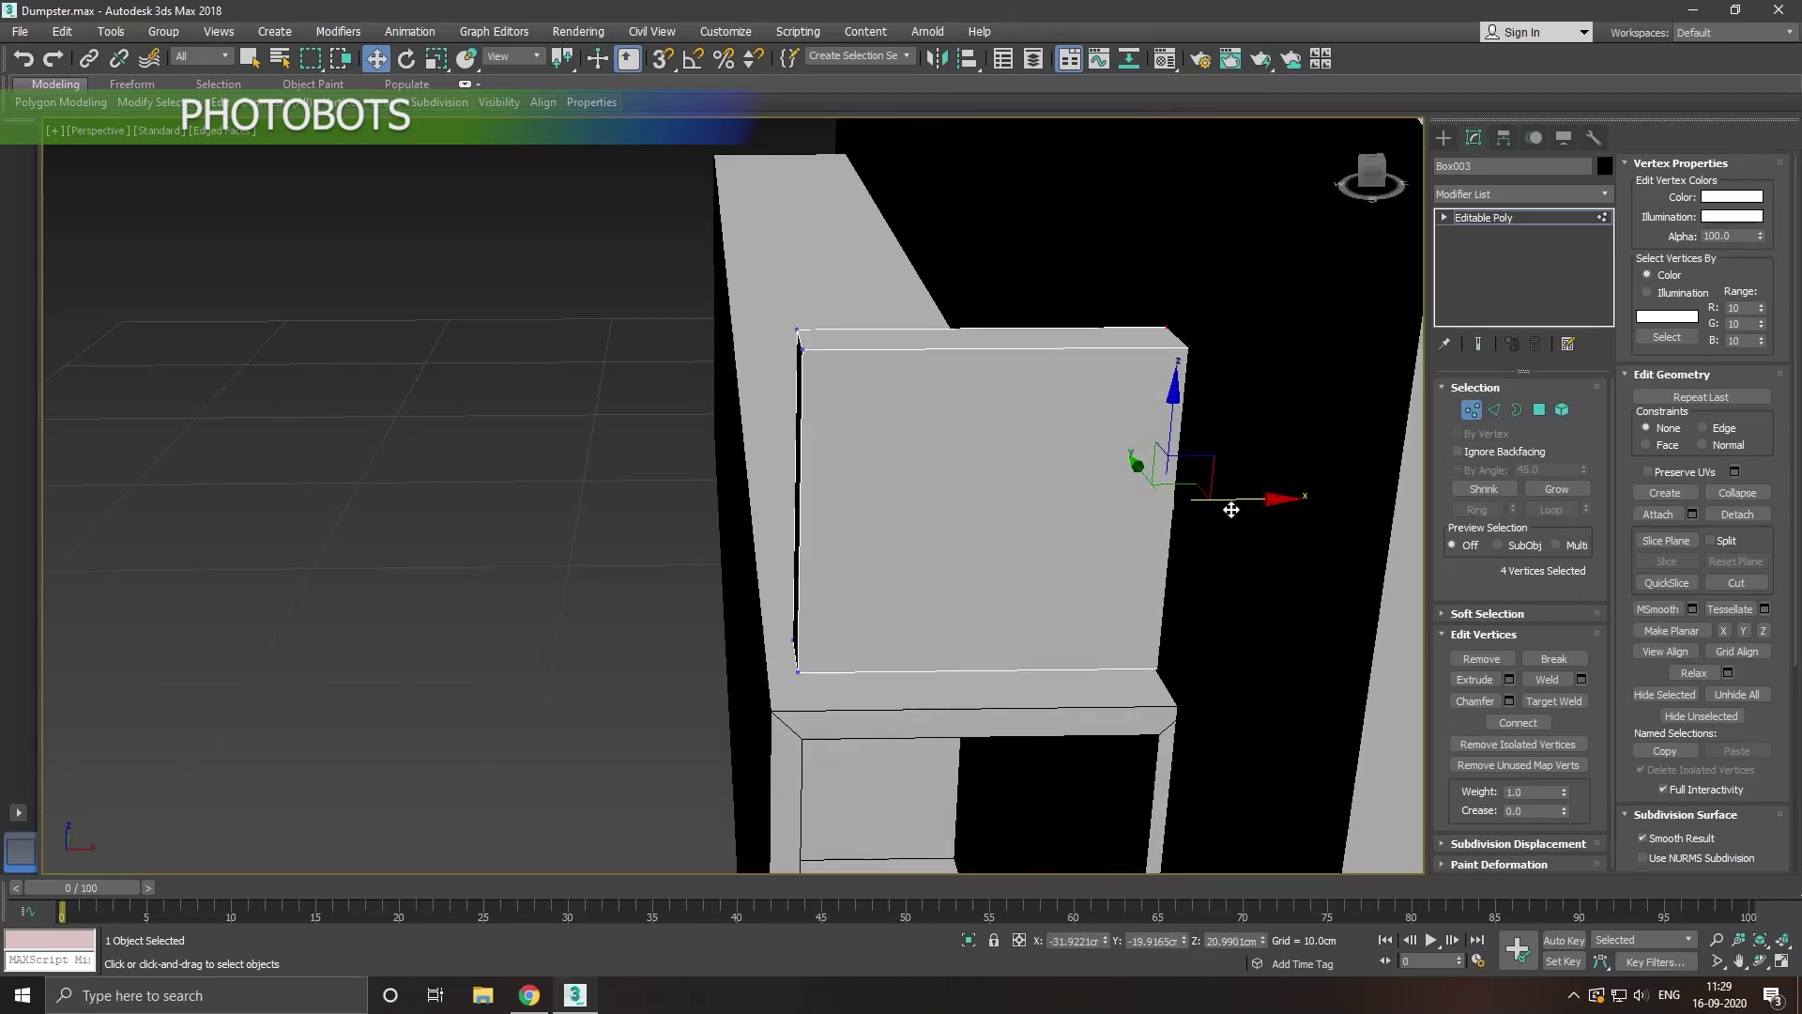
{"action": "left_click_drag", "start_coordinate": [1236, 508], "coordinate": [1237, 501]}
{"action": "left_click_drag", "start_coordinate": [1249, 505], "coordinate": [1256, 504]}
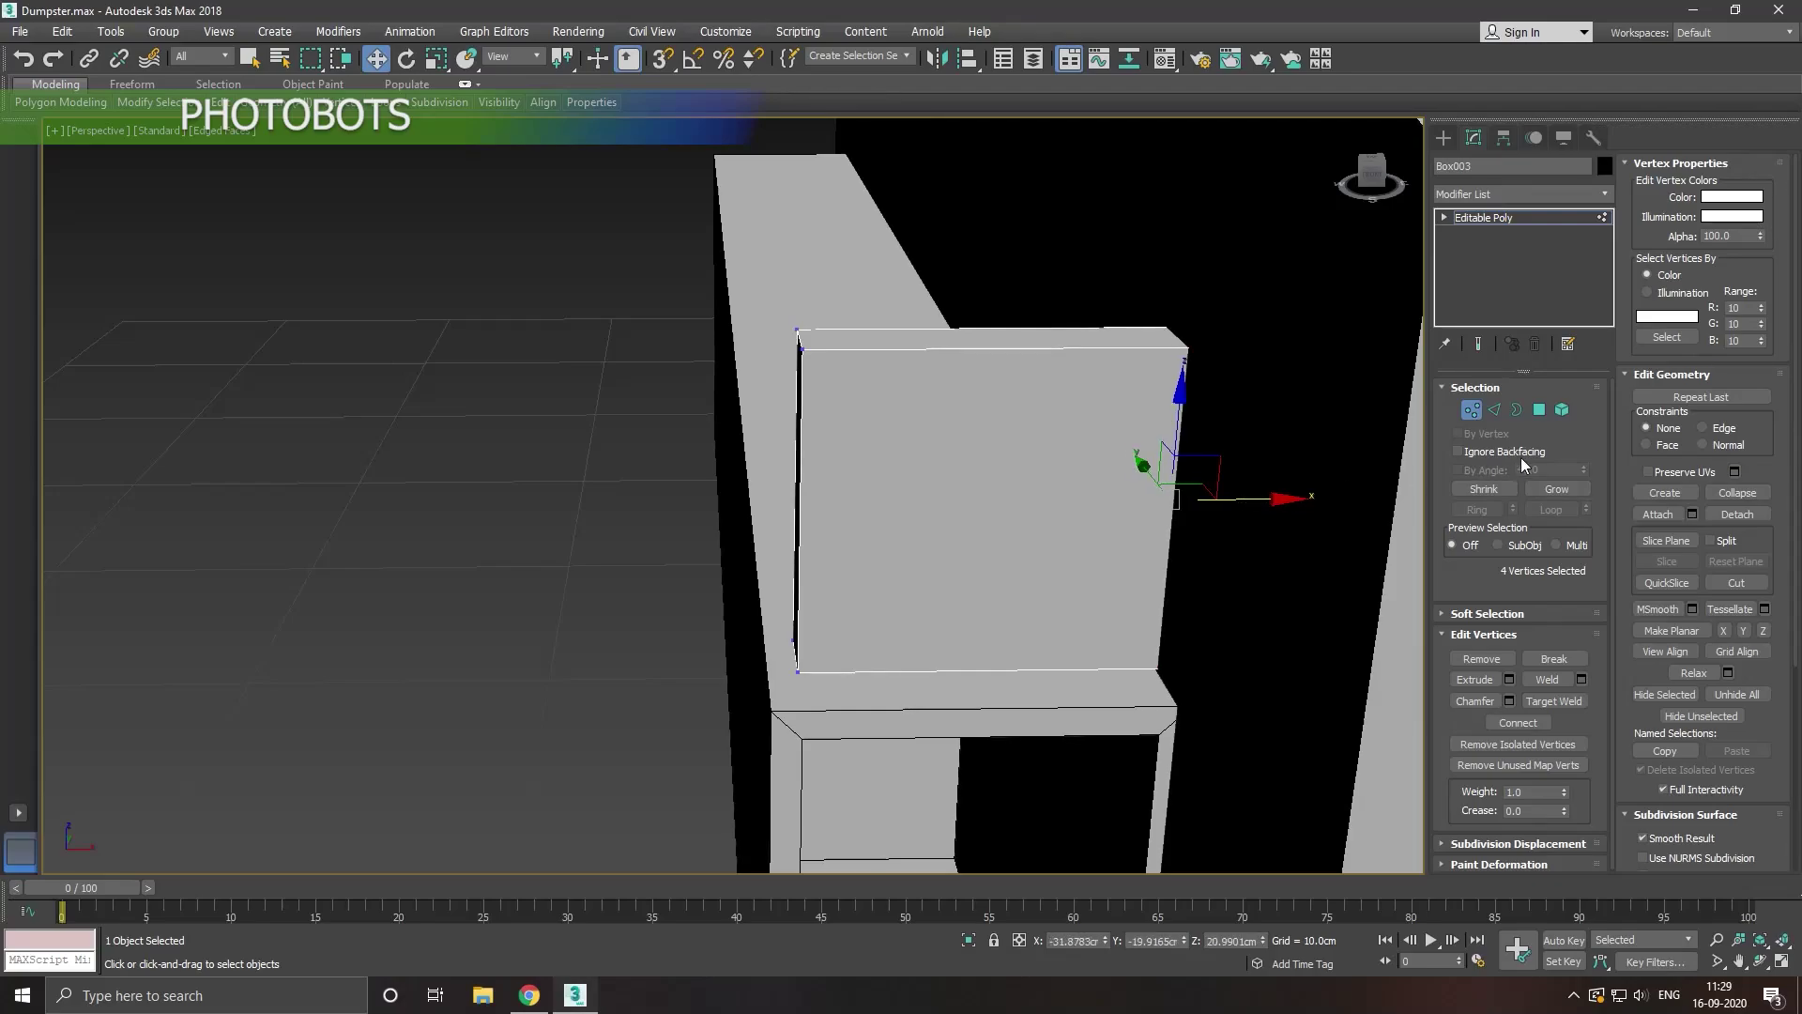
Step: Raise the long top edge along Z and collapse the short top edge into a triangle
{"action": "left_click", "coordinate": [1493, 411]}
{"action": "left_click", "coordinate": [1195, 346]}
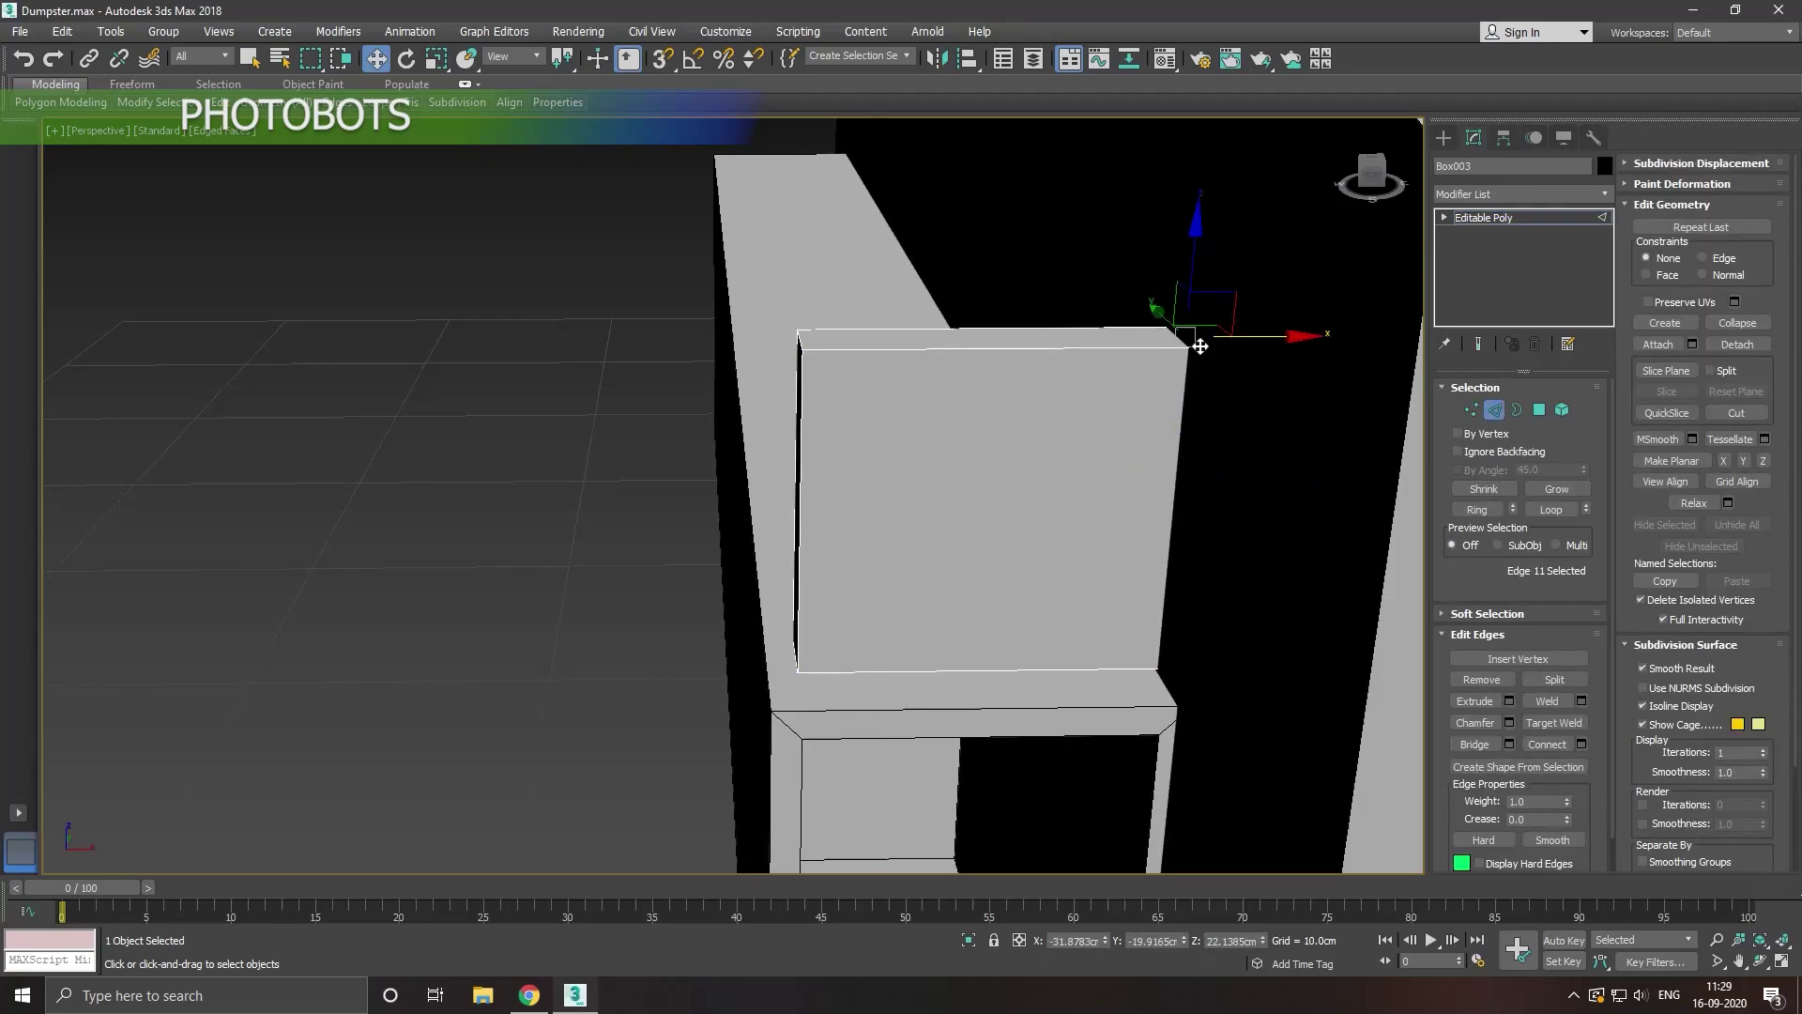
{"action": "left_click_drag", "start_coordinate": [1204, 282], "coordinate": [1202, 113]}
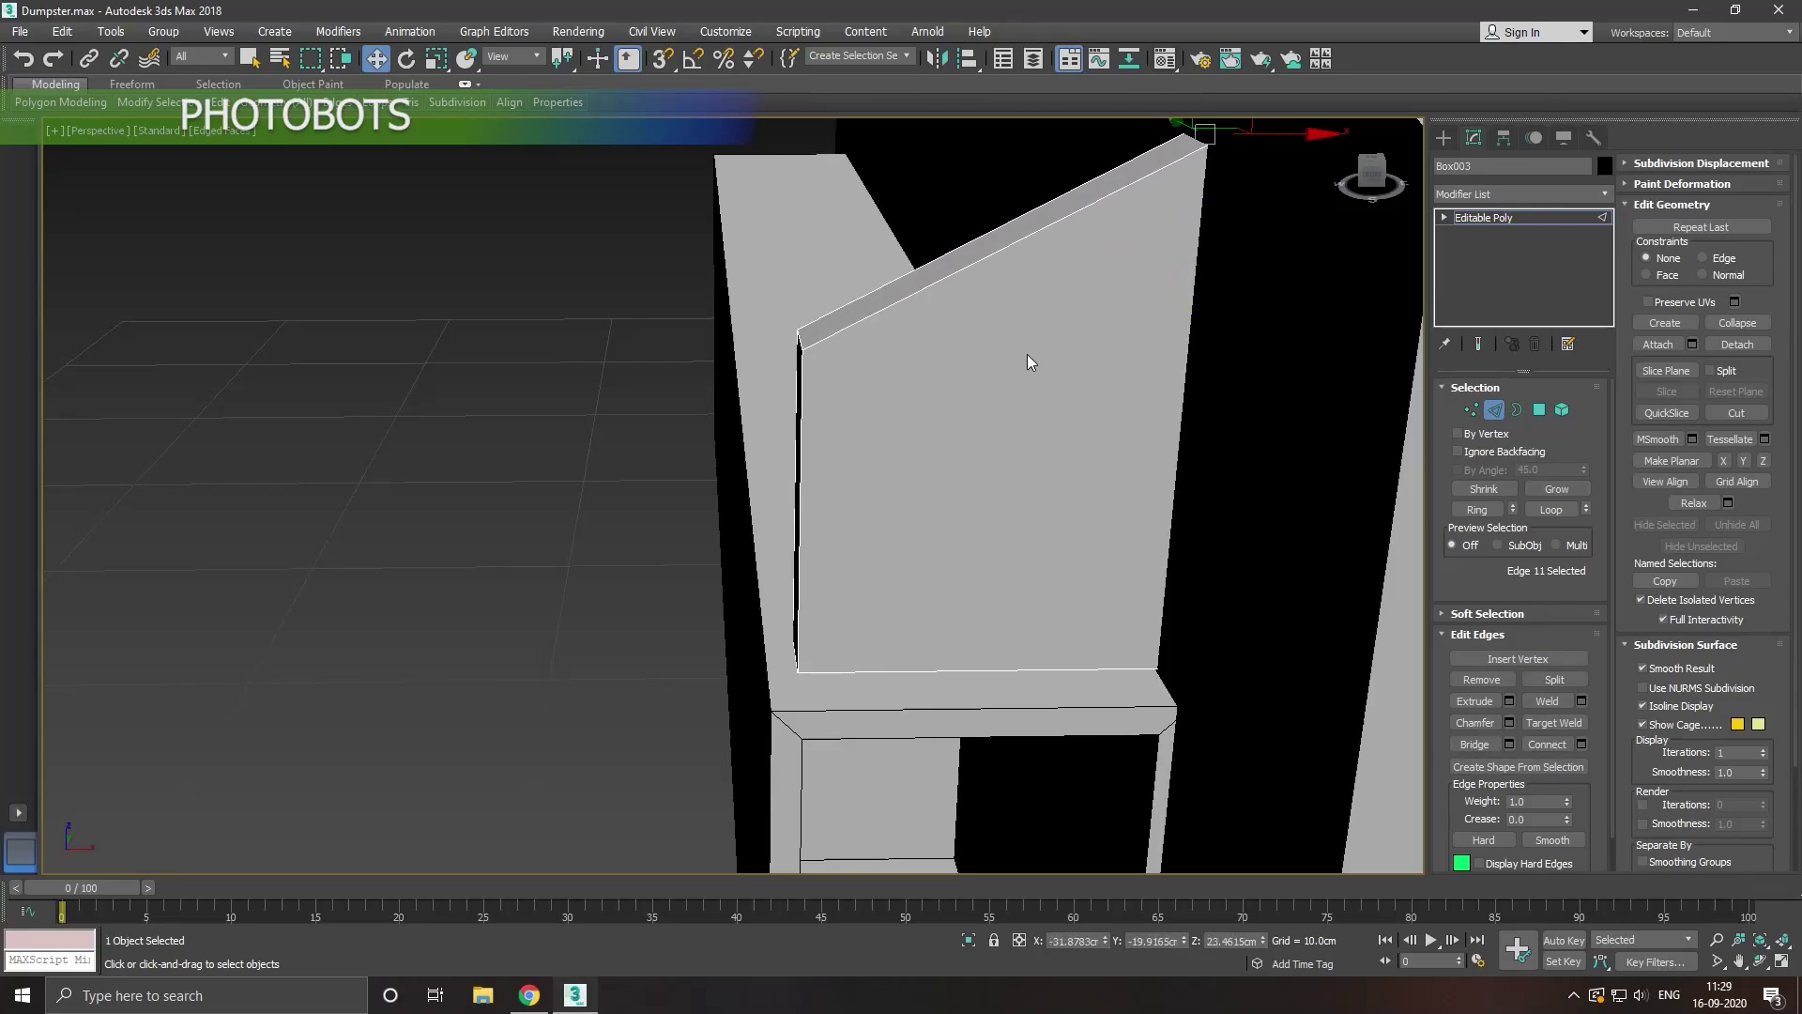
{"action": "mouse_move", "coordinate": [1026, 353]}
{"action": "middle_mouse_down", "text": "alt"}
{"action": "mouse_move", "coordinate": [1023, 463]}
{"action": "mouse_move", "coordinate": [1083, 462]}
{"action": "middle_mouse_up", "text": "alt"}
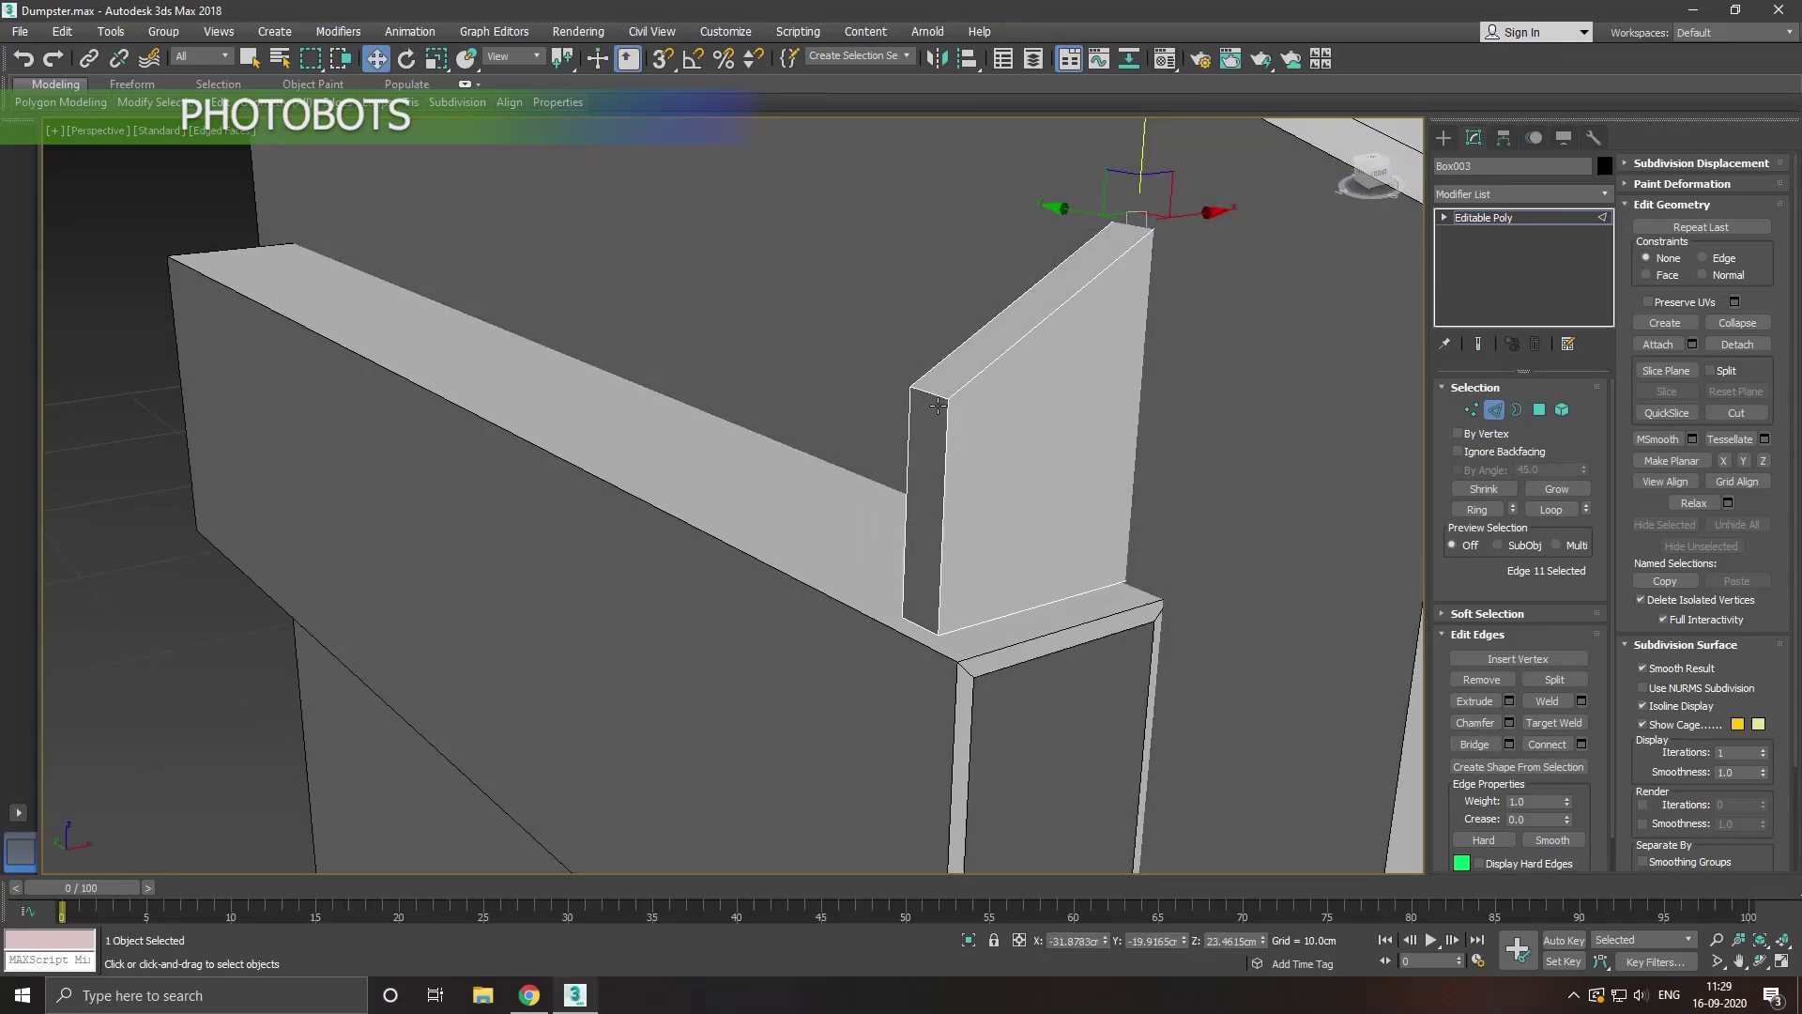
{"action": "left_click", "coordinate": [936, 405]}
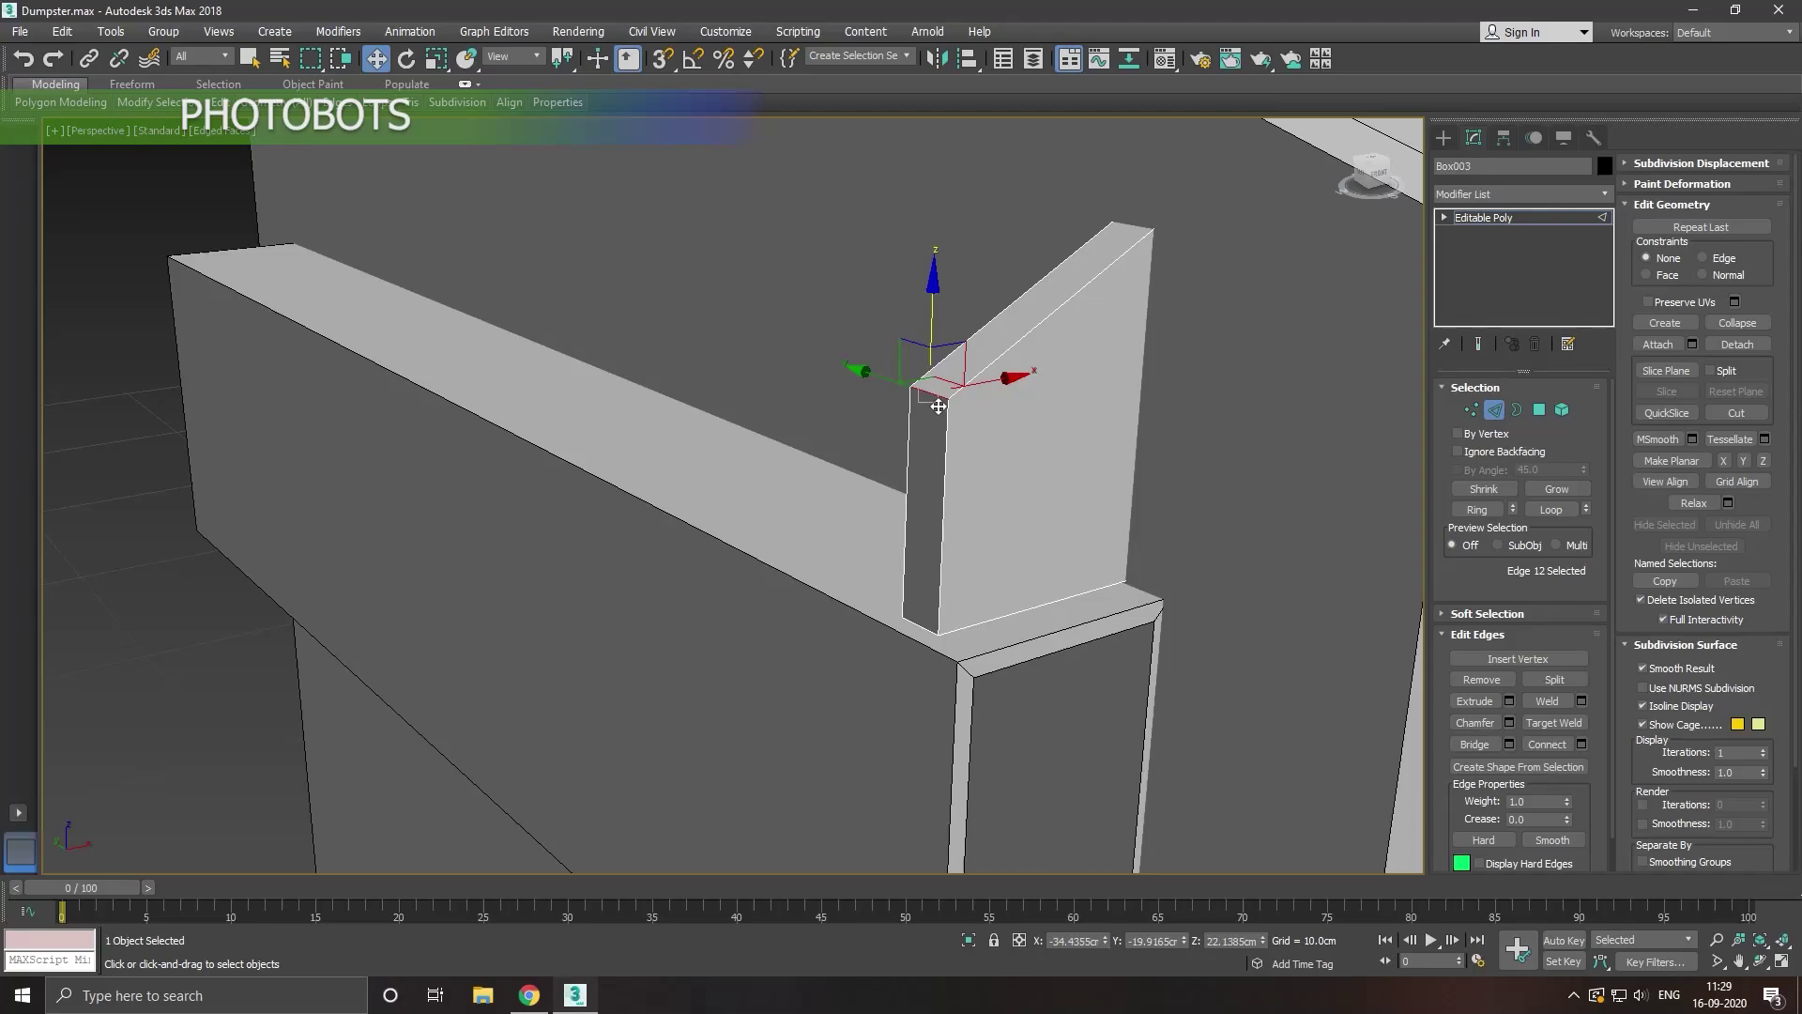
{"action": "key", "text": "ctrl+z"}
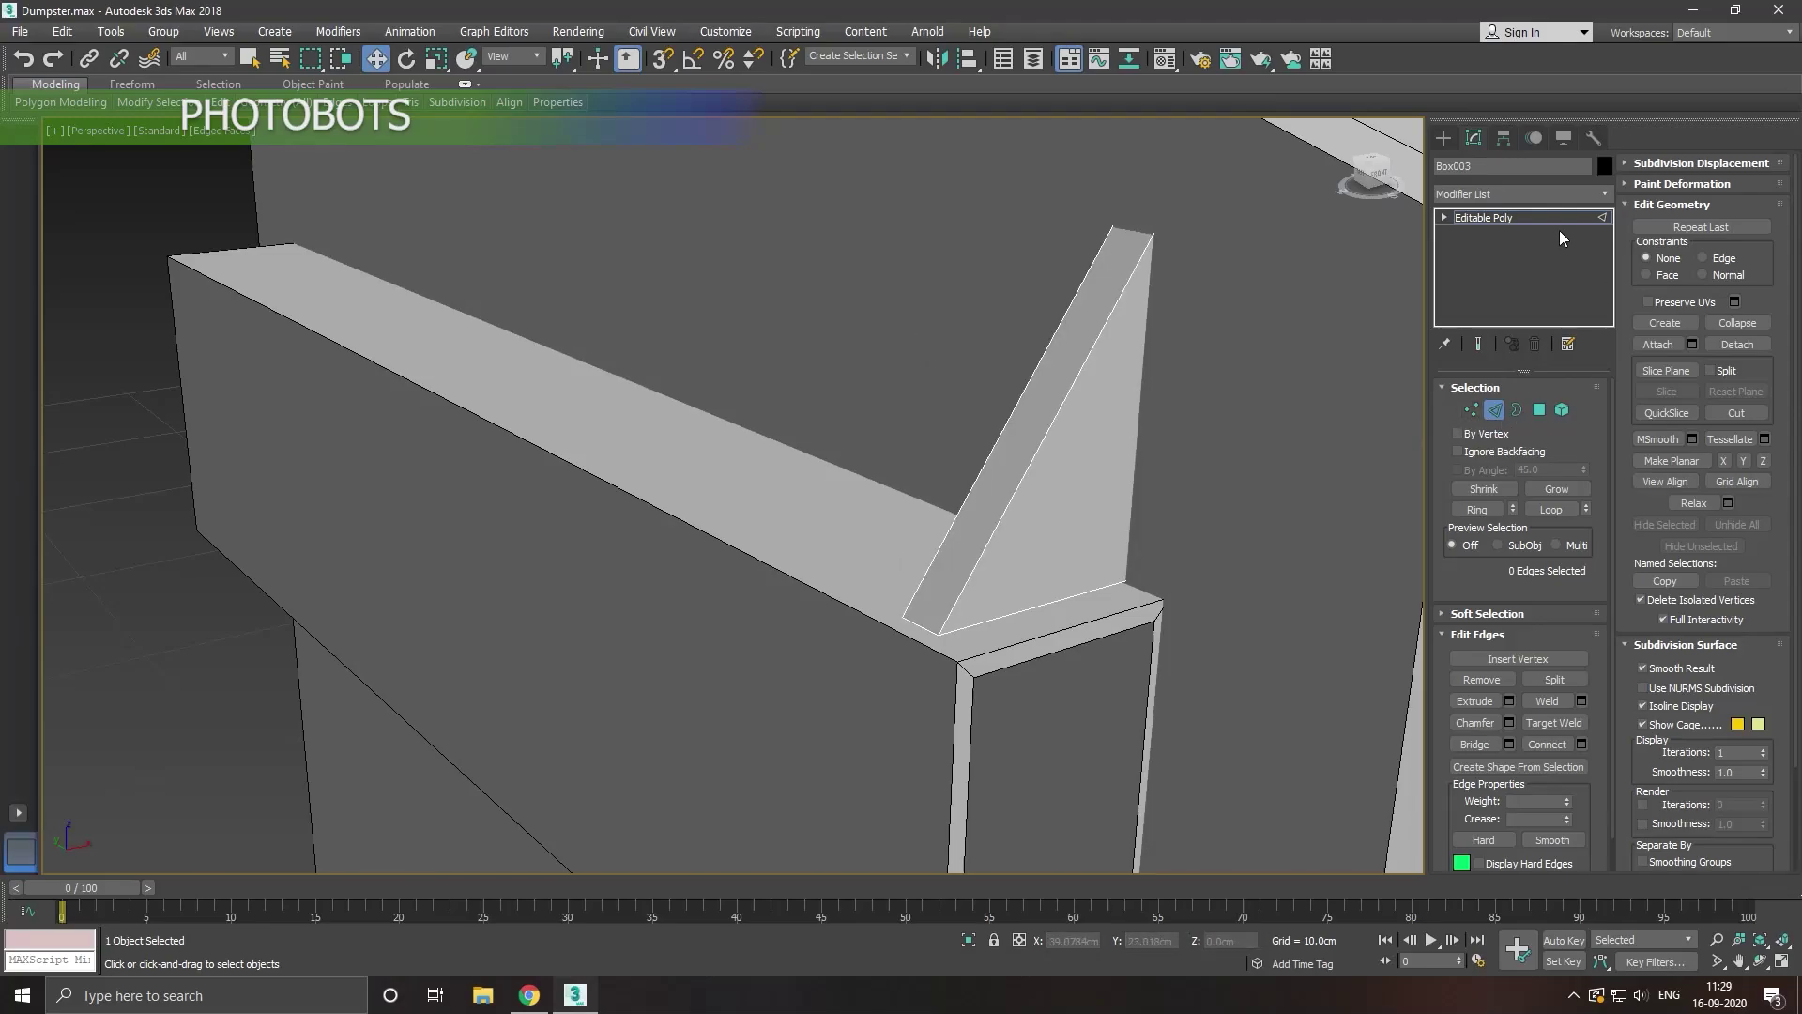
{"action": "left_click", "coordinate": [1520, 217]}
{"action": "middle_click_drag", "start_coordinate": [1366, 296], "coordinate": [1120, 507], "text": "alt"}
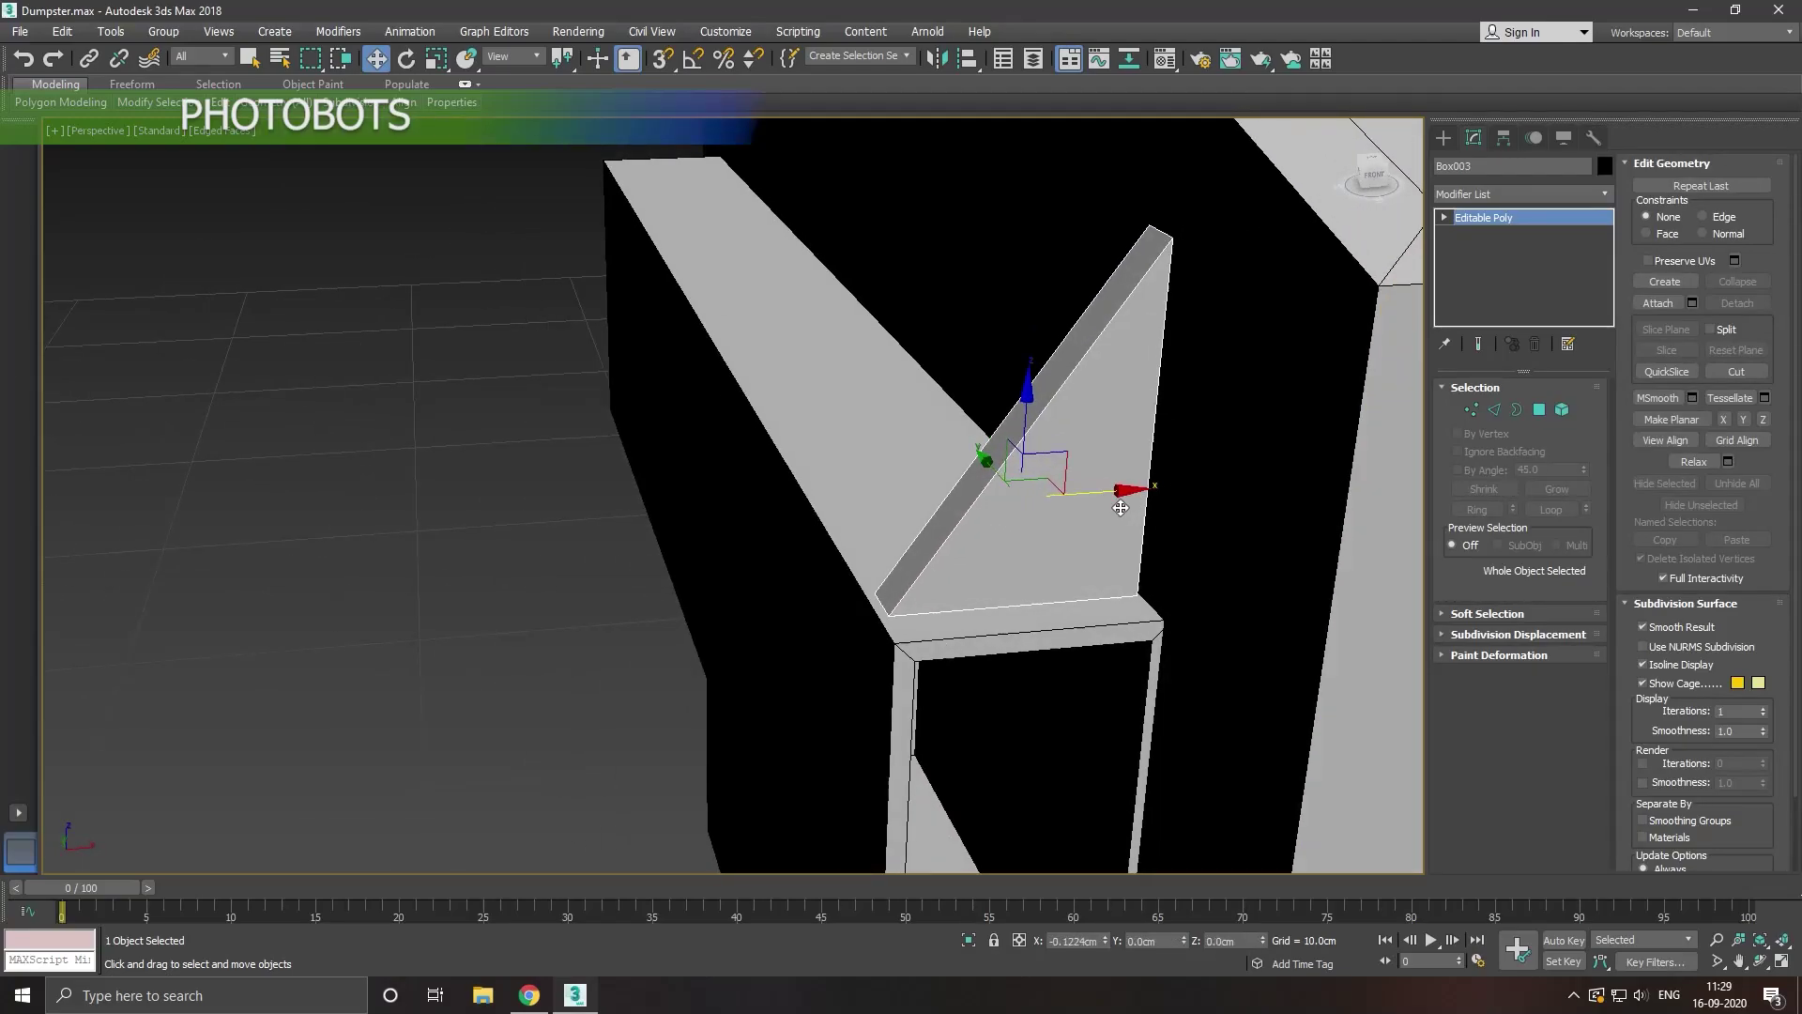
Step: Nudge the triangular fin slightly along X to sit at the bar's corner
{"action": "left_click_drag", "start_coordinate": [1119, 507], "coordinate": [1120, 502]}
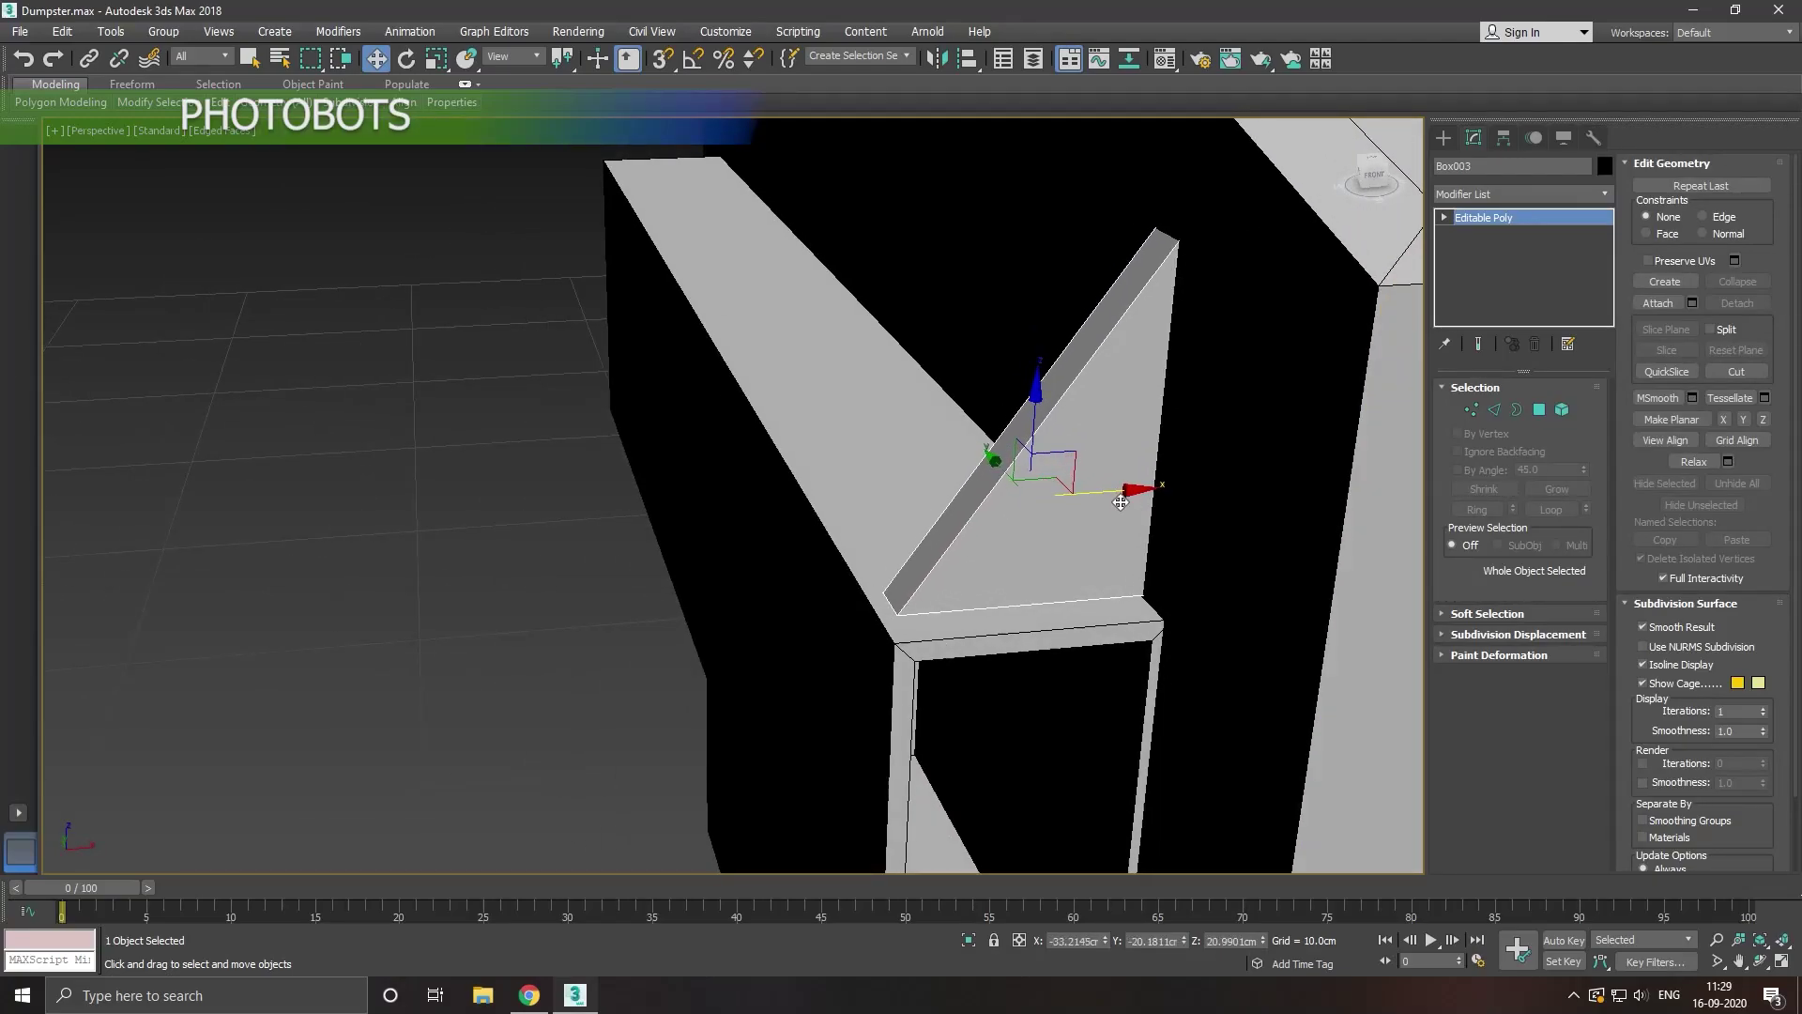
{"action": "left_click_drag", "start_coordinate": [1043, 409], "coordinate": [1049, 413]}
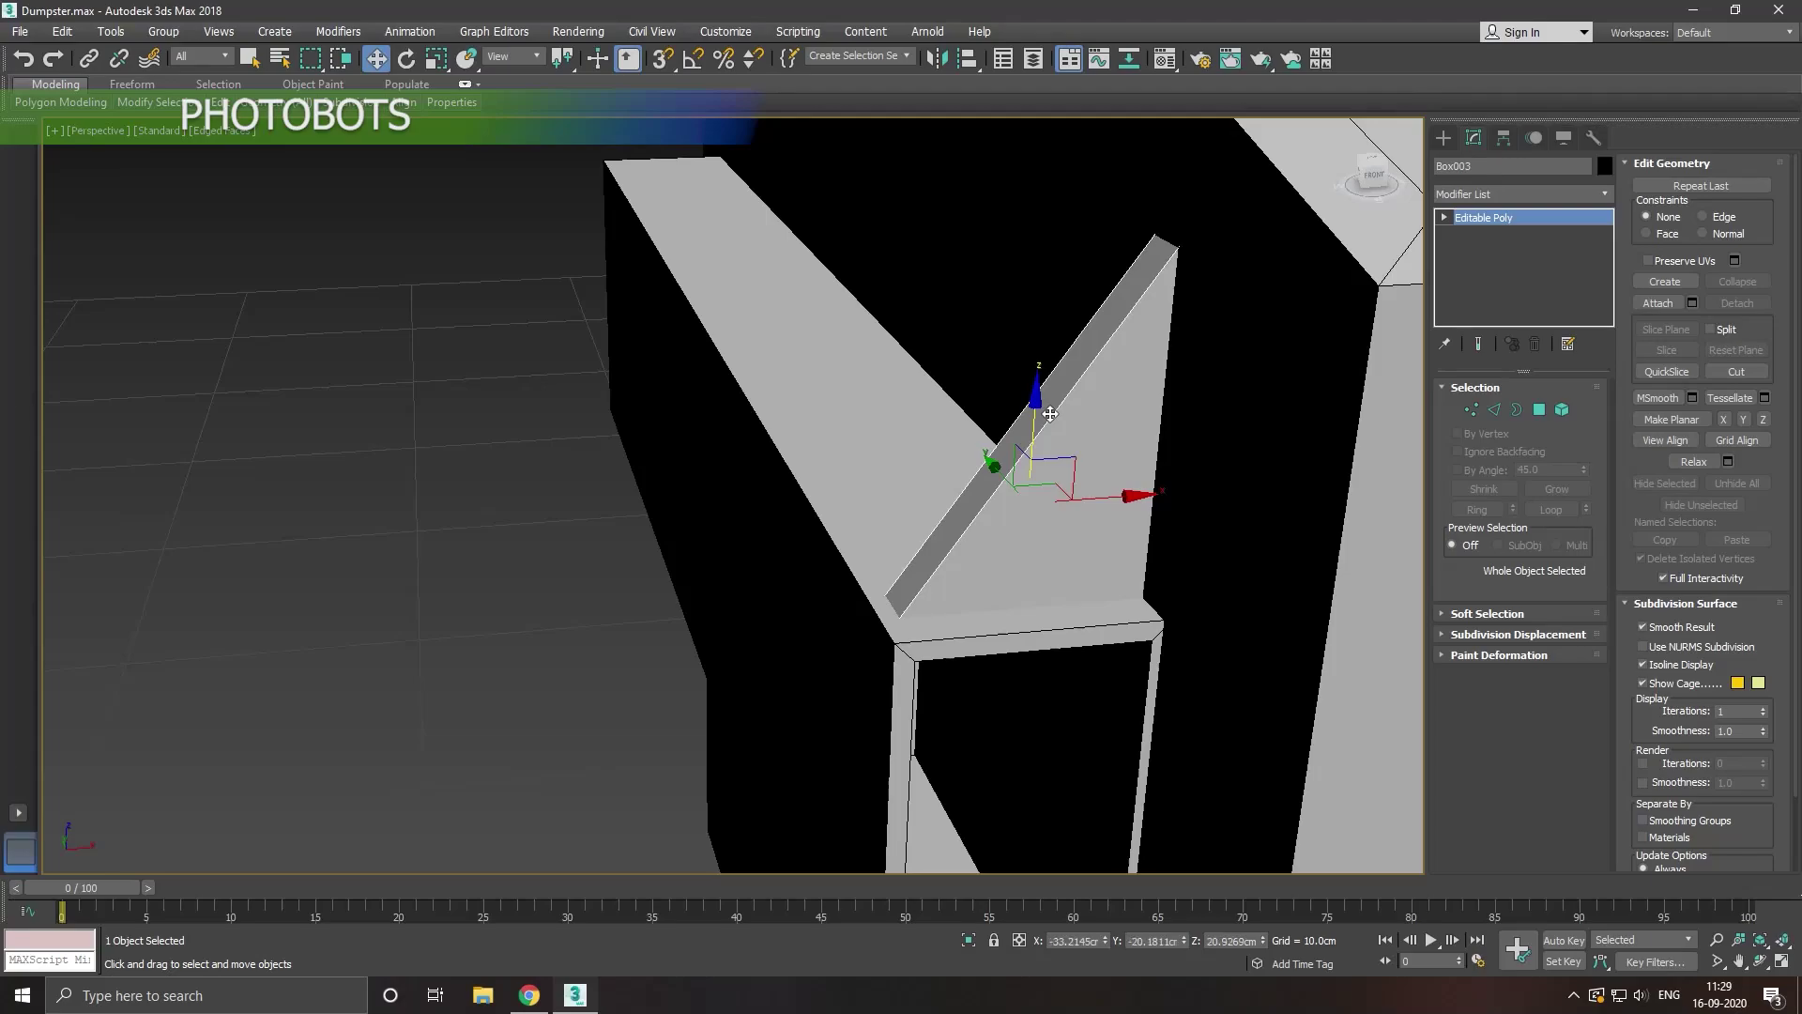
{"action": "mouse_move", "coordinate": [1050, 413]}
{"action": "middle_mouse_down", "text": "alt"}
{"action": "mouse_move", "coordinate": [1120, 510]}
{"action": "mouse_move", "coordinate": [1193, 506]}
{"action": "mouse_move", "coordinate": [1098, 516]}
{"action": "middle_mouse_up", "text": "alt"}
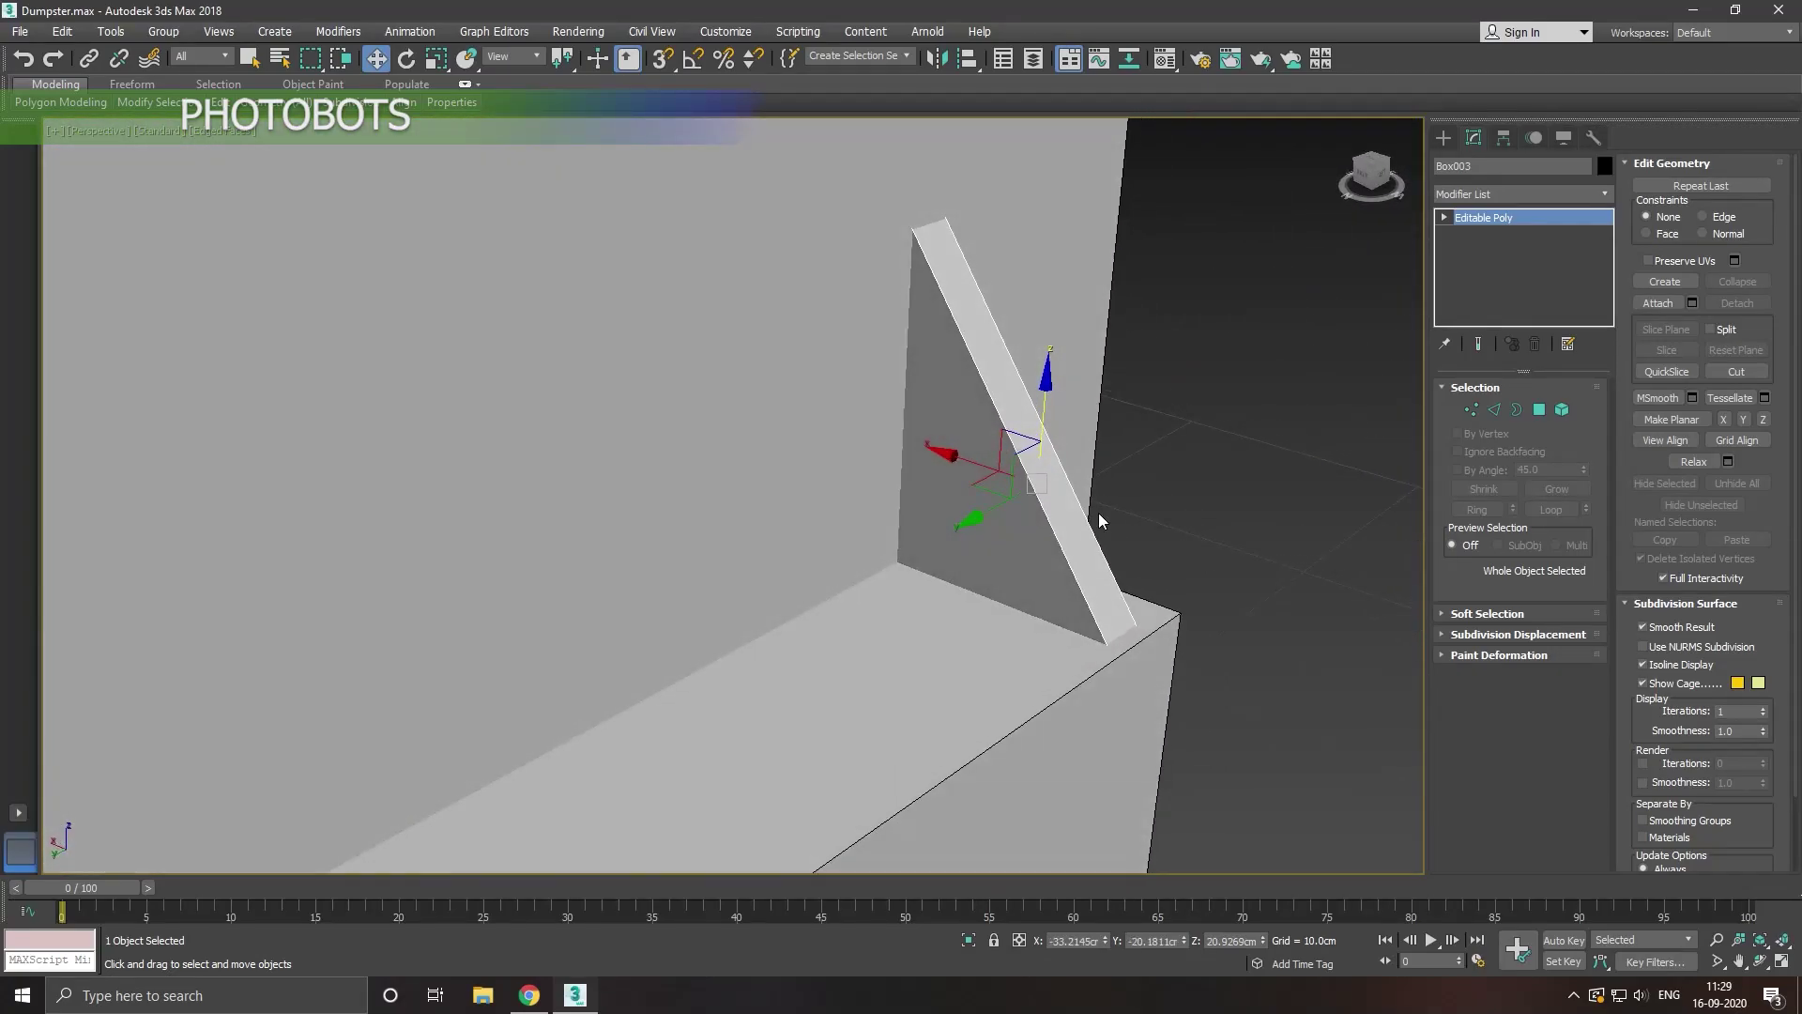
{"action": "left_click_drag", "start_coordinate": [977, 470], "coordinate": [981, 462]}
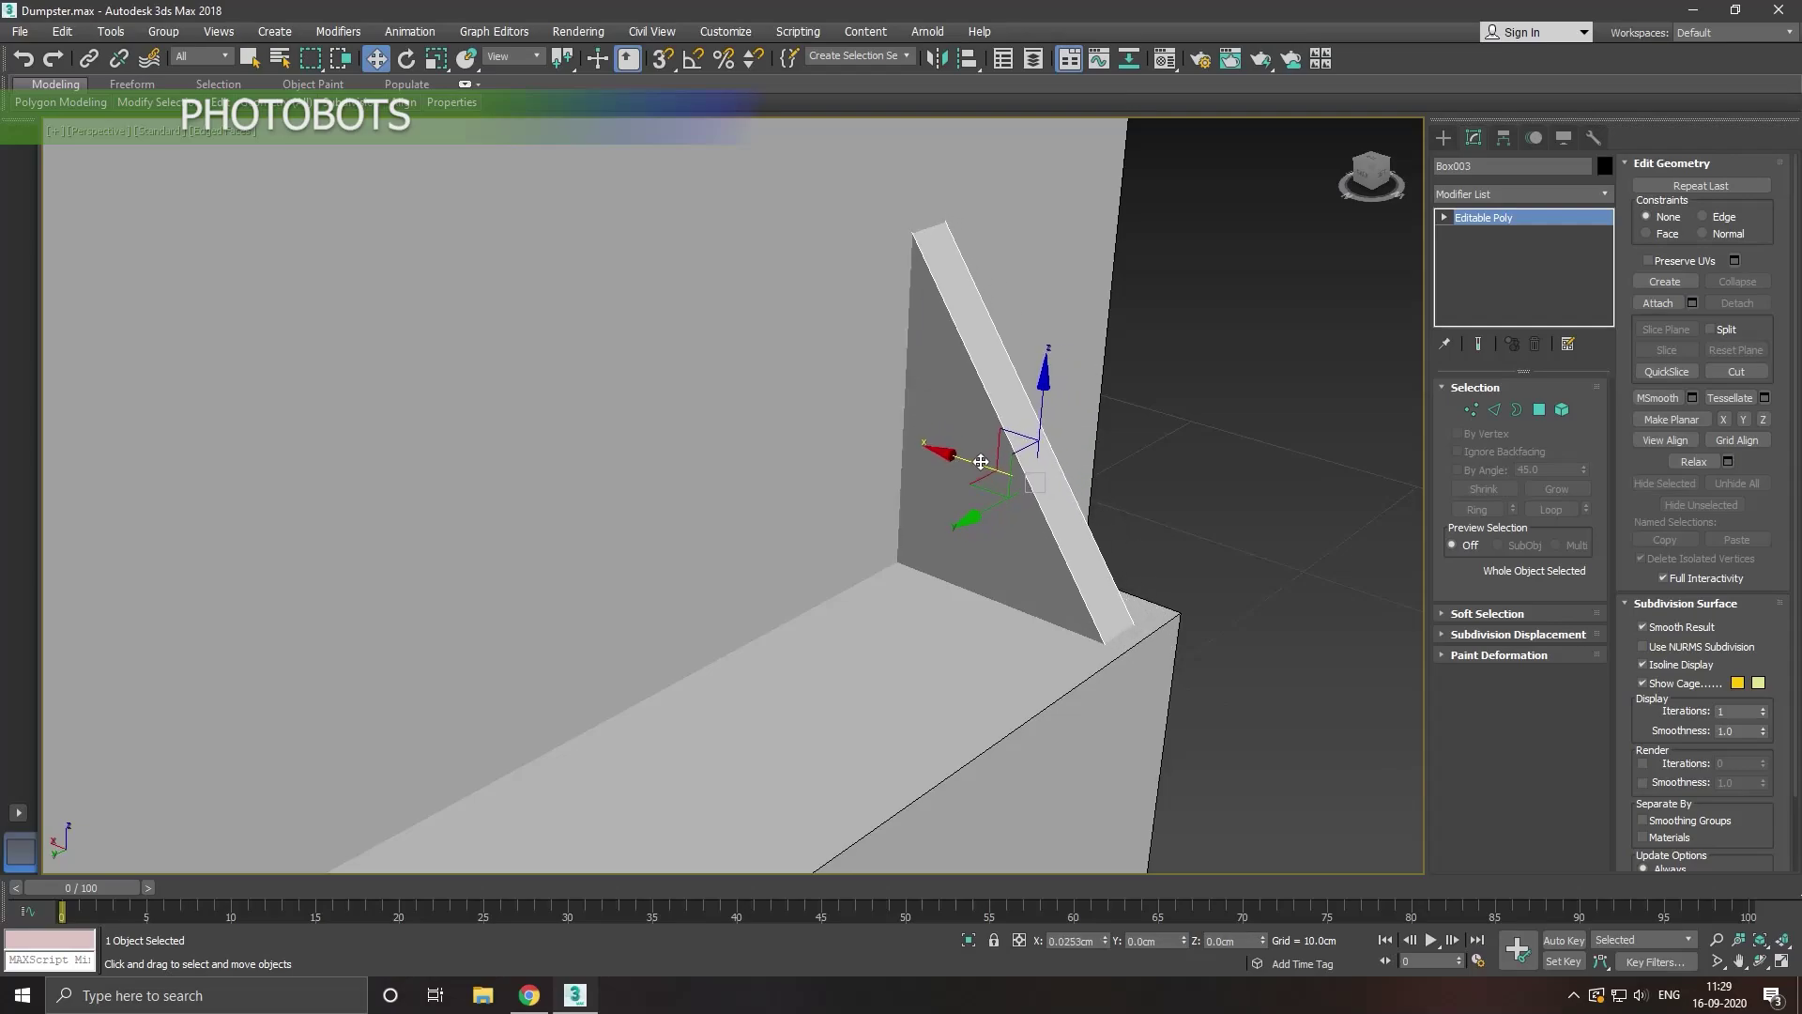
Step: Isolate the fin and inspect one of its faces in Polygon mode
{"action": "left_click", "coordinate": [970, 939]}
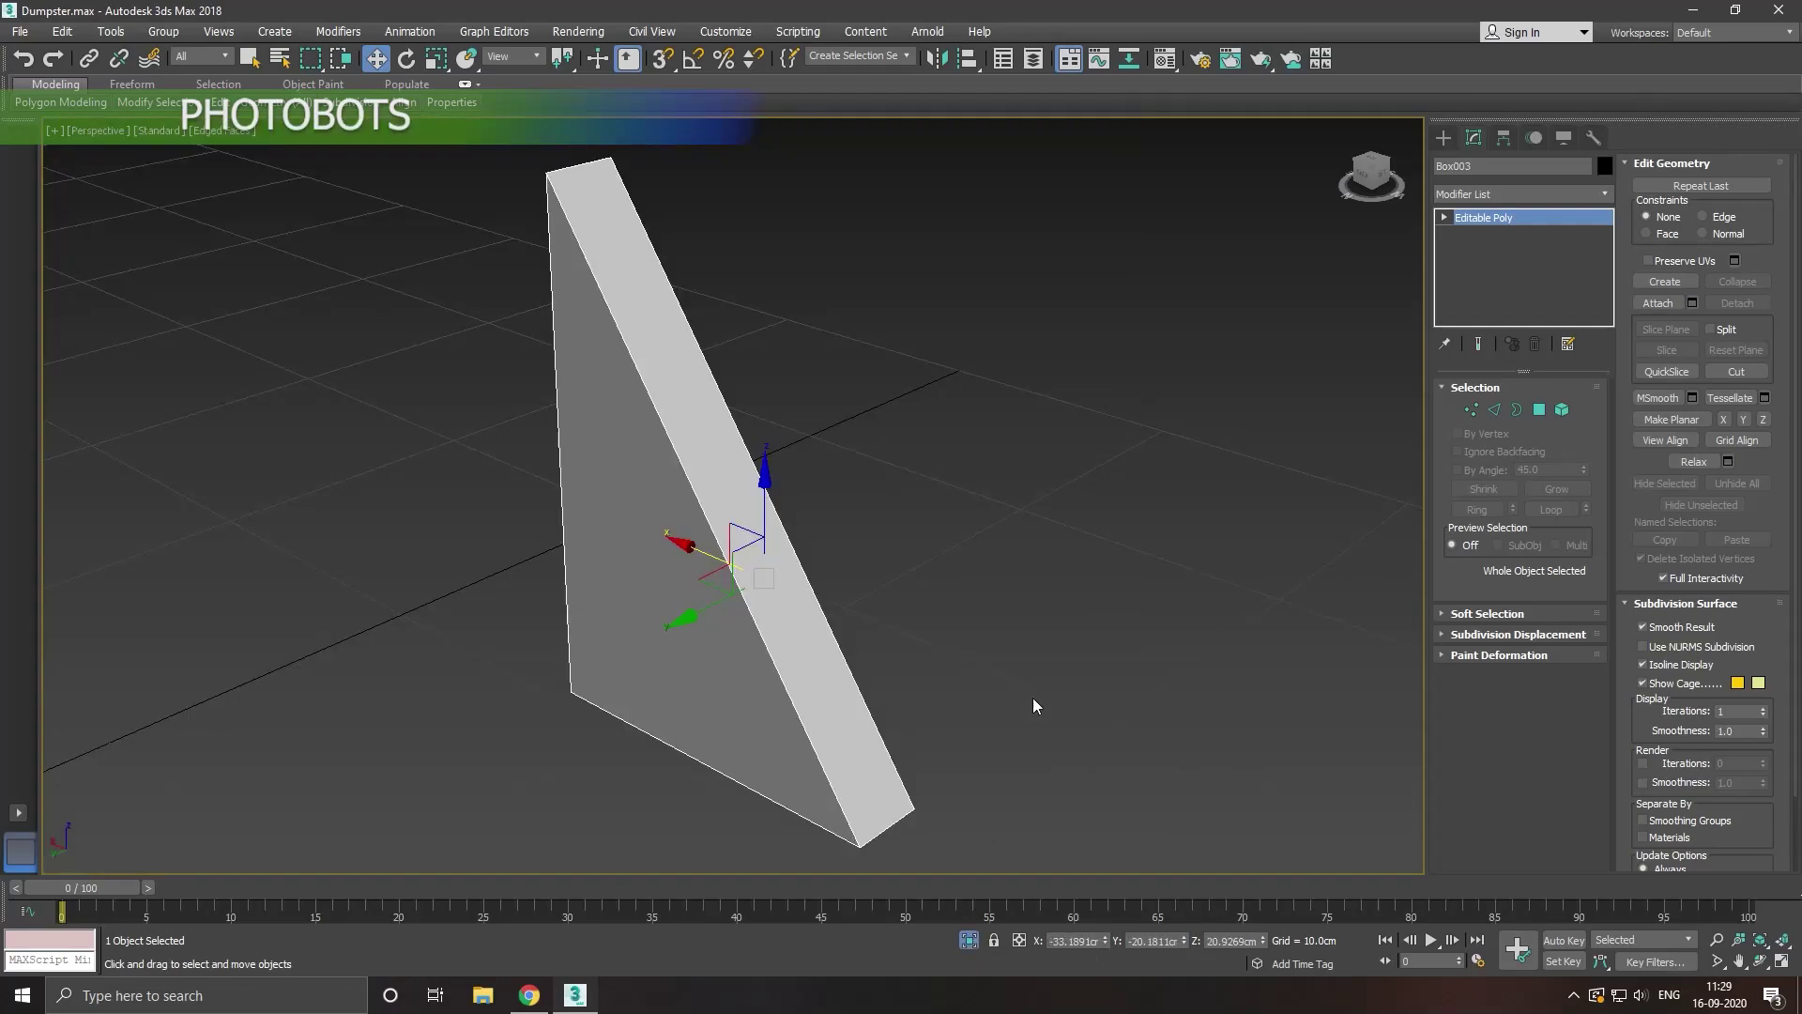
{"action": "mouse_move", "coordinate": [1034, 707]}
{"action": "middle_mouse_down", "text": "alt"}
{"action": "mouse_move", "coordinate": [1001, 526]}
{"action": "mouse_move", "coordinate": [1033, 488]}
{"action": "middle_mouse_up", "text": "alt"}
{"action": "left_click", "coordinate": [1540, 410]}
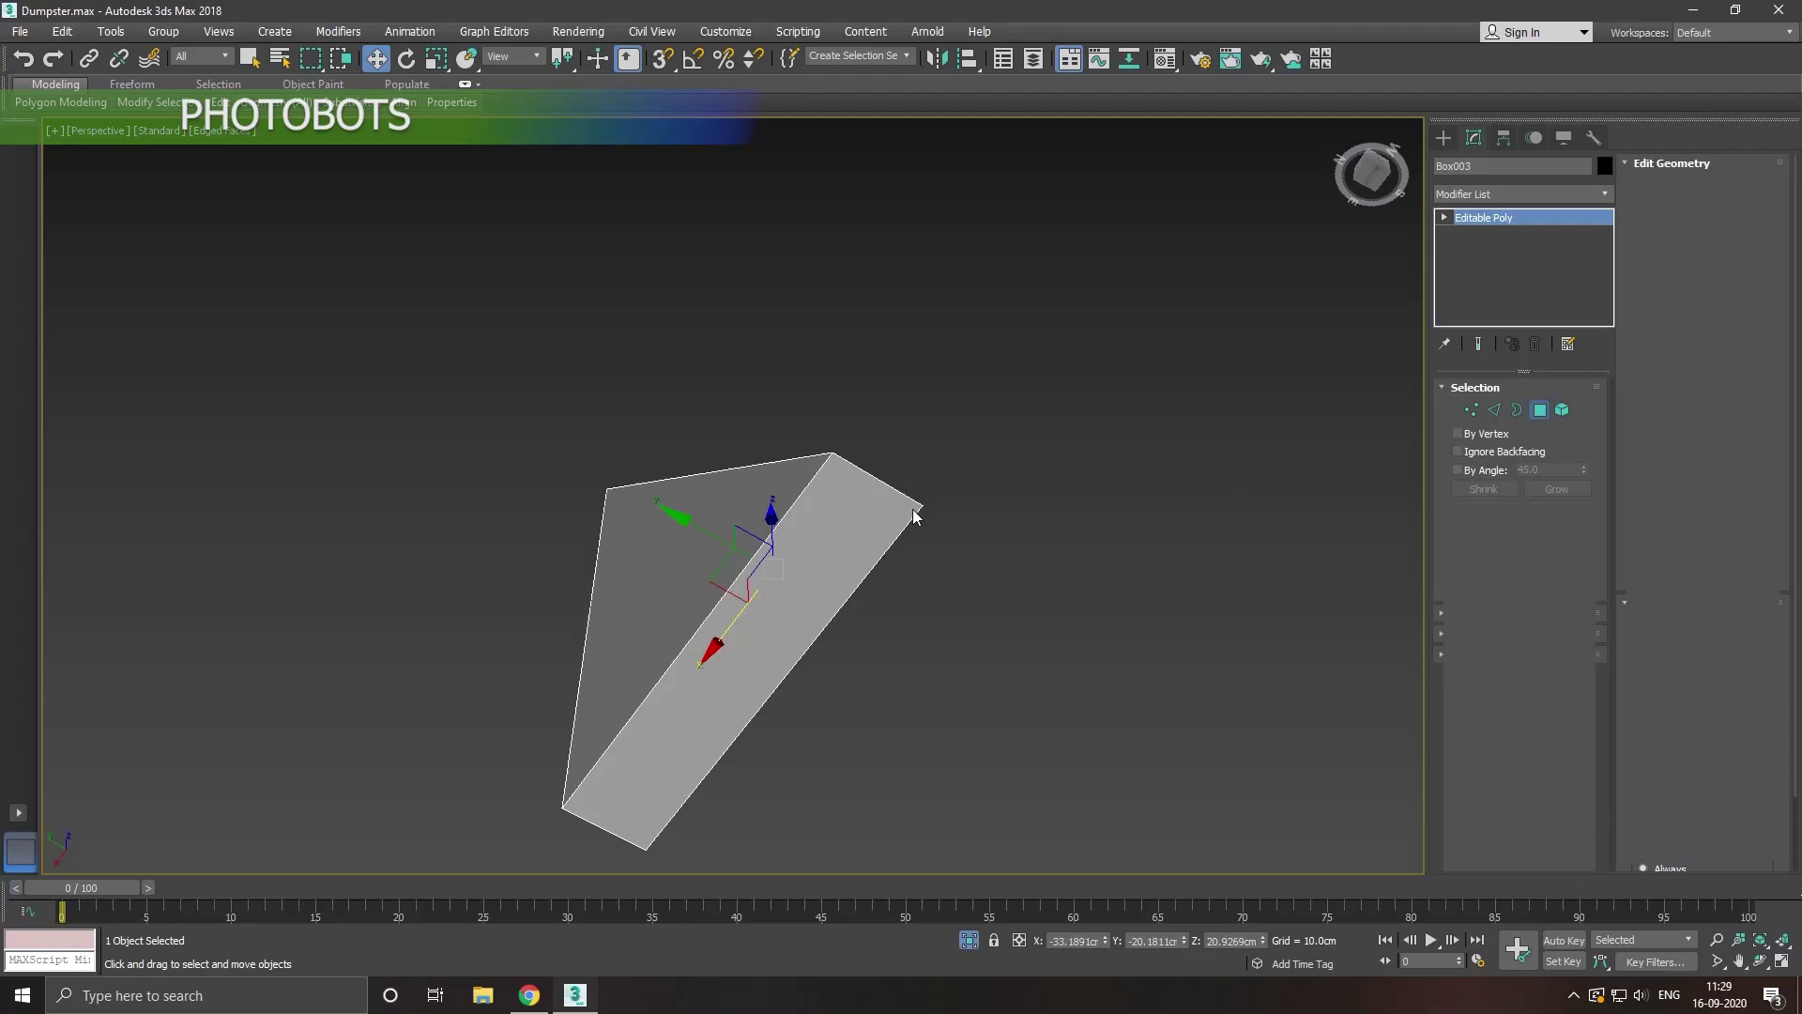
{"action": "left_click", "coordinate": [818, 545]}
{"action": "left_click", "coordinate": [939, 751]}
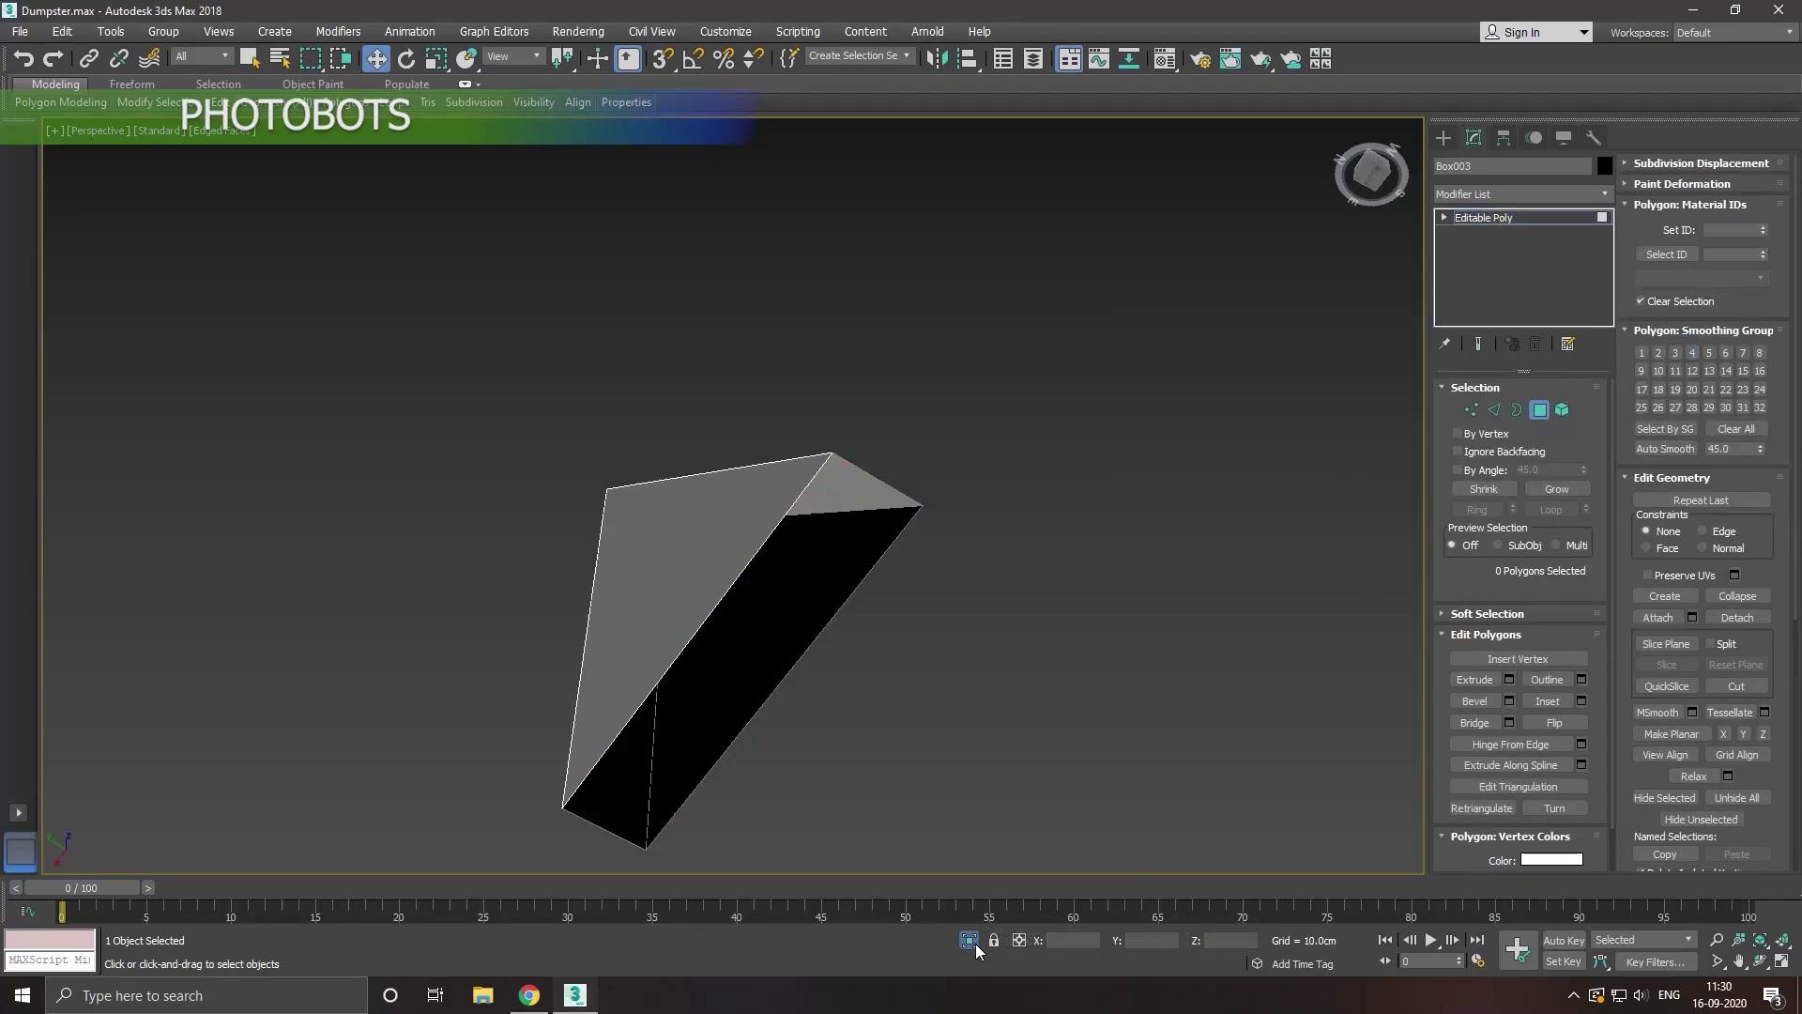
{"action": "left_click", "coordinate": [969, 940]}
Step: Isolate the fin again, check its broad and thin side faces, then restore the full scene
{"action": "left_click", "coordinate": [967, 940]}
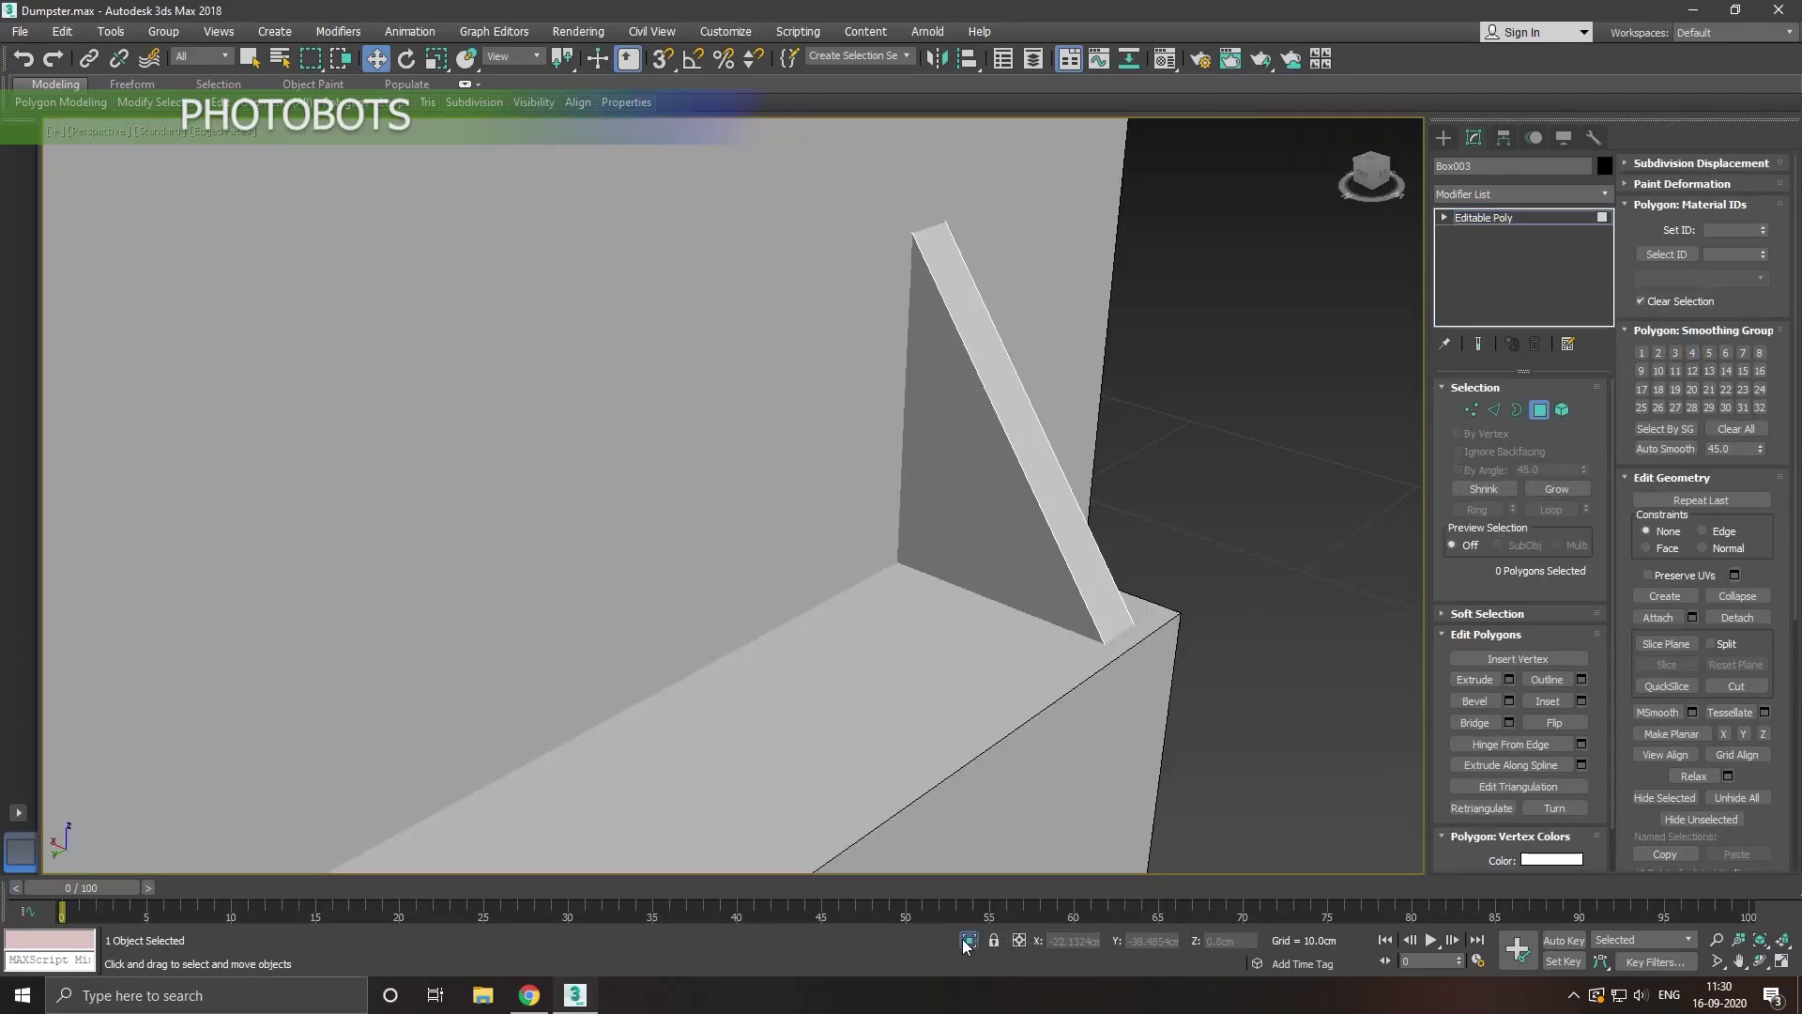
{"action": "left_click", "coordinate": [770, 676]}
{"action": "middle_click_drag", "start_coordinate": [786, 679], "coordinate": [982, 685], "text": "alt"}
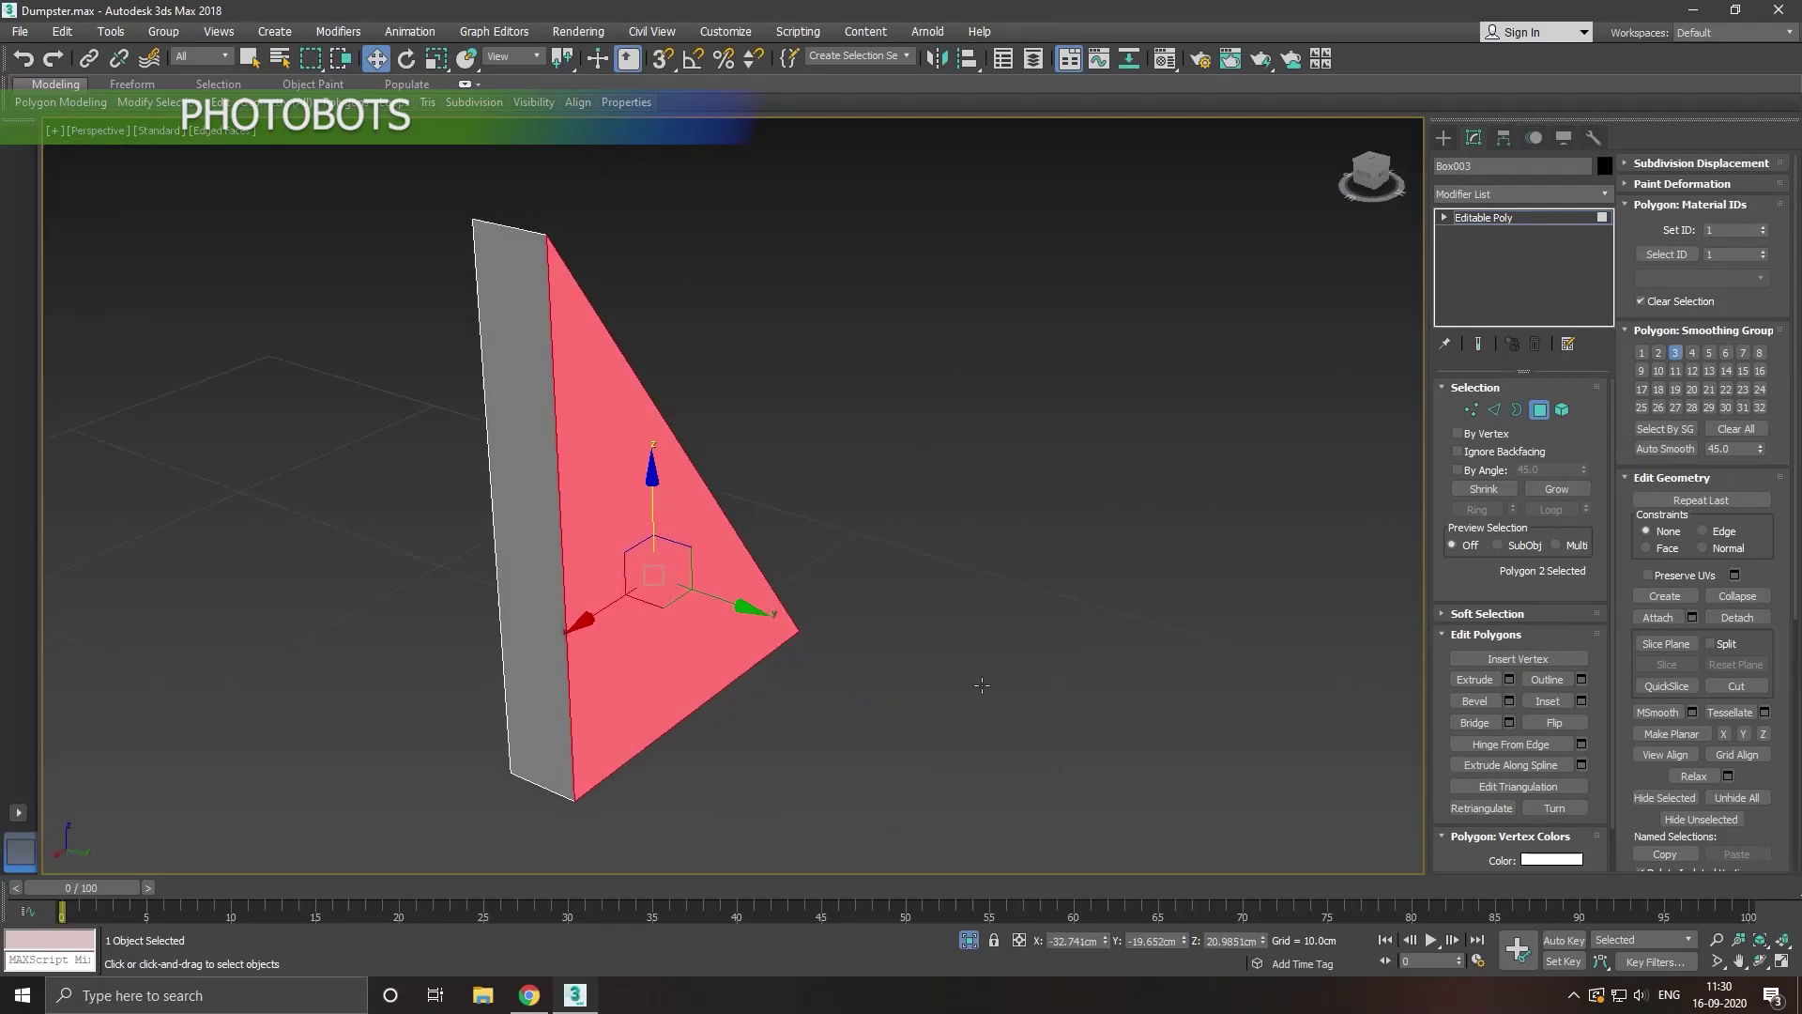
{"action": "left_click", "coordinate": [565, 658]}
{"action": "left_click", "coordinate": [956, 845]}
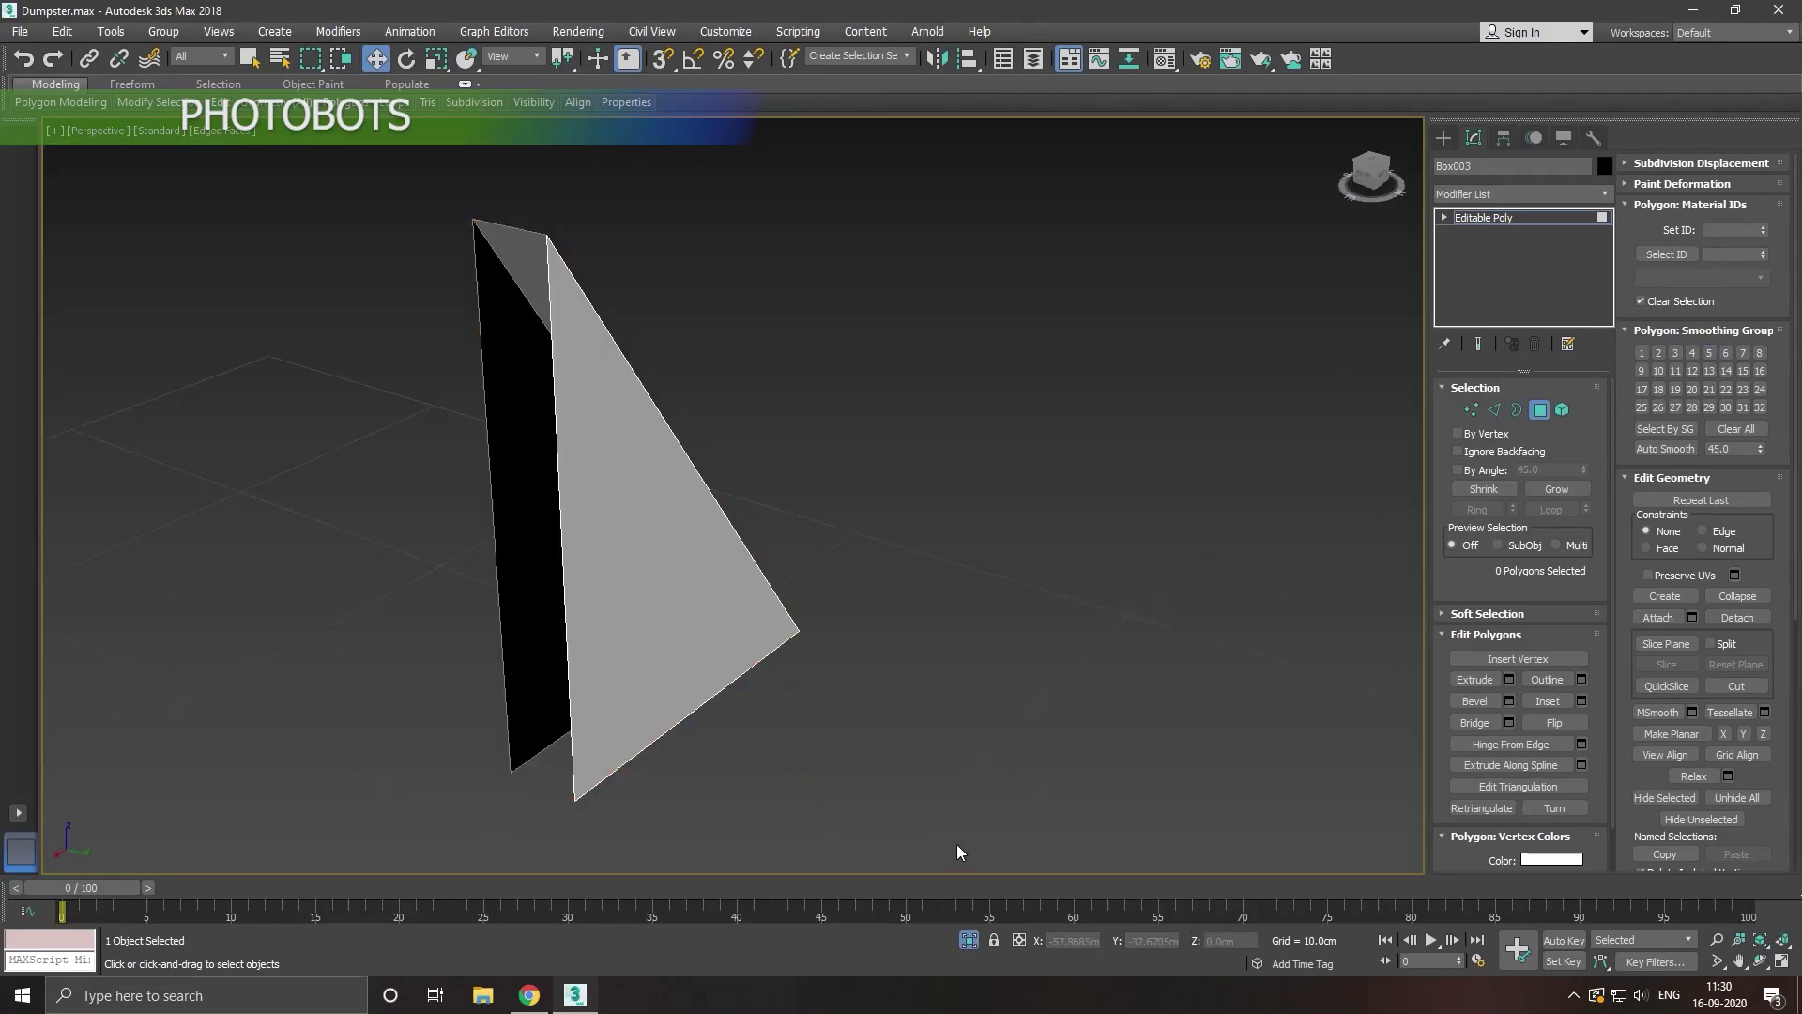
{"action": "left_click", "coordinate": [968, 941]}
{"action": "scroll", "coordinate": [999, 605], "scroll_direction": "down", "scroll_amount": 3}
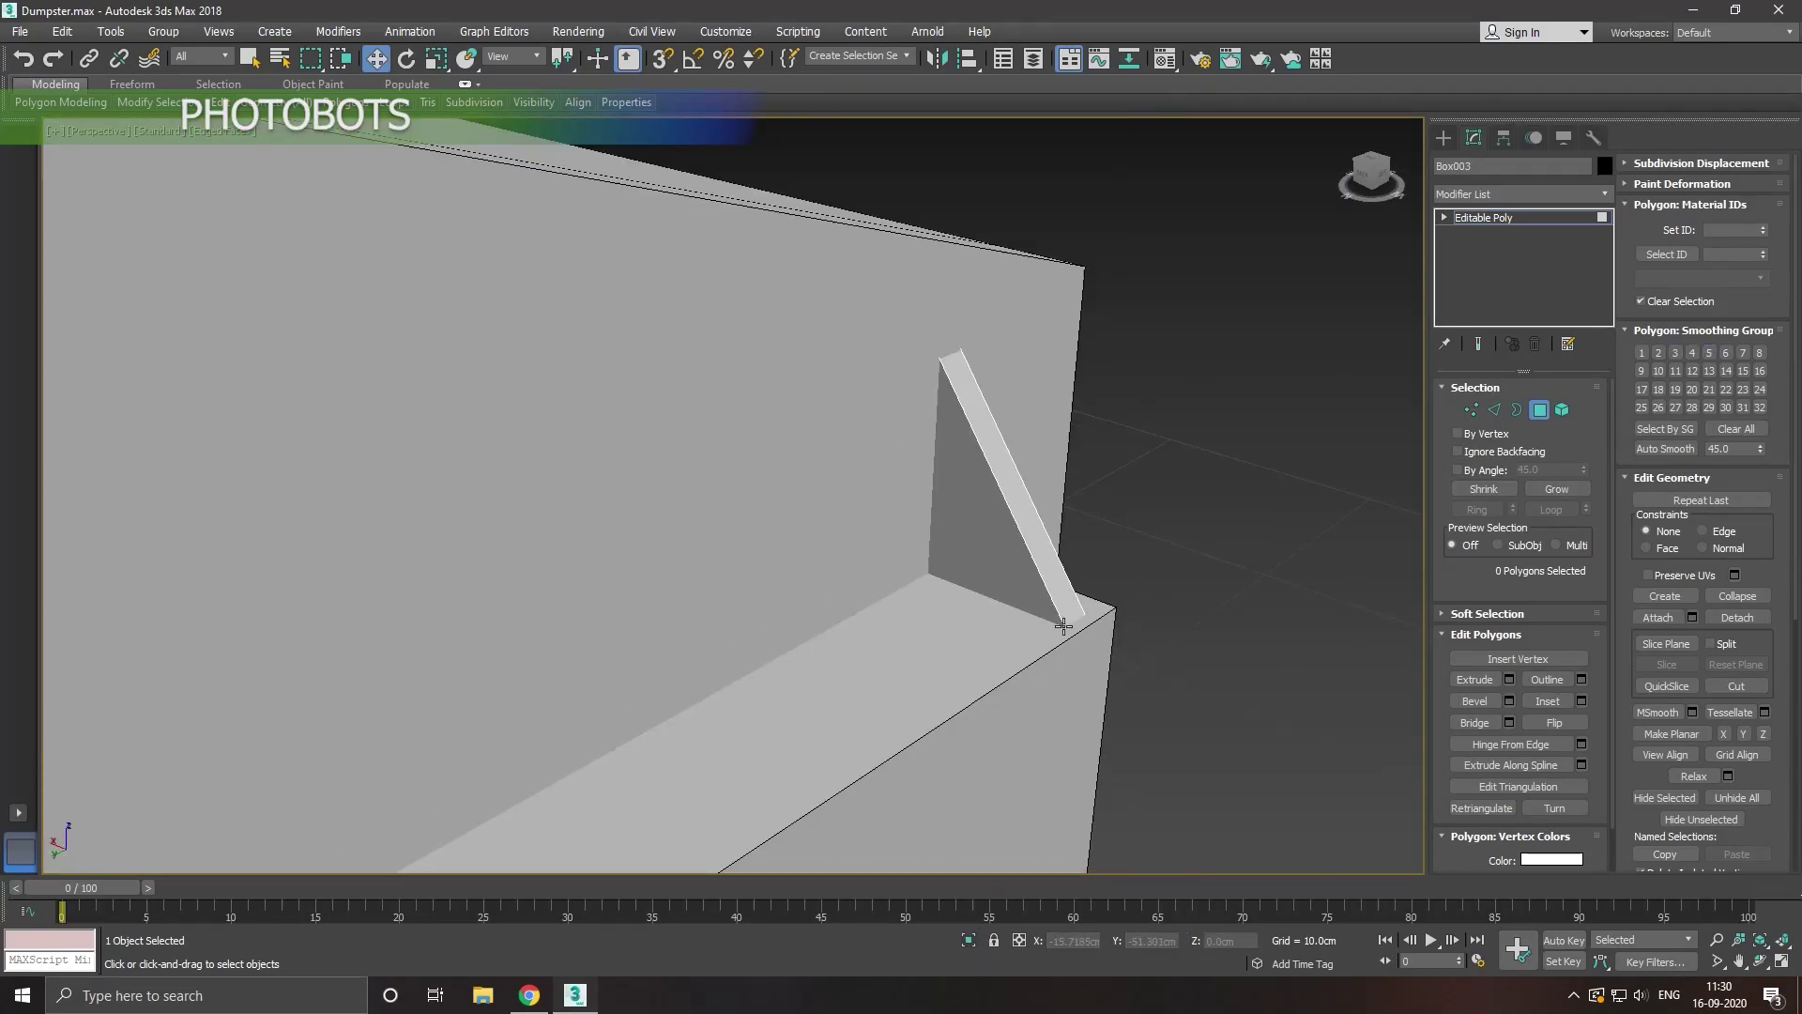
{"action": "middle_click_drag", "start_coordinate": [1000, 606], "coordinate": [1220, 469], "text": "alt"}
Step: Shift-drag a copy of the fin to the handle bar's left end
{"action": "left_click", "coordinate": [1502, 217]}
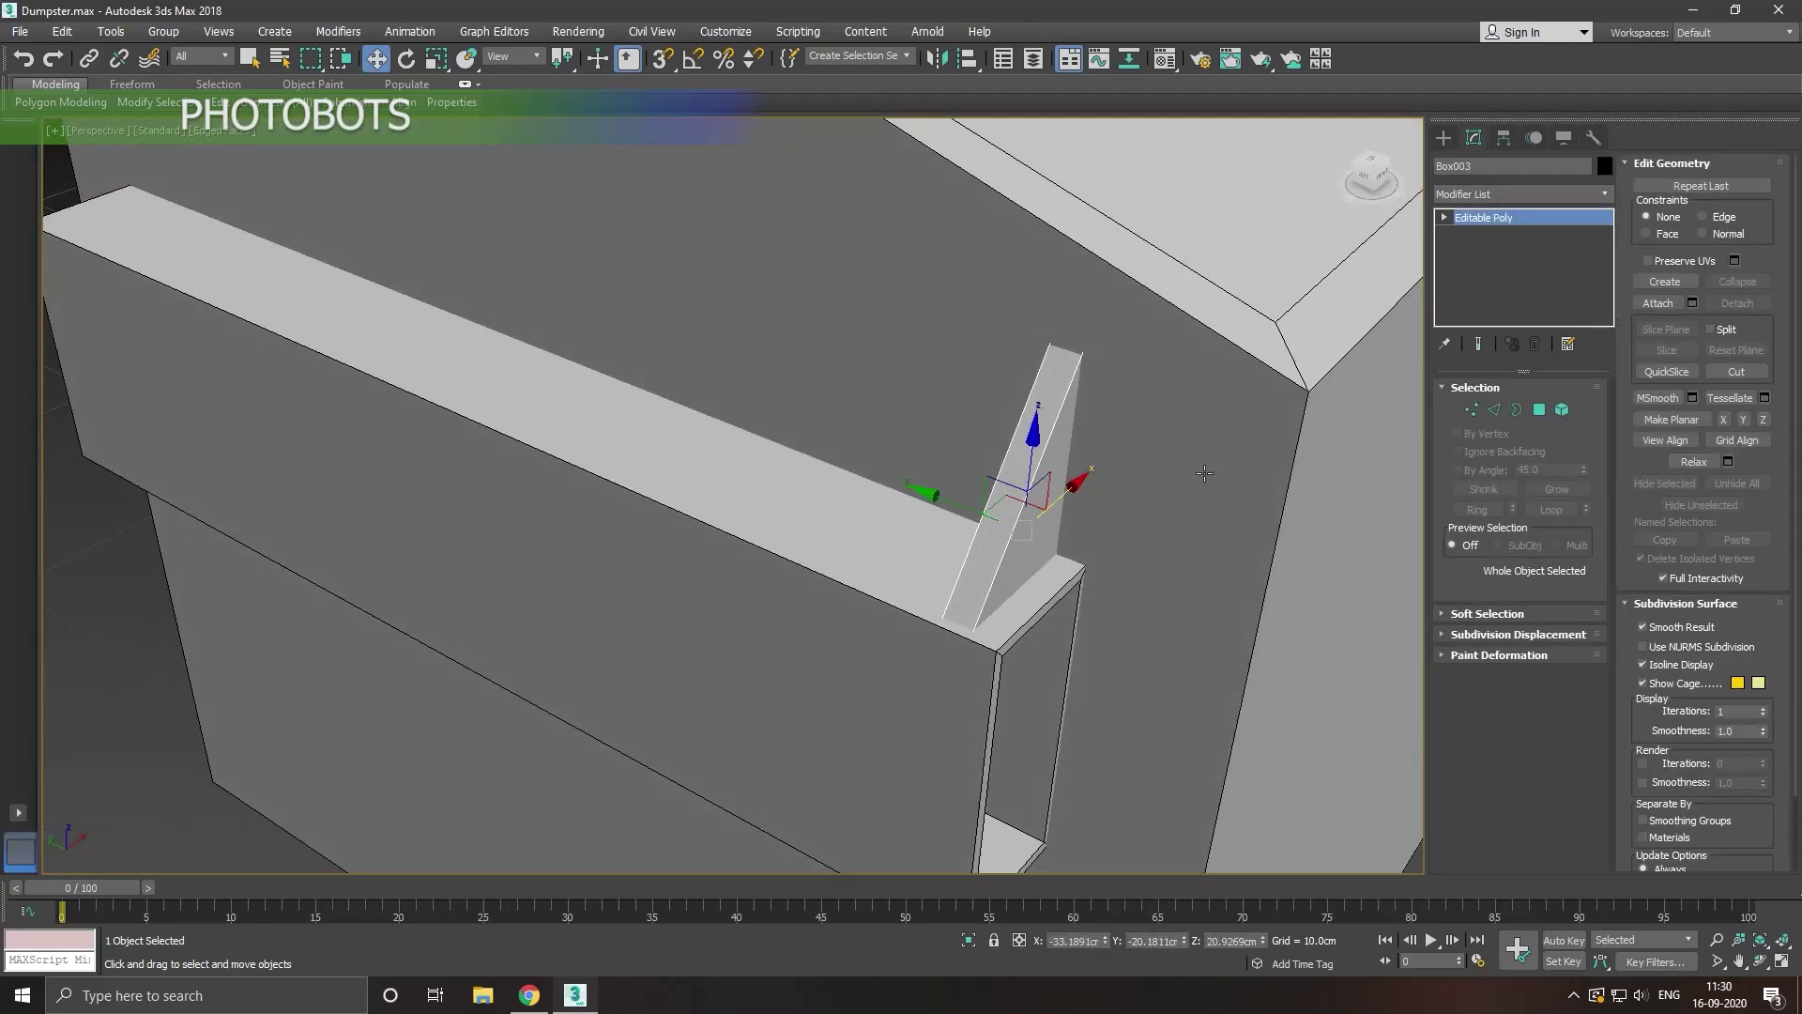
{"action": "scroll", "coordinate": [1205, 473], "scroll_direction": "down", "scroll_amount": 2}
{"action": "middle_click_drag", "start_coordinate": [1206, 473], "coordinate": [1246, 511], "text": "alt"}
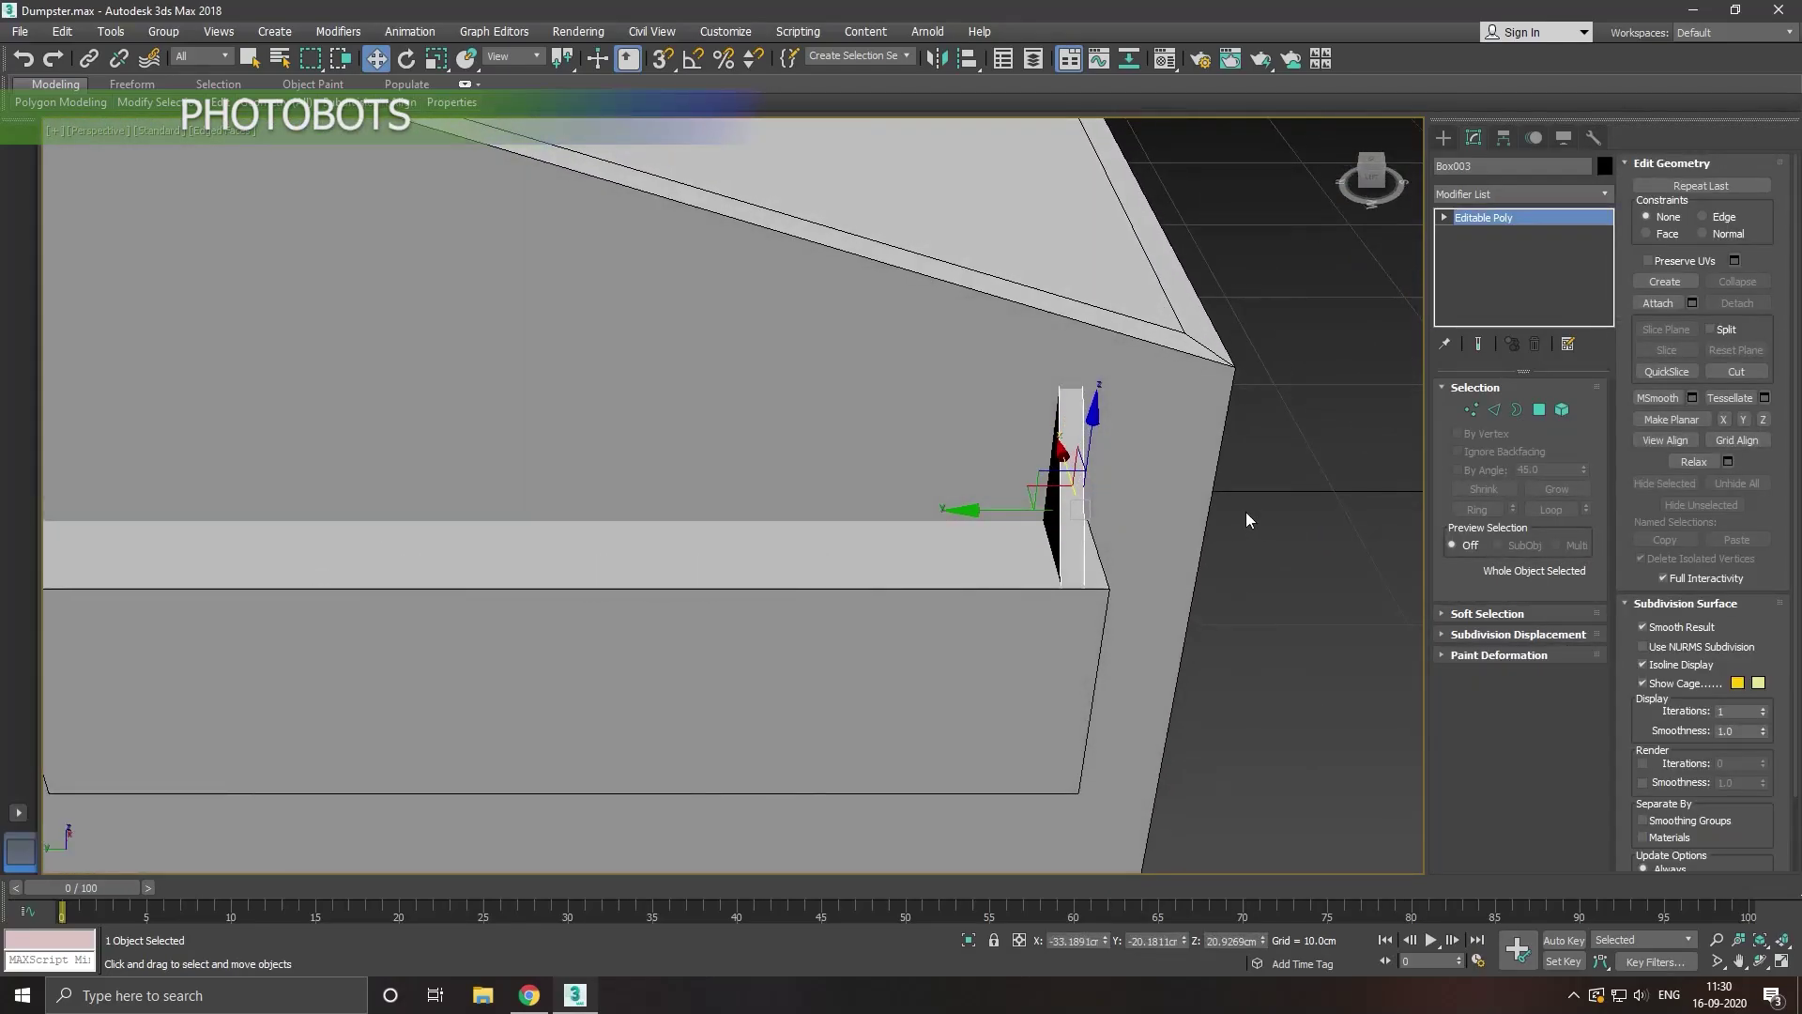
{"action": "scroll", "coordinate": [1247, 510], "scroll_direction": "up", "scroll_amount": 2}
{"action": "left_click_drag", "start_coordinate": [1044, 519], "coordinate": [376, 510], "text": "shift"}
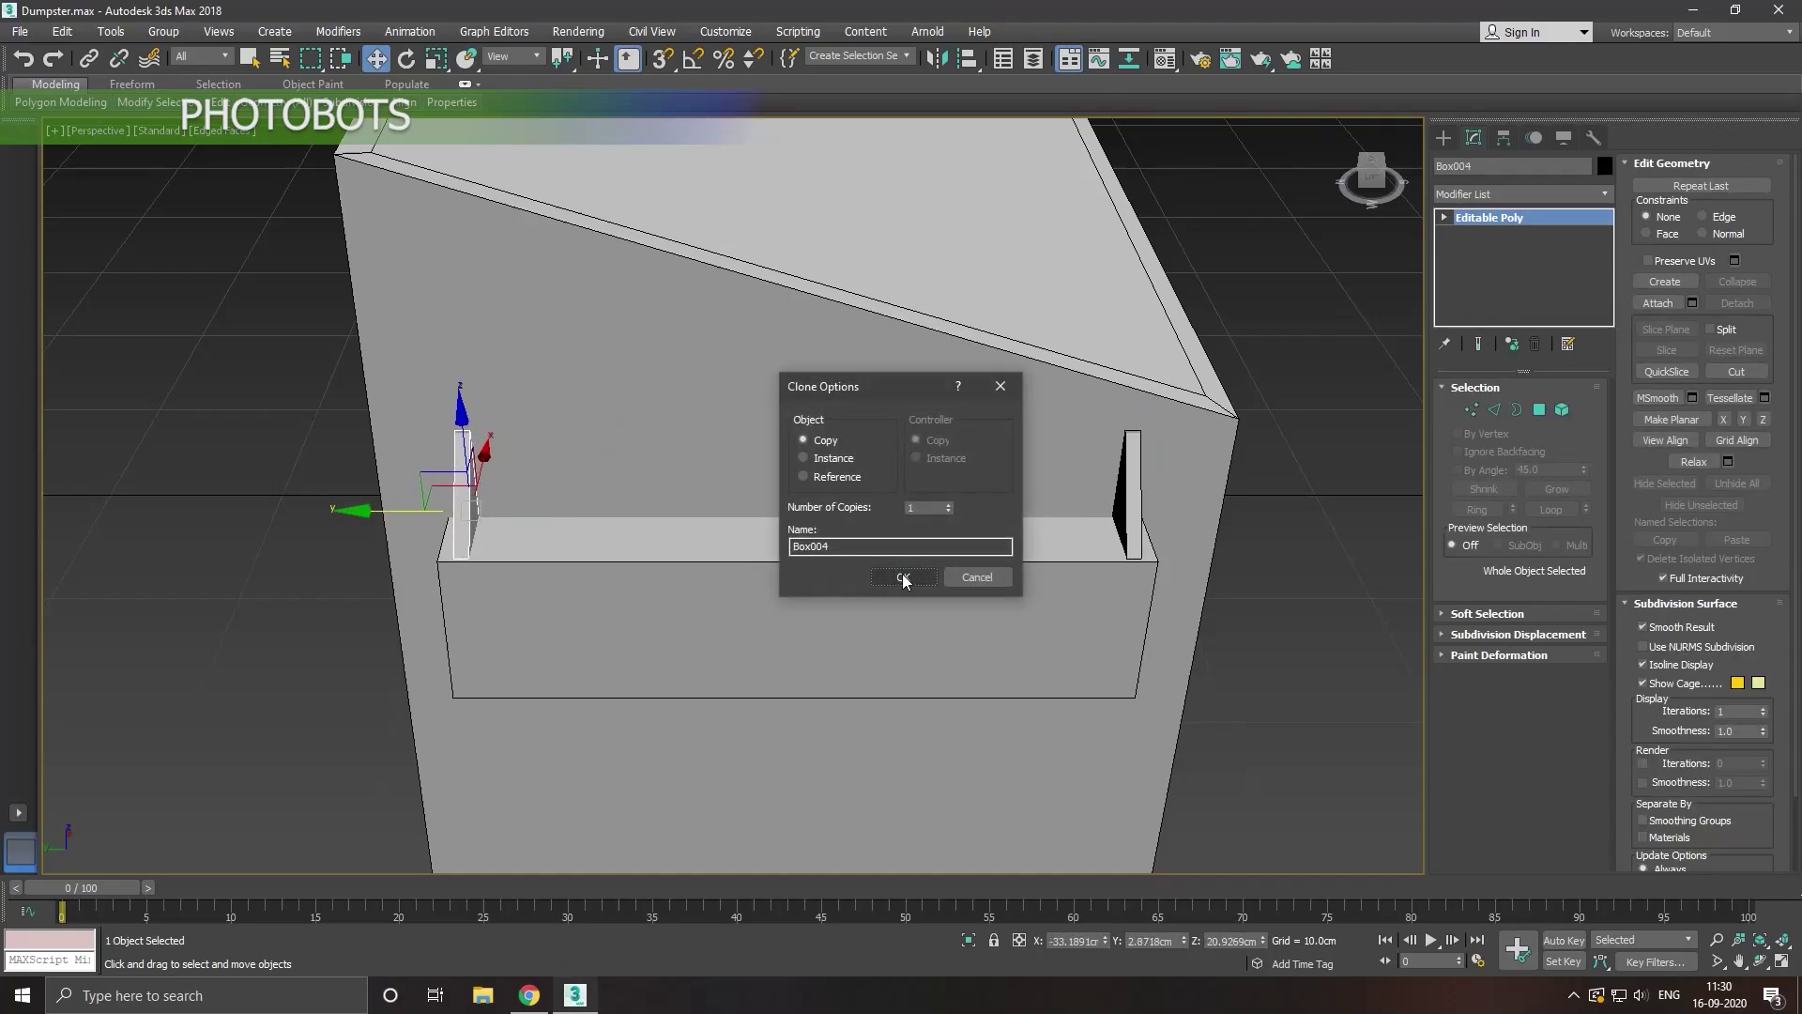
{"action": "left_click", "coordinate": [901, 575]}
Step: Copy another fin to the bar's middle, then select all three fins
{"action": "left_click_drag", "start_coordinate": [401, 522], "coordinate": [723, 514], "text": "shift"}
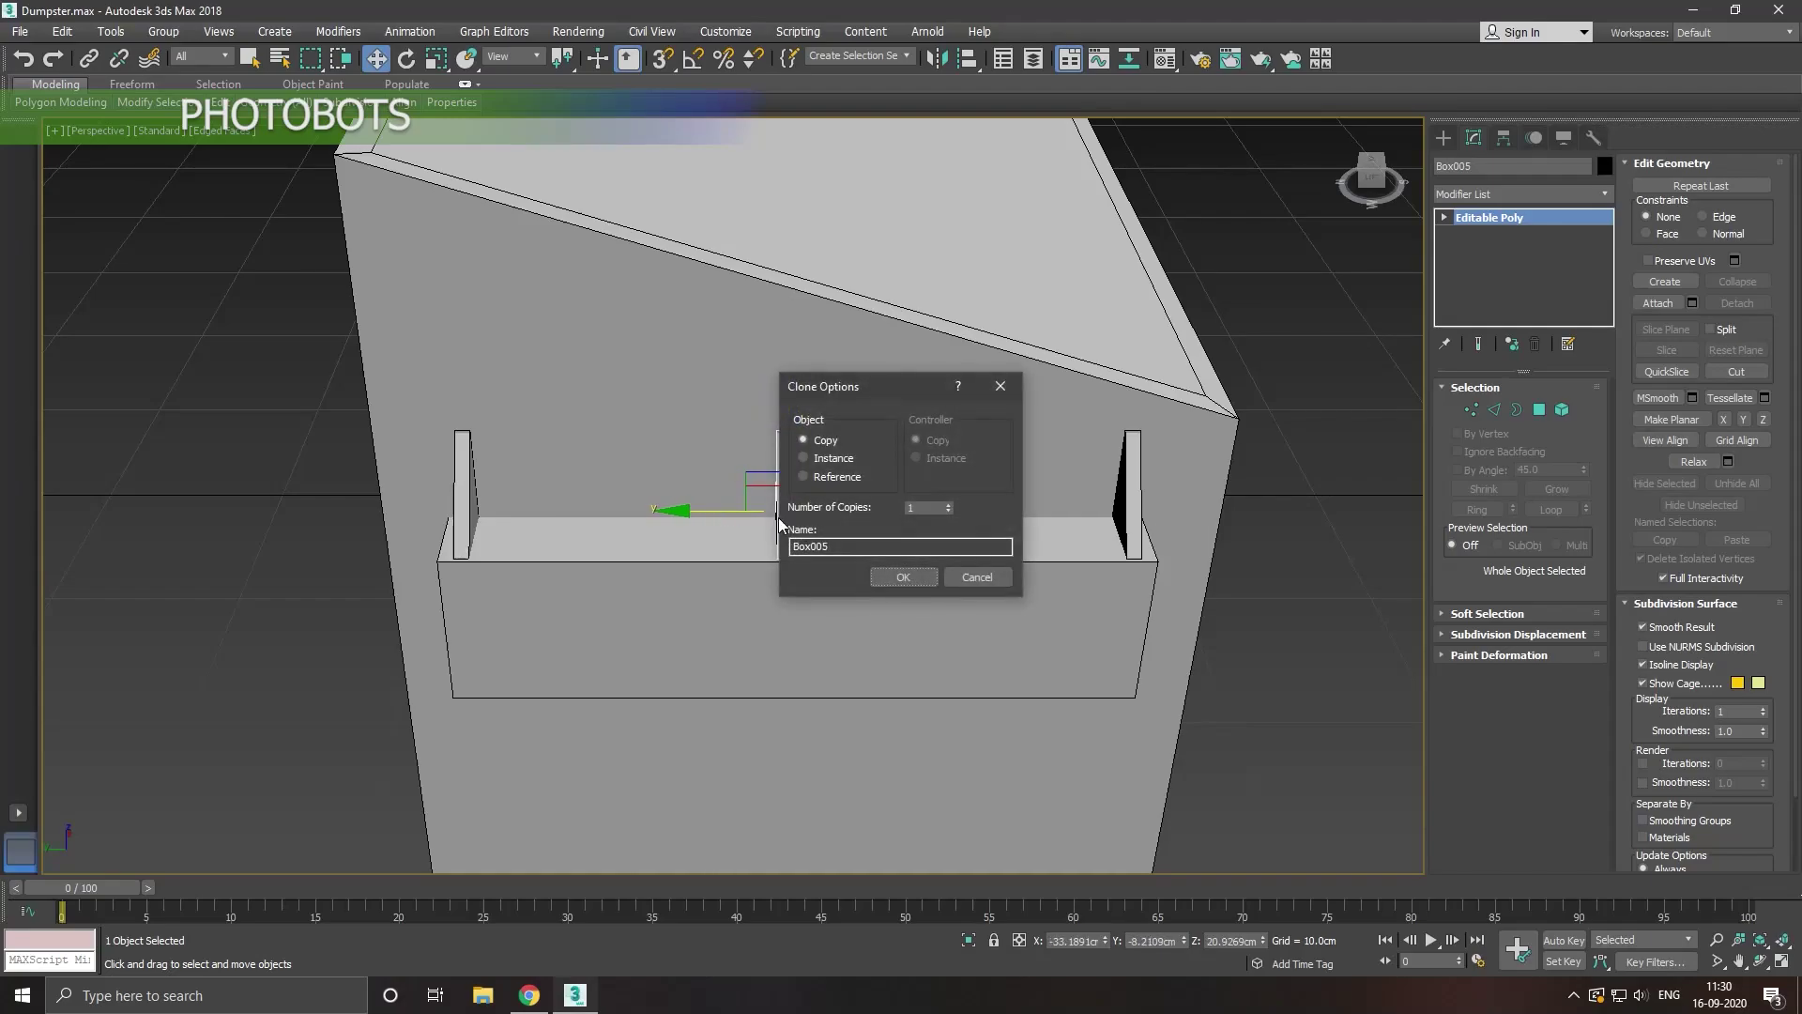
{"action": "left_click", "coordinate": [900, 567]}
{"action": "mouse_move", "coordinate": [921, 578]}
{"action": "middle_mouse_down", "text": "alt"}
{"action": "mouse_move", "coordinate": [849, 591]}
{"action": "mouse_move", "coordinate": [882, 408]}
{"action": "middle_mouse_up", "text": "alt"}
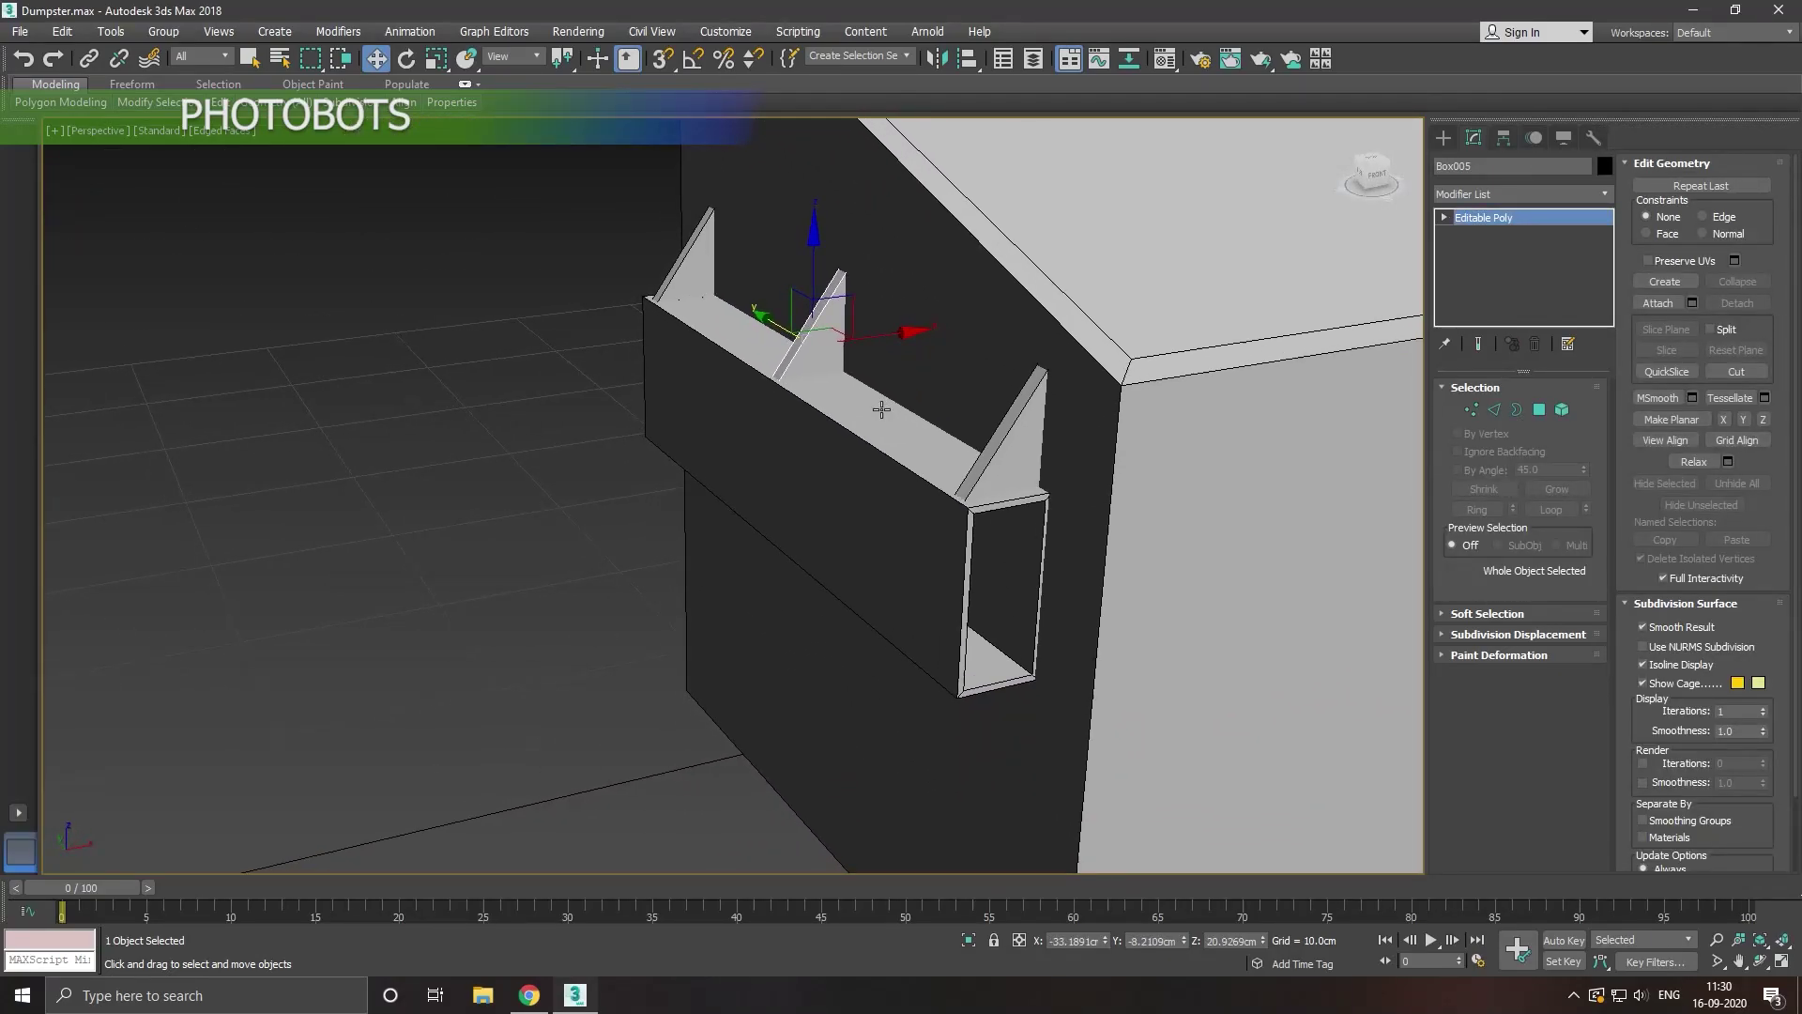
{"action": "left_click", "coordinate": [1001, 458], "text": "ctrl"}
{"action": "left_click", "coordinate": [708, 291], "text": "ctrl"}
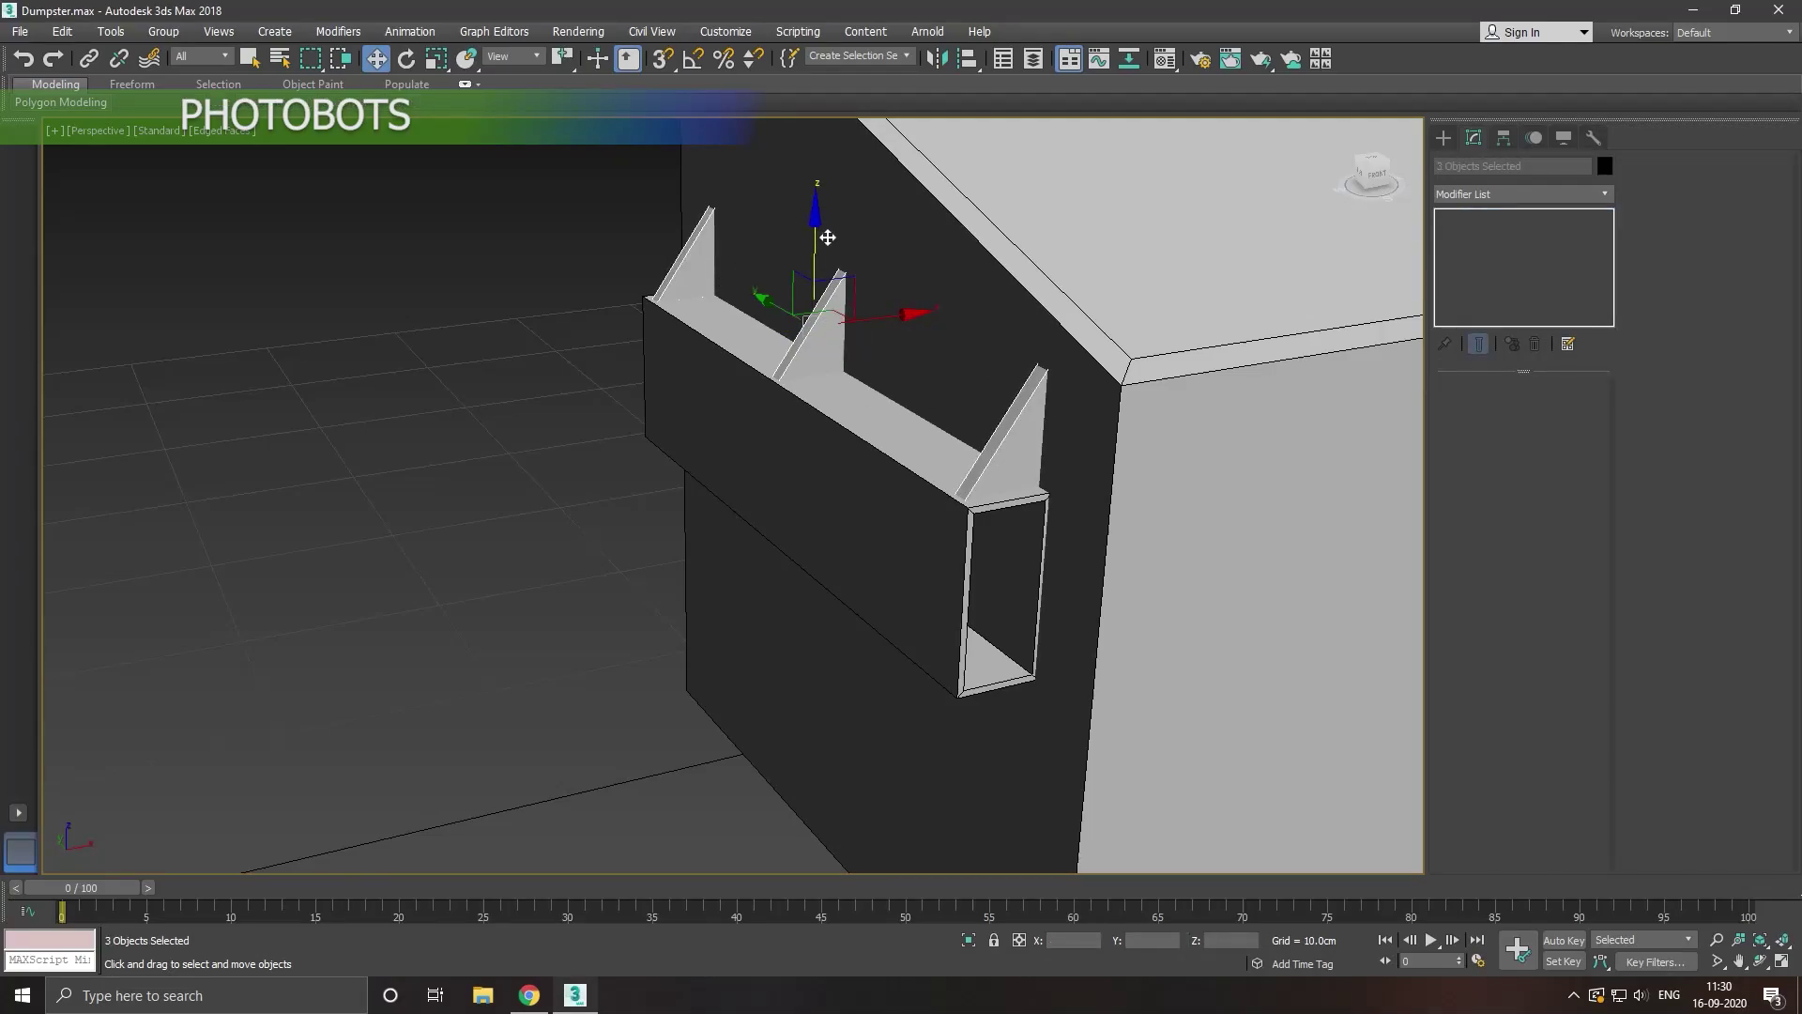
Step: Shift-drag copies of the three fins down below the handle bar
{"action": "left_click_drag", "start_coordinate": [827, 237], "coordinate": [834, 523], "text": "shift"}
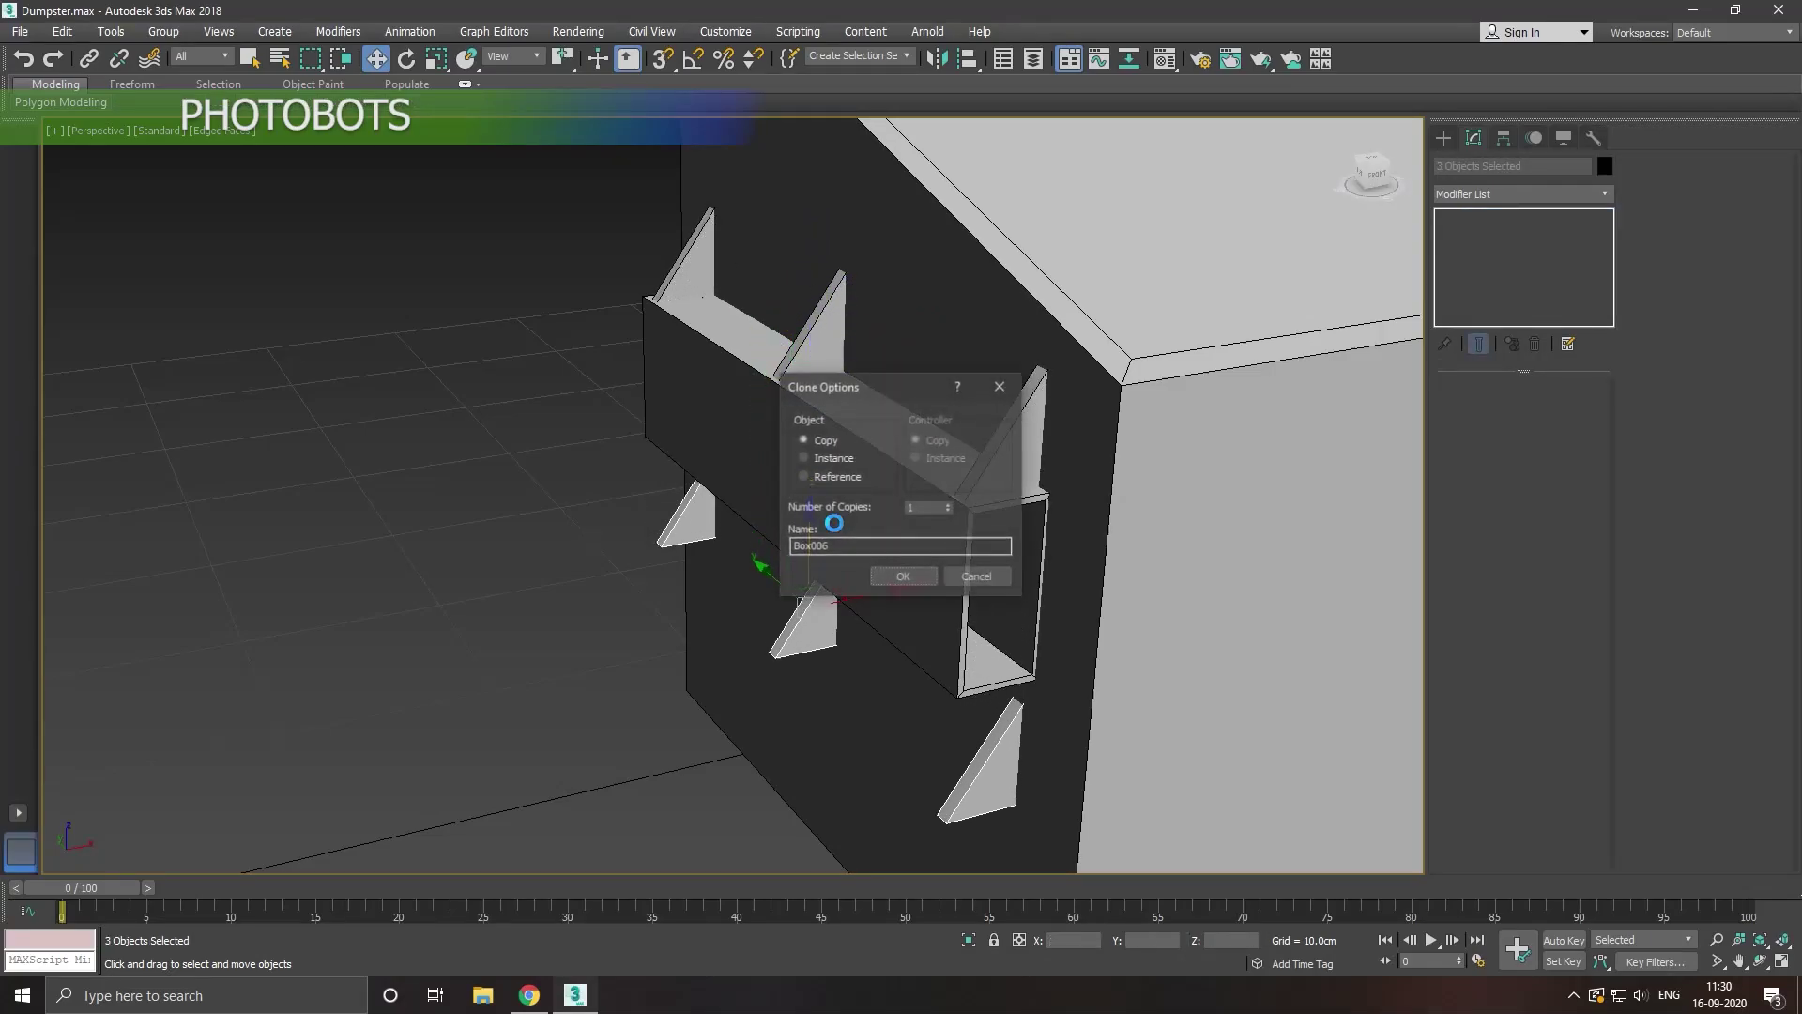
{"action": "left_click", "coordinate": [903, 575]}
{"action": "scroll", "coordinate": [982, 457], "scroll_direction": "down", "scroll_amount": 2}
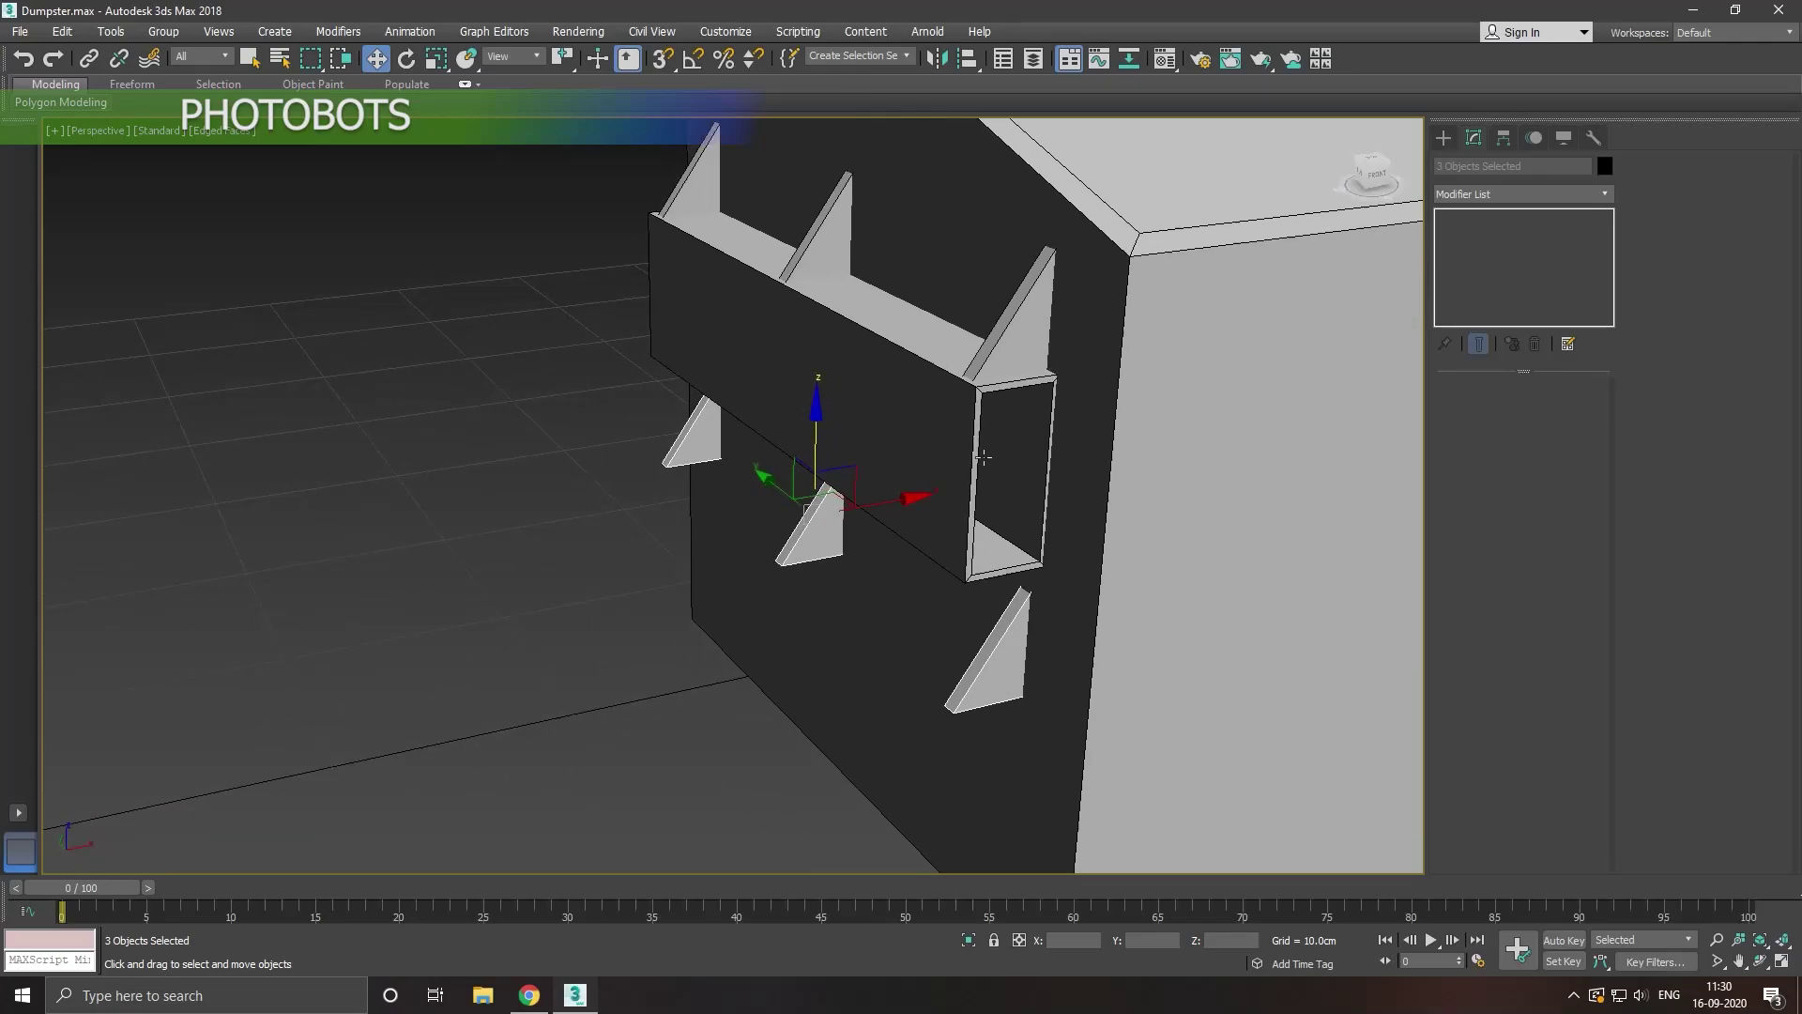
{"action": "middle_click_drag", "start_coordinate": [982, 457], "coordinate": [990, 419], "text": "alt"}
Step: Mirror the copied fins' geometry on Z and raise them up under the bar
{"action": "left_click", "coordinate": [937, 58]}
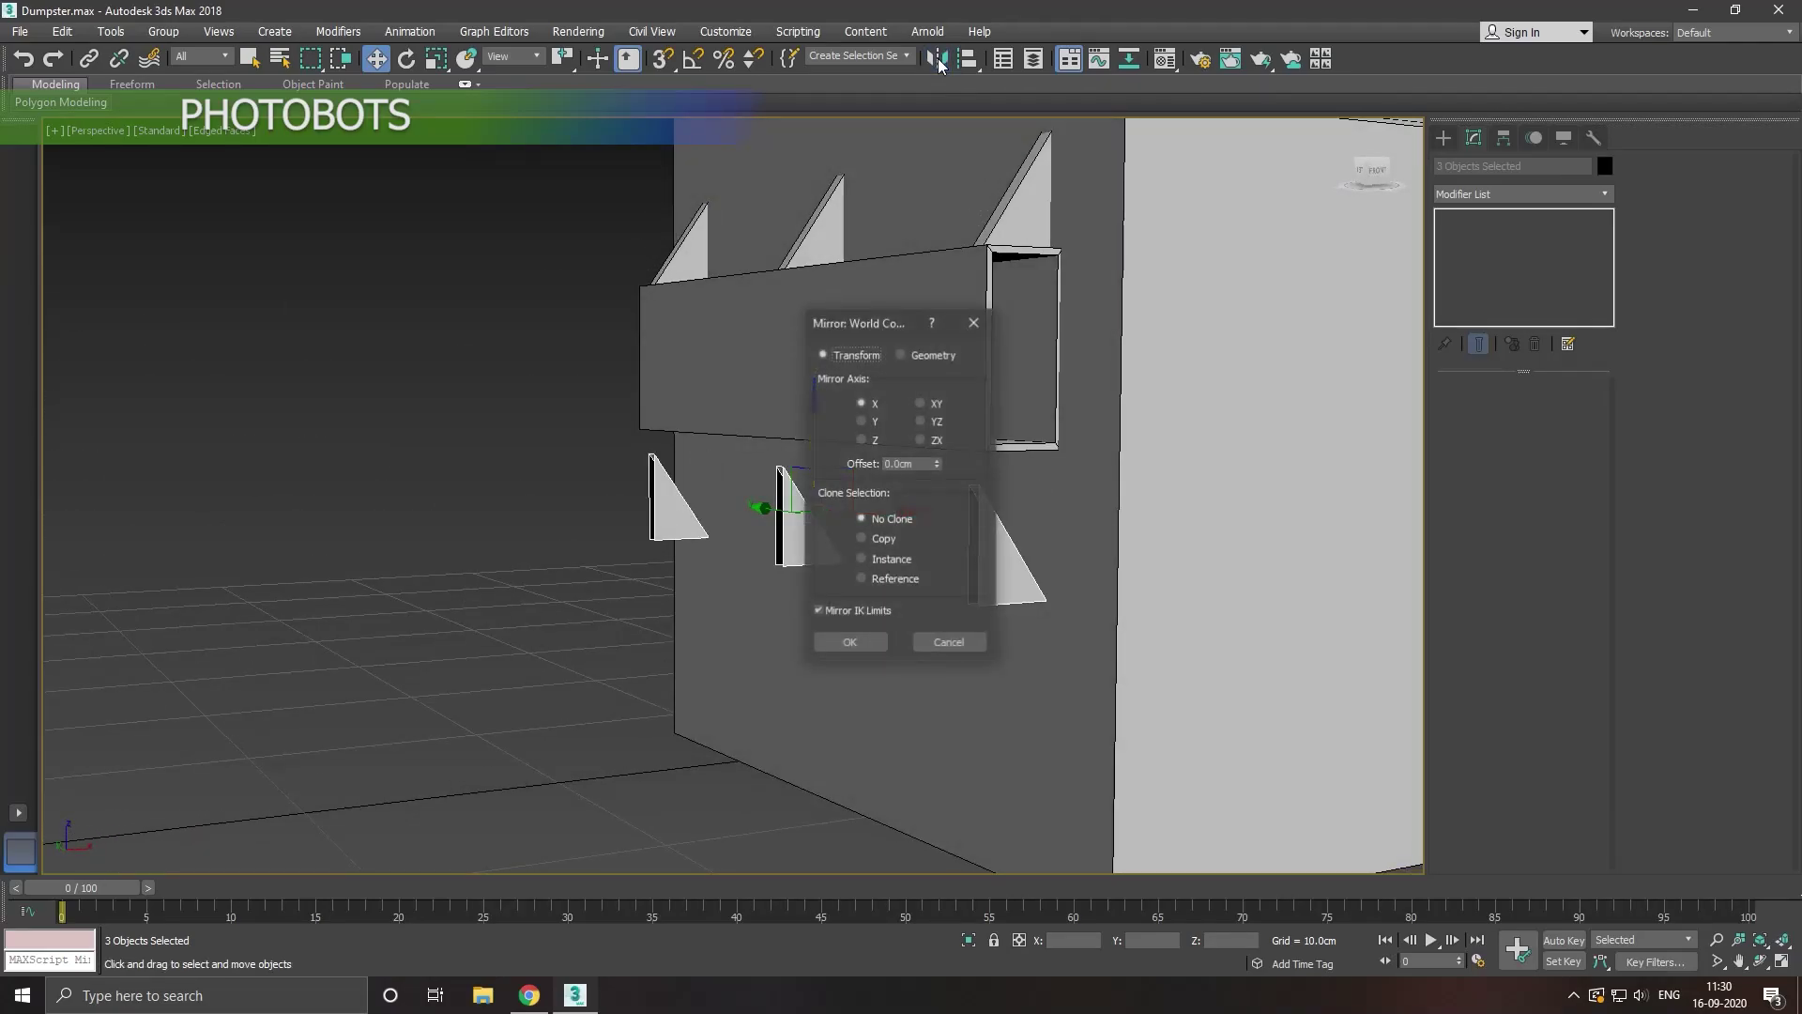
{"action": "left_click", "coordinate": [901, 354]}
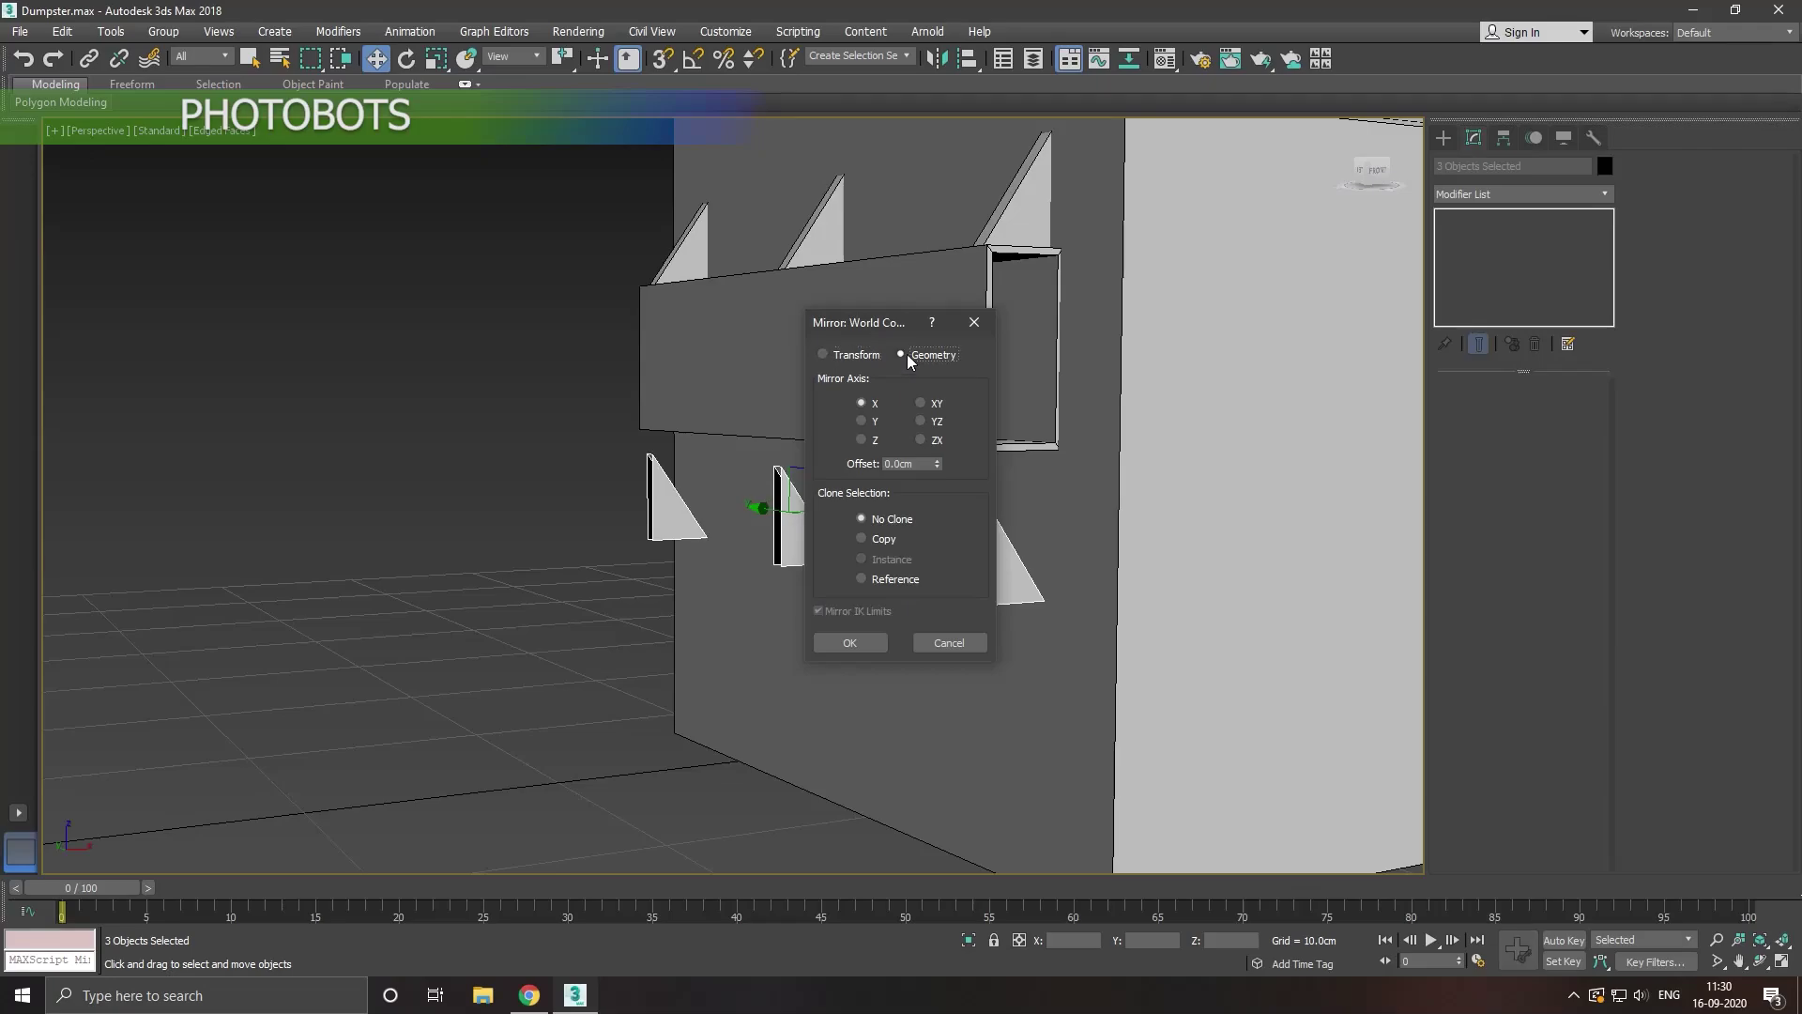
{"action": "left_click_drag", "start_coordinate": [886, 324], "coordinate": [417, 281]}
{"action": "left_click", "coordinate": [392, 383]}
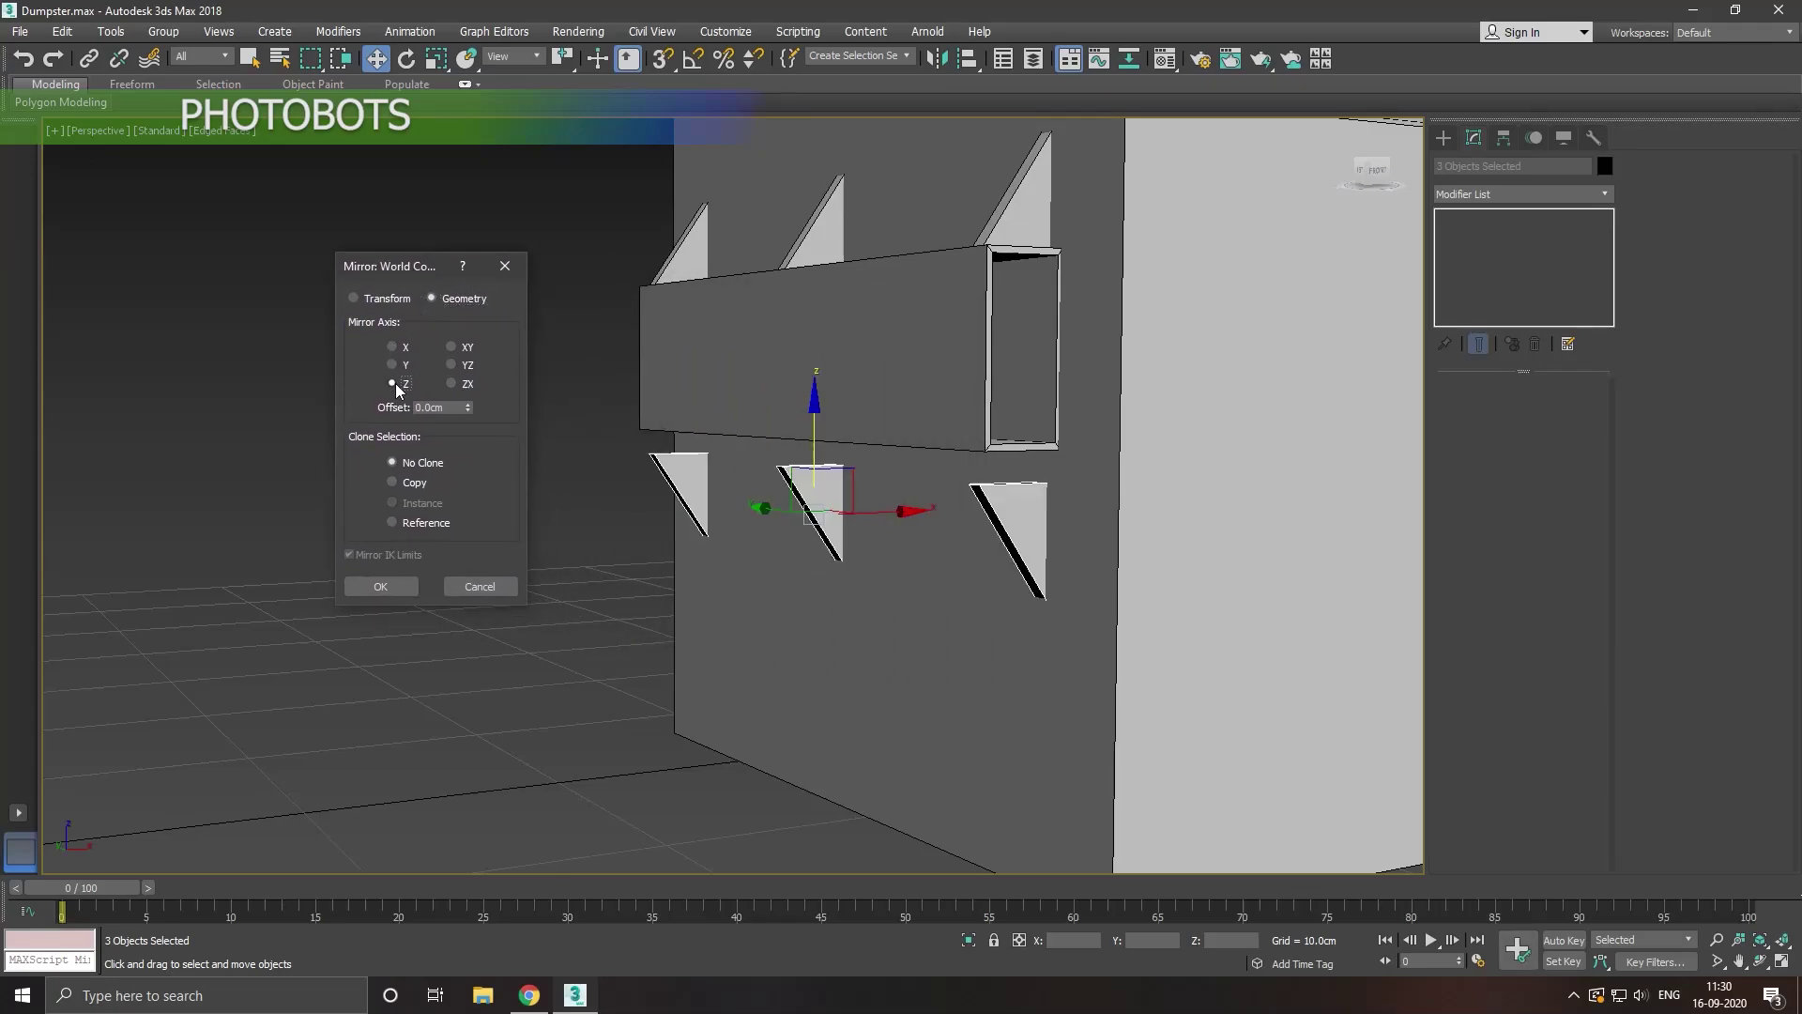
{"action": "left_click", "coordinate": [374, 593]}
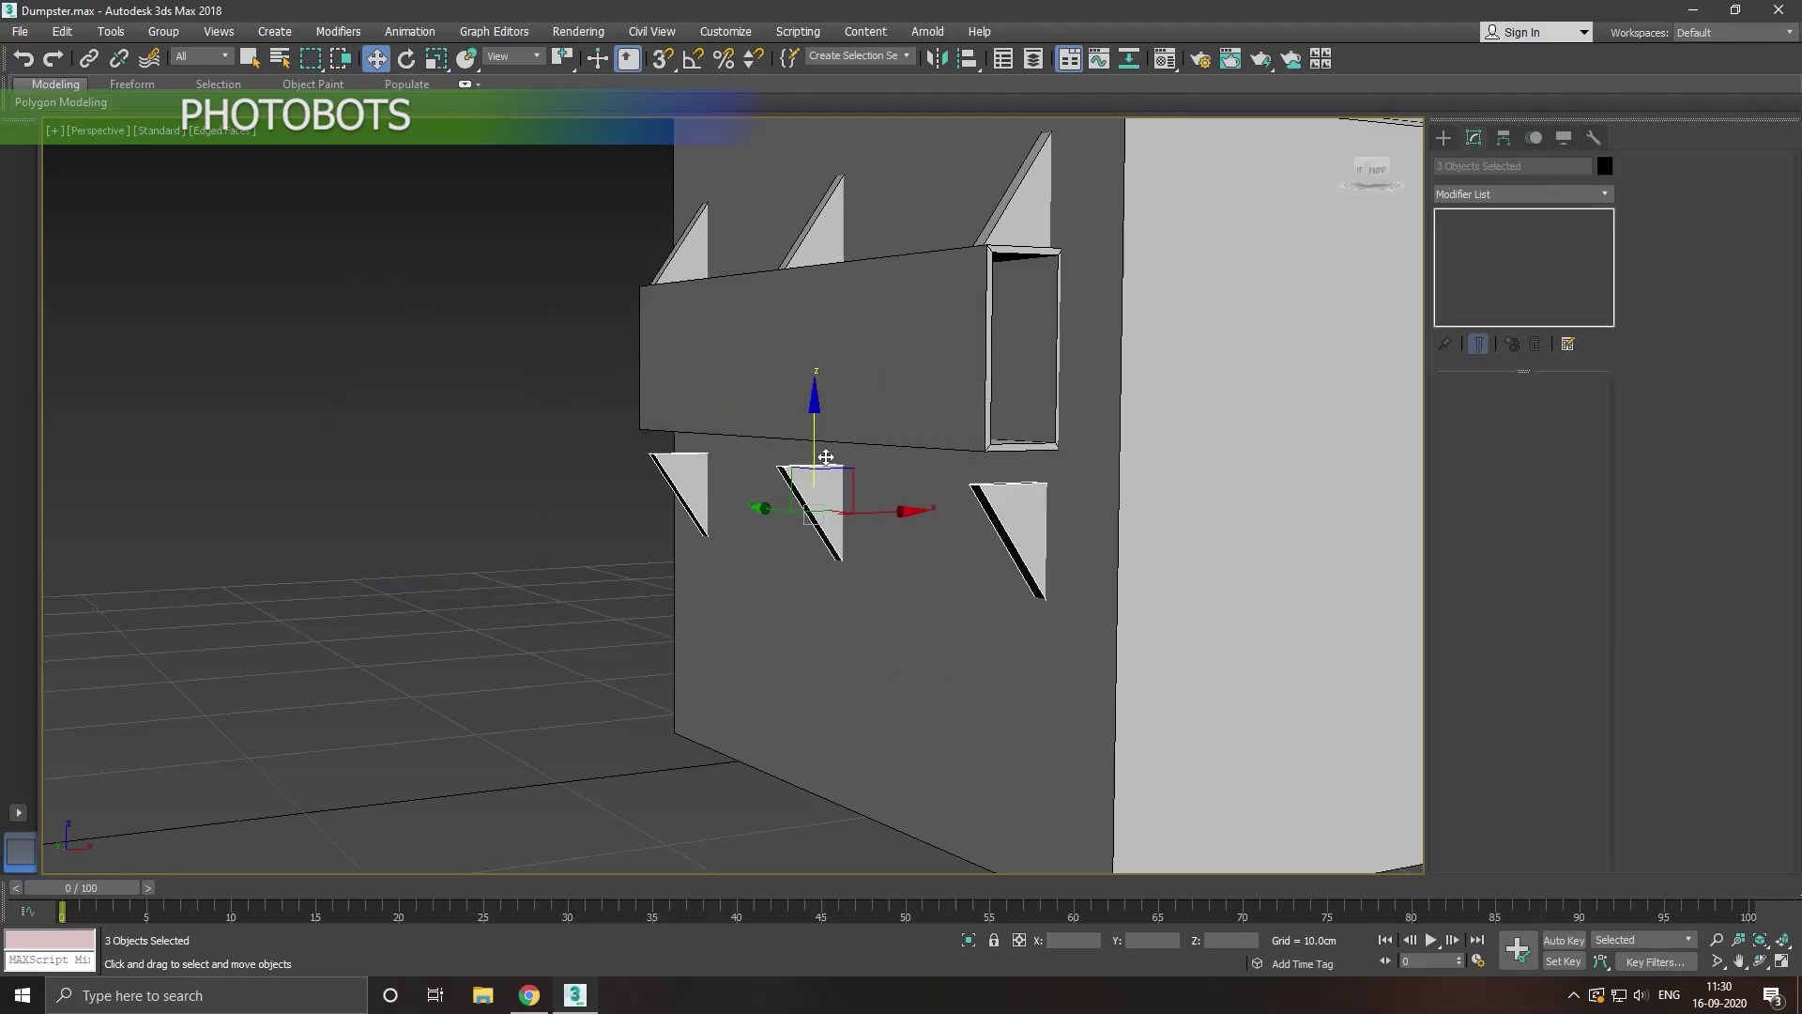
{"action": "left_click_drag", "start_coordinate": [824, 456], "coordinate": [826, 428]}
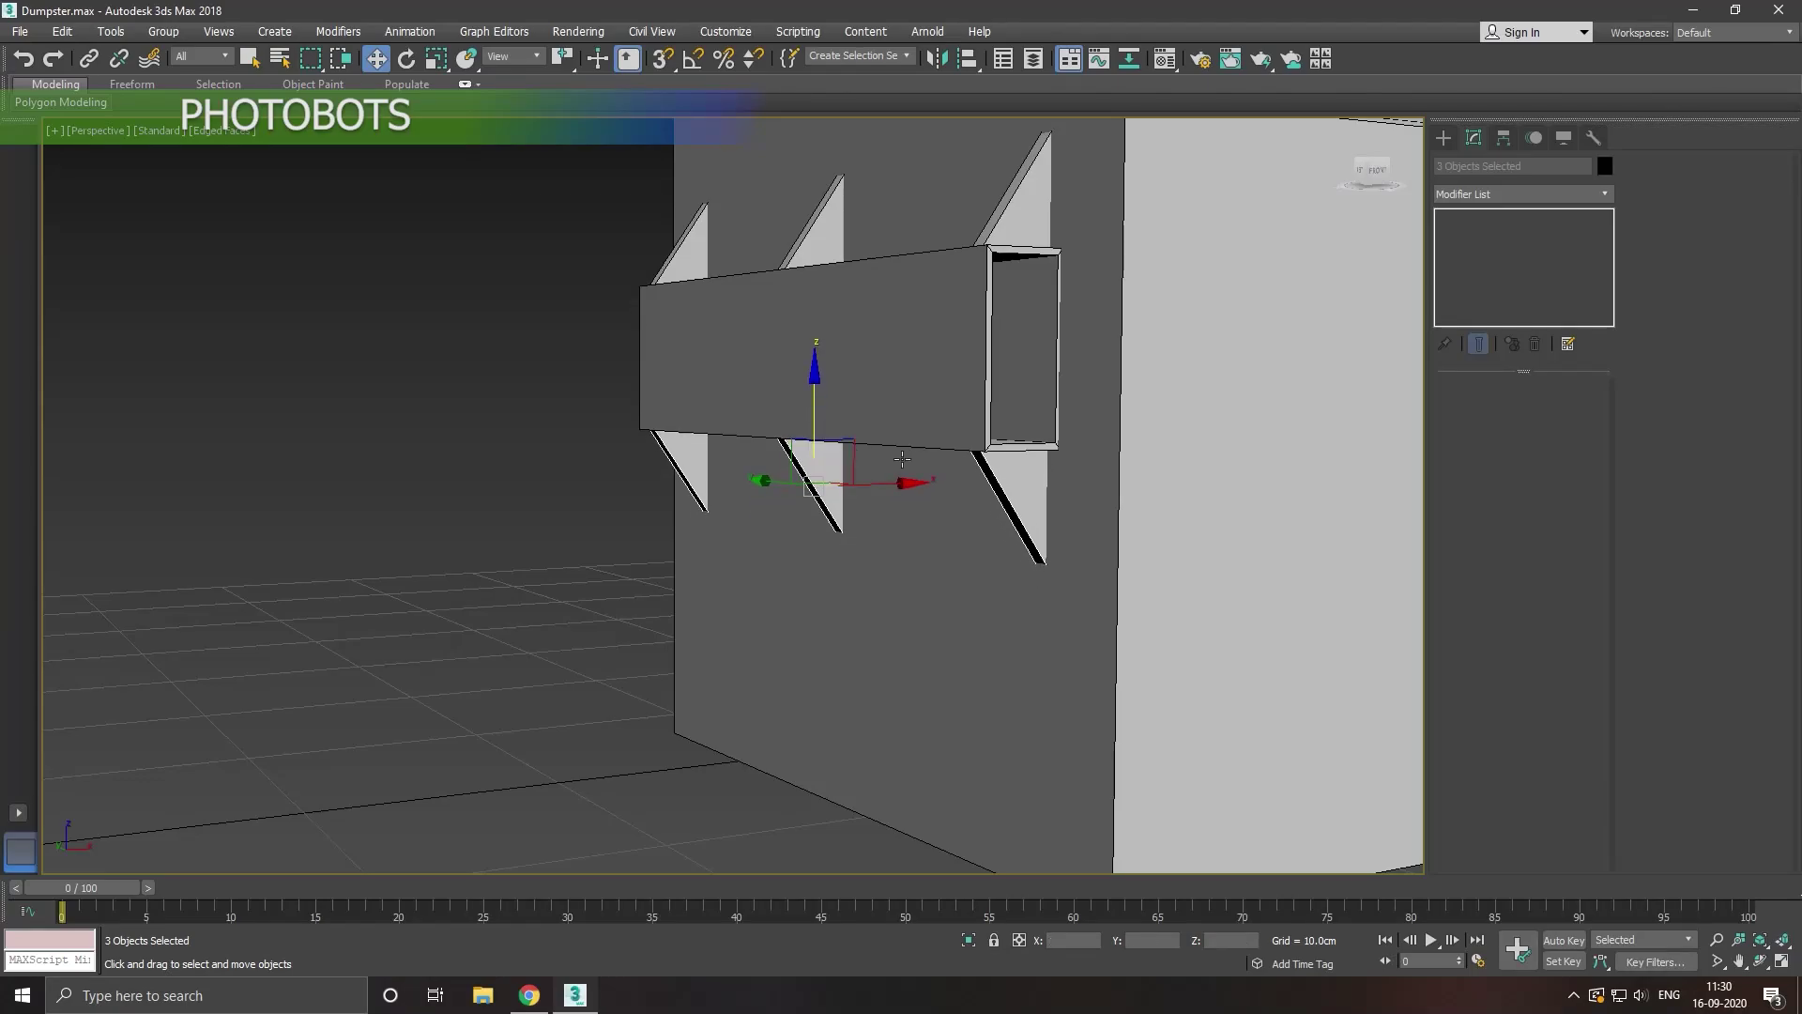
{"action": "mouse_move", "coordinate": [902, 458]}
{"action": "middle_mouse_down", "text": "alt"}
{"action": "mouse_move", "coordinate": [1139, 444]}
{"action": "mouse_move", "coordinate": [907, 489]}
{"action": "middle_mouse_up", "text": "alt"}
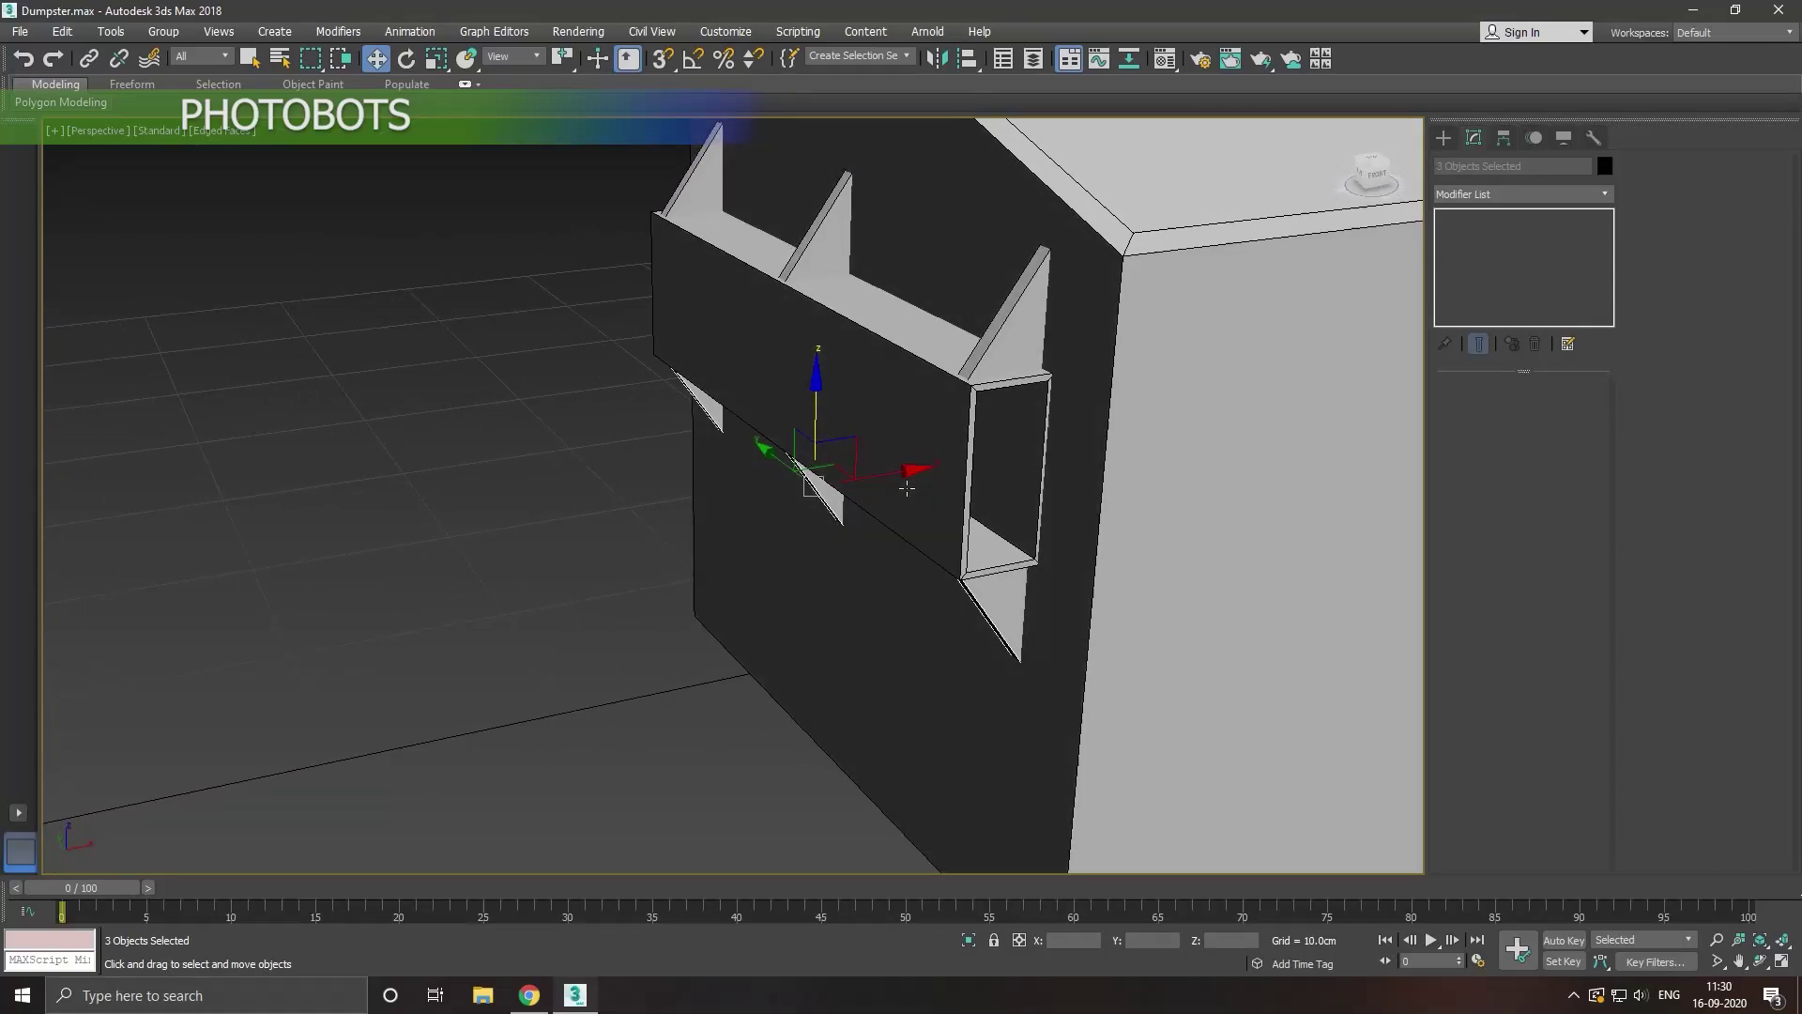
{"action": "left_click", "coordinate": [933, 435]}
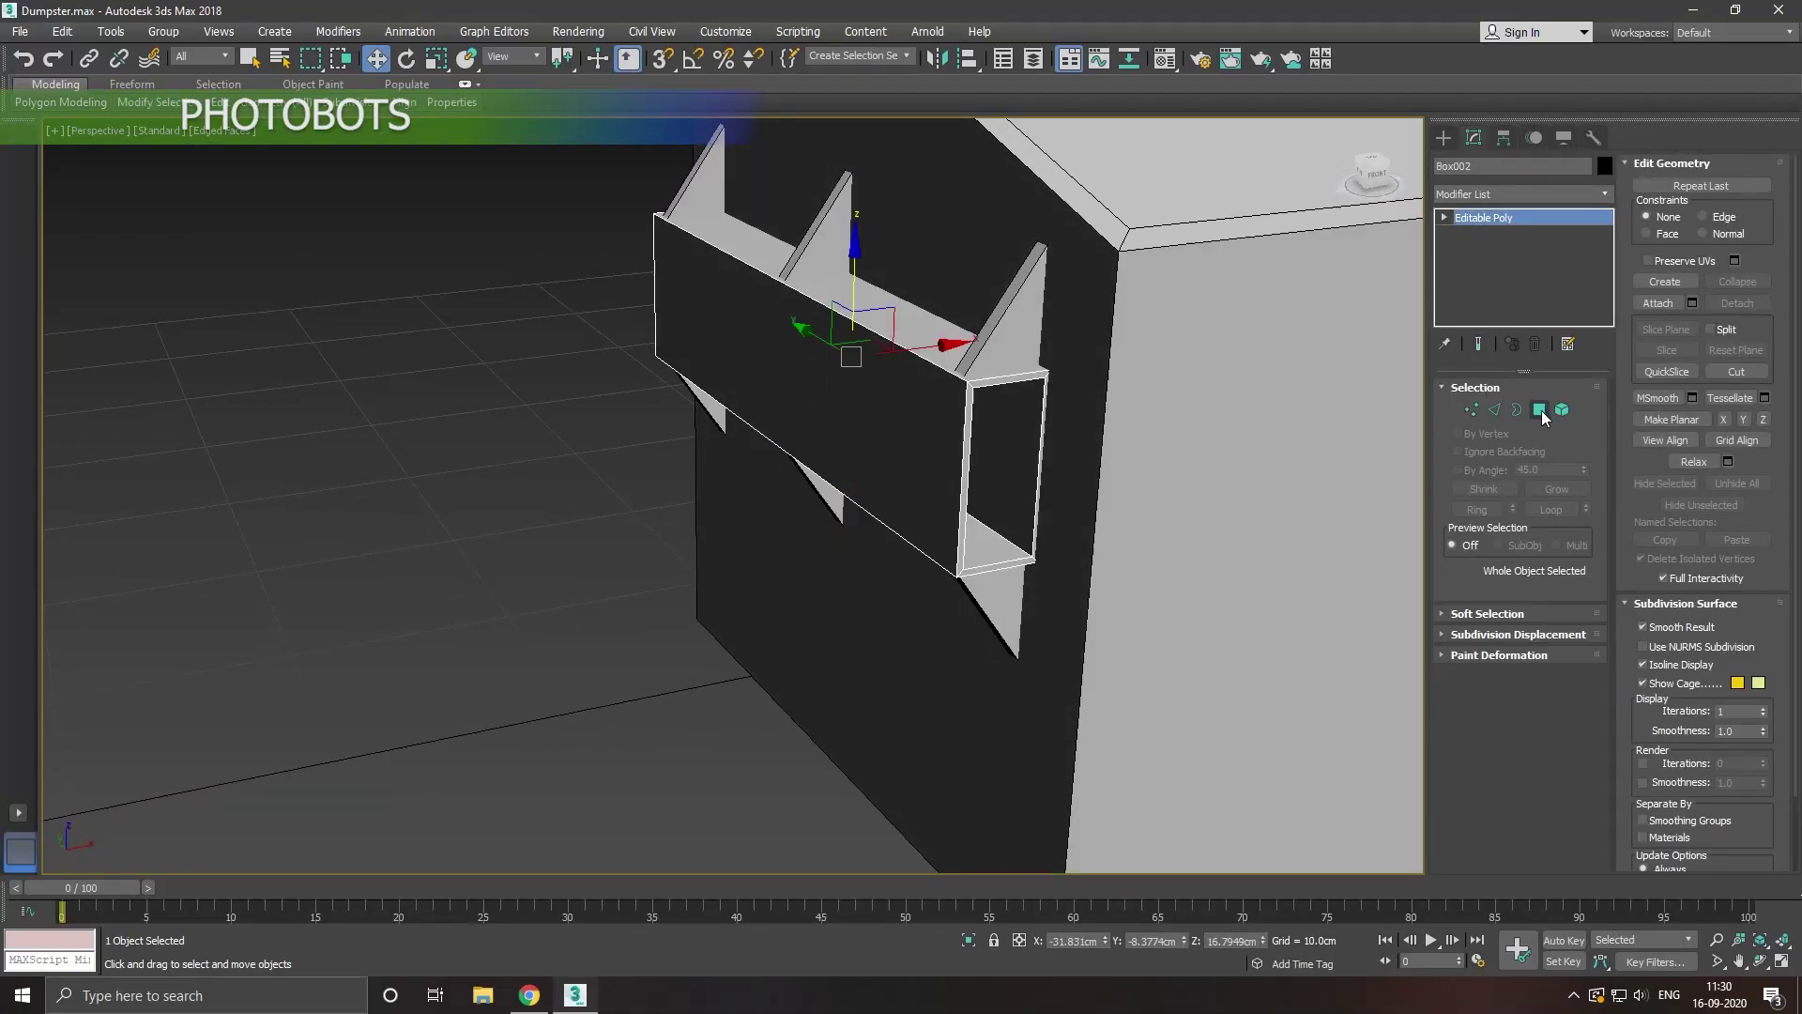
Step: Nudge Box002's front board faces slightly along X in Polygon mode
{"action": "left_click", "coordinate": [1541, 409]}
{"action": "left_click_drag", "start_coordinate": [951, 424], "coordinate": [949, 419]}
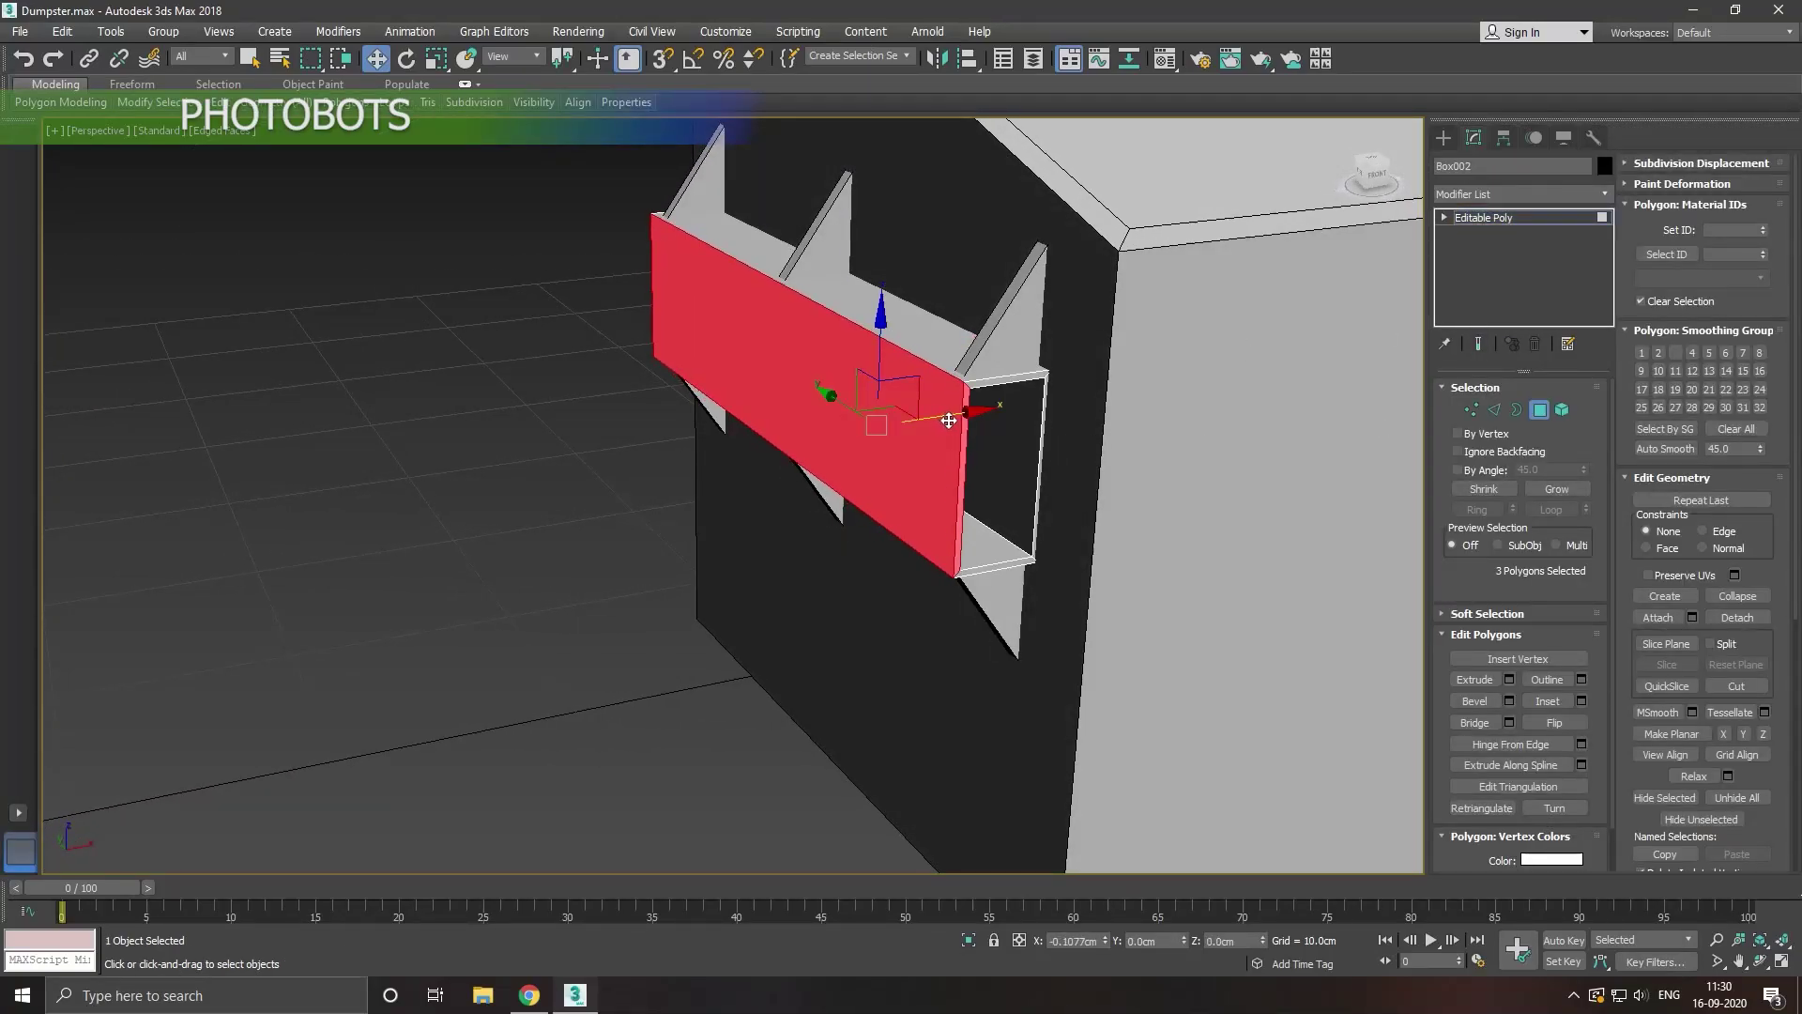
{"action": "scroll", "coordinate": [914, 483], "scroll_direction": "down", "scroll_amount": 3}
{"action": "mouse_move", "coordinate": [948, 488]}
{"action": "middle_mouse_down", "text": "alt"}
{"action": "mouse_move", "coordinate": [1114, 503]}
{"action": "mouse_move", "coordinate": [1078, 490]}
{"action": "mouse_move", "coordinate": [1111, 520]}
{"action": "mouse_move", "coordinate": [1182, 506]}
{"action": "middle_mouse_up", "text": "alt"}
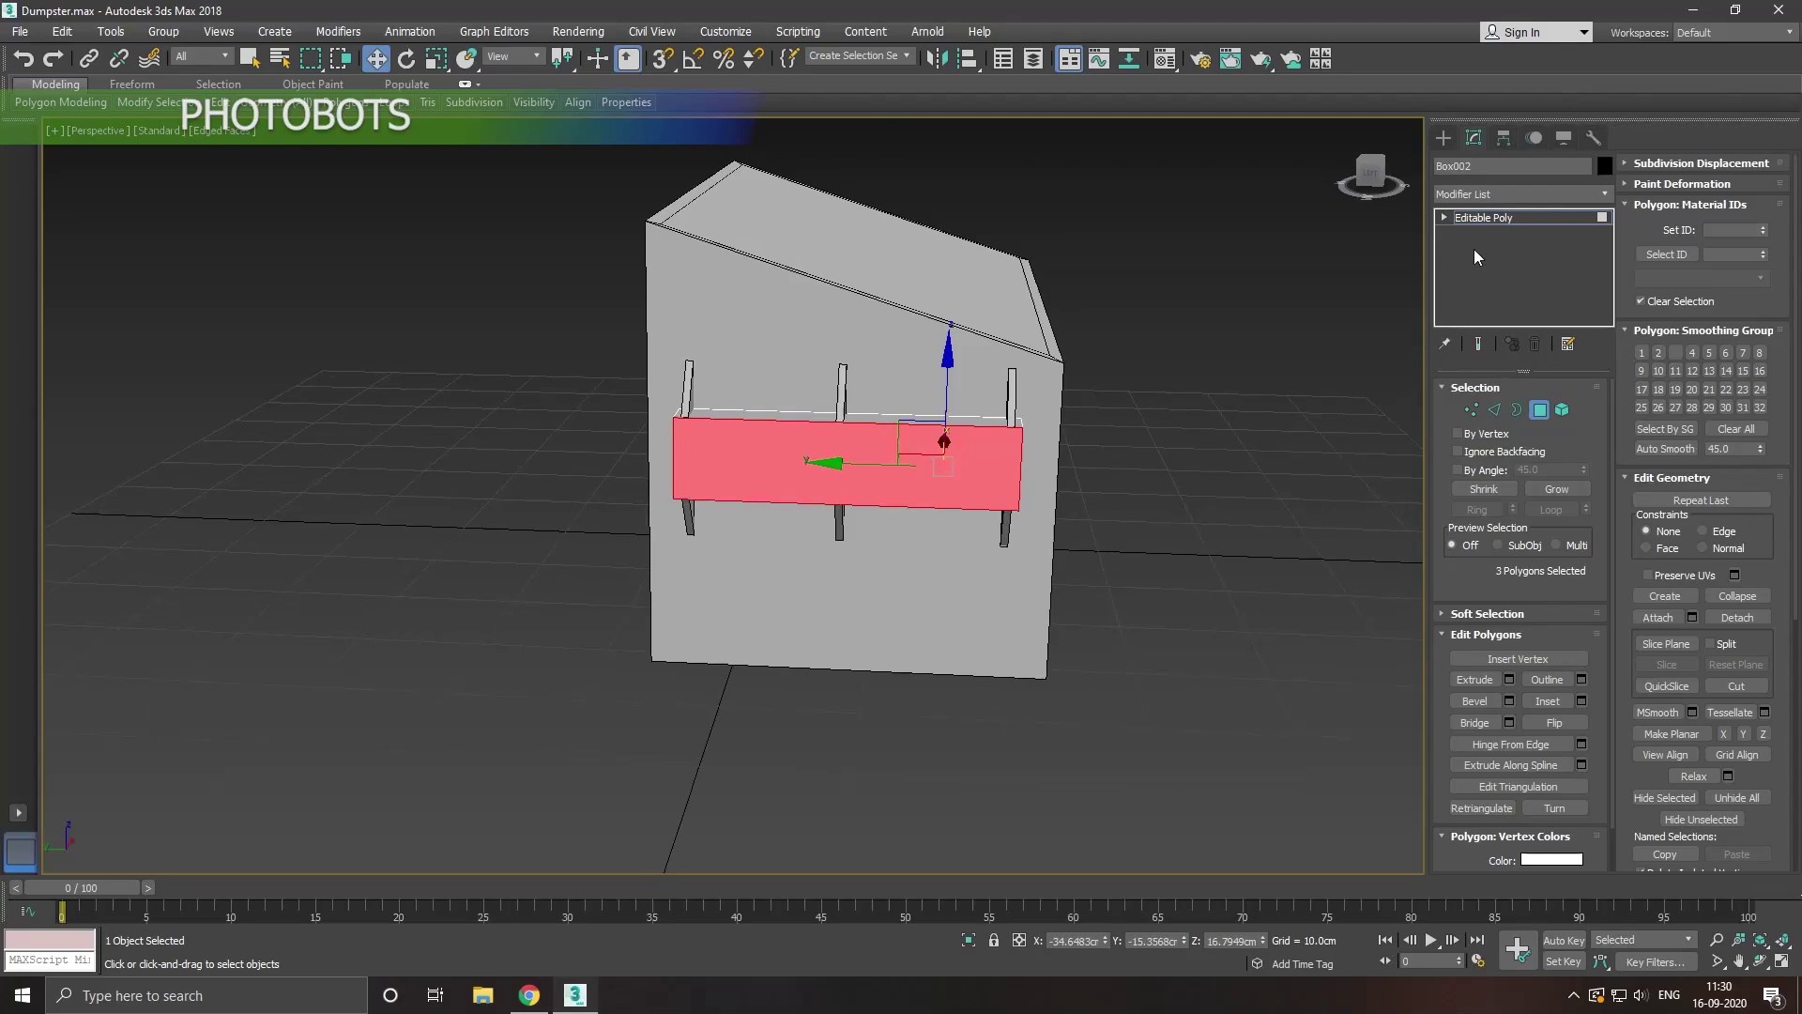
Step: Select the dumpster body and pull its right-side vertices in to narrow it
{"action": "key", "text": "4"}
{"action": "left_click", "coordinate": [1047, 383]}
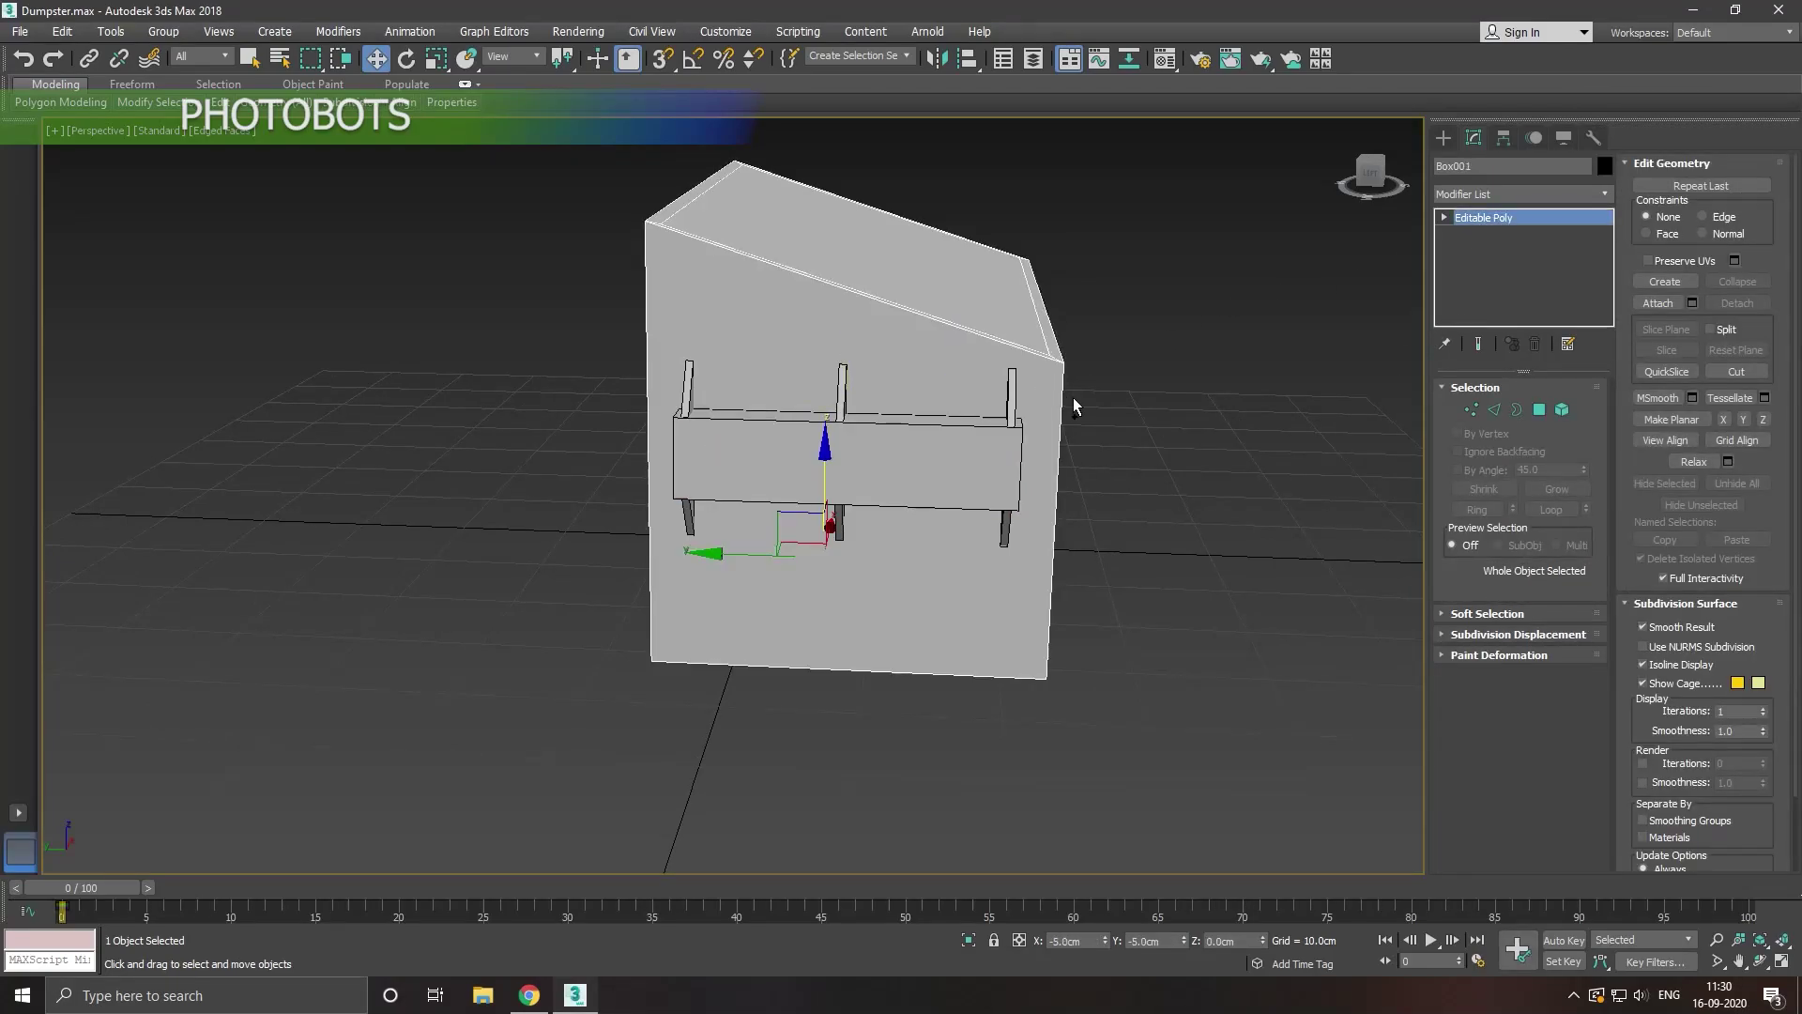
{"action": "middle_click_drag", "start_coordinate": [1073, 397], "coordinate": [1208, 386], "text": "alt"}
{"action": "left_click", "coordinate": [1469, 409]}
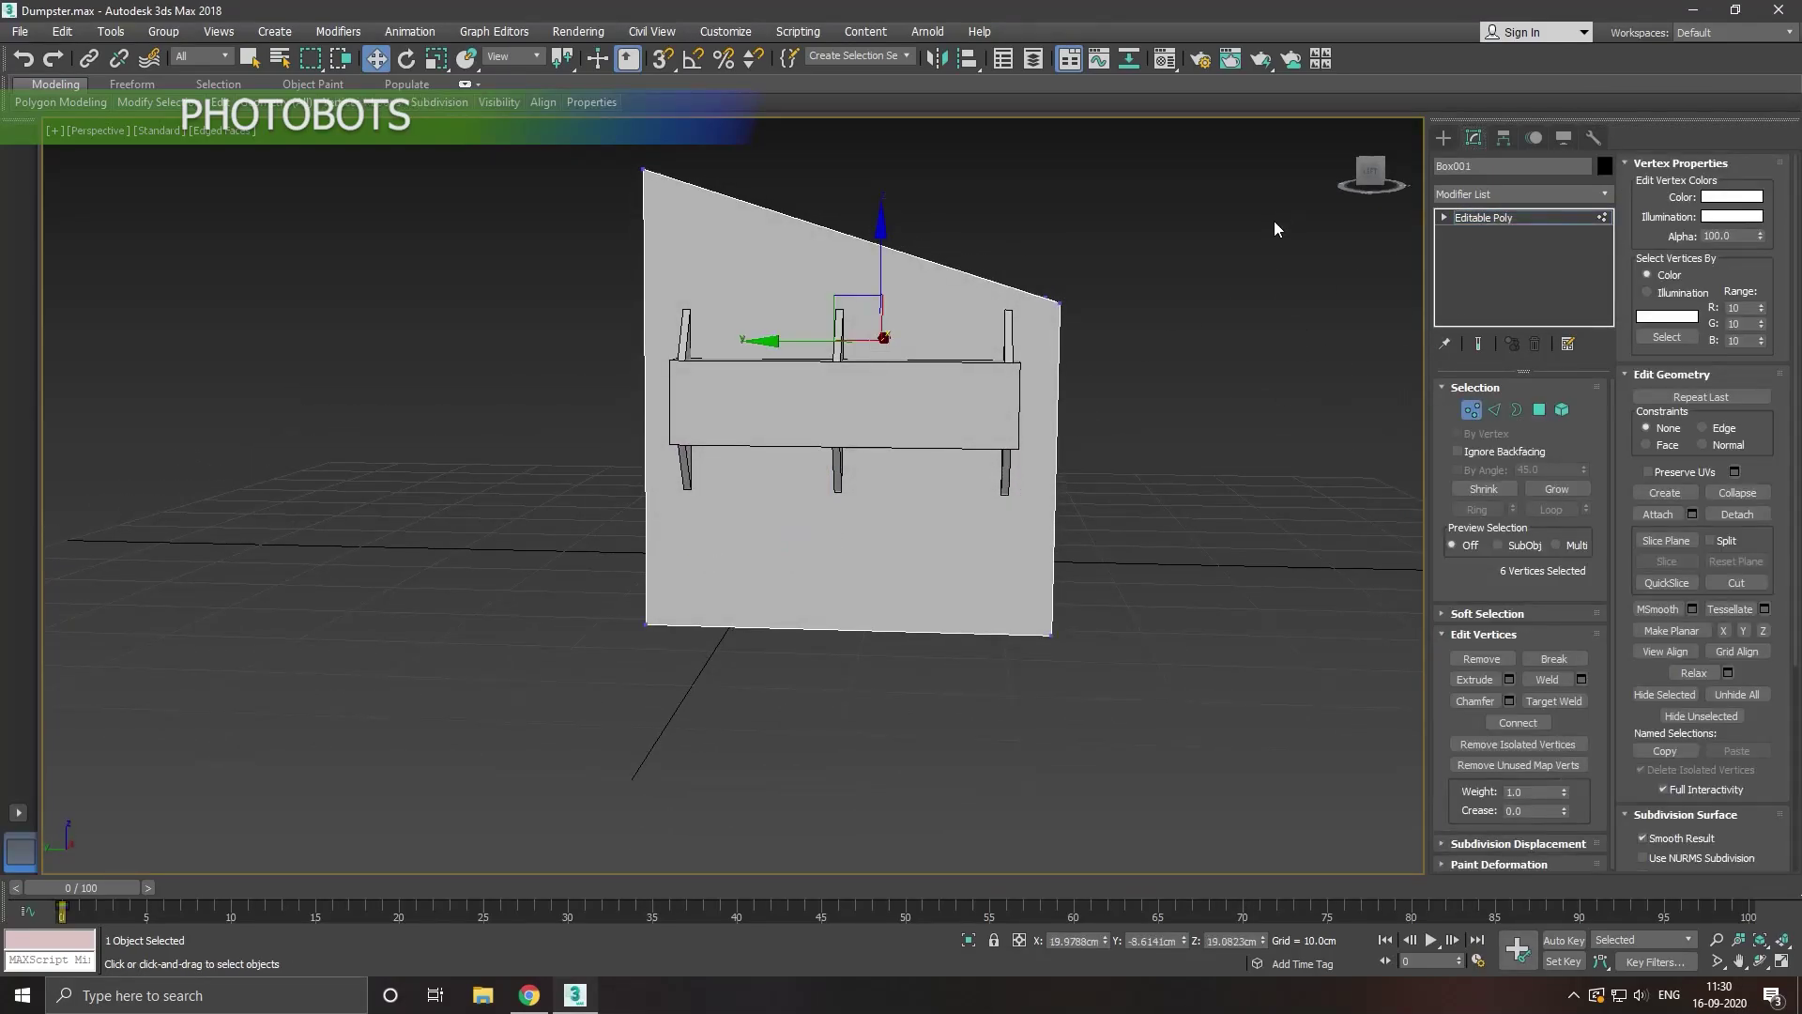
{"action": "left_click_drag", "start_coordinate": [911, 763], "coordinate": [950, 493]}
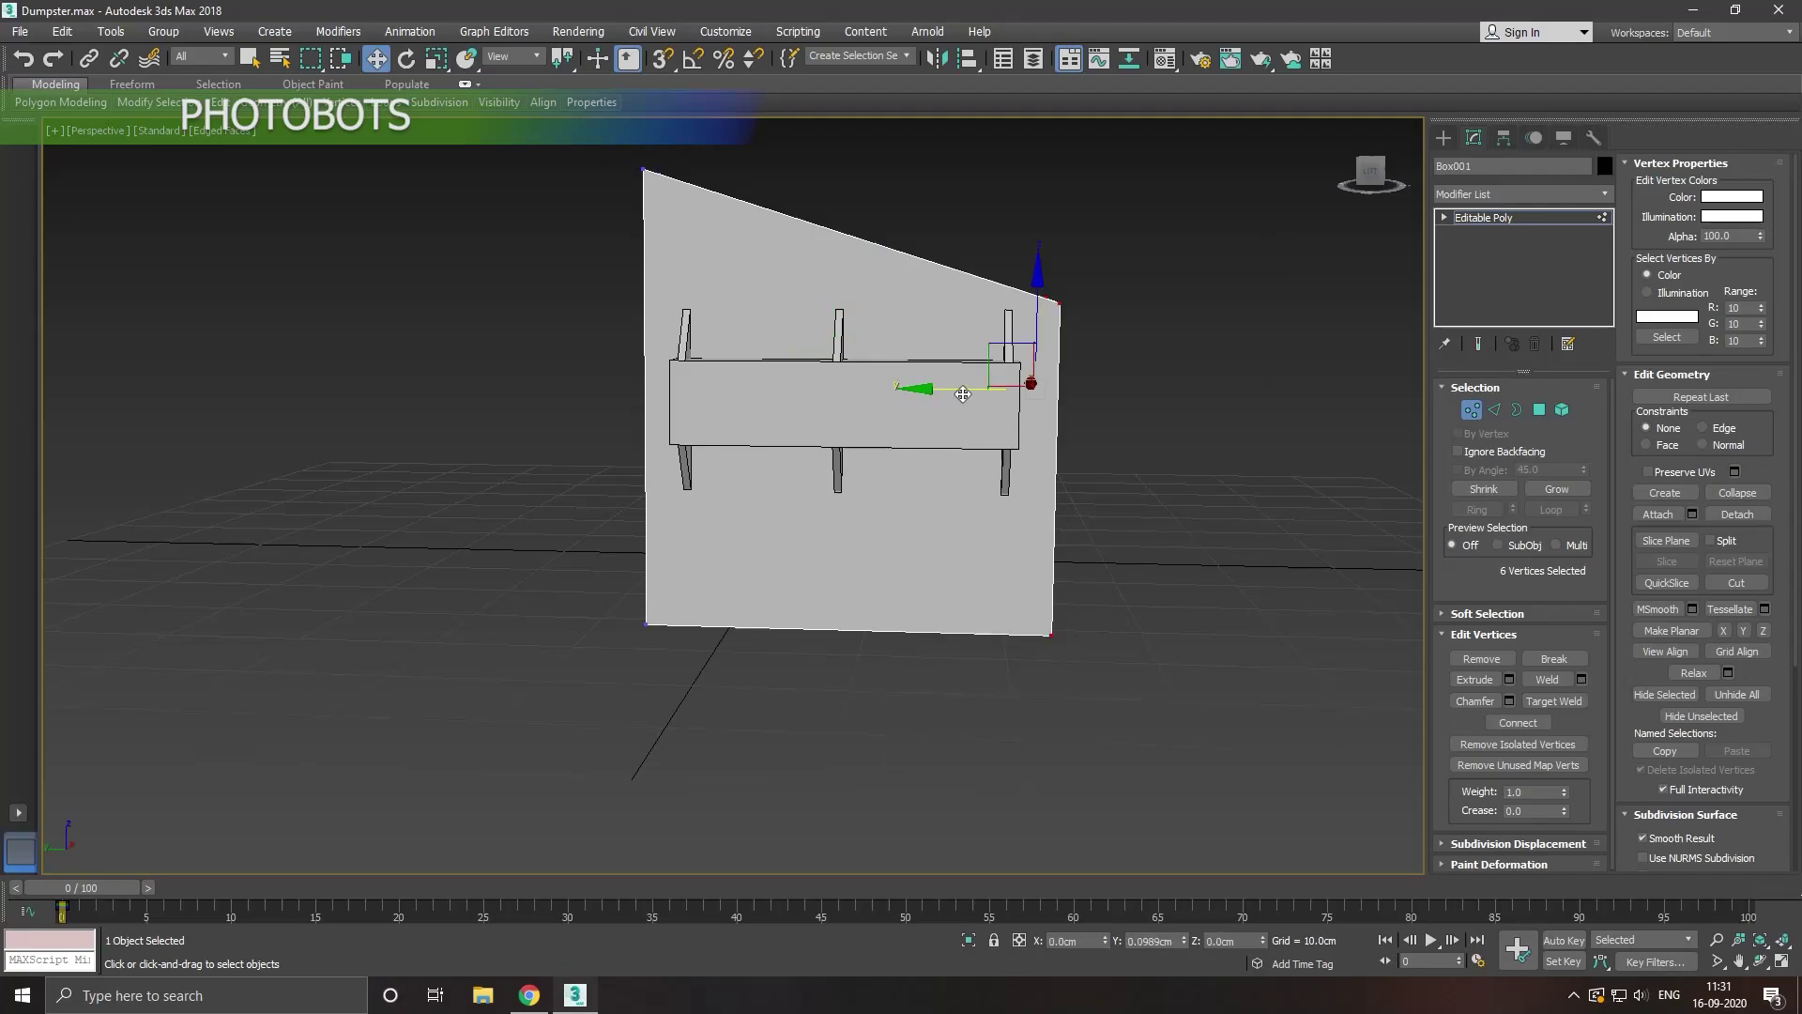
{"action": "mouse_move", "coordinate": [962, 394]}
{"action": "left_mouse_down"}
{"action": "mouse_move", "coordinate": [936, 372]}
{"action": "mouse_move", "coordinate": [927, 387]}
{"action": "left_mouse_up"}
Step: Shift the body's left-edge vertices along Y, then select the top-left corner vertices
{"action": "mouse_move", "coordinate": [1015, 534]}
{"action": "middle_mouse_down", "text": "alt"}
{"action": "mouse_move", "coordinate": [959, 551]}
{"action": "mouse_move", "coordinate": [905, 449]}
{"action": "middle_mouse_up", "text": "alt"}
{"action": "scroll", "coordinate": [876, 448], "scroll_direction": "up", "scroll_amount": 4}
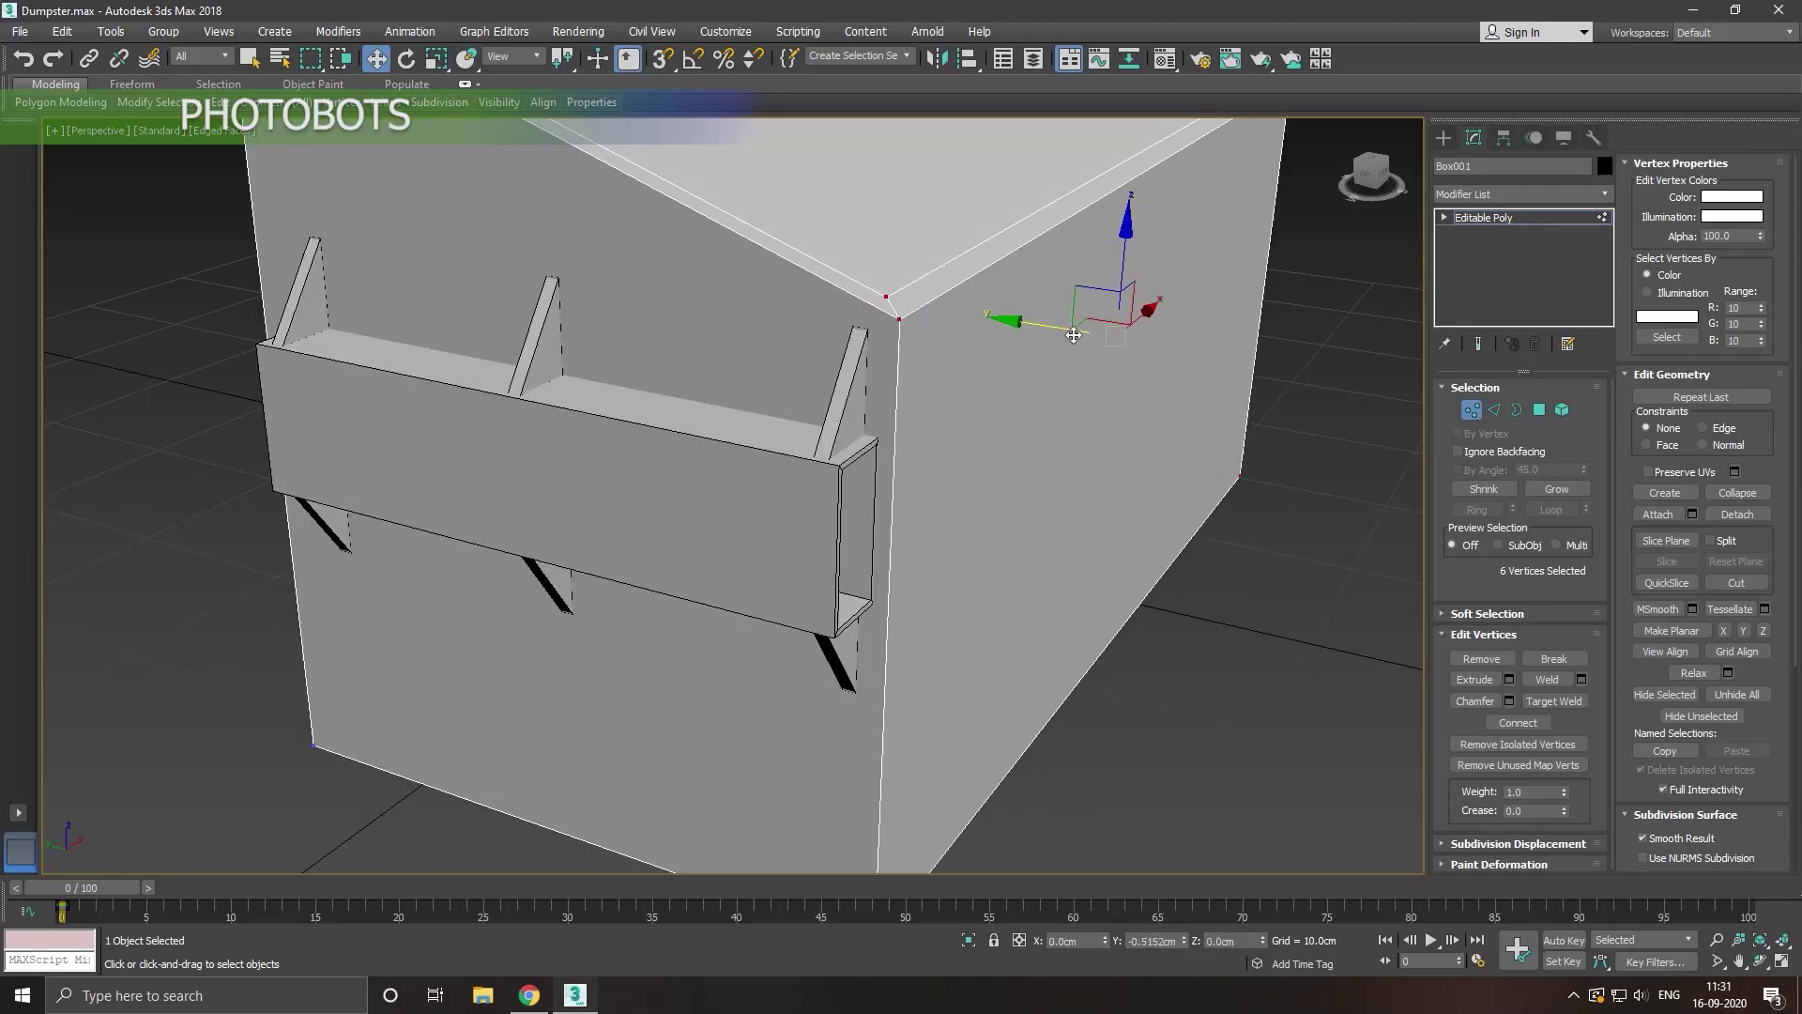
{"action": "scroll", "coordinate": [933, 388], "scroll_direction": "down", "scroll_amount": 4}
{"action": "mouse_move", "coordinate": [955, 460]}
{"action": "middle_mouse_down", "text": "alt"}
{"action": "mouse_move", "coordinate": [1064, 464]}
{"action": "mouse_move", "coordinate": [814, 317]}
{"action": "middle_mouse_up", "text": "alt"}
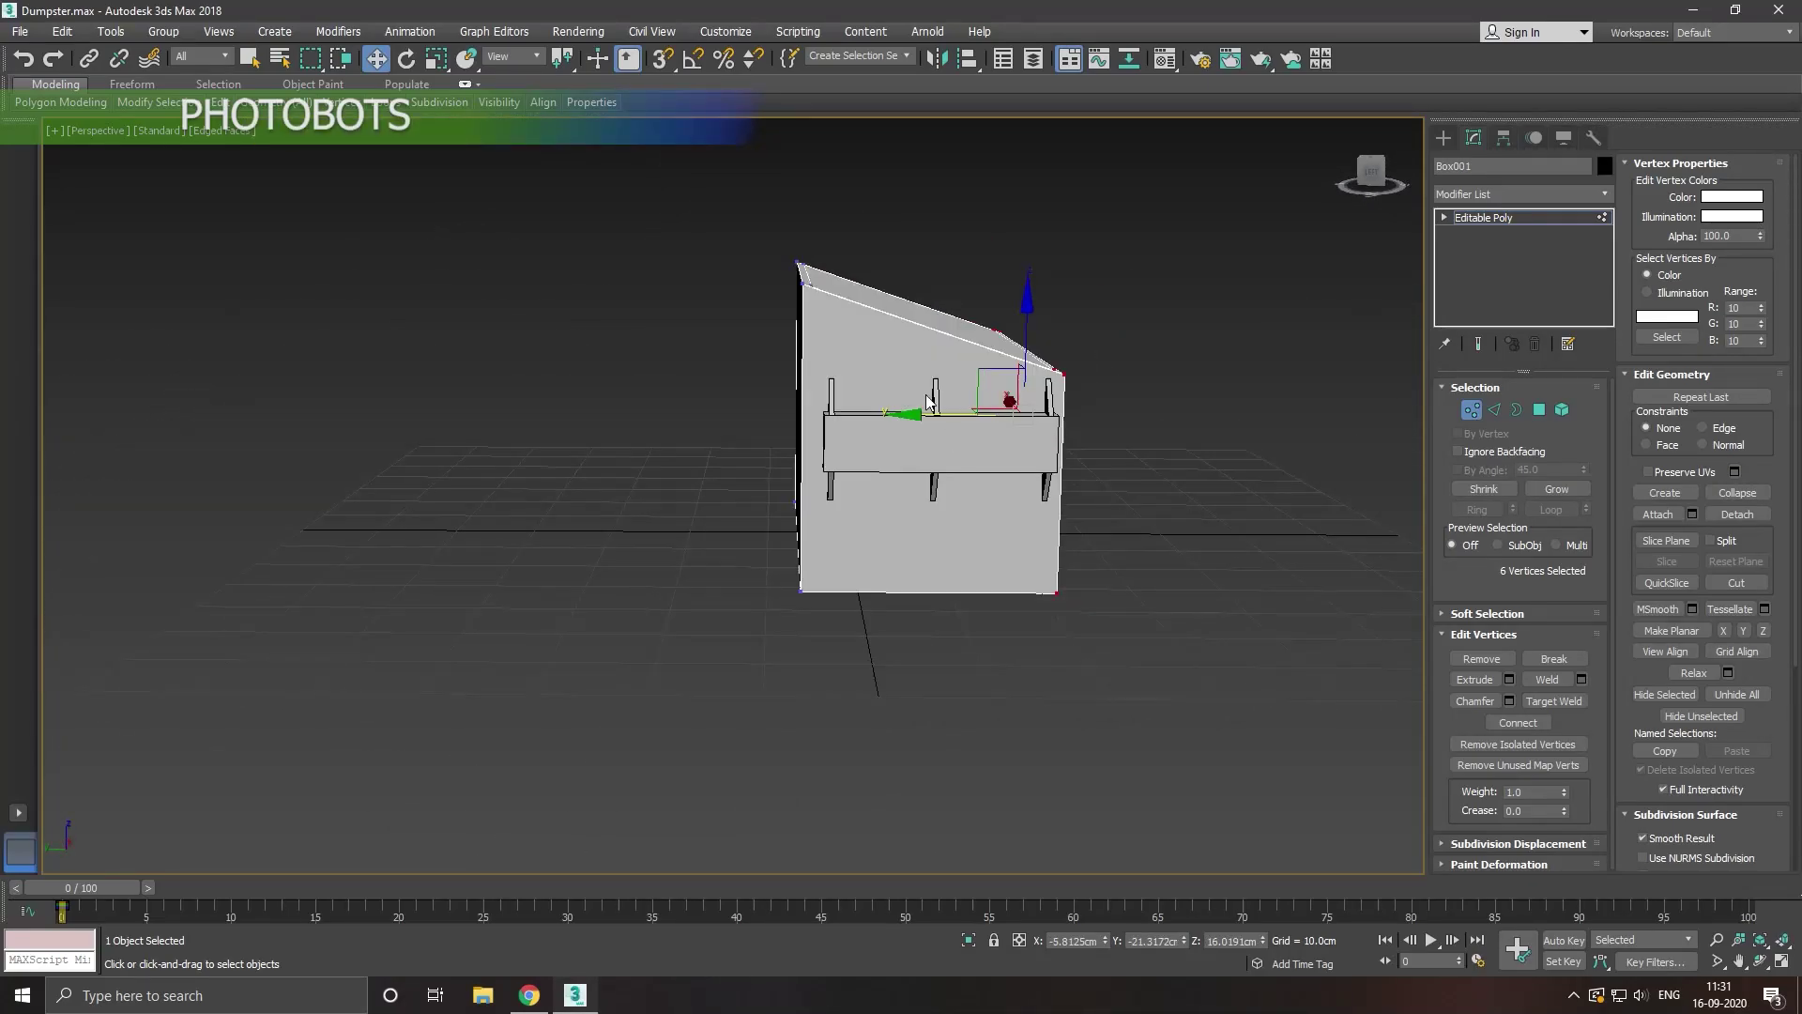
{"action": "left_click_drag", "start_coordinate": [750, 185], "coordinate": [914, 695]}
{"action": "scroll", "coordinate": [769, 370], "scroll_direction": "up", "scroll_amount": 4}
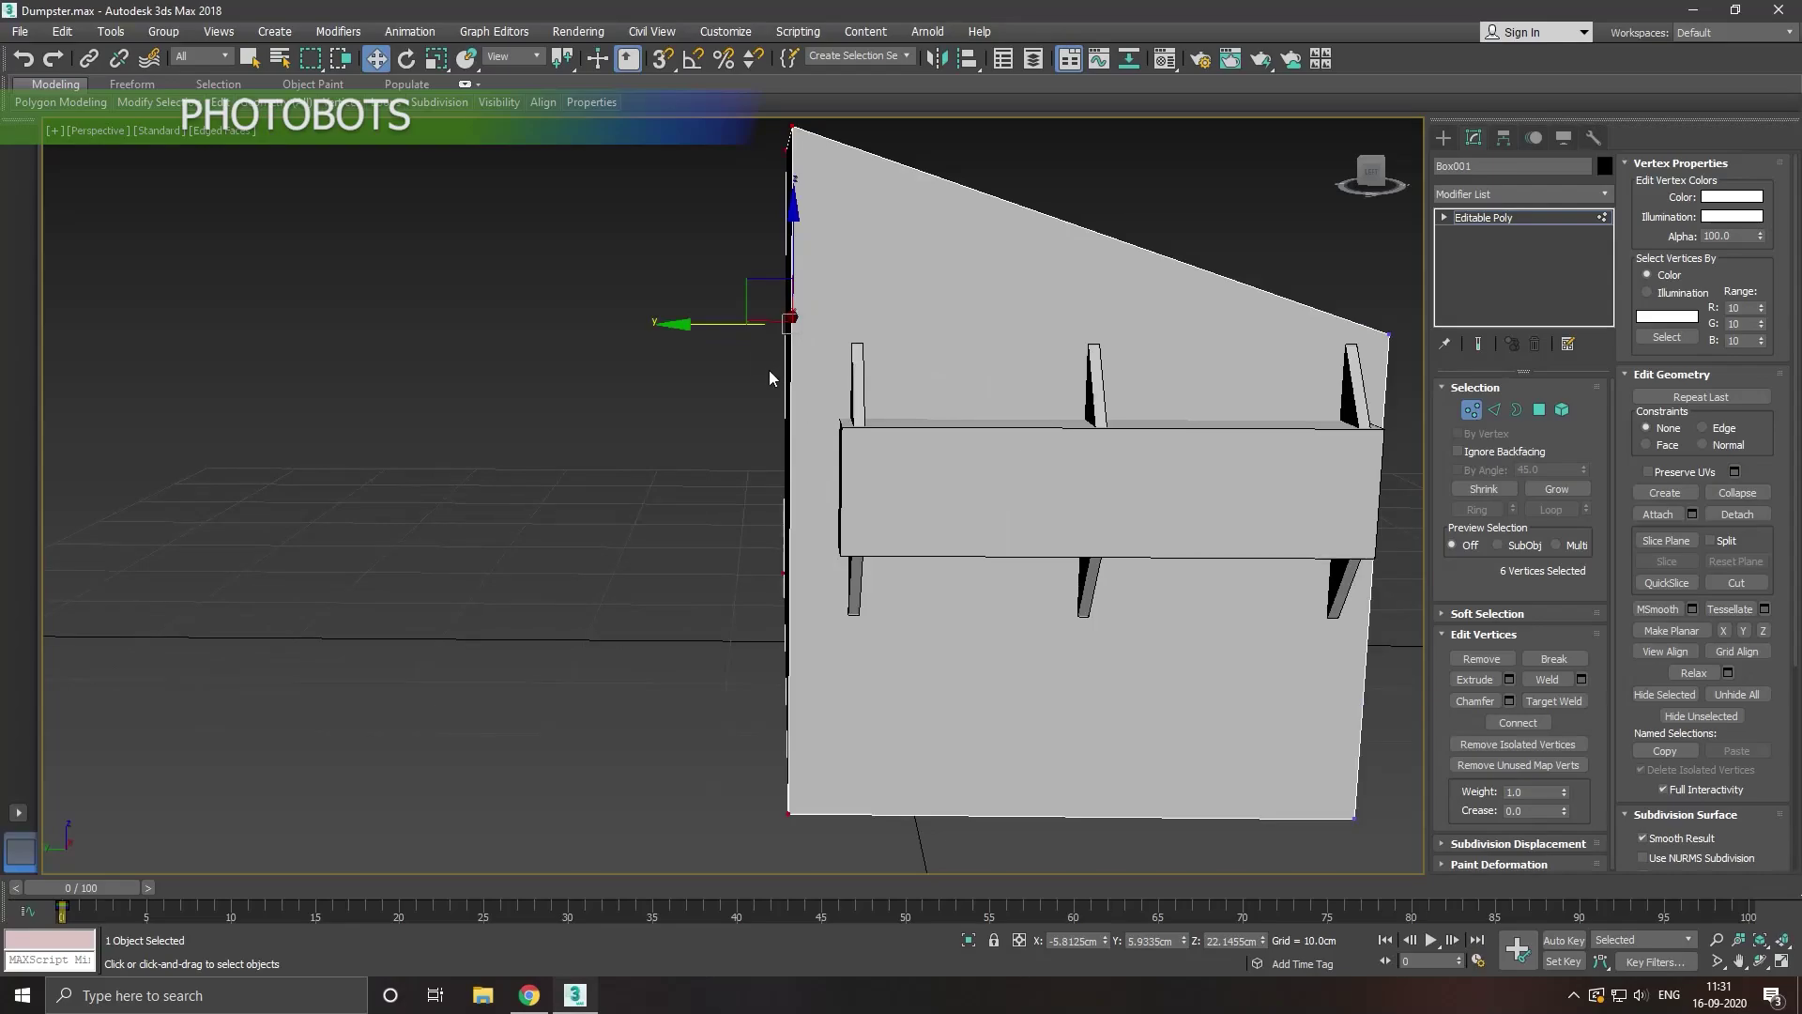
{"action": "left_click_drag", "start_coordinate": [725, 336], "coordinate": [749, 334]}
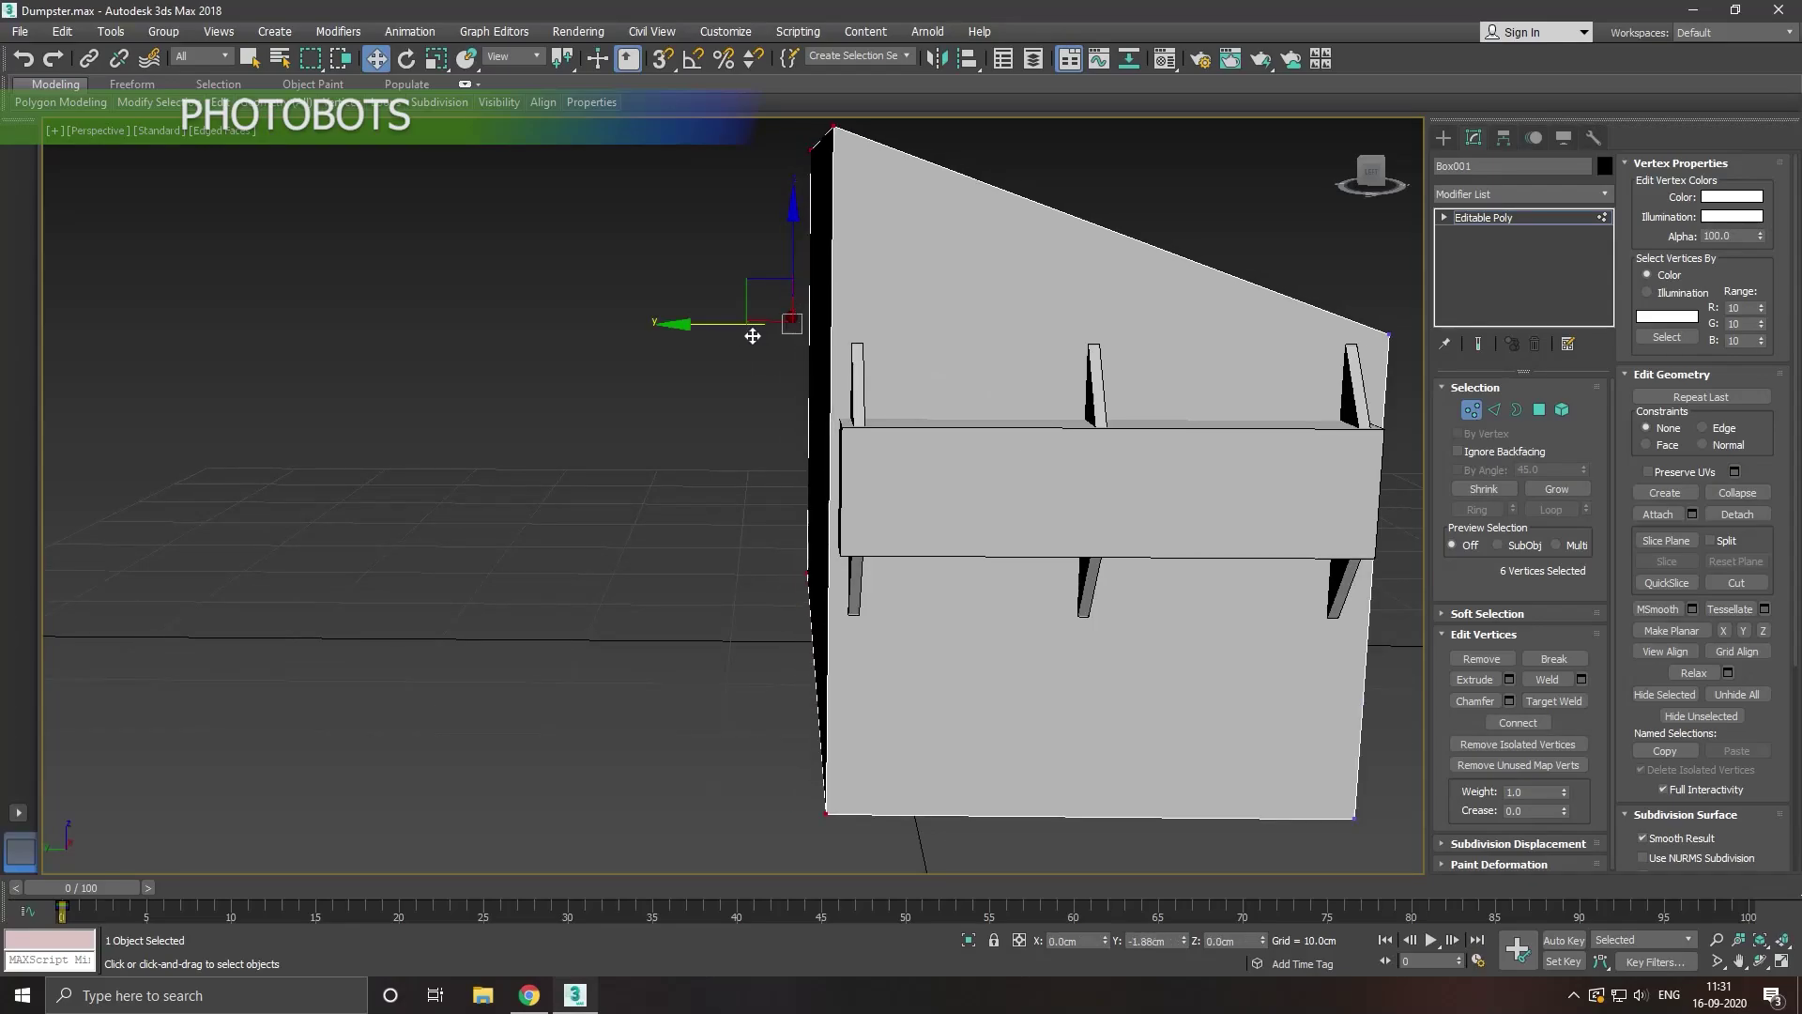
{"action": "scroll", "coordinate": [754, 458], "scroll_direction": "down", "scroll_amount": 4}
{"action": "left_click_drag", "start_coordinate": [693, 178], "coordinate": [830, 313]}
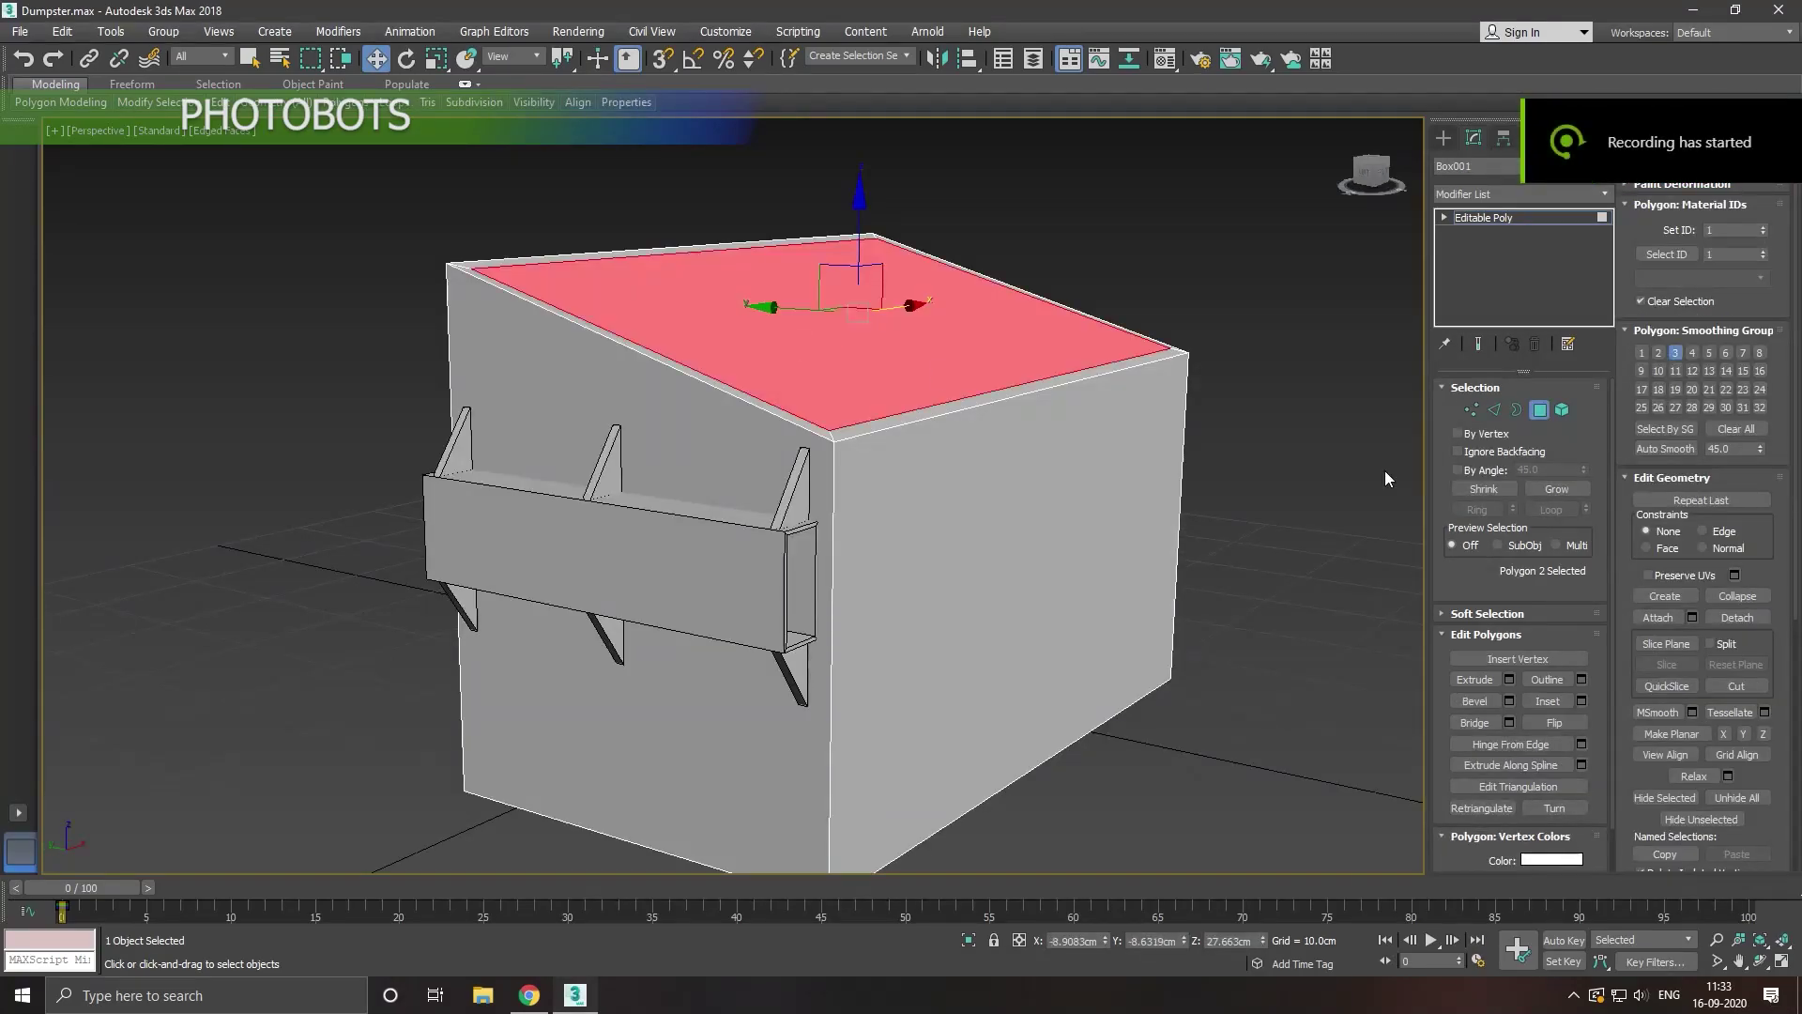
Step: Grow the top selection to five polygons, raise it slightly on Z, and inset it
{"action": "left_click", "coordinate": [1555, 489]}
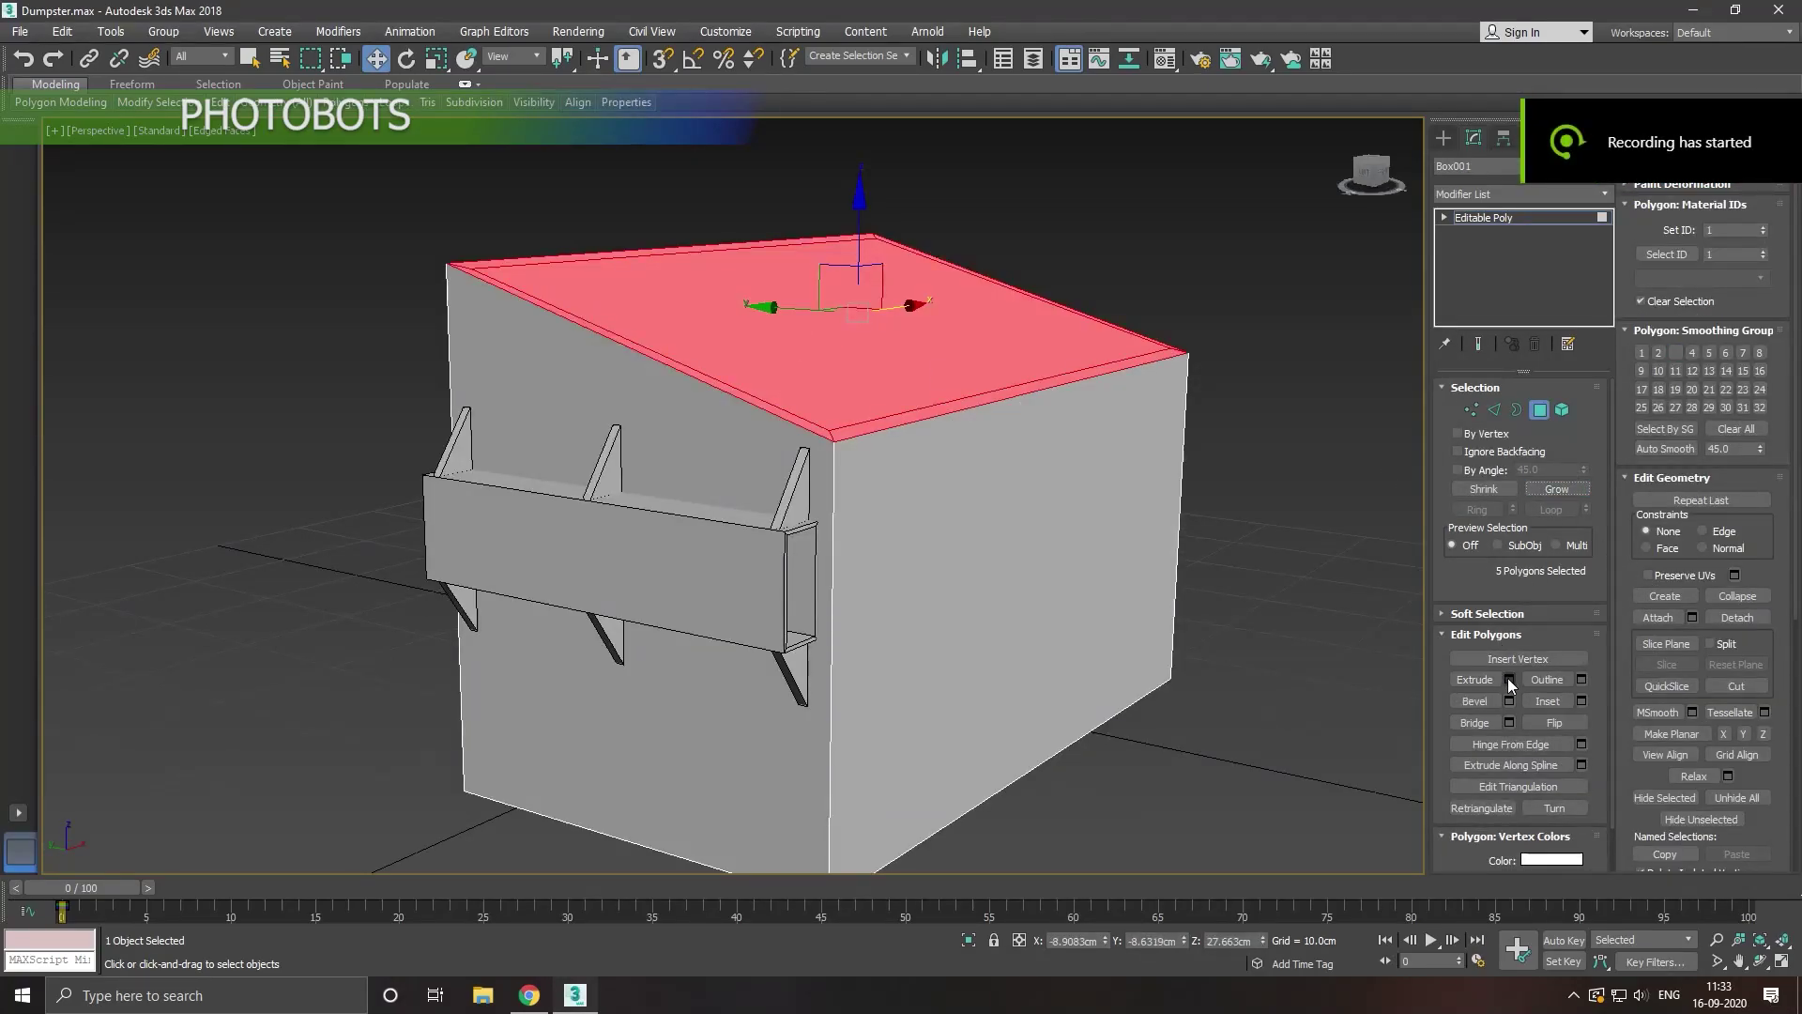
{"action": "left_click", "coordinate": [1510, 680]}
{"action": "left_click", "coordinate": [805, 558]}
{"action": "left_click_drag", "start_coordinate": [860, 262], "coordinate": [615, 218]}
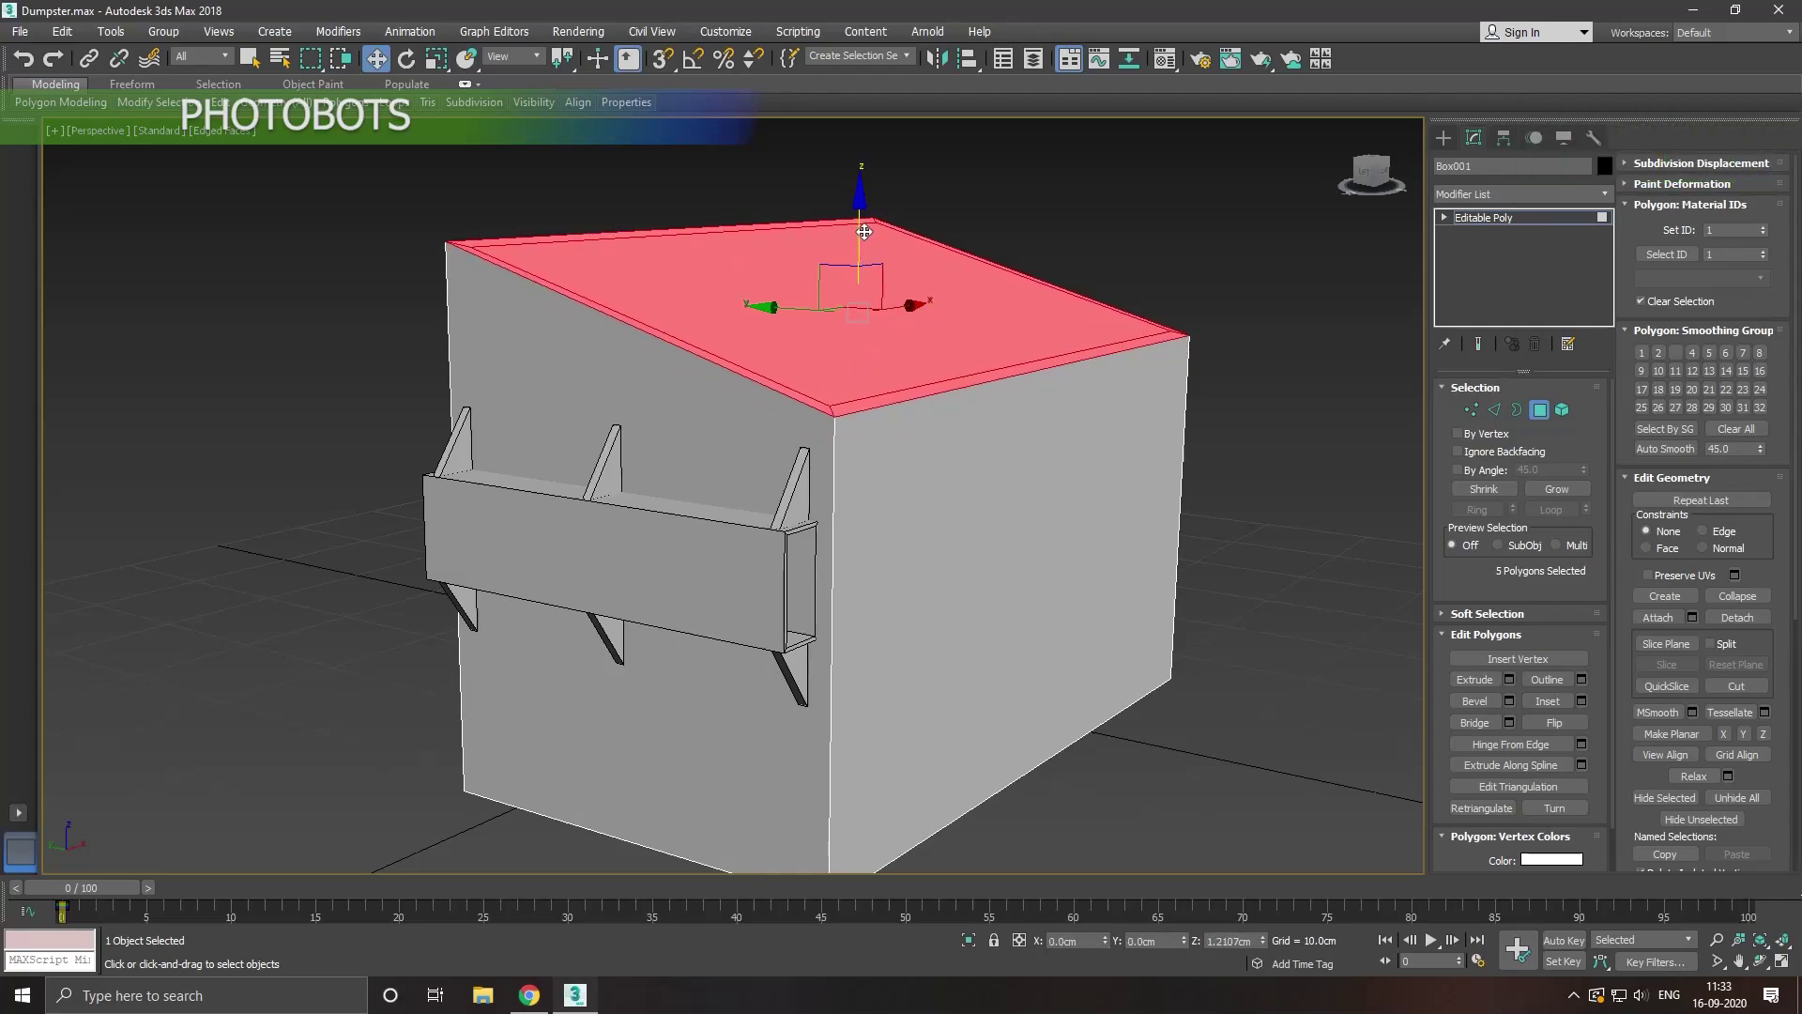
{"action": "left_click", "coordinate": [1581, 701]}
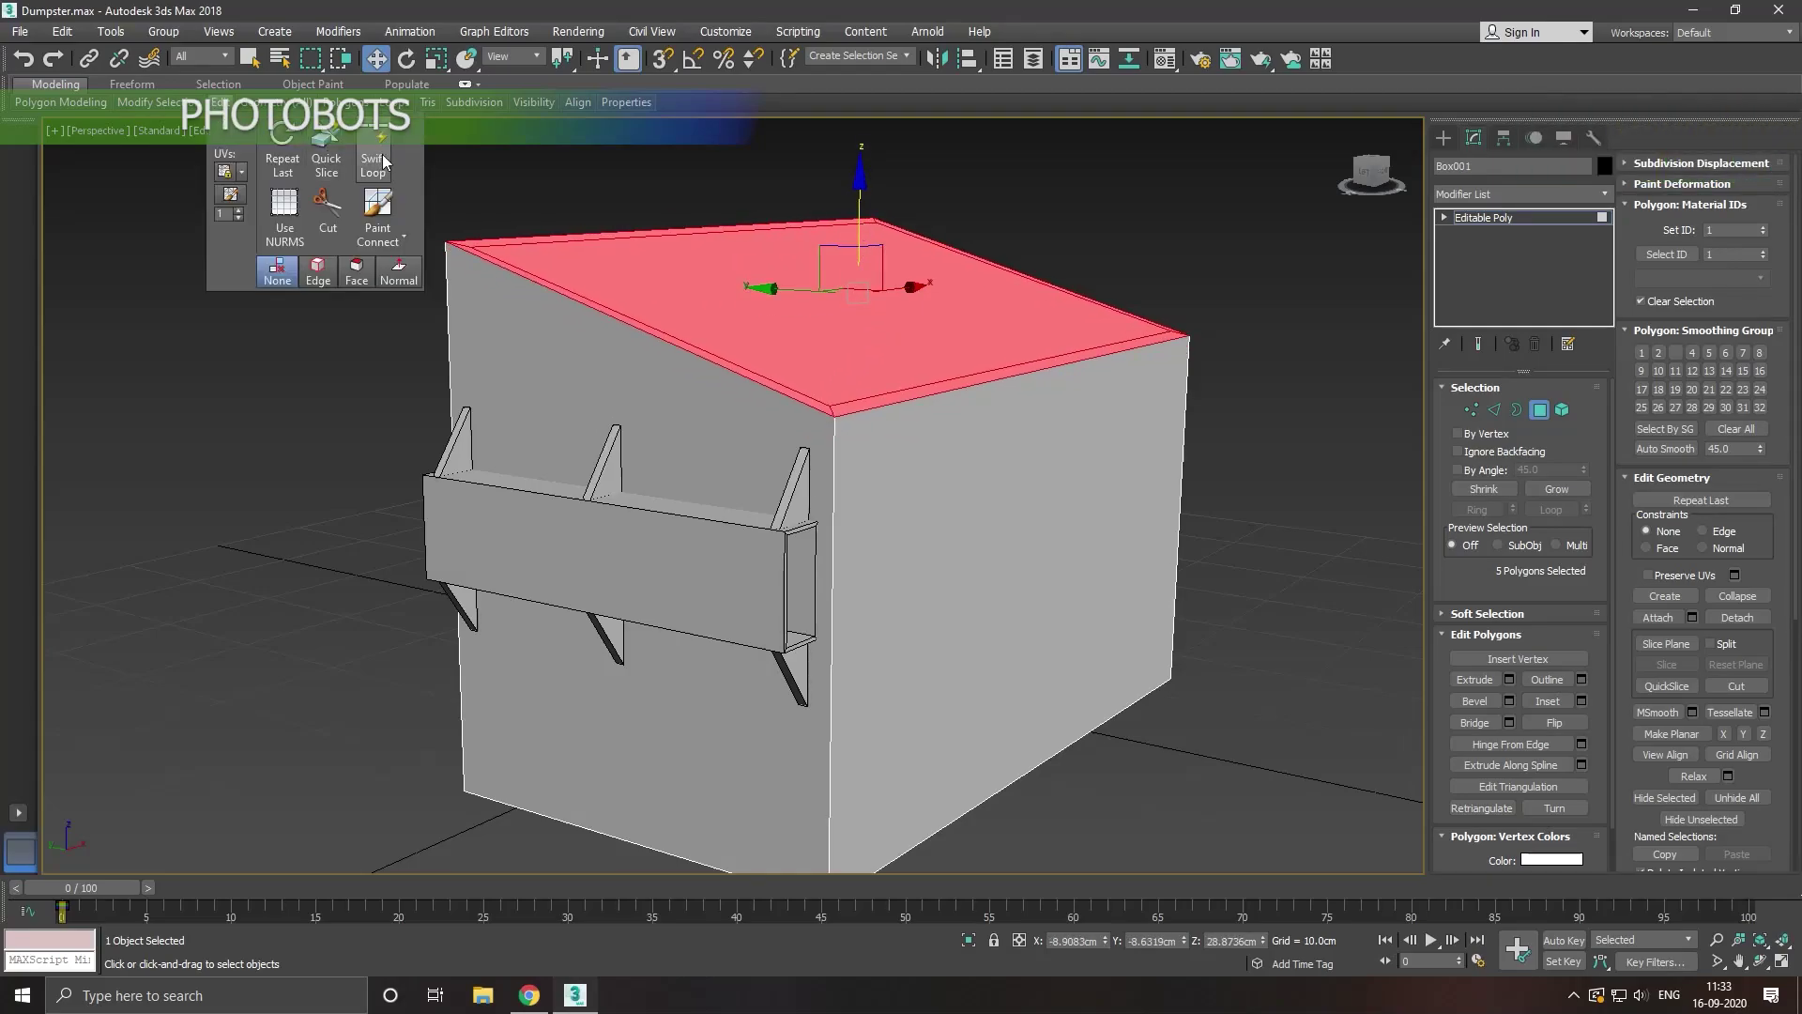
{"action": "left_click", "coordinate": [273, 281]}
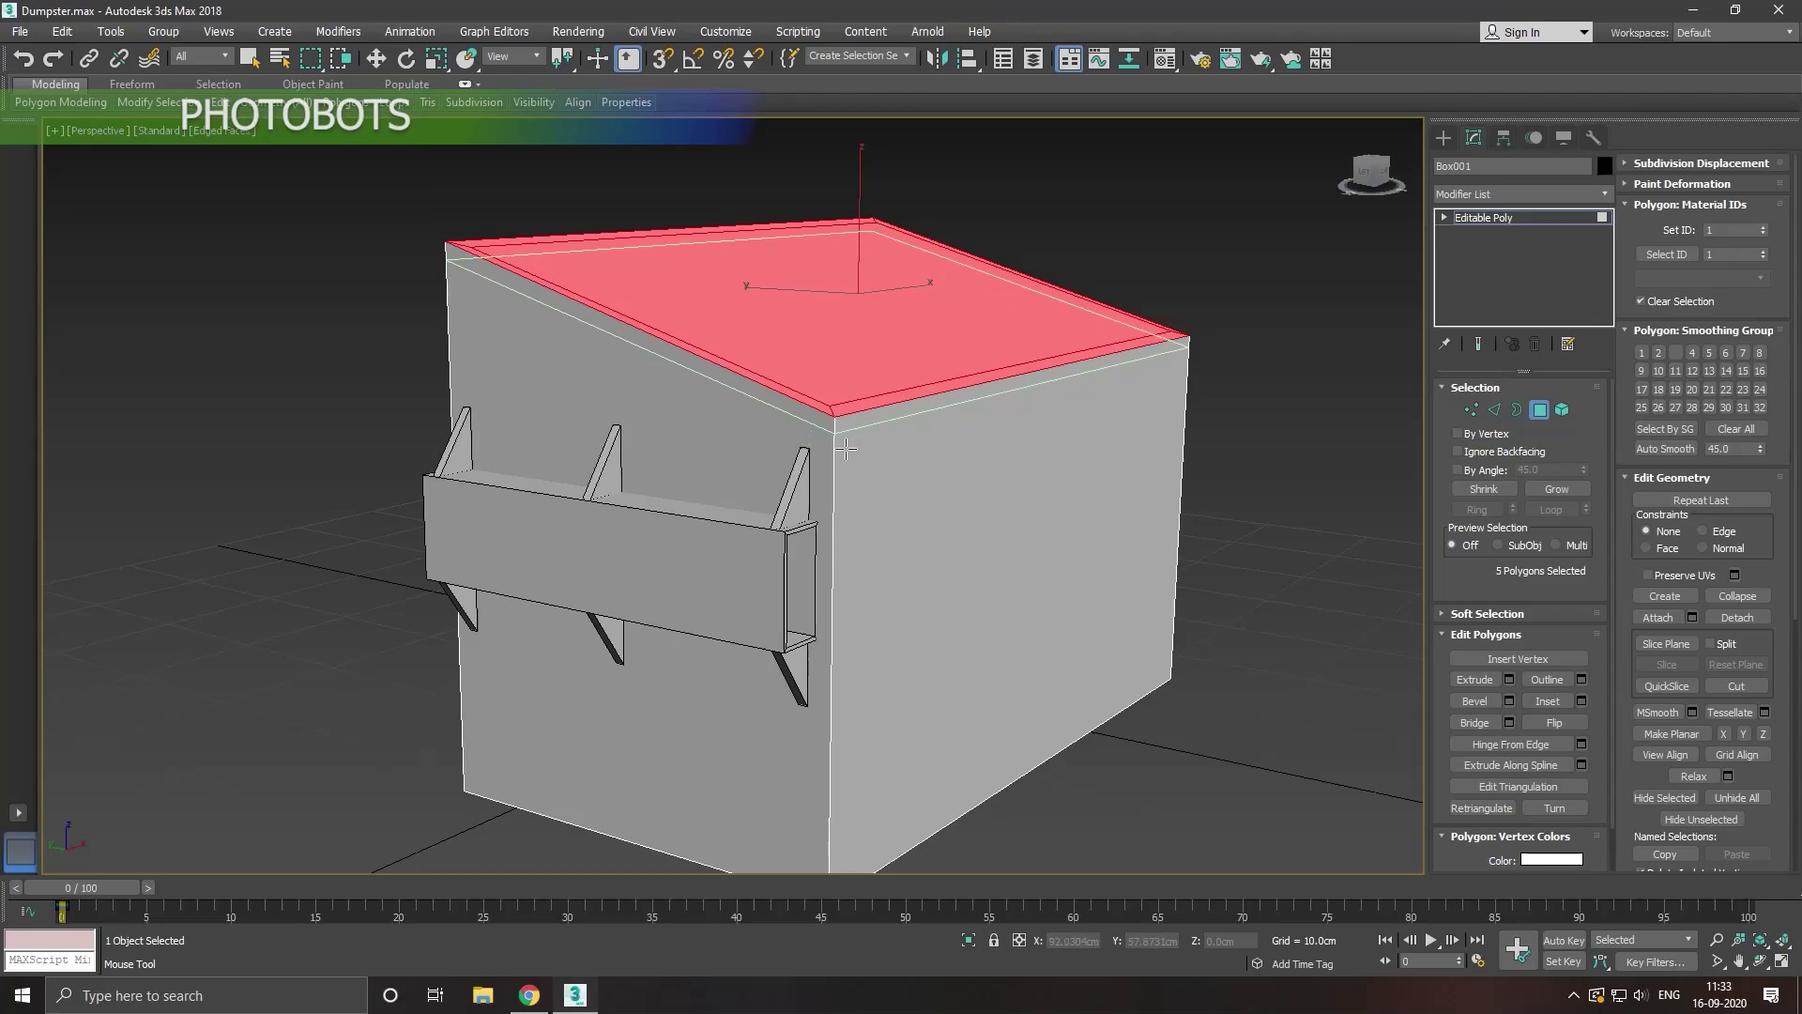
{"action": "left_click_drag", "start_coordinate": [845, 450], "coordinate": [845, 457]}
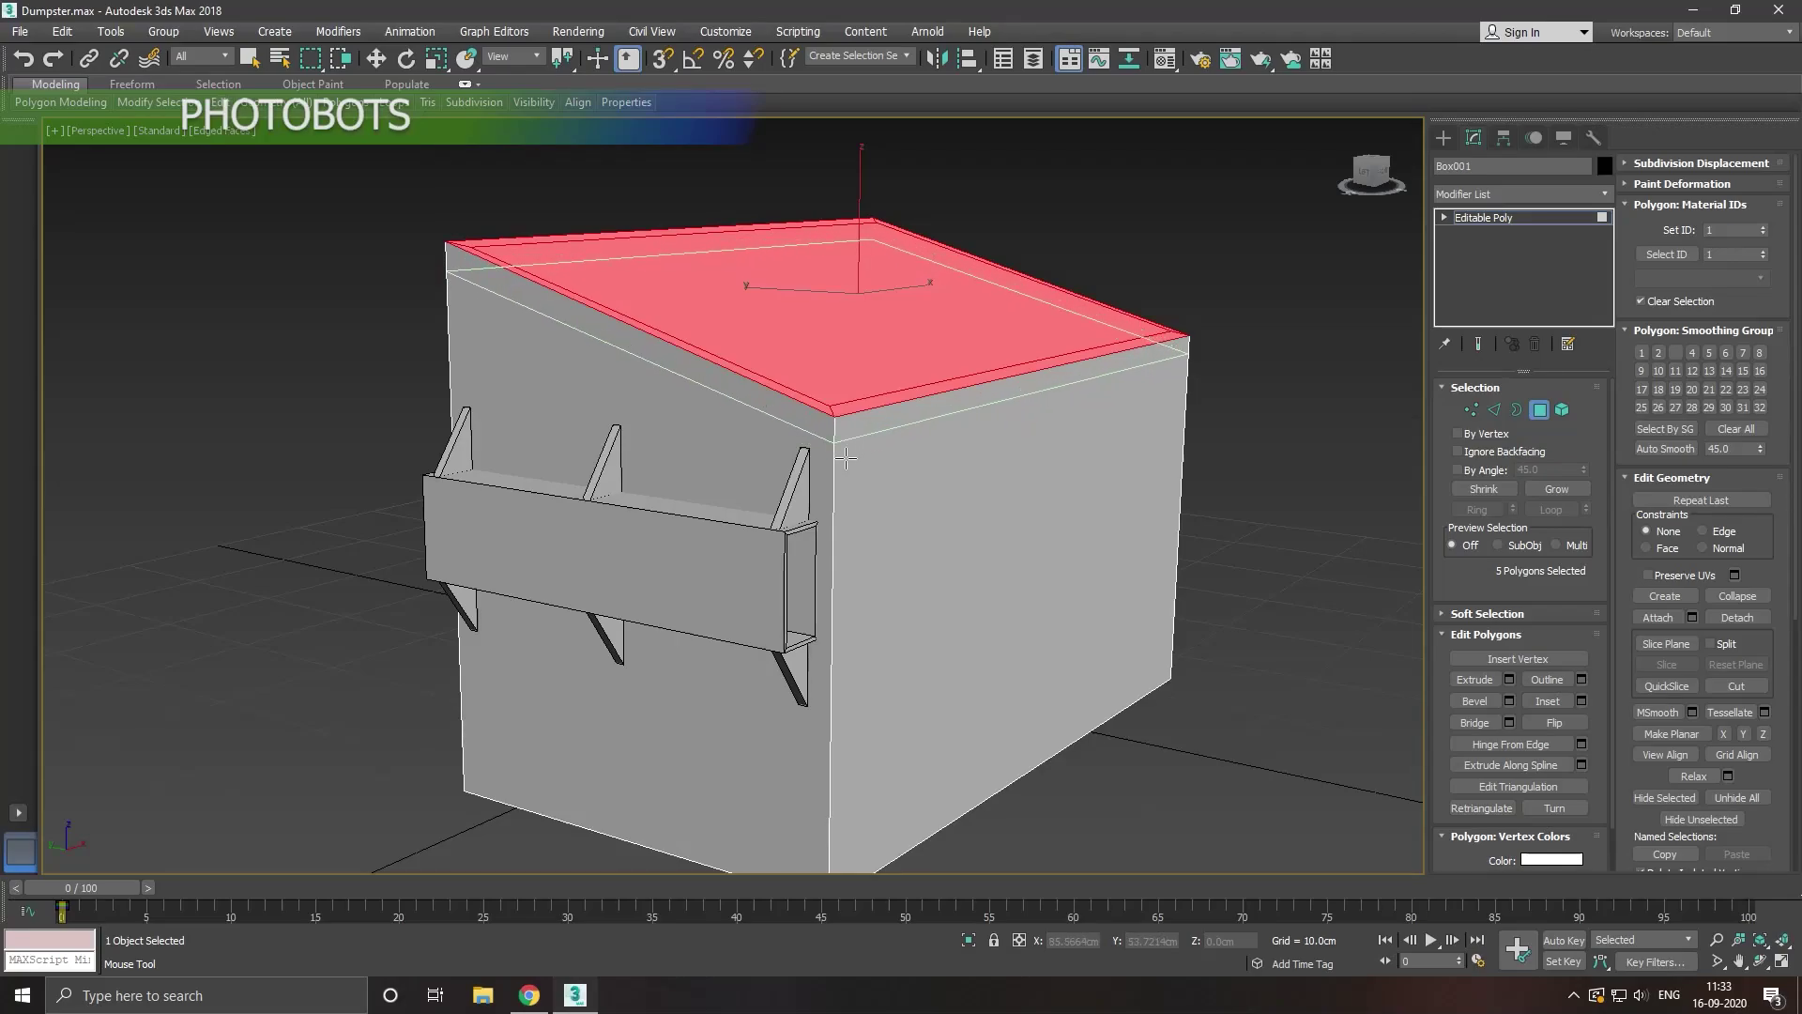
{"action": "key", "text": "w"}
{"action": "left_click", "coordinate": [838, 438]}
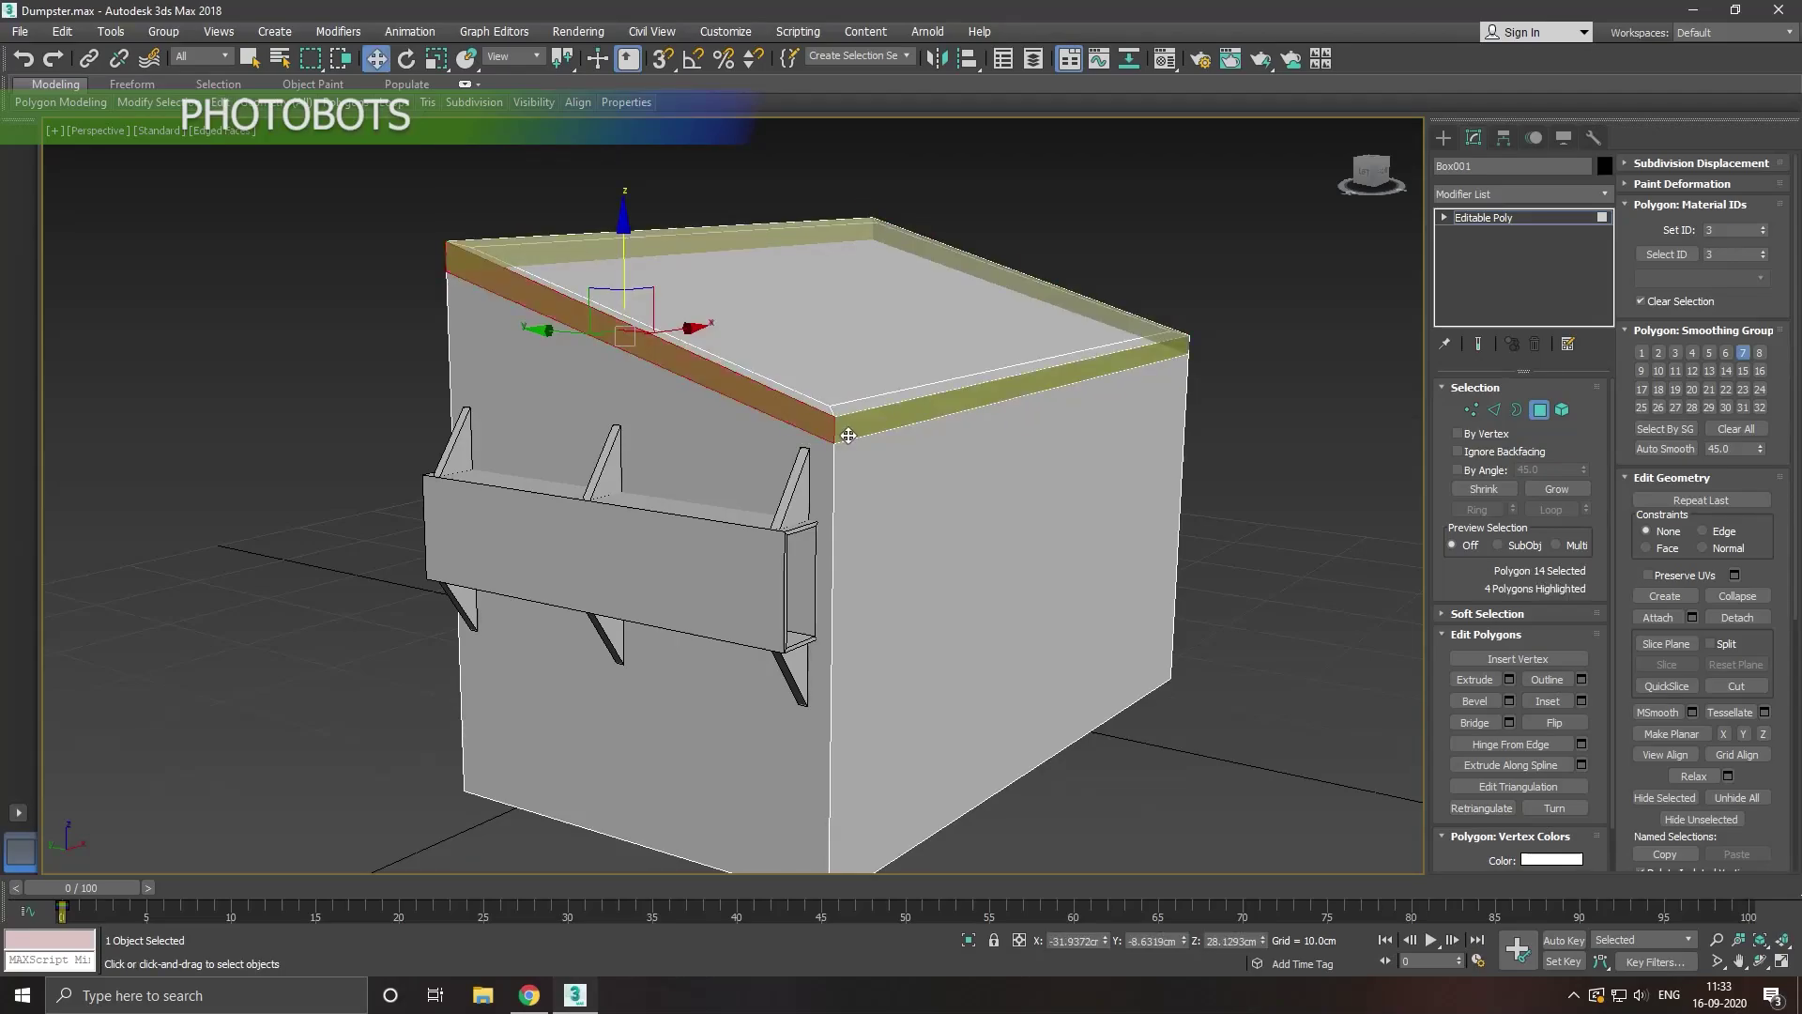
Step: Extrude the rim polygon loop by Local Normal about 0.31 cm to form a thin lip
{"action": "left_click", "coordinate": [849, 436], "text": "shift"}
{"action": "scroll", "coordinate": [901, 449], "scroll_direction": "up", "scroll_amount": 3}
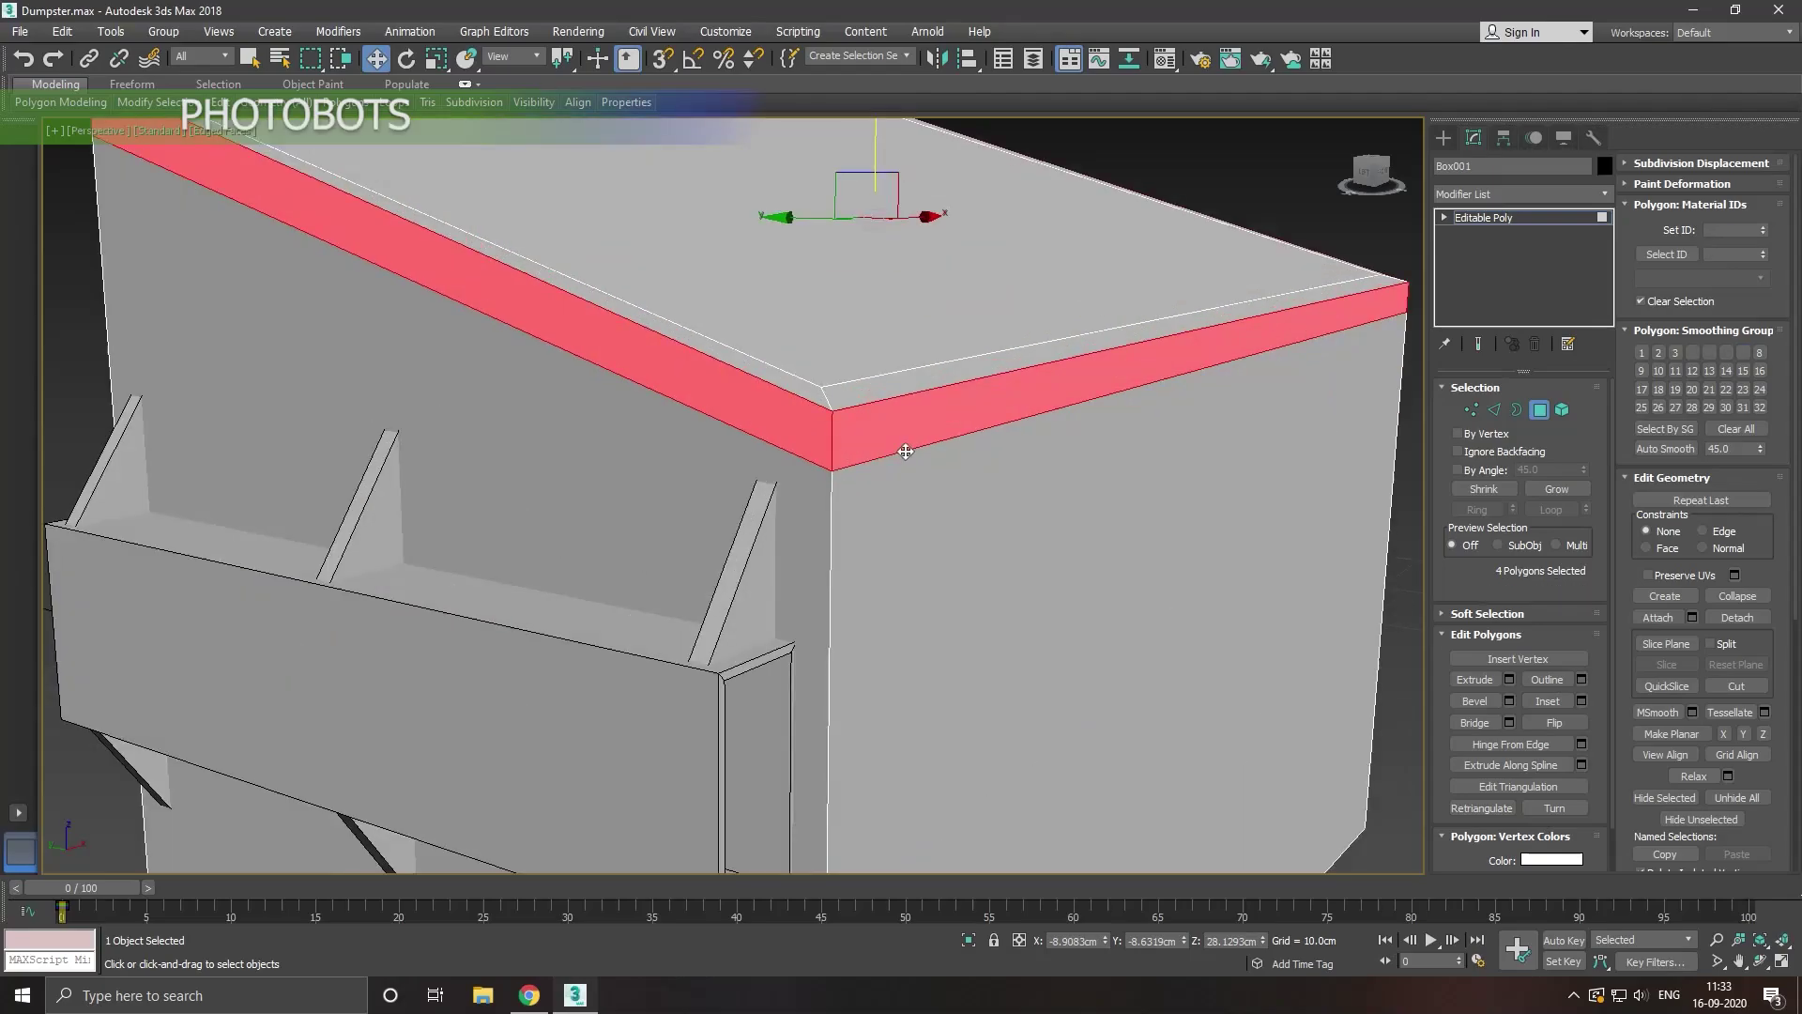
{"action": "left_click", "coordinate": [1509, 681]}
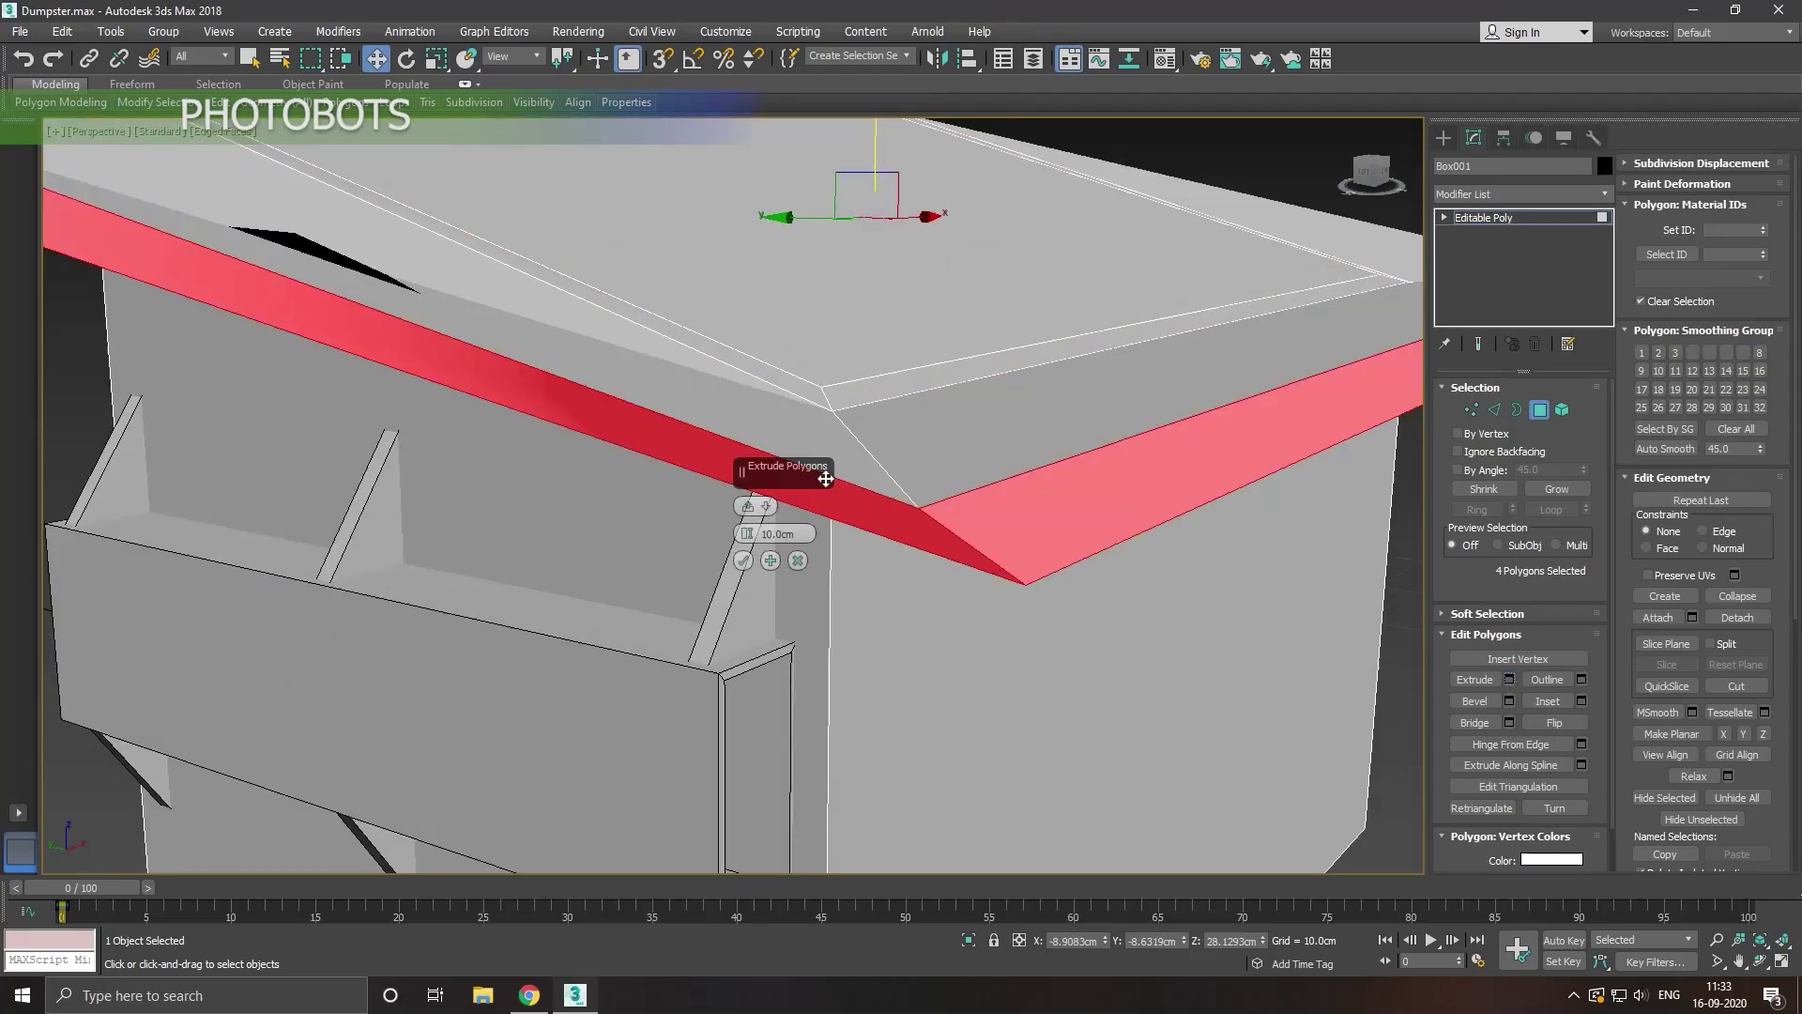
{"action": "left_click", "coordinate": [747, 506]}
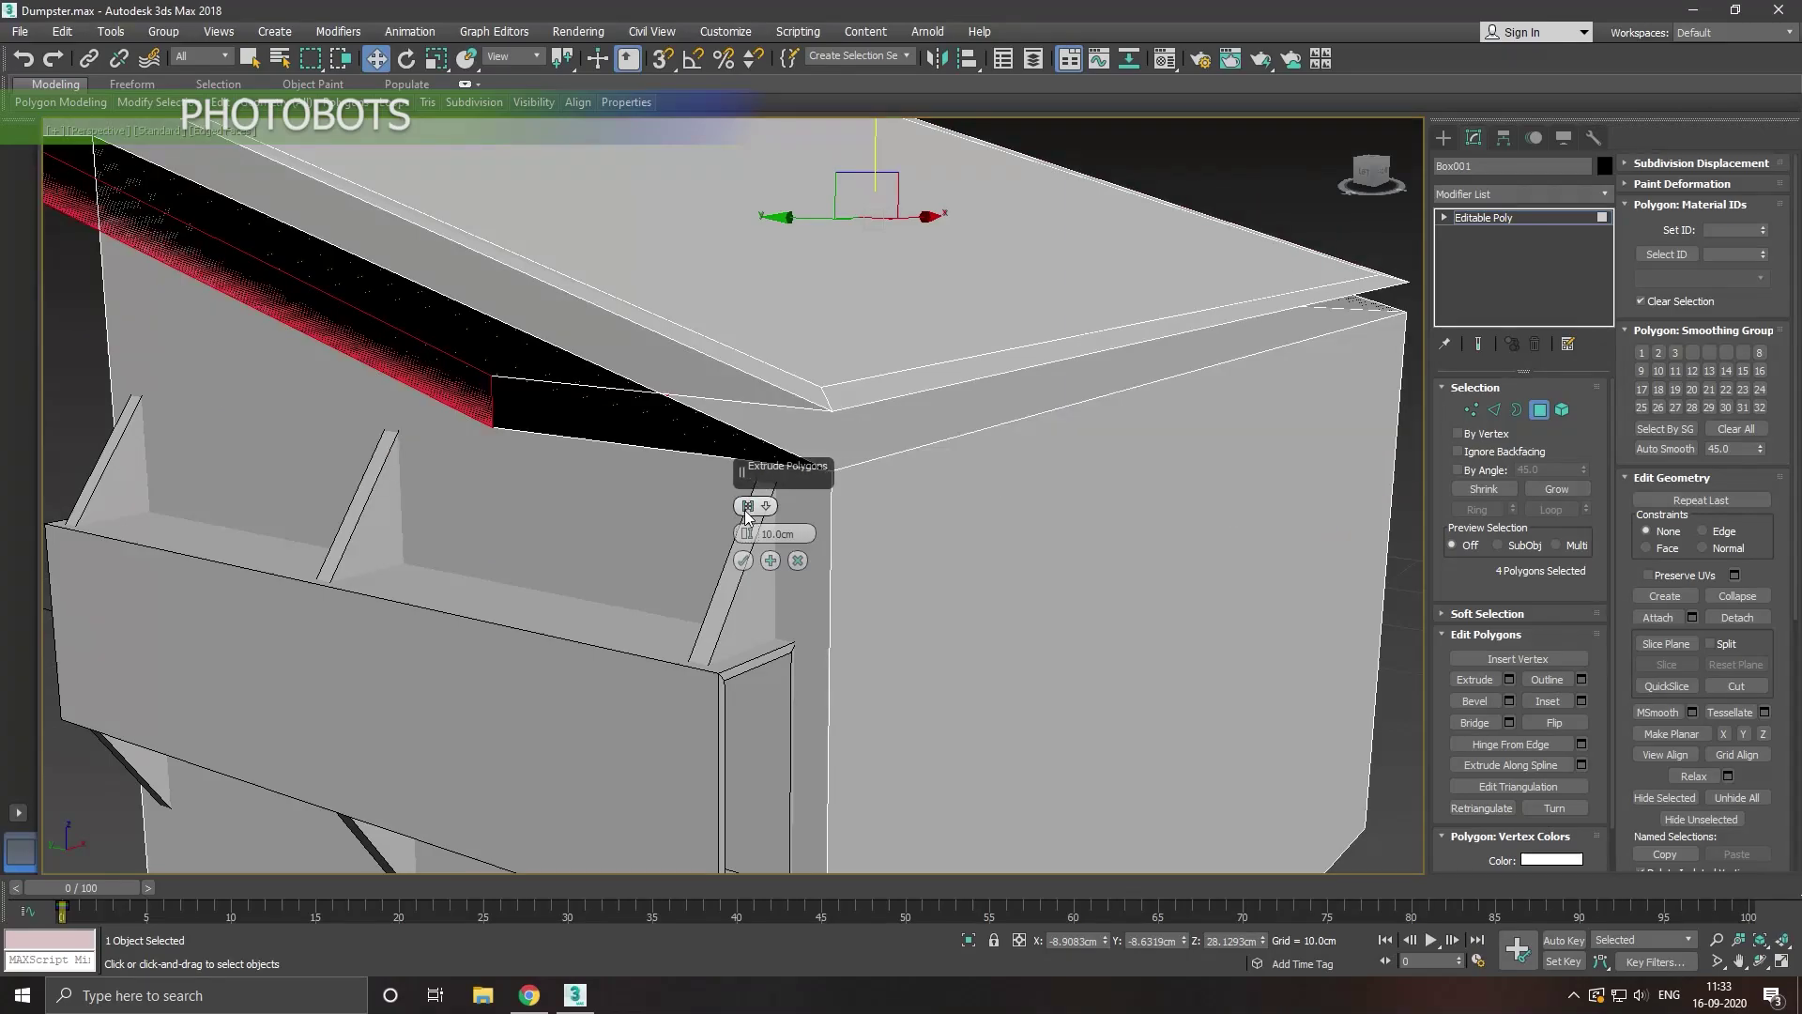
{"action": "left_click", "coordinate": [747, 512]}
{"action": "left_click_drag", "start_coordinate": [748, 542], "coordinate": [769, 625]}
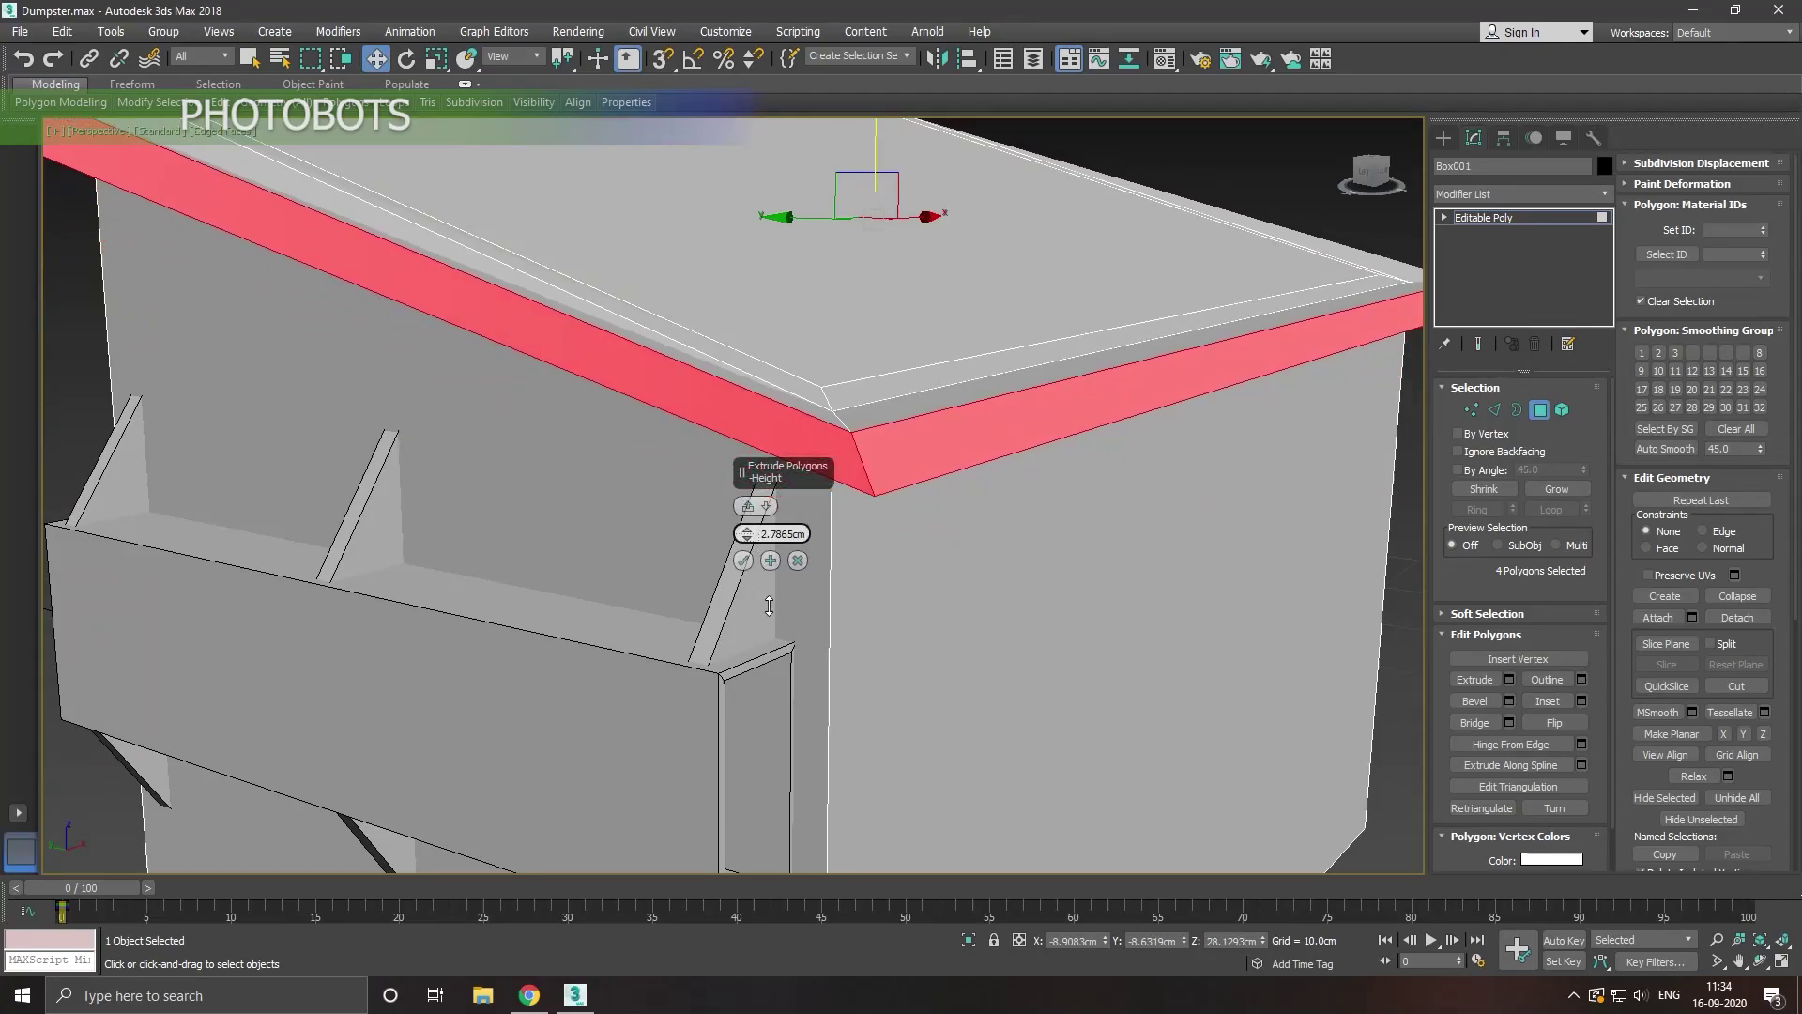
{"action": "mouse_move", "coordinate": [958, 611]}
{"action": "middle_mouse_down", "text": "alt"}
{"action": "mouse_move", "coordinate": [1002, 644]}
{"action": "mouse_move", "coordinate": [967, 655]}
{"action": "middle_mouse_up", "text": "alt"}
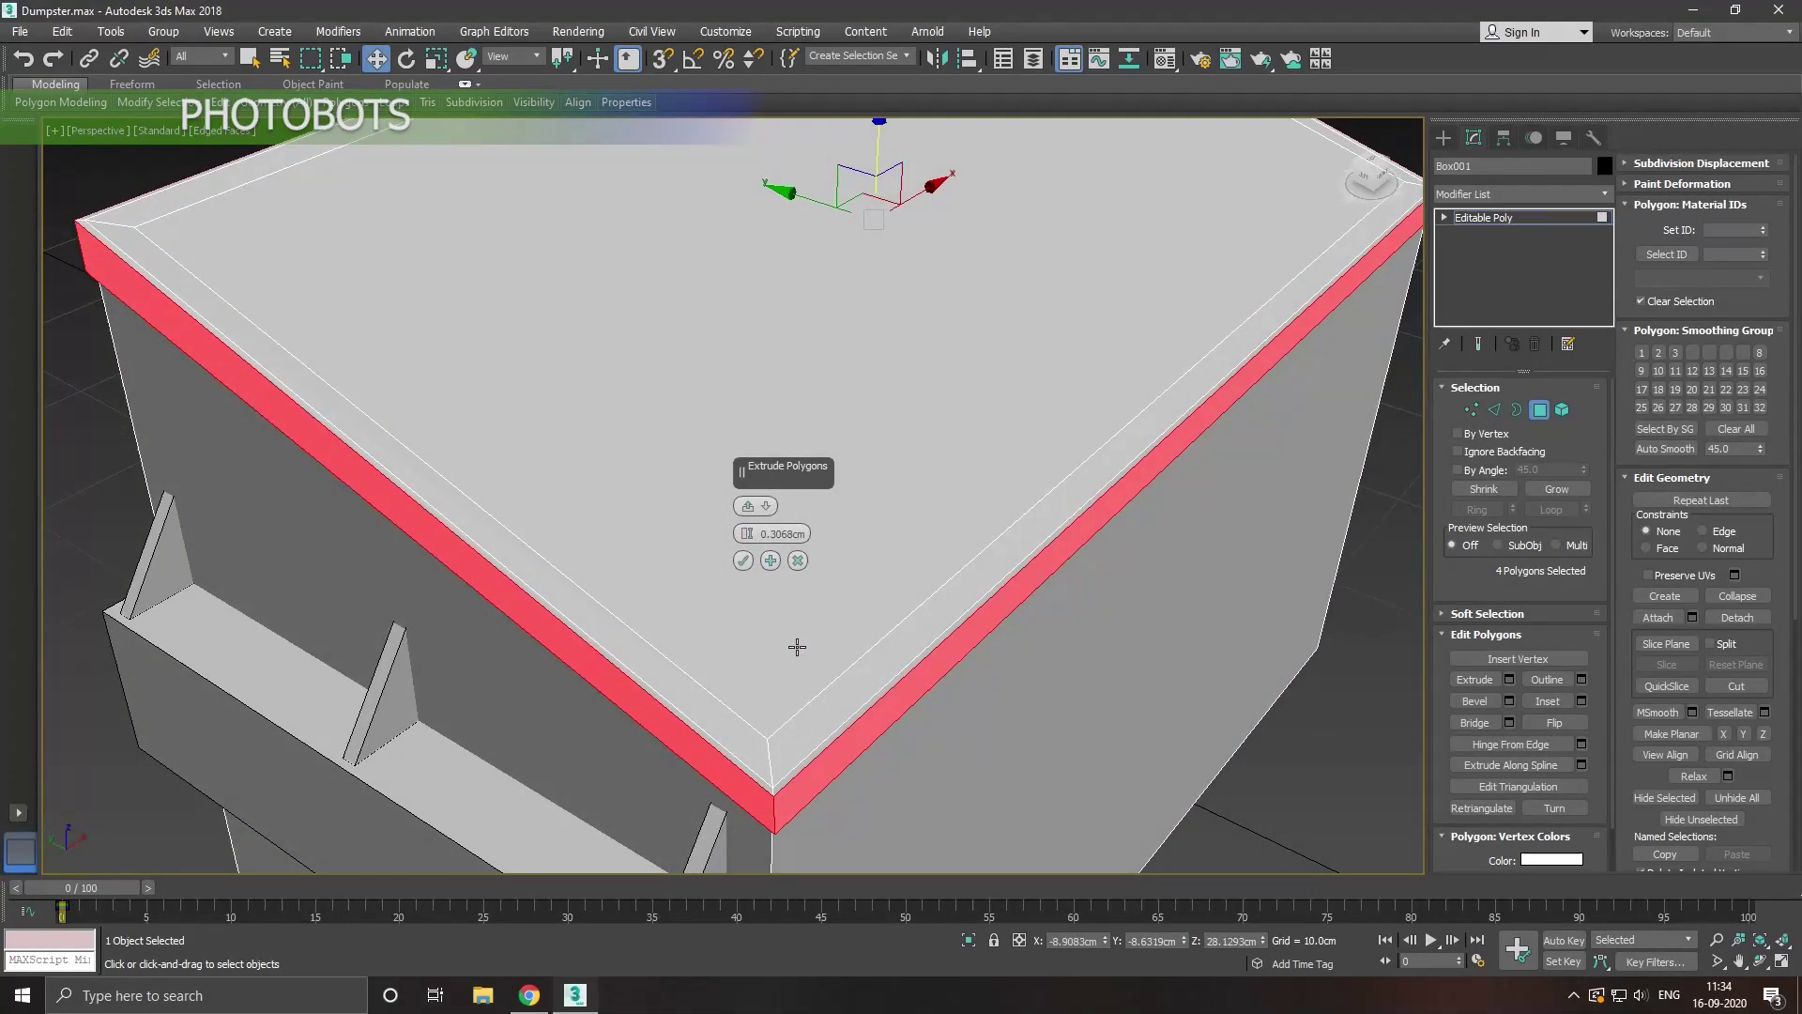
{"action": "left_click", "coordinate": [743, 561]}
{"action": "scroll", "coordinate": [748, 587], "scroll_direction": "down", "scroll_amount": 3}
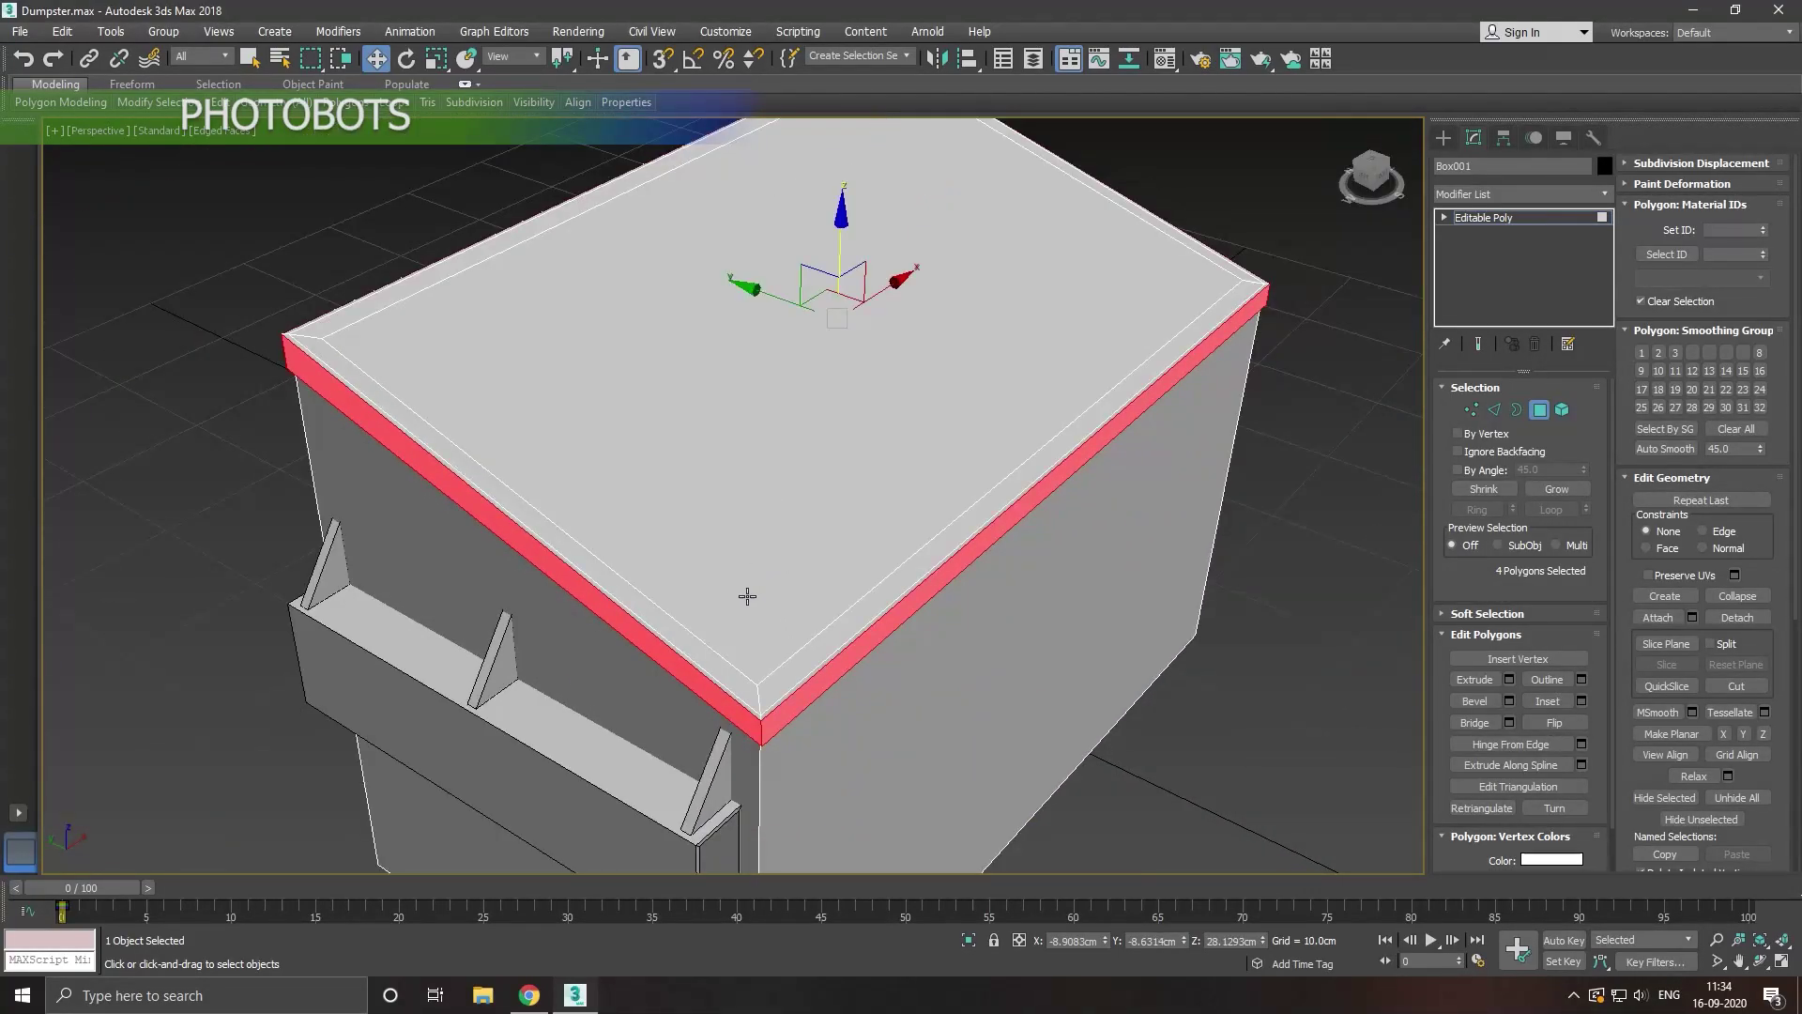
{"action": "left_click", "coordinate": [702, 689]}
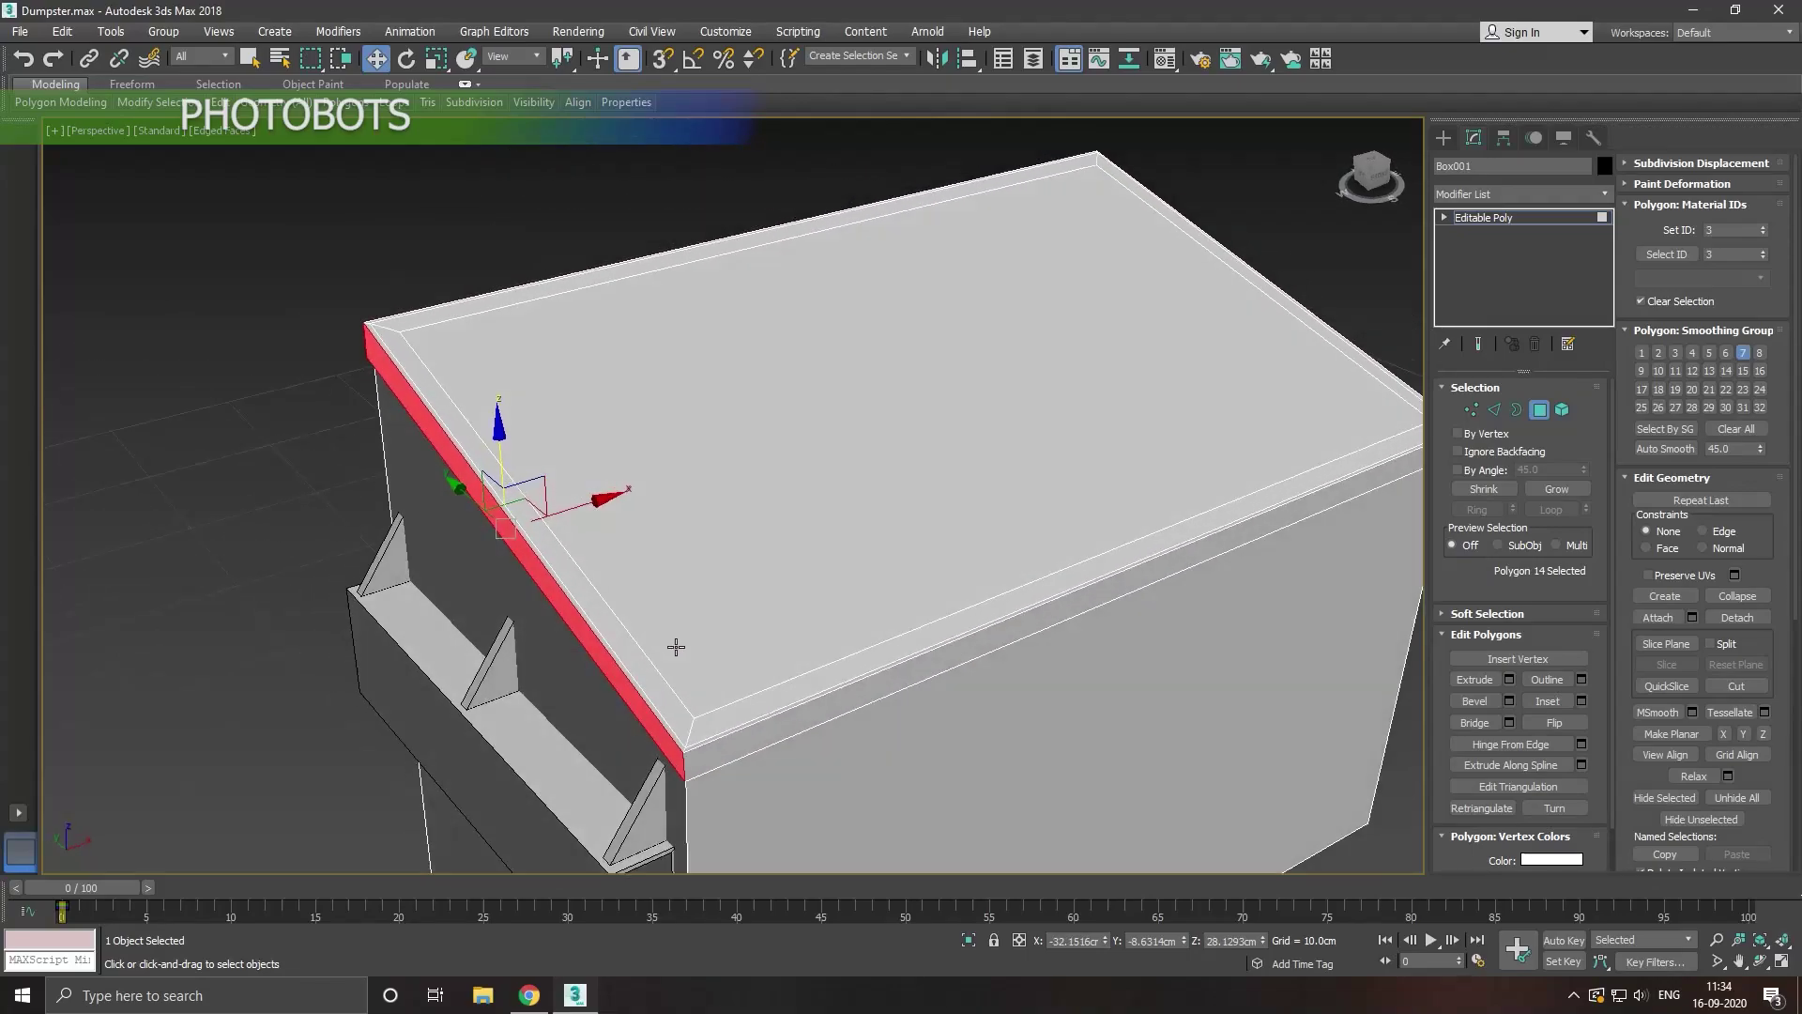
{"action": "middle_click_drag", "start_coordinate": [676, 644], "coordinate": [624, 497], "text": "alt"}
Step: Nudge the front rim polygon slightly along X, then select the rim polygon on the opposite side
{"action": "scroll", "coordinate": [577, 526], "scroll_direction": "up", "scroll_amount": 2}
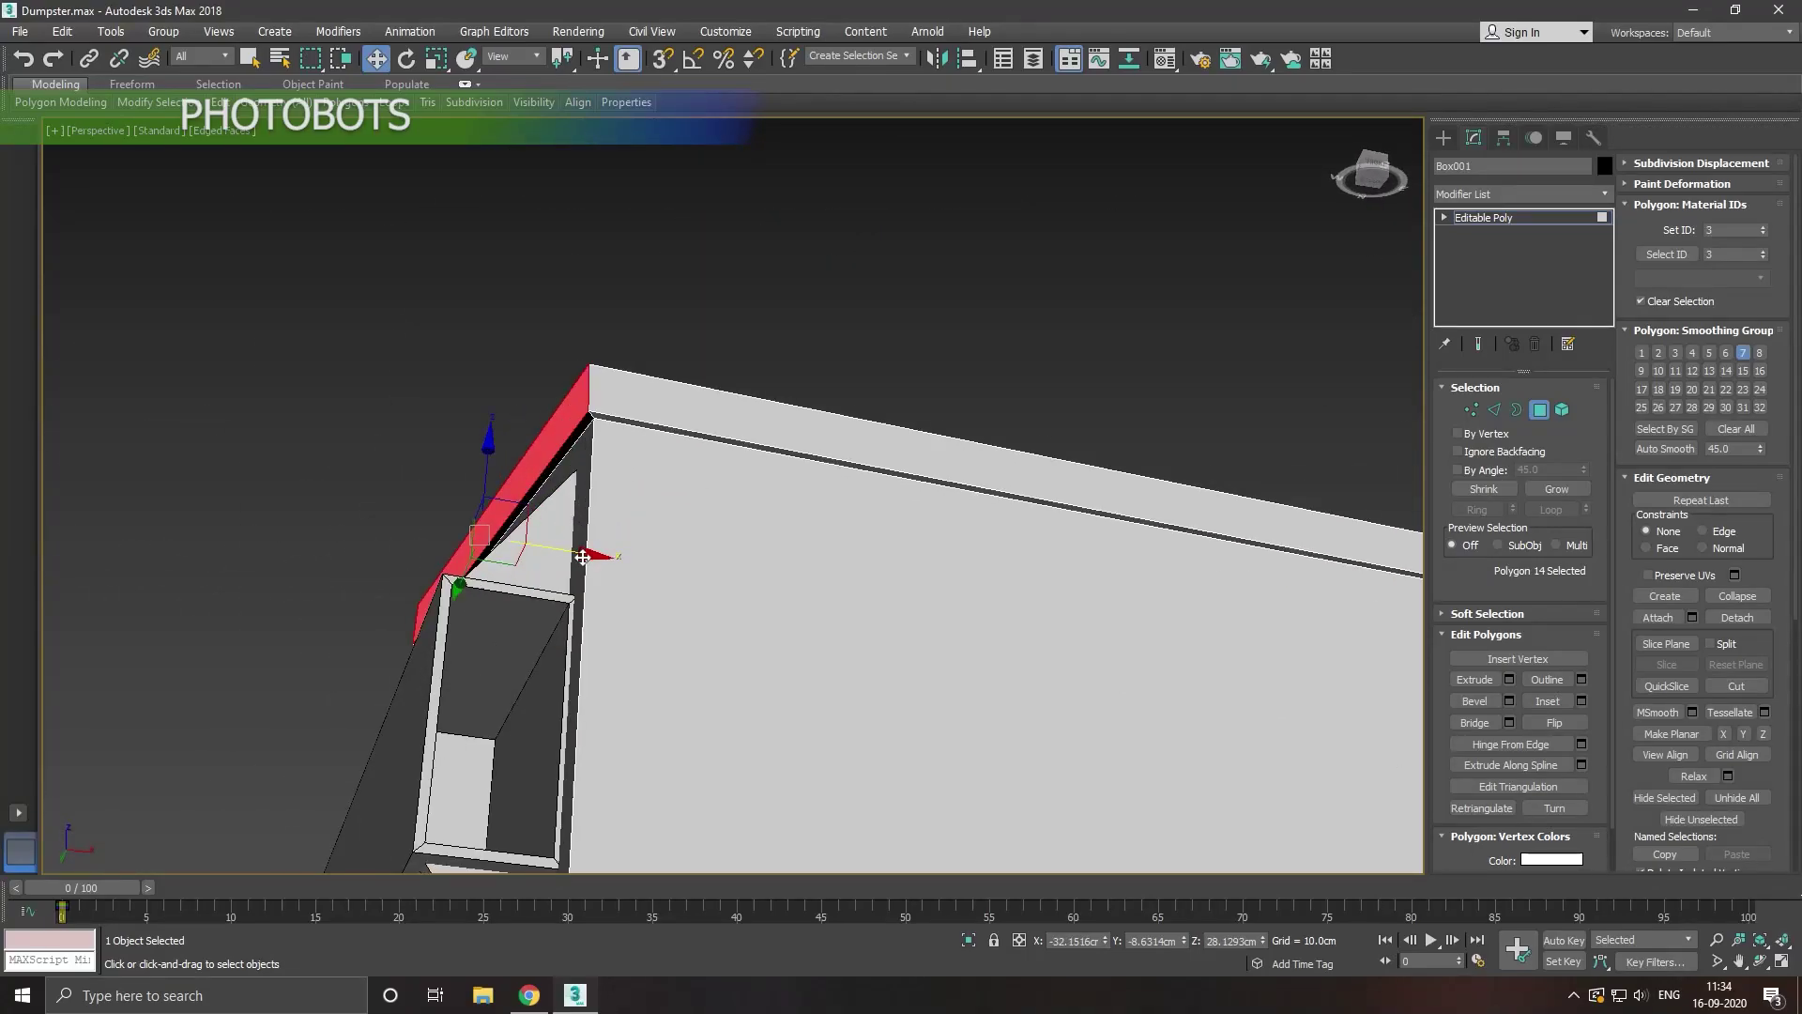
{"action": "left_click_drag", "start_coordinate": [578, 559], "coordinate": [569, 557]}
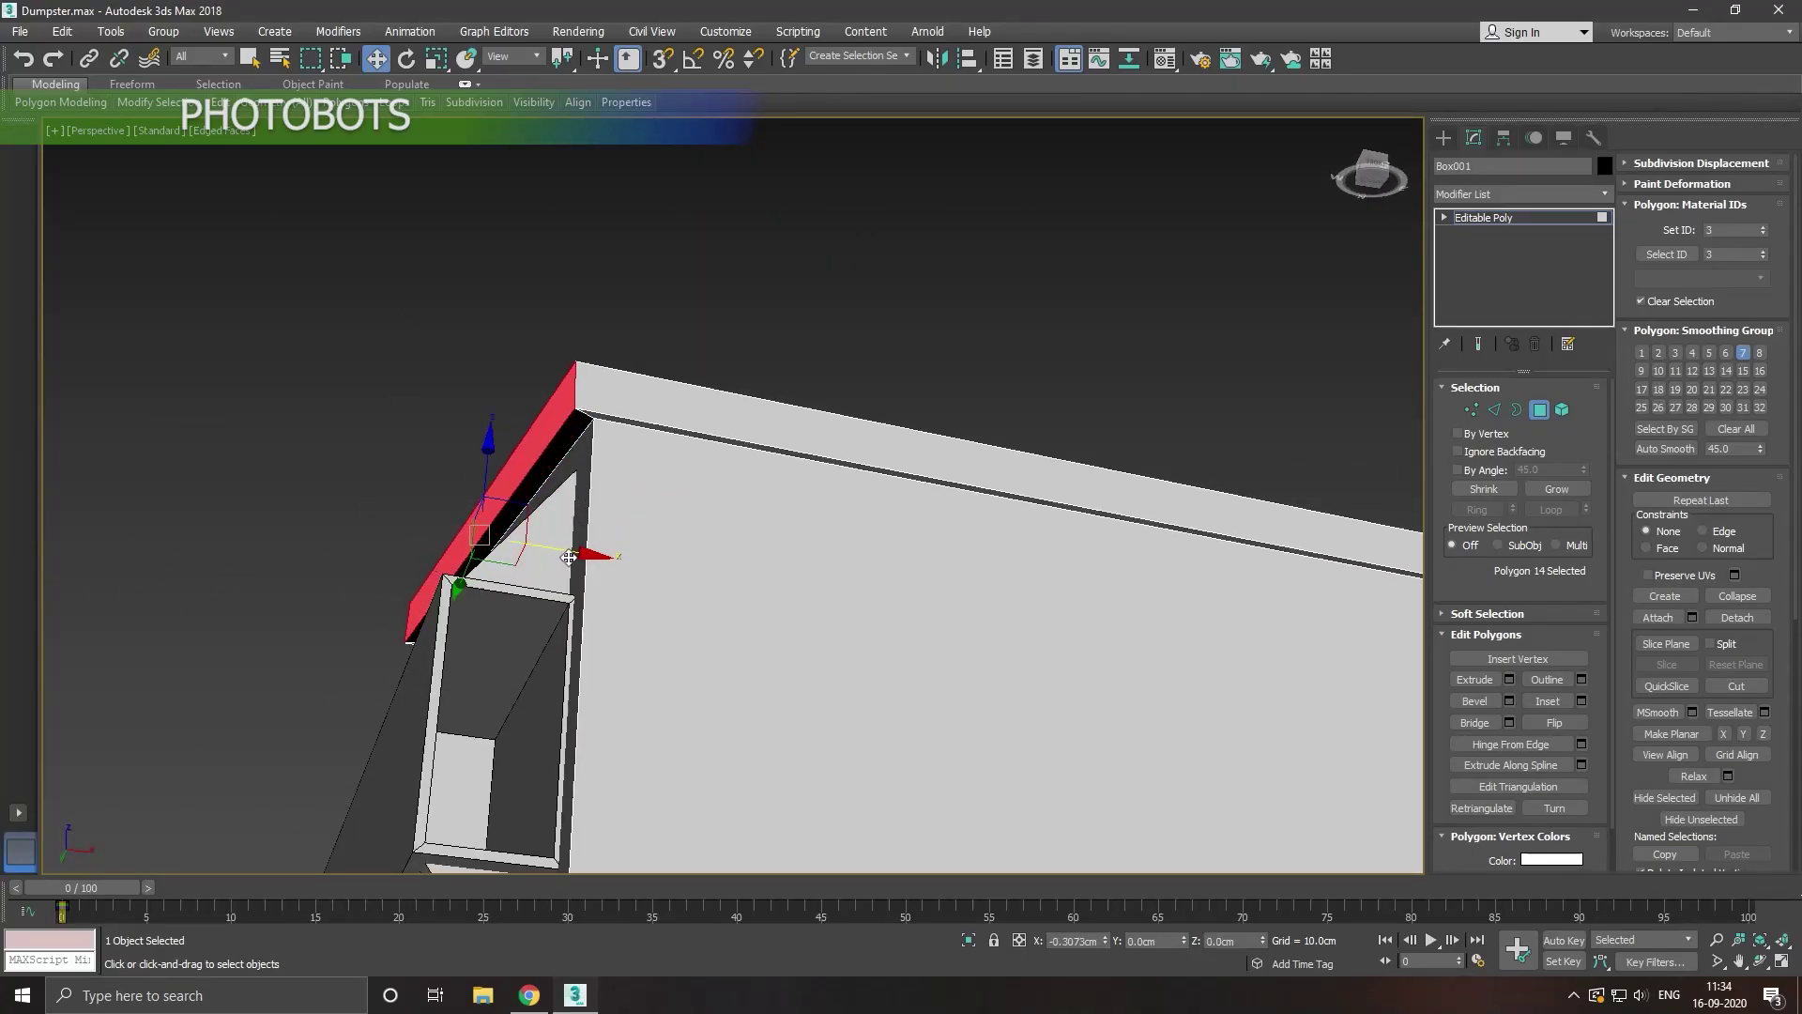
{"action": "left_click", "coordinate": [663, 400]}
{"action": "middle_click_drag", "start_coordinate": [662, 400], "coordinate": [629, 427], "text": "alt"}
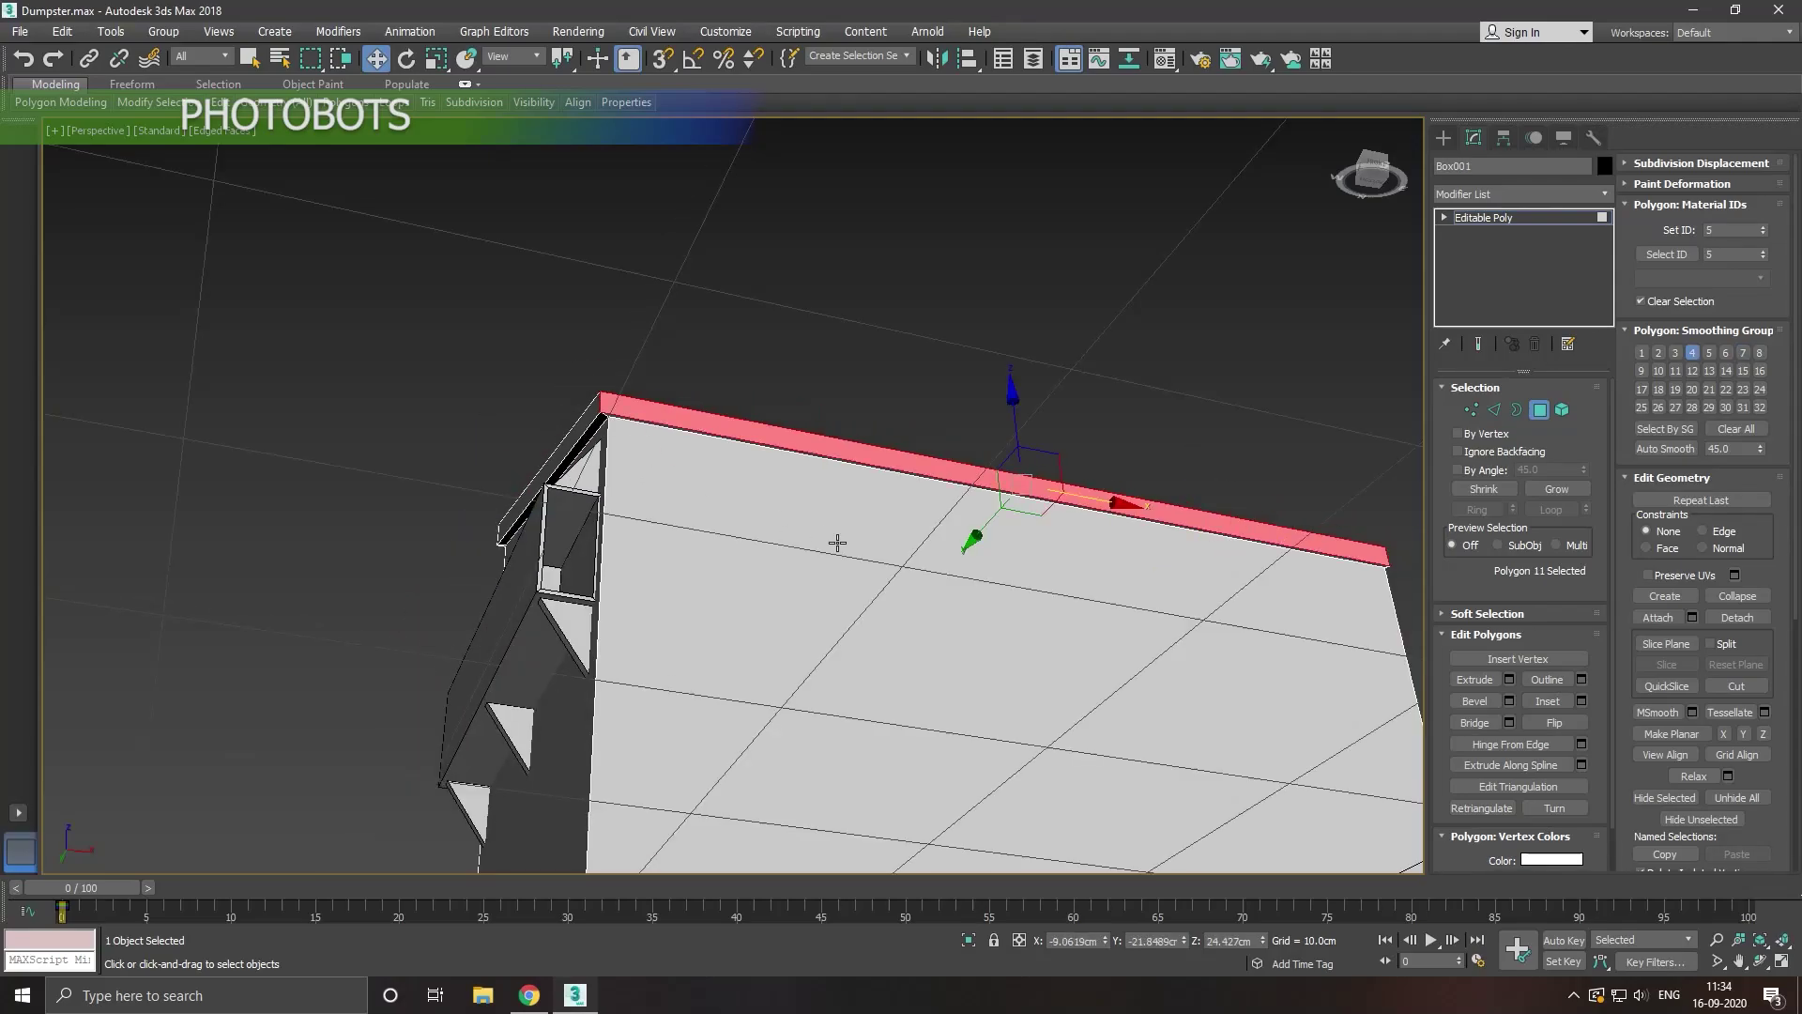
{"action": "mouse_move", "coordinate": [837, 541]}
{"action": "middle_mouse_down", "text": "alt"}
{"action": "mouse_move", "coordinate": [933, 541]}
{"action": "mouse_move", "coordinate": [965, 561]}
{"action": "middle_mouse_up", "text": "alt"}
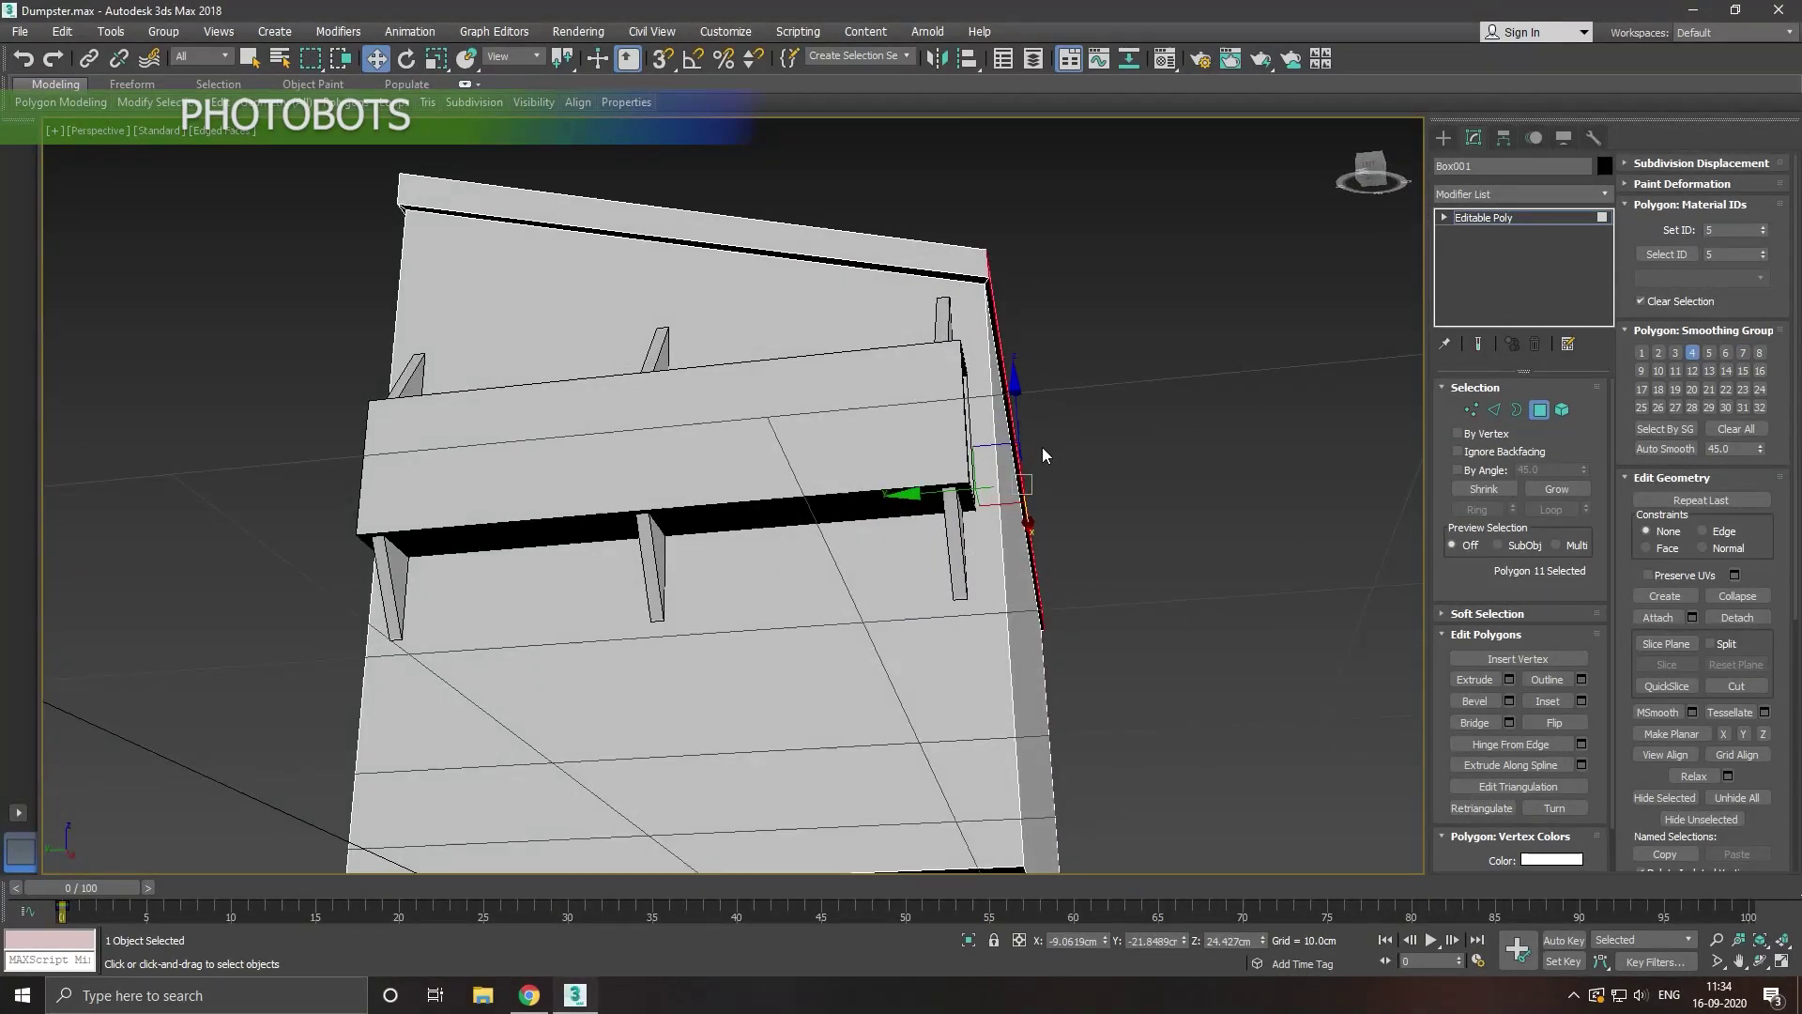
{"action": "scroll", "coordinate": [1042, 455], "scroll_direction": "up", "scroll_amount": 5}
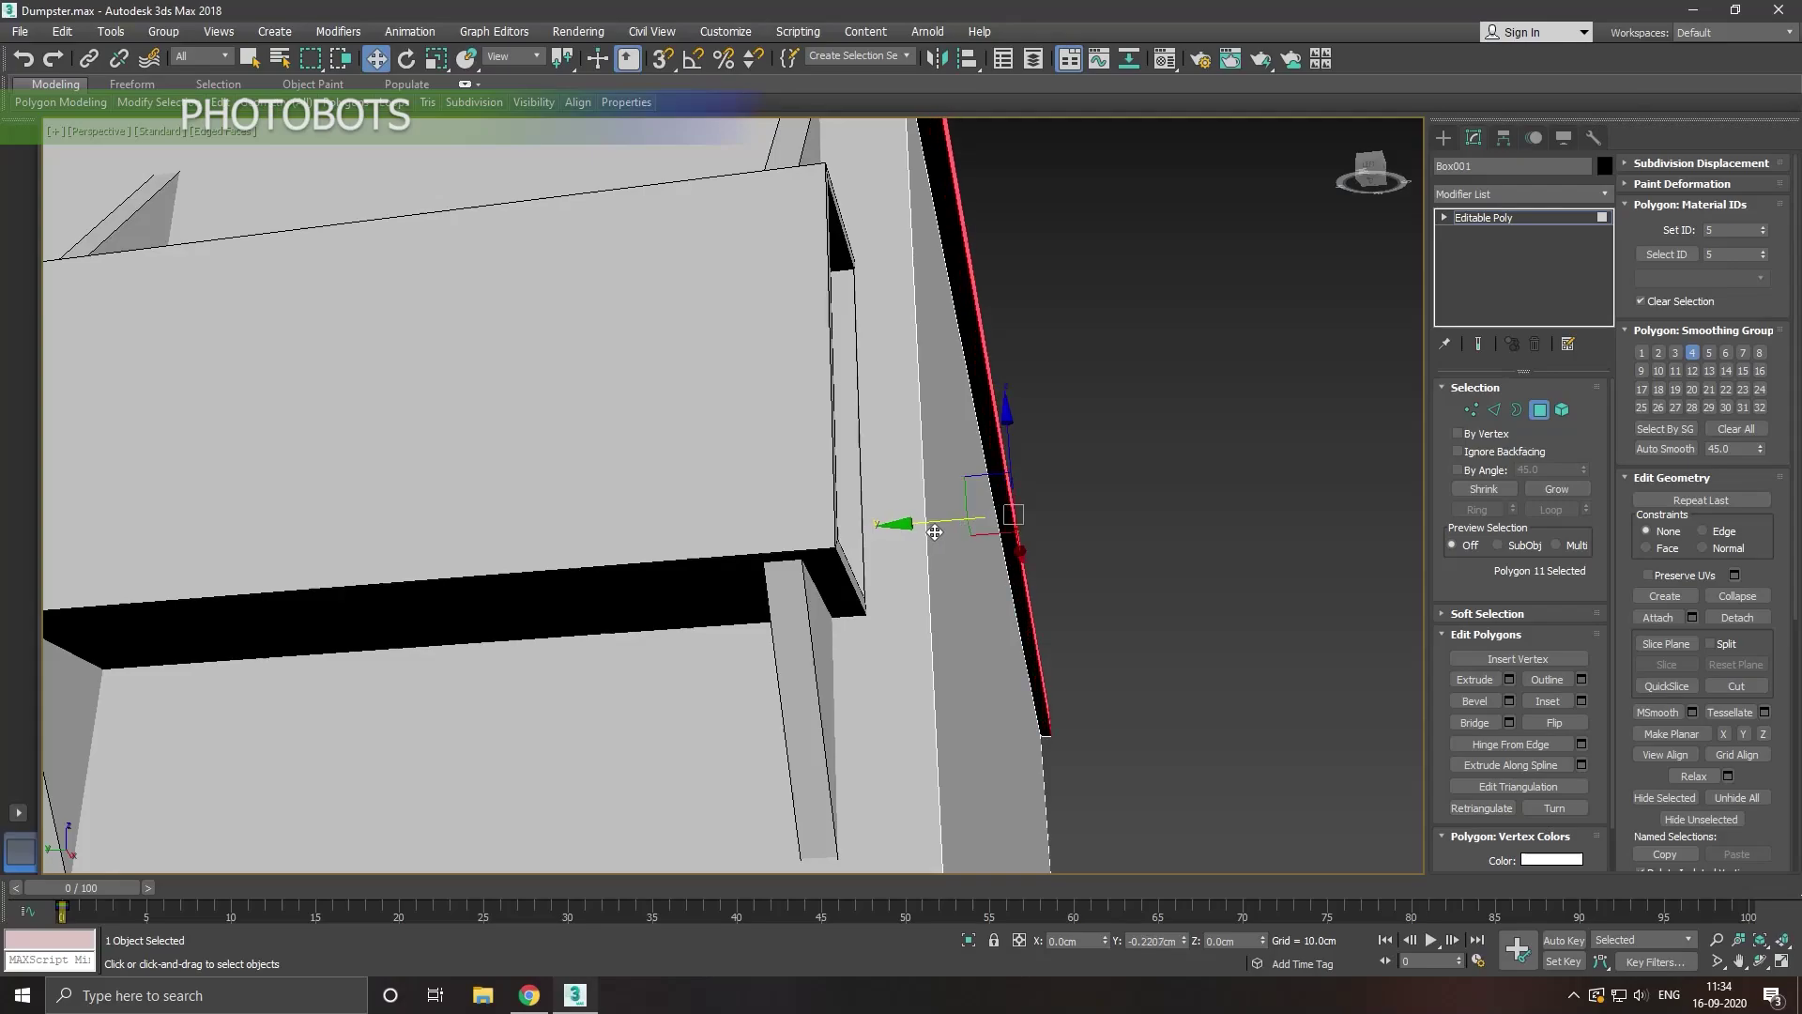
{"action": "mouse_move", "coordinate": [935, 532]}
{"action": "middle_mouse_down", "text": "alt"}
{"action": "mouse_move", "coordinate": [981, 608]}
{"action": "mouse_move", "coordinate": [1023, 600]}
{"action": "mouse_move", "coordinate": [1032, 538]}
{"action": "middle_mouse_up", "text": "alt"}
{"action": "scroll", "coordinate": [1029, 547], "scroll_direction": "down", "scroll_amount": 6}
{"action": "scroll", "coordinate": [704, 422], "scroll_direction": "up", "scroll_amount": 5}
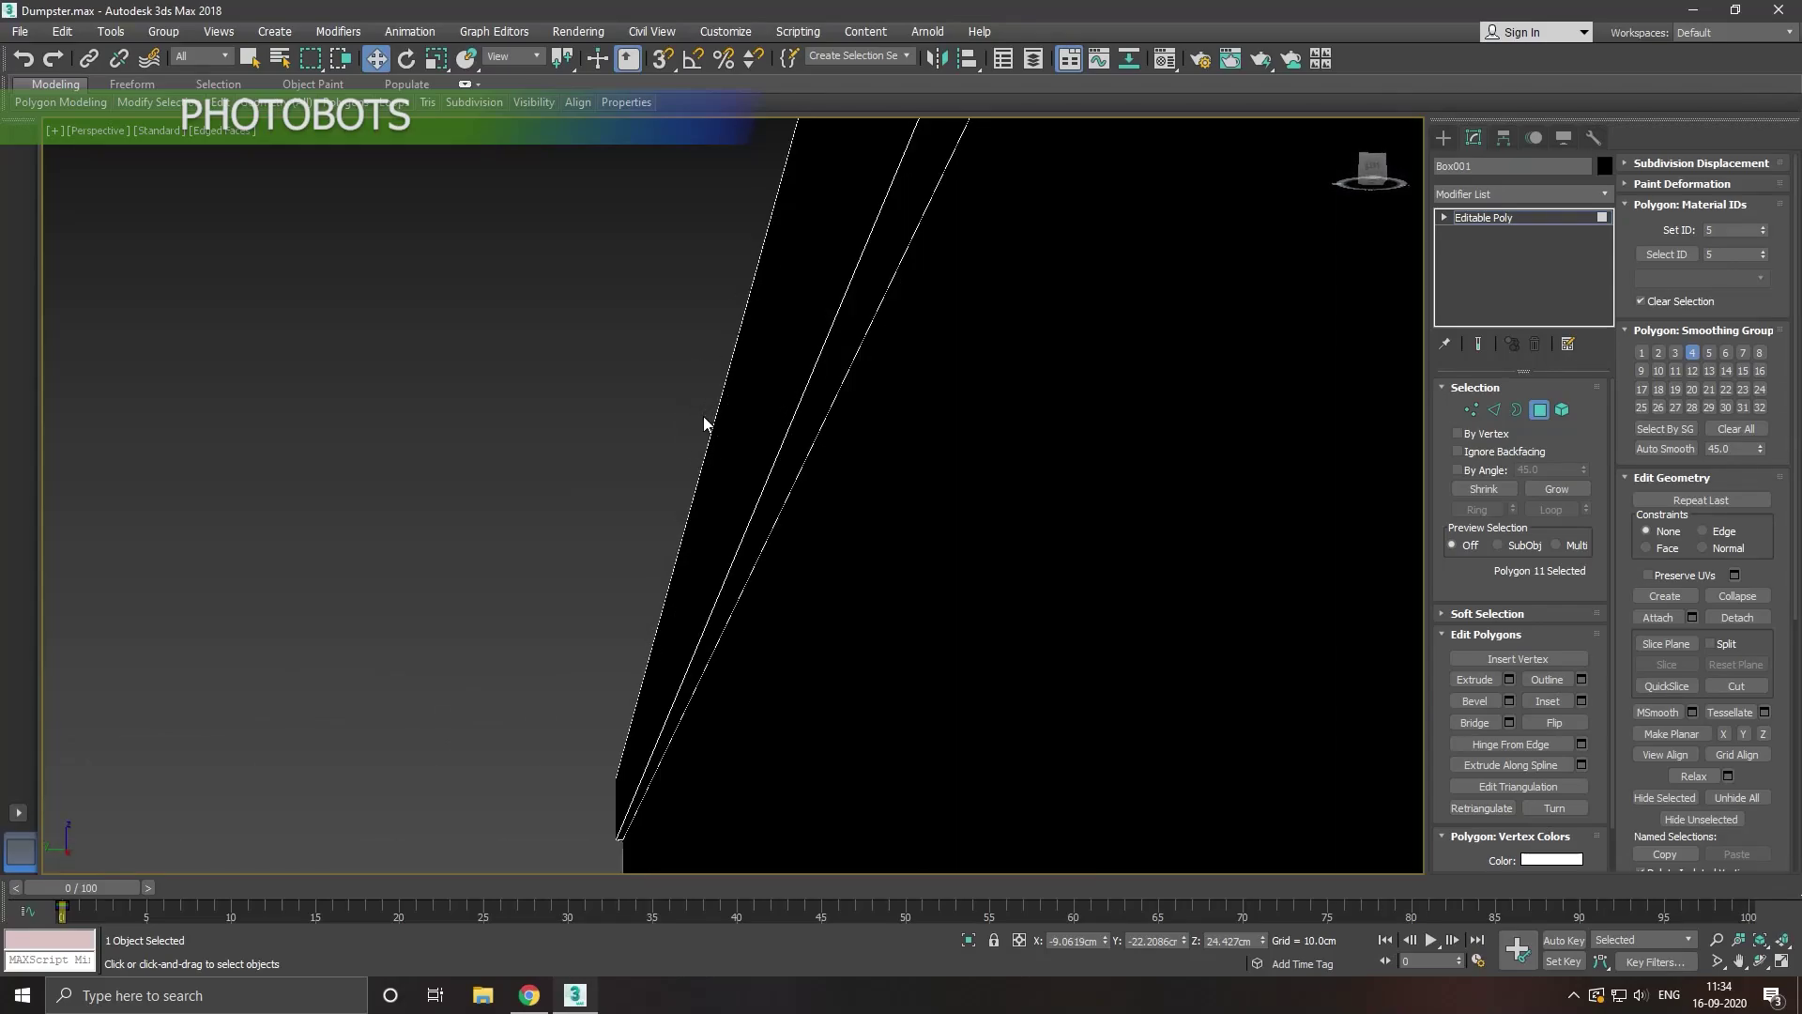
Step: Slide the thin edge strip slightly along Y and nudge the top rim face along X
{"action": "left_click", "coordinate": [731, 450]}
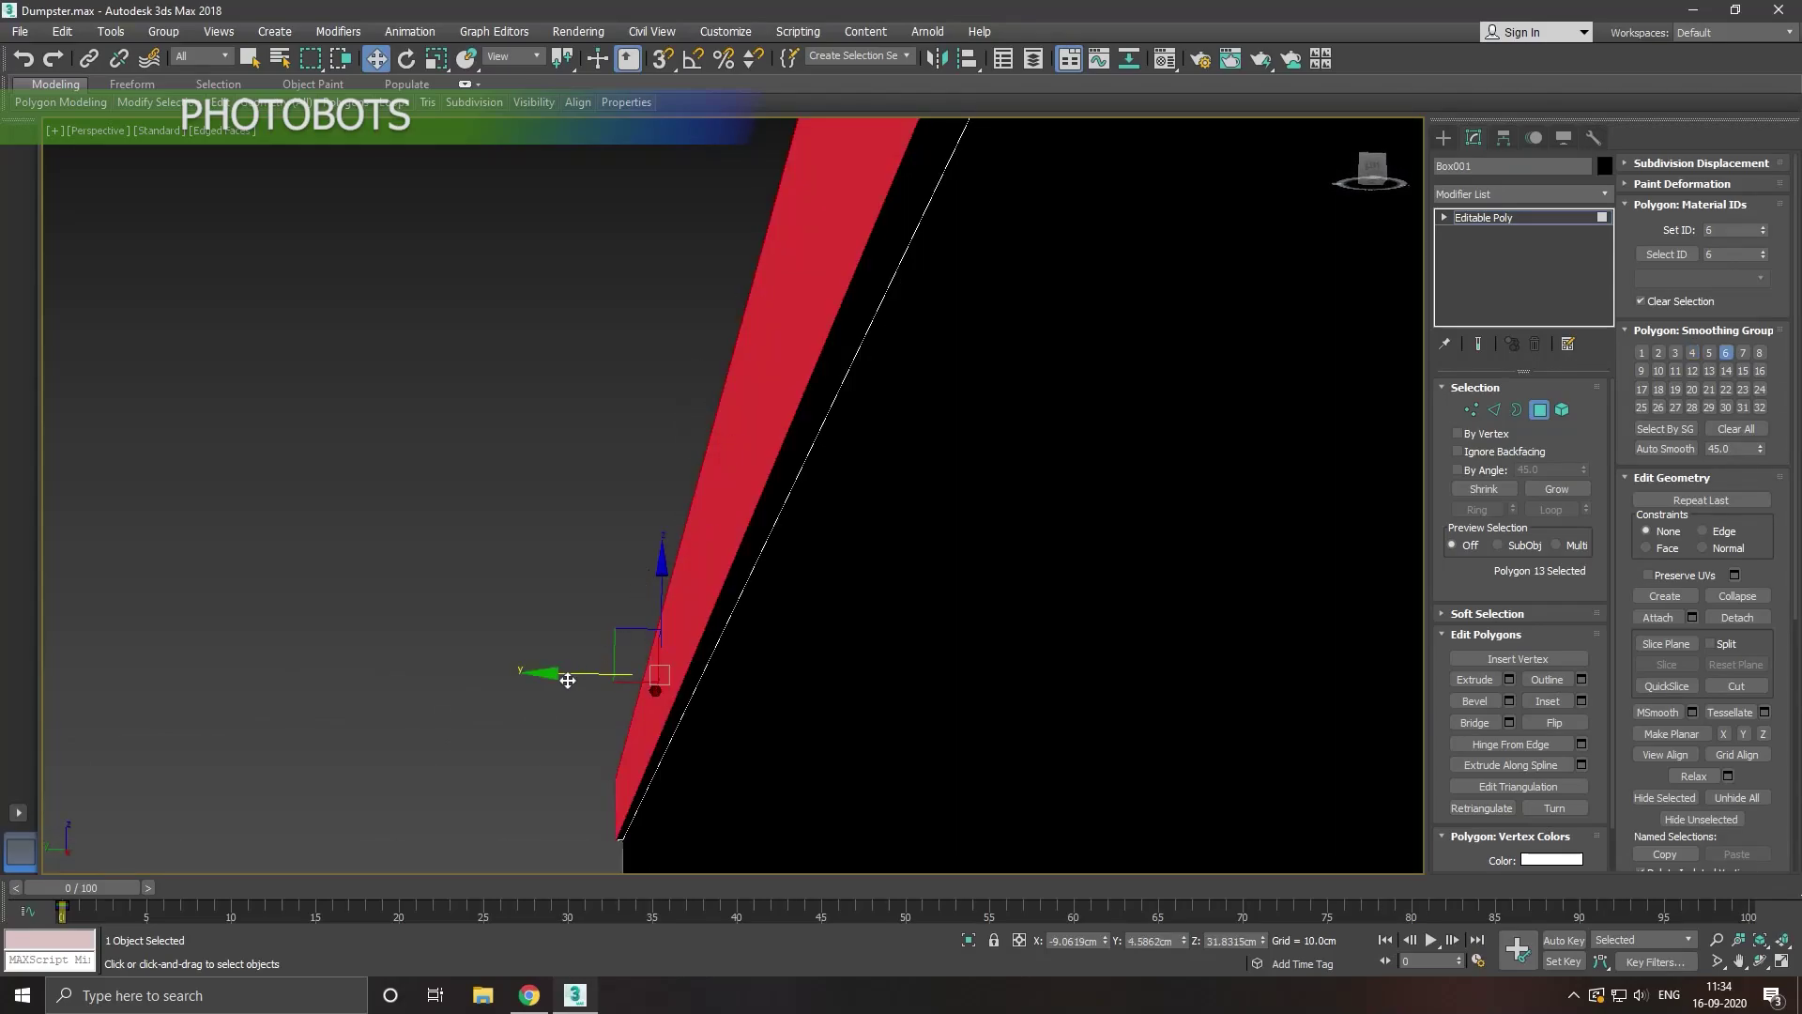
{"action": "left_click_drag", "start_coordinate": [567, 679], "coordinate": [554, 680]}
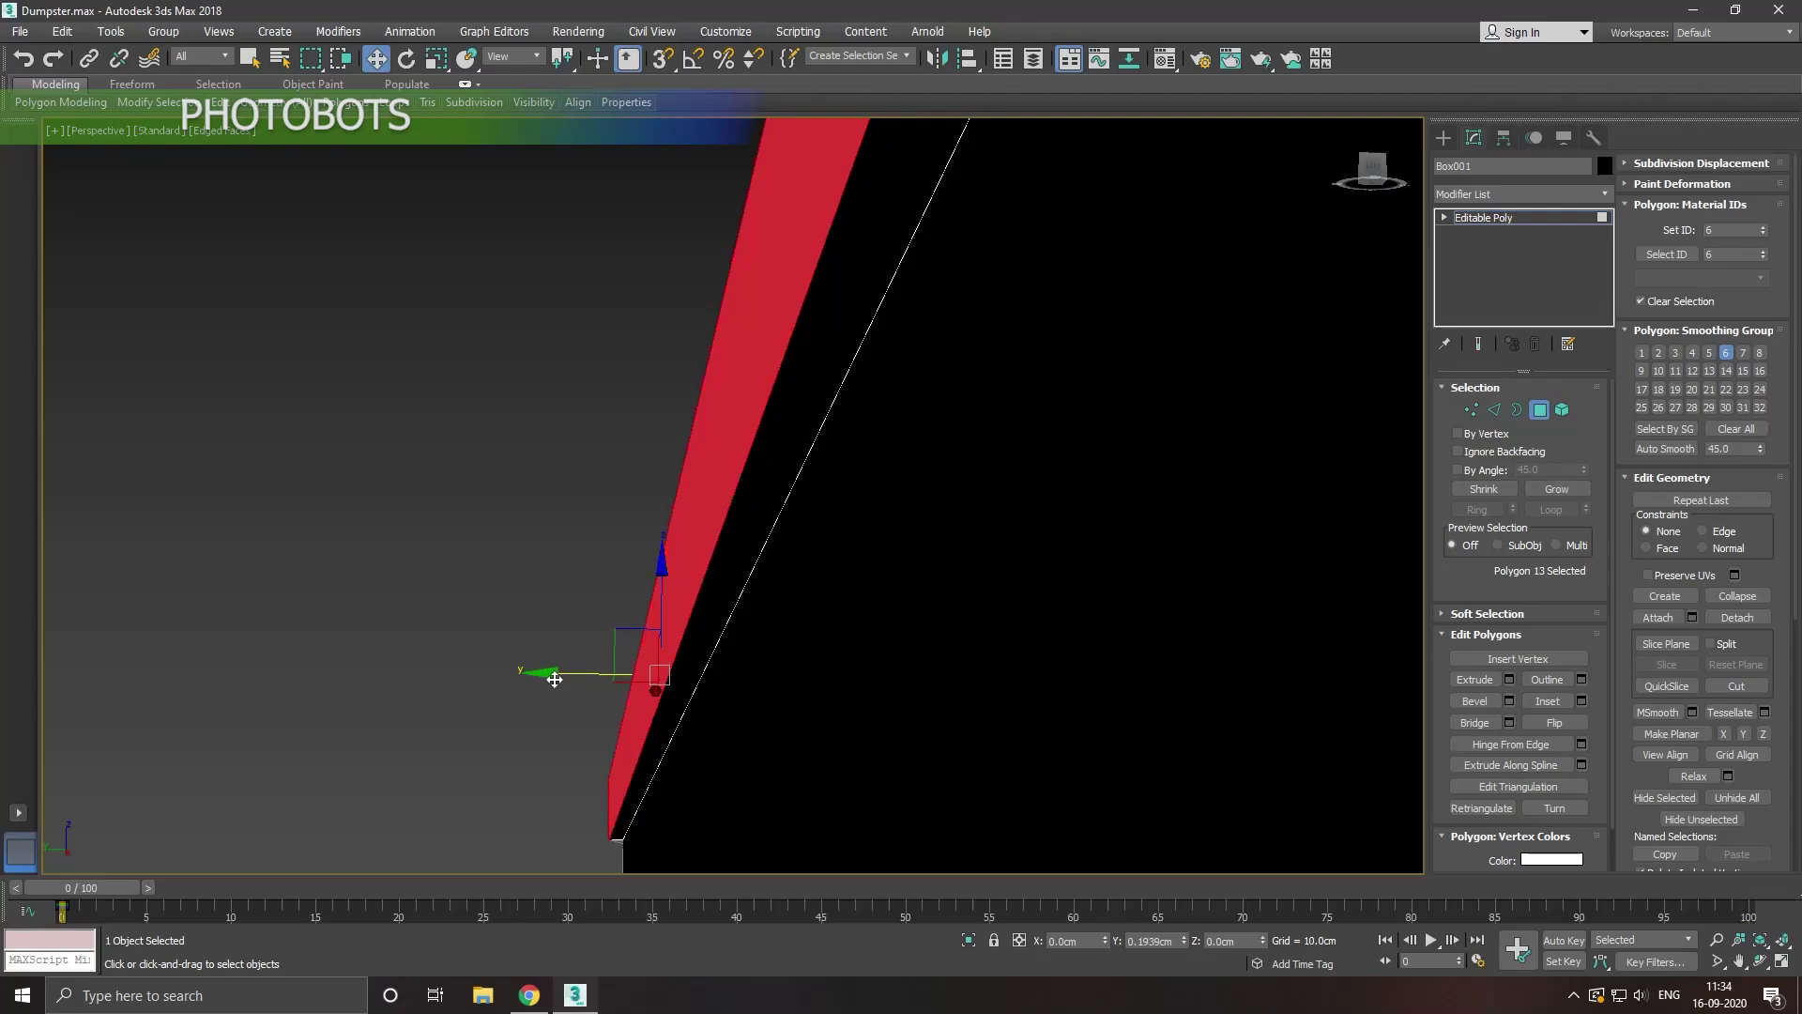
{"action": "scroll", "coordinate": [810, 530], "scroll_direction": "down", "scroll_amount": 2}
{"action": "scroll", "coordinate": [796, 422], "scroll_direction": "down", "scroll_amount": 2}
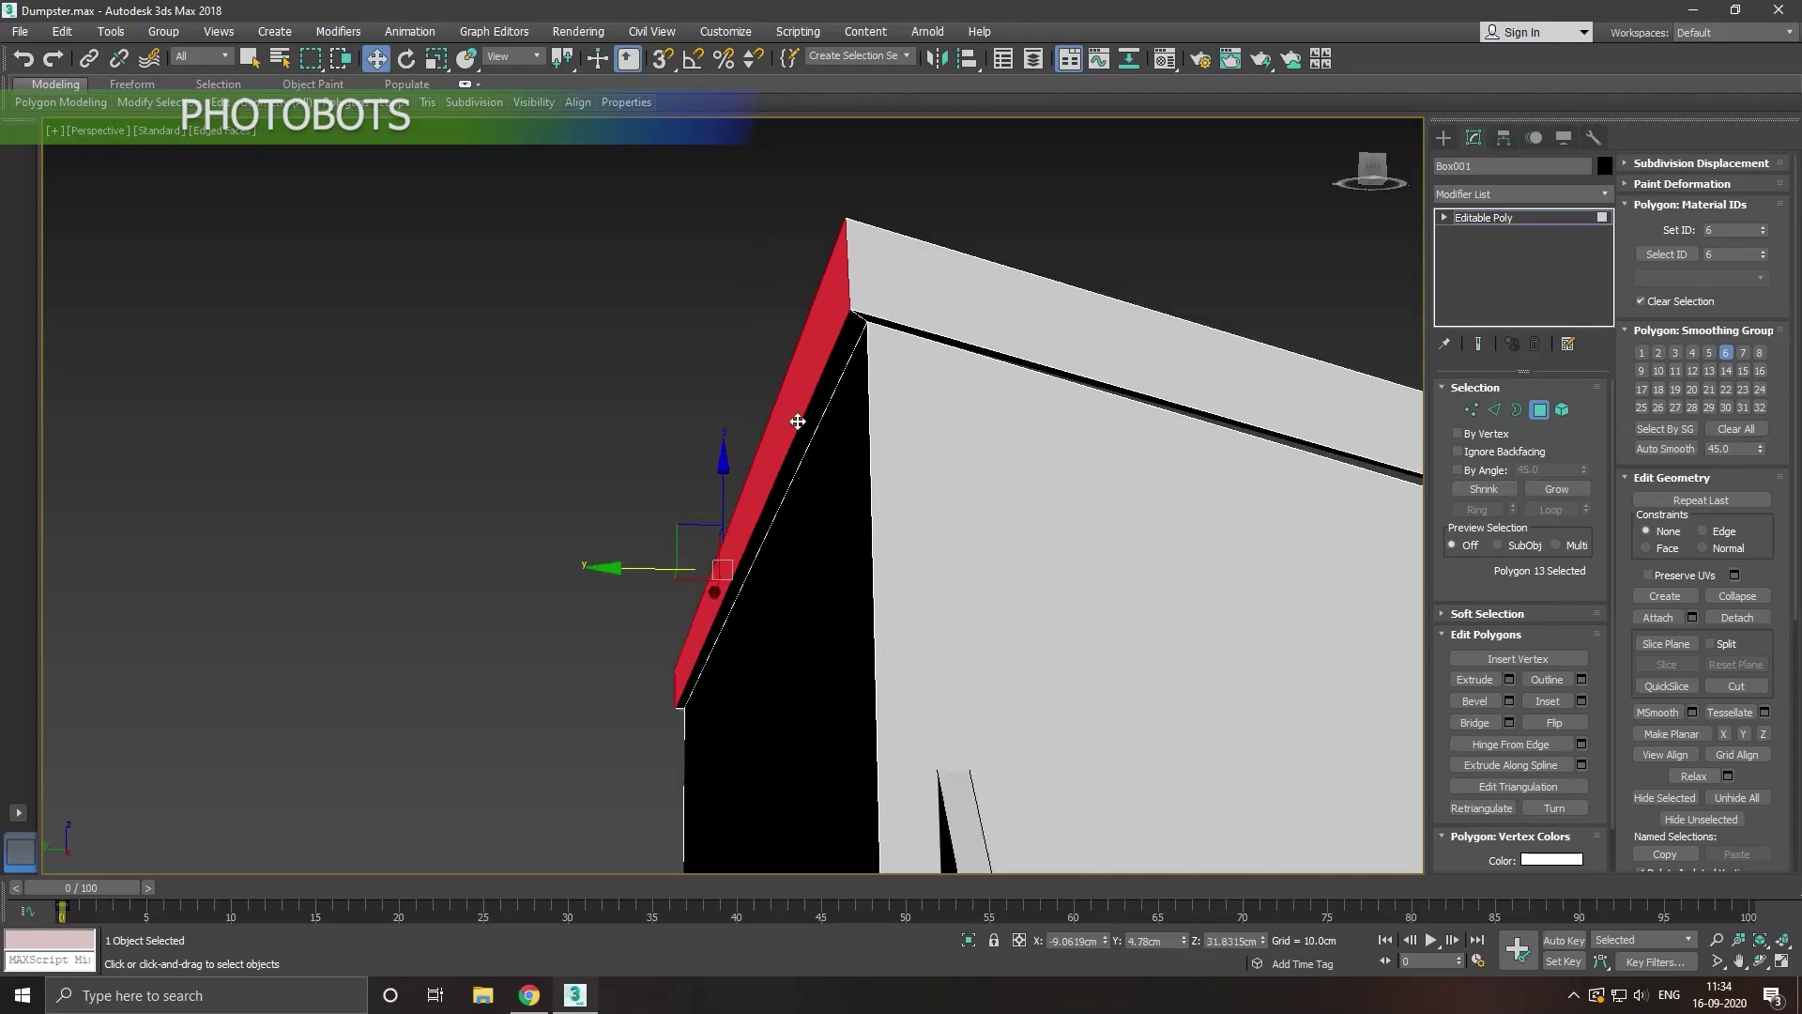
{"action": "left_click", "coordinate": [1127, 330]}
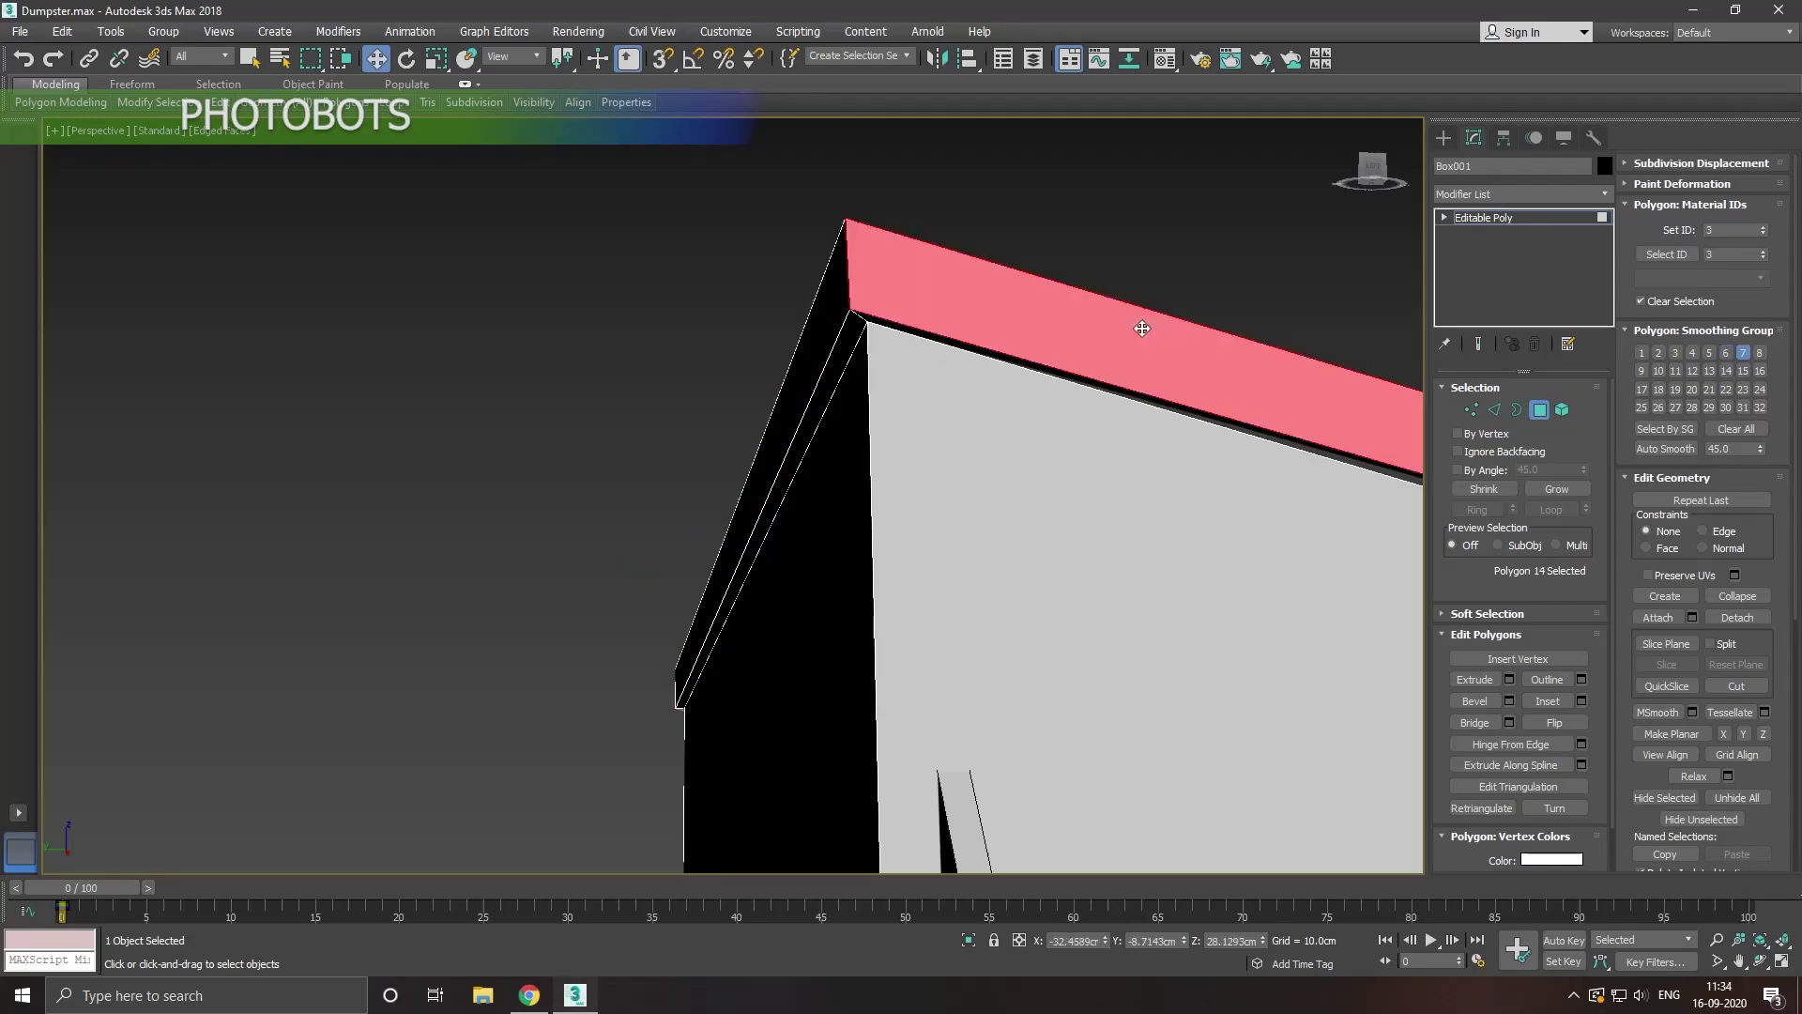
{"action": "scroll", "coordinate": [1127, 330], "scroll_direction": "down", "scroll_amount": 2}
{"action": "mouse_move", "coordinate": [1192, 487]}
{"action": "middle_mouse_down", "text": "alt"}
{"action": "mouse_move", "coordinate": [1028, 428]}
{"action": "mouse_move", "coordinate": [1168, 483]}
{"action": "middle_mouse_up", "text": "alt"}
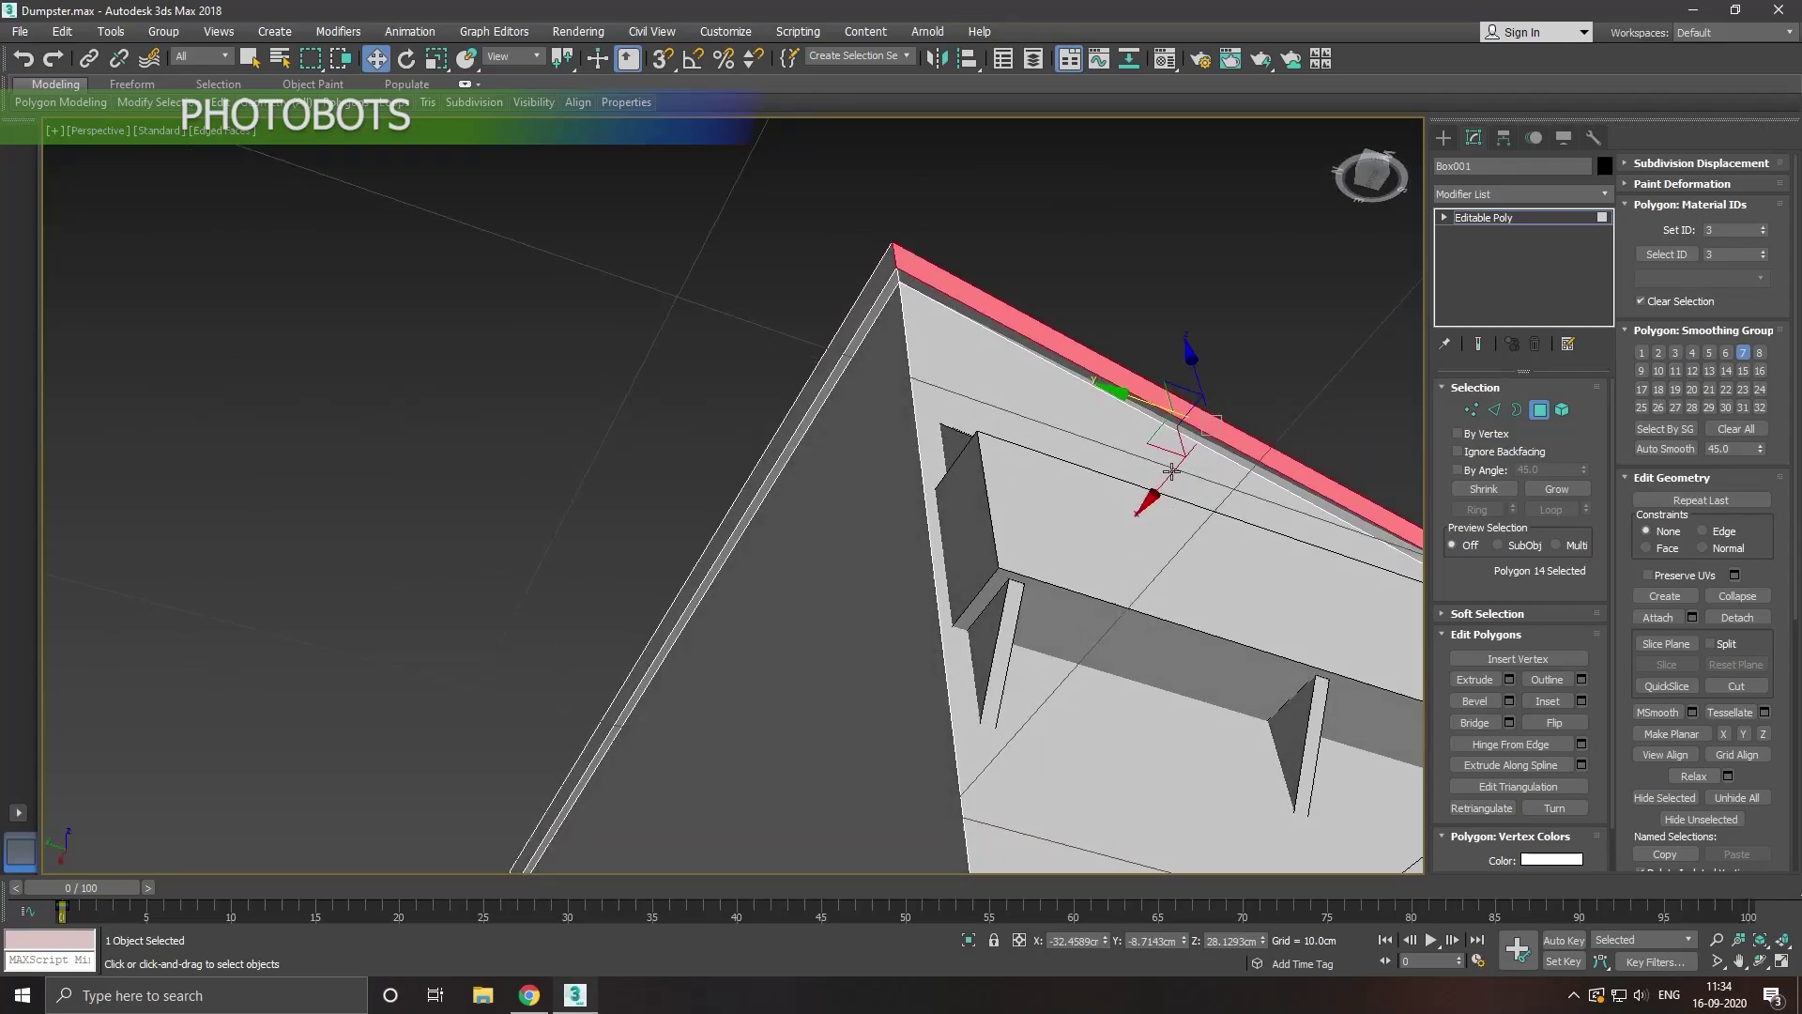
{"action": "left_click_drag", "start_coordinate": [1177, 493], "coordinate": [1181, 490]}
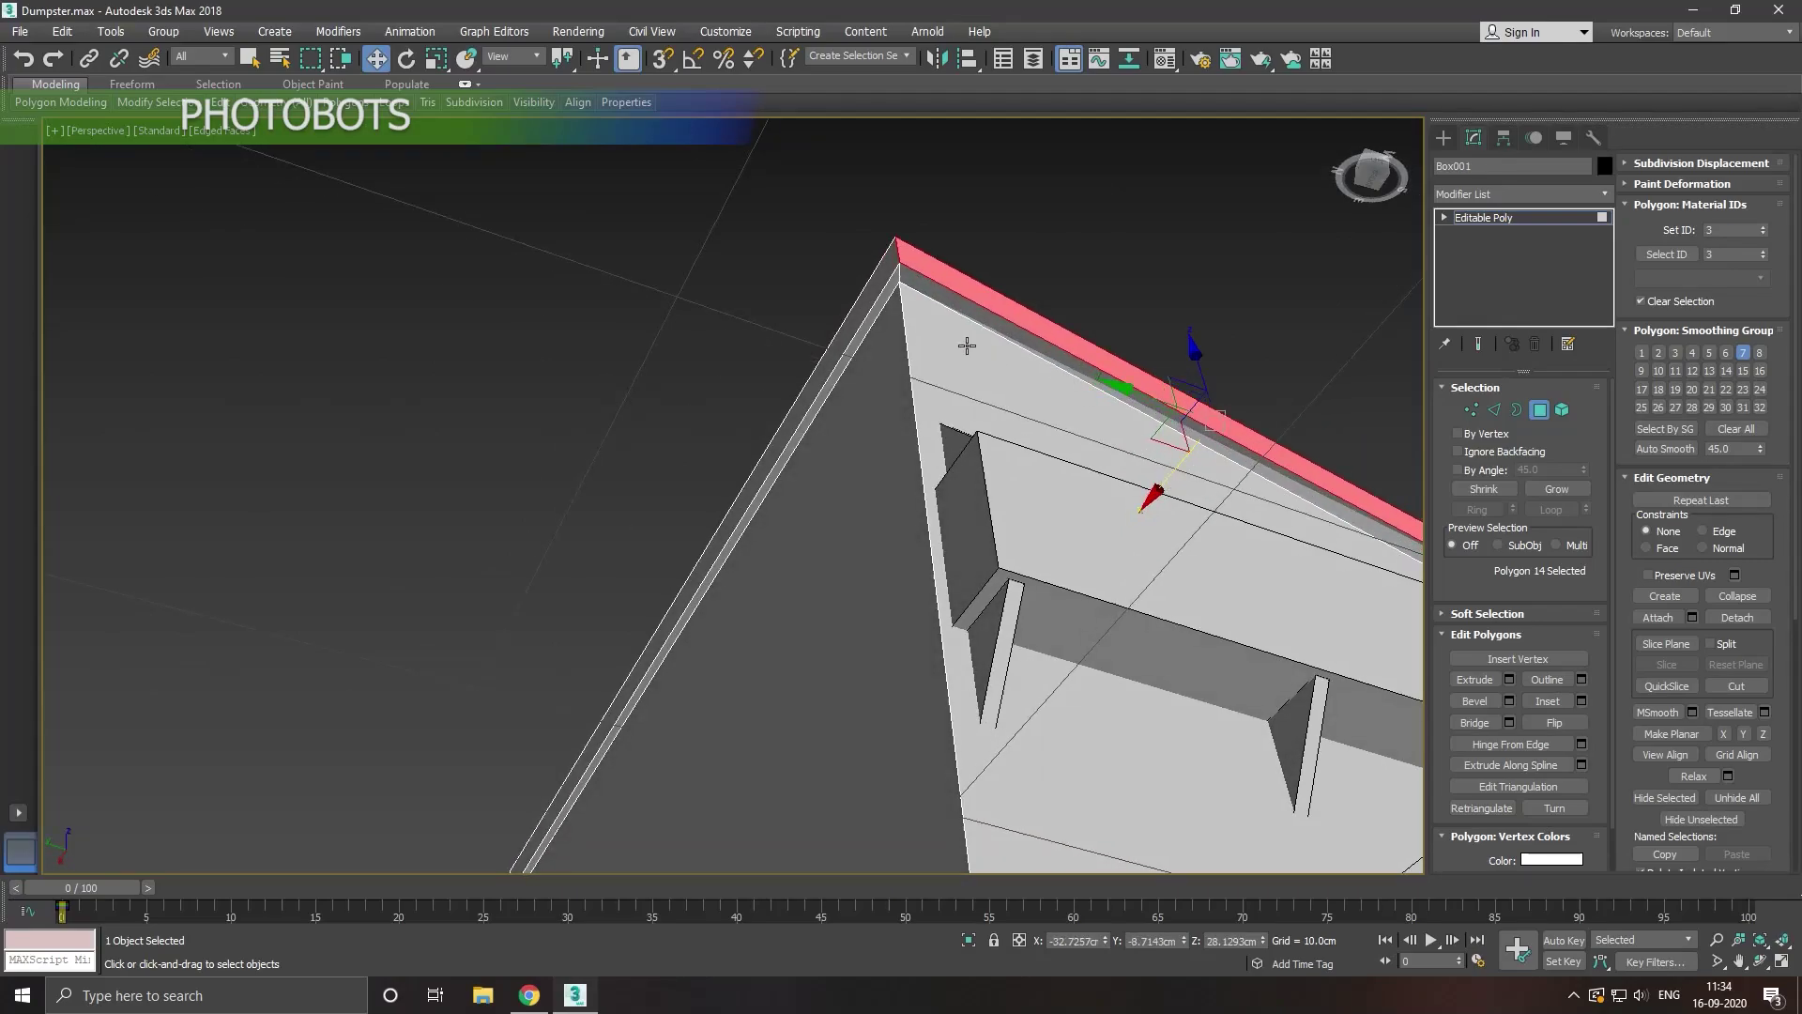
Step: Shift the left rim strip slightly along Y, then return to Editable Poly object level
{"action": "left_click", "coordinate": [863, 316]}
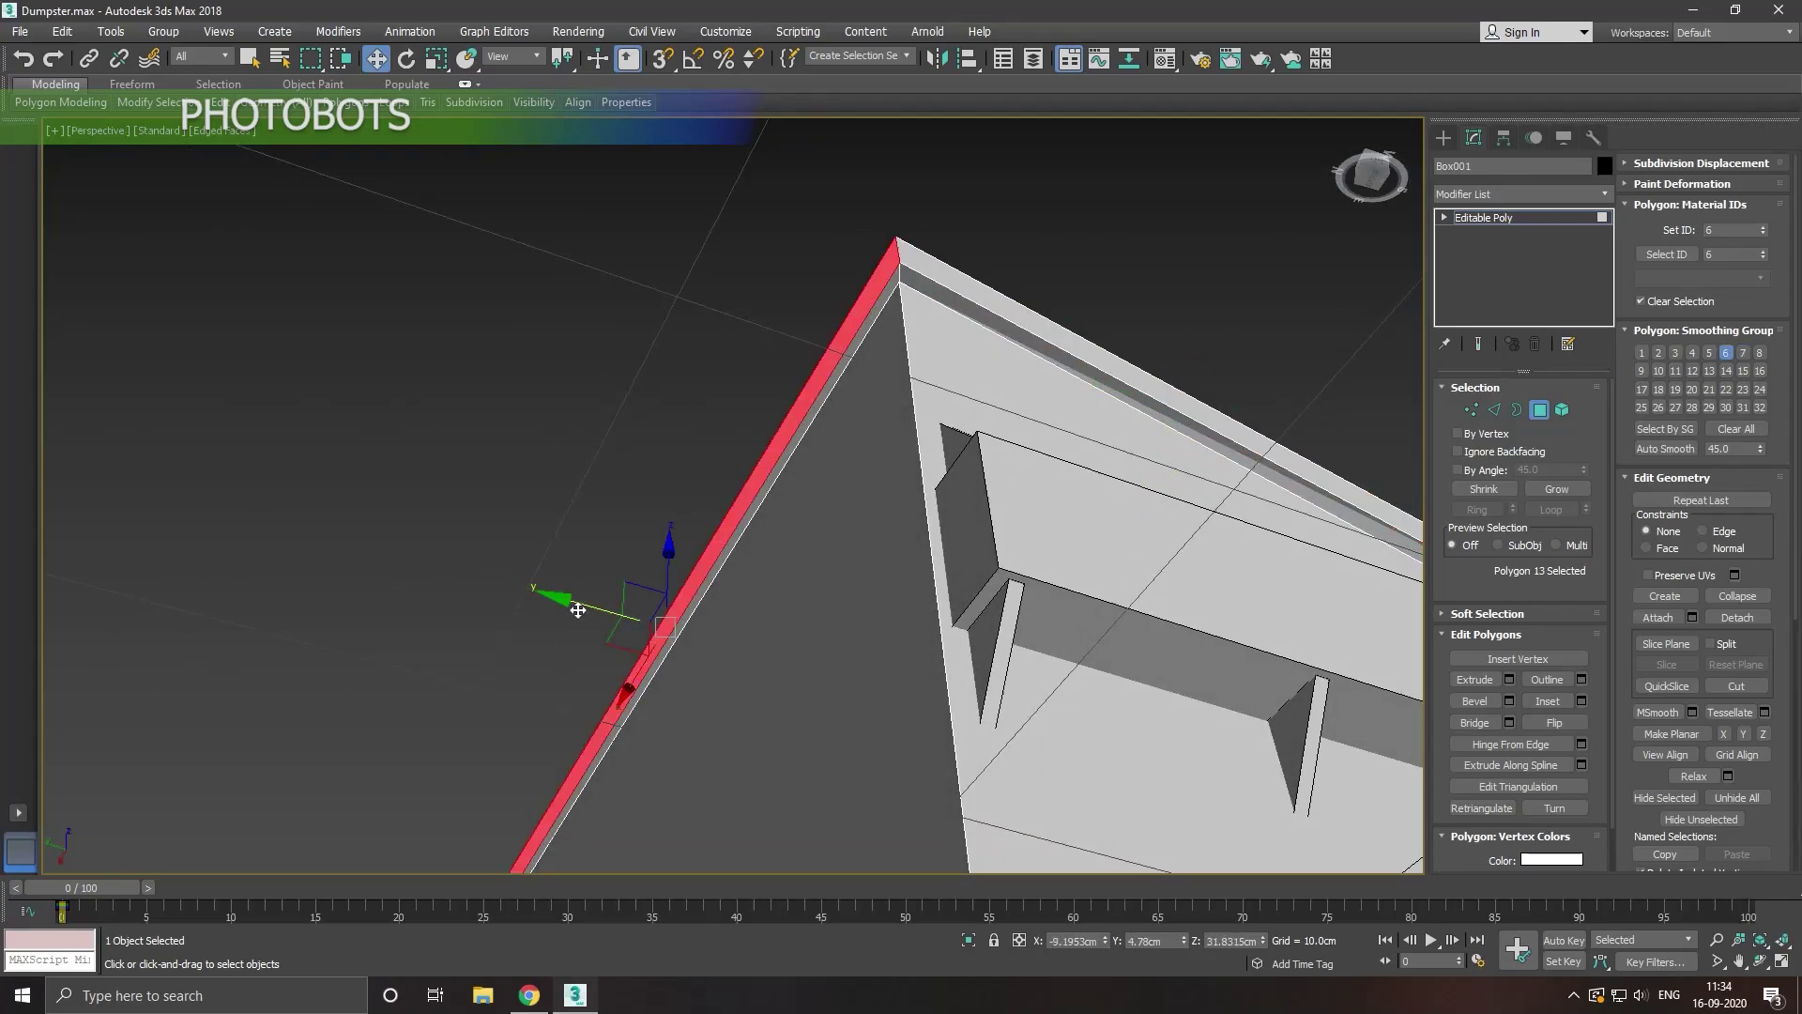
{"action": "left_click_drag", "start_coordinate": [570, 604], "coordinate": [575, 602]}
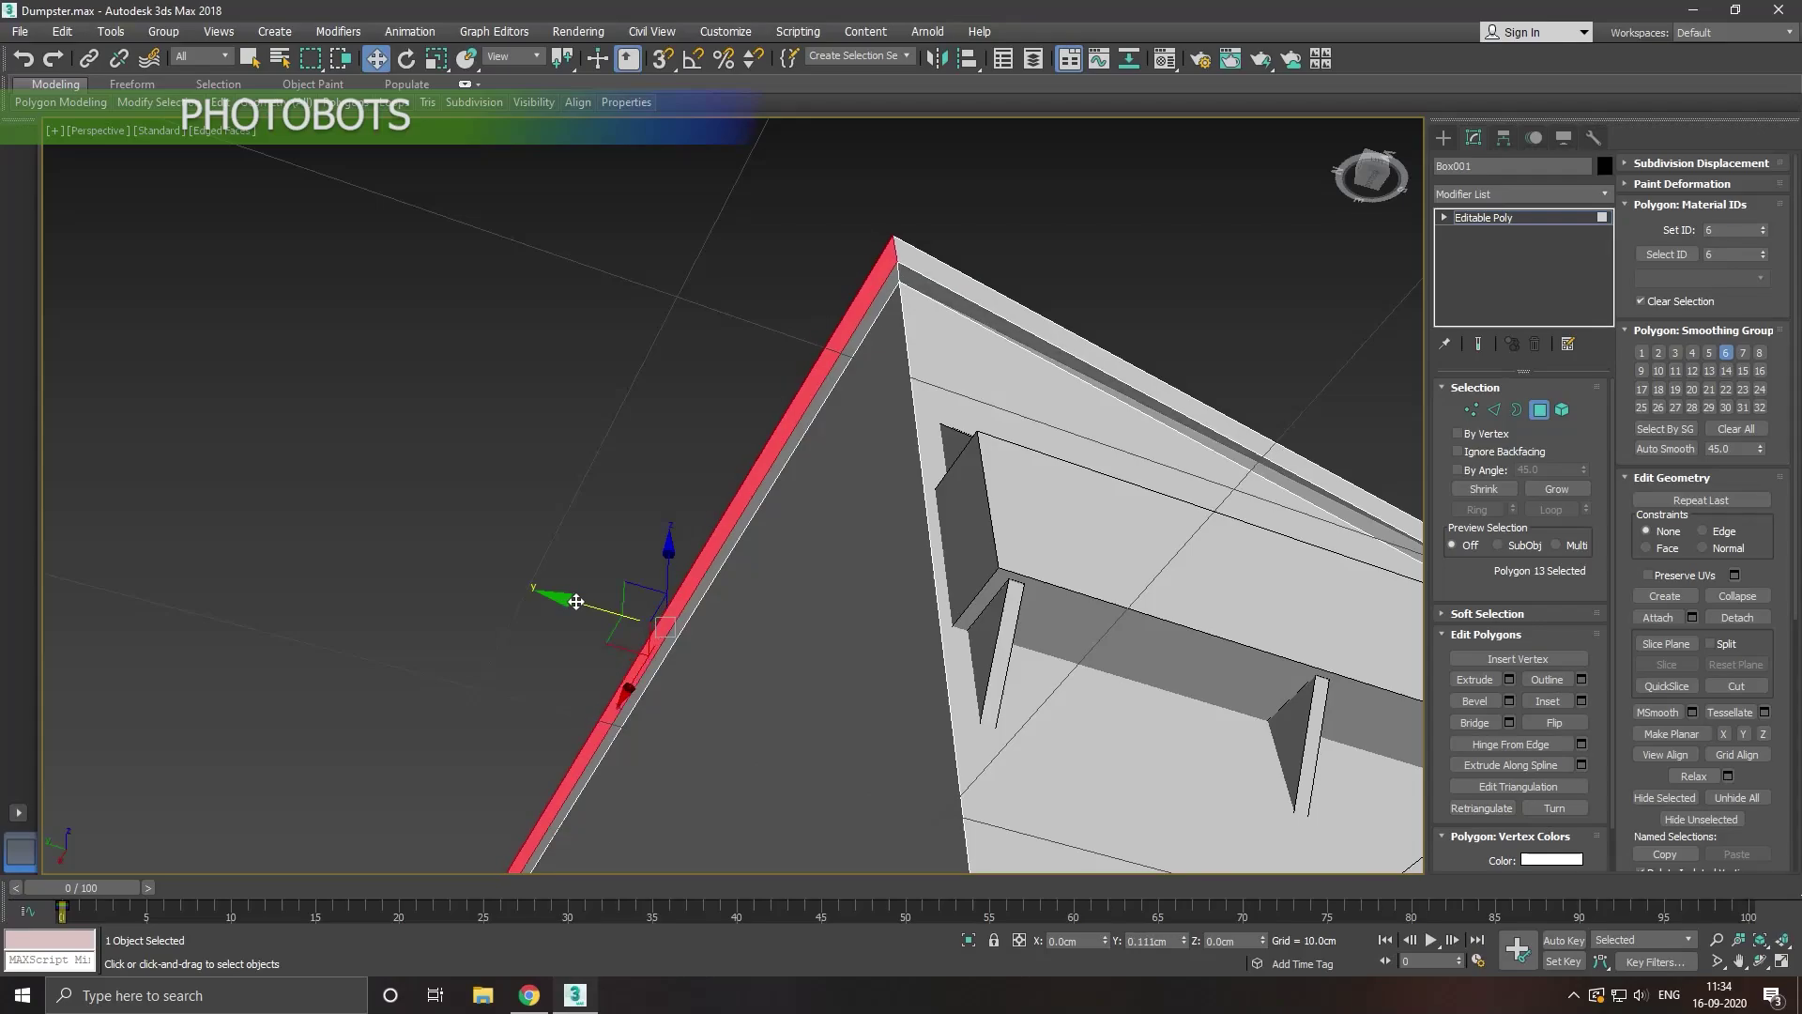
{"action": "scroll", "coordinate": [575, 602], "scroll_direction": "down", "scroll_amount": 5}
{"action": "scroll", "coordinate": [817, 549], "scroll_direction": "down", "scroll_amount": 2}
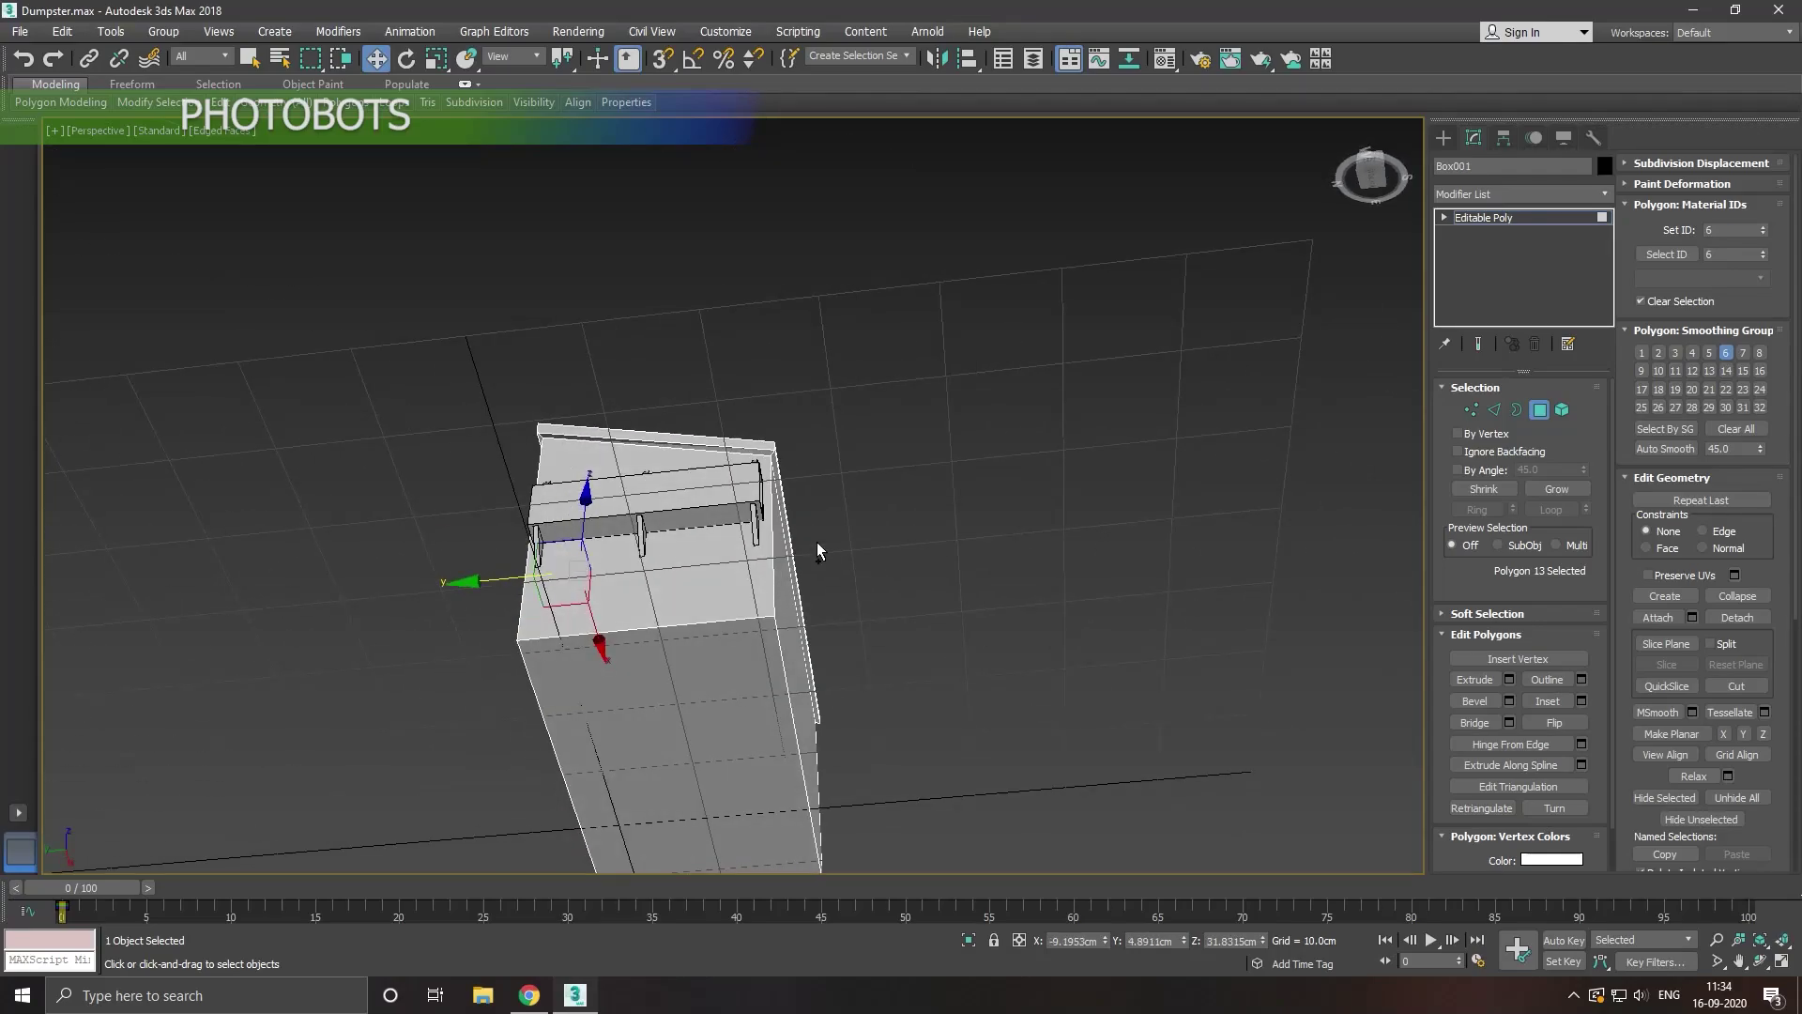
{"action": "scroll", "coordinate": [789, 498], "scroll_direction": "up", "scroll_amount": 4}
{"action": "scroll", "coordinate": [789, 498], "scroll_direction": "down", "scroll_amount": 4}
{"action": "mouse_move", "coordinate": [798, 526]}
{"action": "middle_mouse_down", "text": "alt"}
{"action": "mouse_move", "coordinate": [830, 550]}
{"action": "mouse_move", "coordinate": [866, 652]}
{"action": "middle_mouse_up", "text": "alt"}
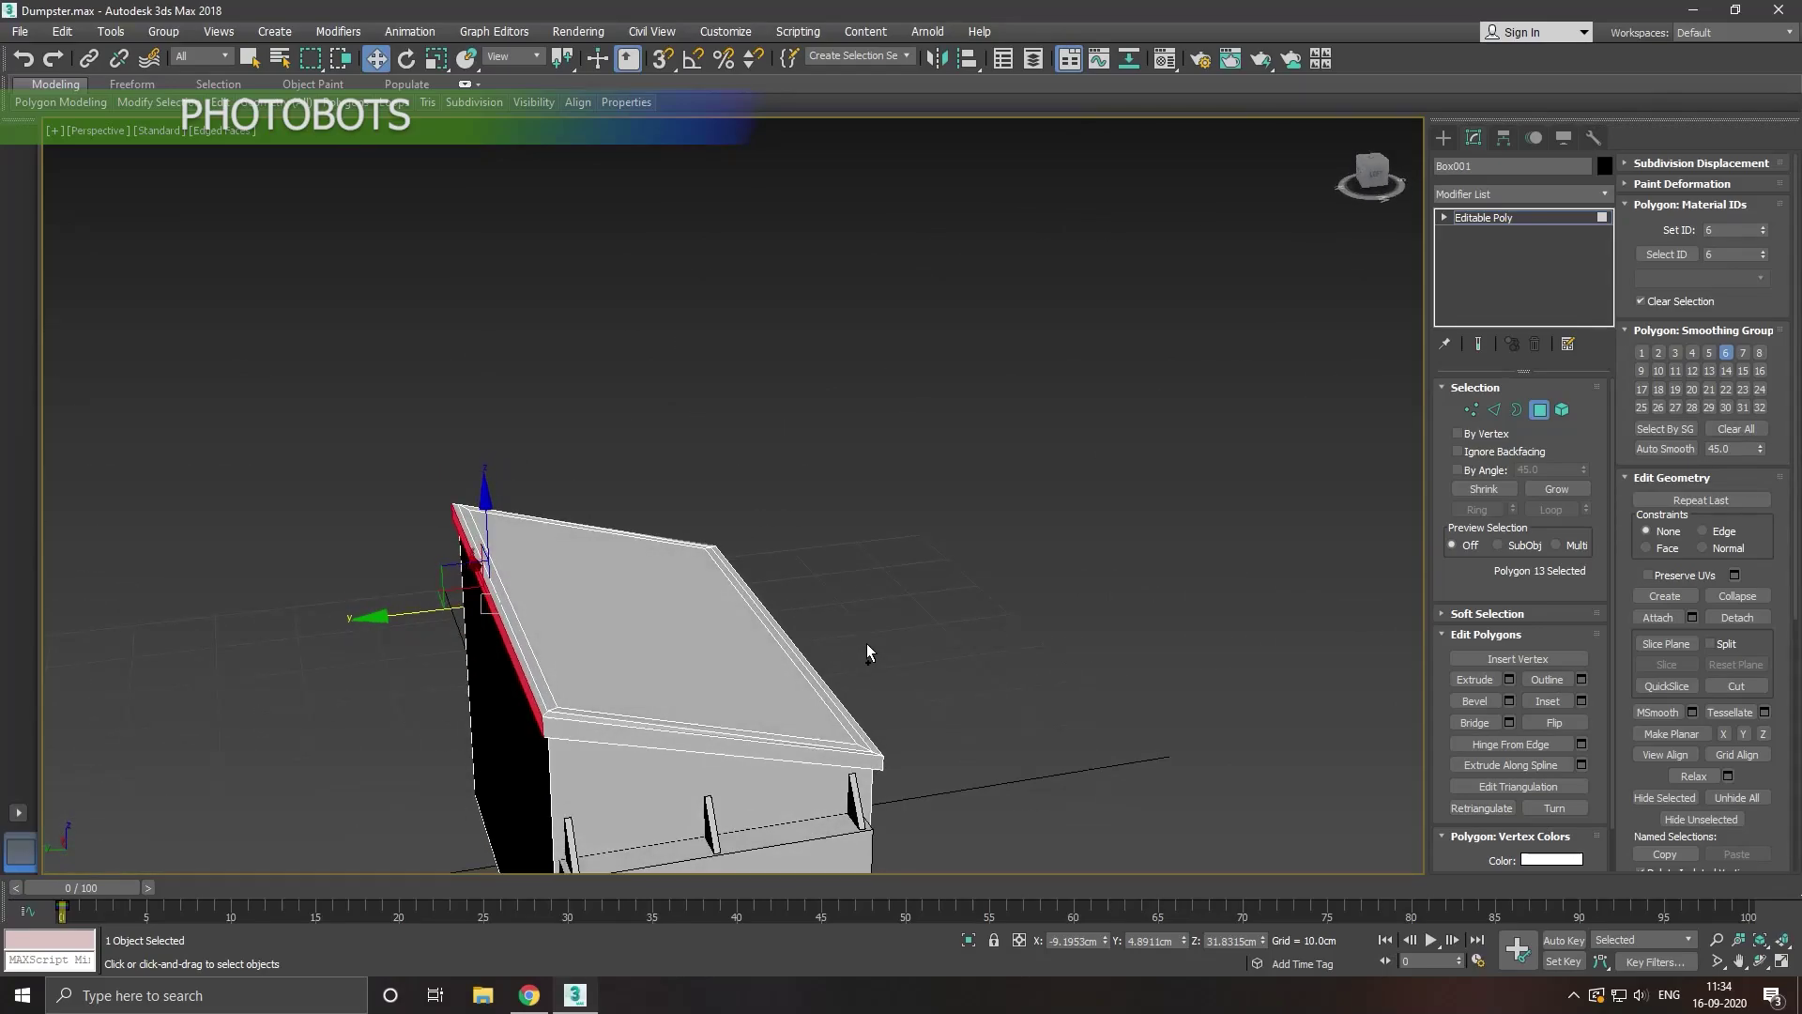
{"action": "left_click", "coordinate": [1500, 218]}
{"action": "scroll", "coordinate": [575, 702], "scroll_direction": "up", "scroll_amount": 2}
Step: Switch to the Left view and zoom and pan onto the lid's raised corner
{"action": "scroll", "coordinate": [575, 702], "scroll_direction": "up", "scroll_amount": 1}
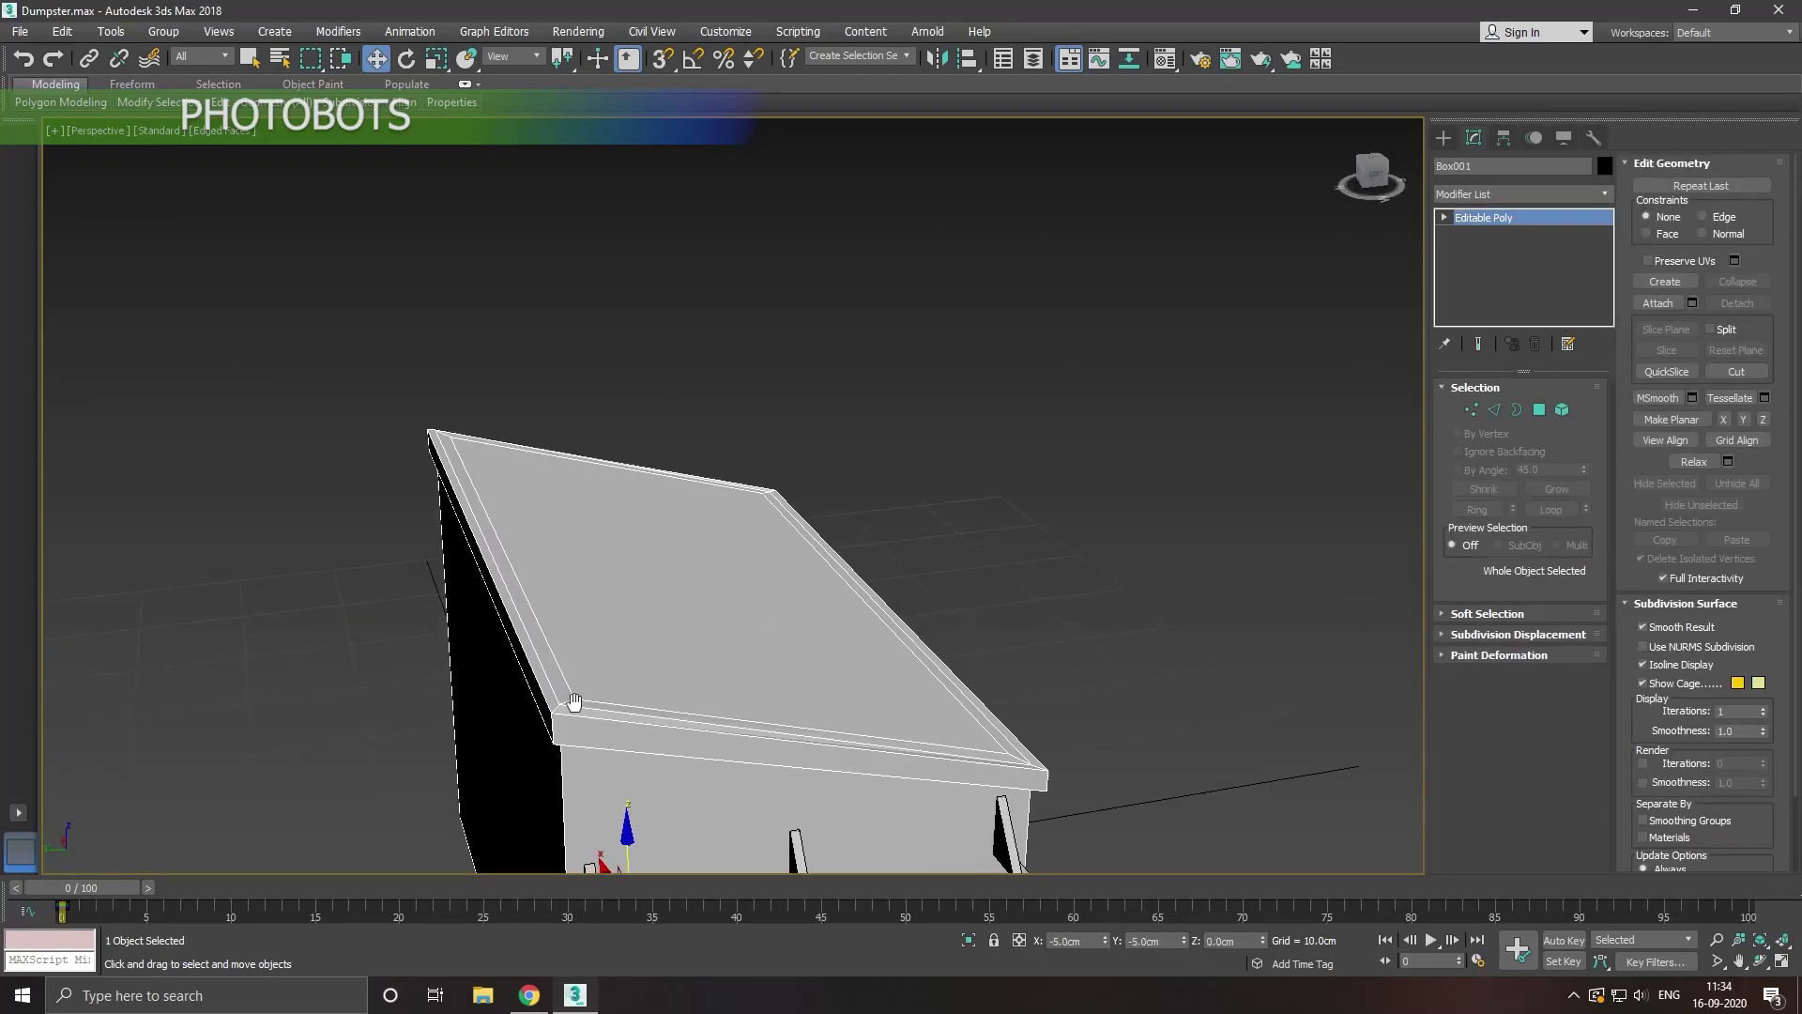
{"action": "scroll", "coordinate": [575, 702], "scroll_direction": "down", "scroll_amount": 3}
{"action": "middle_click_drag", "start_coordinate": [574, 702], "coordinate": [721, 481], "text": "alt"}
{"action": "scroll", "coordinate": [722, 480], "scroll_direction": "up", "scroll_amount": 1}
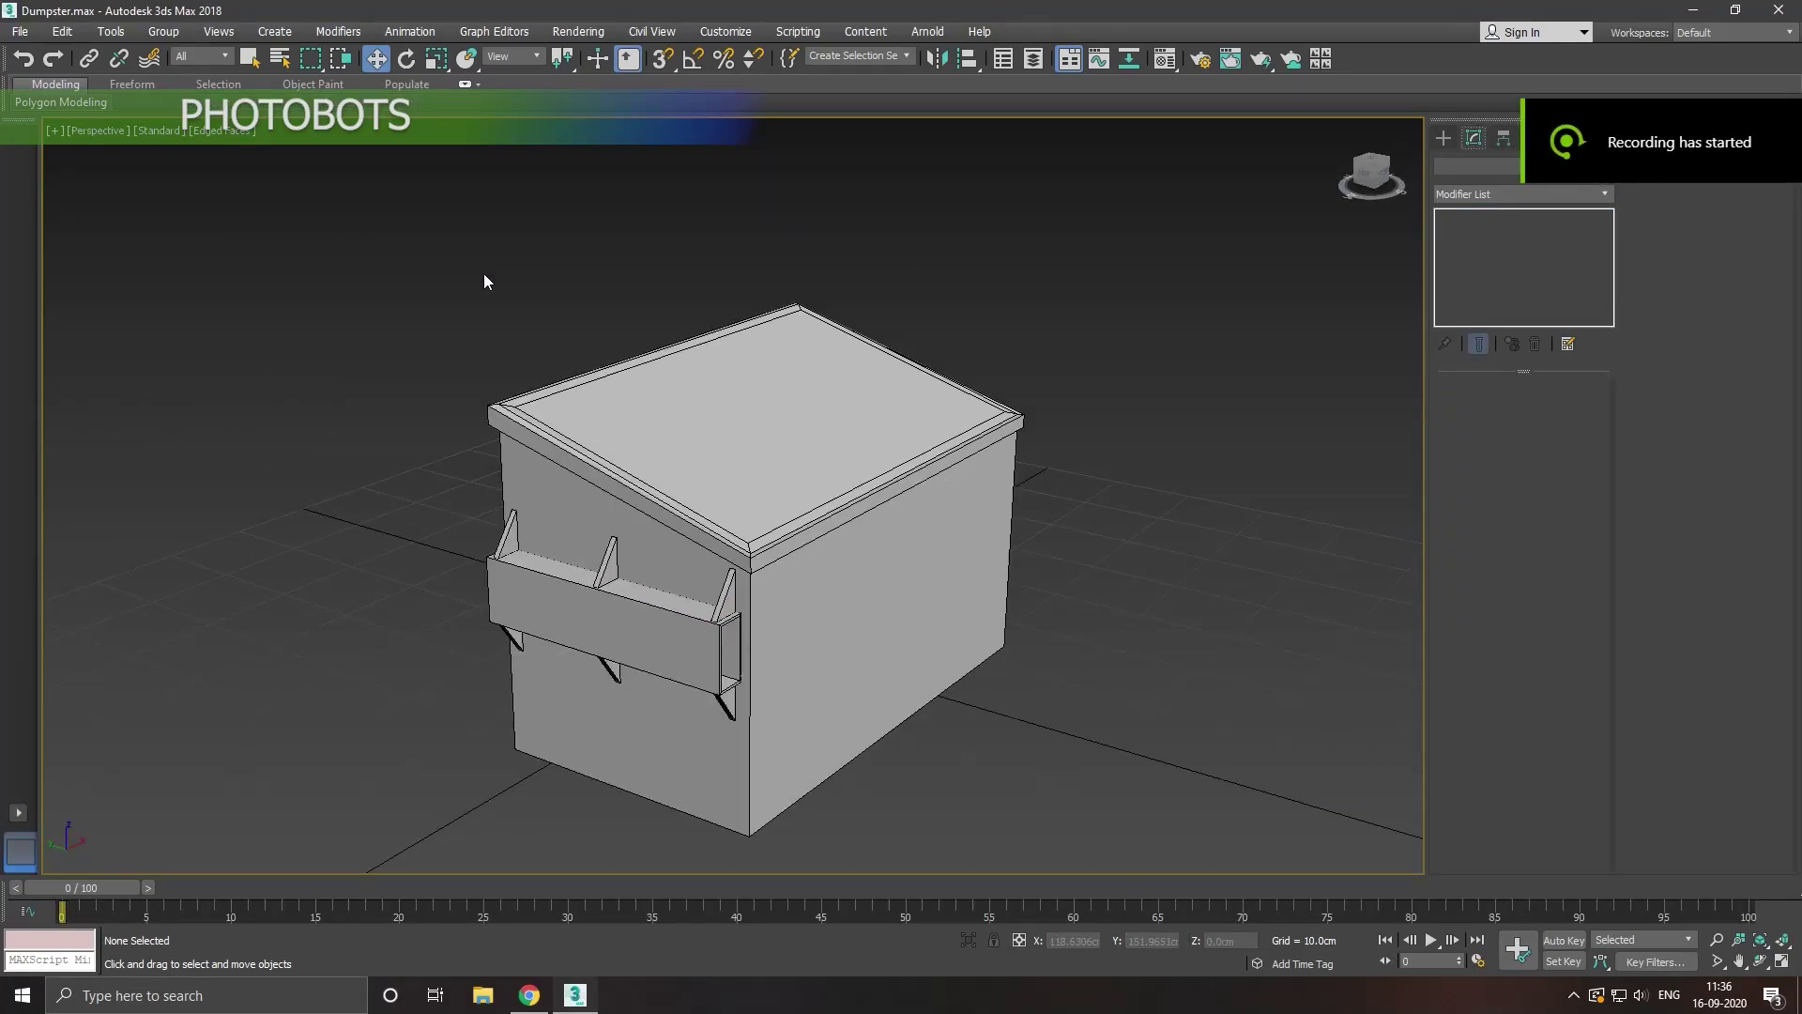
{"action": "key", "text": "l"}
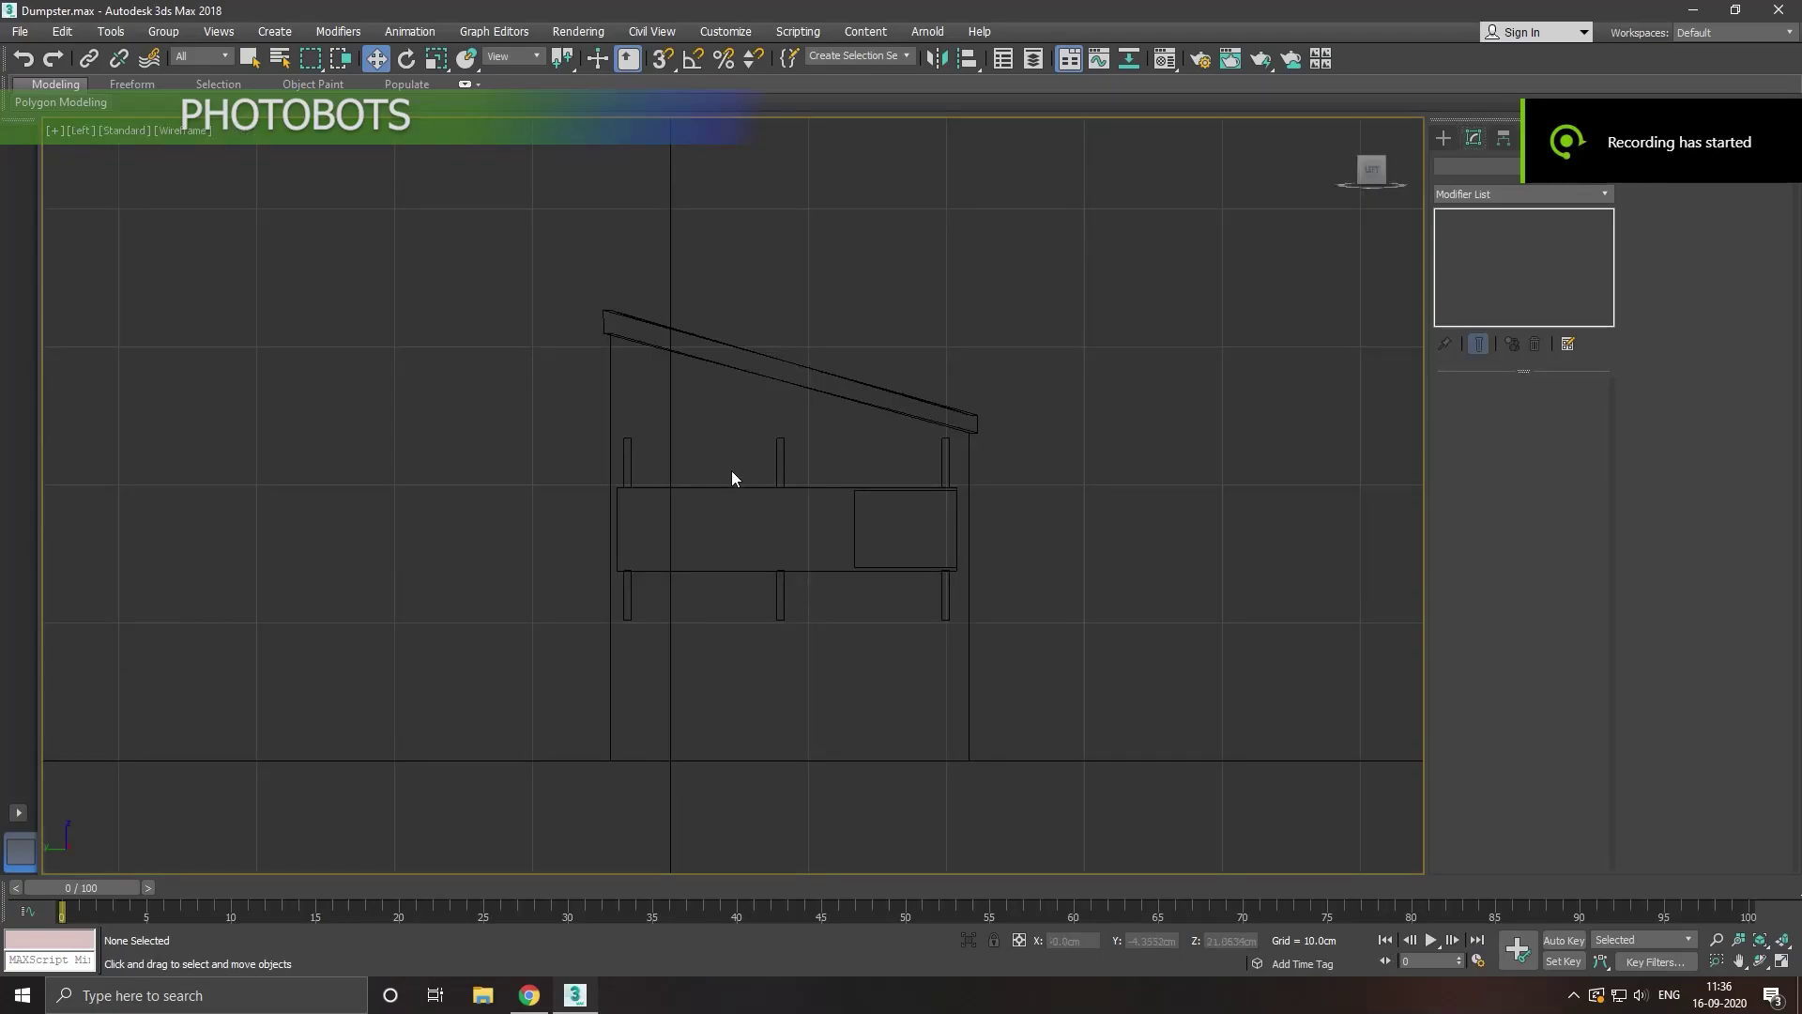
{"action": "scroll", "coordinate": [606, 322], "scroll_direction": "up", "scroll_amount": 3}
{"action": "scroll", "coordinate": [601, 318], "scroll_direction": "up", "scroll_amount": 2}
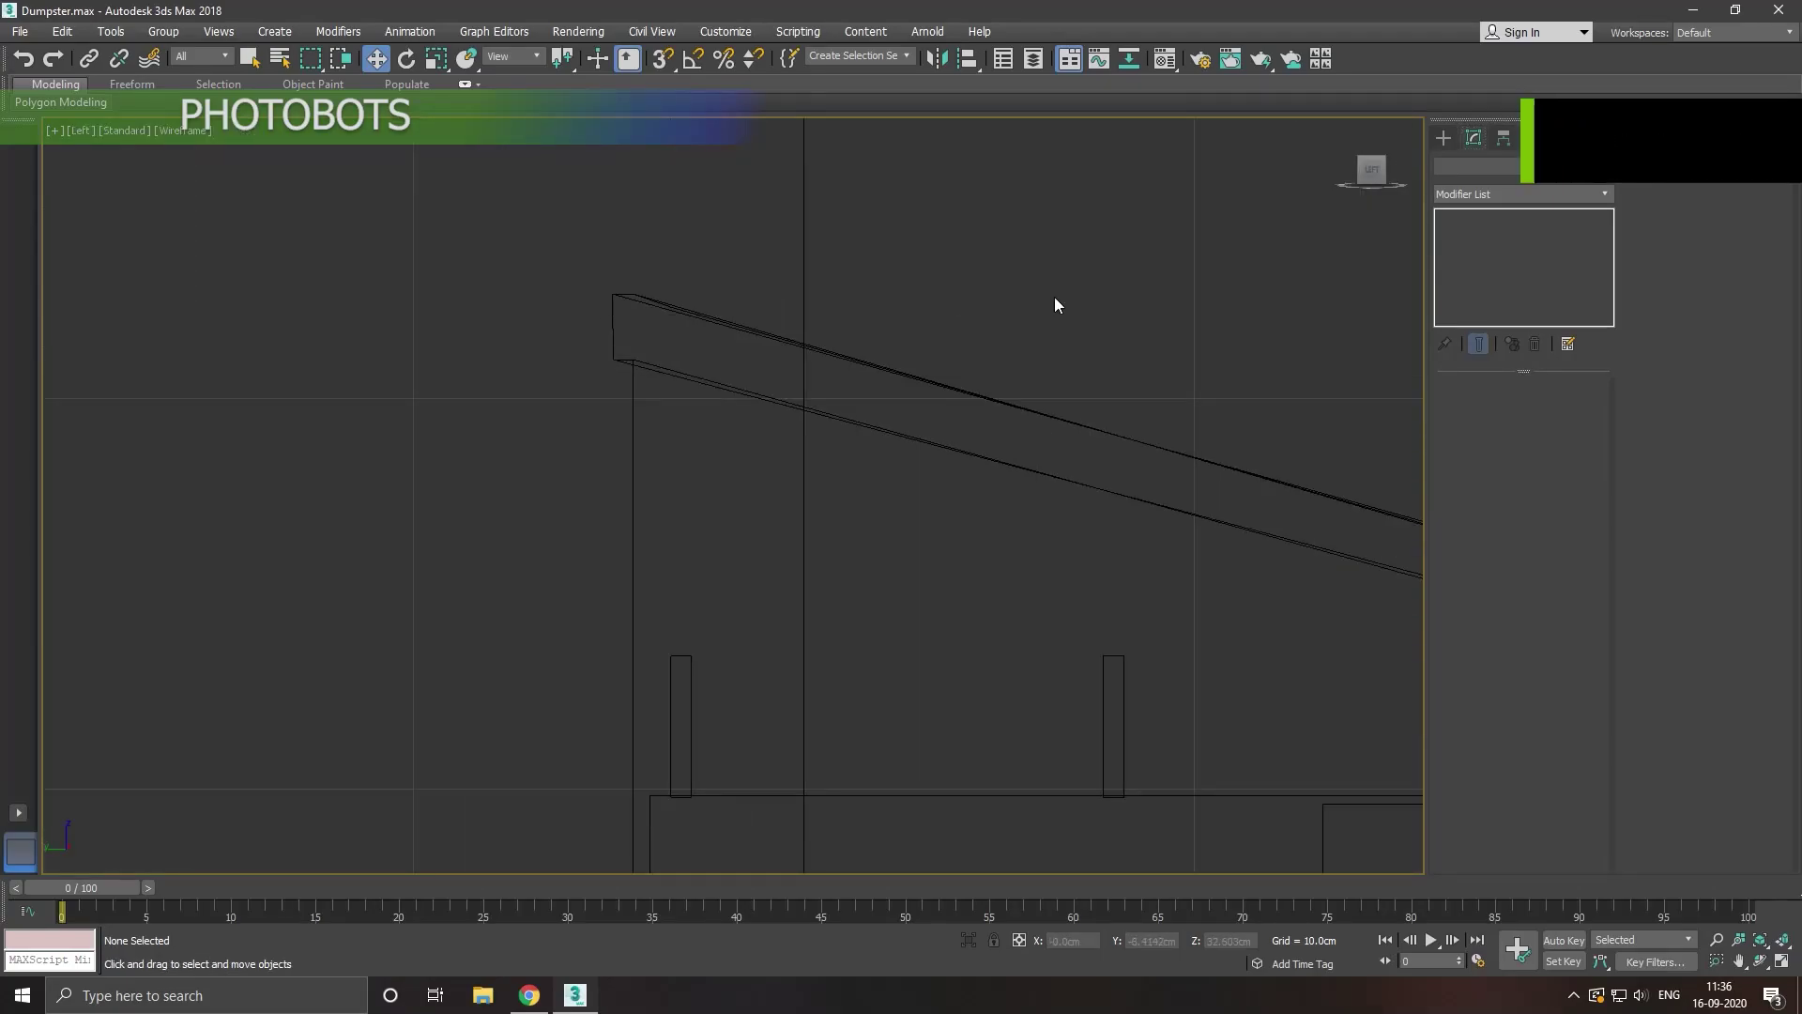
{"action": "scroll", "coordinate": [614, 300], "scroll_direction": "up", "scroll_amount": 3}
{"action": "scroll", "coordinate": [625, 308], "scroll_direction": "up", "scroll_amount": 2}
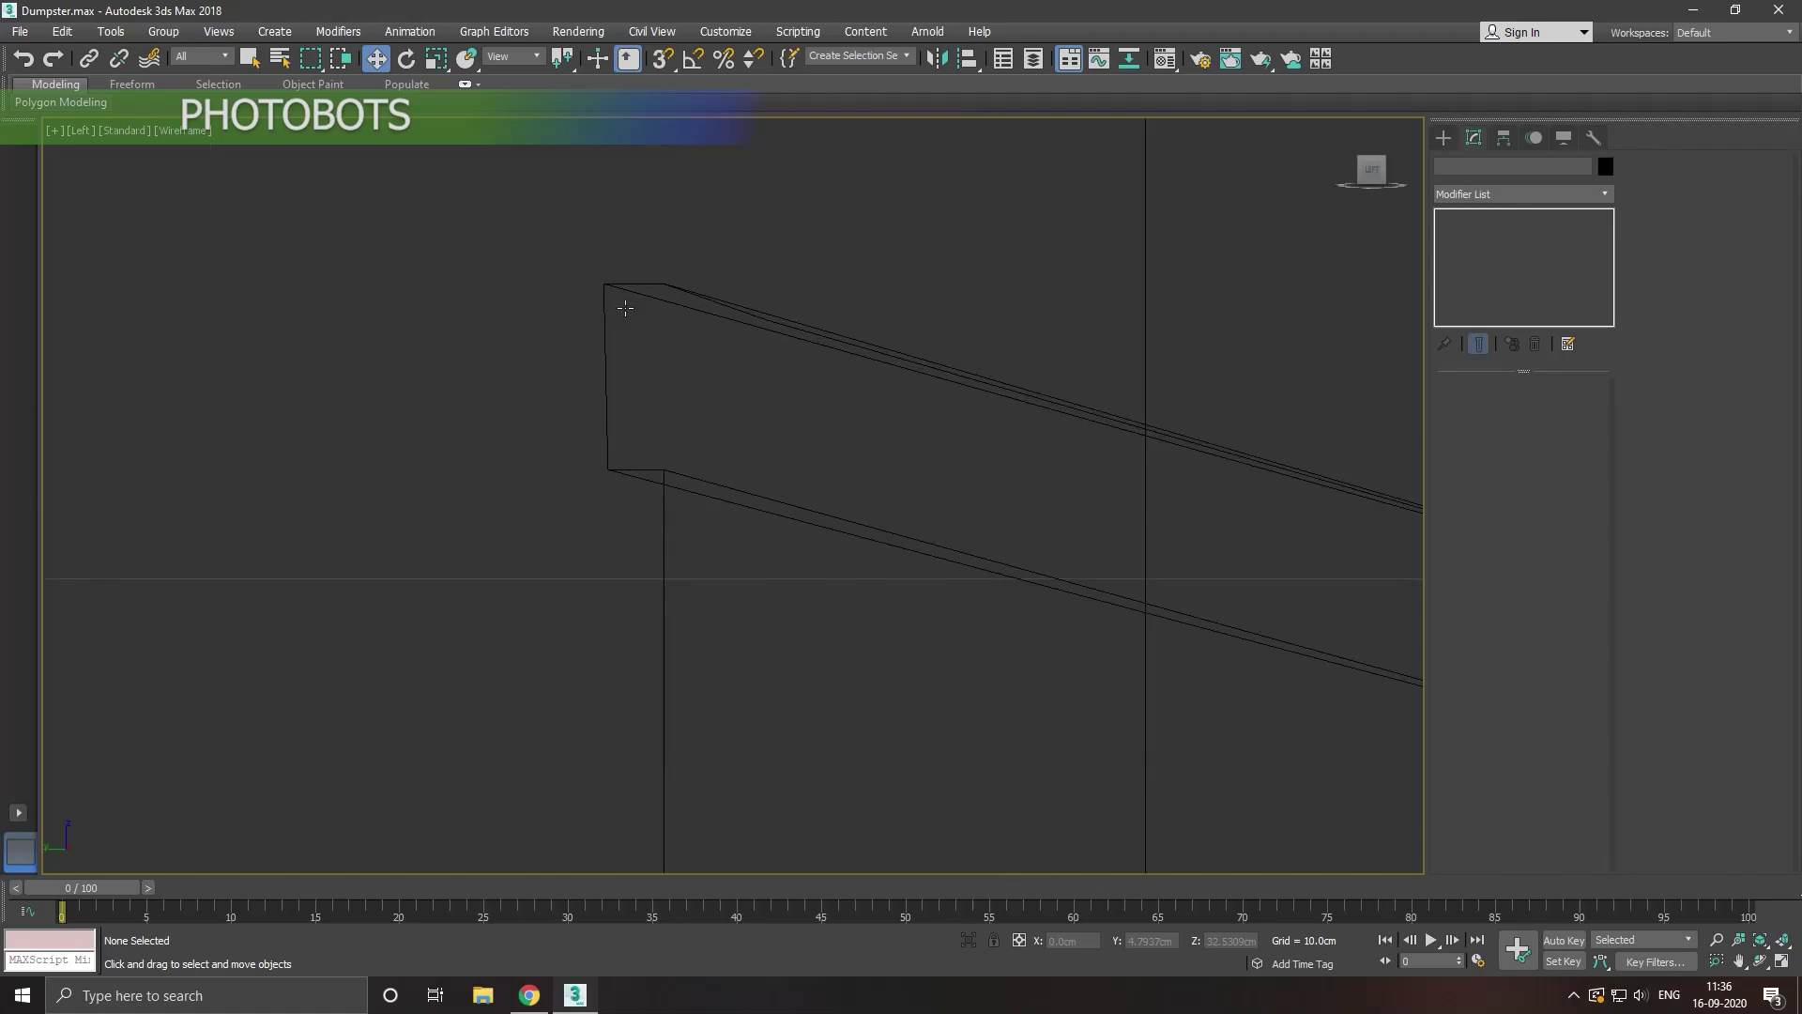
{"action": "middle_click_drag", "start_coordinate": [700, 382], "coordinate": [670, 406]}
Step: Briefly enter and leave vertex editing on the dumpster body, then deselect it and open the primitive list
{"action": "left_click", "coordinate": [678, 368]}
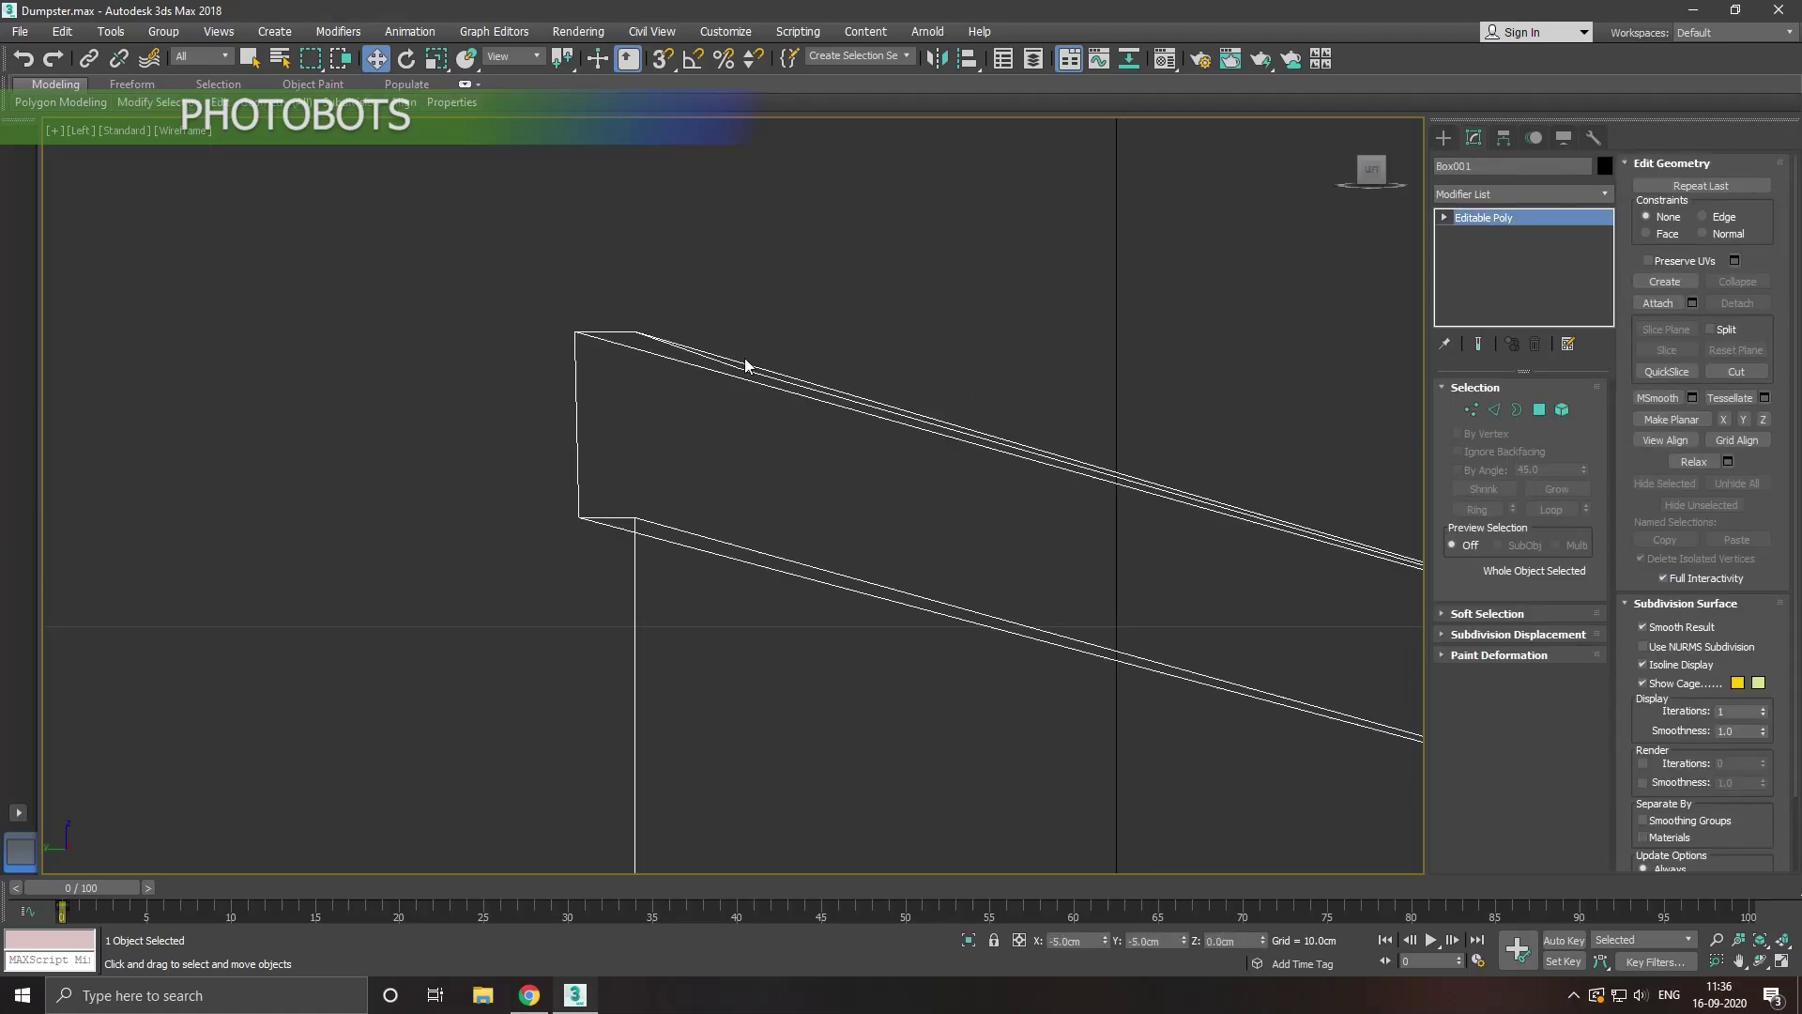
{"action": "left_click", "coordinate": [1472, 410]}
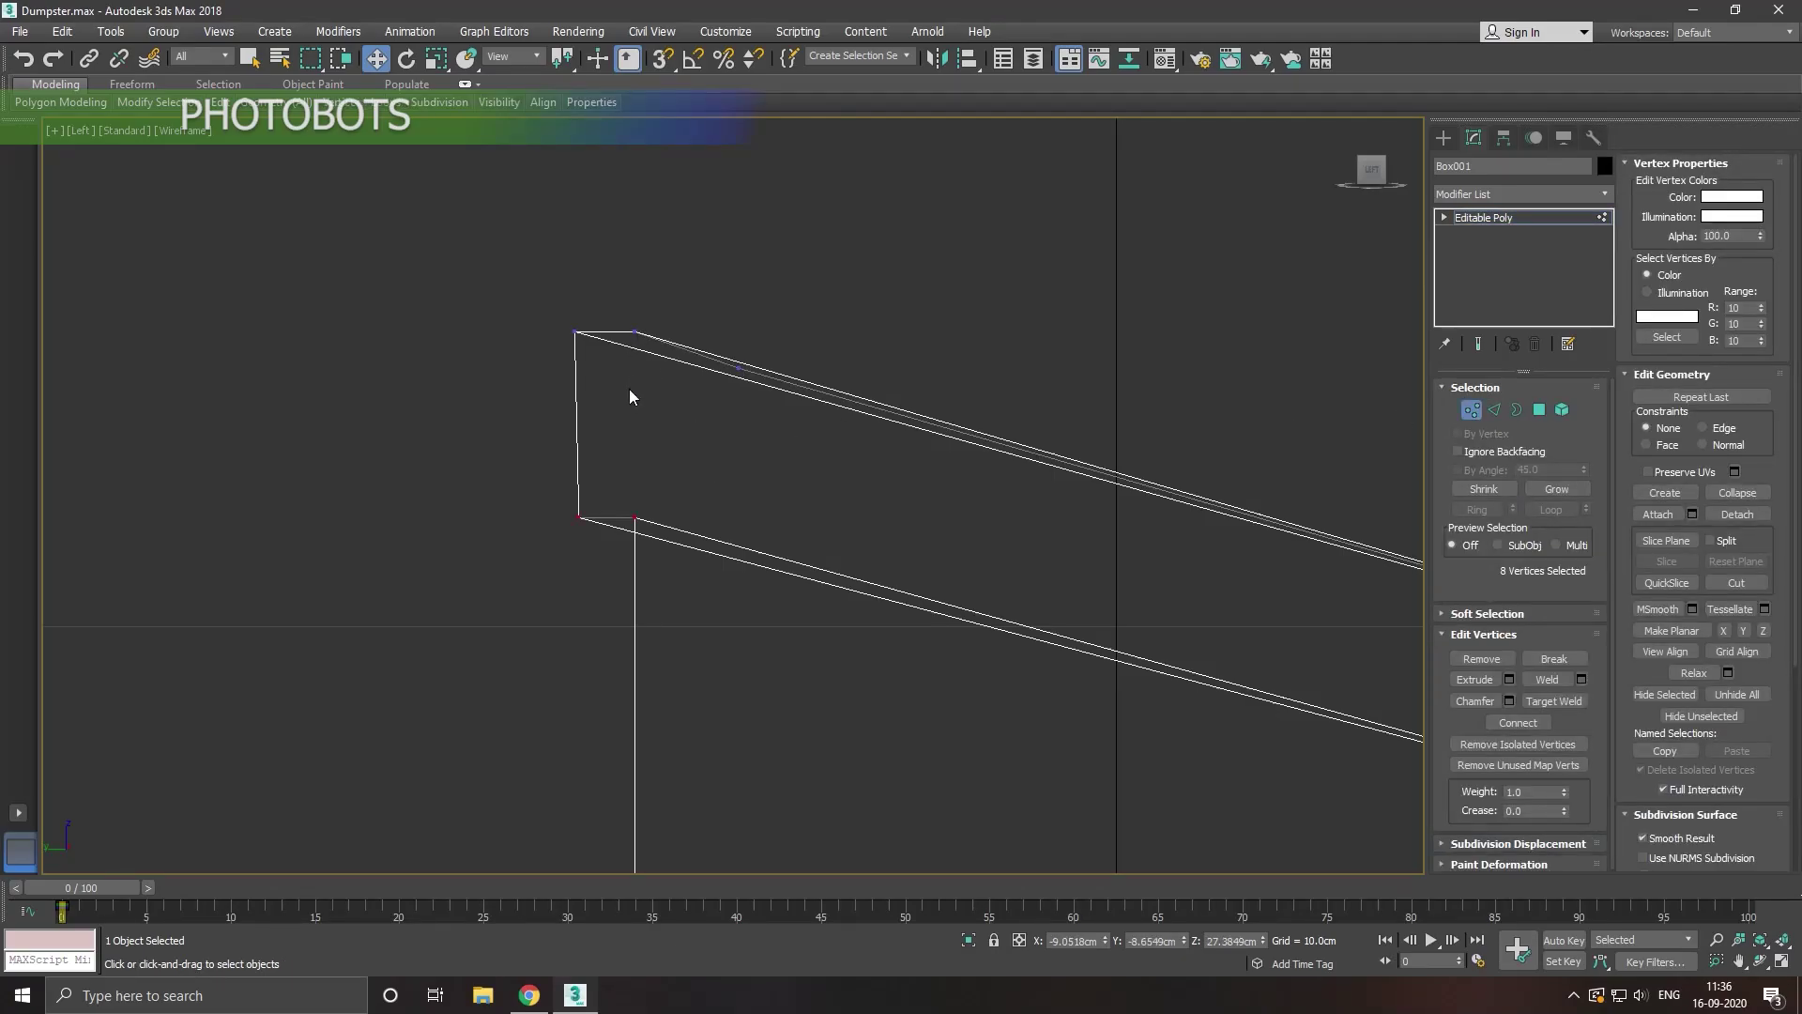
{"action": "left_click", "coordinate": [1484, 218]}
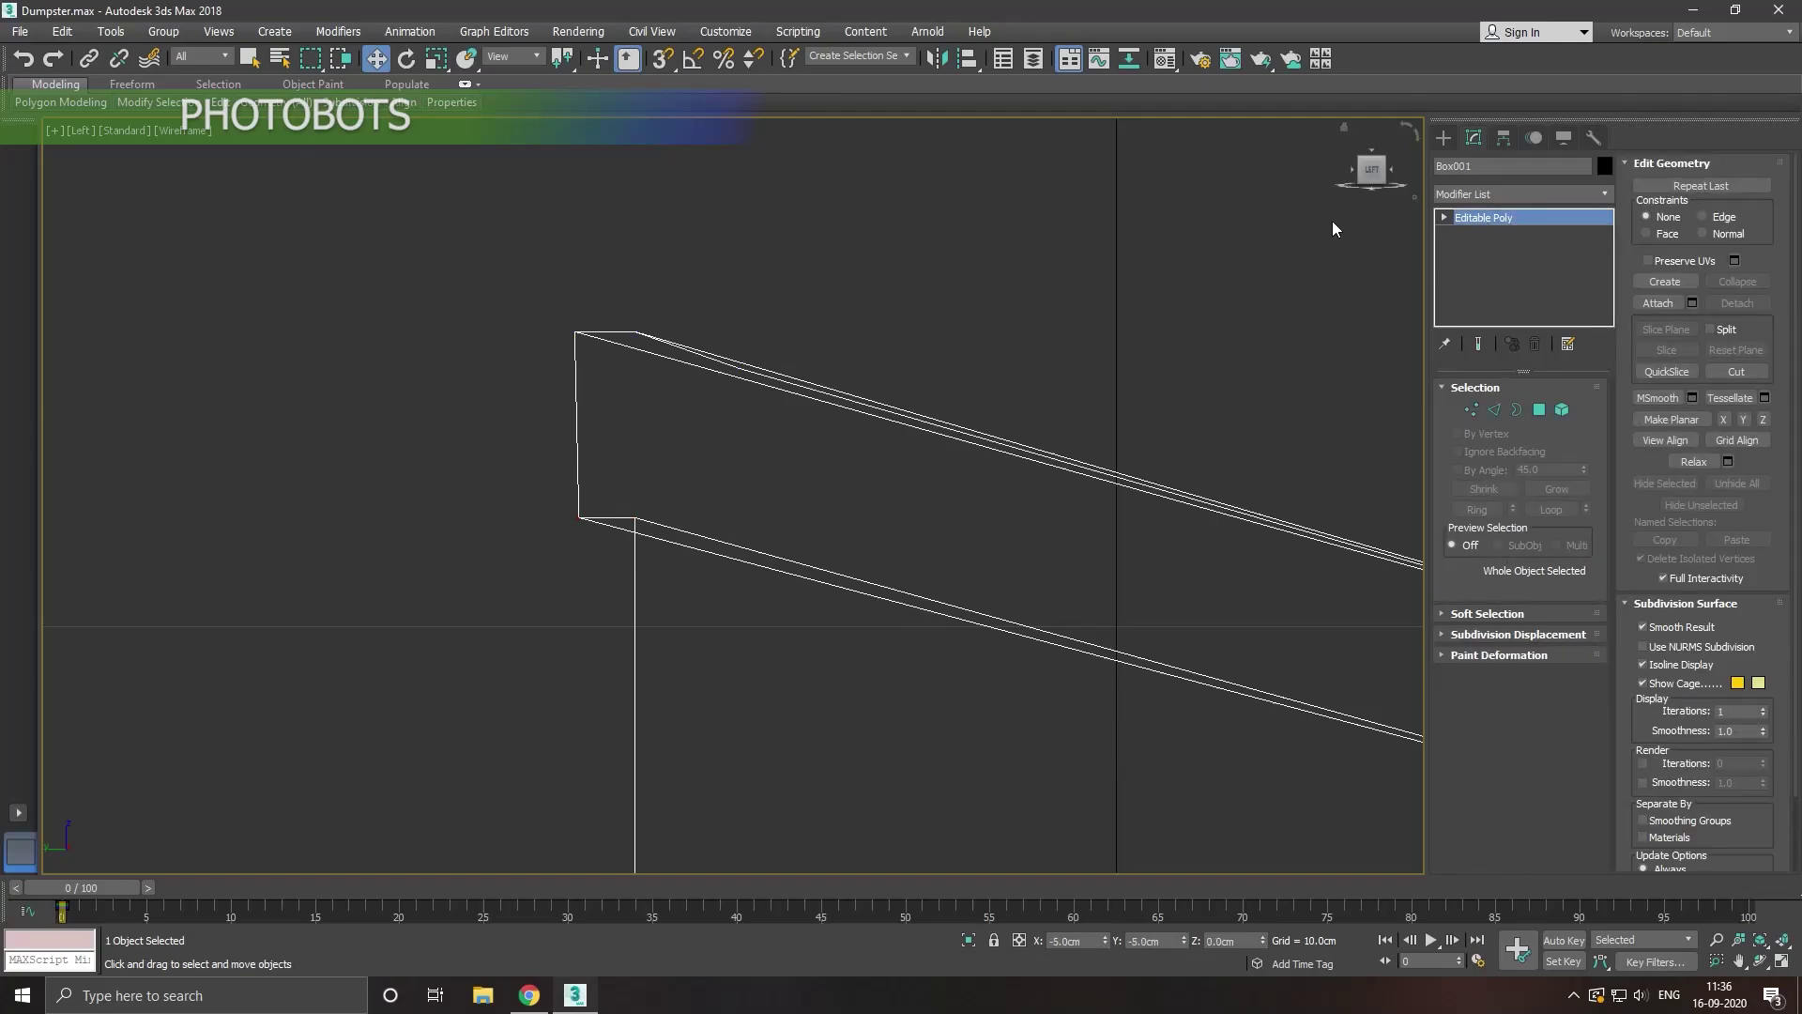
{"action": "left_click", "coordinate": [1332, 221]}
{"action": "left_click", "coordinate": [1447, 141]}
Step: Draw a slim upright Box009 beside the lid's raised corner in the Left view
{"action": "left_click", "coordinate": [1481, 253]}
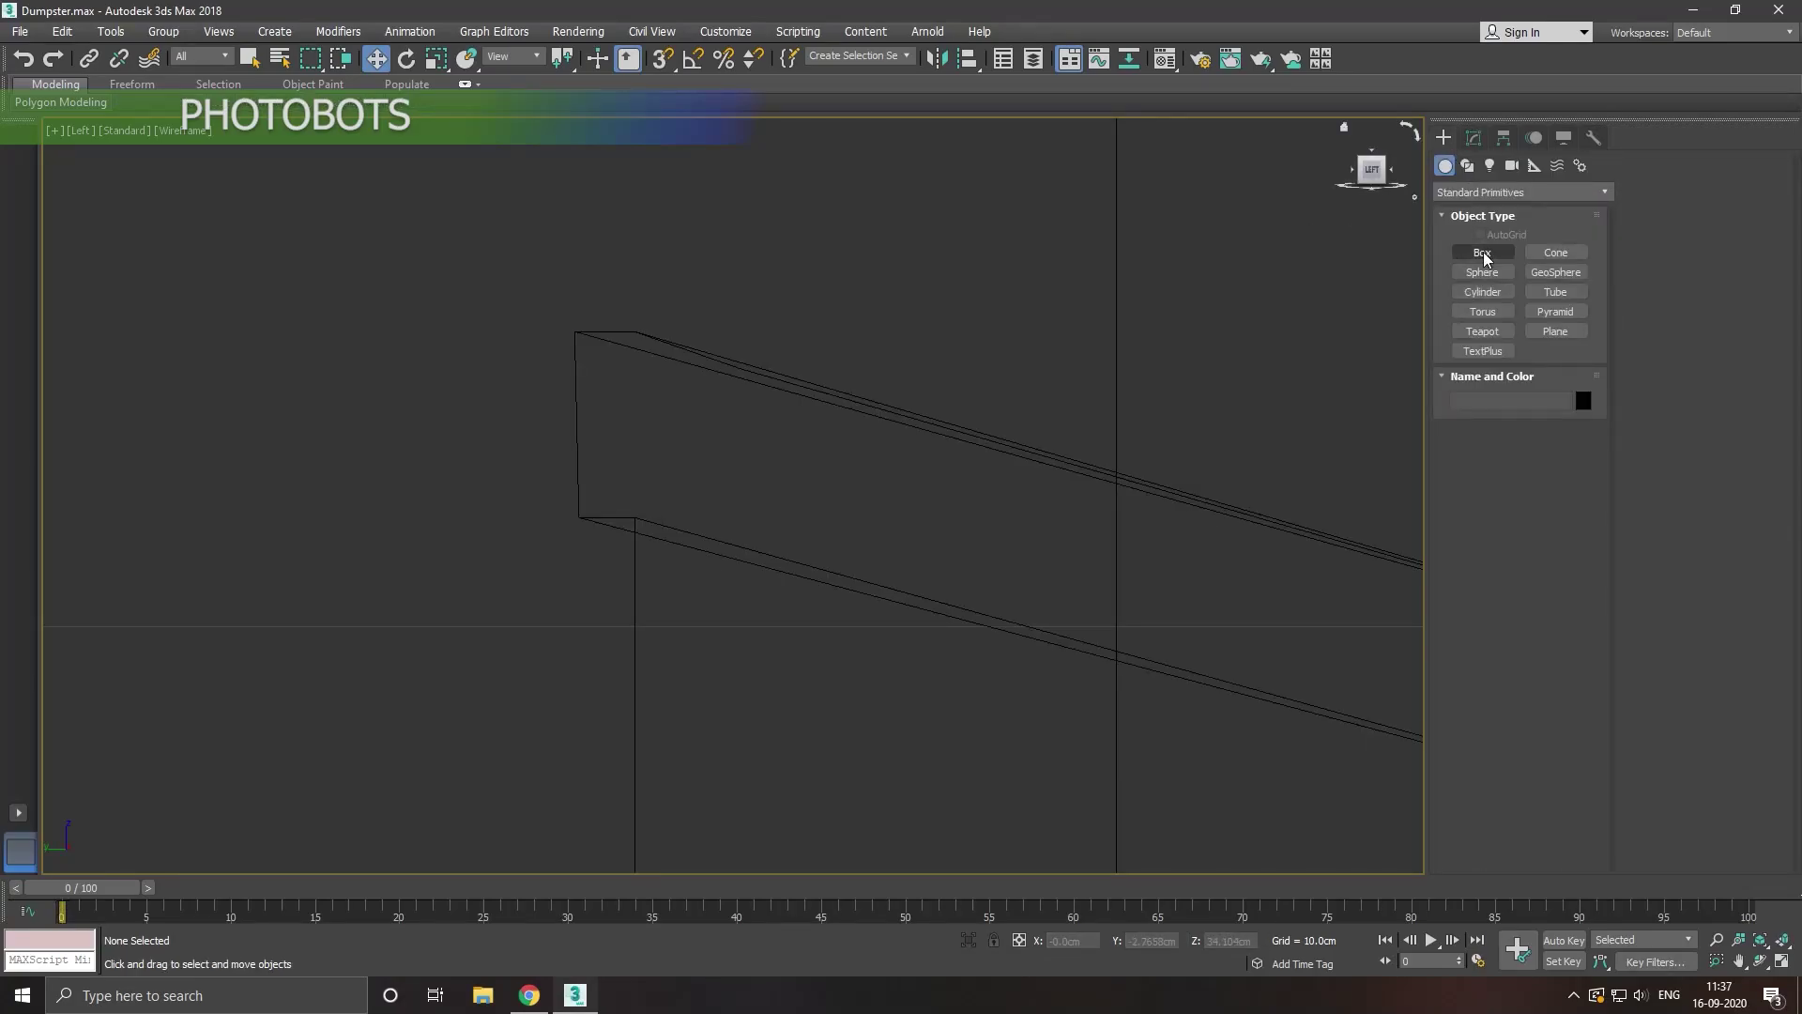
{"action": "scroll", "coordinate": [487, 425], "scroll_direction": "up", "scroll_amount": 2}
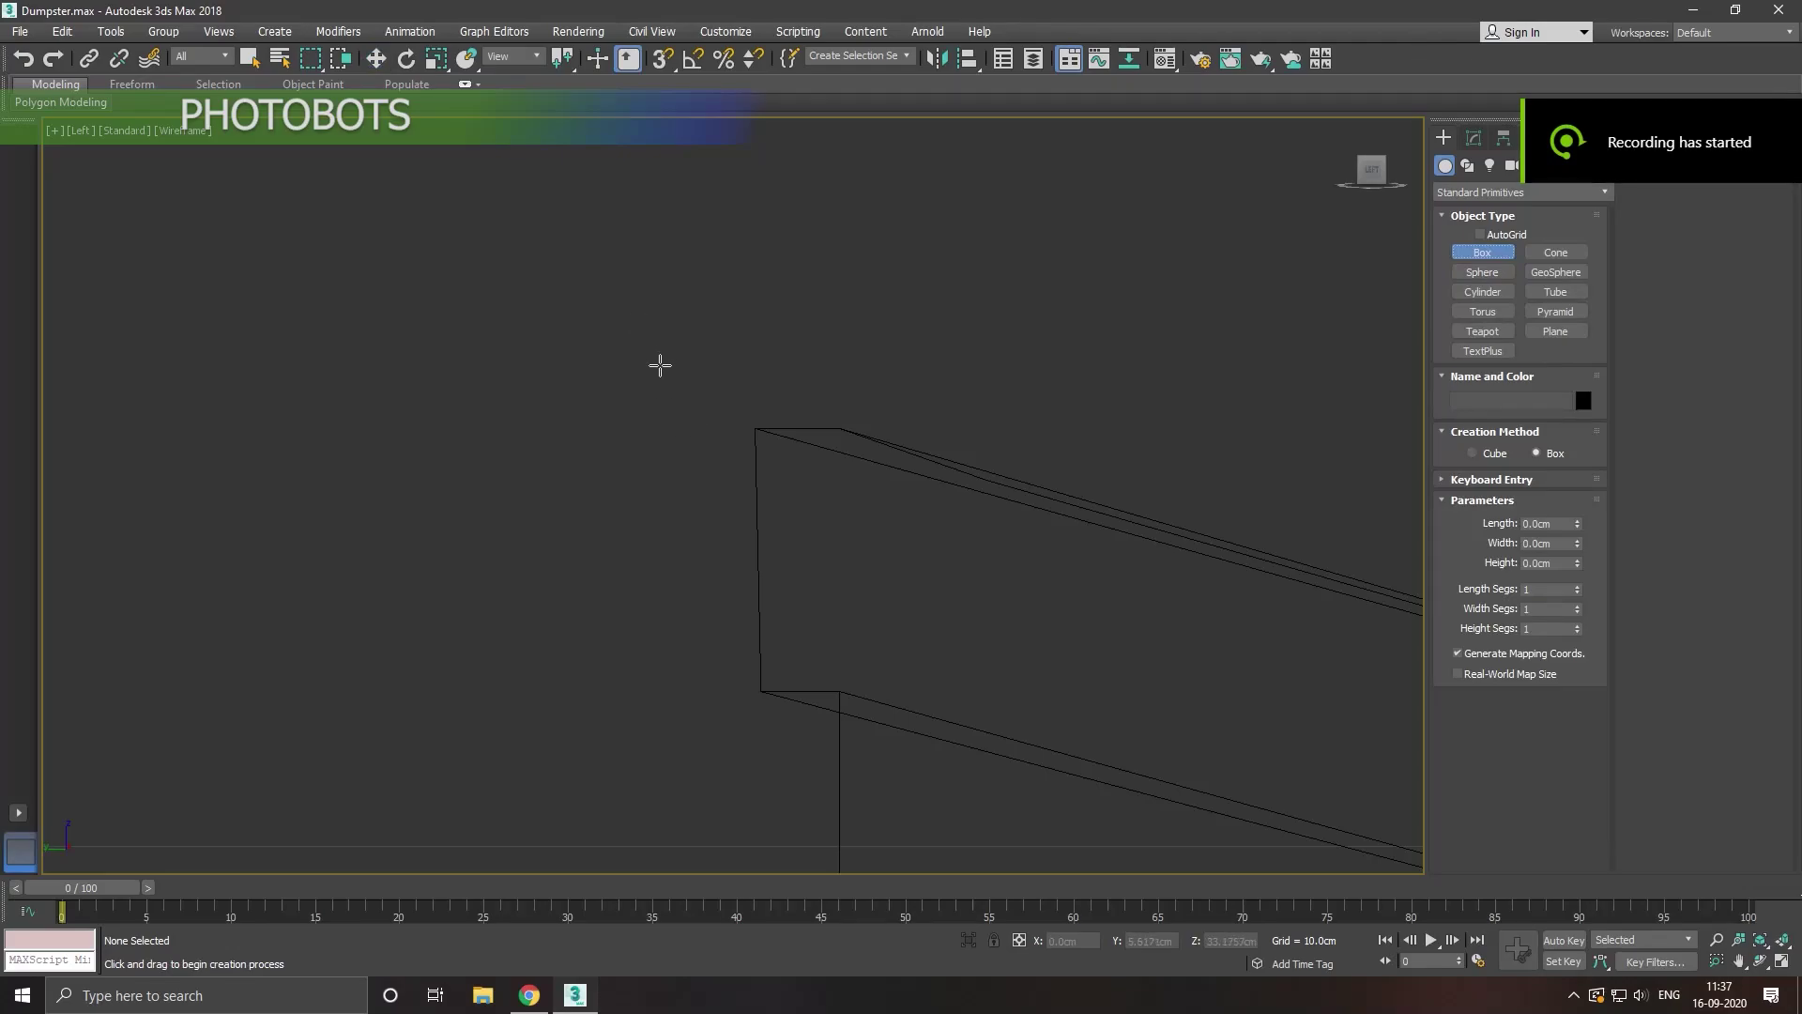
{"action": "left_click_drag", "start_coordinate": [642, 307], "coordinate": [737, 508]}
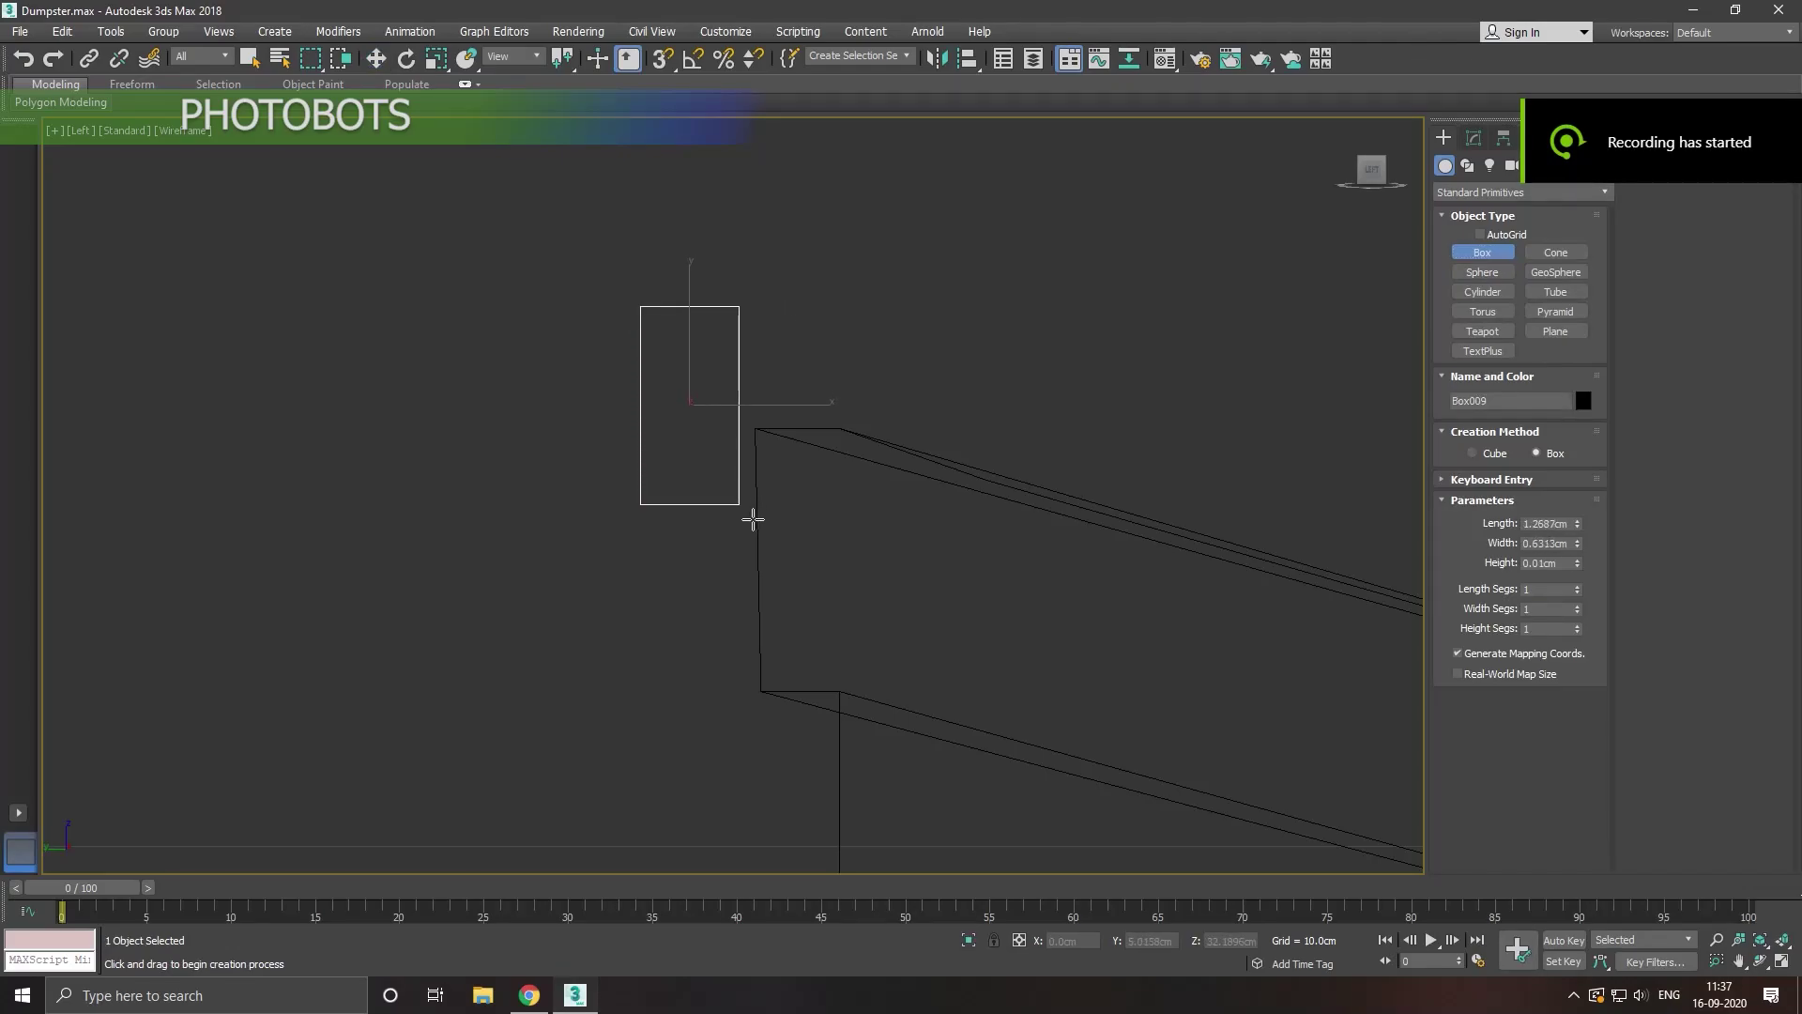
{"action": "mouse_move", "coordinate": [744, 523]}
{"action": "left_mouse_down"}
{"action": "mouse_move", "coordinate": [728, 665]}
{"action": "mouse_move", "coordinate": [723, 588]}
{"action": "mouse_move", "coordinate": [740, 661]}
{"action": "left_mouse_up"}
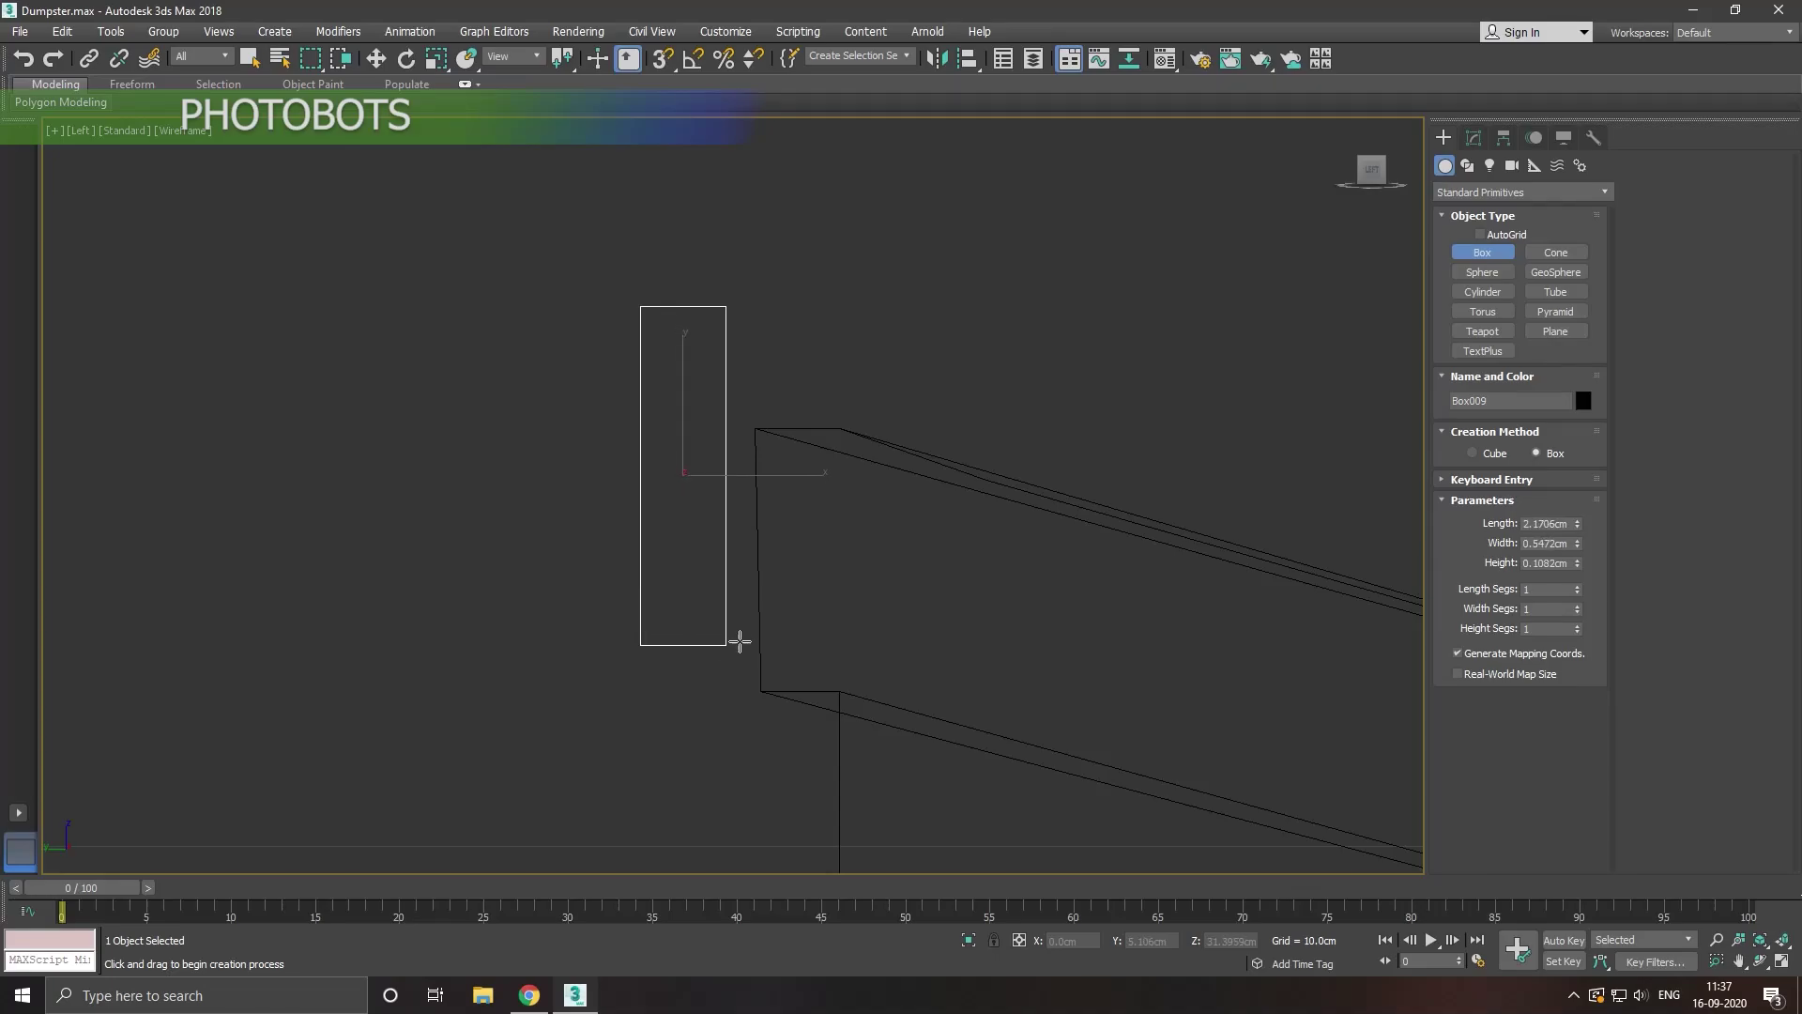
{"action": "left_click", "coordinate": [740, 641]}
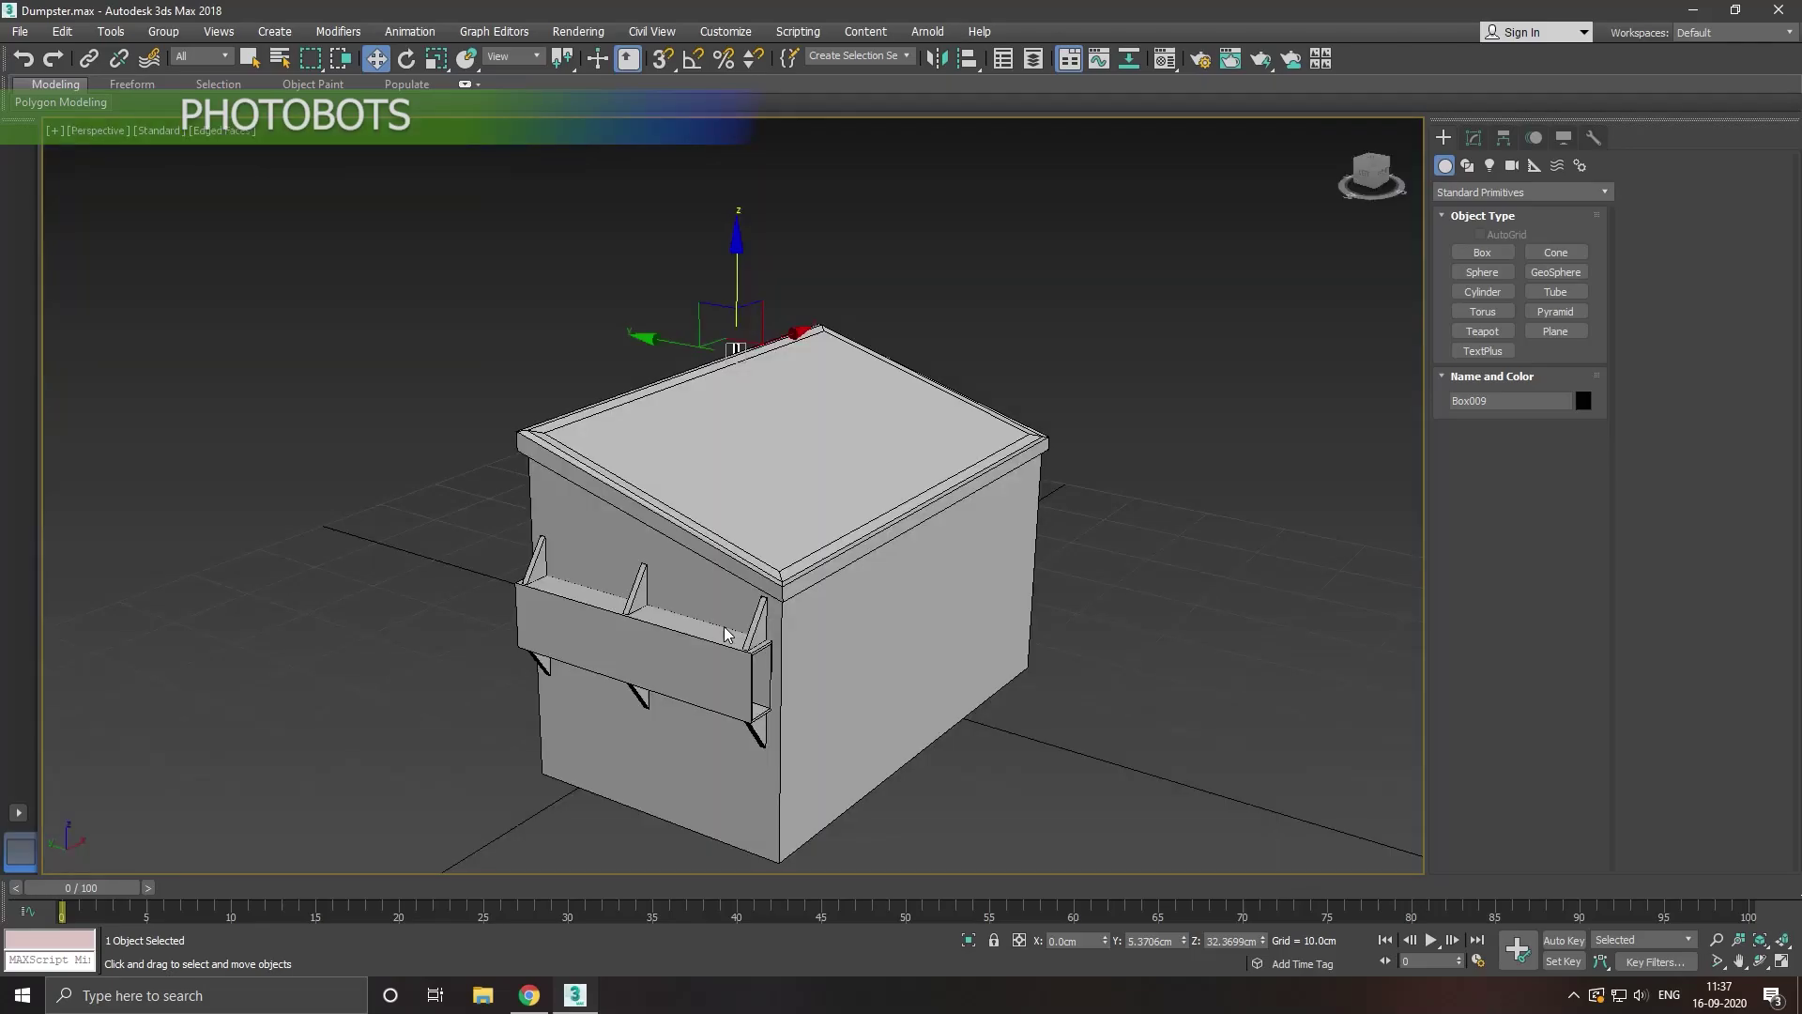
Step: Move Box009 flush against the lid corner and slightly increase its Height
{"action": "key", "text": "m"}
{"action": "key", "text": "m"}
{"action": "mouse_move", "coordinate": [791, 349]}
{"action": "left_mouse_down"}
{"action": "mouse_move", "coordinate": [575, 402]}
{"action": "mouse_move", "coordinate": [517, 387]}
{"action": "left_mouse_up"}
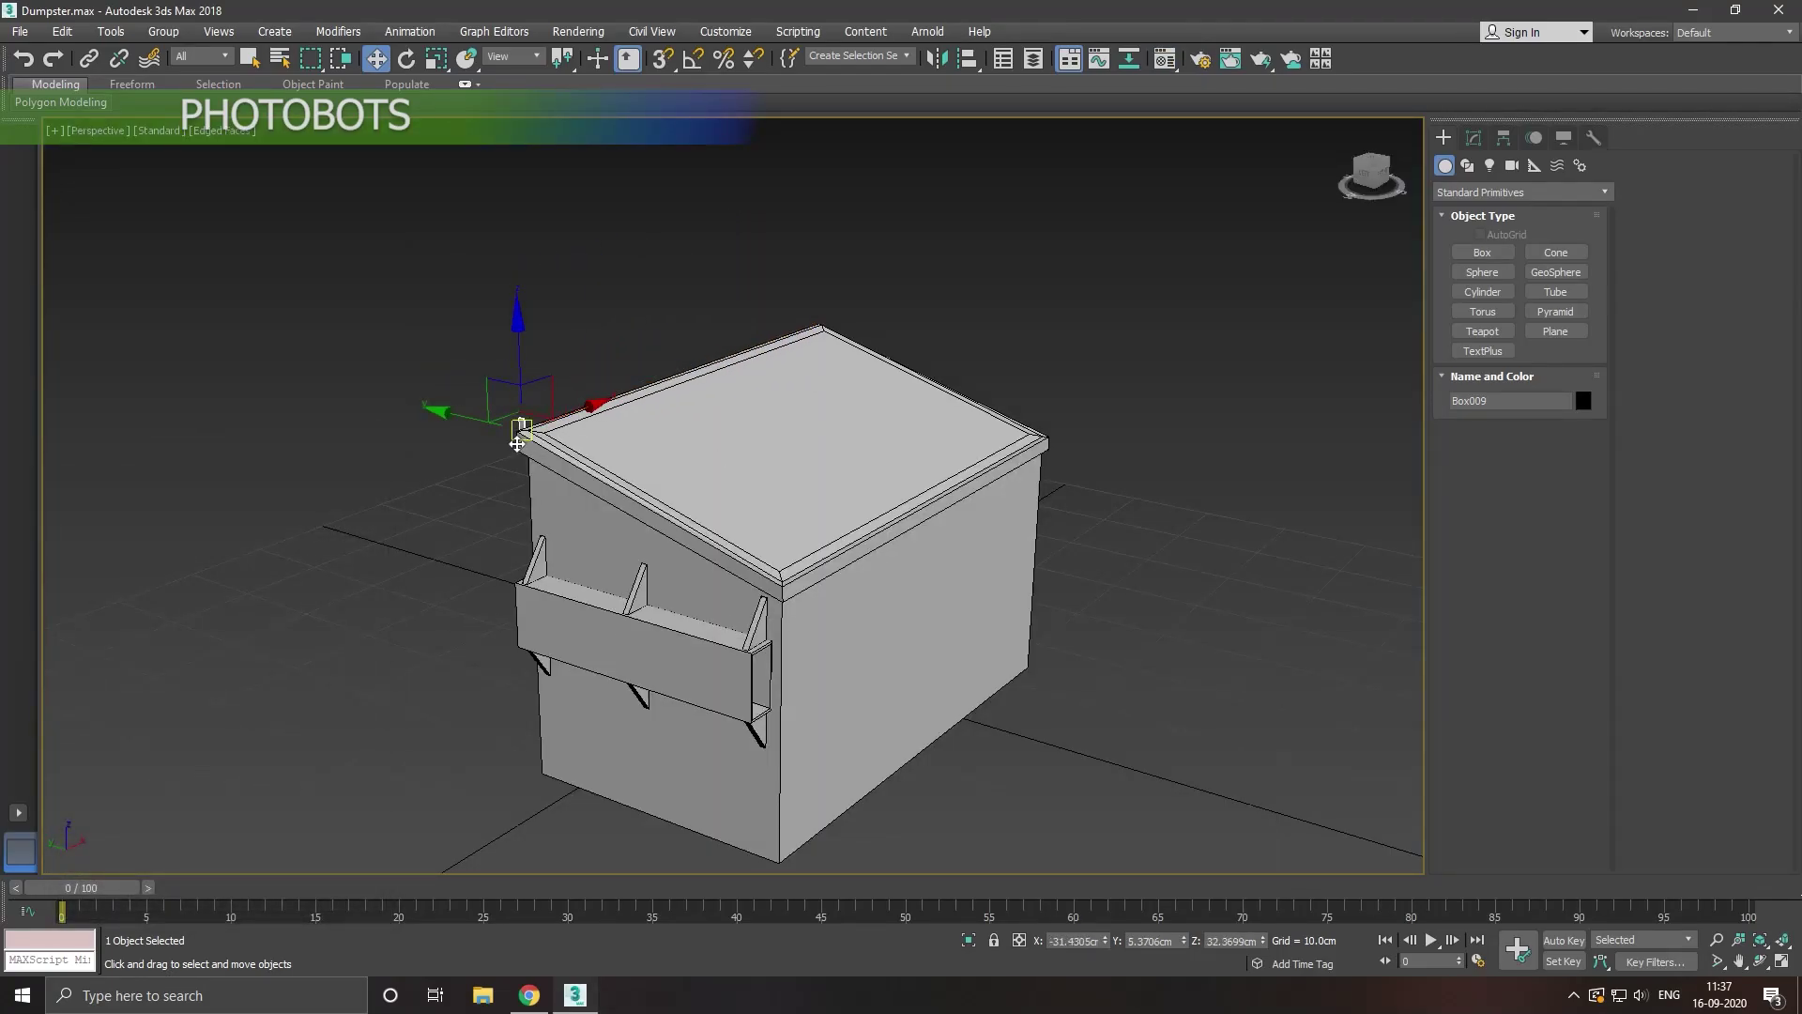
{"action": "scroll", "coordinate": [526, 413], "scroll_direction": "up", "scroll_amount": 5}
{"action": "middle_click_drag", "start_coordinate": [563, 441], "coordinate": [677, 468], "text": "alt"}
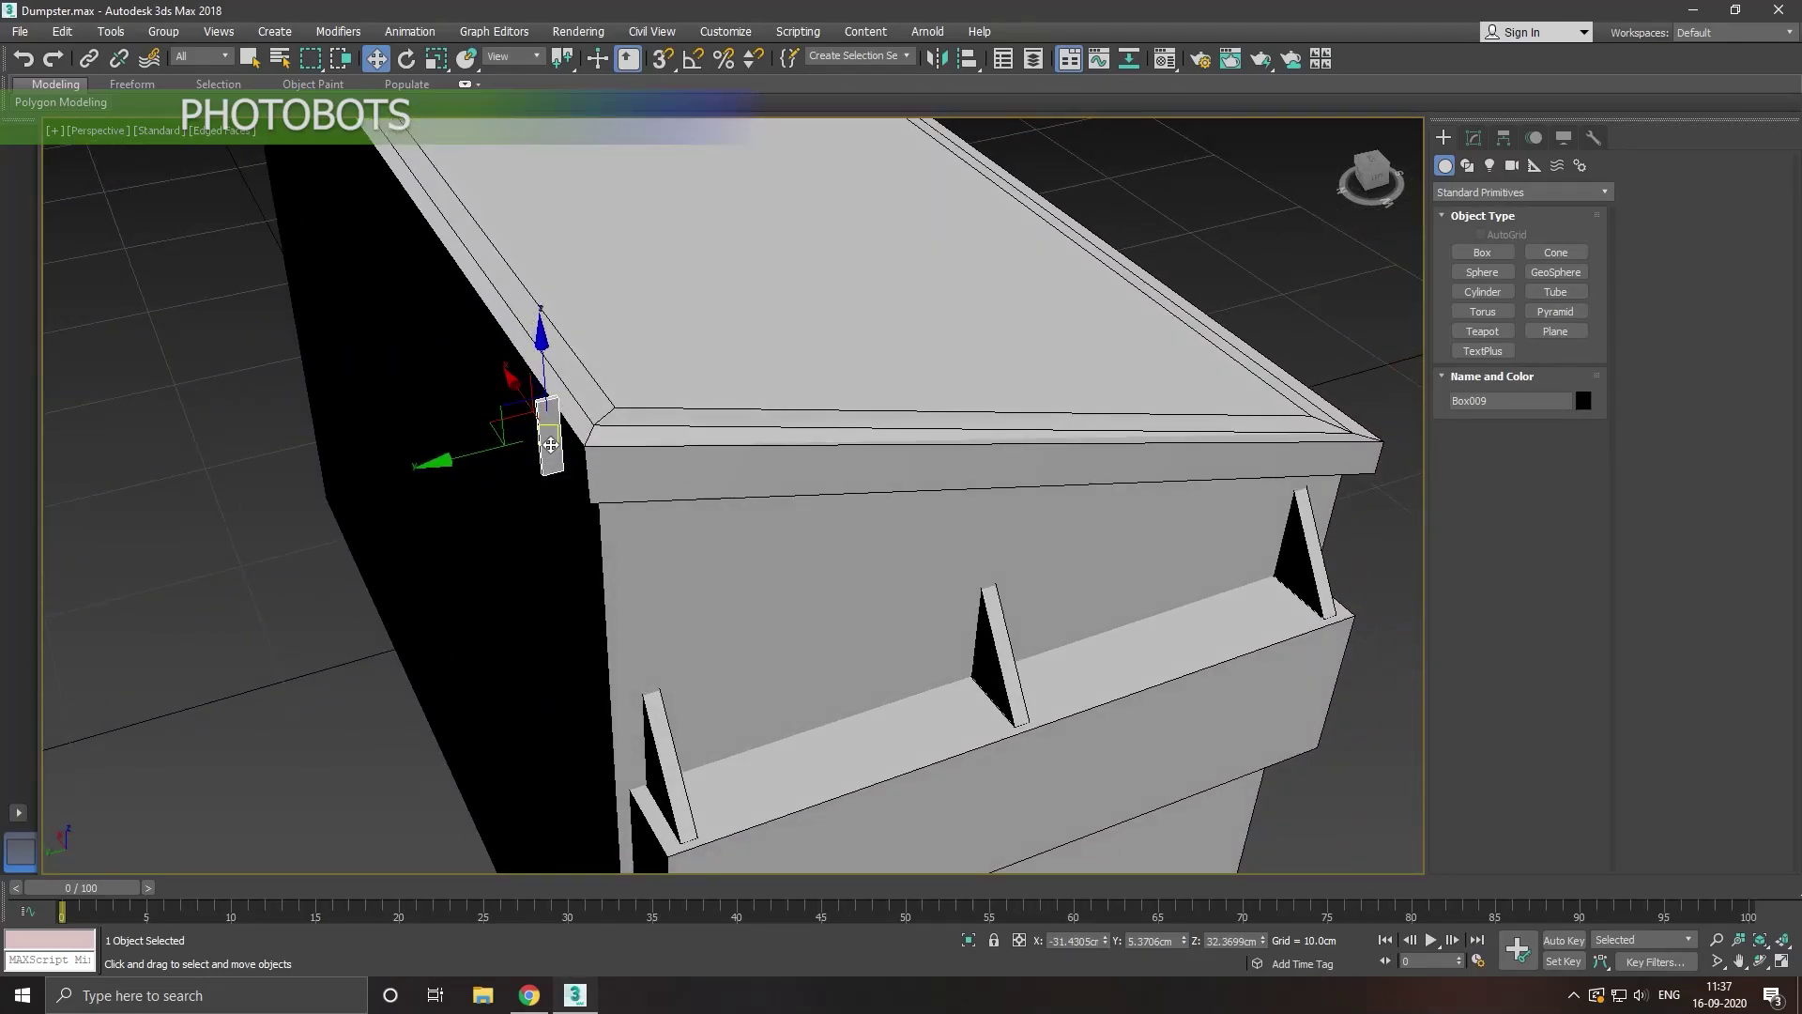
{"action": "middle_click_drag", "start_coordinate": [551, 444], "coordinate": [680, 469], "text": "alt"}
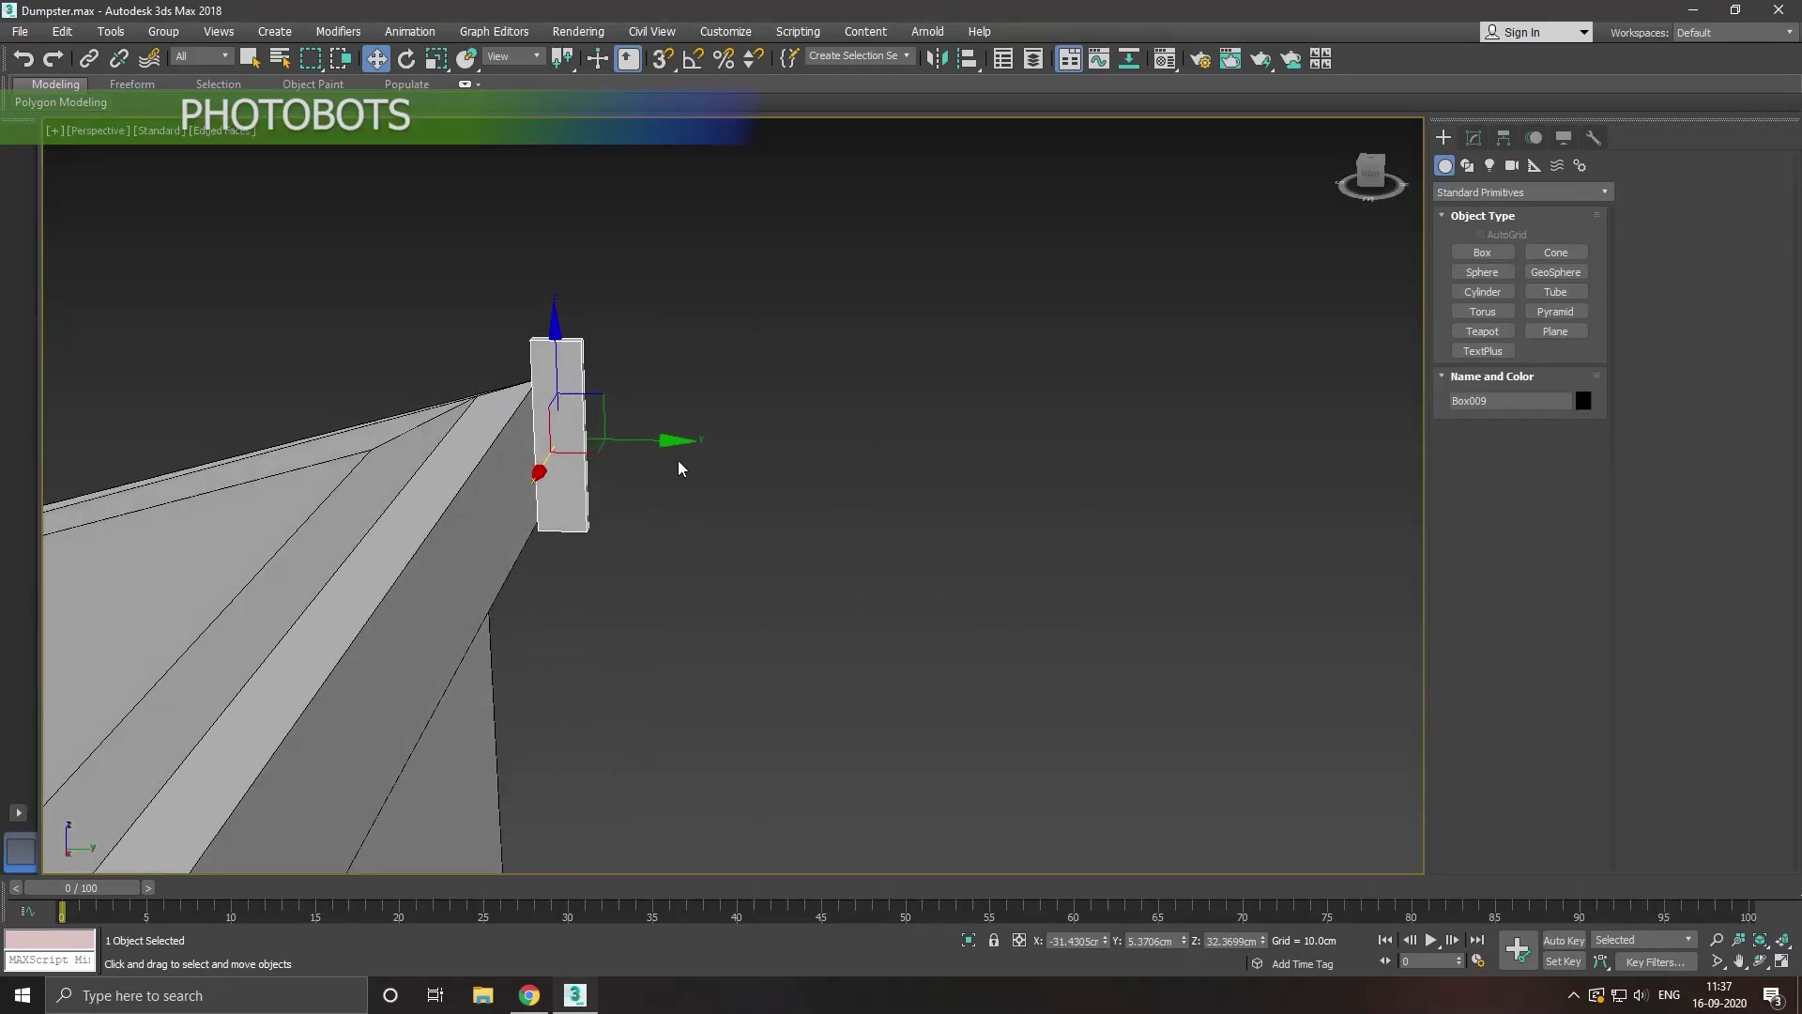
{"action": "left_click_drag", "start_coordinate": [661, 453], "coordinate": [696, 450]}
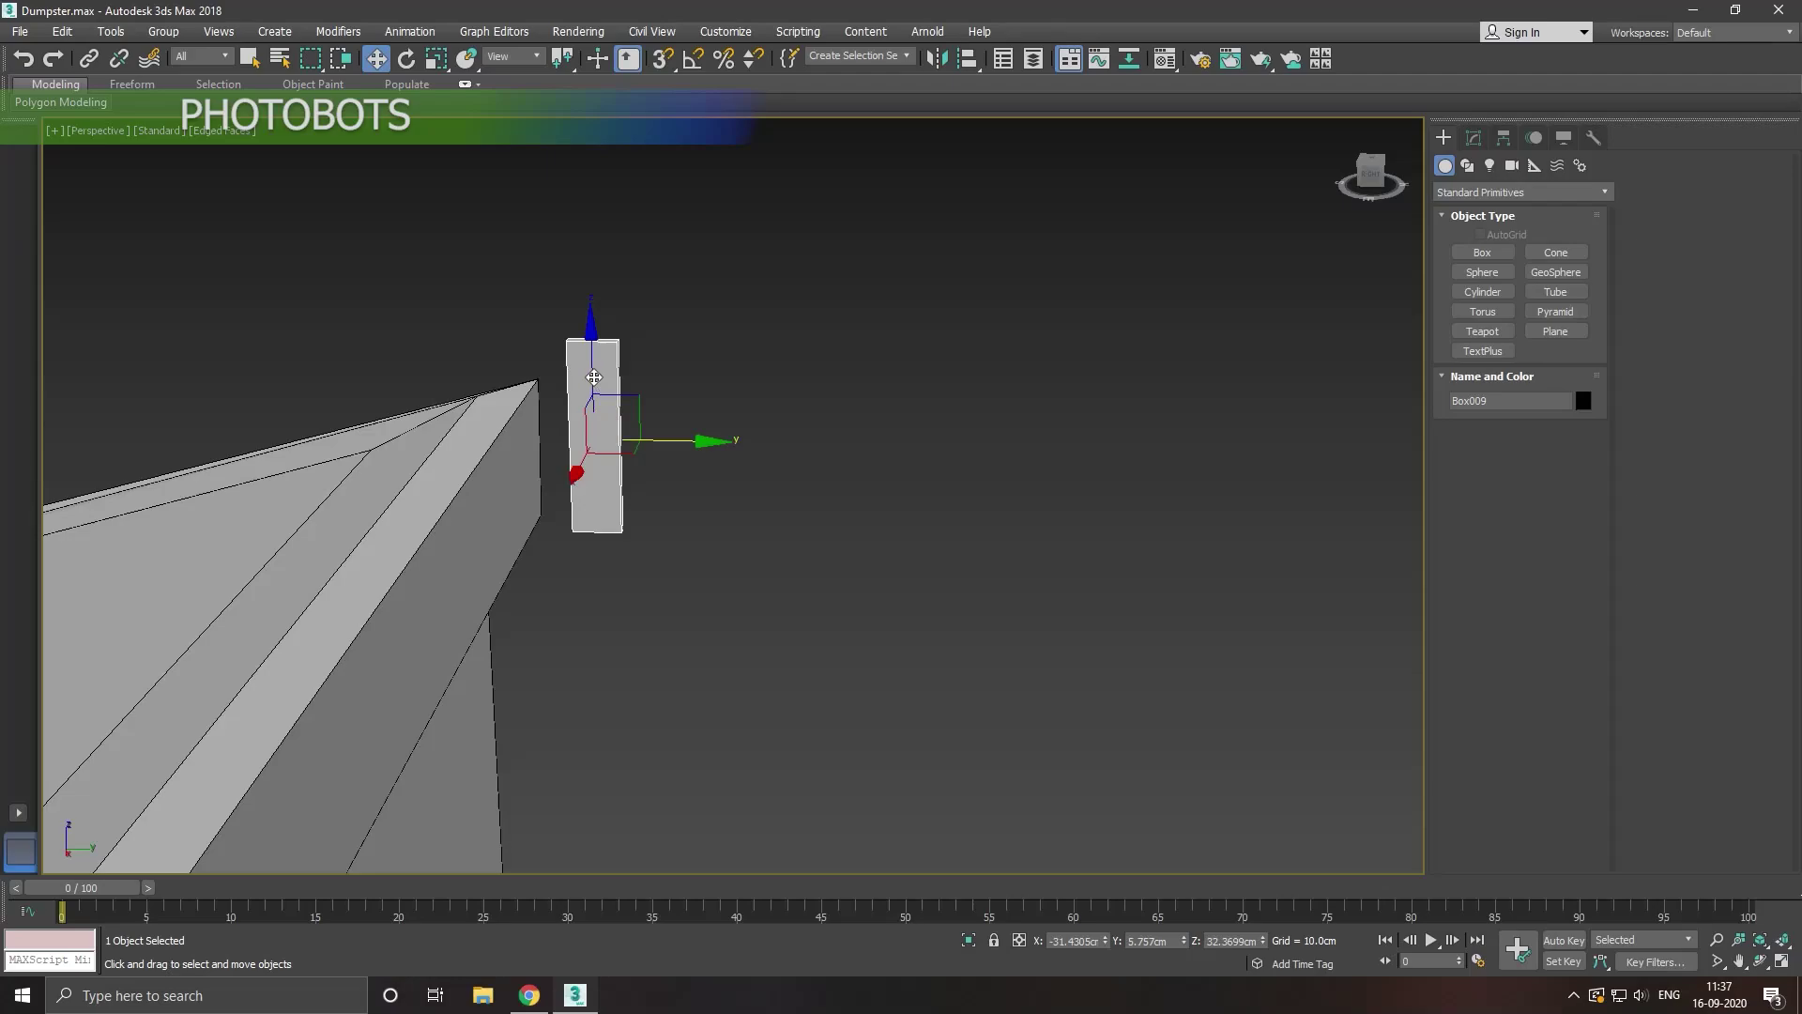
{"action": "middle_click_drag", "start_coordinate": [609, 392], "coordinate": [588, 440], "text": "alt"}
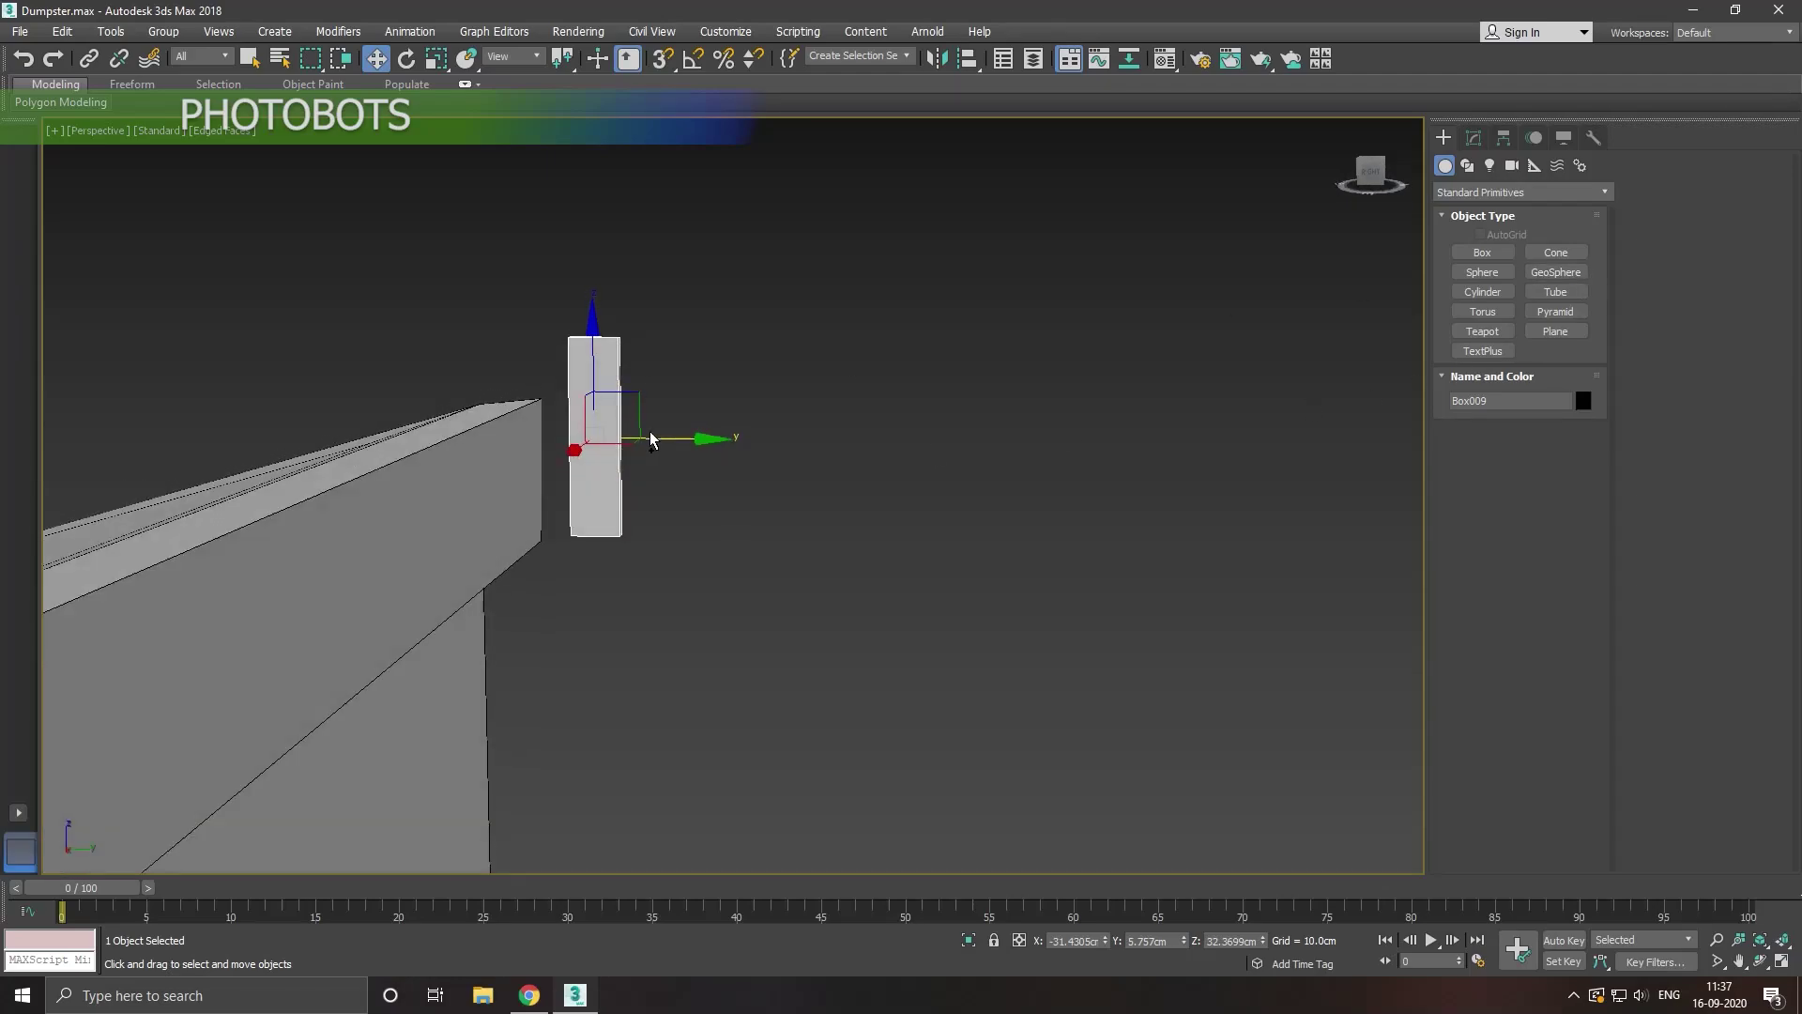
{"action": "left_click", "coordinate": [1474, 138]}
{"action": "left_click_drag", "start_coordinate": [1578, 450], "coordinate": [1579, 413]}
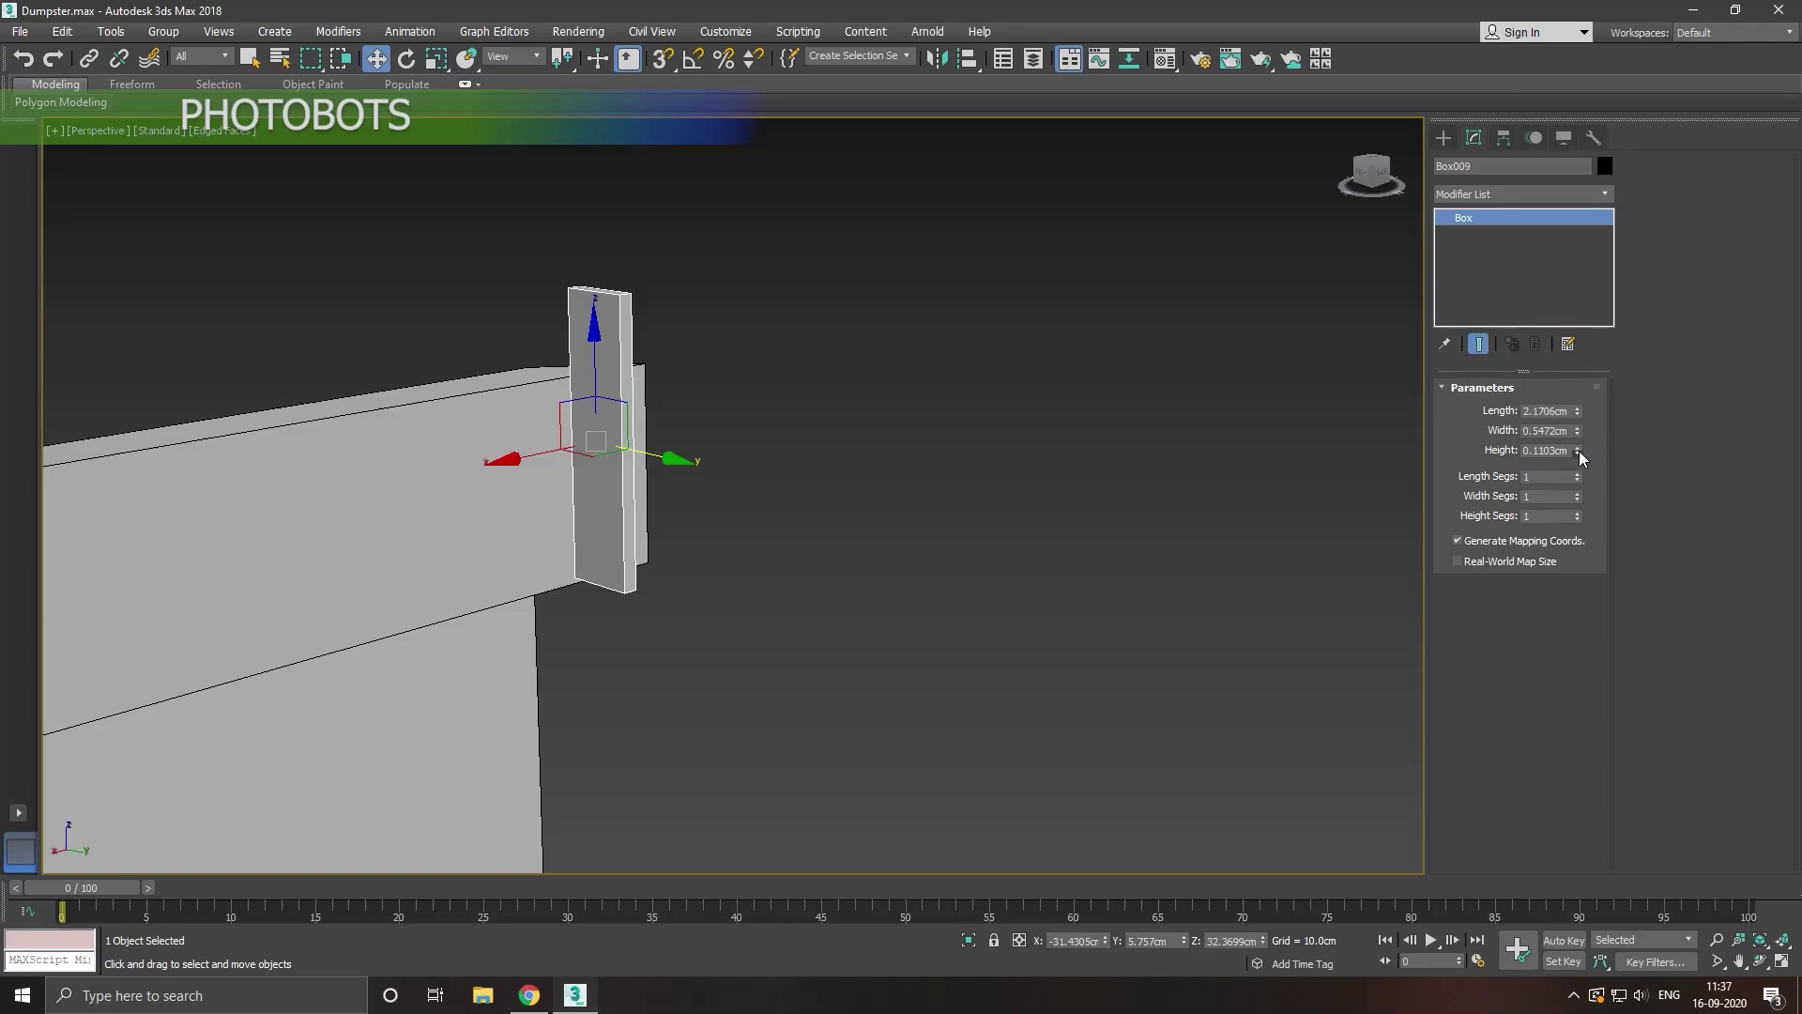
Step: Convert Box009 to Editable Poly and raise its four bottom vertices
{"action": "right_click", "coordinate": [1521, 292]}
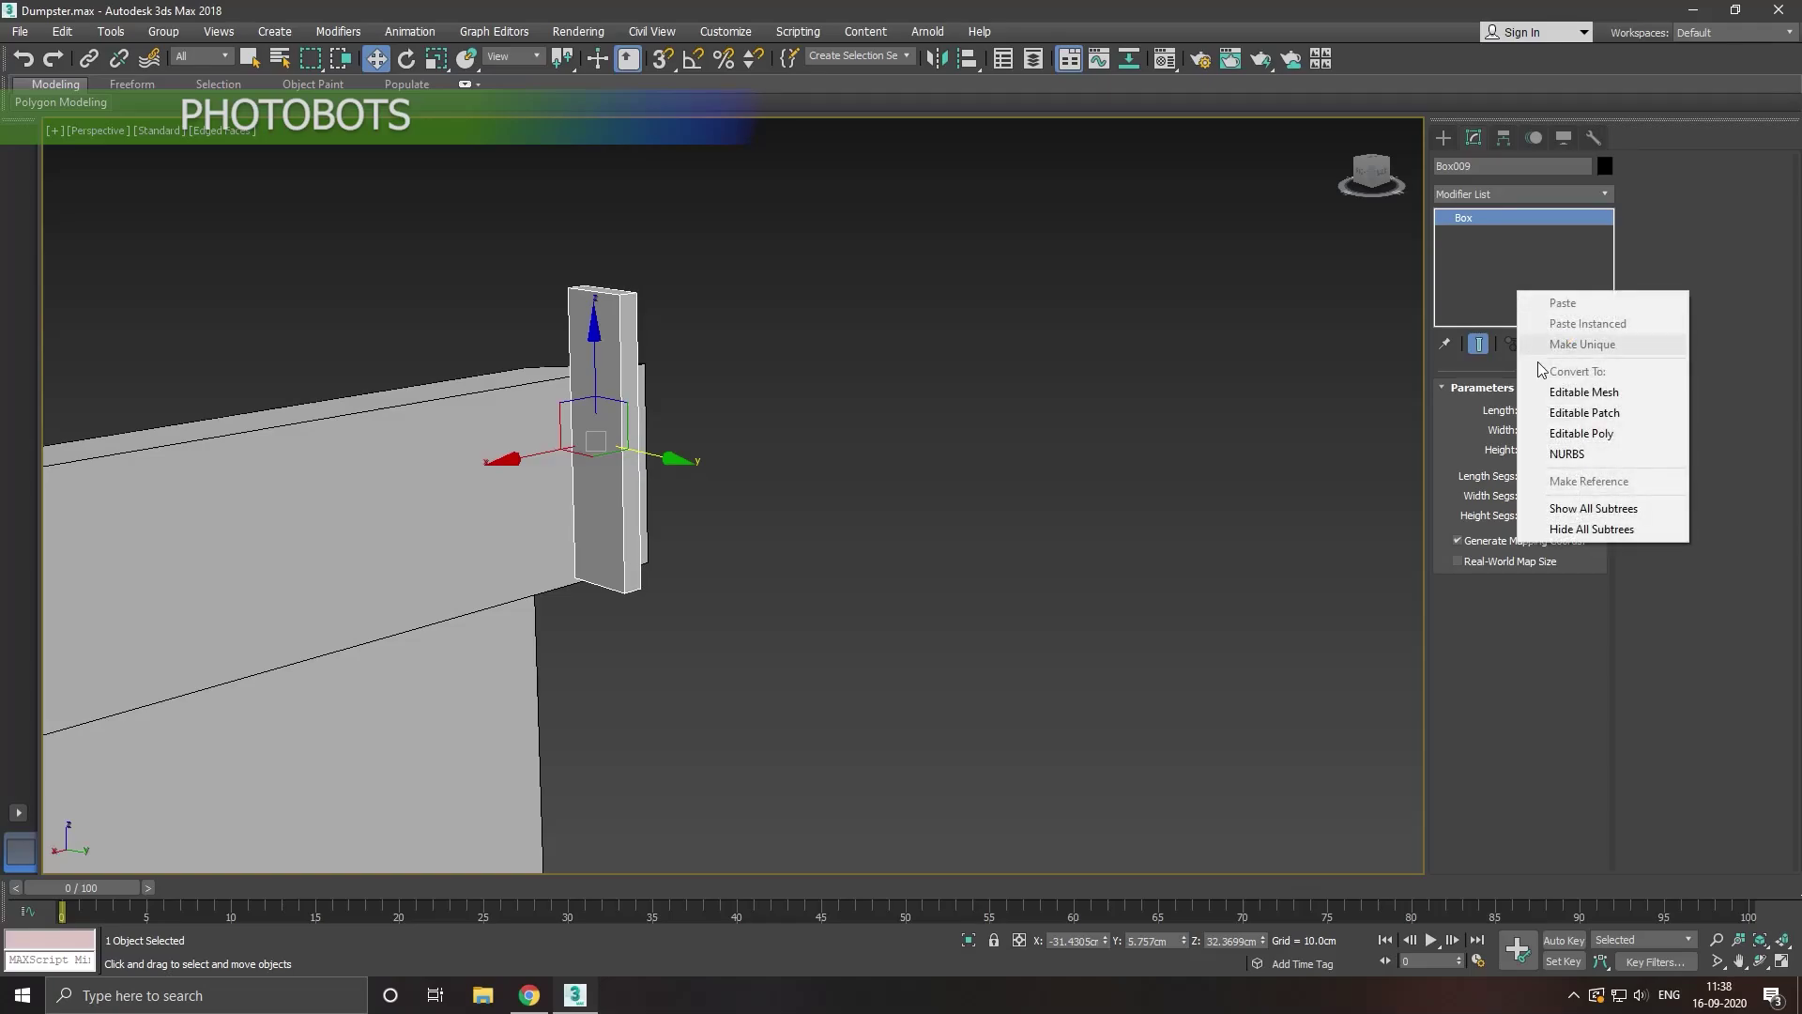
{"action": "left_click", "coordinate": [1558, 436]}
{"action": "mouse_move", "coordinate": [907, 496]}
{"action": "middle_mouse_down", "text": "alt"}
{"action": "mouse_move", "coordinate": [977, 487]}
{"action": "mouse_move", "coordinate": [1038, 419]}
{"action": "middle_mouse_up", "text": "alt"}
{"action": "left_click", "coordinate": [1475, 410]}
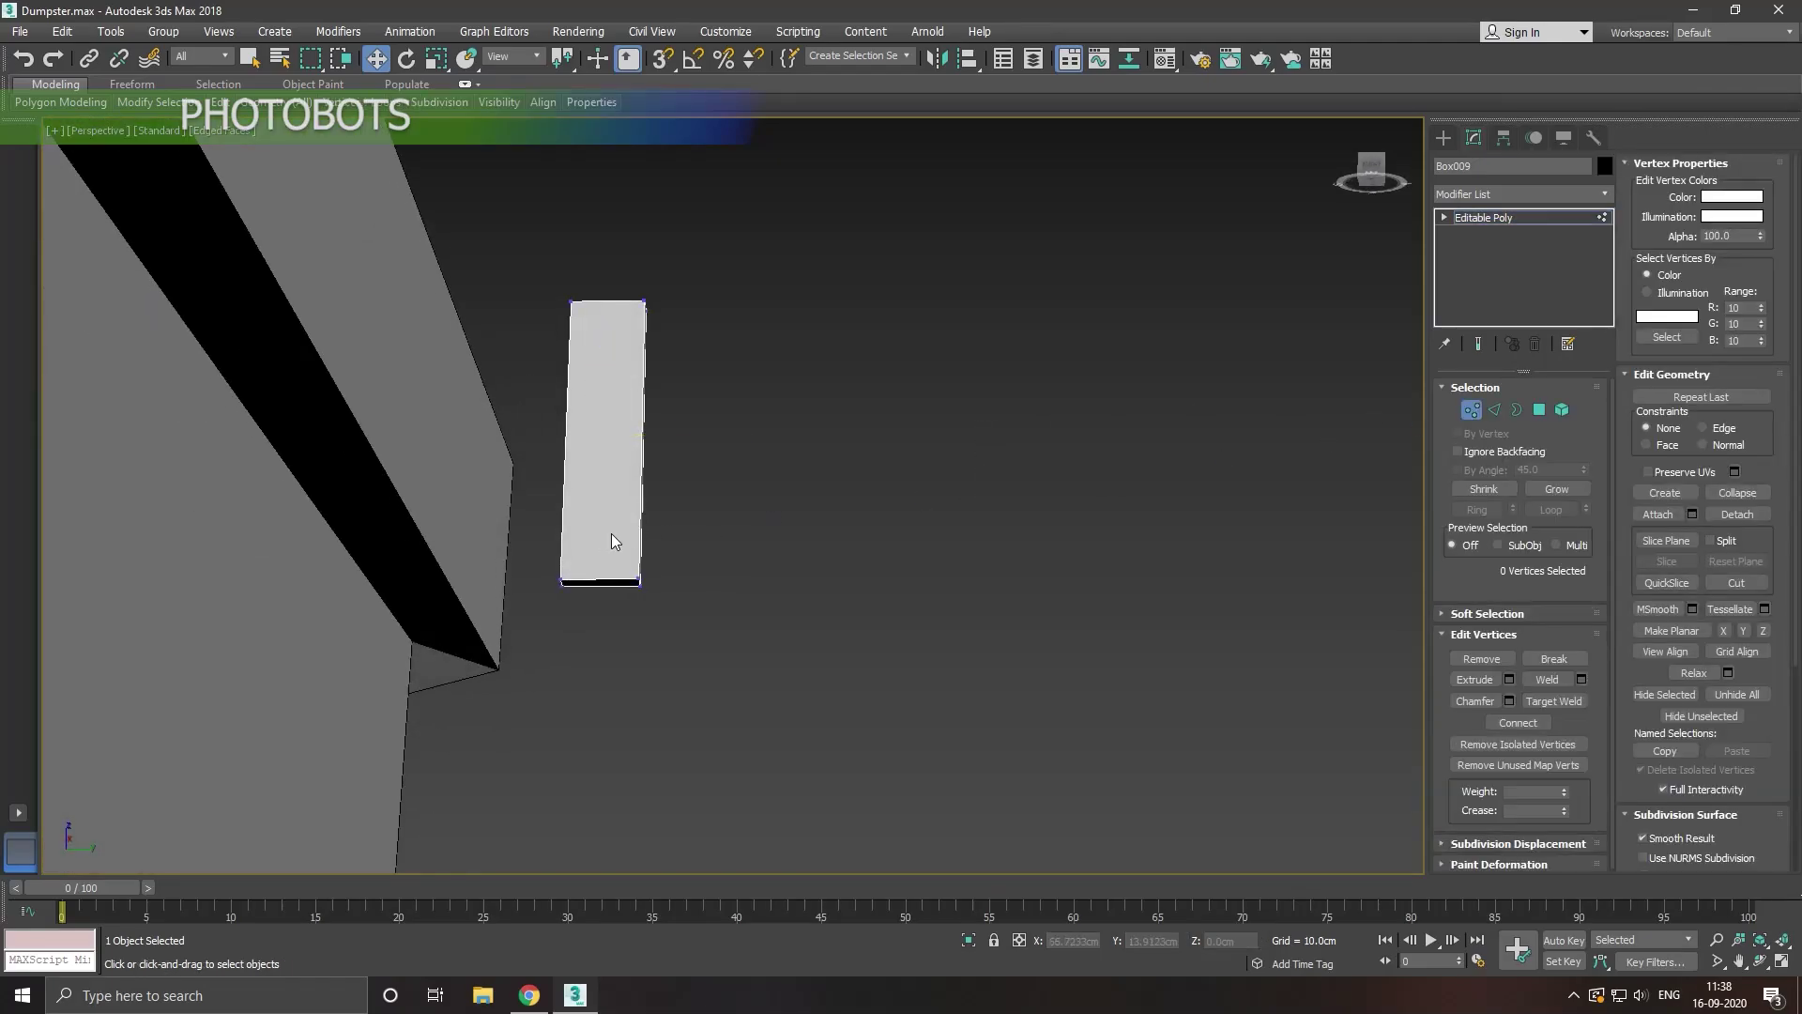
{"action": "left_click_drag", "start_coordinate": [775, 661], "coordinate": [771, 657]}
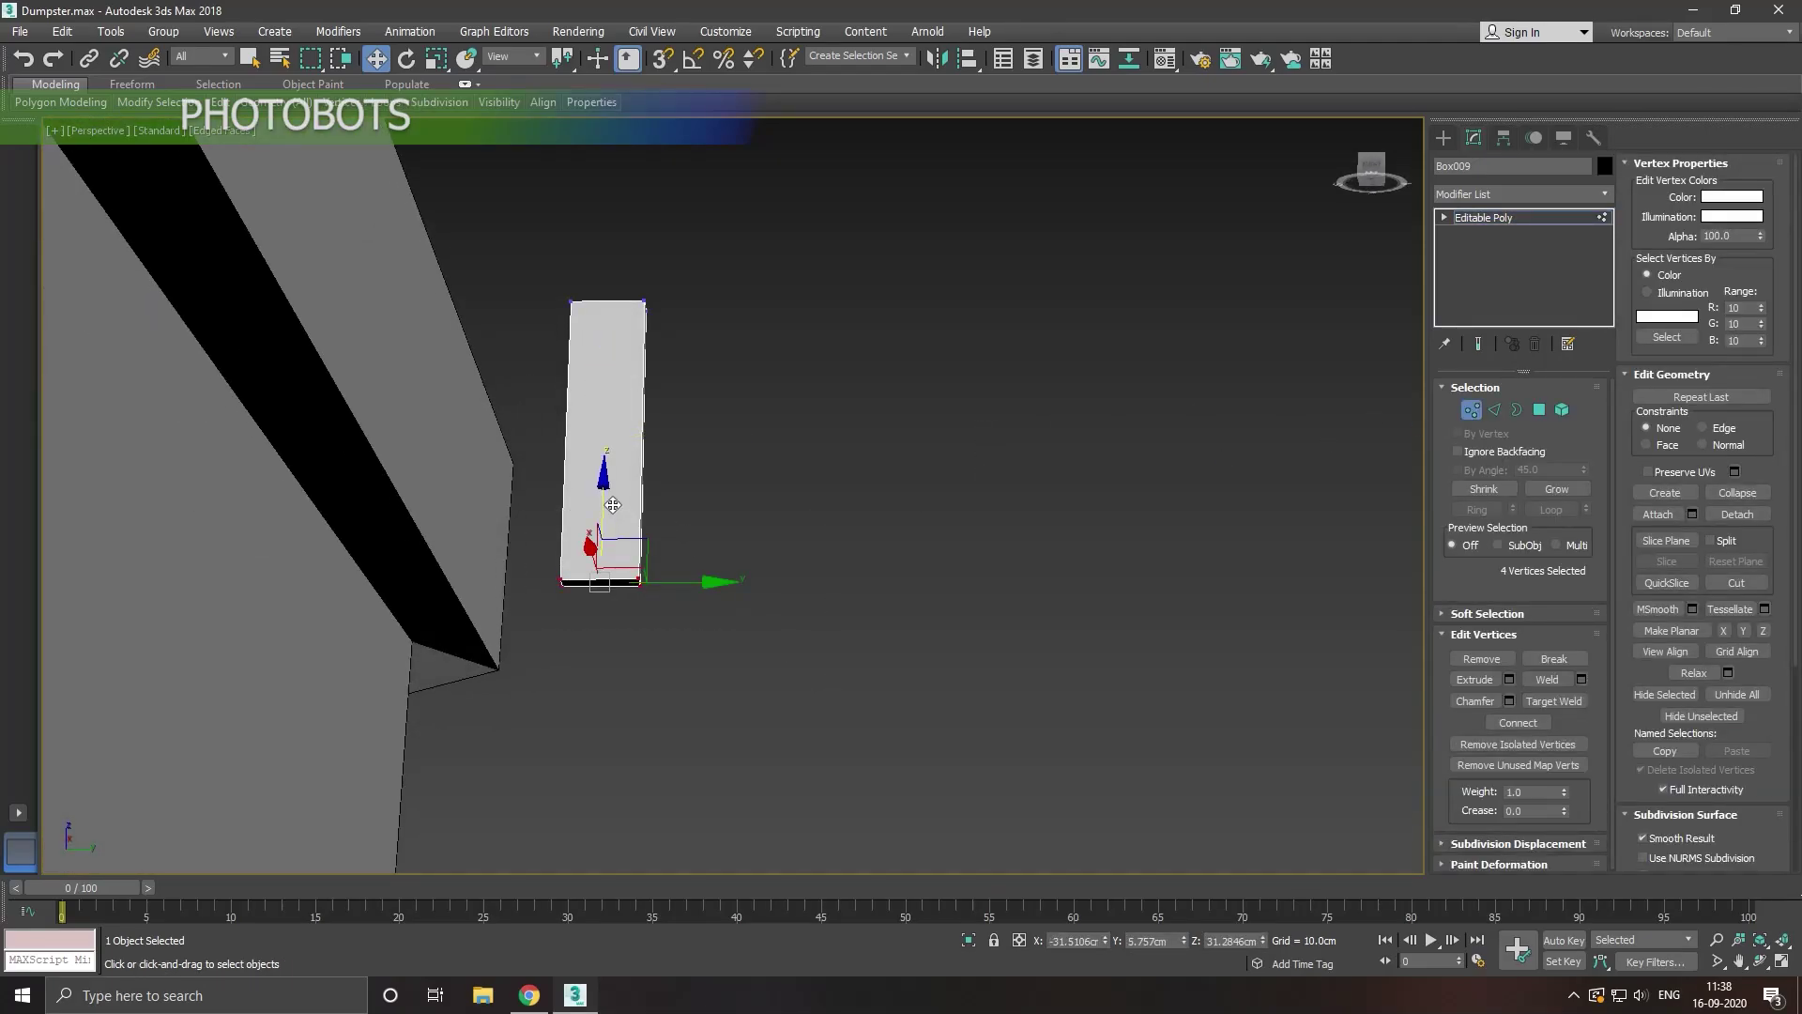
{"action": "left_click_drag", "start_coordinate": [612, 507], "coordinate": [757, 454]}
Step: Extrude the block's bottom polygon downward to lengthen it
{"action": "left_click", "coordinate": [1536, 410]}
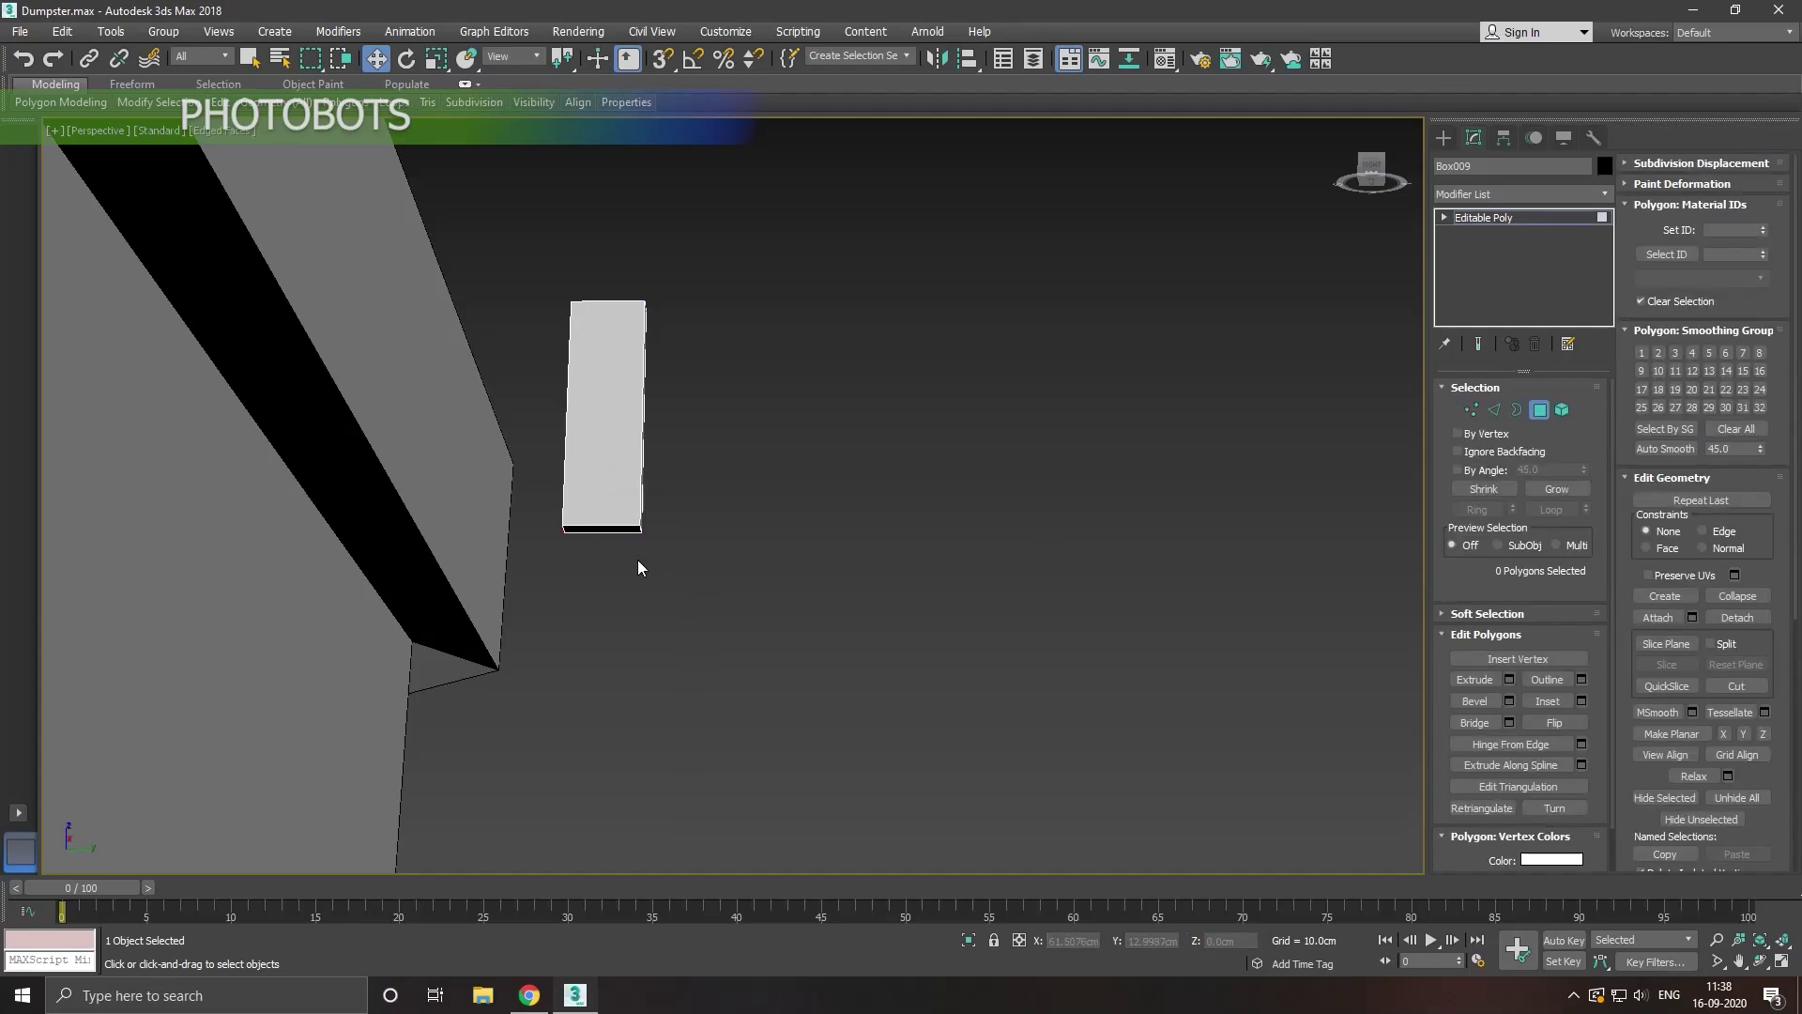
{"action": "left_click", "coordinate": [603, 537]}
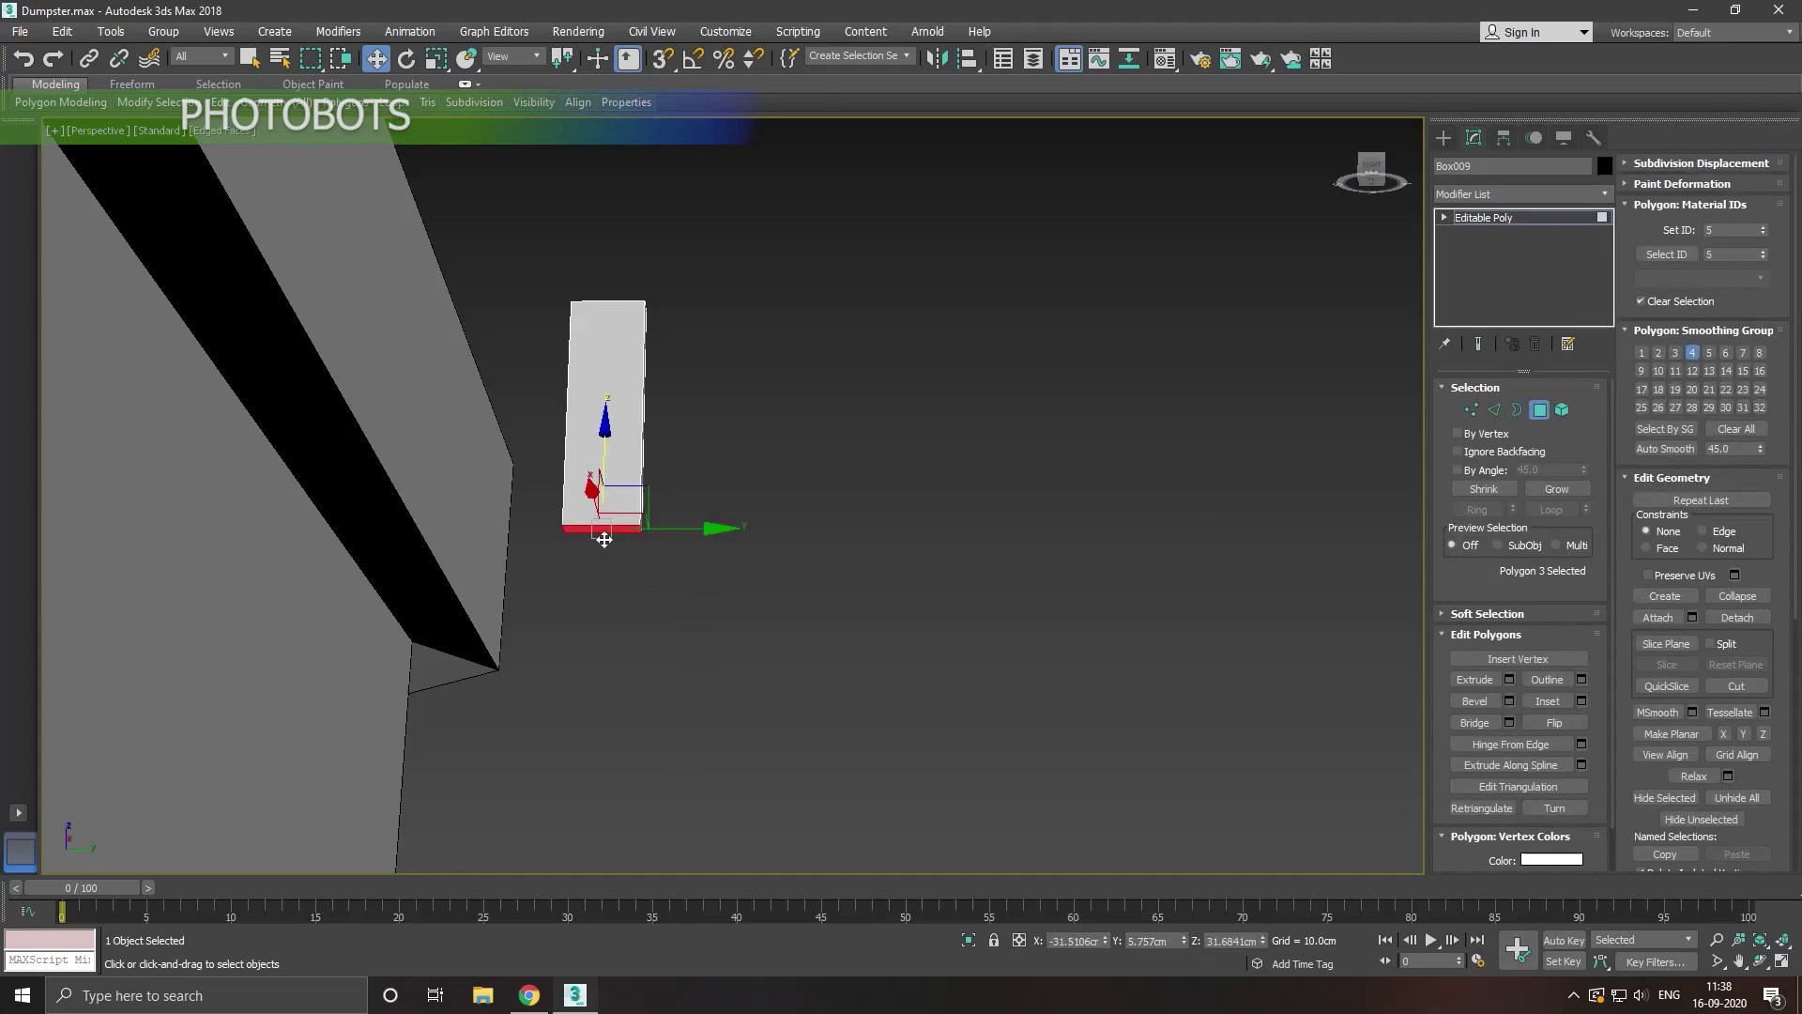
{"action": "left_click", "coordinate": [1509, 686]}
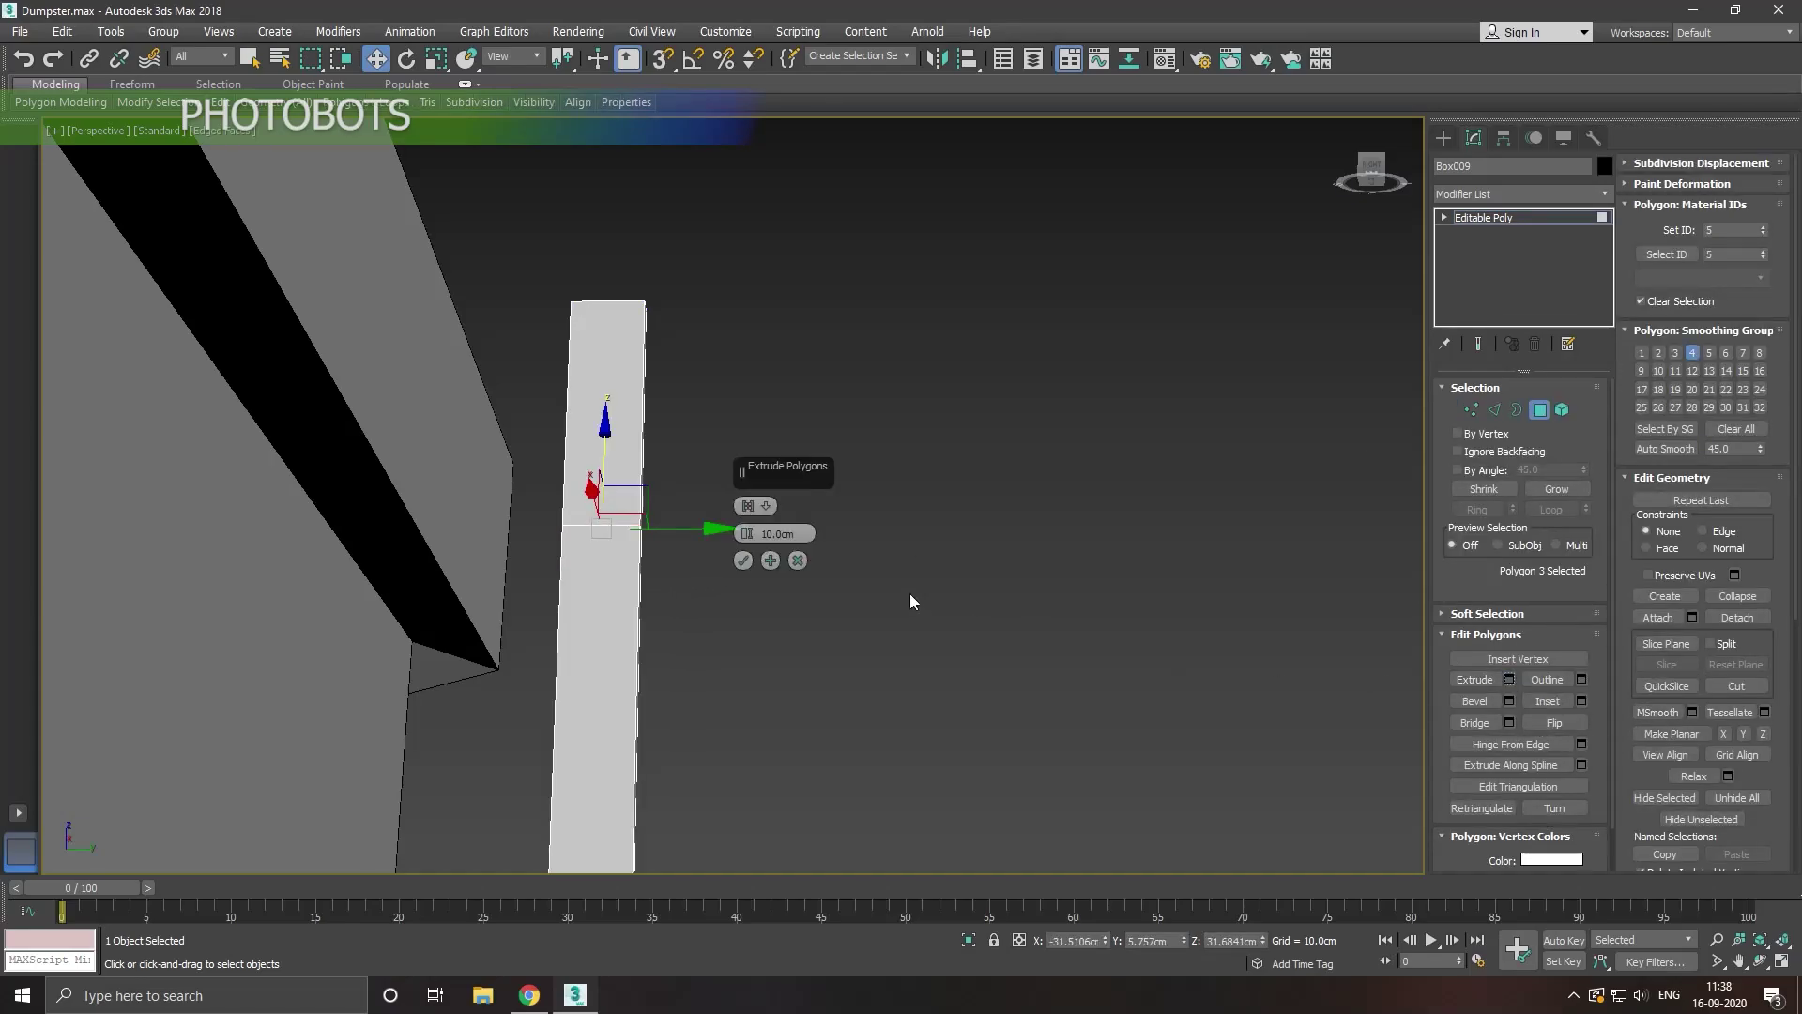
{"action": "mouse_move", "coordinate": [746, 533]}
{"action": "left_mouse_down"}
{"action": "mouse_move", "coordinate": [769, 643]}
{"action": "mouse_move", "coordinate": [759, 605]}
{"action": "left_mouse_up"}
{"action": "left_click", "coordinate": [743, 562]}
{"action": "middle_click_drag", "start_coordinate": [741, 565], "coordinate": [728, 617], "text": "alt"}
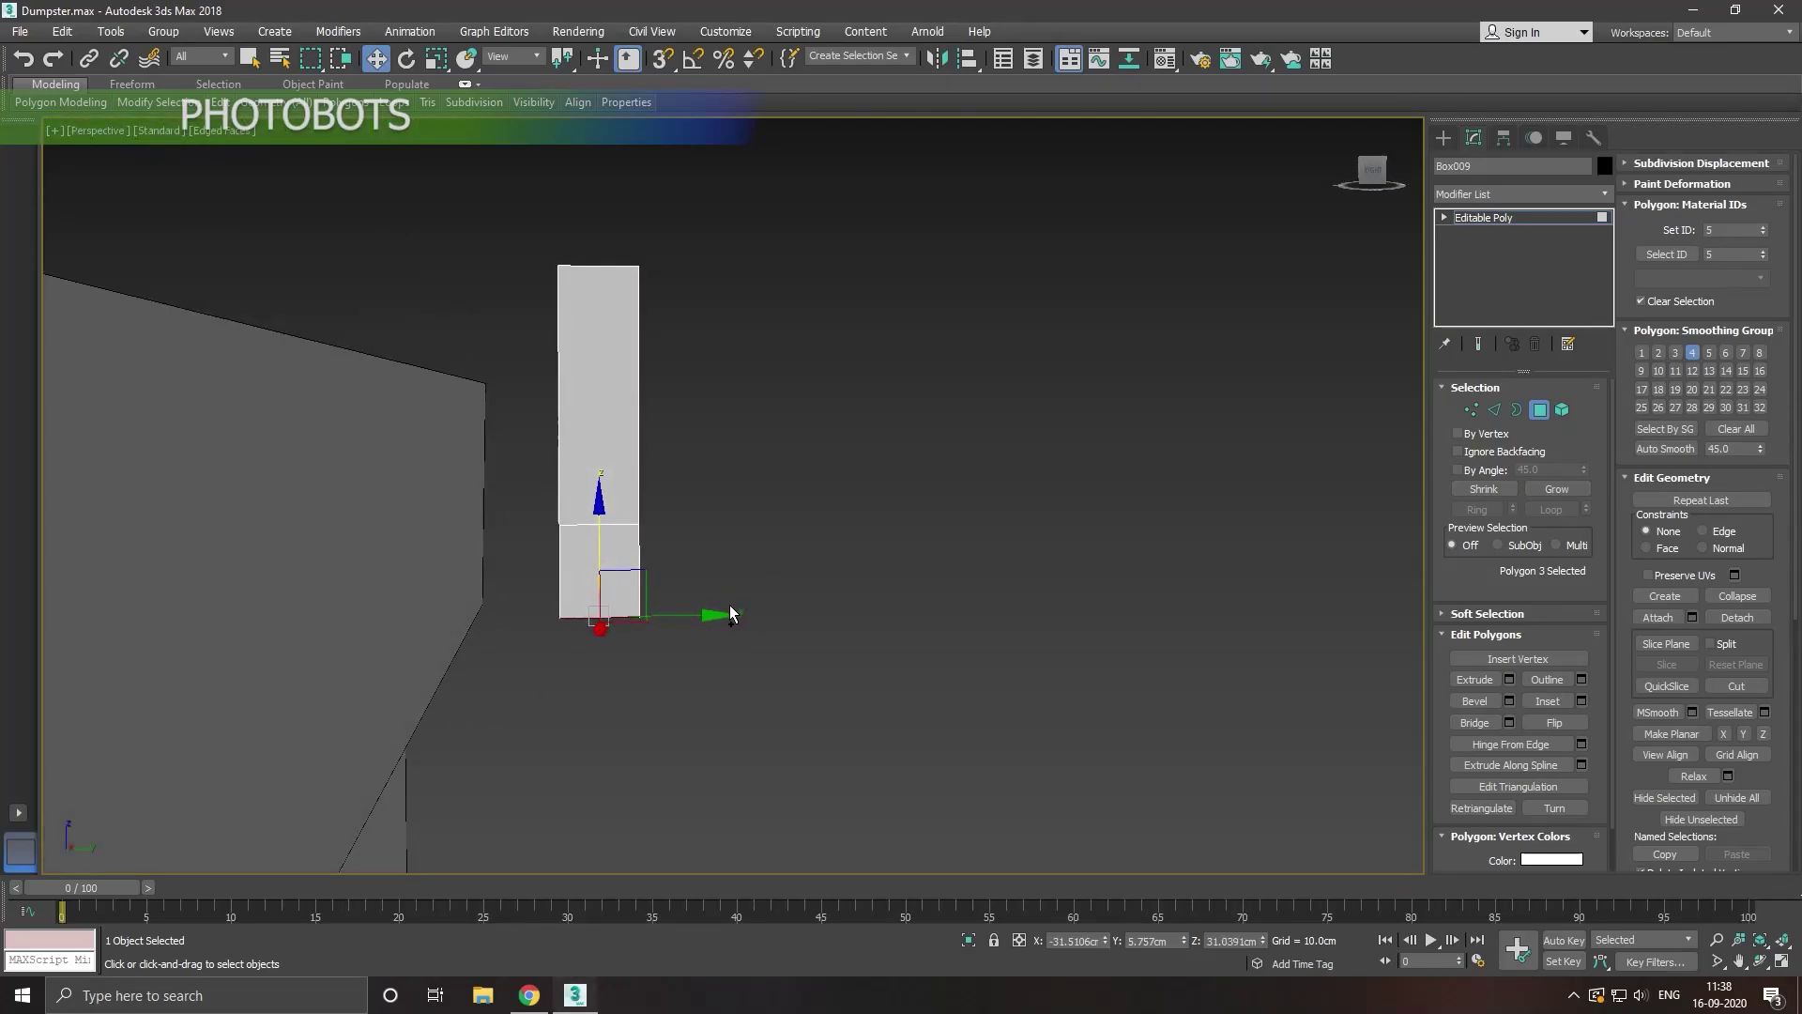
Step: Raise the hinge block's middle vertices slightly
{"action": "left_click", "coordinate": [1472, 409]}
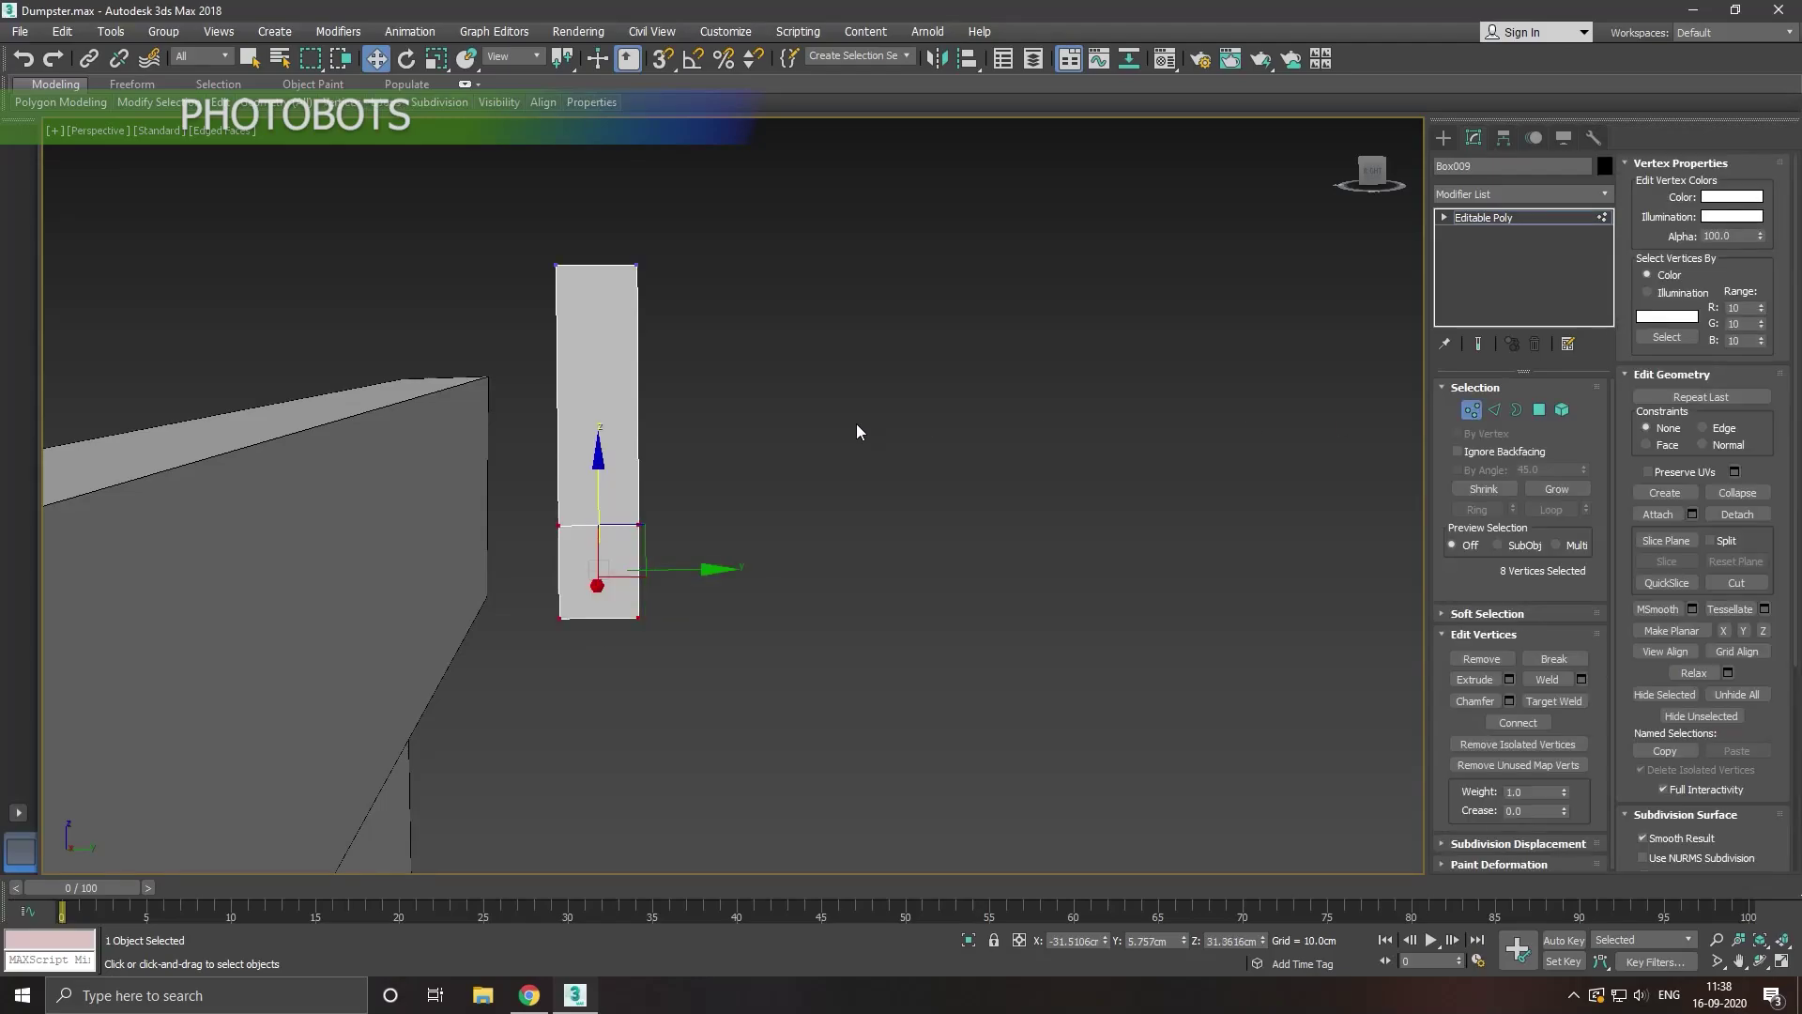
{"action": "left_click_drag", "start_coordinate": [461, 531], "coordinate": [483, 529]}
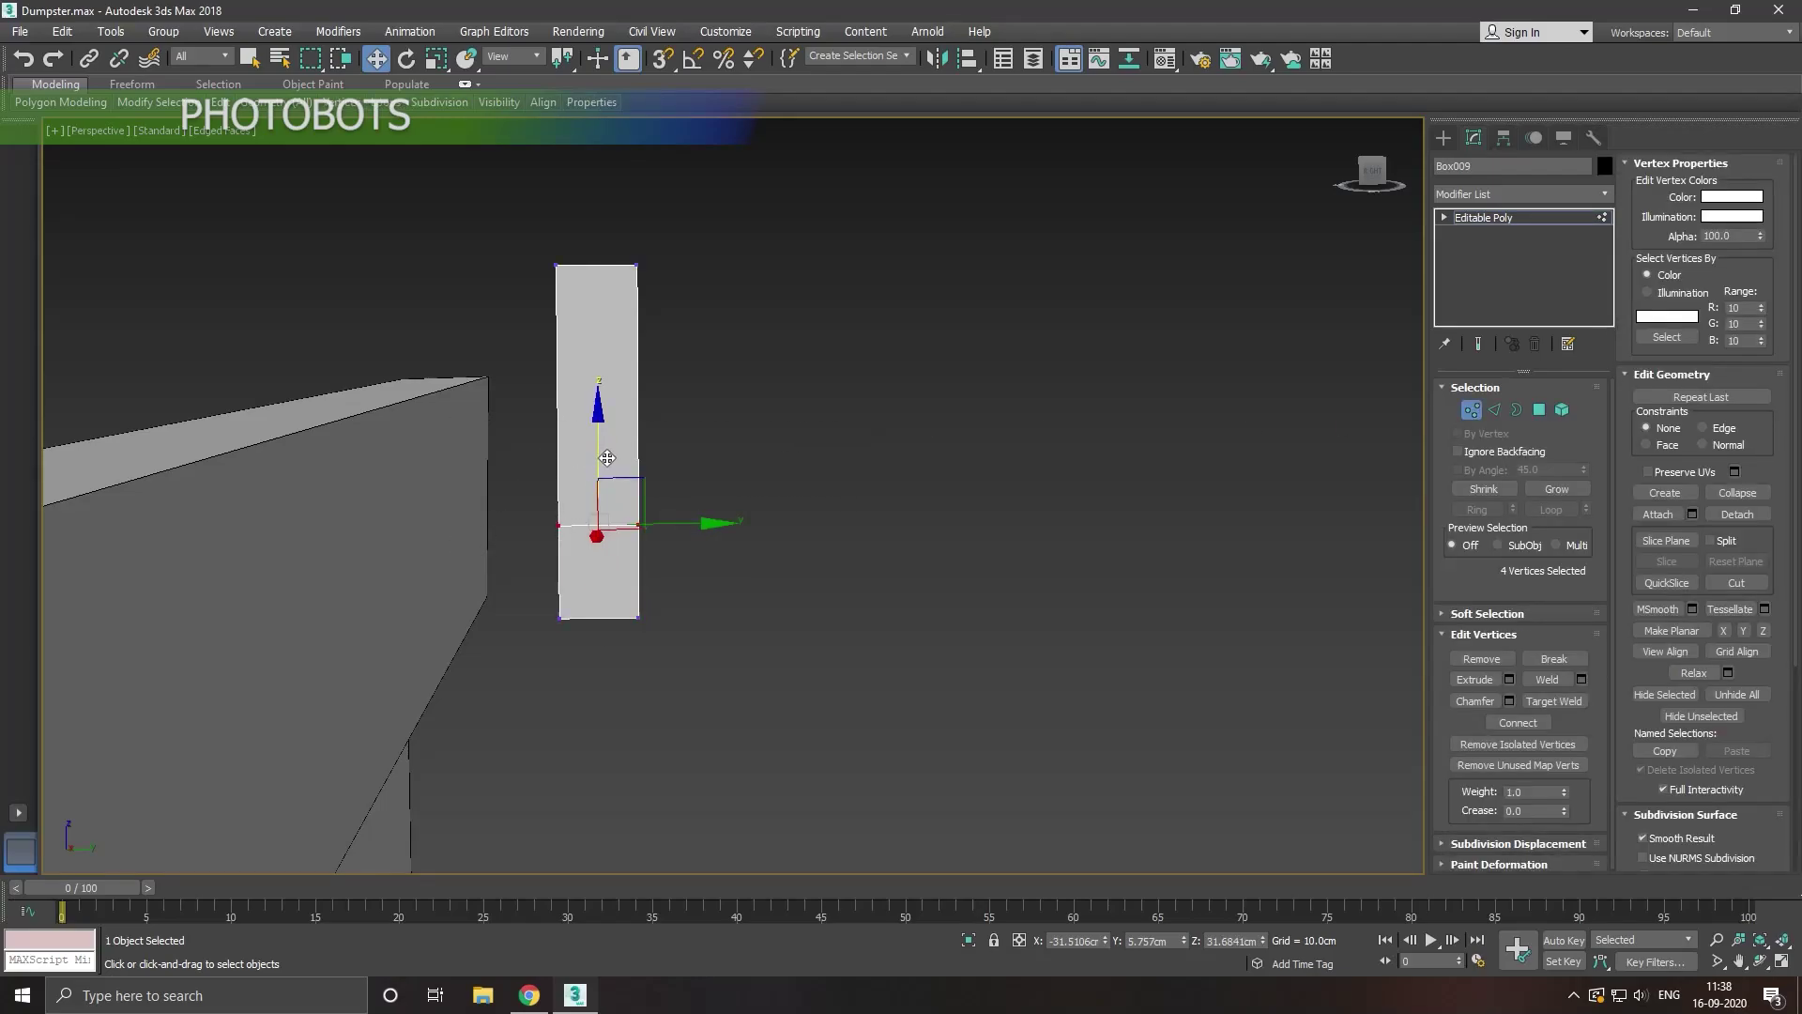
{"action": "left_click_drag", "start_coordinate": [607, 458], "coordinate": [609, 404]}
{"action": "mouse_move", "coordinate": [667, 482]}
{"action": "middle_mouse_down", "text": "alt"}
{"action": "mouse_move", "coordinate": [951, 569]}
{"action": "mouse_move", "coordinate": [933, 364]}
{"action": "middle_mouse_up", "text": "alt"}
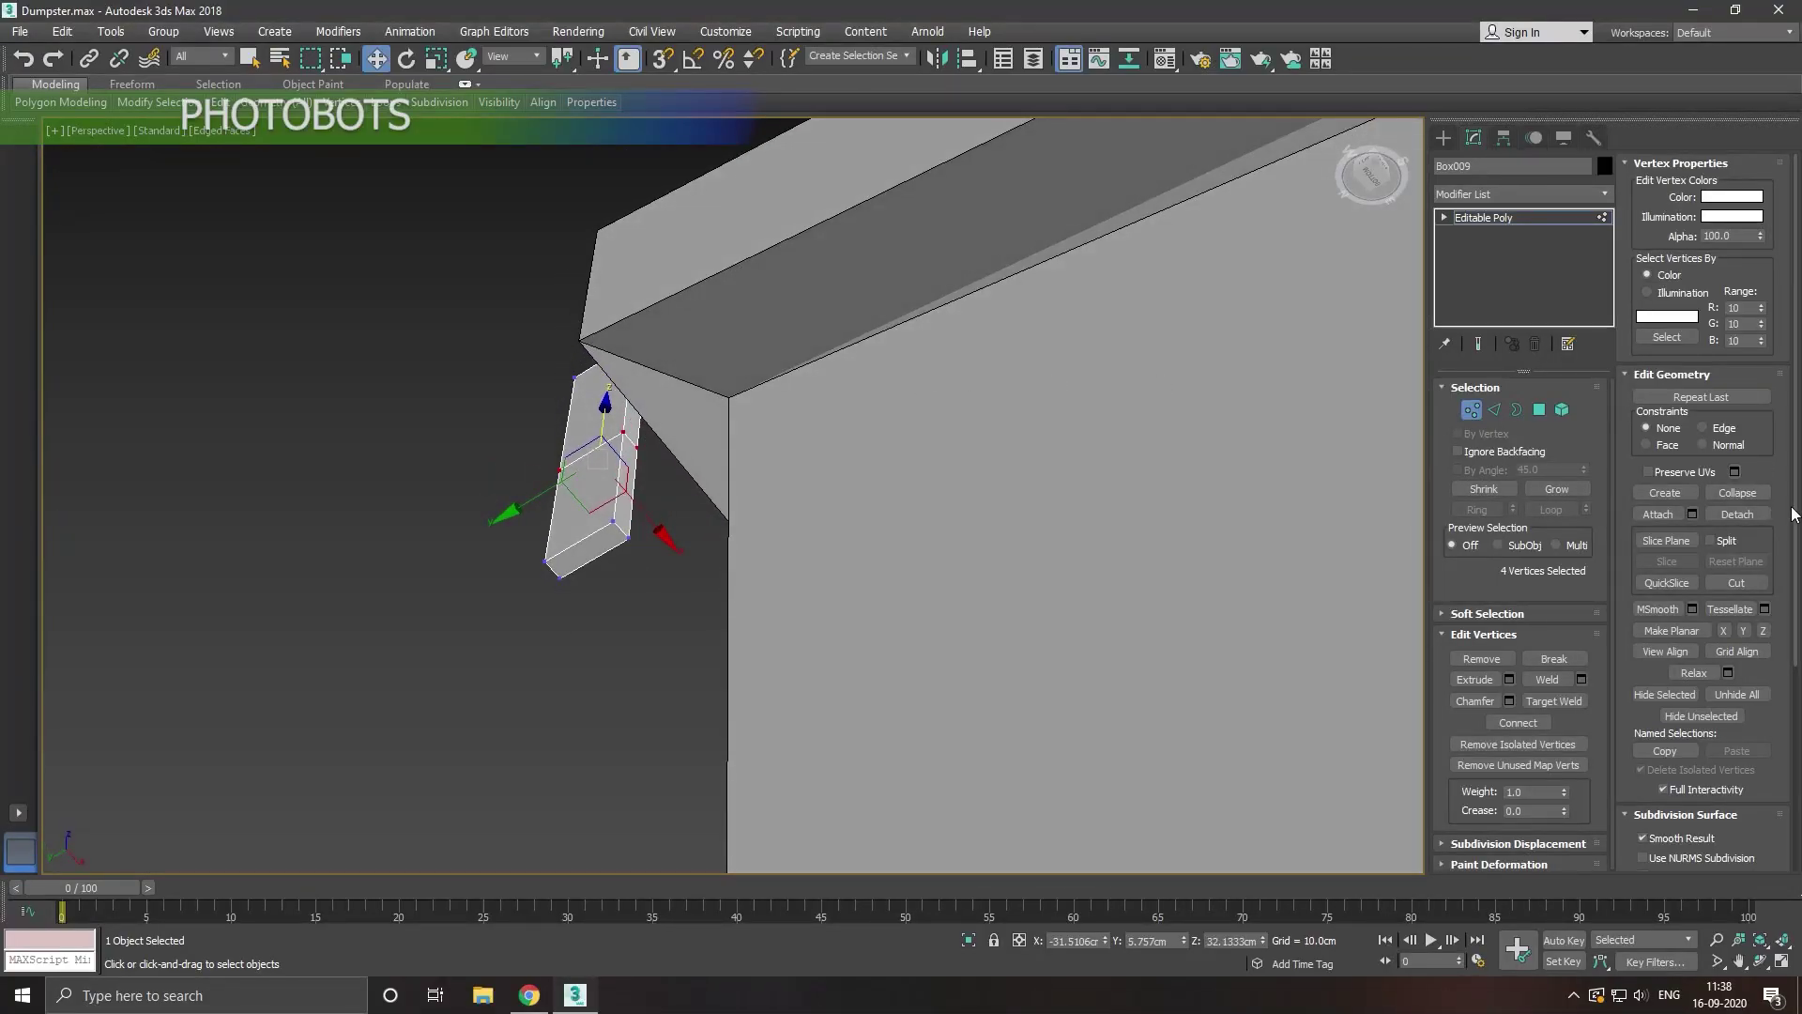
Step: Extrude the side face facing the lid and shift it toward the rim, forming an L-shaped foot
{"action": "key", "text": "4"}
{"action": "left_click", "coordinate": [641, 496]}
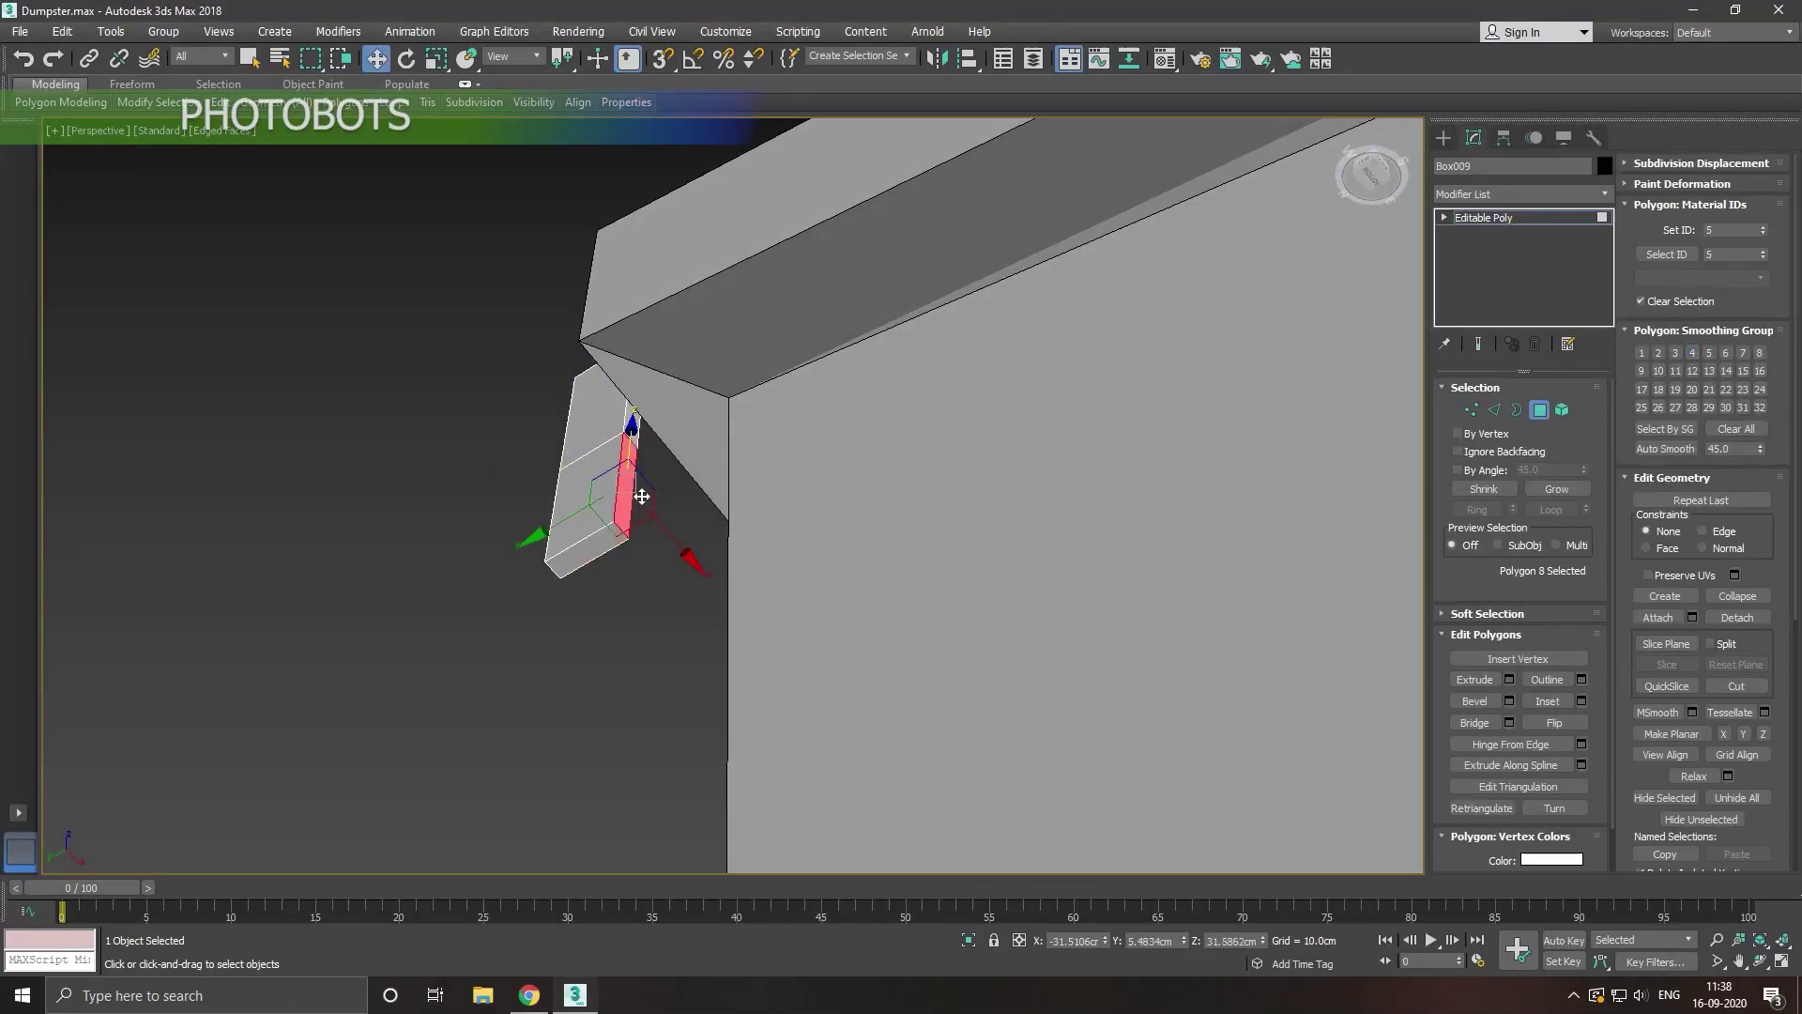
{"action": "left_click", "coordinate": [1508, 679]}
{"action": "middle_click_drag", "start_coordinate": [813, 586], "coordinate": [916, 727], "text": "alt"}
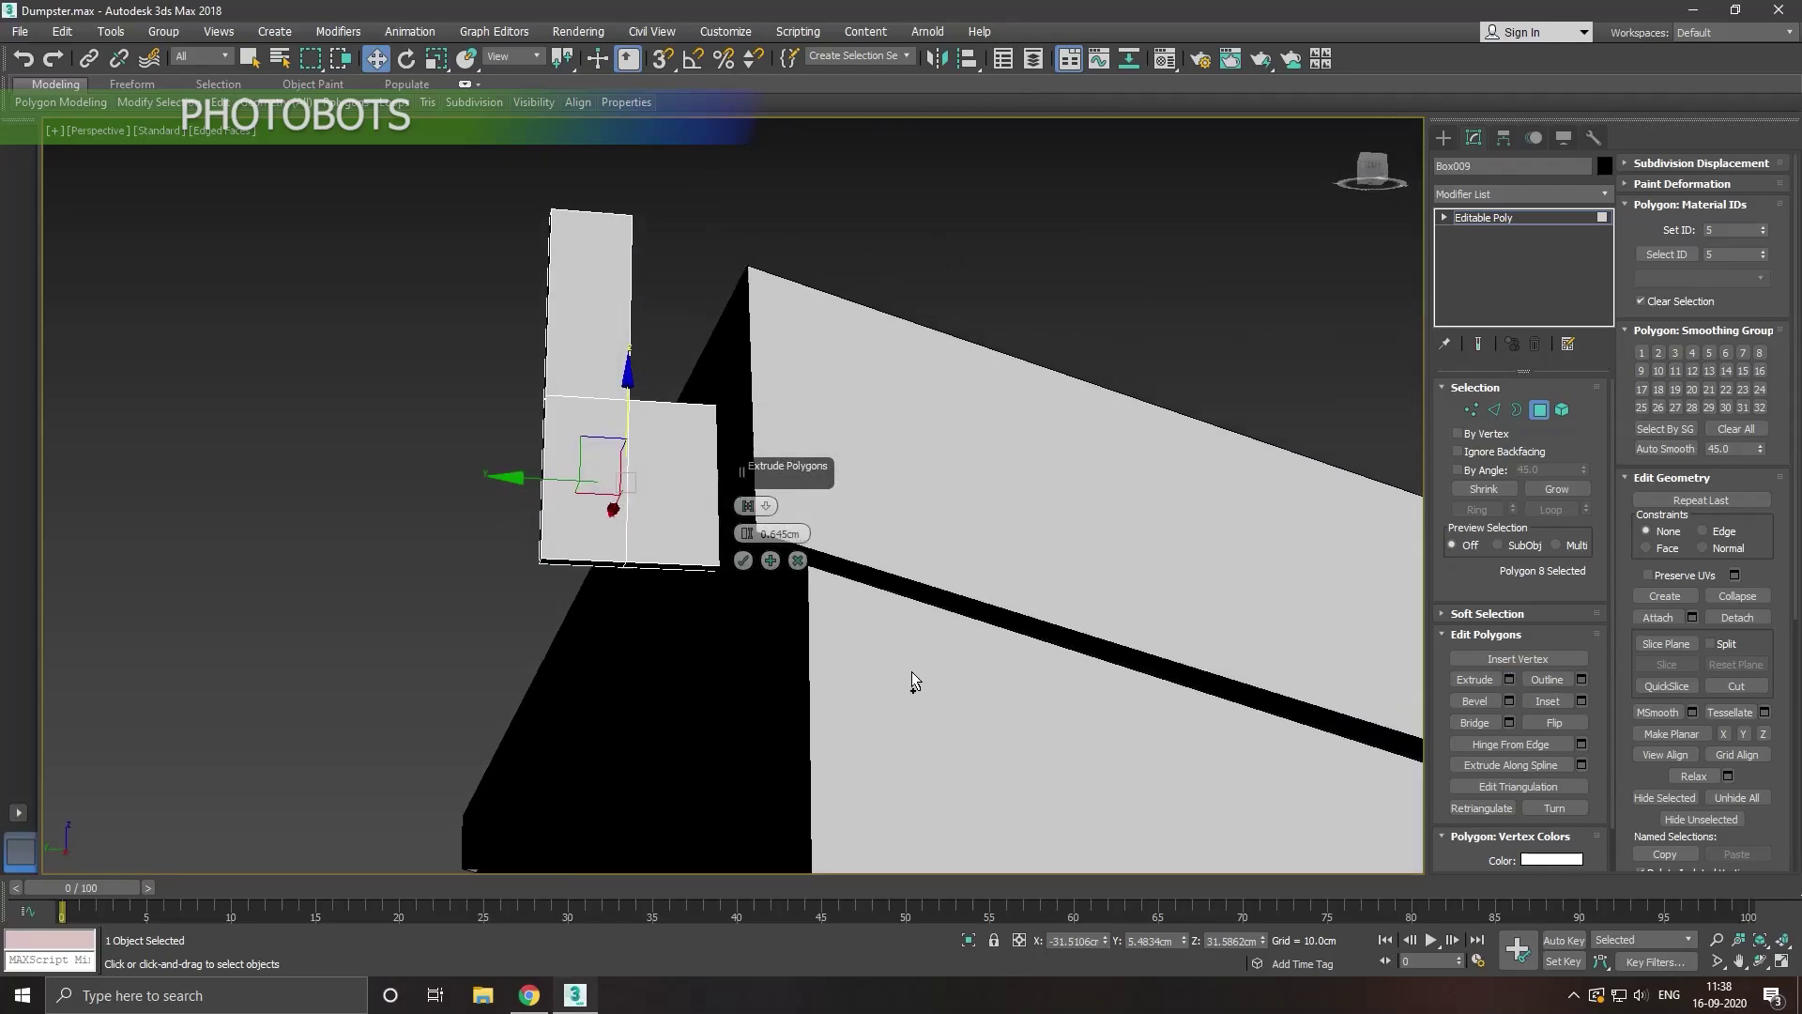
{"action": "left_click_drag", "start_coordinate": [748, 534], "coordinate": [753, 543]}
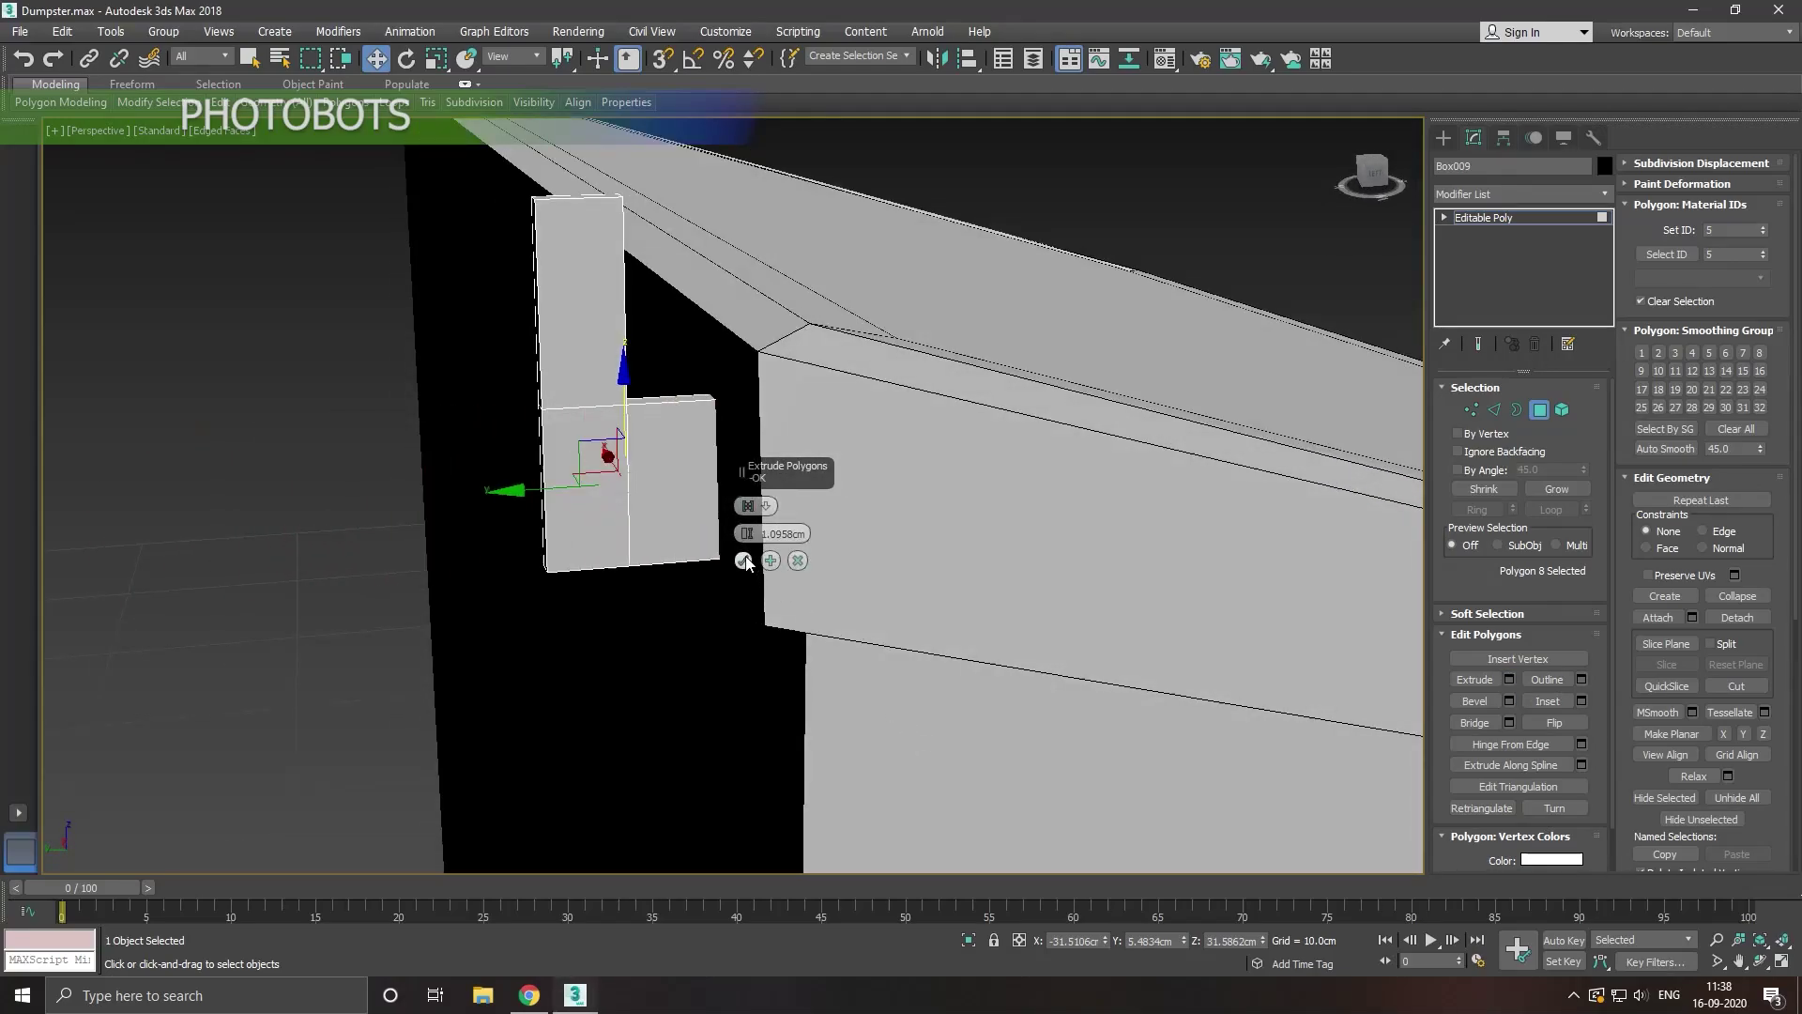
{"action": "left_click", "coordinate": [743, 560]}
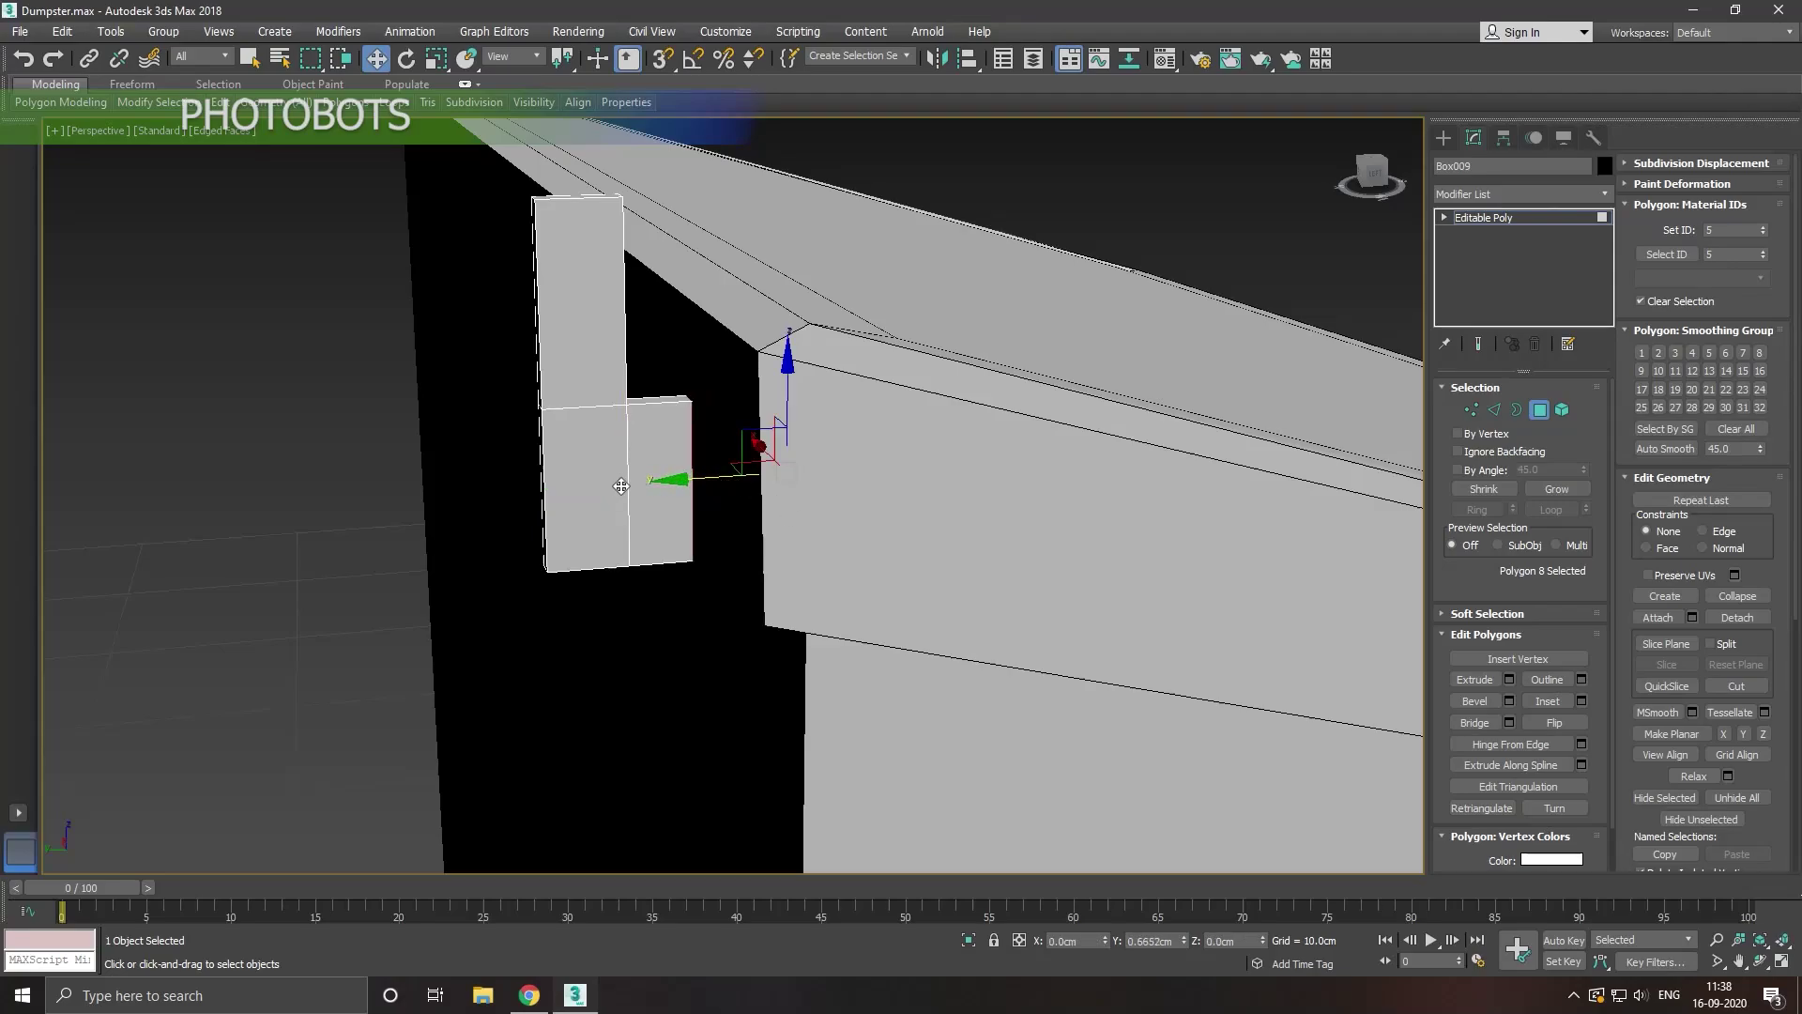
{"action": "left_click_drag", "start_coordinate": [715, 482], "coordinate": [657, 480]}
{"action": "mouse_move", "coordinate": [807, 517]}
{"action": "middle_mouse_down", "text": "alt"}
{"action": "mouse_move", "coordinate": [837, 529]}
{"action": "mouse_move", "coordinate": [806, 516]}
{"action": "middle_mouse_up", "text": "alt"}
{"action": "middle_click_drag", "start_coordinate": [1056, 498], "coordinate": [1030, 513], "text": "alt"}
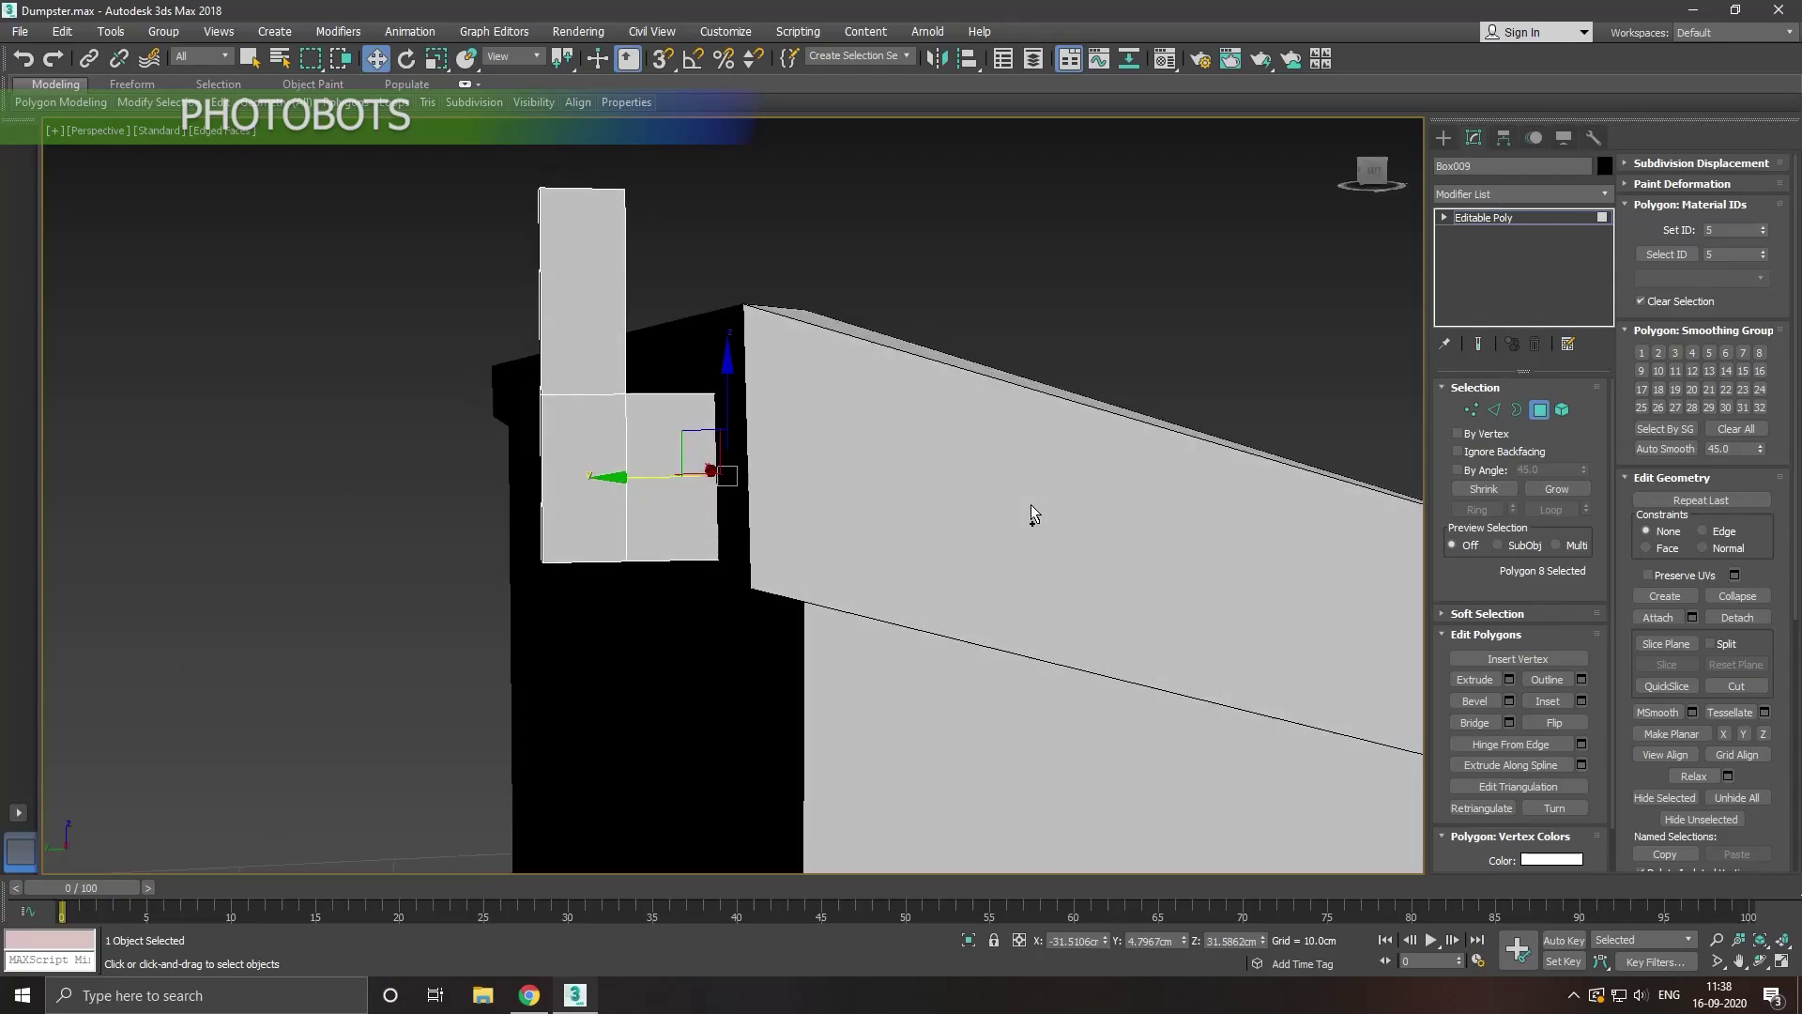
{"action": "key", "text": "l"}
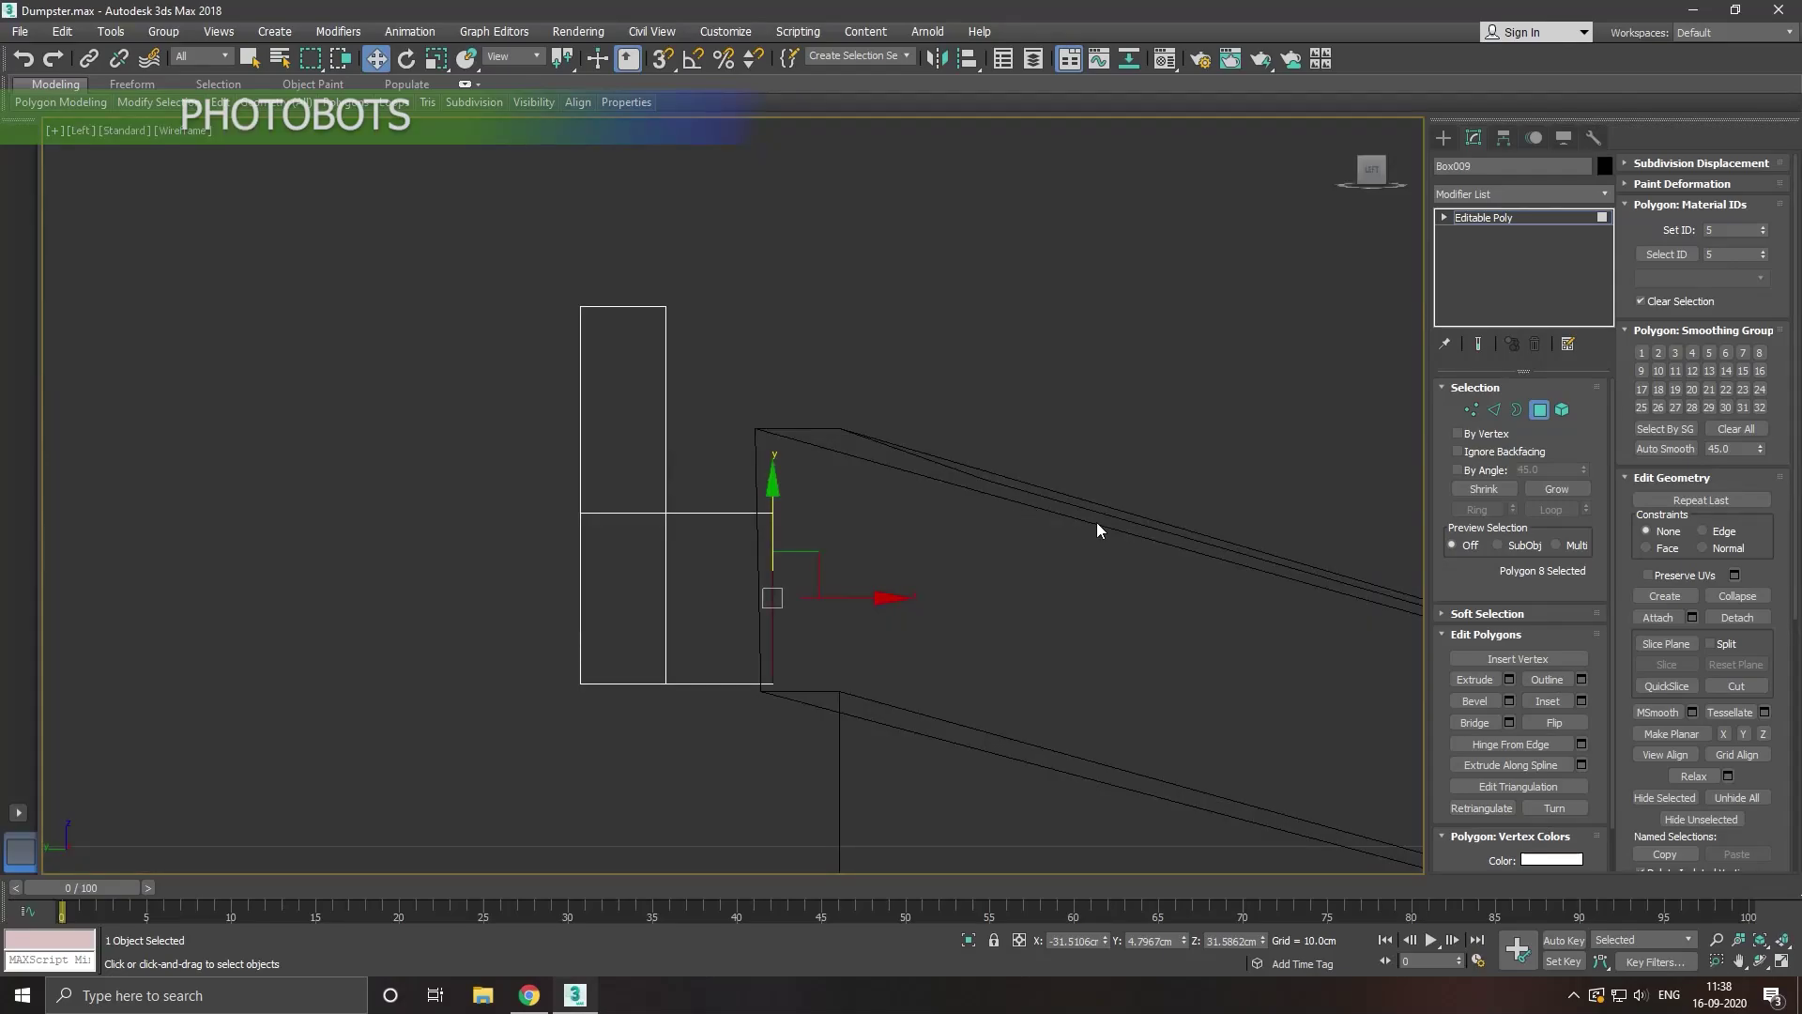
Step: Raise the block's bottom vertices, undoing a trial raise of the bottom-left corner
{"action": "left_click", "coordinate": [1471, 411]}
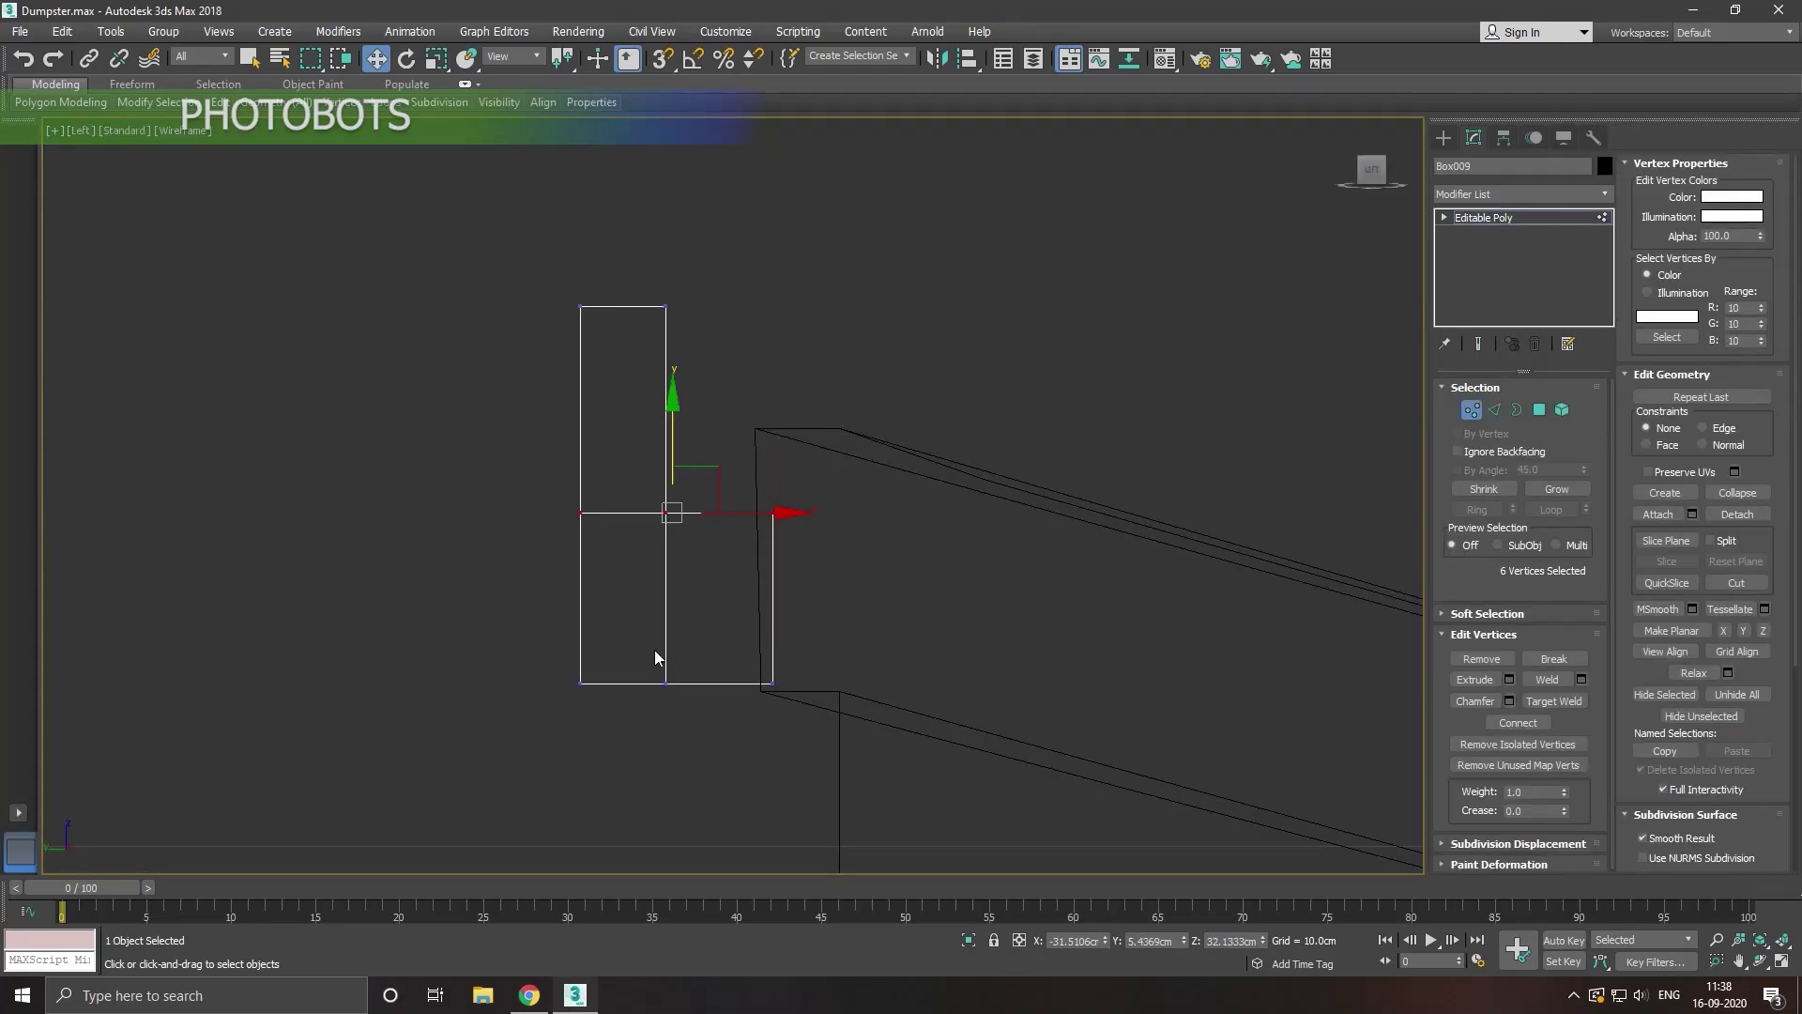
{"action": "left_click_drag", "start_coordinate": [502, 631], "coordinate": [929, 775]}
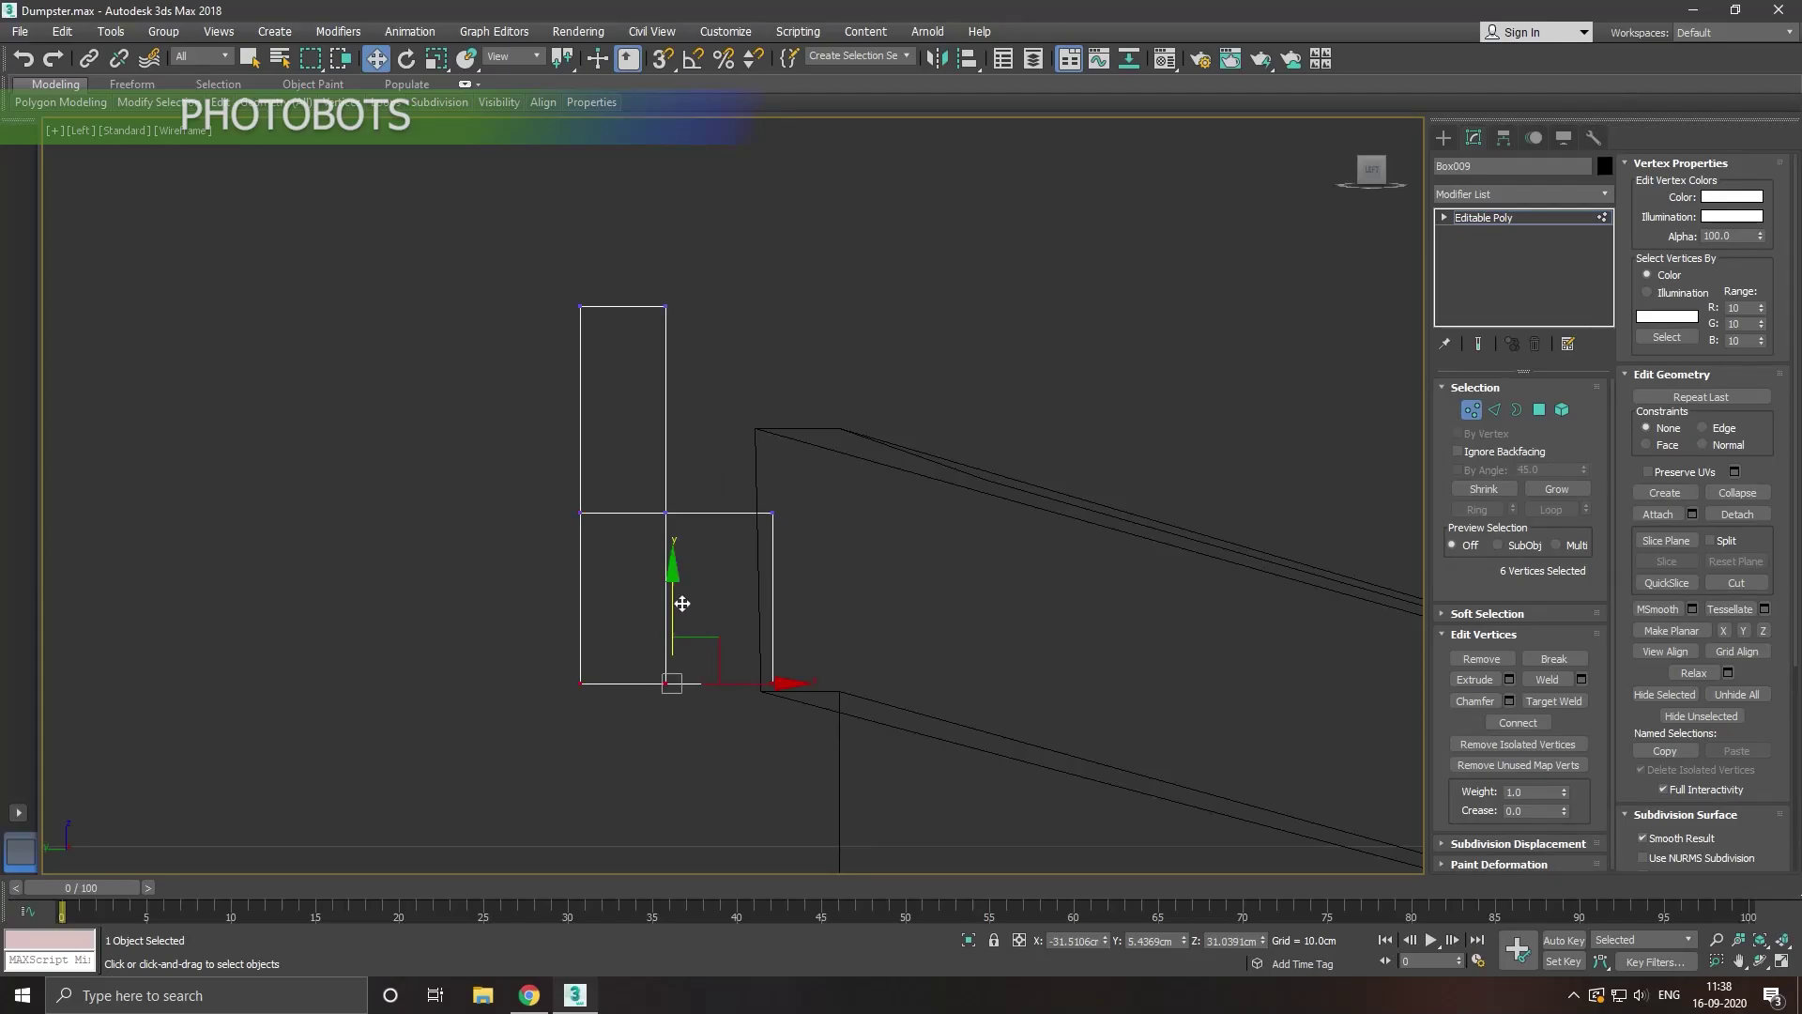
{"action": "left_click_drag", "start_coordinate": [682, 604], "coordinate": [688, 569]}
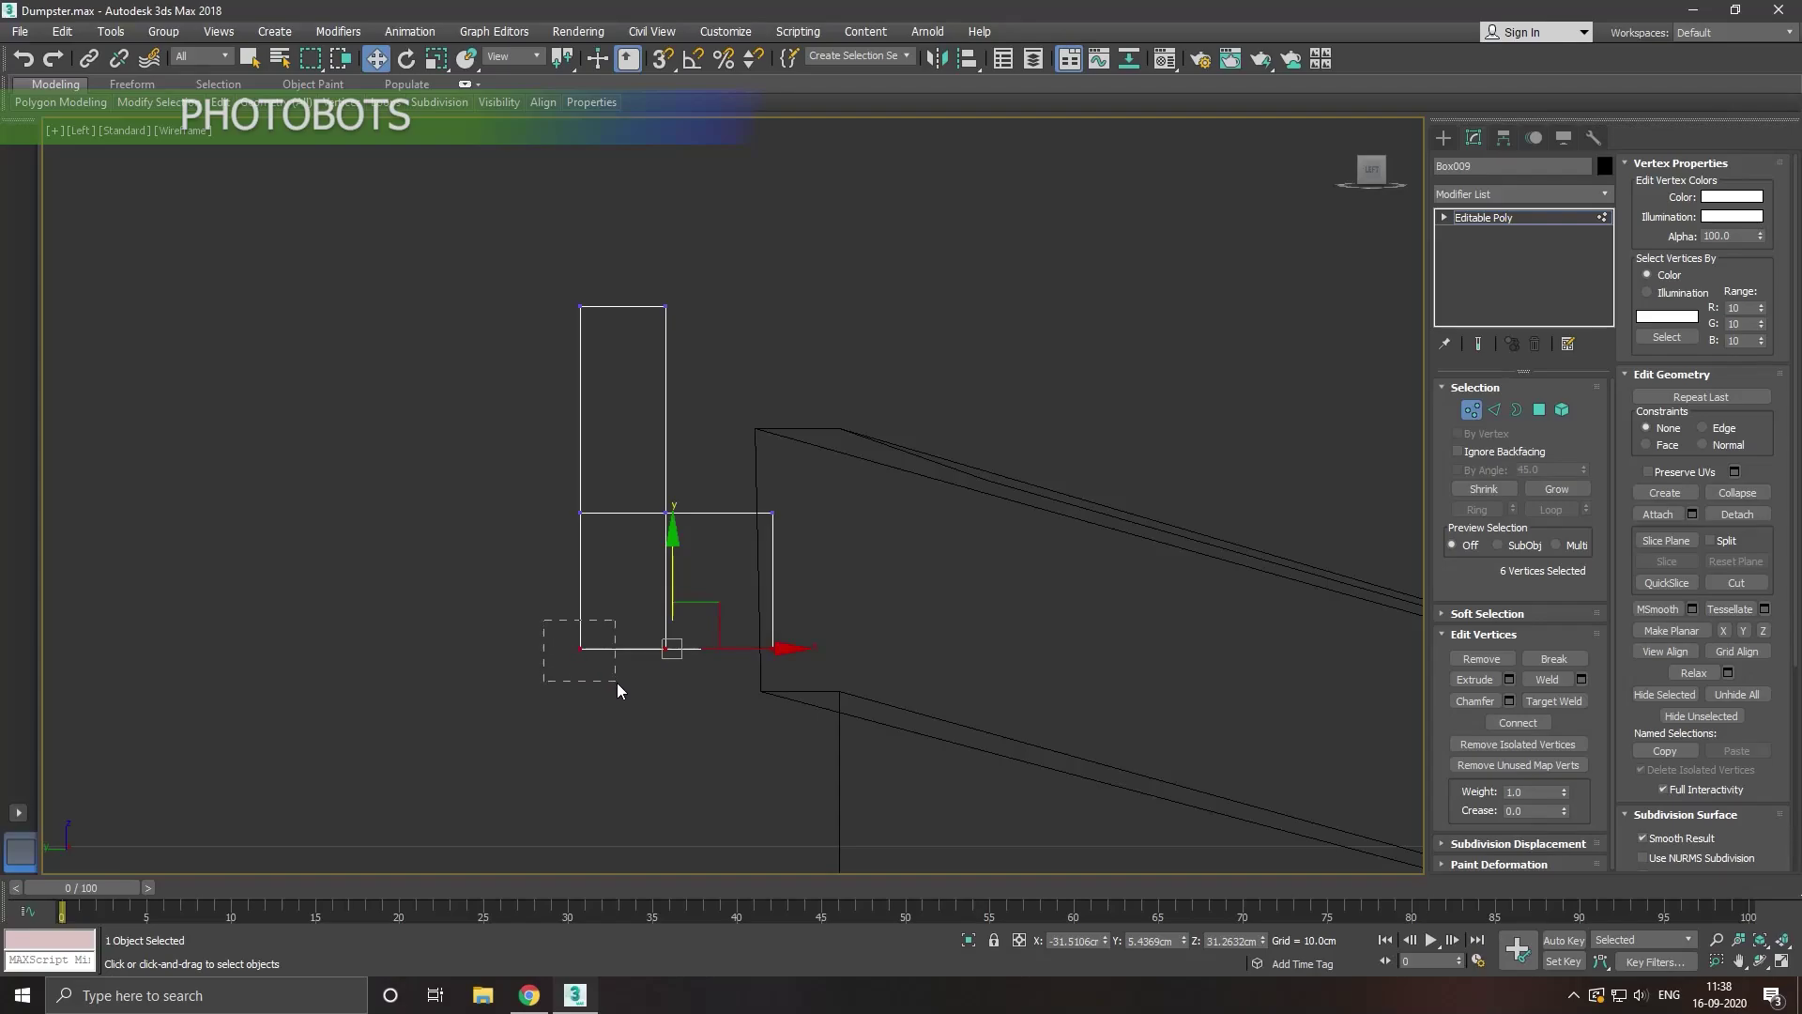
{"action": "left_click_drag", "start_coordinate": [543, 620], "coordinate": [617, 683]}
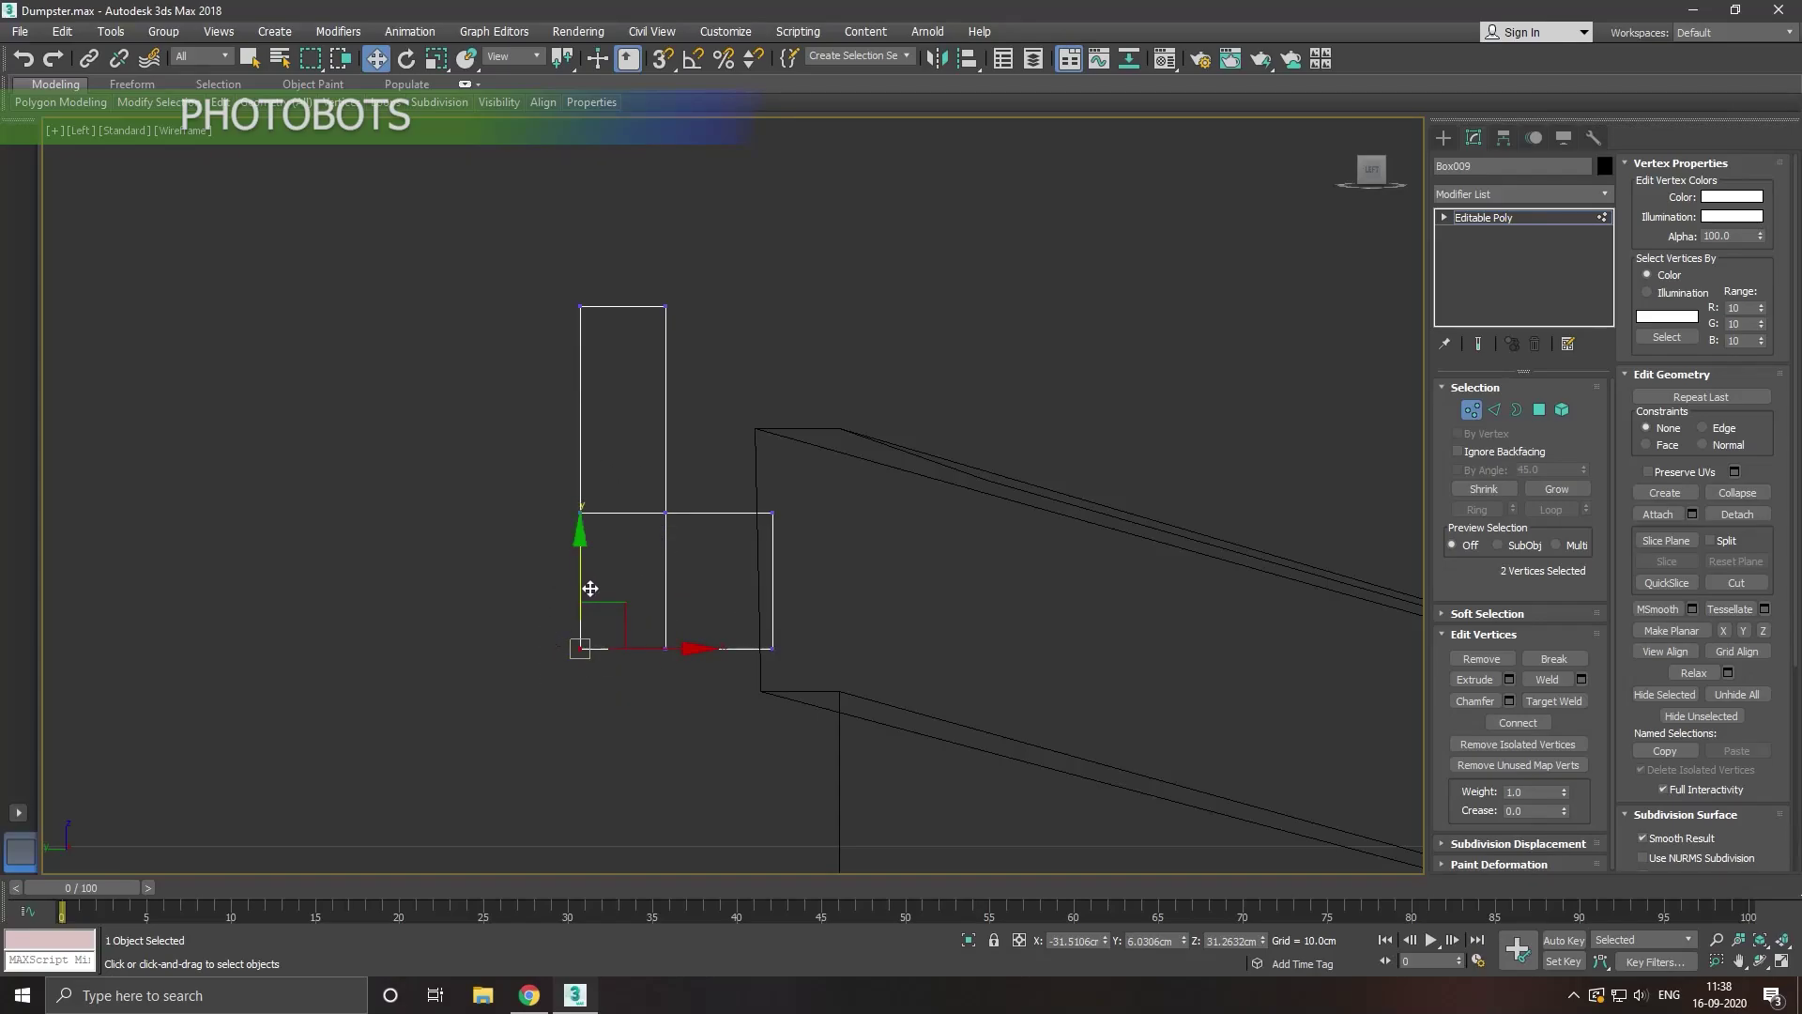
{"action": "left_click_drag", "start_coordinate": [589, 589], "coordinate": [591, 558]}
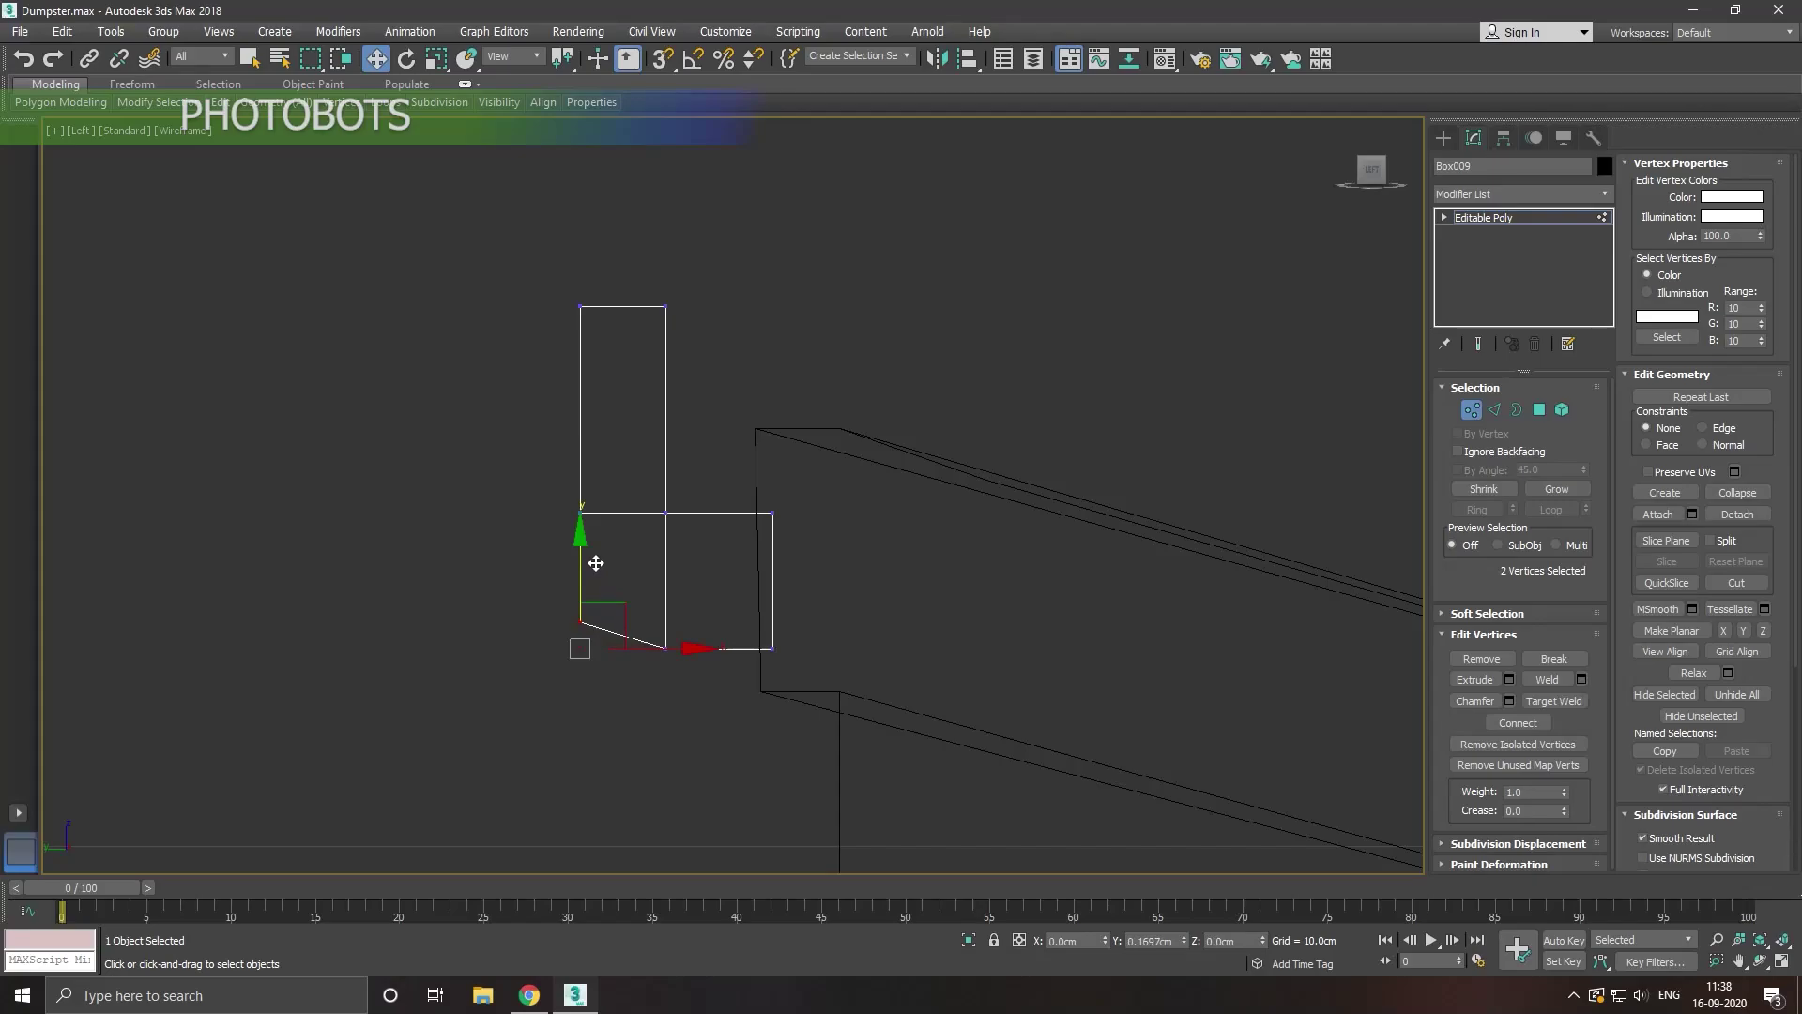
{"action": "left_click", "coordinate": [22, 58]}
Step: Stretch the foot's right-edge vertices further right toward the lid rim
{"action": "left_click_drag", "start_coordinate": [704, 491], "coordinate": [858, 683]}
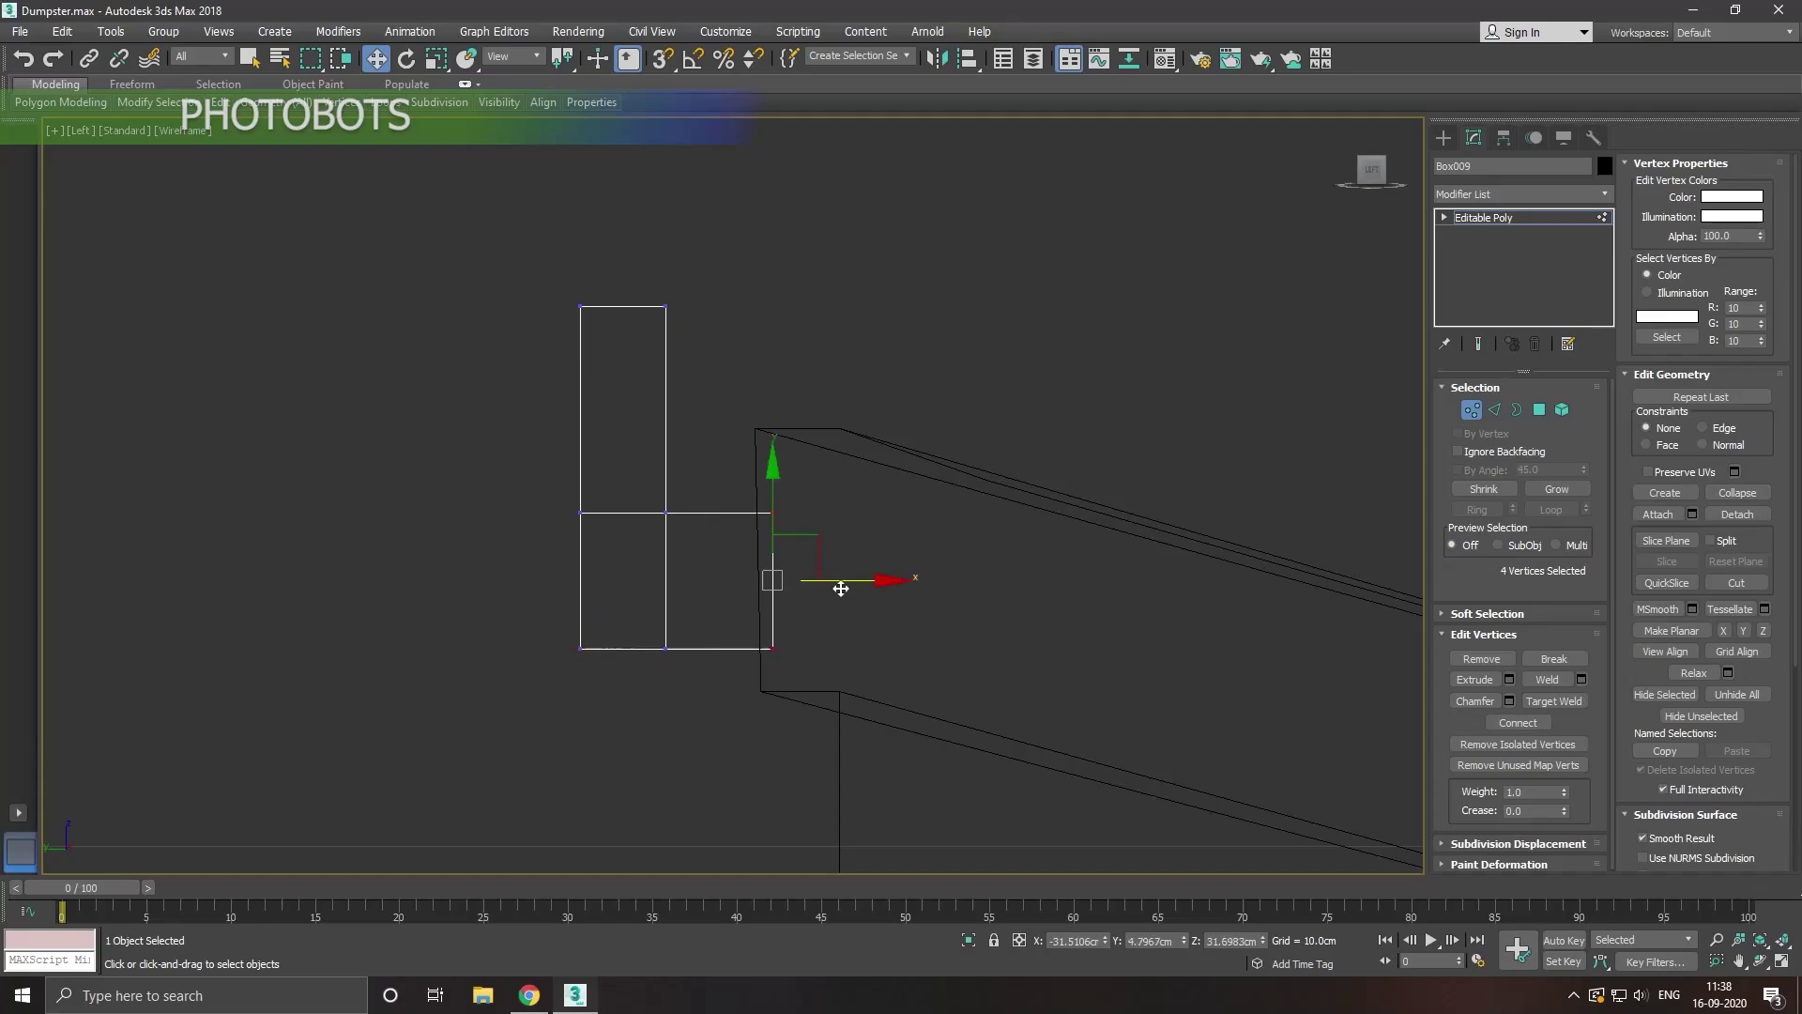
{"action": "left_click_drag", "start_coordinate": [850, 580], "coordinate": [874, 580]}
{"action": "scroll", "coordinate": [601, 377], "scroll_direction": "up", "scroll_amount": 2}
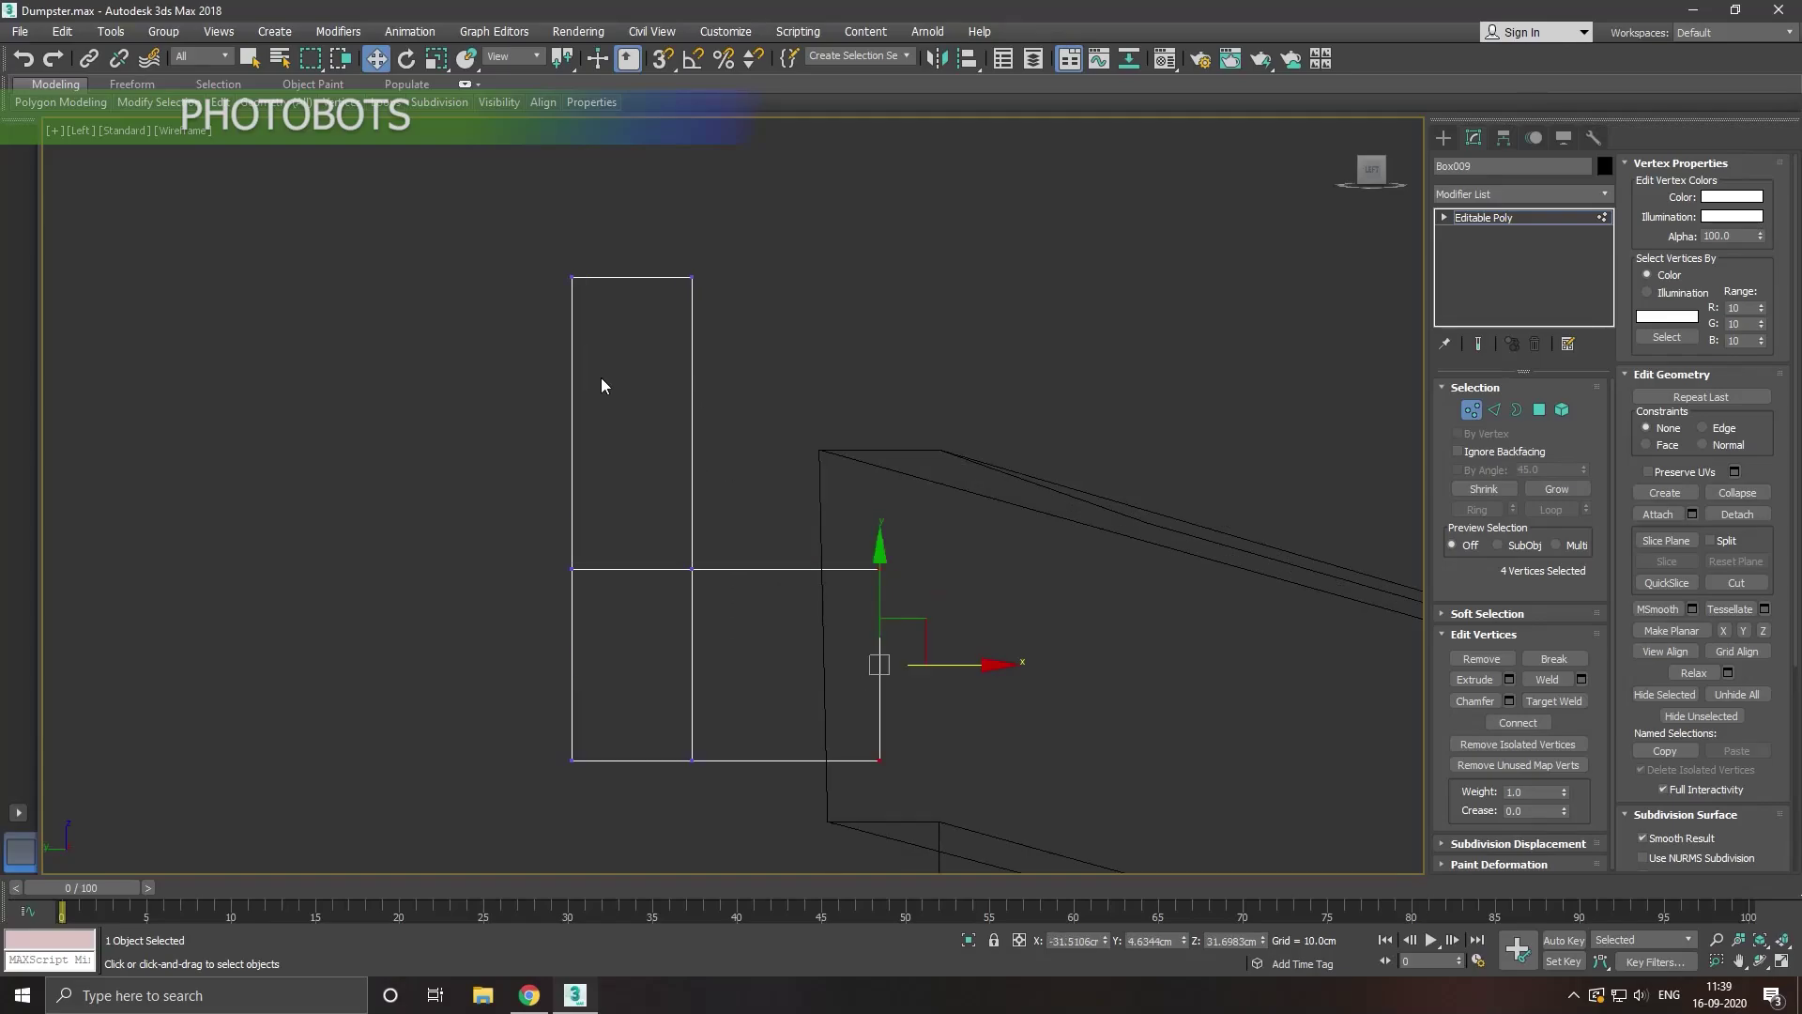
Step: Add a vertical Swift Loop edge loop and pull the outer top corners down into a peak
{"action": "left_click", "coordinate": [366, 160]}
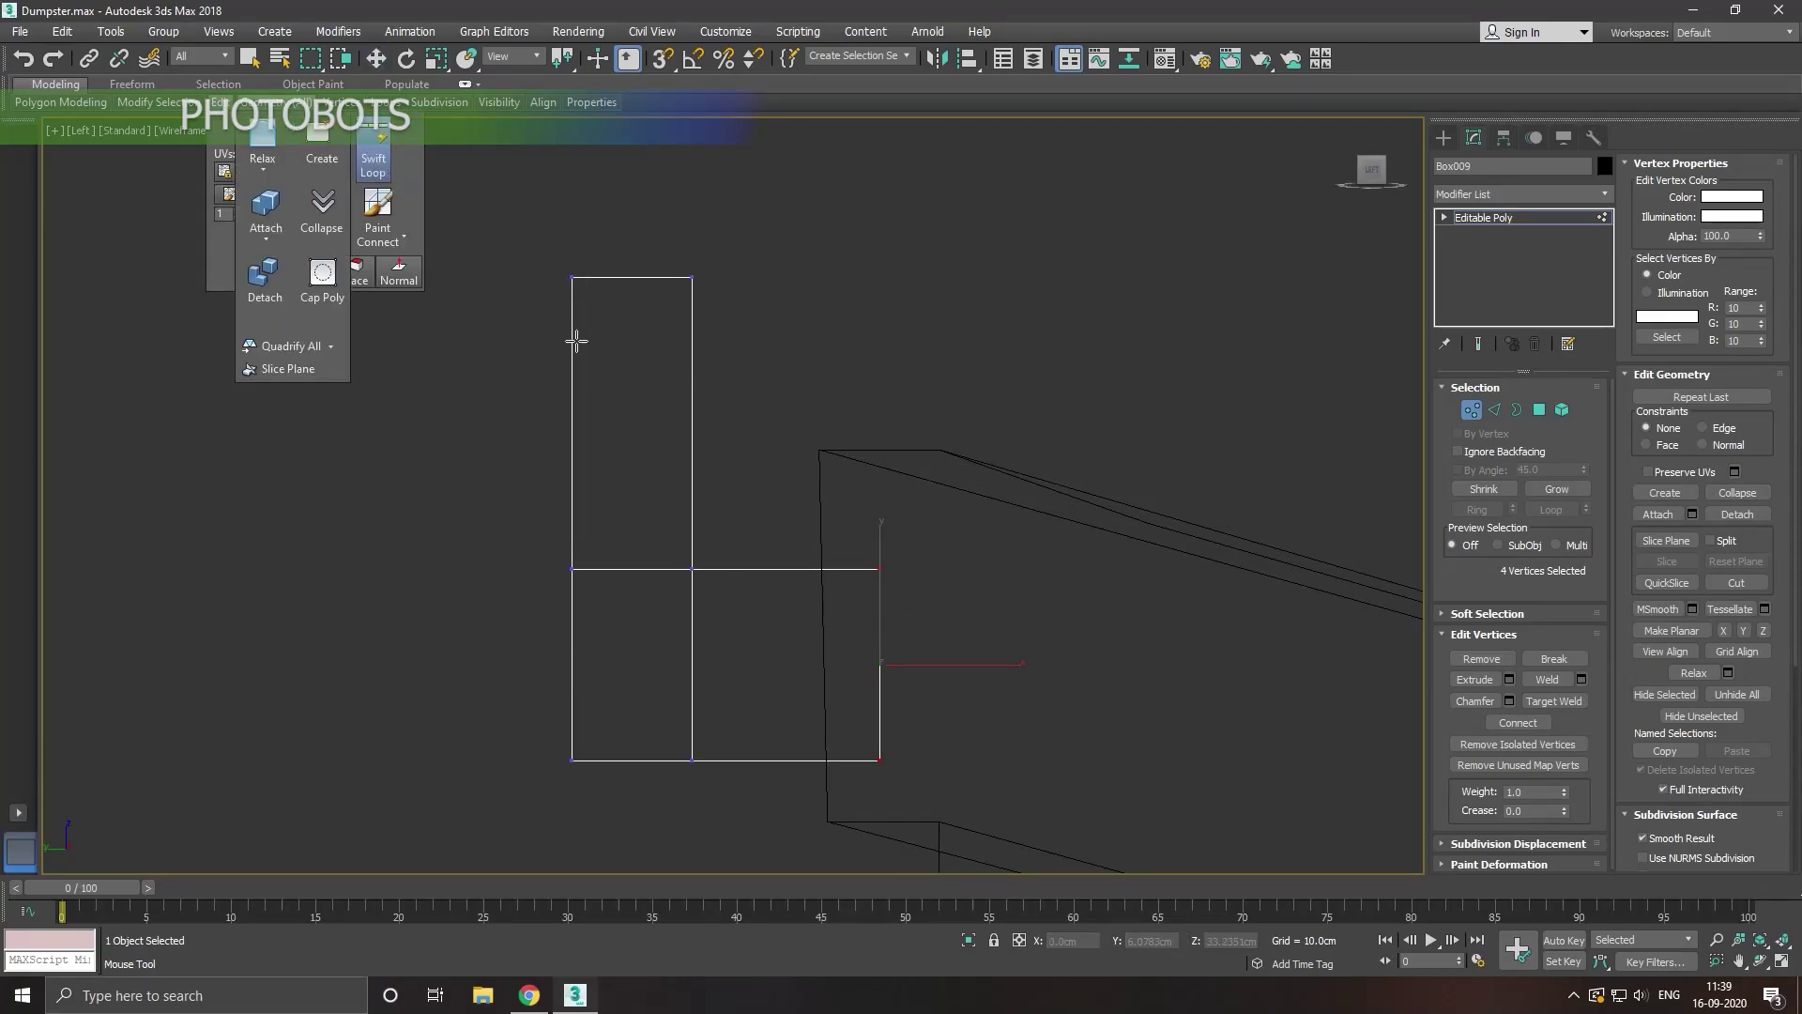
{"action": "left_click", "coordinate": [655, 301]}
{"action": "key", "text": "w"}
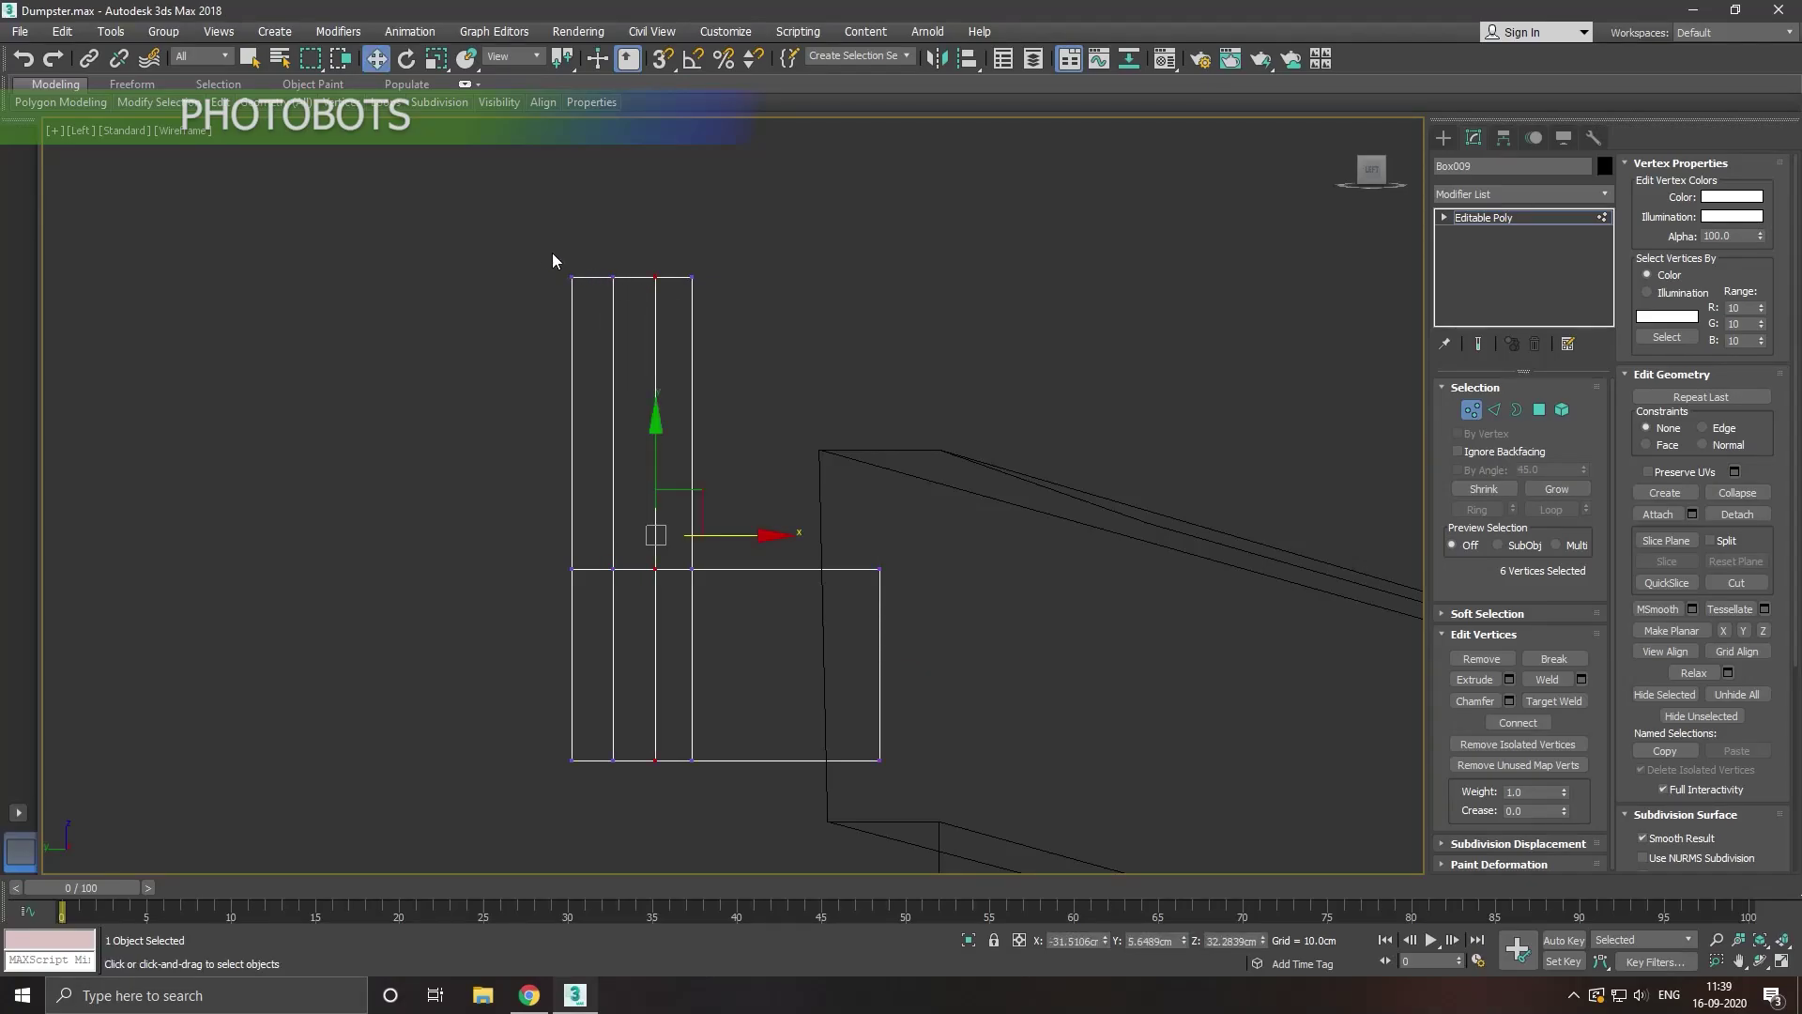
{"action": "mouse_move", "coordinate": [553, 254]}
{"action": "left_mouse_down"}
{"action": "mouse_move", "coordinate": [586, 311]}
{"action": "mouse_move", "coordinate": [687, 330]}
{"action": "left_mouse_up"}
{"action": "left_click_drag", "start_coordinate": [648, 216], "coordinate": [647, 246]}
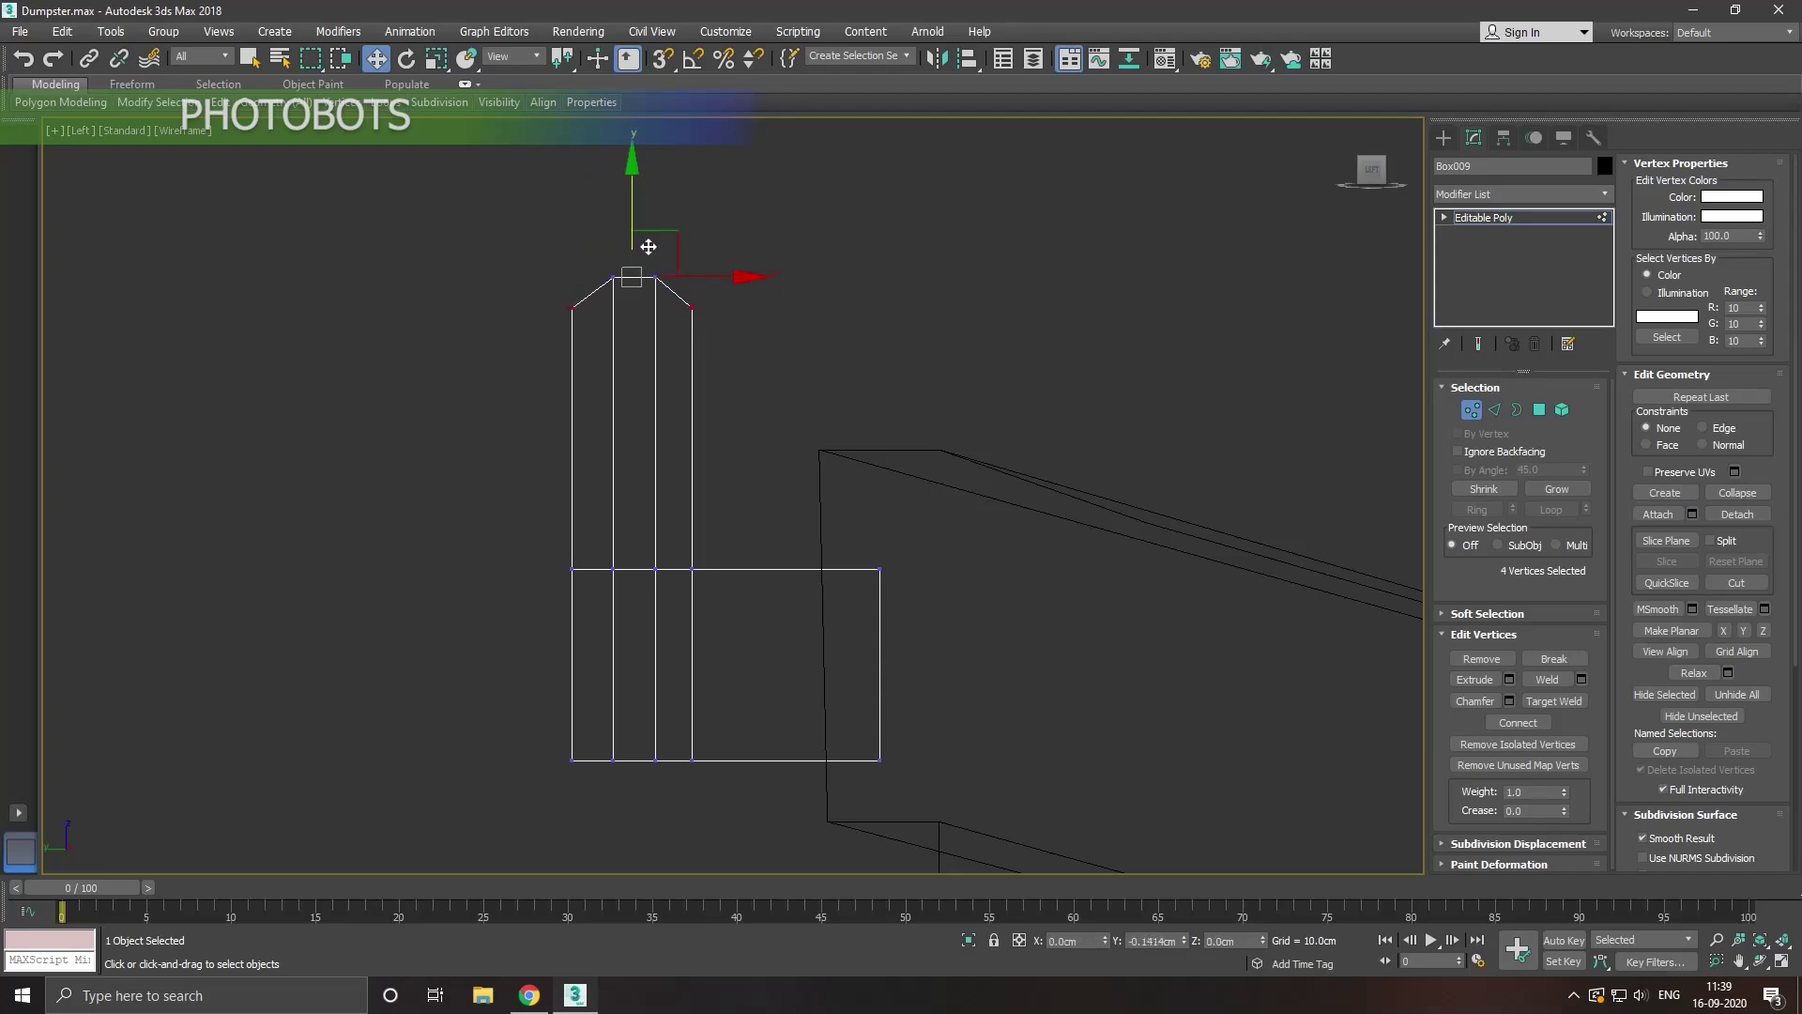
Step: Angle the bottom-left corner by moving its vertices up and slightly right
{"action": "left_click_drag", "start_coordinate": [587, 783], "coordinate": [589, 784]}
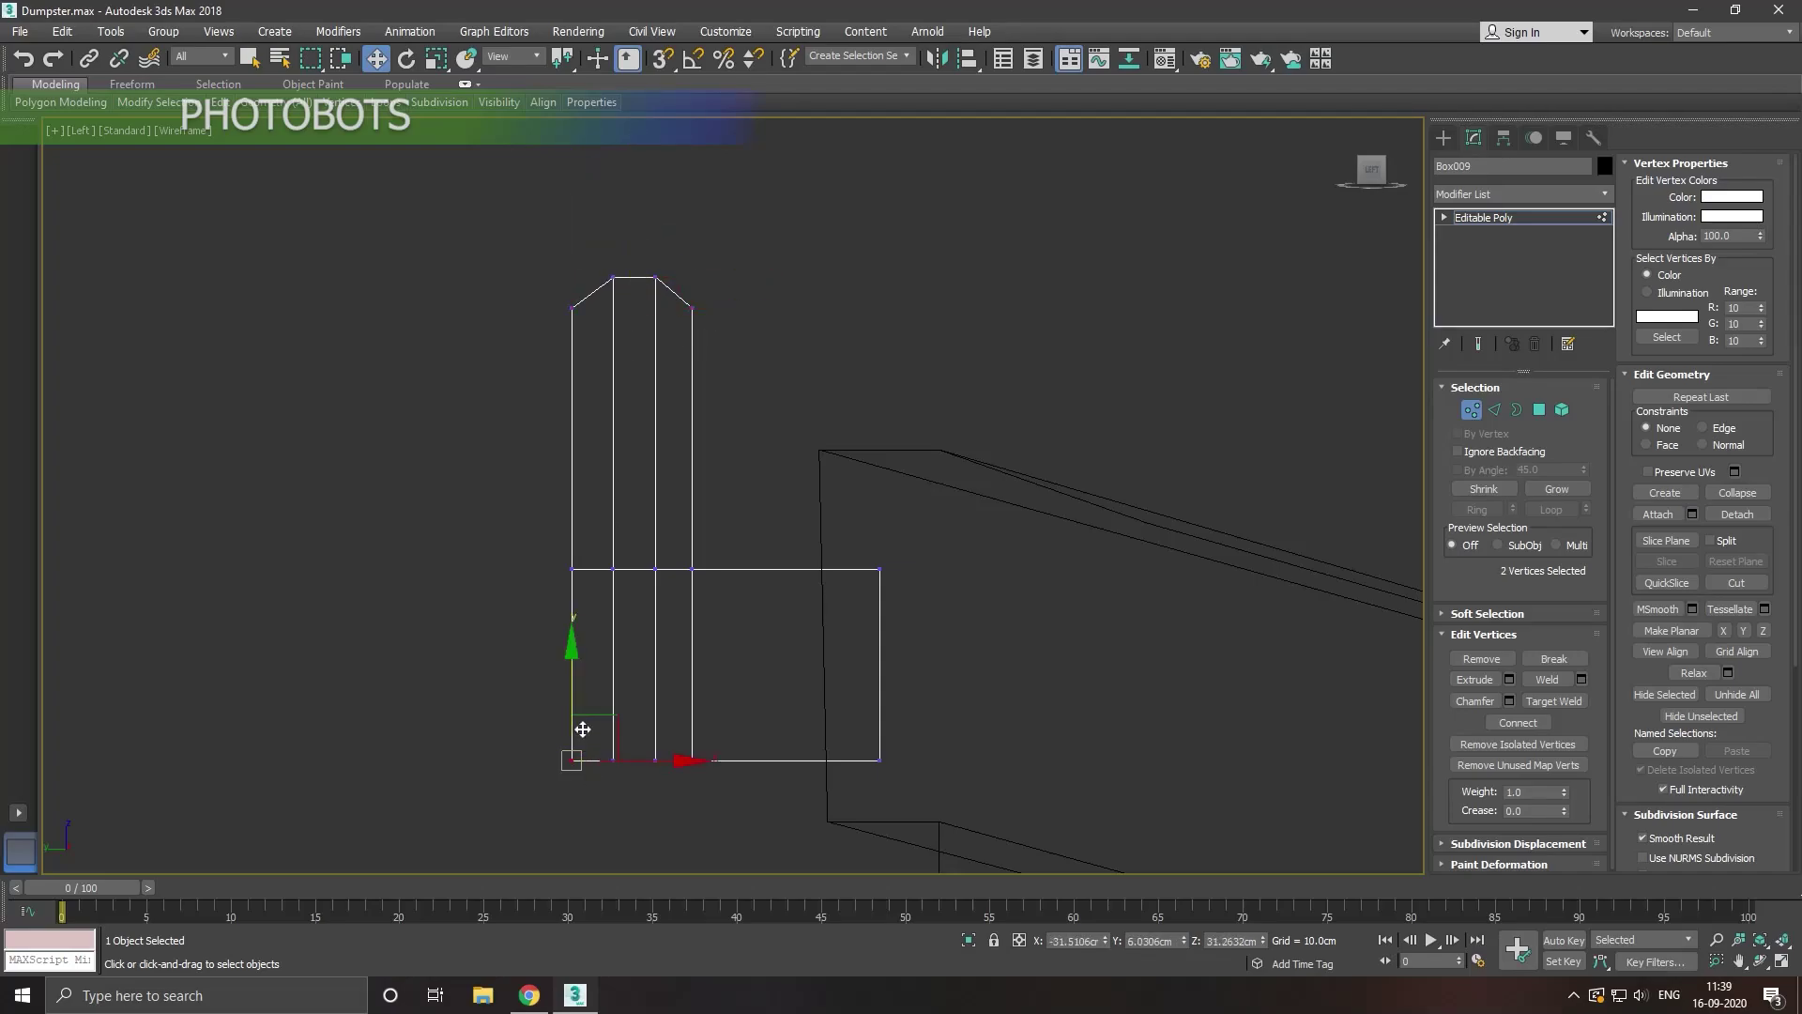
{"action": "left_click_drag", "start_coordinate": [579, 705], "coordinate": [579, 663]}
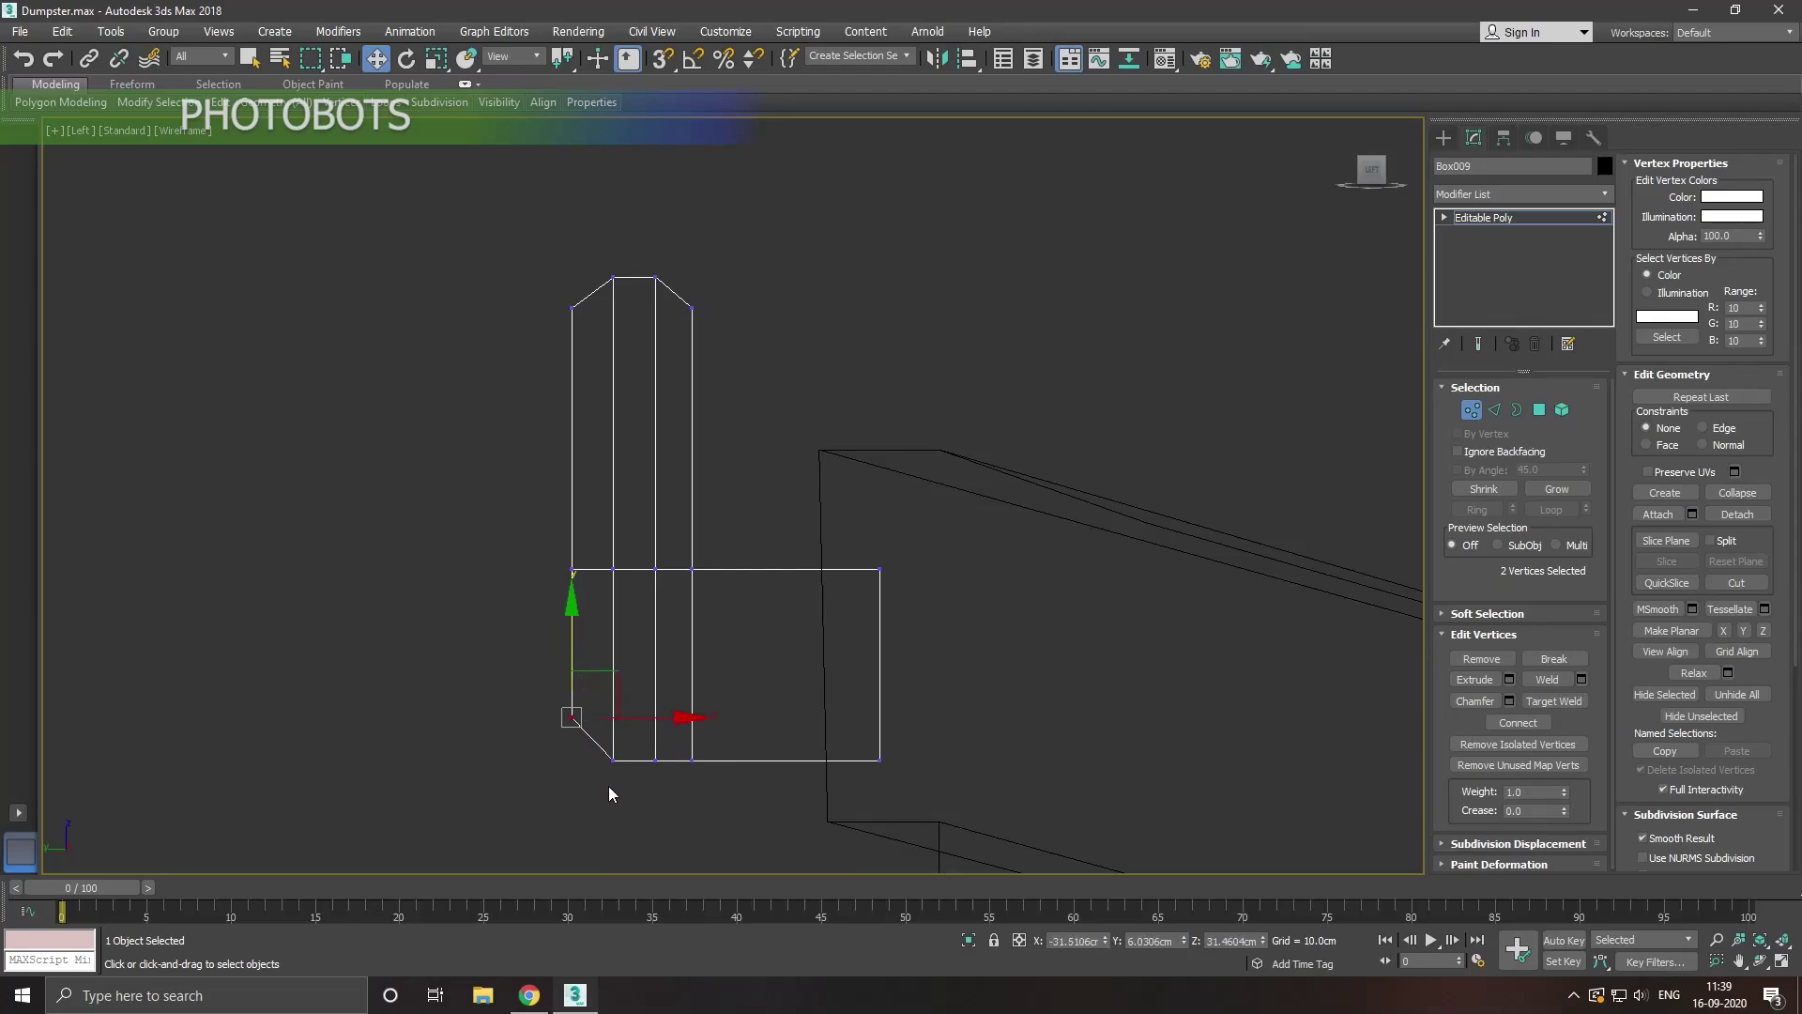
{"action": "left_click_drag", "start_coordinate": [612, 791], "coordinate": [612, 694]}
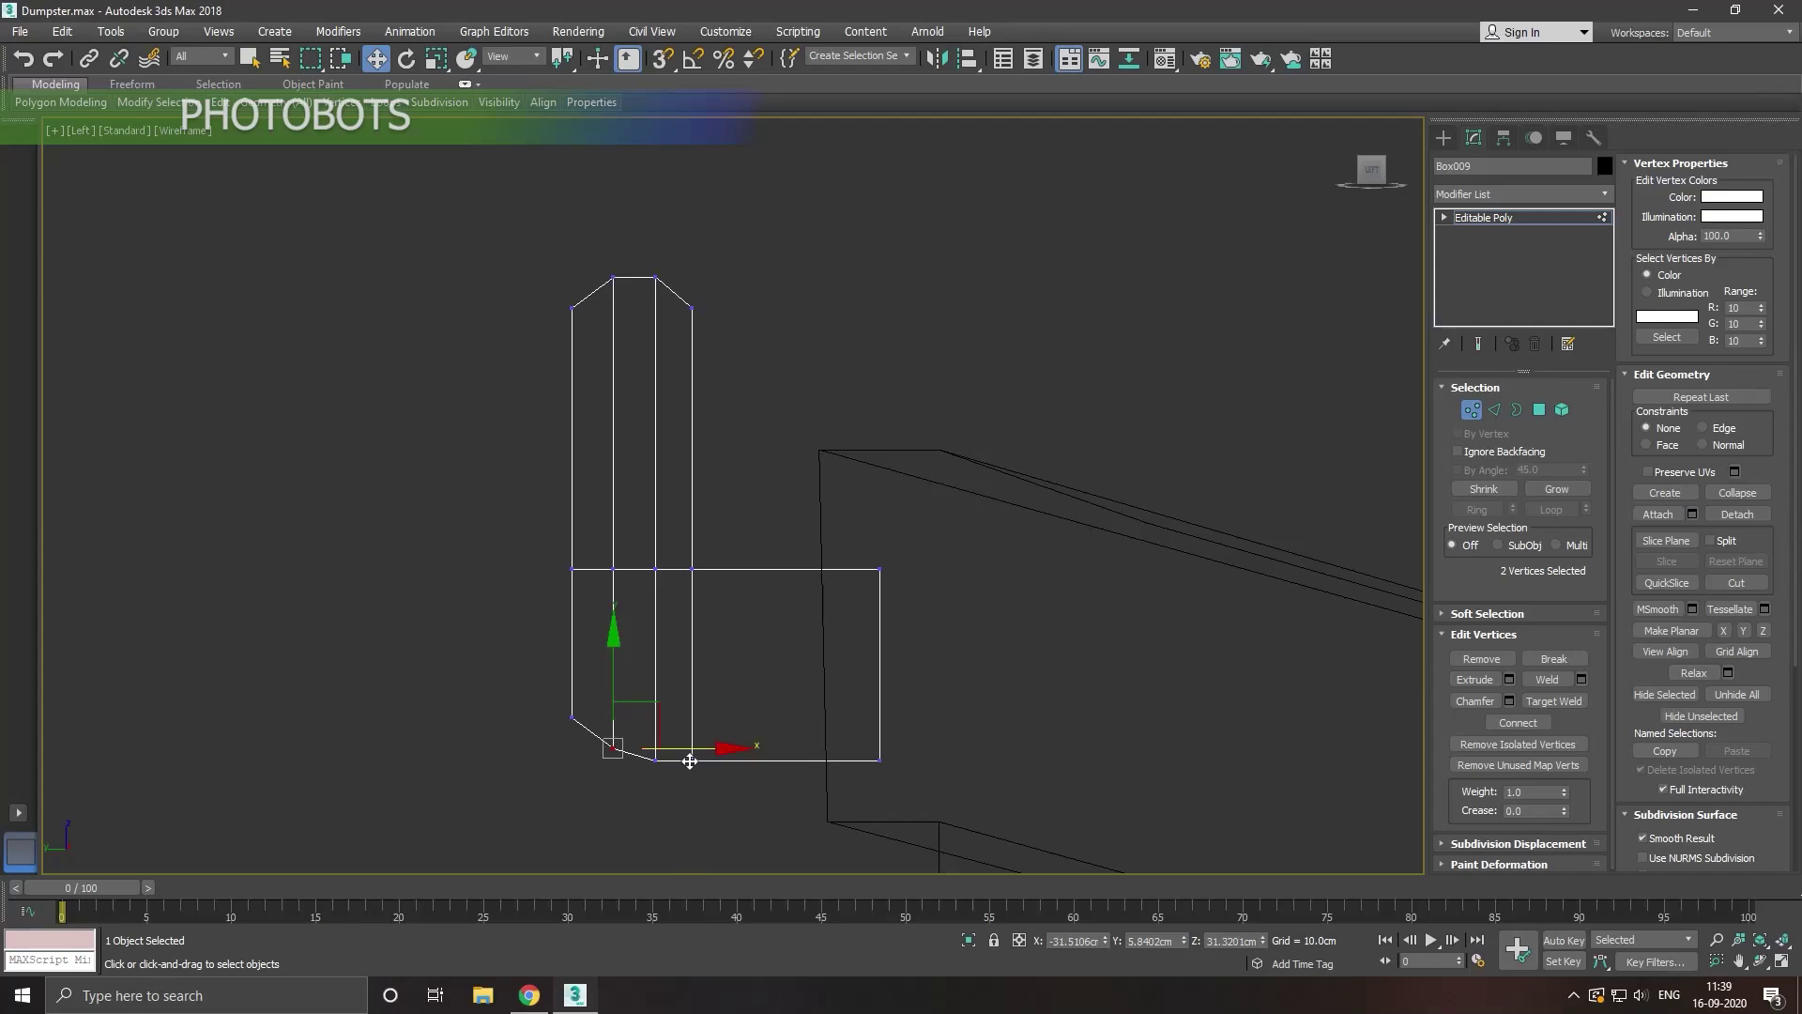
{"action": "left_click", "coordinate": [683, 803]}
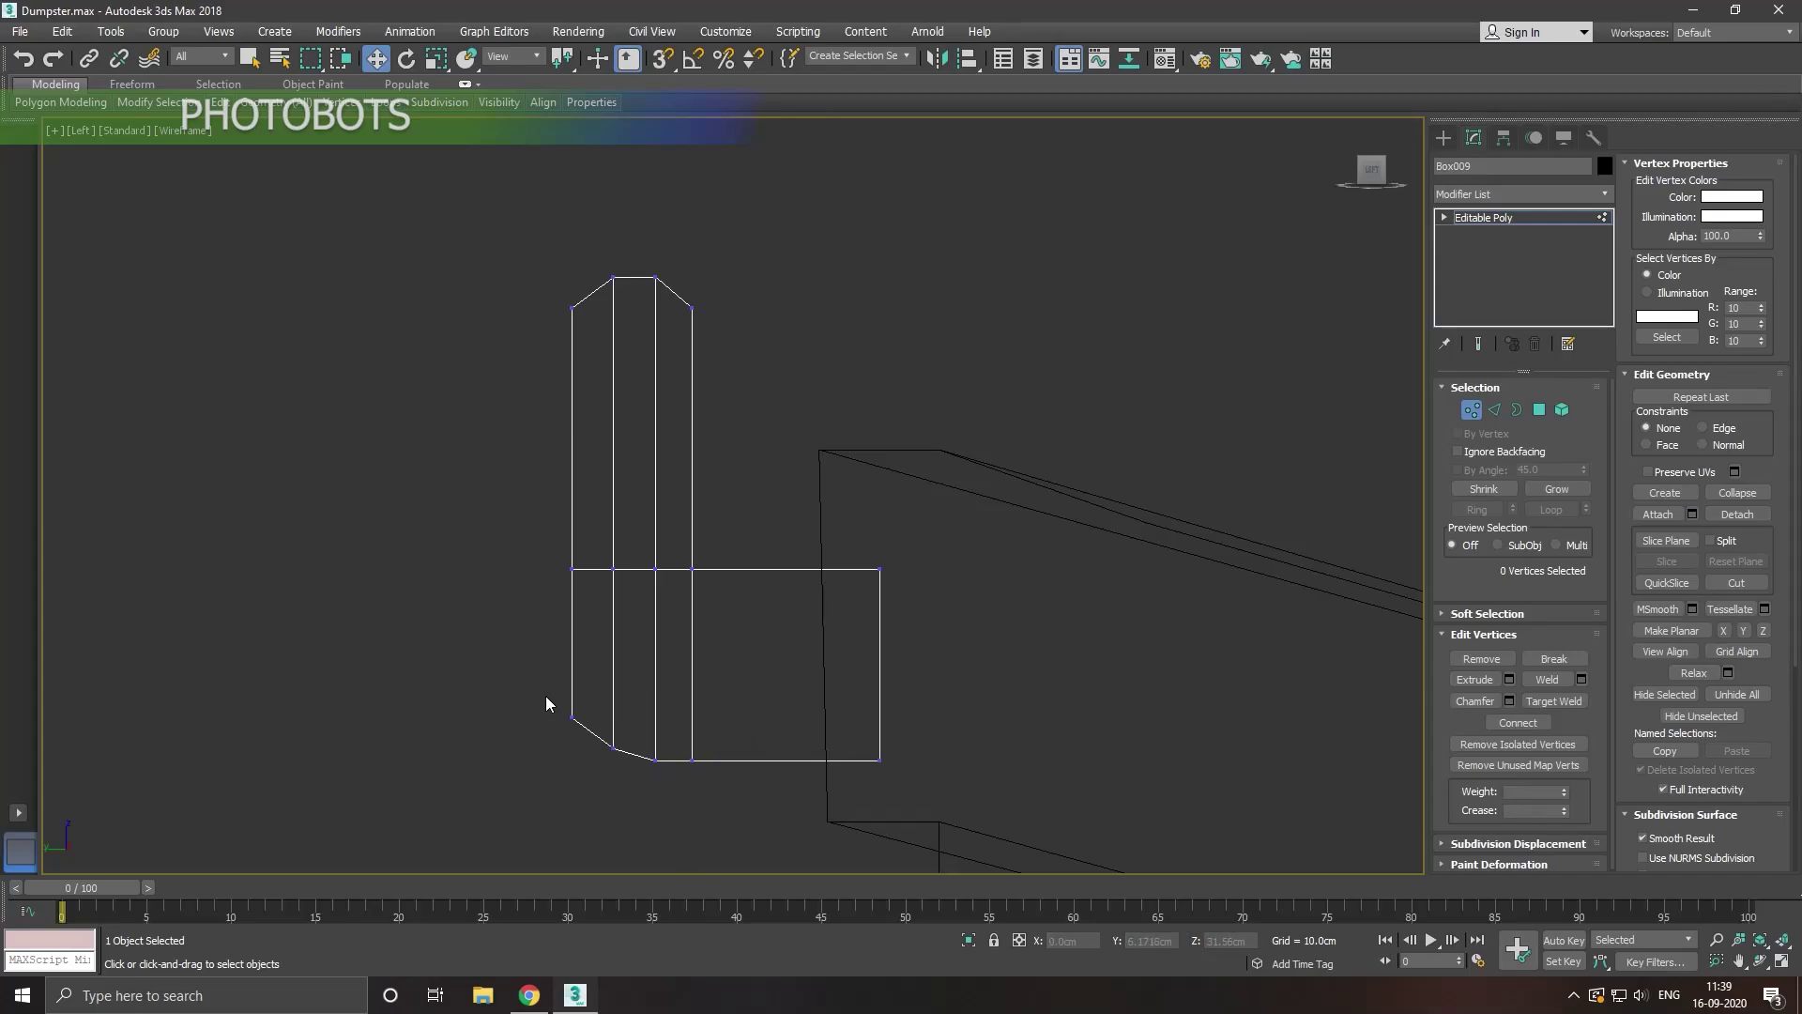
{"action": "left_click_drag", "start_coordinate": [588, 736], "coordinate": [588, 737]}
{"action": "left_click_drag", "start_coordinate": [583, 639], "coordinate": [584, 629]}
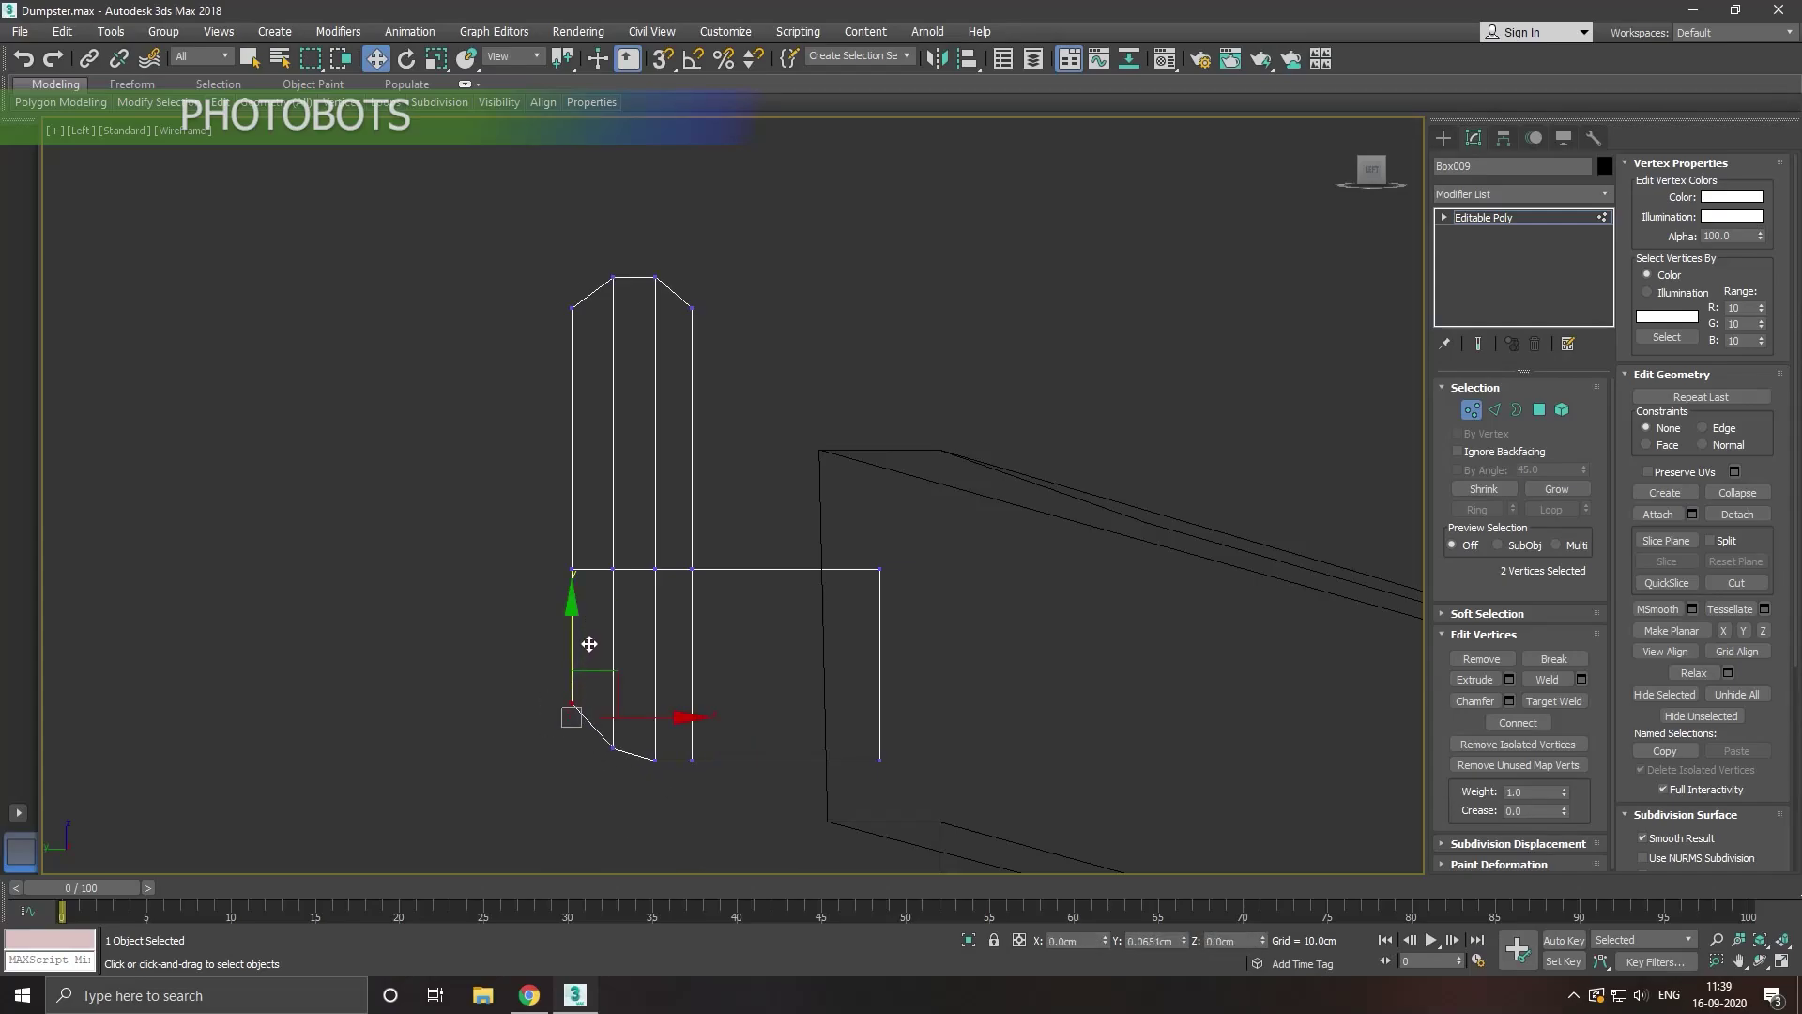
{"action": "left_click_drag", "start_coordinate": [658, 720], "coordinate": [669, 720]}
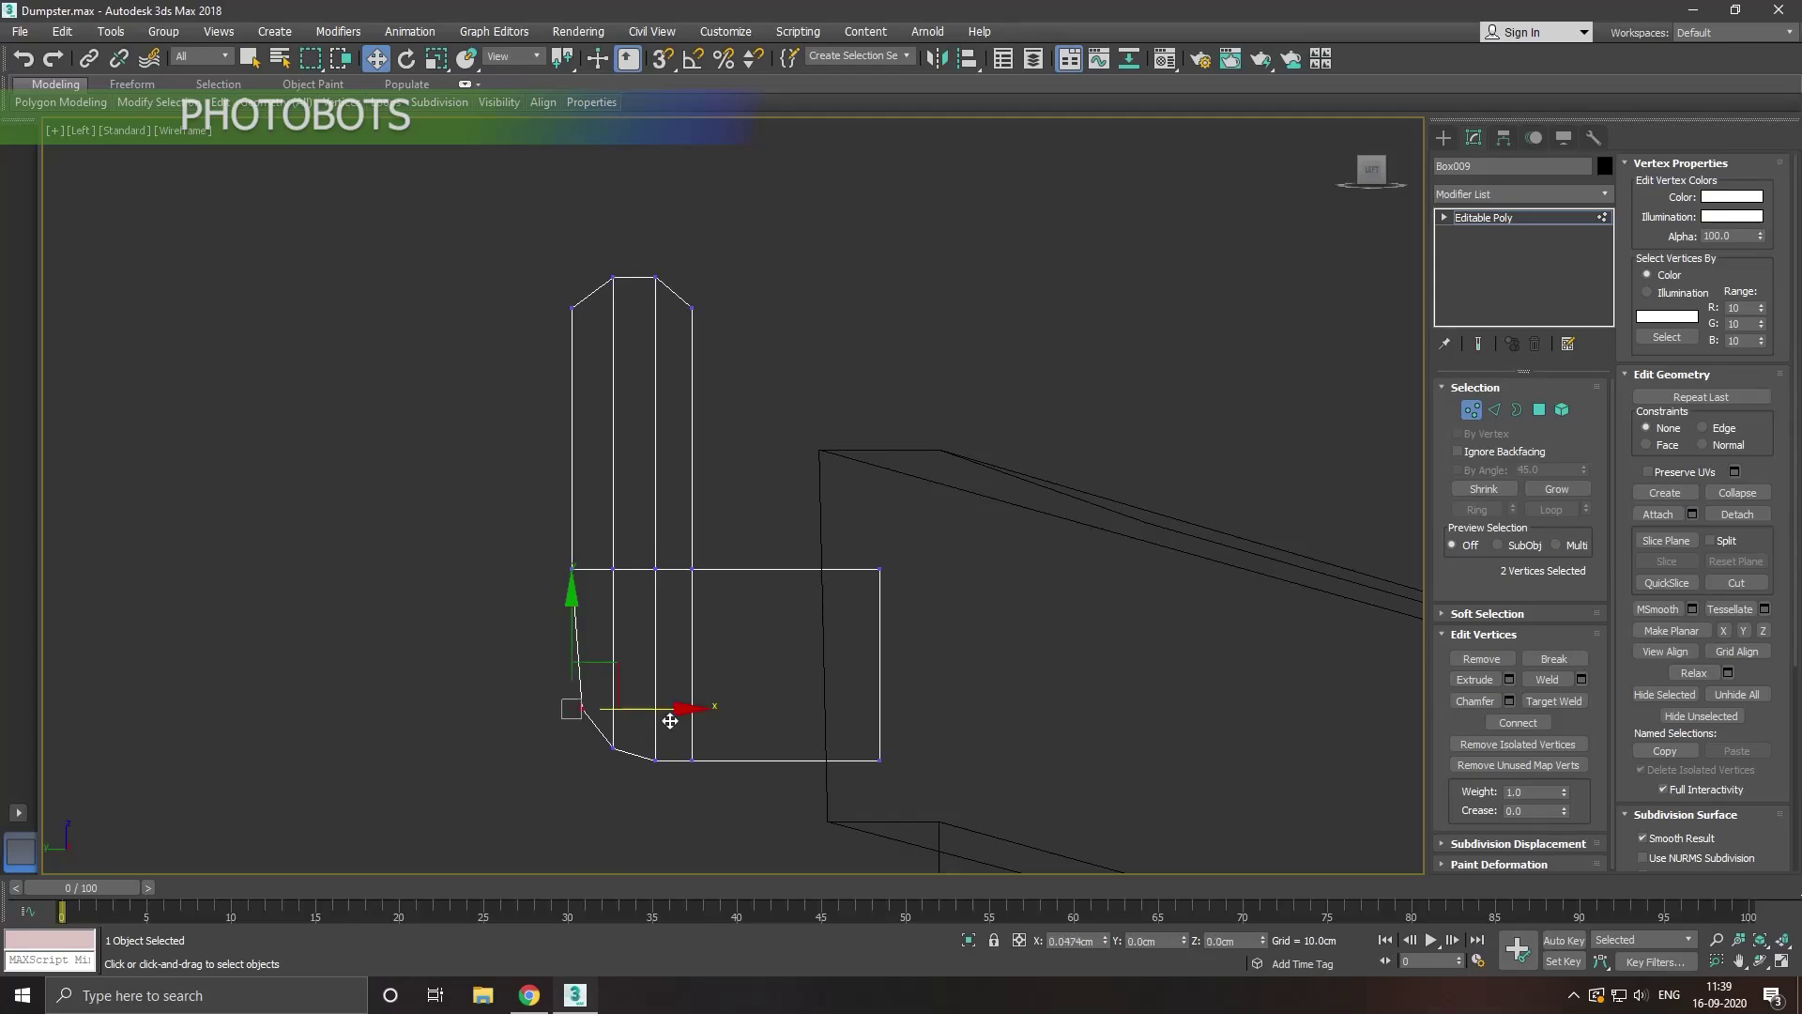
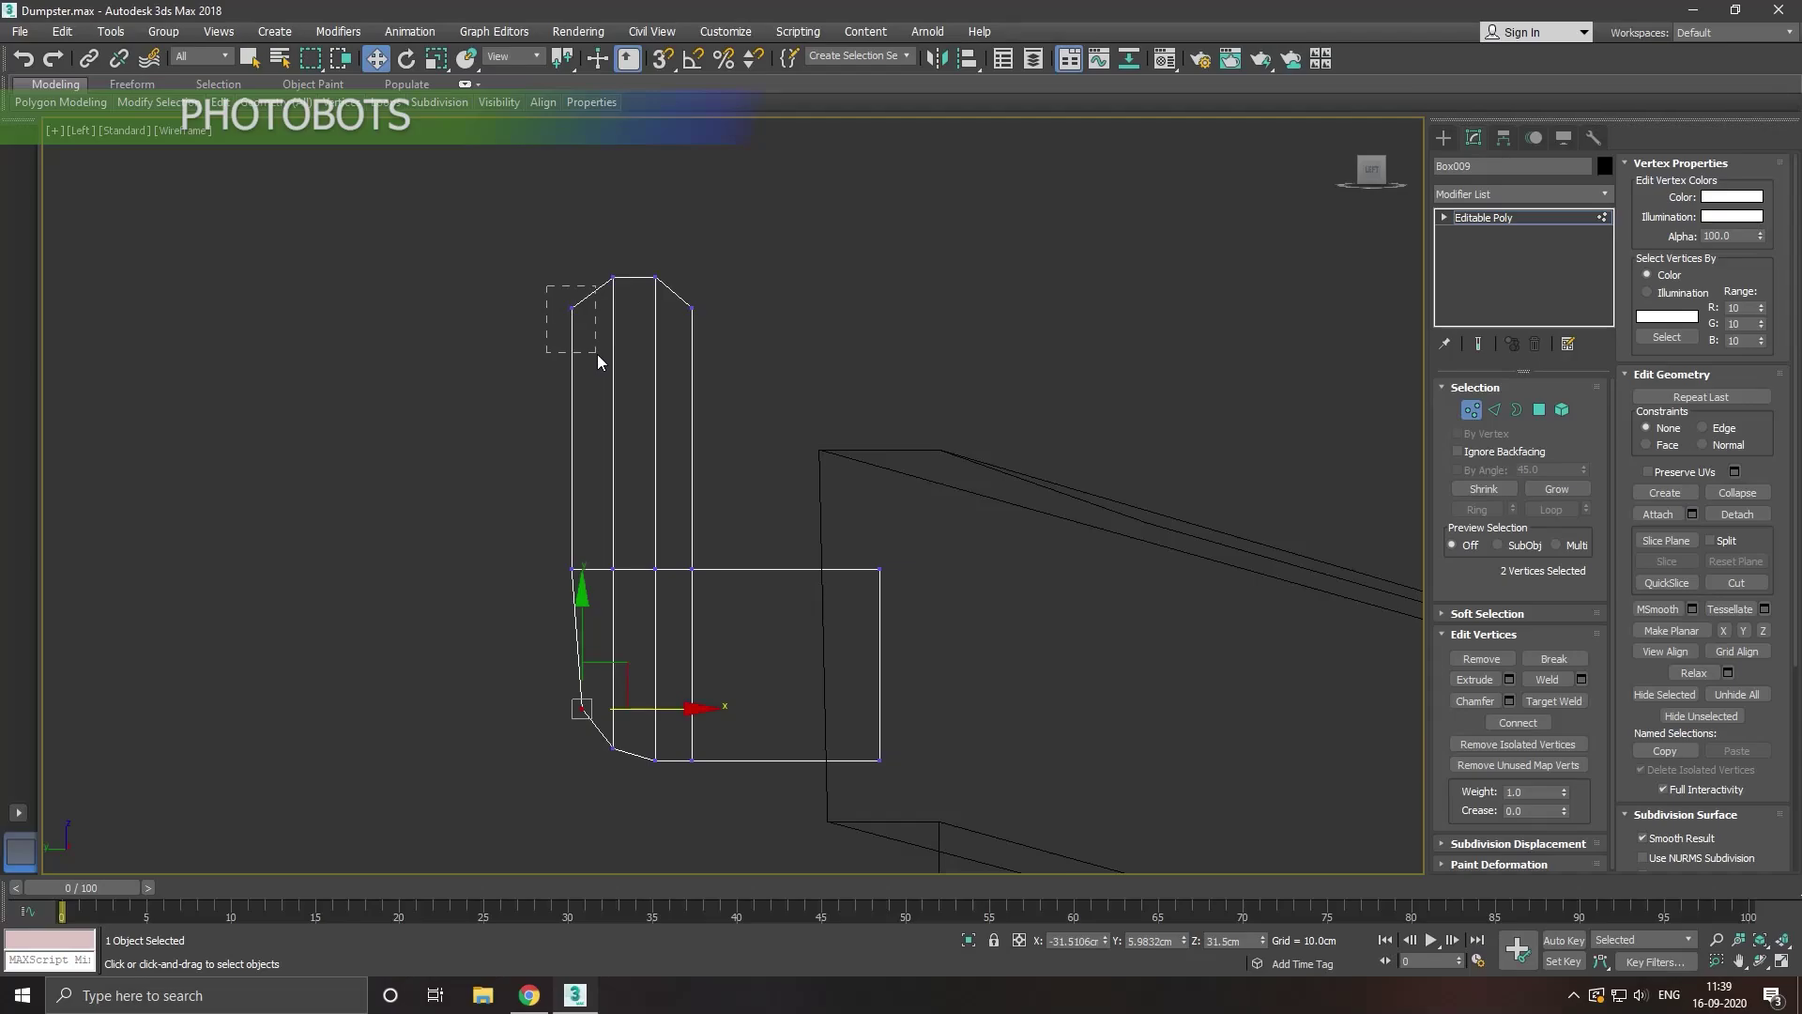
Step: Try moving the hook's corner vertices, undo the move, and clear the trial selections
{"action": "left_click_drag", "start_coordinate": [597, 352], "coordinate": [690, 313]}
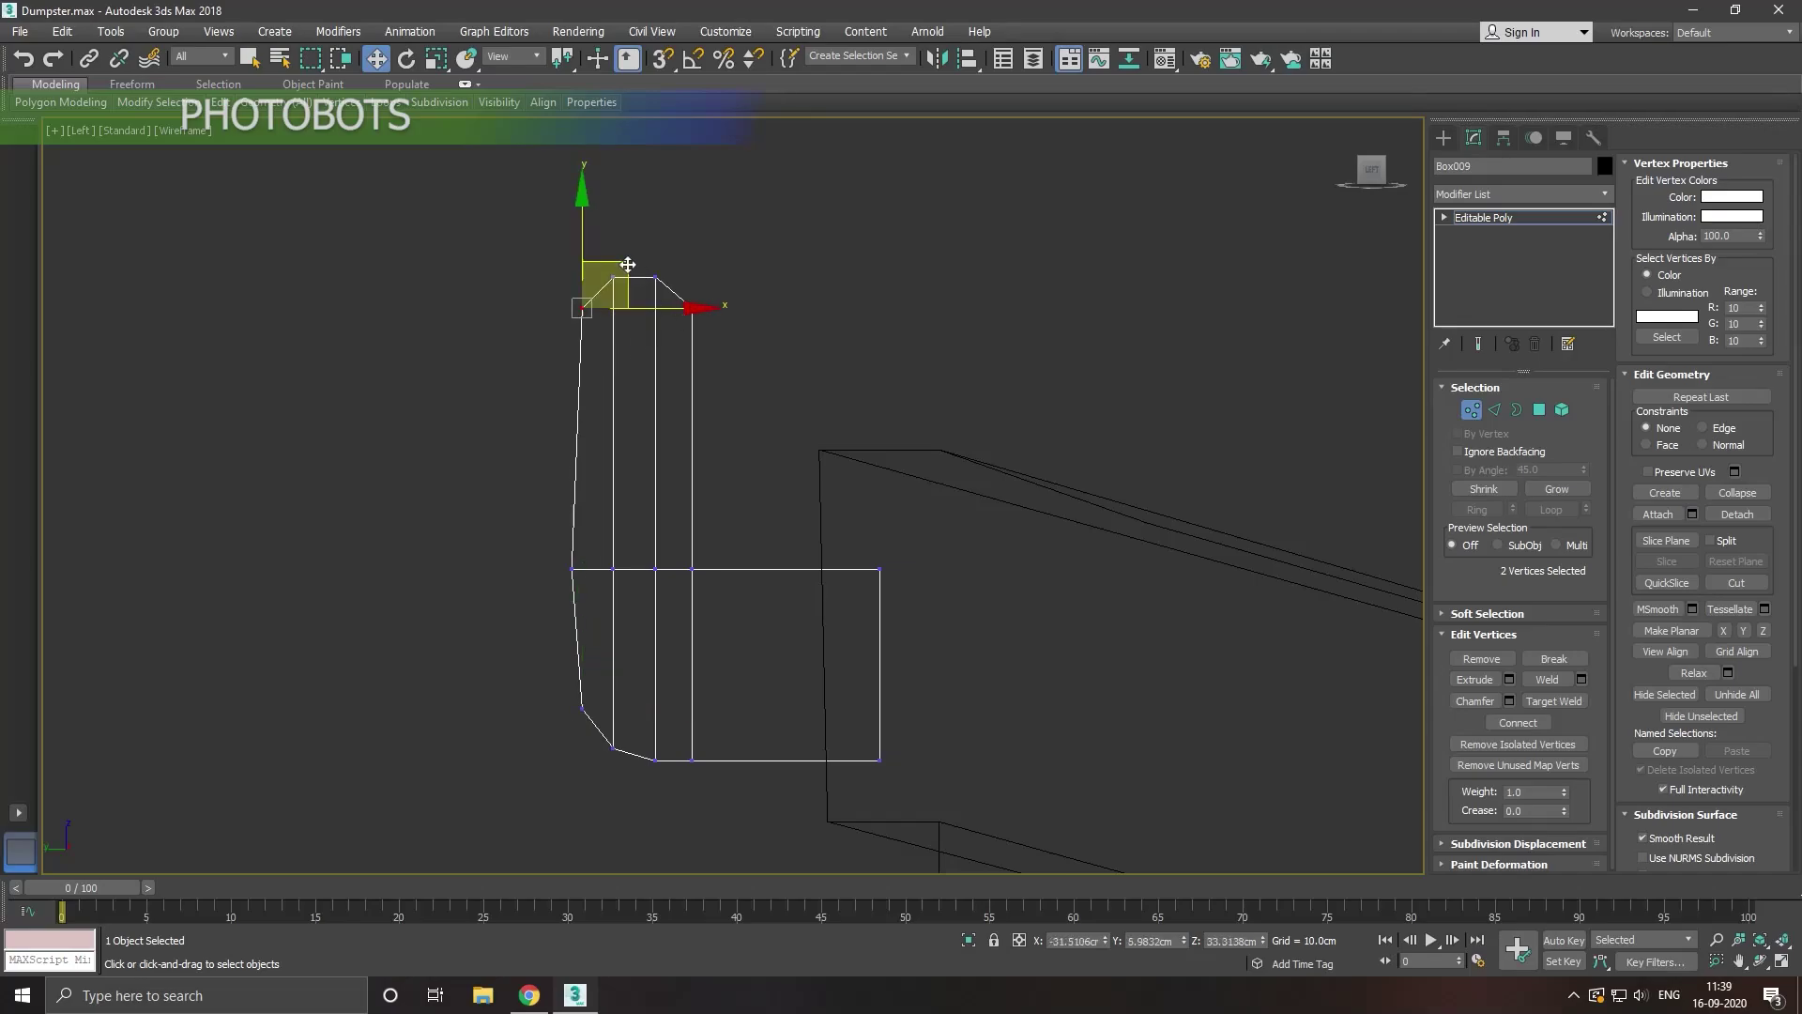
{"action": "left_click_drag", "start_coordinate": [595, 225], "coordinate": [594, 250]}
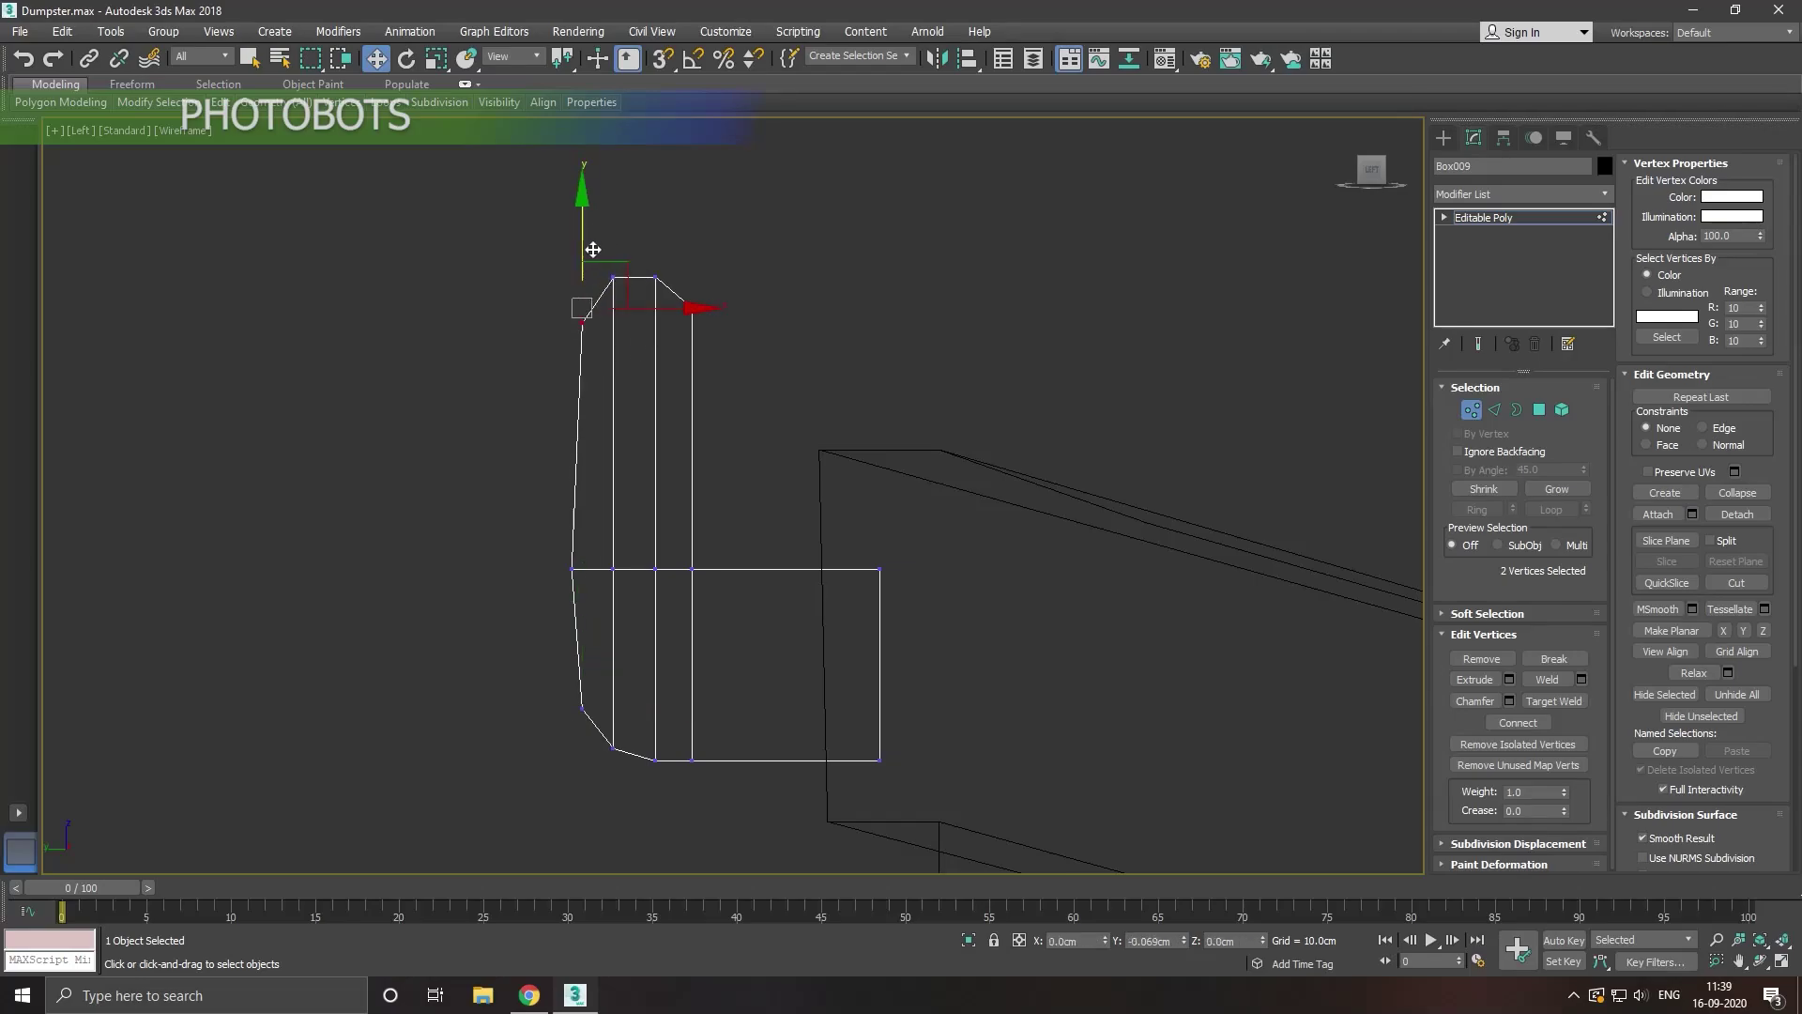
{"action": "left_click", "coordinate": [25, 62]}
{"action": "left_click", "coordinate": [25, 62]}
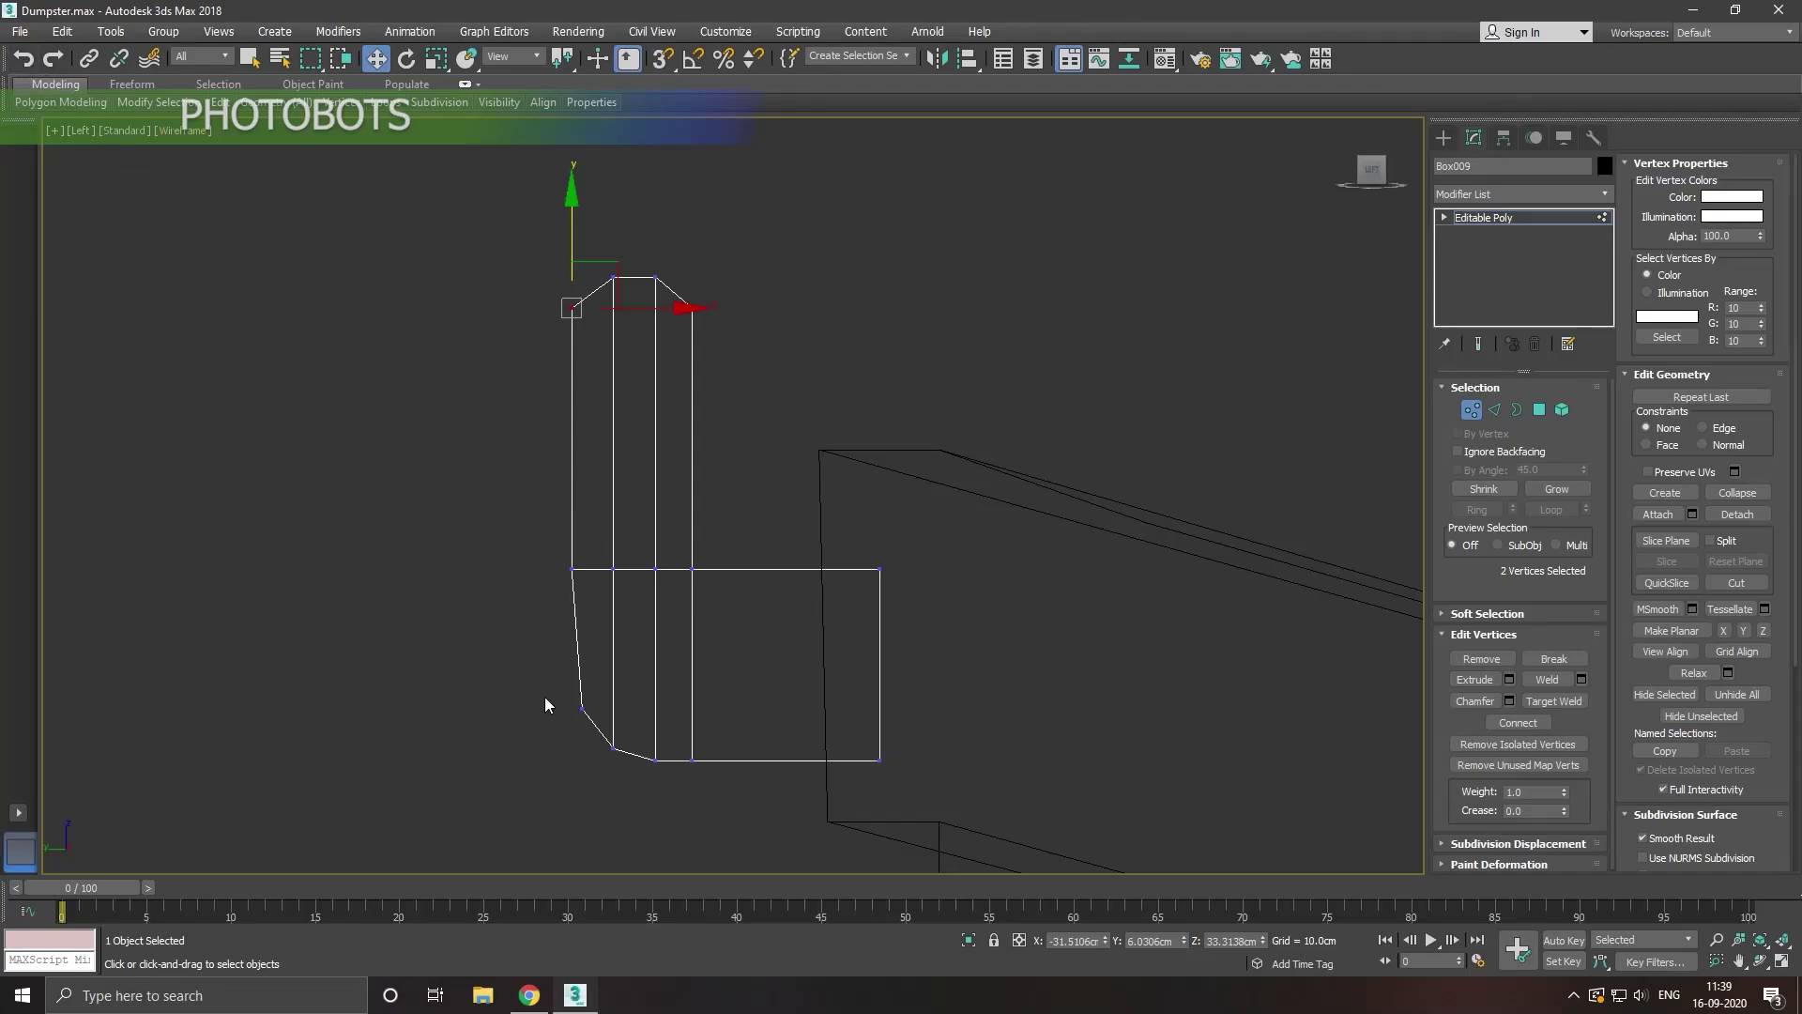
{"action": "left_click_drag", "start_coordinate": [612, 738], "coordinate": [612, 738]}
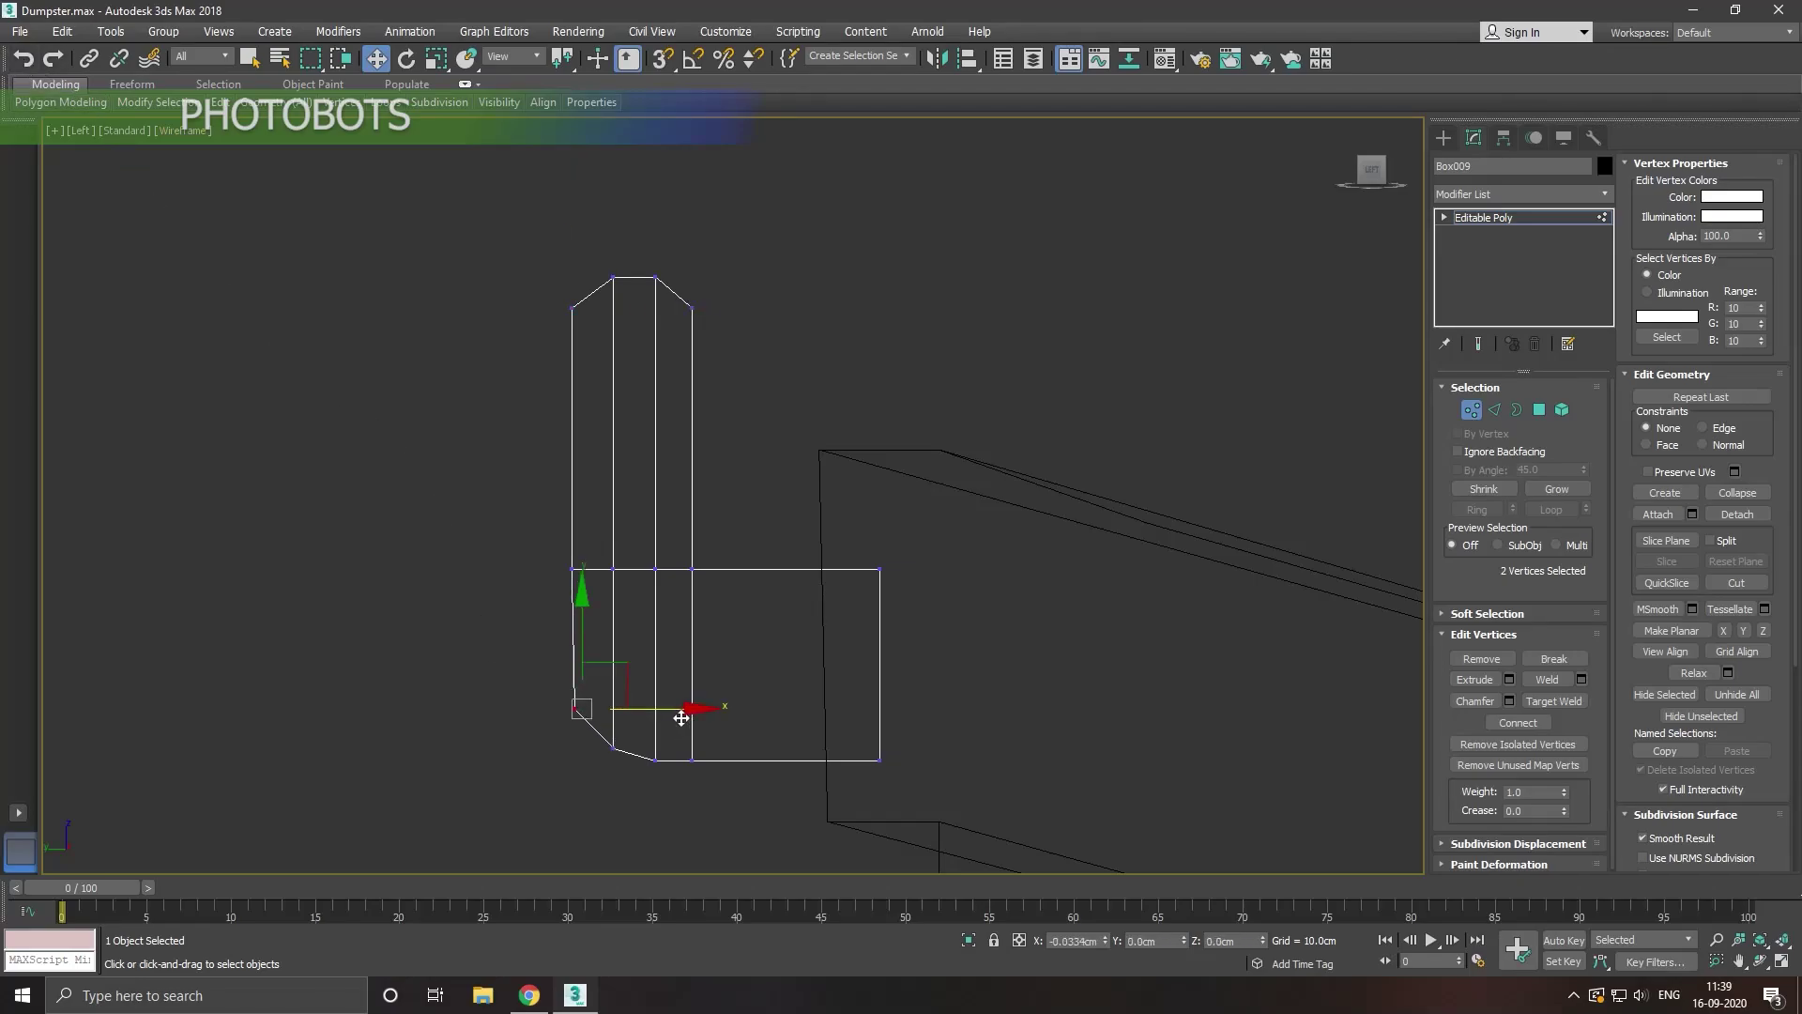
{"action": "left_click", "coordinate": [747, 700]}
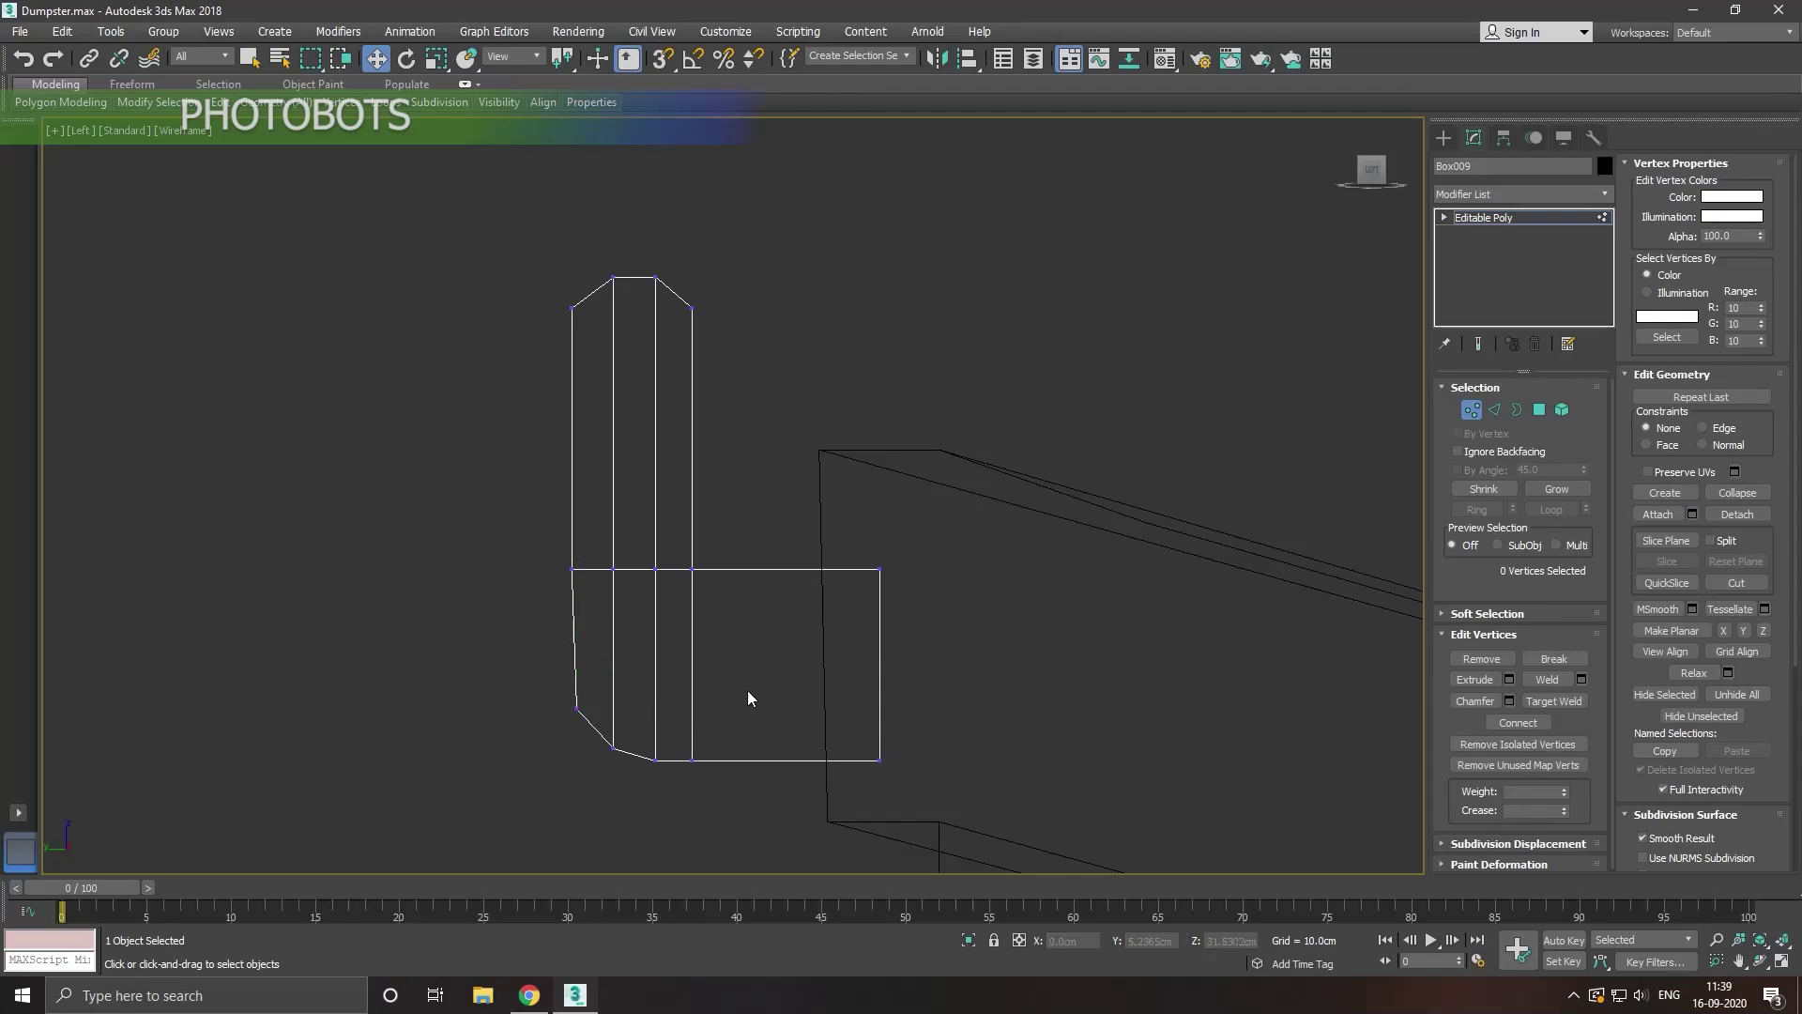
{"action": "left_click_drag", "start_coordinate": [734, 608], "coordinate": [742, 625]}
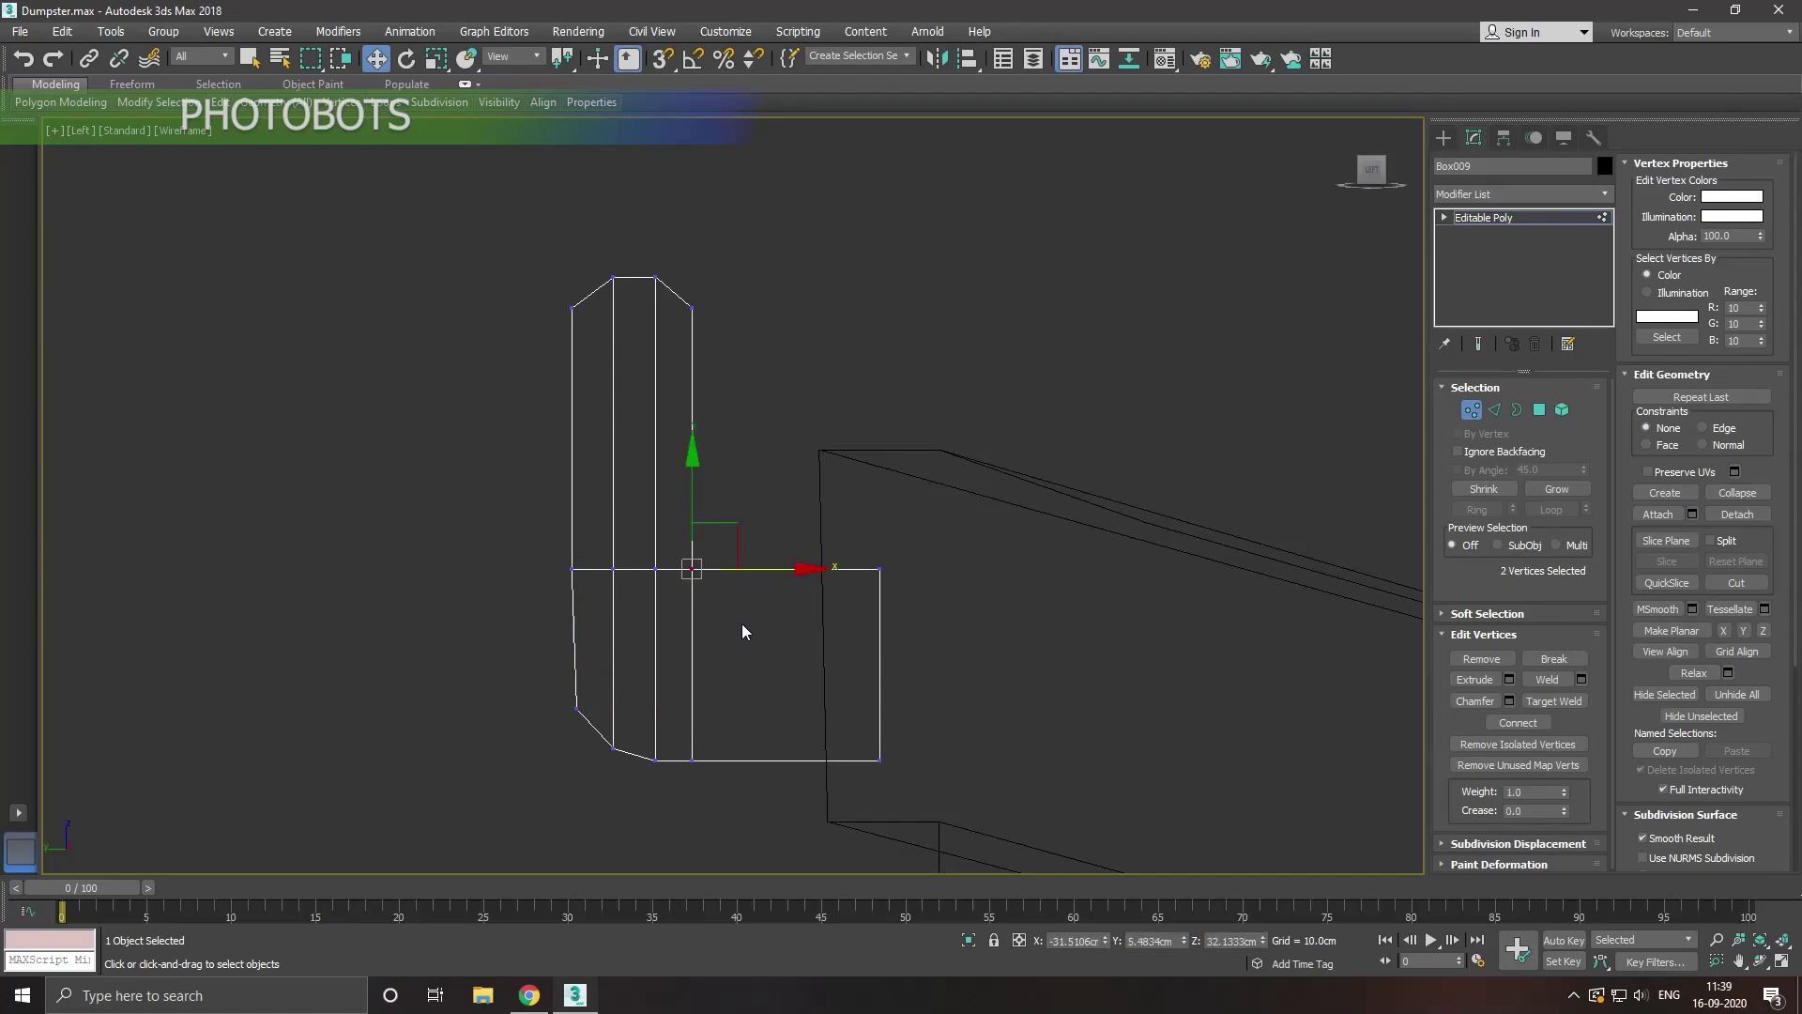
{"action": "left_click", "coordinate": [865, 510]}
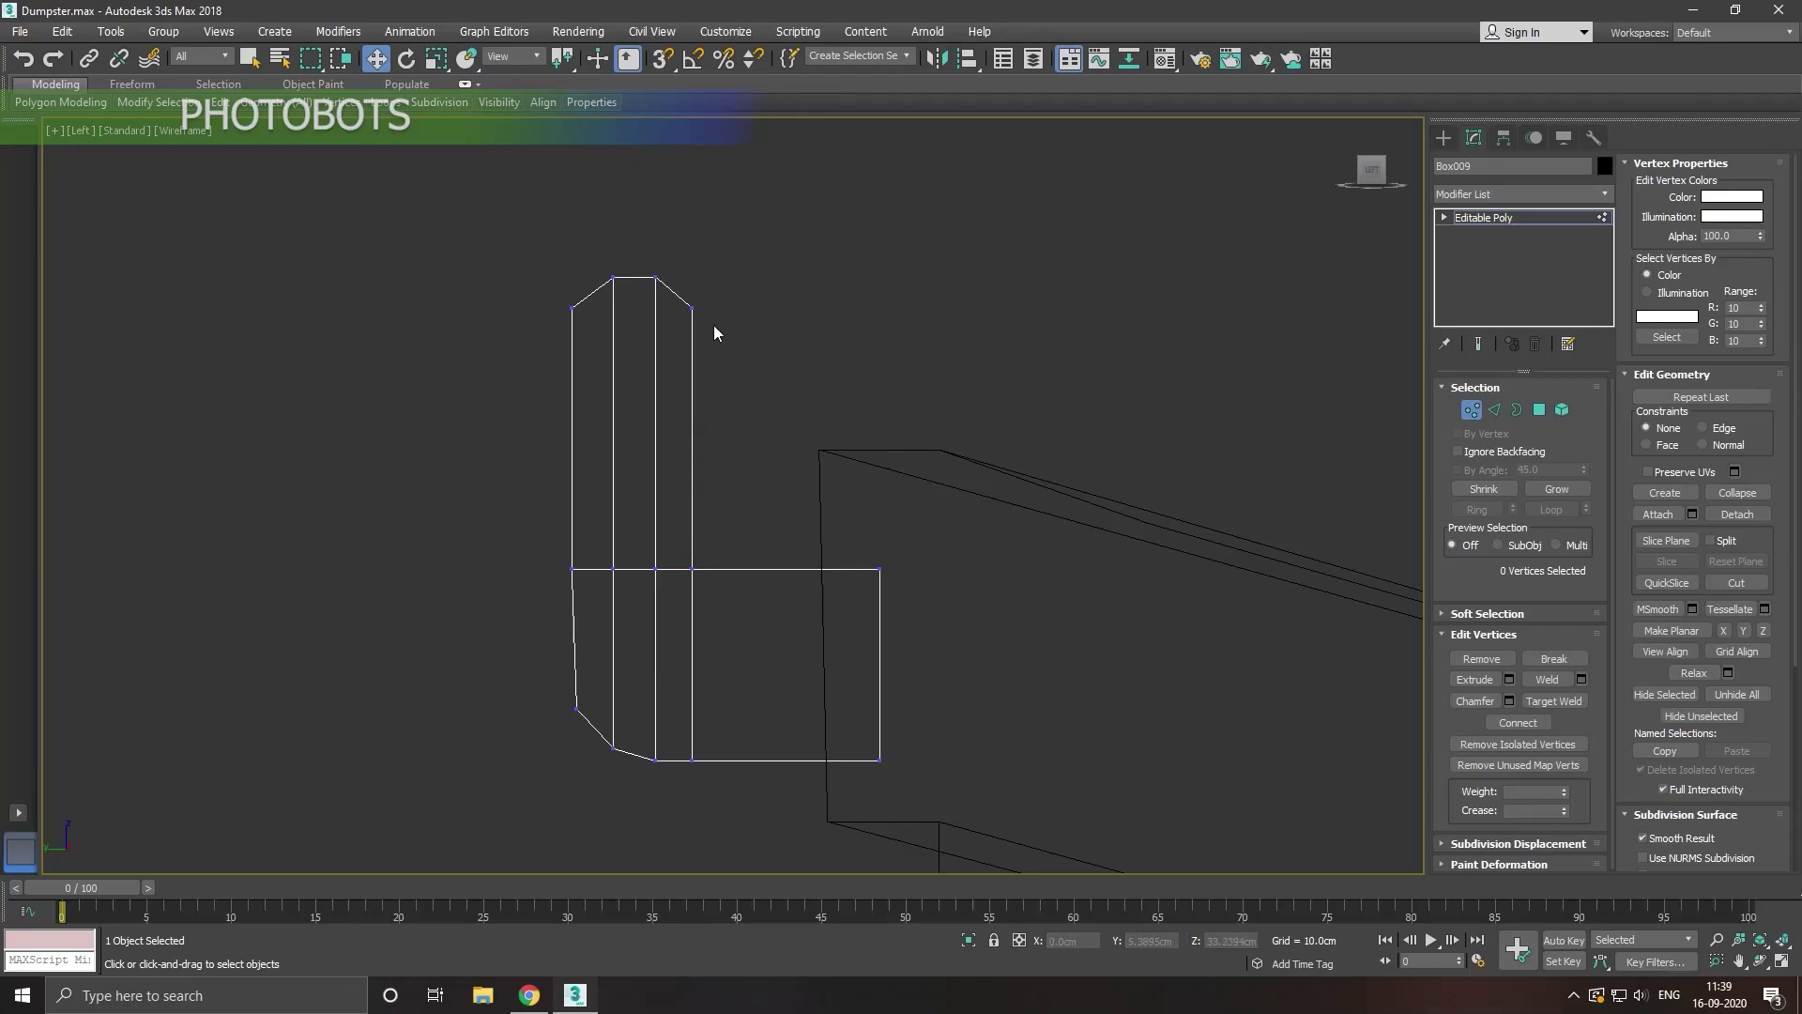
Step: Region-select the hook's inner vertex column and shift it slightly right along X
{"action": "middle_click_drag", "start_coordinate": [645, 344], "coordinate": [695, 352]}
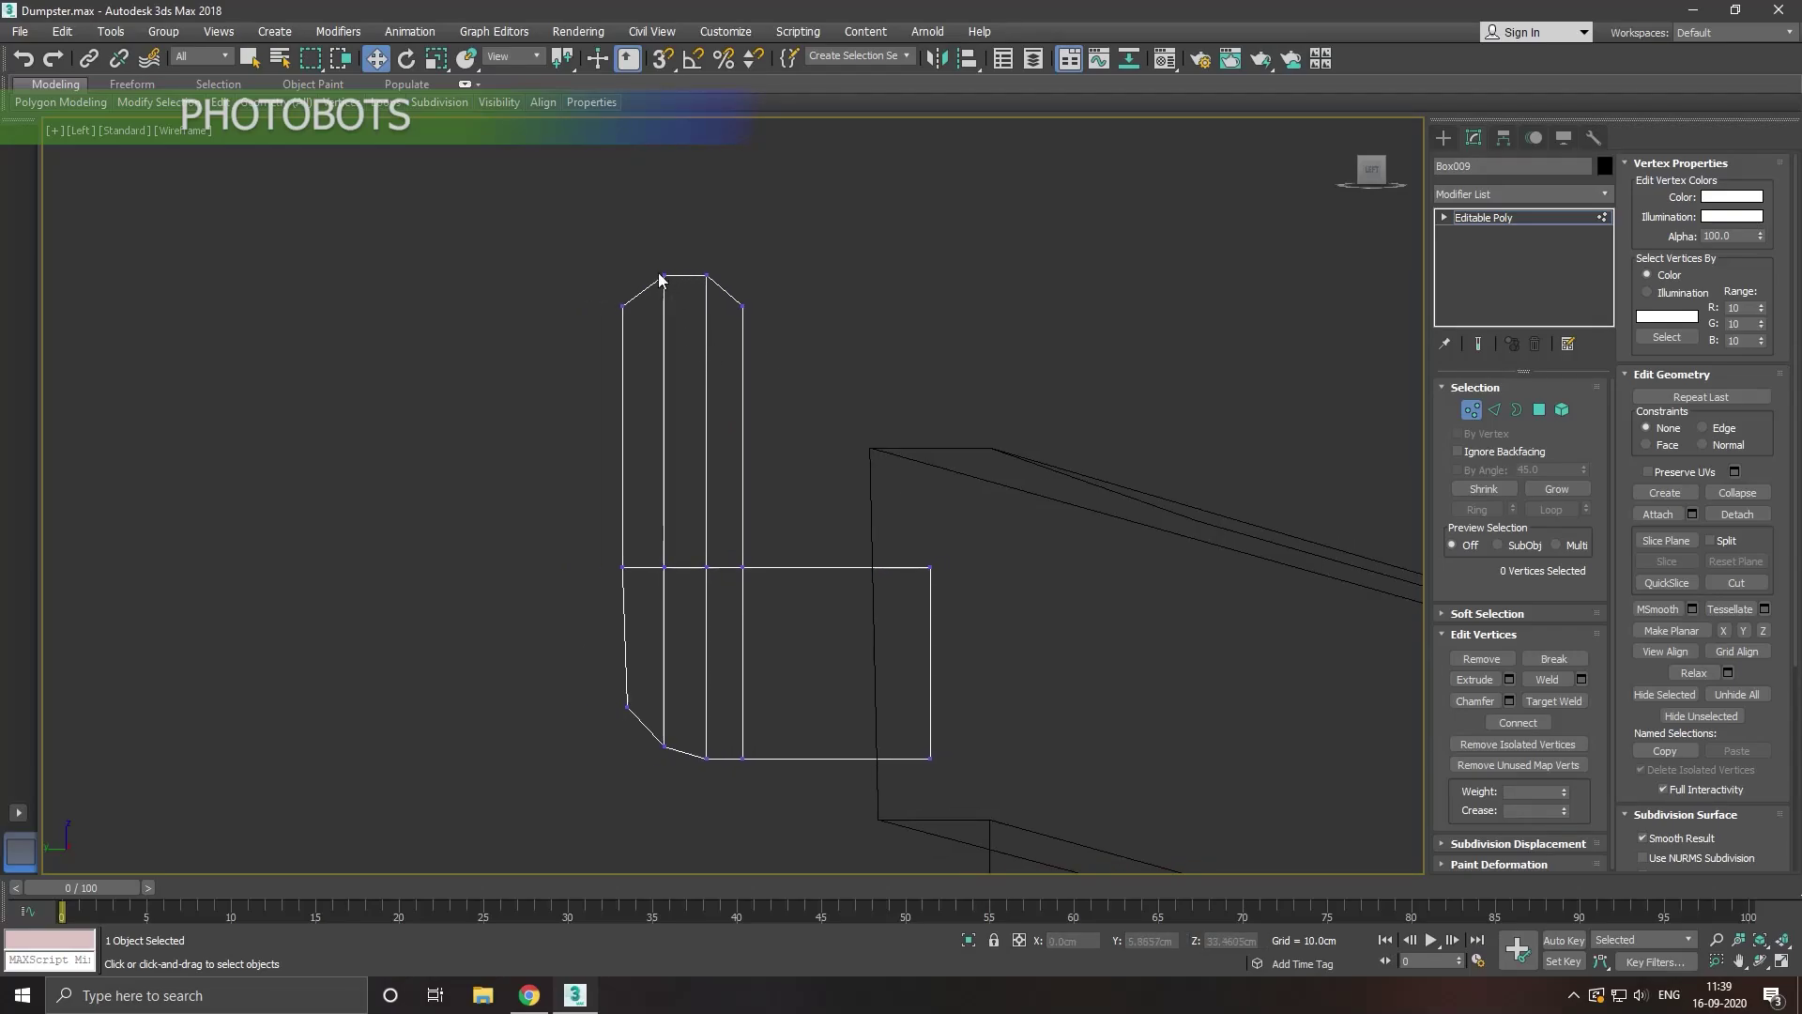
{"action": "left_click_drag", "start_coordinate": [650, 256], "coordinate": [680, 790]}
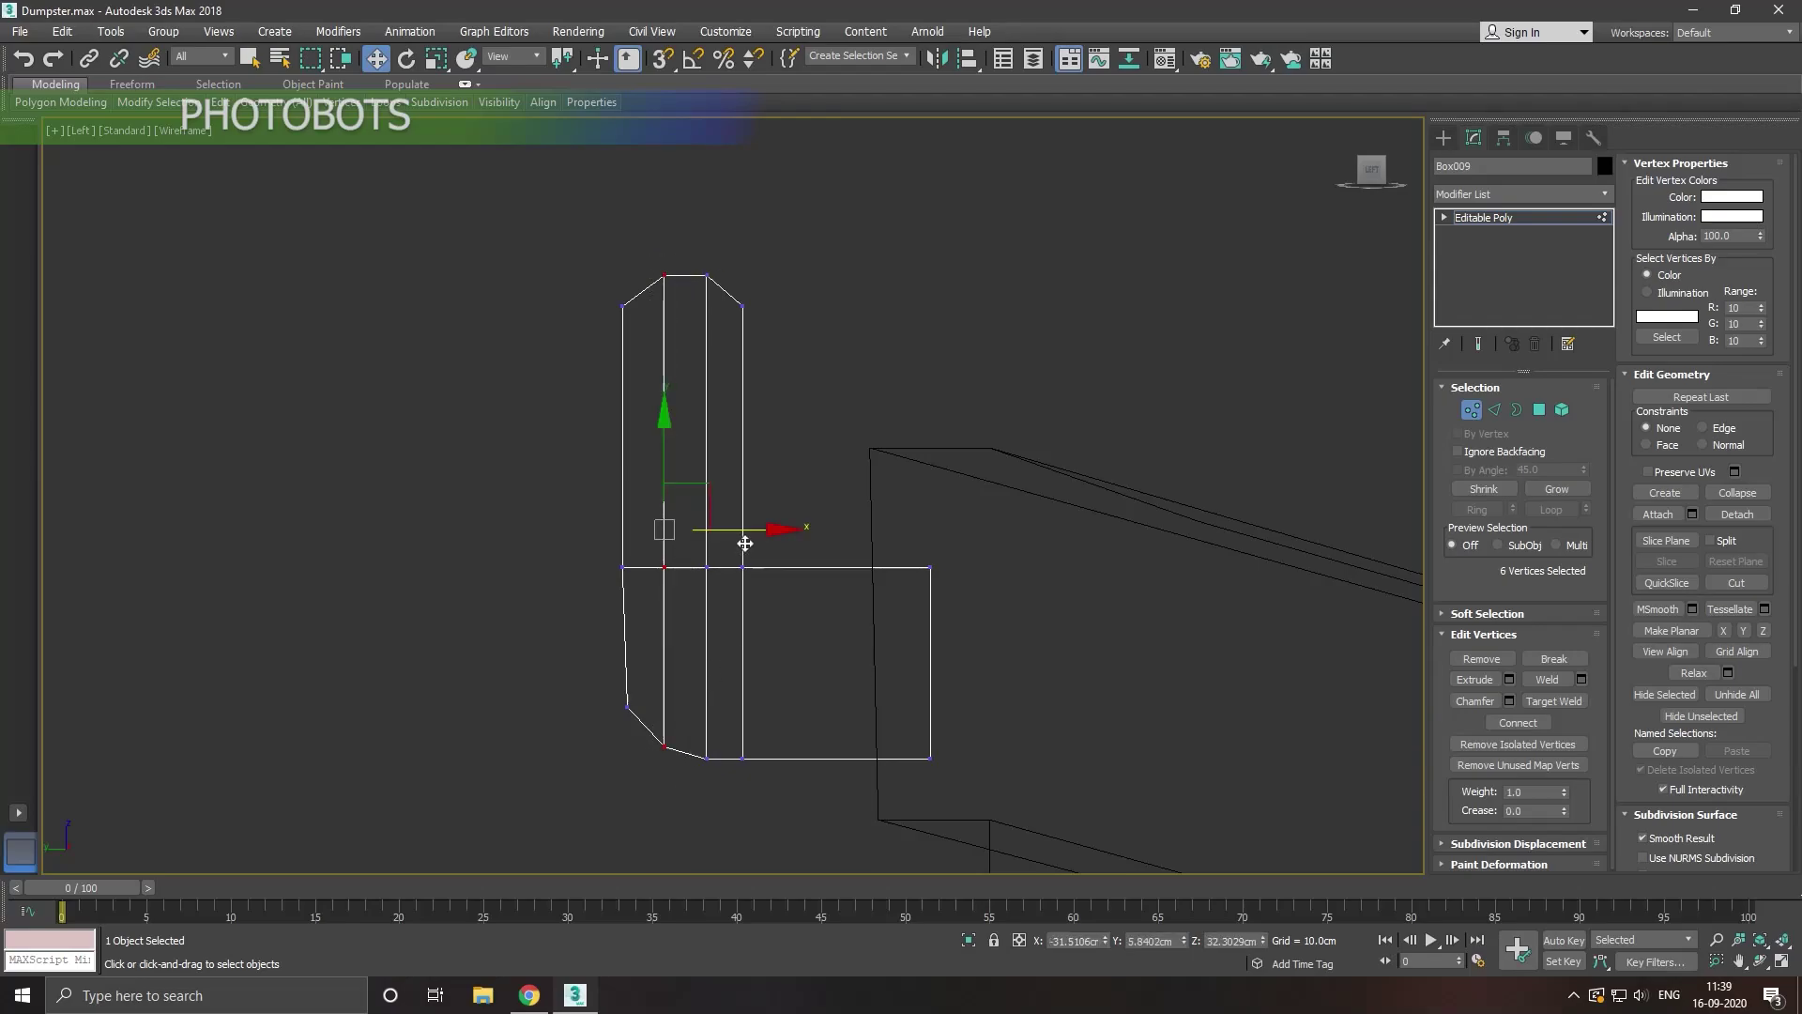
{"action": "left_click_drag", "start_coordinate": [740, 542], "coordinate": [736, 541]}
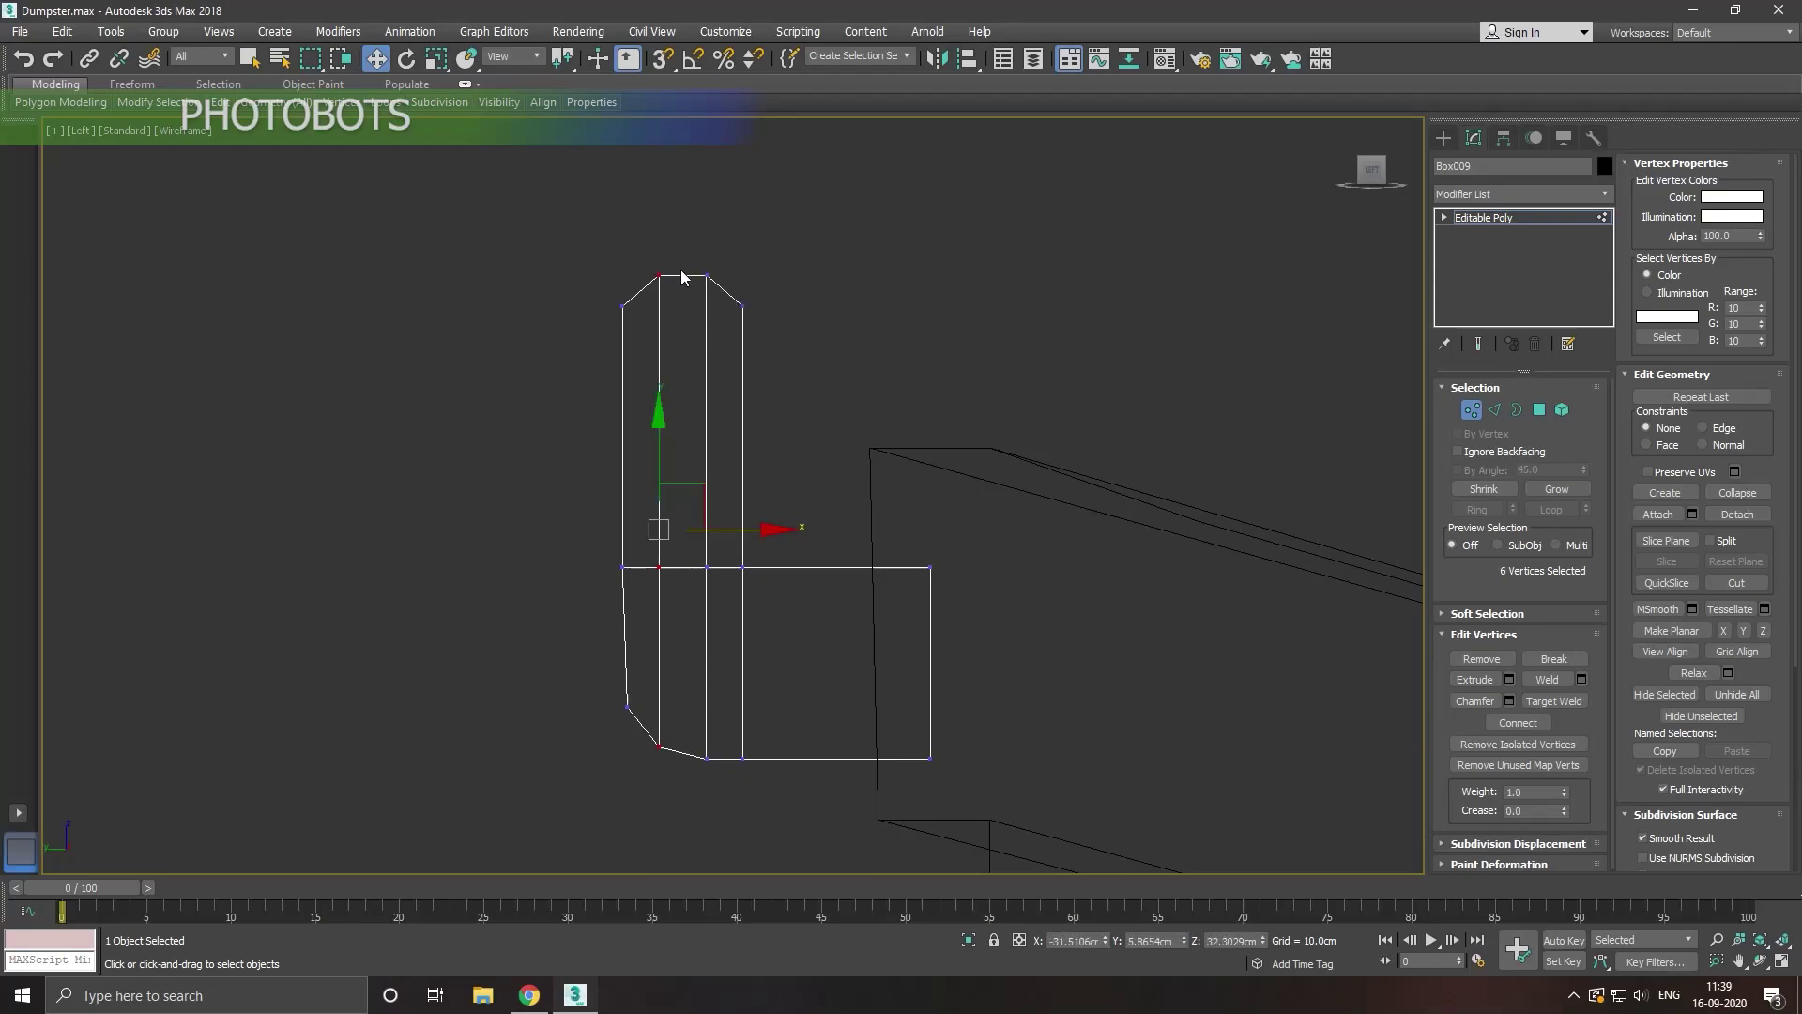
{"action": "left_click_drag", "start_coordinate": [711, 620], "coordinate": [727, 785]}
{"action": "left_click_drag", "start_coordinate": [792, 544], "coordinate": [805, 544]}
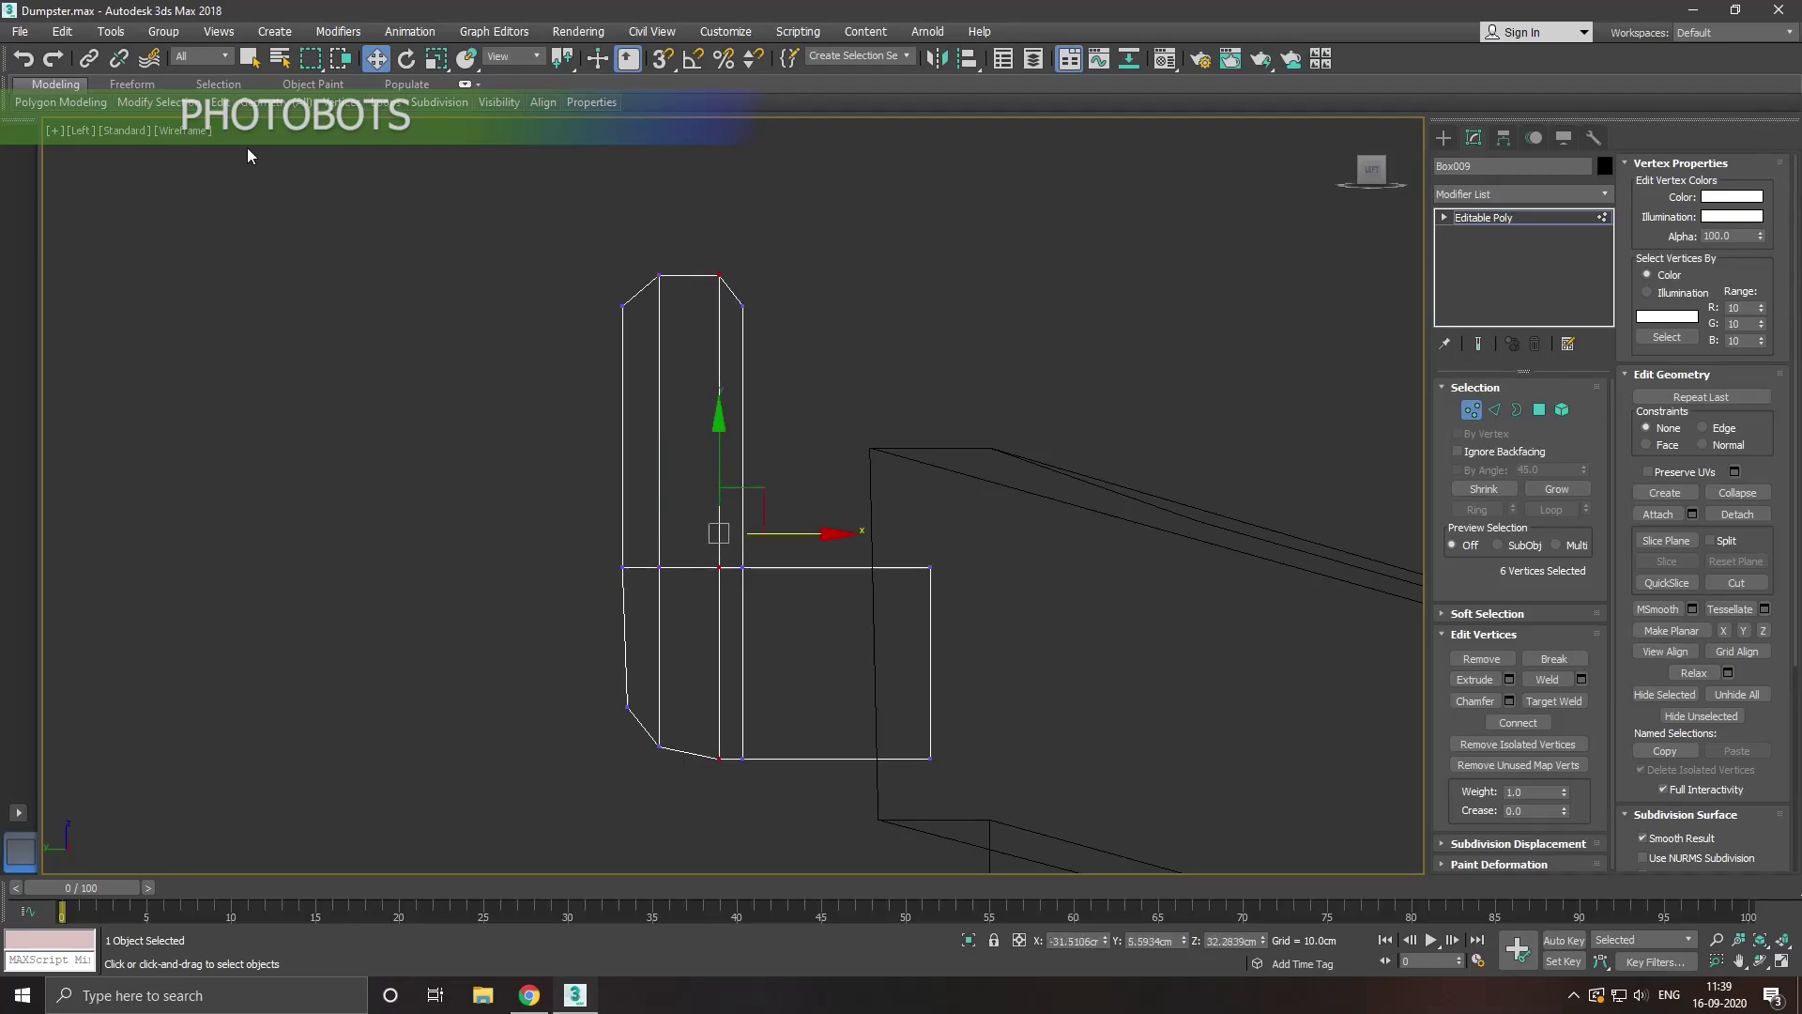
Step: Add a vertical Swift Loop through the hook, raise its top vertex, and lower its bottom vertex
{"action": "left_click", "coordinate": [373, 169]}
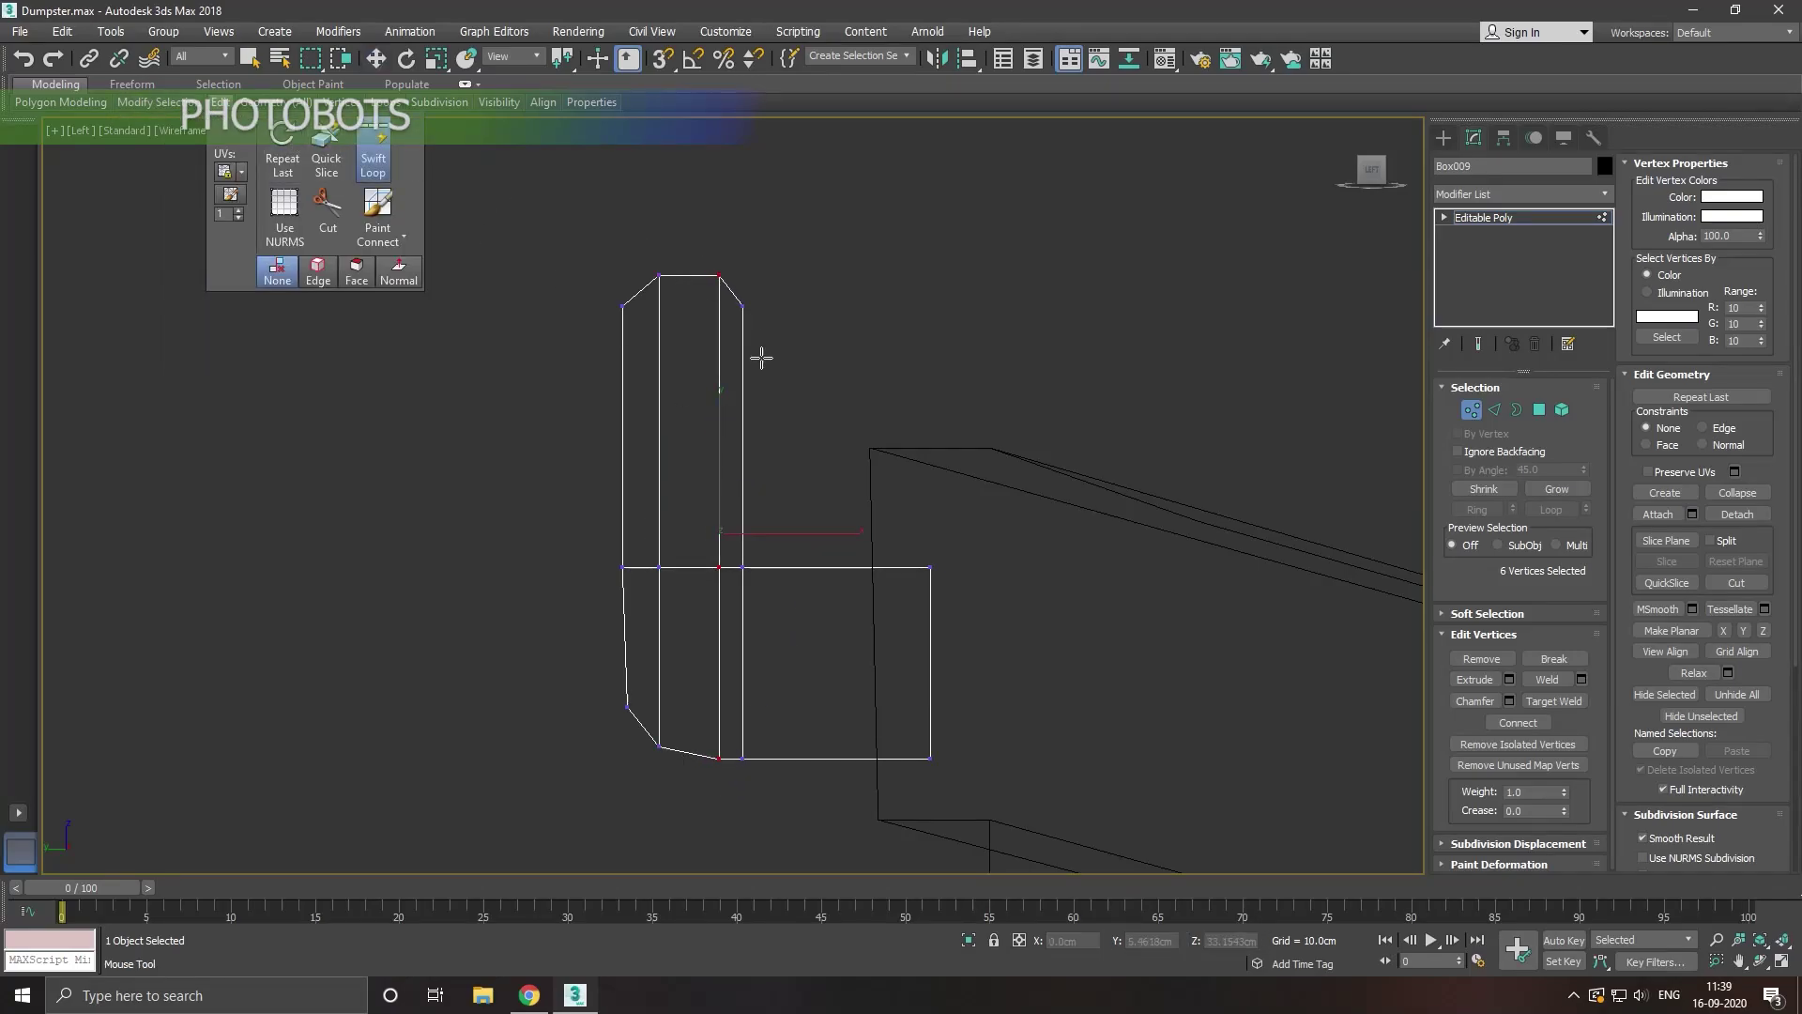
{"action": "left_click", "coordinate": [693, 291]}
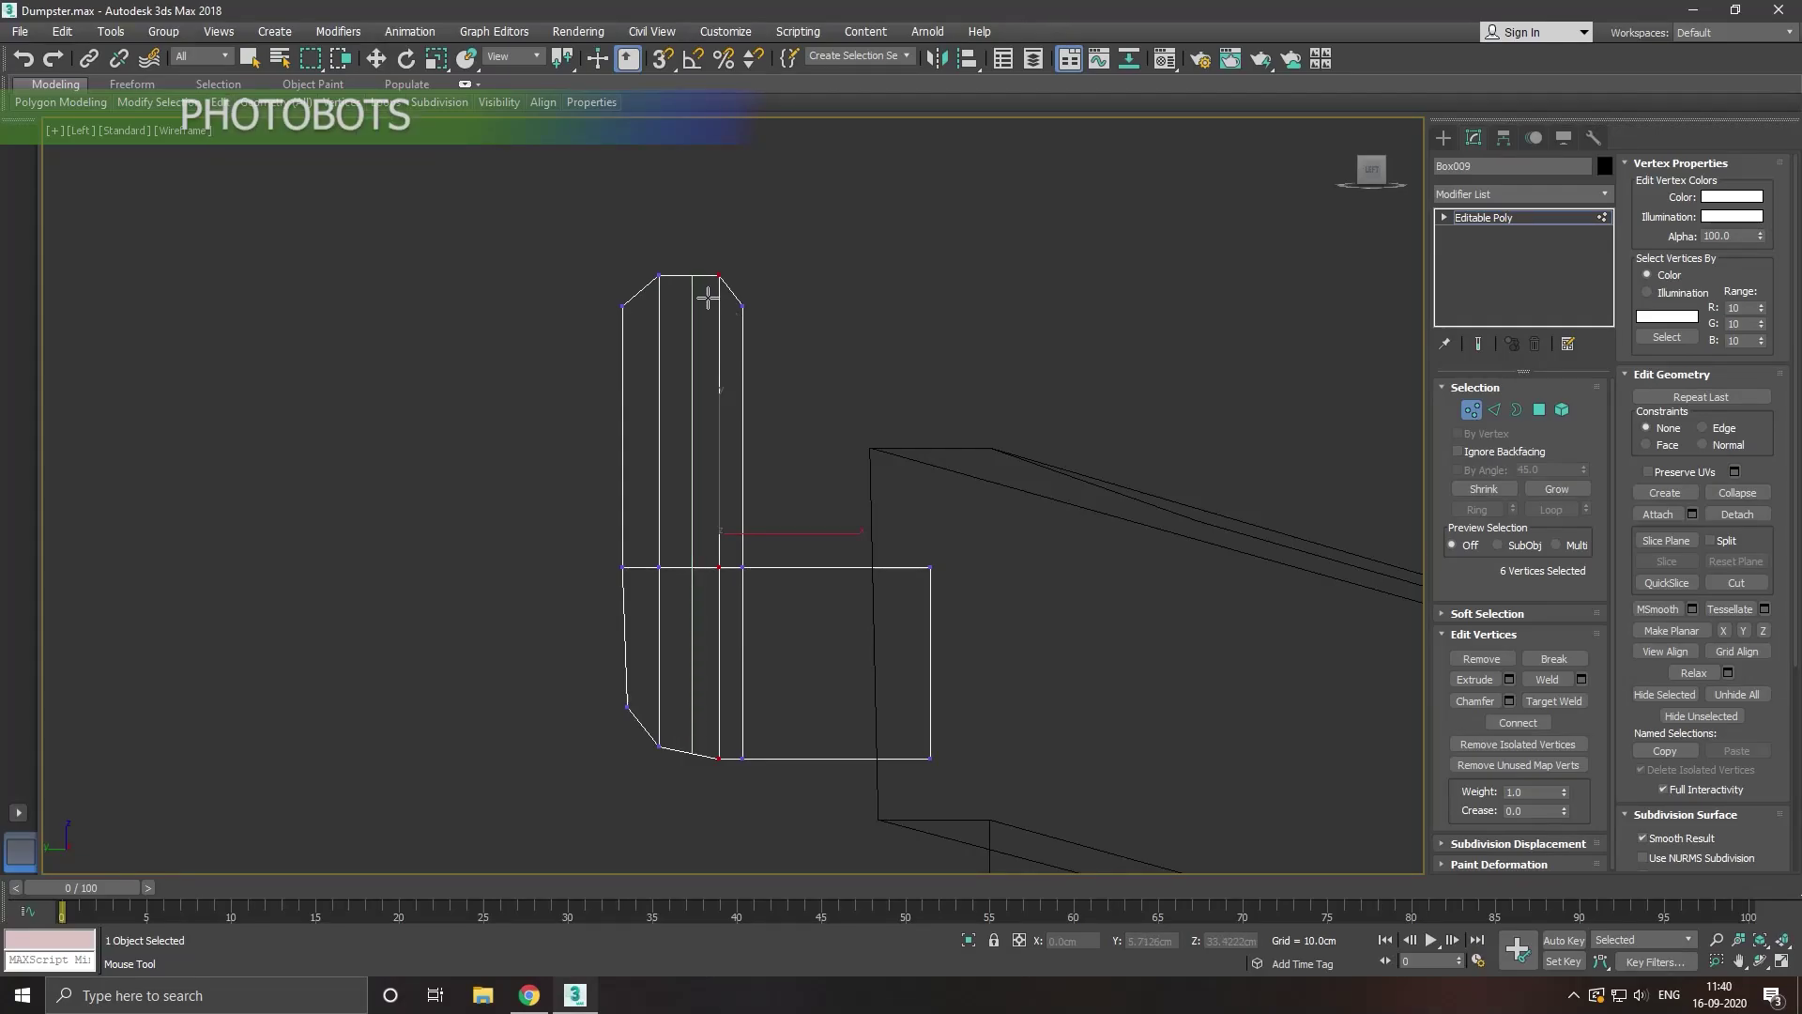
{"action": "right_click", "coordinate": [695, 291]}
{"action": "left_click", "coordinate": [693, 276]}
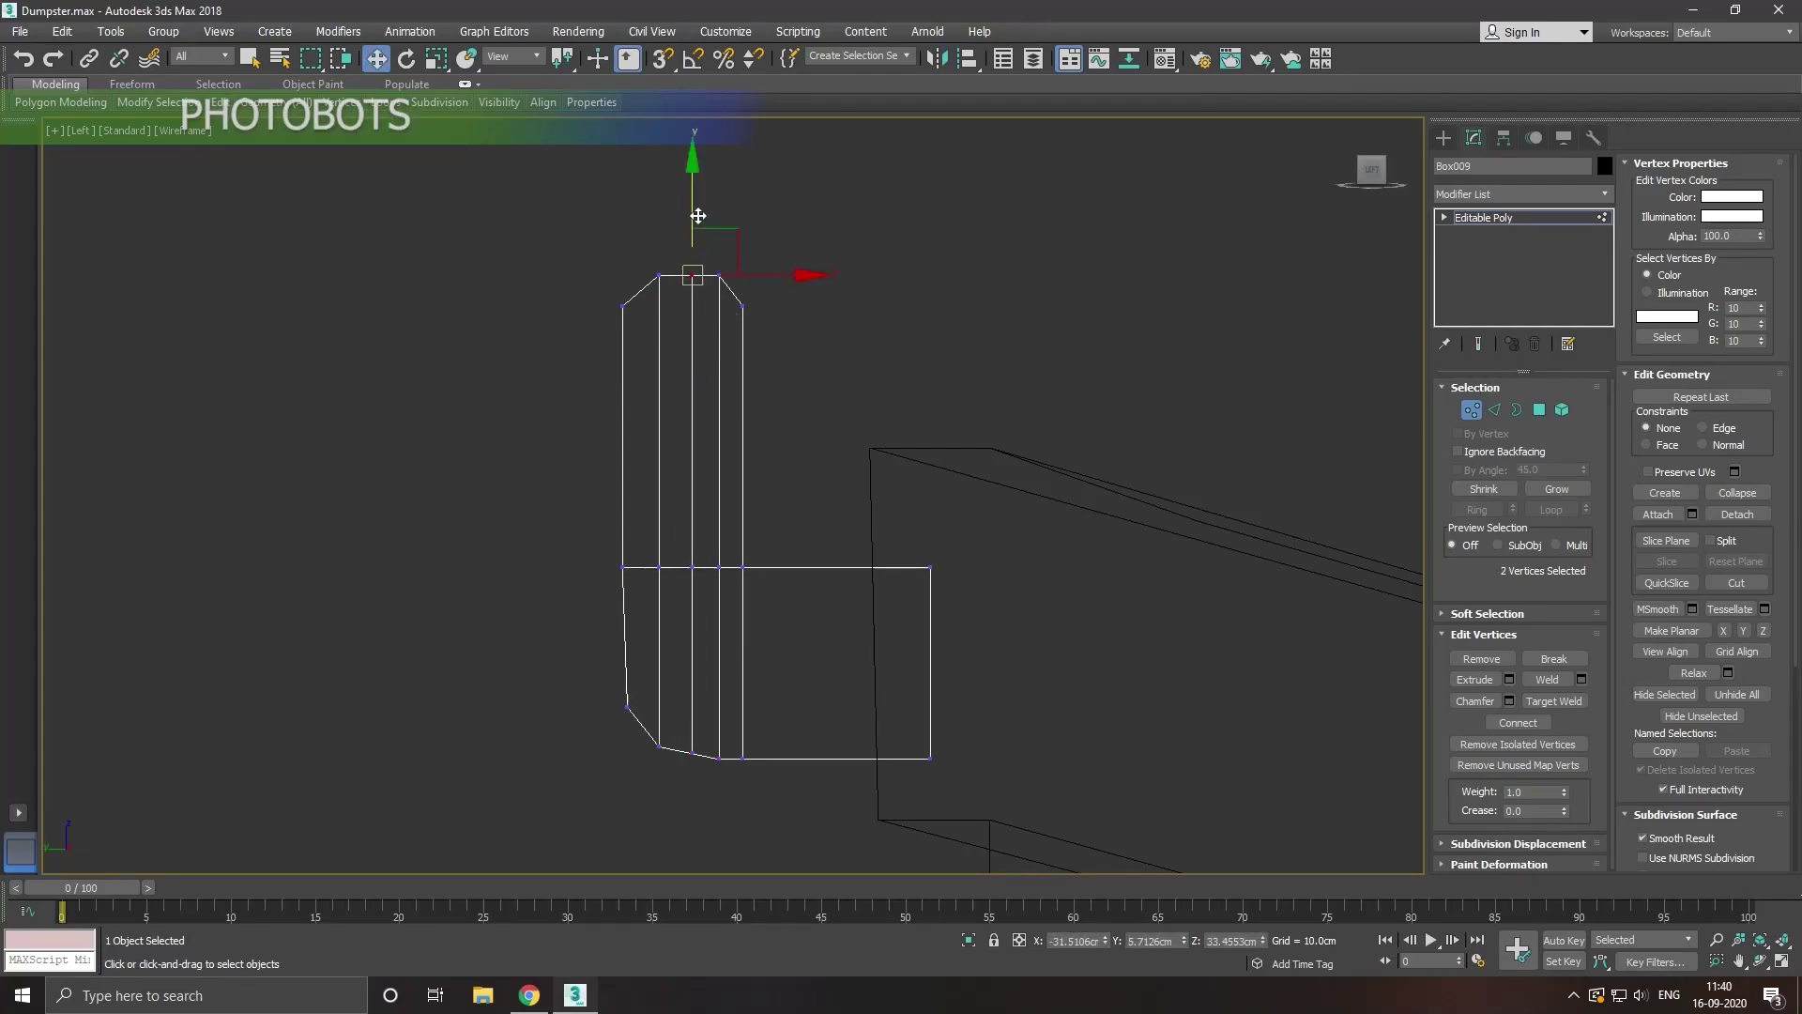
{"action": "left_click_drag", "start_coordinate": [694, 207], "coordinate": [695, 198]}
{"action": "left_click", "coordinate": [692, 751]}
{"action": "left_click_drag", "start_coordinate": [700, 694], "coordinate": [699, 702]}
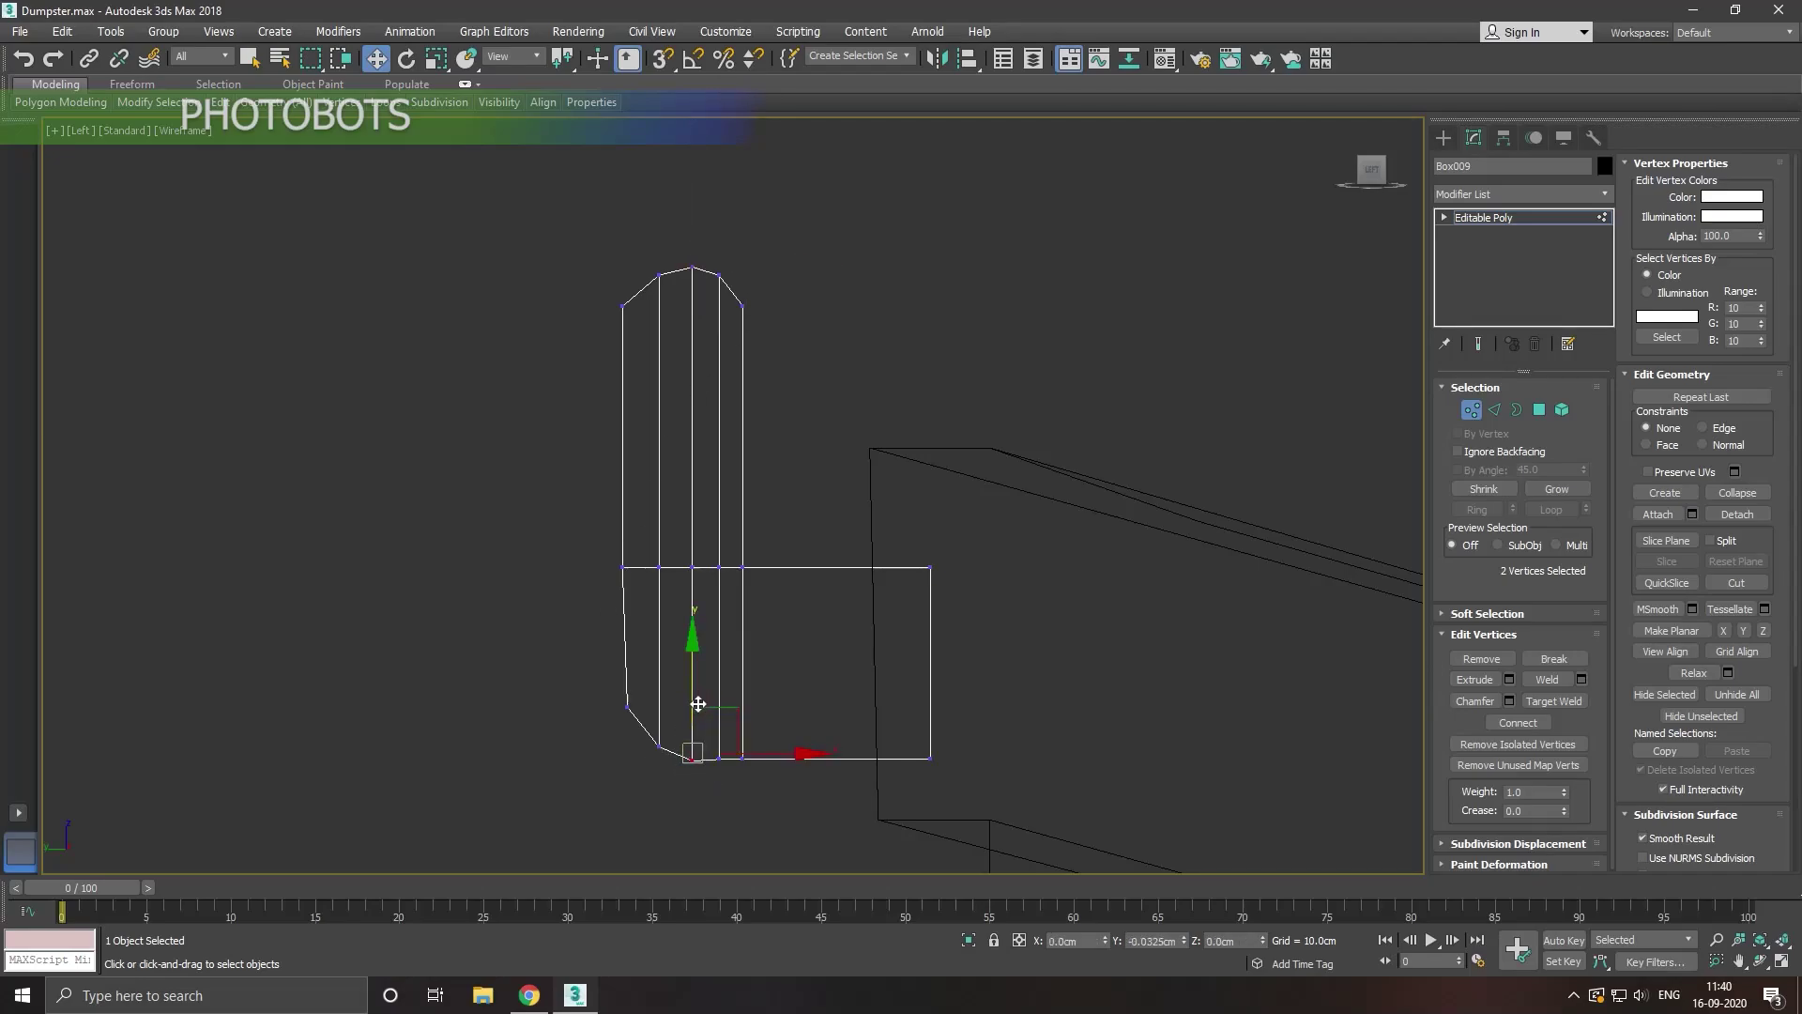
Step: Select and check the hook's bottom-left and lower side vertices, clearing each selection
{"action": "left_click", "coordinate": [736, 803]}
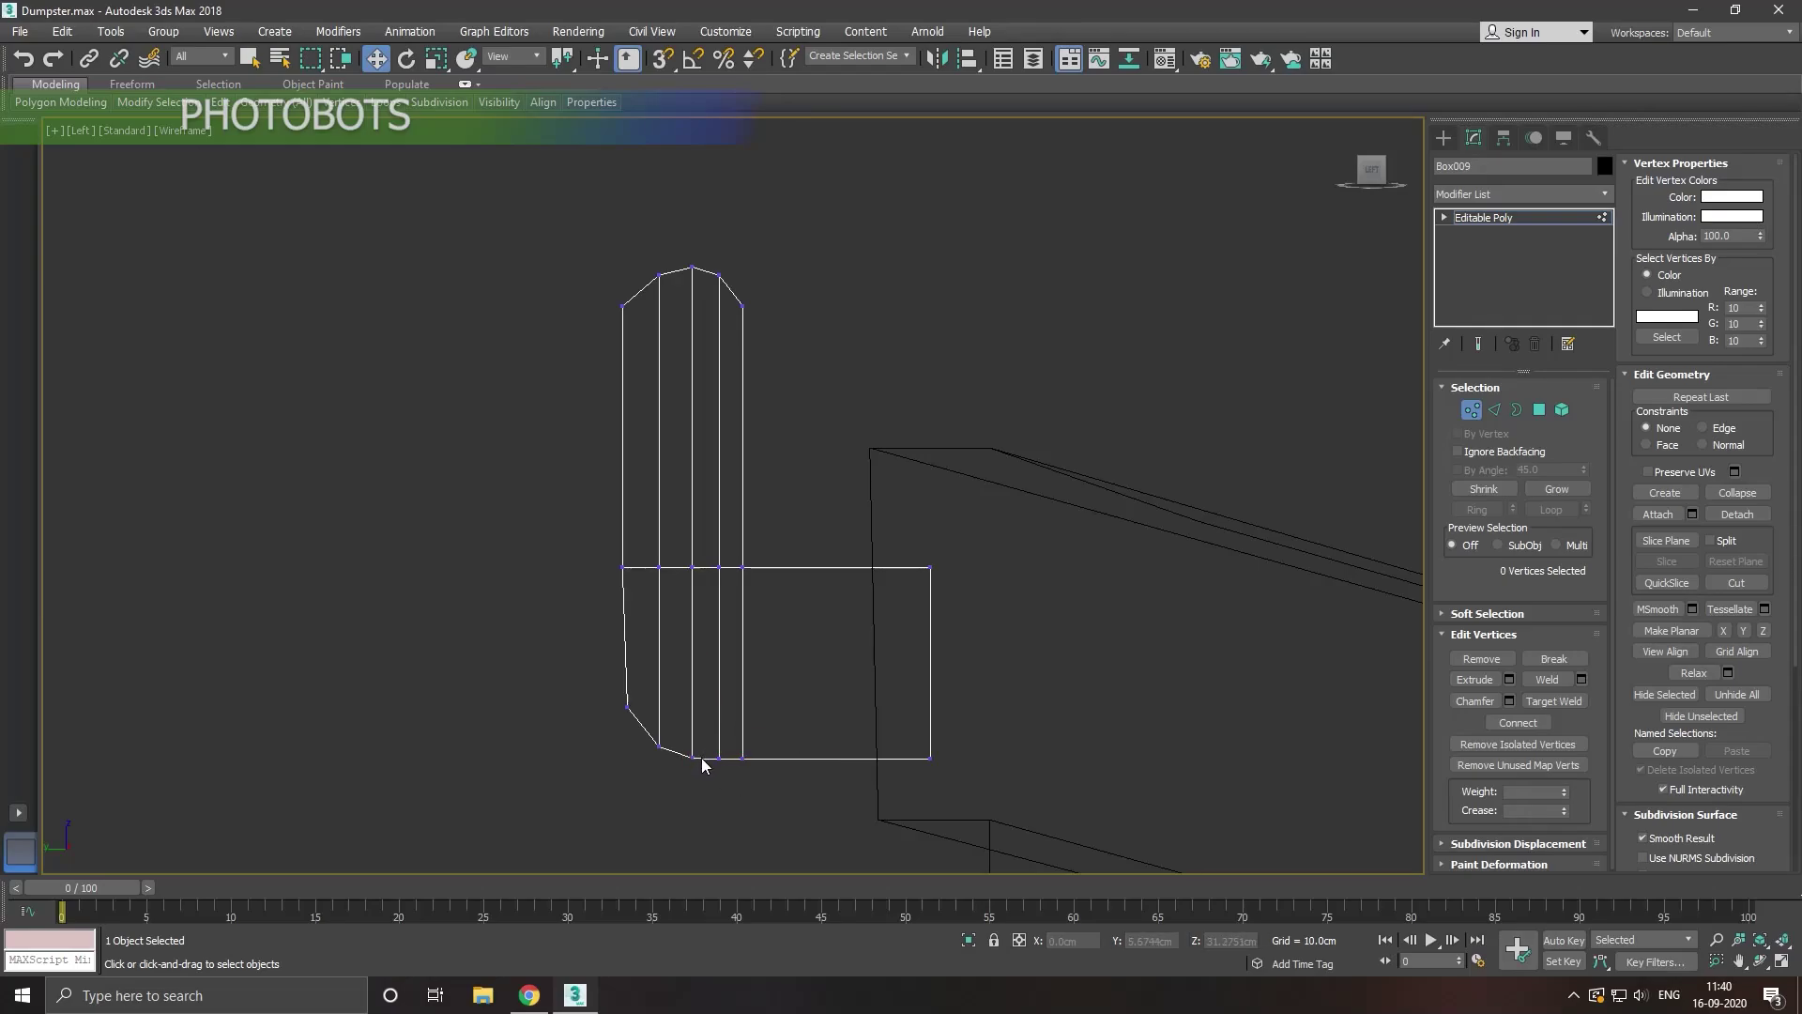
{"action": "left_click_drag", "start_coordinate": [639, 741], "coordinate": [672, 762]}
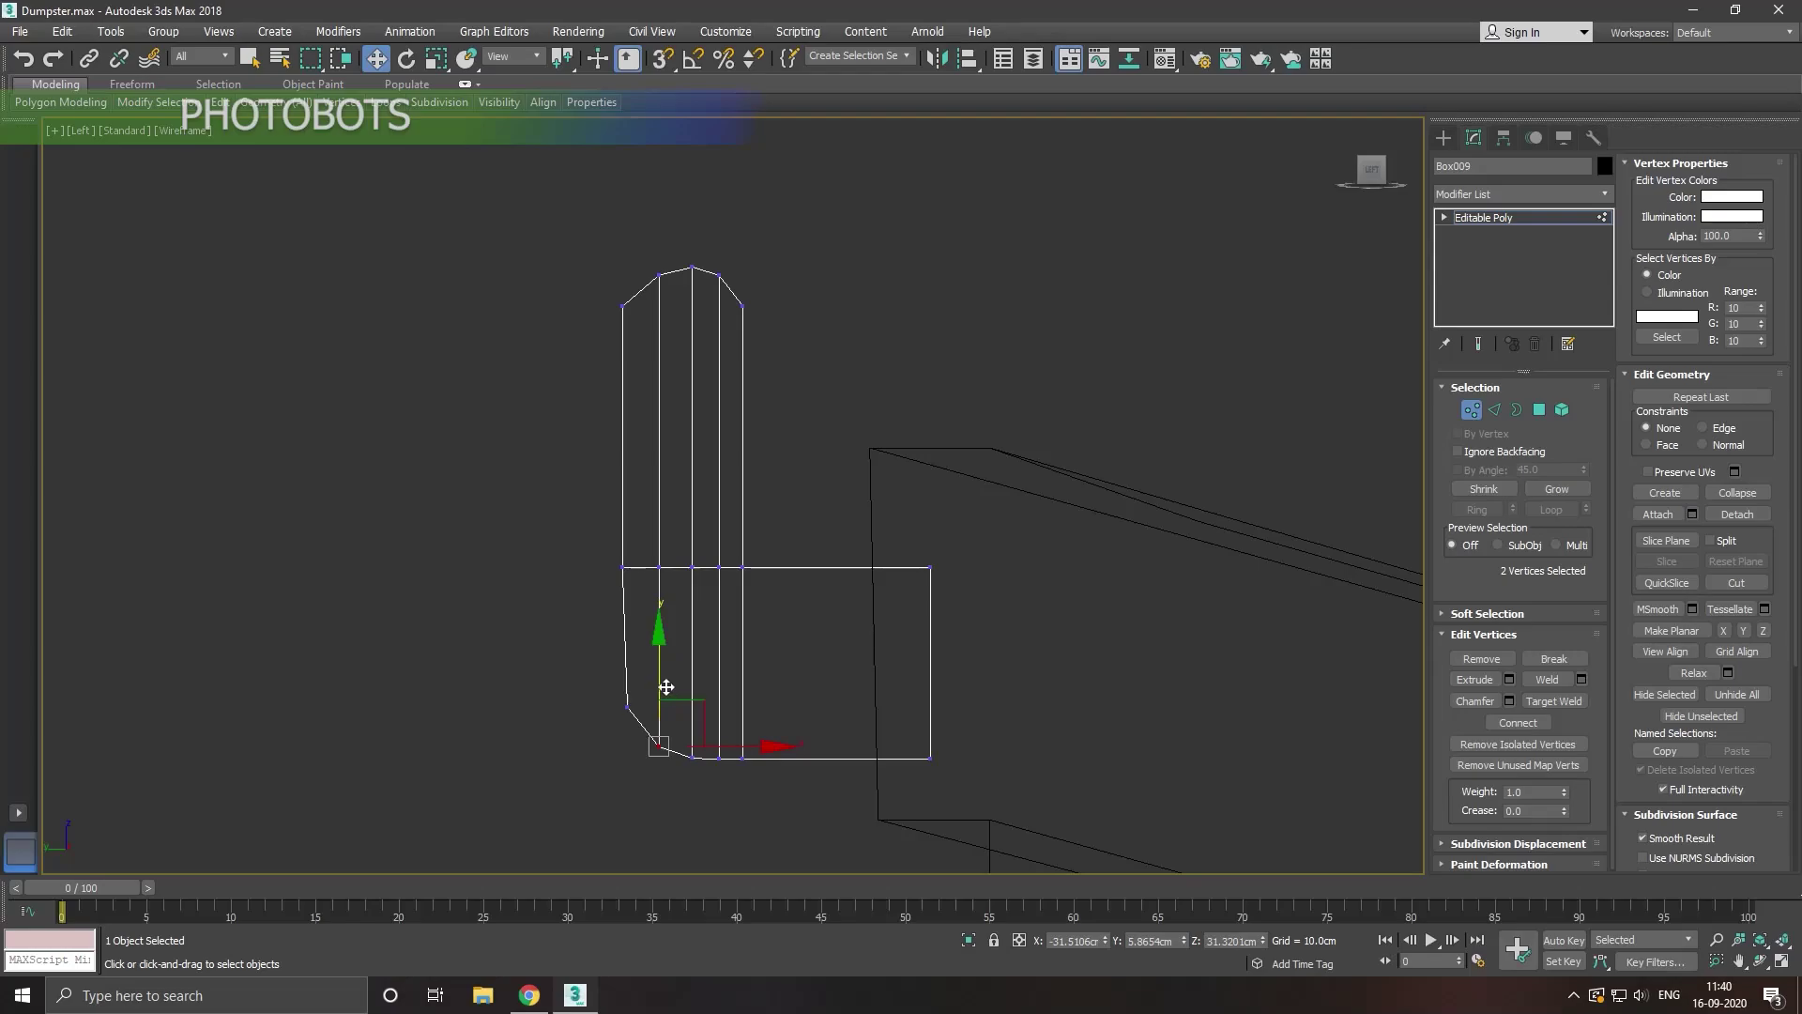
{"action": "left_click", "coordinate": [691, 790]}
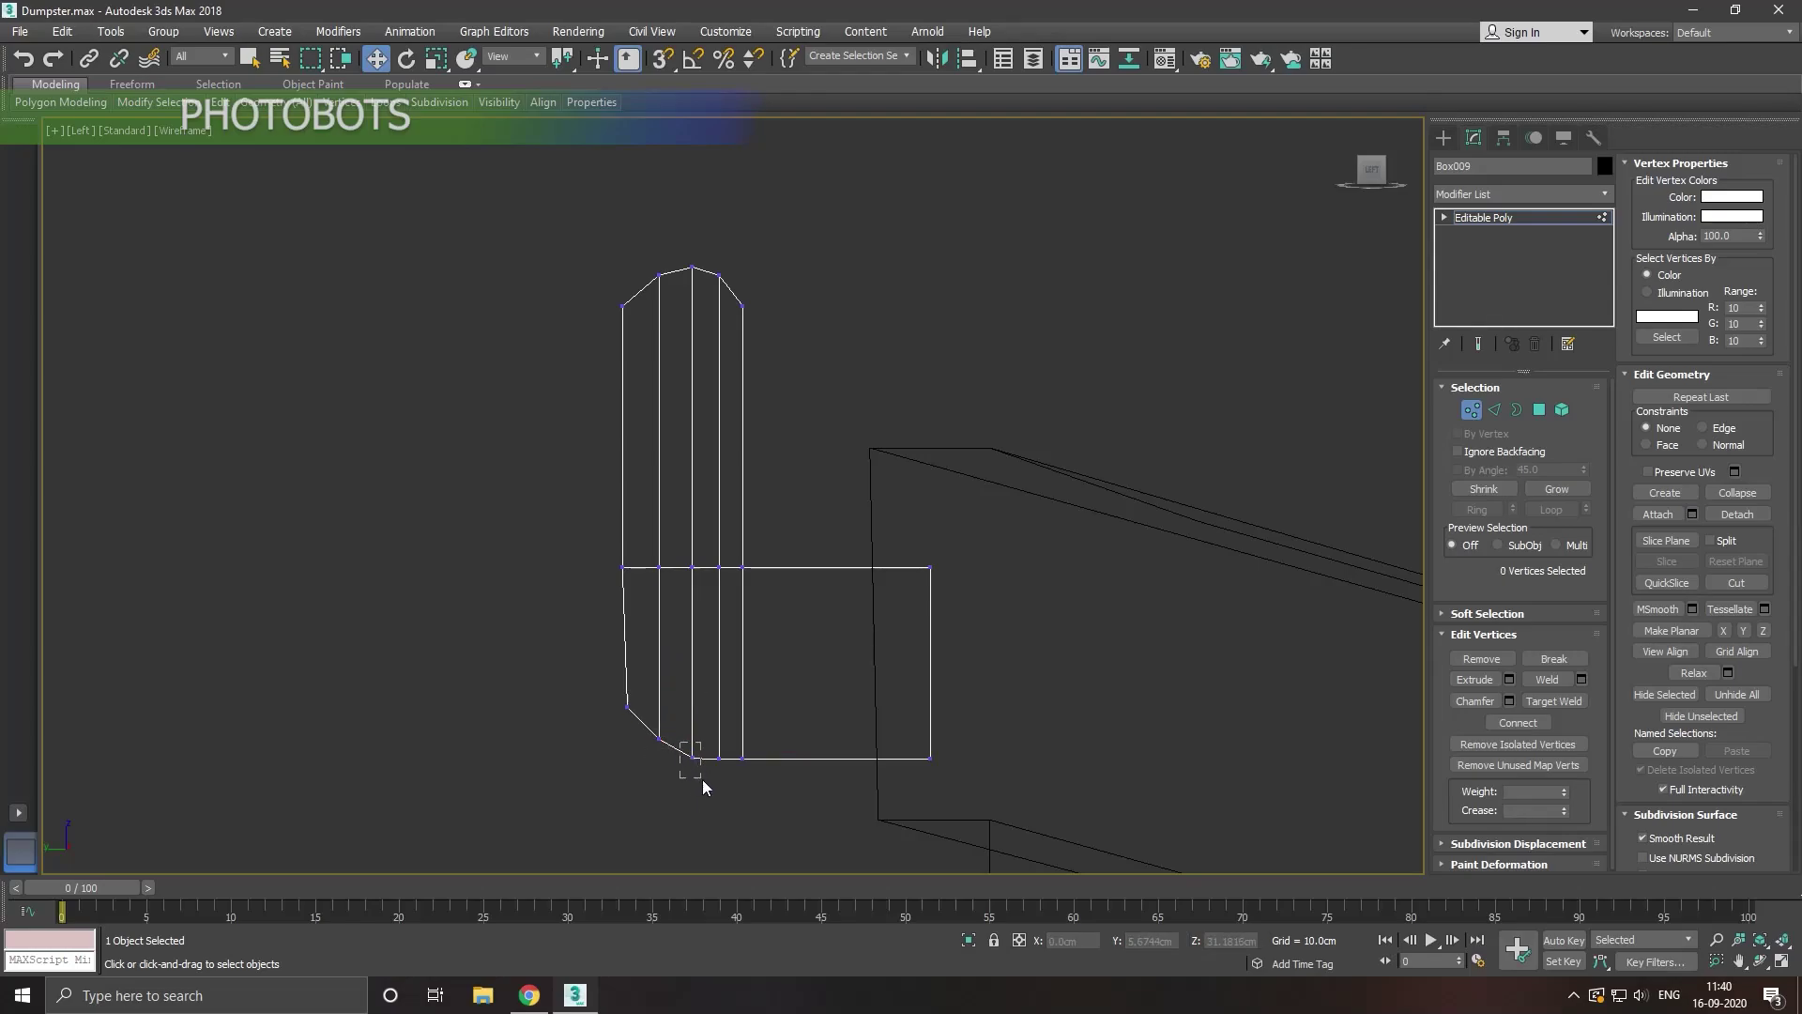
{"action": "left_click_drag", "start_coordinate": [706, 785], "coordinate": [680, 745]}
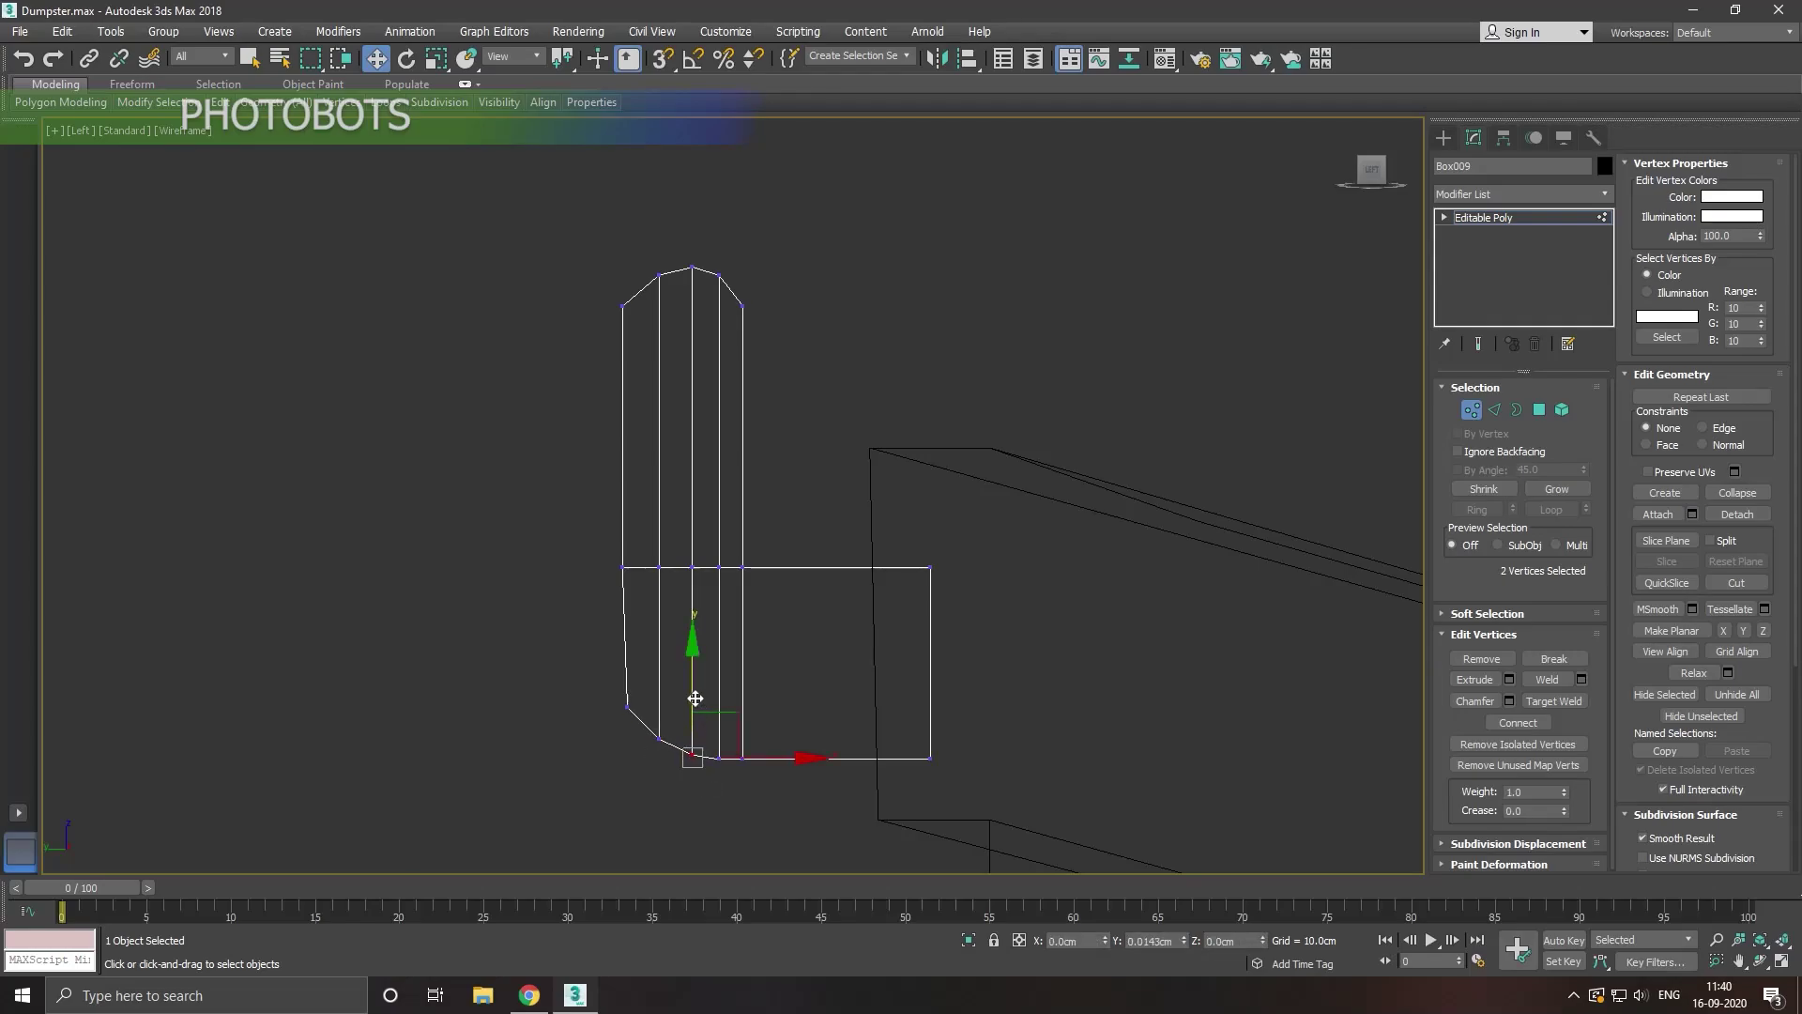
{"action": "left_click", "coordinate": [696, 796]}
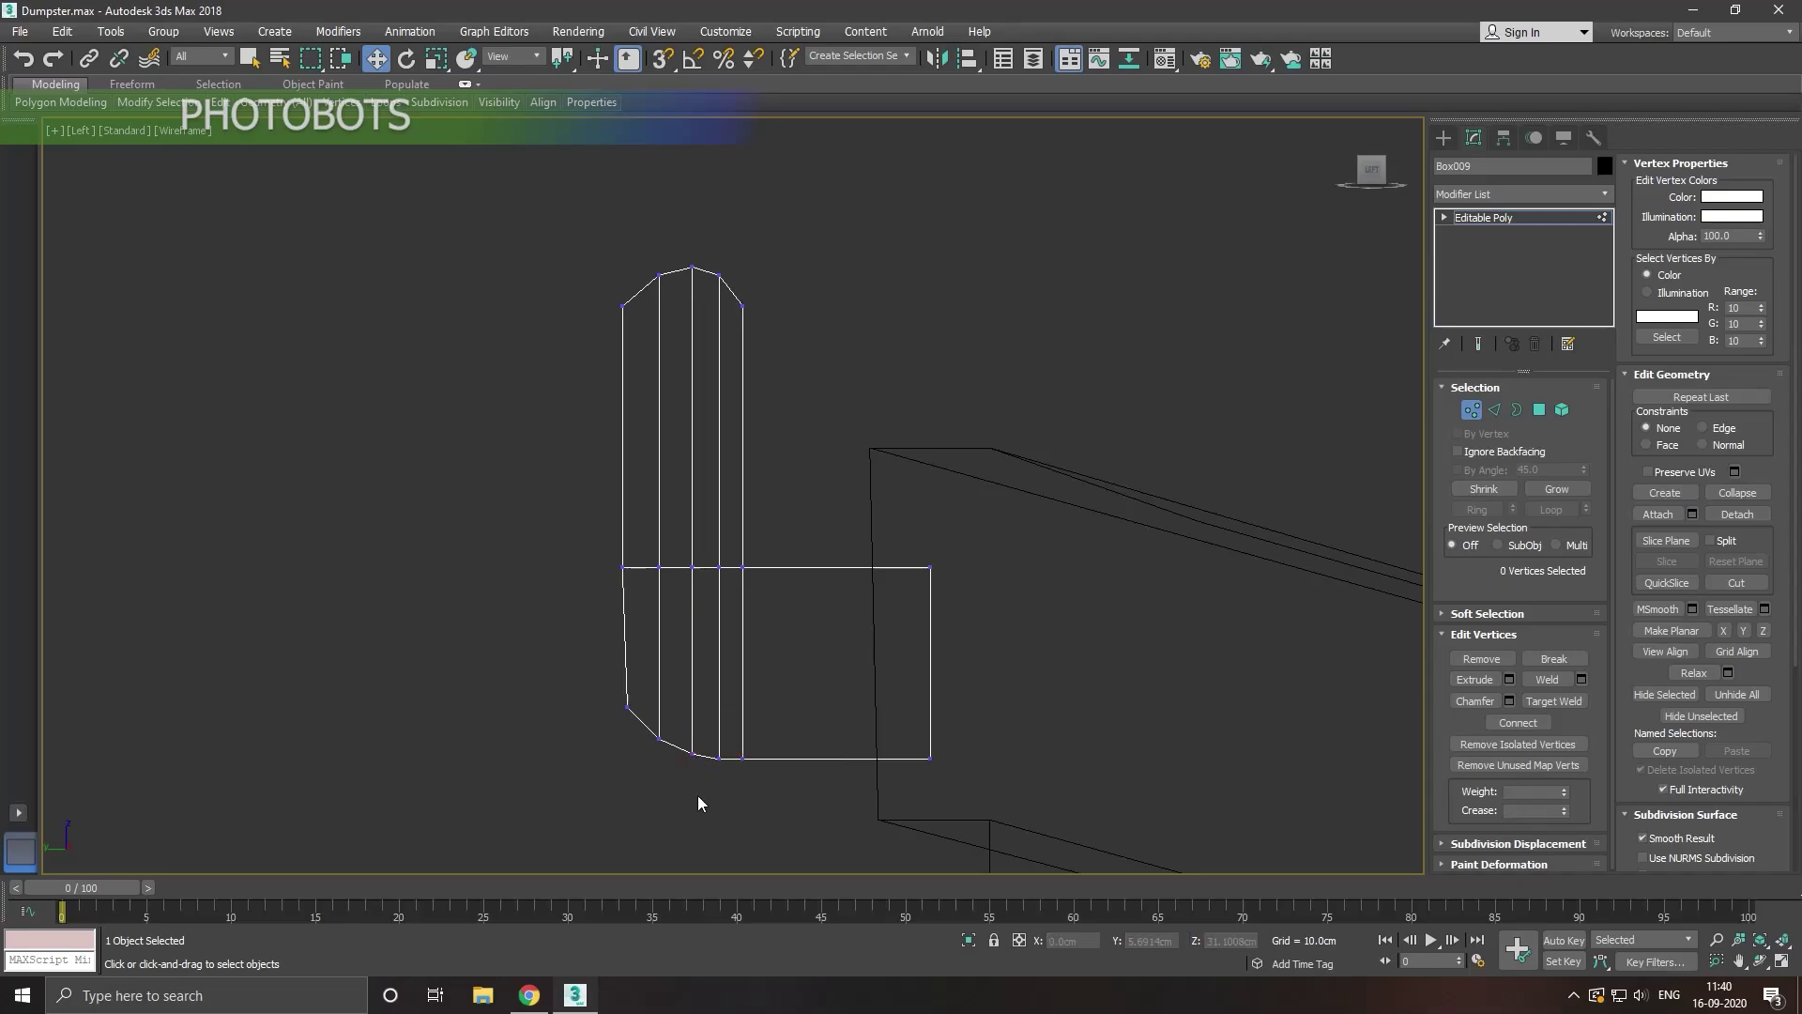
{"action": "mouse_move", "coordinate": [611, 686]}
{"action": "left_mouse_down"}
{"action": "mouse_move", "coordinate": [648, 724]}
{"action": "mouse_move", "coordinate": [730, 717]}
{"action": "left_mouse_up"}
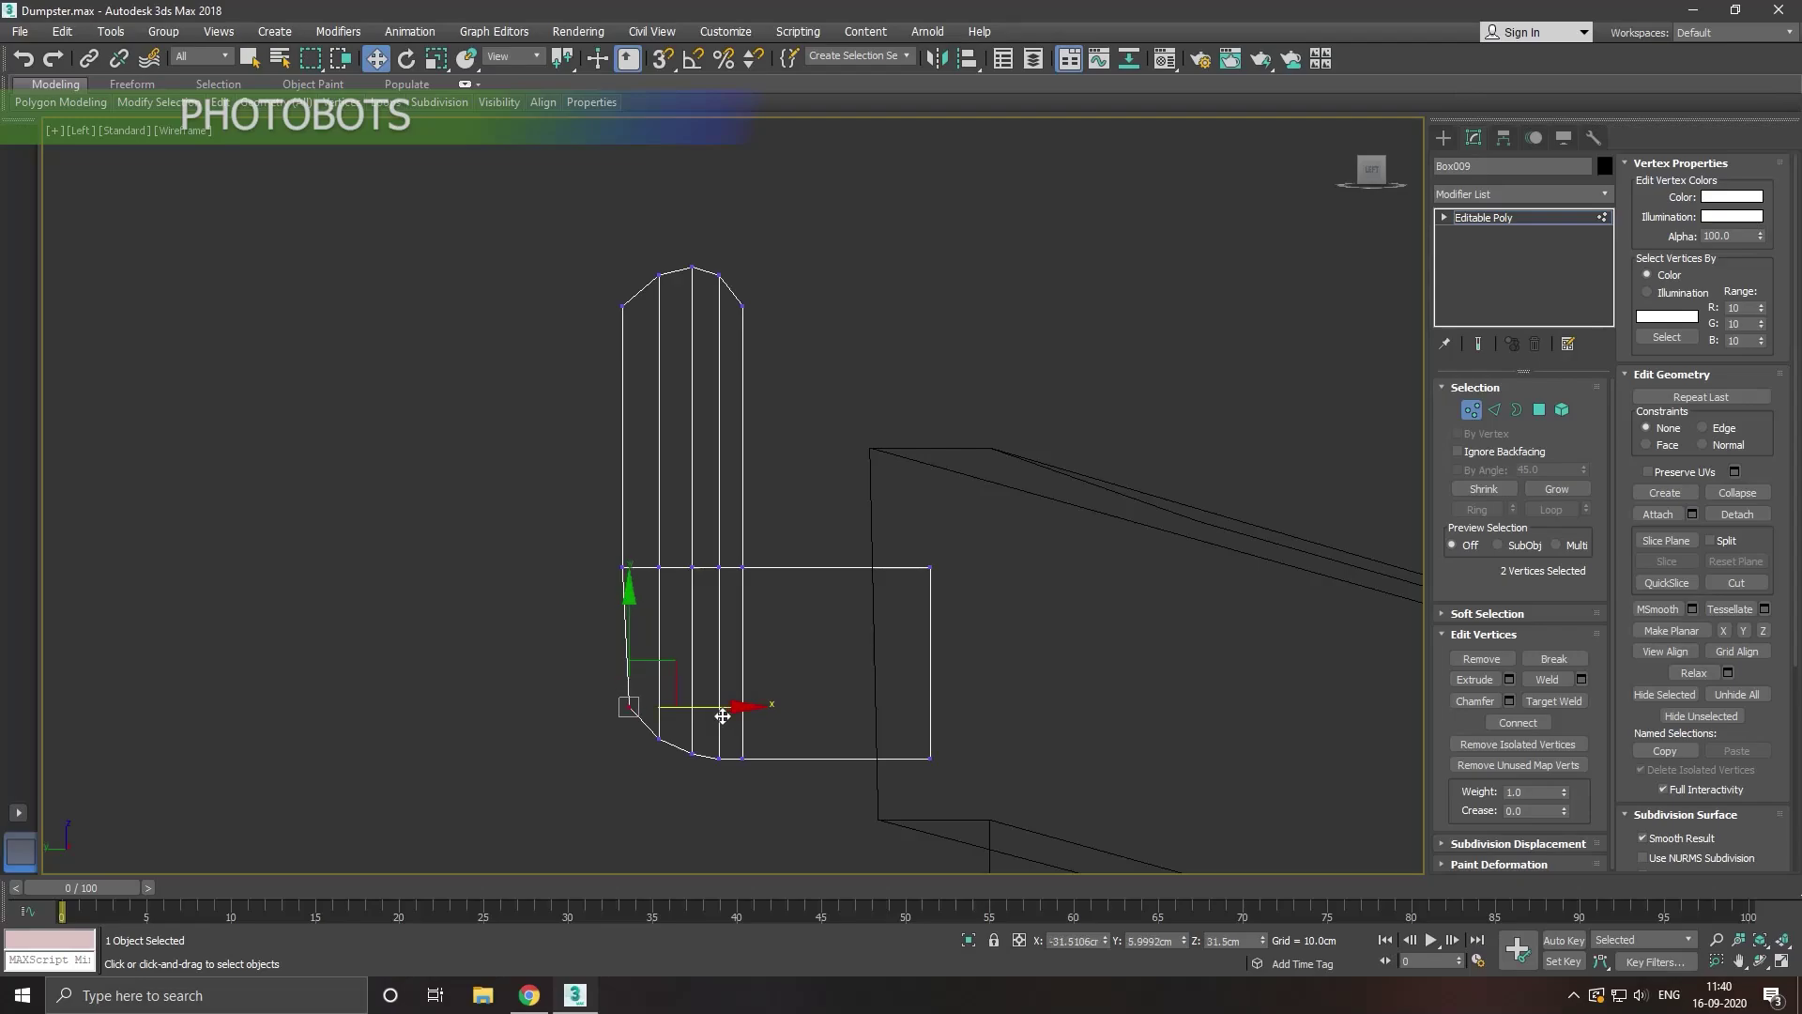
{"action": "left_click", "coordinate": [702, 818]}
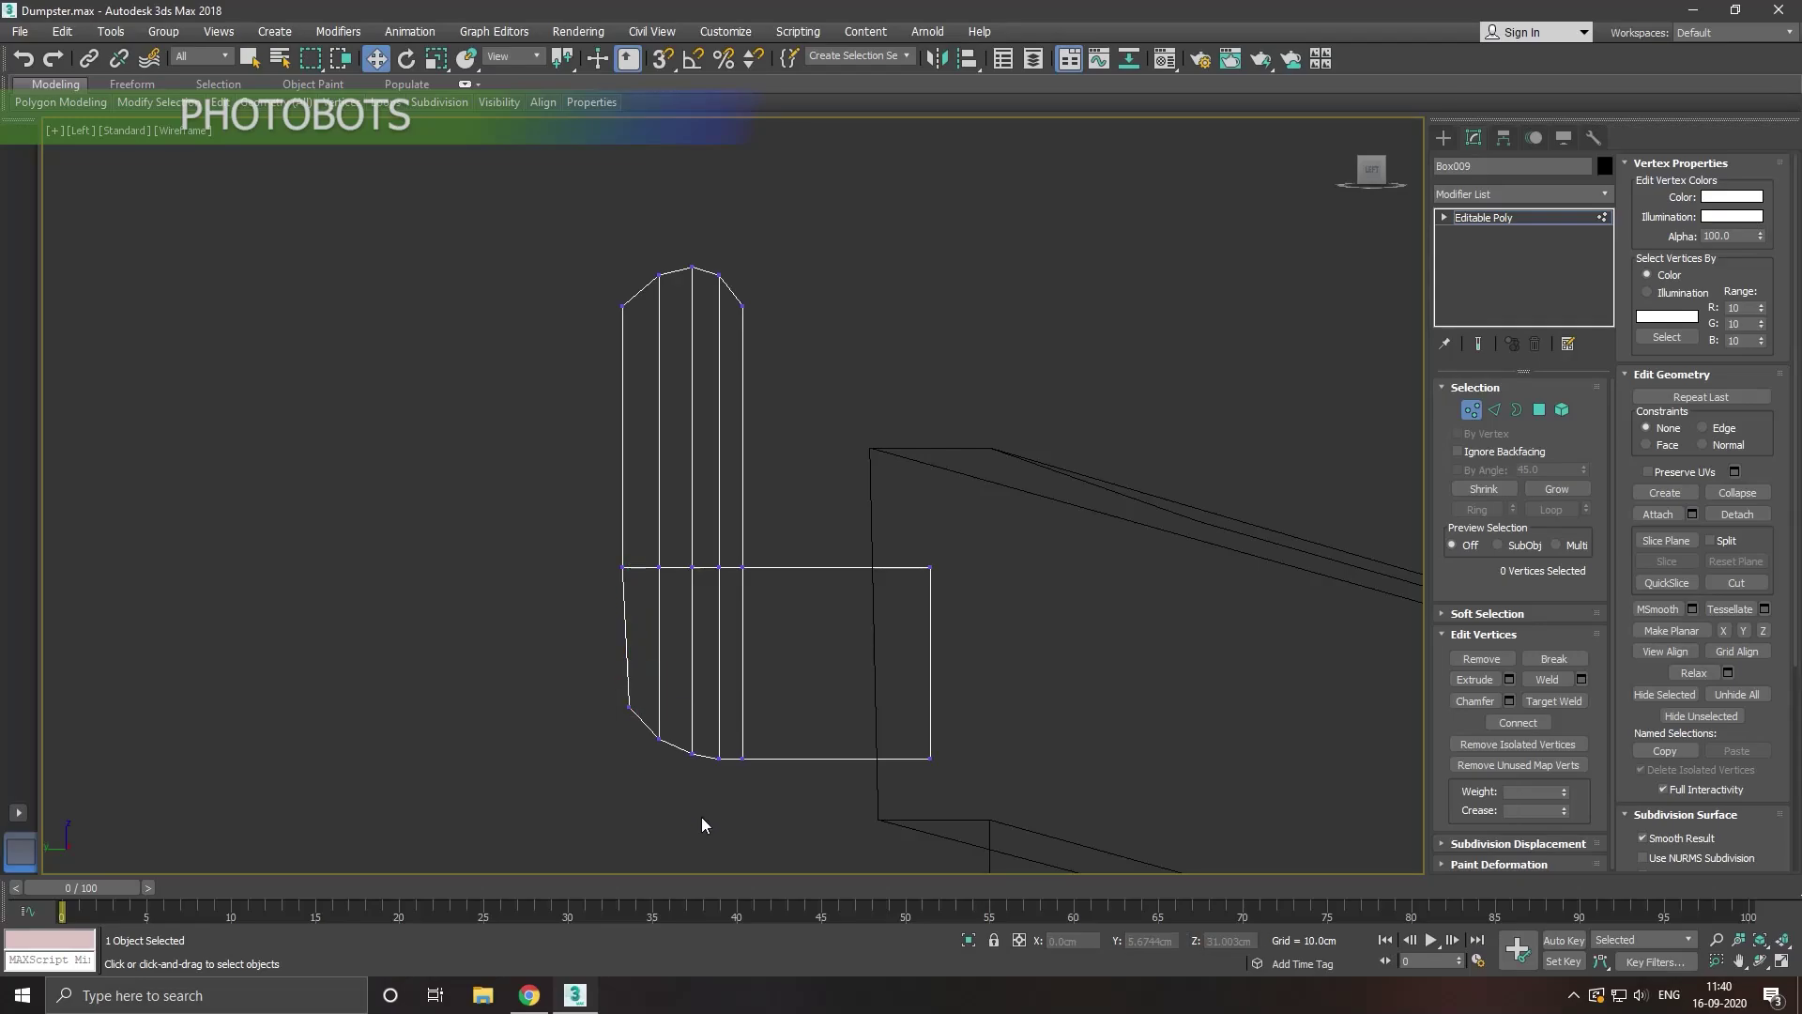
Step: Scale the hook up to about 119% and raise it against the dumpster's upper rim
{"action": "key", "text": "p"}
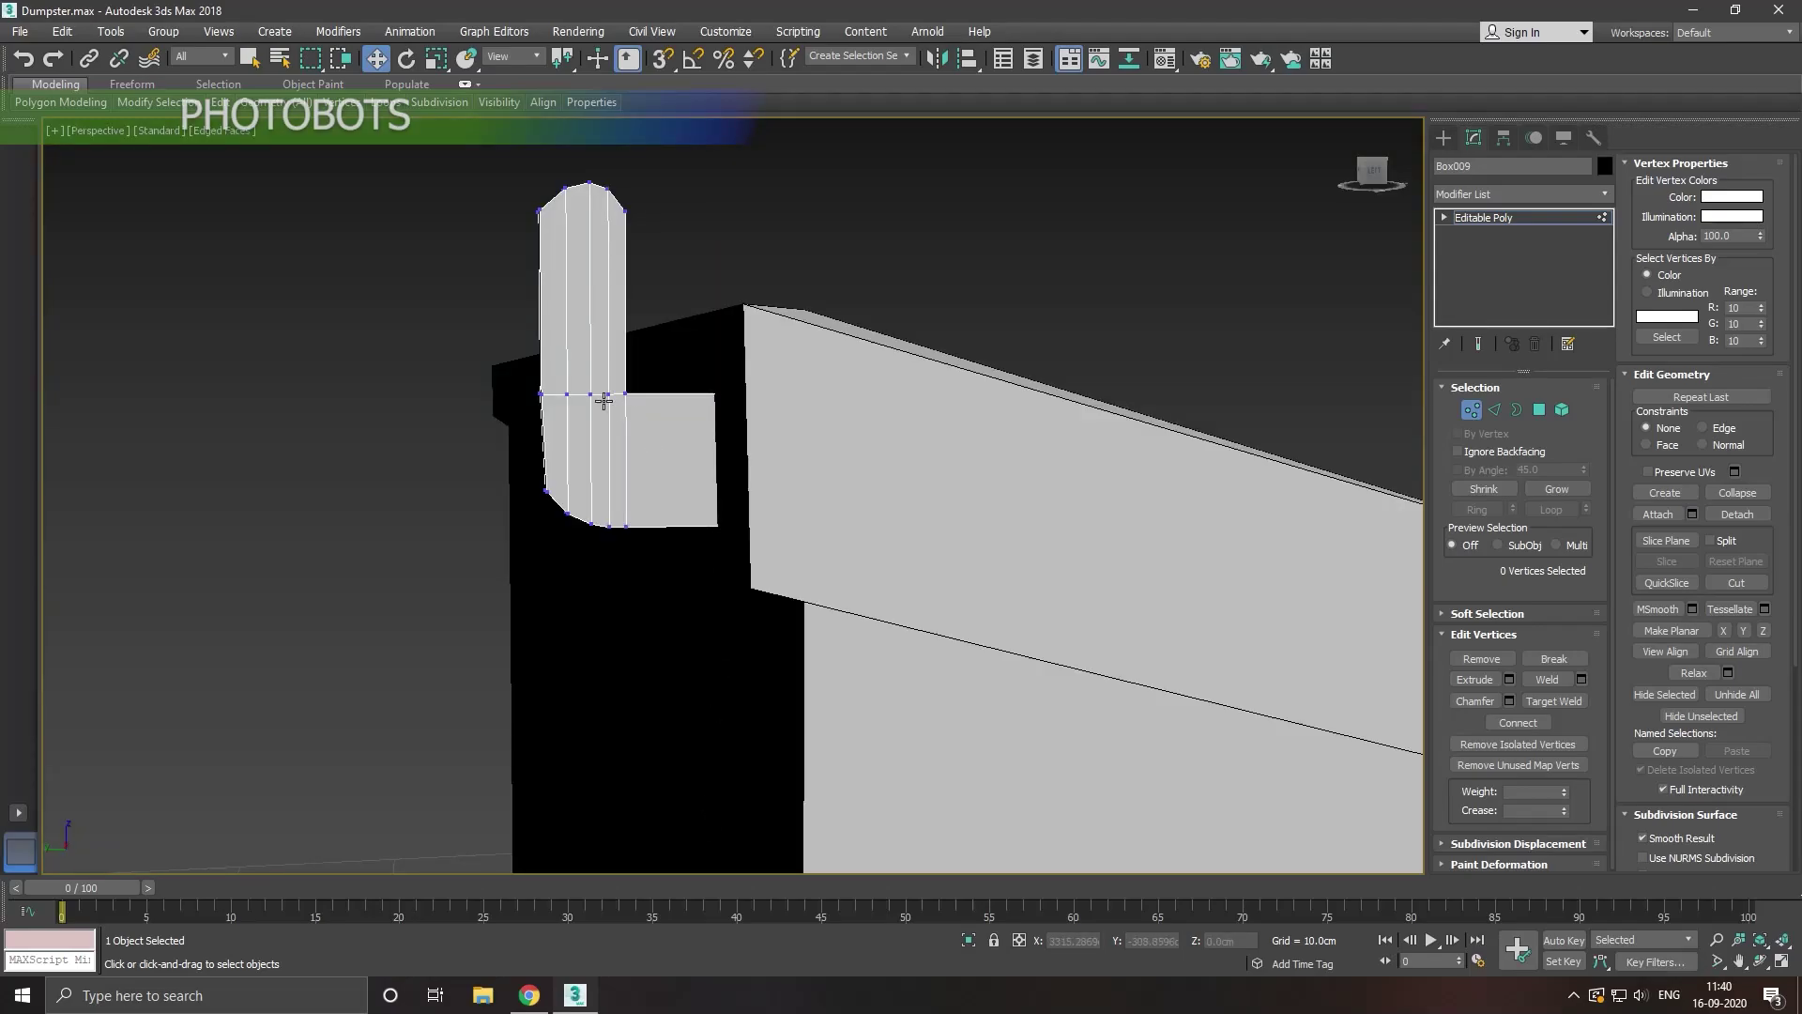
{"action": "left_click", "coordinate": [625, 404]}
{"action": "mouse_move", "coordinate": [625, 405]}
{"action": "middle_mouse_down", "text": "alt"}
{"action": "mouse_move", "coordinate": [725, 482]}
{"action": "mouse_move", "coordinate": [1010, 533]}
{"action": "mouse_move", "coordinate": [921, 556]}
{"action": "mouse_move", "coordinate": [751, 533]}
{"action": "mouse_move", "coordinate": [807, 526]}
{"action": "middle_mouse_up", "text": "alt"}
{"action": "left_click", "coordinate": [1509, 221]}
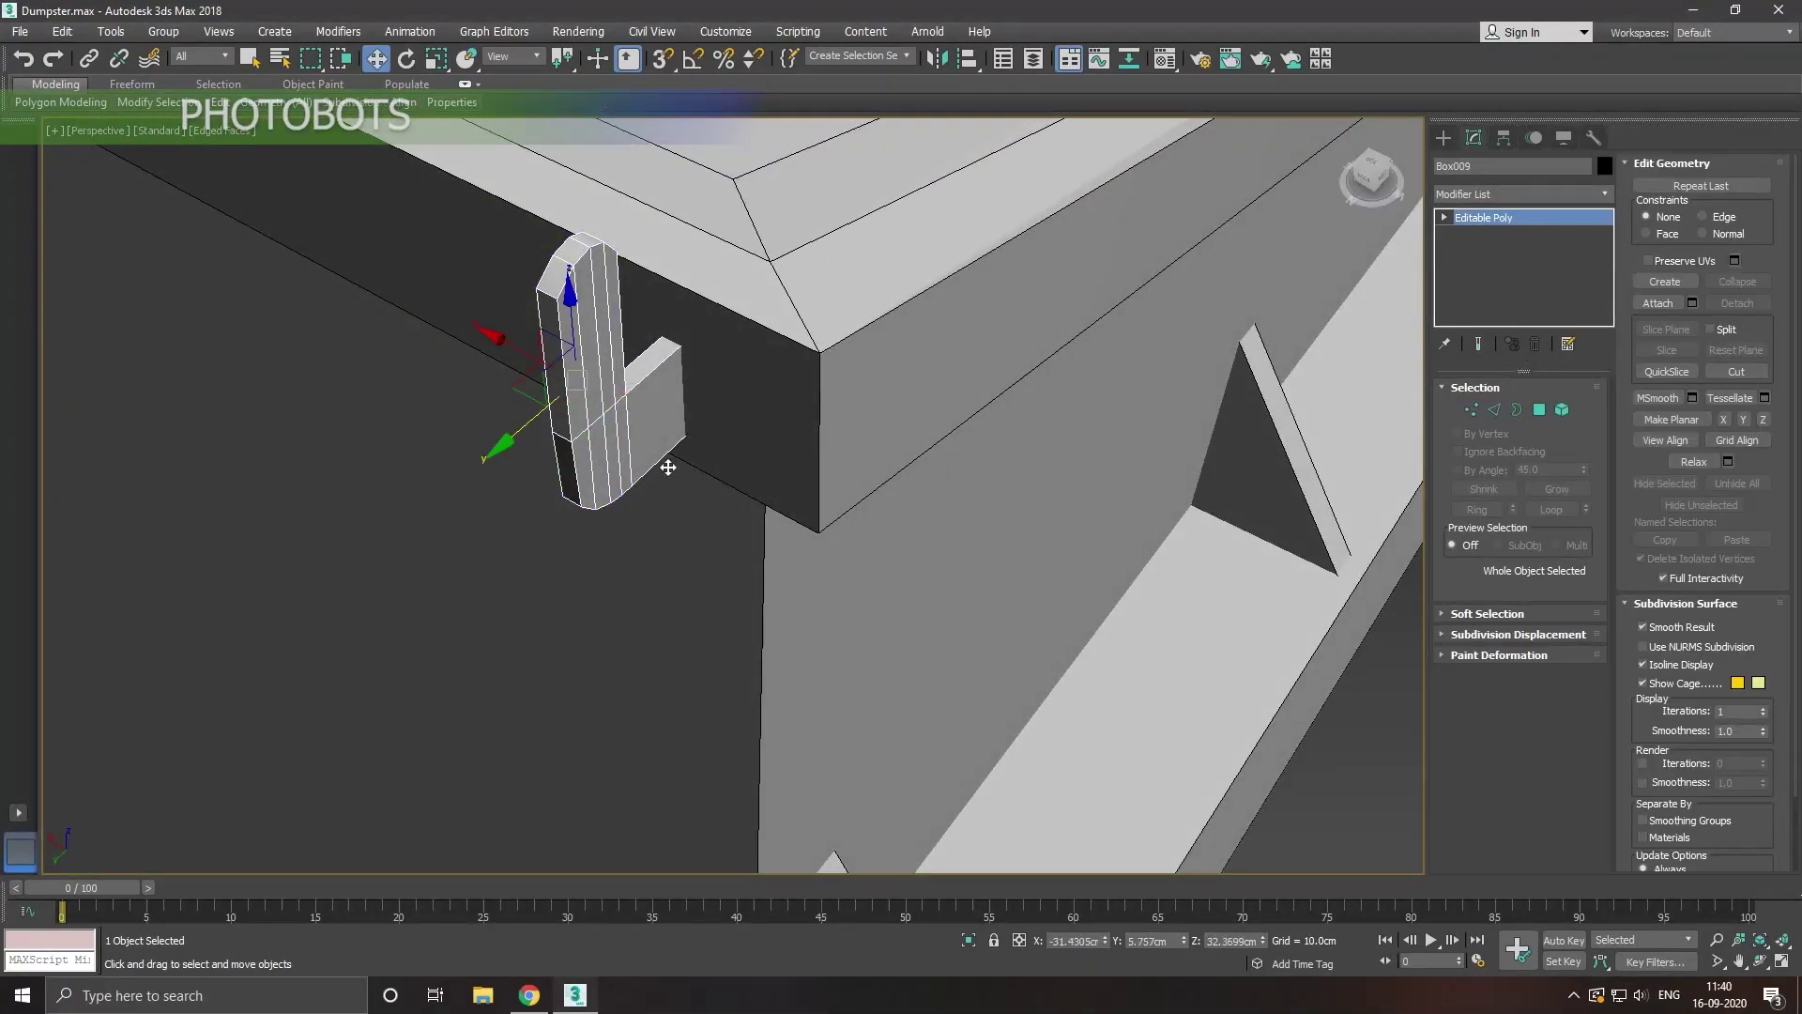
{"action": "mouse_move", "coordinate": [613, 539]}
{"action": "middle_mouse_down", "text": "alt"}
{"action": "mouse_move", "coordinate": [657, 527]}
{"action": "mouse_move", "coordinate": [633, 480]}
{"action": "mouse_move", "coordinate": [677, 488]}
{"action": "mouse_move", "coordinate": [702, 525]}
{"action": "mouse_move", "coordinate": [746, 523]}
{"action": "middle_mouse_up", "text": "alt"}
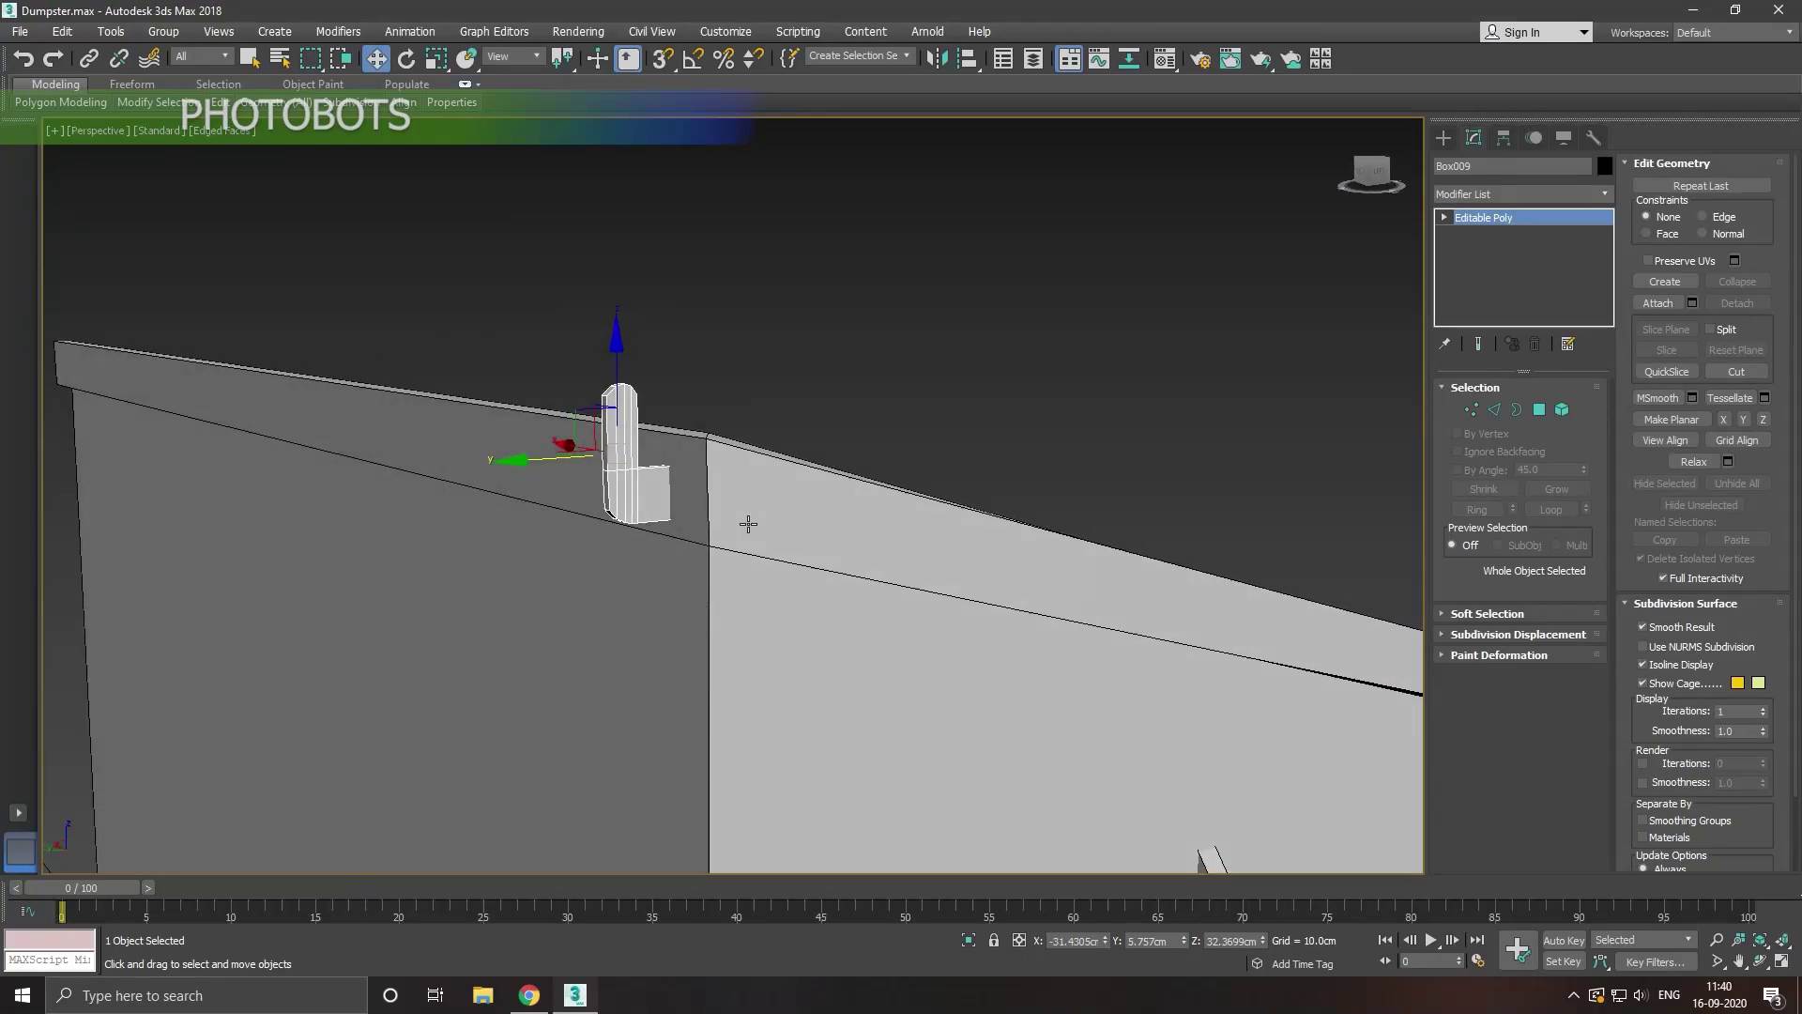
{"action": "left_click", "coordinate": [434, 59]}
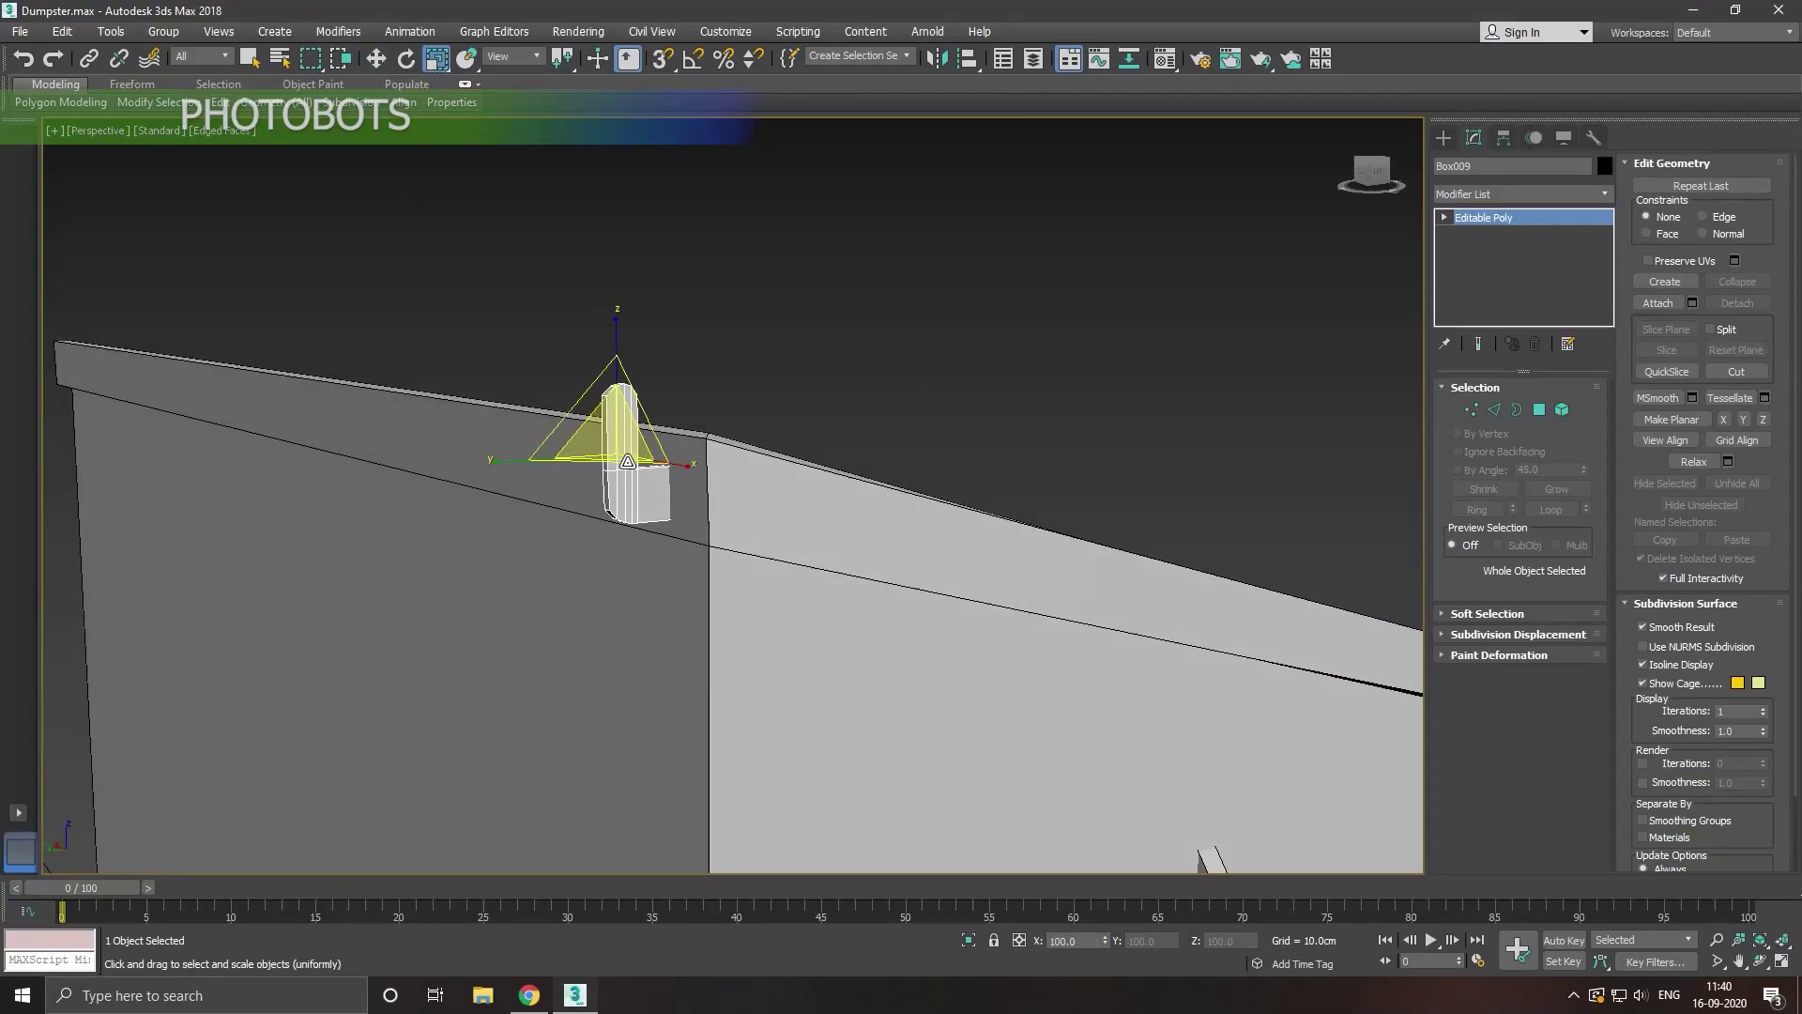
{"action": "left_click_drag", "start_coordinate": [627, 469], "coordinate": [616, 440]}
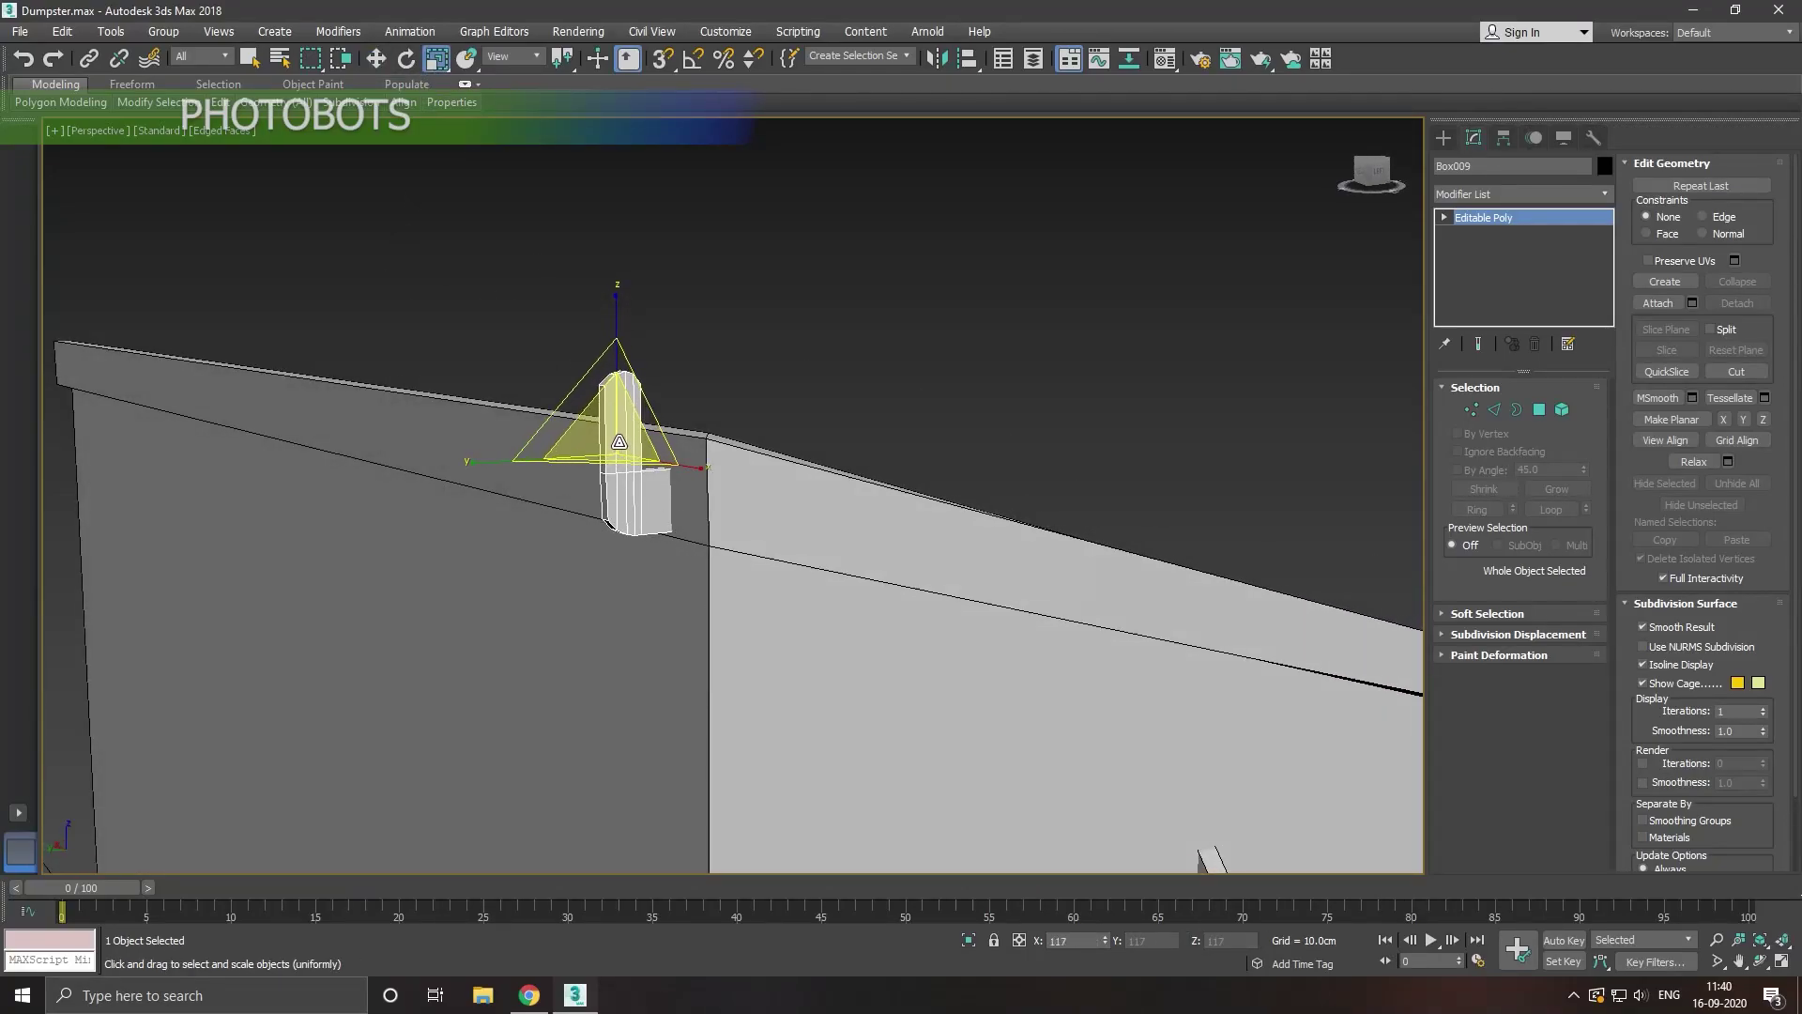
{"action": "left_click", "coordinate": [376, 59]}
{"action": "left_click_drag", "start_coordinate": [632, 381], "coordinate": [620, 352]}
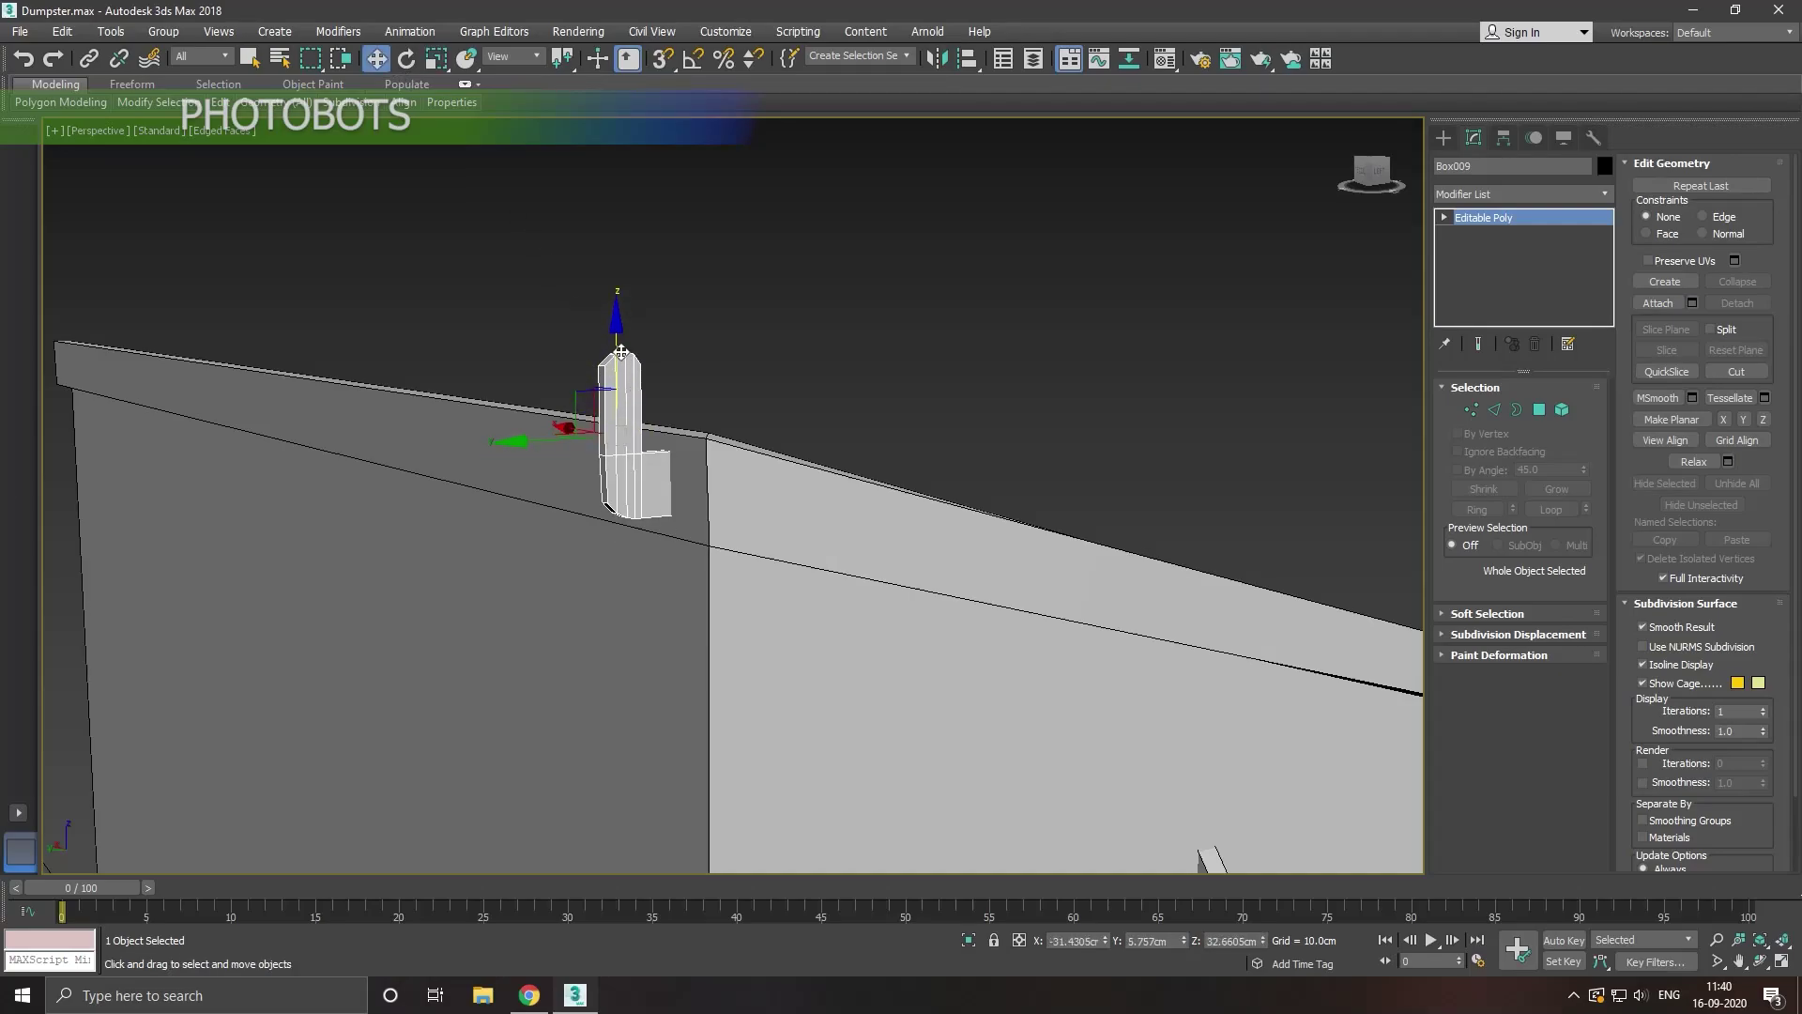
Step: Check the side view, then show the Top view zoomed in on the back edge
{"action": "key", "text": "l"}
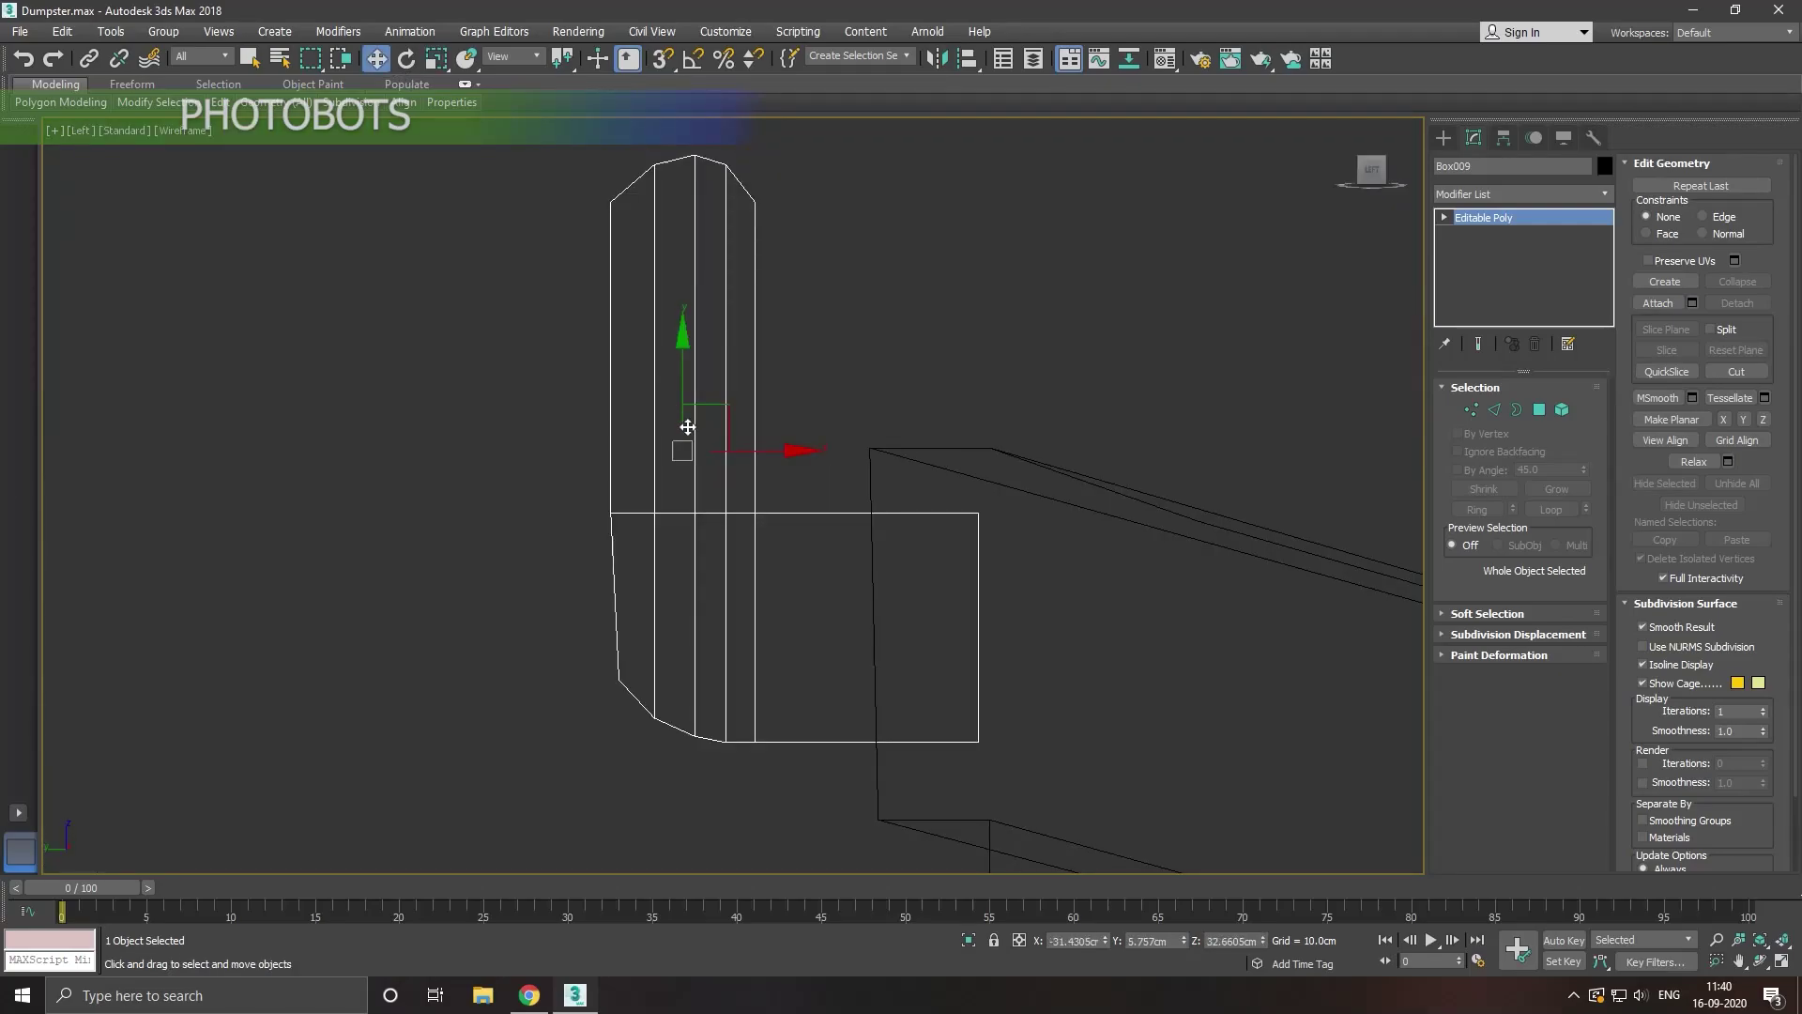
{"action": "scroll", "coordinate": [711, 573], "scroll_direction": "down", "scroll_amount": 2}
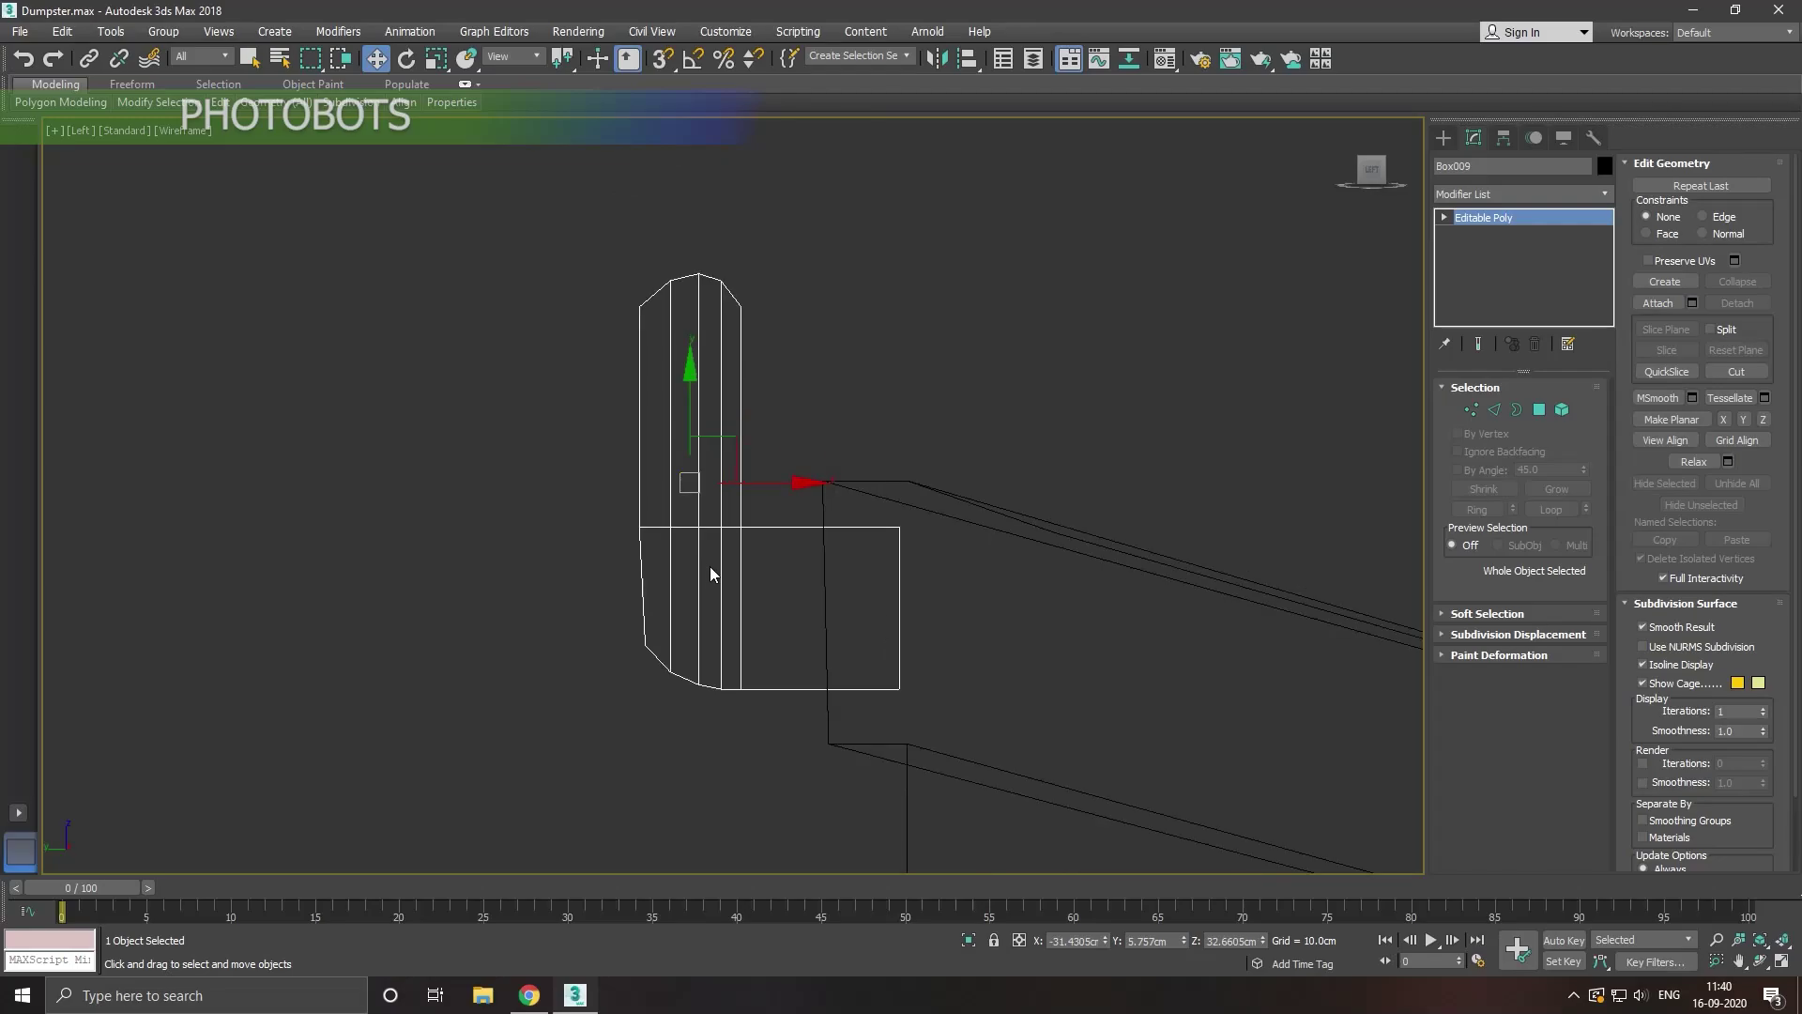
{"action": "key", "text": "p"}
{"action": "middle_click_drag", "start_coordinate": [641, 531], "coordinate": [671, 564], "text": "alt"}
{"action": "key", "text": "t"}
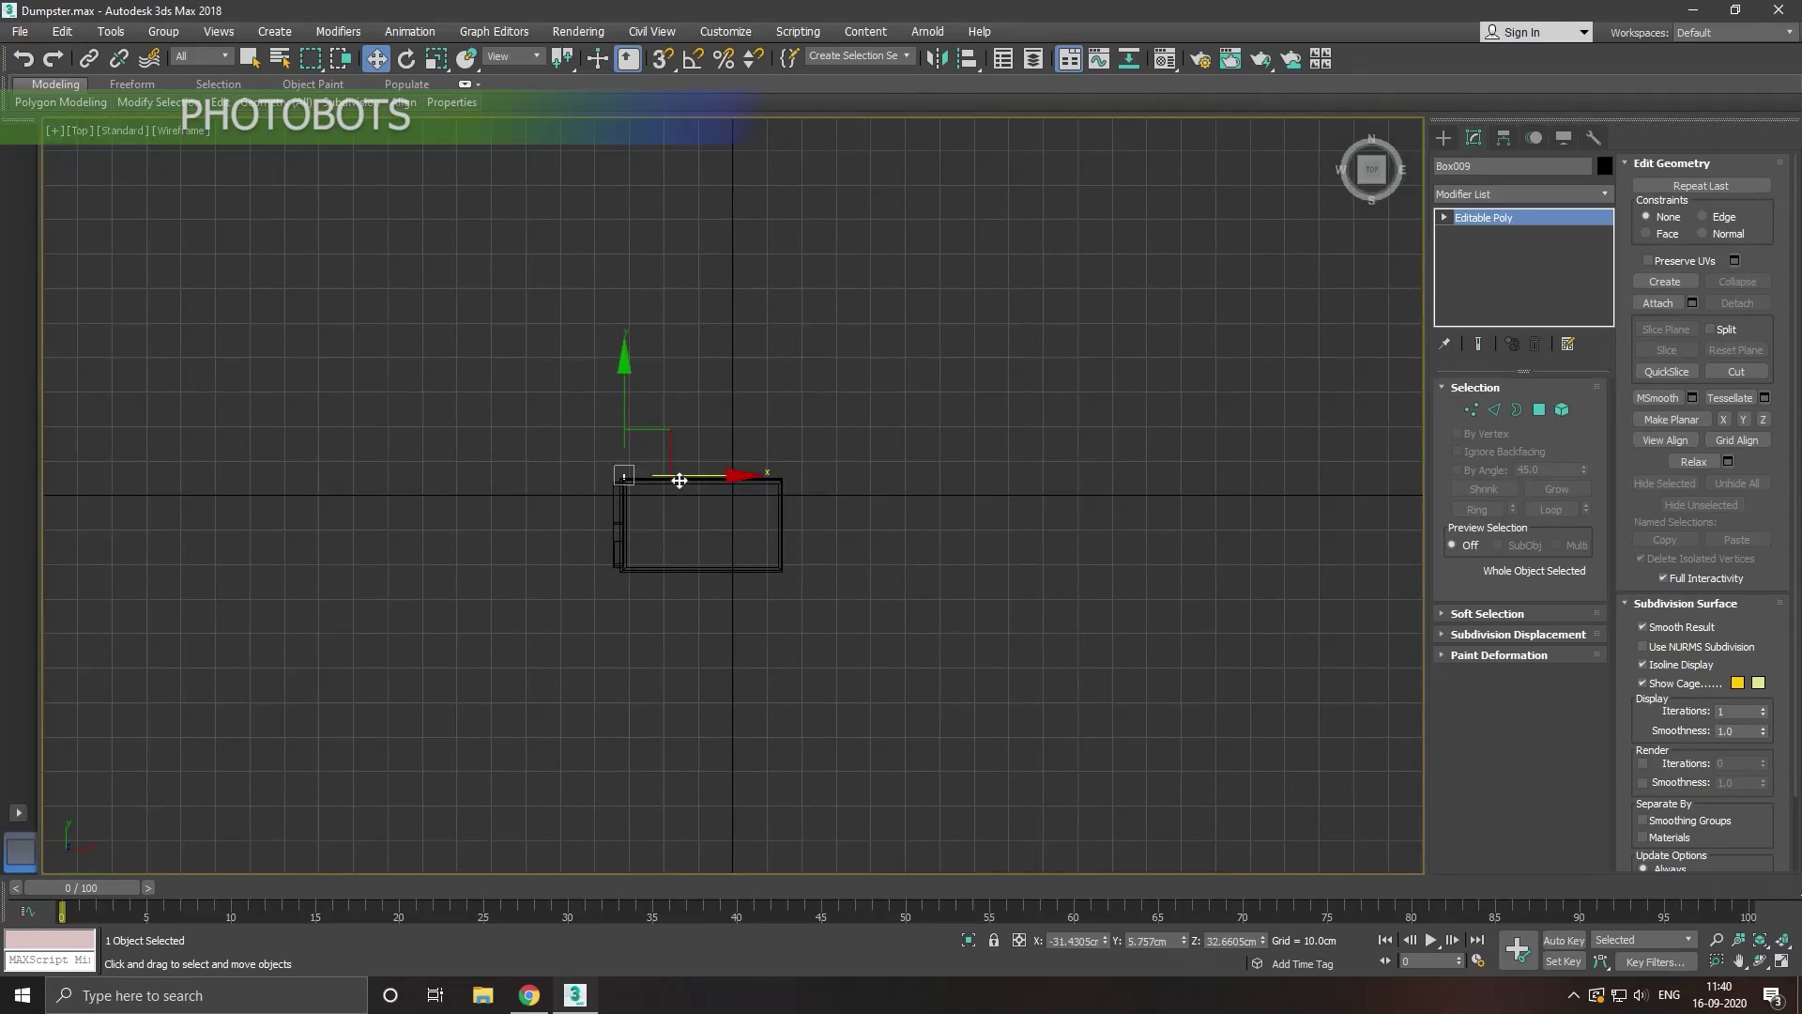
{"action": "scroll", "coordinate": [672, 480], "scroll_direction": "up", "scroll_amount": 2}
{"action": "scroll", "coordinate": [657, 488], "scroll_direction": "up", "scroll_amount": 2}
Step: Draw a straight spline line across the lid's back edge from left to right corner
{"action": "left_click", "coordinate": [627, 395]}
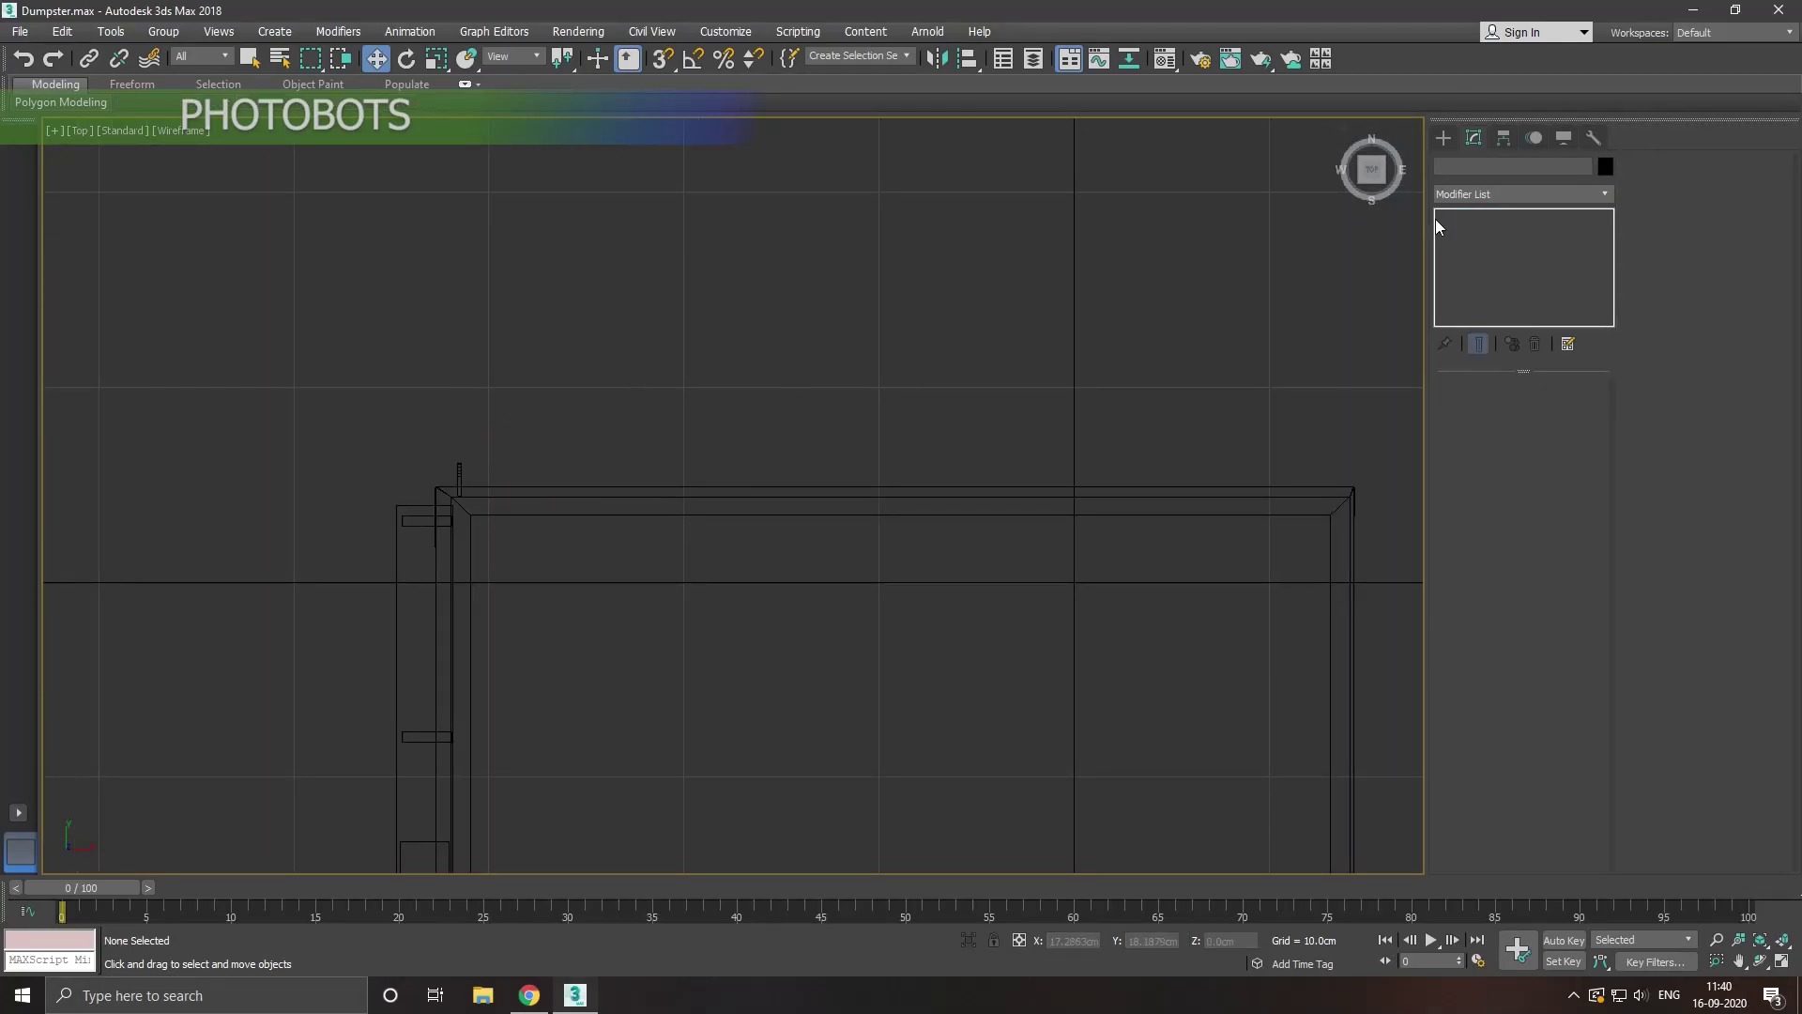
{"action": "left_click", "coordinate": [1442, 137]}
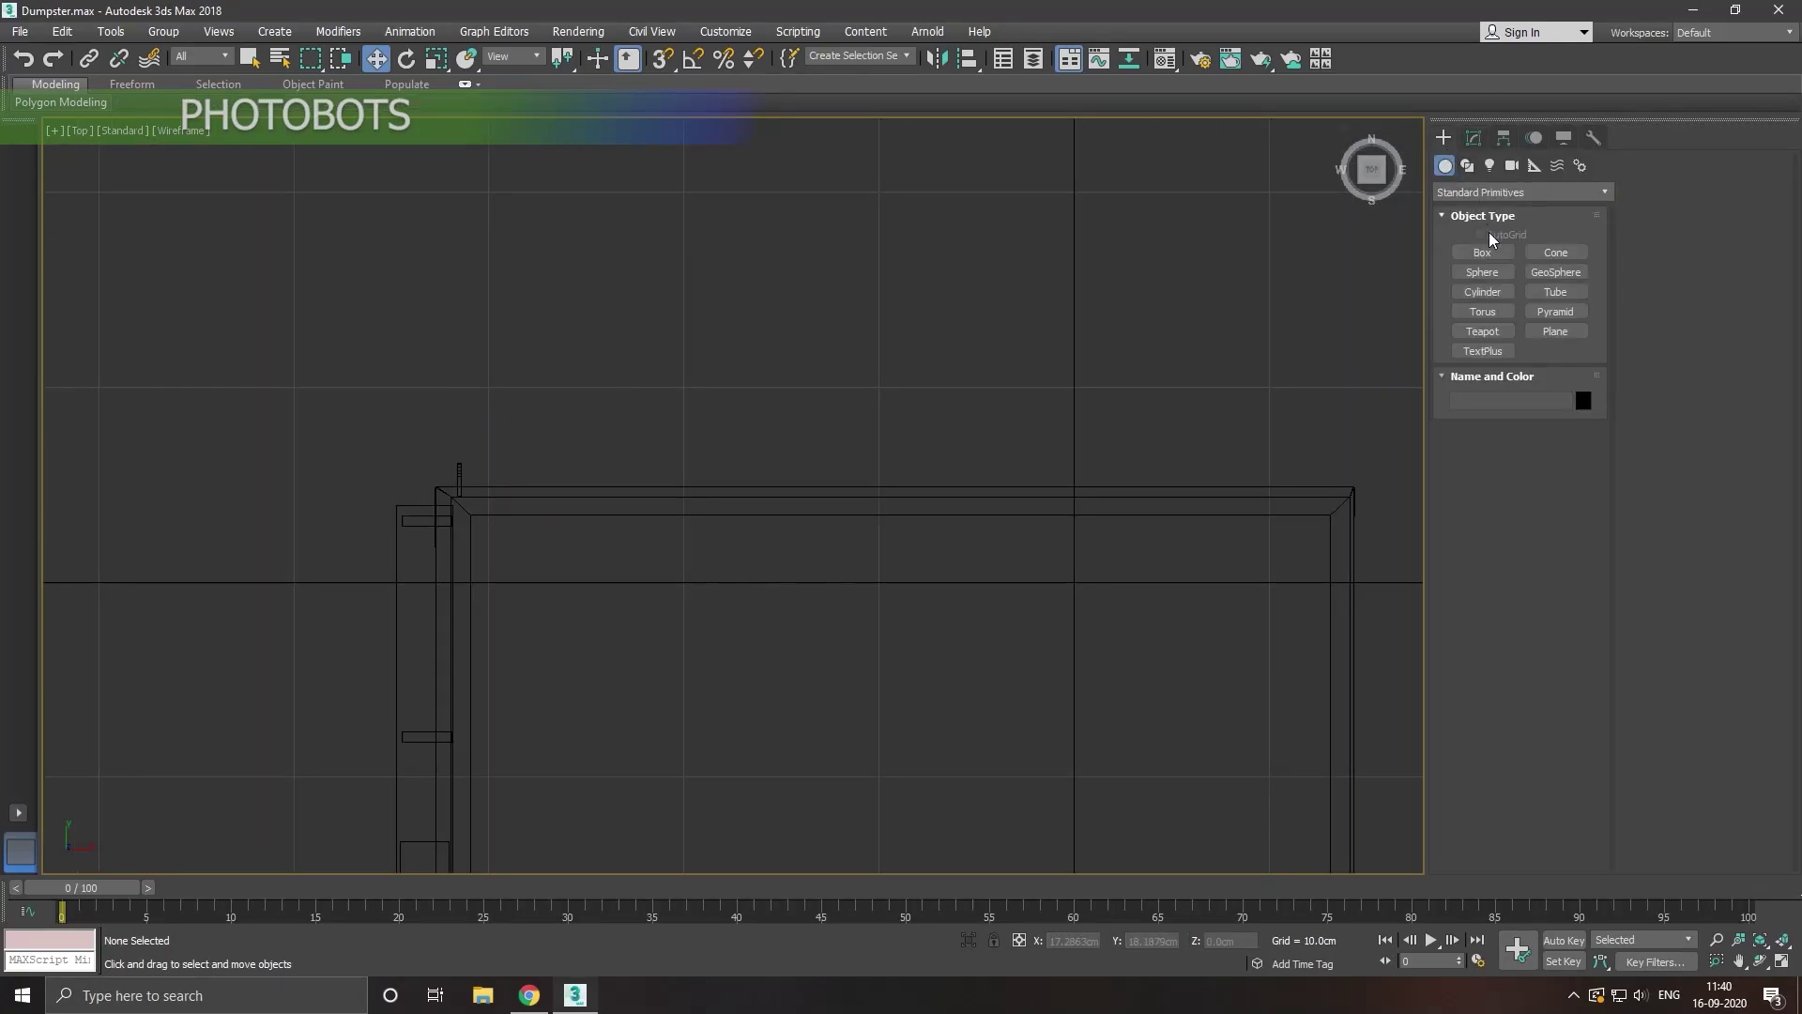
{"action": "left_click", "coordinate": [1467, 167]}
{"action": "left_click", "coordinate": [1482, 267]}
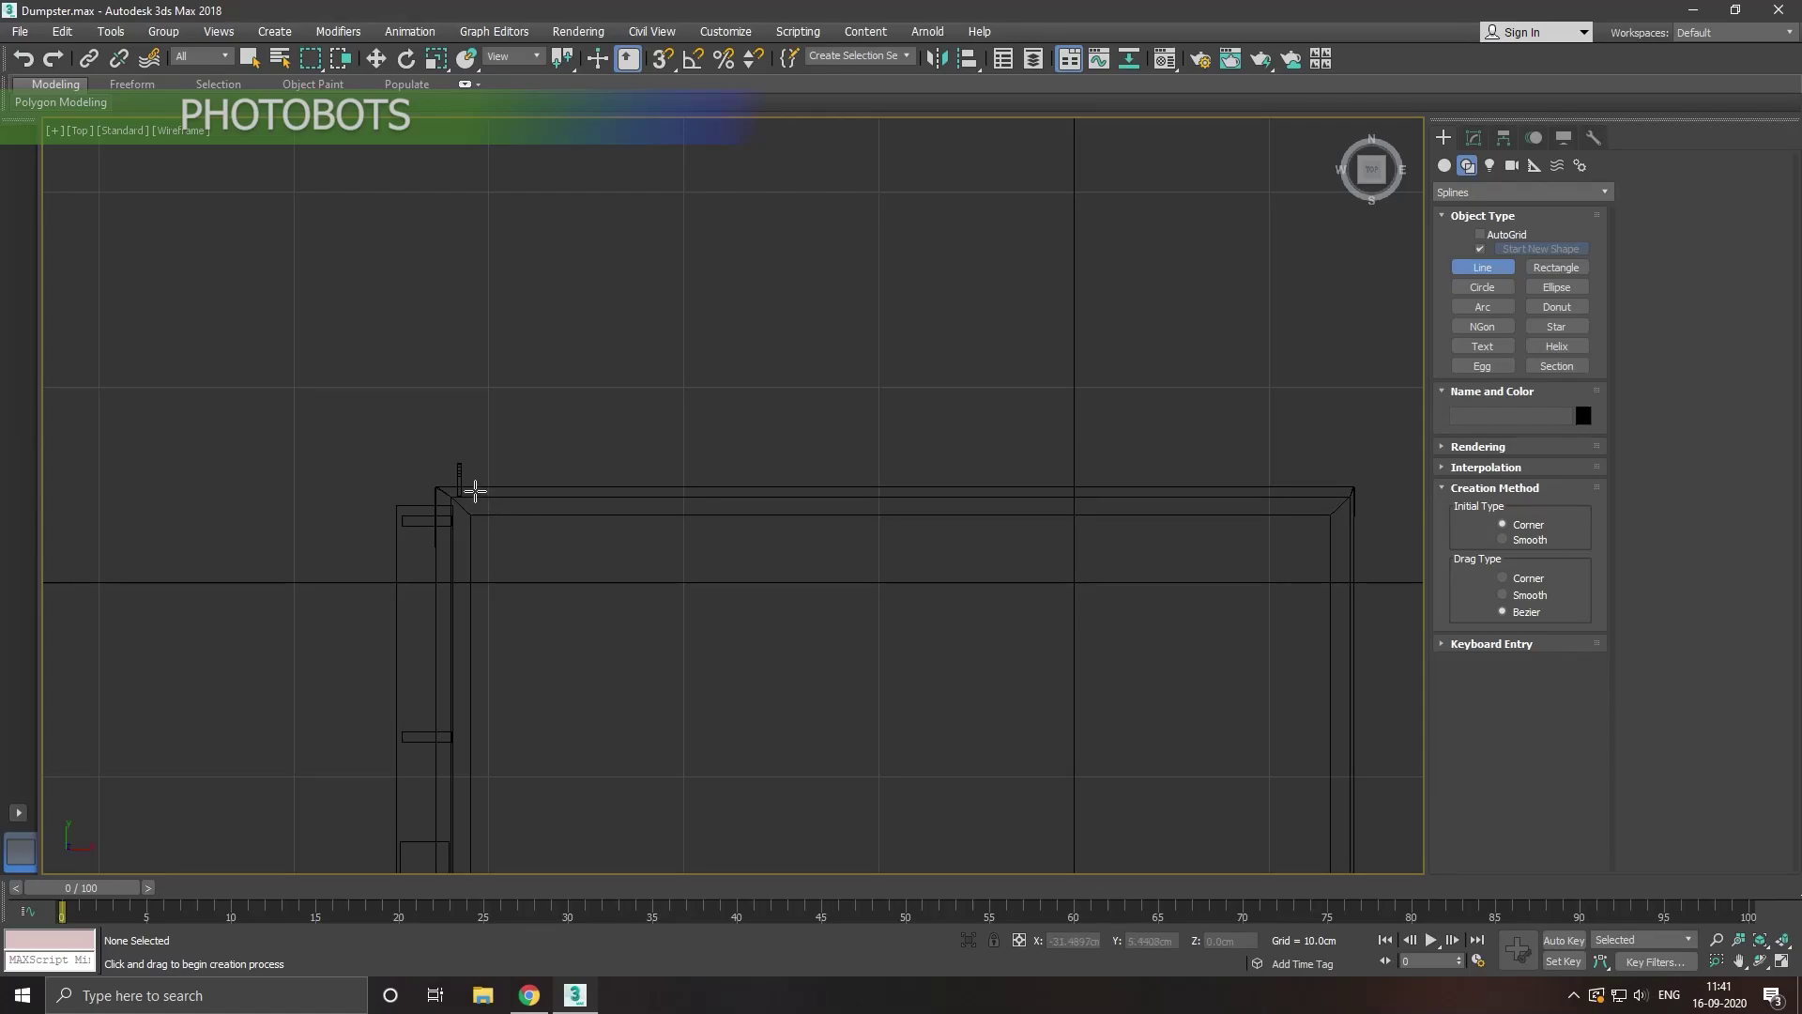
{"action": "left_click", "coordinate": [455, 473]}
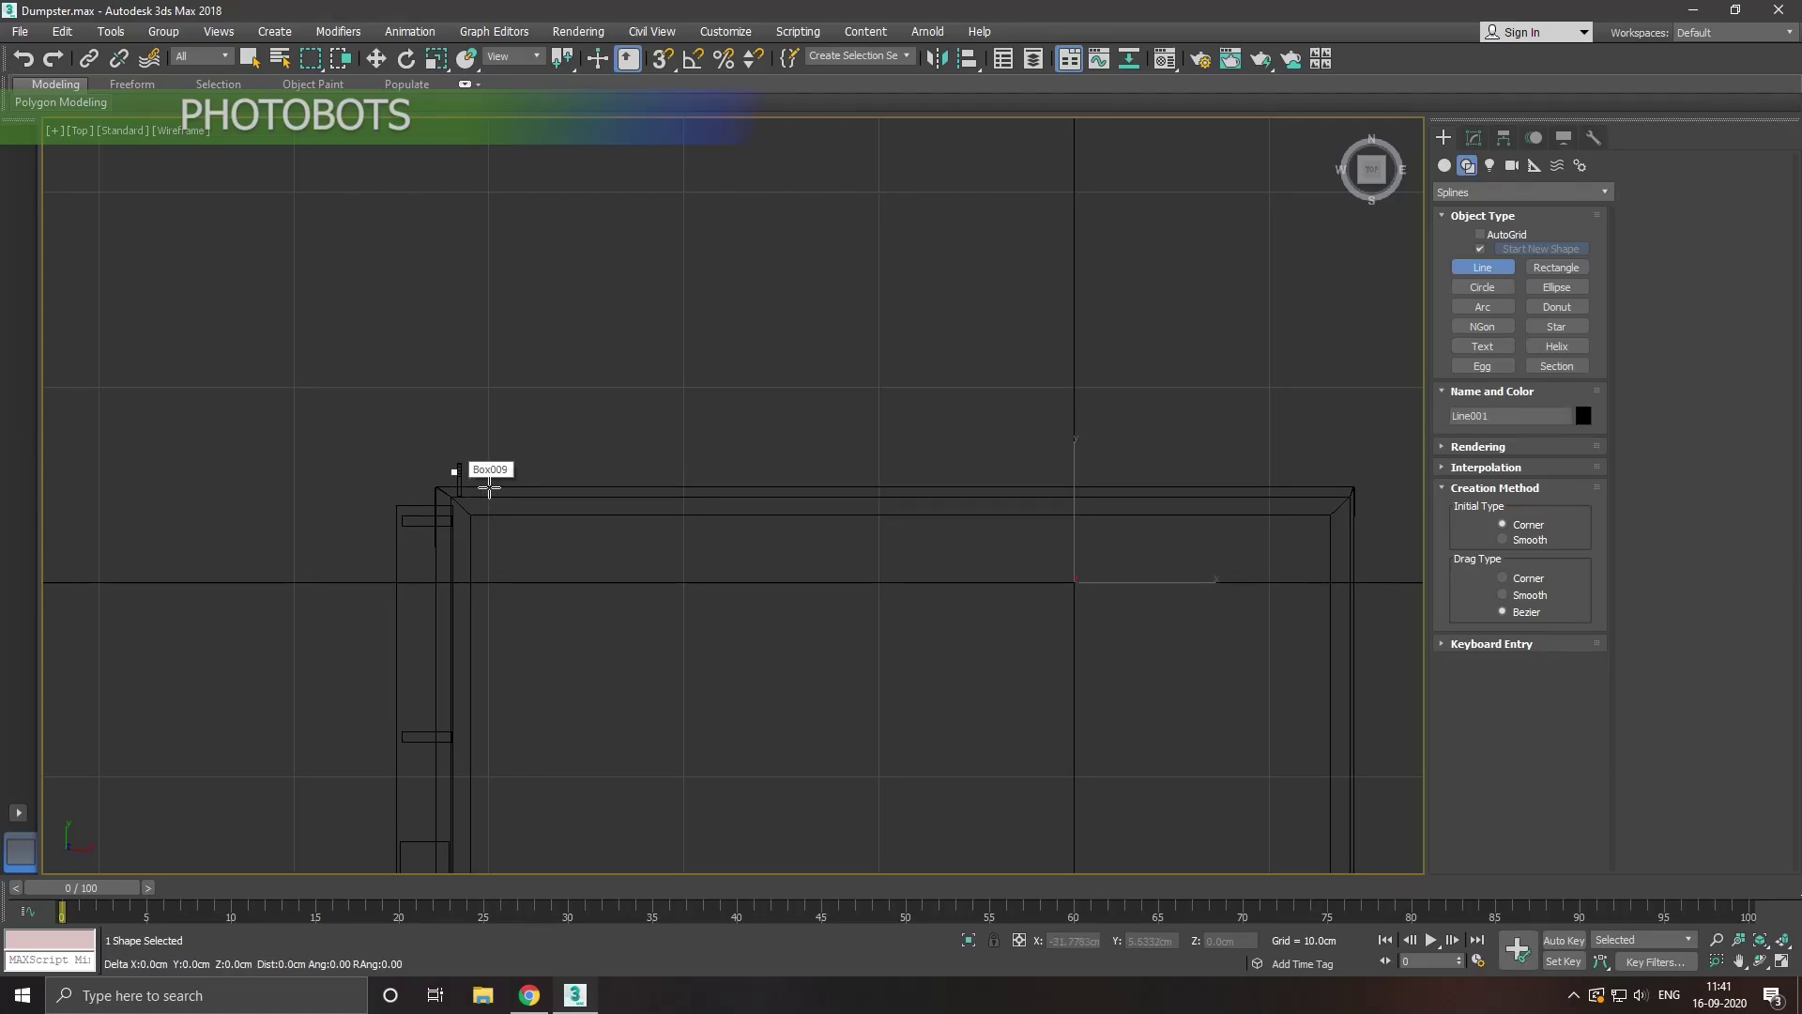
{"action": "left_click", "coordinate": [1354, 474]}
{"action": "right_click", "coordinate": [1364, 478]}
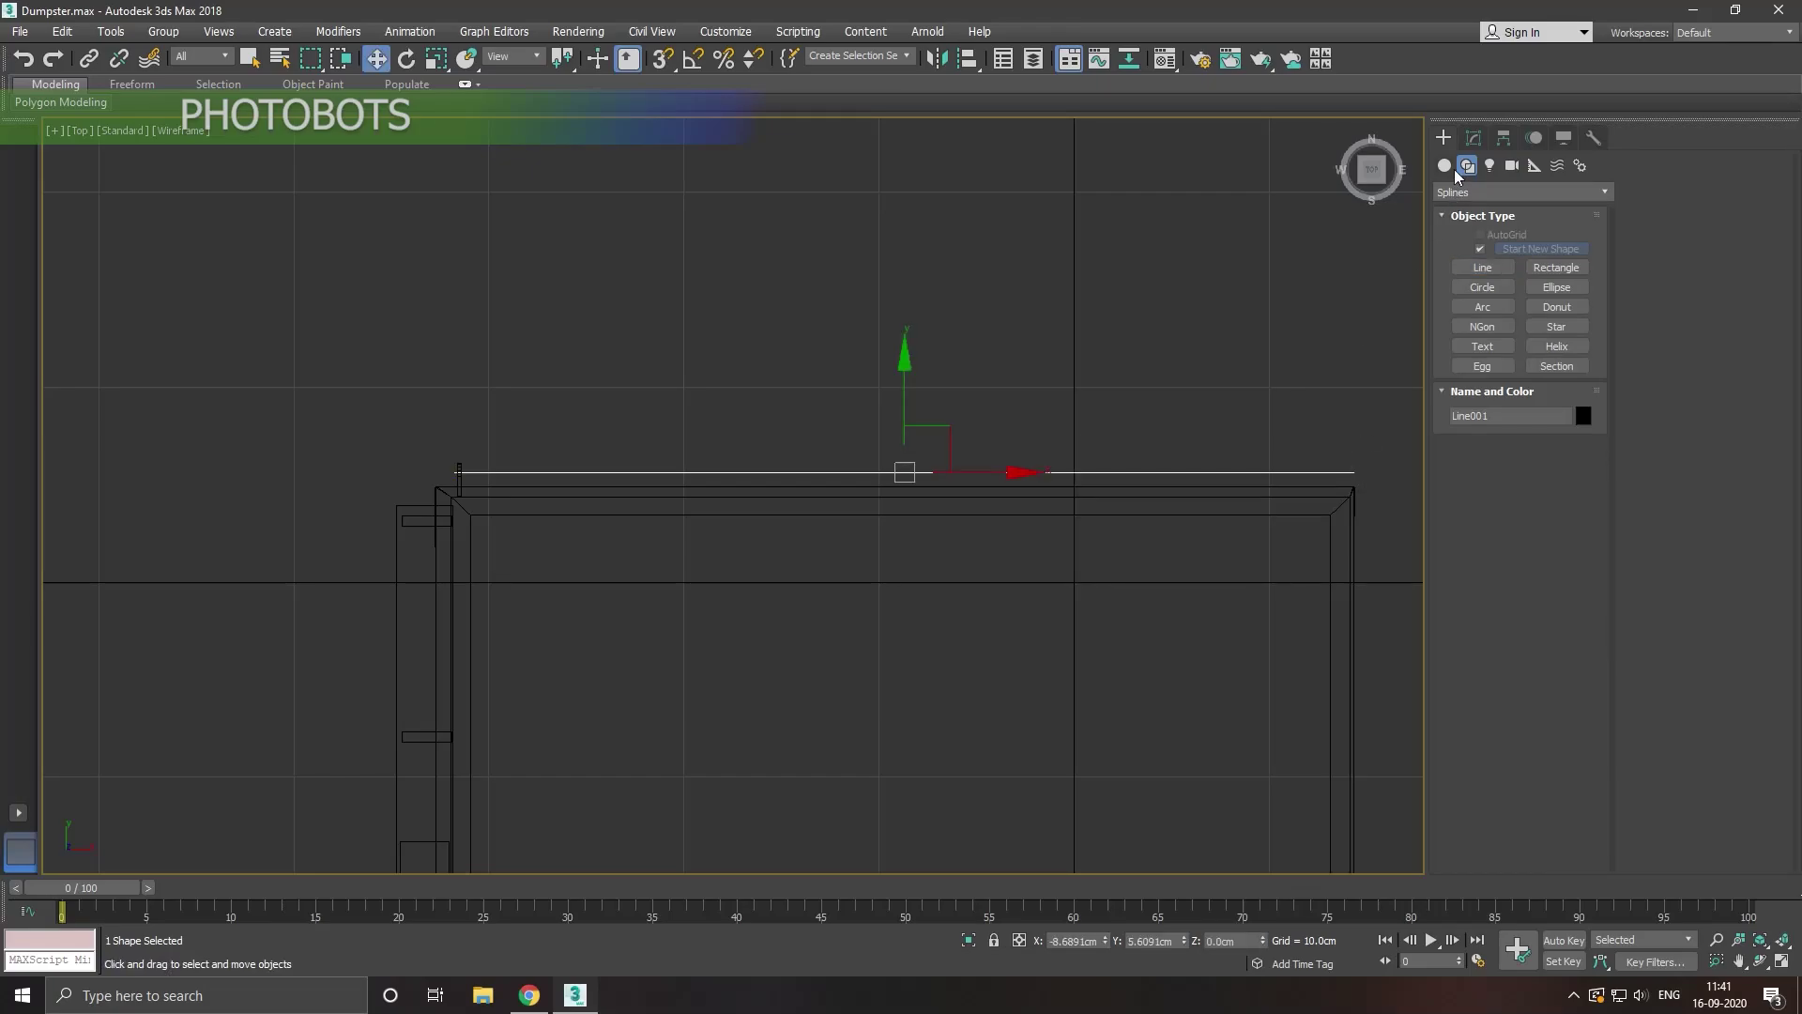
Step: Make the line renderable in renderer and viewport with 0.53 cm thickness
{"action": "left_click", "coordinate": [1473, 138]}
{"action": "left_click", "coordinate": [1498, 390]}
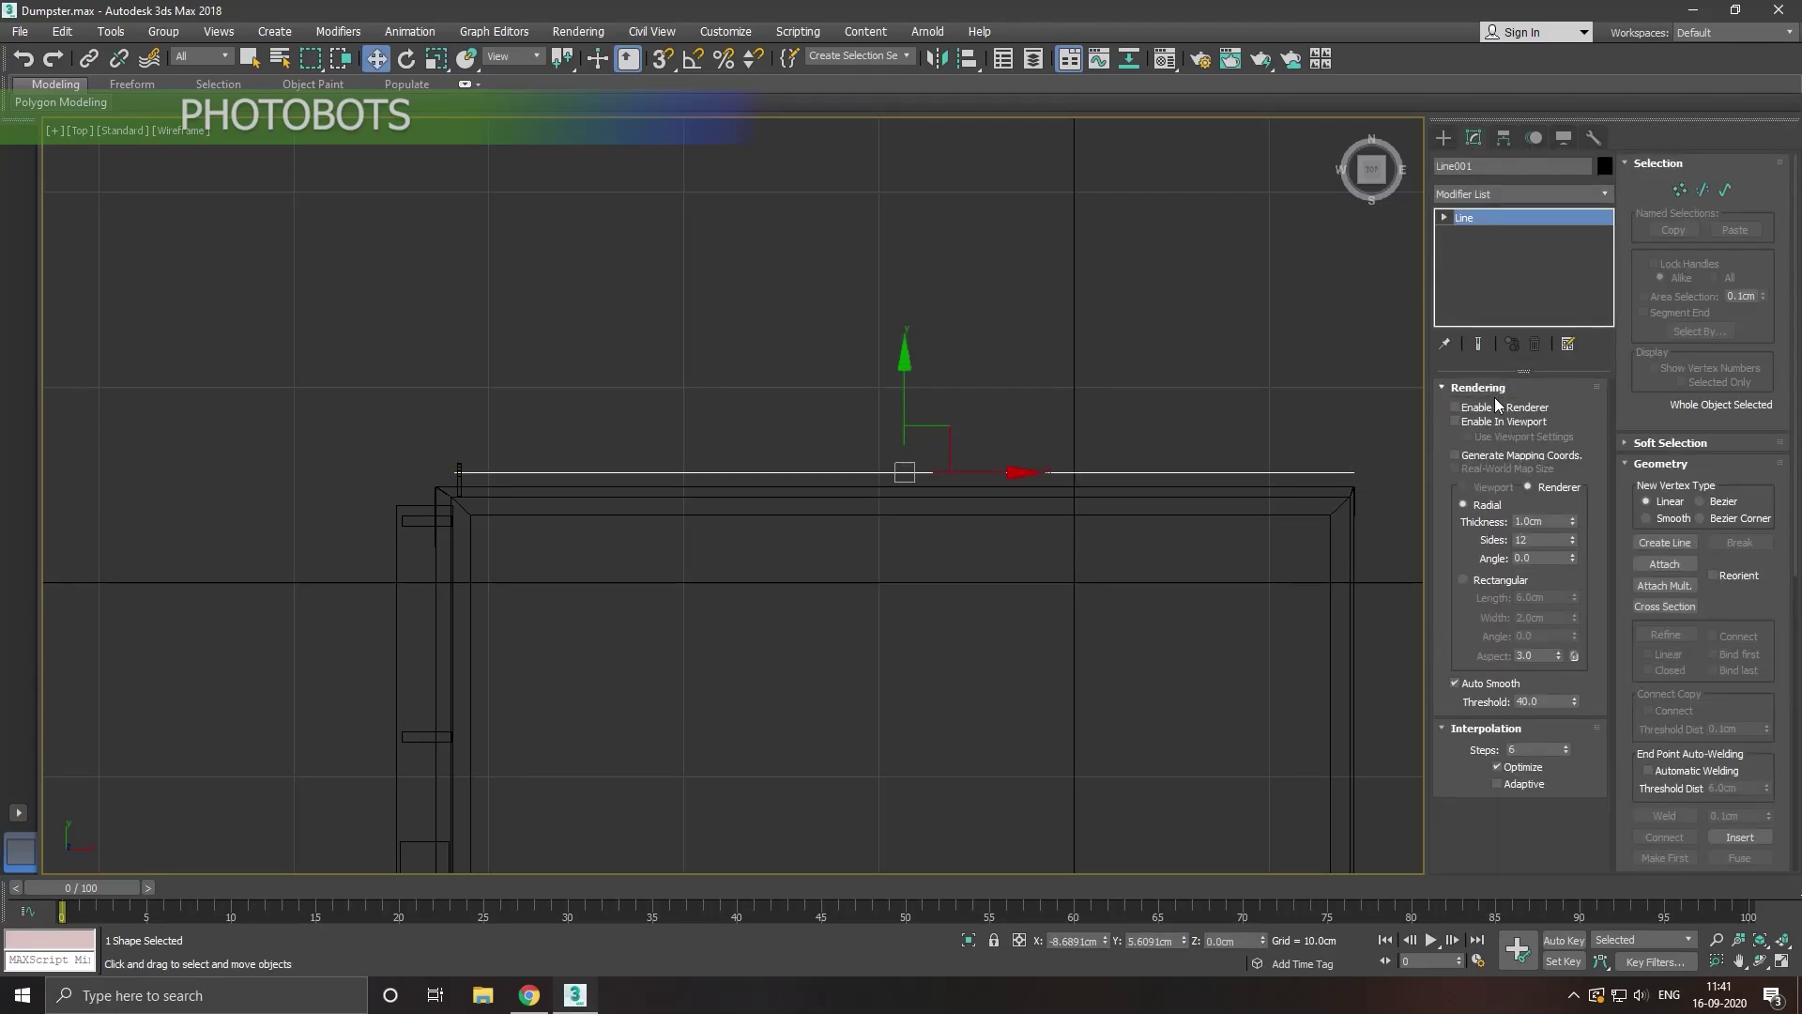
{"action": "left_click", "coordinate": [1494, 422]}
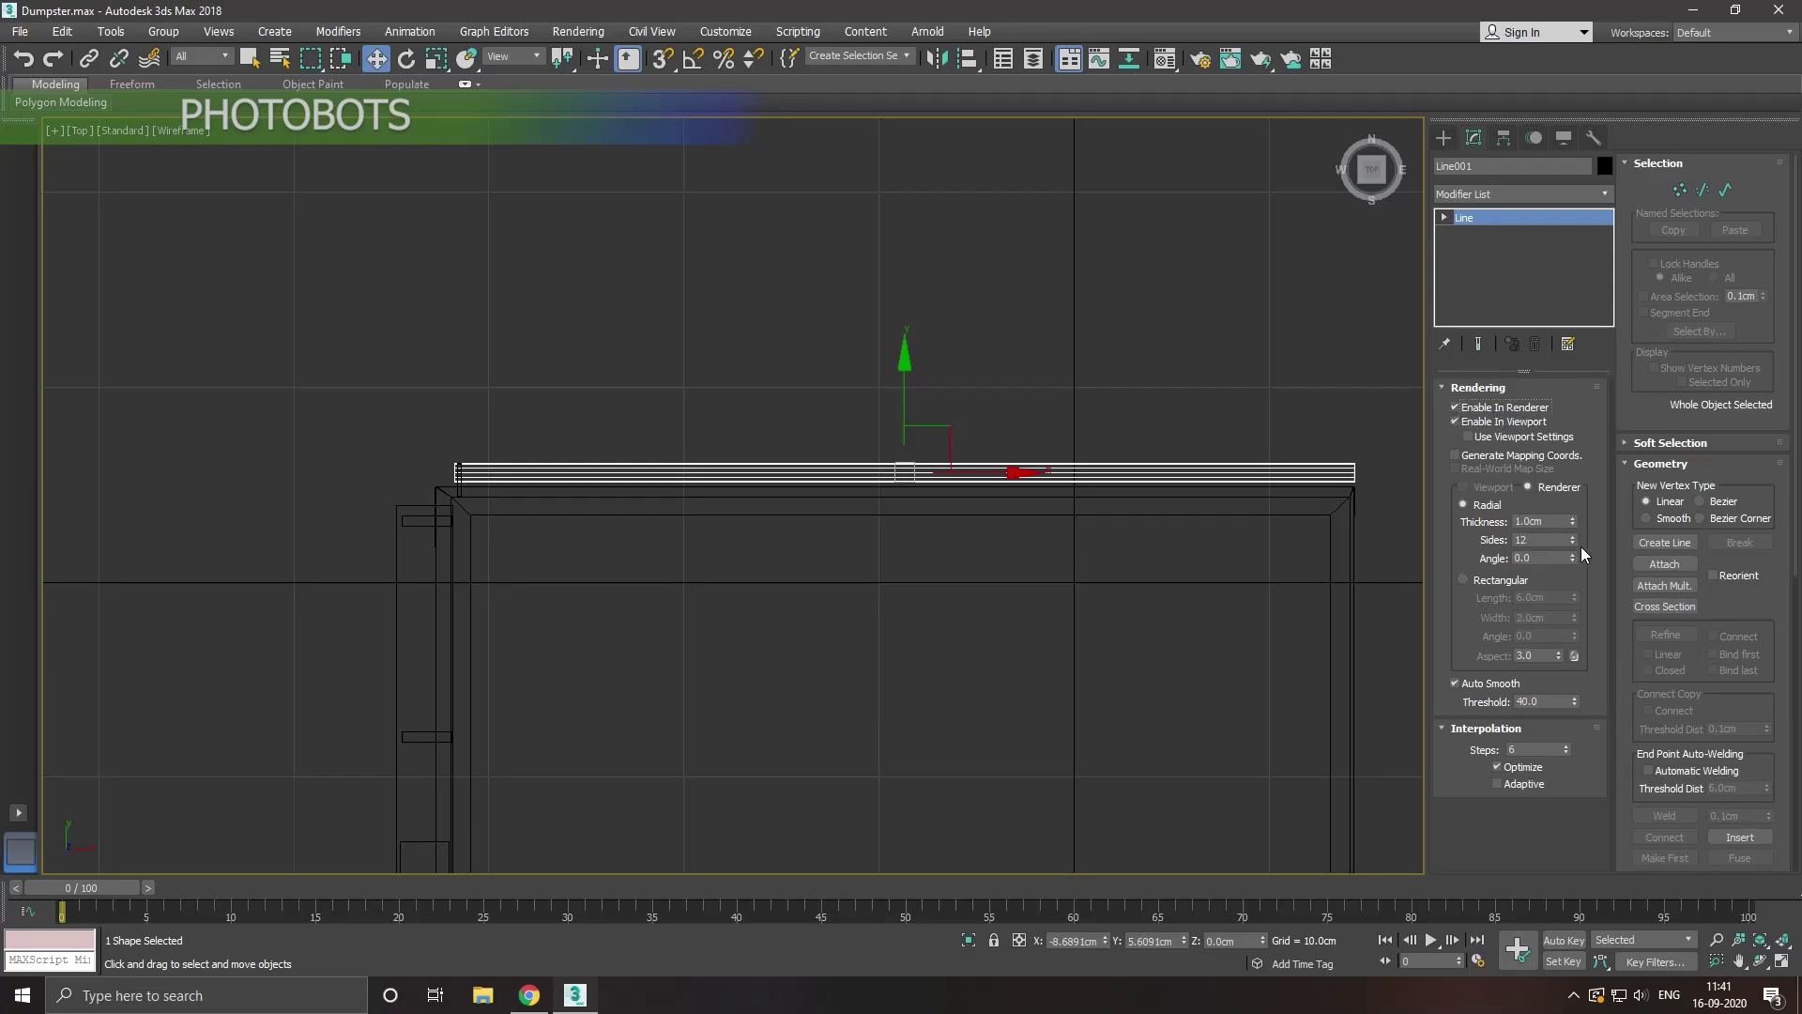
{"action": "left_click_drag", "start_coordinate": [1573, 522], "coordinate": [1591, 577]}
Step: Raise the rod up to the lid's back edge in Perspective view
{"action": "key", "text": "p"}
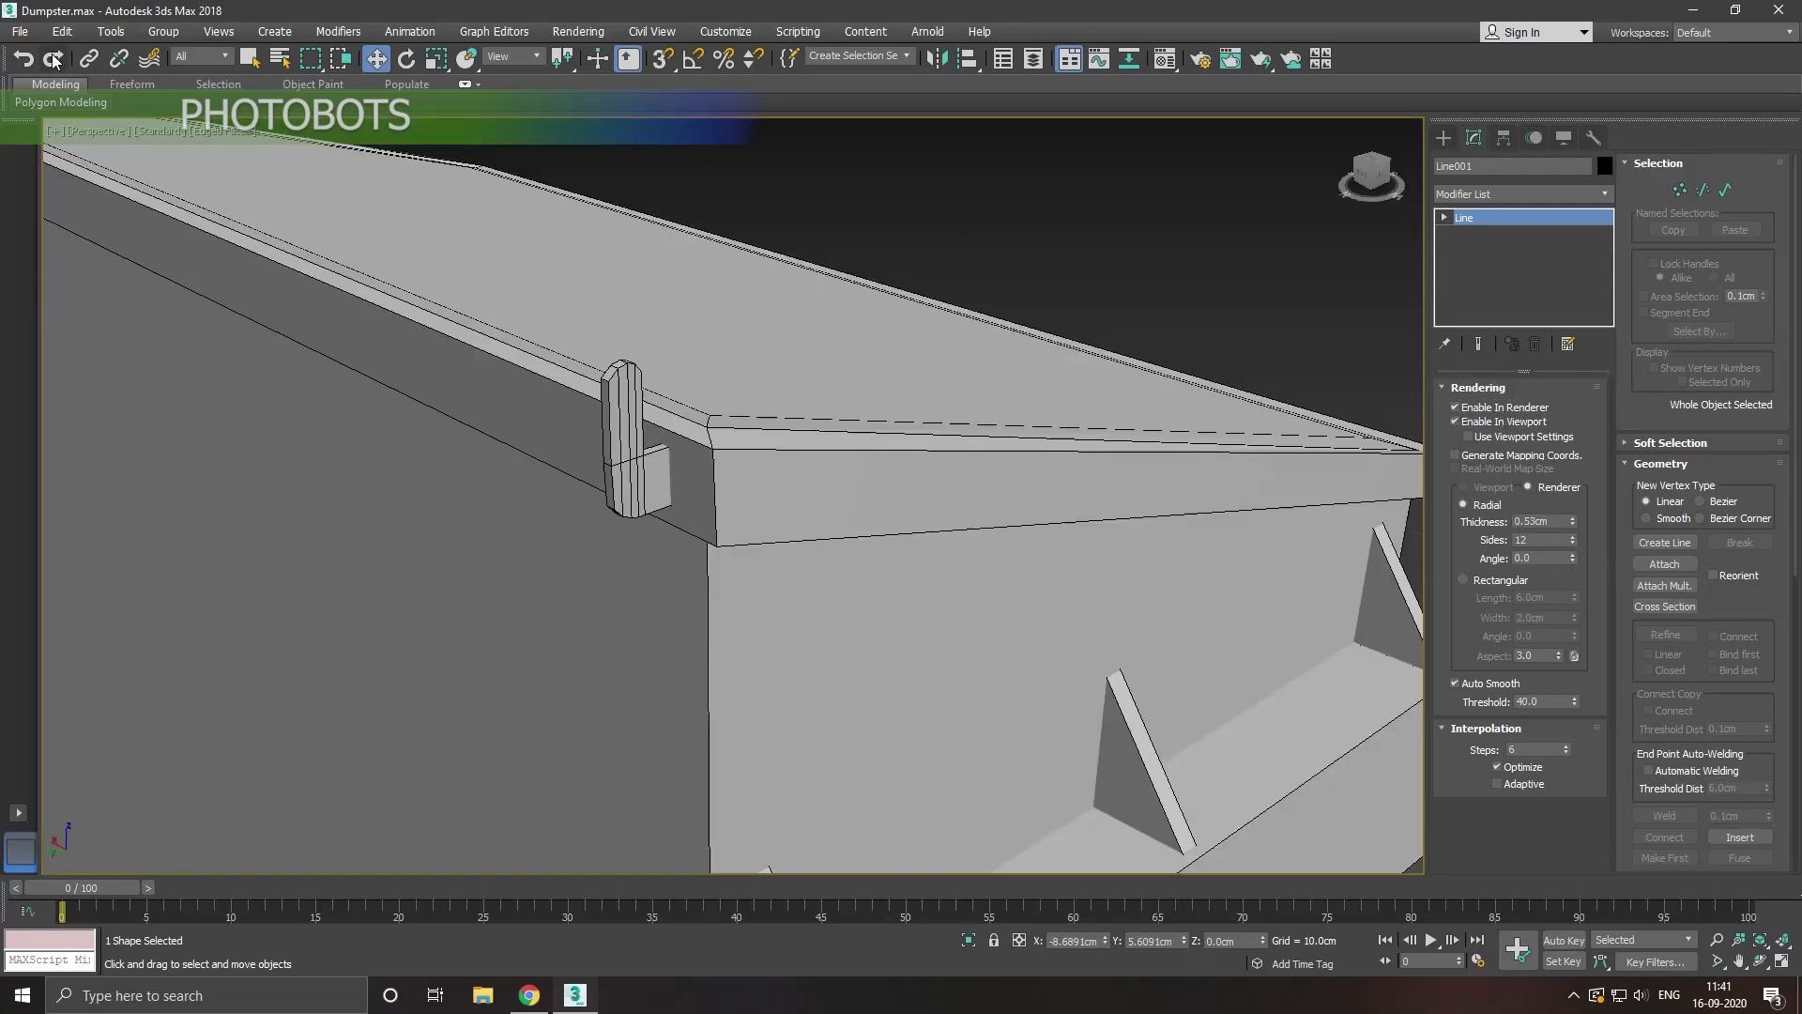
{"action": "left_click", "coordinate": [20, 31]}
{"action": "scroll", "coordinate": [715, 305], "scroll_direction": "down", "scroll_amount": 5}
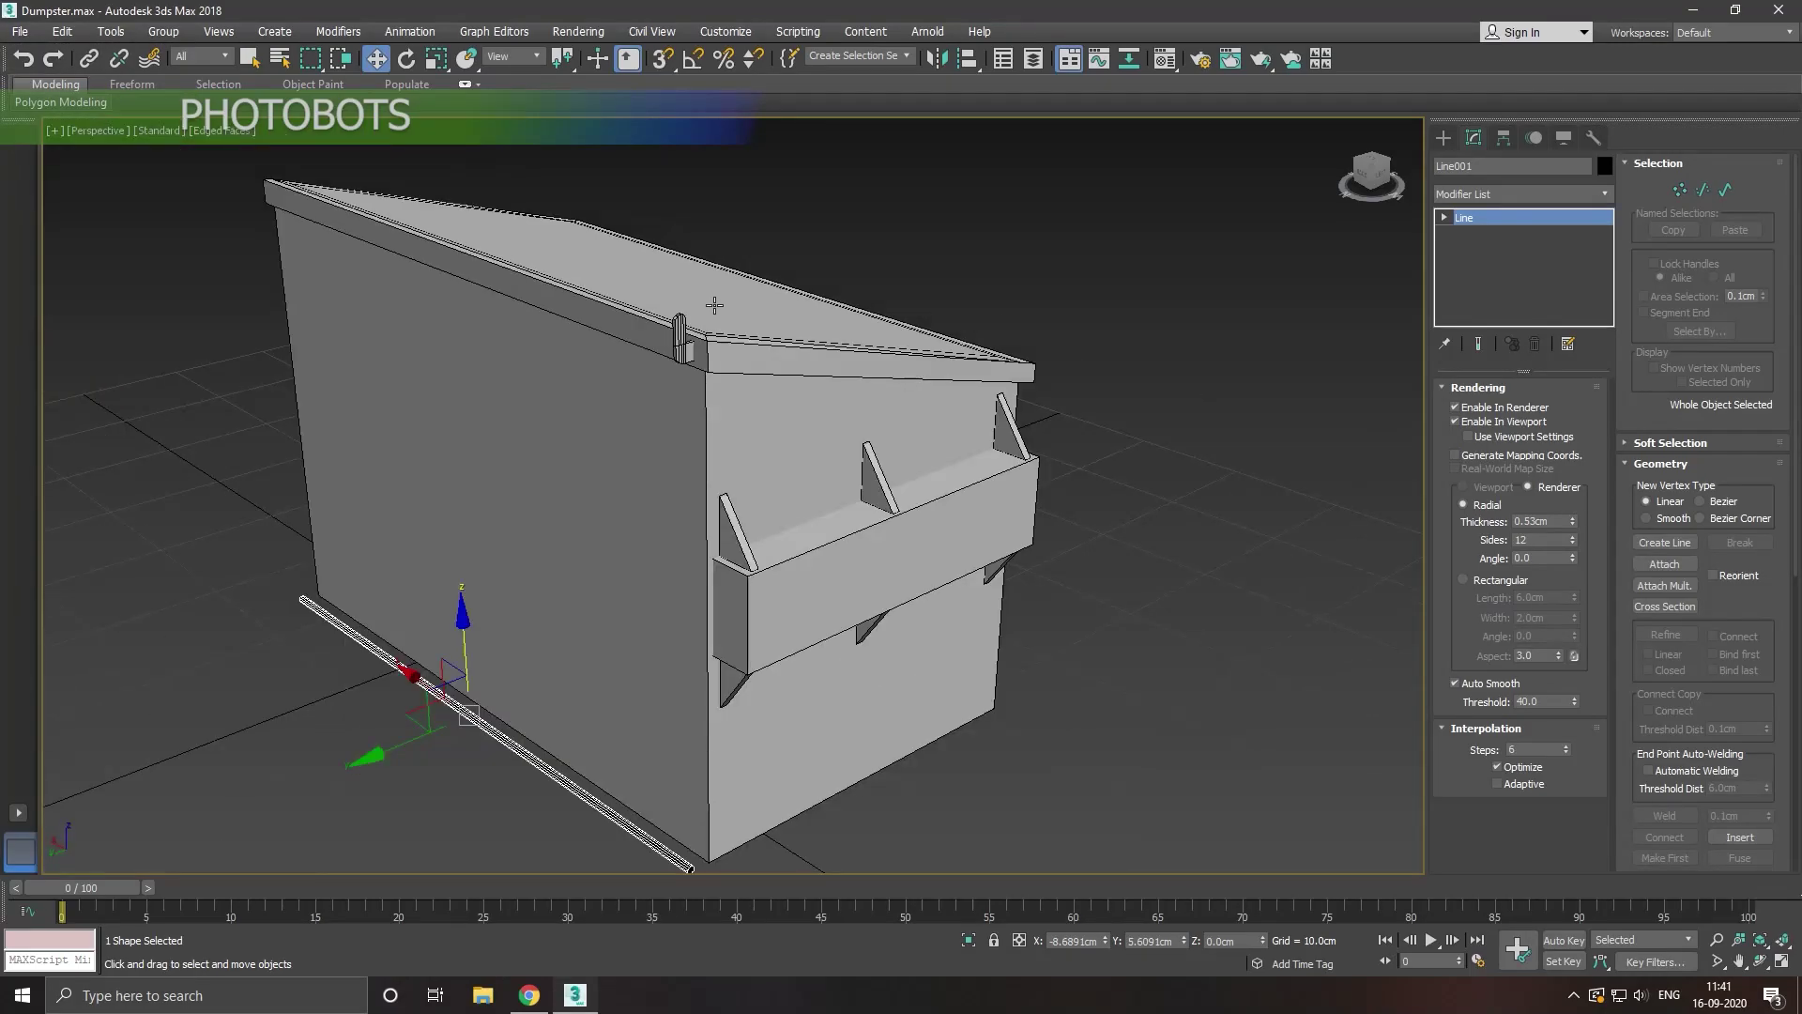
{"action": "left_click_drag", "start_coordinate": [480, 657], "coordinate": [490, 175]}
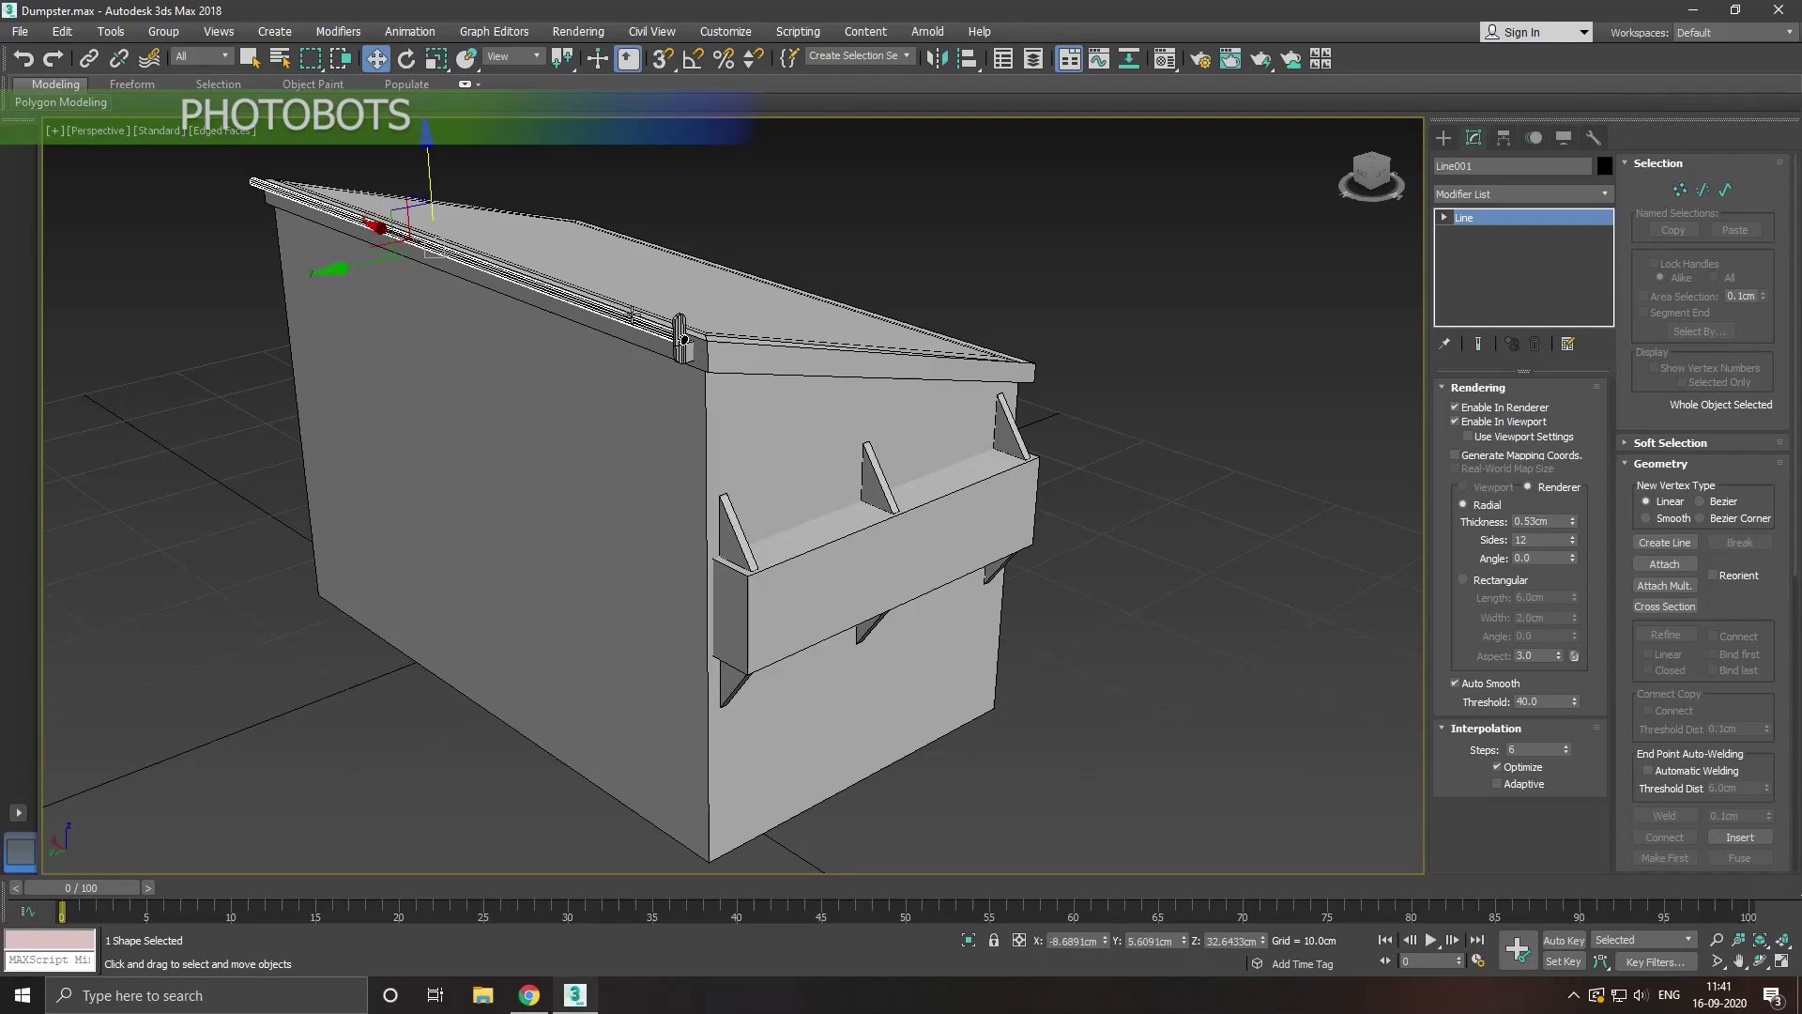
{"action": "scroll", "coordinate": [684, 339], "scroll_direction": "up", "scroll_amount": 3}
{"action": "scroll", "coordinate": [672, 343], "scroll_direction": "up", "scroll_amount": 2}
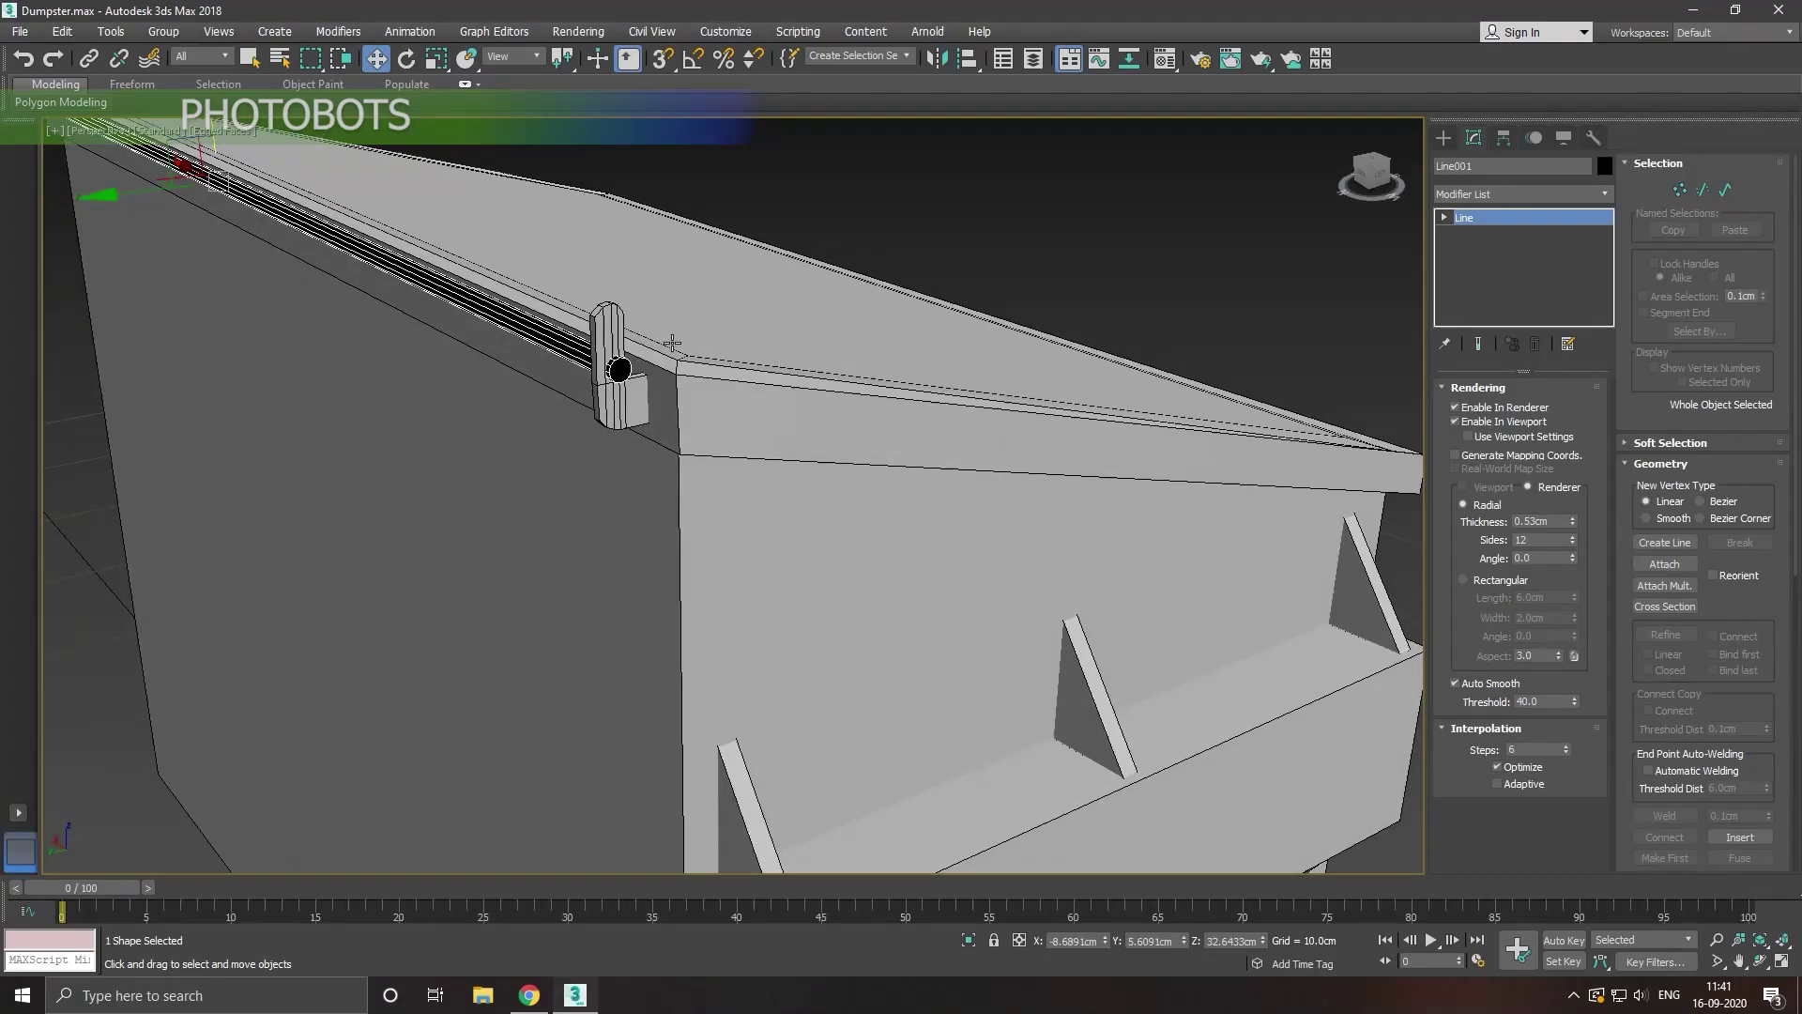
Step: Assign the lighter material to the rod in the Material Editor
{"action": "key", "text": "m"}
{"action": "left_click", "coordinate": [139, 433]}
{"action": "left_click", "coordinate": [392, 173]}
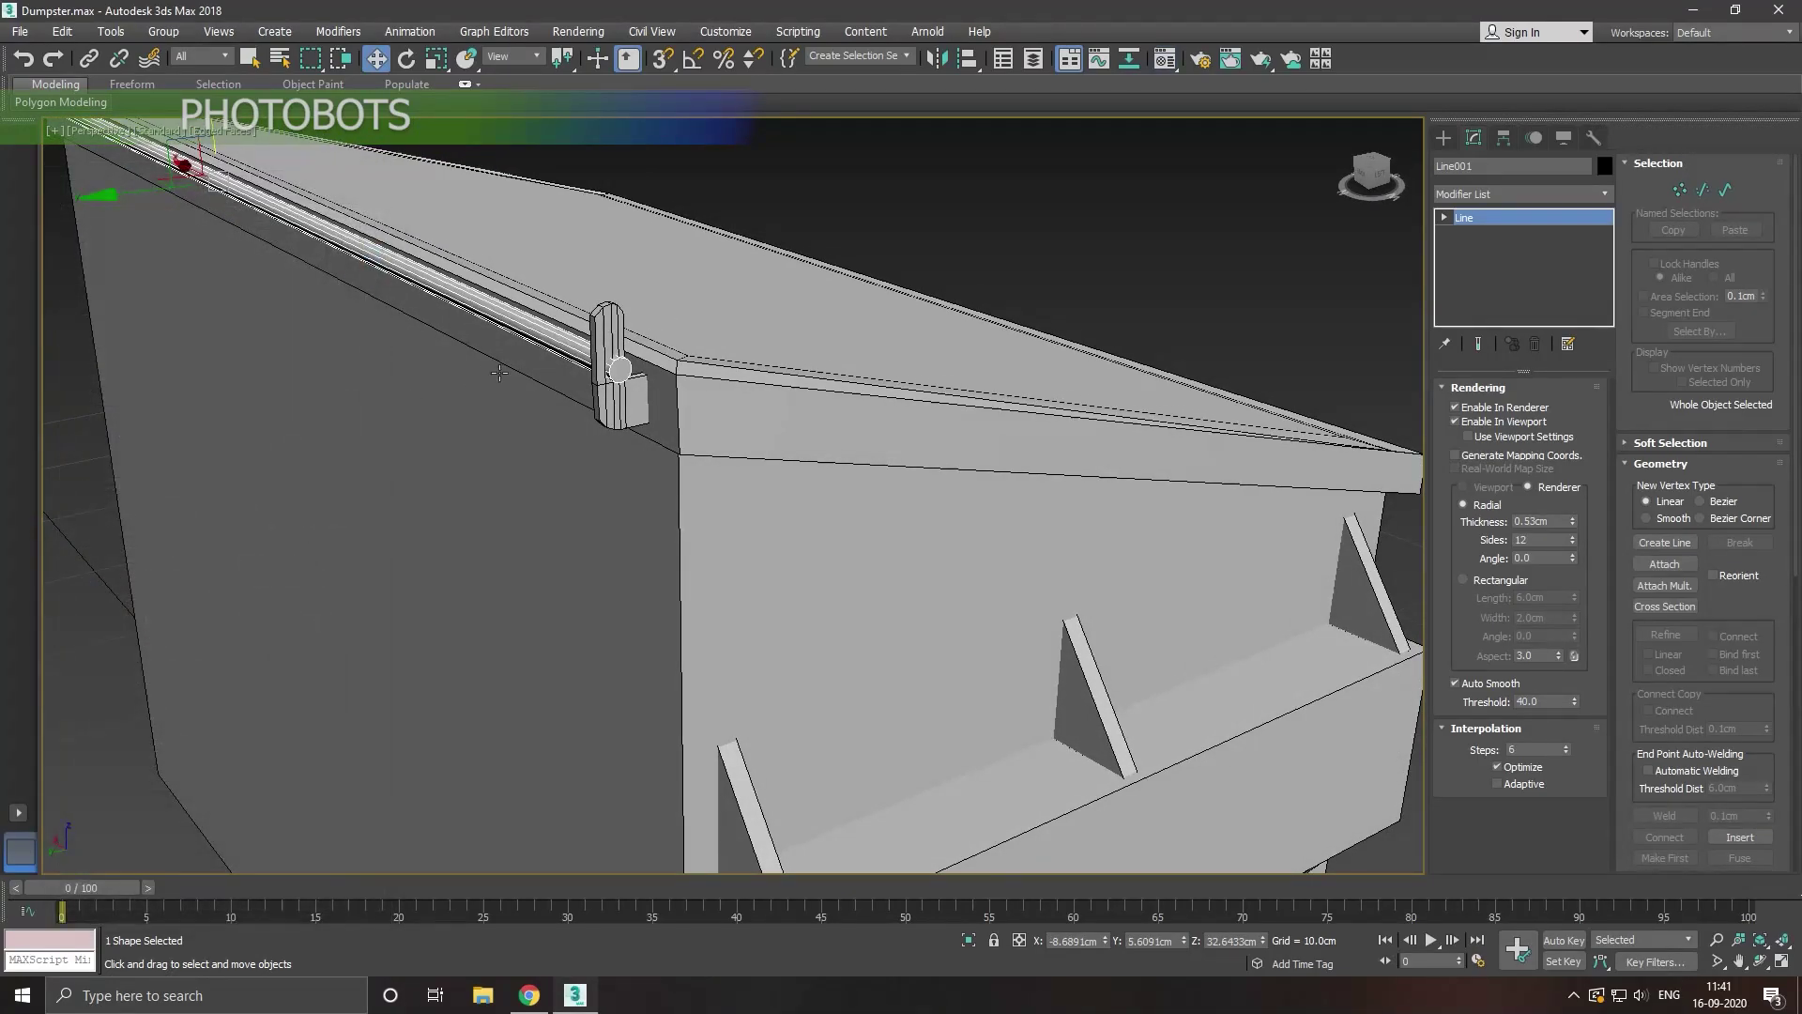
Step: Reframe on the lid edge and raise the rod slightly
{"action": "mouse_move", "coordinate": [499, 373]}
{"action": "middle_mouse_down"}
{"action": "mouse_move", "coordinate": [636, 515]}
{"action": "mouse_move", "coordinate": [624, 538]}
{"action": "middle_mouse_up"}
{"action": "scroll", "coordinate": [635, 515], "scroll_direction": "down", "scroll_amount": 3}
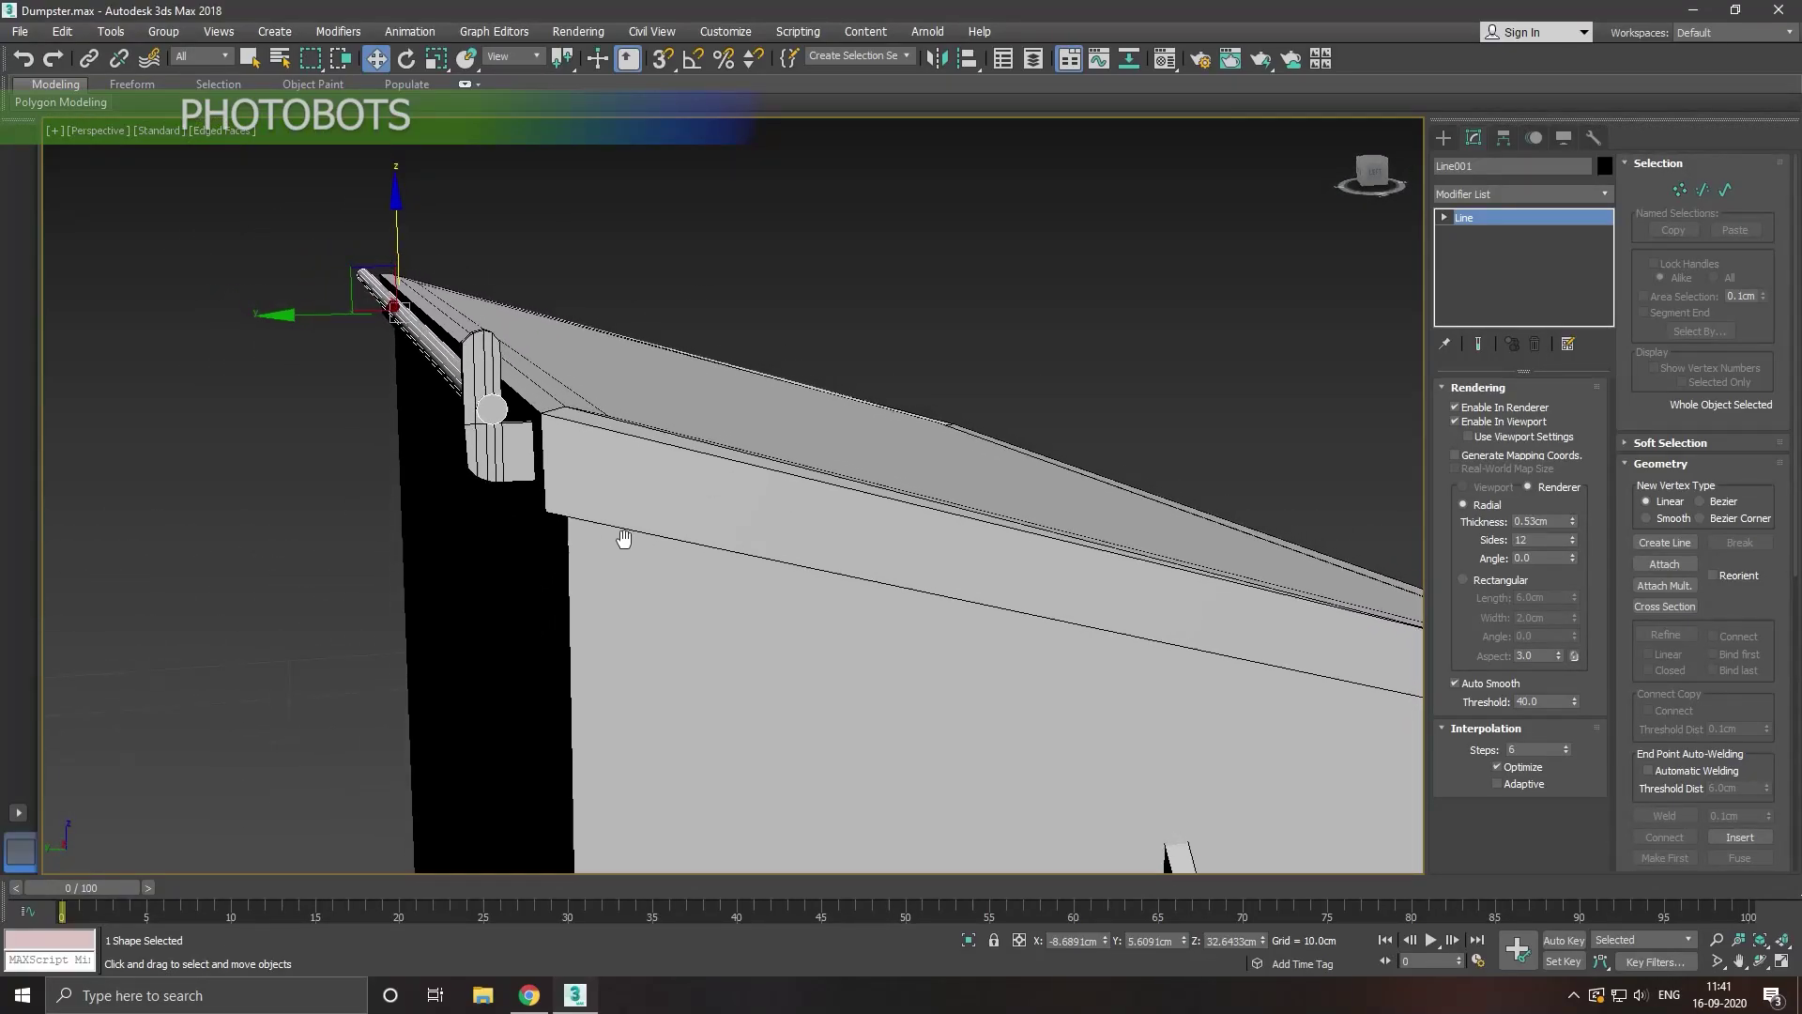
{"action": "scroll", "coordinate": [564, 488], "scroll_direction": "up", "scroll_amount": 1}
{"action": "scroll", "coordinate": [451, 366], "scroll_direction": "up", "scroll_amount": 1}
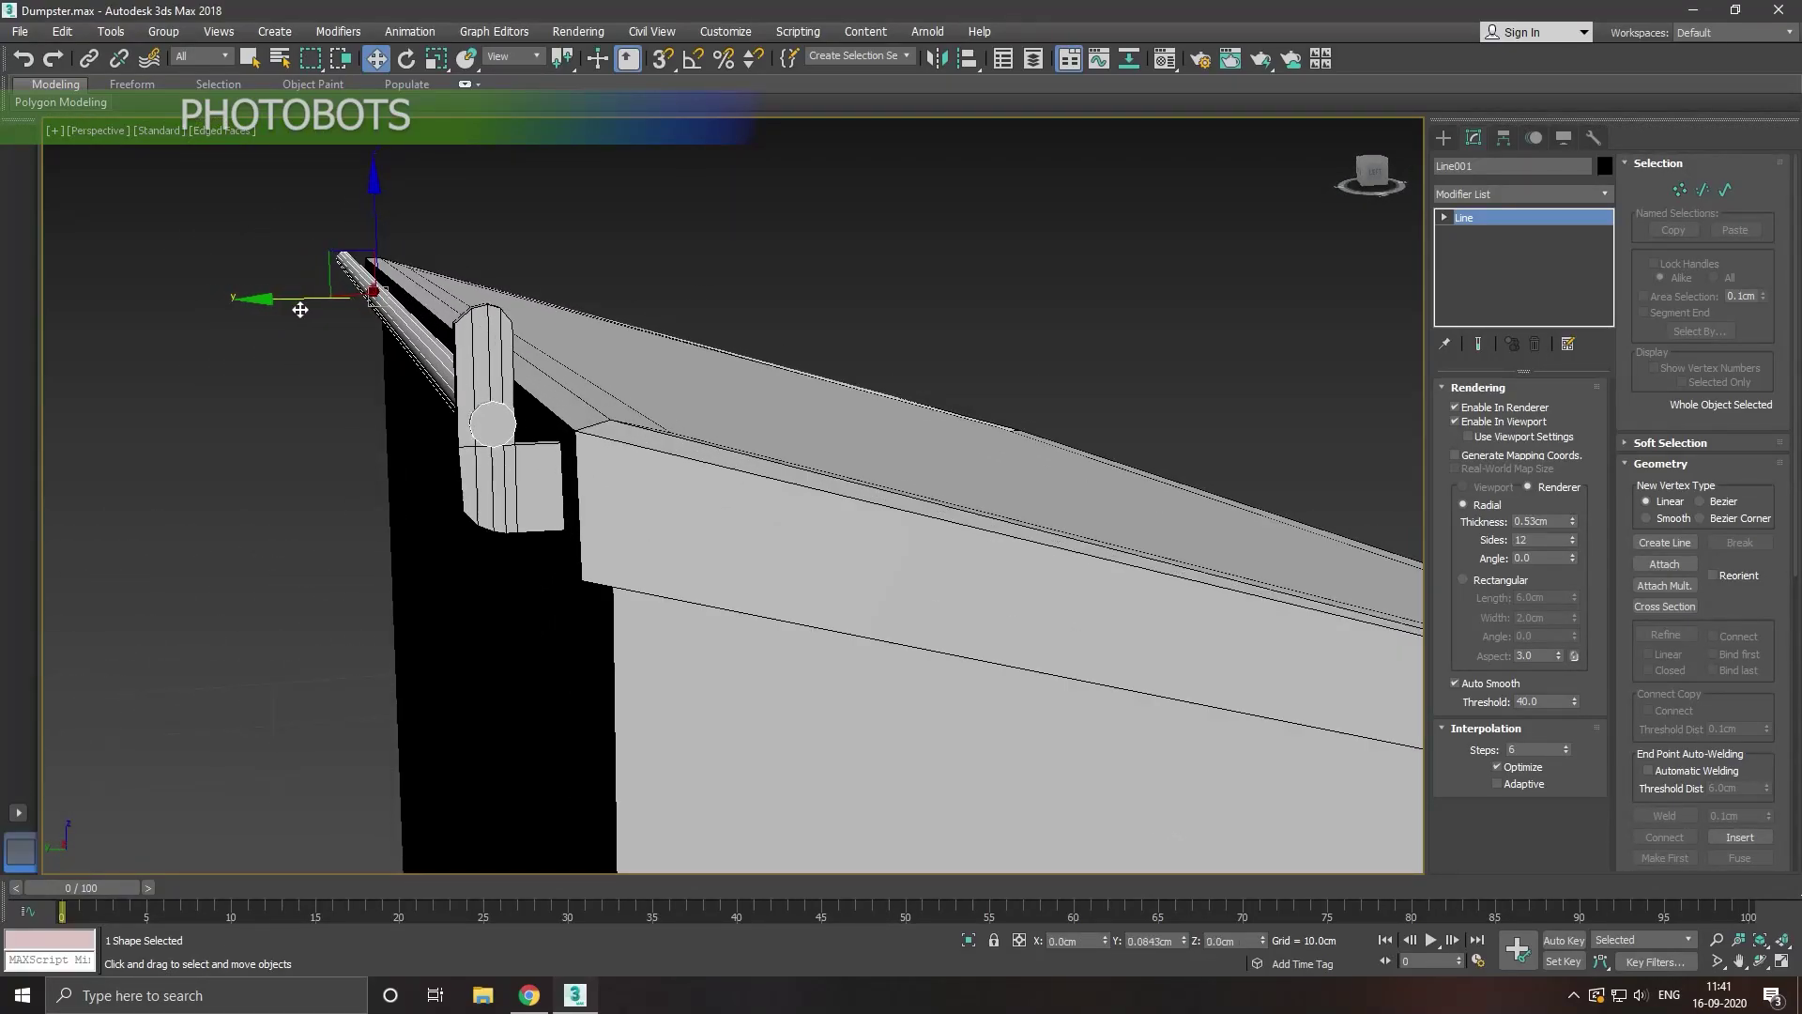
{"action": "key", "text": "ctrl+z"}
{"action": "left_click_drag", "start_coordinate": [382, 252], "coordinate": [385, 224]}
Step: Move the hinge rod along Z and Y into the bracket's round hole, then check it in Left view
{"action": "middle_click_drag", "start_coordinate": [385, 223], "coordinate": [422, 324], "text": "alt"}
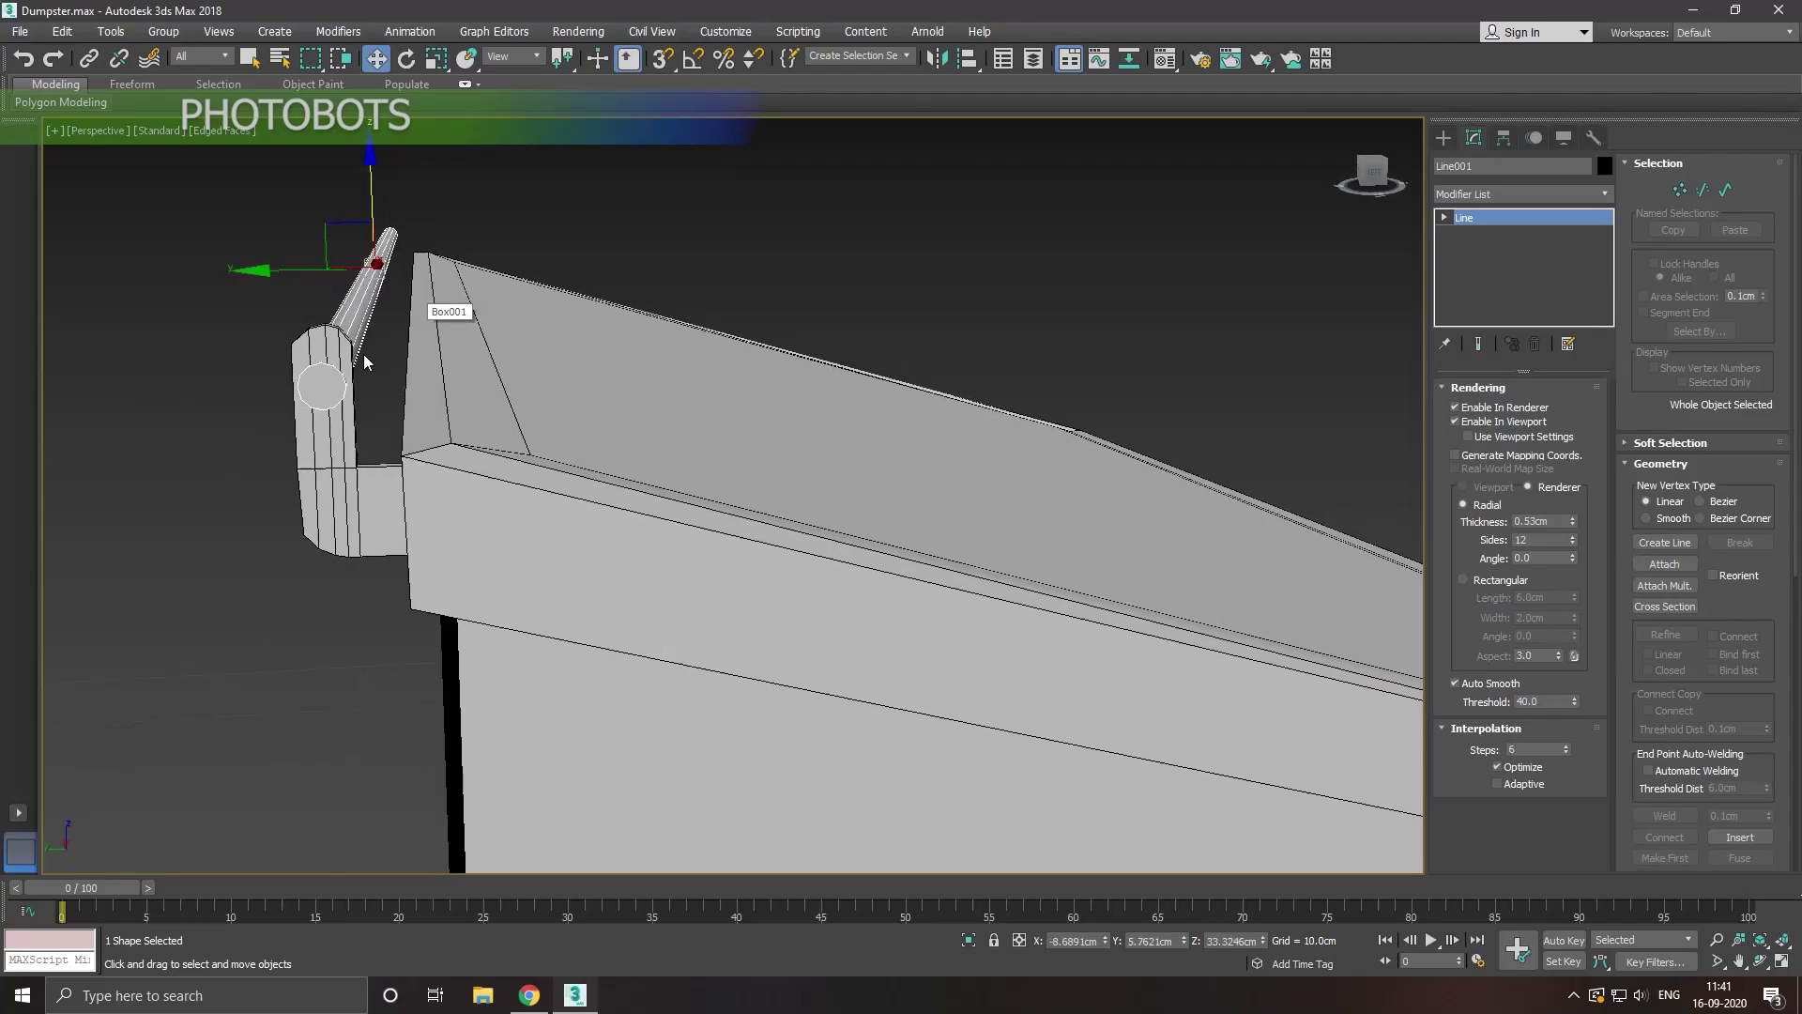
{"action": "scroll", "coordinate": [360, 398], "scroll_direction": "up", "scroll_amount": 1}
{"action": "scroll", "coordinate": [361, 397], "scroll_direction": "up", "scroll_amount": 1}
{"action": "middle_click_drag", "start_coordinate": [360, 397], "coordinate": [441, 413]}
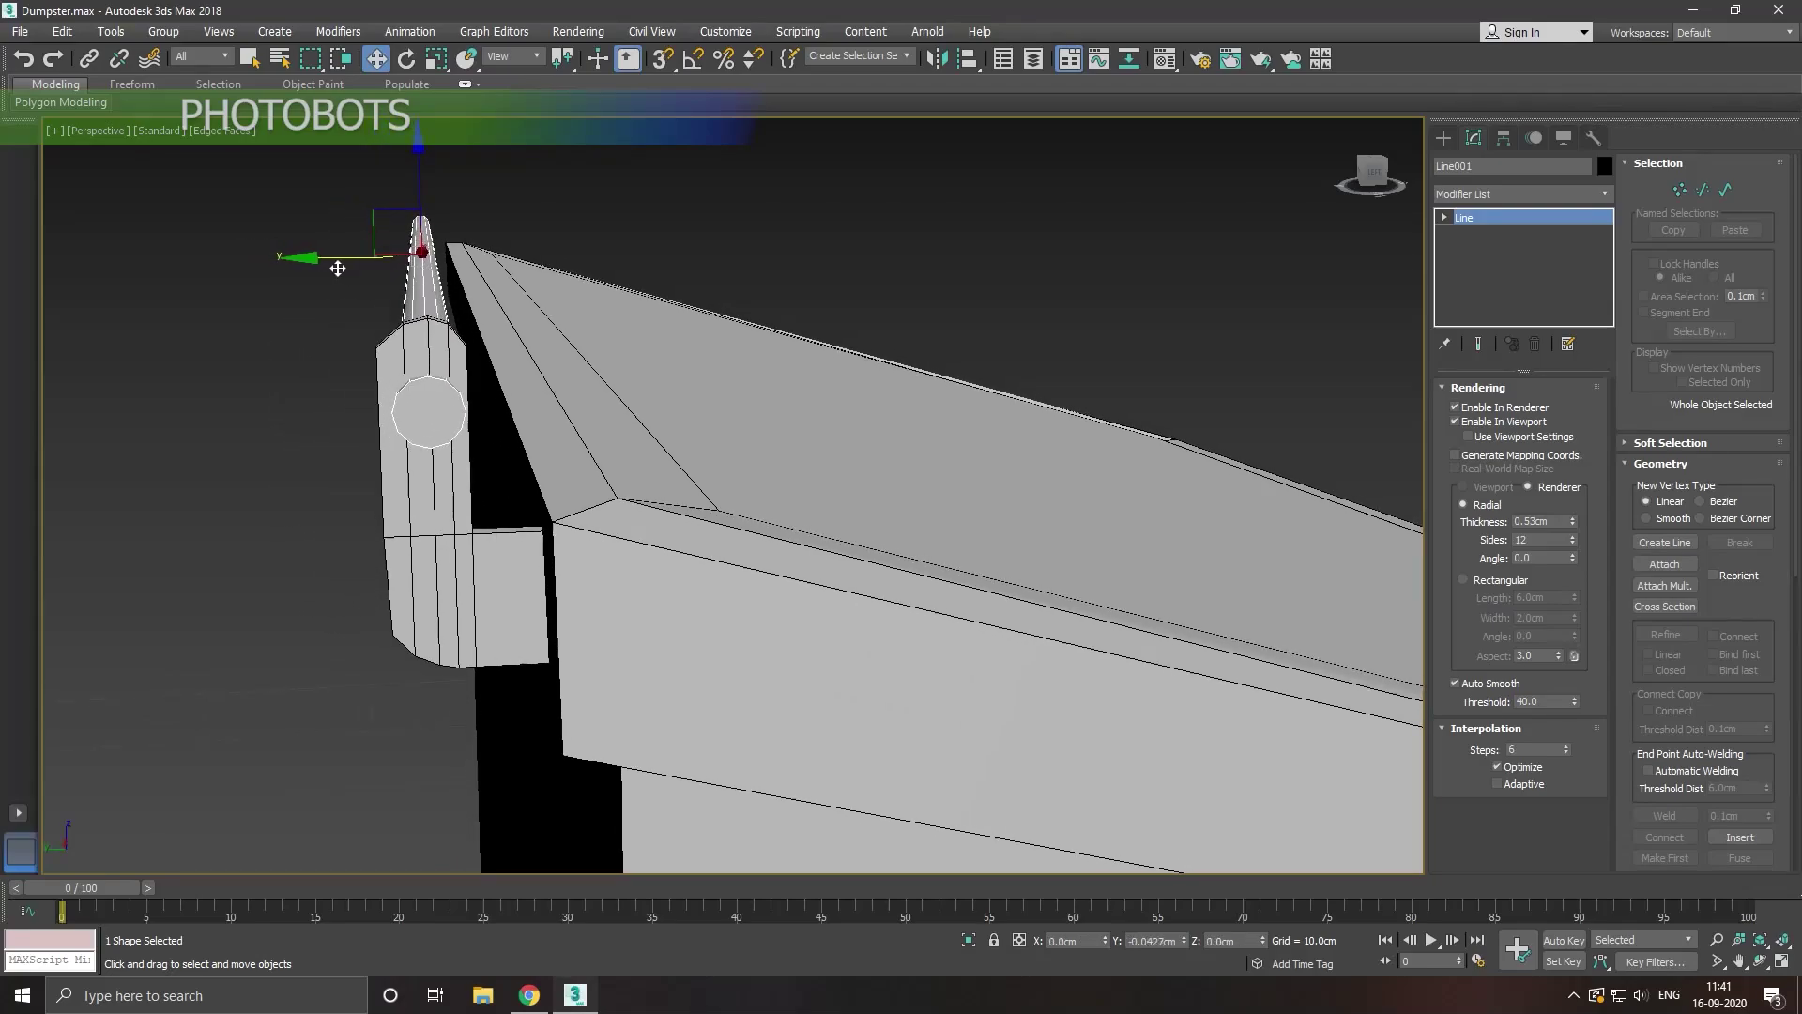
{"action": "middle_click_drag", "start_coordinate": [477, 281], "coordinate": [480, 296], "text": "alt"}
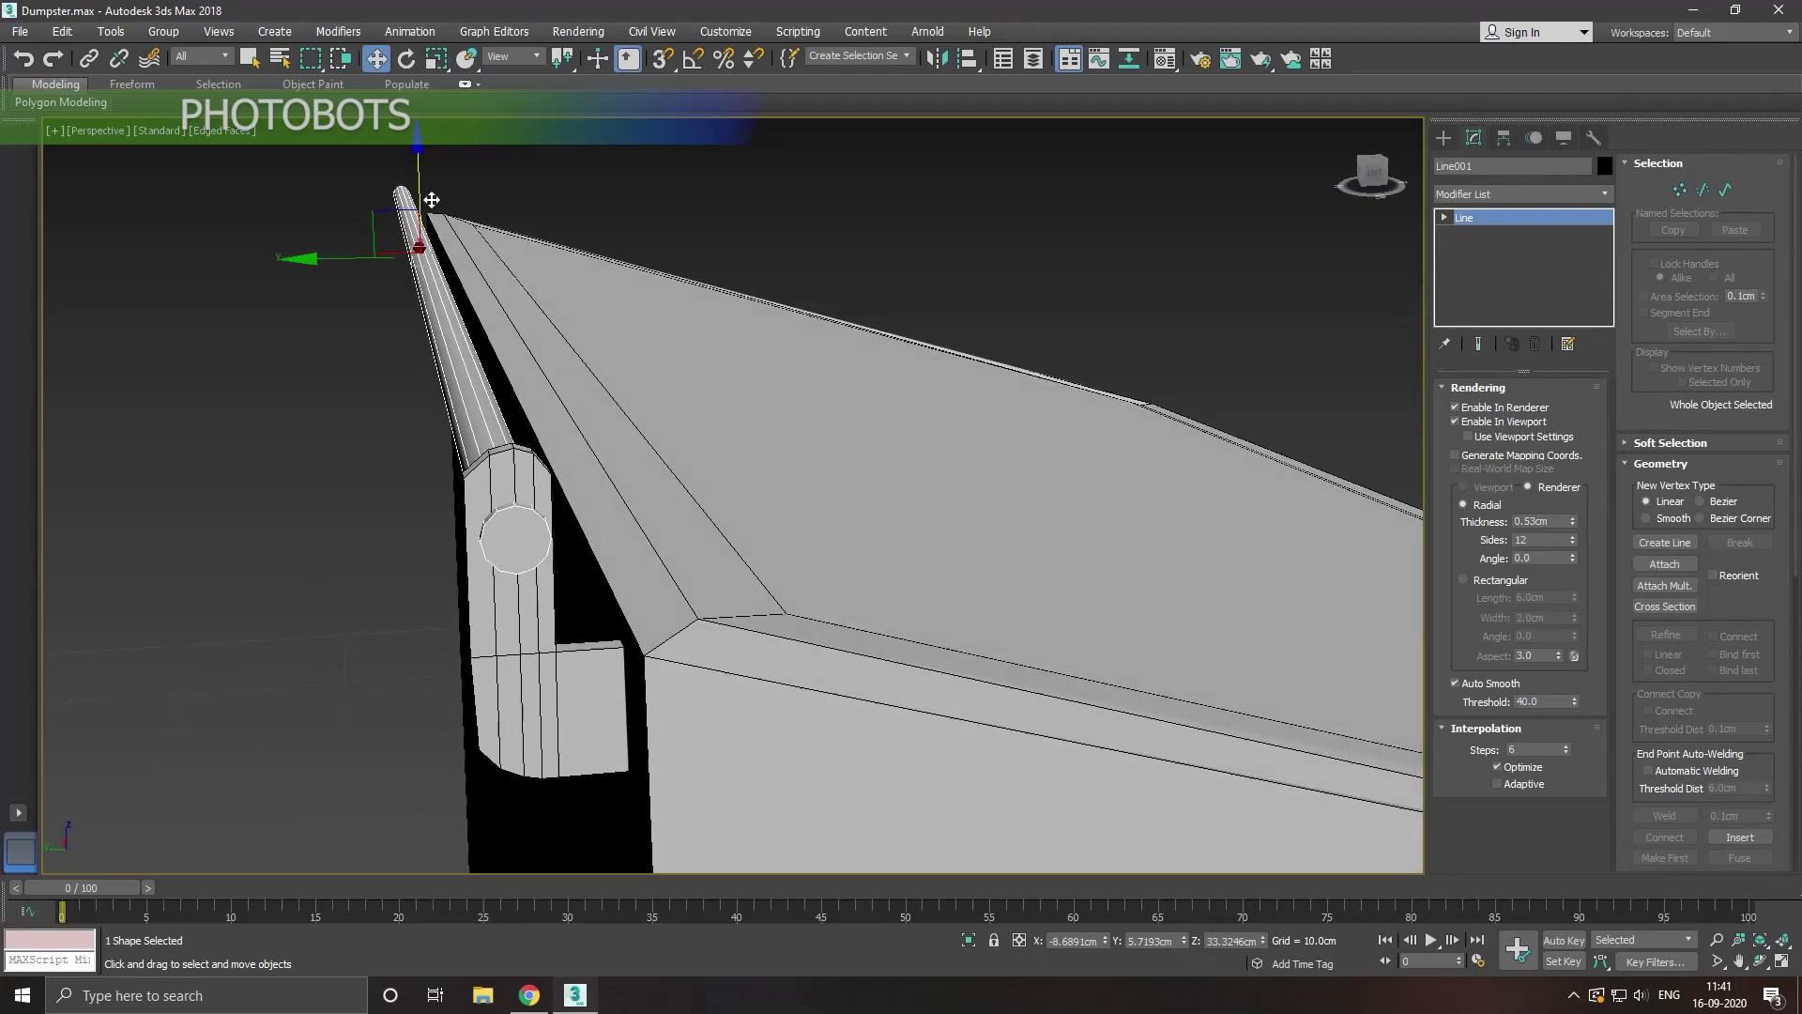
{"action": "left_click_drag", "start_coordinate": [431, 199], "coordinate": [429, 214]}
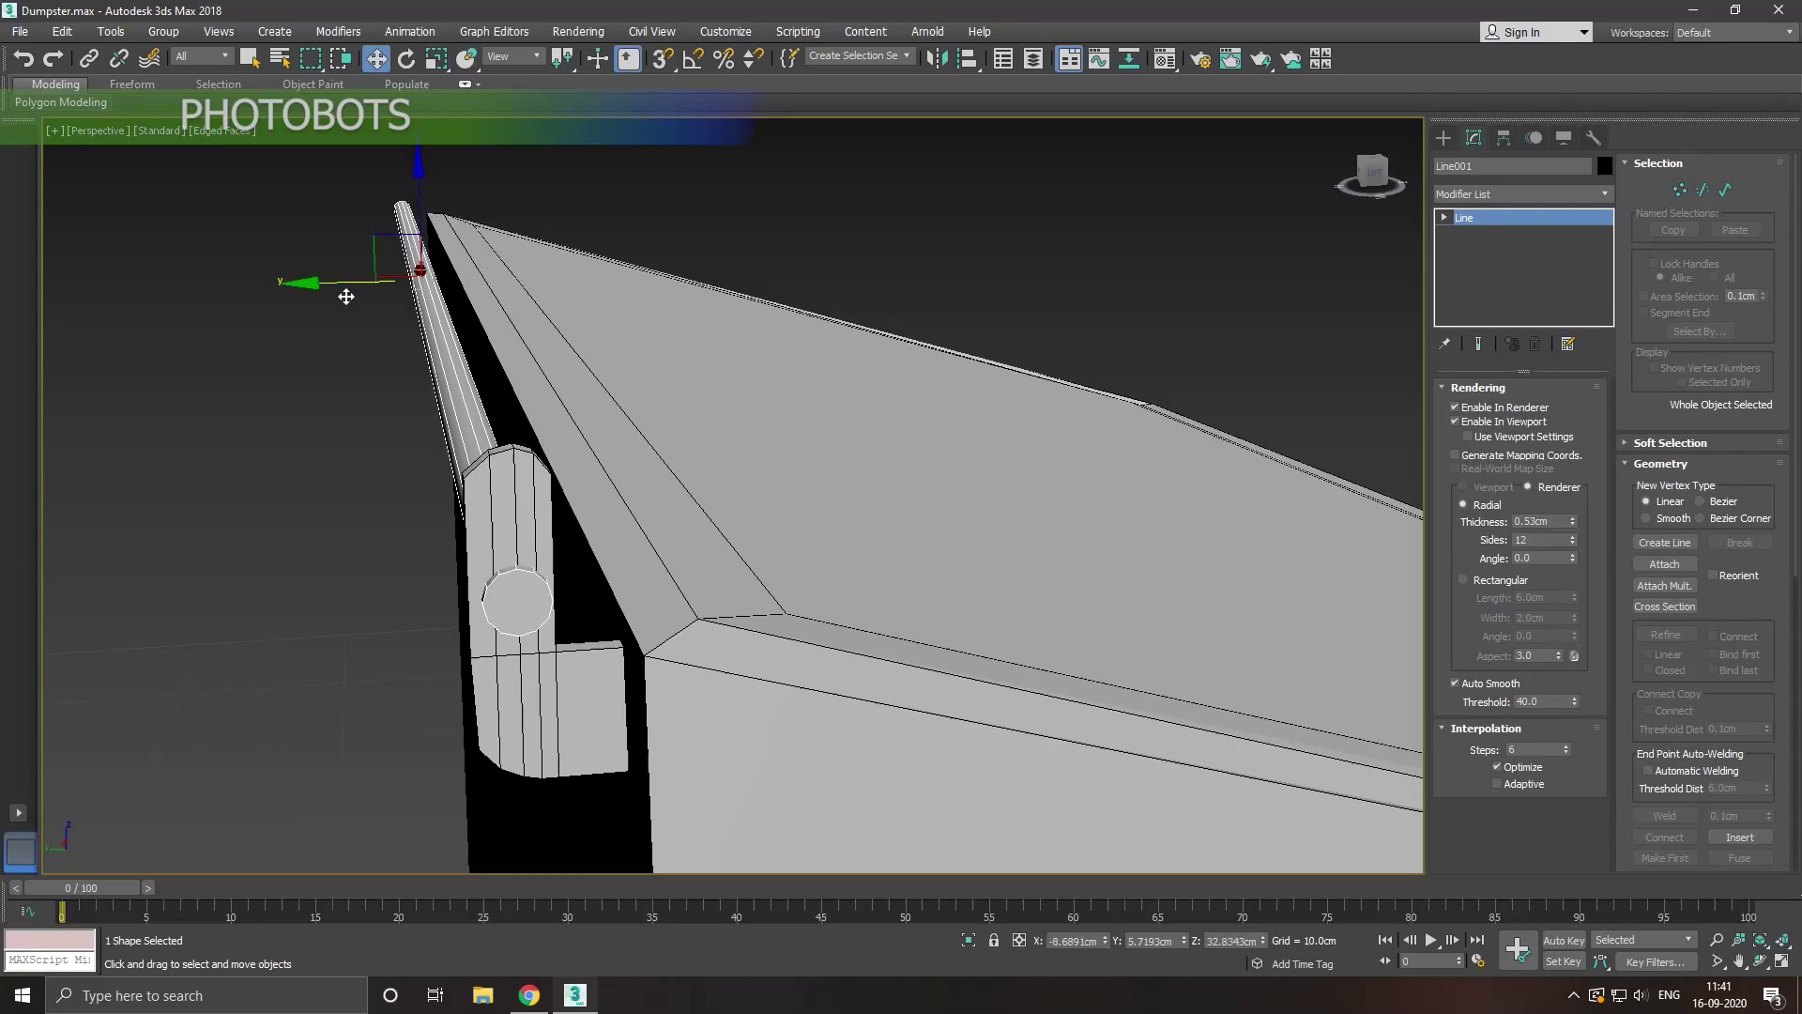
{"action": "left_click_drag", "start_coordinate": [346, 297], "coordinate": [395, 301]}
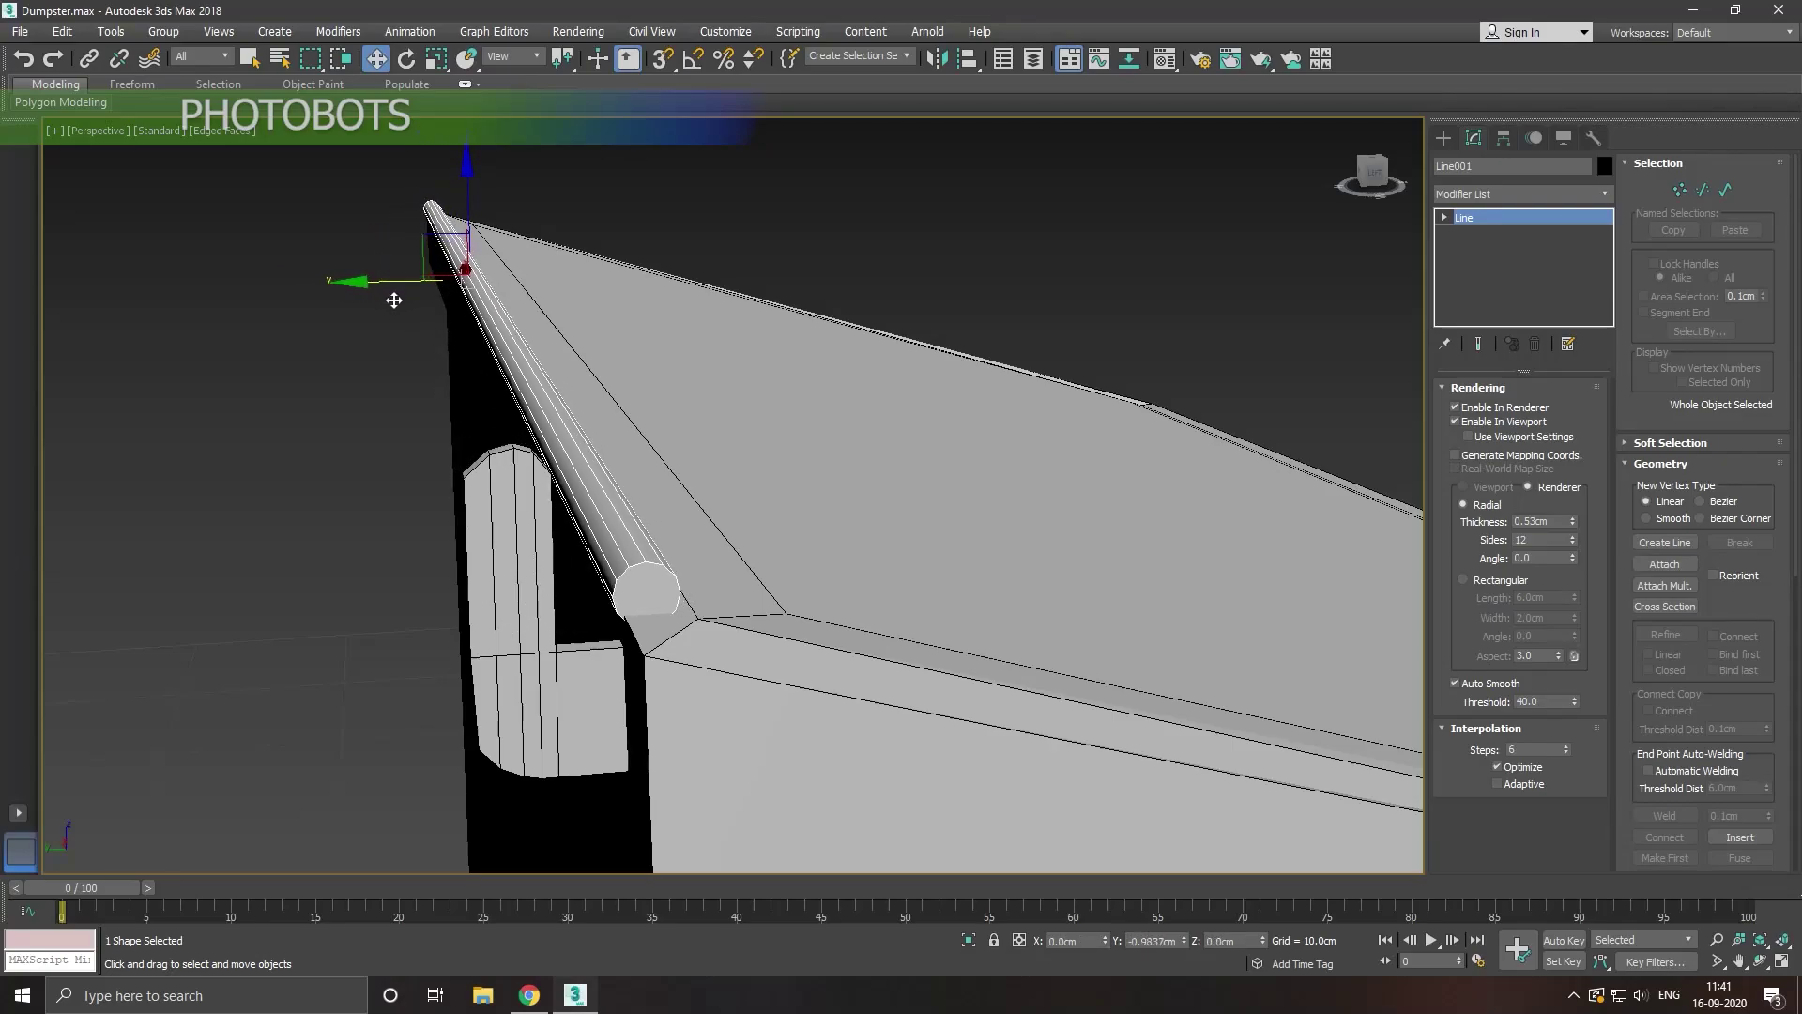
{"action": "left_click_drag", "start_coordinate": [468, 216], "coordinate": [472, 213]}
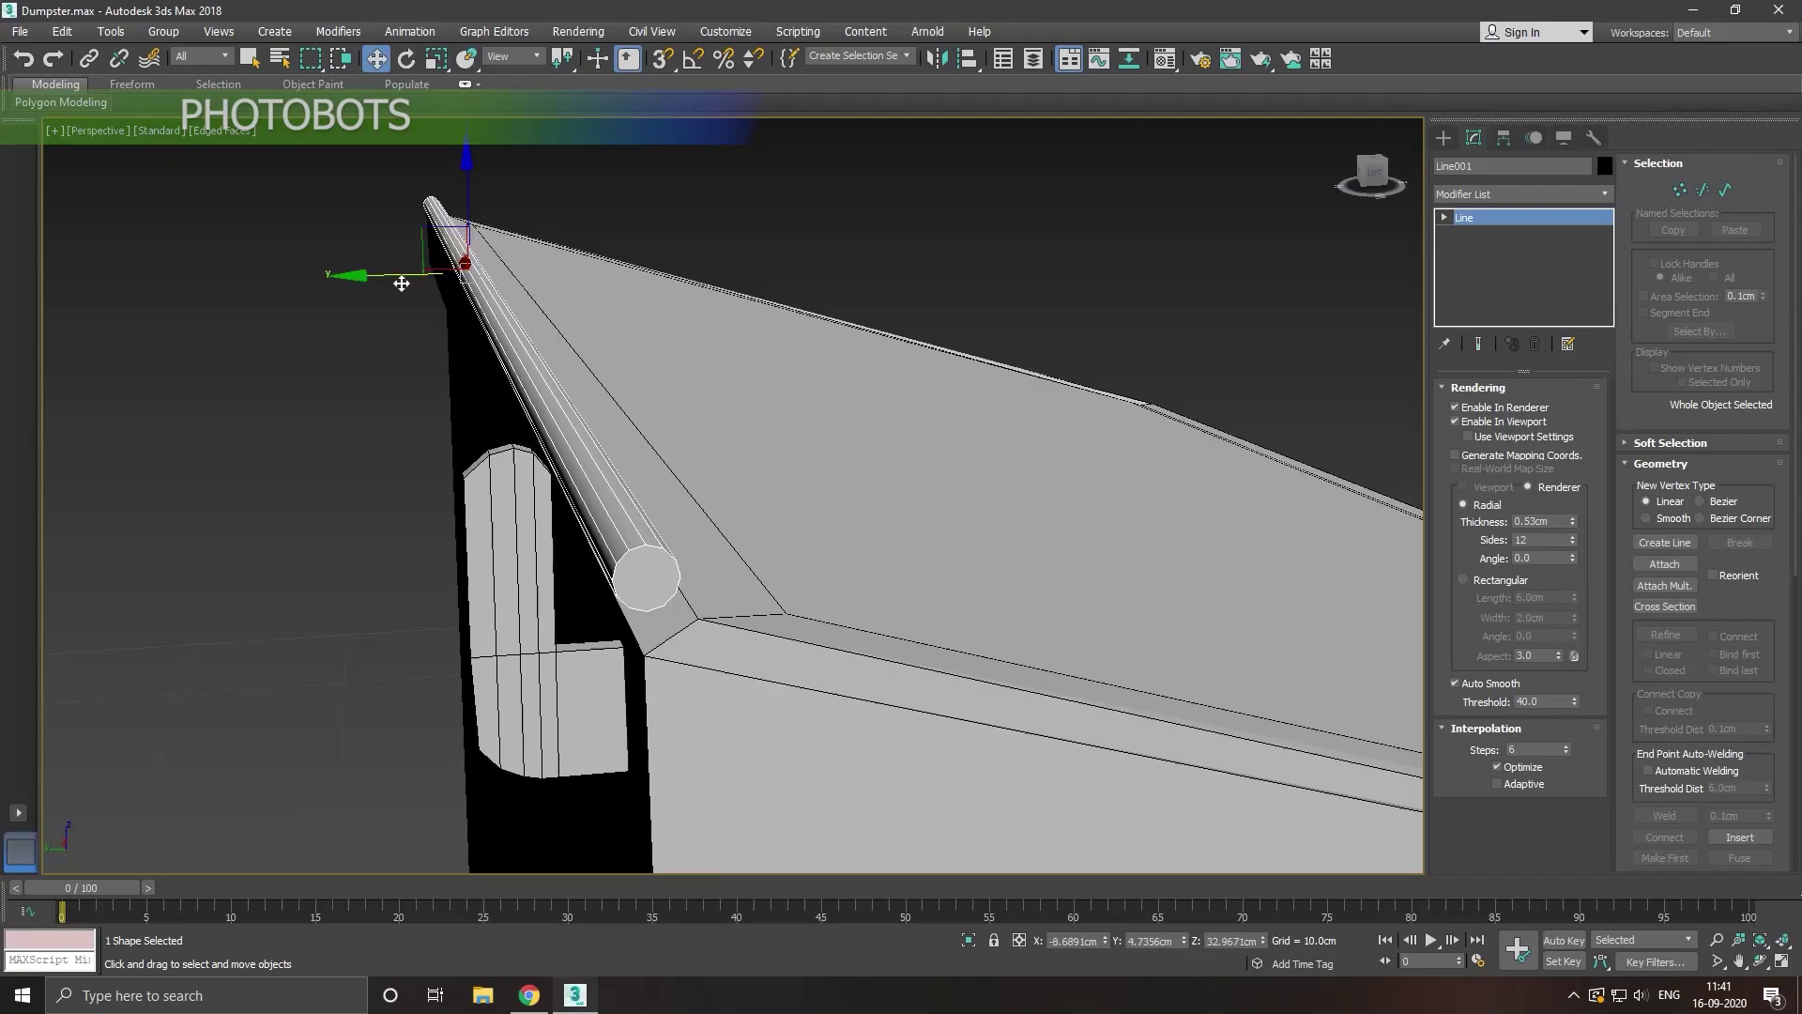
{"action": "mouse_move", "coordinate": [394, 280]}
{"action": "left_mouse_down"}
{"action": "mouse_move", "coordinate": [337, 283]}
{"action": "mouse_move", "coordinate": [344, 299]}
{"action": "left_mouse_up"}
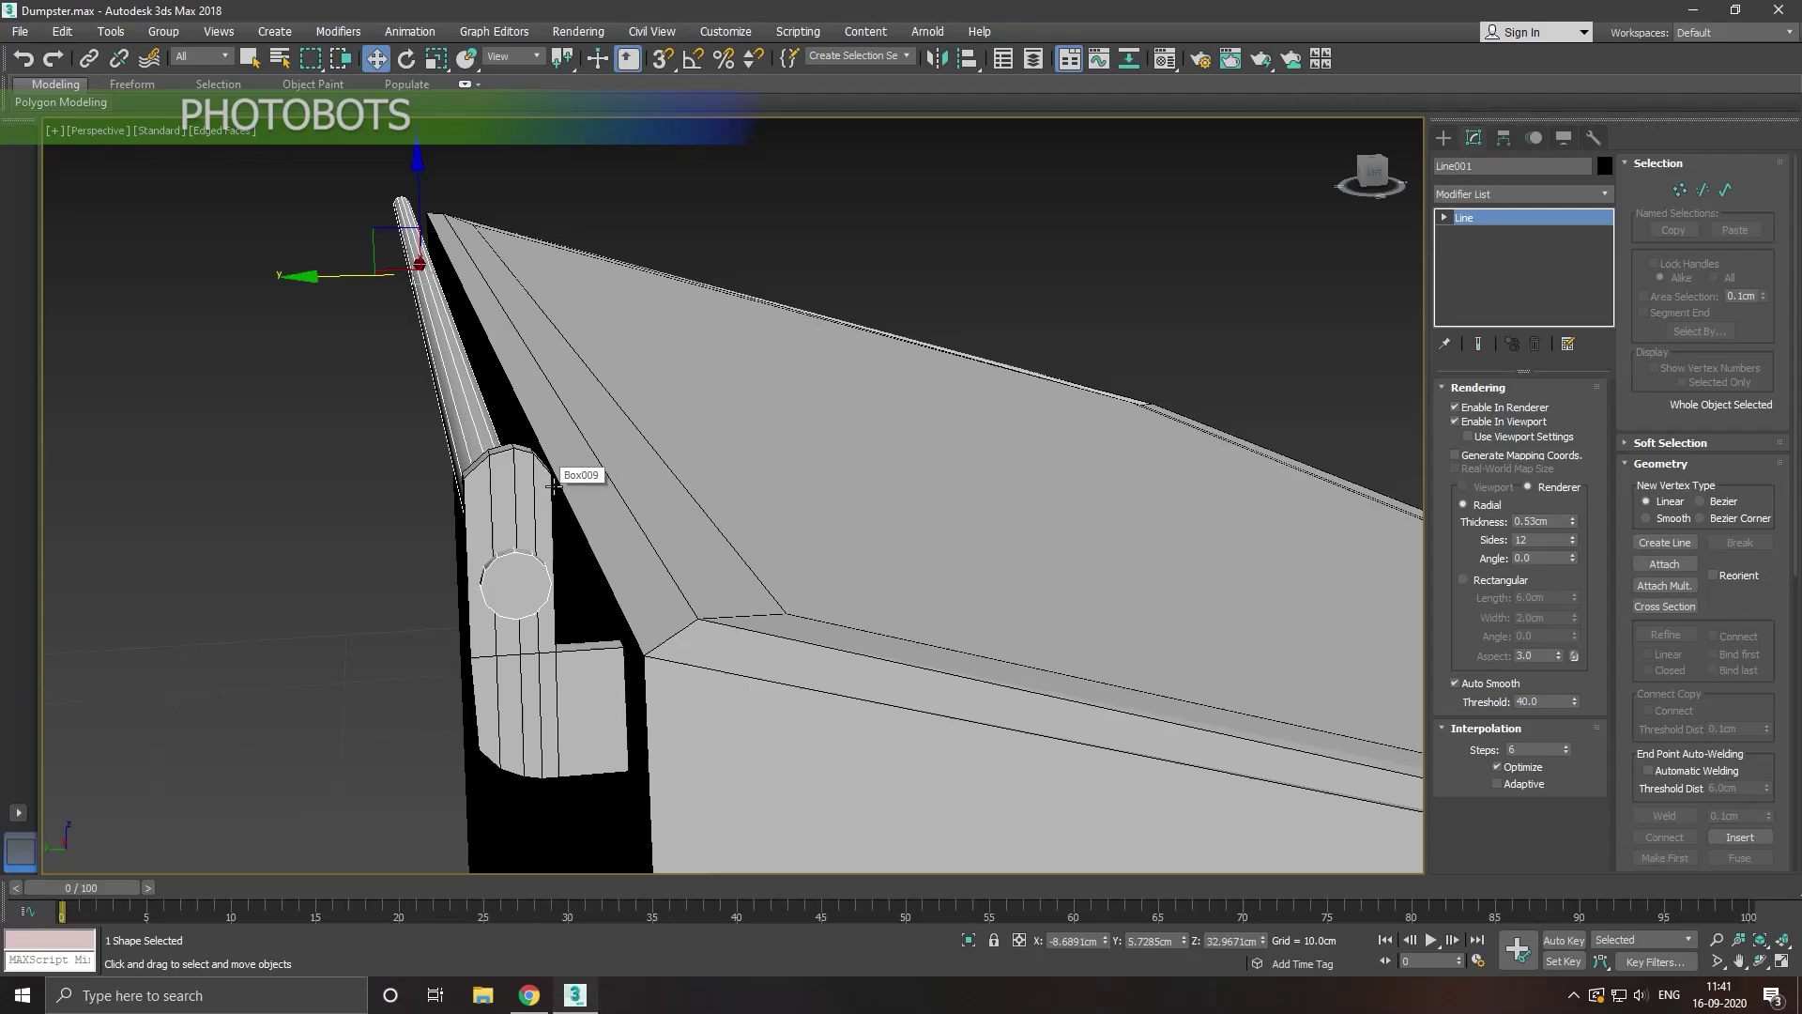
{"action": "key", "text": "l"}
{"action": "scroll", "coordinate": [664, 448], "scroll_direction": "up", "scroll_amount": 2}
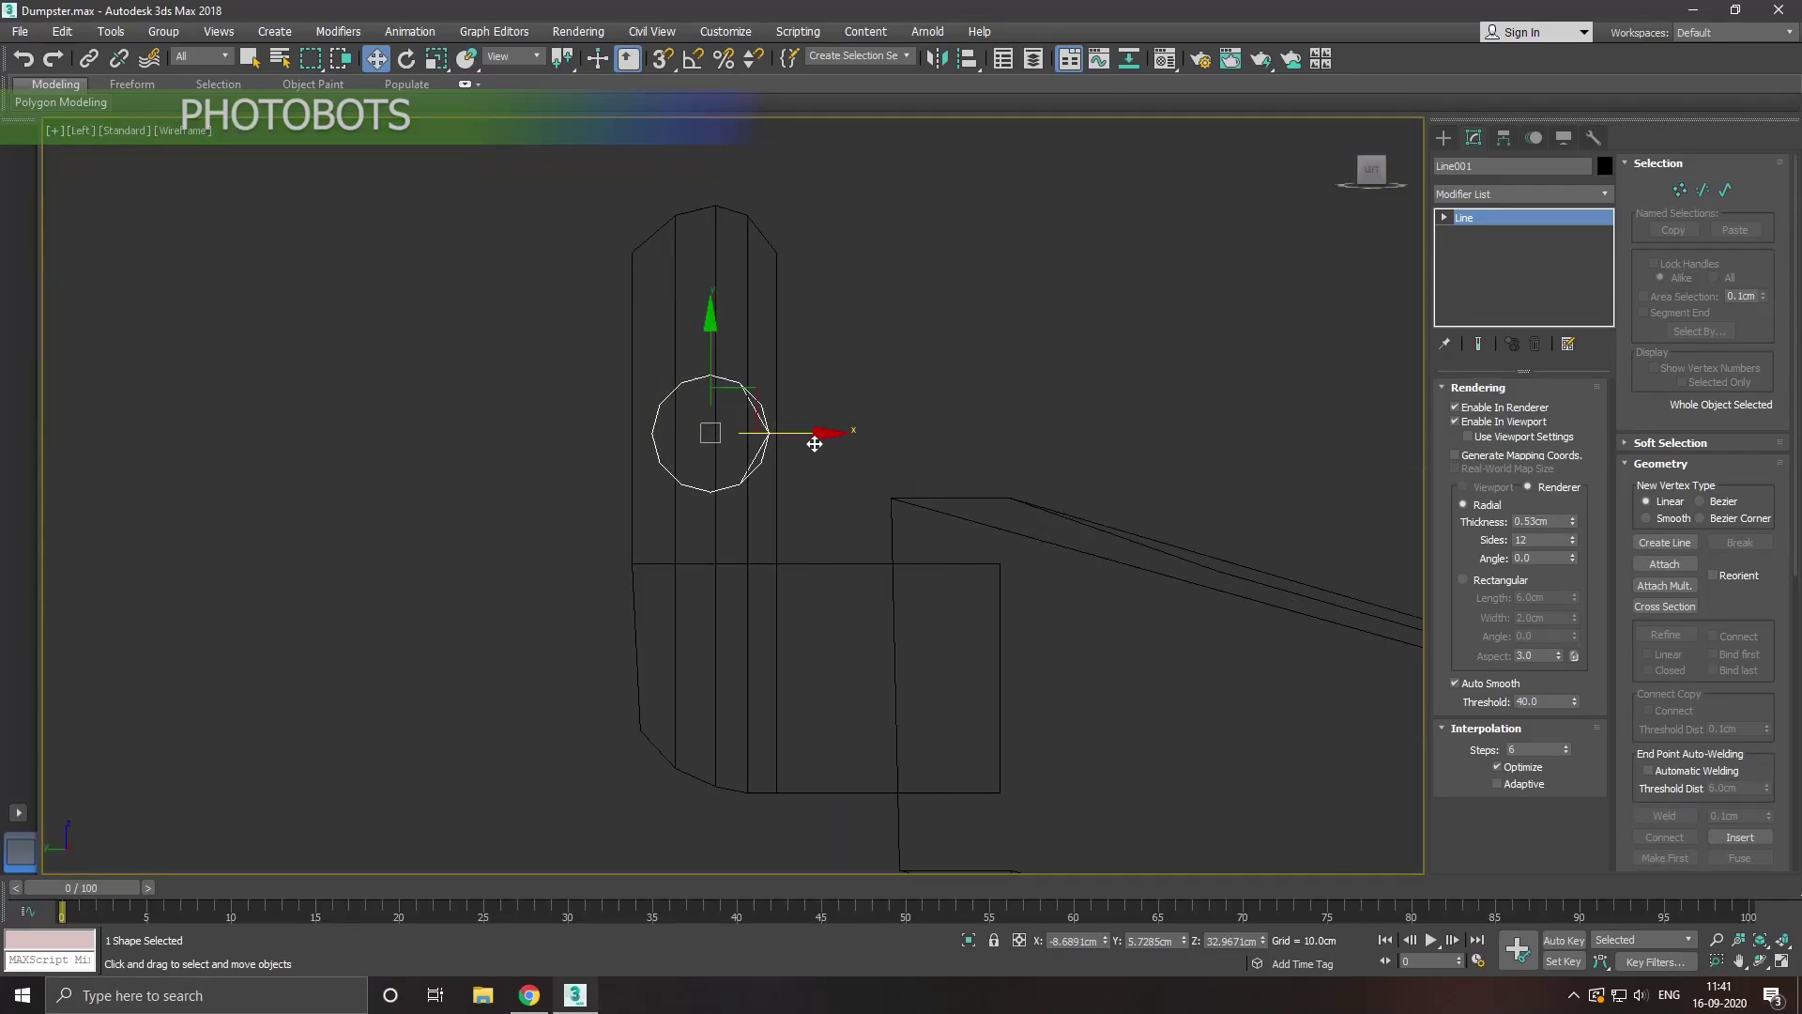
Step: Centre the rod, then lower Box009's top vertices so the hook hugs the rod
{"action": "left_click_drag", "start_coordinate": [813, 443], "coordinate": [805, 437]}
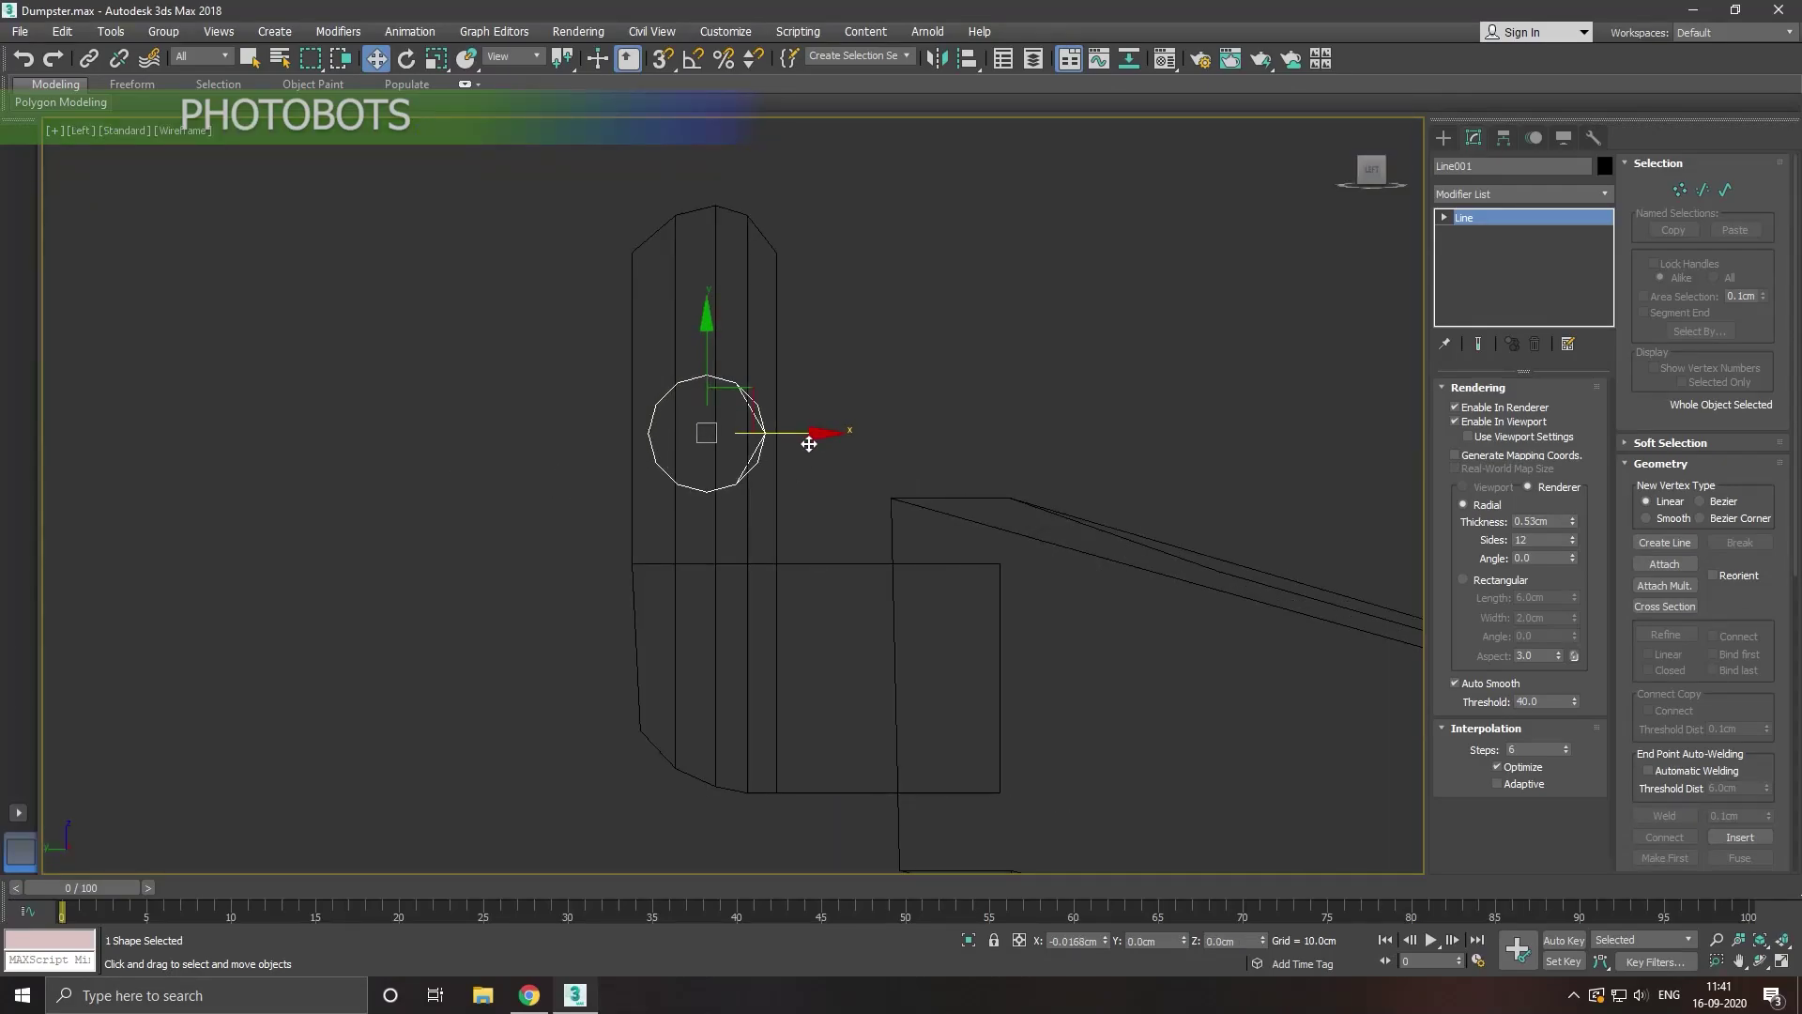
{"action": "left_click", "coordinate": [782, 312]}
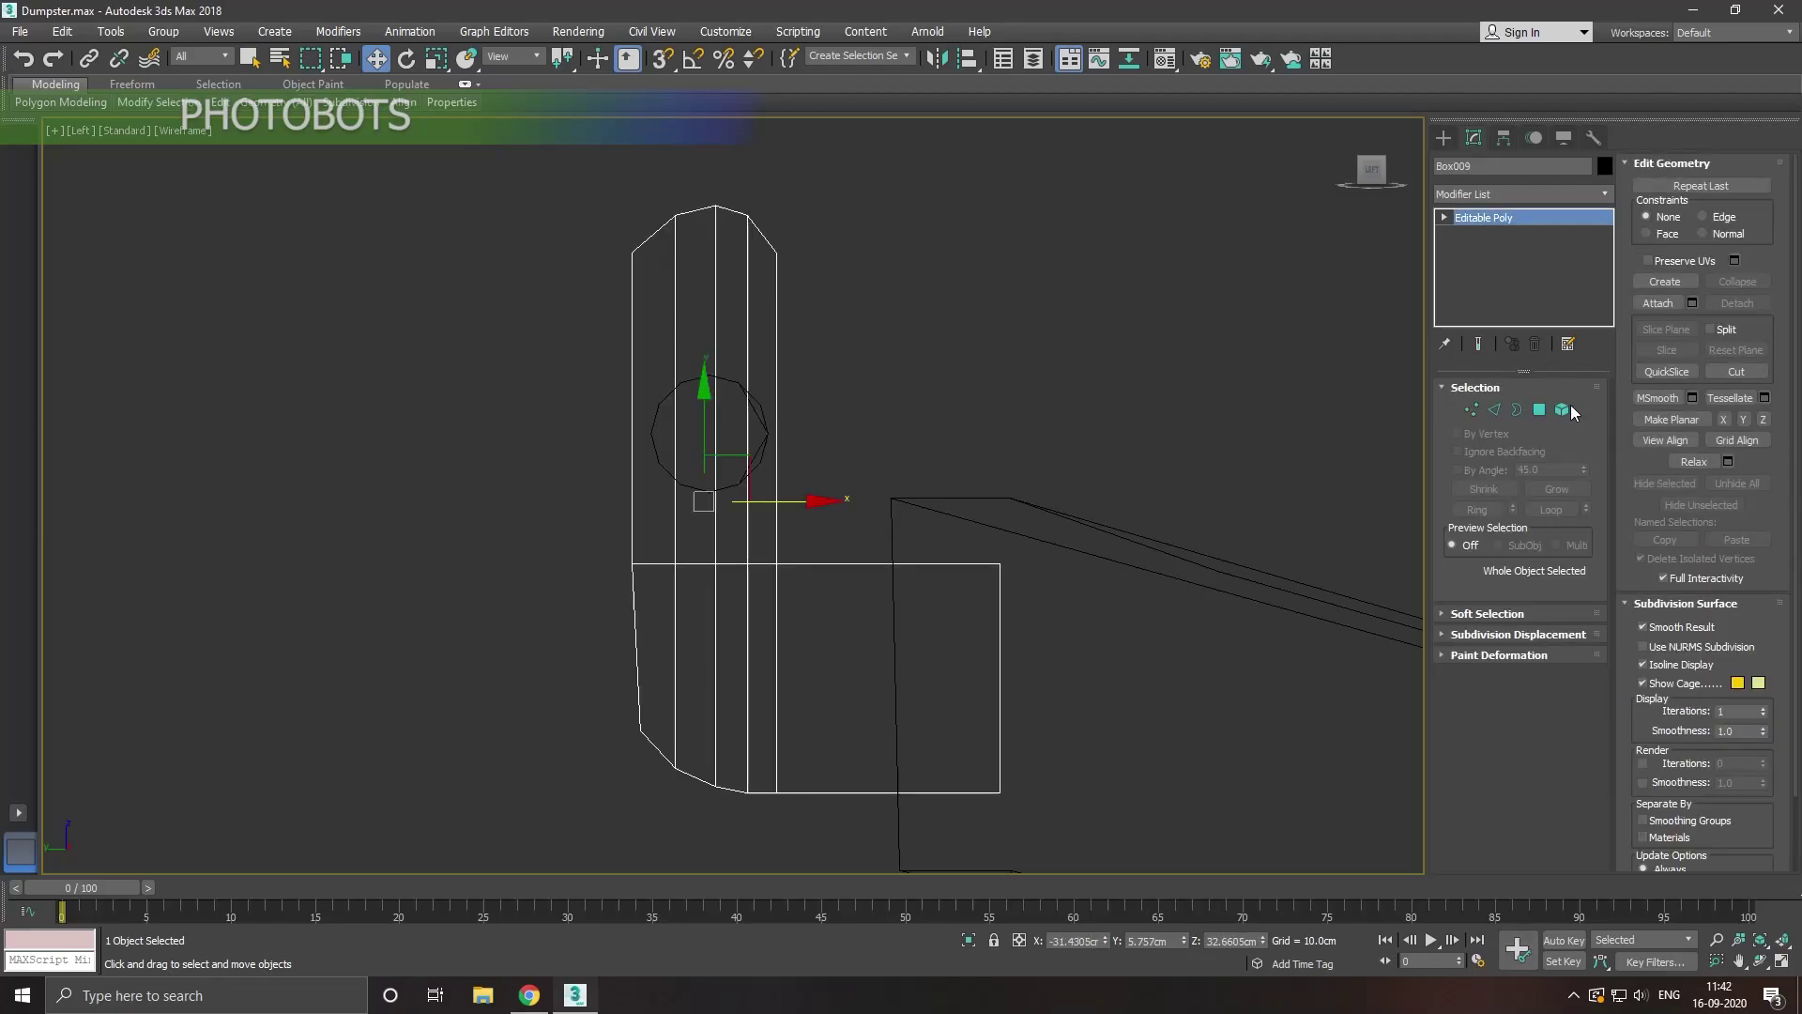
{"action": "left_click", "coordinate": [1468, 409]}
{"action": "left_click_drag", "start_coordinate": [623, 169], "coordinate": [956, 340]}
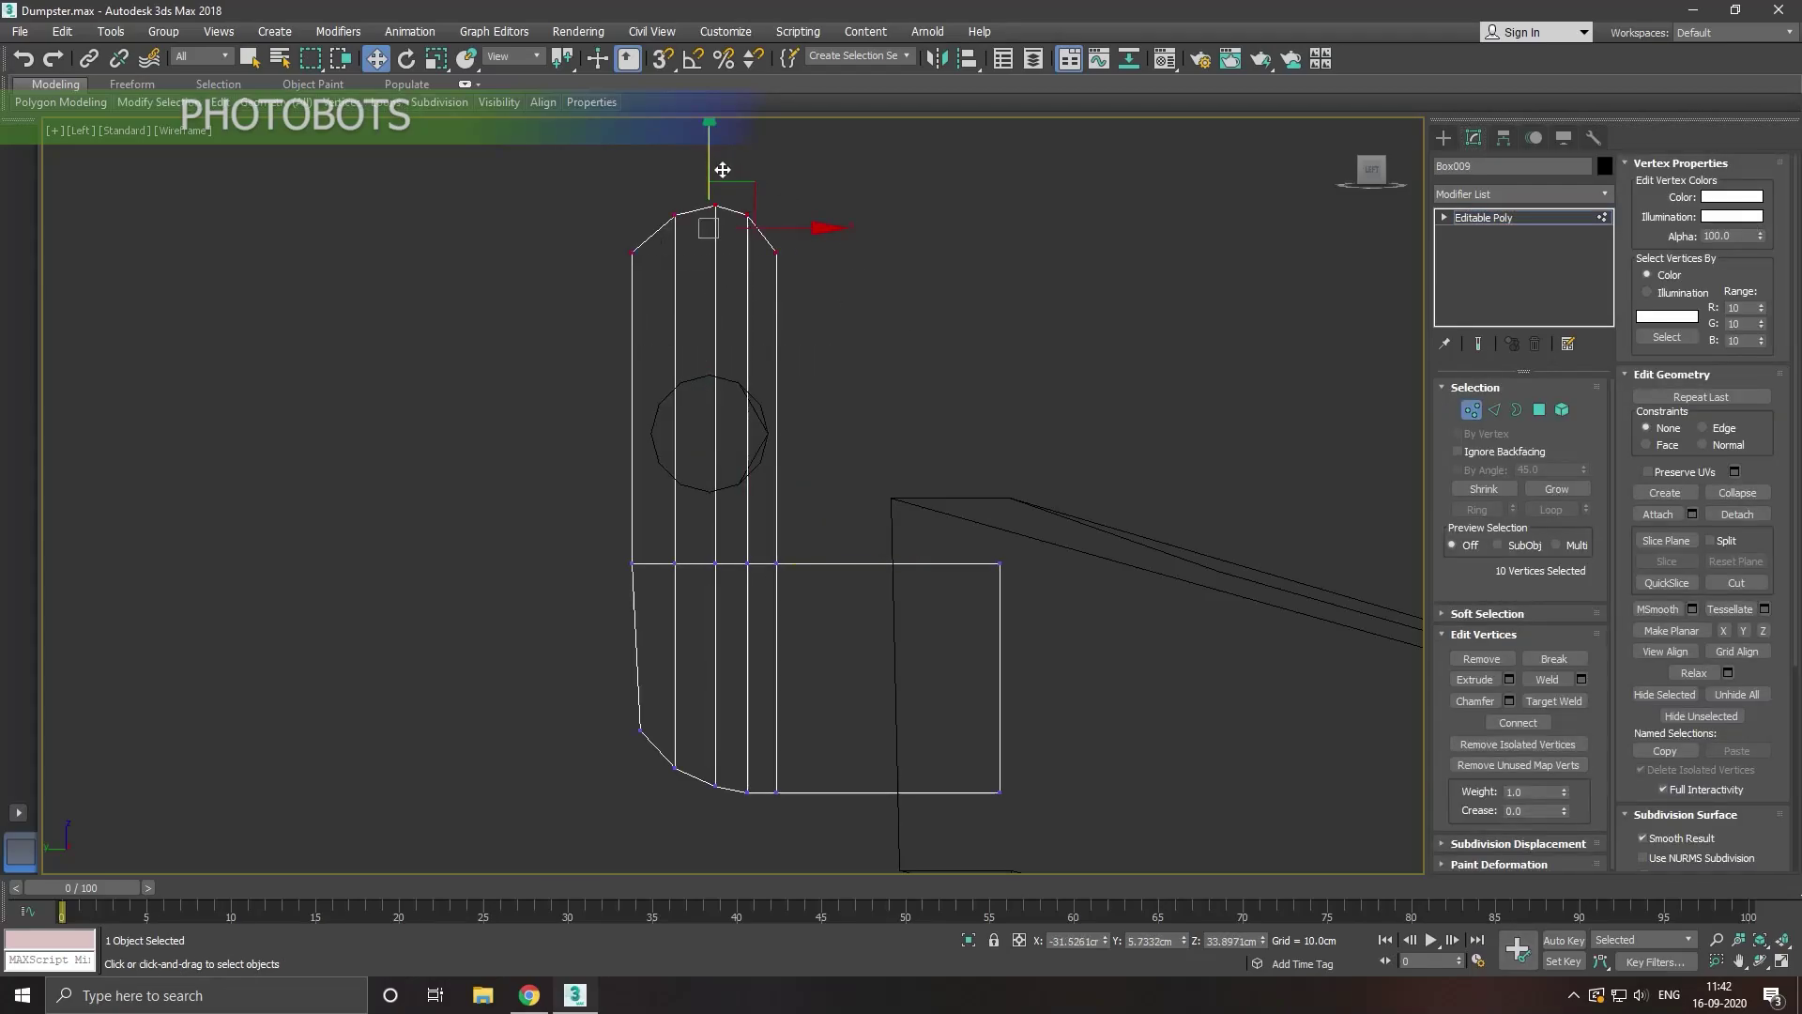
{"action": "left_click_drag", "start_coordinate": [714, 169], "coordinate": [741, 285]}
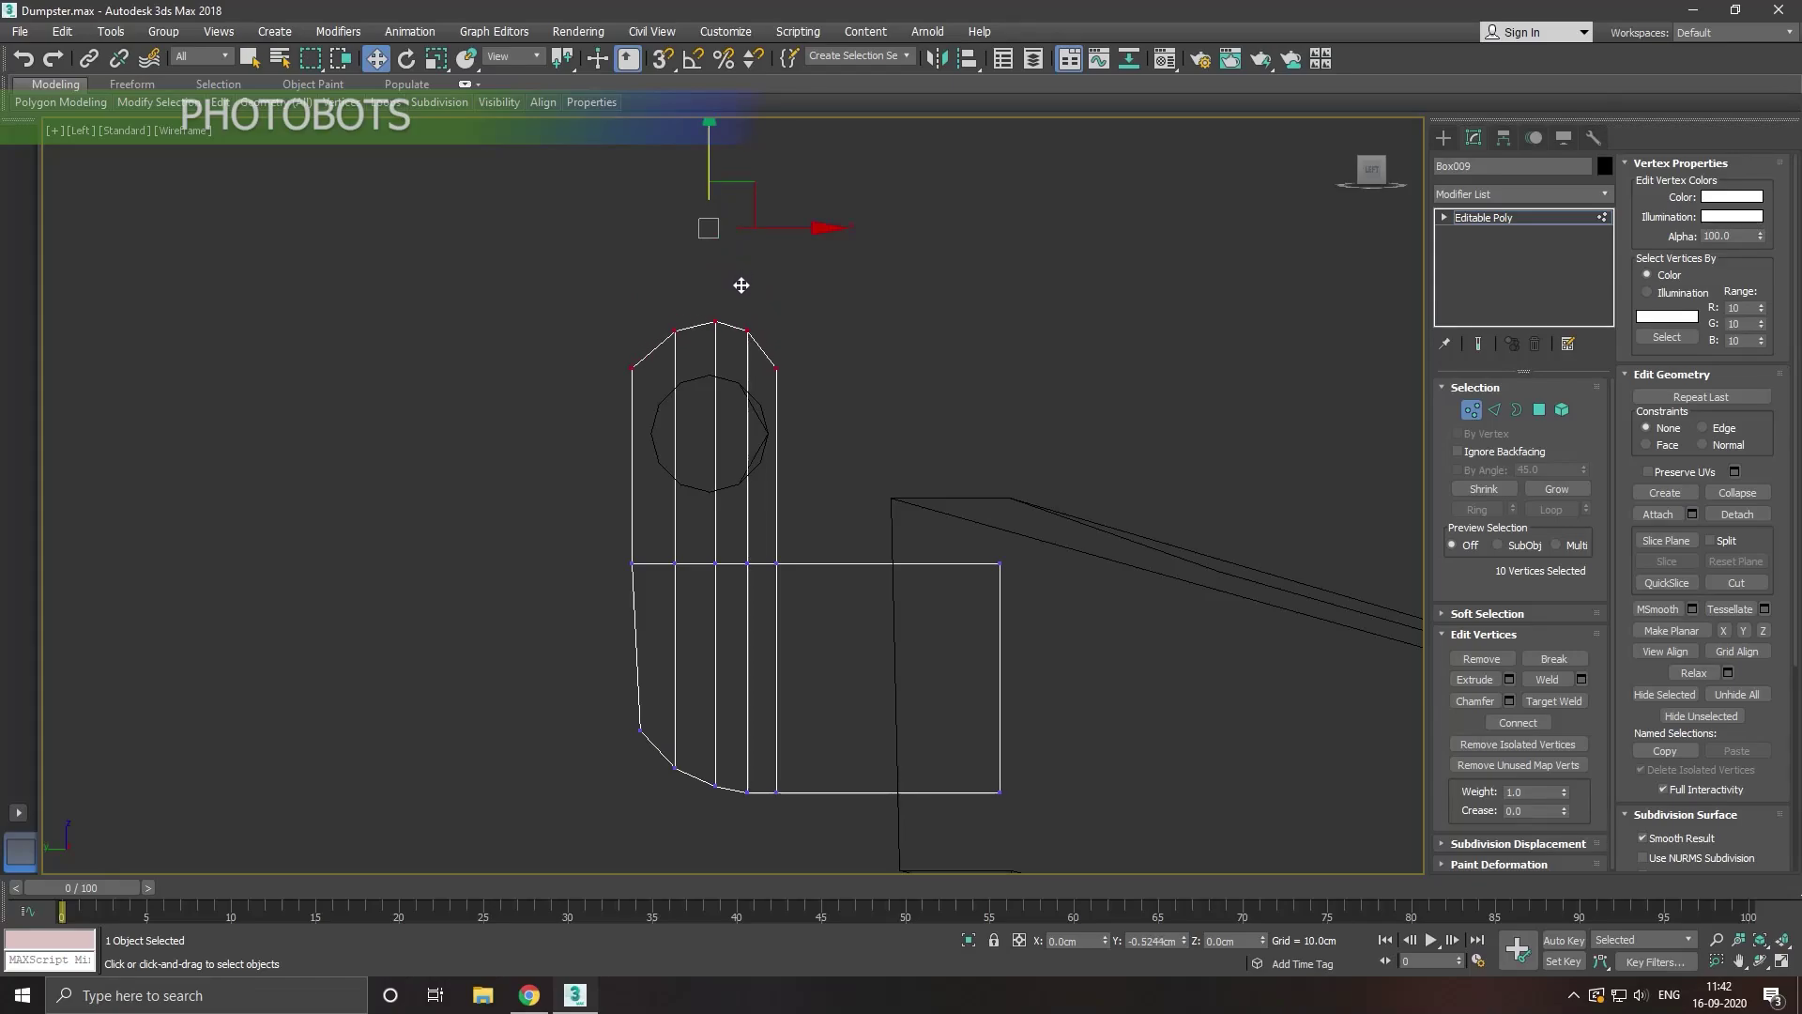
{"action": "key", "text": "p"}
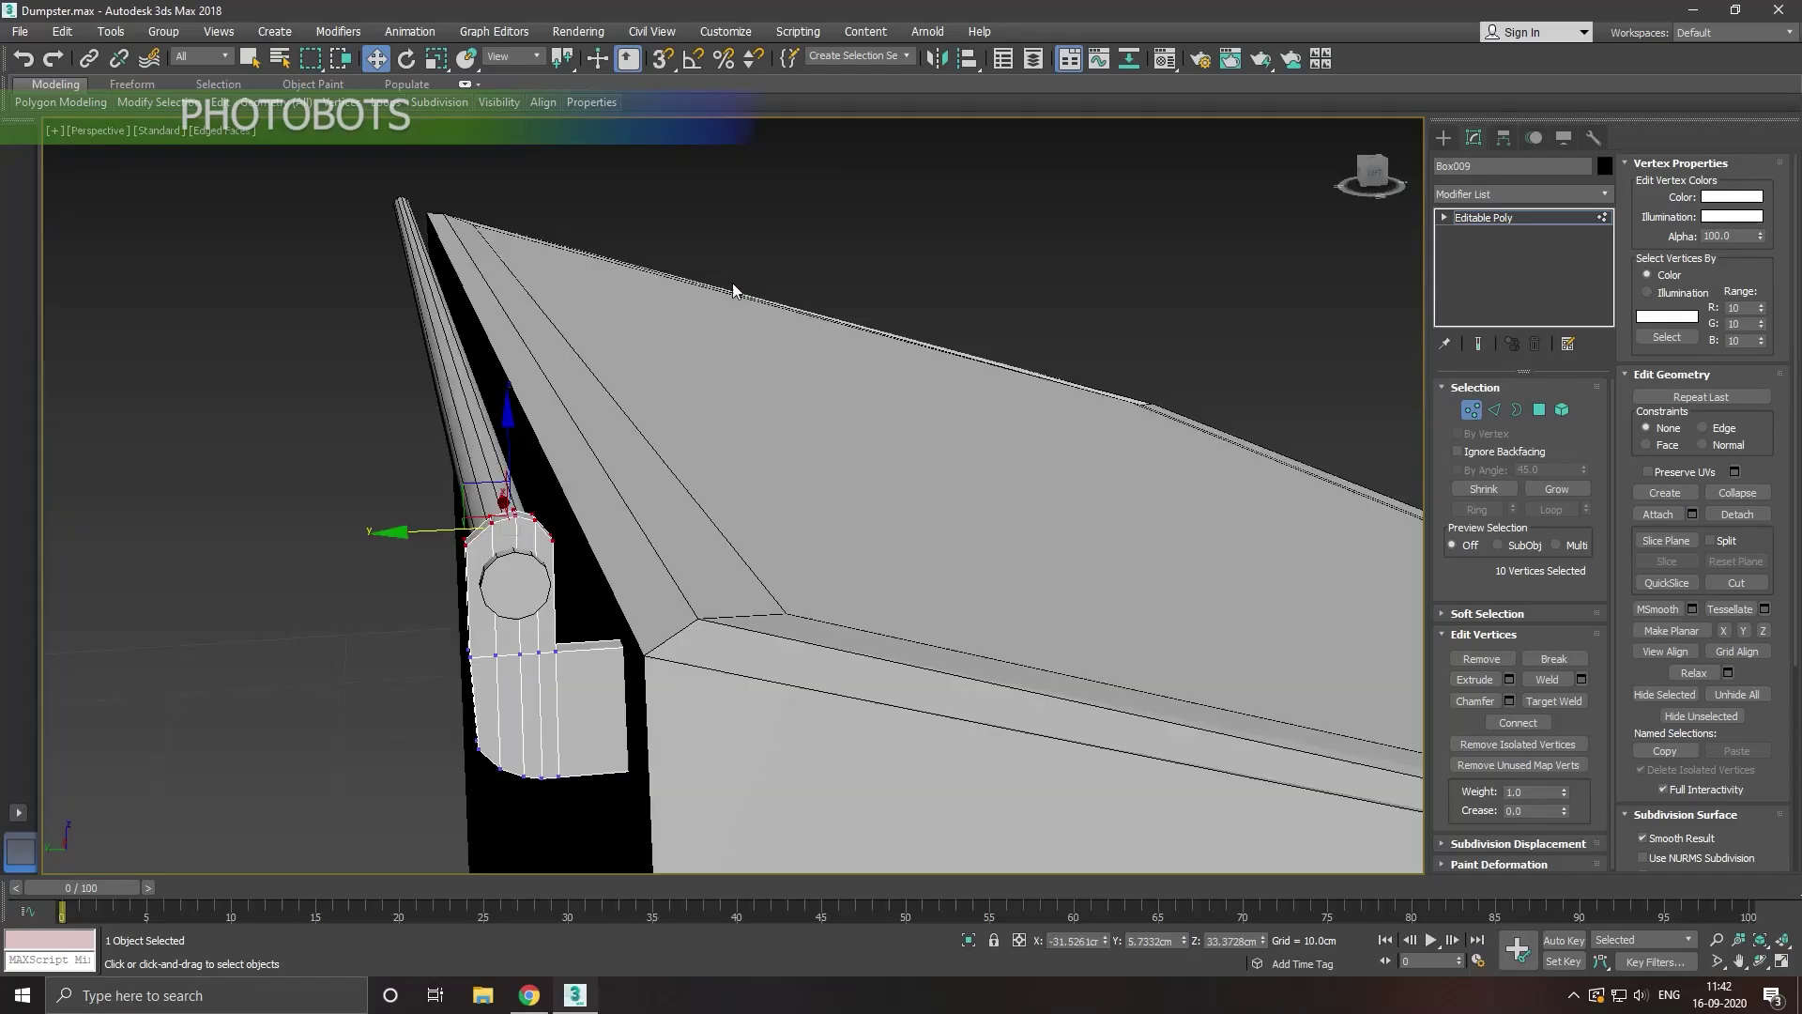
{"action": "mouse_move", "coordinate": [594, 530]}
{"action": "middle_mouse_down", "text": "alt"}
{"action": "mouse_move", "coordinate": [647, 577]}
{"action": "mouse_move", "coordinate": [713, 544]}
{"action": "middle_mouse_up", "text": "alt"}
Step: Reduce the hinge rod's sides to 10
{"action": "left_click", "coordinate": [1478, 219]}
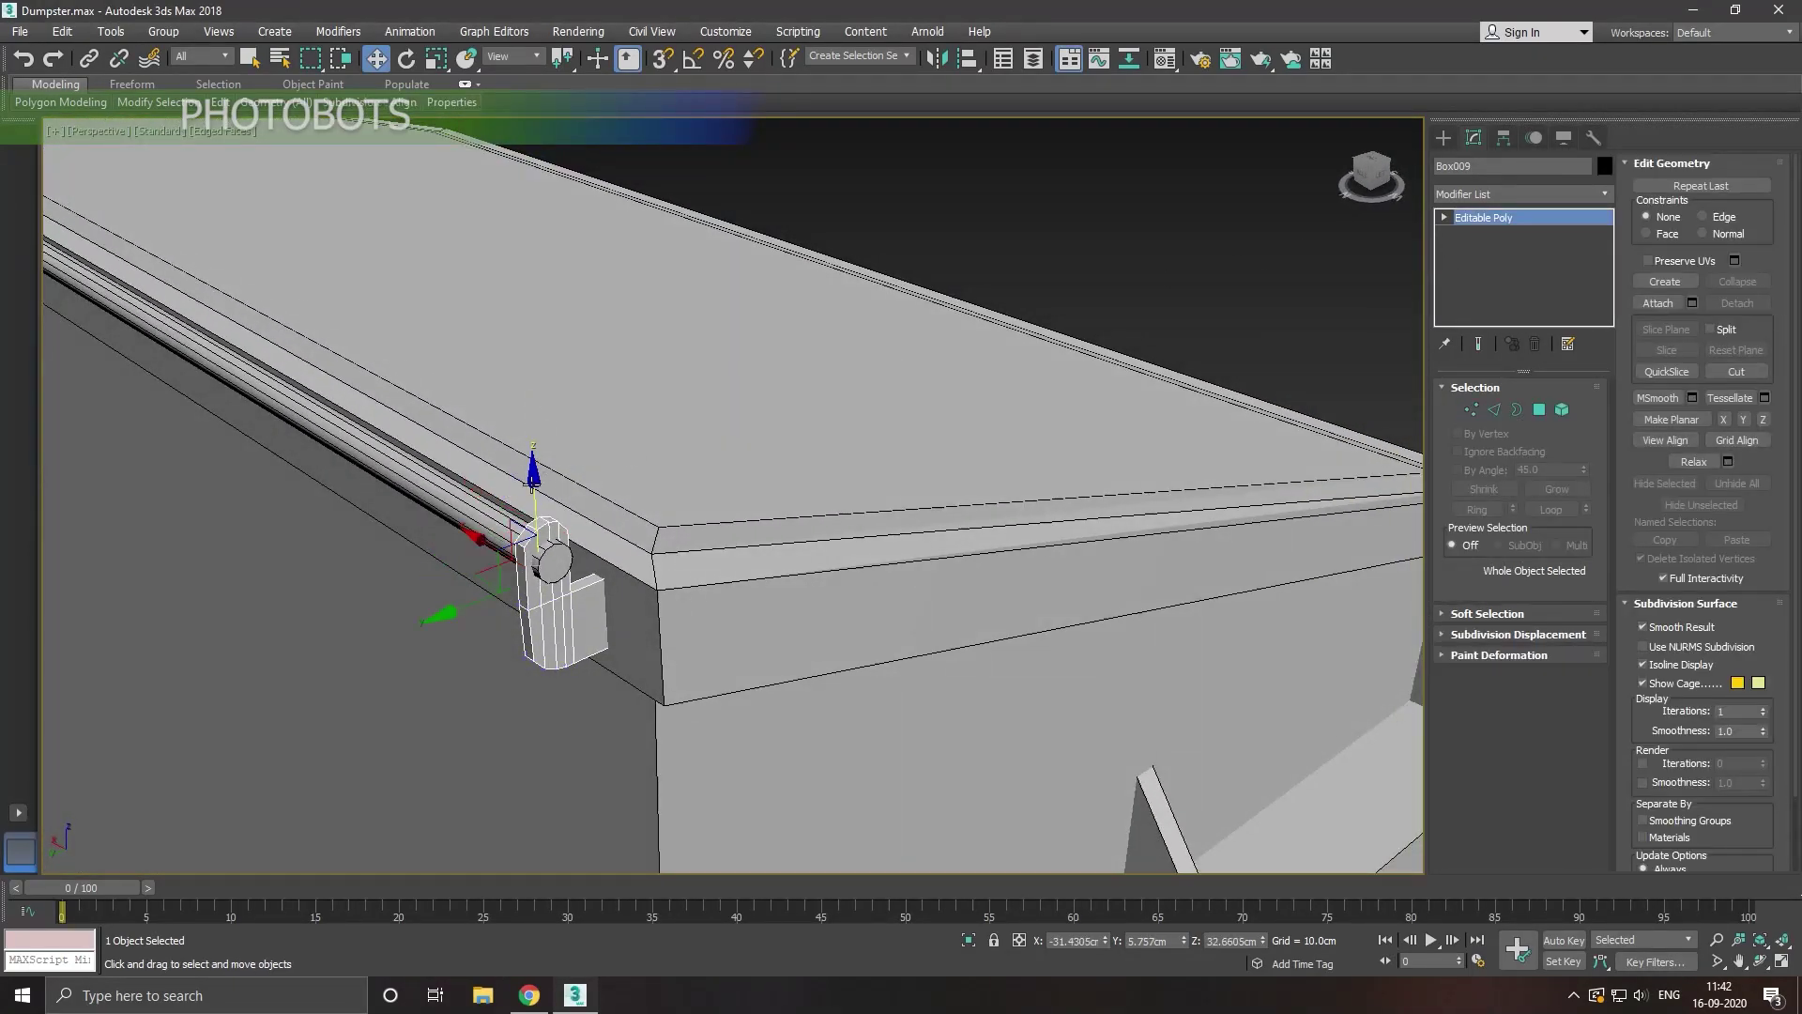
{"action": "left_click", "coordinate": [490, 508]}
{"action": "scroll", "coordinate": [521, 548], "scroll_direction": "up", "scroll_amount": 5}
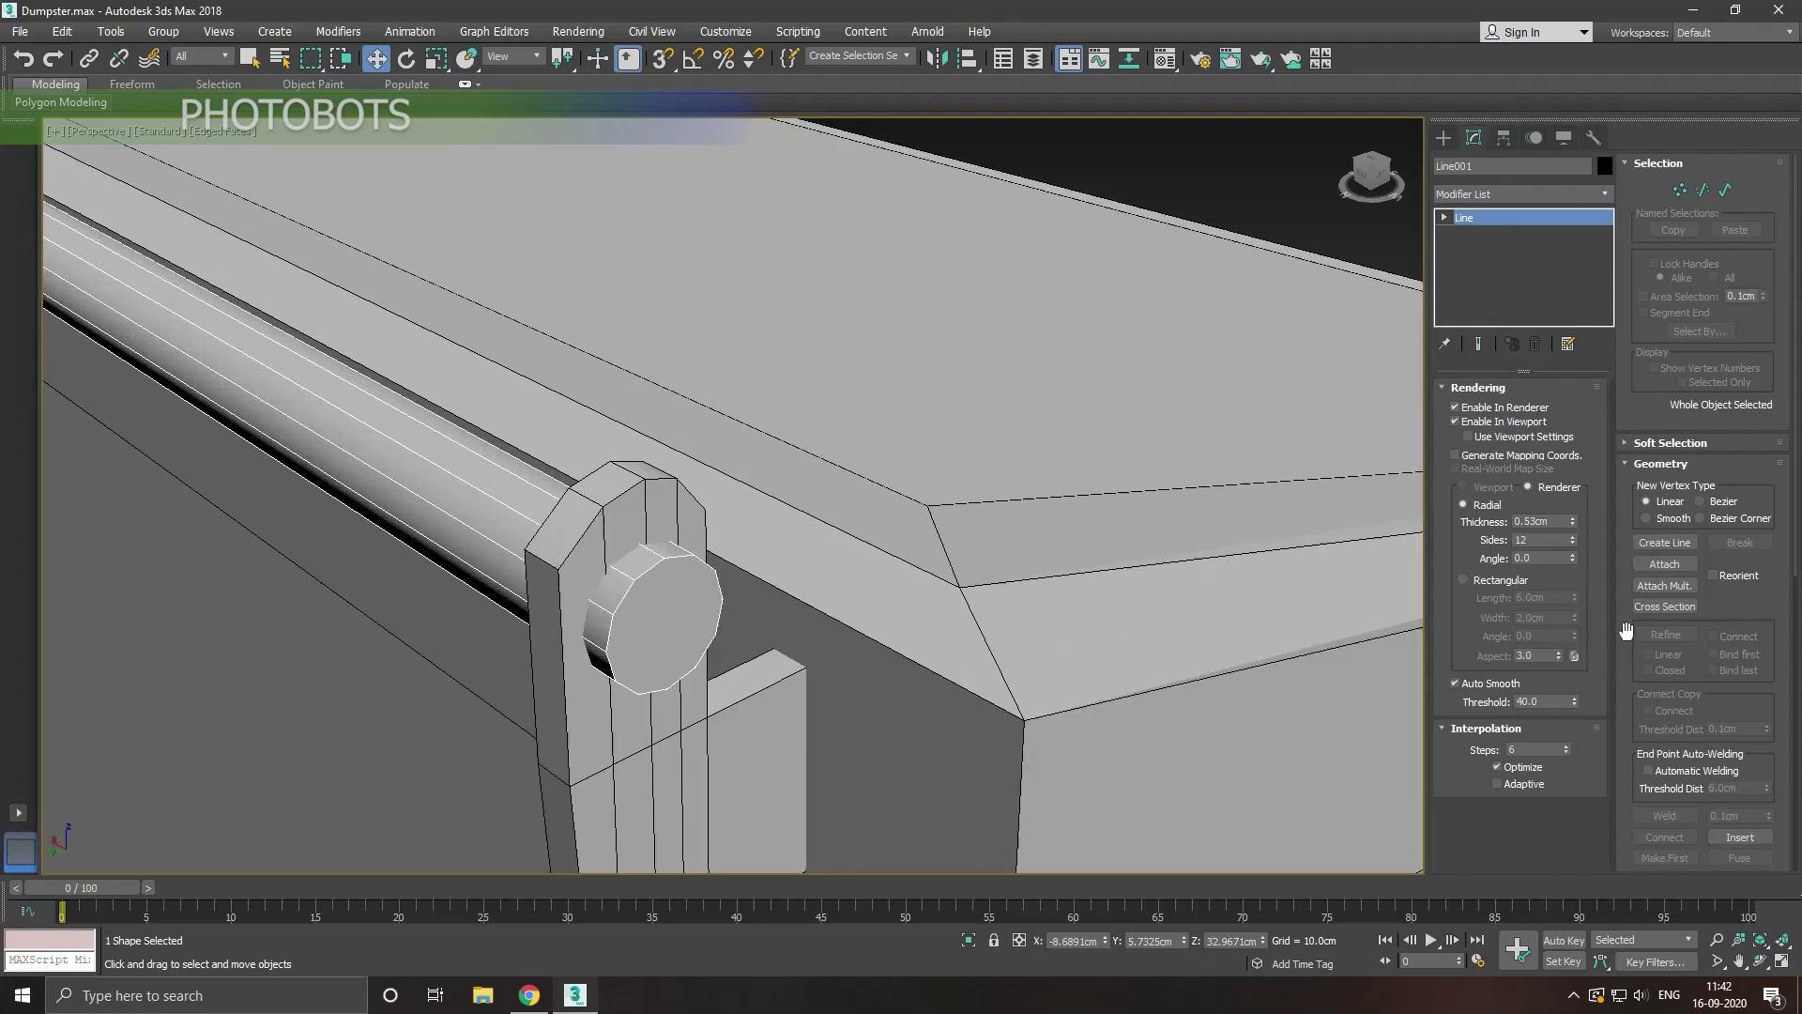
{"action": "left_click", "coordinate": [1572, 544]}
{"action": "left_click", "coordinate": [1572, 545]}
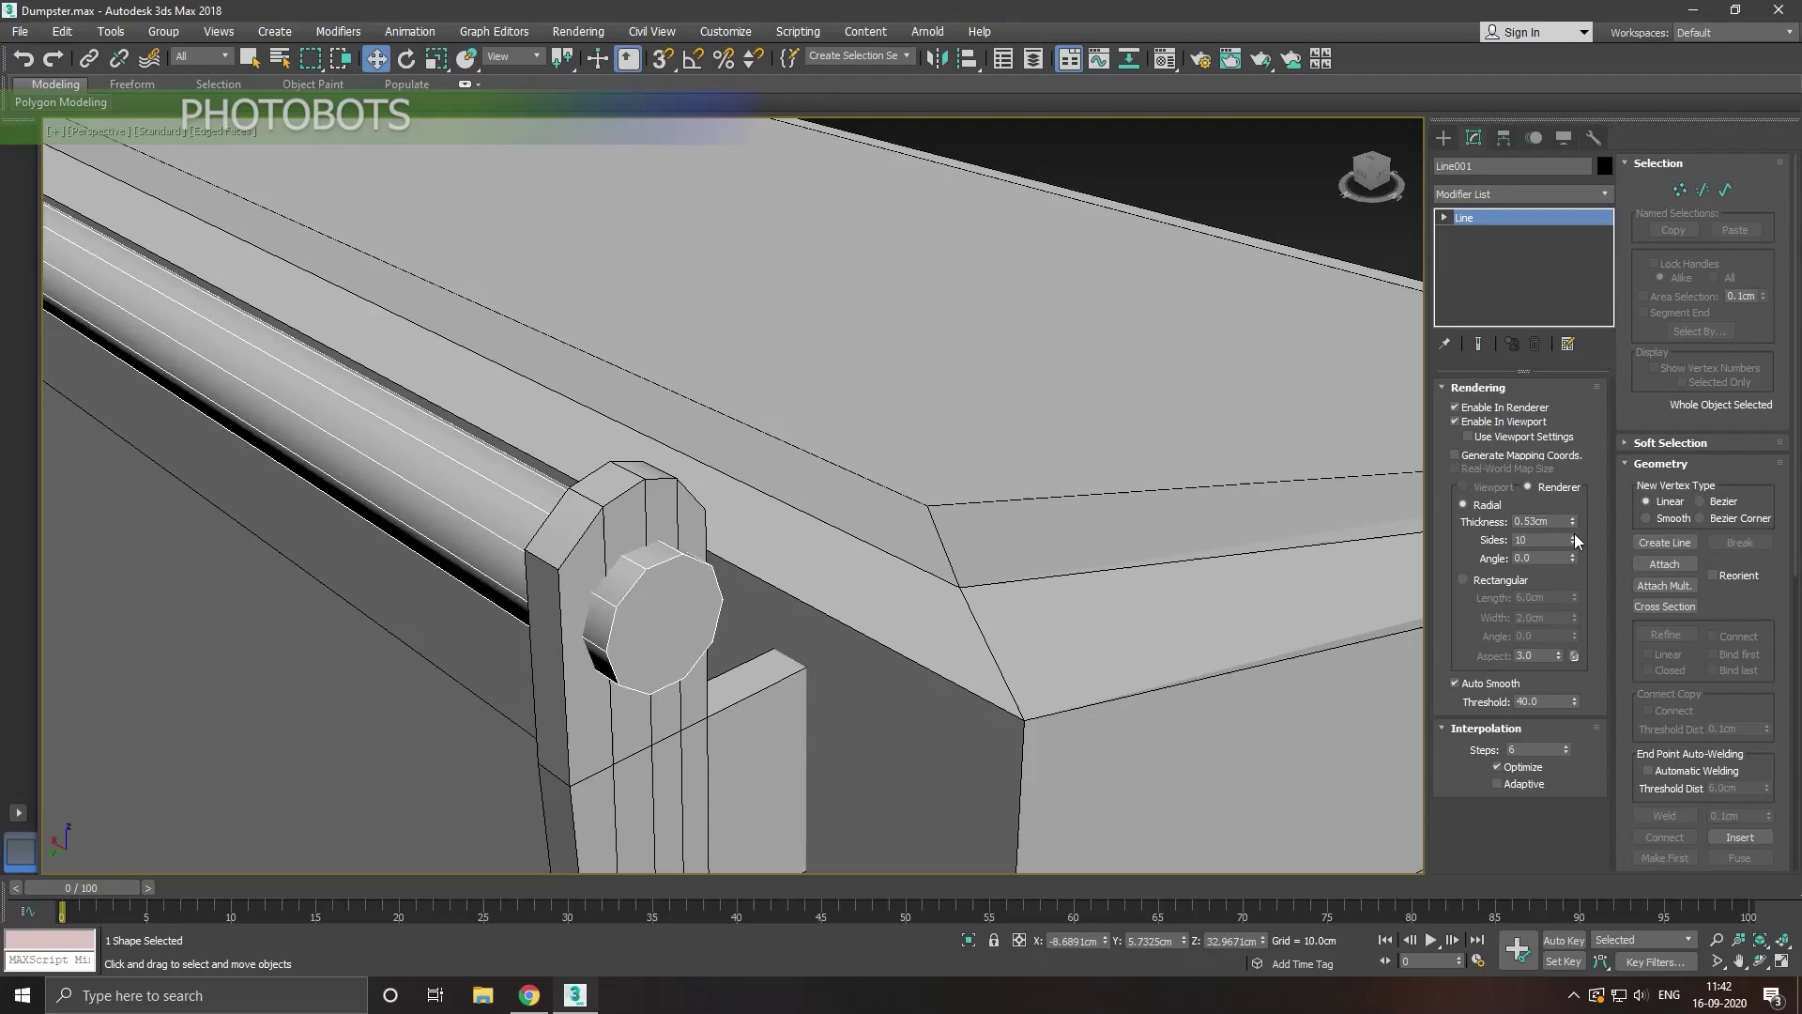
{"action": "scroll", "coordinate": [700, 643], "scroll_direction": "down", "scroll_amount": 3}
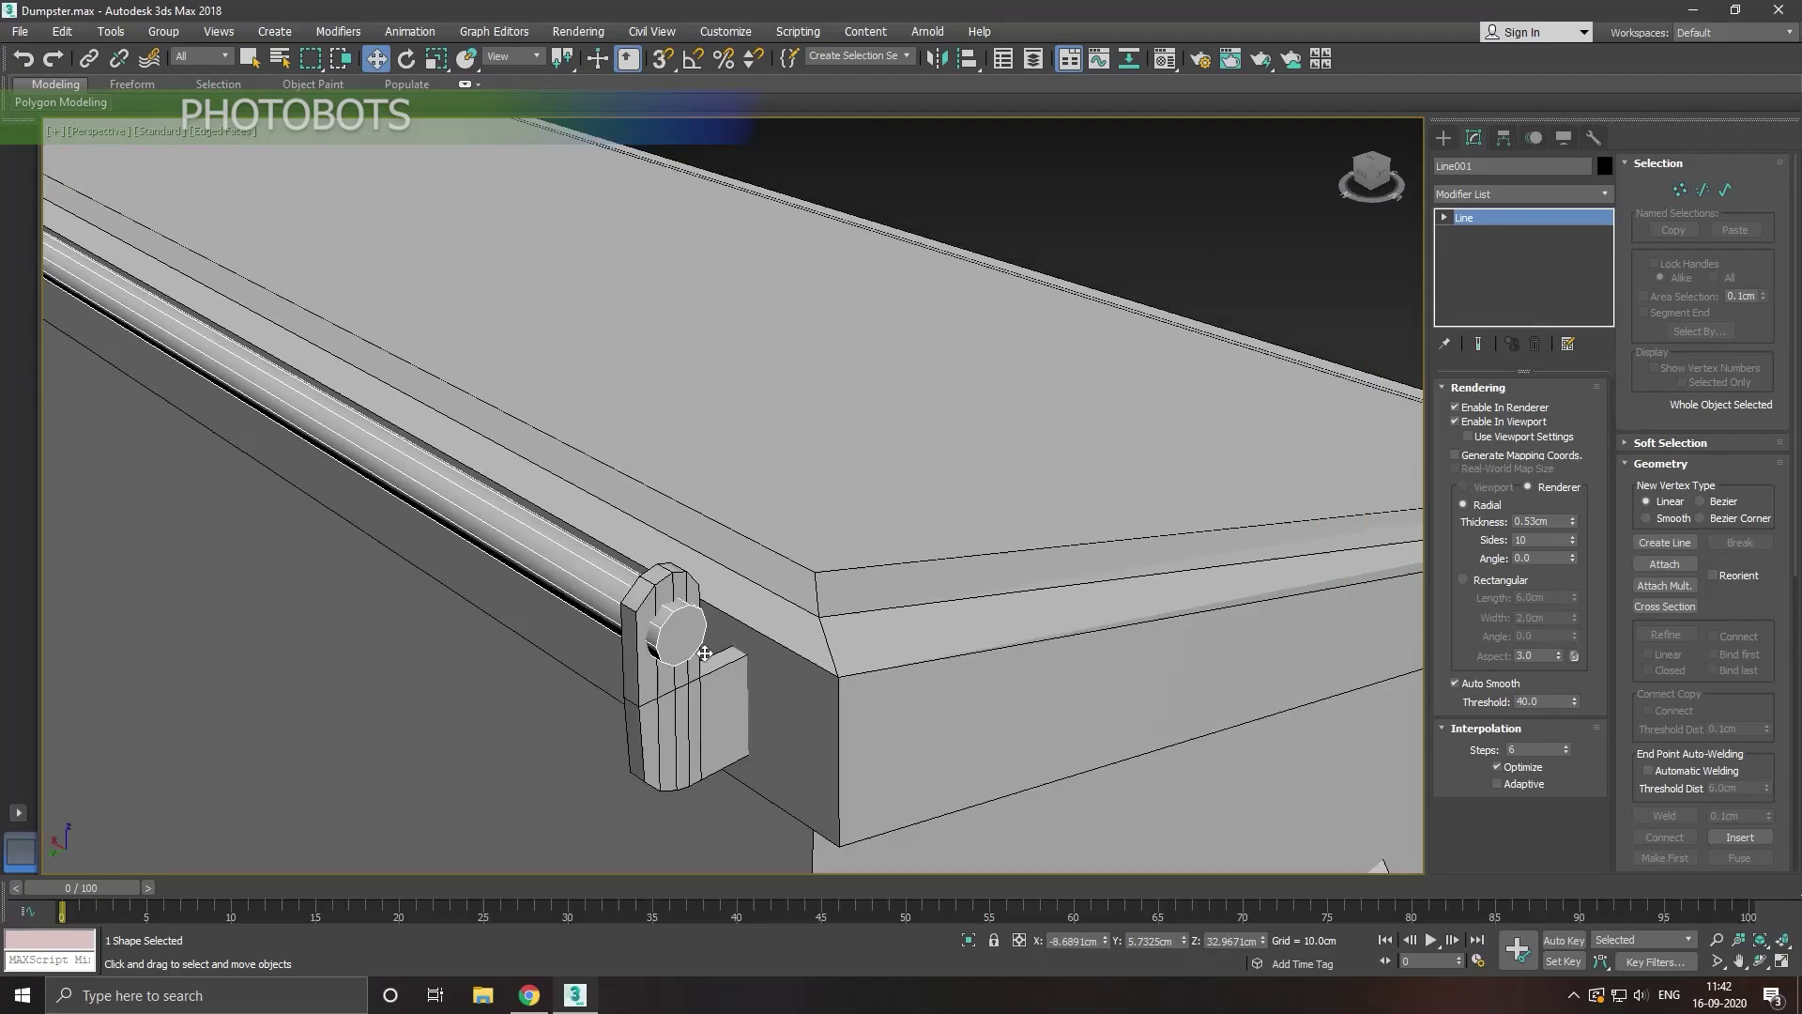
{"action": "middle_click_drag", "start_coordinate": [704, 652], "coordinate": [806, 657]}
Step: Convert Line001 to an Editable Poly from the modifier stack
{"action": "right_click", "coordinate": [1549, 294]}
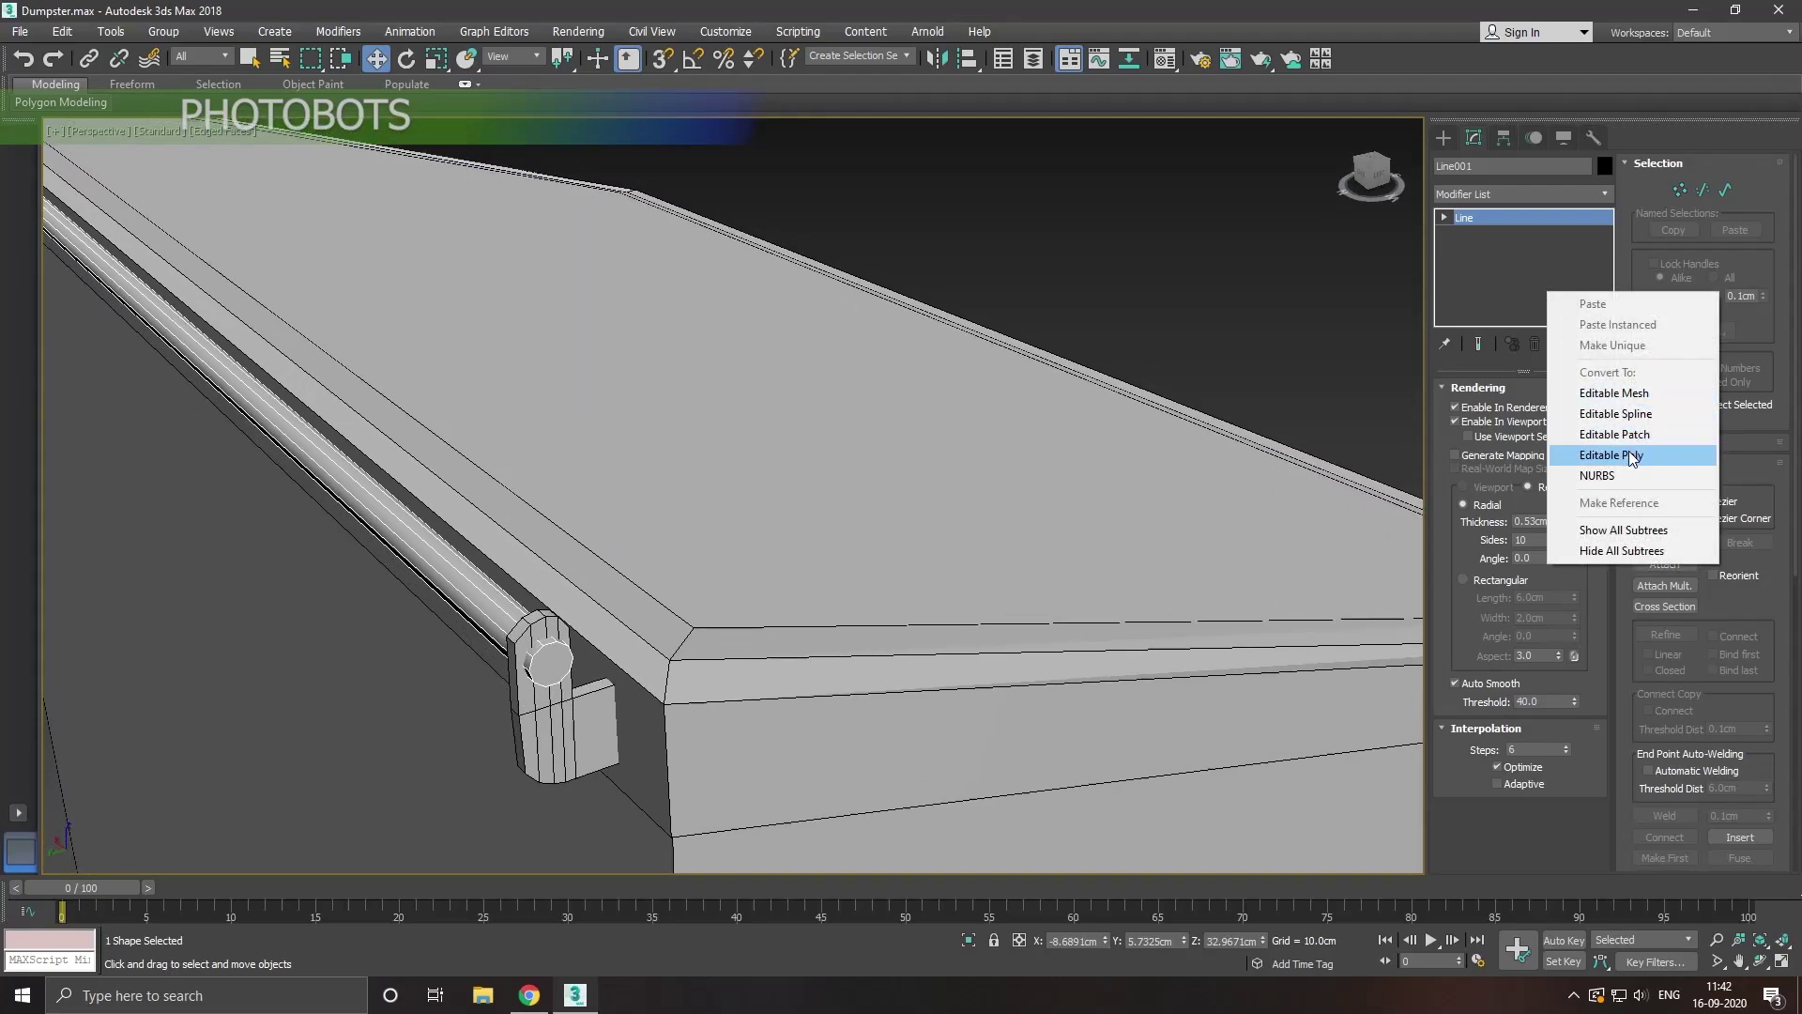
{"action": "left_click", "coordinate": [1631, 456]}
{"action": "scroll", "coordinate": [563, 674], "scroll_direction": "up", "scroll_amount": 3}
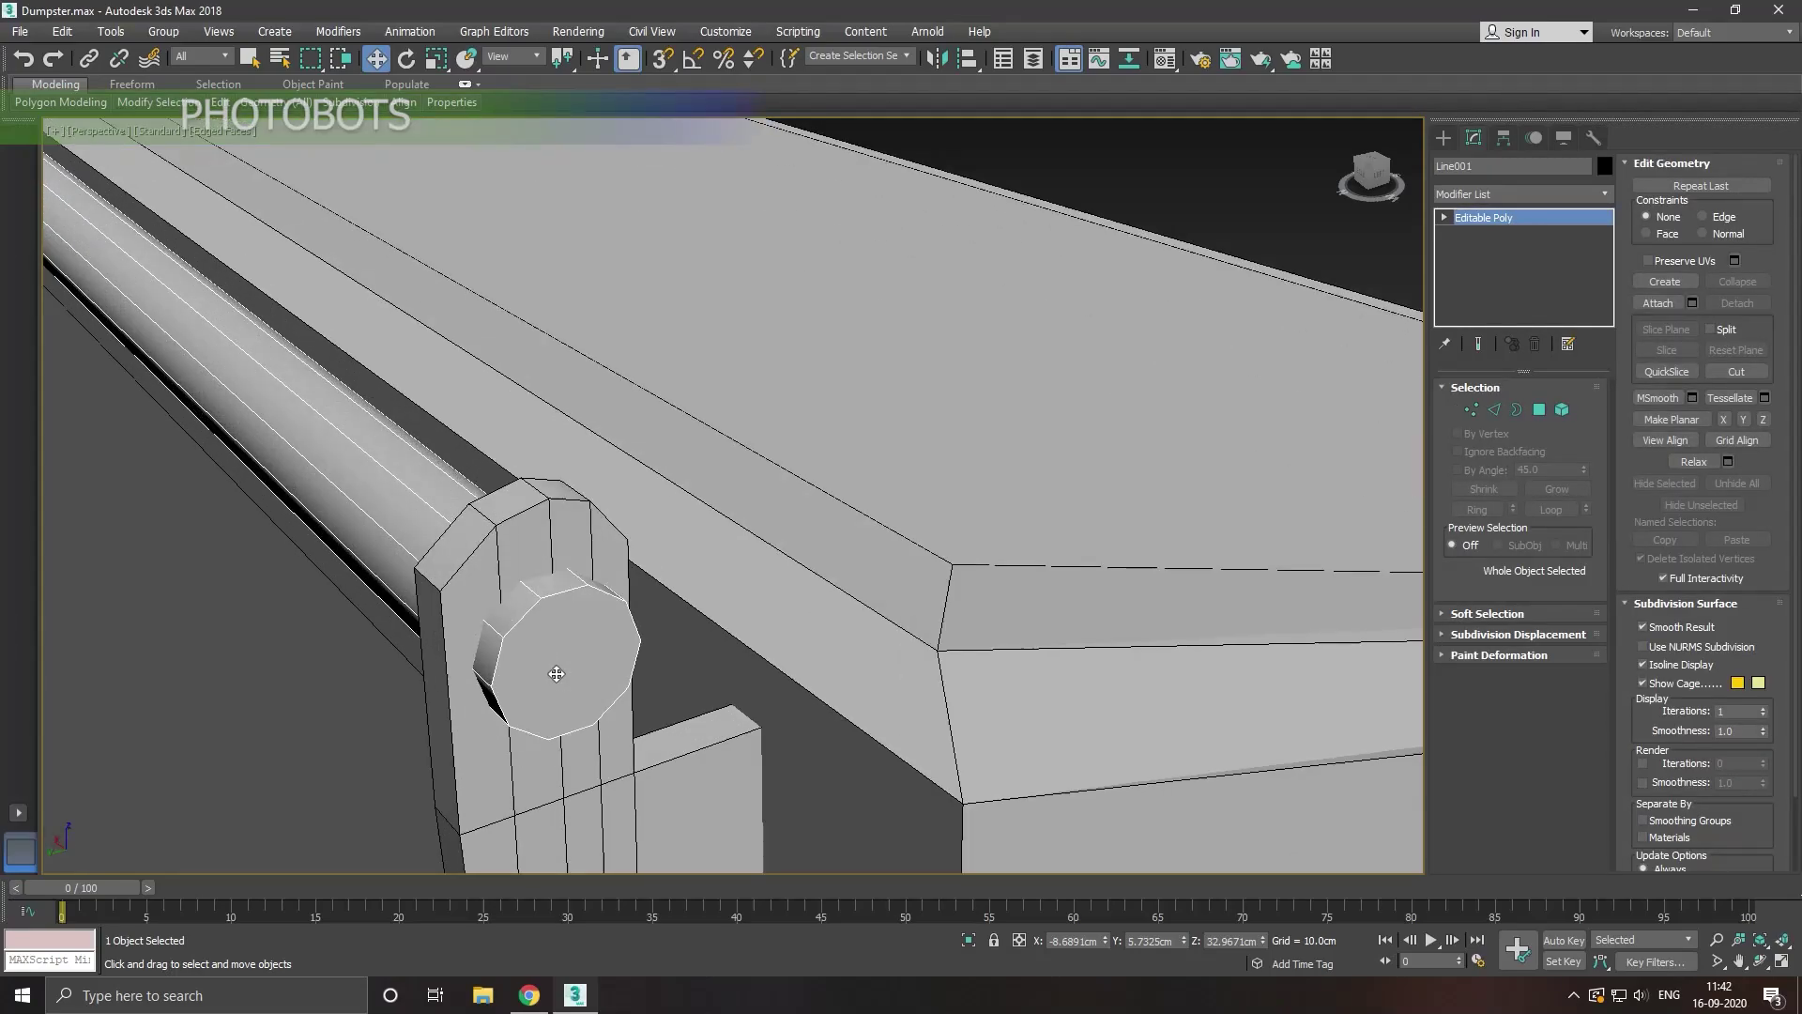
Step: Inspect the rod's edges and end-cap edge loop, then clear the edge selection
{"action": "left_click", "coordinate": [1494, 409]}
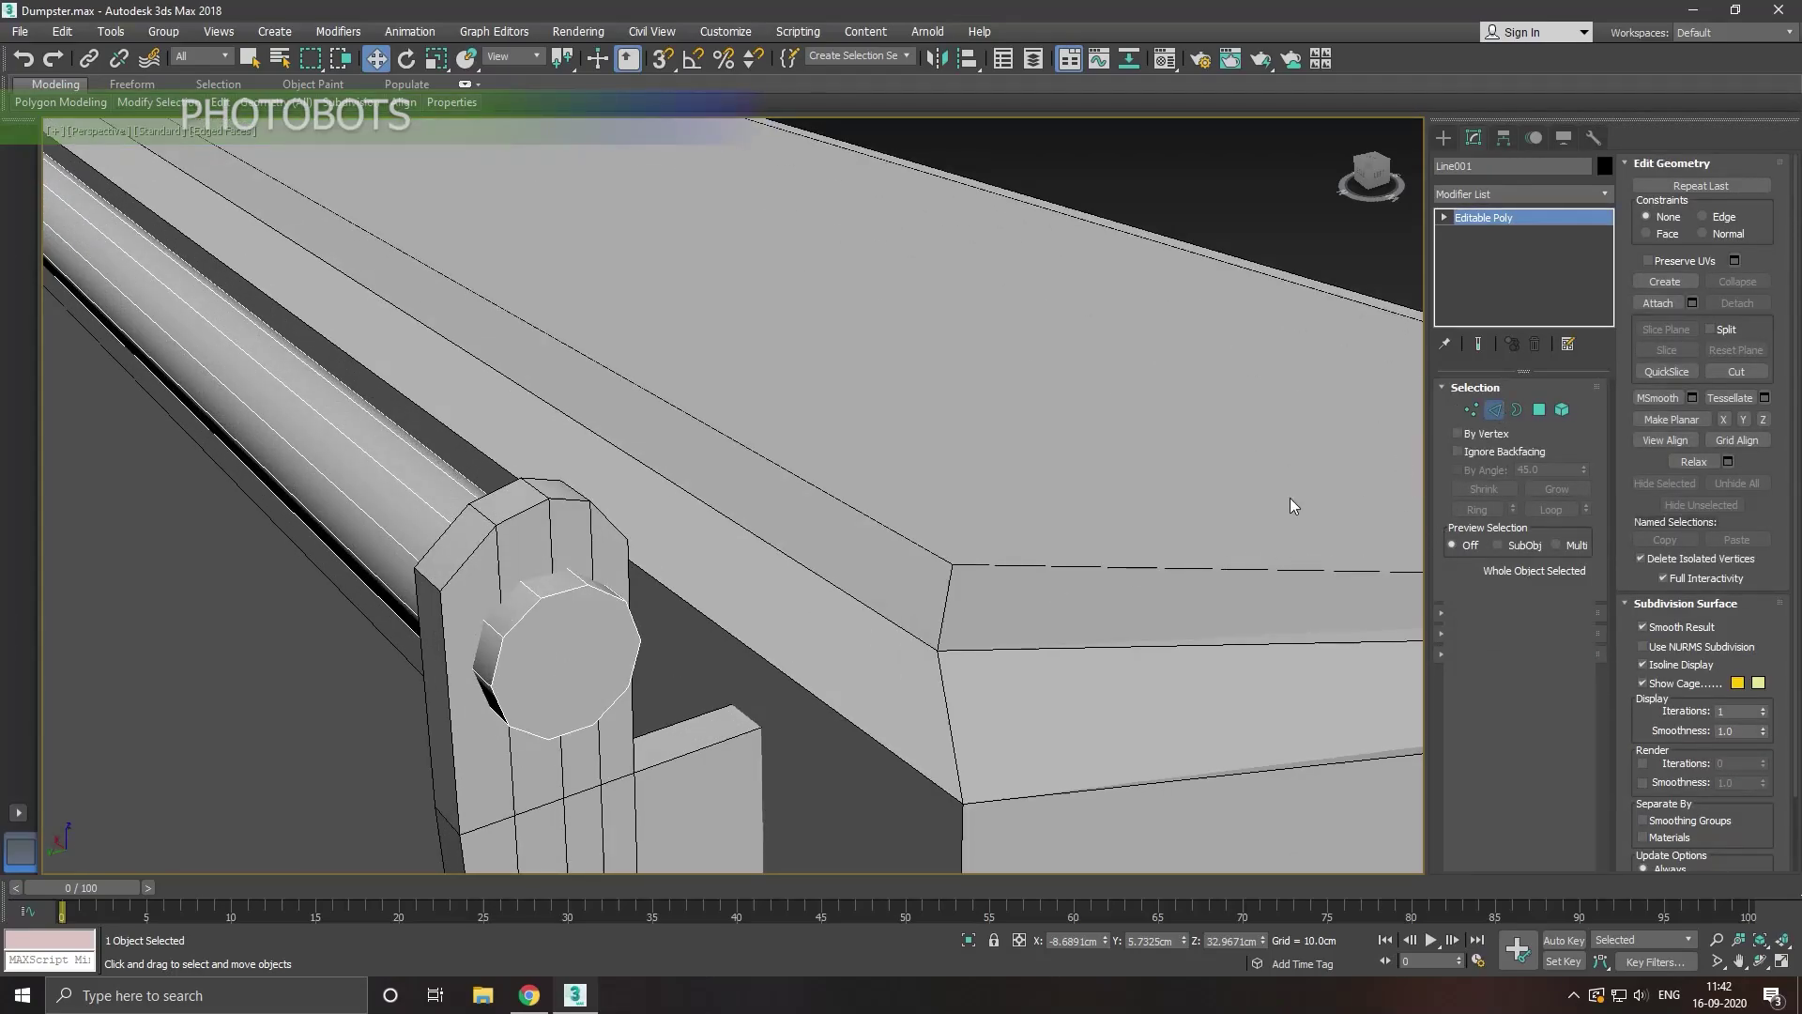
{"action": "left_click", "coordinate": [509, 731]}
{"action": "scroll", "coordinate": [563, 727], "scroll_direction": "down", "scroll_amount": 5}
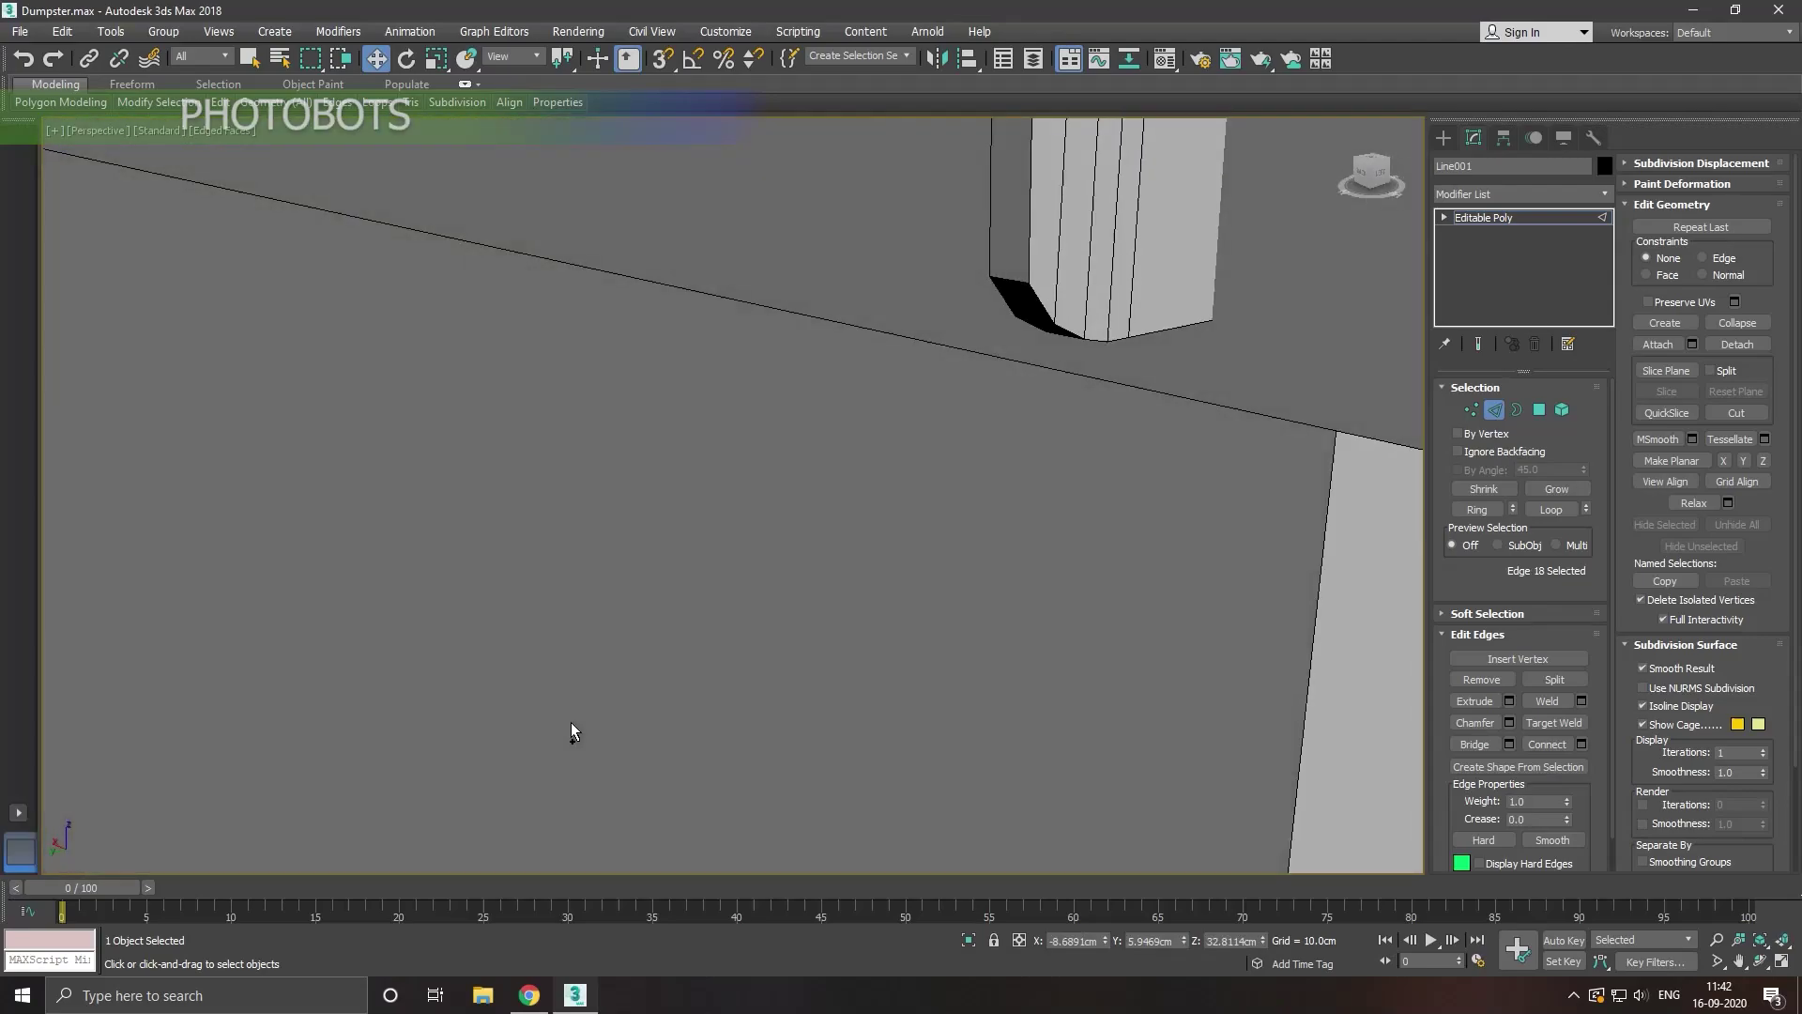
{"action": "scroll", "coordinate": [655, 684], "scroll_direction": "down", "scroll_amount": 5}
{"action": "mouse_move", "coordinate": [845, 684]}
{"action": "middle_mouse_down", "text": "alt"}
{"action": "mouse_move", "coordinate": [926, 632]}
{"action": "mouse_move", "coordinate": [528, 632]}
{"action": "middle_mouse_up", "text": "alt"}
{"action": "scroll", "coordinate": [487, 594], "scroll_direction": "up", "scroll_amount": 3}
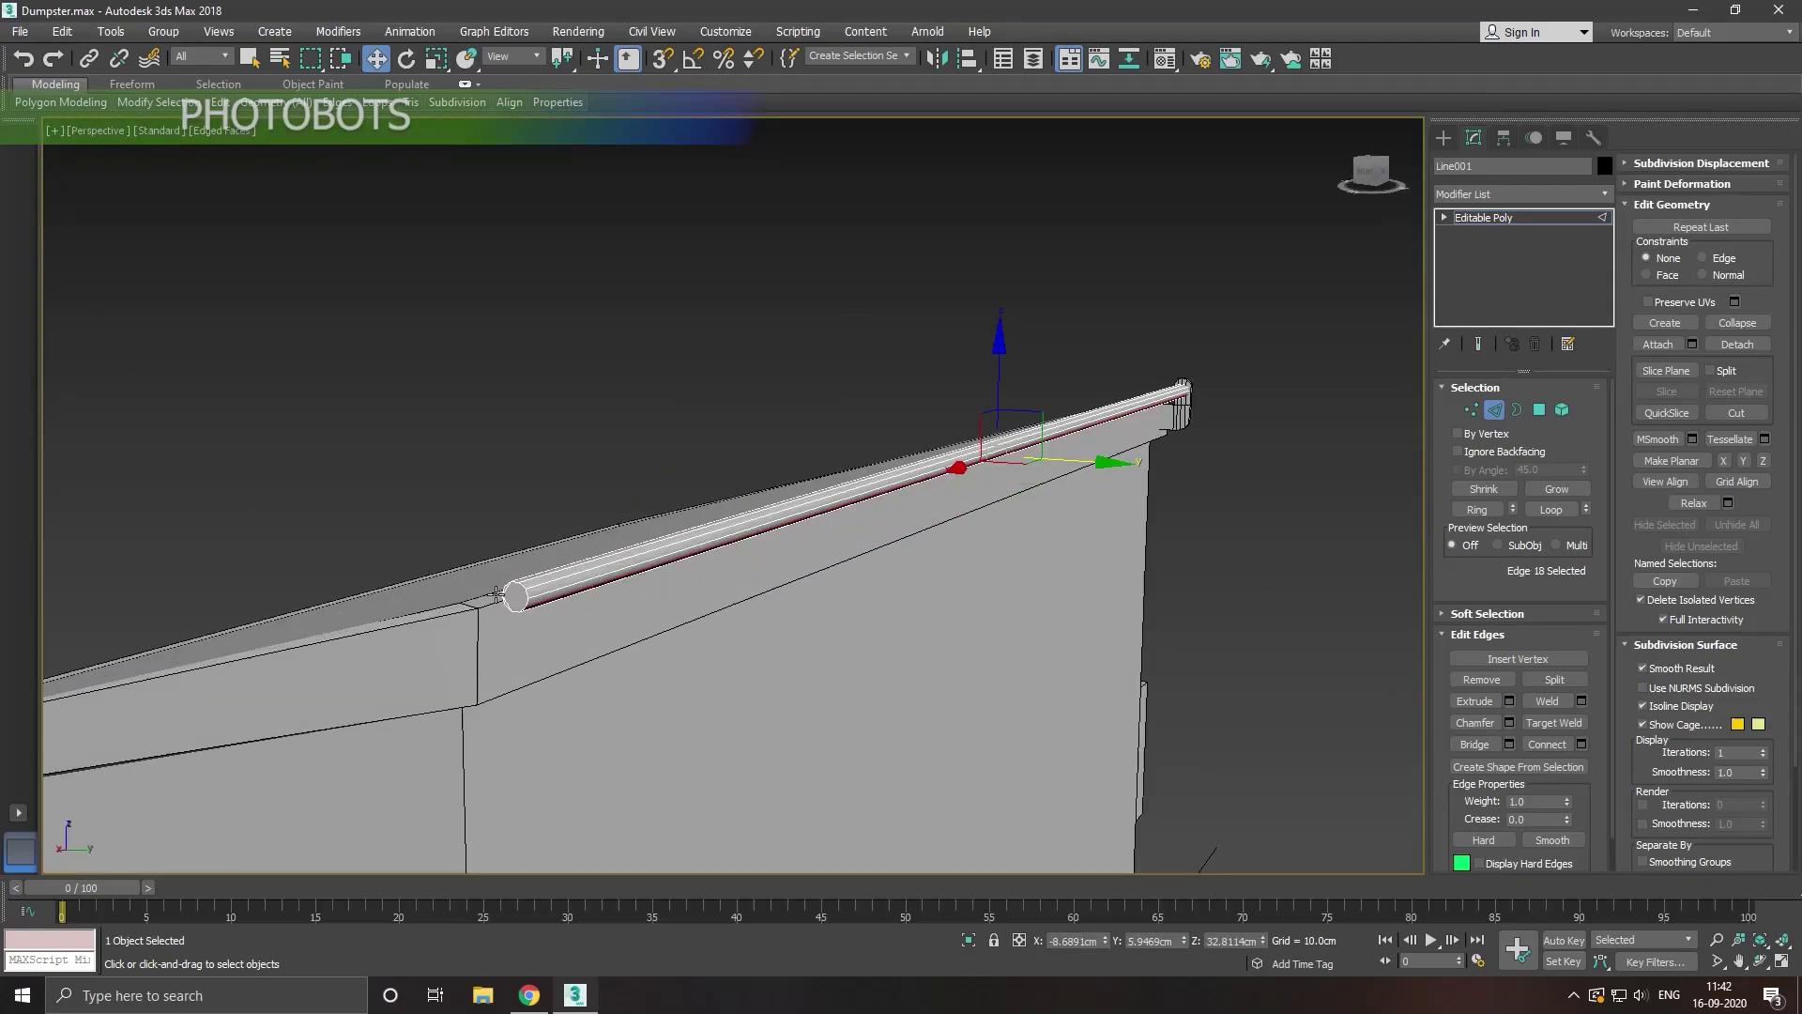
{"action": "scroll", "coordinate": [509, 611], "scroll_direction": "up", "scroll_amount": 4}
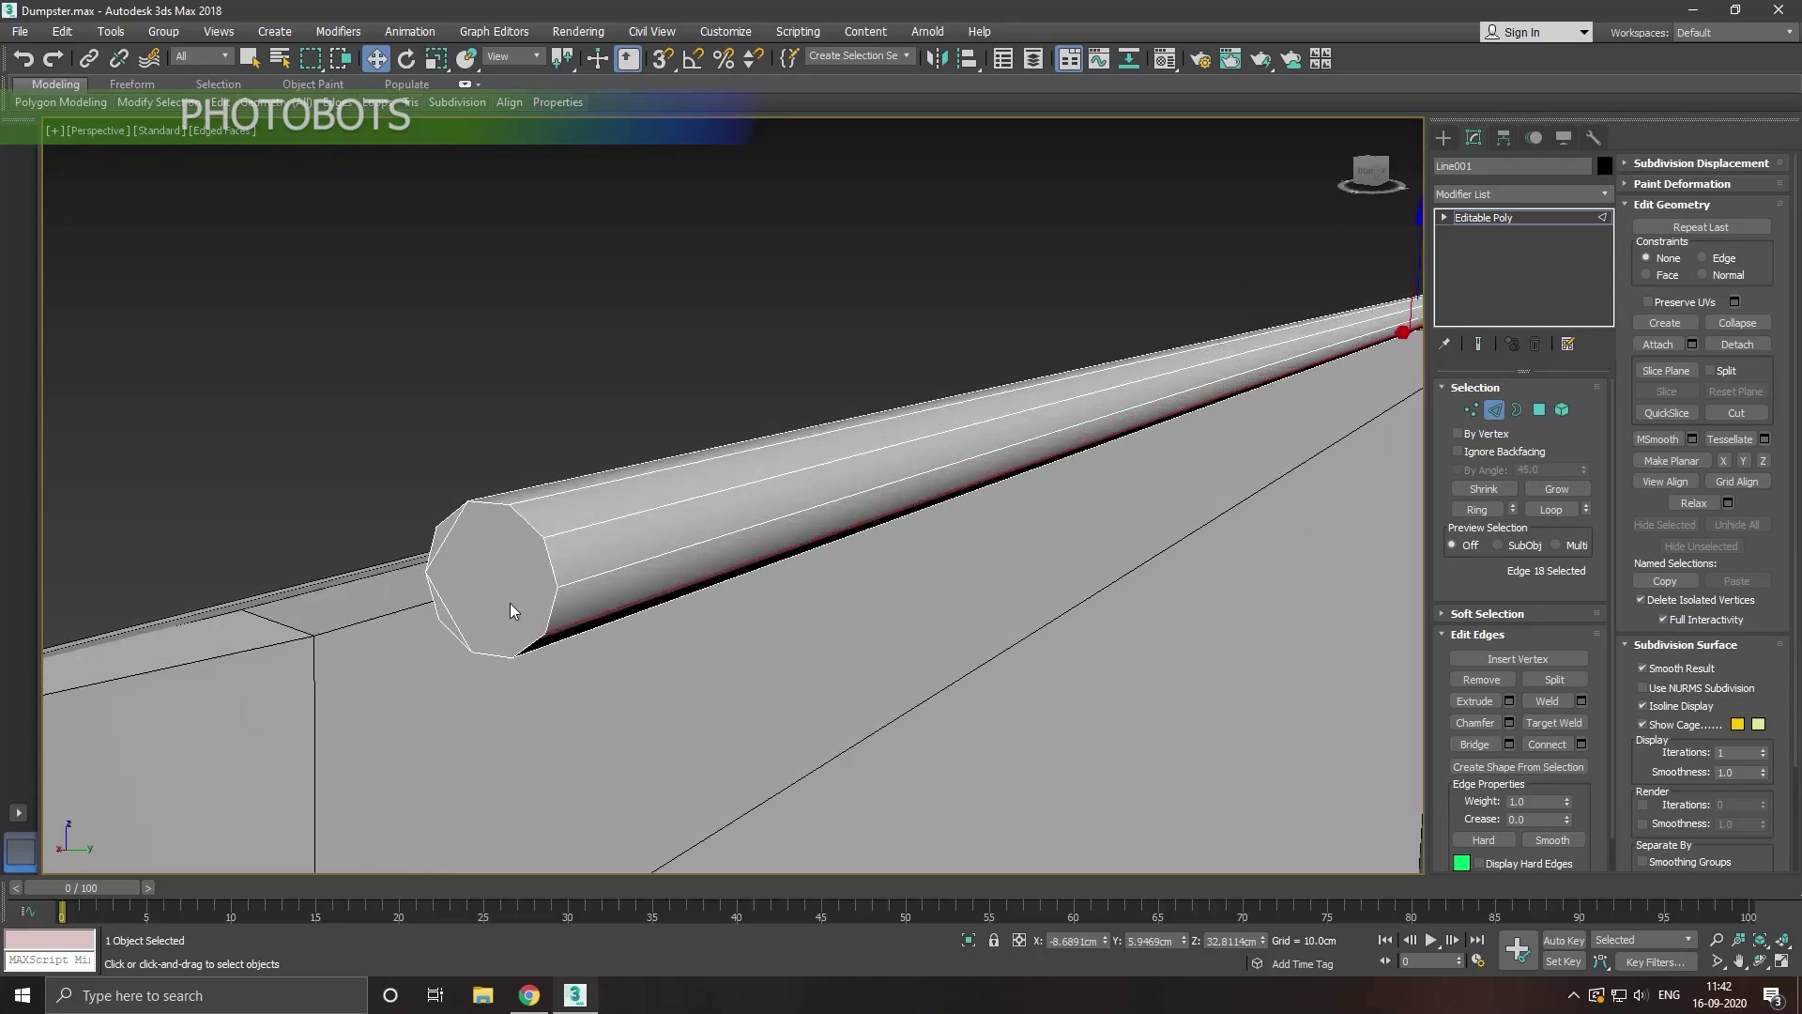
{"action": "left_click", "coordinate": [462, 619]}
{"action": "double_click", "coordinate": [457, 556]}
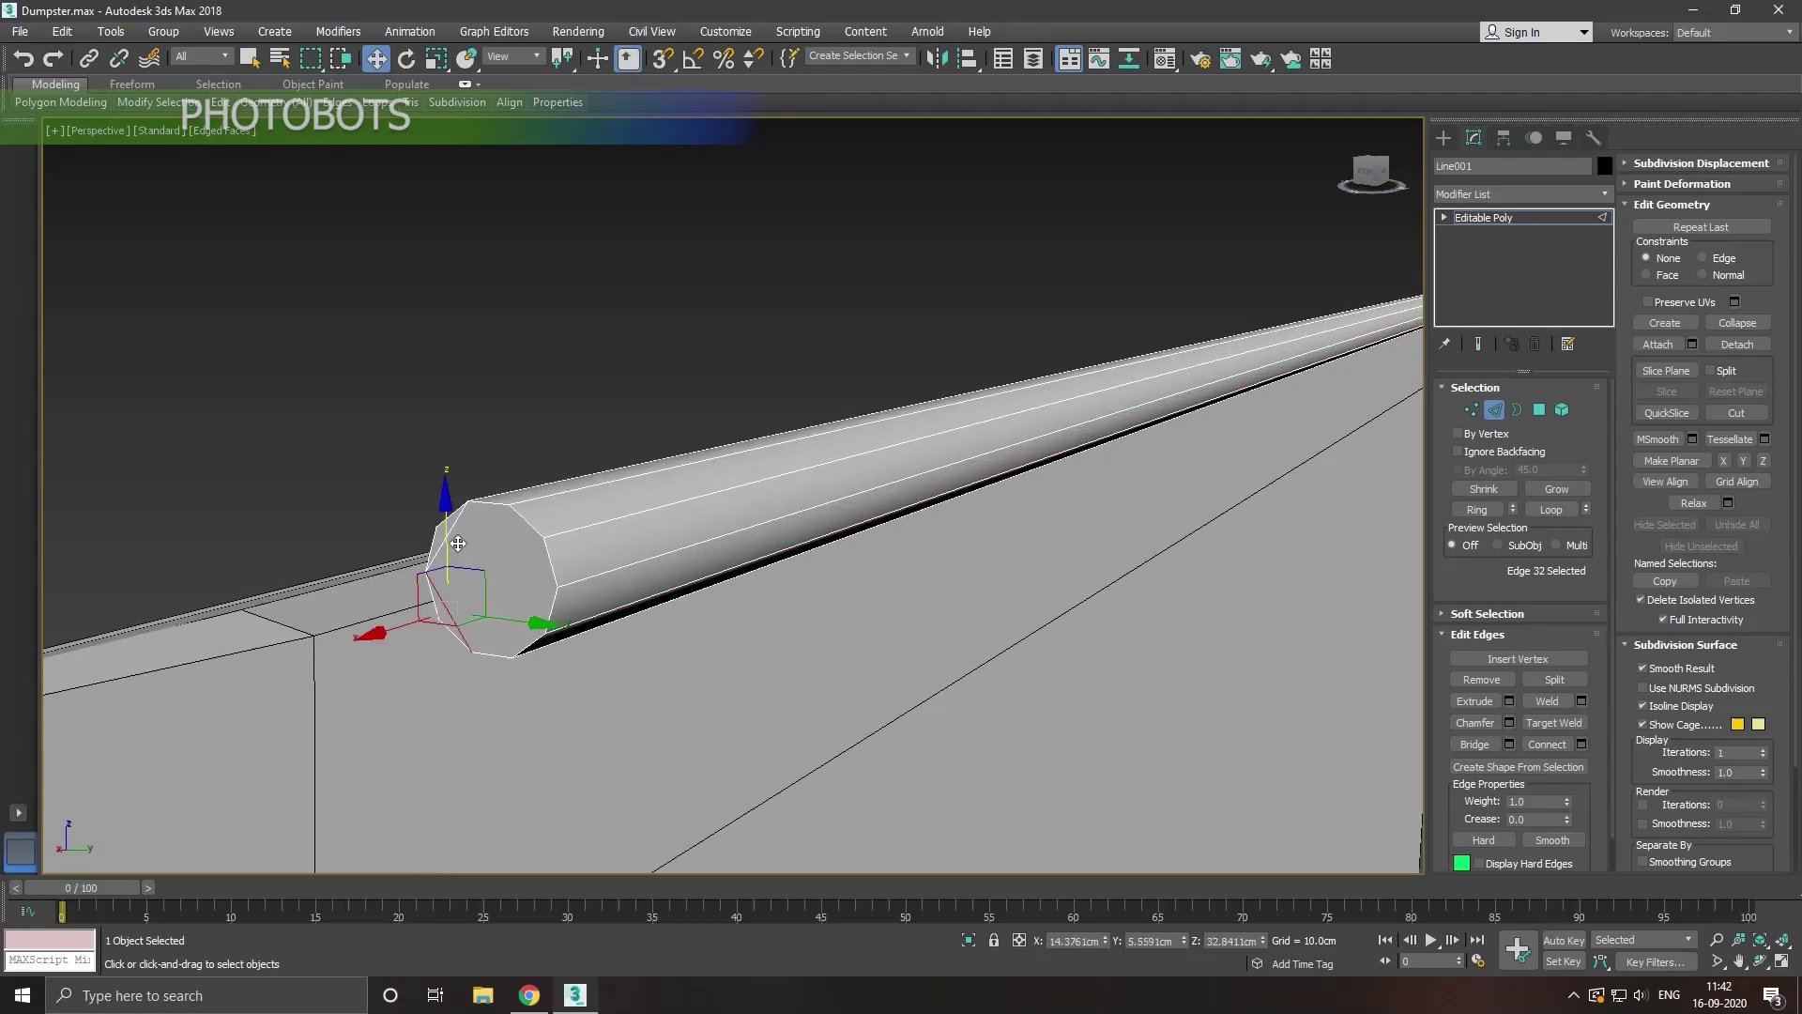
{"action": "left_click", "coordinate": [457, 543], "text": "ctrl"}
{"action": "key", "text": "ctrl+d"}
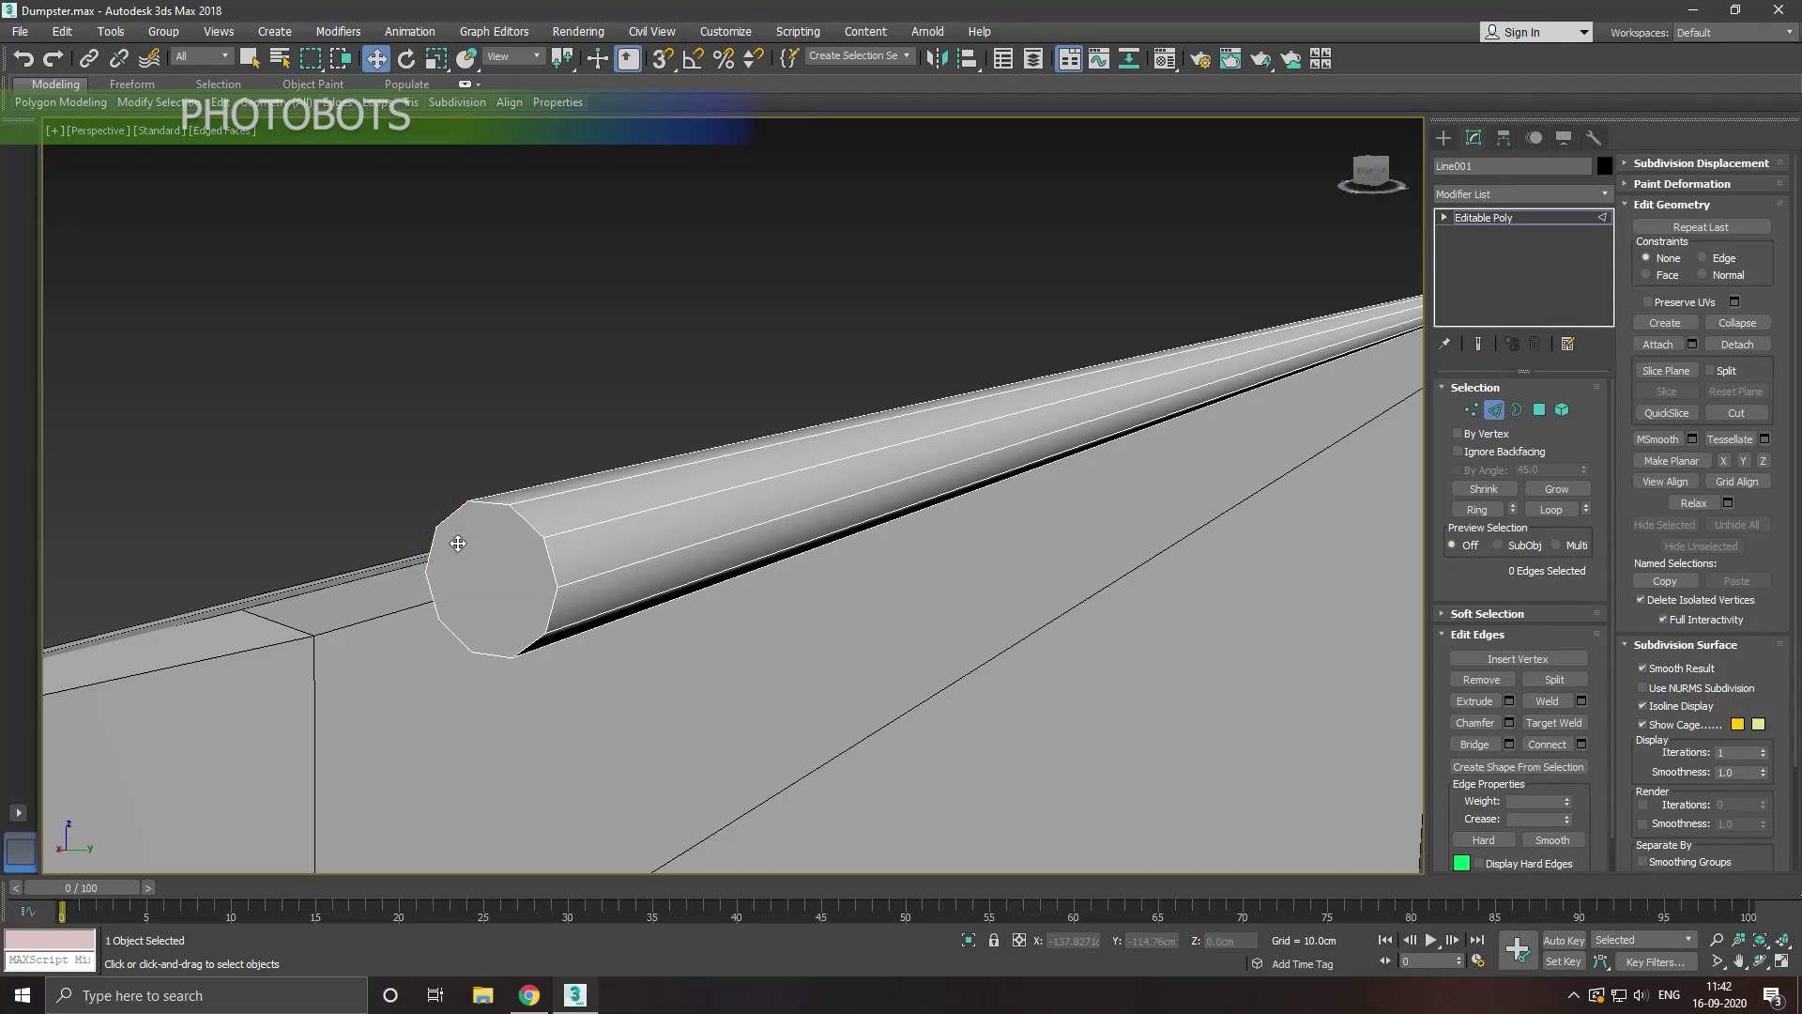
Step: Leave Edge mode and orbit around the lid toward the rod's end
{"action": "scroll", "coordinate": [457, 543], "scroll_direction": "down", "scroll_amount": 5}
{"action": "scroll", "coordinate": [870, 585], "scroll_direction": "down", "scroll_amount": 2}
{"action": "mouse_move", "coordinate": [870, 586]}
{"action": "middle_mouse_down", "text": "alt"}
{"action": "mouse_move", "coordinate": [852, 618]}
{"action": "mouse_move", "coordinate": [729, 583]}
{"action": "middle_mouse_up", "text": "alt"}
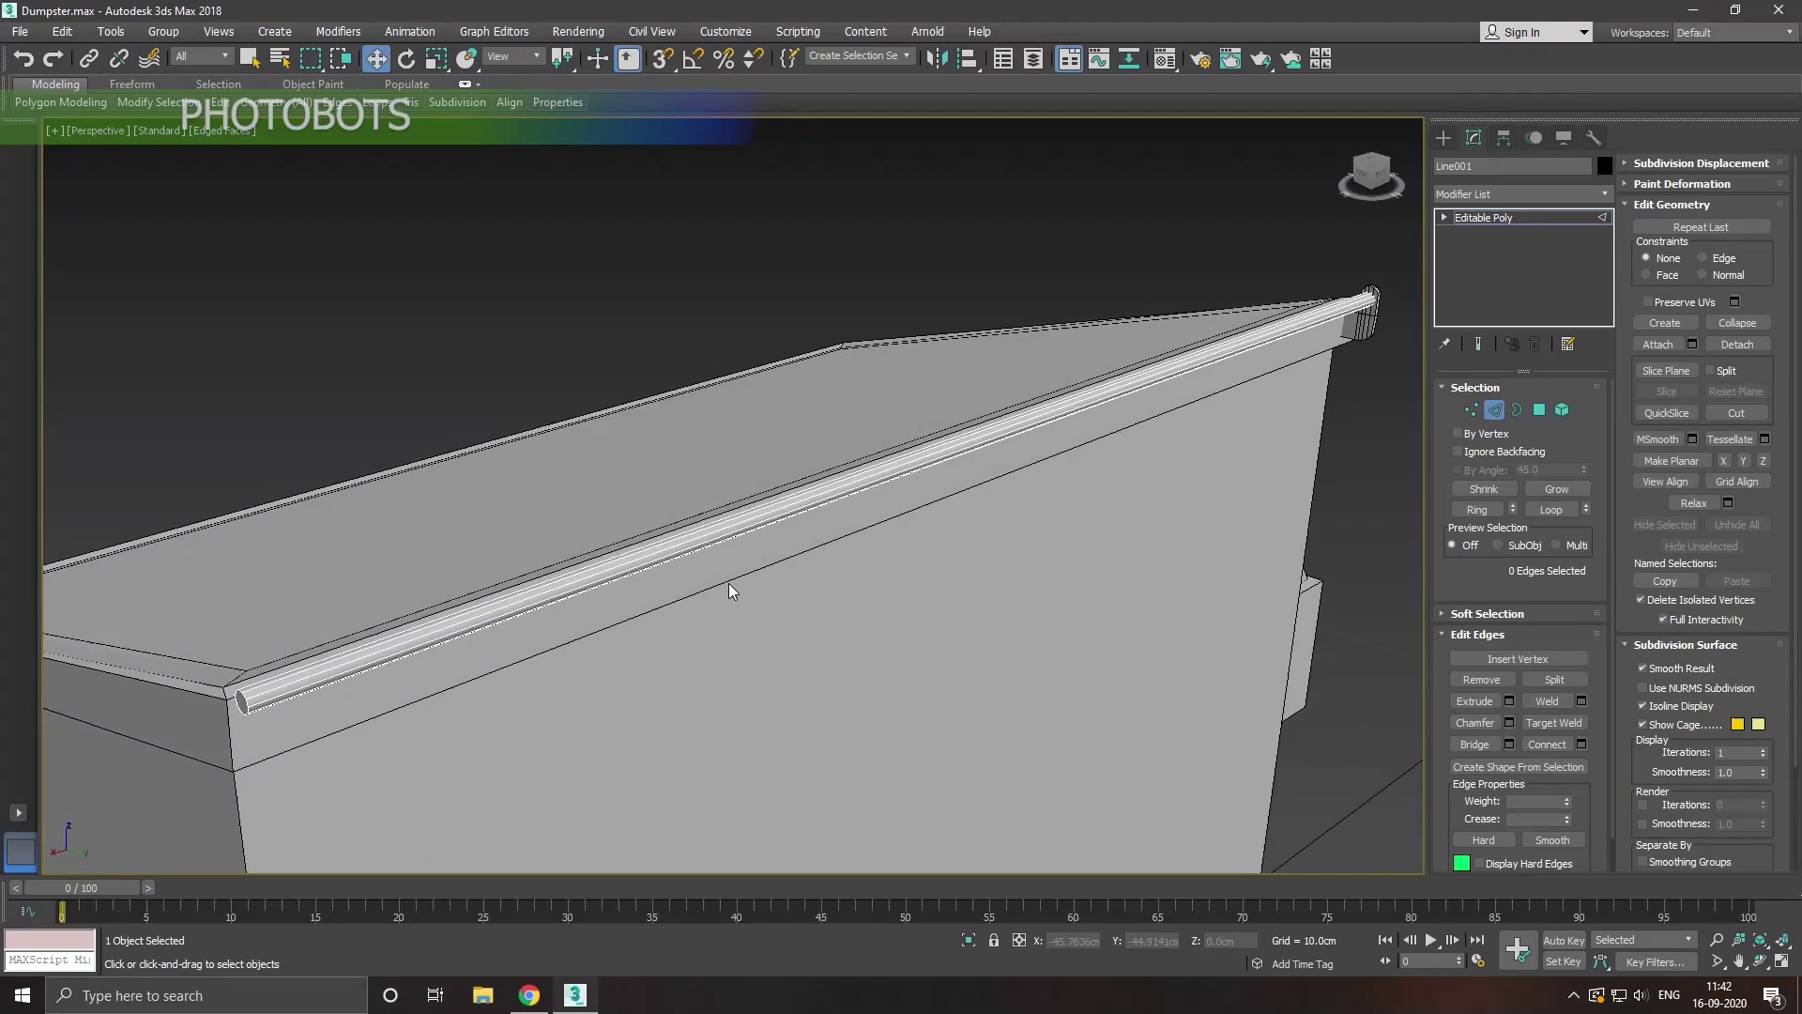
{"action": "scroll", "coordinate": [730, 590], "scroll_direction": "down", "scroll_amount": 3}
{"action": "mouse_move", "coordinate": [852, 599]}
{"action": "middle_mouse_down", "text": "alt"}
{"action": "mouse_move", "coordinate": [662, 610]}
{"action": "mouse_move", "coordinate": [1358, 298]}
{"action": "middle_mouse_up", "text": "alt"}
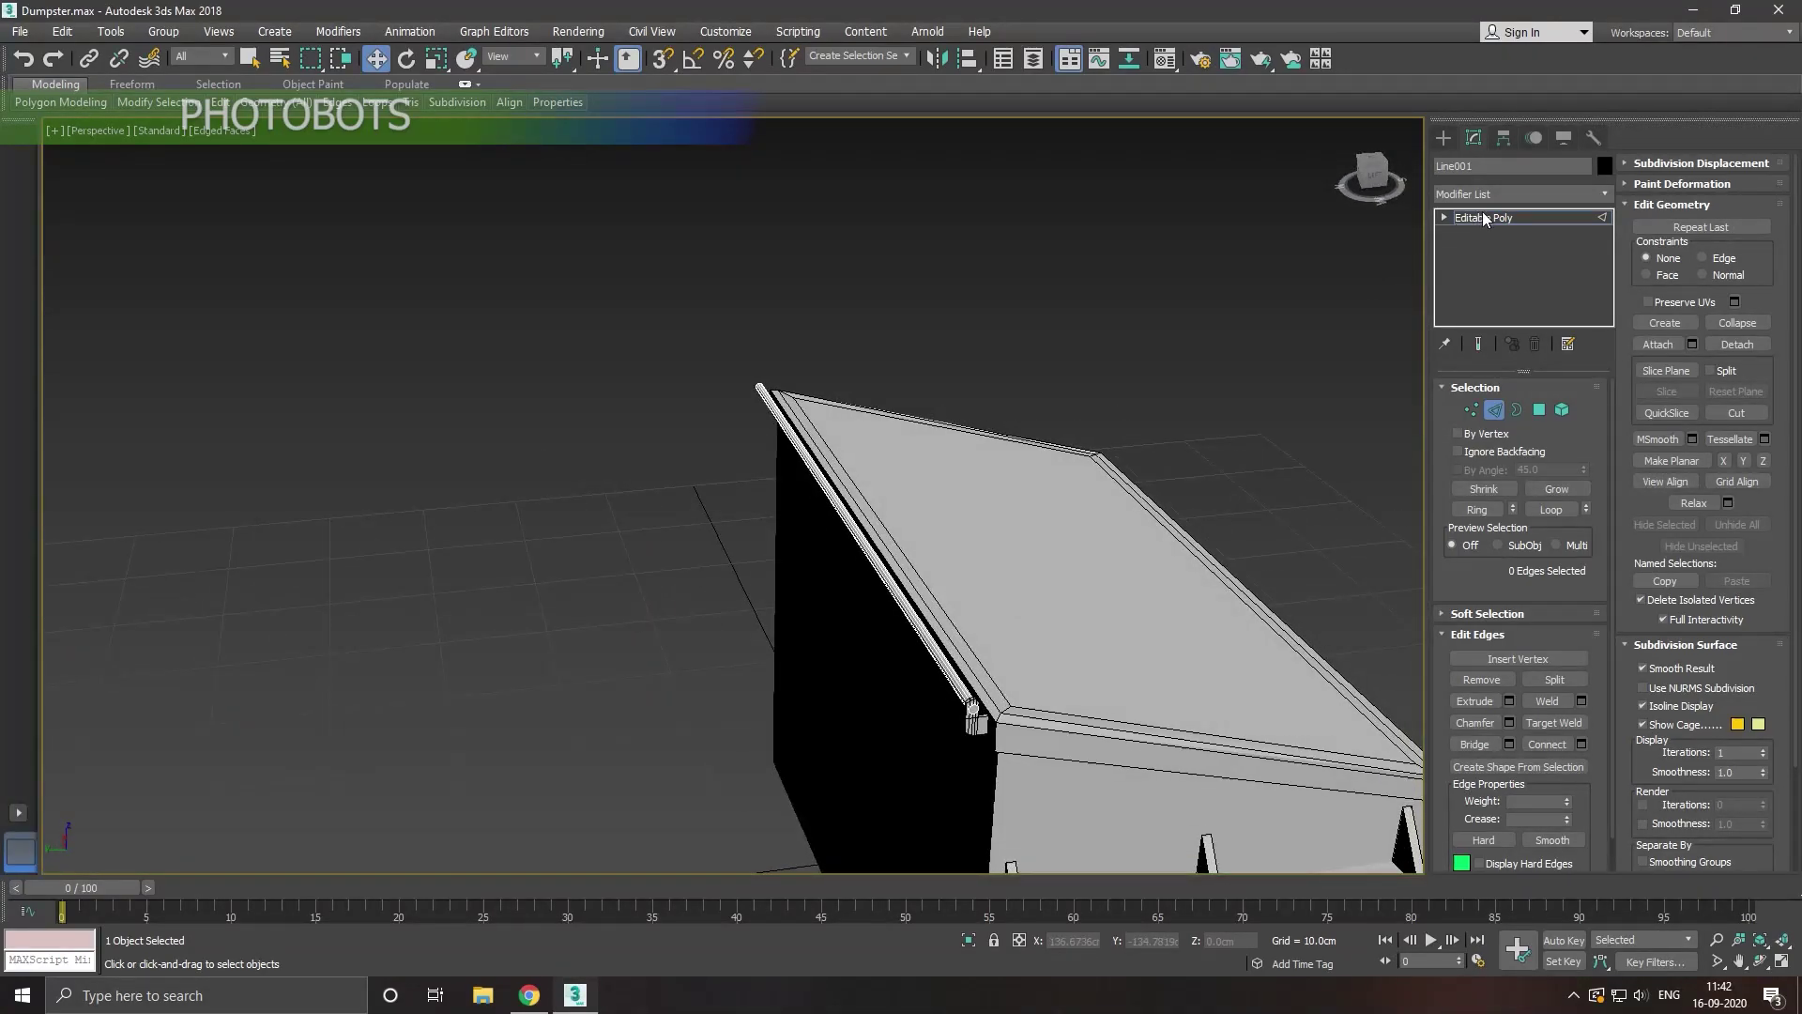
{"action": "left_click", "coordinate": [1483, 217]}
{"action": "middle_click_drag", "start_coordinate": [998, 612], "coordinate": [752, 479], "text": "alt"}
{"action": "scroll", "coordinate": [752, 479], "scroll_direction": "up", "scroll_amount": 3}
Step: Raise the bracket's bottom vertices and its bottom-right corner in the Left wireframe view
{"action": "scroll", "coordinate": [662, 559], "scroll_direction": "up", "scroll_amount": 2}
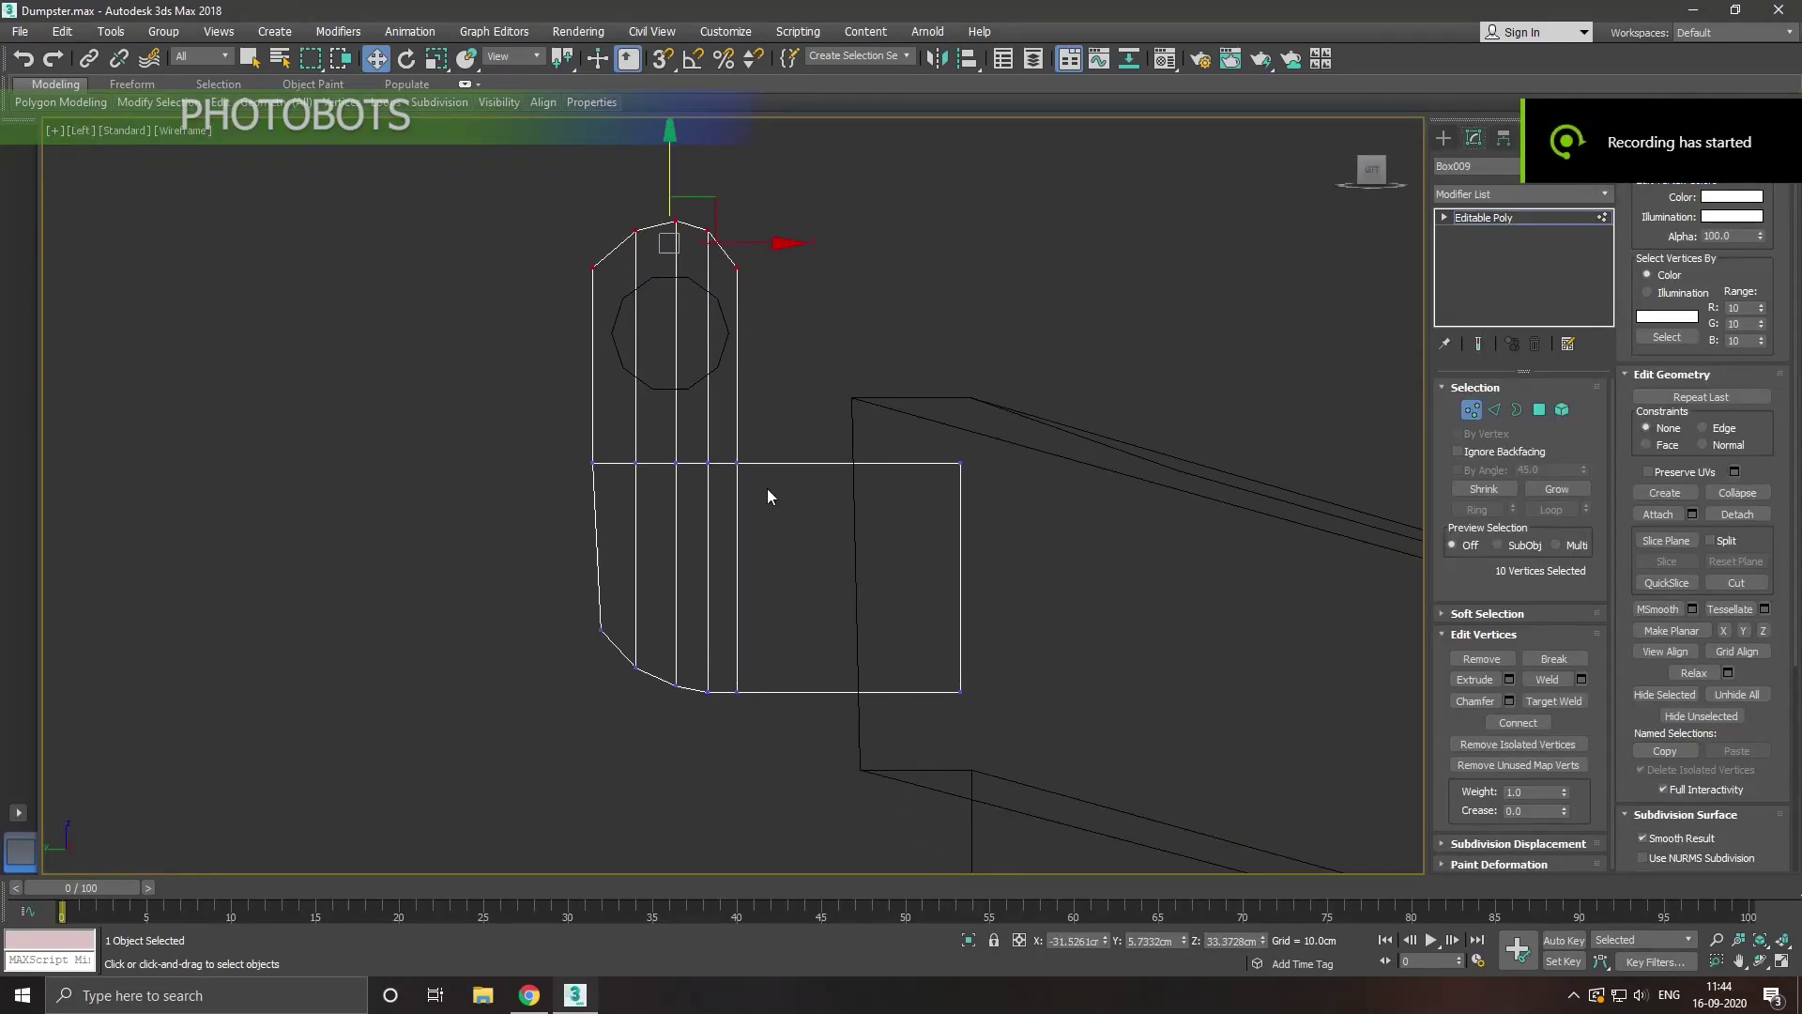
{"action": "left_click_drag", "start_coordinate": [966, 713], "coordinate": [1060, 753]}
{"action": "left_click_drag", "start_coordinate": [729, 594], "coordinate": [728, 562]}
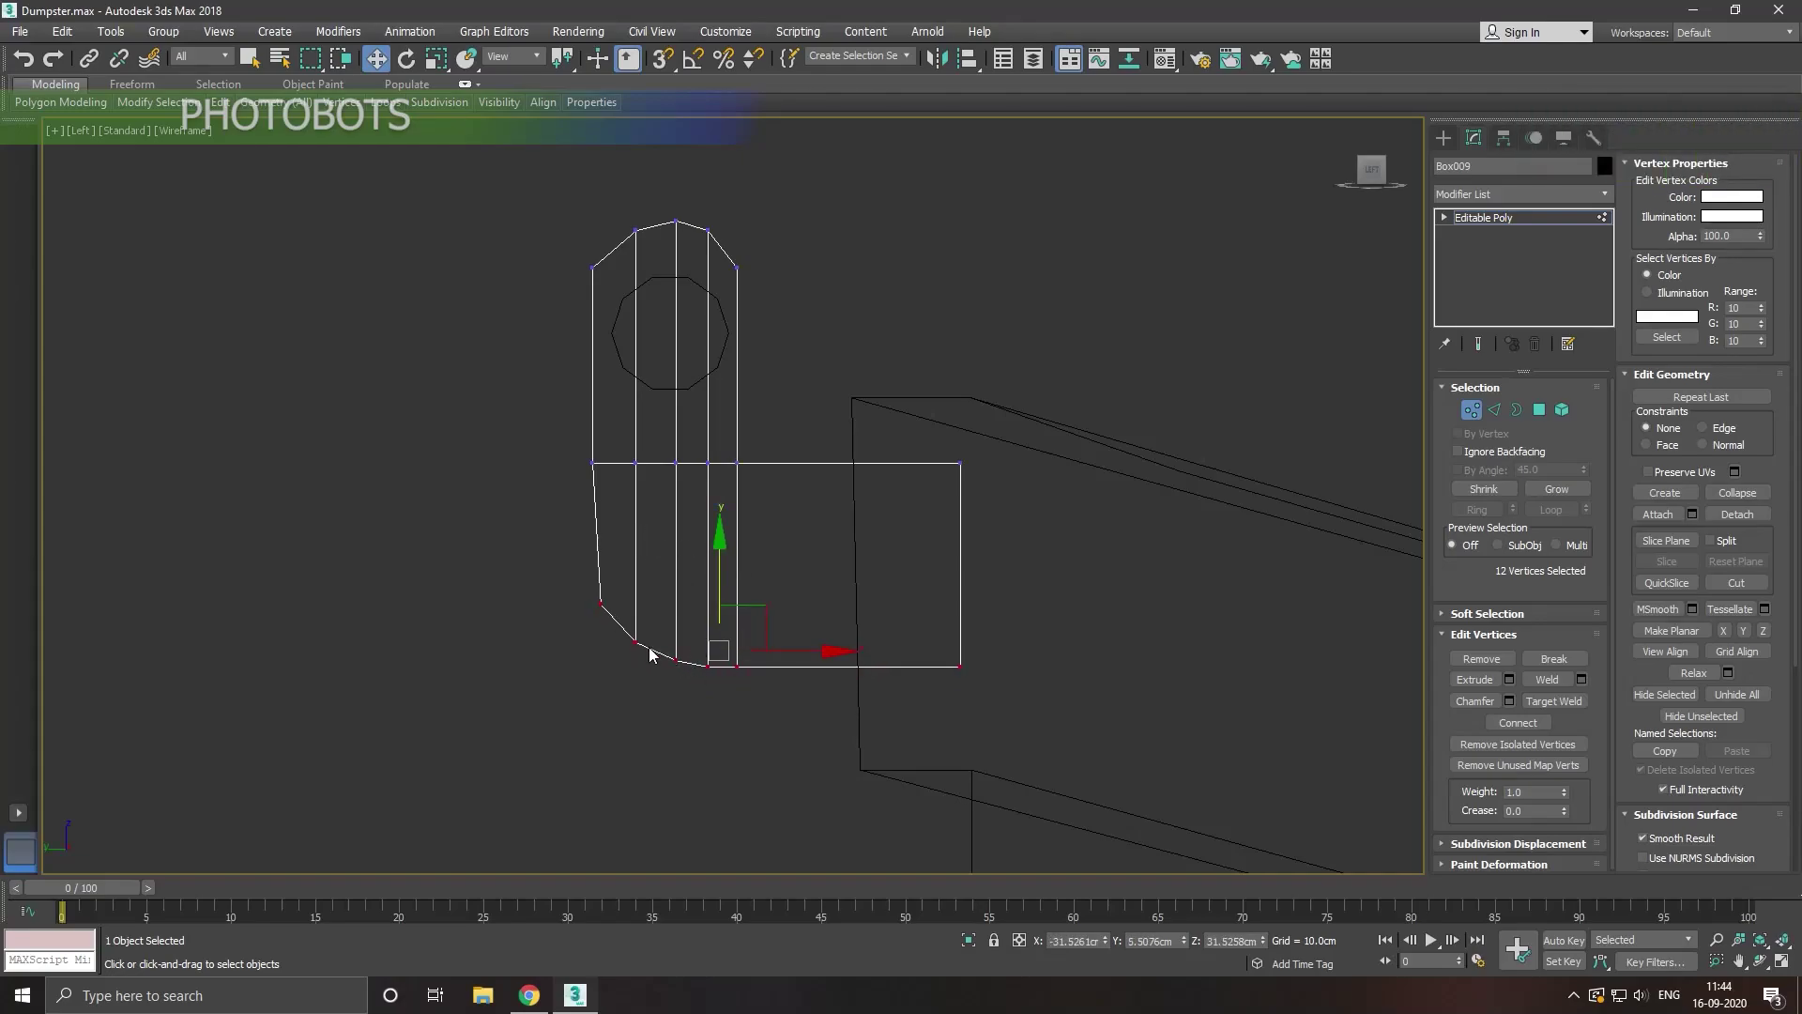
{"action": "left_click_drag", "start_coordinate": [626, 610], "coordinate": [769, 696]}
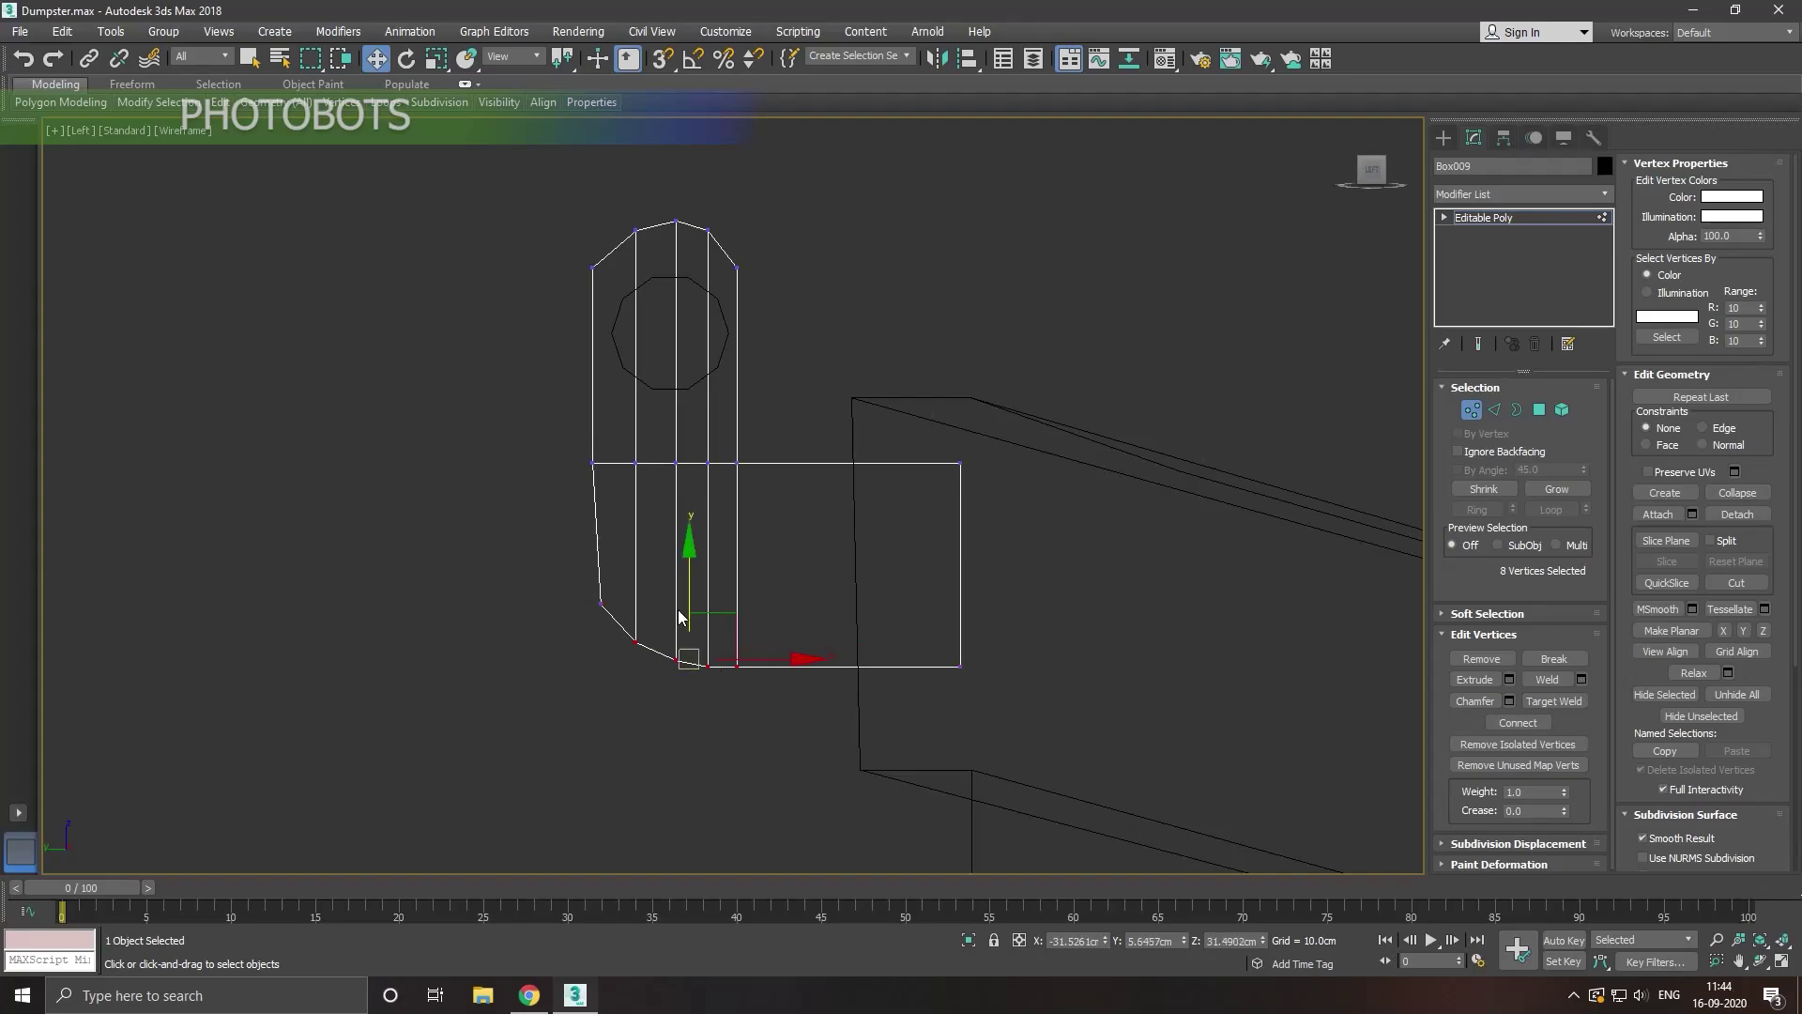
{"action": "left_click_drag", "start_coordinate": [696, 599], "coordinate": [705, 576]}
{"action": "left_click_drag", "start_coordinate": [963, 664], "coordinate": [965, 668]}
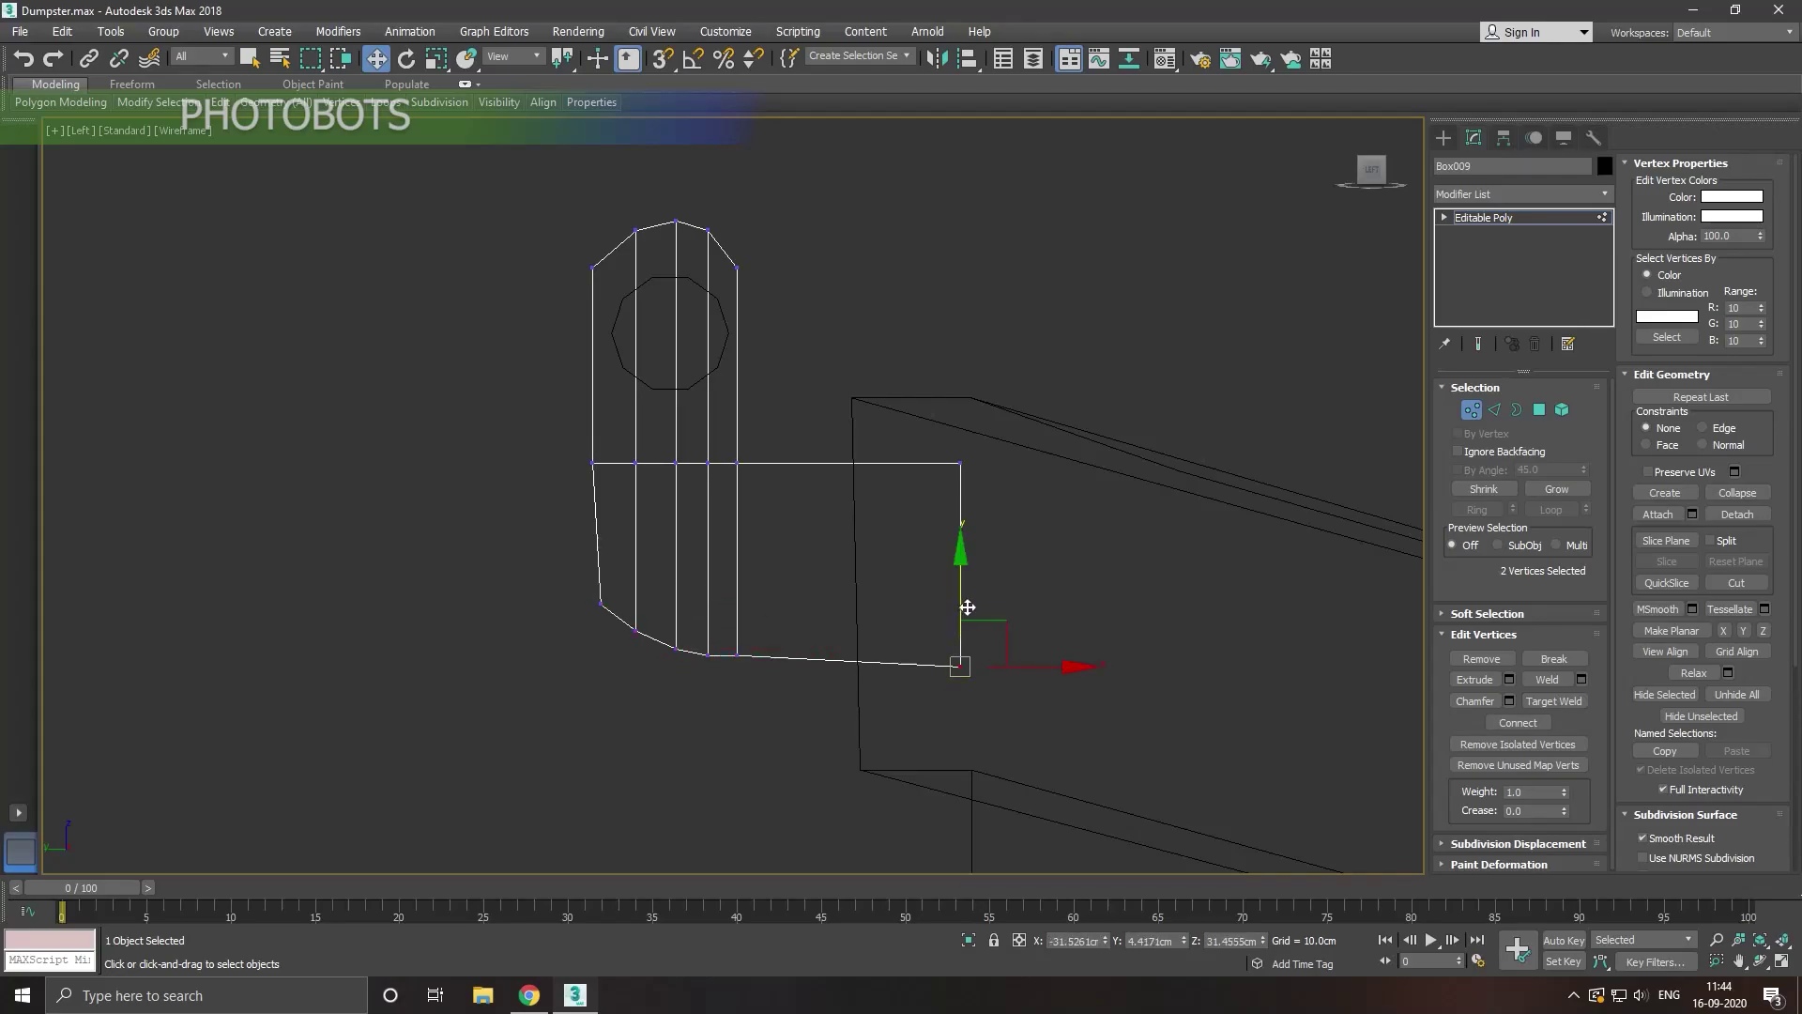
{"action": "left_click_drag", "start_coordinate": [966, 607], "coordinate": [968, 591]}
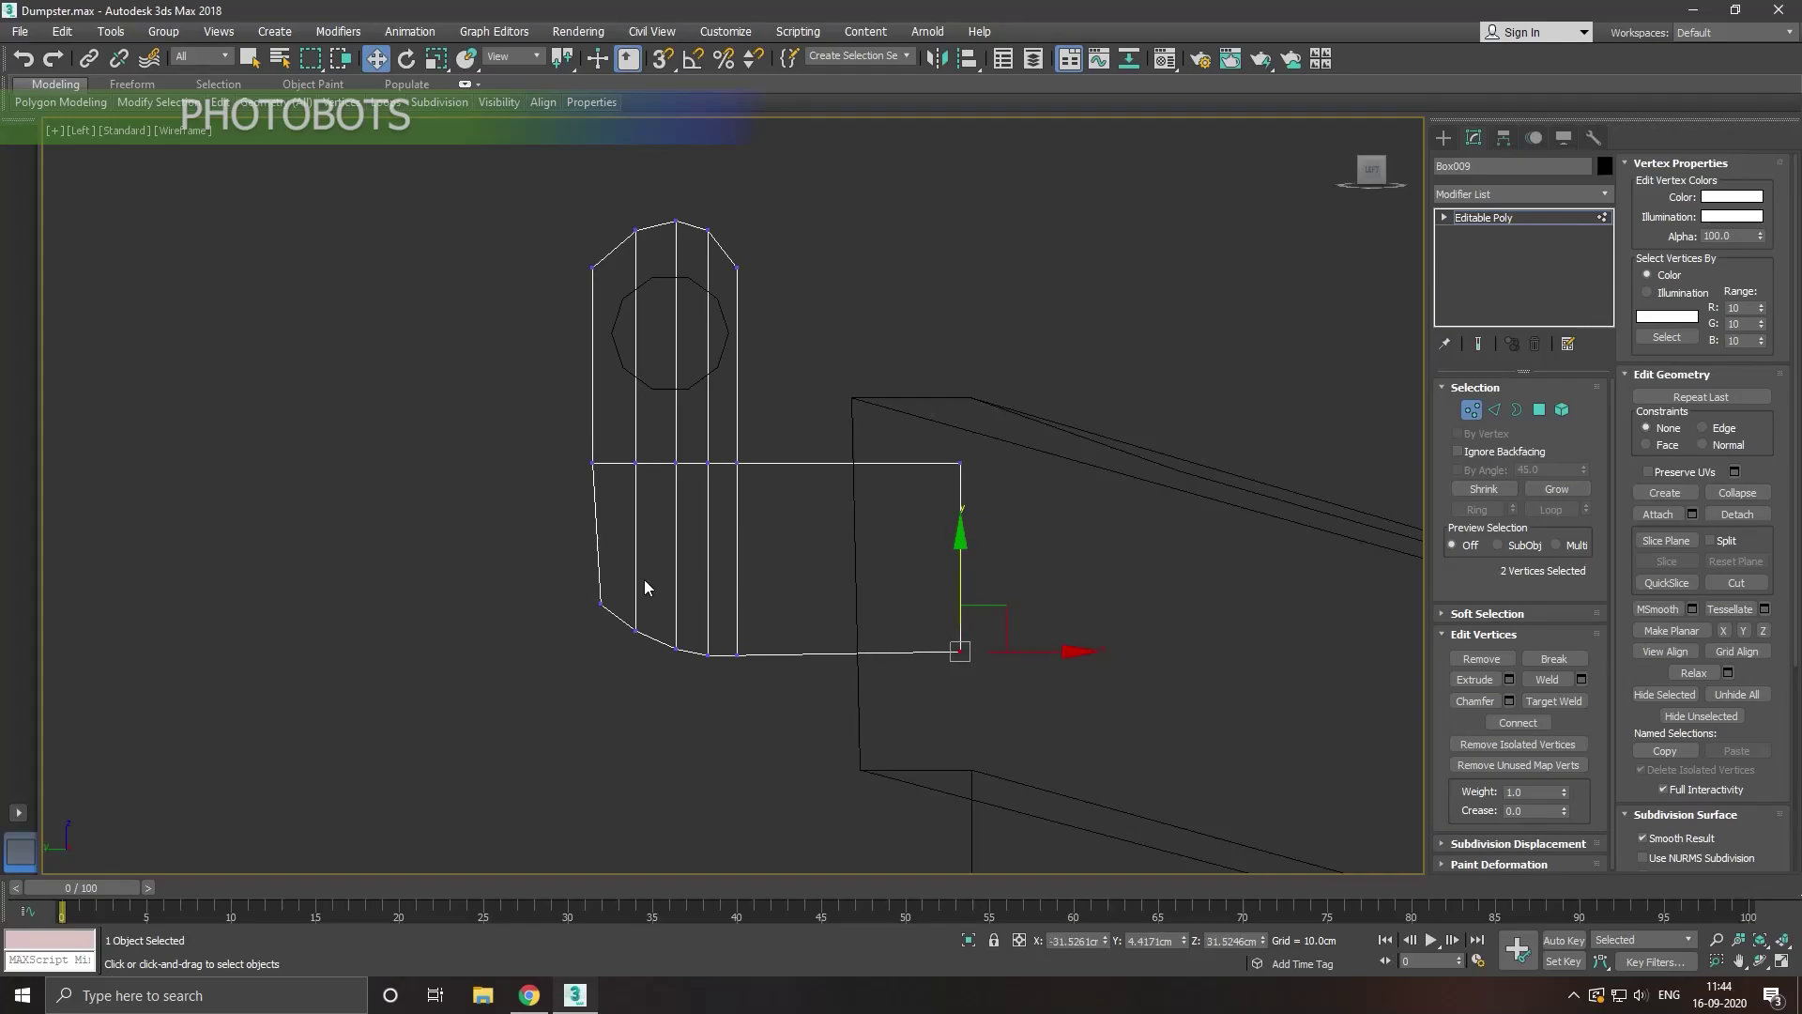
Step: Raise and nudge the bracket's bottom-left vertices to taper that corner
{"action": "left_click_drag", "start_coordinate": [626, 598], "coordinate": [630, 620]}
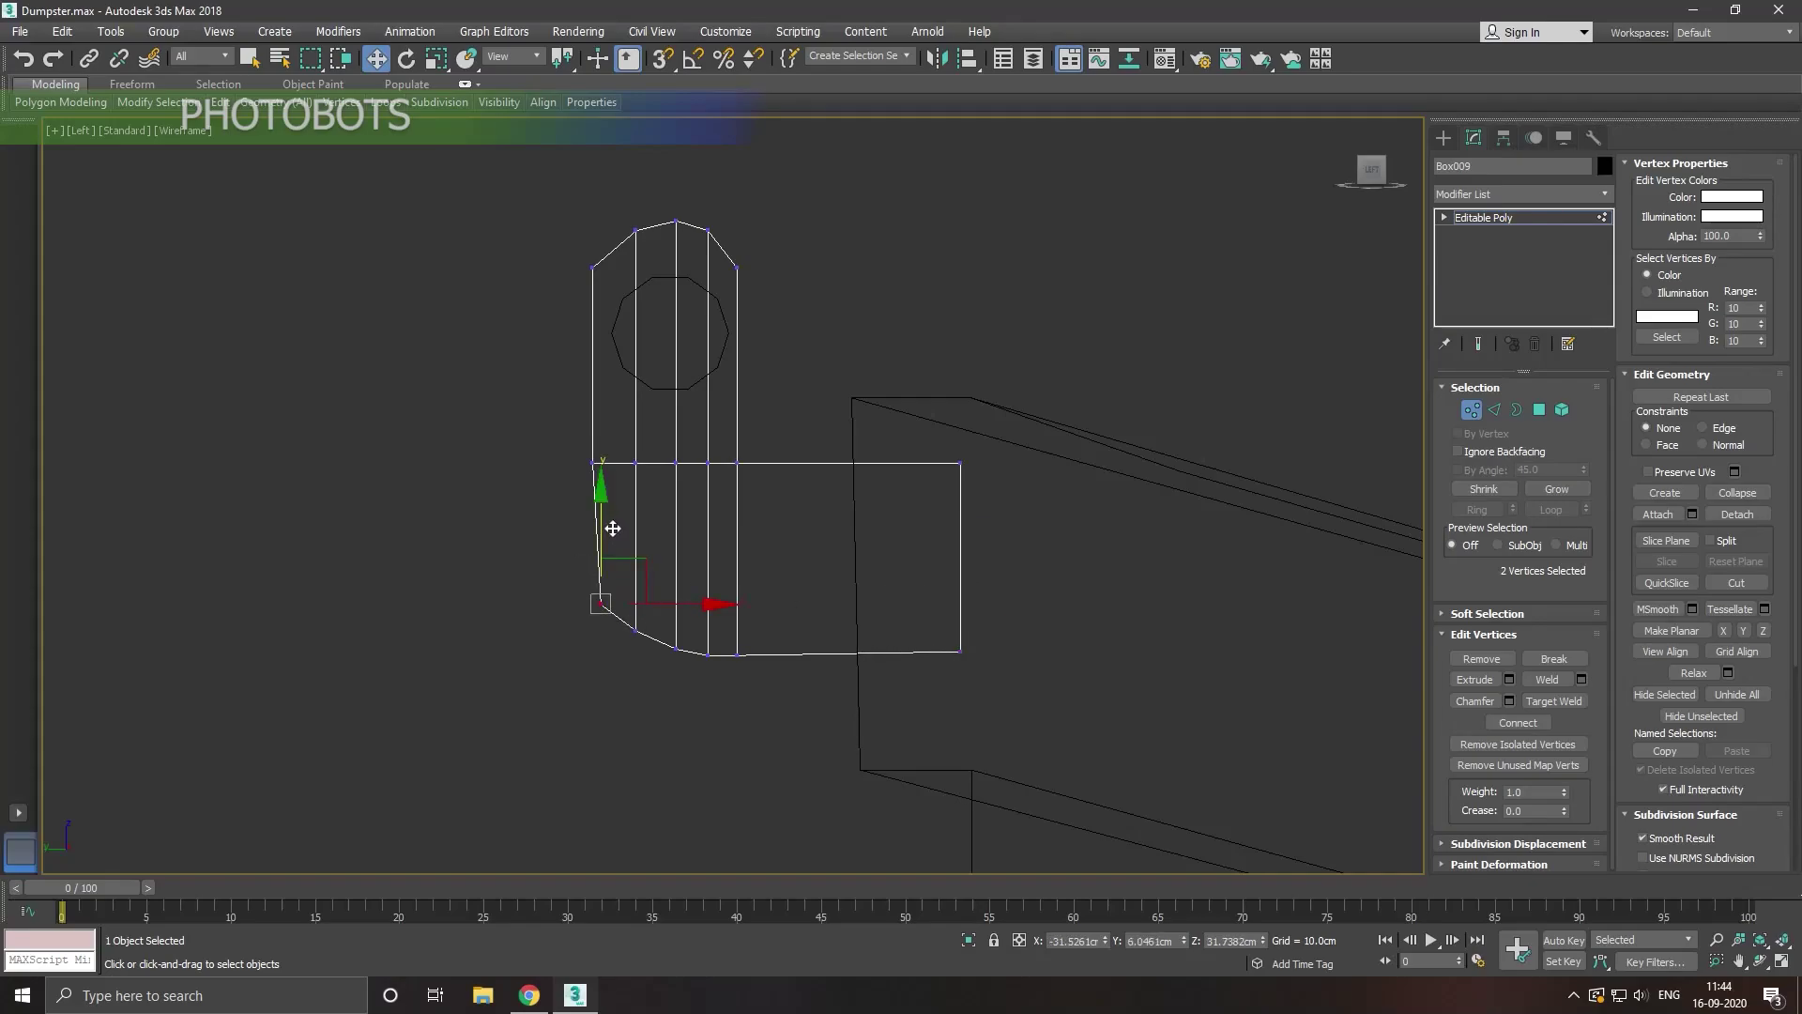
{"action": "left_click_drag", "start_coordinate": [603, 491], "coordinate": [603, 457]}
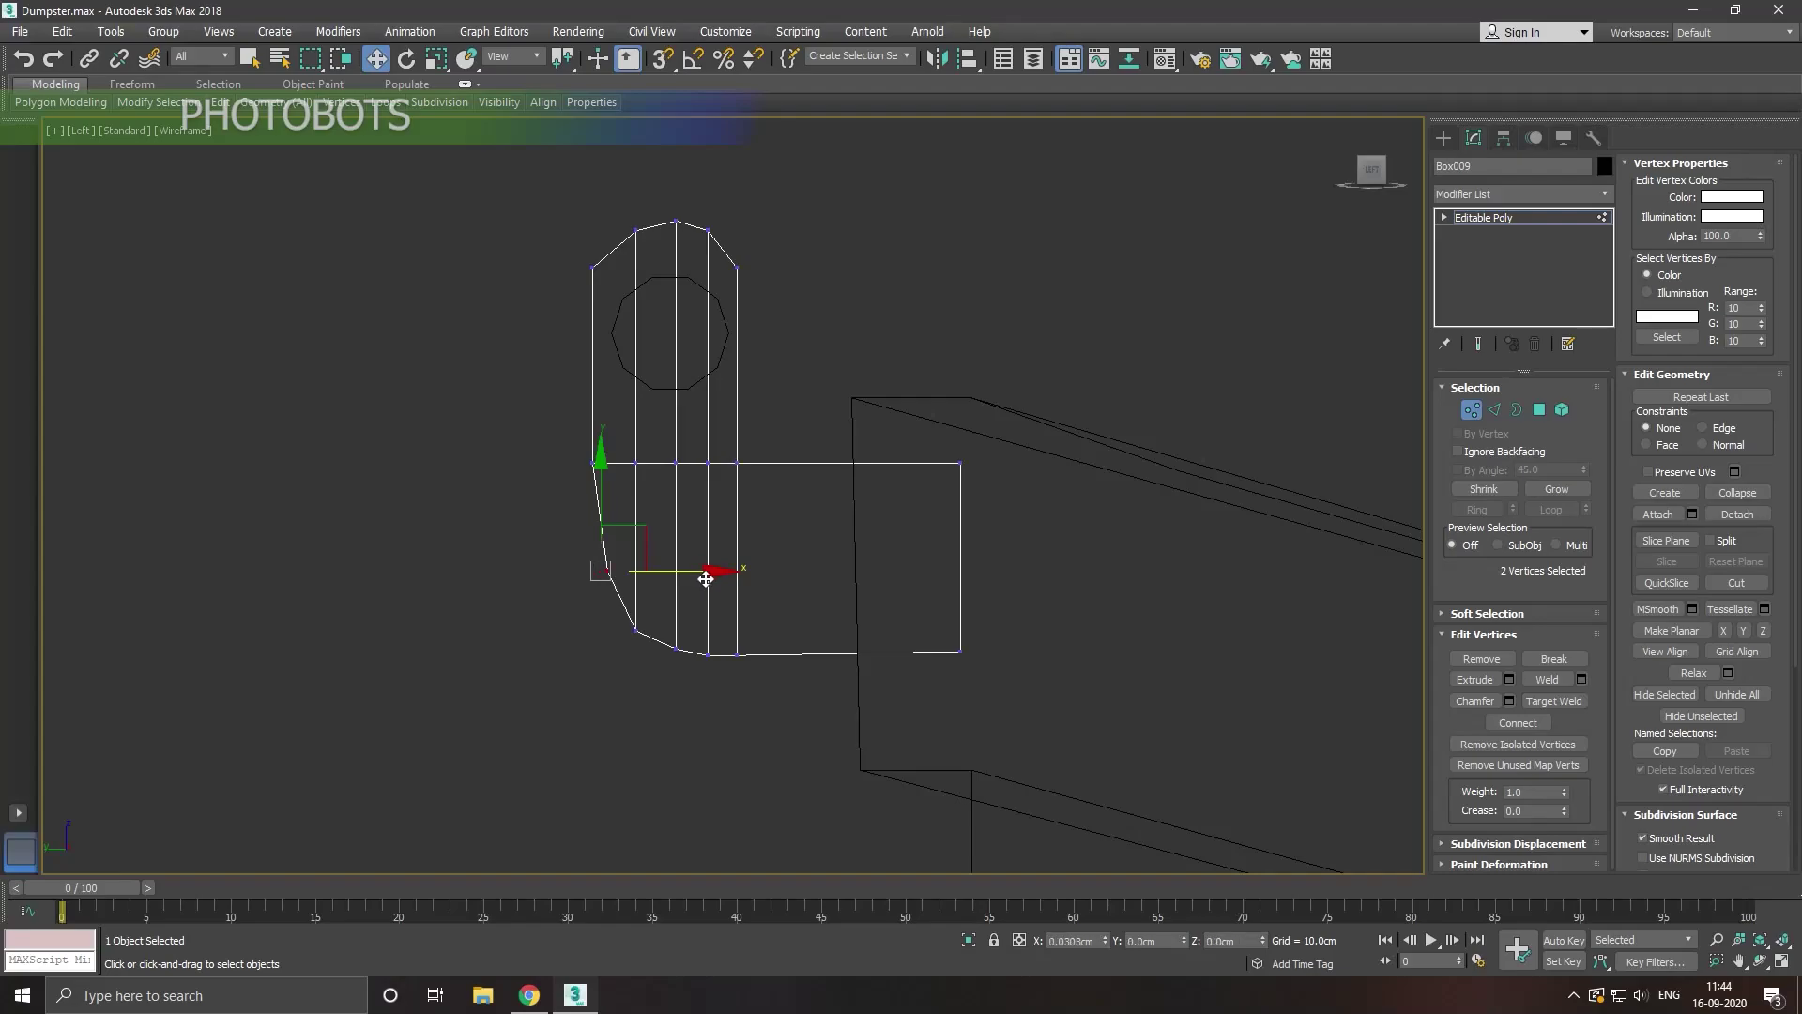
{"action": "left_click_drag", "start_coordinate": [706, 579], "coordinate": [698, 582]}
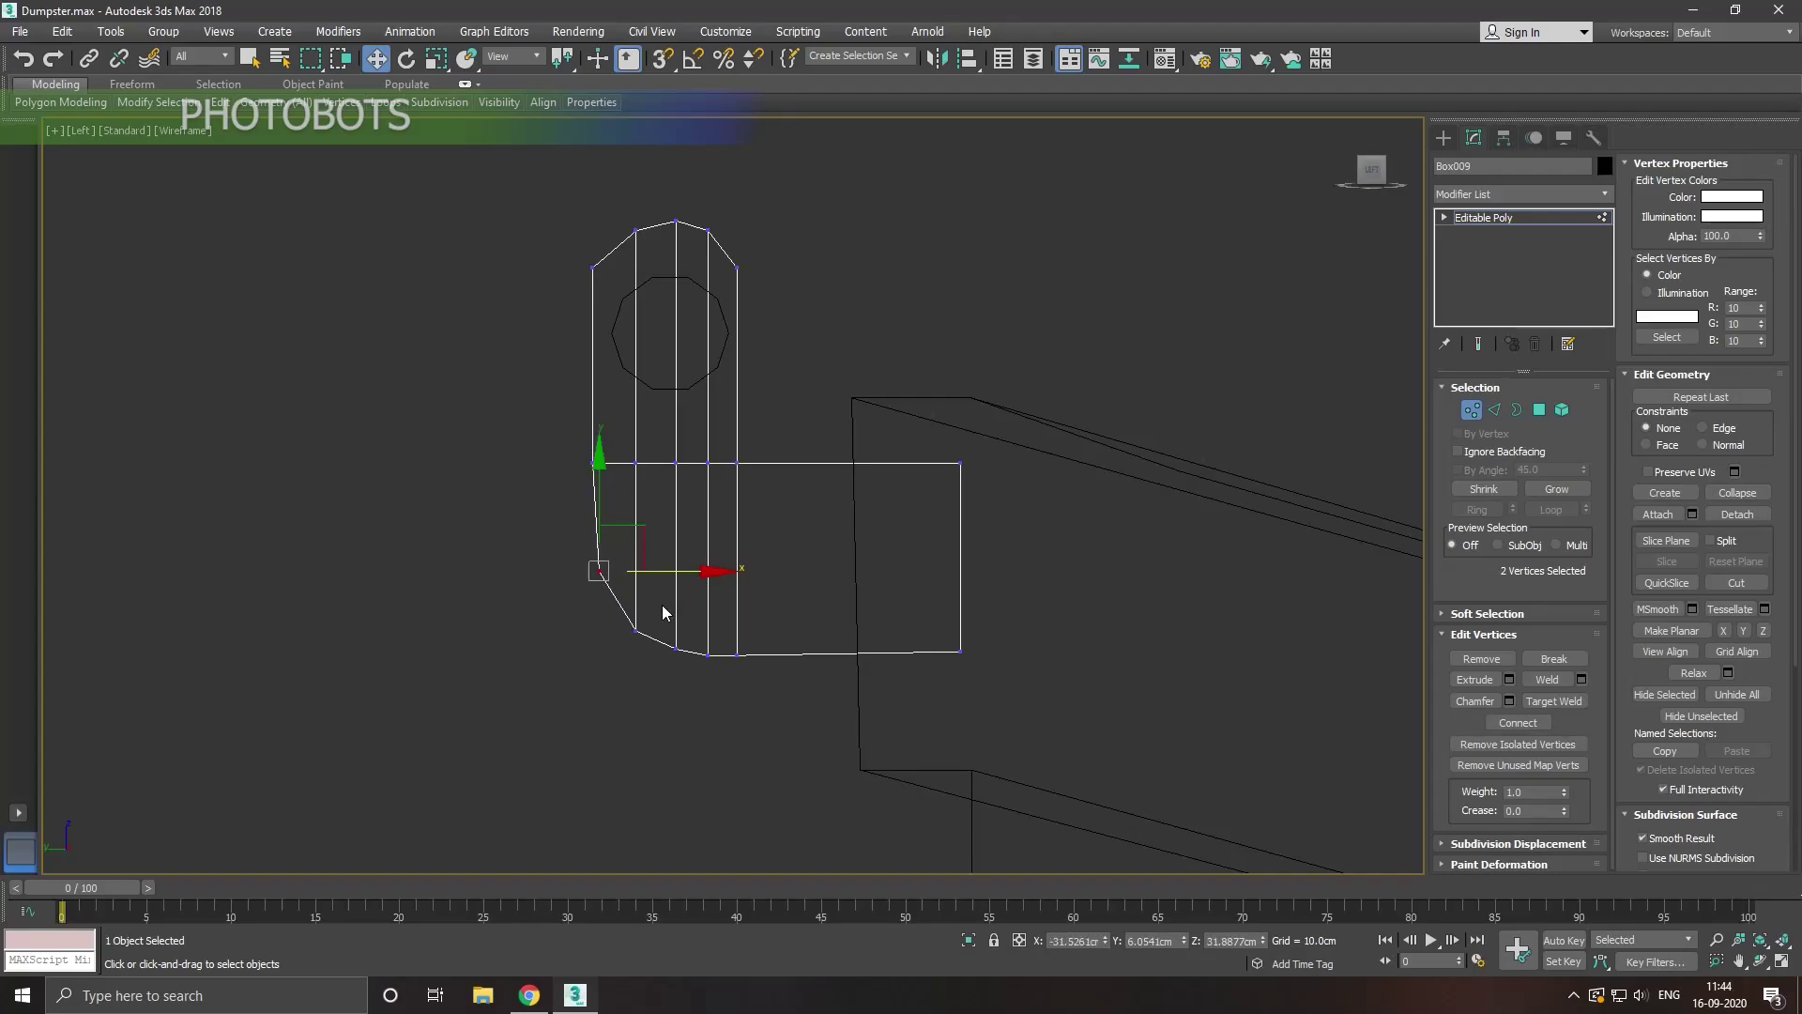
{"action": "left_click_drag", "start_coordinate": [669, 654], "coordinate": [667, 659]}
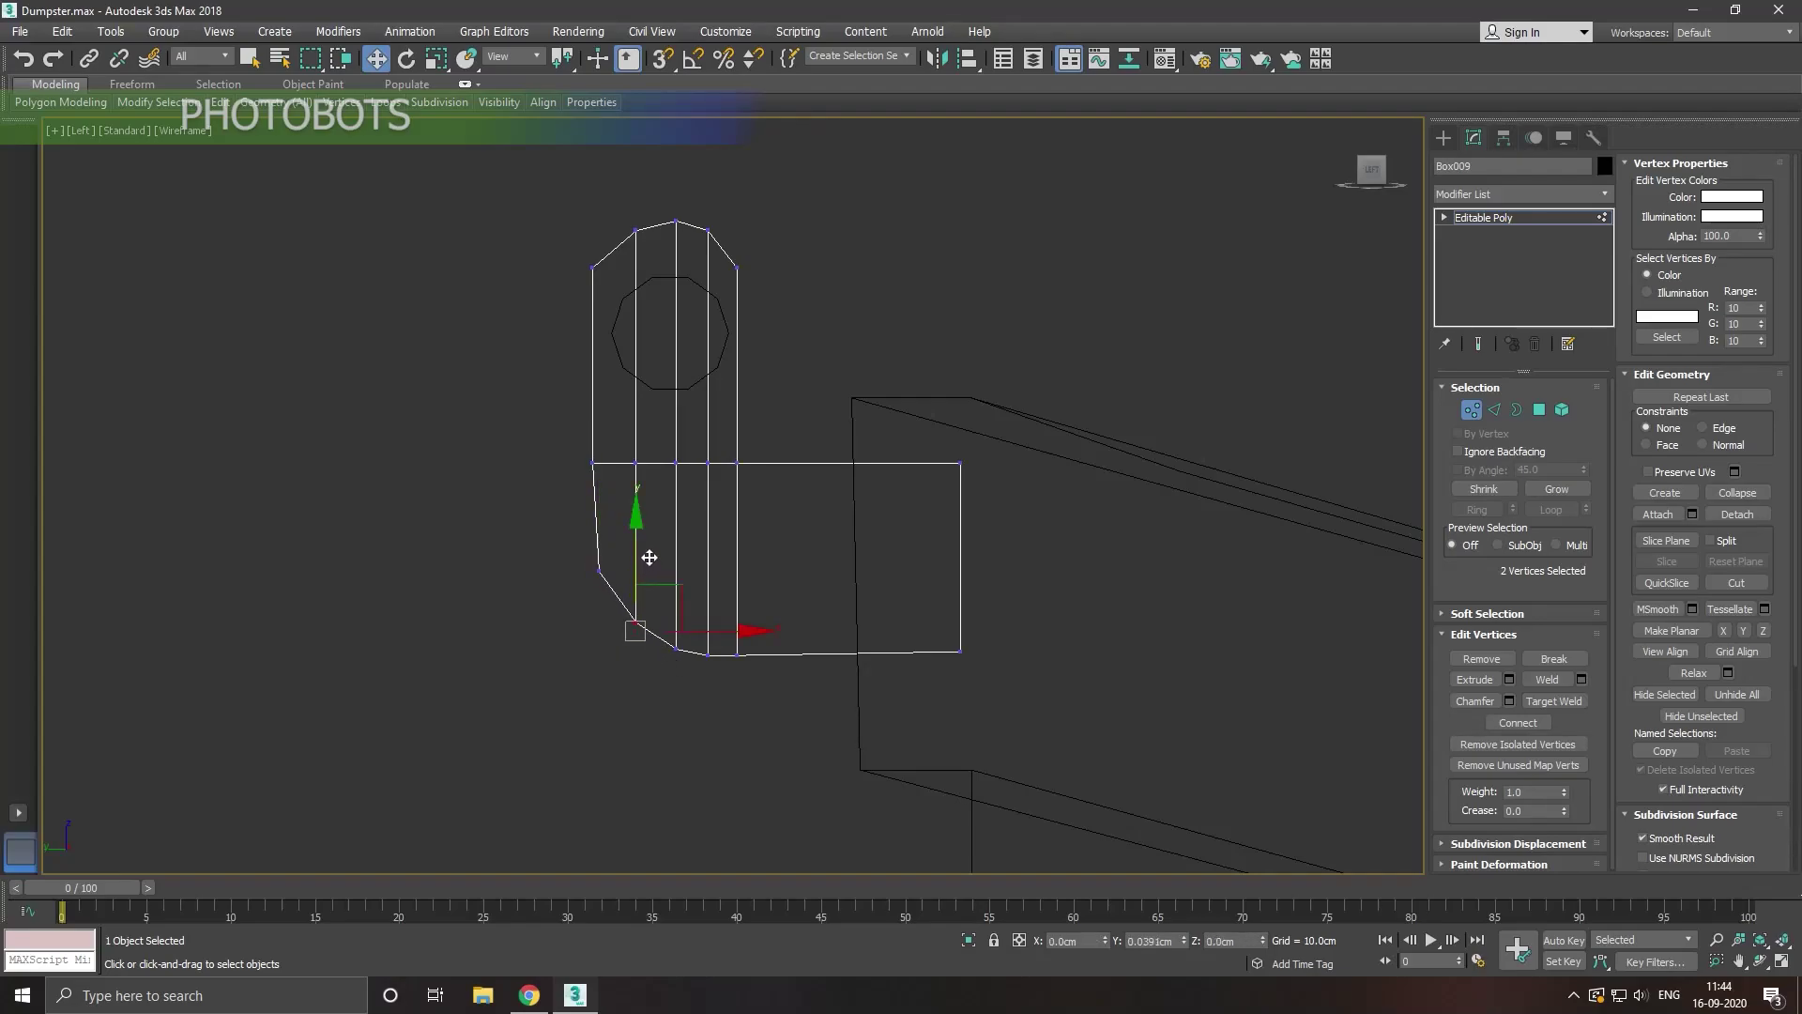
{"action": "left_click", "coordinate": [701, 689]}
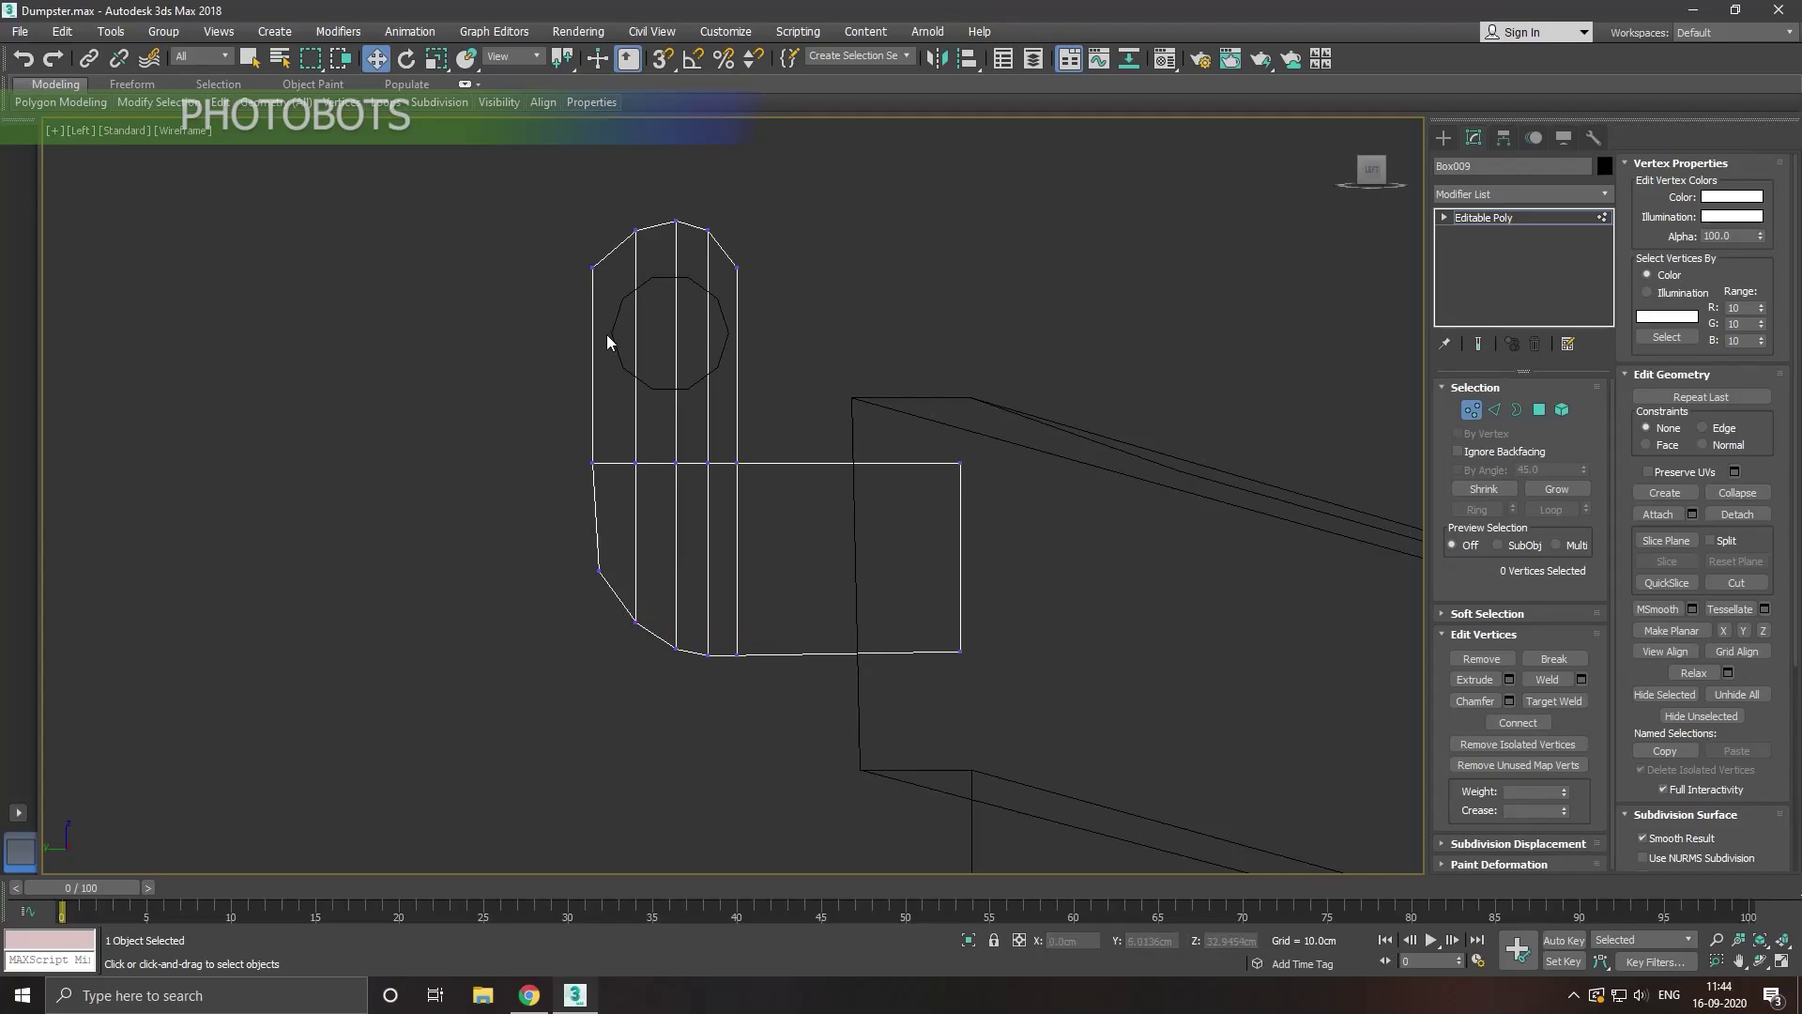
Step: Try shifting the hook's top-left vertices, then undo to keep the rounded top unchanged
{"action": "left_click_drag", "start_coordinate": [621, 325], "coordinate": [622, 325]}
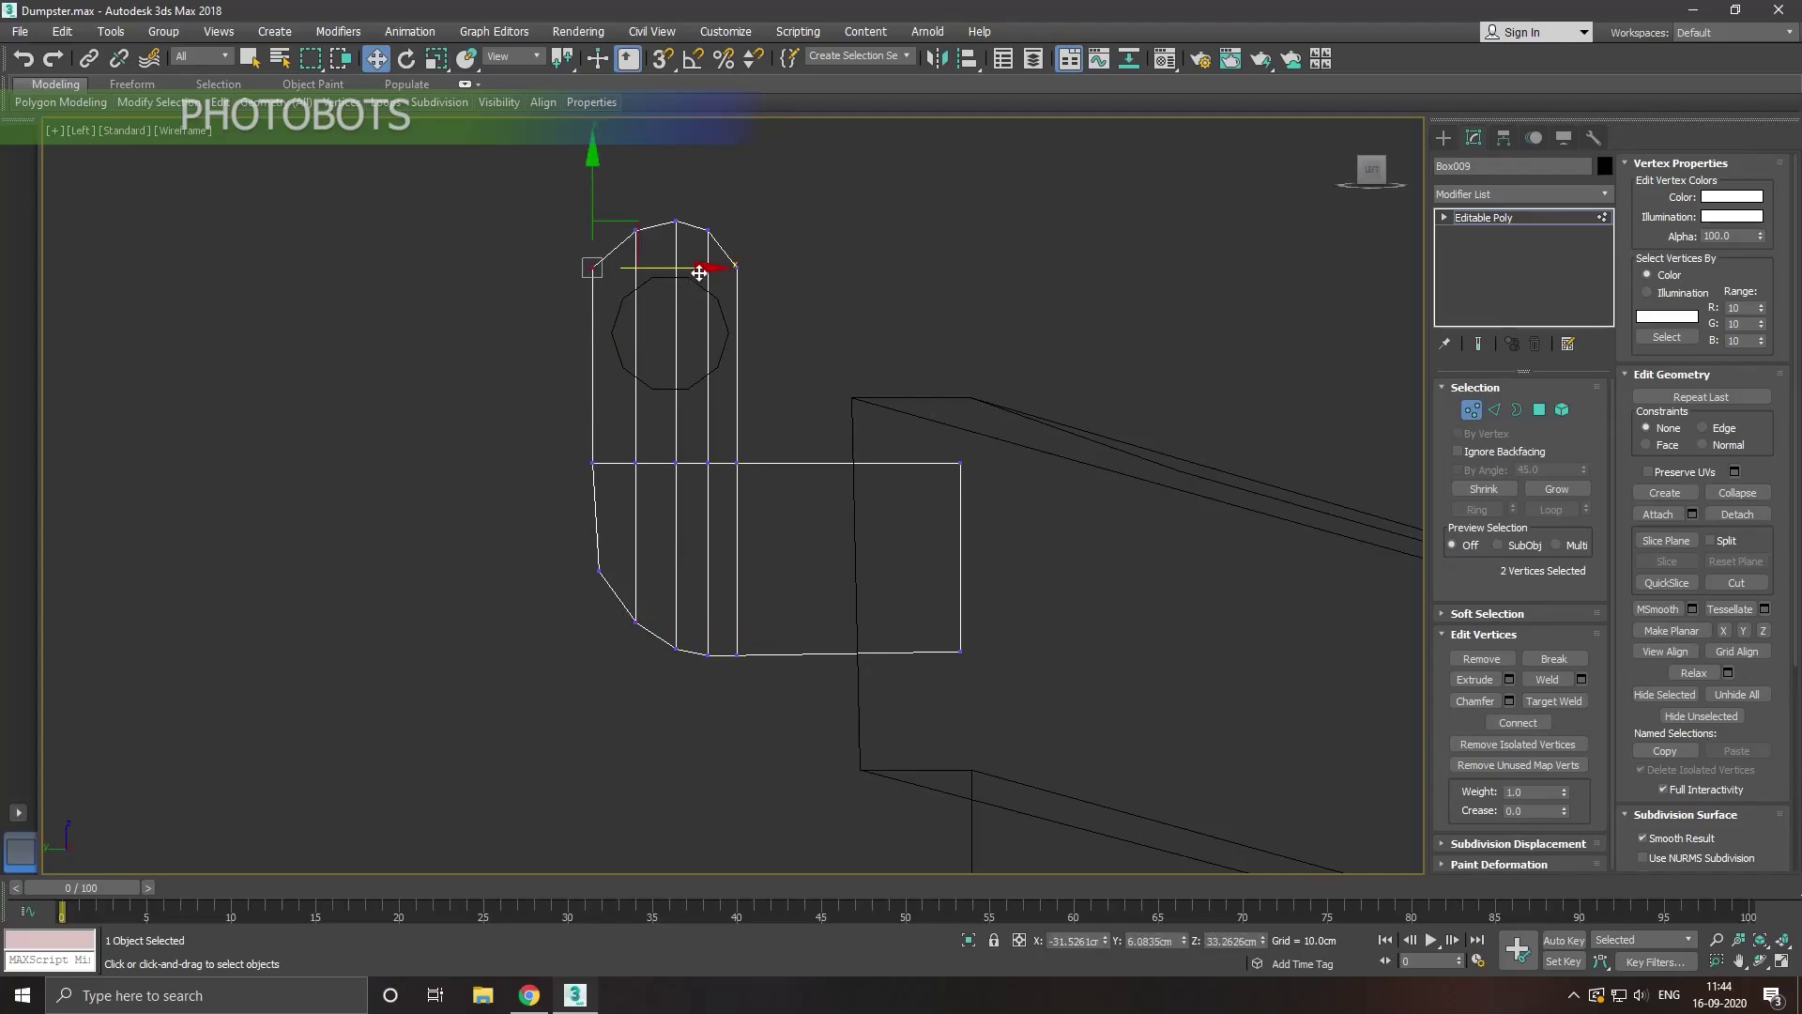
{"action": "left_click_drag", "start_coordinate": [699, 272], "coordinate": [702, 291]}
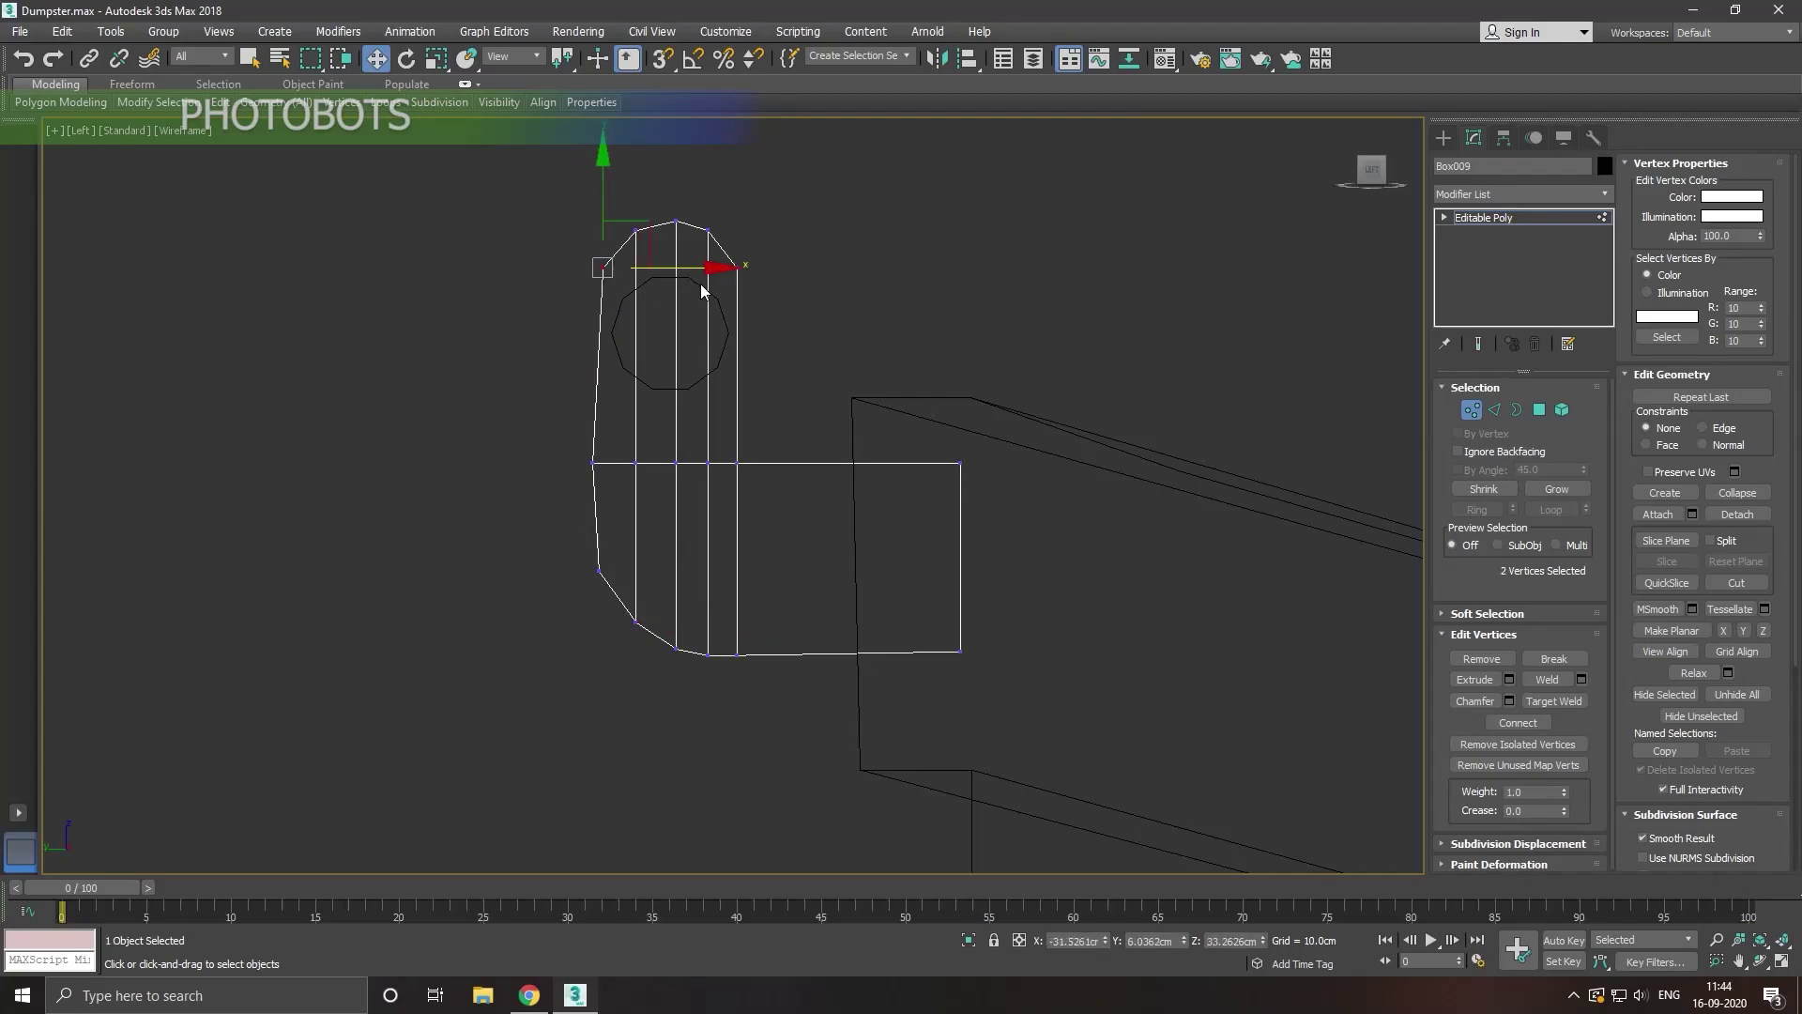
{"action": "key", "text": "ctrl+z"}
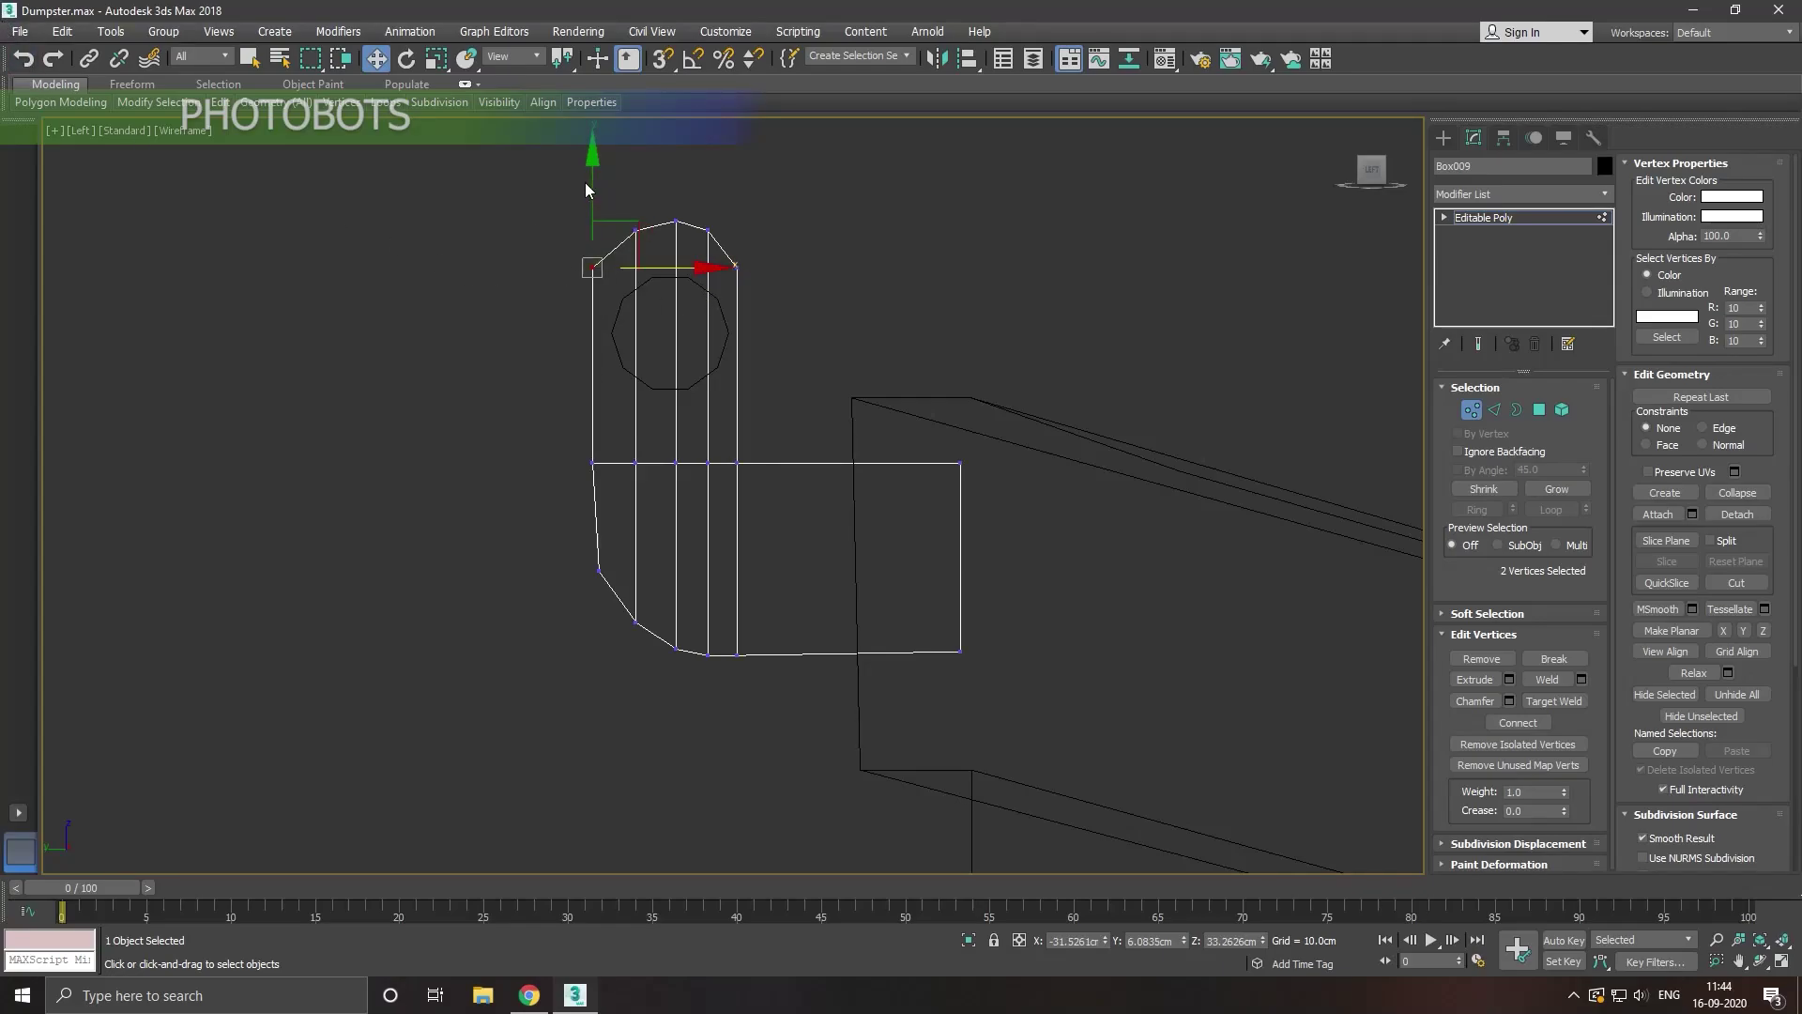
{"action": "mouse_move", "coordinate": [586, 190]}
{"action": "left_mouse_down"}
{"action": "mouse_move", "coordinate": [682, 351]}
{"action": "mouse_move", "coordinate": [696, 327]}
{"action": "left_mouse_up"}
{"action": "mouse_move", "coordinate": [621, 199]}
{"action": "left_mouse_down"}
{"action": "mouse_move", "coordinate": [655, 269]}
{"action": "mouse_move", "coordinate": [642, 149]}
{"action": "mouse_move", "coordinate": [645, 179]}
{"action": "left_mouse_up"}
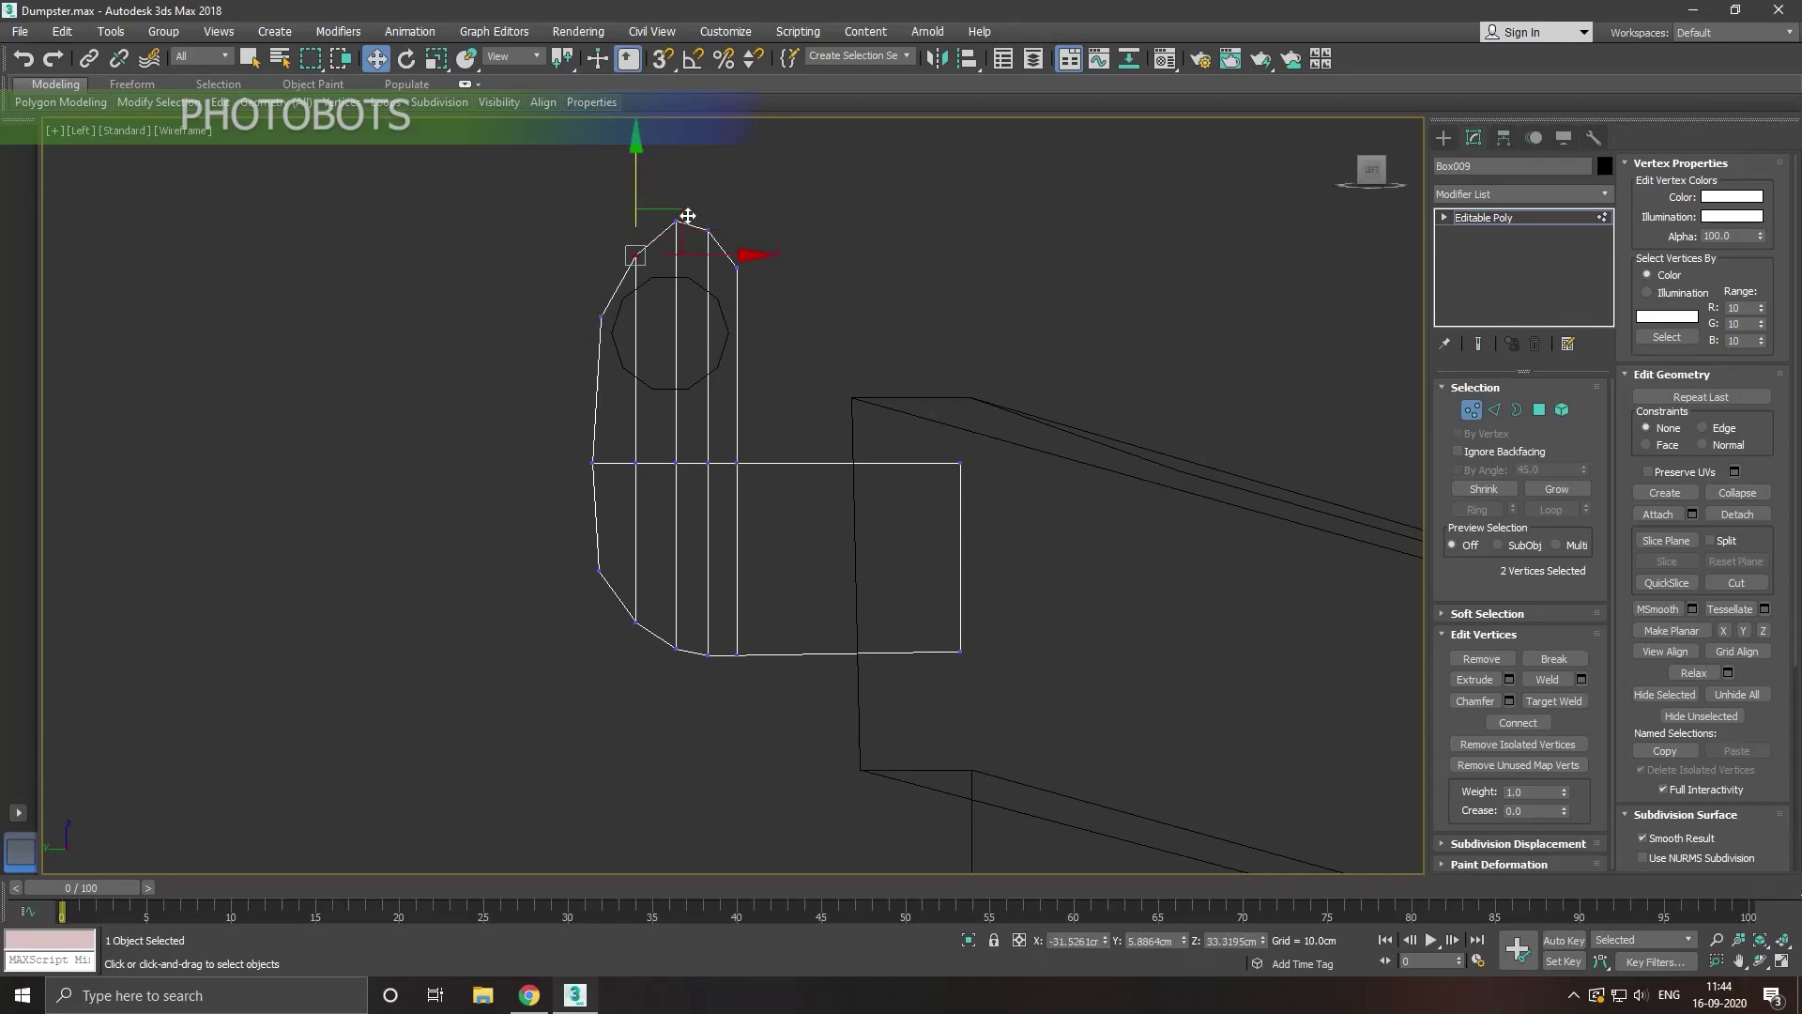
{"action": "left_click", "coordinate": [736, 349]}
{"action": "left_click", "coordinate": [24, 59]}
{"action": "left_click", "coordinate": [24, 59]}
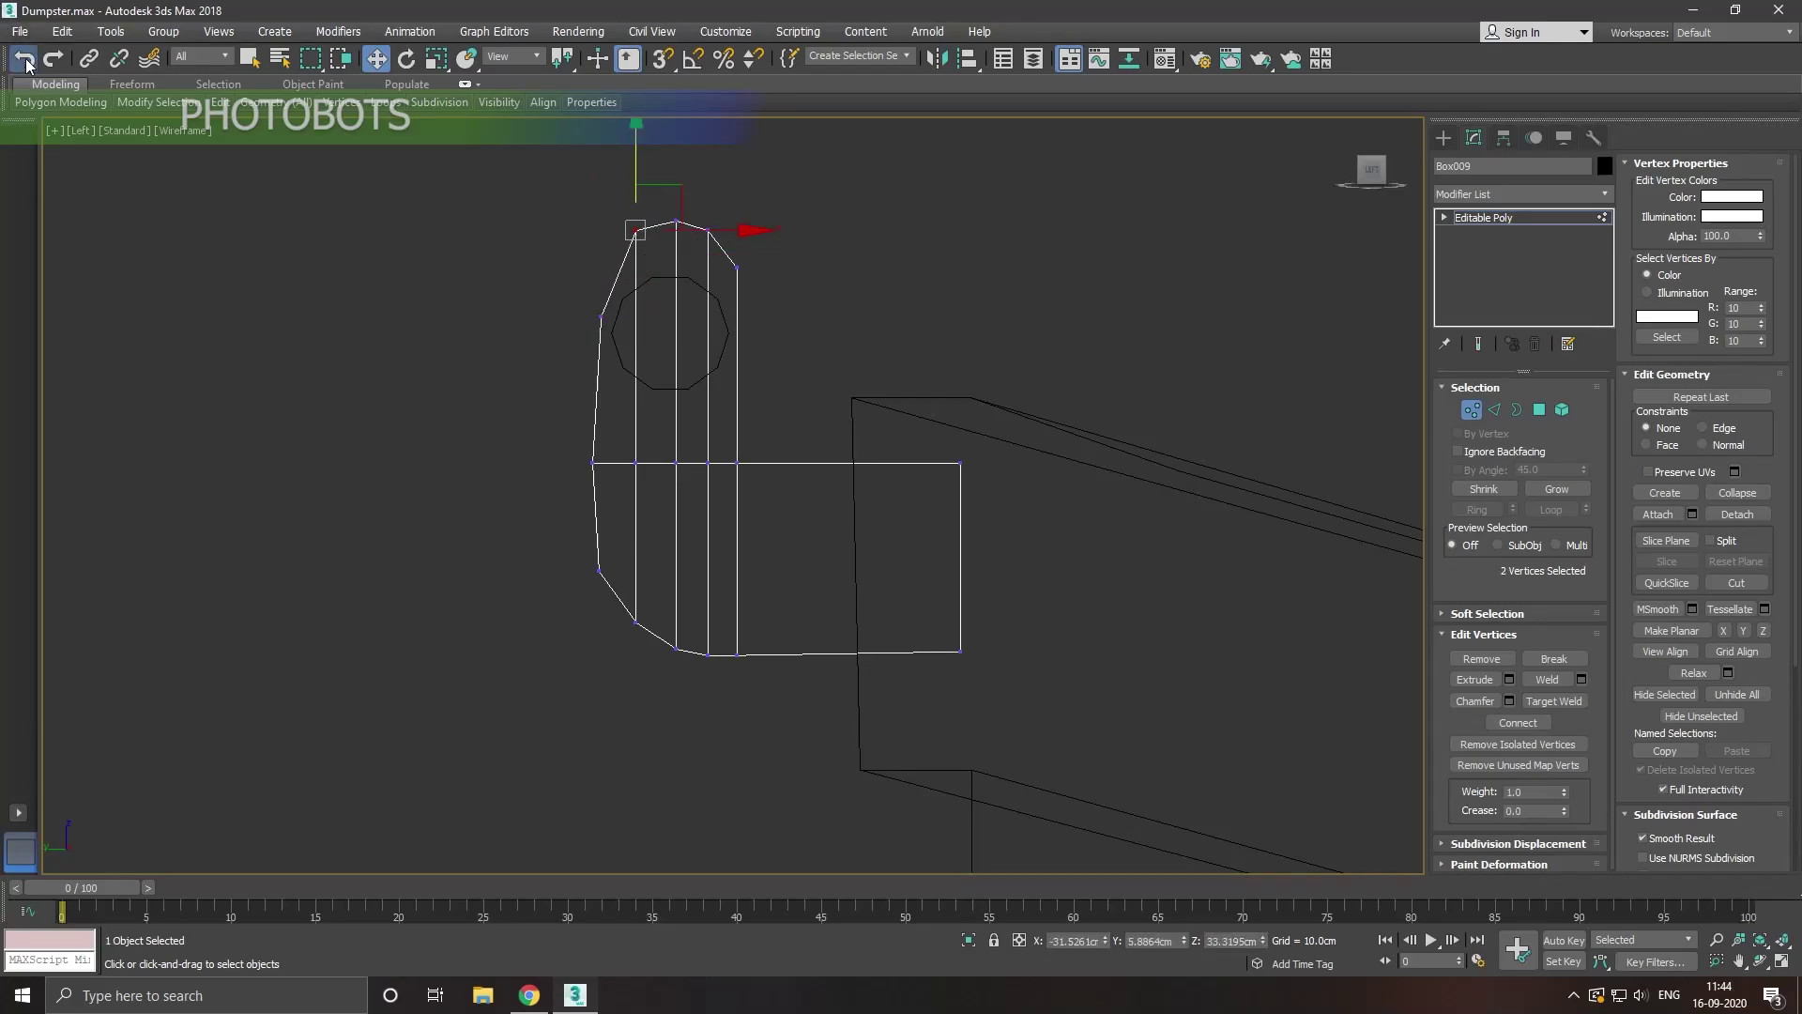
{"action": "left_click", "coordinate": [25, 59]}
{"action": "left_click", "coordinate": [25, 59]}
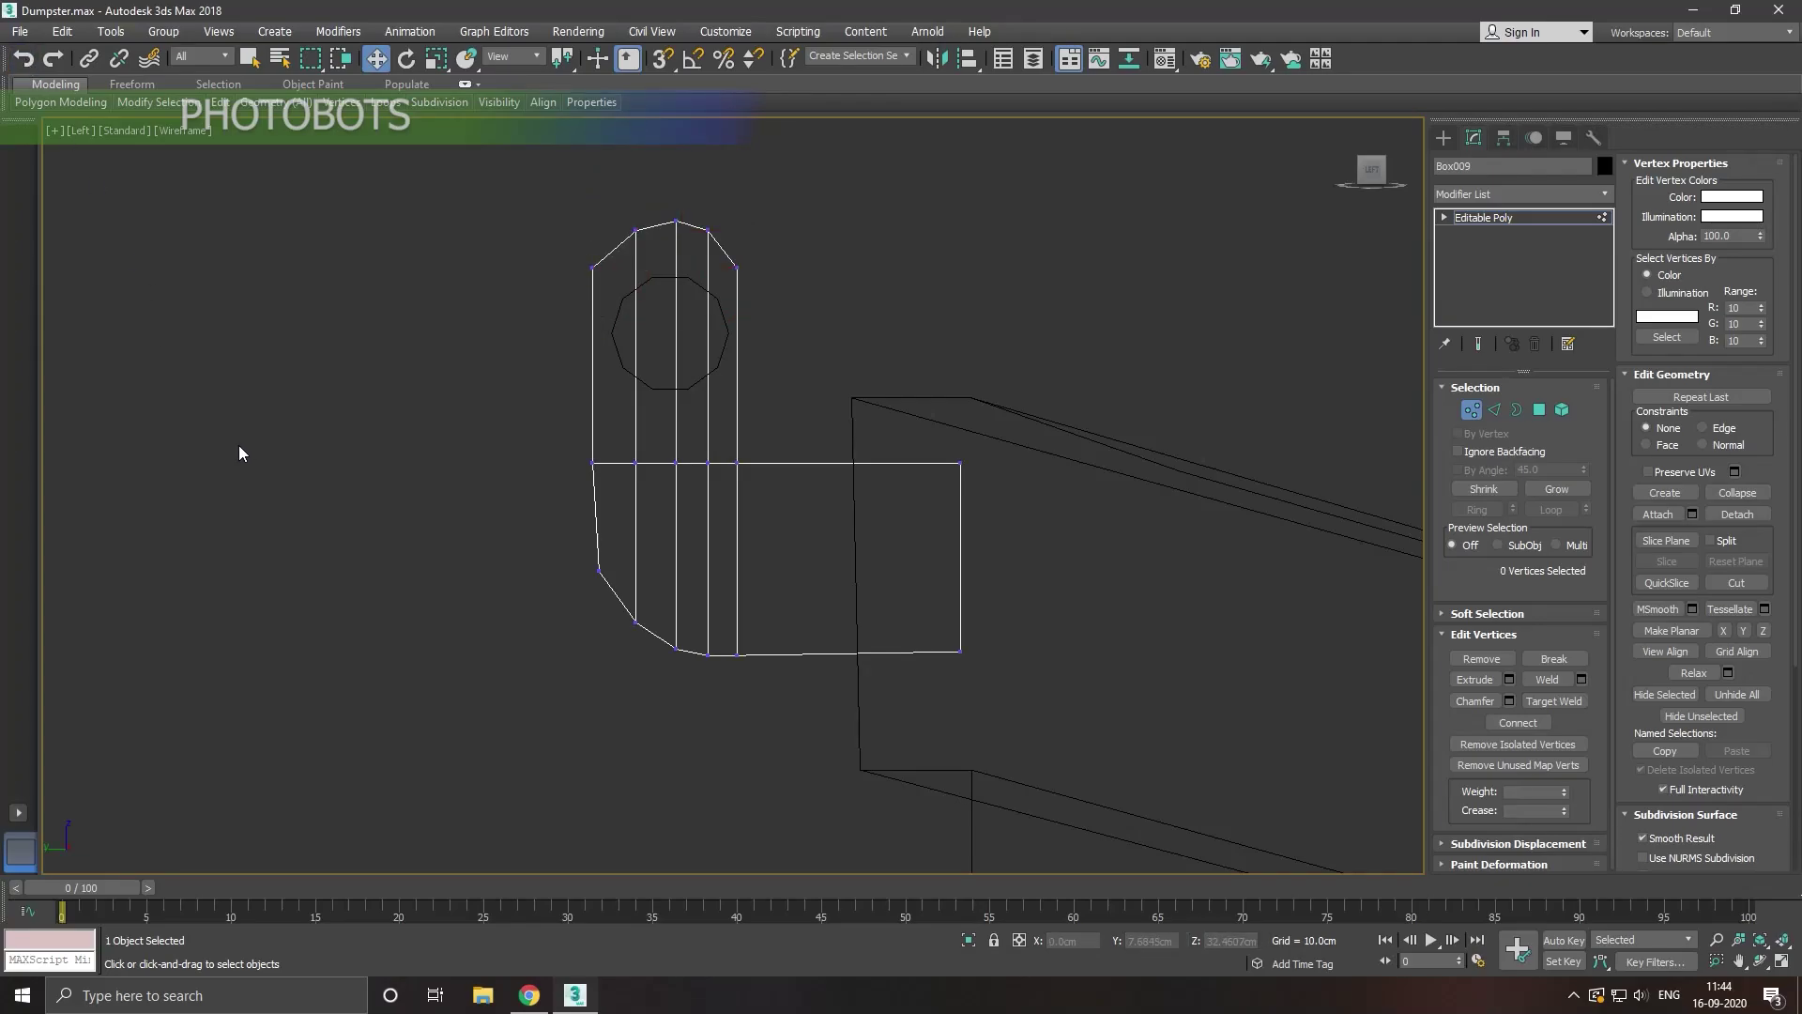
{"action": "key", "text": "p"}
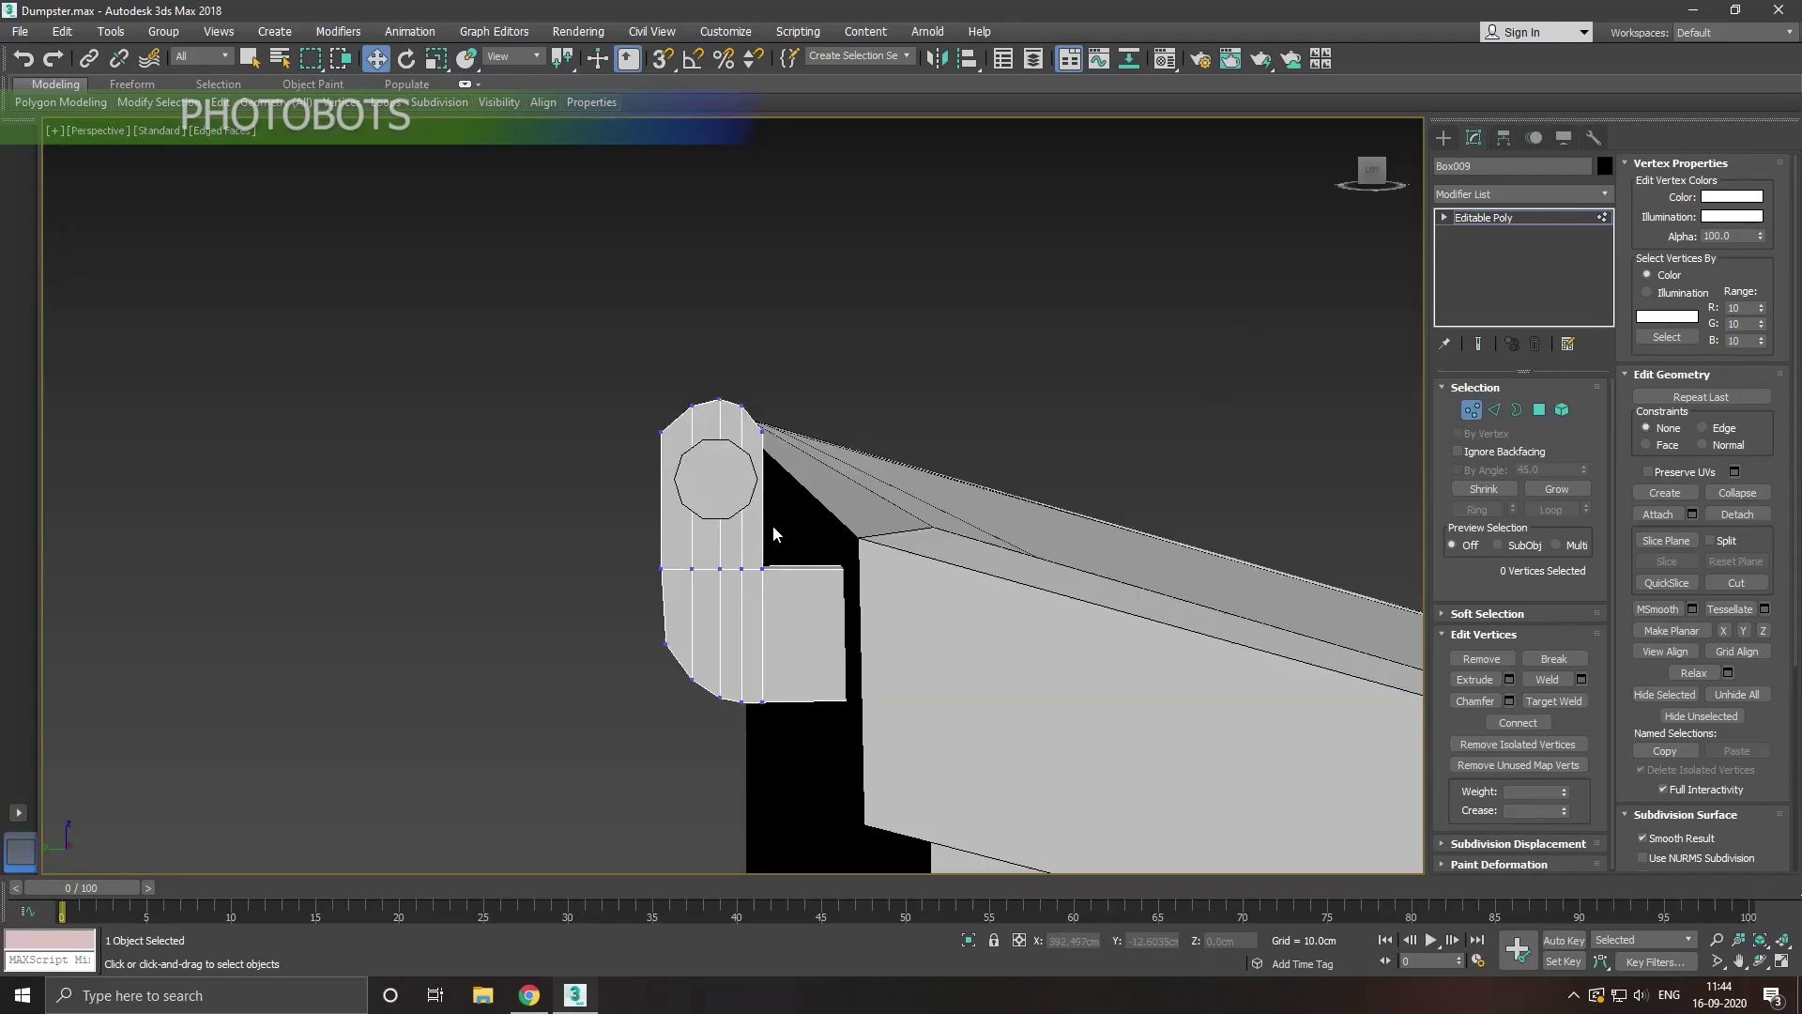
Step: Cut one SwiftLoop edge loop across Box009's bracket arm near its right end
{"action": "left_click", "coordinate": [762, 568]}
{"action": "middle_click_drag", "start_coordinate": [779, 582], "coordinate": [884, 618], "text": "alt"}
{"action": "scroll", "coordinate": [853, 595], "scroll_direction": "up", "scroll_amount": 2}
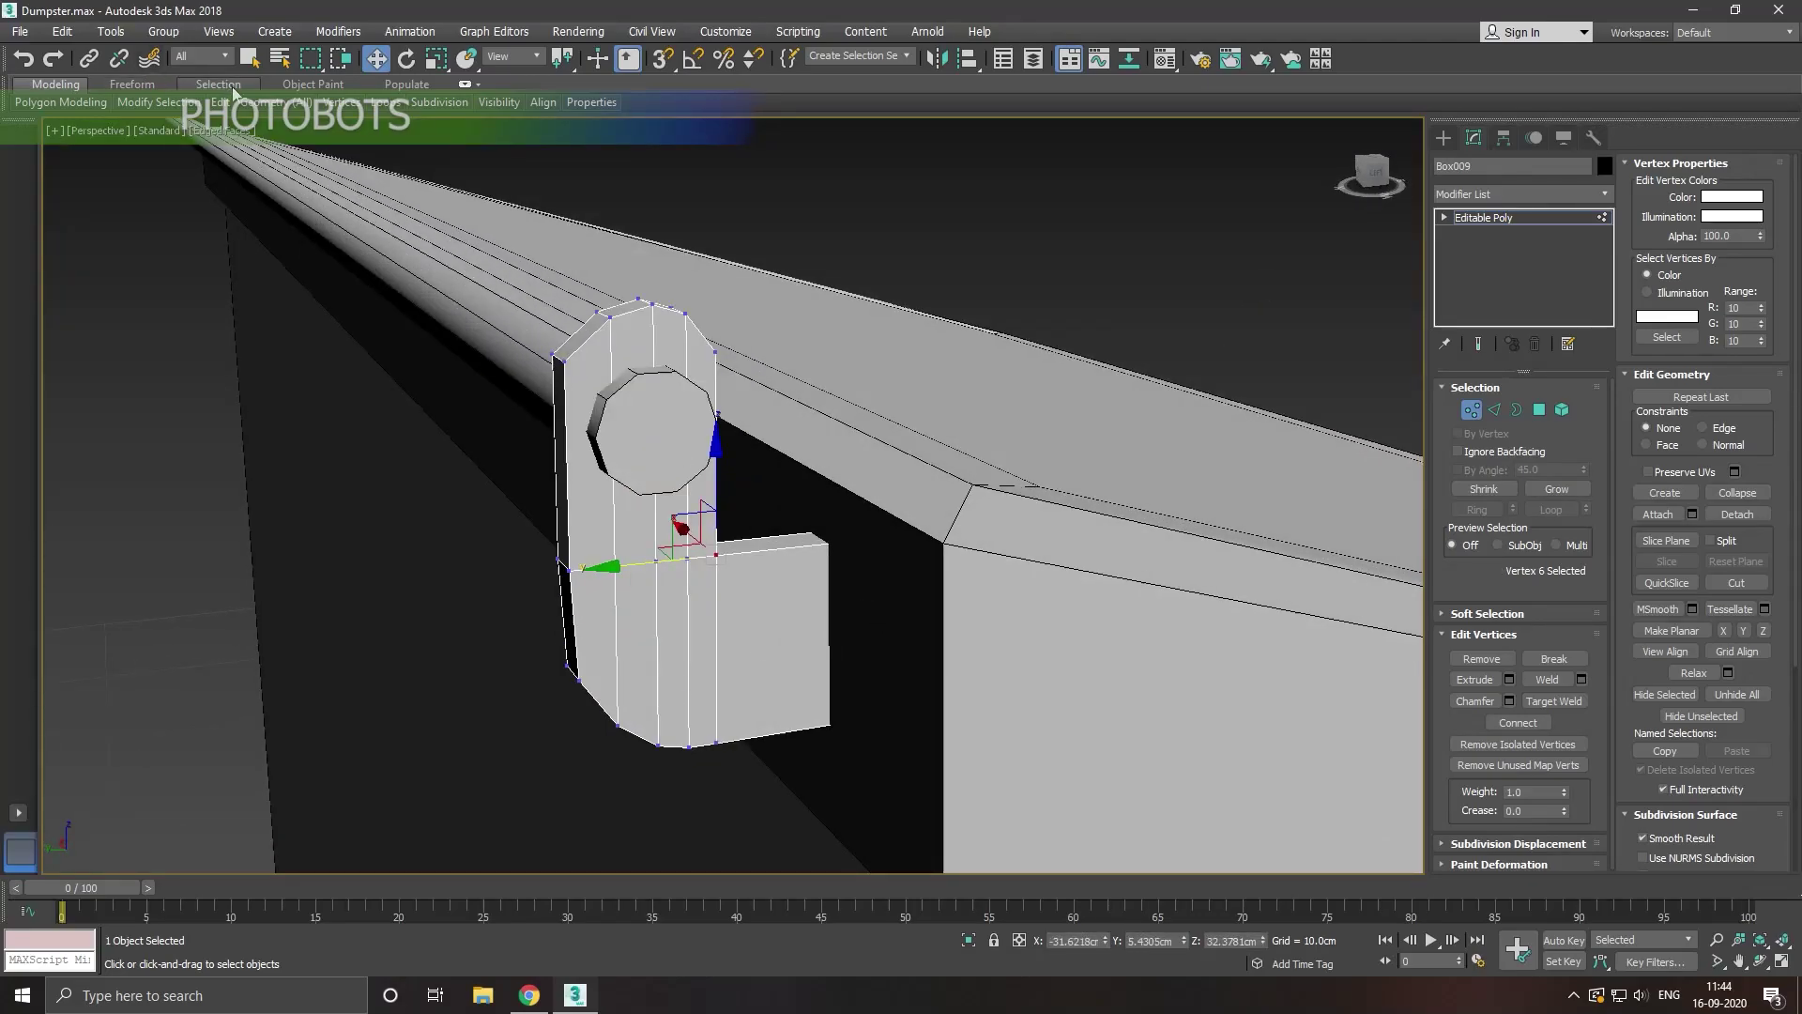
{"action": "mouse_move", "coordinate": [234, 94]}
{"action": "left_click", "coordinate": [376, 152]}
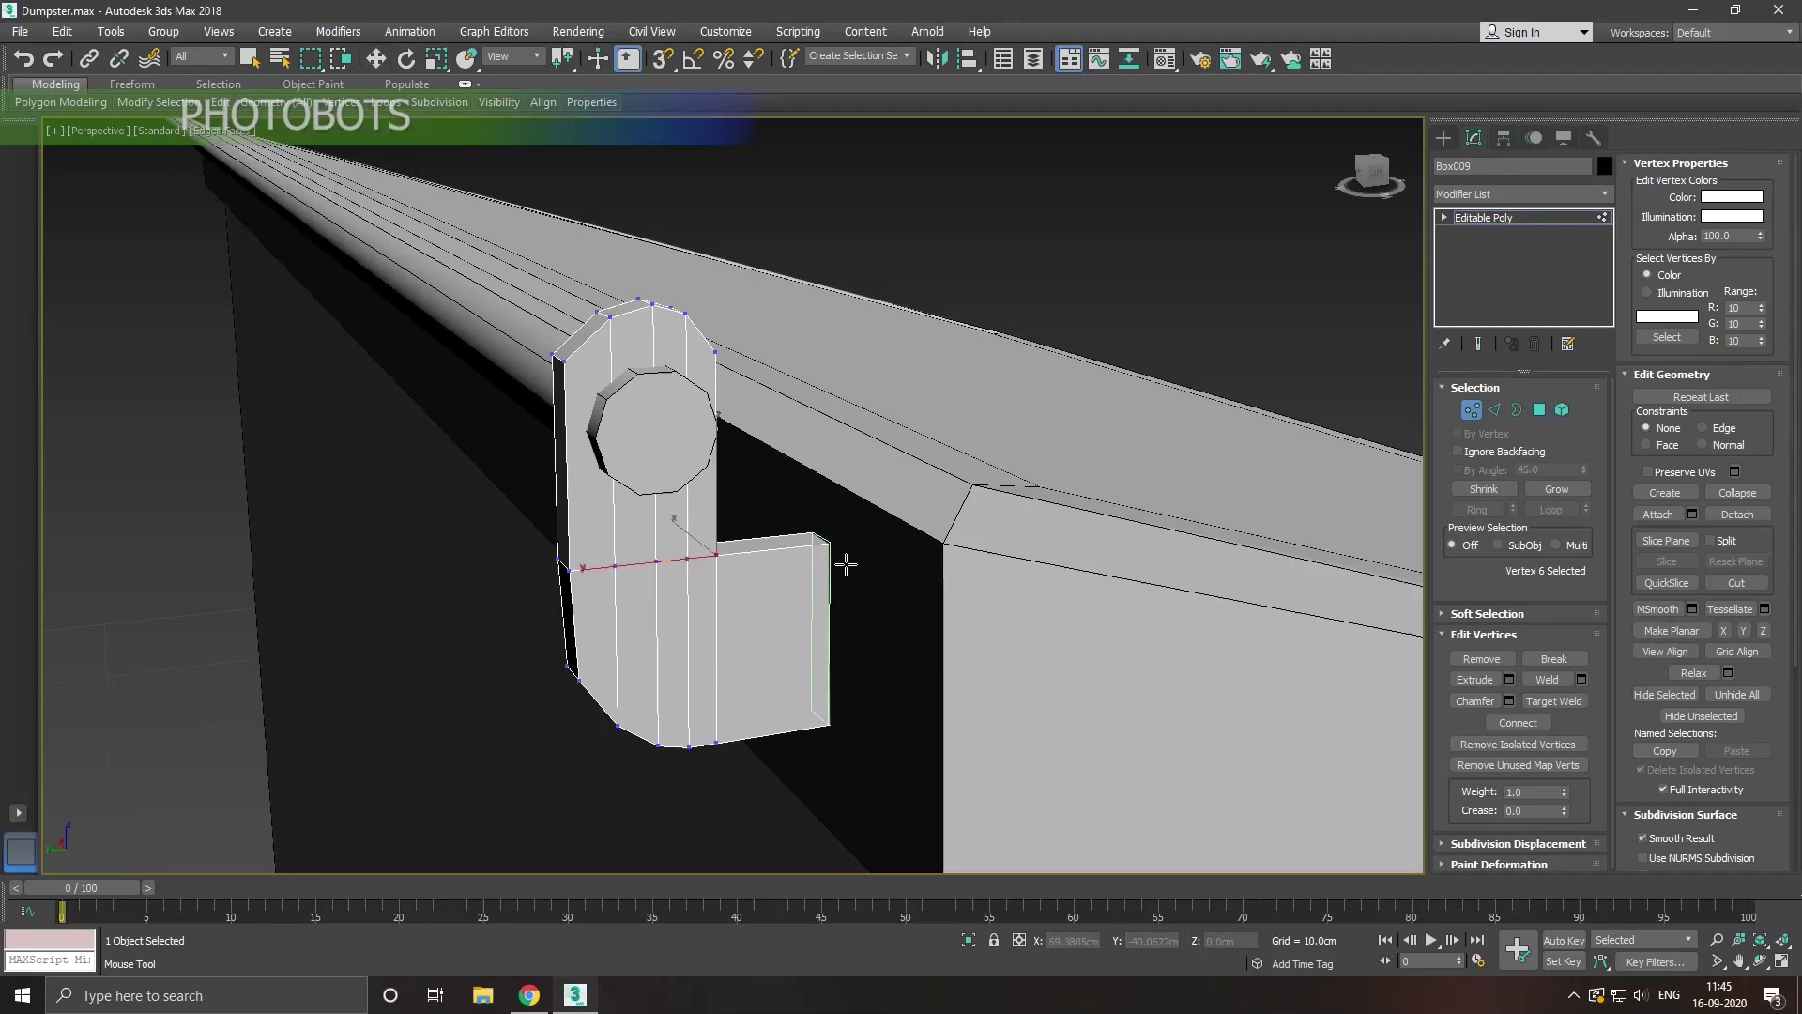
{"action": "left_click", "coordinate": [830, 561]}
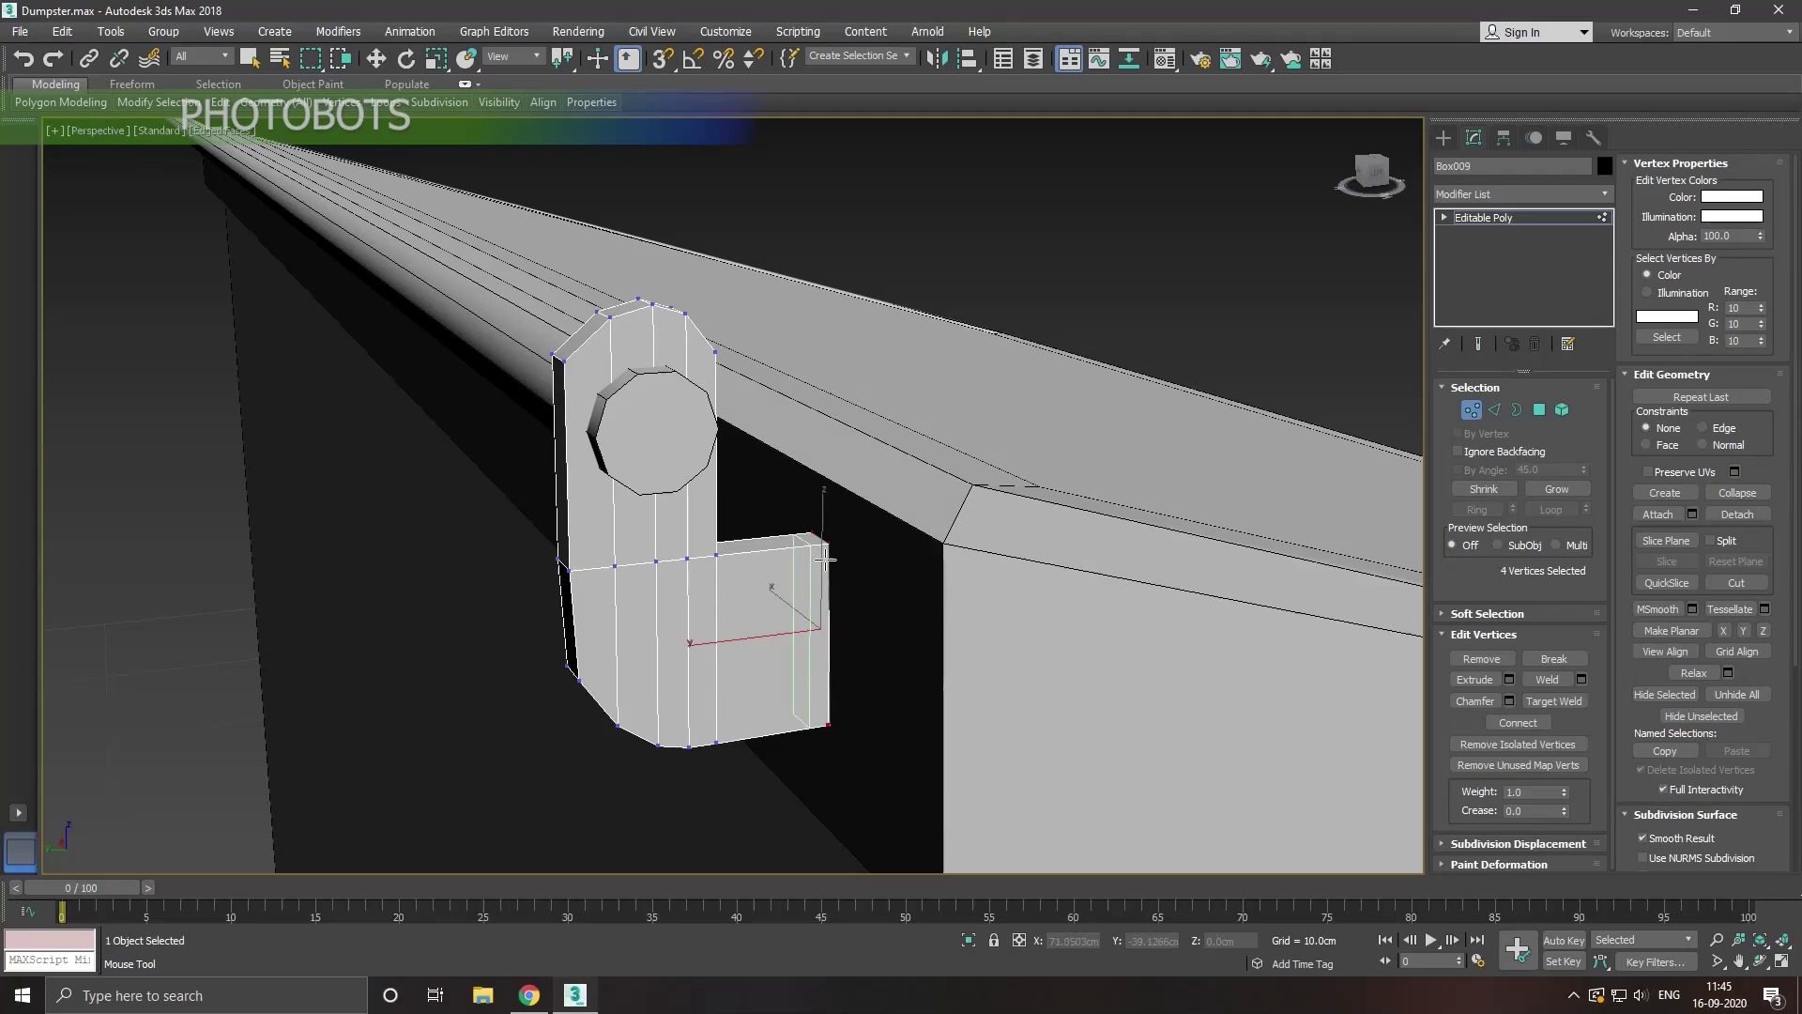
{"action": "right_click", "coordinate": [826, 559]}
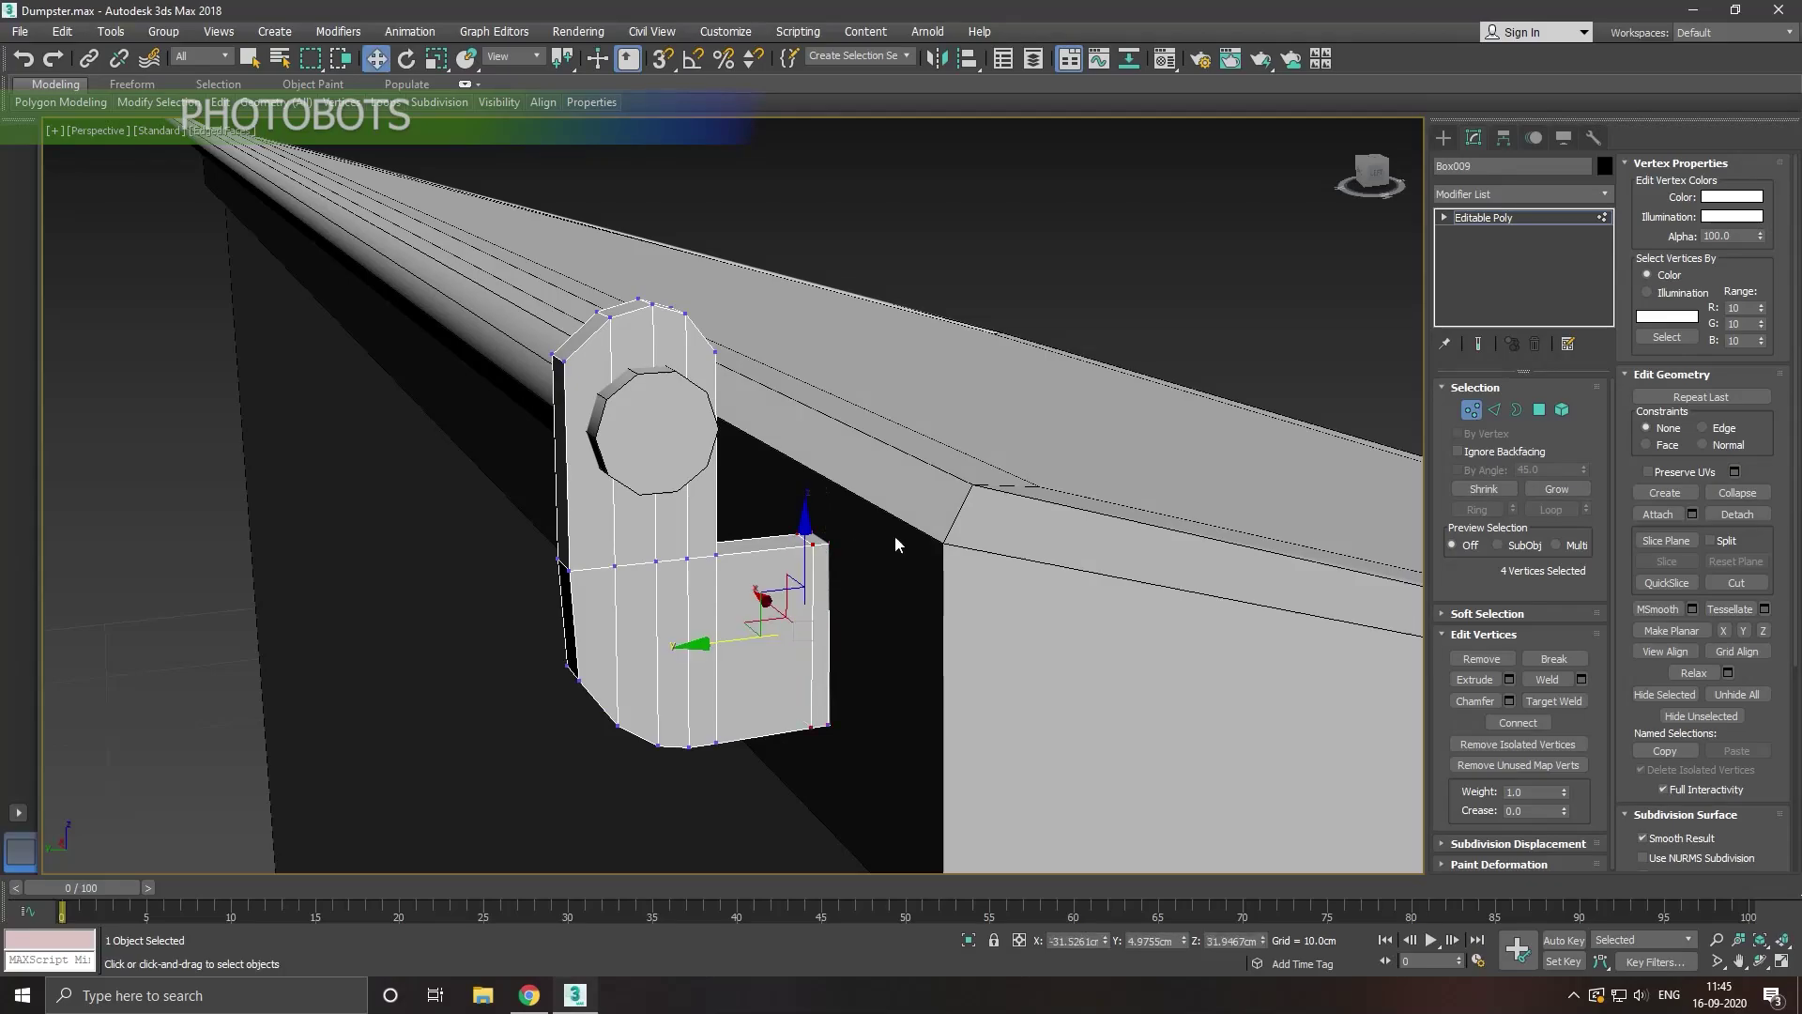
Step: Select two side faces of the hinge bracket in Polygon mode
{"action": "left_click", "coordinate": [1539, 410]}
{"action": "left_click", "coordinate": [824, 609]}
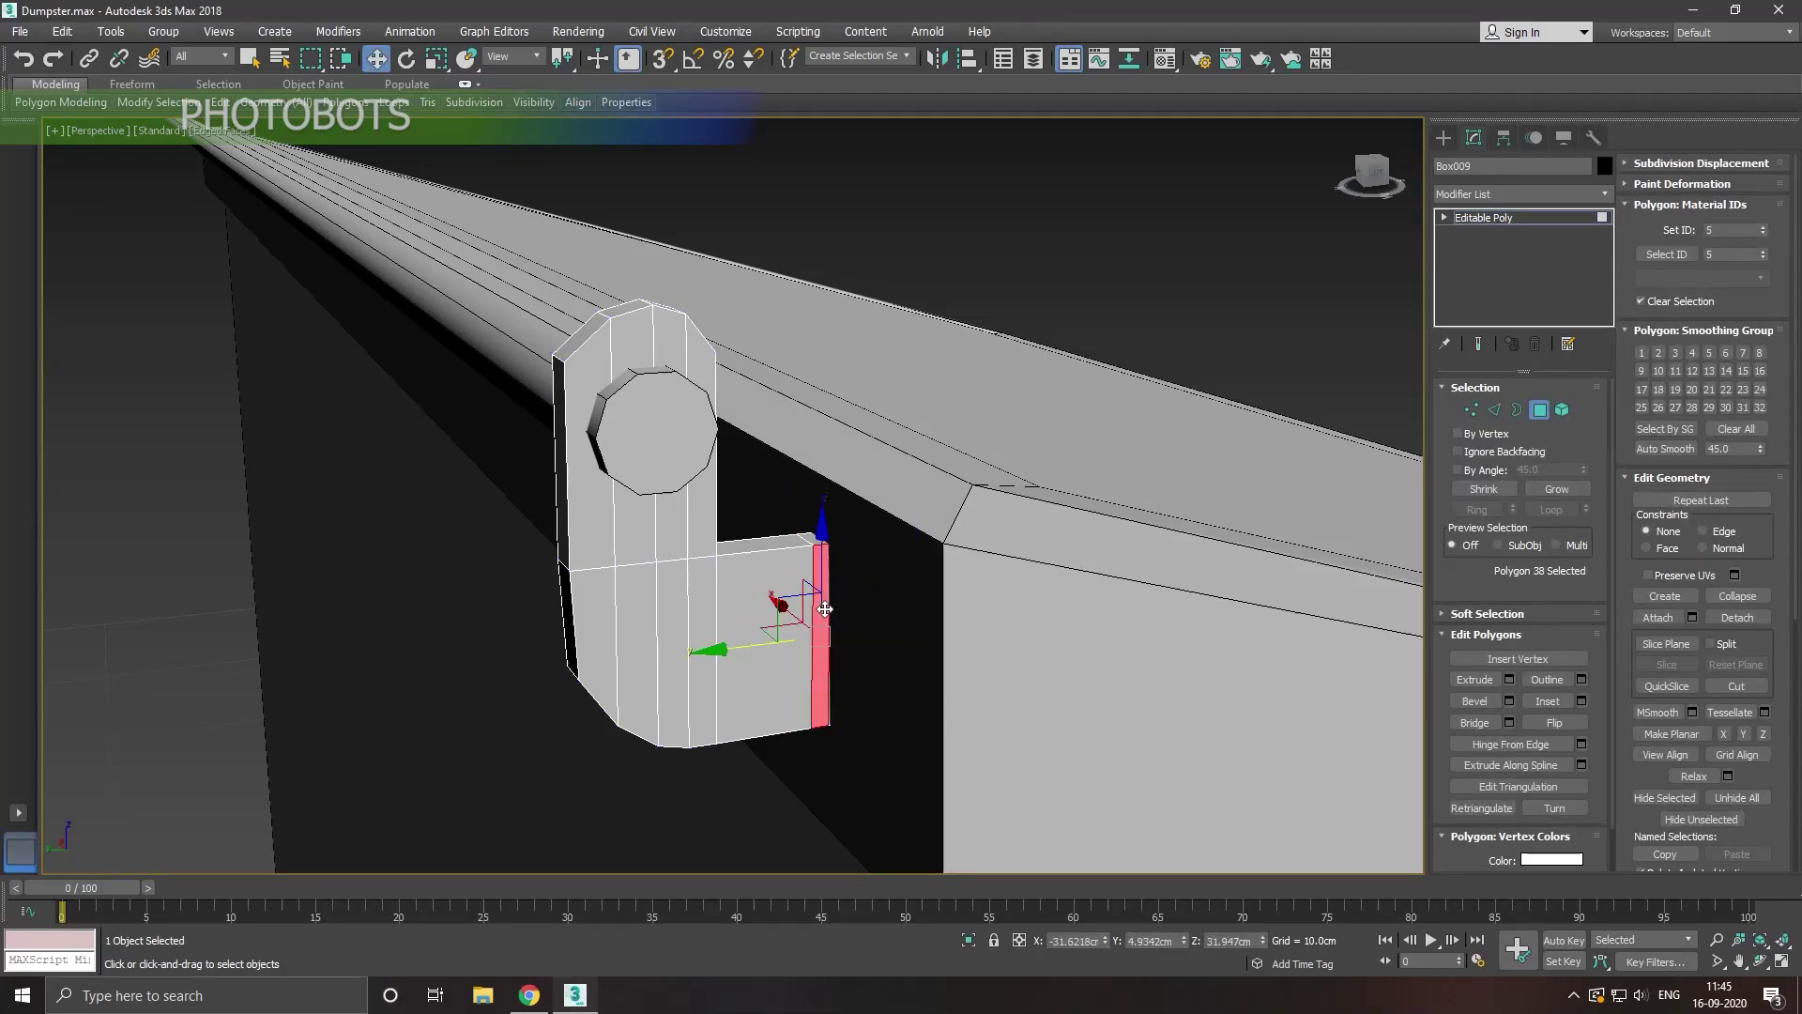
{"action": "right_click", "coordinate": [824, 610]}
{"action": "mouse_move", "coordinate": [899, 559]}
{"action": "middle_mouse_down", "text": "alt"}
{"action": "mouse_move", "coordinate": [1031, 595]}
{"action": "mouse_move", "coordinate": [1162, 595]}
{"action": "middle_mouse_up", "text": "alt"}
{"action": "left_click", "coordinate": [830, 664], "text": "ctrl"}
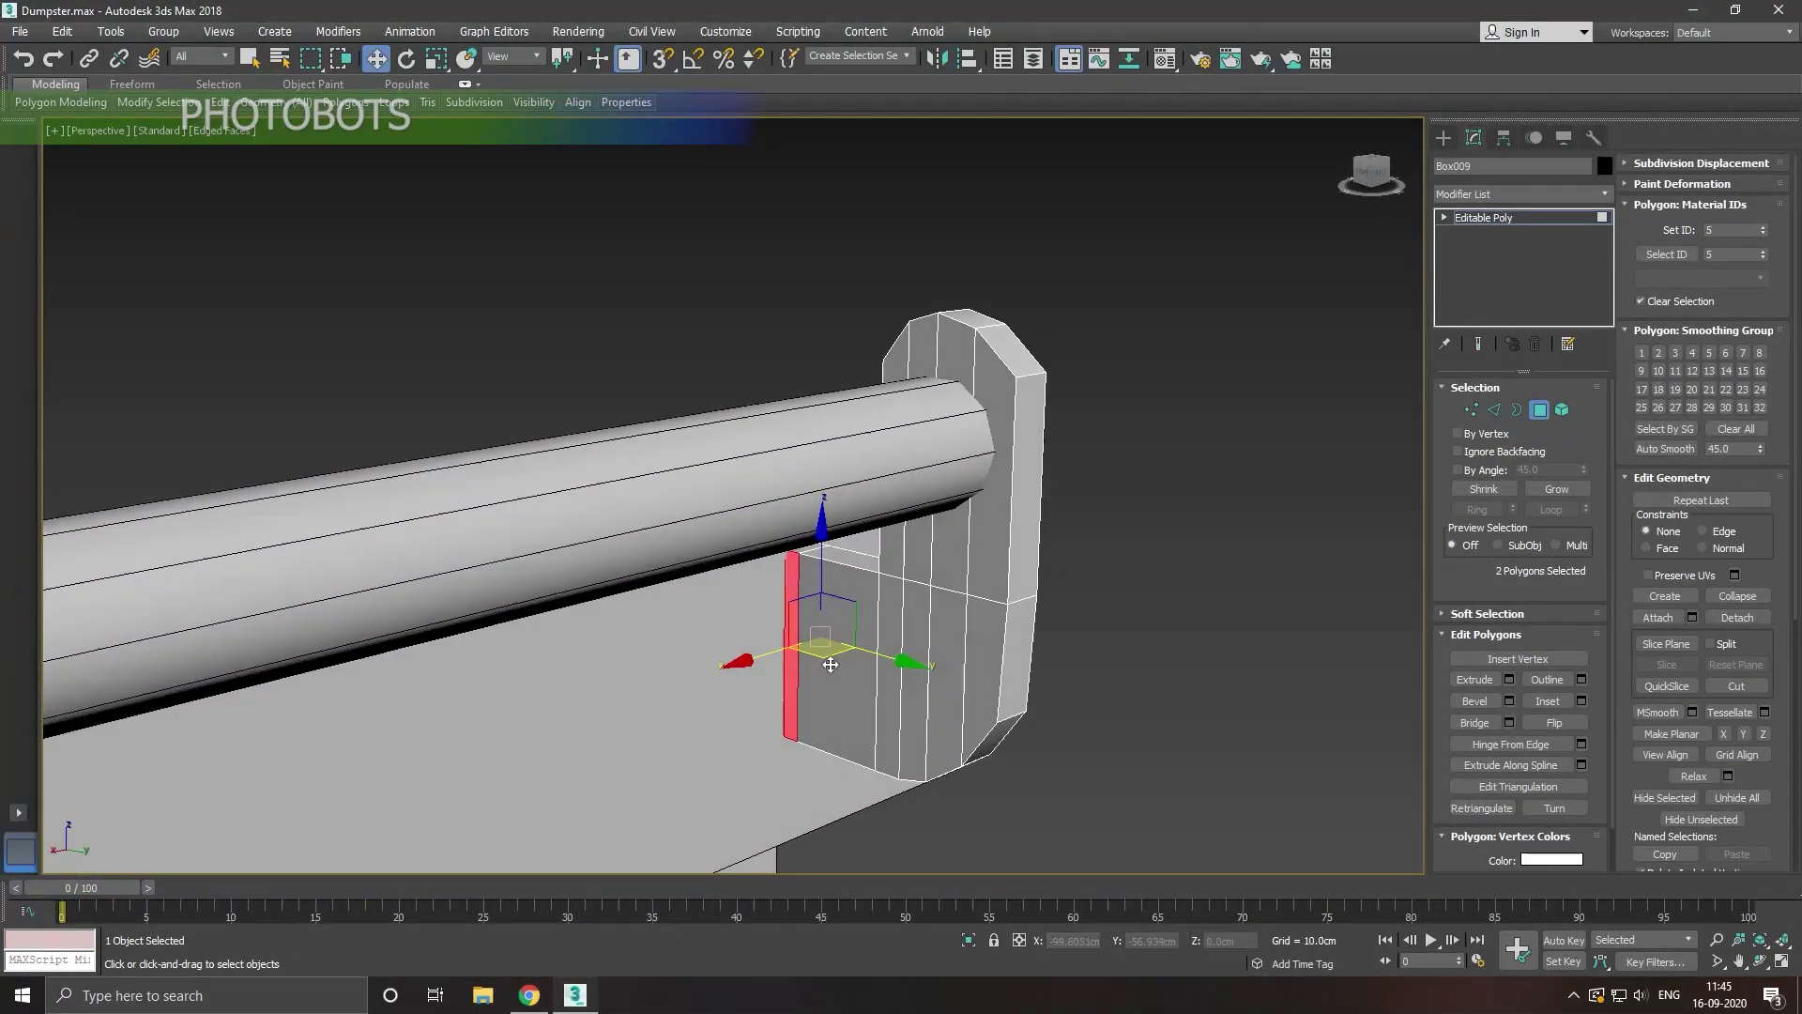
{"action": "mouse_move", "coordinate": [831, 664]}
{"action": "middle_mouse_down", "text": "alt"}
{"action": "mouse_move", "coordinate": [849, 619]}
{"action": "mouse_move", "coordinate": [742, 535]}
{"action": "middle_mouse_up", "text": "alt"}
Step: Extrude the selected bracket faces about 0.53 cm, then return to object level
{"action": "left_click", "coordinate": [1508, 680]}
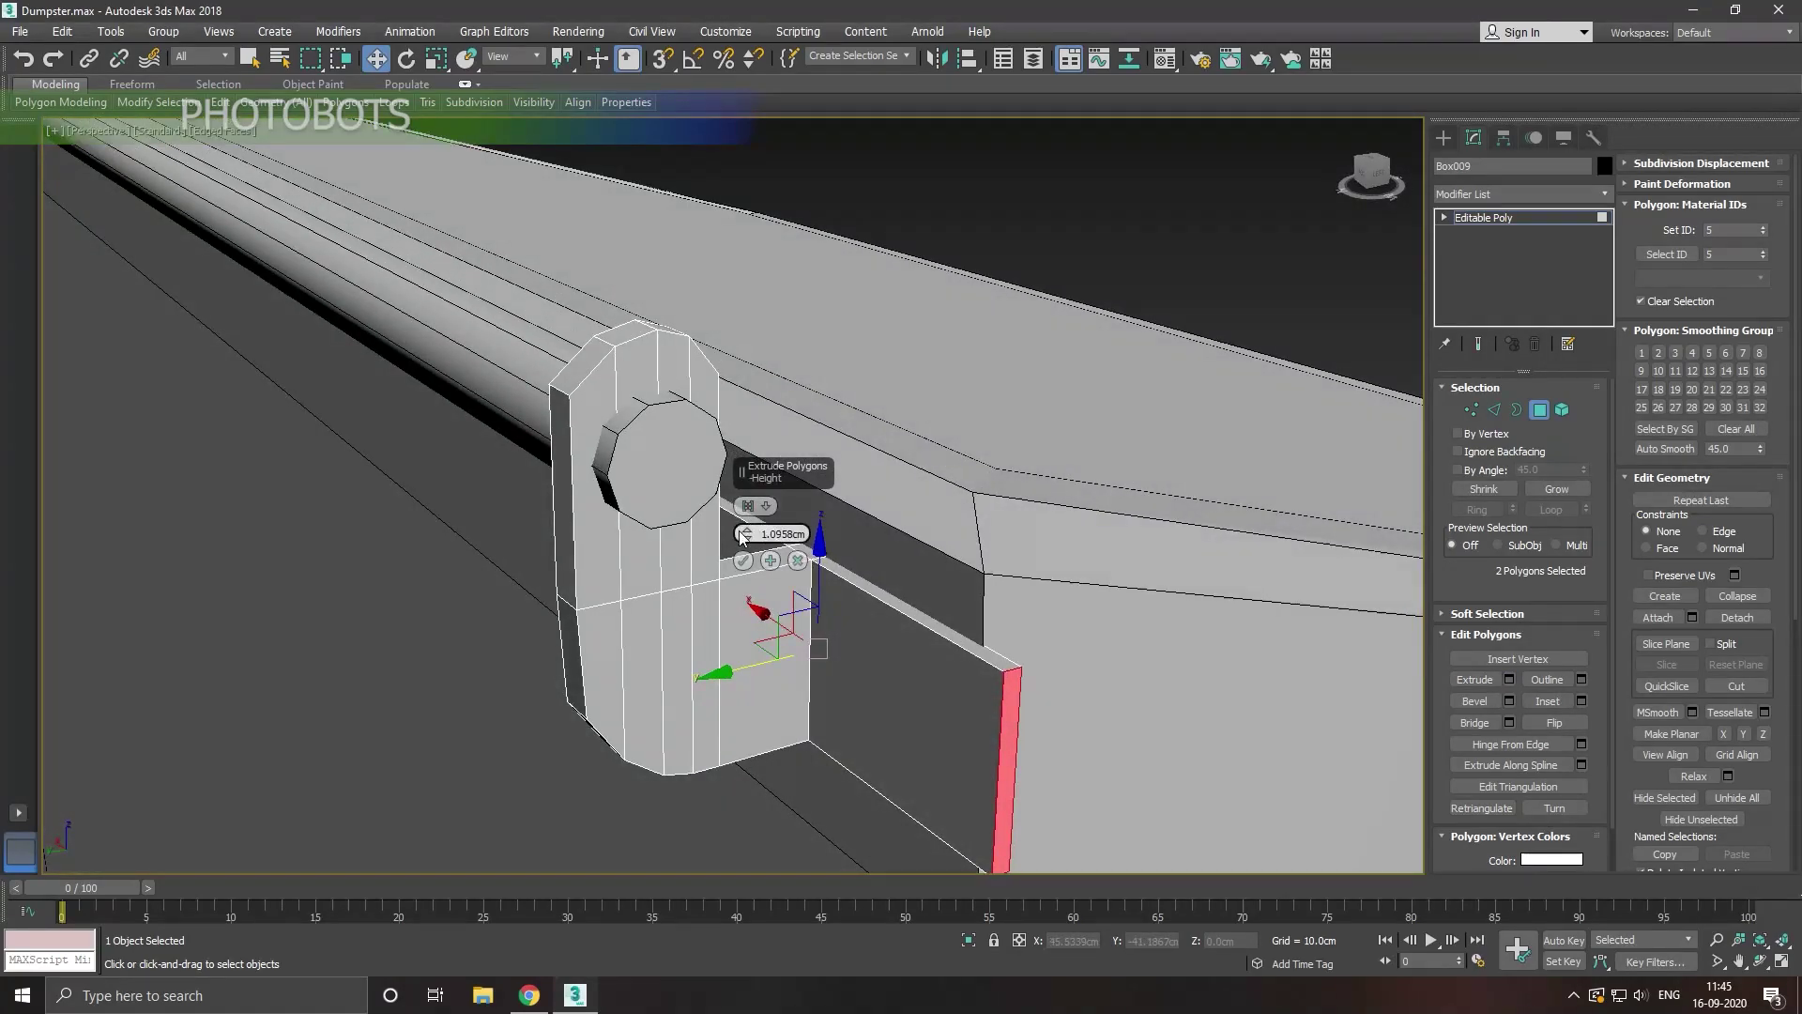
{"action": "left_click_drag", "start_coordinate": [741, 536], "coordinate": [763, 562]}
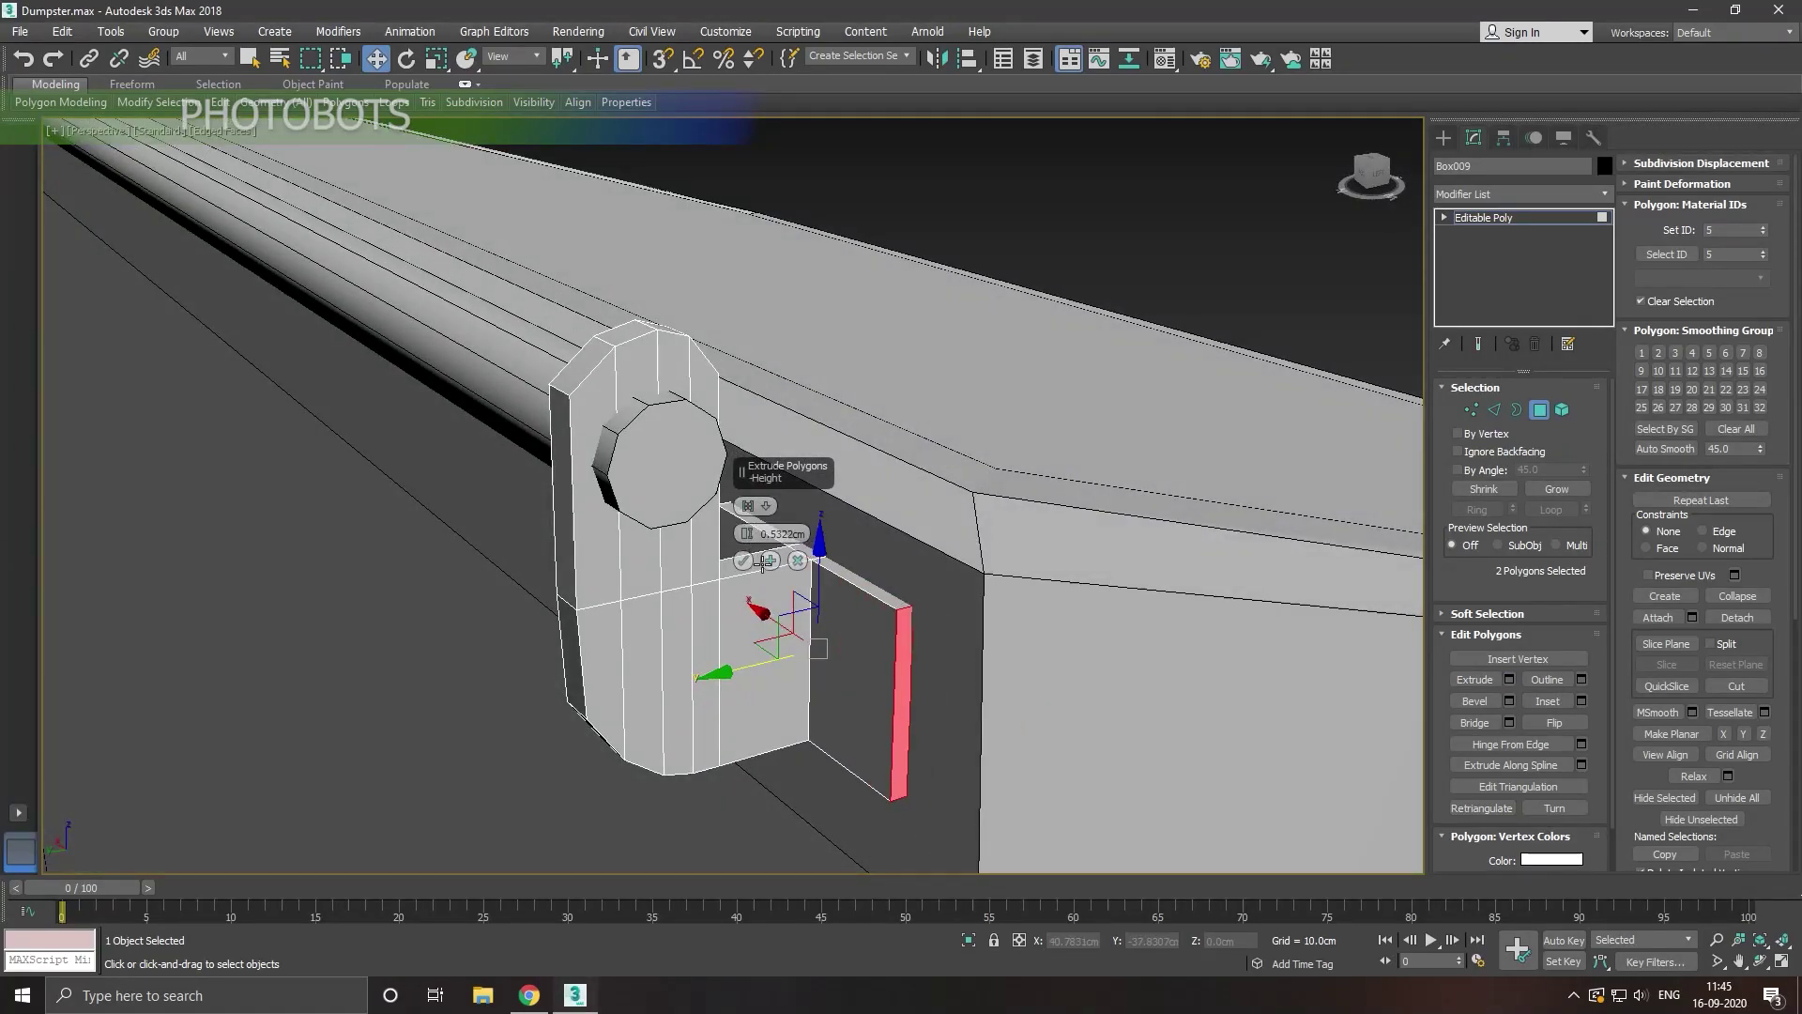
{"action": "left_click", "coordinate": [744, 561]}
{"action": "middle_click_drag", "start_coordinate": [872, 615], "coordinate": [828, 641], "text": "alt"}
{"action": "scroll", "coordinate": [846, 651], "scroll_direction": "down", "scroll_amount": 1}
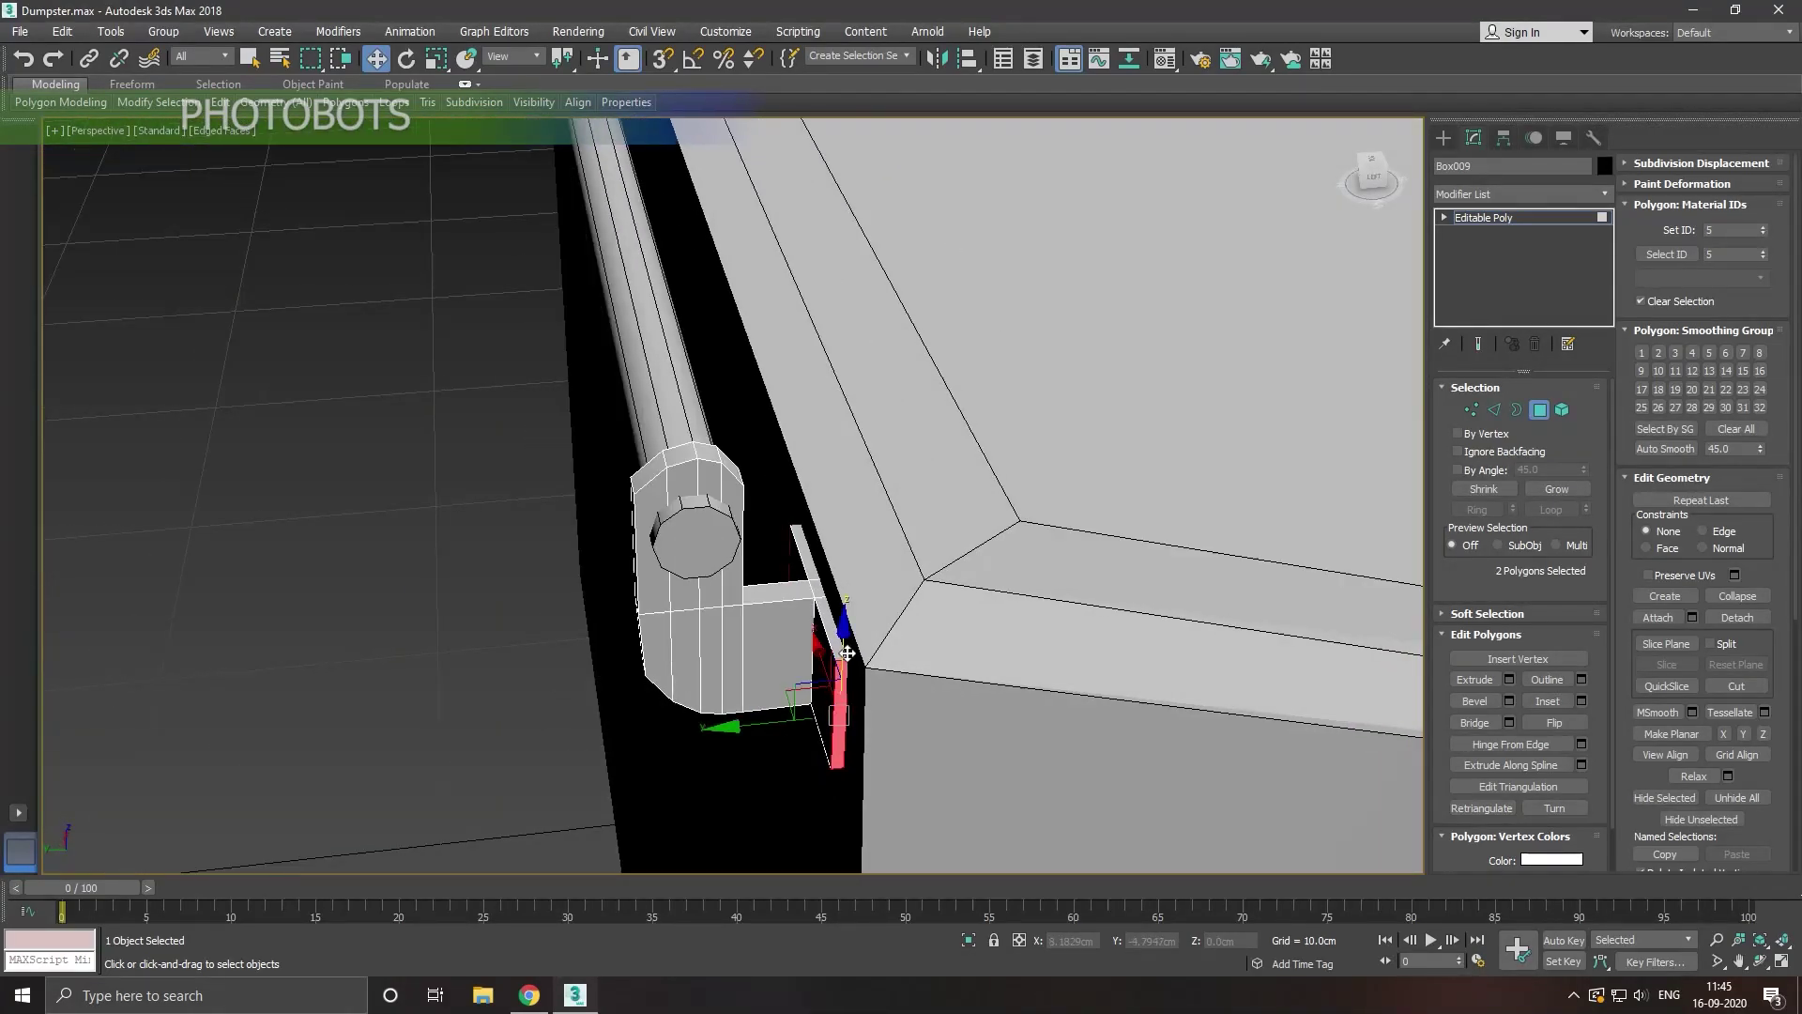
{"action": "scroll", "coordinate": [863, 592], "scroll_direction": "down", "scroll_amount": 1}
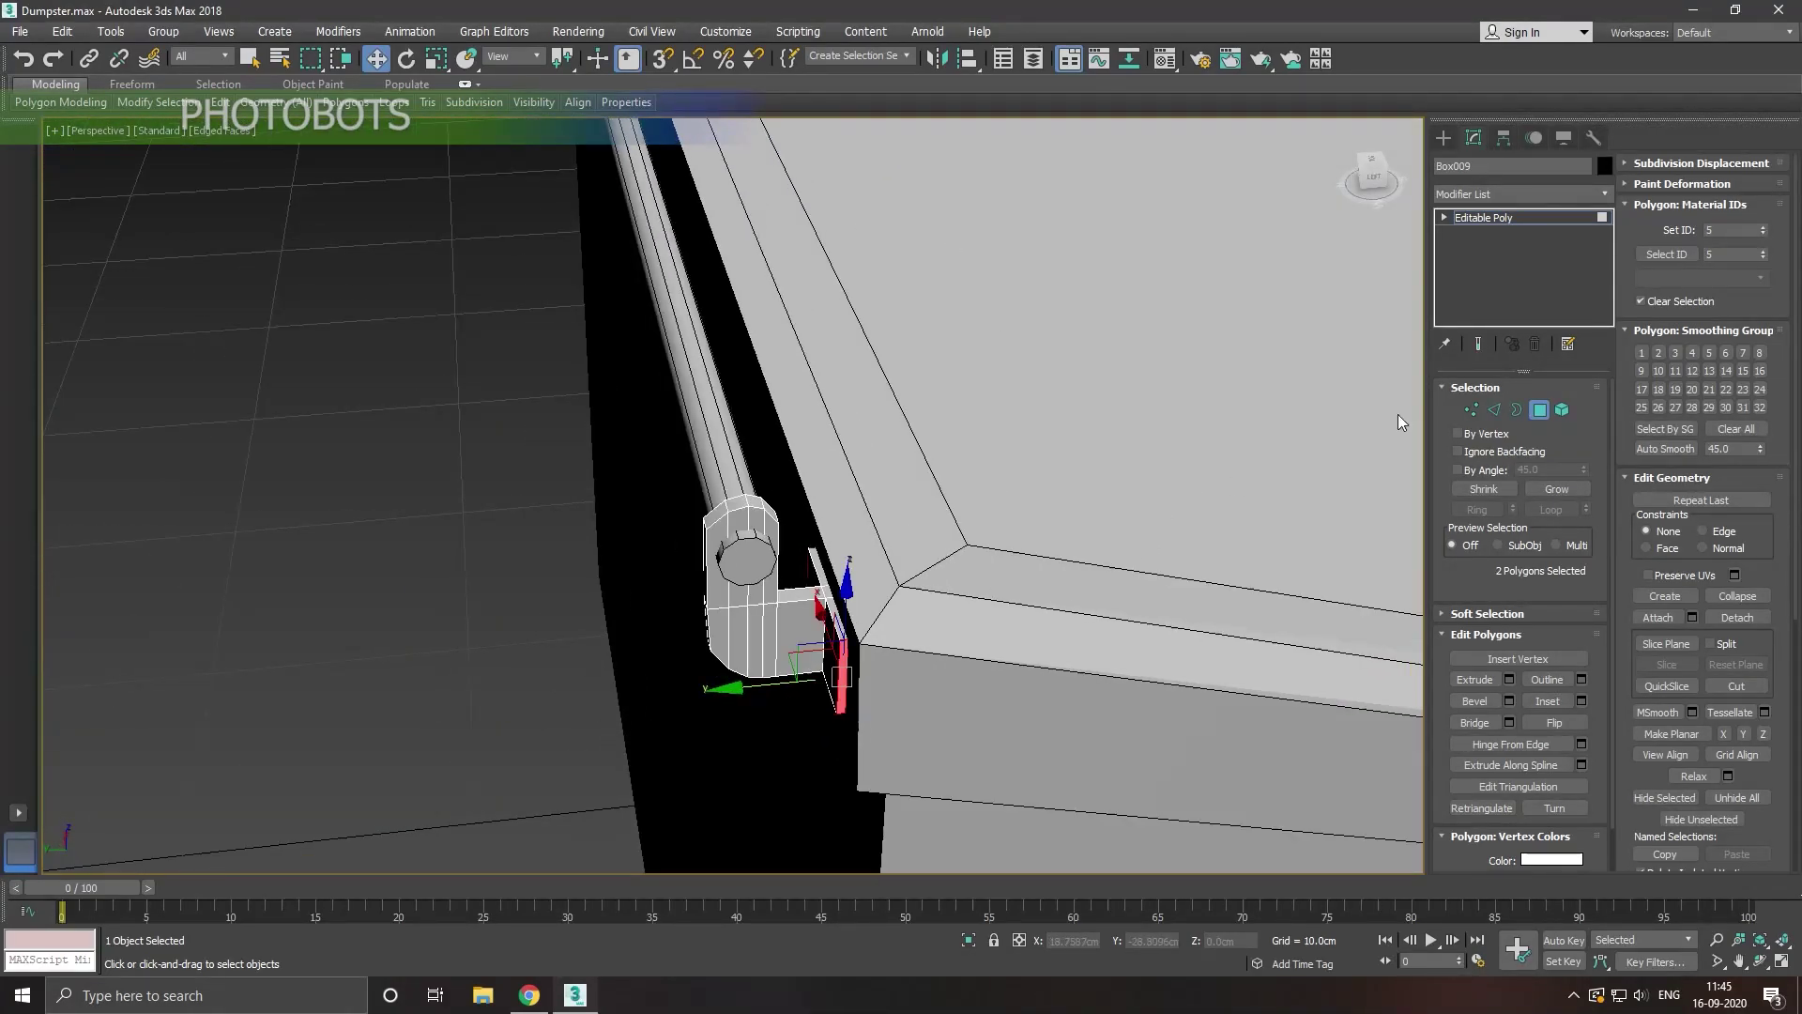
{"action": "left_click", "coordinate": [1525, 215]}
{"action": "mouse_move", "coordinate": [961, 575]}
{"action": "middle_mouse_down", "text": "alt"}
{"action": "mouse_move", "coordinate": [879, 512]}
{"action": "mouse_move", "coordinate": [1037, 521]}
{"action": "middle_mouse_up", "text": "alt"}
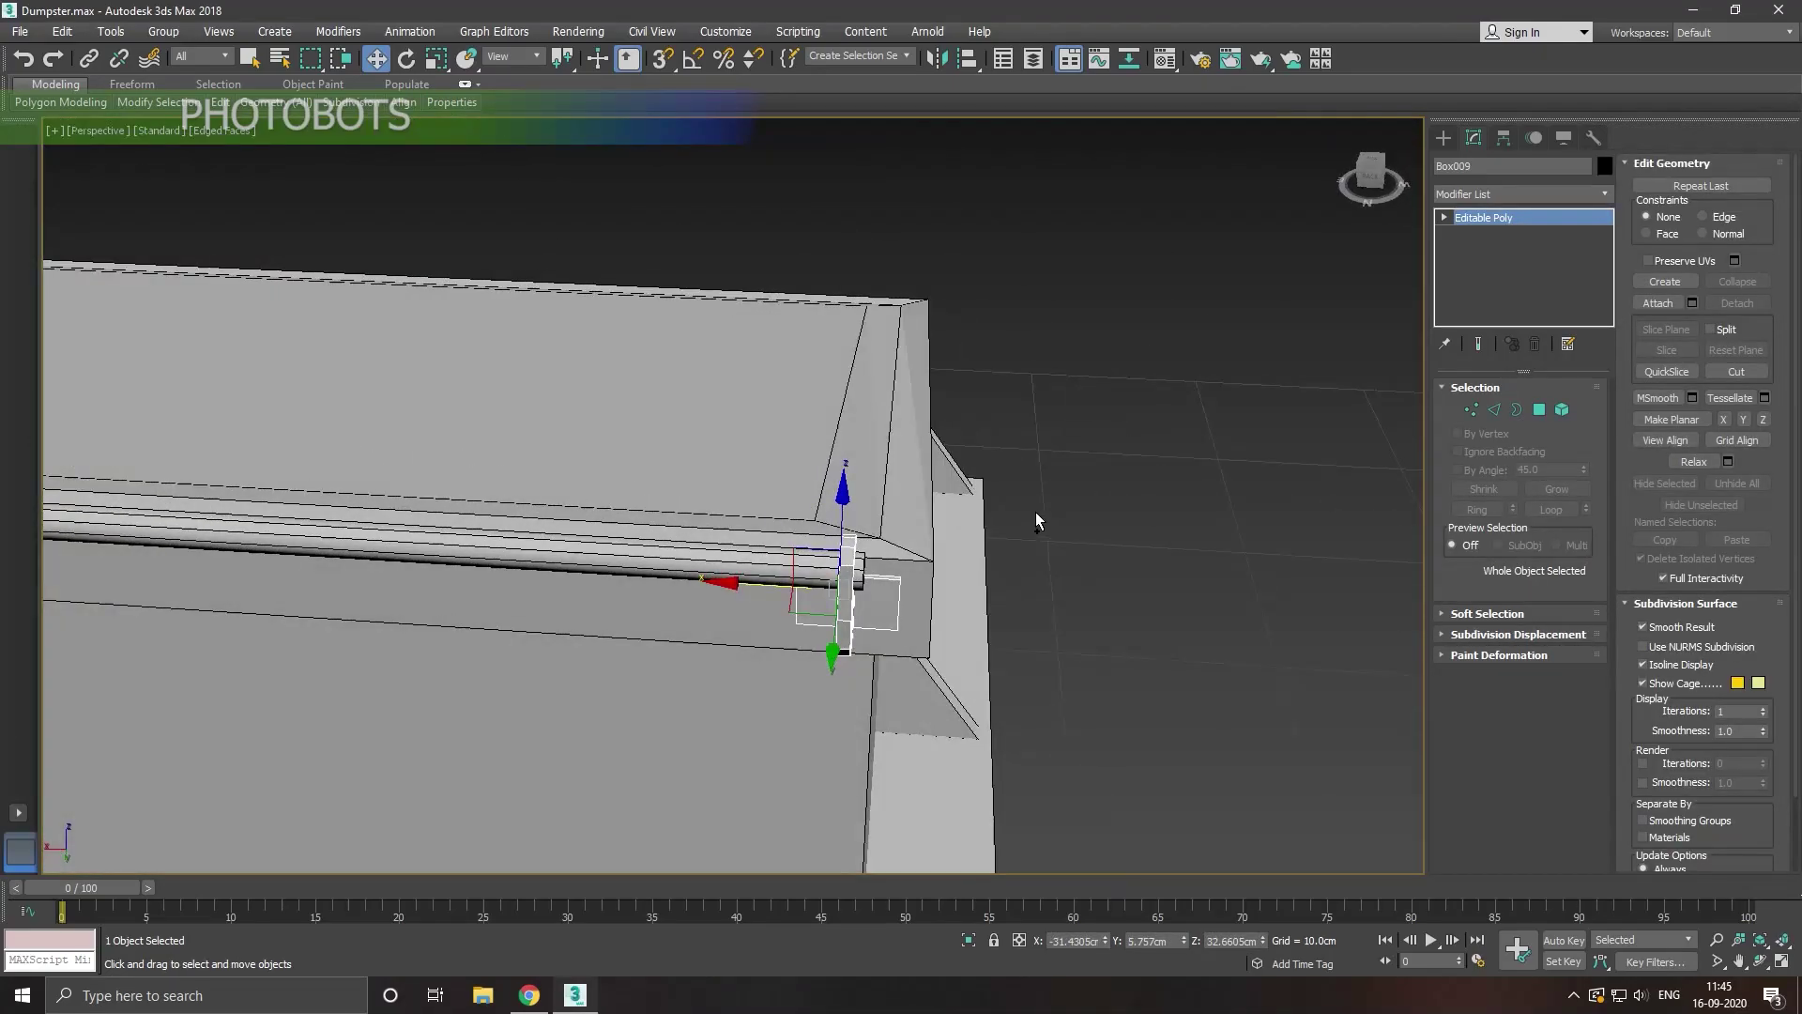
Step: Select hinge rod Line001 and cut two SwiftLoop edge loops near the bracket end
{"action": "left_click", "coordinate": [700, 561]}
{"action": "scroll", "coordinate": [714, 563], "scroll_direction": "up", "scroll_amount": 1}
{"action": "scroll", "coordinate": [952, 591], "scroll_direction": "up", "scroll_amount": 1}
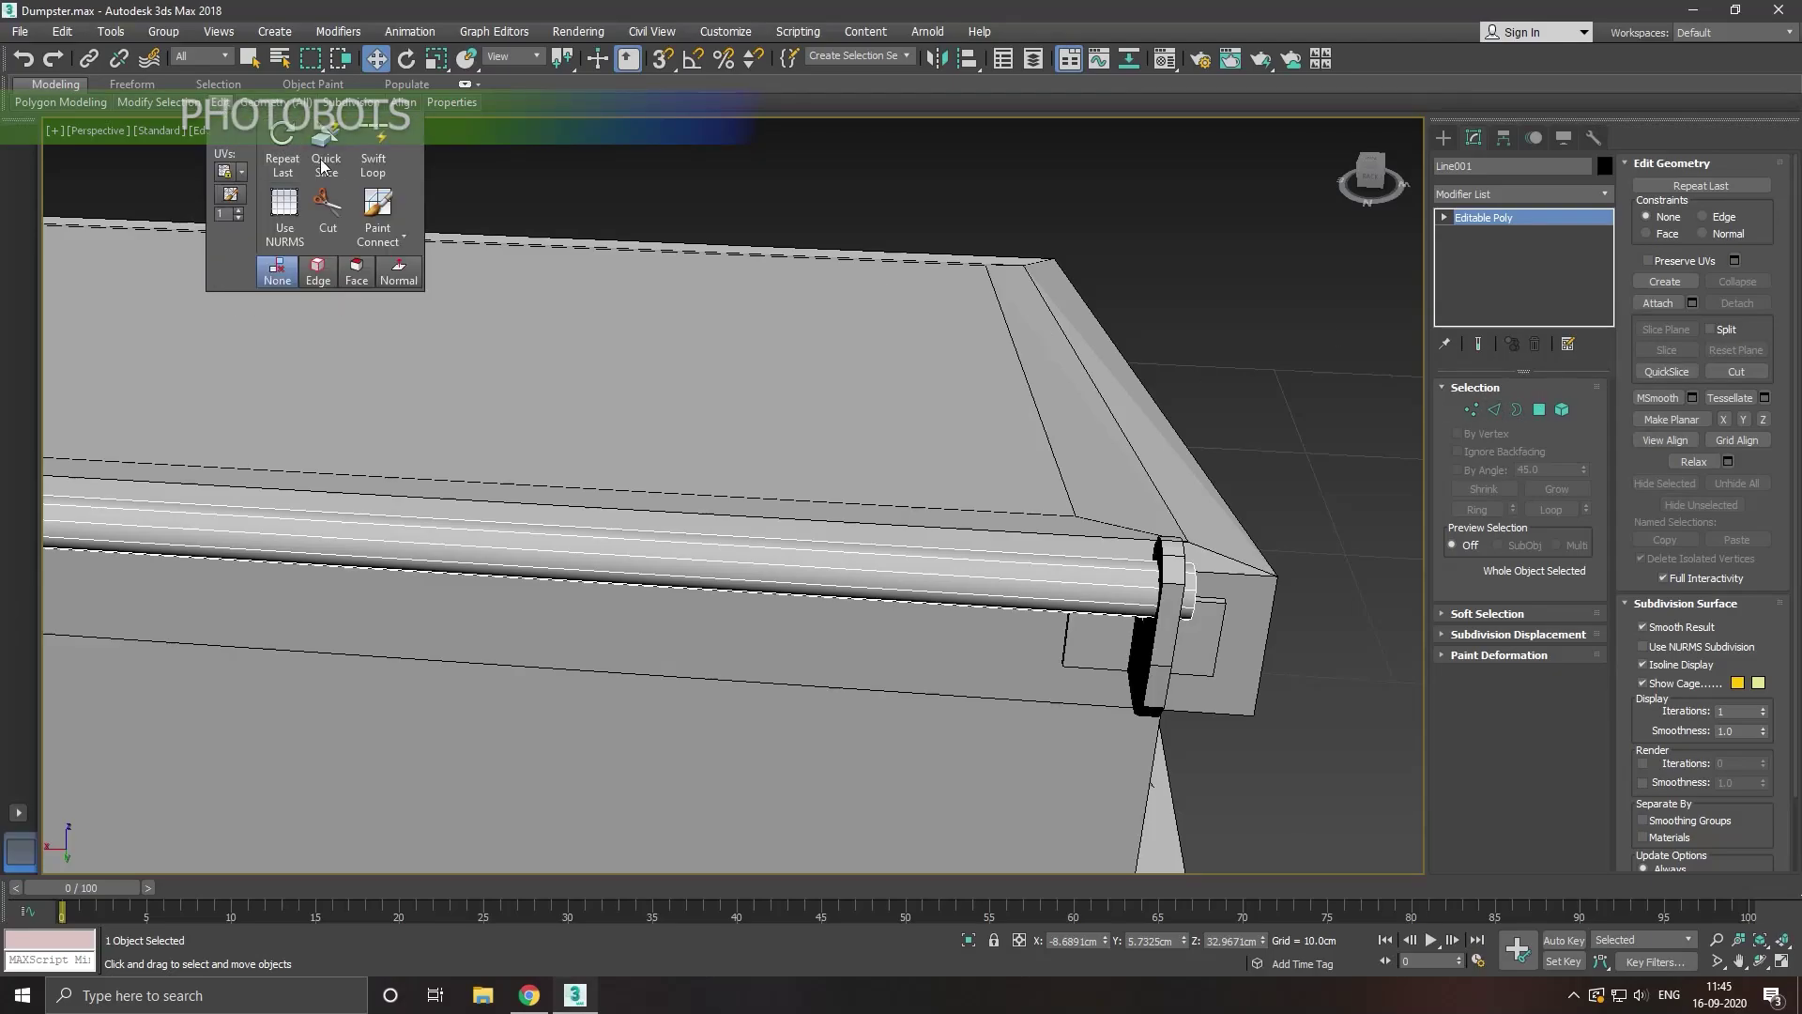
{"action": "left_click", "coordinate": [373, 169]}
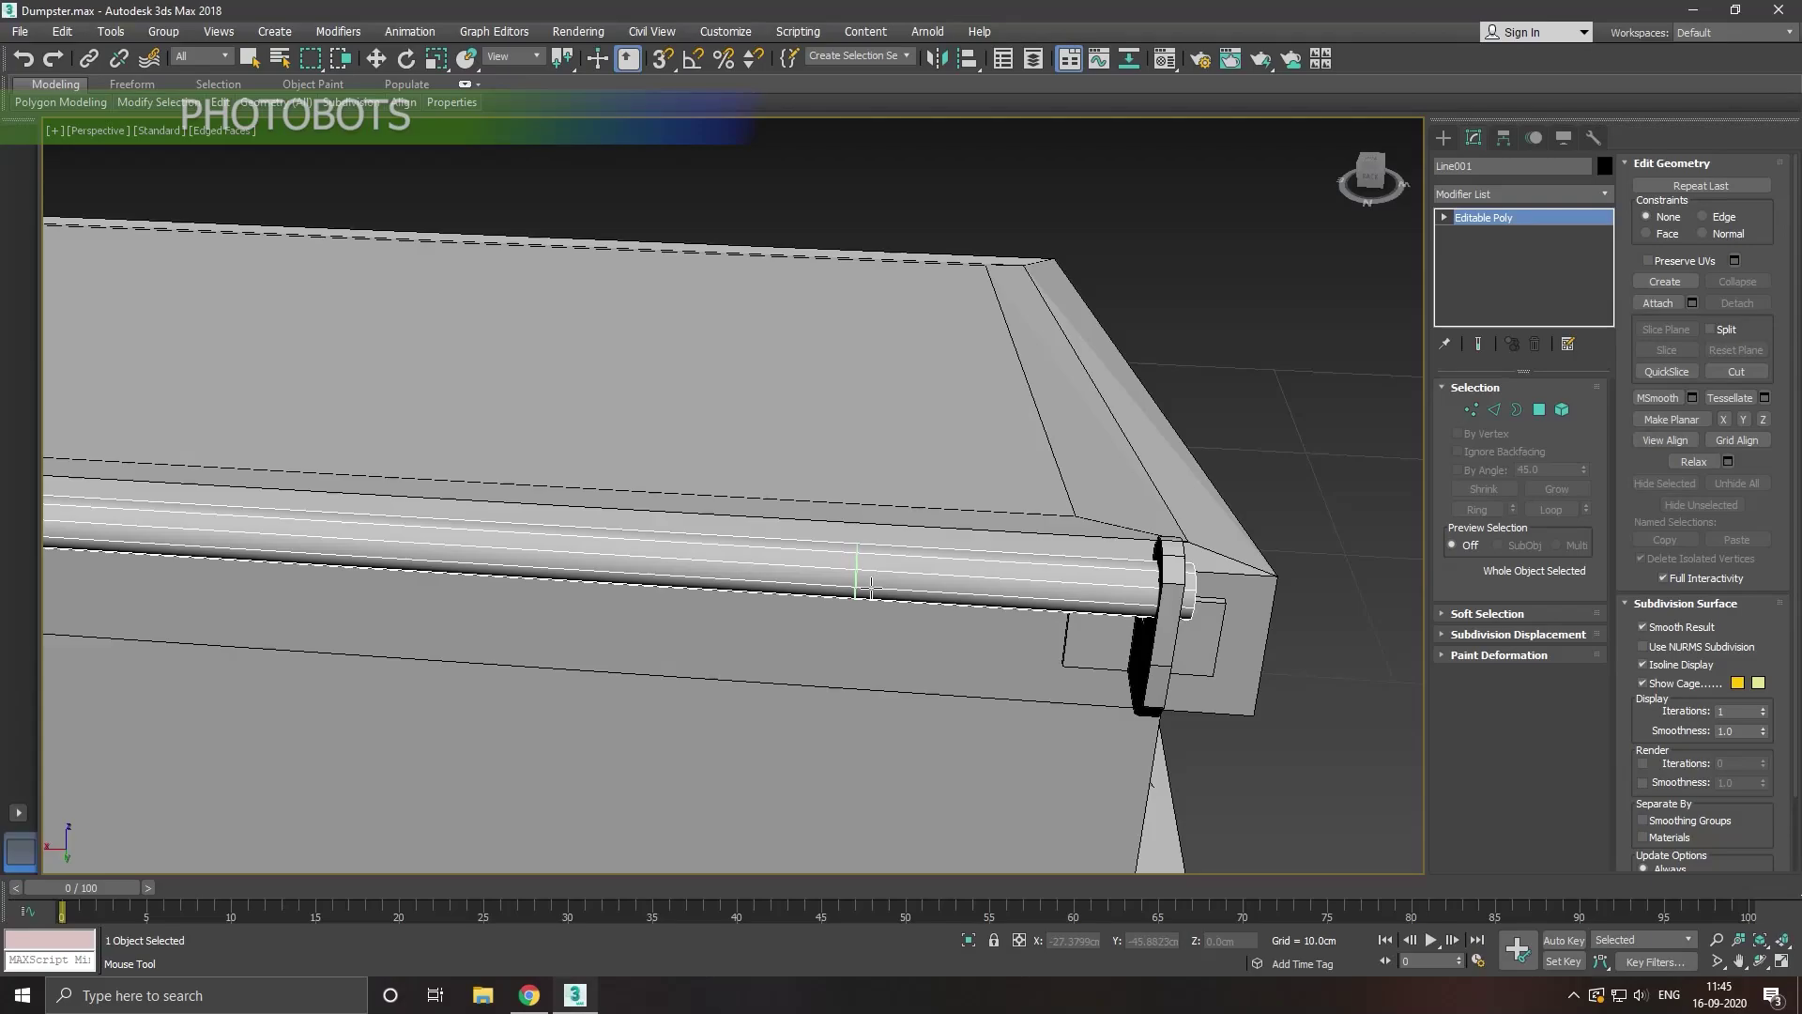
{"action": "mouse_move", "coordinate": [874, 587]}
{"action": "middle_mouse_down", "text": "alt"}
{"action": "mouse_move", "coordinate": [889, 612]}
{"action": "mouse_move", "coordinate": [778, 590]}
{"action": "middle_mouse_up", "text": "alt"}
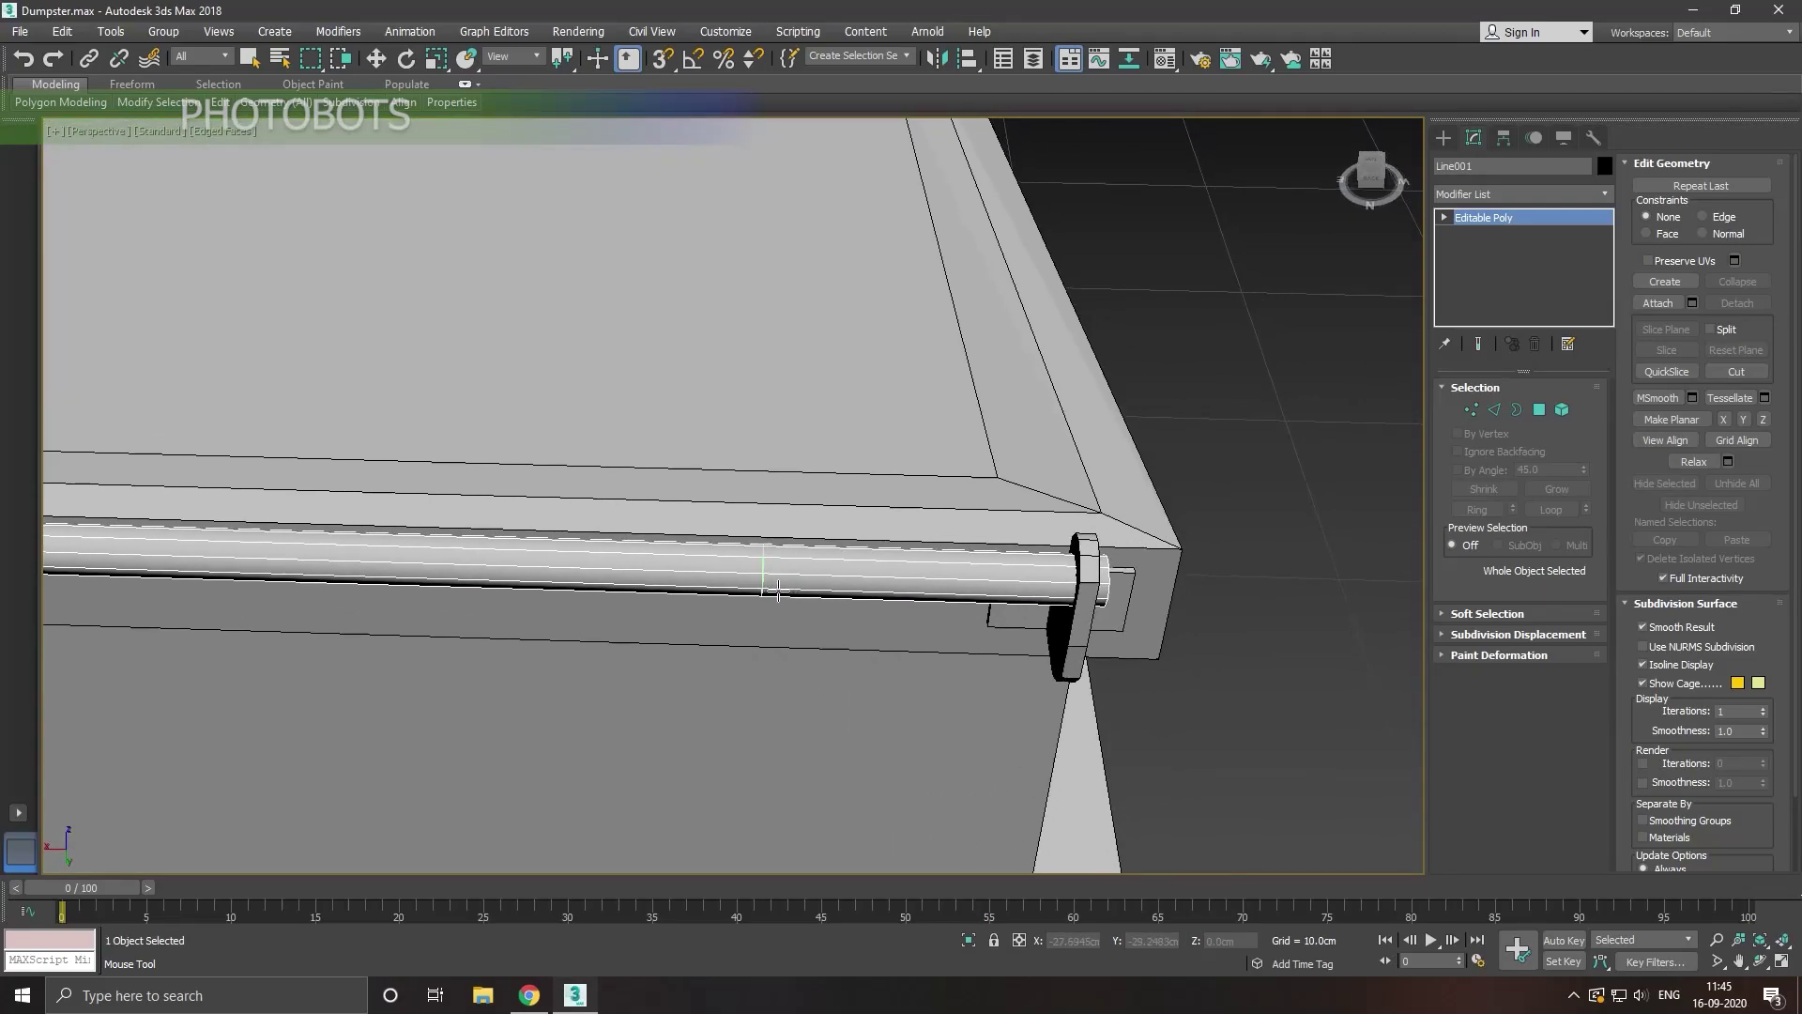
{"action": "left_click", "coordinate": [991, 583]}
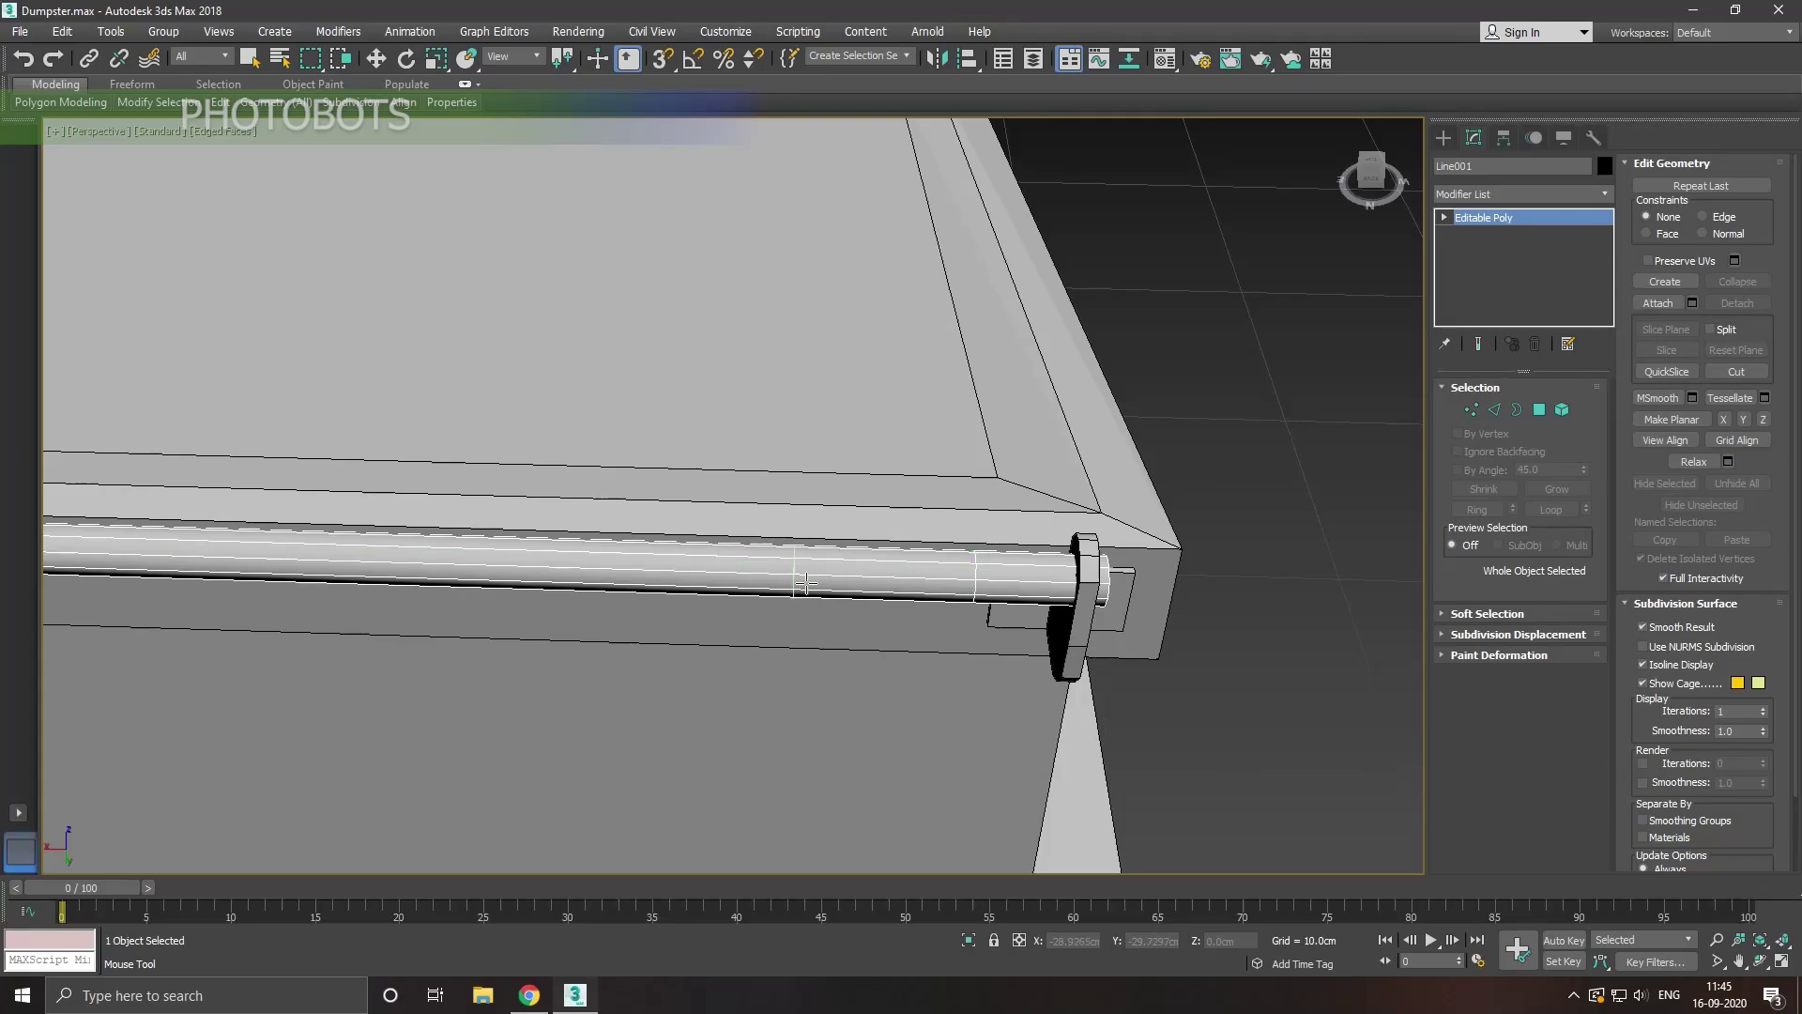
{"action": "left_click", "coordinate": [737, 579]}
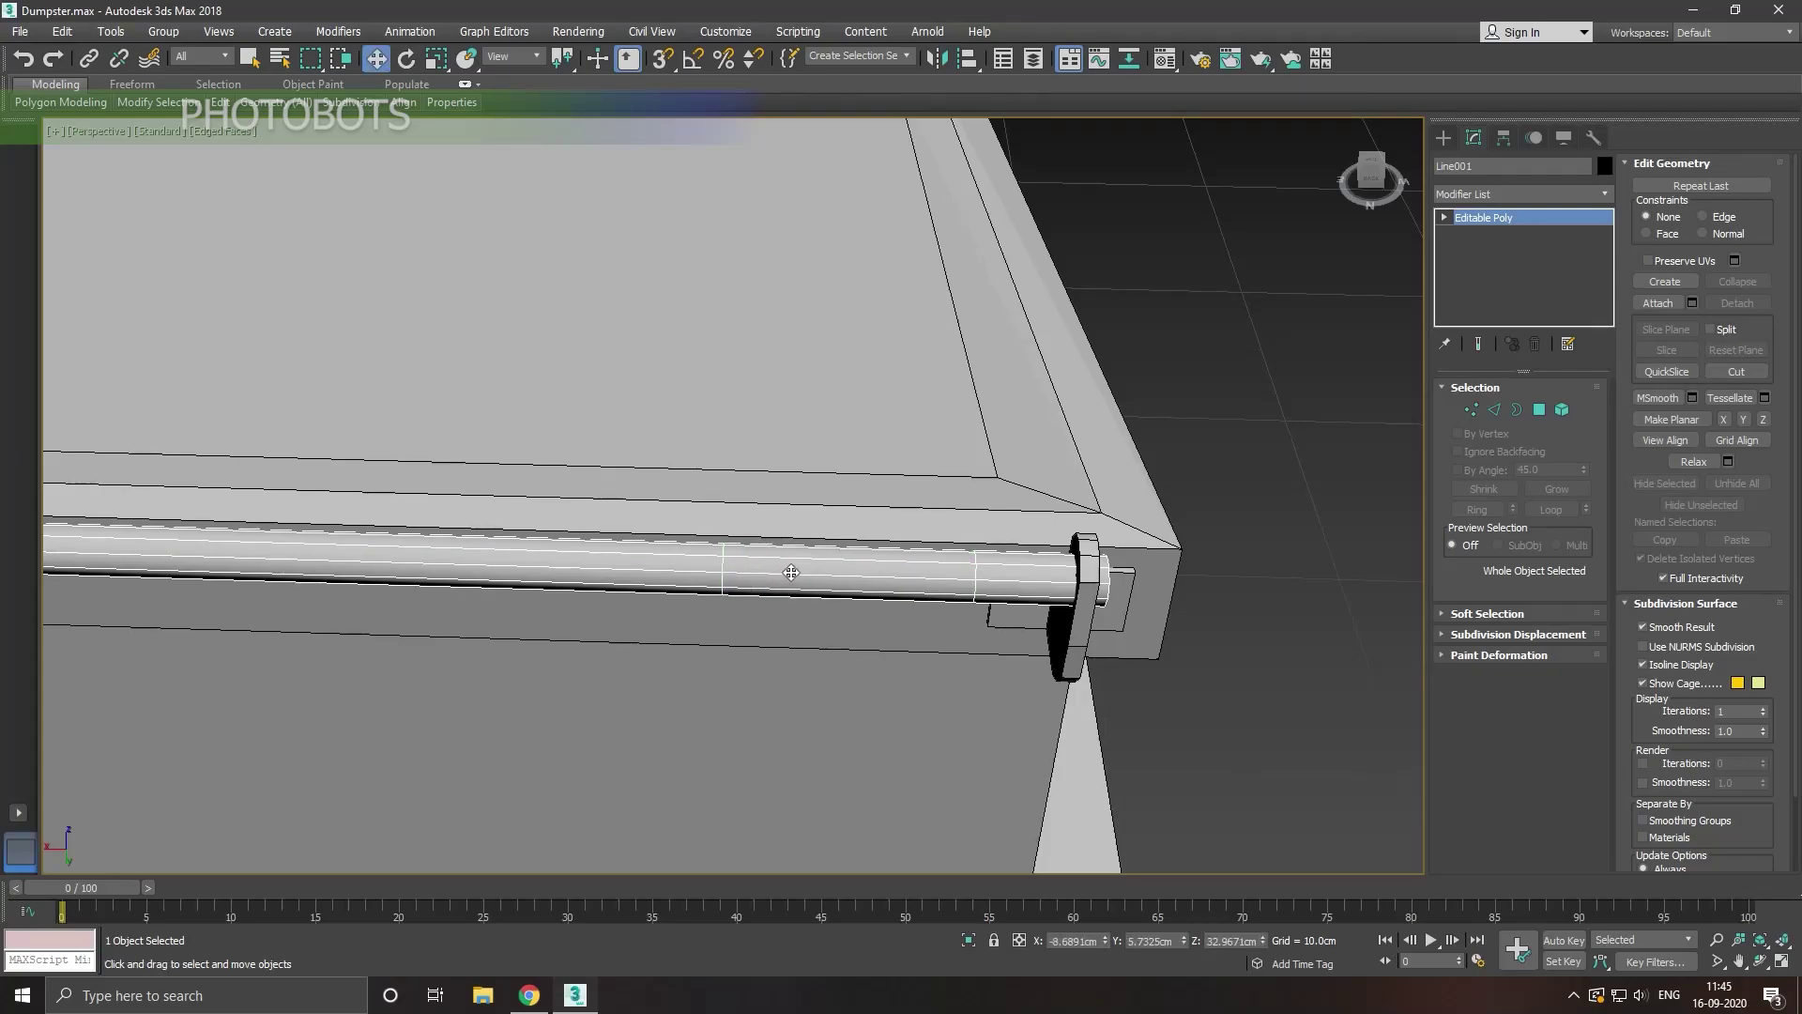
{"action": "key", "text": "w"}
{"action": "scroll", "coordinate": [830, 571], "scroll_direction": "up", "scroll_amount": 1}
Step: Extrude the band of rod faces between the new loops slightly into a thin collar
{"action": "left_click", "coordinate": [1539, 410]}
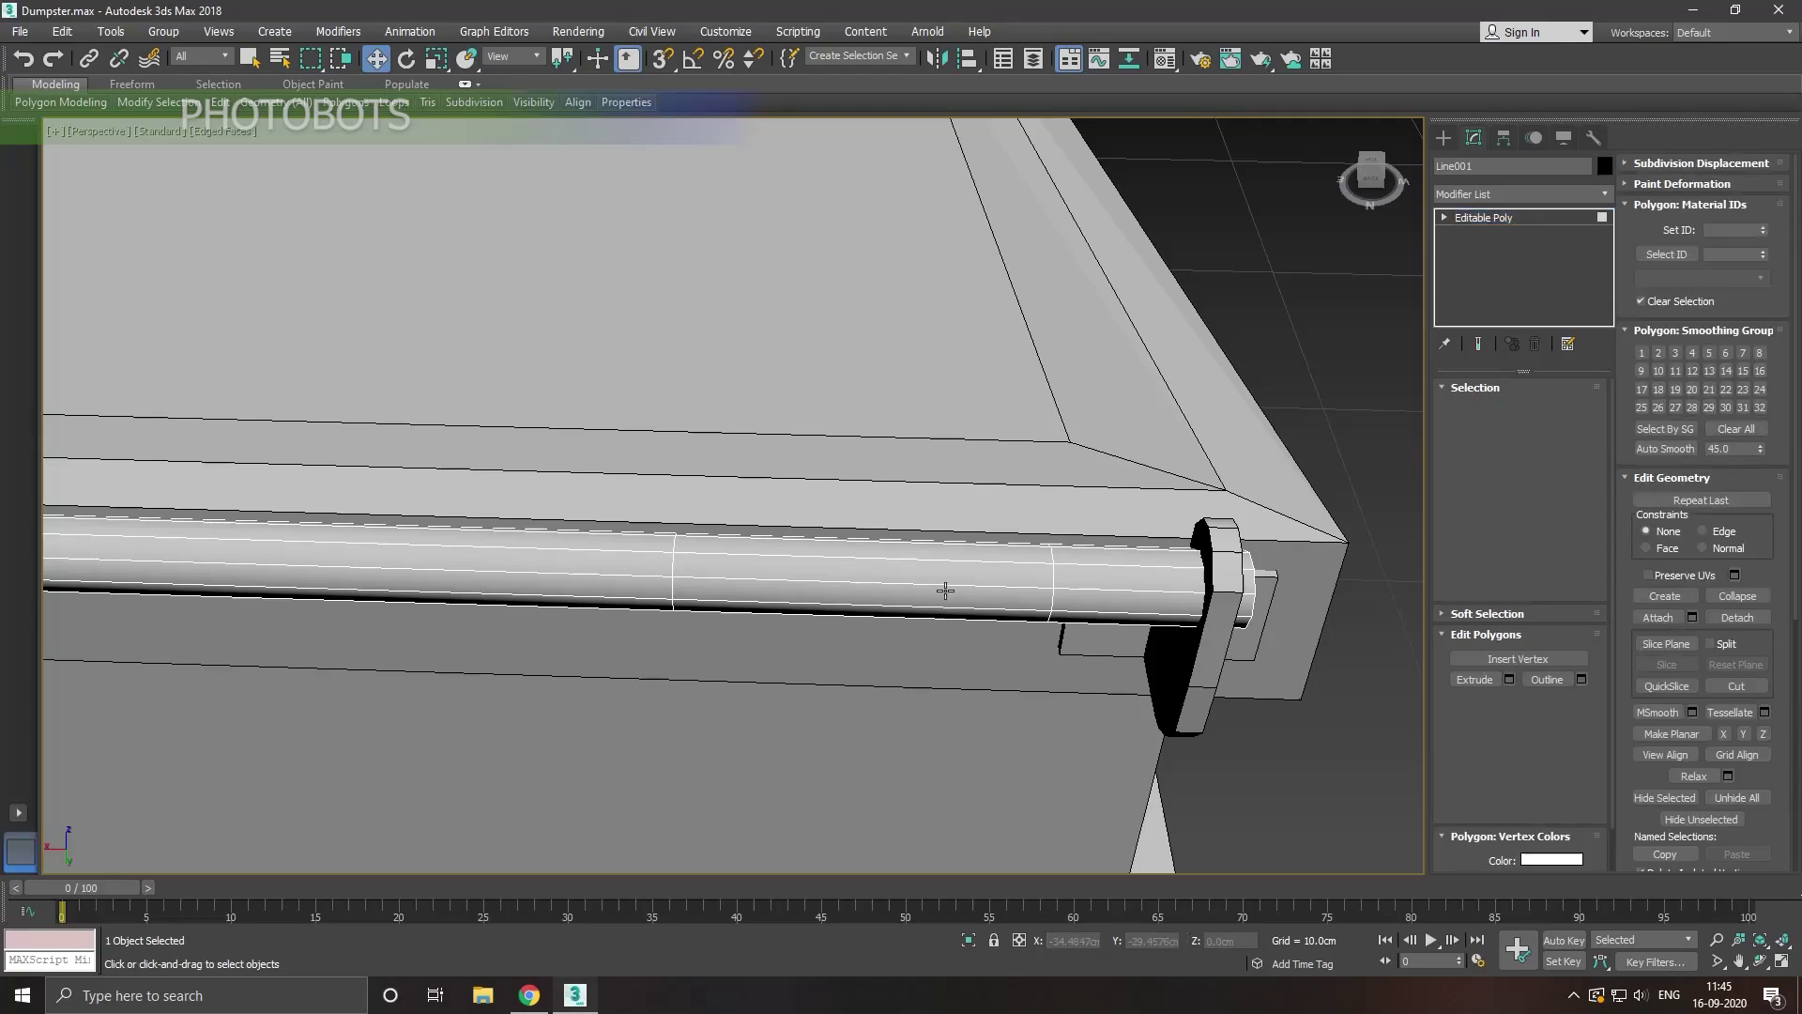
{"action": "left_click", "coordinate": [925, 601]}
{"action": "mouse_move", "coordinate": [920, 611]}
{"action": "middle_mouse_down", "text": "alt"}
{"action": "mouse_move", "coordinate": [1023, 617]}
{"action": "mouse_move", "coordinate": [939, 563]}
{"action": "middle_mouse_up", "text": "alt"}
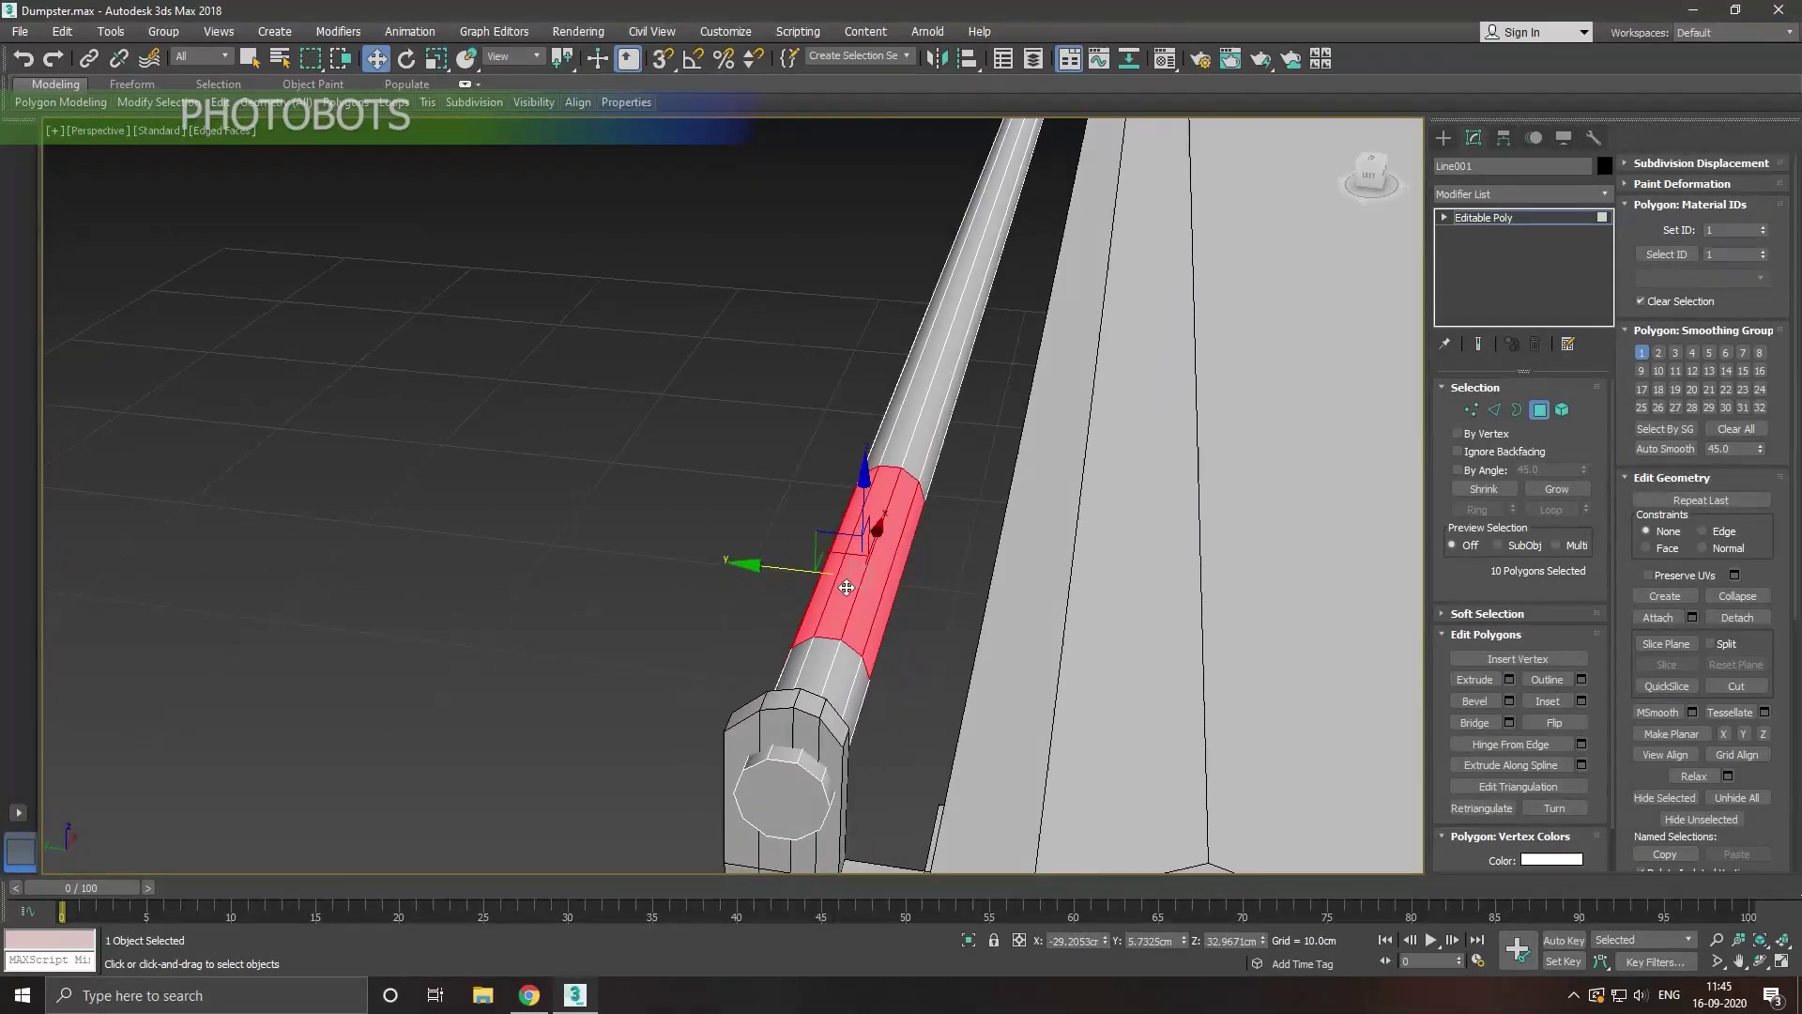
{"action": "left_click", "coordinate": [1509, 679]}
{"action": "left_click_drag", "start_coordinate": [748, 533], "coordinate": [769, 629]}
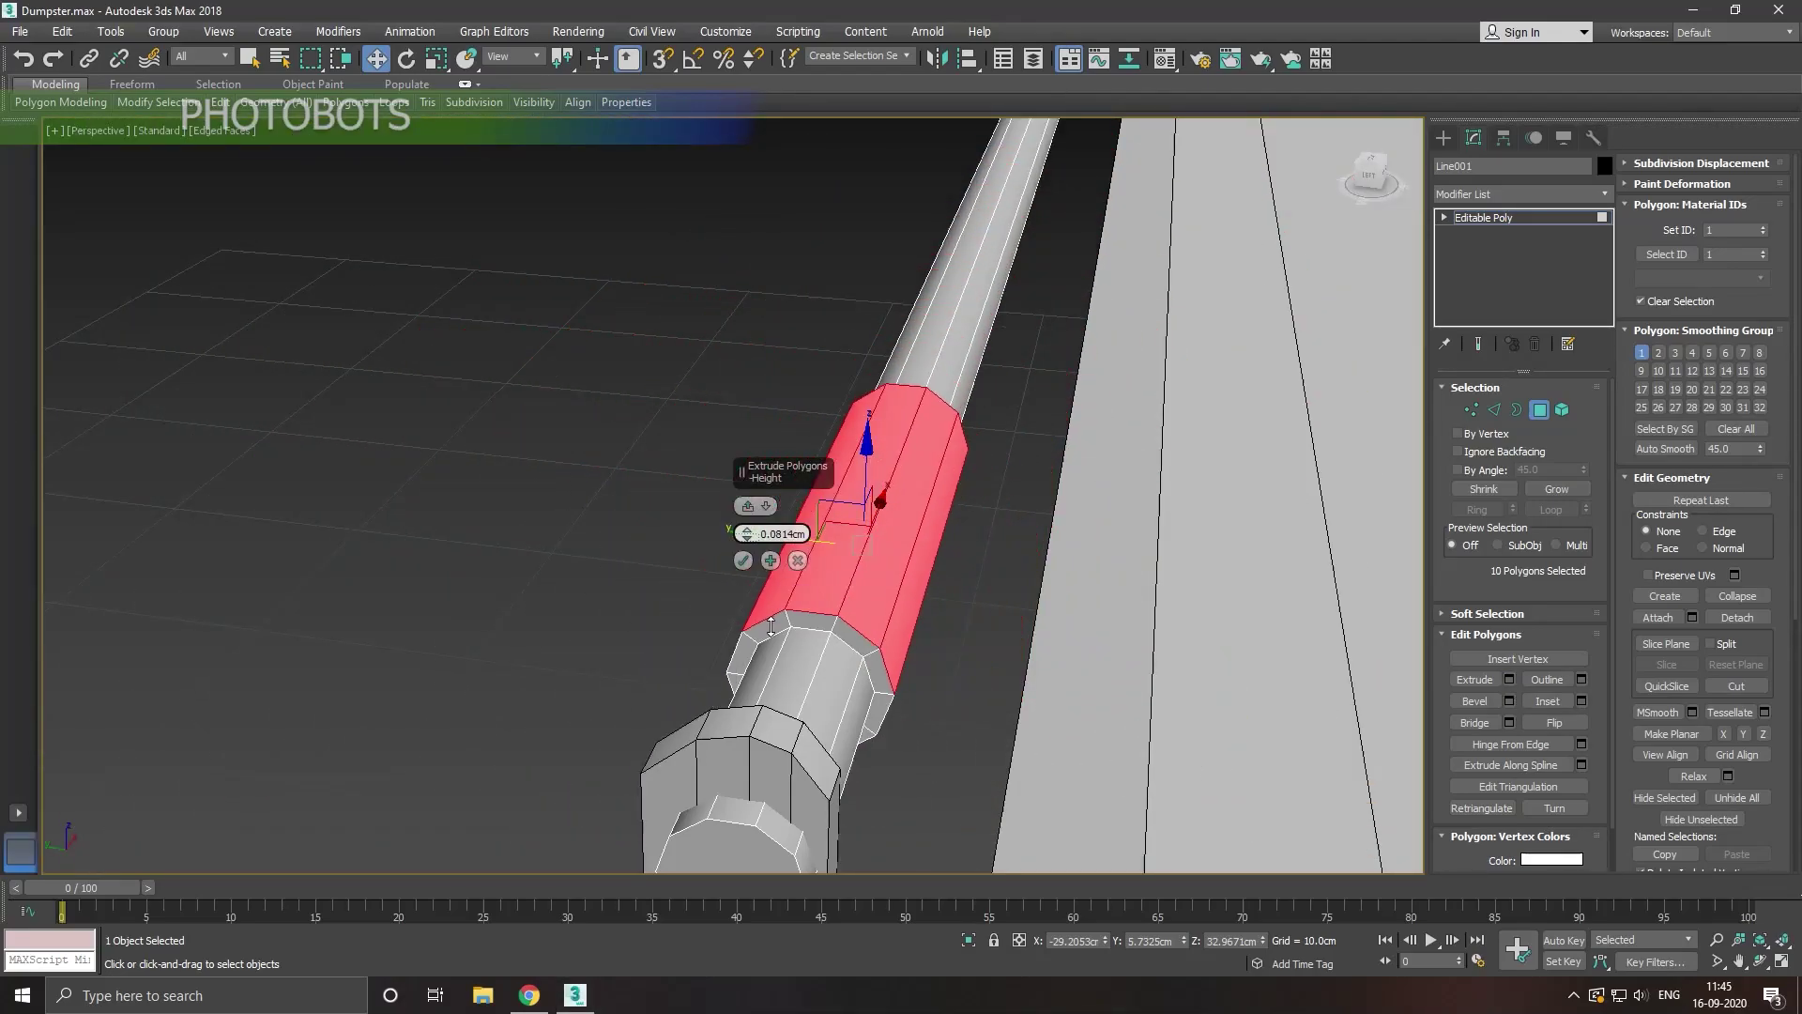
{"action": "left_click", "coordinate": [744, 560]}
Step: Extrude a single collar face and pull it out toward the lid
{"action": "middle_click_drag", "start_coordinate": [891, 587], "coordinate": [905, 596], "text": "alt"}
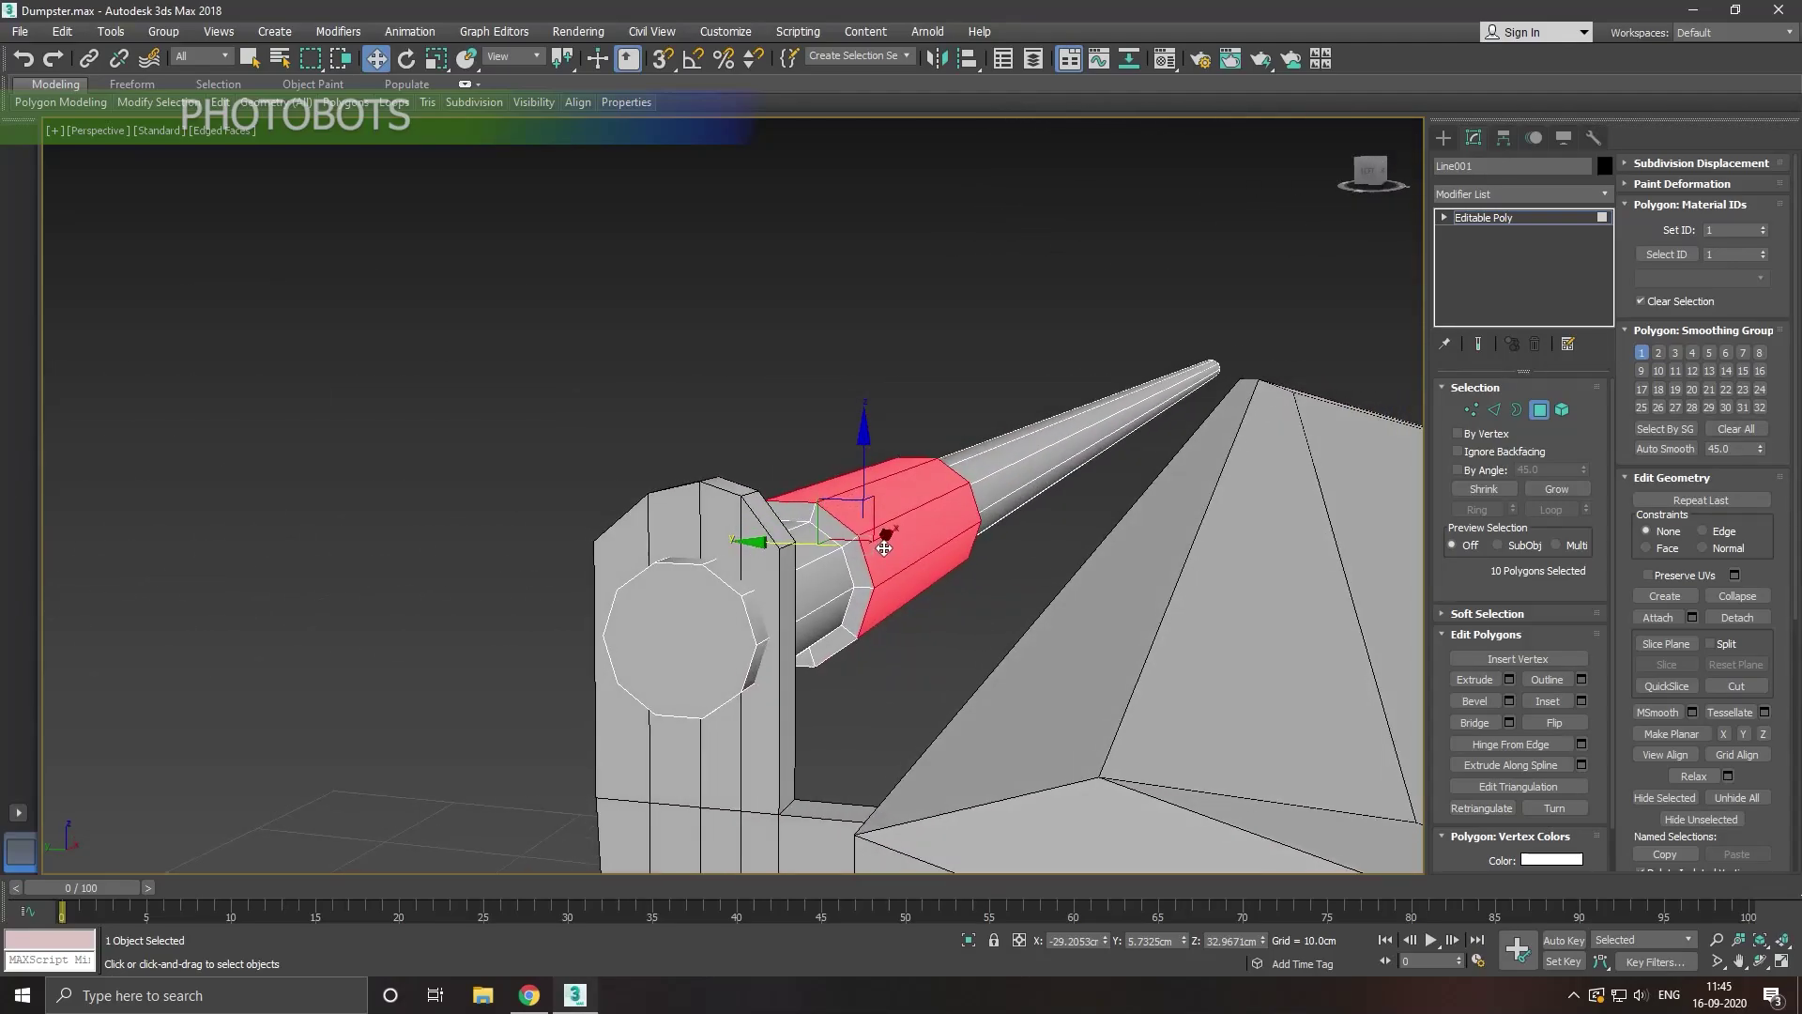
{"action": "left_click", "coordinate": [912, 599]}
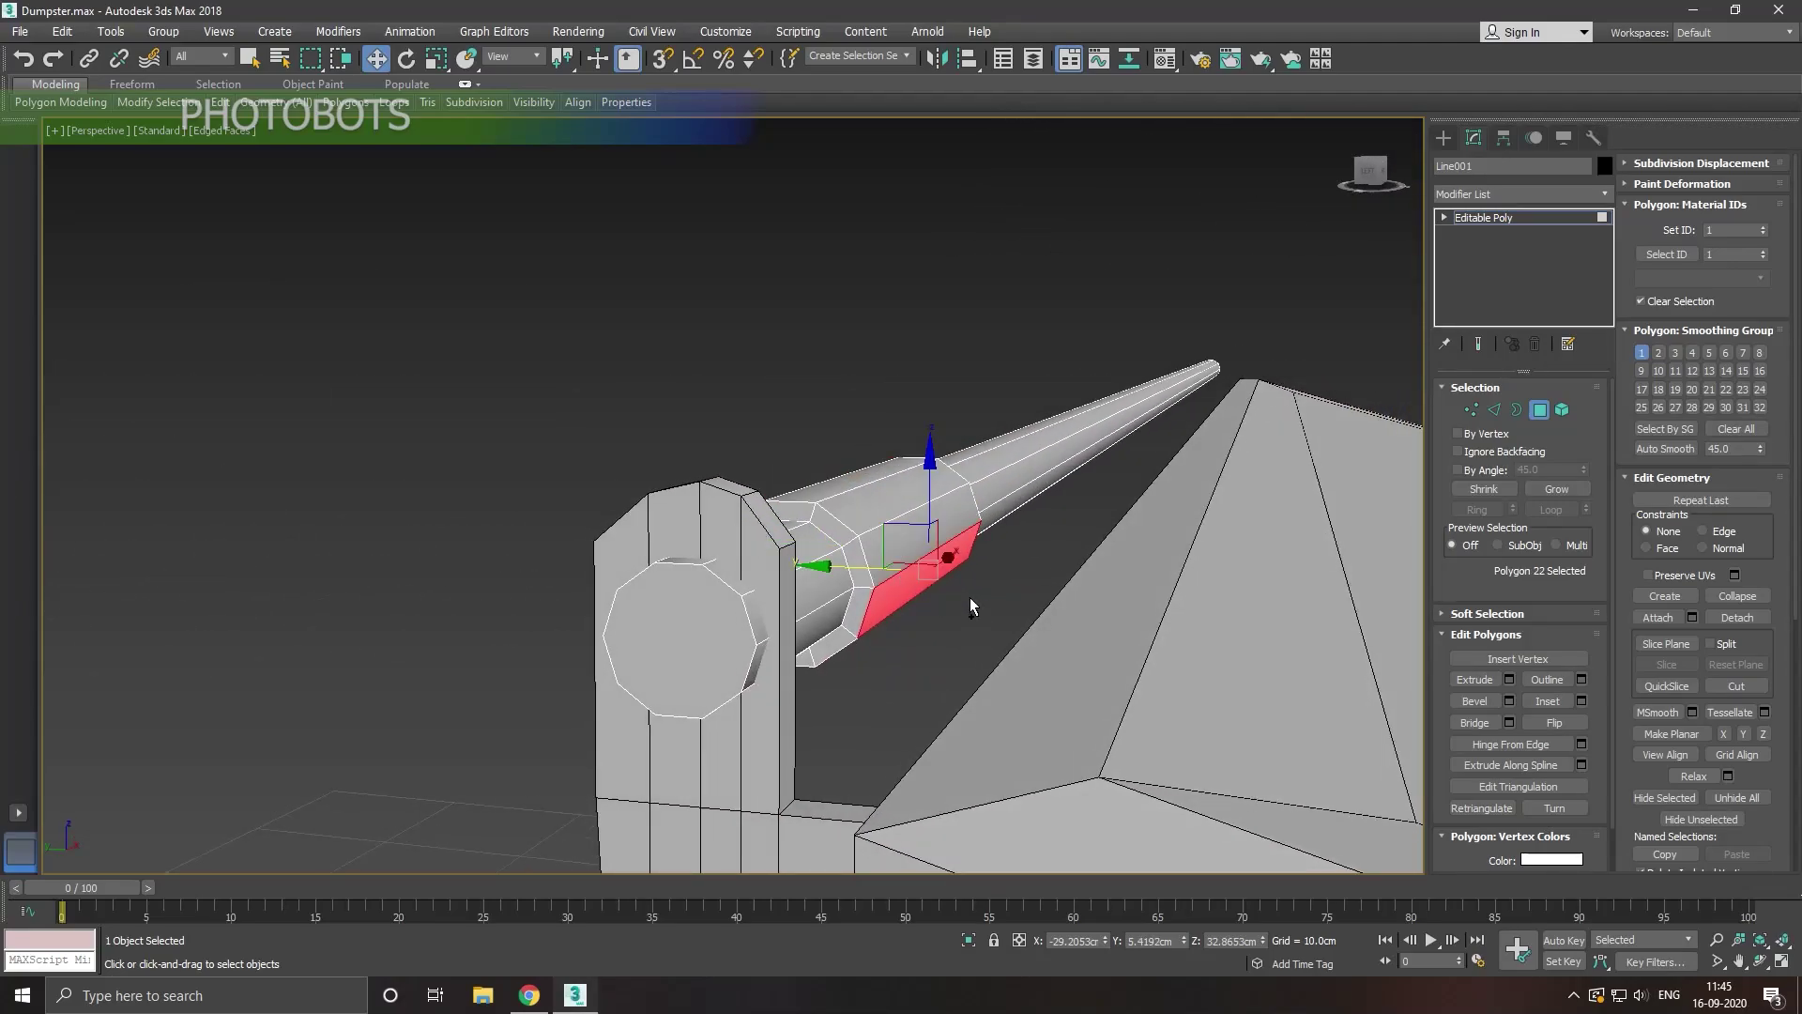
{"action": "middle_click_drag", "start_coordinate": [997, 600], "coordinate": [1000, 599], "text": "alt"}
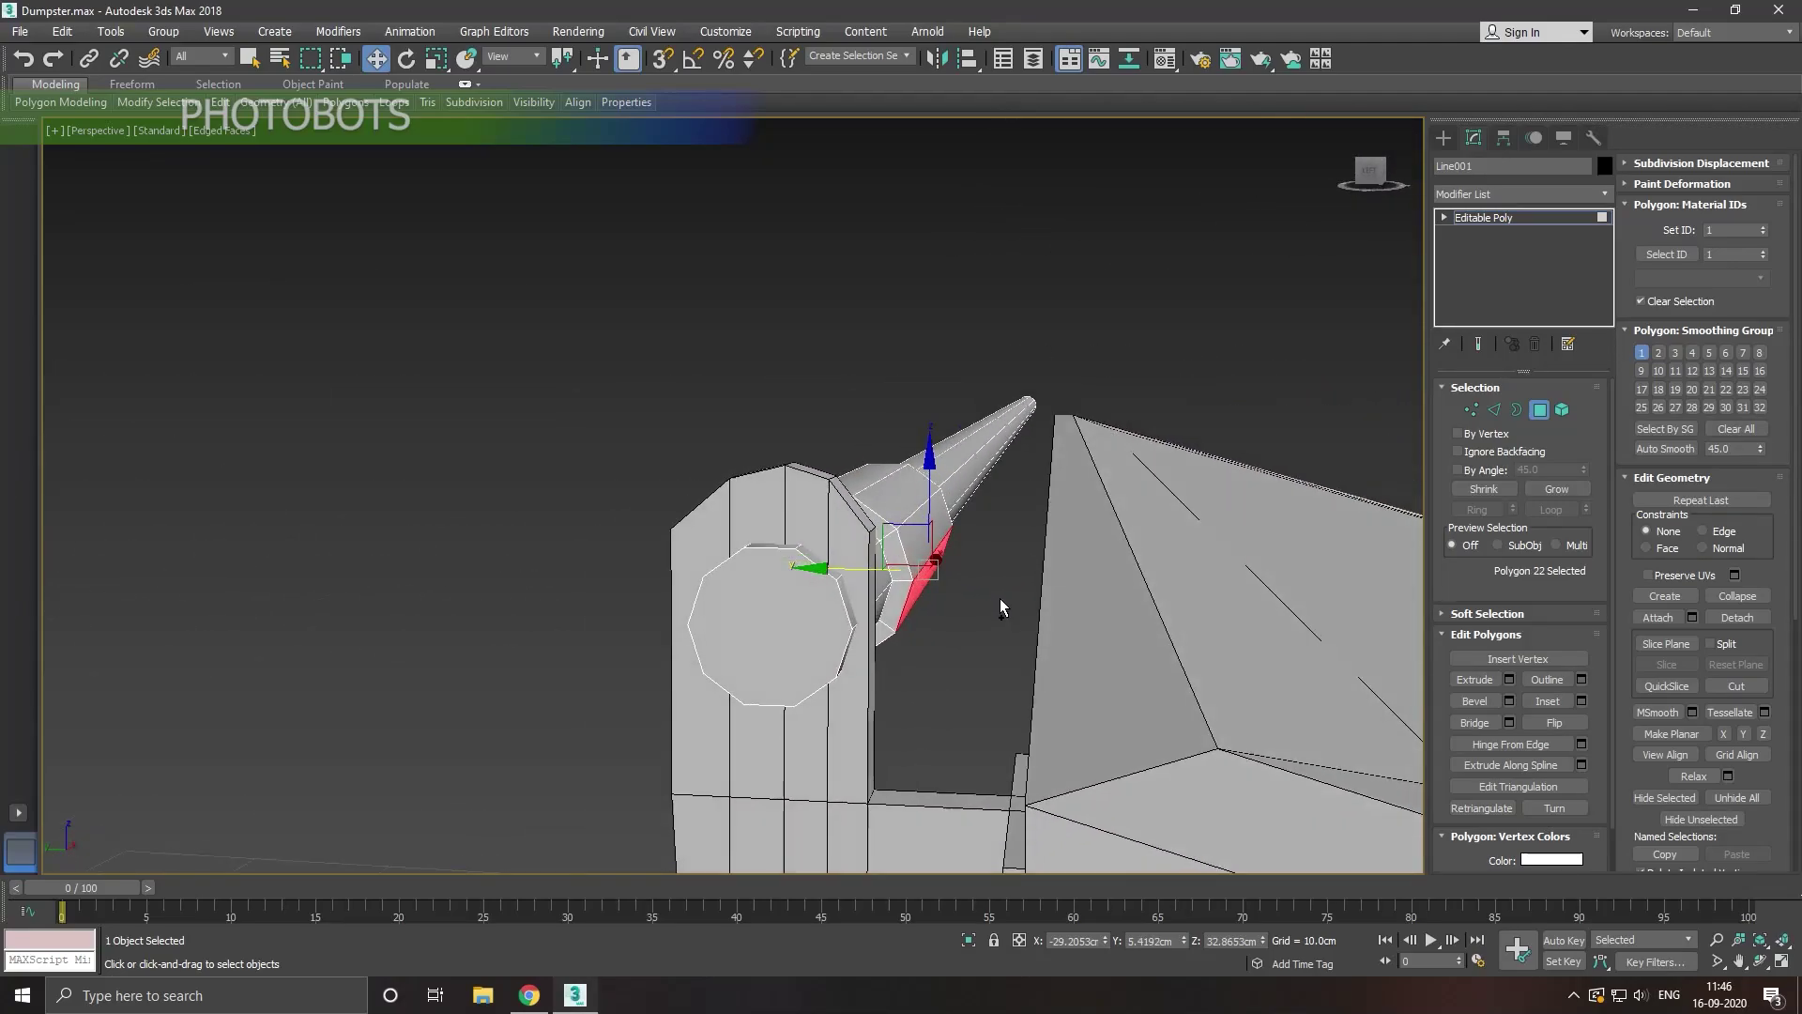
{"action": "left_click", "coordinate": [1509, 679]}
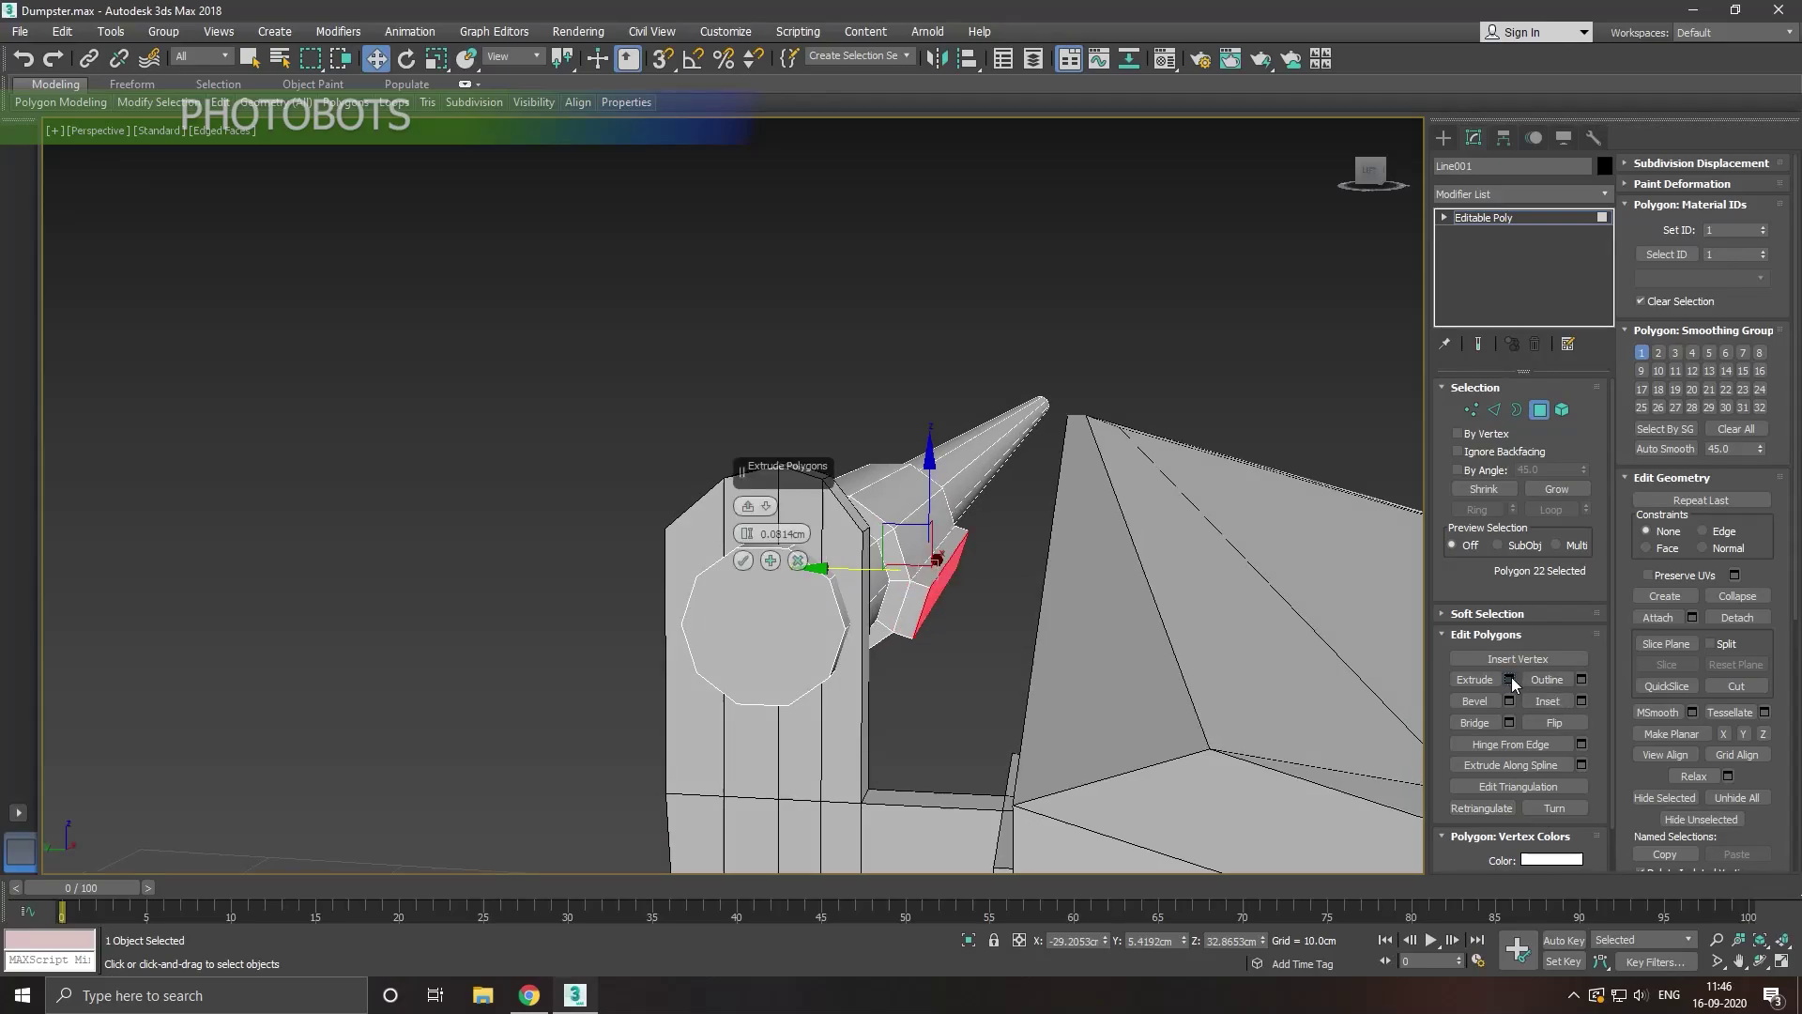
{"action": "left_click", "coordinate": [742, 560]}
{"action": "left_click_drag", "start_coordinate": [866, 583], "coordinate": [970, 579]}
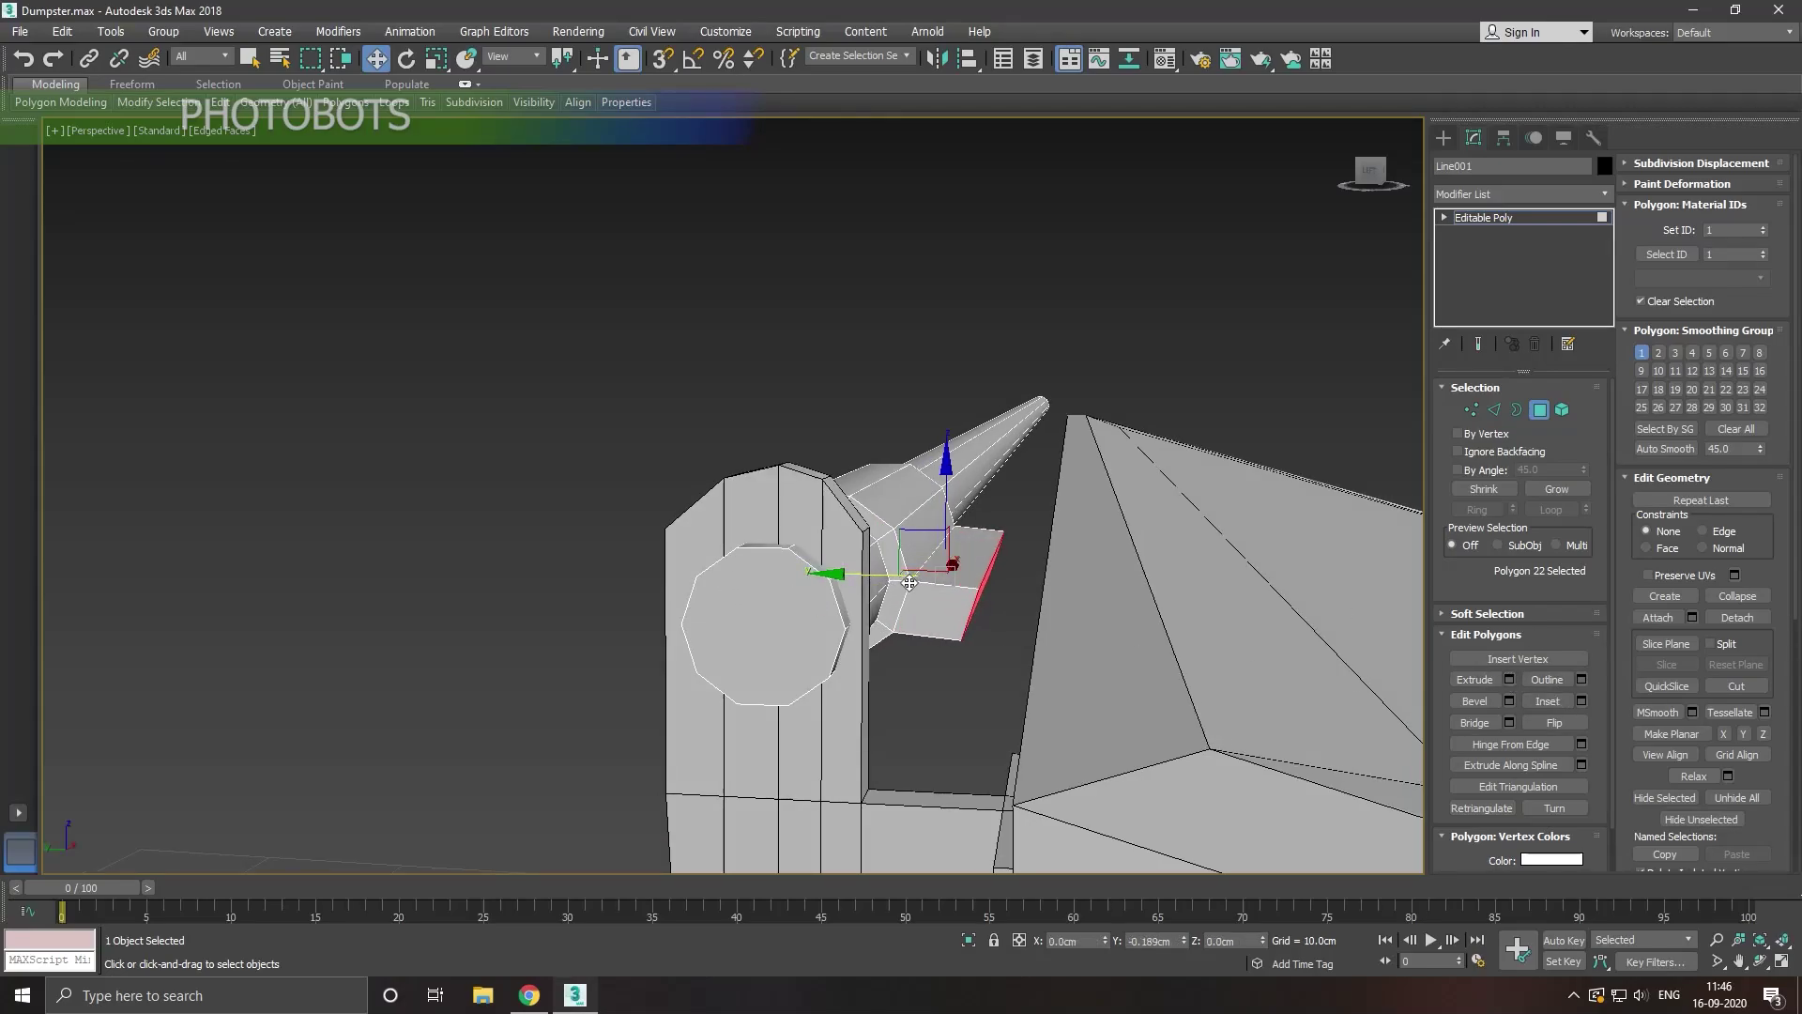
Step: Flatten the arm's end face with Make Planar Y and lengthen the arm further
{"action": "left_click", "coordinate": [1677, 733]}
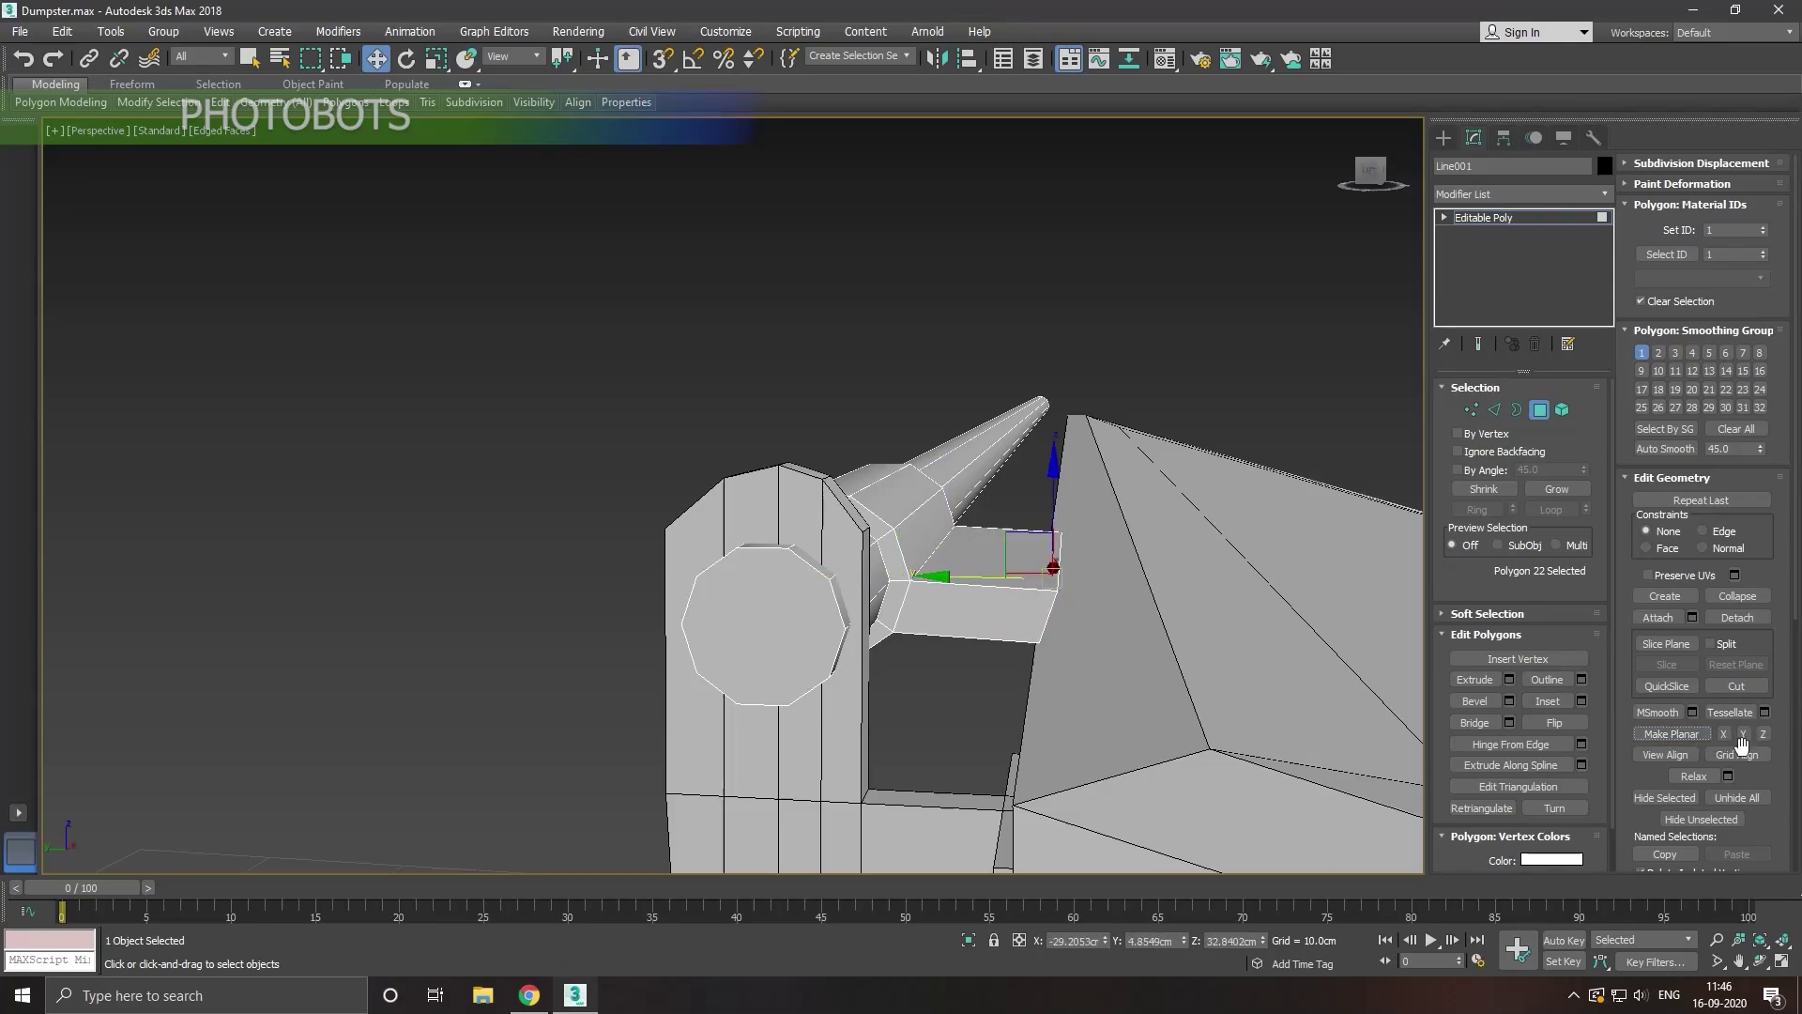
{"action": "left_click", "coordinate": [1729, 735]}
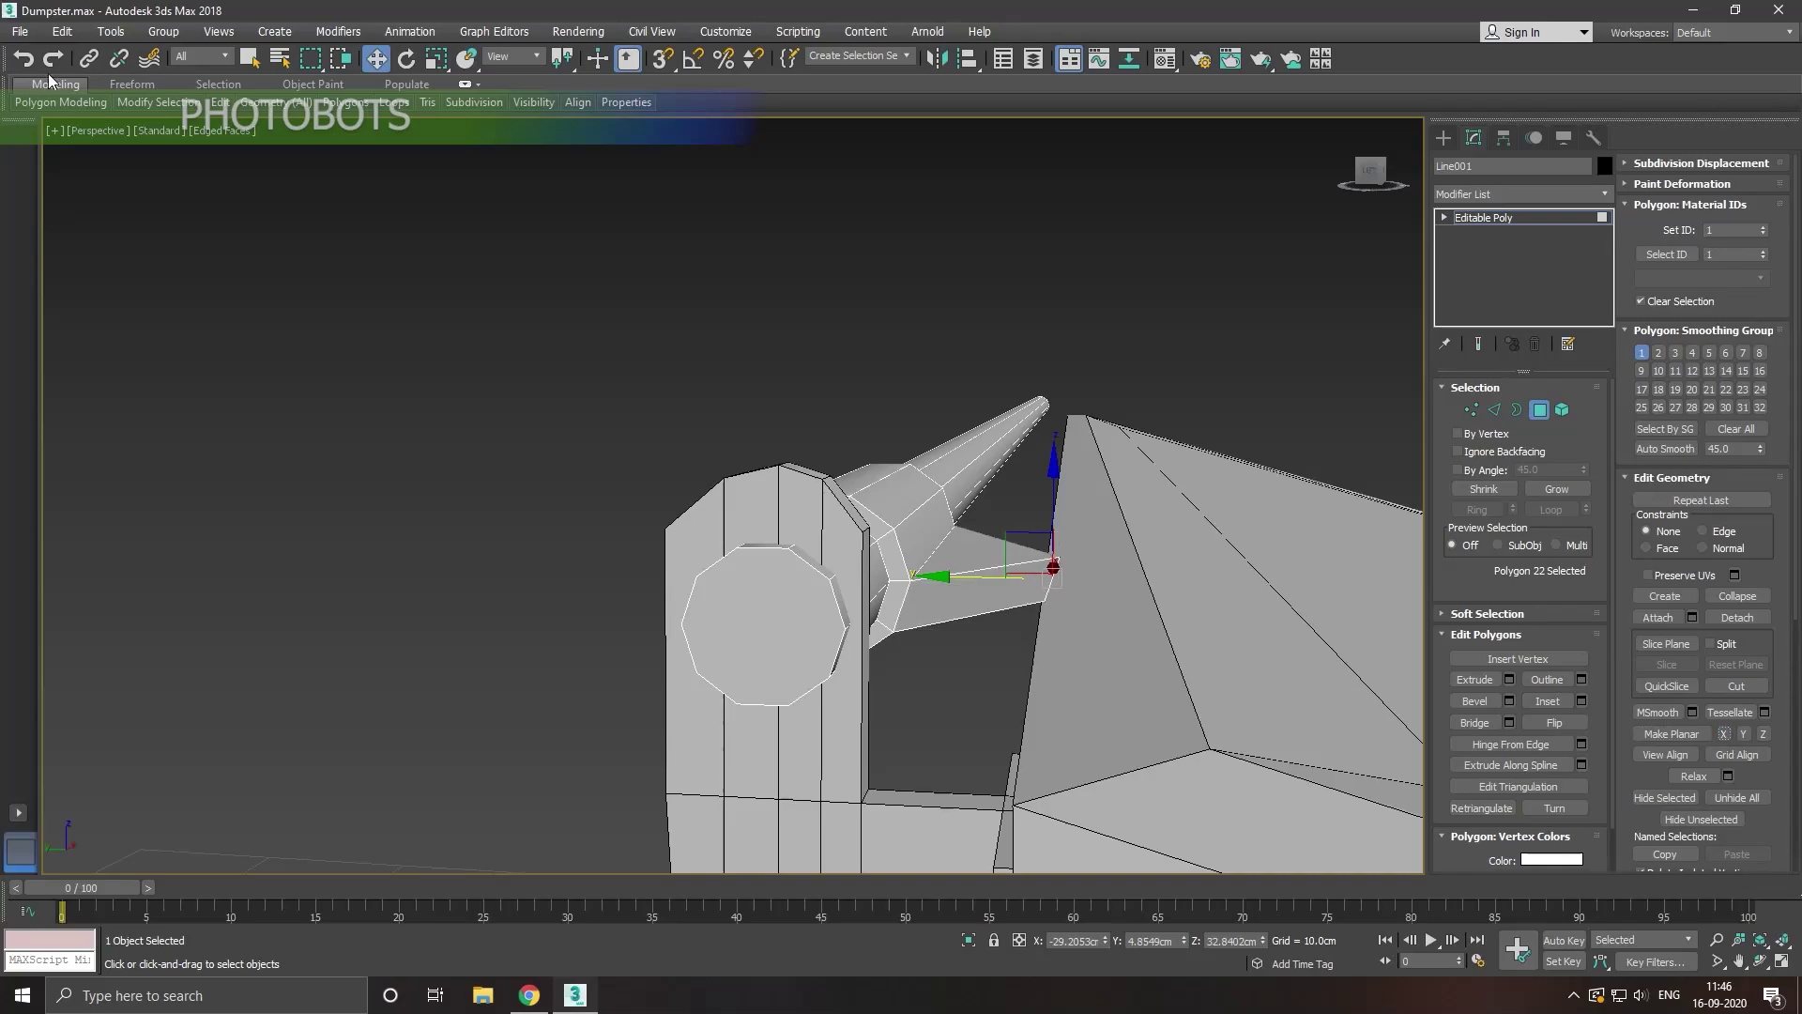
{"action": "left_click", "coordinate": [24, 58]}
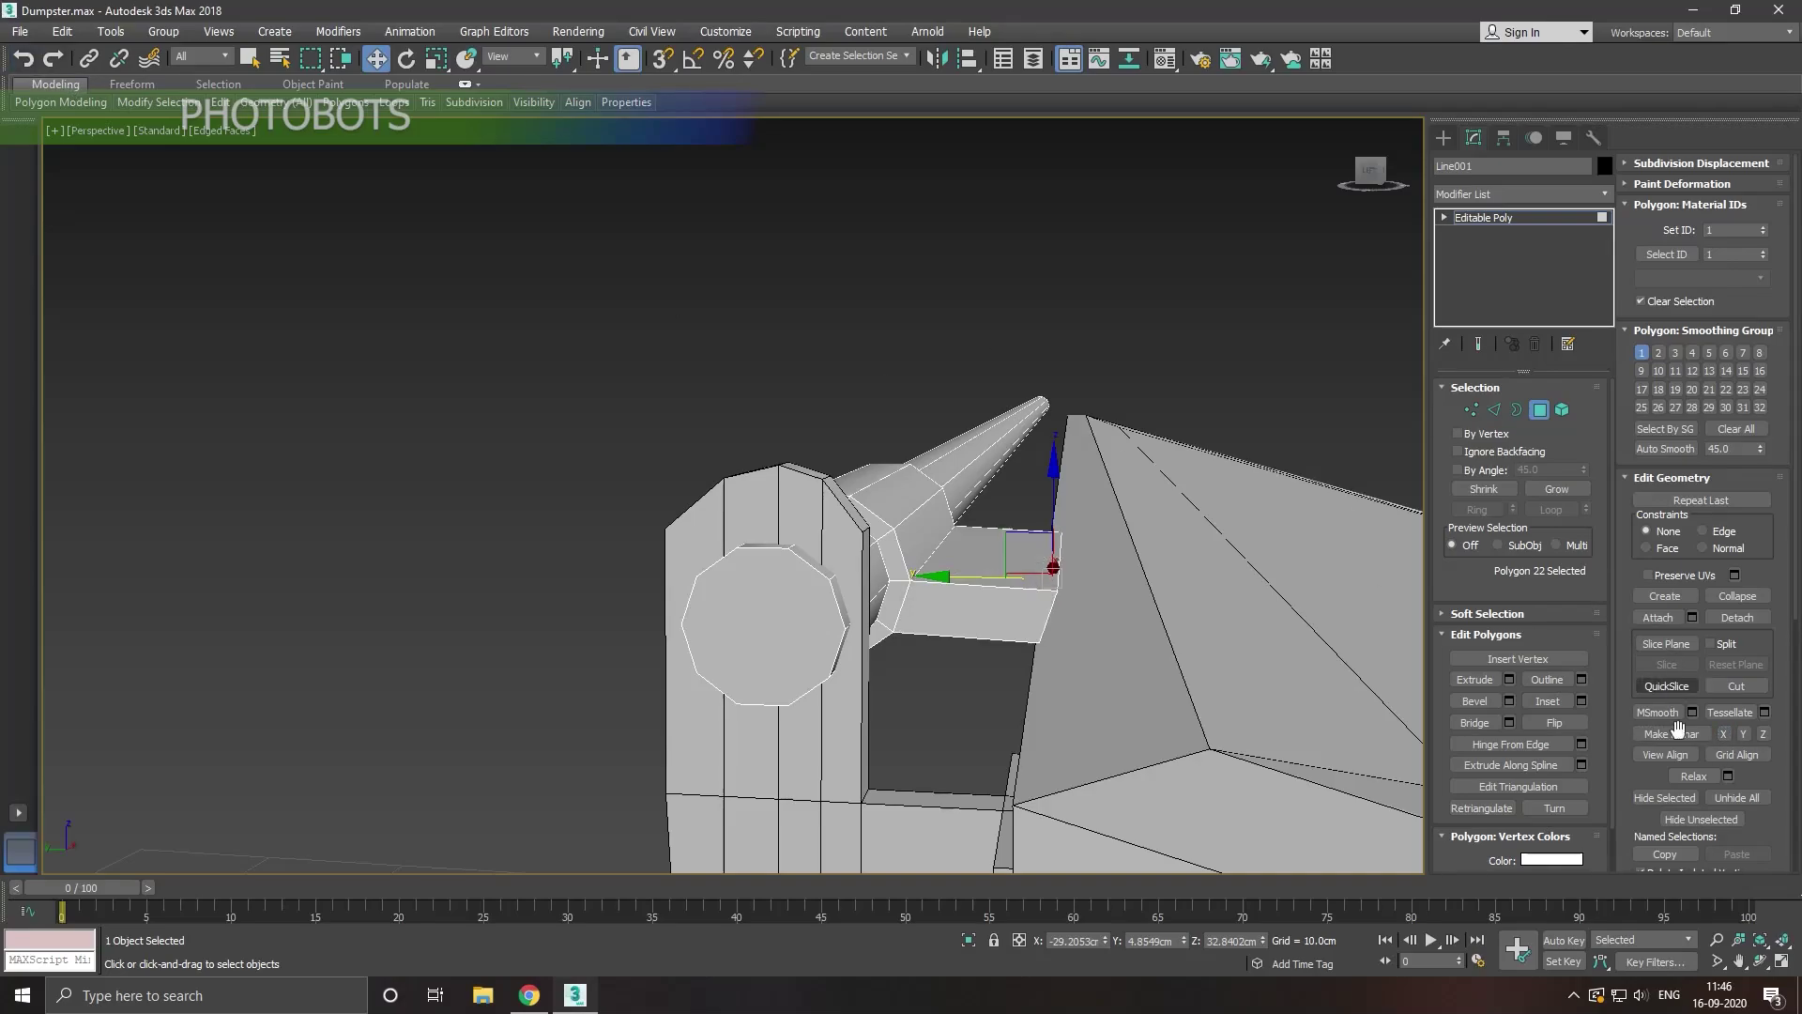
{"action": "left_click", "coordinate": [1741, 734]}
{"action": "left_click_drag", "start_coordinate": [962, 586], "coordinate": [991, 584]}
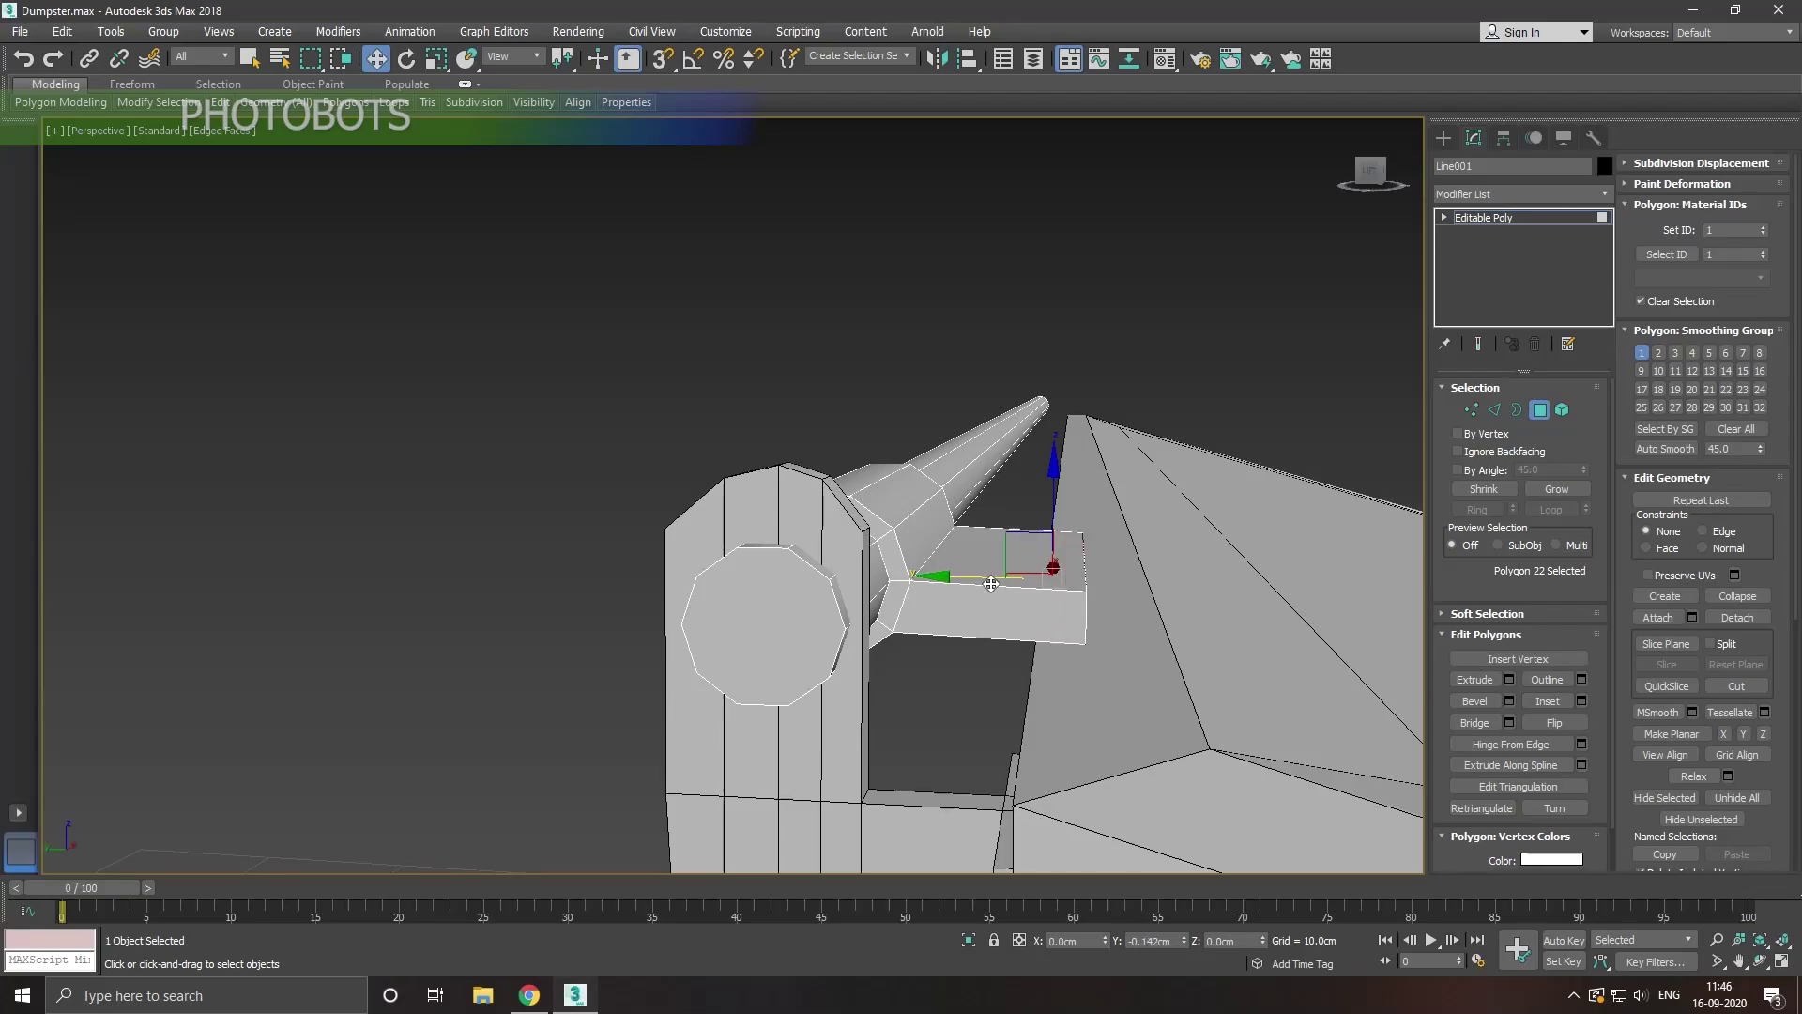
{"action": "mouse_move", "coordinate": [991, 584]}
{"action": "middle_mouse_down", "text": "alt"}
{"action": "mouse_move", "coordinate": [1030, 581]}
{"action": "mouse_move", "coordinate": [1045, 614]}
{"action": "mouse_move", "coordinate": [1108, 610]}
{"action": "middle_mouse_up", "text": "alt"}
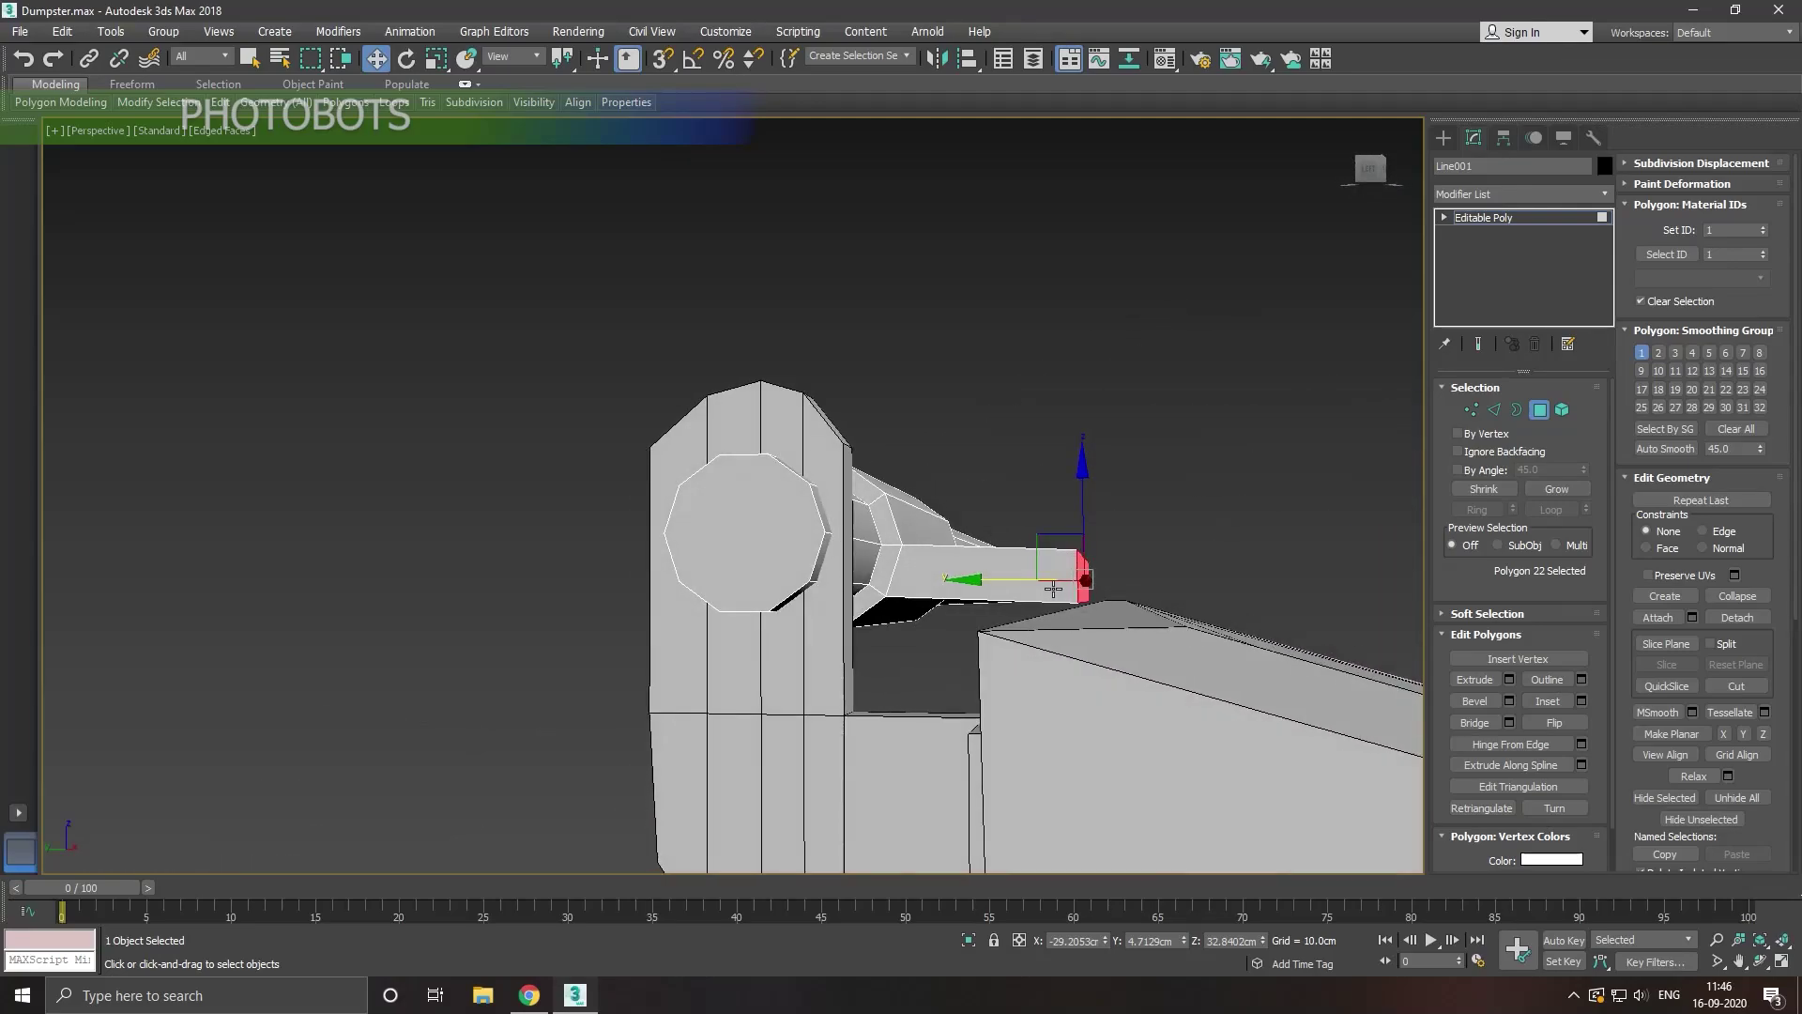
{"action": "left_click", "coordinate": [1537, 220]}
Step: Deselect everything and save the dumpster scene
{"action": "left_click", "coordinate": [925, 264]}
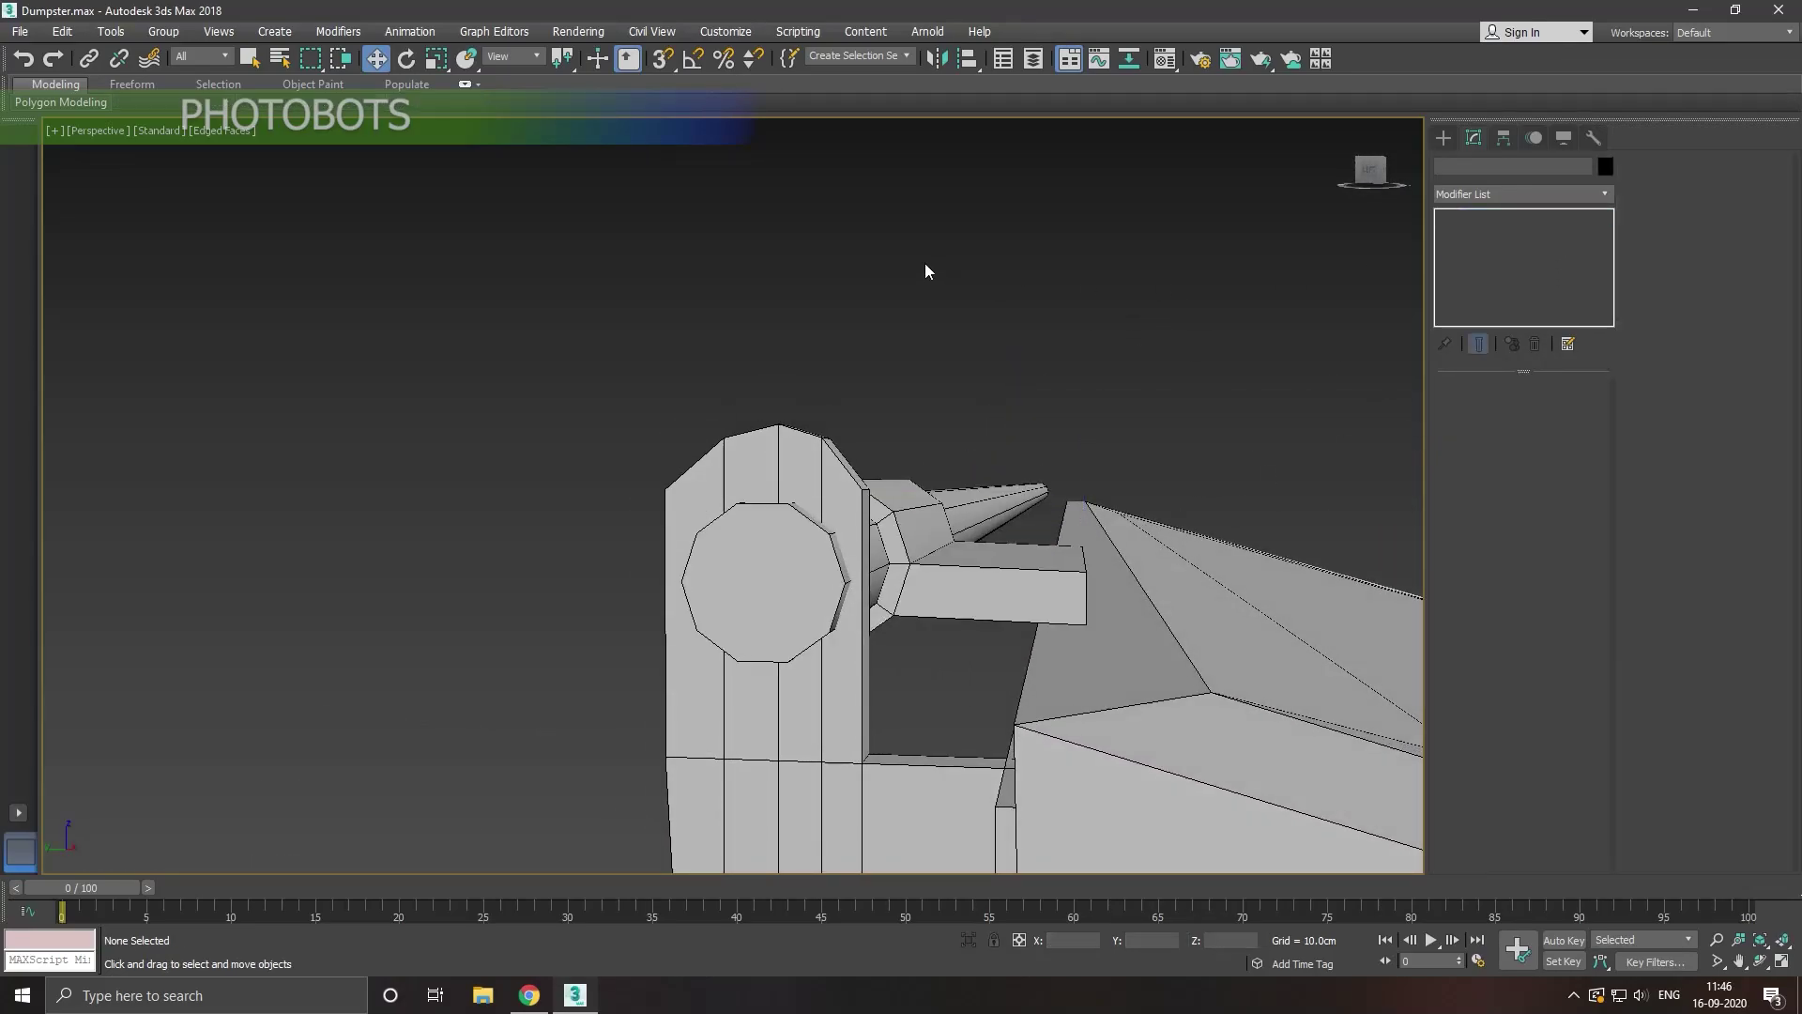
{"action": "left_click", "coordinate": [19, 31]}
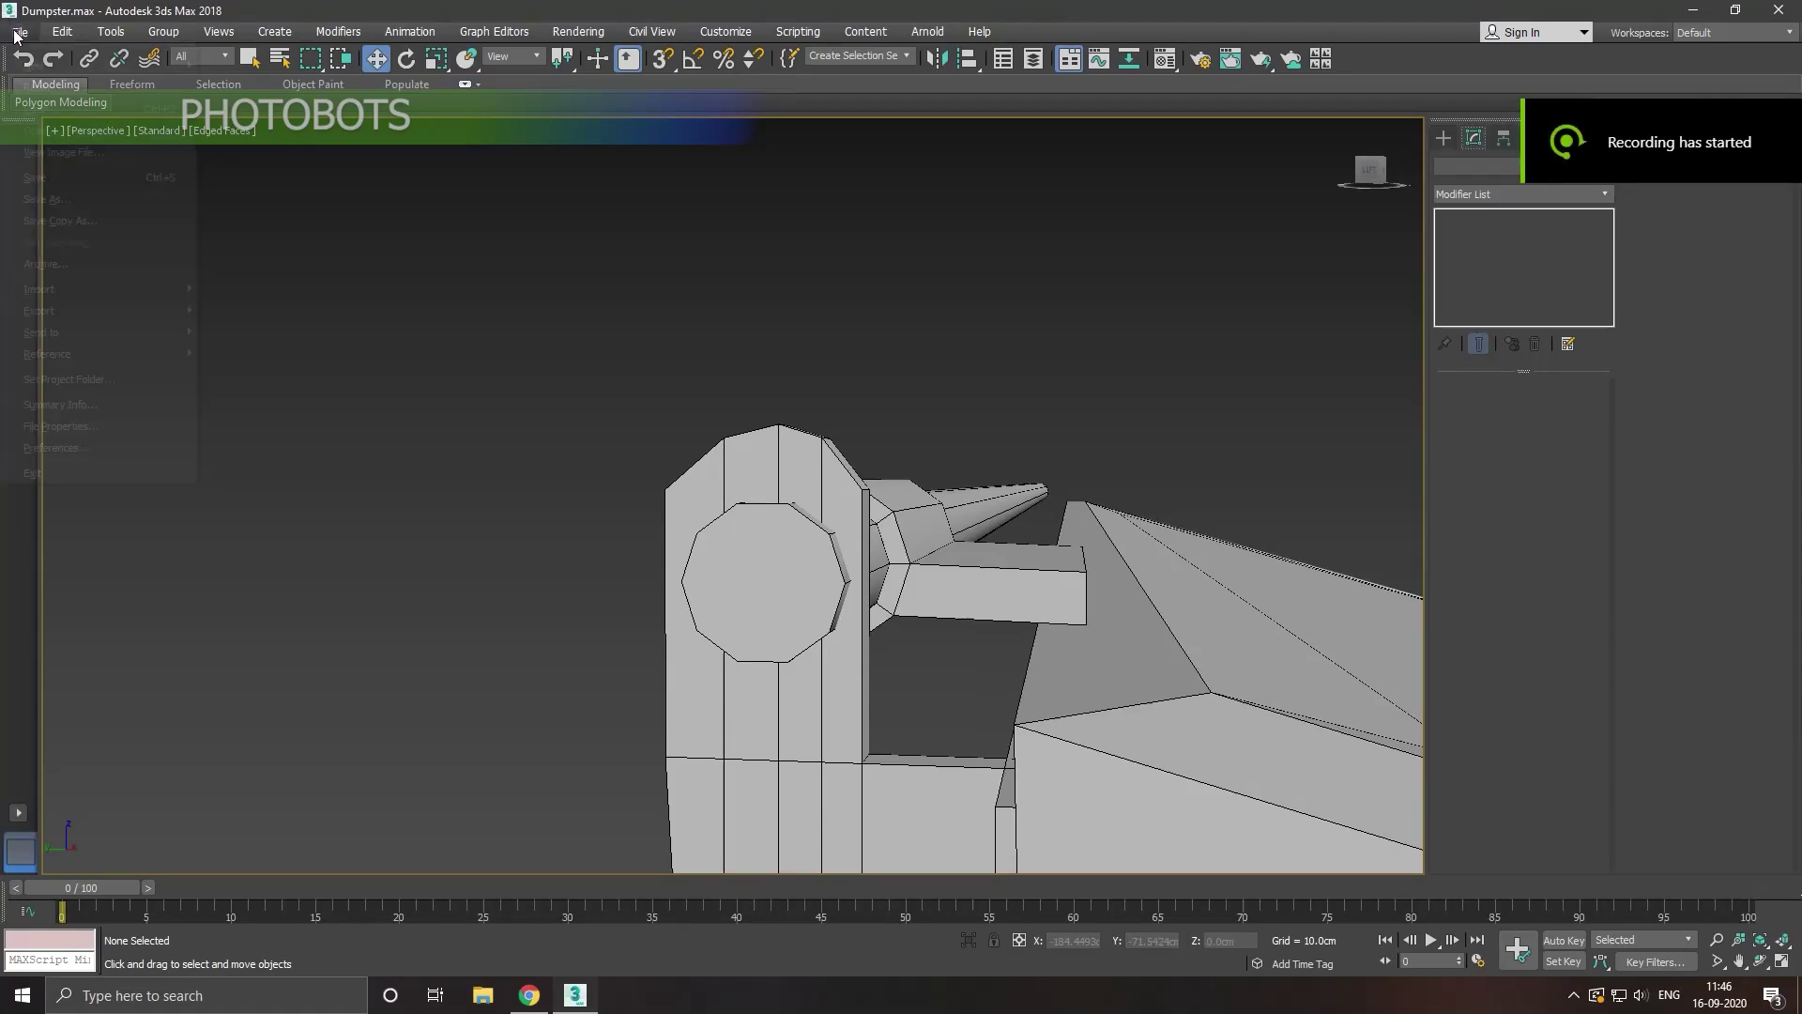
{"action": "left_click", "coordinate": [82, 178]}
Step: Reselect the hinge rod and return to editing its polygons
{"action": "left_click", "coordinate": [950, 582]}
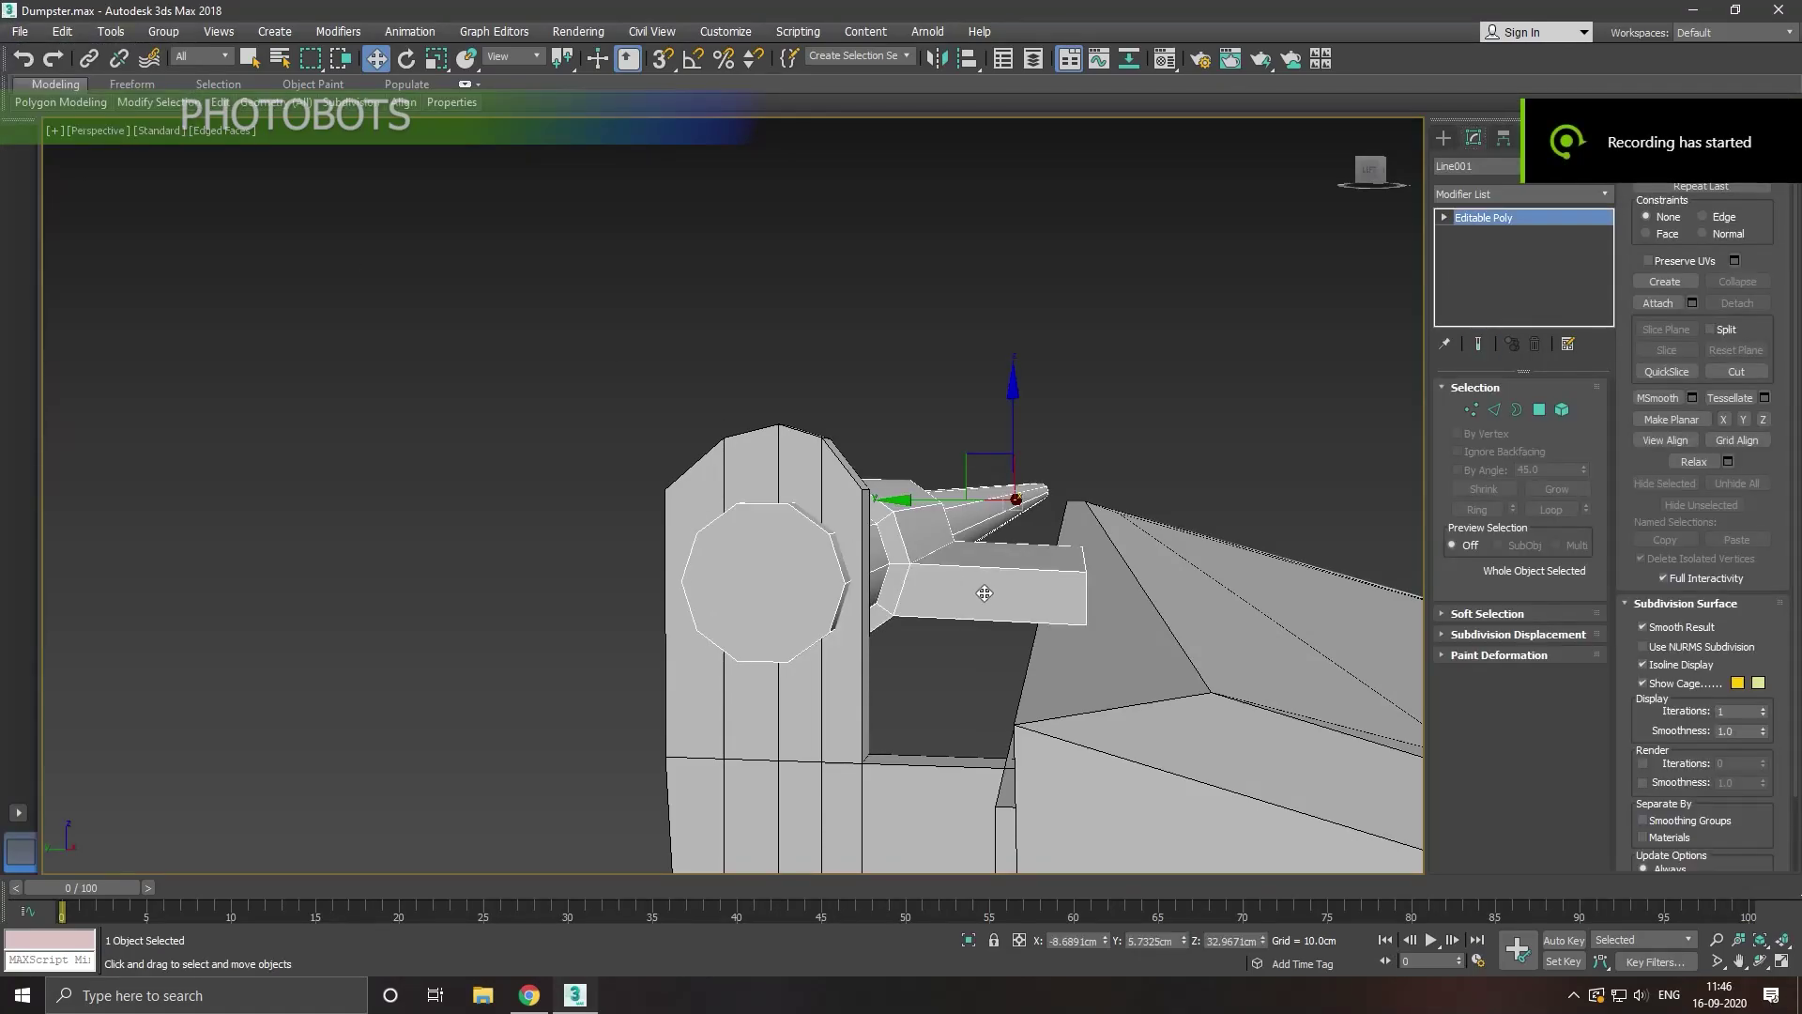
{"action": "scroll", "coordinate": [994, 594], "scroll_direction": "up", "scroll_amount": 5}
{"action": "mouse_move", "coordinate": [1030, 613]}
{"action": "middle_mouse_down", "text": "alt"}
{"action": "mouse_move", "coordinate": [1014, 611]}
{"action": "mouse_move", "coordinate": [1027, 582]}
{"action": "middle_mouse_up", "text": "alt"}
{"action": "scroll", "coordinate": [1028, 582], "scroll_direction": "up", "scroll_amount": 2}
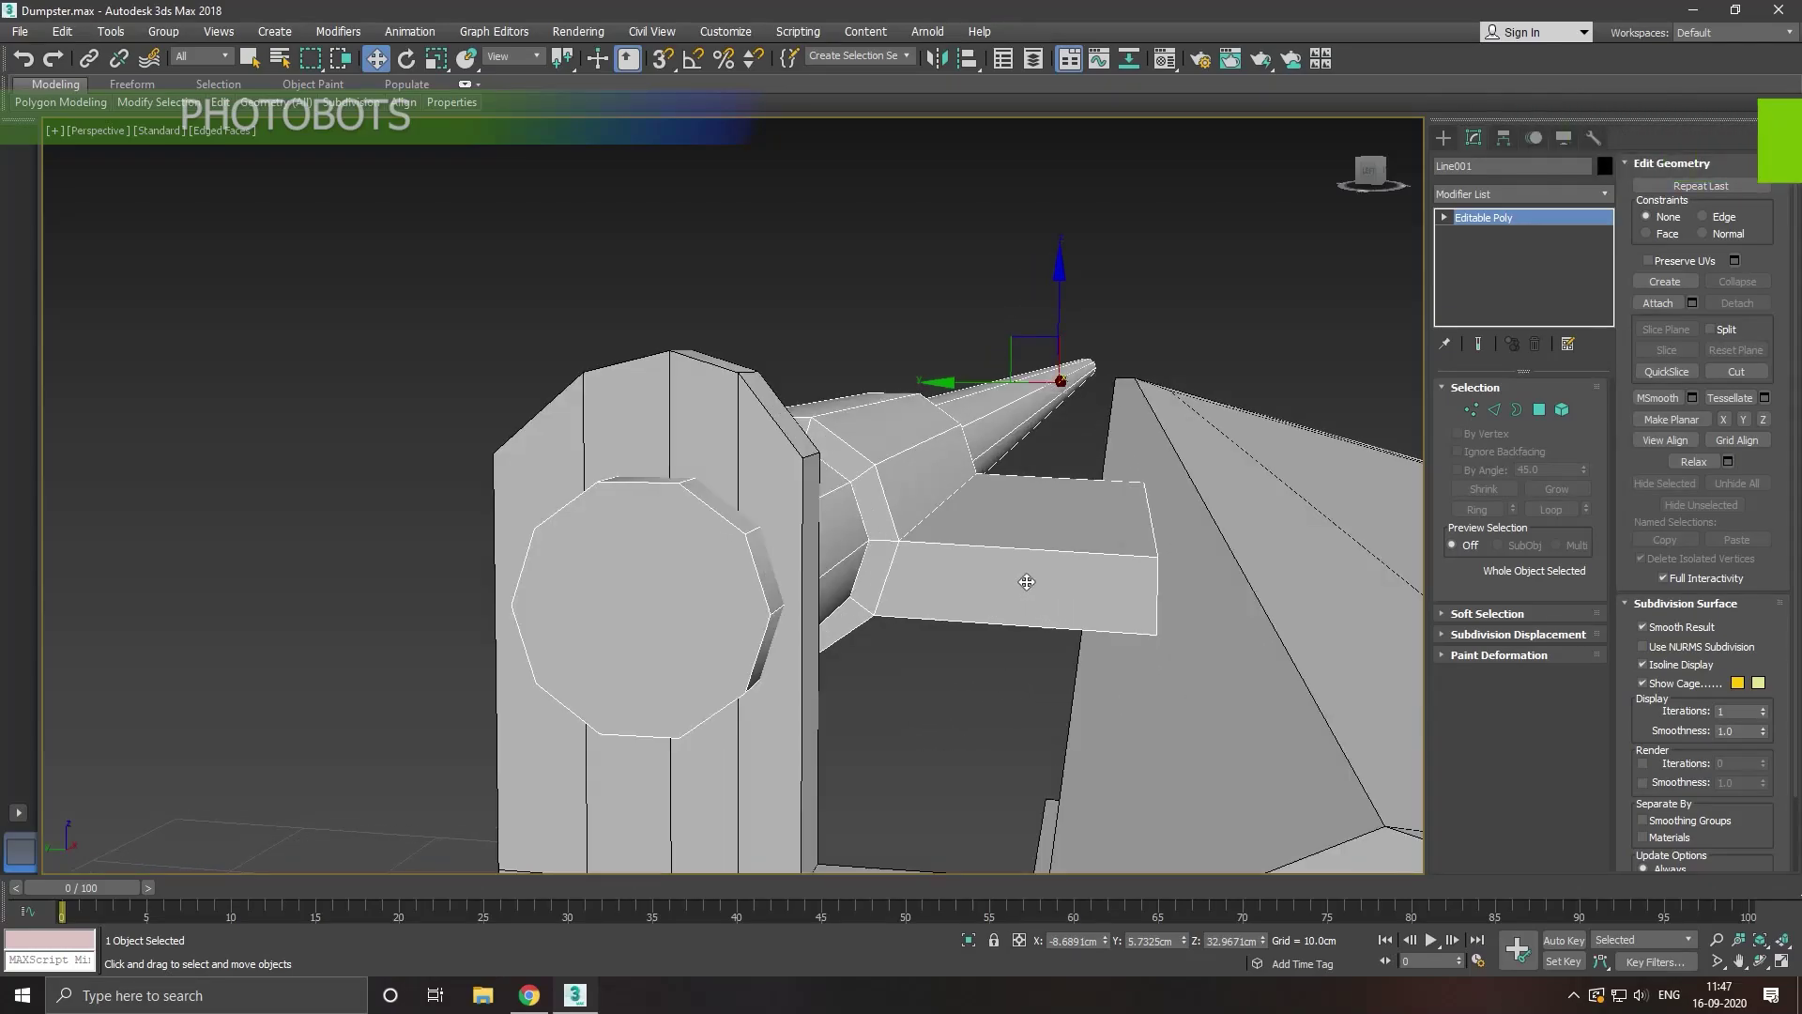
{"action": "left_click", "coordinate": [1539, 409]}
{"action": "mouse_move", "coordinate": [1126, 526]}
{"action": "middle_mouse_down", "text": "alt"}
{"action": "mouse_move", "coordinate": [1016, 519]}
{"action": "mouse_move", "coordinate": [1002, 551]}
{"action": "middle_mouse_up", "text": "alt"}
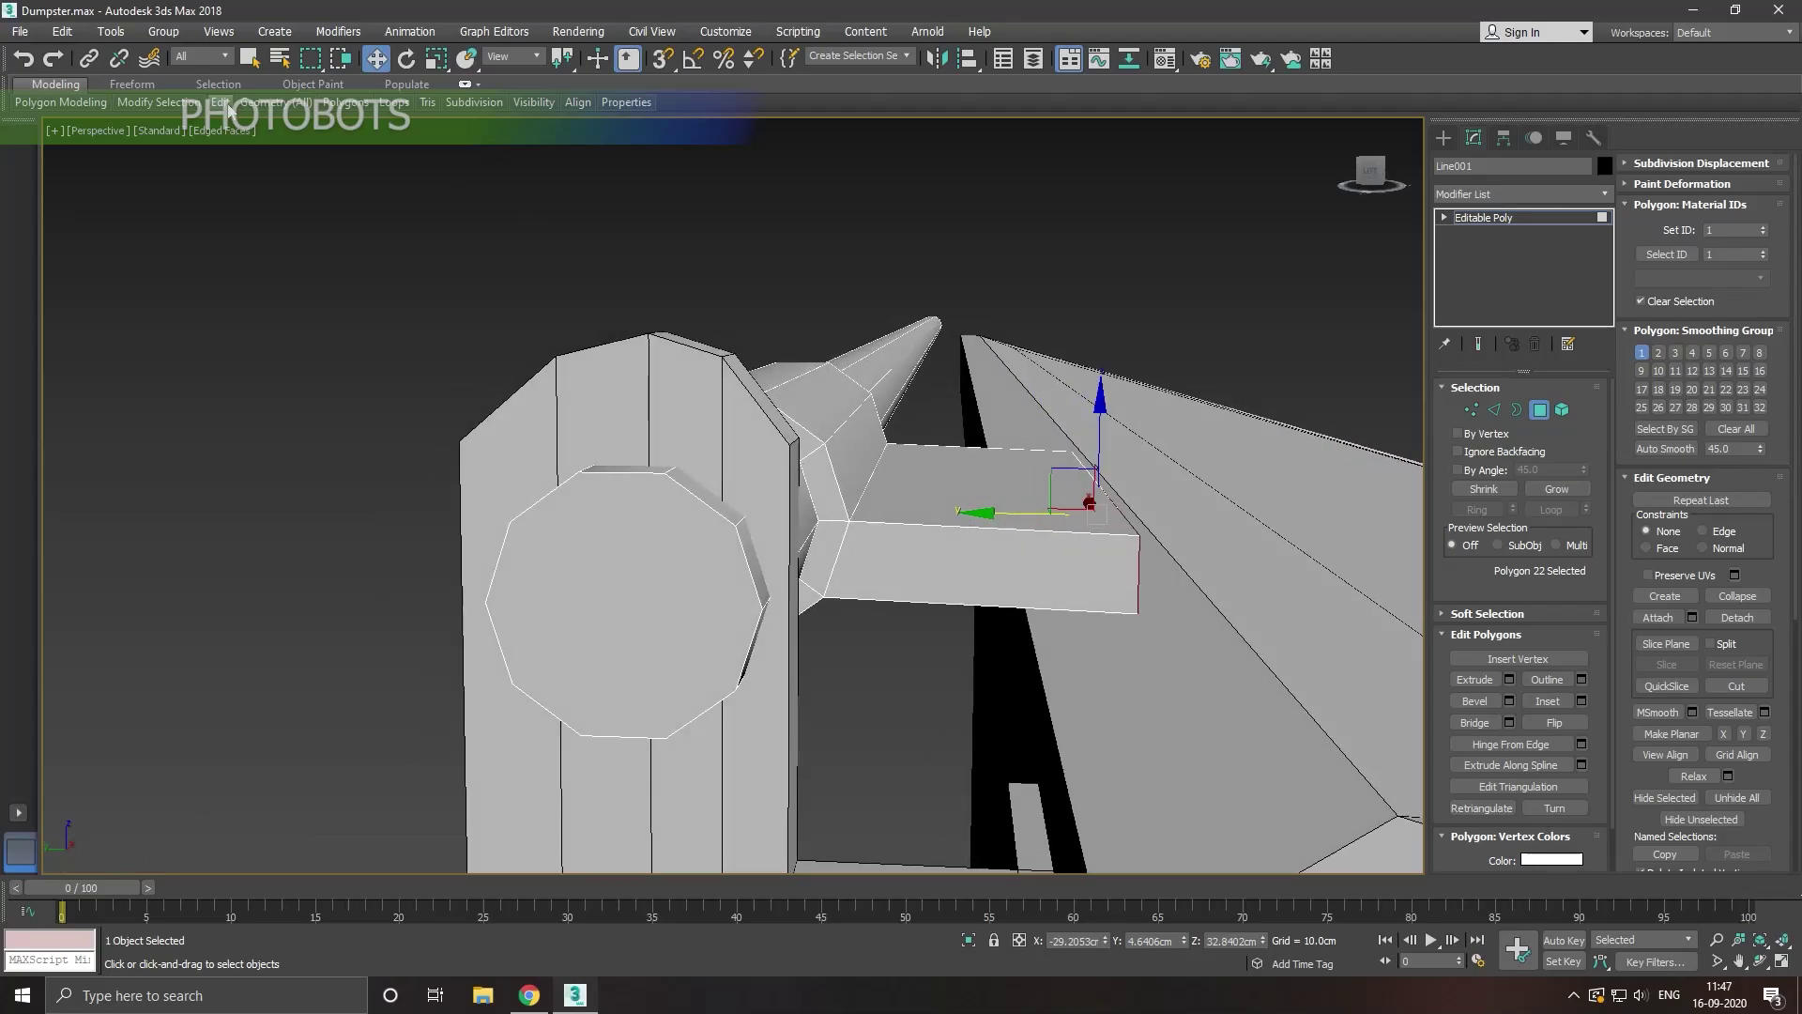
Step: Cut an edge loop across the hinge arm and nudge it slightly
{"action": "left_click", "coordinate": [269, 267]}
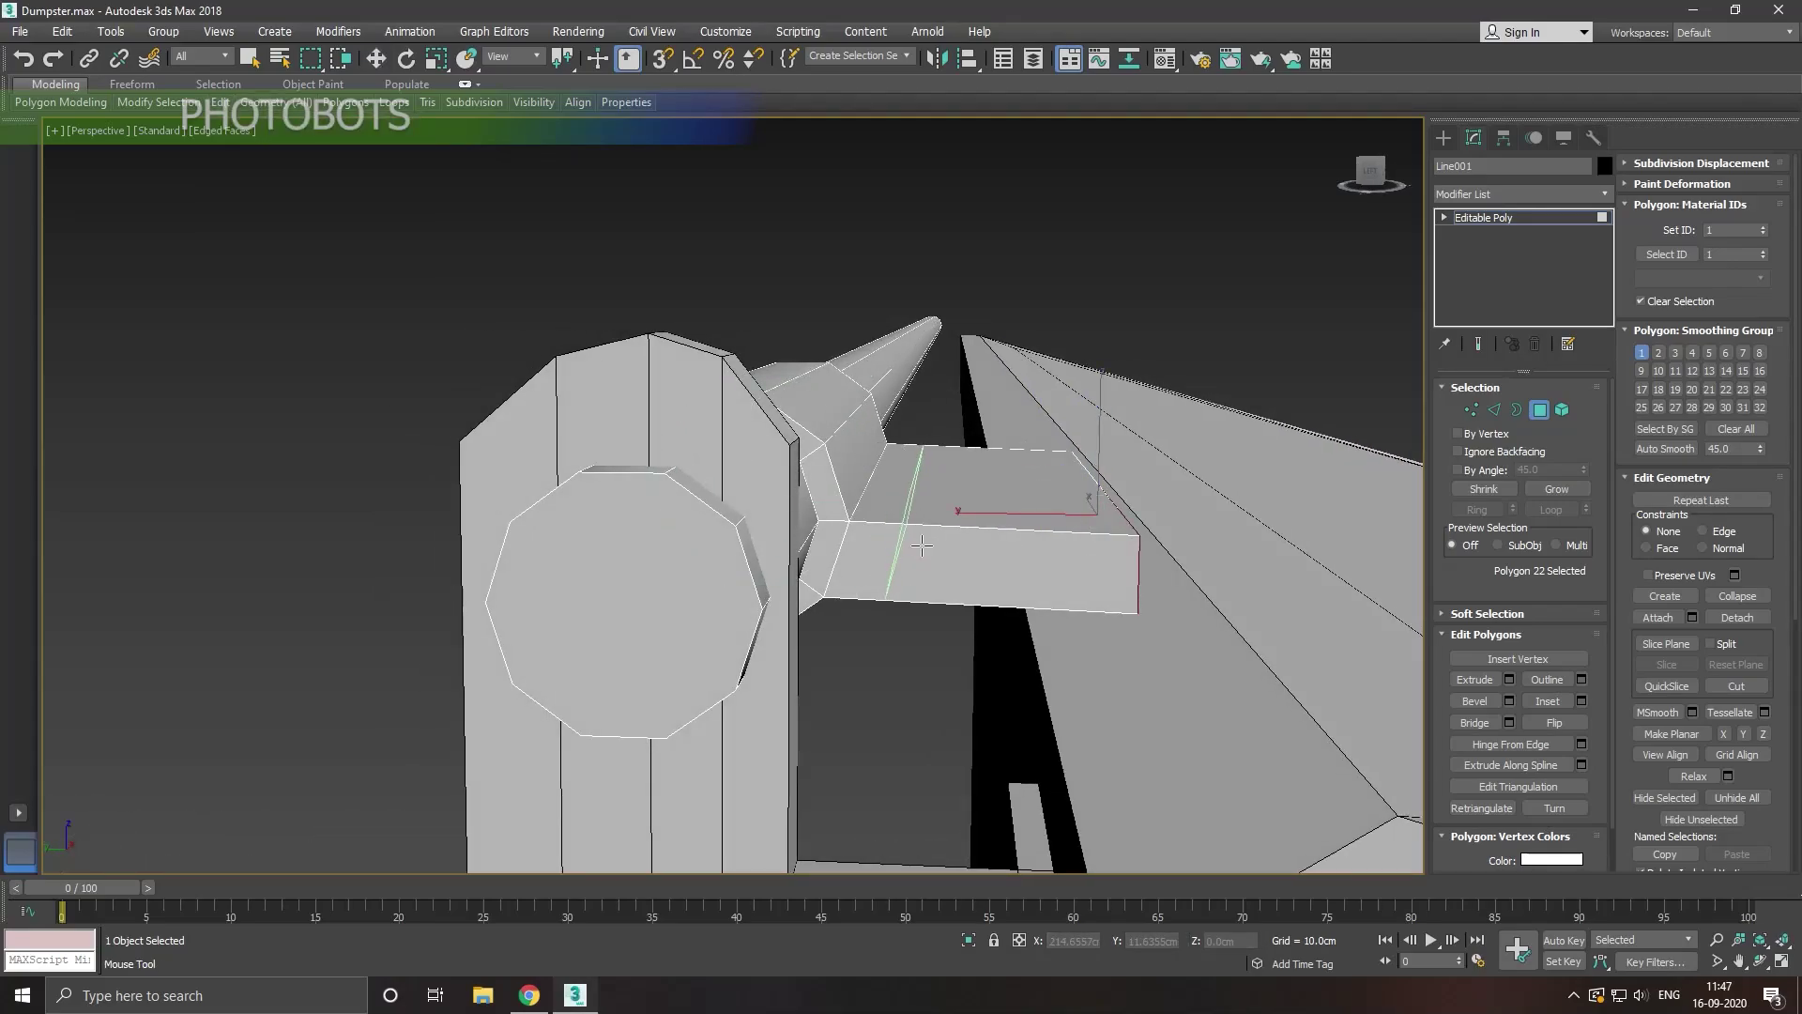
{"action": "left_click", "coordinate": [922, 545]}
{"action": "left_click", "coordinate": [1493, 410]}
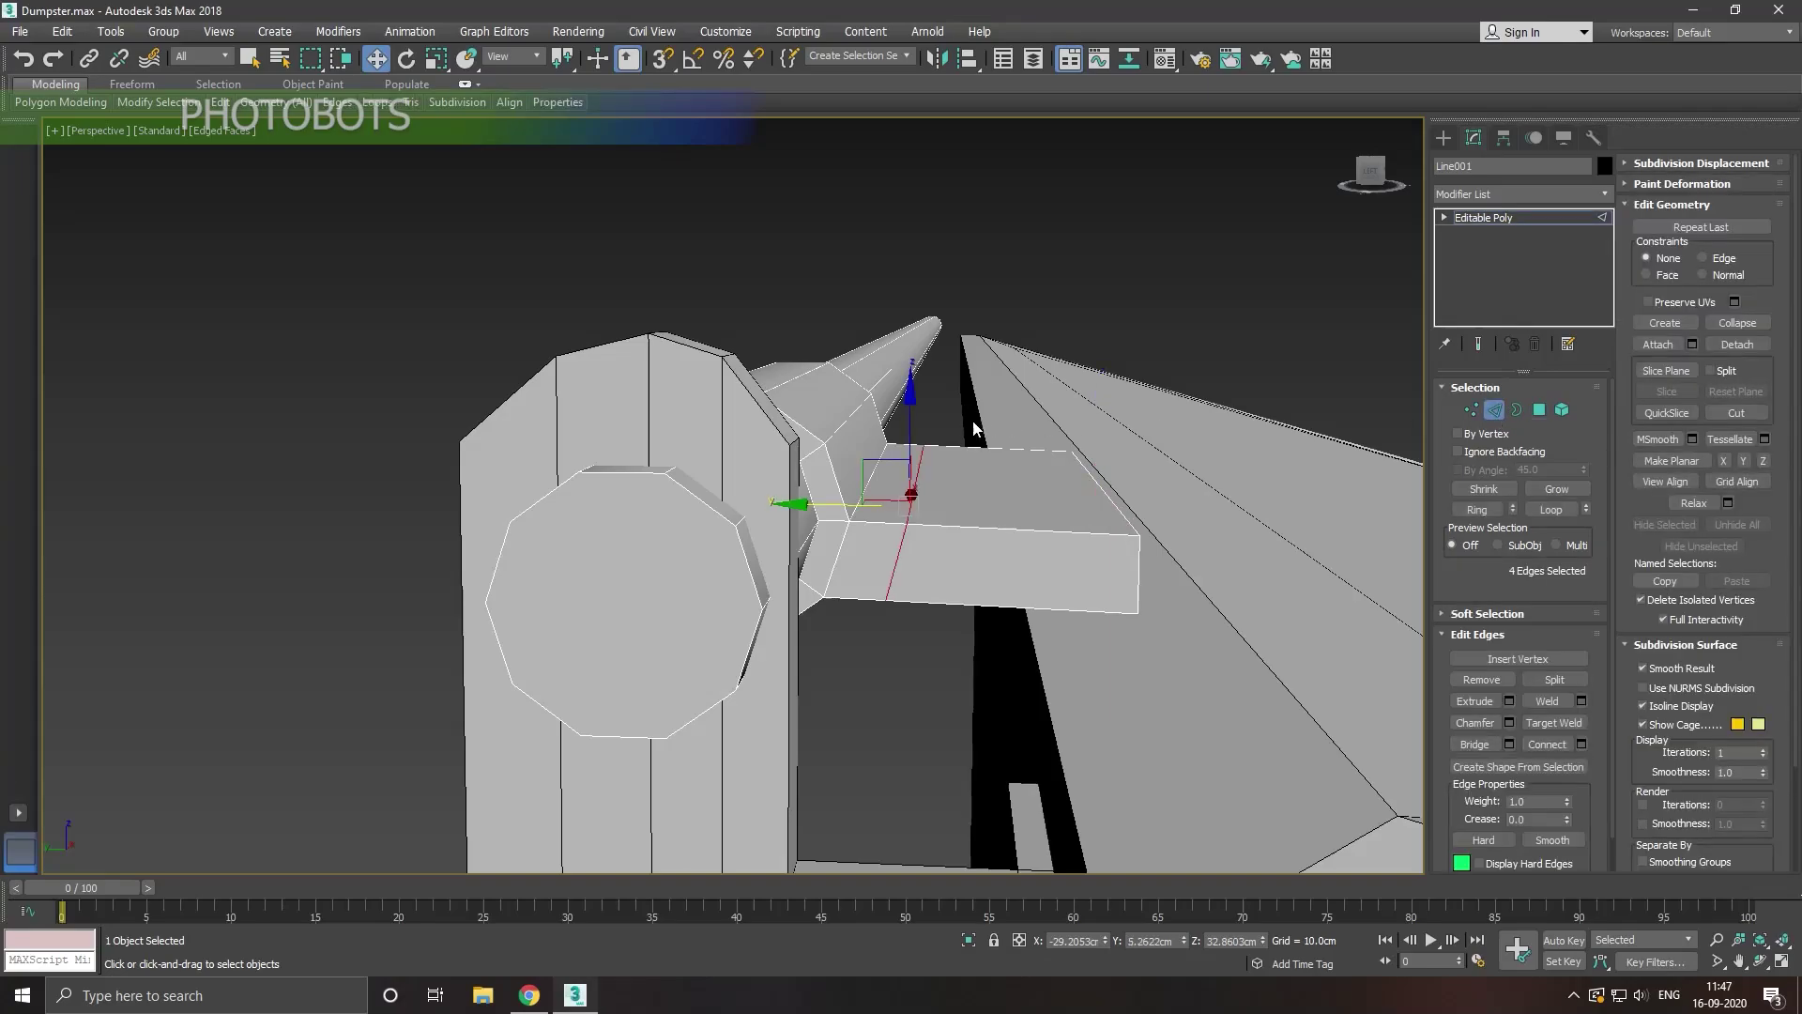
{"action": "left_click_drag", "start_coordinate": [922, 428], "coordinate": [926, 435]}
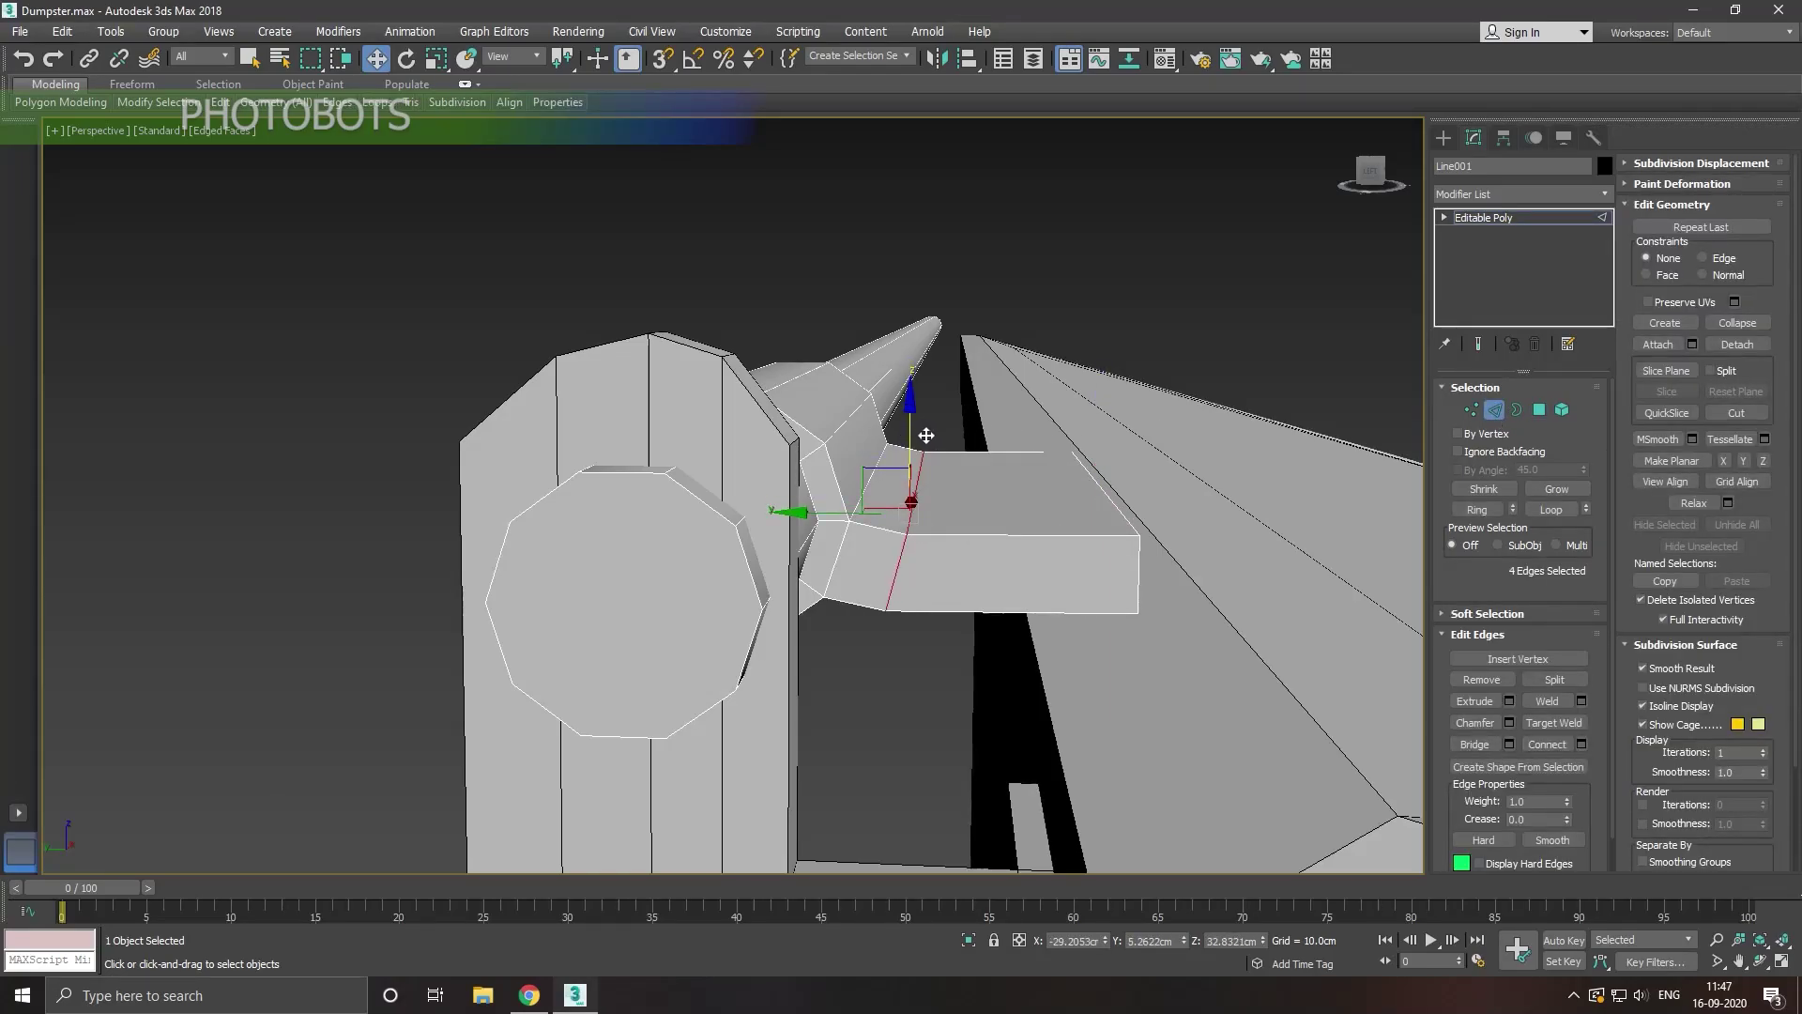
{"action": "mouse_move", "coordinate": [1148, 573]}
{"action": "middle_mouse_down", "text": "alt"}
{"action": "mouse_move", "coordinate": [1114, 572]}
{"action": "mouse_move", "coordinate": [1162, 595]}
{"action": "mouse_move", "coordinate": [1146, 607]}
{"action": "mouse_move", "coordinate": [1134, 587]}
{"action": "middle_mouse_up", "text": "alt"}
{"action": "scroll", "coordinate": [935, 552], "scroll_direction": "down", "scroll_amount": 3}
{"action": "scroll", "coordinate": [896, 596], "scroll_direction": "down", "scroll_amount": 2}
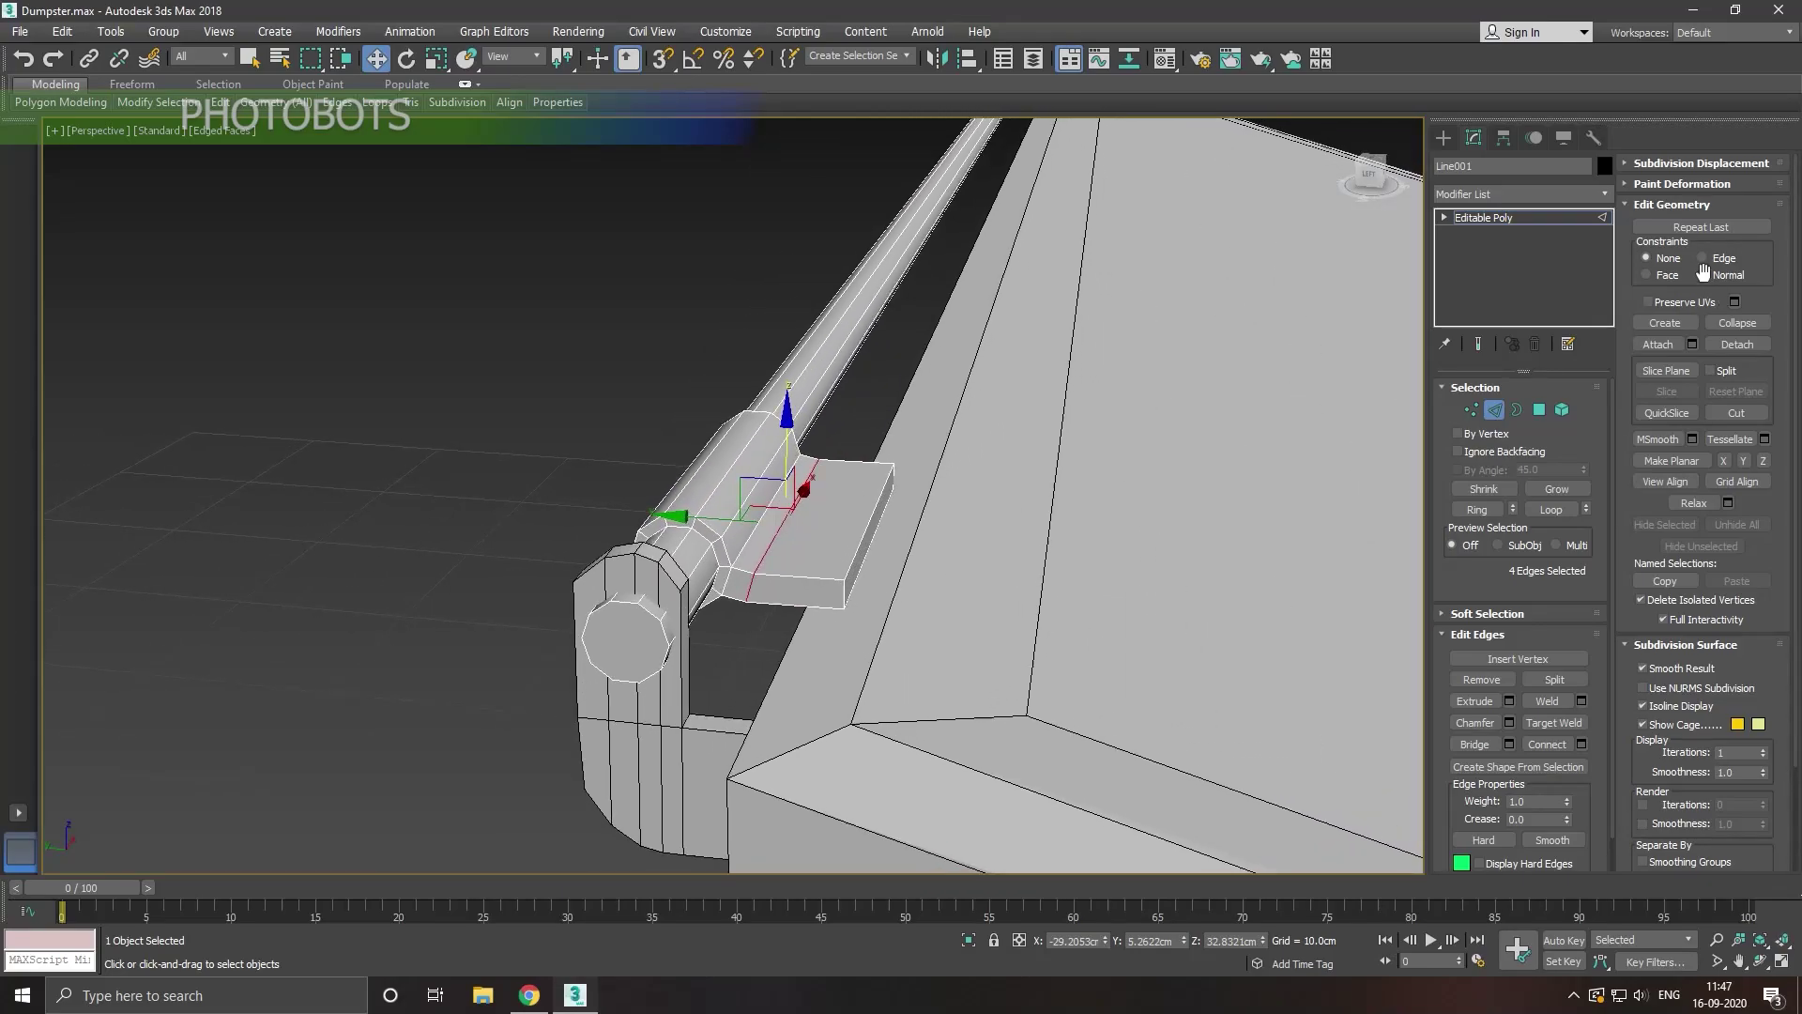
Step: Select Box001's central lid-top polygon in Polygon mode
{"action": "left_click", "coordinate": [1540, 225]}
{"action": "left_click", "coordinate": [904, 567]}
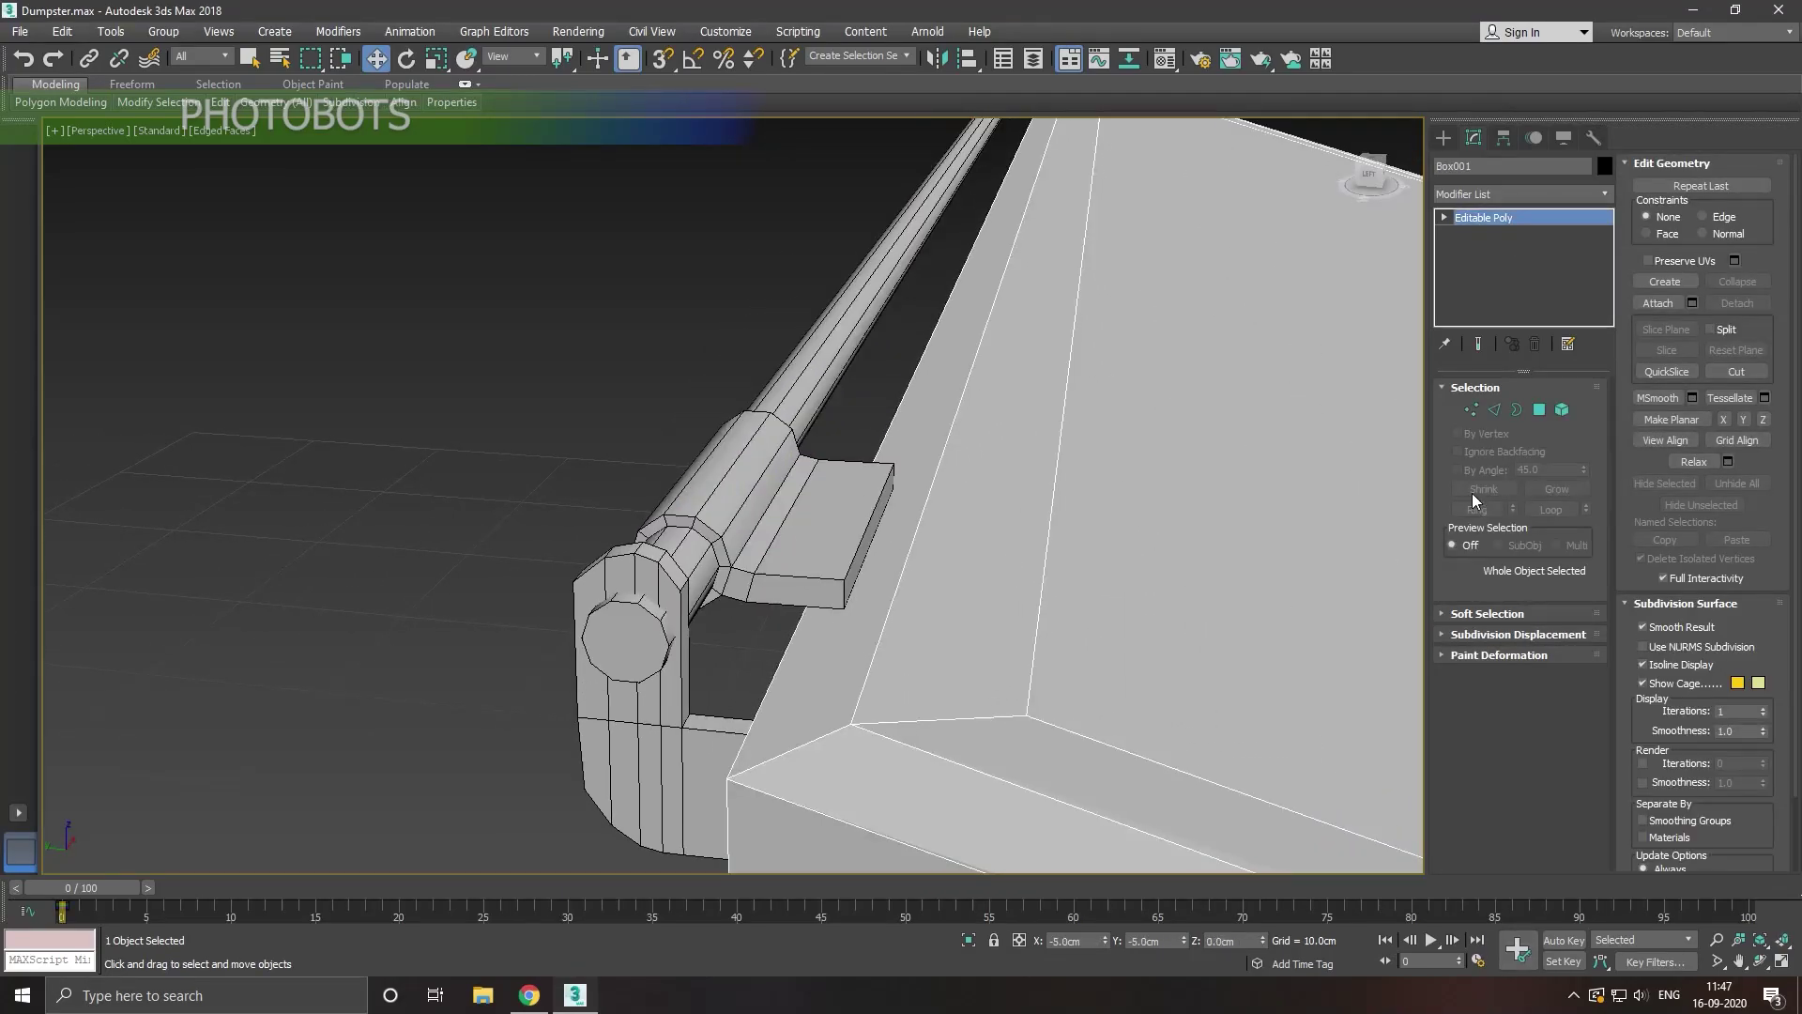
{"action": "left_click", "coordinate": [1539, 410]}
{"action": "left_click", "coordinate": [1094, 542]}
{"action": "mouse_move", "coordinate": [1094, 542]}
{"action": "middle_mouse_down", "text": "alt"}
{"action": "mouse_move", "coordinate": [864, 620]}
{"action": "mouse_move", "coordinate": [961, 603]}
{"action": "mouse_move", "coordinate": [893, 656]}
{"action": "mouse_move", "coordinate": [785, 692]}
{"action": "mouse_move", "coordinate": [684, 617]}
{"action": "middle_mouse_up", "text": "alt"}
{"action": "left_click", "coordinate": [950, 517]}
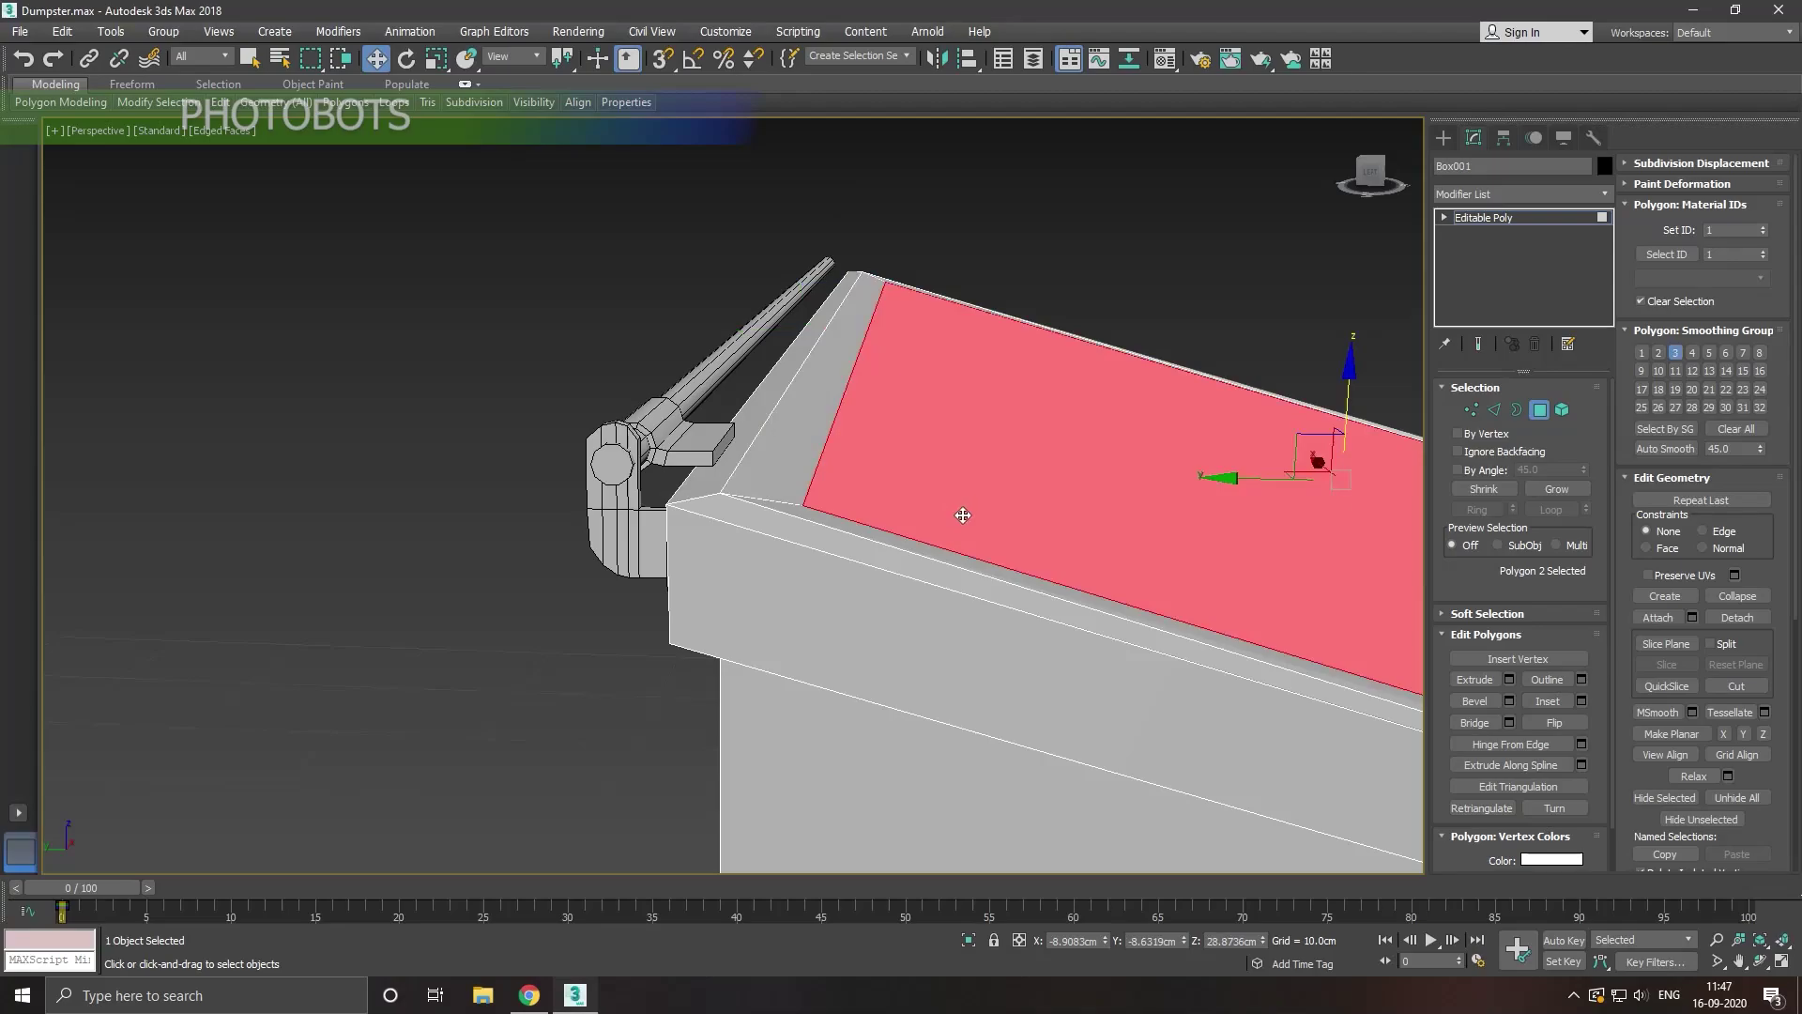
Step: Grow the selection twice to nine lid polygons and flatten them with Make Planar
{"action": "left_click", "coordinate": [1575, 489]}
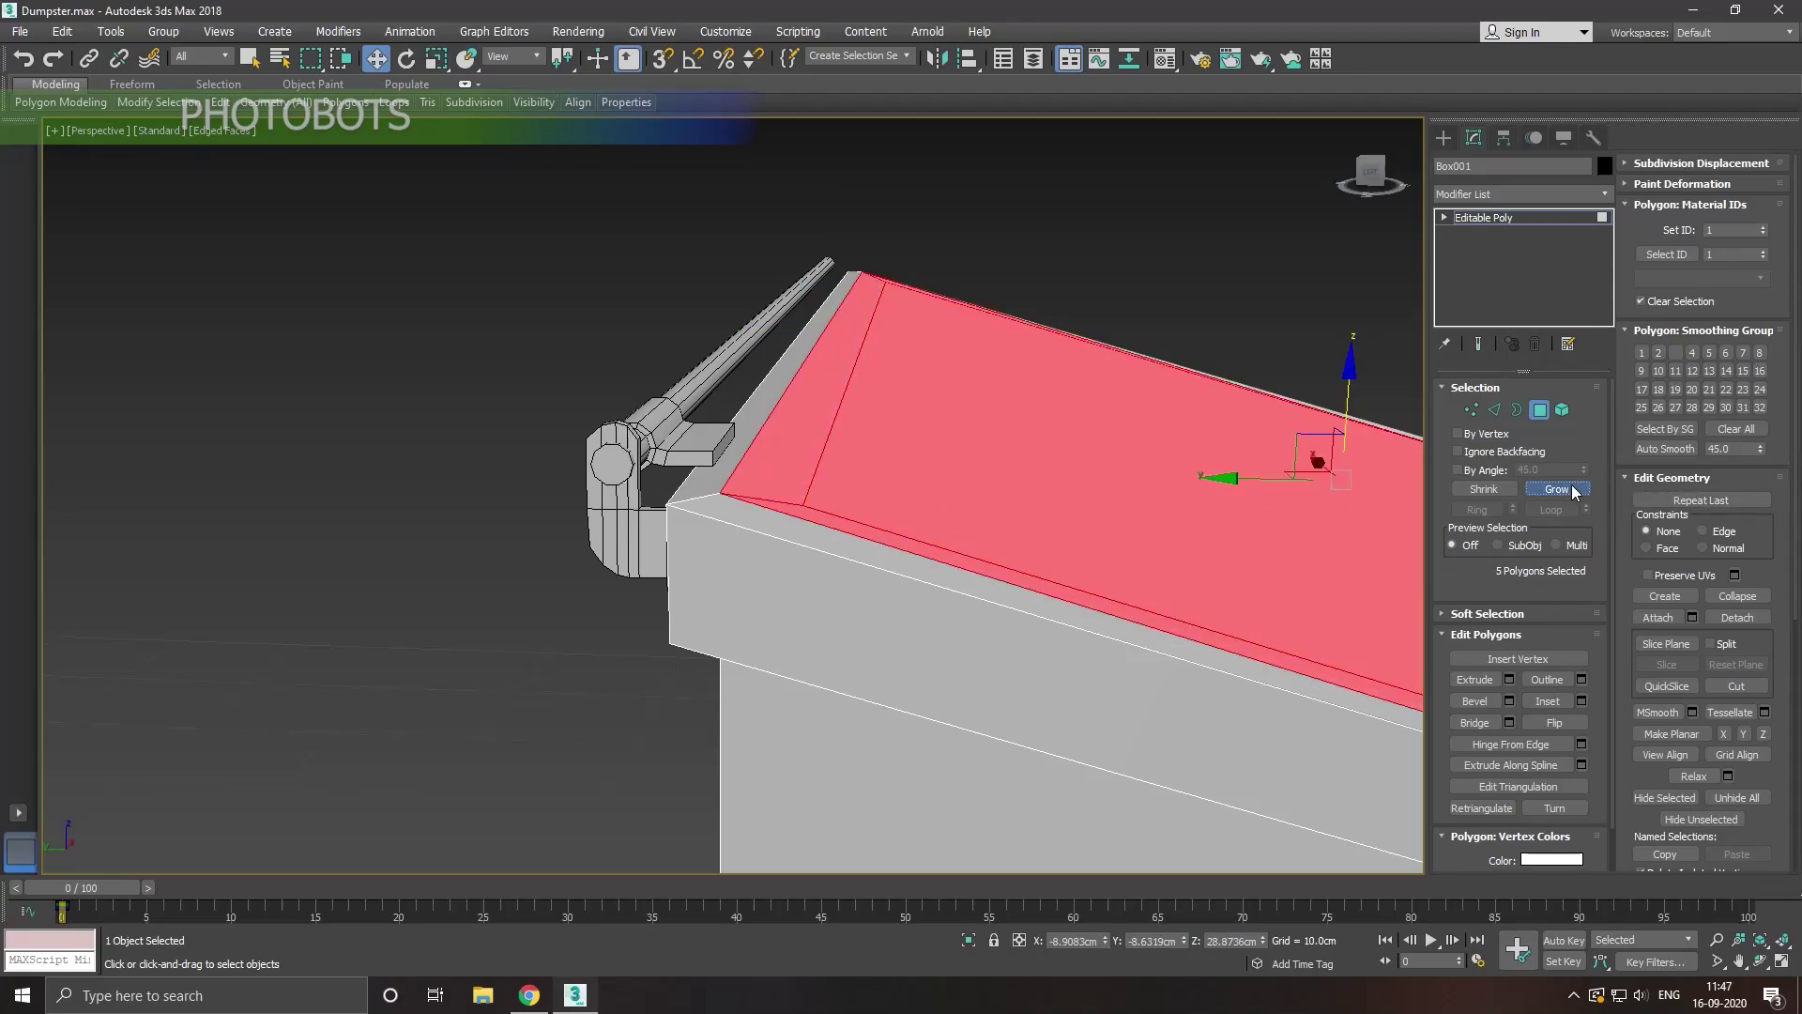
{"action": "left_click", "coordinate": [1575, 489]}
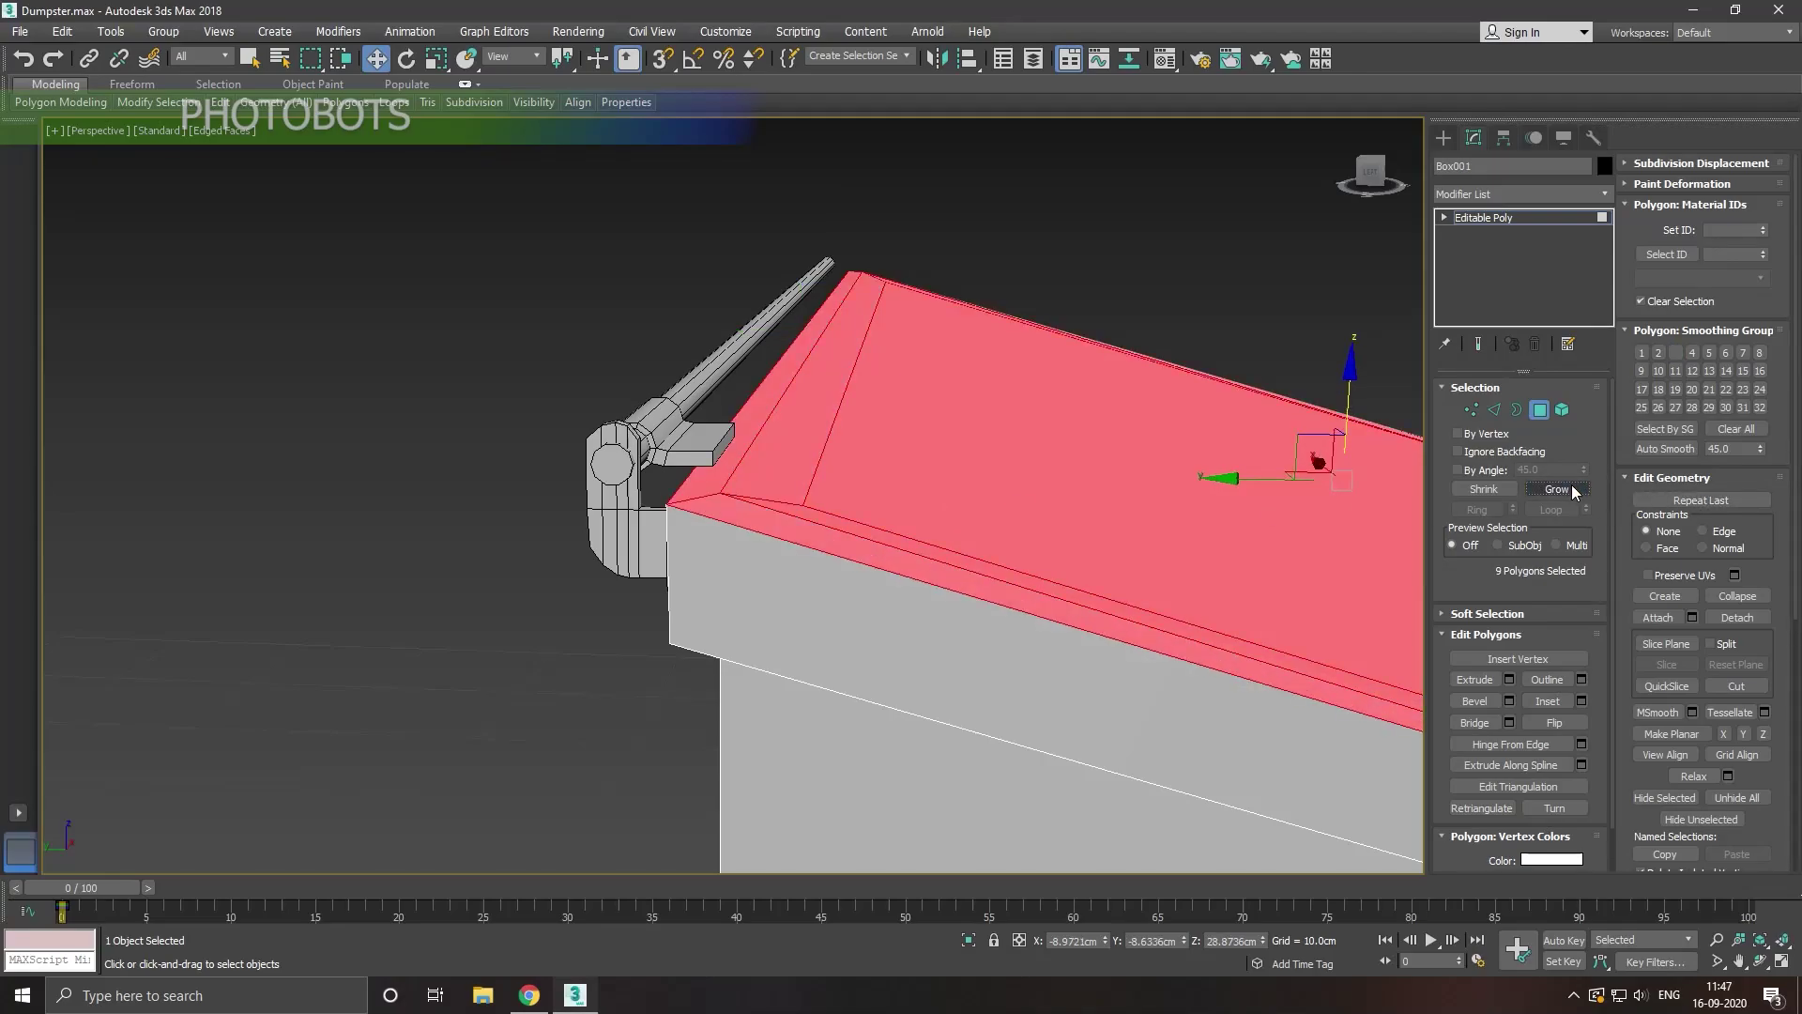
{"action": "left_click", "coordinate": [1663, 730]}
{"action": "scroll", "coordinate": [623, 471], "scroll_direction": "down", "scroll_amount": 2}
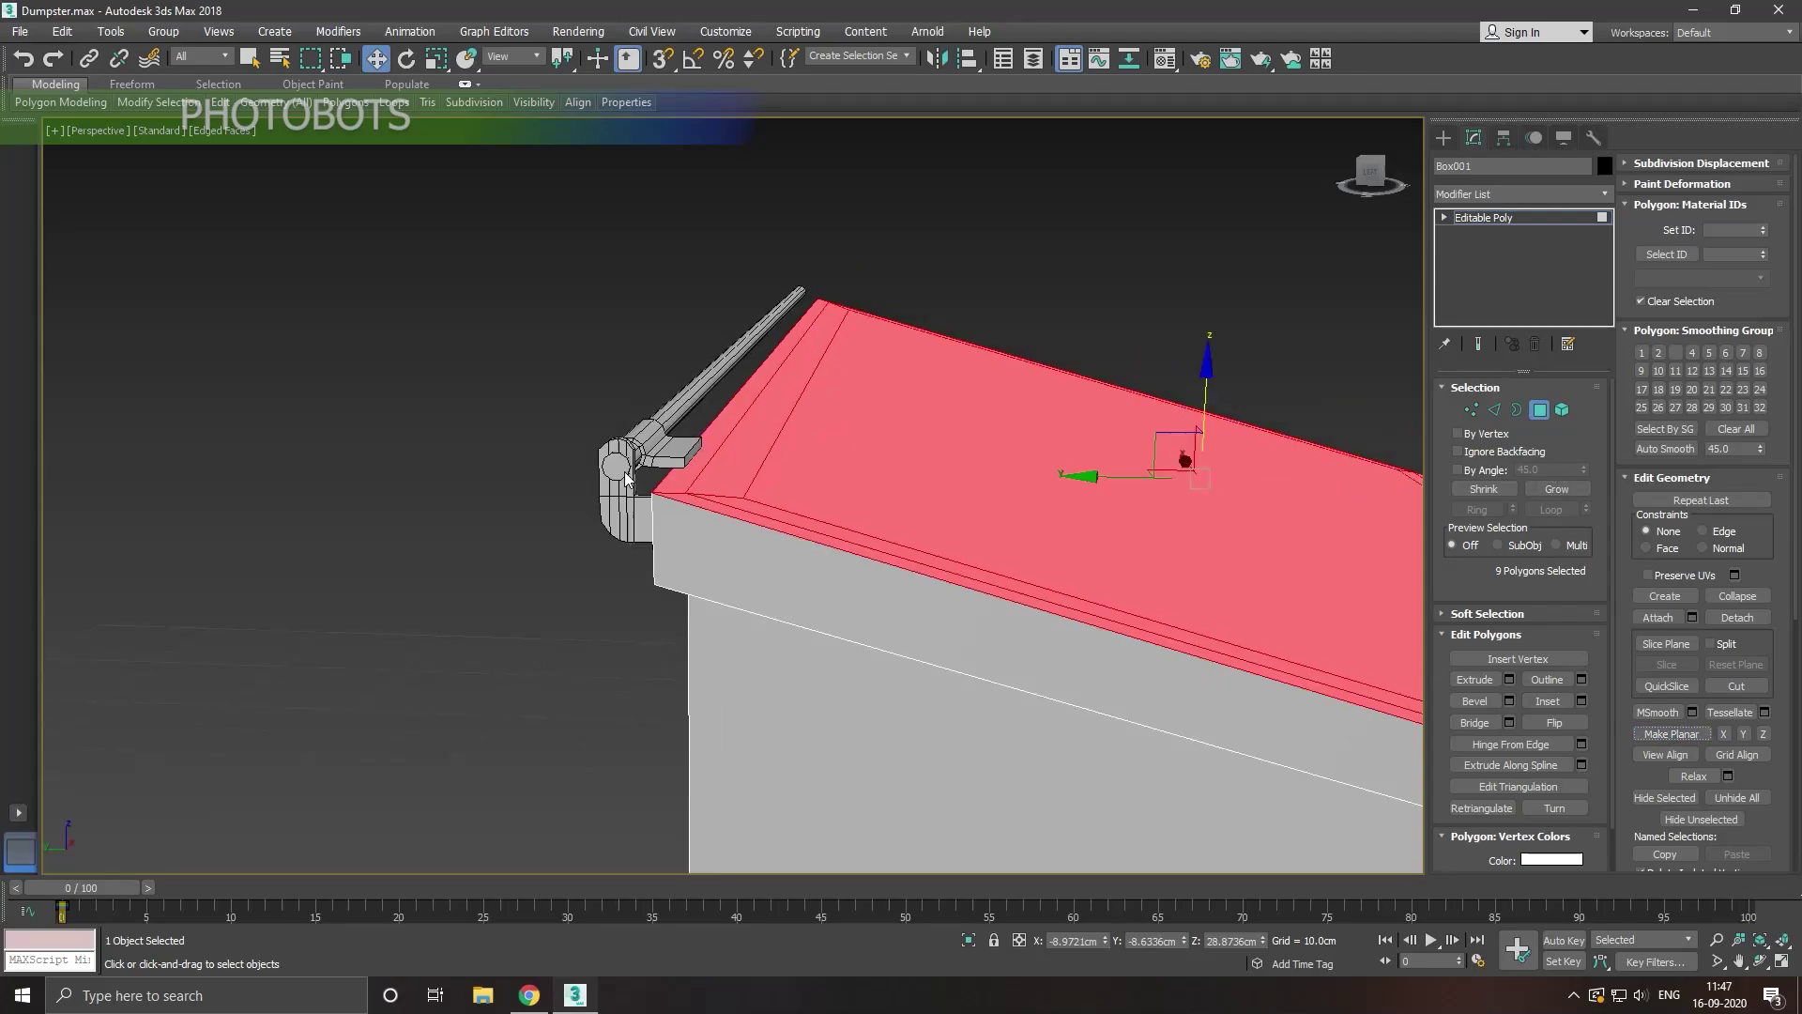
{"action": "scroll", "coordinate": [624, 472], "scroll_direction": "down", "scroll_amount": 3}
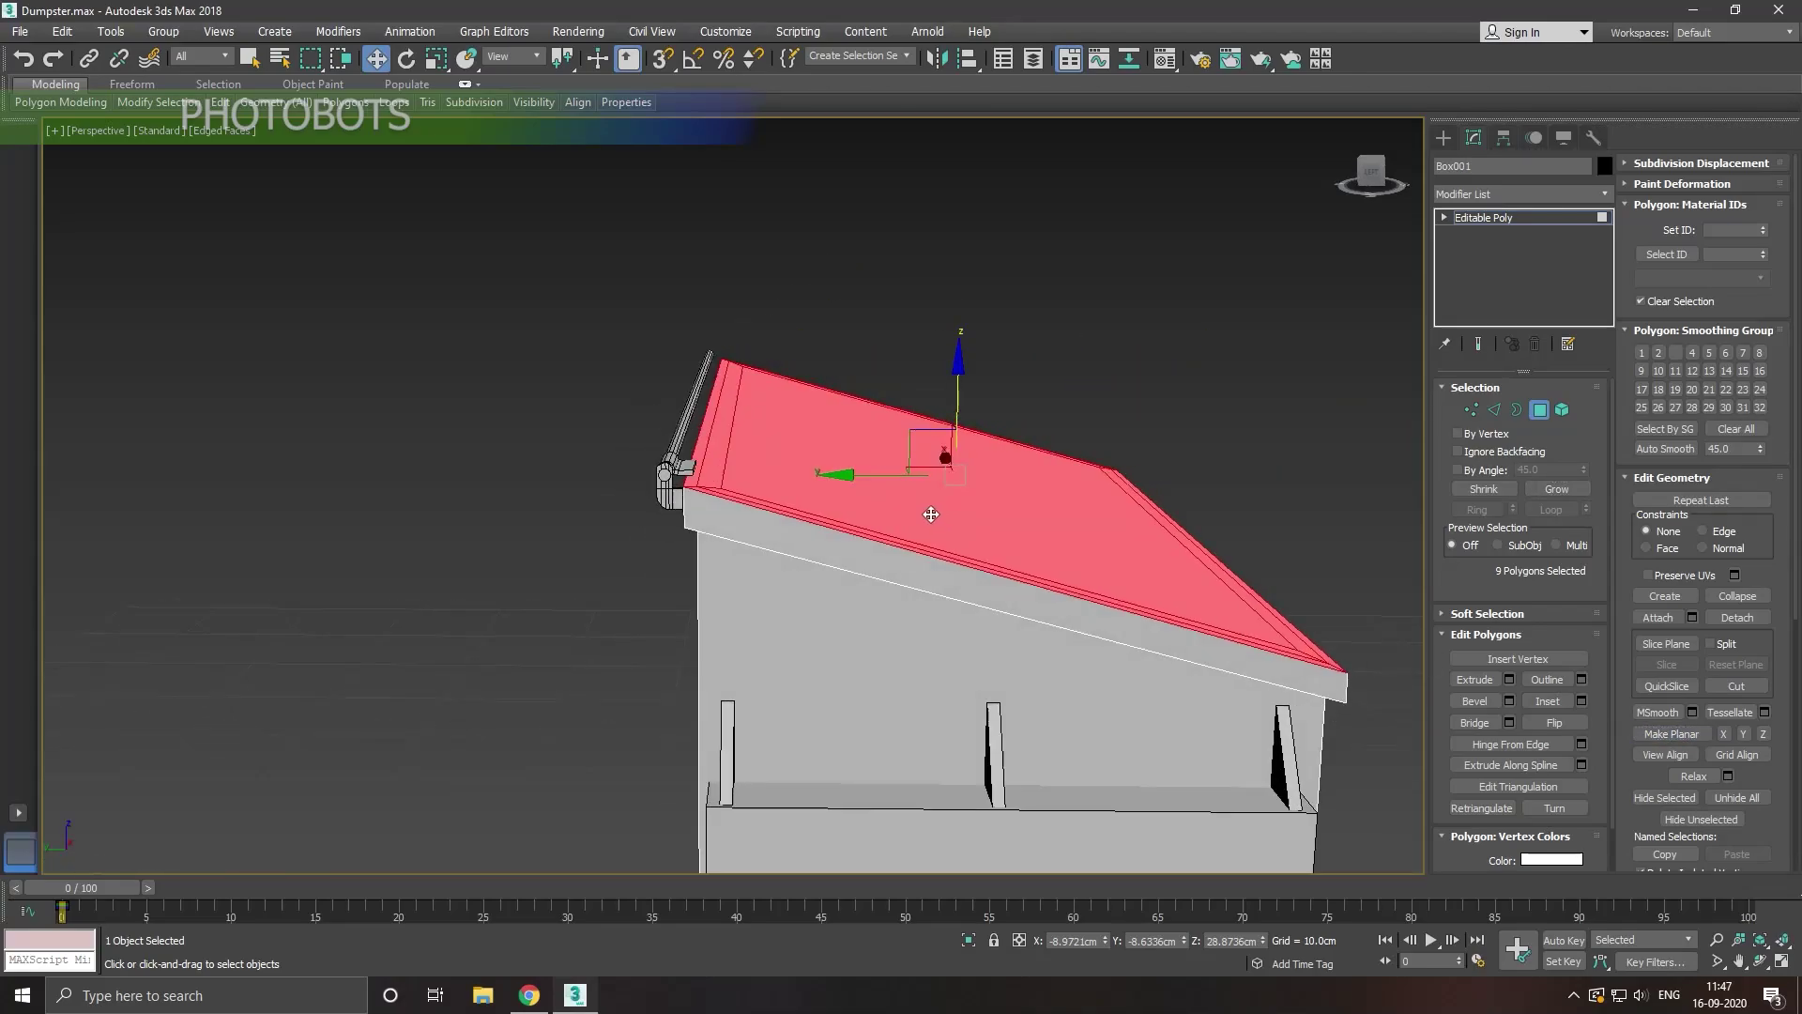
{"action": "scroll", "coordinate": [719, 489], "scroll_direction": "up", "scroll_amount": 2}
{"action": "scroll", "coordinate": [719, 489], "scroll_direction": "up", "scroll_amount": 3}
{"action": "mouse_move", "coordinate": [719, 489]}
{"action": "middle_mouse_down", "text": "alt"}
{"action": "mouse_move", "coordinate": [765, 485]}
{"action": "mouse_move", "coordinate": [820, 538]}
{"action": "mouse_move", "coordinate": [798, 529]}
{"action": "middle_mouse_up", "text": "alt"}
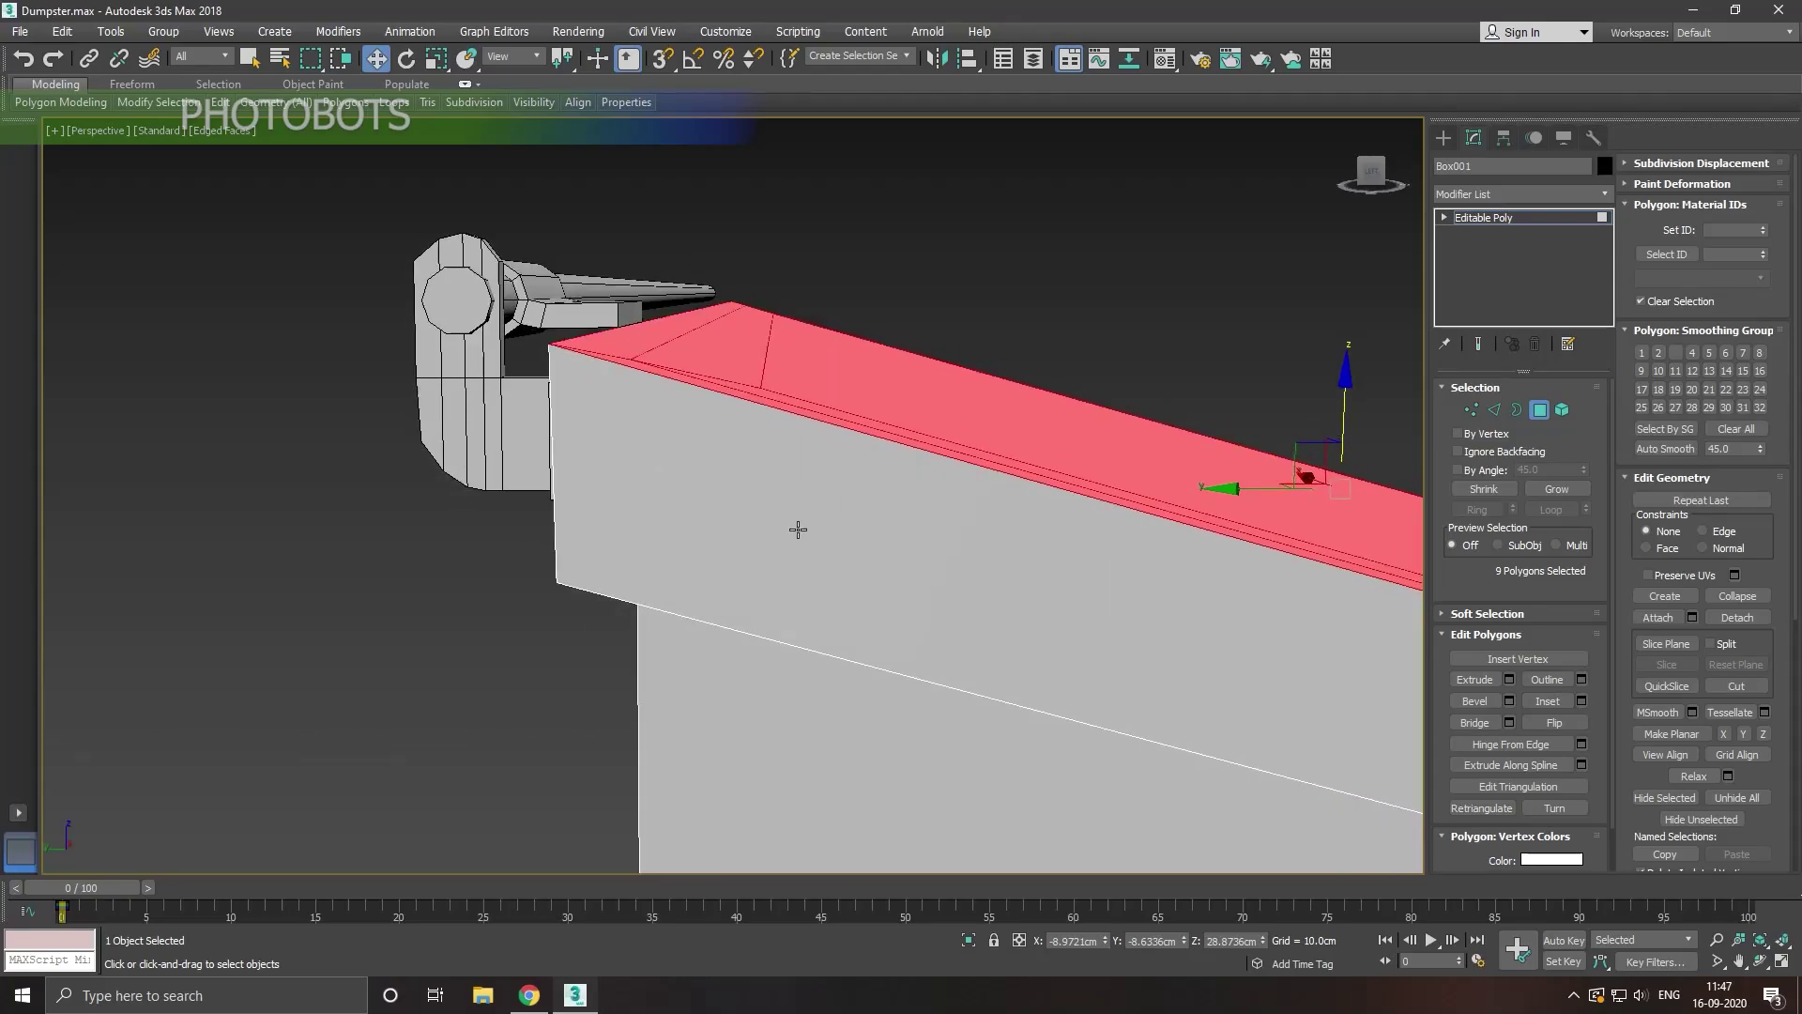
Step: Select the hinge rod Line001 as a whole object
{"action": "left_click", "coordinate": [610, 299]}
{"action": "scroll", "coordinate": [618, 347], "scroll_direction": "up", "scroll_amount": 2}
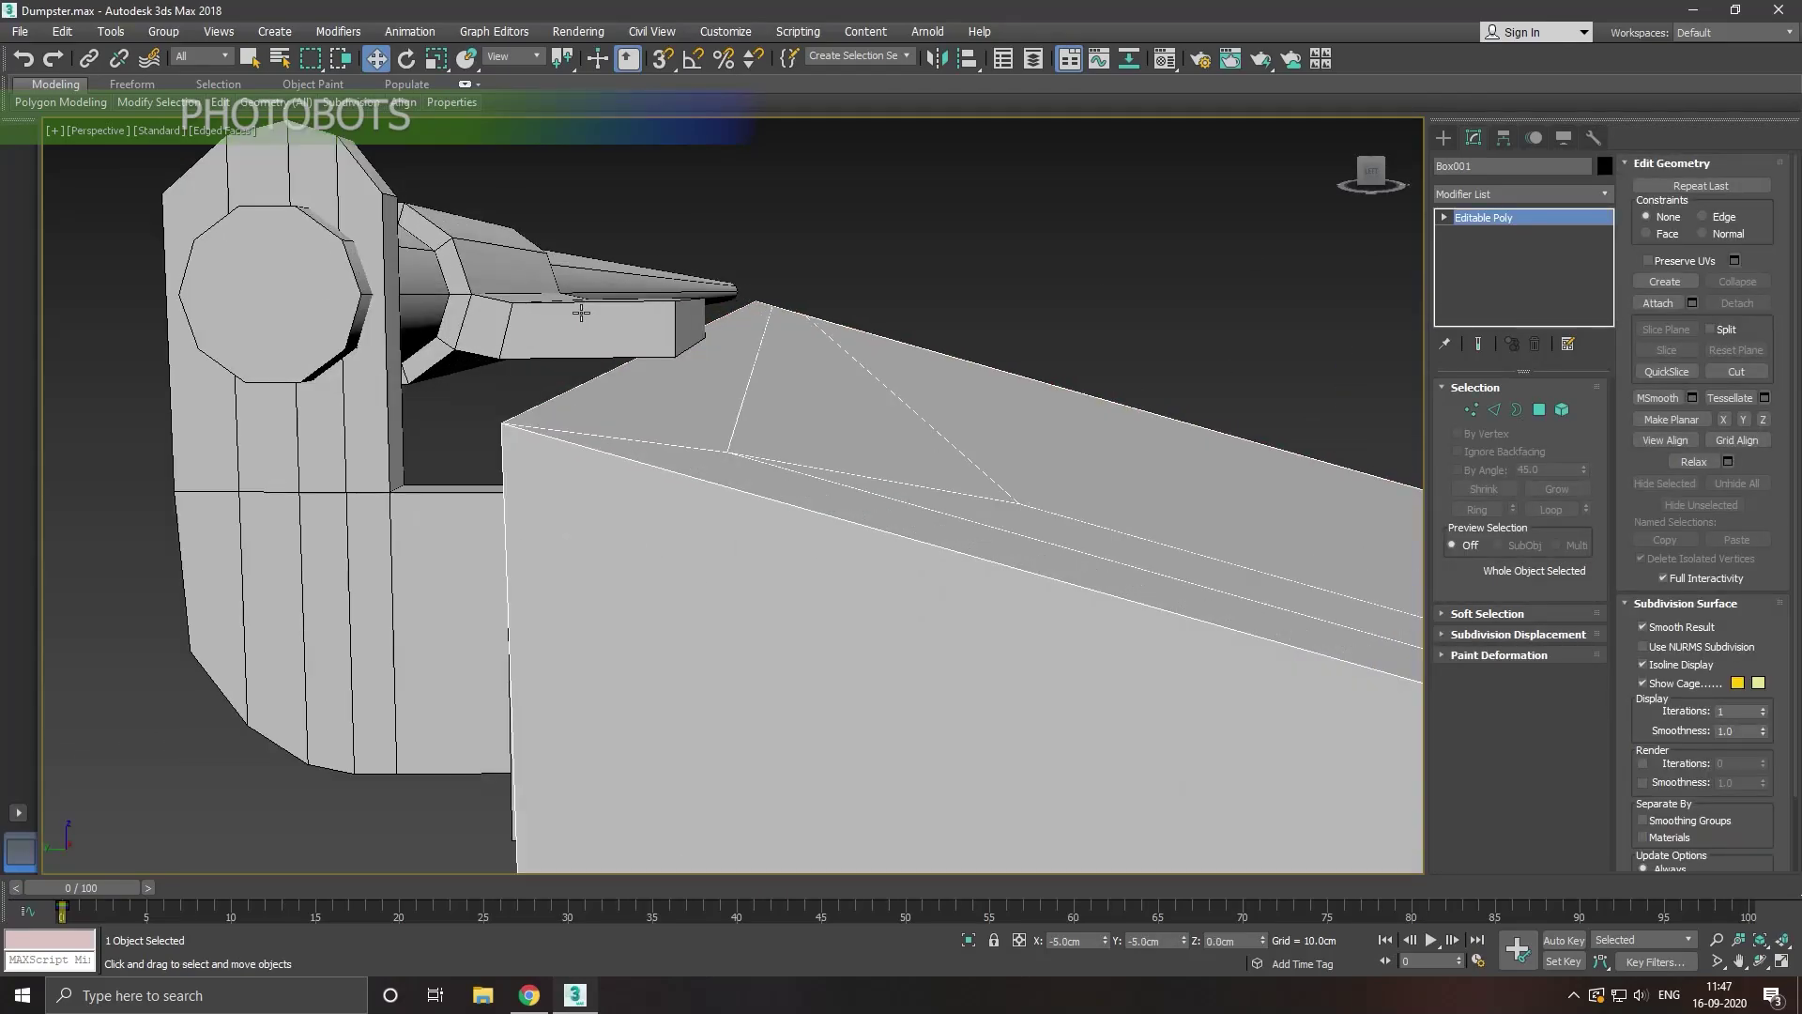
{"action": "scroll", "coordinate": [617, 347], "scroll_direction": "up", "scroll_amount": 1}
{"action": "middle_click_drag", "start_coordinate": [617, 348], "coordinate": [664, 402], "text": "alt"}
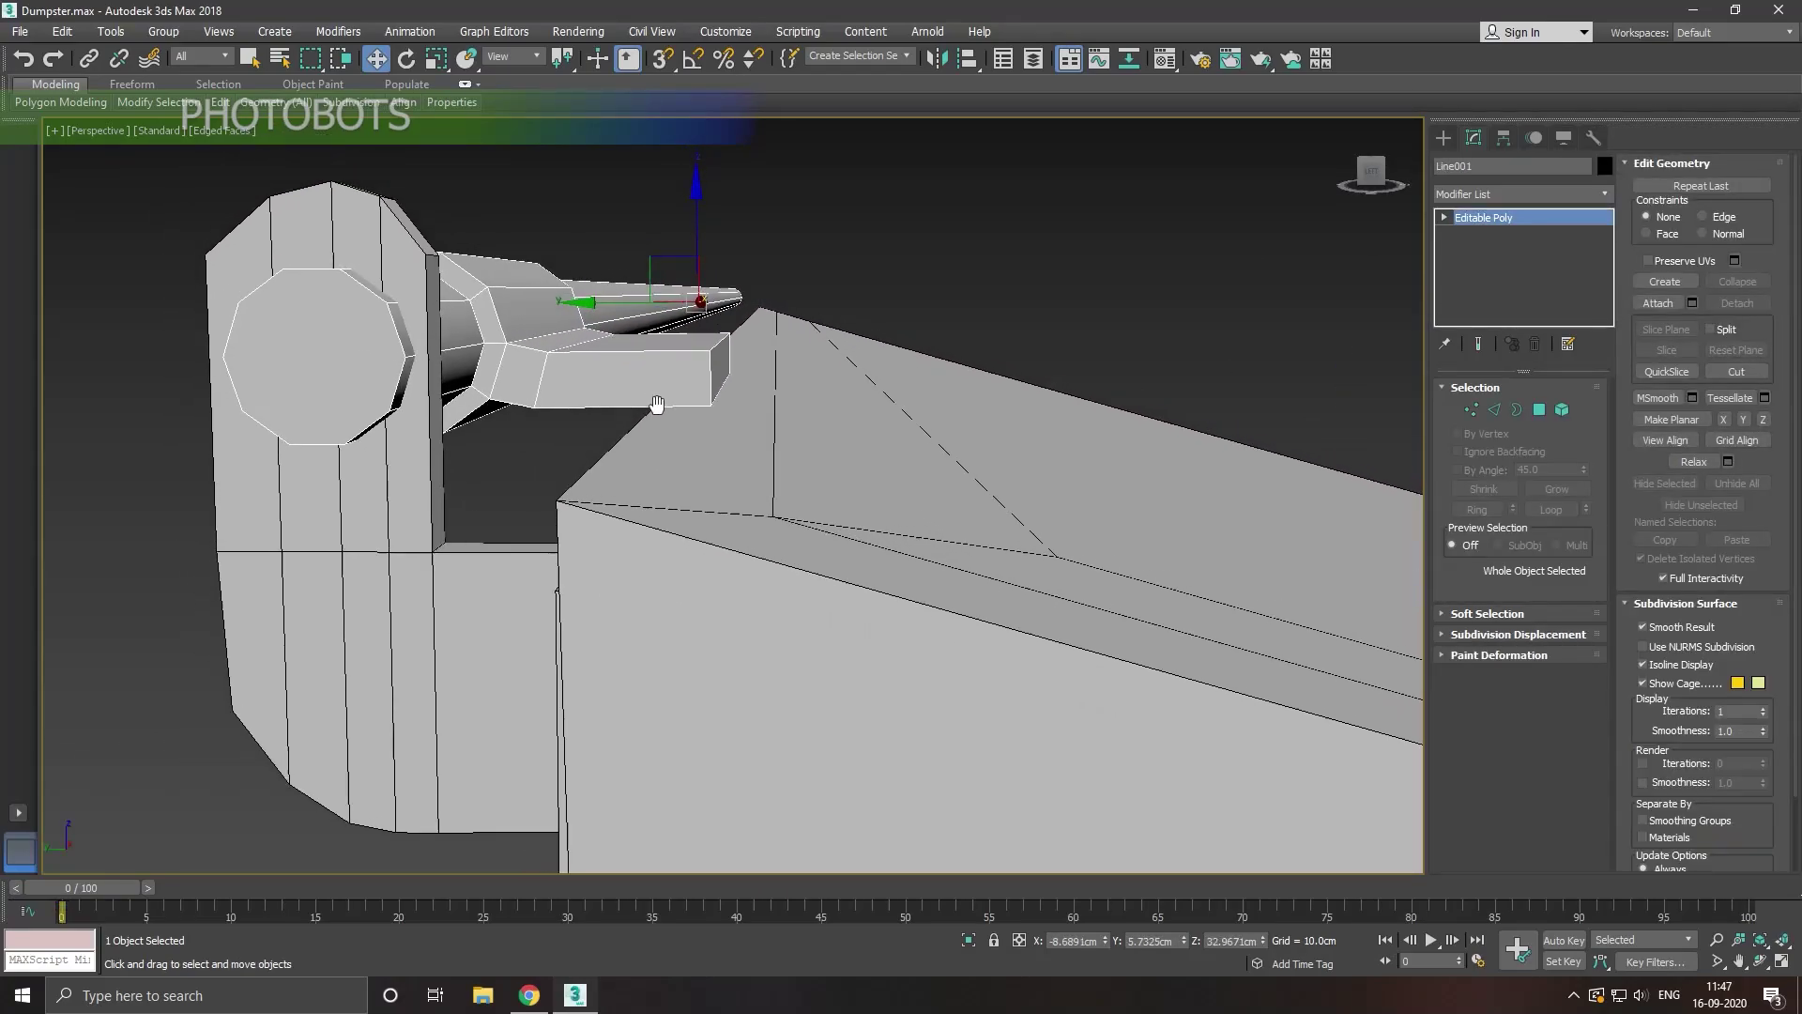
{"action": "left_click", "coordinate": [1537, 410]}
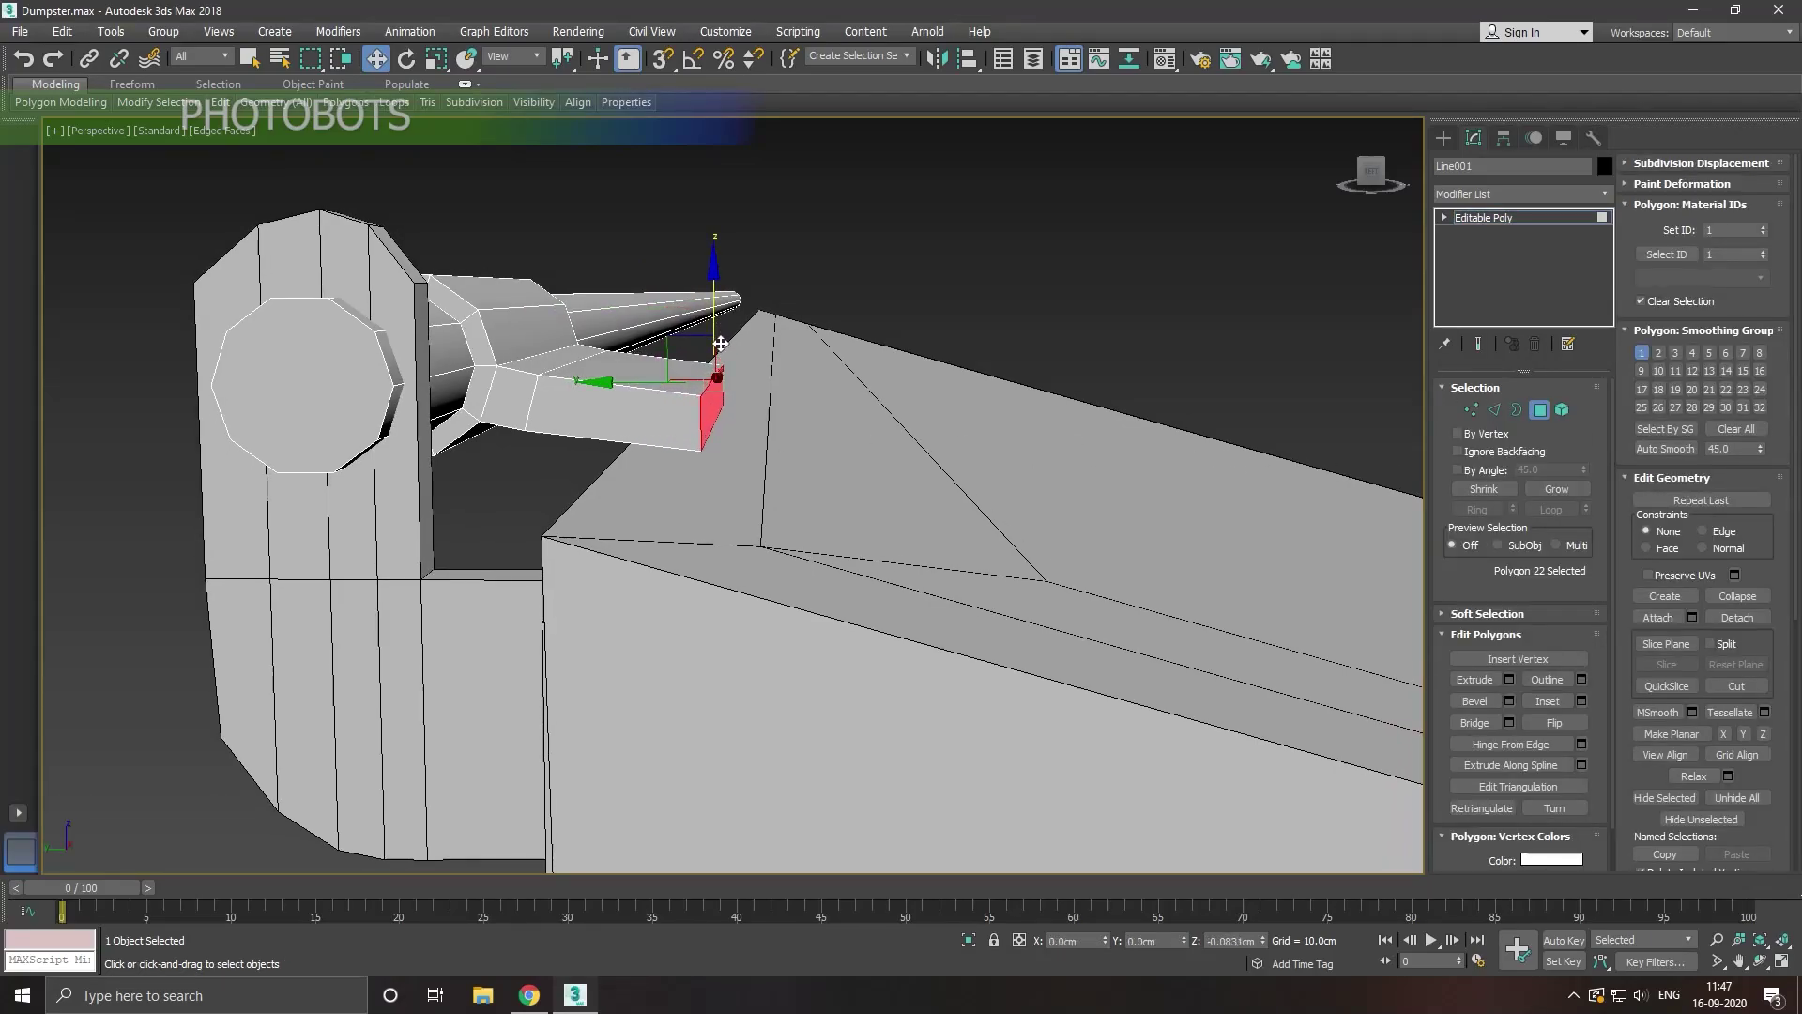
{"action": "mouse_move", "coordinate": [722, 325]}
{"action": "middle_mouse_down", "text": "alt"}
{"action": "mouse_move", "coordinate": [759, 414]}
{"action": "mouse_move", "coordinate": [657, 405]}
{"action": "mouse_move", "coordinate": [657, 385]}
{"action": "mouse_move", "coordinate": [713, 352]}
{"action": "middle_mouse_up", "text": "alt"}
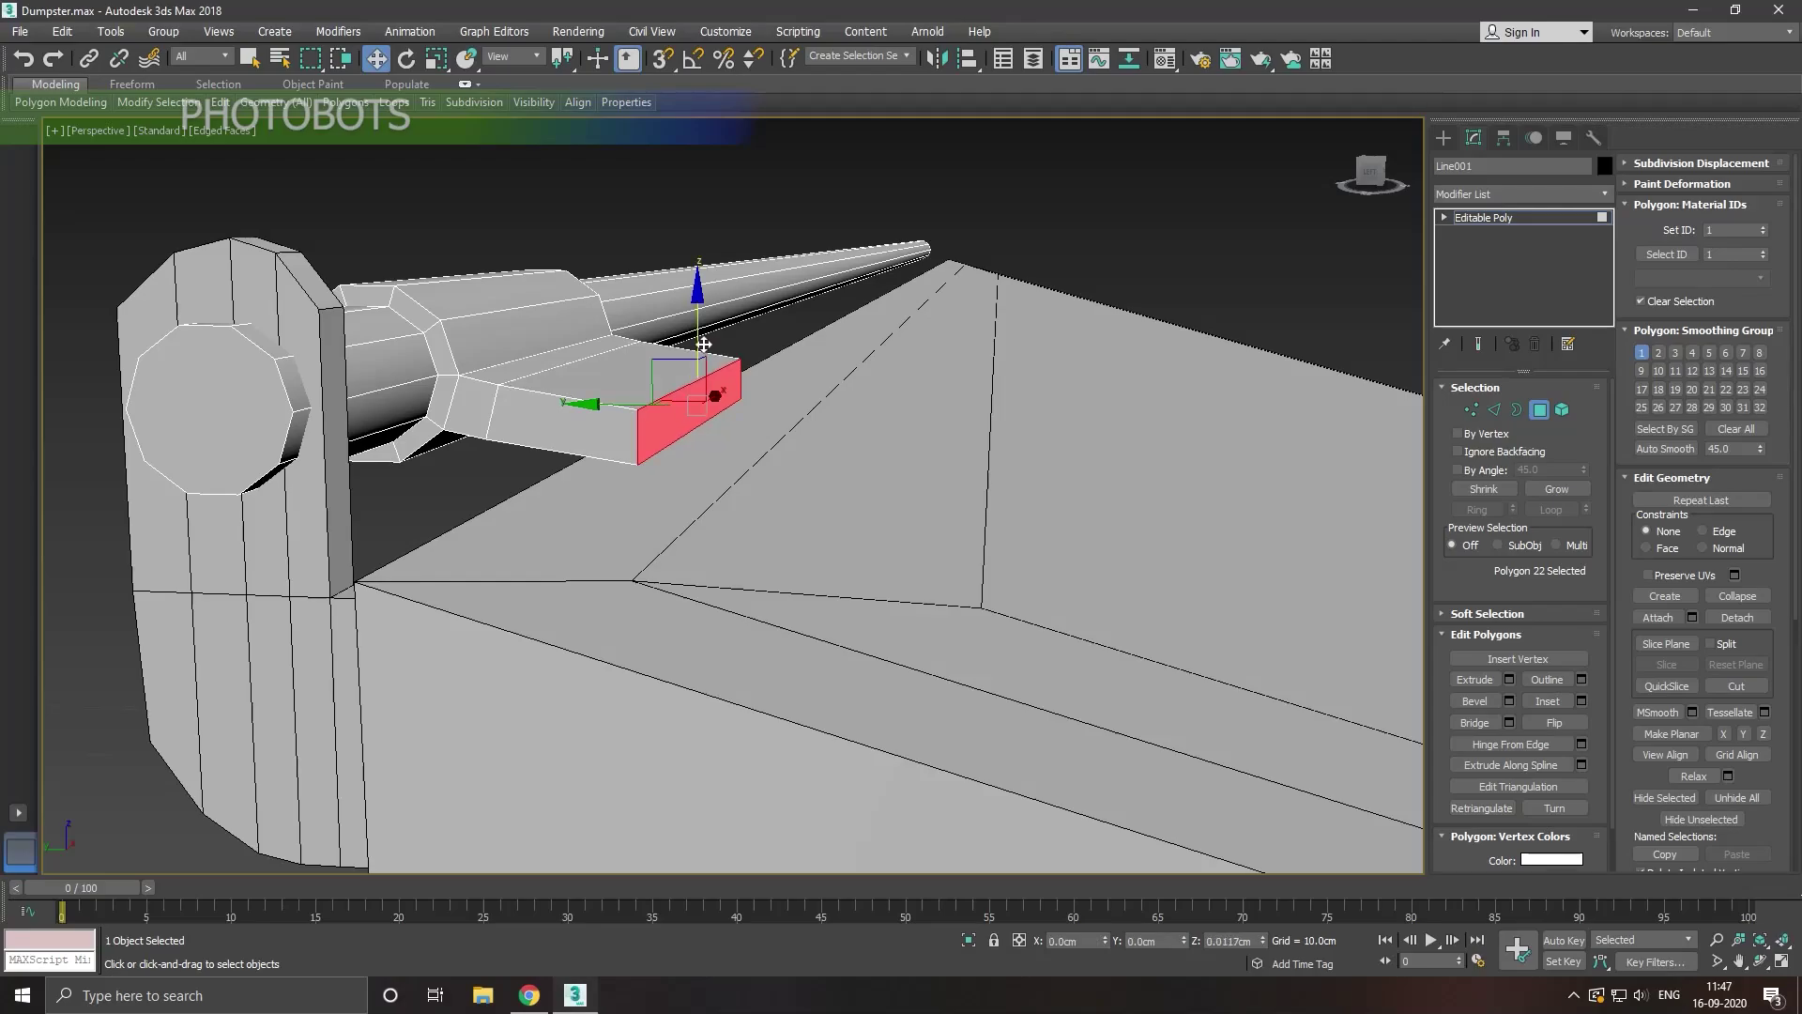
{"action": "scroll", "coordinate": [601, 443], "scroll_direction": "down", "scroll_amount": 4}
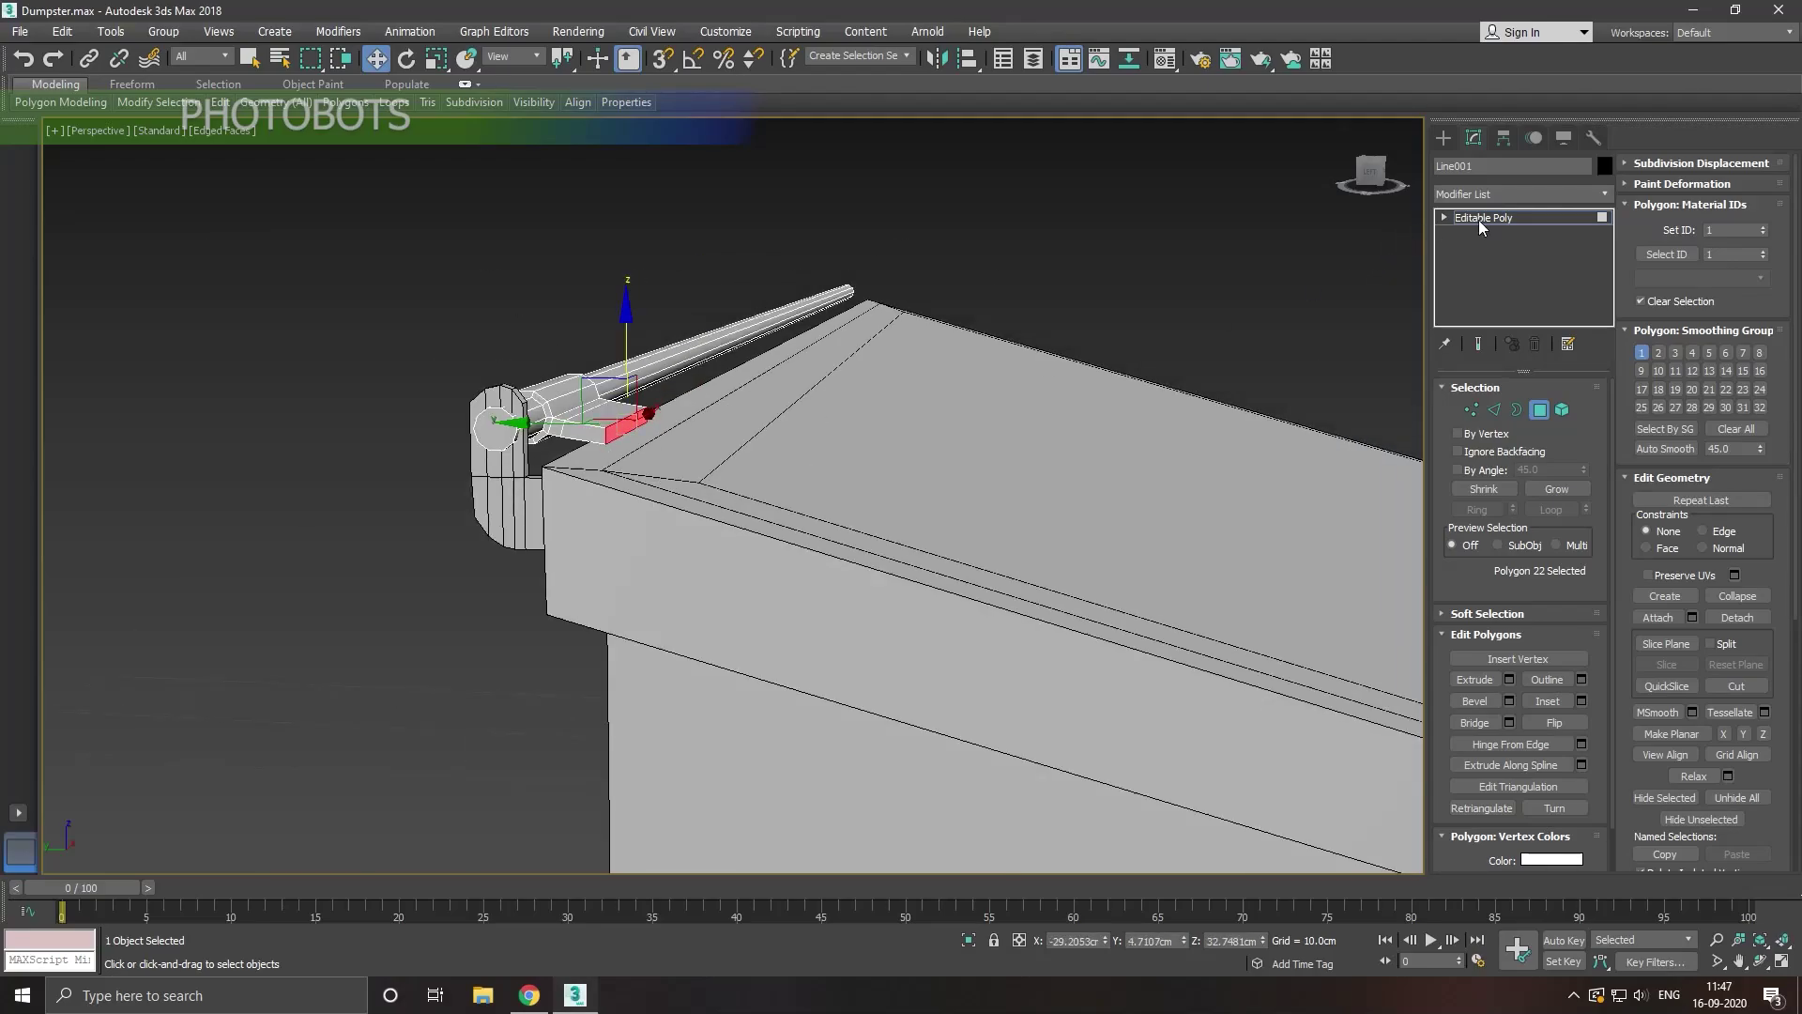
{"action": "left_click", "coordinate": [1478, 220]}
{"action": "left_click", "coordinate": [501, 301]}
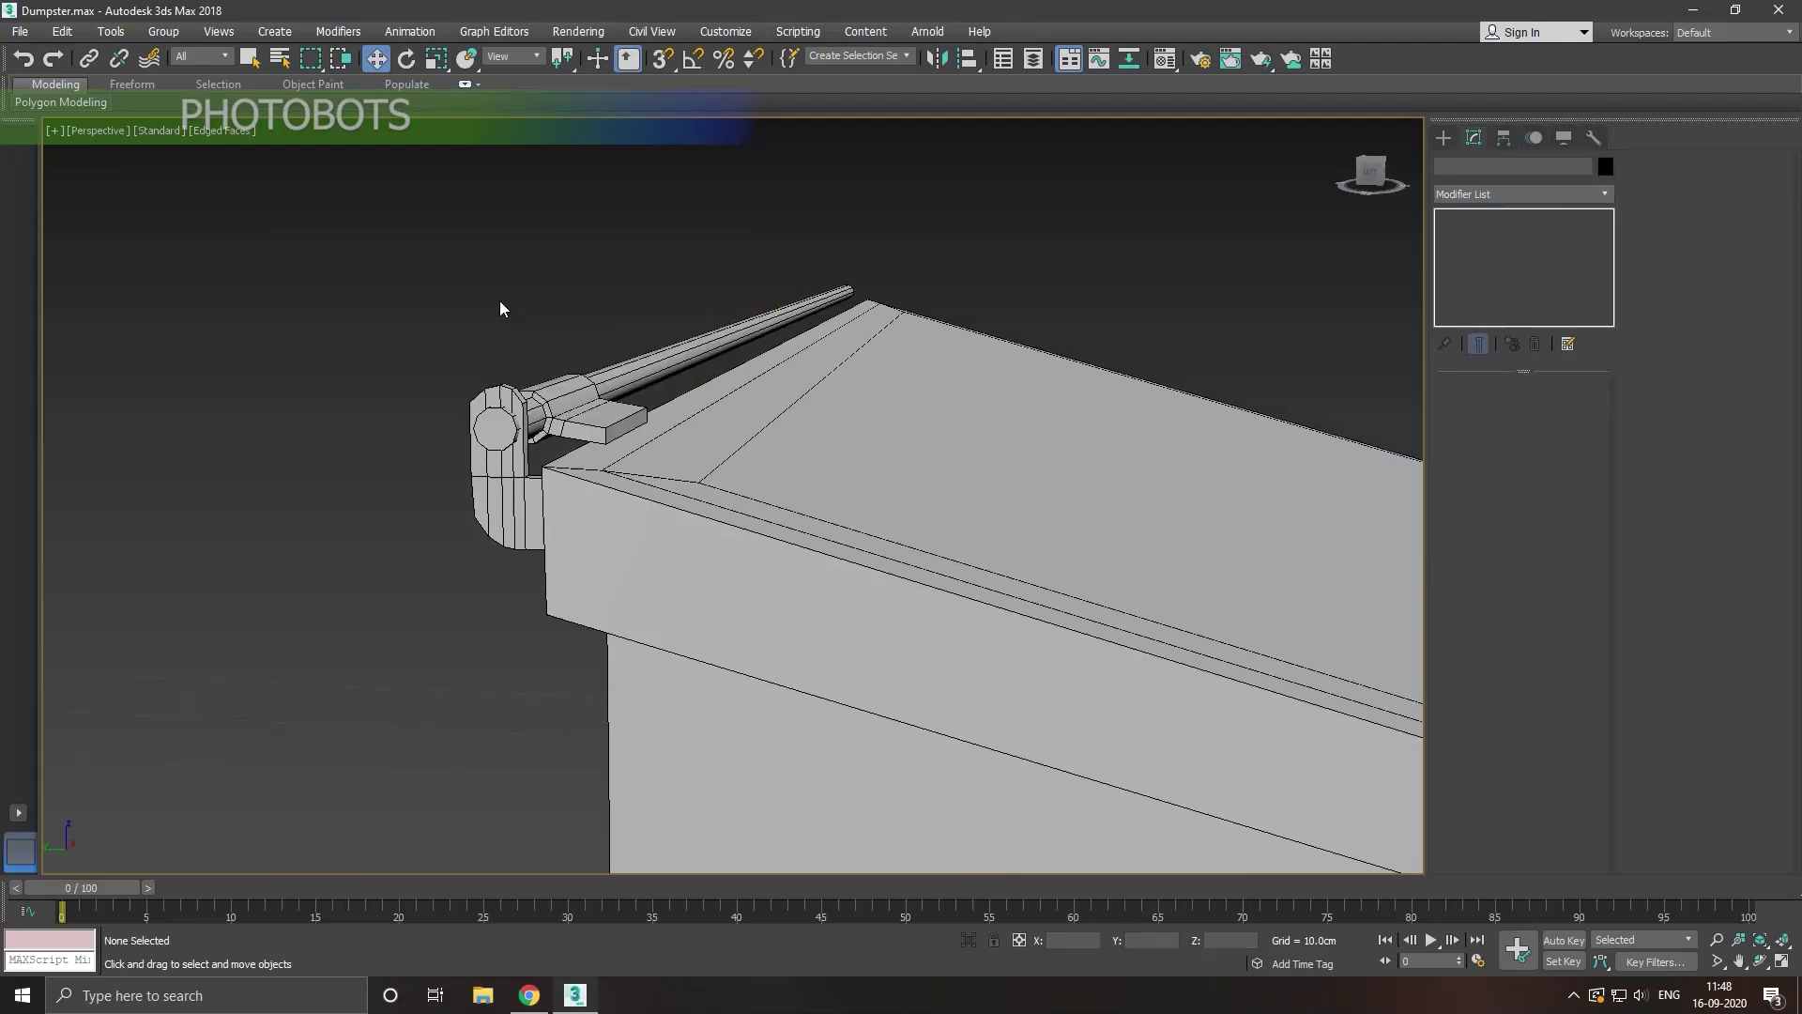
Step: In Top view, draw thin box Box010, about 25 × 45 cm, over the dumpster outline
{"action": "scroll", "coordinate": [500, 308], "scroll_direction": "down", "scroll_amount": 5}
{"action": "key", "text": "t"}
{"action": "scroll", "coordinate": [375, 309], "scroll_direction": "down", "scroll_amount": 5}
{"action": "middle_click_drag", "start_coordinate": [467, 335], "coordinate": [577, 427]}
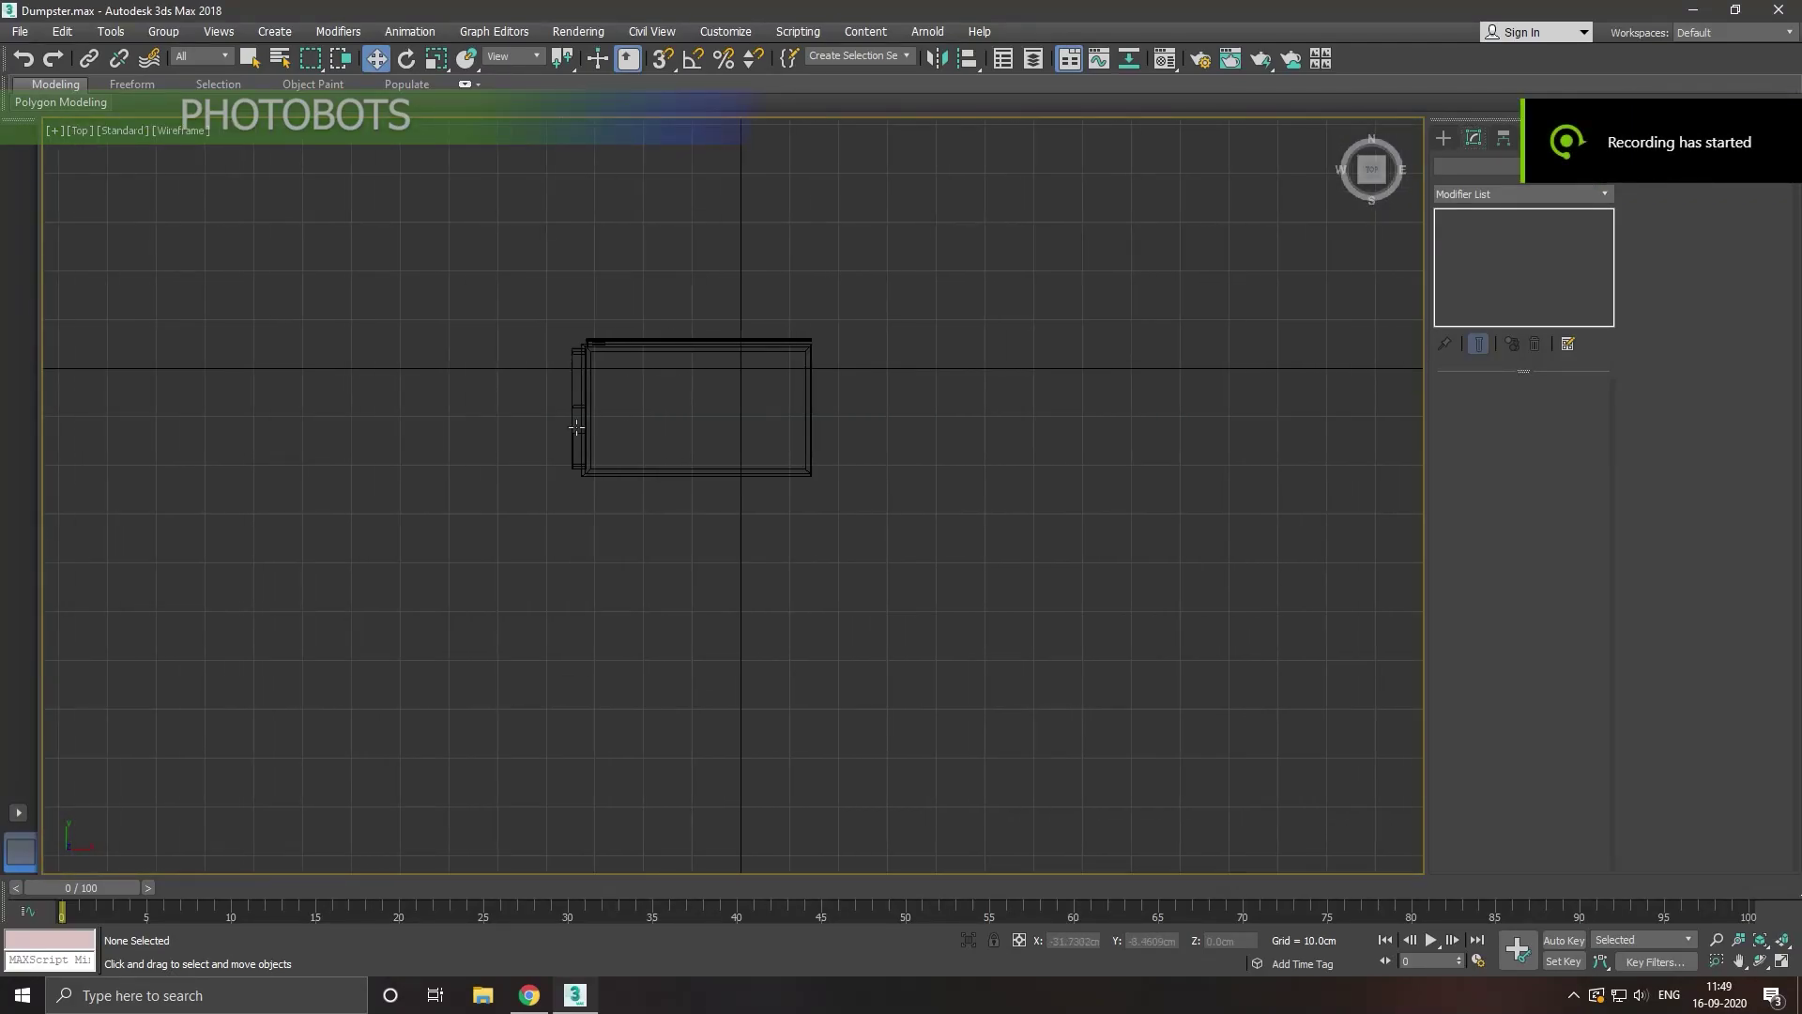
{"action": "scroll", "coordinate": [596, 377], "scroll_direction": "up", "scroll_amount": 3}
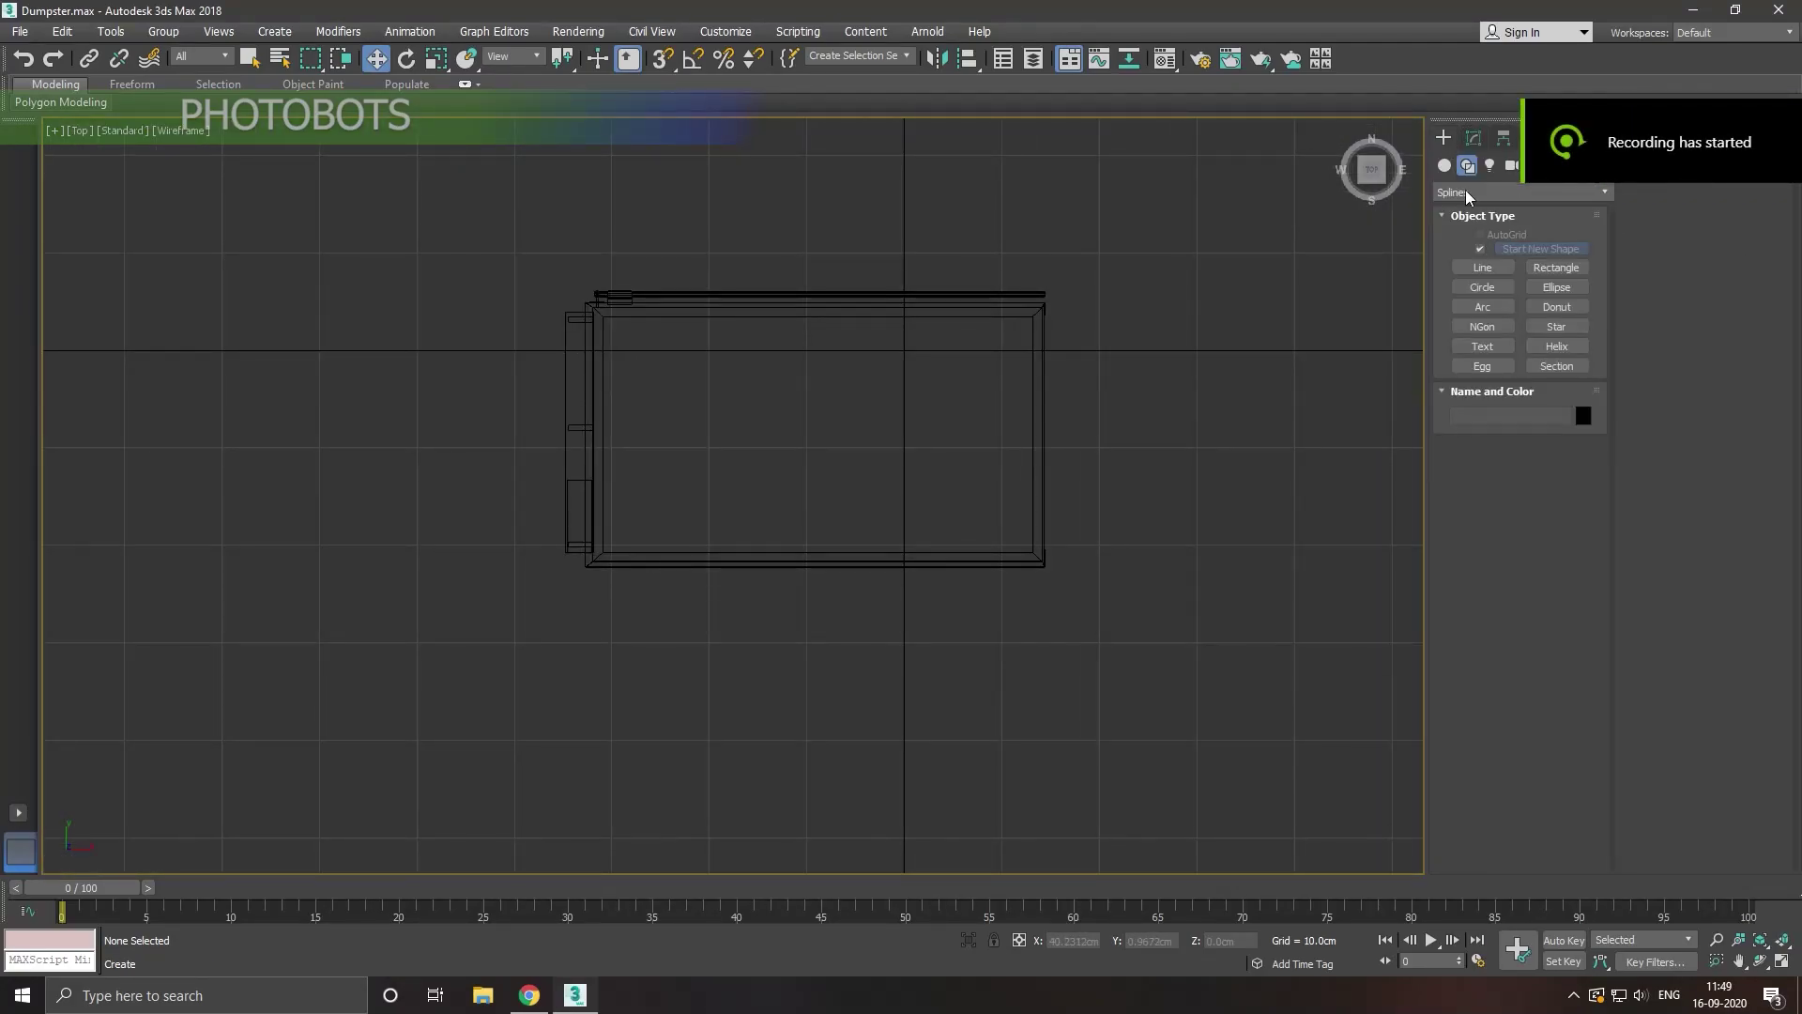
{"action": "left_click", "coordinate": [1478, 255]}
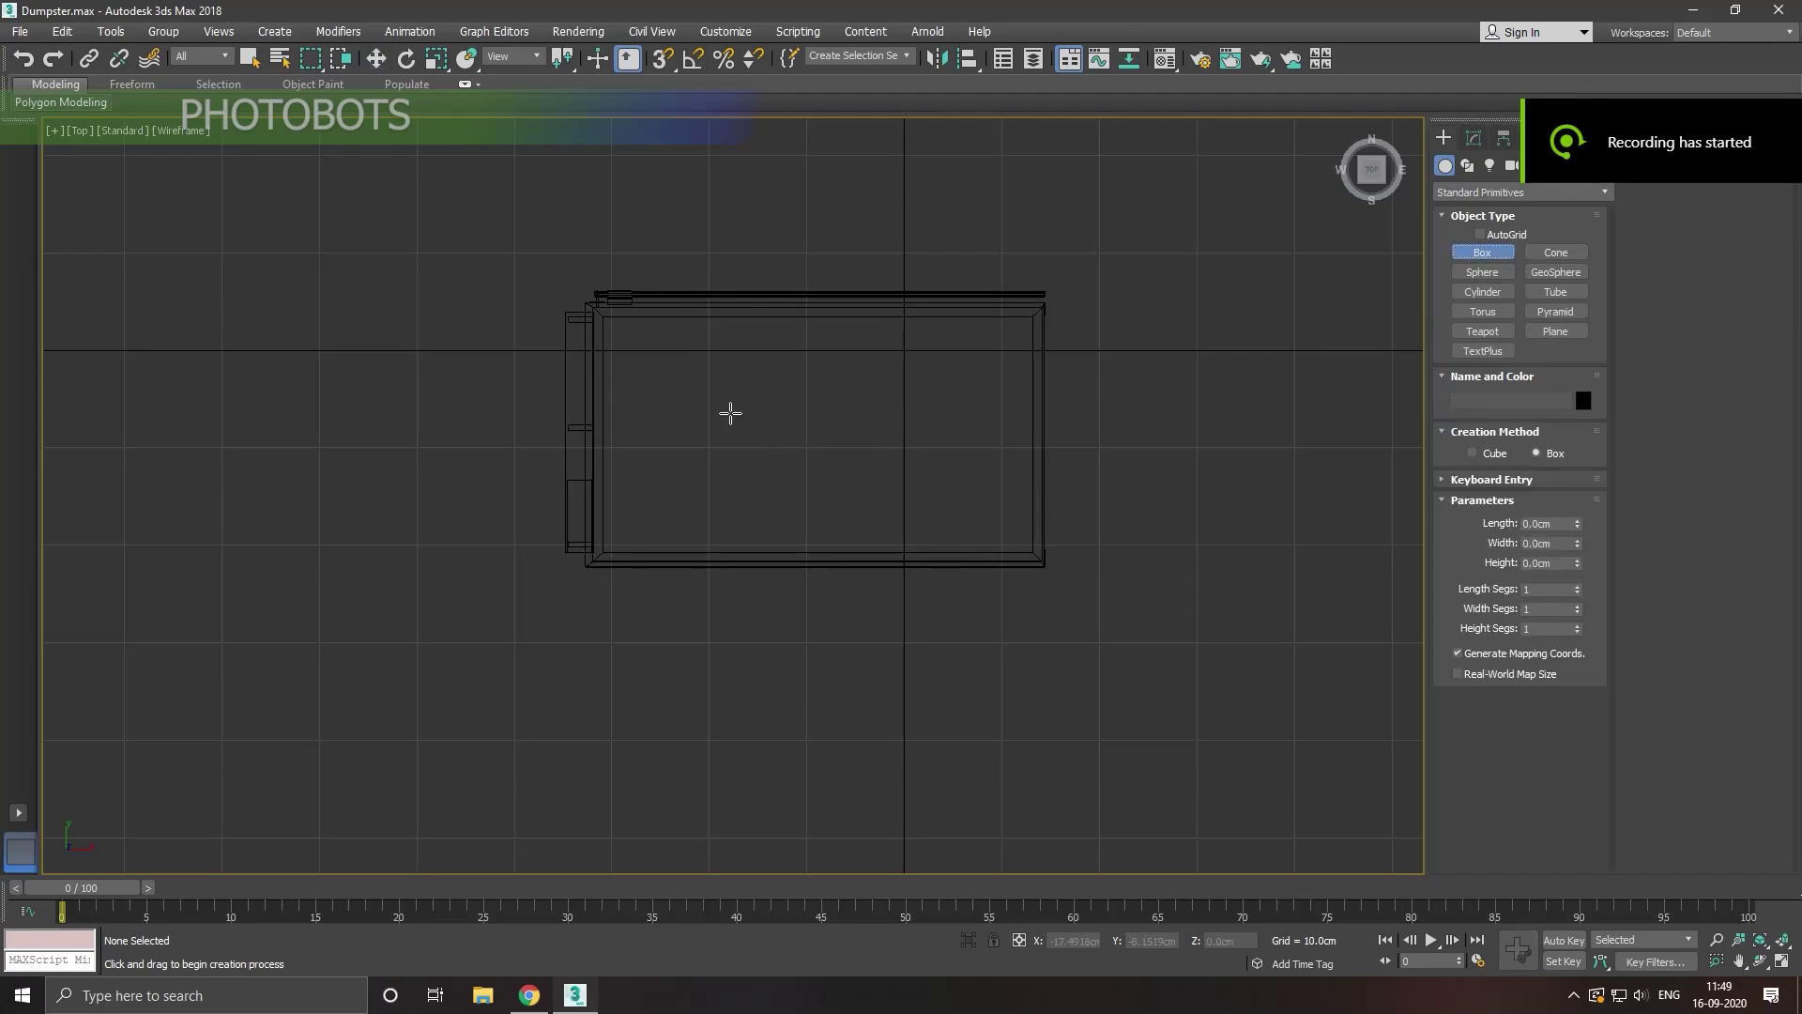
{"action": "scroll", "coordinate": [729, 411], "scroll_direction": "up", "scroll_amount": 1}
{"action": "scroll", "coordinate": [657, 357], "scroll_direction": "up", "scroll_amount": 1}
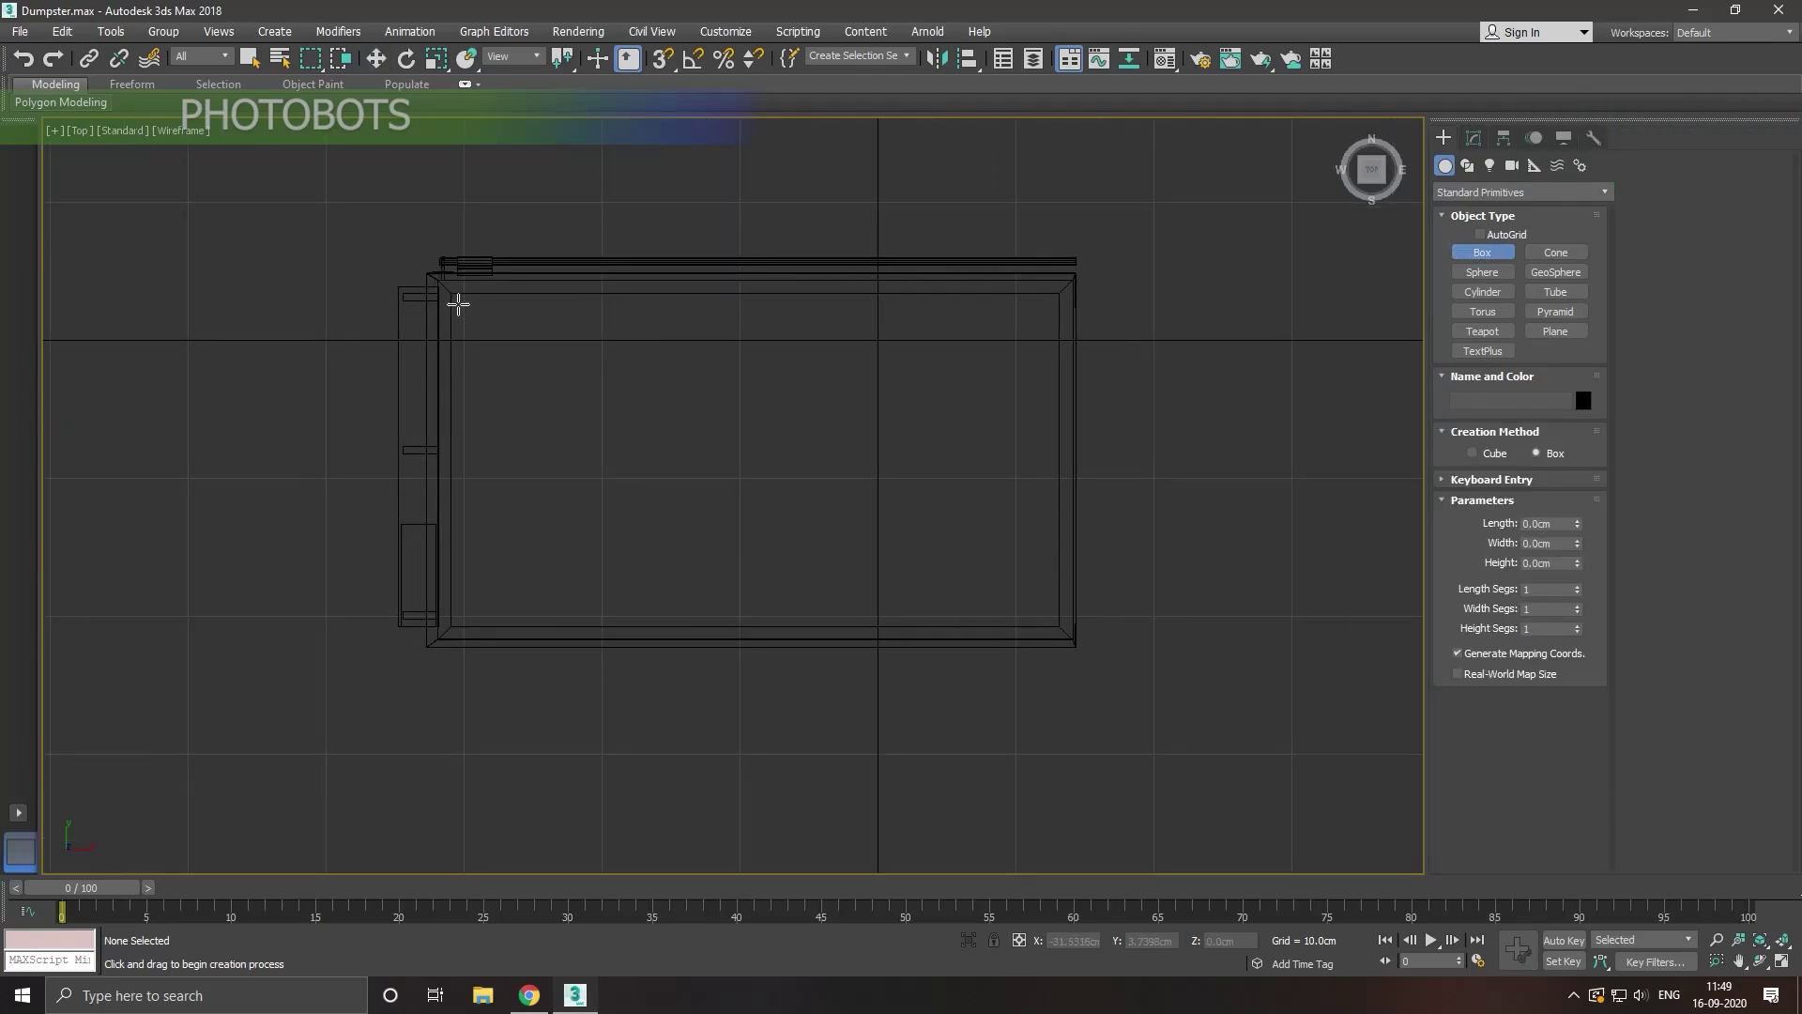
{"action": "left_click_drag", "start_coordinate": [457, 303], "coordinate": [1085, 647]}
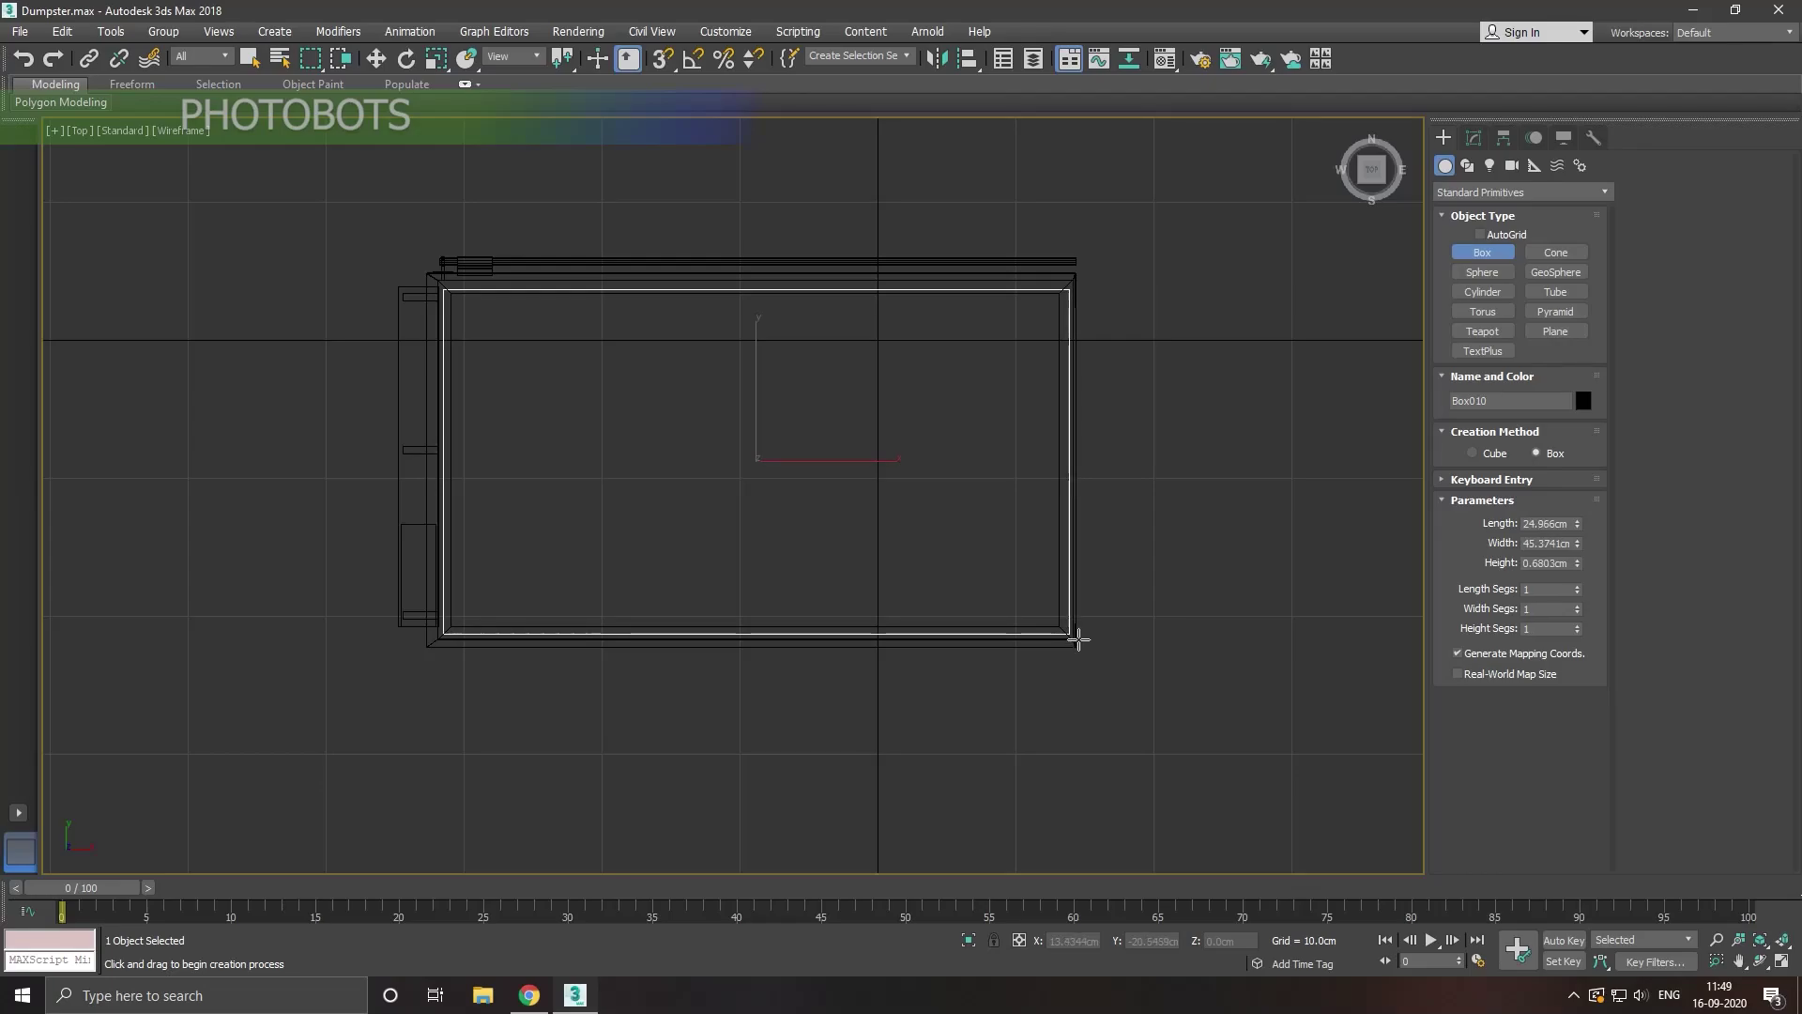
Step: Back in Perspective view, move Box010 up above the dumpster
{"action": "key", "text": "w"}
{"action": "key", "text": "p"}
{"action": "scroll", "coordinate": [615, 417], "scroll_direction": "down", "scroll_amount": 5}
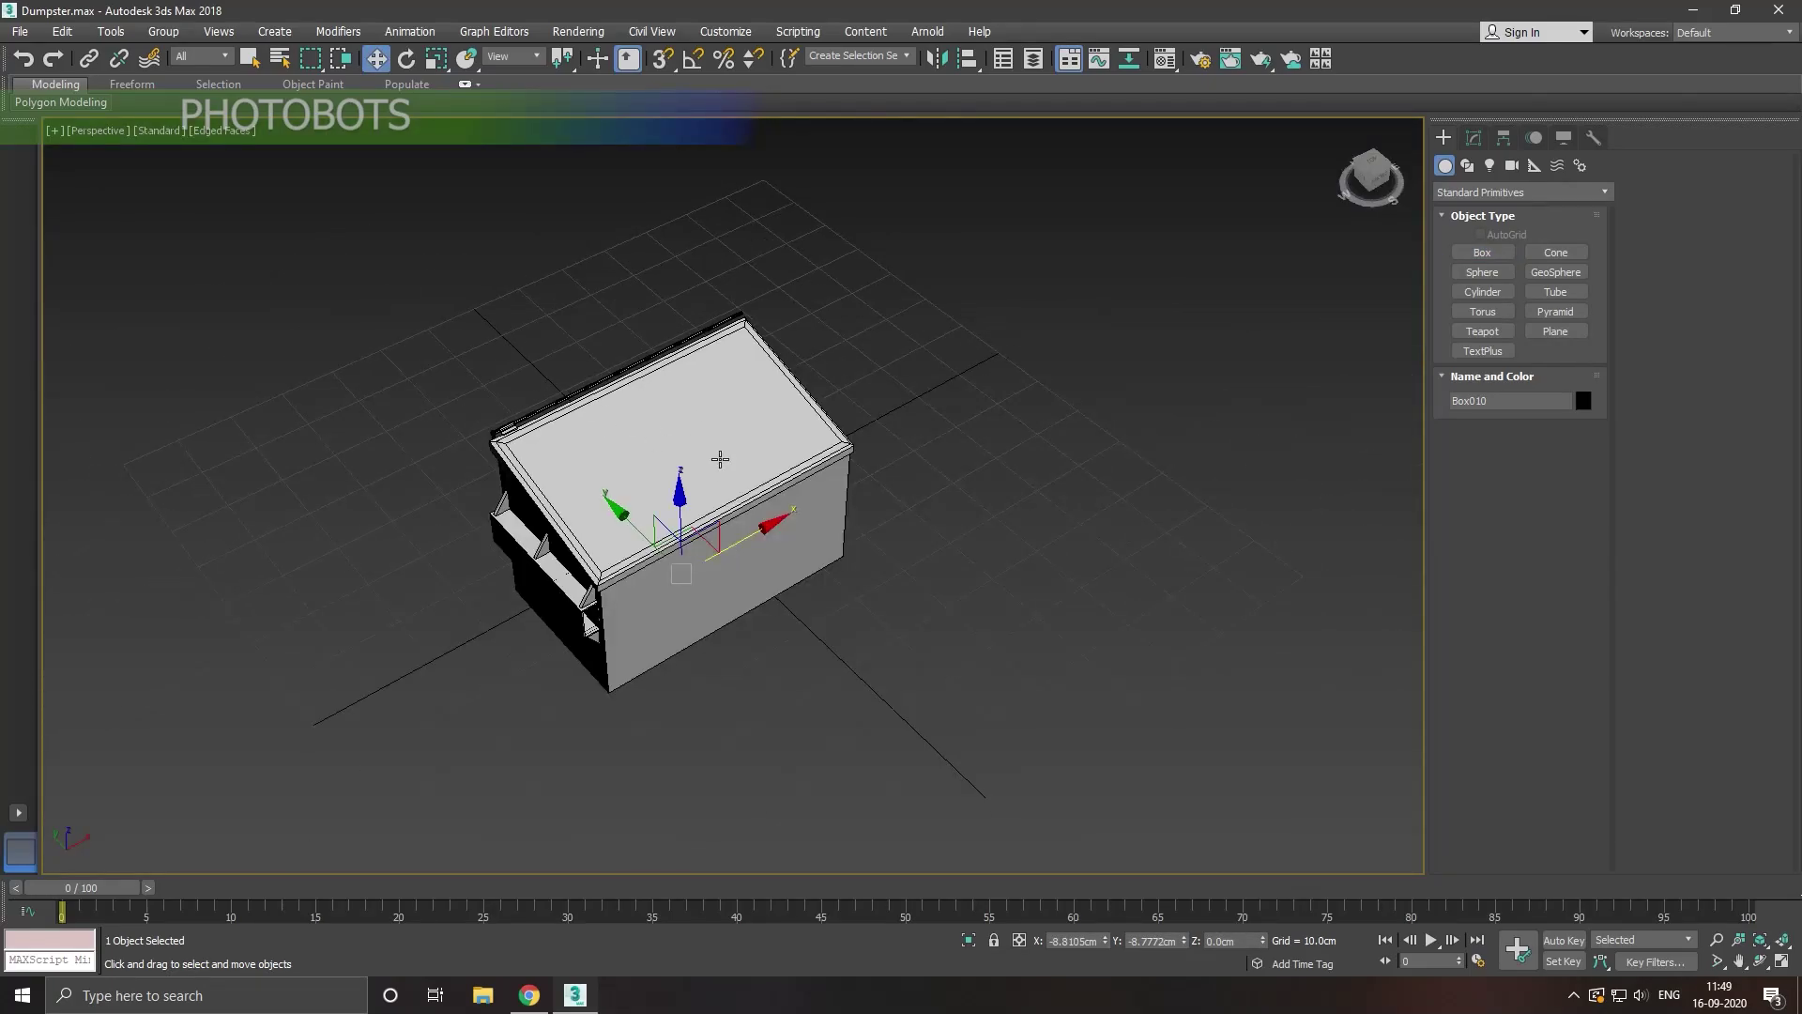
{"action": "scroll", "coordinate": [748, 435], "scroll_direction": "up", "scroll_amount": 1}
{"action": "scroll", "coordinate": [714, 469], "scroll_direction": "up", "scroll_amount": 1}
{"action": "scroll", "coordinate": [714, 469], "scroll_direction": "up", "scroll_amount": 2}
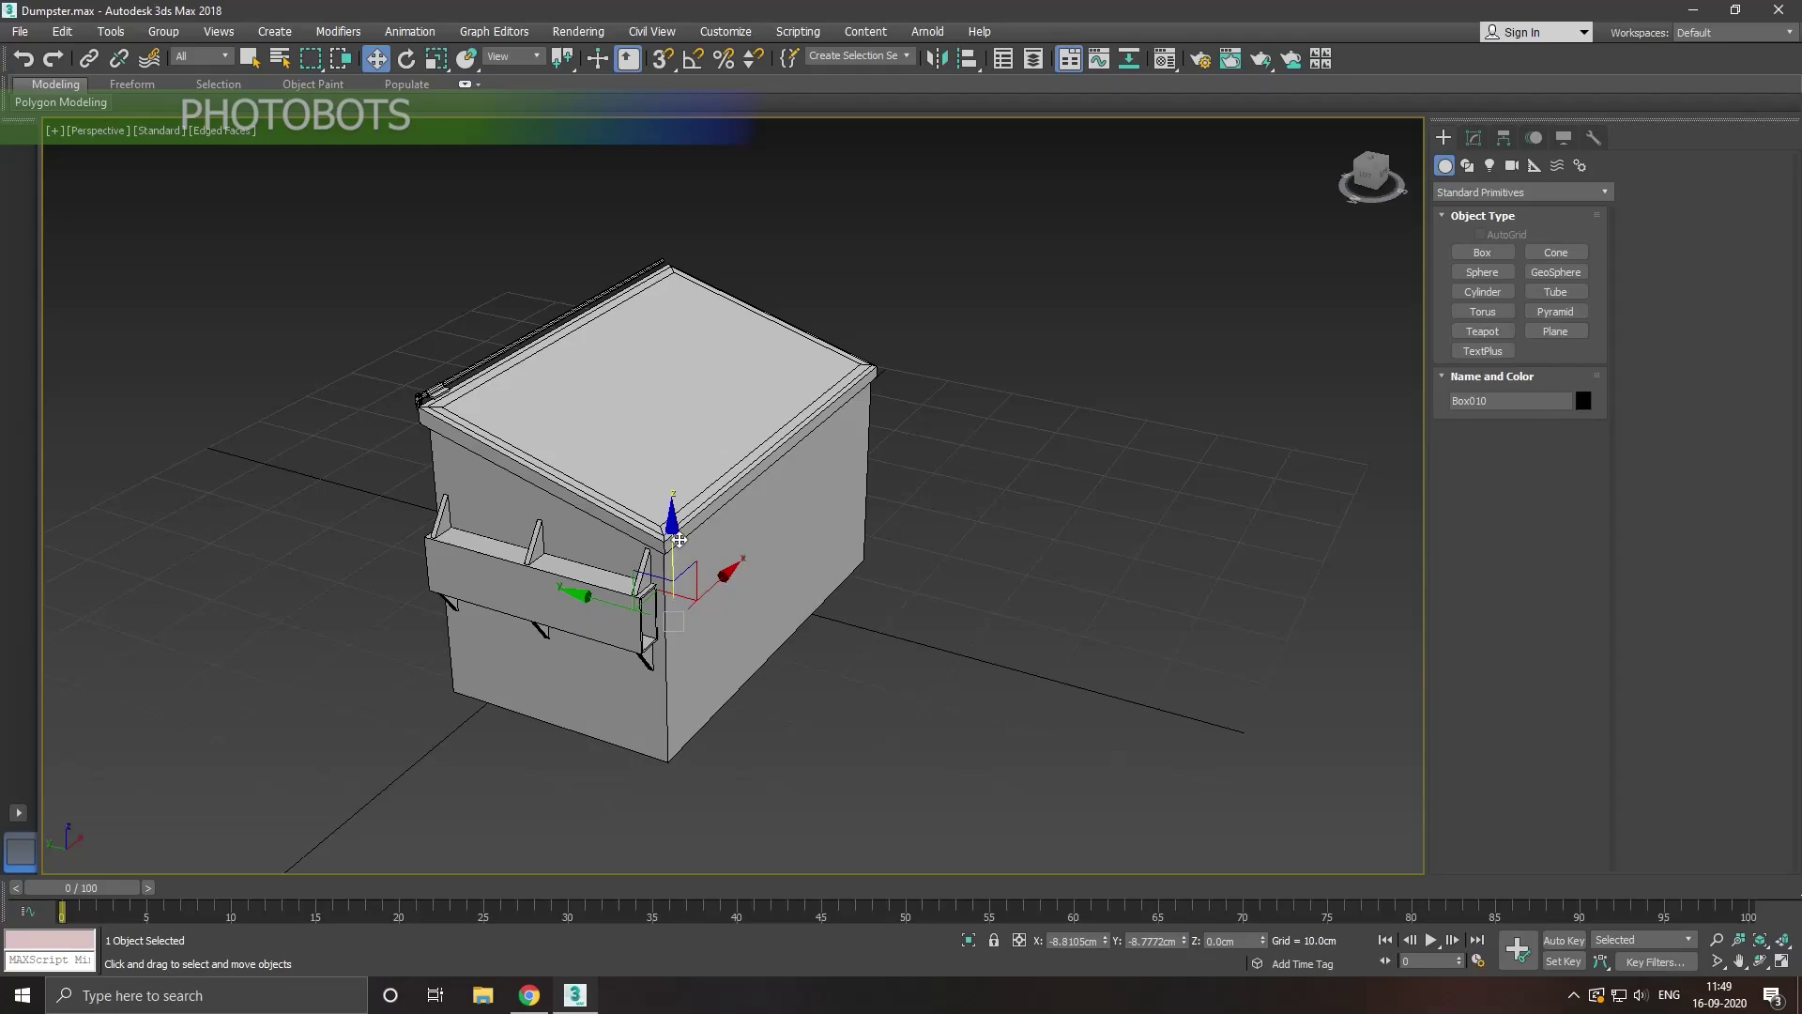
{"action": "left_click_drag", "start_coordinate": [676, 490], "coordinate": [666, 280]}
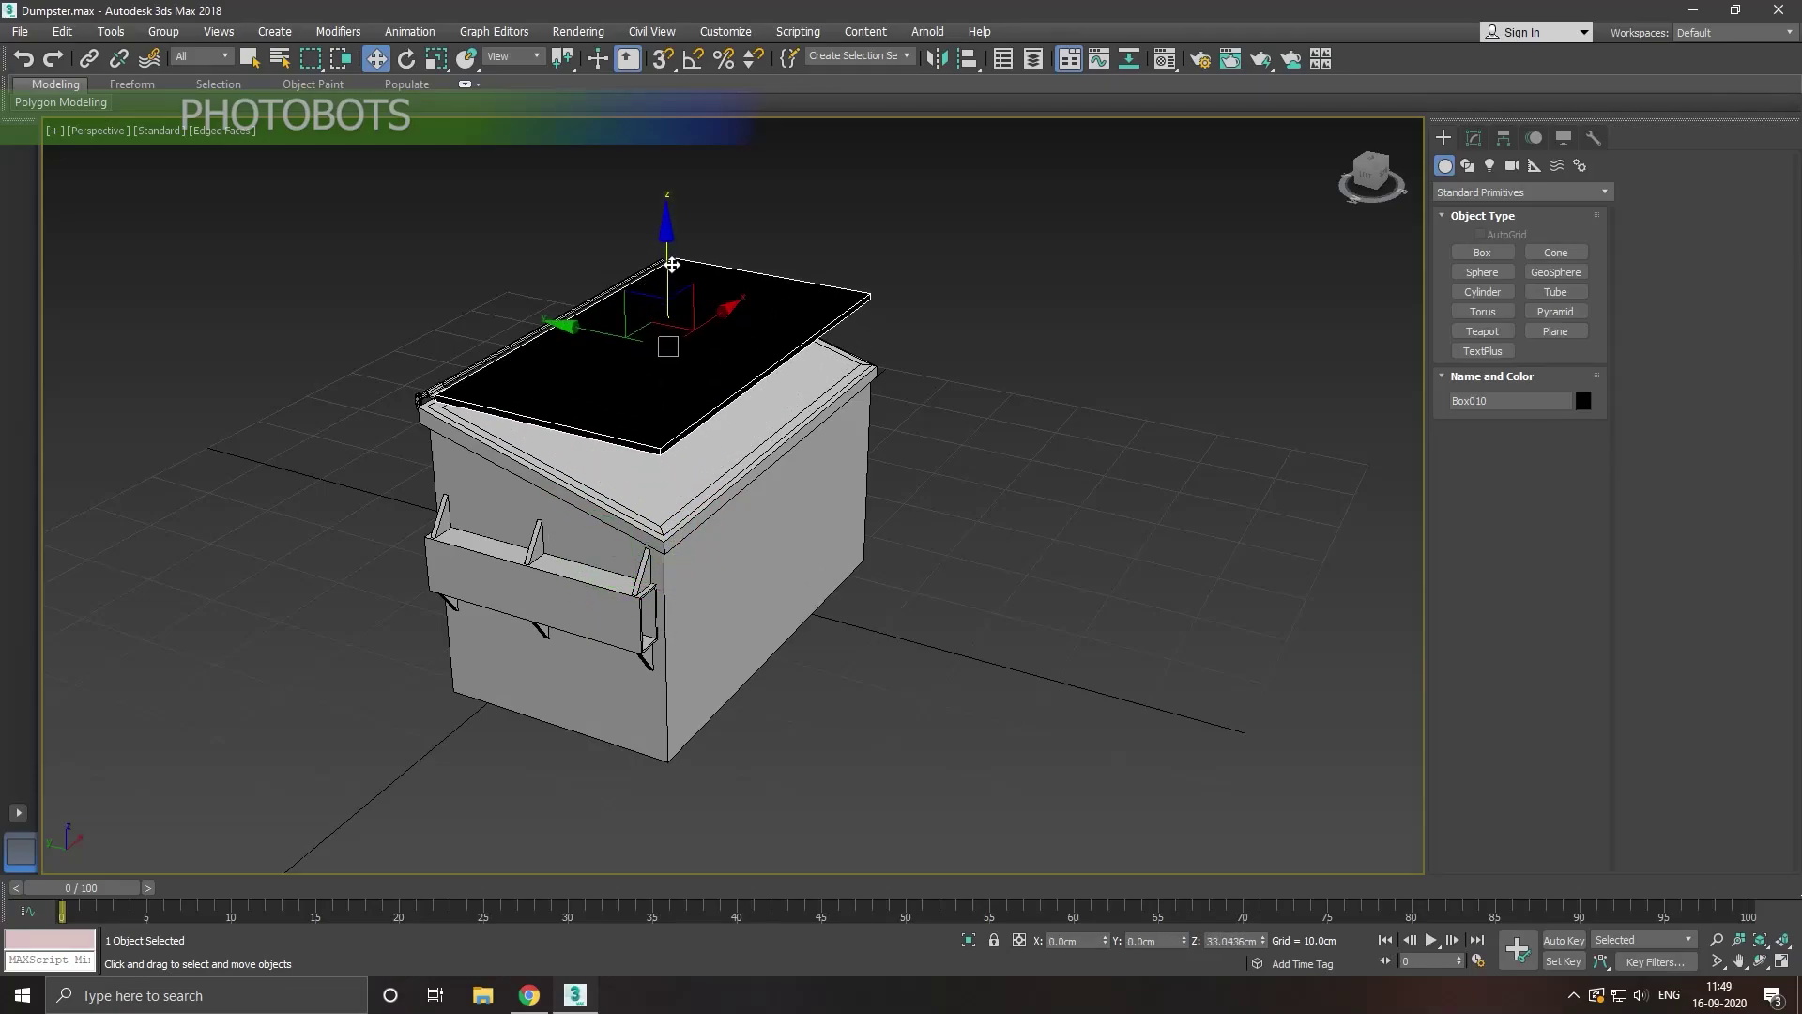
Step: Assign the default grey material to Box010 in the Material Editor
{"action": "left_click", "coordinate": [1165, 59]}
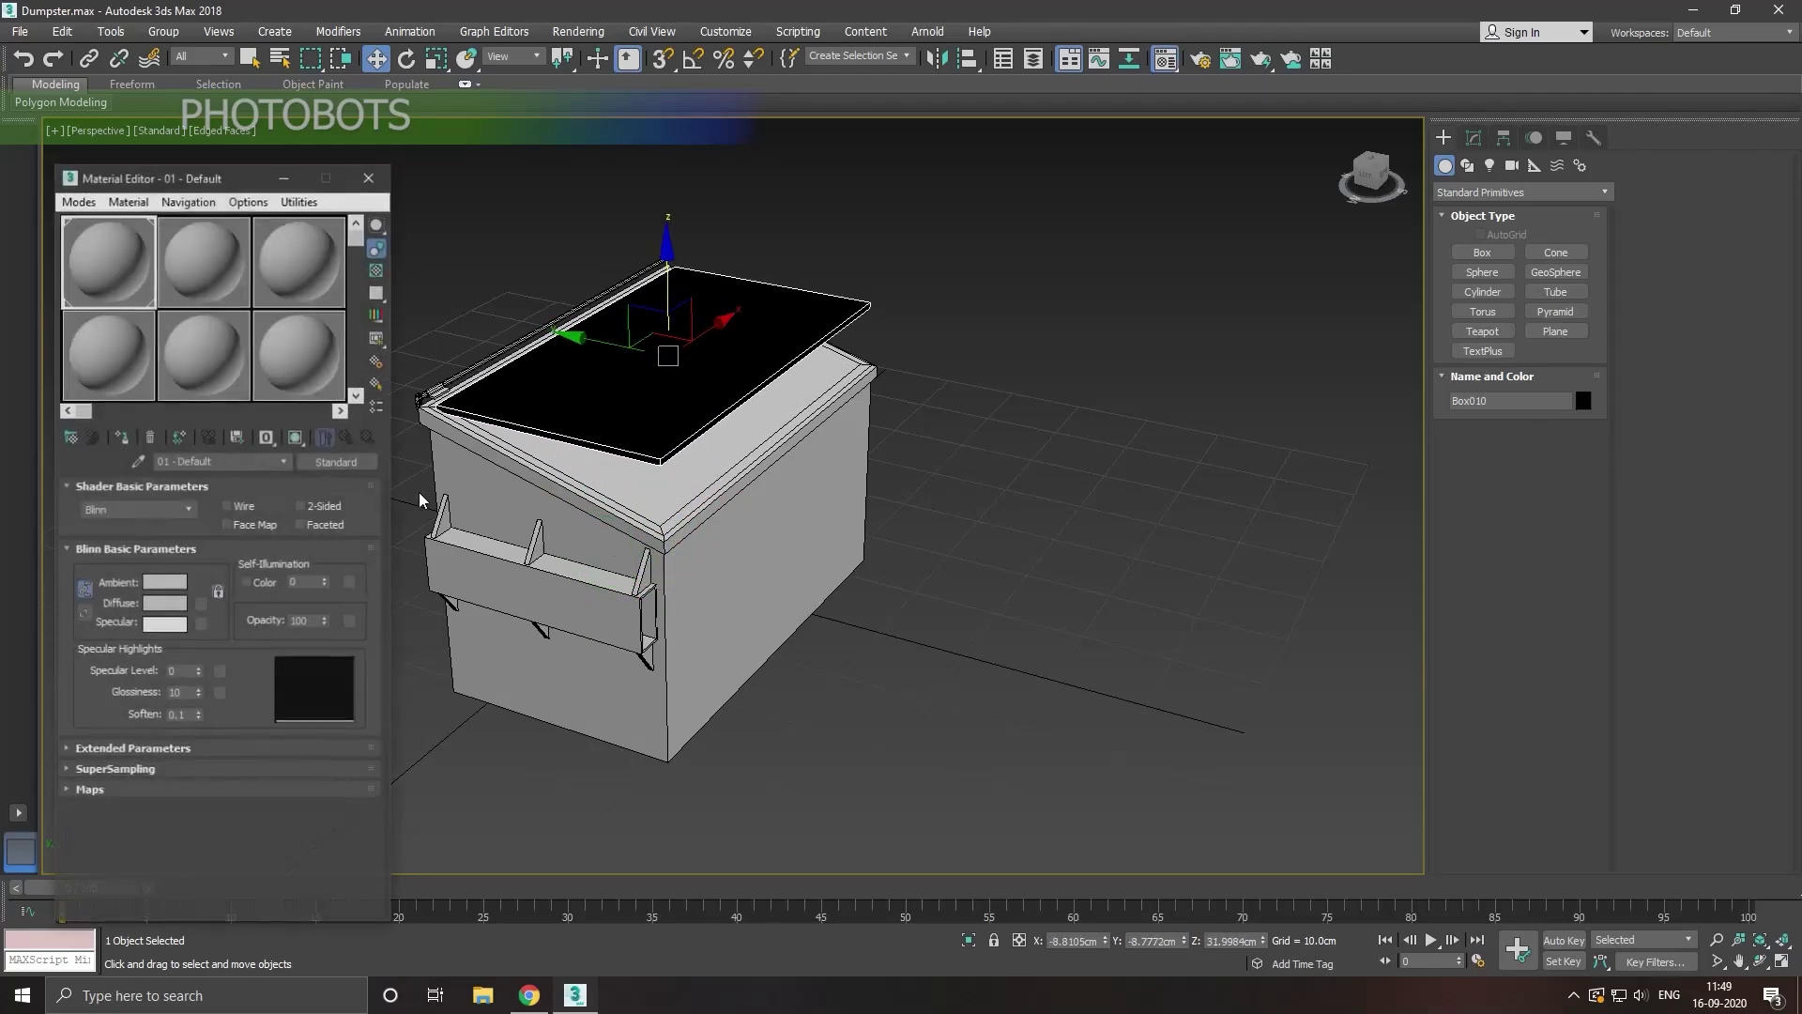
{"action": "left_click", "coordinate": [121, 439]}
{"action": "left_click", "coordinate": [388, 175]}
{"action": "scroll", "coordinate": [506, 414], "scroll_direction": "up", "scroll_amount": 2}
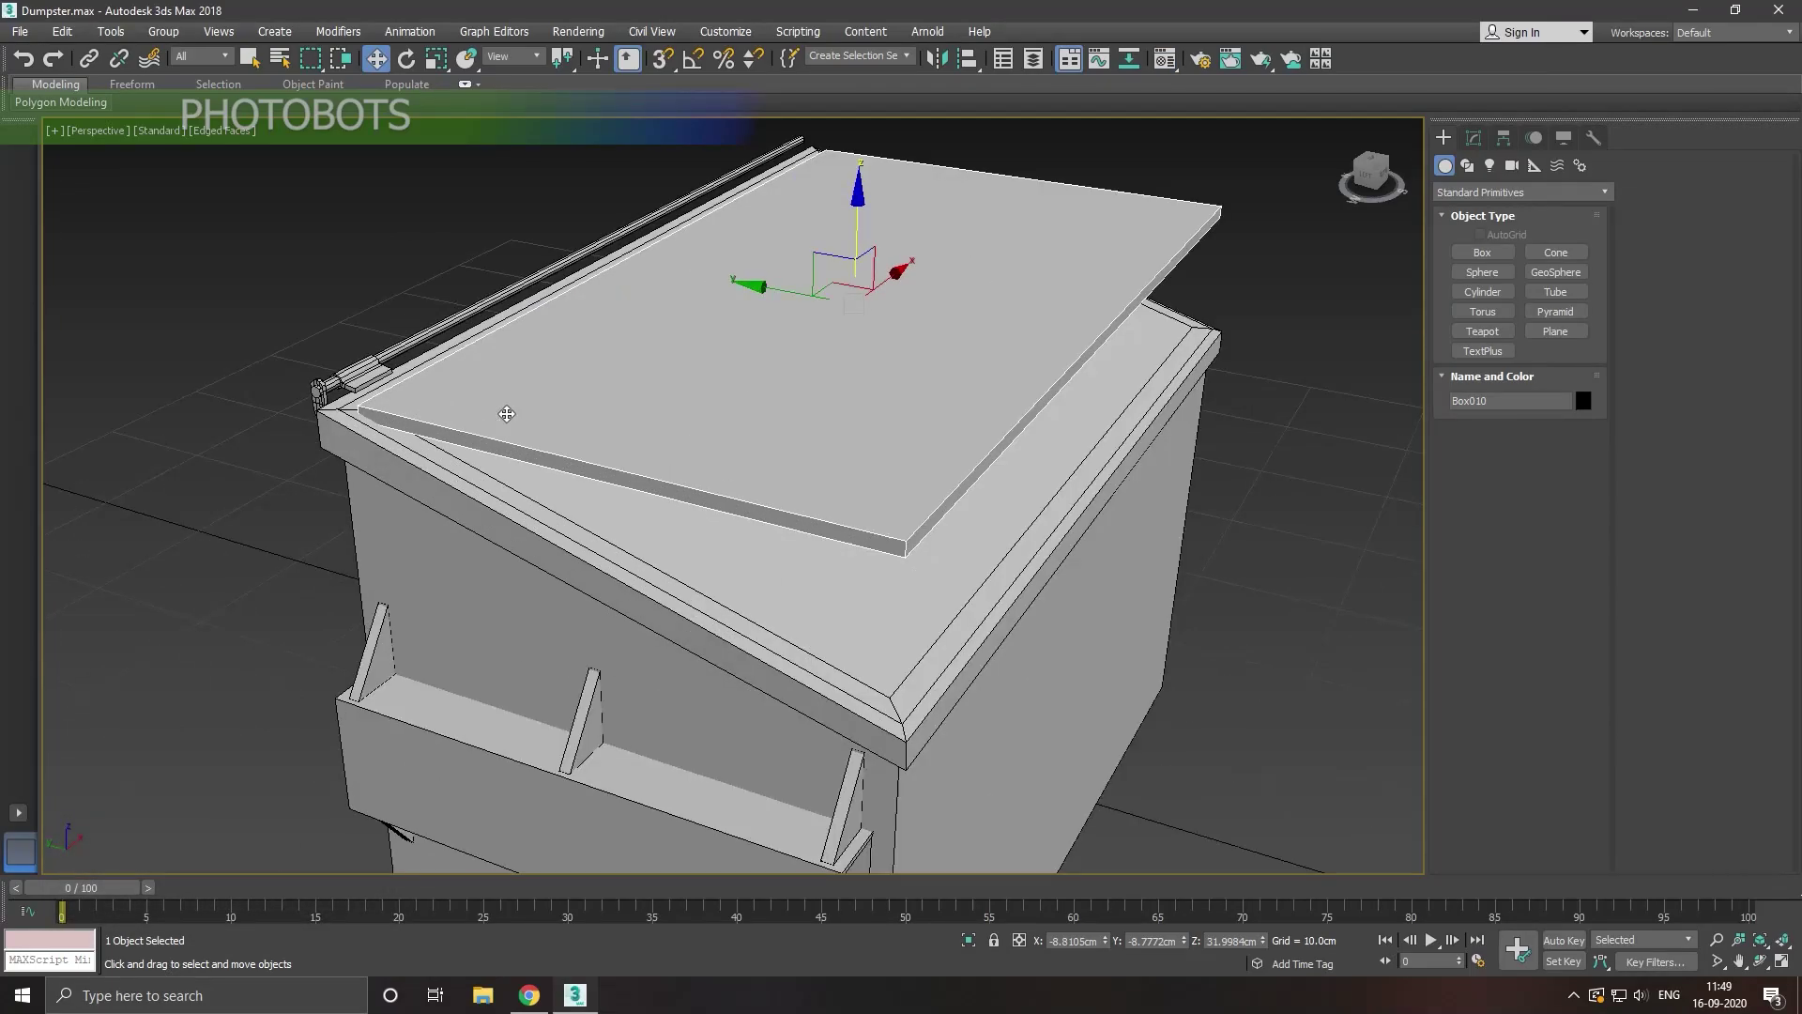
{"action": "middle_click_drag", "start_coordinate": [535, 414], "coordinate": [605, 400], "text": "alt"}
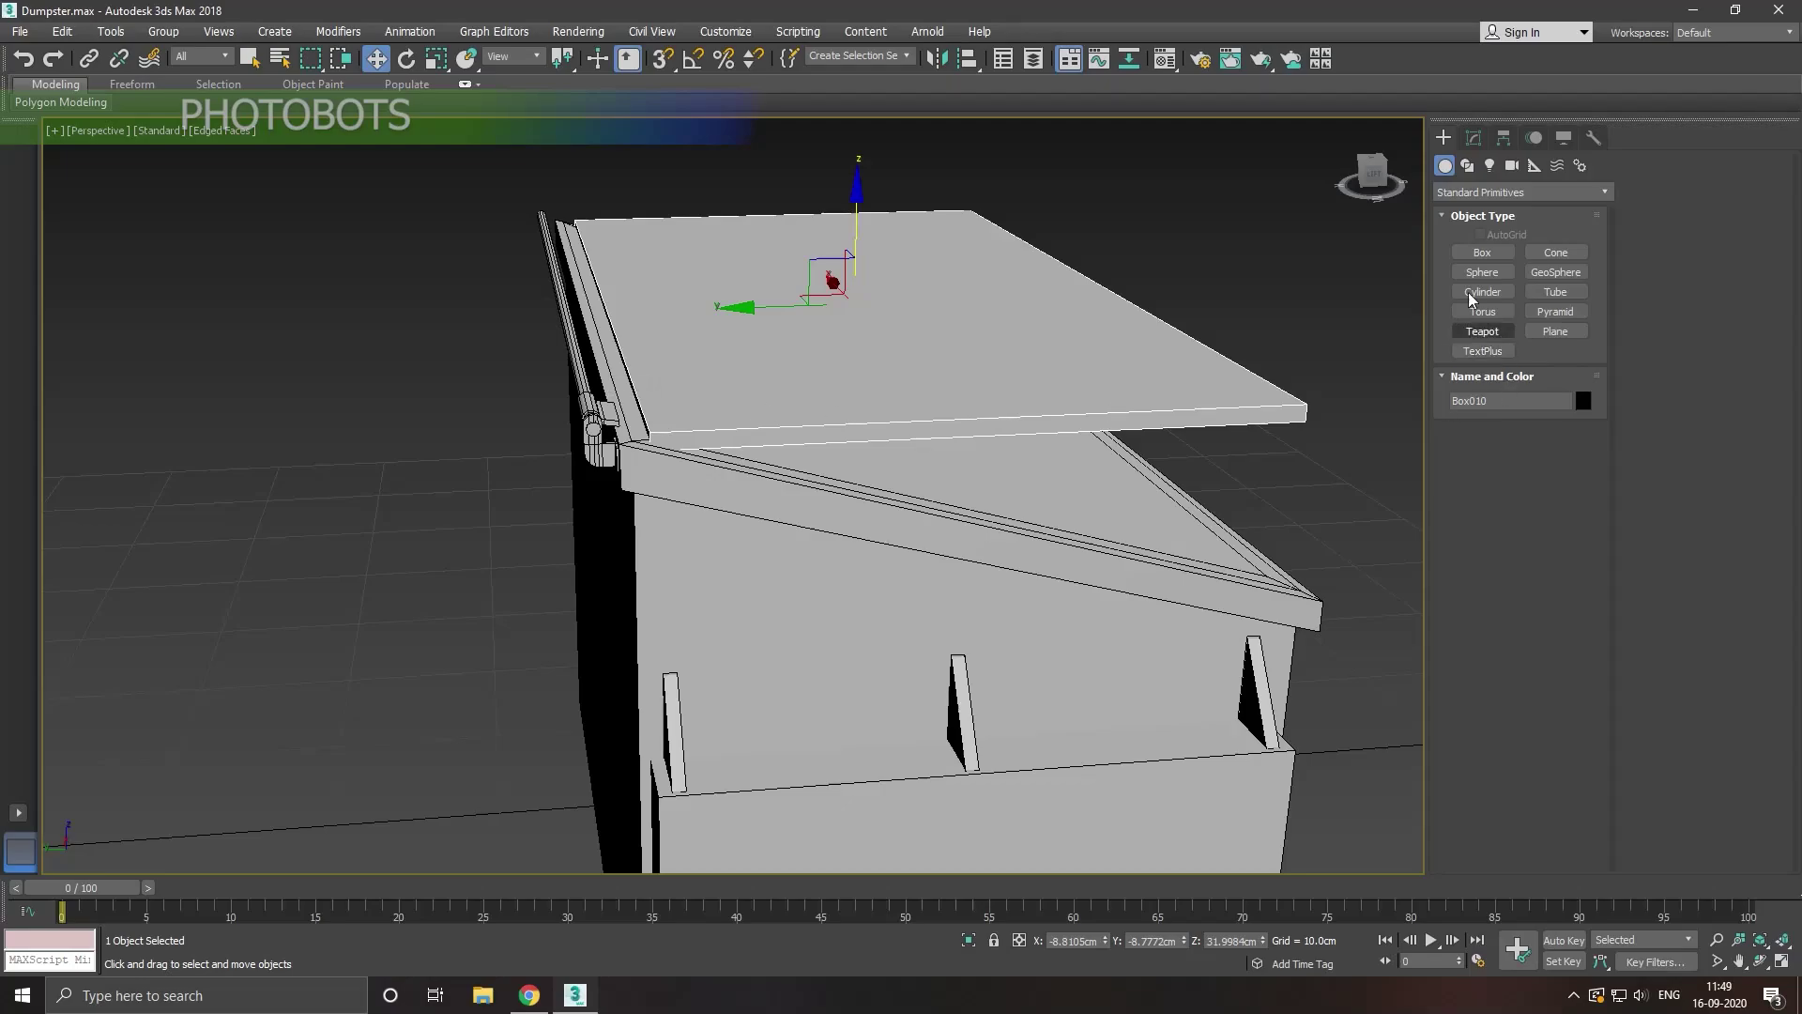
Step: Convert Box010 to an editable poly and enter Vertex mode
{"action": "left_click", "coordinate": [1473, 139]}
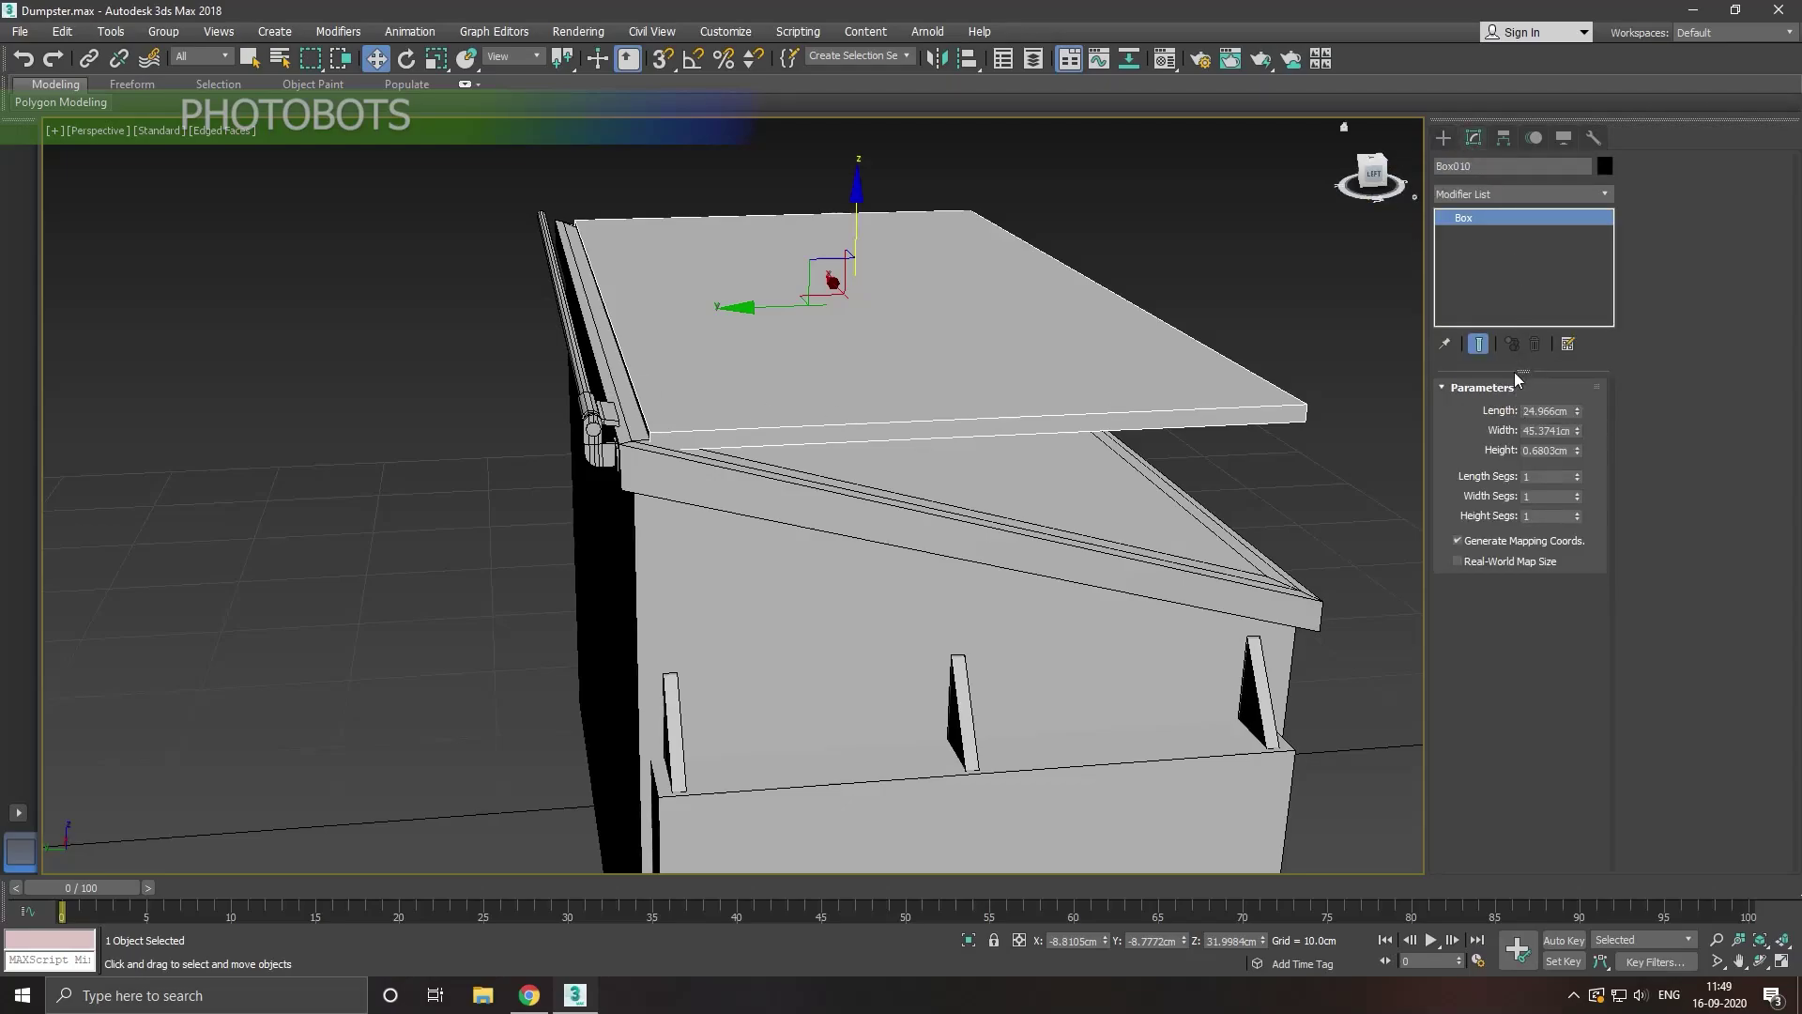
{"action": "middle_click_drag", "start_coordinate": [1194, 339], "coordinate": [1122, 324], "text": "alt"}
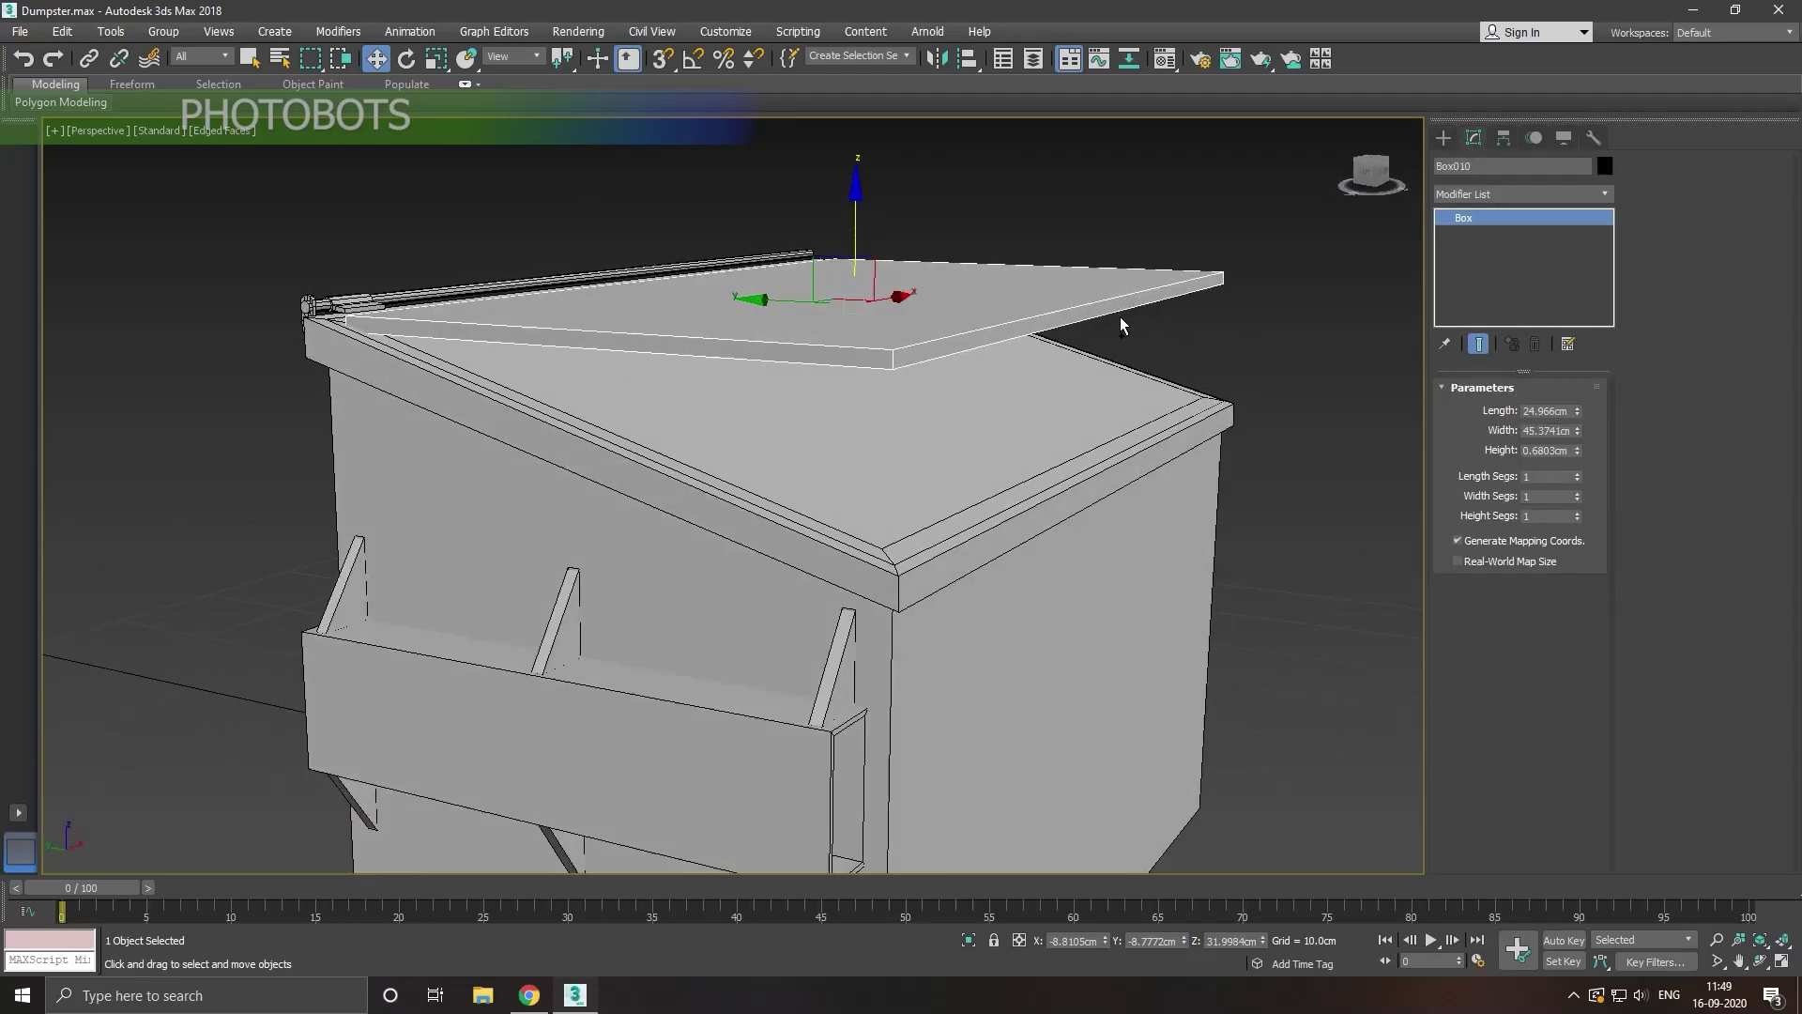
{"action": "right_click", "coordinate": [1530, 268]}
{"action": "left_click", "coordinate": [1549, 413]}
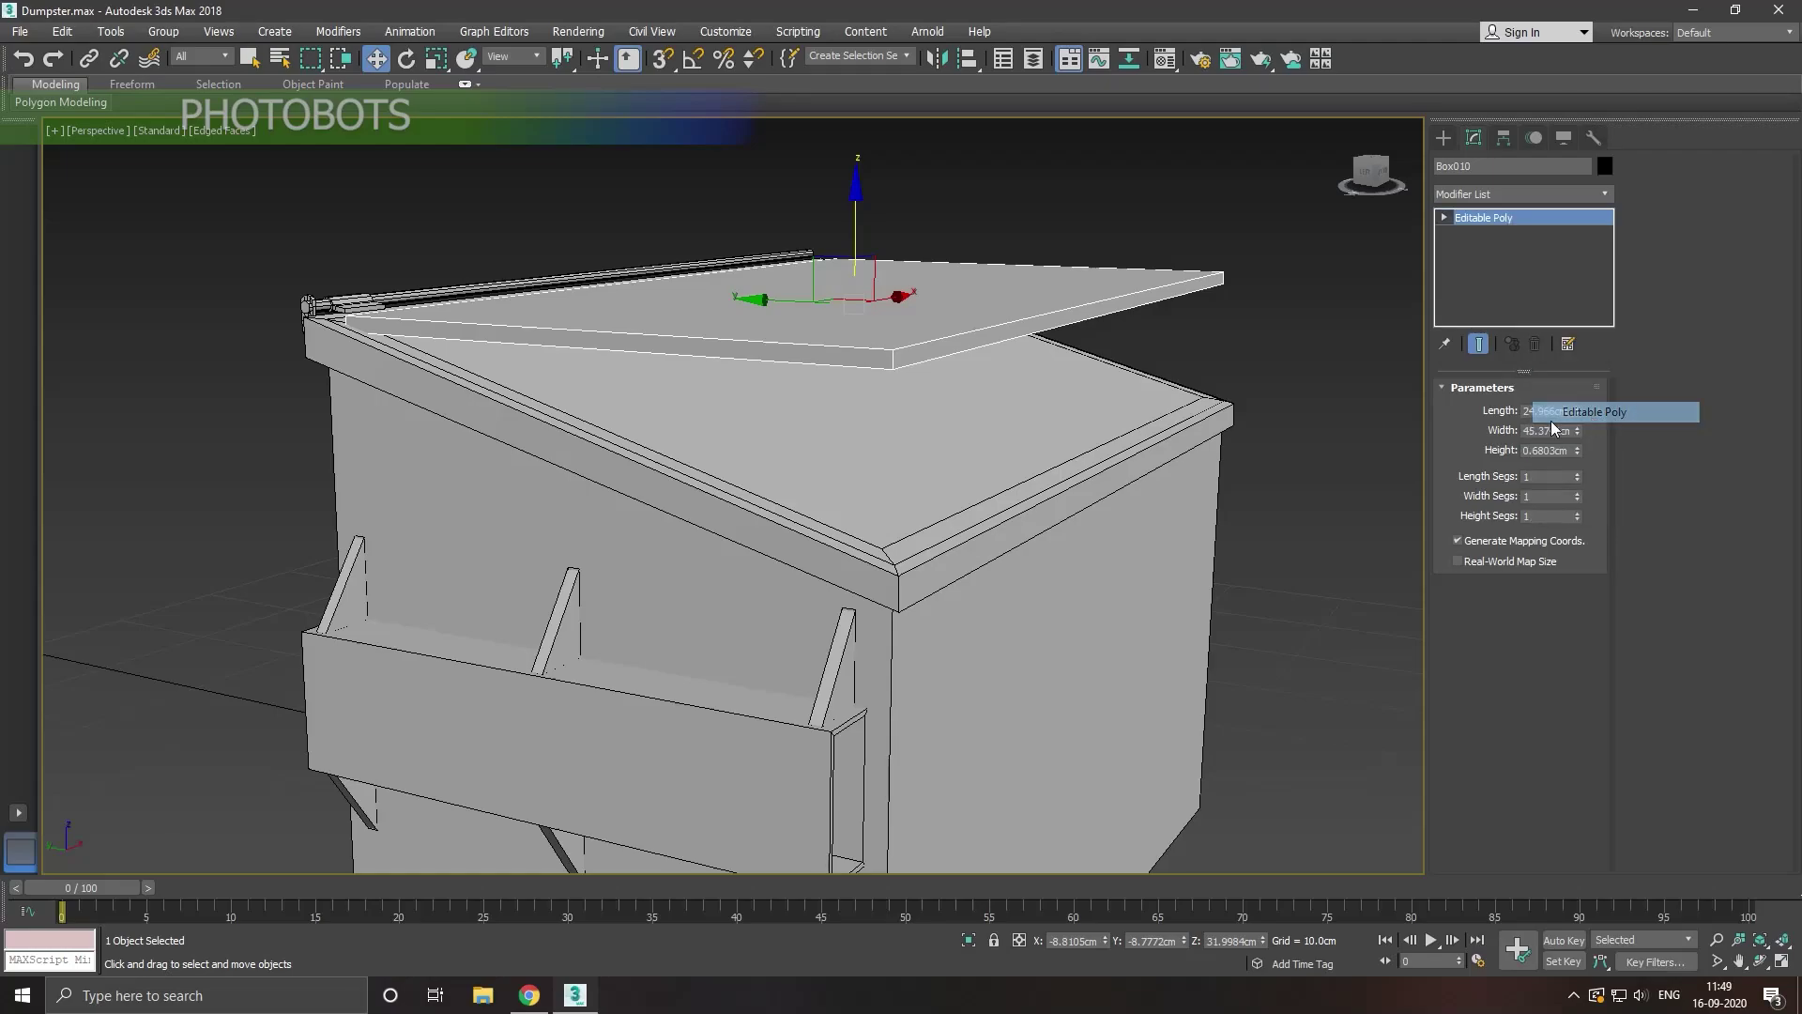
{"action": "middle_click_drag", "start_coordinate": [899, 532], "coordinate": [967, 533], "text": "alt"}
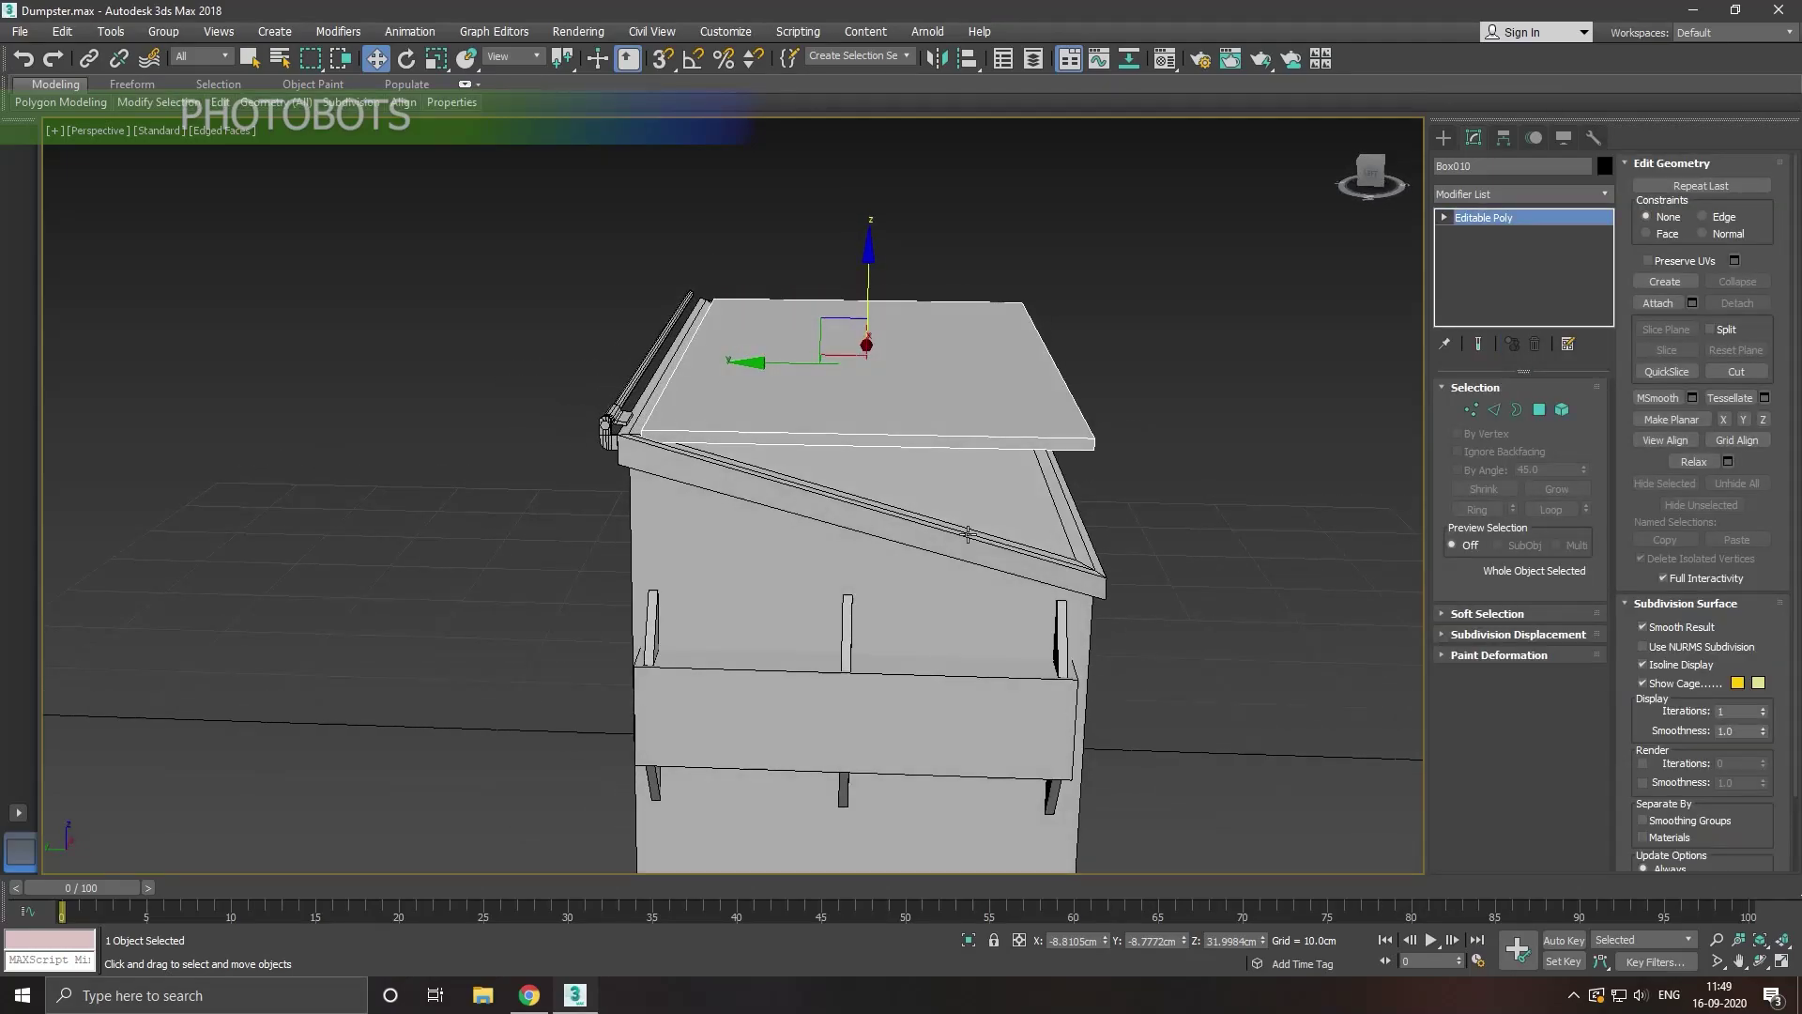
{"action": "left_click", "coordinate": [1470, 411]}
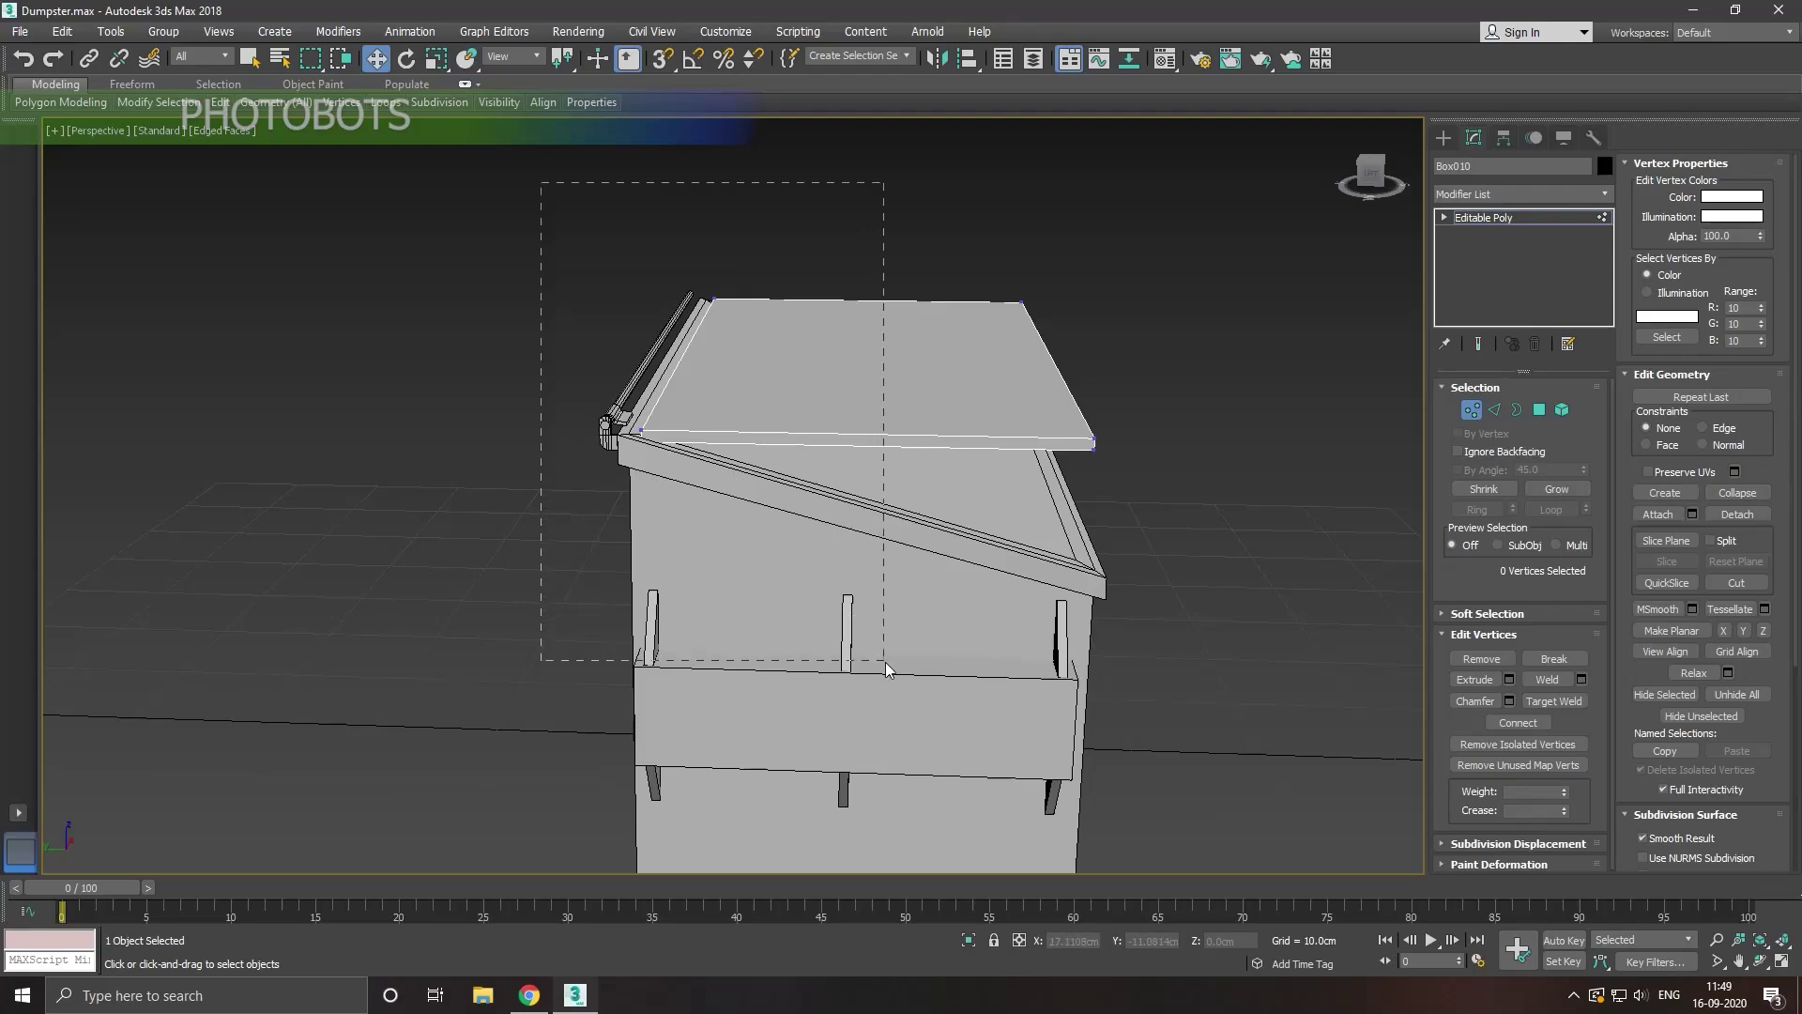
Step: Select the lid's back-end vertices and slide them toward the hinge rod
{"action": "left_click_drag", "start_coordinate": [886, 662], "coordinate": [886, 662]}
{"action": "scroll", "coordinate": [657, 398], "scroll_direction": "up", "scroll_amount": 2}
{"action": "scroll", "coordinate": [650, 404], "scroll_direction": "up", "scroll_amount": 2}
{"action": "scroll", "coordinate": [650, 404], "scroll_direction": "up", "scroll_amount": 2}
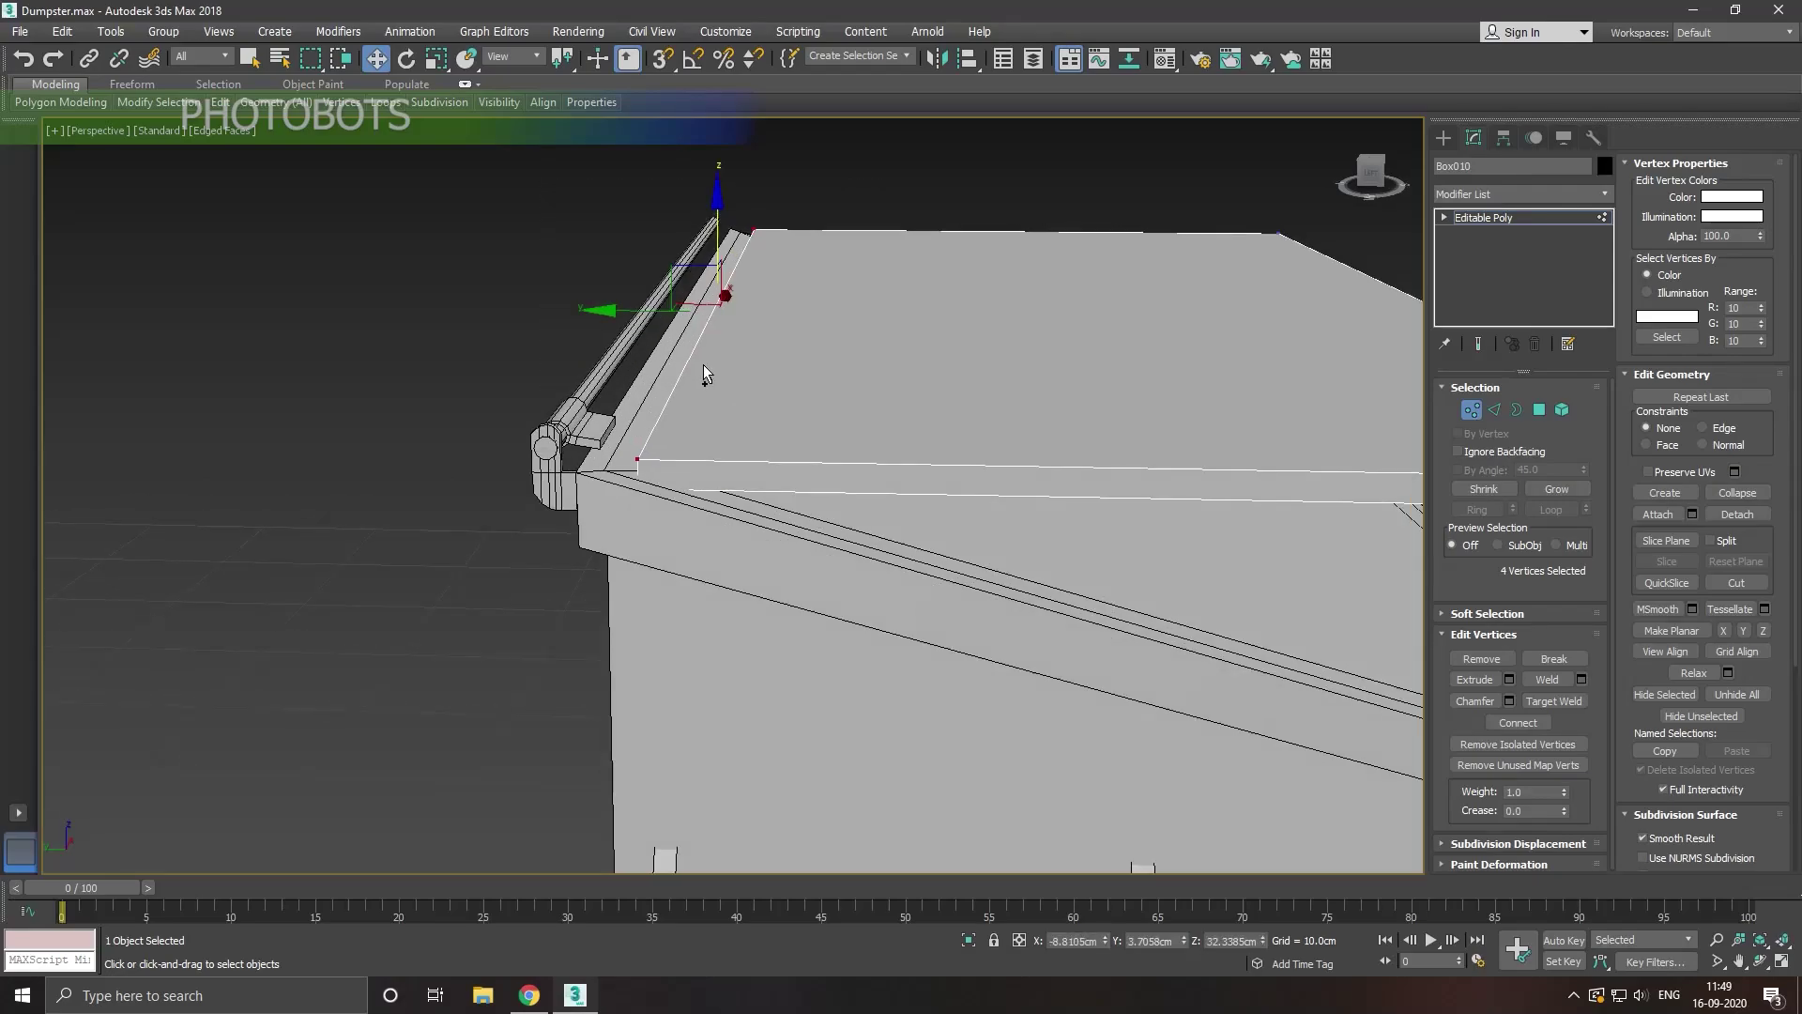
{"action": "middle_click_drag", "start_coordinate": [704, 369], "coordinate": [657, 347], "text": "alt"}
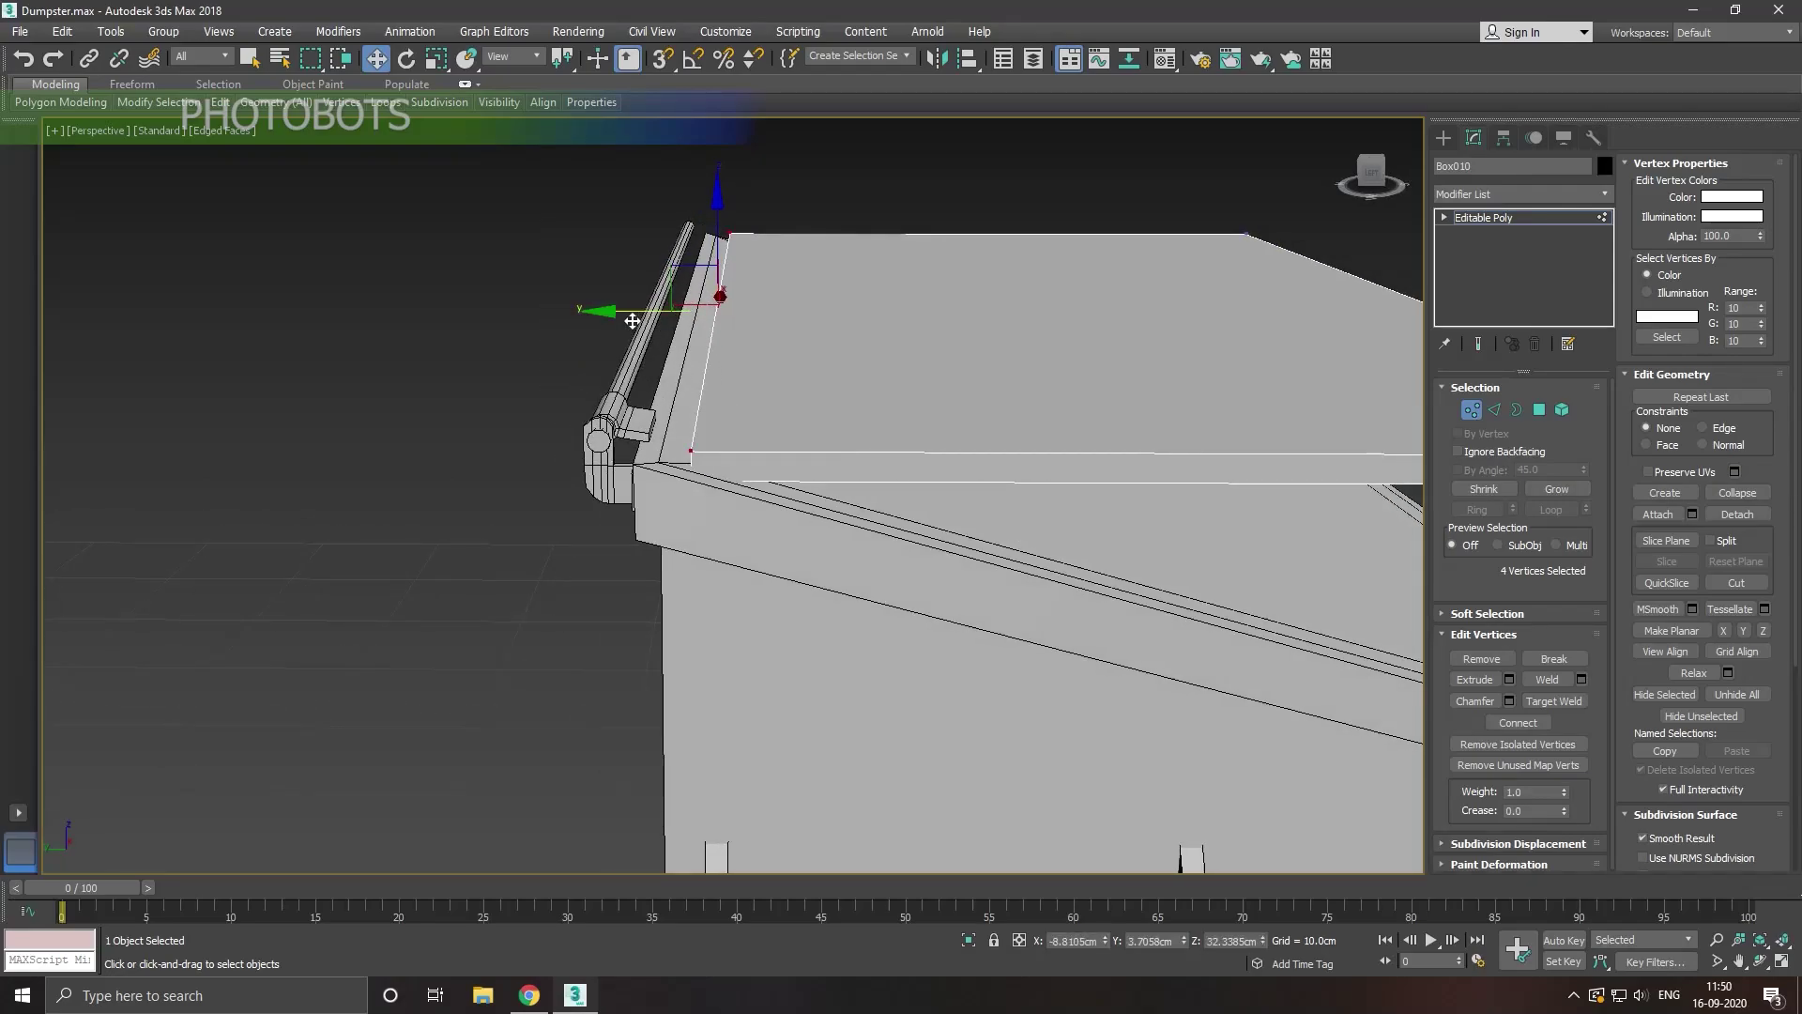
{"action": "left_click_drag", "start_coordinate": [632, 321], "coordinate": [603, 310]}
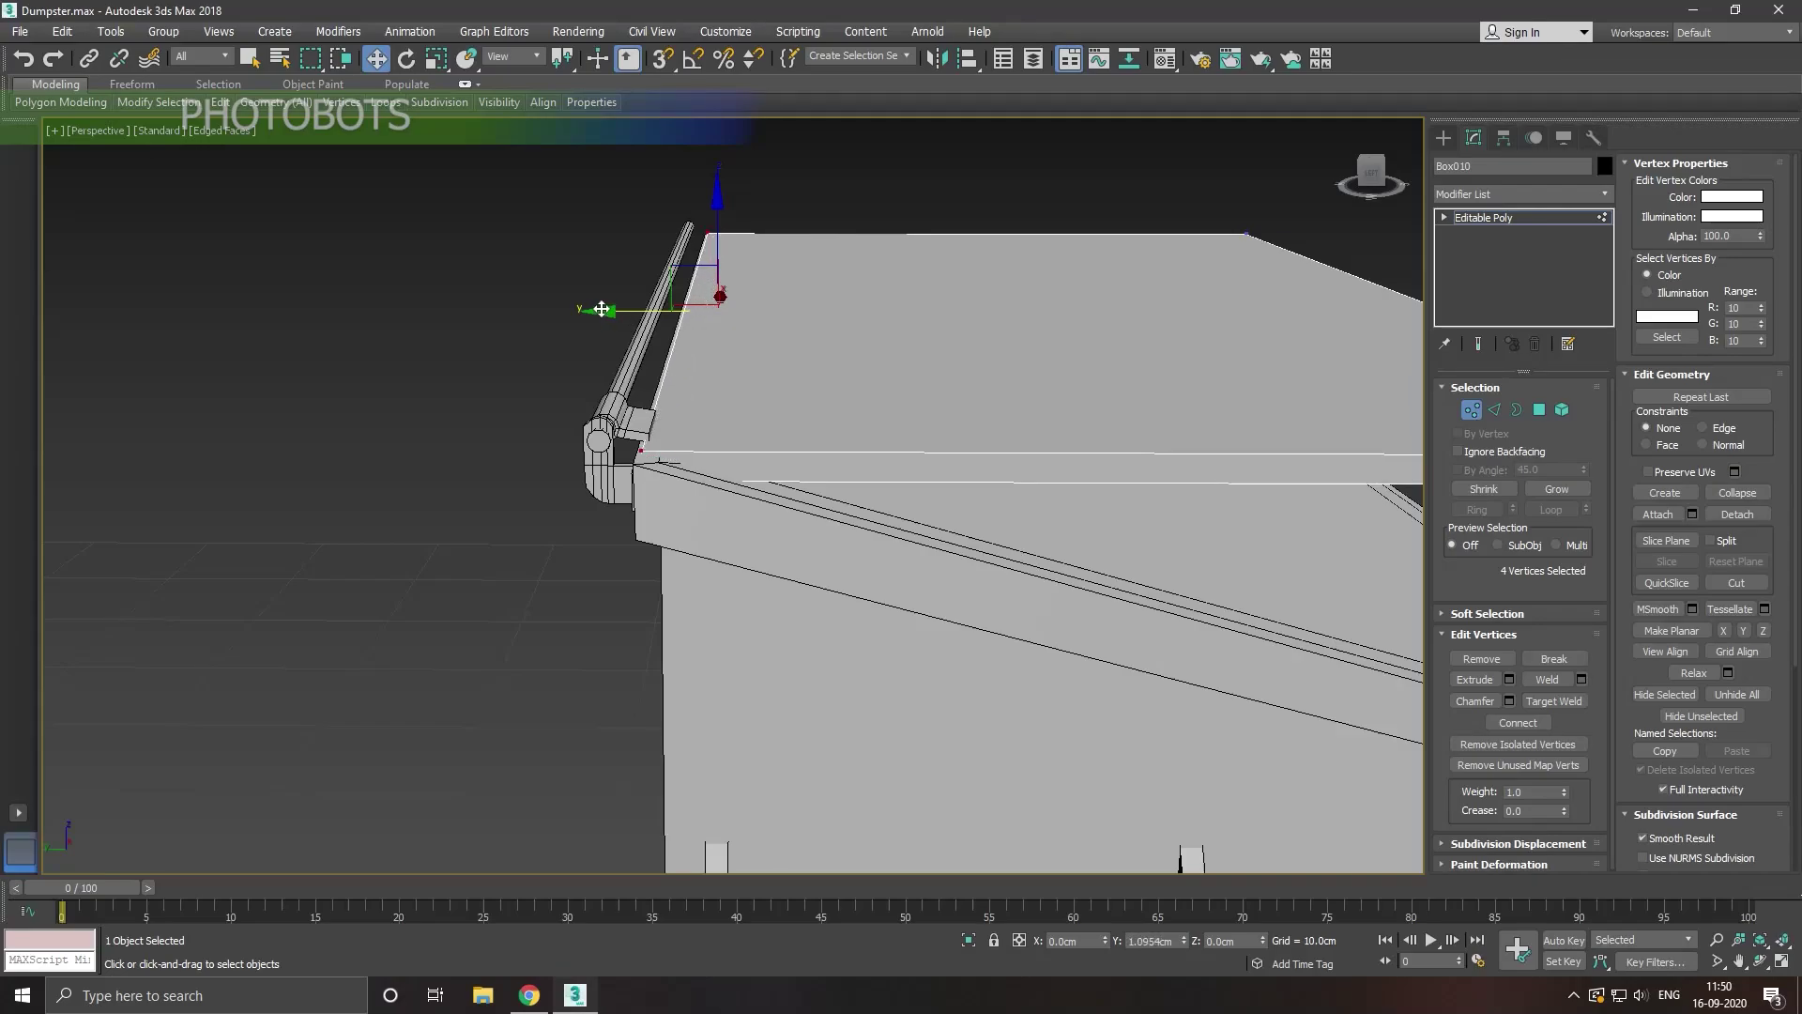
{"action": "scroll", "coordinate": [601, 309], "scroll_direction": "down", "scroll_amount": 5}
{"action": "middle_click_drag", "start_coordinate": [601, 376], "coordinate": [512, 466], "text": "alt"}
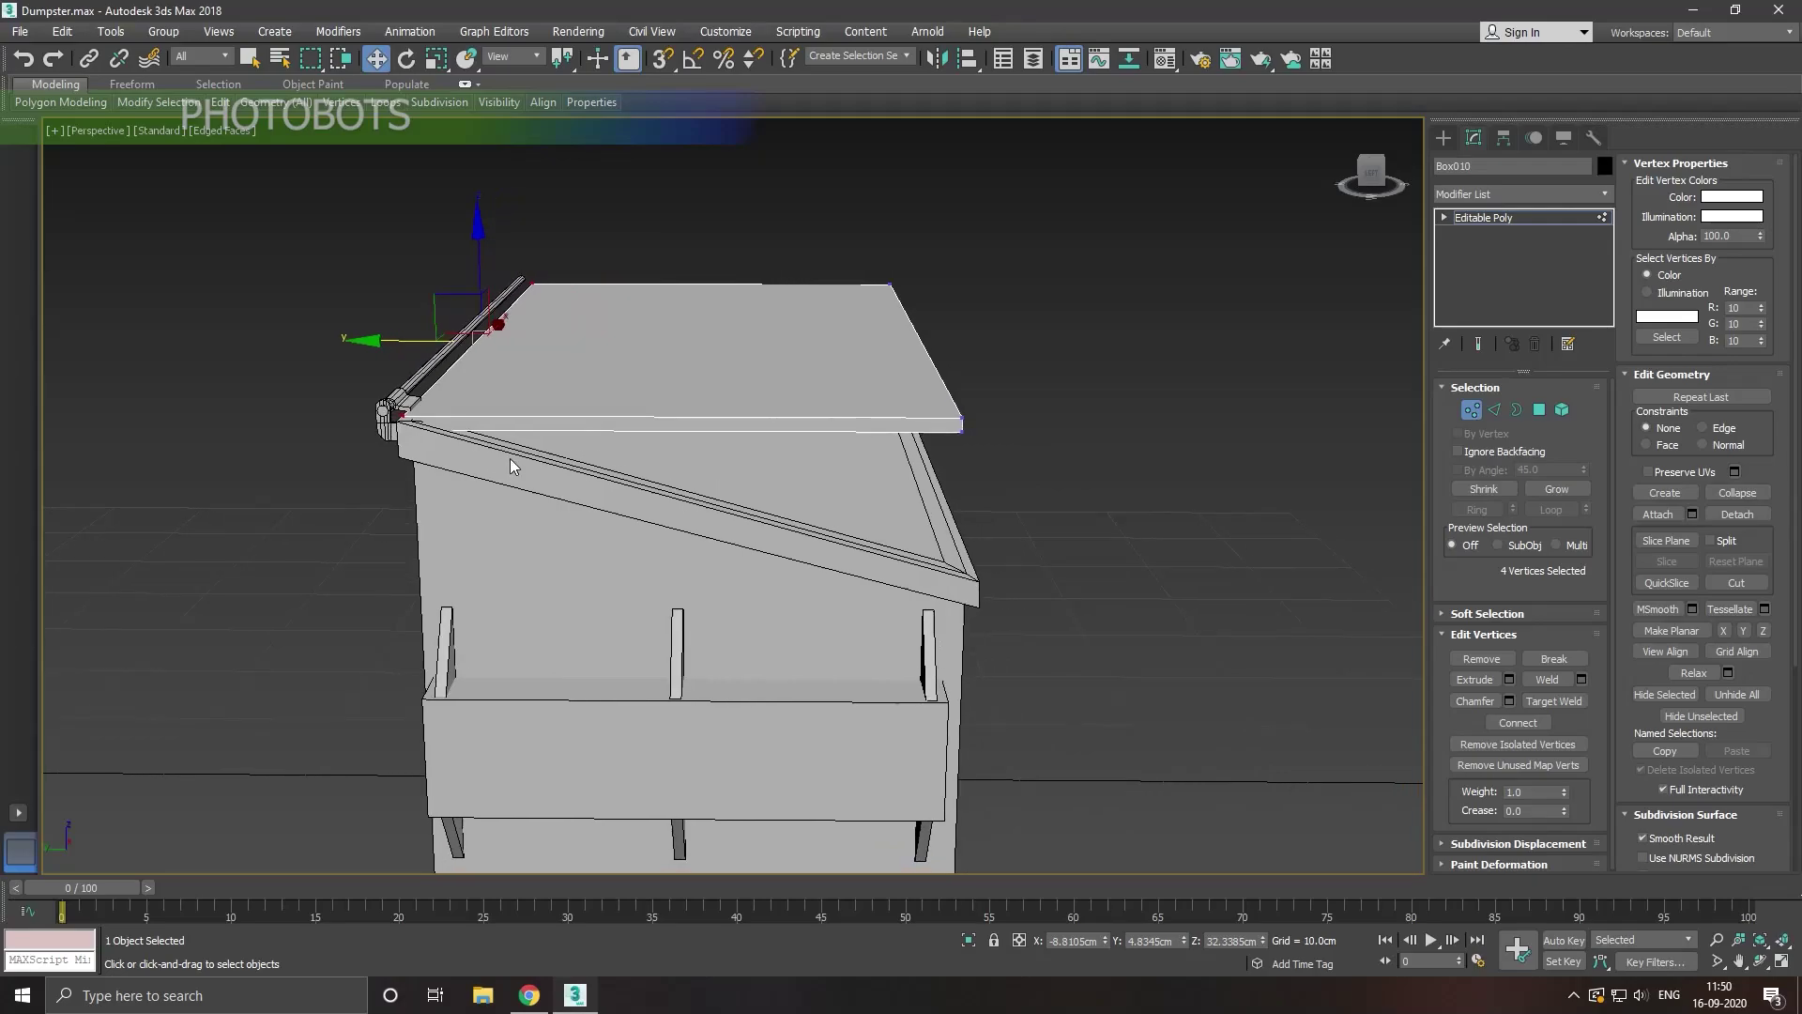
Step: Extend the lid's far edge slightly outward, undoing trial tilts so it stays flat
{"action": "left_click_drag", "start_coordinate": [771, 196], "coordinate": [1136, 521]}
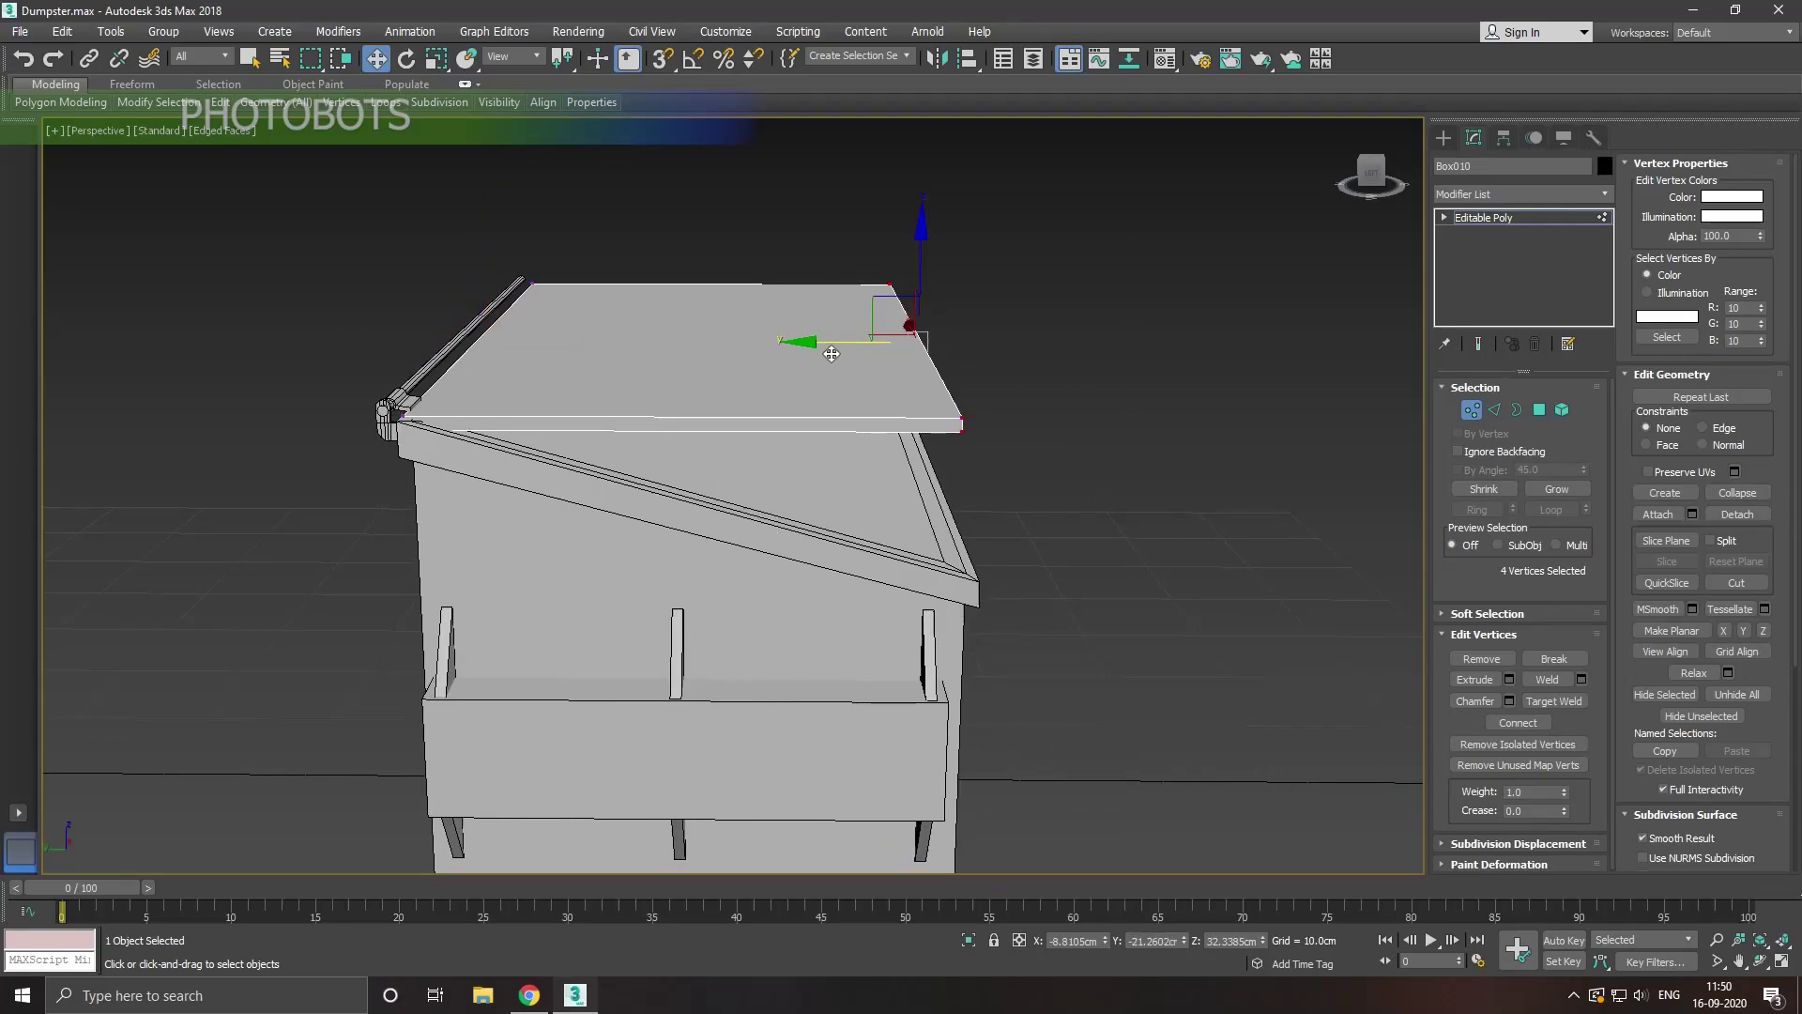
{"action": "left_click_drag", "start_coordinate": [832, 353], "coordinate": [885, 351]}
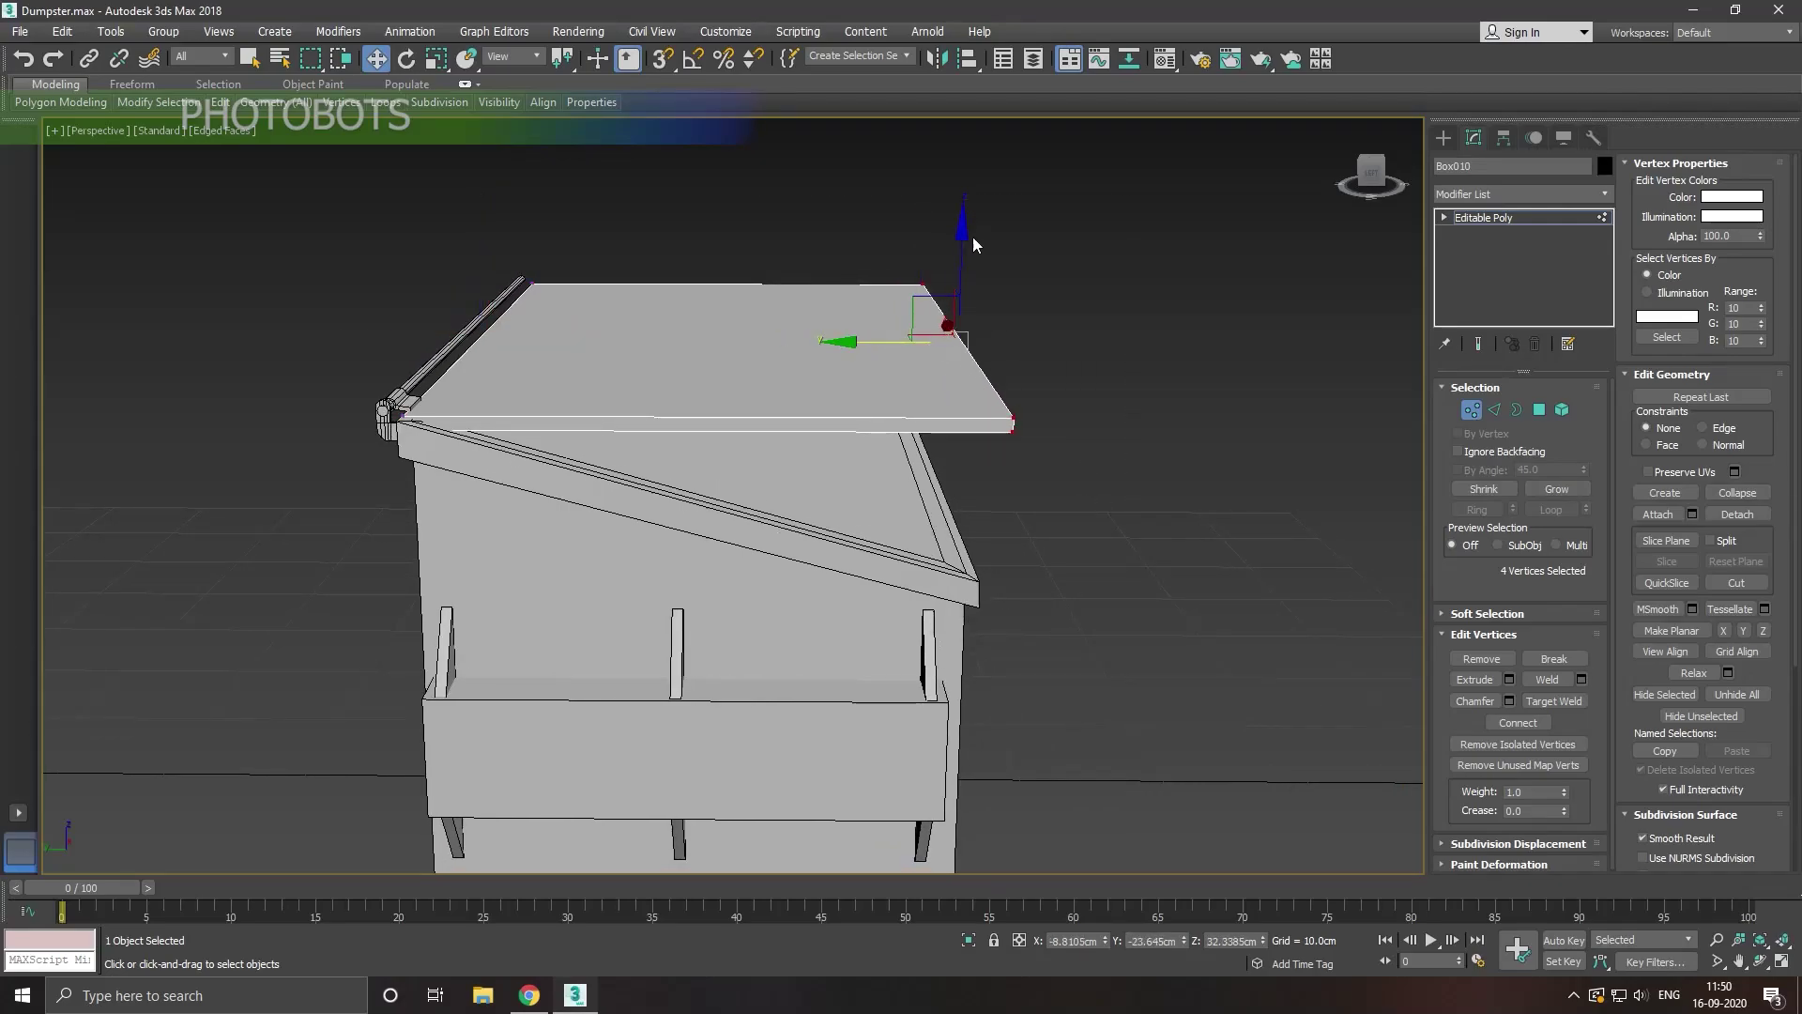
{"action": "left_click_drag", "start_coordinate": [970, 247], "coordinate": [973, 382]}
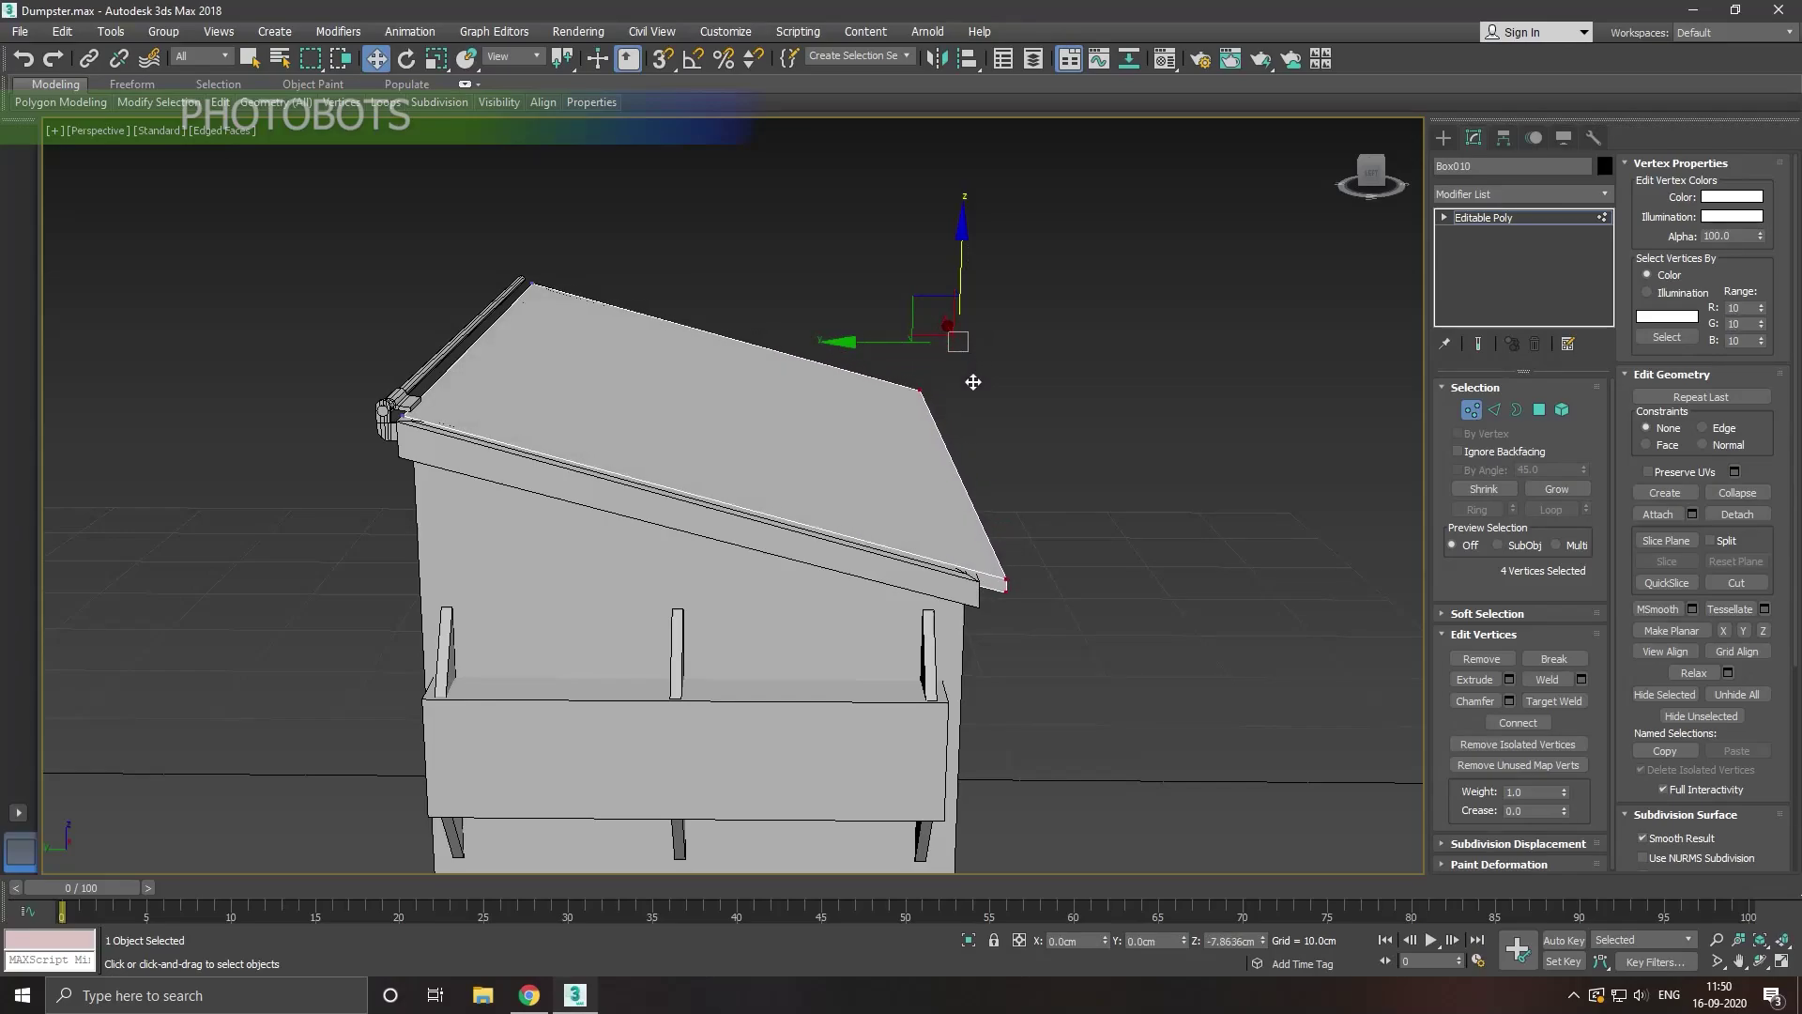
{"action": "key", "text": "ctrl+z"}
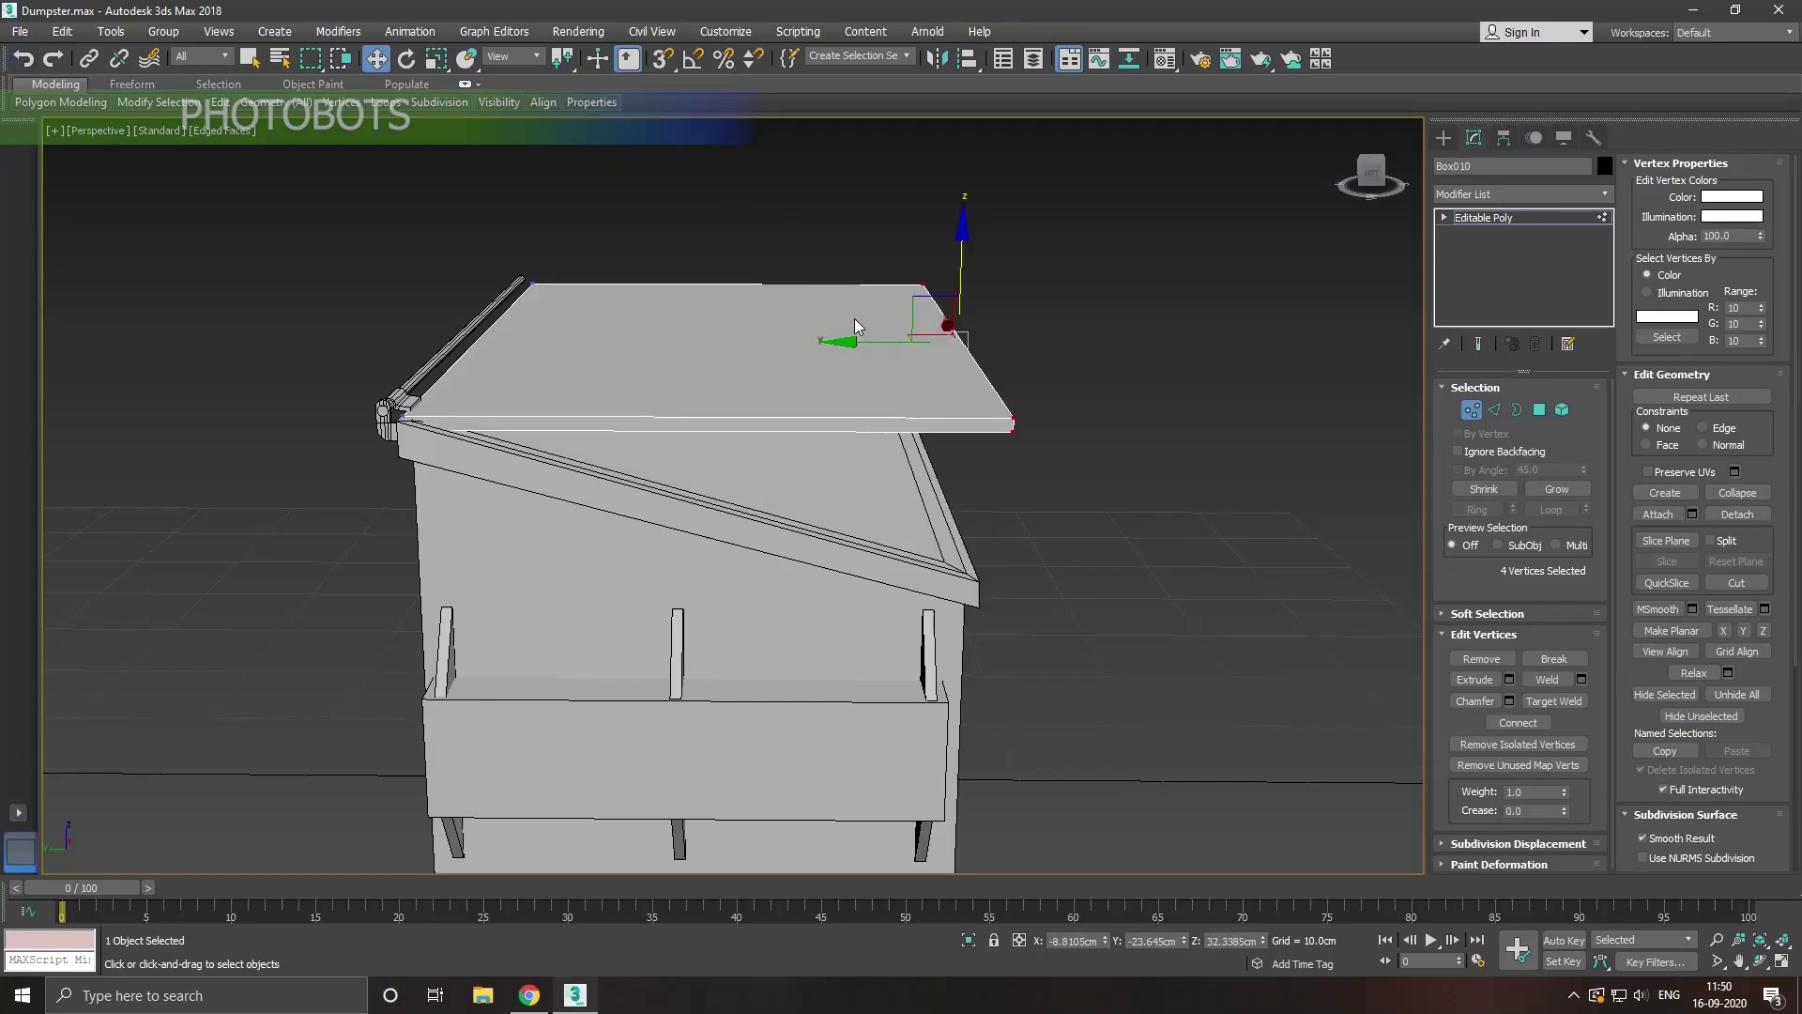
{"action": "left_click_drag", "start_coordinate": [873, 349], "coordinate": [852, 347]}
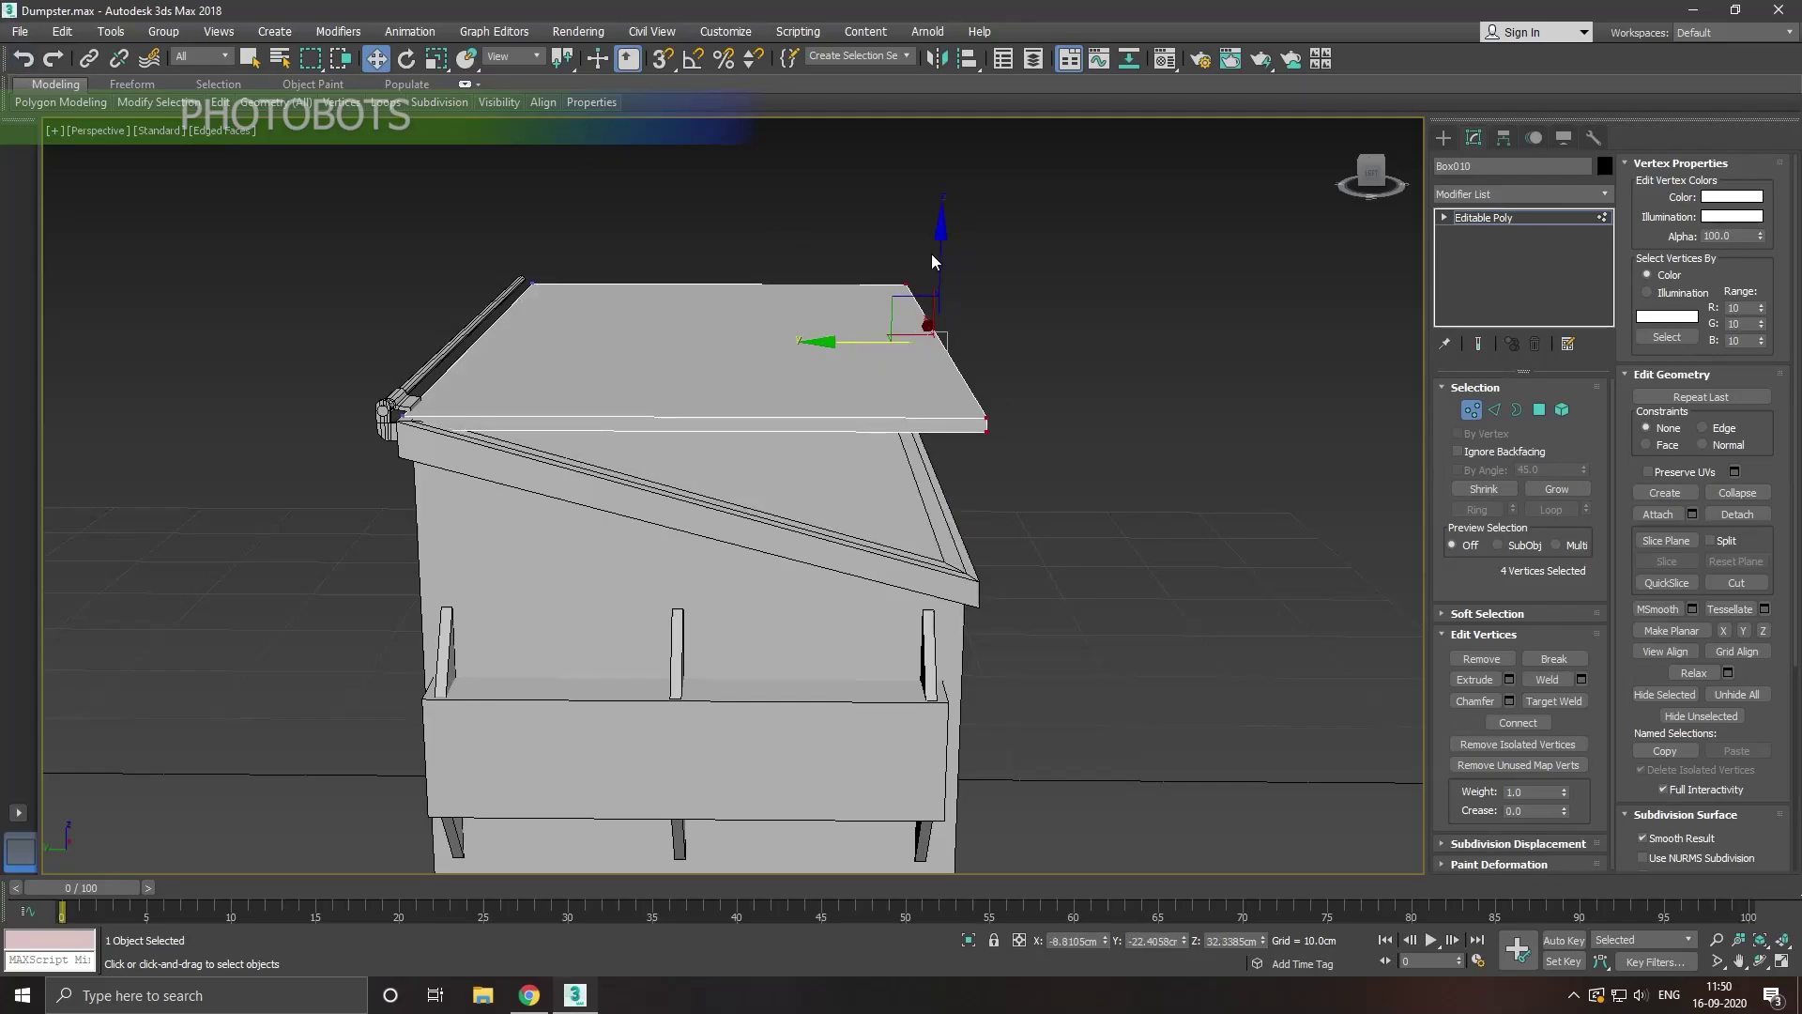
{"action": "left_click_drag", "start_coordinate": [932, 261], "coordinate": [937, 390]}
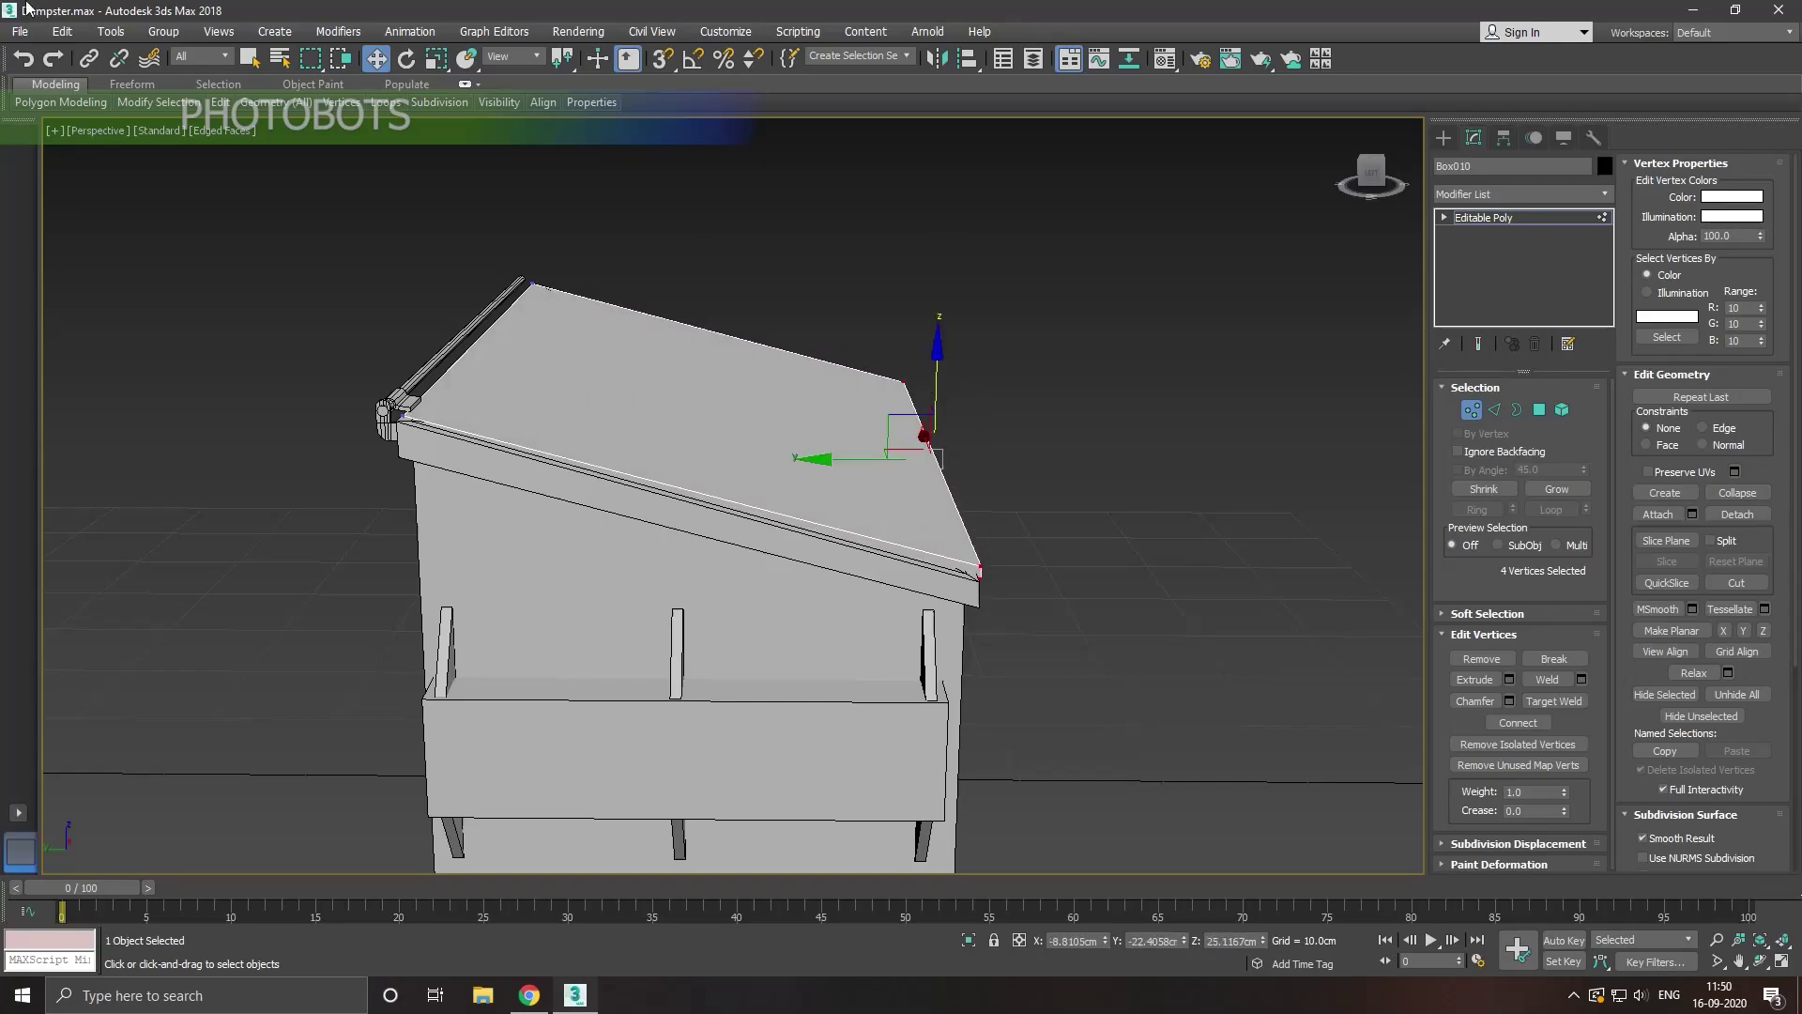
{"action": "left_click", "coordinate": [35, 61]}
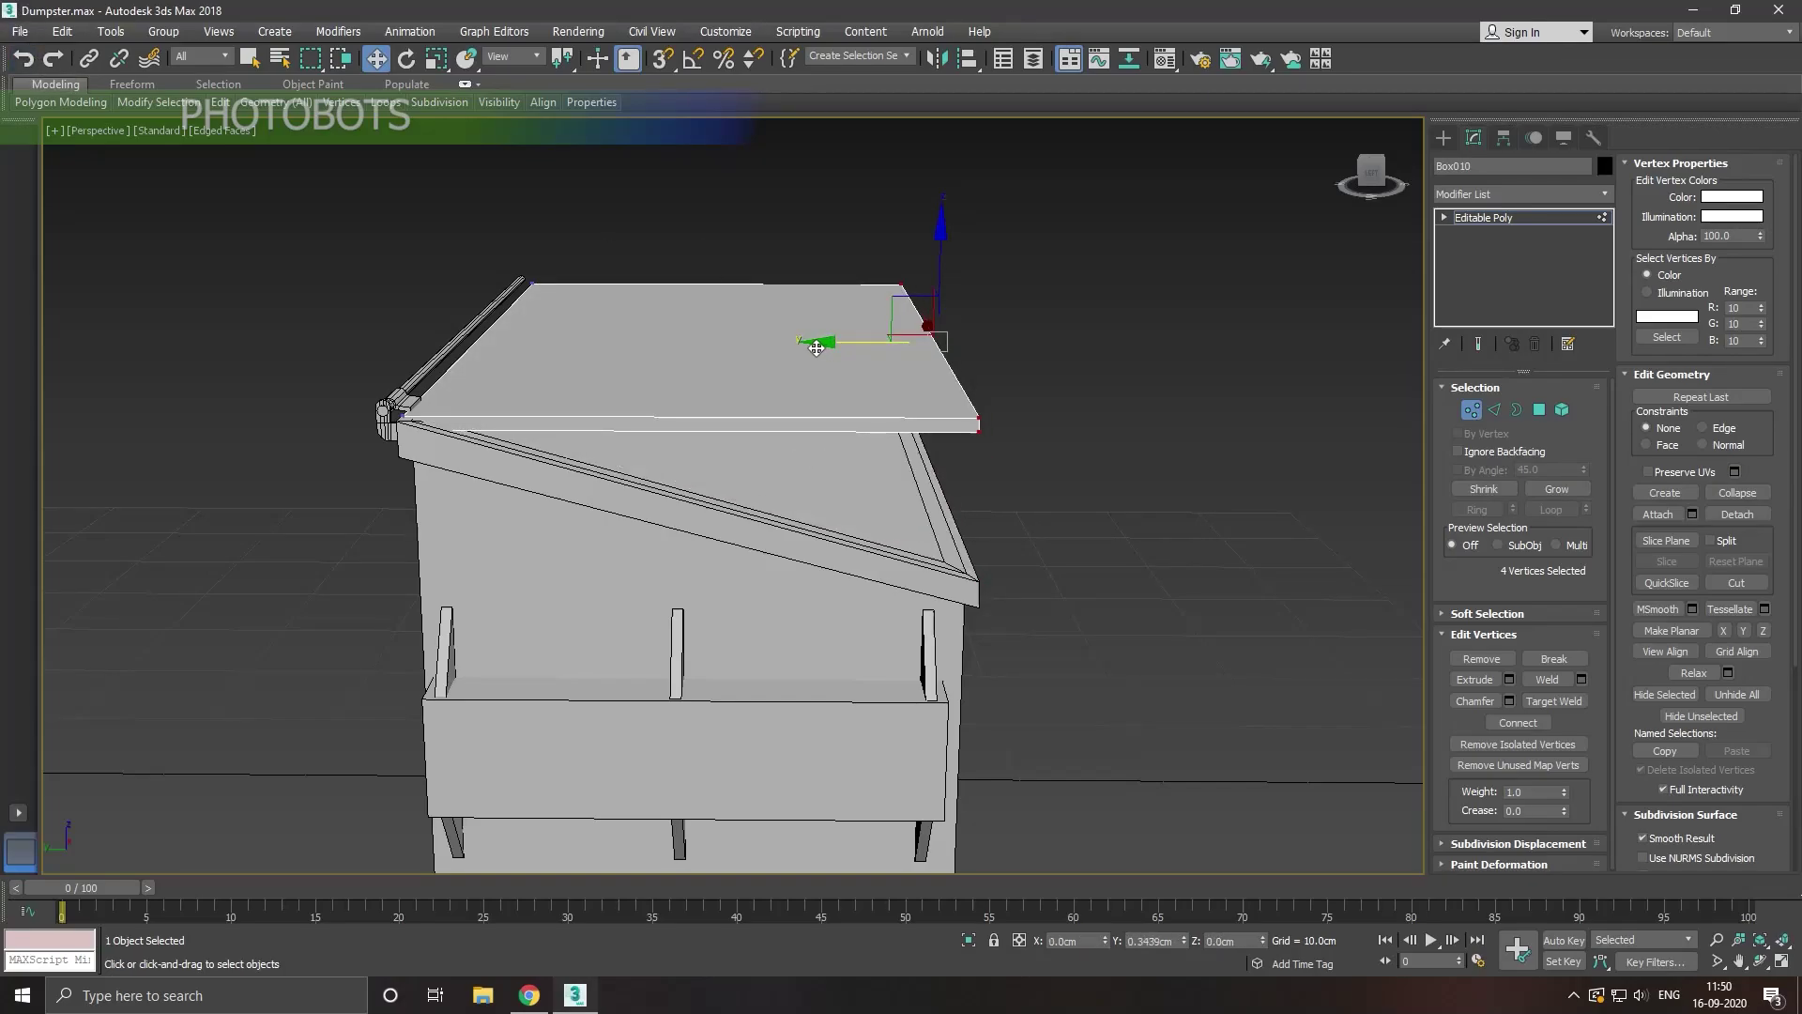
{"action": "left_click_drag", "start_coordinate": [934, 281], "coordinate": [934, 370]}
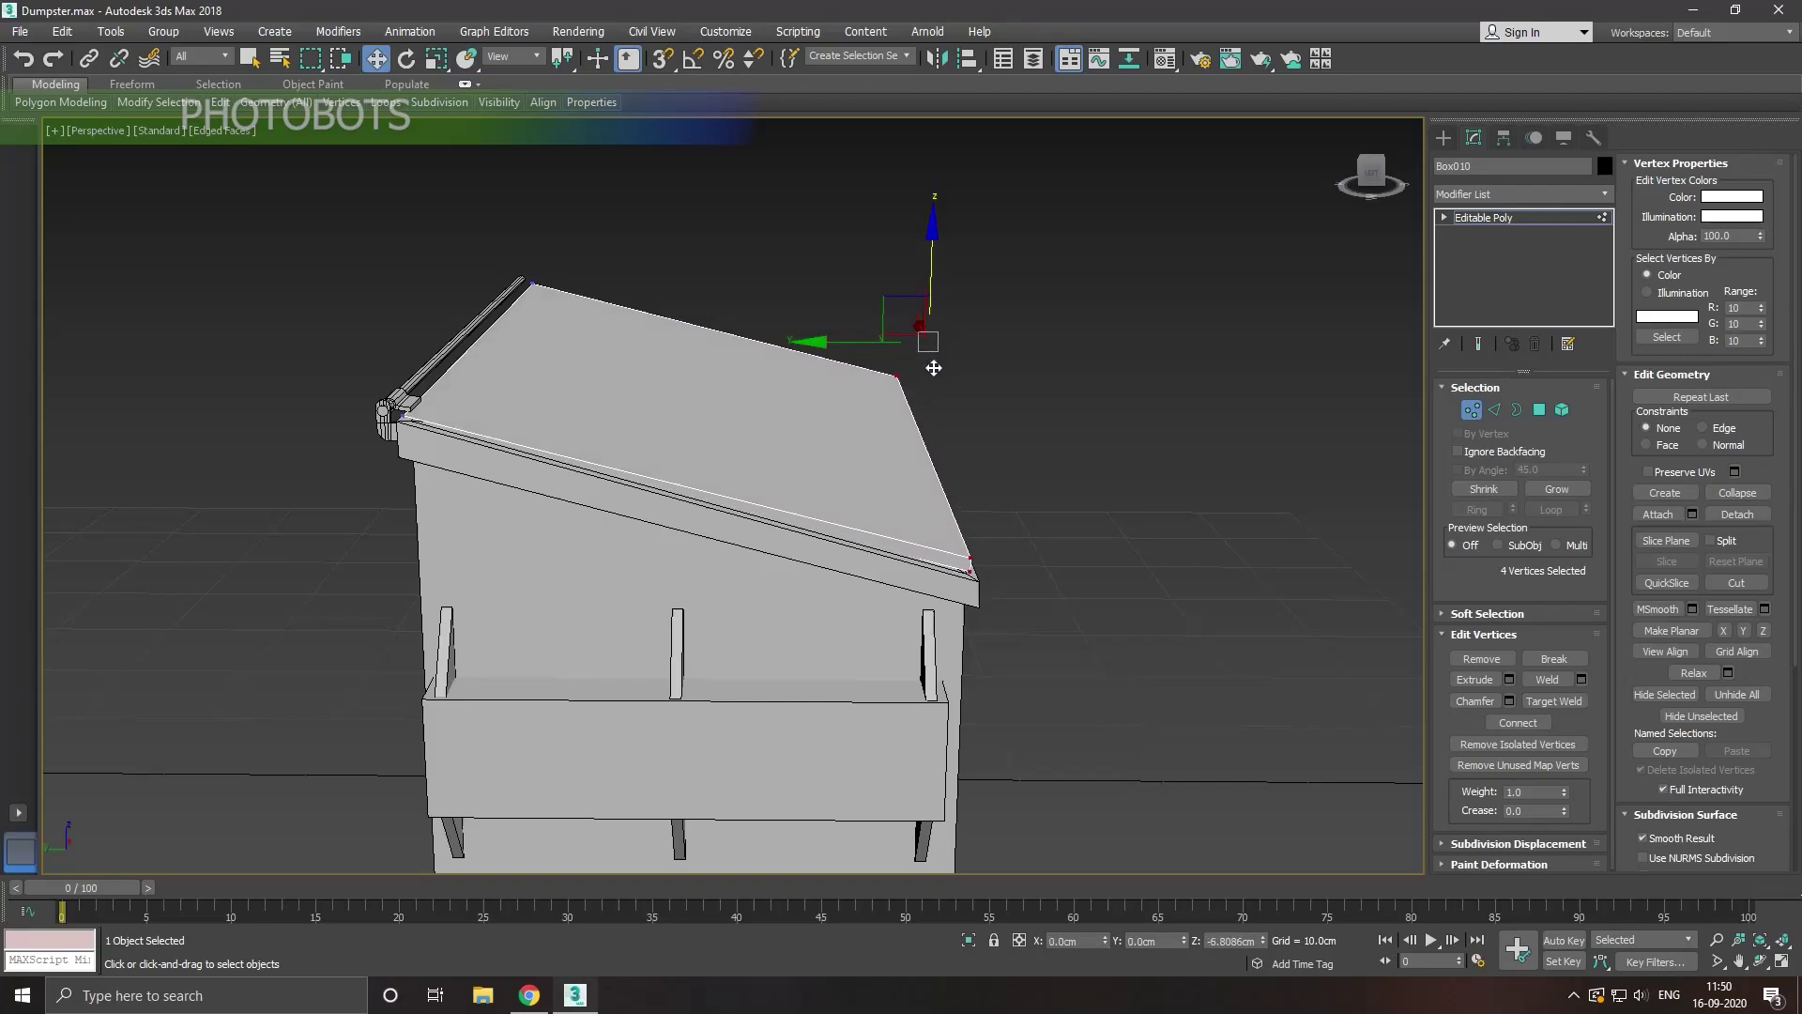
{"action": "left_click", "coordinate": [28, 62]}
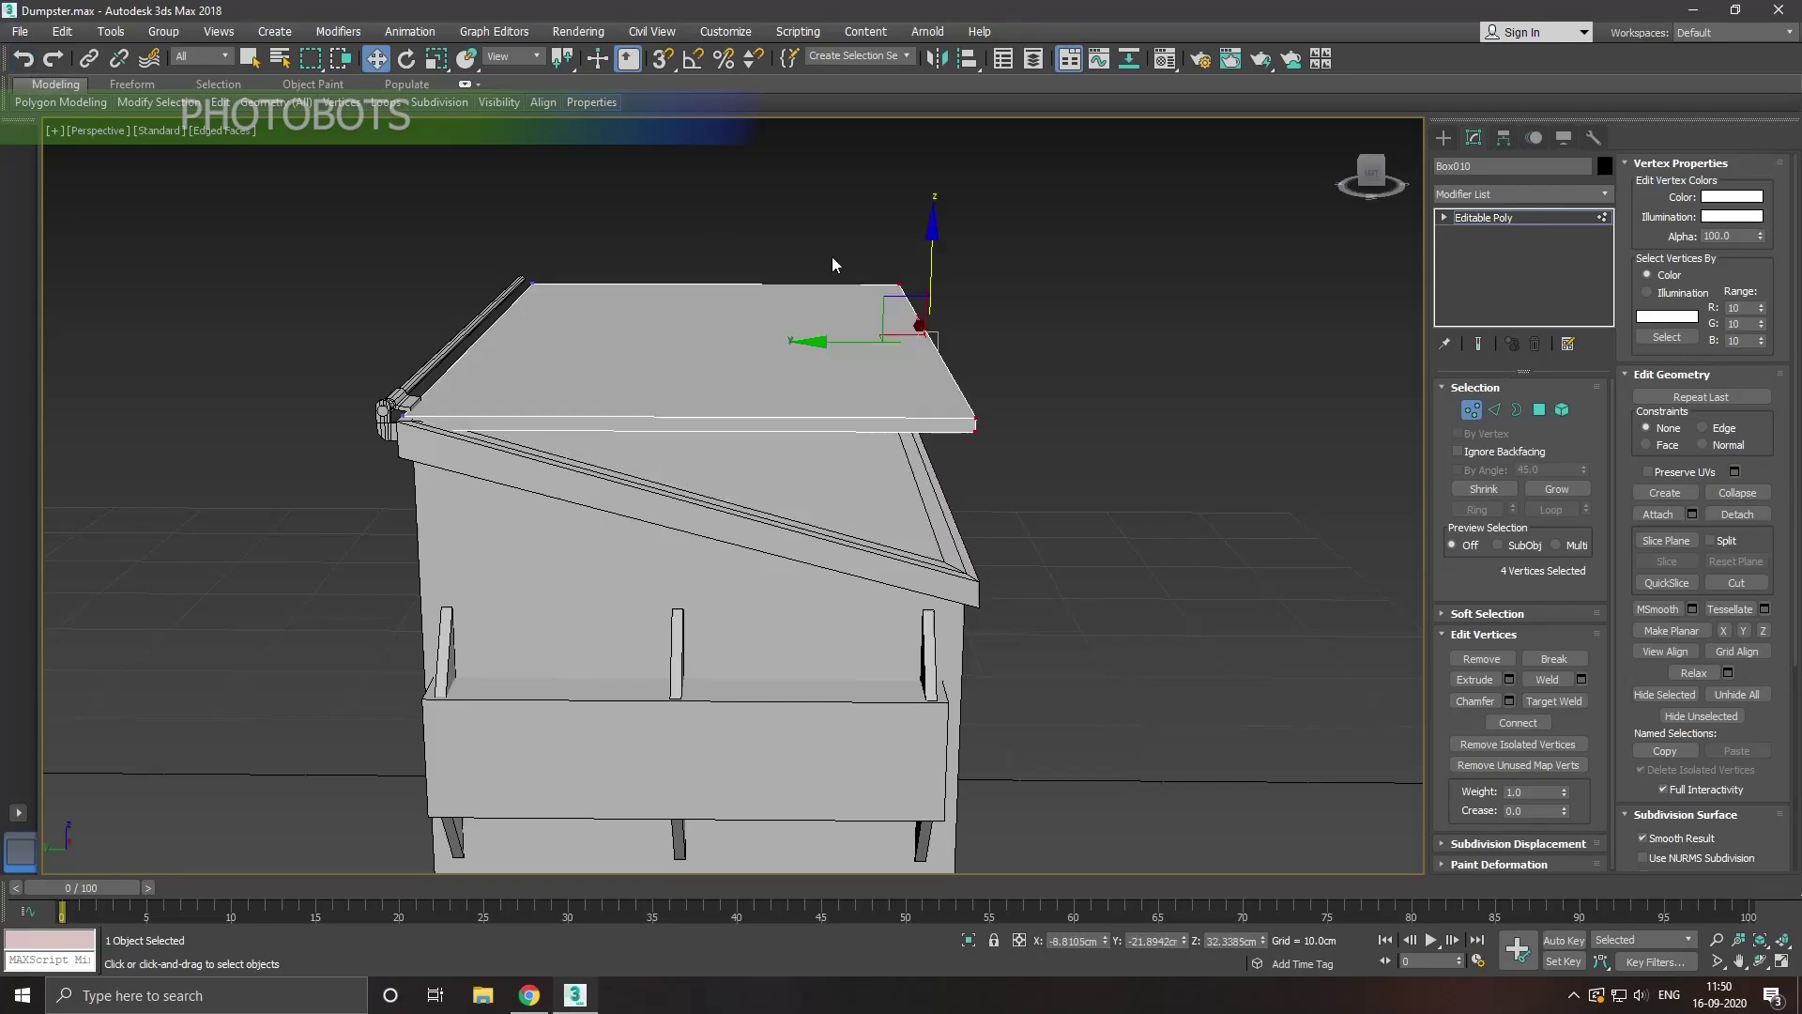
{"action": "left_click", "coordinate": [1477, 217]}
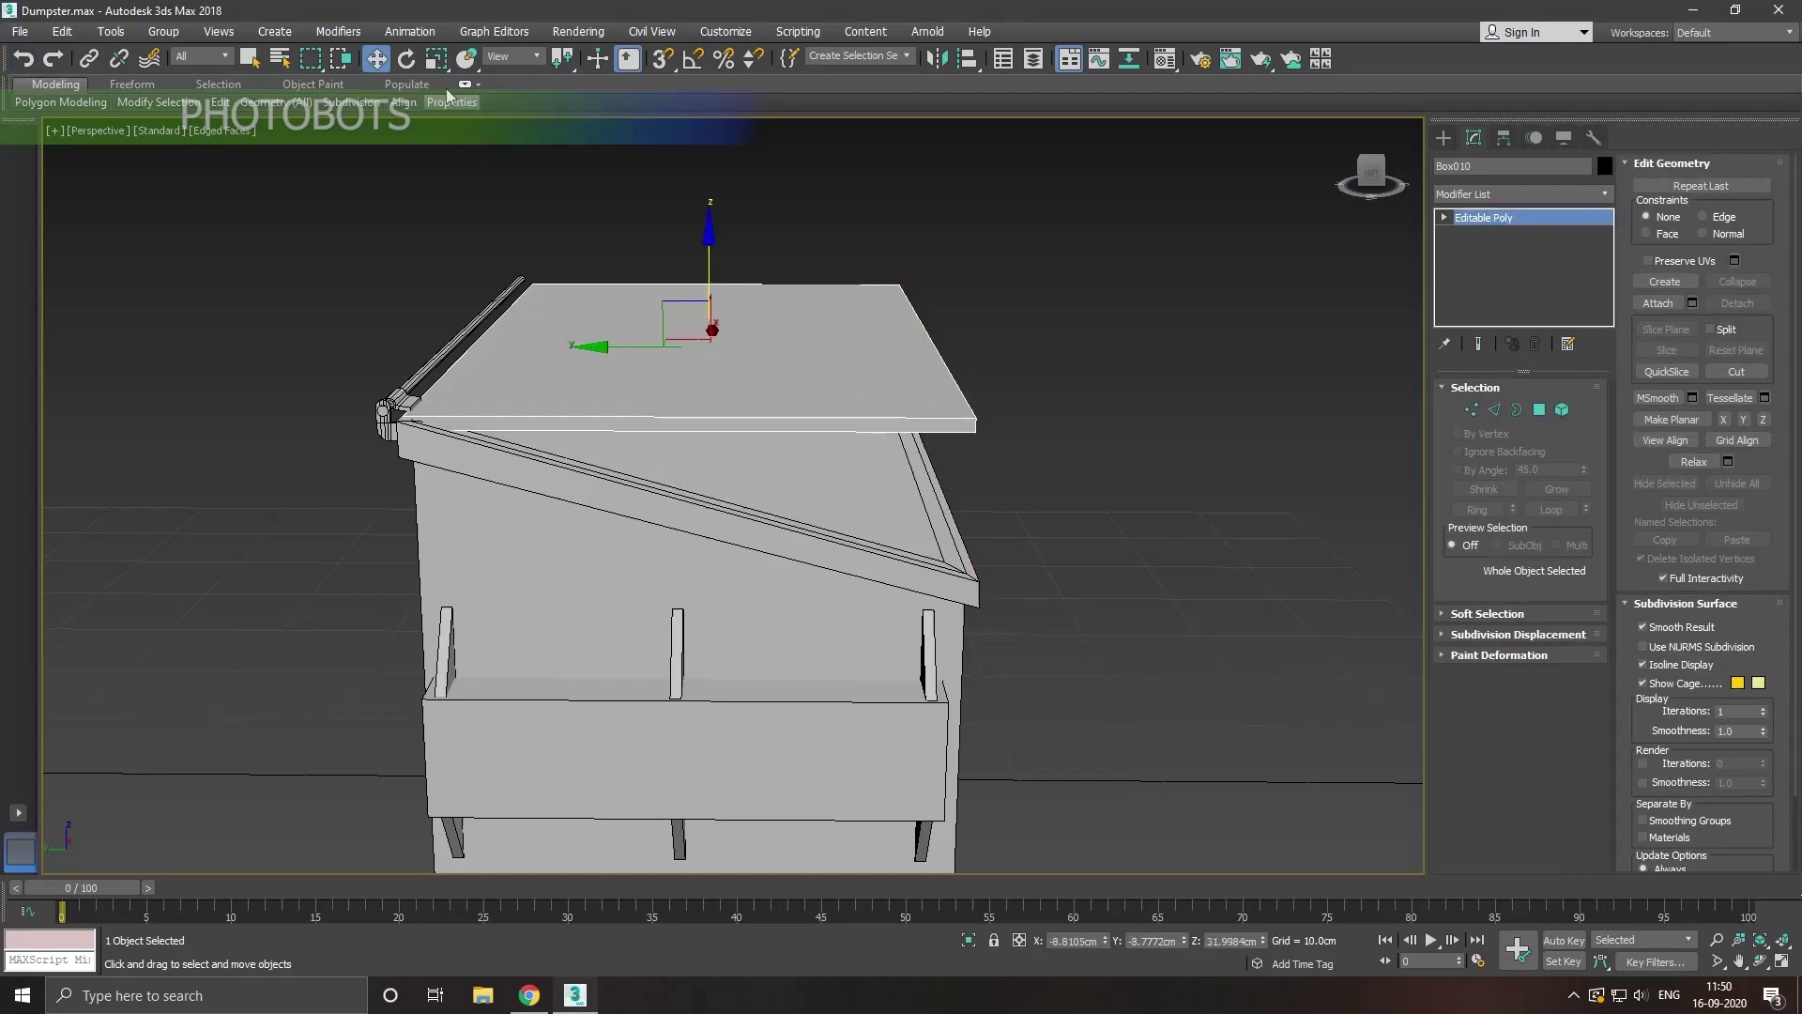
Step: Rotate Box010 about 16° to match the bin's slope and lower it onto the rim
{"action": "left_click", "coordinate": [407, 59]}
{"action": "left_click_drag", "start_coordinate": [740, 252], "coordinate": [771, 268]}
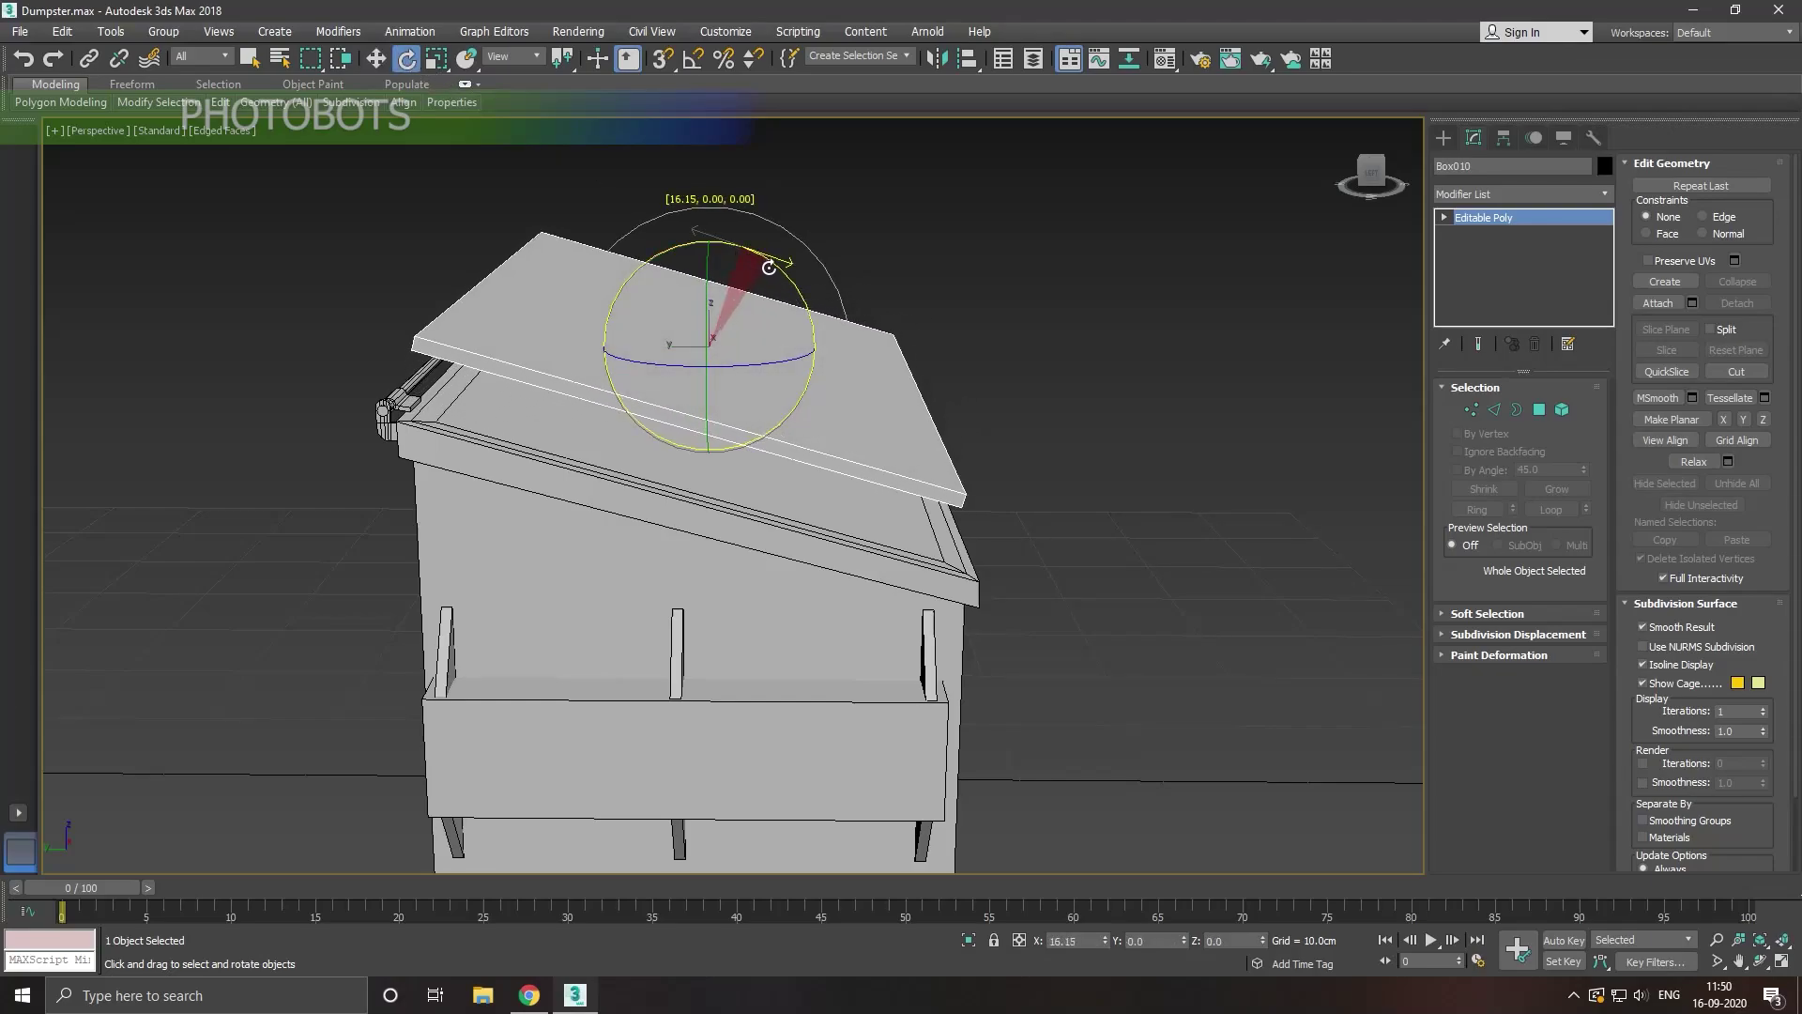
{"action": "left_click", "coordinate": [377, 59]}
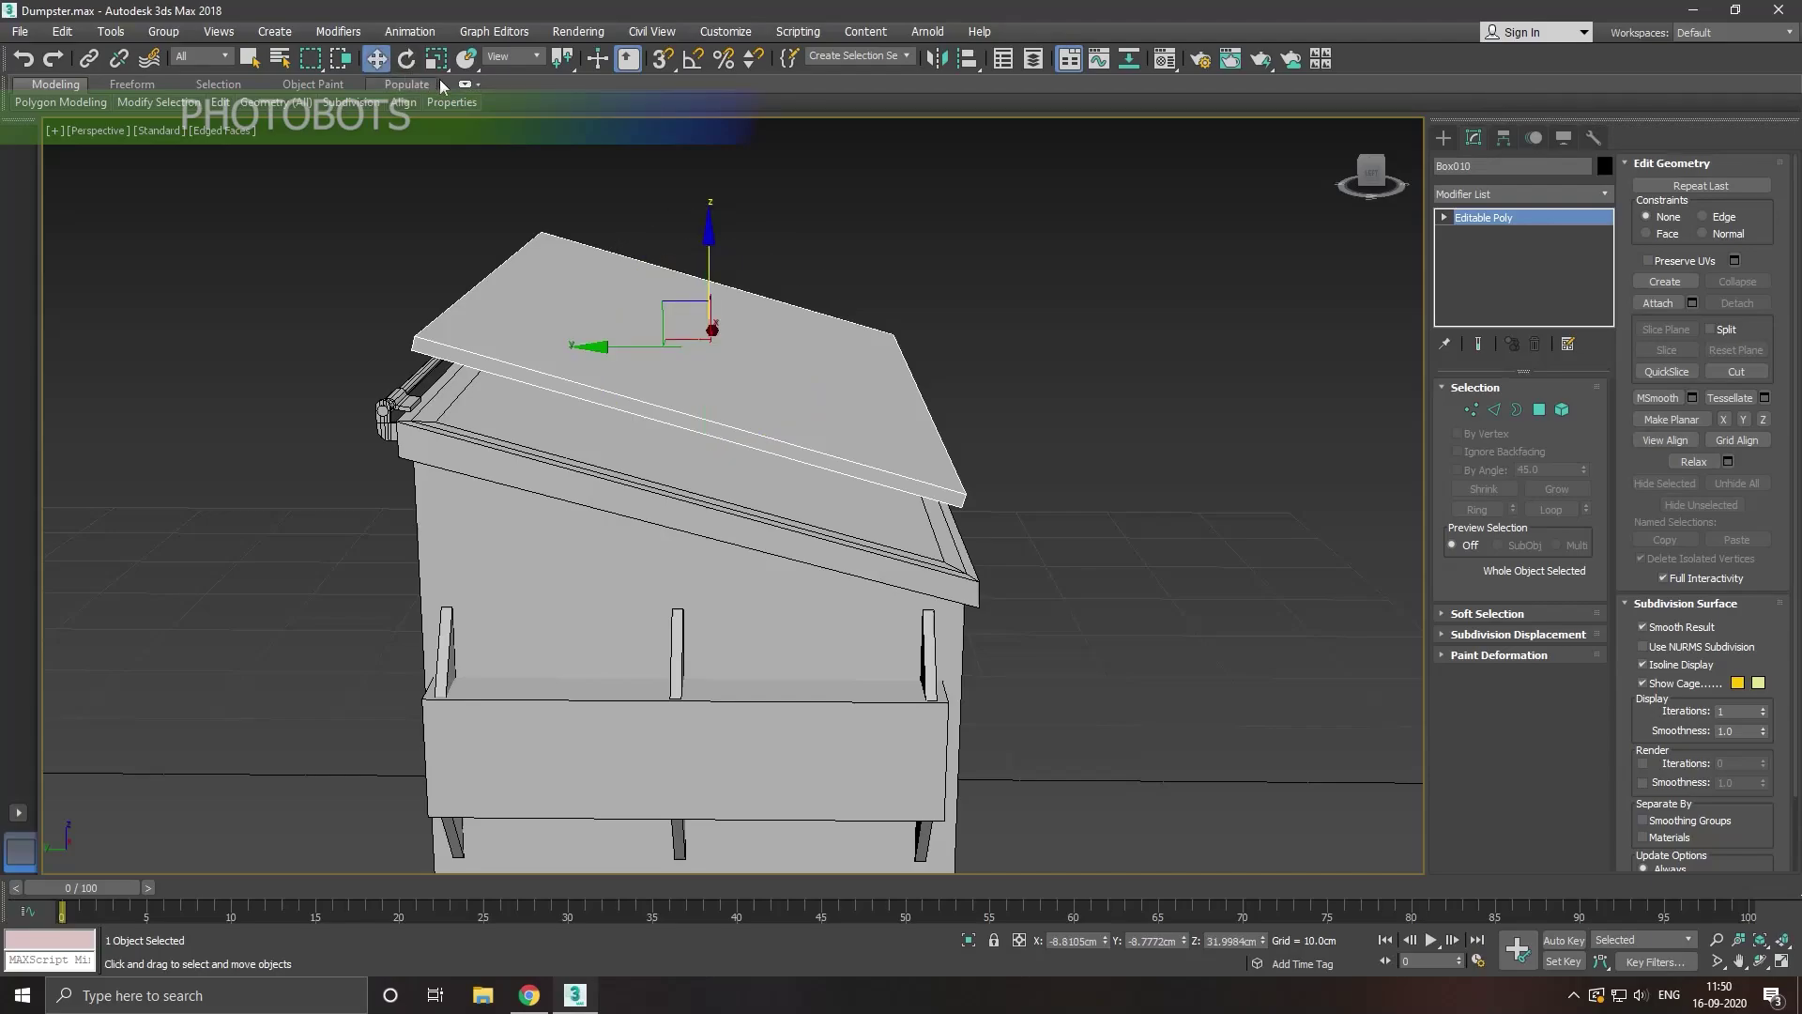
{"action": "left_click_drag", "start_coordinate": [718, 268], "coordinate": [733, 319]}
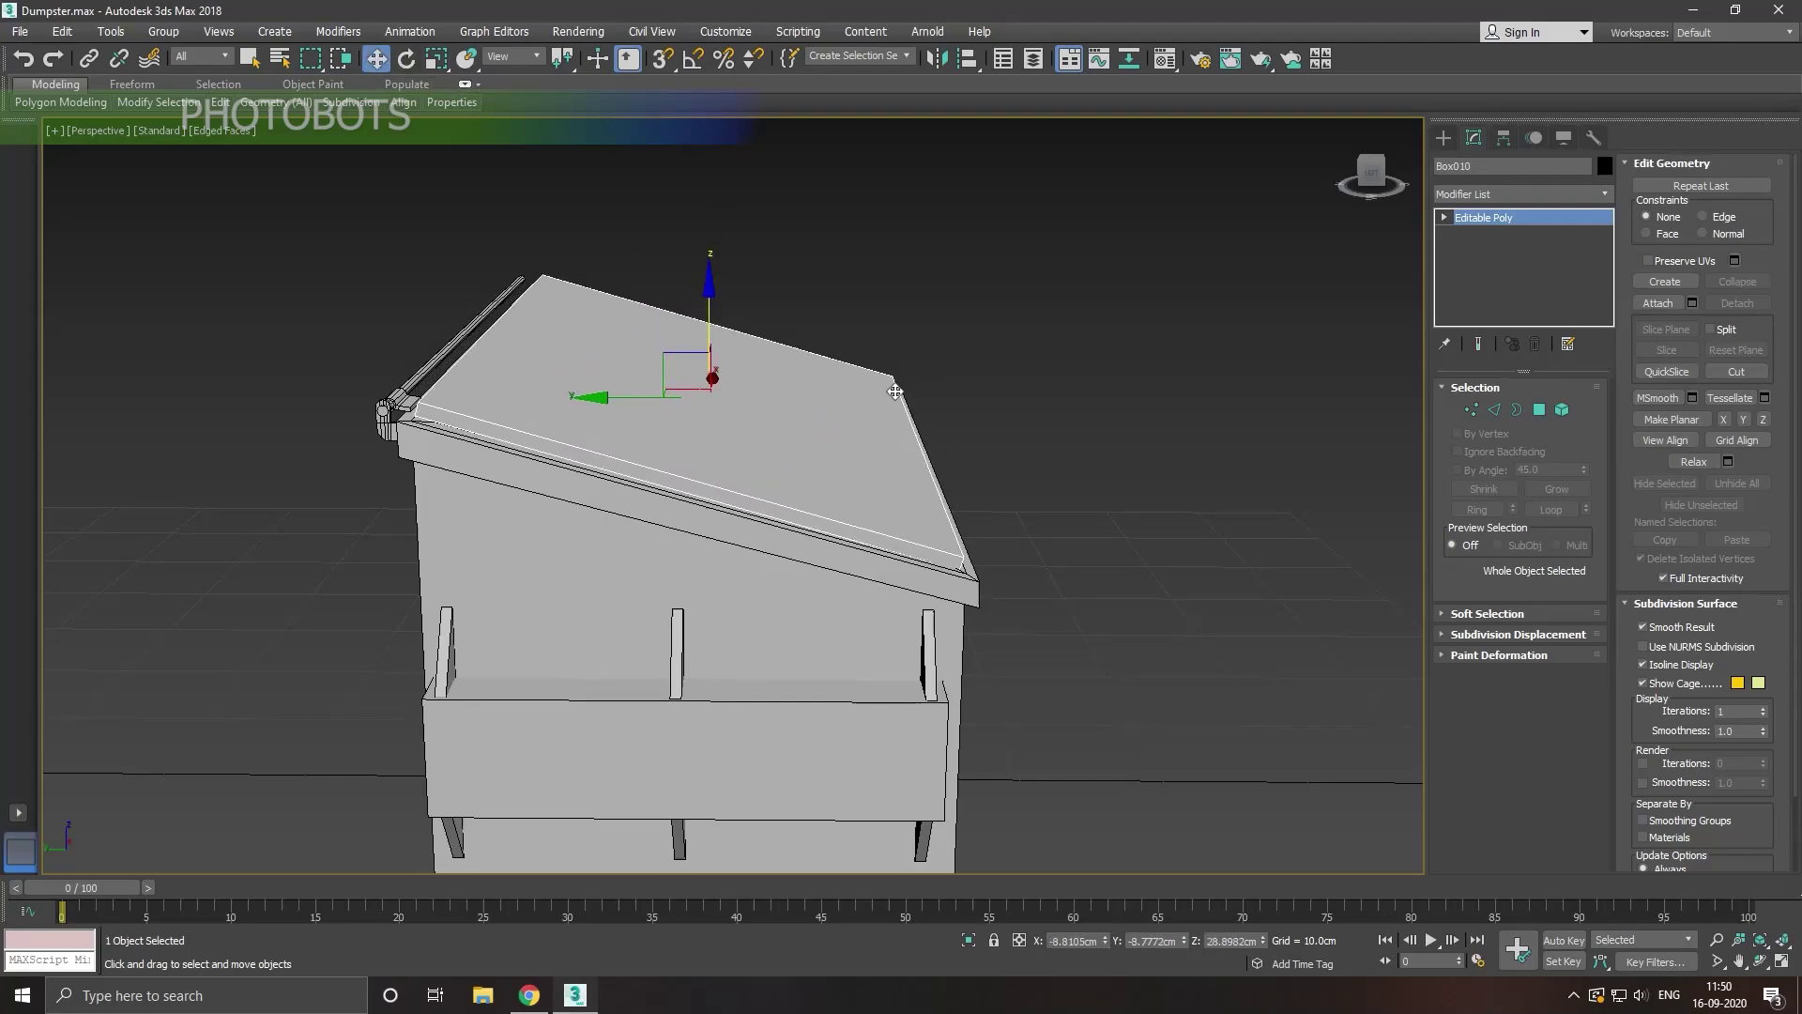
{"action": "middle_click_drag", "start_coordinate": [929, 405], "coordinate": [595, 463], "text": "alt"}
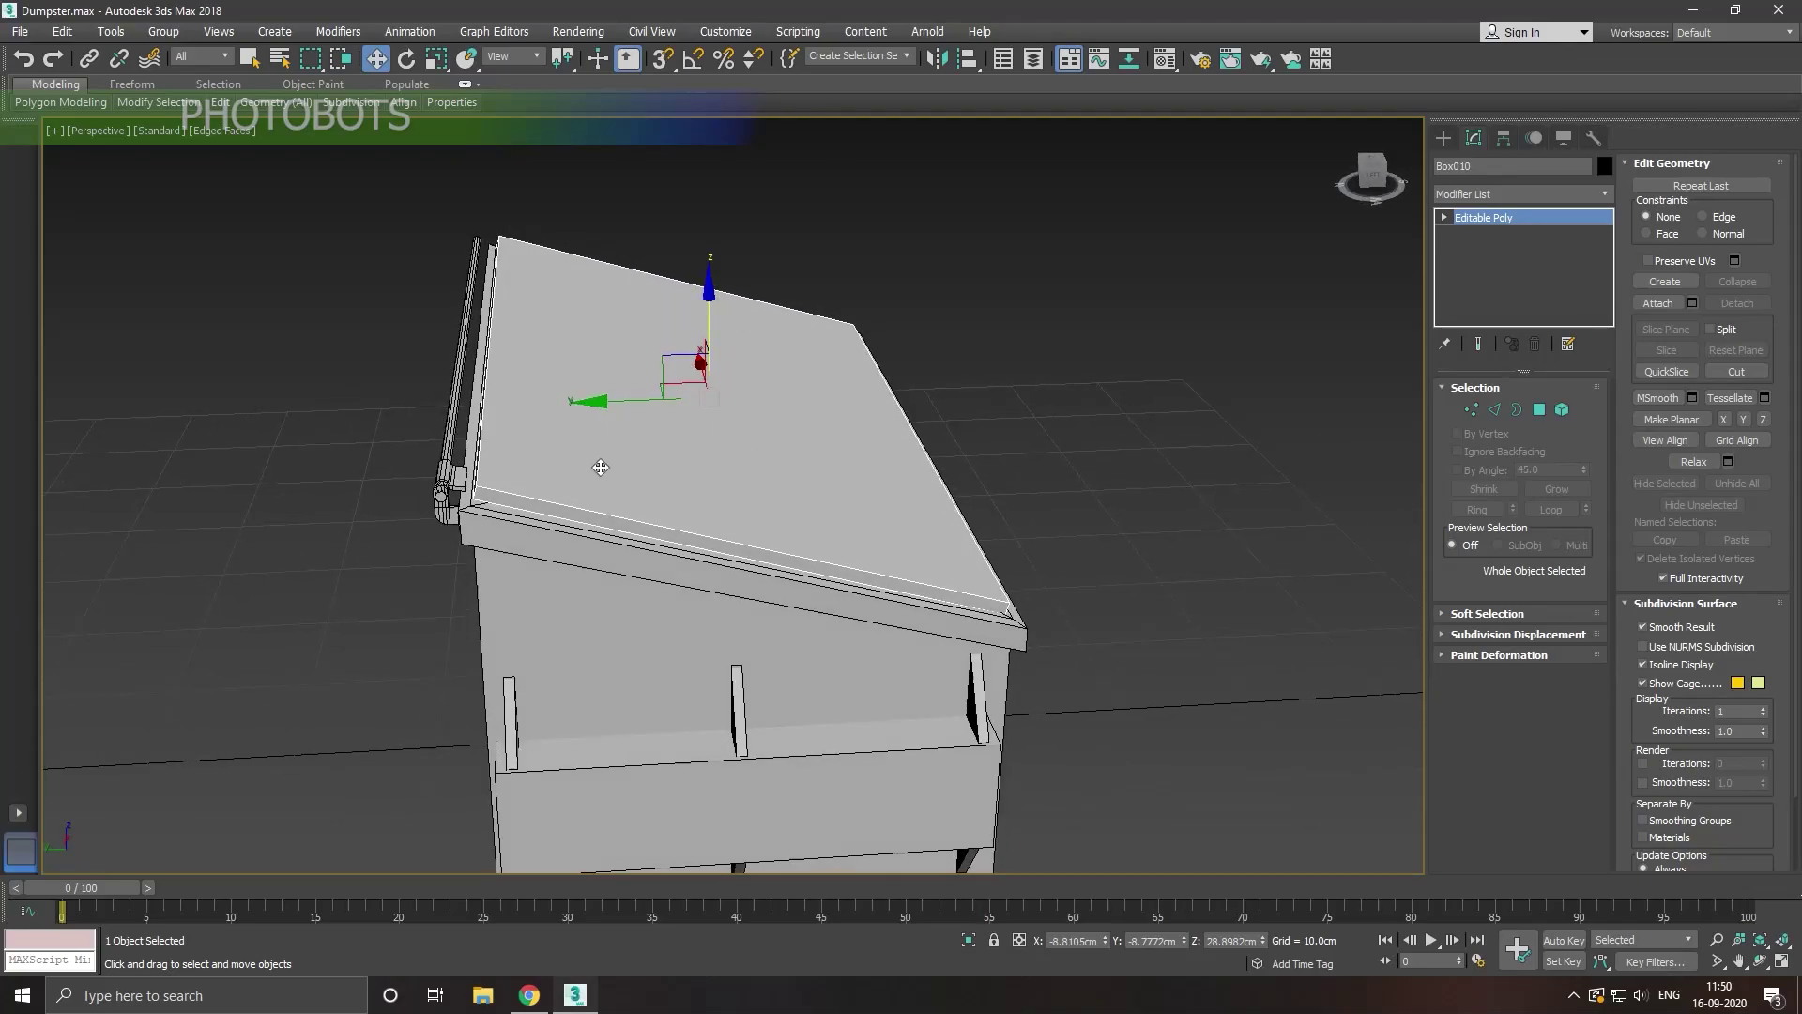
{"action": "scroll", "coordinate": [517, 466], "scroll_direction": "up", "scroll_amount": 3}
{"action": "scroll", "coordinate": [585, 466], "scroll_direction": "down", "scroll_amount": 2}
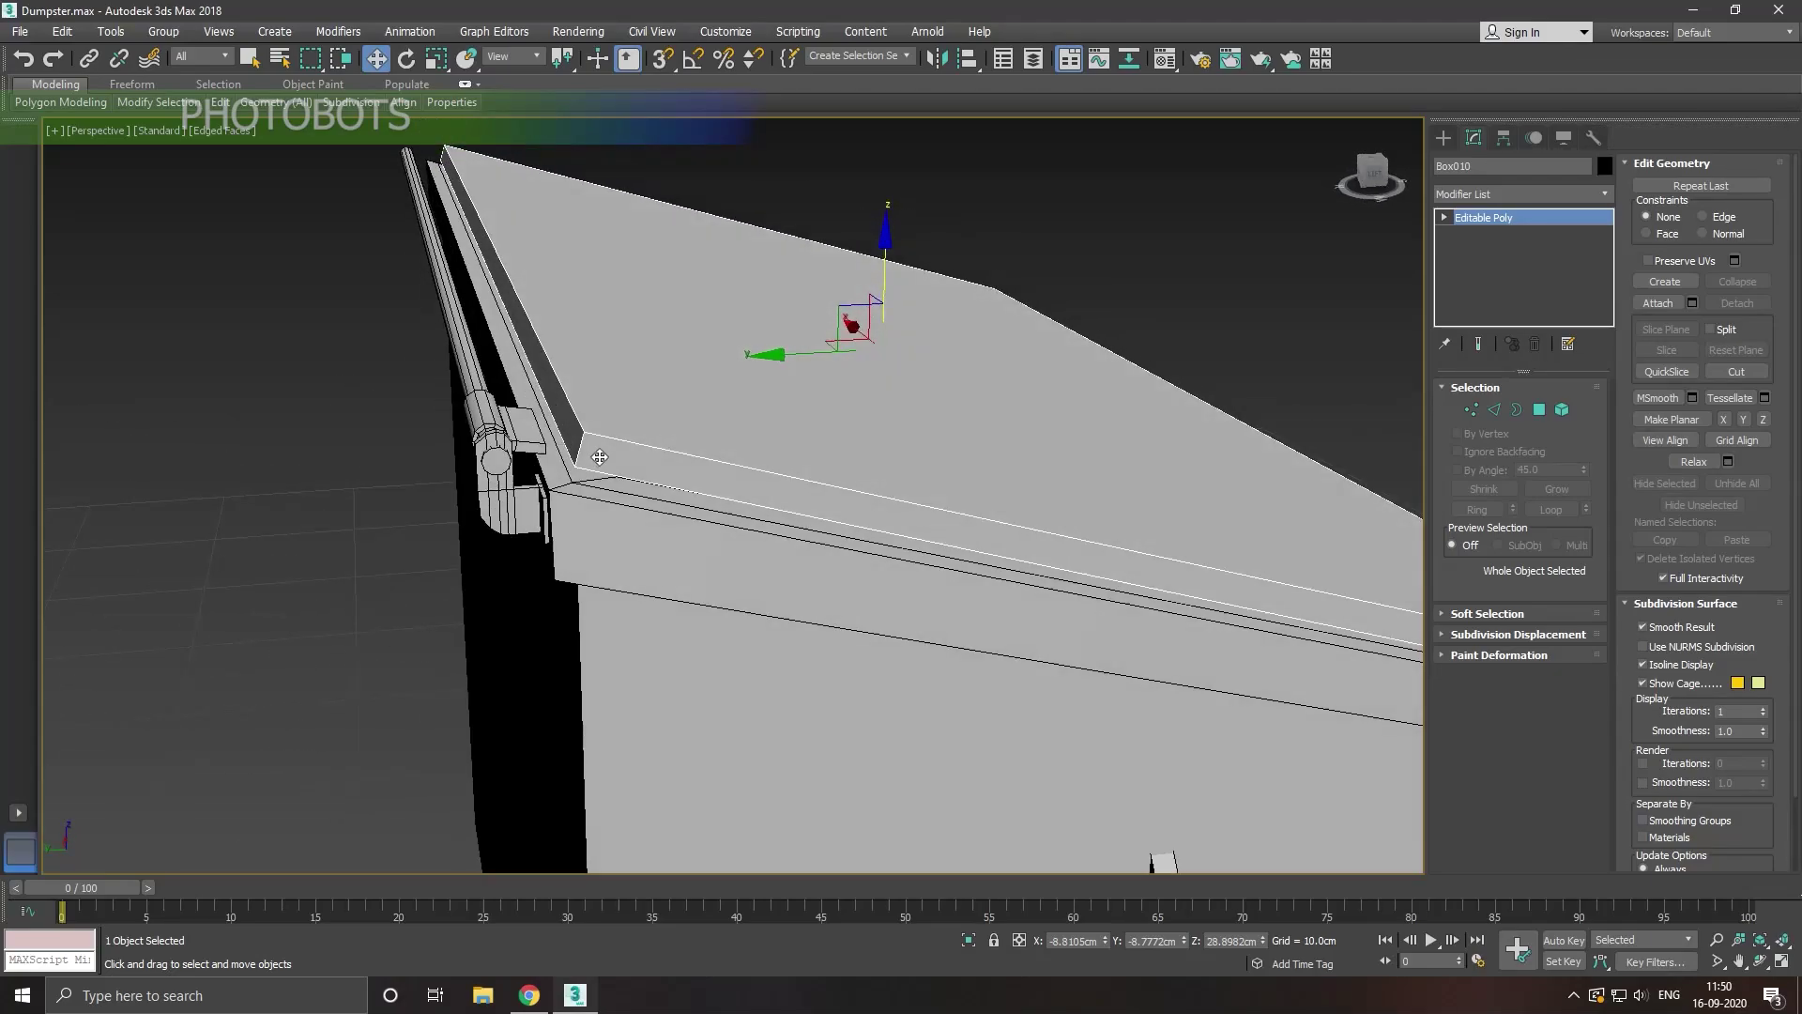
{"action": "scroll", "coordinate": [723, 417], "scroll_direction": "up", "scroll_amount": 1}
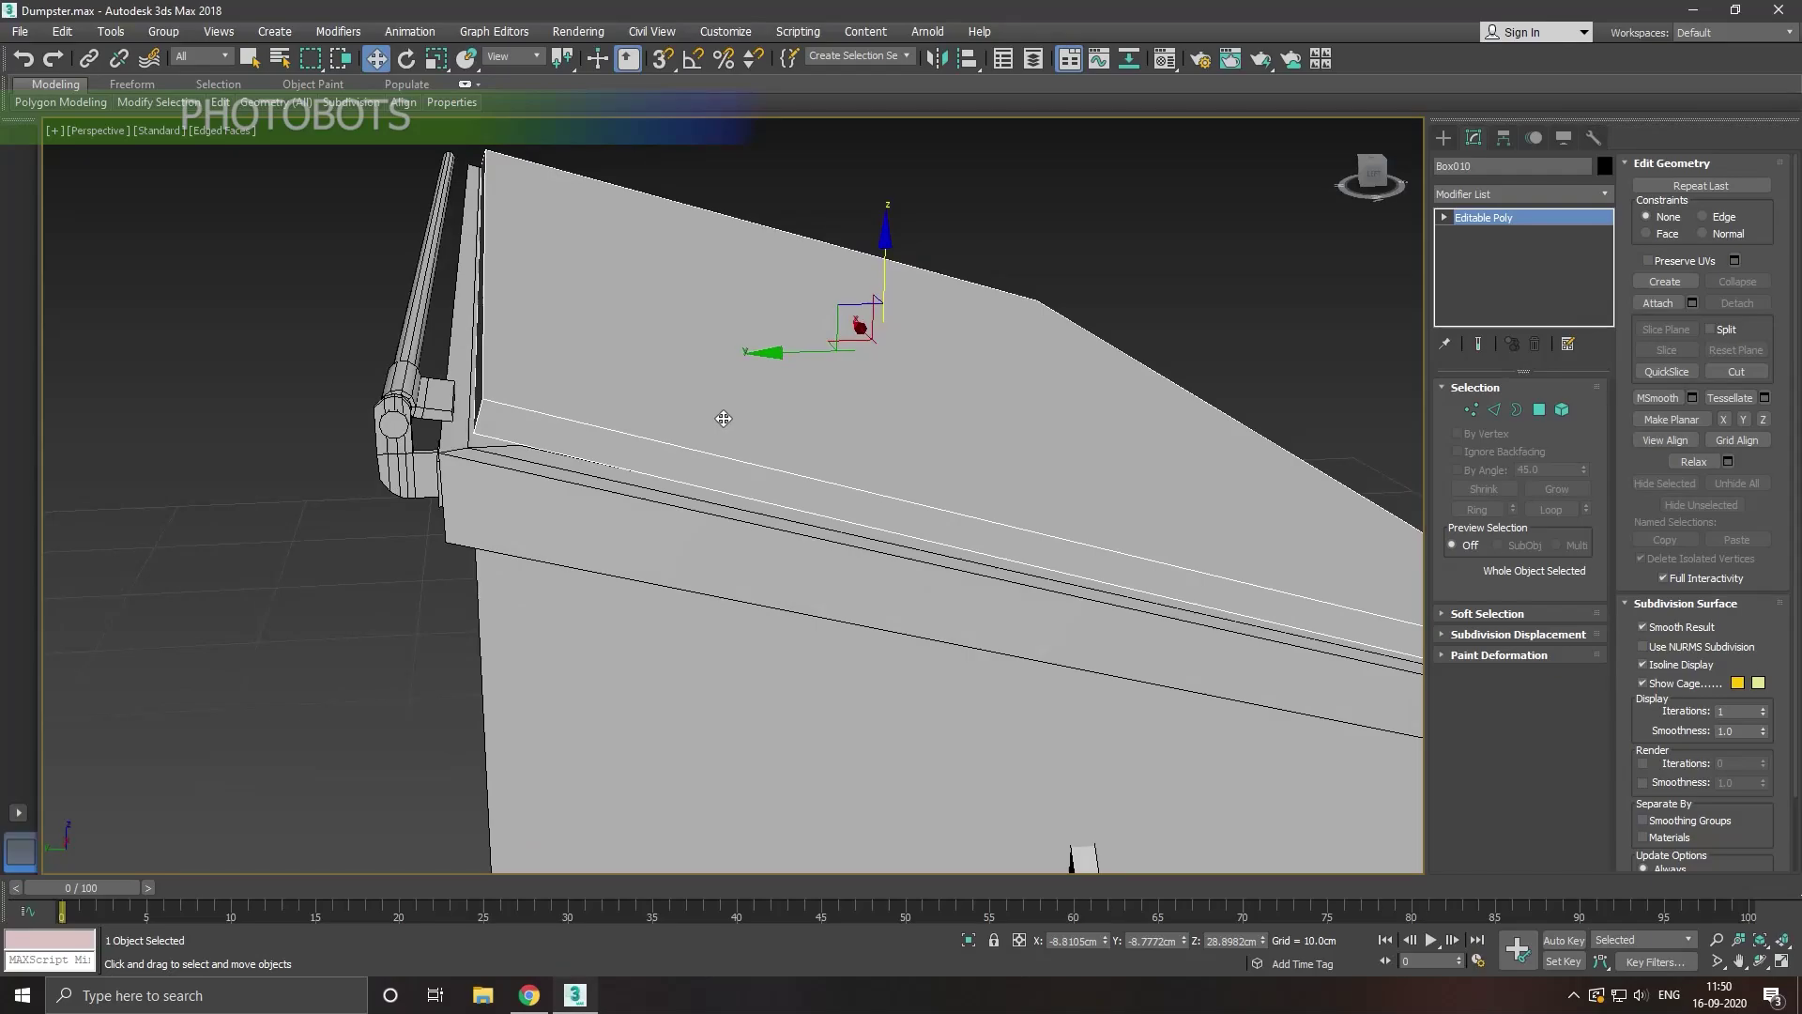
Step: In the Left view, rotate the lid about one degree to match the bin's slanted rim
{"action": "key", "text": "l"}
{"action": "scroll", "coordinate": [559, 528], "scroll_direction": "down", "scroll_amount": 1}
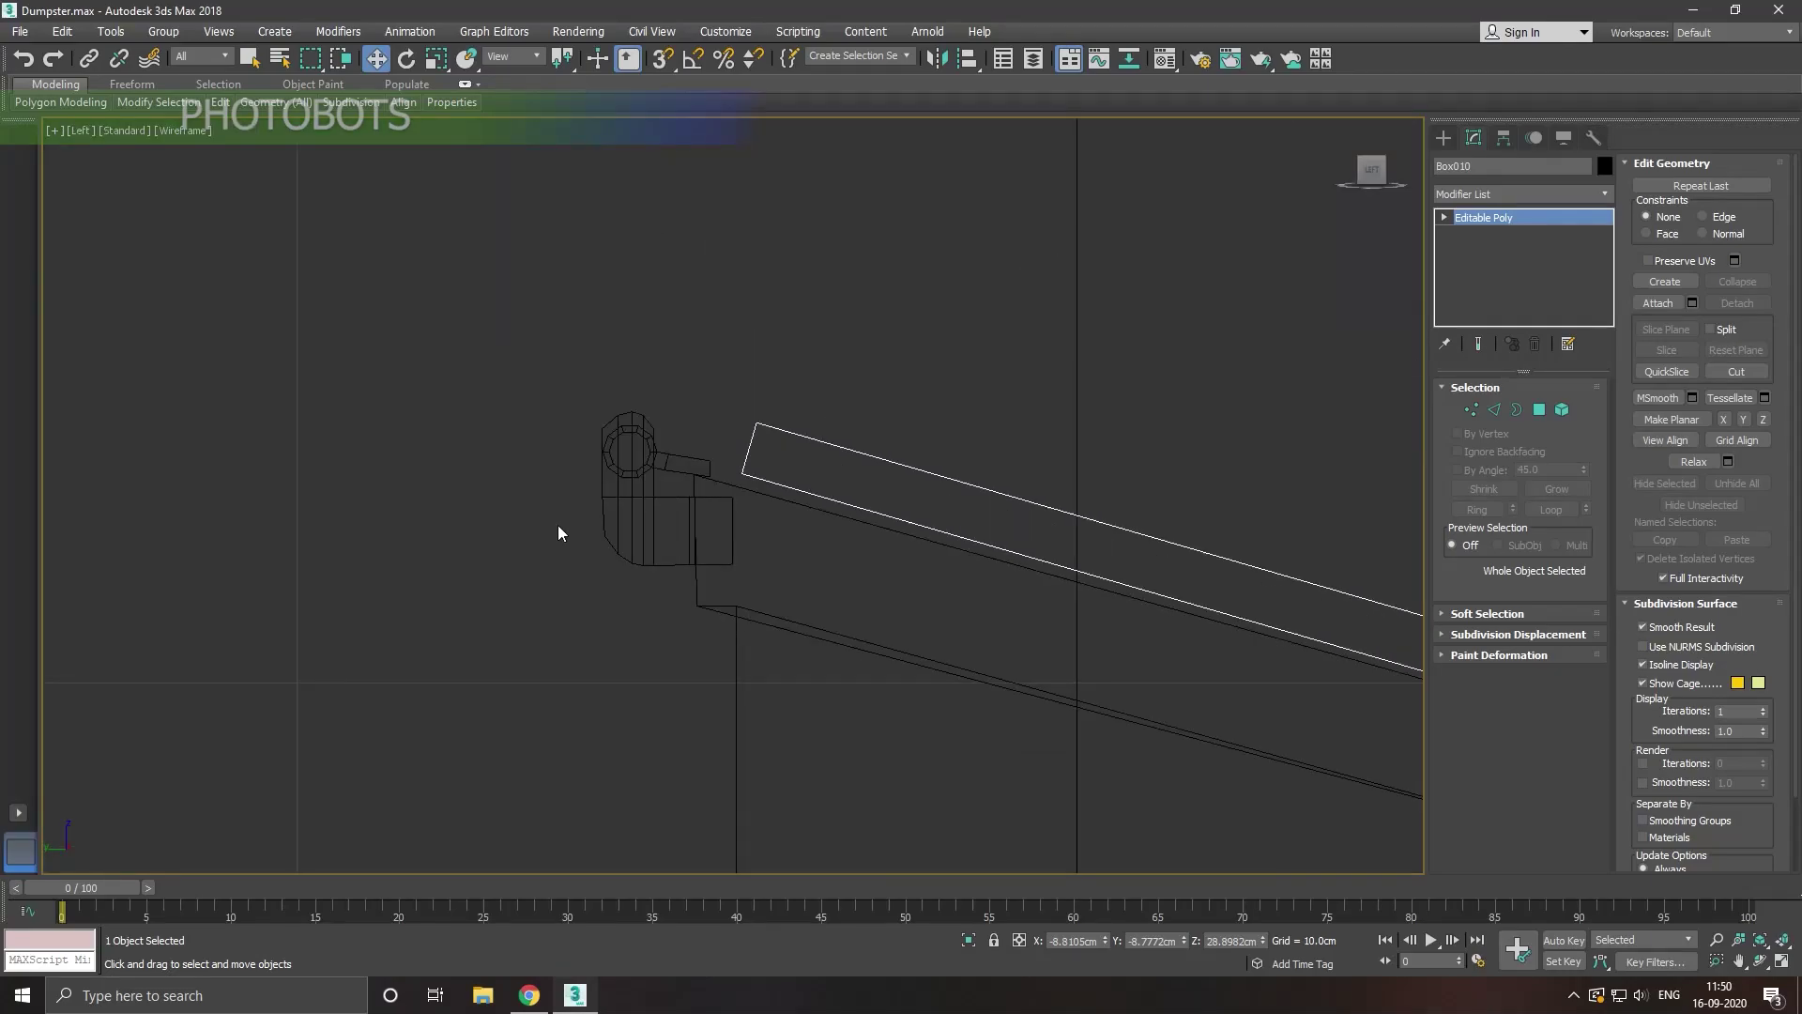
{"action": "scroll", "coordinate": [515, 468], "scroll_direction": "down", "scroll_amount": 1}
{"action": "scroll", "coordinate": [460, 462], "scroll_direction": "down", "scroll_amount": 1}
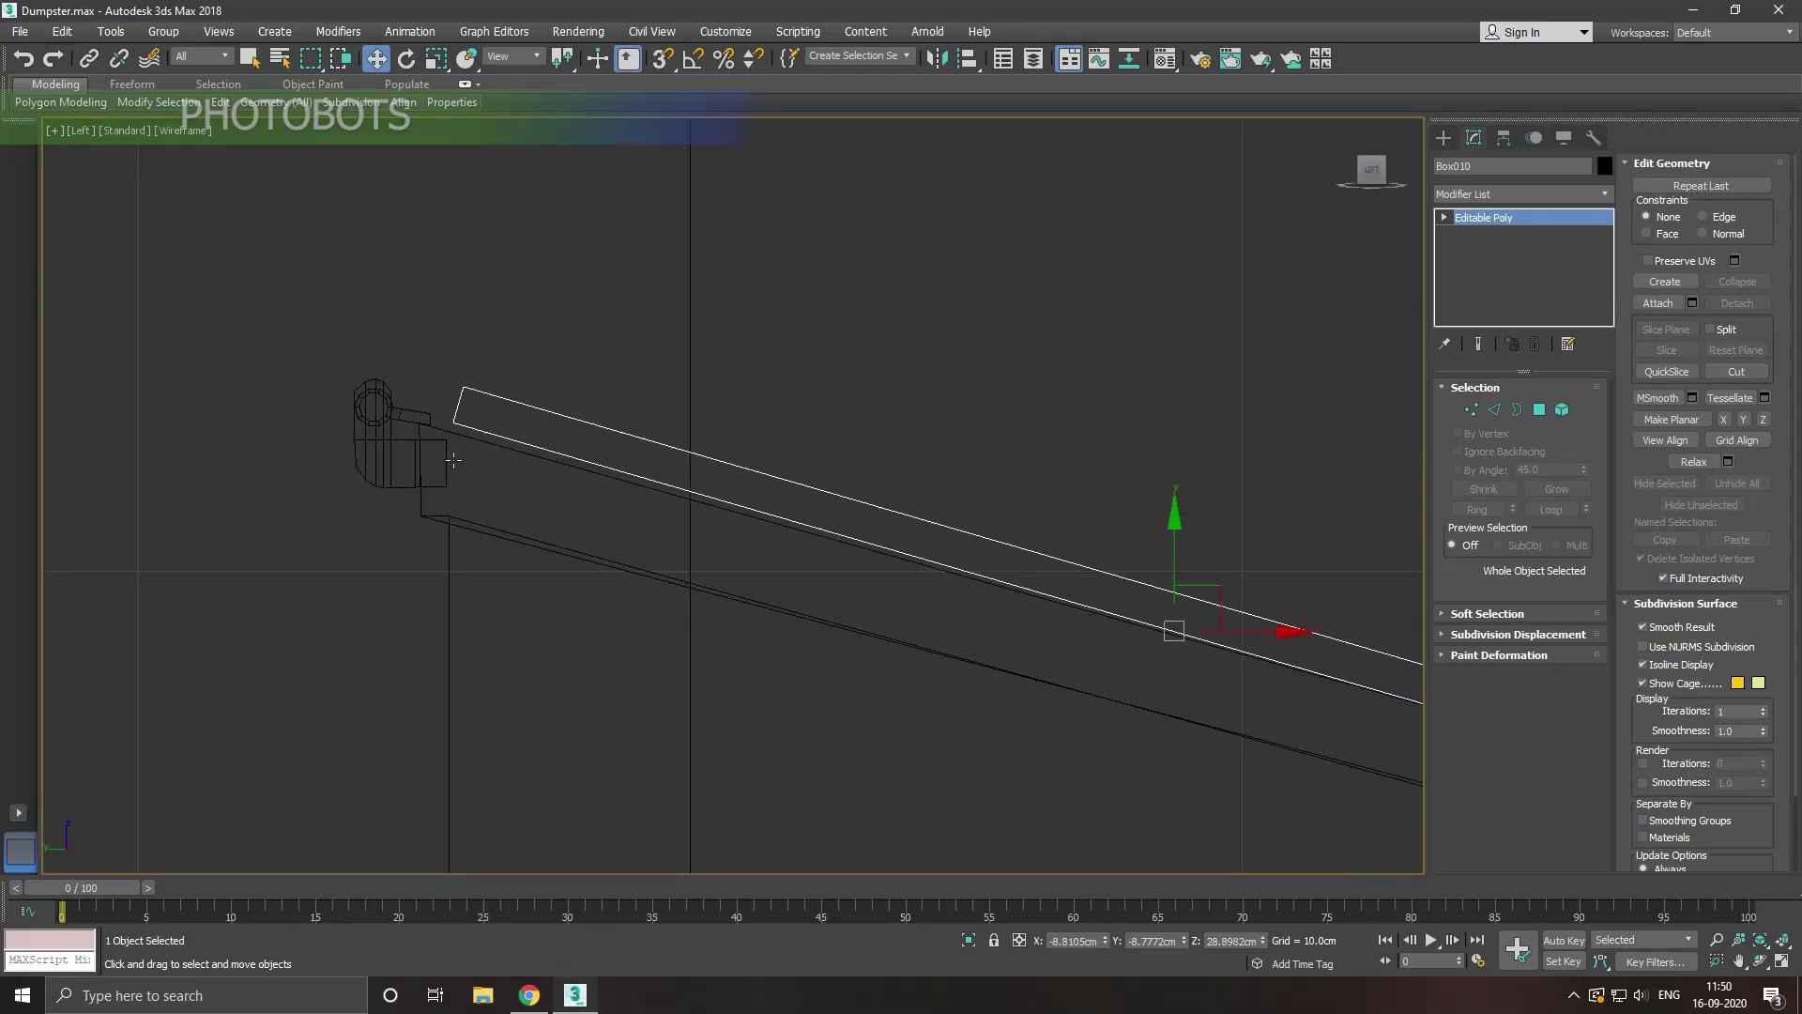
{"action": "left_click", "coordinate": [407, 59]}
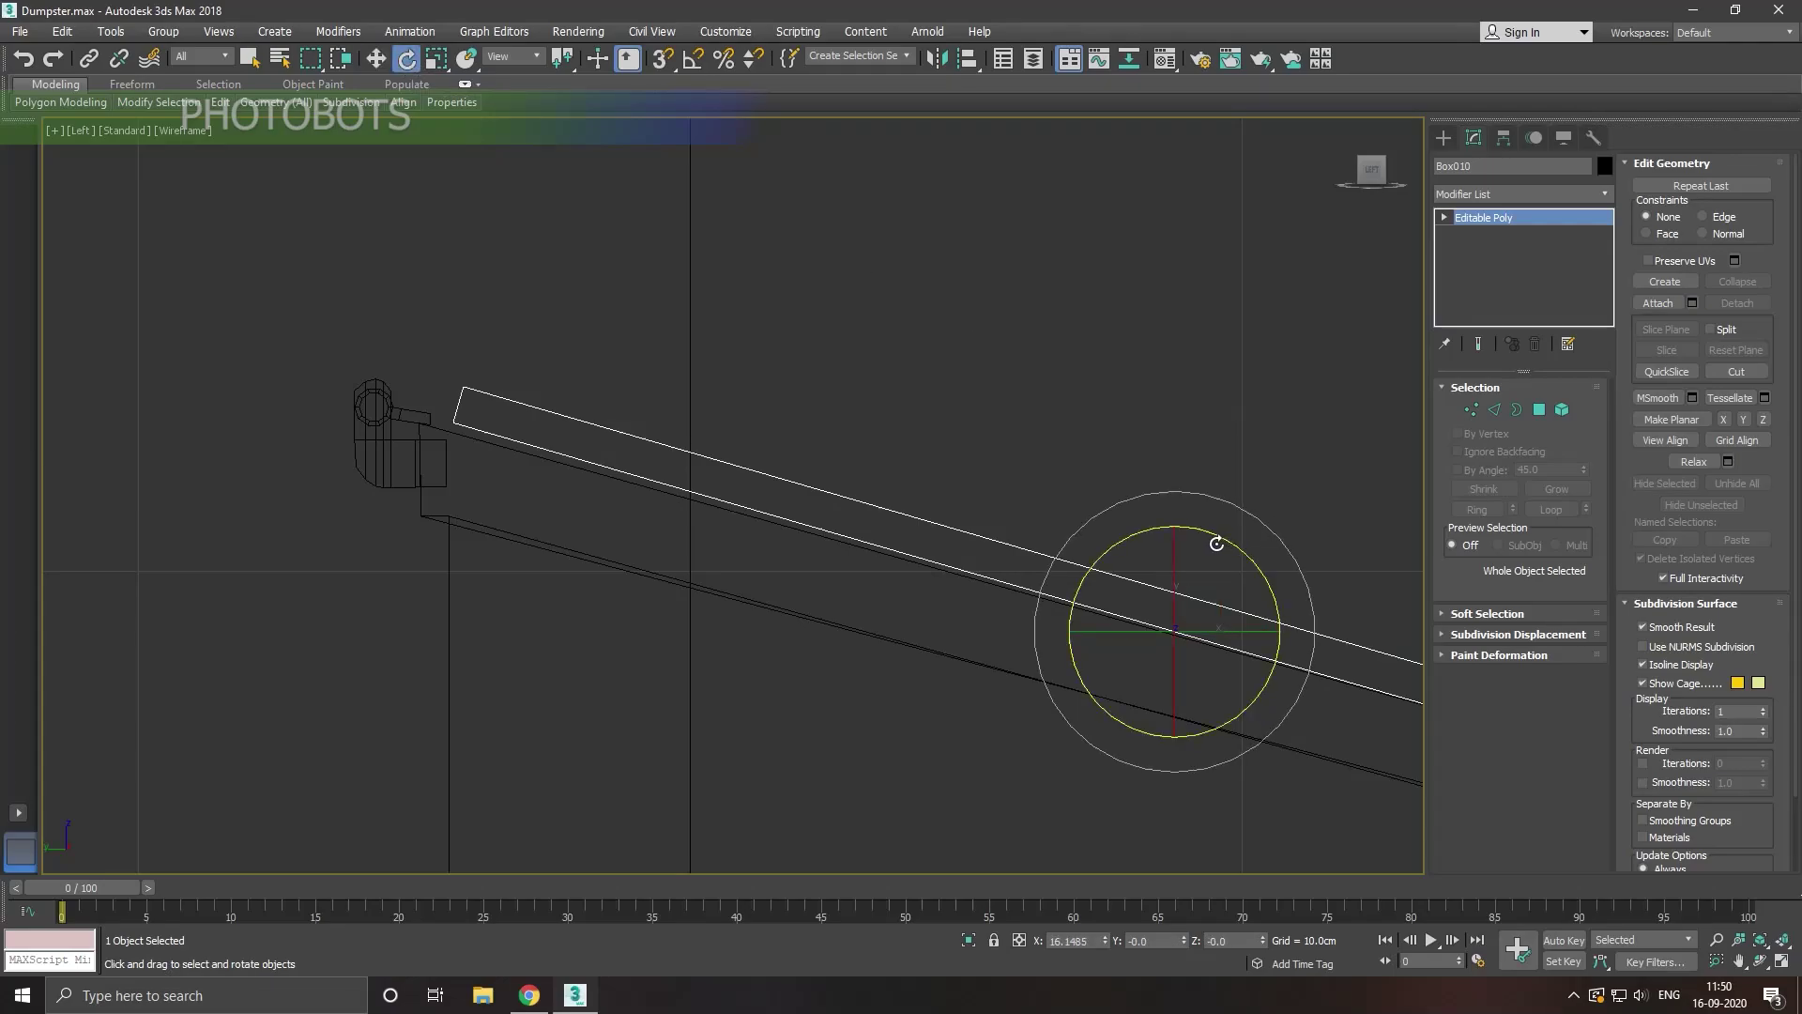
{"action": "left_click_drag", "start_coordinate": [1216, 544], "coordinate": [1210, 541]}
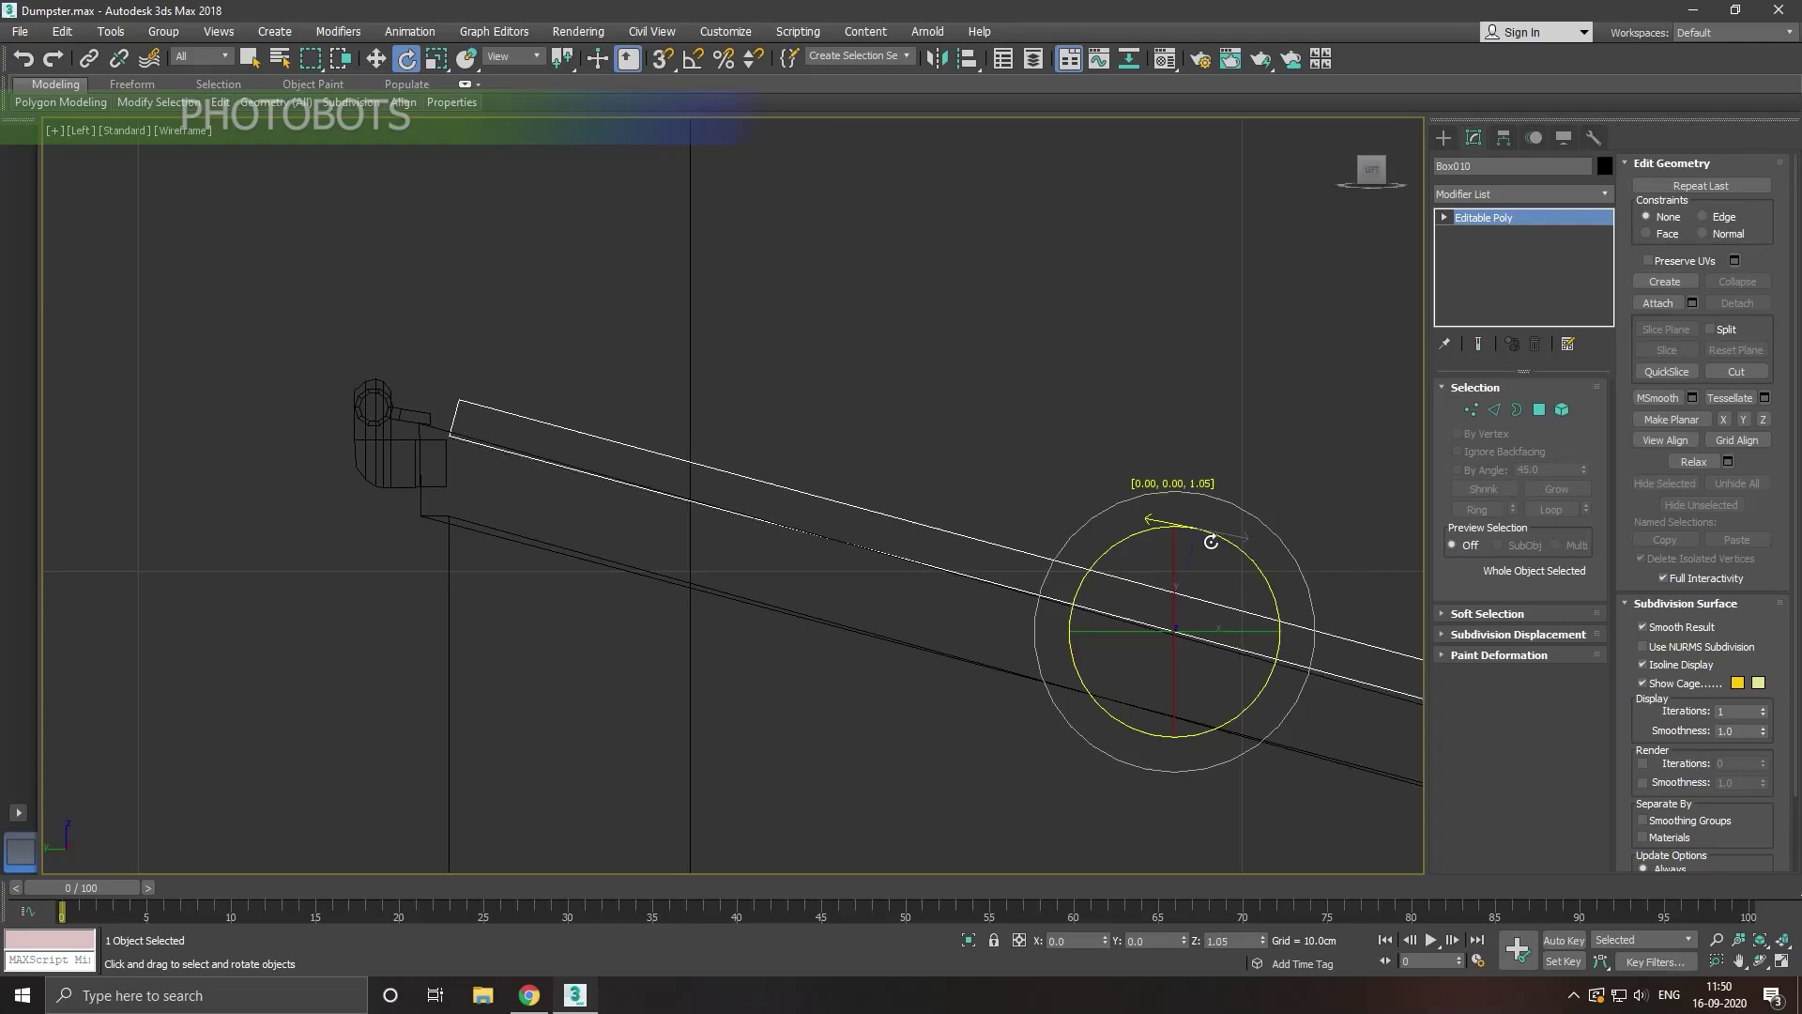
{"action": "right_click", "coordinate": [1213, 543]}
{"action": "left_click_drag", "start_coordinate": [1213, 543], "coordinate": [1205, 538]}
Step: Nudge the lid slightly down so it sits flush on the rim
{"action": "left_click", "coordinate": [376, 64]}
{"action": "scroll", "coordinate": [515, 305], "scroll_direction": "down", "scroll_amount": 2}
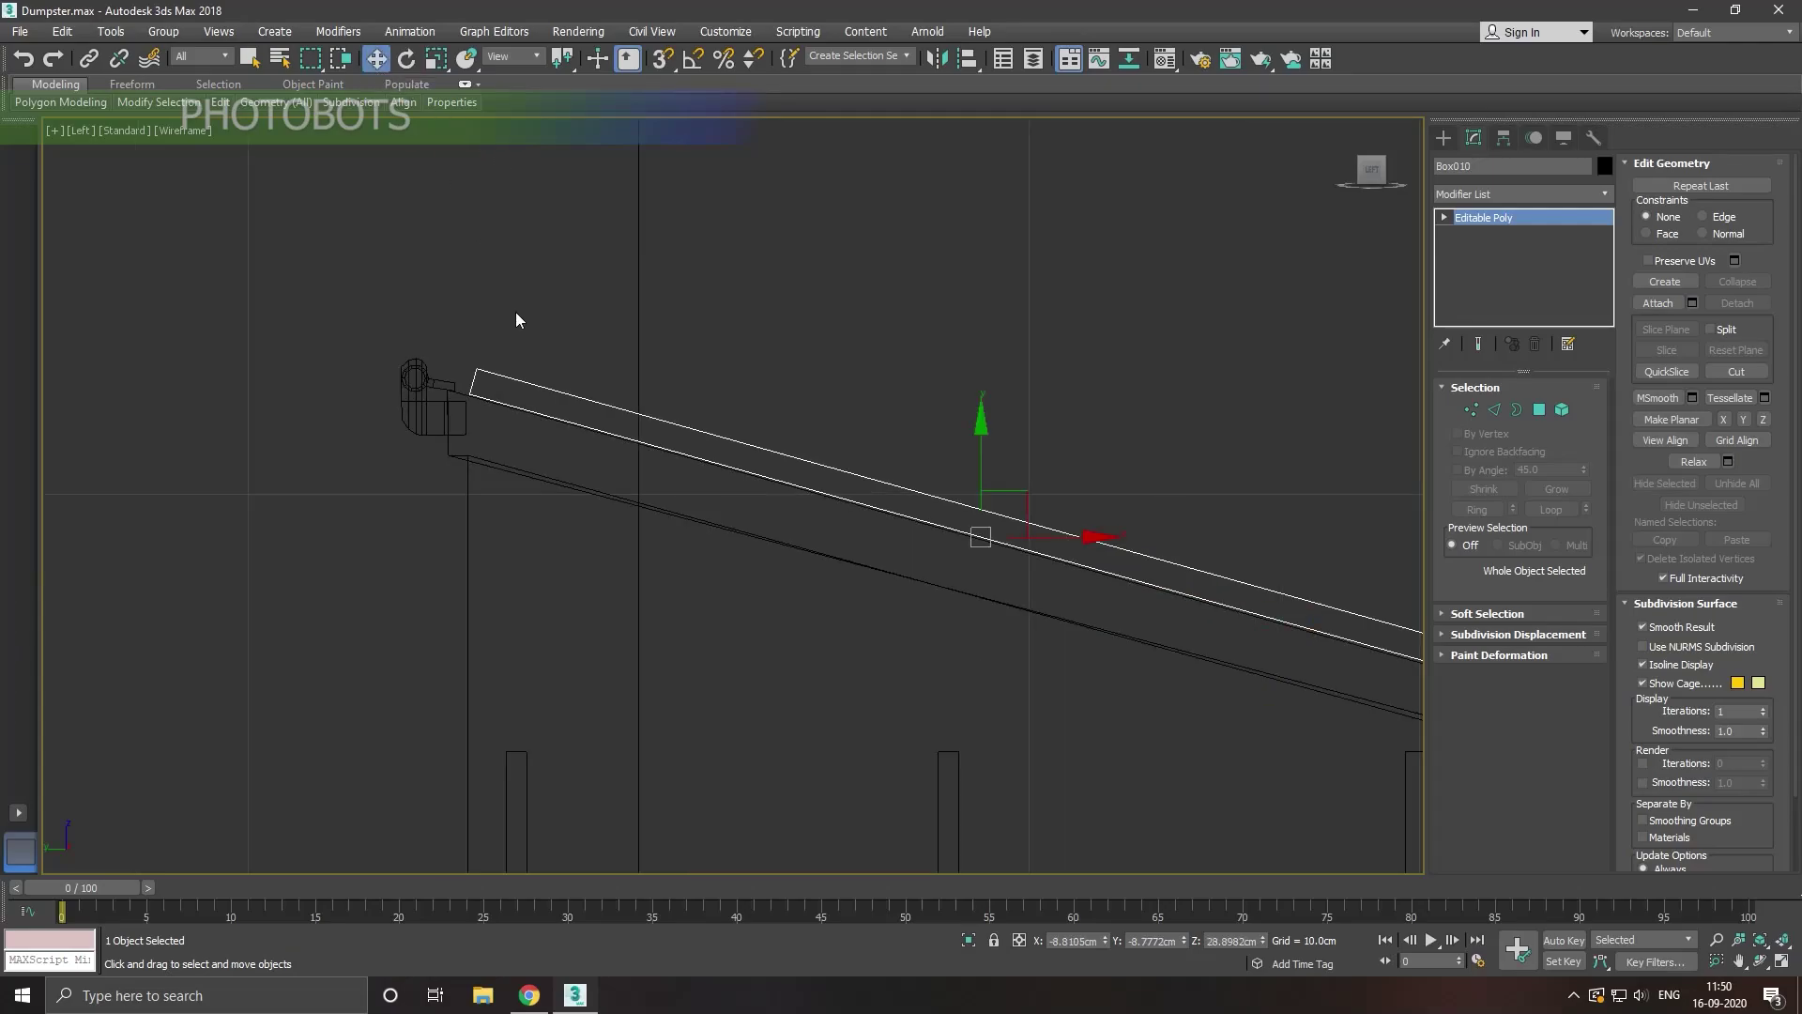
{"action": "scroll", "coordinate": [646, 367], "scroll_direction": "down", "scroll_amount": 2}
{"action": "scroll", "coordinate": [839, 431], "scroll_direction": "up", "scroll_amount": 2}
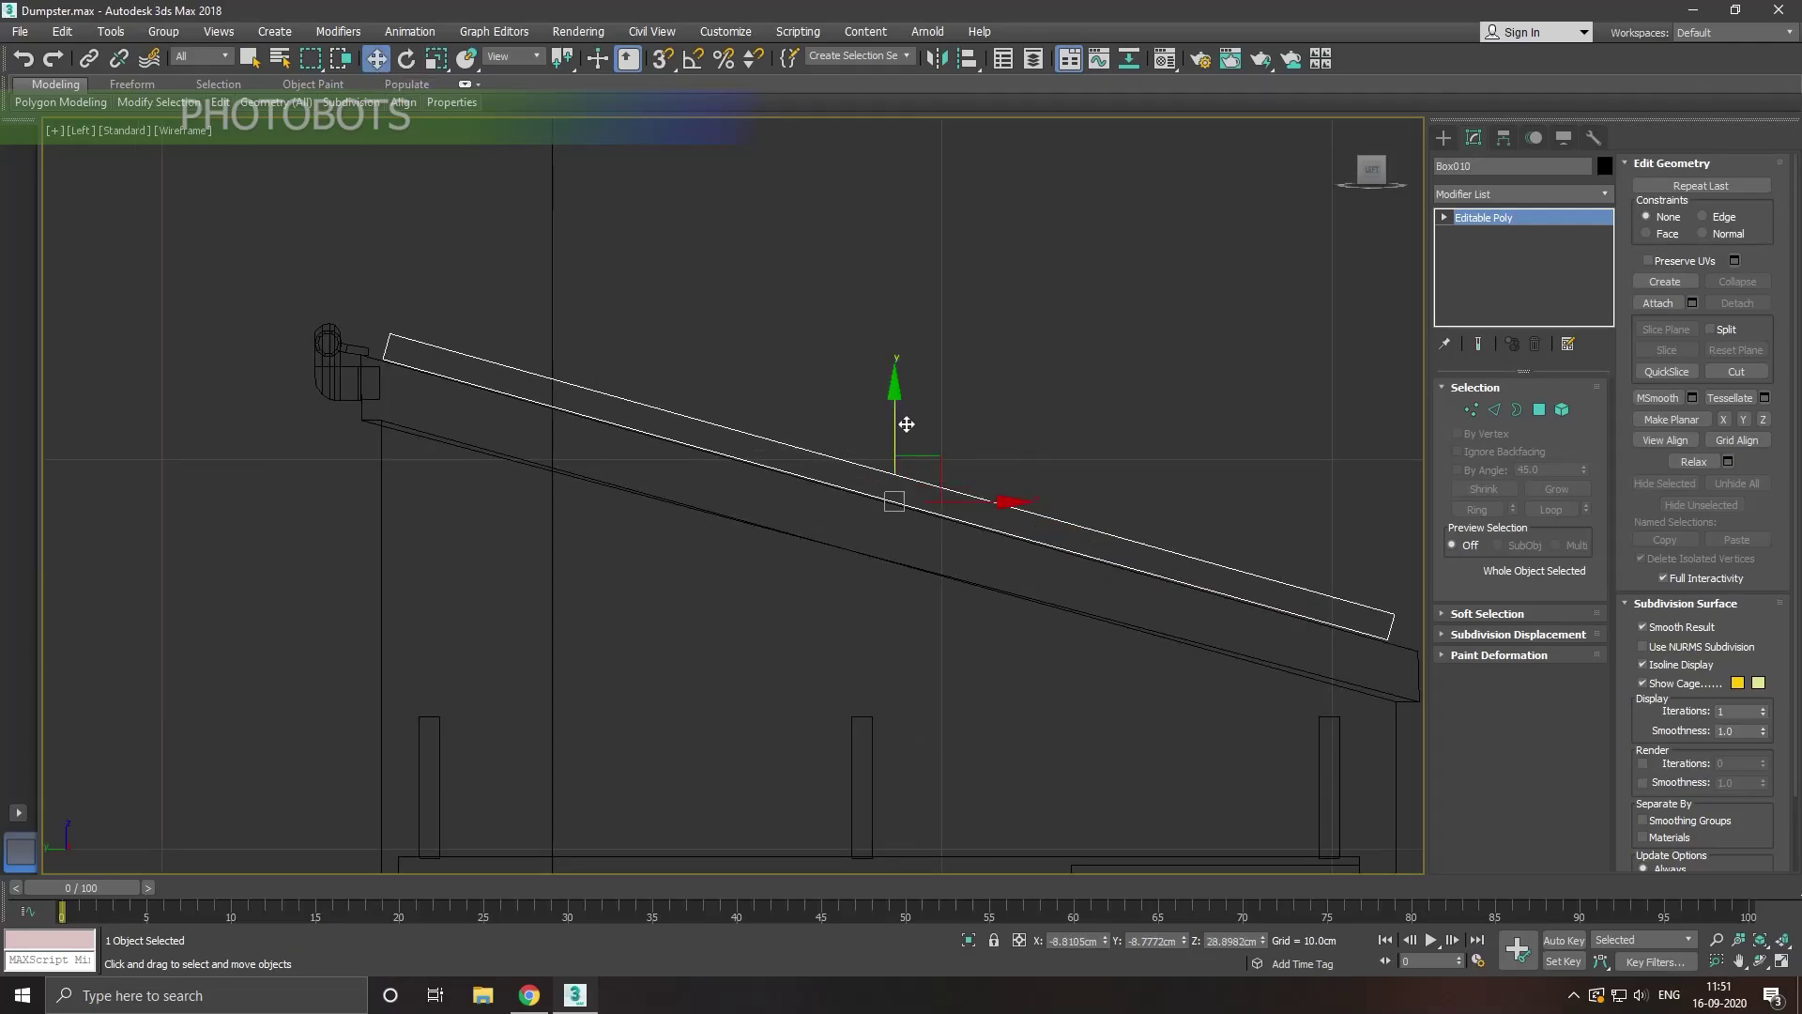
{"action": "left_click_drag", "start_coordinate": [907, 426], "coordinate": [909, 427]}
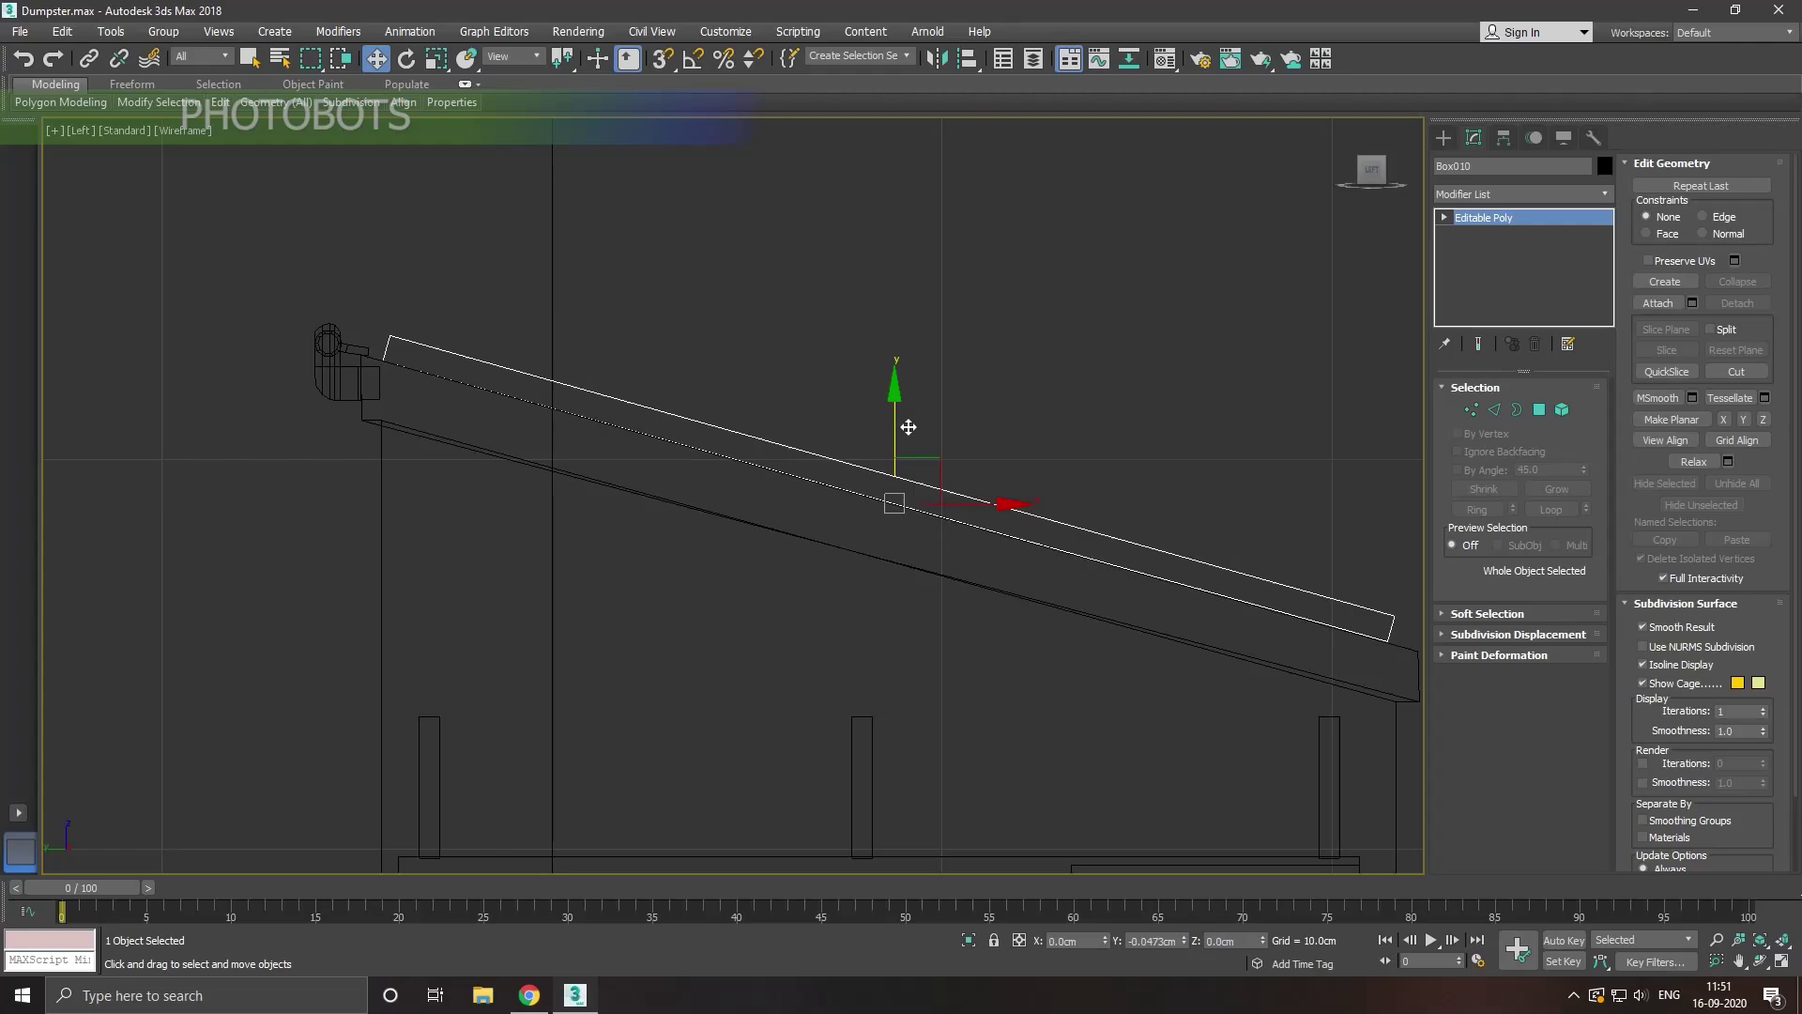
Step: Back in Perspective, select the lid's hinge-side vertices in Vertex mode
{"action": "key", "text": "p"}
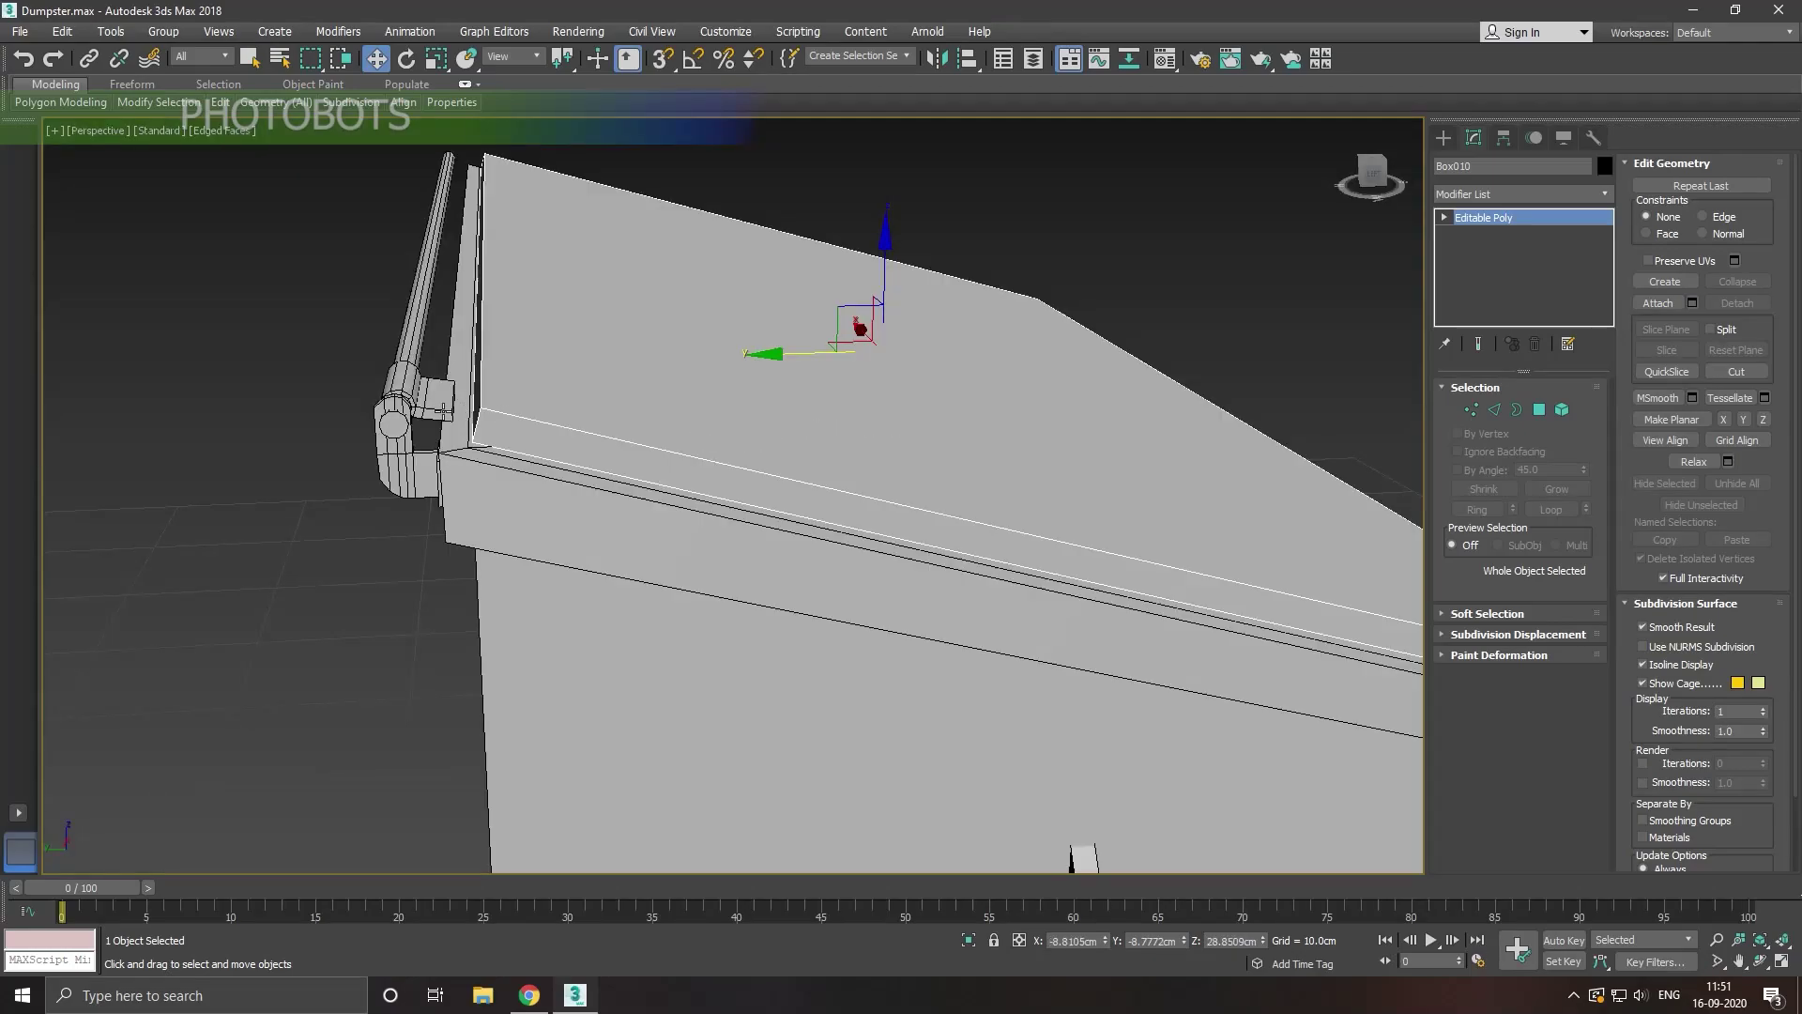
{"action": "left_click", "coordinate": [1471, 410]}
{"action": "scroll", "coordinate": [502, 512], "scroll_direction": "down", "scroll_amount": 2}
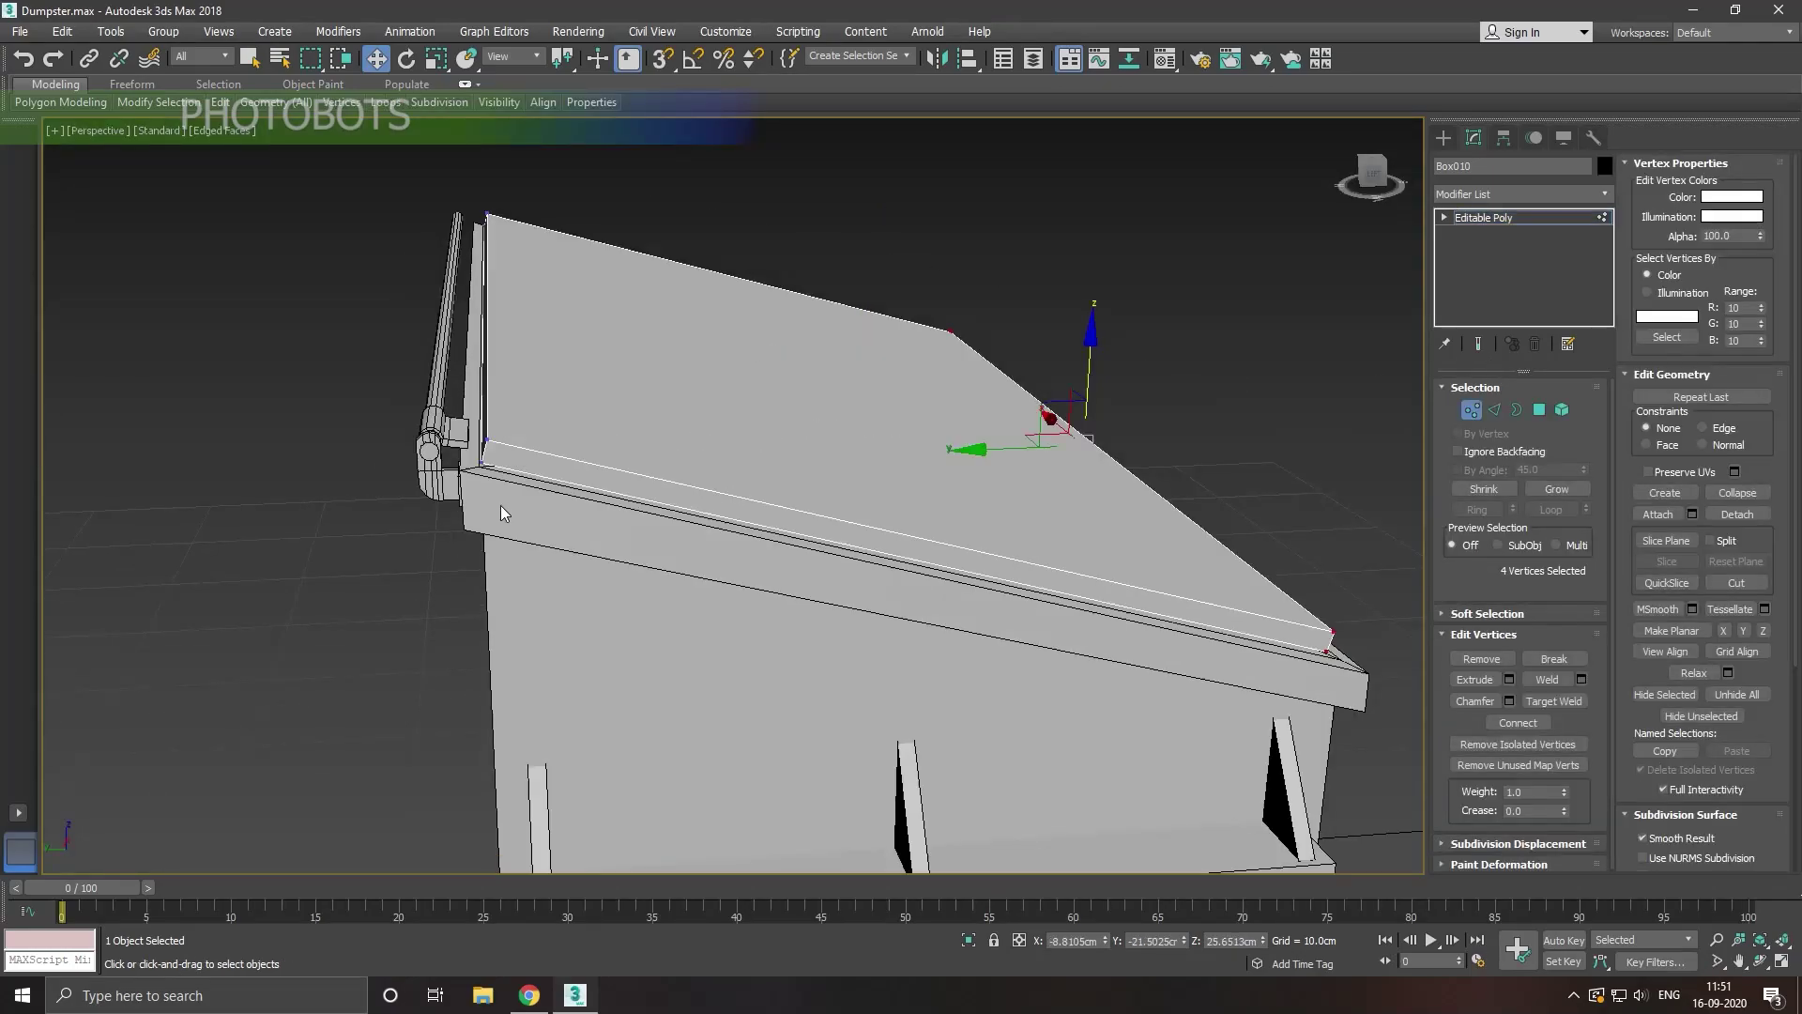
{"action": "left_click_drag", "start_coordinate": [379, 178], "coordinate": [668, 663]}
Step: Set the Local coordinate system and select the lid's narrow end polygon
{"action": "scroll", "coordinate": [454, 330], "scroll_direction": "up", "scroll_amount": 3}
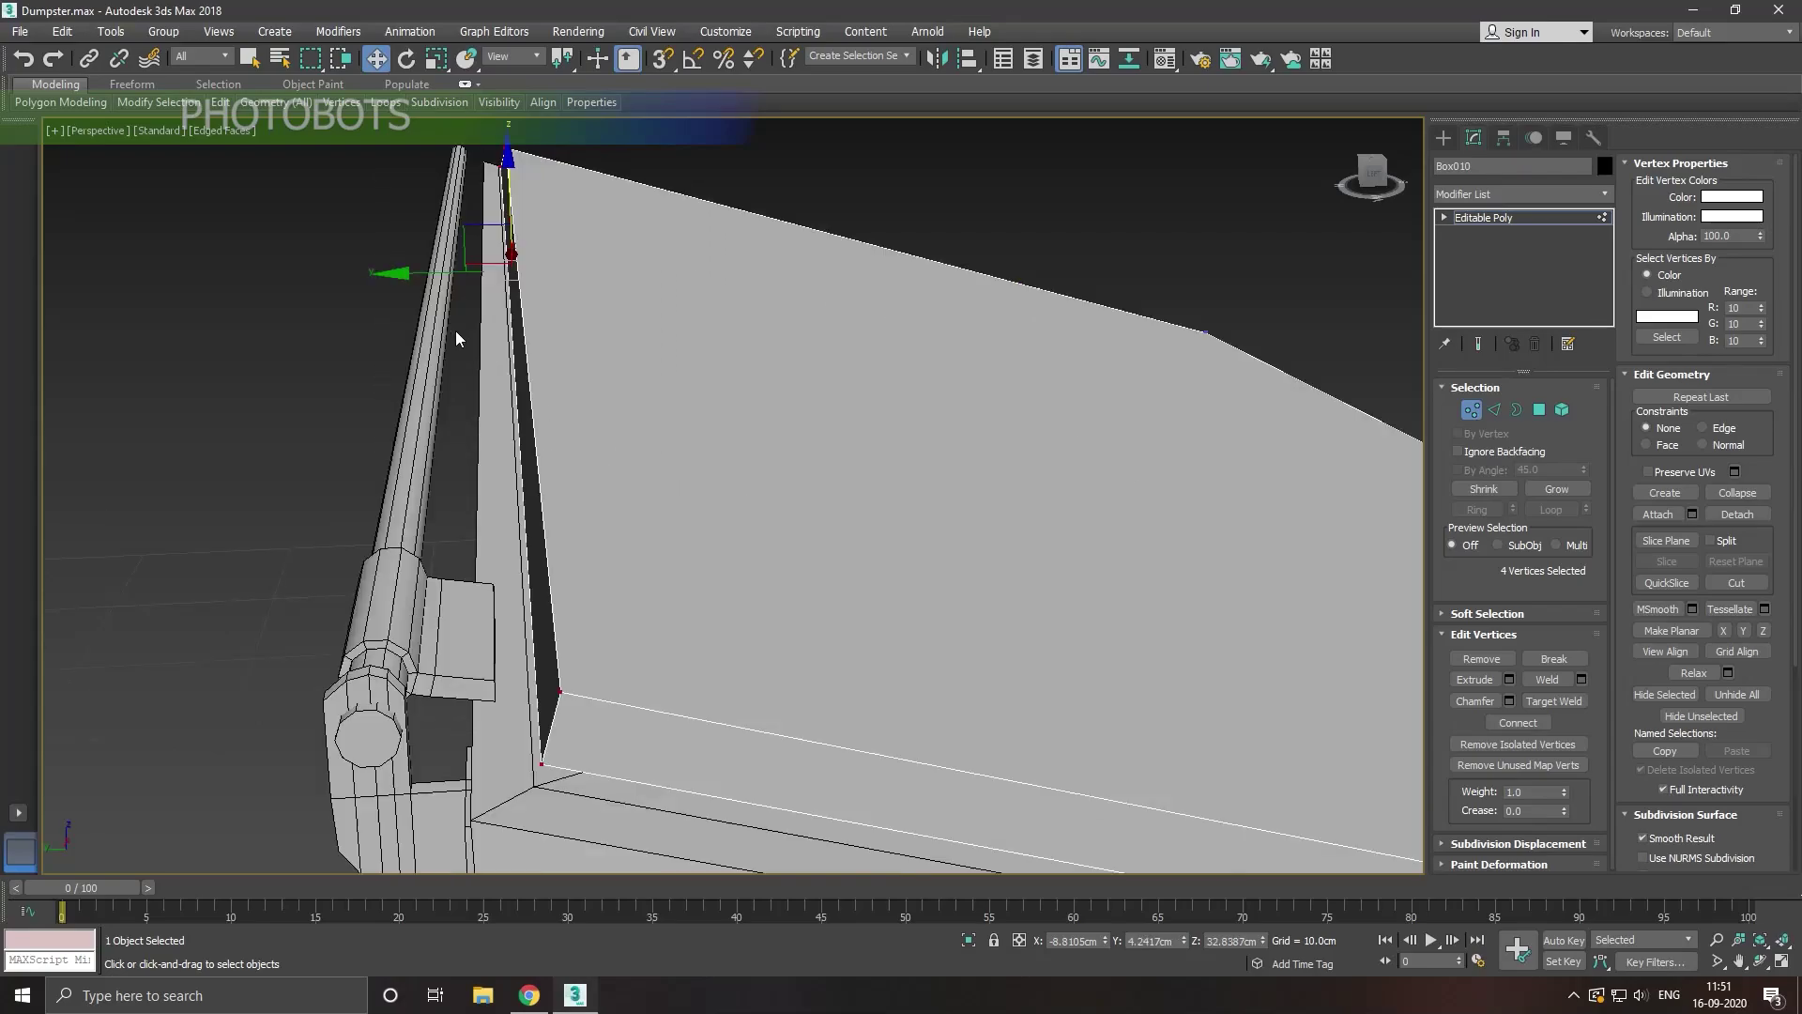
{"action": "left_click", "coordinate": [518, 58]}
{"action": "left_click", "coordinate": [496, 122]}
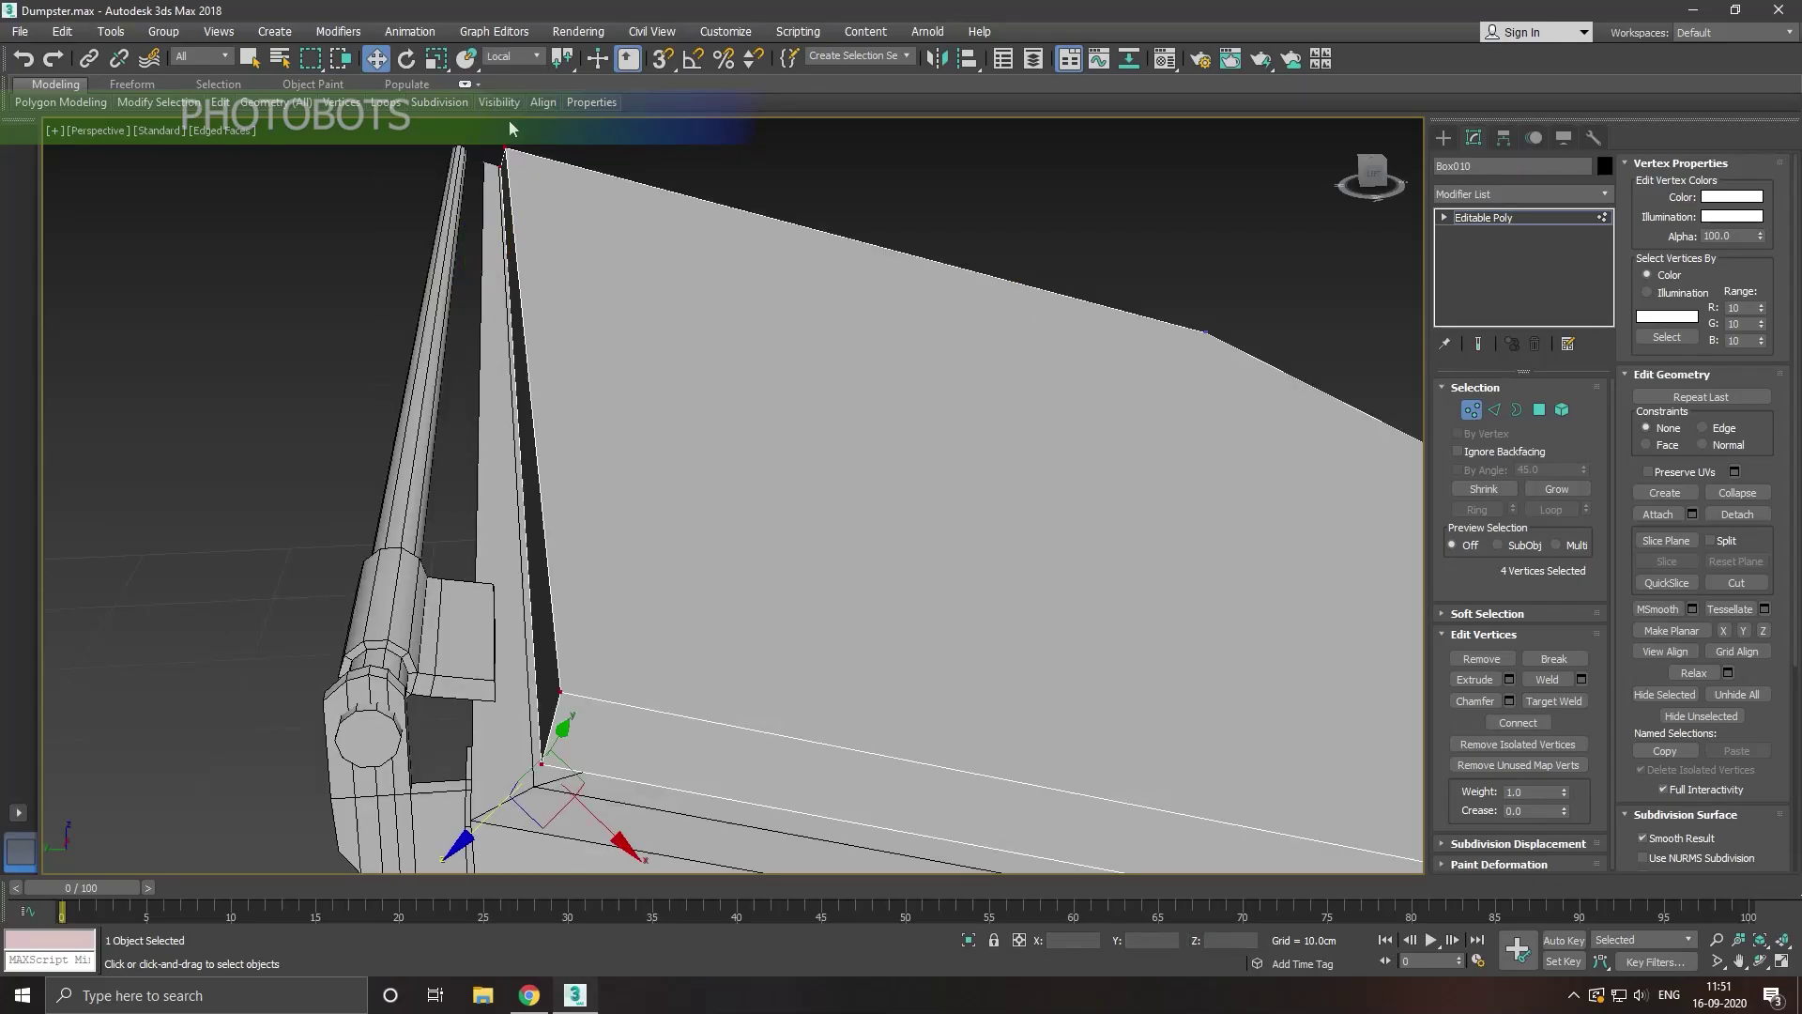
{"action": "left_click", "coordinate": [1540, 410]}
{"action": "left_click", "coordinate": [538, 493]}
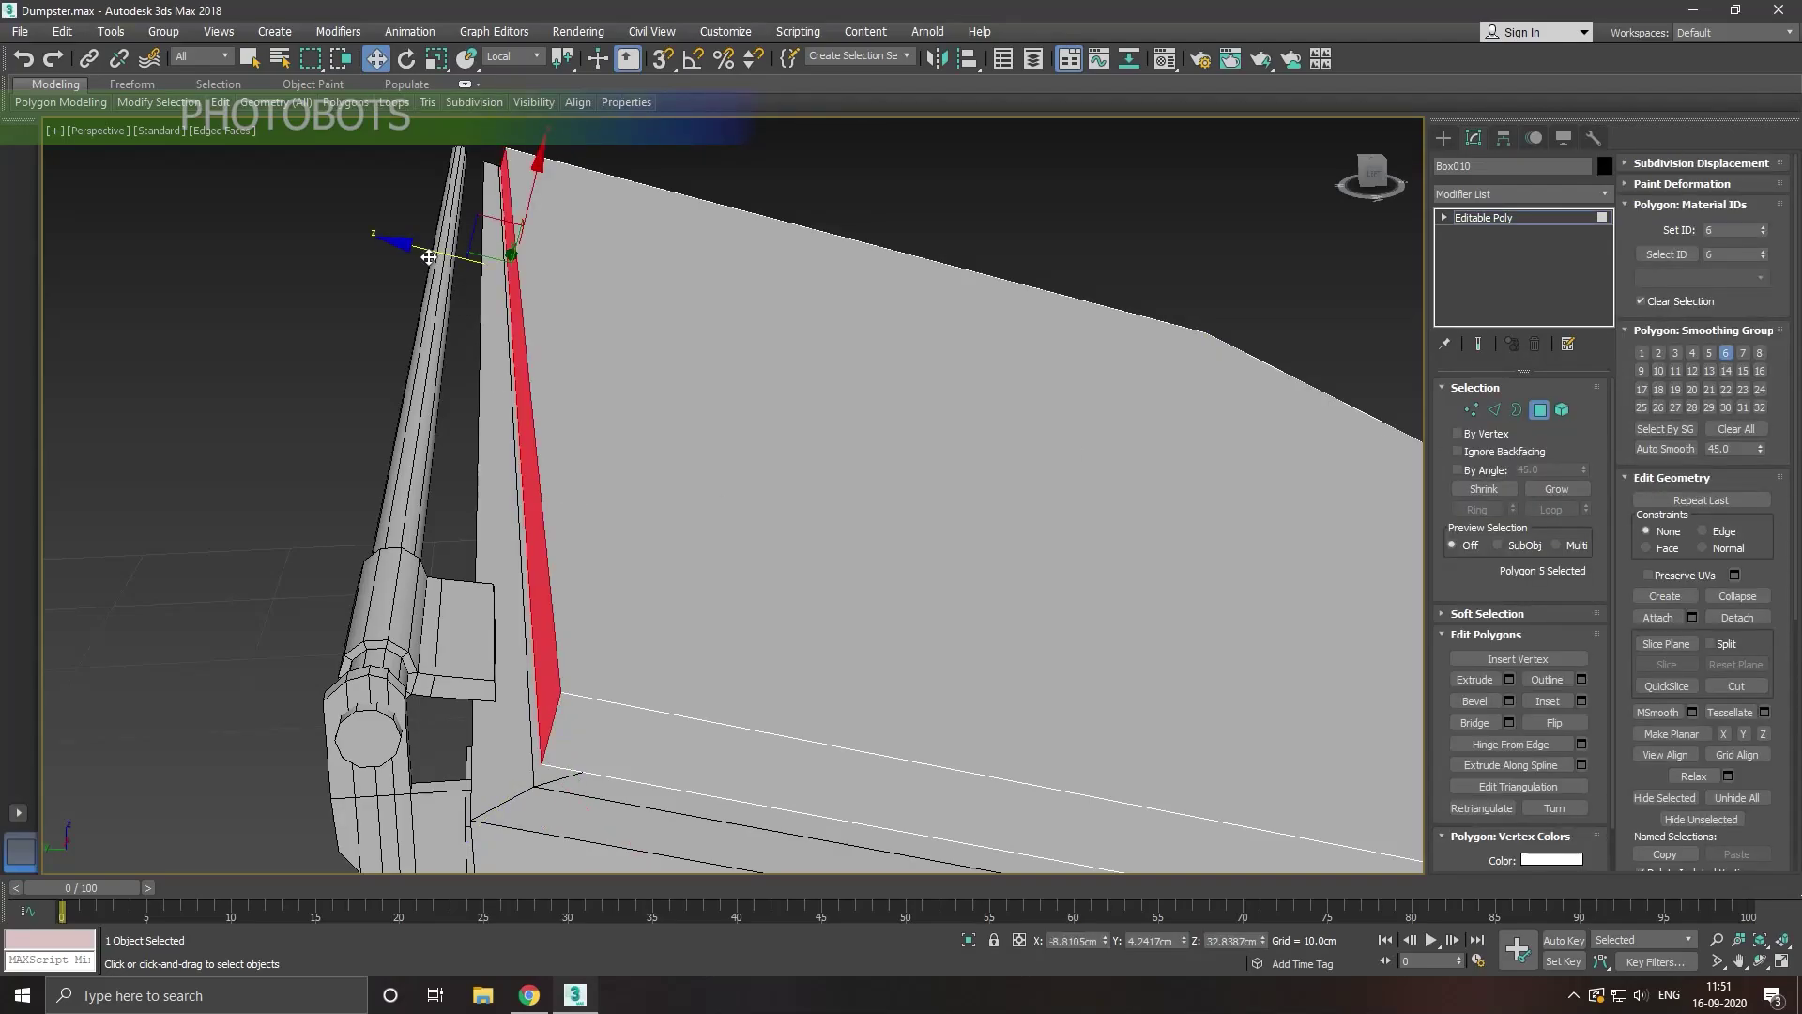
Step: Slide the end face toward the hinge rod and lower it slightly until it meets the rod
{"action": "left_click_drag", "start_coordinate": [428, 257], "coordinate": [429, 265]}
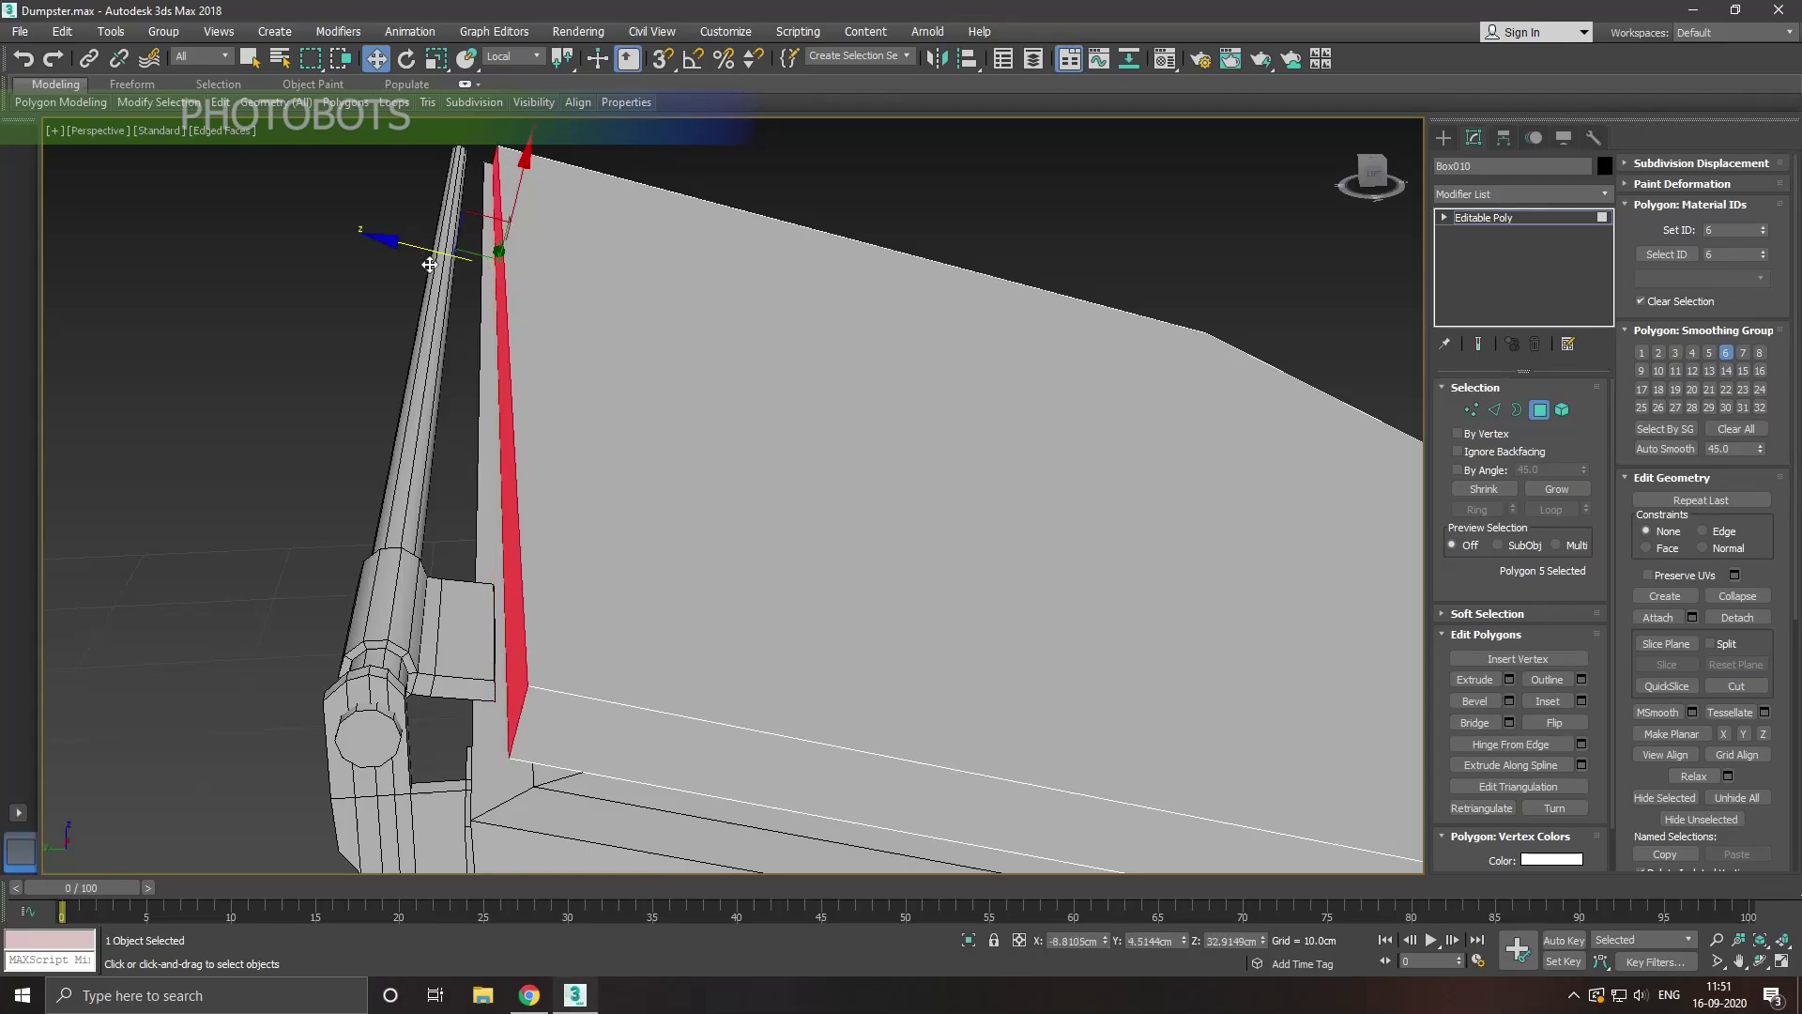
{"action": "middle_click_drag", "start_coordinate": [429, 265], "coordinate": [548, 313], "text": "alt"}
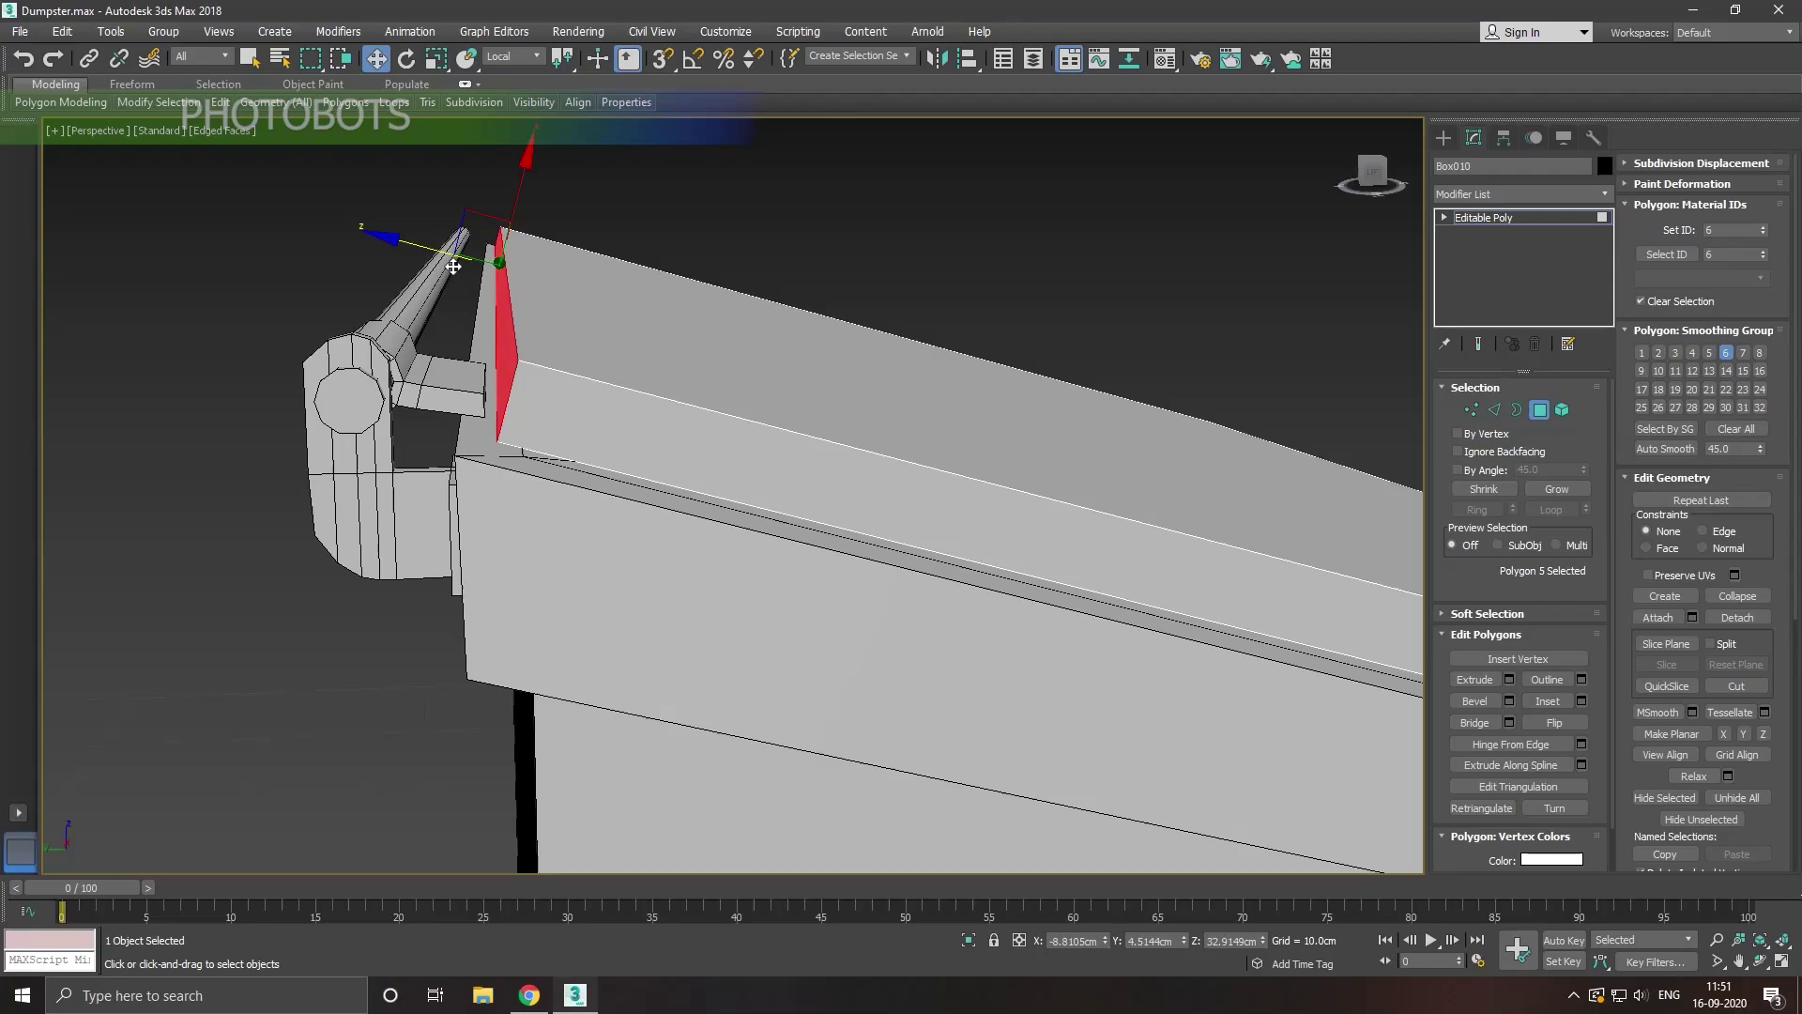
{"action": "left_click_drag", "start_coordinate": [430, 256], "coordinate": [414, 254]}
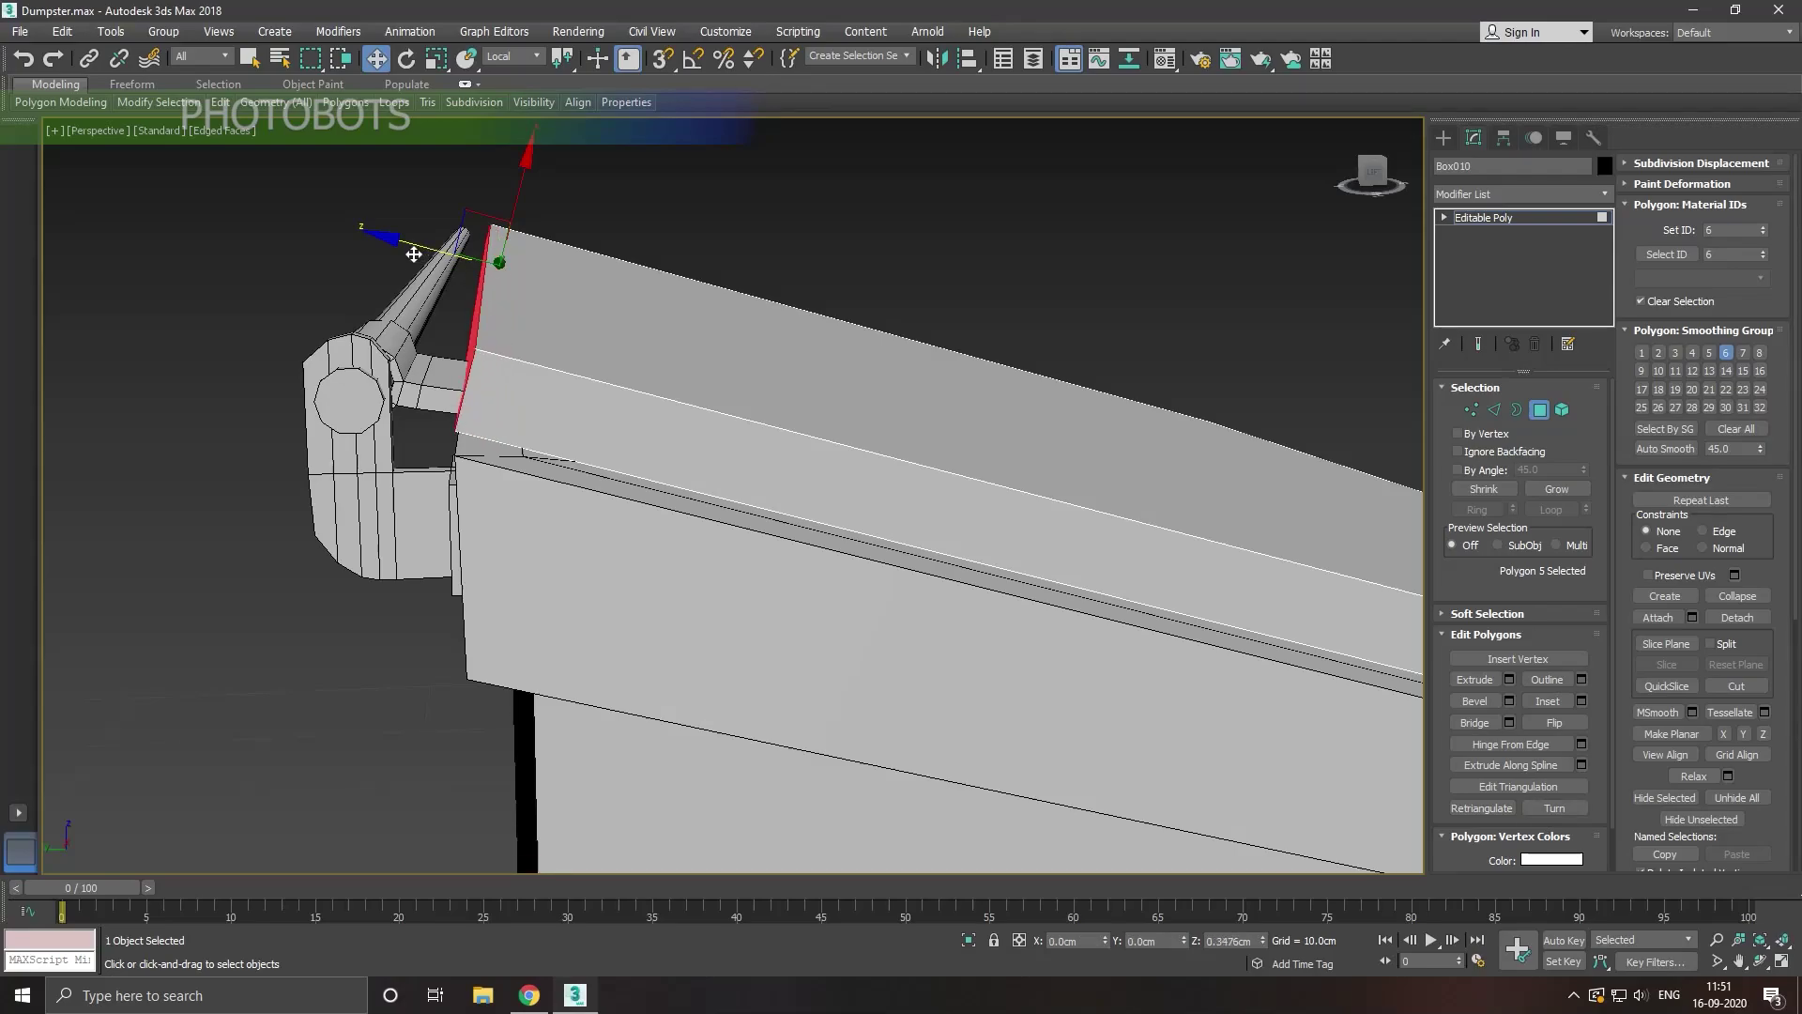
{"action": "scroll", "coordinate": [591, 322], "scroll_direction": "up", "scroll_amount": 3}
{"action": "middle_click_drag", "start_coordinate": [591, 322], "coordinate": [587, 336], "text": "alt"}
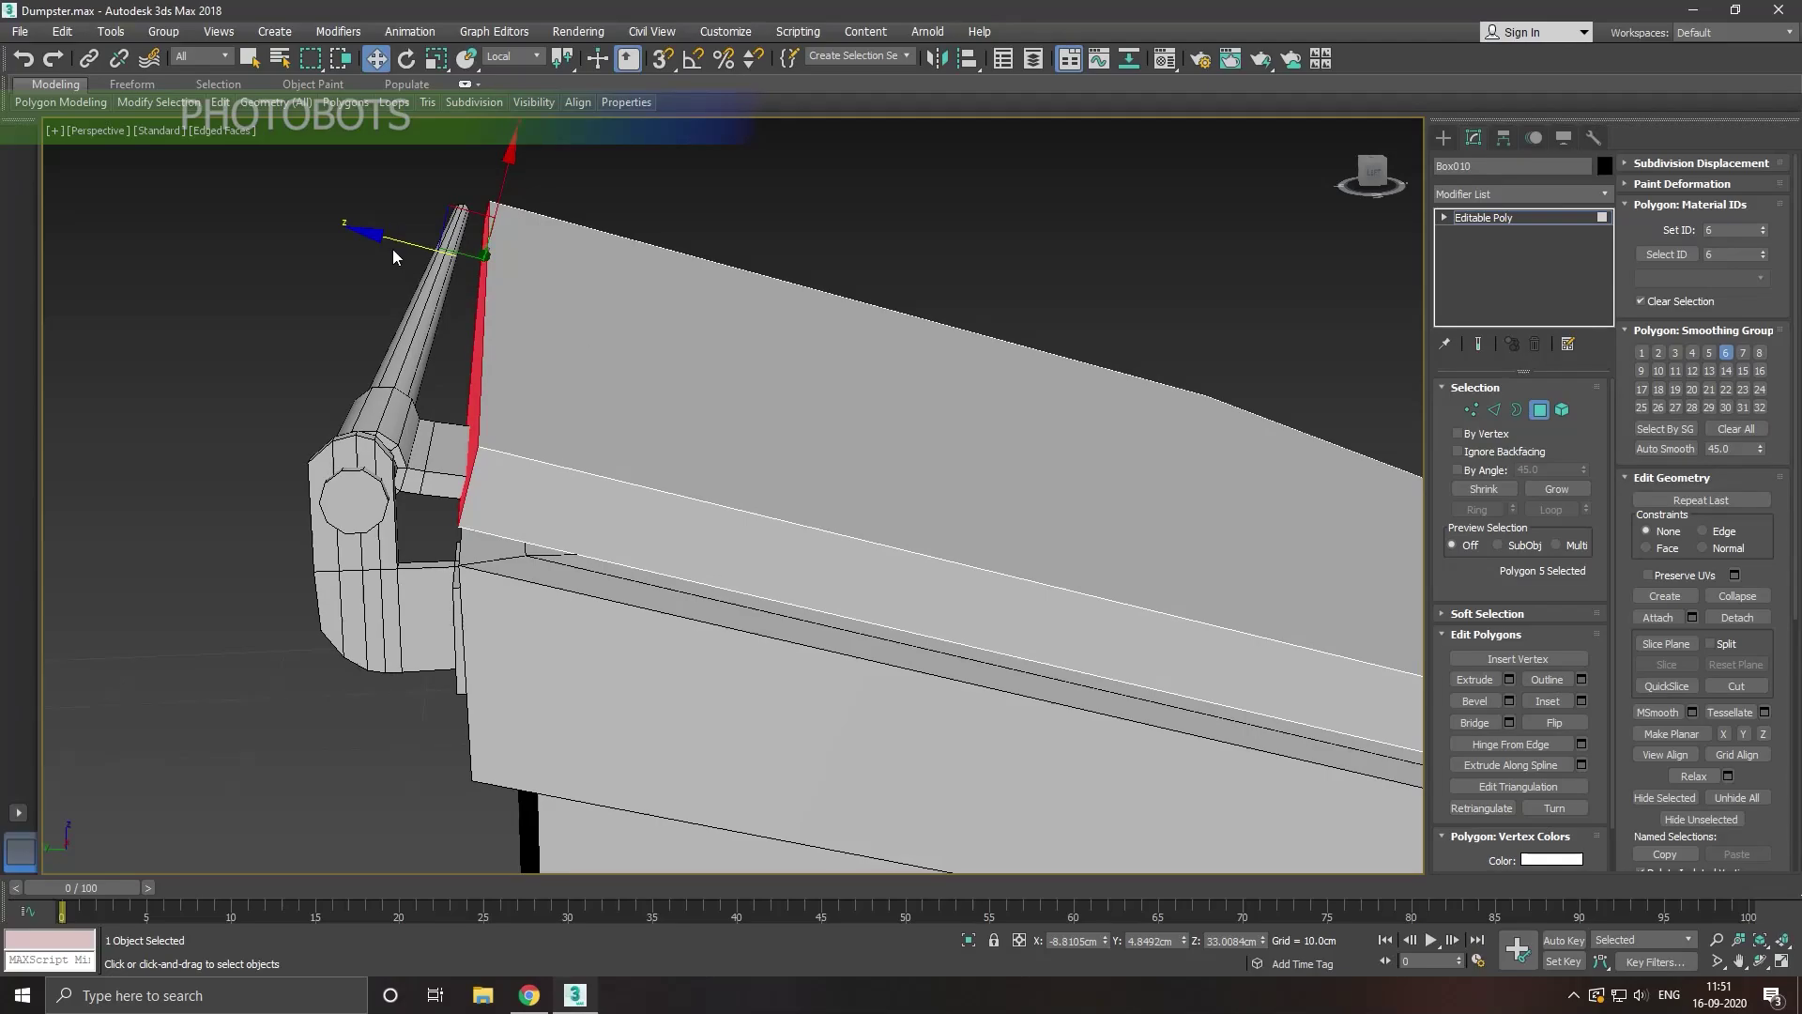
{"action": "left_click_drag", "start_coordinate": [392, 249], "coordinate": [405, 253]}
{"action": "mouse_move", "coordinate": [556, 353]}
{"action": "middle_mouse_down", "text": "alt"}
{"action": "mouse_move", "coordinate": [548, 337]}
{"action": "mouse_move", "coordinate": [514, 396]}
{"action": "mouse_move", "coordinate": [566, 441]}
{"action": "middle_mouse_up", "text": "alt"}
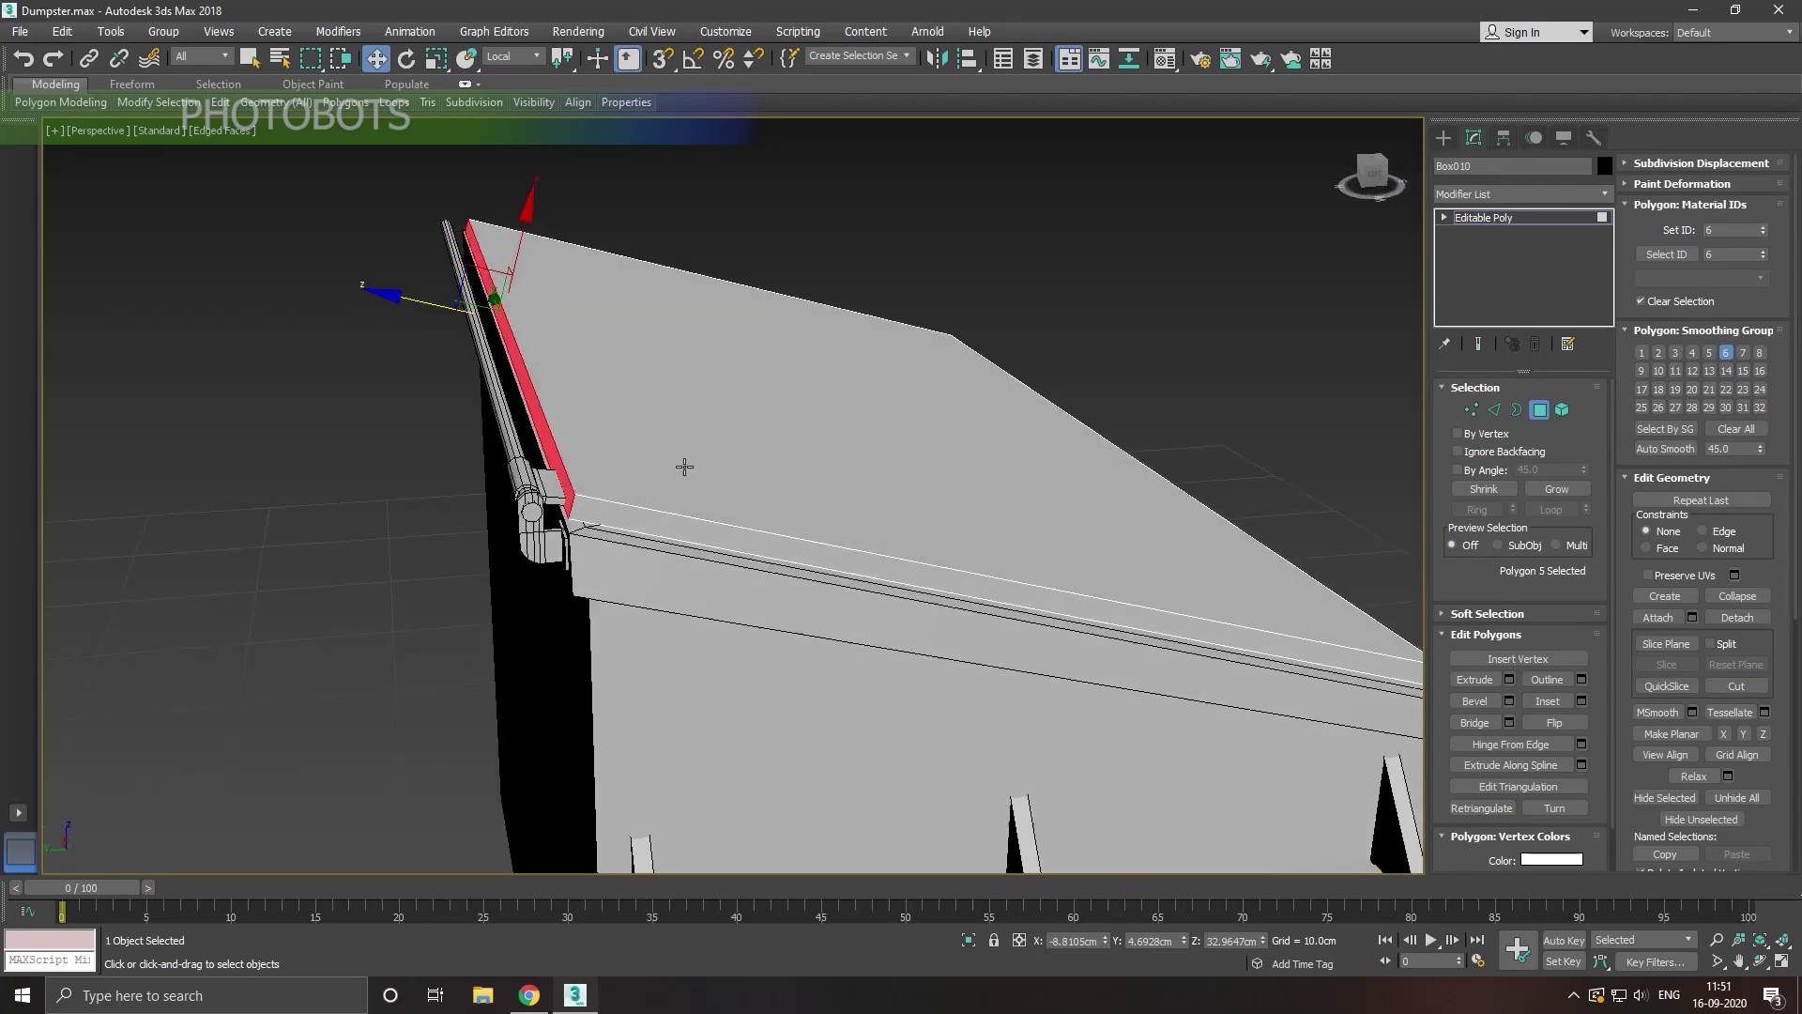
{"action": "mouse_move", "coordinate": [684, 466]}
{"action": "middle_mouse_down", "text": "alt"}
{"action": "mouse_move", "coordinate": [560, 503]}
{"action": "mouse_move", "coordinate": [539, 391]}
{"action": "middle_mouse_up", "text": "alt"}
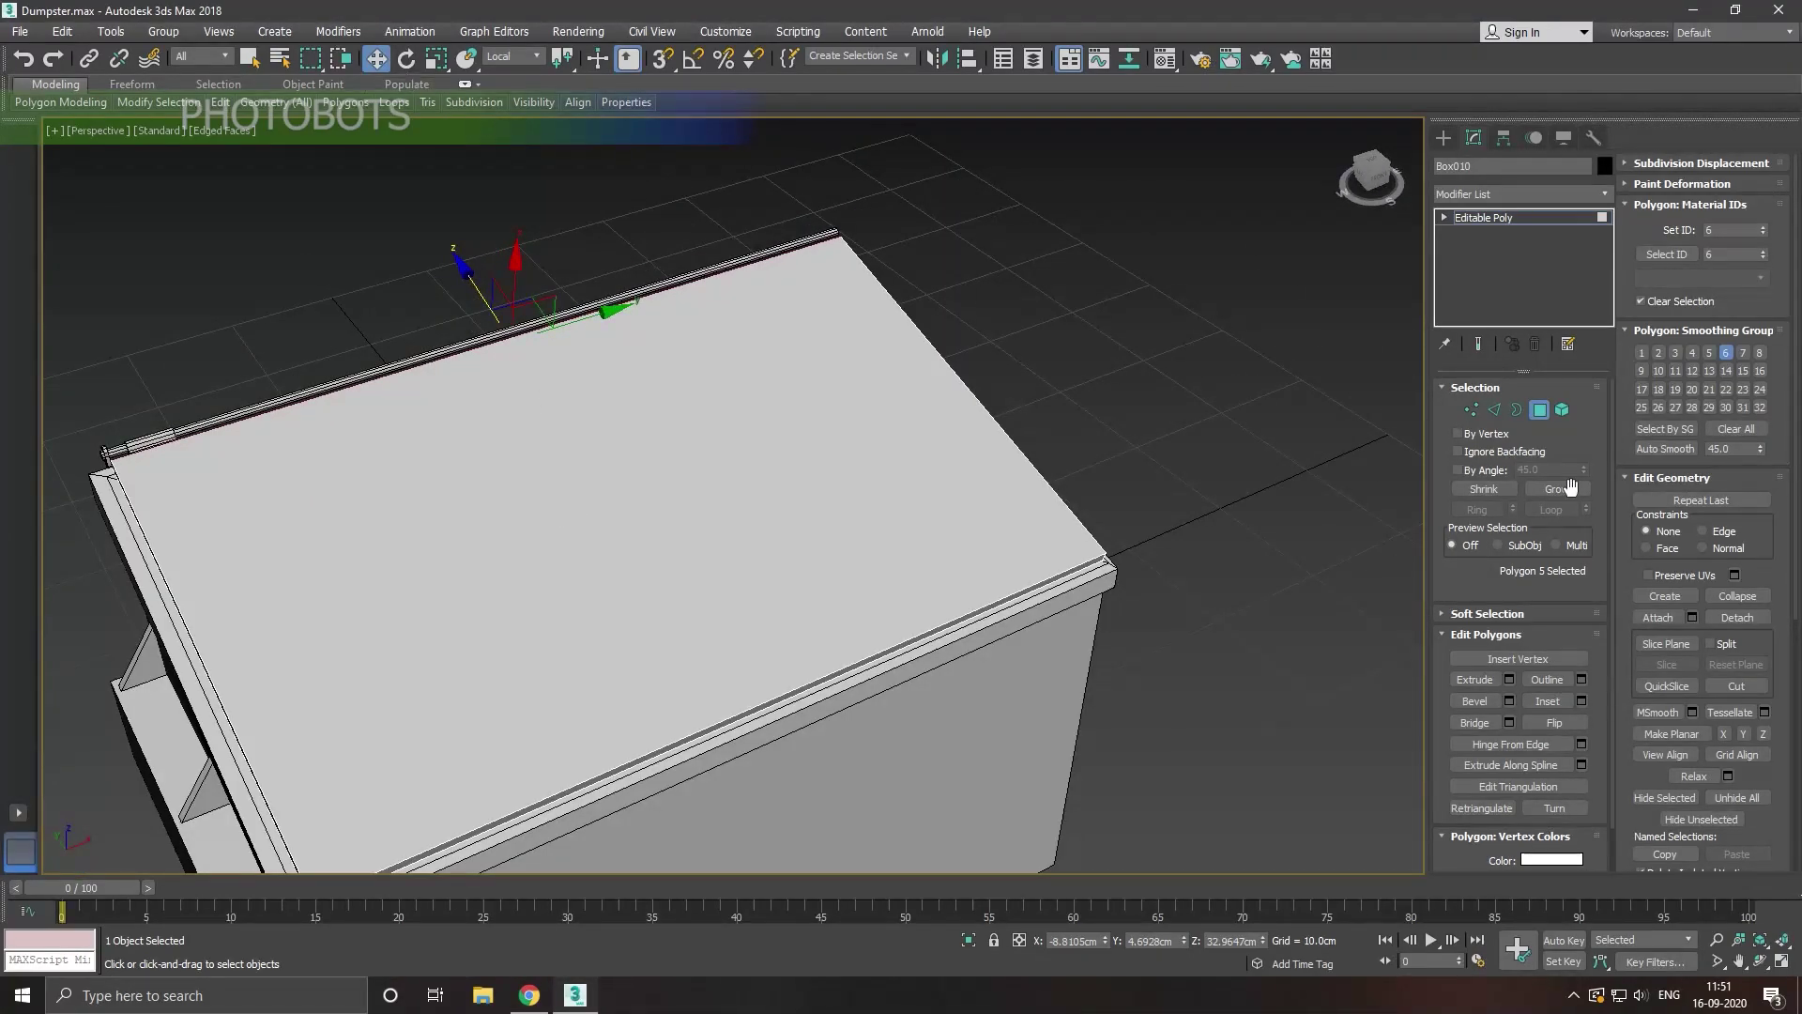
Step: Ring-select the lid's front edges and connect them with one middle edge
{"action": "left_click", "coordinate": [1493, 410]}
{"action": "left_click", "coordinate": [818, 697]}
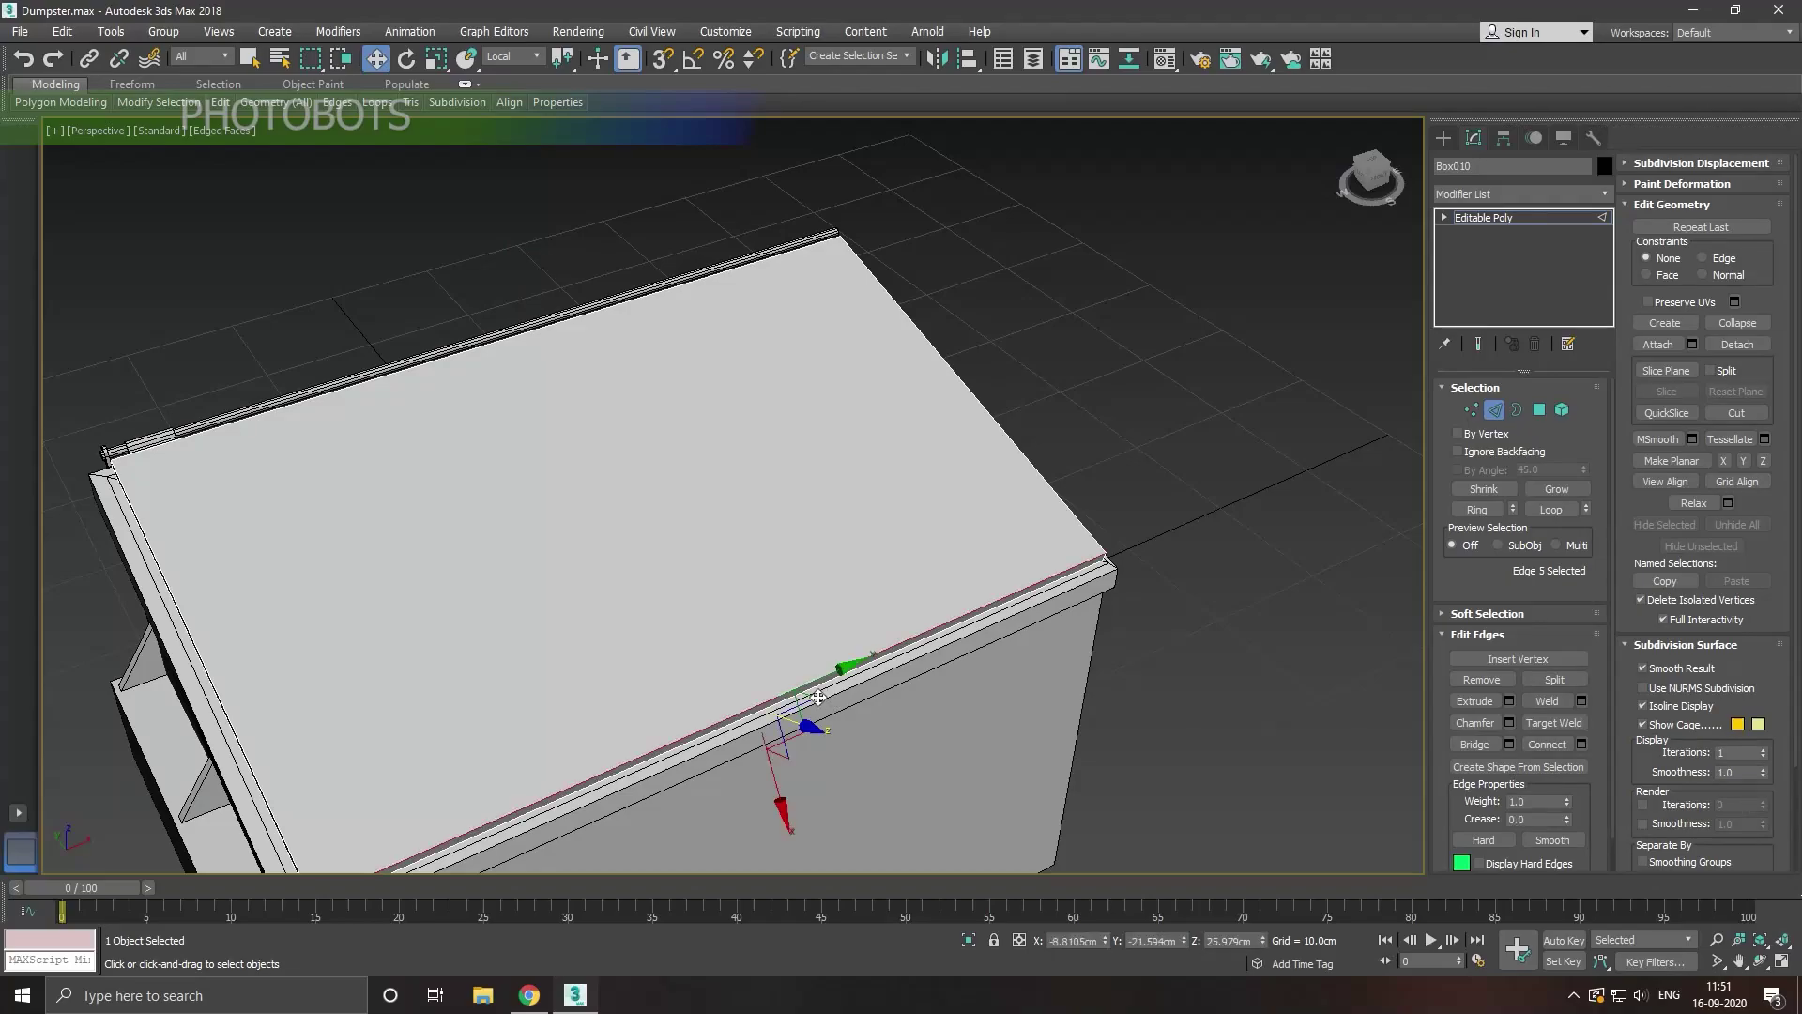
{"action": "left_click", "coordinate": [1476, 510]}
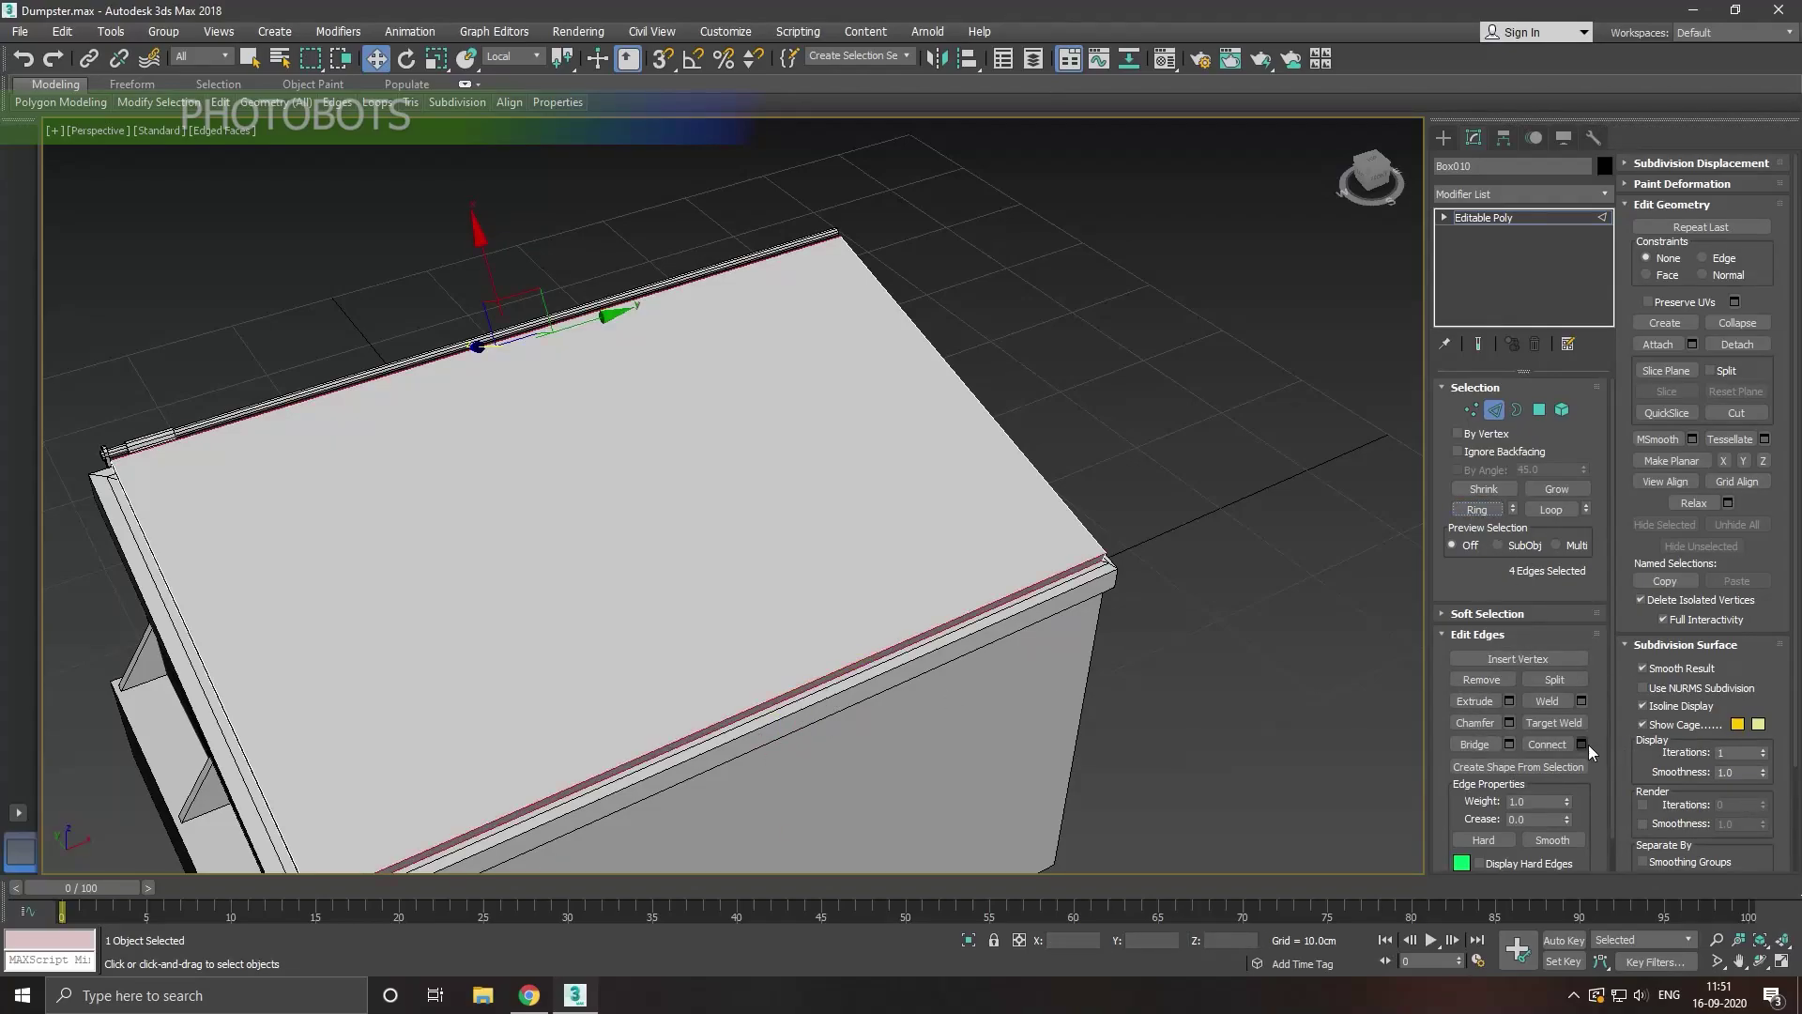
{"action": "left_click", "coordinate": [1583, 745]}
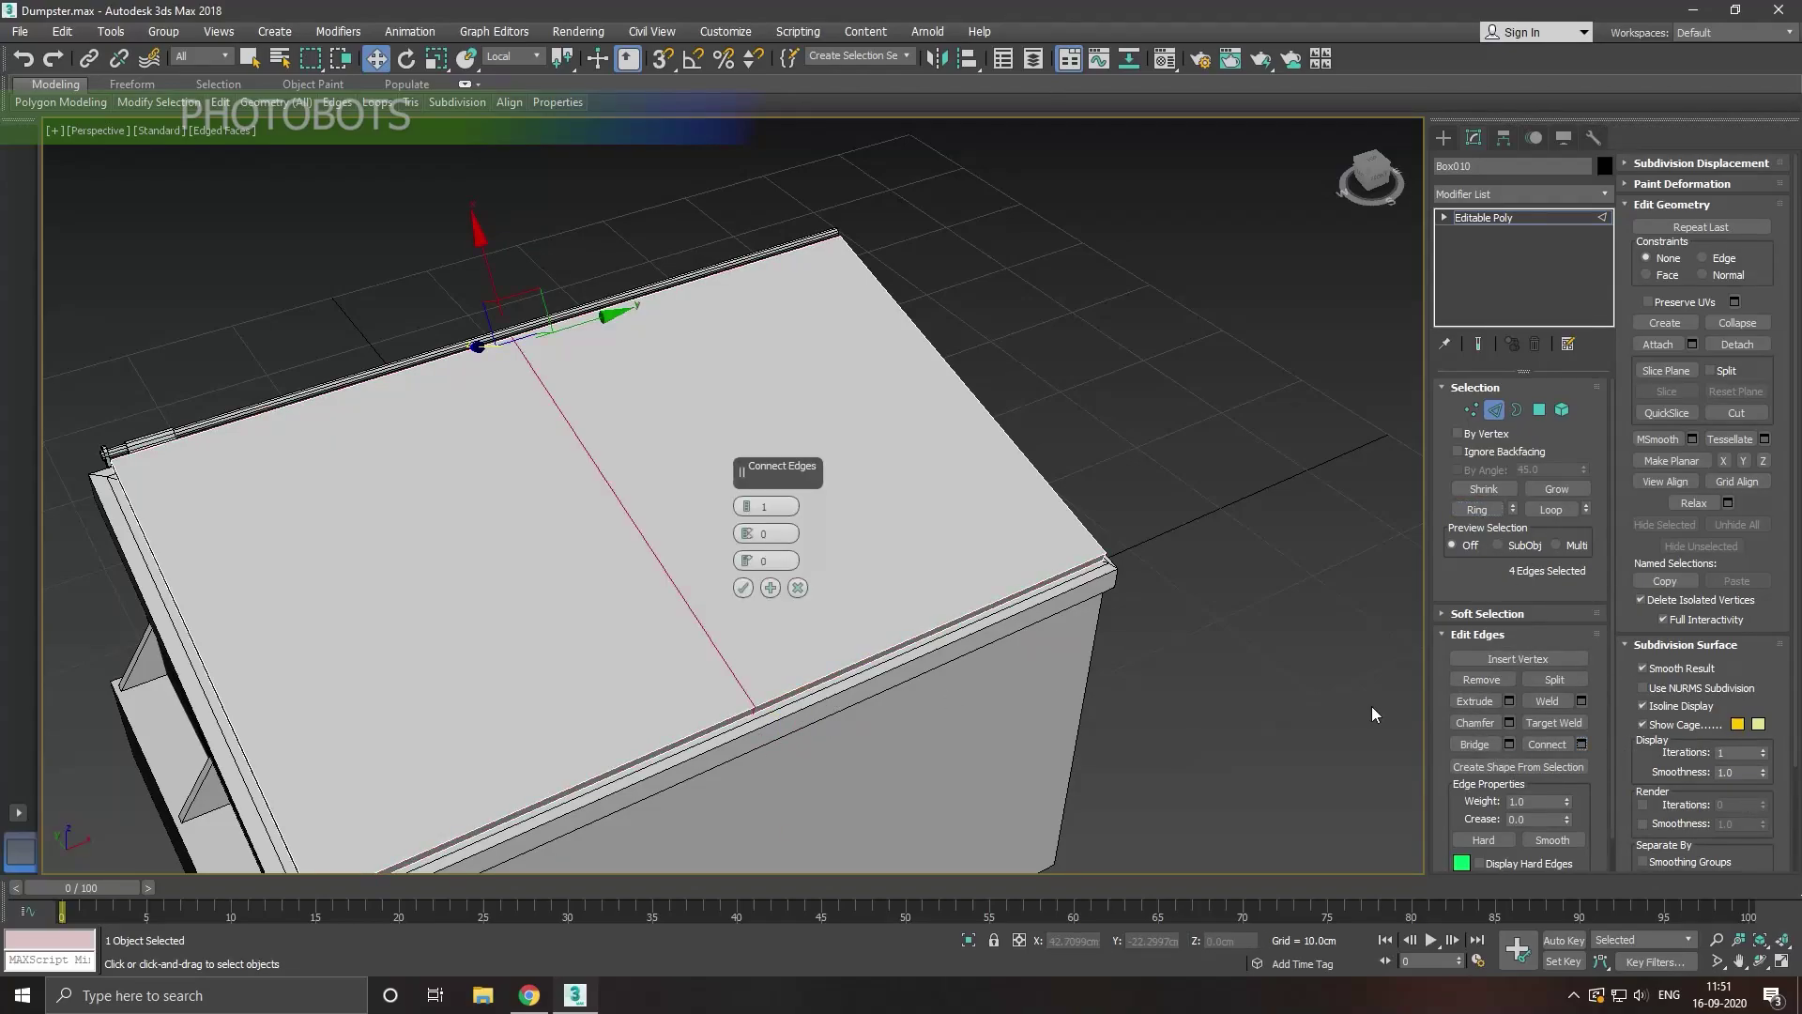
{"action": "left_click", "coordinate": [742, 589]}
Step: Switch to View coordinates and isolate the lid panel
{"action": "left_click", "coordinate": [511, 57]}
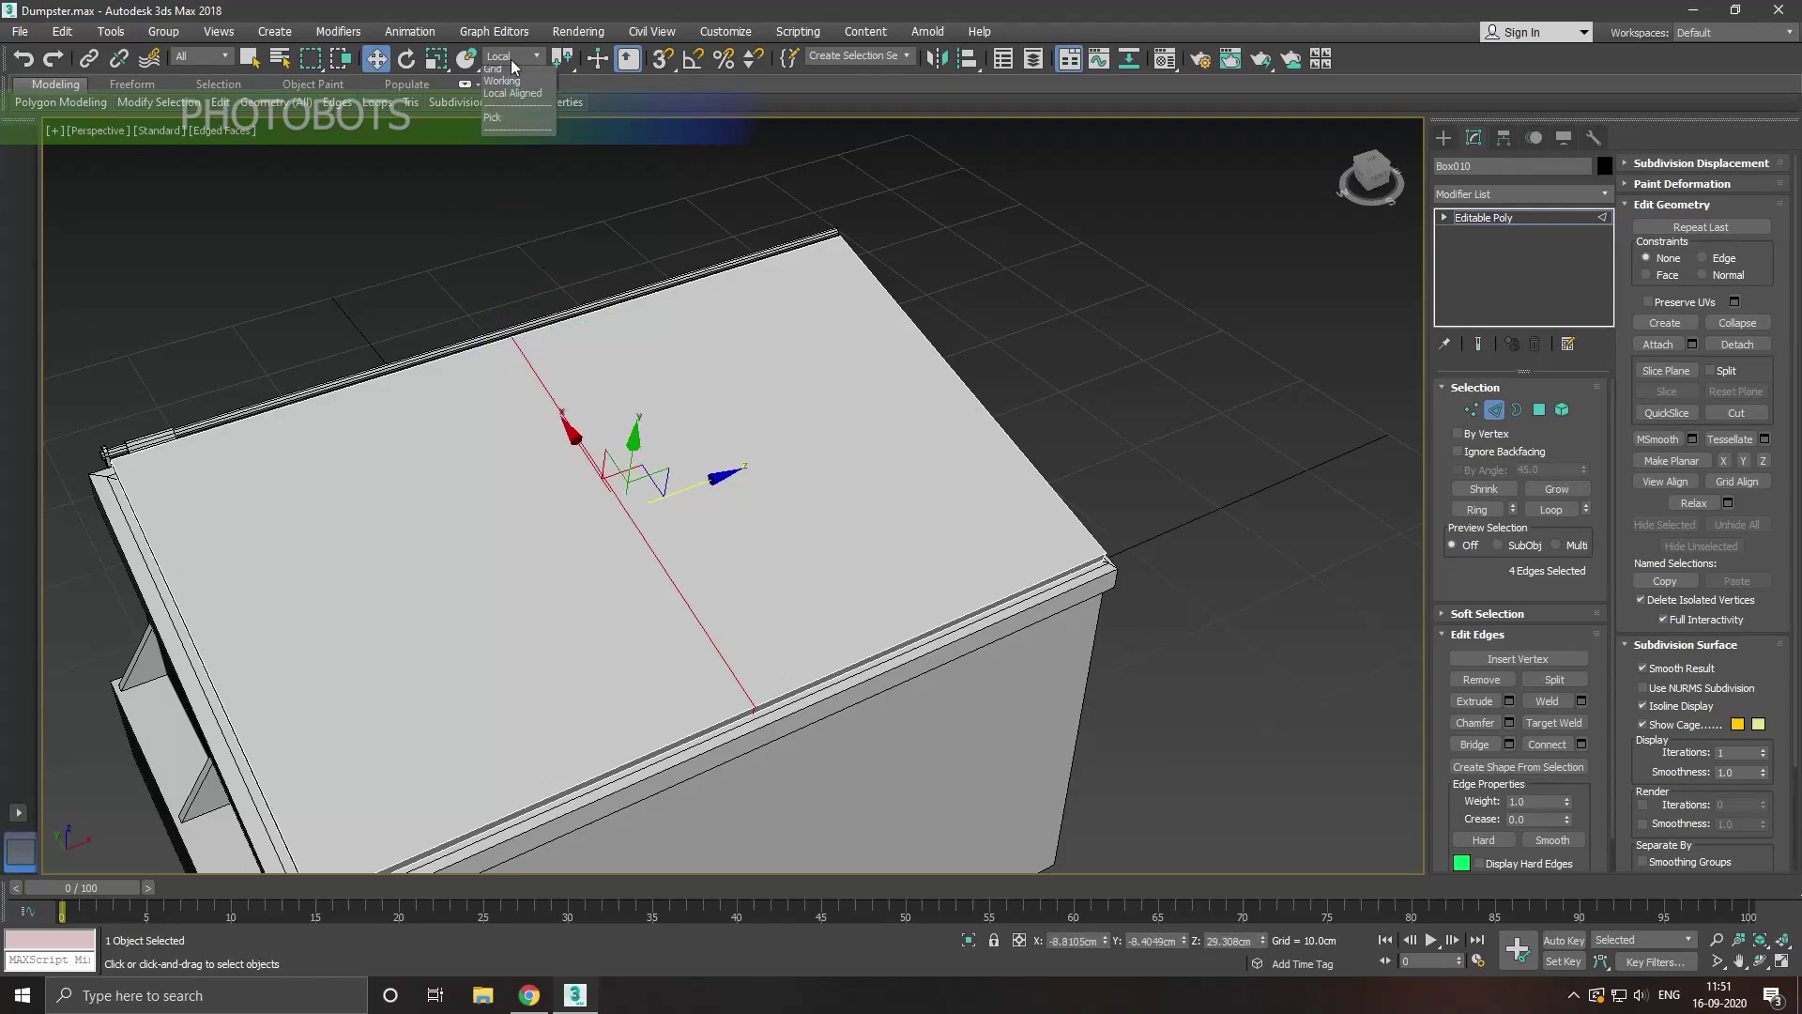
{"action": "left_click", "coordinate": [512, 74]}
{"action": "middle_click_drag", "start_coordinate": [759, 421], "coordinate": [917, 358]}
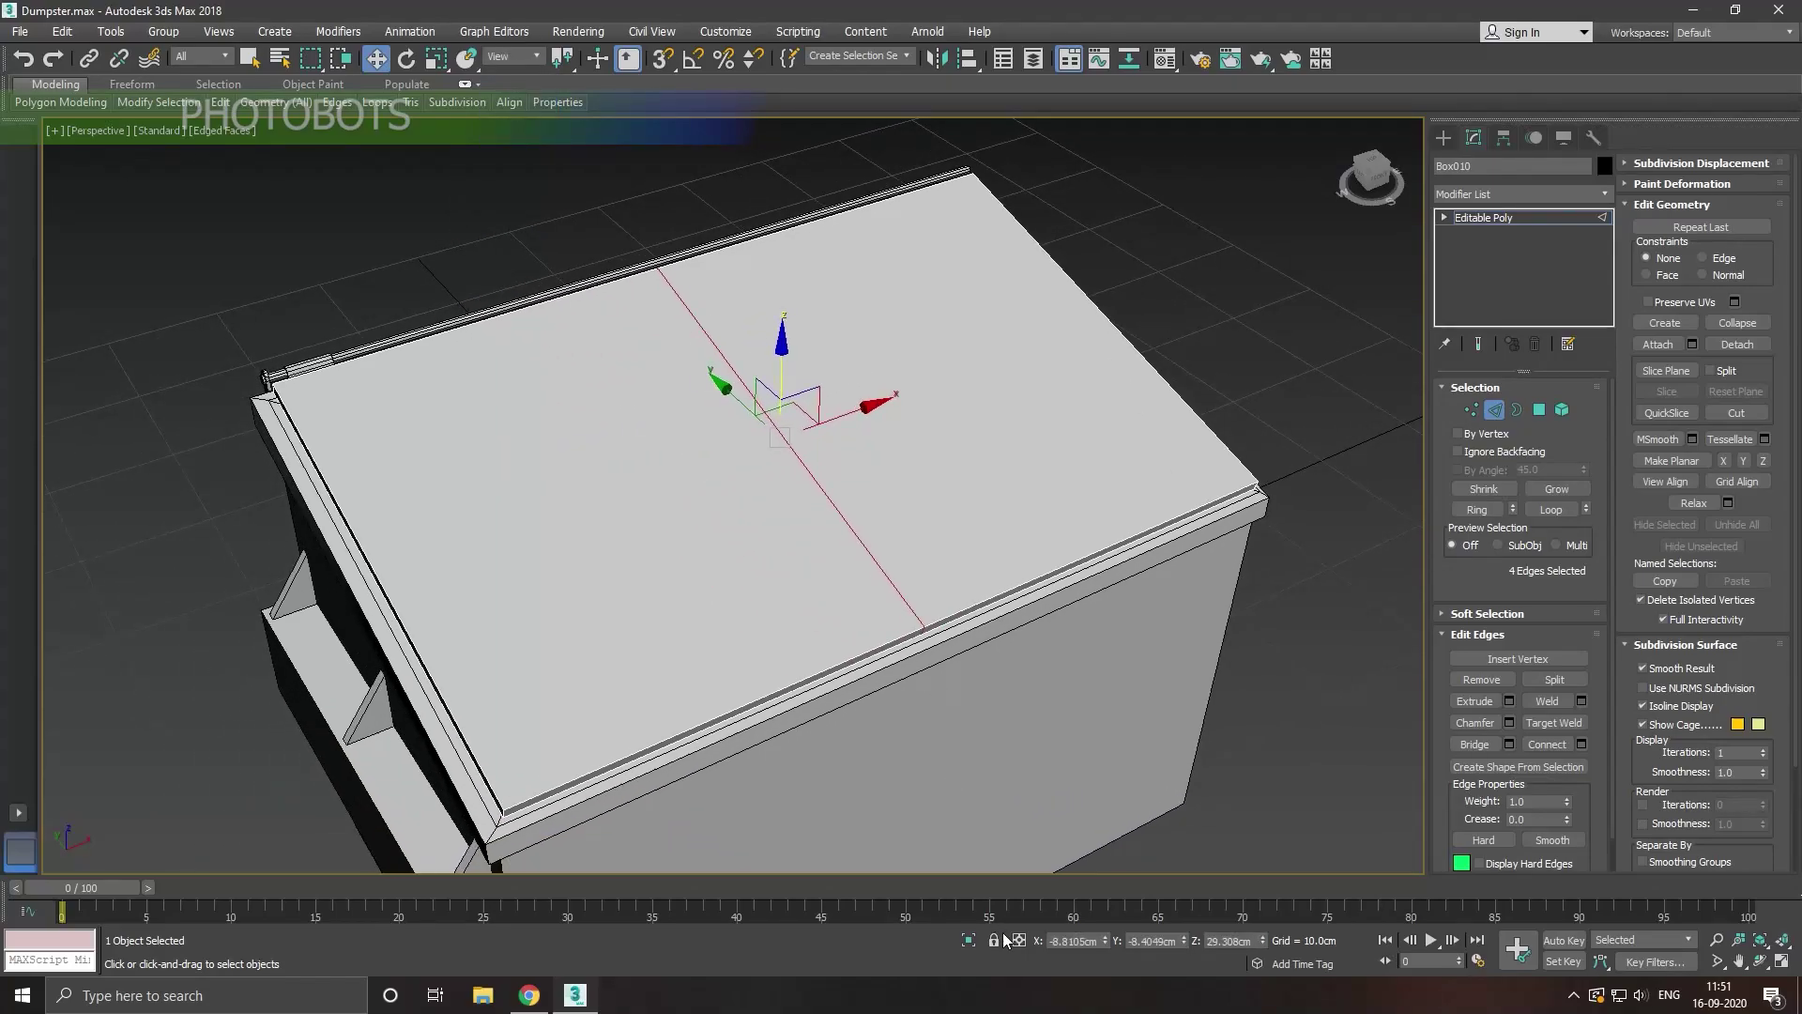
{"action": "left_click", "coordinate": [972, 942]}
{"action": "mouse_move", "coordinate": [760, 687]}
{"action": "middle_mouse_down", "text": "alt"}
{"action": "mouse_move", "coordinate": [891, 696]}
{"action": "mouse_move", "coordinate": [830, 688]}
{"action": "mouse_move", "coordinate": [849, 638]}
{"action": "middle_mouse_up", "text": "alt"}
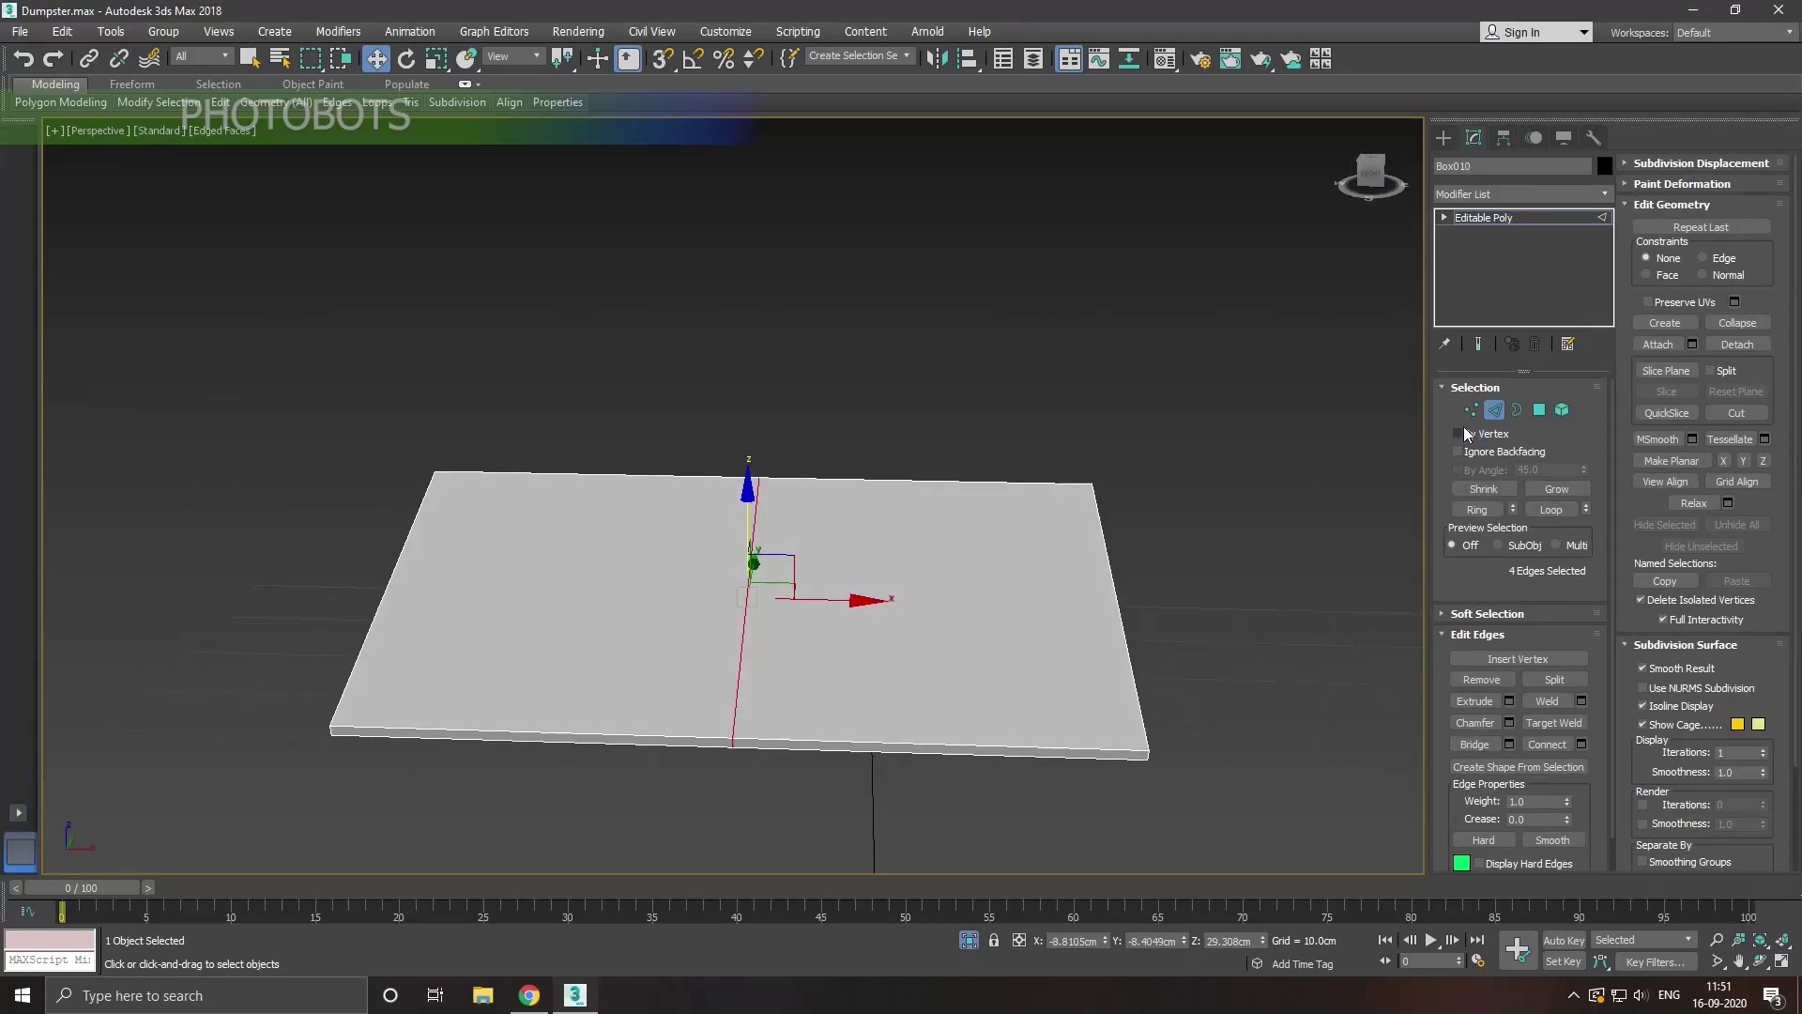
Step: Chamfer the middle edge with Open enabled to split the lid
{"action": "left_click", "coordinate": [1509, 722]}
{"action": "scroll", "coordinate": [731, 728], "scroll_direction": "up", "scroll_amount": 3}
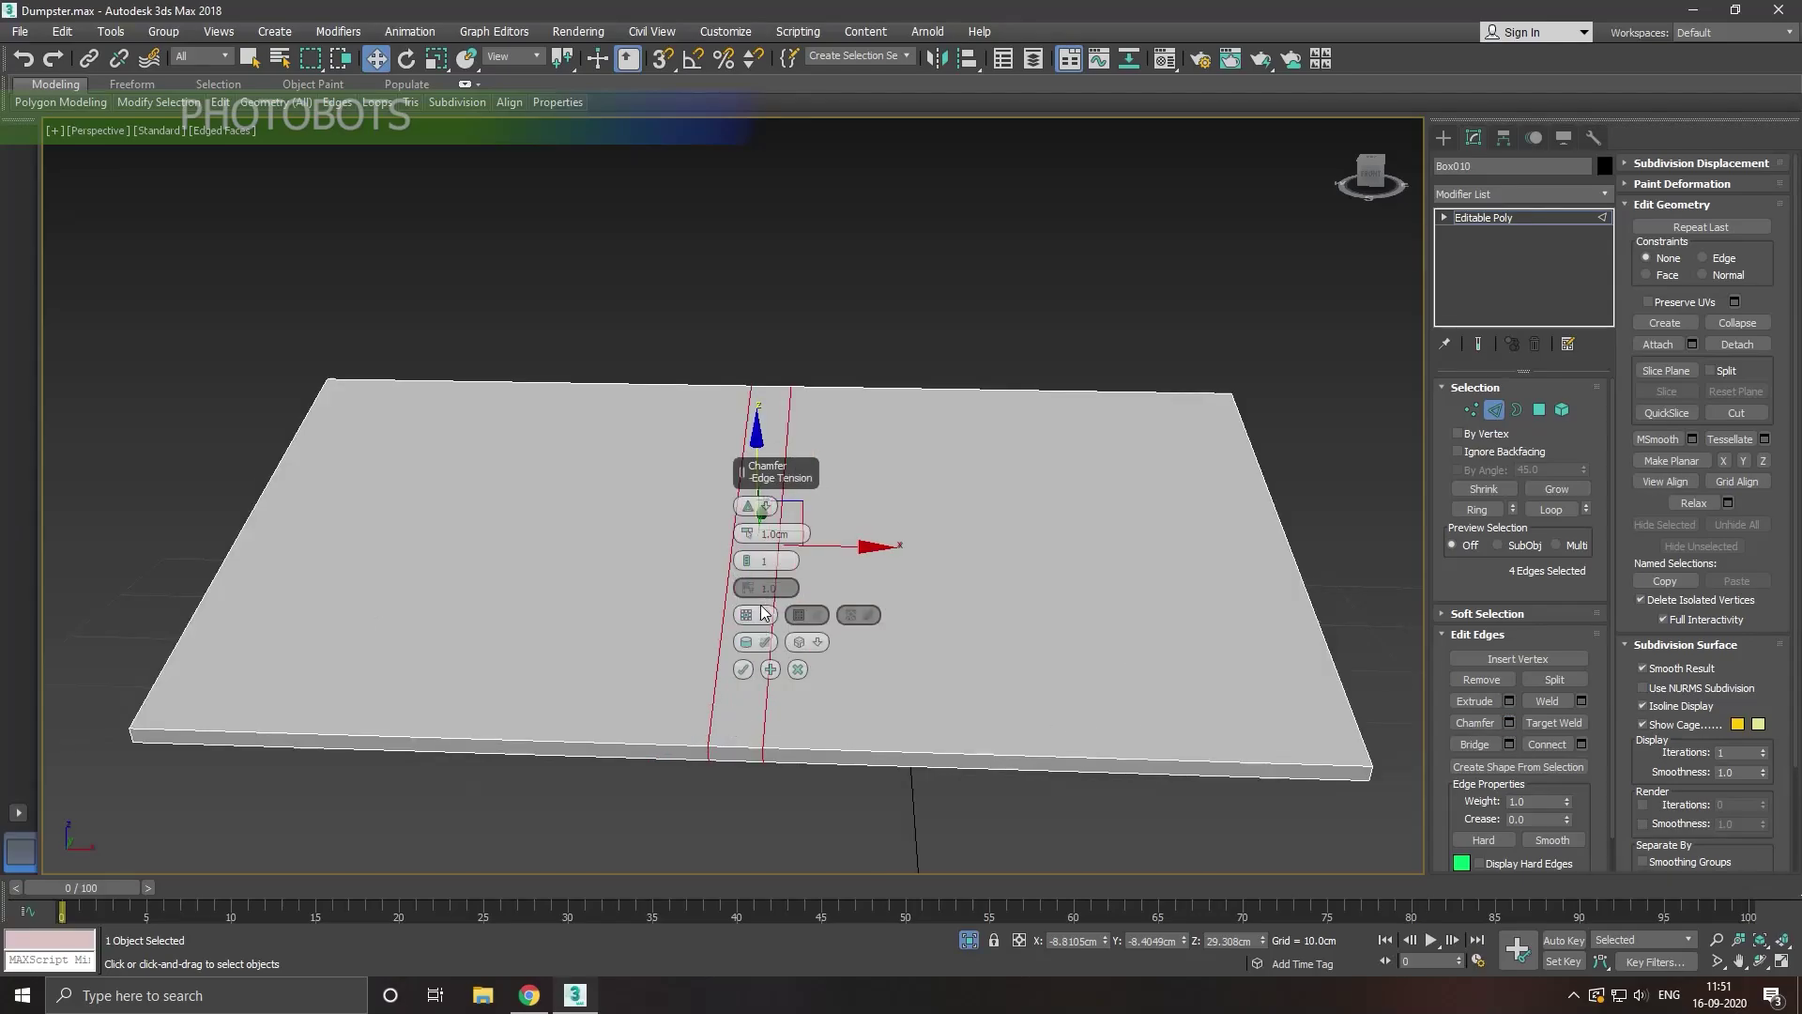
{"action": "left_click", "coordinate": [763, 615]}
{"action": "mouse_move", "coordinate": [787, 491]}
{"action": "left_mouse_down"}
{"action": "mouse_move", "coordinate": [890, 448]}
{"action": "mouse_move", "coordinate": [856, 507]}
{"action": "left_mouse_up"}
{"action": "scroll", "coordinate": [845, 503], "scroll_direction": "up", "scroll_amount": 2}
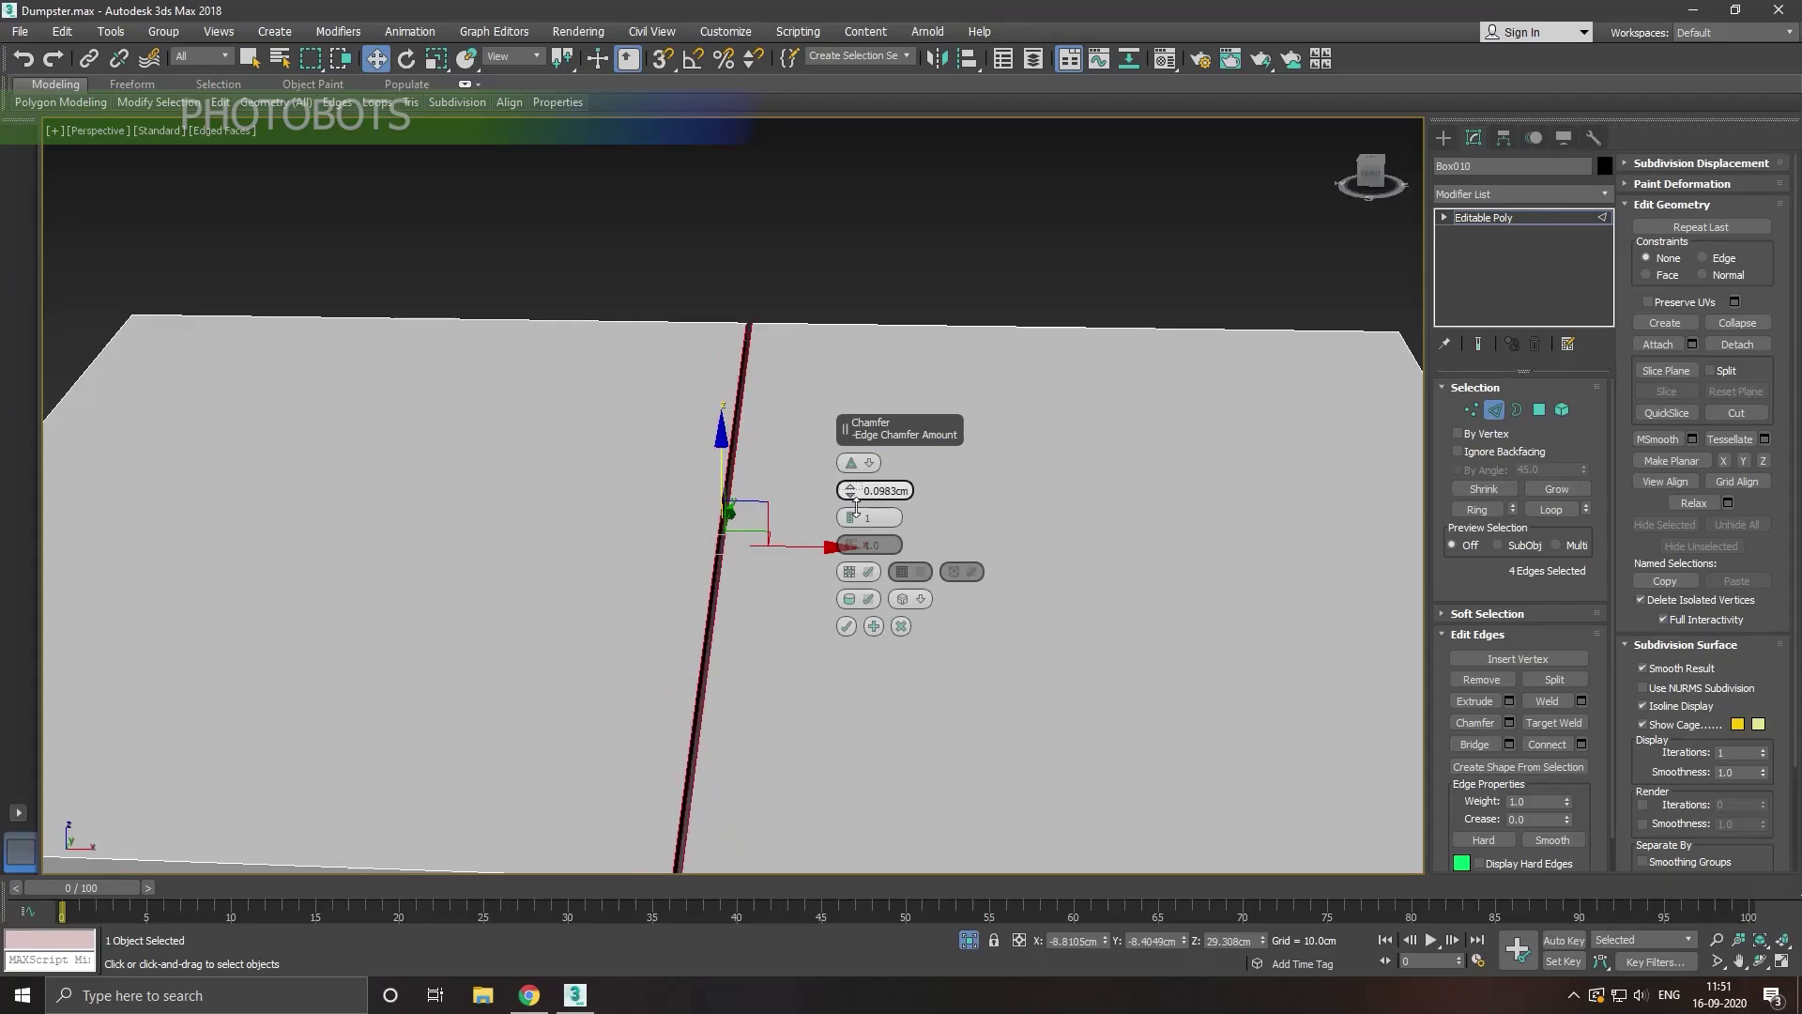
{"action": "left_click", "coordinate": [901, 627]}
{"action": "scroll", "coordinate": [1232, 554], "scroll_direction": "down", "scroll_amount": 5}
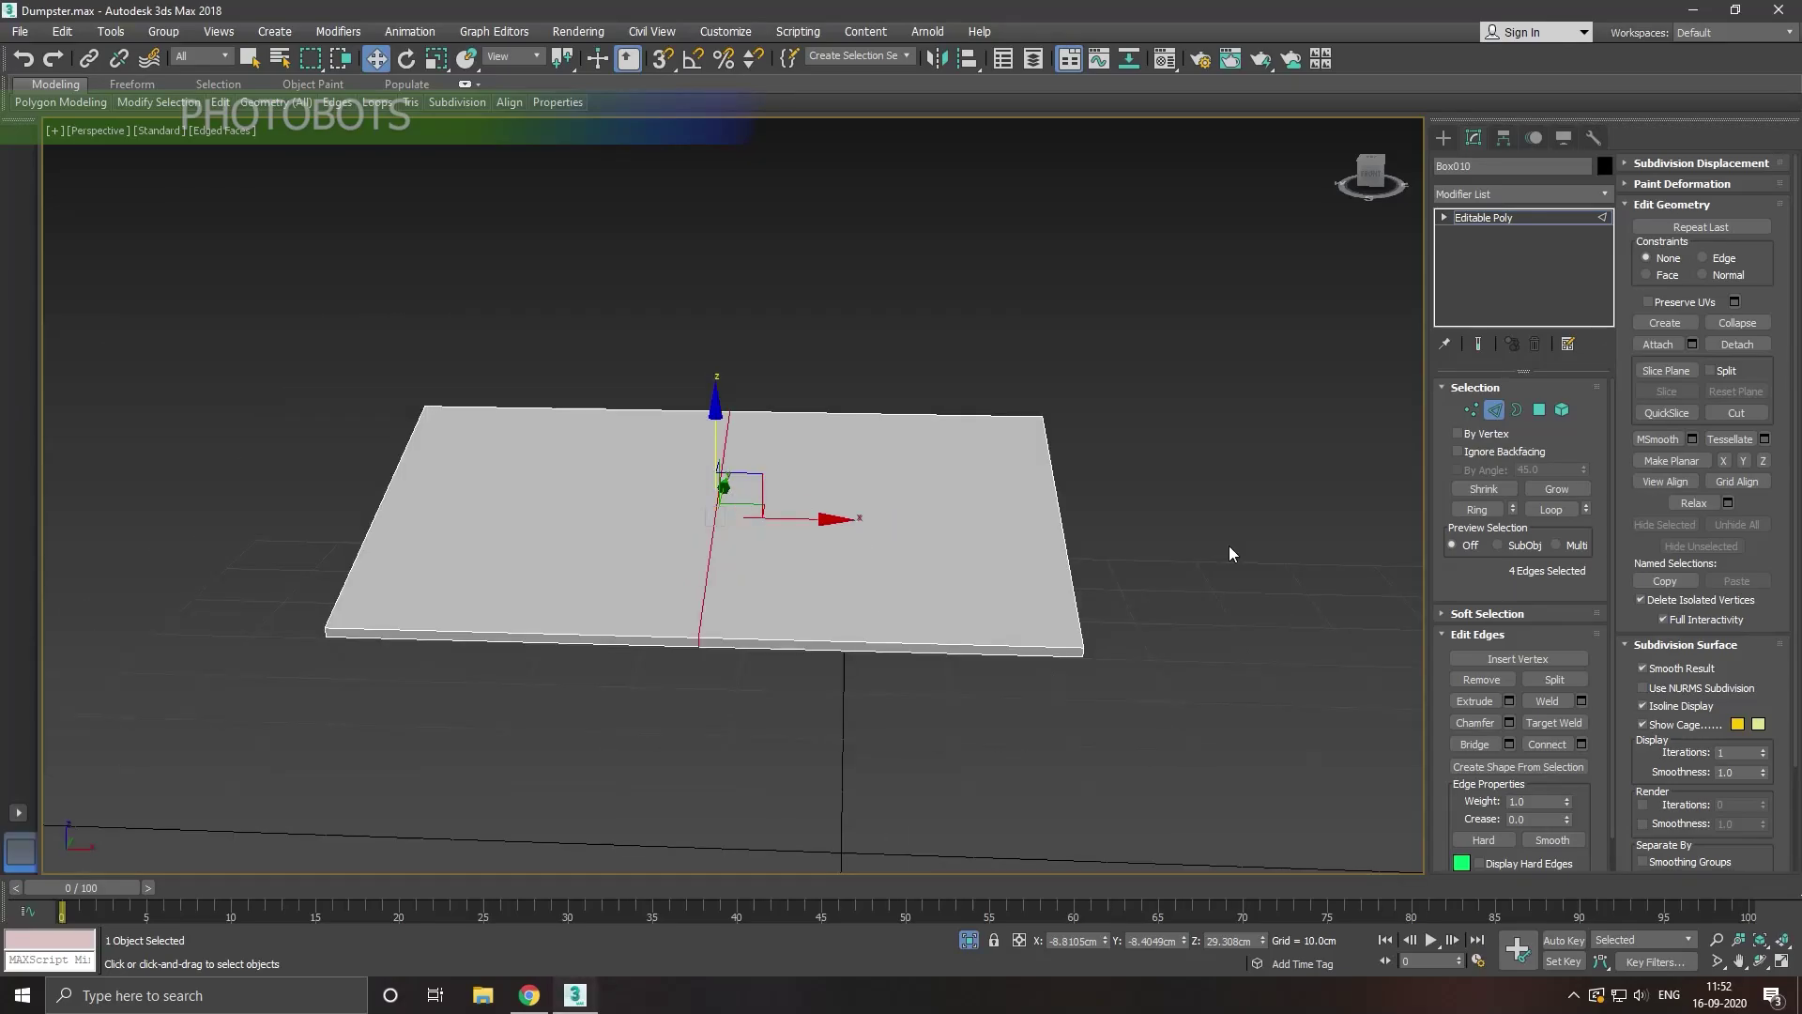
Step: Delete the right-half polygons of the lid panel
{"action": "left_click", "coordinate": [1540, 409]}
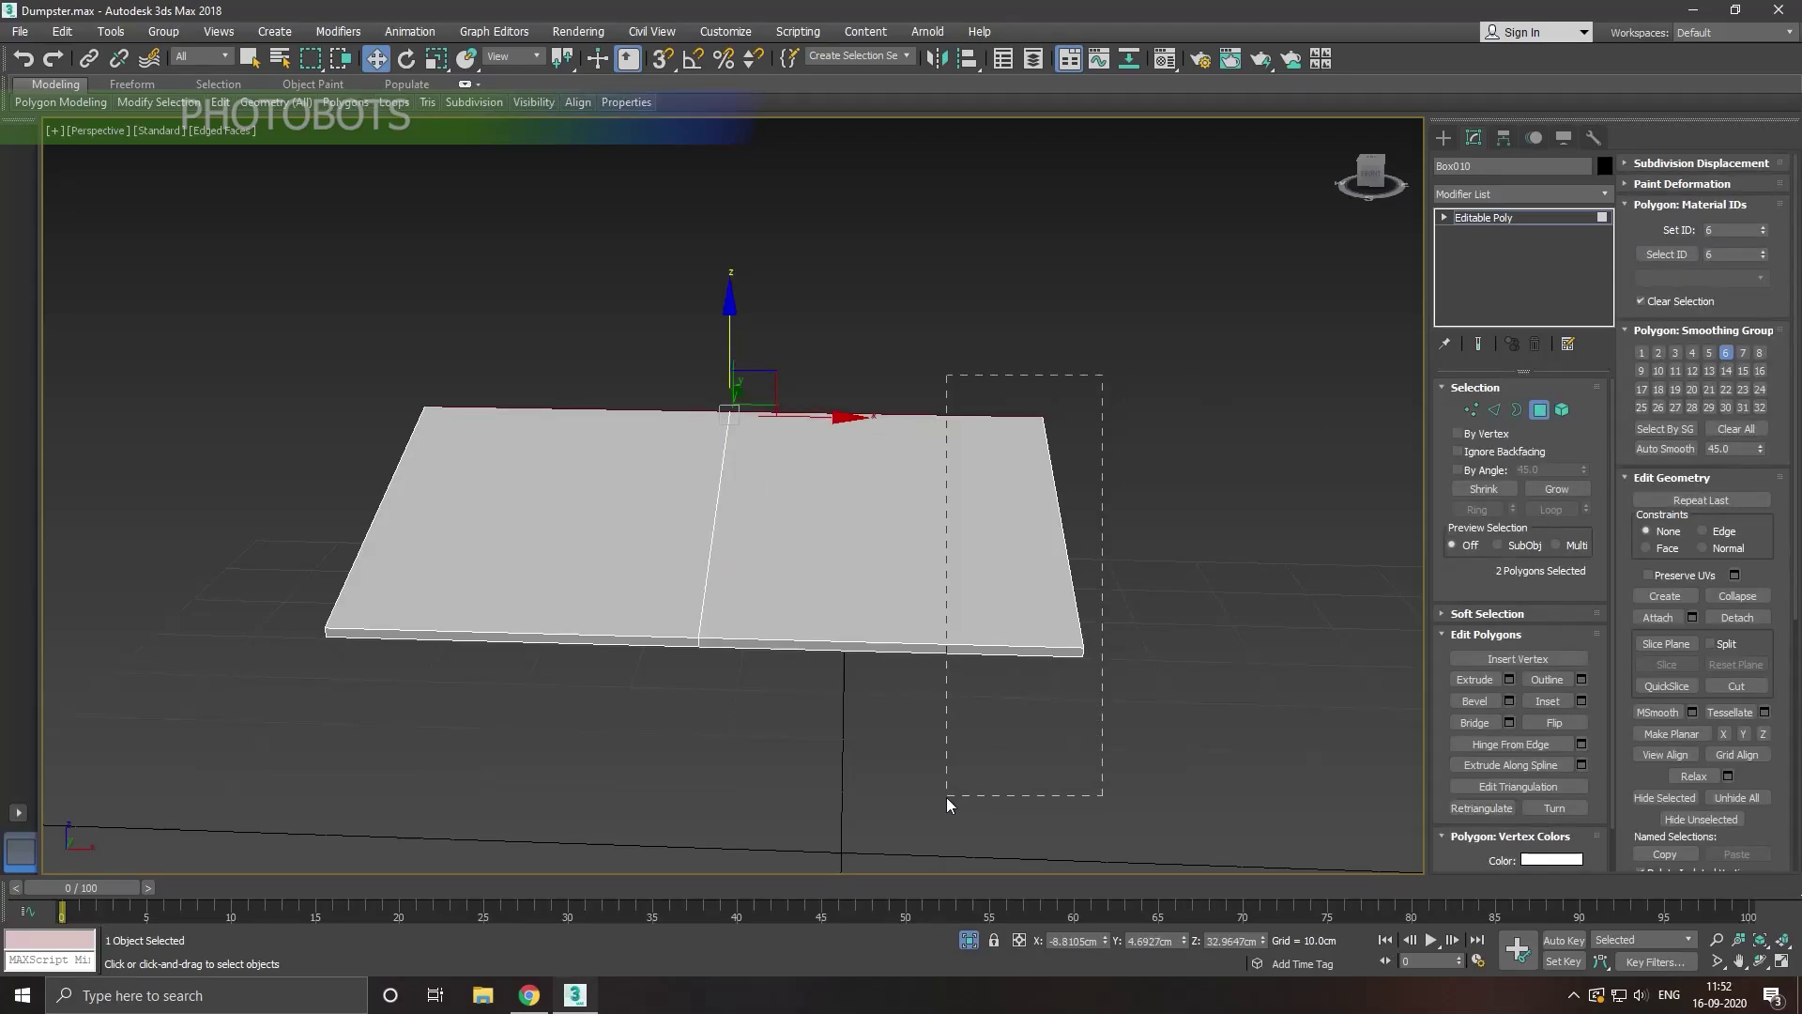
{"action": "left_click_drag", "start_coordinate": [946, 797], "coordinate": [946, 797]}
{"action": "key", "text": "Delete"}
{"action": "scroll", "coordinate": [1371, 418], "scroll_direction": "up", "scroll_amount": 3}
Step: Cap the open border of the half panel, then select its edges
{"action": "left_click", "coordinate": [1515, 409]}
{"action": "left_click", "coordinate": [717, 662]}
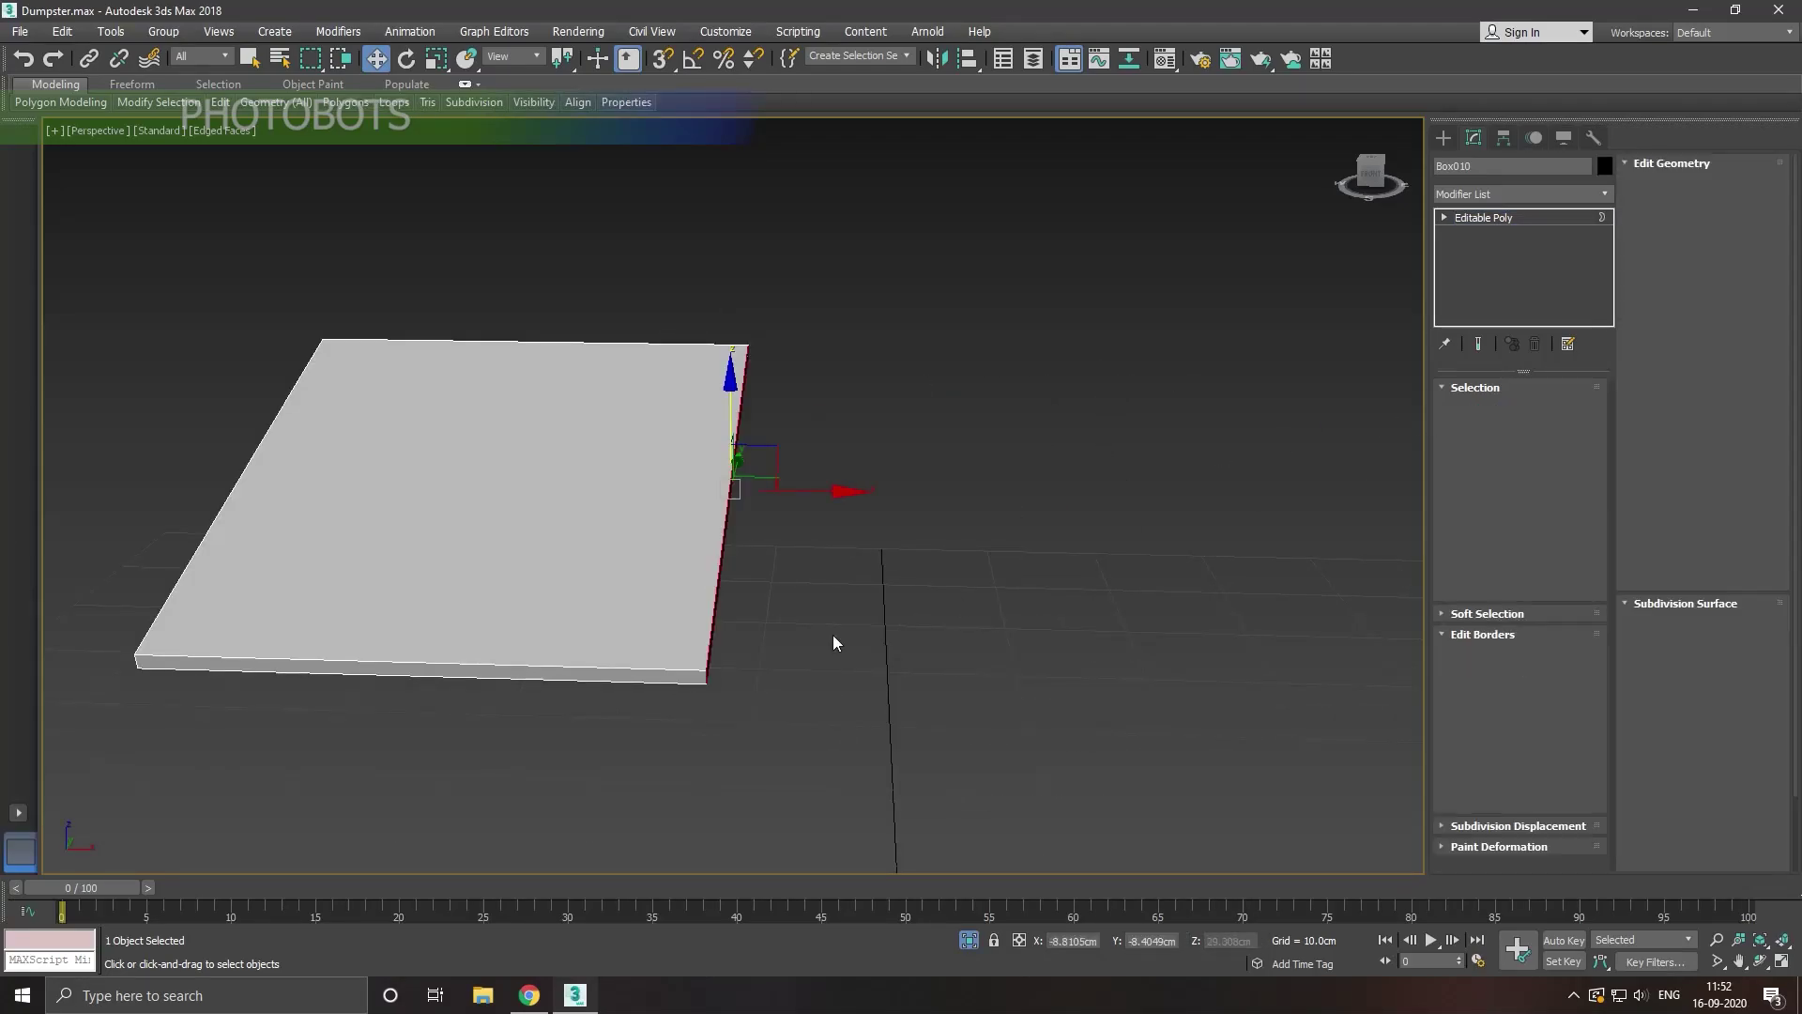
{"action": "left_click", "coordinate": [1547, 672]}
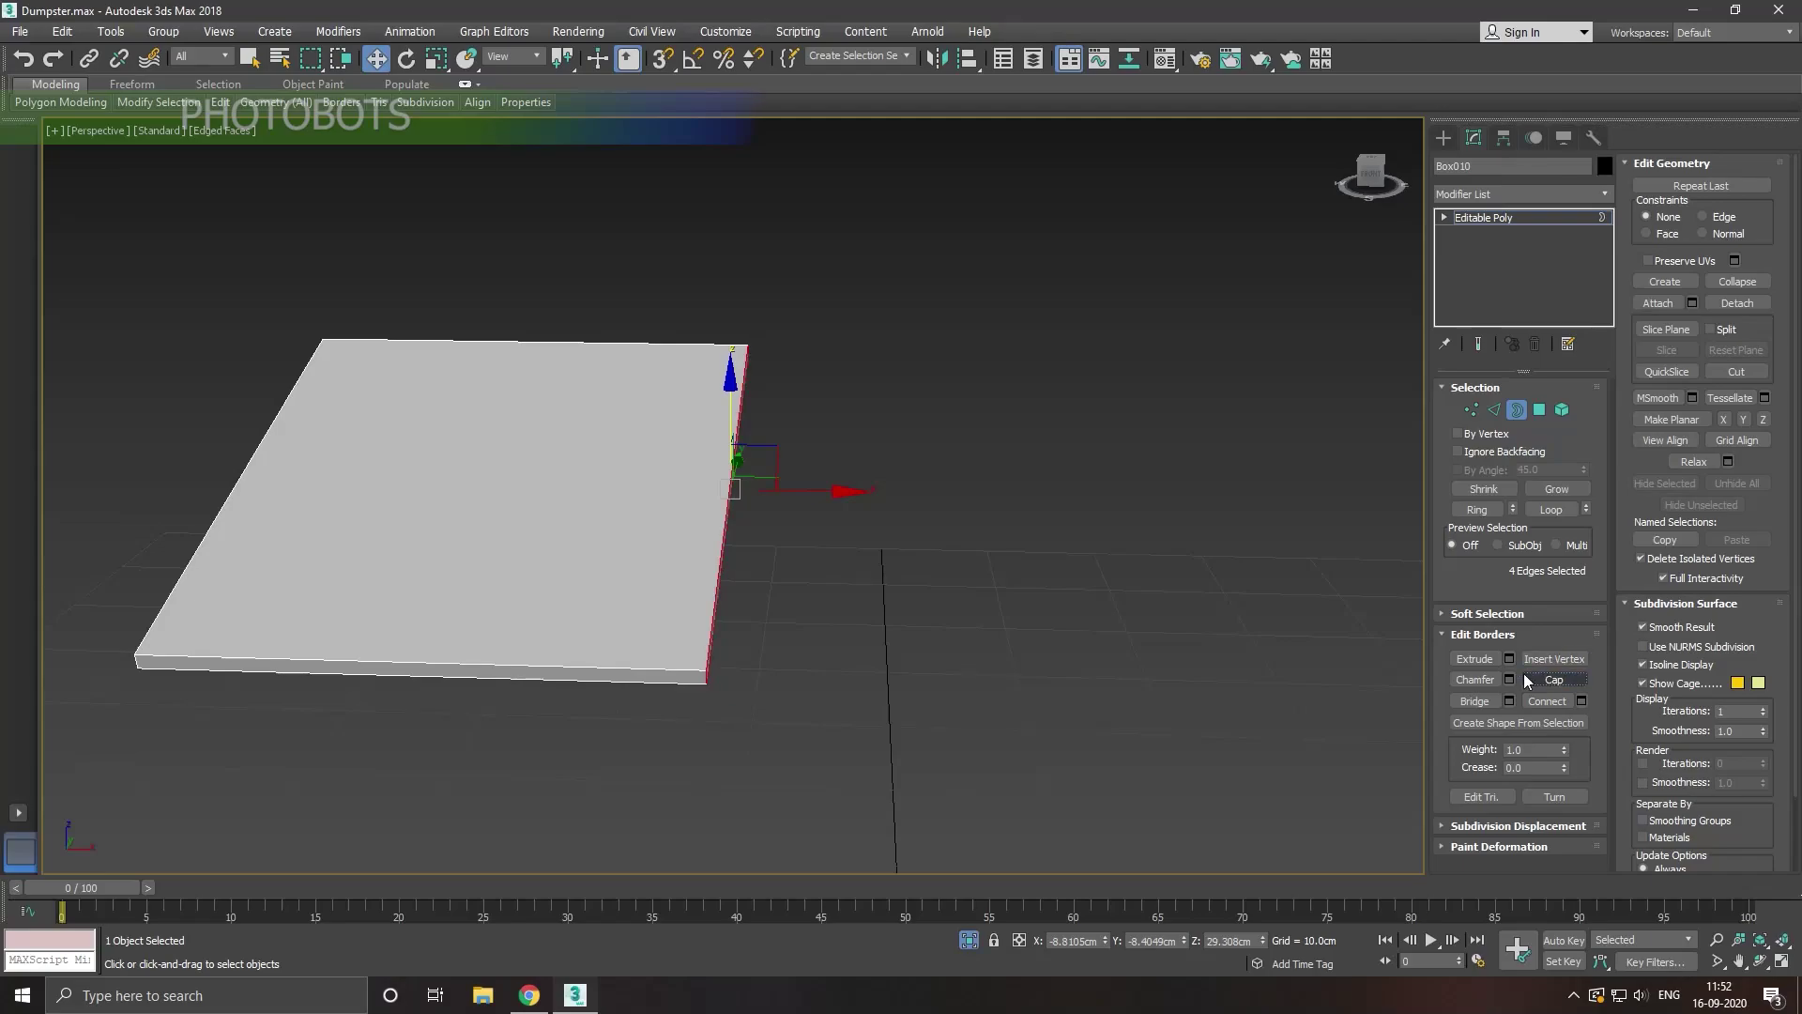
{"action": "middle_click_drag", "start_coordinate": [789, 692], "coordinate": [889, 704], "text": "alt"}
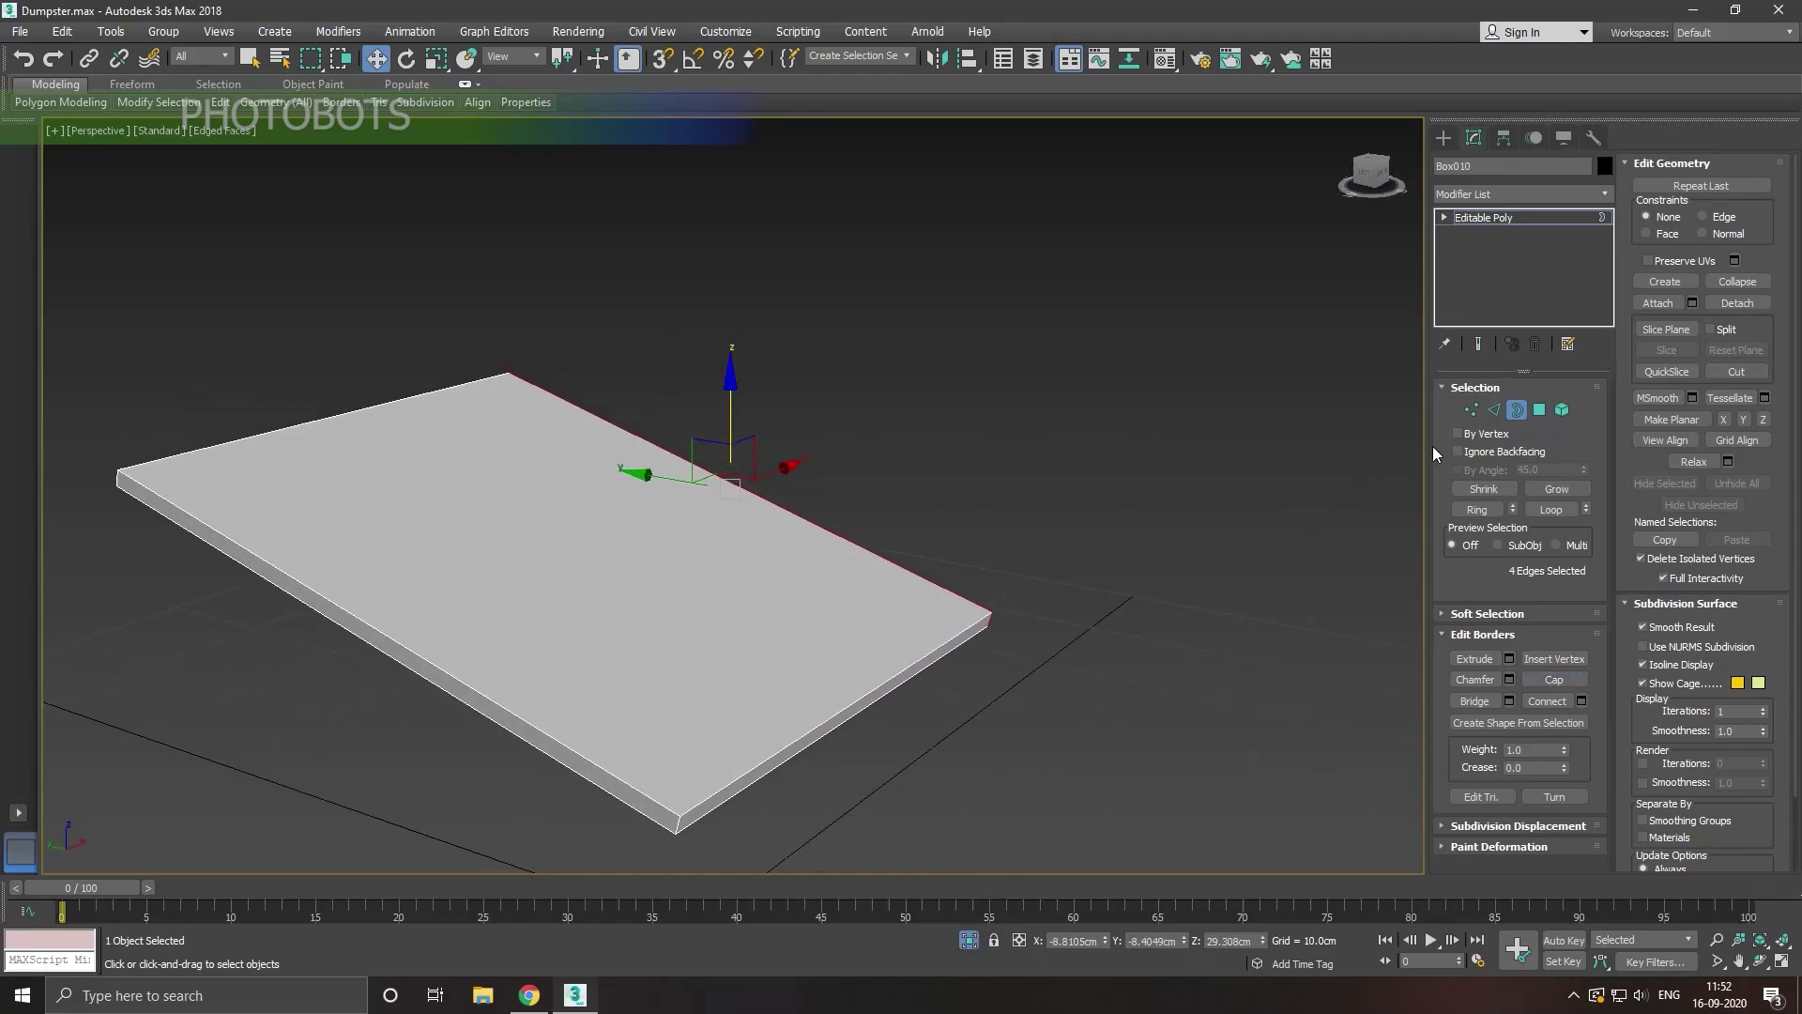
{"action": "left_click", "coordinate": [1493, 409]}
{"action": "left_click", "coordinate": [817, 741]}
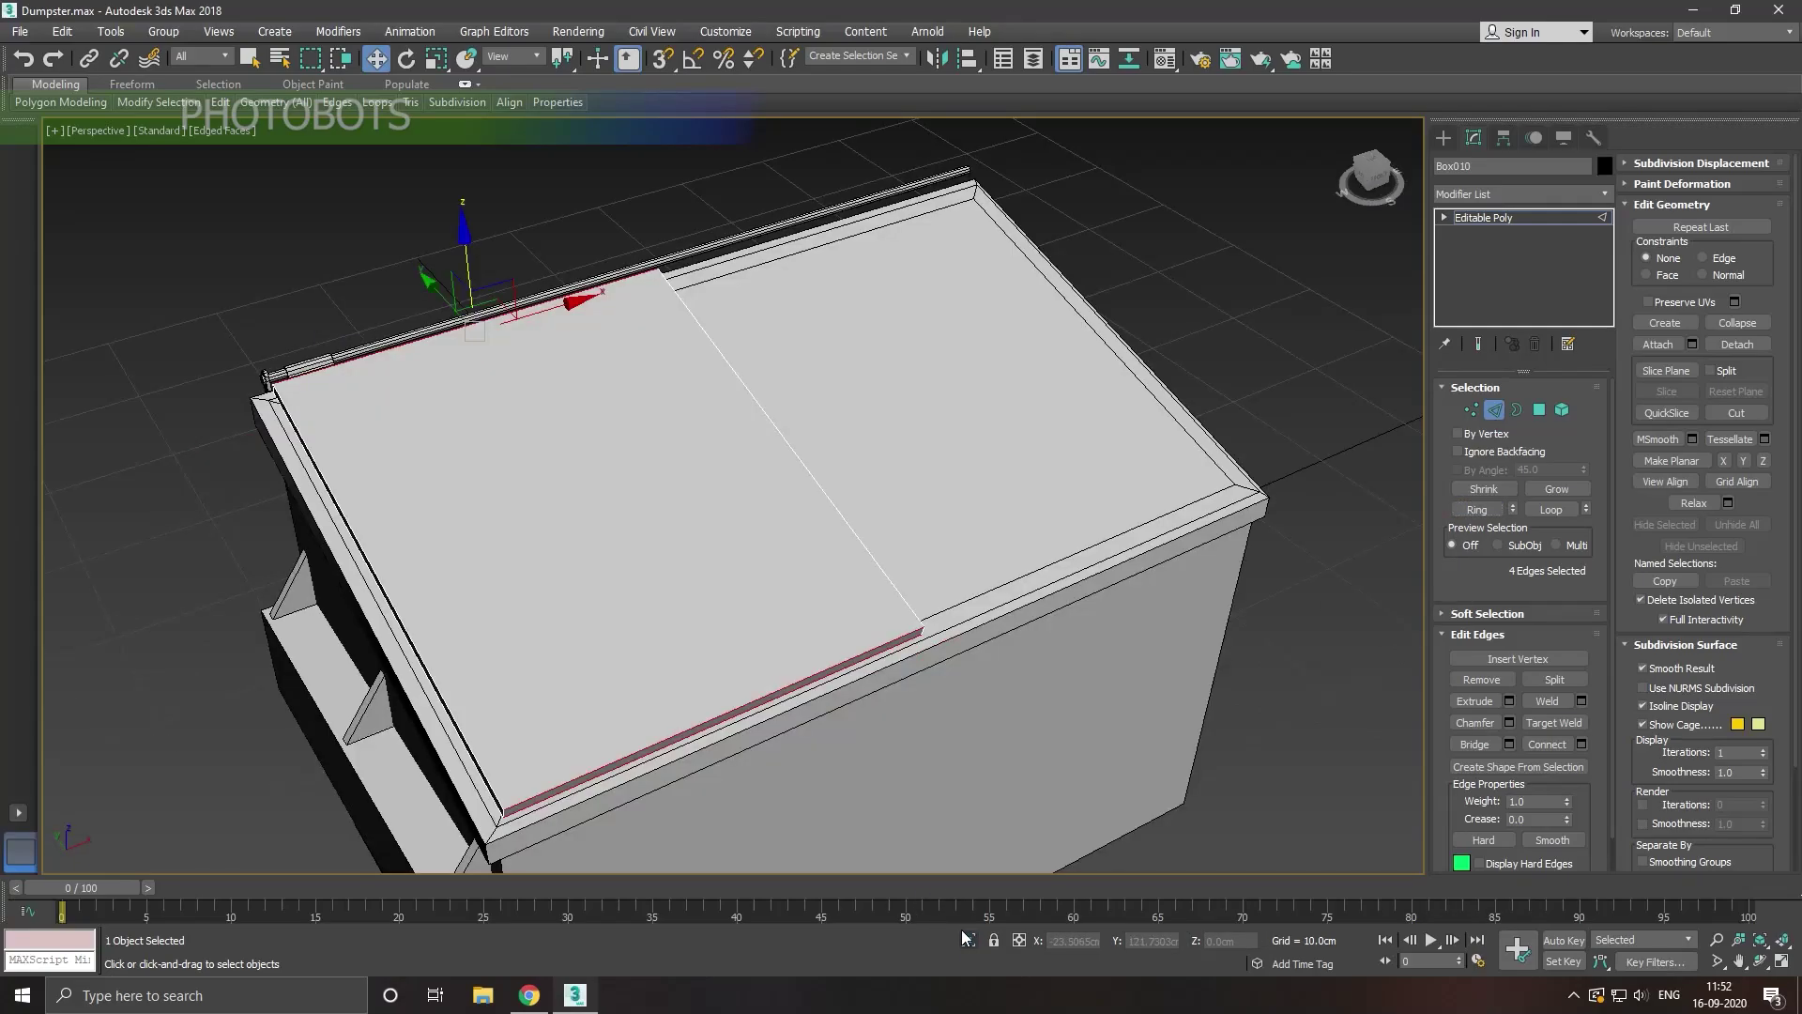
Step: Connect the selected edges with six evenly spaced lengthwise edges
{"action": "middle_click_drag", "start_coordinate": [876, 713], "coordinate": [866, 710], "text": "alt"}
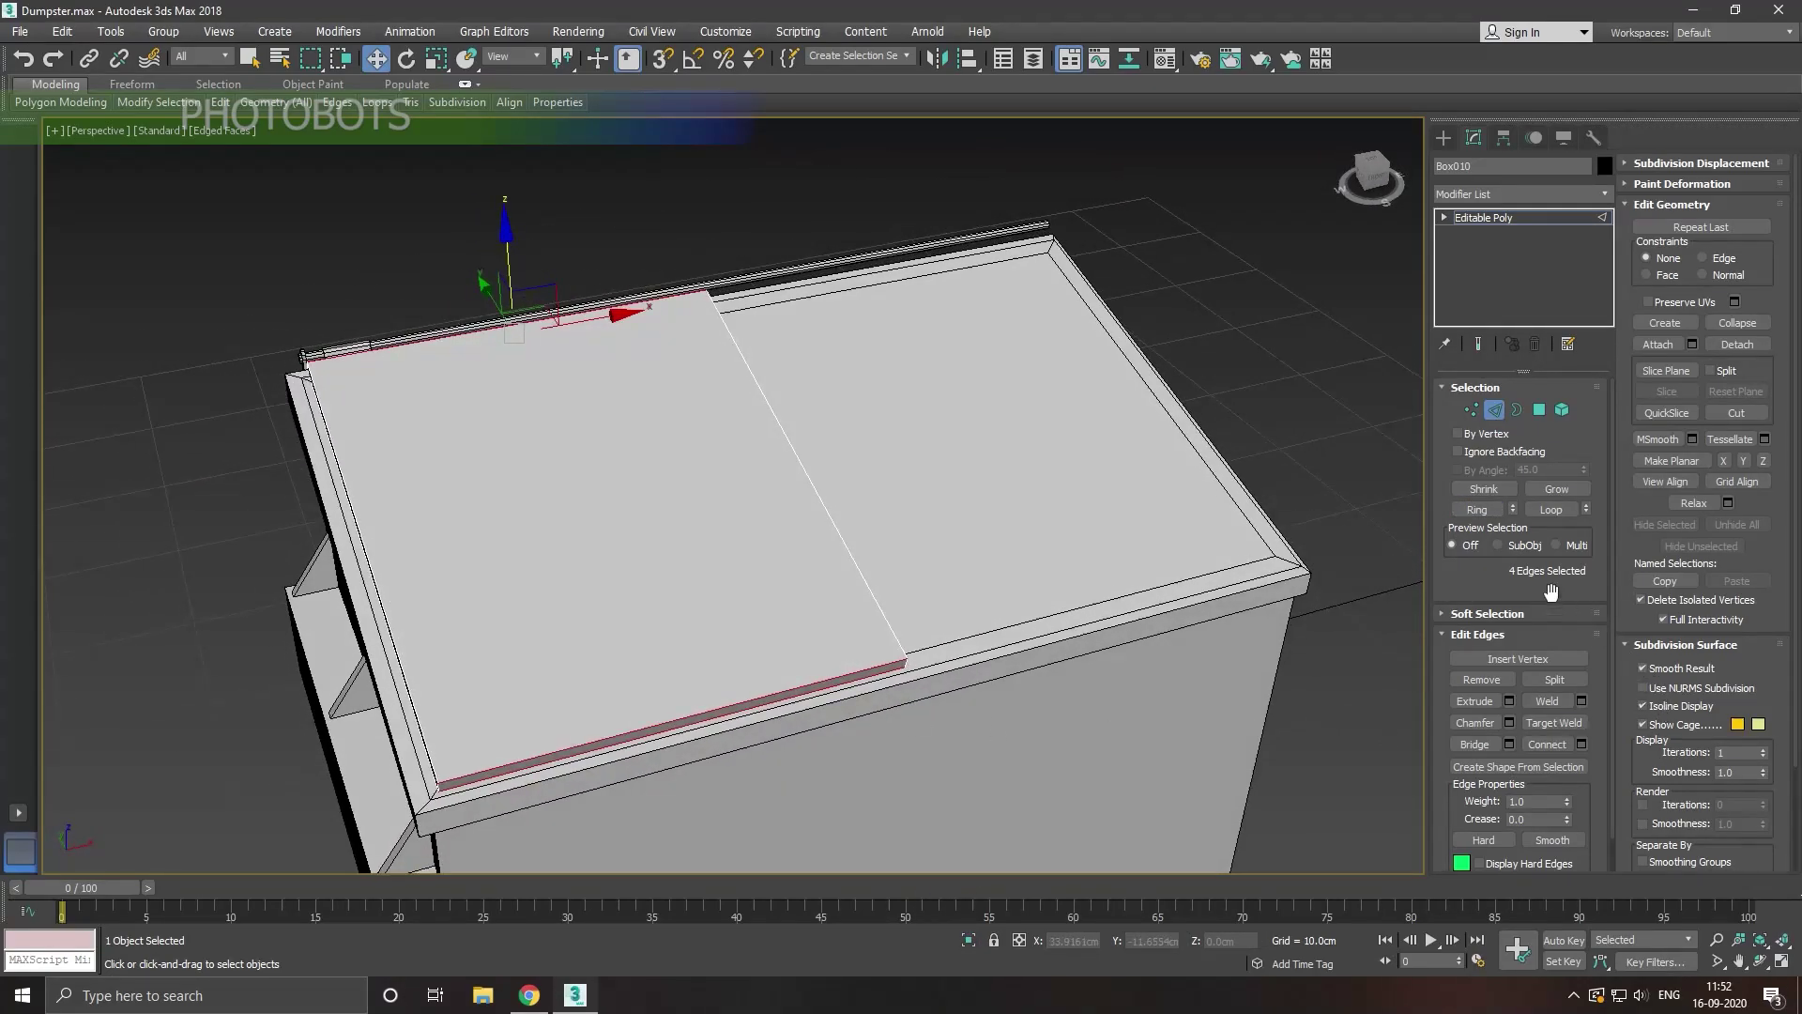
{"action": "left_click", "coordinate": [1581, 744]}
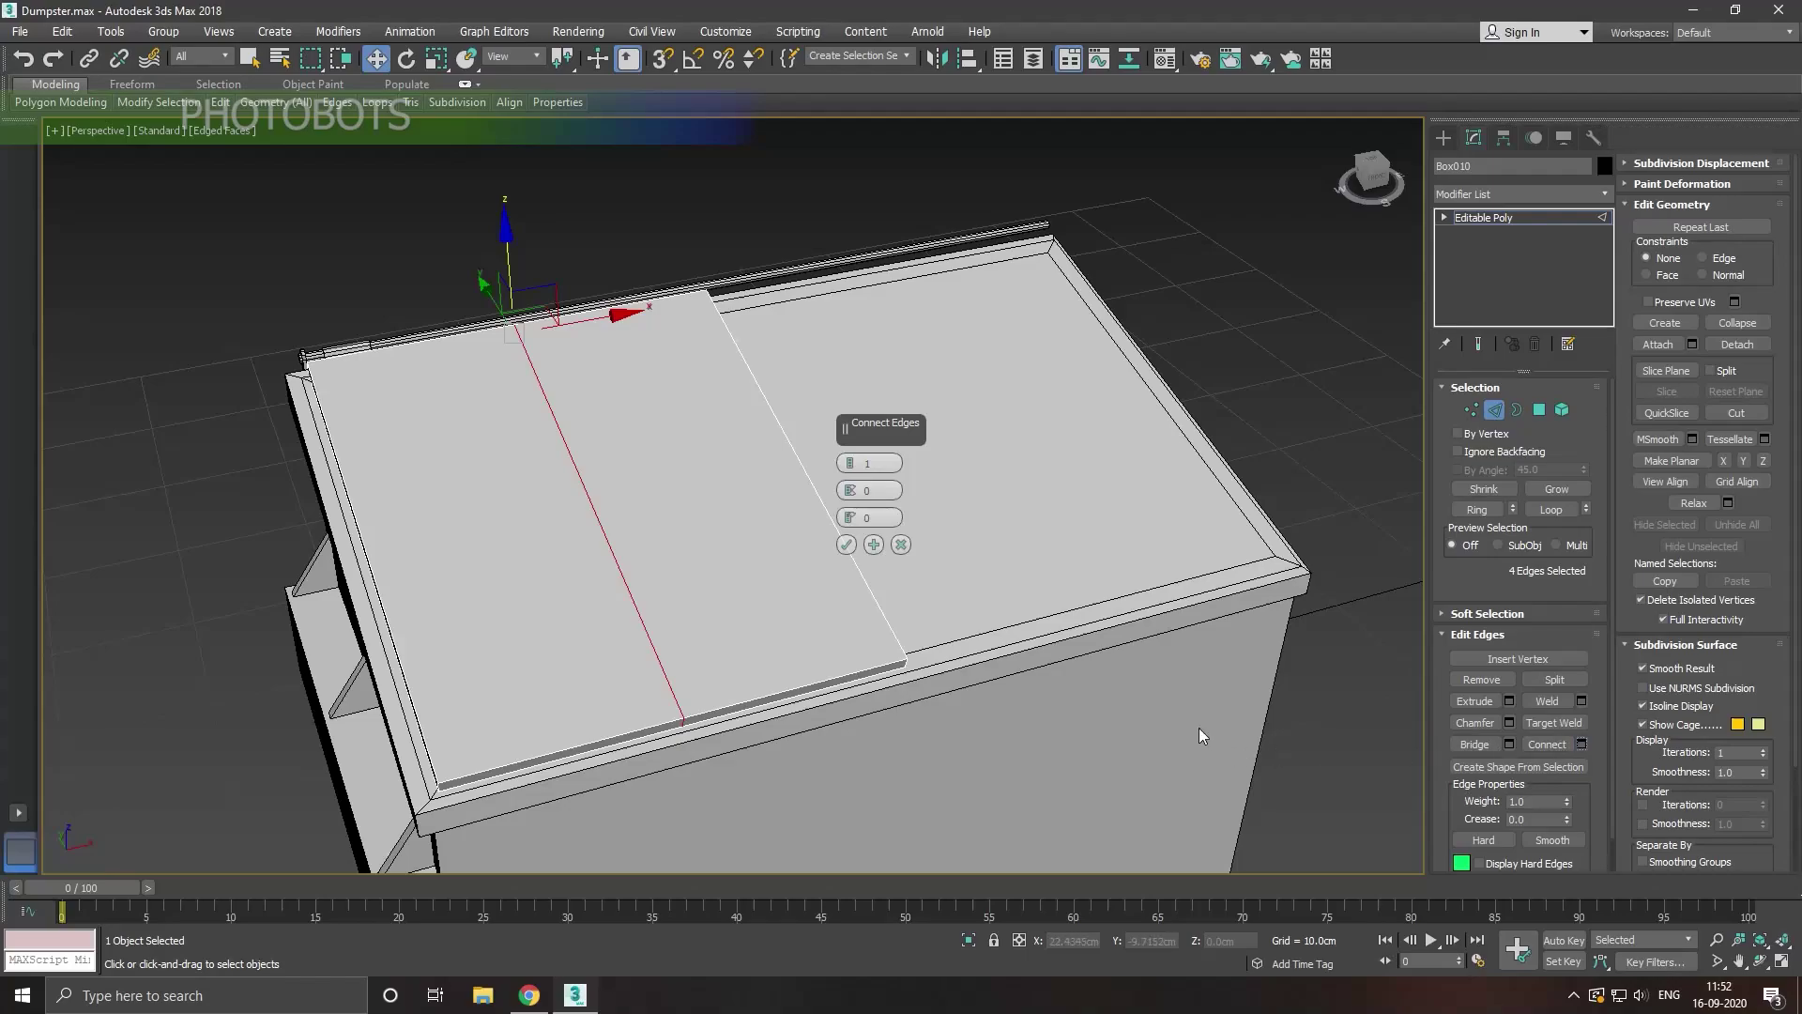
{"action": "left_click_drag", "start_coordinate": [849, 470], "coordinate": [846, 466]}
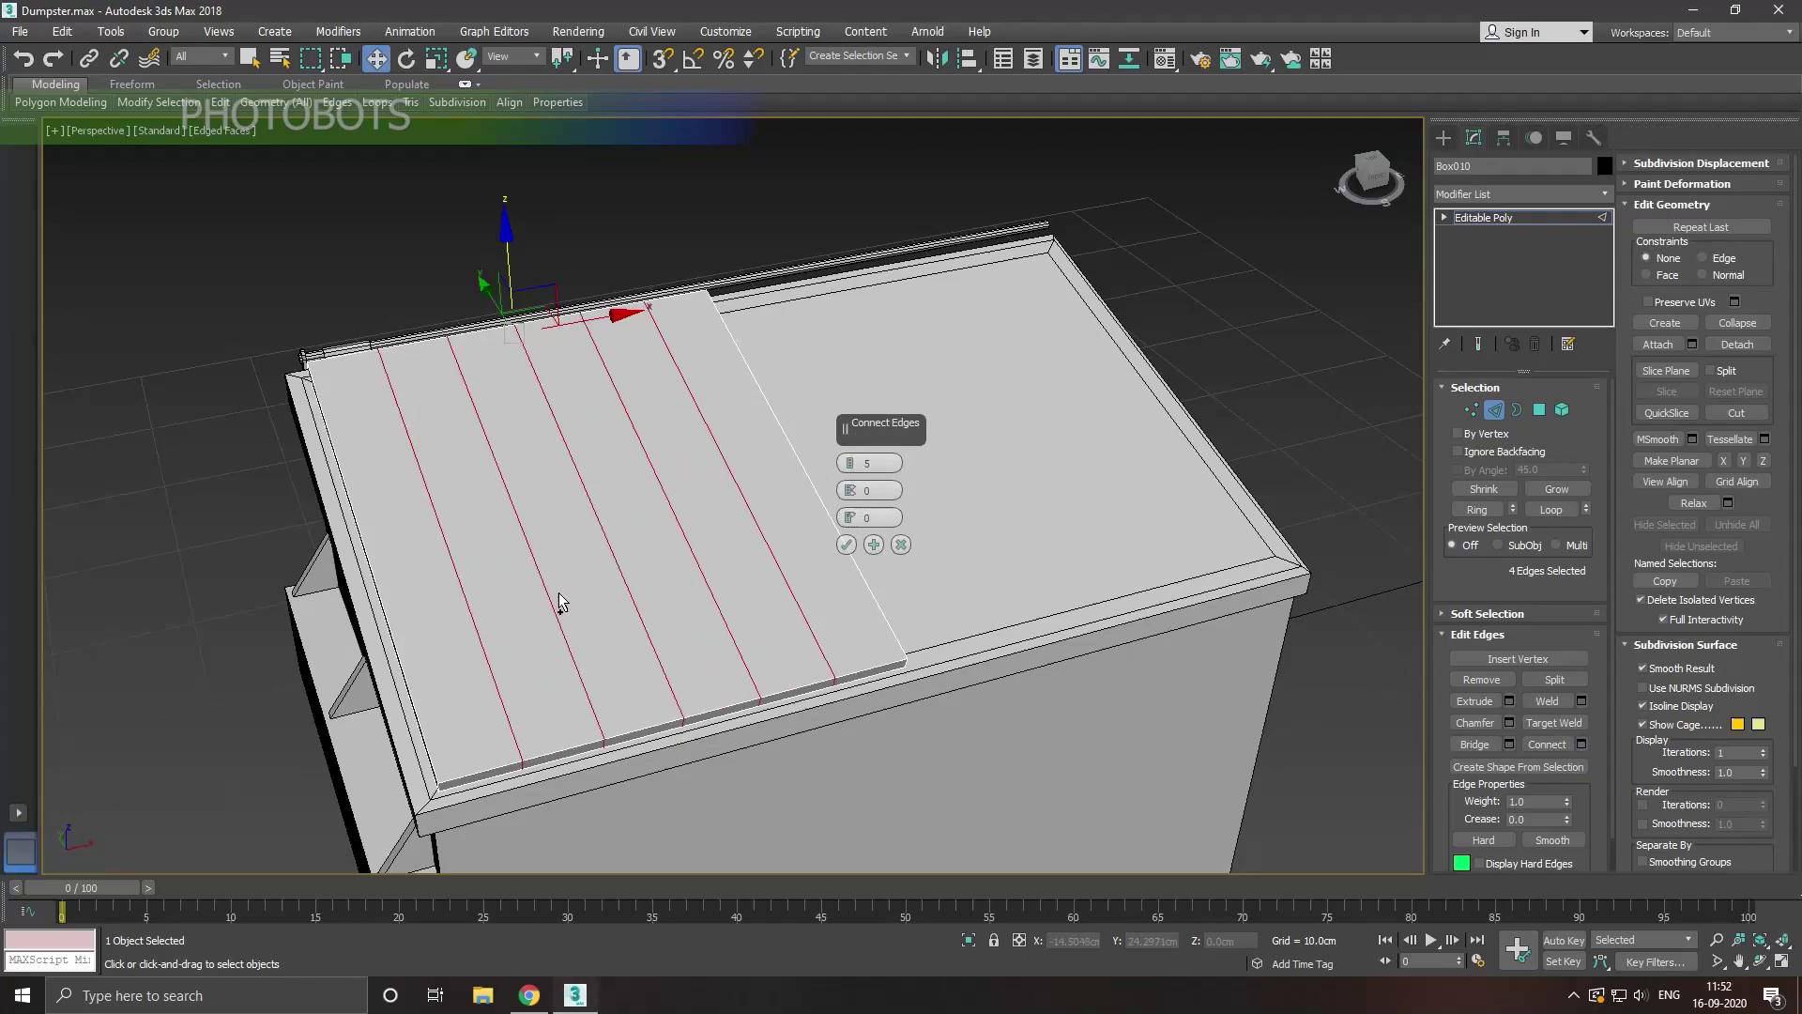
{"action": "mouse_move", "coordinate": [559, 594]}
{"action": "middle_mouse_down", "text": "alt"}
{"action": "mouse_move", "coordinate": [749, 586]}
{"action": "mouse_move", "coordinate": [657, 596]}
{"action": "mouse_move", "coordinate": [639, 636]}
{"action": "mouse_move", "coordinate": [713, 601]}
{"action": "middle_mouse_up", "text": "alt"}
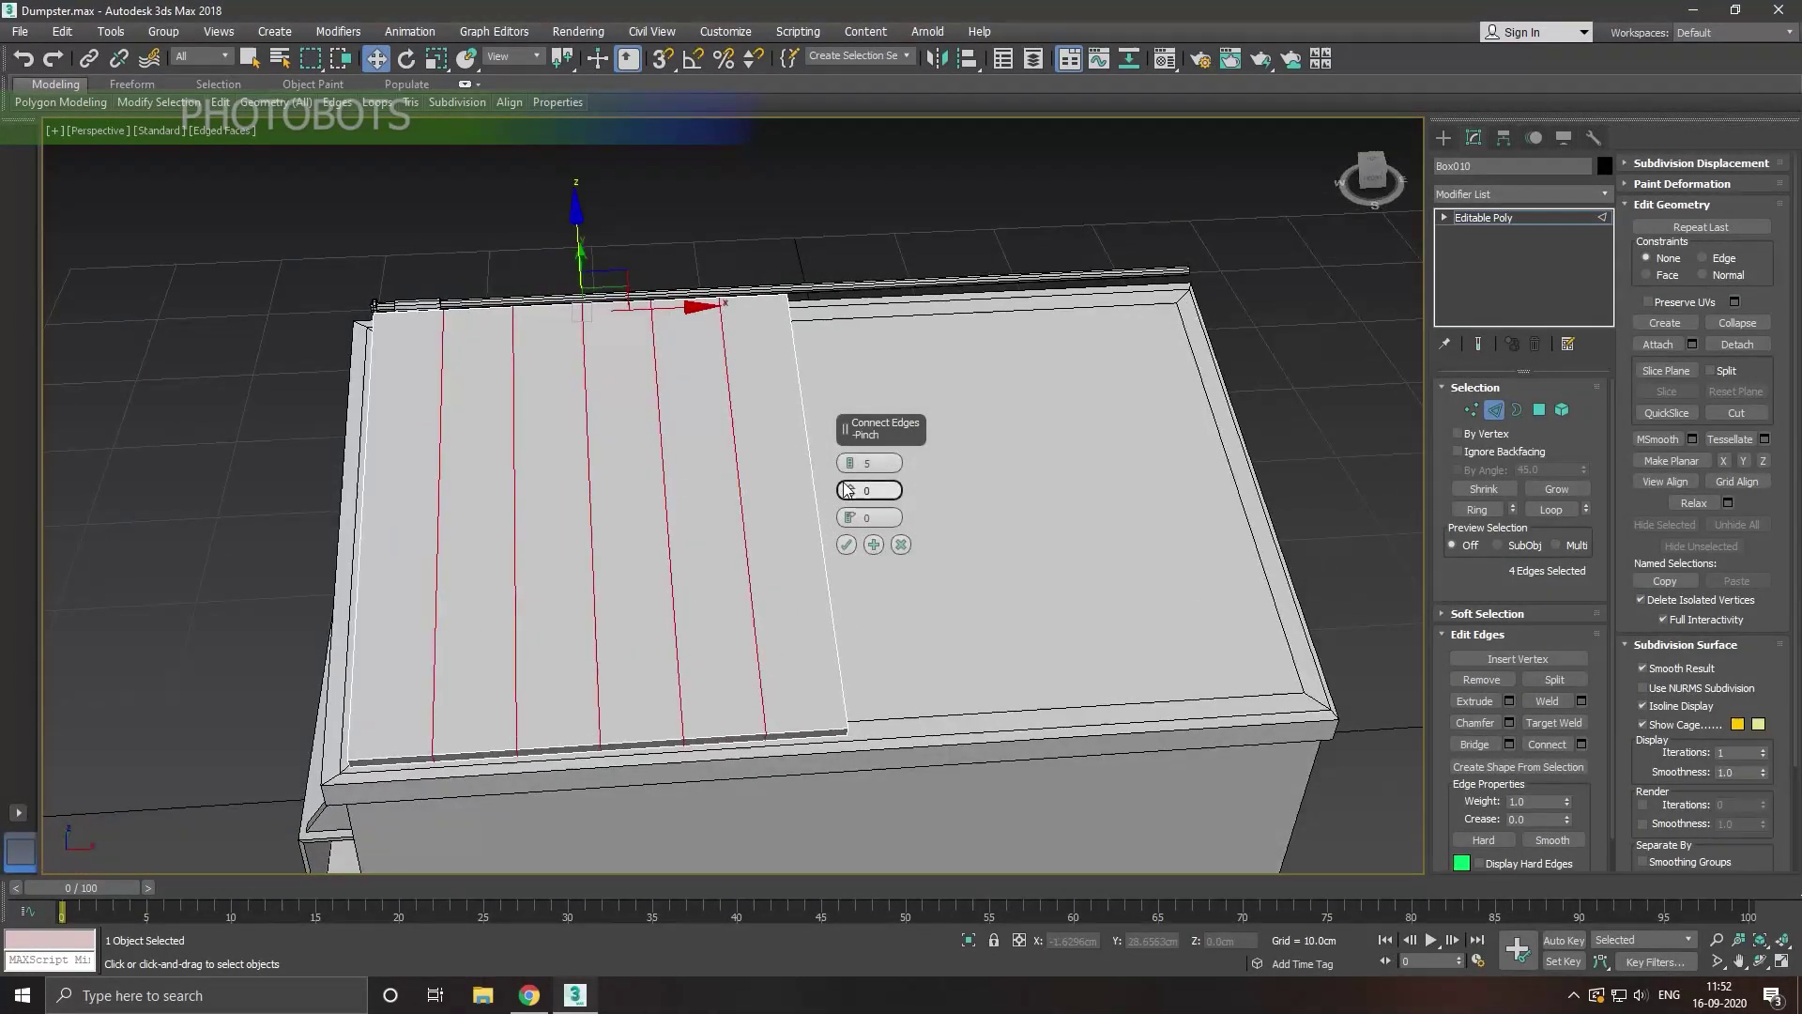
{"action": "left_click", "coordinate": [847, 464]}
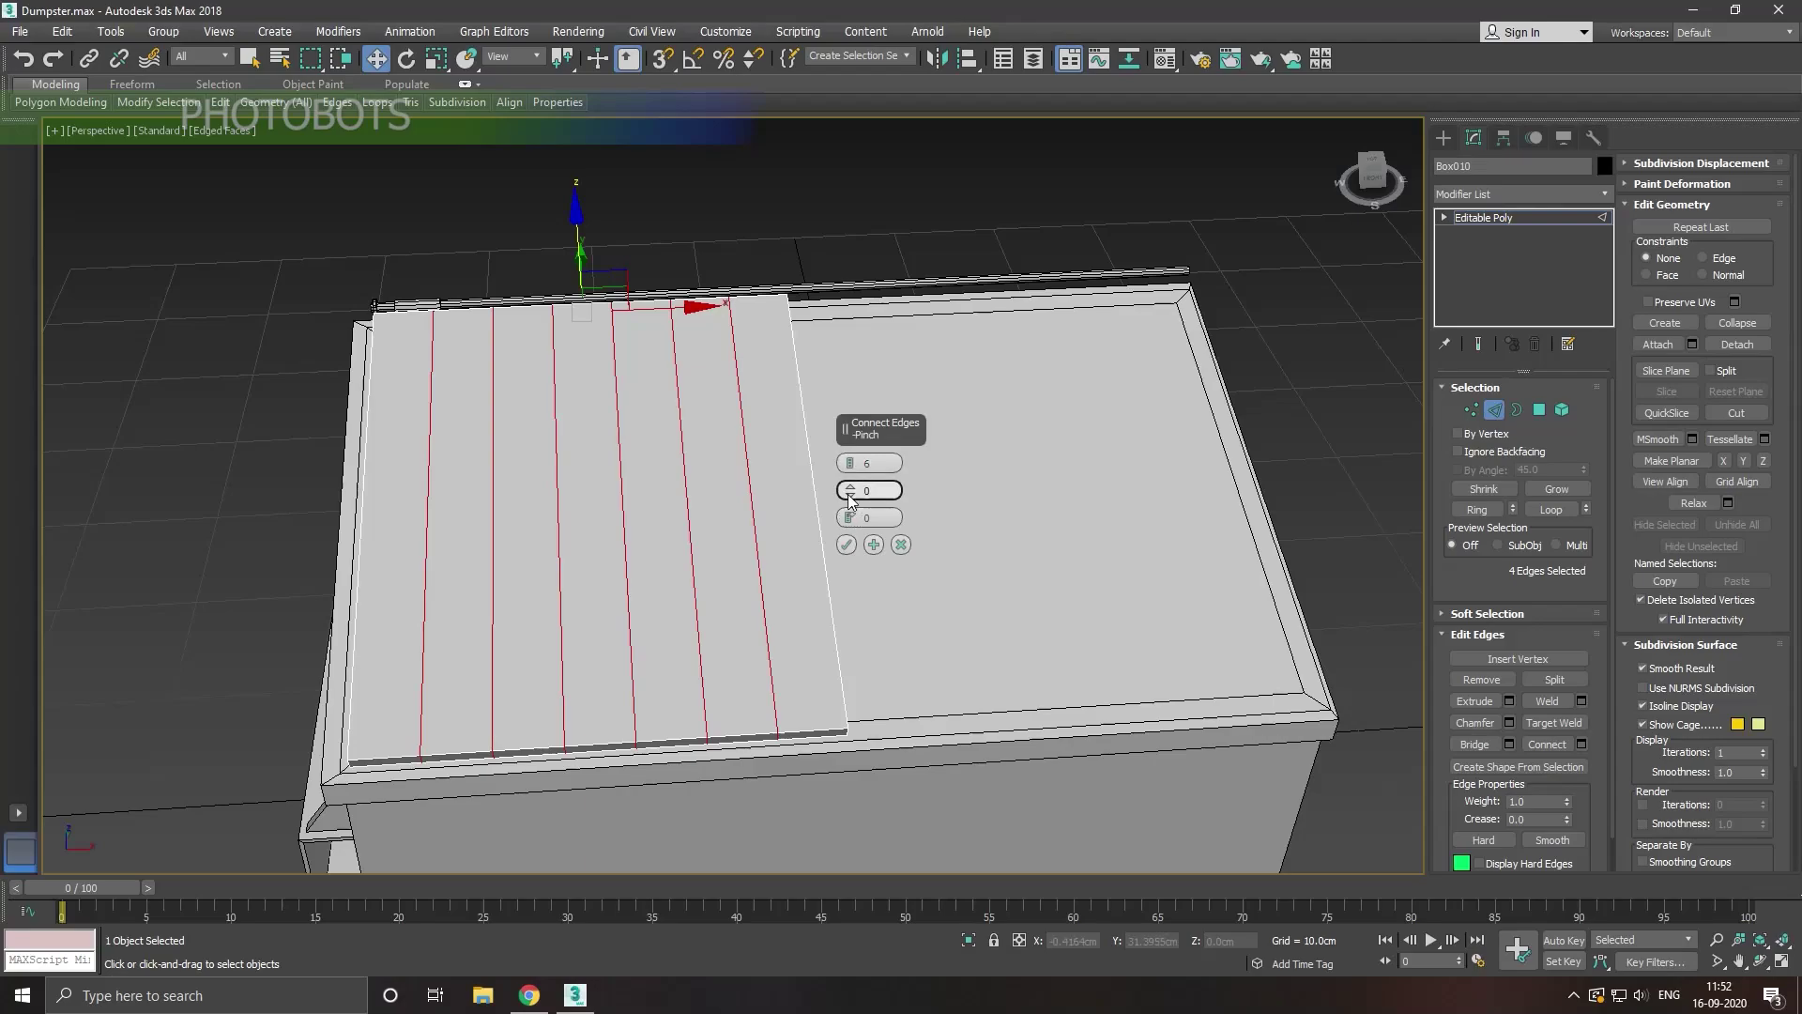
{"action": "left_click", "coordinate": [845, 545]}
Step: Ring-select the lengthwise edges and connect two crosswise edges pinched toward the ends
{"action": "middle_click_drag", "start_coordinate": [756, 606], "coordinate": [868, 598], "text": "alt"}
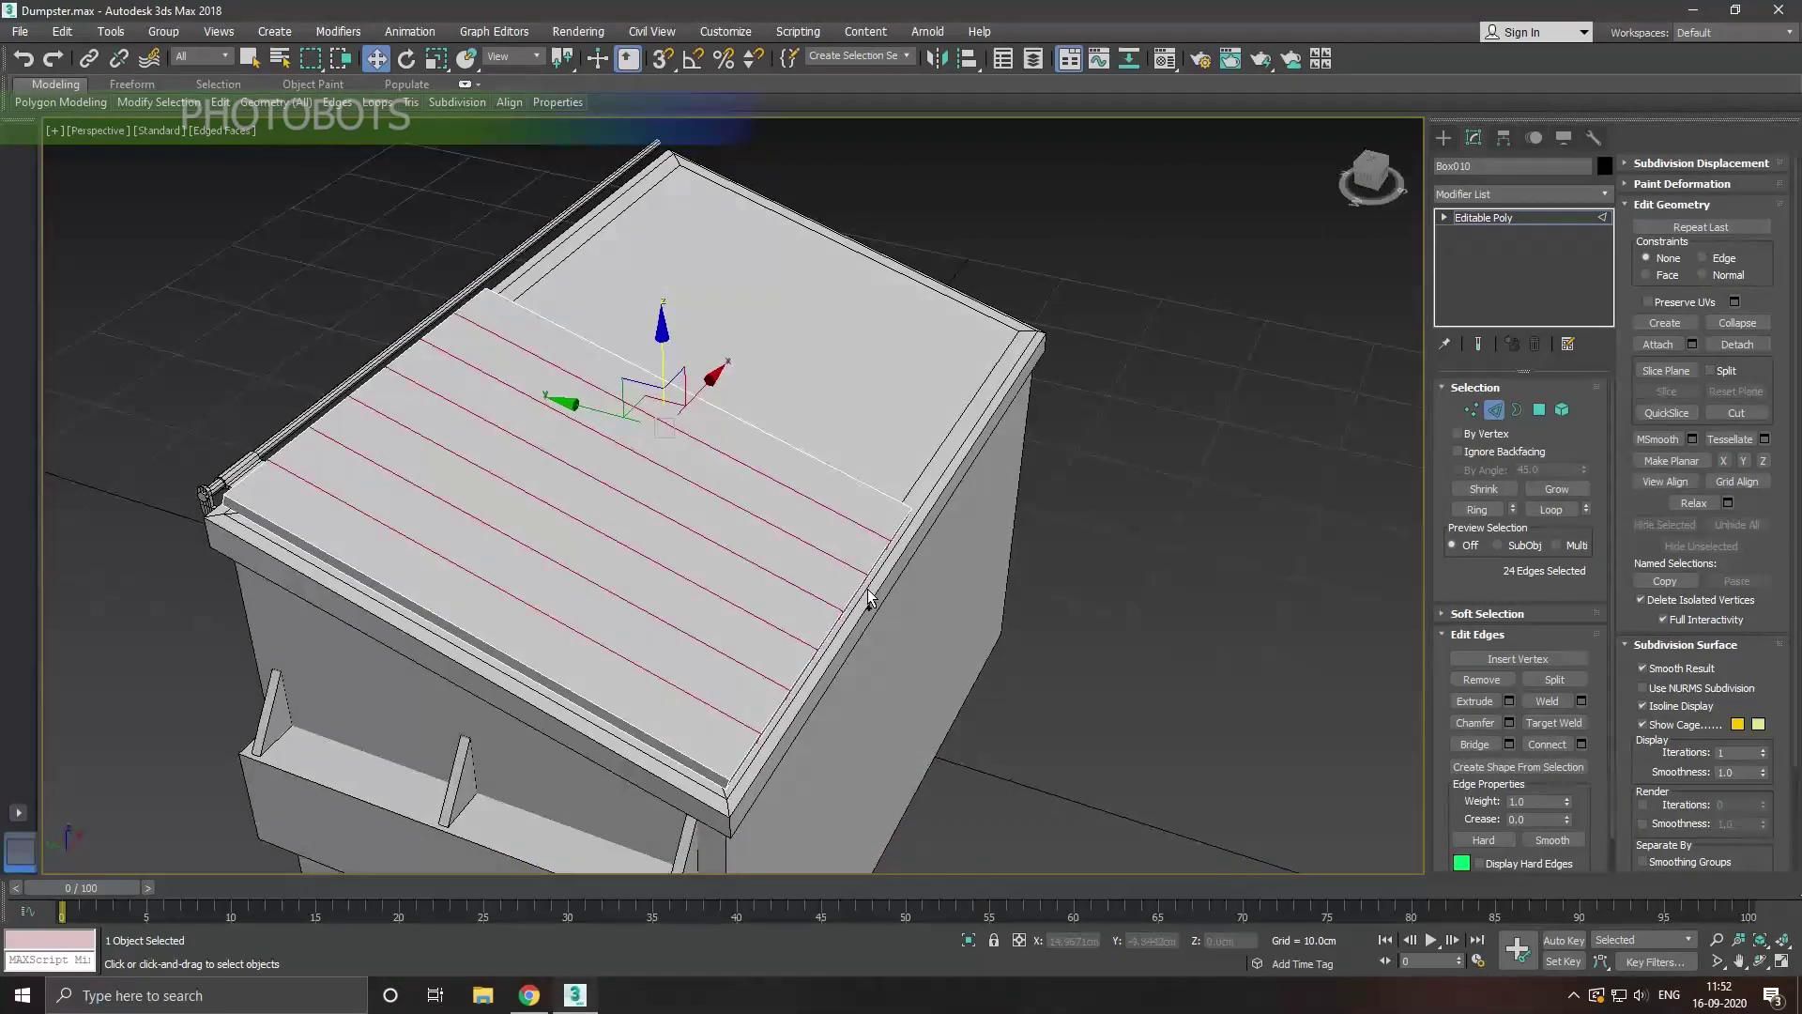
{"action": "left_click", "coordinate": [682, 692]}
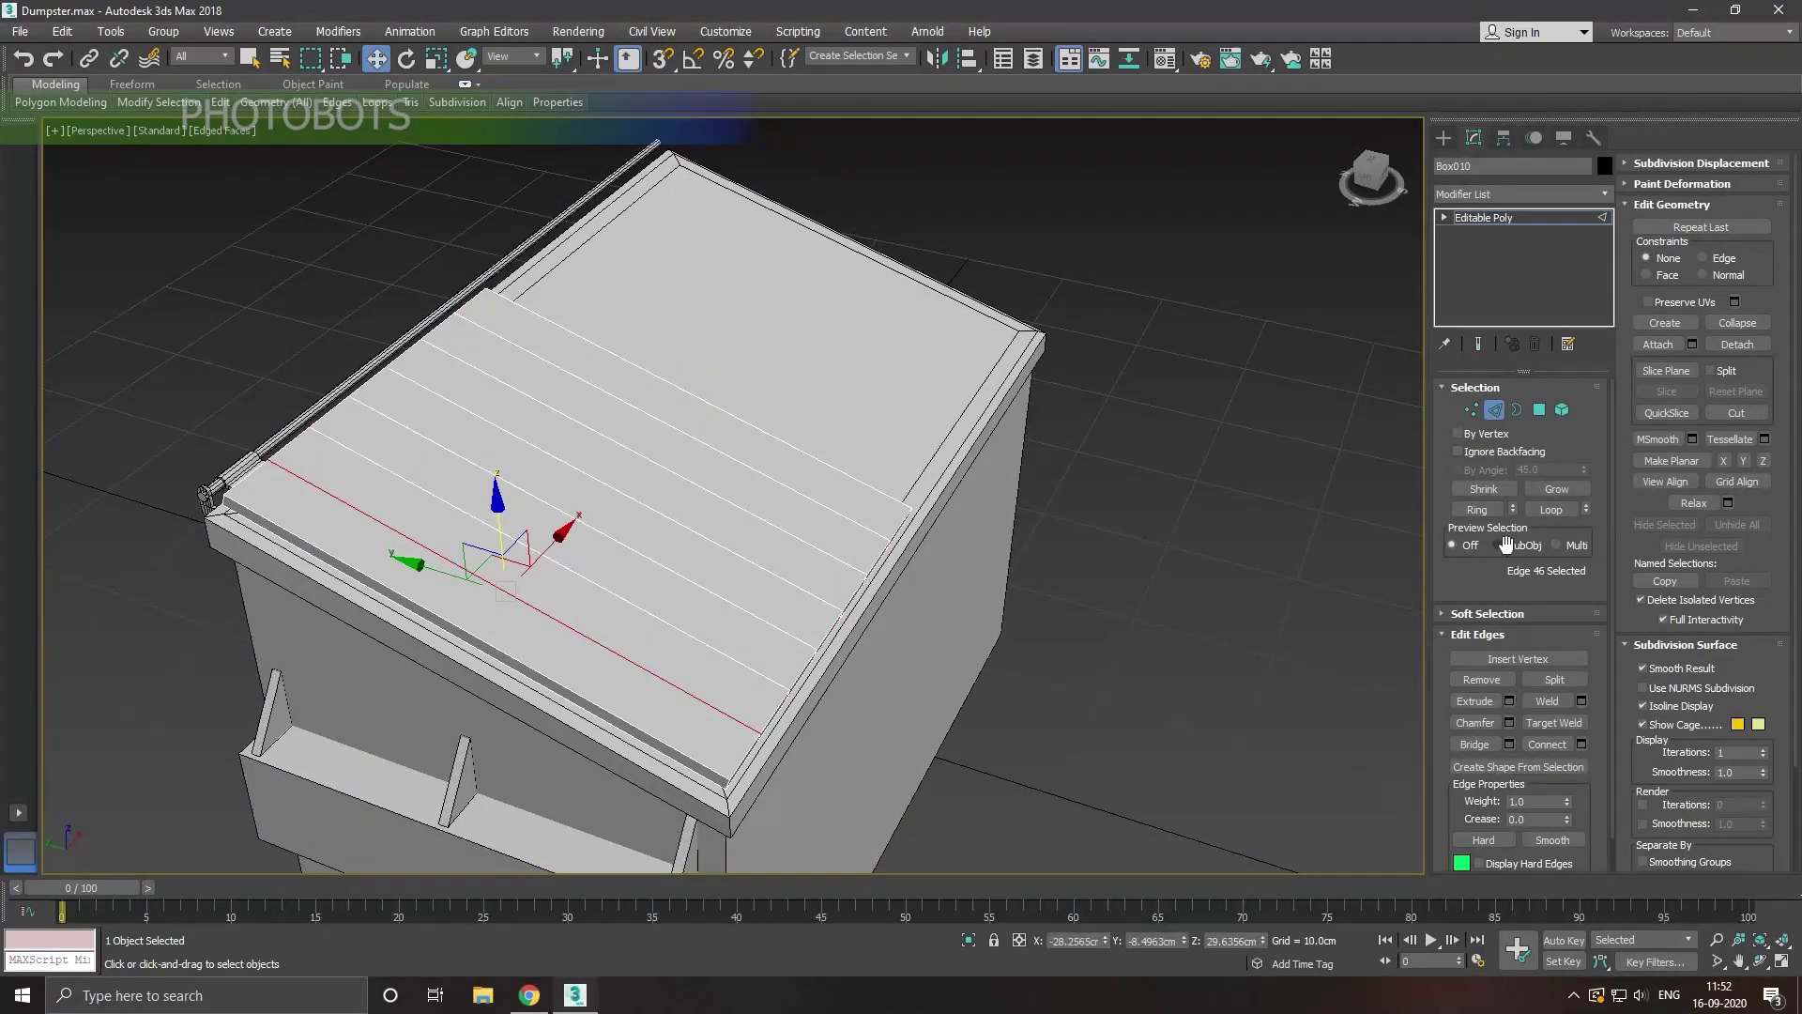
{"action": "left_click", "coordinate": [1488, 512]}
{"action": "left_click", "coordinate": [1582, 743]}
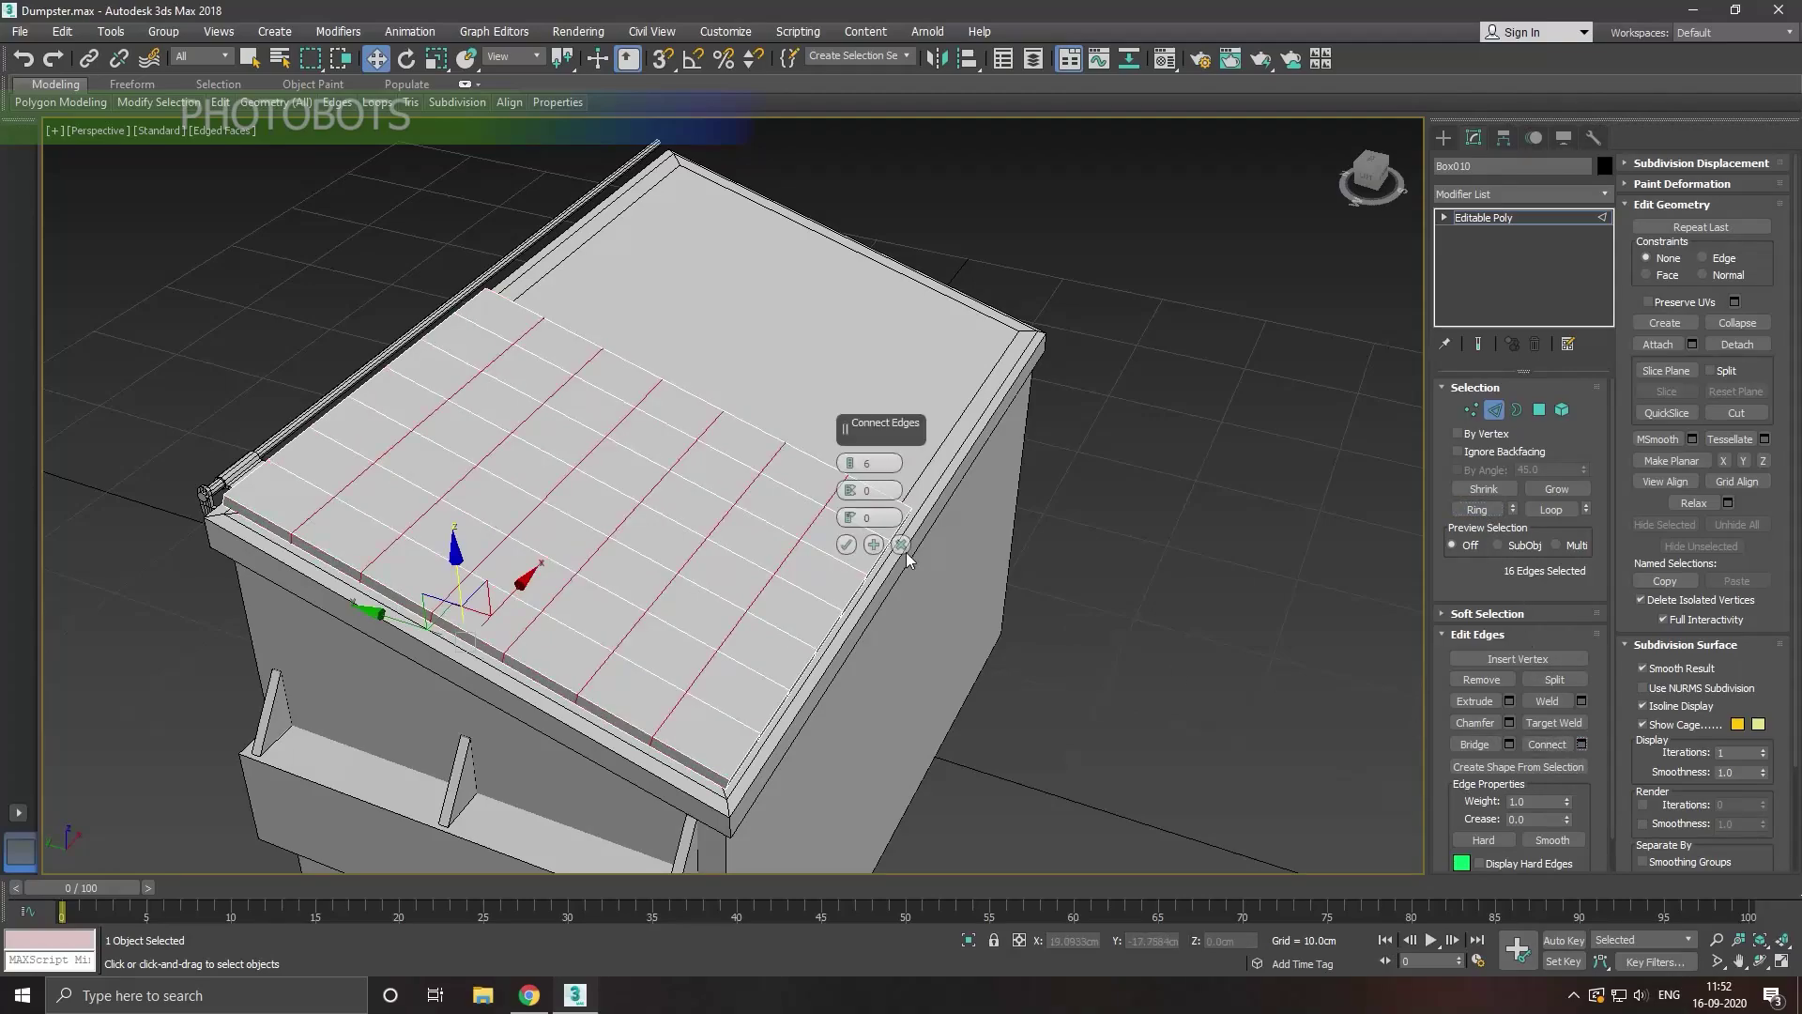
{"action": "mouse_move", "coordinate": [851, 463]}
{"action": "left_mouse_down"}
{"action": "mouse_move", "coordinate": [851, 478]}
{"action": "mouse_move", "coordinate": [834, 386]}
{"action": "left_mouse_up"}
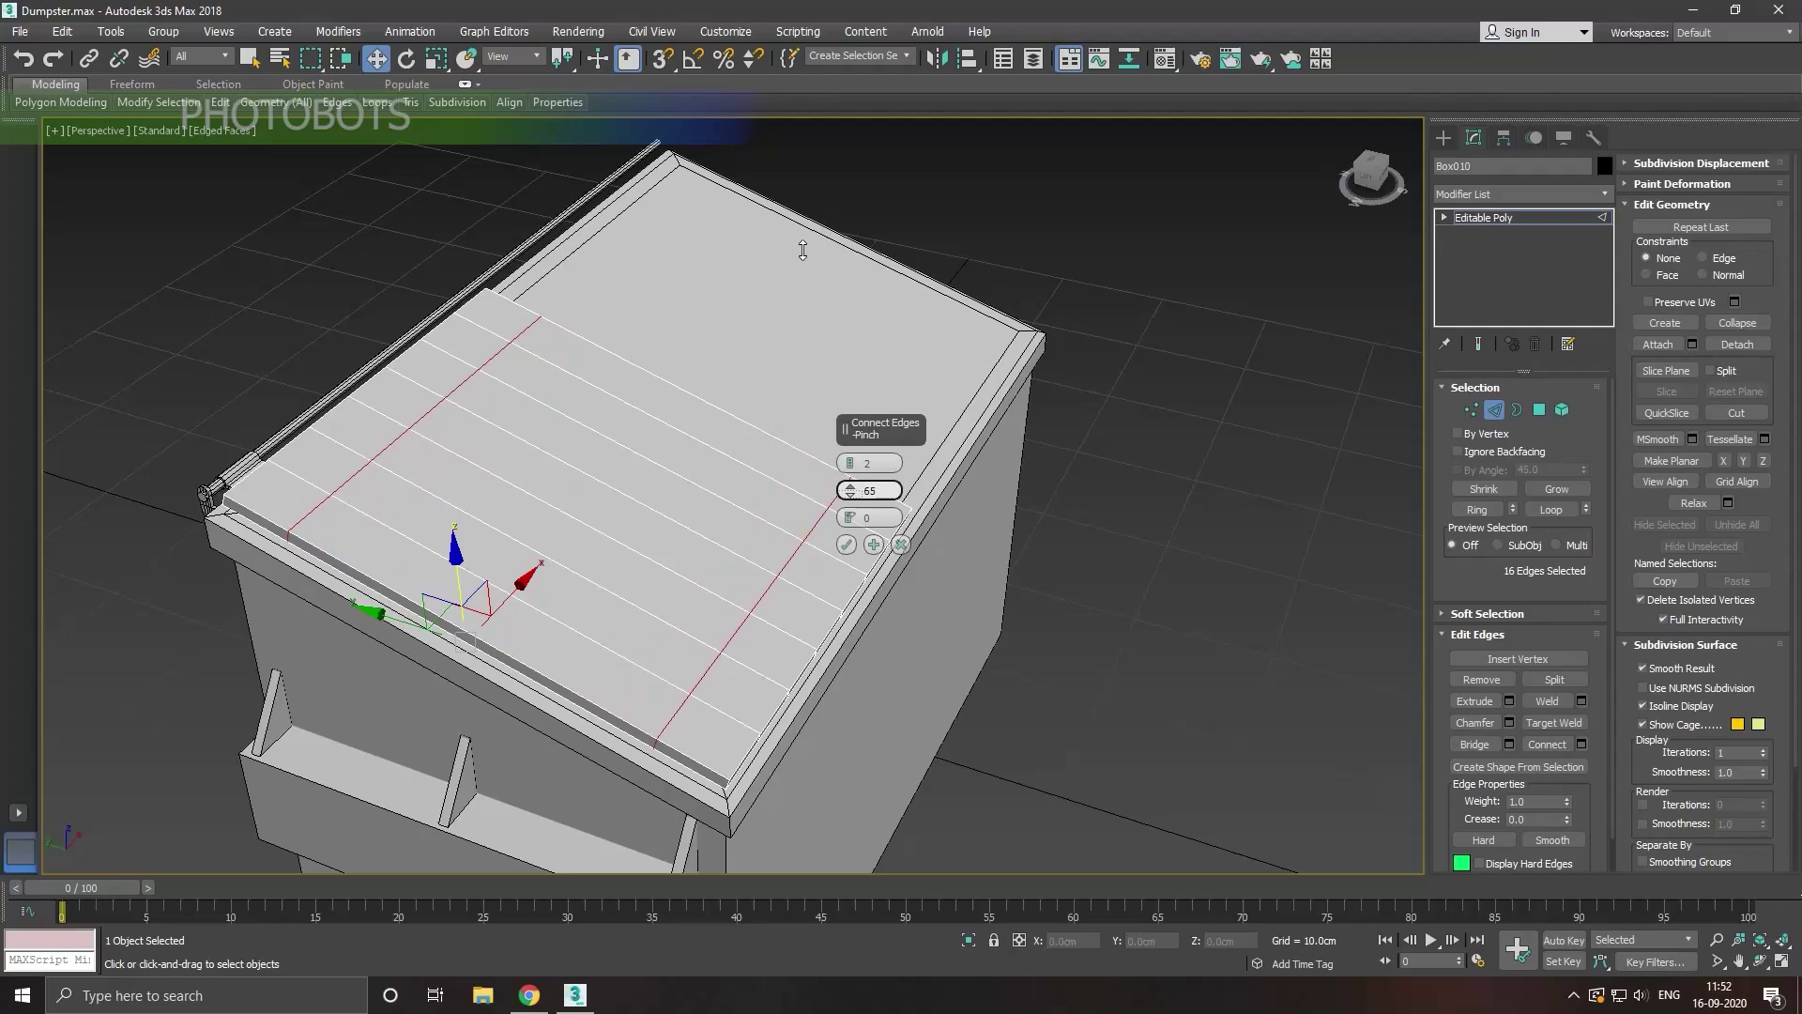
{"action": "mouse_move", "coordinate": [858, 489]}
{"action": "left_mouse_down"}
{"action": "mouse_move", "coordinate": [828, 390]}
{"action": "mouse_move", "coordinate": [841, 413]}
{"action": "left_mouse_up"}
Step: Confirm the pinched edges and select the six lid strip polygons
{"action": "left_click", "coordinate": [846, 544]}
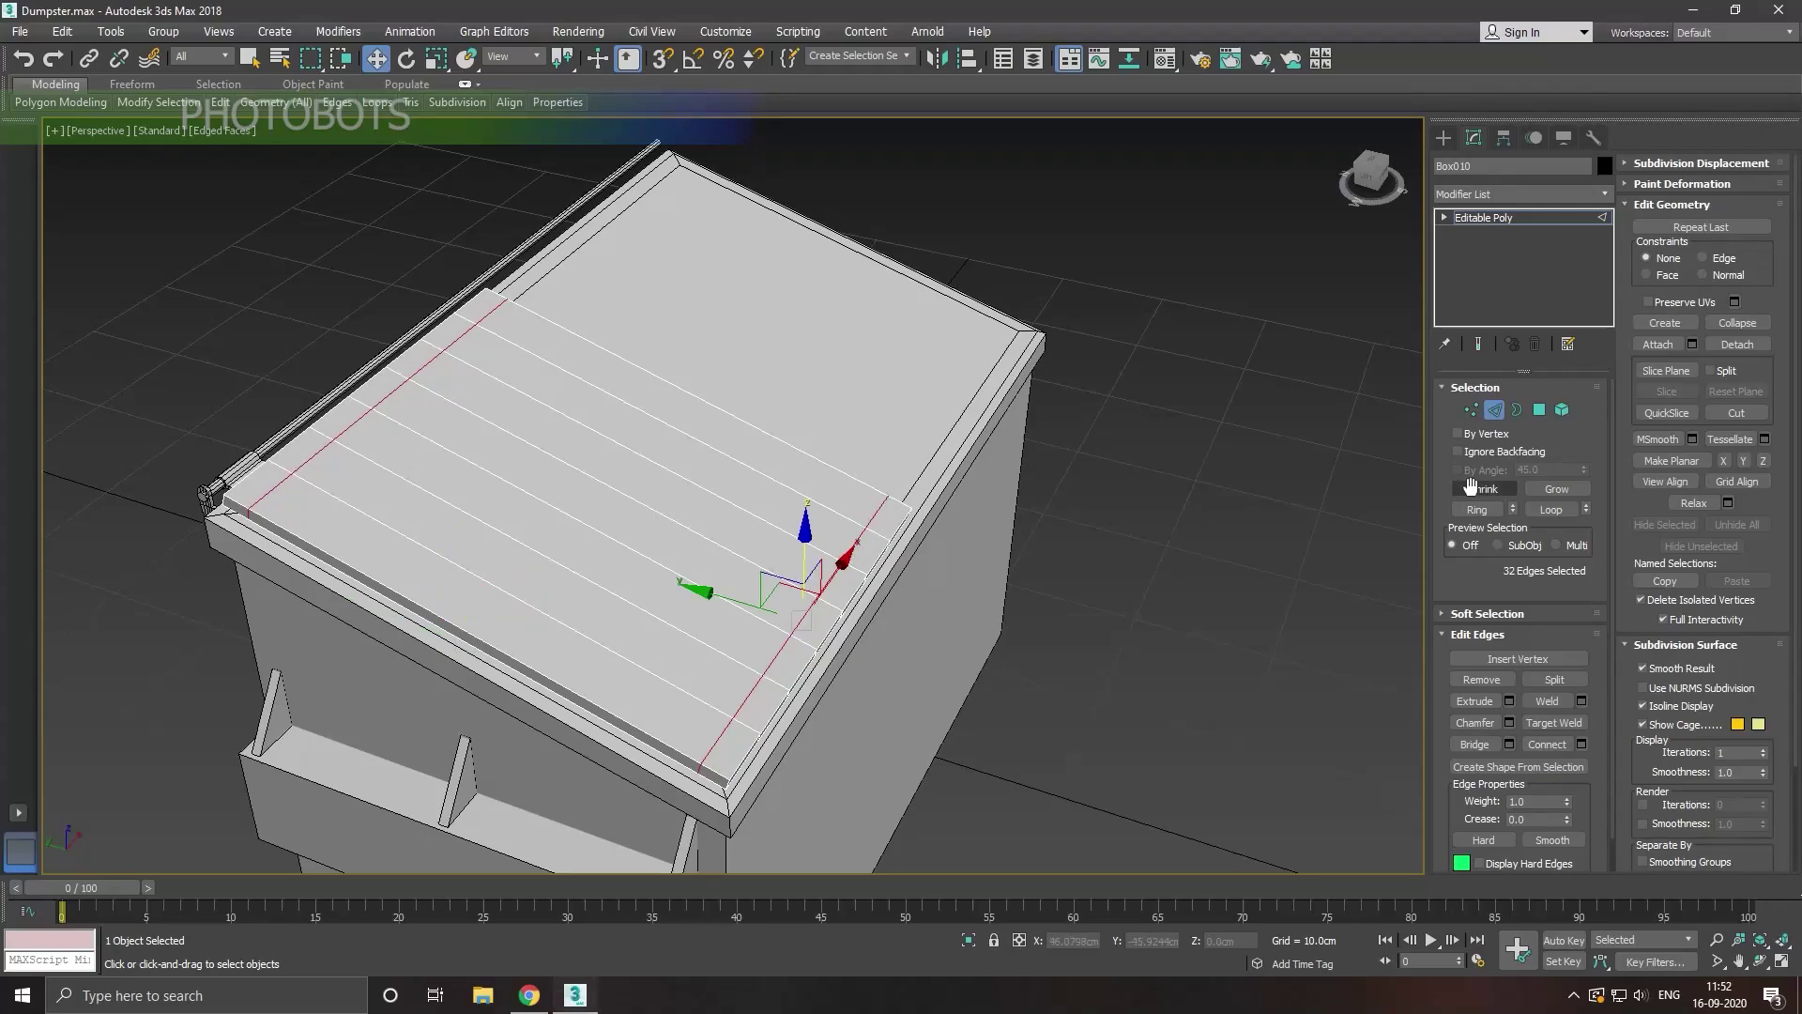
{"action": "left_click", "coordinate": [1539, 413]}
{"action": "left_click", "coordinate": [548, 644]}
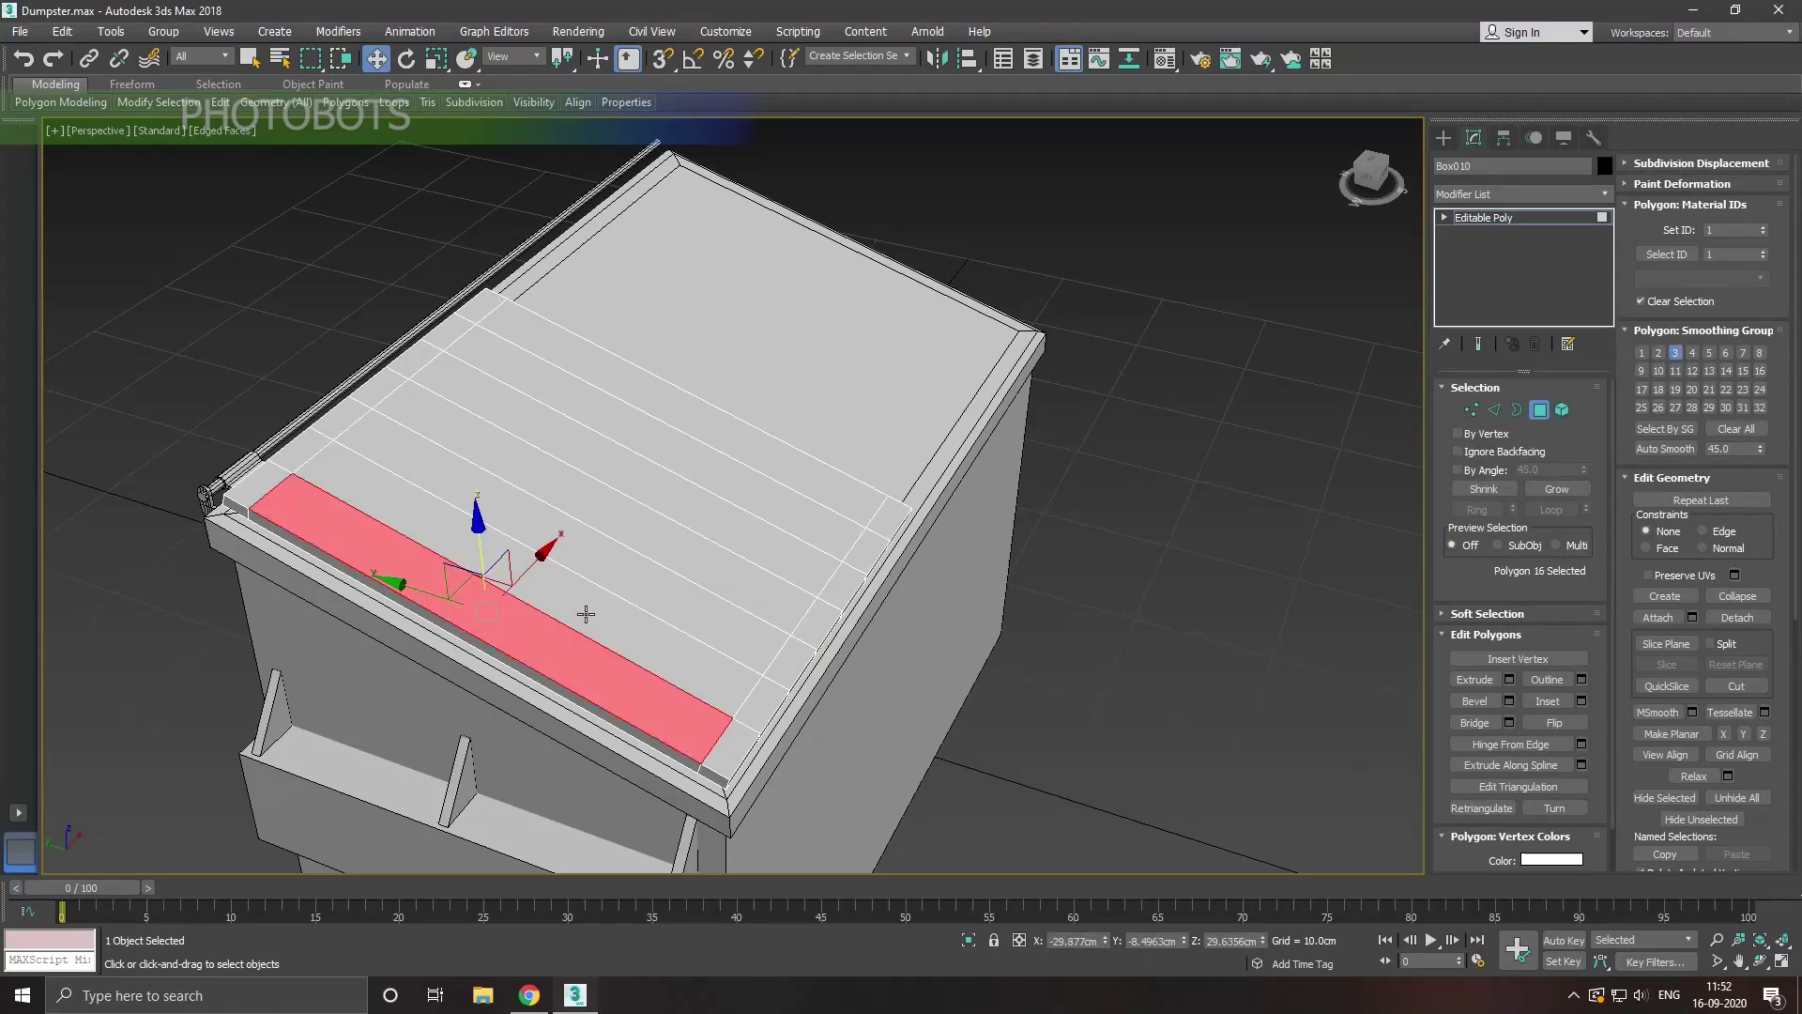
{"action": "left_click", "coordinate": [586, 614], "text": "ctrl"}
{"action": "left_click", "coordinate": [637, 579], "text": "ctrl"}
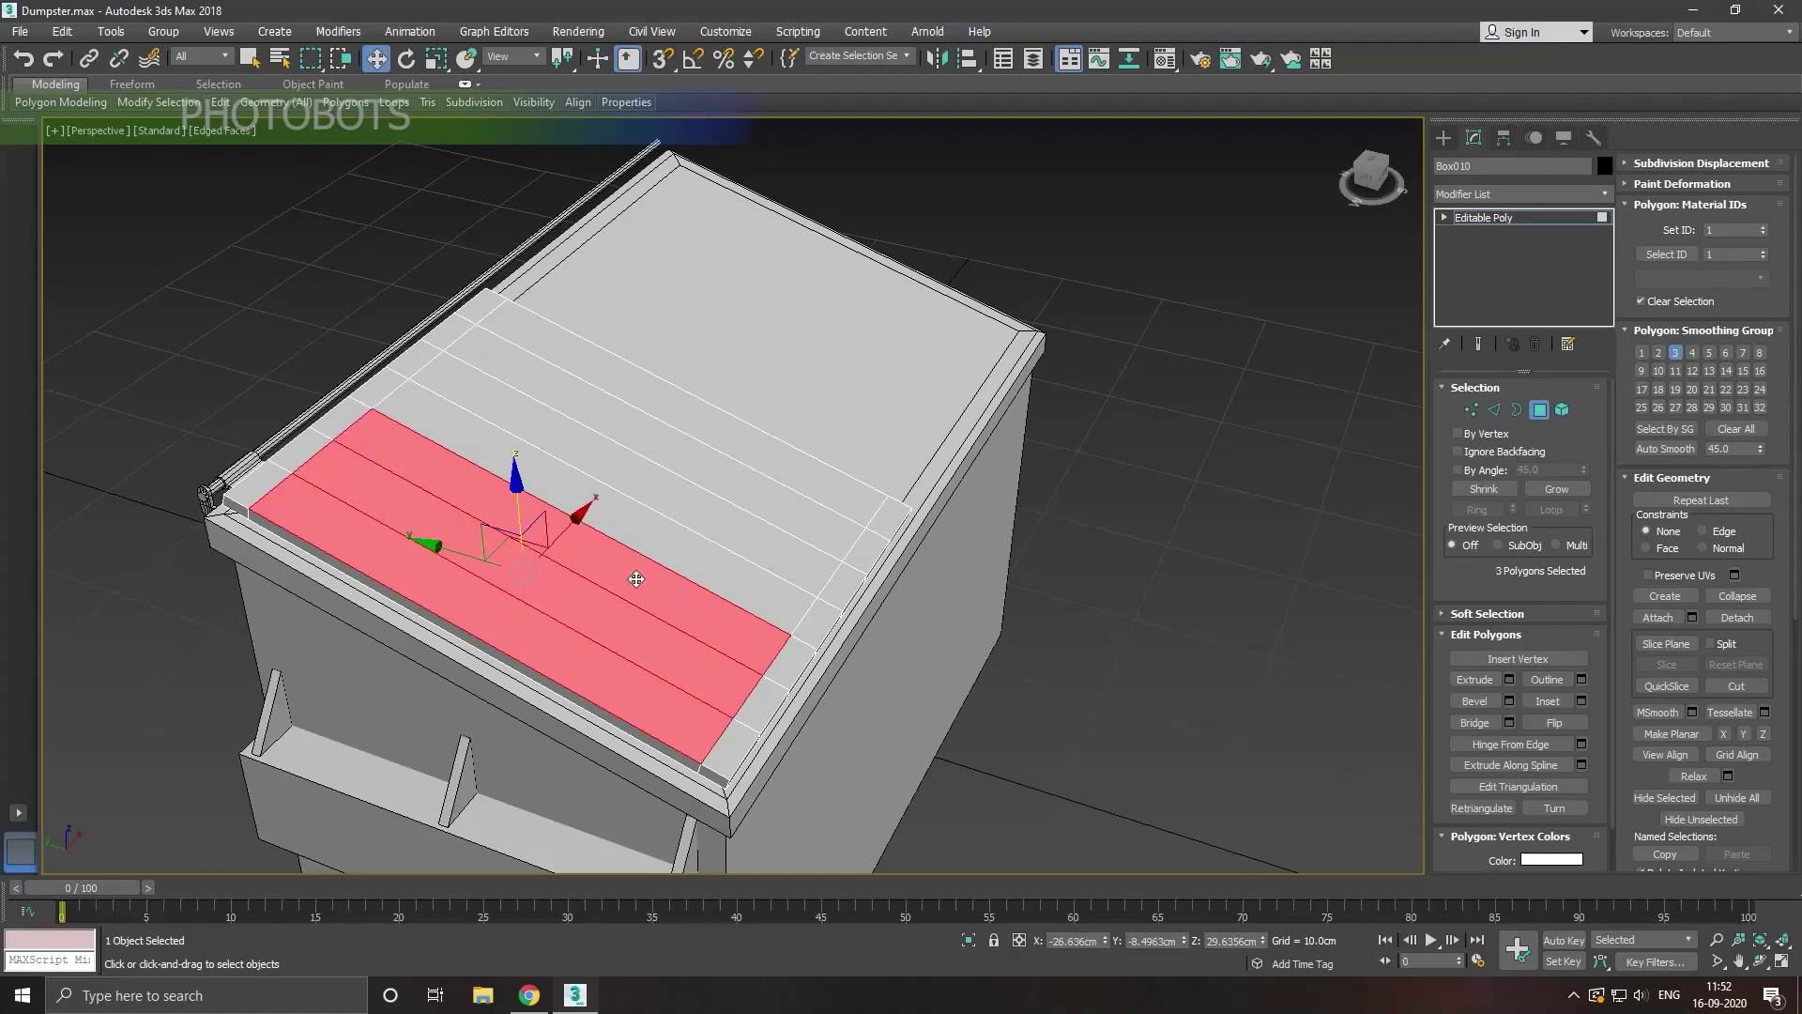
{"action": "left_click", "coordinate": [577, 612]}
{"action": "left_click", "coordinate": [606, 577], "text": "ctrl"}
{"action": "left_click", "coordinate": [634, 542], "text": "ctrl"}
{"action": "left_click", "coordinate": [669, 505], "text": "ctrl"}
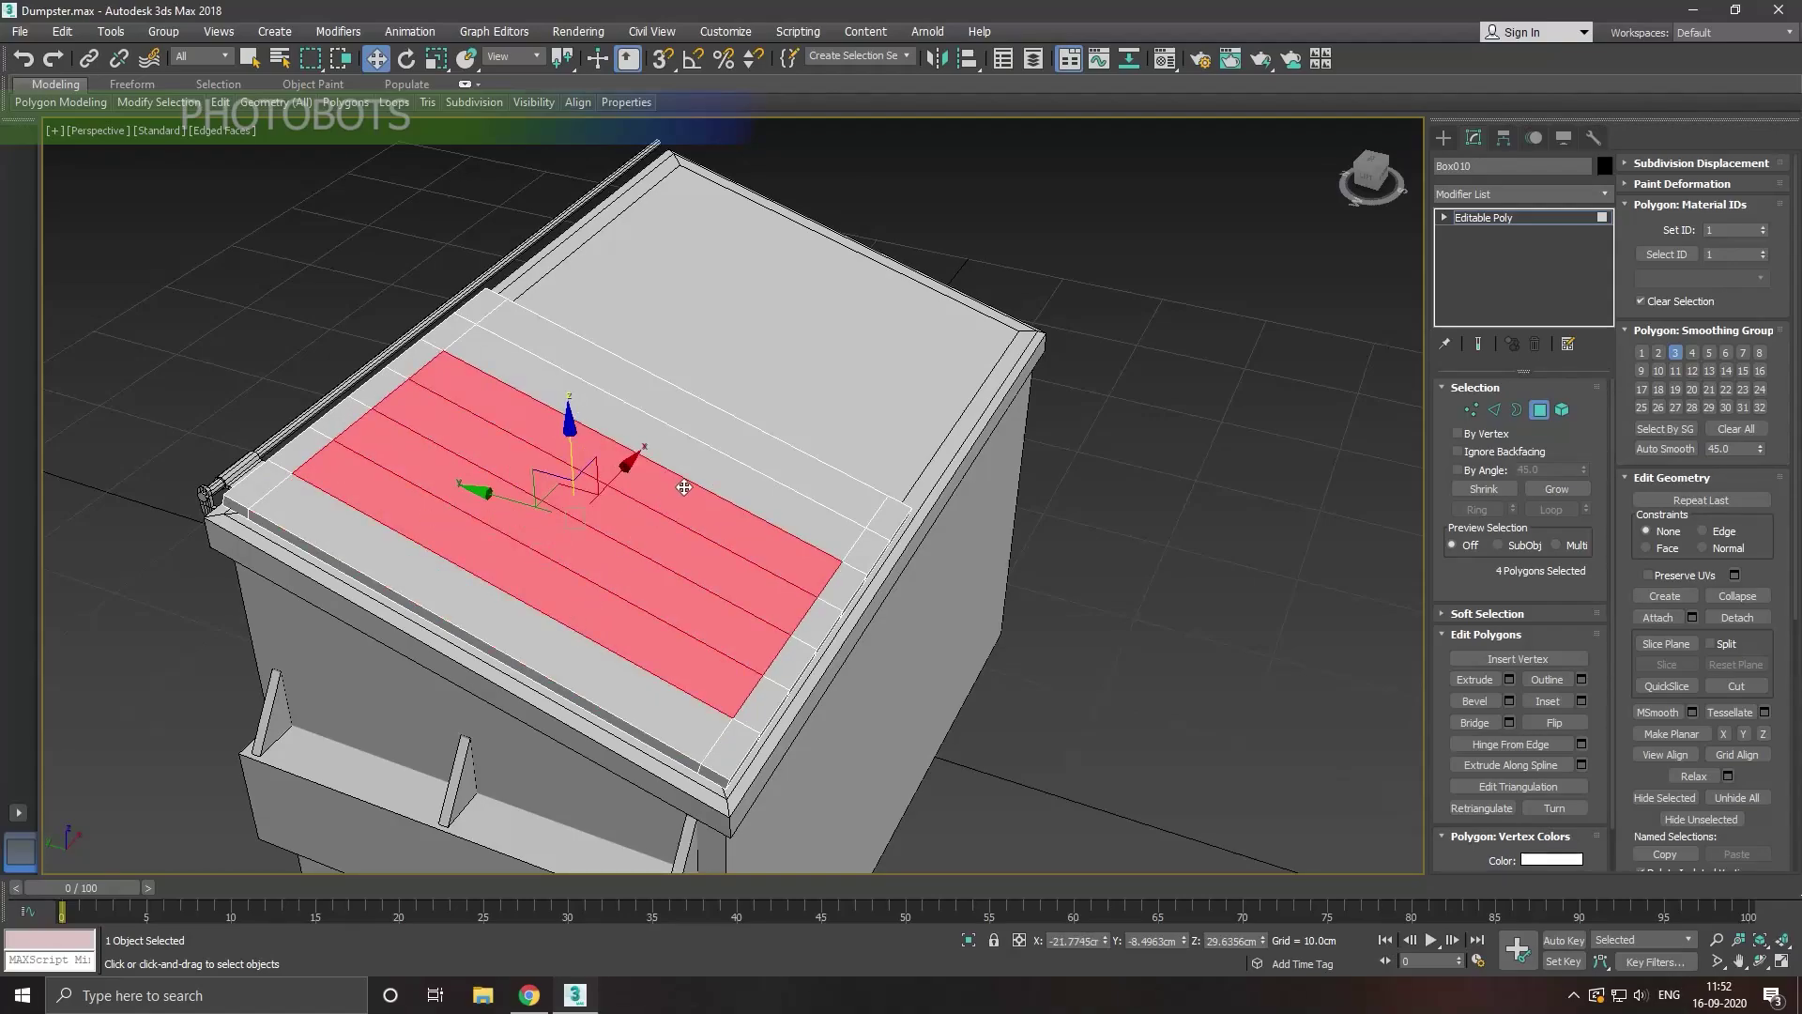
{"action": "left_click", "coordinate": [704, 459], "text": "ctrl"}
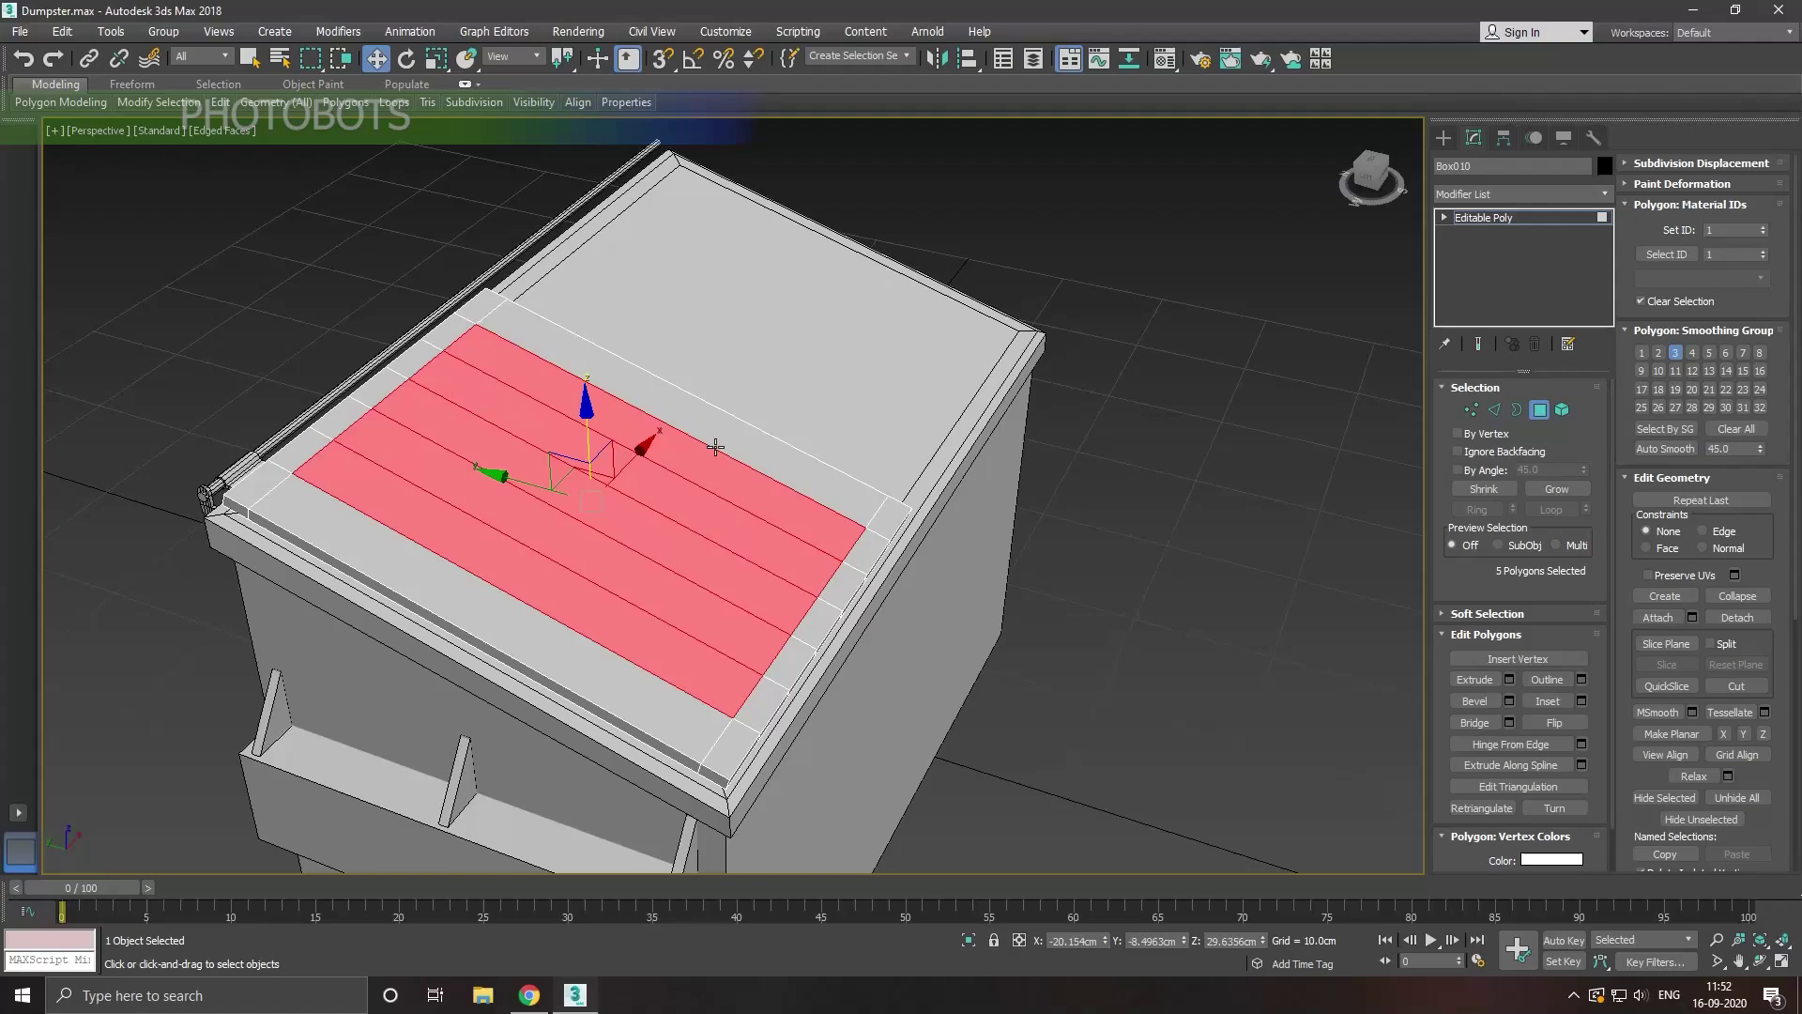
{"action": "left_click", "coordinate": [715, 448], "text": "ctrl"}
{"action": "middle_click_drag", "start_coordinate": [732, 527], "coordinate": [691, 535], "text": "alt"}
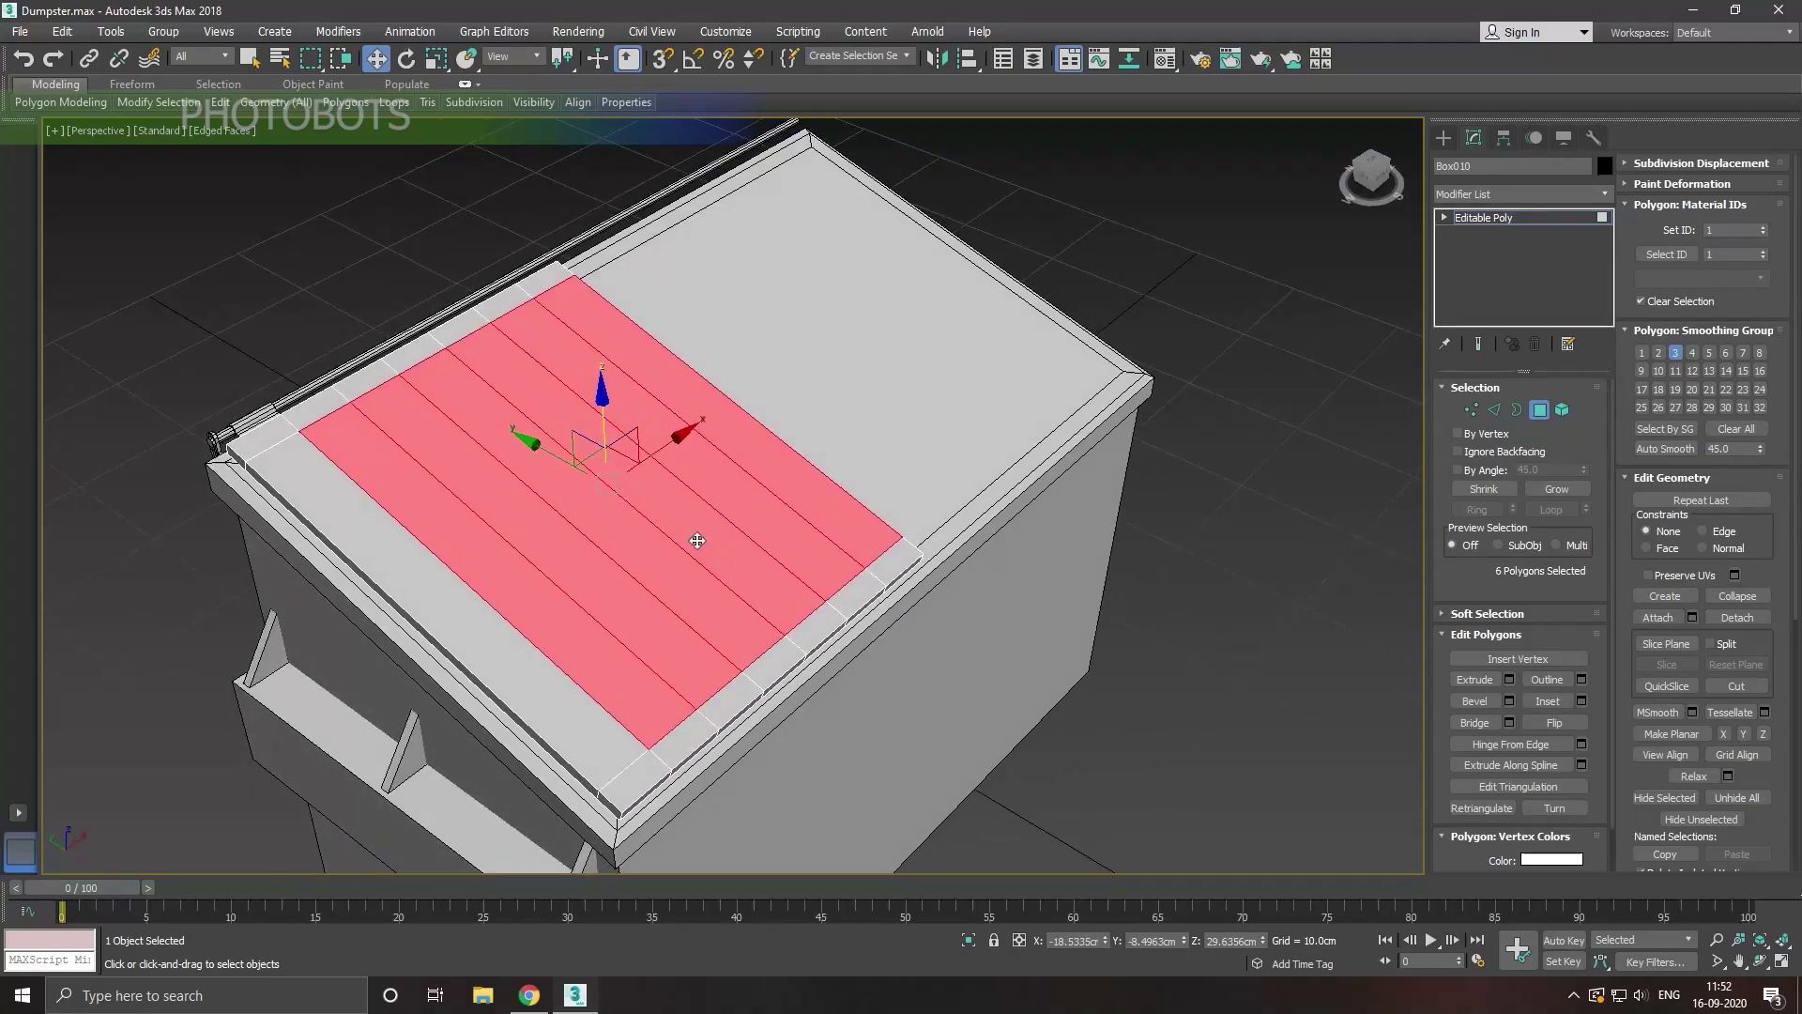
Step: Inset the strips By Polygon with a small inset amount
{"action": "left_click", "coordinate": [1580, 701]}
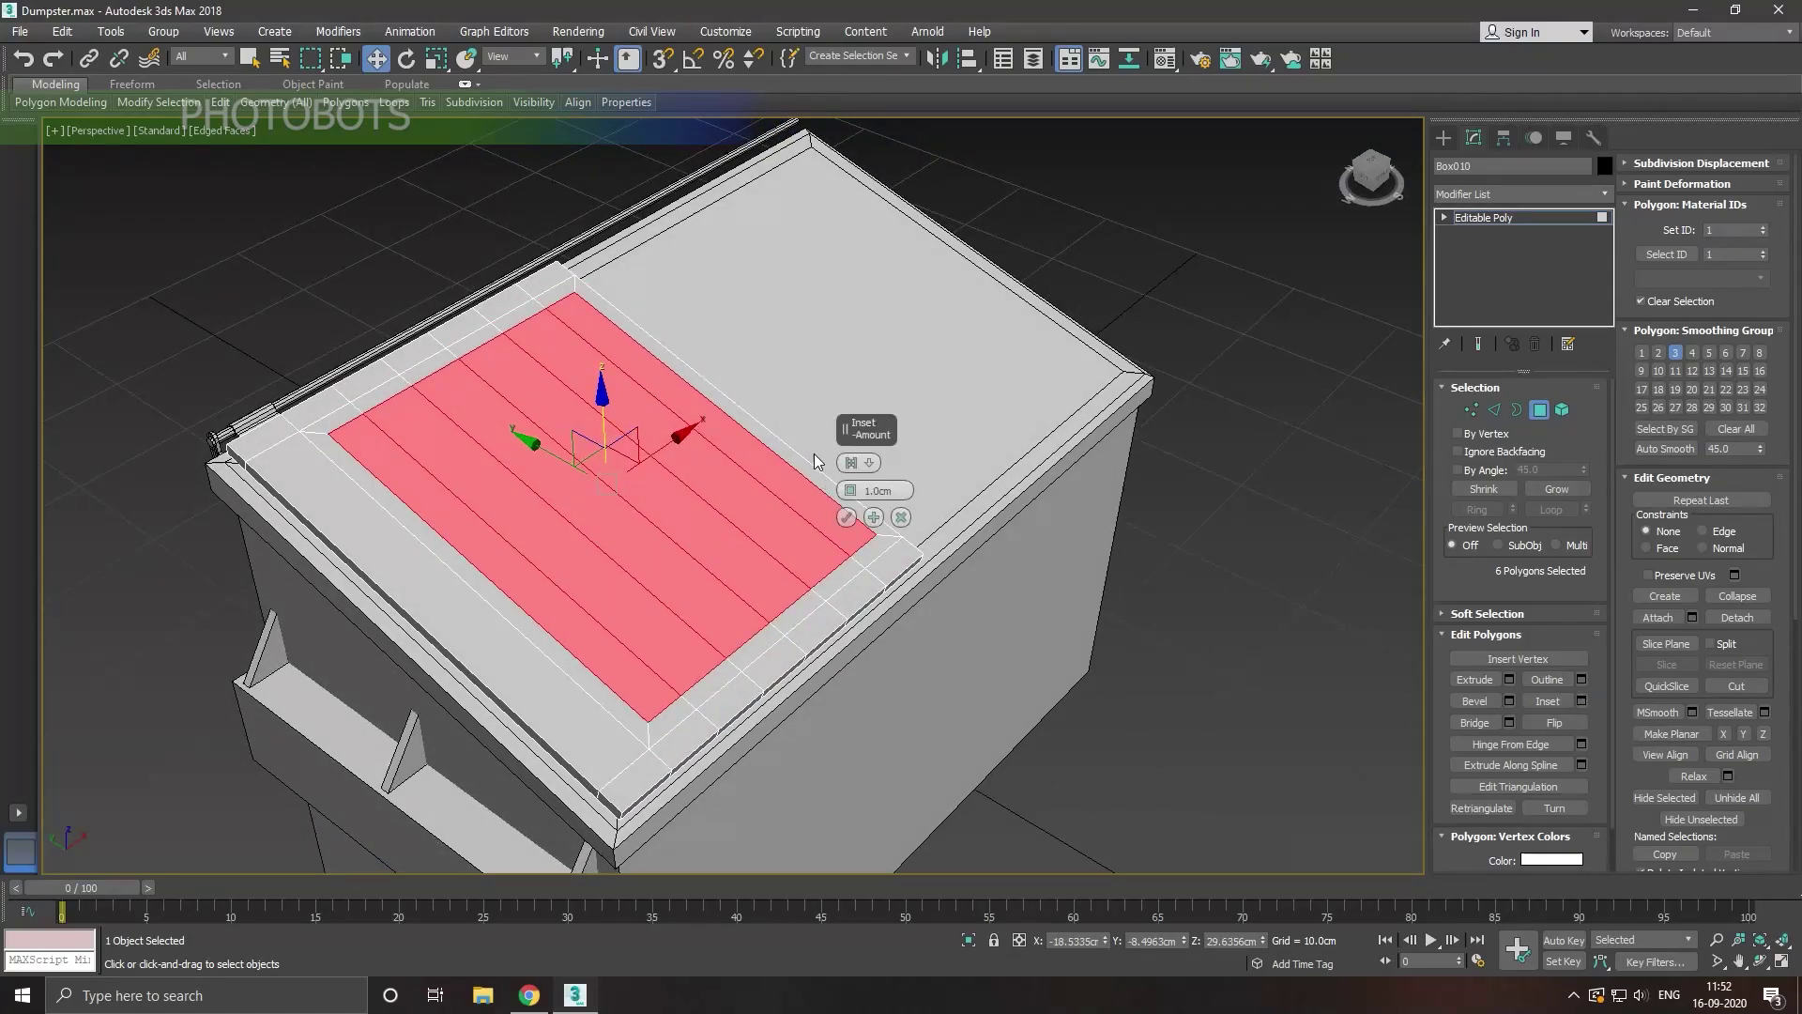
{"action": "left_click", "coordinate": [851, 464]}
{"action": "scroll", "coordinate": [590, 570], "scroll_direction": "up", "scroll_amount": 2}
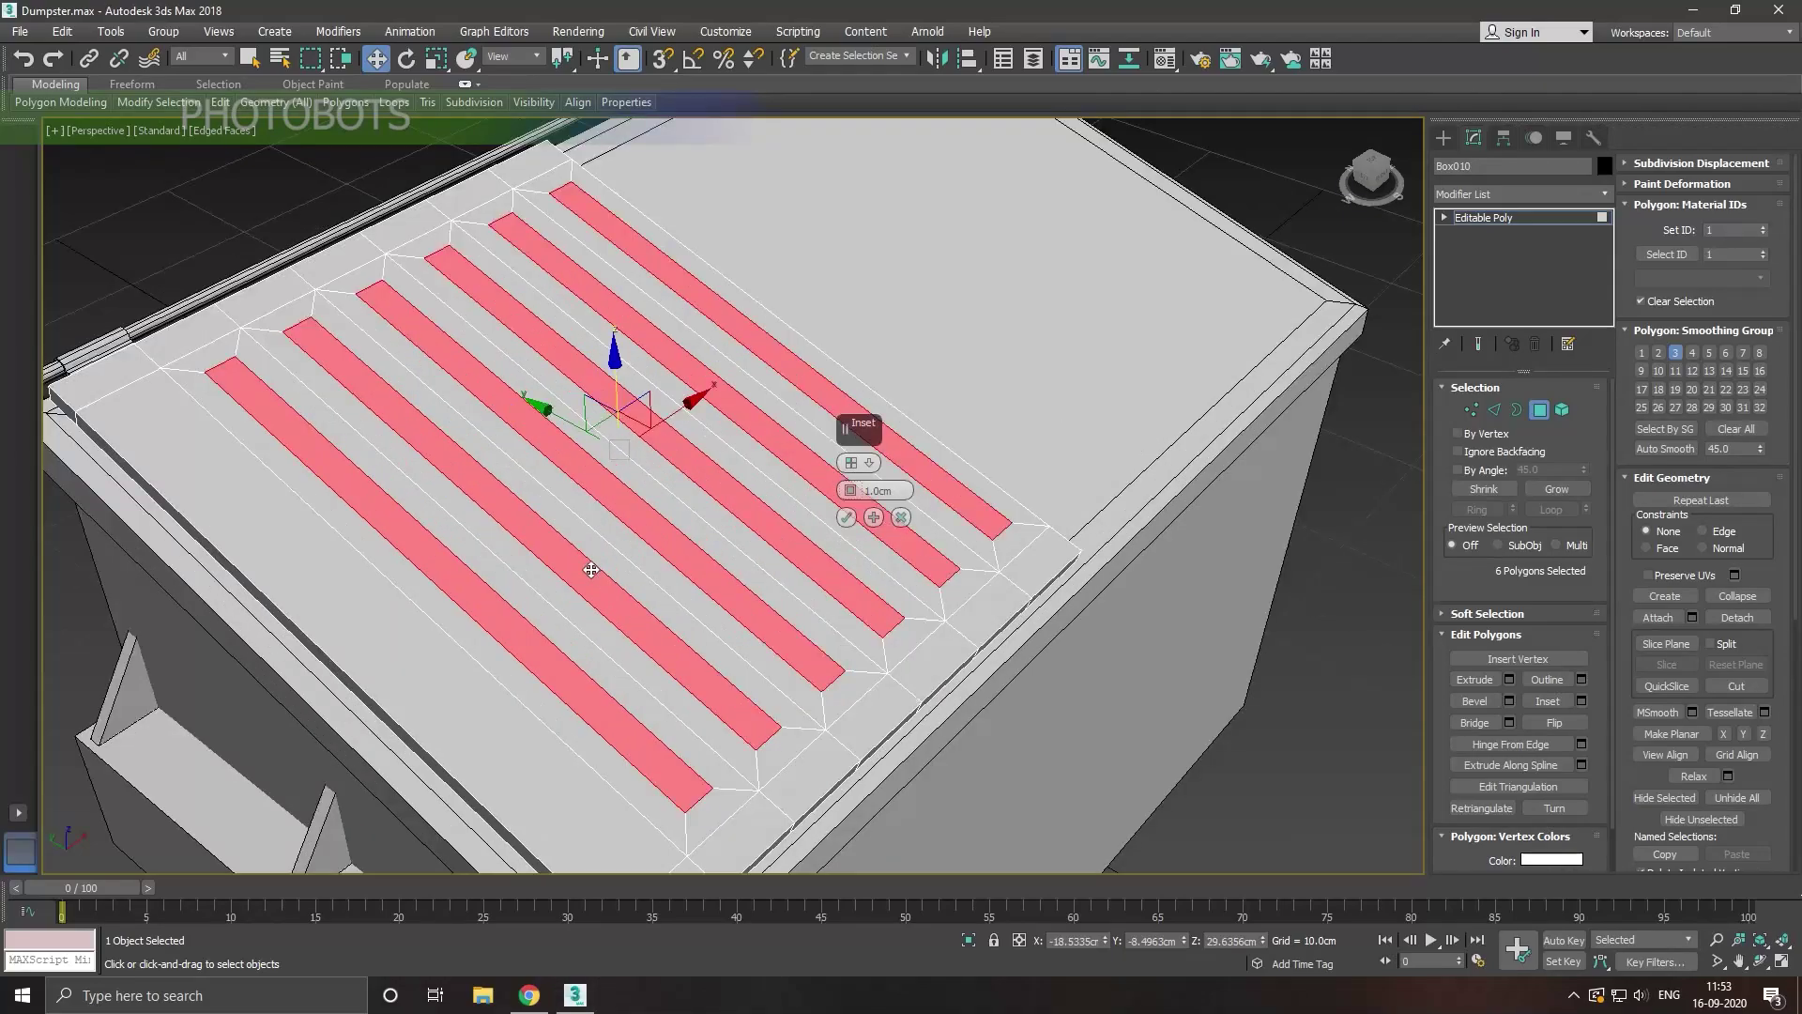
{"action": "left_click_drag", "start_coordinate": [850, 490], "coordinate": [864, 507]}
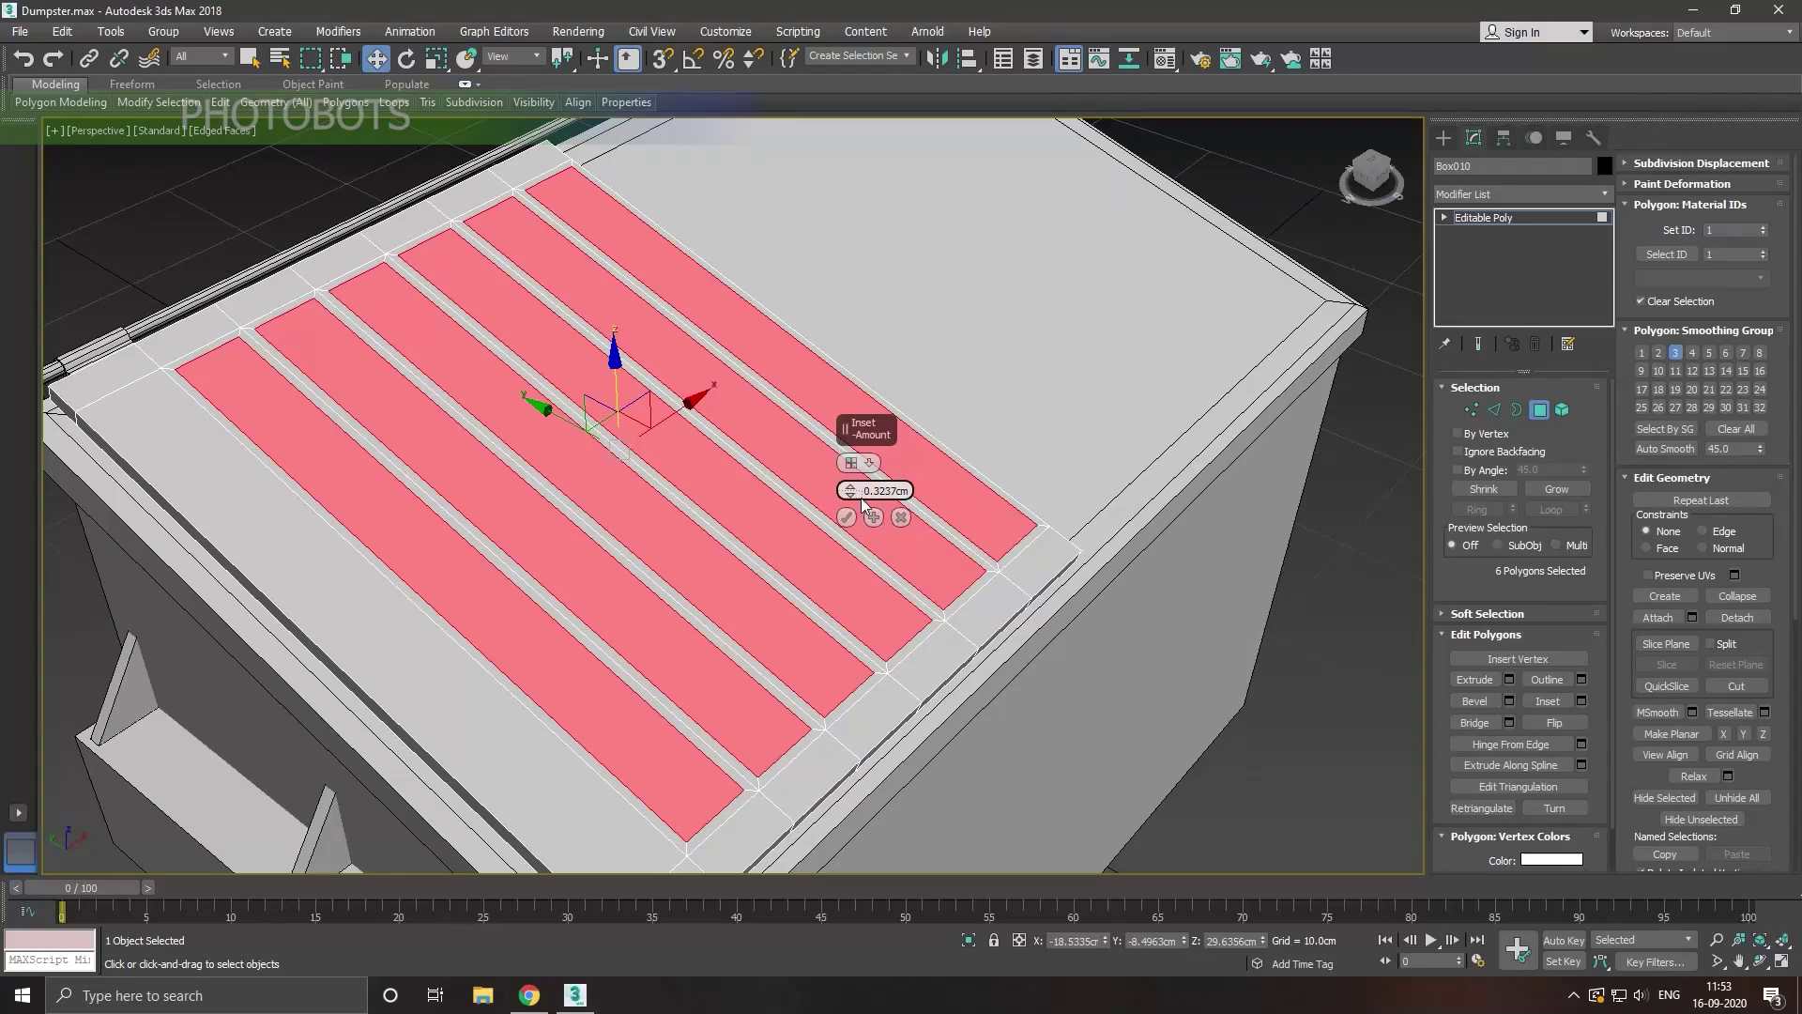
{"action": "left_click", "coordinate": [846, 517]}
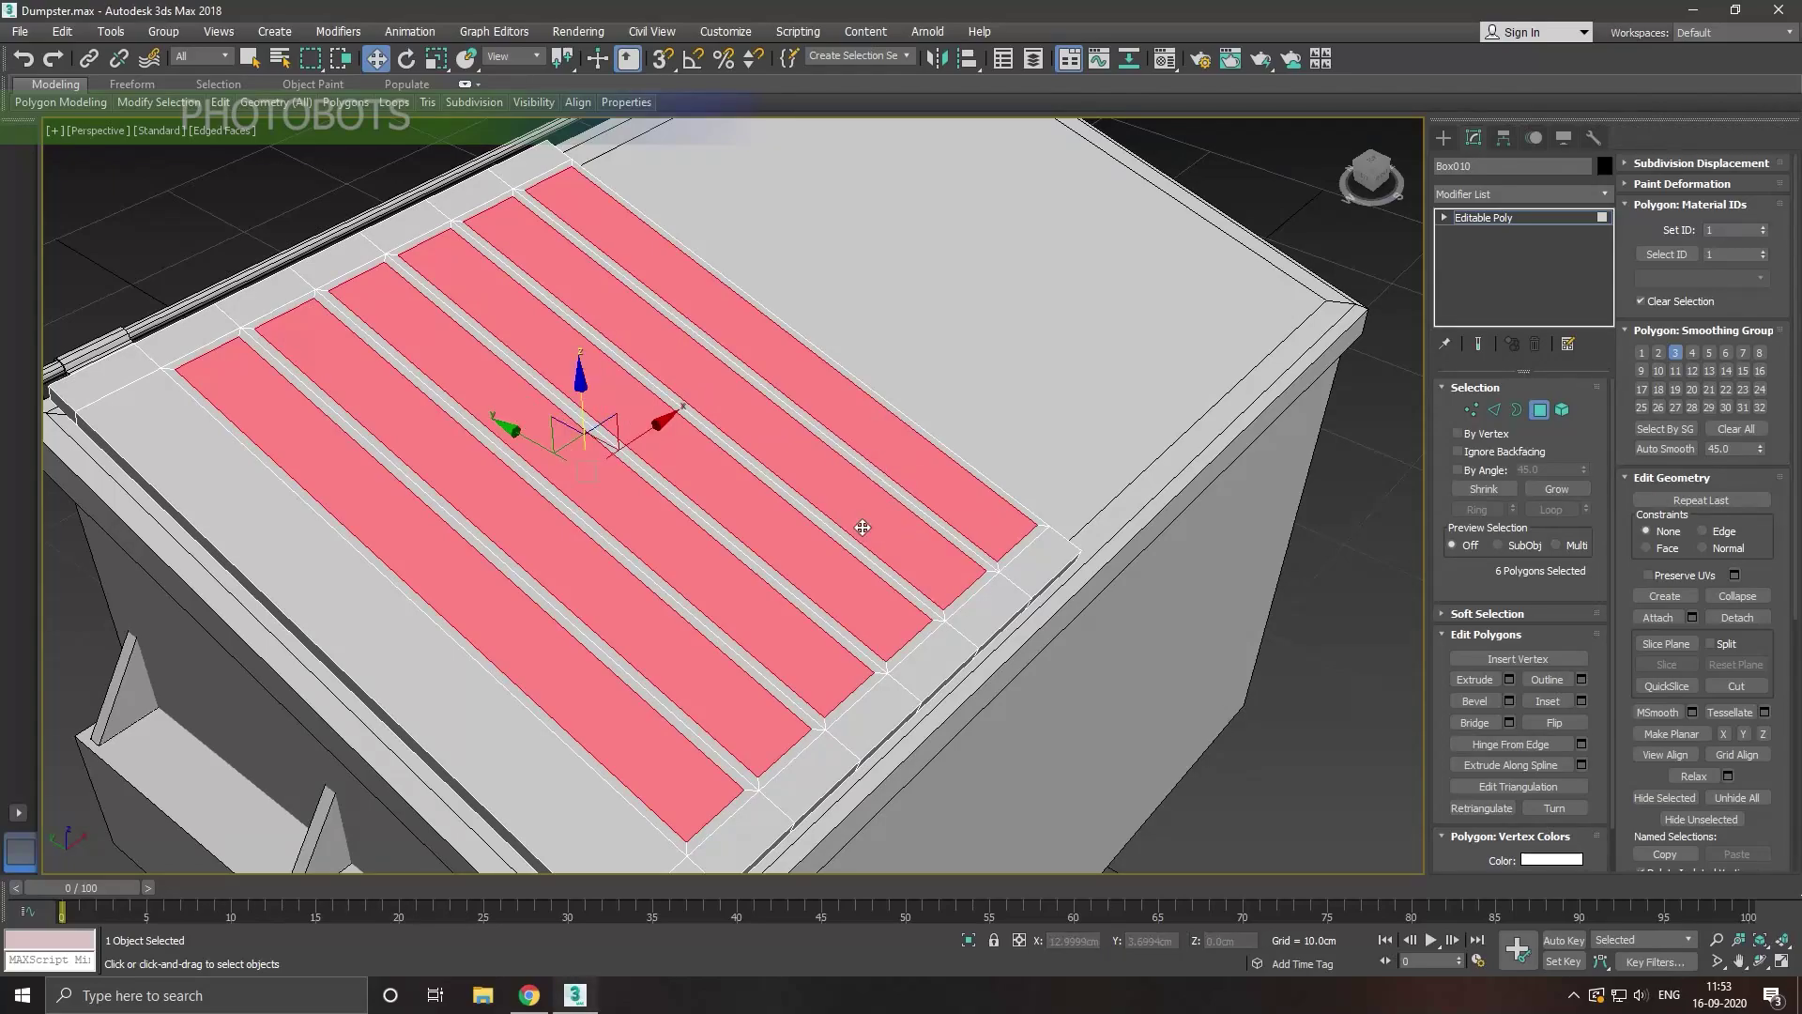
Step: Extrude the inset strips about 2.1cm
{"action": "left_click", "coordinate": [1509, 678]}
{"action": "left_click_drag", "start_coordinate": [852, 493], "coordinate": [882, 575]}
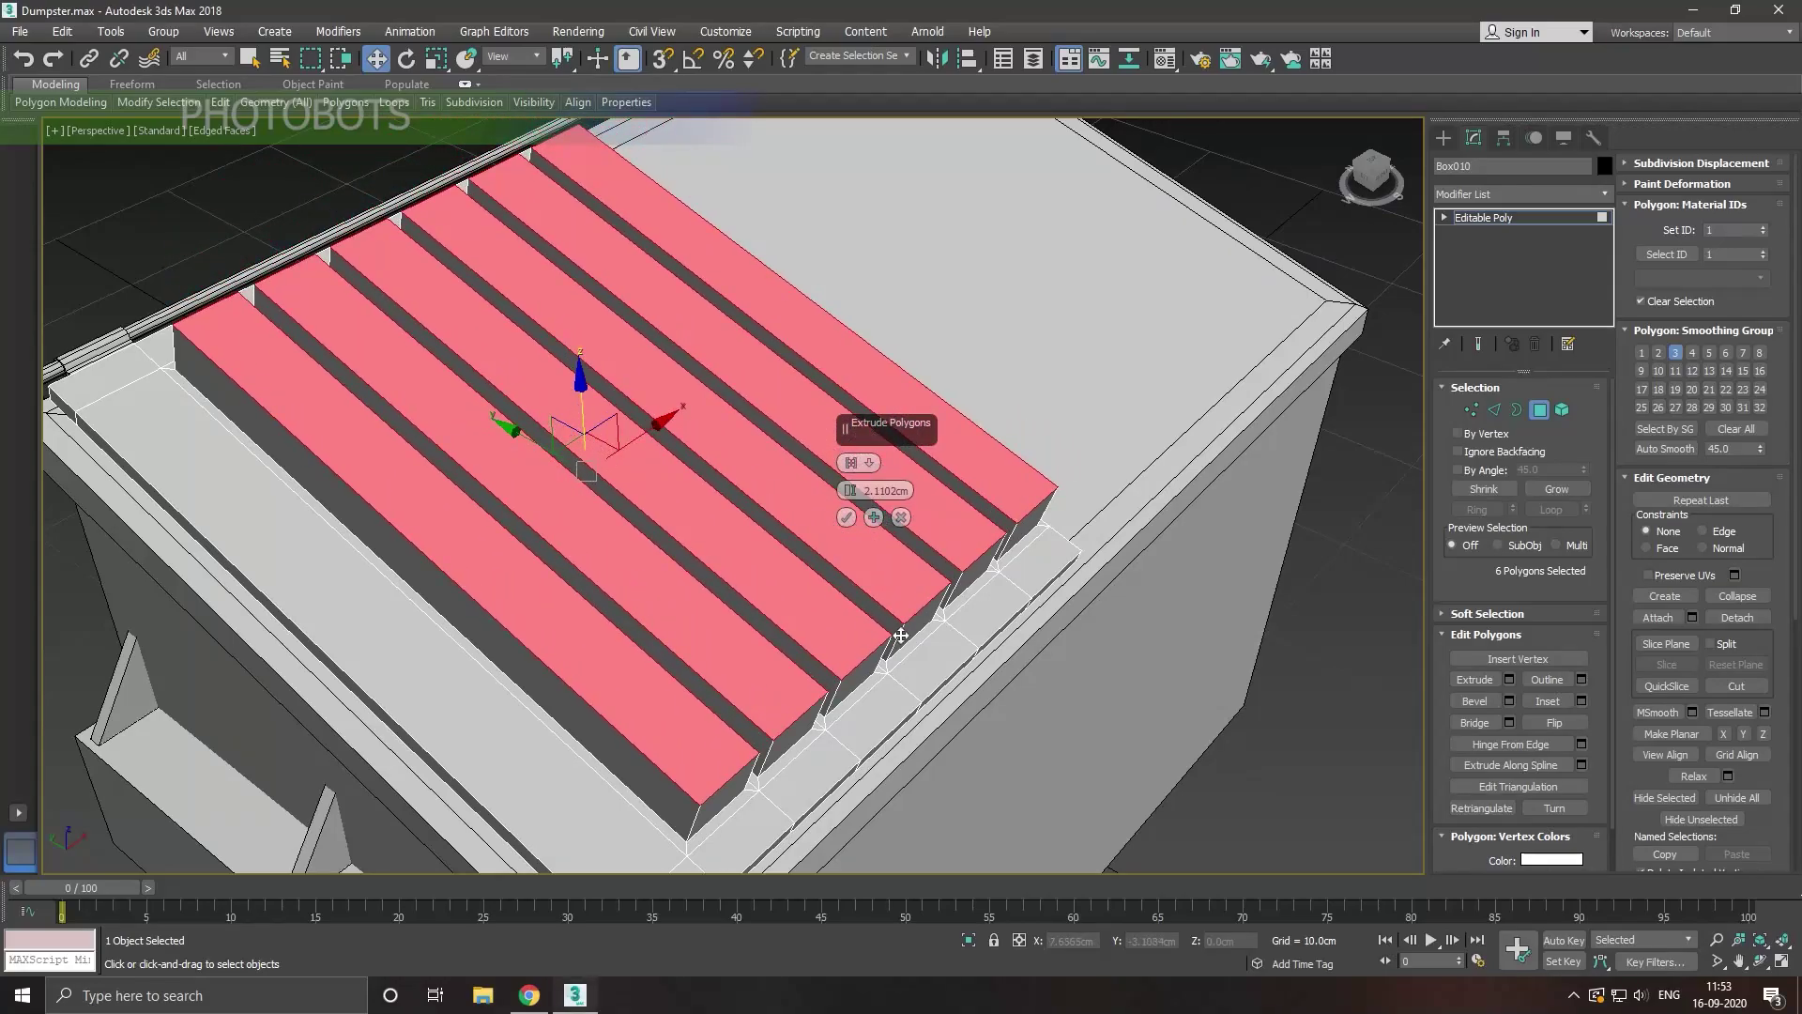
{"action": "mouse_move", "coordinate": [906, 639]}
{"action": "middle_mouse_down", "text": "alt"}
{"action": "mouse_move", "coordinate": [1019, 611]}
{"action": "mouse_move", "coordinate": [967, 572]}
{"action": "mouse_move", "coordinate": [938, 470]}
{"action": "mouse_move", "coordinate": [976, 422]}
{"action": "middle_mouse_up", "text": "alt"}
{"action": "left_click", "coordinate": [900, 517]}
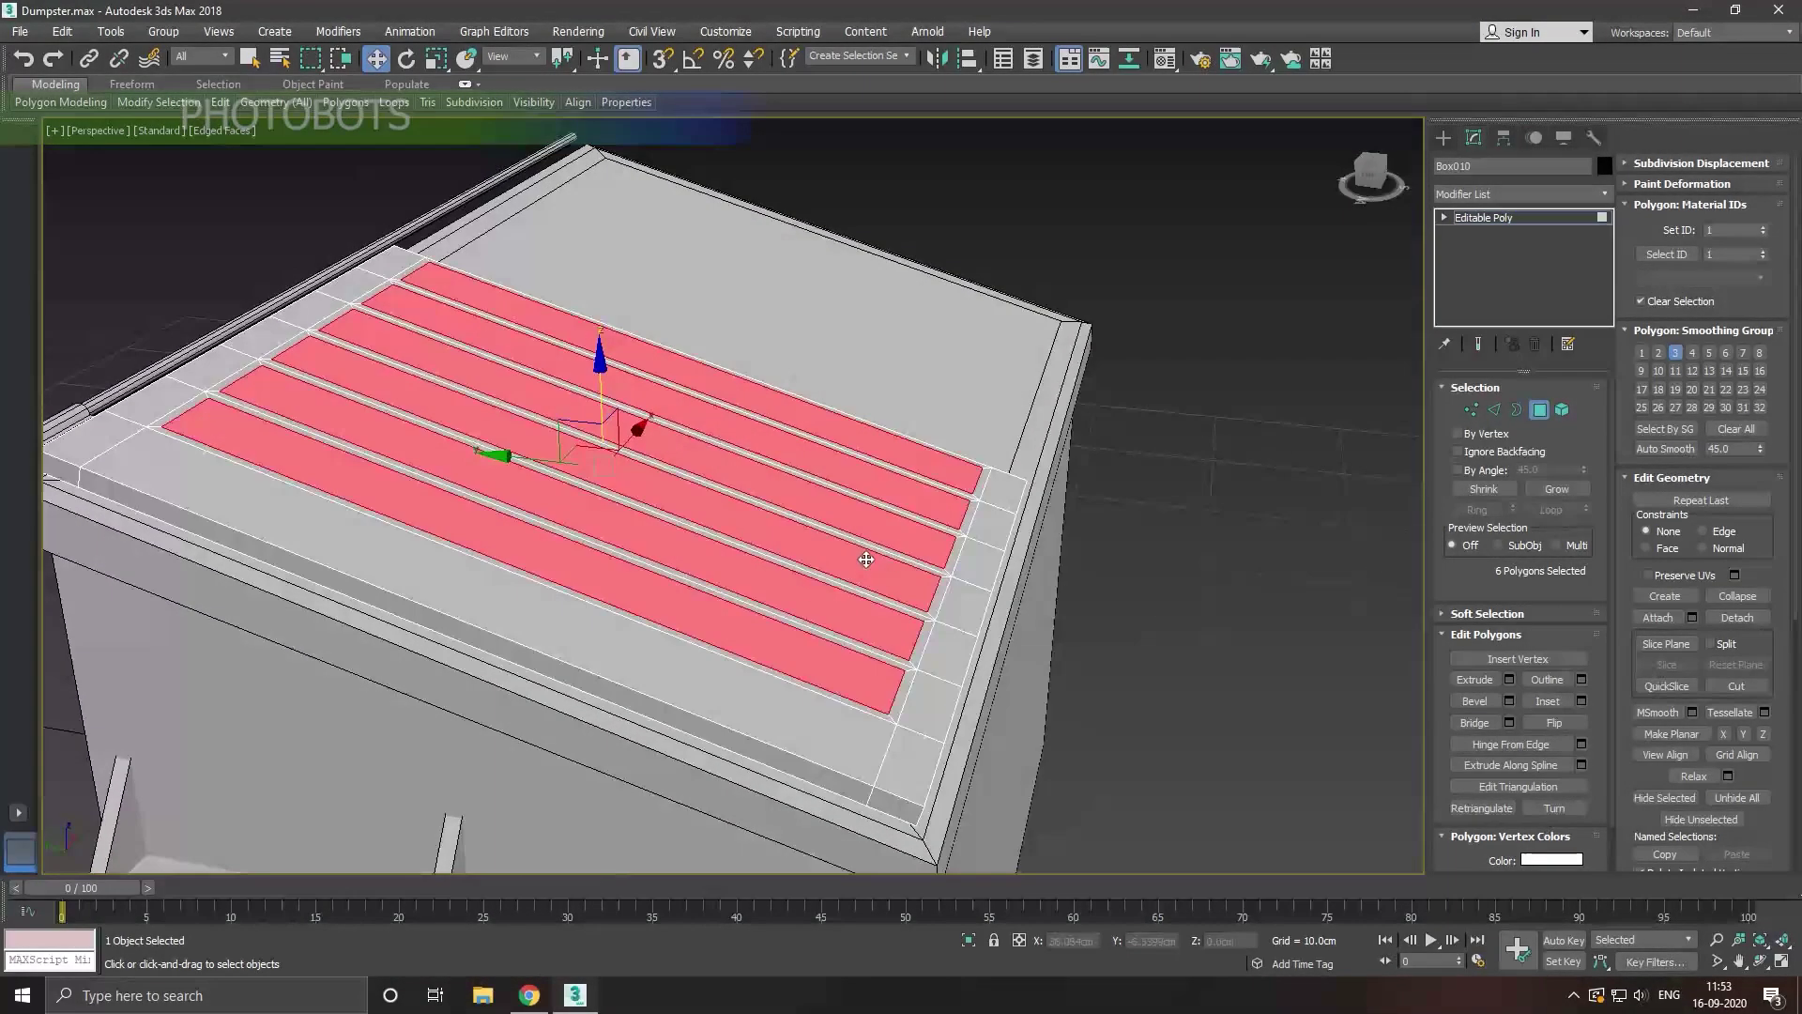
Step: Bevel the ribs with small height and negative outline, then exit sub-object mode
{"action": "left_click", "coordinate": [1509, 701]}
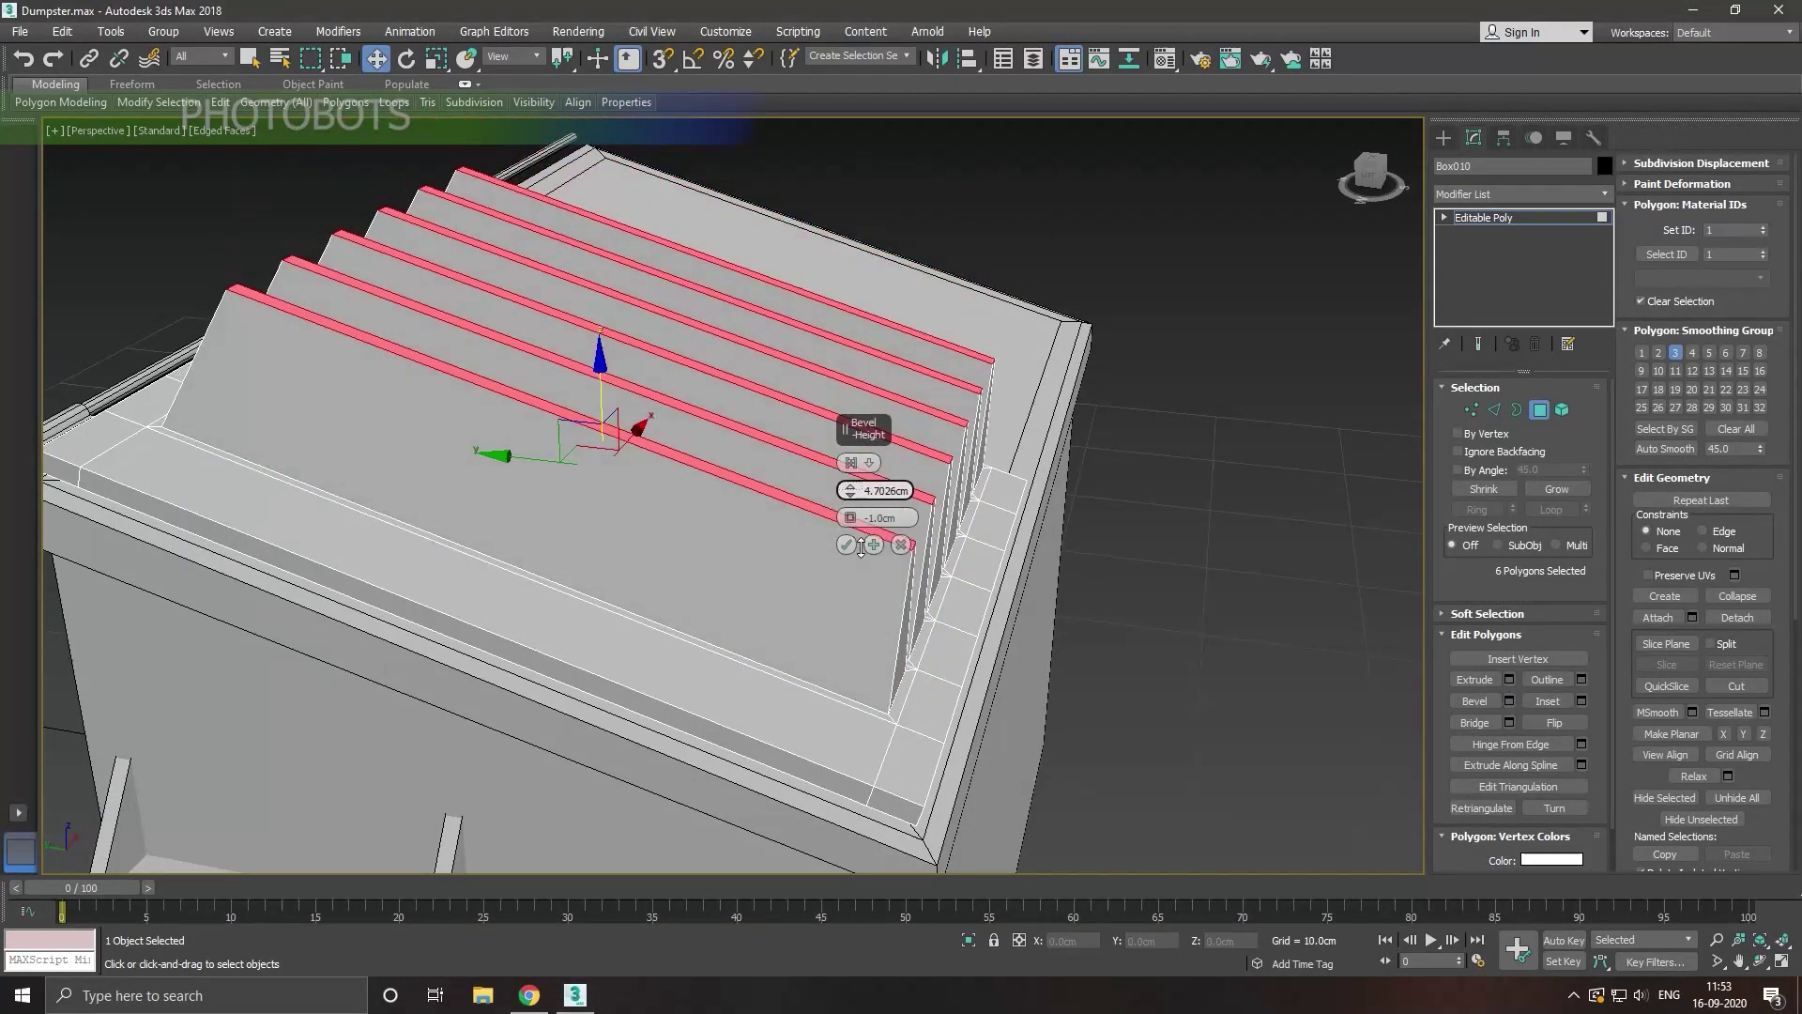
{"action": "left_click_drag", "start_coordinate": [860, 548], "coordinate": [829, 569]}
{"action": "mouse_move", "coordinate": [808, 587]}
{"action": "middle_mouse_down", "text": "alt"}
{"action": "mouse_move", "coordinate": [610, 610]}
{"action": "mouse_move", "coordinate": [547, 598]}
{"action": "middle_mouse_up", "text": "alt"}
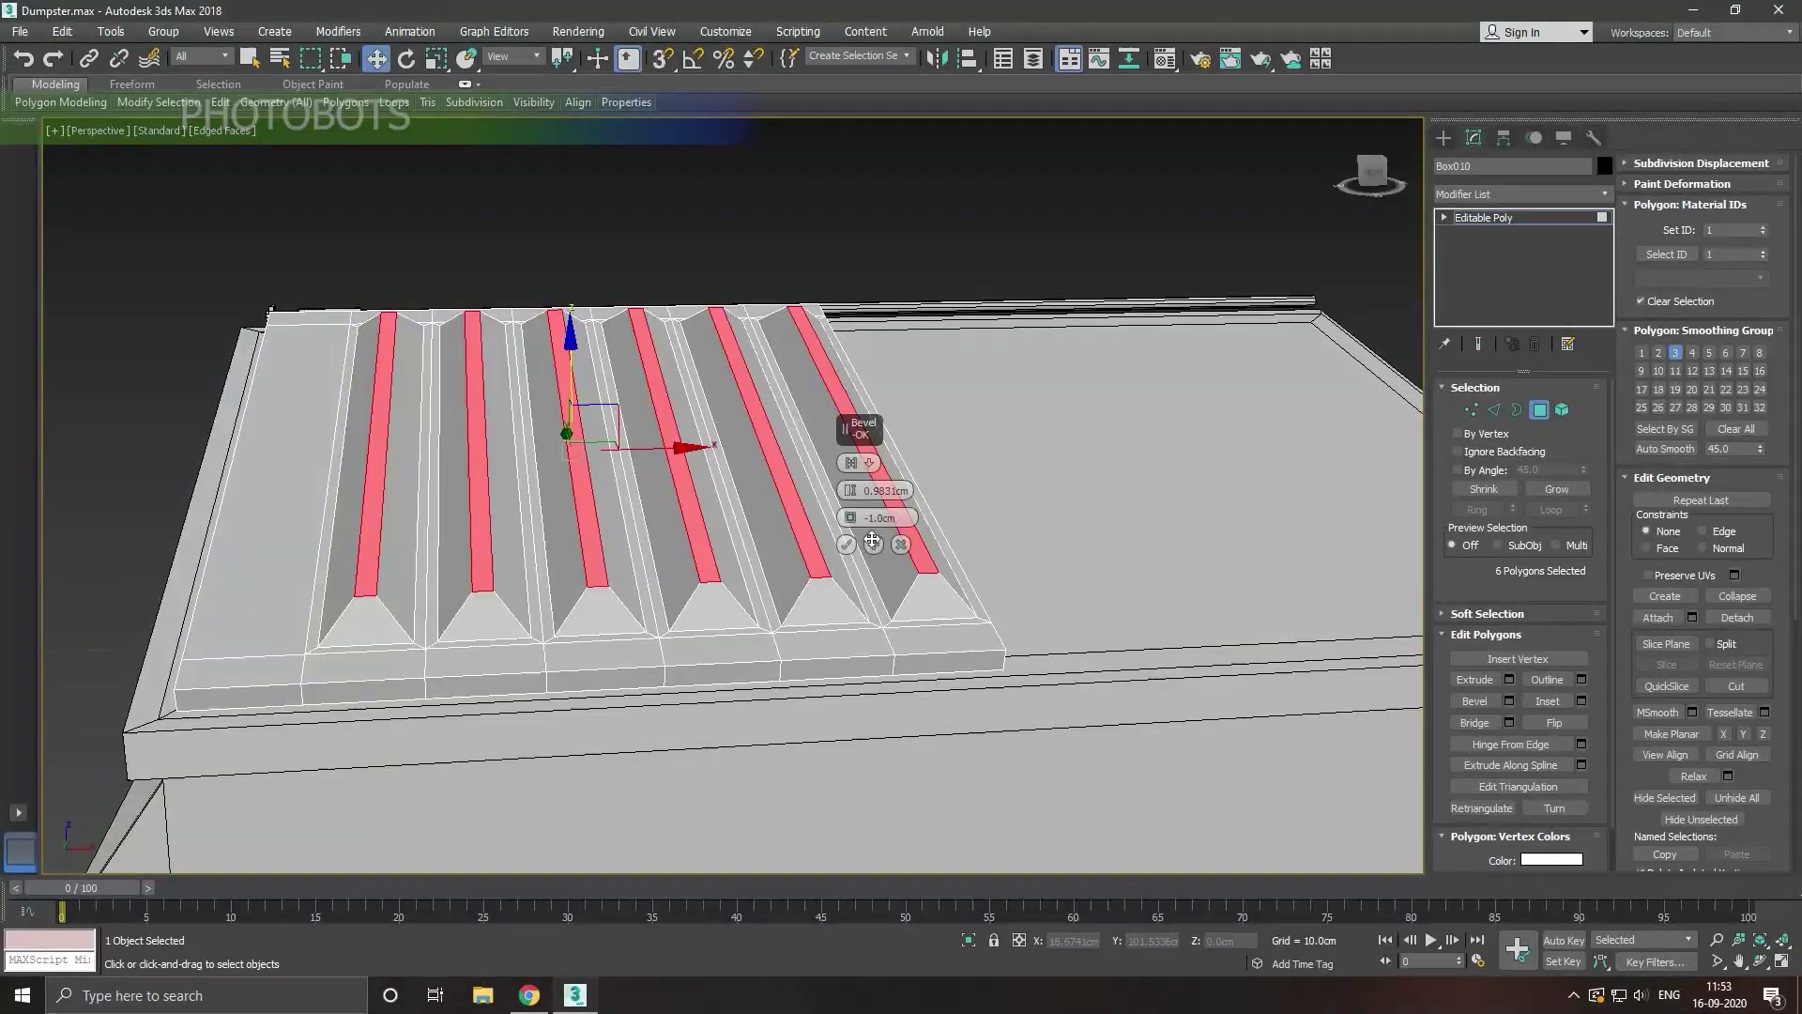
{"action": "left_click_drag", "start_coordinate": [847, 516], "coordinate": [838, 518]}
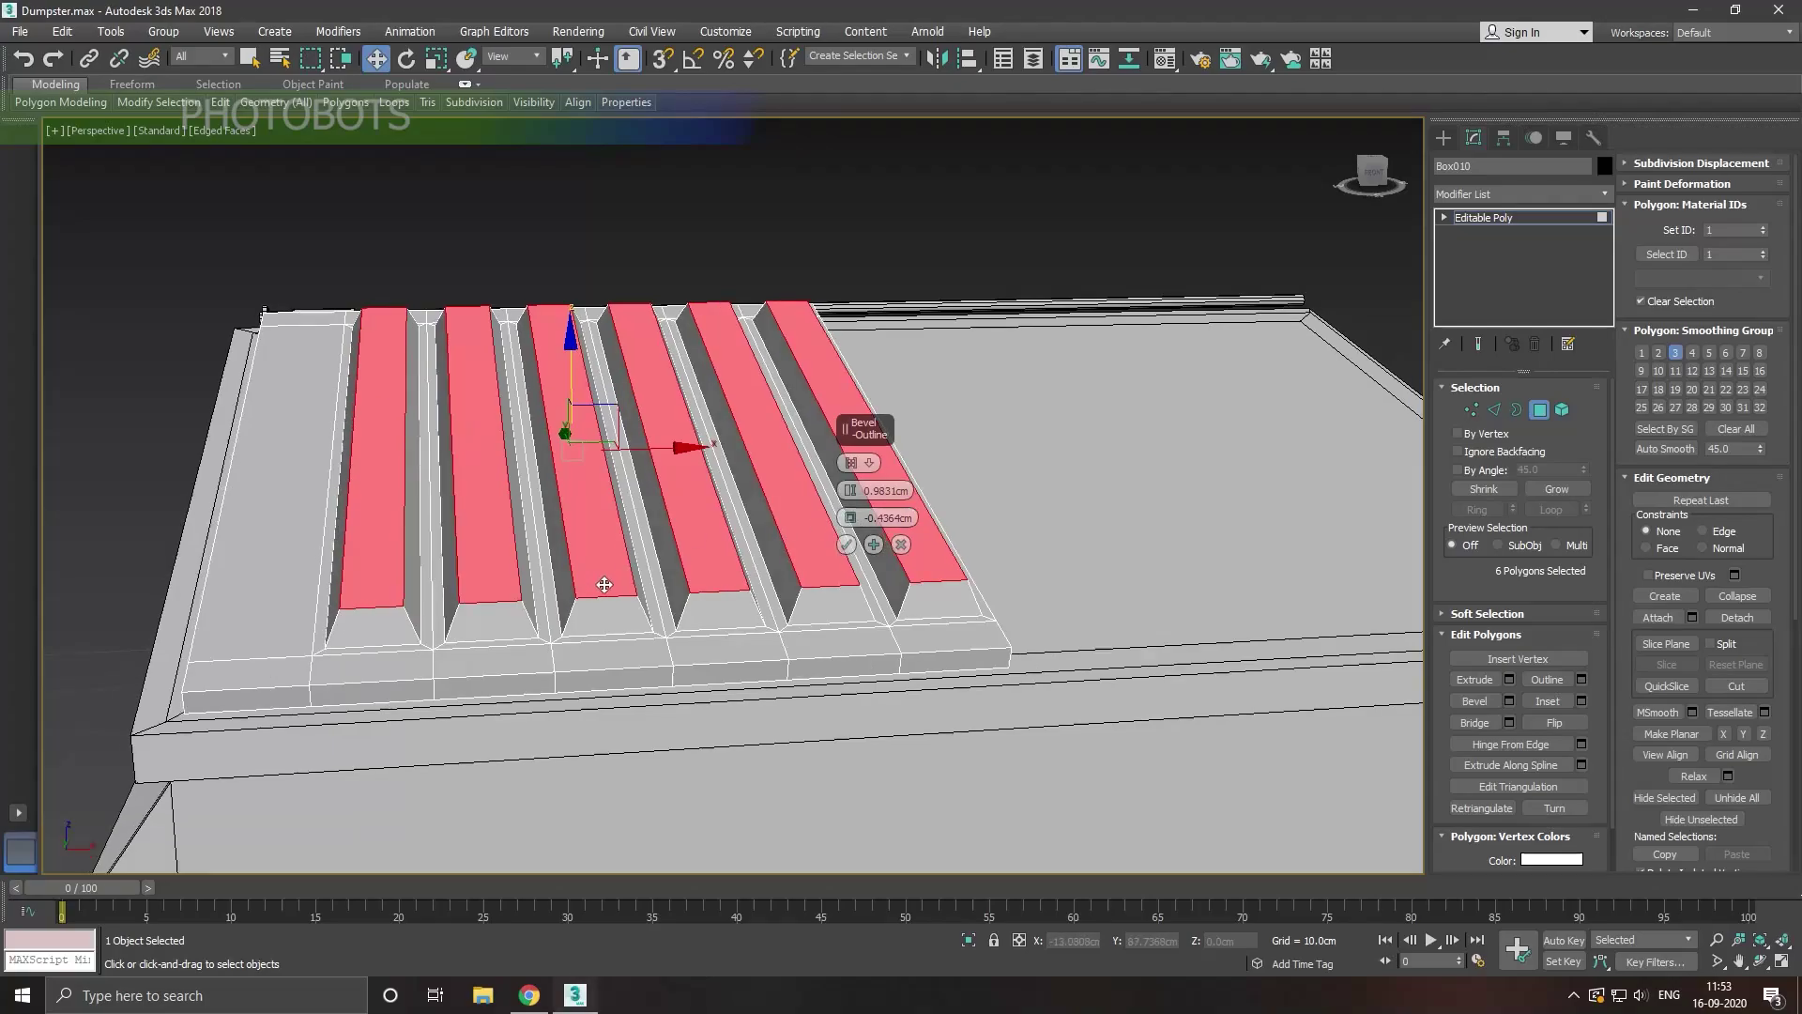
{"action": "mouse_move", "coordinate": [599, 582]}
{"action": "middle_mouse_down", "text": "alt"}
{"action": "mouse_move", "coordinate": [741, 623]}
{"action": "mouse_move", "coordinate": [768, 623]}
{"action": "mouse_move", "coordinate": [764, 596]}
{"action": "mouse_move", "coordinate": [745, 631]}
{"action": "mouse_move", "coordinate": [744, 607]}
{"action": "mouse_move", "coordinate": [786, 628]}
{"action": "mouse_move", "coordinate": [713, 663]}
{"action": "middle_mouse_up", "text": "alt"}
{"action": "left_click", "coordinate": [845, 545]}
{"action": "left_click", "coordinate": [1468, 220]}
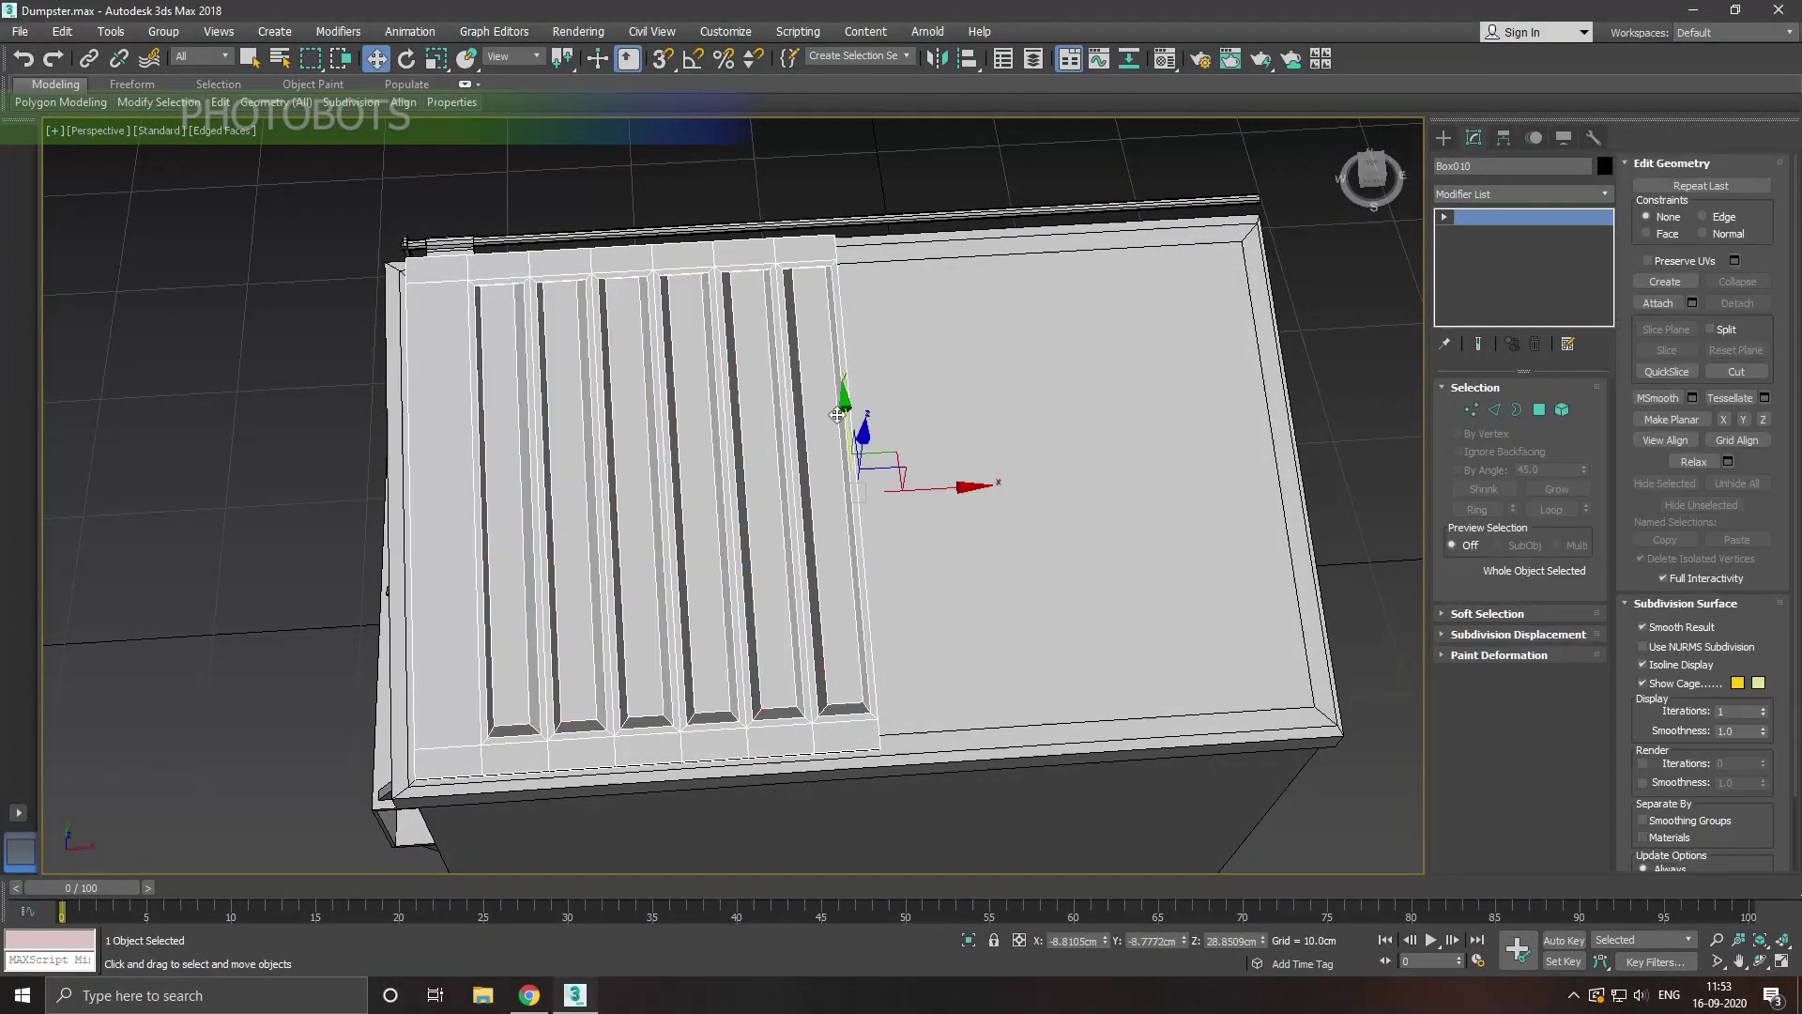
{"action": "mouse_move", "coordinate": [901, 375]}
{"action": "middle_mouse_down", "text": "alt"}
{"action": "mouse_move", "coordinate": [941, 354]}
{"action": "mouse_move", "coordinate": [980, 366]}
{"action": "mouse_move", "coordinate": [993, 419]}
{"action": "middle_mouse_up", "text": "alt"}
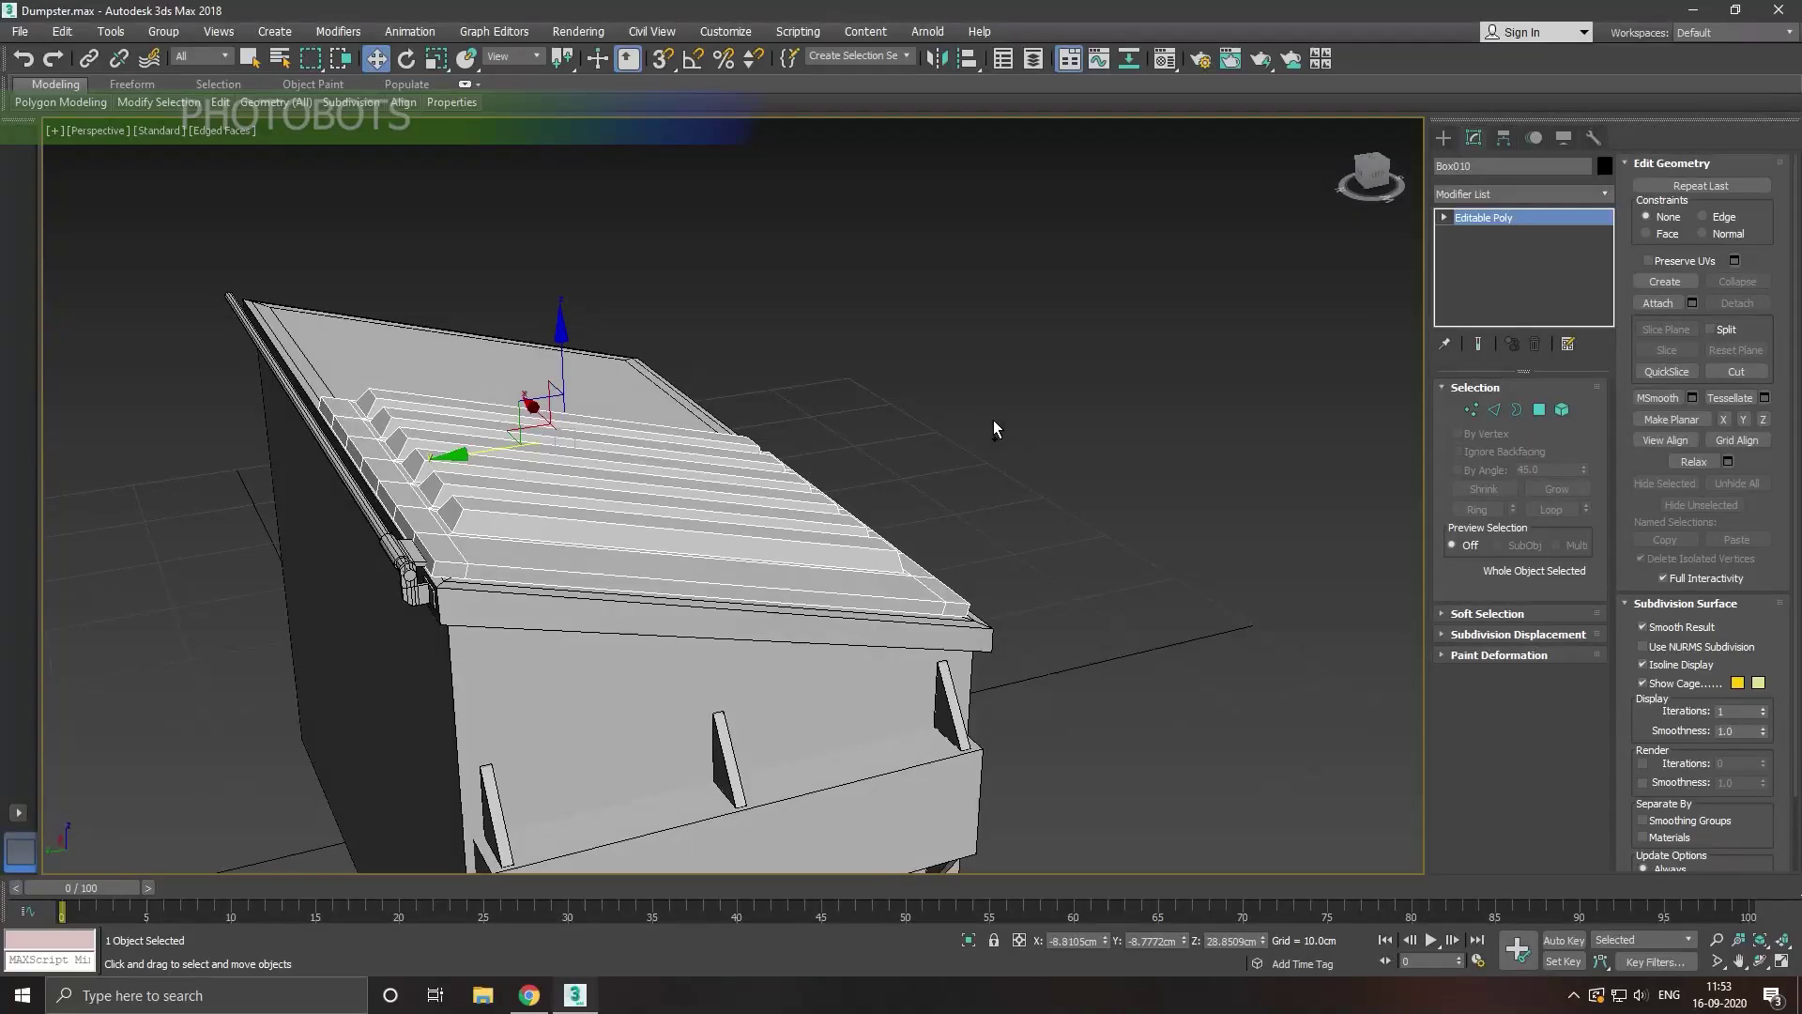
{"action": "left_click", "coordinate": [987, 418]}
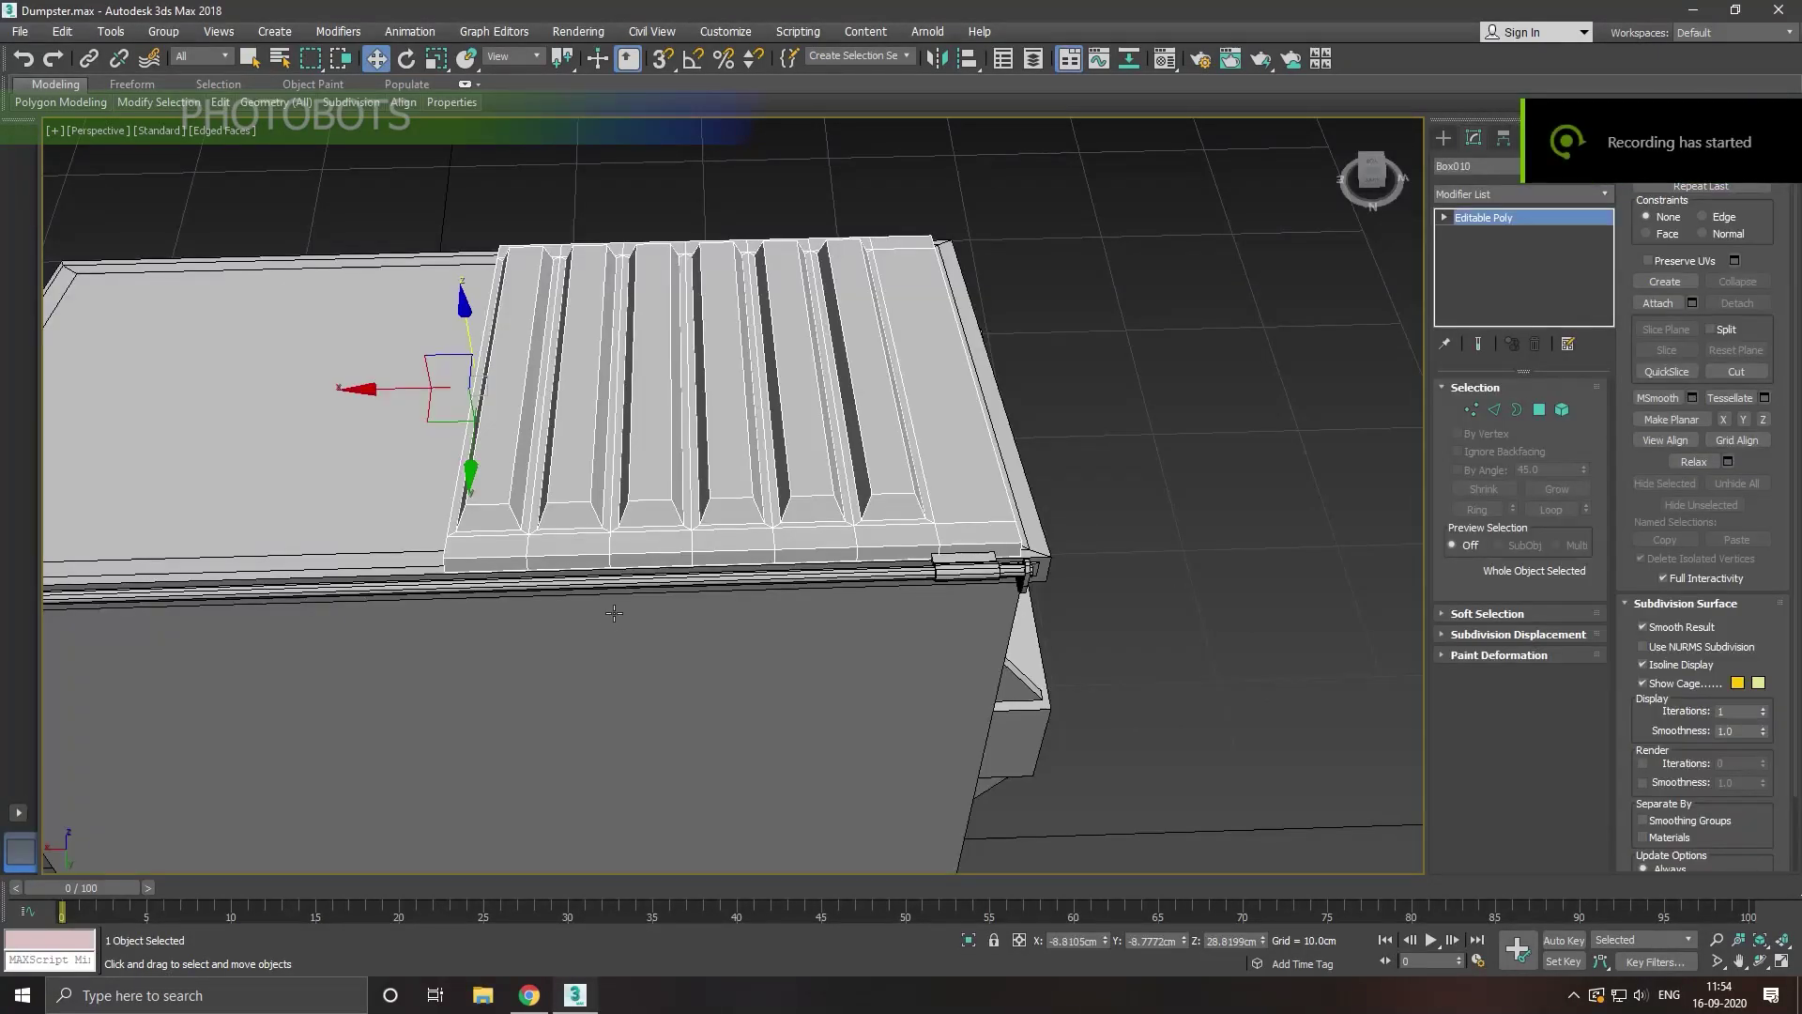
Step: Add a Symmetry modifier with Flip to the Line001 hinge rod
{"action": "left_click", "coordinate": [1603, 194]}
{"action": "scroll", "coordinate": [1586, 804], "scroll_direction": "down", "scroll_amount": 10}
{"action": "scroll", "coordinate": [1586, 804], "scroll_direction": "down", "scroll_amount": 5}
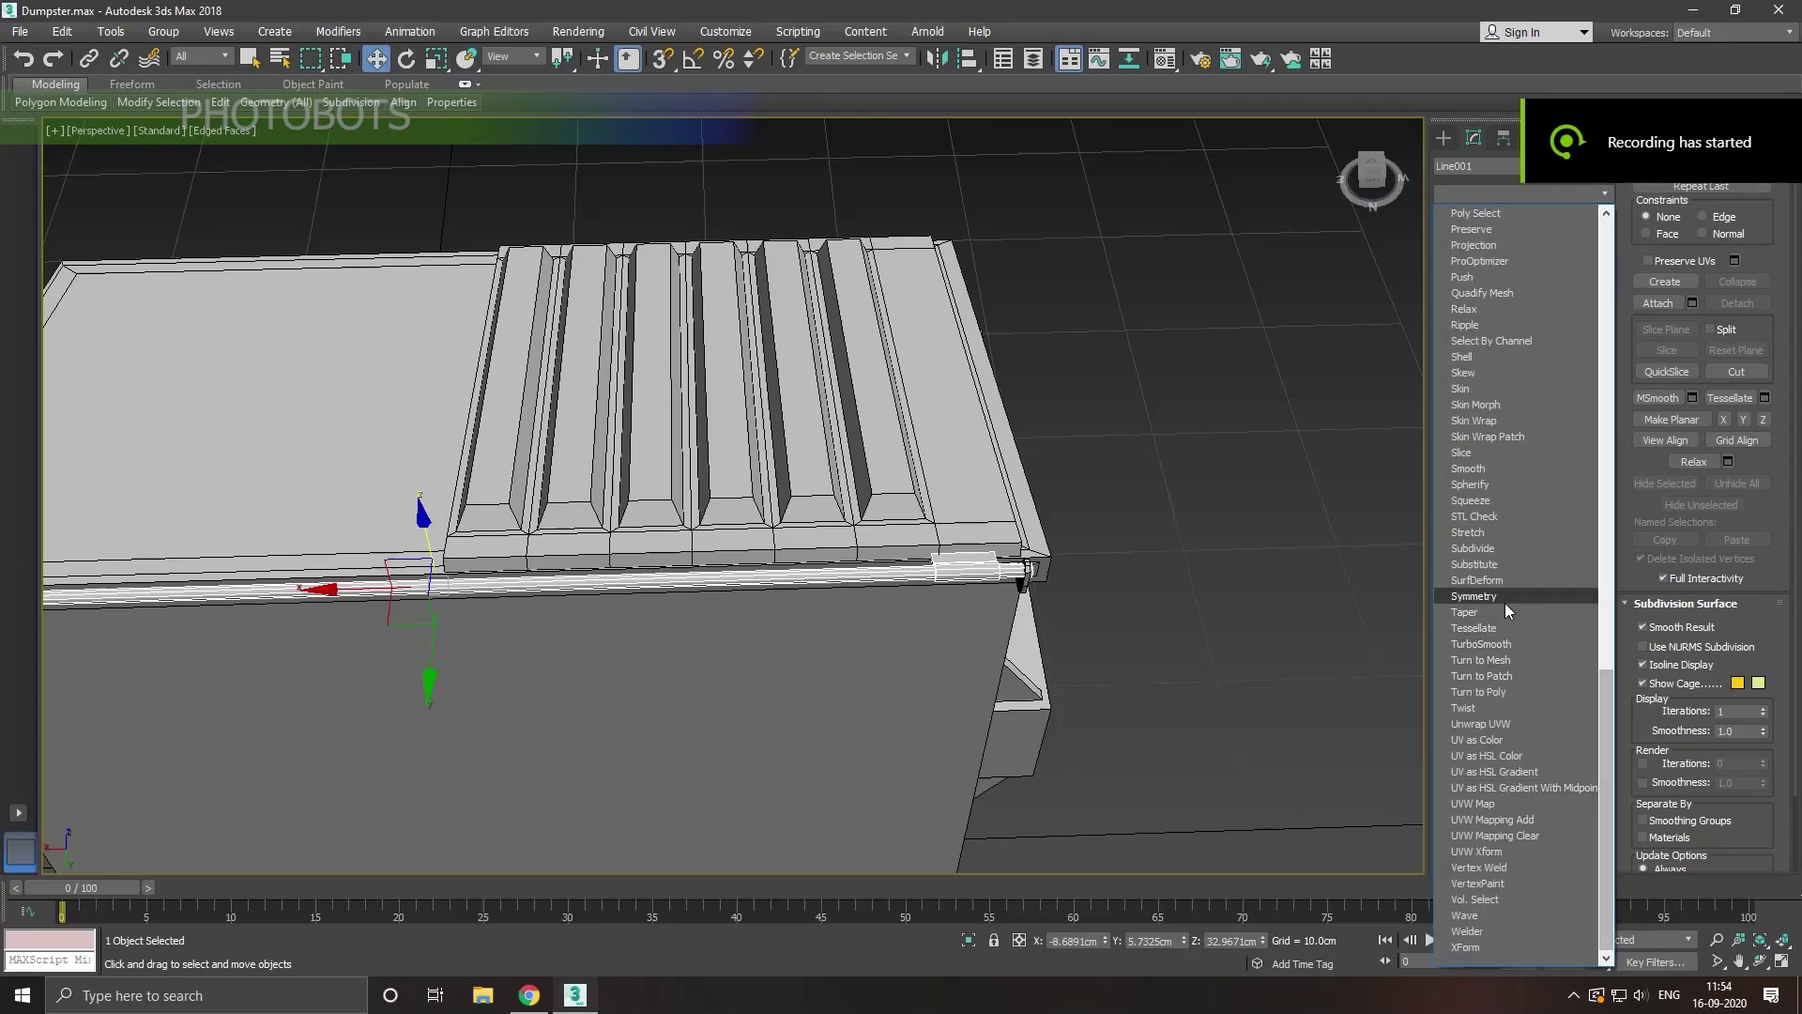
{"action": "left_click", "coordinate": [1474, 597]}
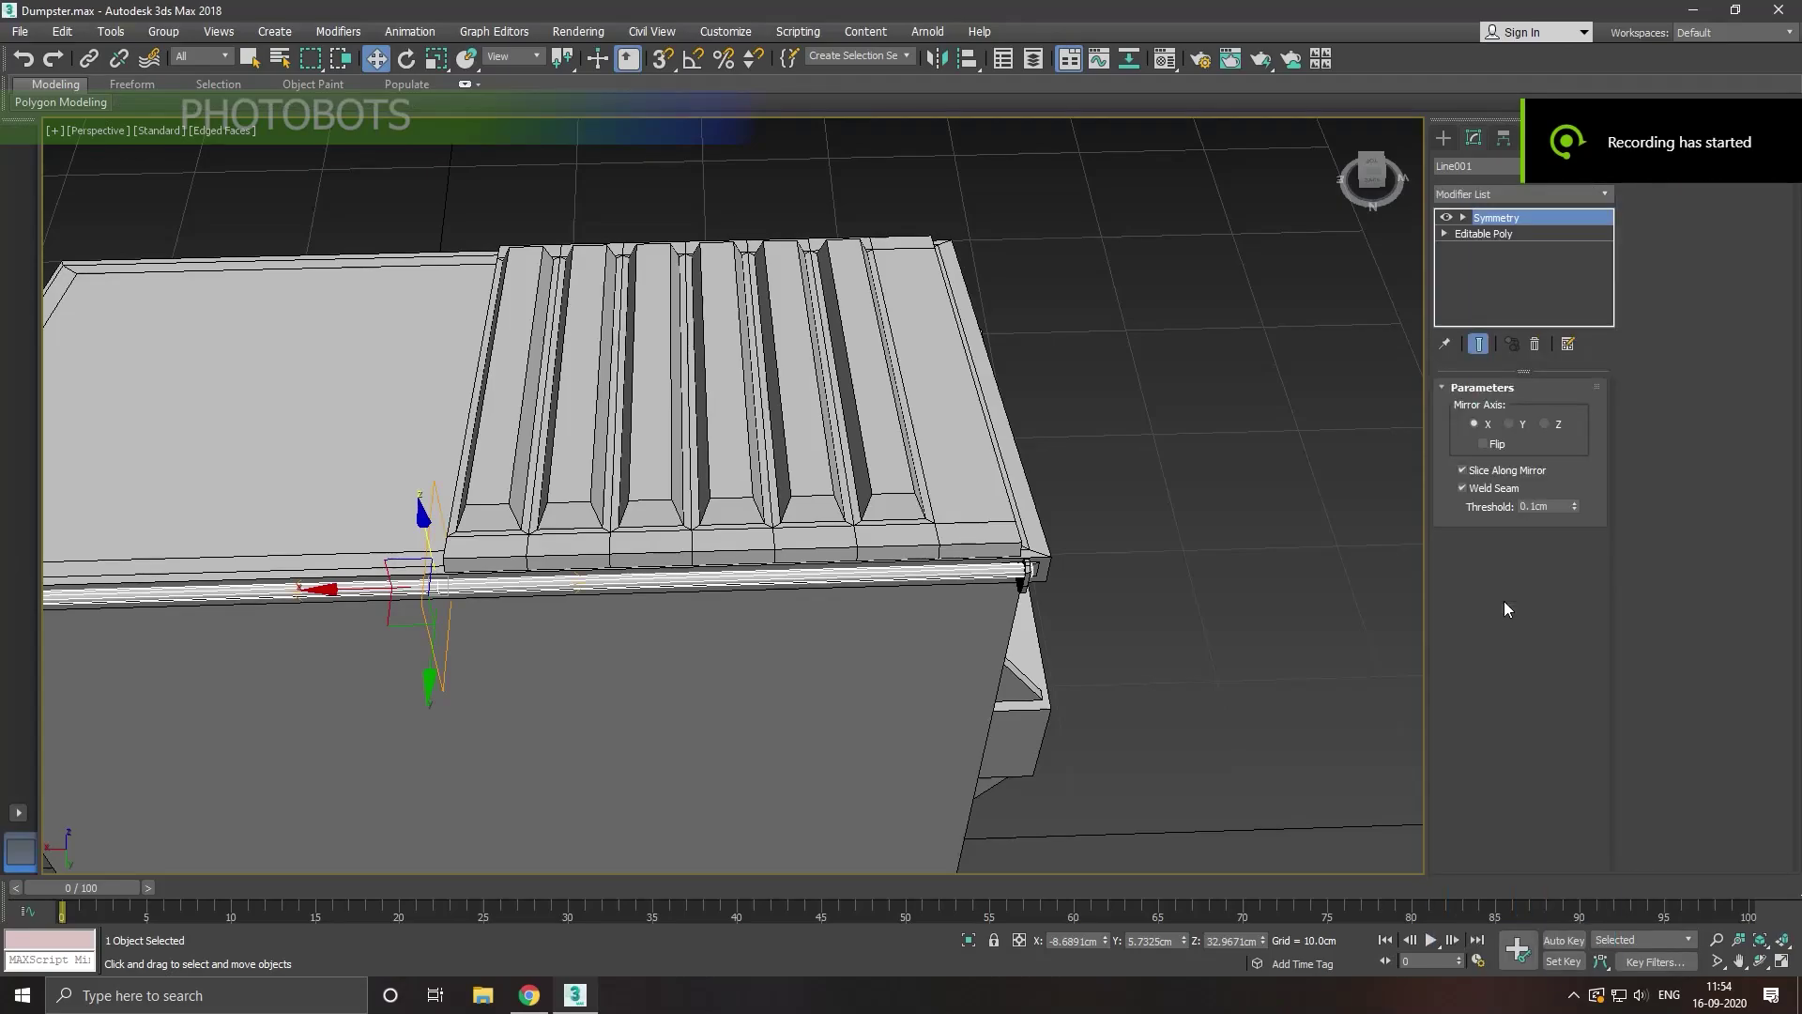
{"action": "left_click", "coordinate": [1485, 443]}
{"action": "scroll", "coordinate": [1202, 502], "scroll_direction": "down", "scroll_amount": 2}
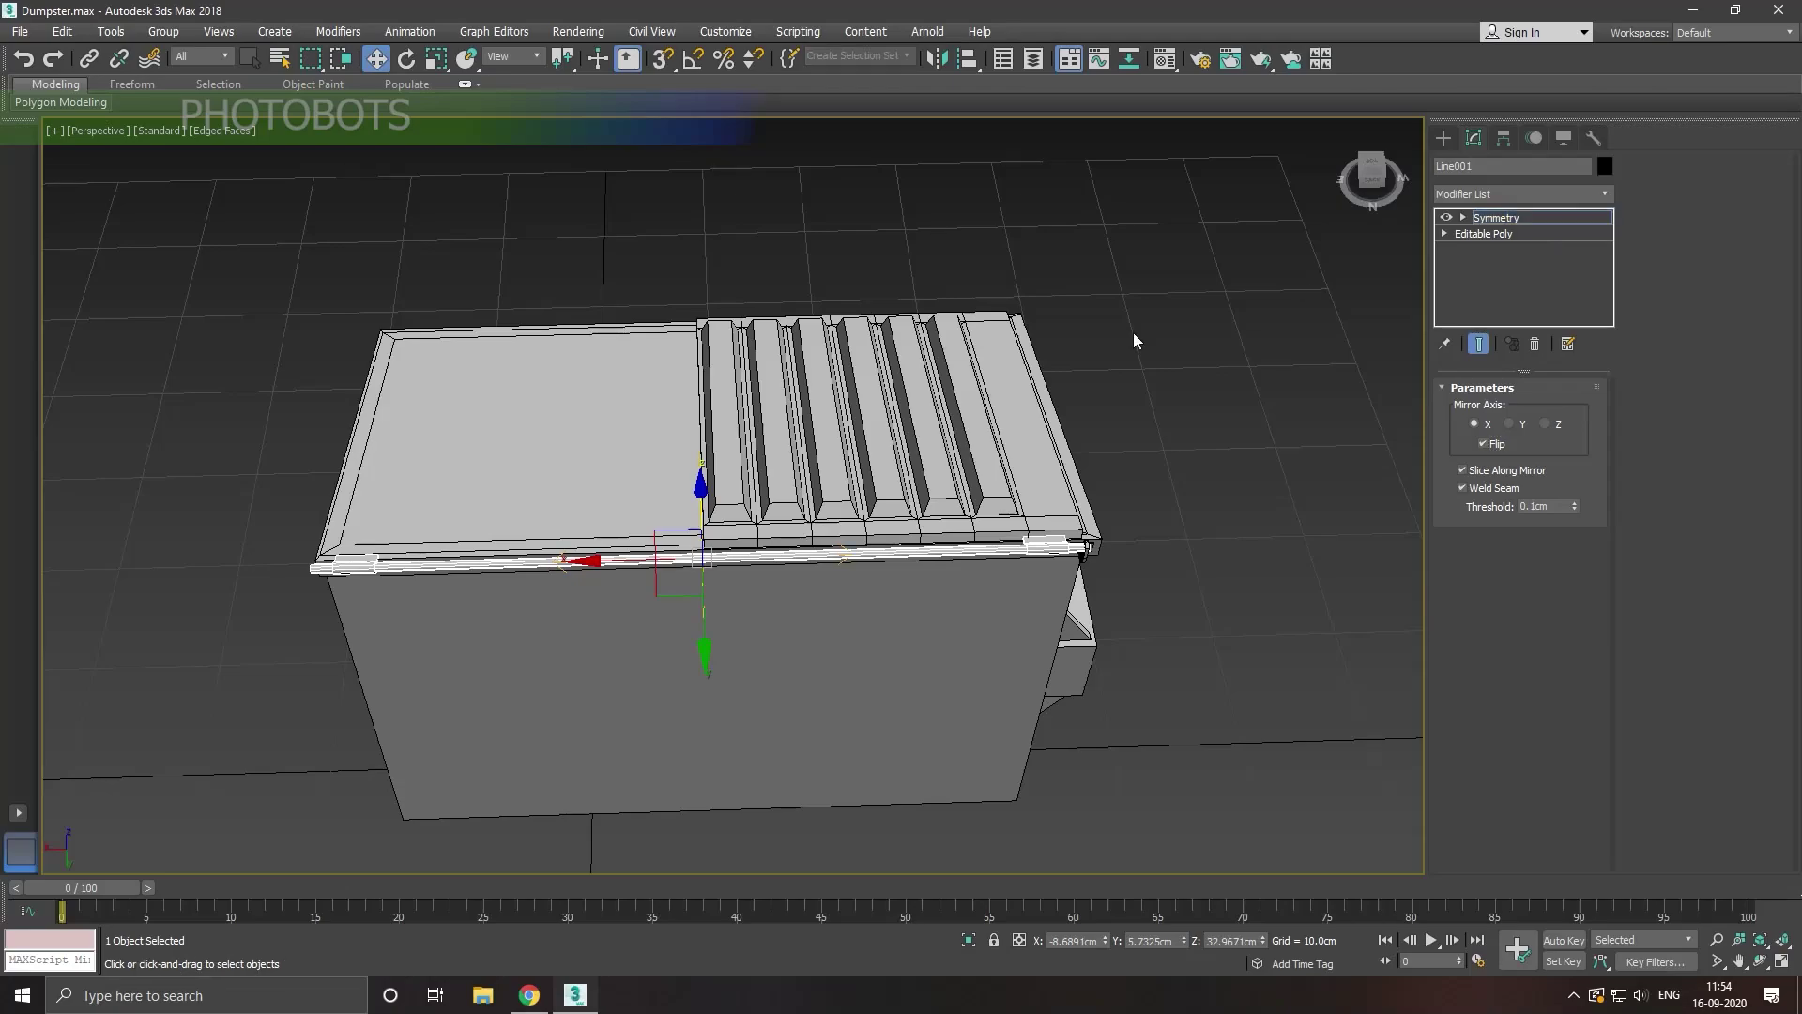
Step: Inspect the mirrored hinge rod from a low viewing angle
{"action": "left_click_drag", "start_coordinate": [608, 571], "coordinate": [796, 555]}
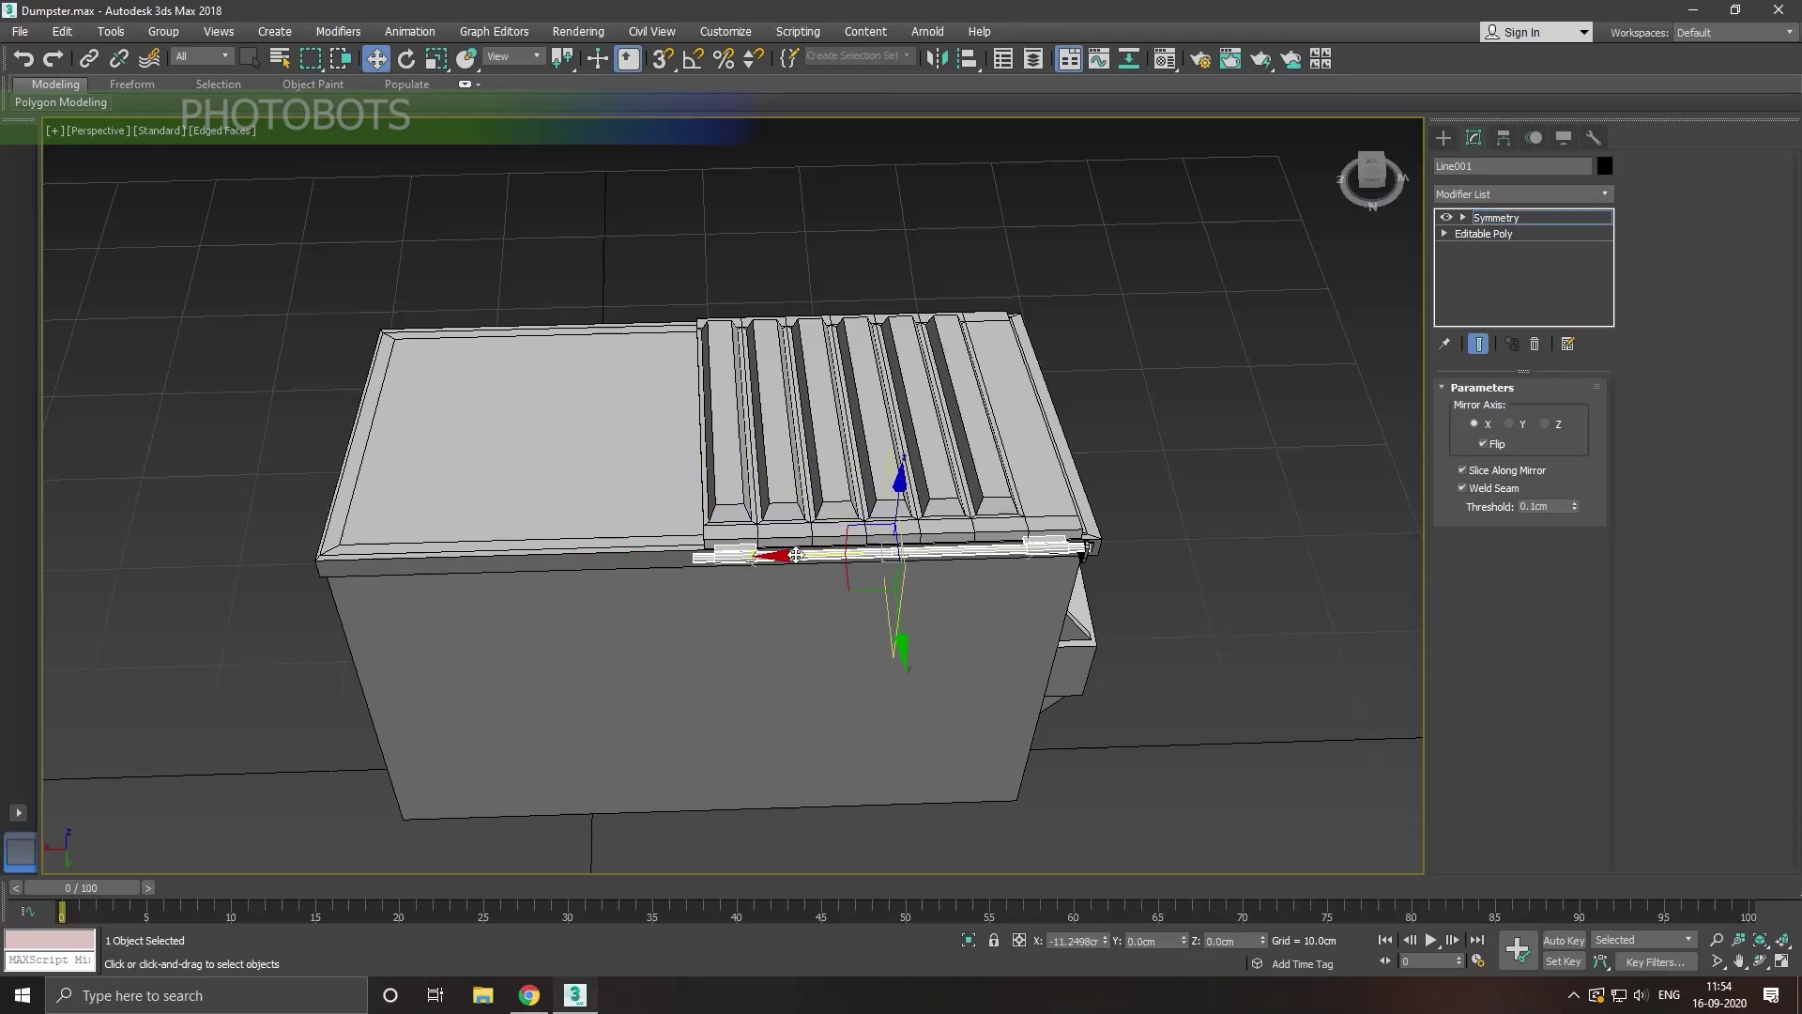
{"action": "scroll", "coordinate": [797, 555], "scroll_direction": "up", "scroll_amount": 2}
{"action": "scroll", "coordinate": [807, 565], "scroll_direction": "up", "scroll_amount": 2}
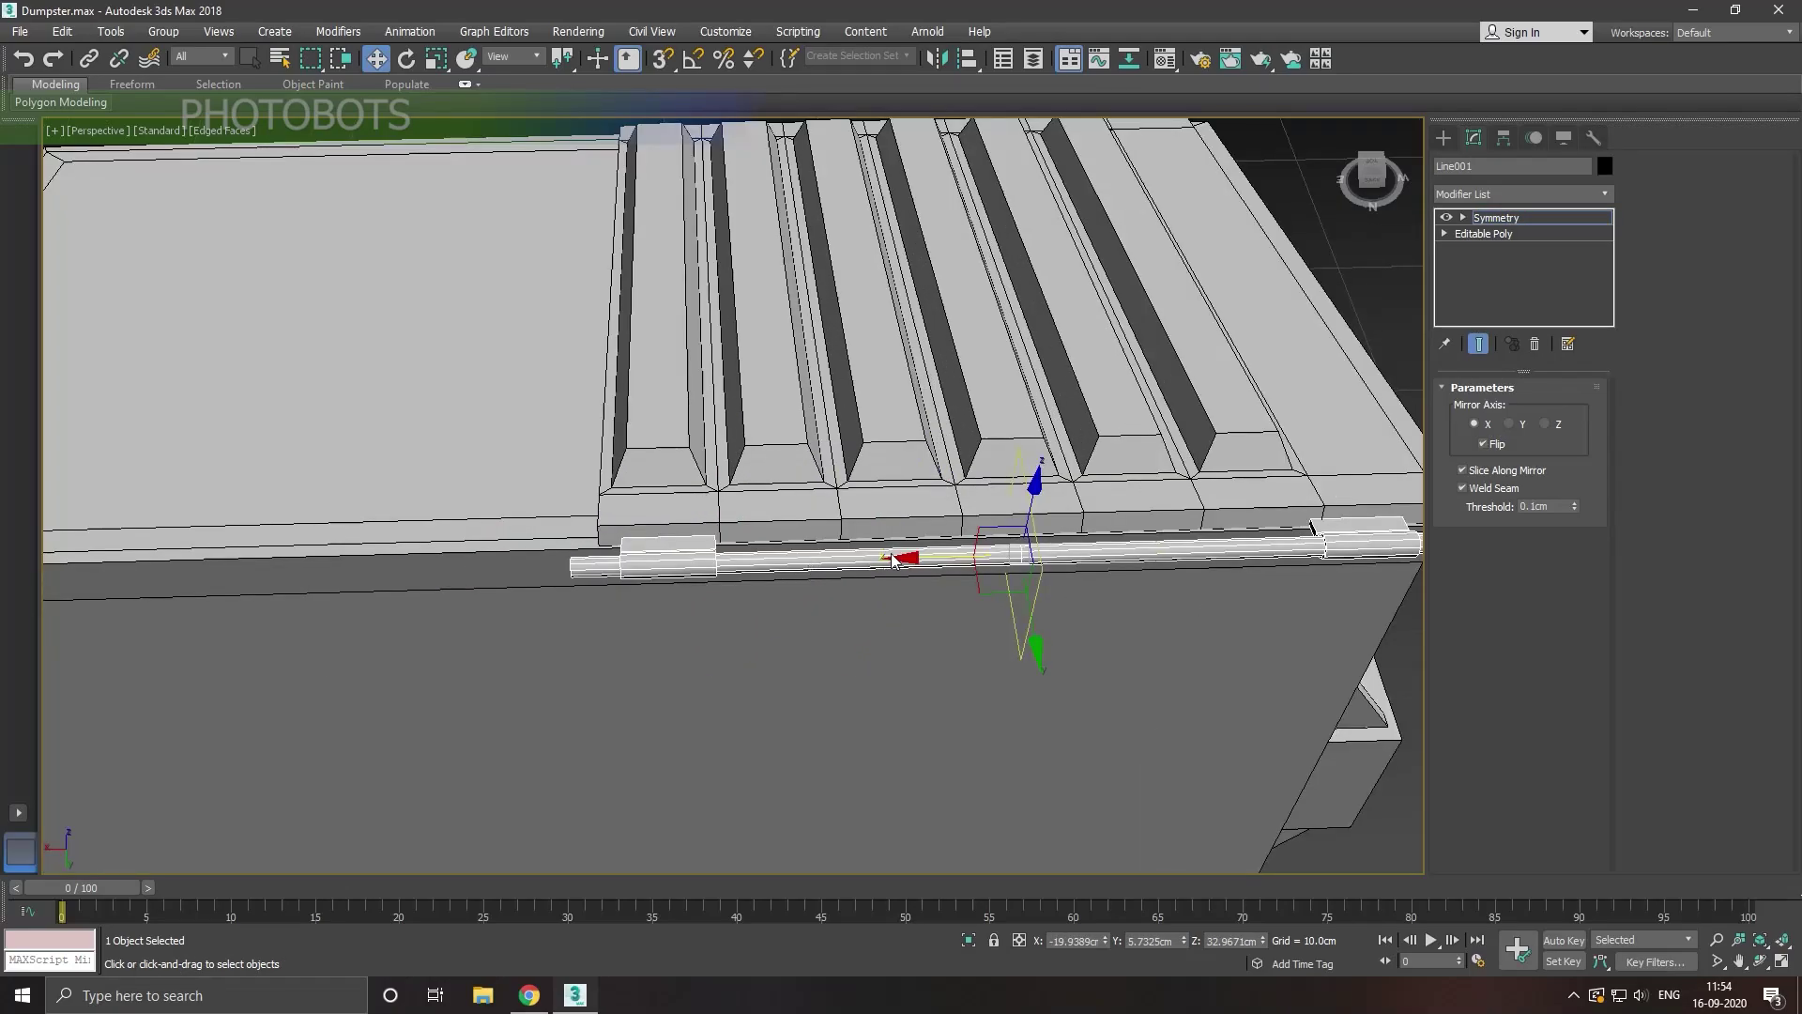
{"action": "scroll", "coordinate": [796, 568], "scroll_direction": "down", "scroll_amount": 3}
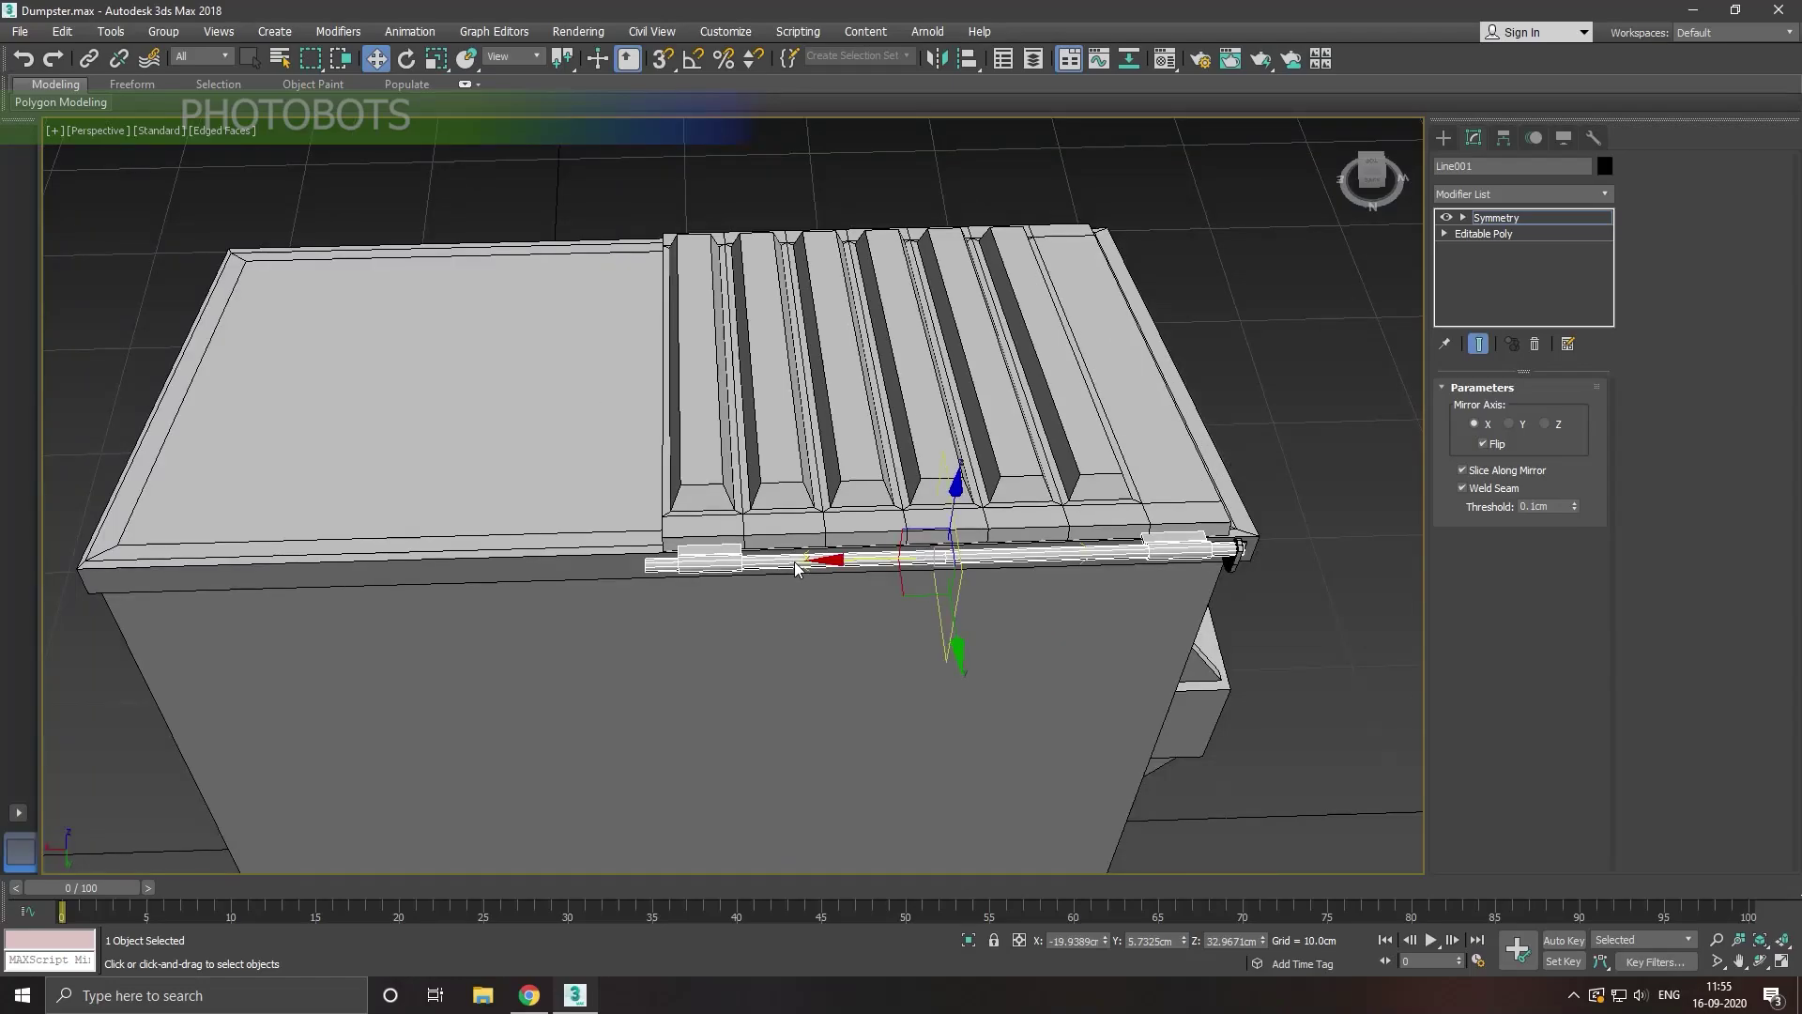
{"action": "scroll", "coordinate": [796, 568], "scroll_direction": "up", "scroll_amount": 2}
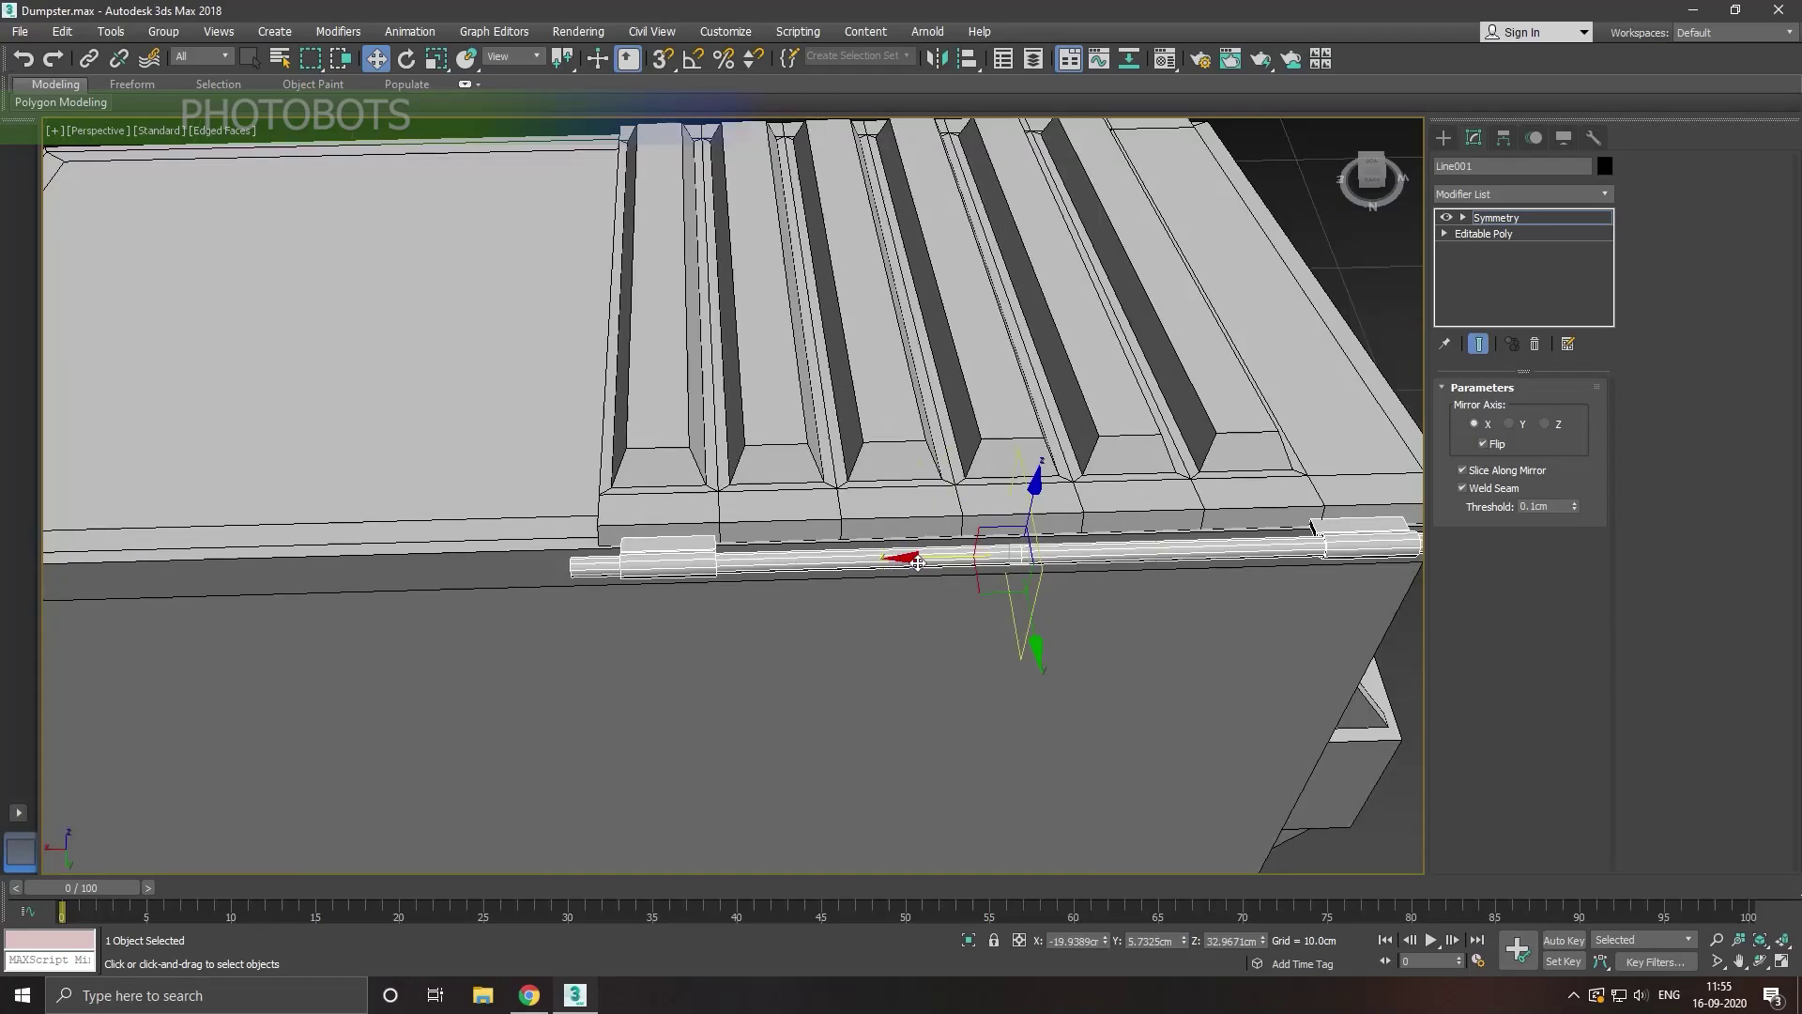
{"action": "mouse_move", "coordinate": [792, 594]}
{"action": "middle_mouse_down", "text": "alt"}
{"action": "mouse_move", "coordinate": [925, 557]}
{"action": "mouse_move", "coordinate": [931, 530]}
{"action": "mouse_move", "coordinate": [798, 574]}
{"action": "mouse_move", "coordinate": [932, 539]}
{"action": "mouse_move", "coordinate": [843, 588]}
{"action": "middle_mouse_up", "text": "alt"}
Step: Shift-drag a copy of the Box009 end cap partway along the rod
{"action": "left_click", "coordinate": [1502, 224]}
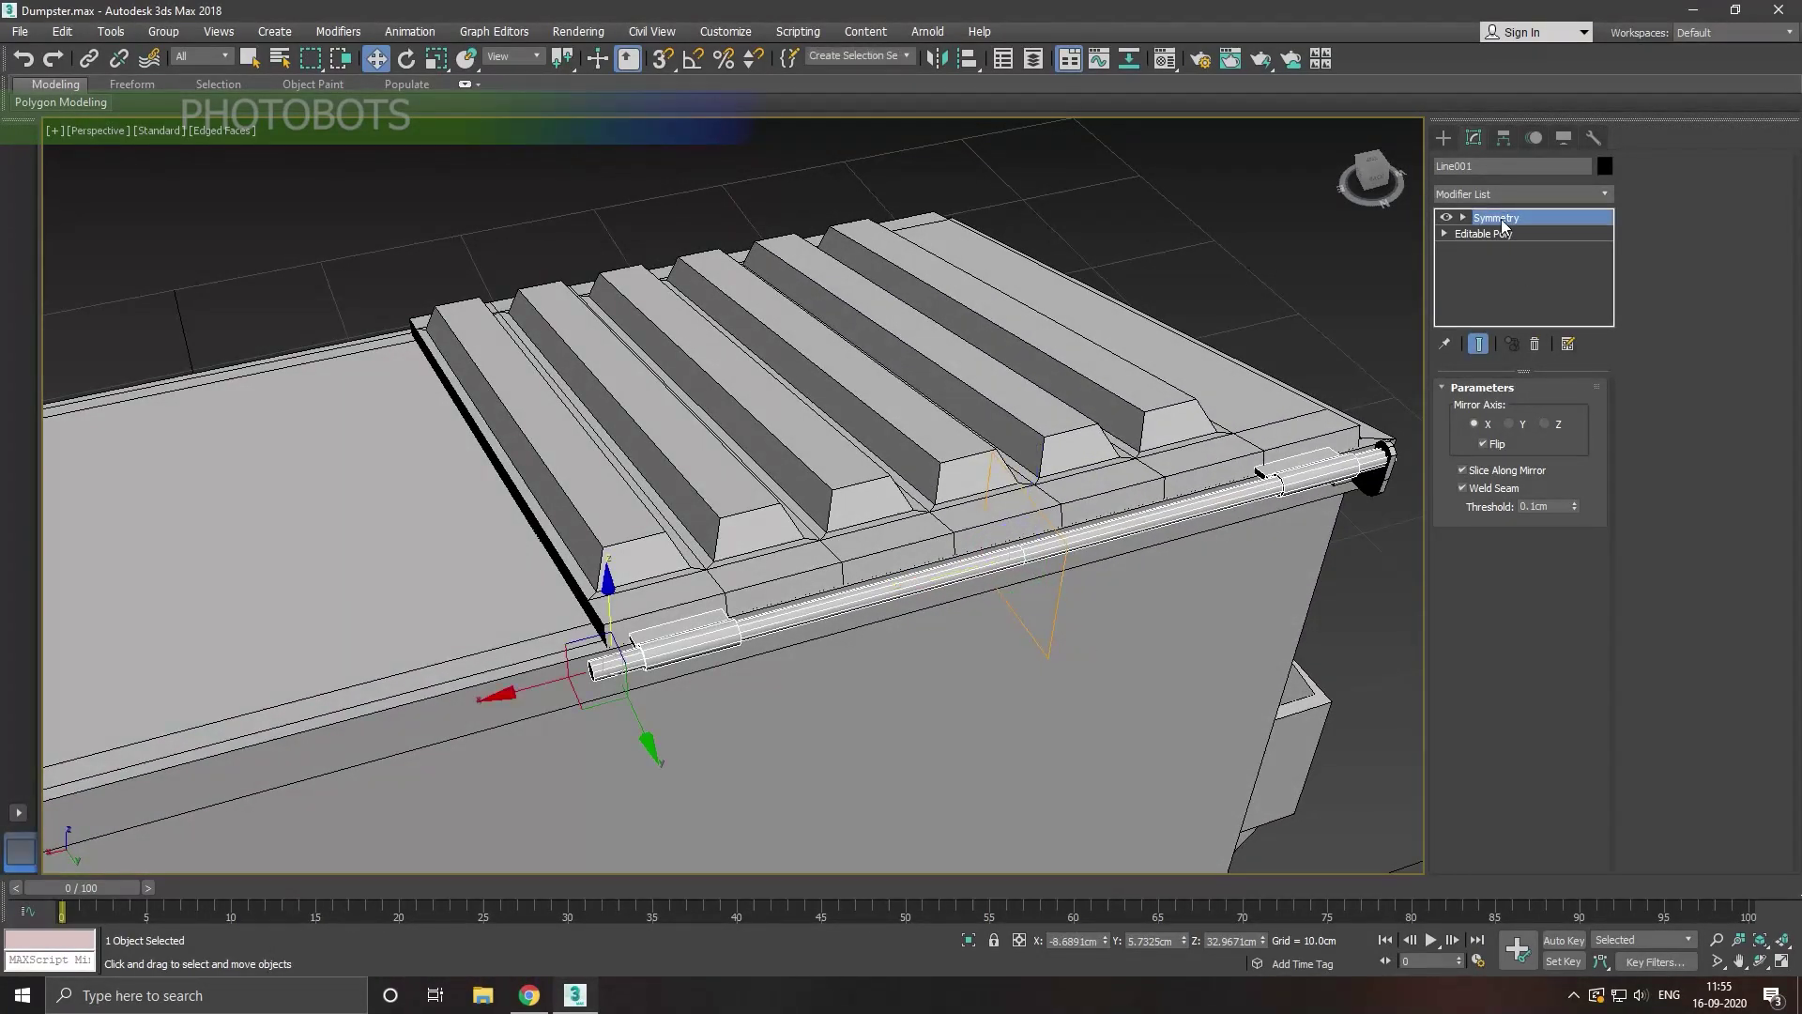
{"action": "left_click", "coordinate": [1383, 504]}
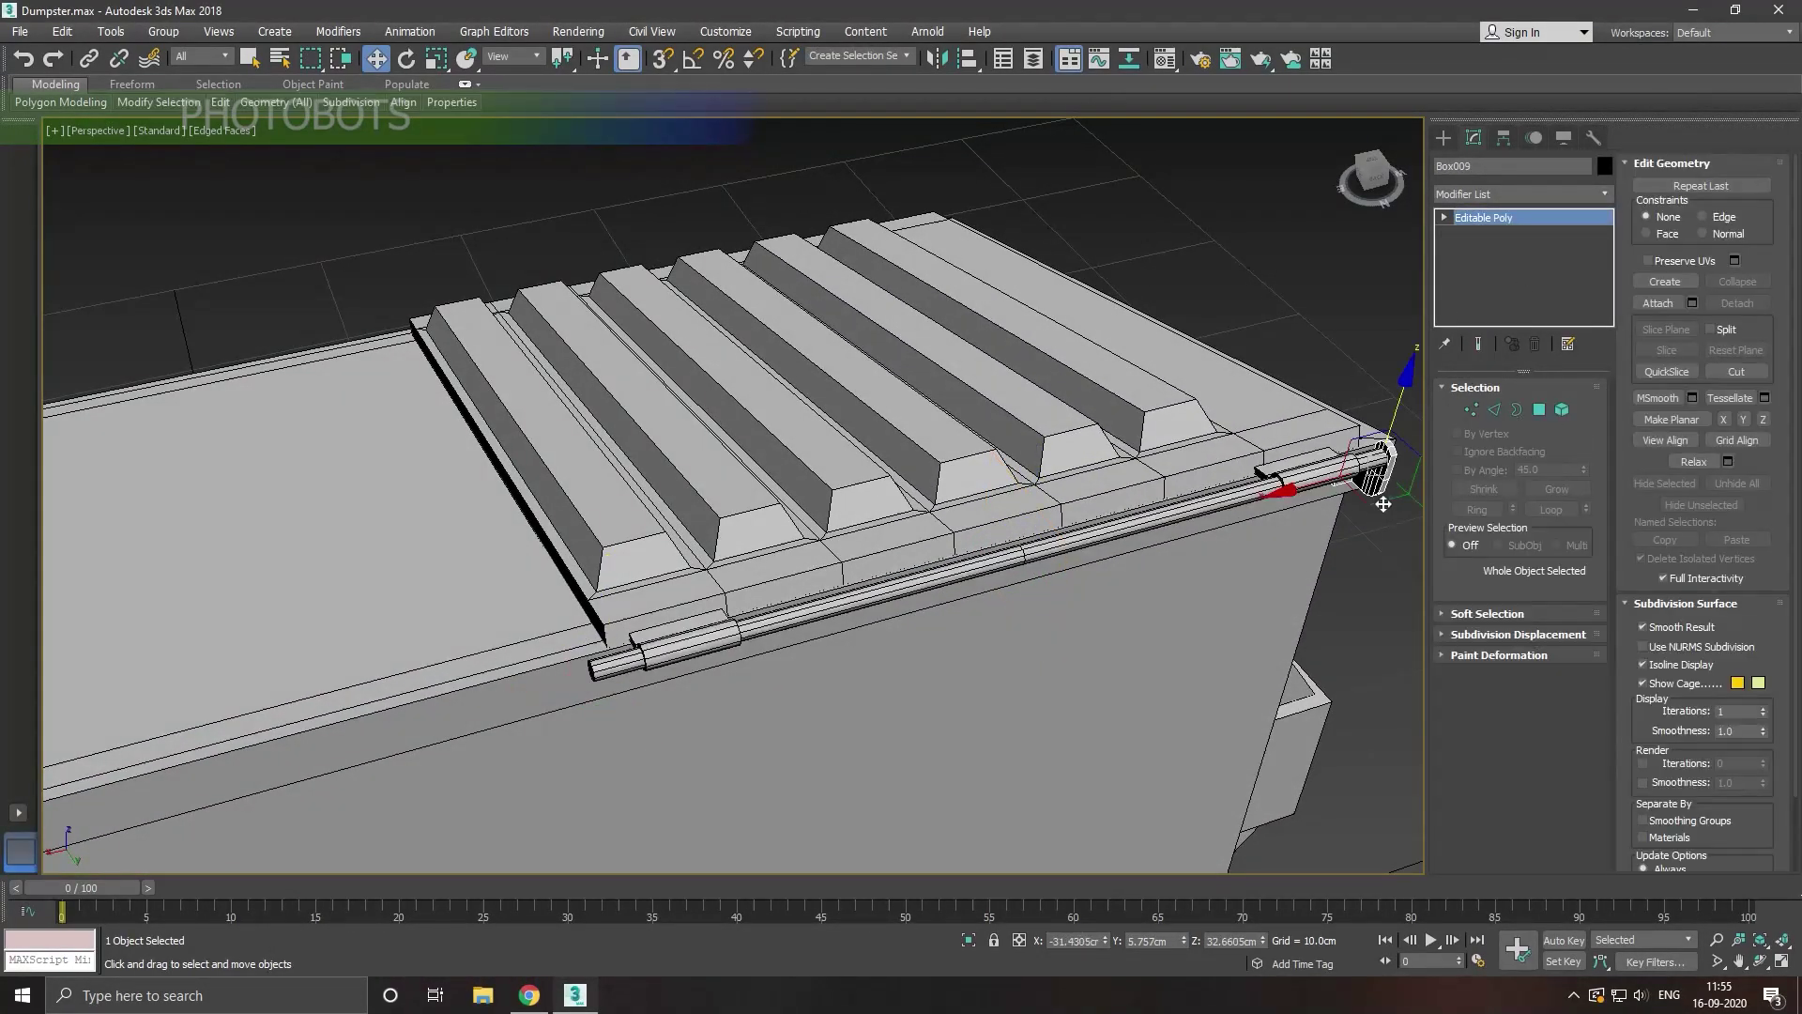
{"action": "mouse_move", "coordinate": [1303, 501]}
{"action": "left_mouse_down", "text": "shift"}
{"action": "mouse_move", "coordinate": [901, 600]}
{"action": "mouse_move", "coordinate": [512, 654]}
{"action": "left_mouse_up", "text": "shift"}
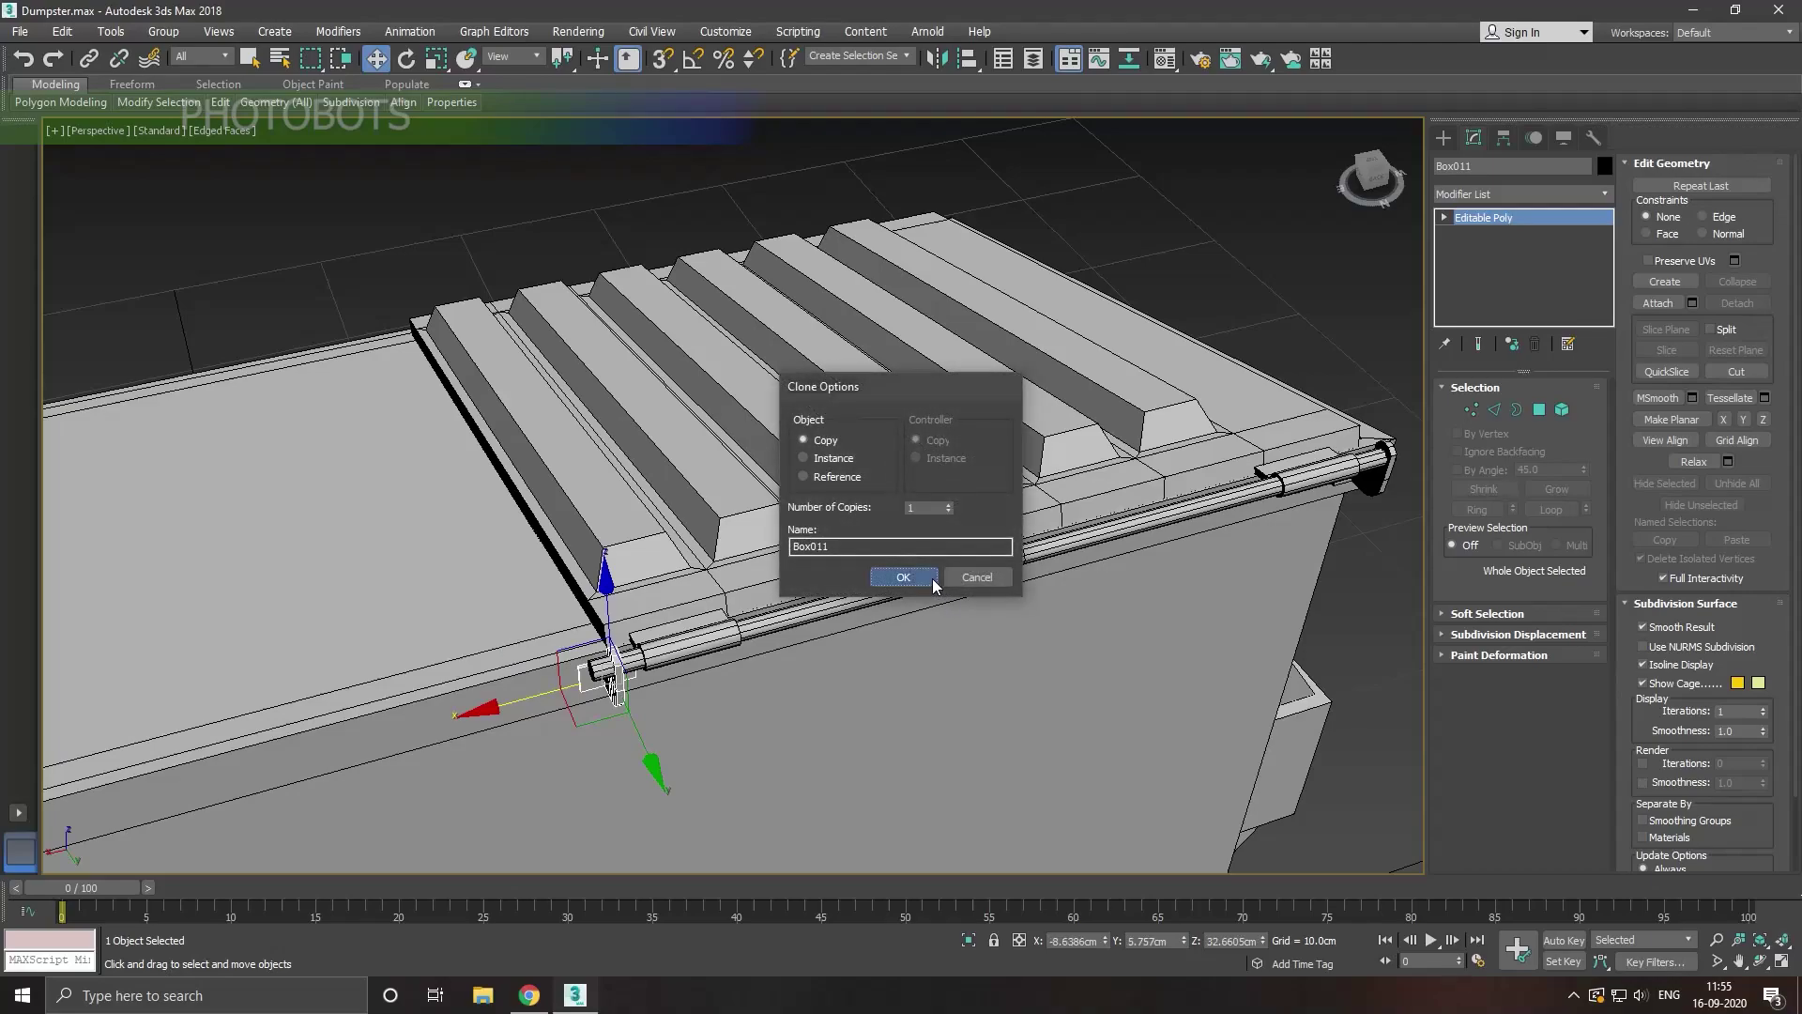
Step: Paste a second Symmetry modifier onto the hinge rod and slide the mirrored rod along the lid
{"action": "left_click", "coordinate": [907, 582]}
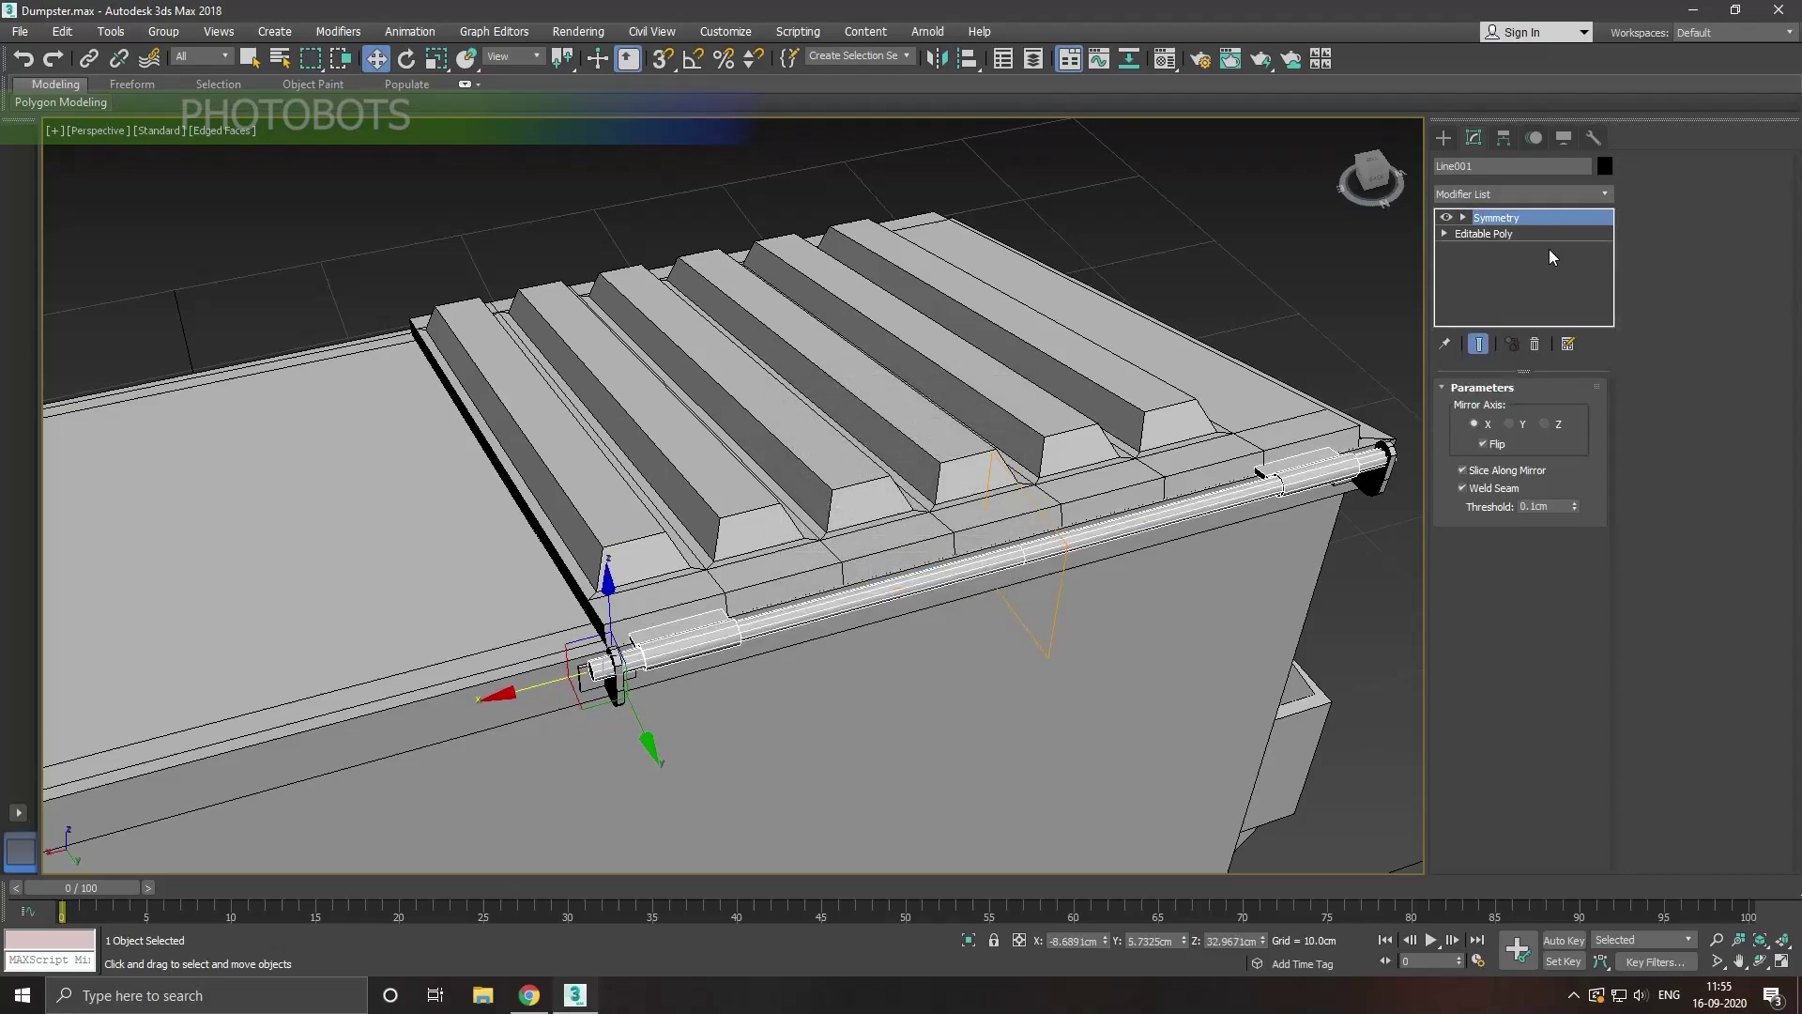
{"action": "right_click", "coordinate": [1542, 223]}
{"action": "left_click", "coordinate": [1577, 296]}
{"action": "right_click", "coordinate": [1530, 218]}
{"action": "left_click", "coordinate": [1568, 298]}
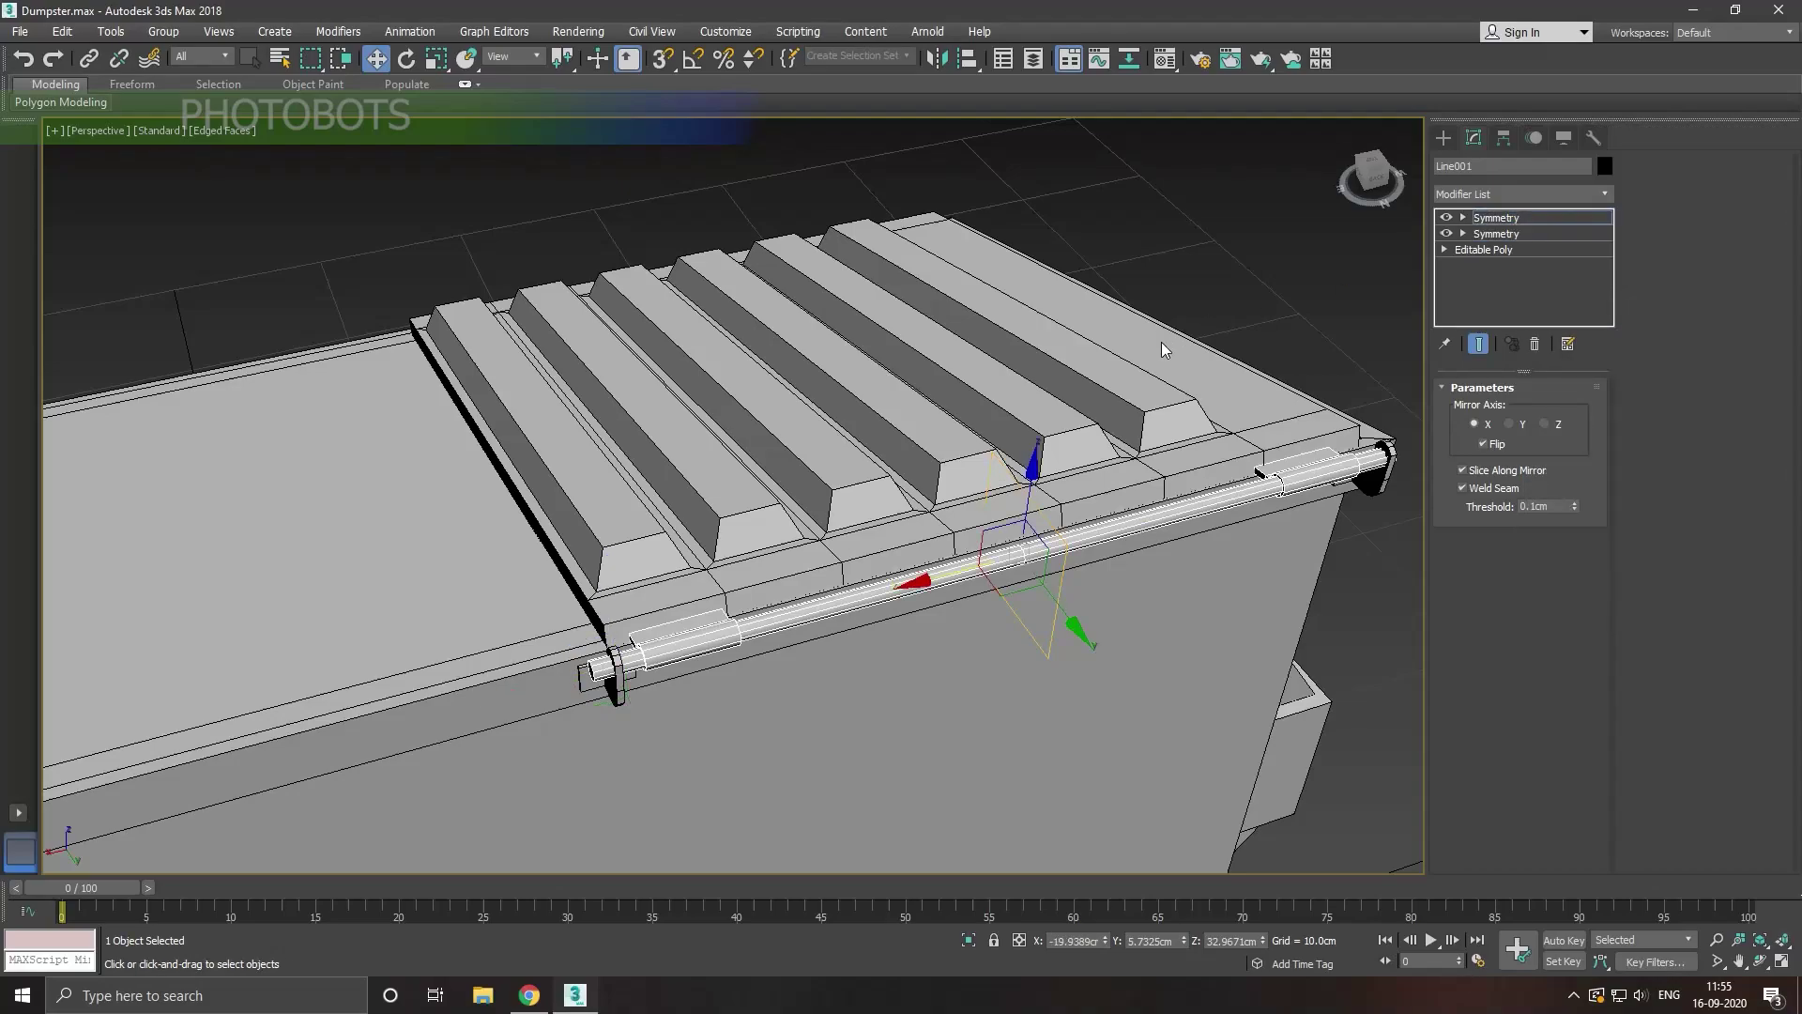
{"action": "scroll", "coordinate": [1162, 349], "scroll_direction": "down", "scroll_amount": 3}
{"action": "left_click_drag", "start_coordinate": [995, 504], "coordinate": [760, 533]}
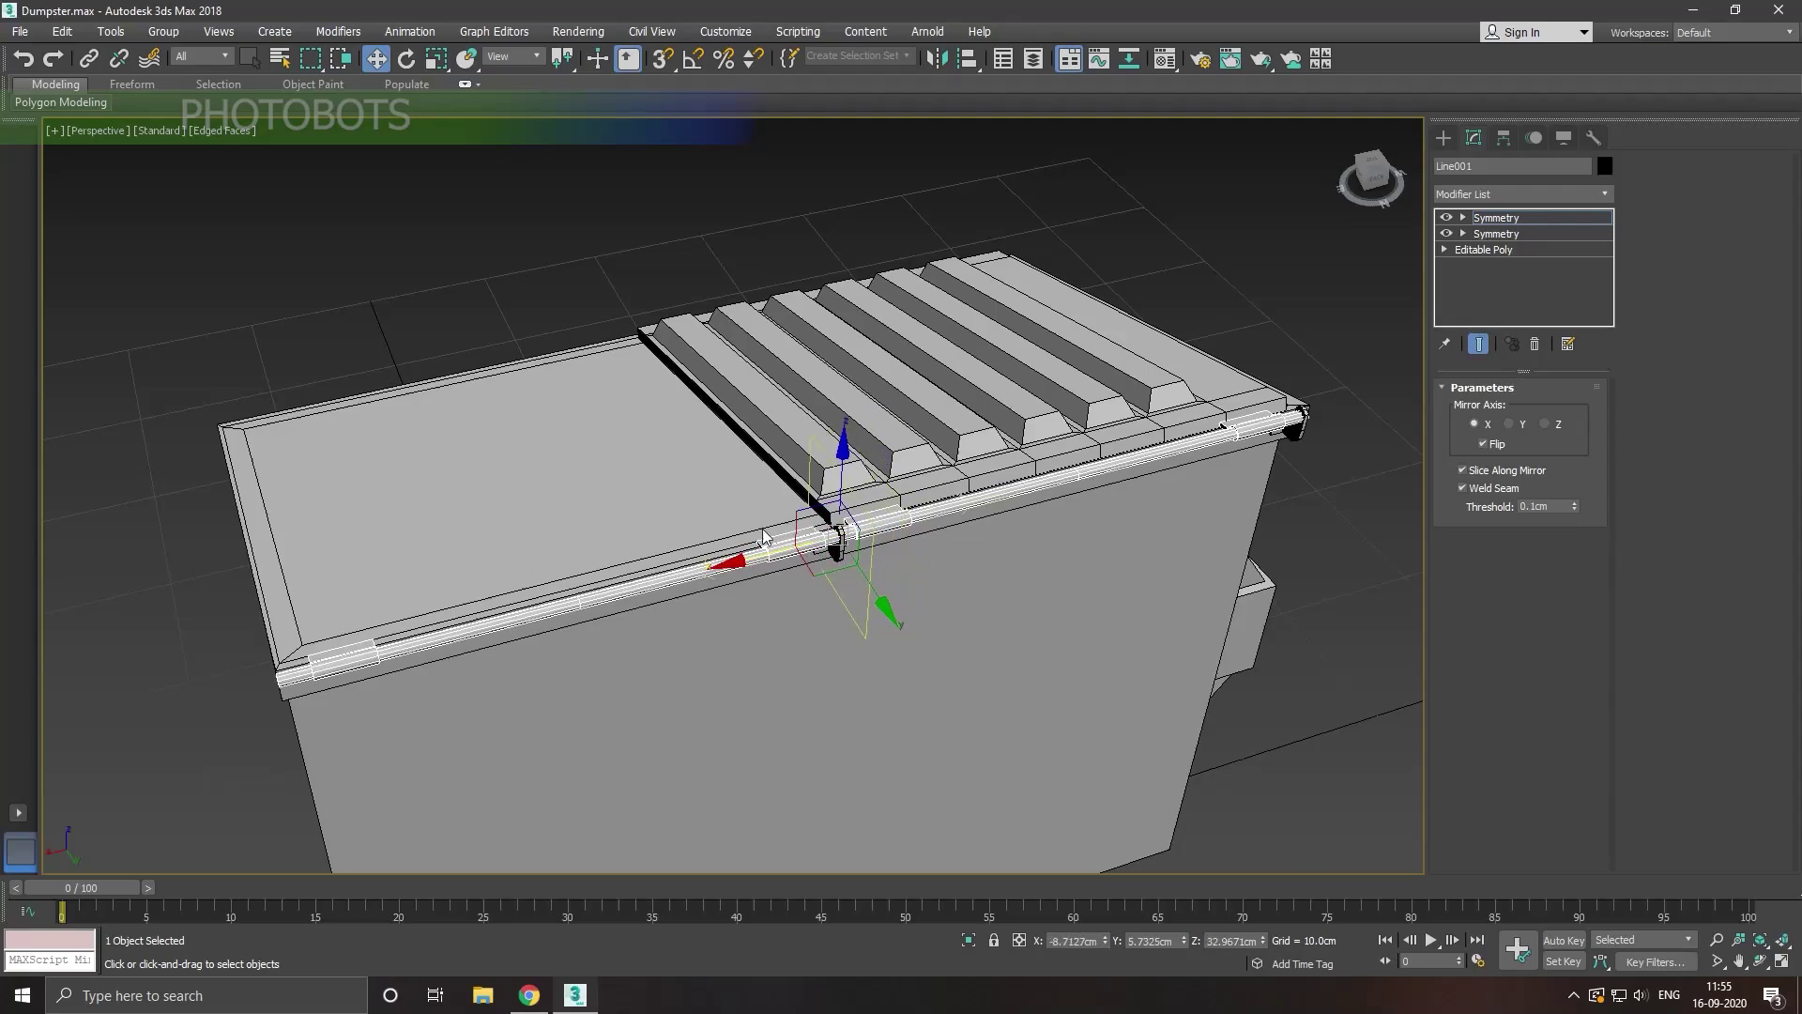
{"action": "scroll", "coordinate": [763, 536], "scroll_direction": "up", "scroll_amount": 2}
{"action": "scroll", "coordinate": [796, 569], "scroll_direction": "up", "scroll_amount": 2}
{"action": "scroll", "coordinate": [792, 550], "scroll_direction": "up", "scroll_amount": 3}
{"action": "scroll", "coordinate": [817, 541], "scroll_direction": "up", "scroll_amount": 2}
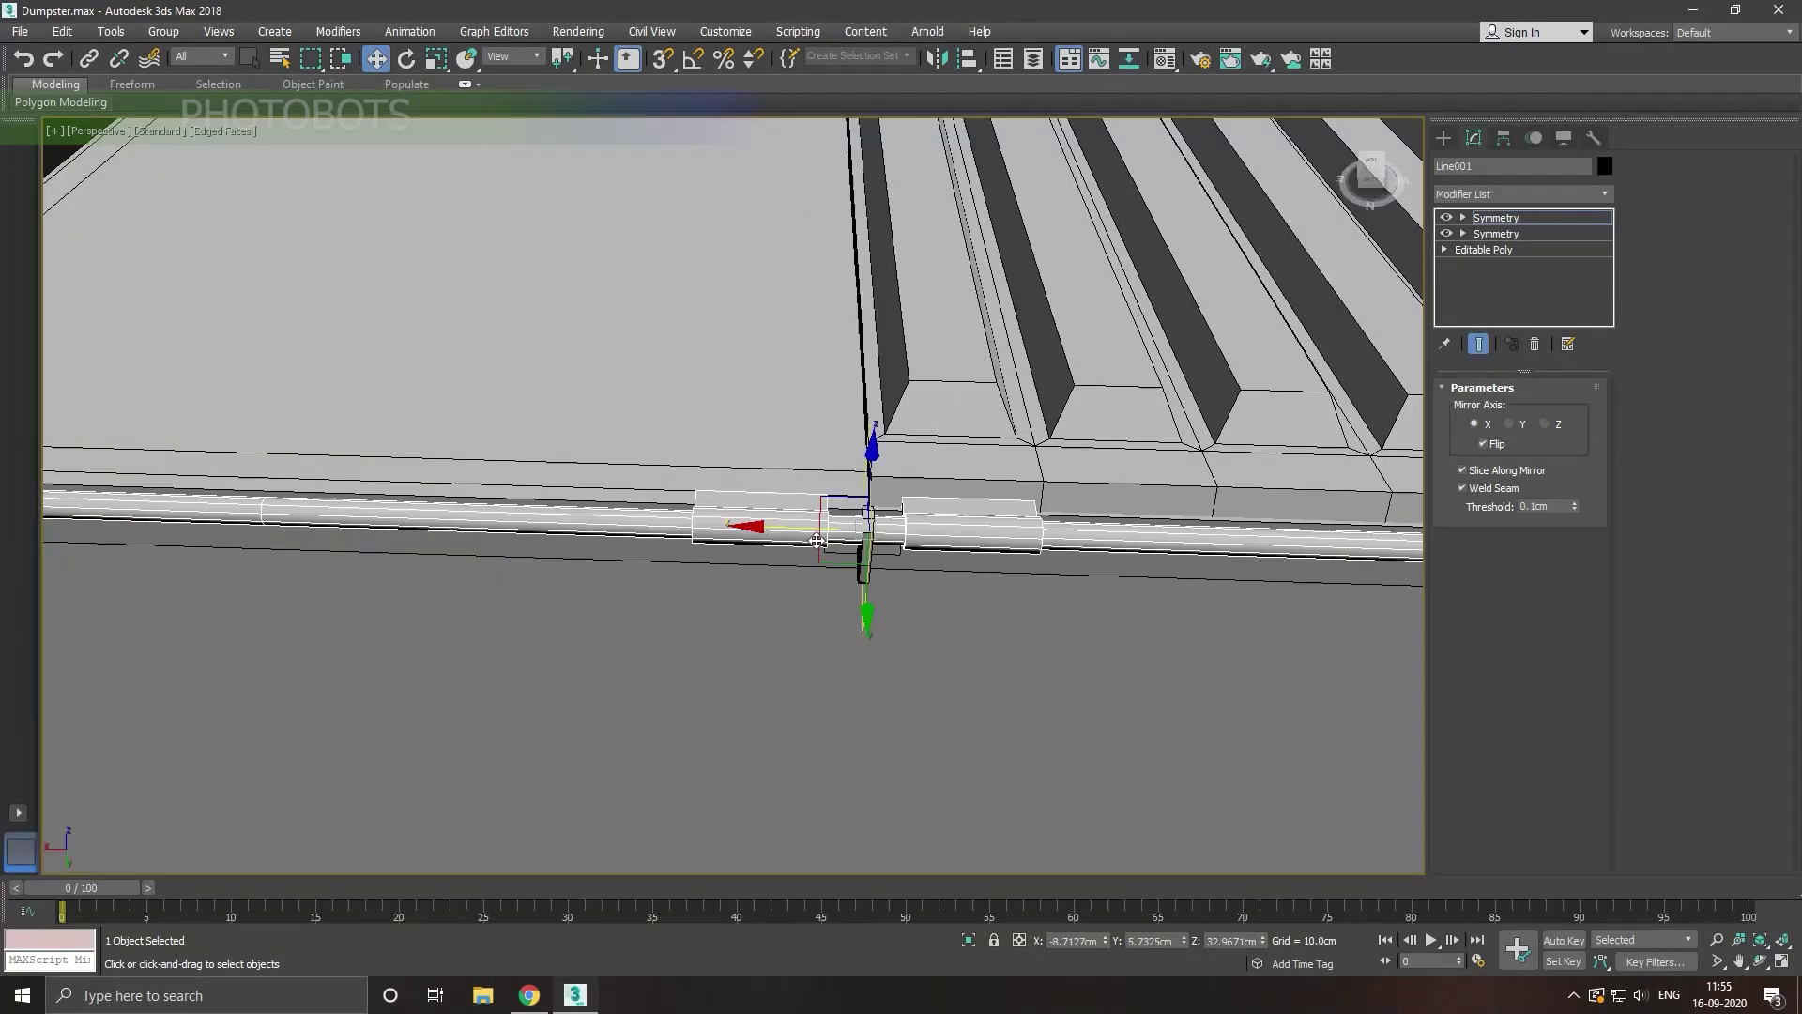
{"action": "scroll", "coordinate": [822, 552], "scroll_direction": "down", "scroll_amount": 2}
{"action": "scroll", "coordinate": [817, 554], "scroll_direction": "down", "scroll_amount": 1}
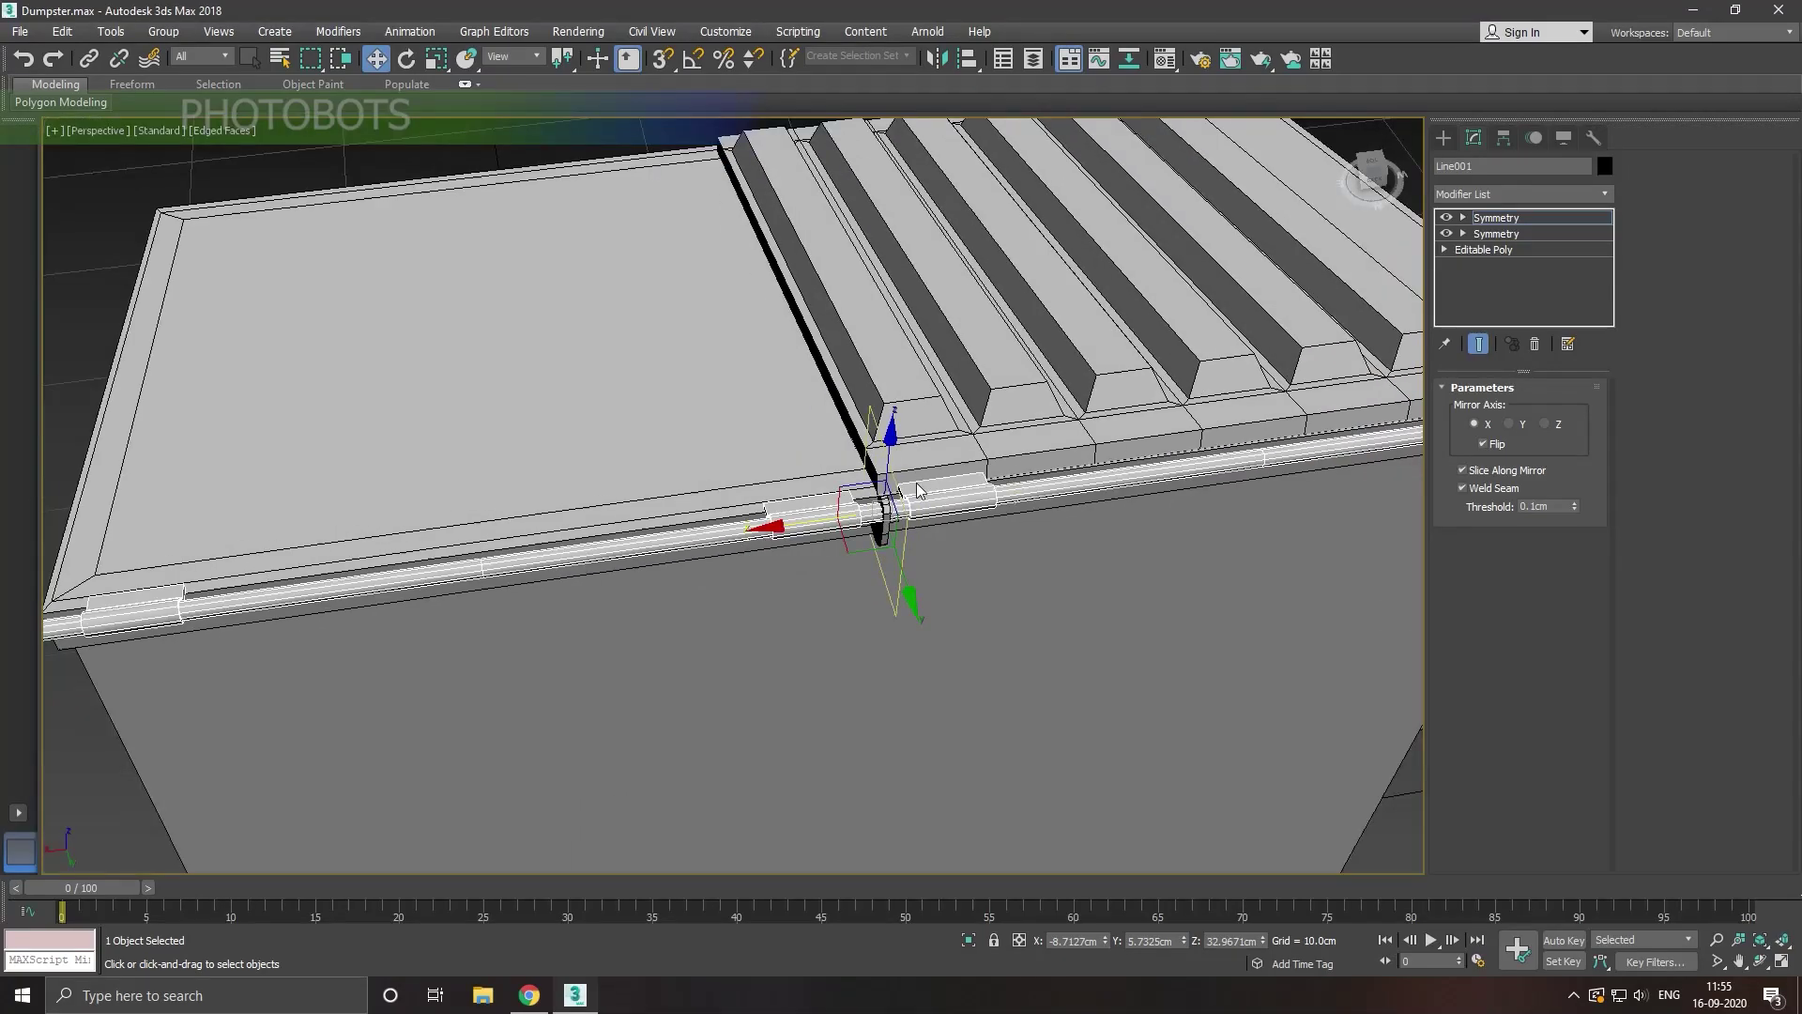
{"action": "scroll", "coordinate": [791, 561], "scroll_direction": "down", "scroll_amount": 1}
{"action": "scroll", "coordinate": [815, 558], "scroll_direction": "down", "scroll_amount": 2}
{"action": "scroll", "coordinate": [816, 557], "scroll_direction": "down", "scroll_amount": 2}
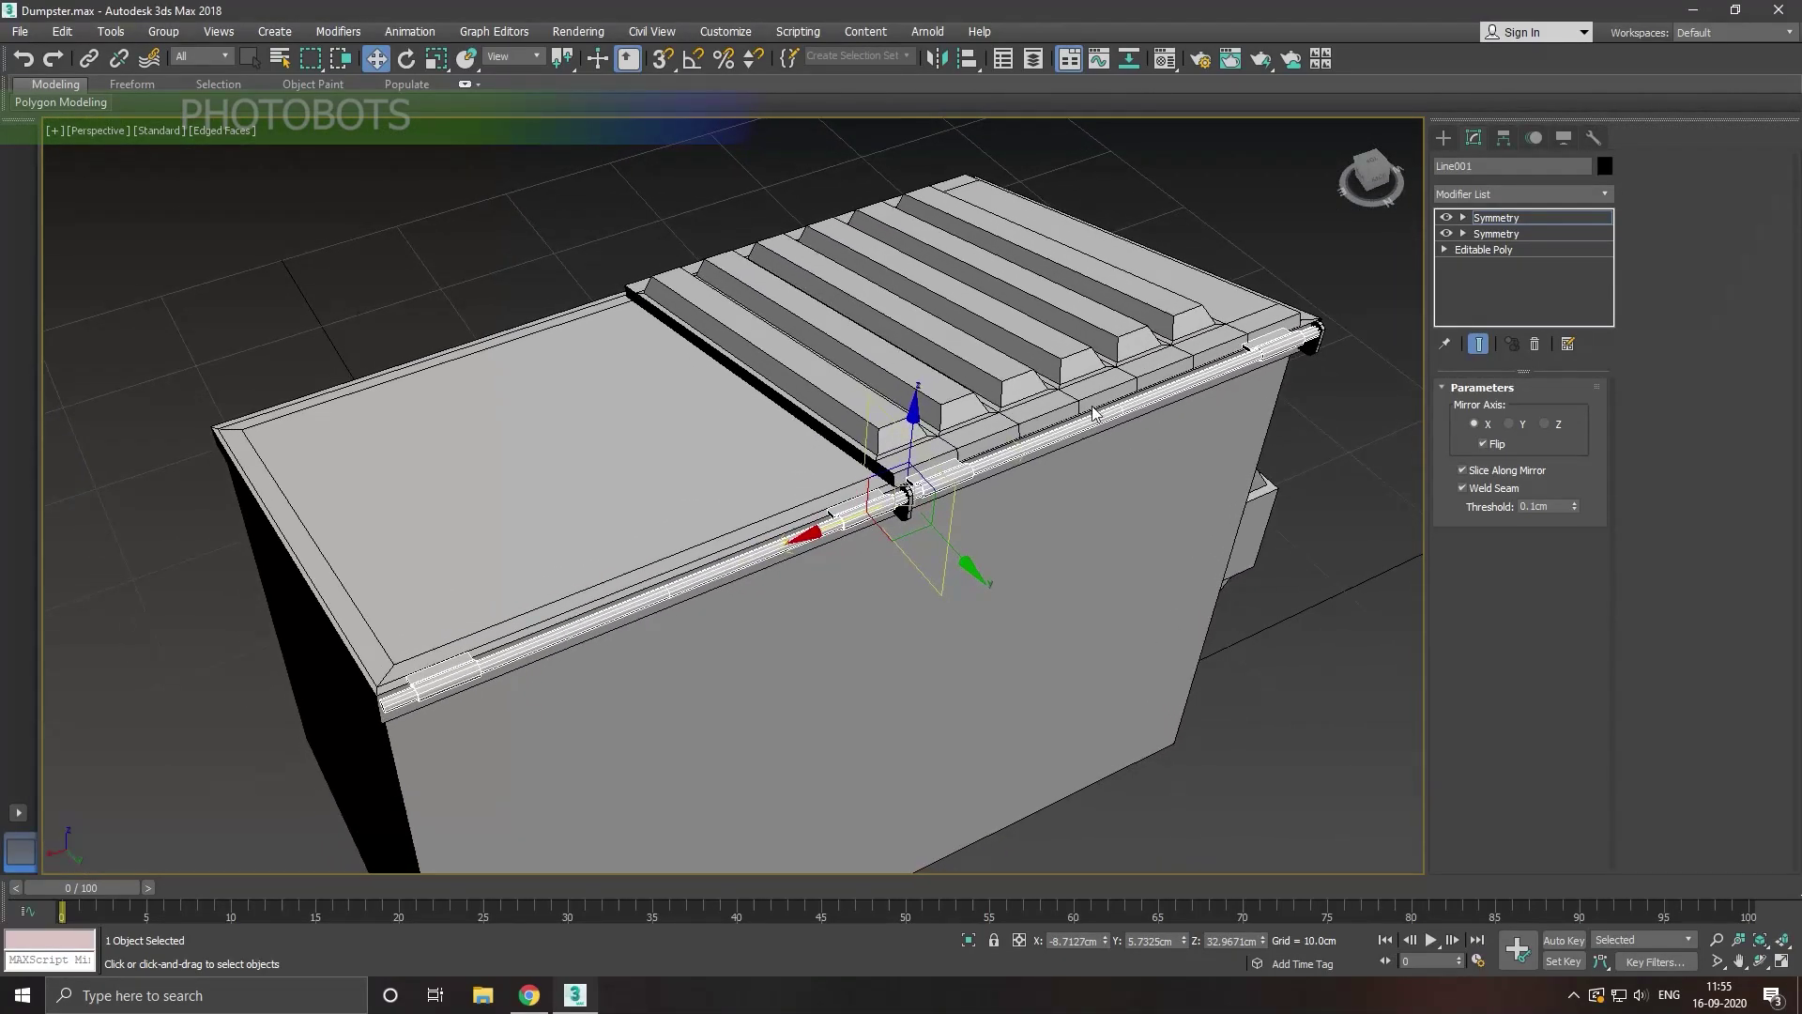
{"action": "left_click", "coordinate": [1476, 221]}
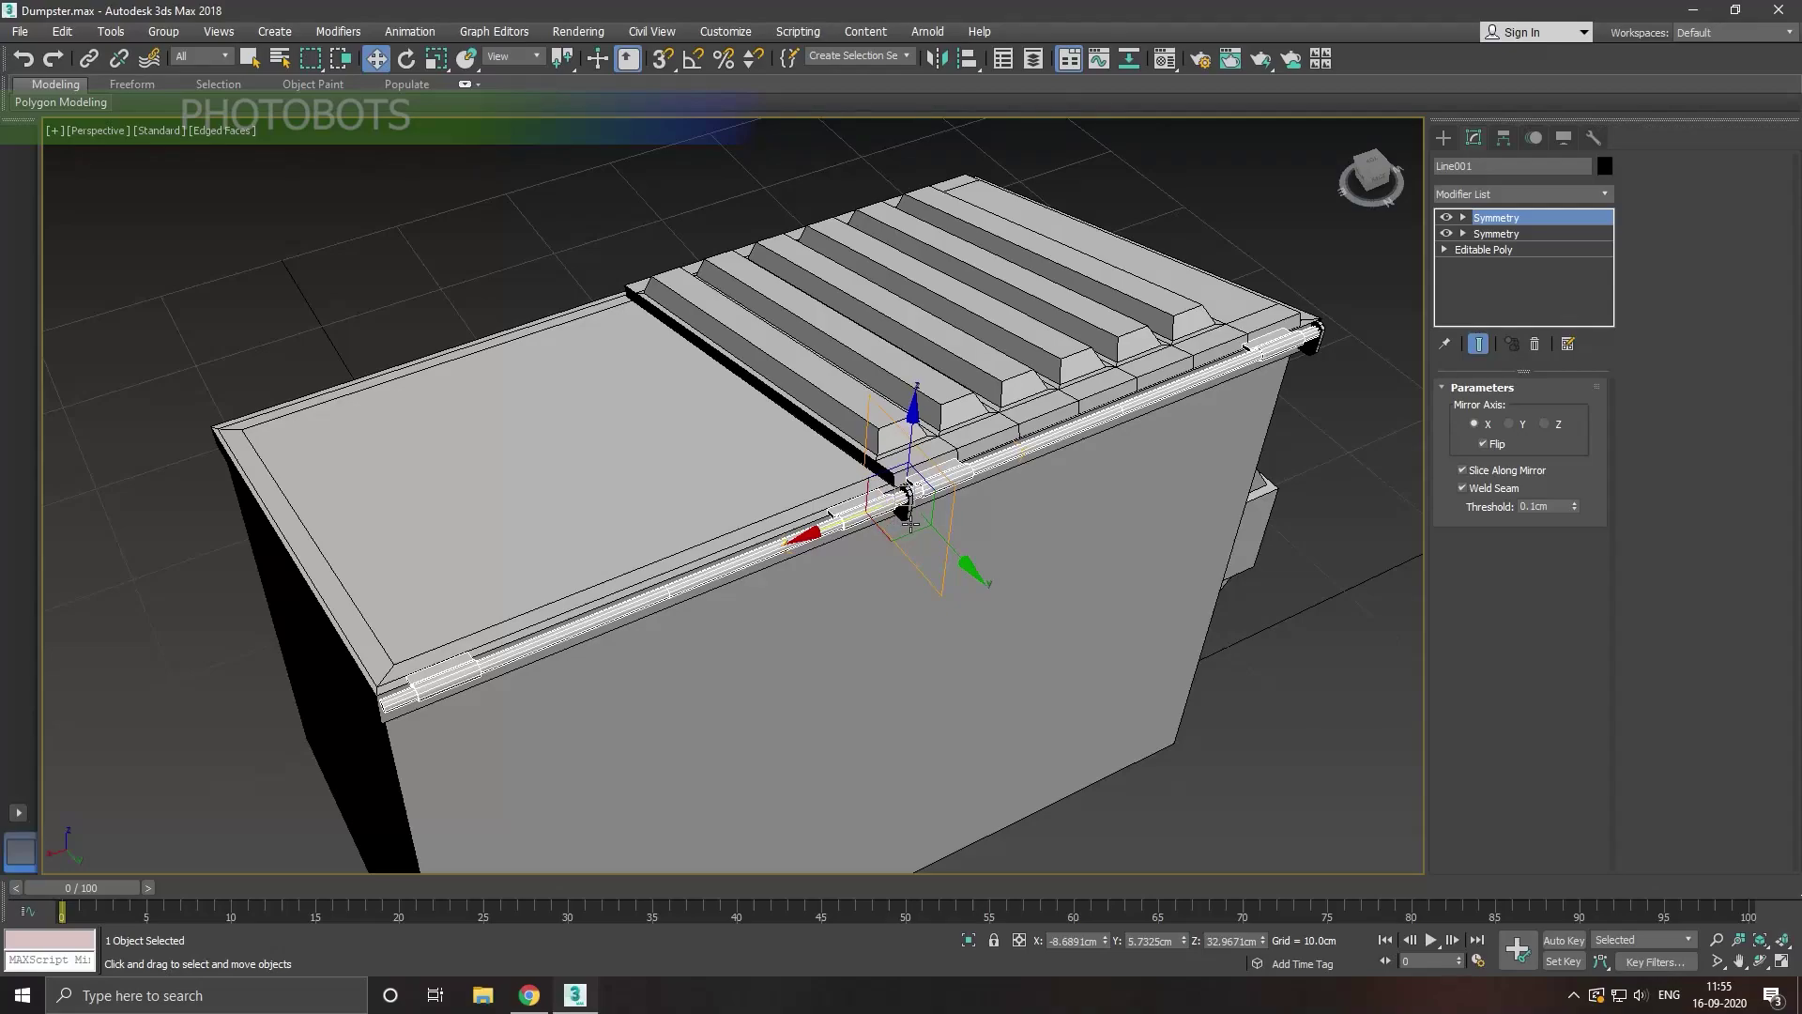
Step: Clone the hinge knuckle to the lid's front-left corner
{"action": "left_click", "coordinate": [908, 523]}
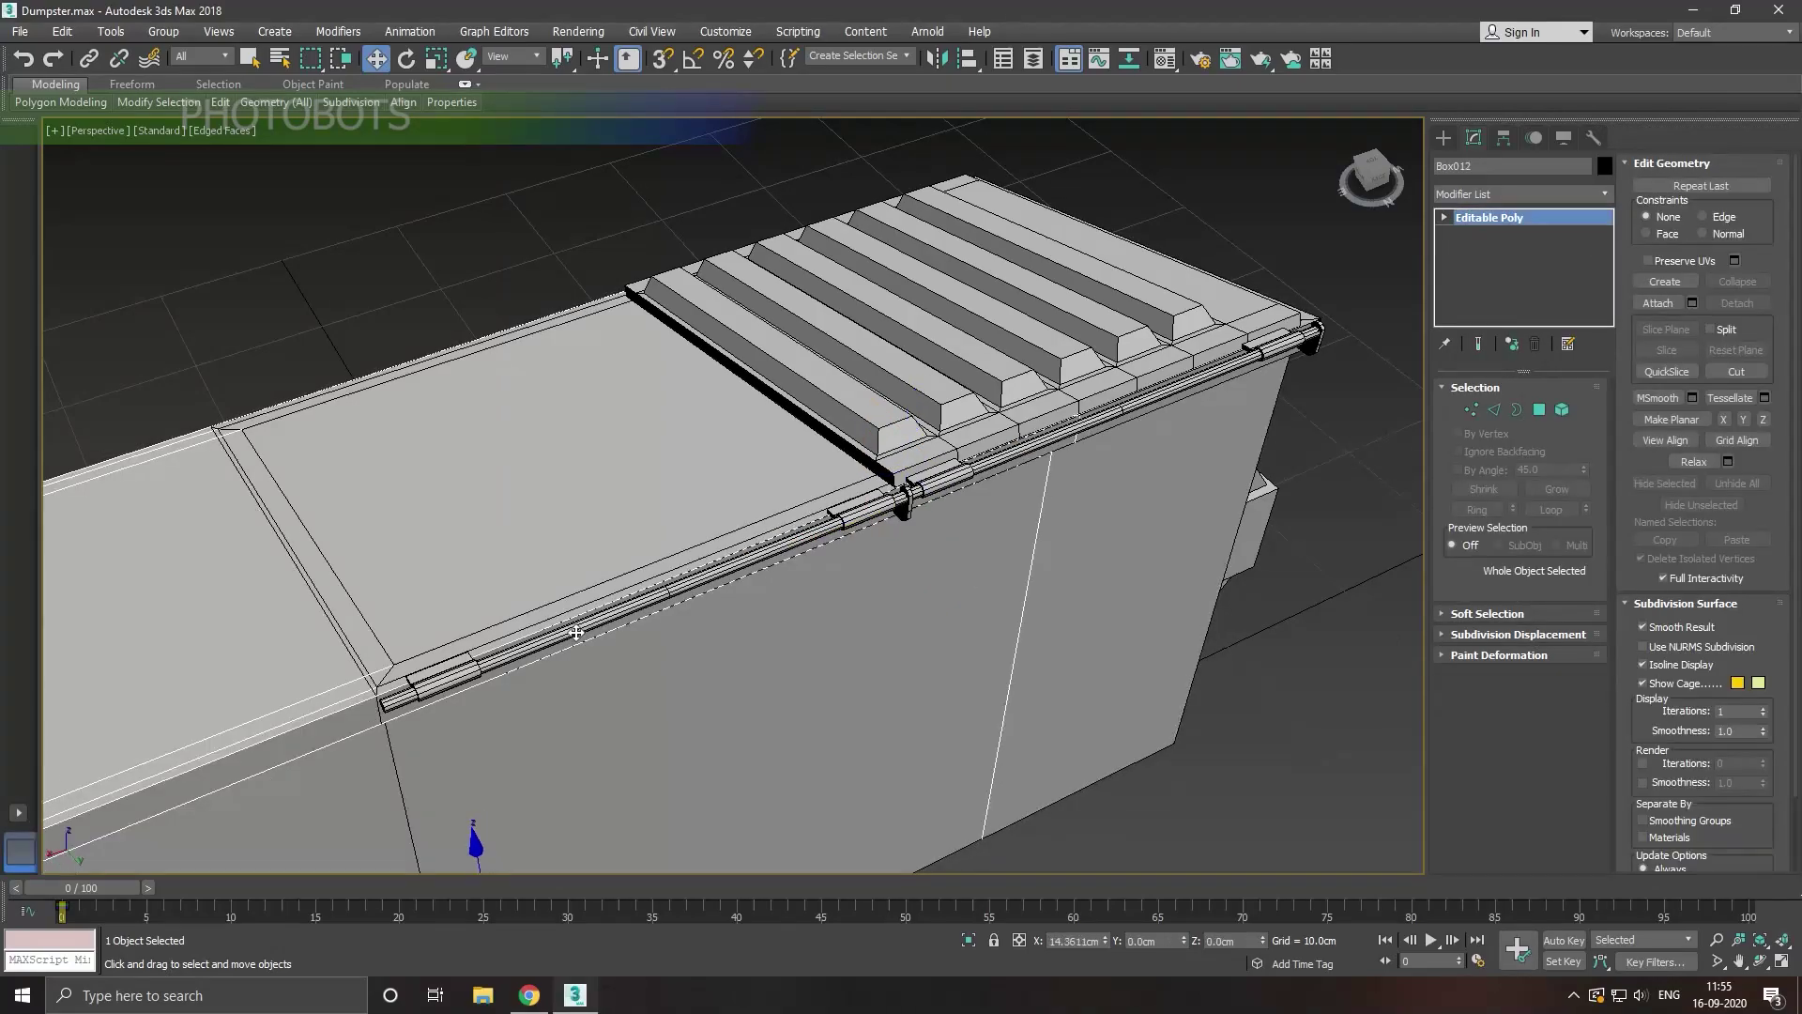
{"action": "left_click_drag", "start_coordinate": [819, 555], "coordinate": [619, 849], "text": "shift"}
{"action": "left_click", "coordinate": [980, 580]}
{"action": "left_click", "coordinate": [725, 429]}
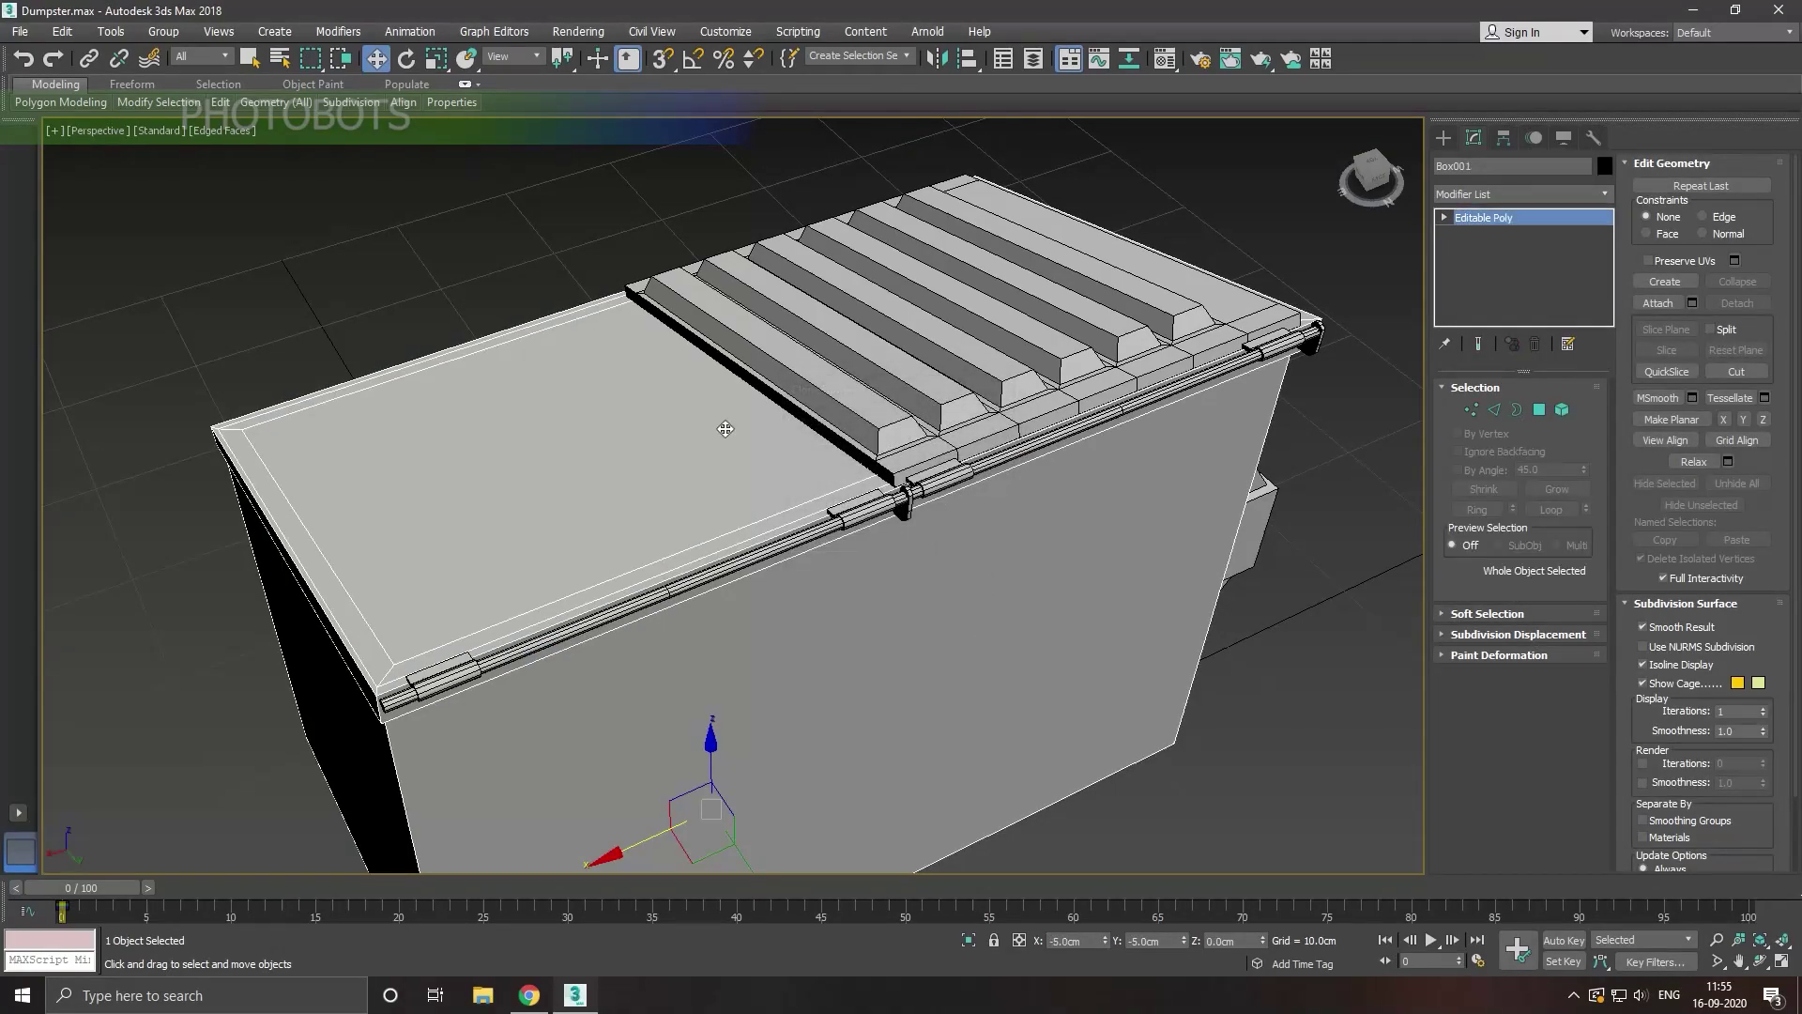
{"action": "left_click", "coordinate": [25, 59]}
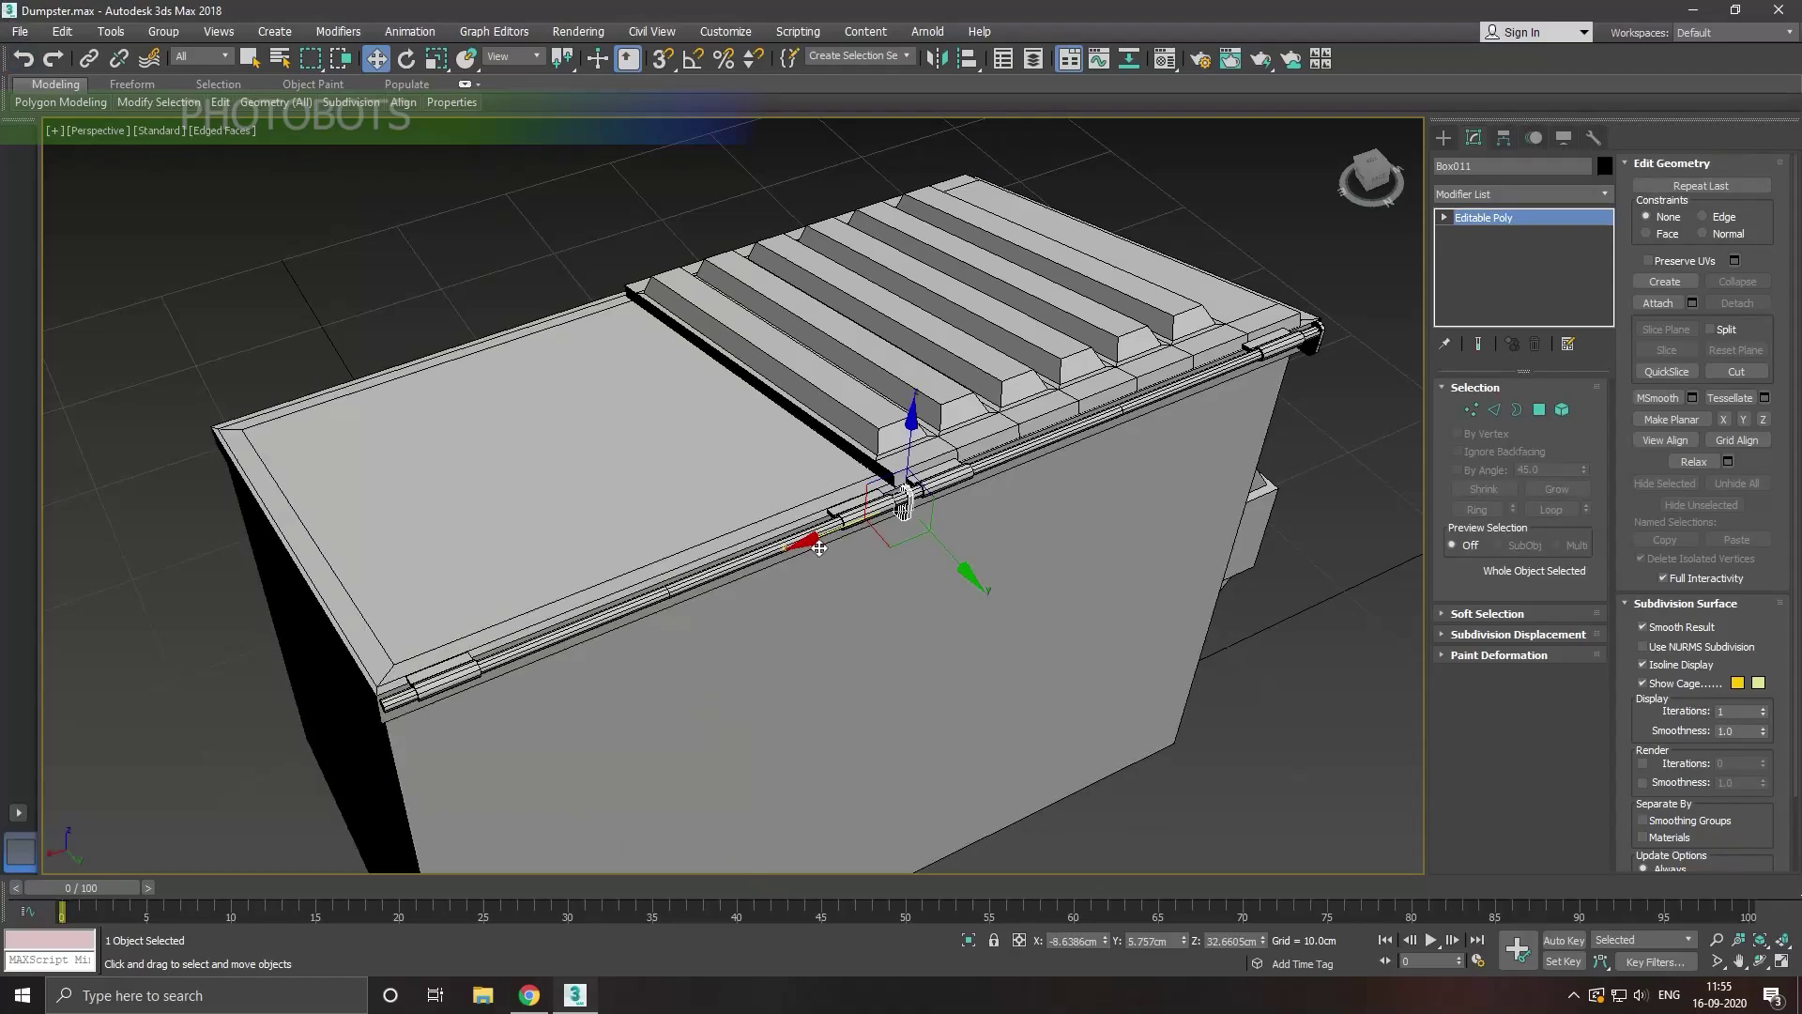
{"action": "left_click_drag", "start_coordinate": [820, 548], "coordinate": [282, 687], "text": "shift"}
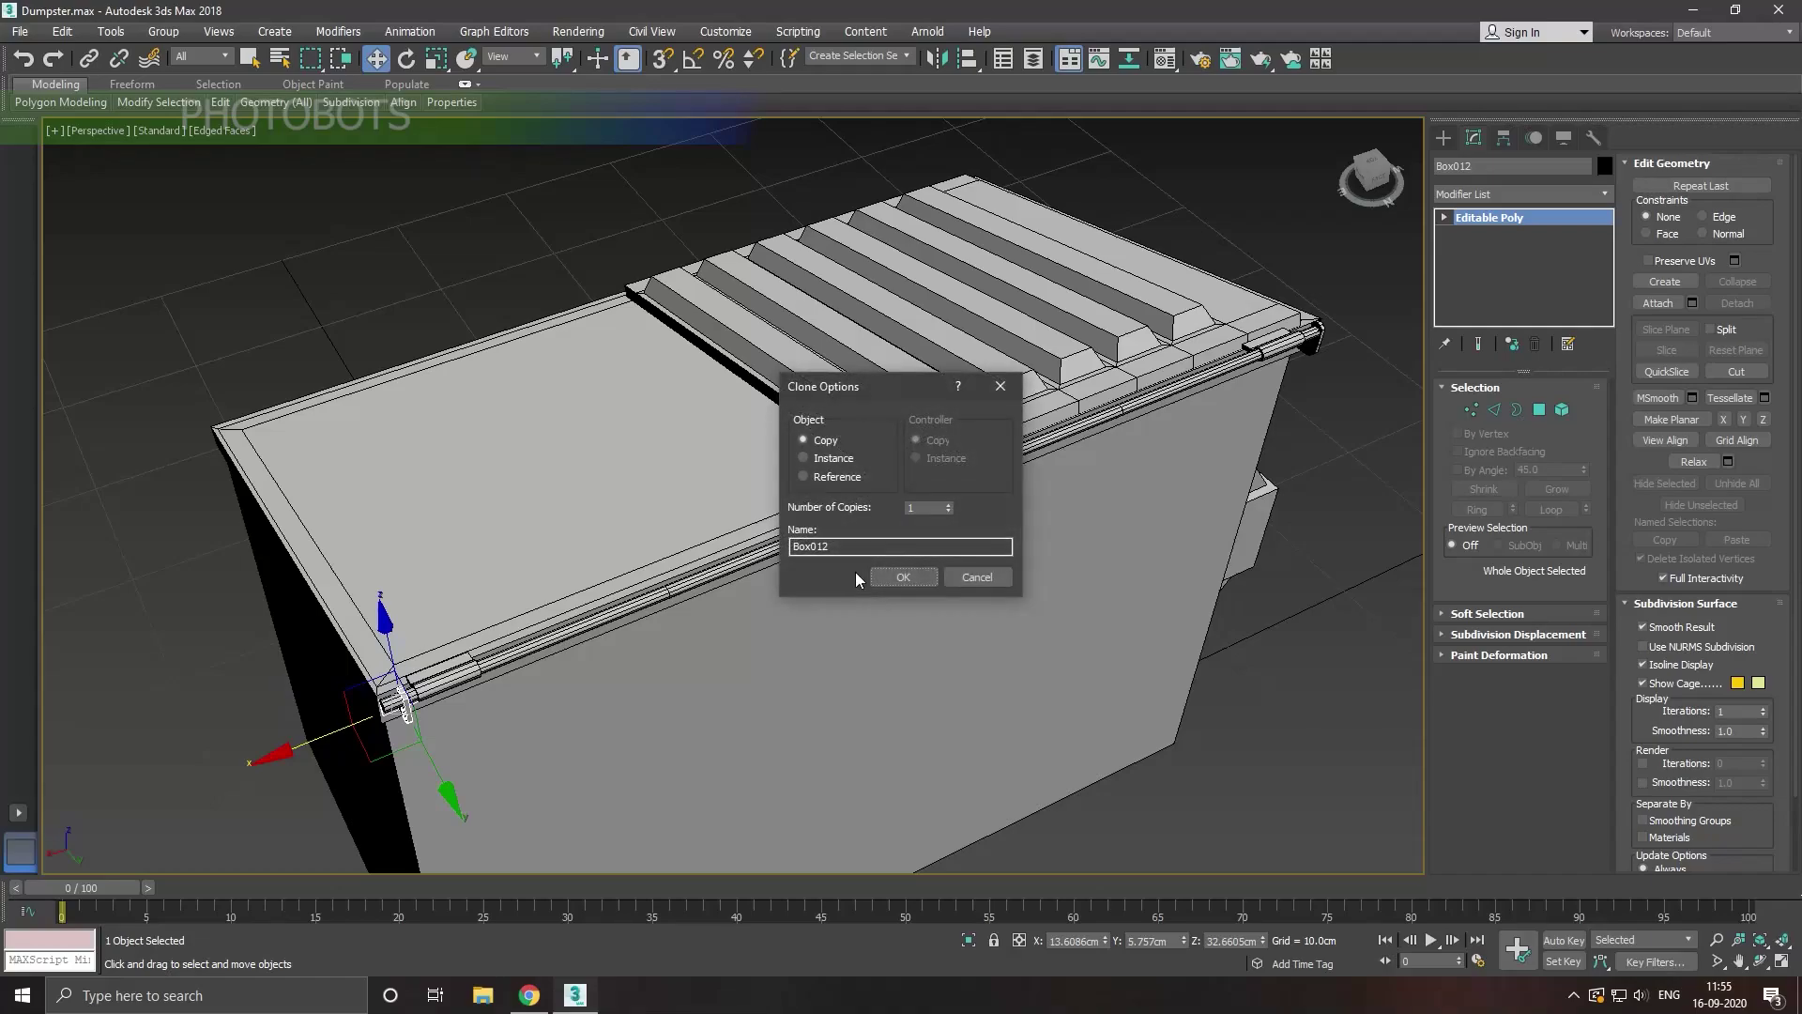
{"action": "left_click", "coordinate": [887, 577]}
Step: Collapse the hinge rod to editable poly and extend its end polygon out to the new knuckle
{"action": "scroll", "coordinate": [628, 677], "scroll_direction": "up", "scroll_amount": 2}
{"action": "scroll", "coordinate": [628, 677], "scroll_direction": "up", "scroll_amount": 2}
{"action": "scroll", "coordinate": [628, 677], "scroll_direction": "up", "scroll_amount": 3}
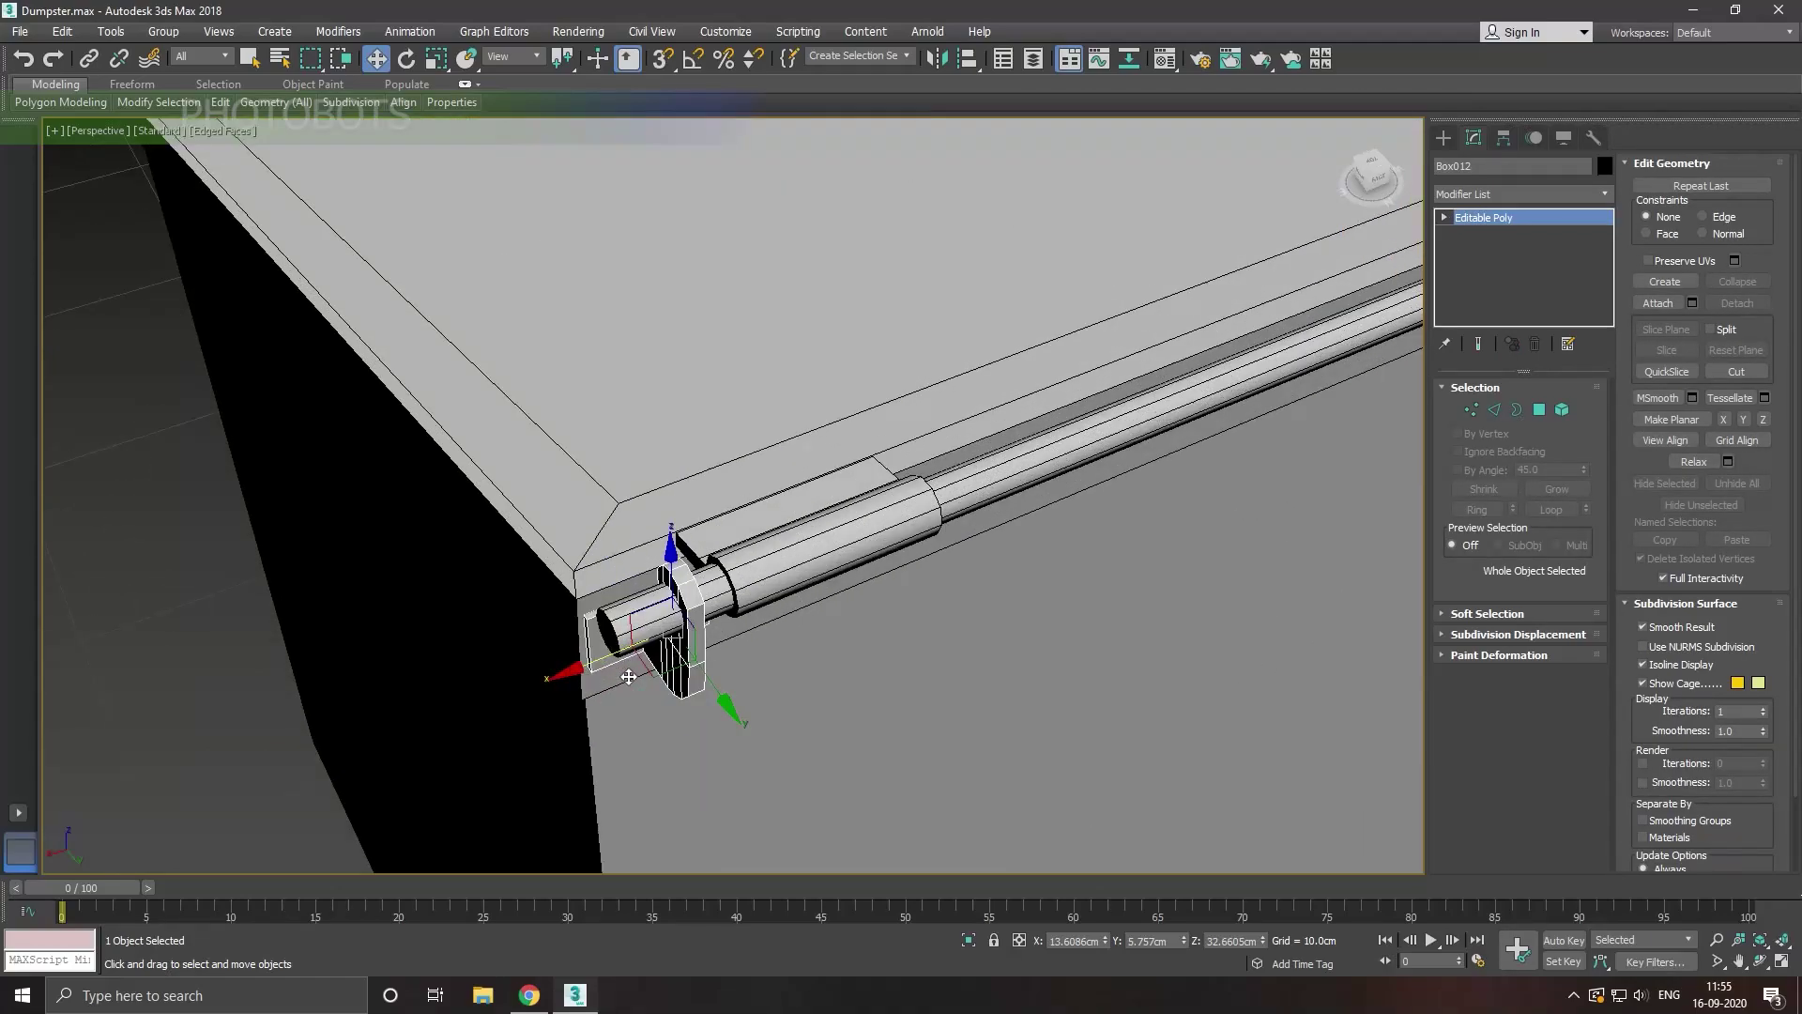
{"action": "left_click", "coordinate": [654, 636]}
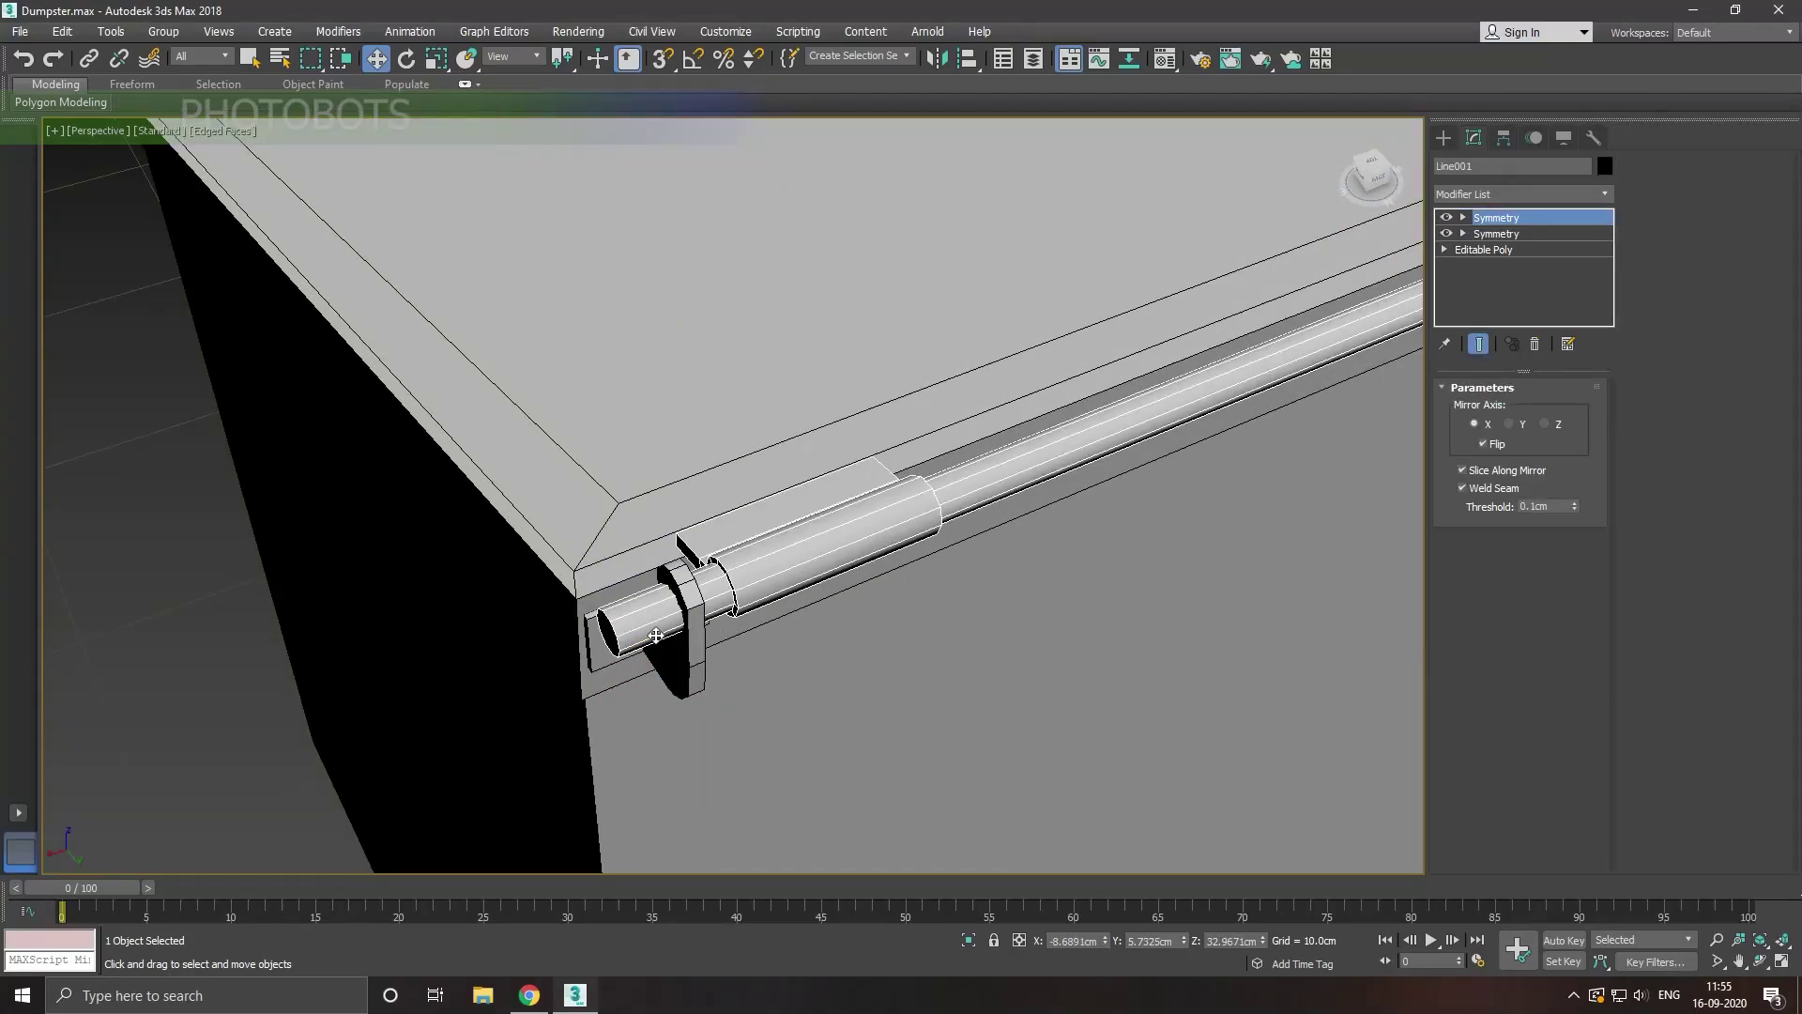
{"action": "right_click", "coordinate": [1528, 219]}
{"action": "left_click", "coordinate": [1544, 407]}
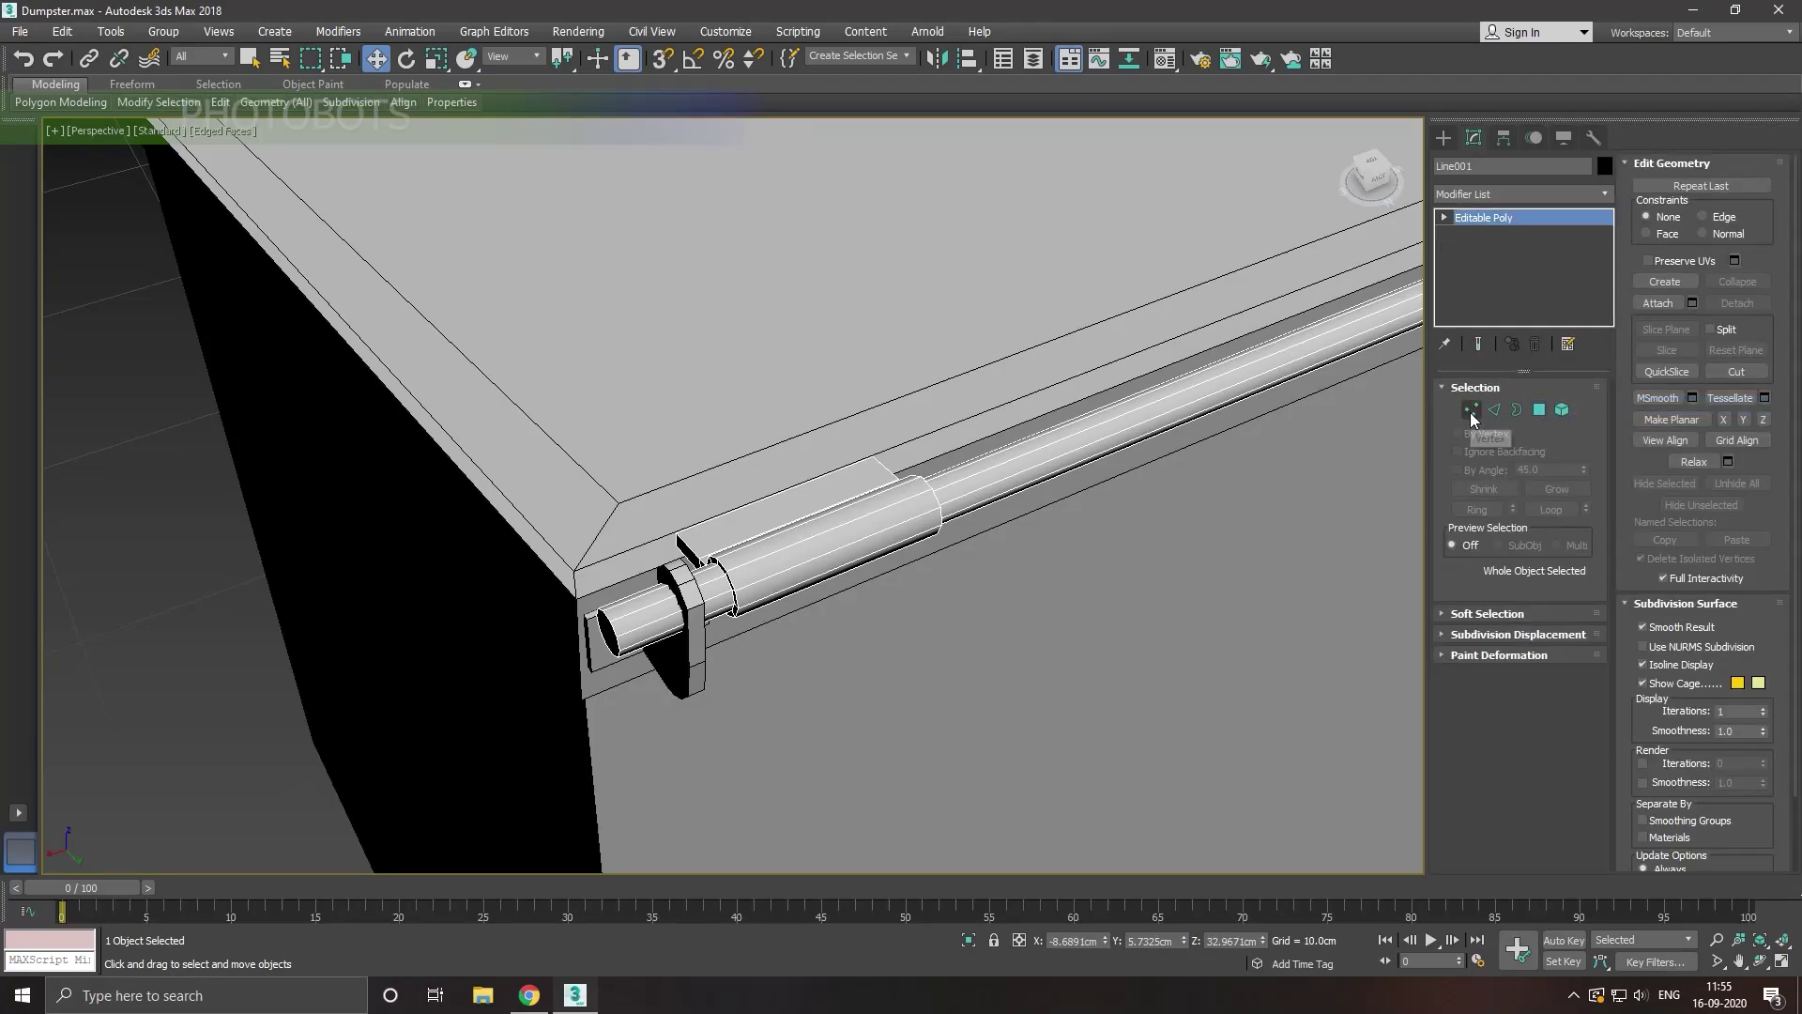
{"action": "left_click", "coordinate": [1539, 410]}
{"action": "left_click", "coordinate": [621, 637]}
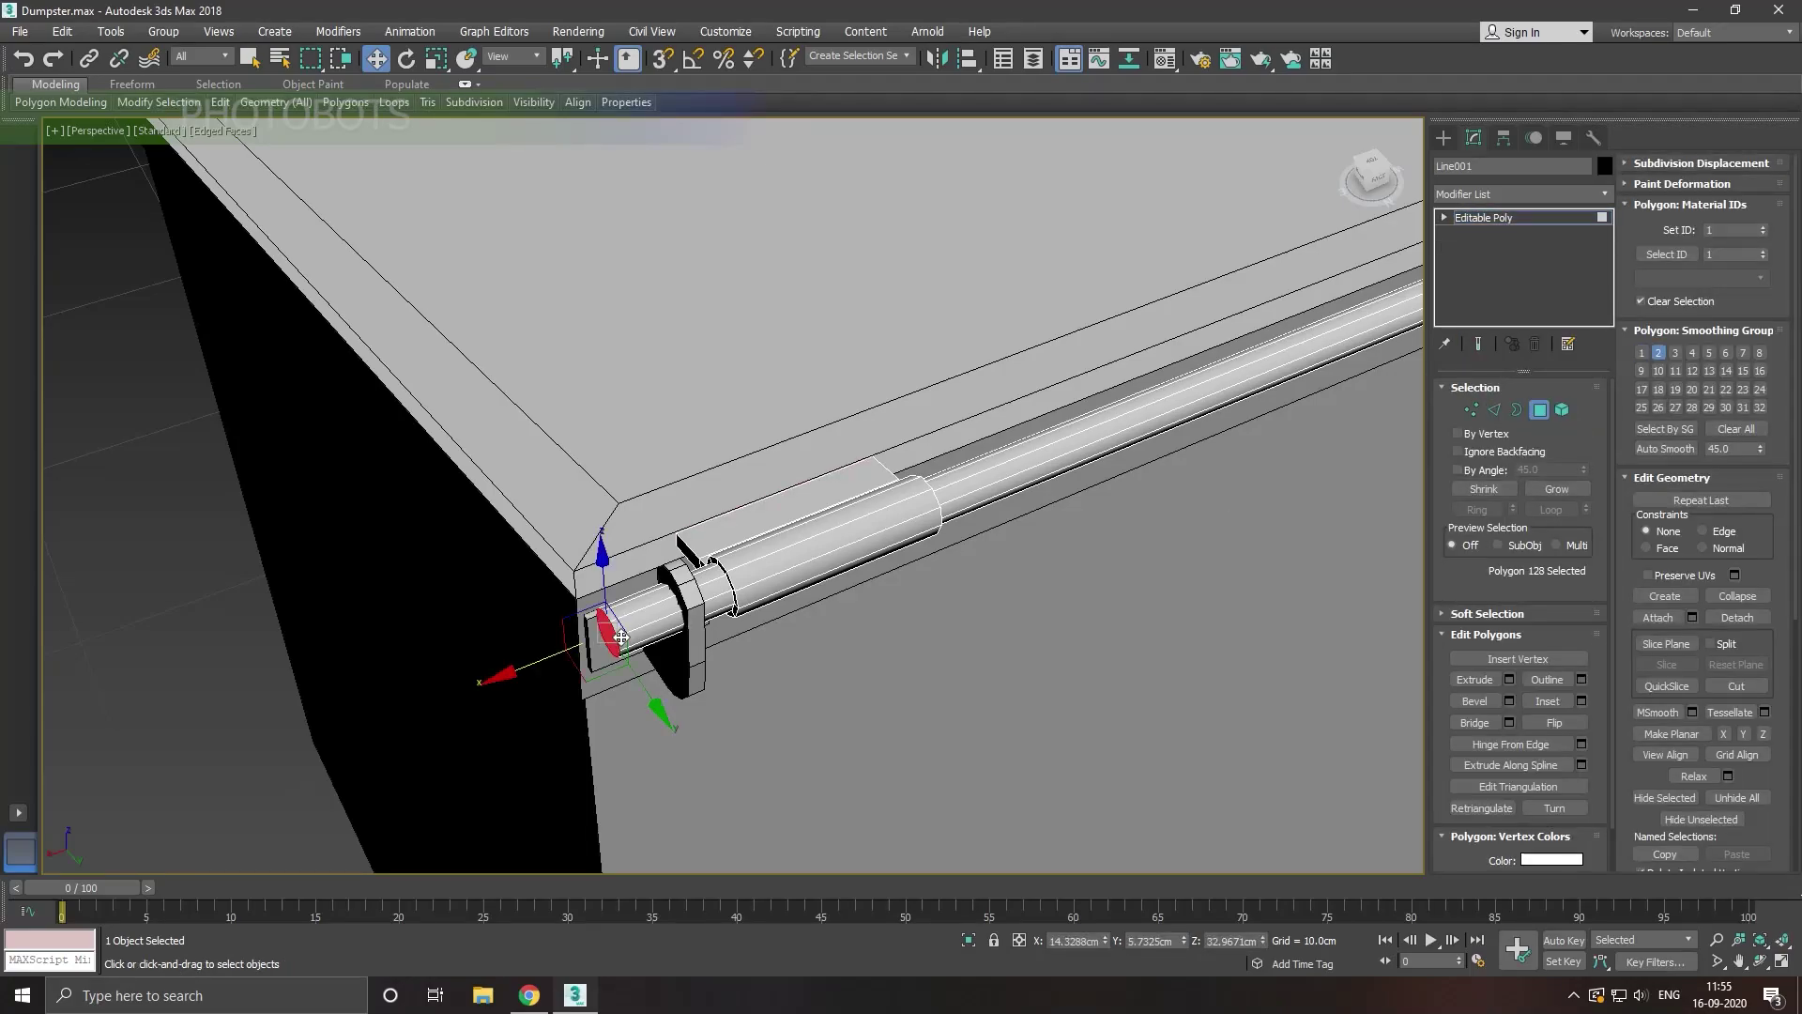
{"action": "left_click_drag", "start_coordinate": [538, 679], "coordinate": [705, 660]}
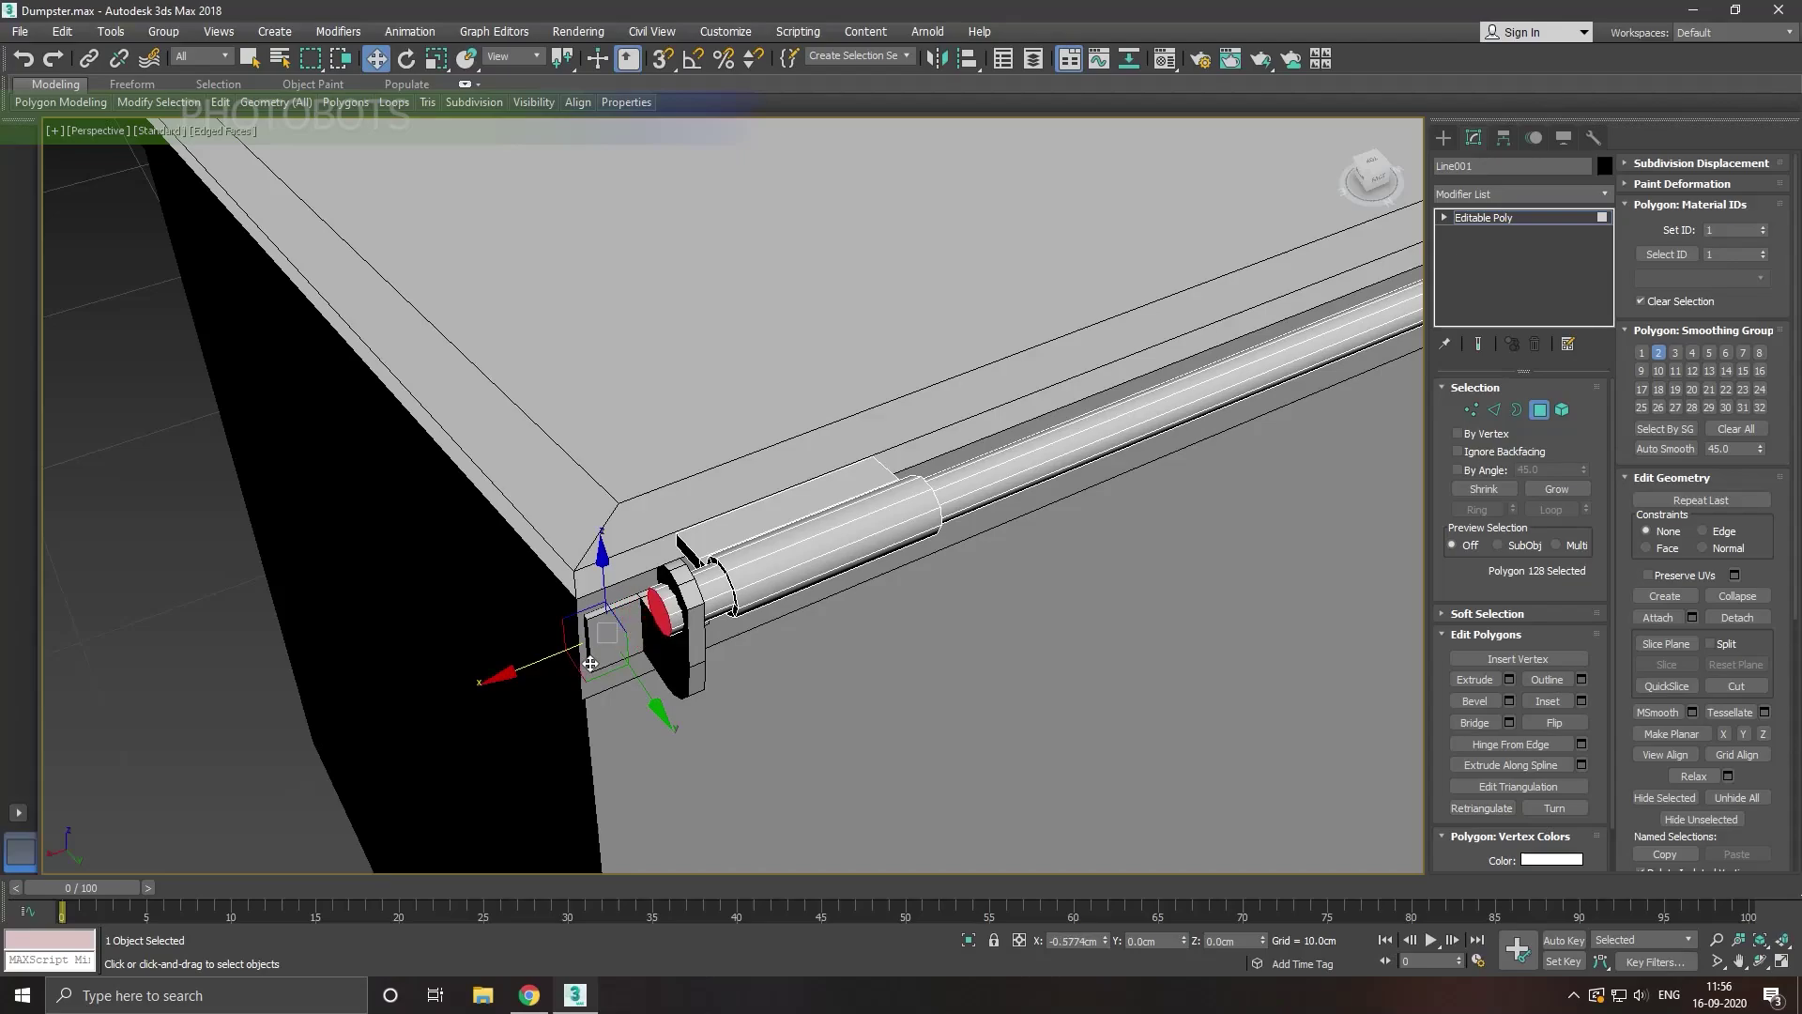
{"action": "mouse_move", "coordinate": [705, 660]}
{"action": "middle_mouse_down", "text": "alt"}
{"action": "mouse_move", "coordinate": [825, 635]}
{"action": "mouse_move", "coordinate": [807, 634]}
{"action": "middle_mouse_up", "text": "alt"}
{"action": "middle_click_drag", "start_coordinate": [619, 646], "coordinate": [771, 608], "text": "alt"}
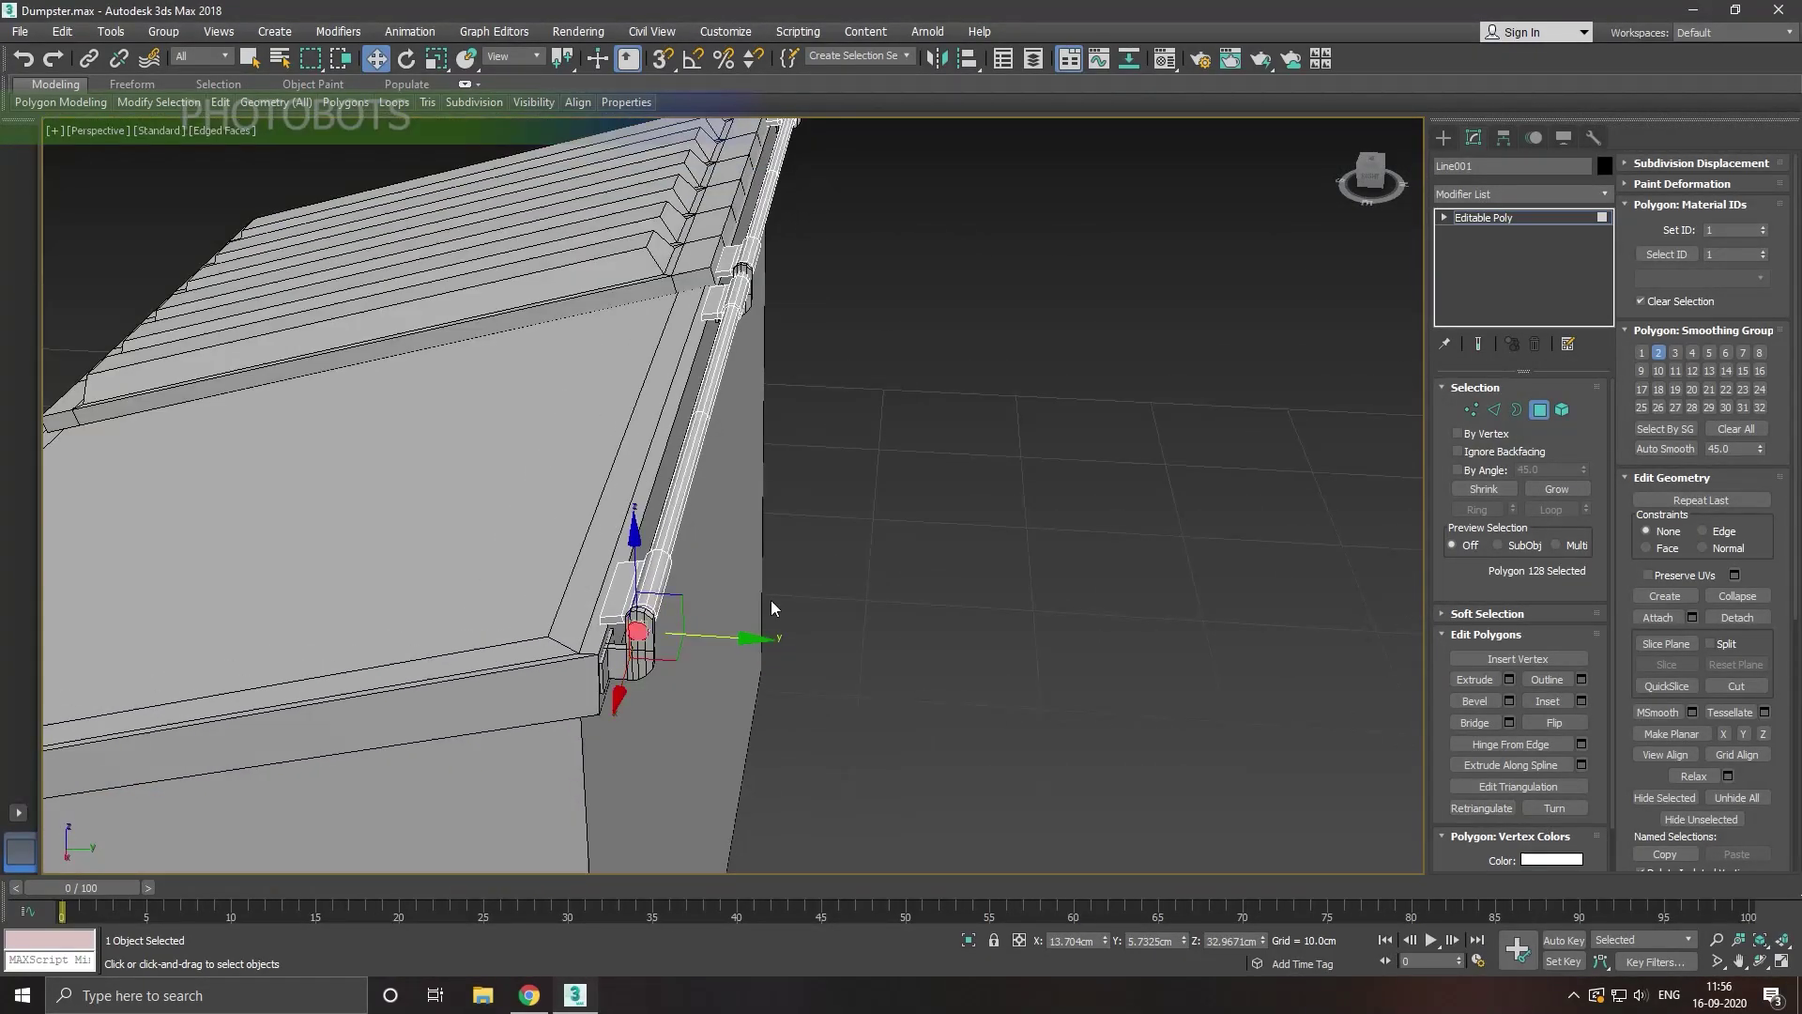
{"action": "left_click", "coordinate": [1507, 216]}
Step: Shift-move a copy of the ribbed lid half onto the dumpster's other half
{"action": "middle_click_drag", "start_coordinate": [1307, 301], "coordinate": [616, 598], "text": "alt"}
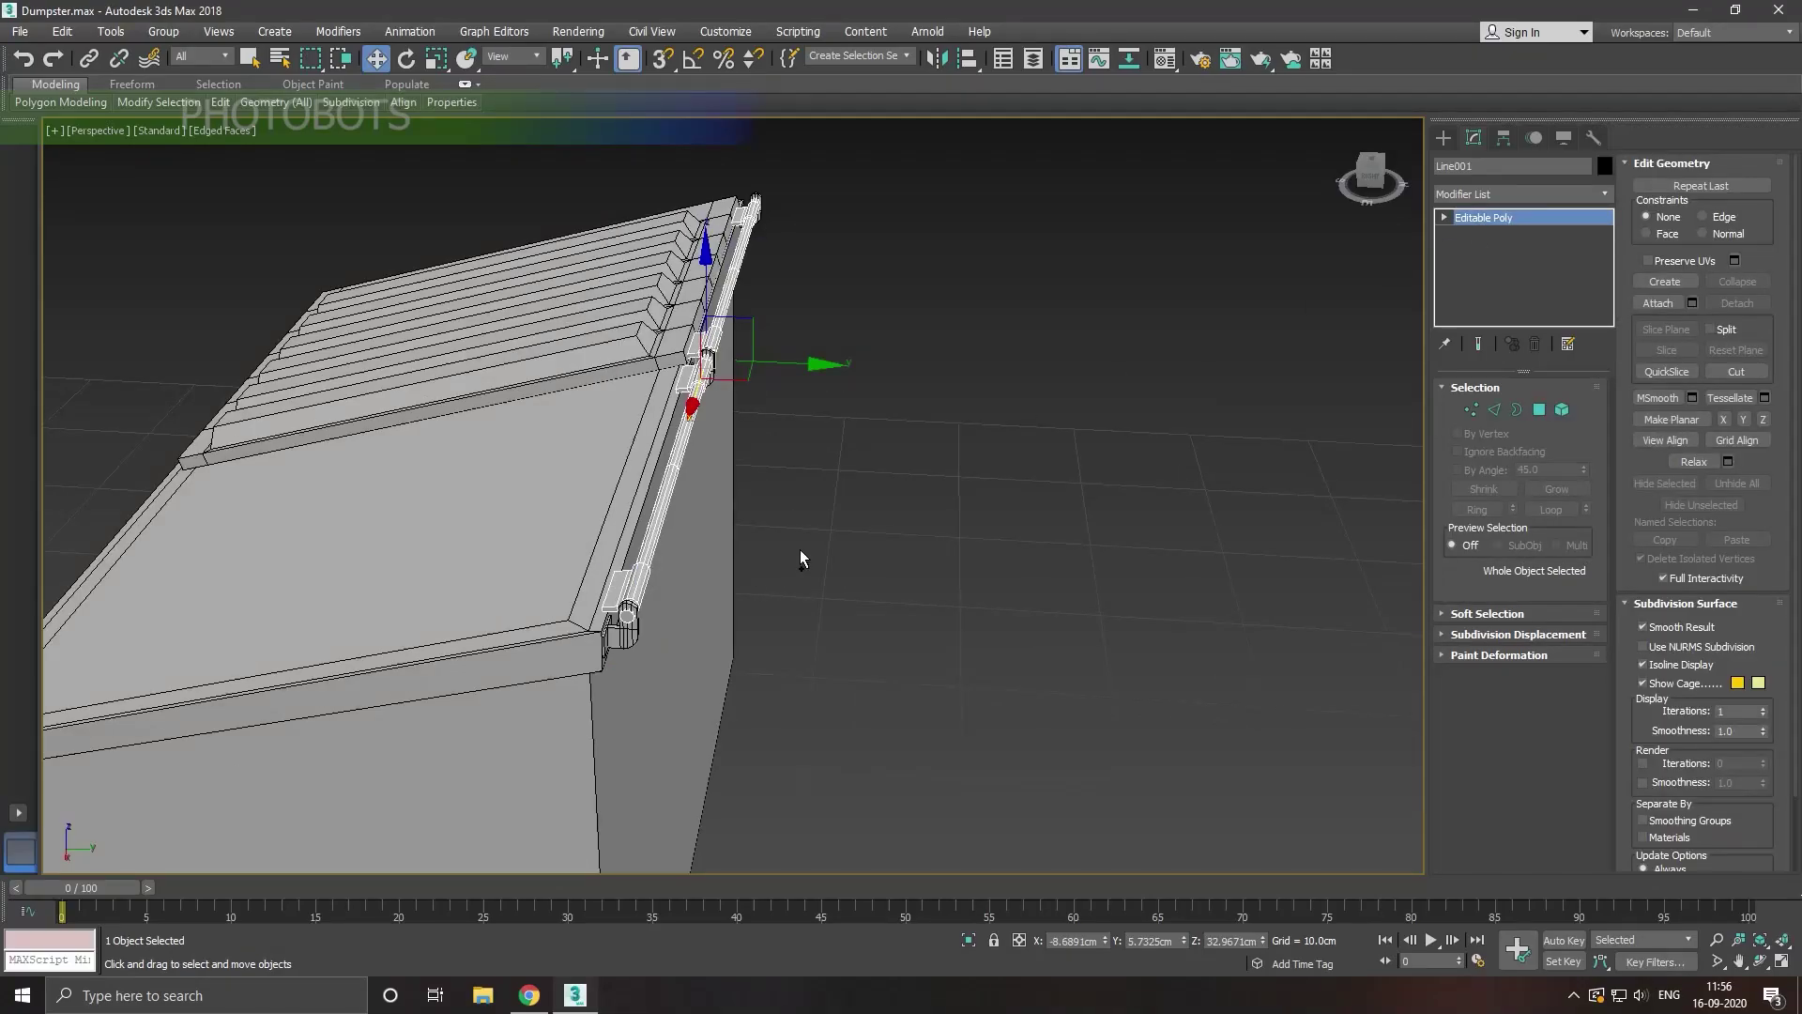
{"action": "mouse_move", "coordinate": [801, 558]}
{"action": "middle_mouse_down", "text": "alt"}
{"action": "mouse_move", "coordinate": [724, 592]}
{"action": "mouse_move", "coordinate": [391, 578]}
{"action": "middle_mouse_up", "text": "alt"}
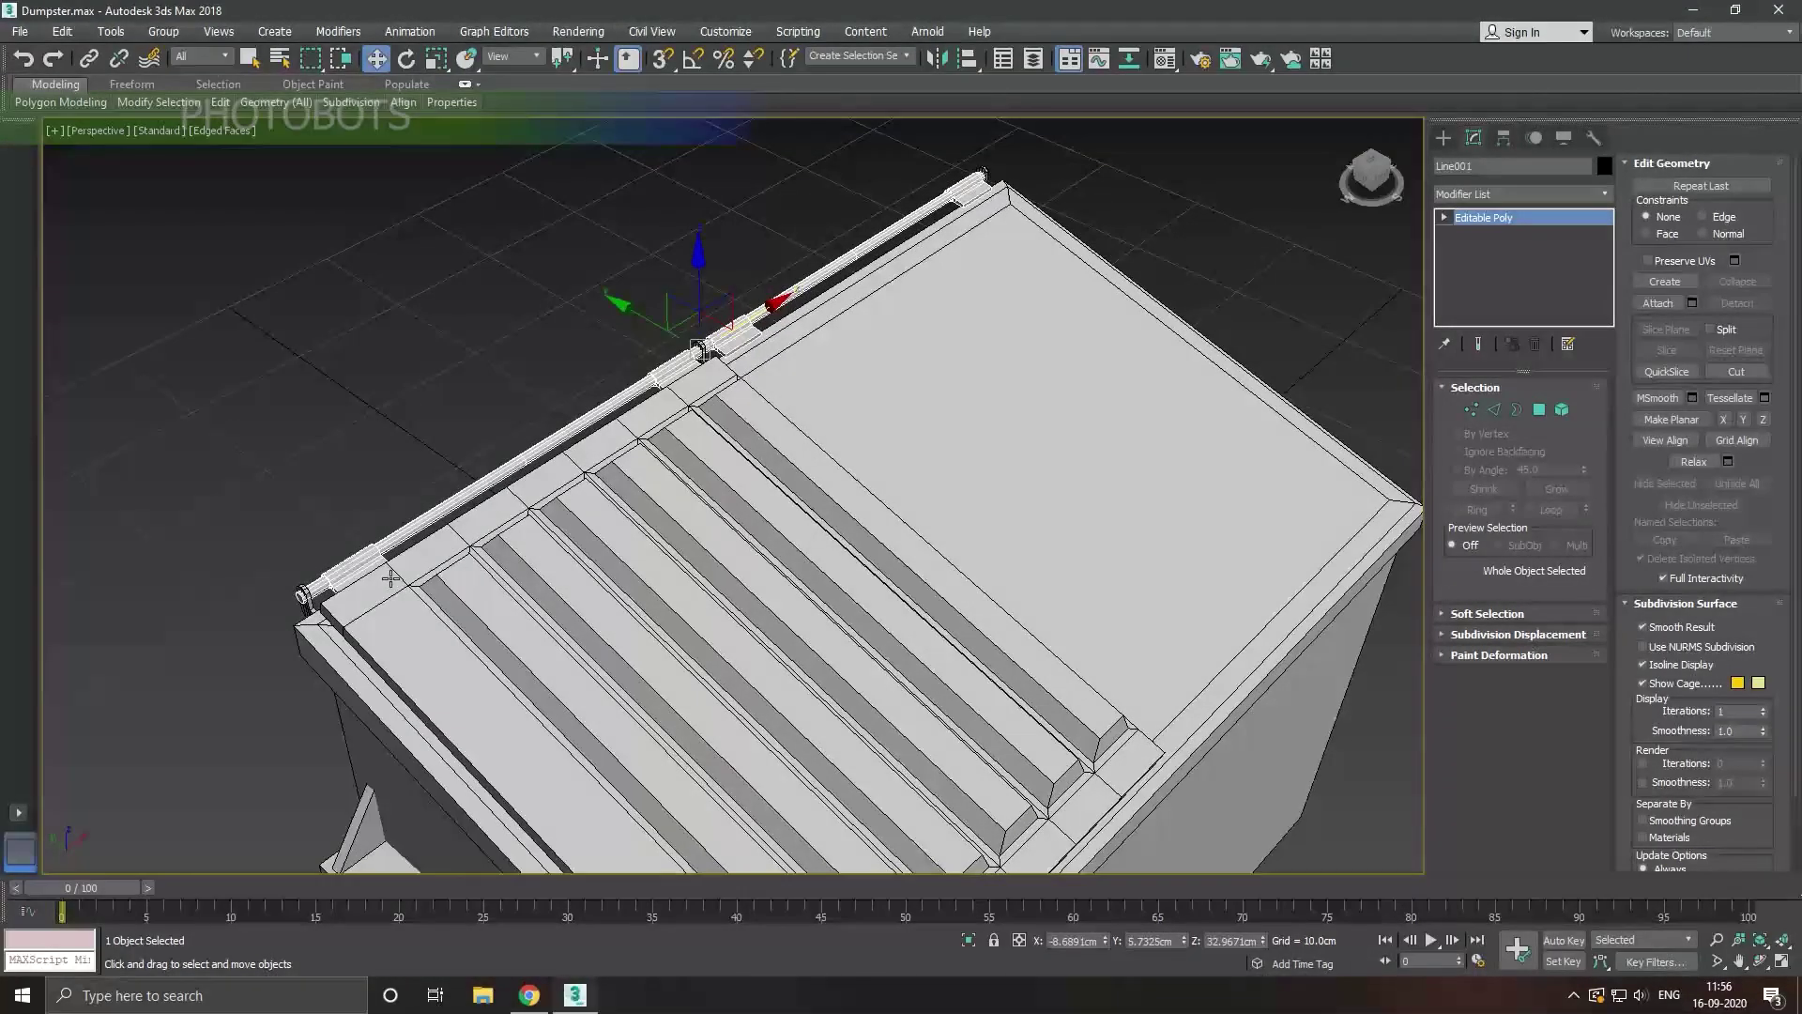
{"action": "left_click", "coordinate": [391, 578]}
{"action": "scroll", "coordinate": [390, 578], "scroll_direction": "down", "scroll_amount": 3}
{"action": "scroll", "coordinate": [418, 521], "scroll_direction": "down", "scroll_amount": 2}
{"action": "middle_click_drag", "start_coordinate": [793, 616], "coordinate": [816, 625], "text": "alt"}
{"action": "mouse_move", "coordinate": [863, 585]}
{"action": "left_mouse_down", "text": "shift"}
{"action": "mouse_move", "coordinate": [1180, 506]}
{"action": "mouse_move", "coordinate": [1160, 507]}
{"action": "left_mouse_up", "text": "shift"}
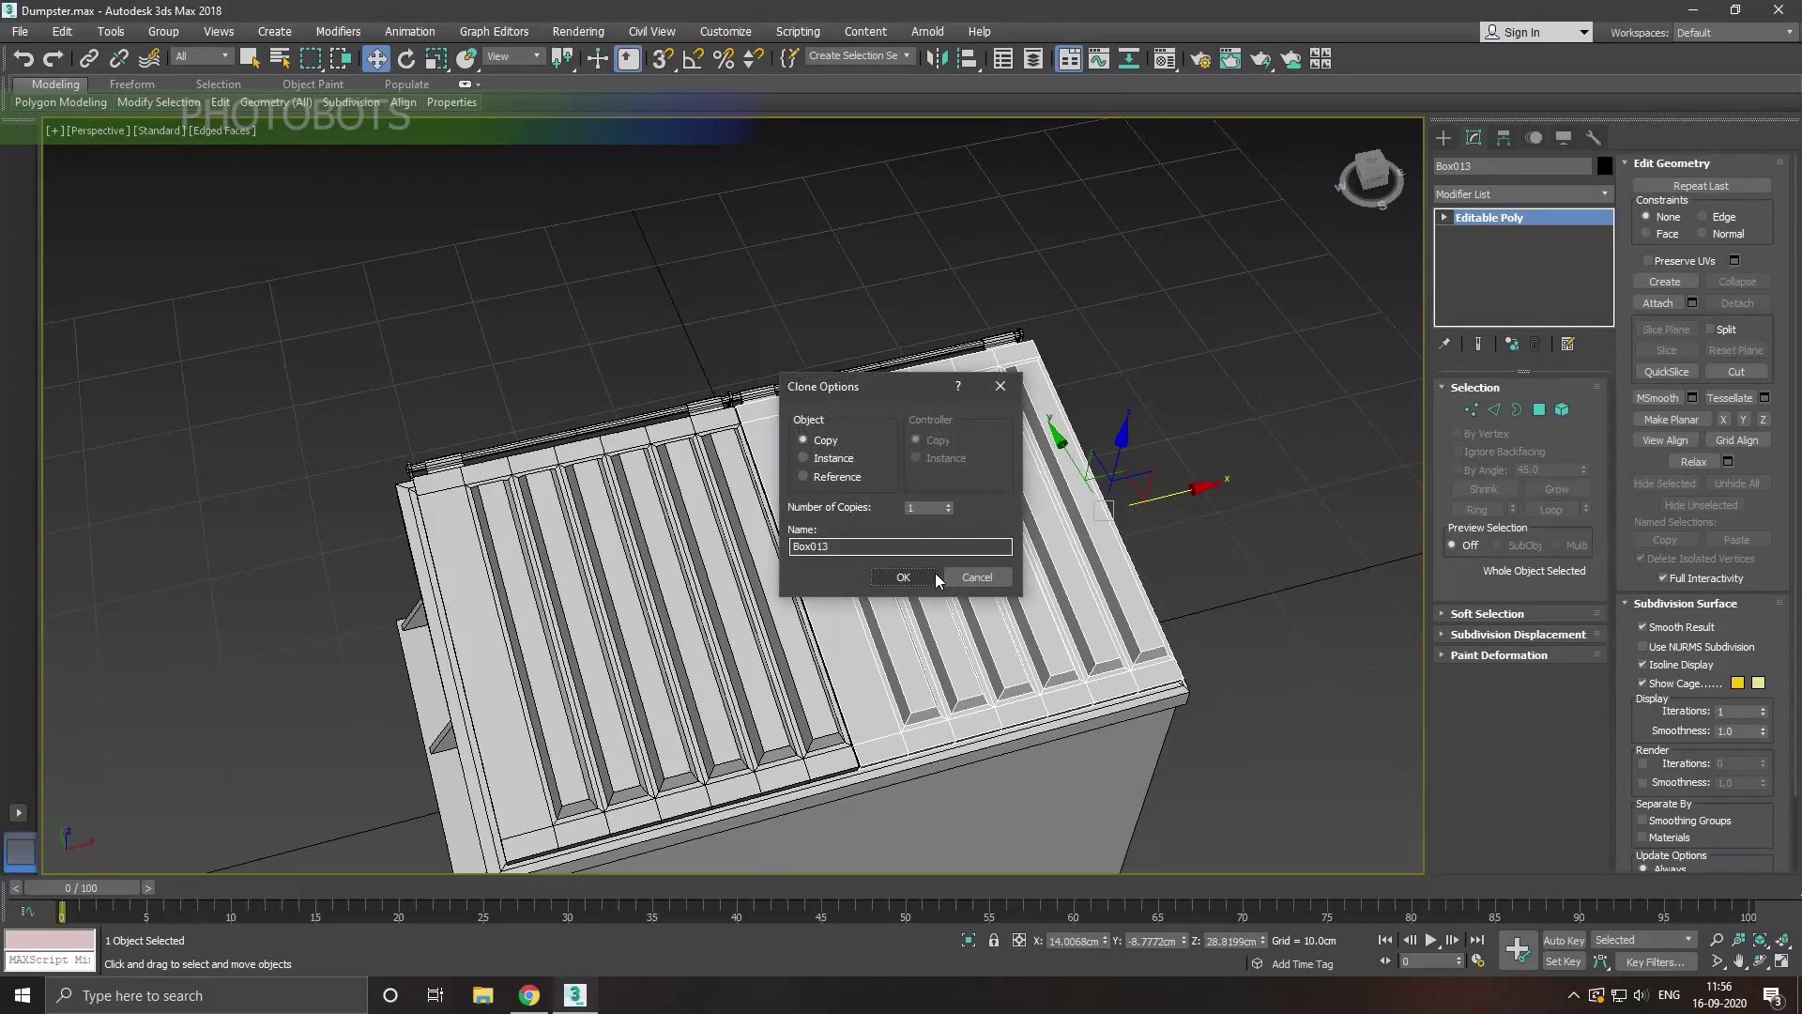
Step: Confirm the ribbed lid copy as Box013 and view it from the front
{"action": "left_click", "coordinate": [903, 575]}
{"action": "middle_click_drag", "start_coordinate": [929, 605], "coordinate": [864, 694], "text": "alt"}
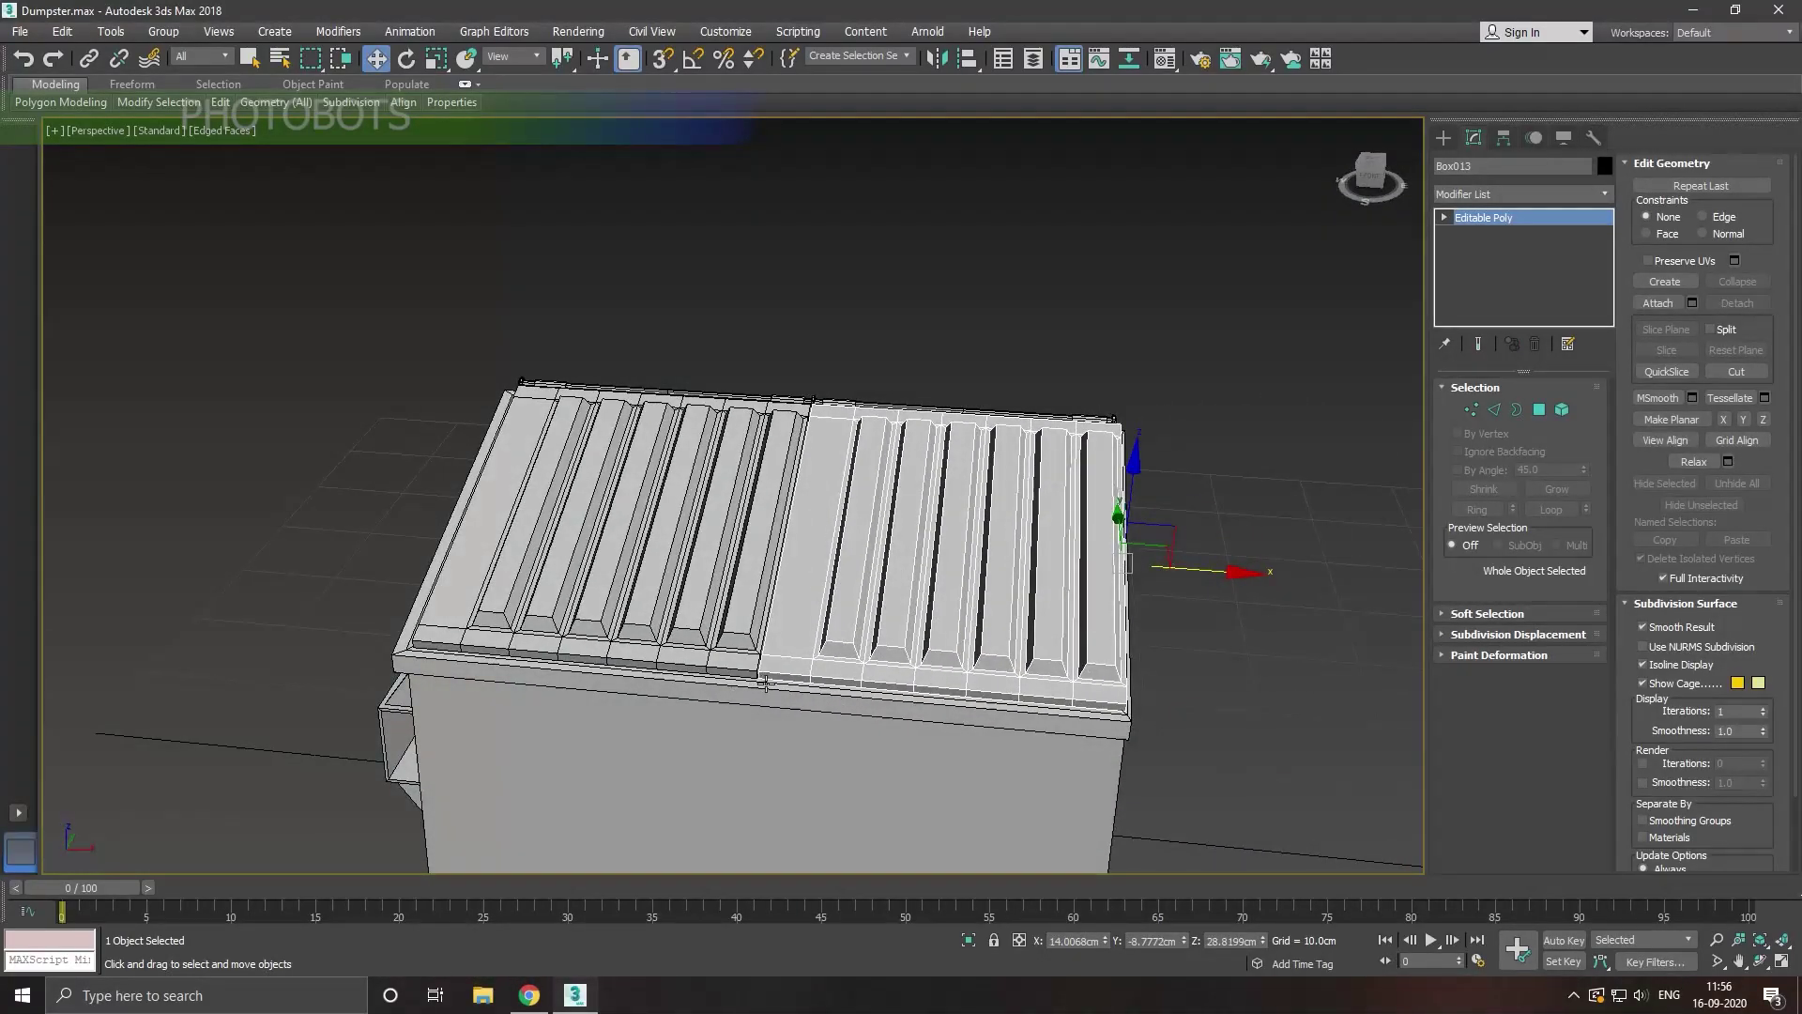
{"action": "scroll", "coordinate": [765, 683], "scroll_direction": "up", "scroll_amount": 3}
{"action": "scroll", "coordinate": [764, 672], "scroll_direction": "up", "scroll_amount": 3}
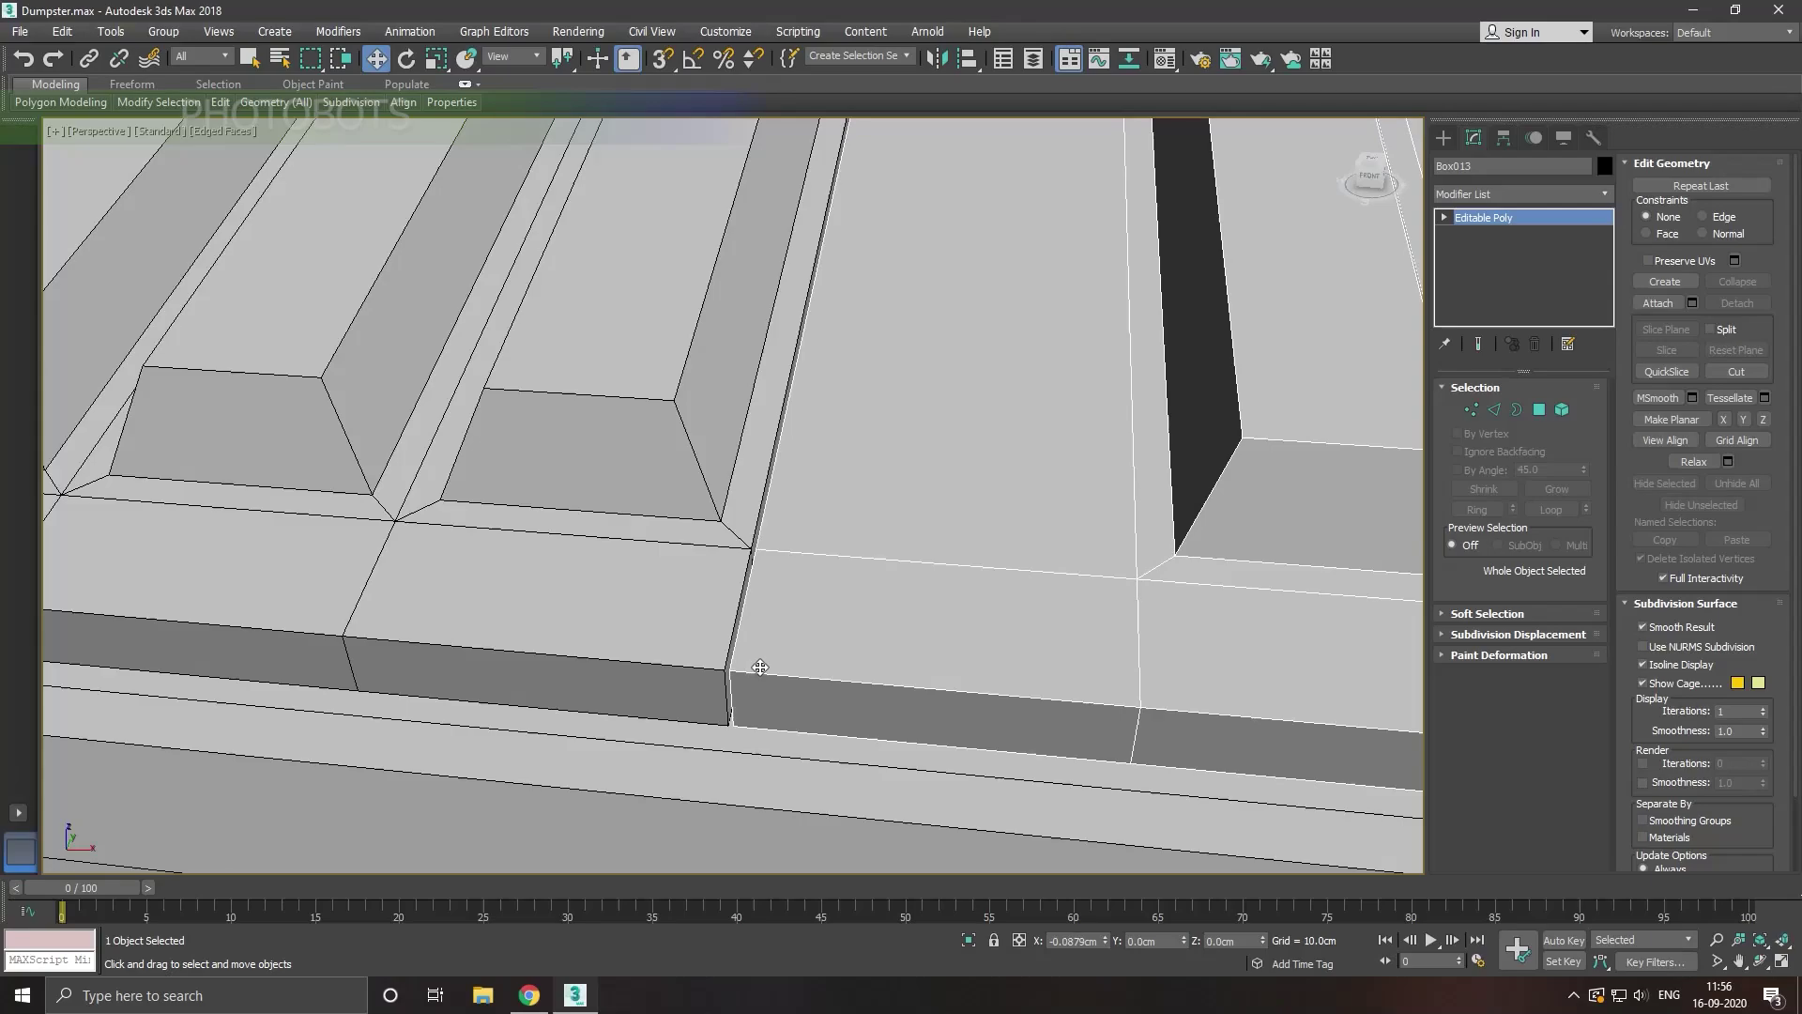
{"action": "scroll", "coordinate": [679, 677], "scroll_direction": "down", "scroll_amount": 2}
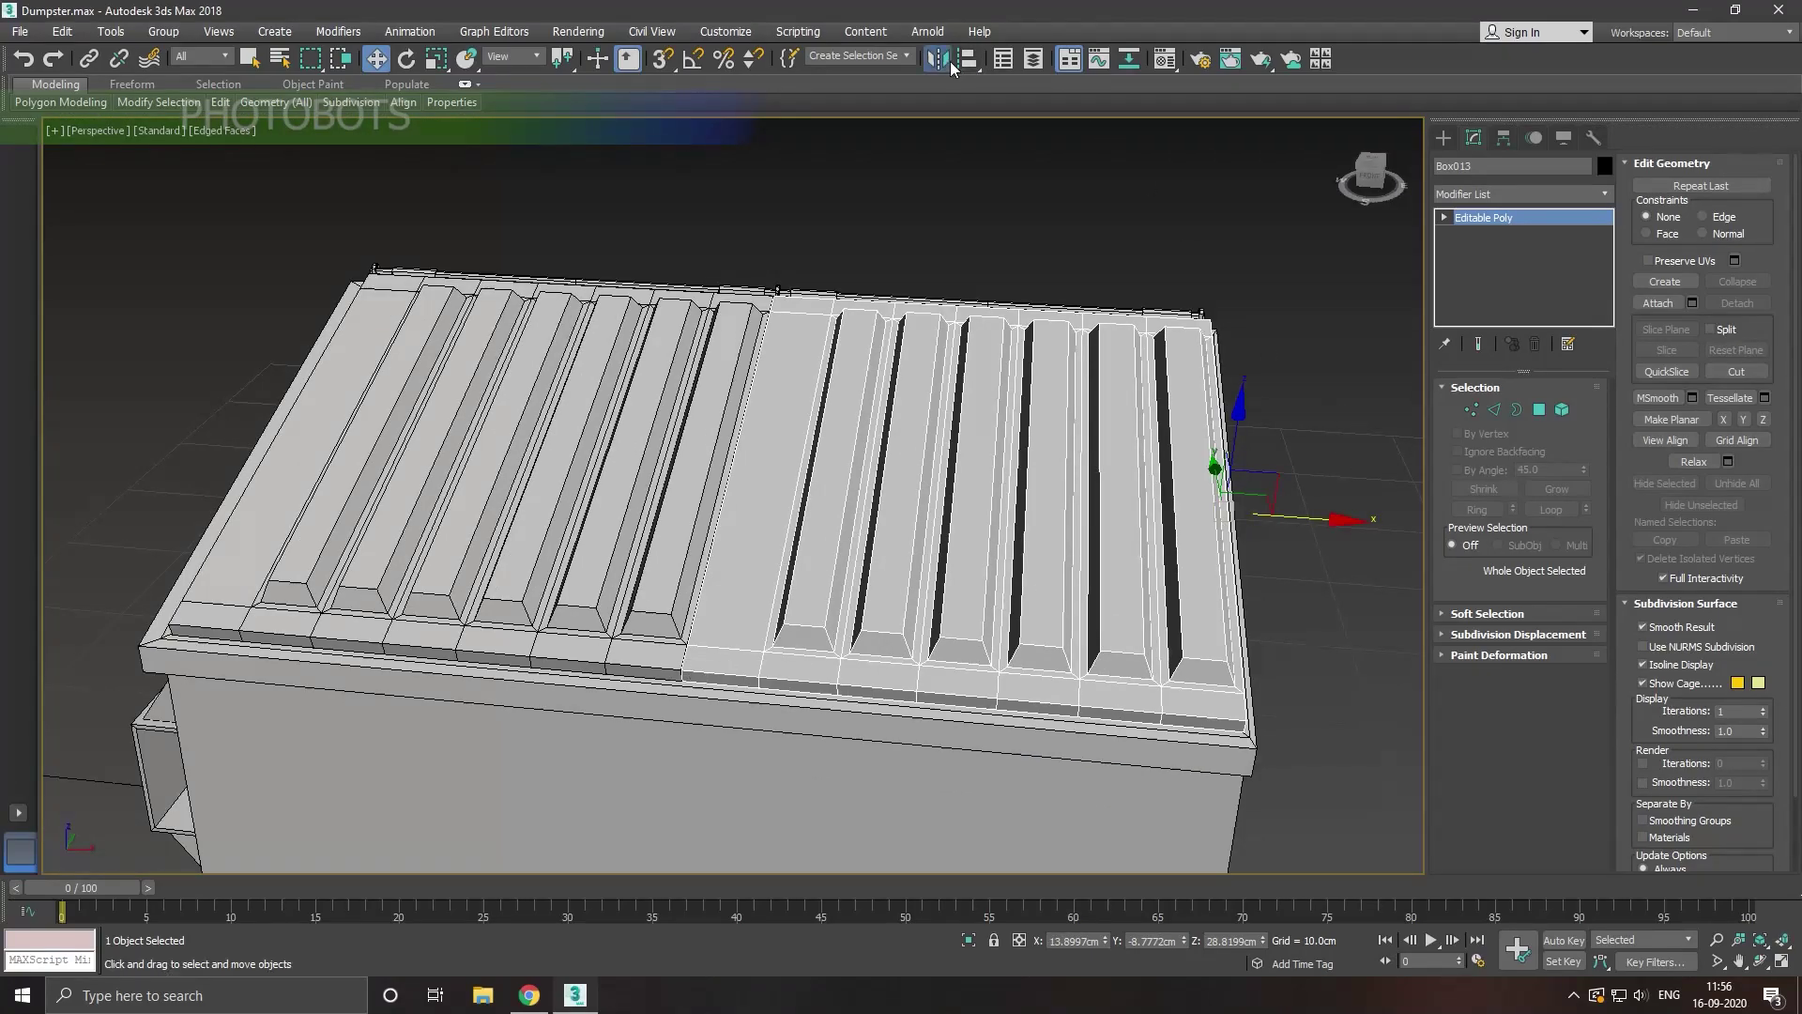
Step: Try mirroring Box013 across the Y and Z axes, then cancel the mirror
{"action": "left_click", "coordinate": [936, 58]}
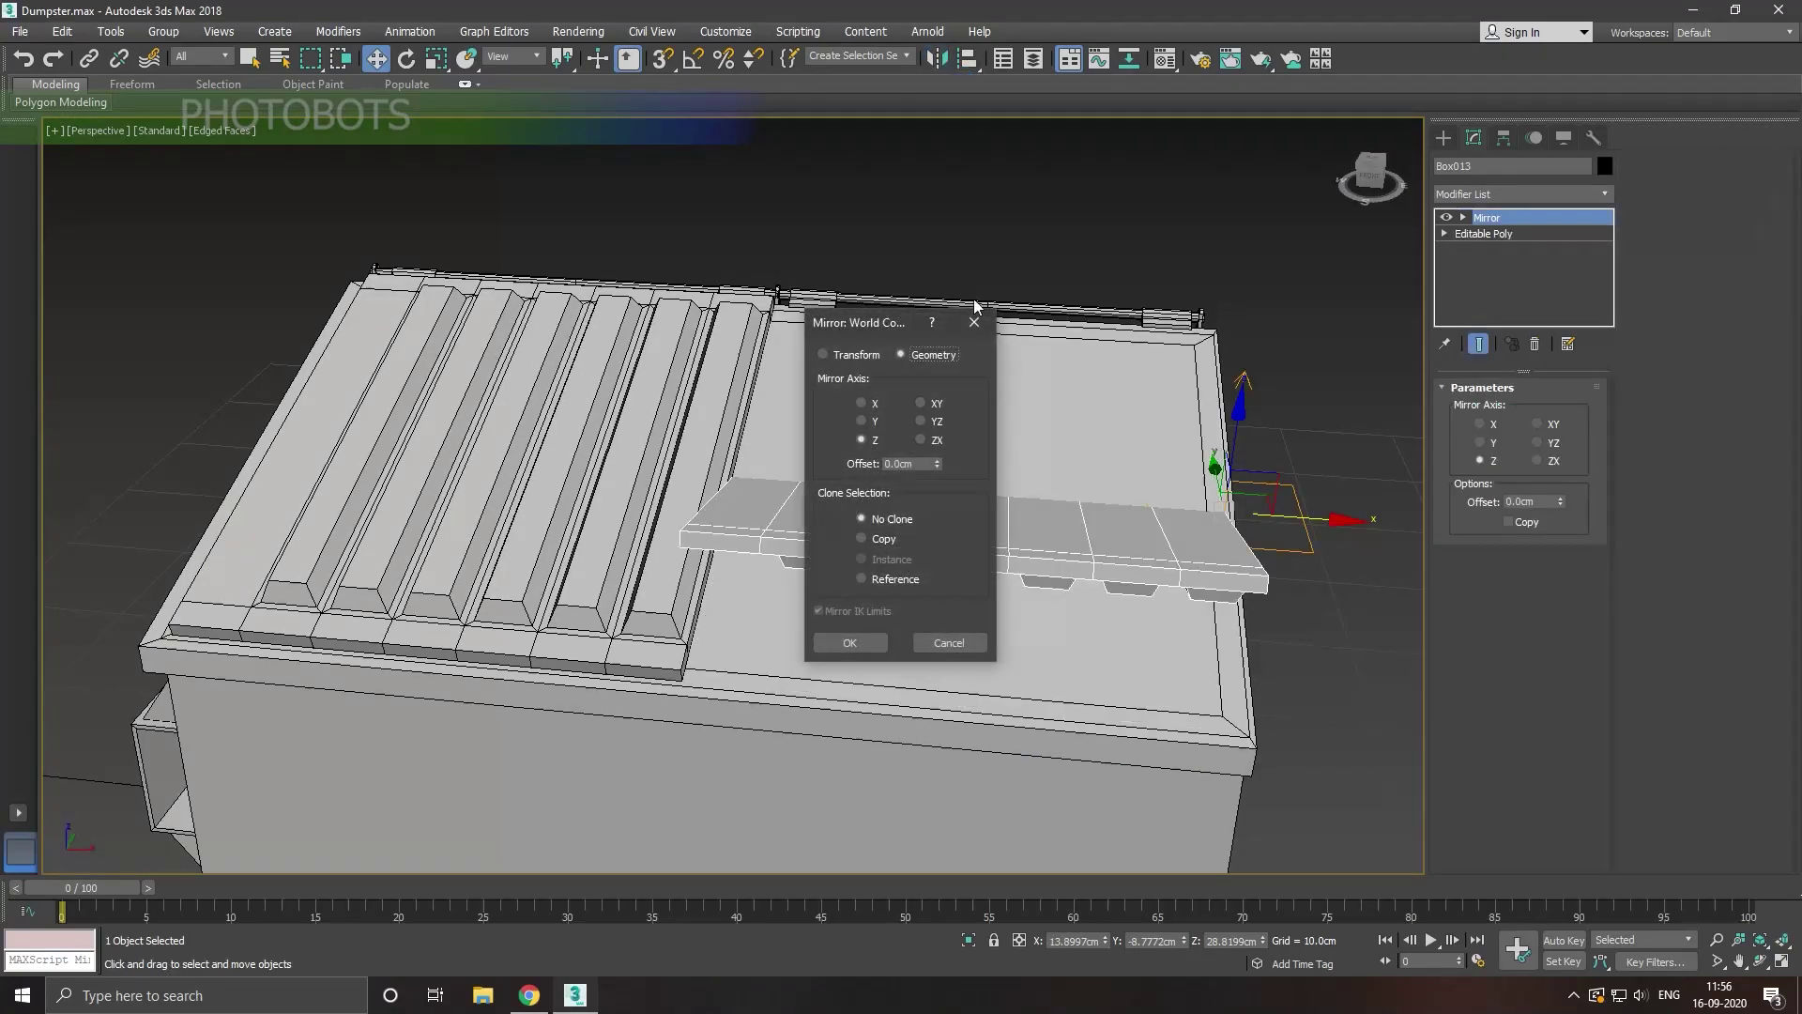
{"action": "left_click", "coordinate": [871, 424]}
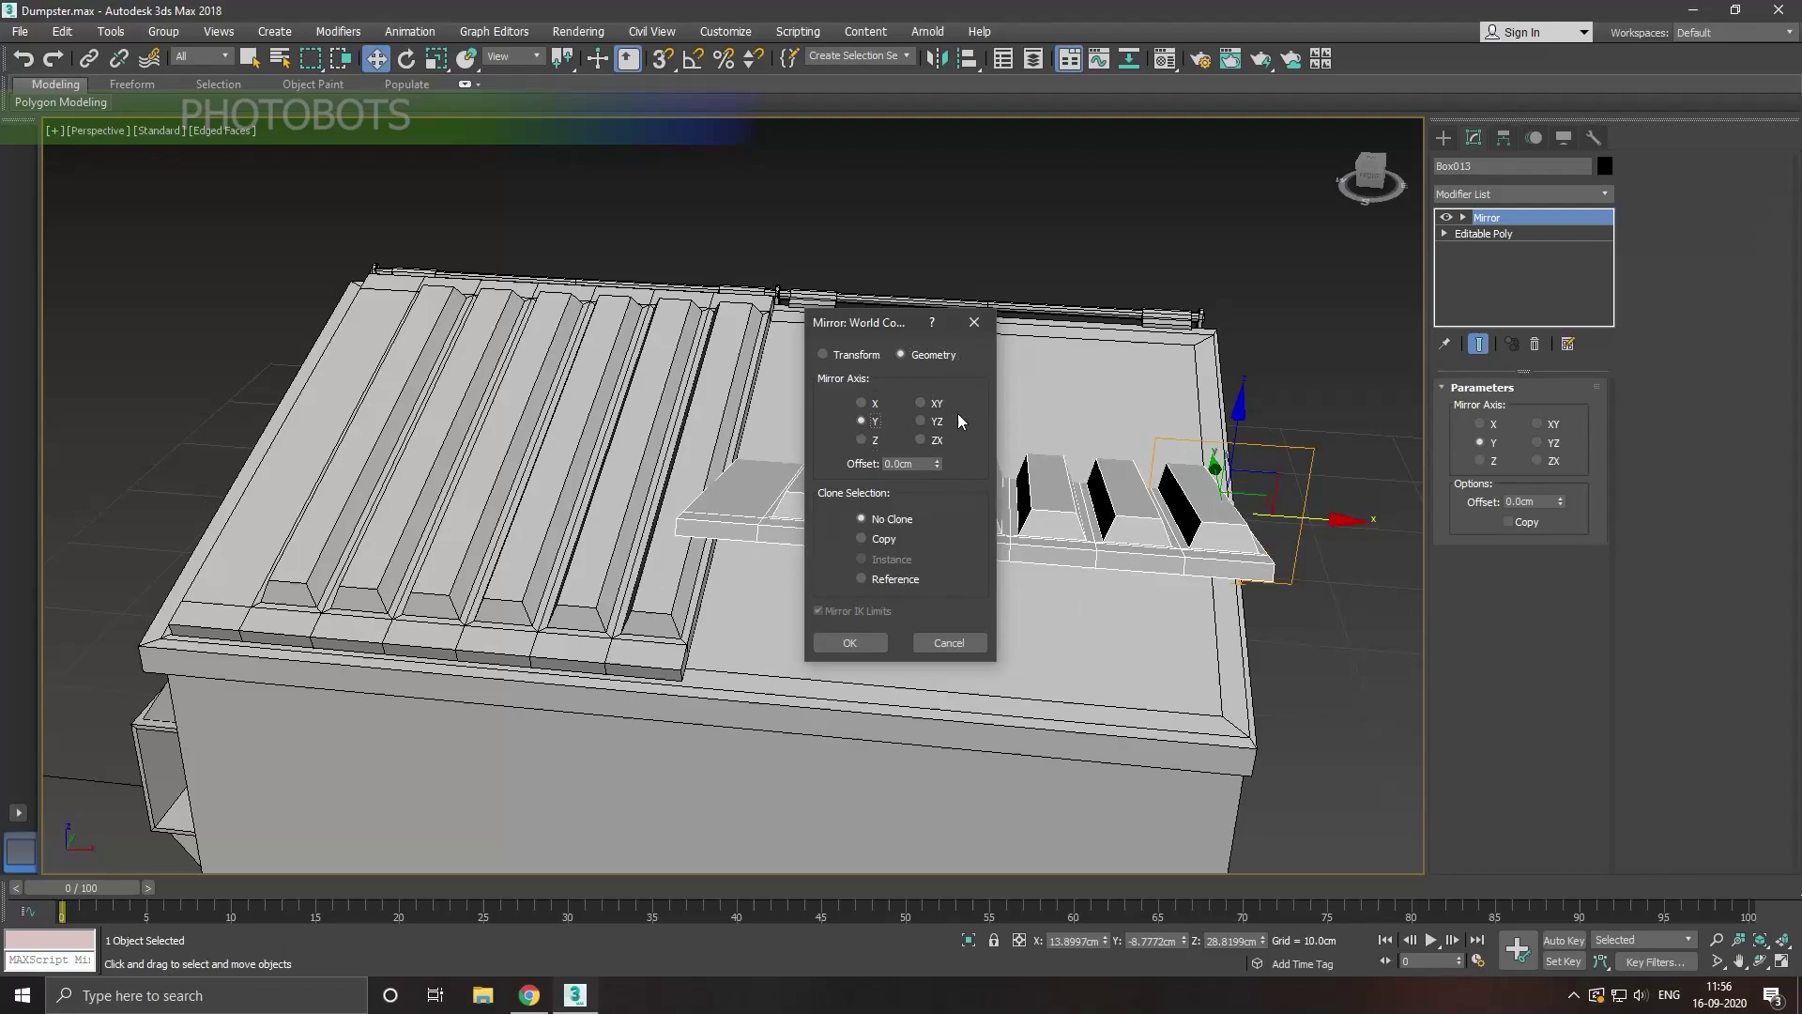
{"action": "left_click", "coordinate": [861, 441]}
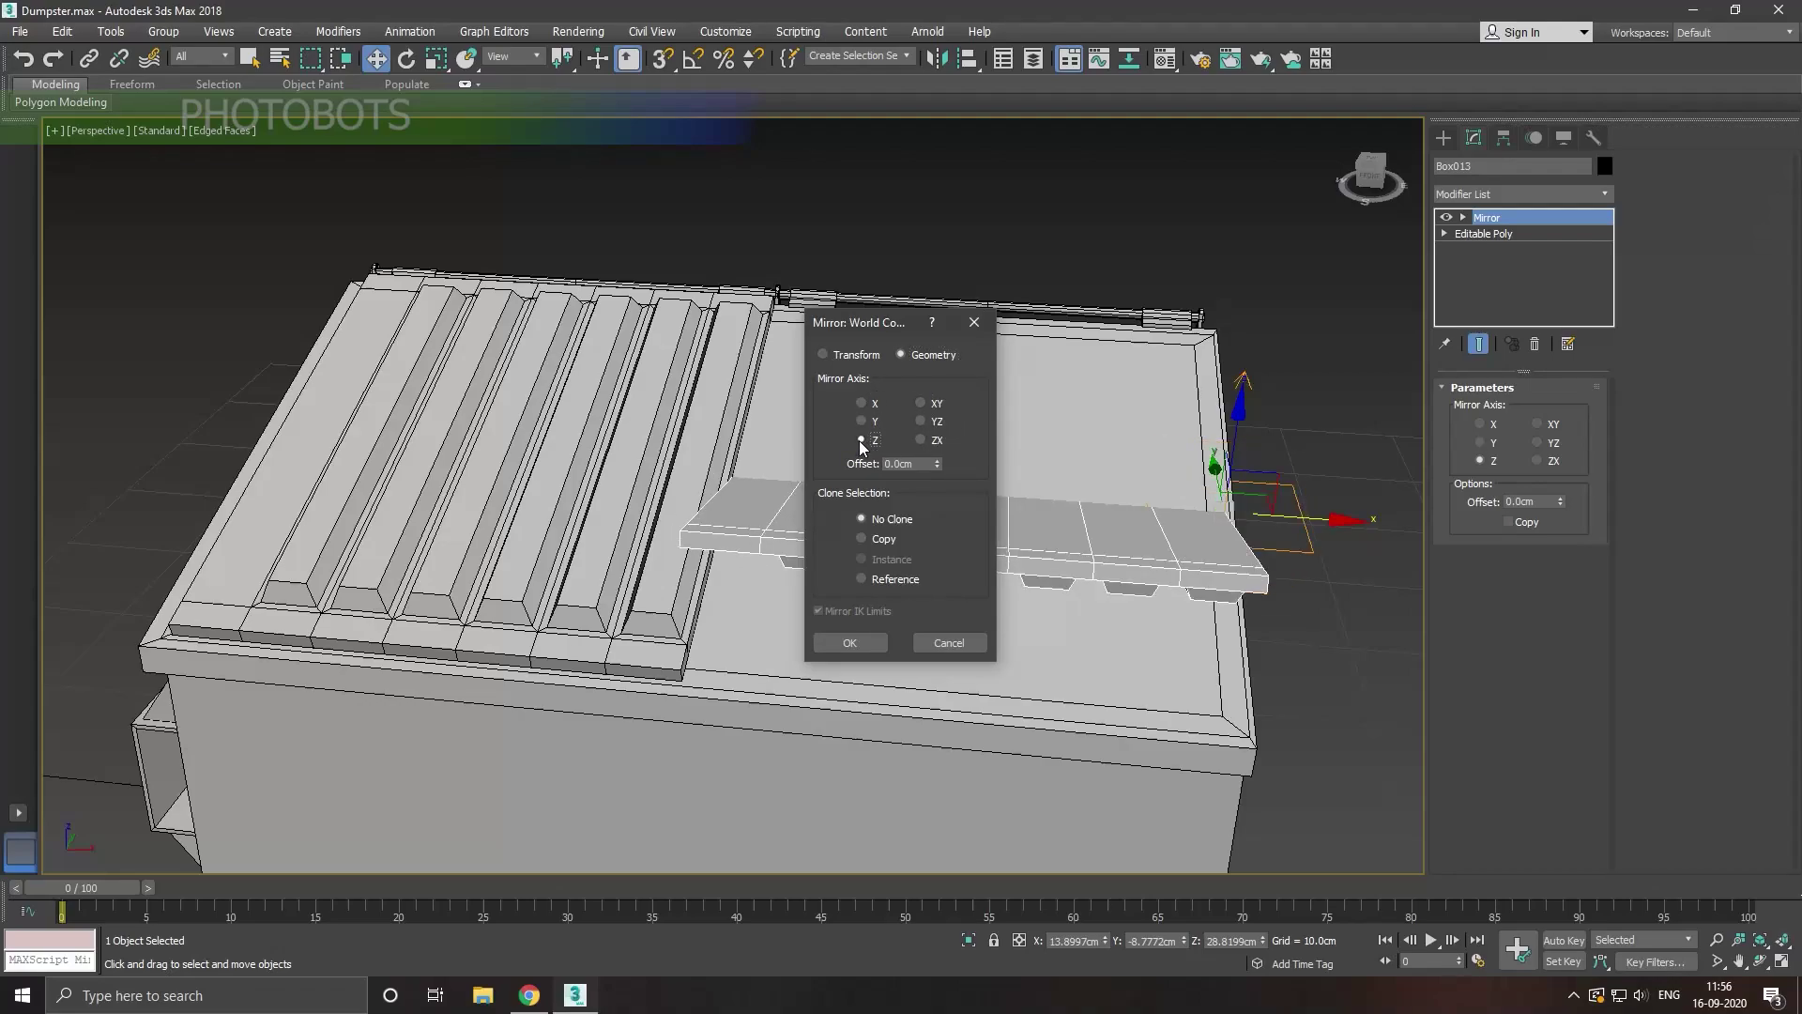
{"action": "left_click", "coordinate": [951, 643]}
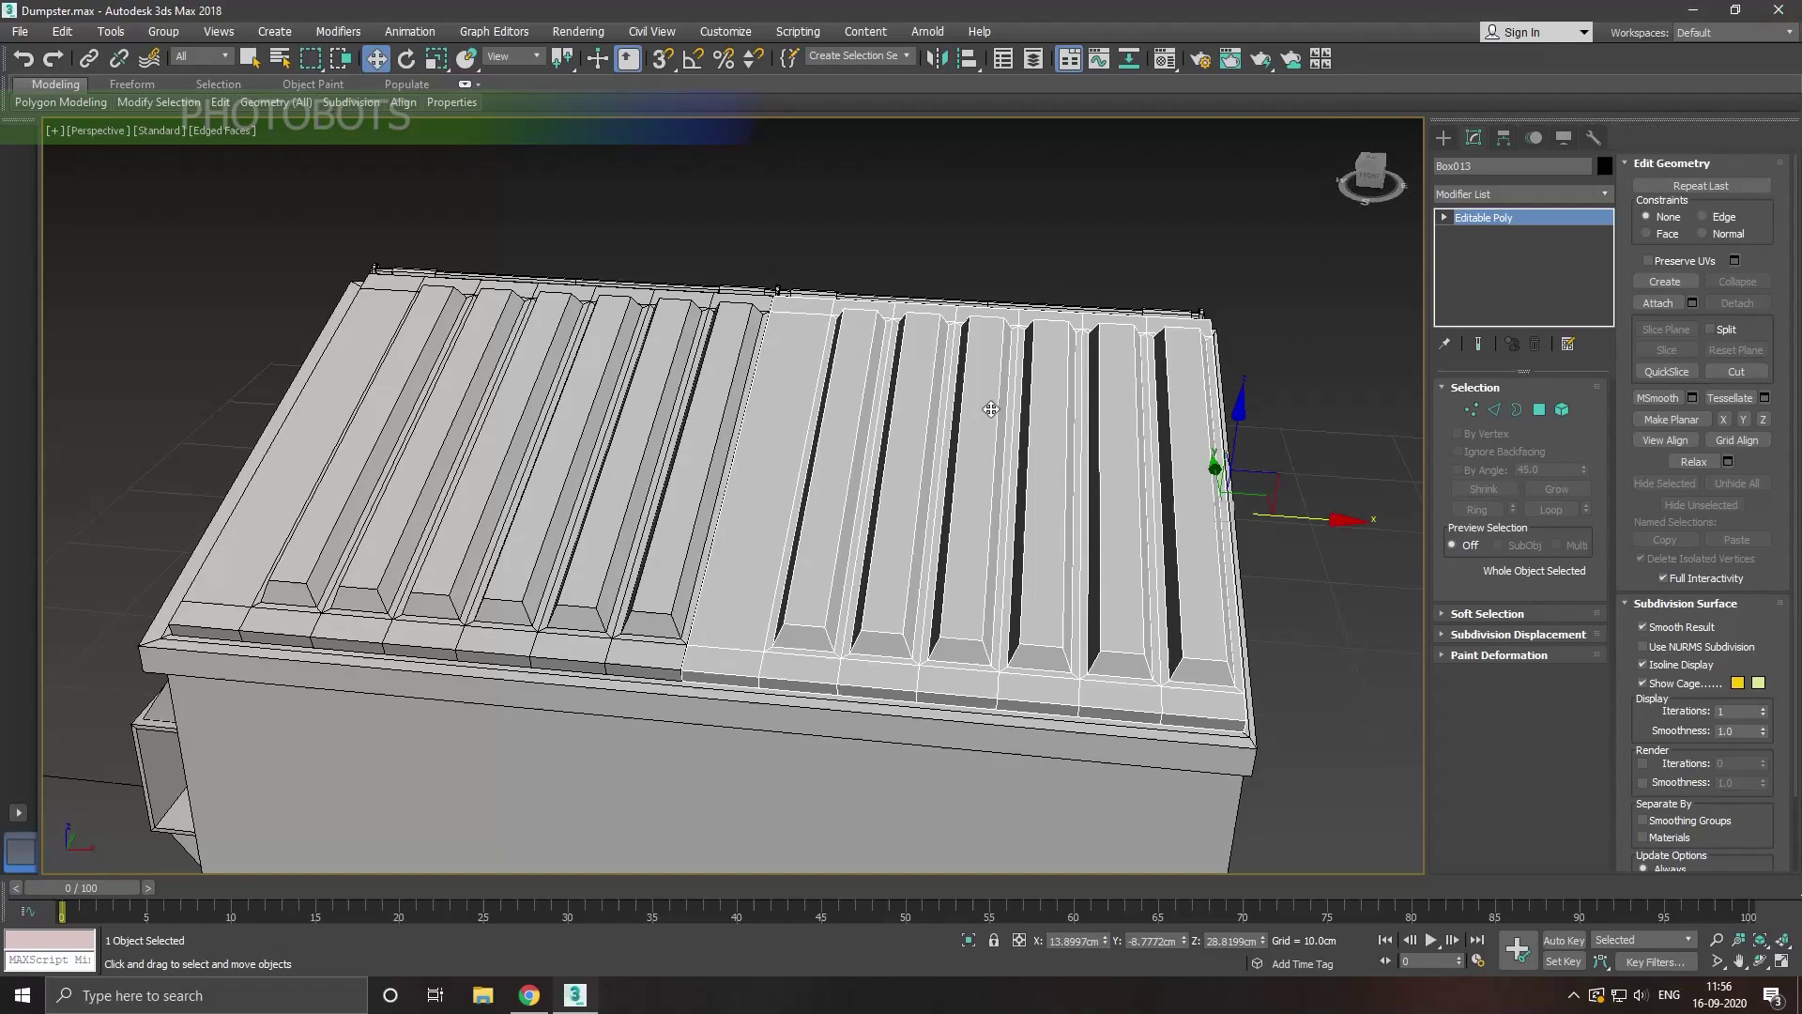
Step: Delete the right lid half Box013 and mirror Box010 with a flipped Symmetry modifier
{"action": "middle_click_drag", "start_coordinate": [725, 518], "coordinate": [769, 531], "text": "alt"}
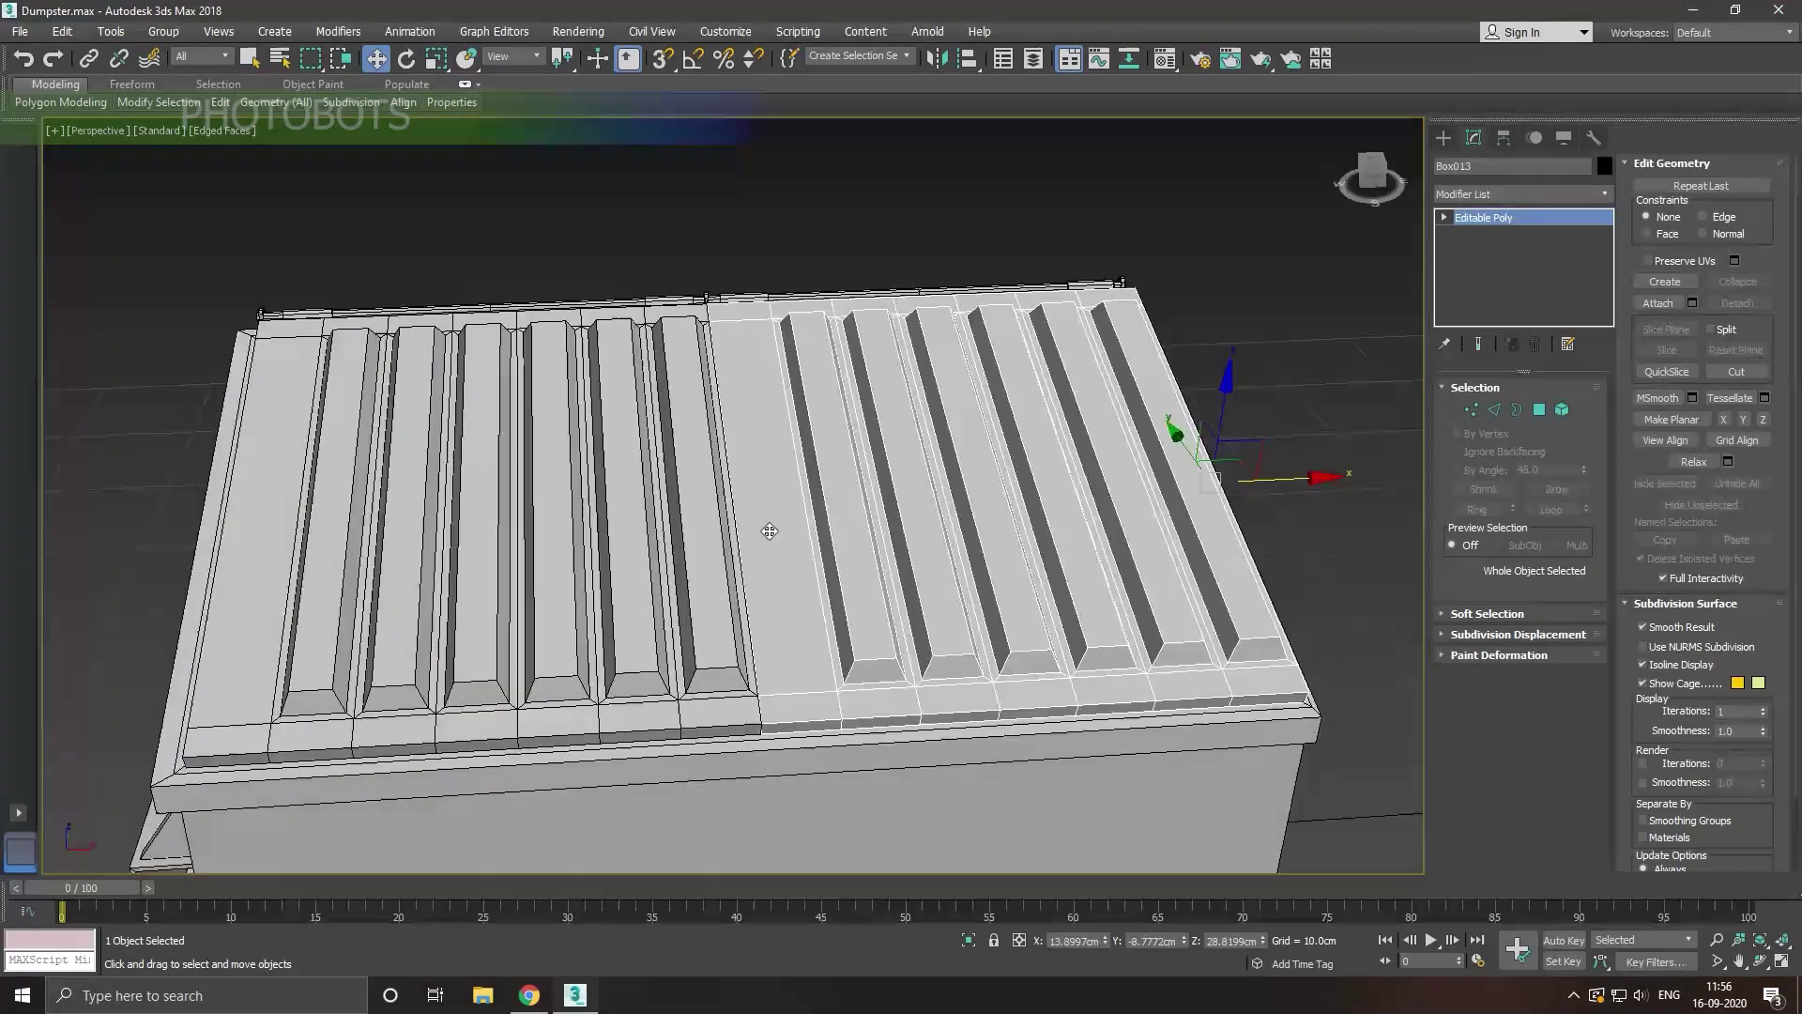
{"action": "key", "text": "Delete"}
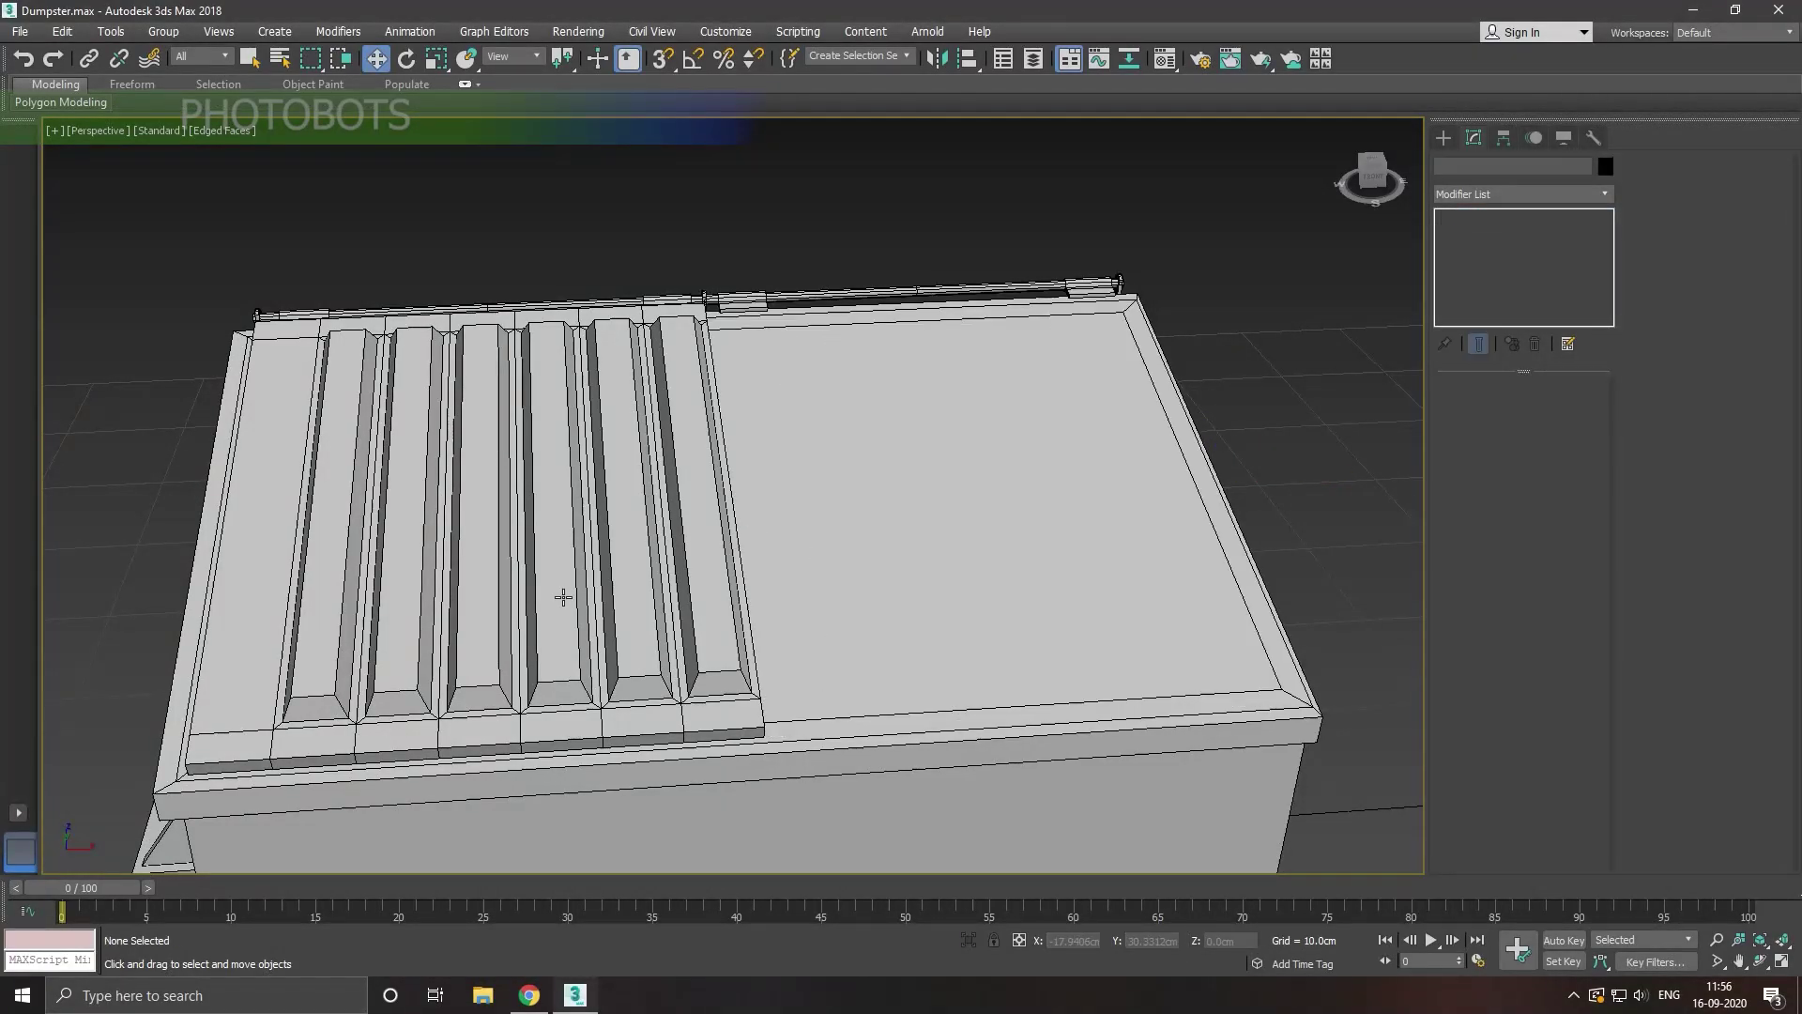
{"action": "left_click", "coordinate": [563, 597]}
{"action": "left_click", "coordinate": [1605, 195]}
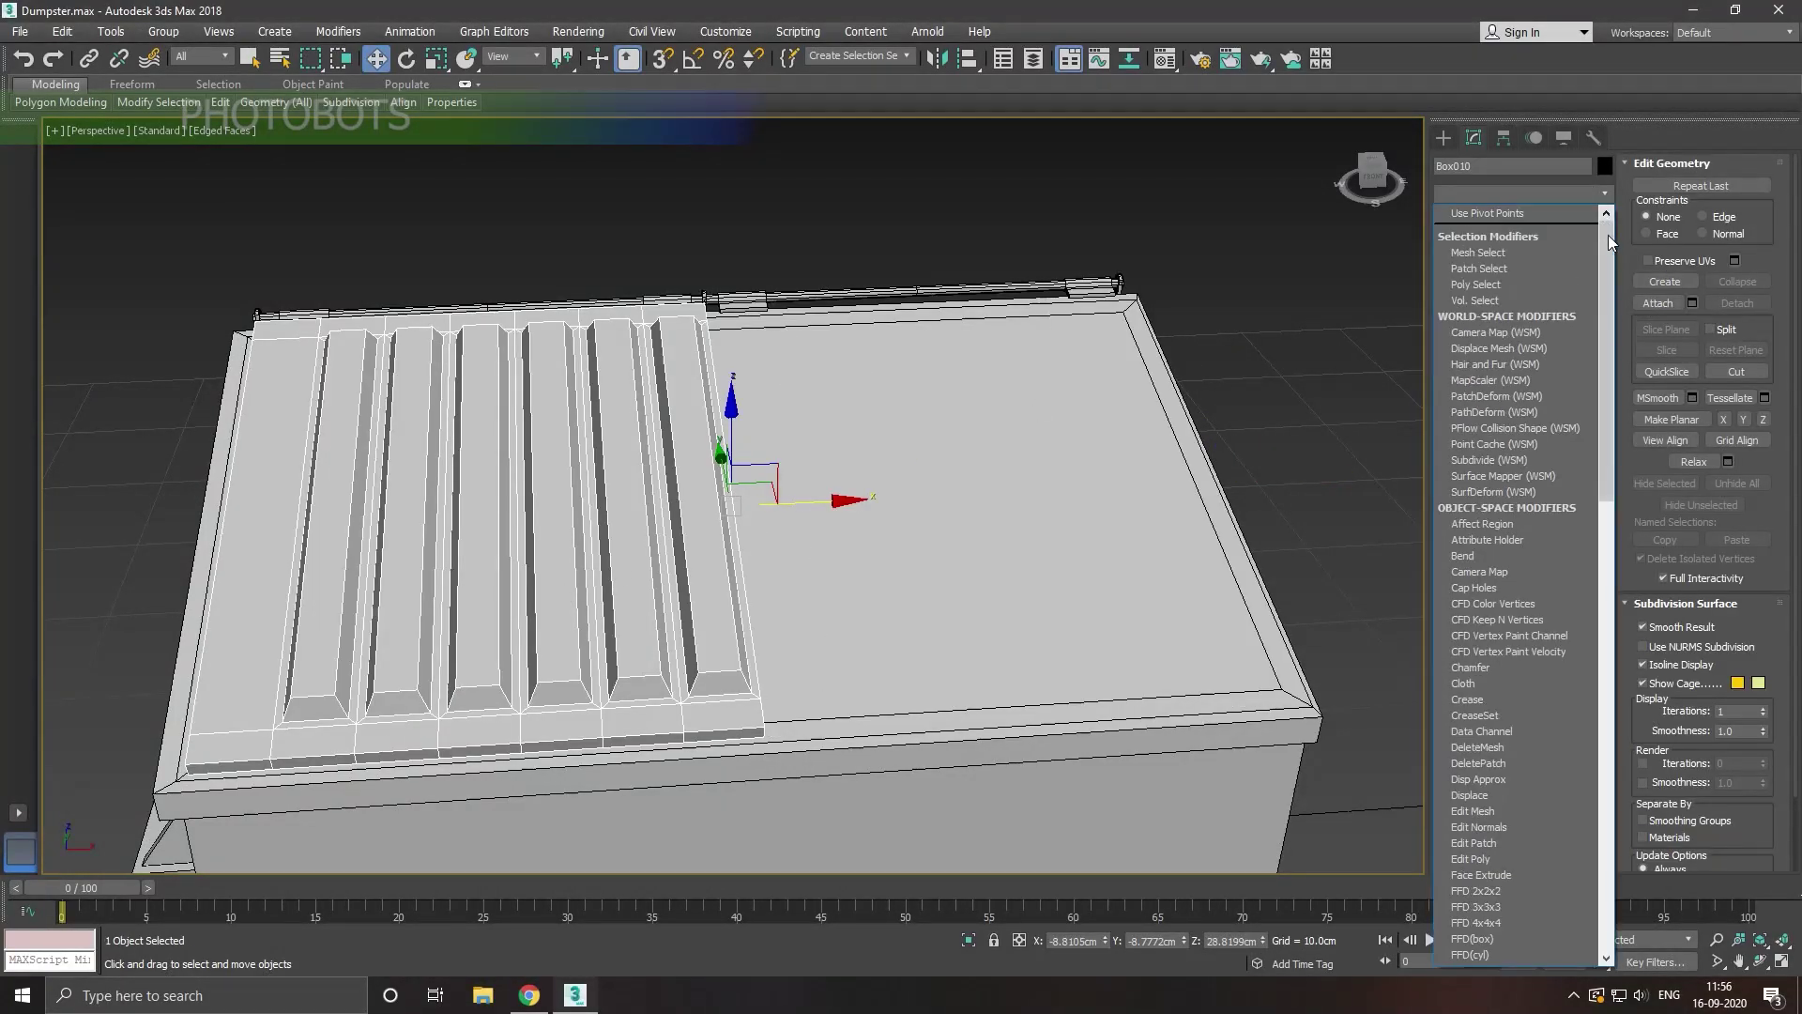
{"action": "left_click_drag", "start_coordinate": [1611, 242], "coordinate": [1611, 588]}
{"action": "left_click", "coordinate": [1495, 600]}
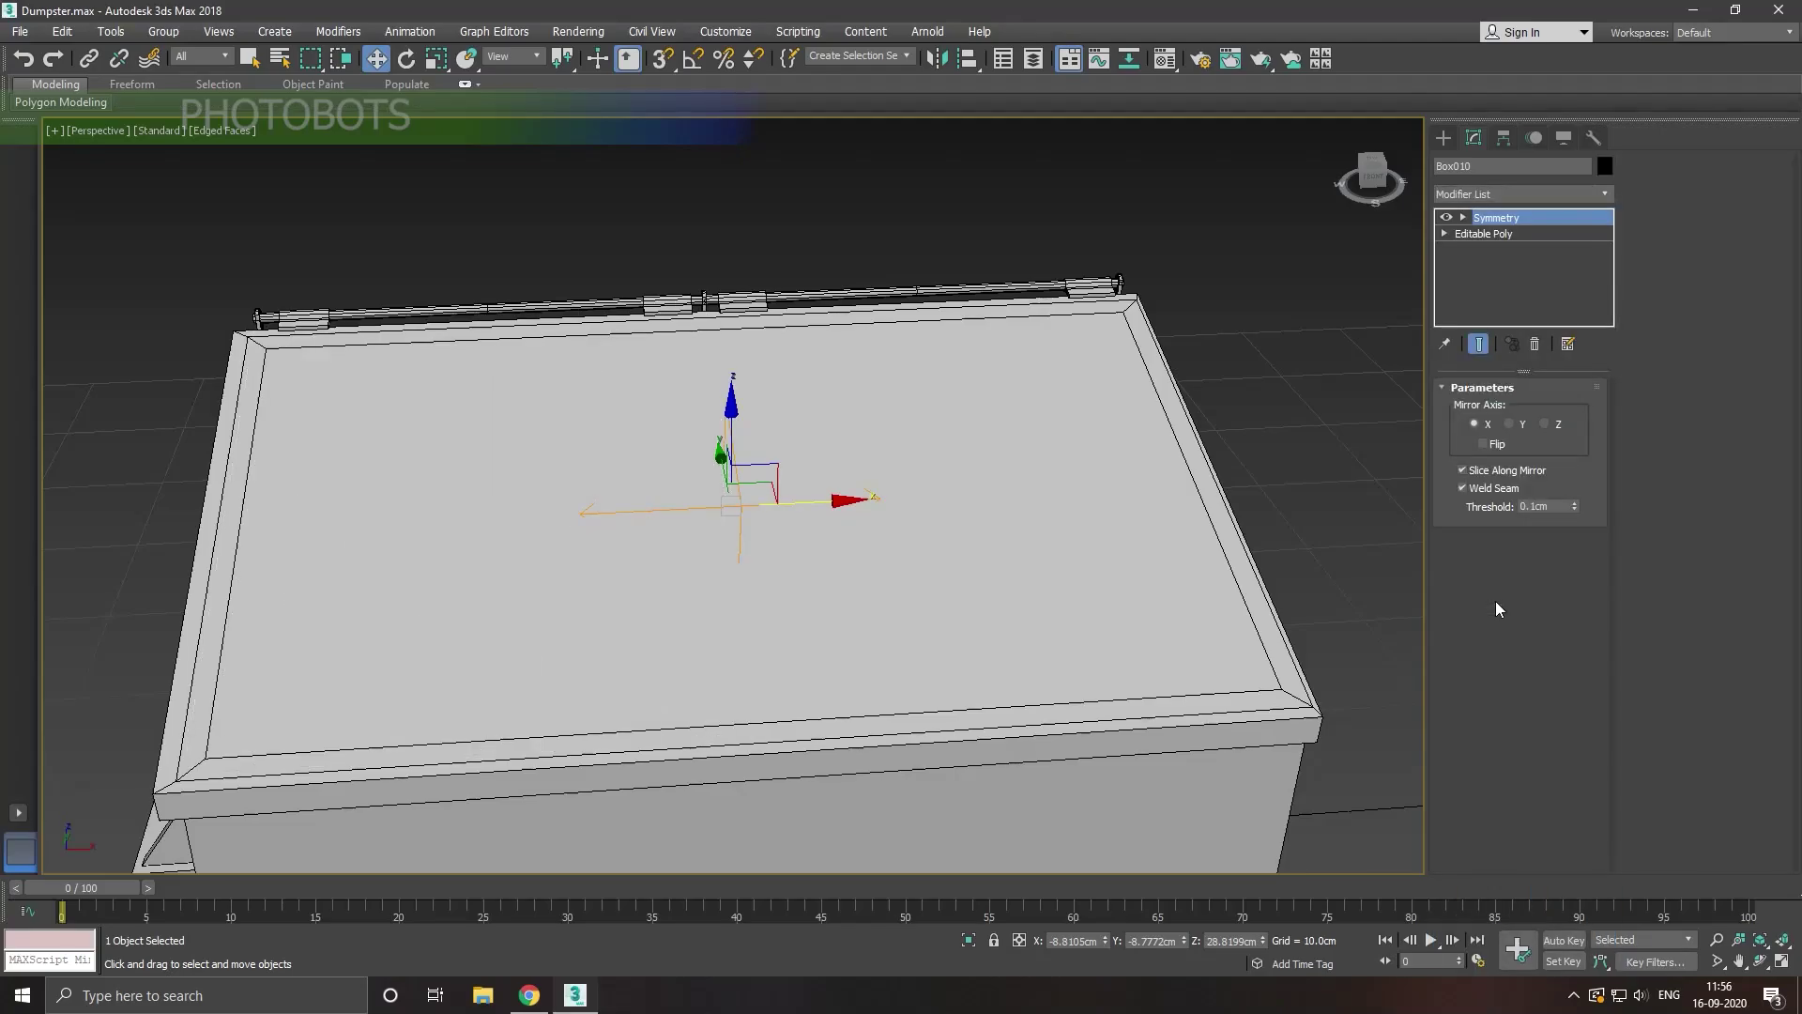
{"action": "left_click", "coordinate": [1483, 443]}
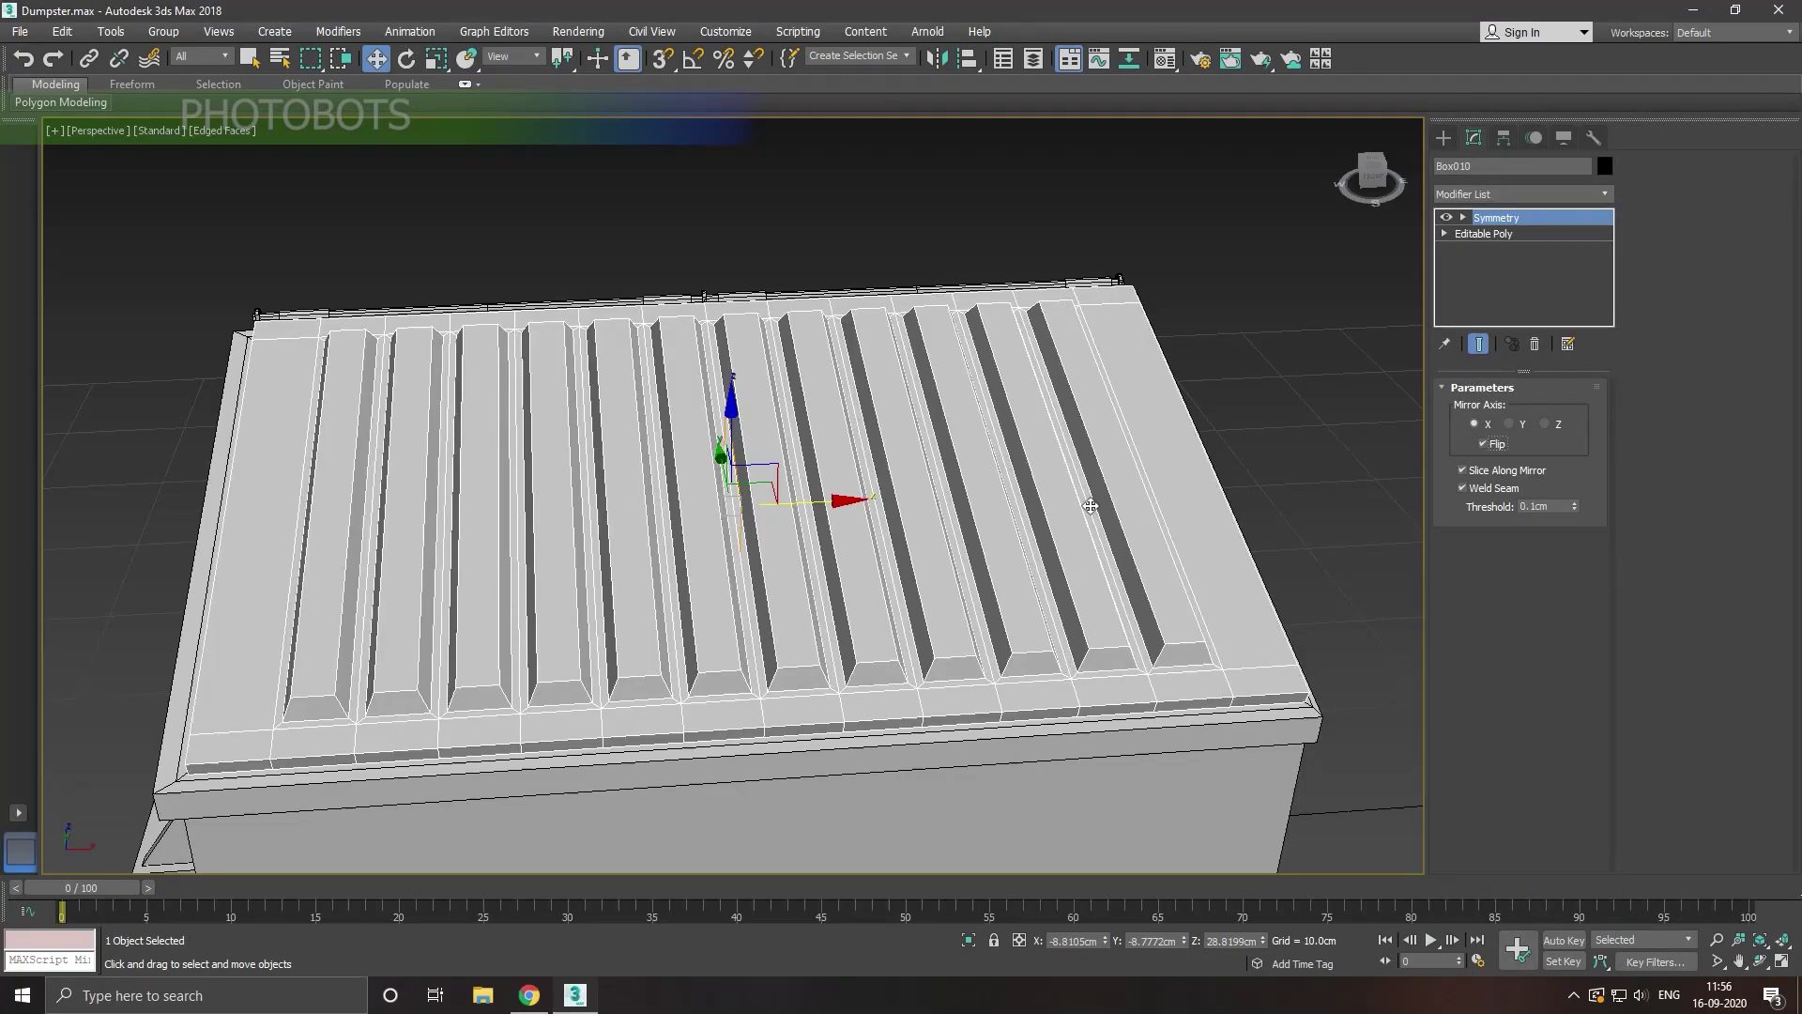
Step: Collapse the lid's modifier stack into a single editable poly and deselect everything
{"action": "mouse_move", "coordinate": [1090, 506]}
{"action": "middle_mouse_down", "text": "alt"}
{"action": "mouse_move", "coordinate": [1175, 586]}
{"action": "mouse_move", "coordinate": [1110, 492]}
{"action": "middle_mouse_up", "text": "alt"}
{"action": "right_click", "coordinate": [1549, 216]}
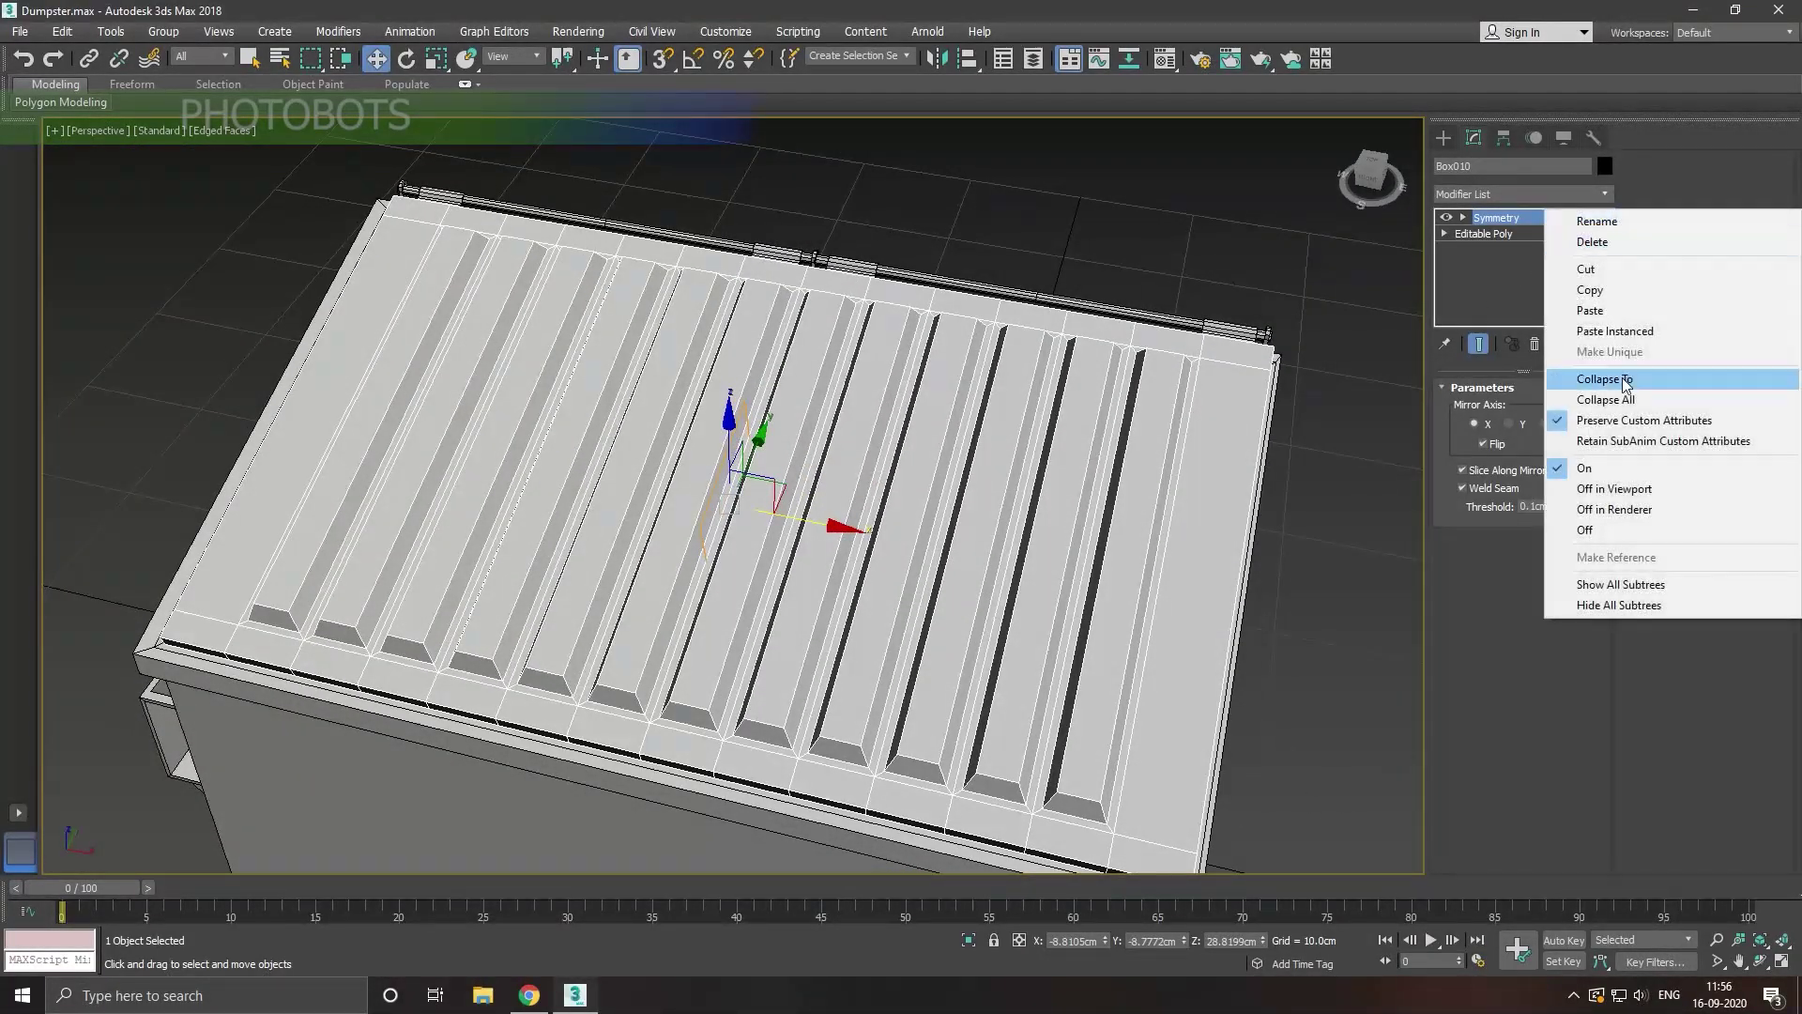
{"action": "left_click", "coordinate": [1605, 399]}
{"action": "mouse_move", "coordinate": [1051, 451]}
{"action": "middle_mouse_down", "text": "alt"}
{"action": "mouse_move", "coordinate": [1006, 406]}
{"action": "mouse_move", "coordinate": [1046, 398]}
{"action": "mouse_move", "coordinate": [1050, 441]}
{"action": "mouse_move", "coordinate": [1020, 434]}
{"action": "middle_mouse_up", "text": "alt"}
{"action": "left_click", "coordinate": [1159, 489]}
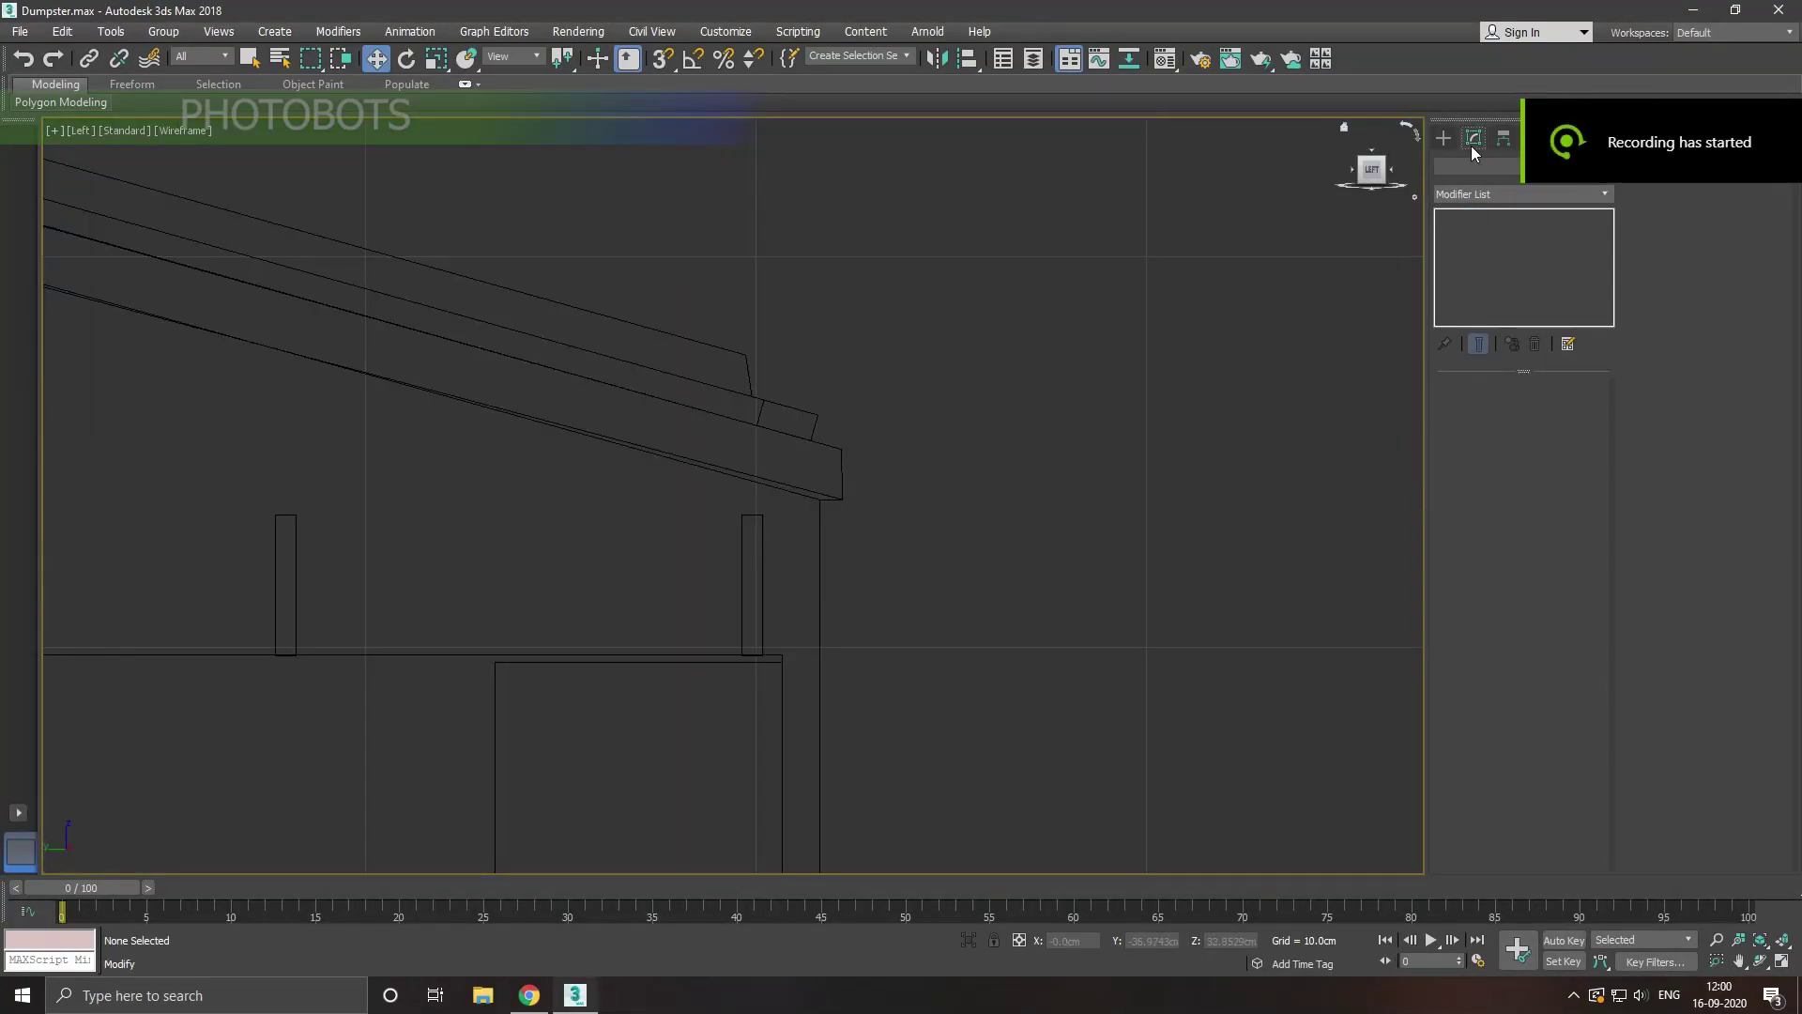
Step: Draw a tall thin box beside the post in the Left view
{"action": "left_click", "coordinate": [1444, 138]}
{"action": "left_click", "coordinate": [1482, 252]}
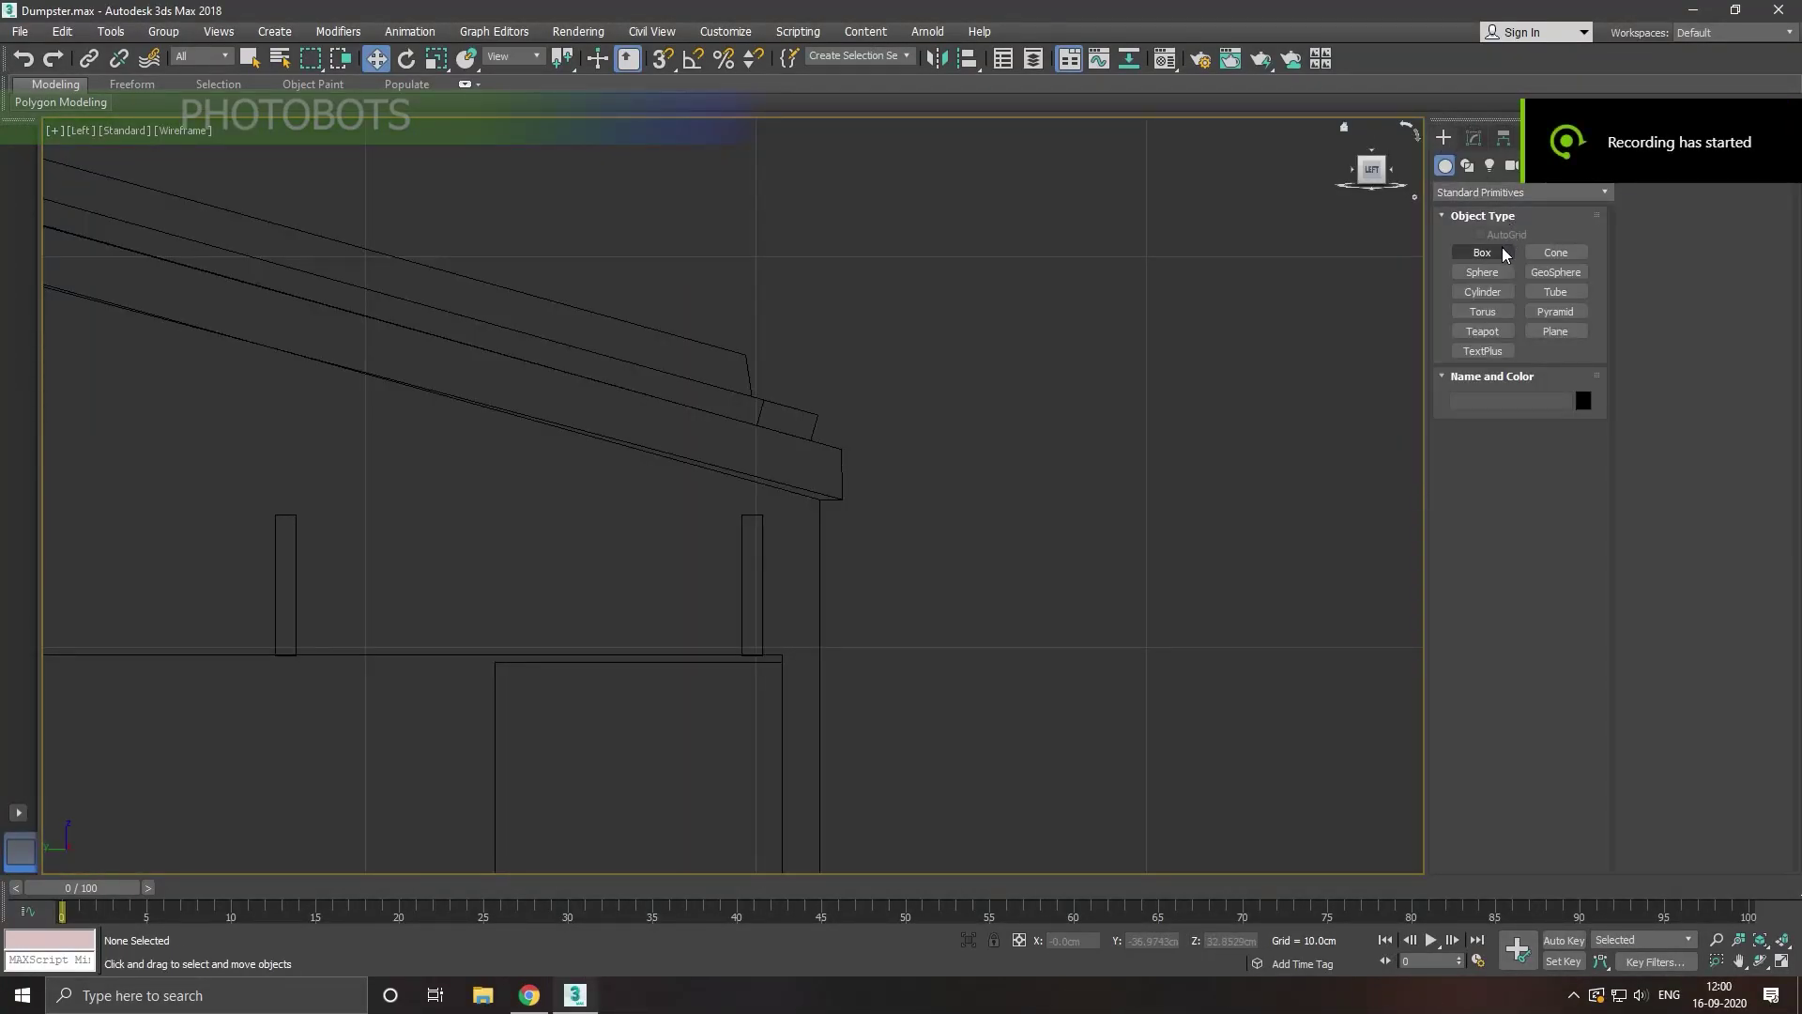
{"action": "mouse_move", "coordinate": [770, 507]}
{"action": "middle_mouse_down"}
{"action": "mouse_move", "coordinate": [729, 428]}
{"action": "mouse_move", "coordinate": [729, 366]}
{"action": "middle_mouse_up"}
{"action": "scroll", "coordinate": [731, 367], "scroll_direction": "up", "scroll_amount": 3}
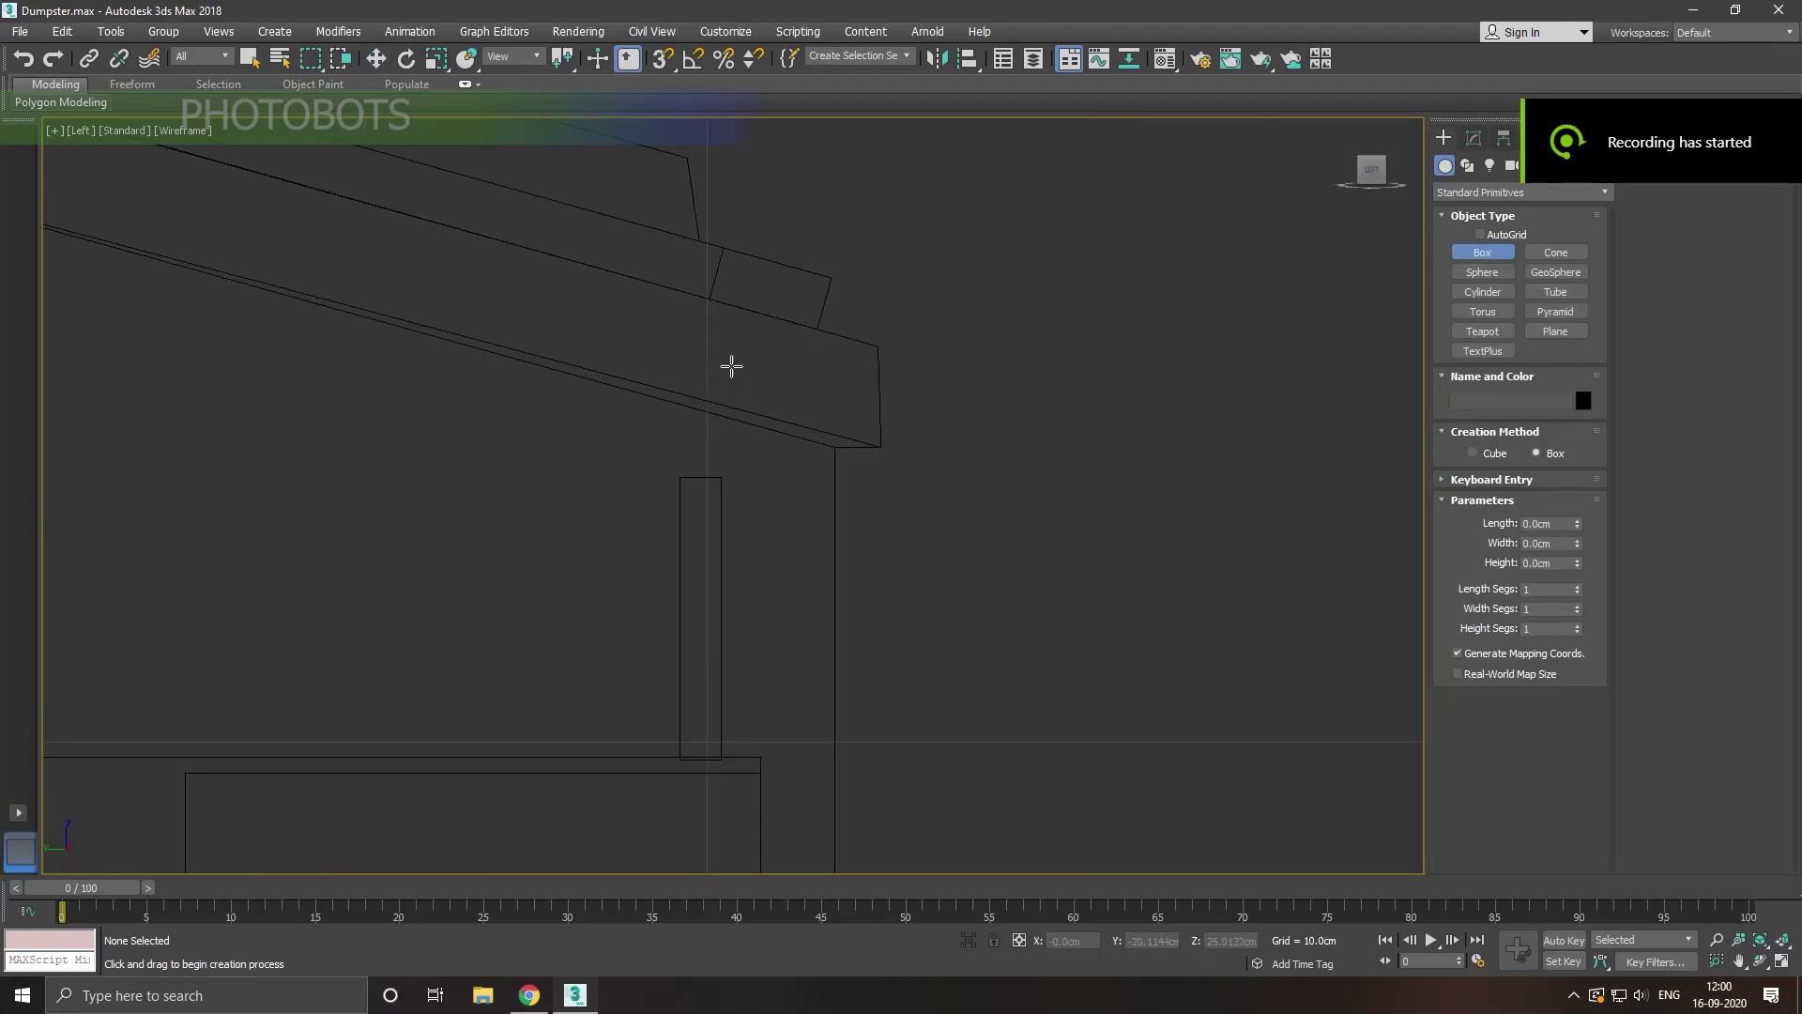
{"action": "left_click_drag", "start_coordinate": [738, 355], "coordinate": [827, 780]}
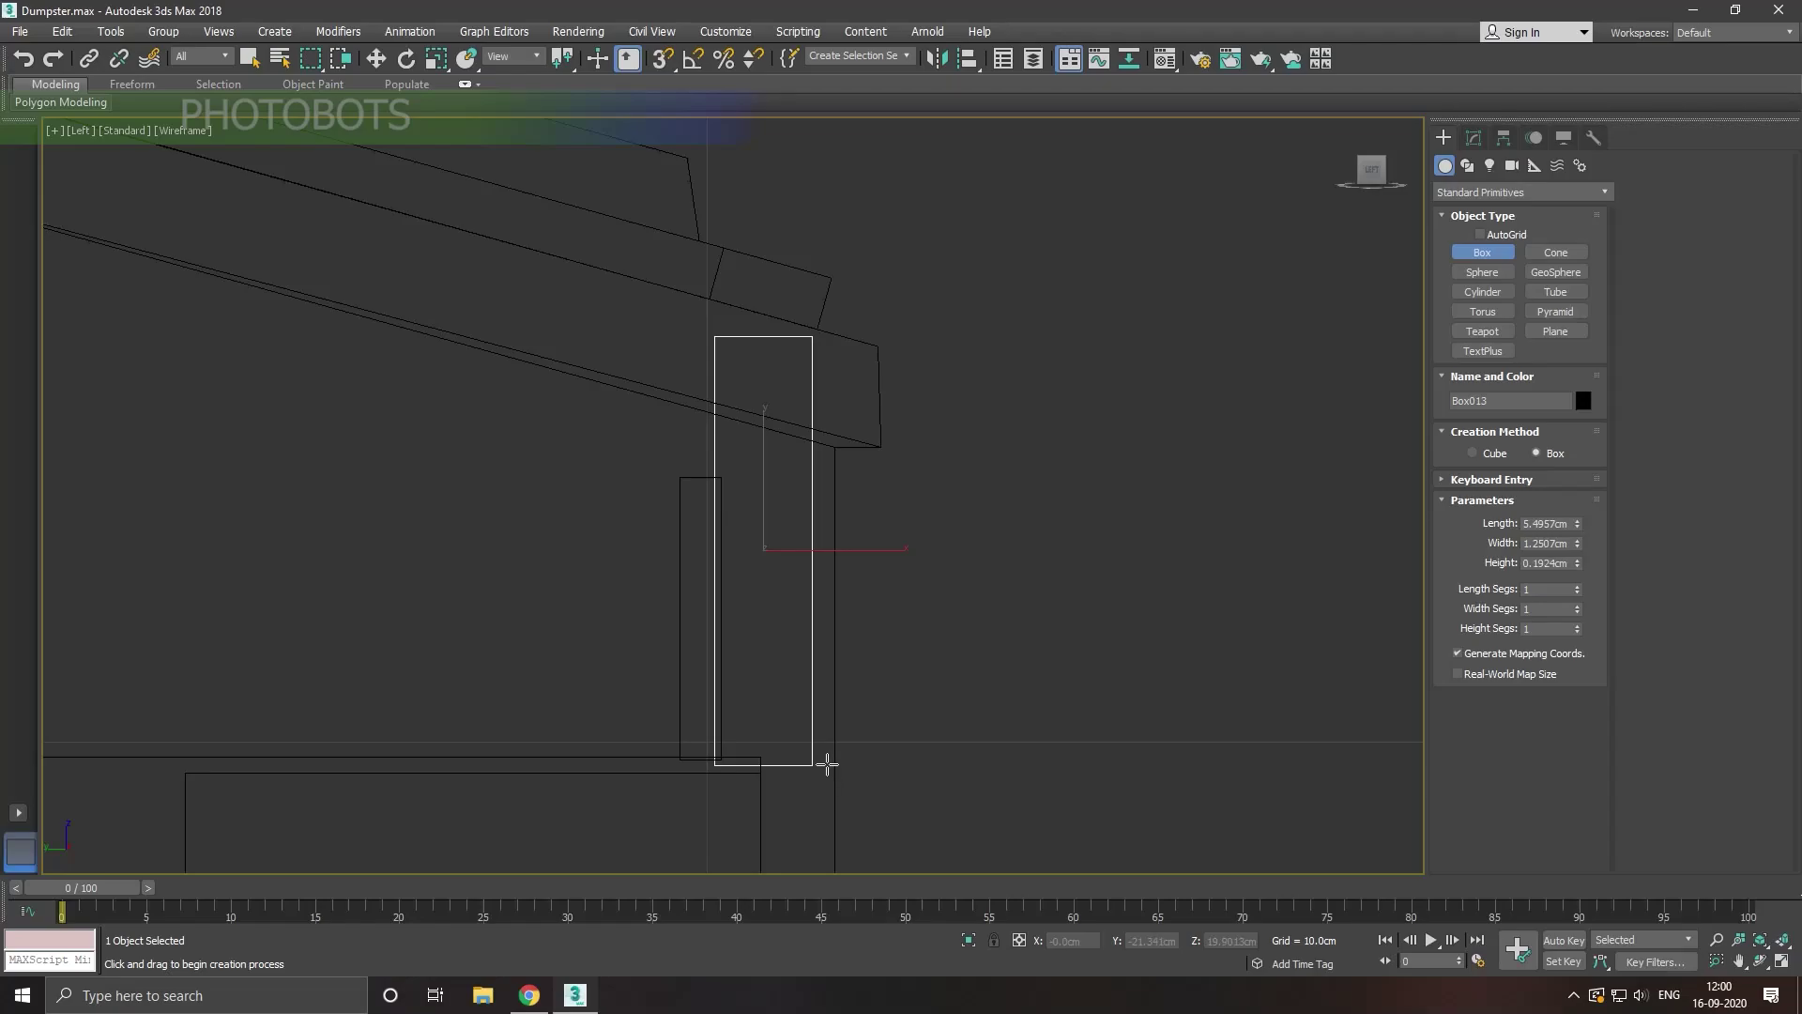
Step: Move the new box flush against the dumpster's front corner in the Perspective view
{"action": "key", "text": "w"}
{"action": "key", "text": "p"}
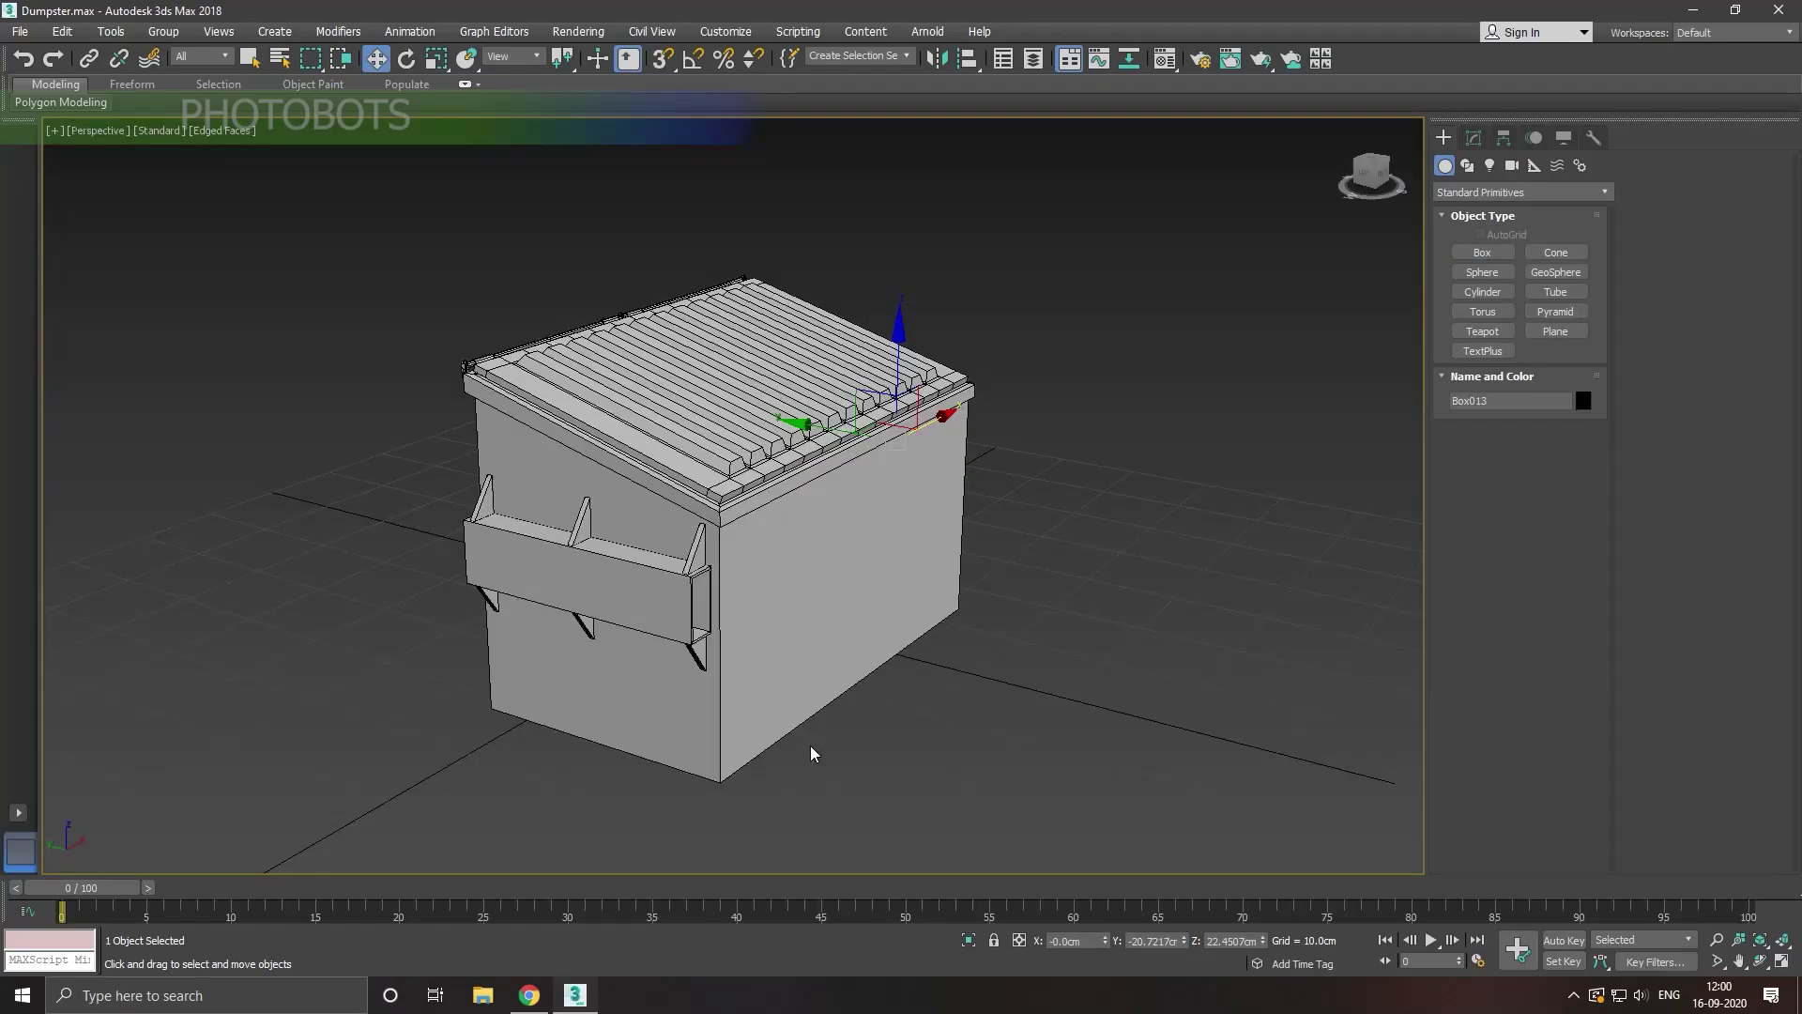
{"action": "key", "text": "m"}
{"action": "key", "text": "m"}
{"action": "left_click_drag", "start_coordinate": [958, 429], "coordinate": [758, 477]}
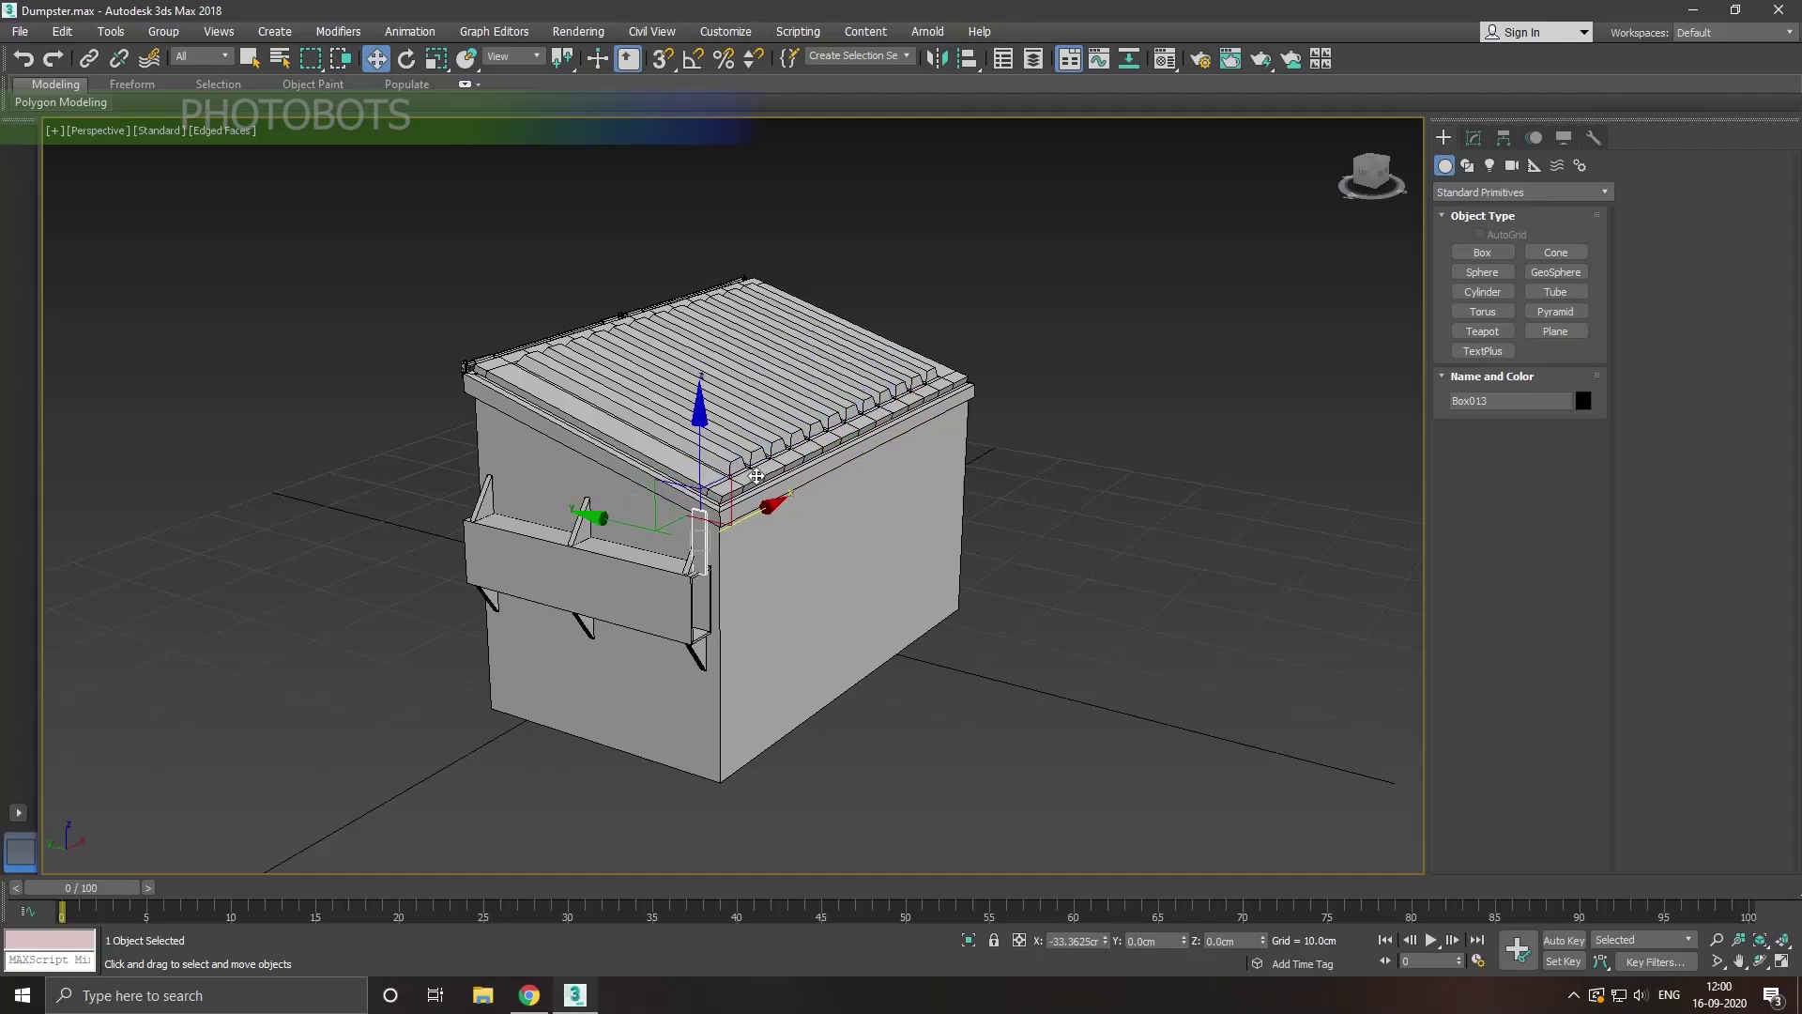
{"action": "scroll", "coordinate": [732, 526], "scroll_direction": "up", "scroll_amount": 3}
{"action": "scroll", "coordinate": [704, 554], "scroll_direction": "up", "scroll_amount": 2}
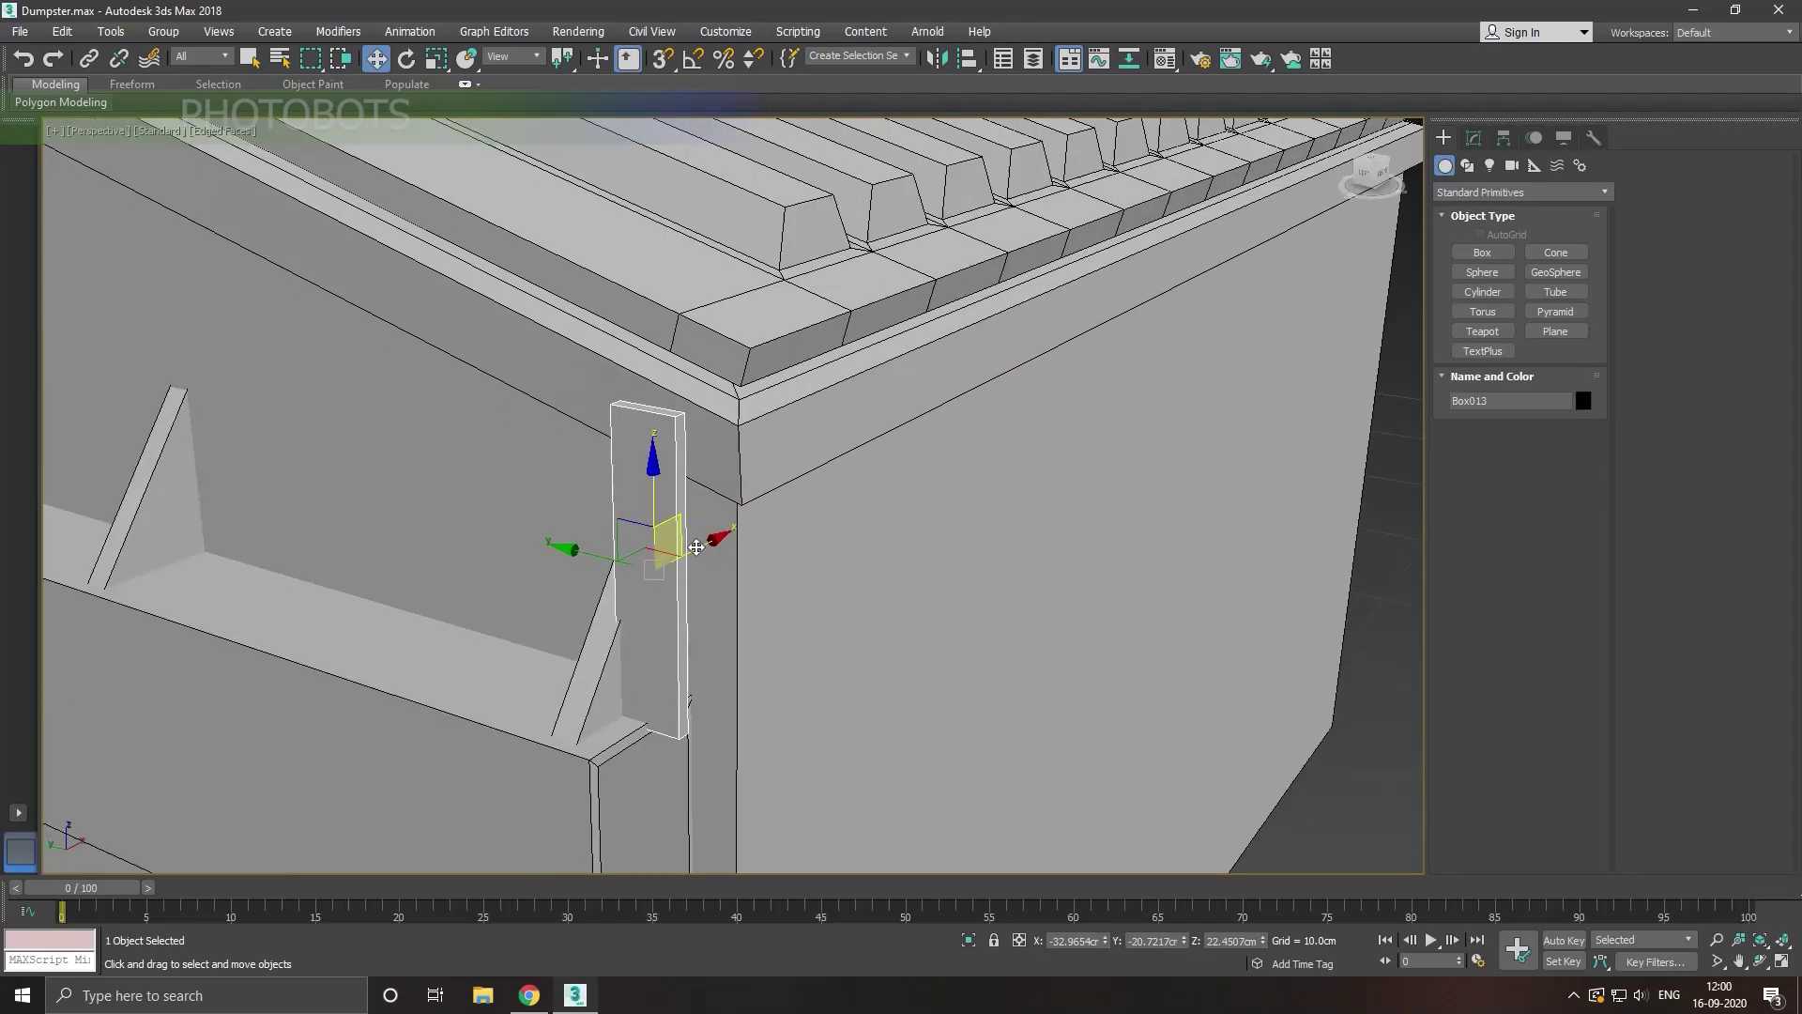
{"action": "left_click_drag", "start_coordinate": [704, 557], "coordinate": [709, 552]}
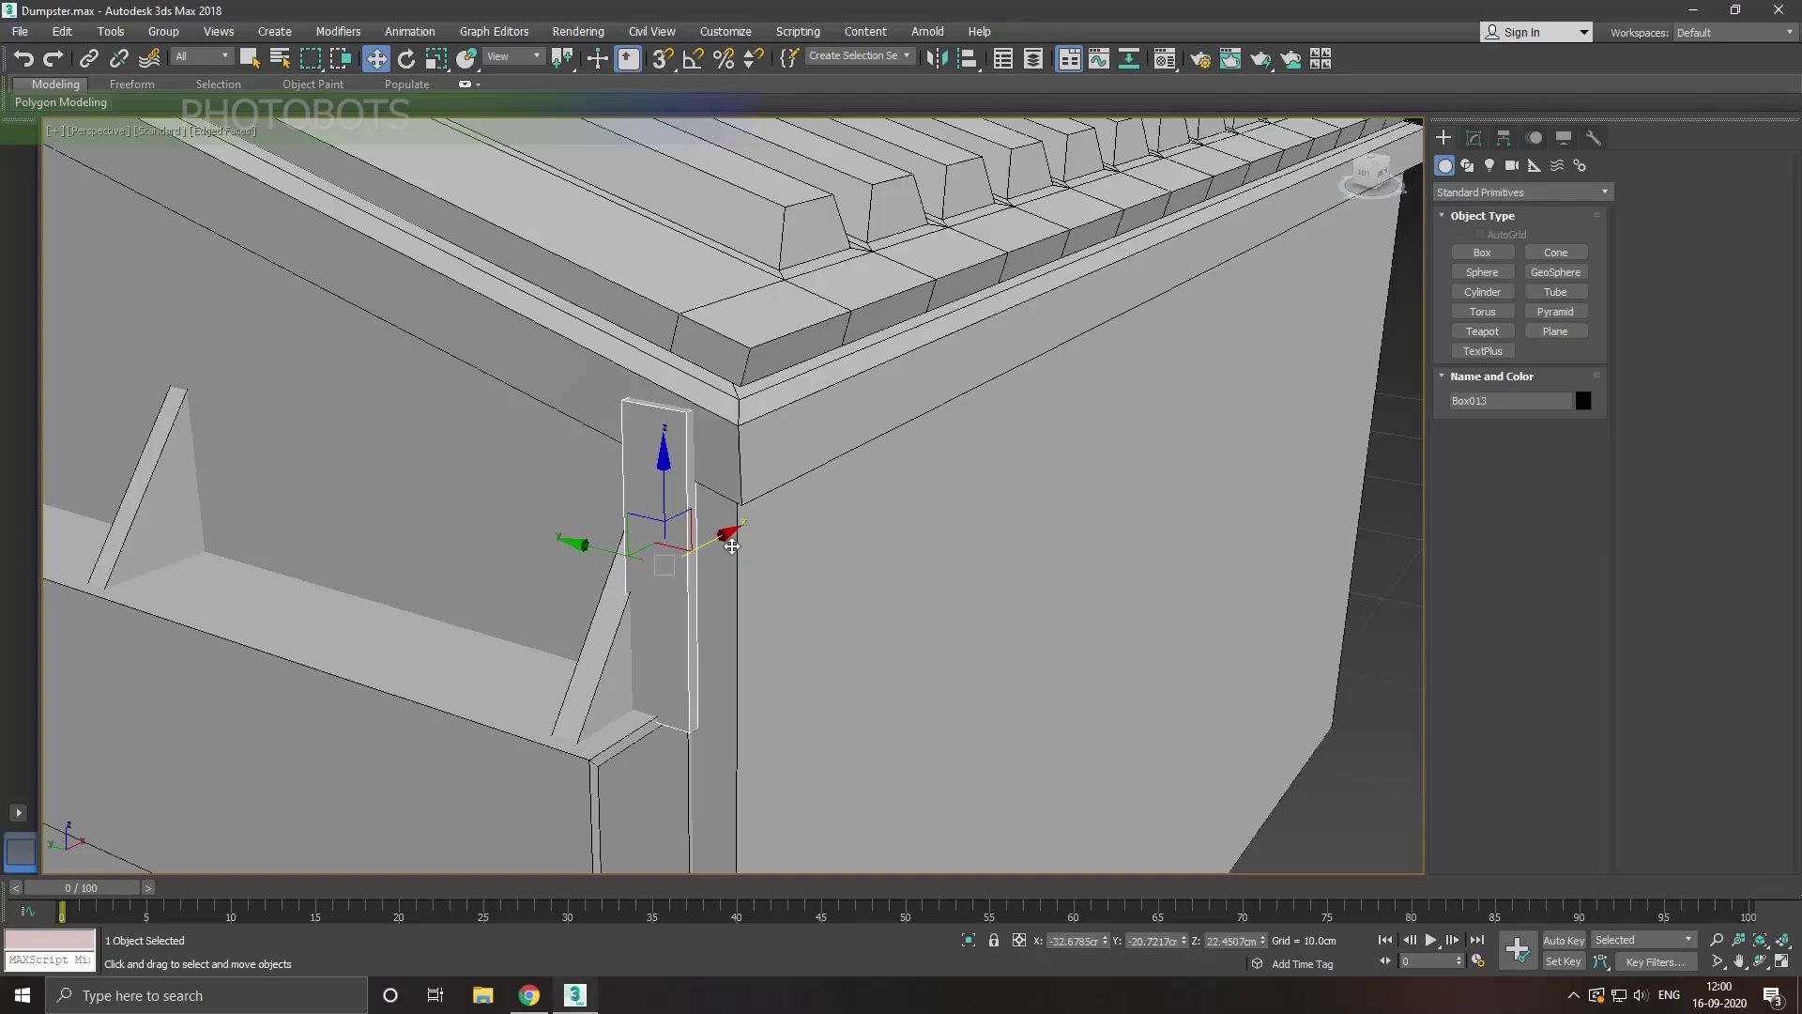
{"action": "middle_click_drag", "start_coordinate": [713, 549], "coordinate": [825, 546], "text": "alt"}
Step: Convert the upright box to an Editable Poly
{"action": "left_click", "coordinate": [1473, 138]}
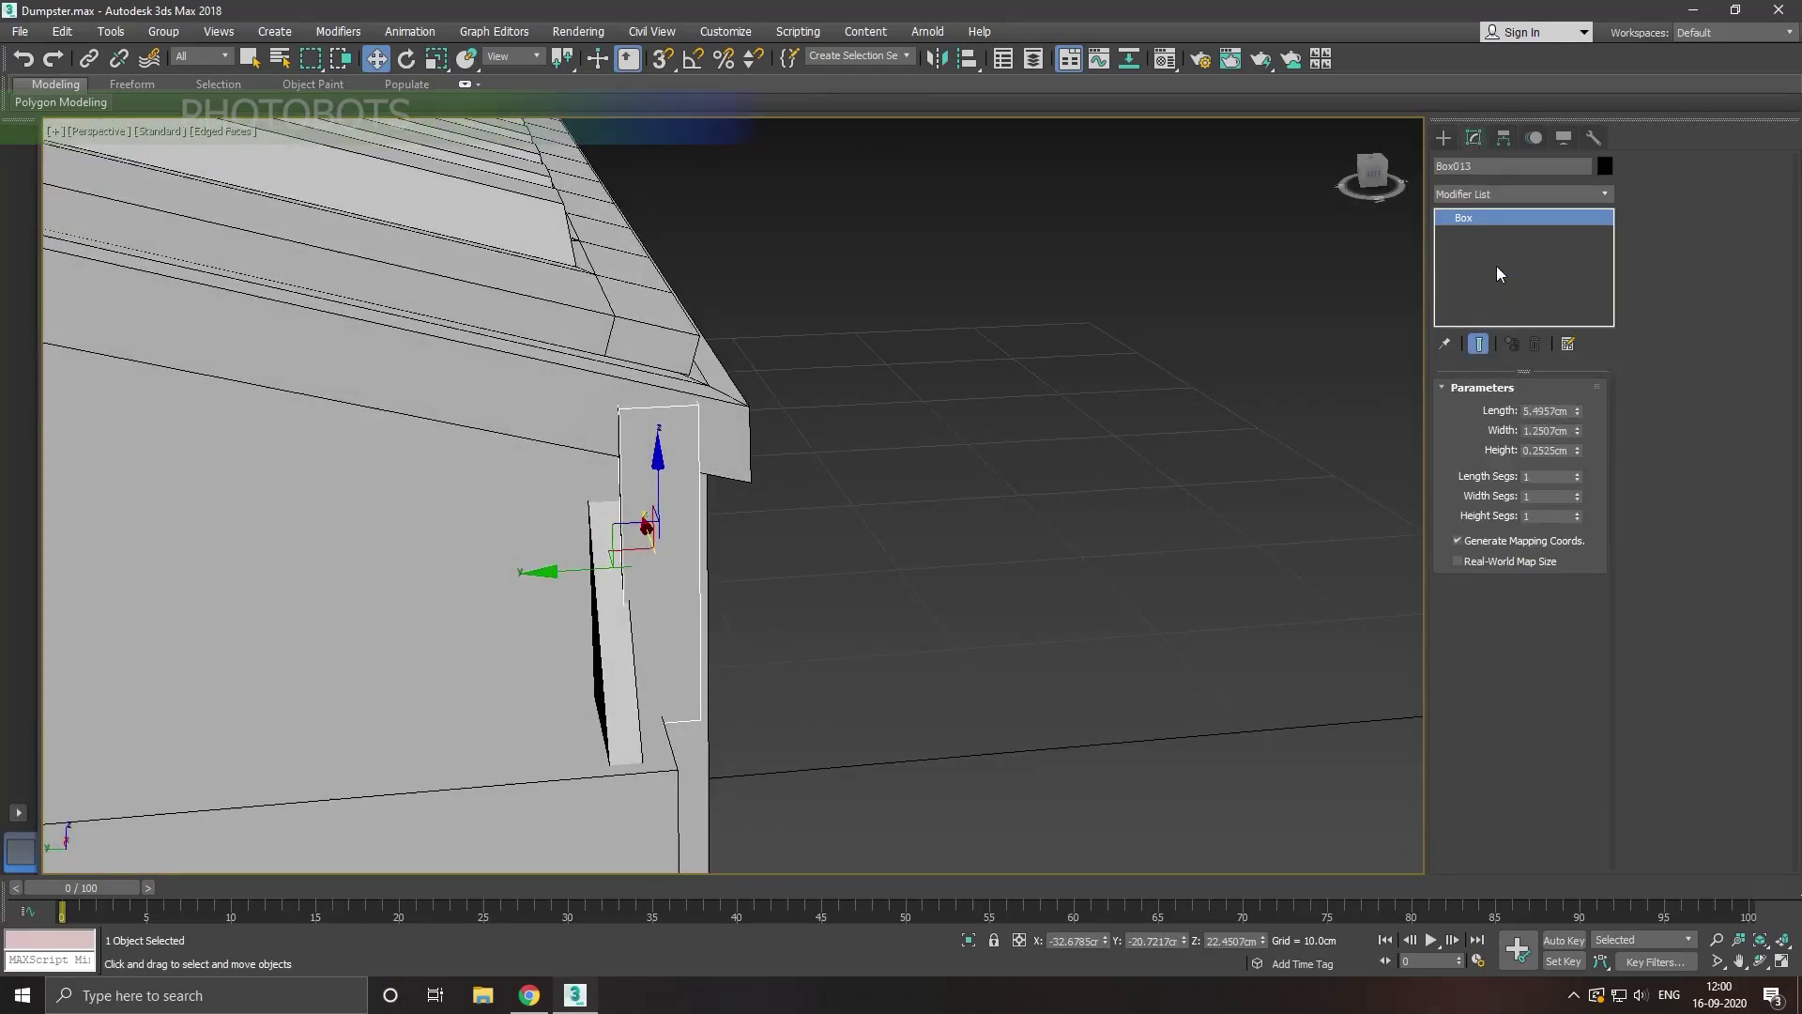
{"action": "right_click", "coordinate": [1494, 265]}
{"action": "left_click", "coordinate": [1545, 402]}
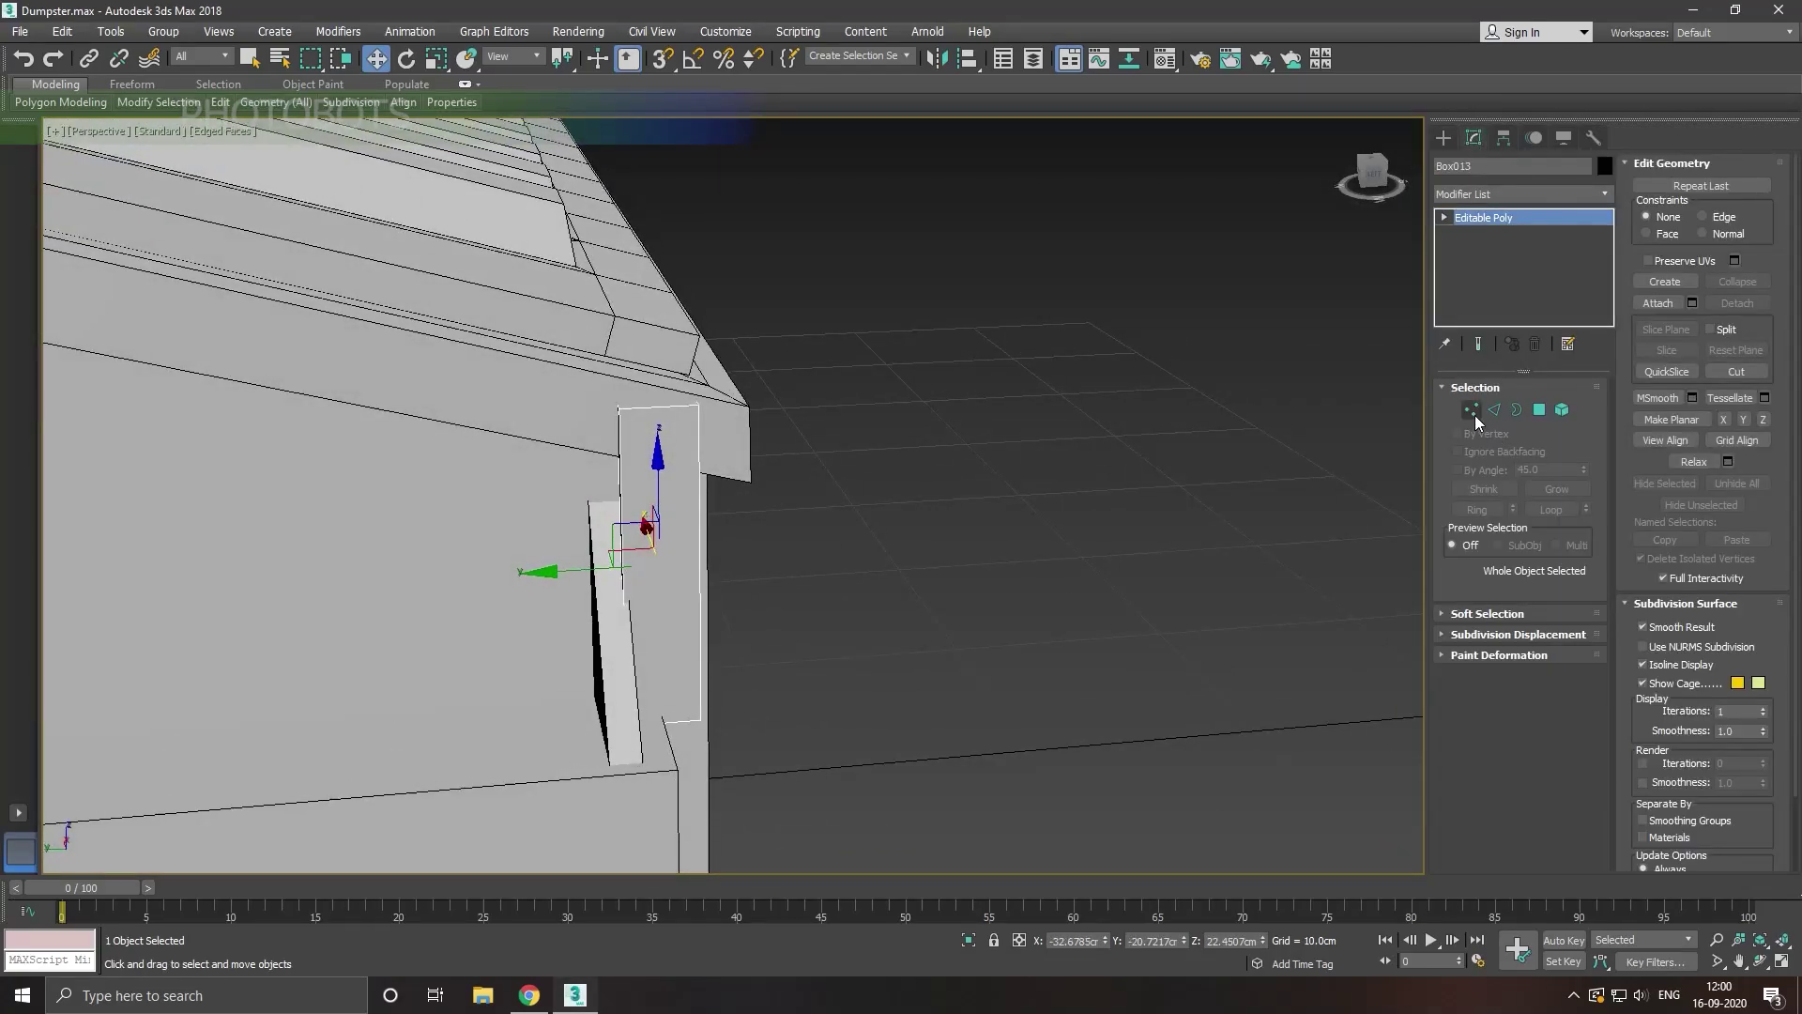
{"action": "left_click", "coordinate": [1472, 410]}
{"action": "mouse_move", "coordinate": [480, 635]}
{"action": "left_mouse_down"}
{"action": "mouse_move", "coordinate": [728, 663]}
{"action": "mouse_move", "coordinate": [672, 527]}
{"action": "left_mouse_up"}
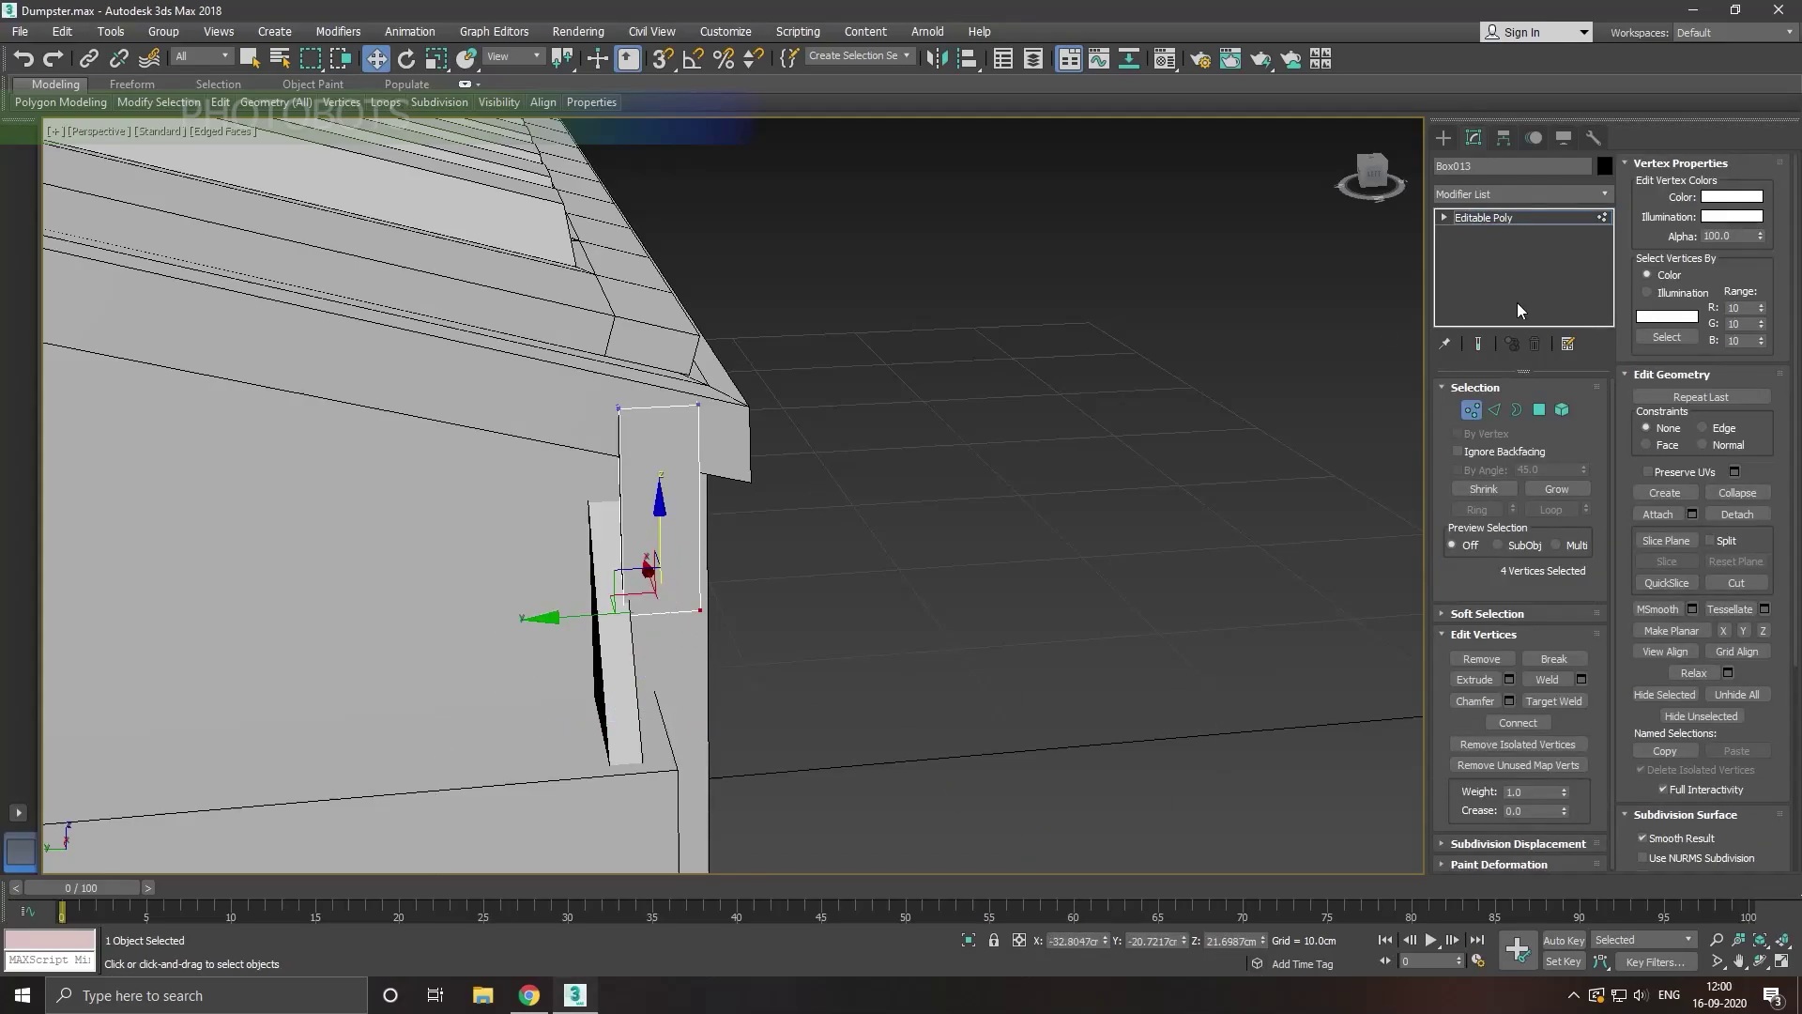
Step: Shift the plate sideways against the corner and lower it slightly
{"action": "left_click", "coordinate": [1534, 226]}
{"action": "left_click_drag", "start_coordinate": [586, 574], "coordinate": [617, 573]}
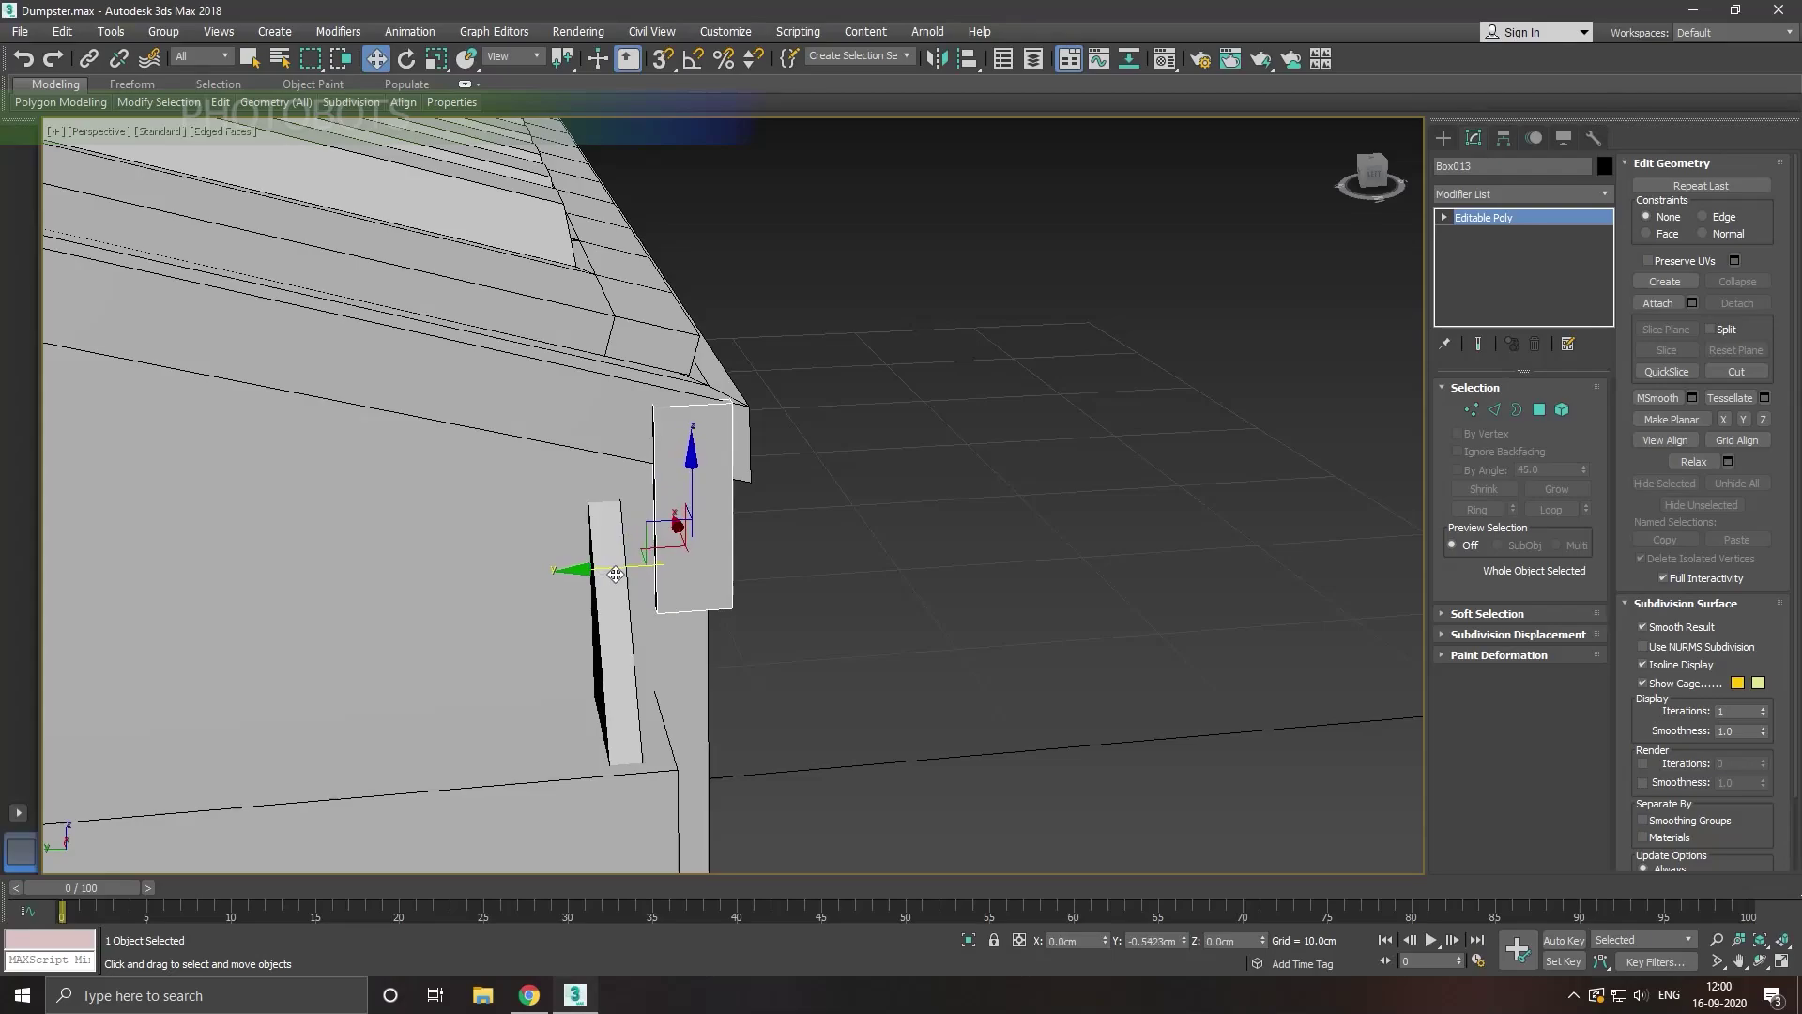
{"action": "scroll", "coordinate": [659, 527], "scroll_direction": "up", "scroll_amount": 2}
{"action": "left_click_drag", "start_coordinate": [713, 510], "coordinate": [712, 522]}
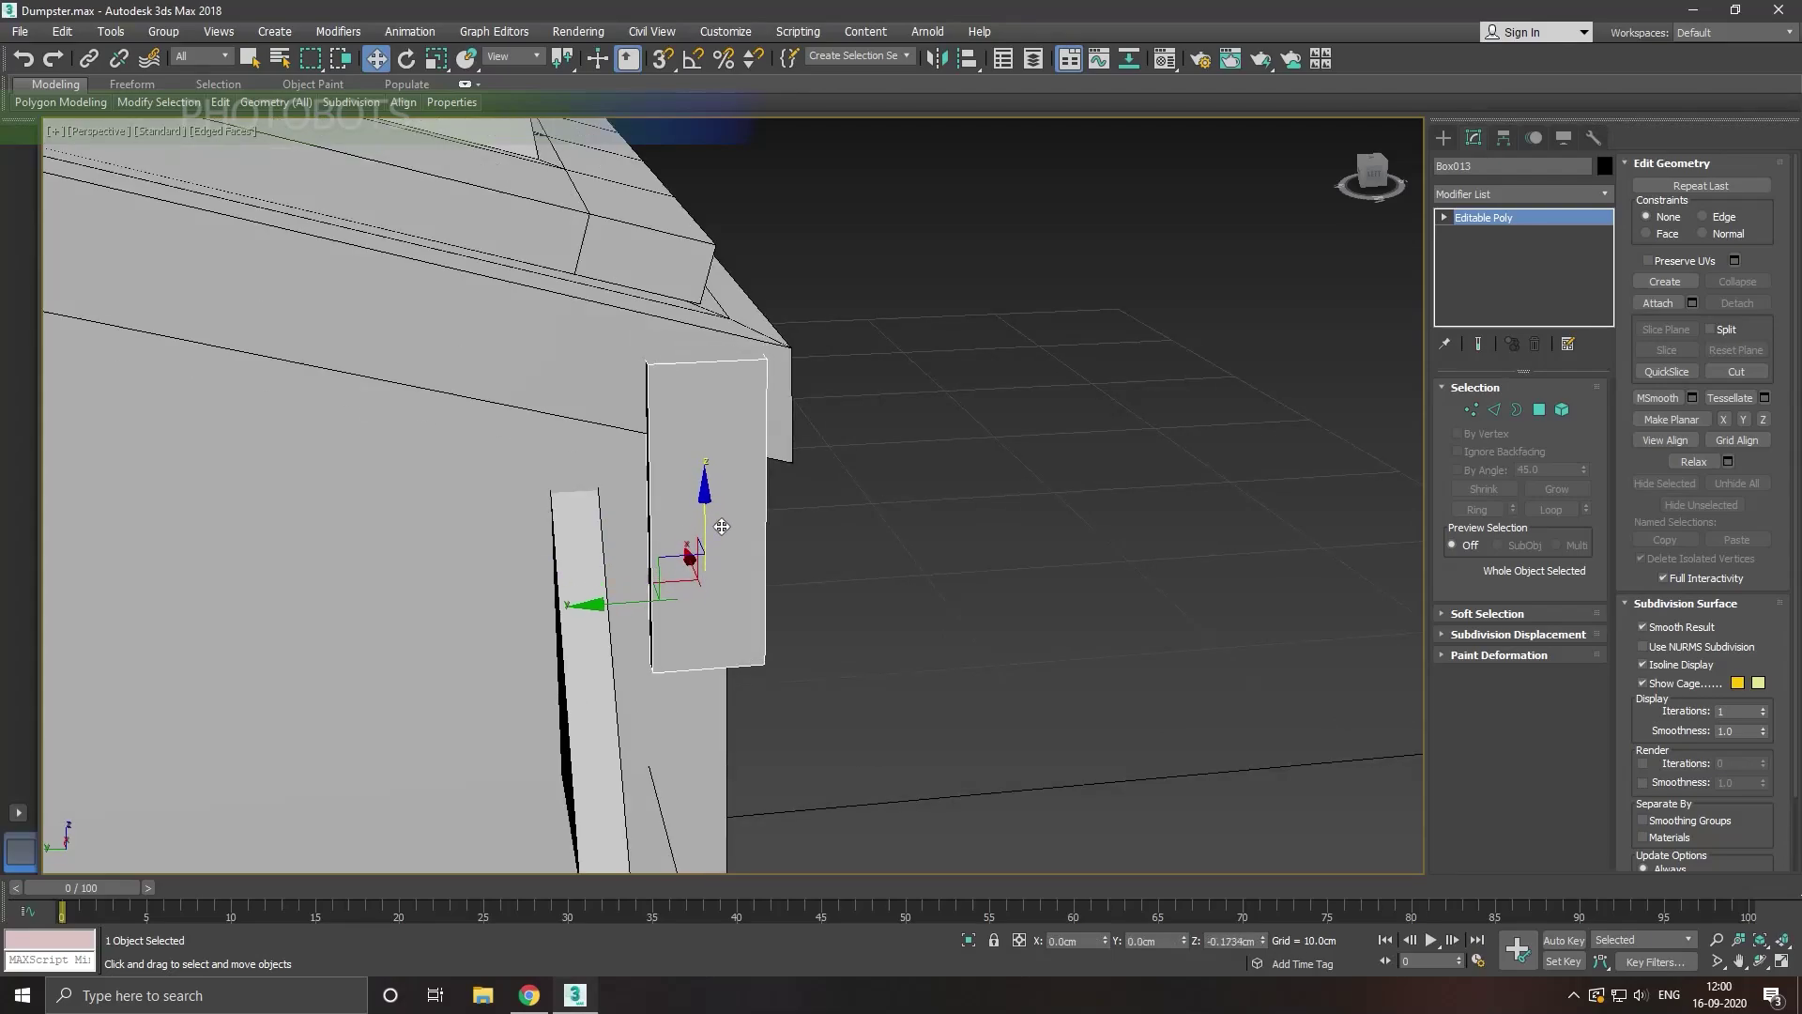
{"action": "mouse_move", "coordinate": [727, 545]}
{"action": "middle_mouse_down", "text": "alt"}
{"action": "mouse_move", "coordinate": [723, 558]}
{"action": "mouse_move", "coordinate": [1326, 364]}
{"action": "middle_mouse_up", "text": "alt"}
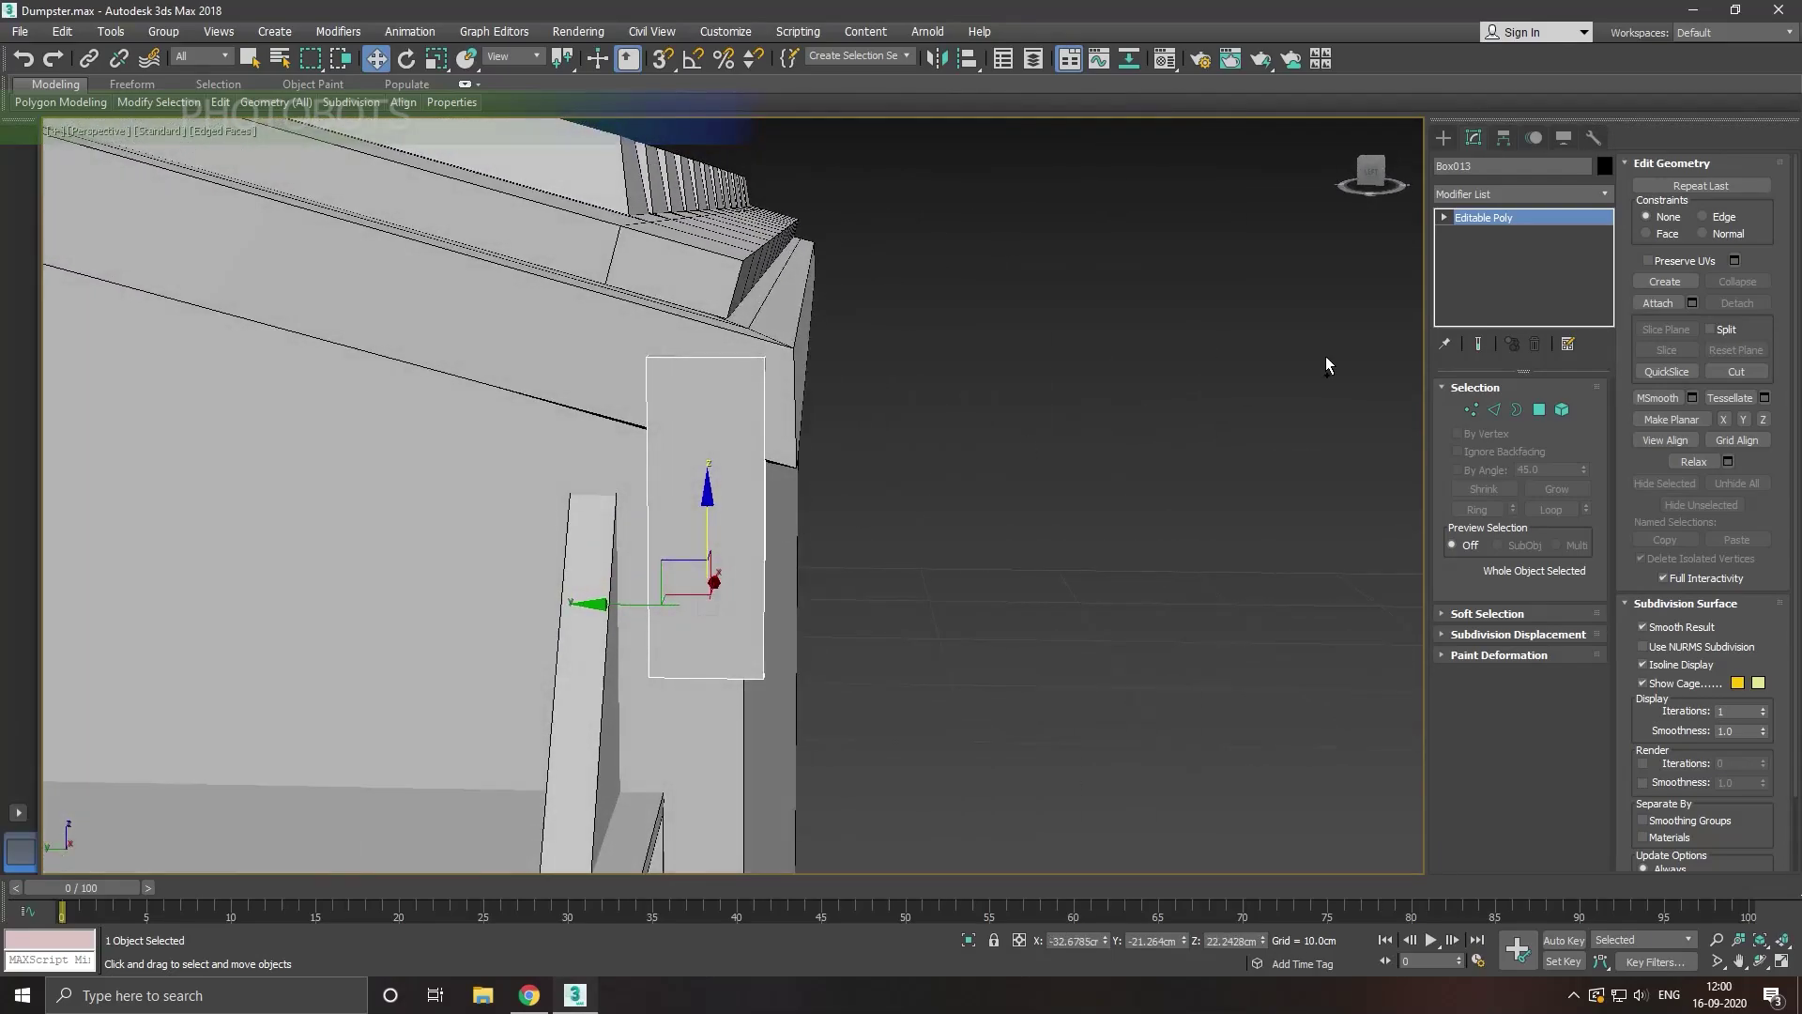
Step: Scale the plate's four top vertices inward to taper its top
{"action": "left_click", "coordinate": [1470, 409]}
{"action": "left_click_drag", "start_coordinate": [883, 345], "coordinate": [394, 462]}
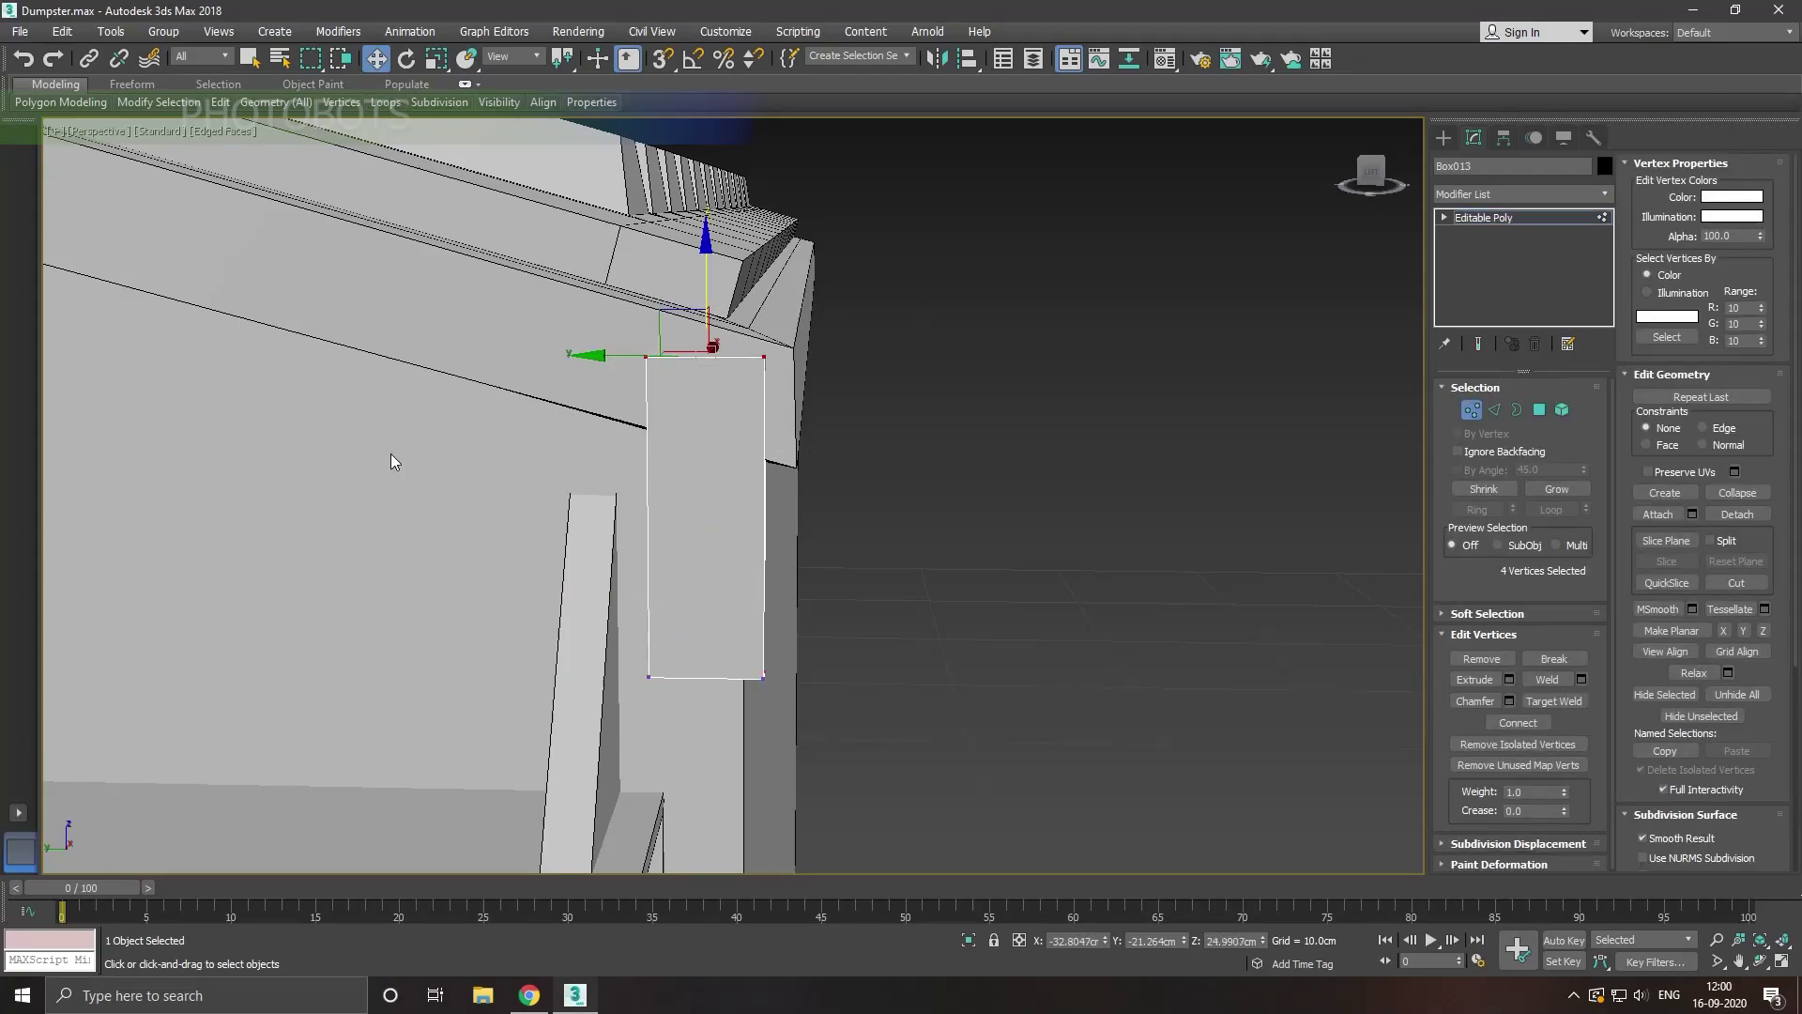
{"action": "left_click", "coordinate": [436, 58]}
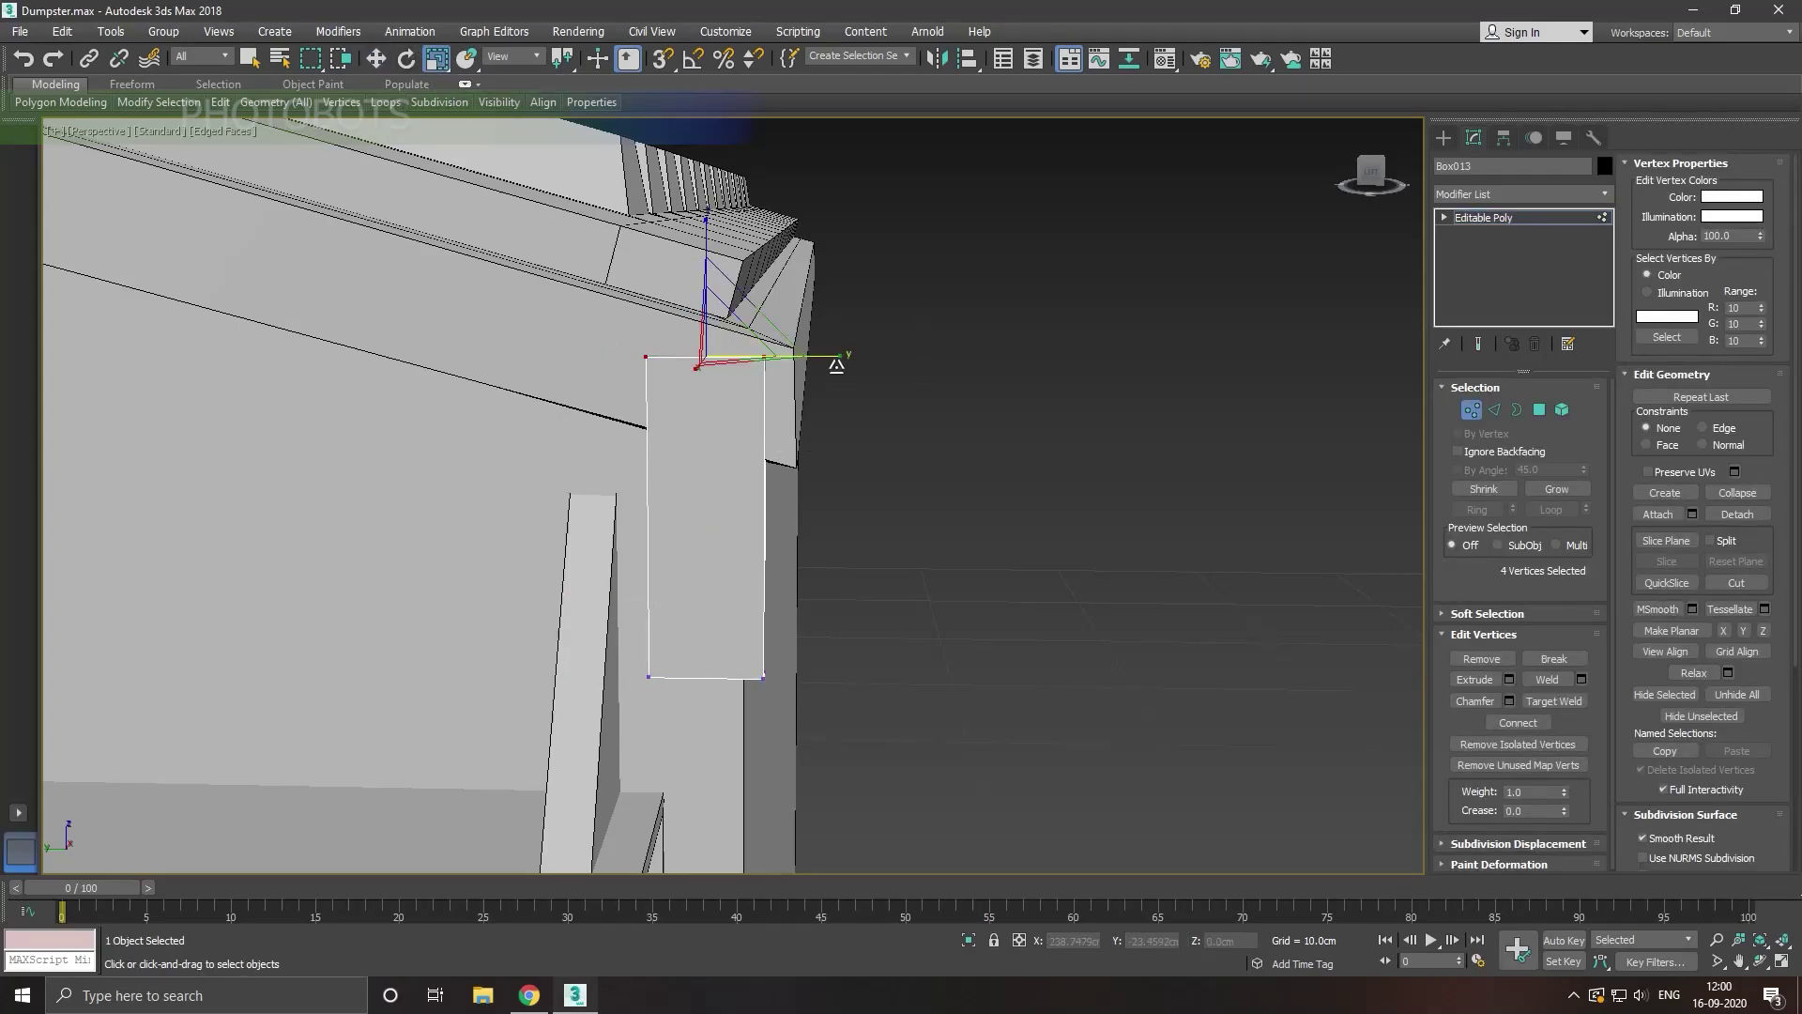
{"action": "left_click_drag", "start_coordinate": [841, 361], "coordinate": [813, 366]}
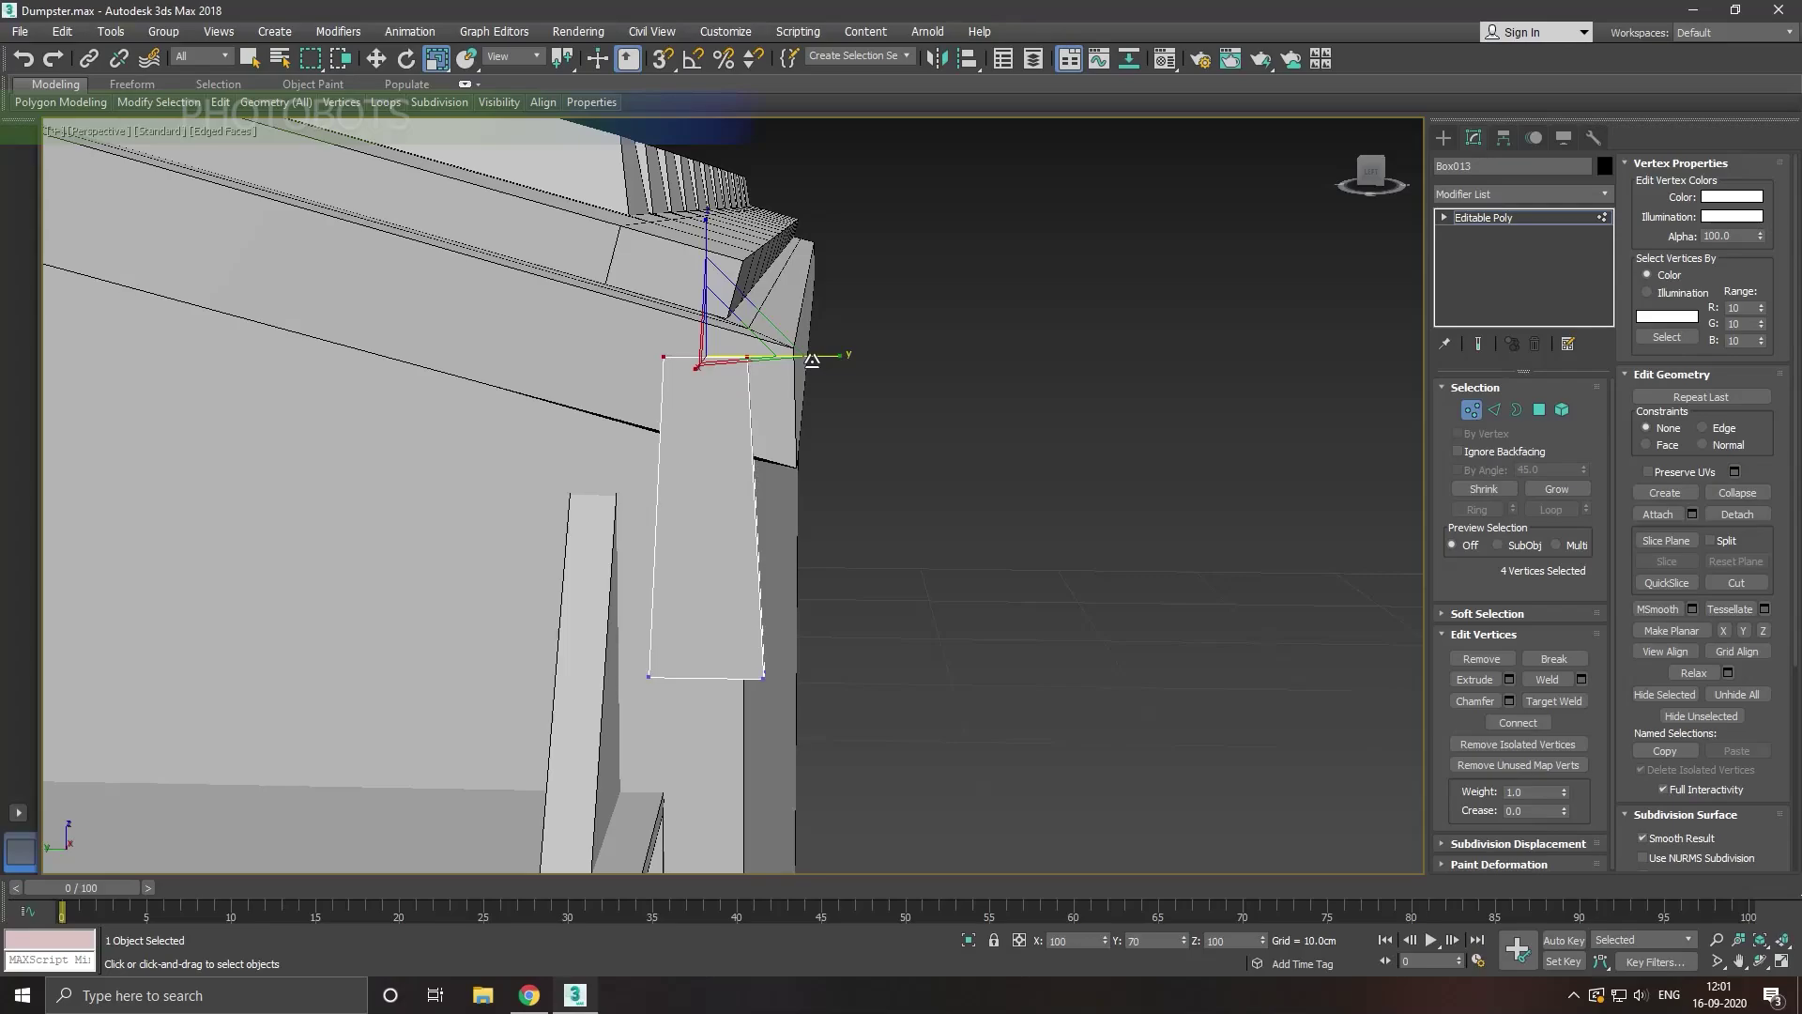
{"action": "middle_click_drag", "start_coordinate": [826, 403], "coordinate": [769, 394], "text": "alt"}
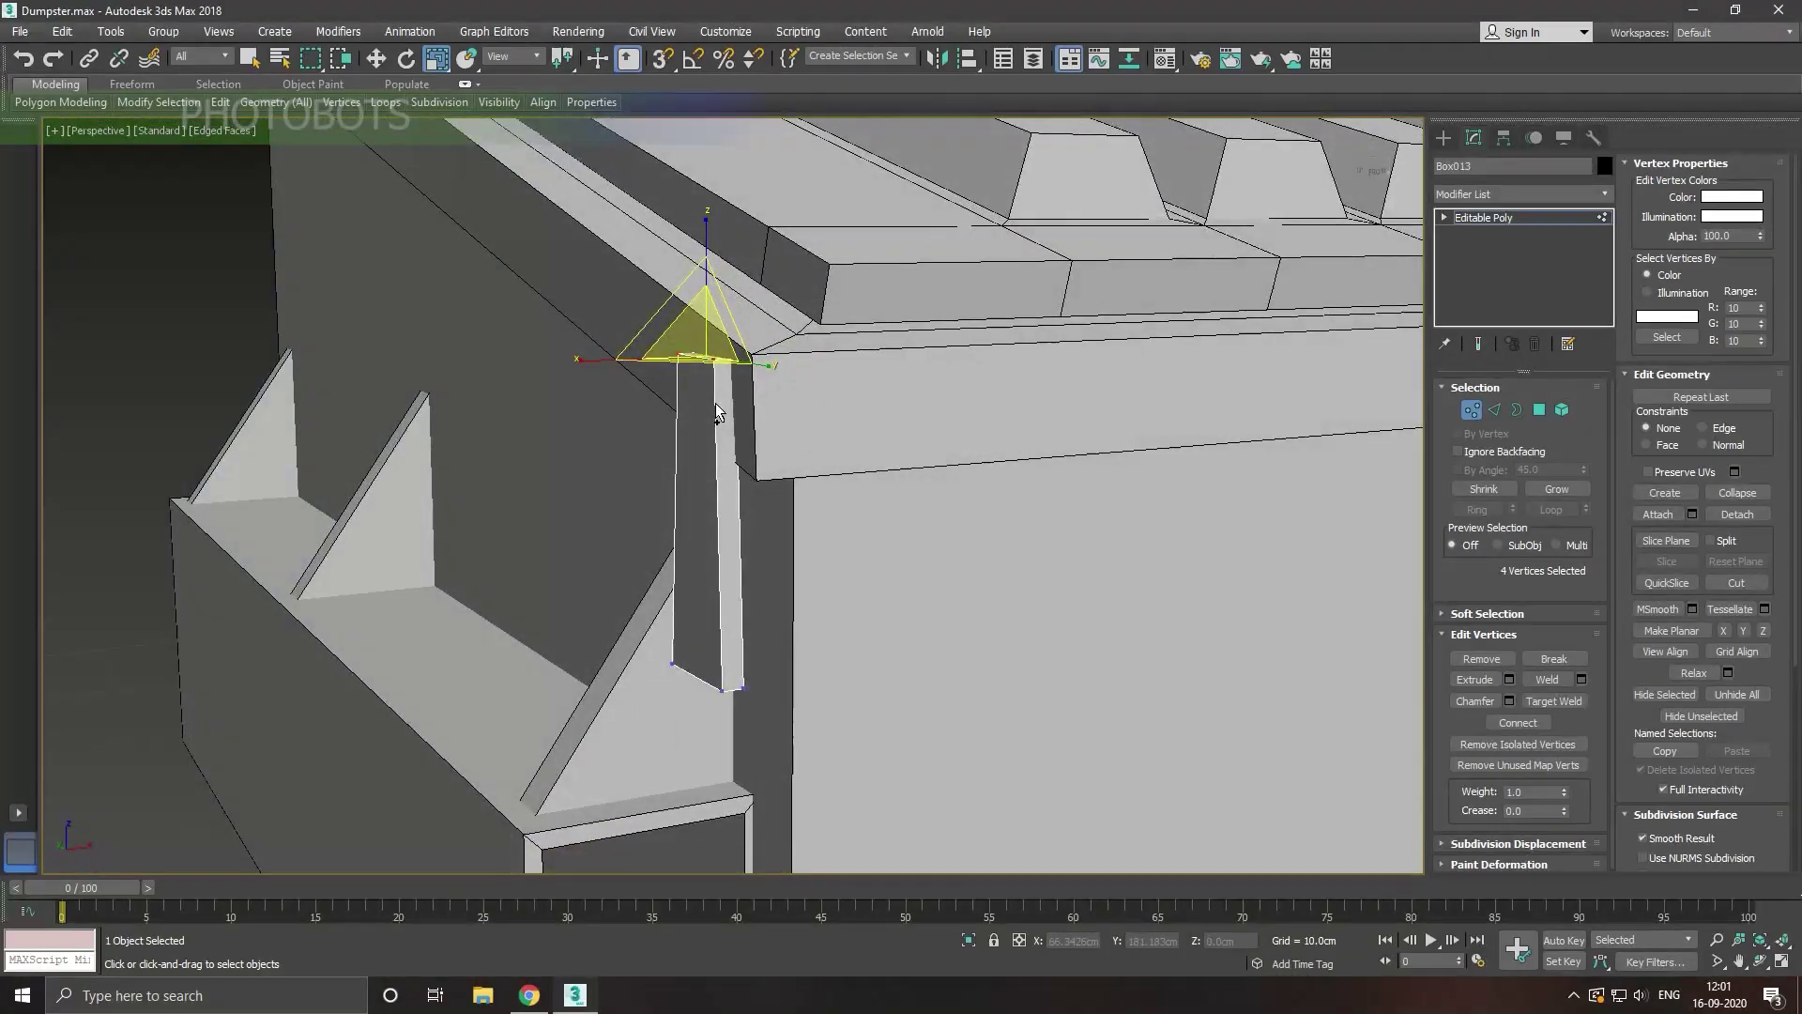
Step: Scale the whole plate non-uniformly to make it slightly thinner
{"action": "left_click", "coordinate": [1519, 218]}
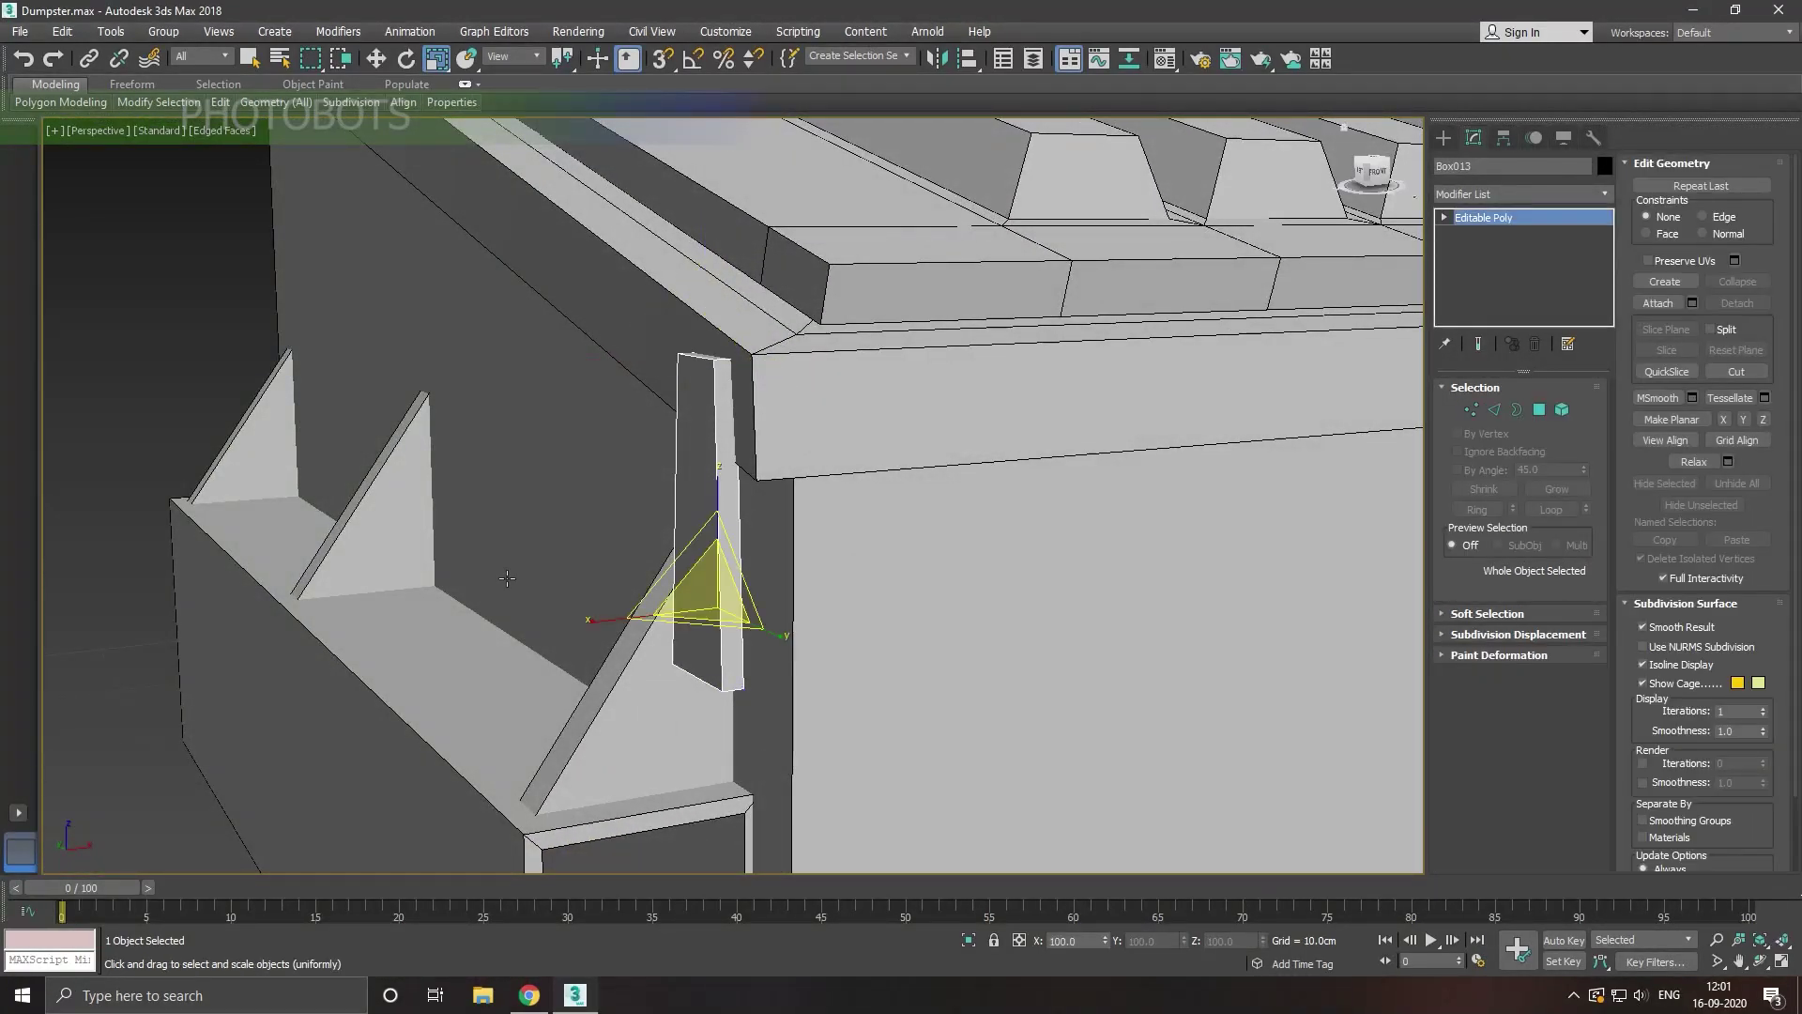
{"action": "left_click_drag", "start_coordinate": [657, 620], "coordinate": [643, 623]}
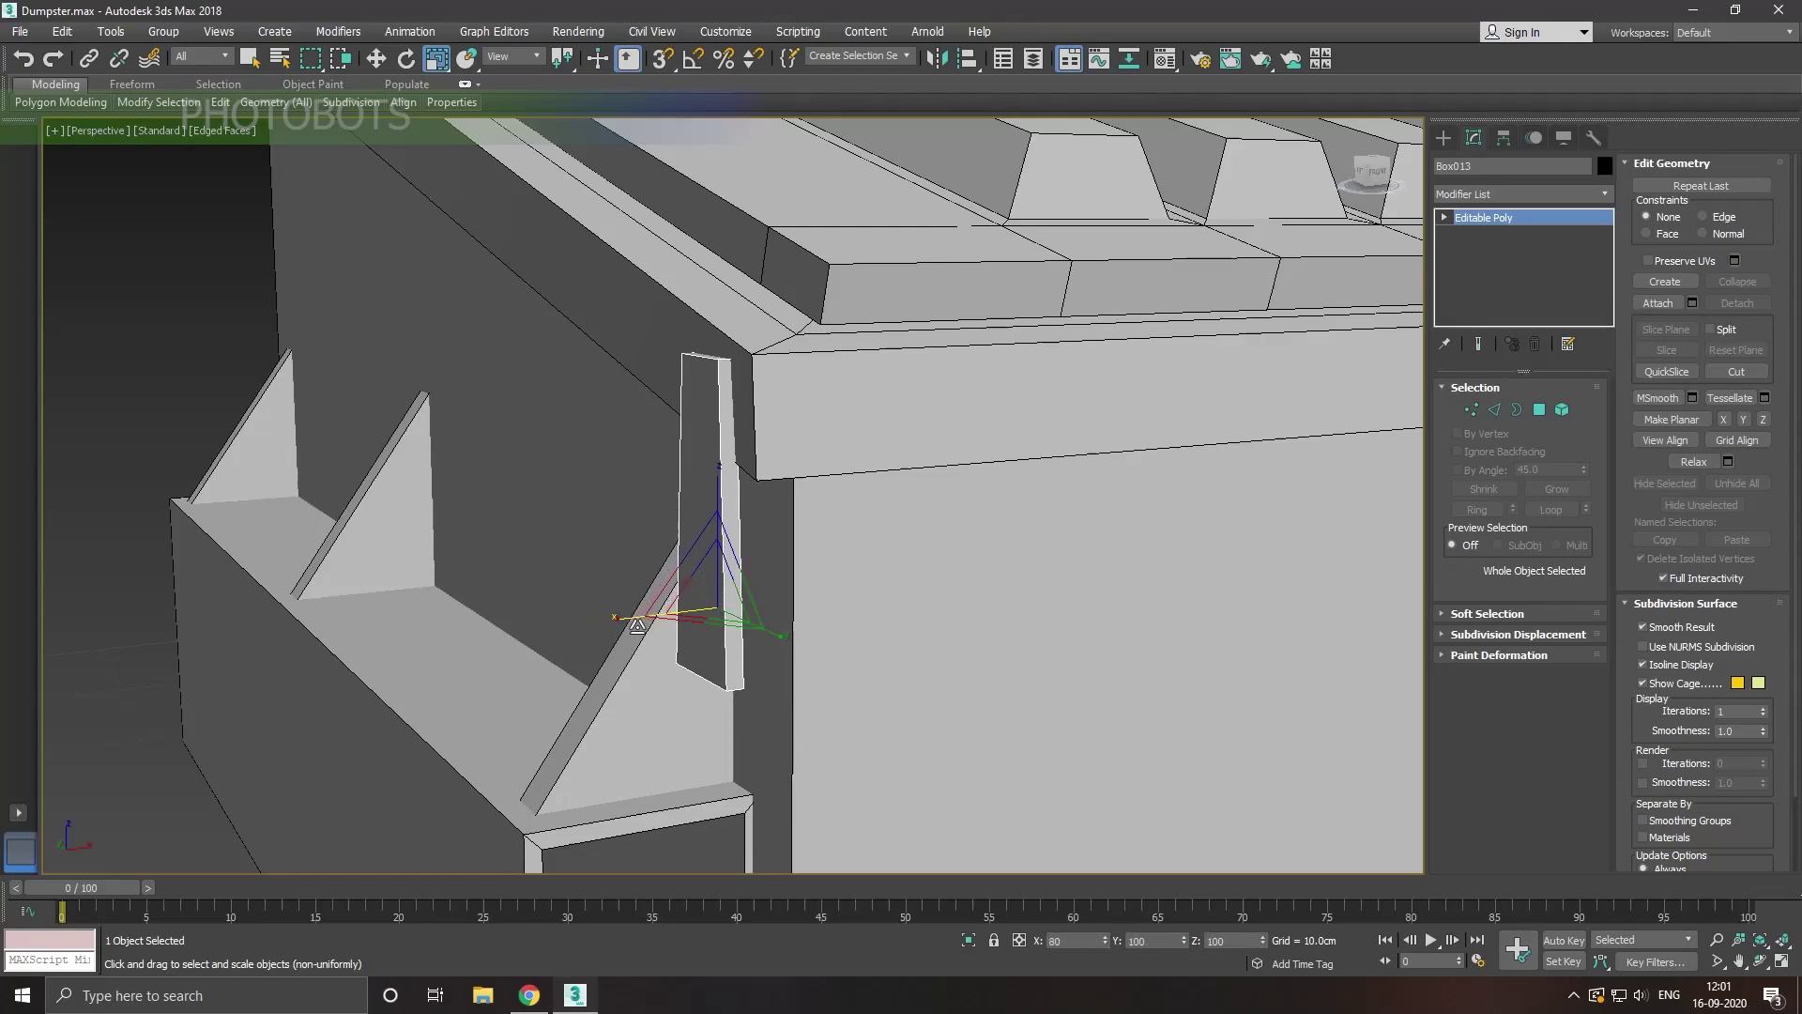
{"action": "left_click", "coordinate": [375, 58]}
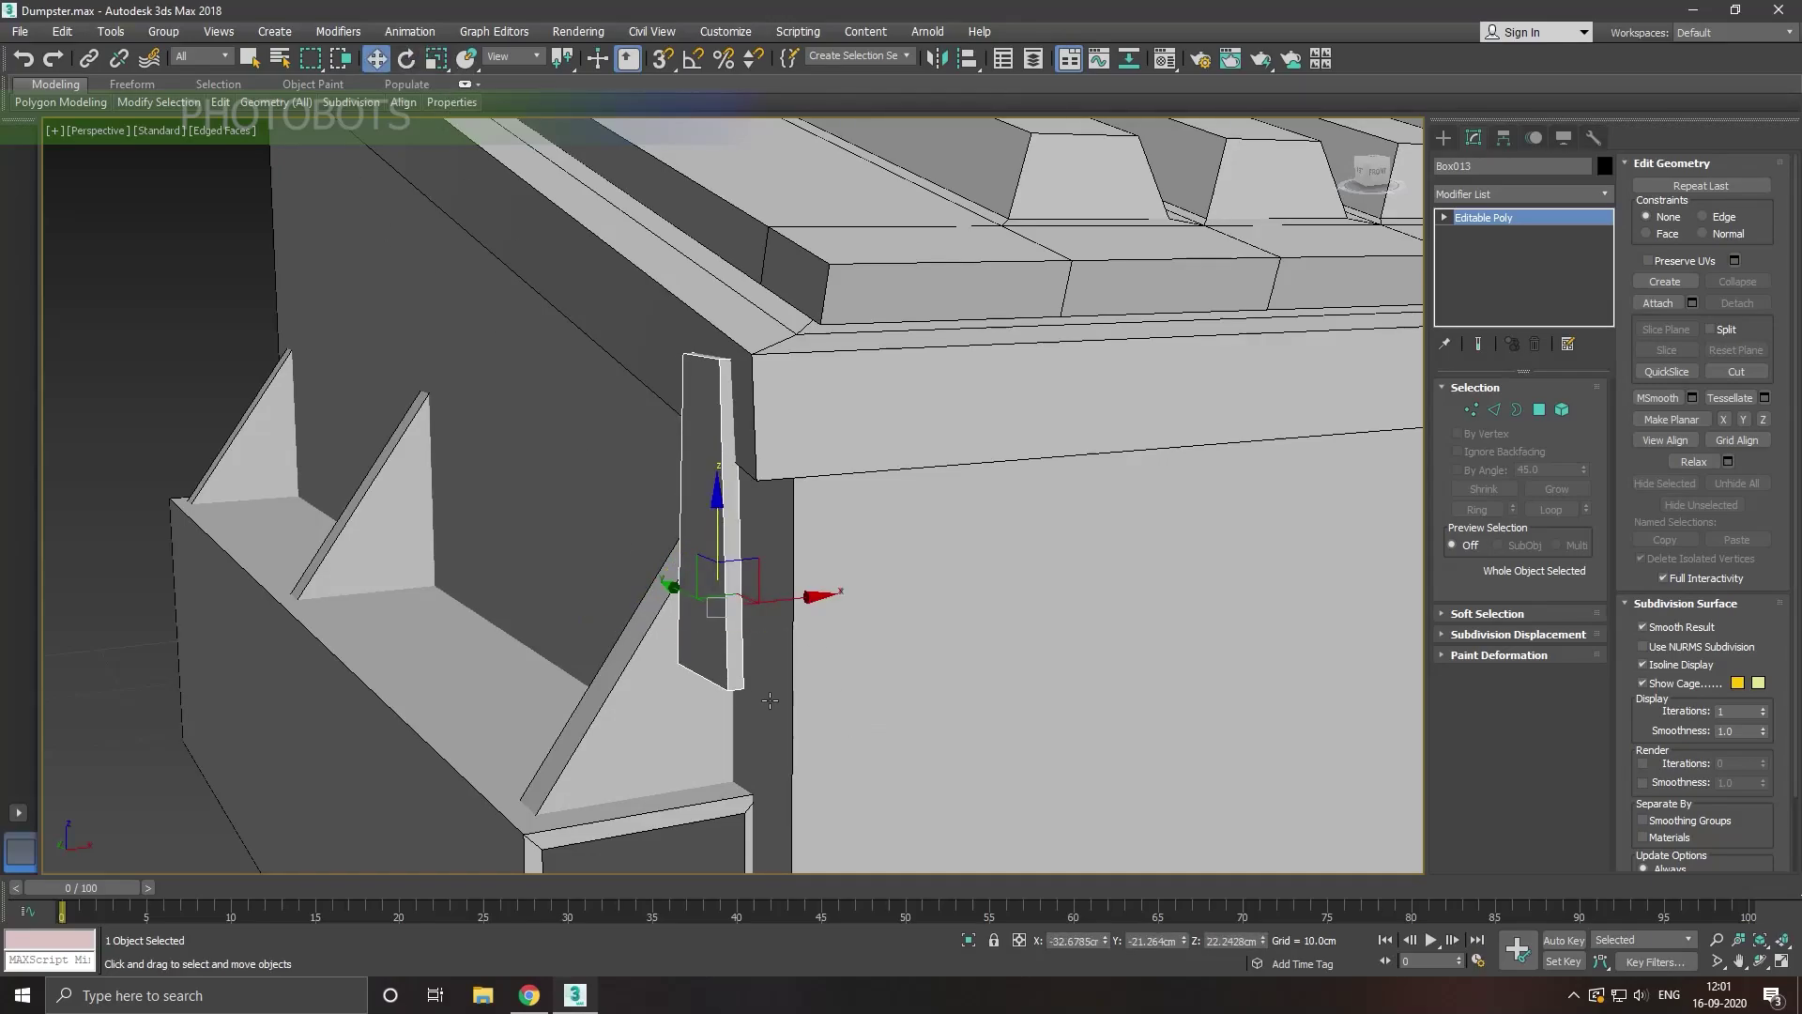
{"action": "mouse_move", "coordinate": [862, 724]}
{"action": "middle_mouse_down", "text": "alt"}
{"action": "mouse_move", "coordinate": [857, 700]}
{"action": "mouse_move", "coordinate": [895, 701]}
{"action": "middle_mouse_up", "text": "alt"}
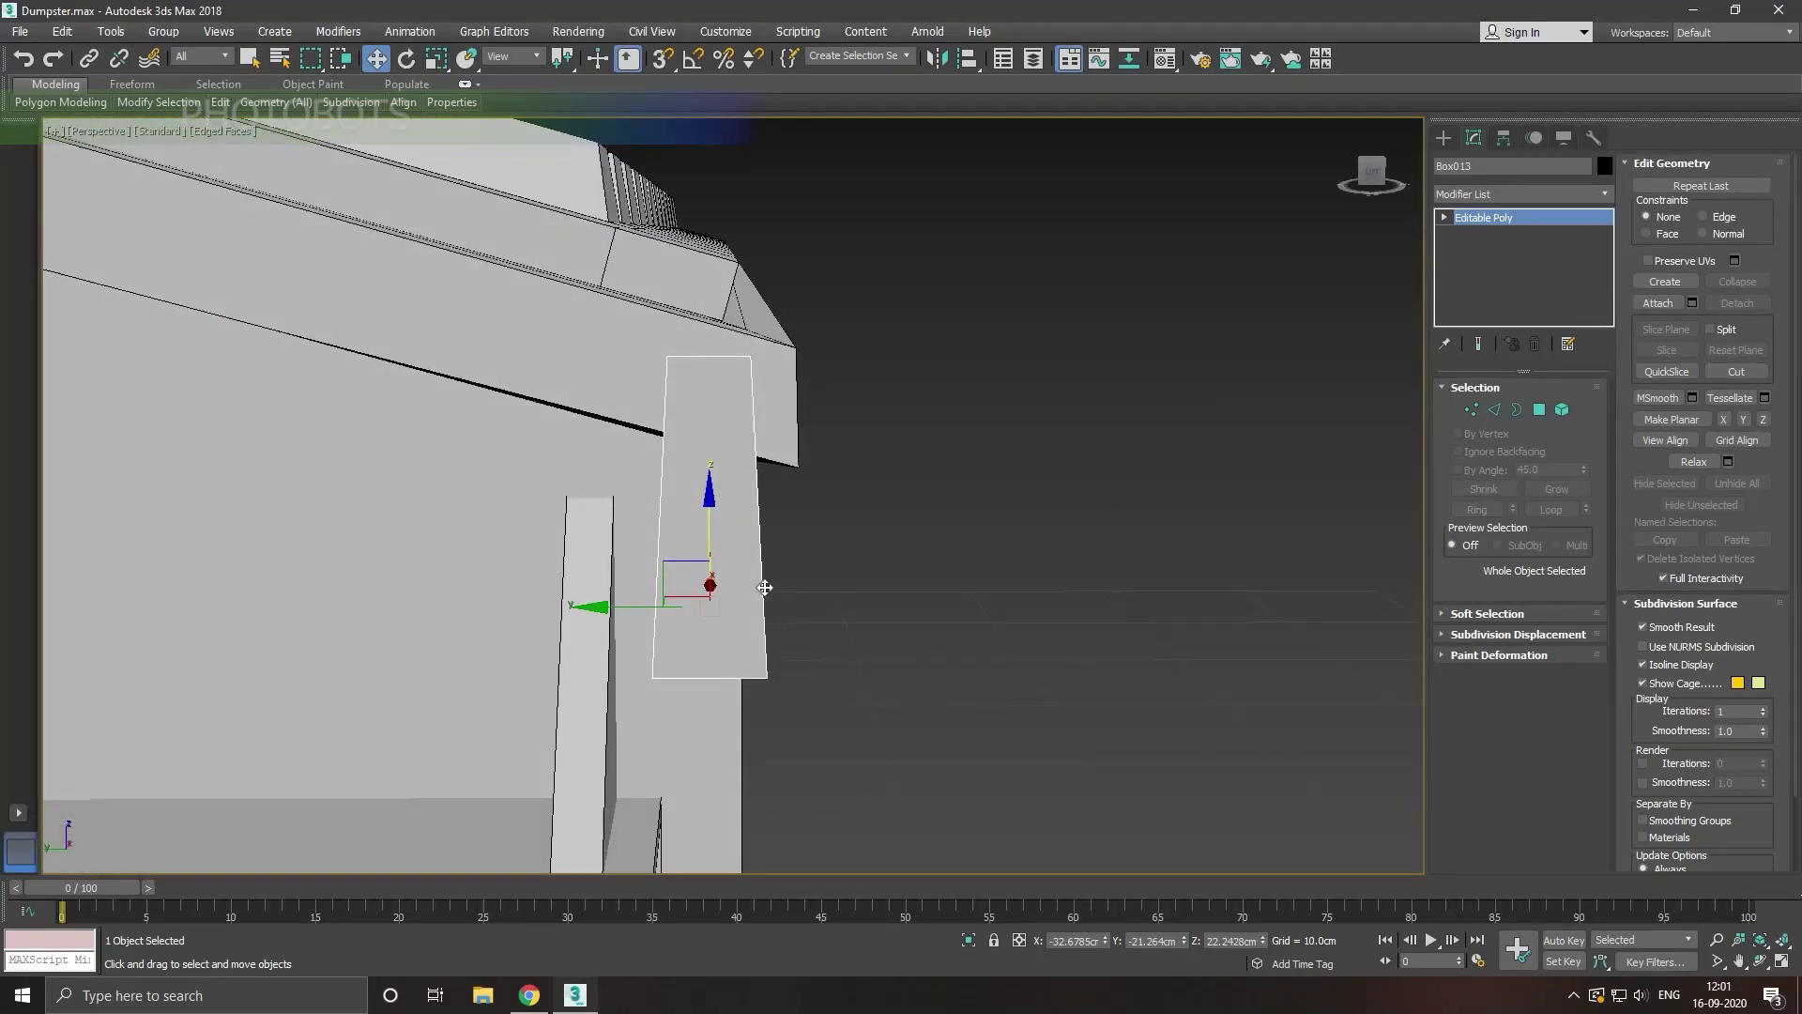
{"action": "scroll", "coordinate": [765, 587], "scroll_direction": "up", "scroll_amount": 2}
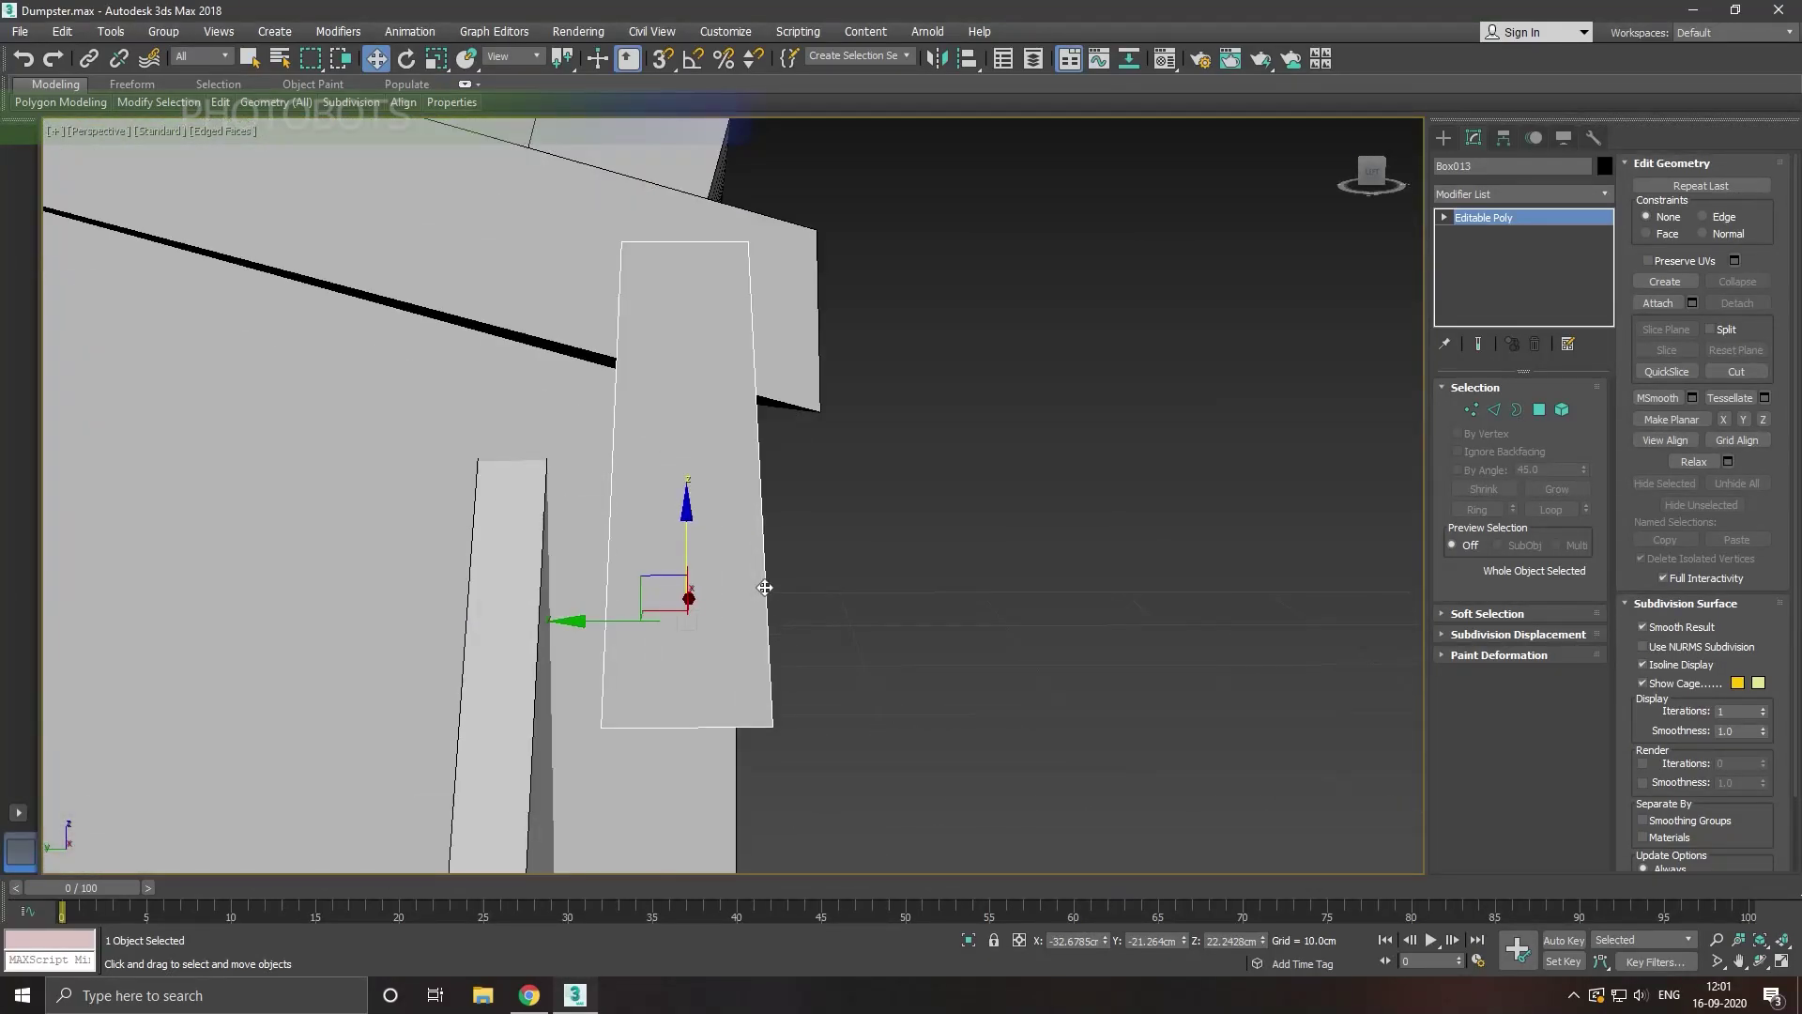
Step: Connect the panel's edge ring to add a single vertical centre edge
{"action": "left_click", "coordinate": [1494, 410]}
{"action": "left_click", "coordinate": [715, 727]}
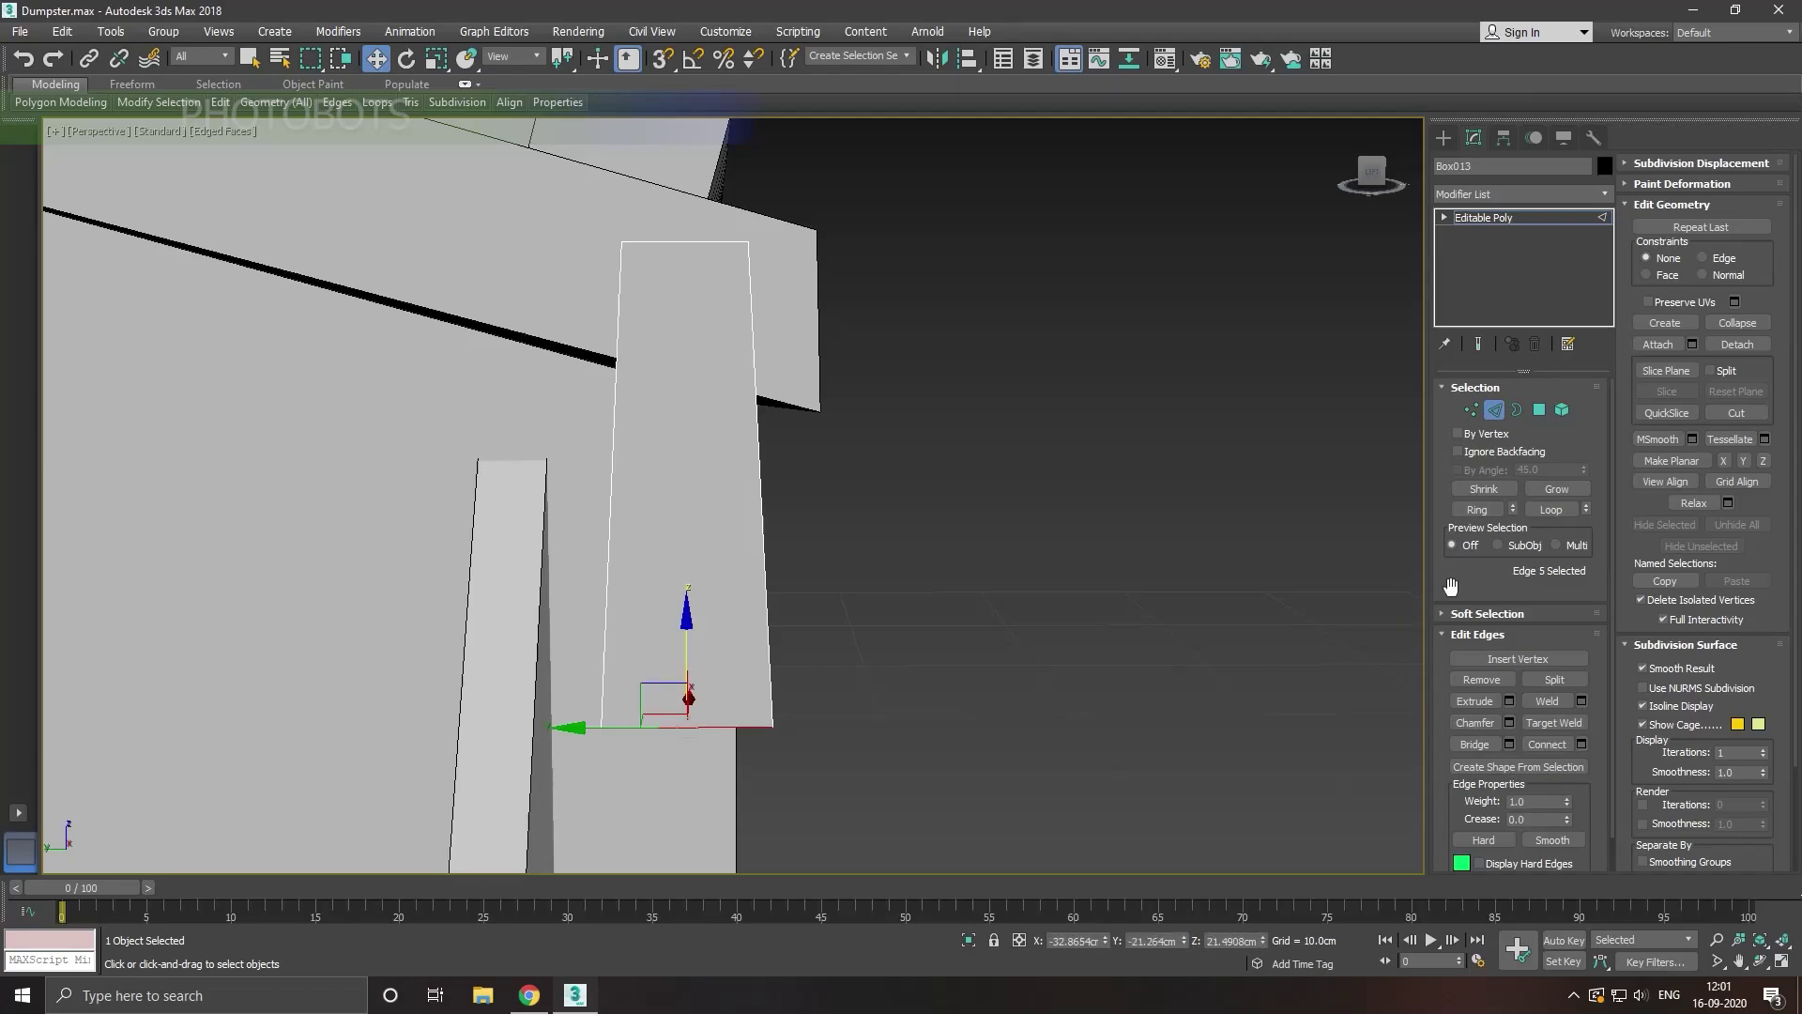
{"action": "left_click", "coordinate": [1476, 509]}
{"action": "left_click", "coordinate": [1583, 744]}
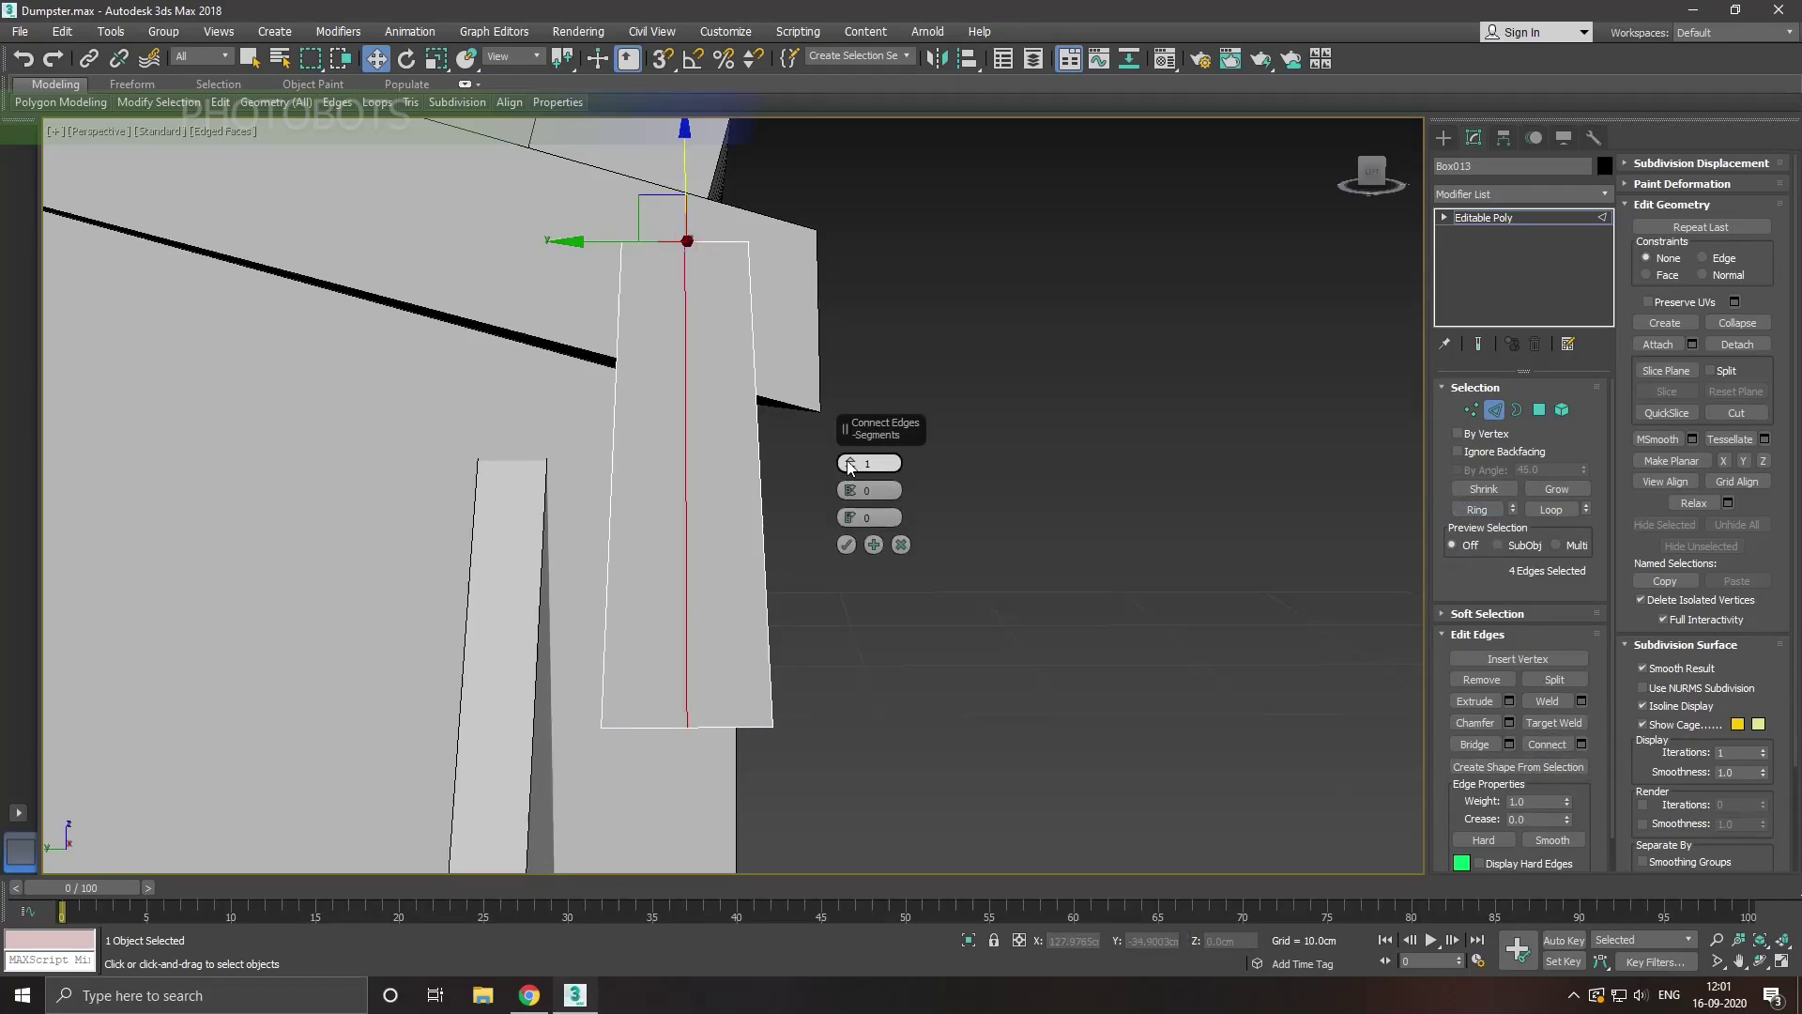
{"action": "left_click_drag", "start_coordinate": [851, 462], "coordinate": [858, 460]}
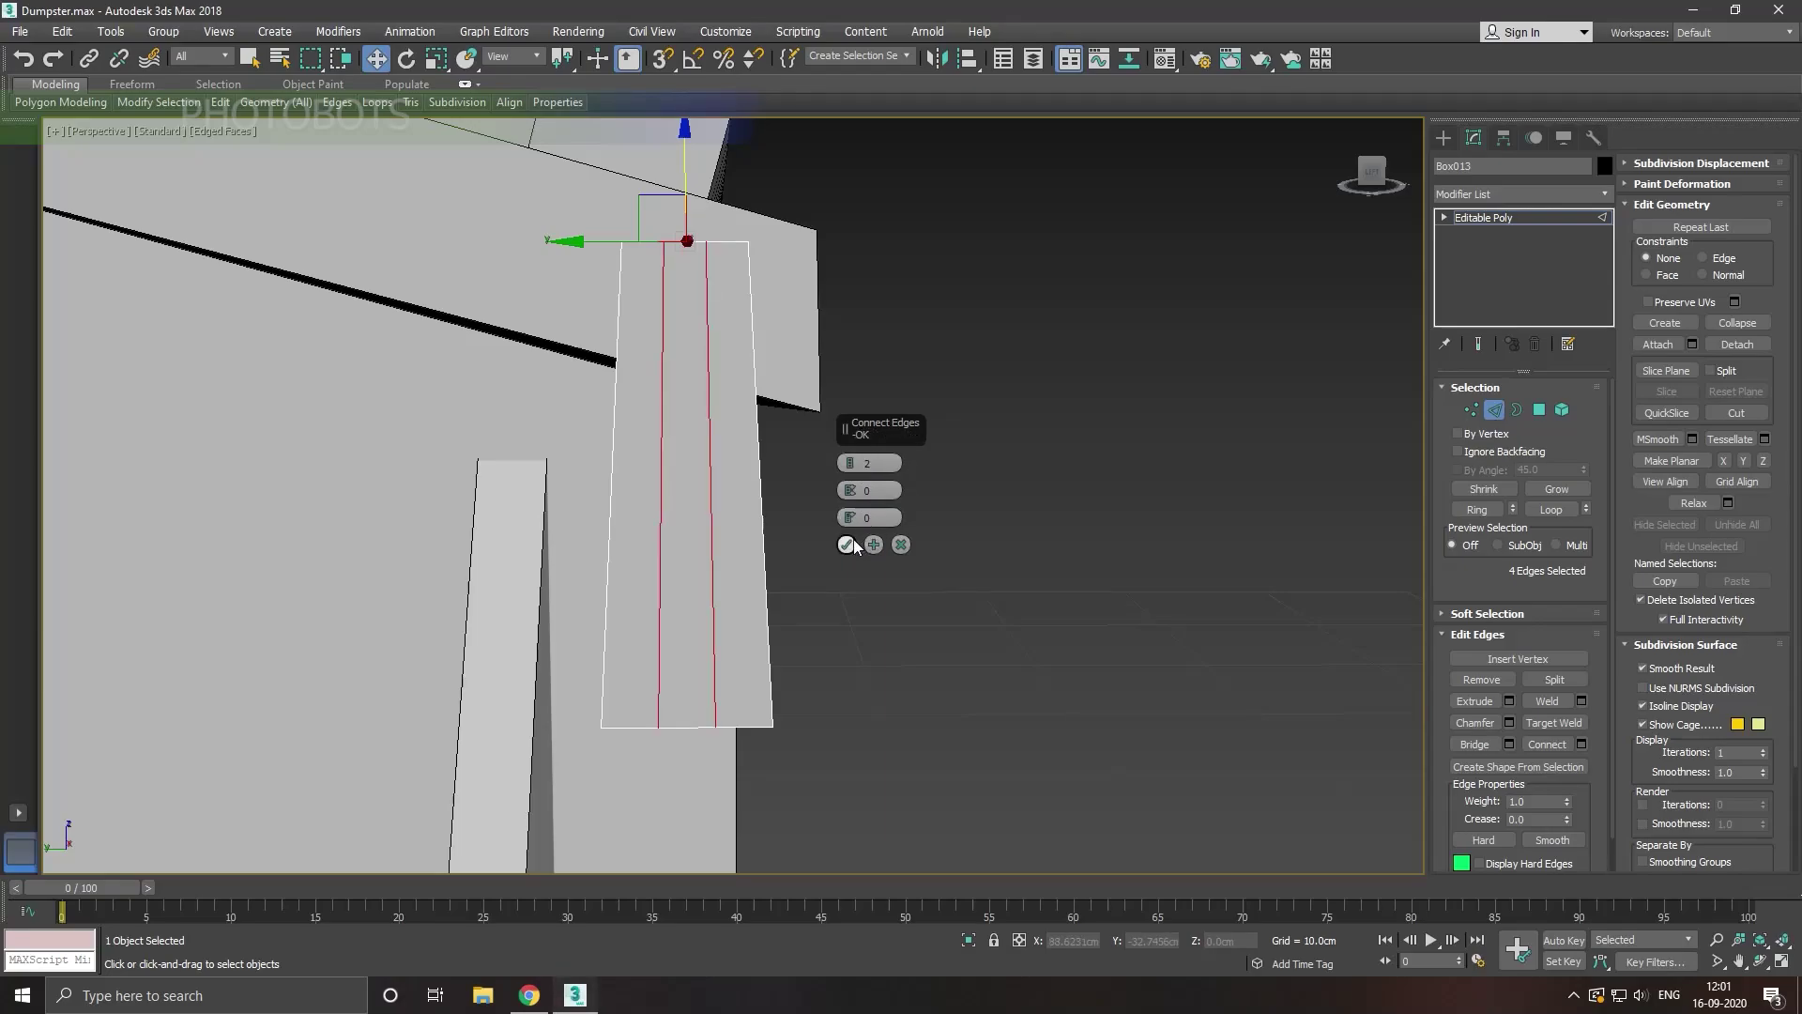
{"action": "left_click", "coordinate": [849, 470]}
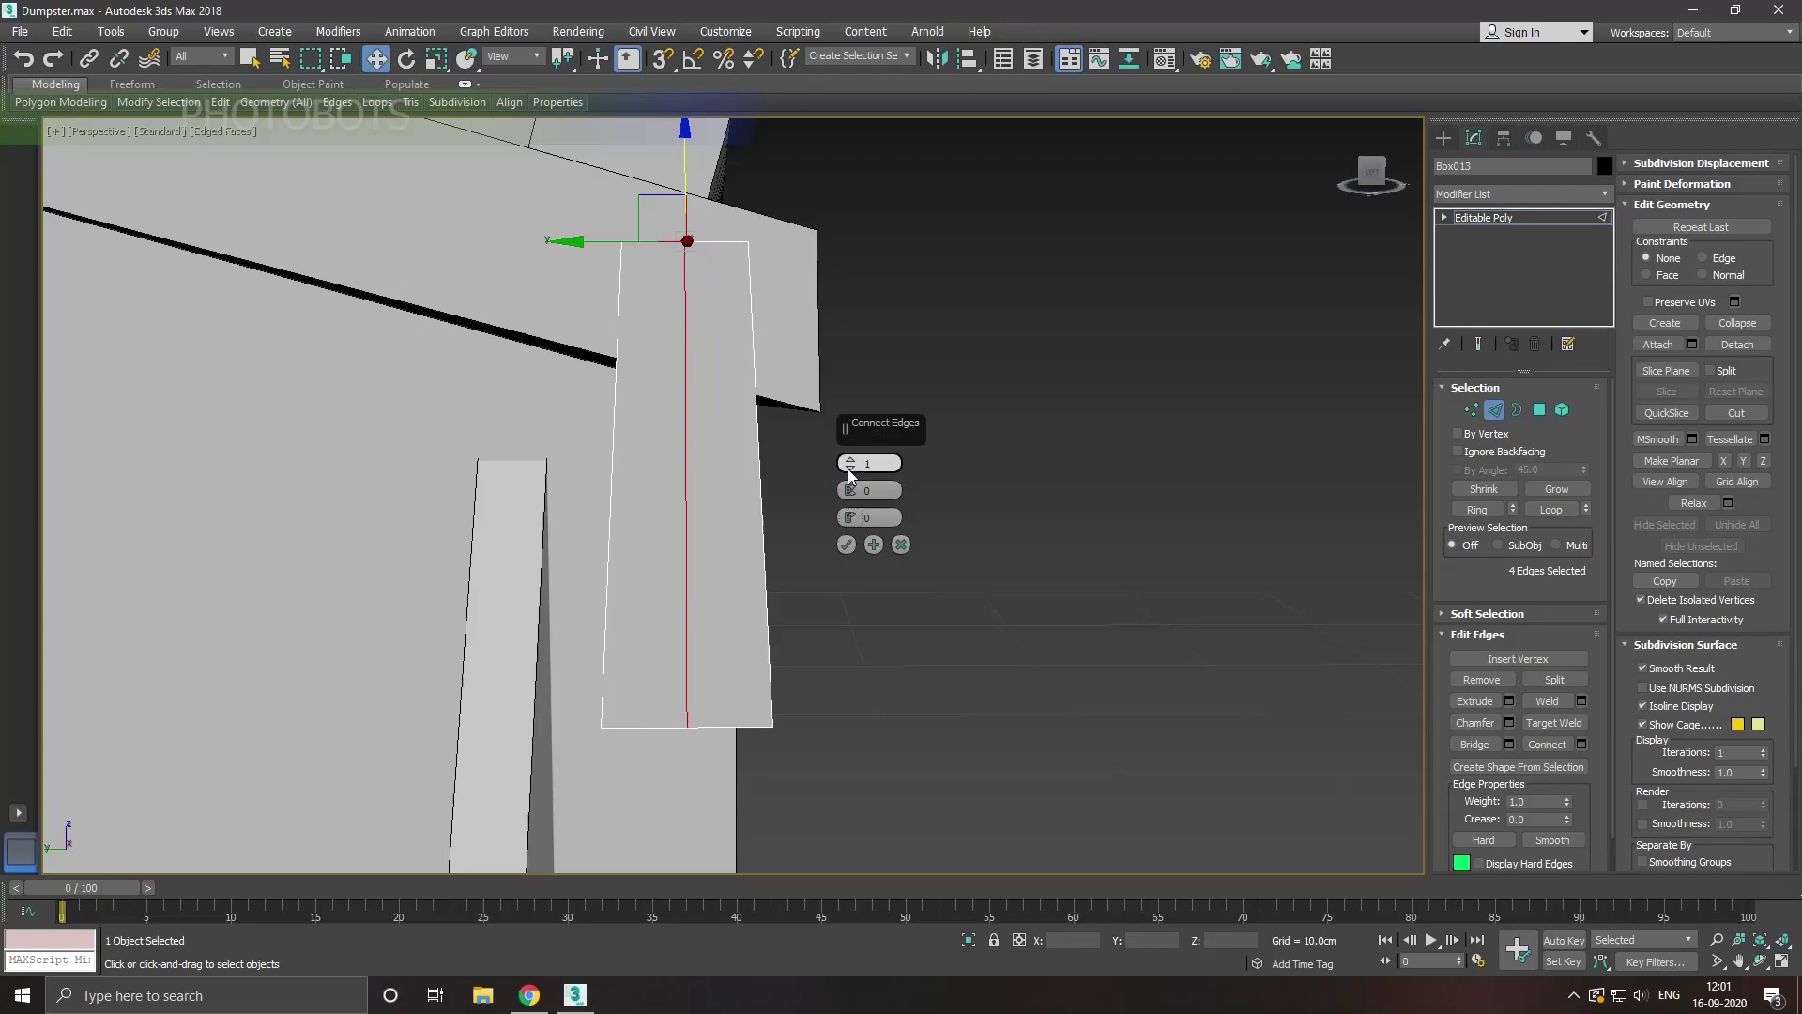
{"action": "left_click_drag", "start_coordinate": [851, 469], "coordinate": [850, 466]}
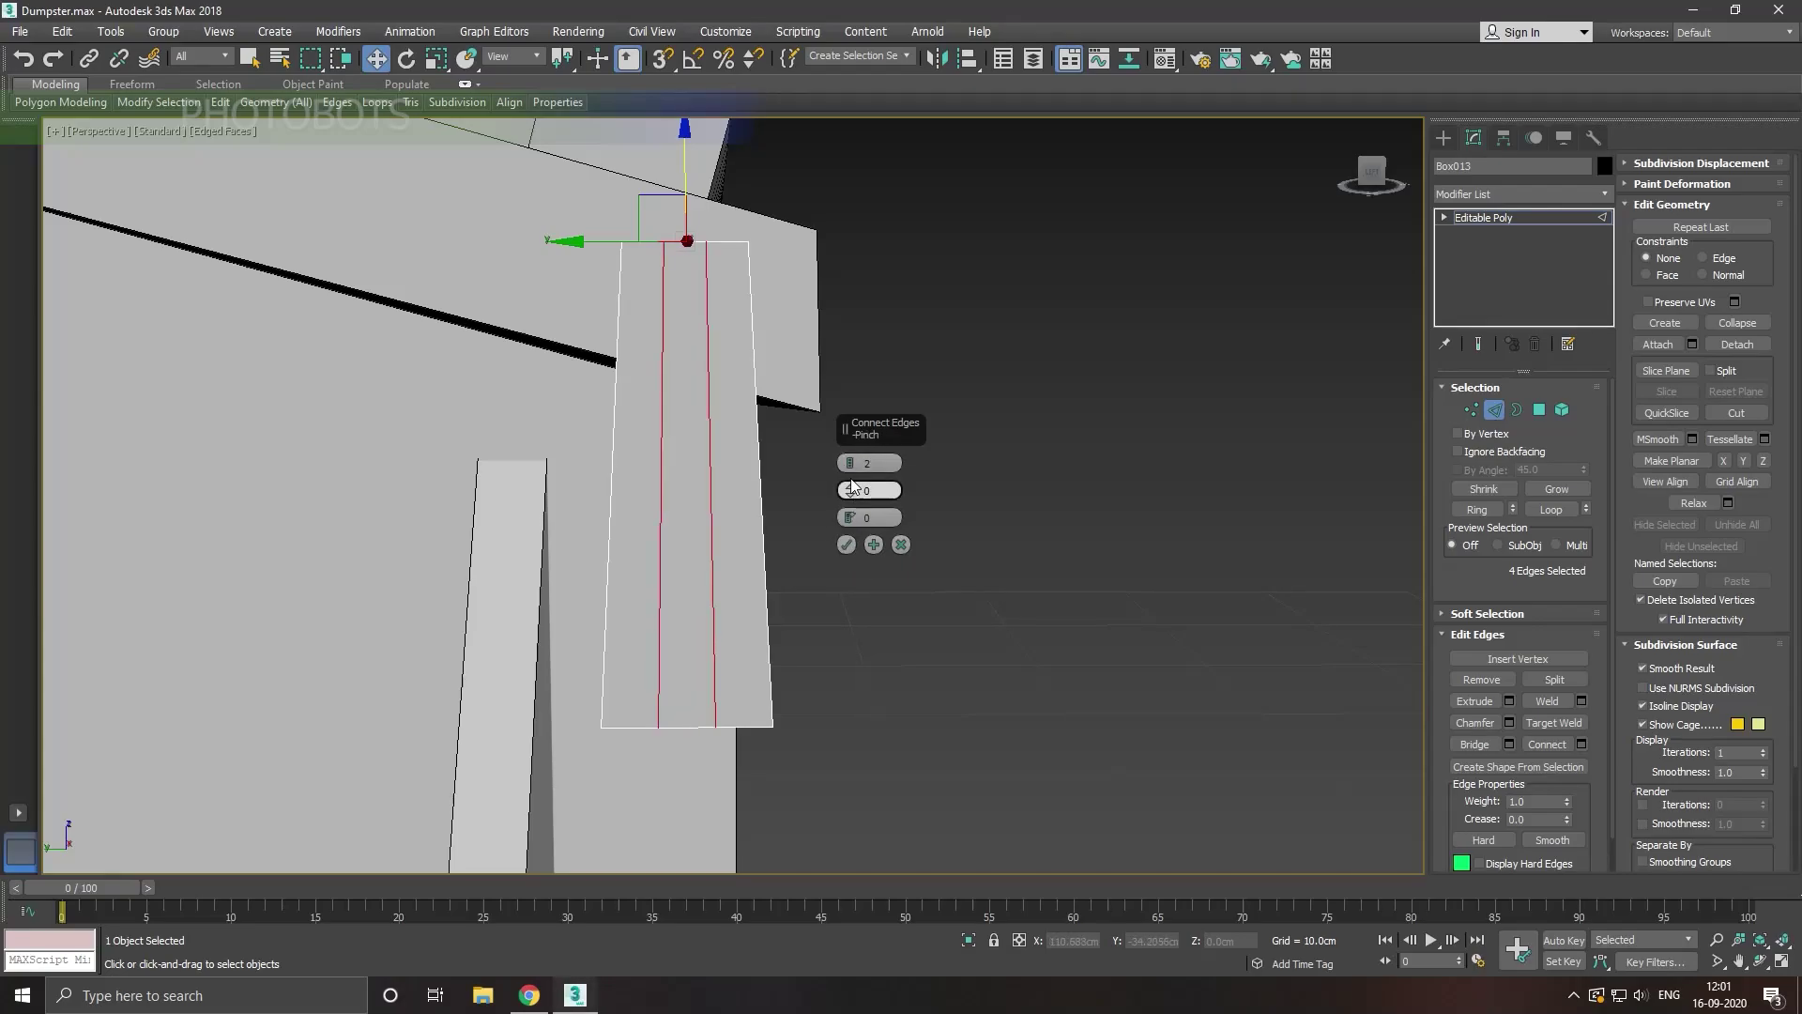
{"action": "left_click", "coordinate": [848, 469]}
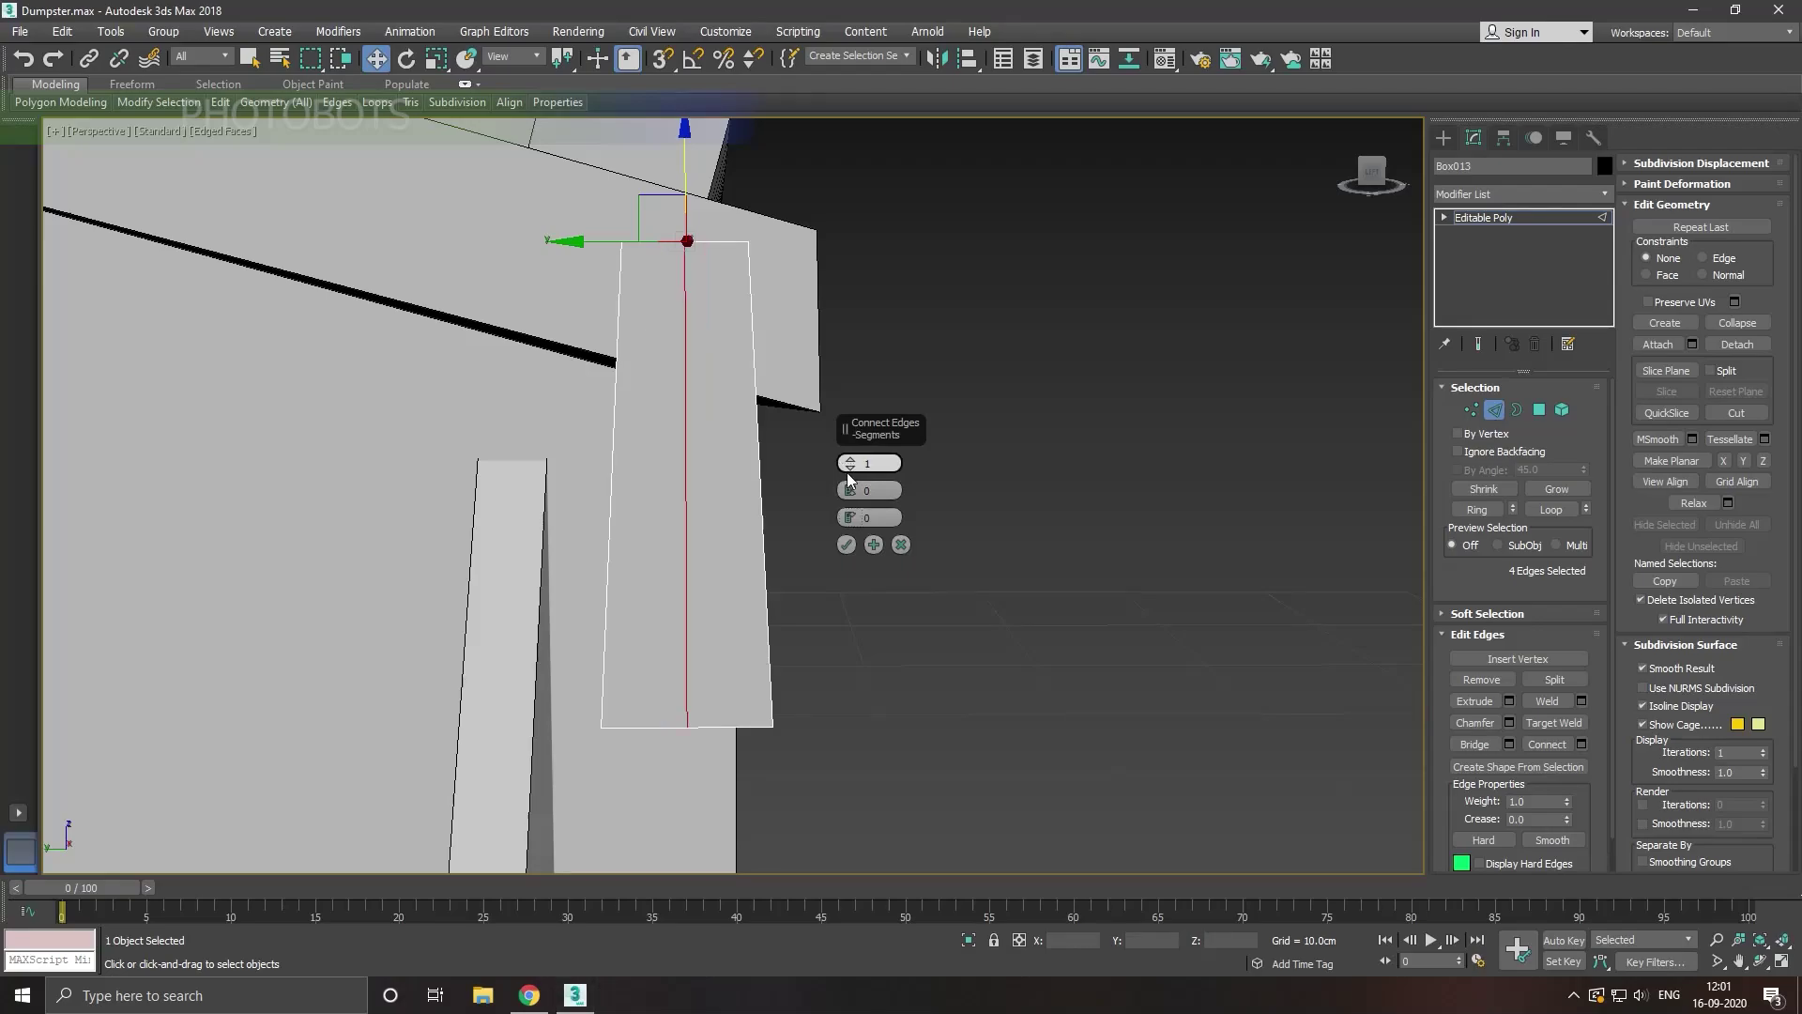
{"action": "left_click", "coordinate": [845, 544]}
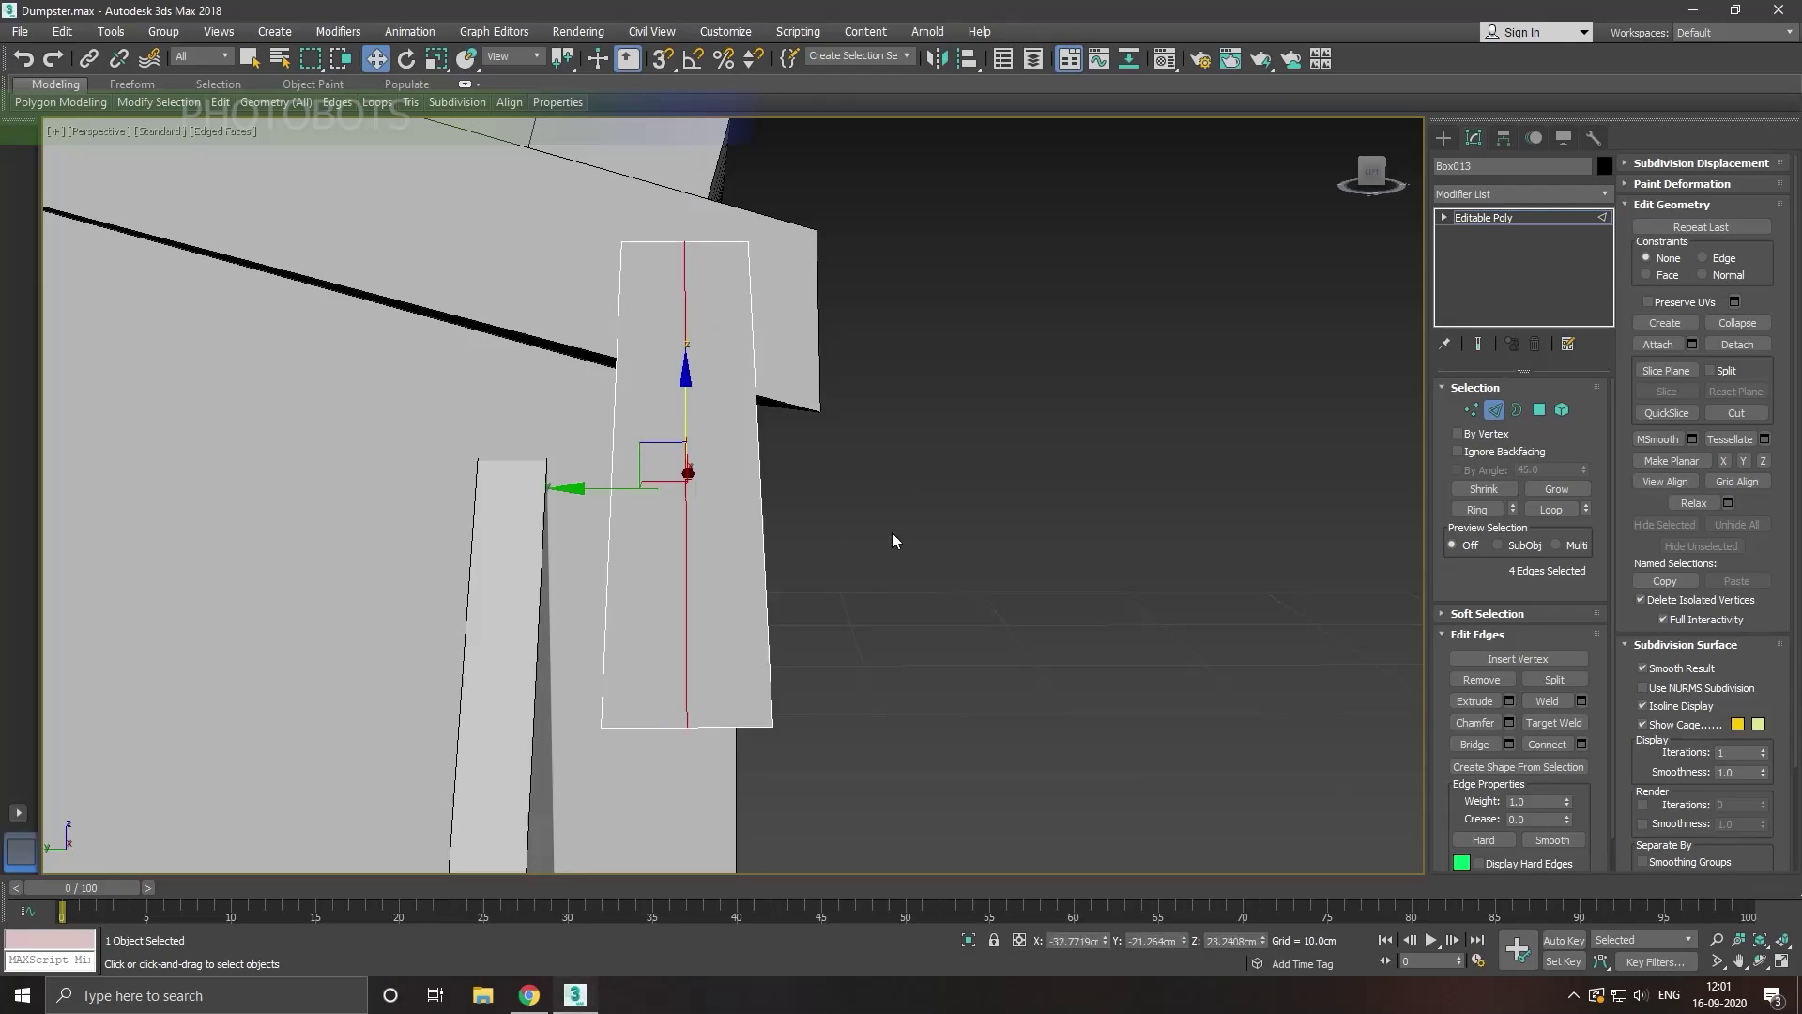
Step: Lower the top corner vertices and raise the bottom corners to point both ends
{"action": "left_click", "coordinate": [1471, 409]}
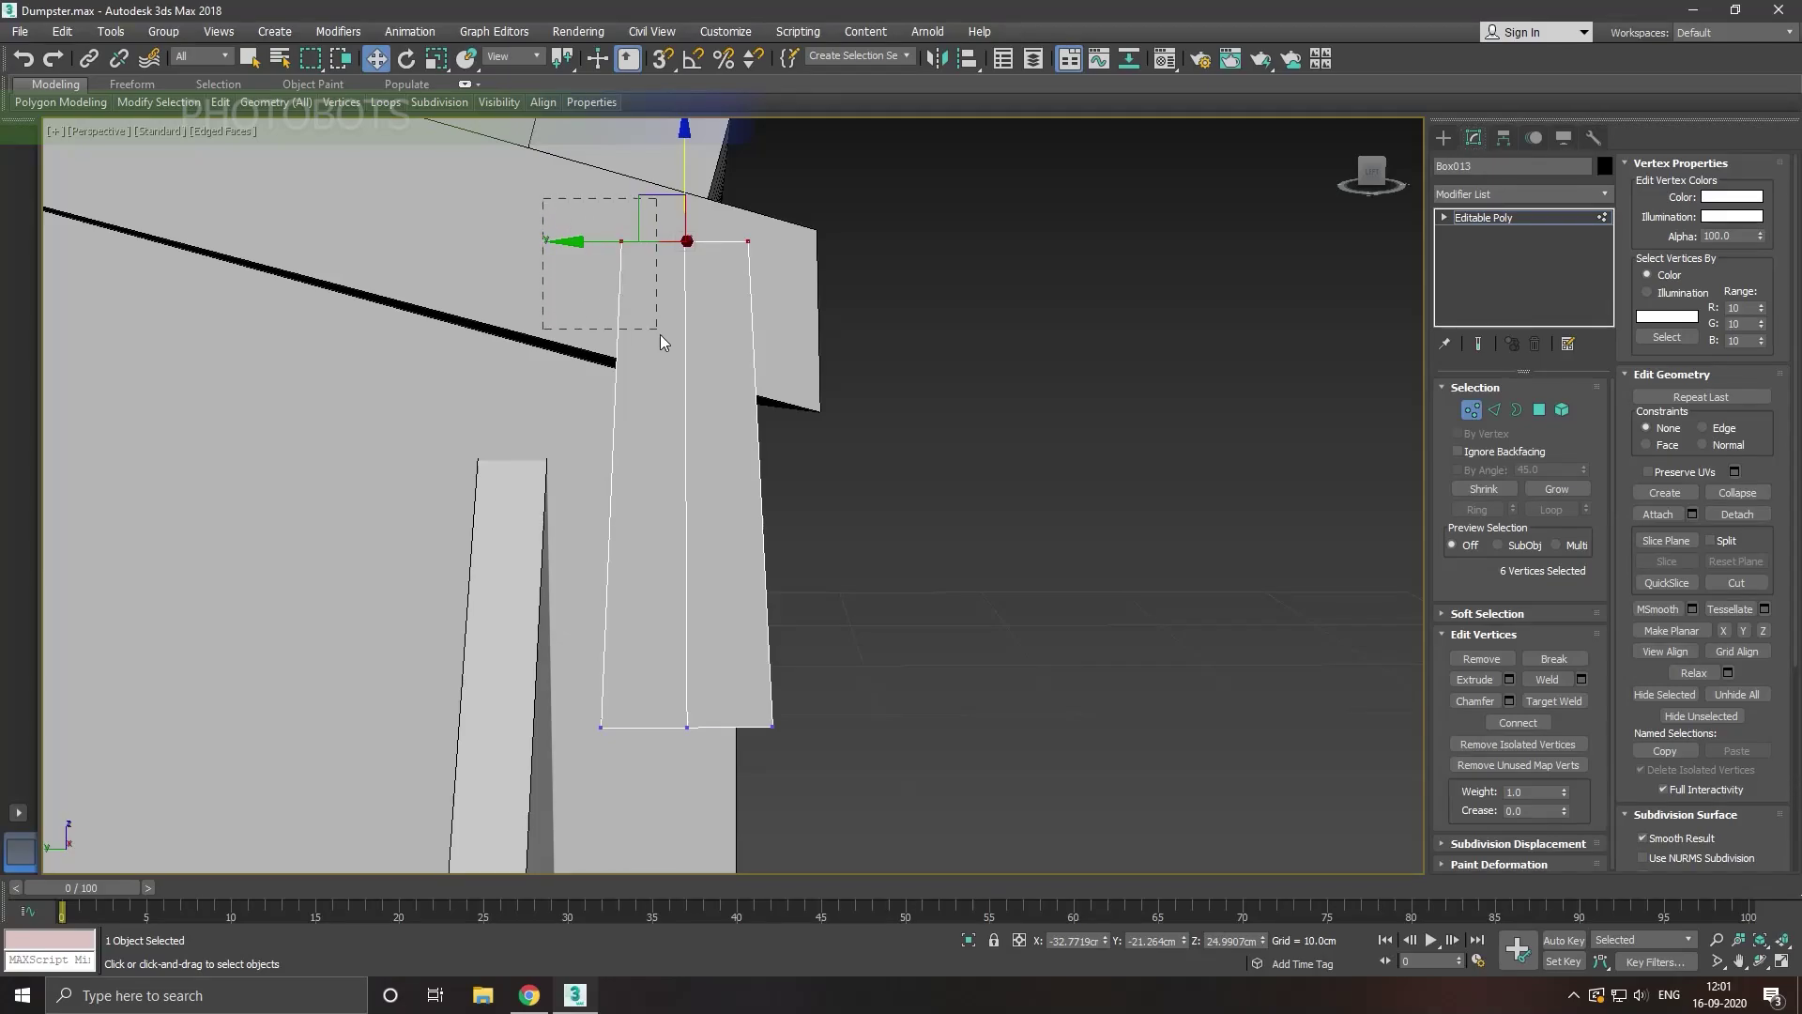
{"action": "left_click_drag", "start_coordinate": [661, 336], "coordinate": [677, 345]}
{"action": "left_click_drag", "start_coordinate": [689, 152], "coordinate": [695, 324]}
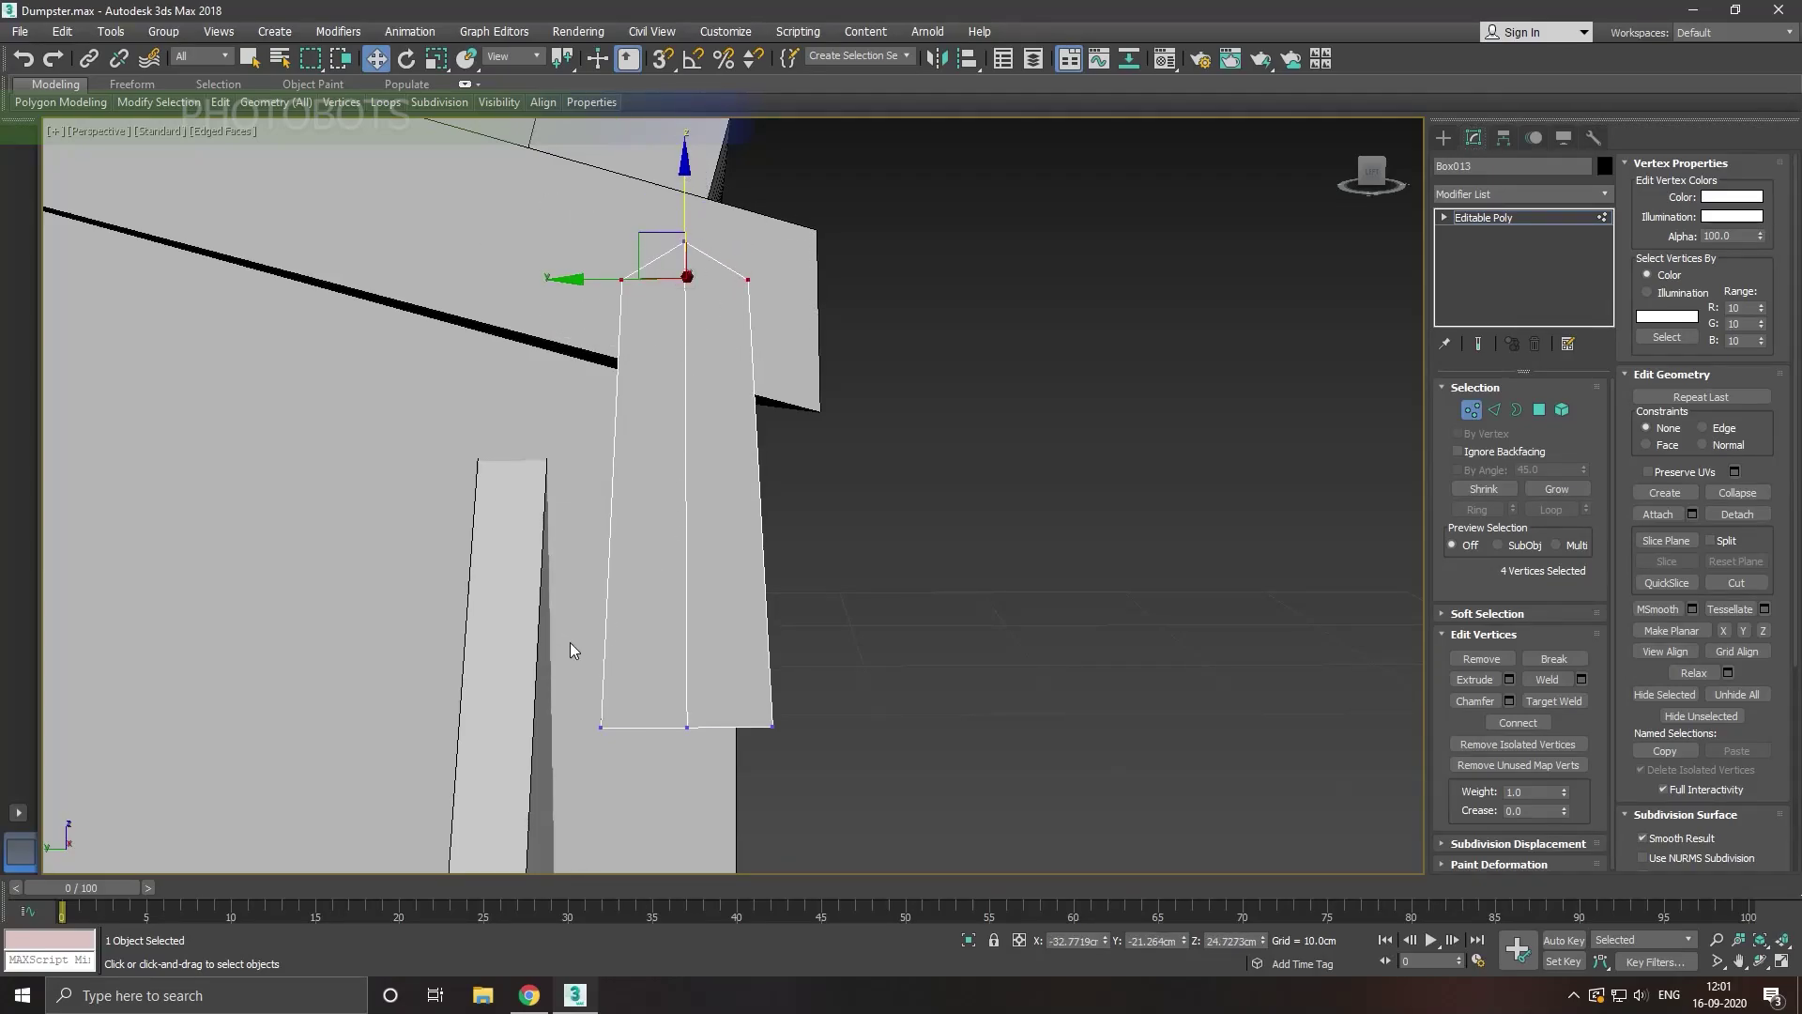
{"action": "left_click_drag", "start_coordinate": [569, 644], "coordinate": [629, 774]}
{"action": "left_click_drag", "start_coordinate": [831, 648], "coordinate": [732, 813], "text": "ctrl"}
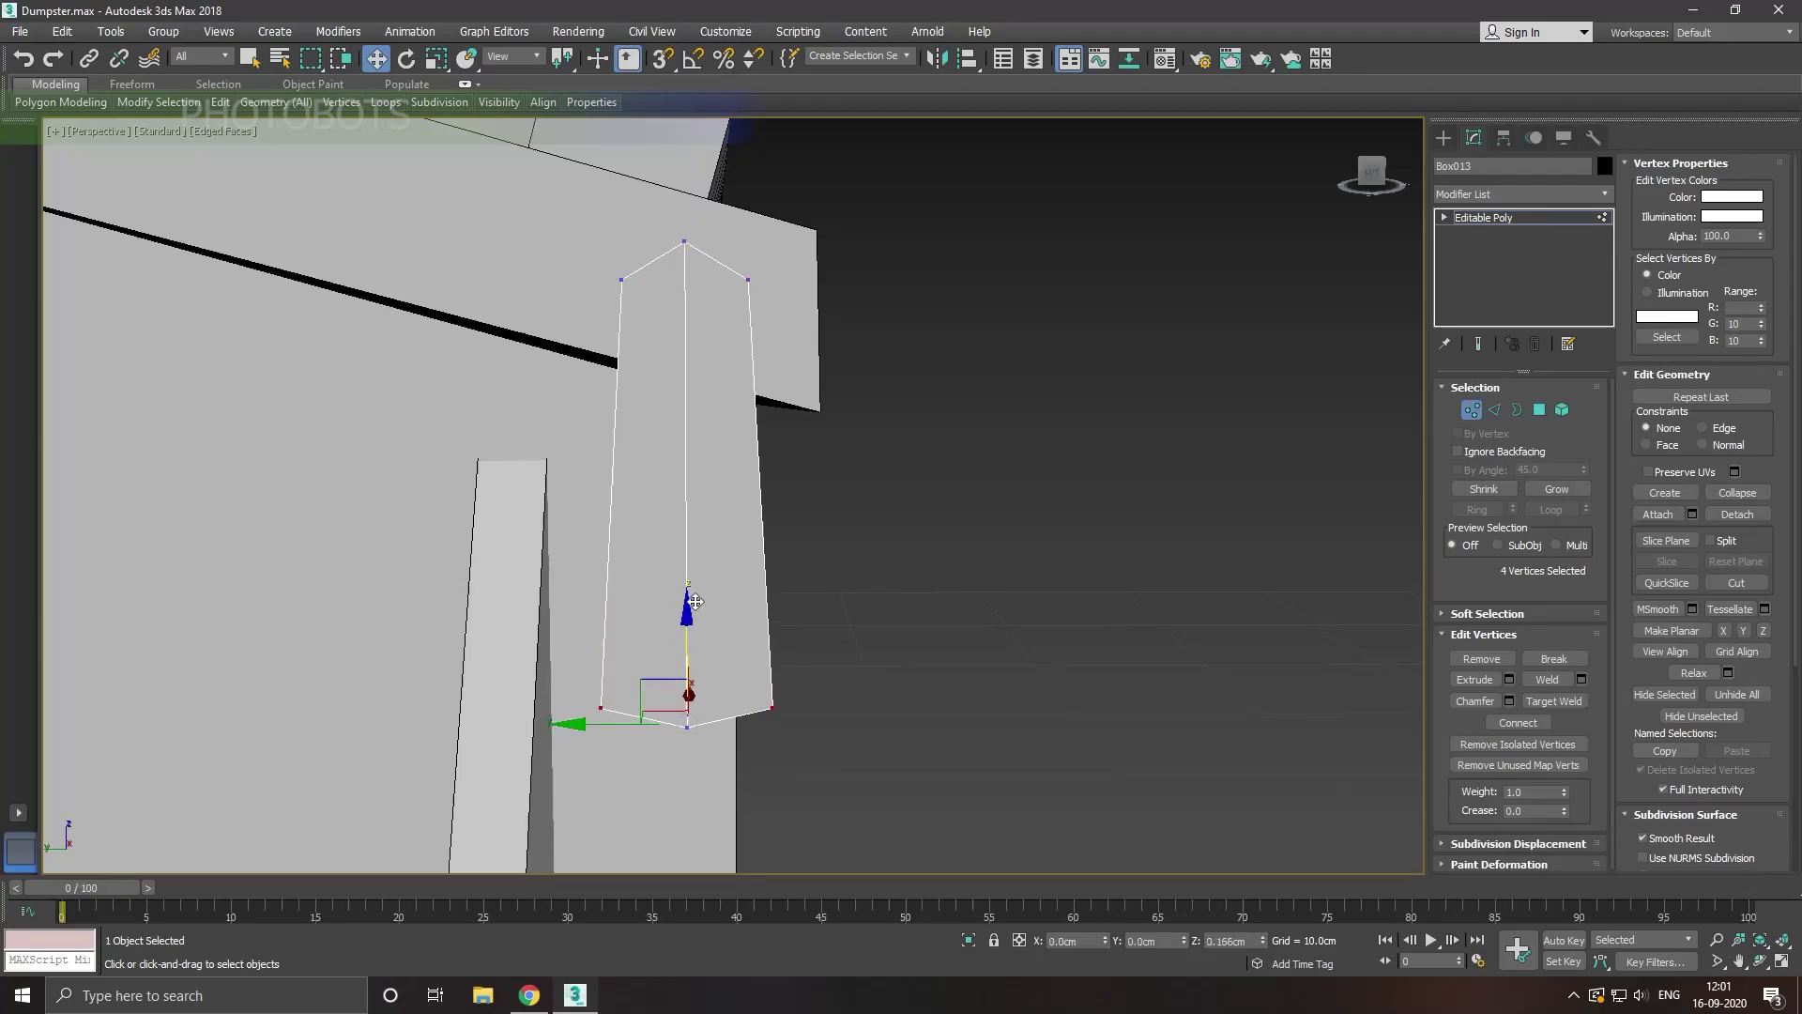
{"action": "left_click_drag", "start_coordinate": [690, 624], "coordinate": [687, 571]}
Step: Connect edge rings to add another vertical edge on the left and right halves
{"action": "left_click", "coordinate": [1492, 415]}
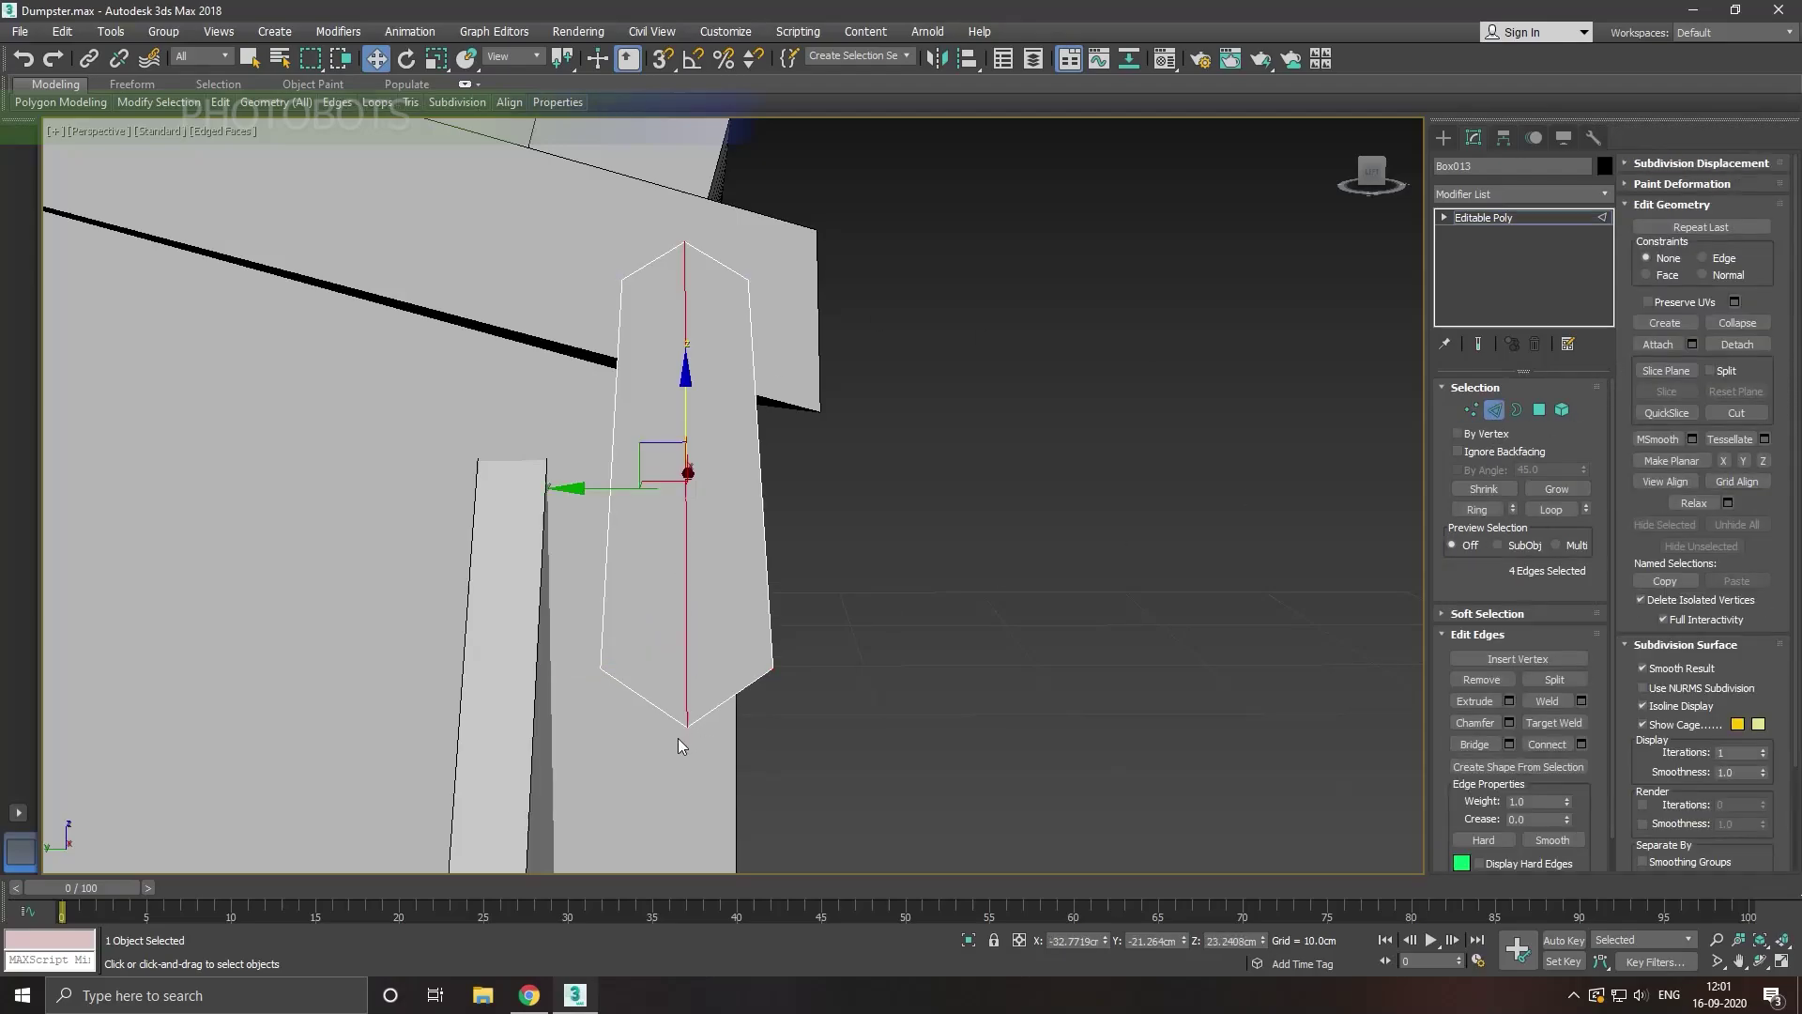
{"action": "left_click", "coordinate": [651, 701]}
{"action": "left_click", "coordinate": [1489, 508]}
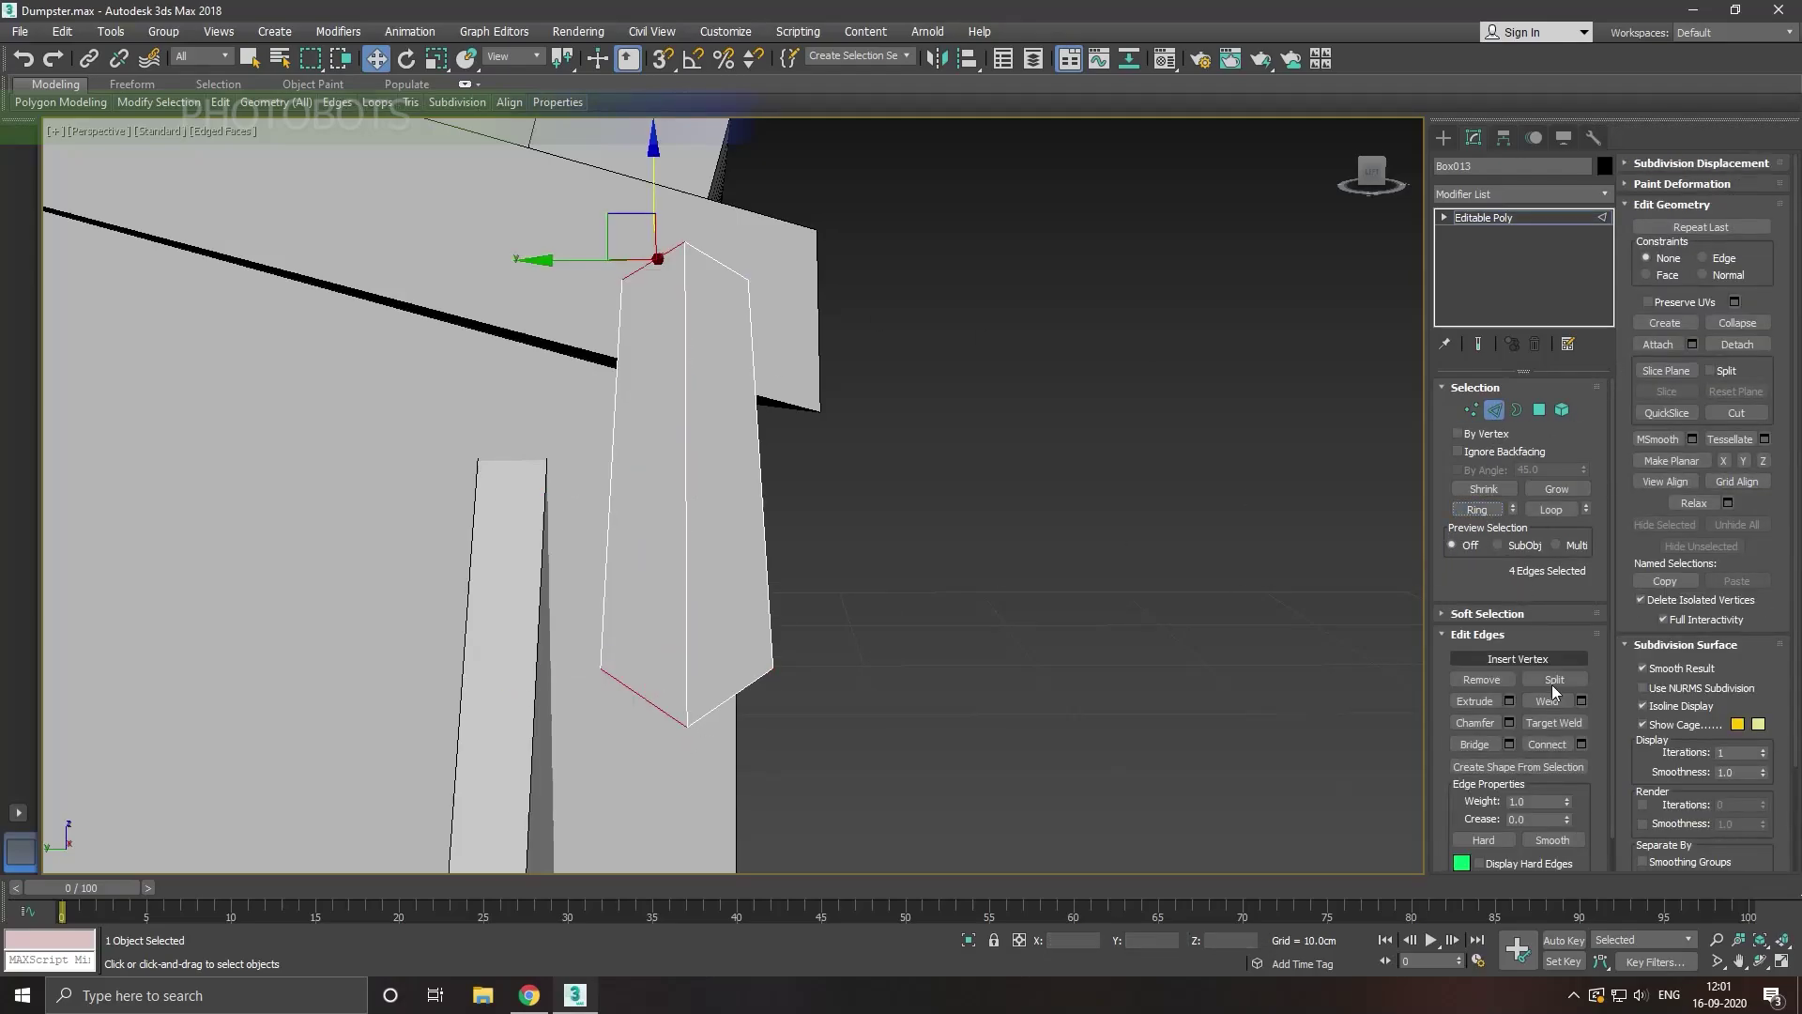
{"action": "left_click", "coordinate": [1581, 744]}
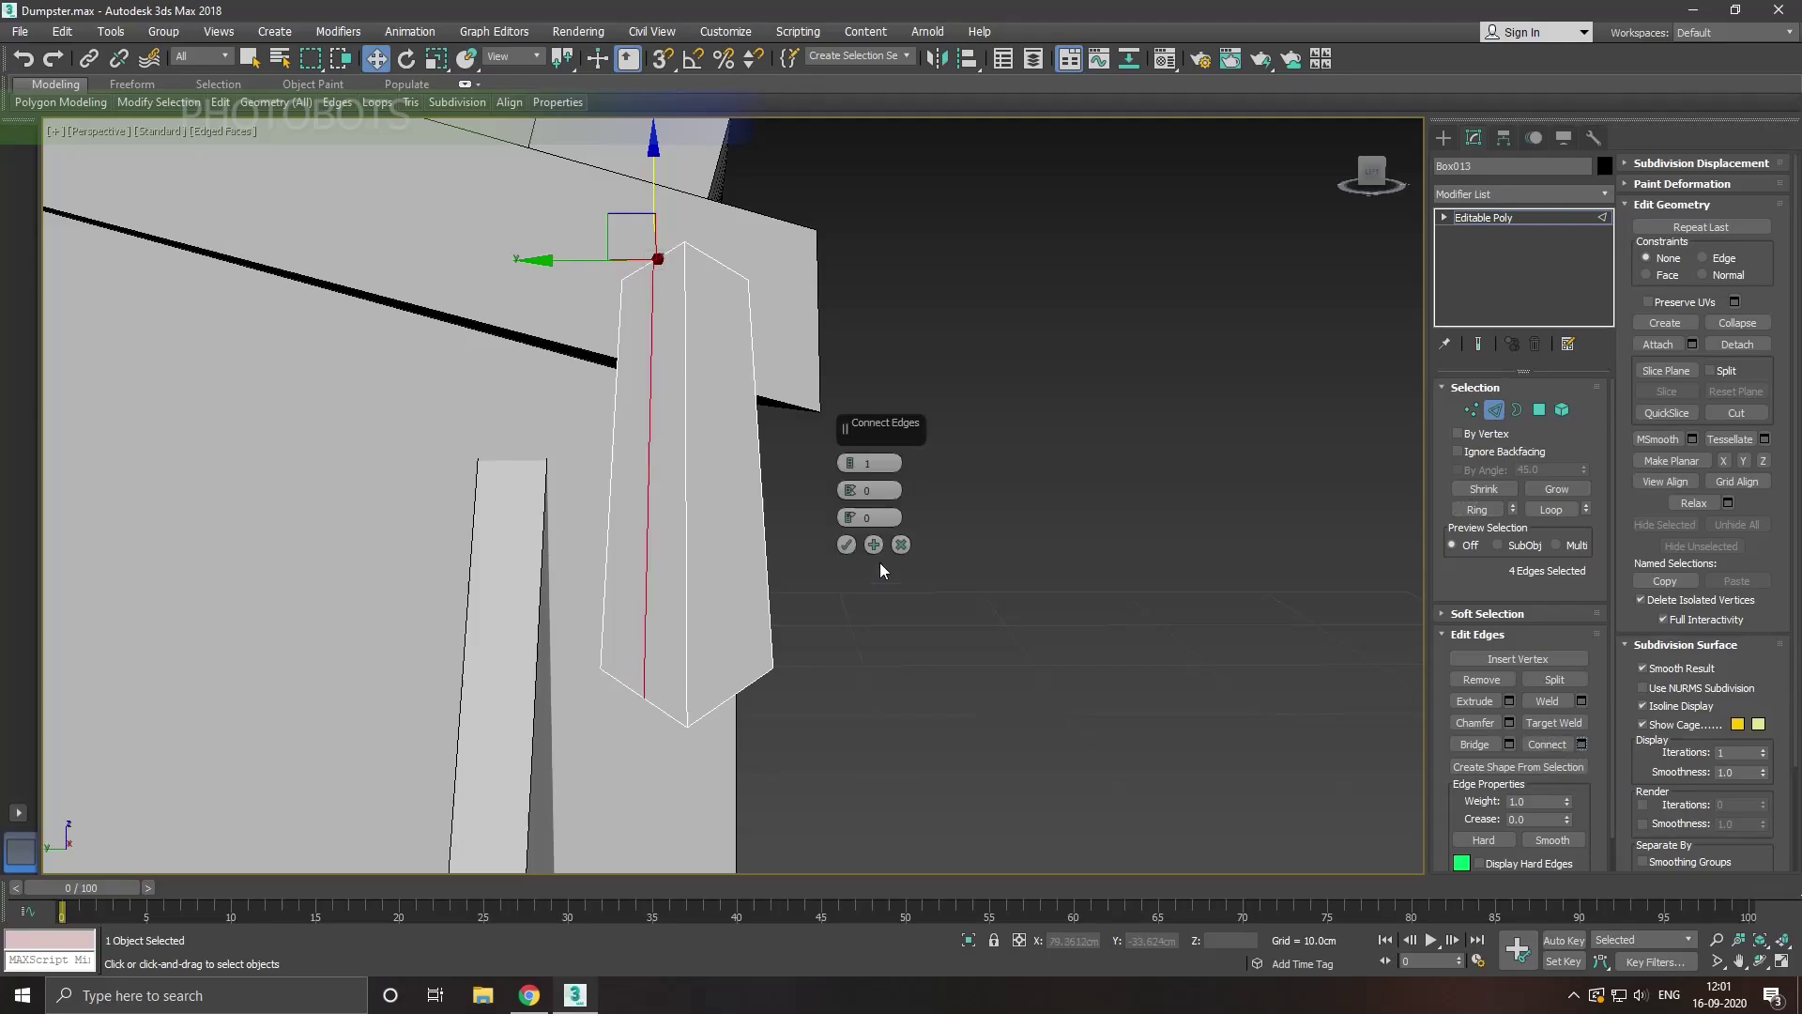
{"action": "left_click", "coordinate": [849, 549]}
{"action": "left_click", "coordinate": [757, 696]}
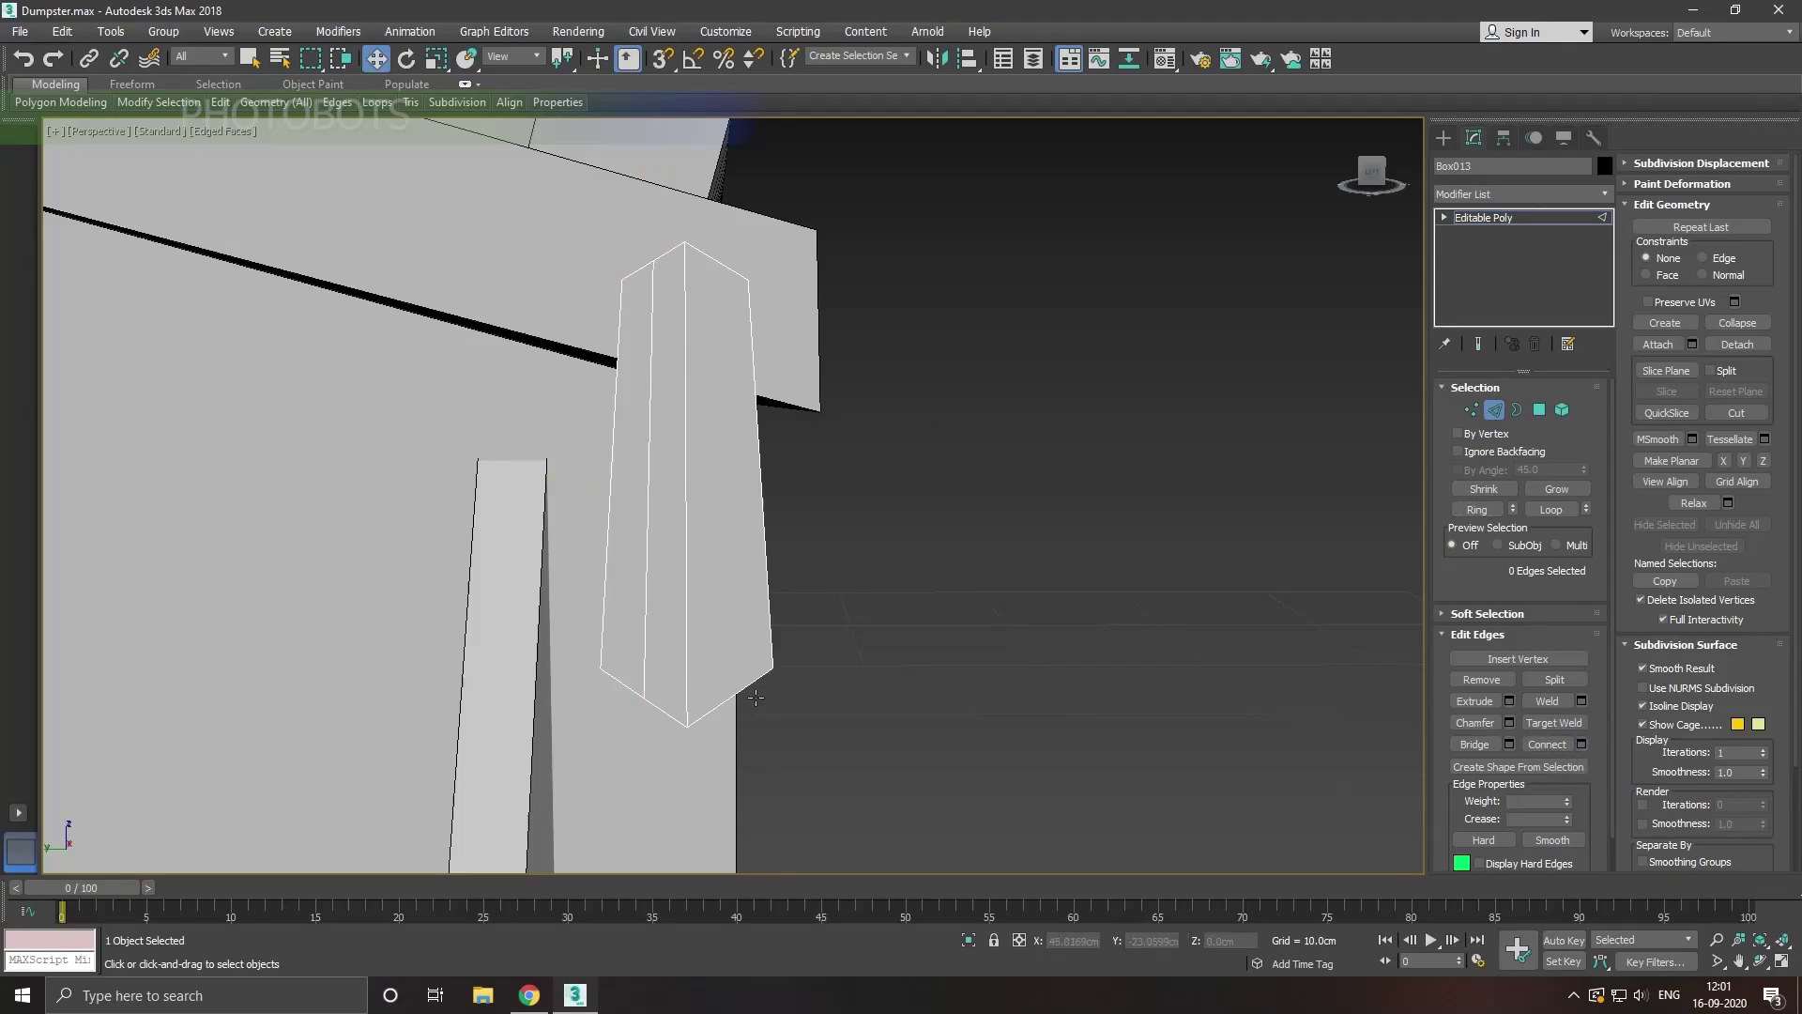
{"action": "left_click", "coordinate": [1479, 508]}
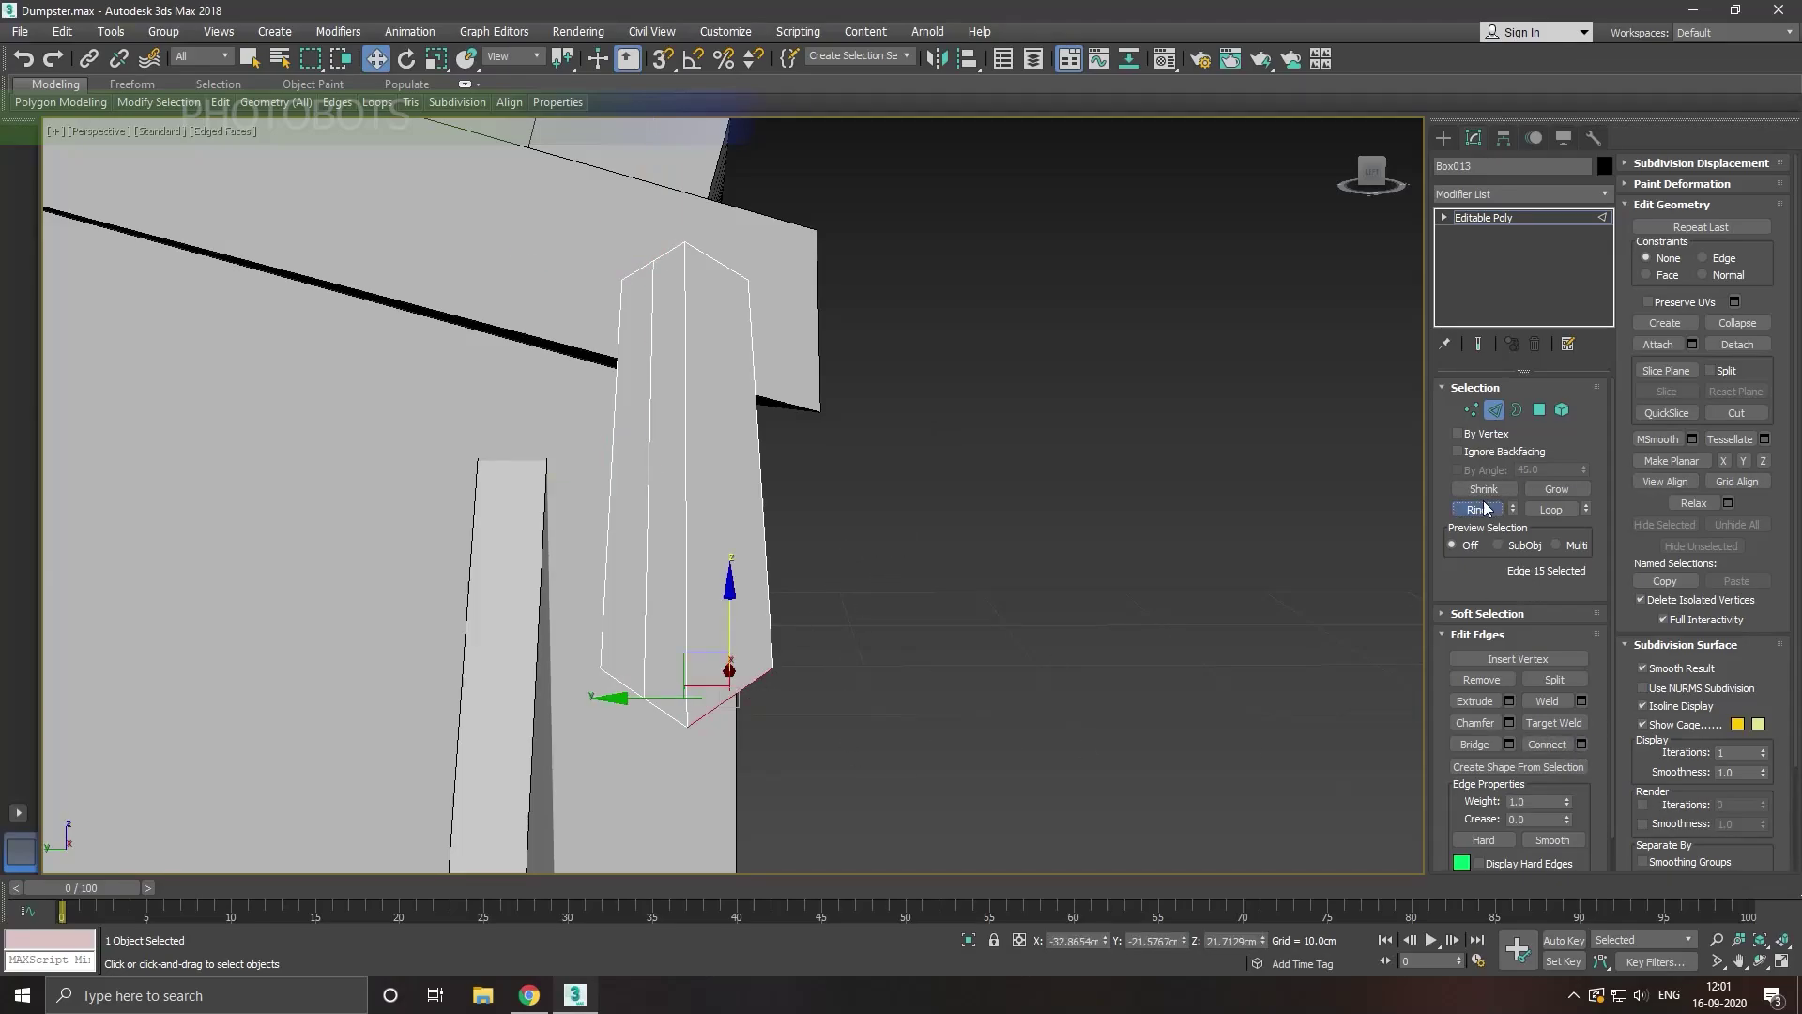
{"action": "left_click", "coordinate": [1549, 744]}
Step: Lower the bottom vertices and push the lower-left middle vertex outward
{"action": "left_click", "coordinate": [1471, 411]}
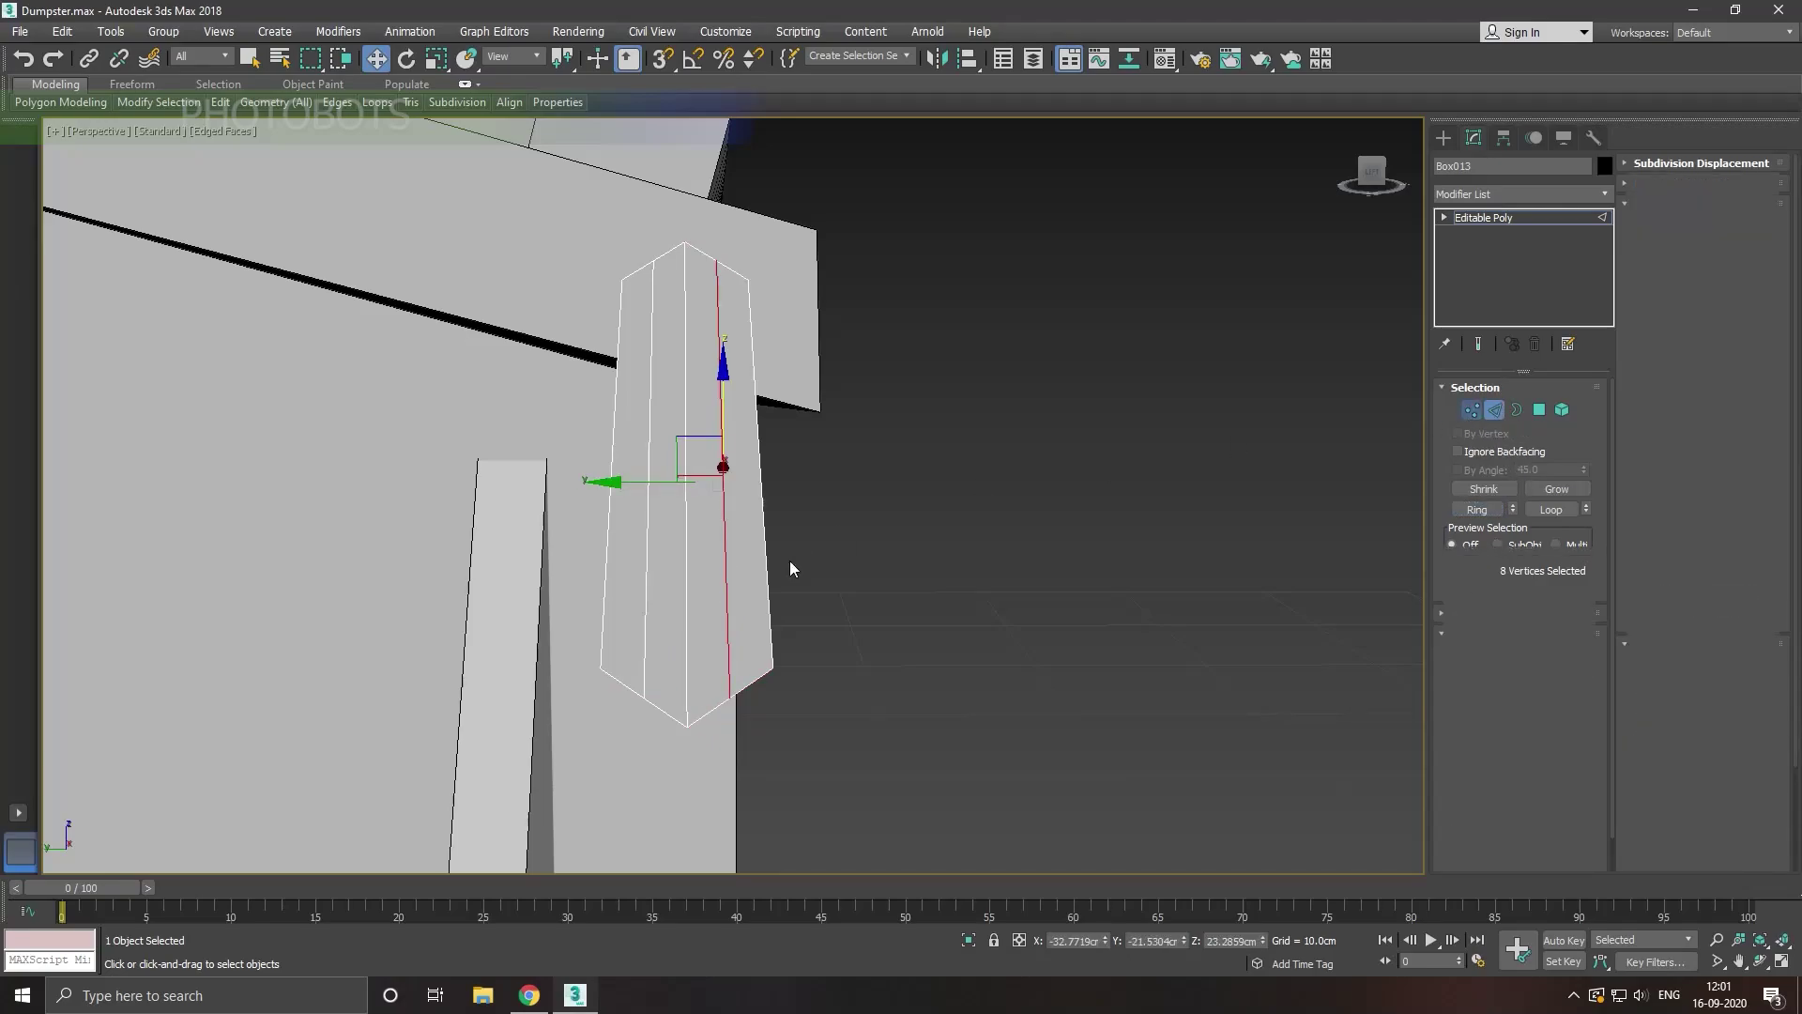
{"action": "scroll", "coordinate": [620, 657], "scroll_direction": "up", "scroll_amount": 3}
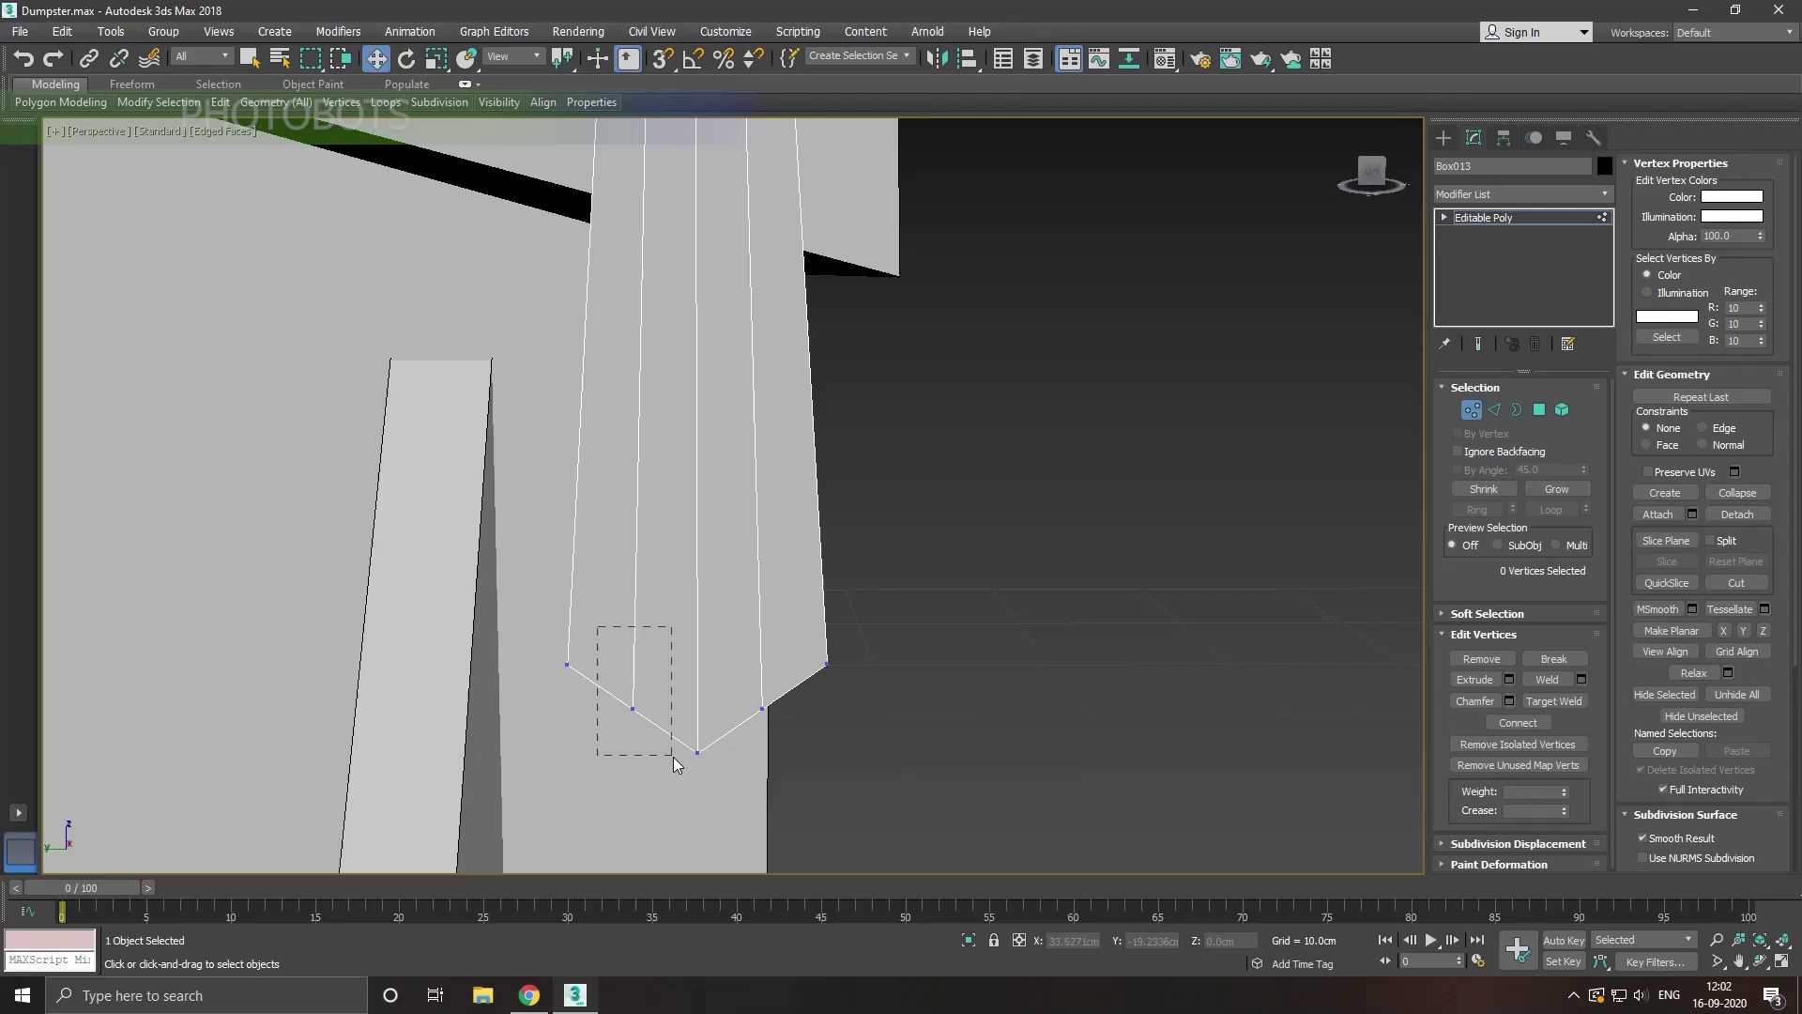
{"action": "left_click_drag", "start_coordinate": [673, 757], "coordinate": [673, 756]}
{"action": "left_click", "coordinate": [763, 708], "text": "ctrl"}
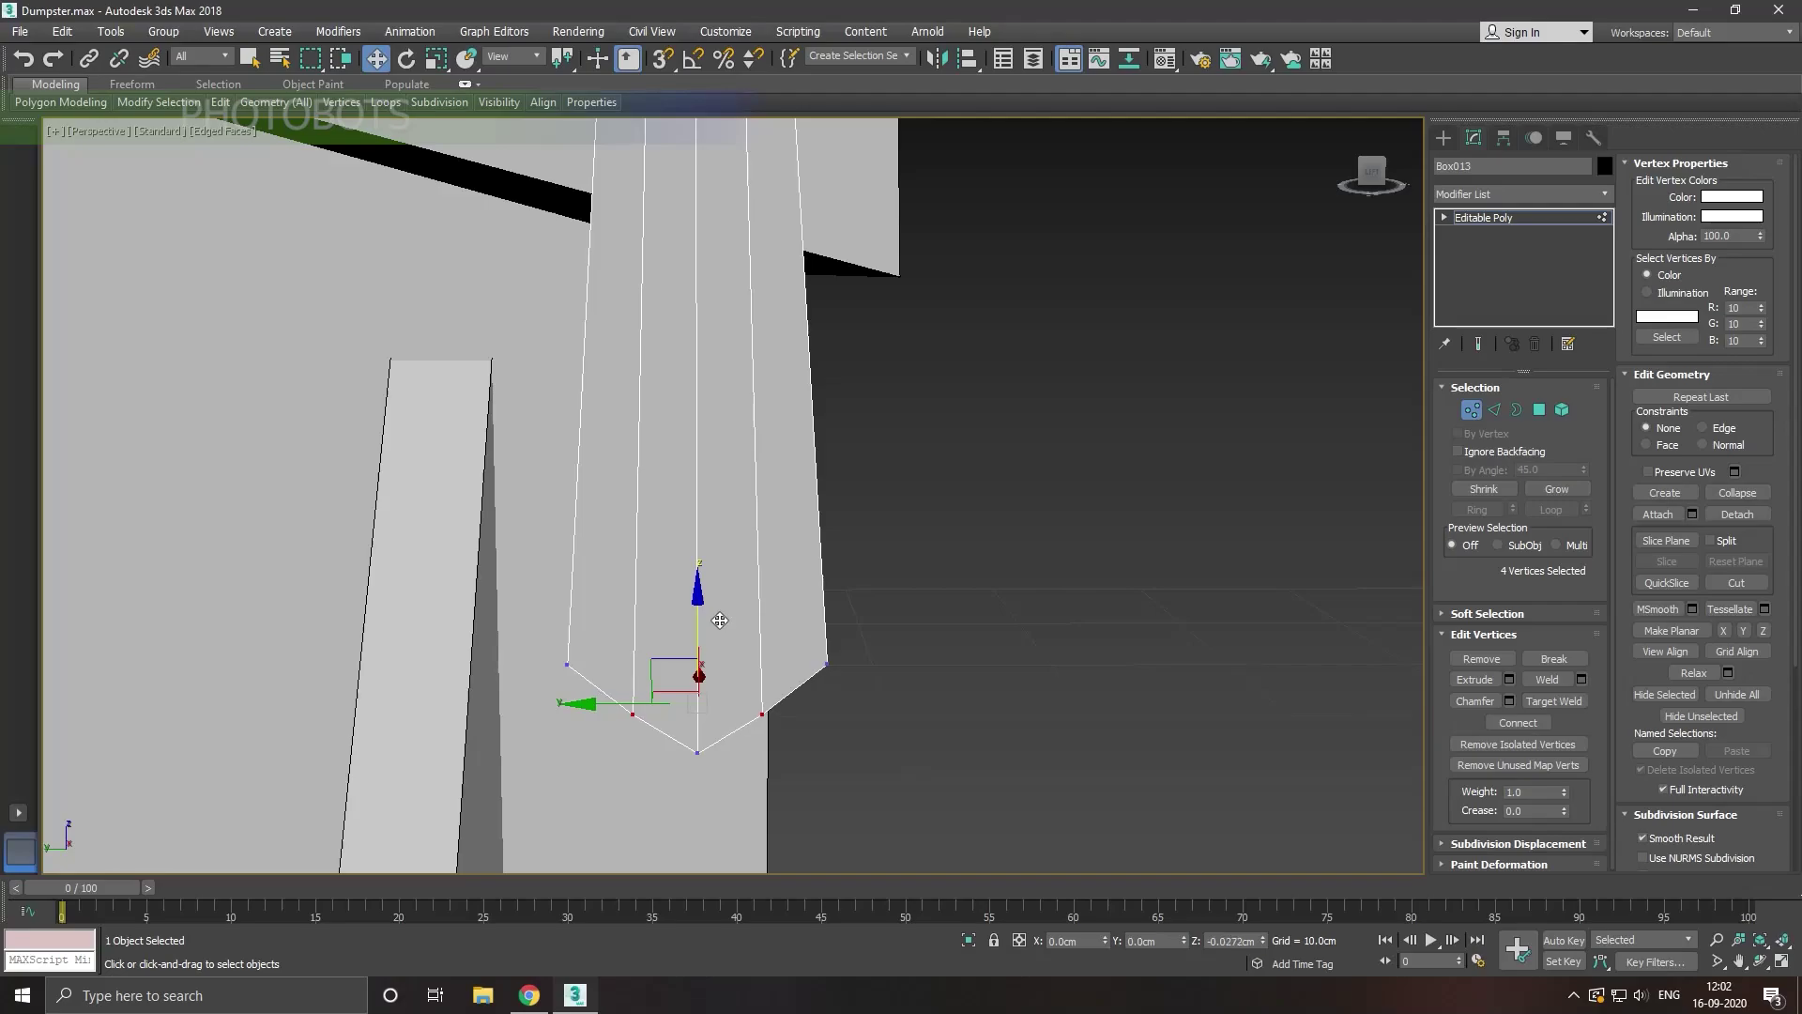
{"action": "left_click_drag", "start_coordinate": [708, 614], "coordinate": [707, 611]}
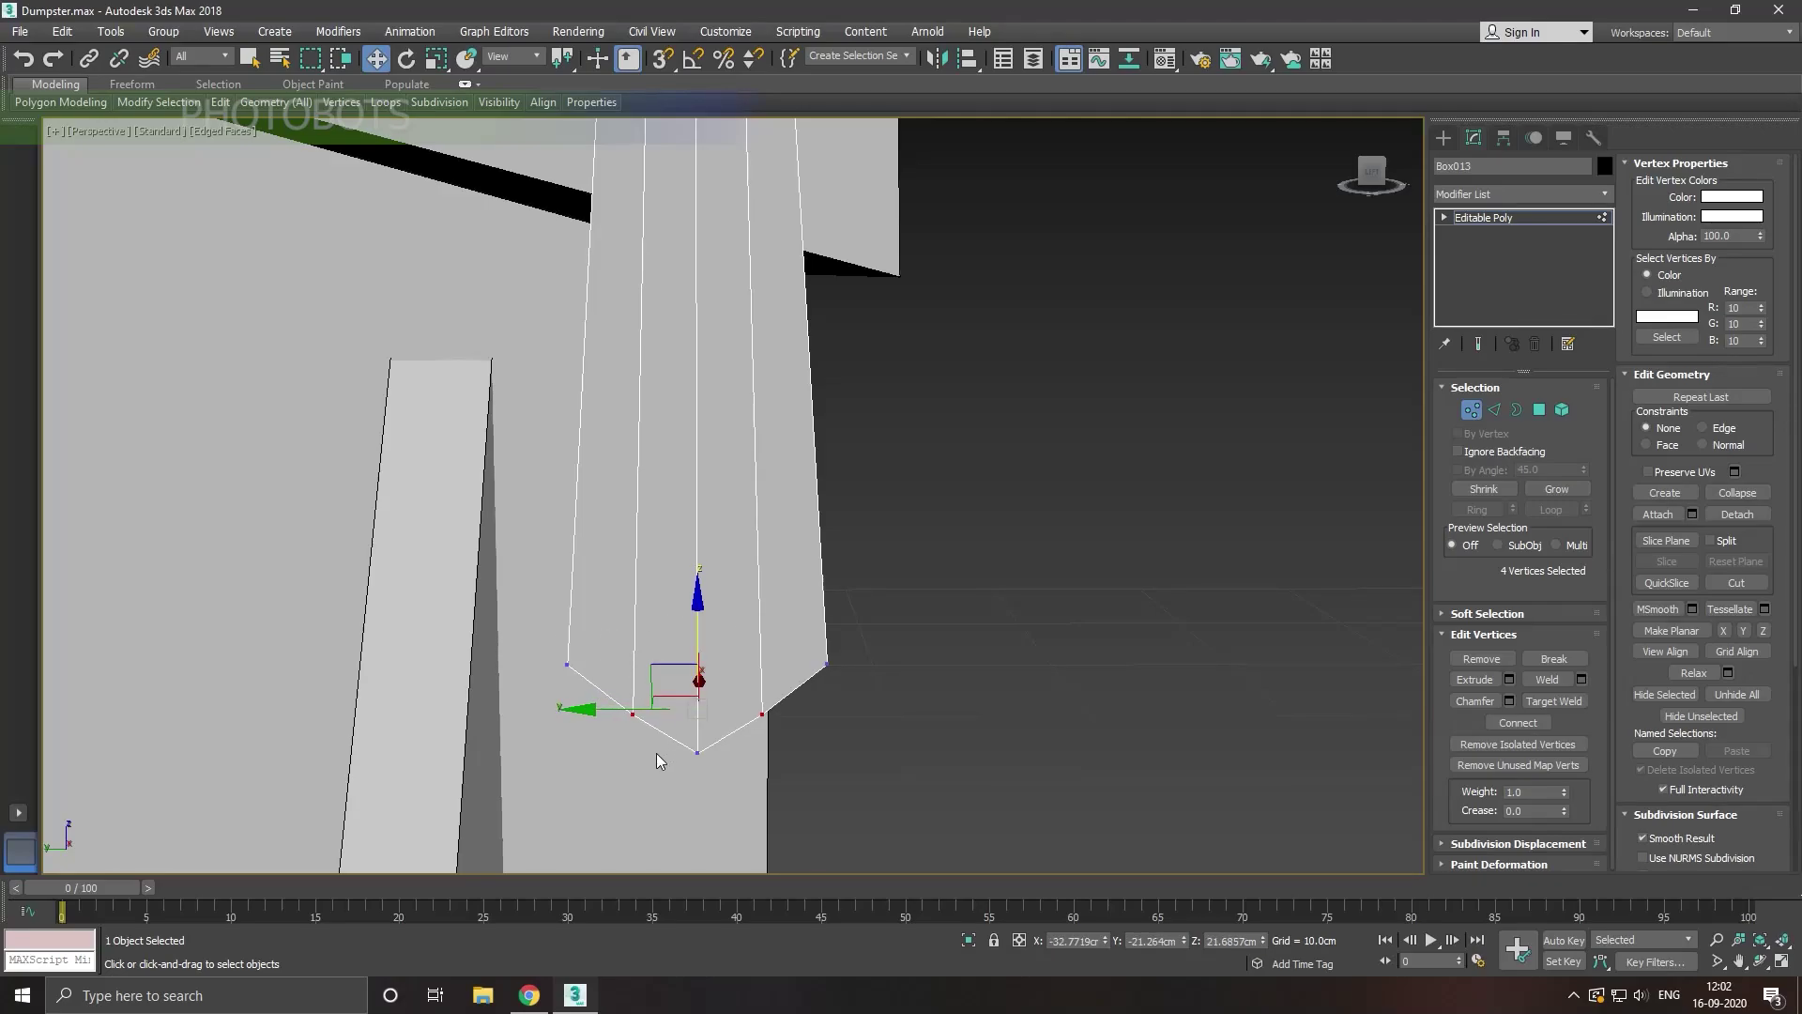
{"action": "left_click_drag", "start_coordinate": [602, 662], "coordinate": [683, 746]}
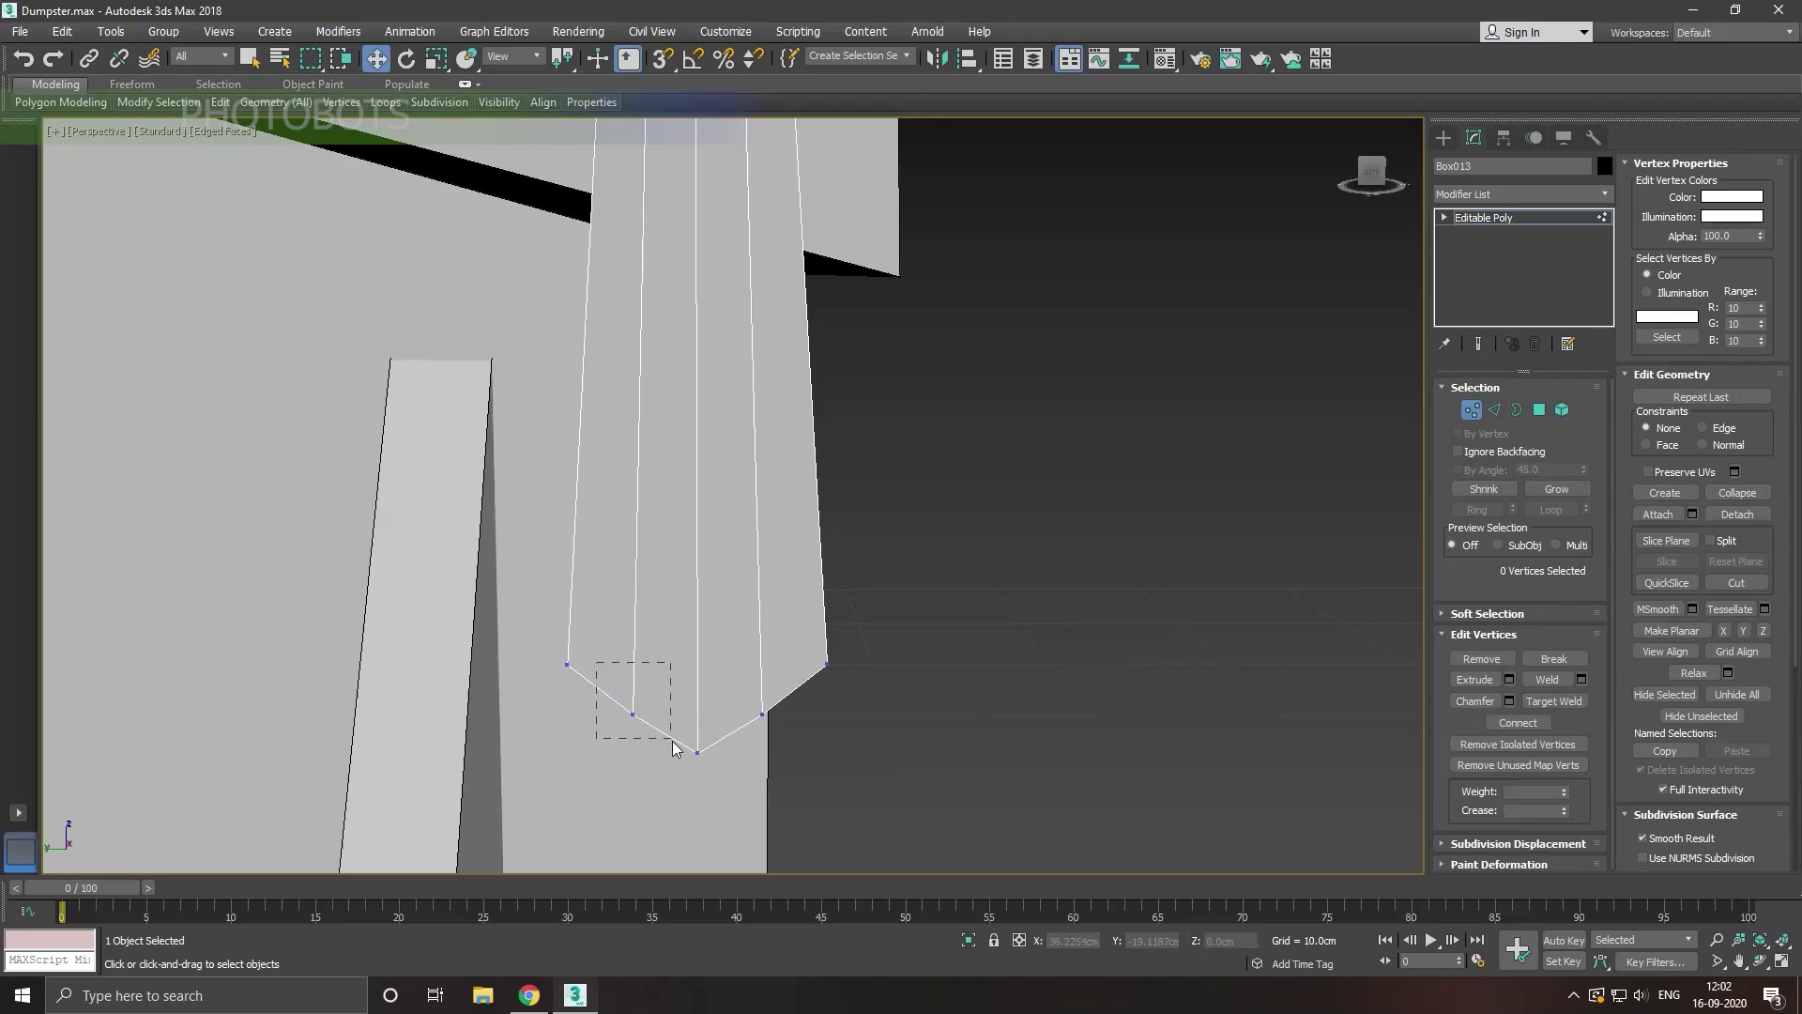
{"action": "left_click_drag", "start_coordinate": [580, 719], "coordinate": [571, 718]}
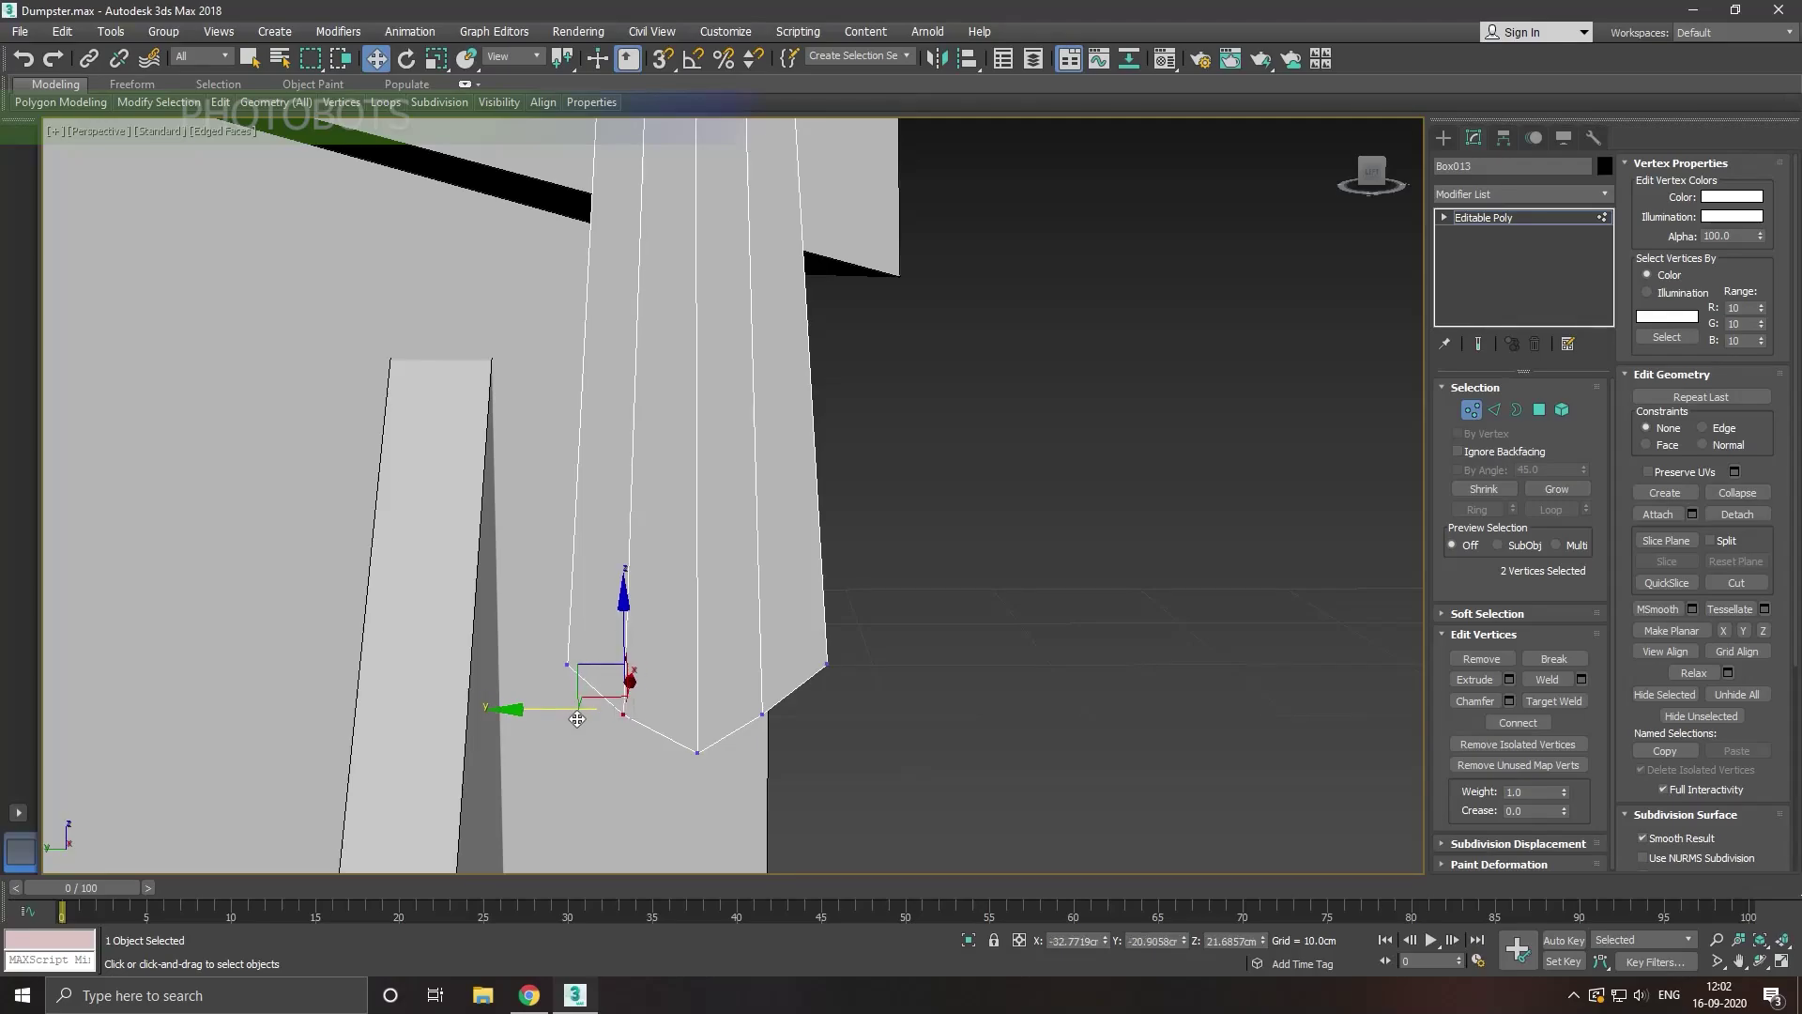
{"action": "left_click_drag", "start_coordinate": [633, 628], "coordinate": [640, 647]}
Step: Move the lower-right middle vertex outward and up to round the bottom end
{"action": "left_click_drag", "start_coordinate": [785, 757], "coordinate": [784, 757]}
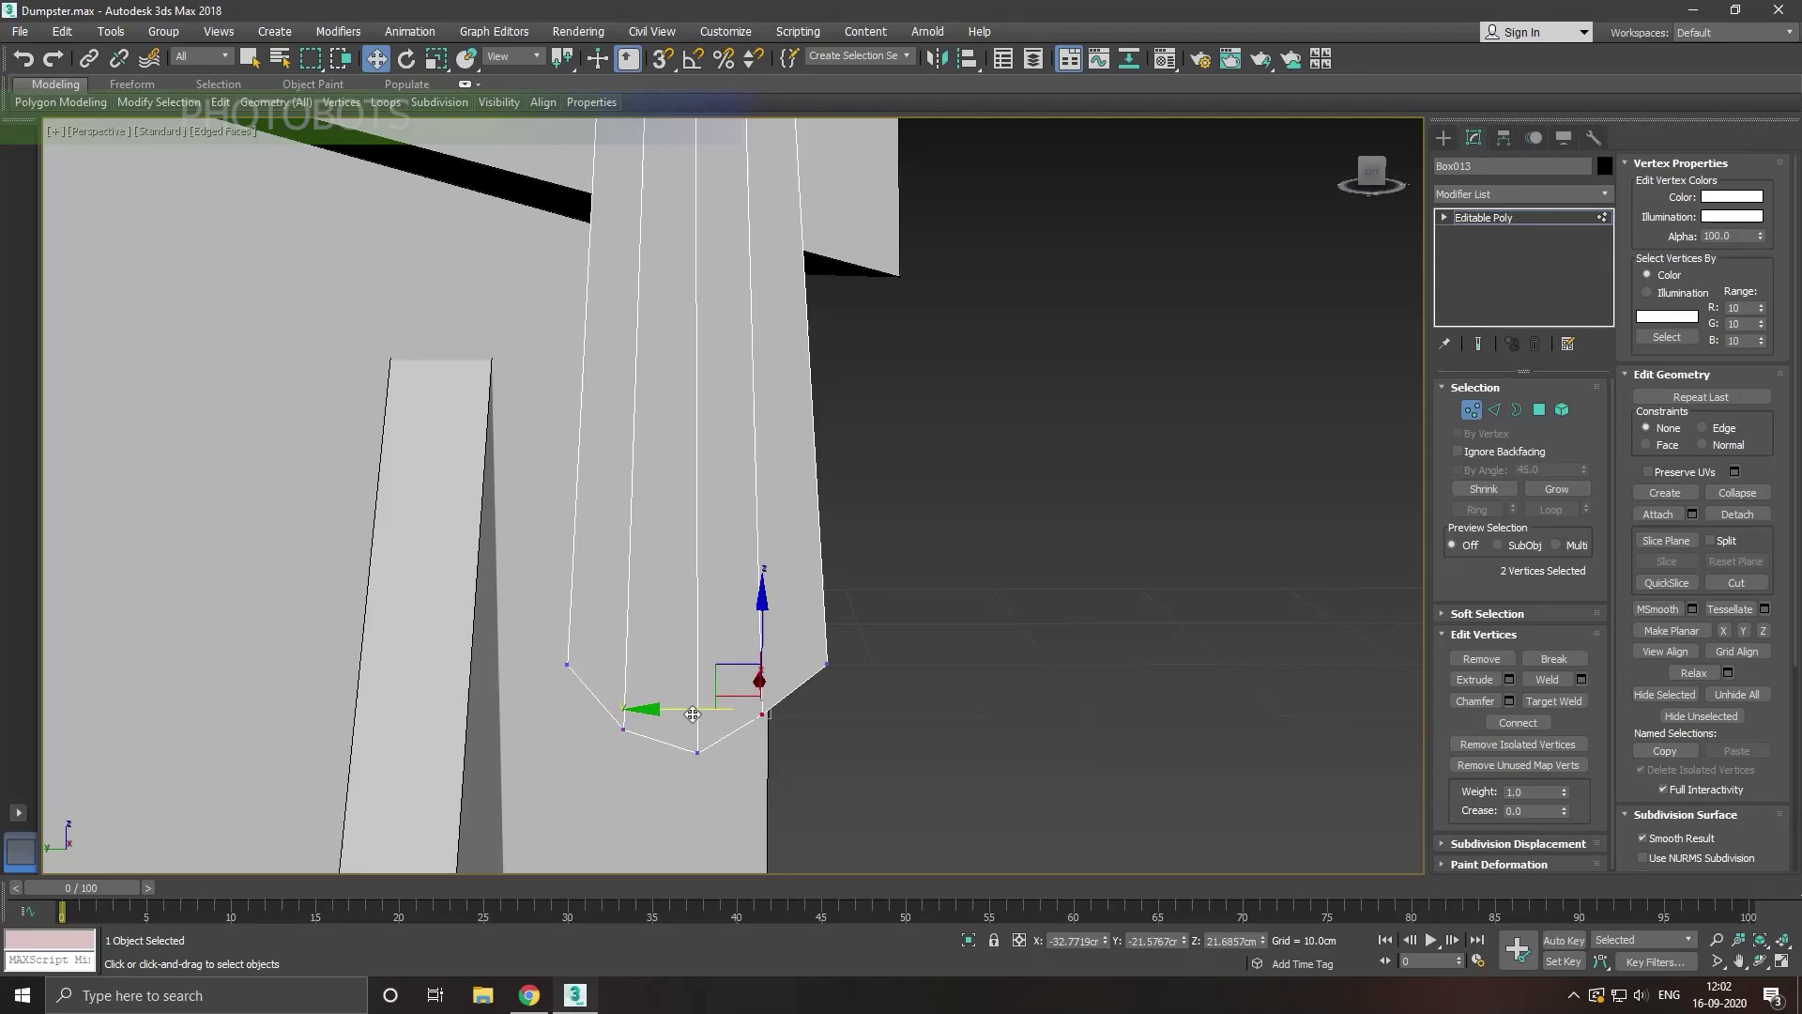
{"action": "mouse_move", "coordinate": [756, 677]}
{"action": "left_mouse_down"}
{"action": "mouse_move", "coordinate": [785, 649]}
{"action": "mouse_move", "coordinate": [810, 702]}
{"action": "left_mouse_up"}
{"action": "left_click_drag", "start_coordinate": [829, 597], "coordinate": [829, 580]}
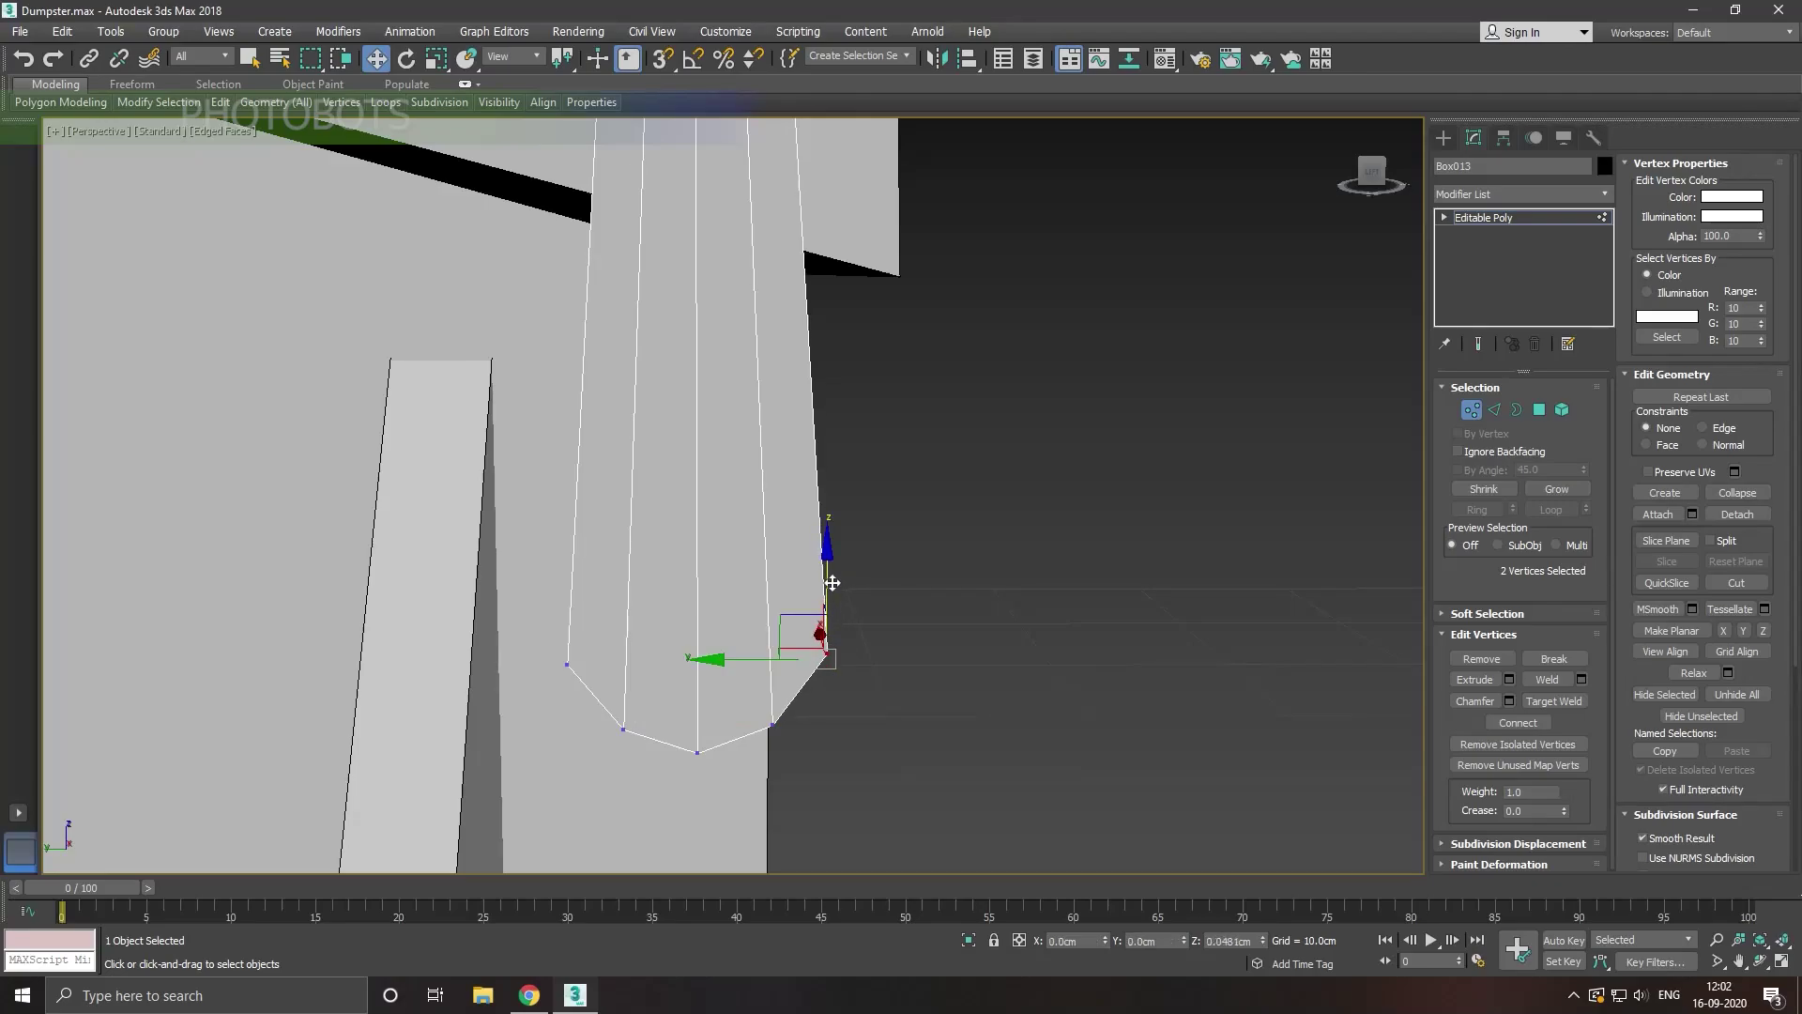
{"action": "left_click_drag", "start_coordinate": [742, 652], "coordinate": [717, 654]}
{"action": "mouse_move", "coordinate": [547, 637]}
{"action": "left_mouse_down"}
{"action": "mouse_move", "coordinate": [590, 669]}
{"action": "mouse_move", "coordinate": [507, 655]}
{"action": "left_mouse_up"}
Step: Lower the bracket's upper-left and upper-right corner vertices to match
{"action": "scroll", "coordinate": [616, 762], "scroll_direction": "down", "scroll_amount": 6}
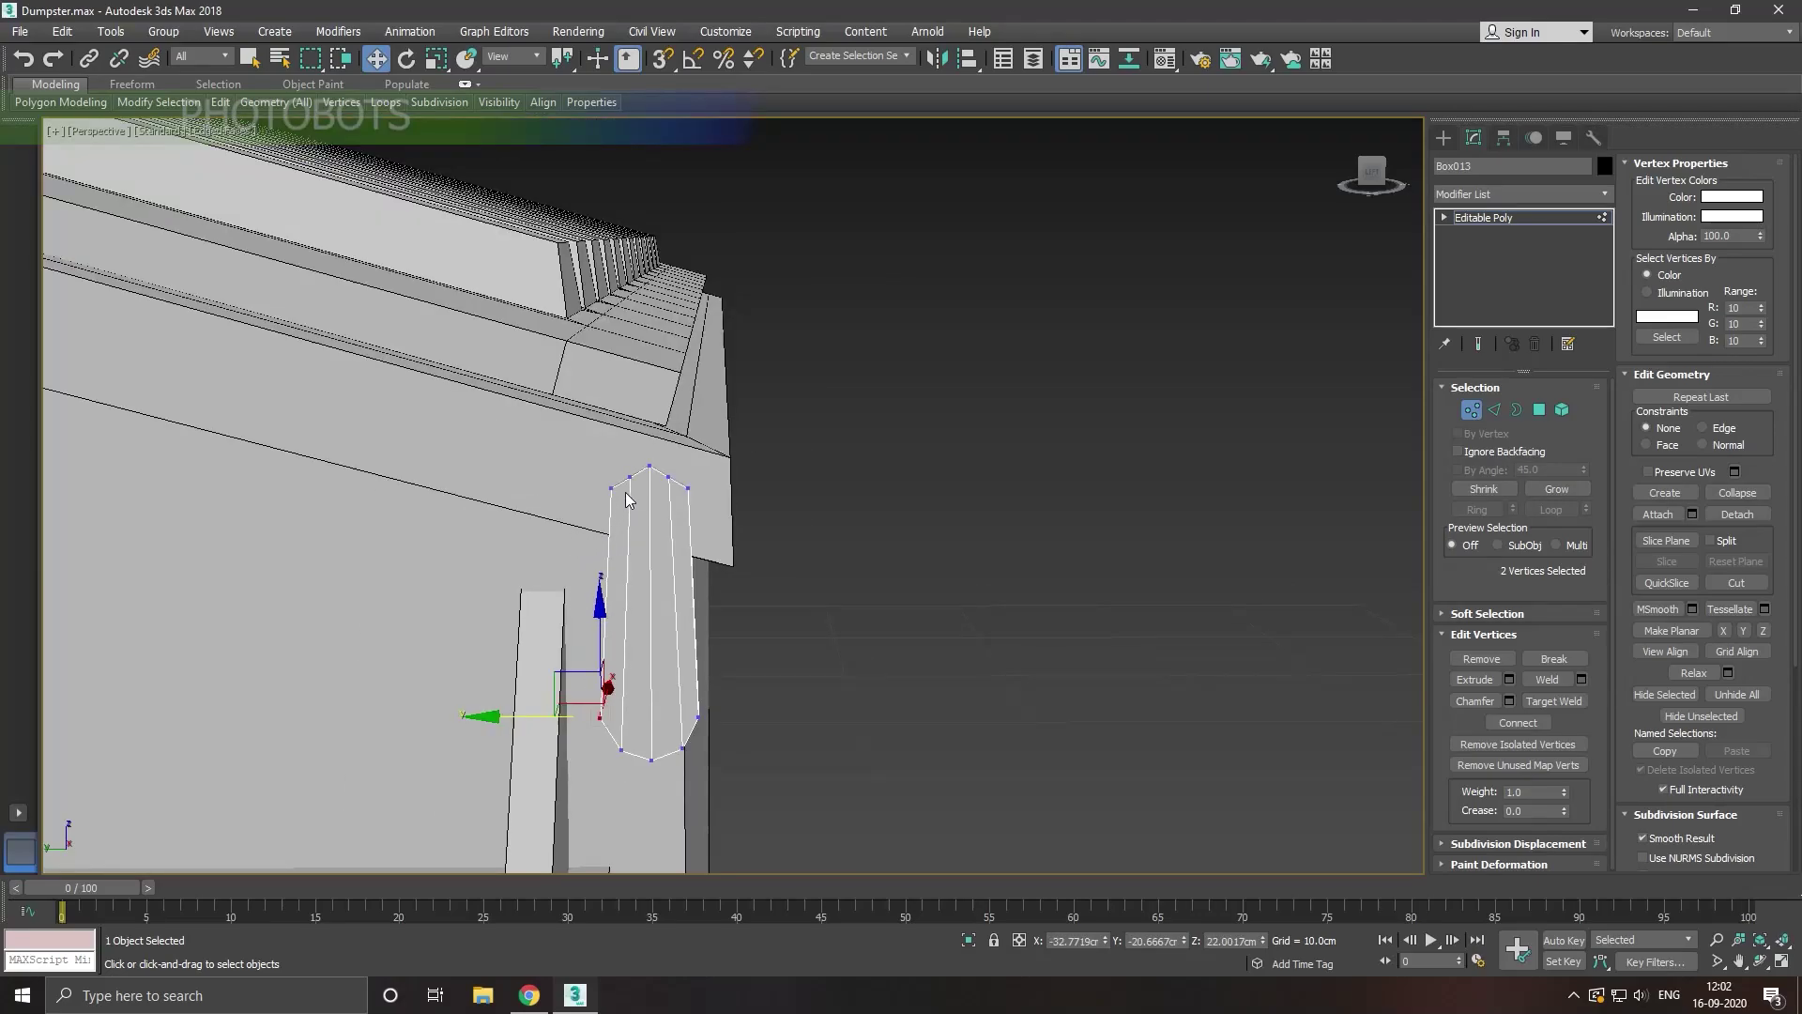
{"action": "scroll", "coordinate": [627, 499], "scroll_direction": "up", "scroll_amount": 3}
{"action": "scroll", "coordinate": [603, 458], "scroll_direction": "up", "scroll_amount": 3}
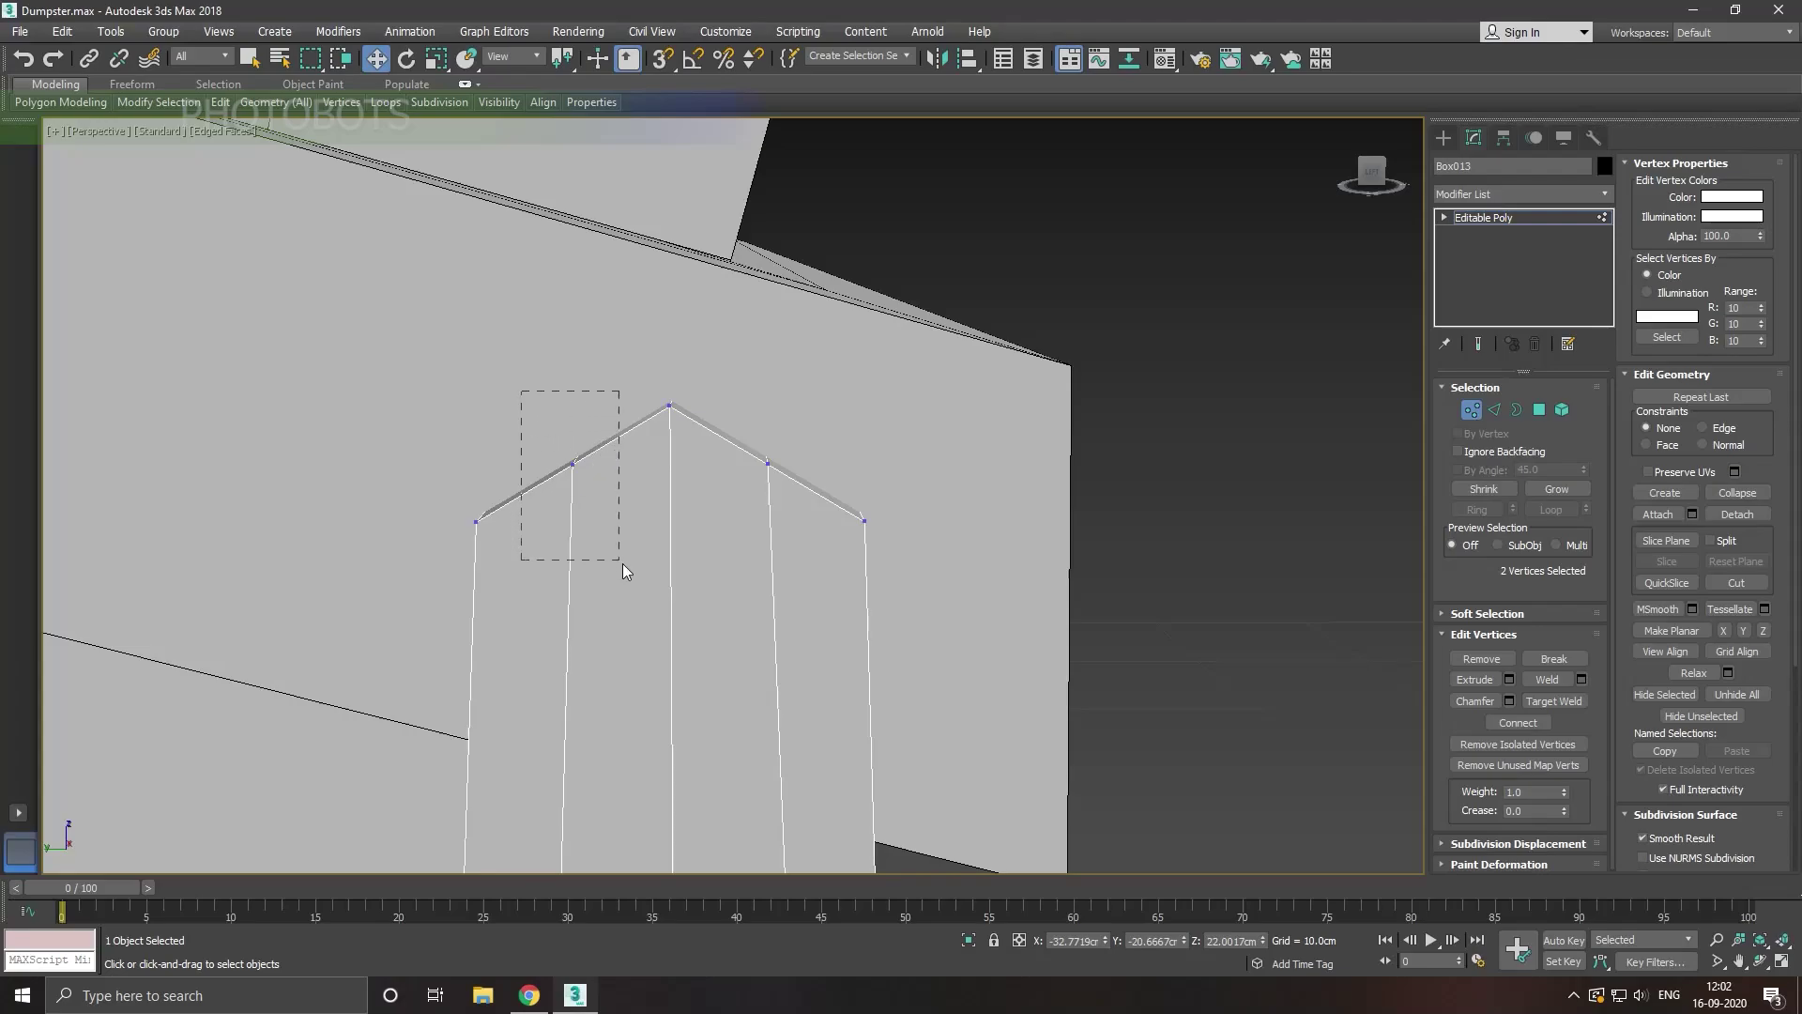
{"action": "left_click_drag", "start_coordinate": [623, 564], "coordinate": [622, 510]}
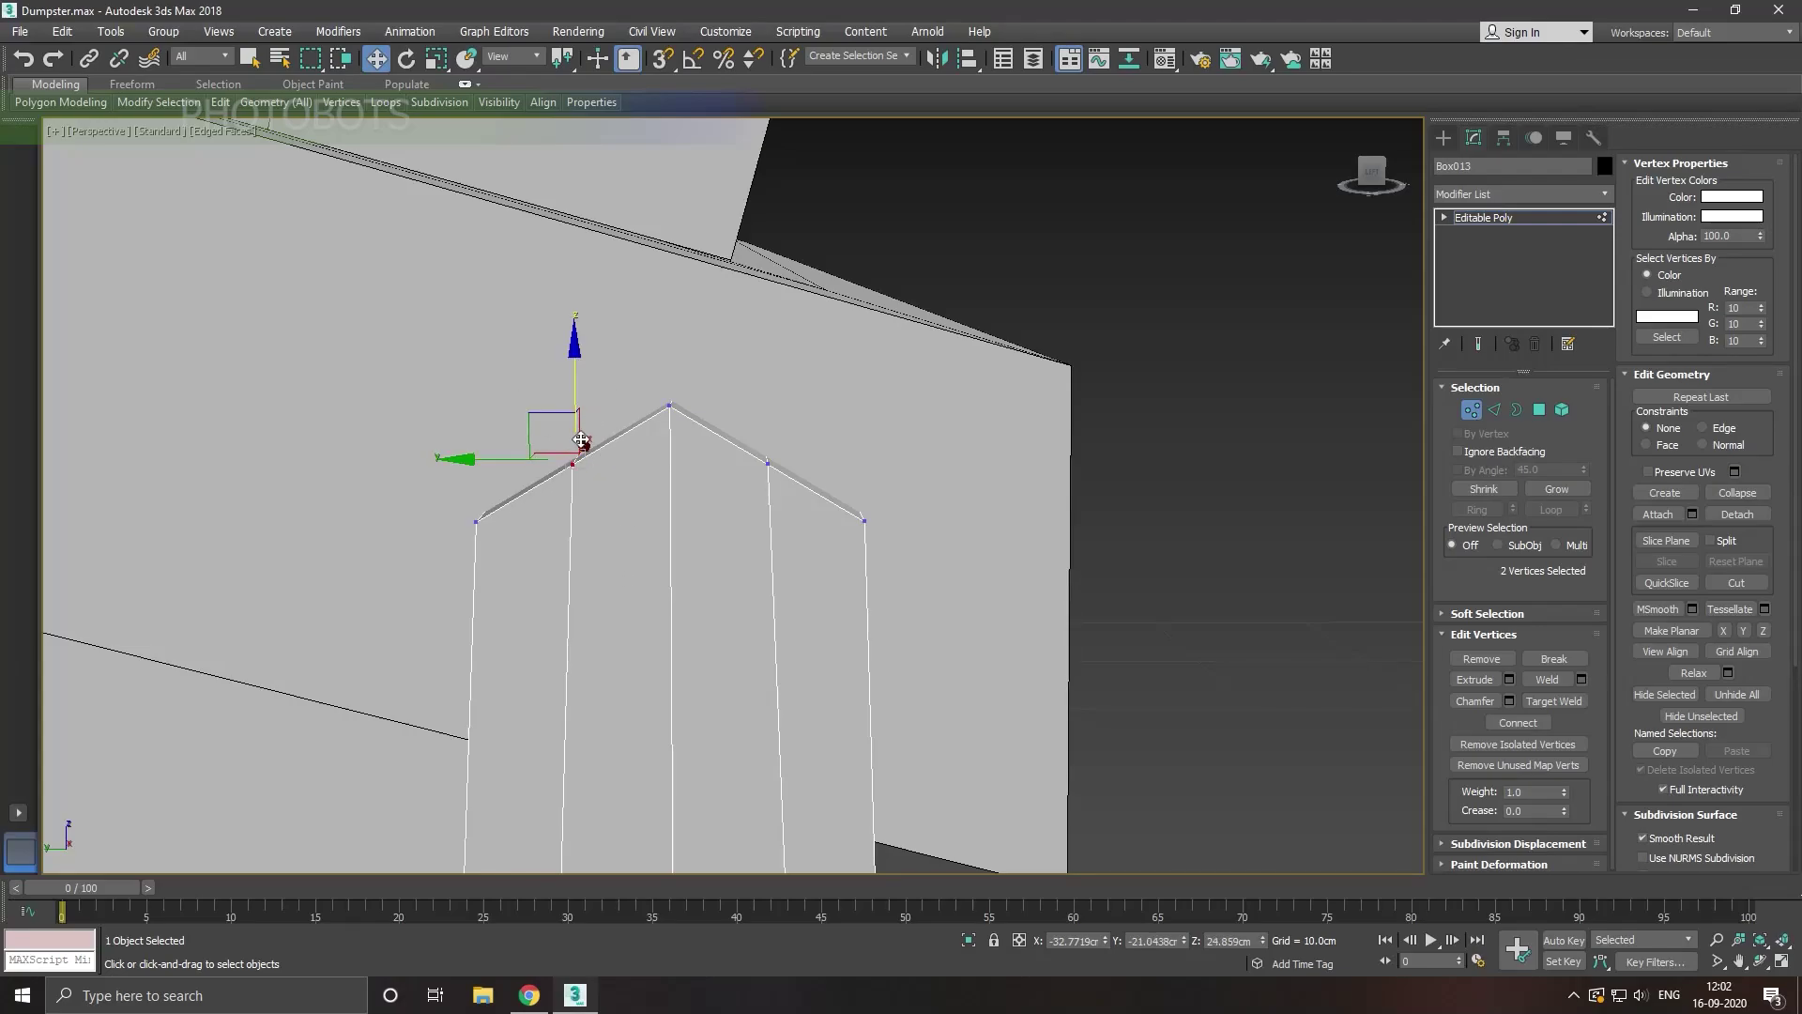
{"action": "left_click_drag", "start_coordinate": [486, 554], "coordinate": [498, 567]}
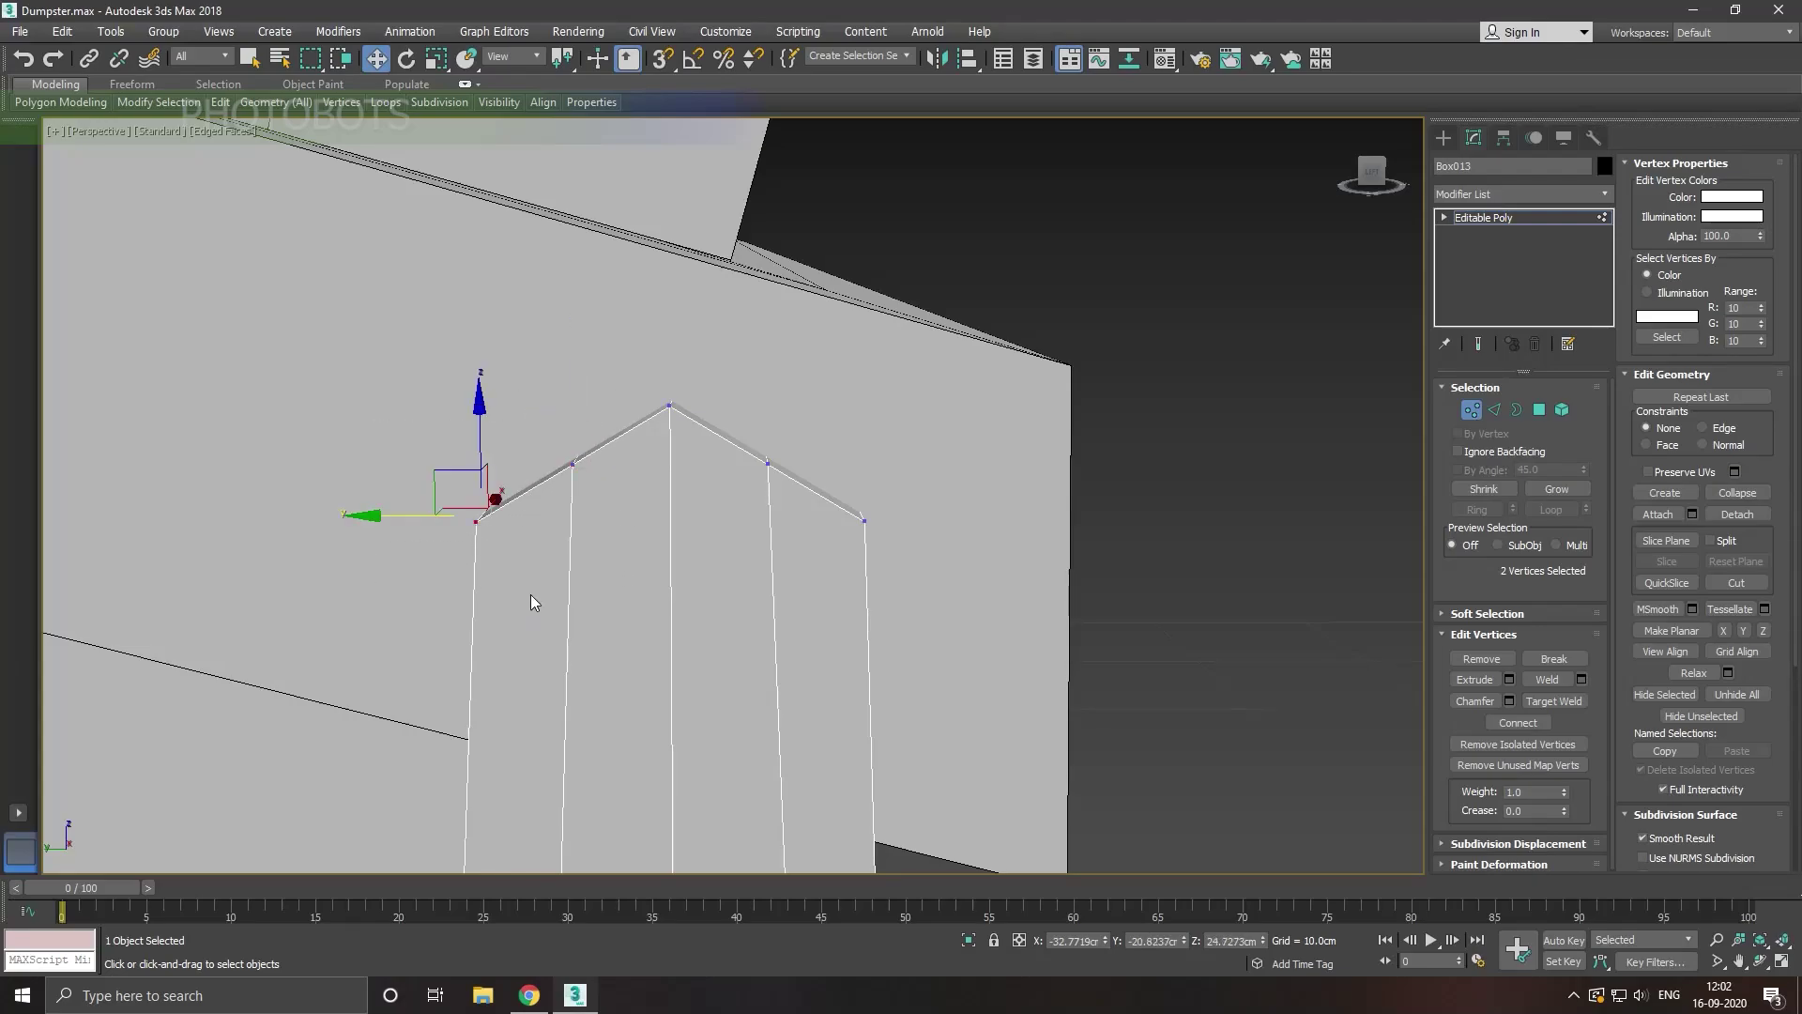
{"action": "left_click_drag", "start_coordinate": [499, 454], "coordinate": [688, 483]}
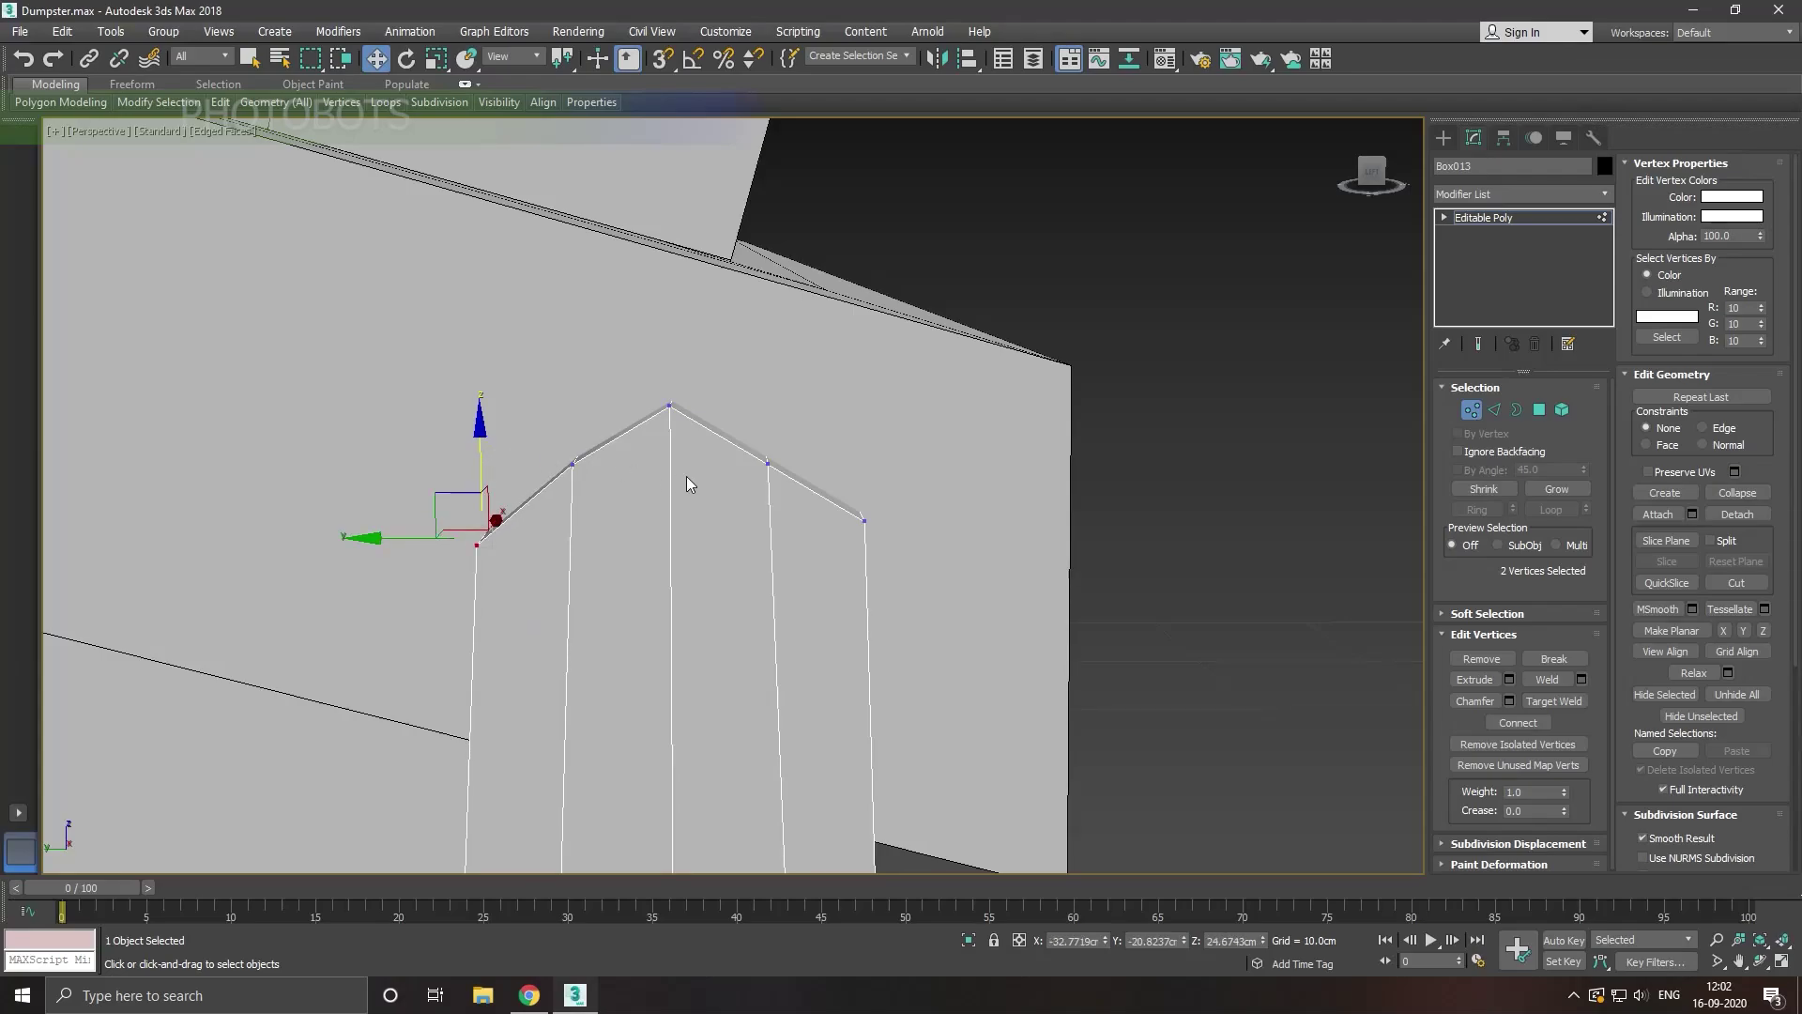
{"action": "left_click_drag", "start_coordinate": [816, 463], "coordinate": [898, 559]}
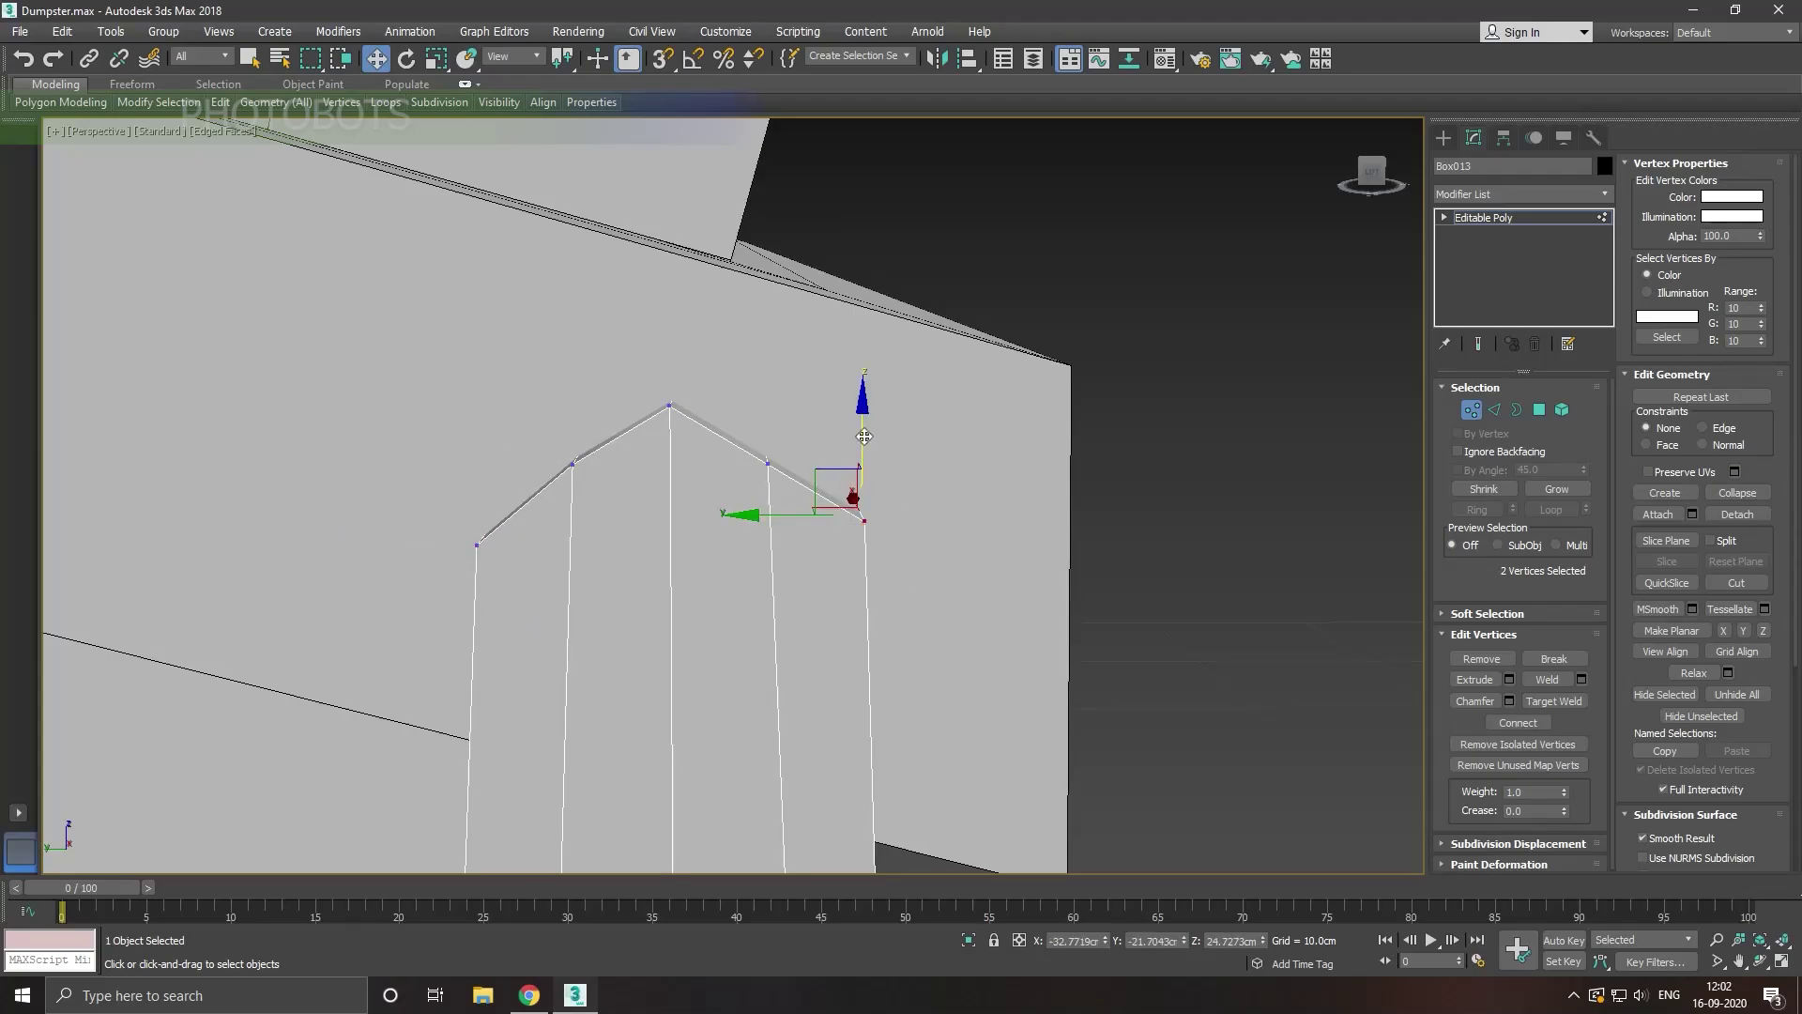
{"action": "left_click_drag", "start_coordinate": [863, 437], "coordinate": [859, 526]}
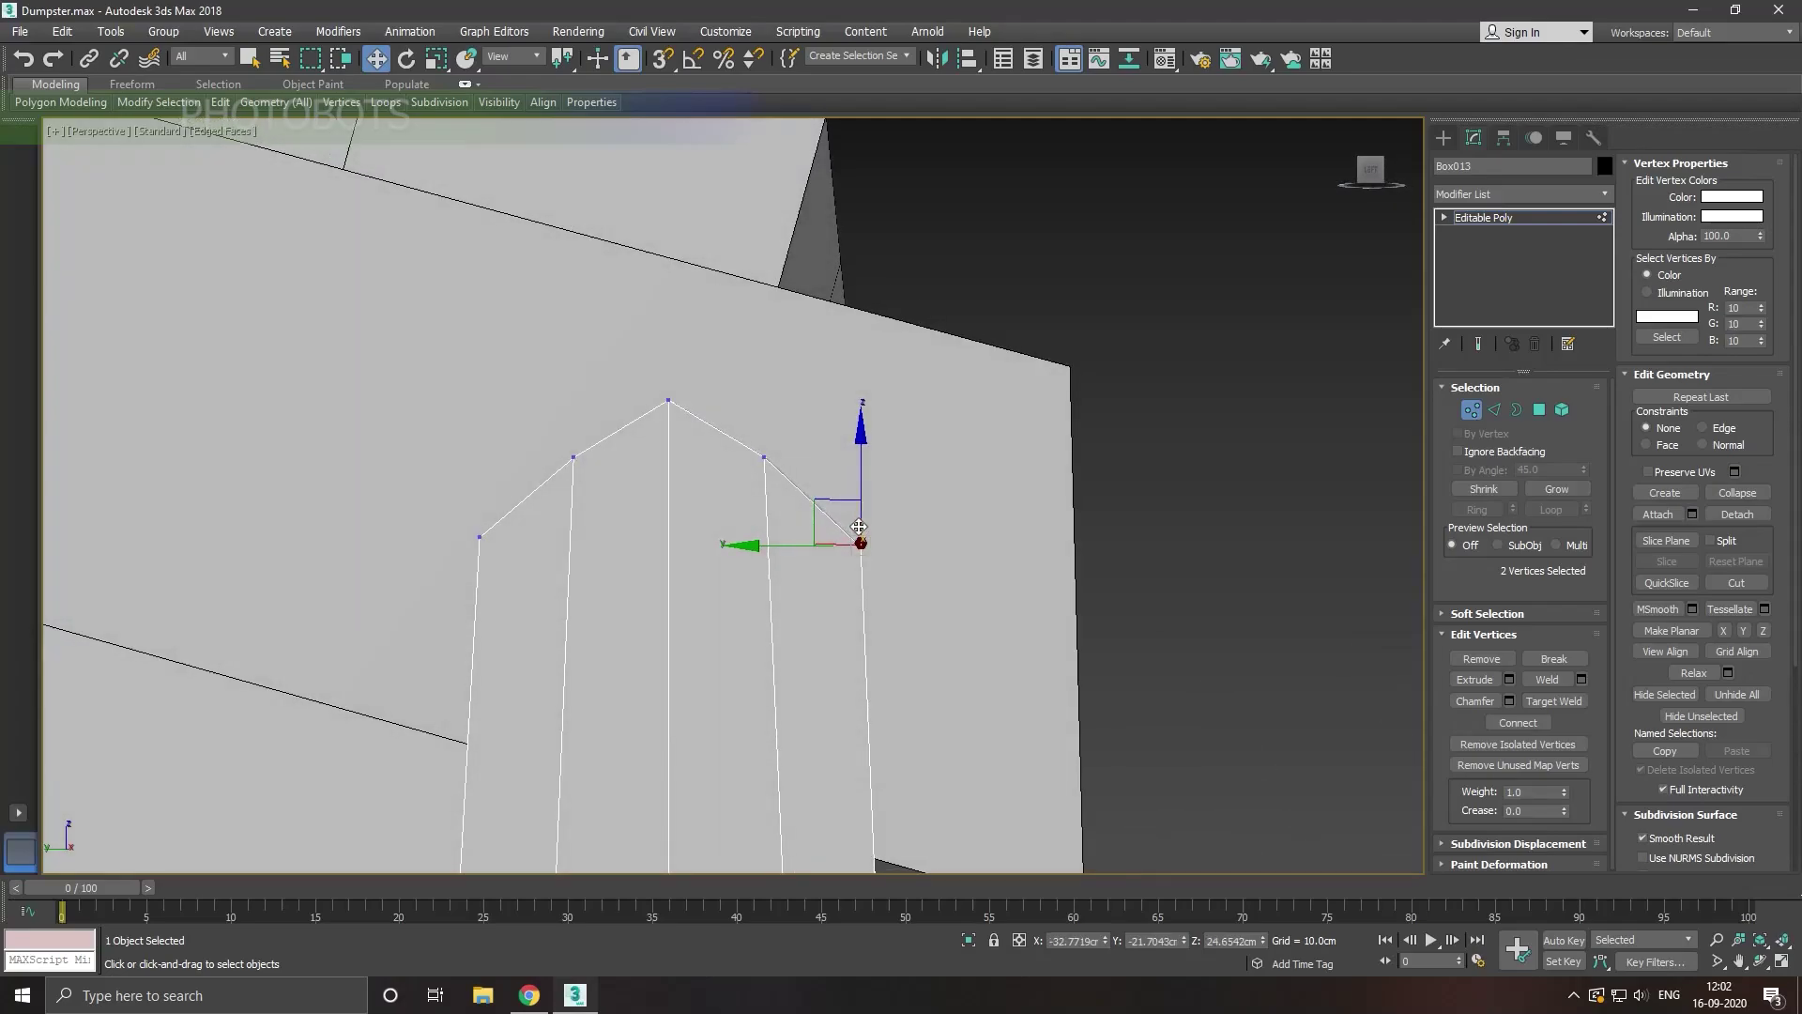
Step: Raise the bracket's middle top vertices slightly to form an arch
{"action": "left_click_drag", "start_coordinate": [729, 422], "coordinate": [795, 555]}
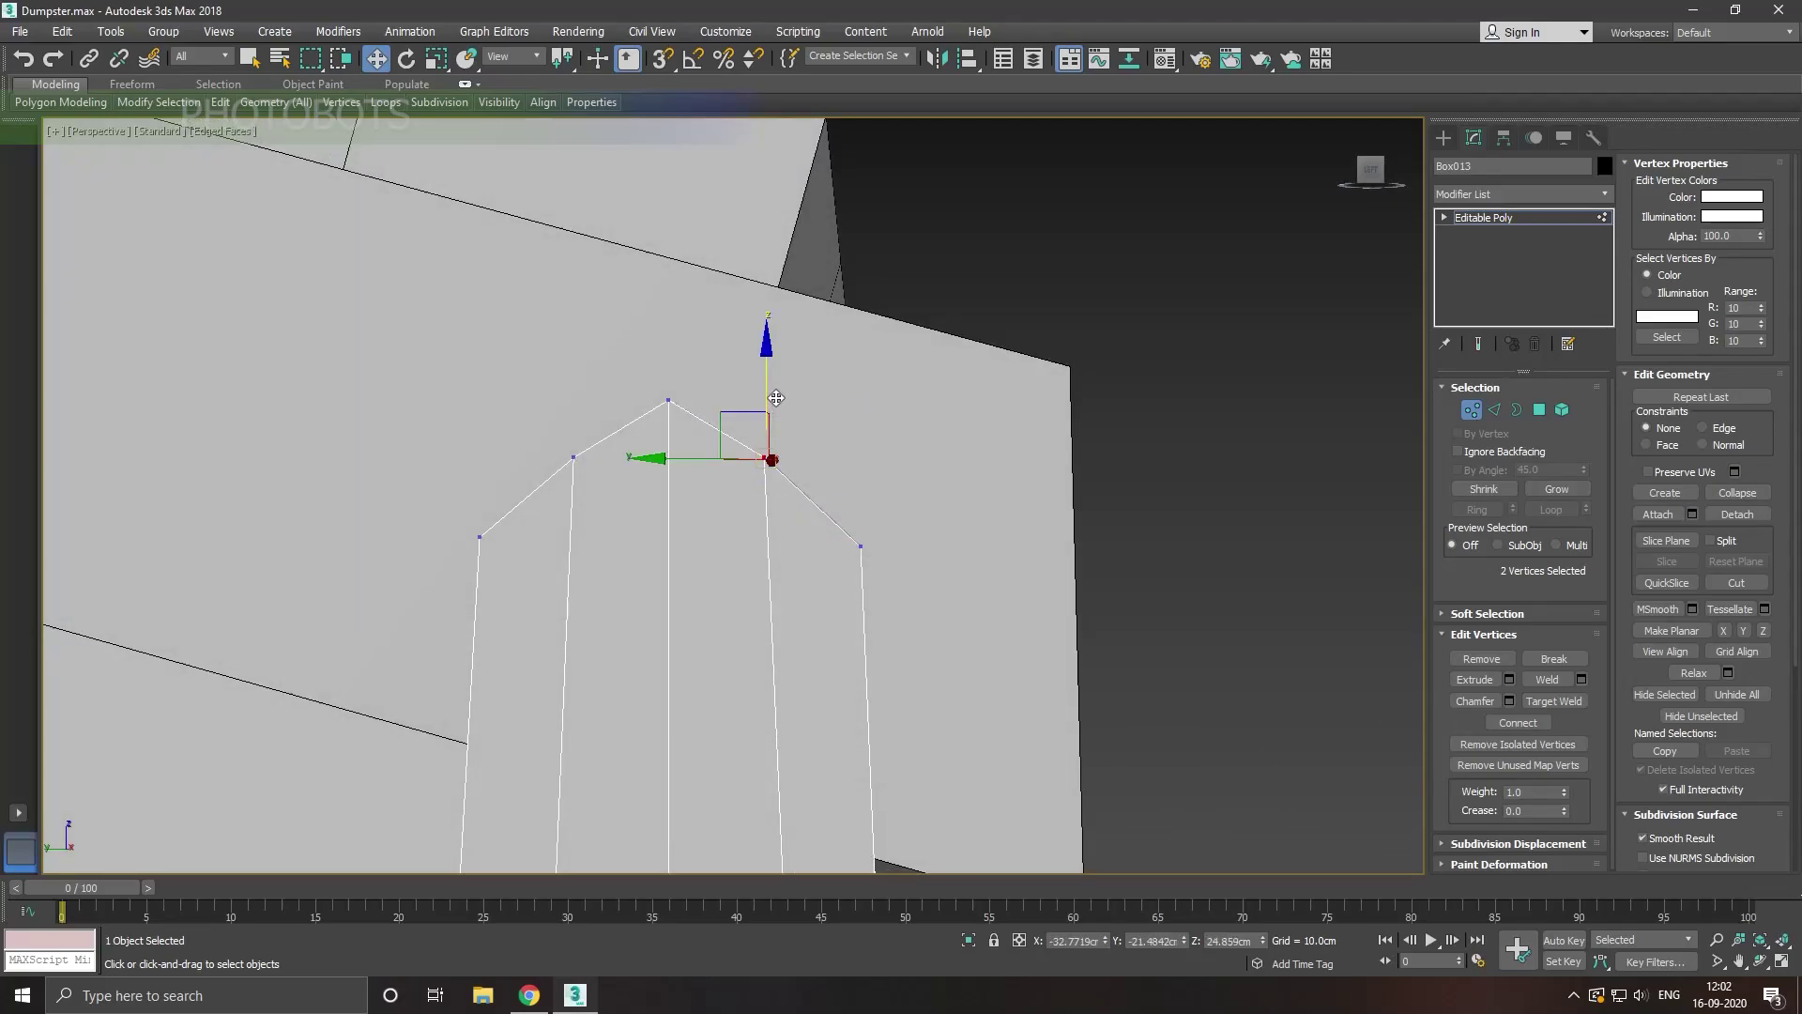
{"action": "left_click_drag", "start_coordinate": [539, 413], "coordinate": [619, 553]}
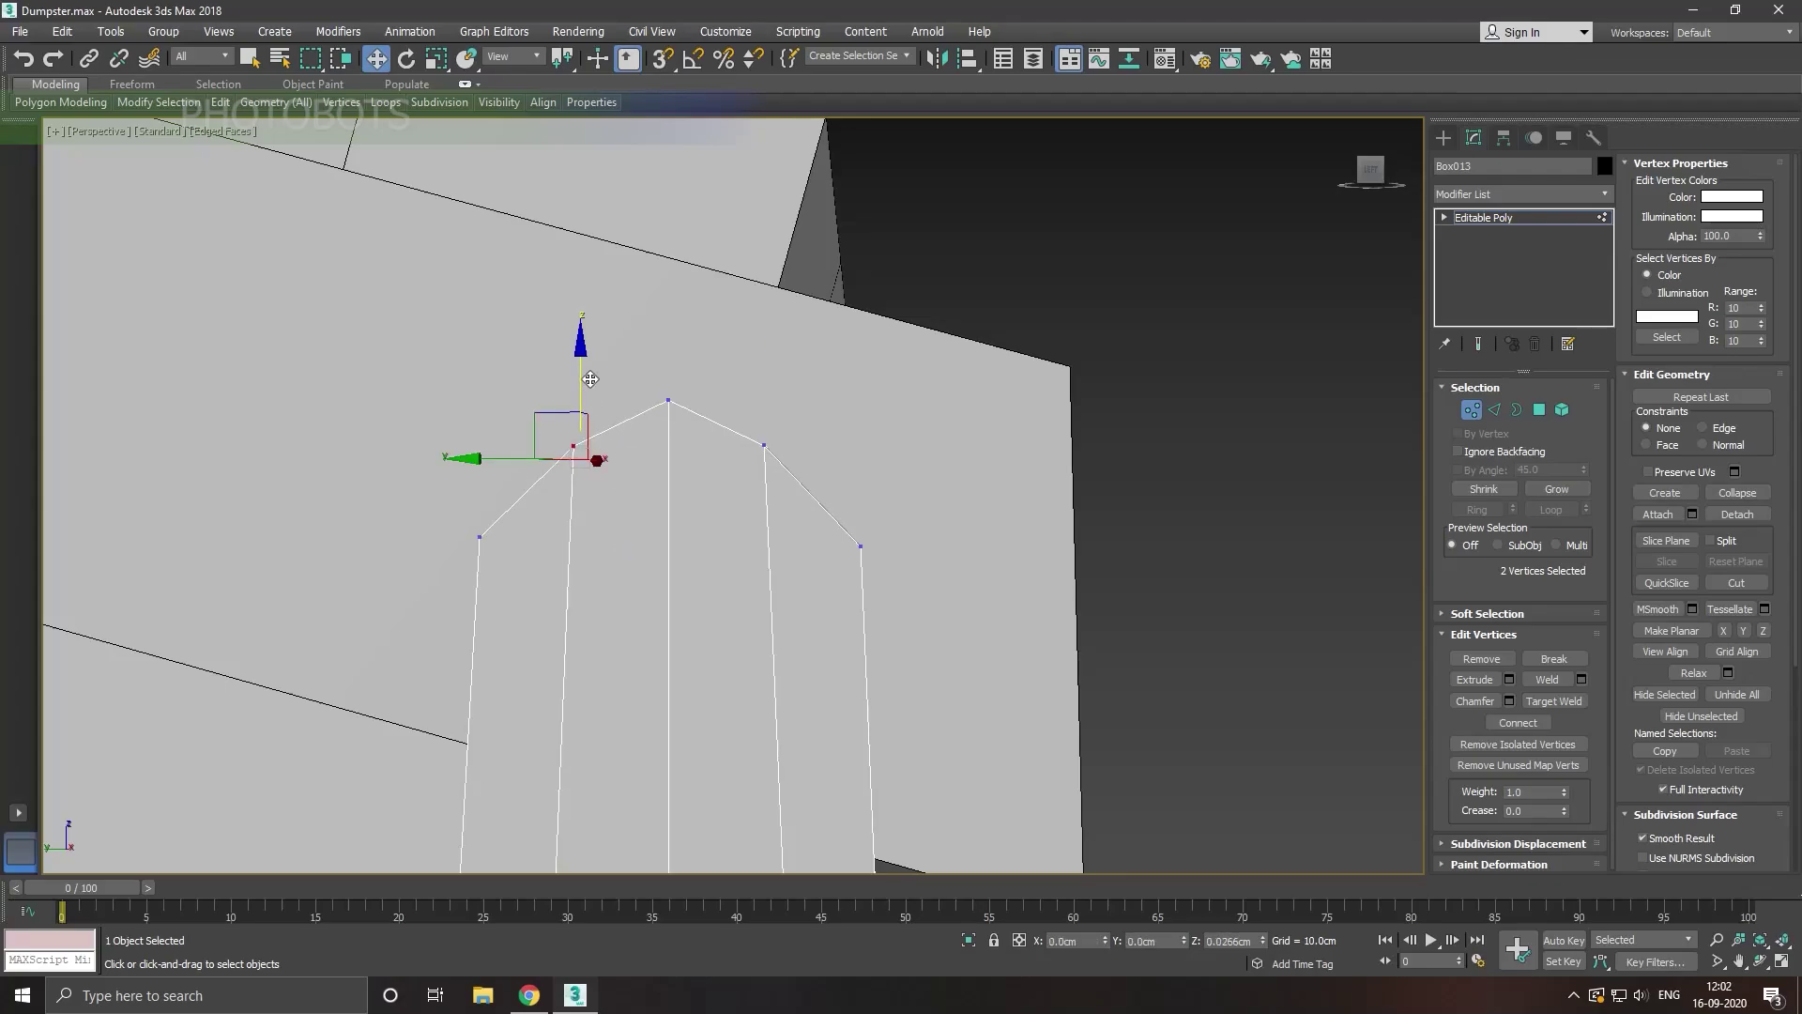
{"action": "left_click_drag", "start_coordinate": [595, 390], "coordinate": [588, 374]}
{"action": "scroll", "coordinate": [588, 374], "scroll_direction": "down", "scroll_amount": 3}
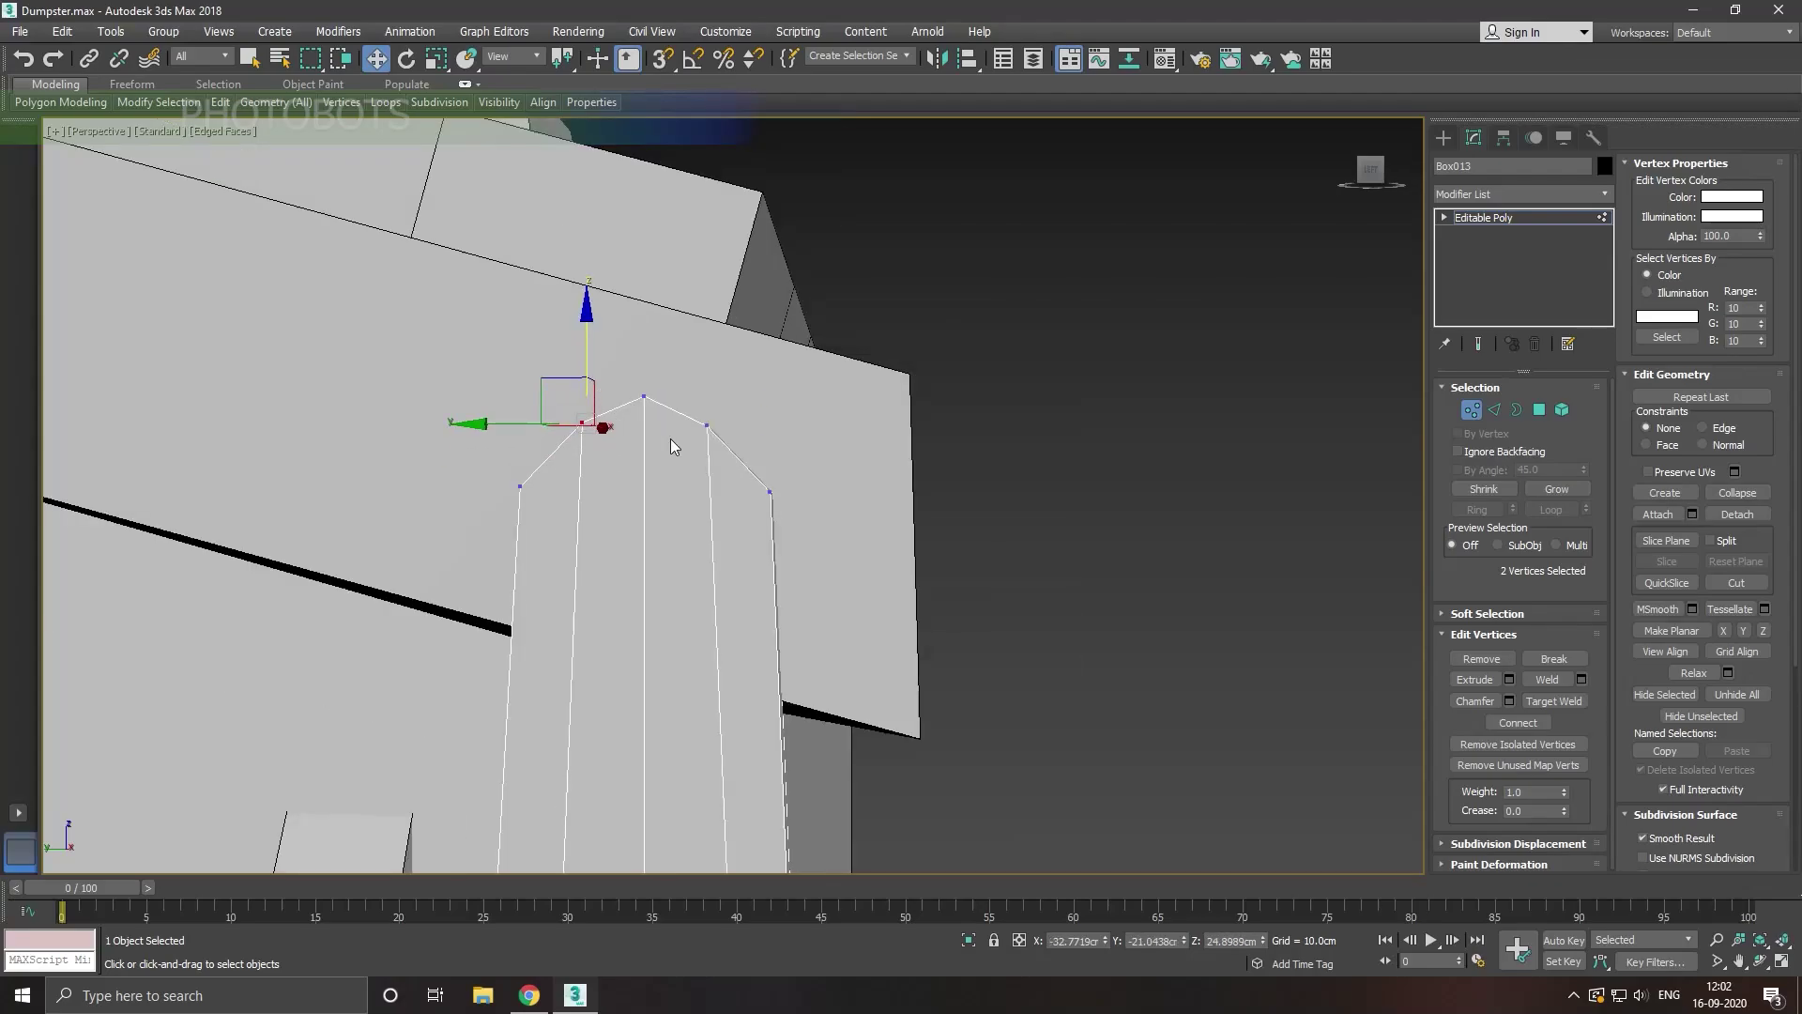
{"action": "left_click_drag", "start_coordinate": [738, 476], "coordinate": [738, 478]}
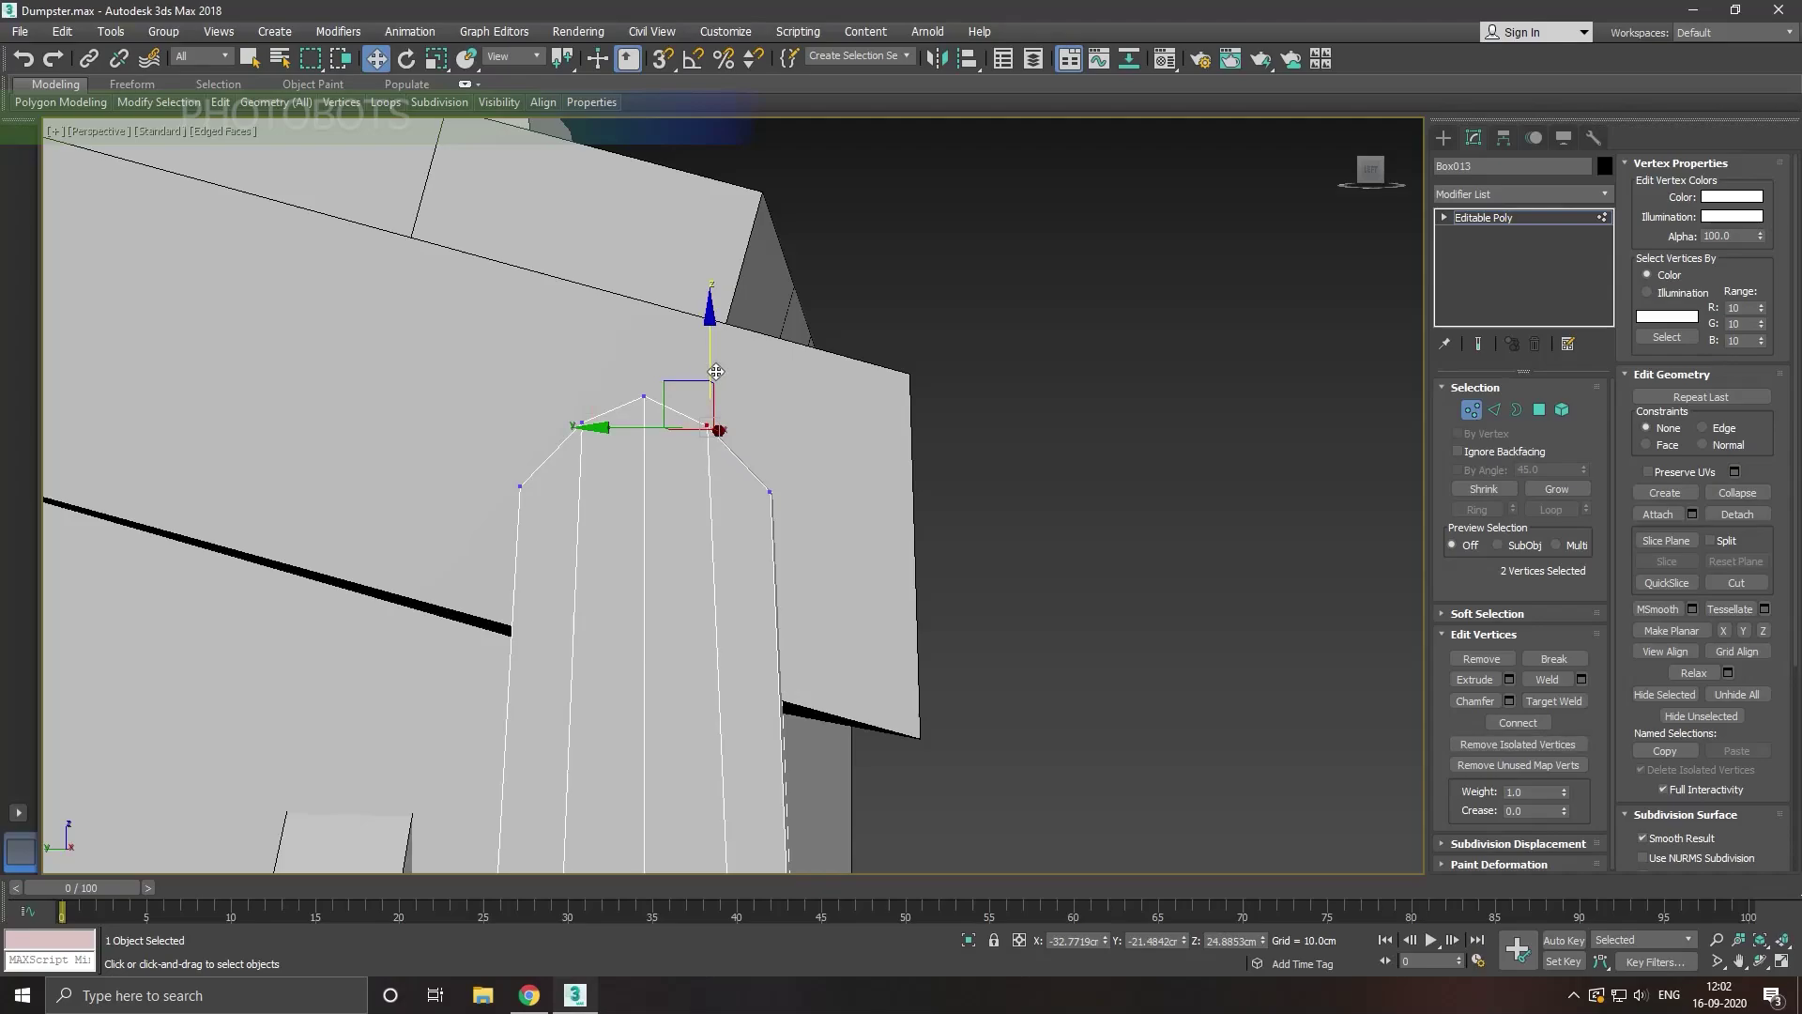
{"action": "left_click_drag", "start_coordinate": [719, 372], "coordinate": [719, 364]}
{"action": "mouse_move", "coordinate": [719, 365]}
{"action": "middle_mouse_down", "text": "alt"}
{"action": "mouse_move", "coordinate": [796, 566]}
{"action": "mouse_move", "coordinate": [914, 599]}
{"action": "mouse_move", "coordinate": [766, 579]}
{"action": "mouse_move", "coordinate": [815, 563]}
{"action": "middle_mouse_up", "text": "alt"}
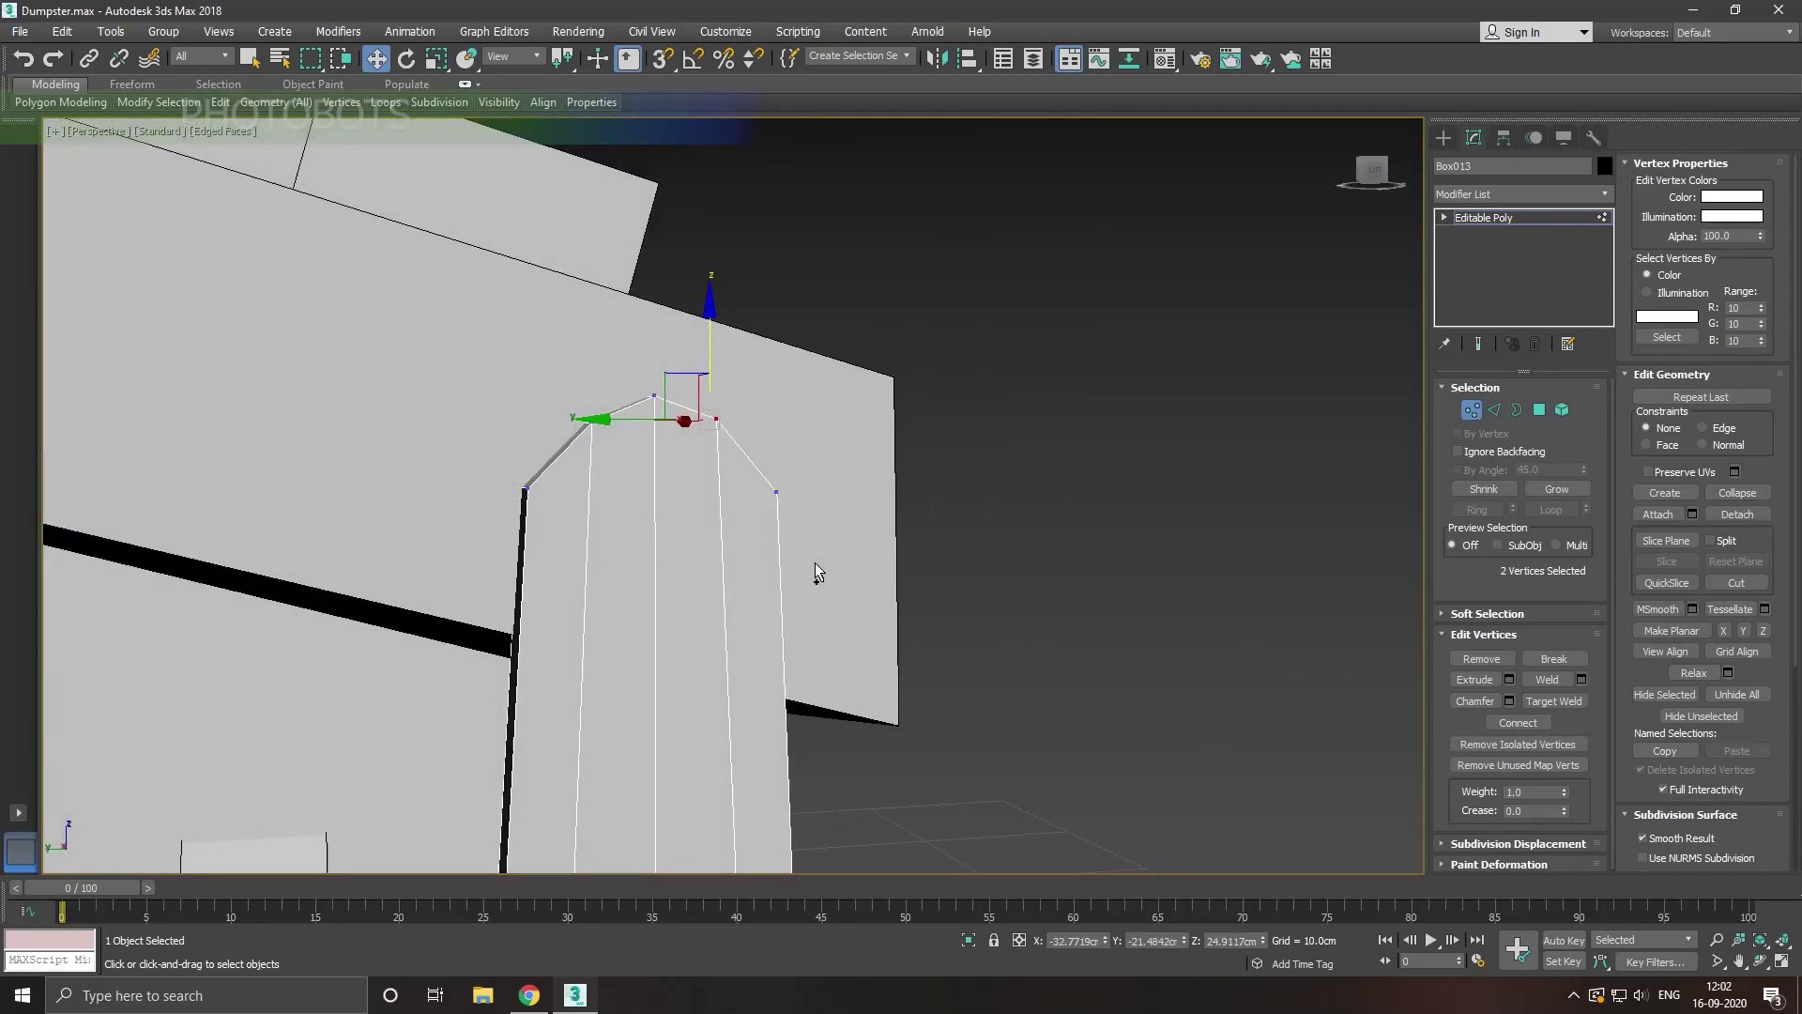
Step: Nudge the right top vertex inward to even out the rounded top
{"action": "mouse_move", "coordinate": [735, 556]}
{"action": "left_mouse_down"}
{"action": "mouse_move", "coordinate": [733, 535]}
{"action": "mouse_move", "coordinate": [670, 503]}
{"action": "left_mouse_up"}
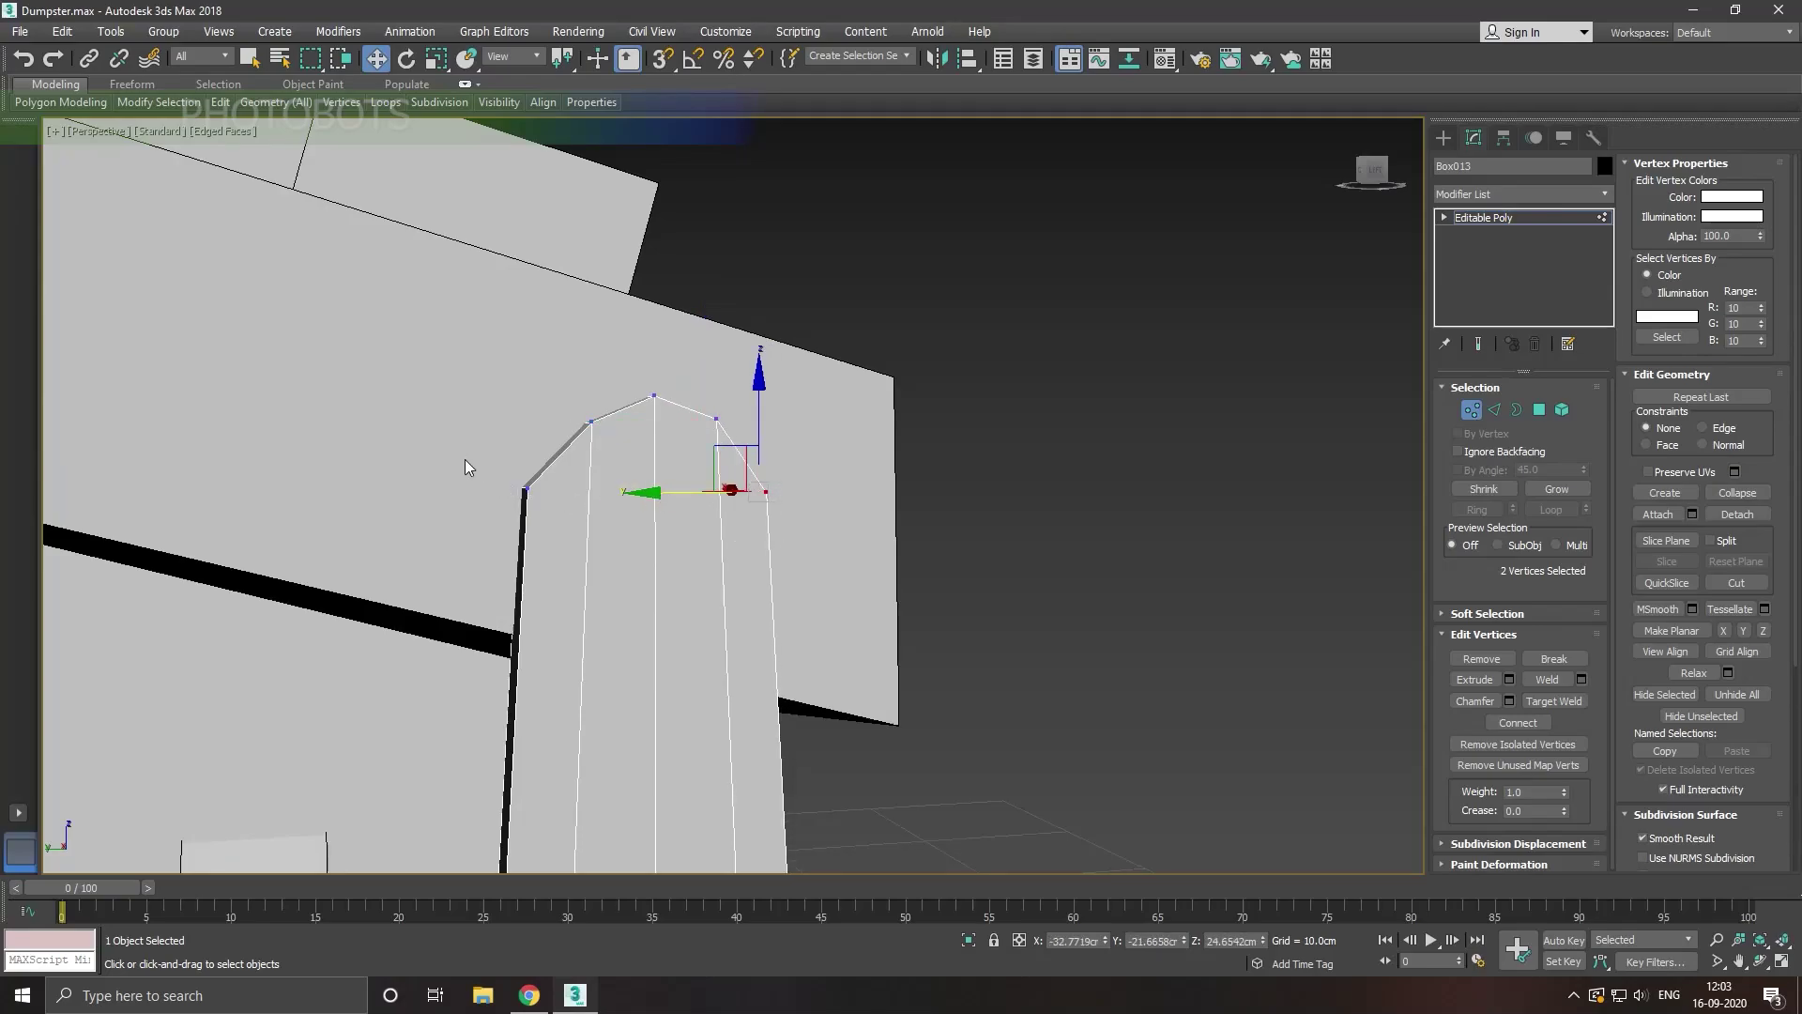
{"action": "left_click_drag", "start_coordinate": [464, 459], "coordinate": [572, 548]}
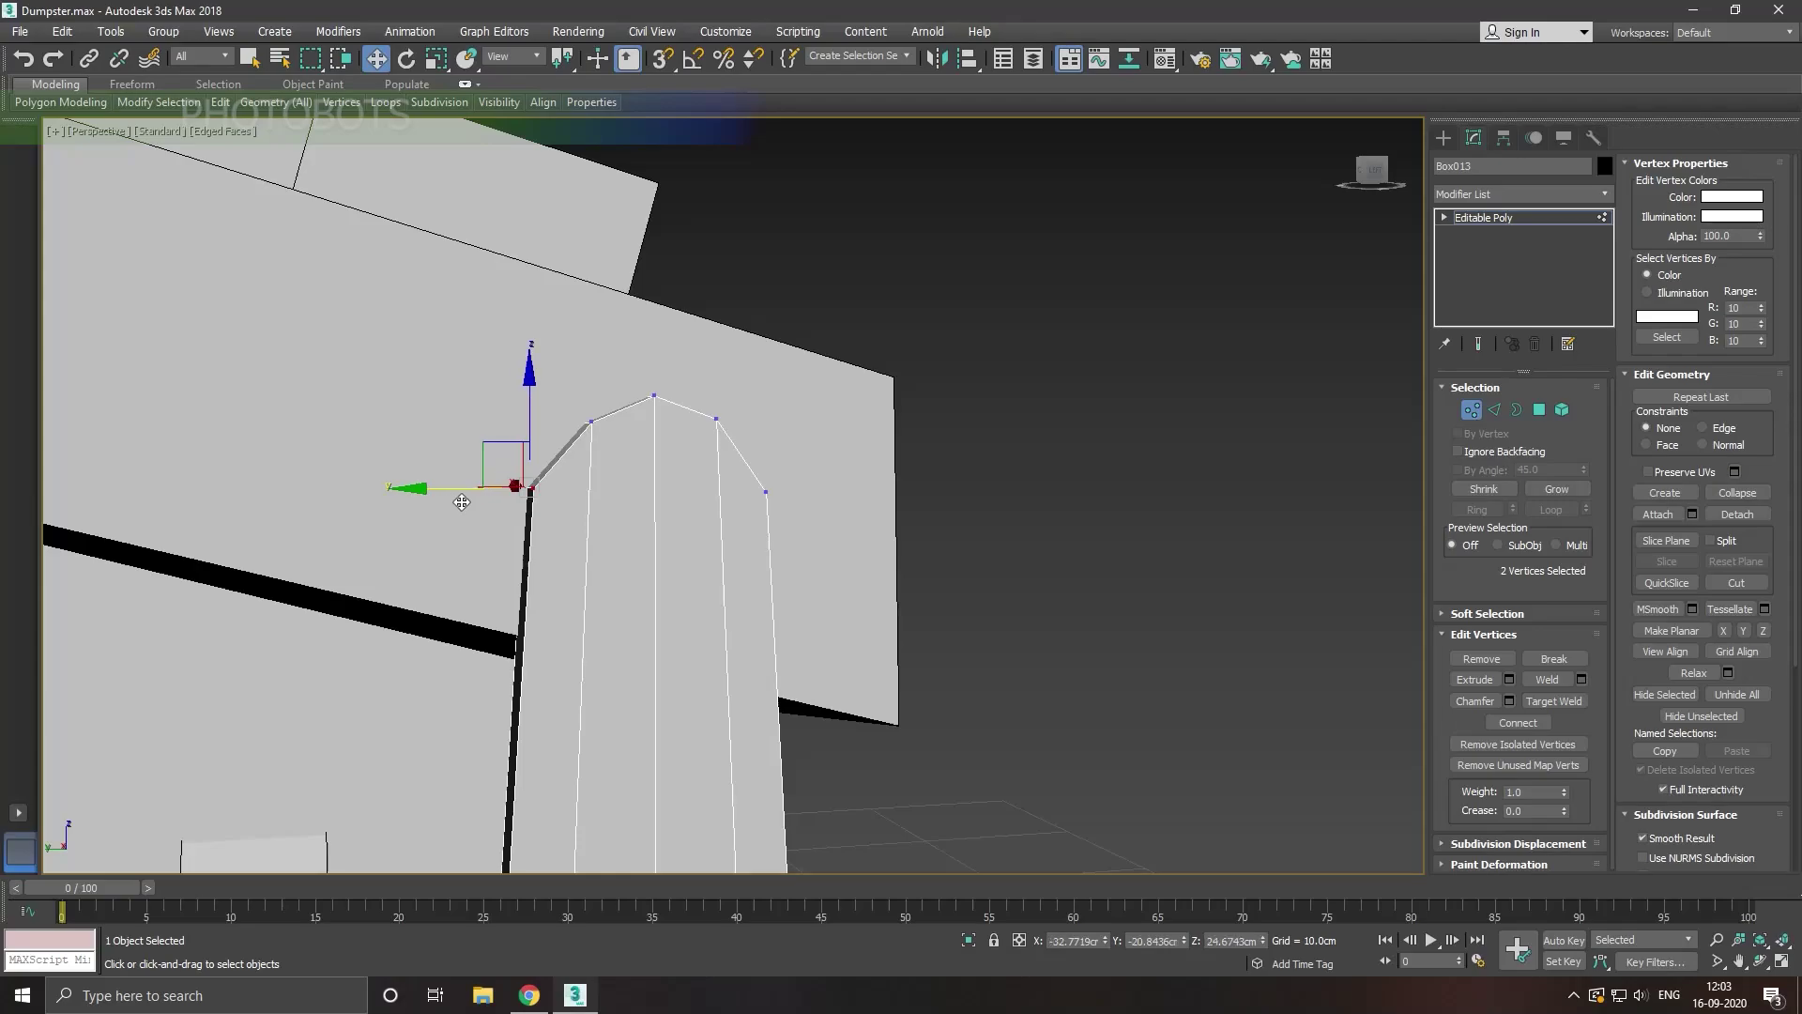
{"action": "scroll", "coordinate": [606, 556], "scroll_direction": "down", "scroll_amount": 3}
{"action": "scroll", "coordinate": [605, 555], "scroll_direction": "down", "scroll_amount": 2}
{"action": "middle_click_drag", "start_coordinate": [605, 556], "coordinate": [548, 522], "text": "alt"}
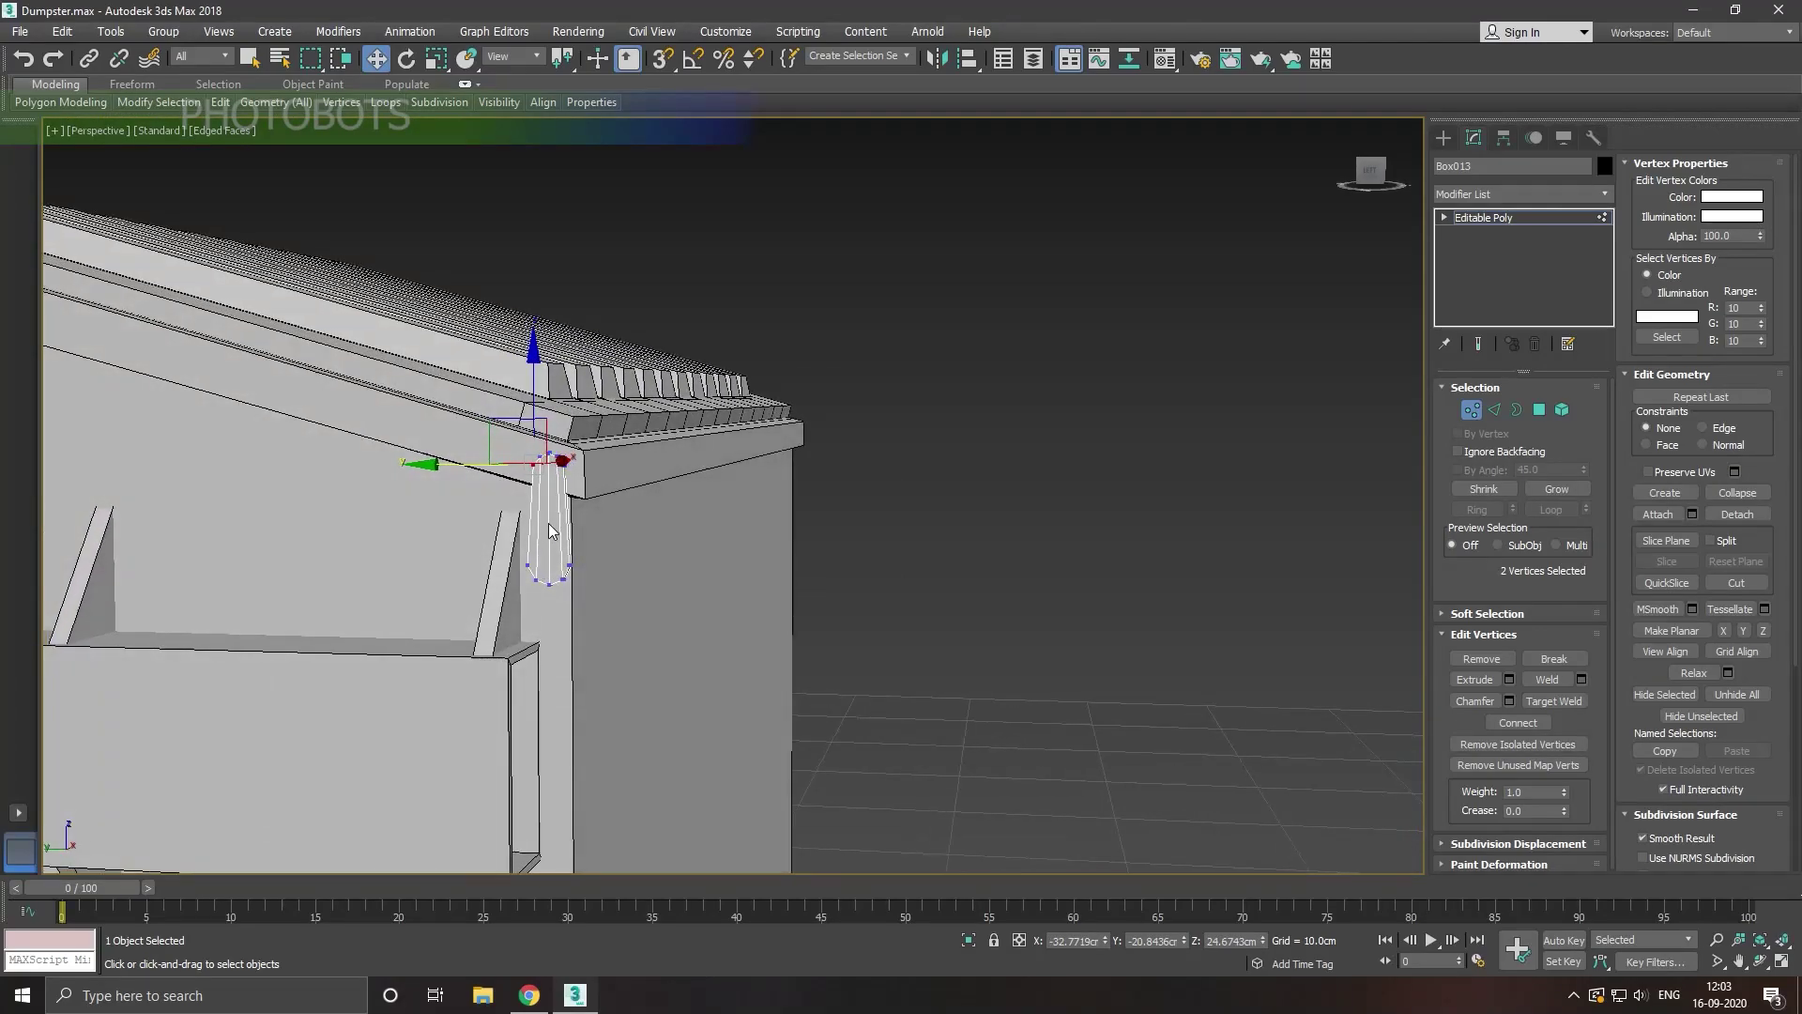
{"action": "scroll", "coordinate": [548, 522], "scroll_direction": "up", "scroll_amount": 3}
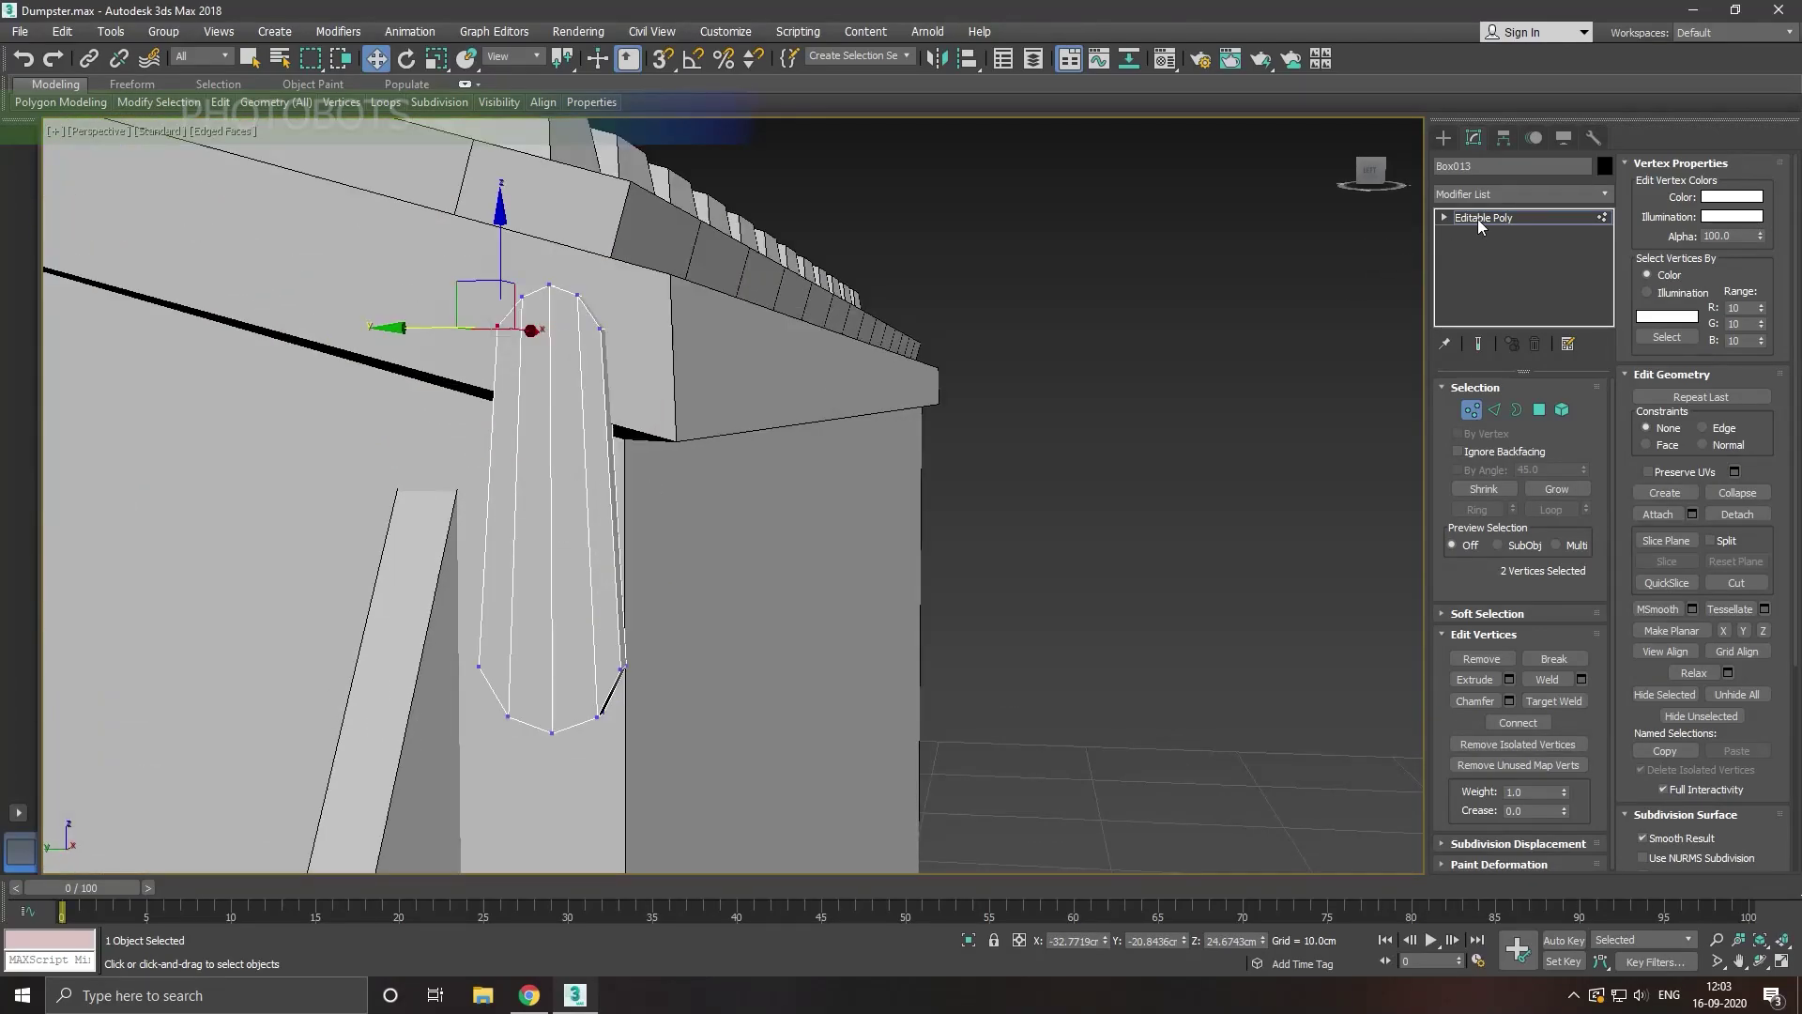
Step: Rotate the whole bracket so its top tilts left, then shift it sideways and up
{"action": "left_click", "coordinate": [1478, 218]}
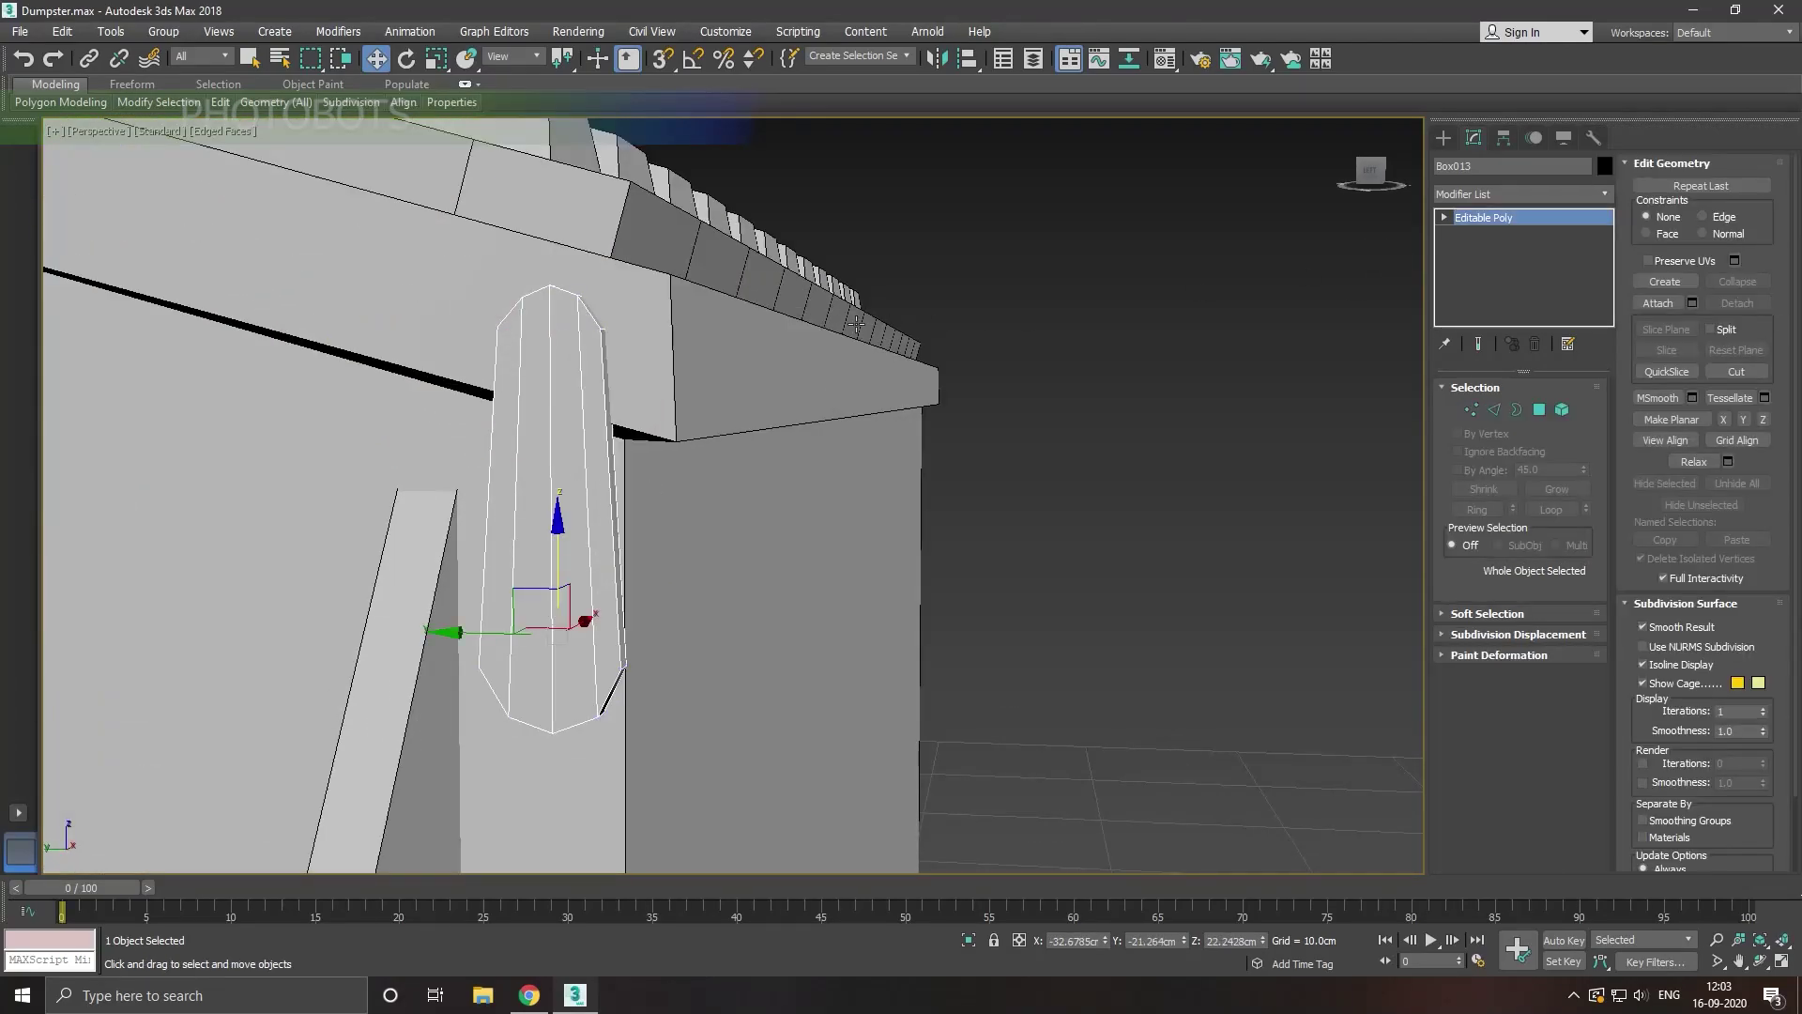
{"action": "left_click", "coordinate": [1470, 411]}
{"action": "left_click_drag", "start_coordinate": [399, 560], "coordinate": [850, 877]}
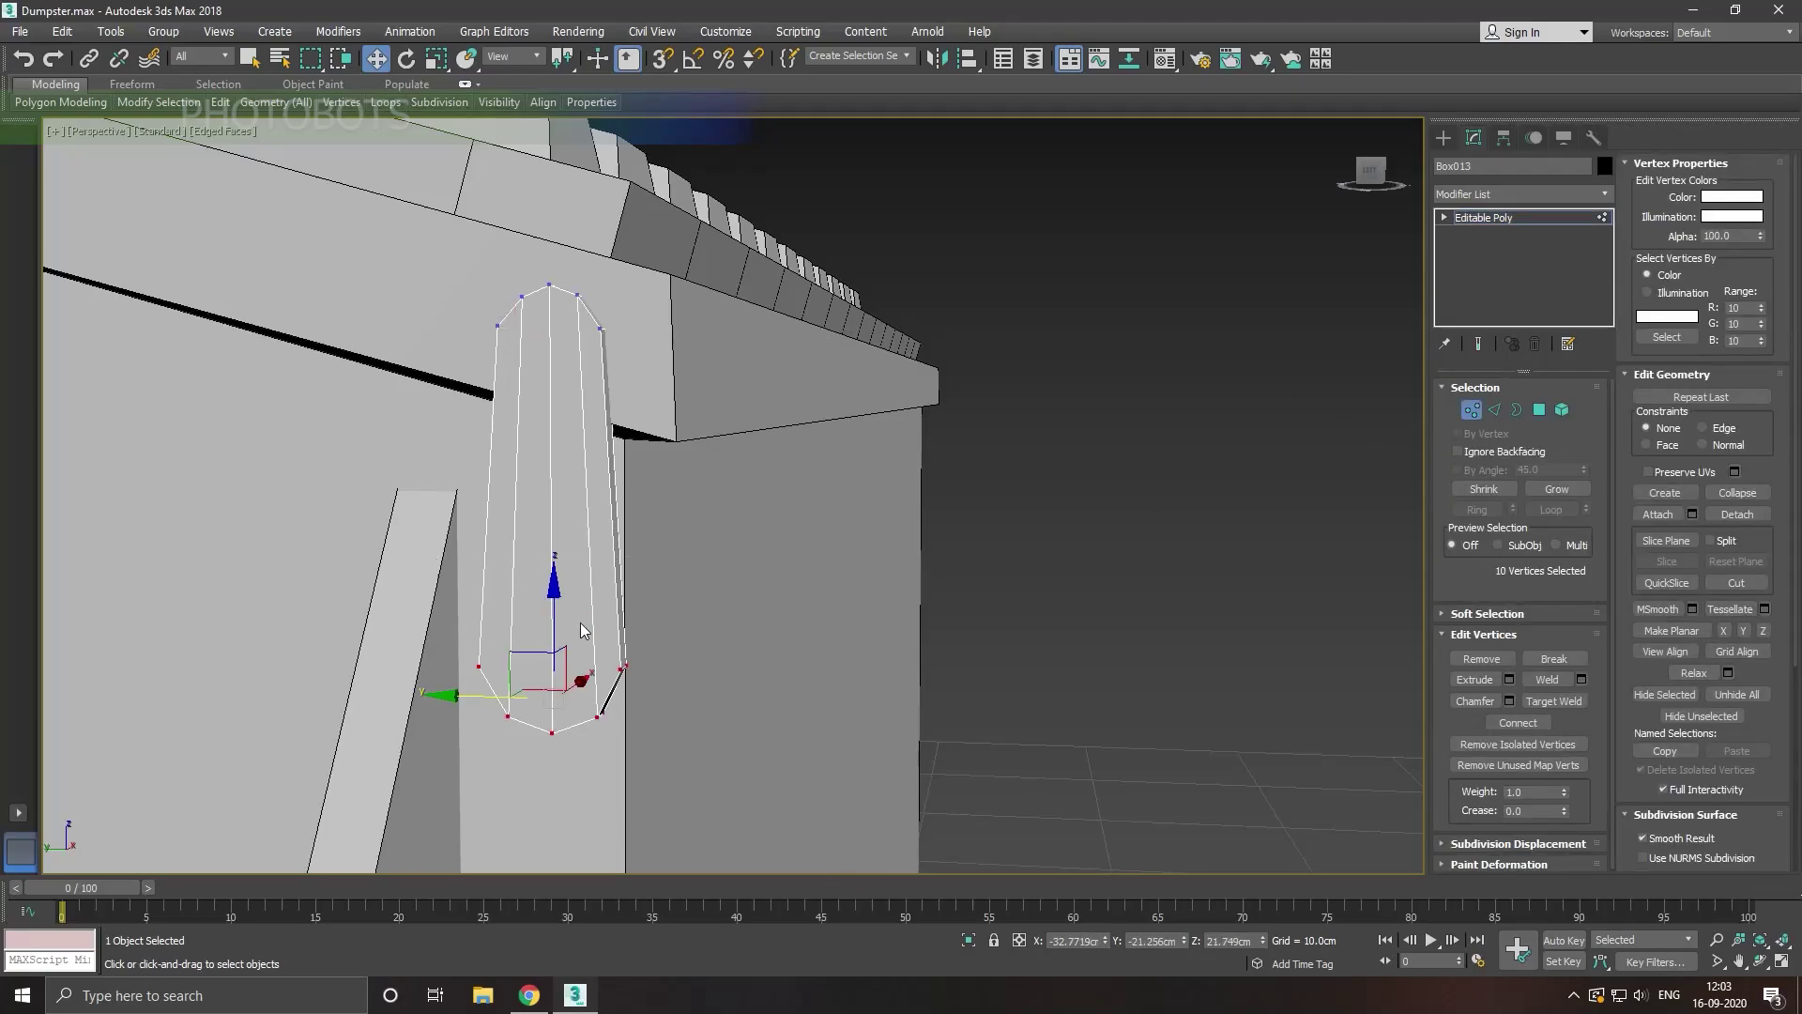
{"action": "left_click", "coordinate": [1482, 223]}
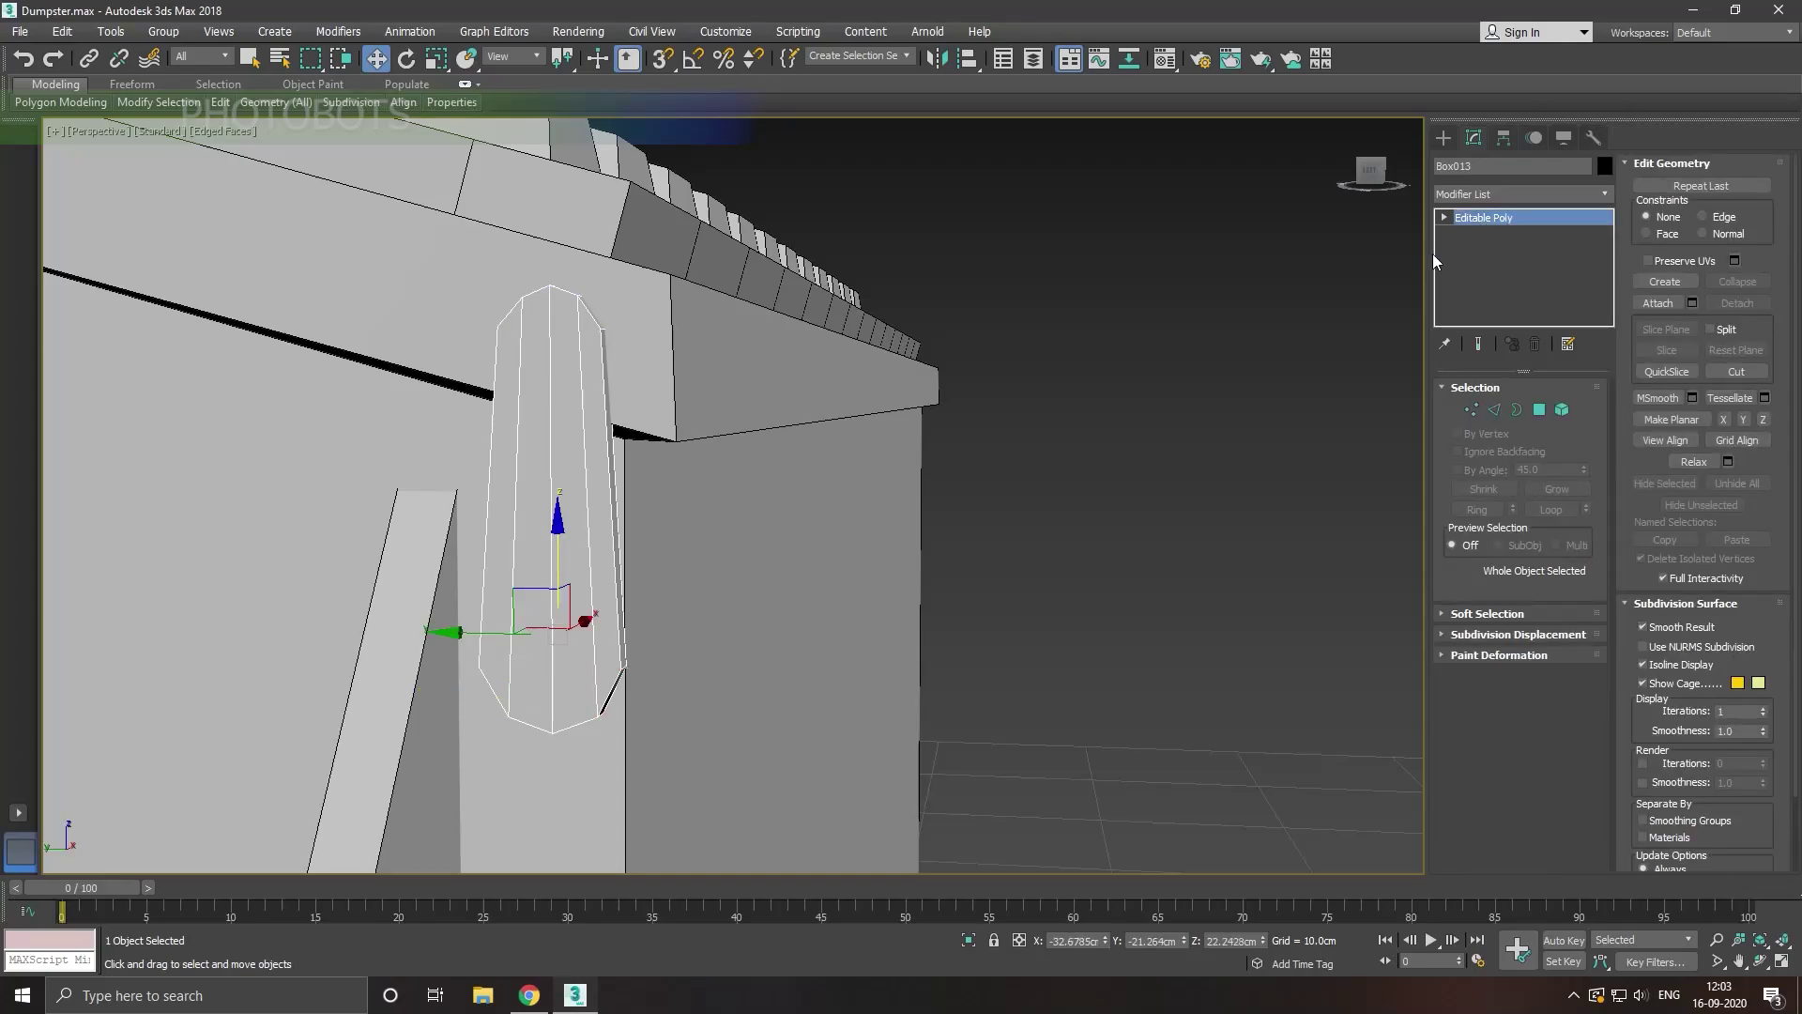
{"action": "left_click", "coordinate": [406, 59]}
{"action": "left_click_drag", "start_coordinate": [604, 550], "coordinate": [535, 193]}
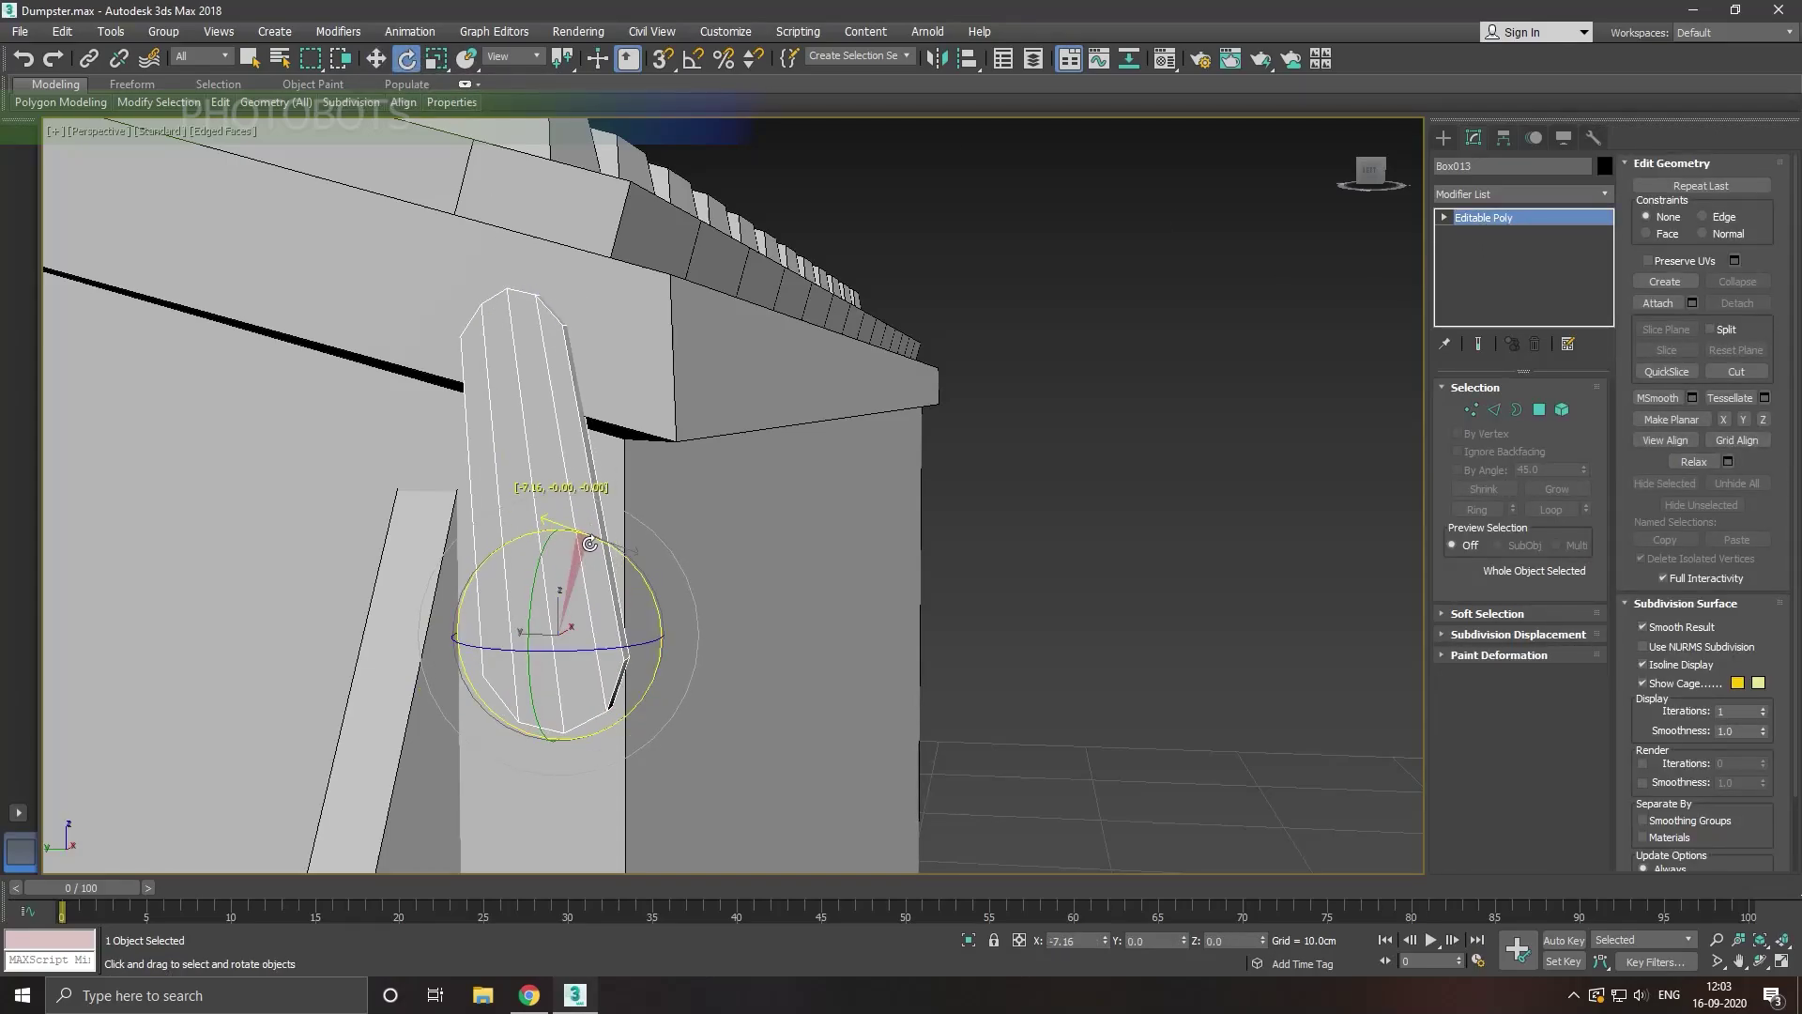
{"action": "left_click", "coordinate": [376, 59]}
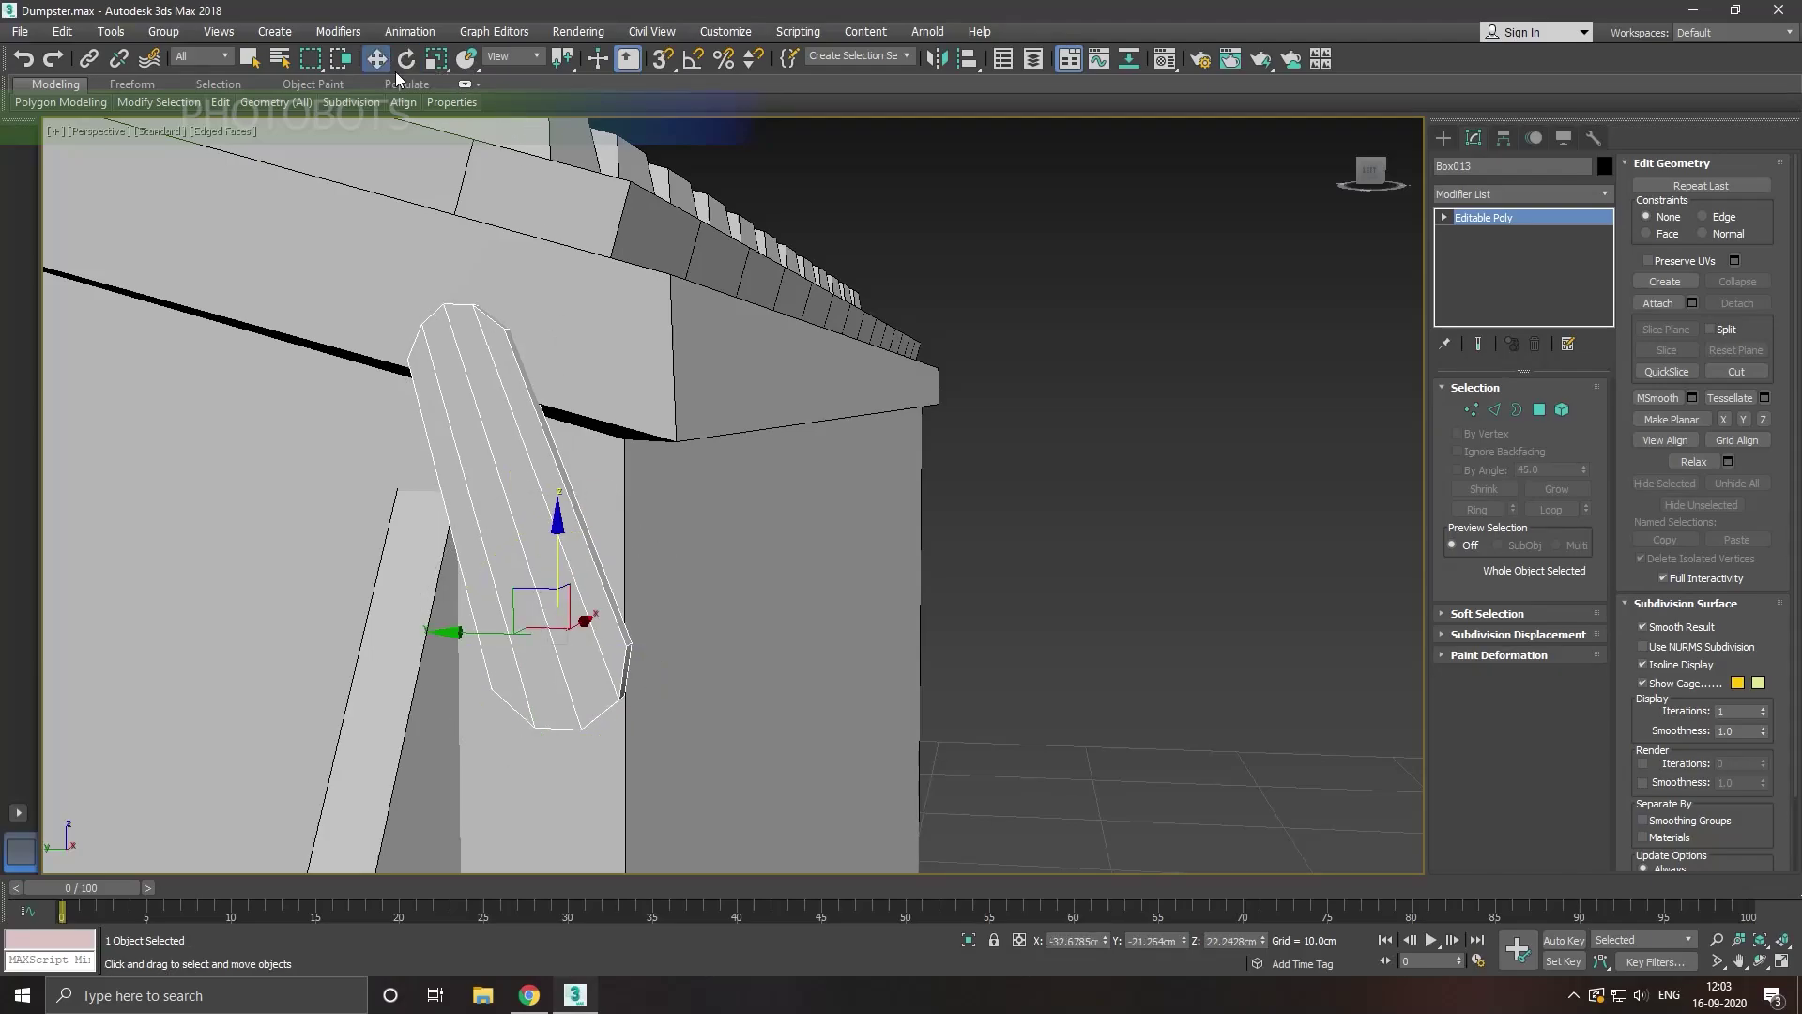
{"action": "left_click_drag", "start_coordinate": [483, 629], "coordinate": [584, 627]}
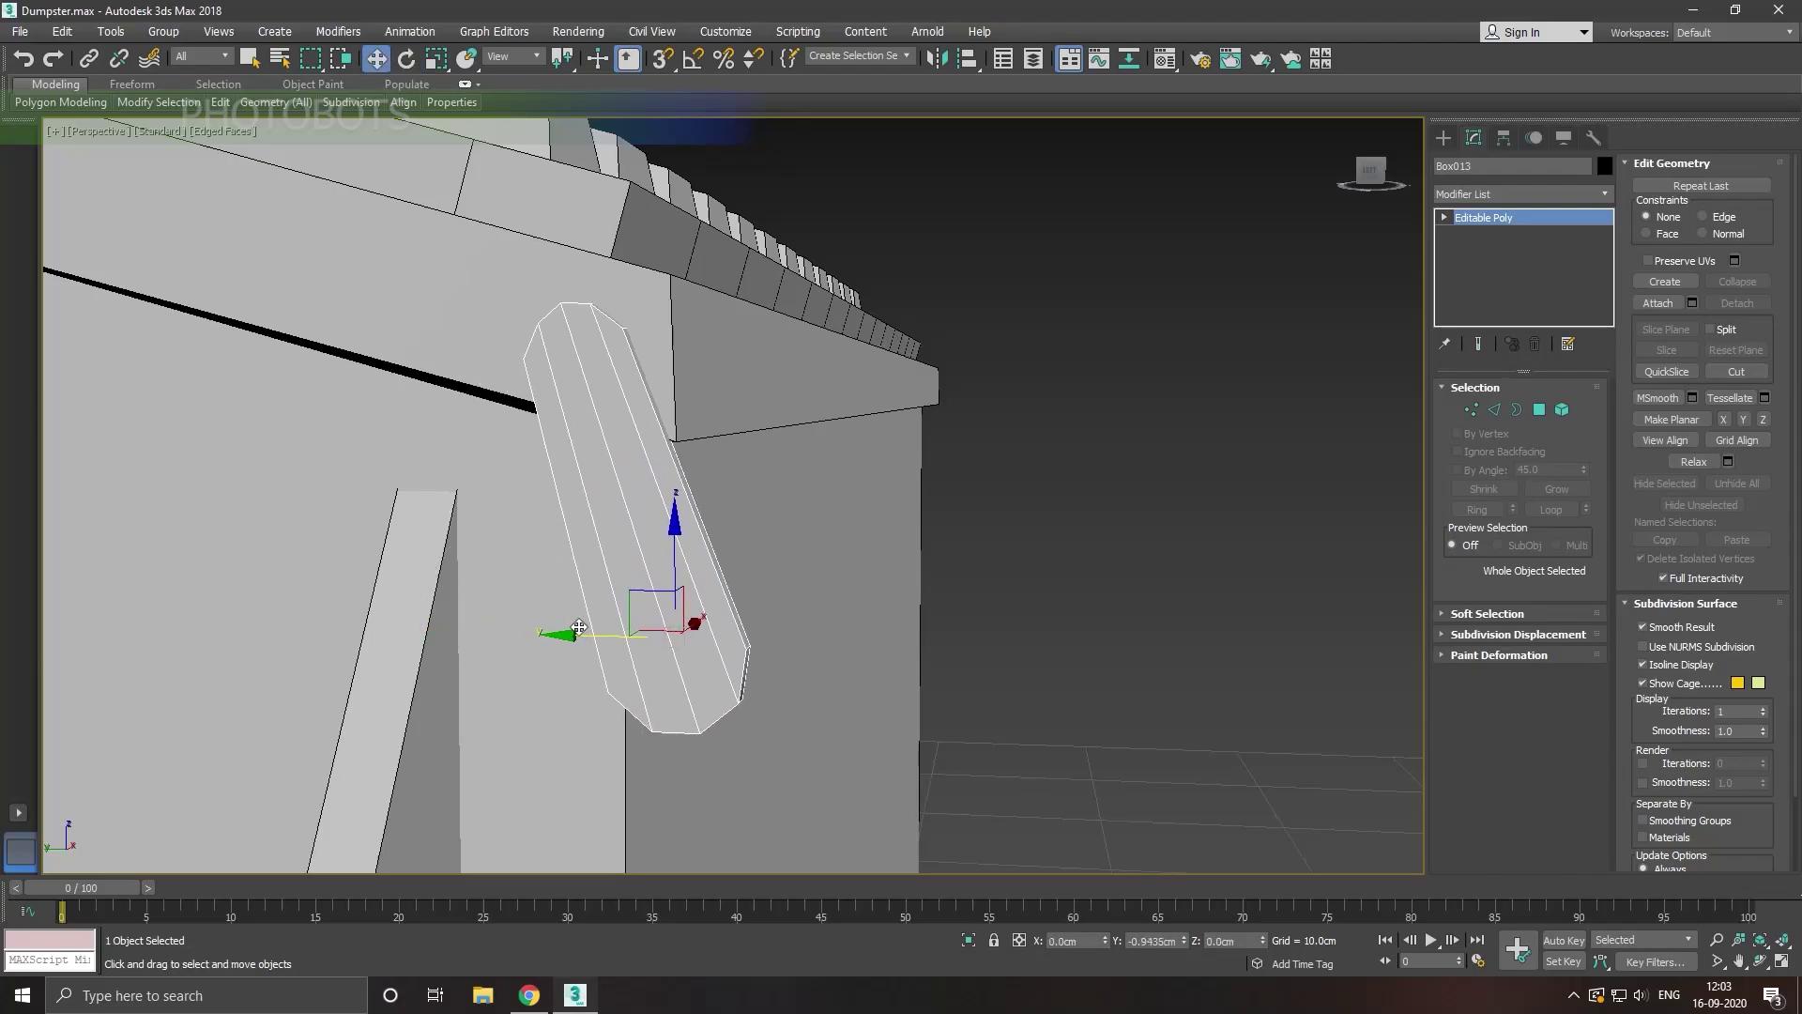
{"action": "left_click_drag", "start_coordinate": [680, 558], "coordinate": [685, 543]}
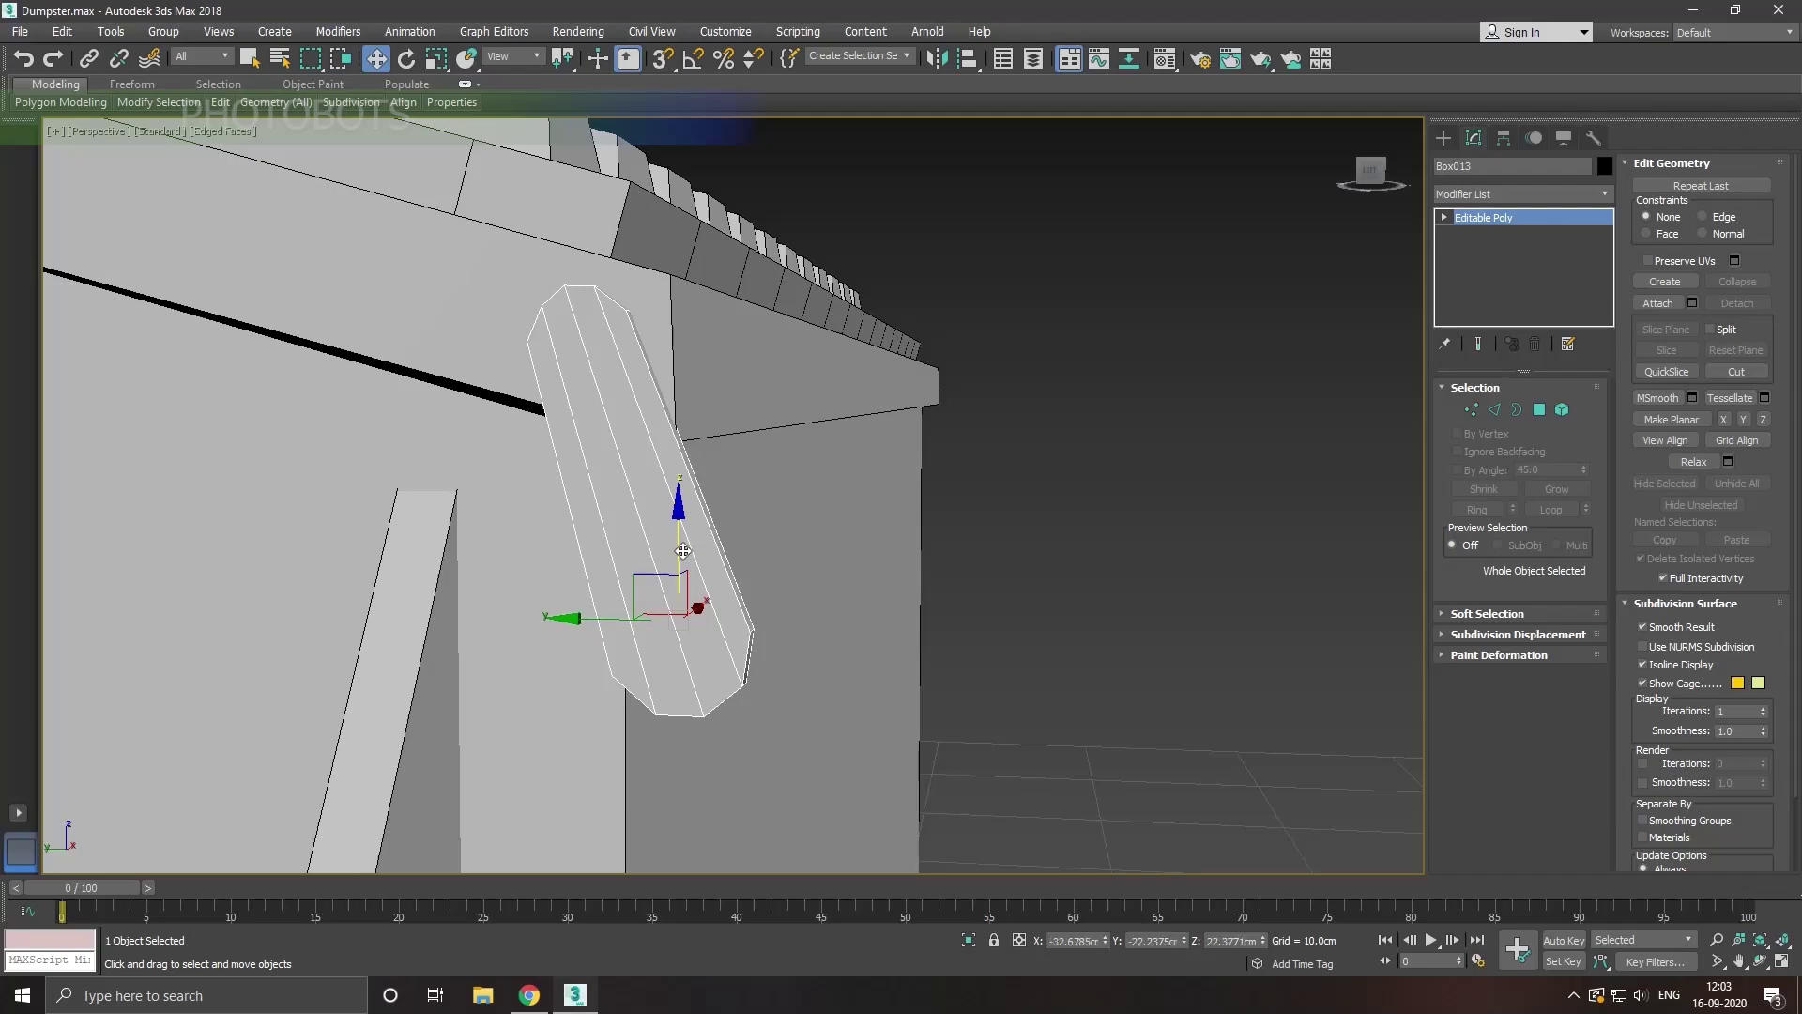
{"action": "mouse_move", "coordinate": [685, 542]}
{"action": "middle_mouse_down", "text": "alt"}
{"action": "mouse_move", "coordinate": [857, 628]}
{"action": "mouse_move", "coordinate": [645, 524]}
{"action": "middle_mouse_up", "text": "alt"}
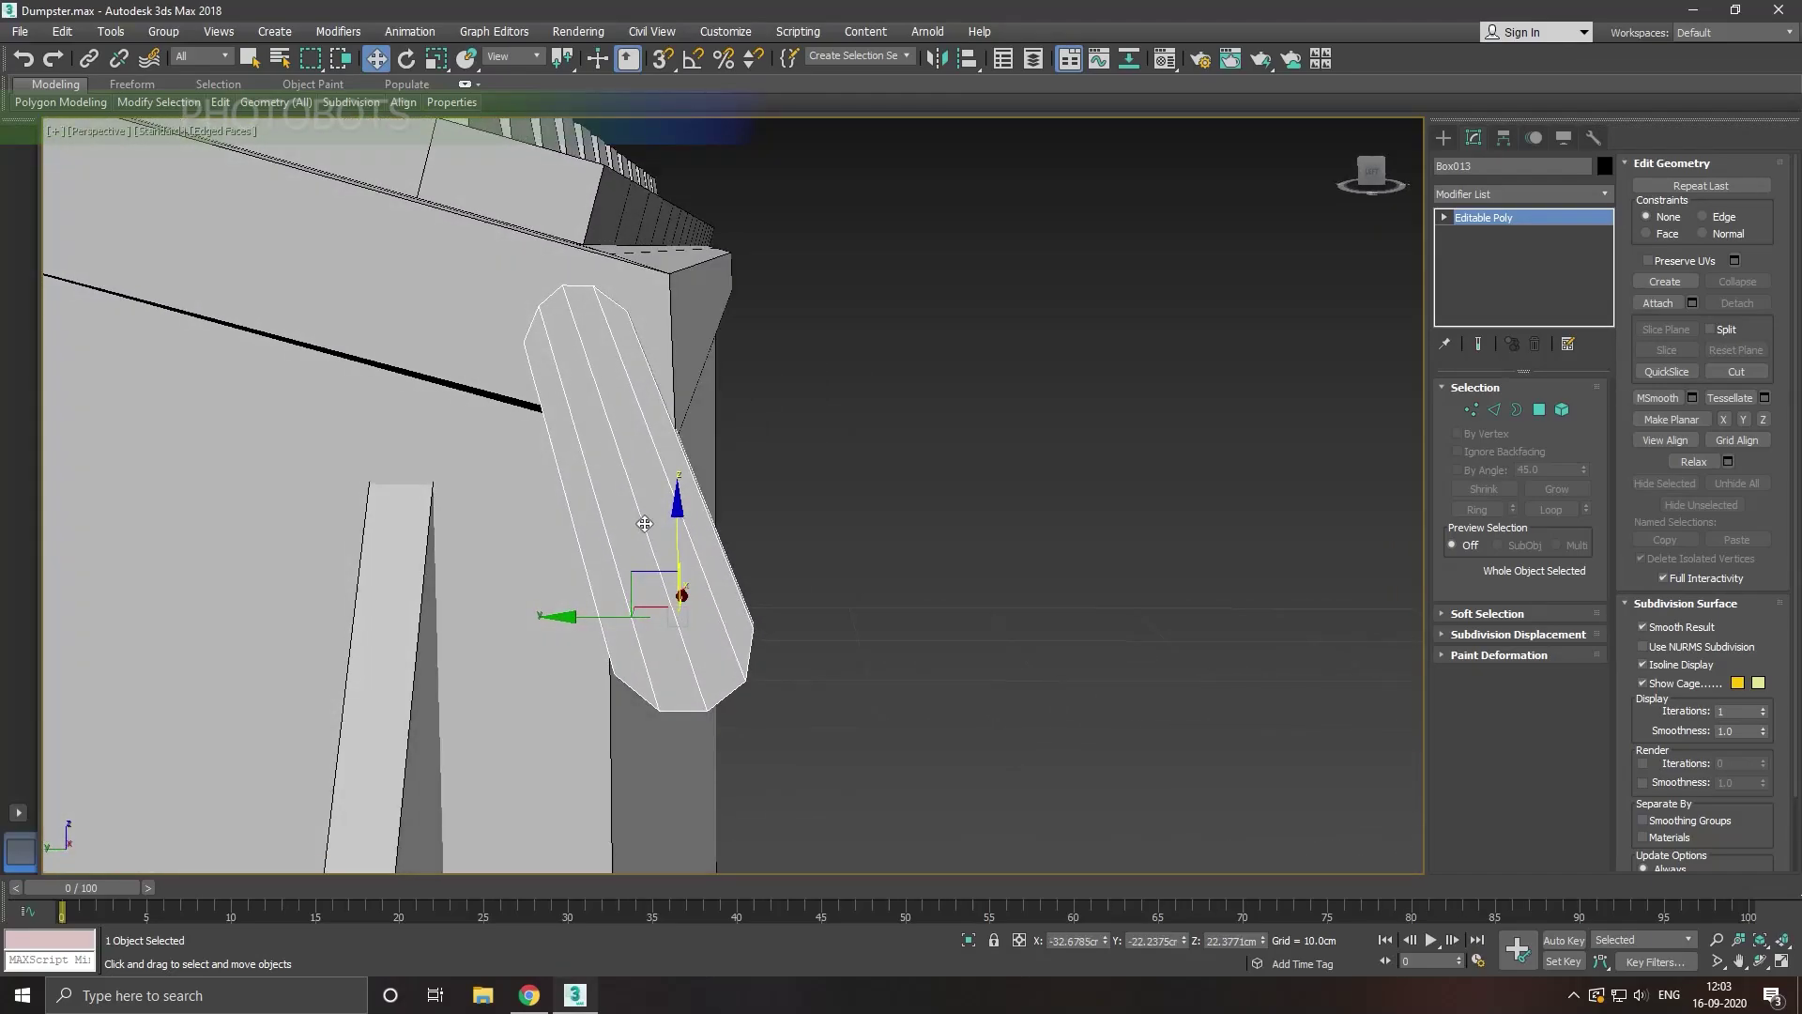
Step: Tilt the bracket further and nudge it up against the lid edge
{"action": "left_click", "coordinate": [406, 59]}
{"action": "left_click_drag", "start_coordinate": [723, 533], "coordinate": [709, 533]}
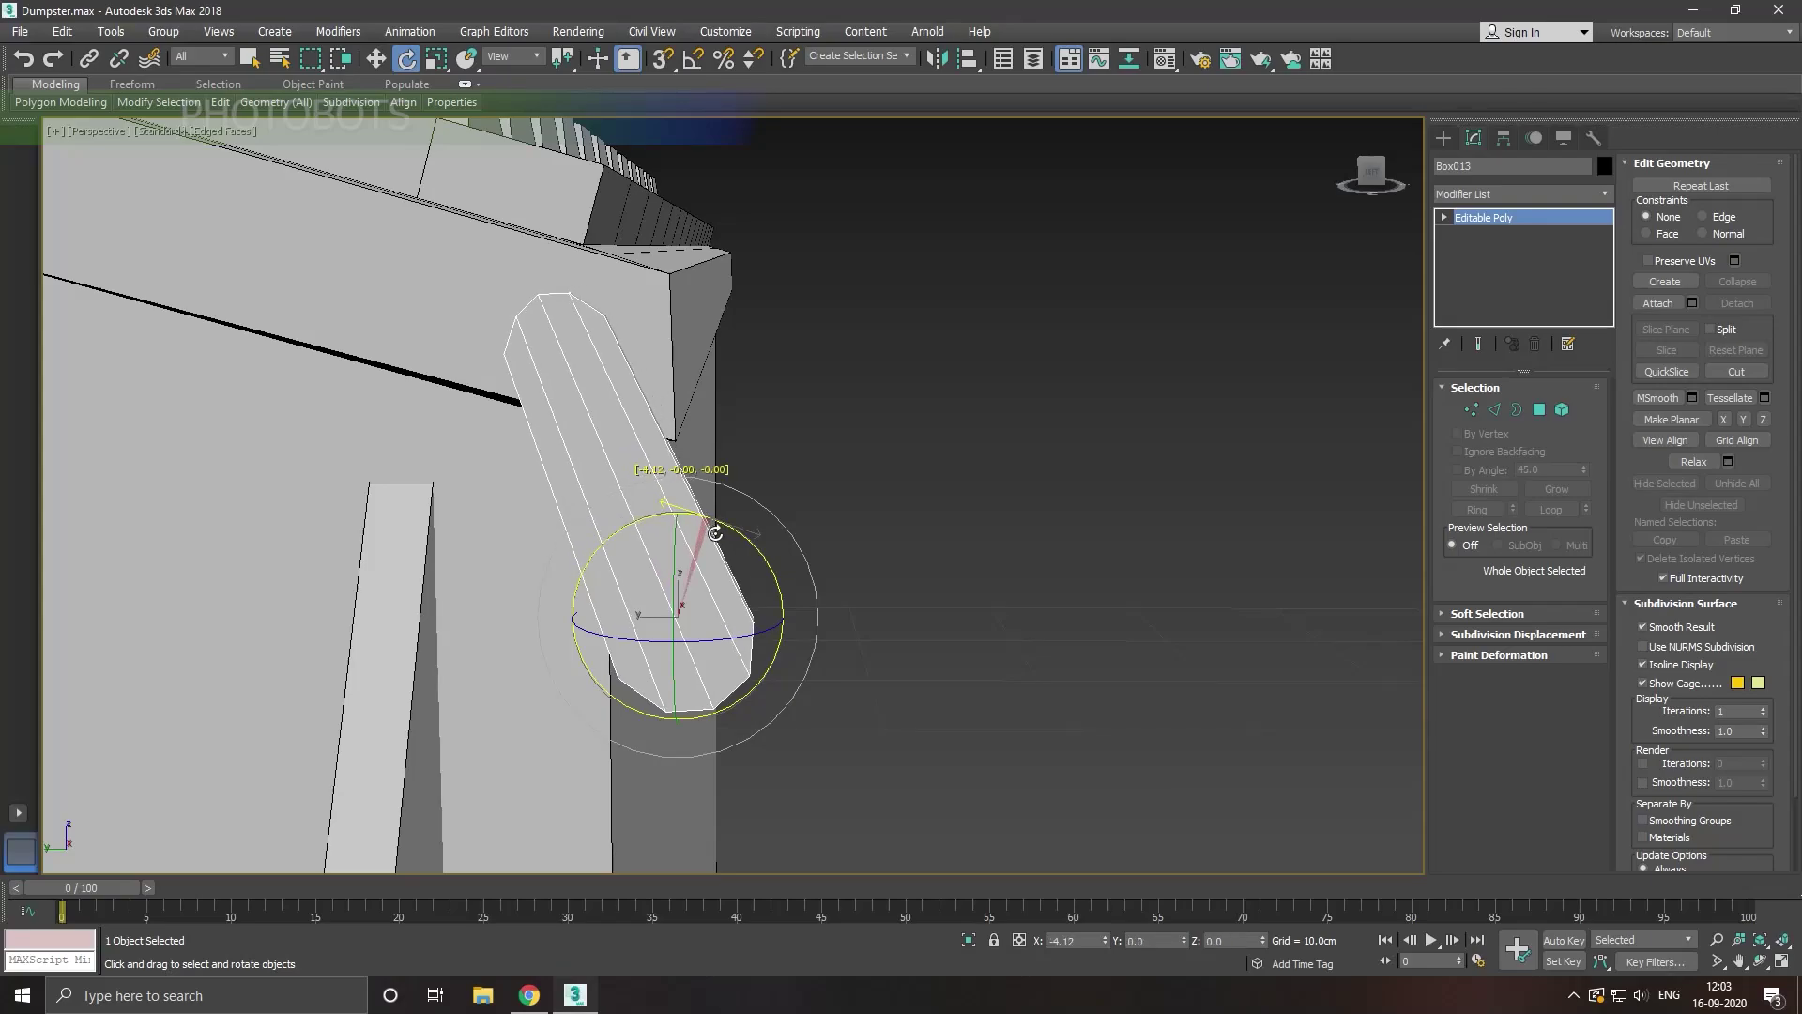
{"action": "left_click", "coordinate": [376, 60]}
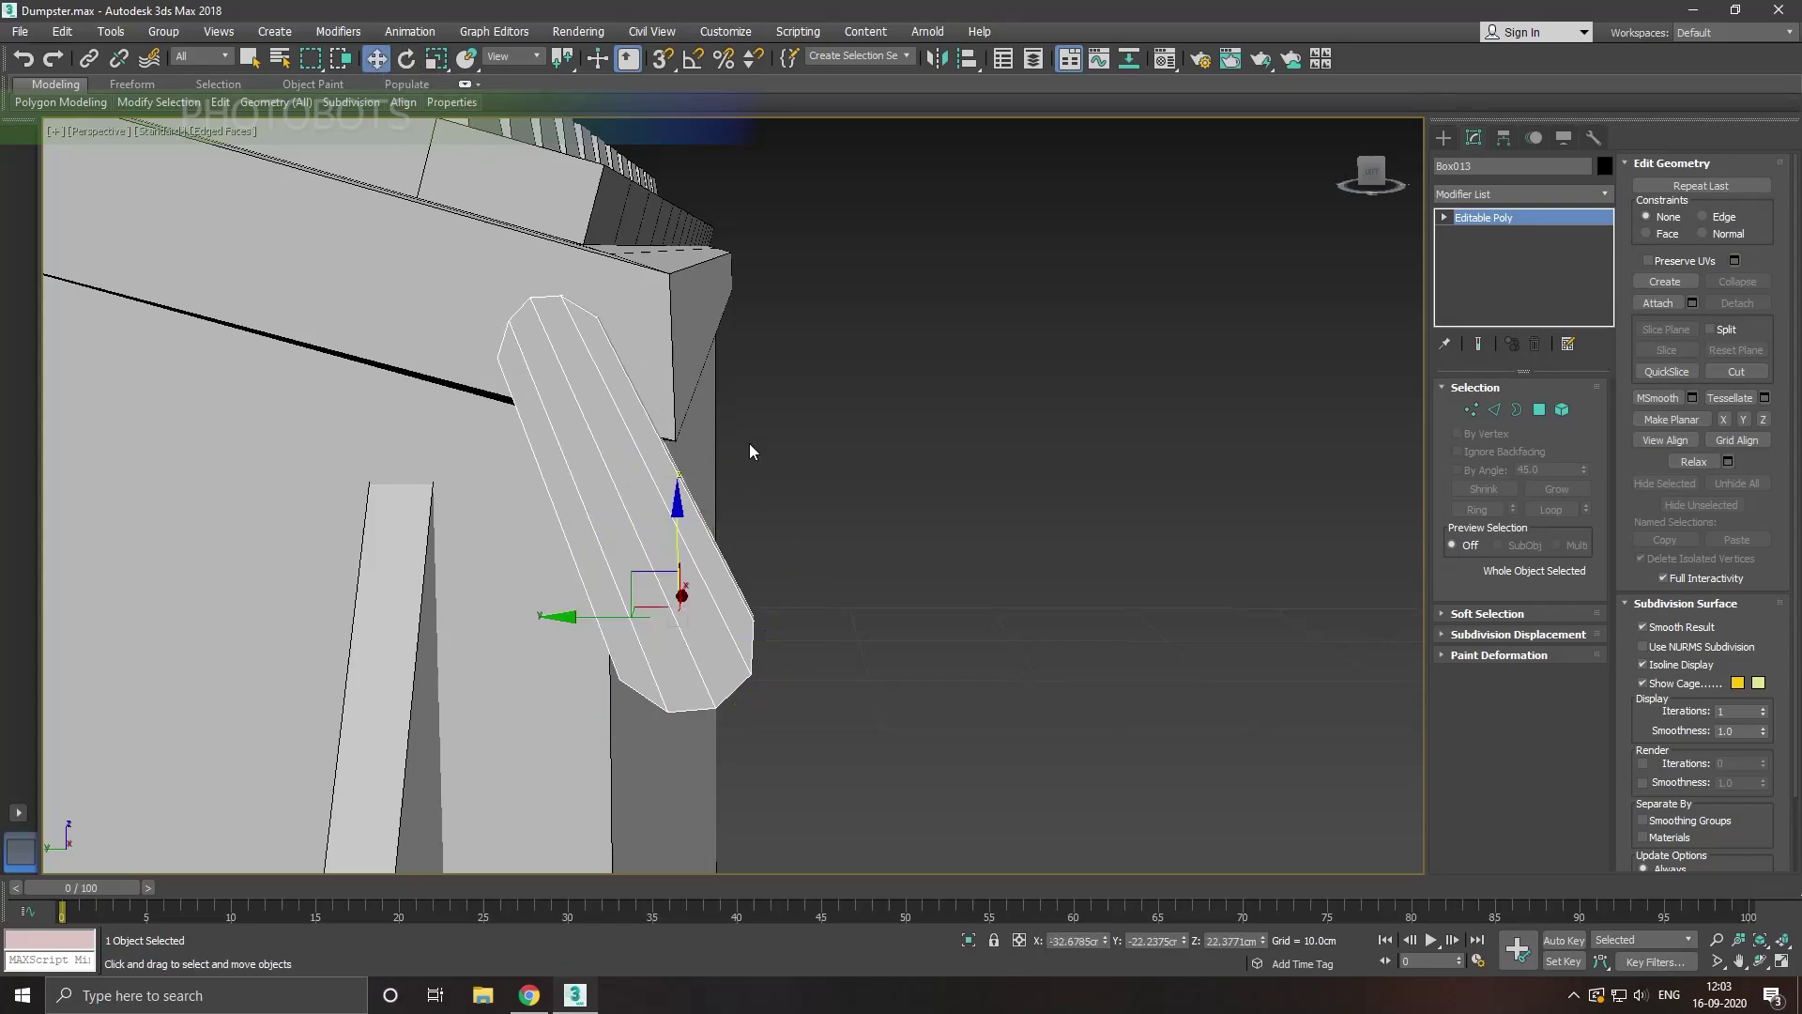
{"action": "left_click_drag", "start_coordinate": [681, 547], "coordinate": [716, 560]}
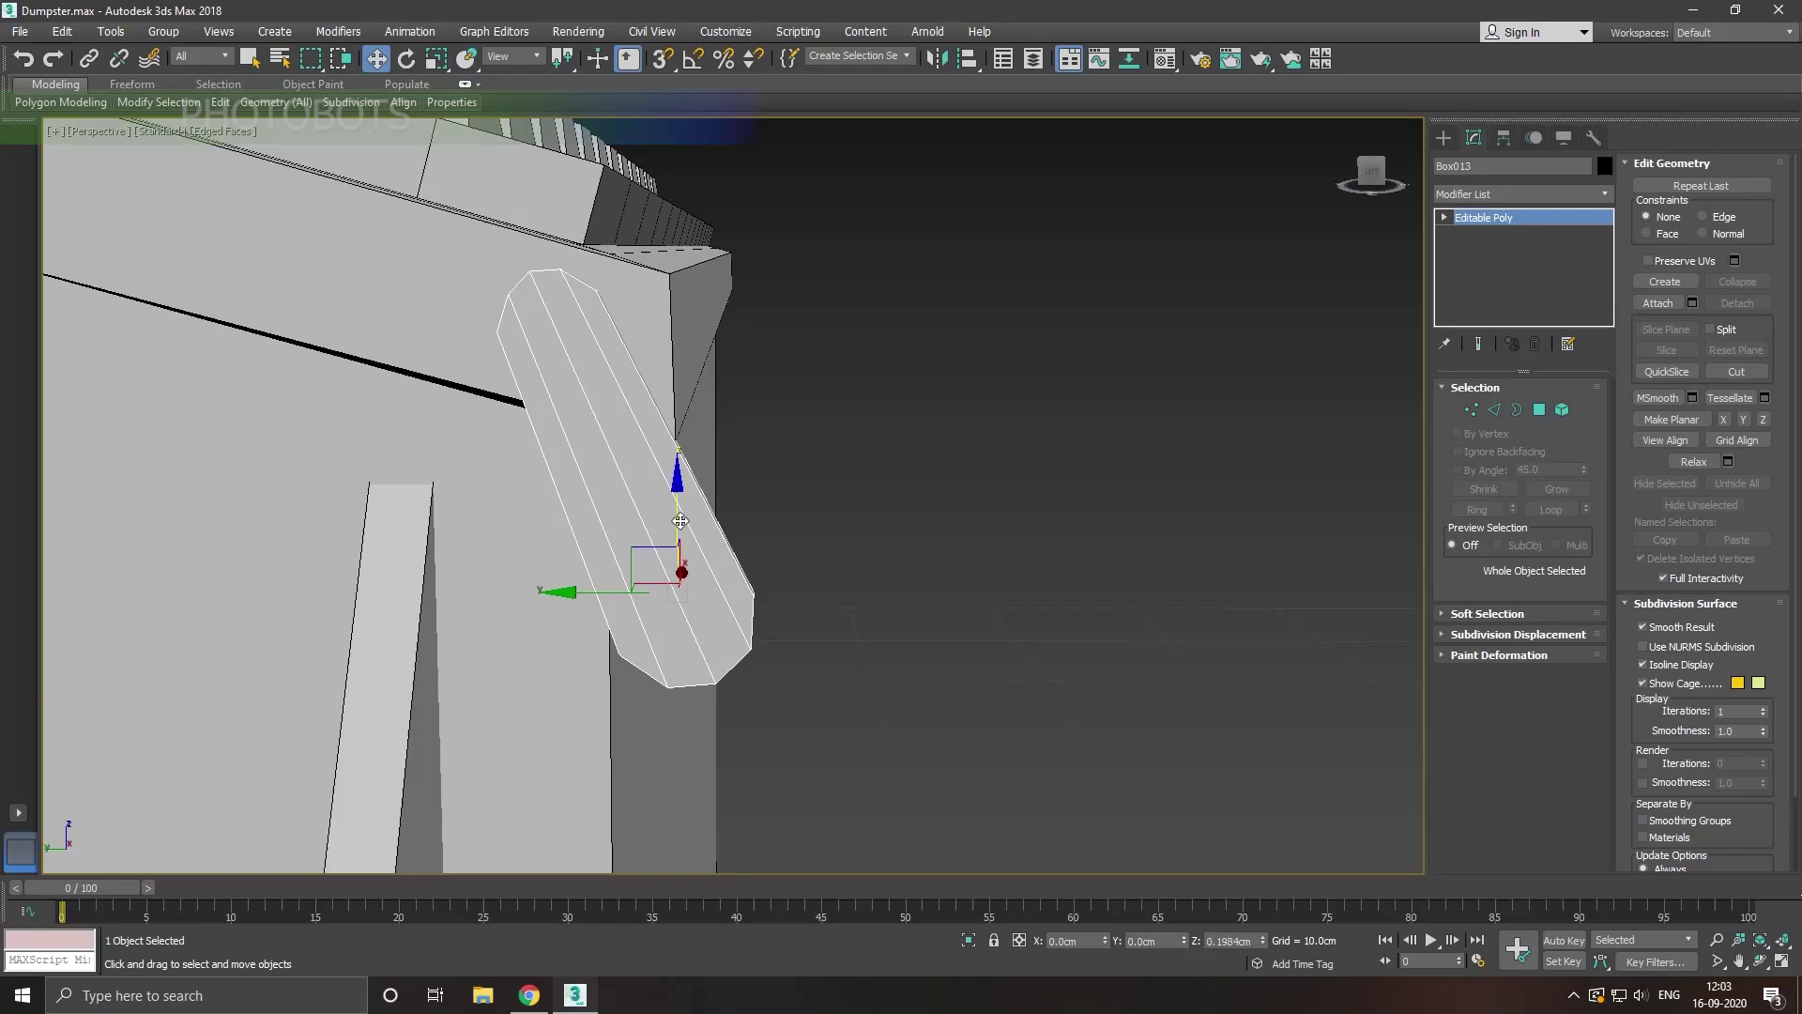
{"action": "middle_click_drag", "start_coordinate": [716, 561], "coordinate": [757, 594], "text": "alt"}
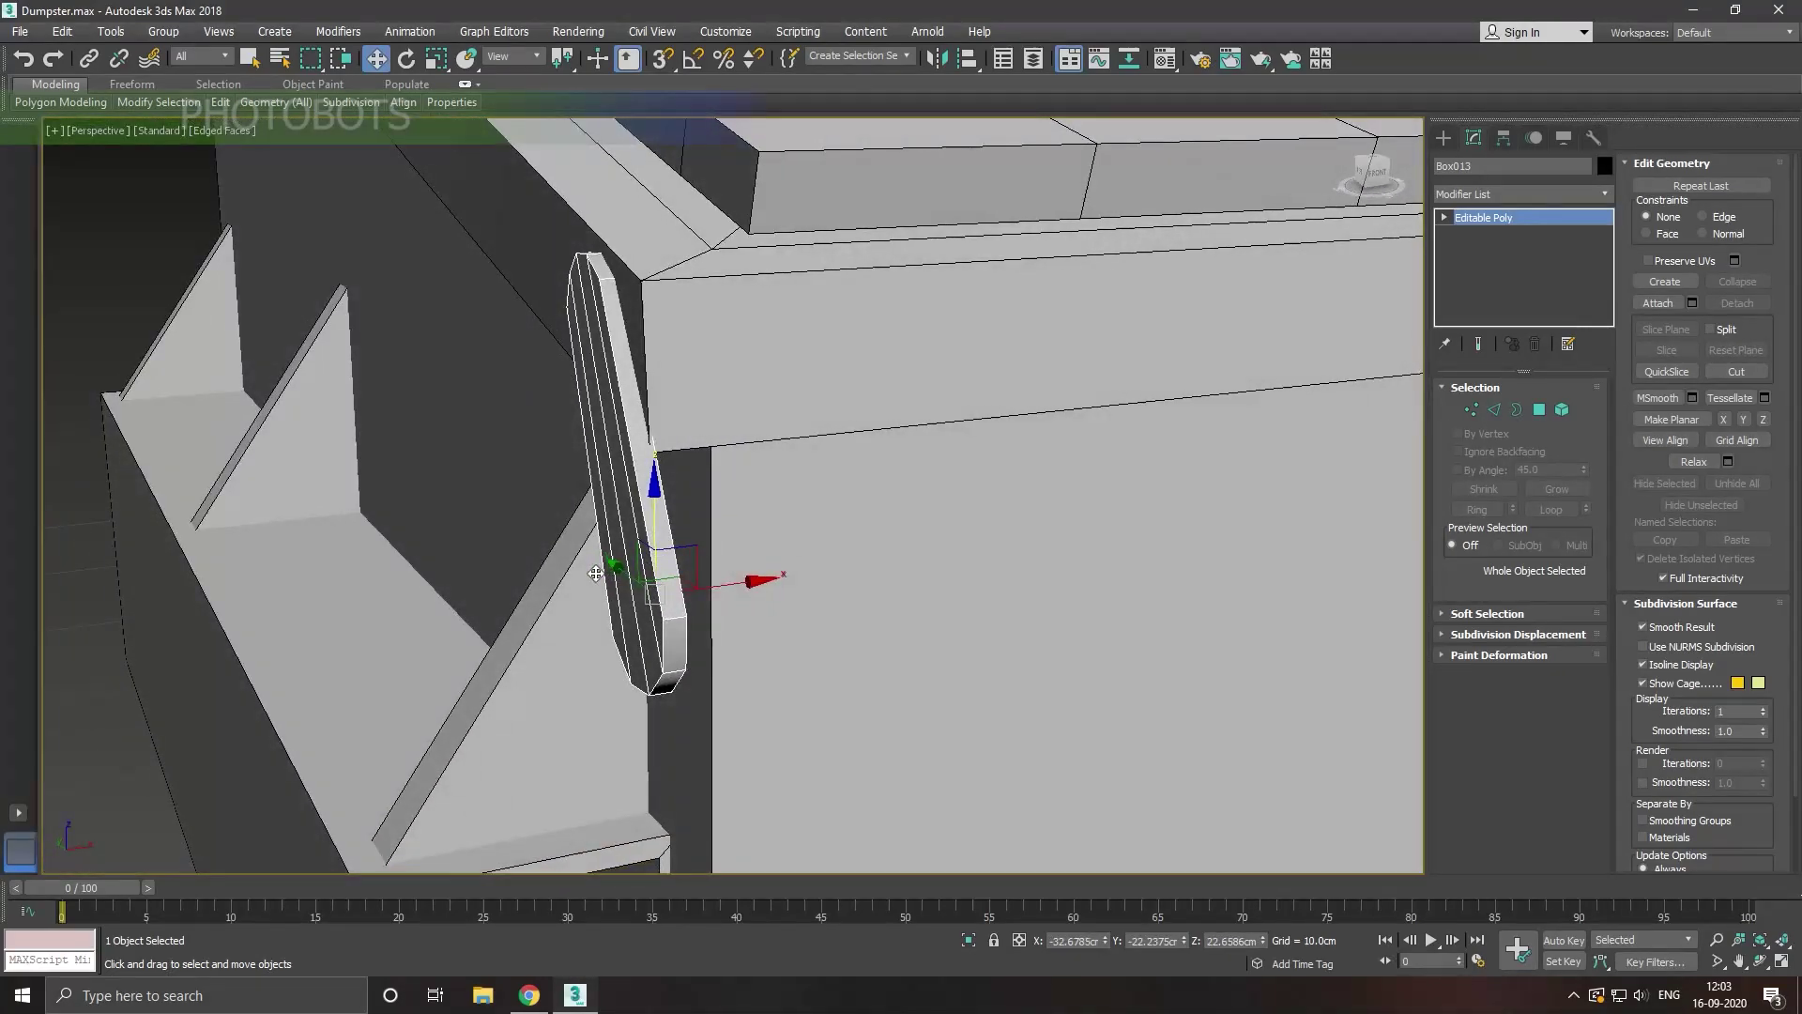
{"action": "left_click_drag", "start_coordinate": [758, 594], "coordinate": [748, 589]}
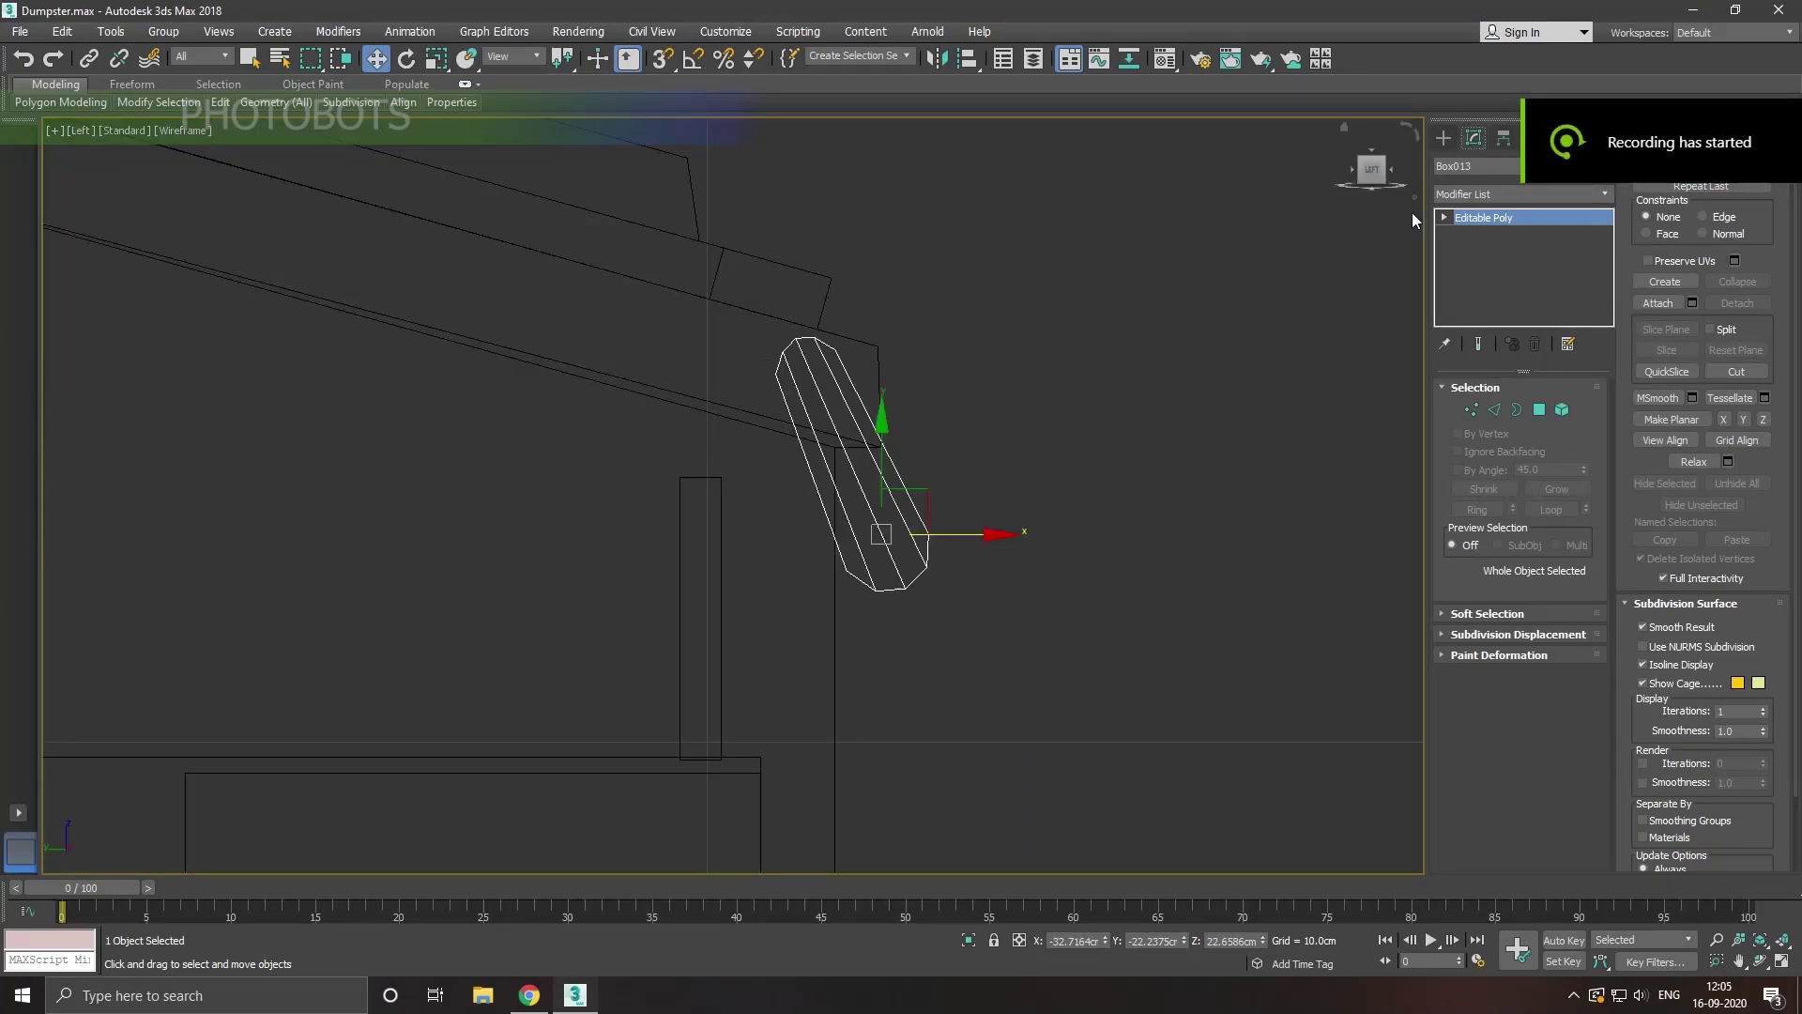
Step: Draw a small cylinder near the bracket's top in the Left view
{"action": "left_click", "coordinate": [1442, 139]}
{"action": "left_click", "coordinate": [1483, 292]}
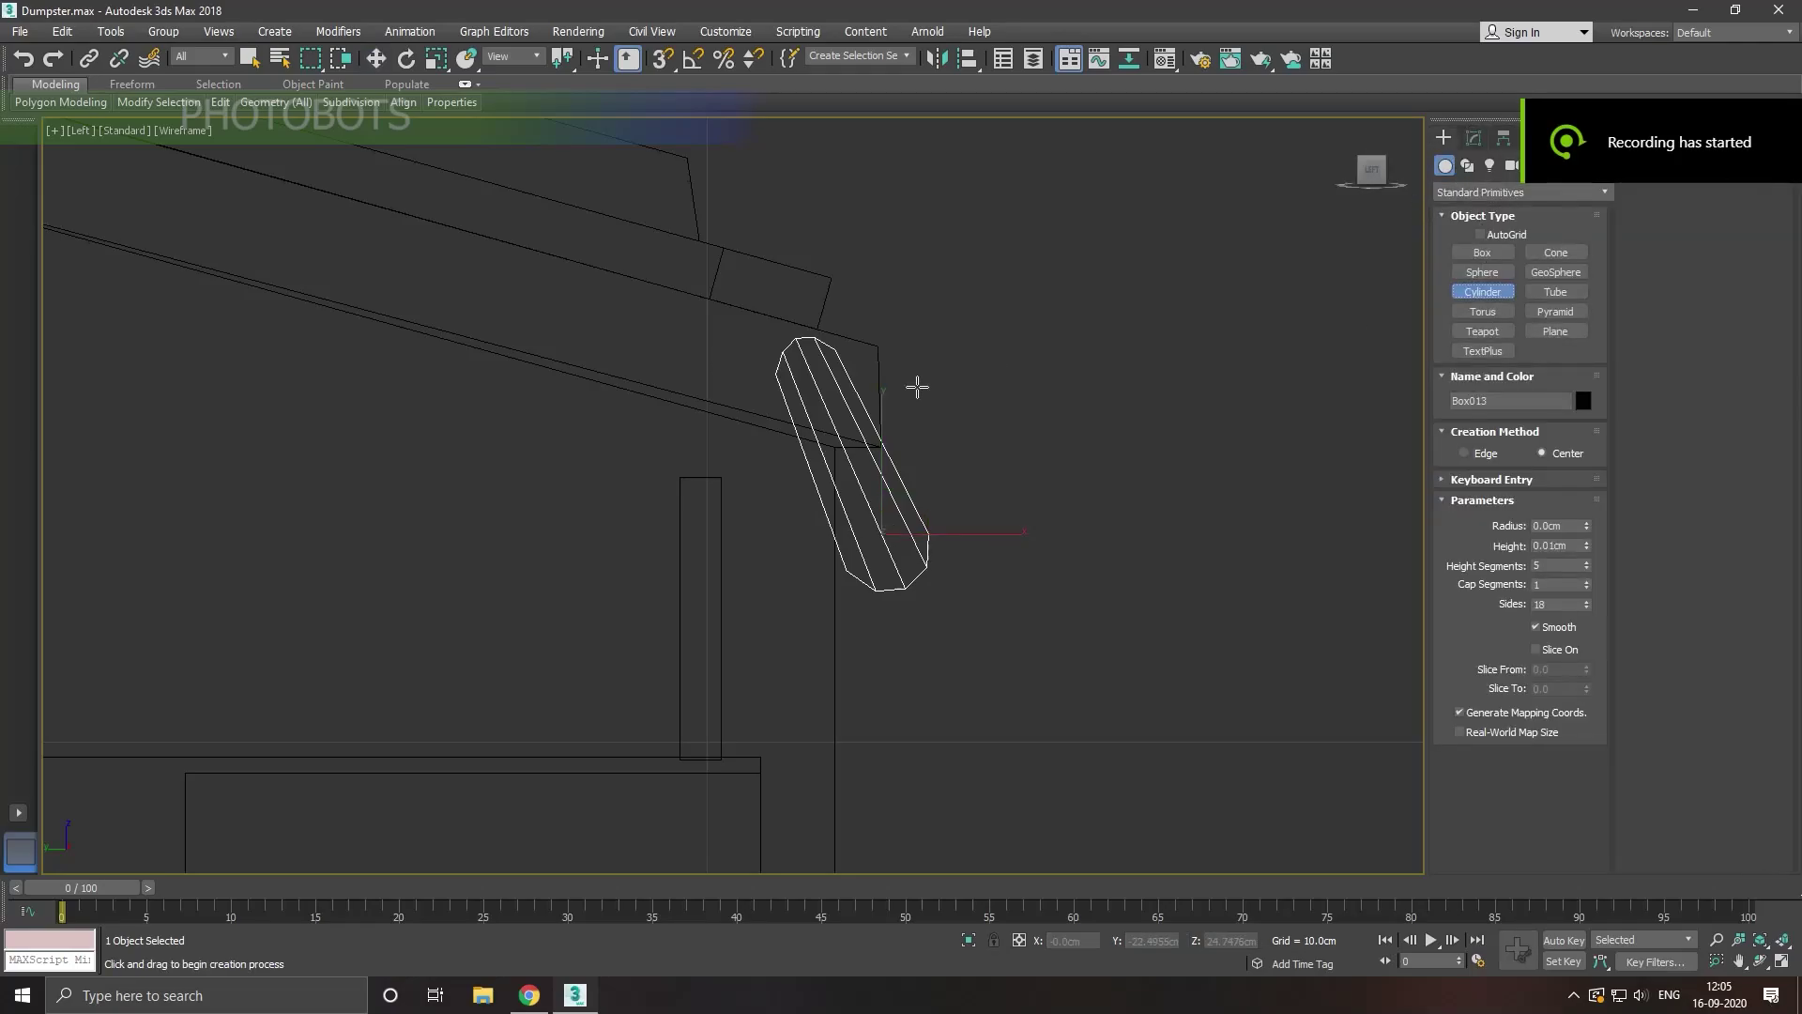
{"action": "scroll", "coordinate": [804, 391], "scroll_direction": "up", "scroll_amount": 1}
{"action": "scroll", "coordinate": [833, 390], "scroll_direction": "up", "scroll_amount": 1}
{"action": "scroll", "coordinate": [834, 394], "scroll_direction": "up", "scroll_amount": 1}
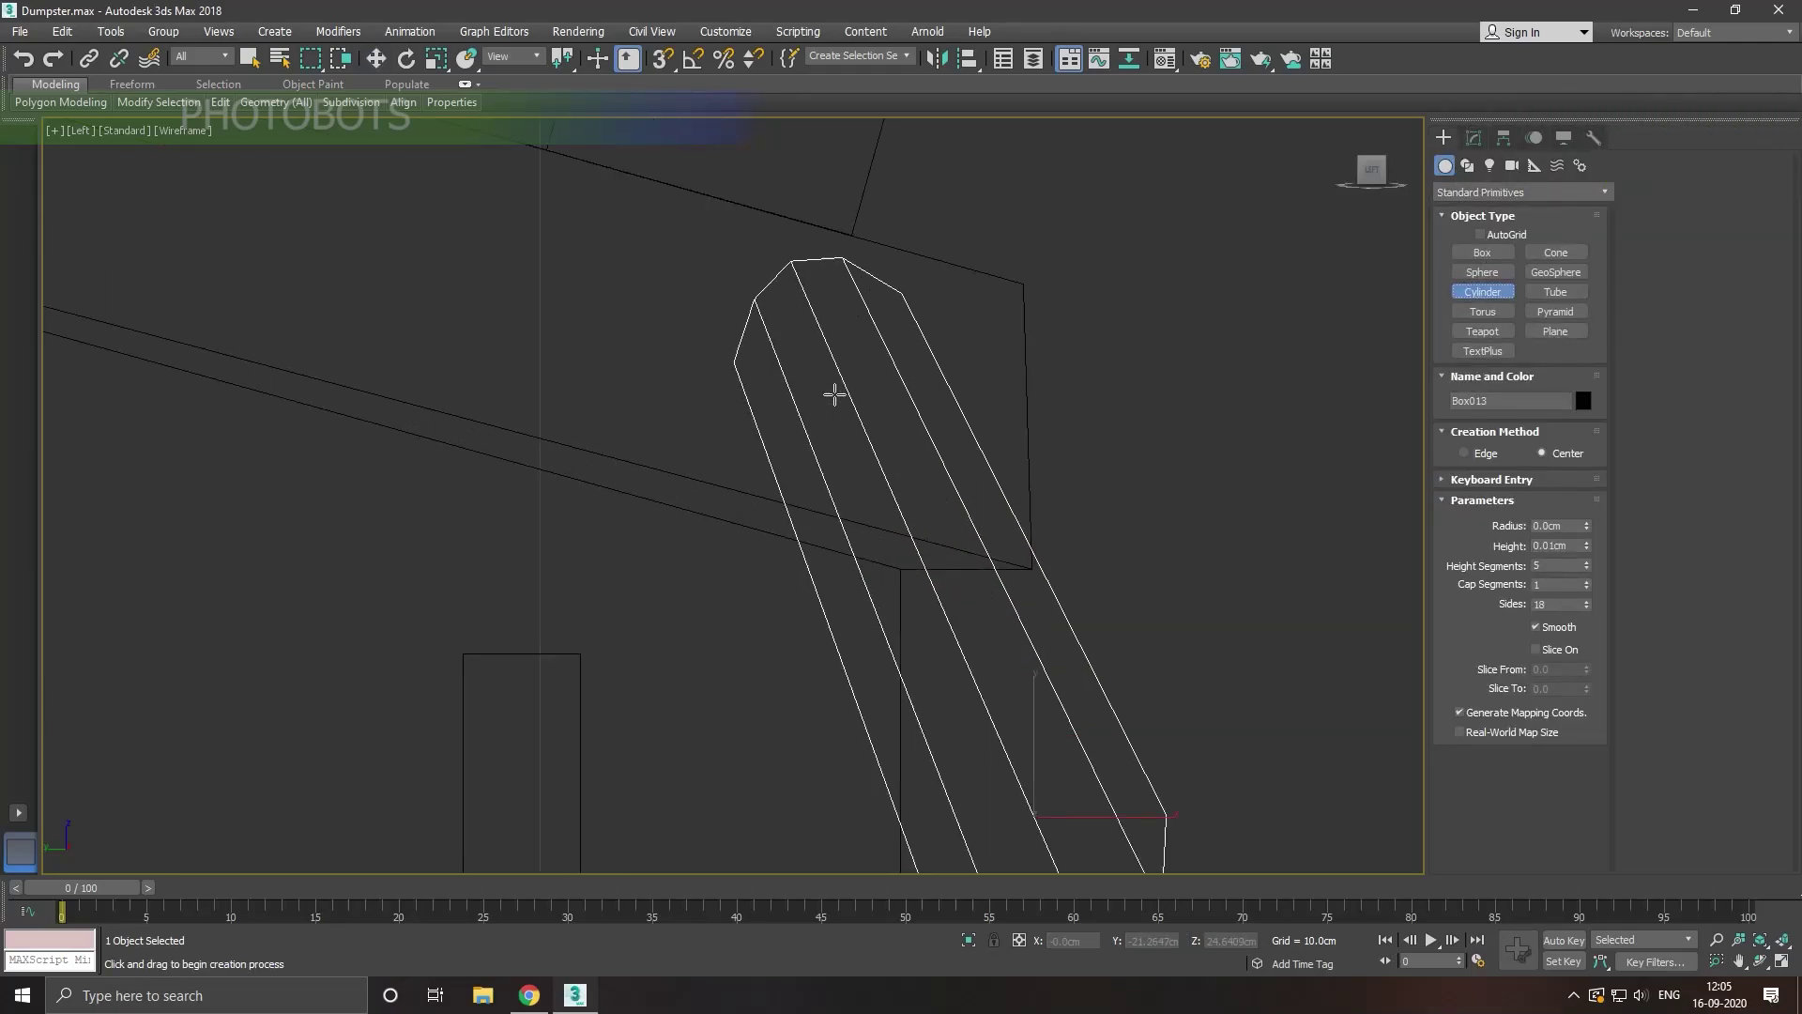
{"action": "left_click_drag", "start_coordinate": [827, 353], "coordinate": [882, 390]}
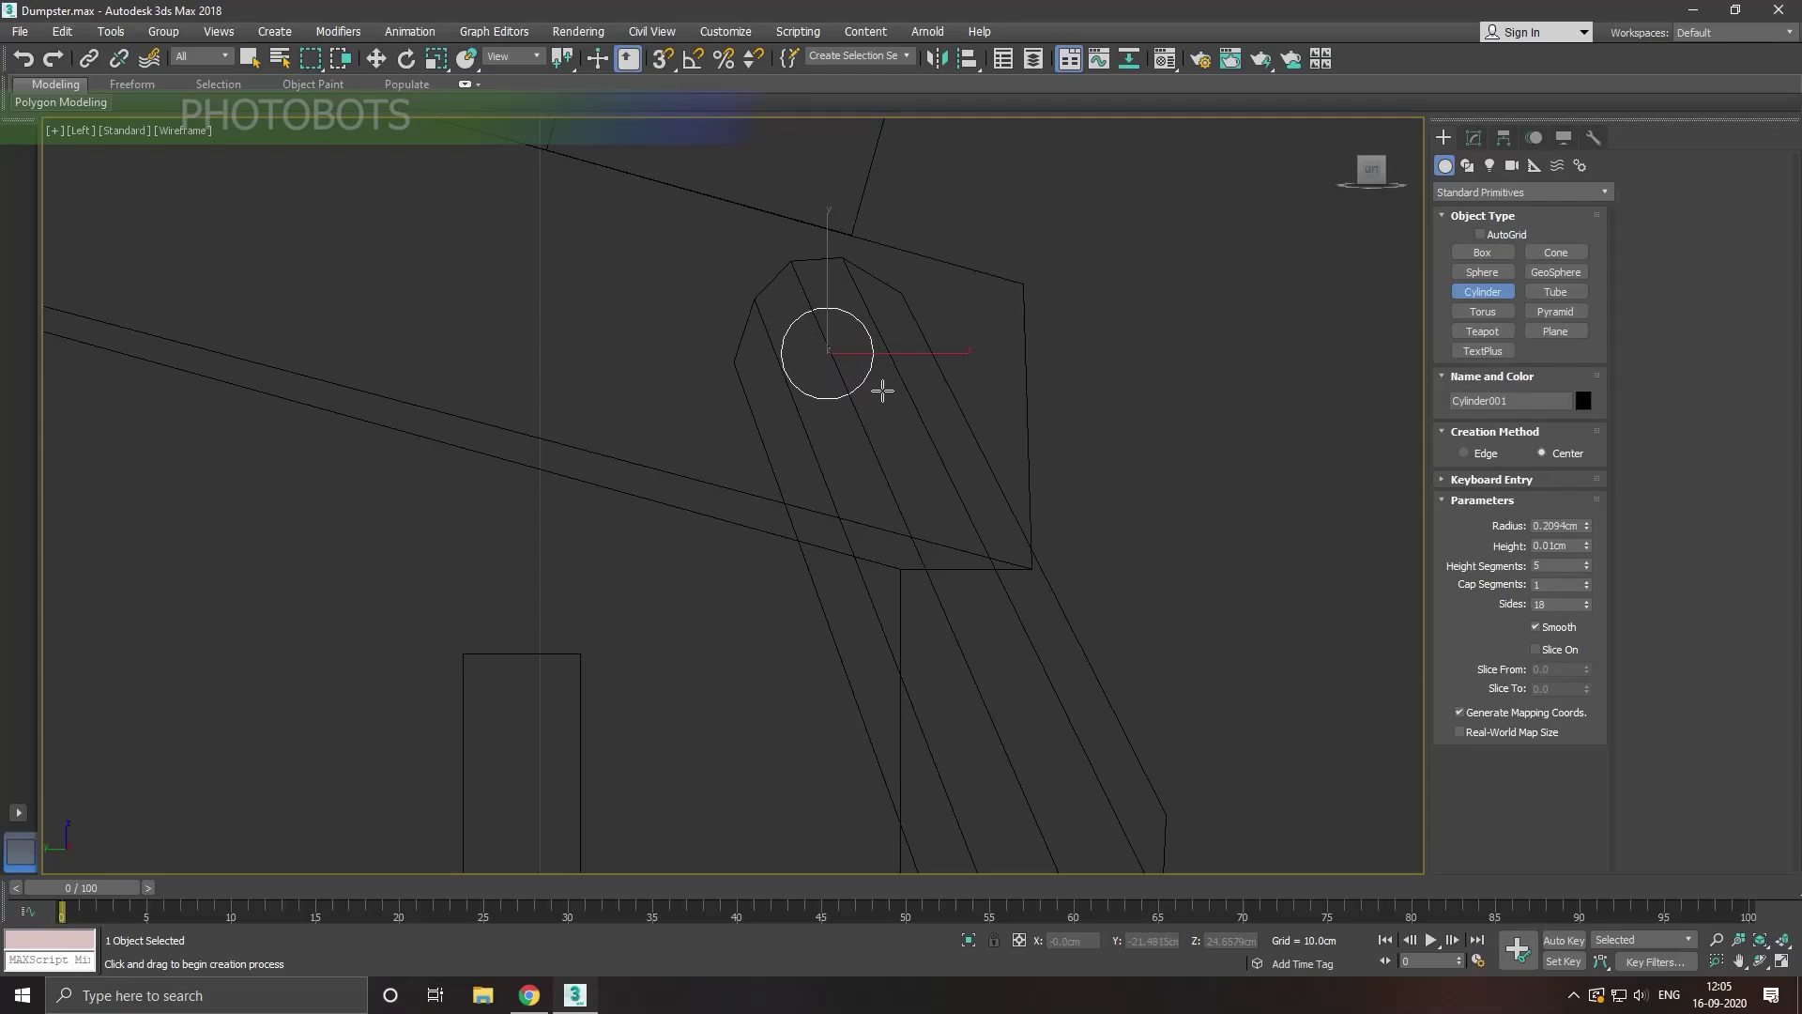
Step: Assign the default material to the new cylinder via the Material Editor
{"action": "key", "text": "w"}
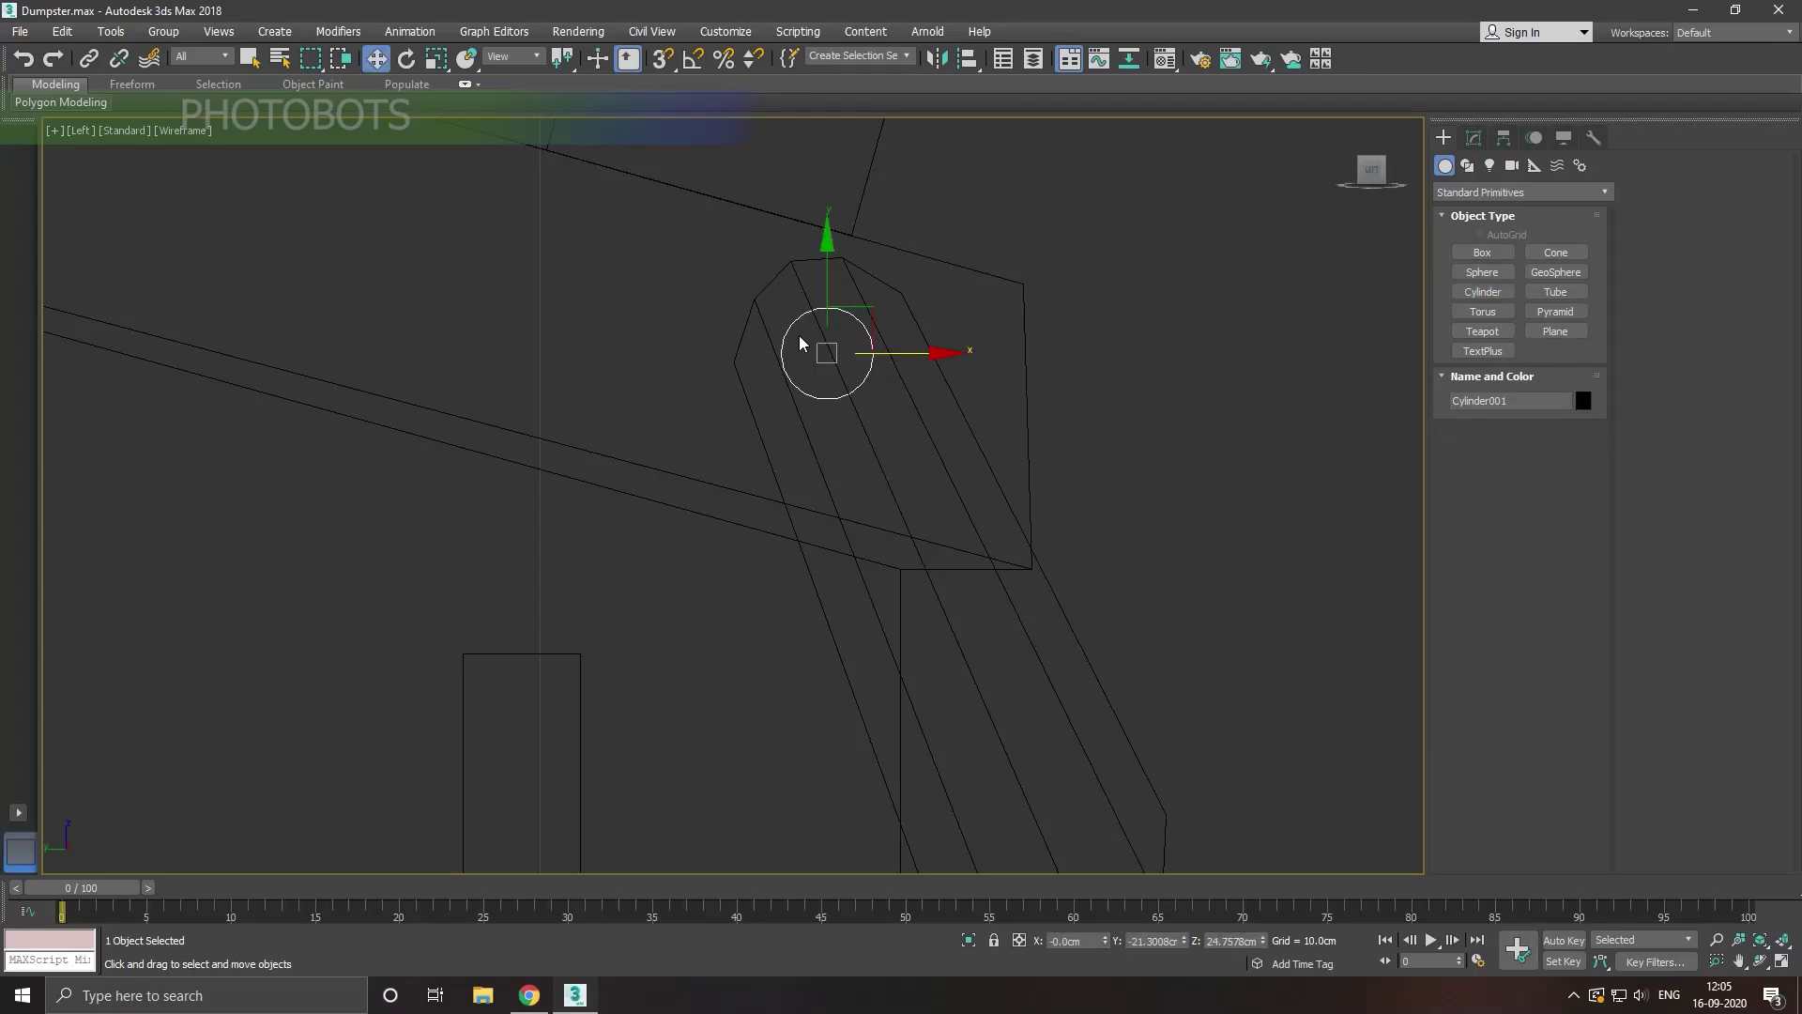
{"action": "key", "text": "p"}
{"action": "key", "text": "m"}
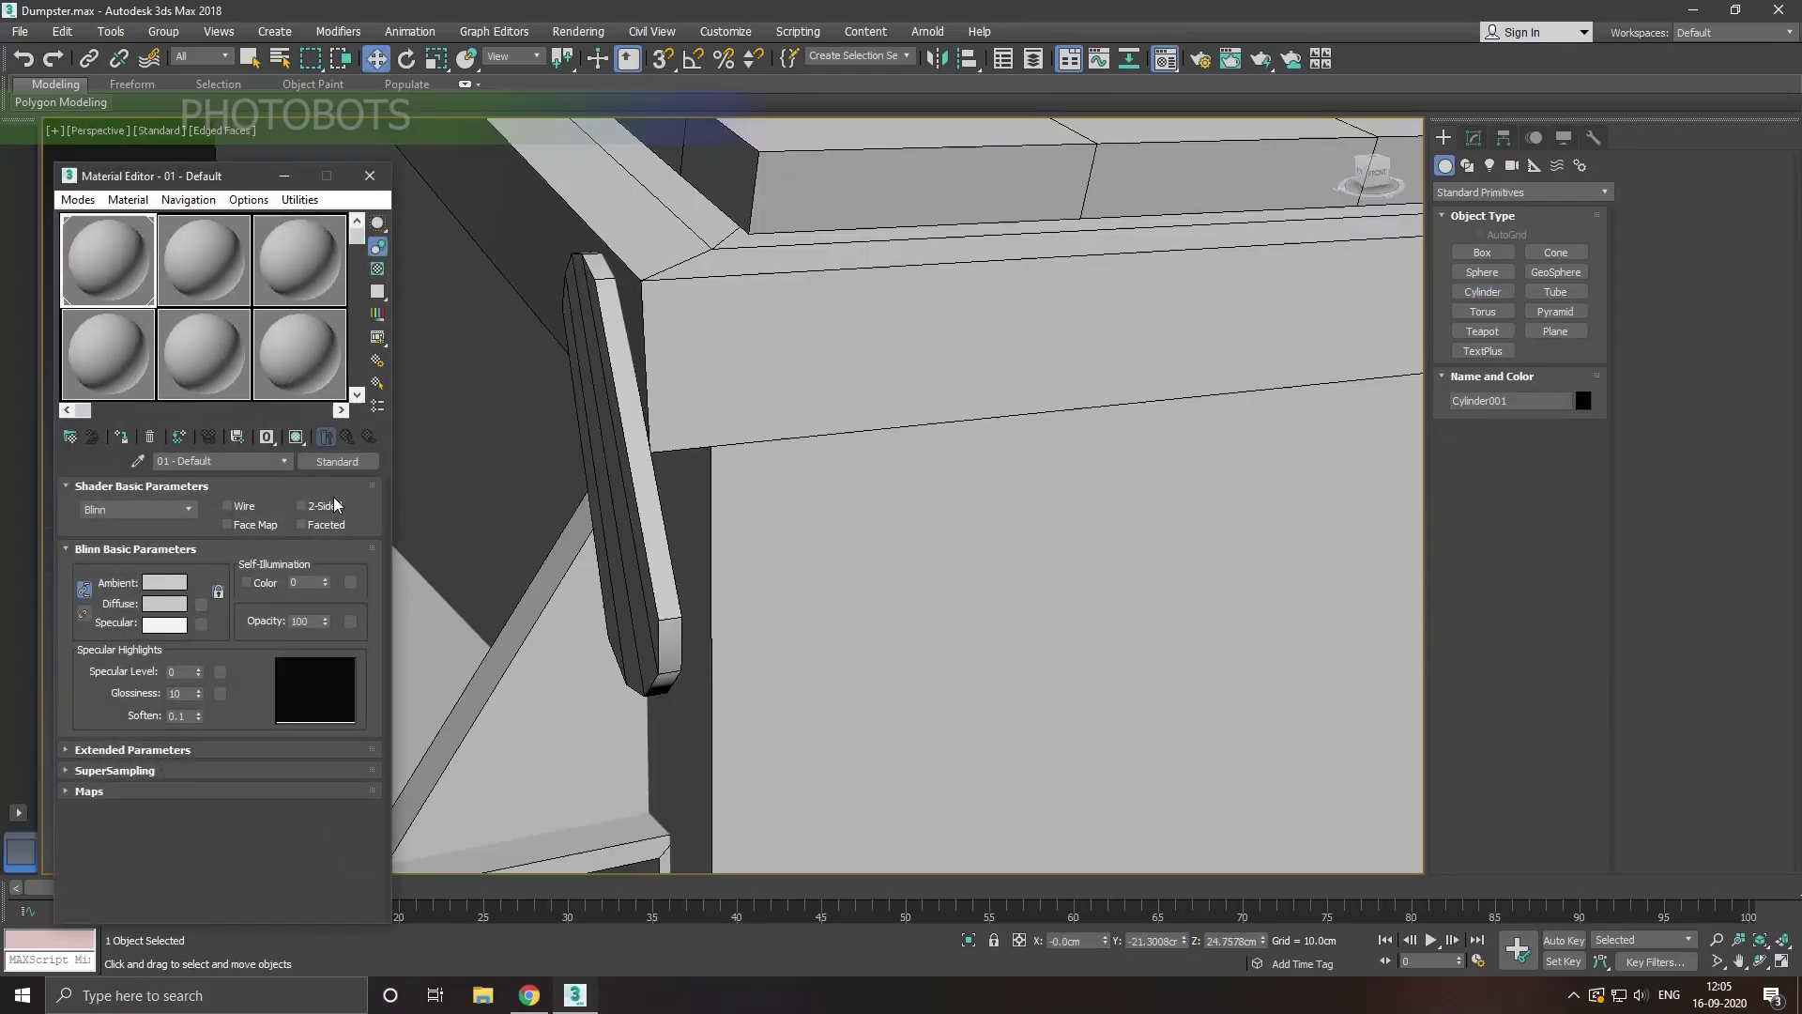
{"action": "left_click", "coordinate": [118, 443]}
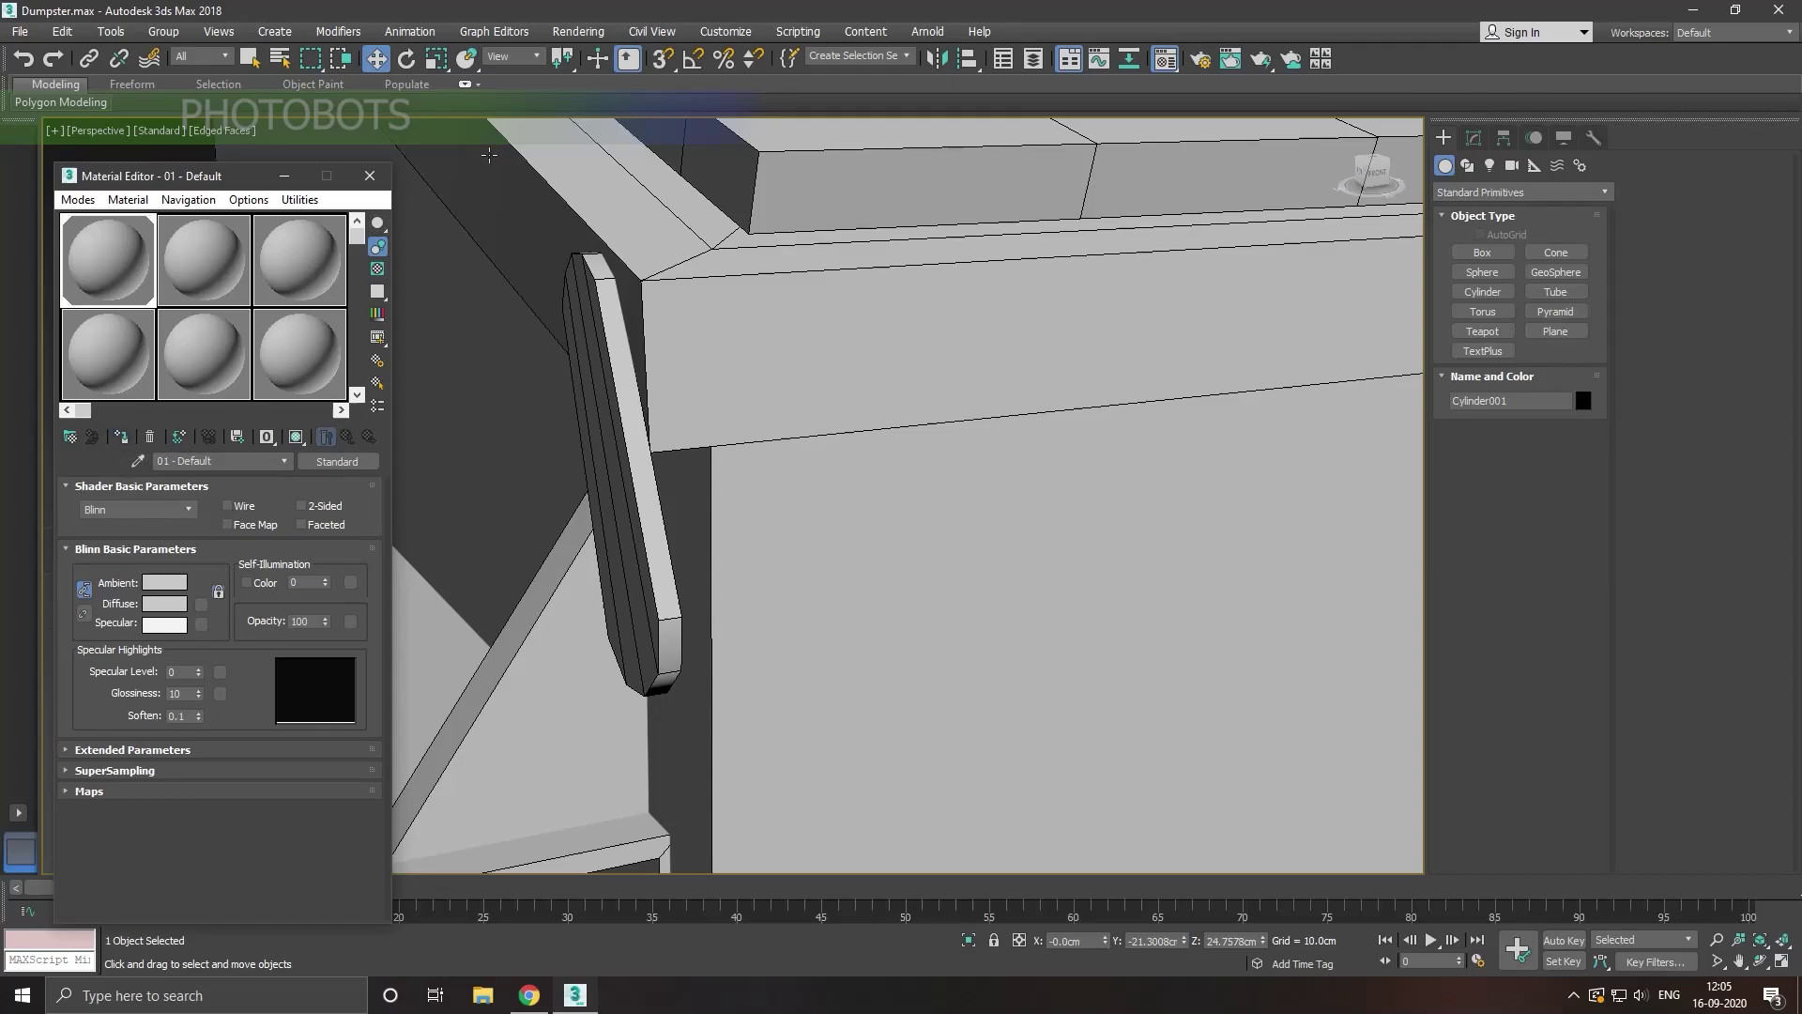
{"action": "left_click", "coordinate": [368, 176]}
Step: Move the cylinder onto the bracket's rounded top as a hinge pin
{"action": "scroll", "coordinate": [731, 483], "scroll_direction": "down", "scroll_amount": 3}
{"action": "scroll", "coordinate": [731, 484], "scroll_direction": "down", "scroll_amount": 3}
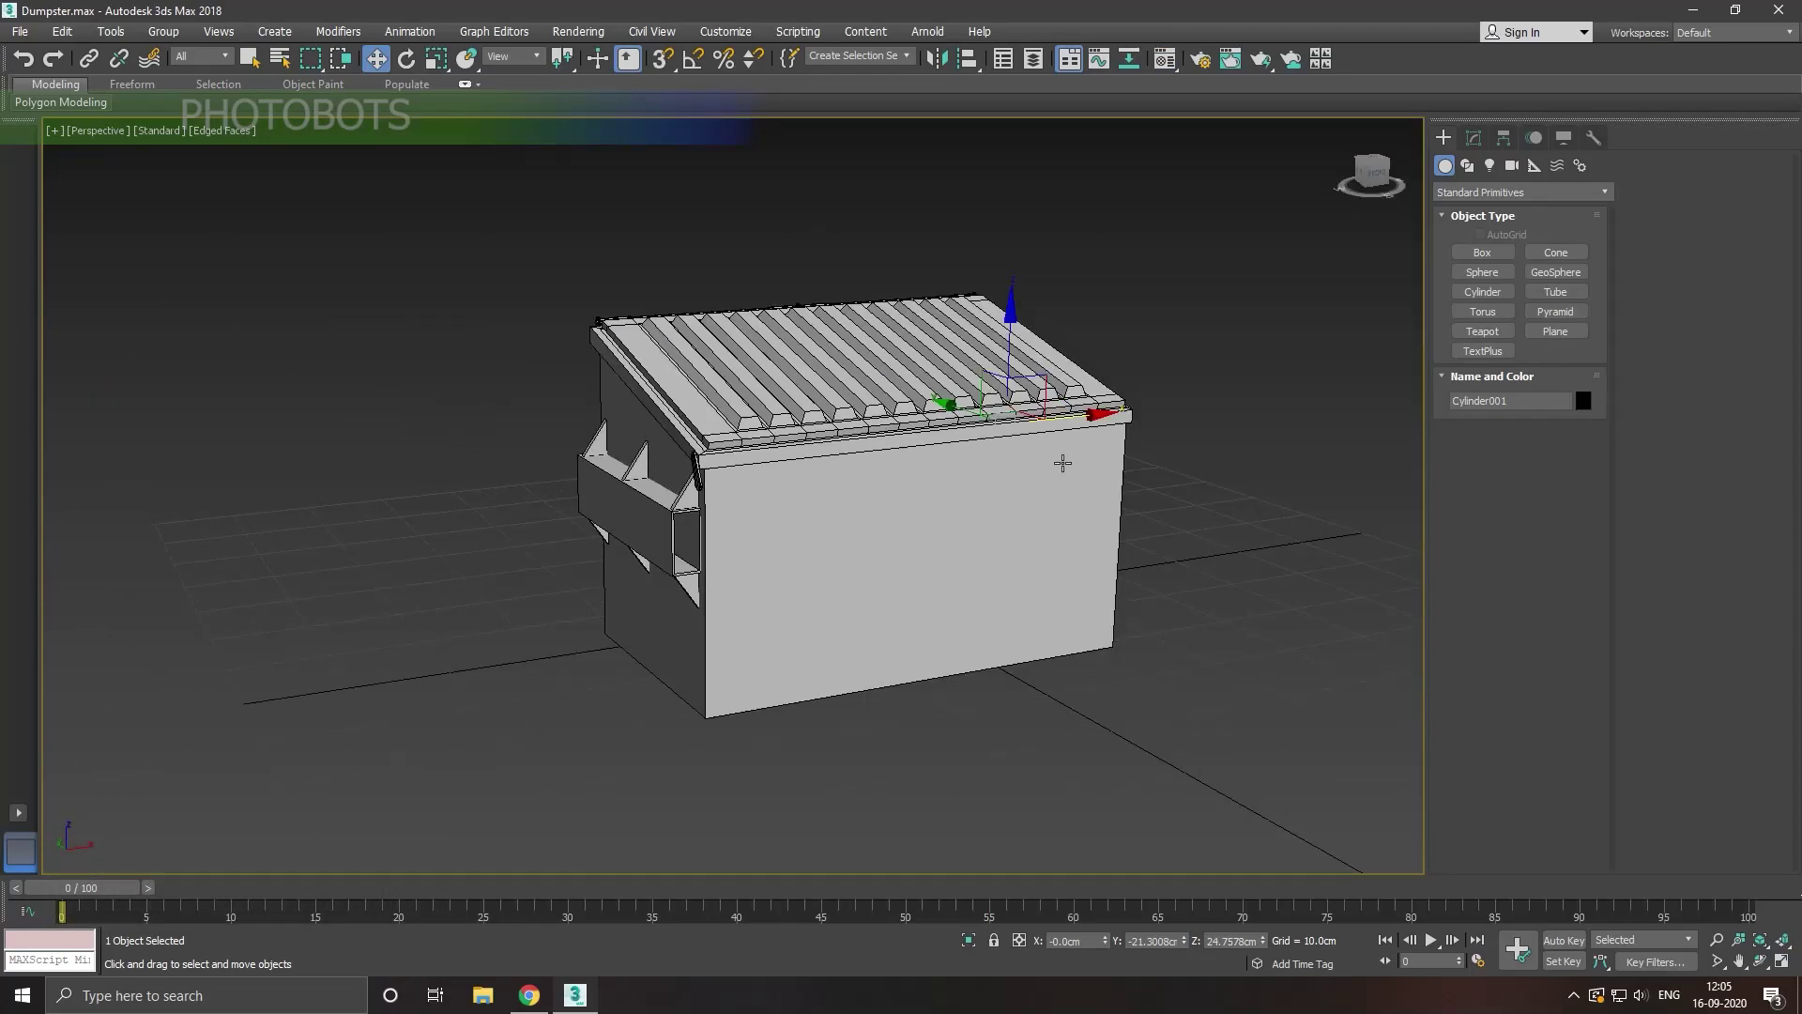
{"action": "left_click_drag", "start_coordinate": [1079, 426], "coordinate": [692, 457]}
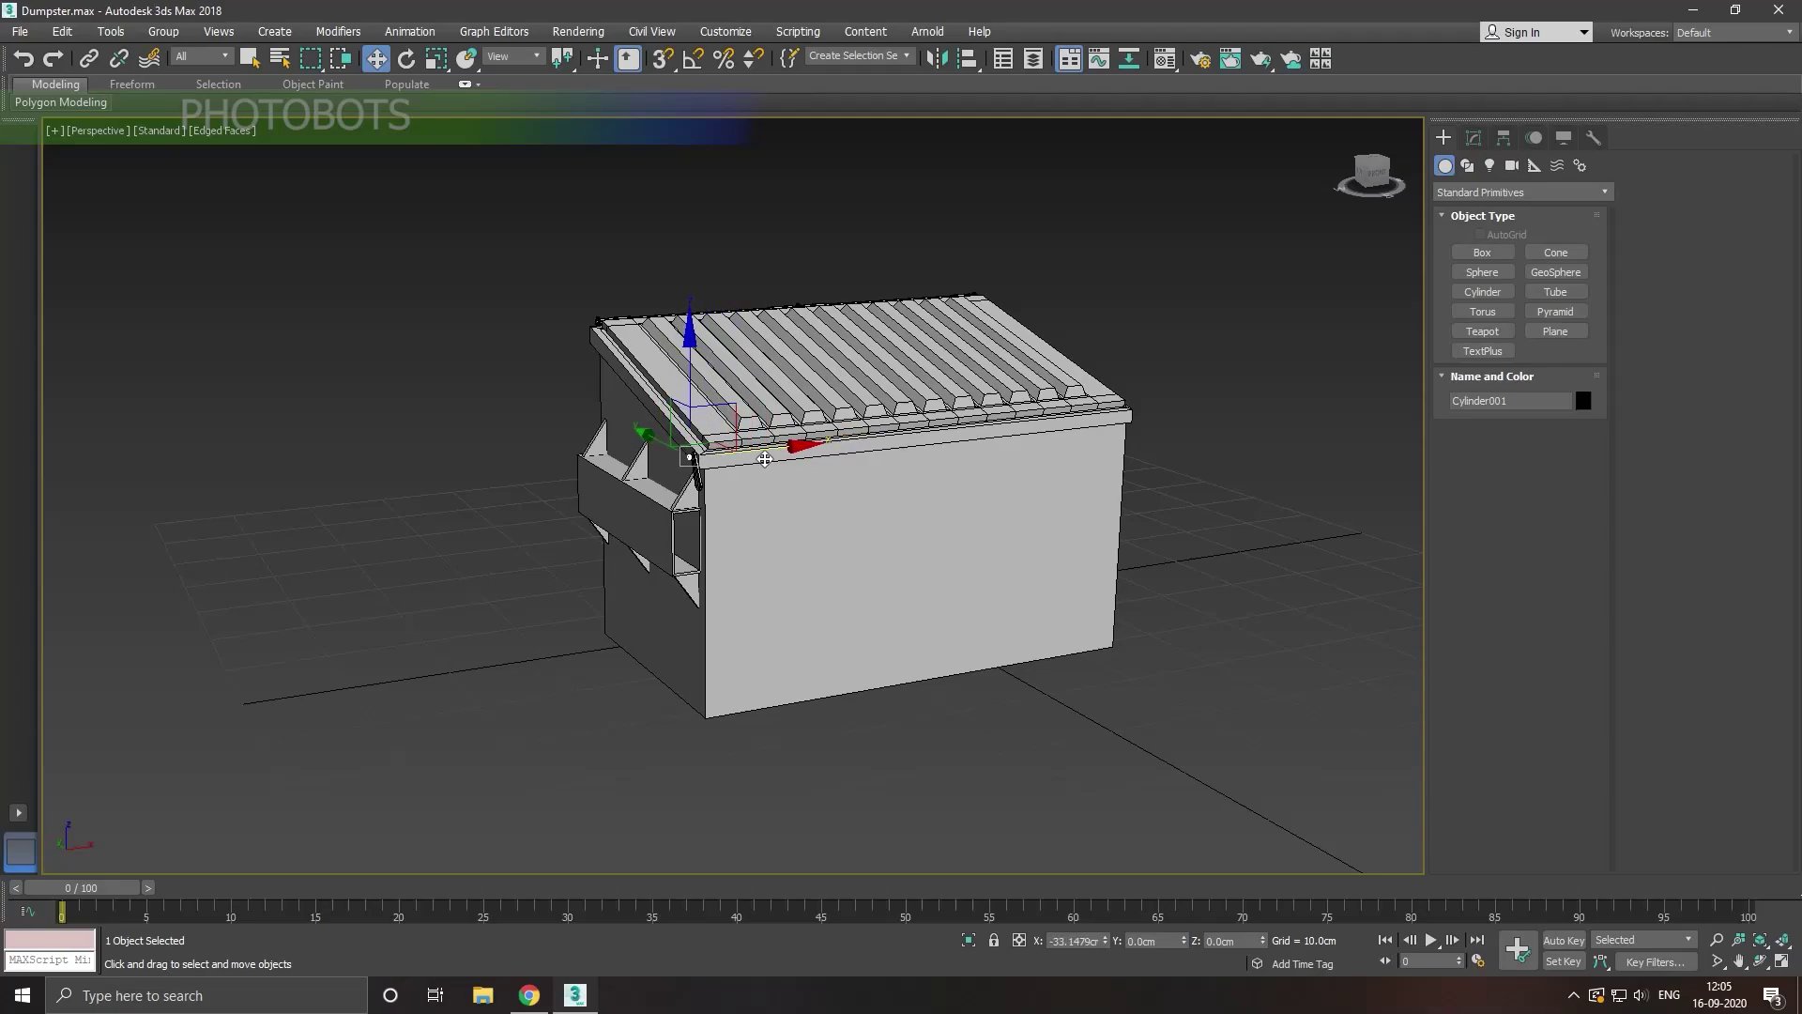
{"action": "scroll", "coordinate": [692, 457], "scroll_direction": "up", "scroll_amount": 5}
{"action": "scroll", "coordinate": [710, 438], "scroll_direction": "up", "scroll_amount": 3}
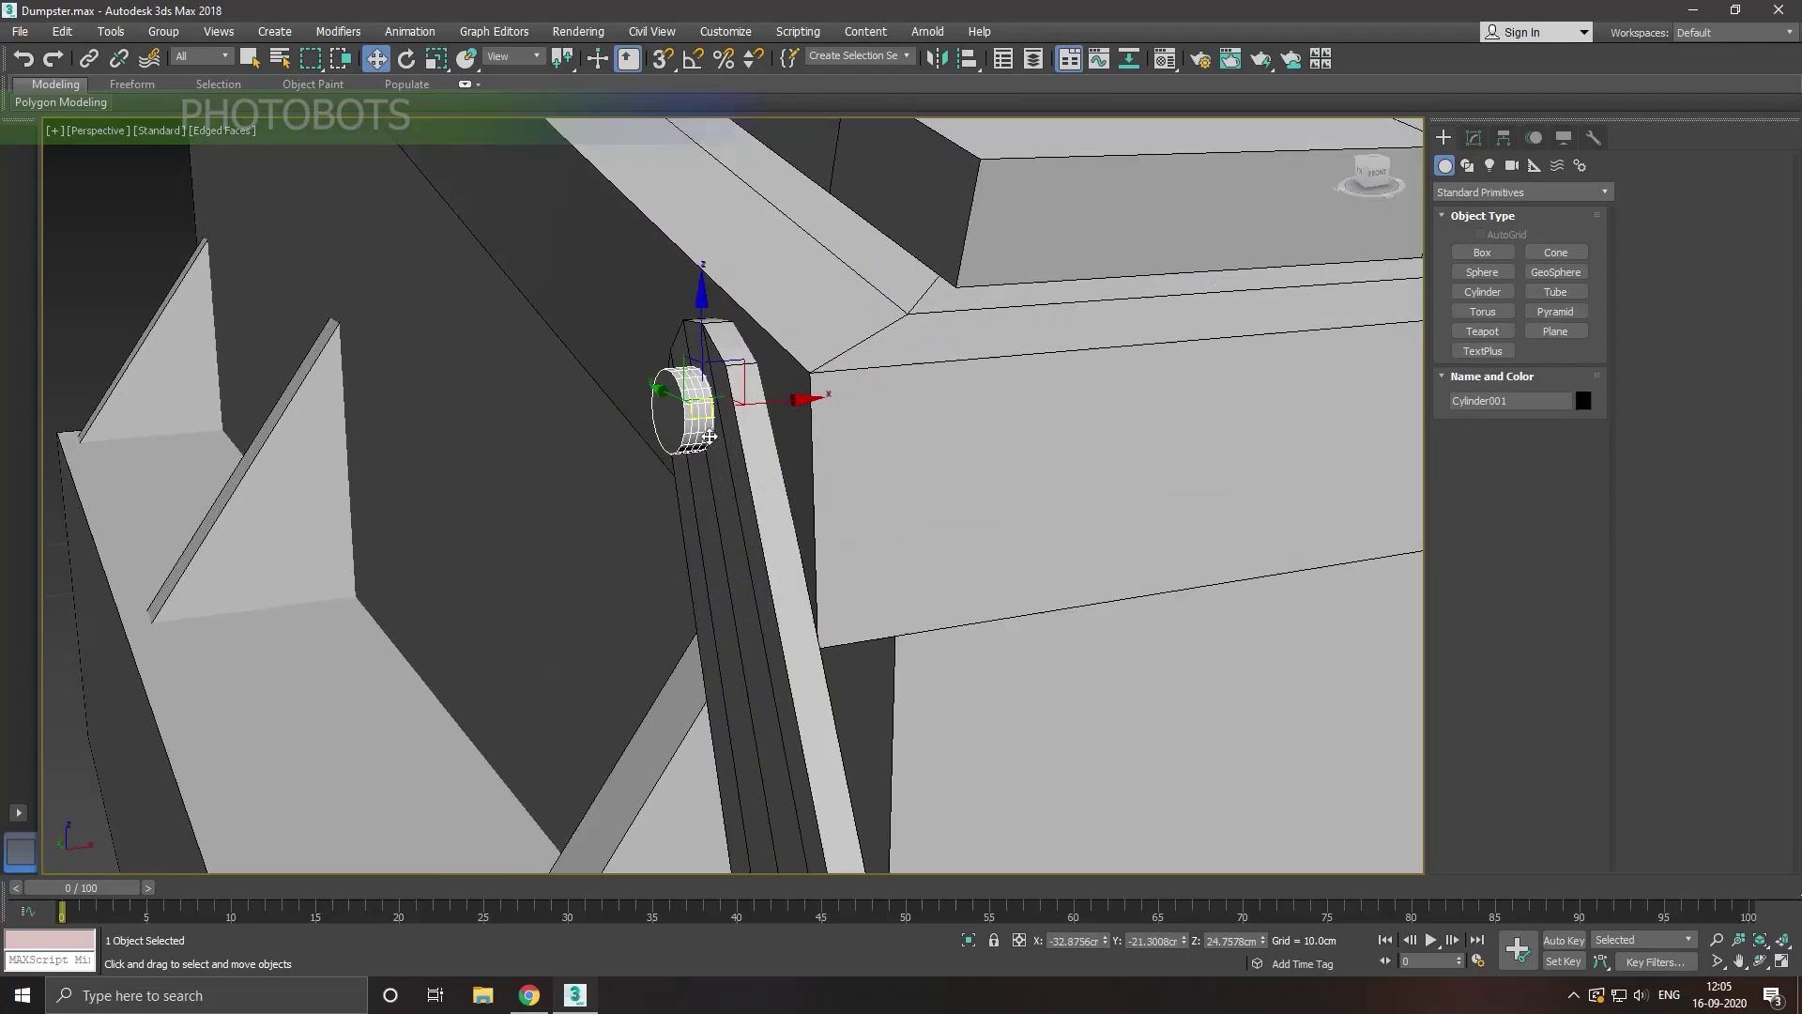
Step: Give the pin cylinder 1 height segment, 0.4928cm height and 10 sides, nudged slightly on X
{"action": "scroll", "coordinate": [710, 437], "scroll_direction": "up", "scroll_amount": 2}
{"action": "left_click", "coordinate": [1474, 138]}
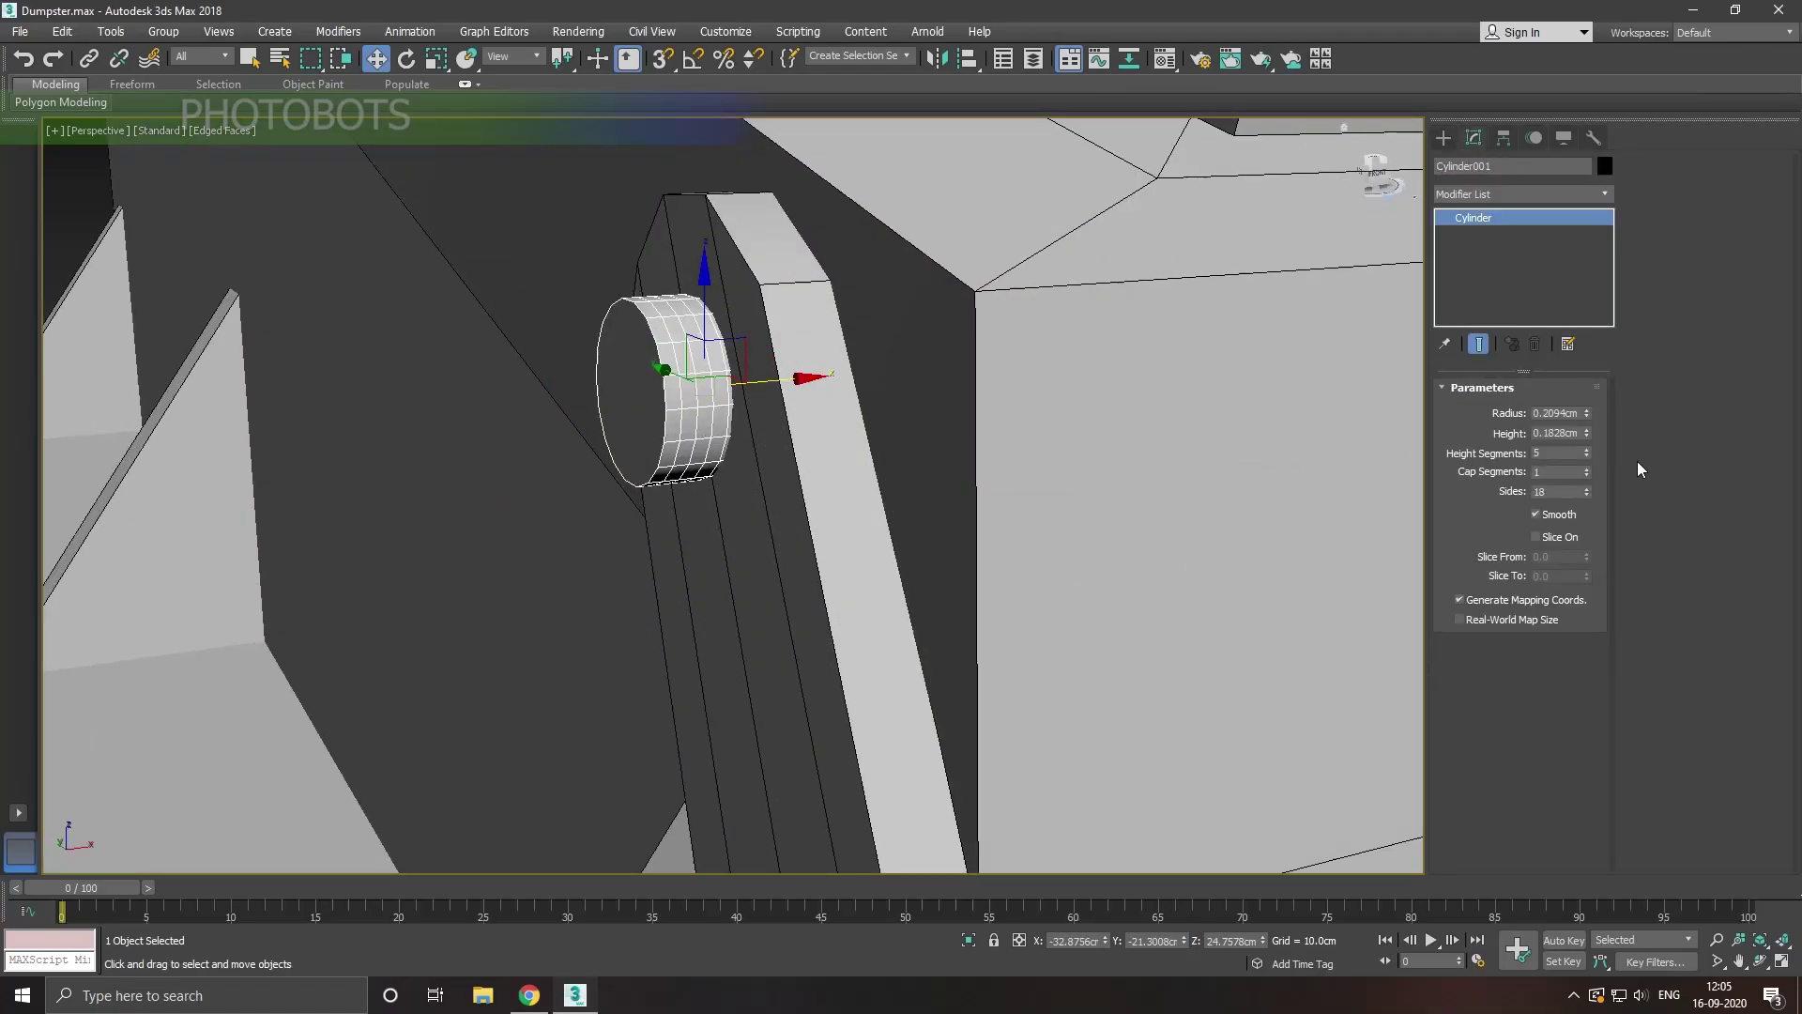
{"action": "left_click_drag", "start_coordinate": [1586, 453], "coordinate": [1593, 516]}
{"action": "left_click_drag", "start_coordinate": [1586, 431], "coordinate": [1584, 413]}
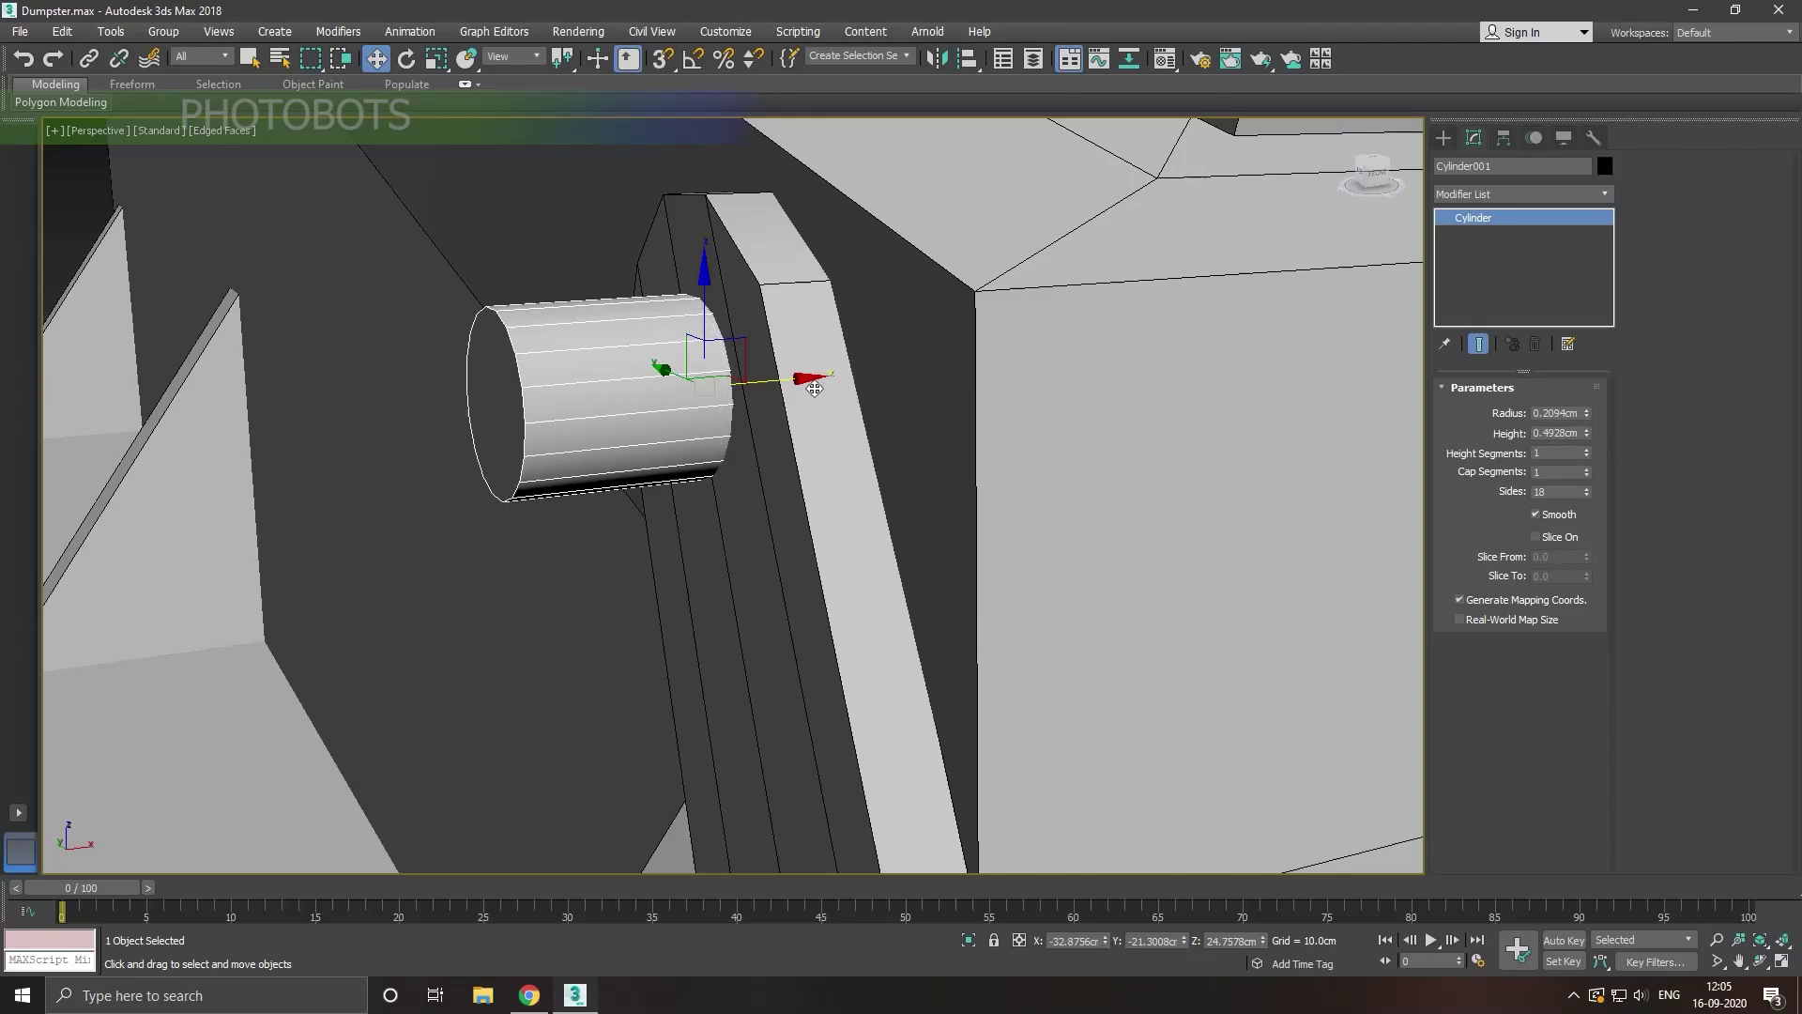
{"action": "mouse_move", "coordinate": [812, 385]}
{"action": "middle_mouse_down", "text": "alt"}
{"action": "mouse_move", "coordinate": [877, 375]}
{"action": "mouse_move", "coordinate": [929, 435]}
{"action": "mouse_move", "coordinate": [886, 419]}
{"action": "mouse_move", "coordinate": [1146, 435]}
{"action": "mouse_move", "coordinate": [888, 428]}
{"action": "middle_mouse_up", "text": "alt"}
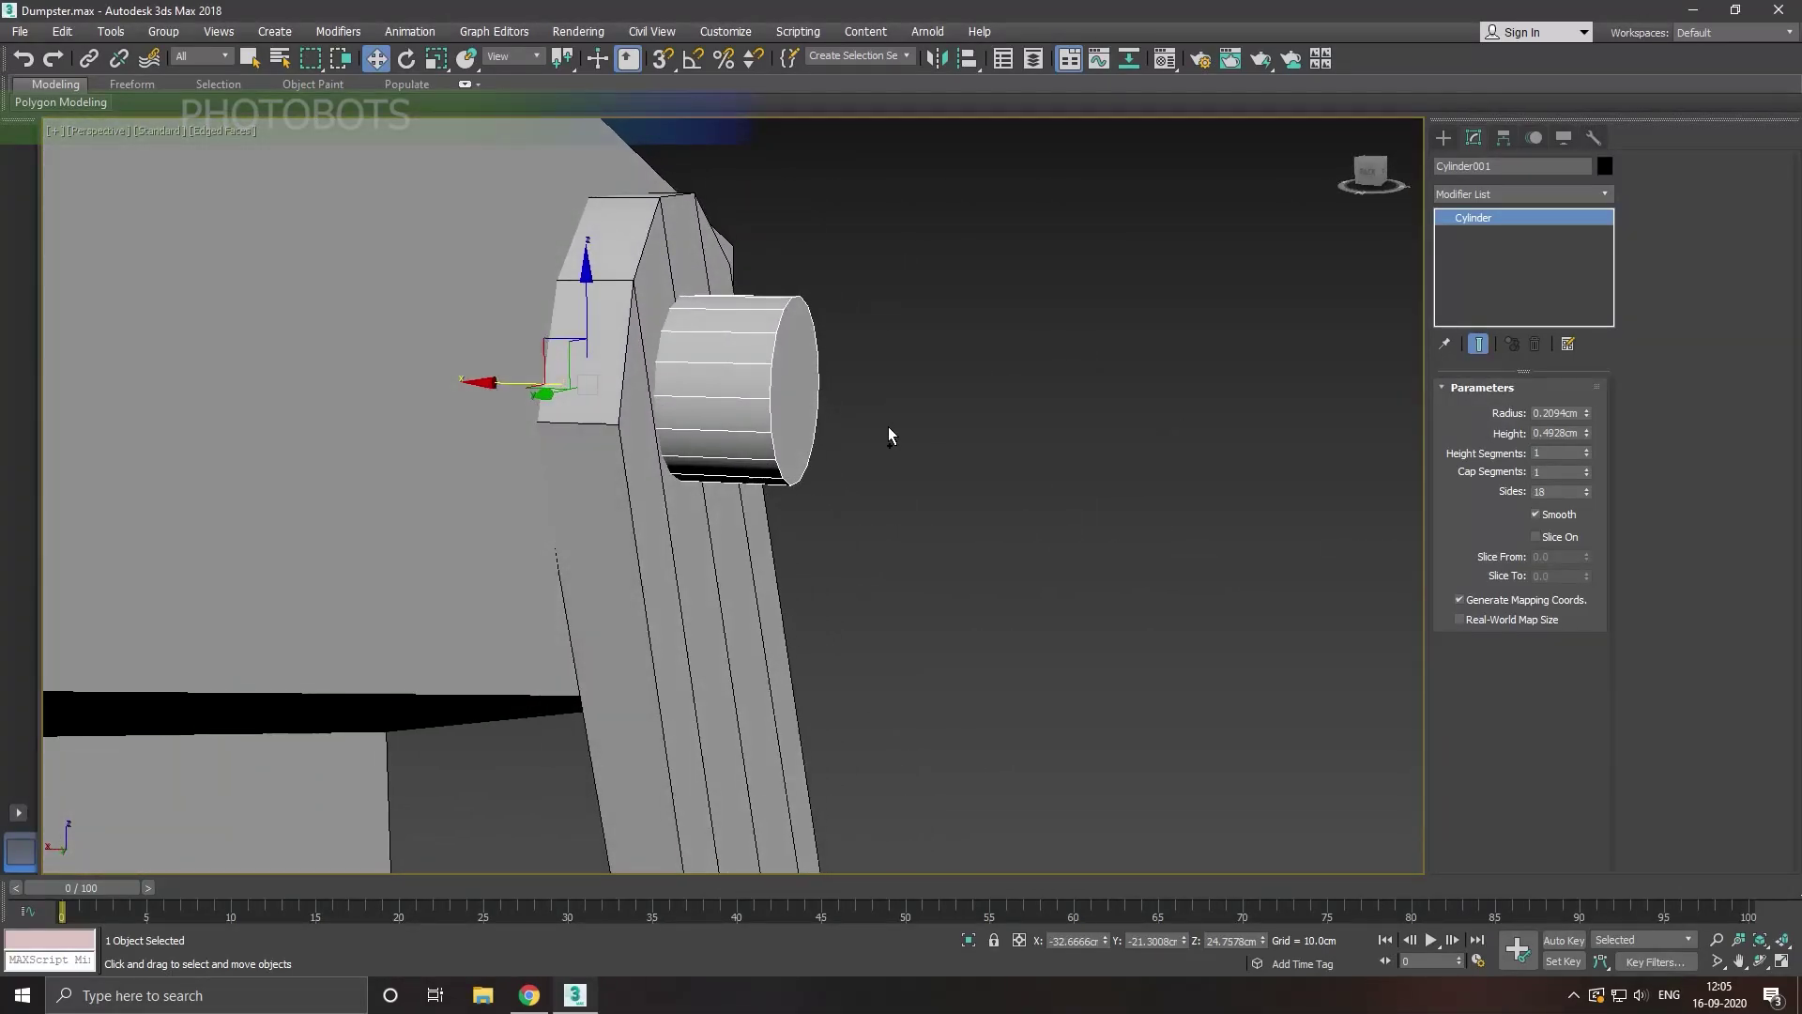
{"action": "left_click_drag", "start_coordinate": [509, 392], "coordinate": [457, 385]}
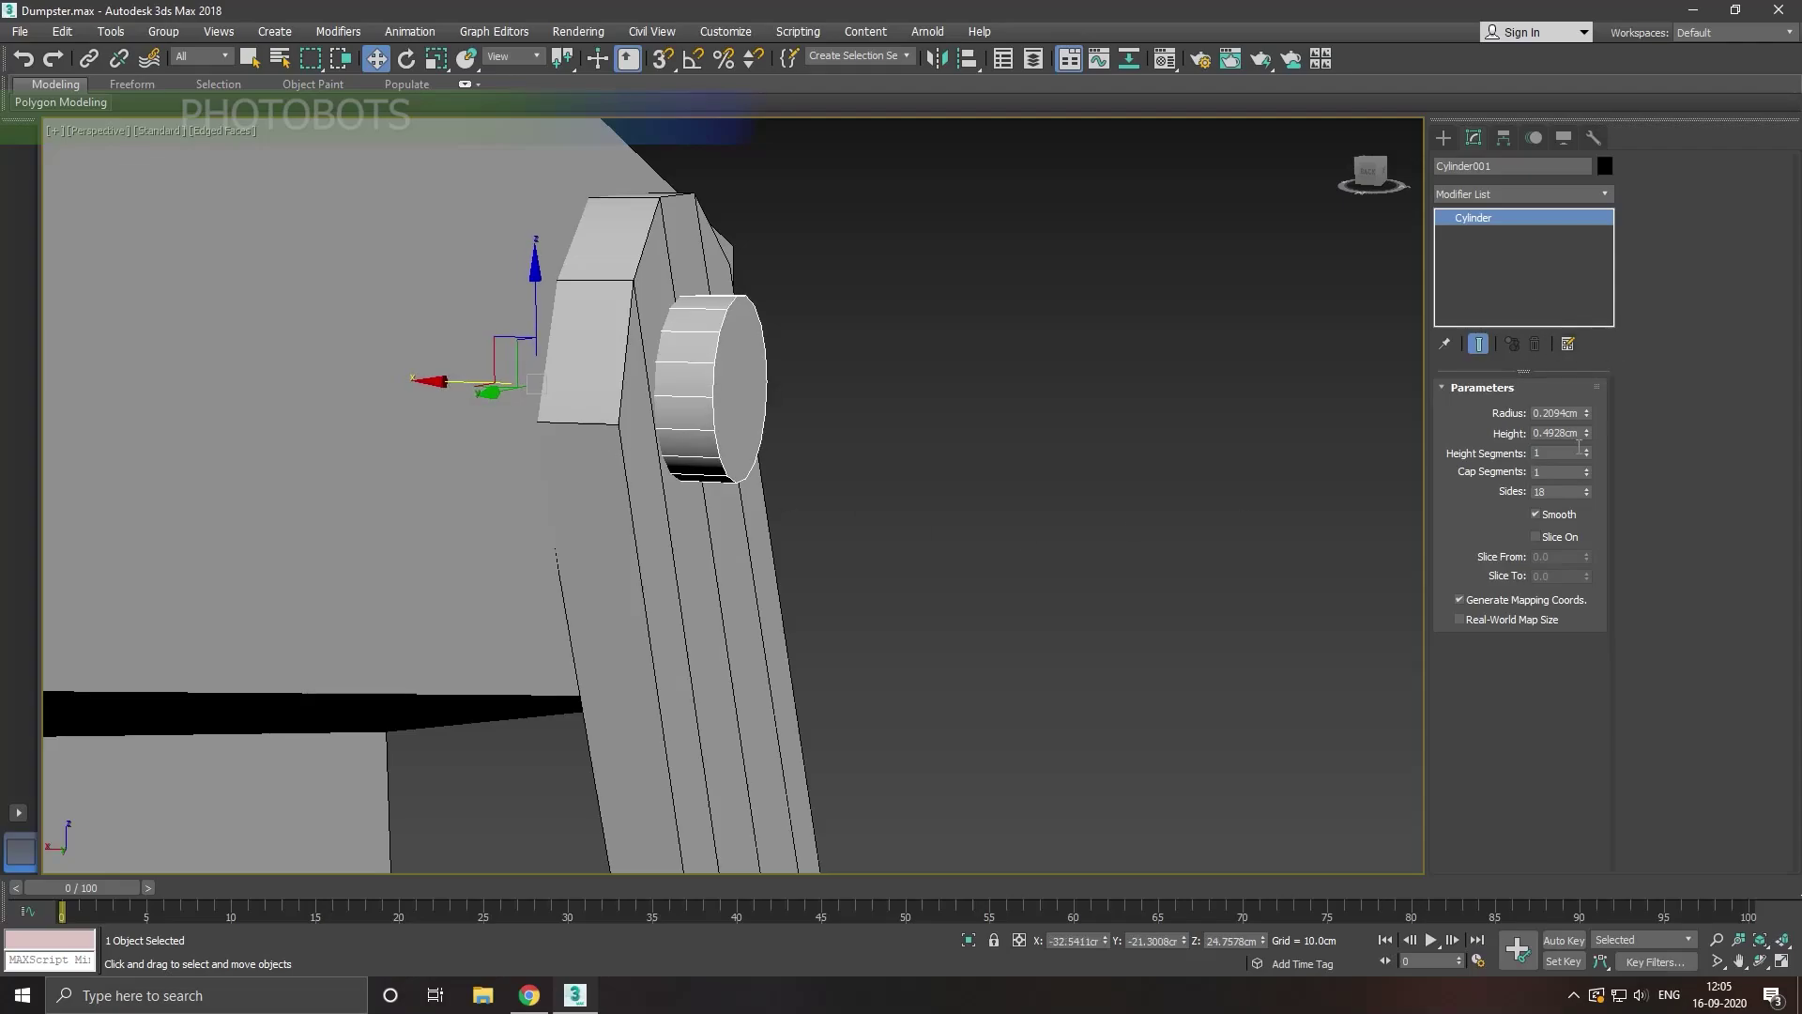
{"action": "left_click", "coordinate": [1585, 494]}
{"action": "left_click", "coordinate": [1585, 495]}
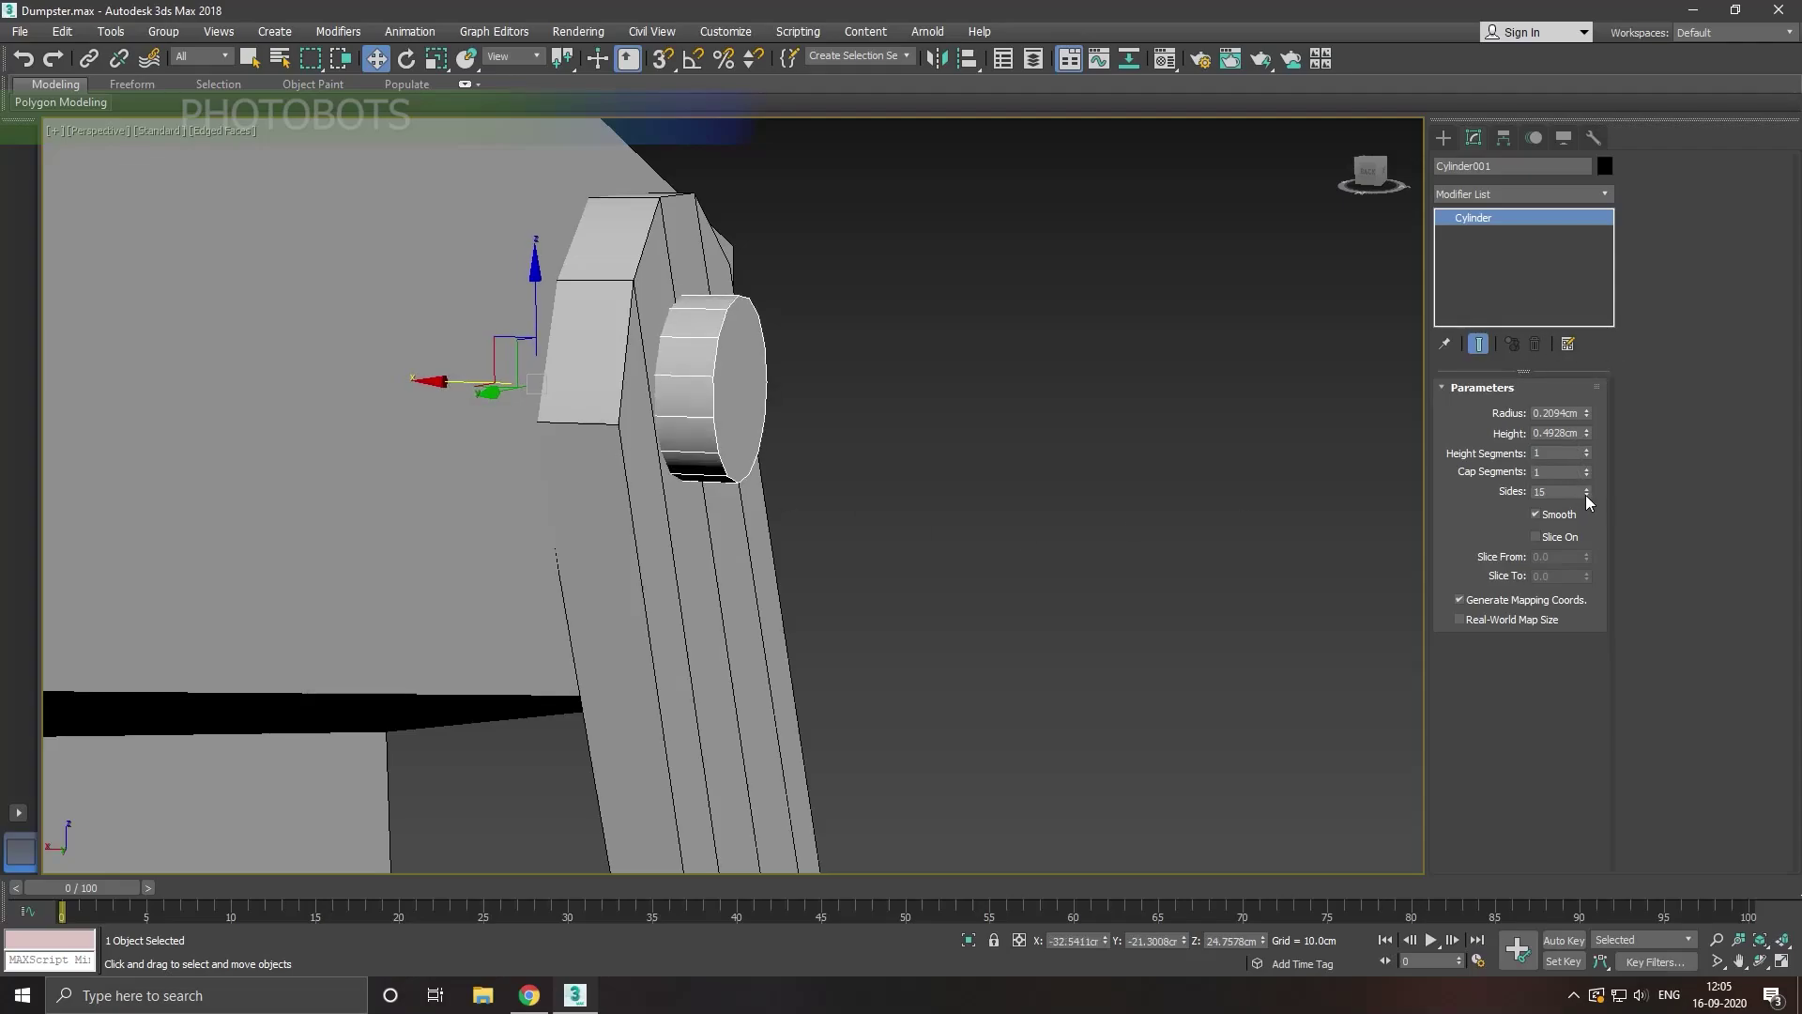
{"action": "left_click", "coordinate": [1585, 494]}
{"action": "left_click", "coordinate": [1585, 495]}
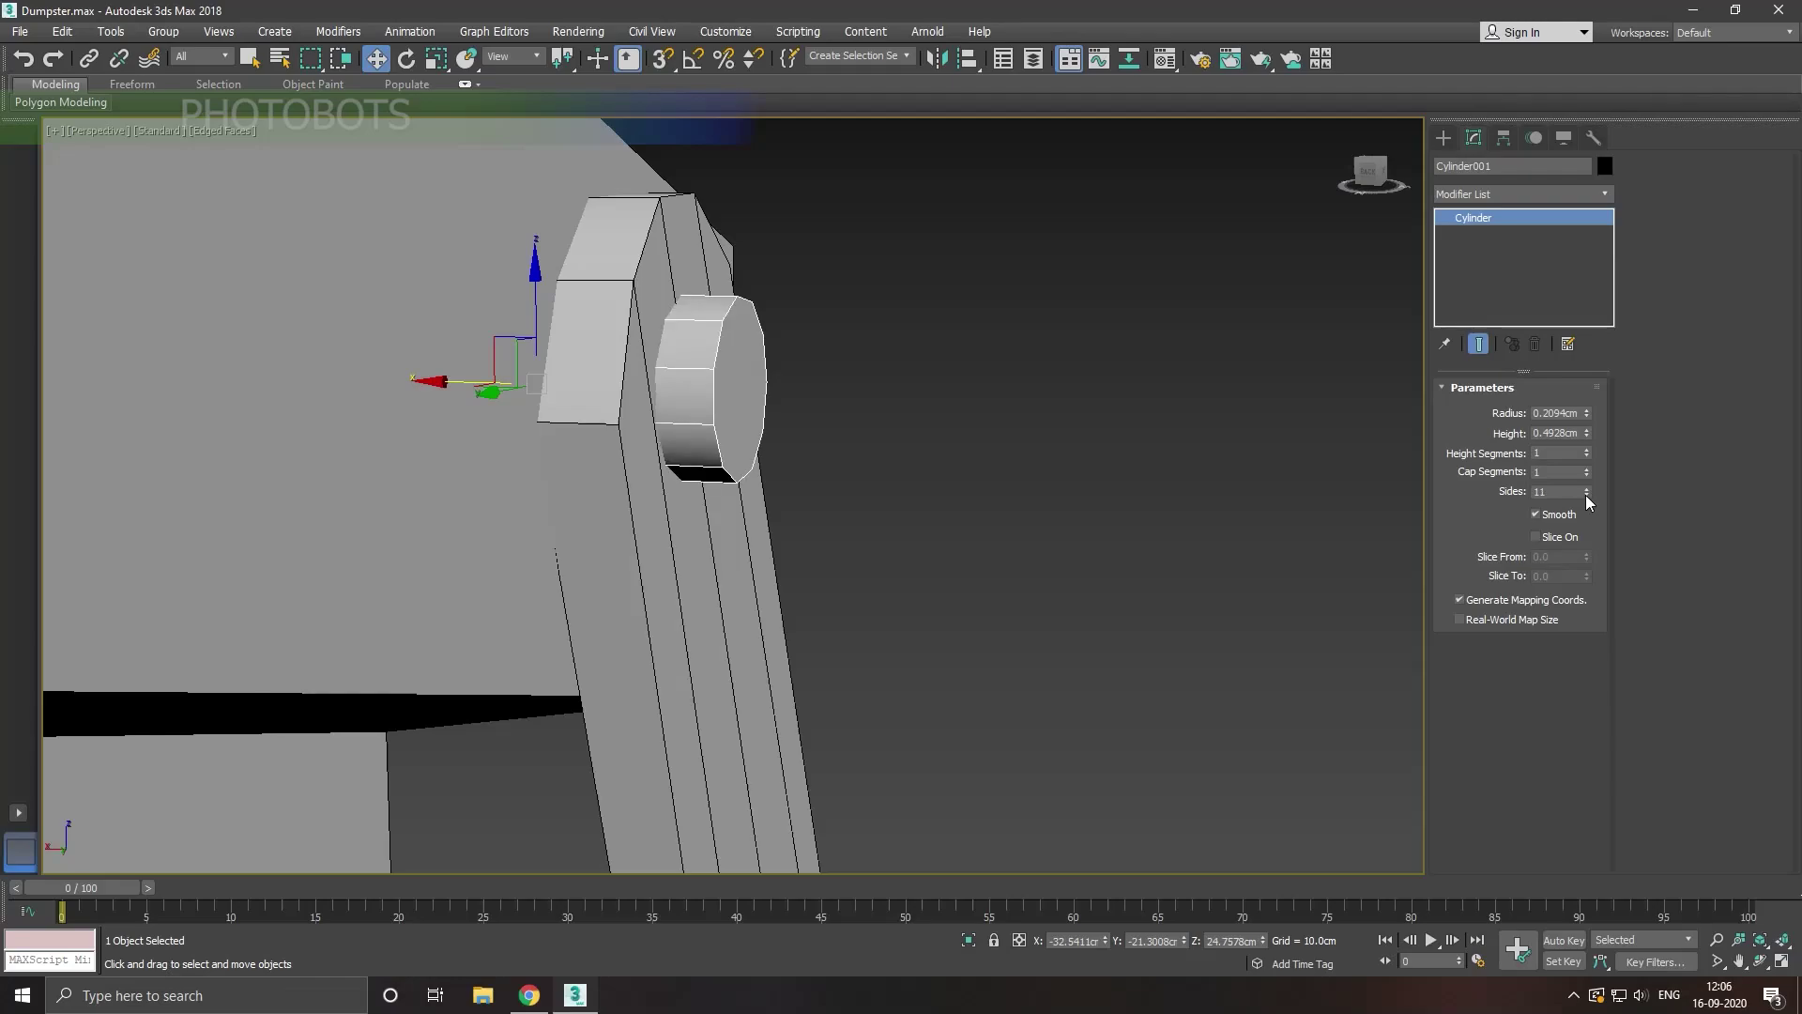
Step: Convert the pin cylinder to Editable Poly, isolate it, and delete one end-cap polygon
{"action": "right_click", "coordinate": [1525, 289]}
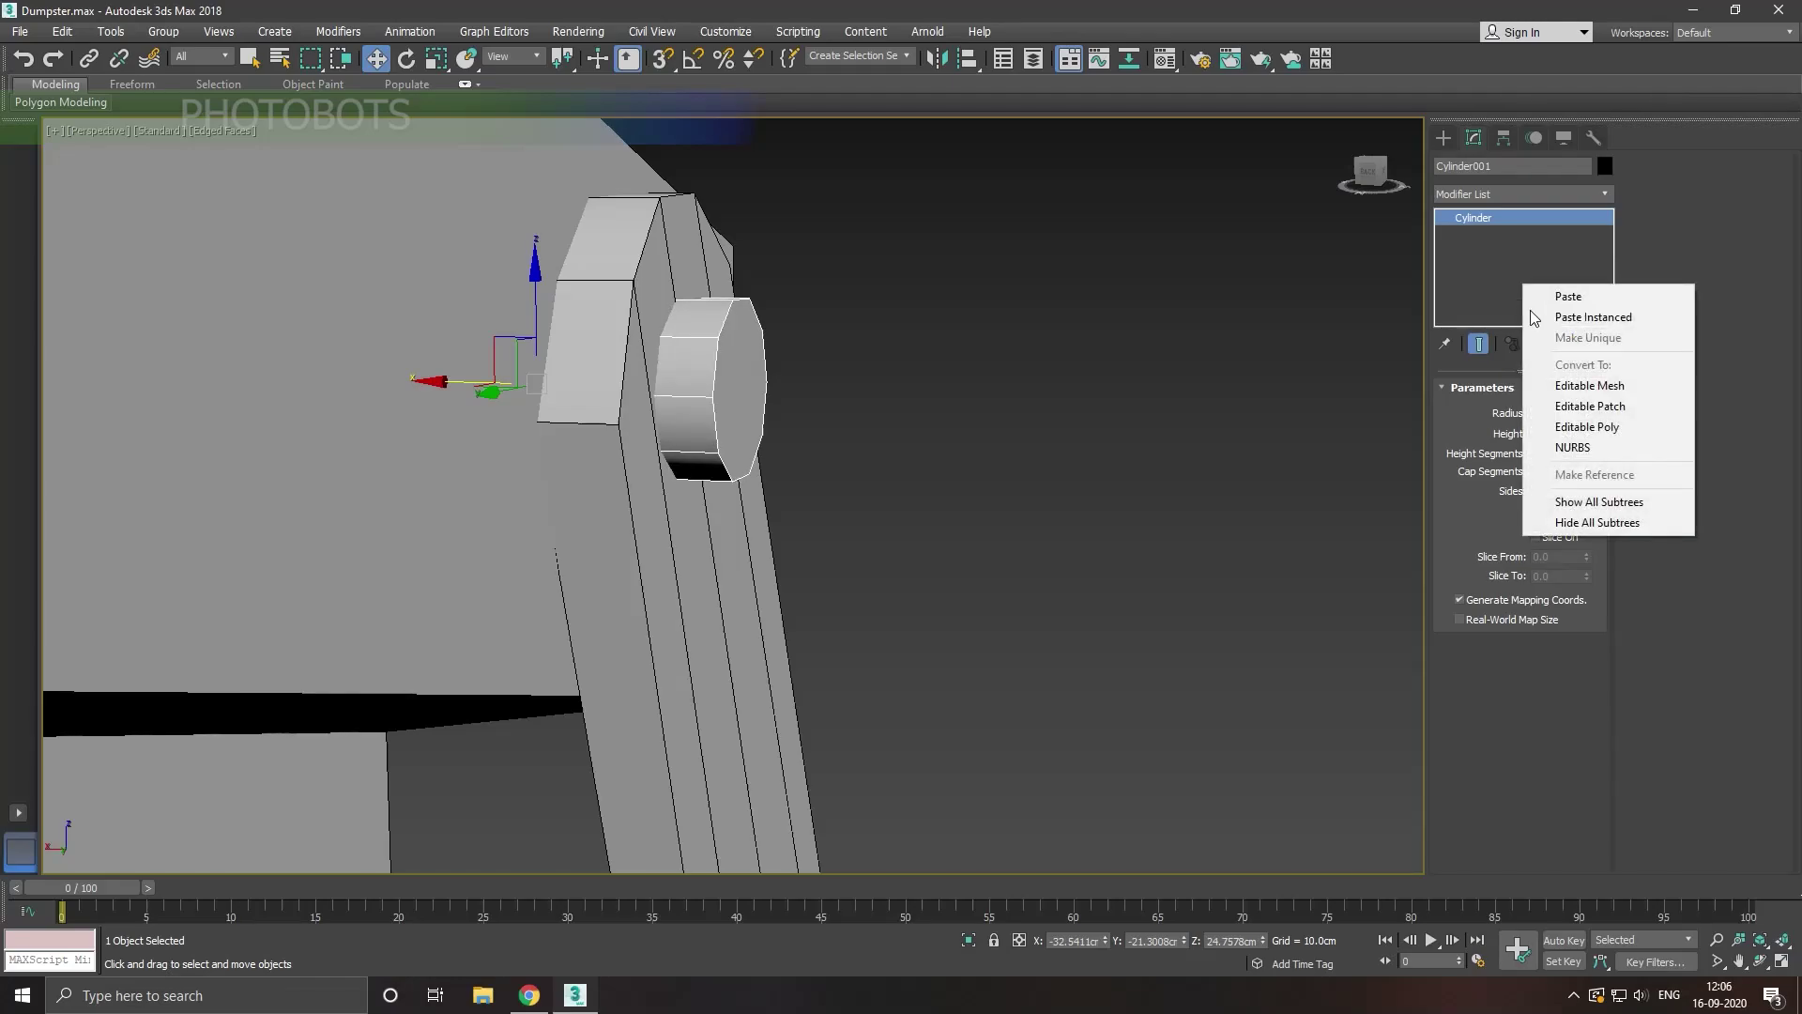
{"action": "left_click", "coordinate": [1593, 427]}
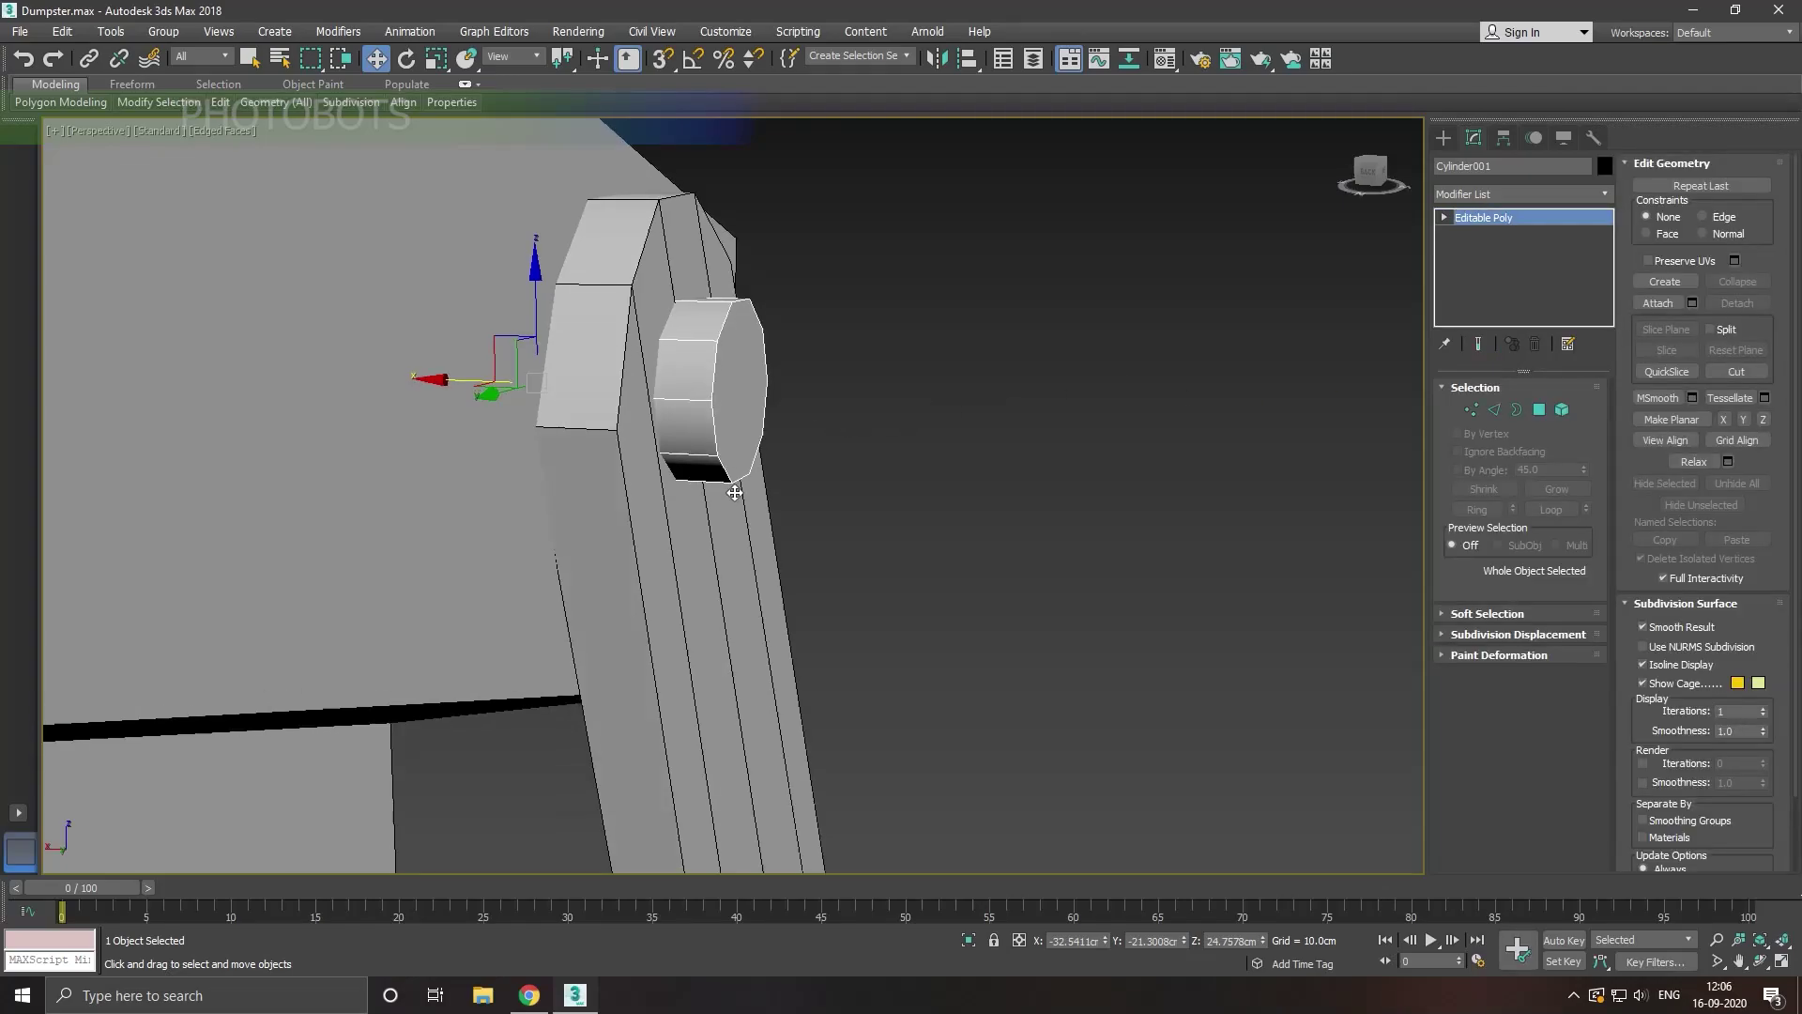
{"action": "mouse_move", "coordinate": [735, 492]}
{"action": "middle_mouse_down", "text": "alt"}
{"action": "mouse_move", "coordinate": [639, 492]}
{"action": "mouse_move", "coordinate": [705, 504]}
{"action": "middle_mouse_up", "text": "alt"}
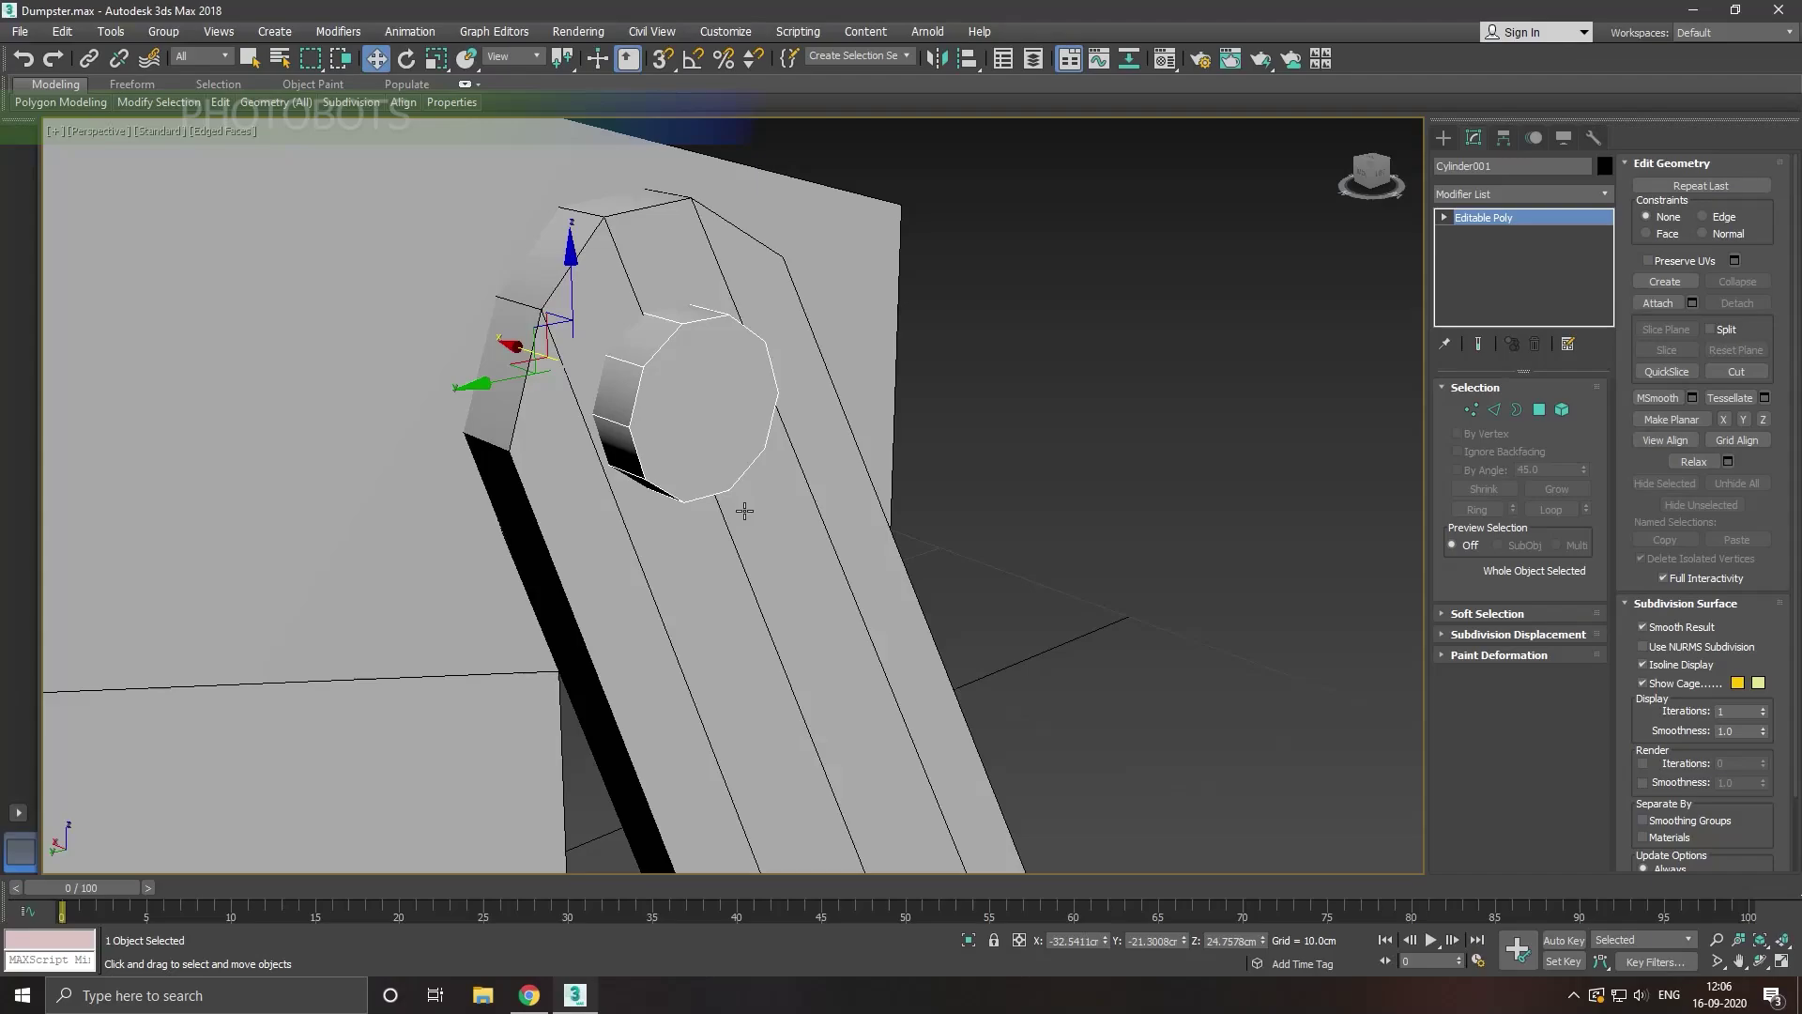
{"action": "left_click", "coordinate": [970, 941]}
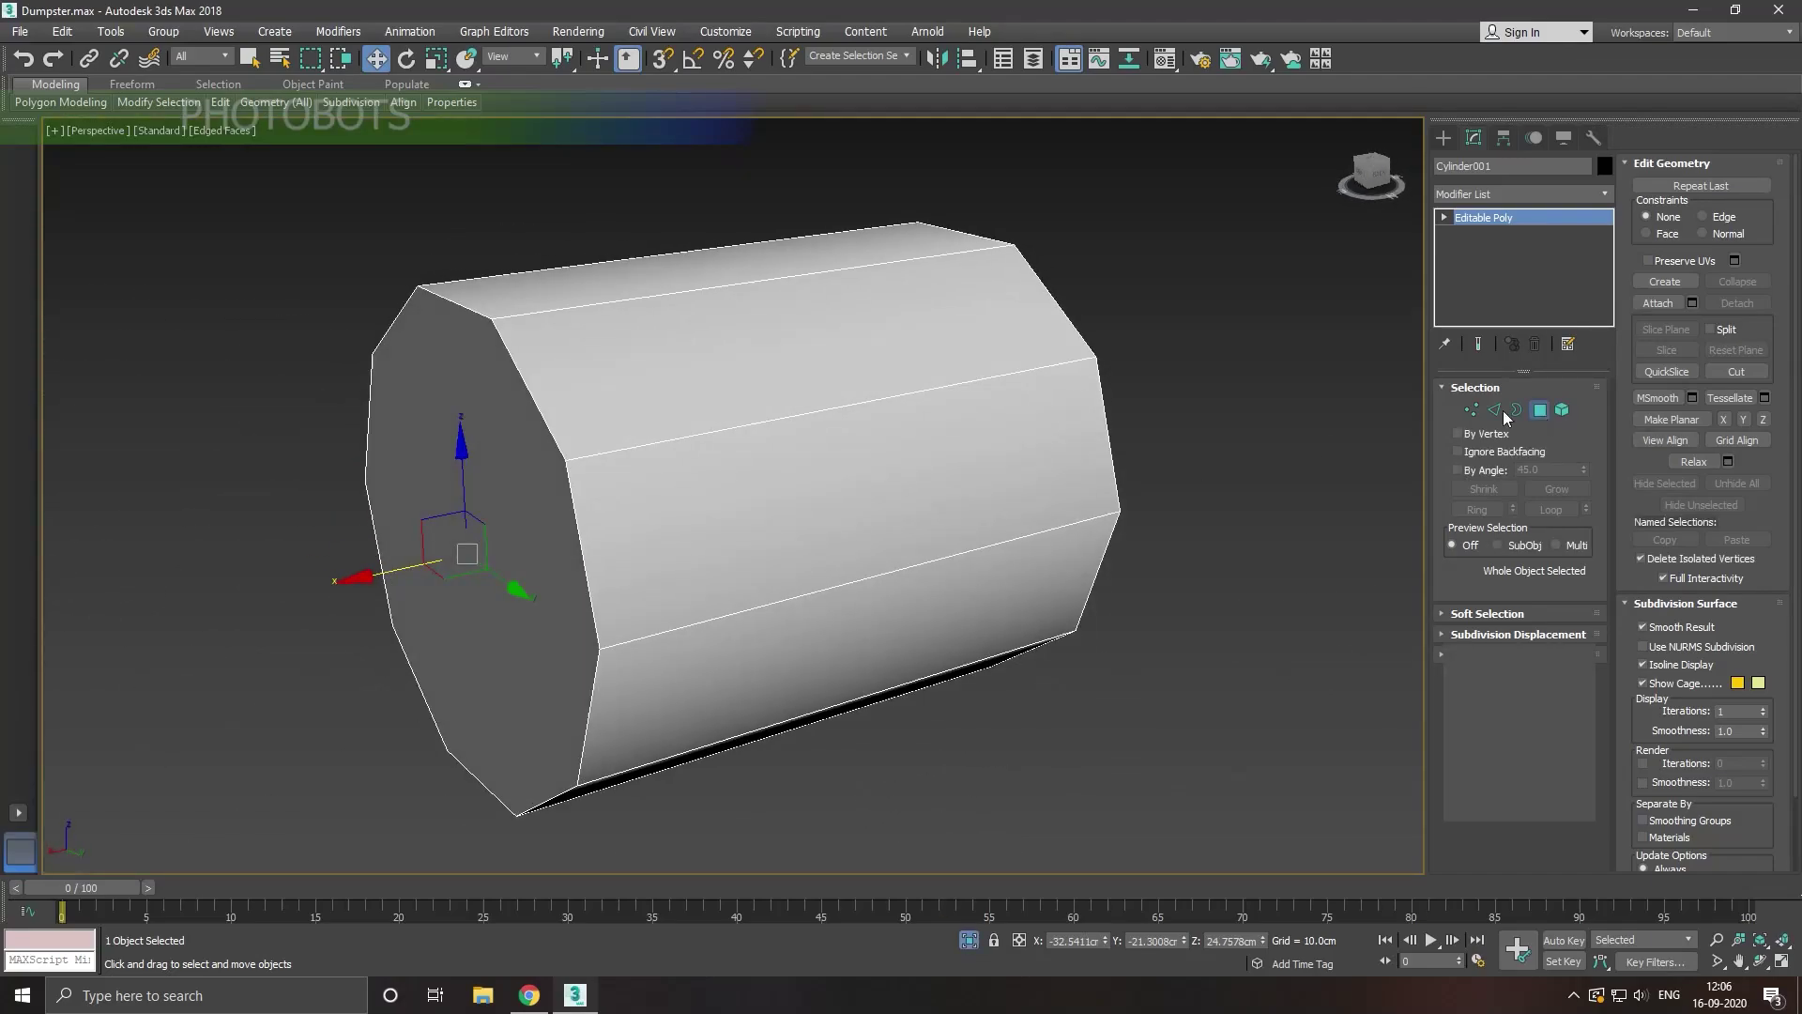
{"action": "left_click", "coordinate": [1539, 409]}
{"action": "left_click", "coordinate": [568, 523]}
{"action": "key", "text": "Delete"}
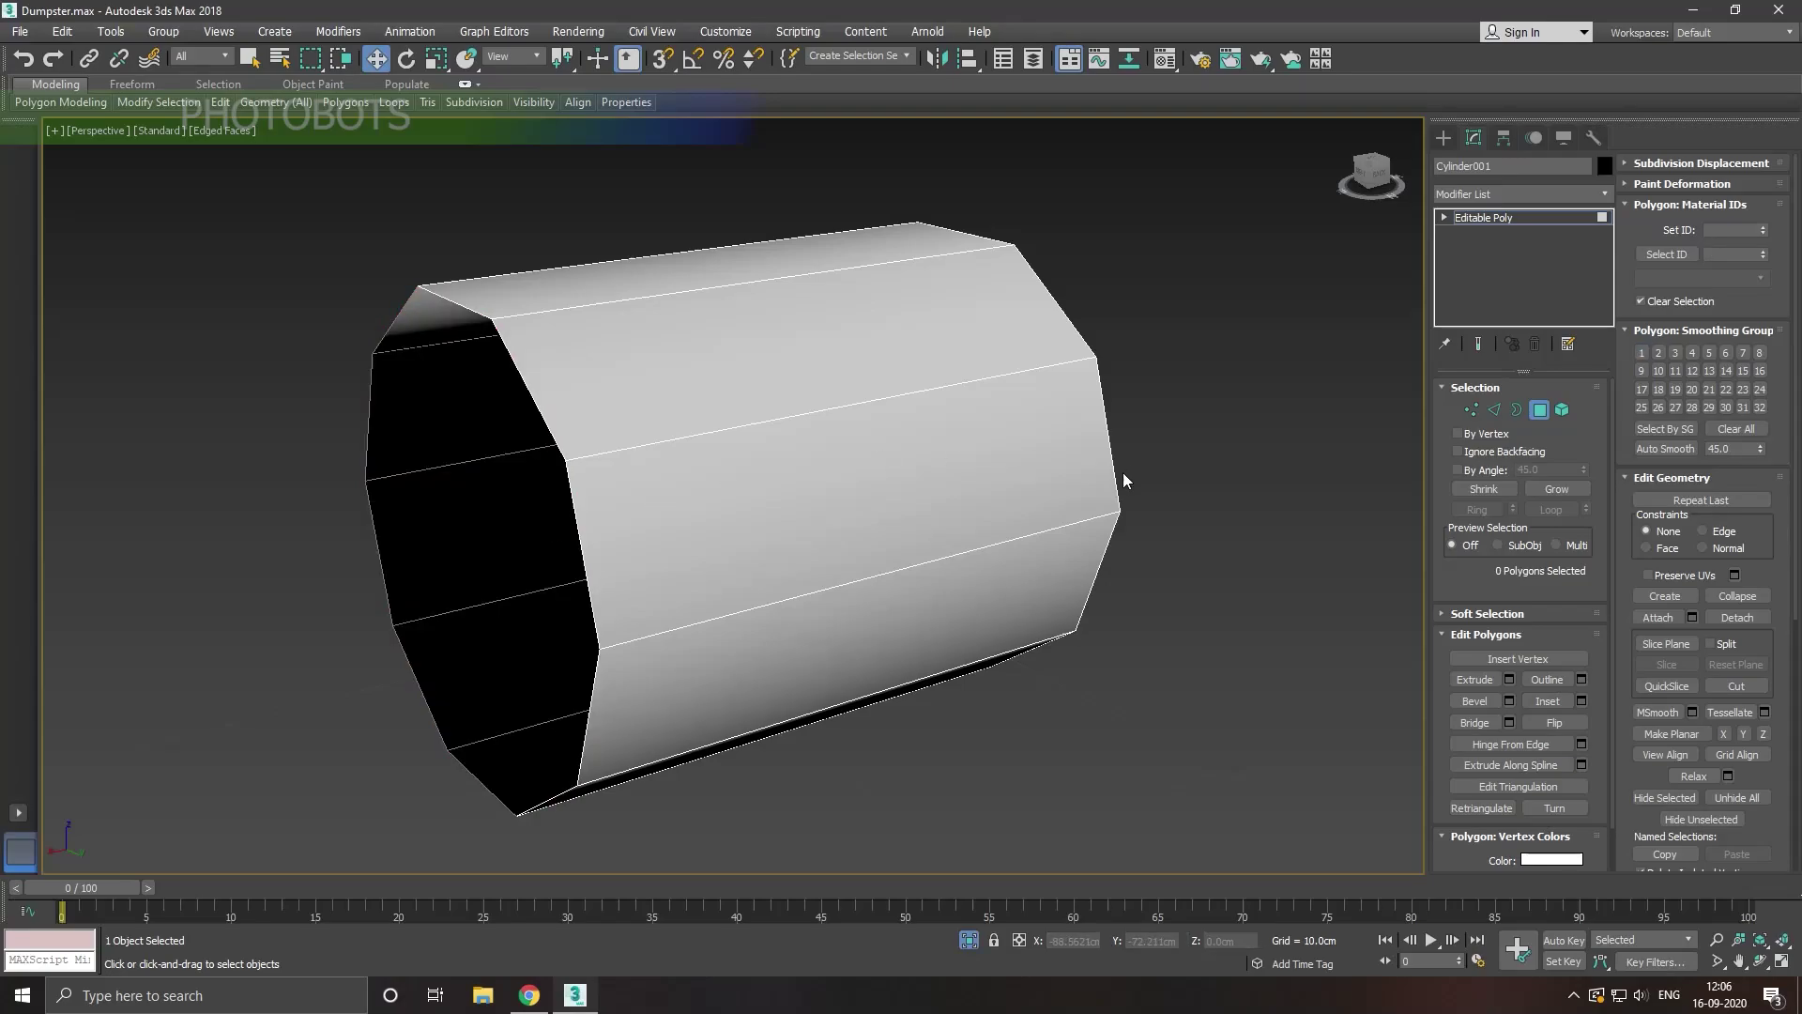
Step: Reset the cylinder's smoothing so all faces sit in smoothing group 1
{"action": "left_click", "coordinate": [1563, 410]}
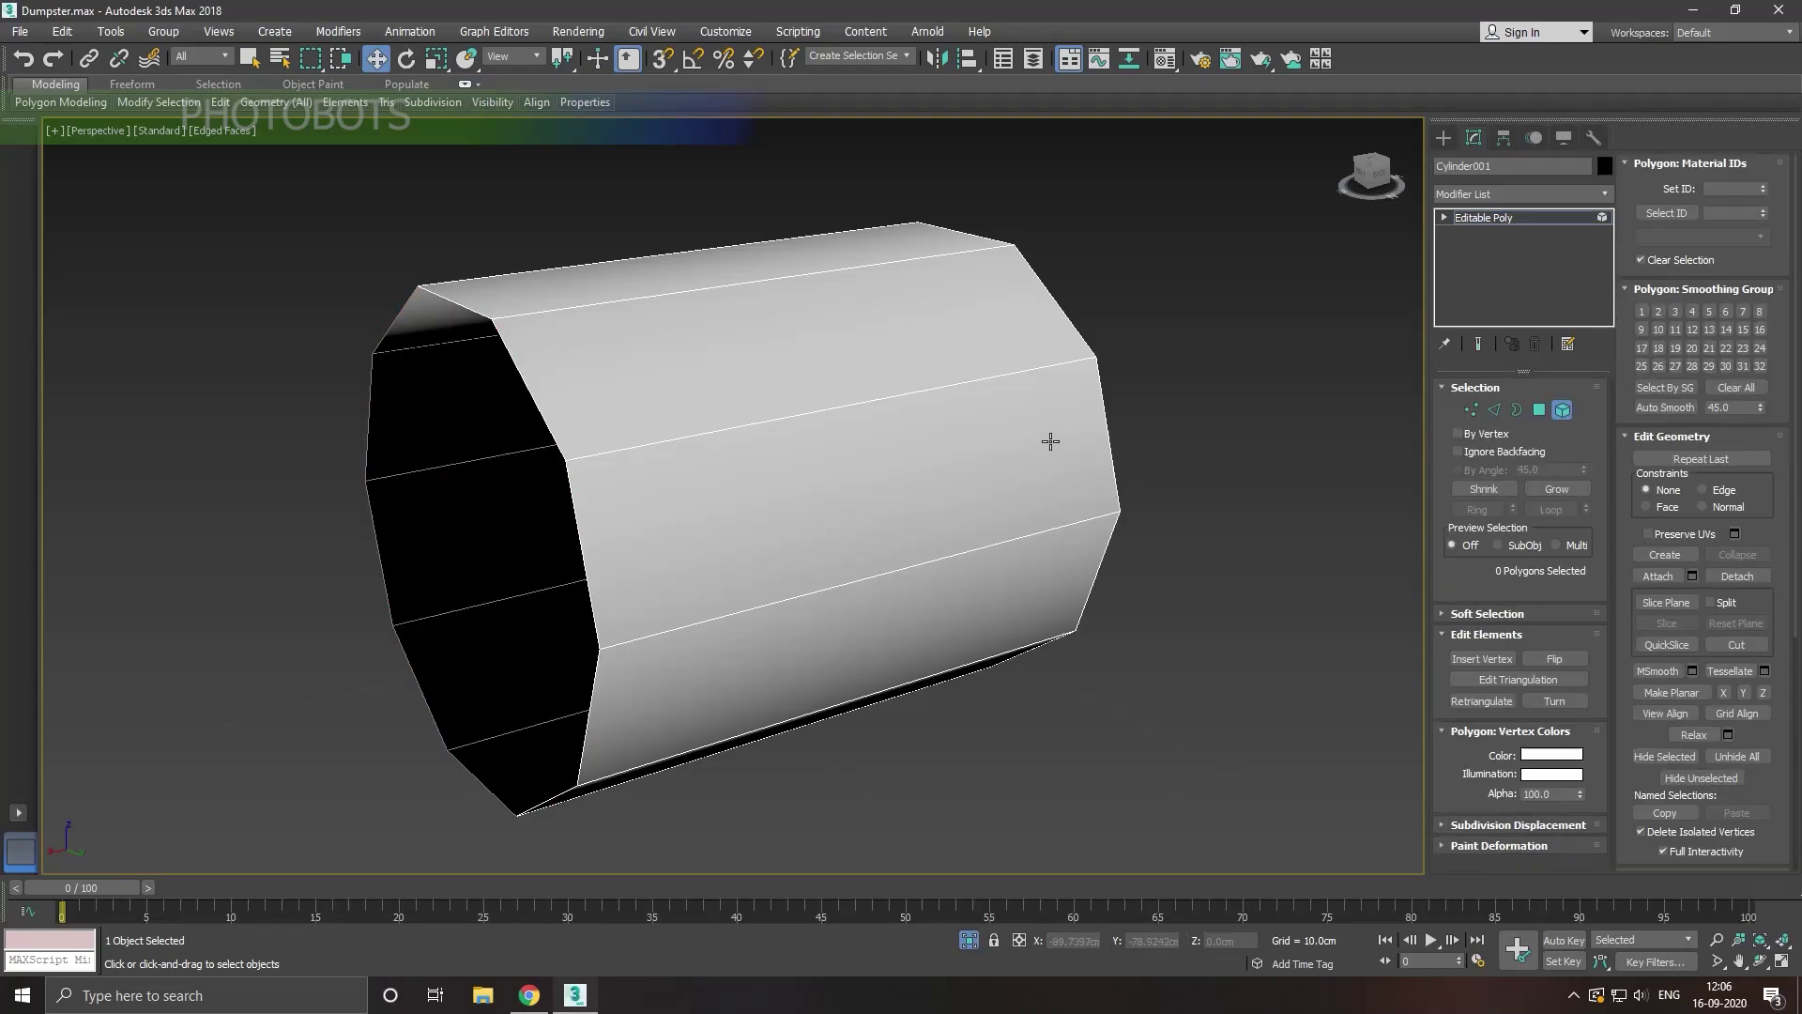
{"action": "left_click", "coordinate": [1050, 441]}
{"action": "left_click", "coordinate": [1738, 386]}
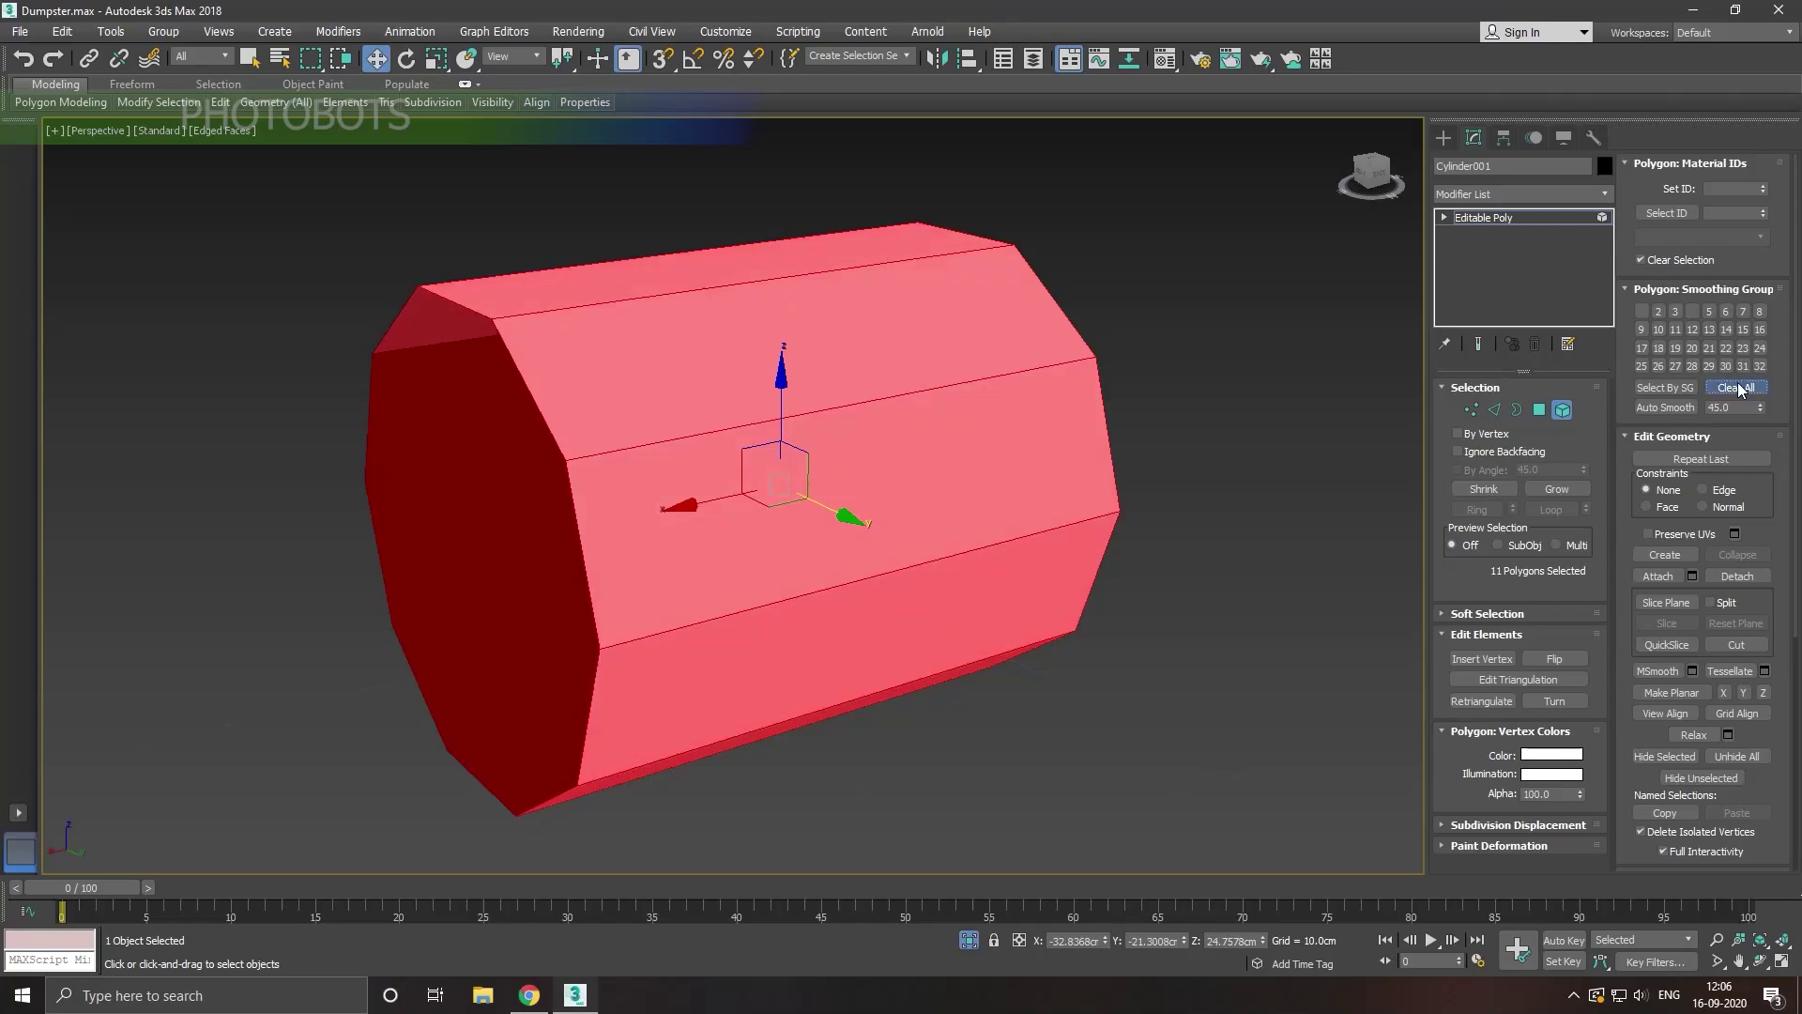
{"action": "left_click", "coordinate": [1671, 407]}
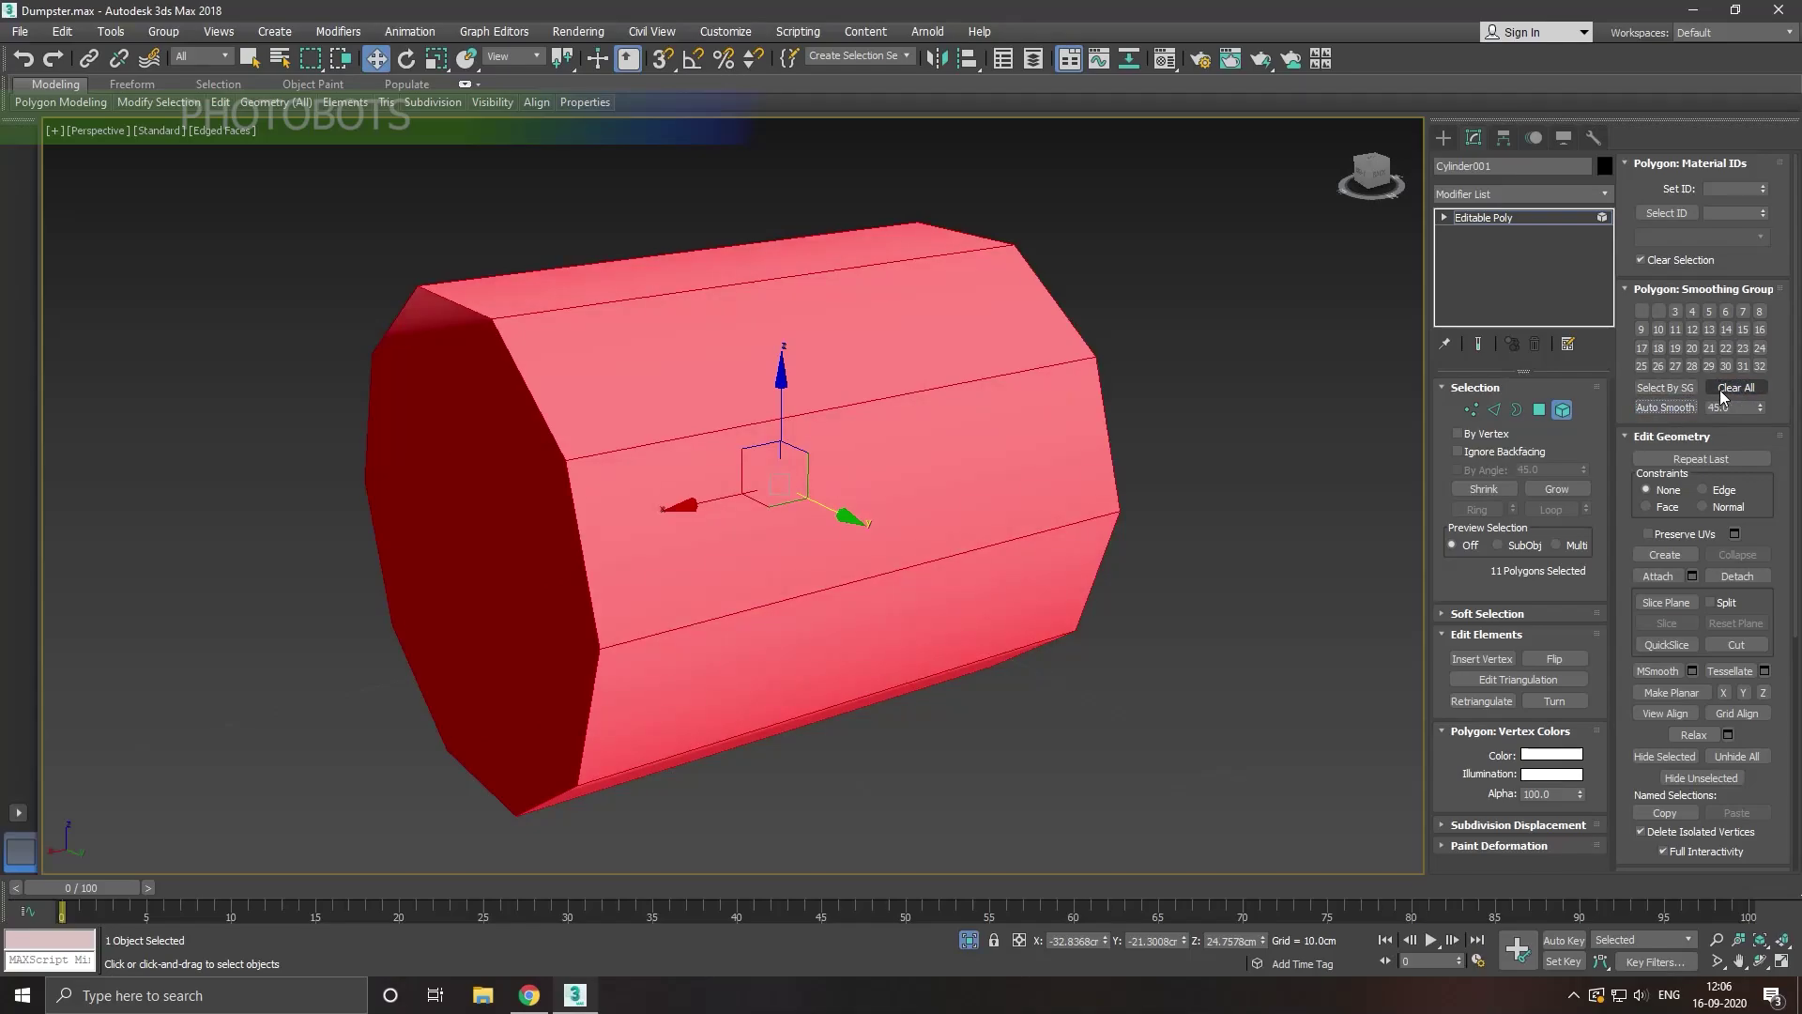
{"action": "mouse_move", "coordinate": [1190, 459]}
{"action": "middle_mouse_down", "text": "alt"}
{"action": "mouse_move", "coordinate": [1044, 436]}
{"action": "mouse_move", "coordinate": [1078, 439]}
{"action": "middle_mouse_up", "text": "alt"}
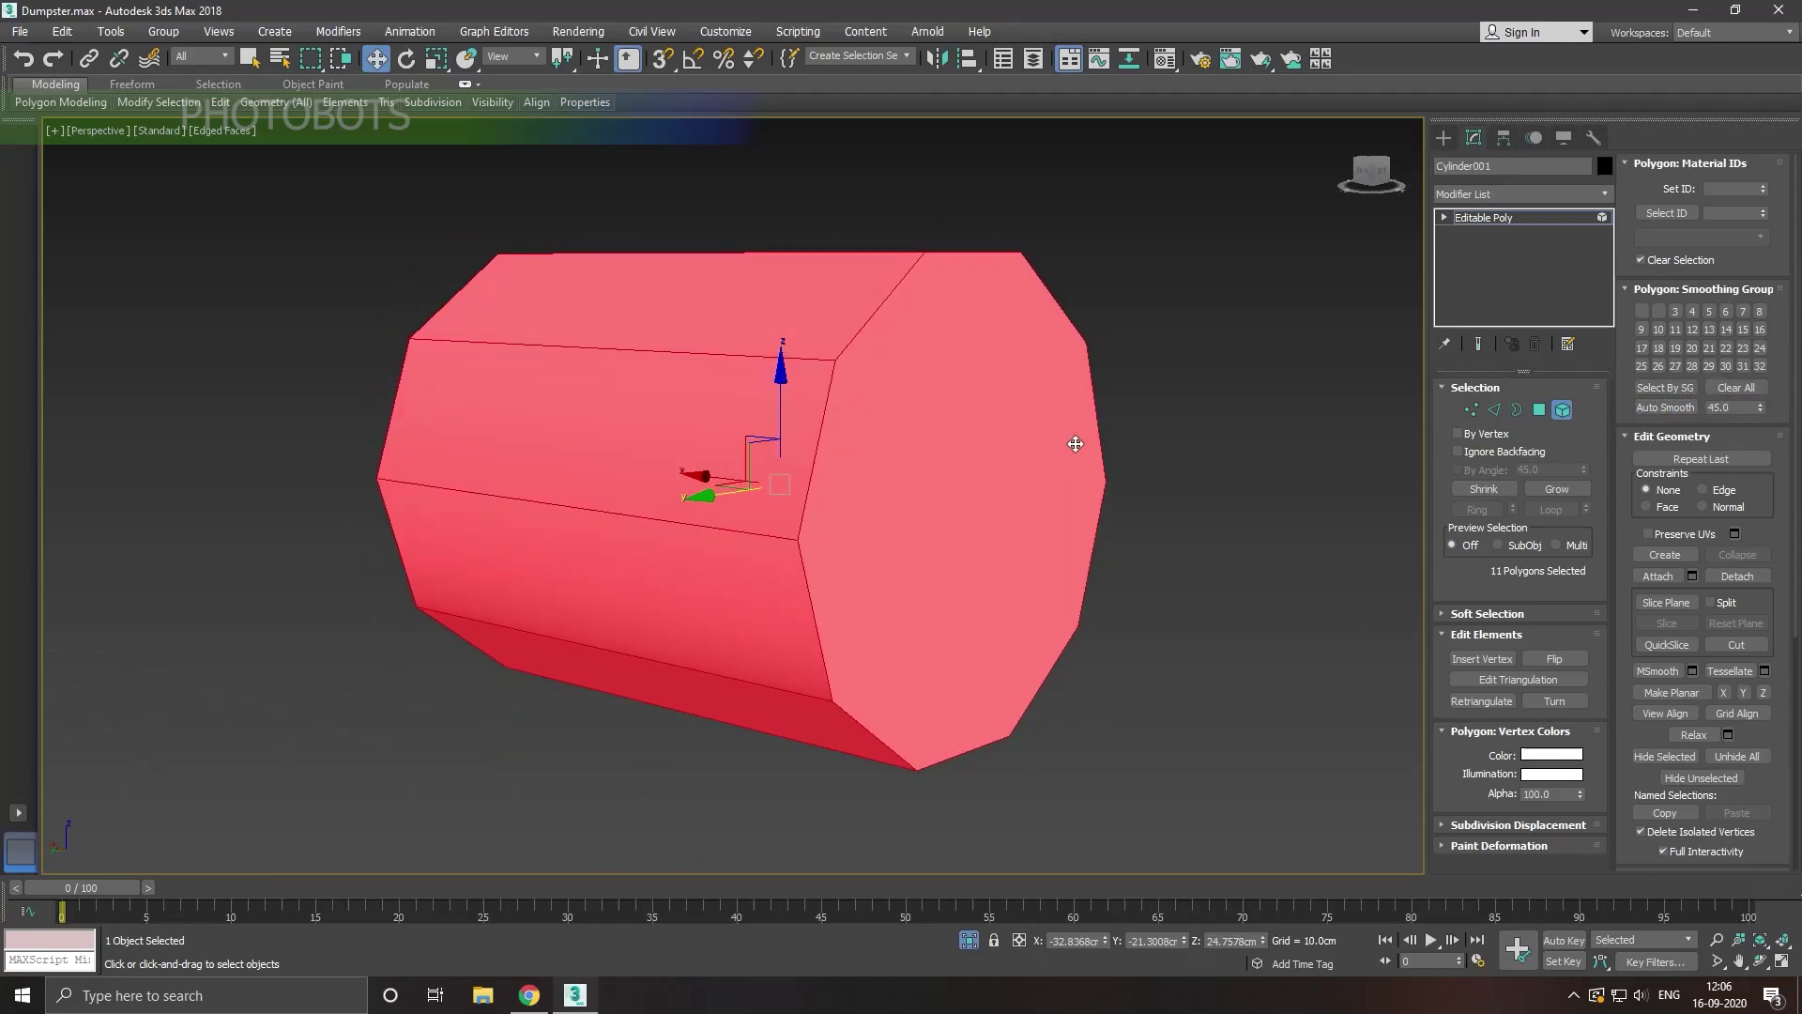
{"action": "left_click", "coordinate": [1658, 312]}
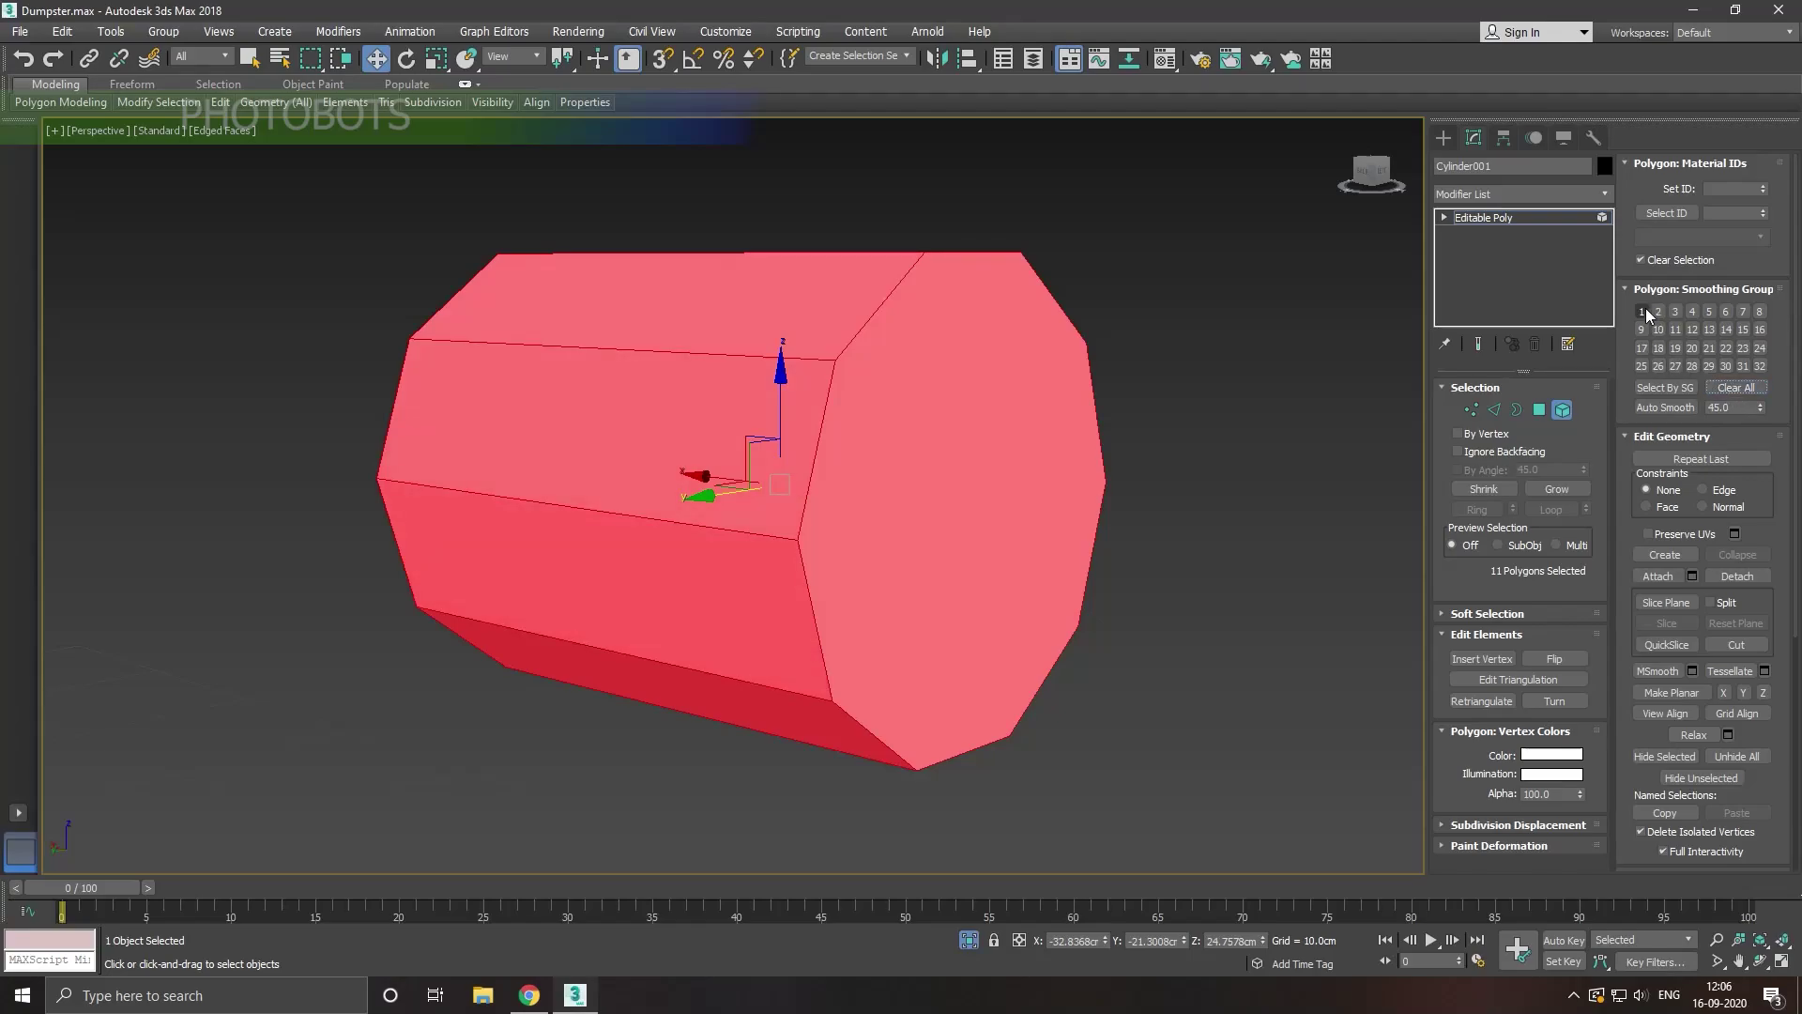
{"action": "left_click", "coordinate": [1643, 313]}
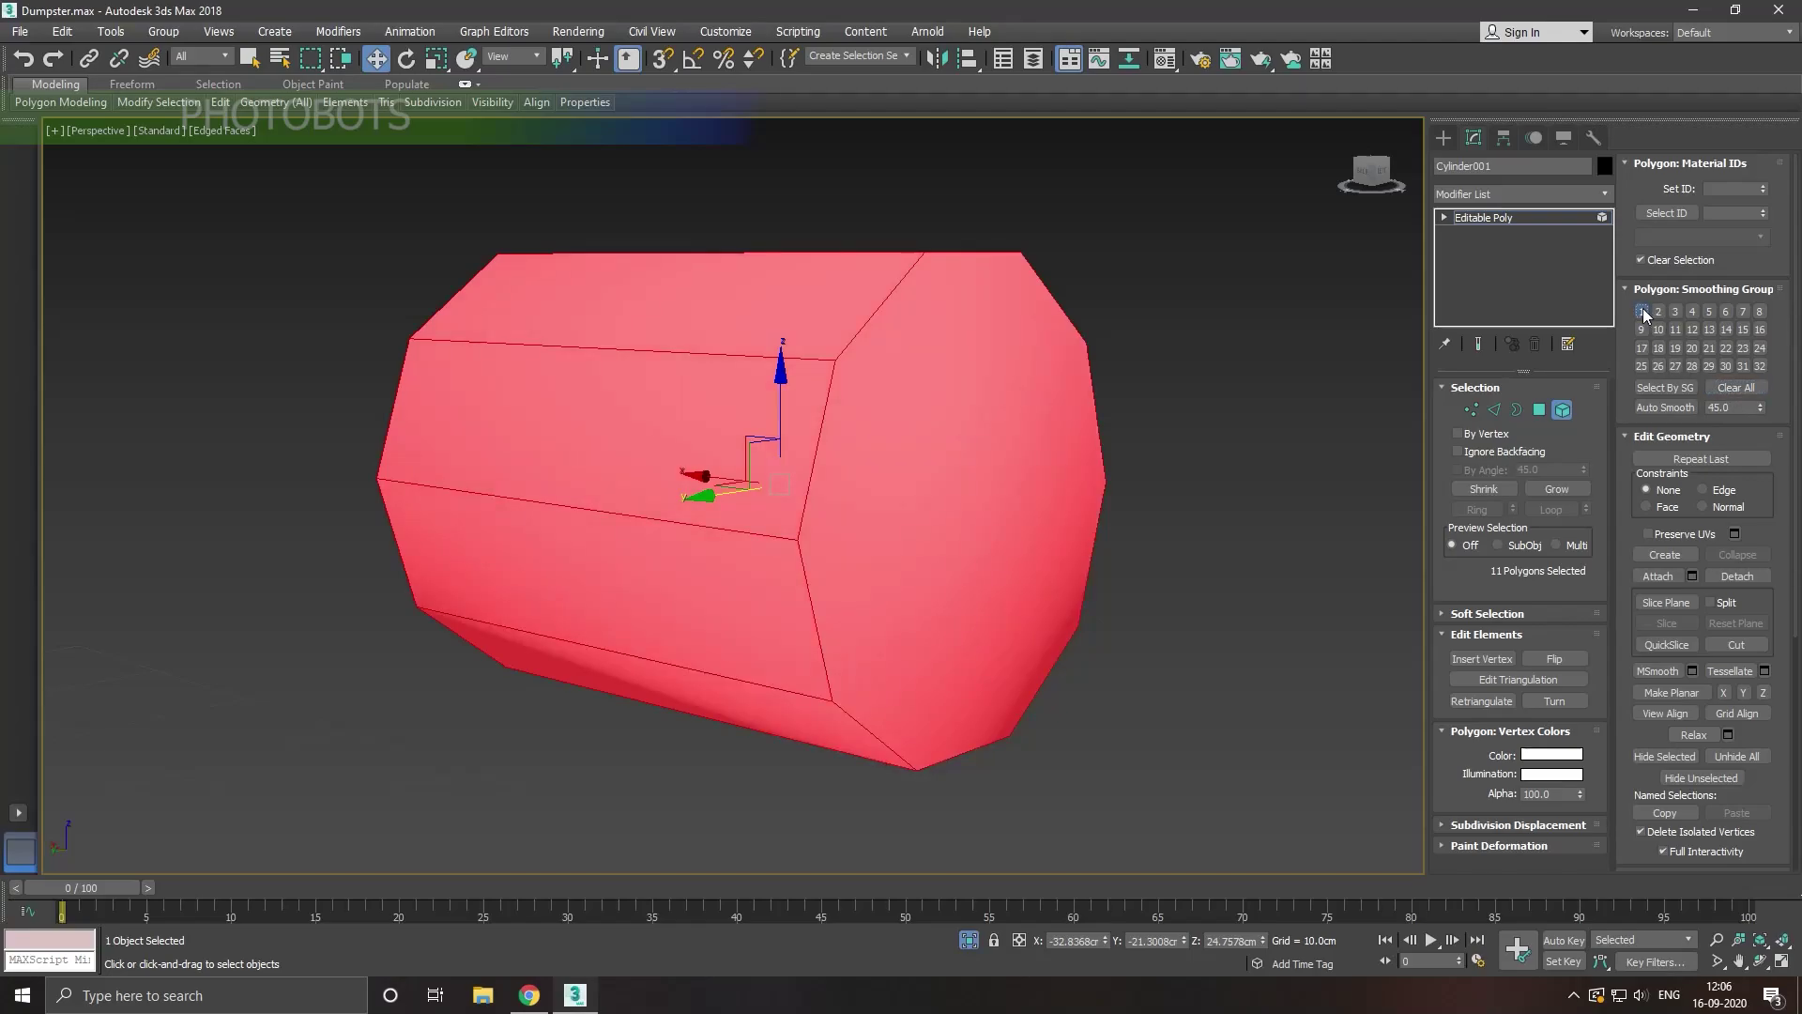
{"action": "left_click", "coordinate": [1529, 217]}
{"action": "mouse_move", "coordinate": [158, 103]}
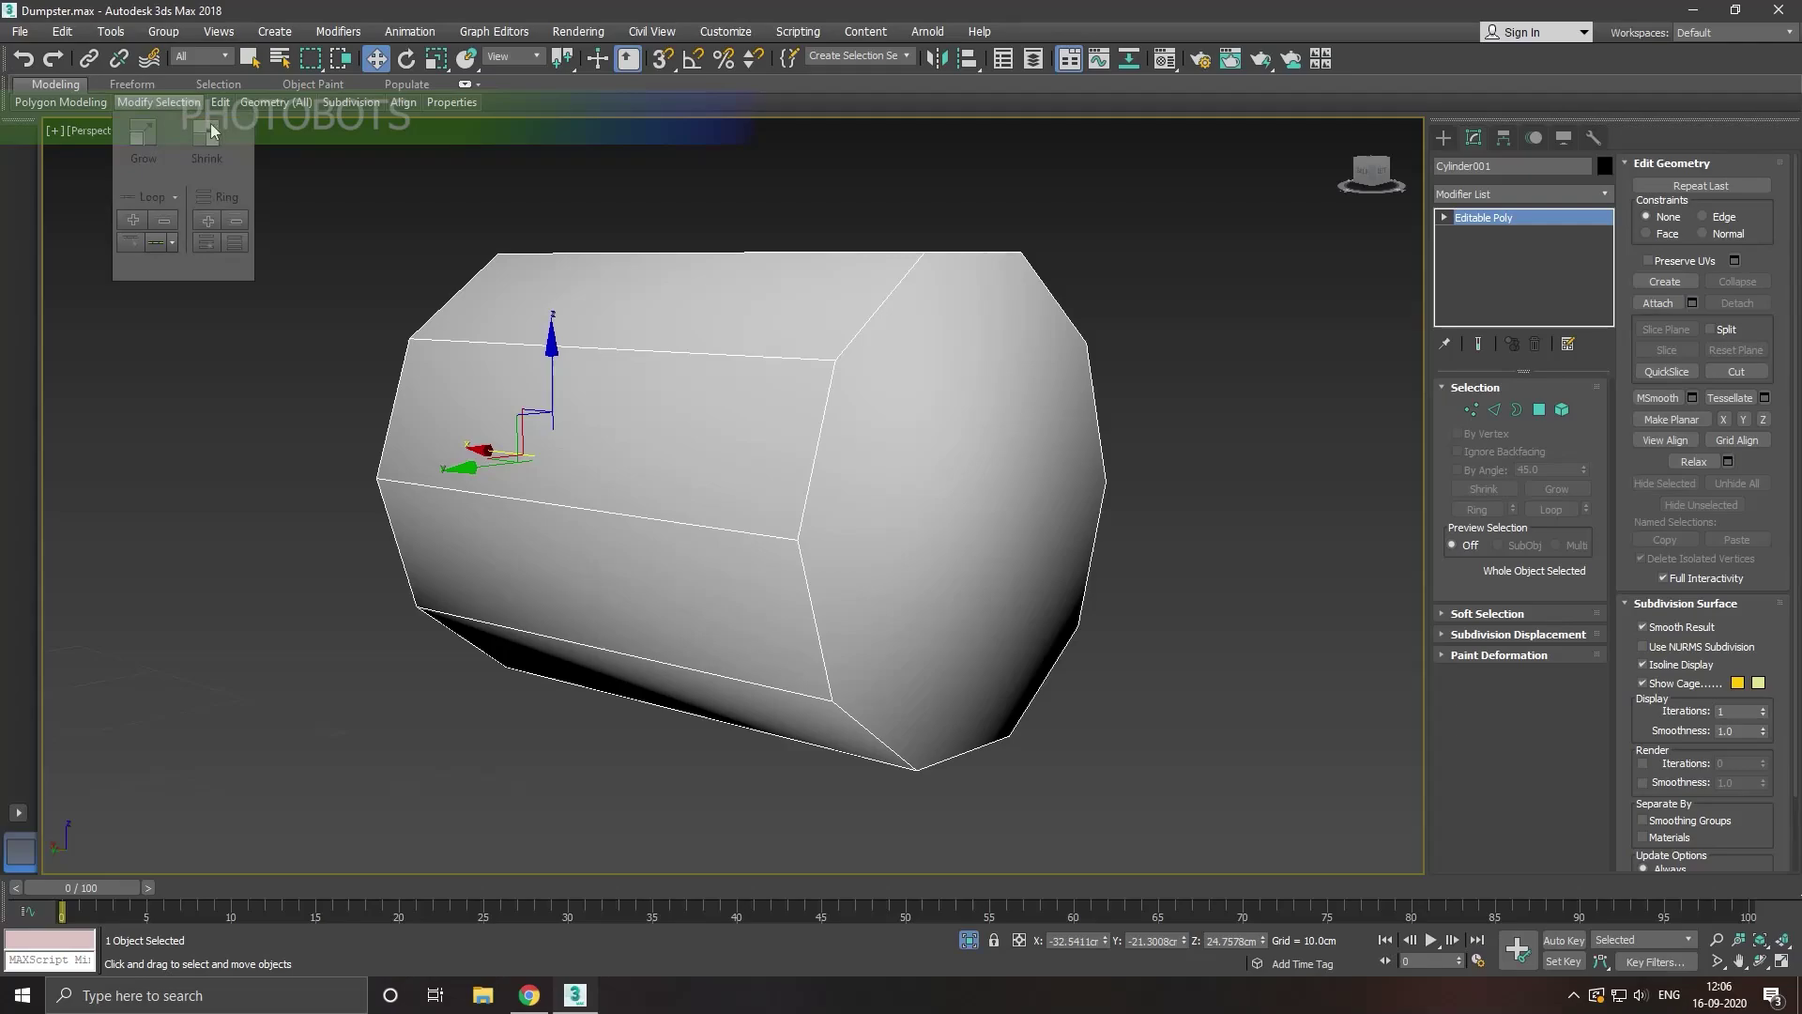
Step: Turn off Edged Faces shading and end isolation to show the whole dumpster
{"action": "left_click", "coordinate": [312, 153]}
{"action": "left_click", "coordinate": [230, 130]}
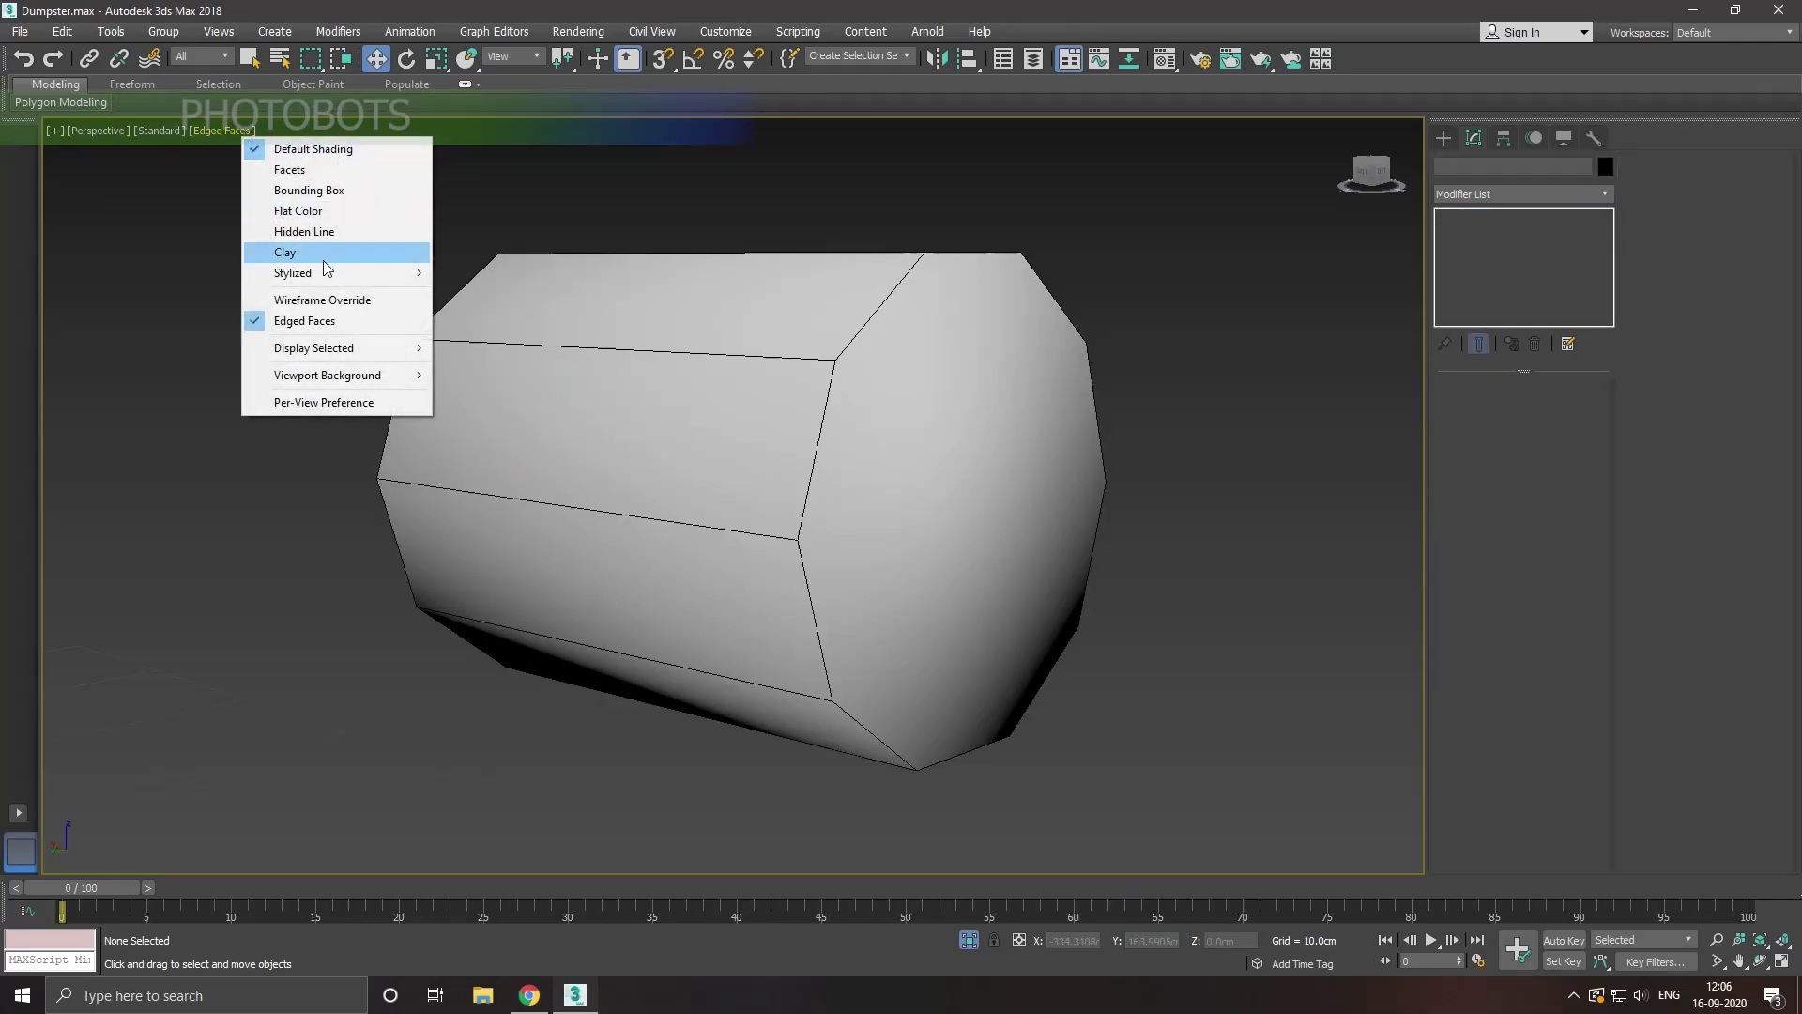
{"action": "left_click", "coordinate": [330, 321]}
{"action": "left_click", "coordinate": [482, 374]}
{"action": "key", "text": "Delete"}
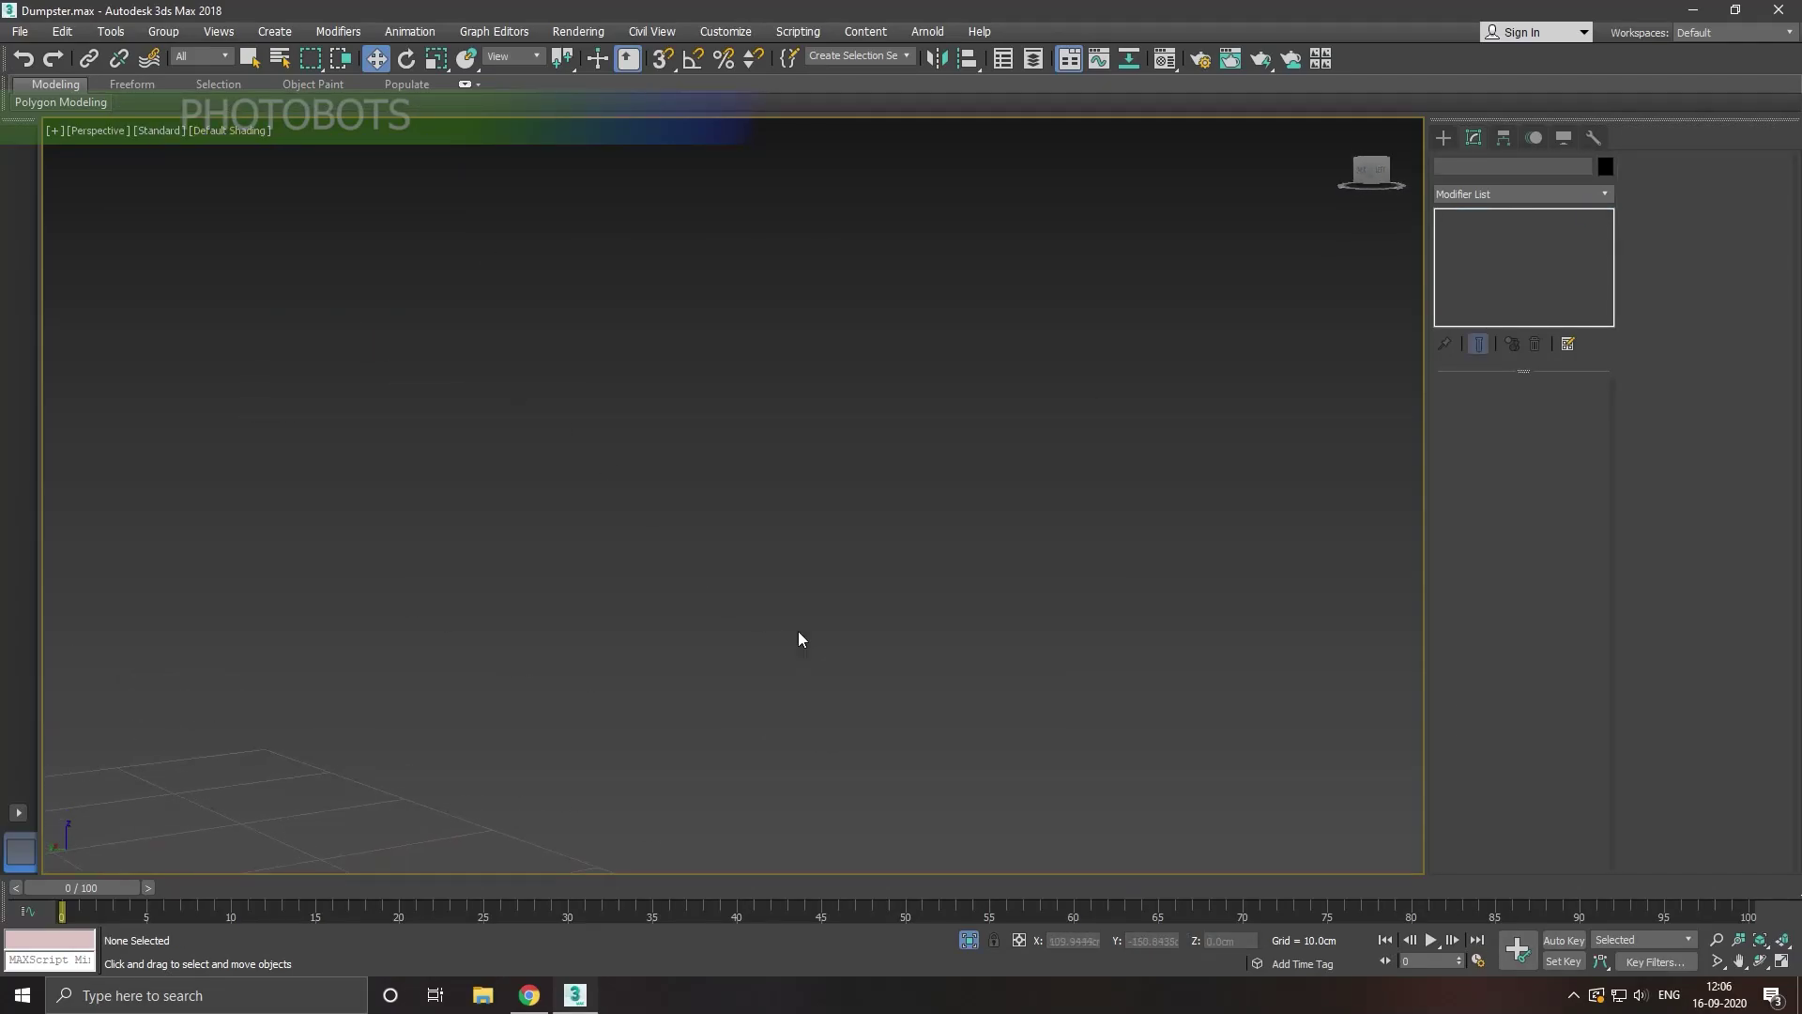
{"action": "left_click", "coordinate": [970, 944]}
Step: Reselect the pin cylinder, turn Edged Faces back on, and switch to Top view
{"action": "left_click", "coordinate": [715, 434]}
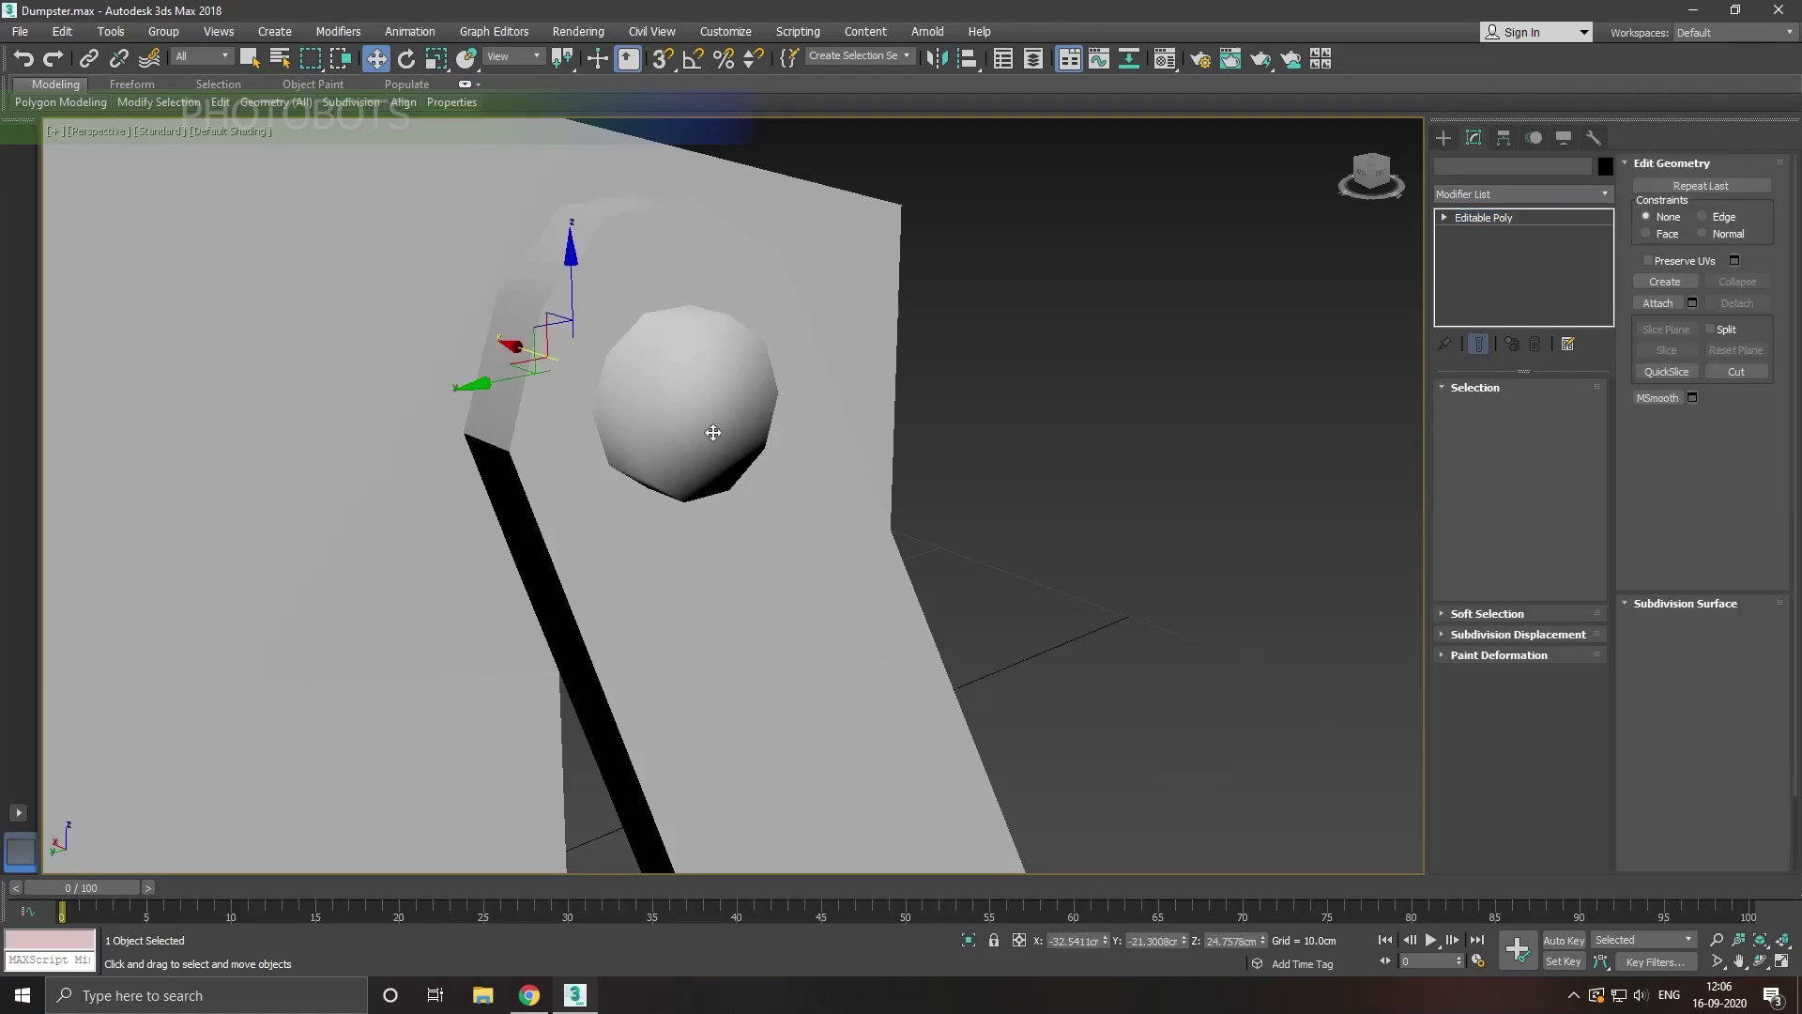
{"action": "mouse_move", "coordinate": [716, 597]}
{"action": "middle_mouse_down", "text": "alt"}
{"action": "mouse_move", "coordinate": [575, 604]}
{"action": "mouse_move", "coordinate": [563, 523]}
{"action": "mouse_move", "coordinate": [623, 570]}
{"action": "middle_mouse_up", "text": "alt"}
{"action": "left_click", "coordinate": [246, 131]}
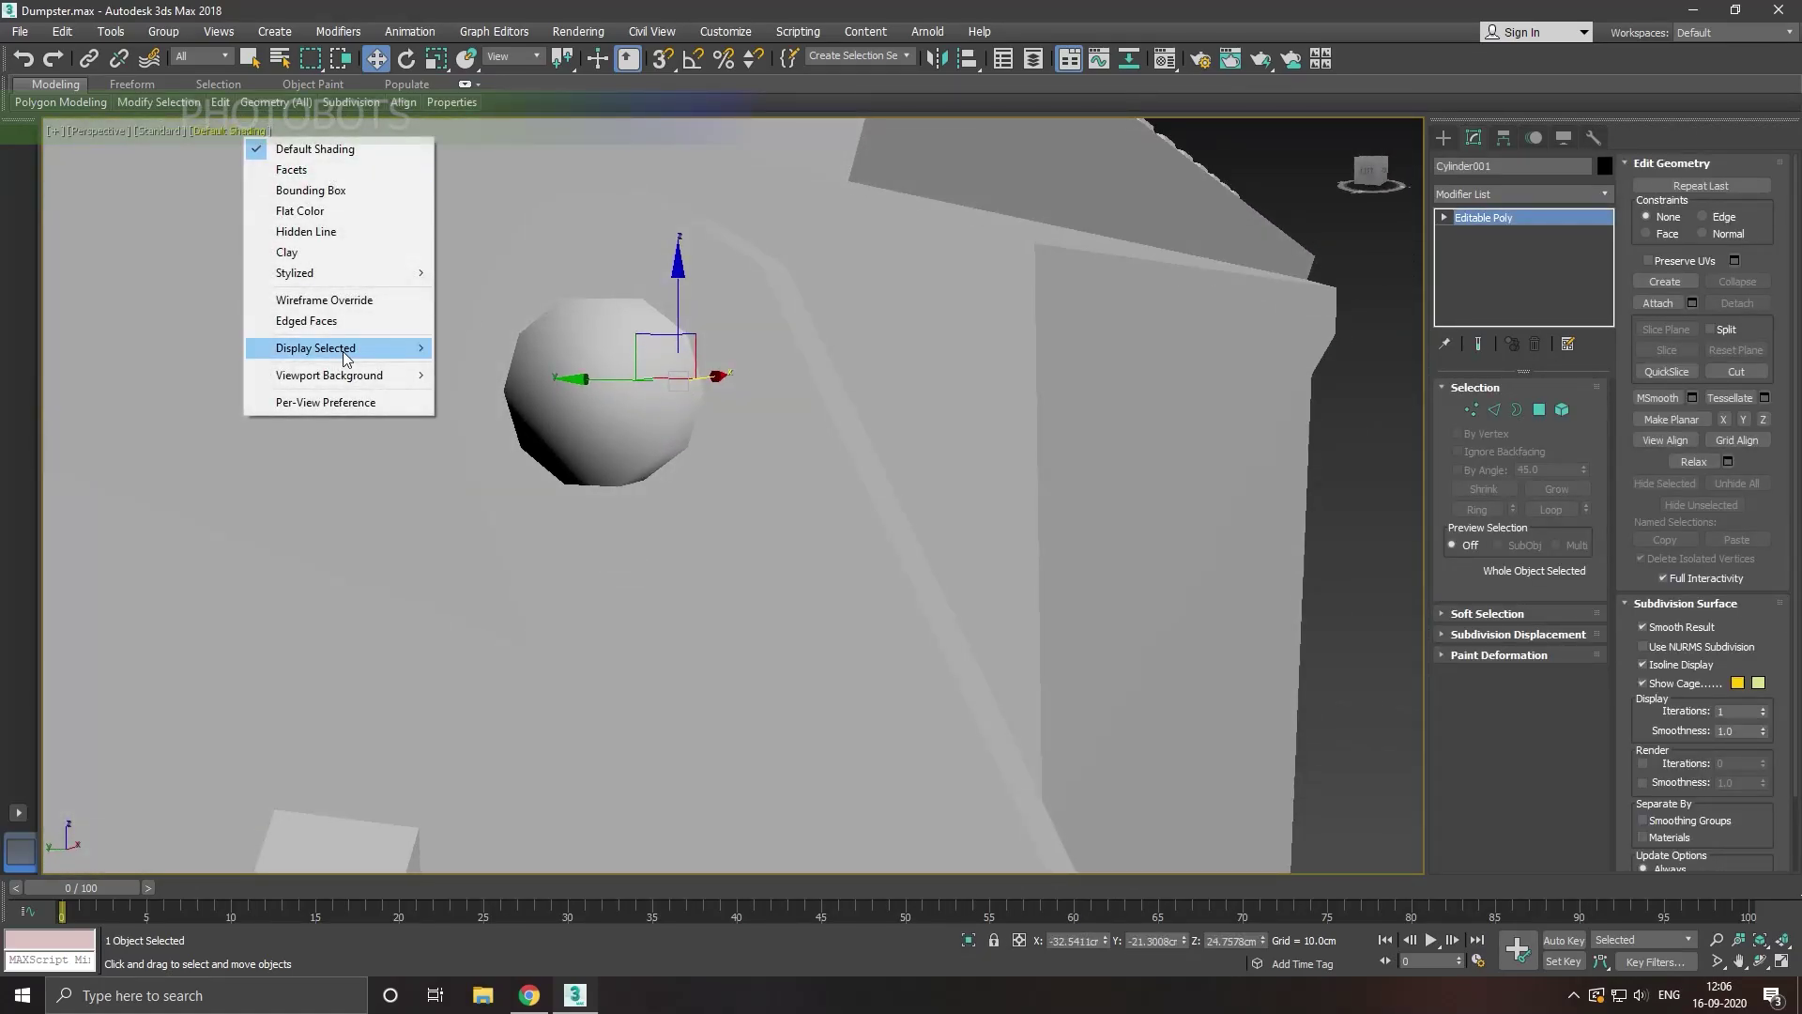
{"action": "left_click", "coordinate": [335, 322]}
{"action": "middle_click_drag", "start_coordinate": [523, 403], "coordinate": [547, 433], "text": "alt"}
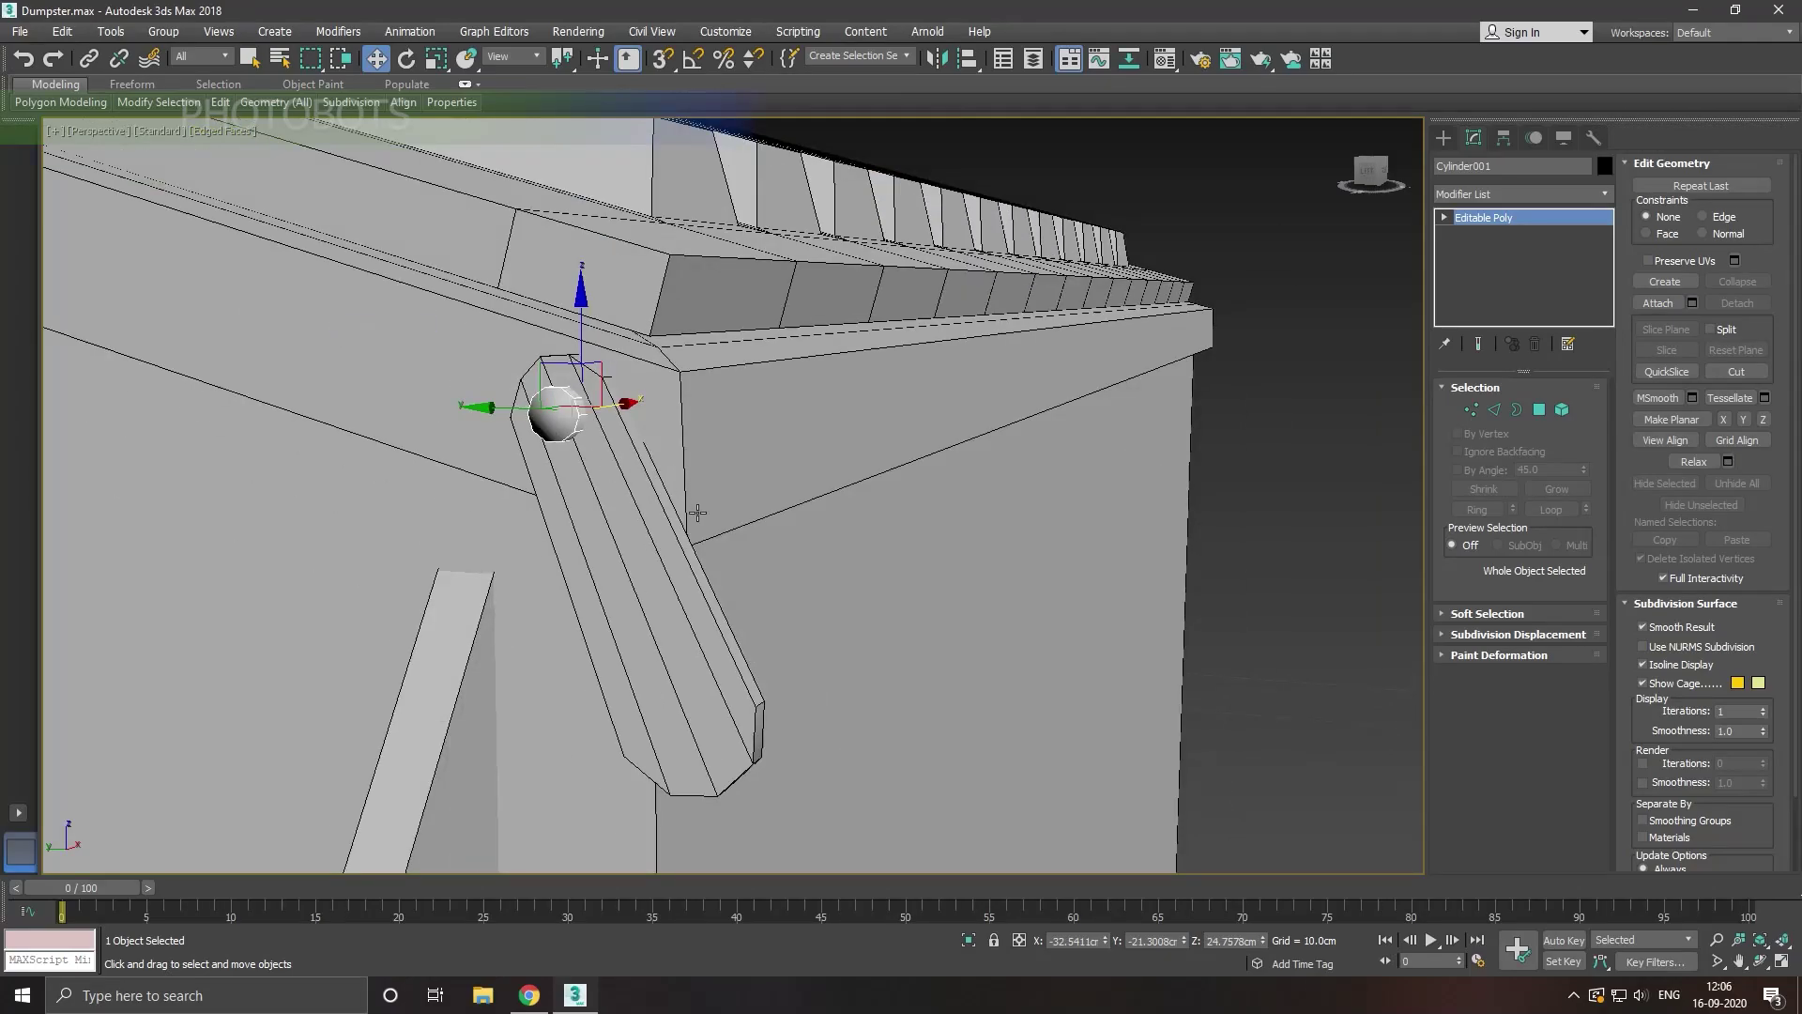
{"action": "middle_click_drag", "start_coordinate": [697, 513], "coordinate": [675, 529], "text": "alt"}
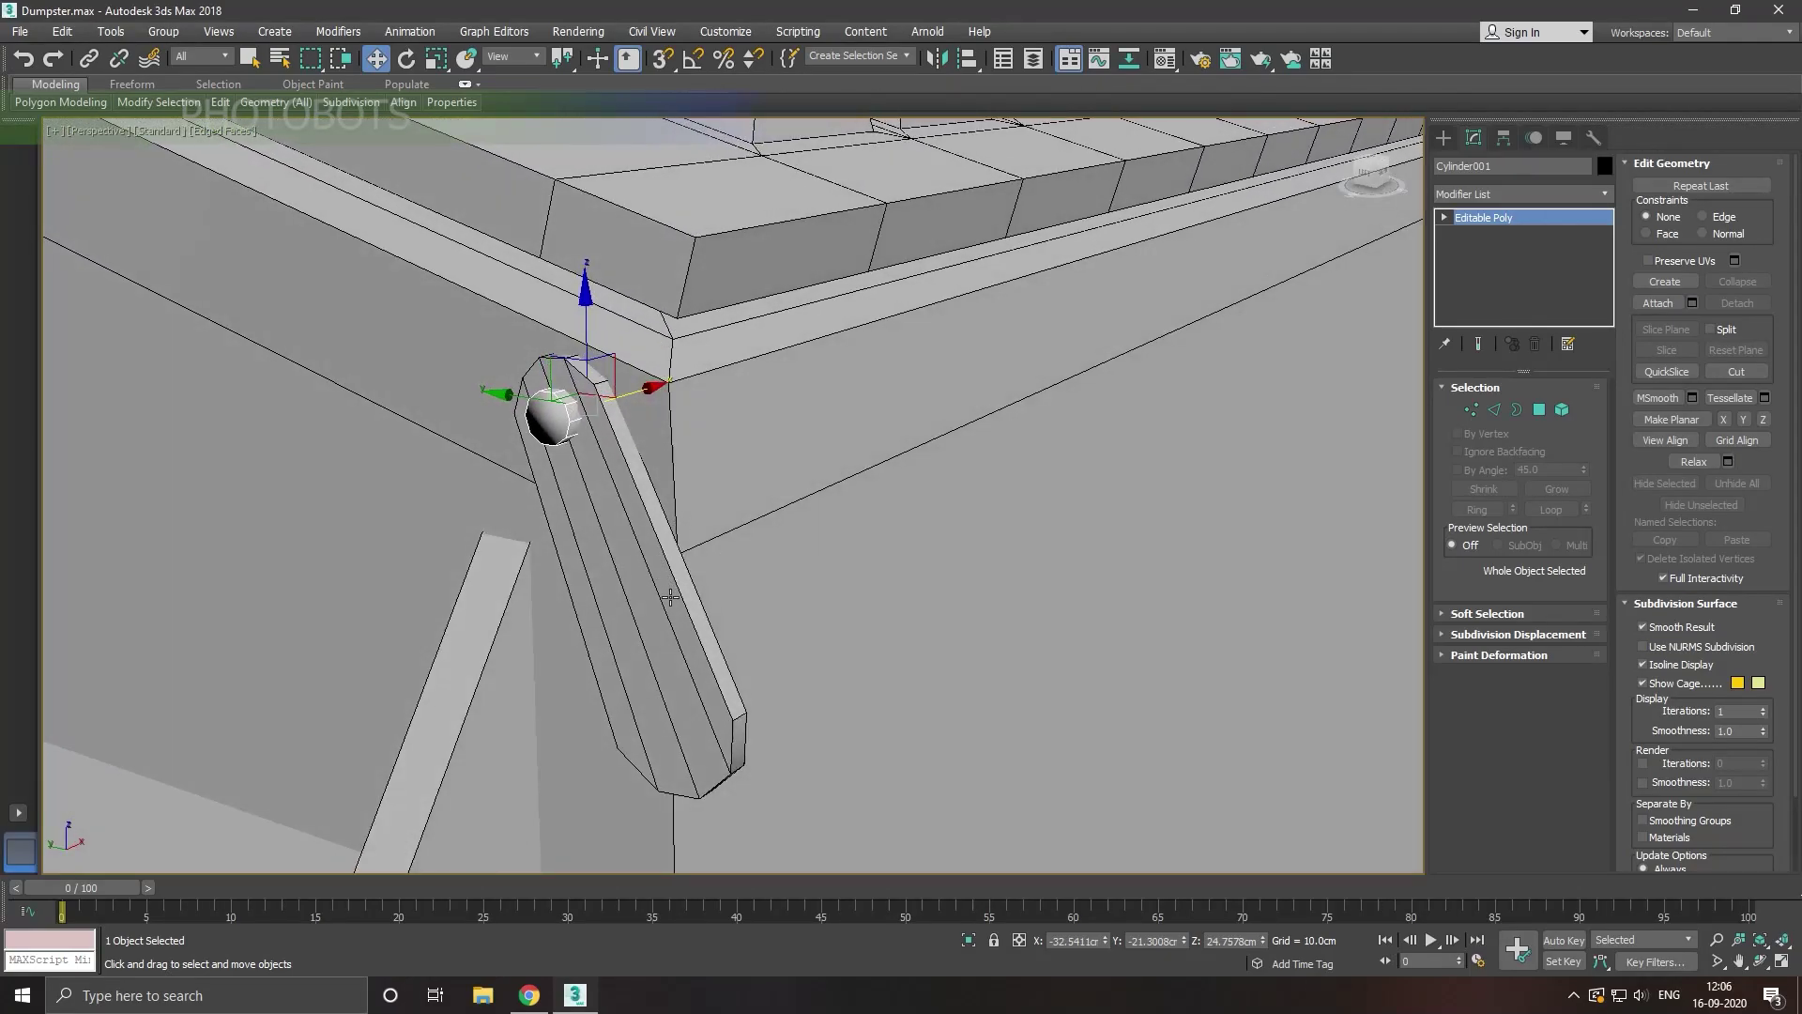
{"action": "scroll", "coordinate": [658, 618], "scroll_direction": "down", "scroll_amount": 5}
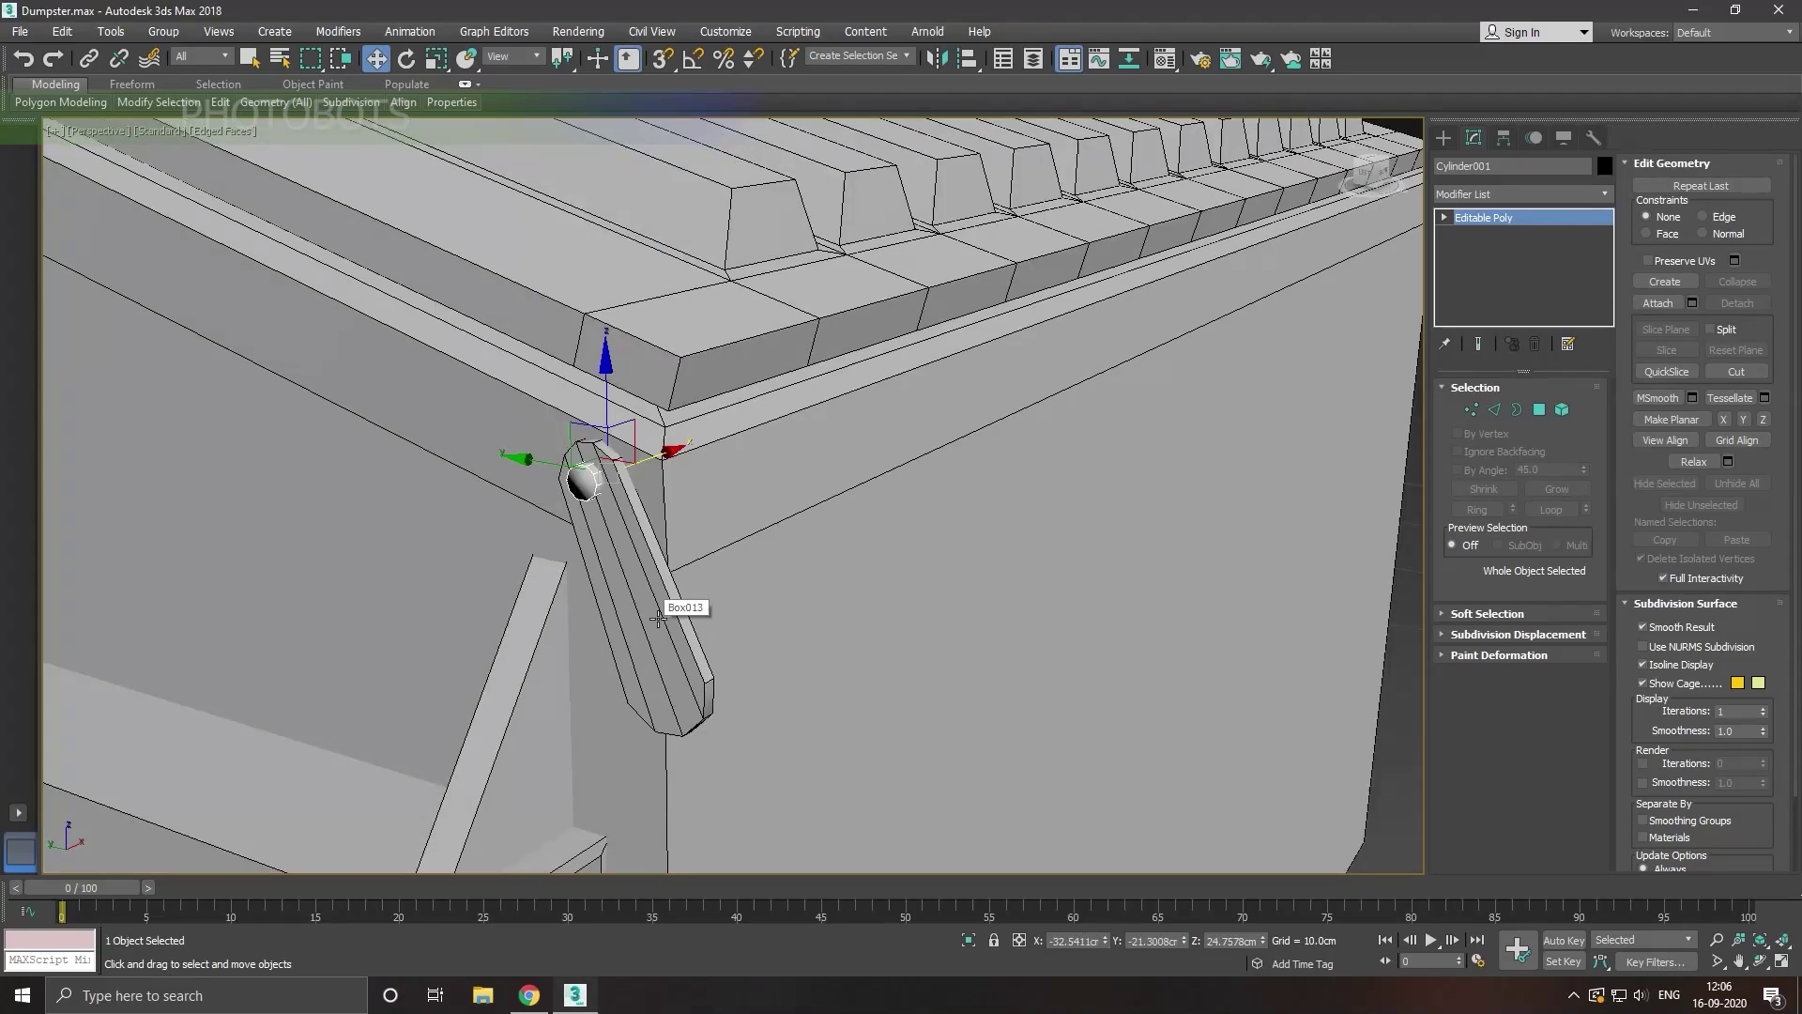
{"action": "key", "text": "t"}
{"action": "scroll", "coordinate": [437, 651], "scroll_direction": "up", "scroll_amount": 5}
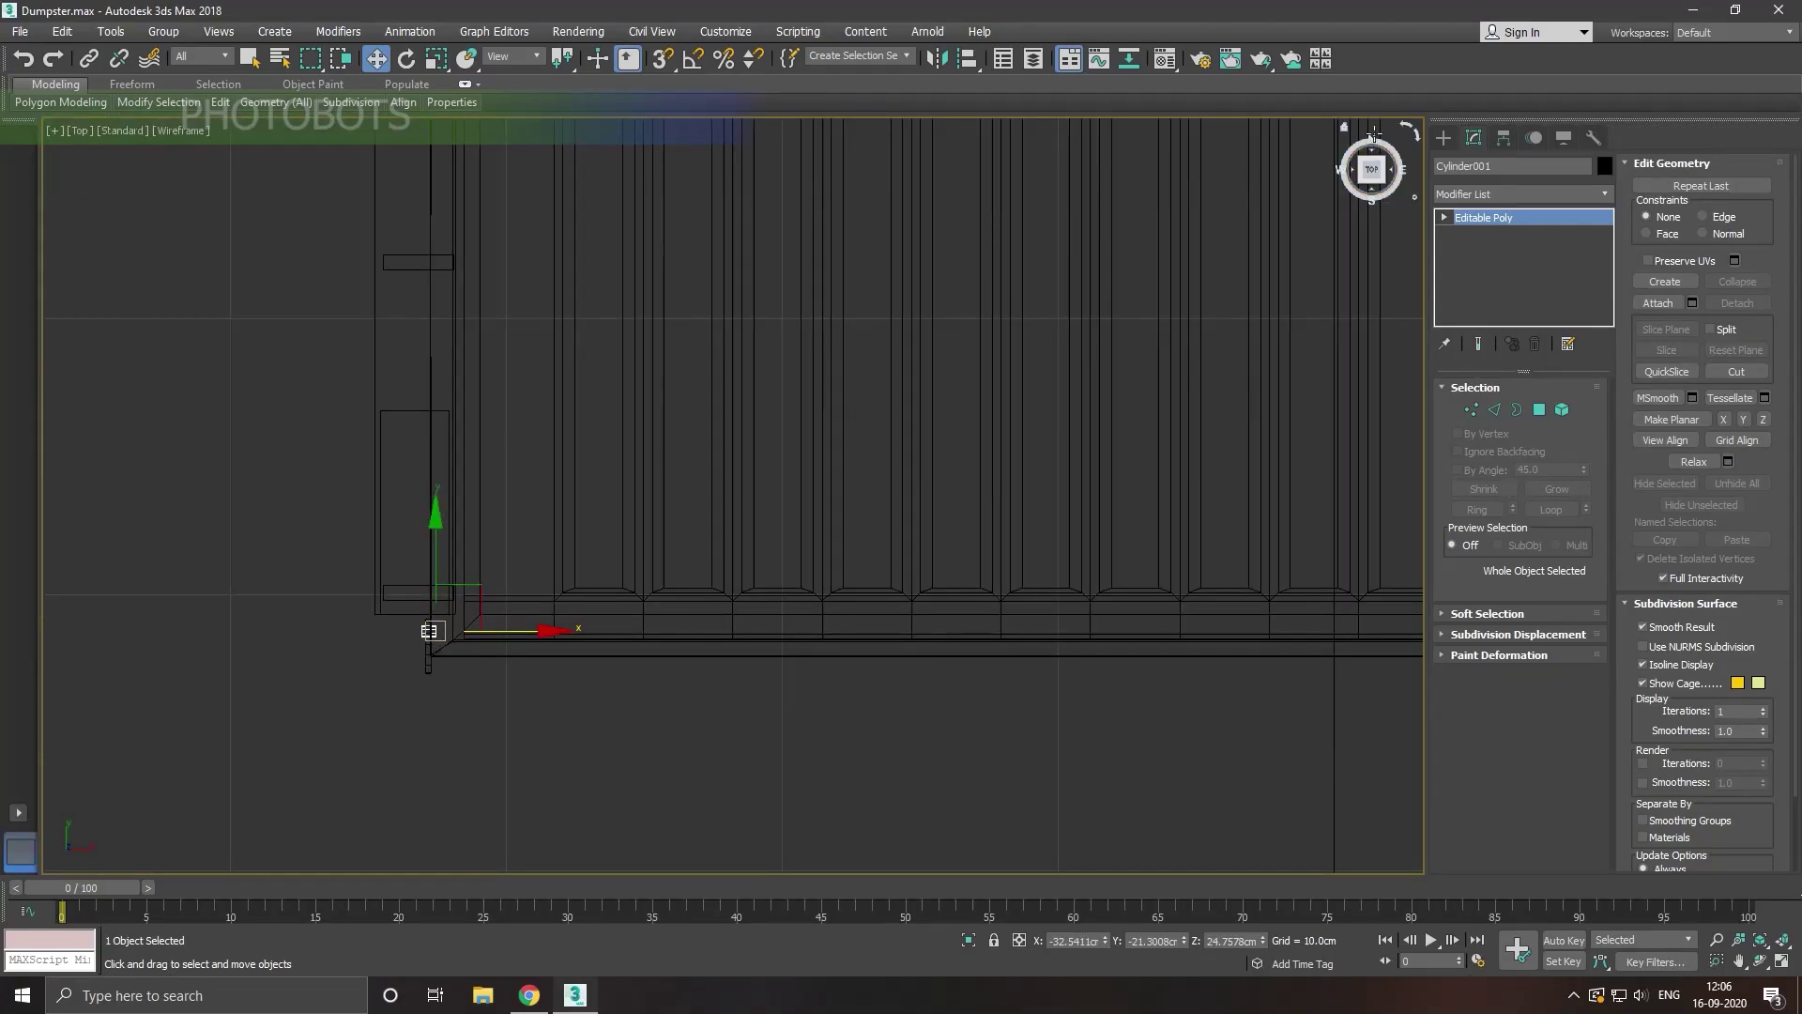
Step: Draw a renderable Line spline, Line002, along the dumpster's long lower edge
{"action": "left_click", "coordinate": [1443, 138]}
{"action": "left_click", "coordinate": [1467, 165]}
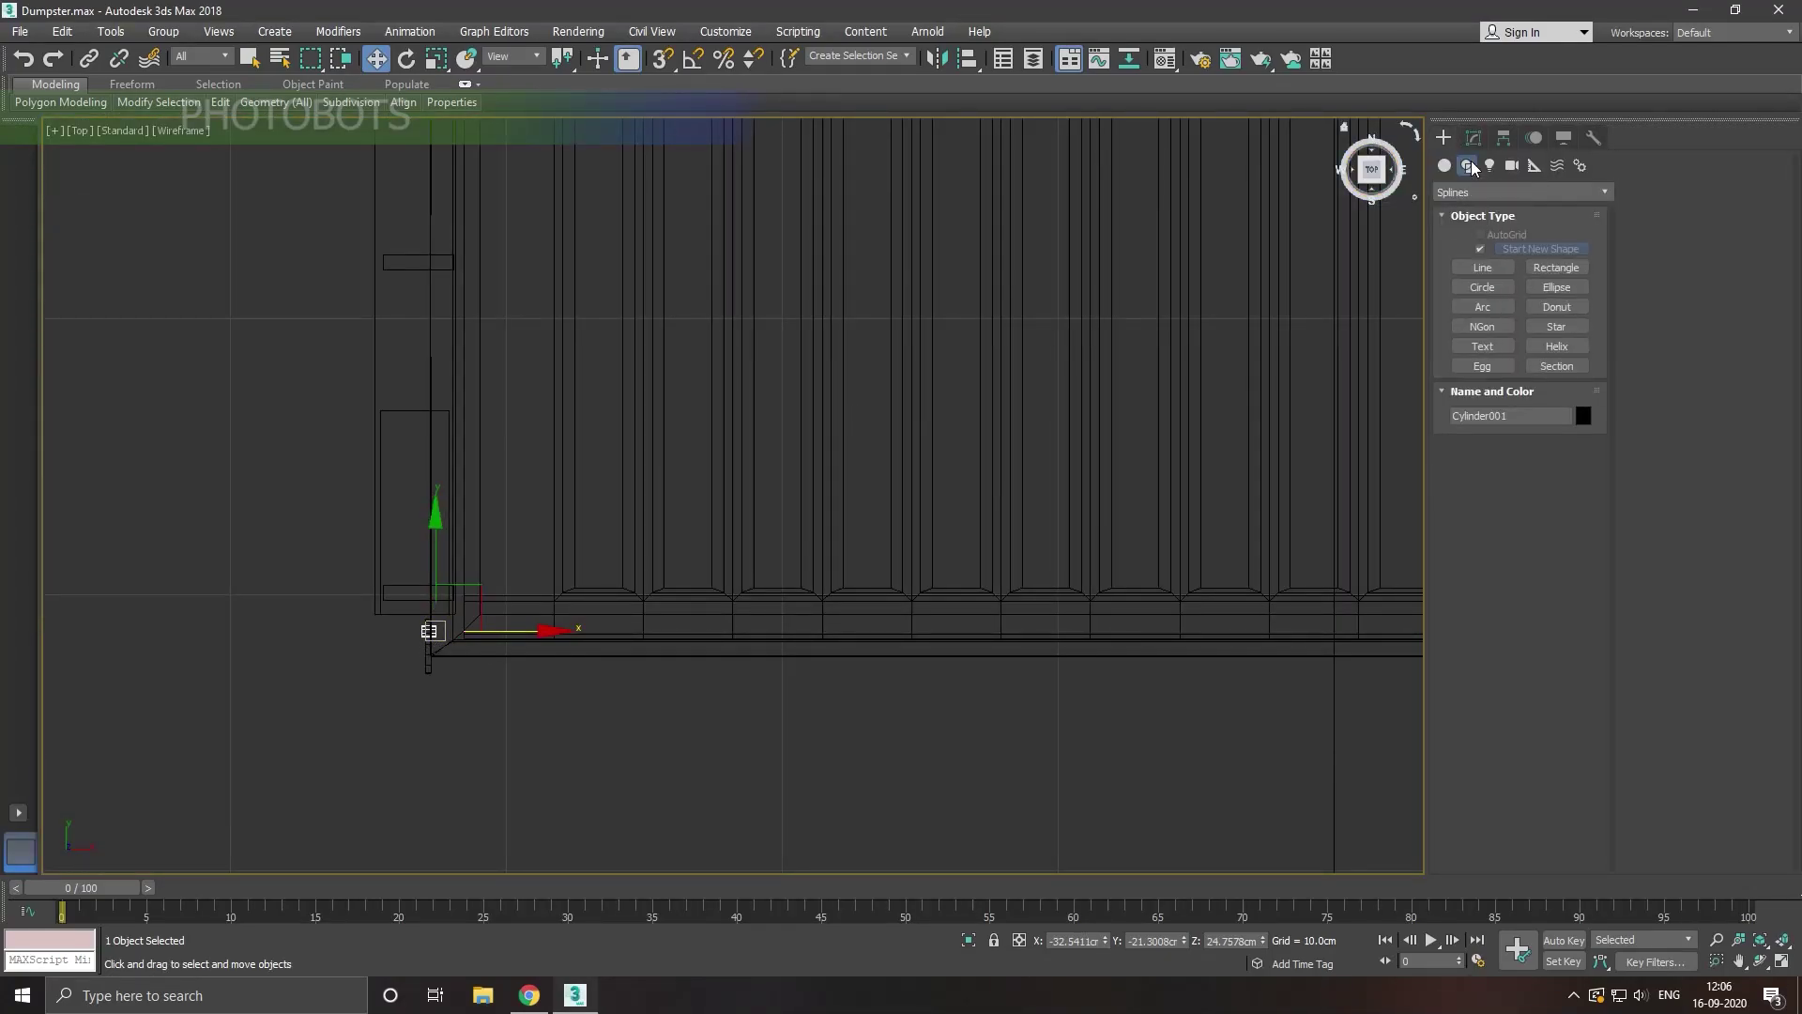
{"action": "left_click", "coordinate": [1482, 268]}
{"action": "middle_click_drag", "start_coordinate": [544, 689], "coordinate": [222, 667]}
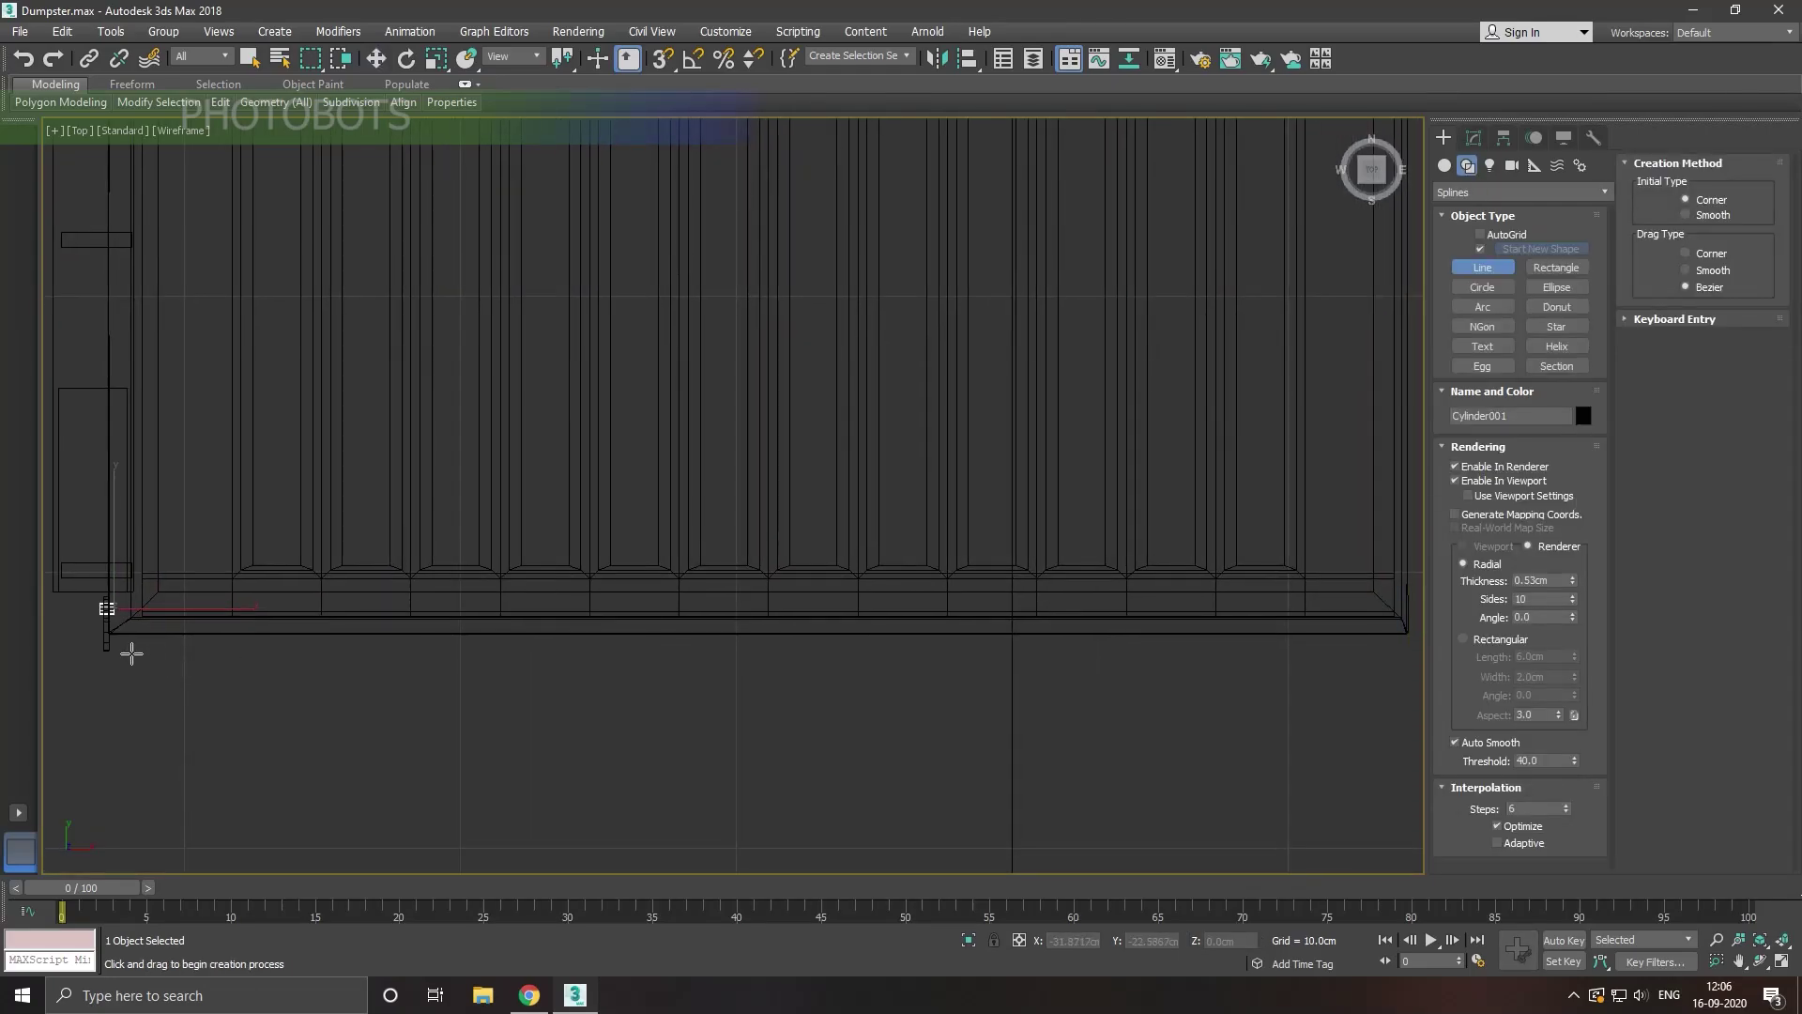
{"action": "left_click", "coordinate": [106, 608]}
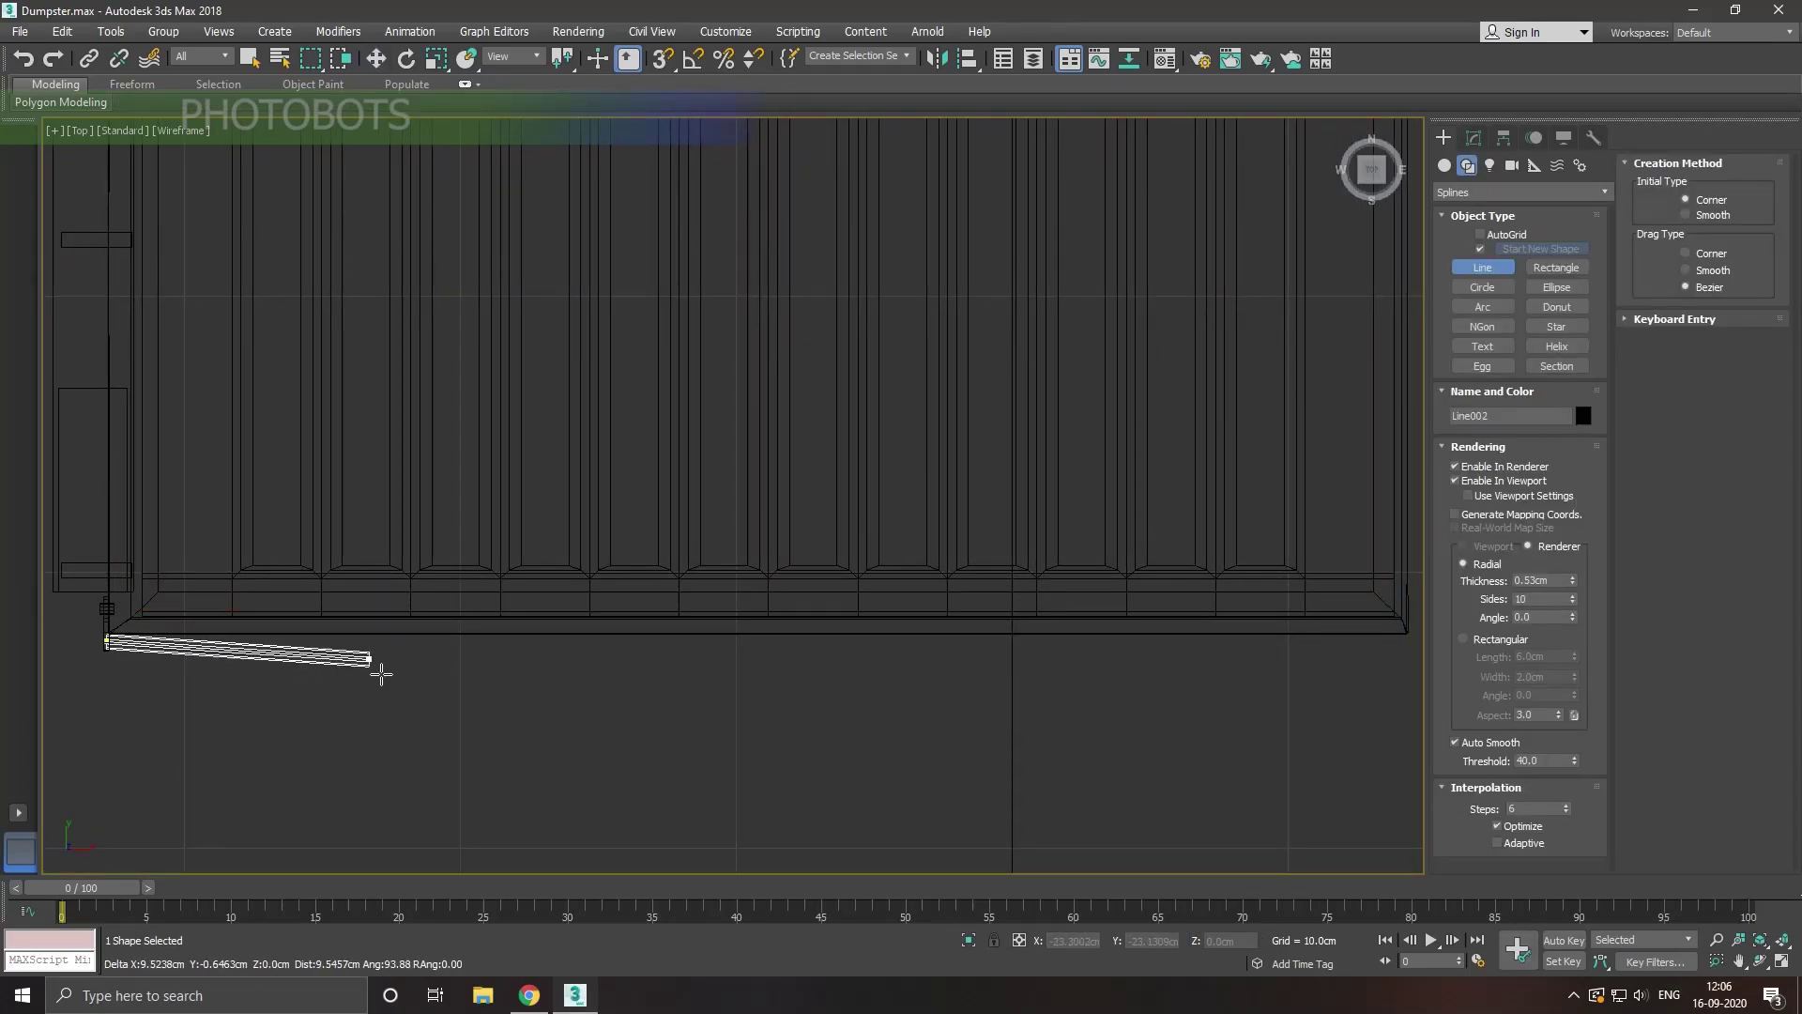
{"action": "scroll", "coordinate": [385, 672], "scroll_direction": "down", "scroll_amount": 2}
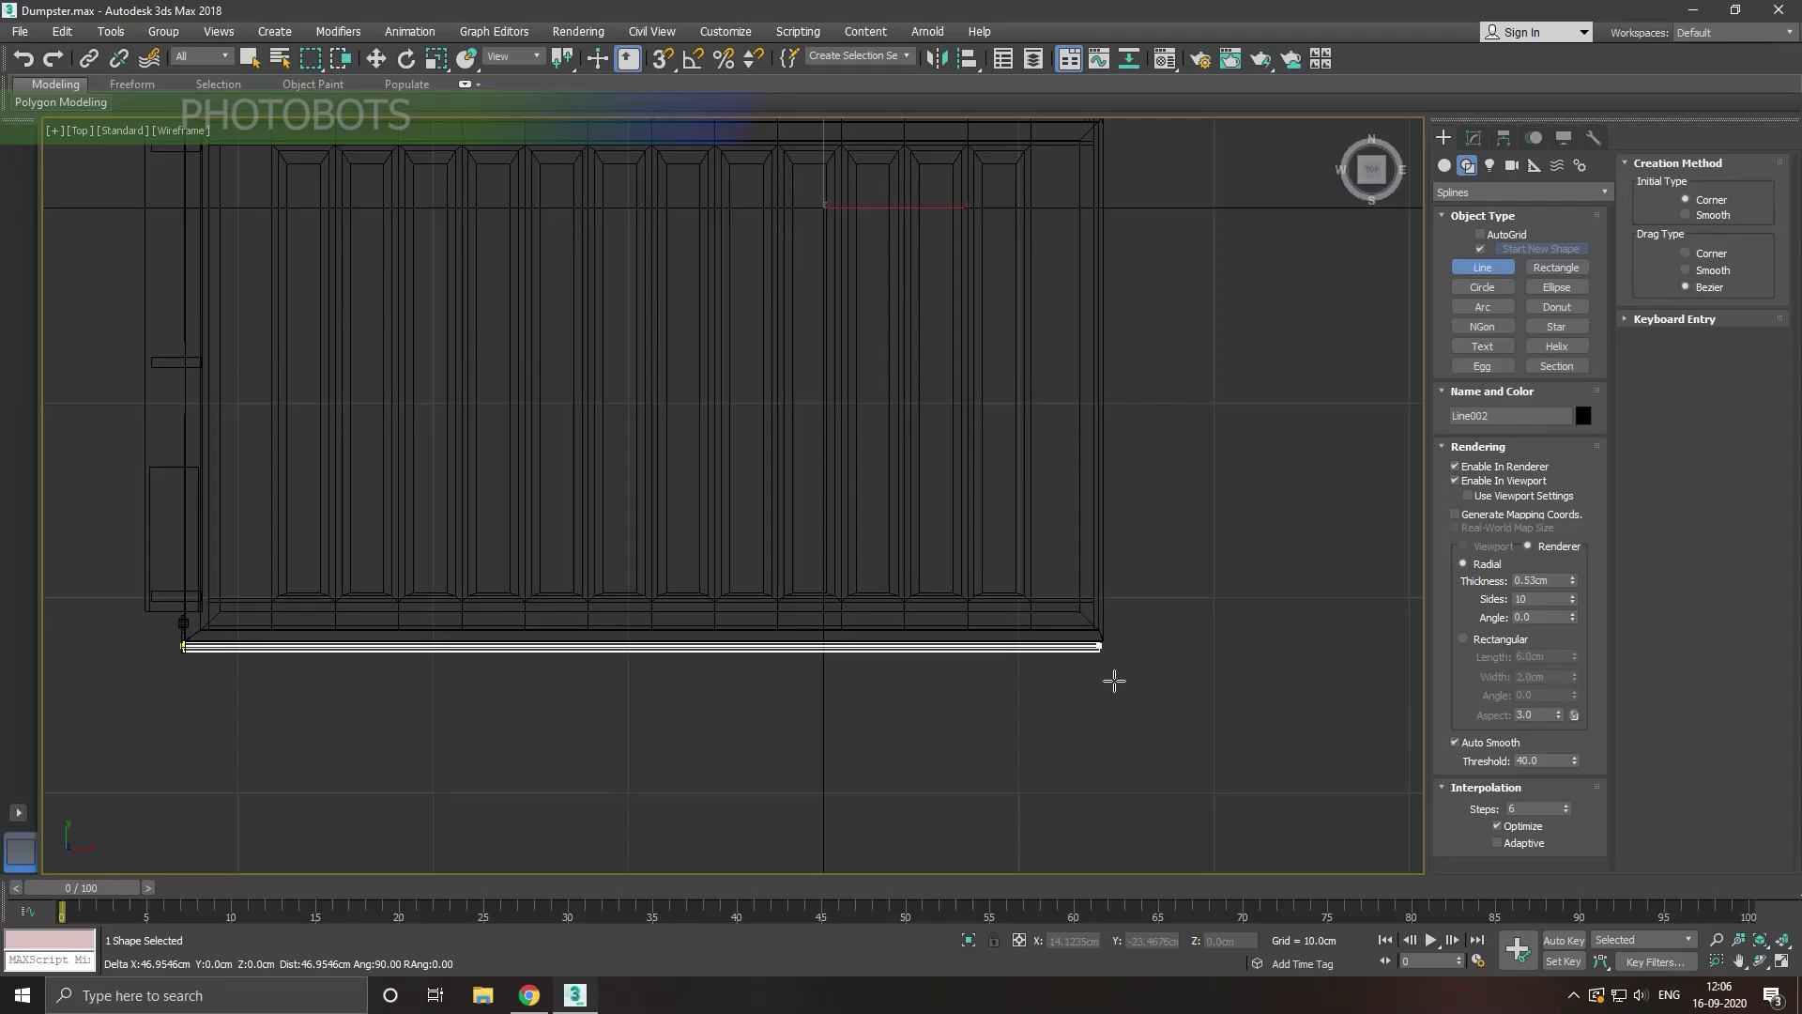
{"action": "right_click", "coordinate": [1094, 654], "text": "shift"}
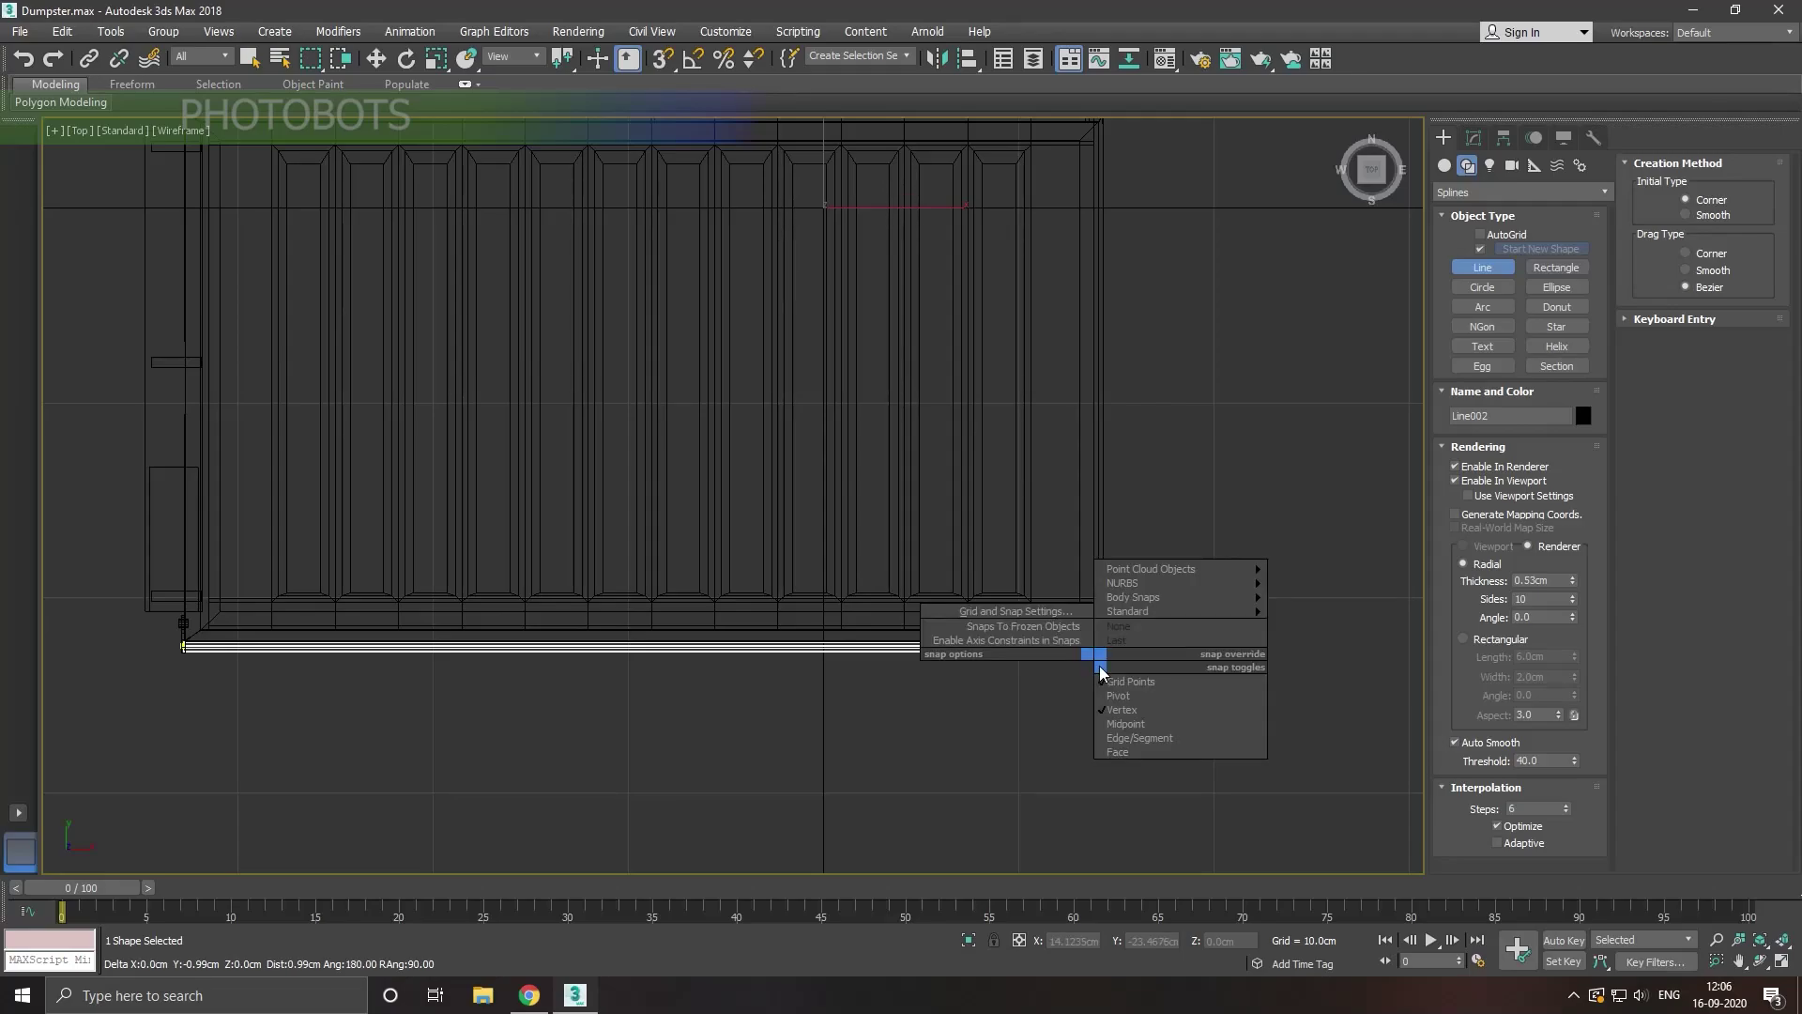
{"action": "left_click", "coordinate": [990, 740]}
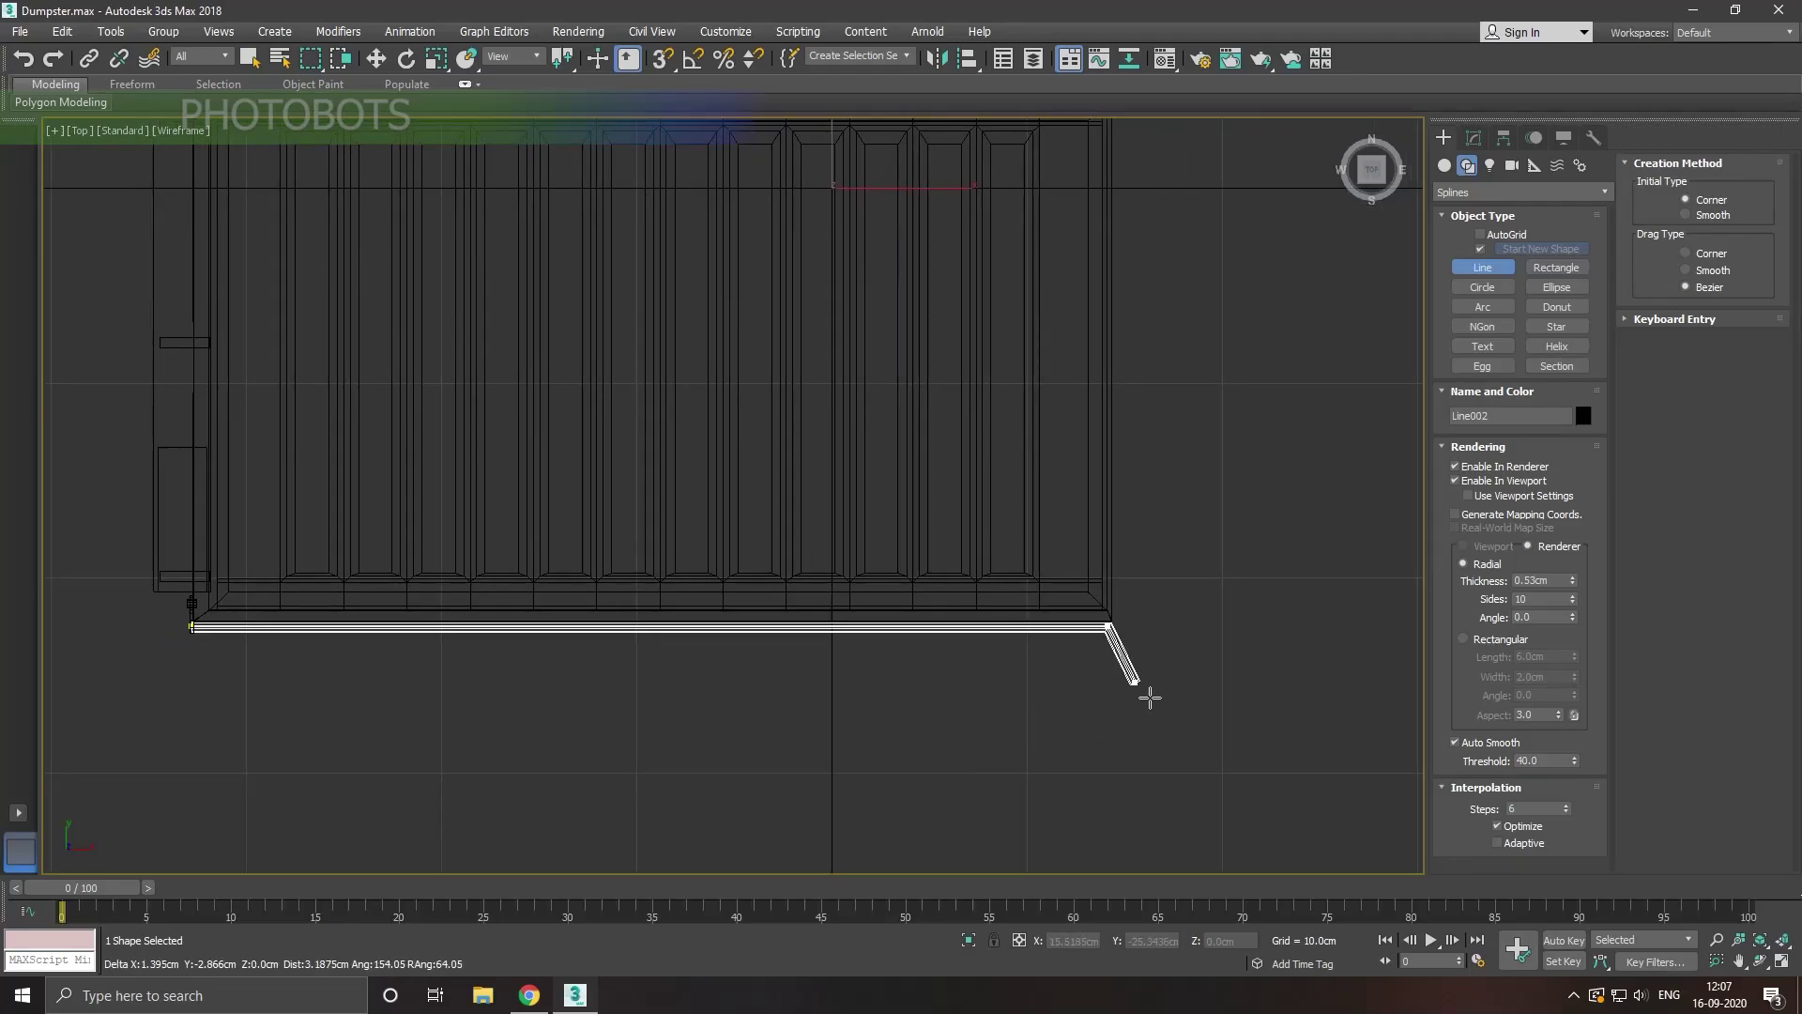
{"action": "right_click", "coordinate": [1150, 697]}
Step: Raise the rod up Z to the dumpster's rim and assign it the grey material
{"action": "key", "text": "p"}
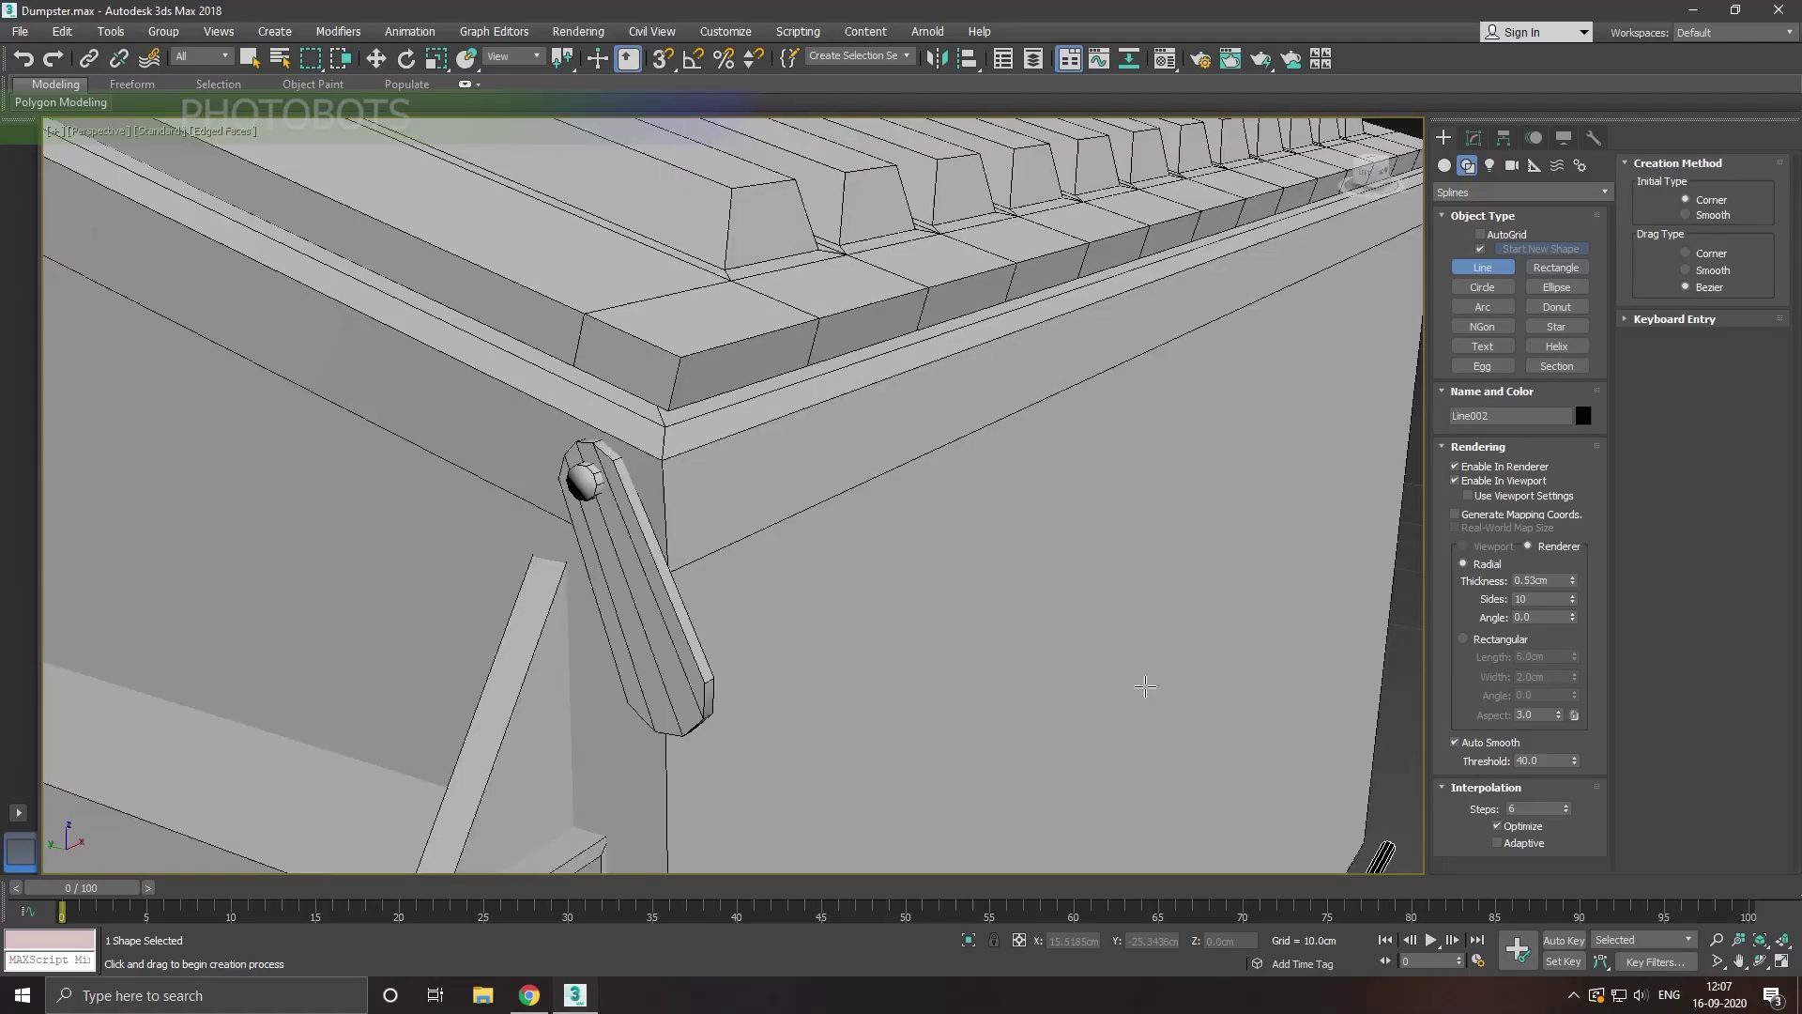
{"action": "key", "text": "z"}
{"action": "key", "text": "w"}
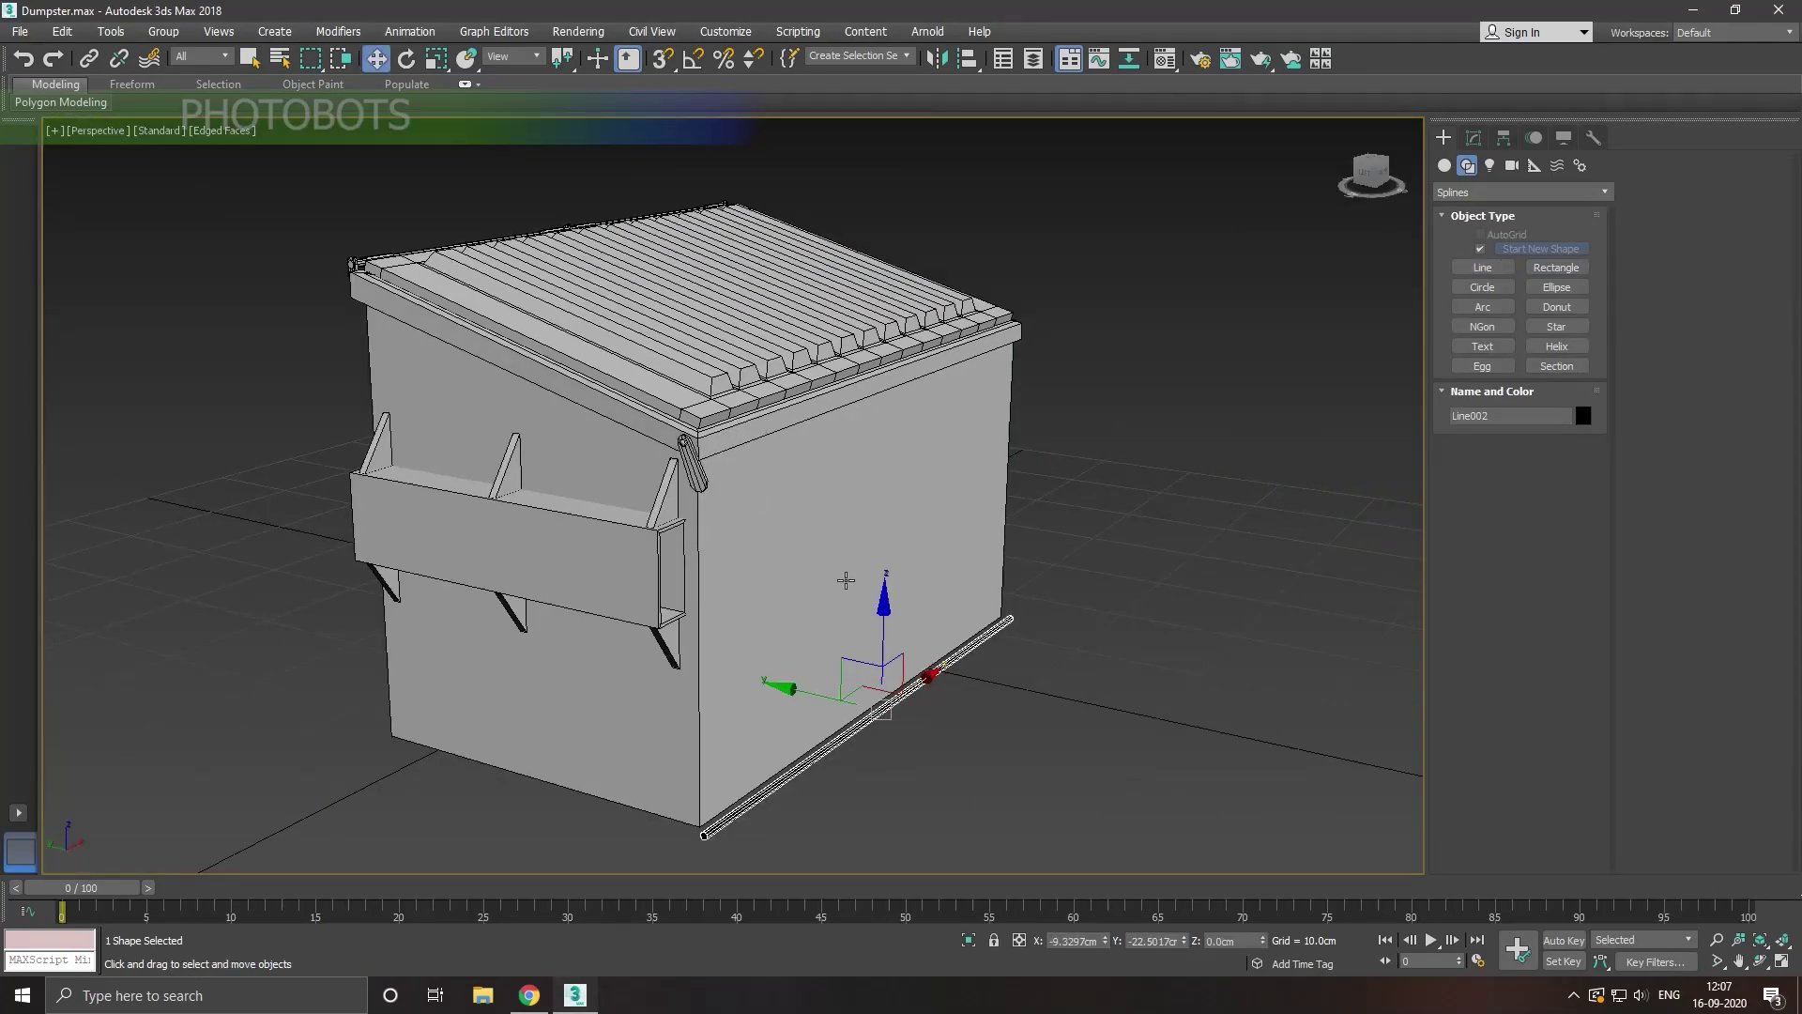
{"action": "left_click_drag", "start_coordinate": [887, 648], "coordinate": [890, 362]}
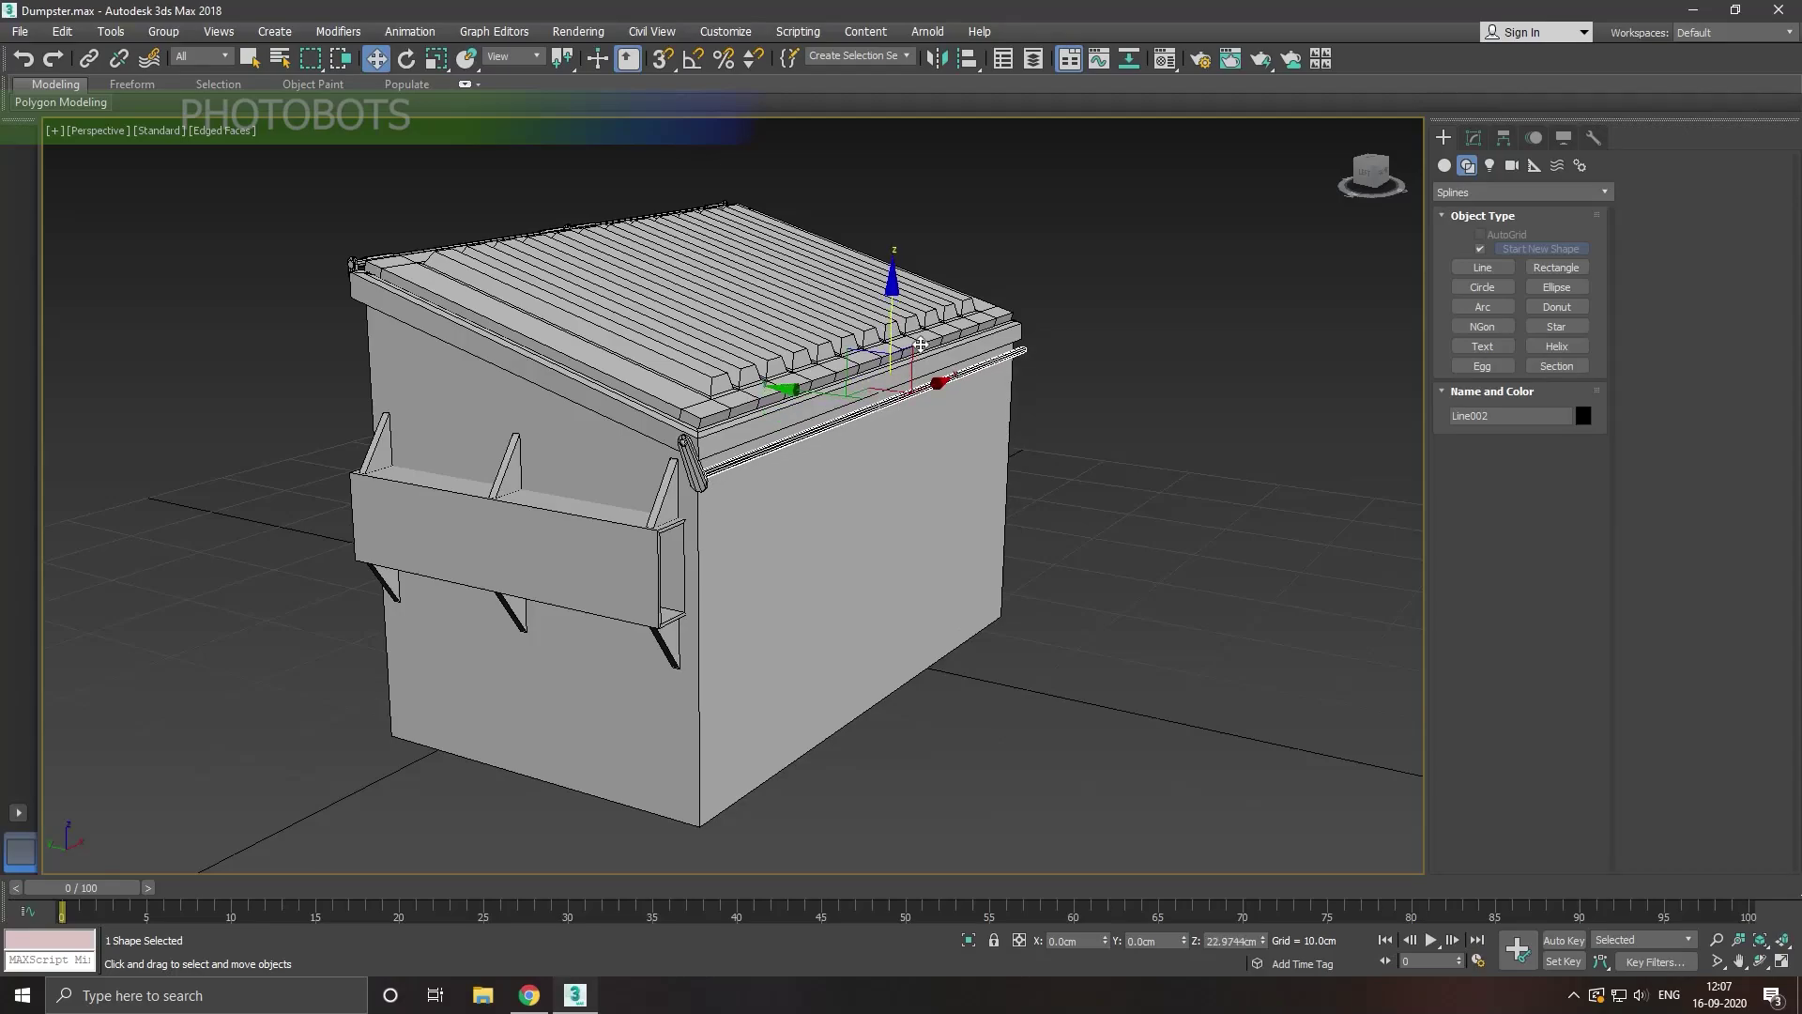
{"action": "scroll", "coordinate": [882, 361], "scroll_direction": "up", "scroll_amount": 5}
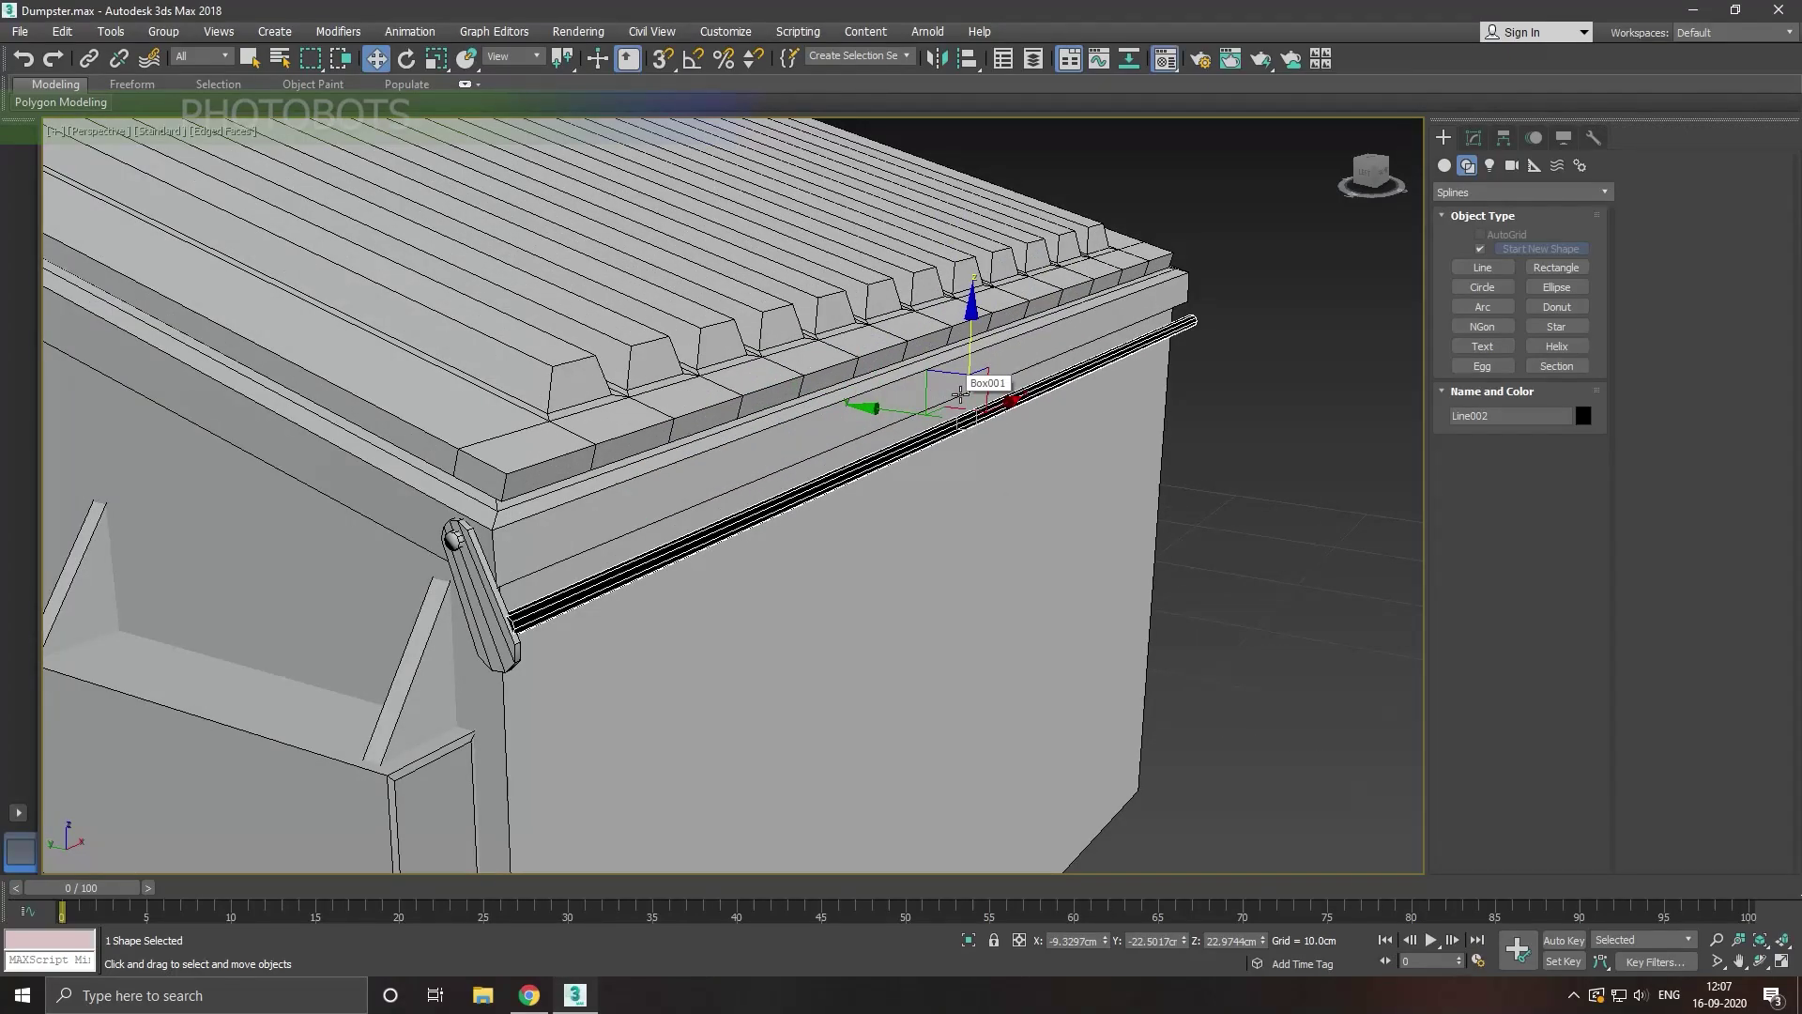
{"action": "left_click", "coordinate": [1164, 58]}
{"action": "left_click", "coordinate": [120, 436]}
{"action": "left_click", "coordinate": [369, 176]}
Step: Lower the rod slightly under the lid and slide it toward the hinge bracket
{"action": "scroll", "coordinate": [997, 440], "scroll_direction": "up", "scroll_amount": 3}
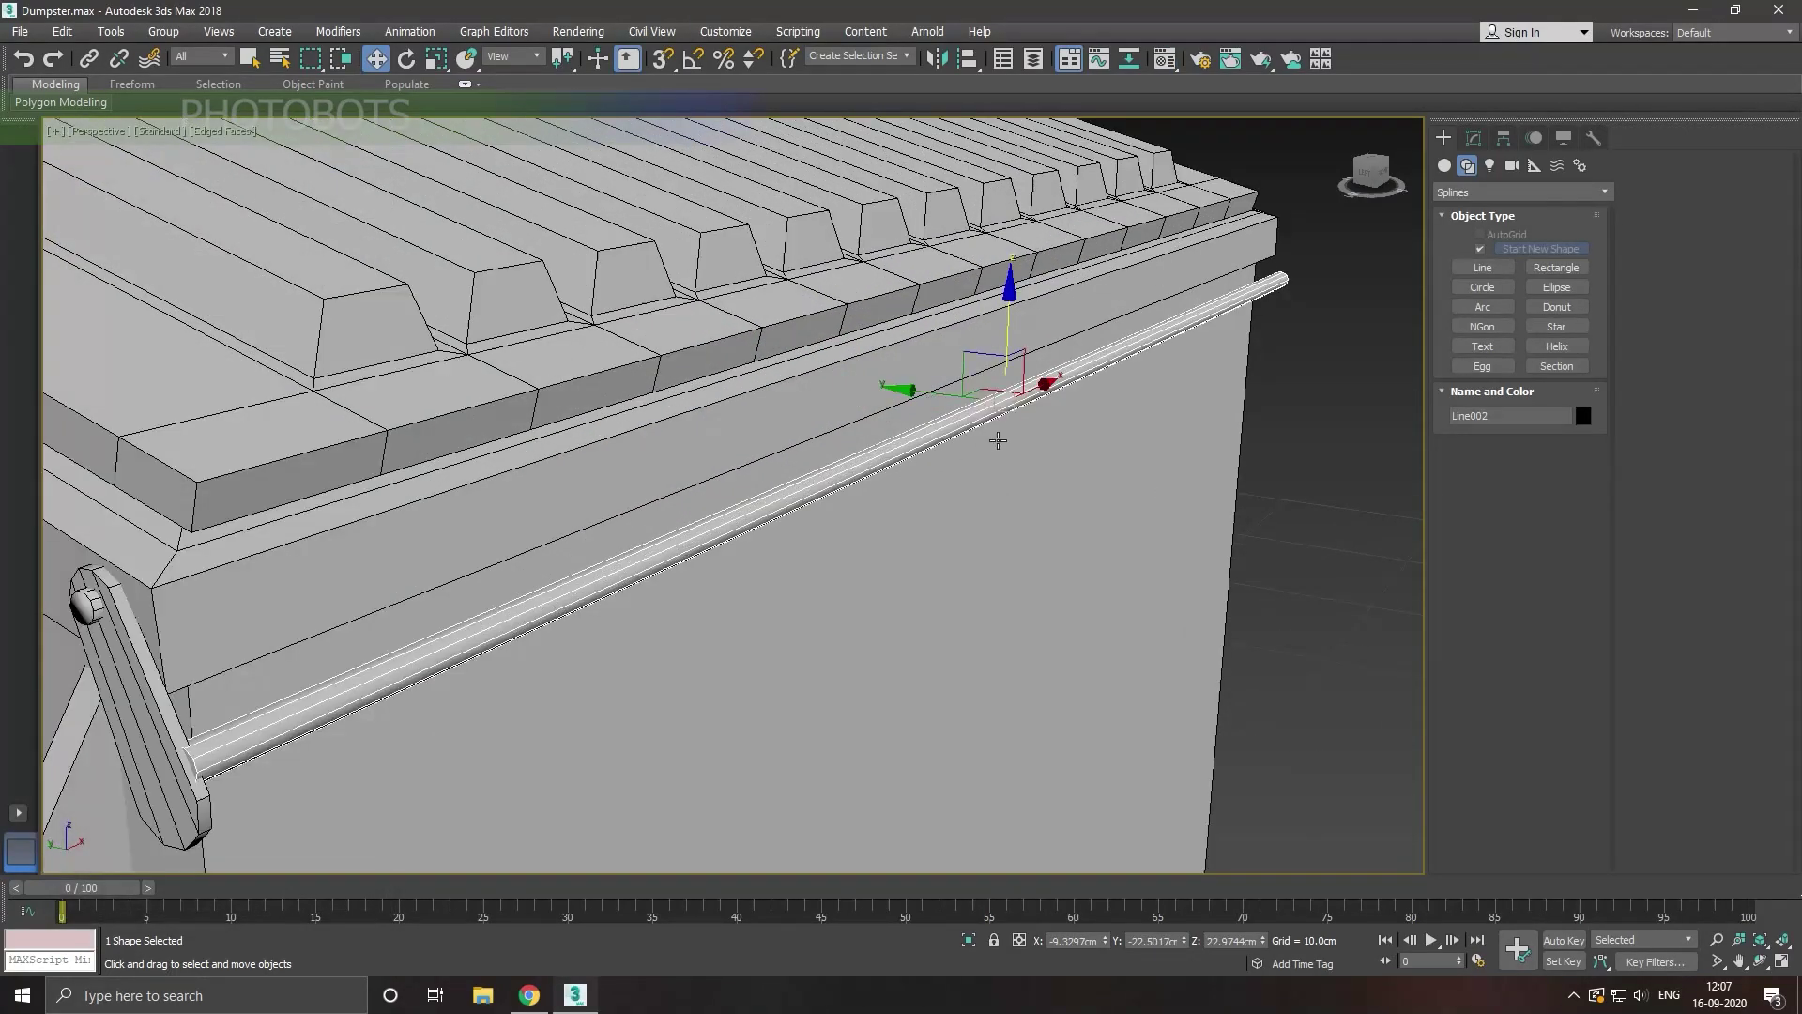
{"action": "mouse_move", "coordinate": [1012, 362]}
{"action": "middle_mouse_down", "text": "alt"}
{"action": "mouse_move", "coordinate": [938, 432]}
{"action": "mouse_move", "coordinate": [958, 414]}
{"action": "middle_mouse_up", "text": "alt"}
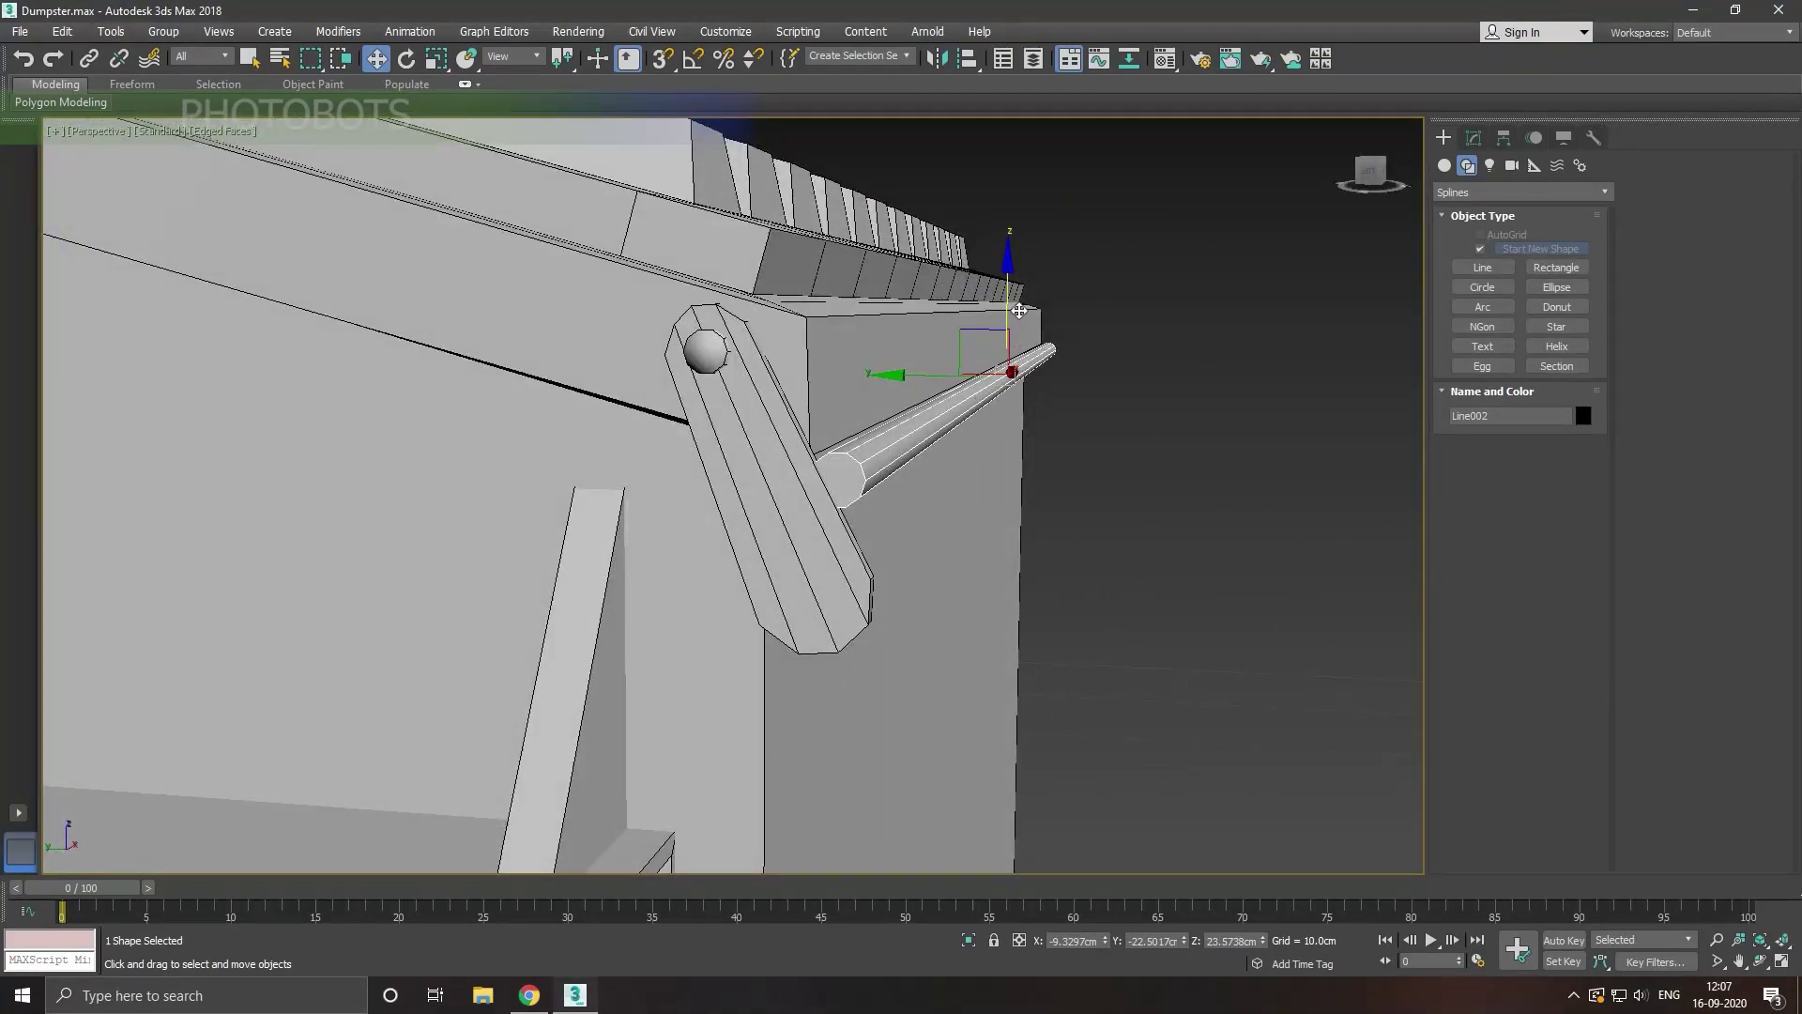
{"action": "left_click_drag", "start_coordinate": [1020, 310], "coordinate": [1019, 344]}
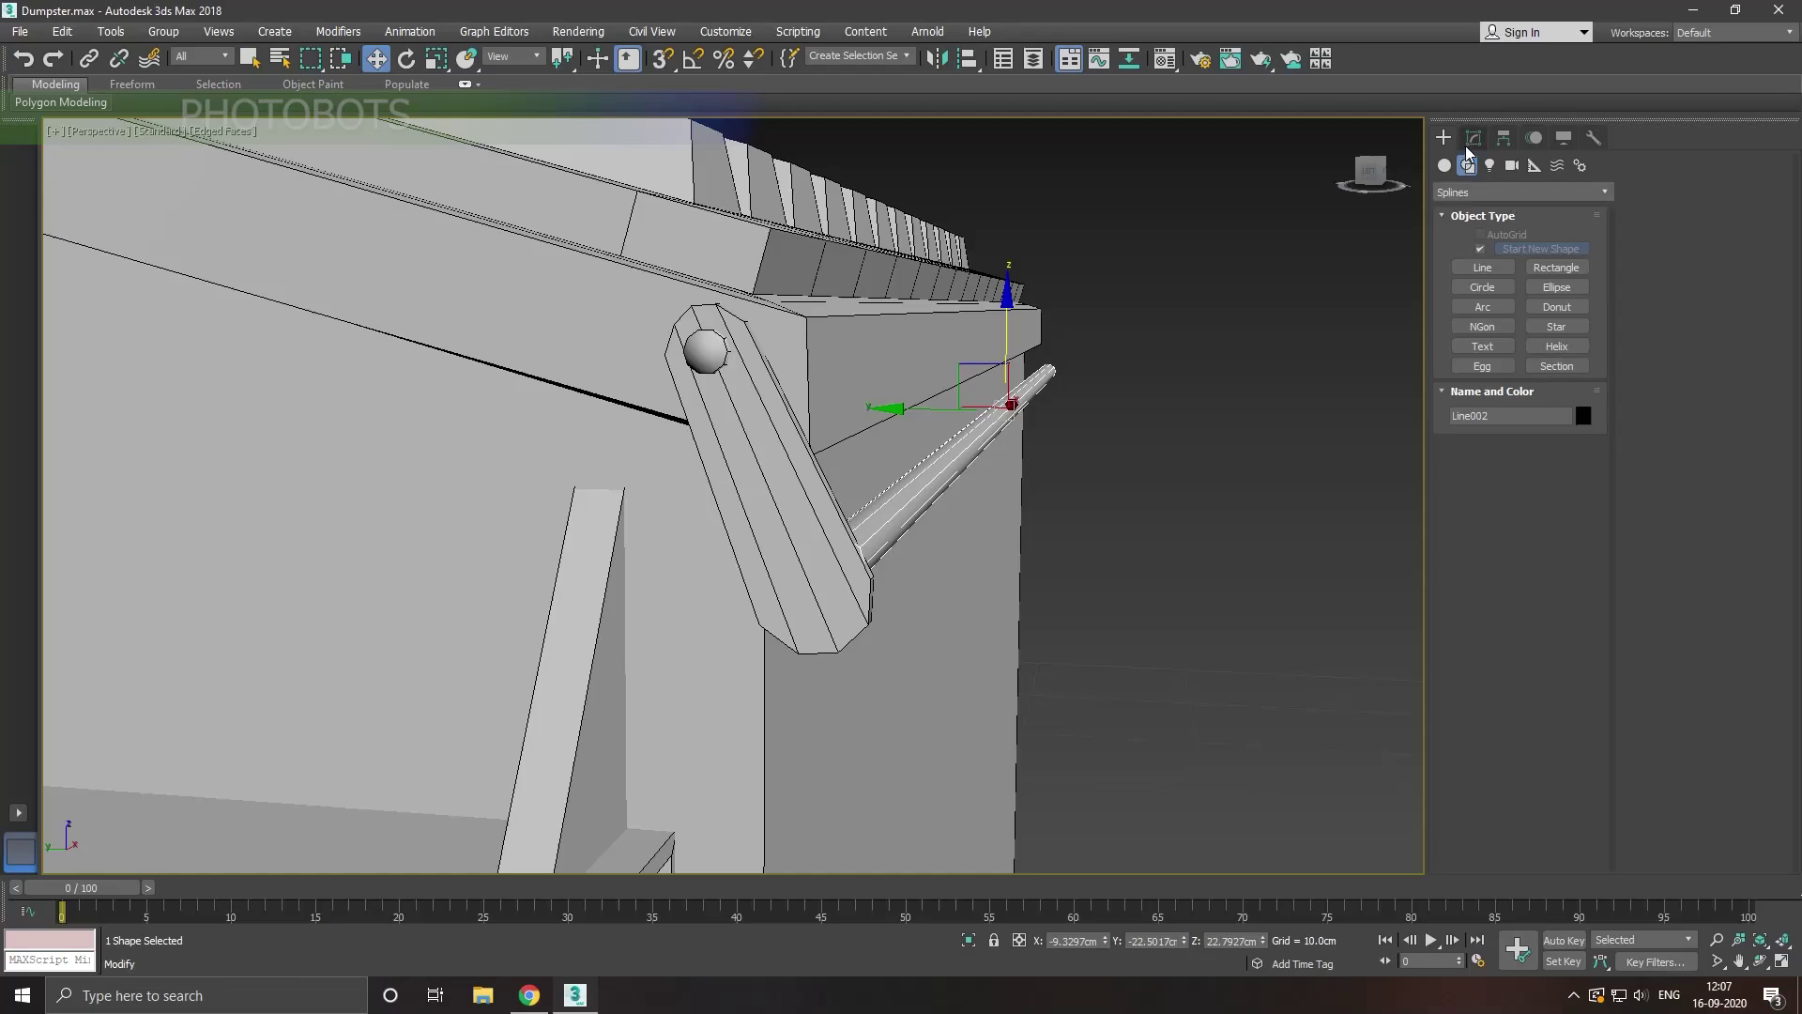
{"action": "middle_click_drag", "start_coordinate": [1030, 419], "coordinate": [1042, 416], "text": "alt"}
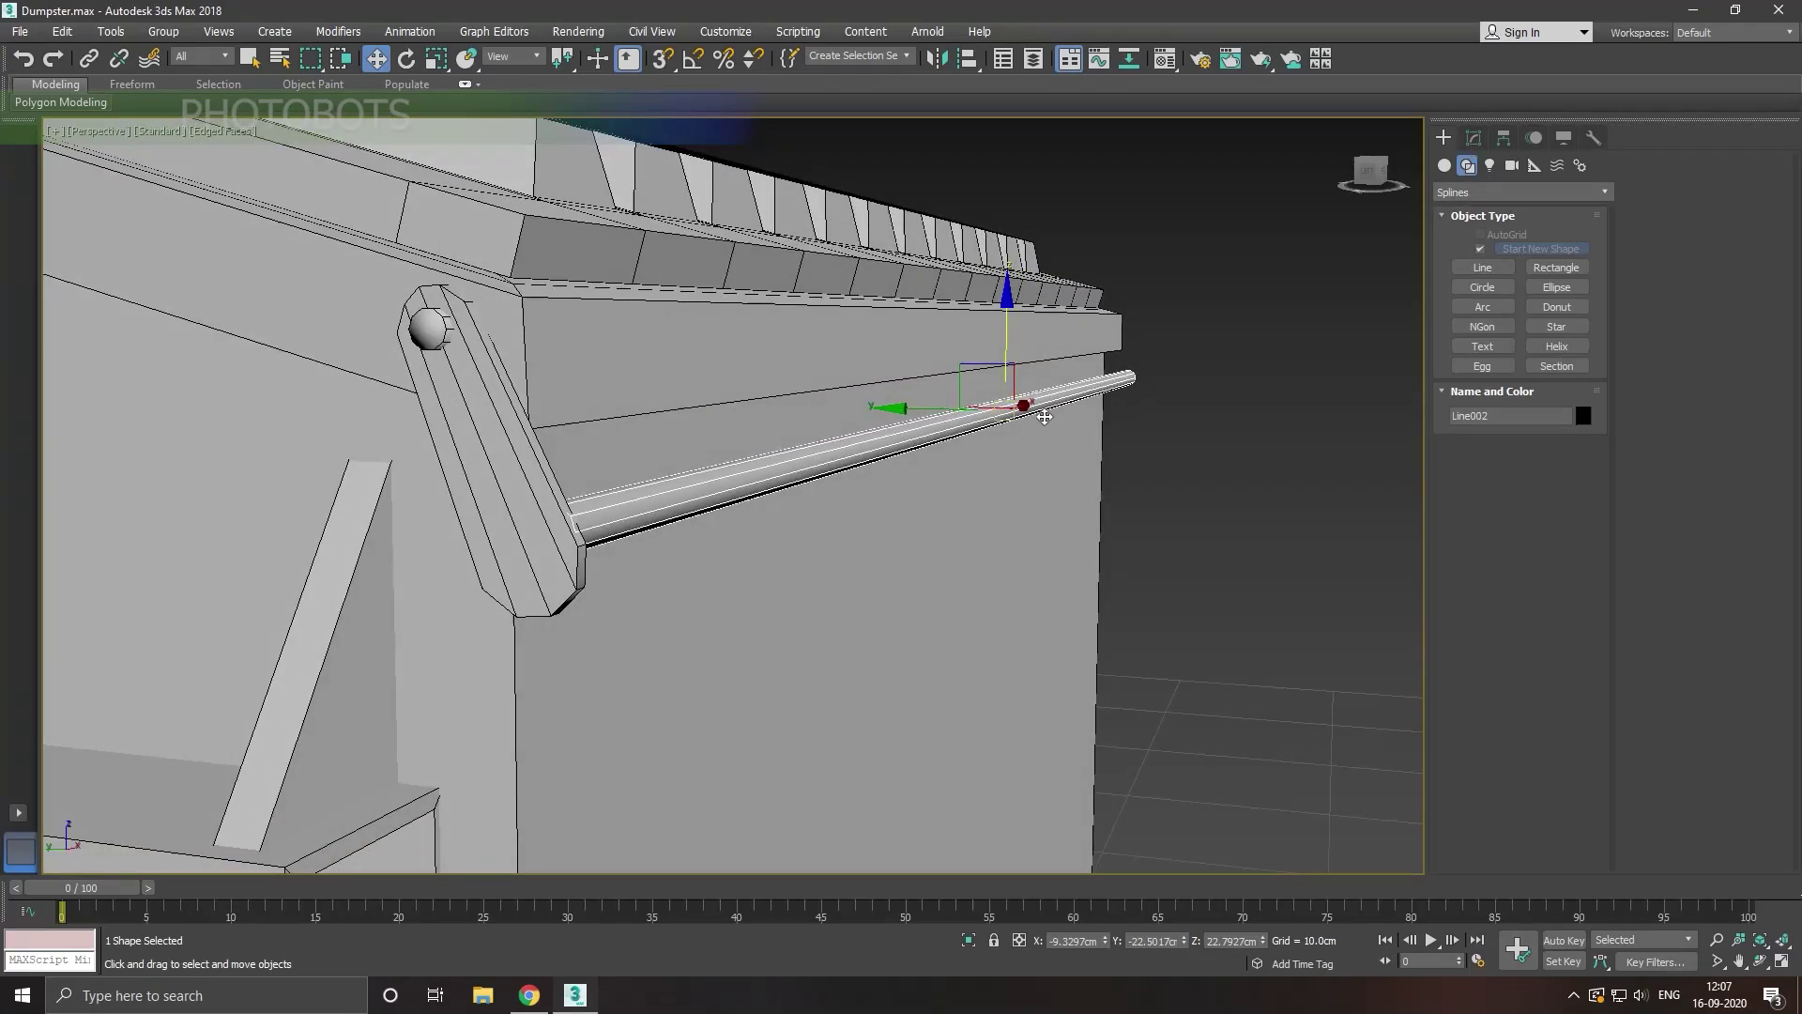
{"action": "left_click_drag", "start_coordinate": [1027, 411], "coordinate": [1021, 415]}
{"action": "middle_click_drag", "start_coordinate": [1014, 449], "coordinate": [967, 415], "text": "alt"}
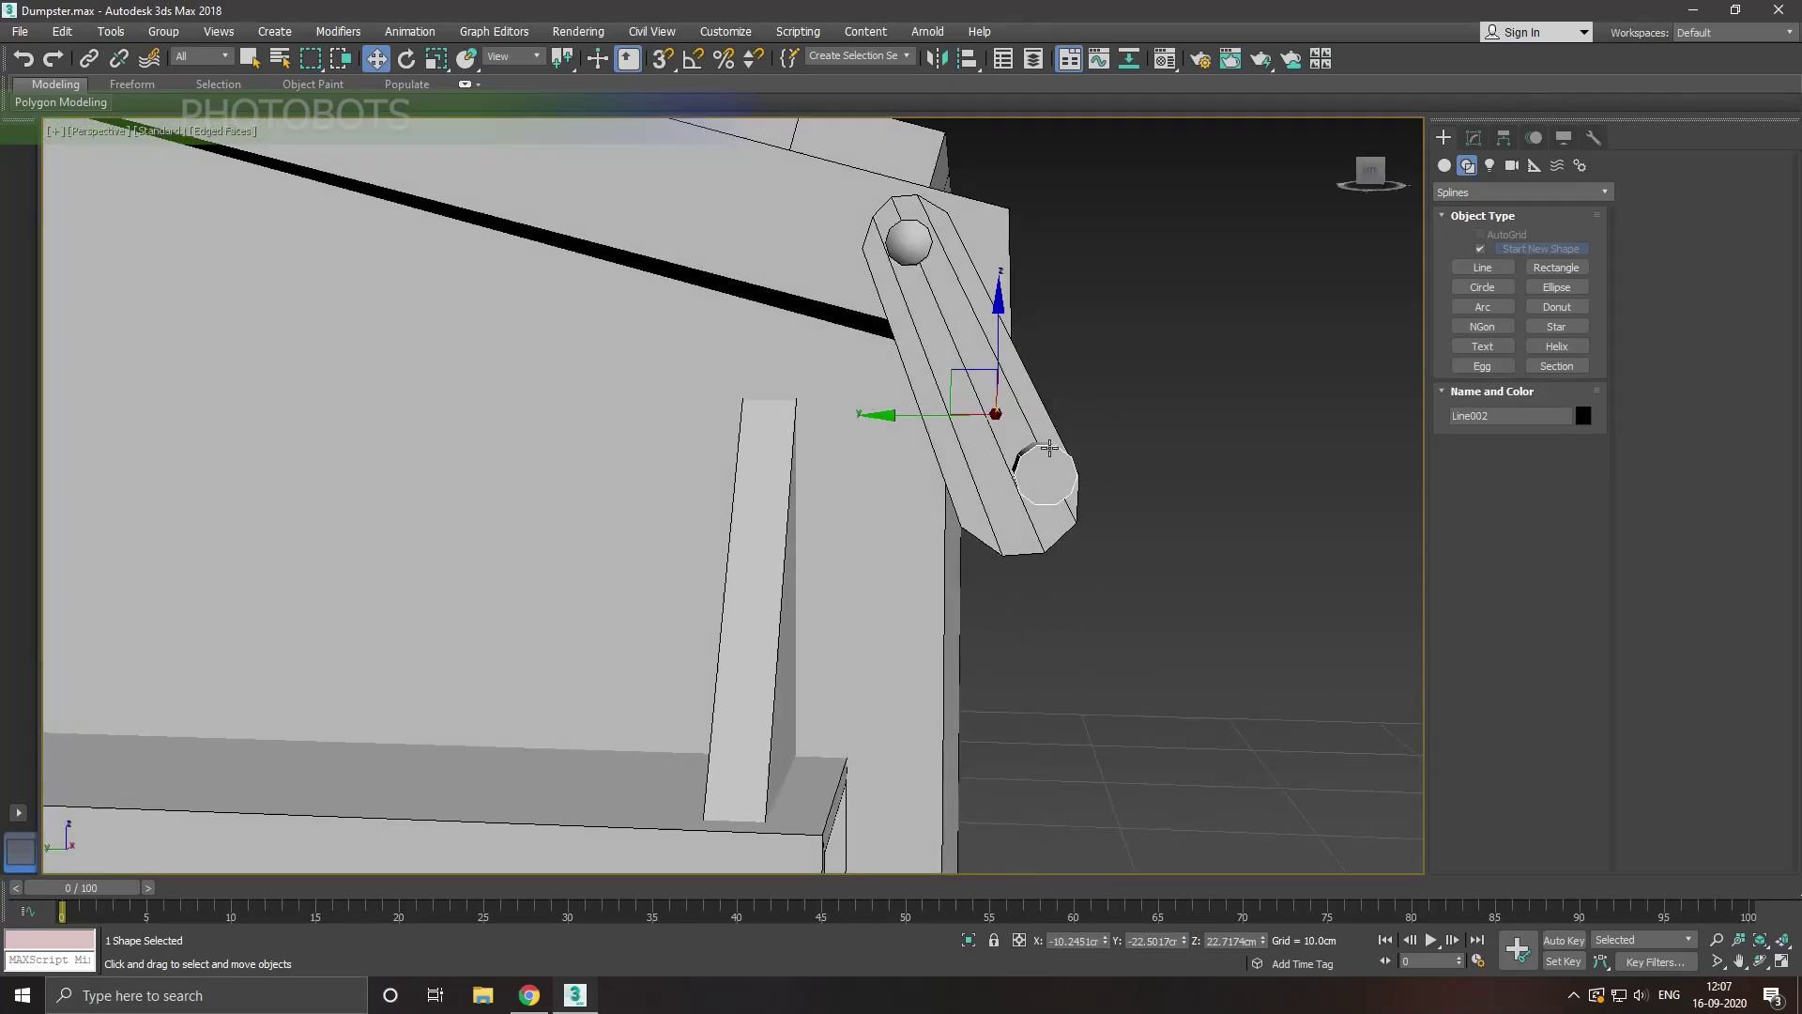
{"action": "left_click_drag", "start_coordinate": [887, 415], "coordinate": [880, 414]}
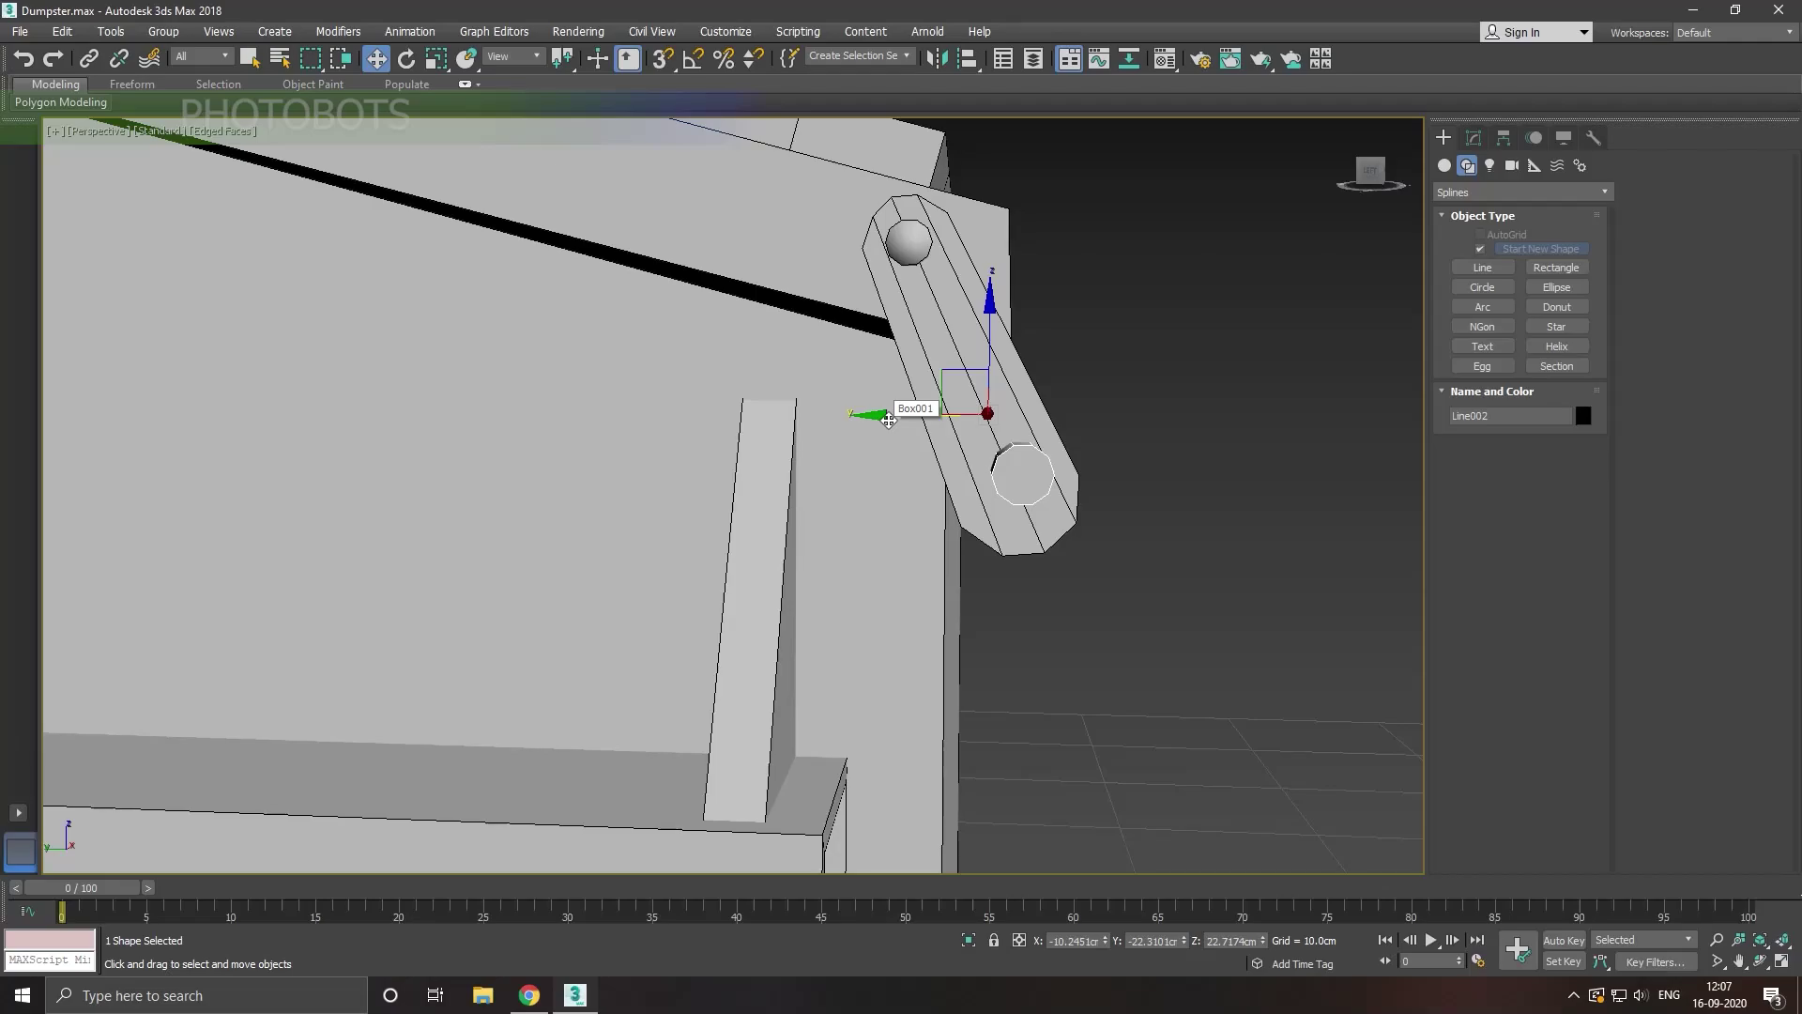
Step: In Left view, move the rod's end into the hinge bracket's lower end
{"action": "key", "text": "l"}
{"action": "middle_click_drag", "start_coordinate": [953, 527], "coordinate": [847, 368]}
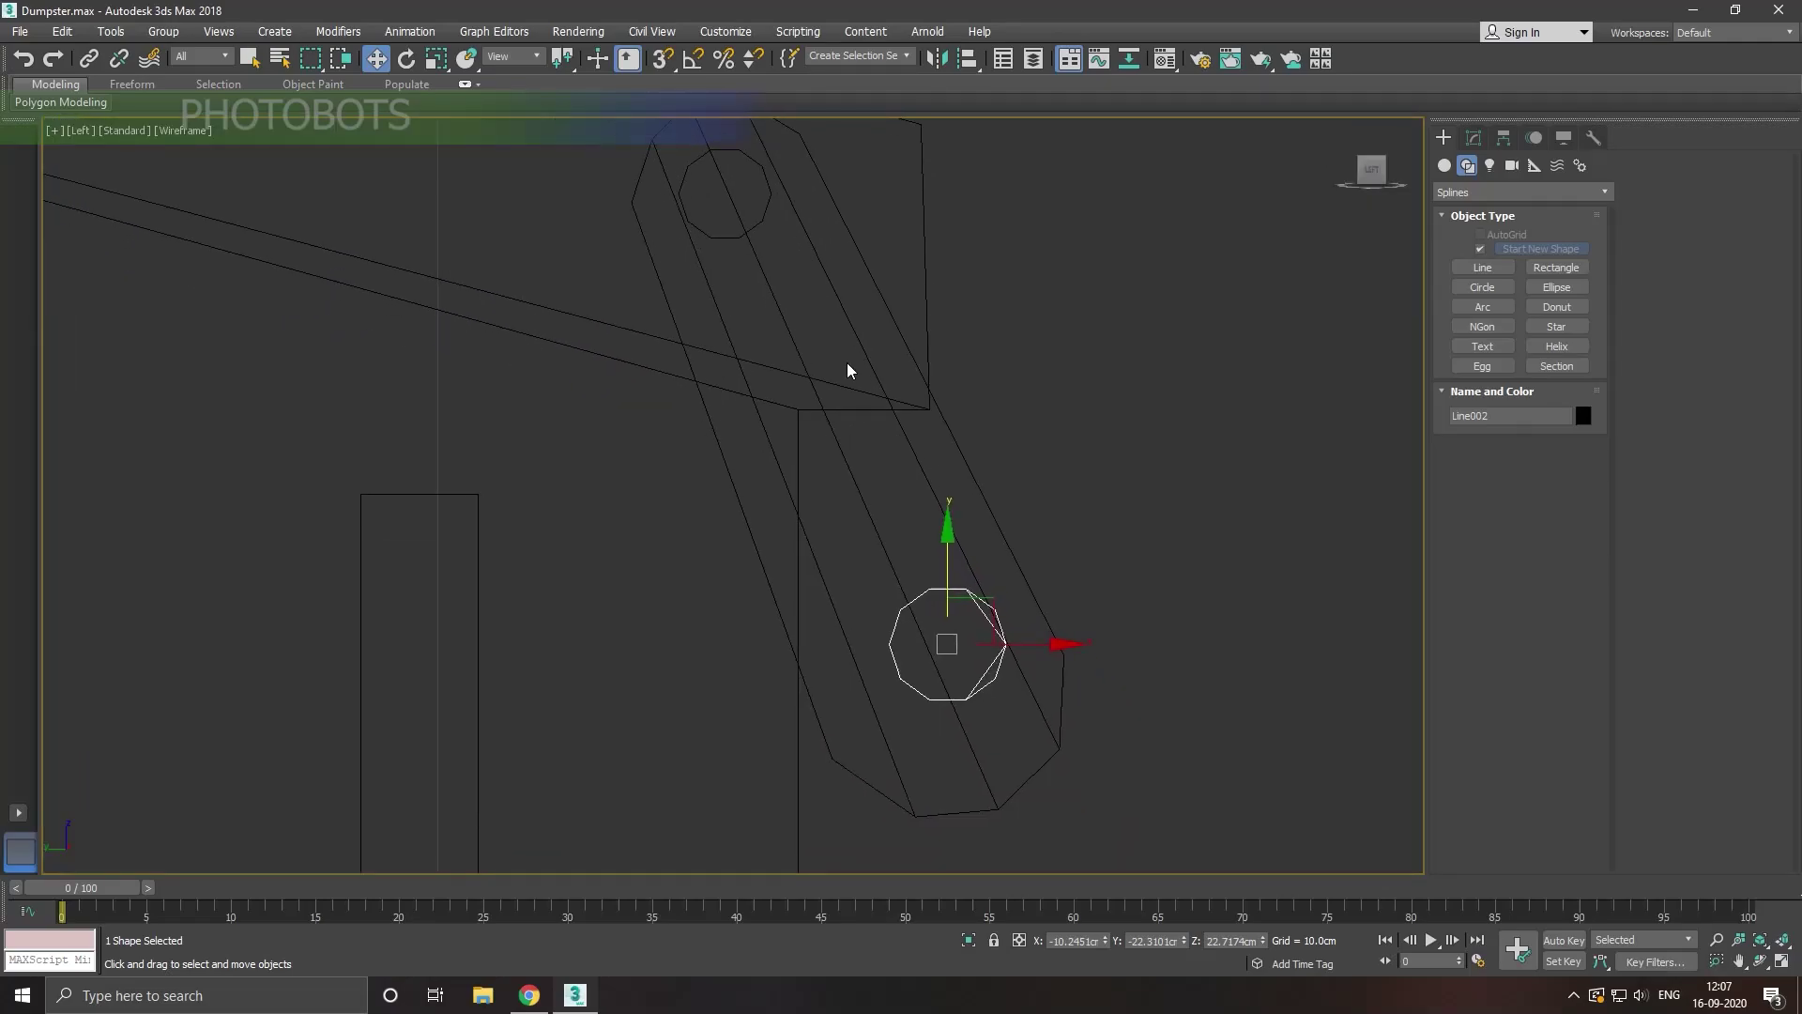
{"action": "left_click_drag", "start_coordinate": [1023, 644], "coordinate": [983, 649]}
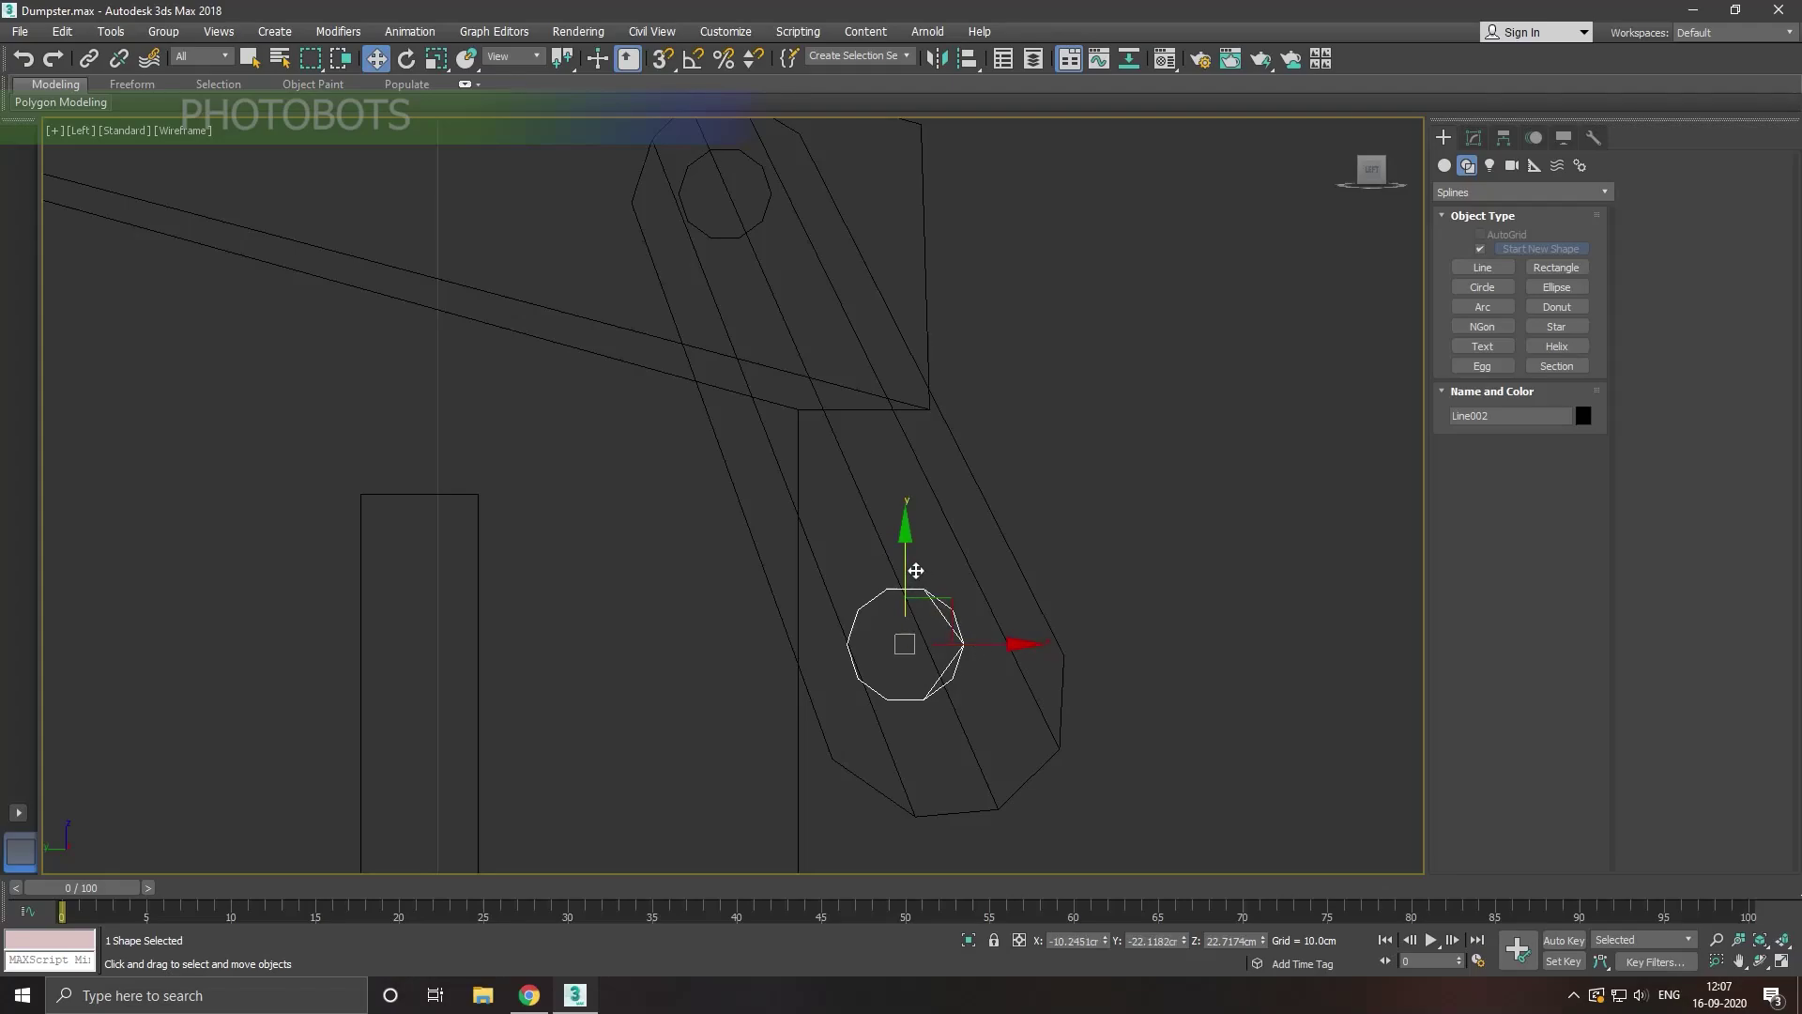
{"action": "left_click_drag", "start_coordinate": [914, 572], "coordinate": [926, 535]}
{"action": "left_click_drag", "start_coordinate": [989, 611], "coordinate": [1000, 610]}
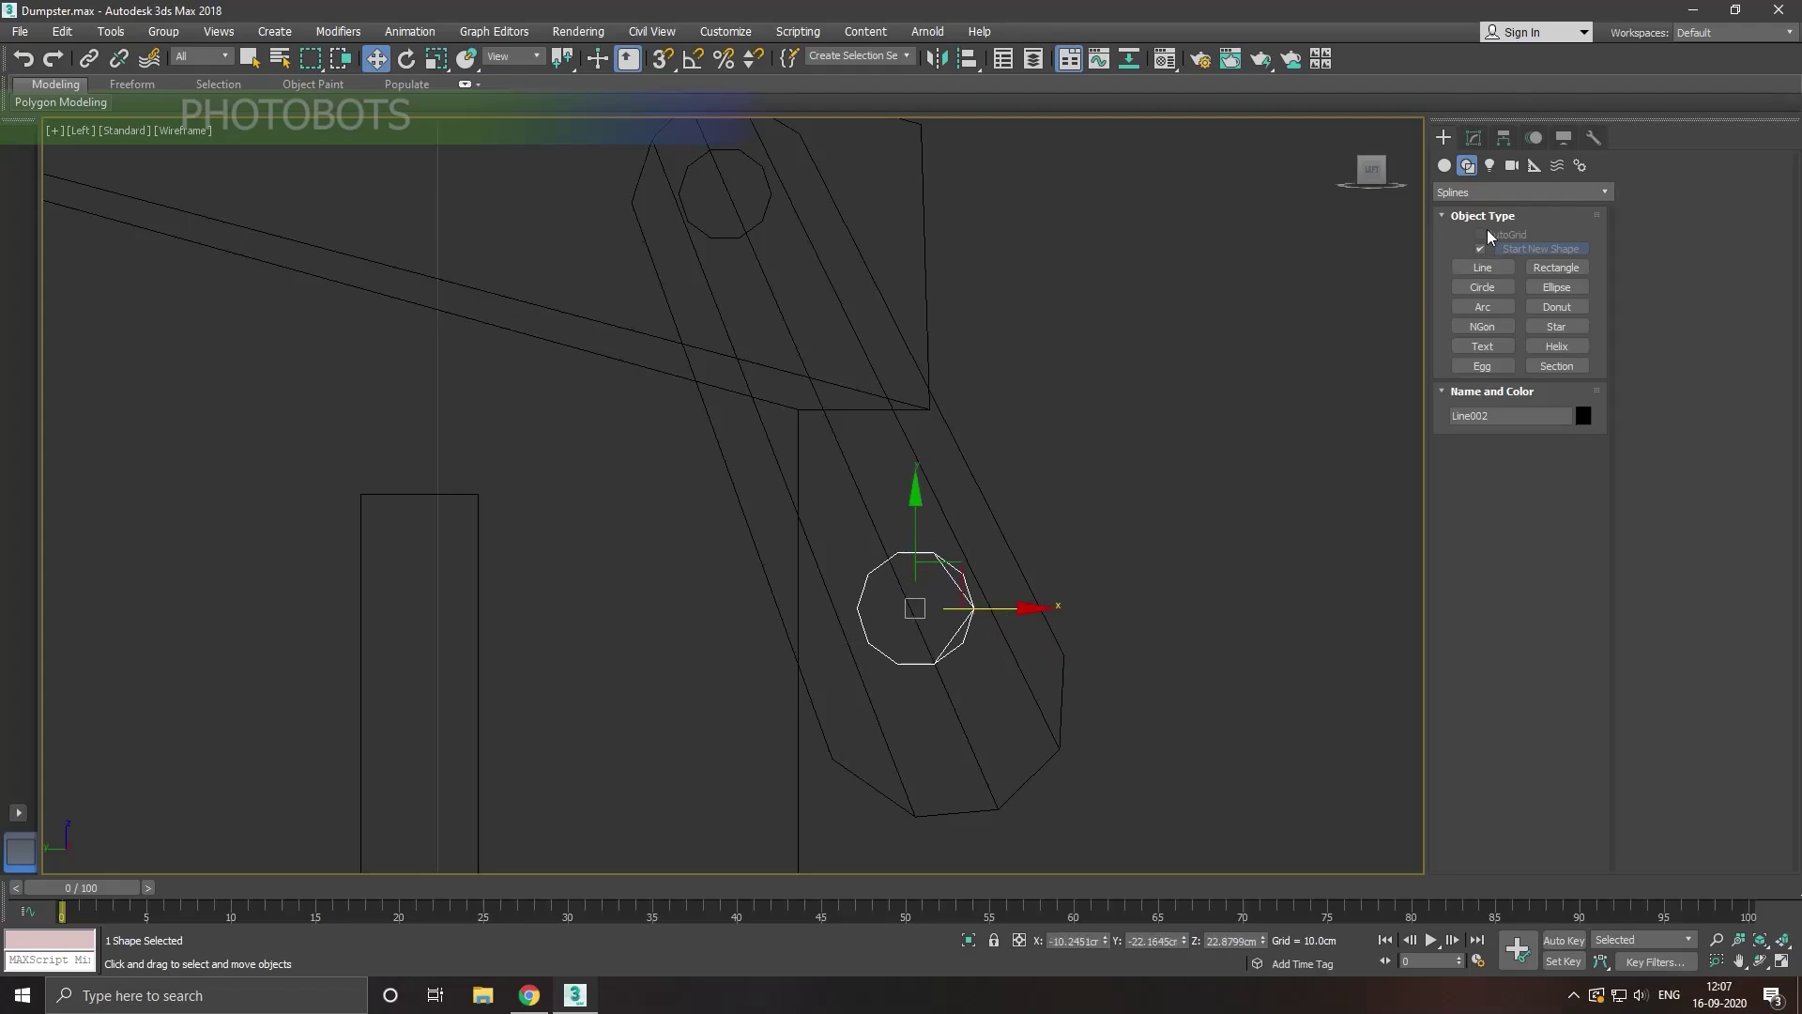
Step: Raise the rod's rendering thickness from 0.53 to 0.87cm
{"action": "left_click", "coordinate": [1477, 139]}
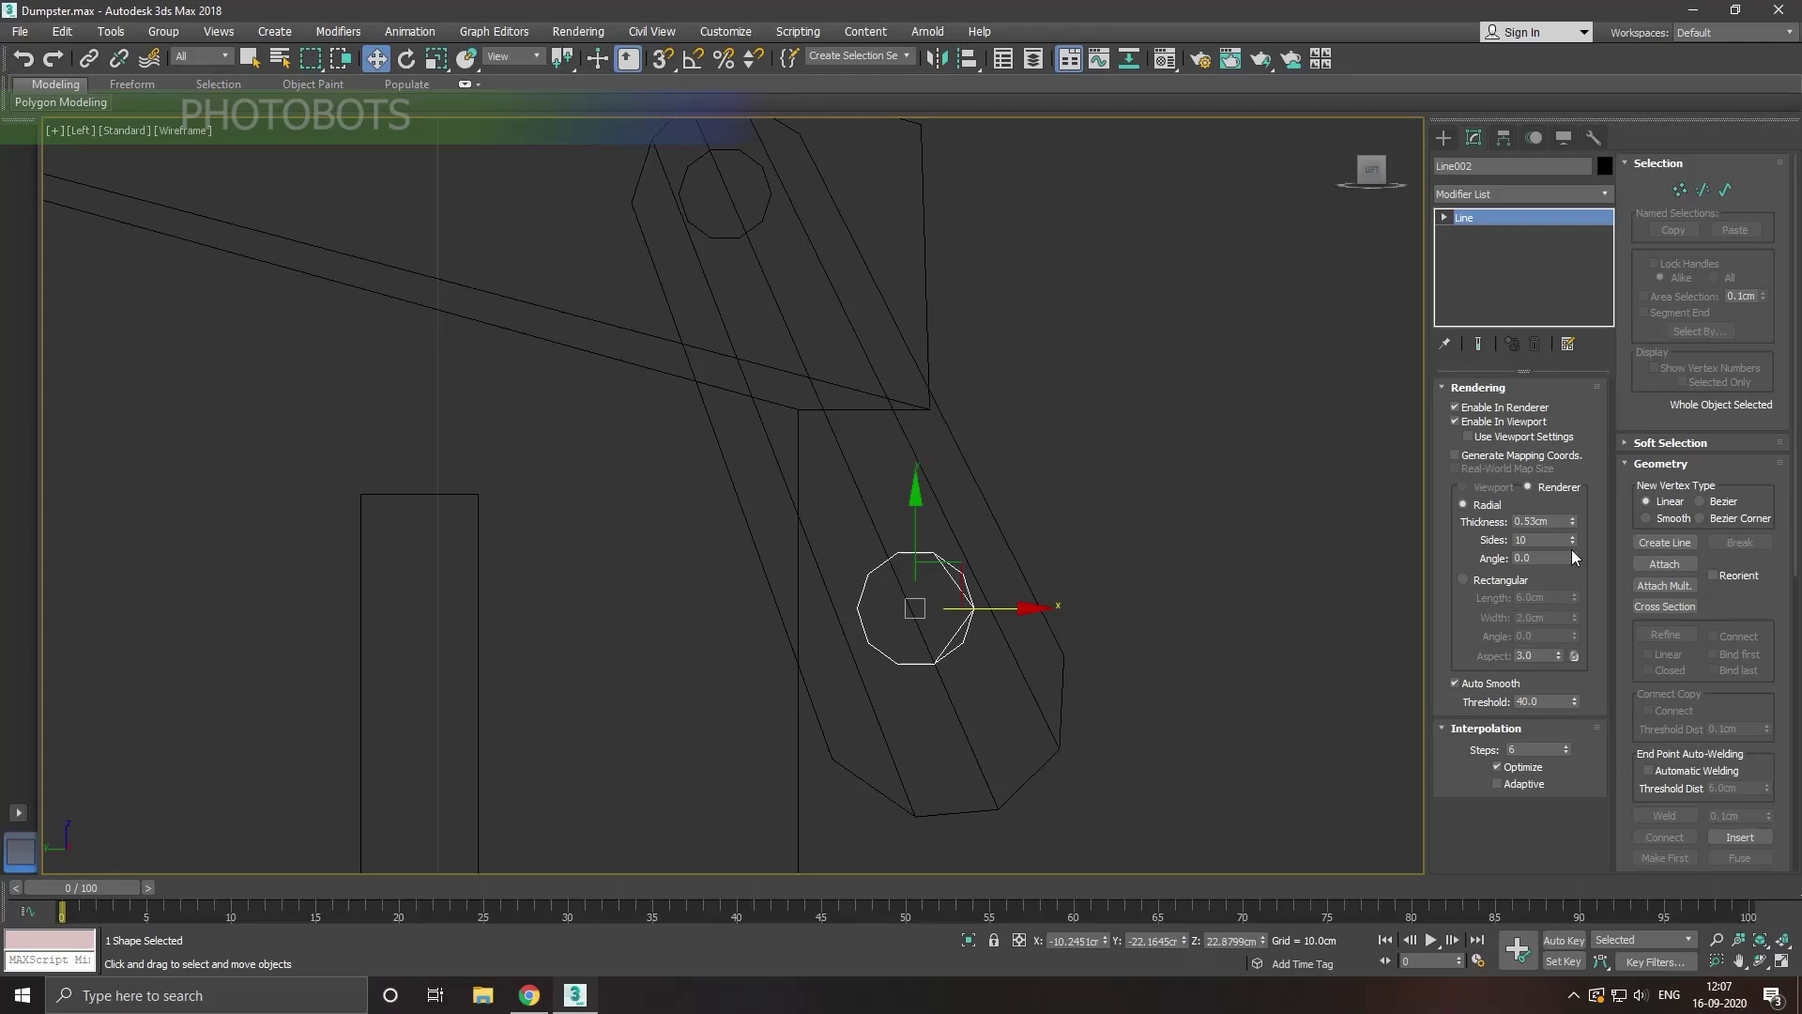
{"action": "left_click_drag", "start_coordinate": [1573, 522], "coordinate": [1567, 504]}
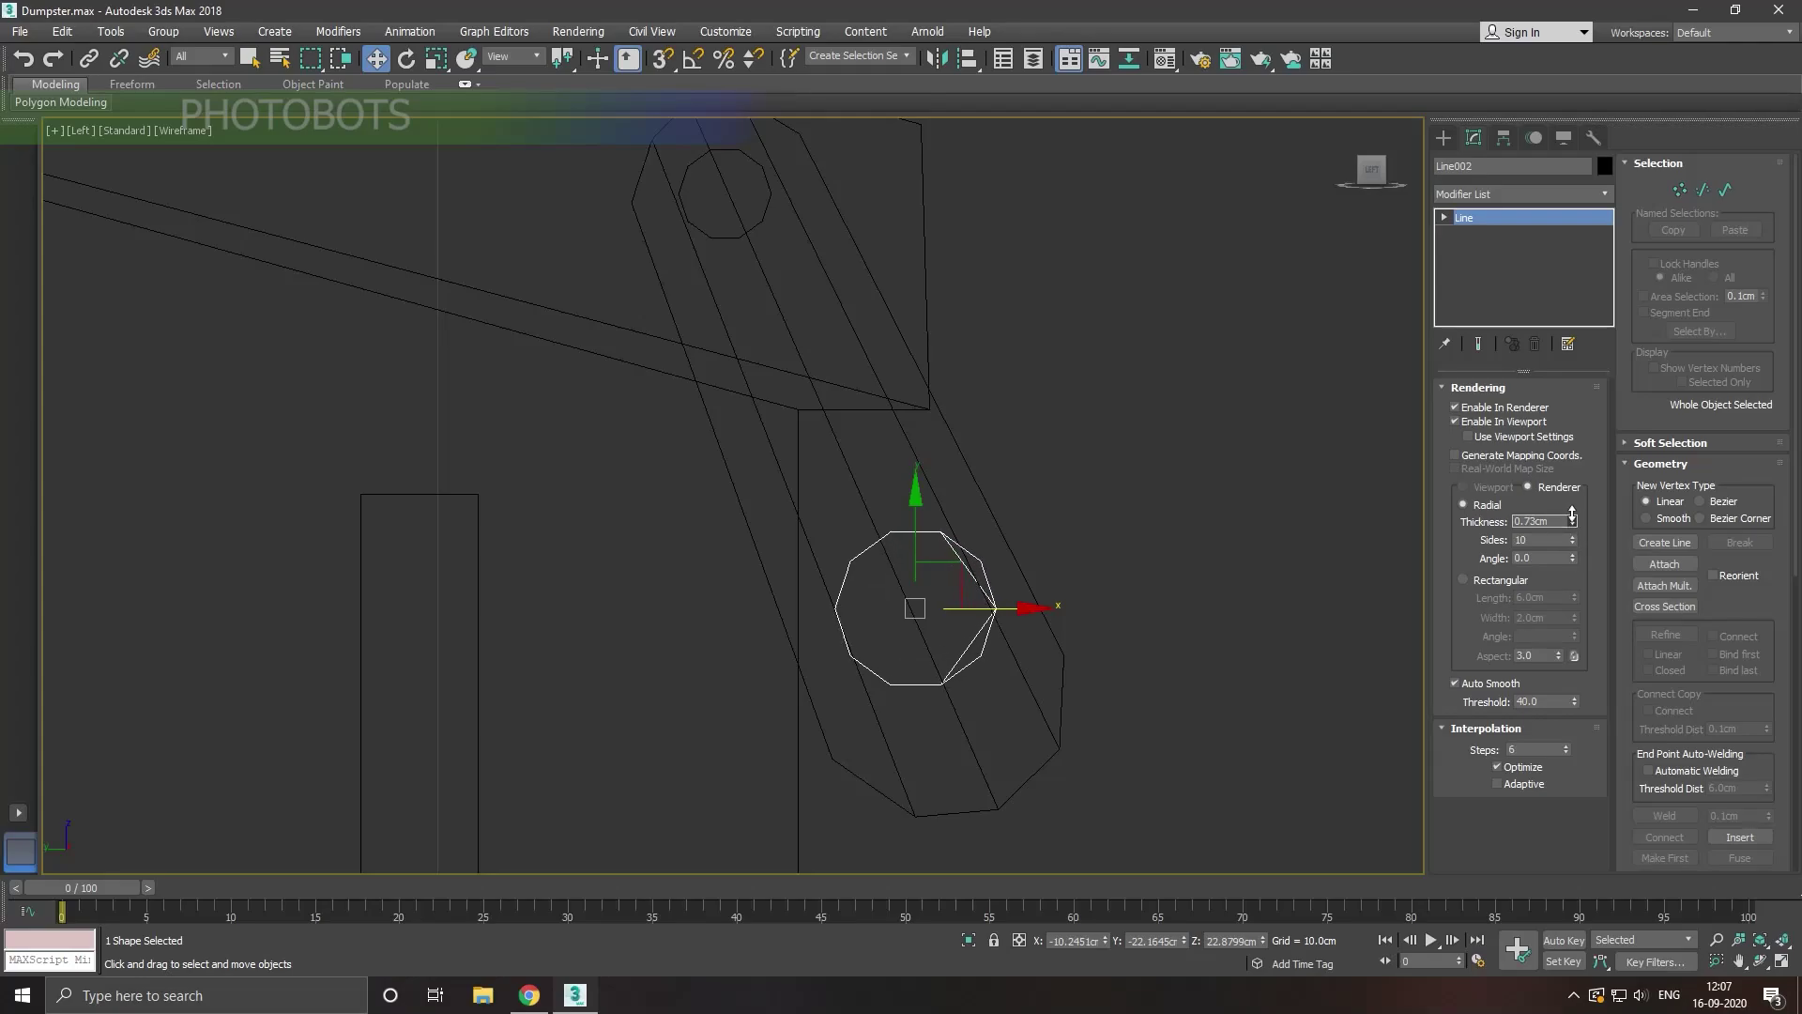
{"action": "key", "text": "p"}
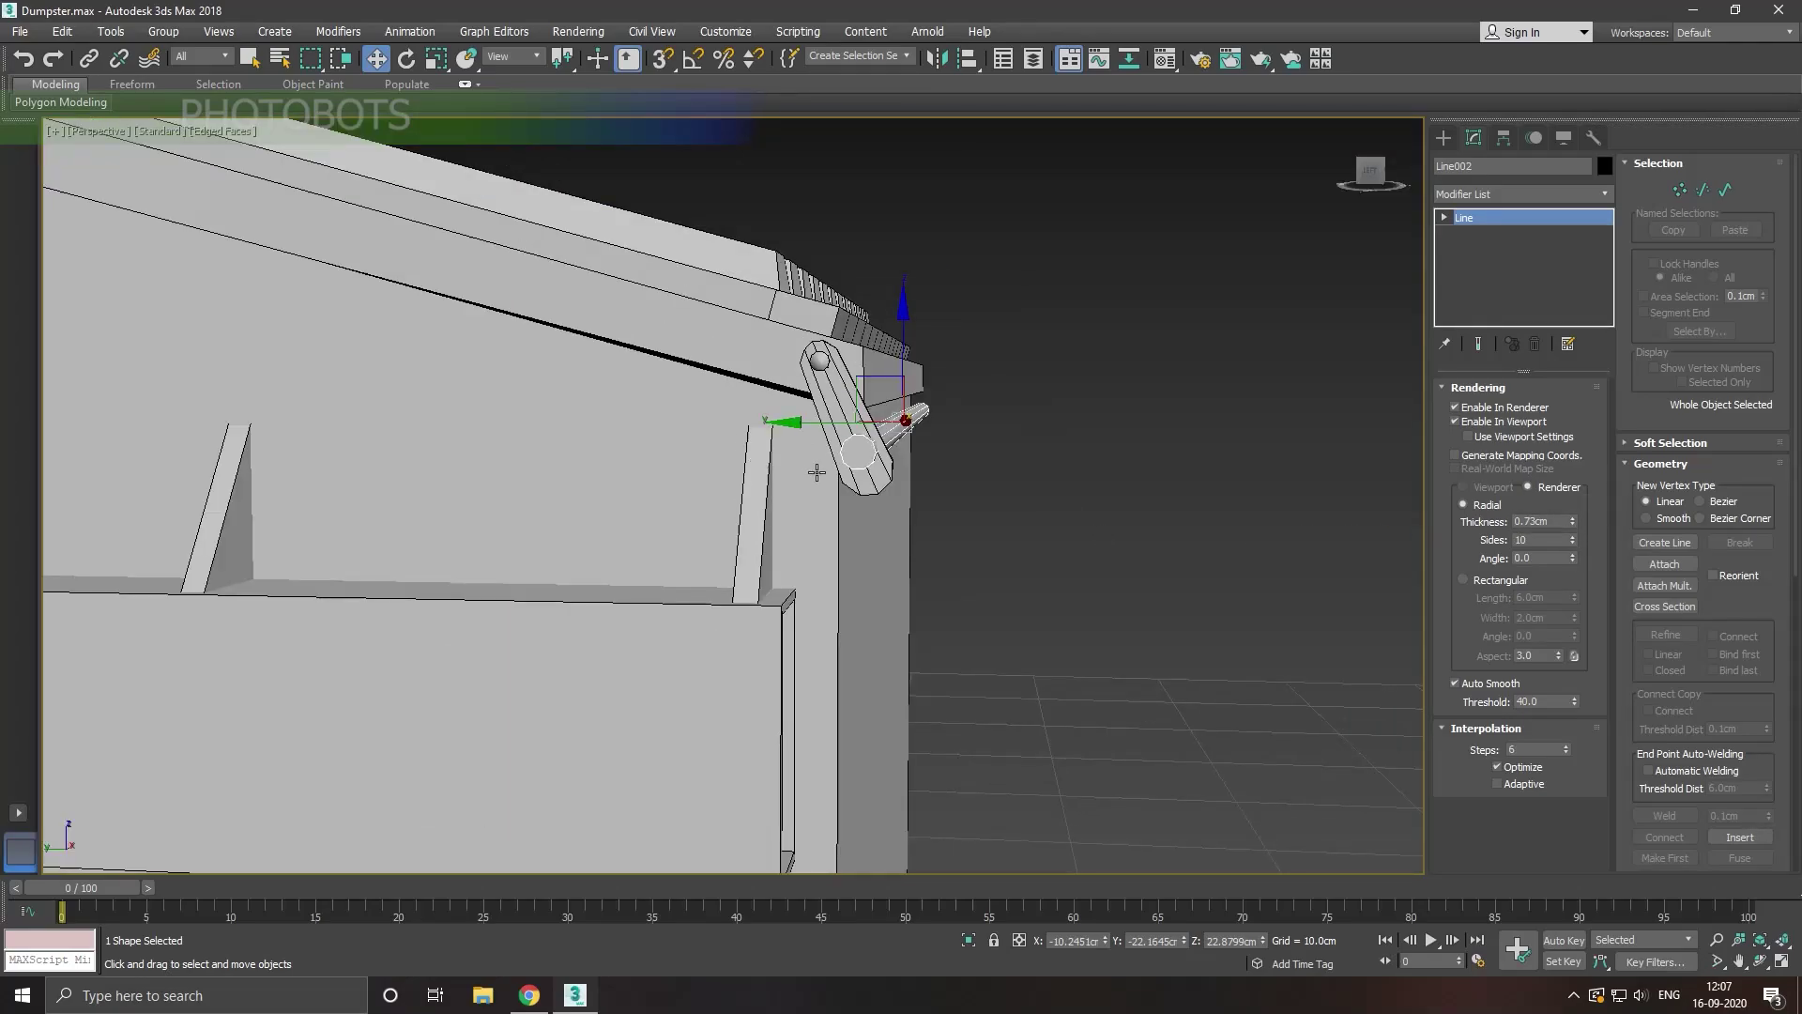
{"action": "middle_click_drag", "start_coordinate": [817, 472], "coordinate": [786, 487], "text": "alt"}
{"action": "scroll", "coordinate": [632, 522], "scroll_direction": "up", "scroll_amount": 2}
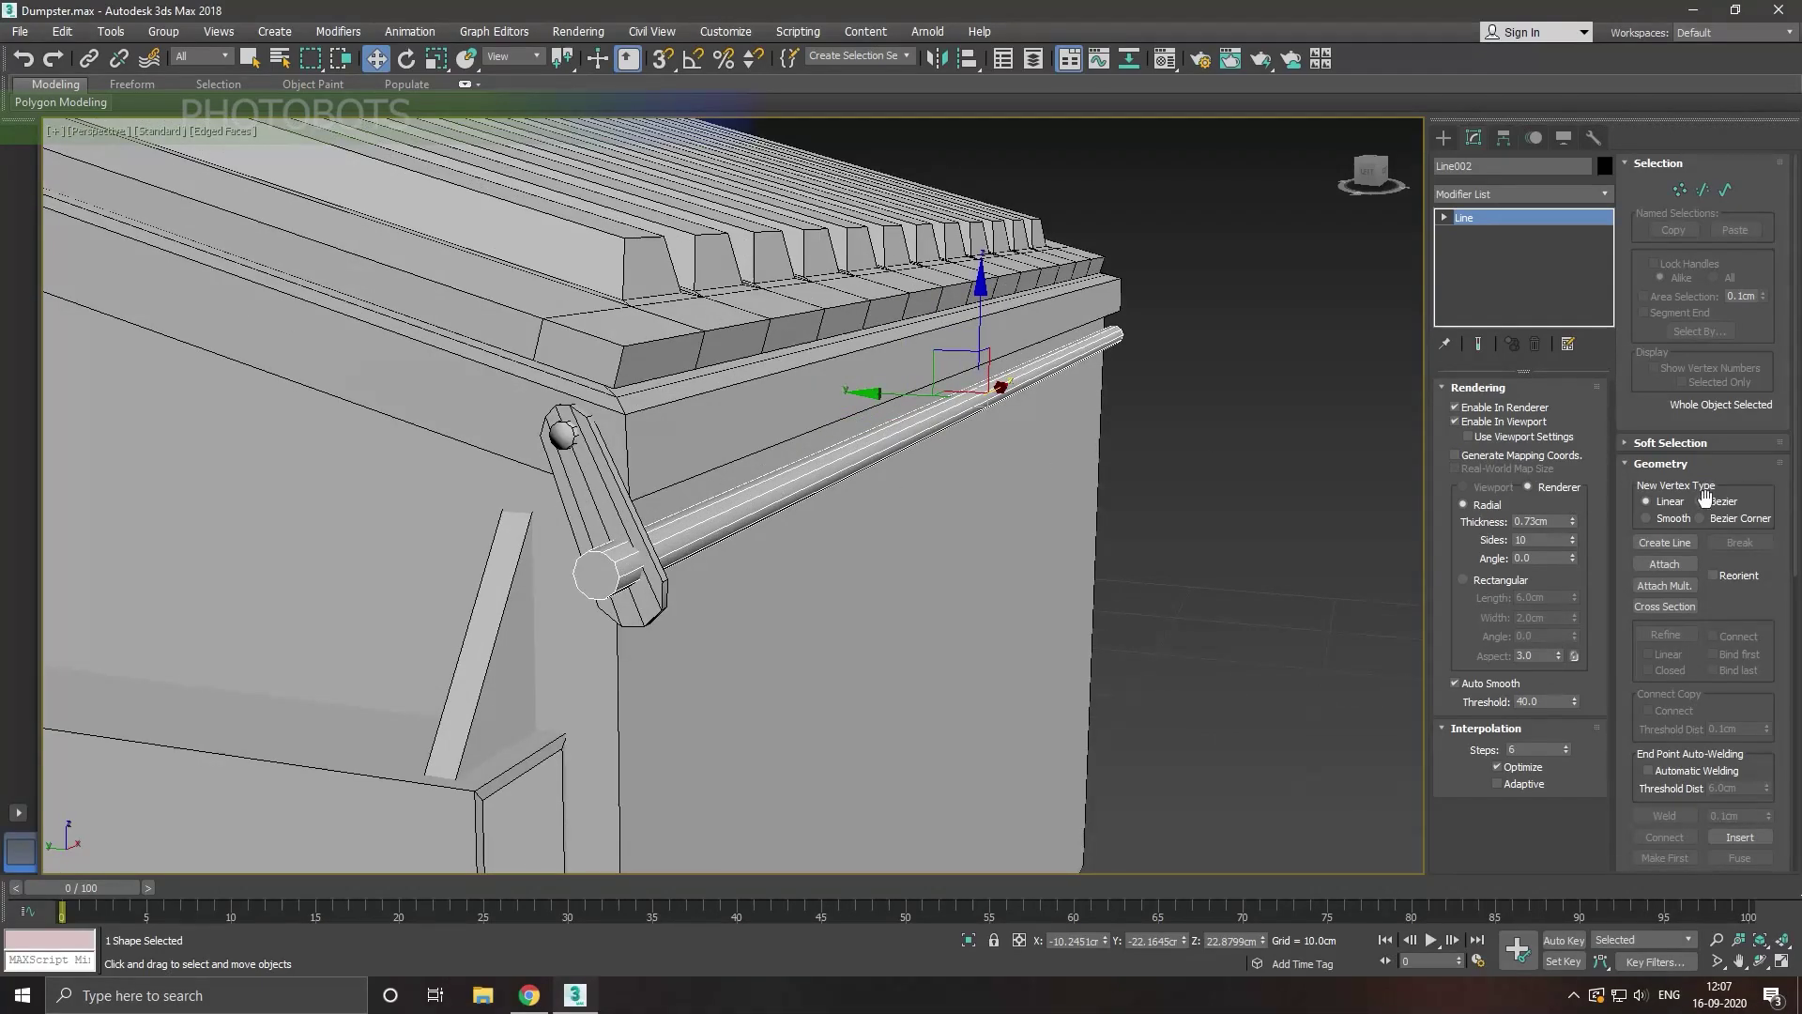
{"action": "left_click_drag", "start_coordinate": [1574, 522], "coordinate": [1574, 498]}
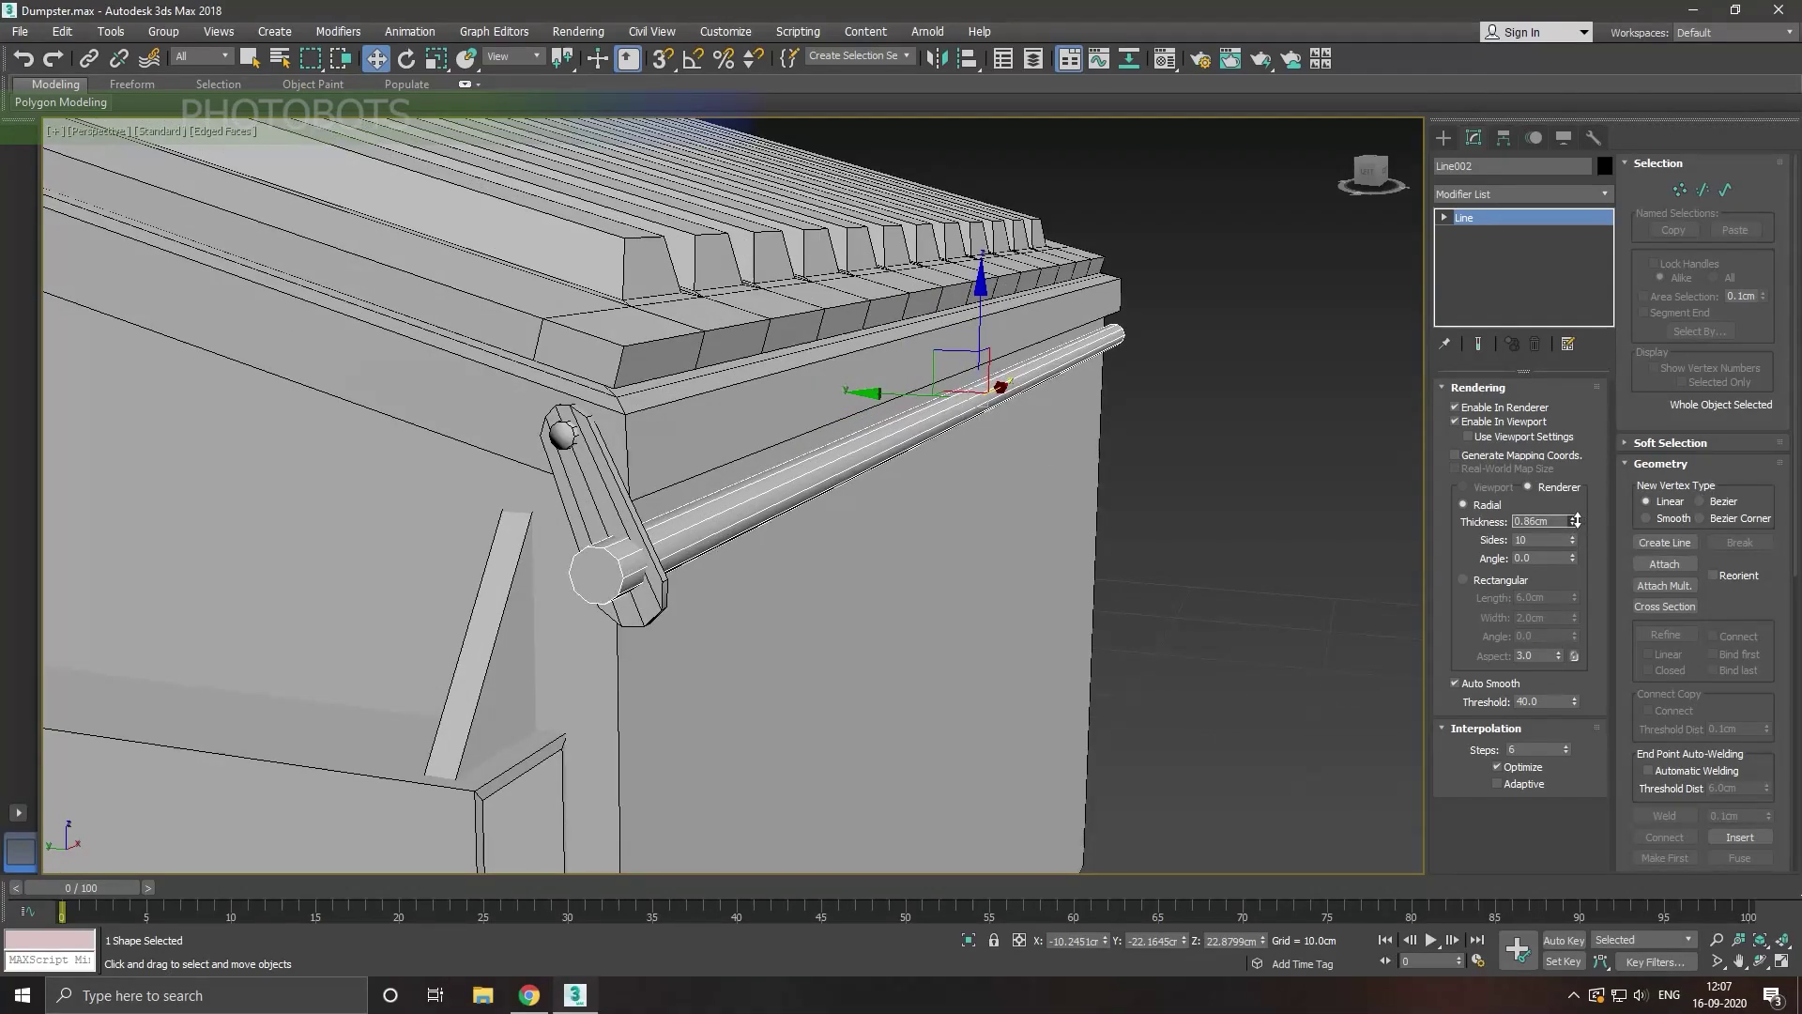
Step: Lower the rod and centre it in the bracket's lower end in Left view
{"action": "mouse_move", "coordinate": [900, 506]}
{"action": "middle_mouse_down", "text": "alt"}
{"action": "mouse_move", "coordinate": [925, 523]}
{"action": "mouse_move", "coordinate": [912, 542]}
{"action": "middle_mouse_up", "text": "alt"}
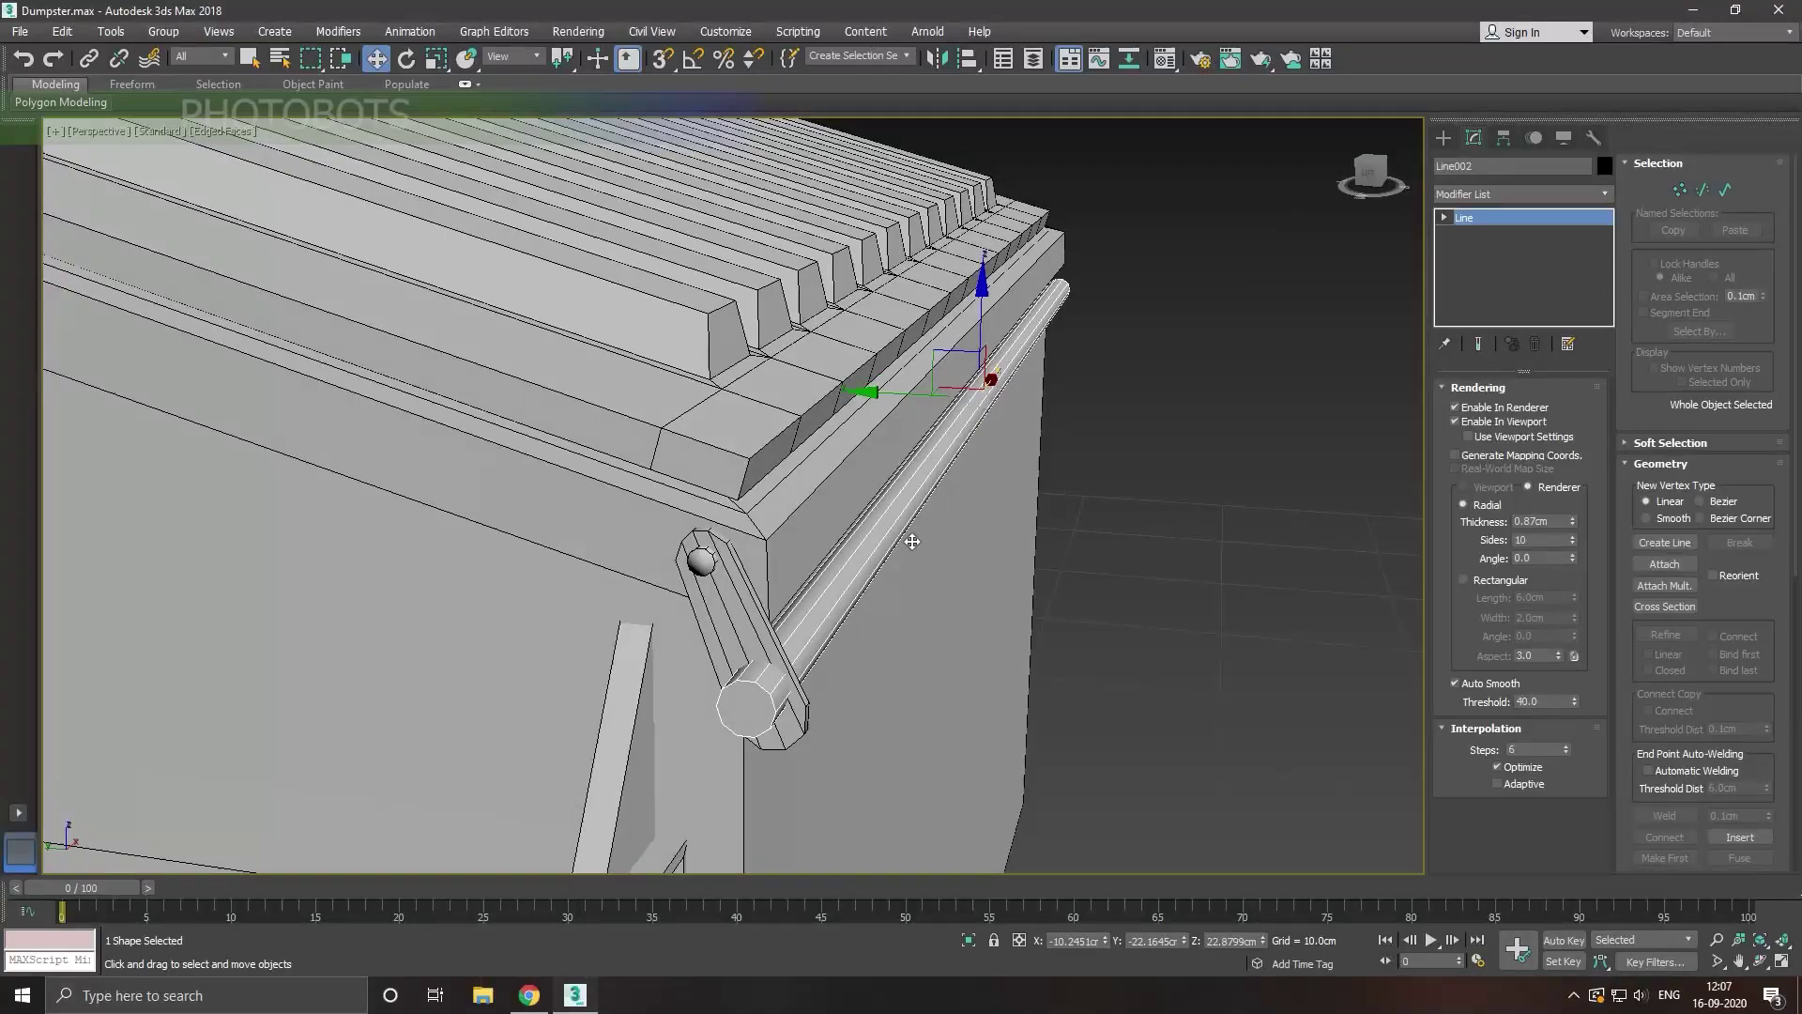
{"action": "scroll", "coordinate": [886, 572], "scroll_direction": "up", "scroll_amount": 2}
{"action": "scroll", "coordinate": [906, 544], "scroll_direction": "up", "scroll_amount": 1}
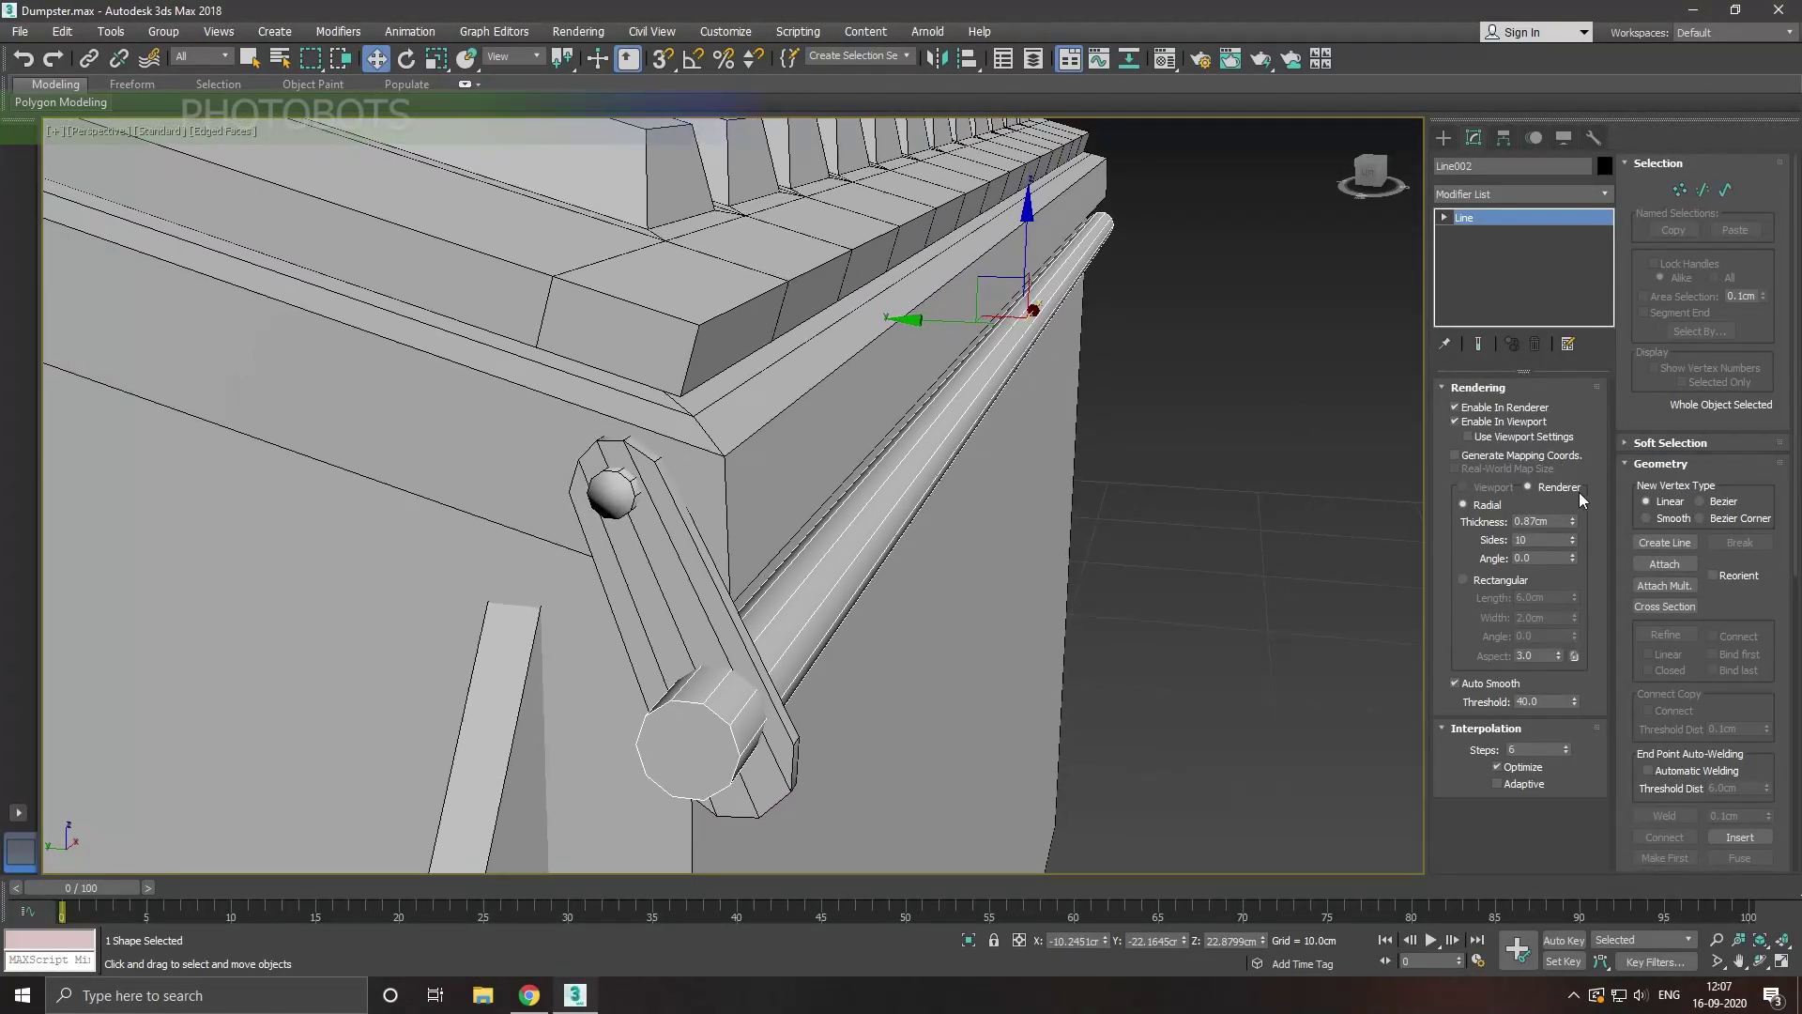
{"action": "left_click_drag", "start_coordinate": [1040, 260], "coordinate": [1038, 274]}
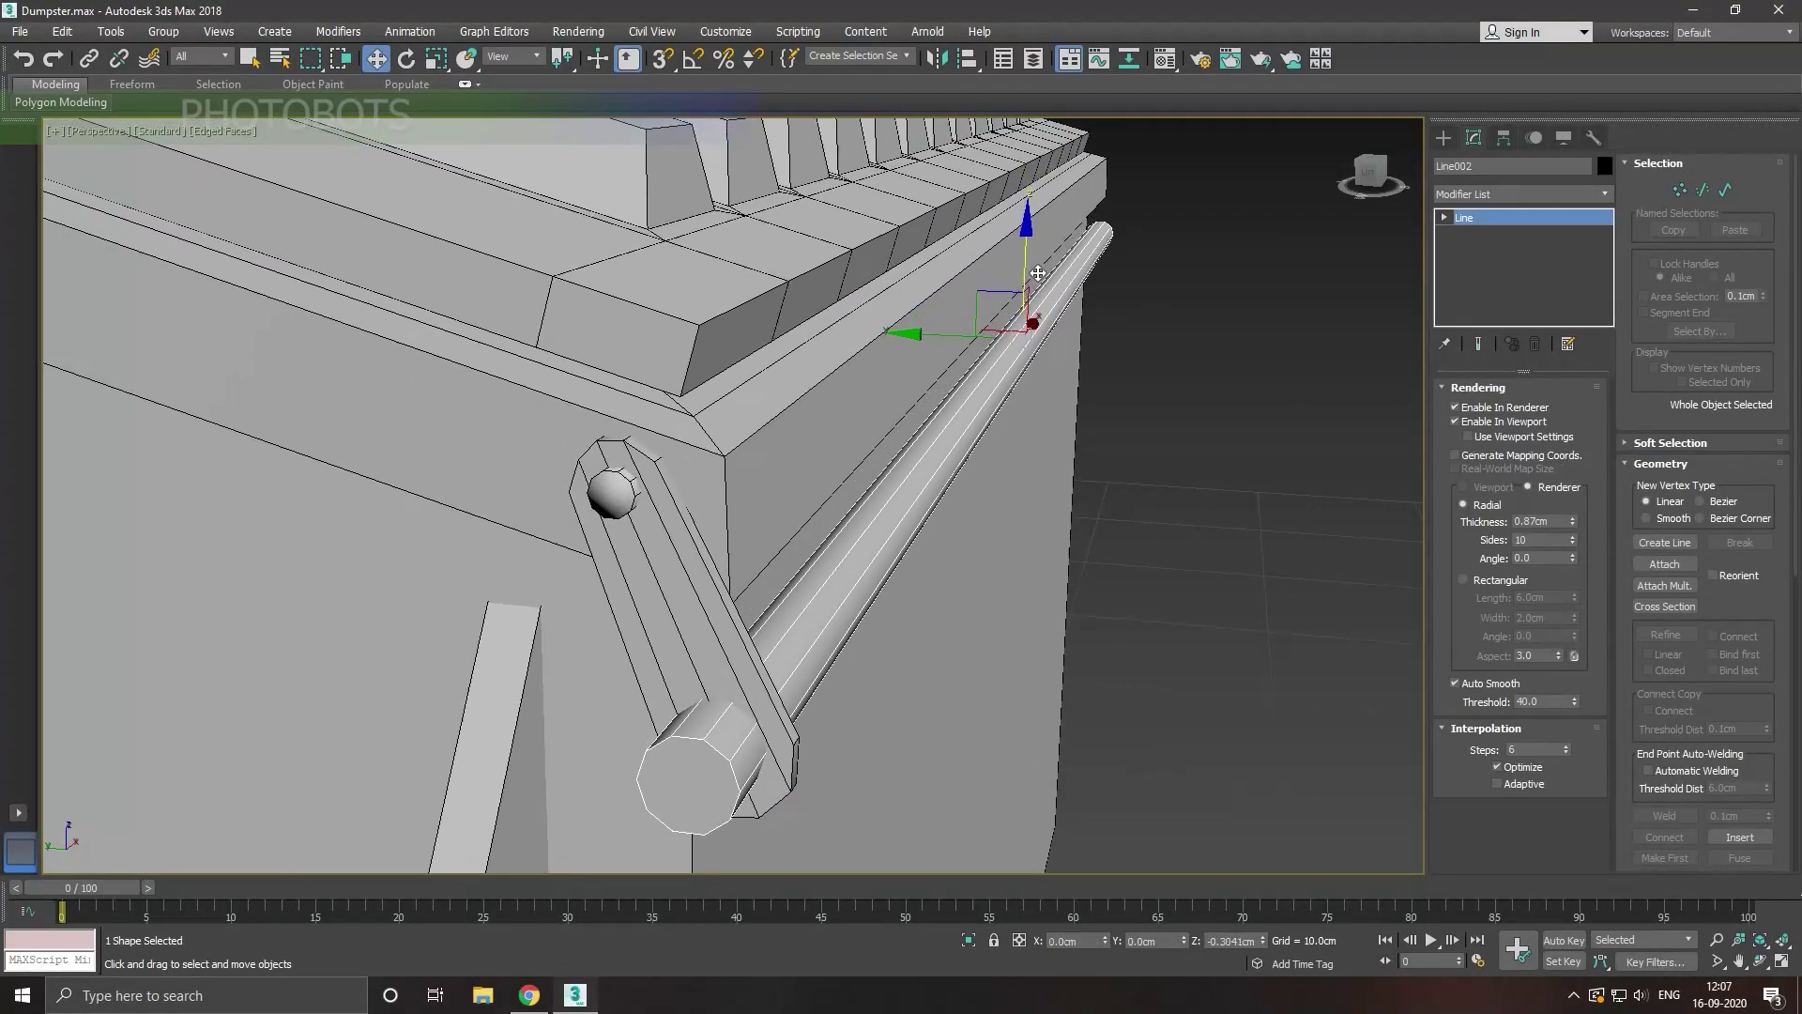
{"action": "middle_click_drag", "start_coordinate": [1054, 303], "coordinate": [1060, 297], "text": "alt"}
{"action": "middle_click_drag", "start_coordinate": [1126, 377], "coordinate": [1134, 366], "text": "alt"}
{"action": "key", "text": "l"}
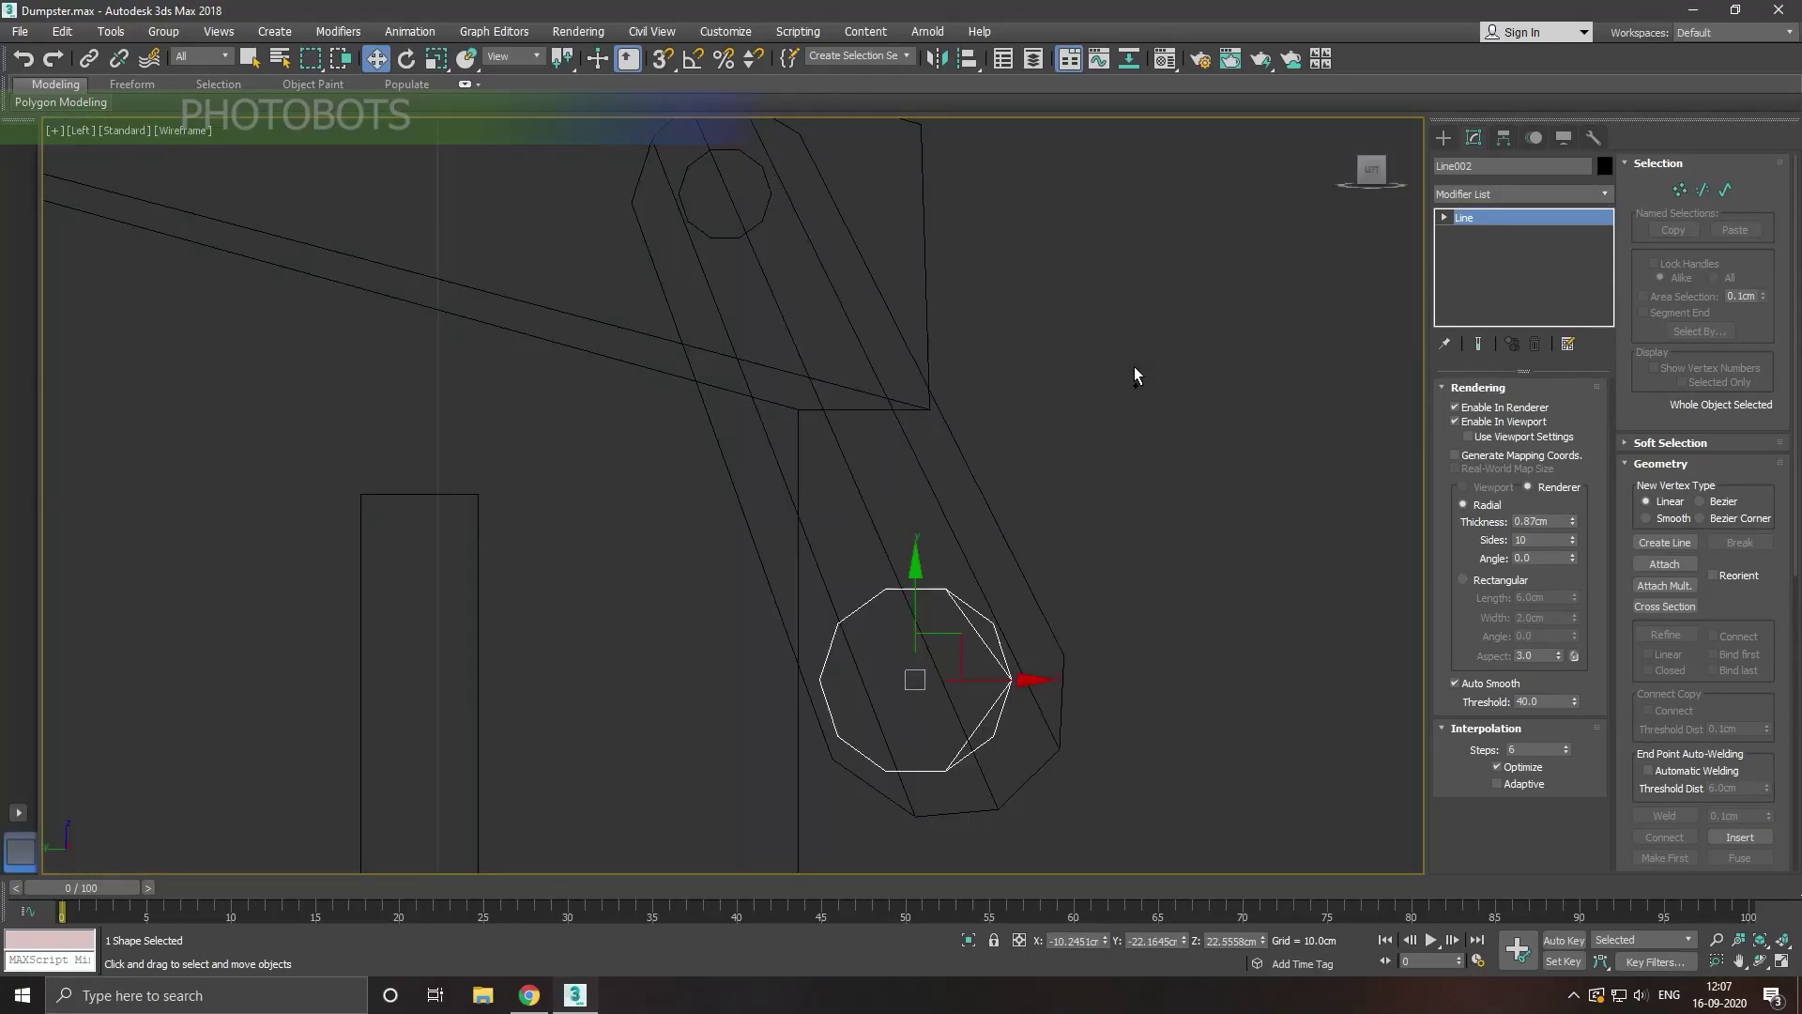
{"action": "left_click_drag", "start_coordinate": [1004, 692], "coordinate": [1026, 688]}
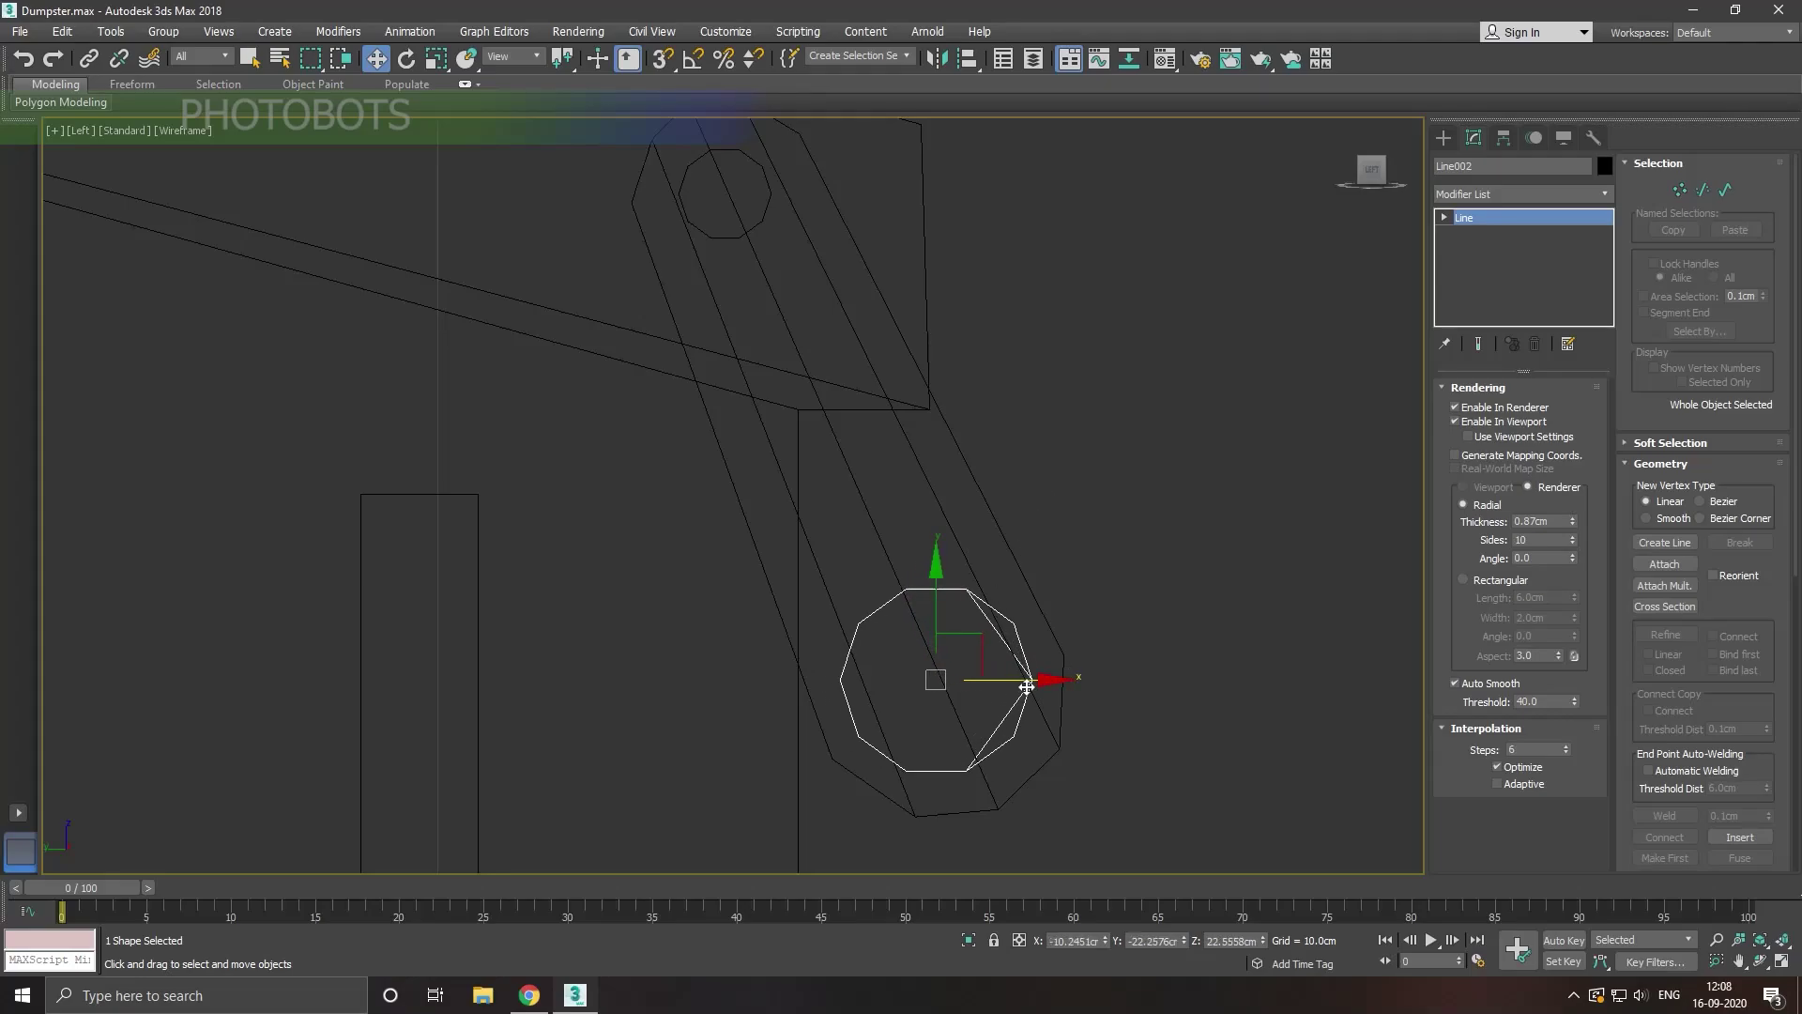
Step: Increase the rod's sides from 11 to 12
{"action": "key", "text": "p"}
{"action": "mouse_move", "coordinate": [1022, 684]}
{"action": "middle_mouse_down", "text": "alt"}
{"action": "mouse_move", "coordinate": [882, 442]}
{"action": "mouse_move", "coordinate": [912, 479]}
{"action": "middle_mouse_up", "text": "alt"}
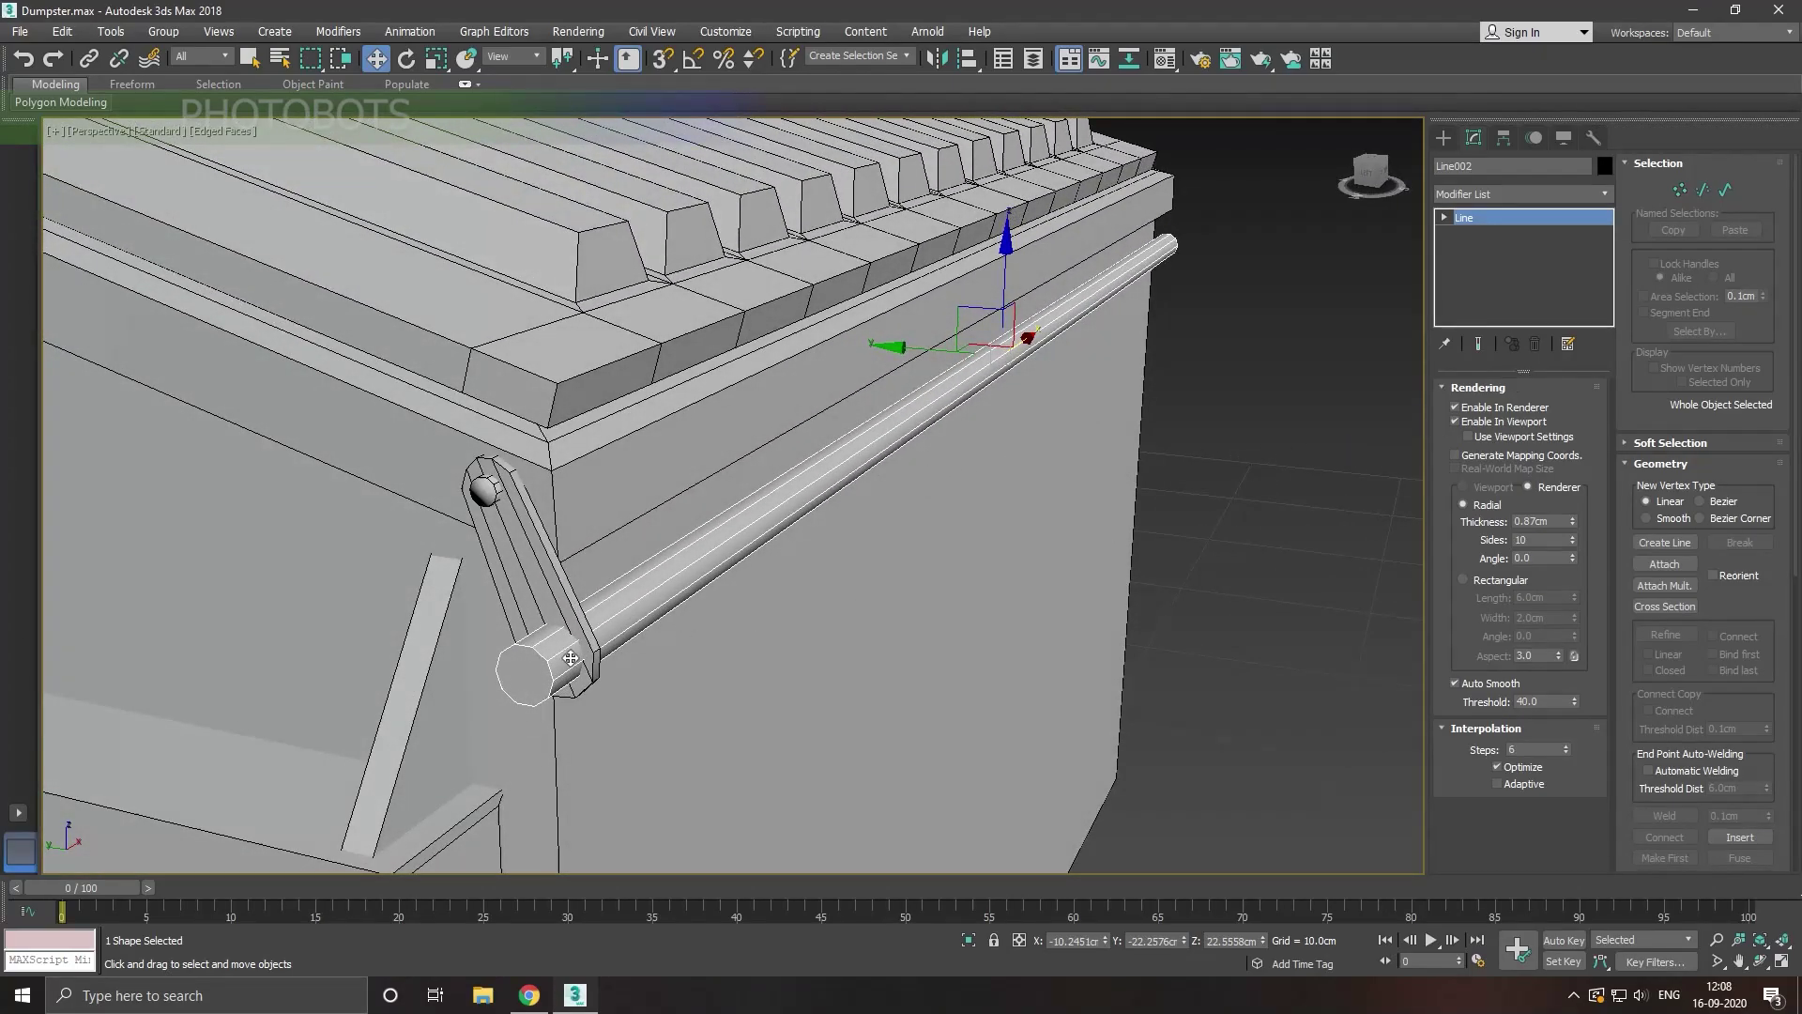
{"action": "scroll", "coordinate": [571, 658], "scroll_direction": "up", "scroll_amount": 2}
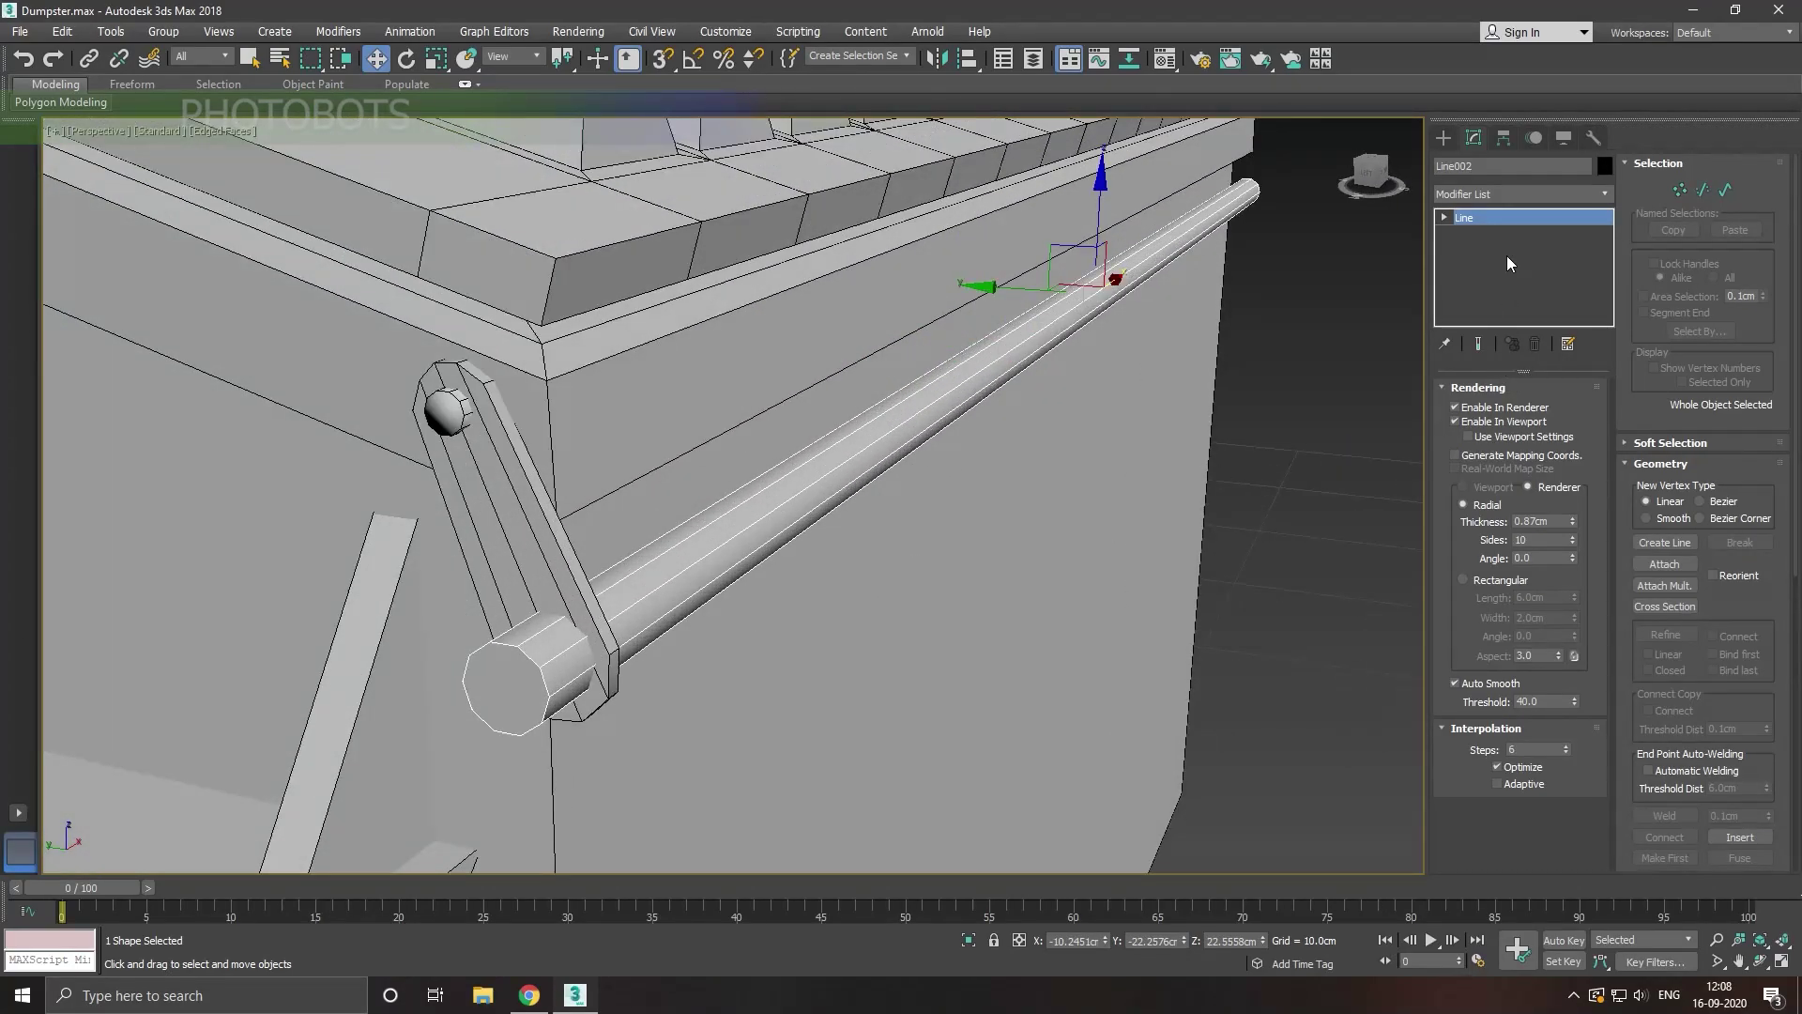
{"action": "left_click", "coordinate": [1572, 537]}
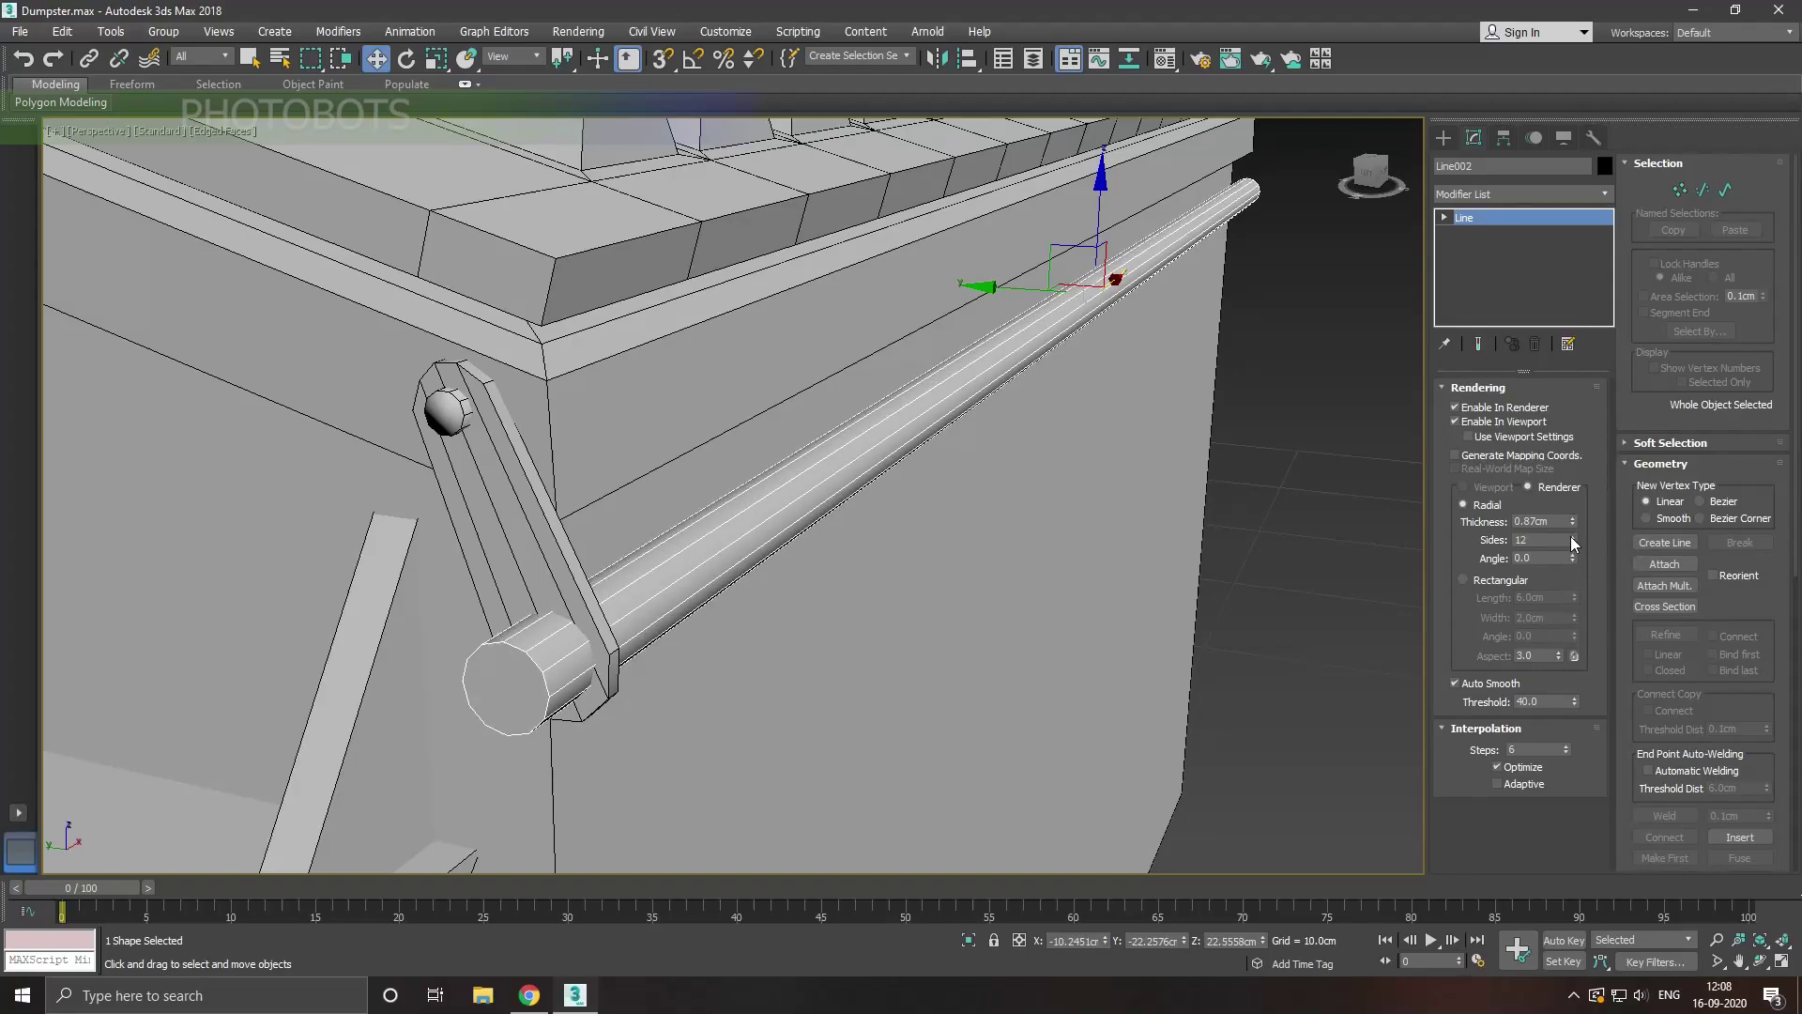
Step: Convert the rod to Editable Poly and push its end-cap polygon out into the bracket
{"action": "right_click", "coordinate": [1494, 270]}
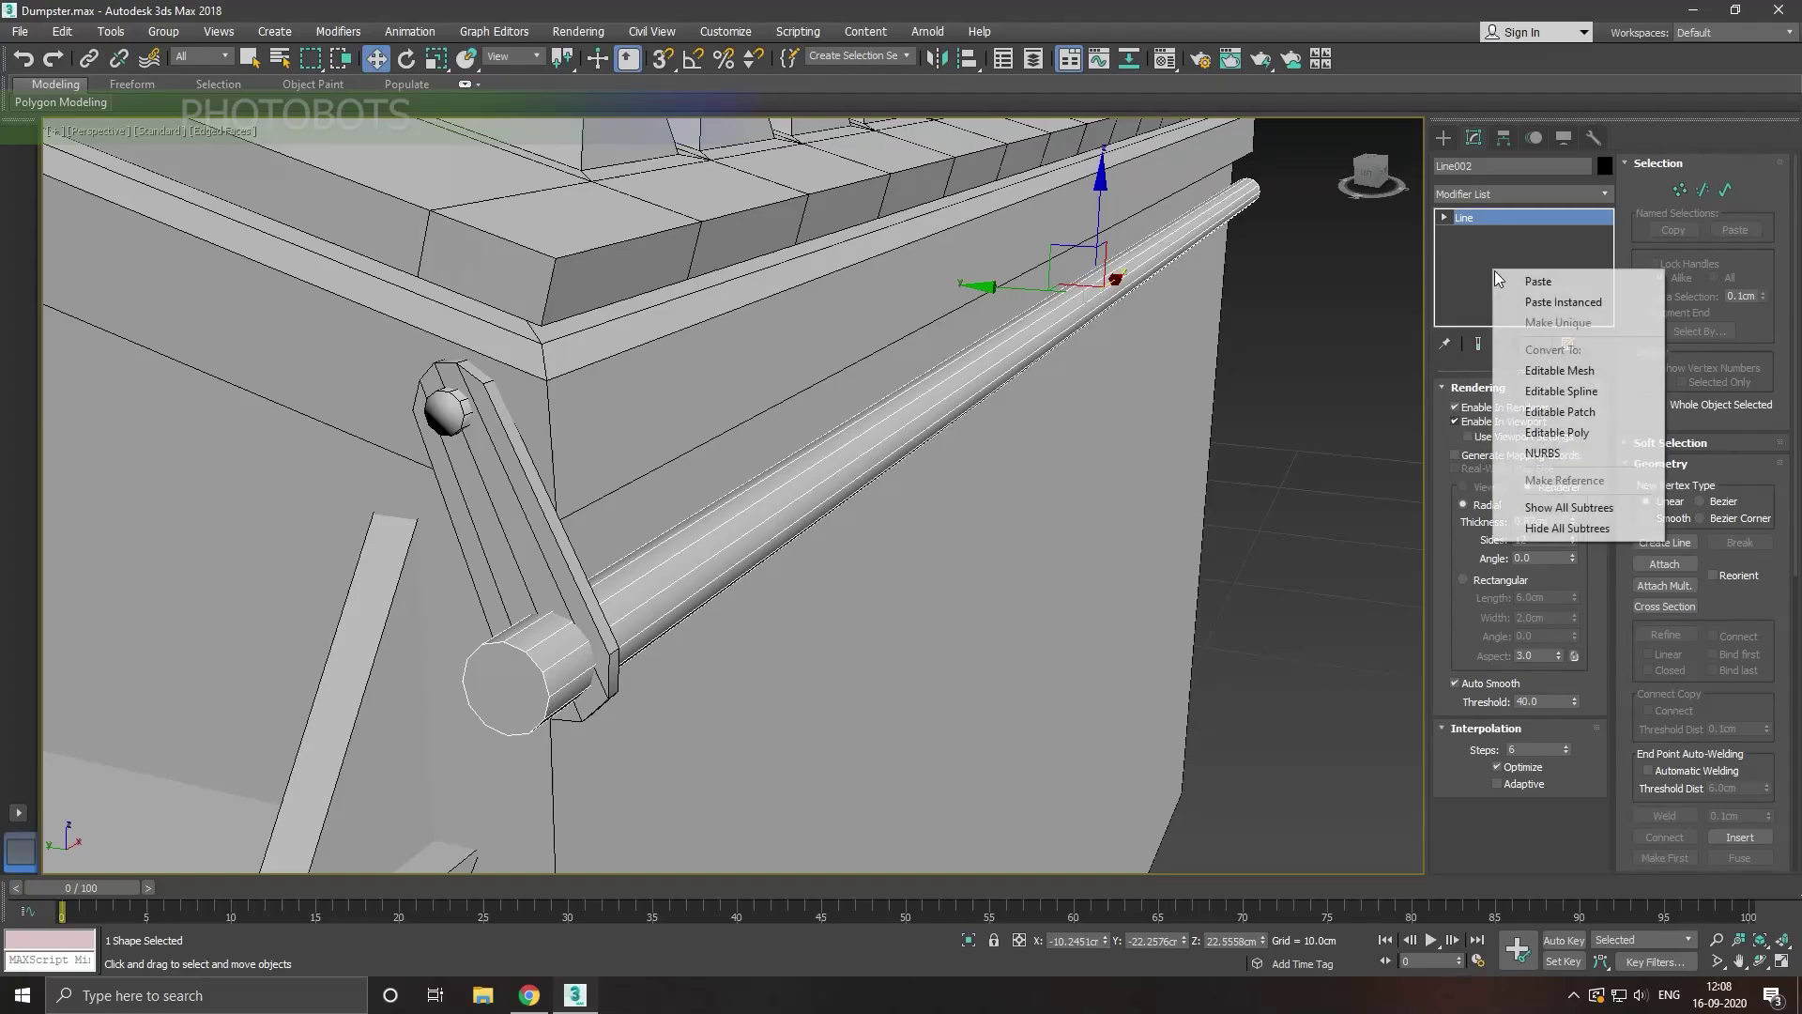
{"action": "left_click", "coordinate": [1568, 431]}
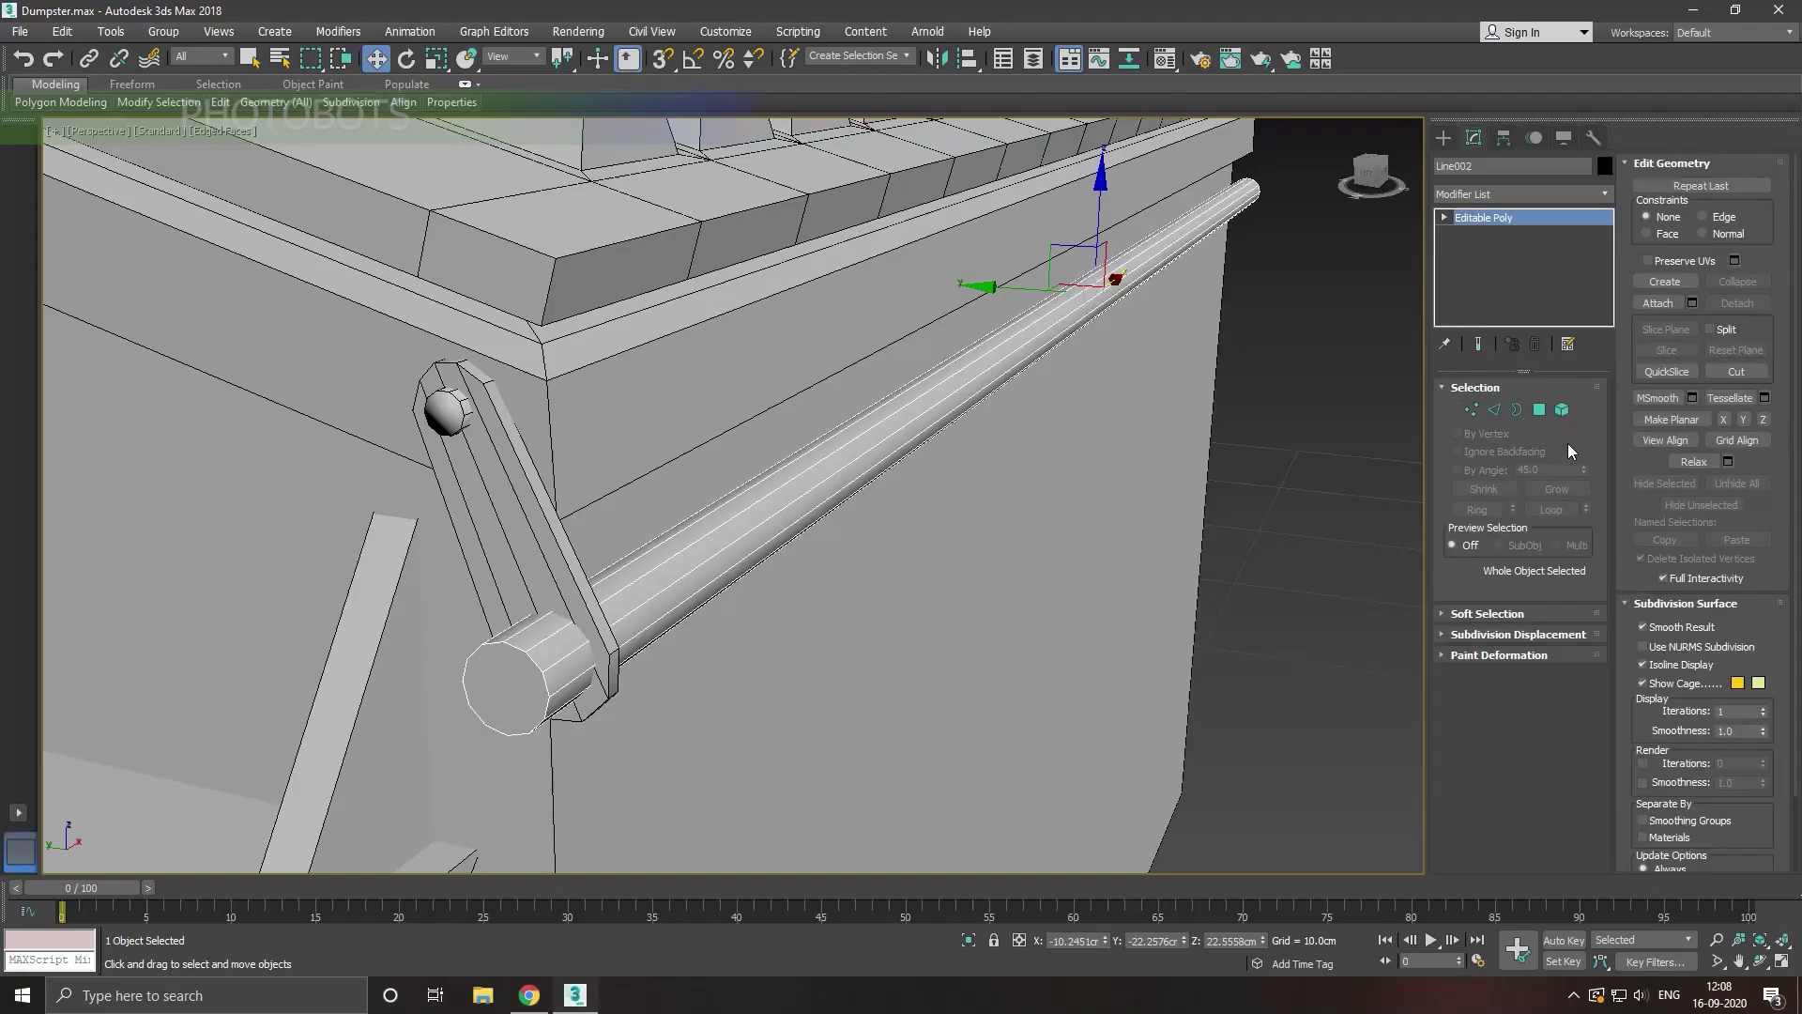
{"action": "left_click", "coordinate": [1539, 409]}
{"action": "left_click", "coordinate": [532, 700]}
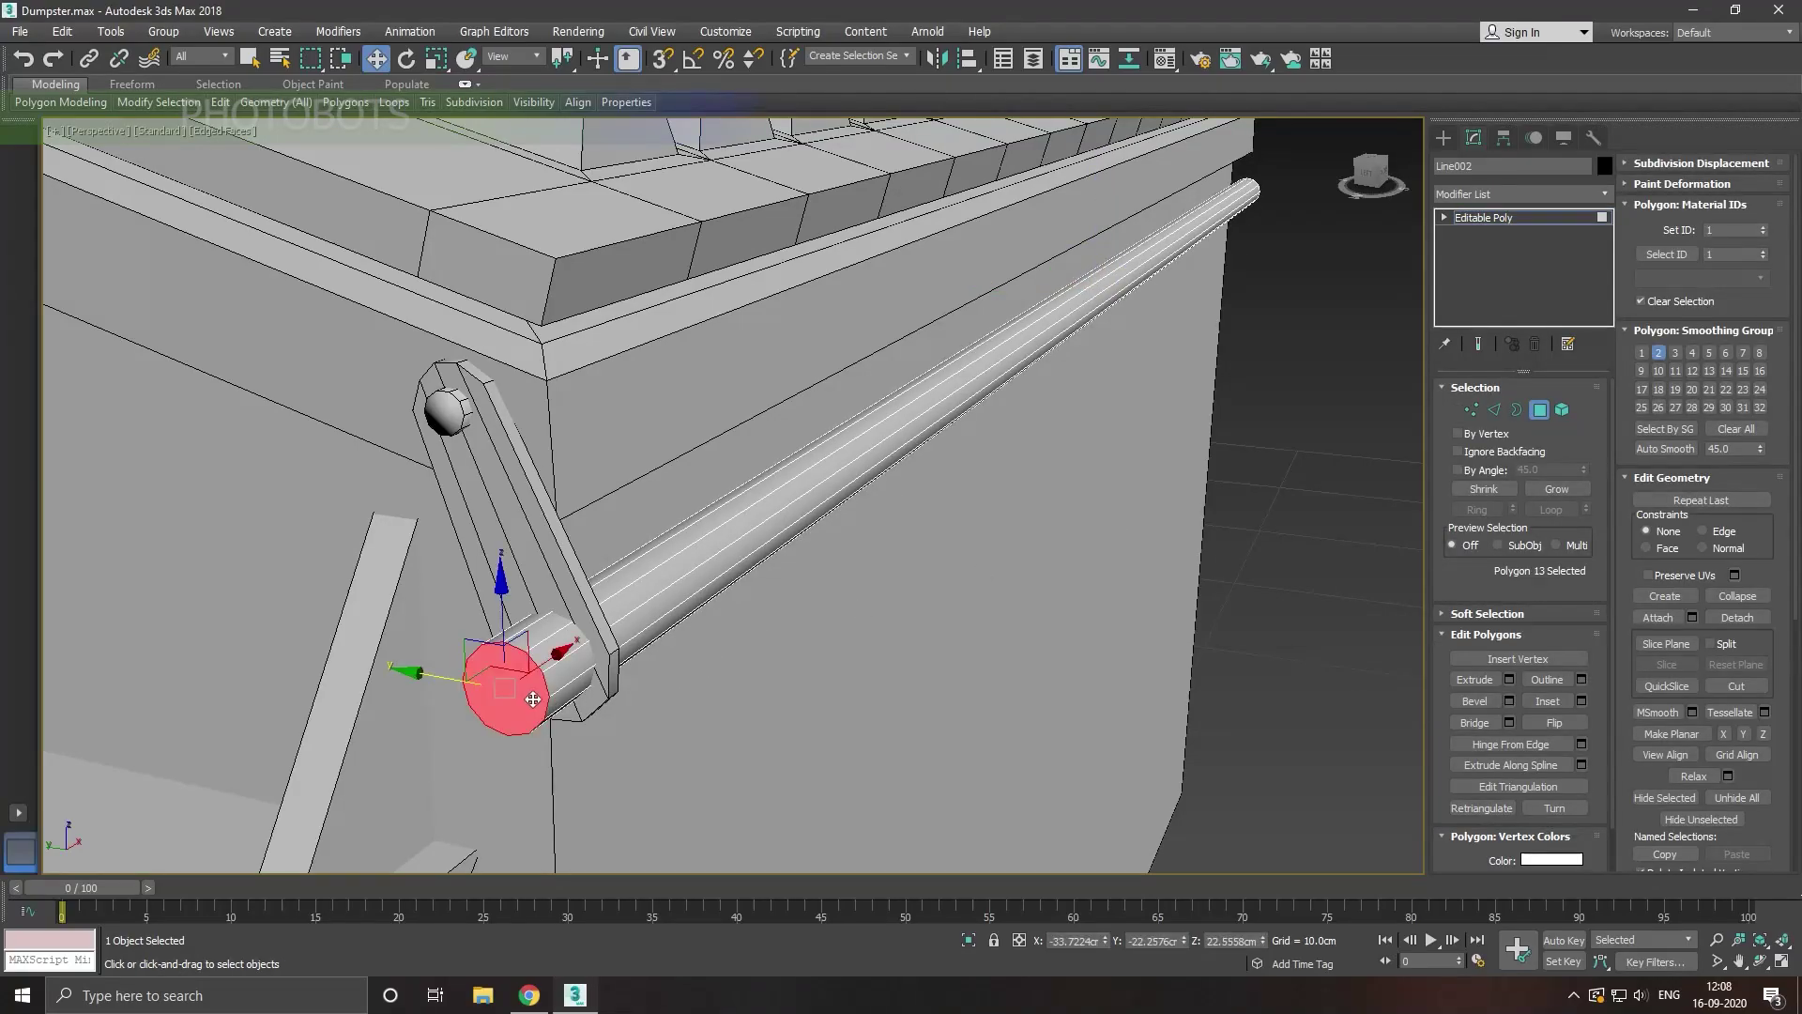
{"action": "left_click_drag", "start_coordinate": [560, 668], "coordinate": [602, 640]}
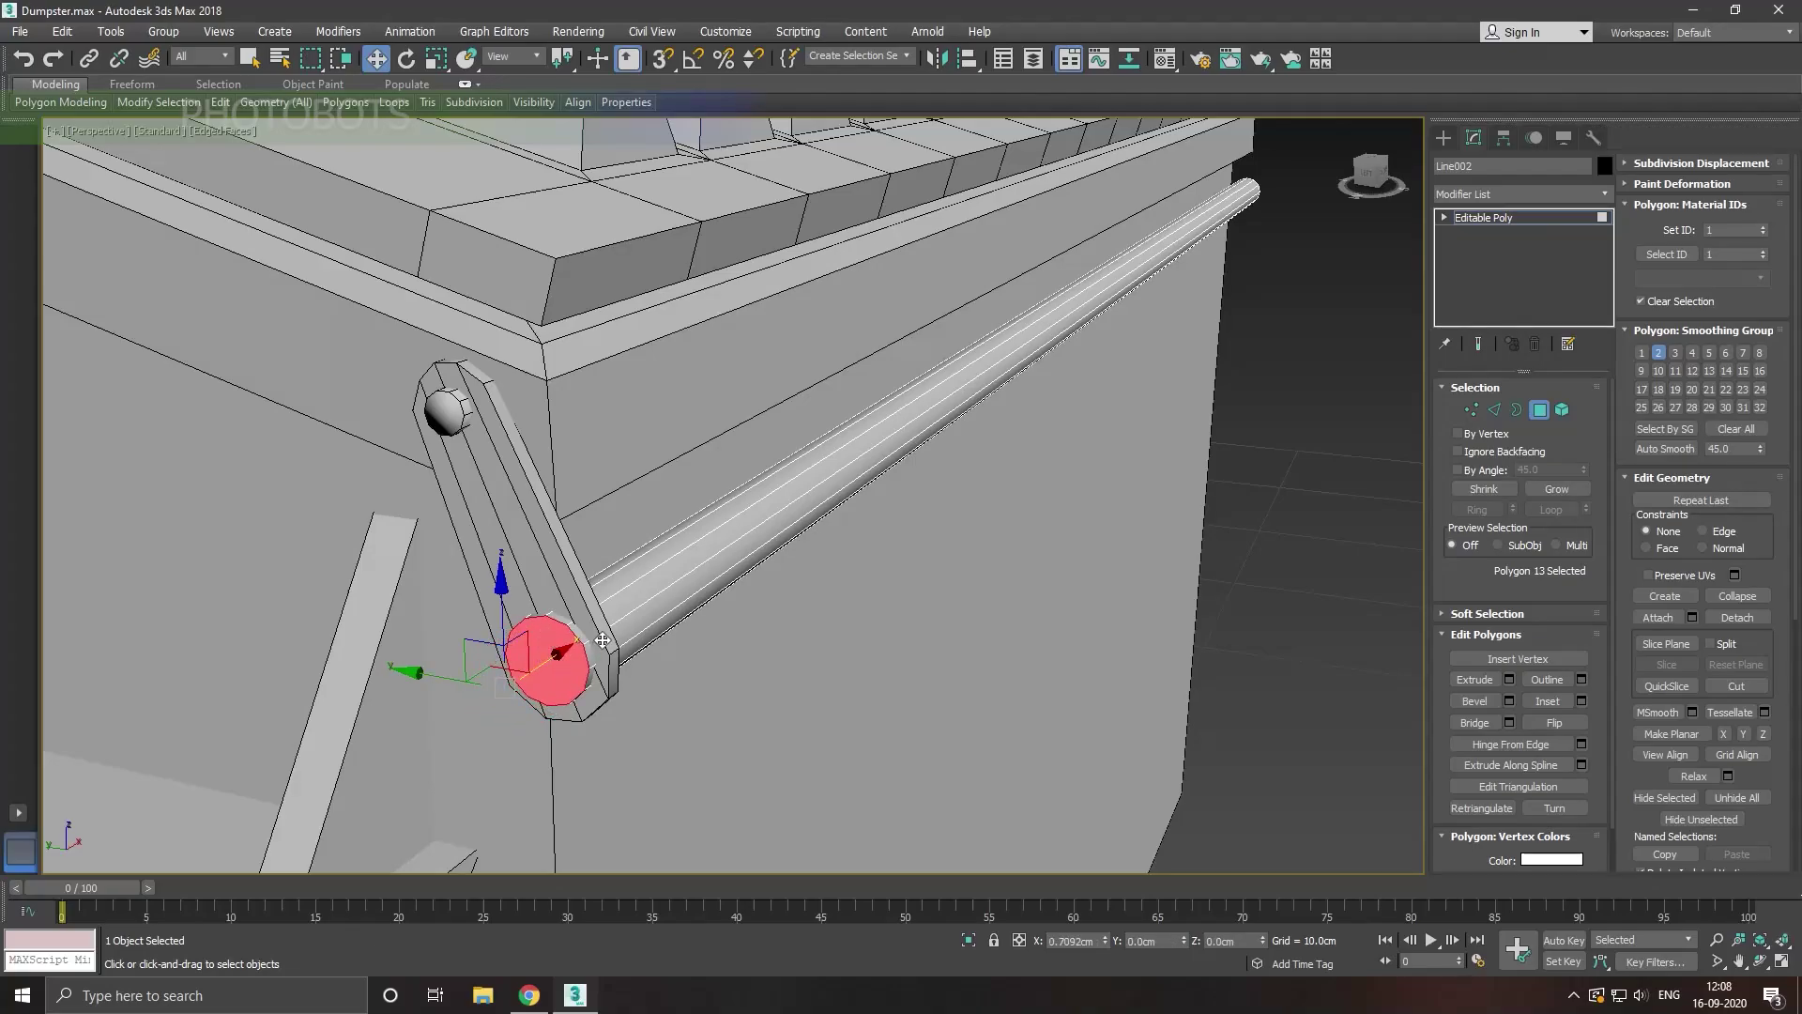
Step: Inspect the rod's end-cap edges in Edge mode, then clear the selection
{"action": "scroll", "coordinate": [444, 611], "scroll_direction": "down", "scroll_amount": 4}
{"action": "scroll", "coordinate": [939, 614], "scroll_direction": "down", "scroll_amount": 5}
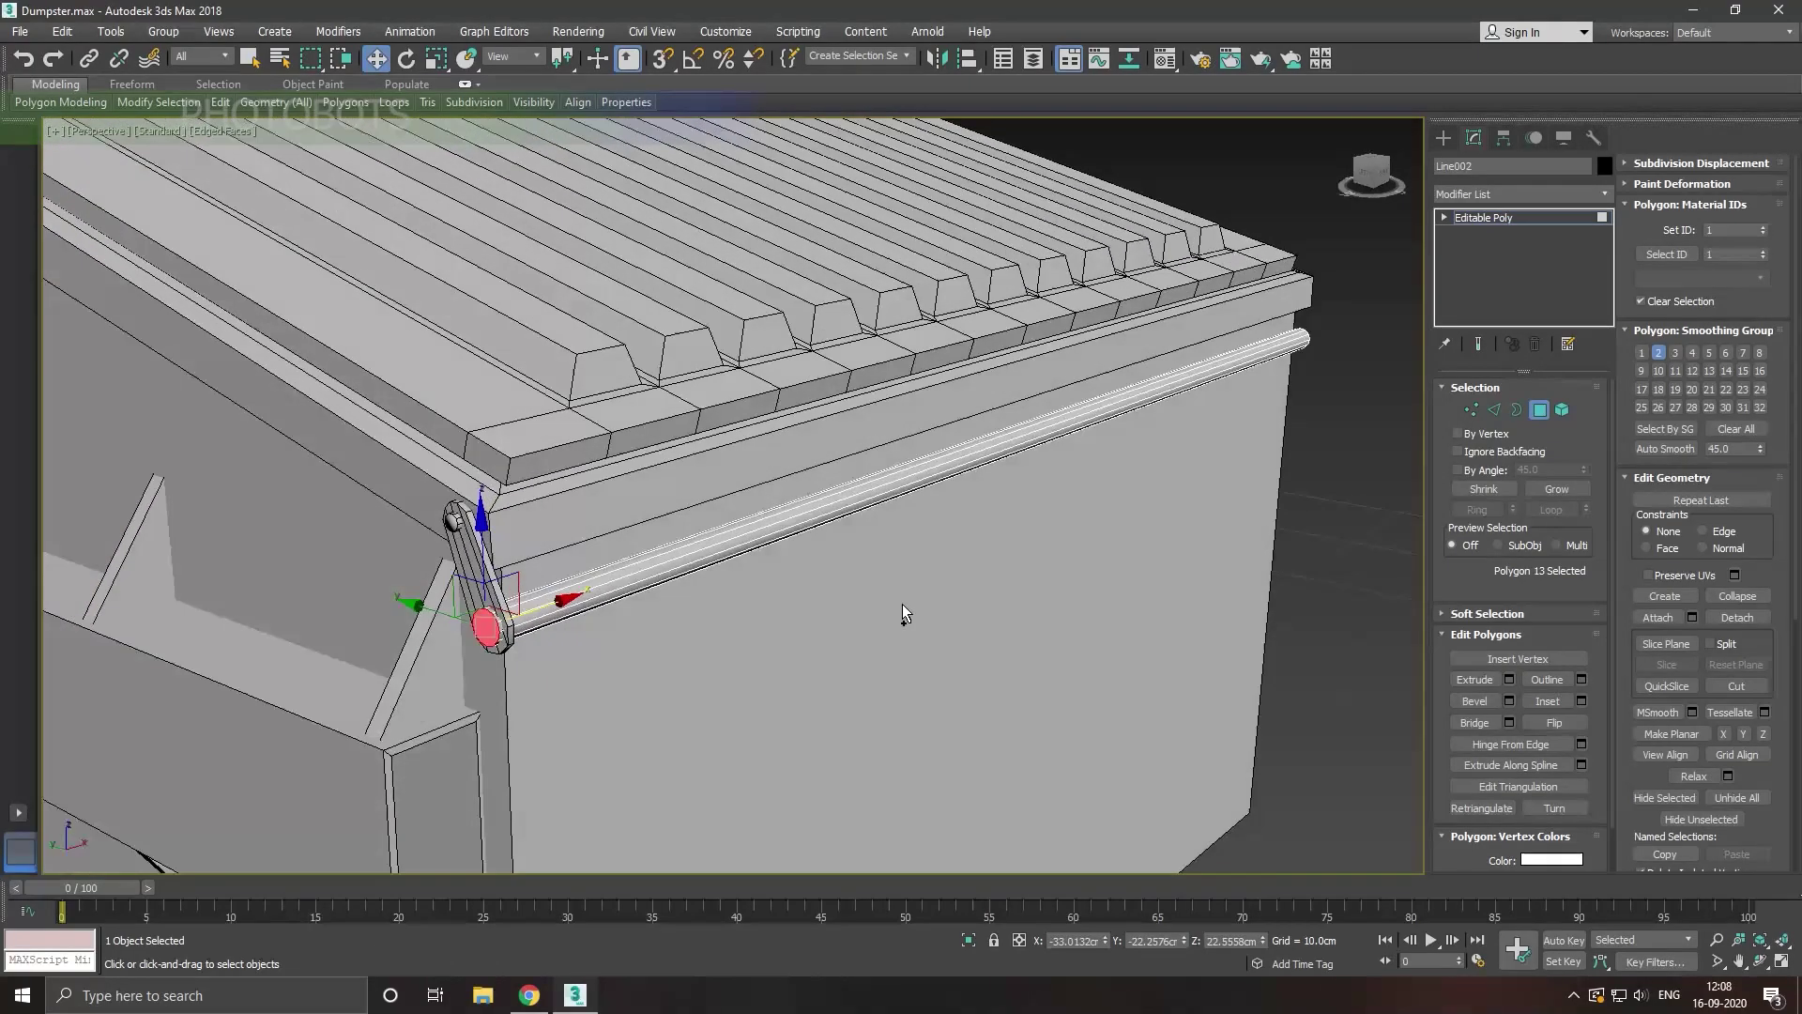
{"action": "middle_click_drag", "start_coordinate": [901, 616], "coordinate": [515, 611], "text": "alt"}
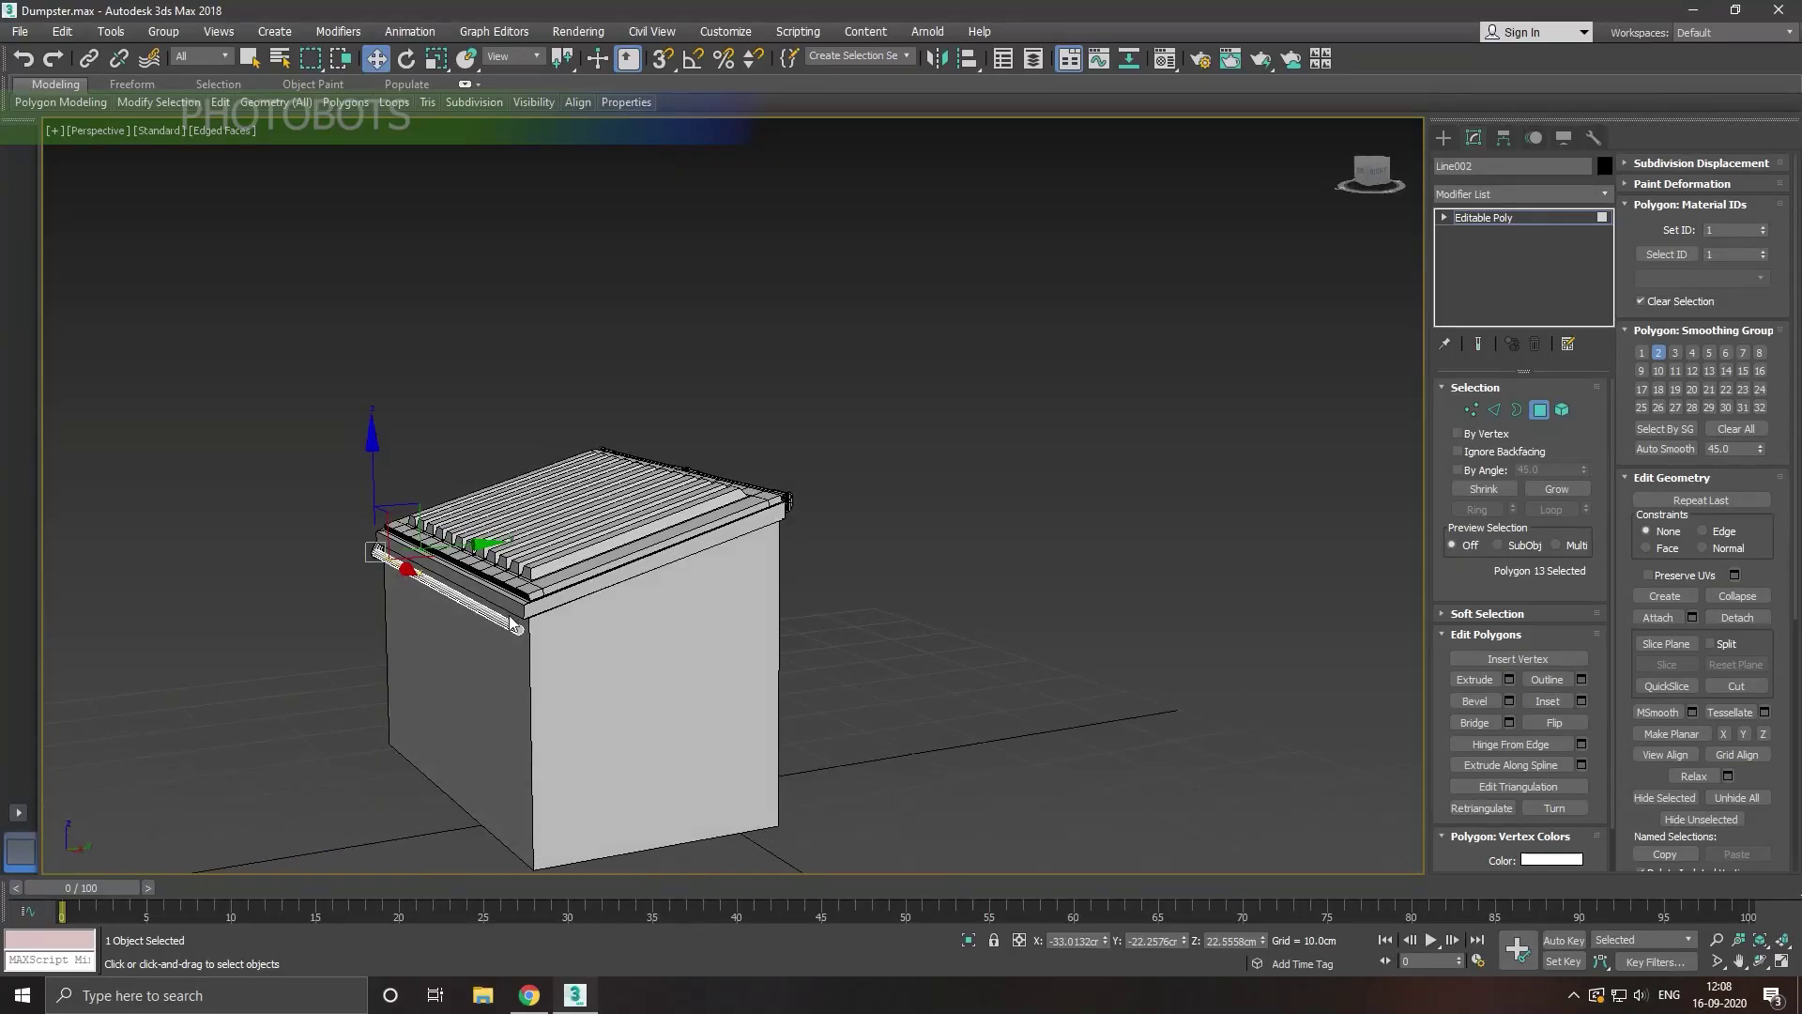
{"action": "scroll", "coordinate": [519, 631], "scroll_direction": "up", "scroll_amount": 2}
{"action": "scroll", "coordinate": [526, 642], "scroll_direction": "up", "scroll_amount": 3}
{"action": "scroll", "coordinate": [530, 645], "scroll_direction": "up", "scroll_amount": 3}
{"action": "scroll", "coordinate": [530, 645], "scroll_direction": "up", "scroll_amount": 2}
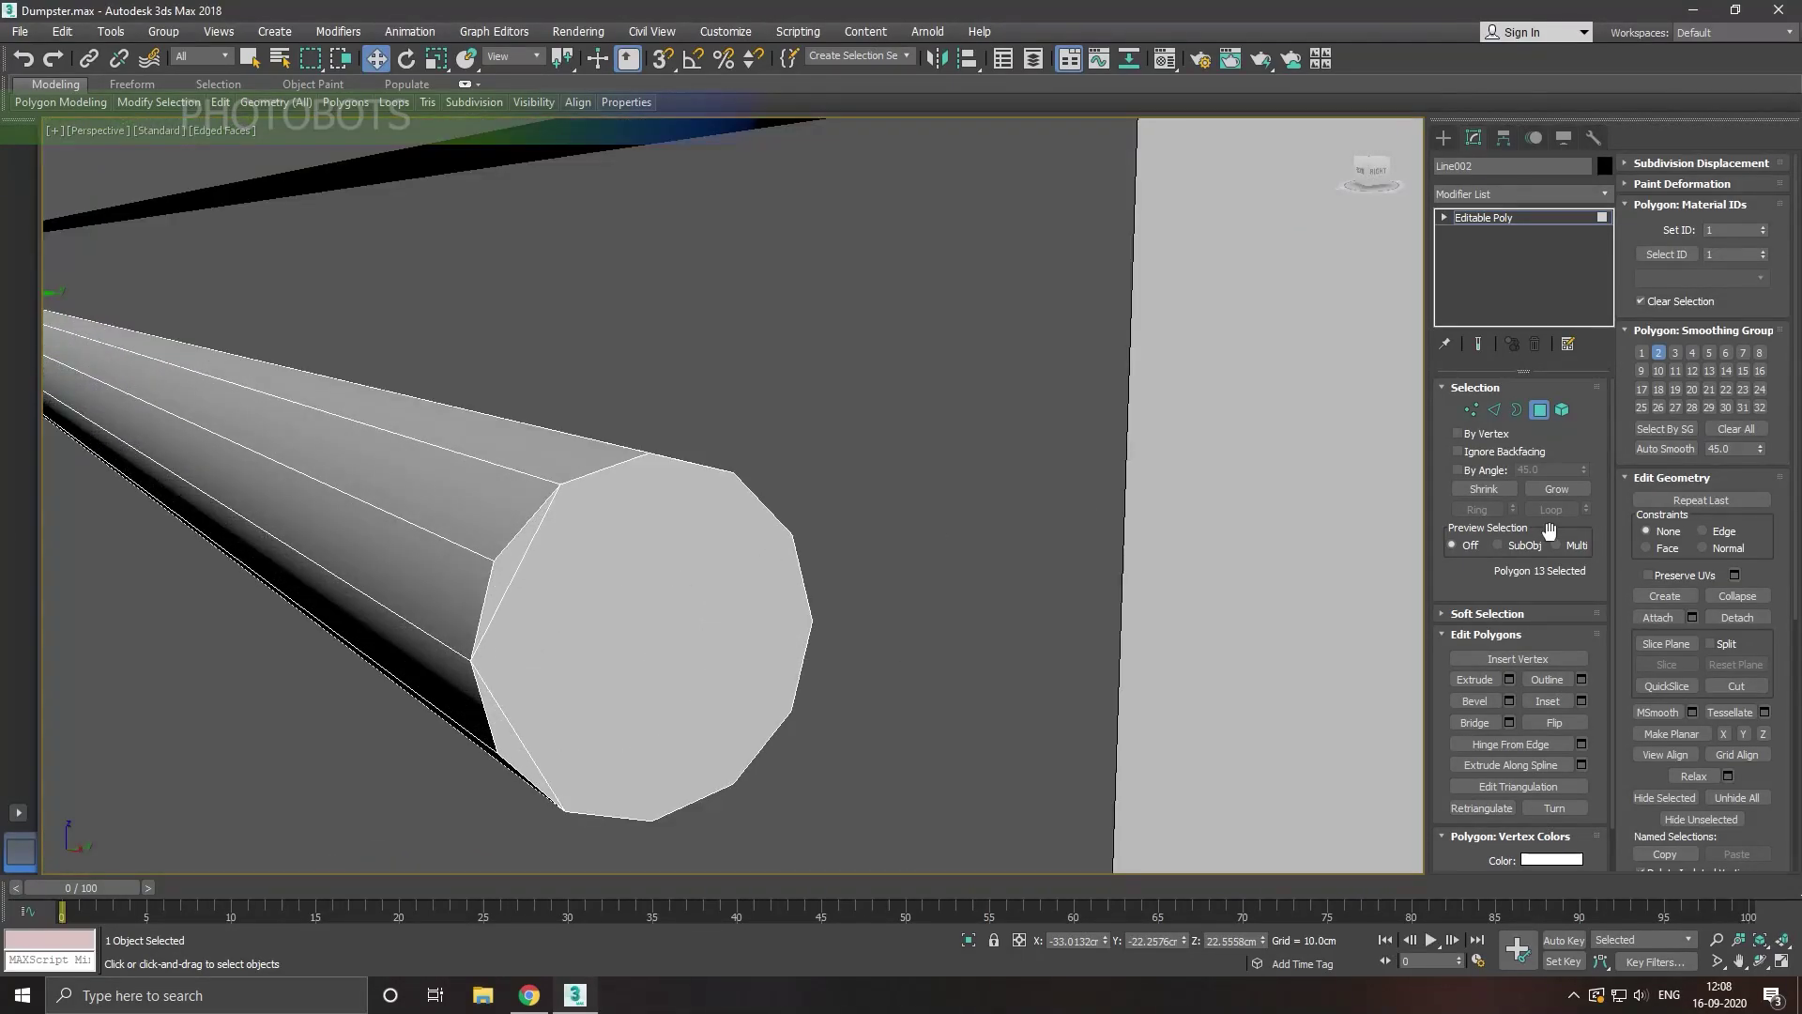
{"action": "left_click", "coordinate": [1493, 410]}
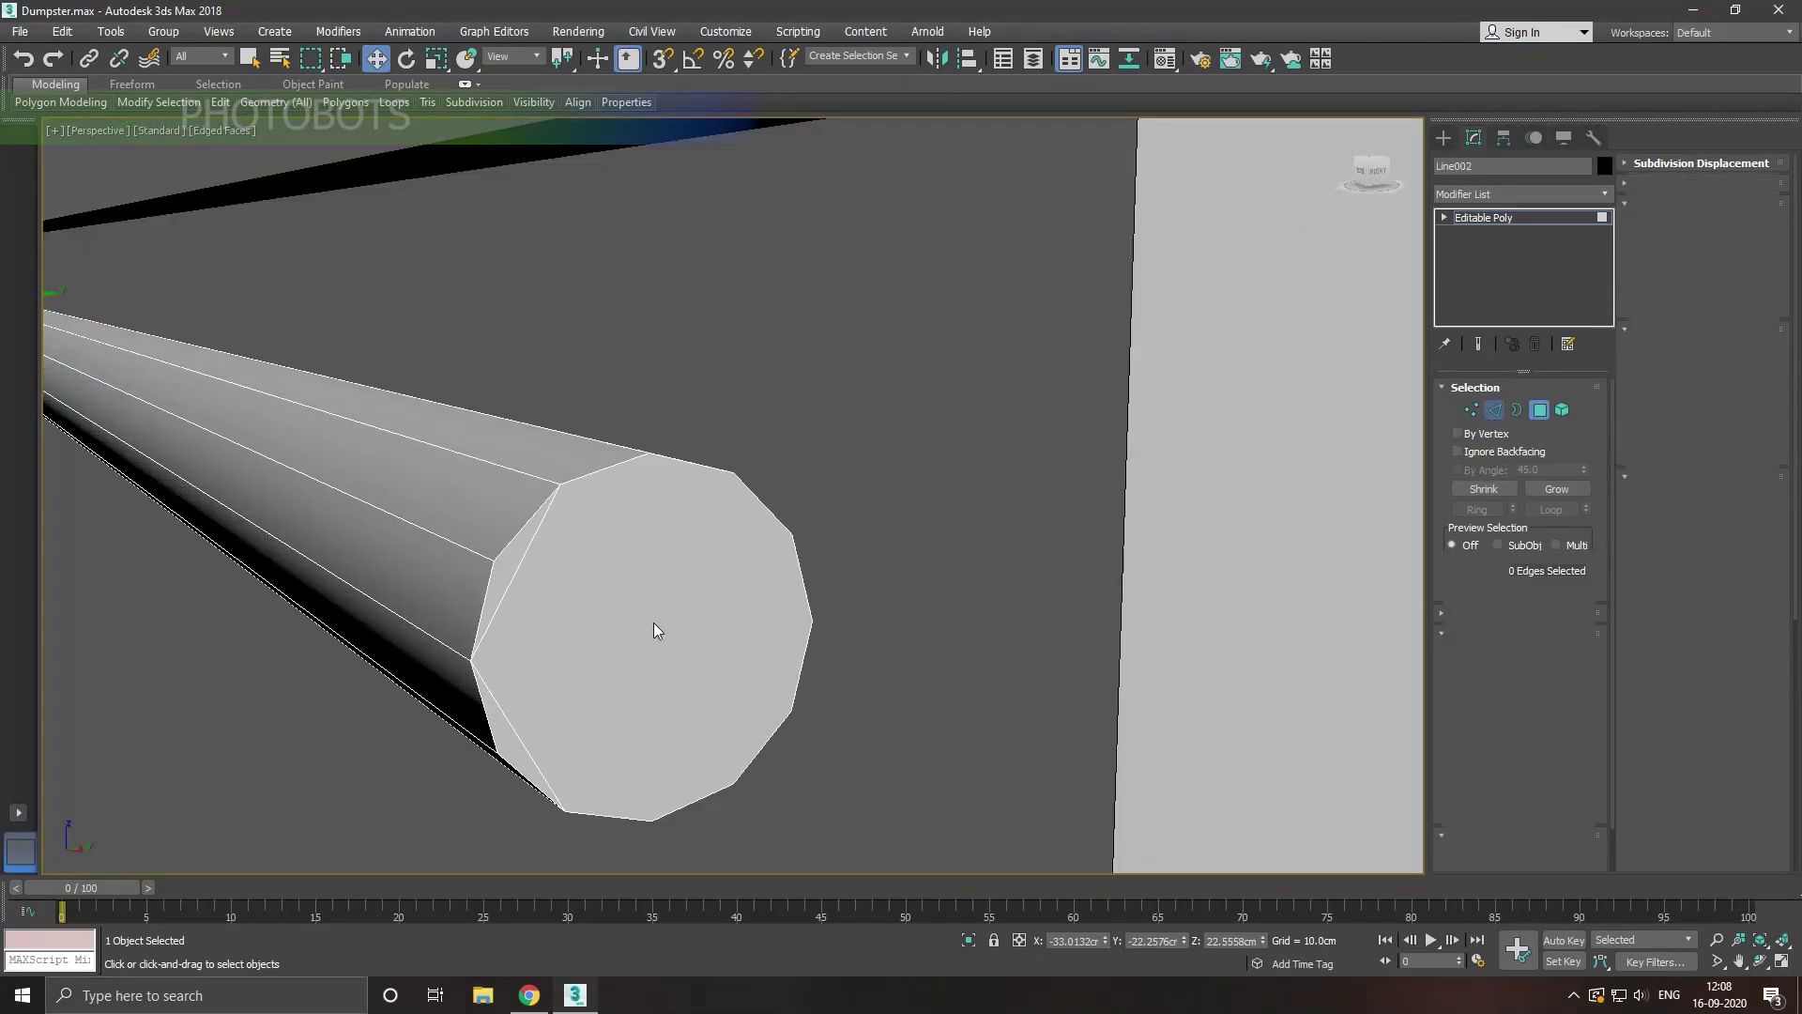
{"action": "left_click", "coordinate": [508, 613]}
{"action": "left_click", "coordinate": [498, 687], "text": "ctrl"}
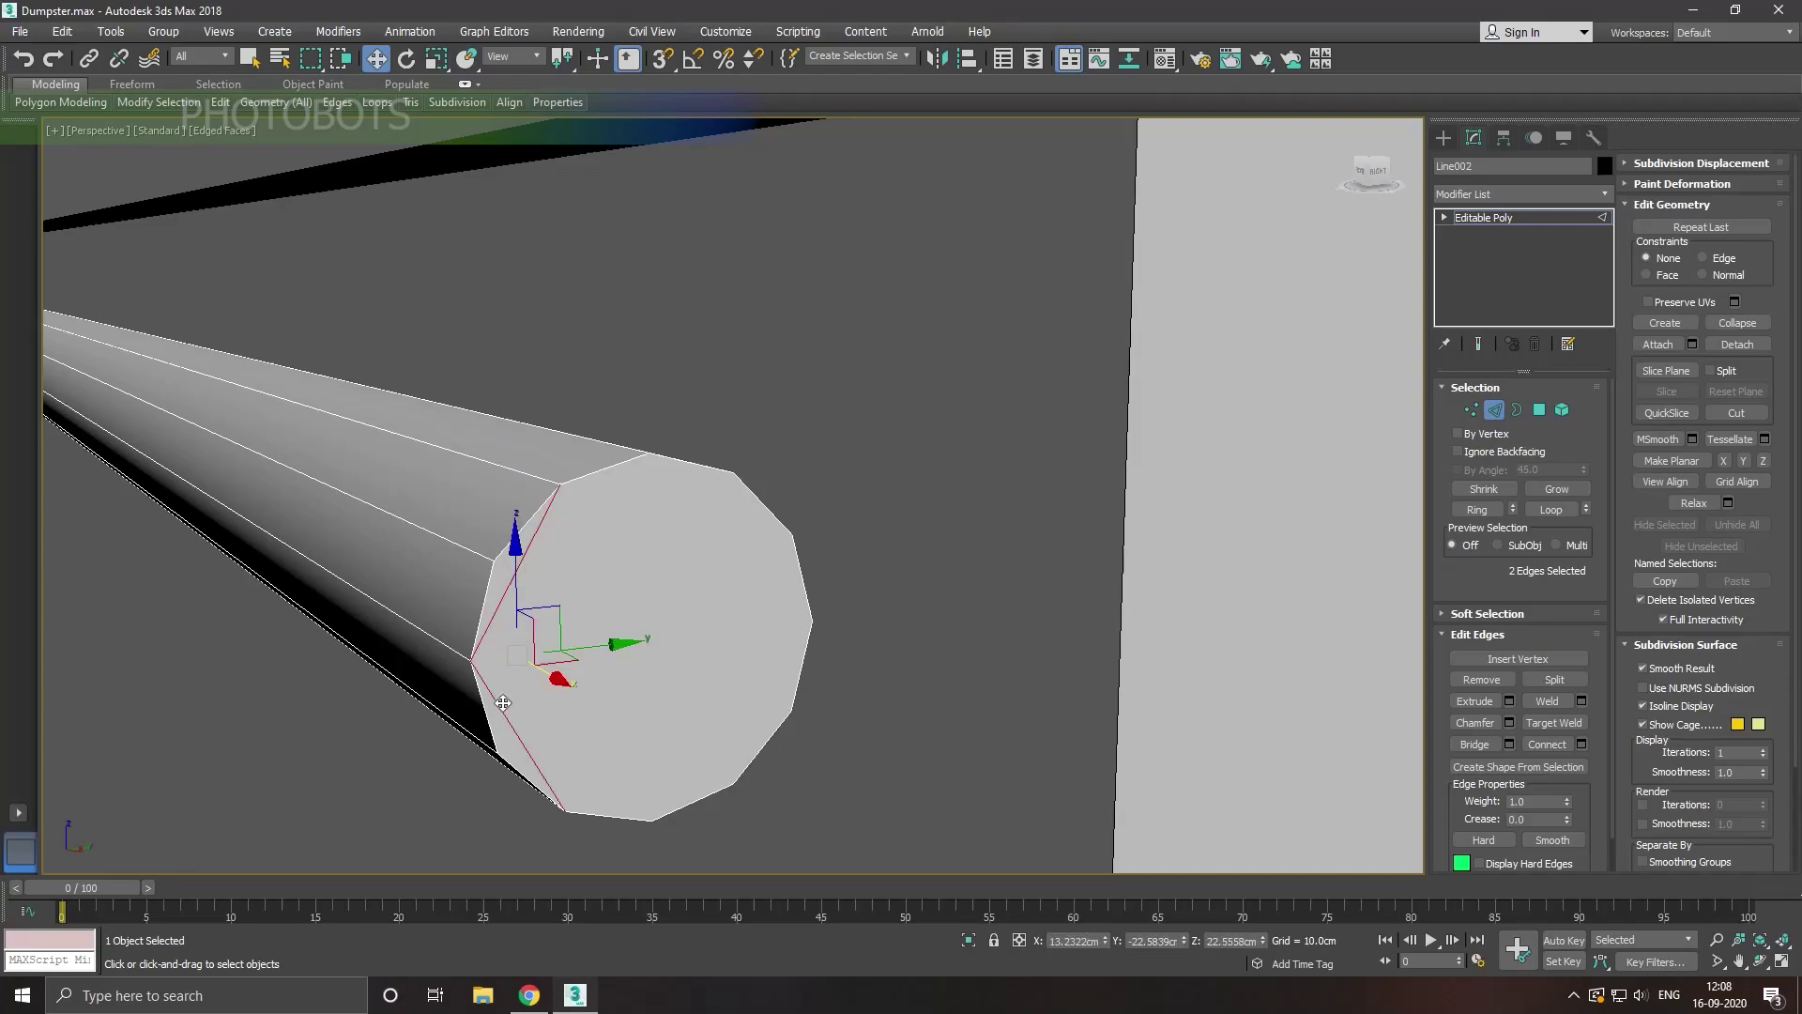
{"action": "key", "text": "ctrl+d"}
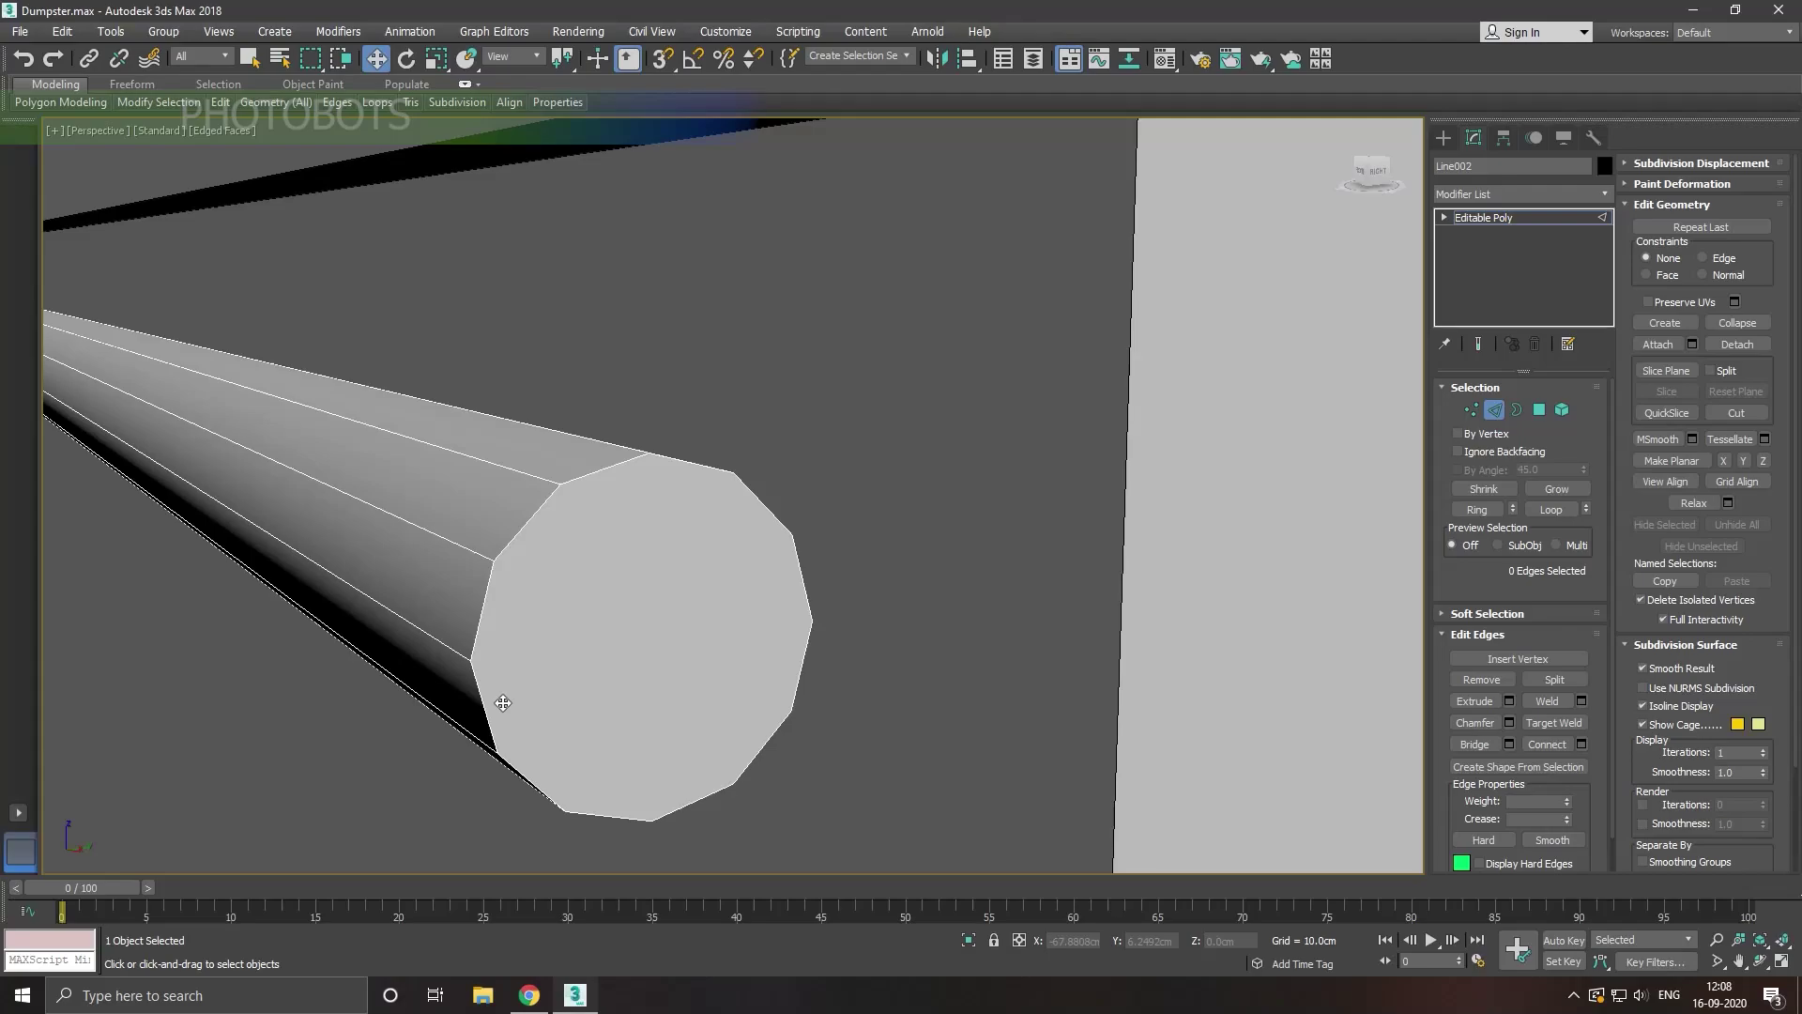
Step: Exit sub-object mode back to the whole rod object
{"action": "scroll", "coordinate": [503, 703], "scroll_direction": "down", "scroll_amount": 5}
{"action": "scroll", "coordinate": [620, 647], "scroll_direction": "down", "scroll_amount": 2}
{"action": "middle_click_drag", "start_coordinate": [797, 391], "coordinate": [1051, 538], "text": "alt"}
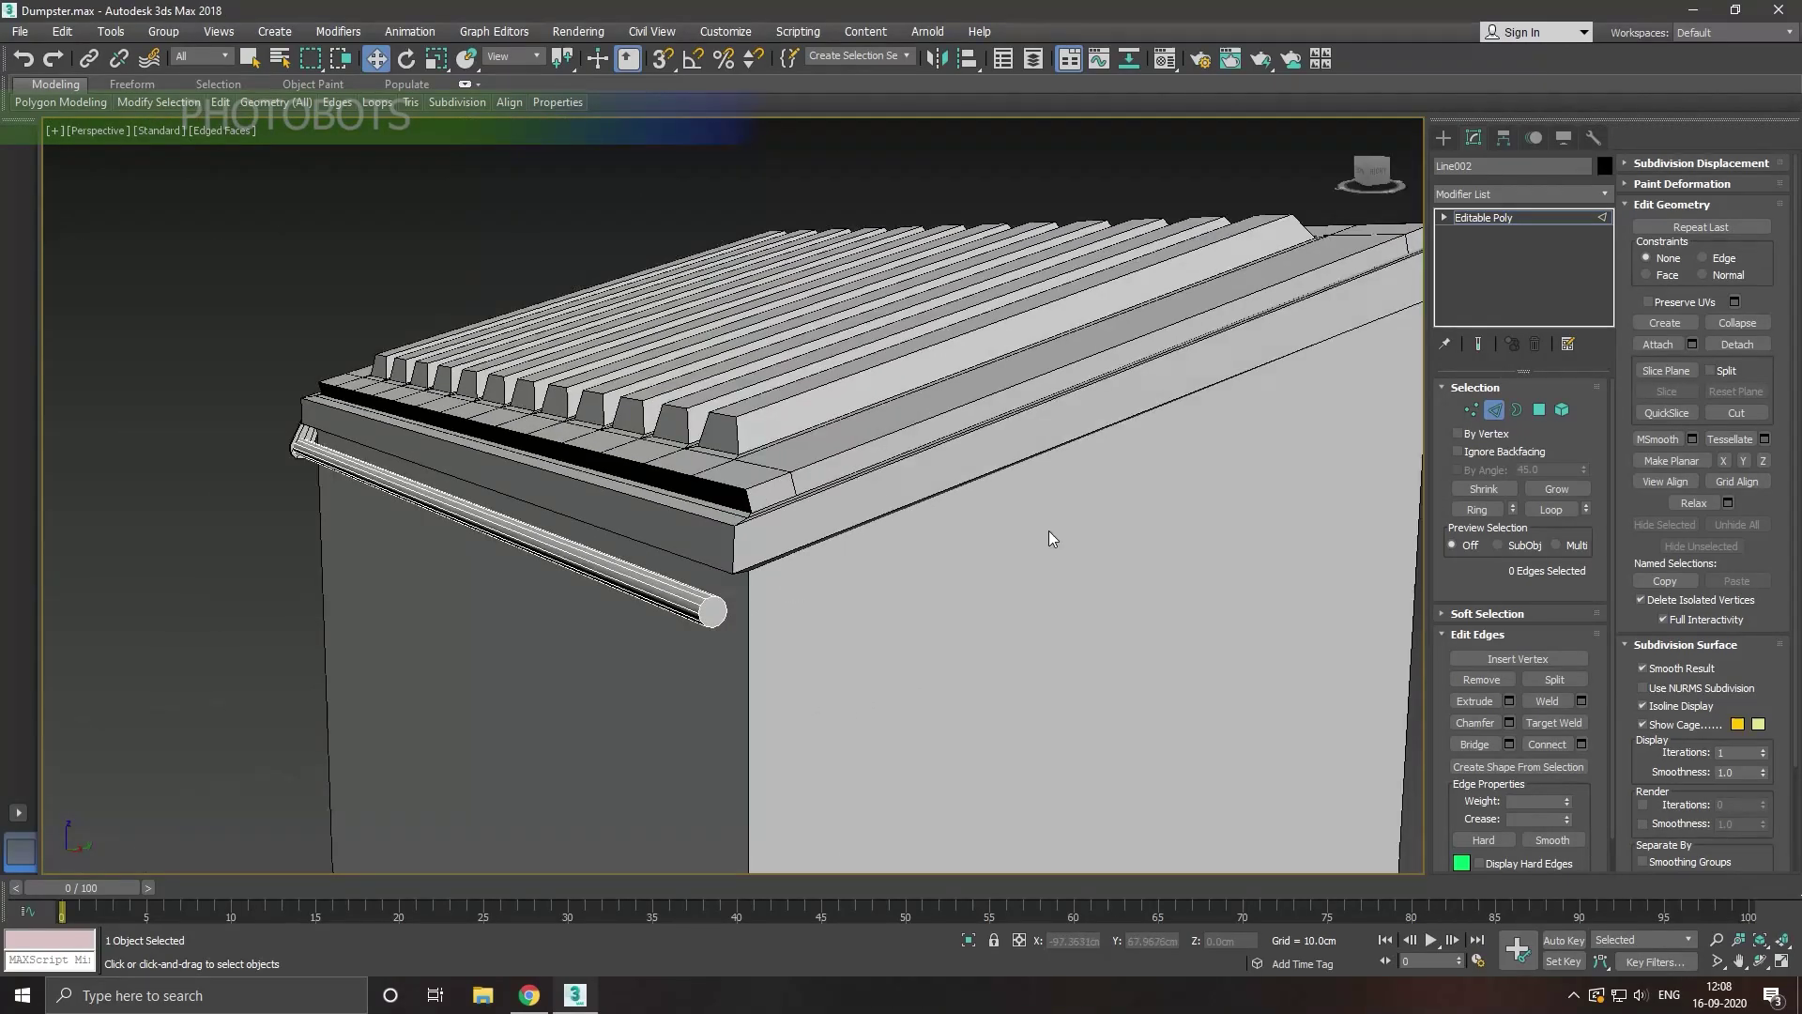
{"action": "left_click", "coordinate": [1524, 220]}
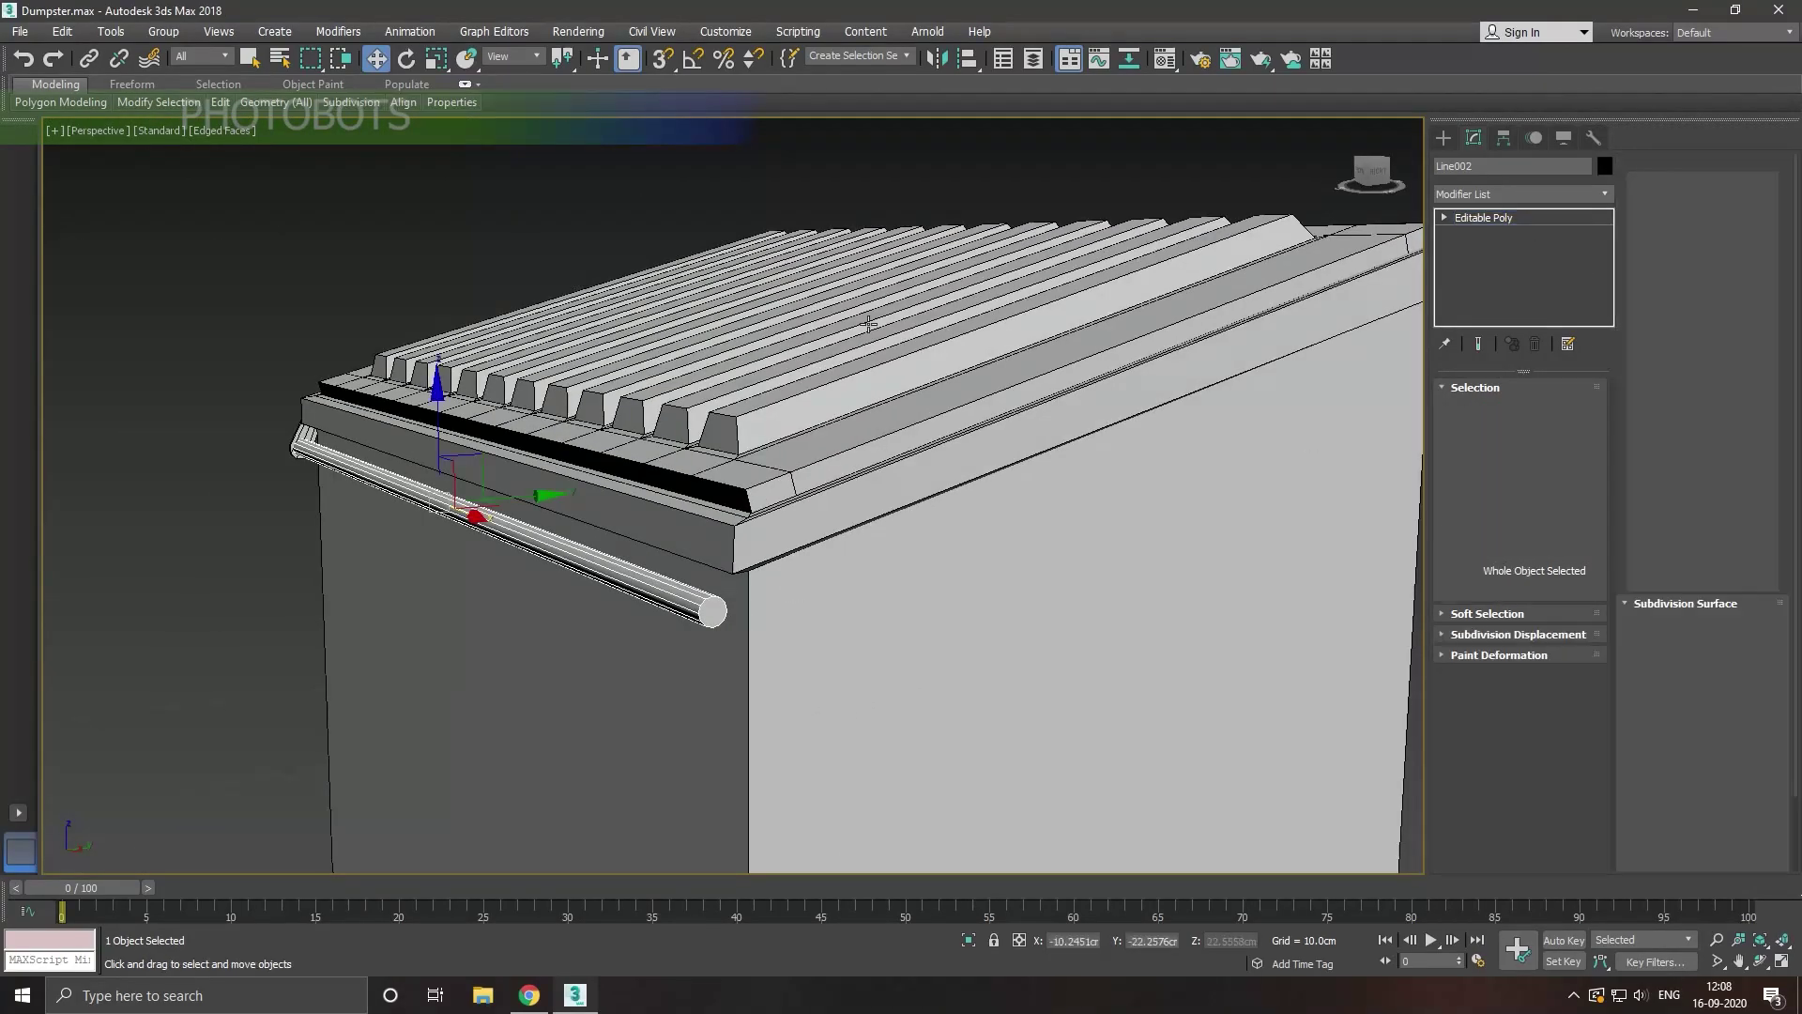
Step: Attach the pin cylinder to hinge bracket Box013
{"action": "left_click", "coordinate": [316, 438]}
{"action": "middle_click_drag", "start_coordinate": [315, 438], "coordinate": [683, 507], "text": "alt"}
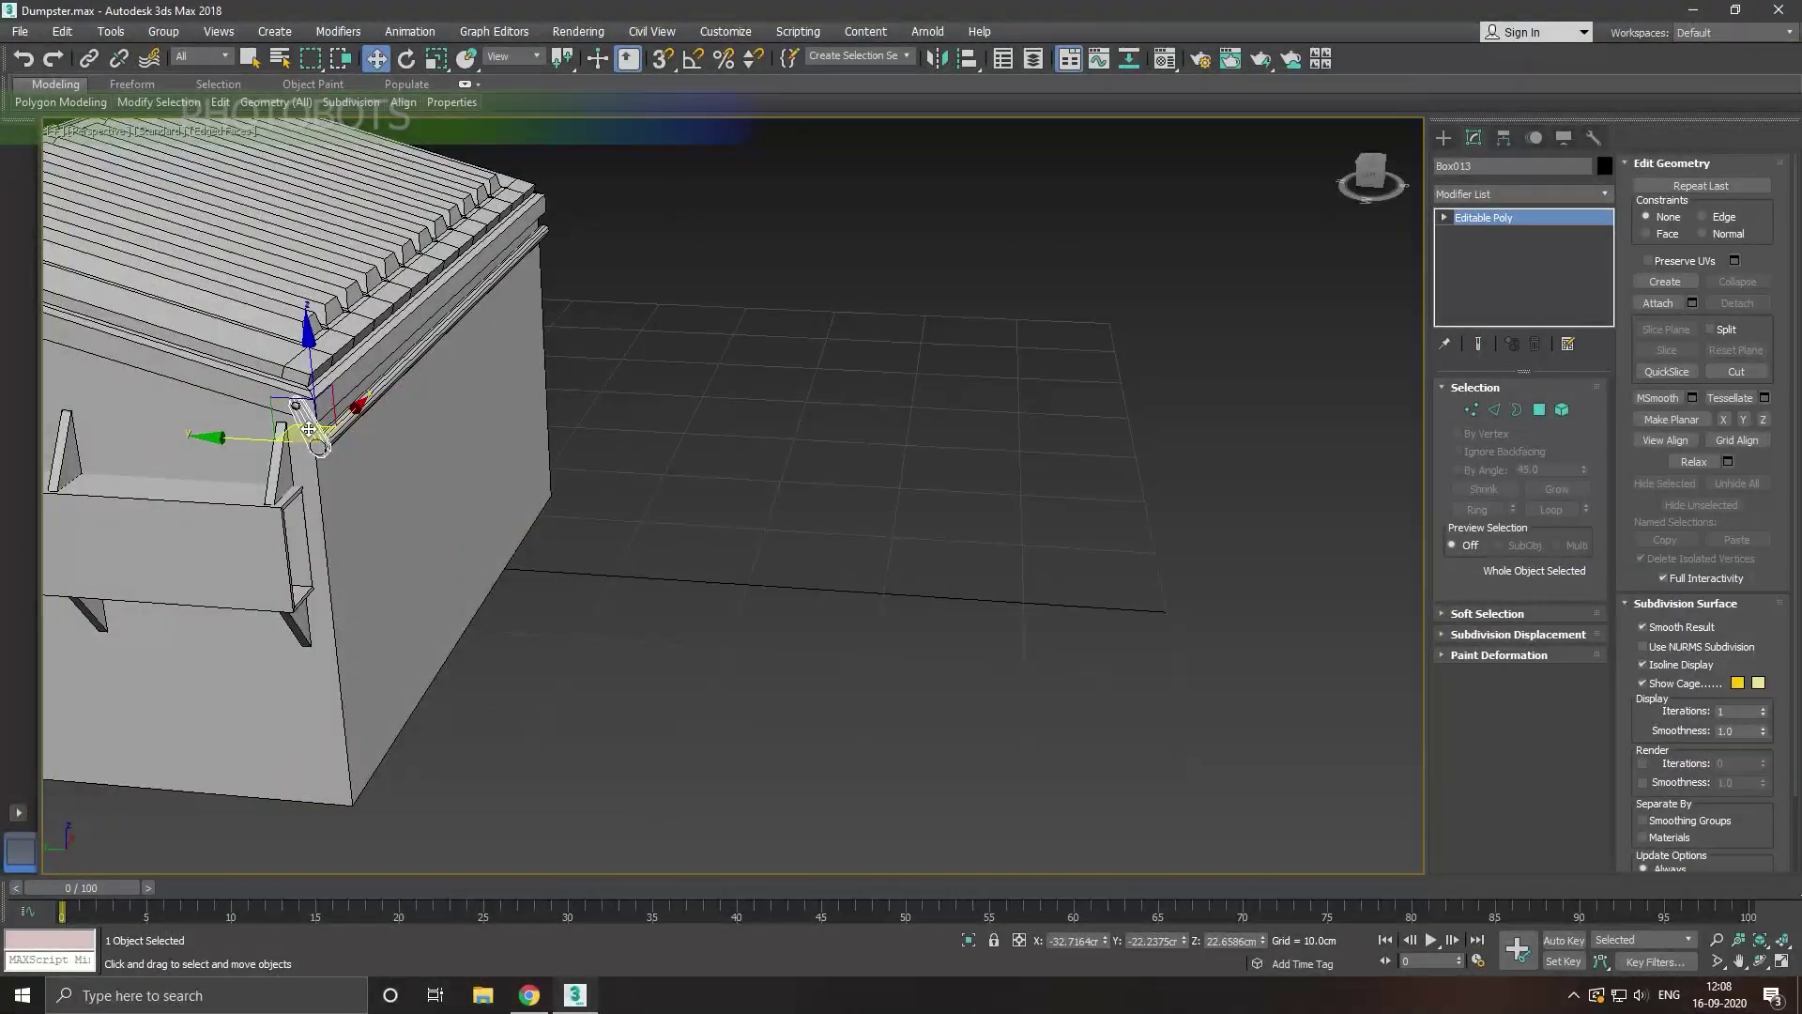
{"action": "scroll", "coordinate": [303, 424], "scroll_direction": "up", "scroll_amount": 4}
{"action": "left_click", "coordinate": [1675, 304]}
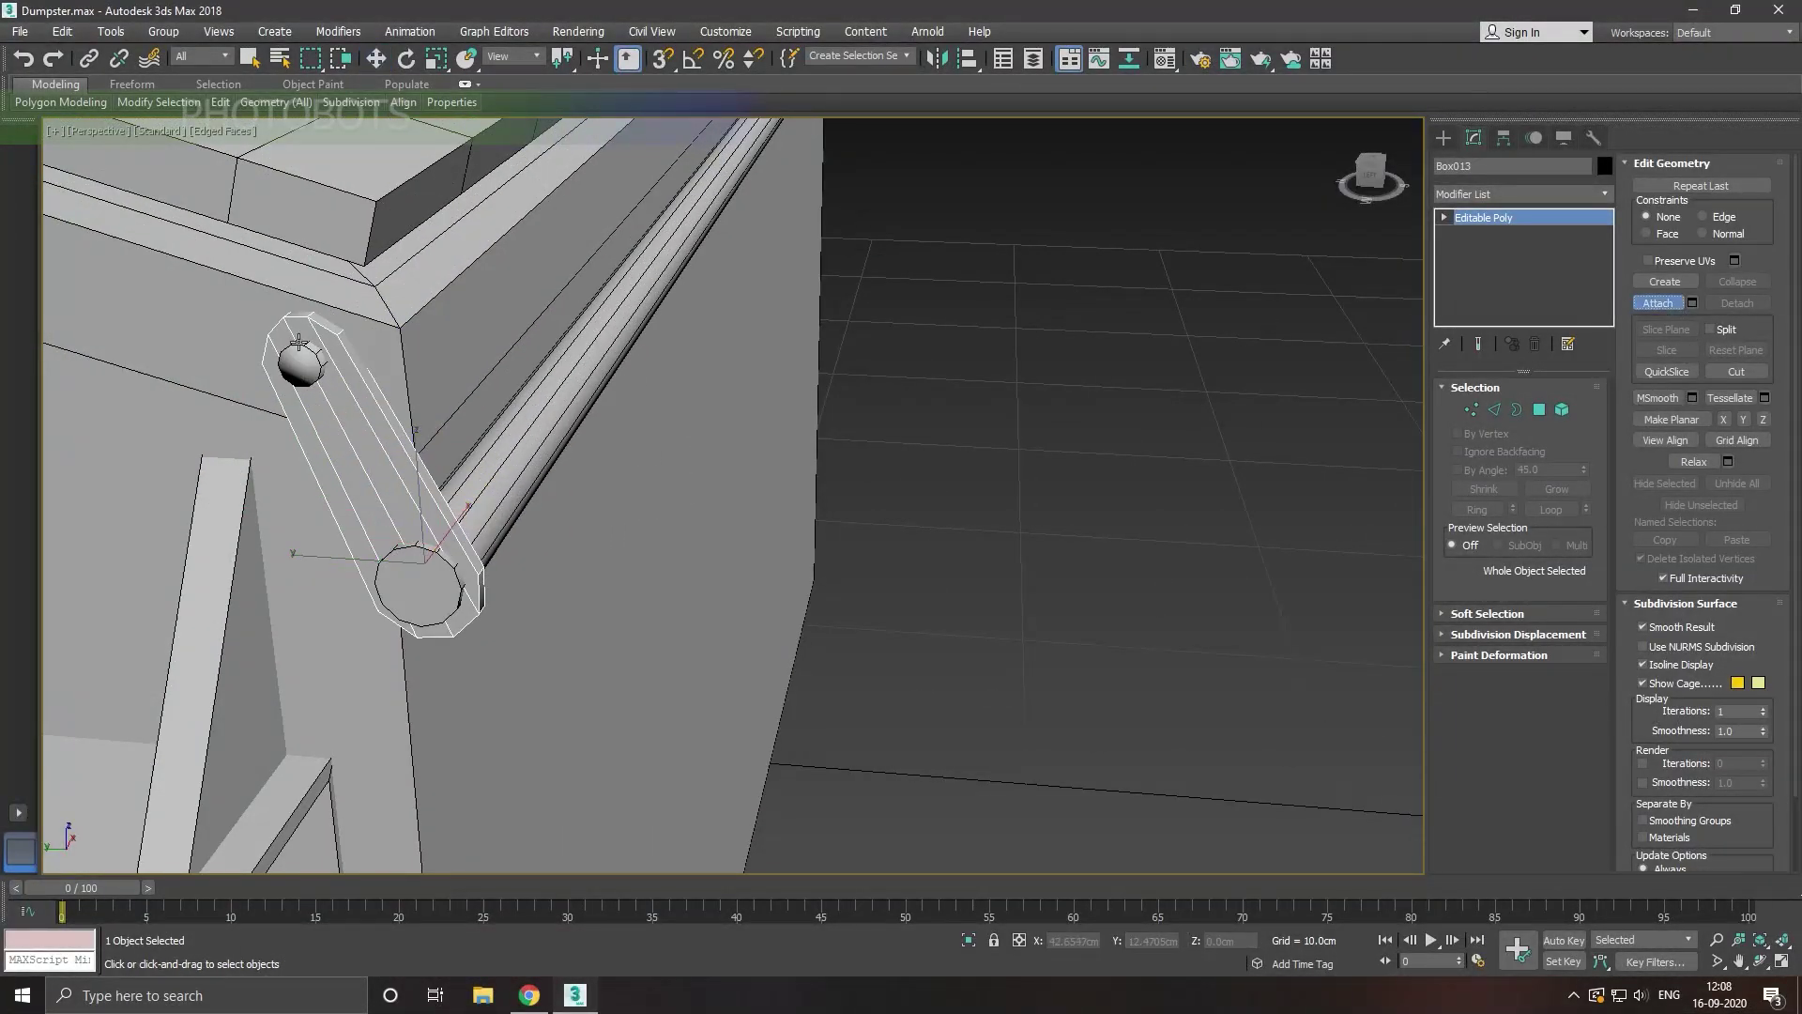
{"action": "left_click", "coordinate": [305, 368]}
{"action": "scroll", "coordinate": [305, 369], "scroll_direction": "down", "scroll_amount": 4}
{"action": "right_click", "coordinate": [549, 490]}
Step: Clone the hinge bracket to the lid's opposite corner
{"action": "middle_click_drag", "start_coordinate": [549, 489], "coordinate": [175, 509], "text": "alt"}
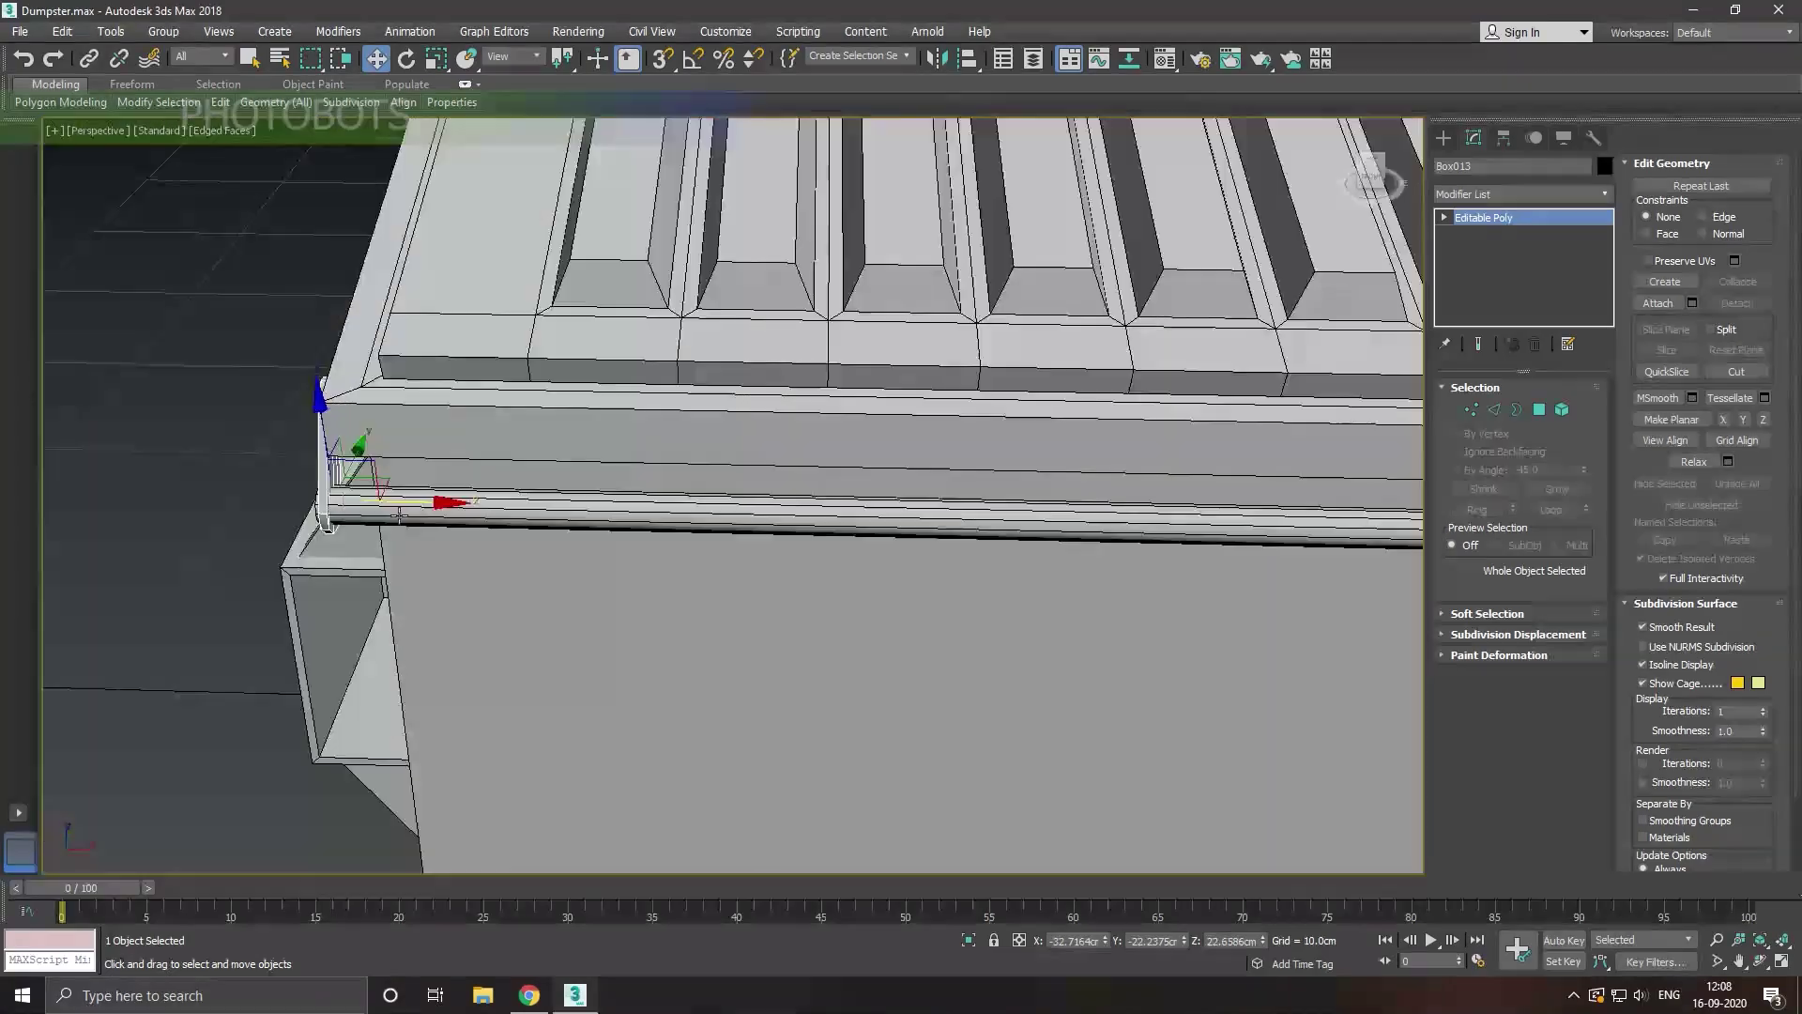
{"action": "left_click_drag", "start_coordinate": [300, 527], "coordinate": [1273, 540], "text": "shift"}
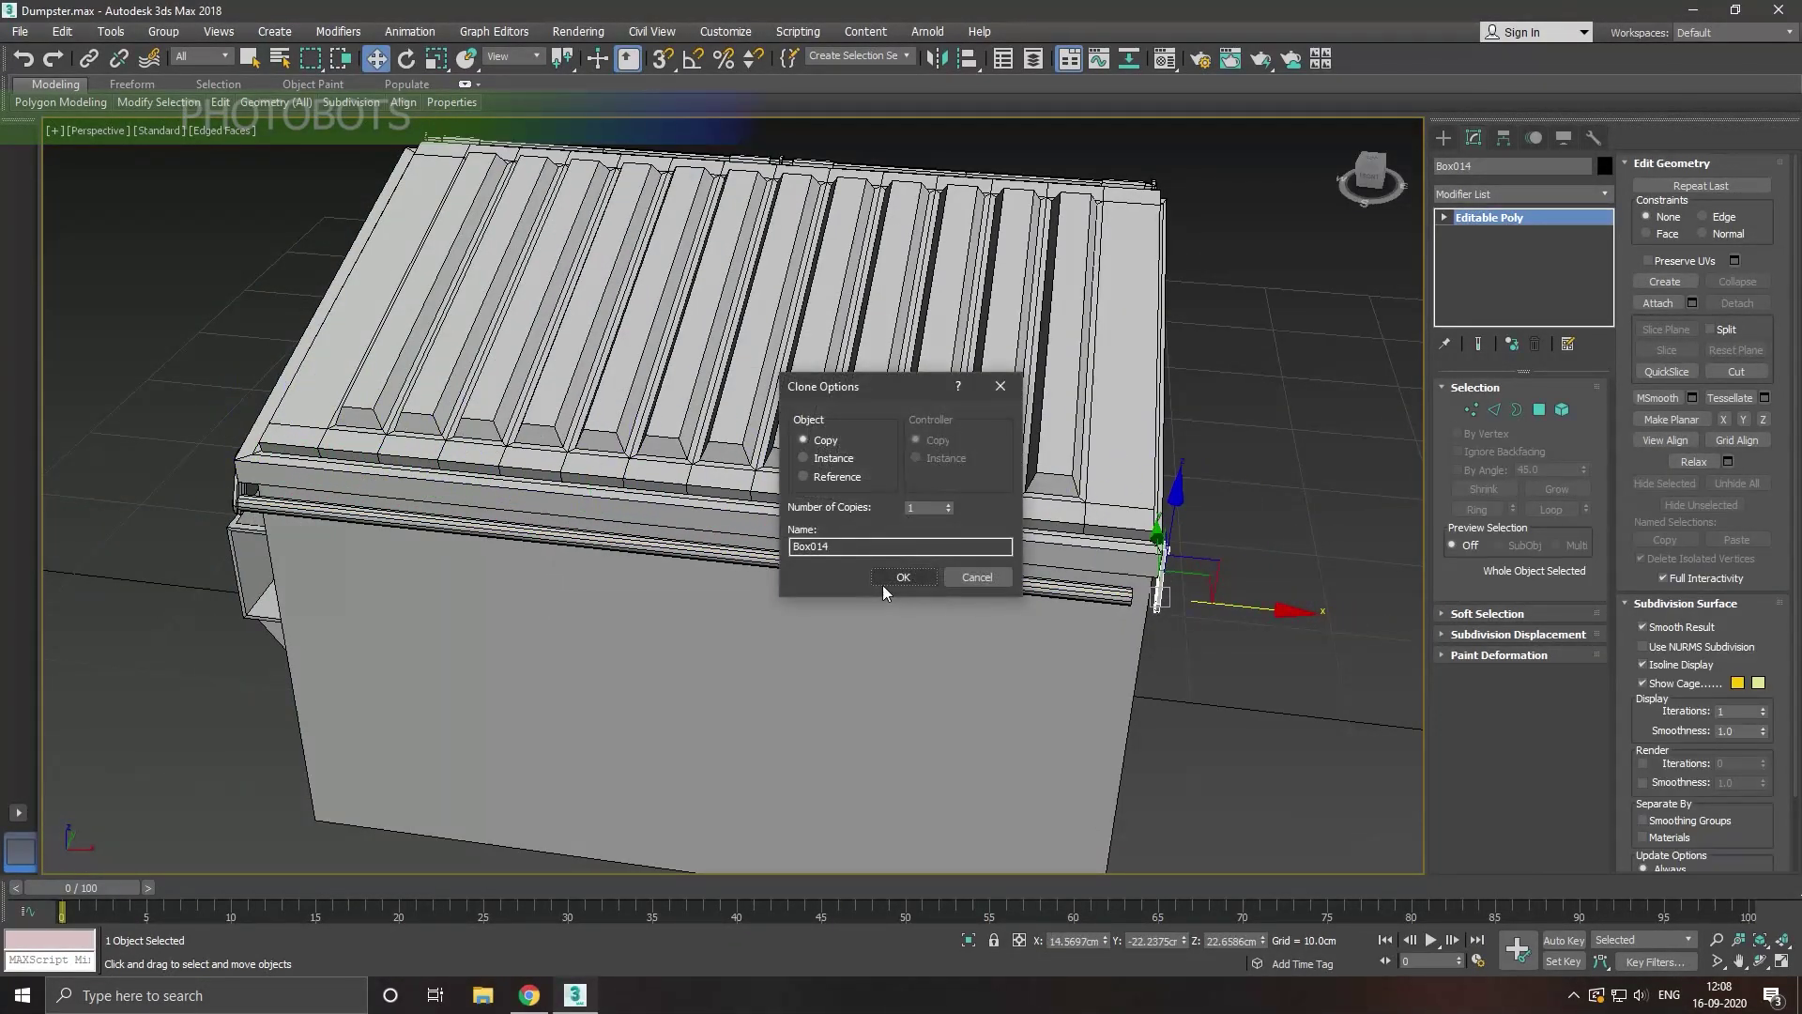
{"action": "left_click", "coordinate": [892, 579]}
{"action": "middle_click_drag", "start_coordinate": [936, 576], "coordinate": [973, 590], "text": "alt"}
{"action": "scroll", "coordinate": [973, 590], "scroll_direction": "down", "scroll_amount": 1}
{"action": "scroll", "coordinate": [1166, 563], "scroll_direction": "up", "scroll_amount": 3}
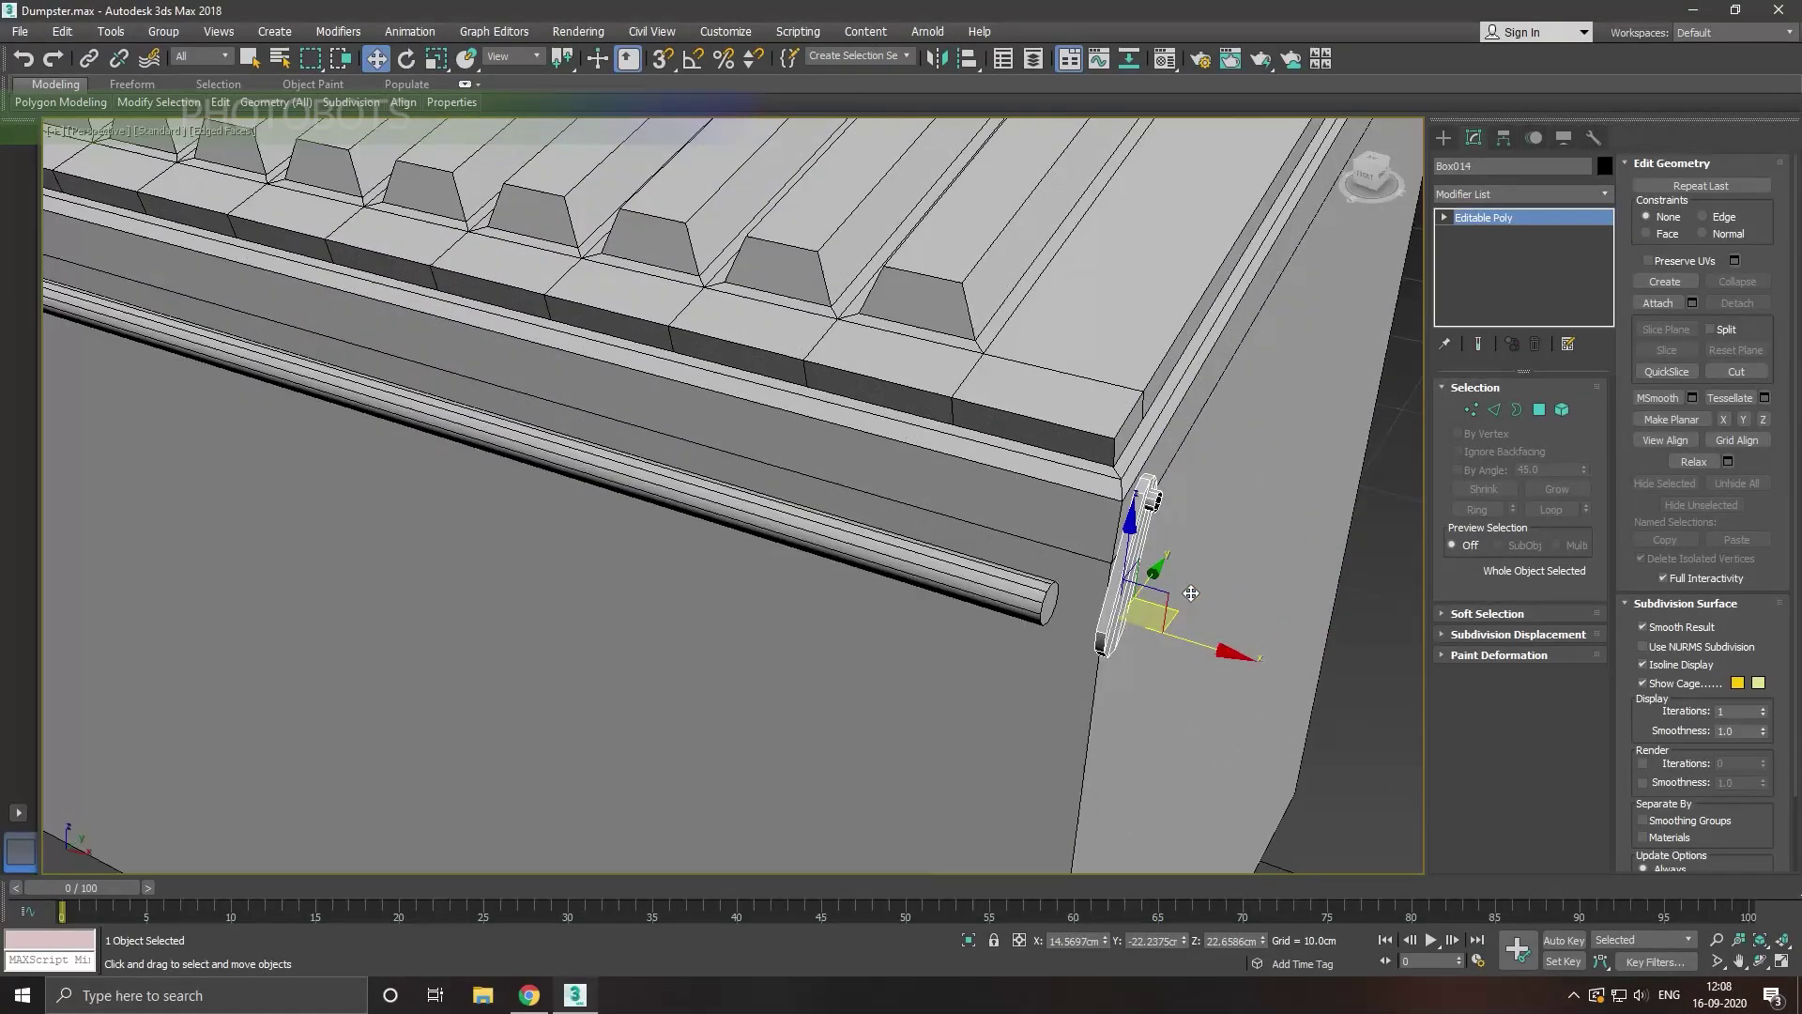
{"action": "scroll", "coordinate": [1136, 559], "scroll_direction": "up", "scroll_amount": 3}
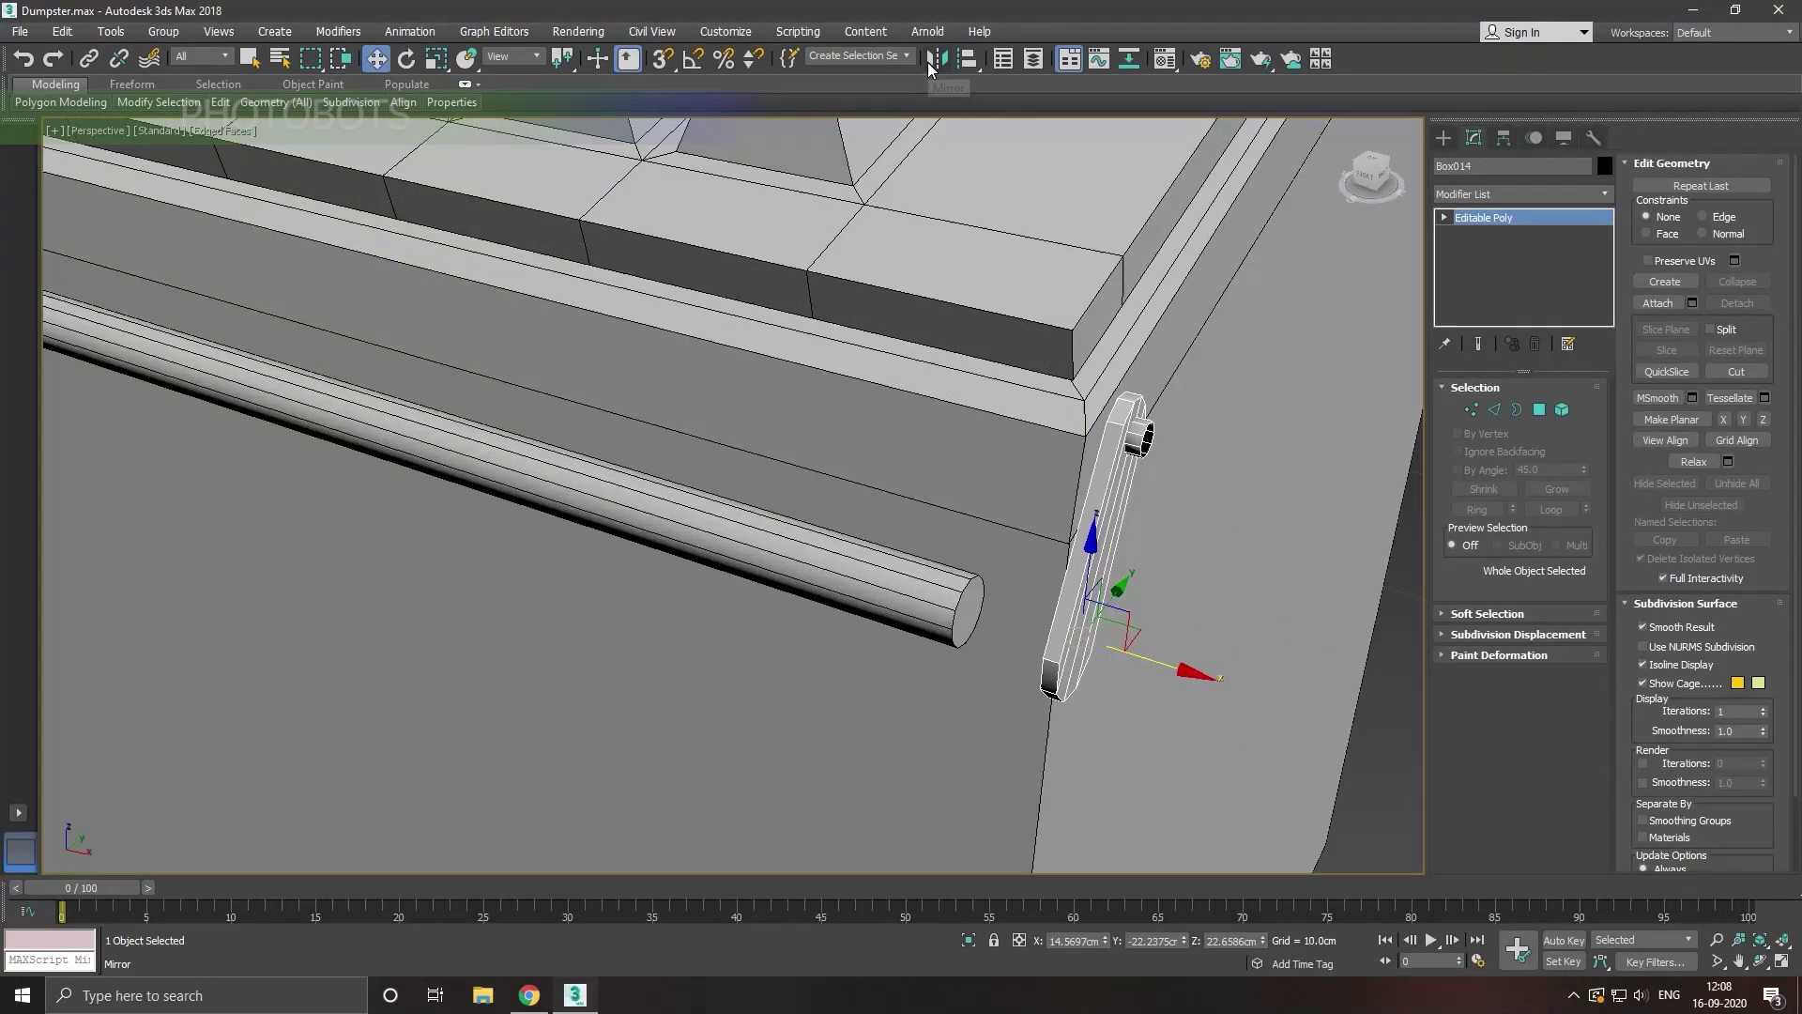
Step: Mirror the bracket copy across the X axis
{"action": "left_click", "coordinate": [937, 58]}
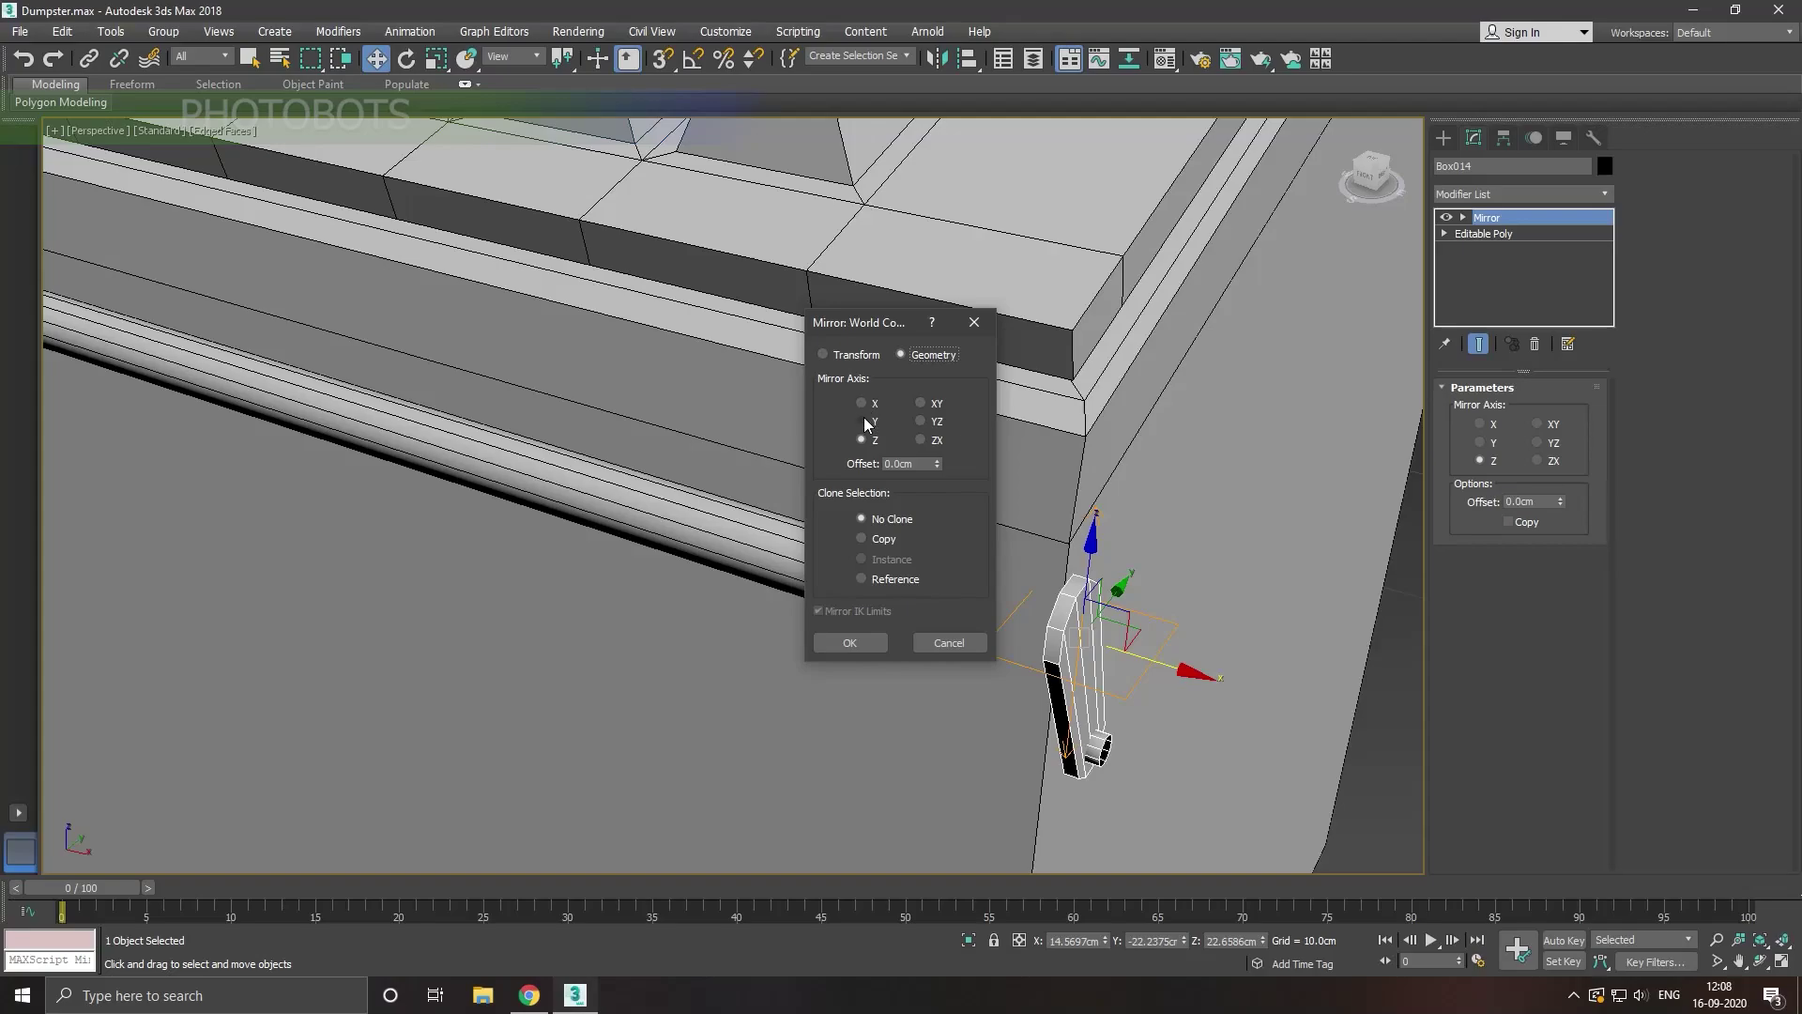
{"action": "left_click", "coordinate": [864, 419]}
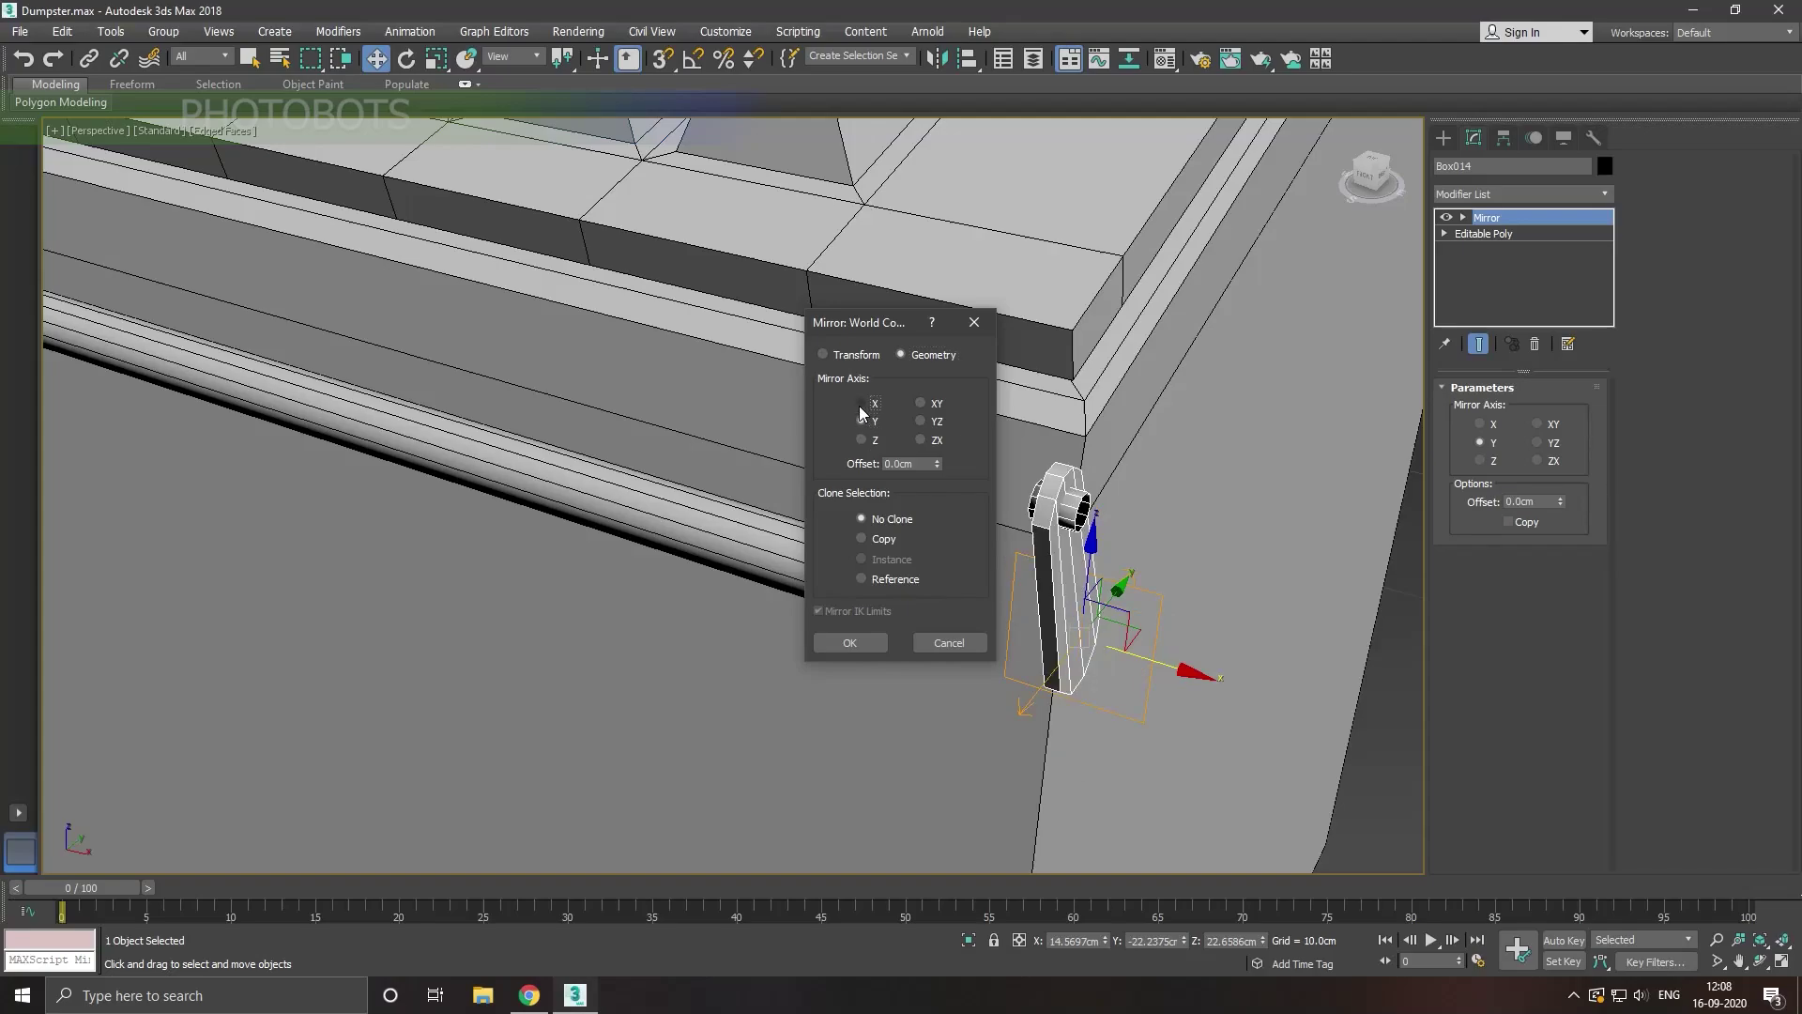
{"action": "left_click", "coordinate": [861, 404]}
{"action": "left_click", "coordinate": [850, 642]}
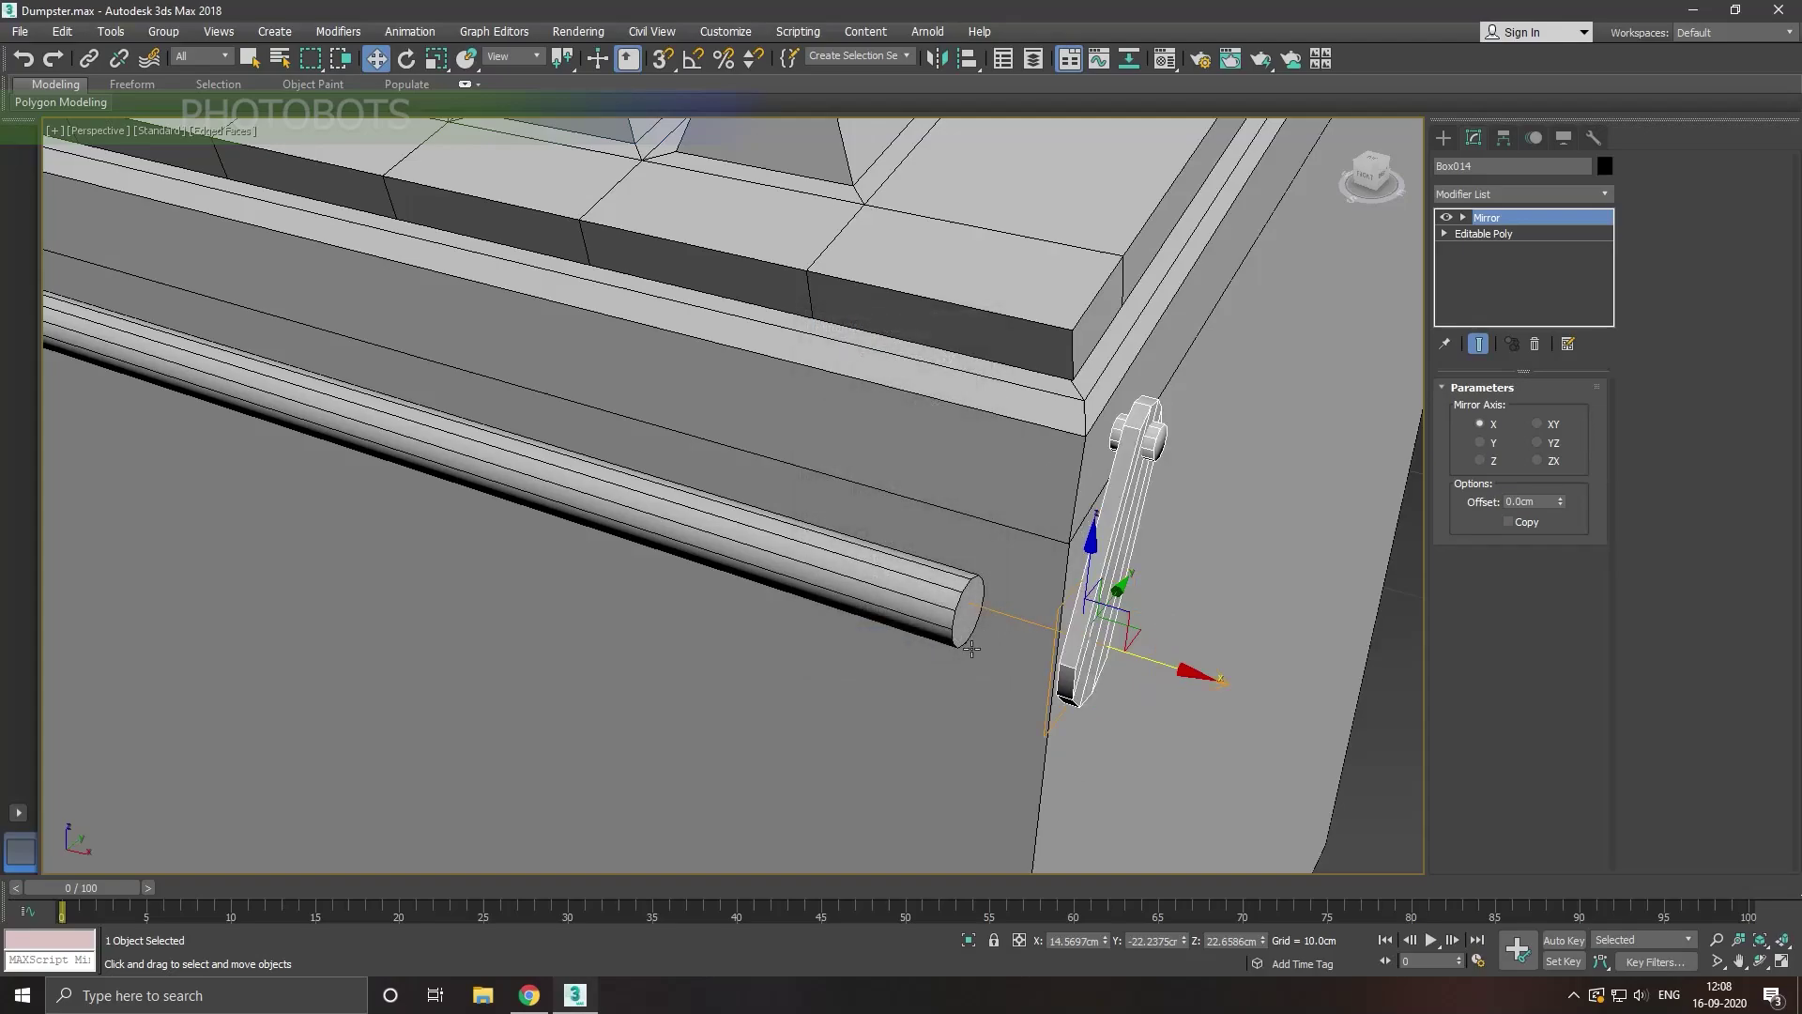
Step: Nudge the mirrored bracket flush with the corner beside the rod's end
{"action": "scroll", "coordinate": [971, 648], "scroll_direction": "down", "scroll_amount": 2}
{"action": "scroll", "coordinate": [672, 603], "scroll_direction": "down", "scroll_amount": 1}
{"action": "scroll", "coordinate": [672, 603], "scroll_direction": "up", "scroll_amount": 5}
{"action": "scroll", "coordinate": [918, 706], "scroll_direction": "down", "scroll_amount": 1}
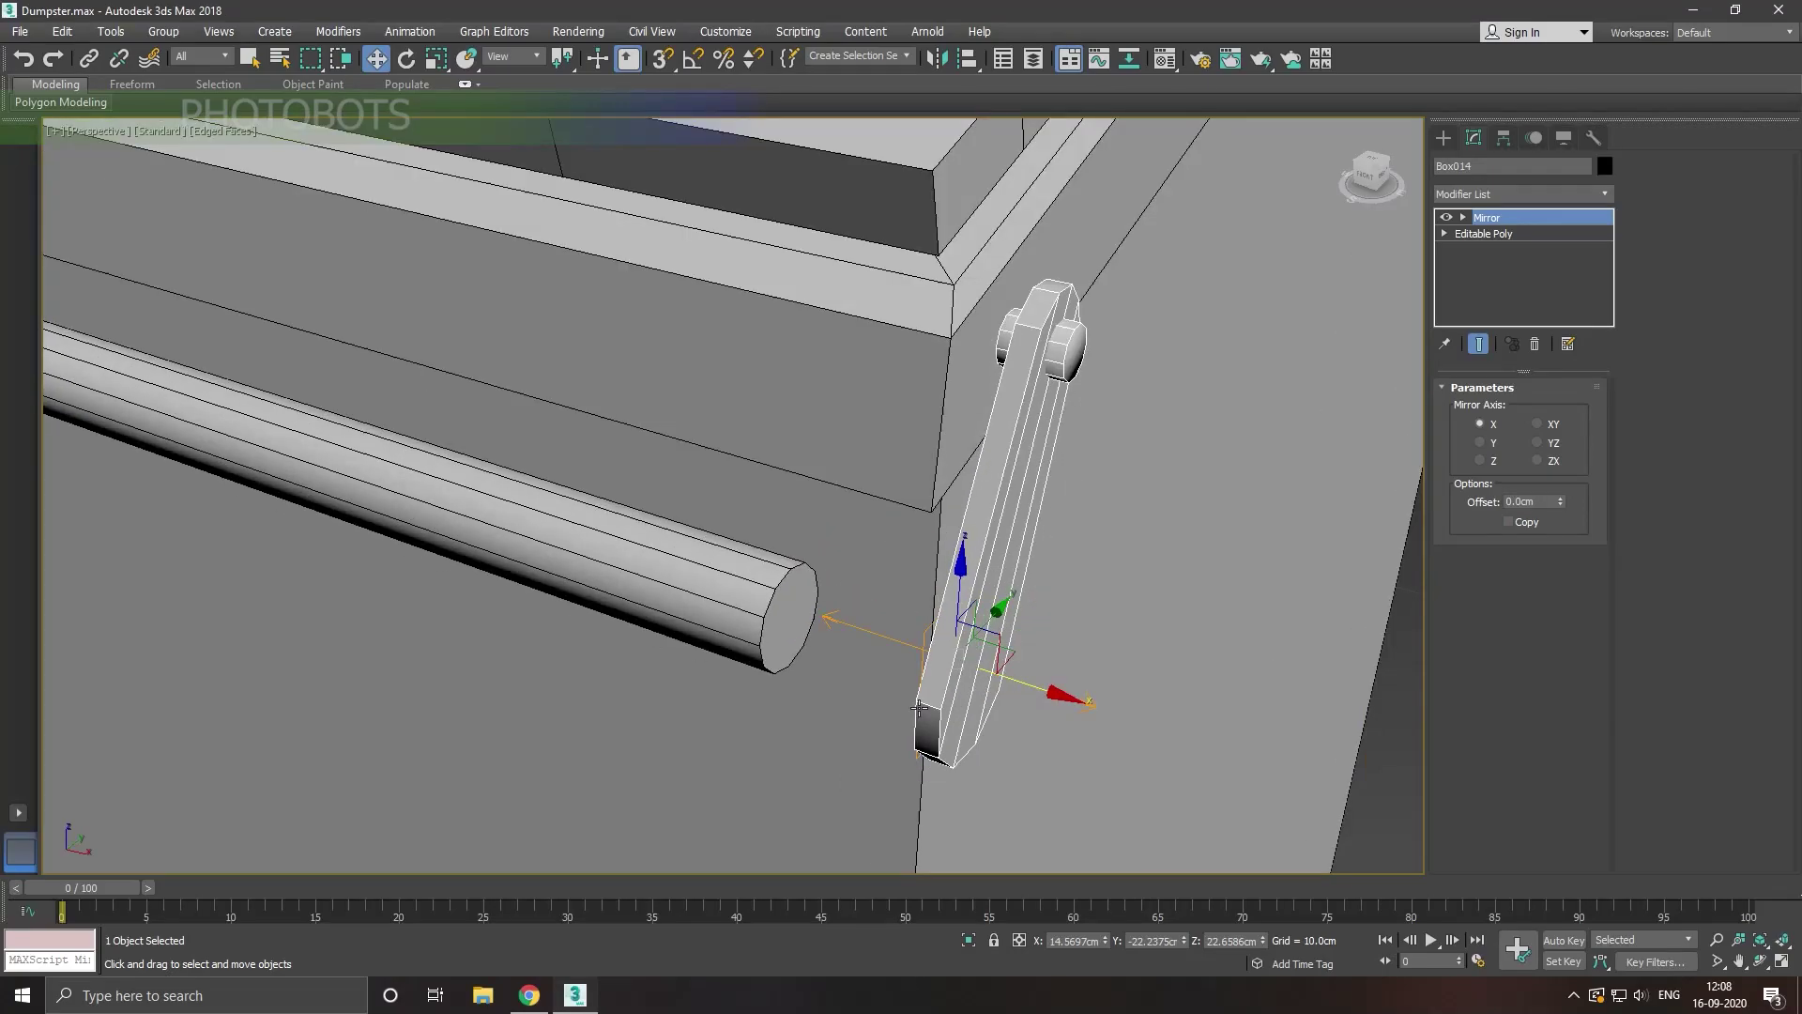
{"action": "left_click_drag", "start_coordinate": [1044, 692], "coordinate": [1021, 675]}
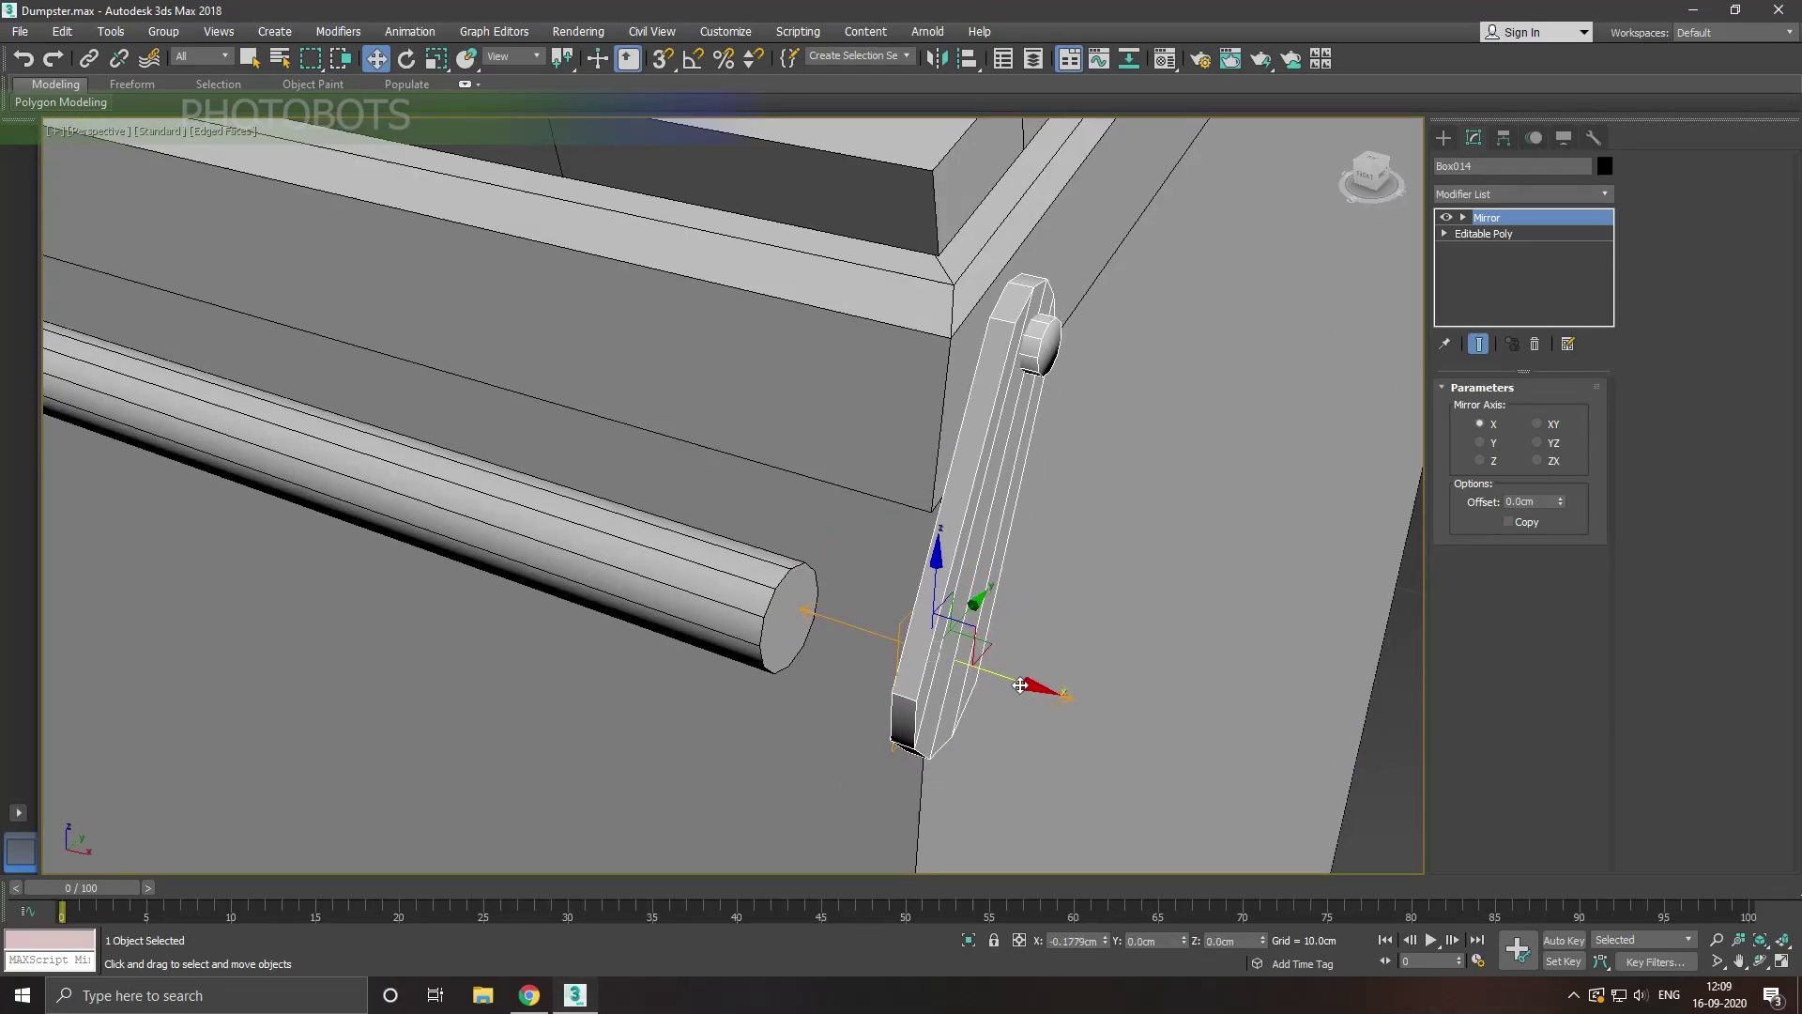
{"action": "middle_click_drag", "start_coordinate": [1021, 675], "coordinate": [1082, 662], "text": "alt"}
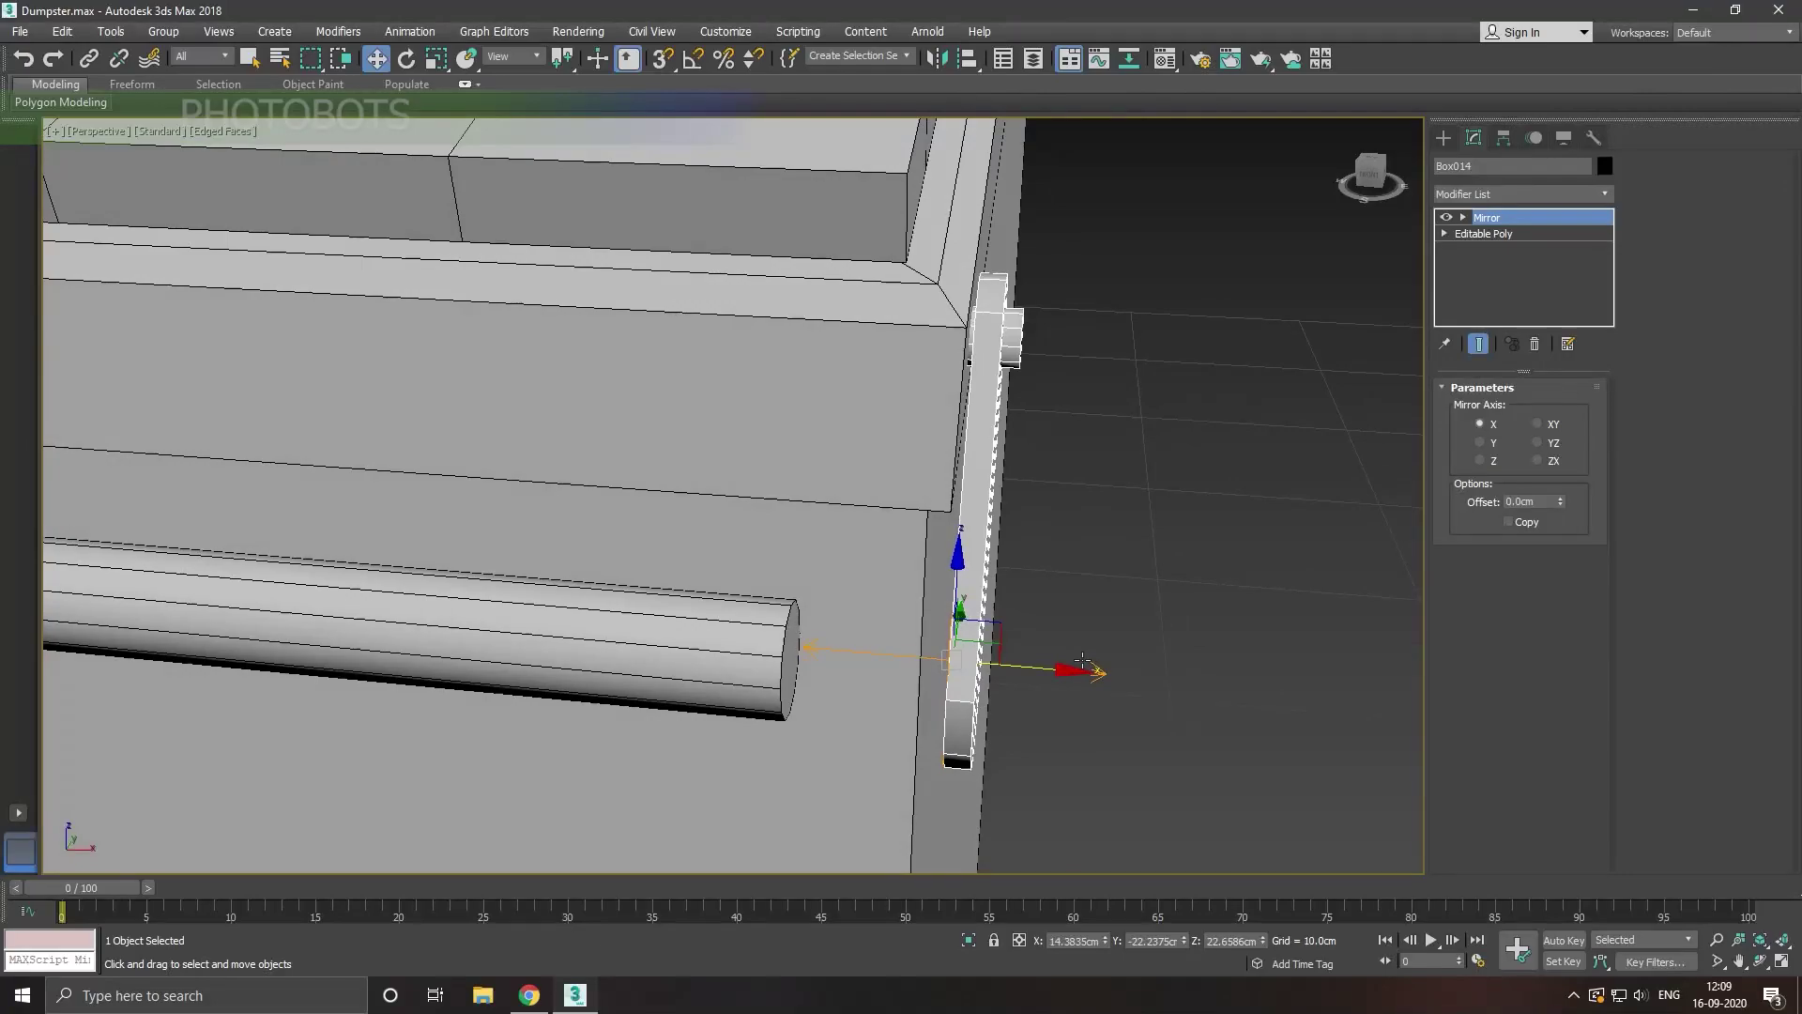
{"action": "left_click_drag", "start_coordinate": [1070, 678], "coordinate": [1062, 674]}
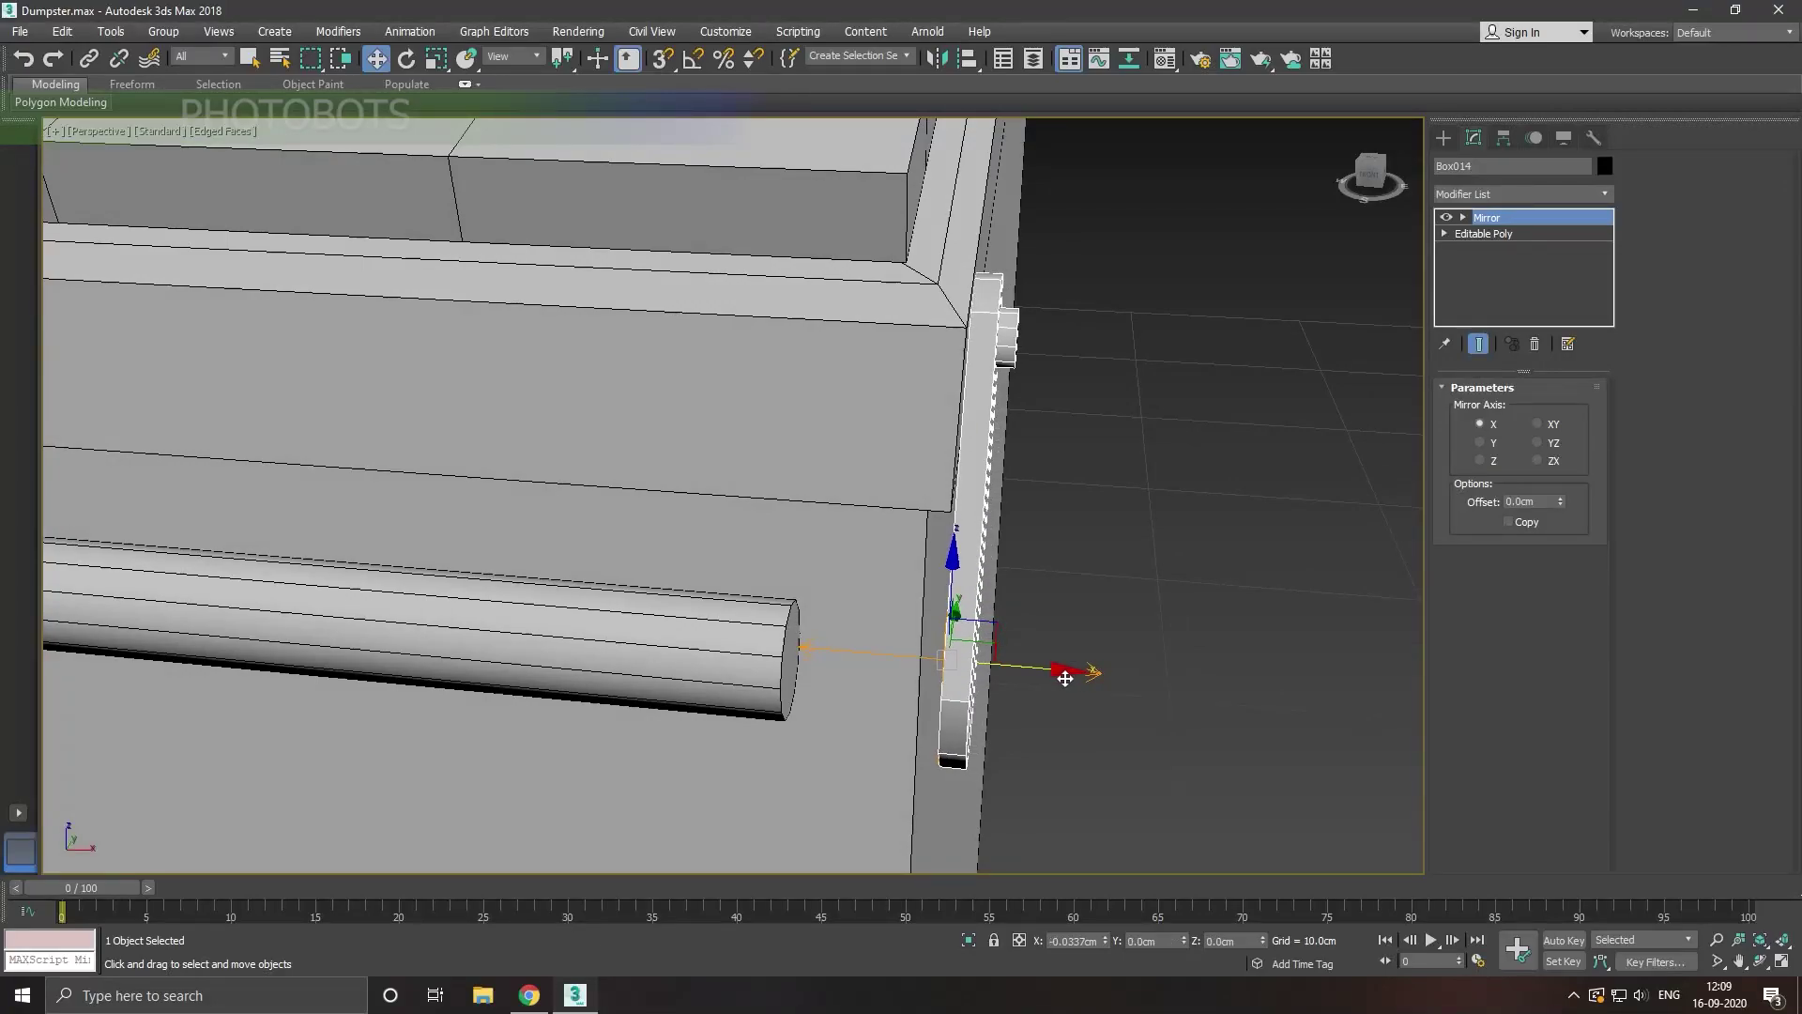
Step: Select the Line002 rod's right end-cap face and extend it toward the mirrored hinge bracket
{"action": "left_click", "coordinate": [786, 676]}
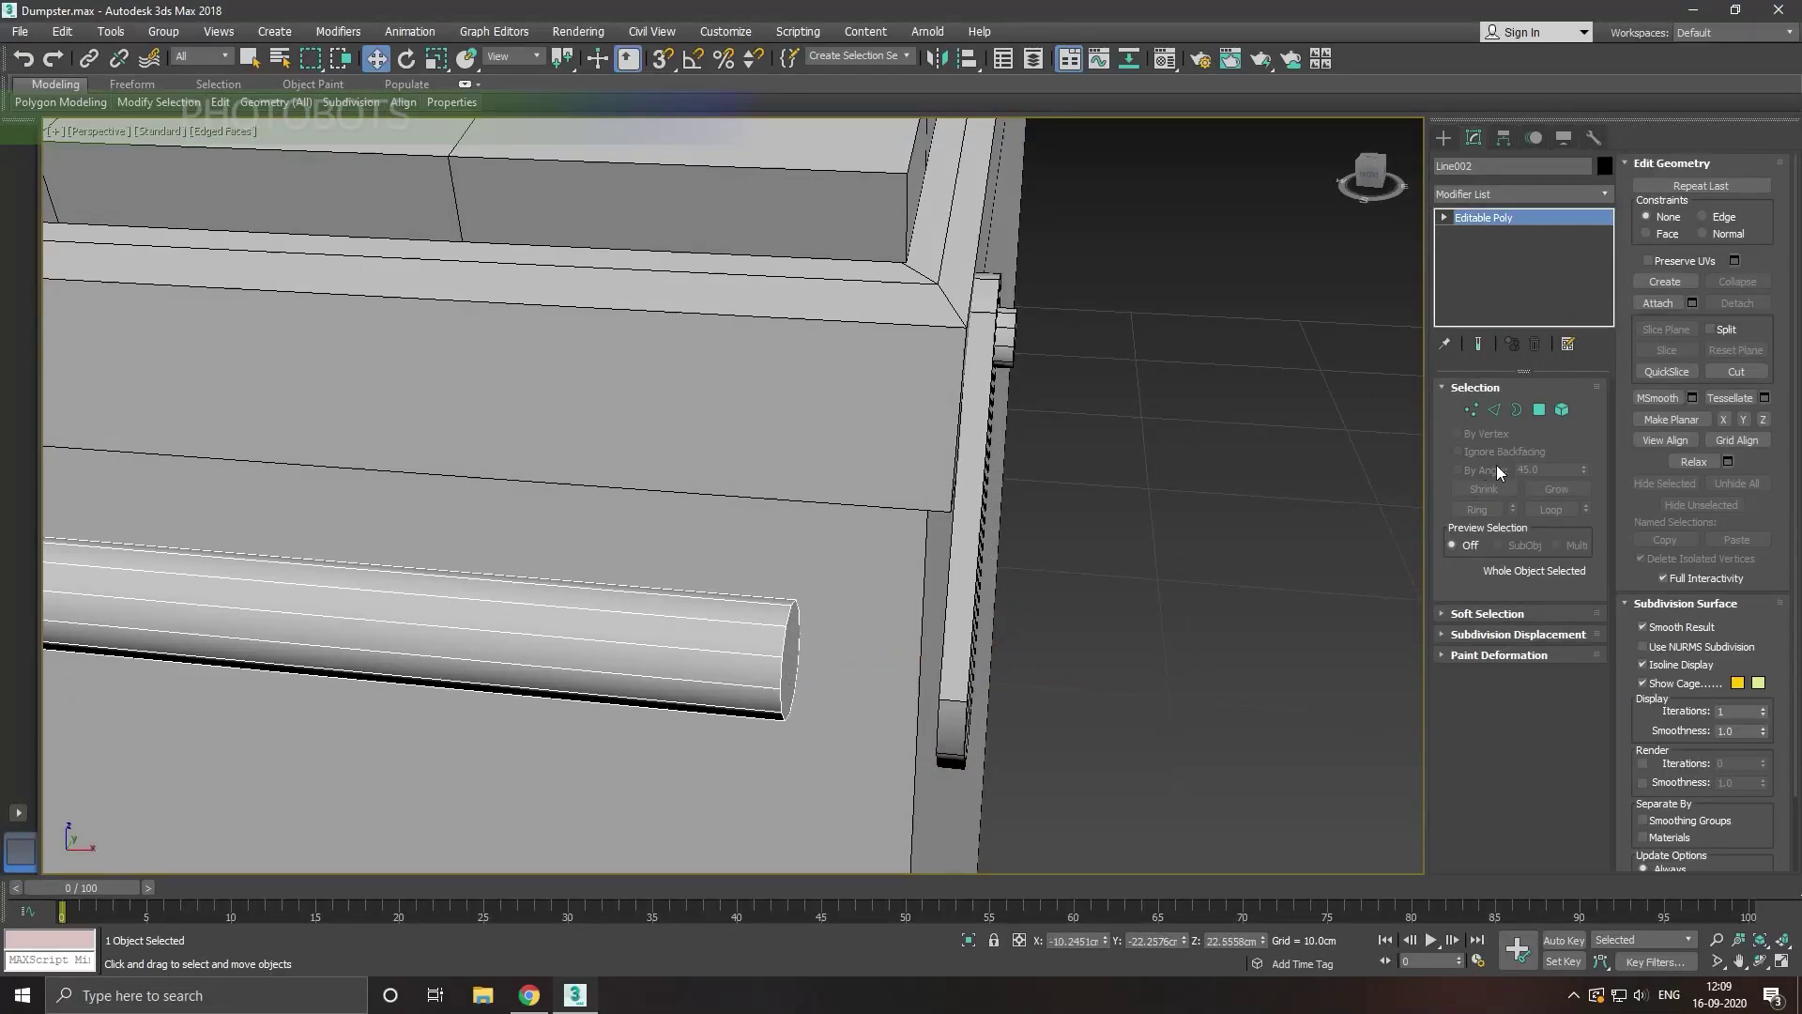
{"action": "left_click", "coordinate": [1539, 409]}
{"action": "left_click", "coordinate": [798, 680]}
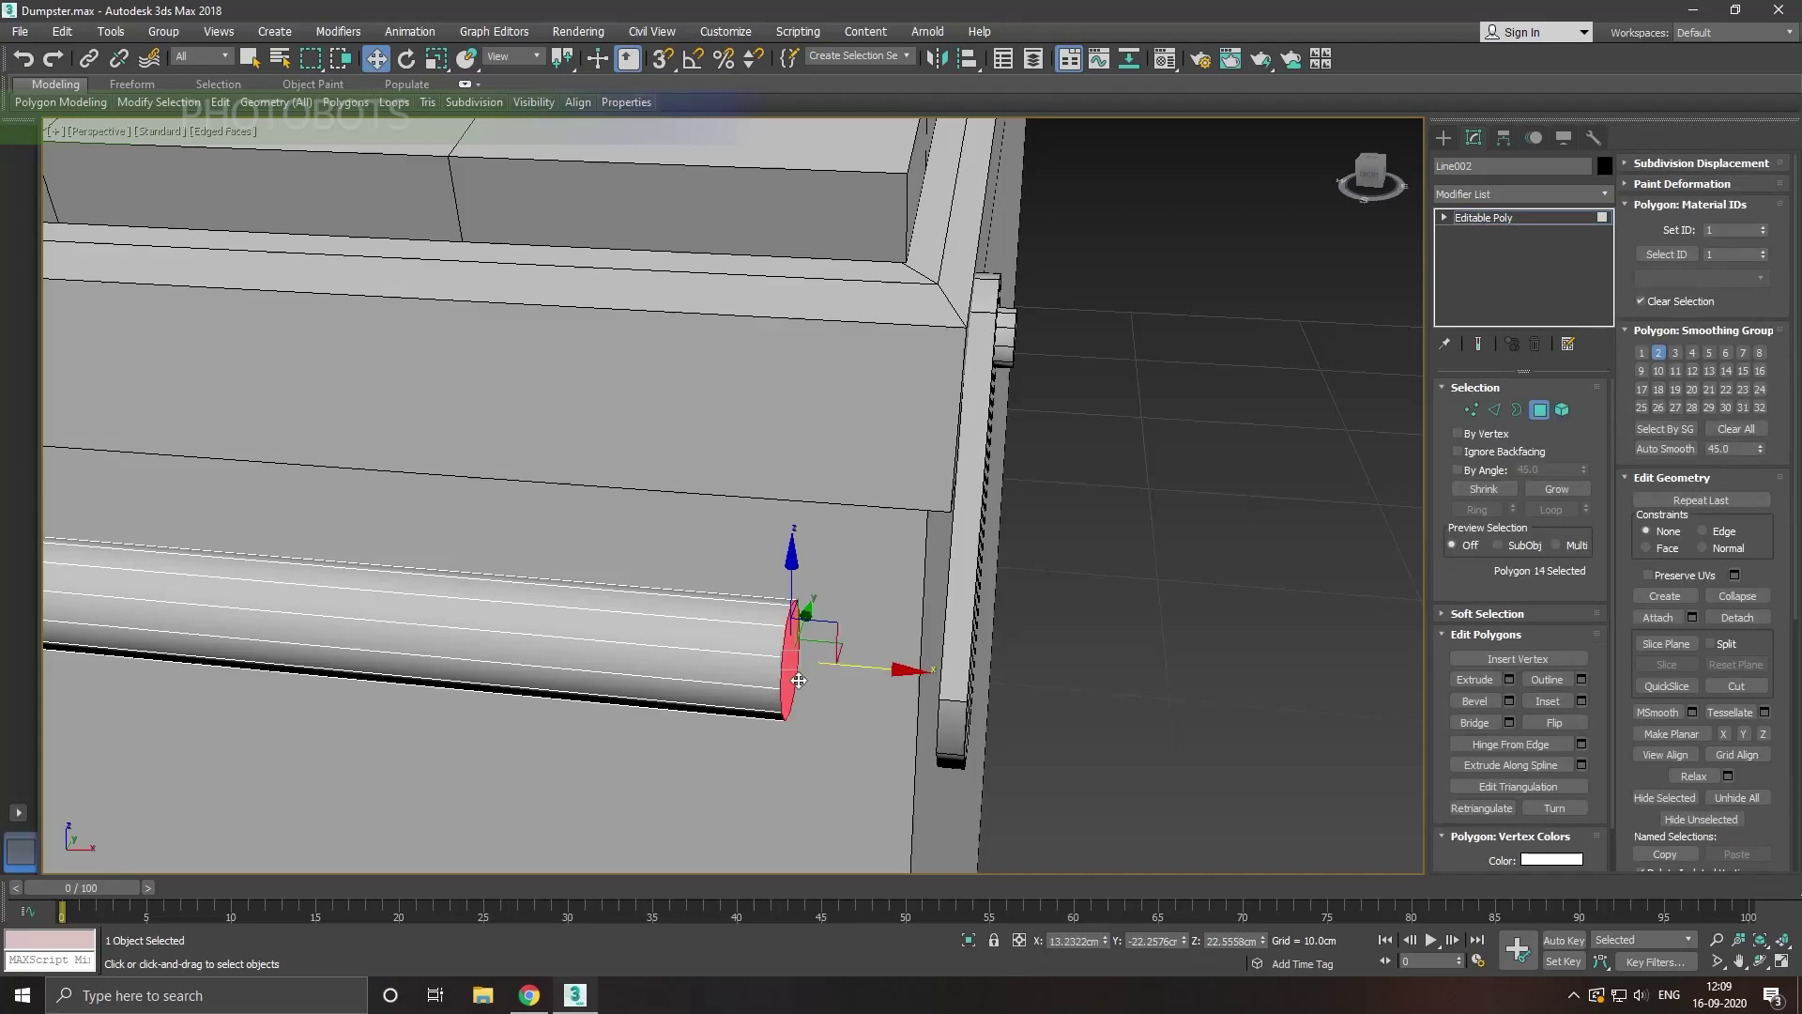
{"action": "left_click_drag", "start_coordinate": [896, 677], "coordinate": [1065, 676]}
{"action": "mouse_move", "coordinate": [1065, 675]}
{"action": "middle_mouse_down", "text": "alt"}
{"action": "mouse_move", "coordinate": [1004, 699]}
{"action": "mouse_move", "coordinate": [1026, 696]}
{"action": "middle_mouse_up", "text": "alt"}
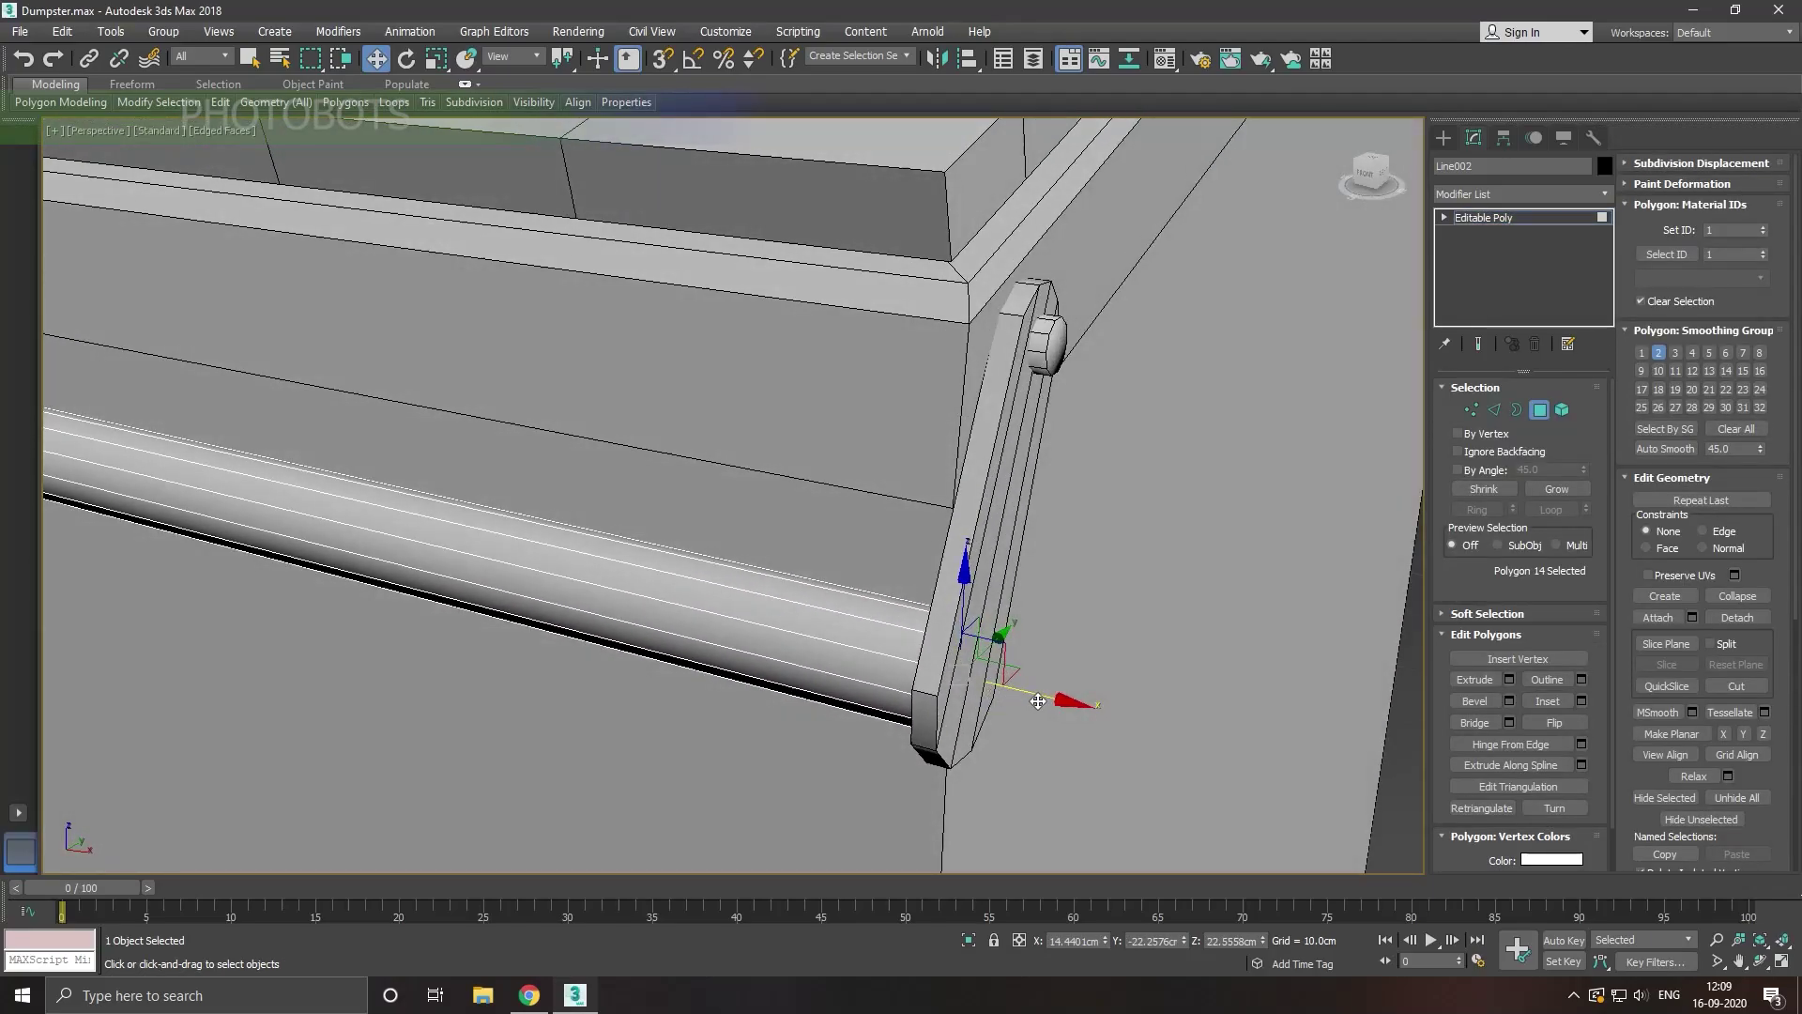
{"action": "left_click_drag", "start_coordinate": [1038, 701], "coordinate": [1062, 701]}
Step: Check the lid from another angle and push the rod's end cap slightly into the bracket
{"action": "scroll", "coordinate": [950, 701], "scroll_direction": "down", "scroll_amount": 3}
{"action": "scroll", "coordinate": [950, 701], "scroll_direction": "down", "scroll_amount": 2}
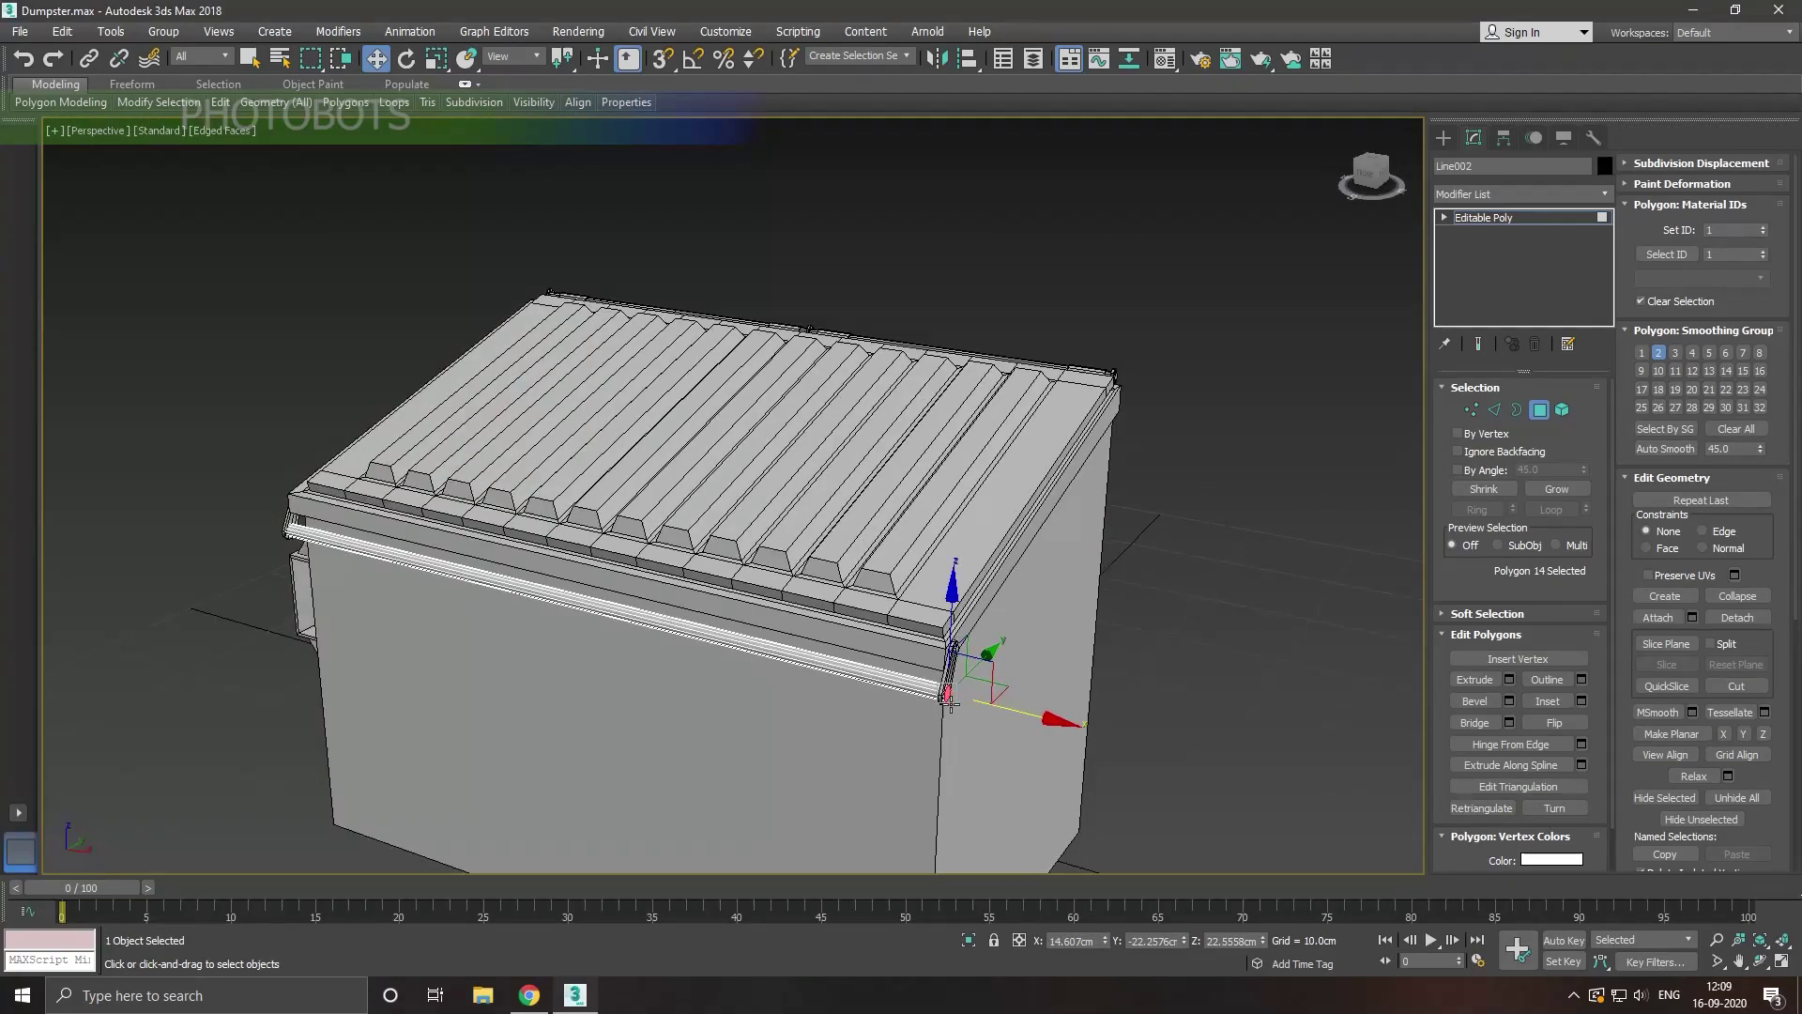
{"action": "mouse_move", "coordinate": [950, 701]}
{"action": "middle_mouse_down", "text": "alt"}
{"action": "mouse_move", "coordinate": [1114, 708]}
{"action": "mouse_move", "coordinate": [913, 718]}
{"action": "middle_mouse_up", "text": "alt"}
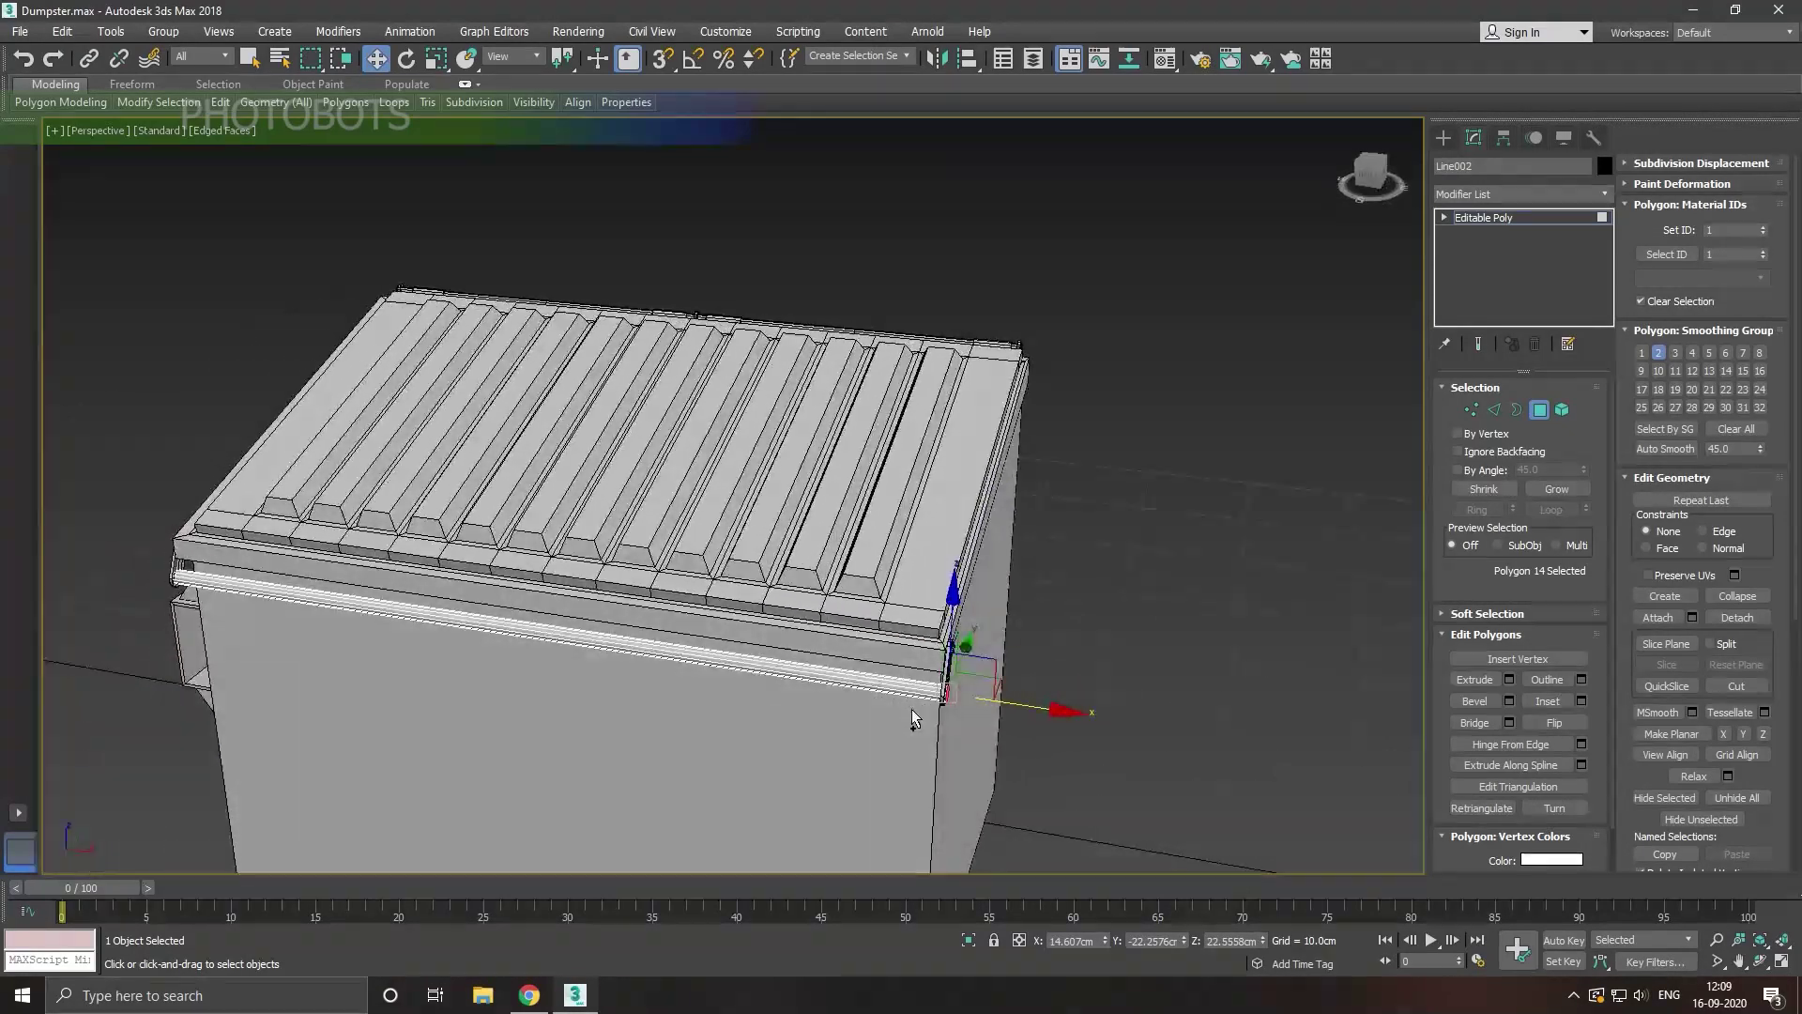
{"action": "scroll", "coordinate": [913, 718], "scroll_direction": "up", "scroll_amount": 1}
{"action": "scroll", "coordinate": [943, 713], "scroll_direction": "up", "scroll_amount": 1}
{"action": "scroll", "coordinate": [955, 710], "scroll_direction": "up", "scroll_amount": 2}
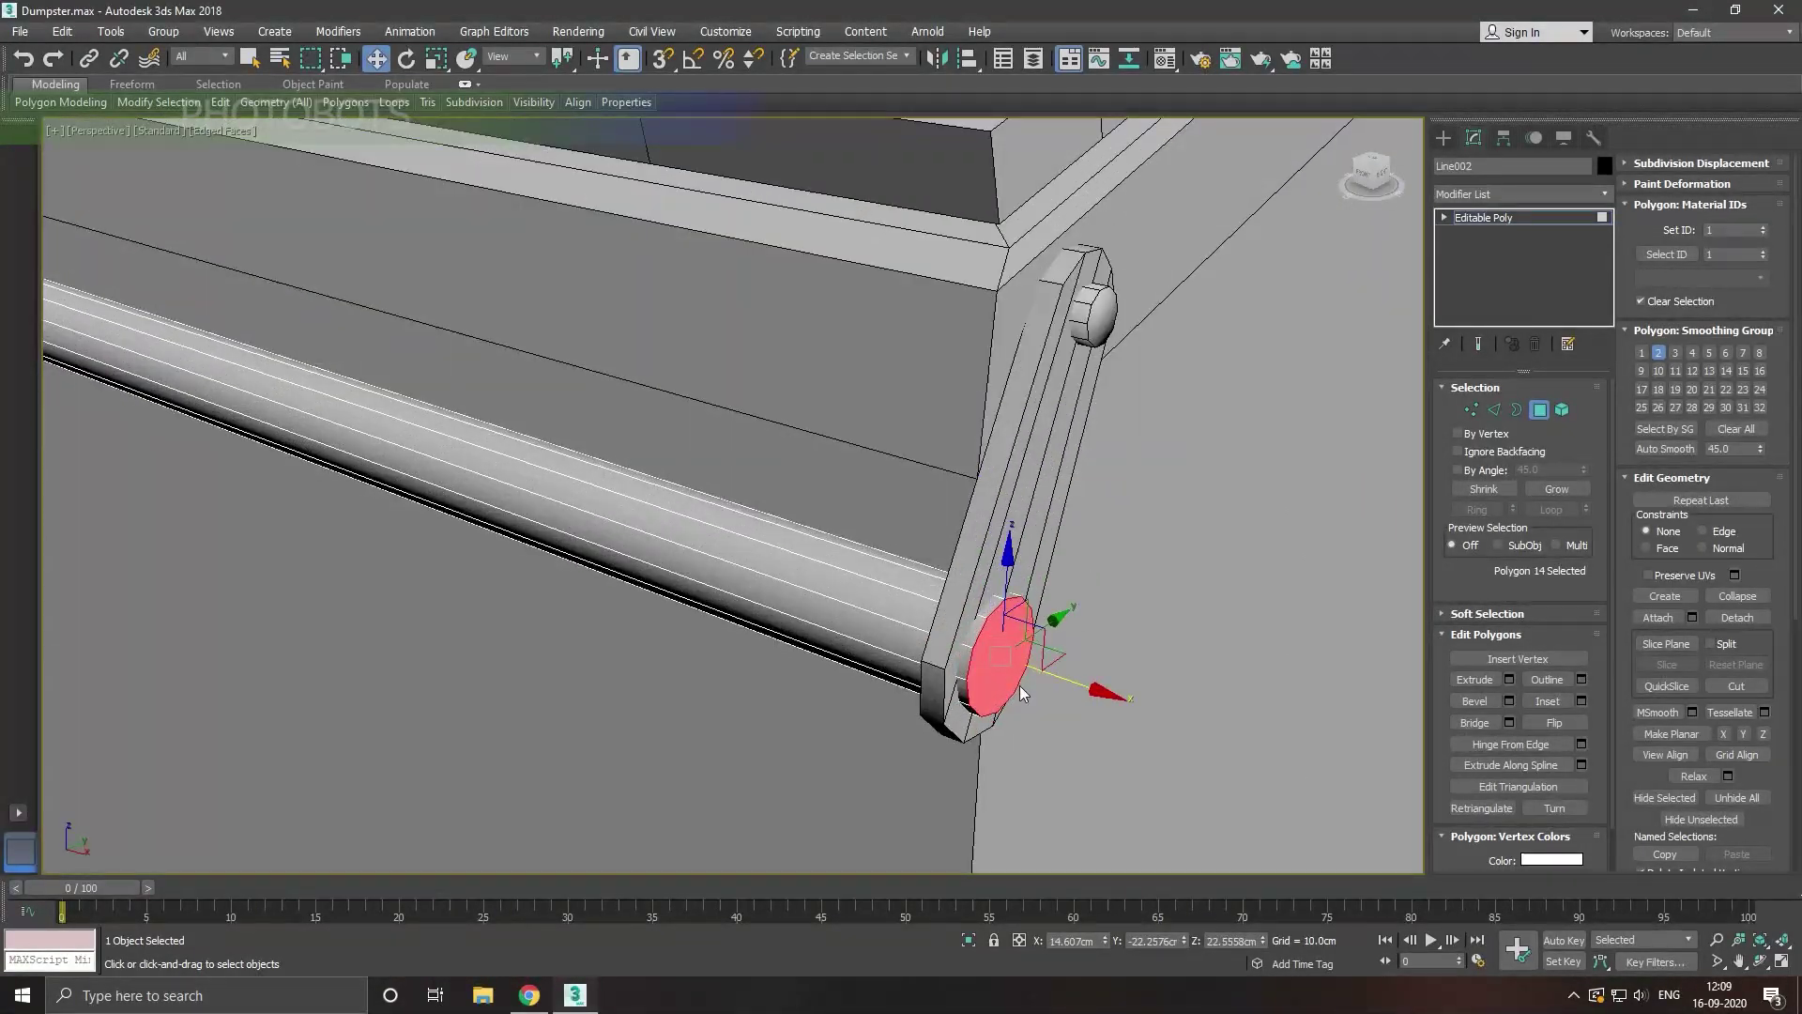
{"action": "left_click_drag", "start_coordinate": [1068, 685], "coordinate": [1078, 685]}
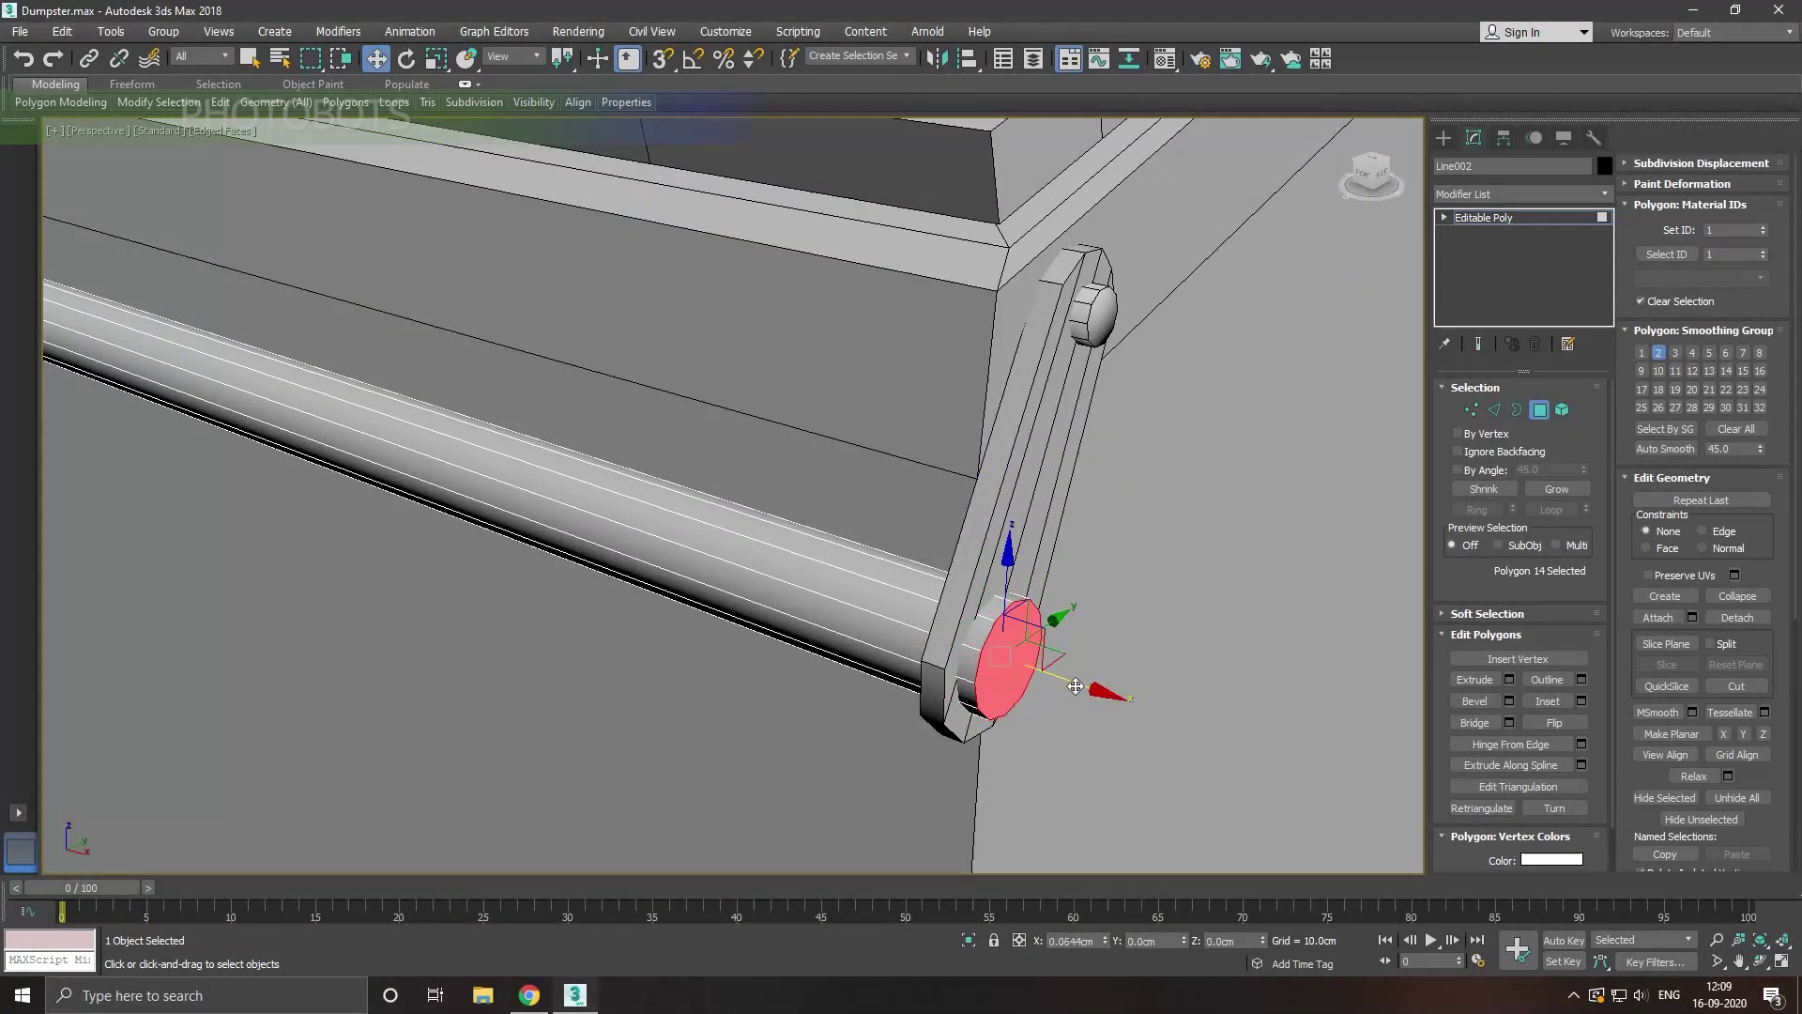
{"action": "scroll", "coordinate": [976, 657], "scroll_direction": "down", "scroll_amount": 3}
{"action": "scroll", "coordinate": [970, 668], "scroll_direction": "down", "scroll_amount": 2}
Step: Exit polygon editing, deselect the lid, and look around the whole dumpster from the side
{"action": "middle_click_drag", "start_coordinate": [774, 643], "coordinate": [1075, 561], "text": "alt"}
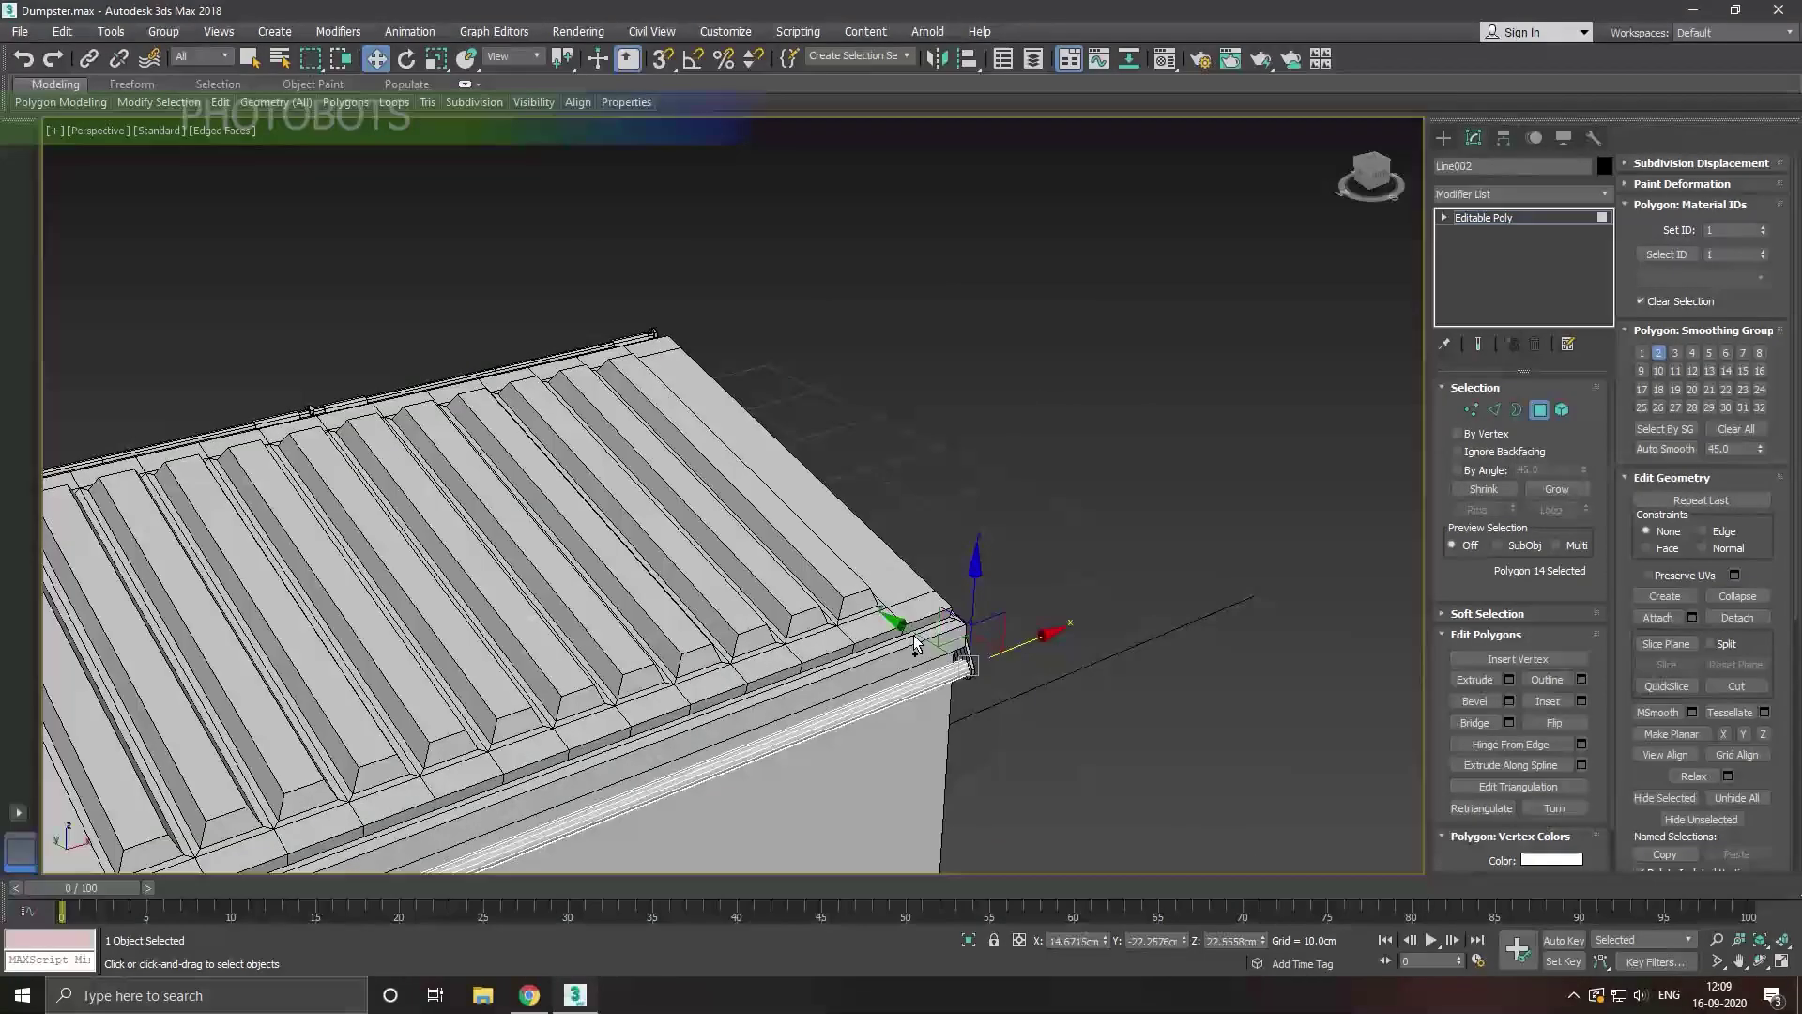
{"action": "left_click", "coordinate": [1546, 216]}
{"action": "scroll", "coordinate": [1006, 475], "scroll_direction": "down", "scroll_amount": 2}
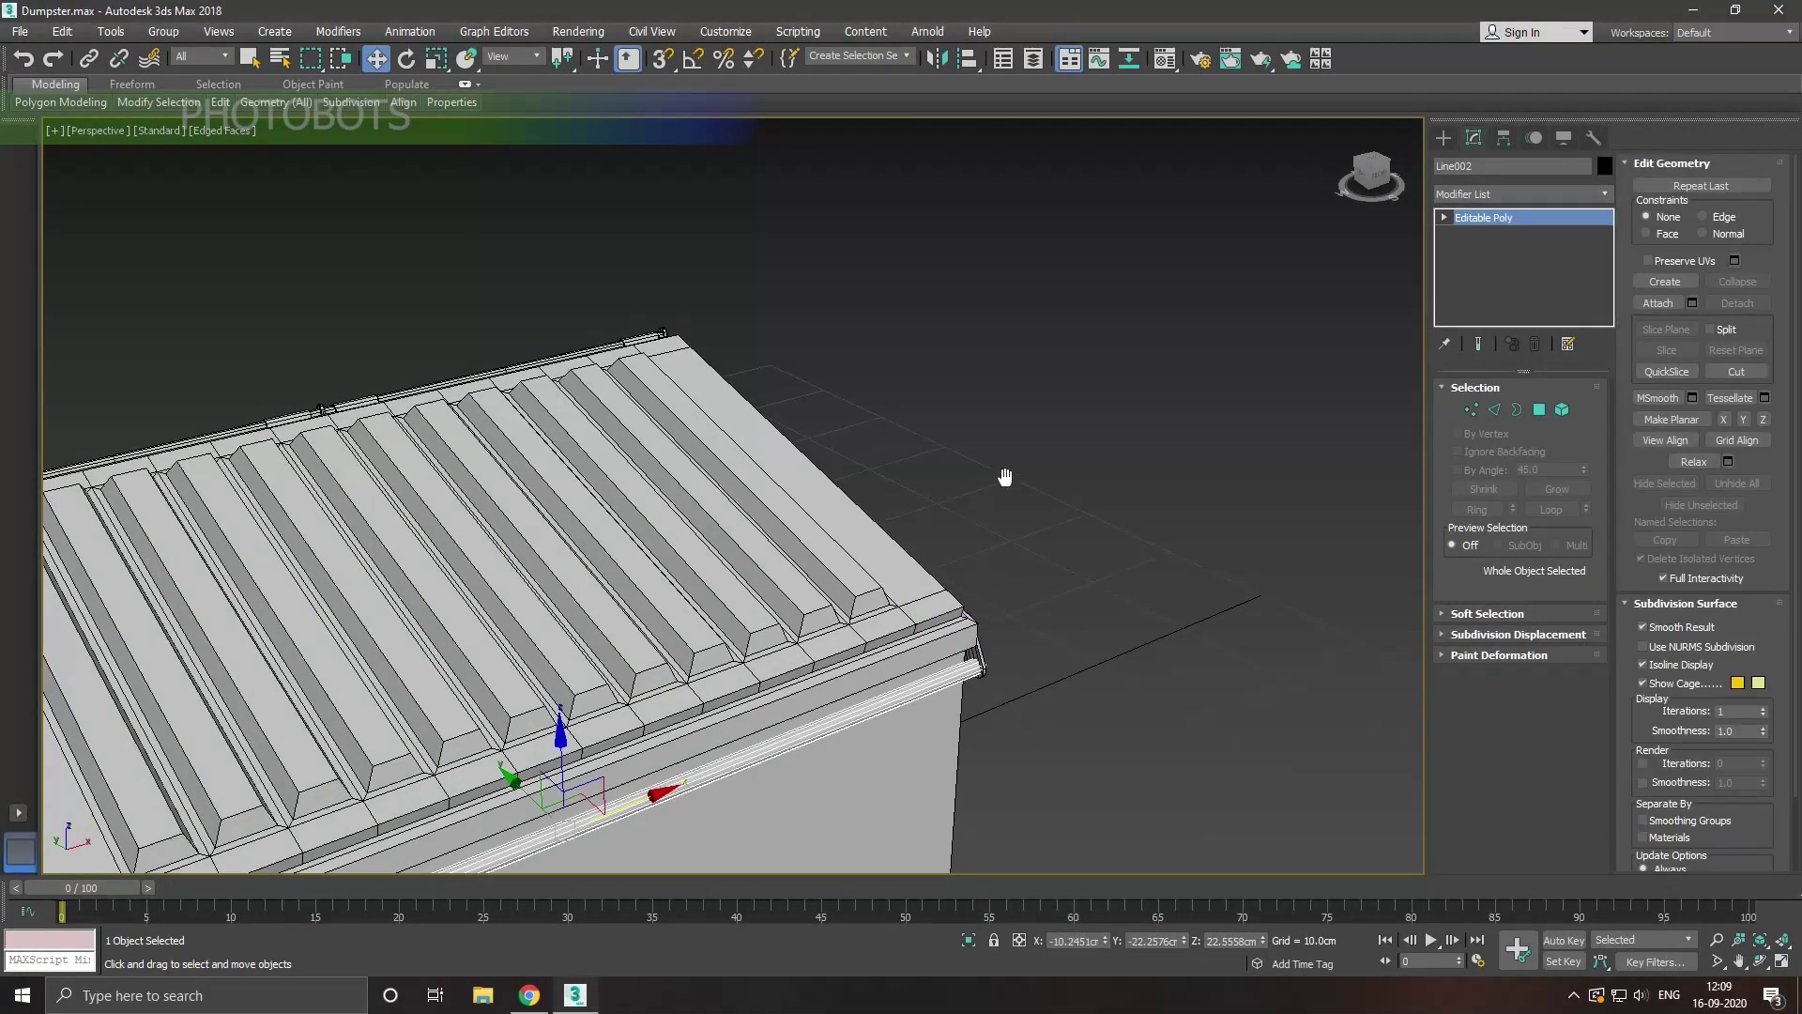
{"action": "scroll", "coordinate": [1021, 342], "scroll_direction": "down", "scroll_amount": 2}
{"action": "mouse_move", "coordinate": [1022, 342]}
{"action": "middle_mouse_down", "text": "alt"}
{"action": "mouse_move", "coordinate": [1039, 379]}
{"action": "mouse_move", "coordinate": [1132, 428]}
{"action": "mouse_move", "coordinate": [1095, 507]}
{"action": "middle_mouse_up", "text": "alt"}
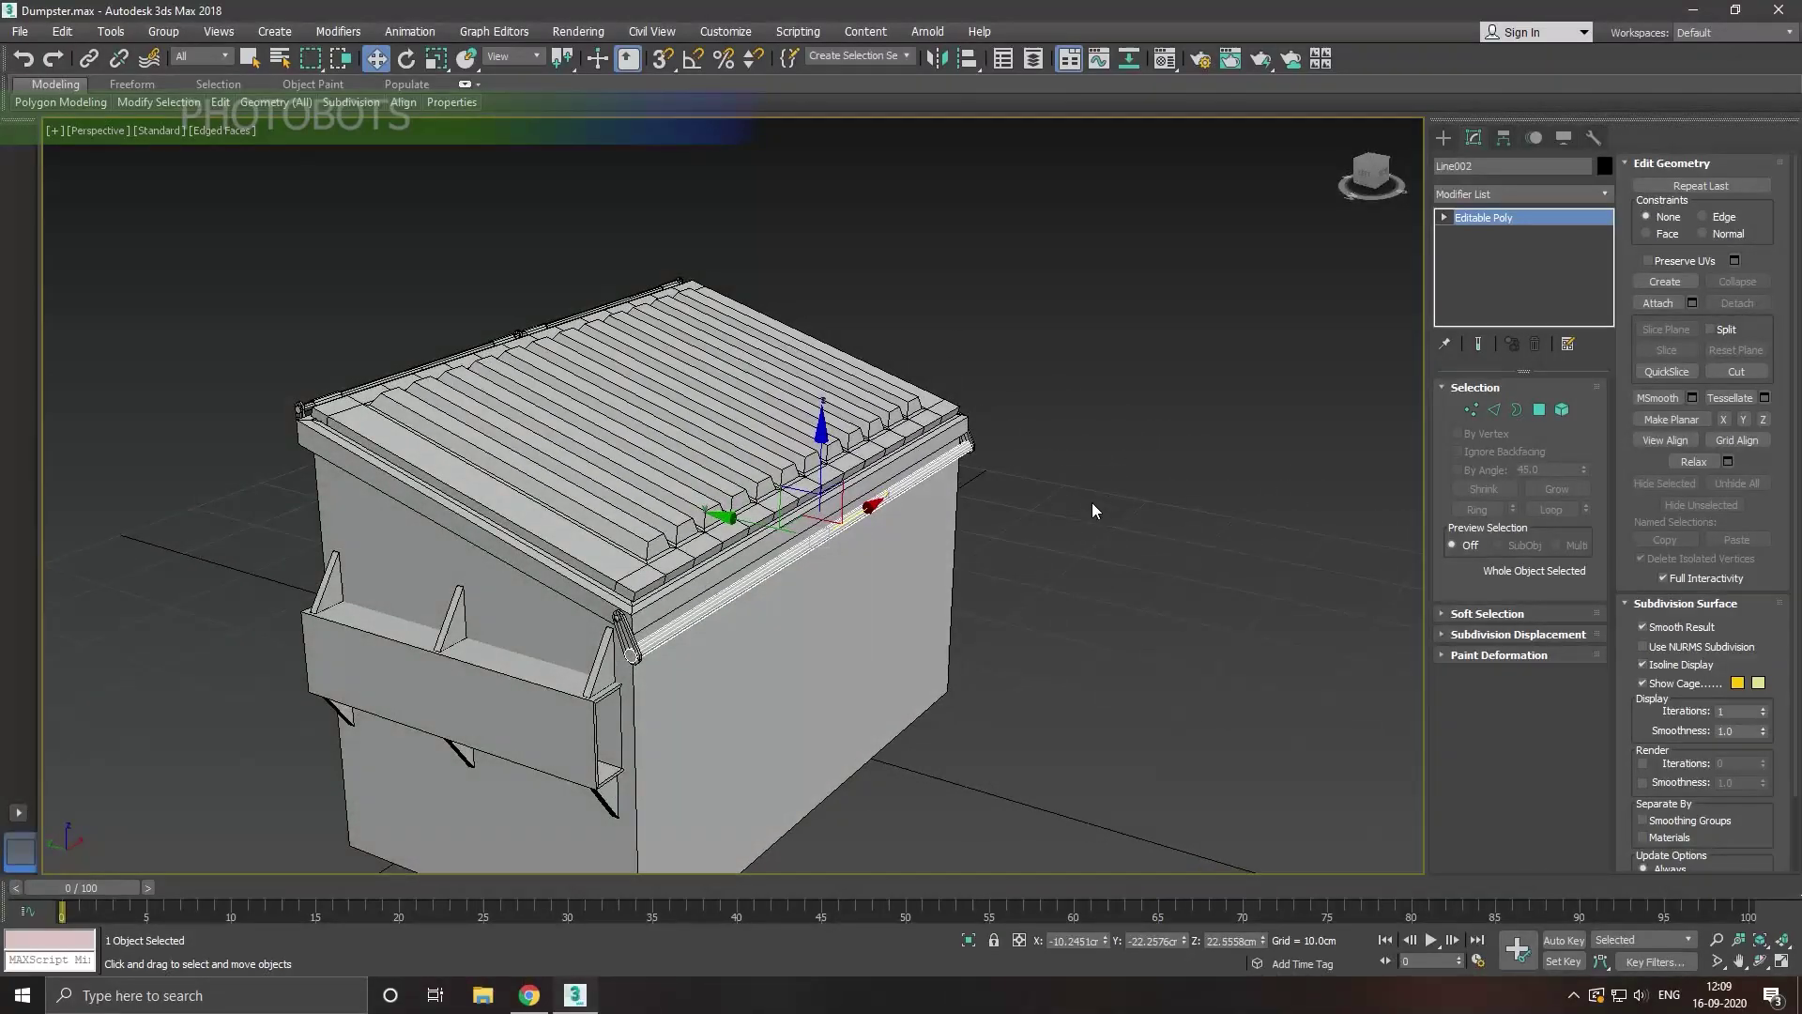
{"action": "left_click", "coordinate": [1096, 507]}
{"action": "mouse_move", "coordinate": [952, 551]}
{"action": "middle_mouse_down"}
{"action": "mouse_move", "coordinate": [974, 468]}
{"action": "mouse_move", "coordinate": [986, 482]}
{"action": "mouse_move", "coordinate": [966, 479]}
{"action": "middle_mouse_up"}
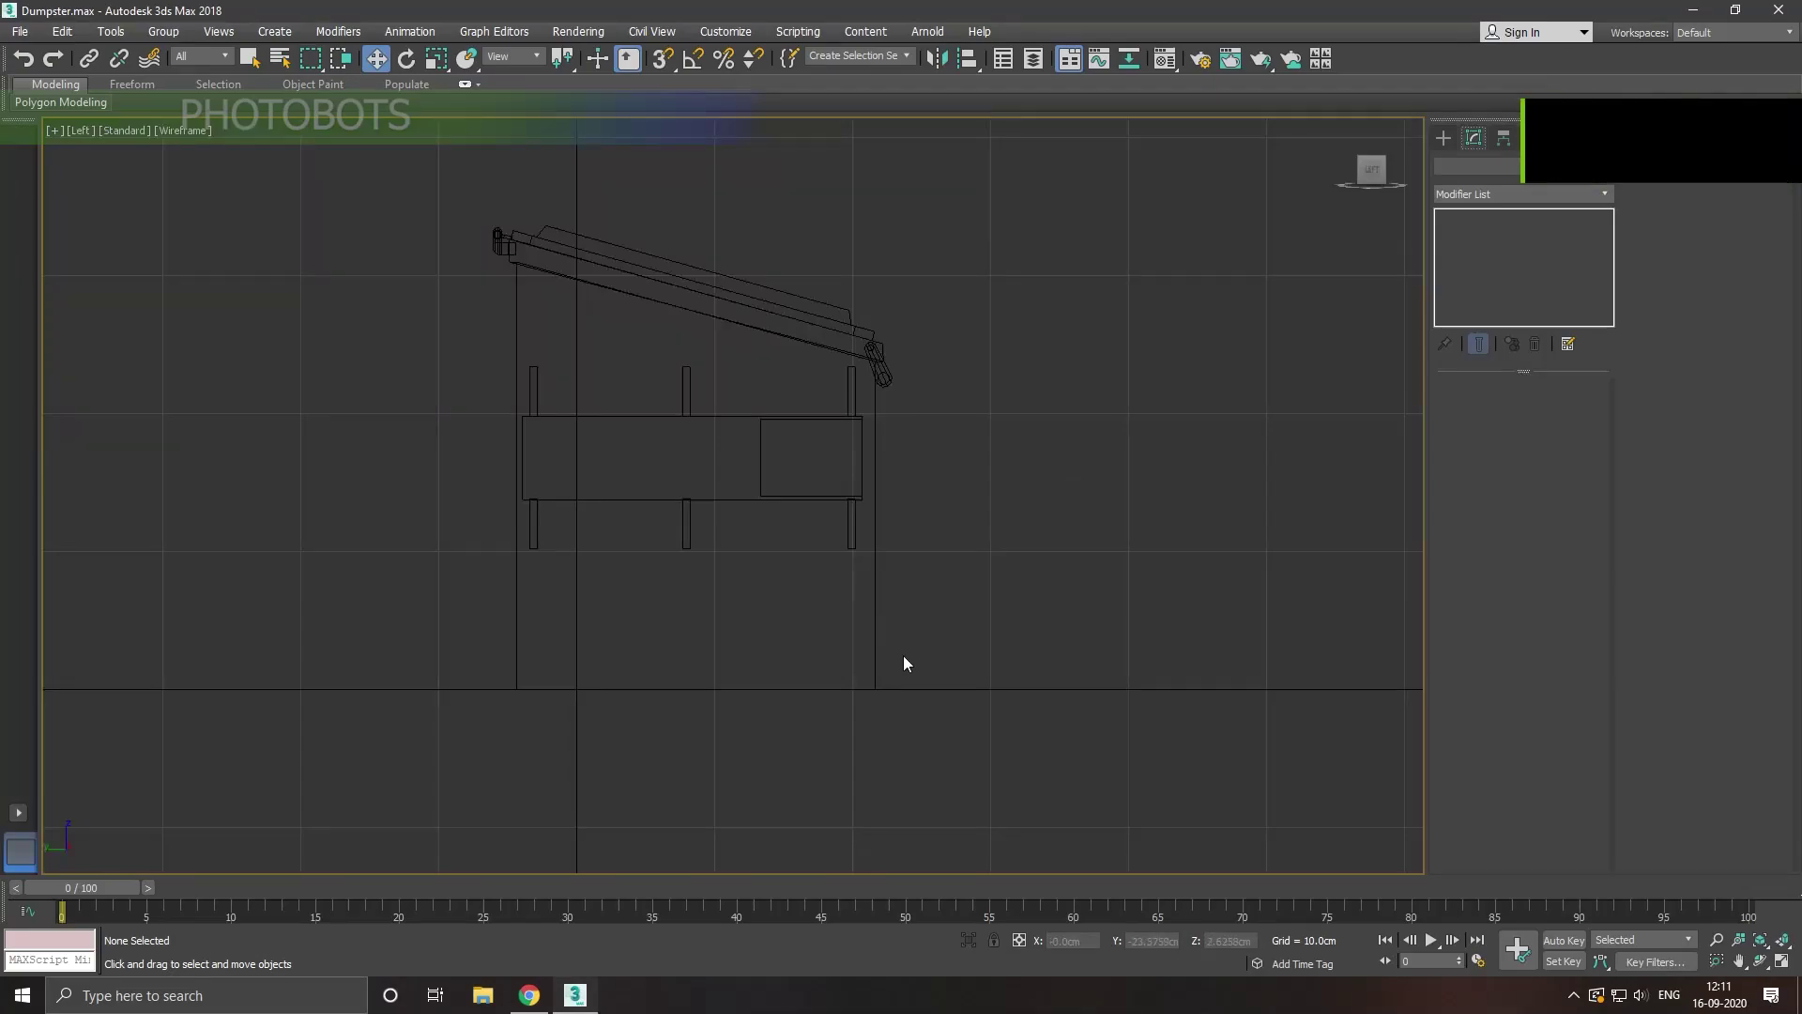
{"action": "middle_click_drag", "start_coordinate": [906, 664], "coordinate": [914, 616]}
Step: Draw a small Standard Primitives cylinder in the Left view
{"action": "scroll", "coordinate": [847, 642], "scroll_direction": "up", "scroll_amount": 5}
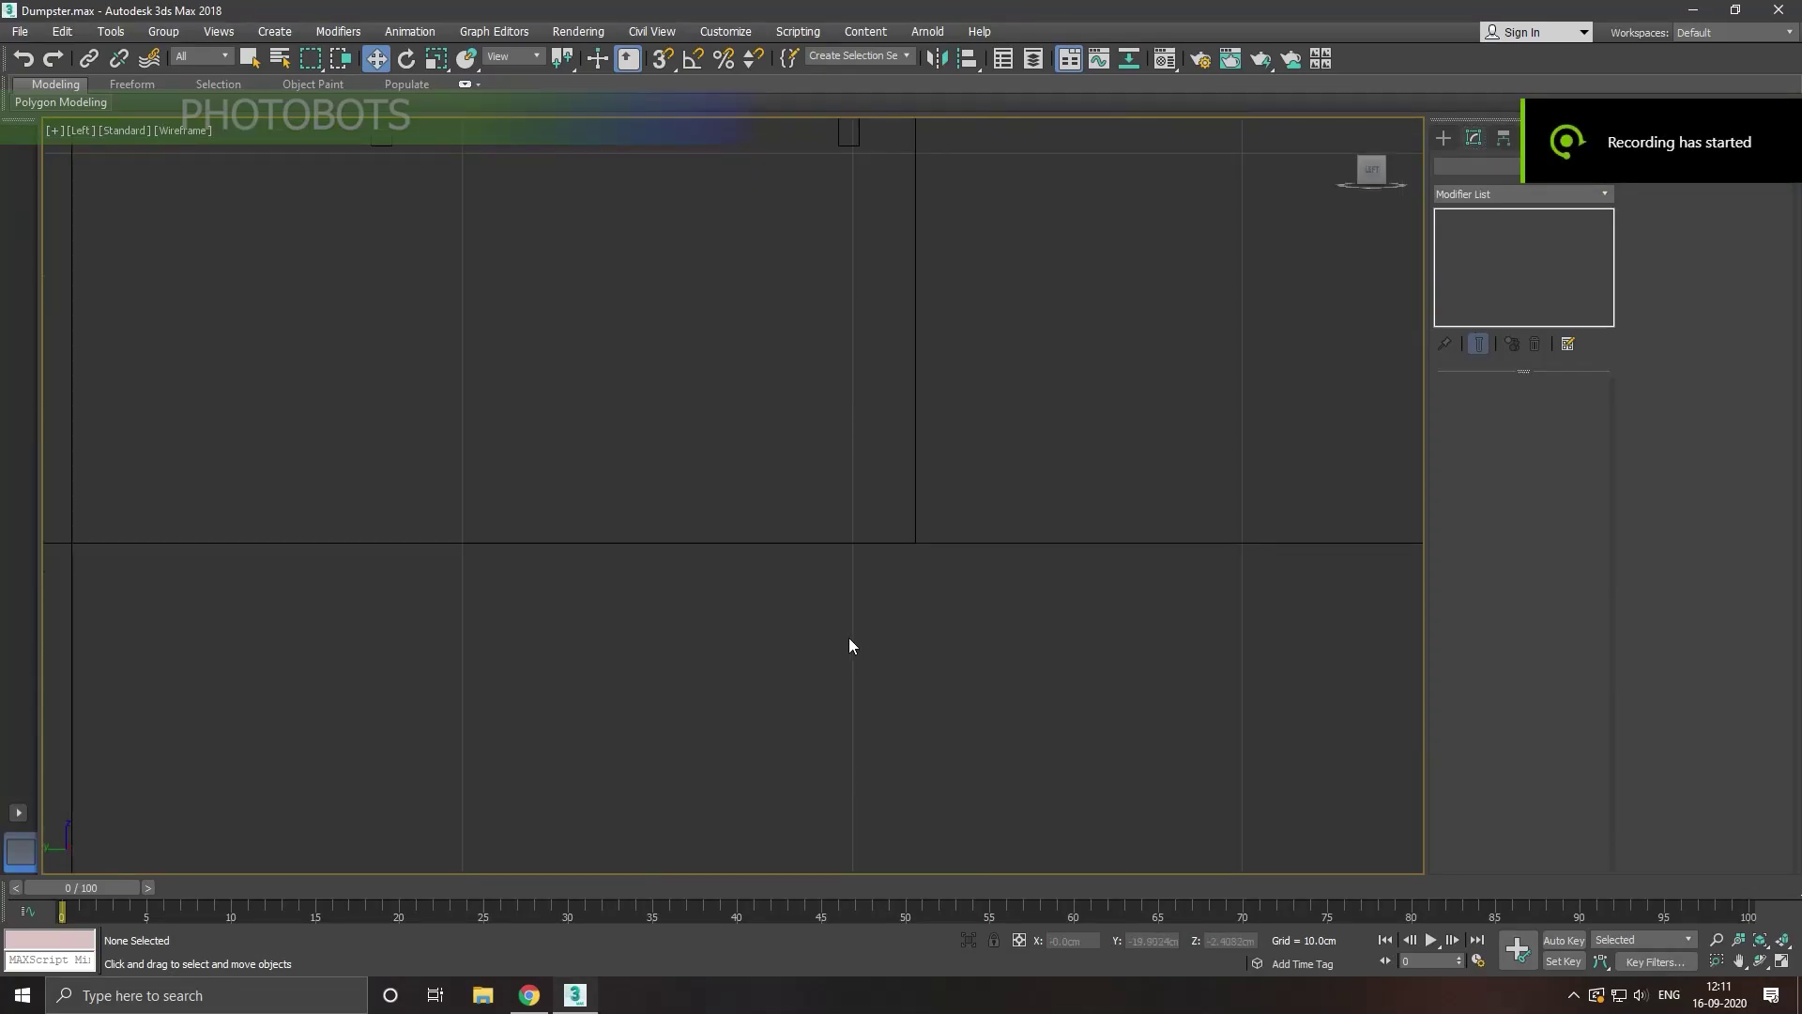
{"action": "left_click", "coordinate": [1444, 138]}
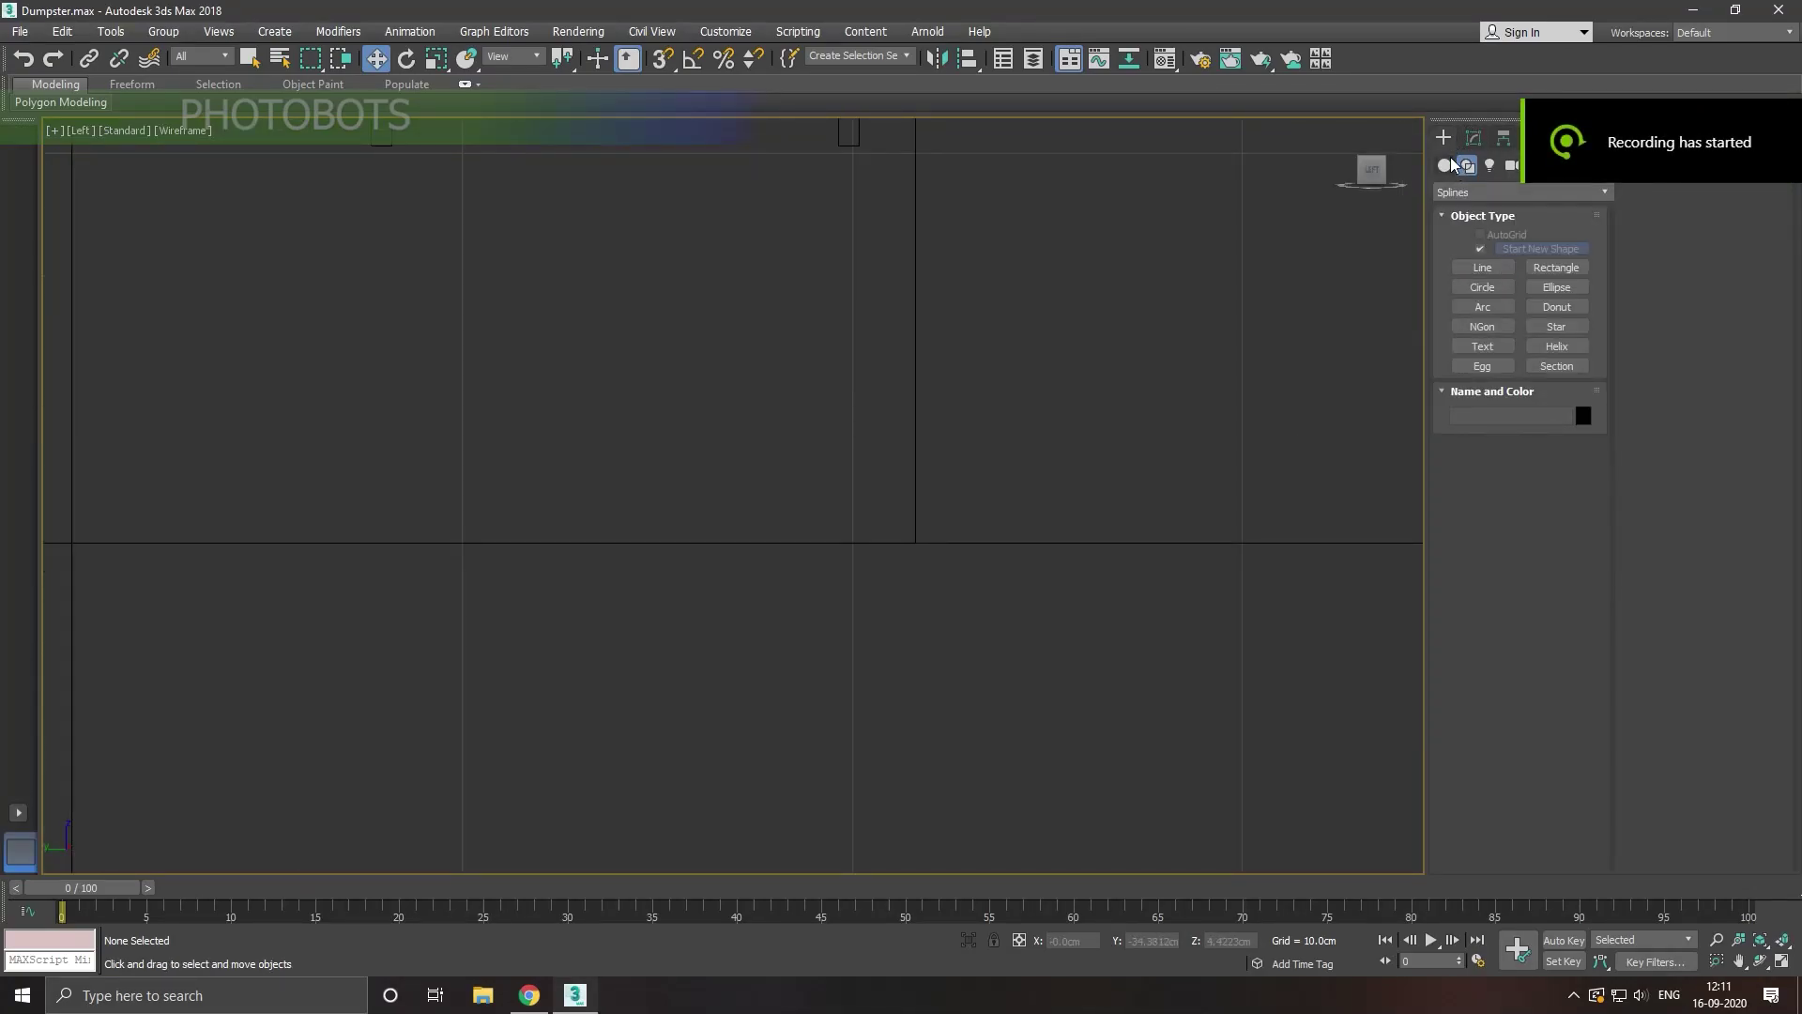
{"action": "left_click", "coordinate": [1485, 272]}
{"action": "left_click", "coordinate": [1483, 292]}
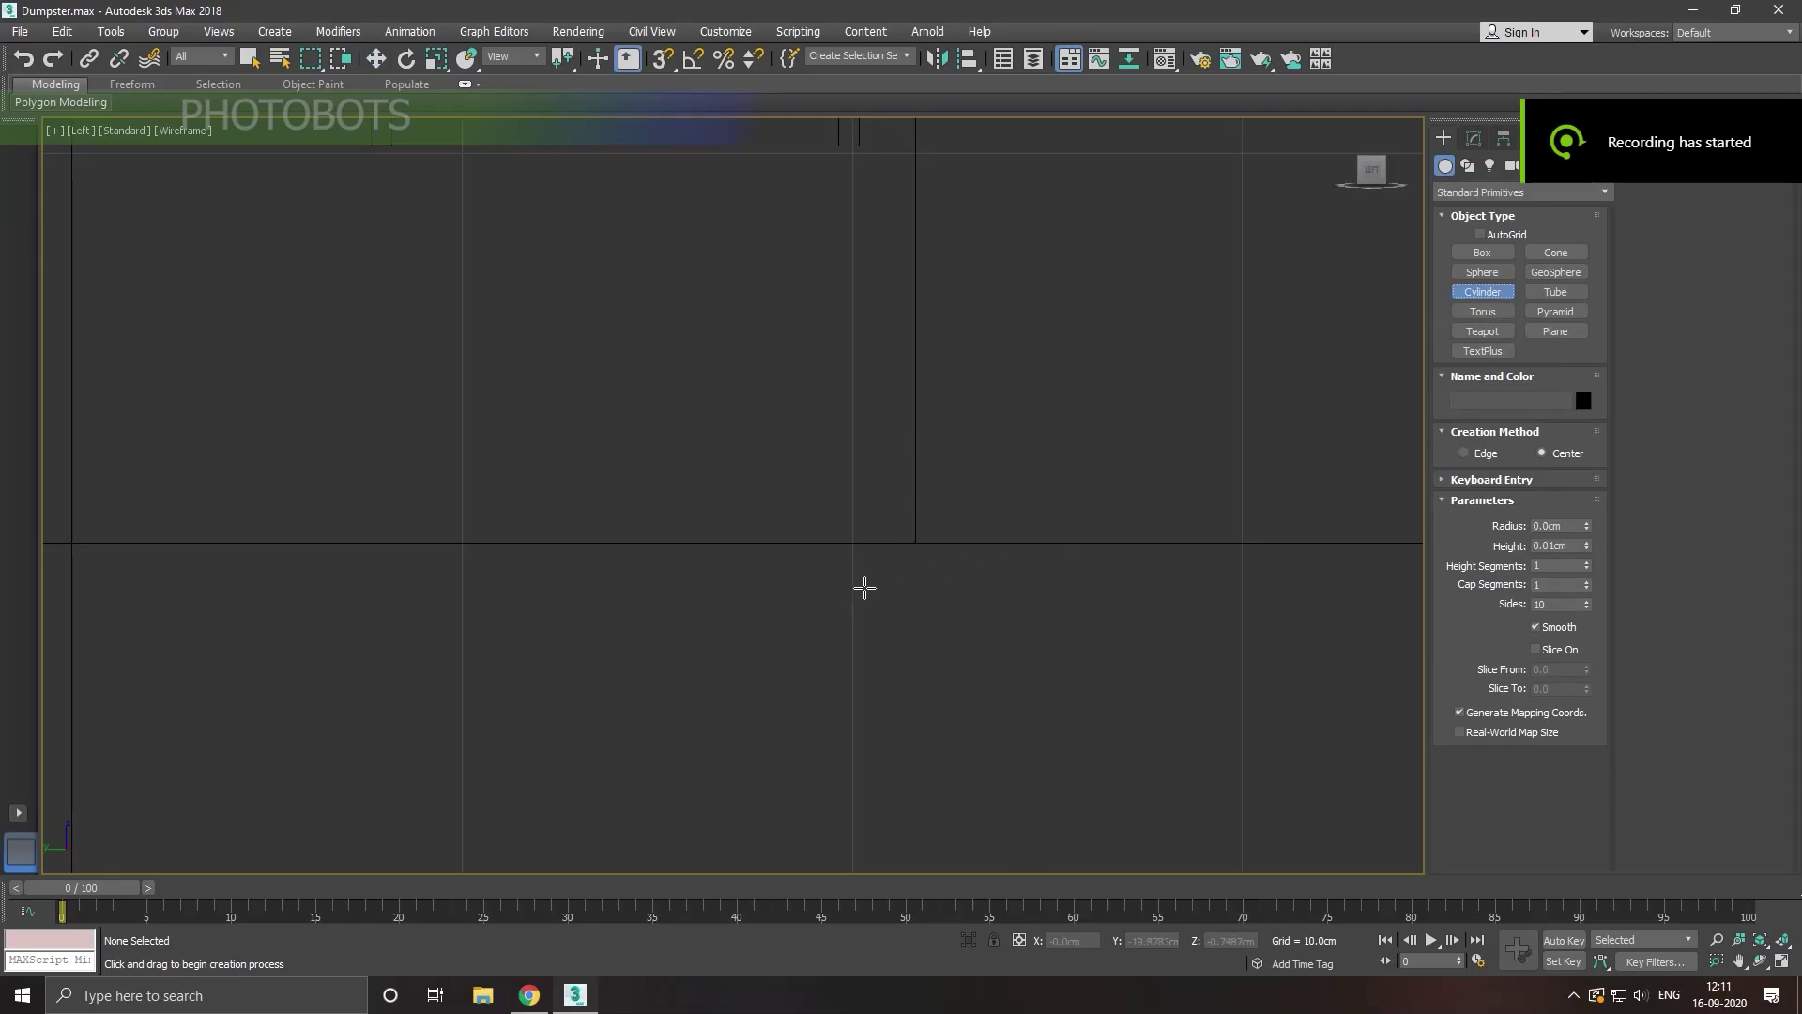
{"action": "left_click_drag", "start_coordinate": [857, 579], "coordinate": [919, 606]}
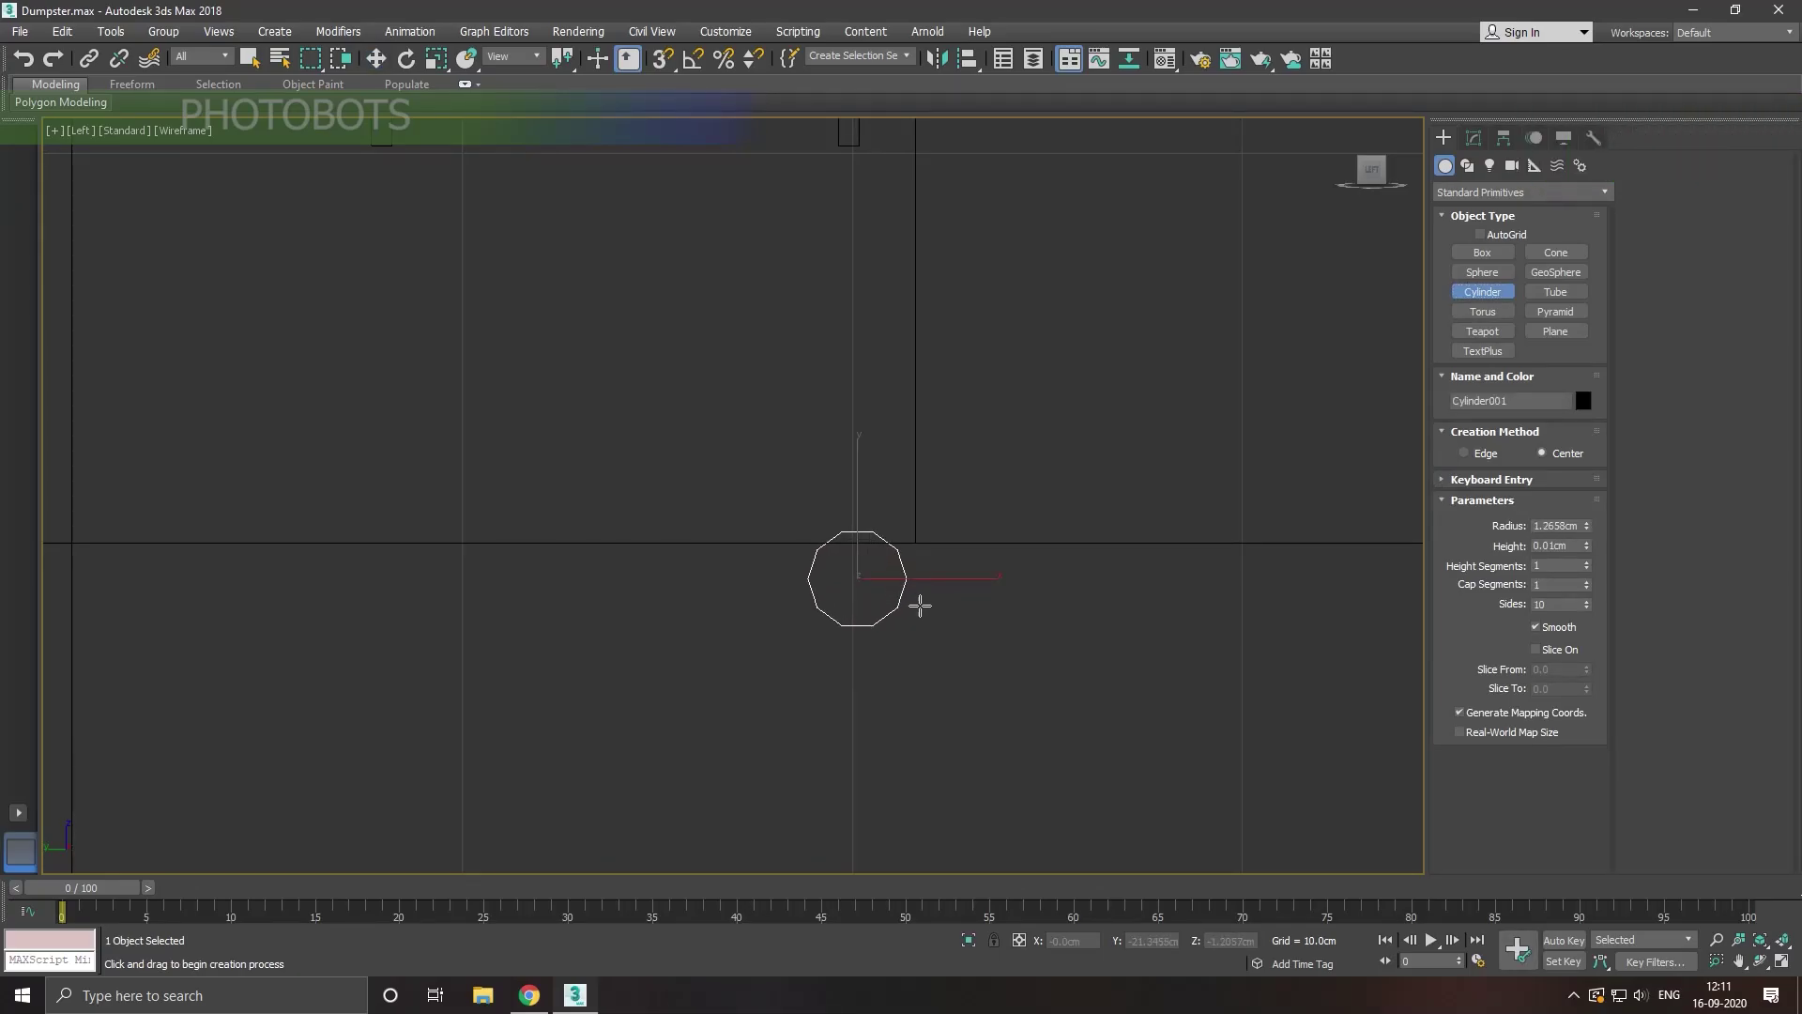
Step: Move the new cylinder to the dumpster's bottom corner
{"action": "key", "text": "w"}
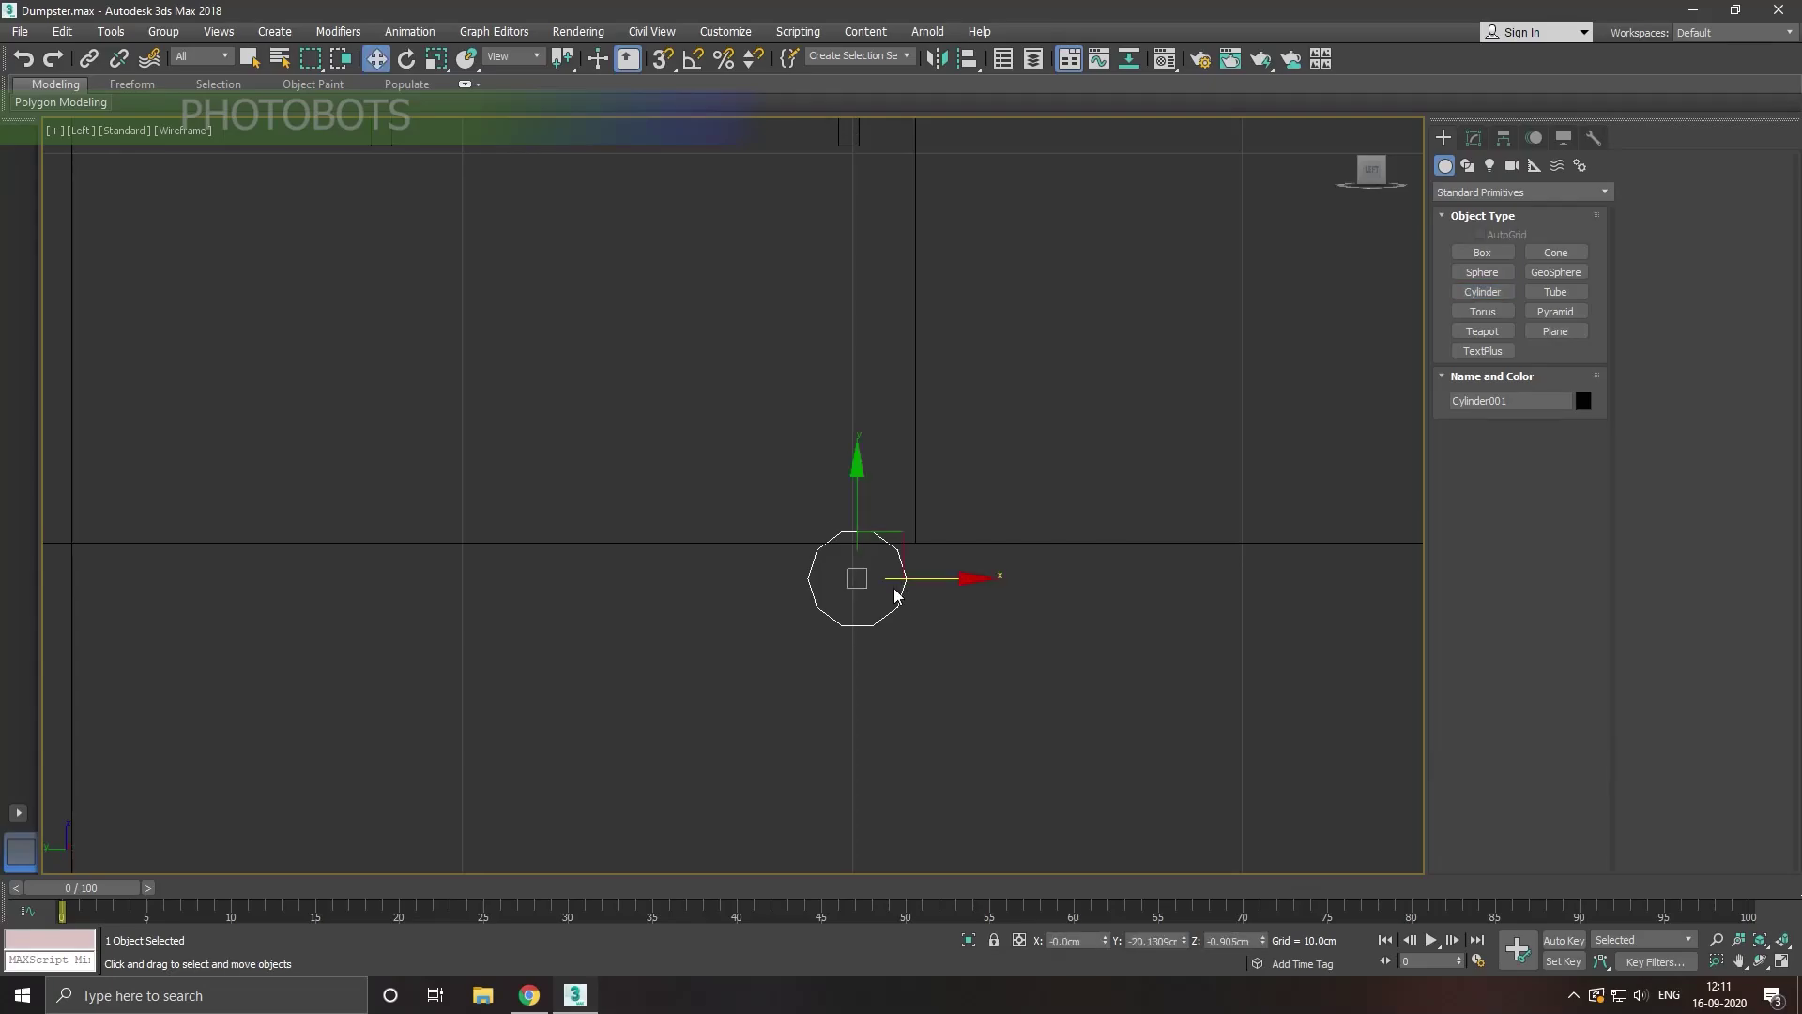
{"action": "key", "text": "m"}
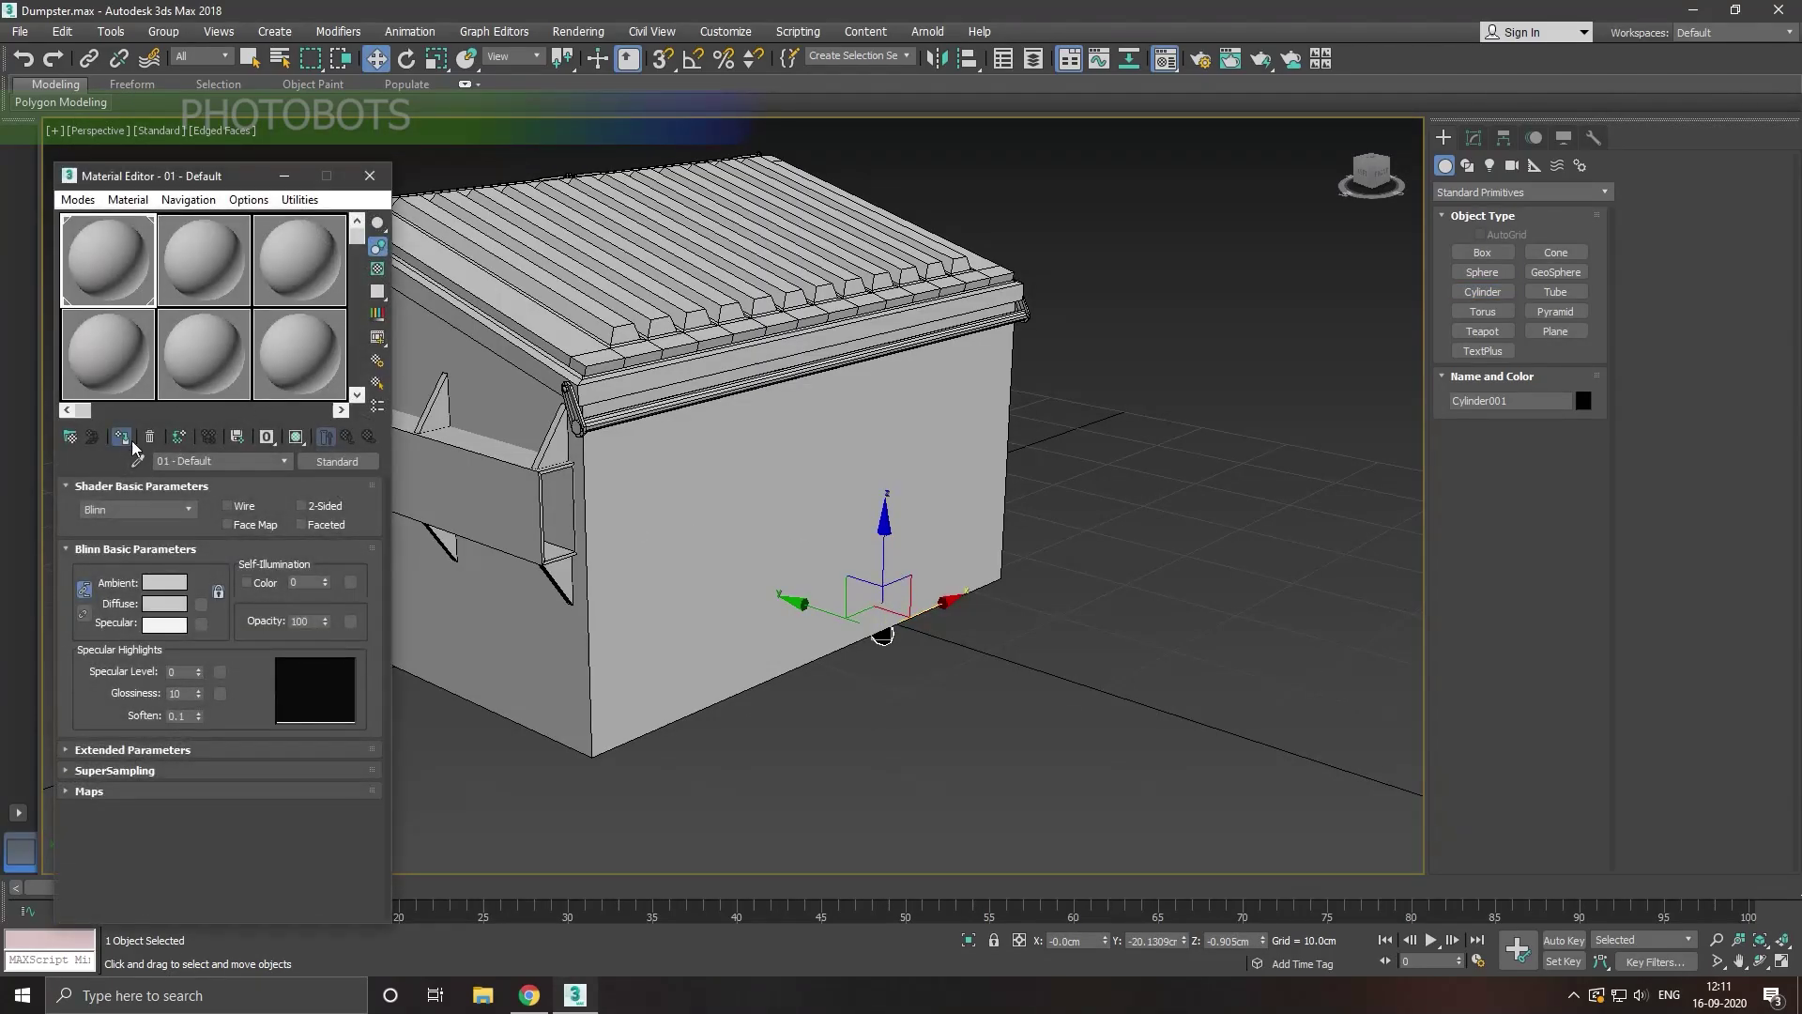
{"action": "key", "text": "m"}
{"action": "middle_click_drag", "start_coordinate": [970, 694], "coordinate": [1112, 597]}
{"action": "left_click_drag", "start_coordinate": [1084, 531], "coordinate": [817, 622]}
{"action": "middle_click_drag", "start_coordinate": [816, 622], "coordinate": [772, 663], "text": "alt"}
{"action": "scroll", "coordinate": [772, 664], "scroll_direction": "up", "scroll_amount": 3}
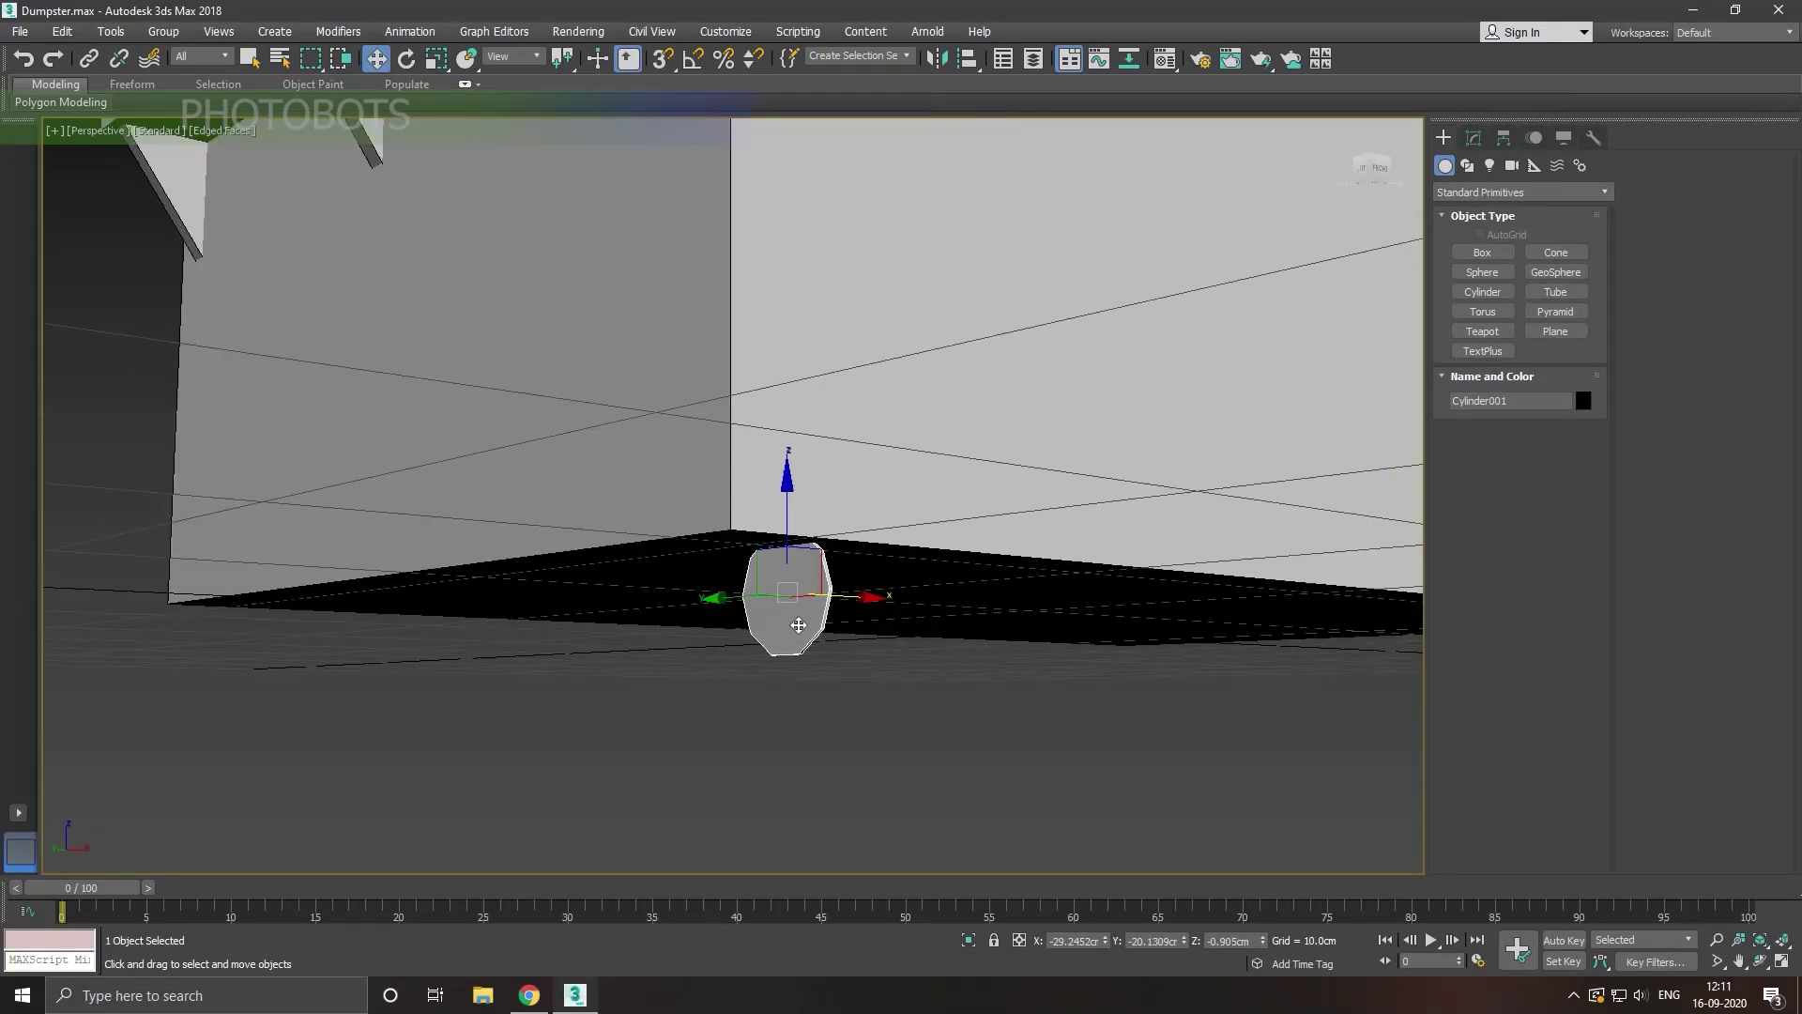
{"action": "scroll", "coordinate": [771, 657], "scroll_direction": "up", "scroll_amount": 2}
Step: Enable Angle Snap and rotate the cylinder 90 degrees so it lies flat
{"action": "left_click", "coordinate": [406, 58]}
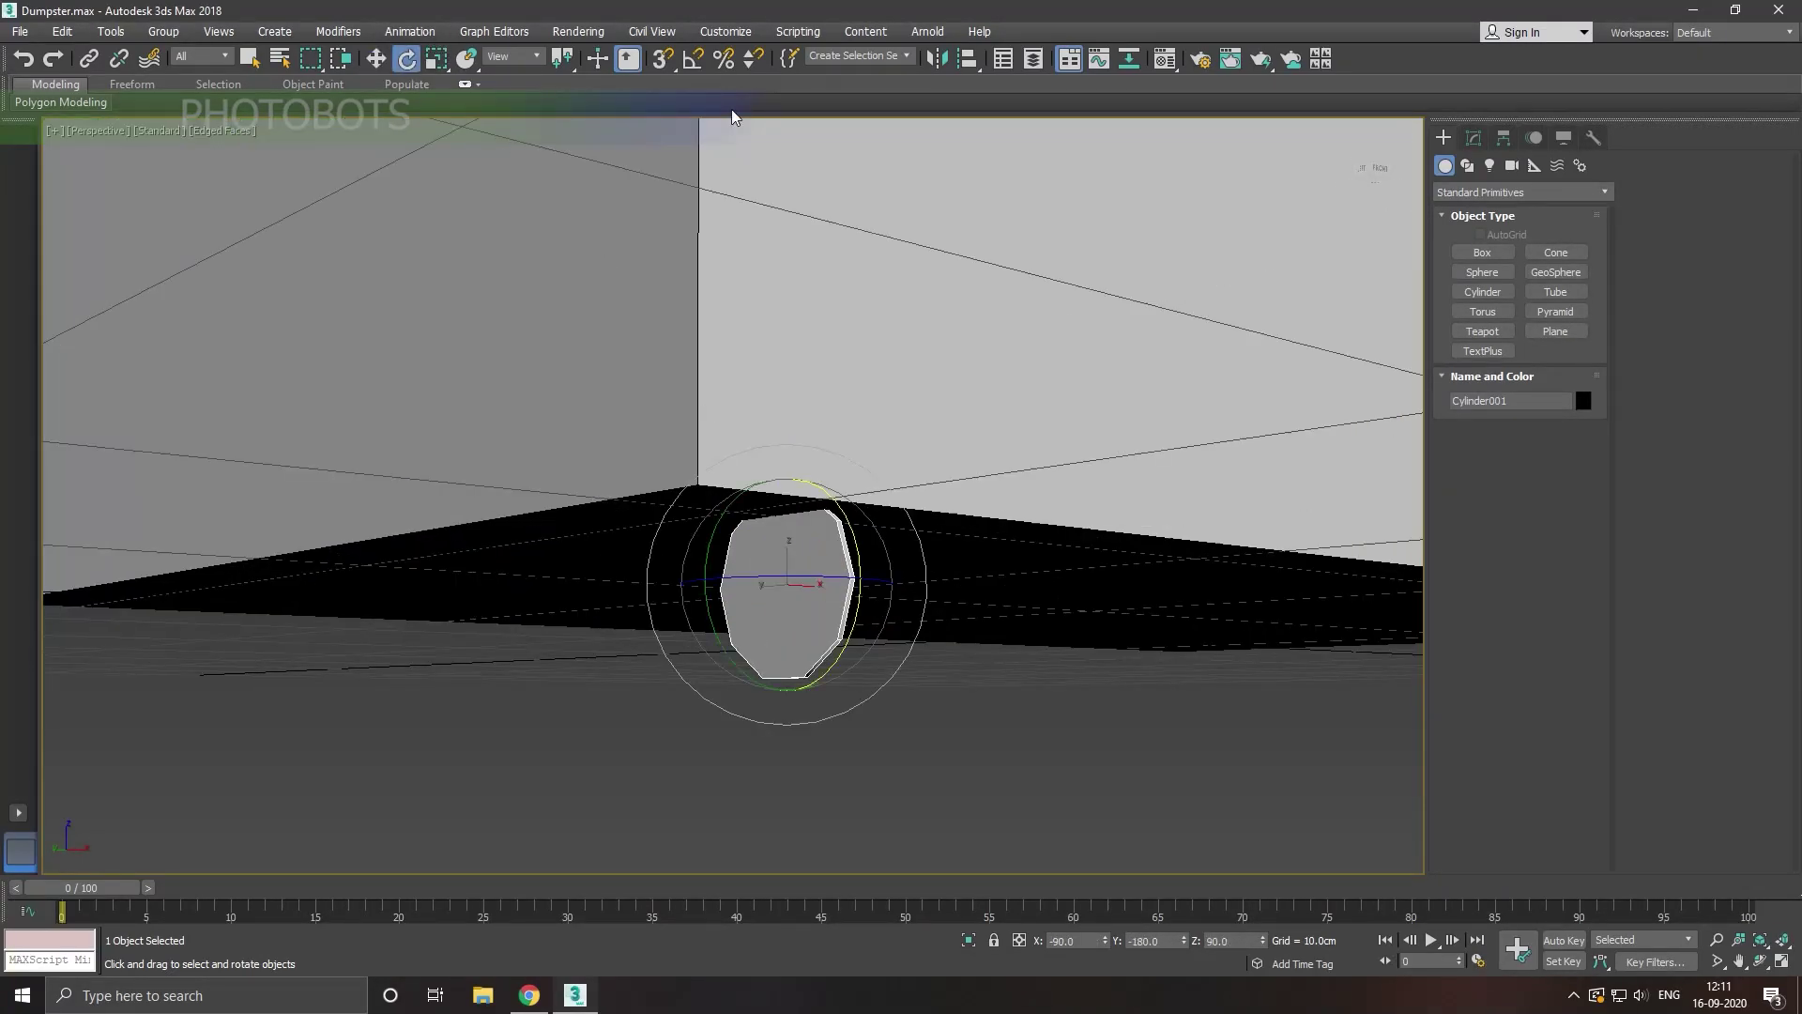
{"action": "left_click", "coordinate": [692, 60]}
{"action": "right_click", "coordinate": [693, 60]}
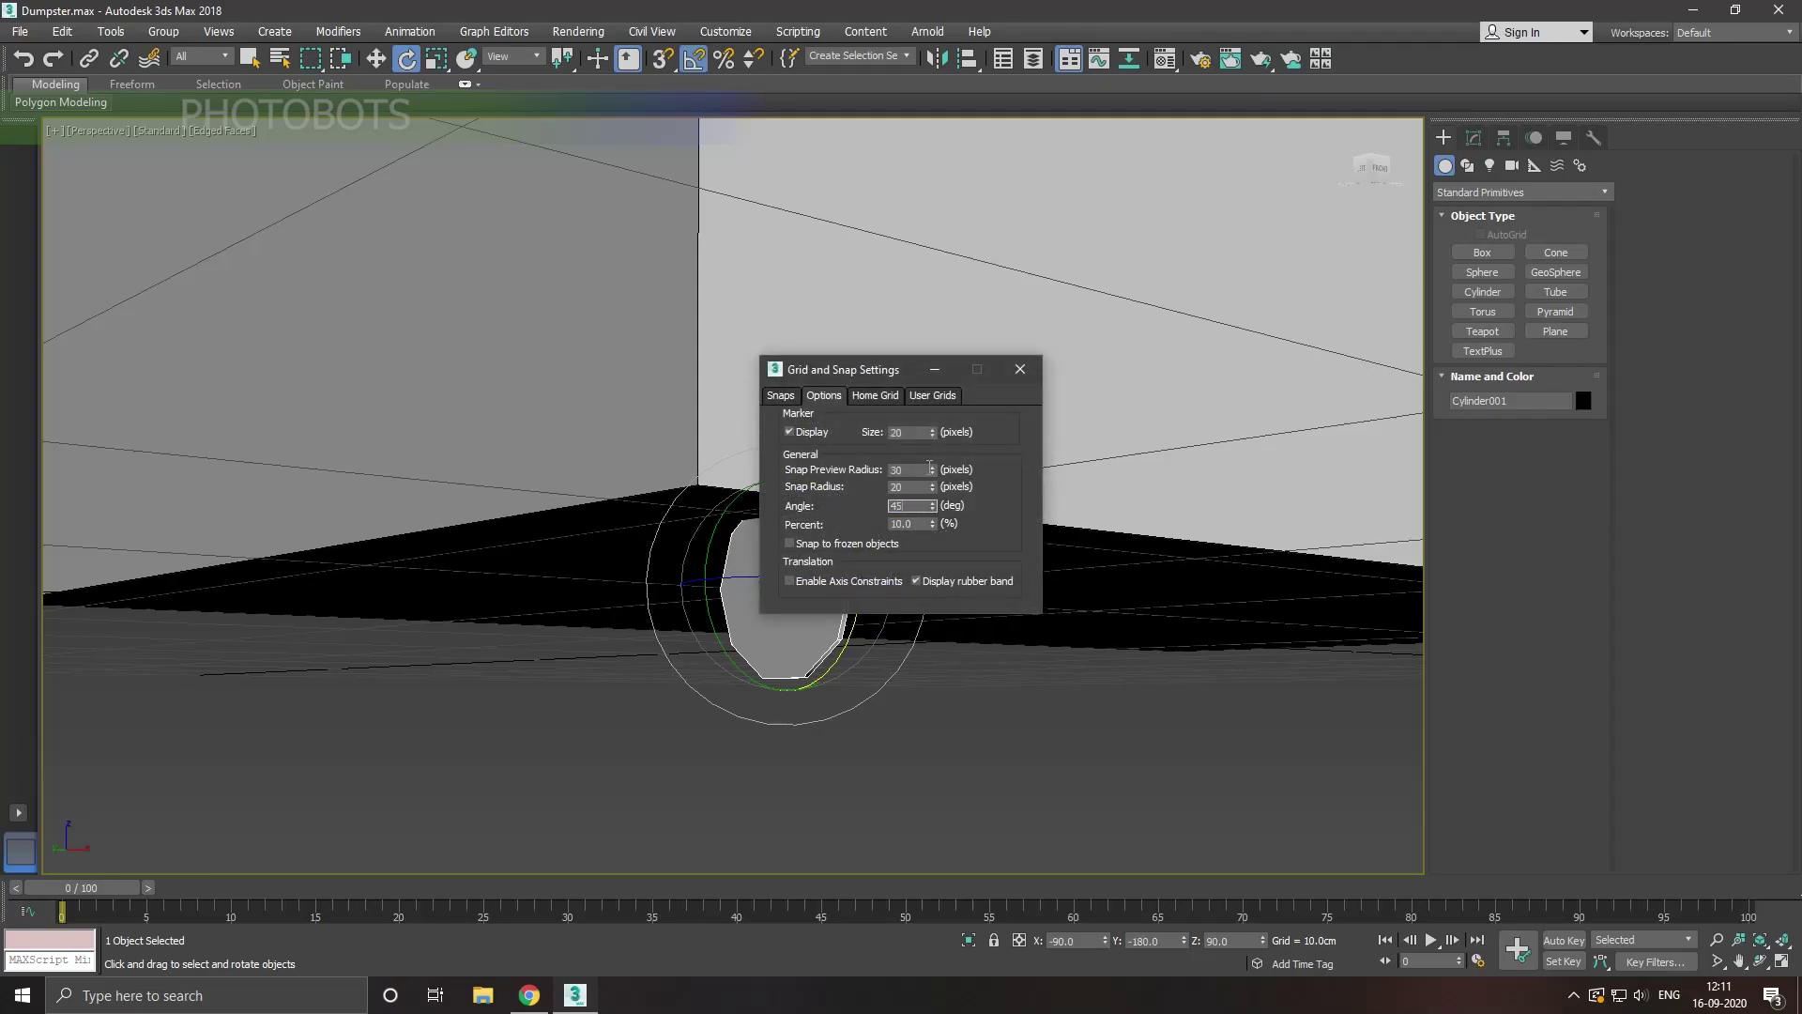
{"action": "left_click", "coordinate": [1021, 369]}
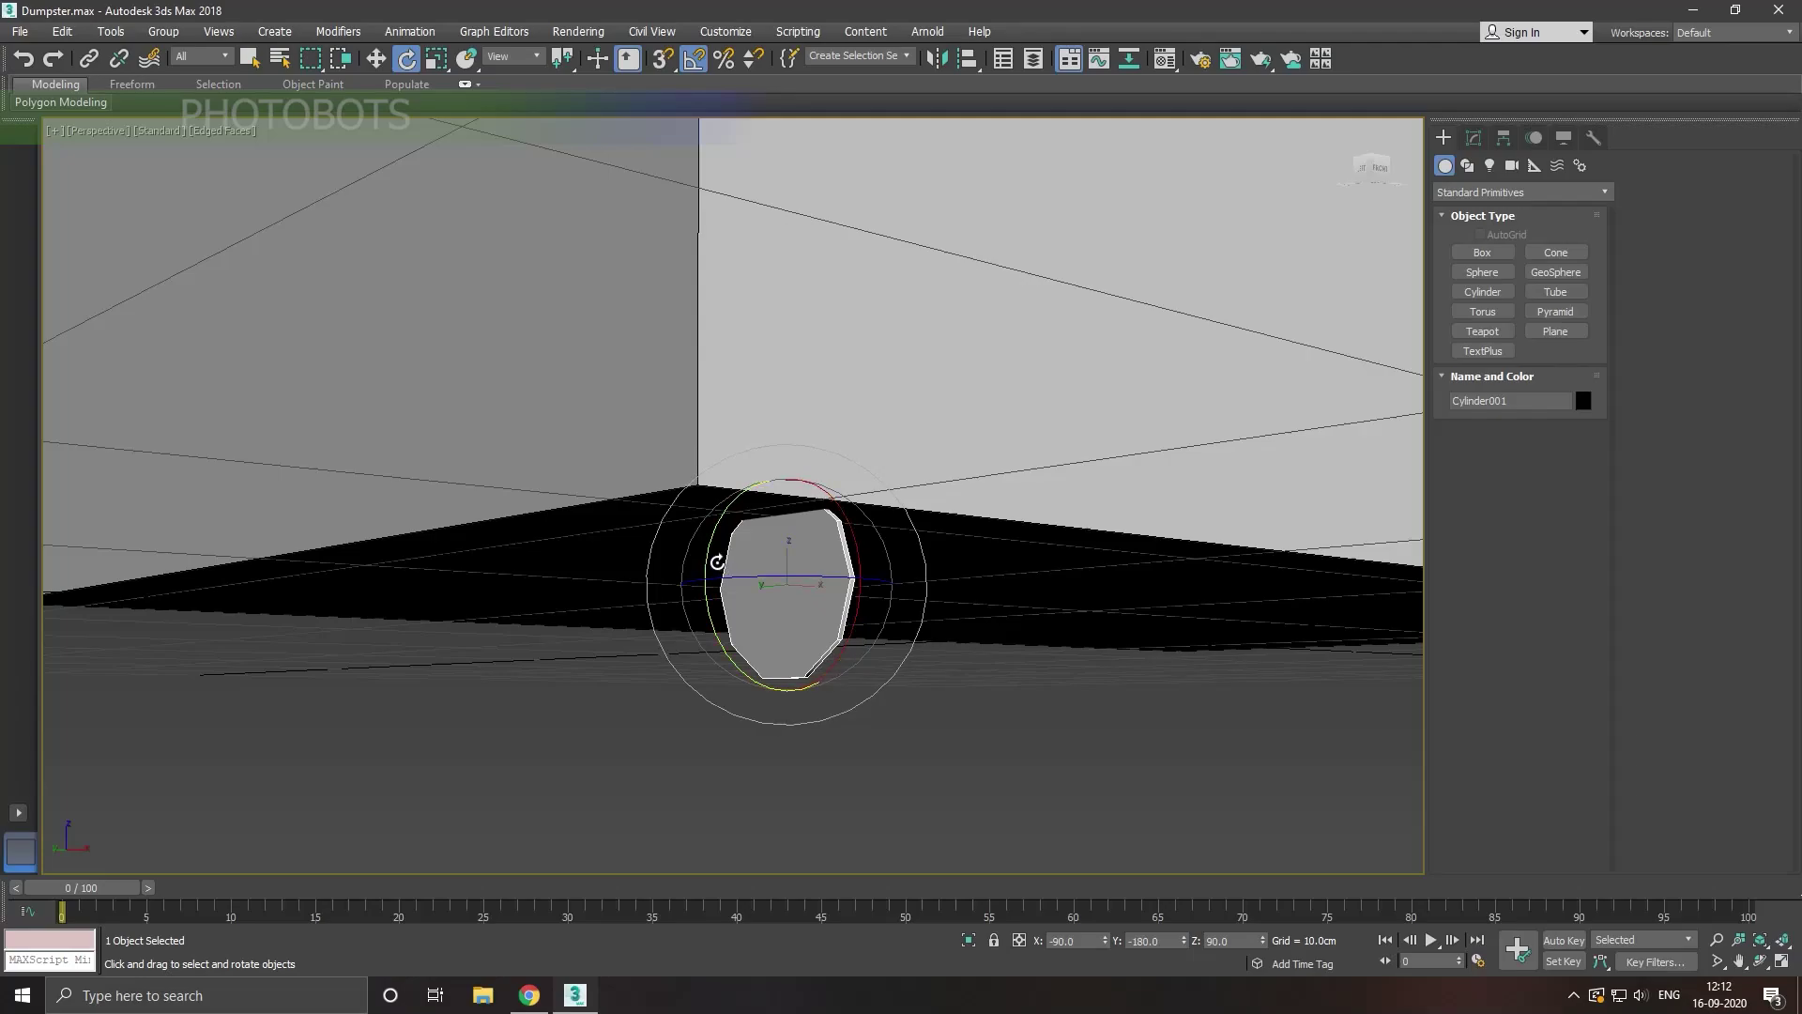
{"action": "left_click_drag", "start_coordinate": [716, 560], "coordinate": [719, 545]}
{"action": "left_click", "coordinate": [375, 58]}
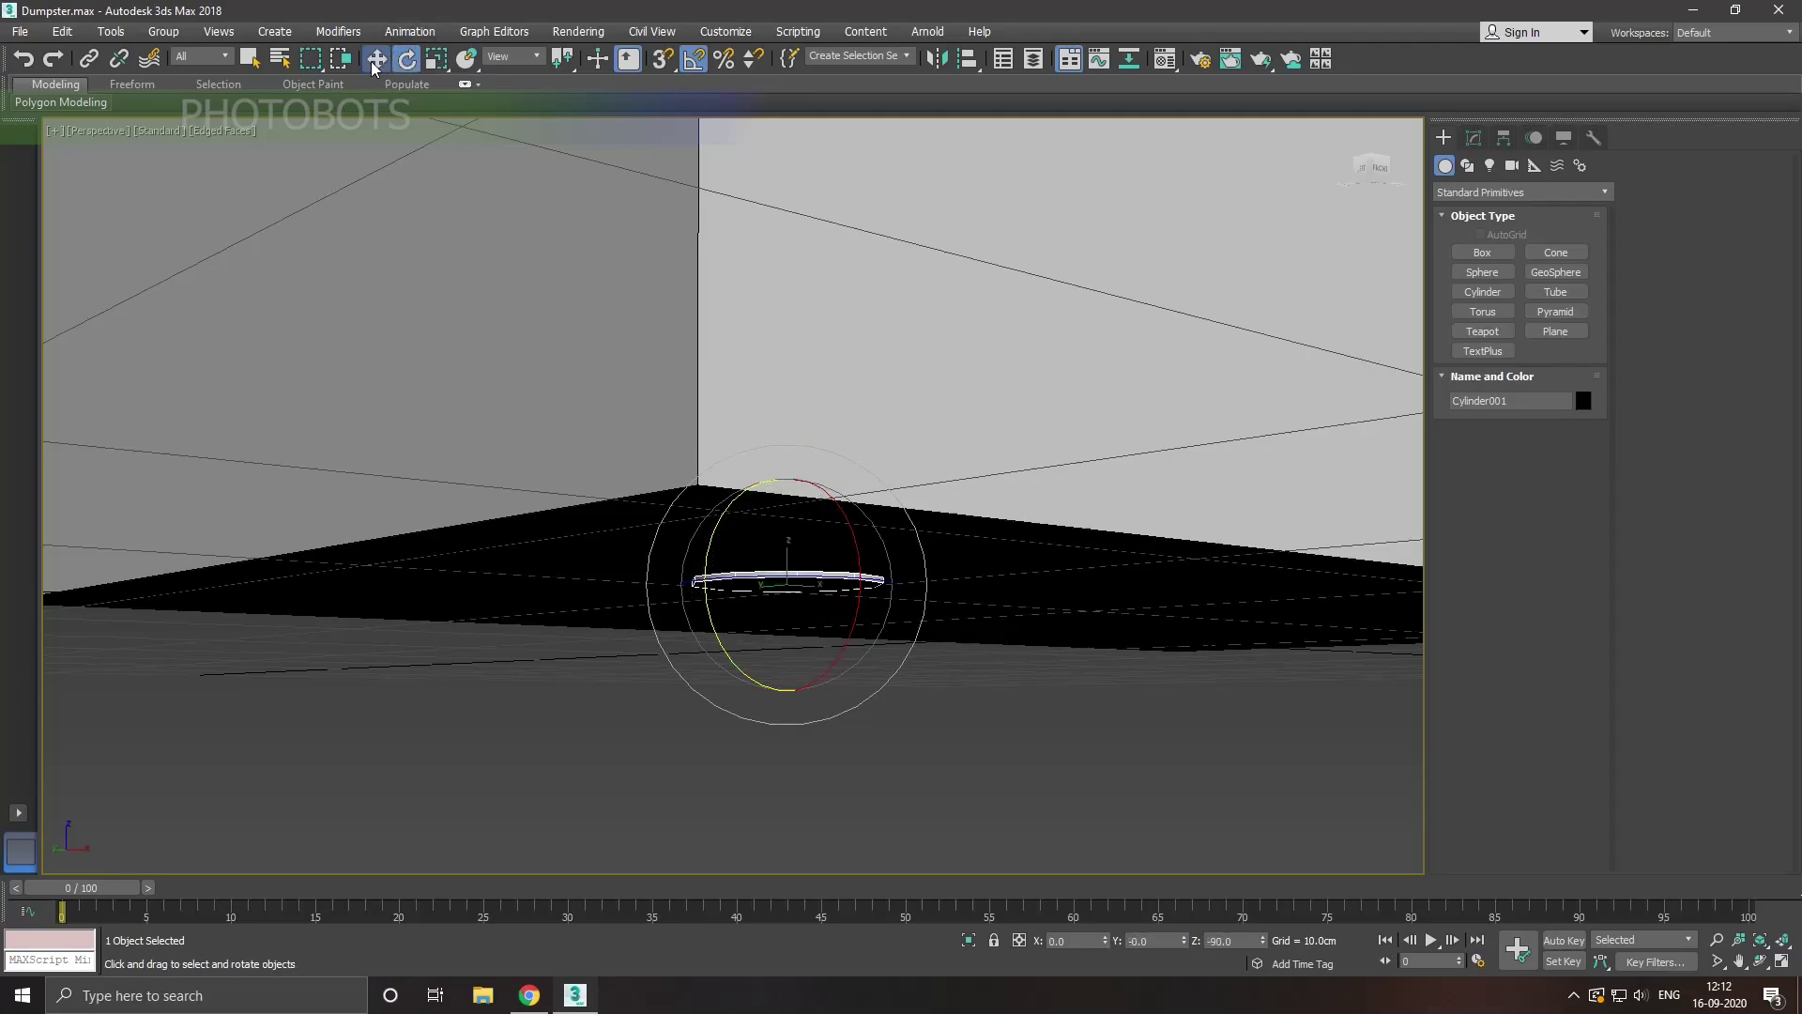
Step: Set the cylinder height to 0.3122cm and move it under the dumpster base
{"action": "left_click", "coordinate": [1471, 138]}
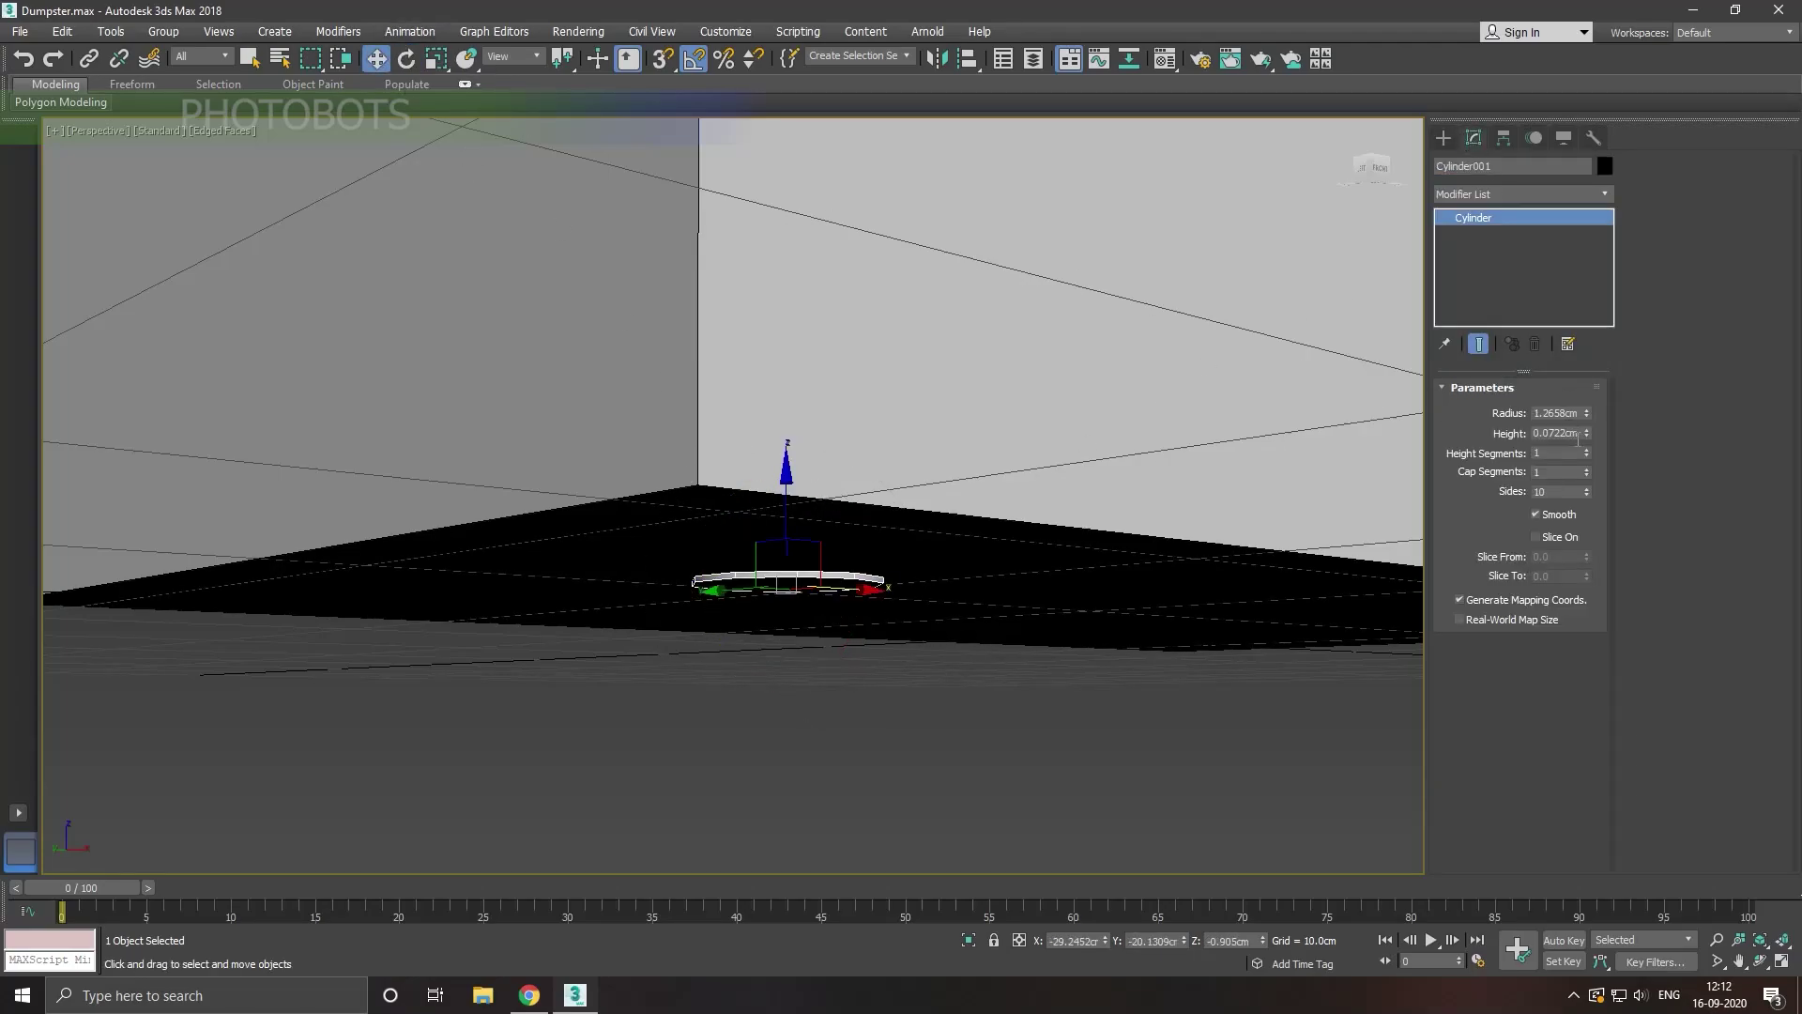
{"action": "left_click_drag", "start_coordinate": [1586, 436], "coordinate": [1585, 395]}
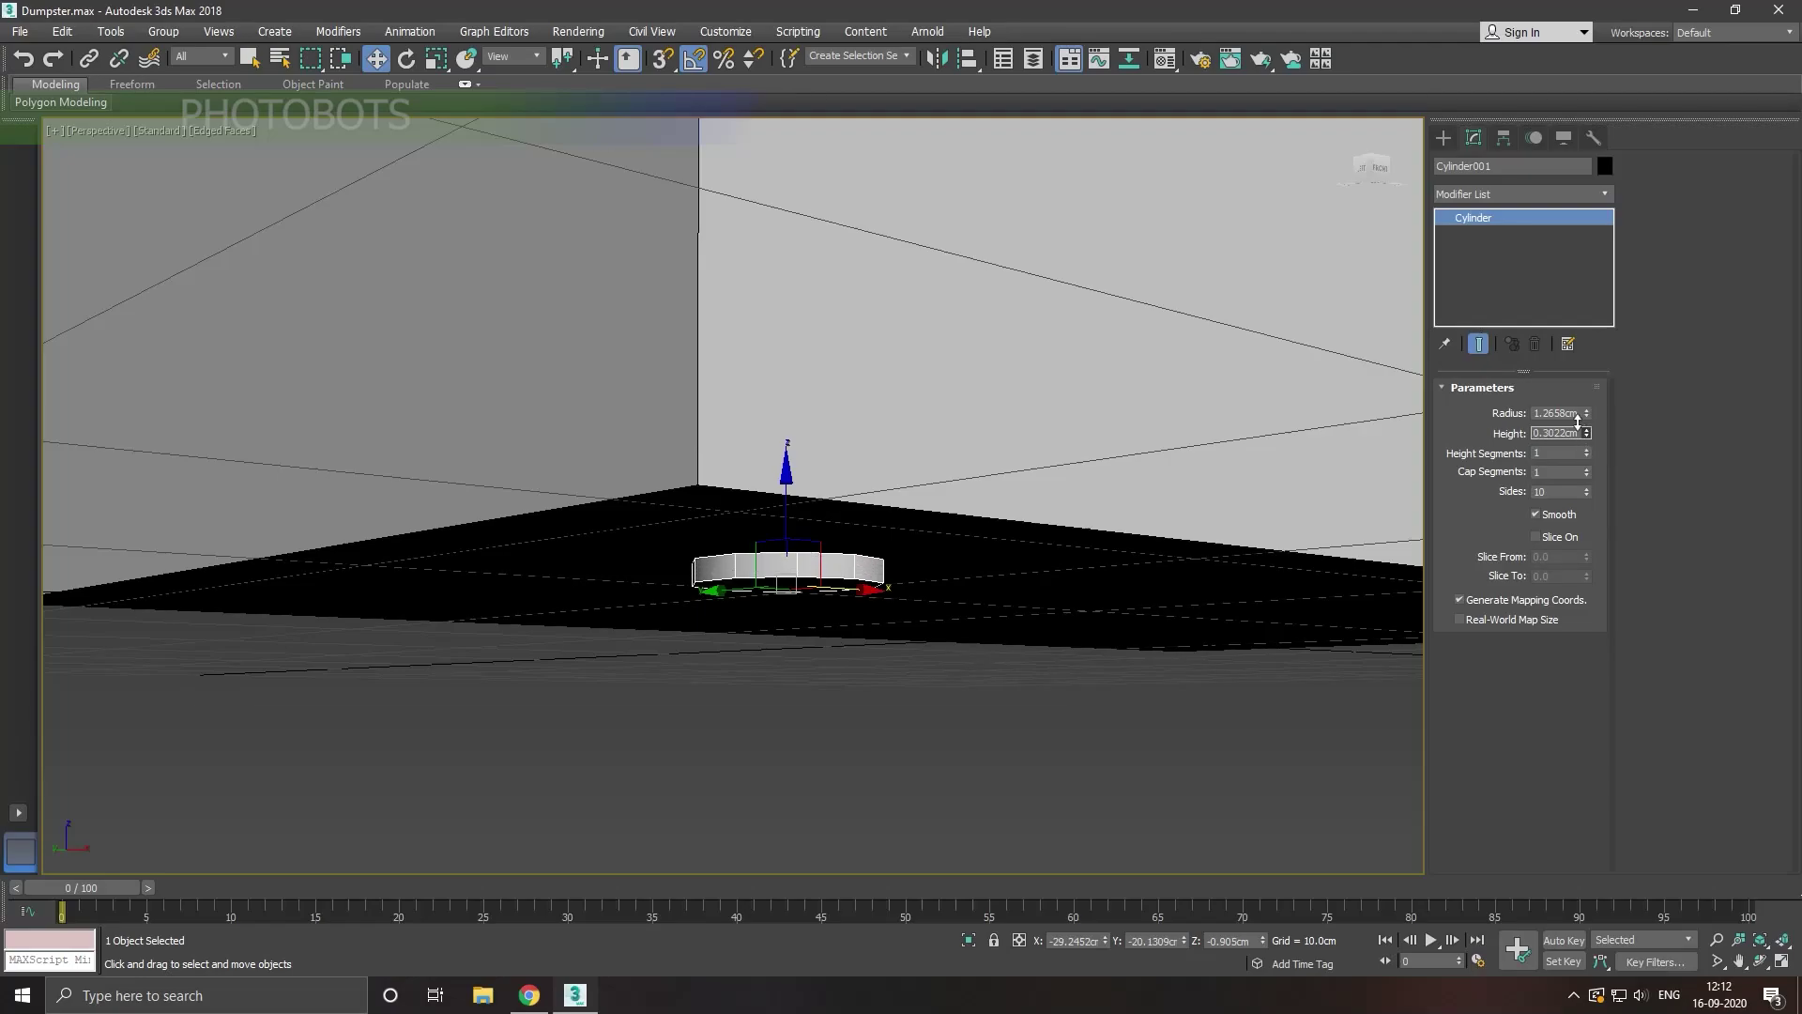
{"action": "left_click_drag", "start_coordinate": [793, 531], "coordinate": [793, 484]}
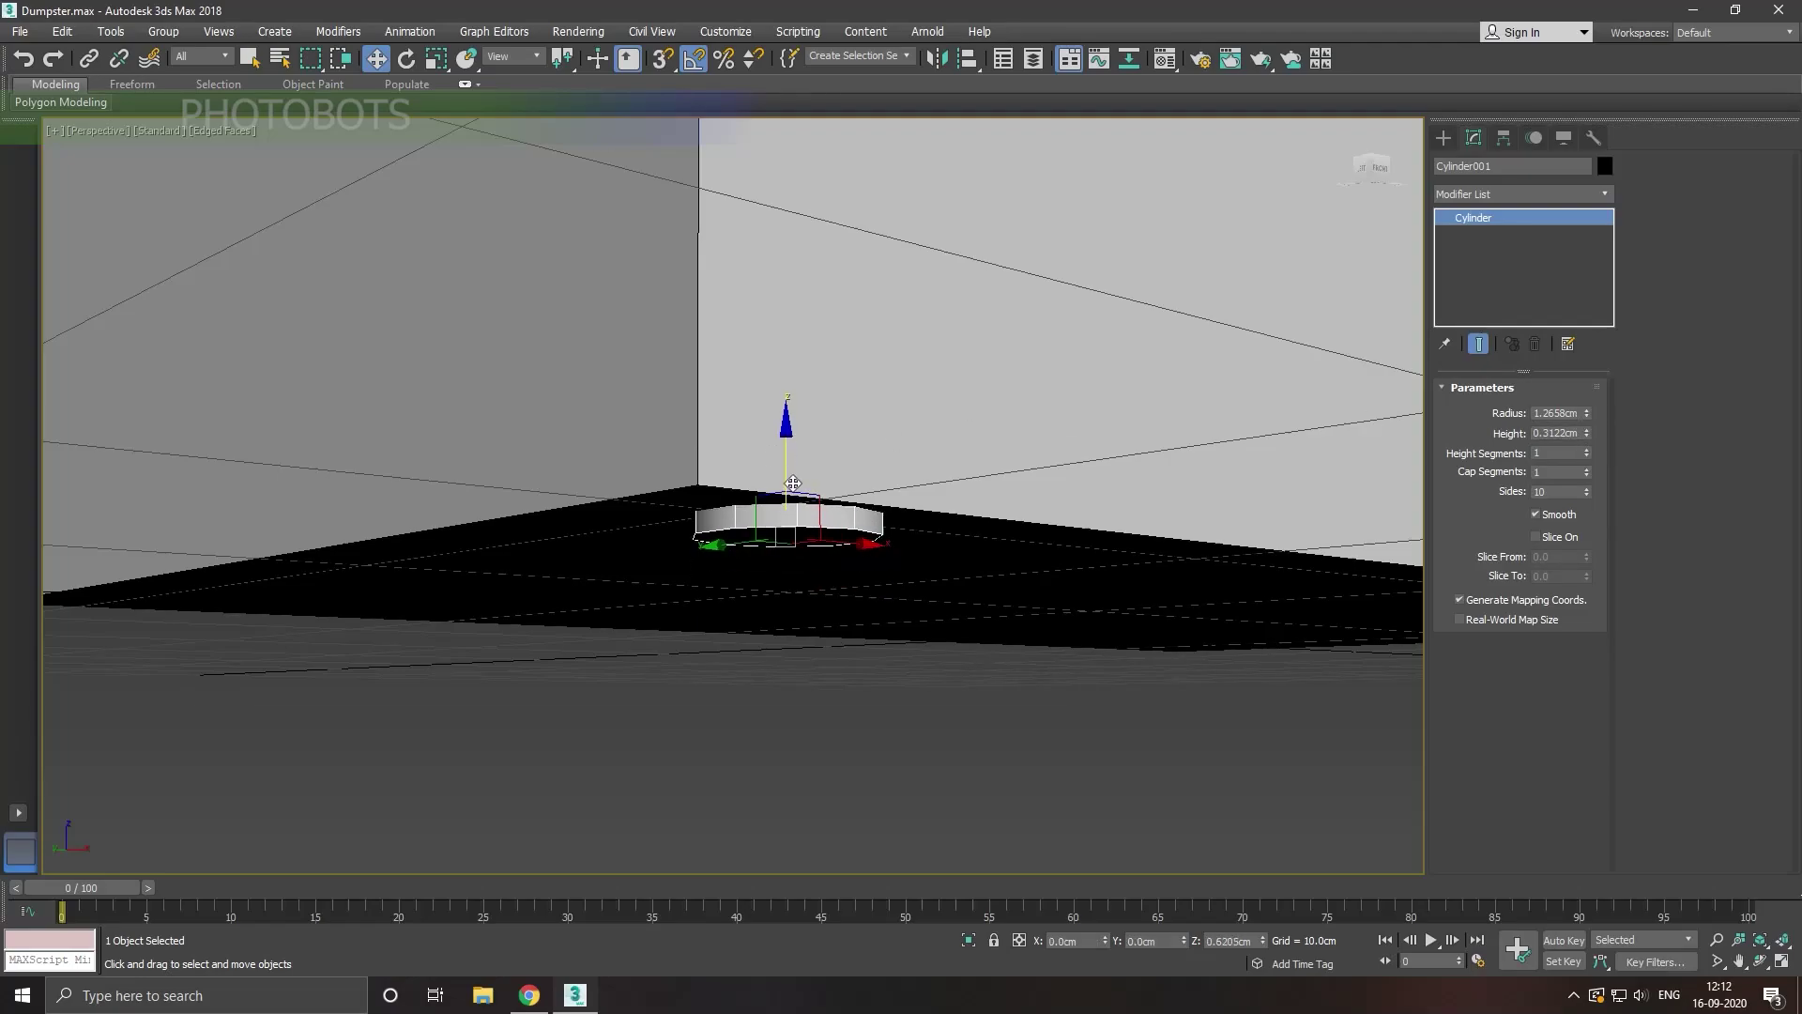
{"action": "mouse_move", "coordinate": [864, 479]}
{"action": "middle_mouse_down", "text": "alt"}
{"action": "mouse_move", "coordinate": [892, 390]}
{"action": "mouse_move", "coordinate": [826, 526]}
{"action": "middle_mouse_up", "text": "alt"}
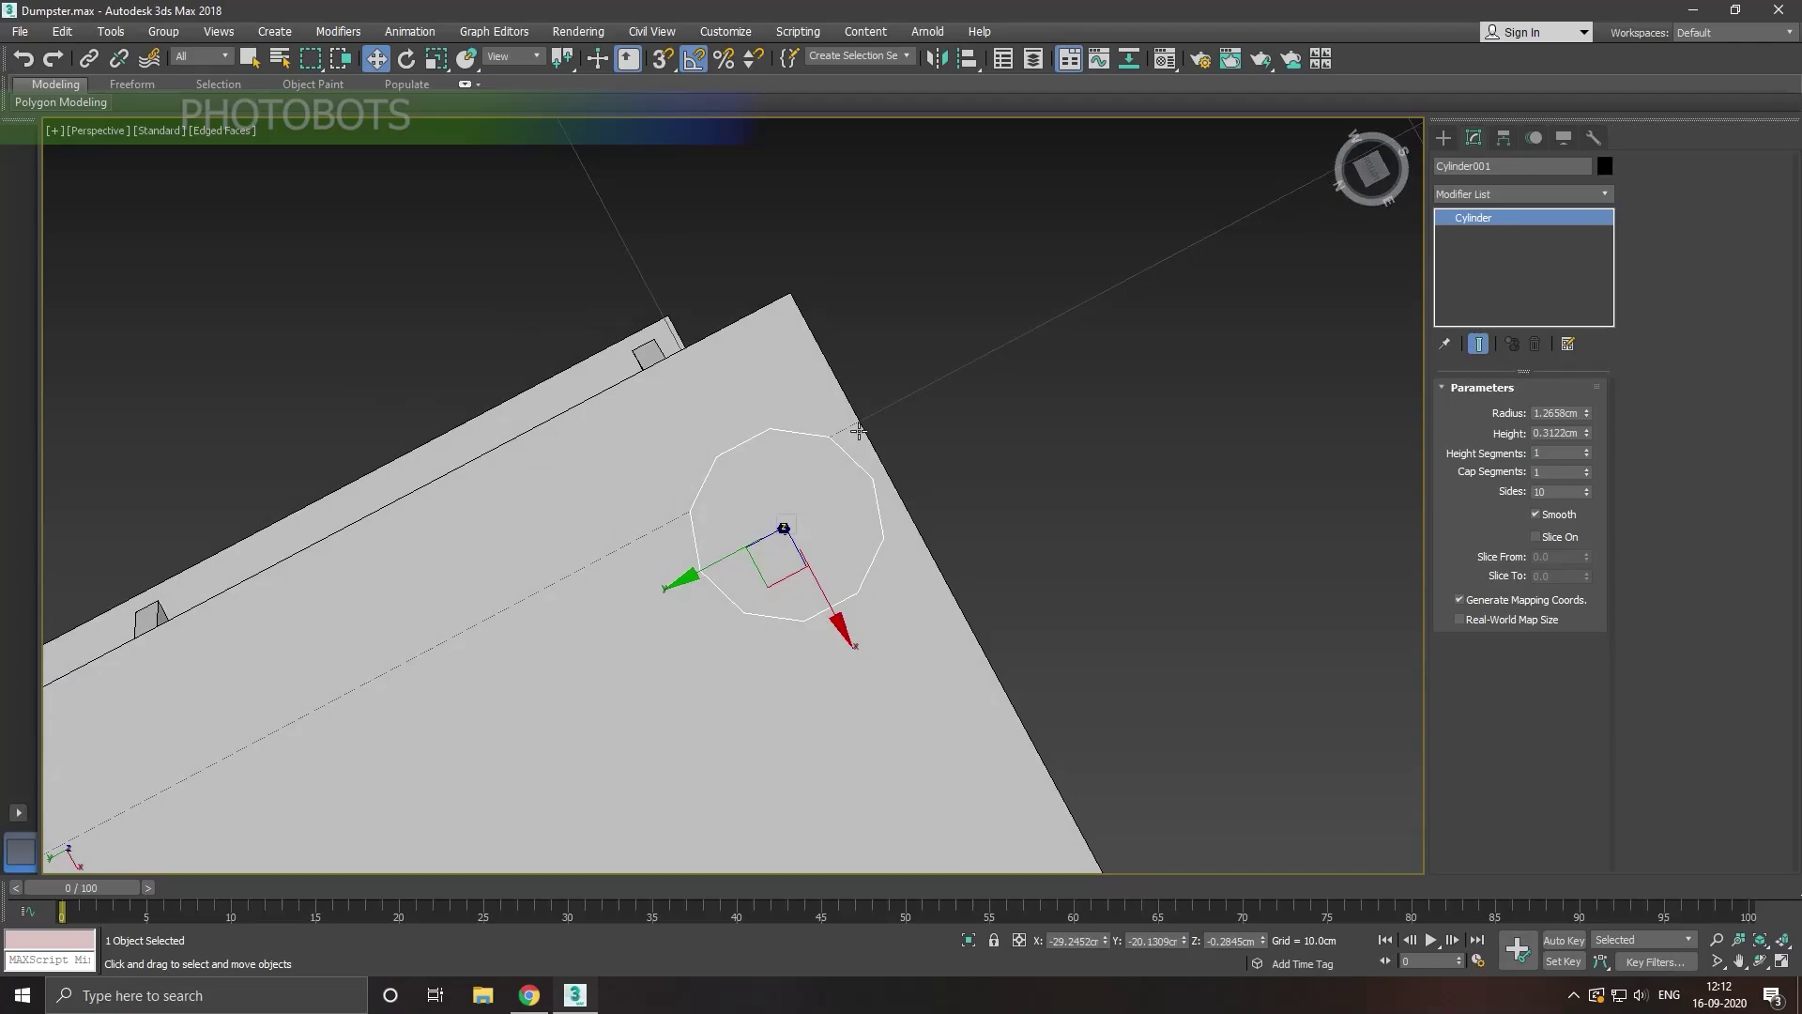
{"action": "left_click_drag", "start_coordinate": [720, 575], "coordinate": [671, 606]}
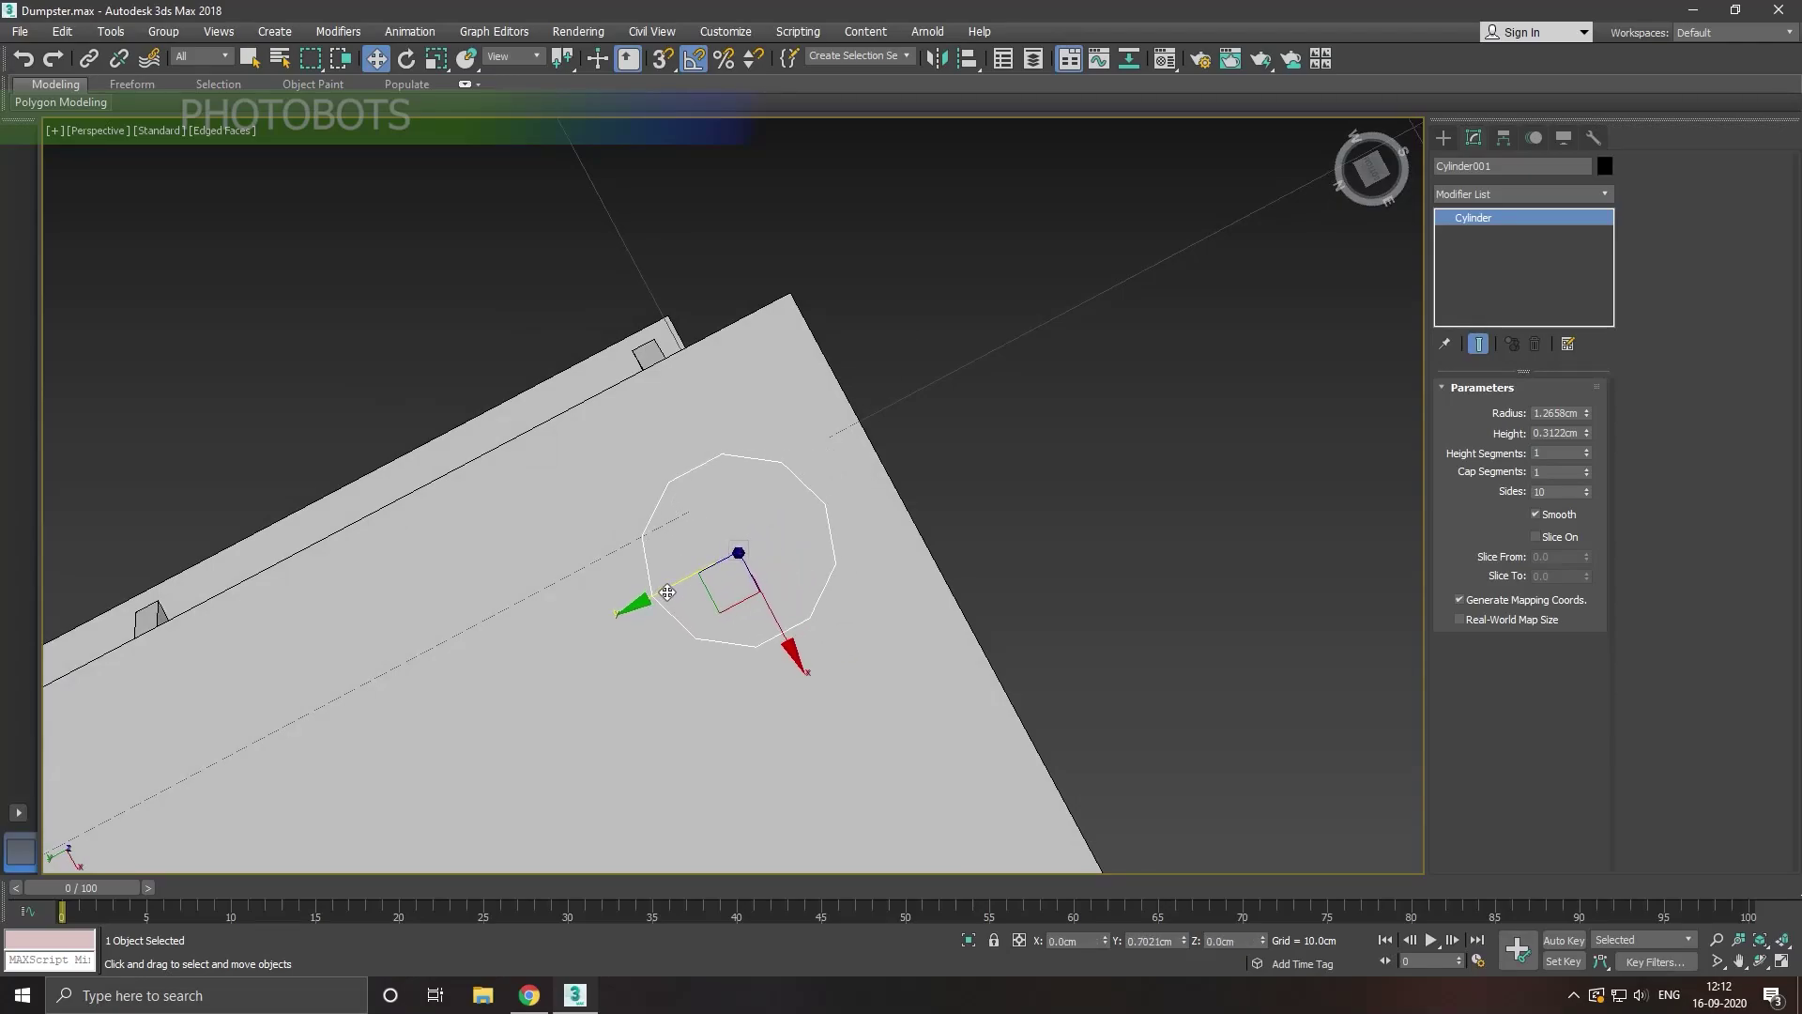
{"action": "mouse_move", "coordinate": [845, 563]}
{"action": "middle_mouse_down", "text": "alt"}
{"action": "mouse_move", "coordinate": [870, 566]}
{"action": "mouse_move", "coordinate": [873, 507]}
{"action": "middle_mouse_up", "text": "alt"}
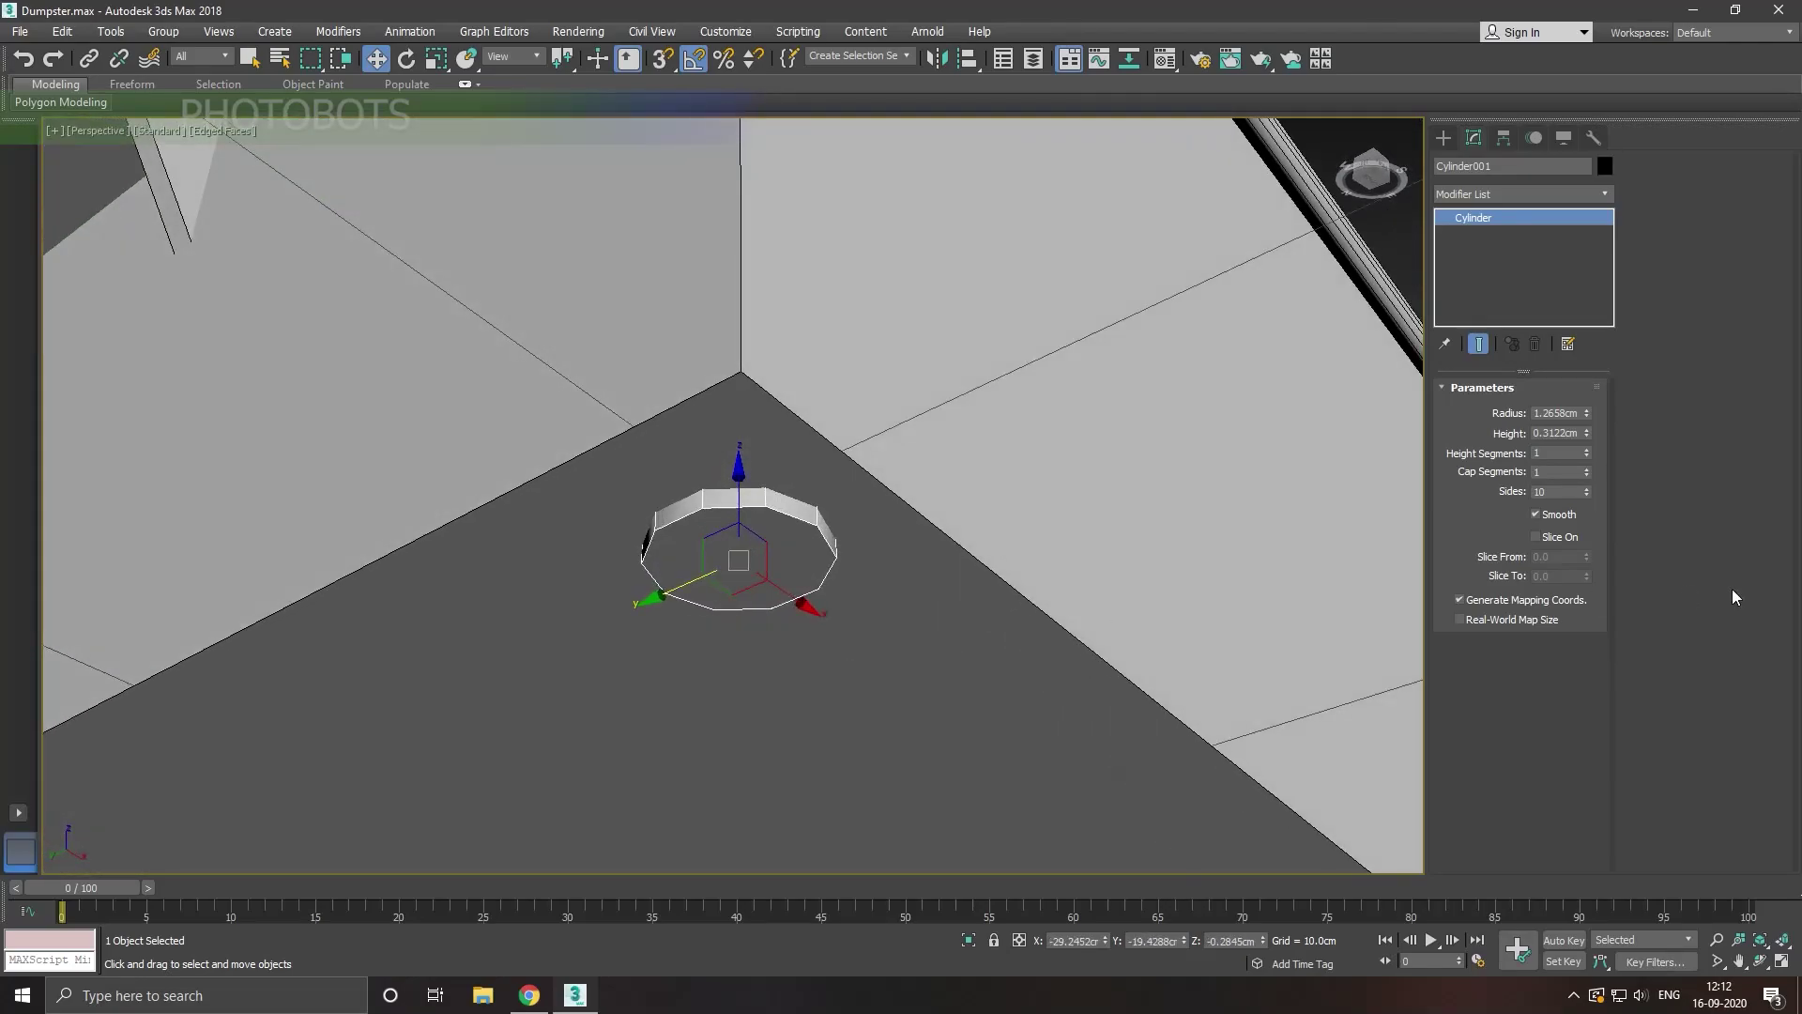
Step: Raise the cylinder to 14 sides and 0.3922cm height, snug against the base
{"action": "left_click", "coordinate": [1585, 490]}
{"action": "left_click", "coordinate": [1585, 490]}
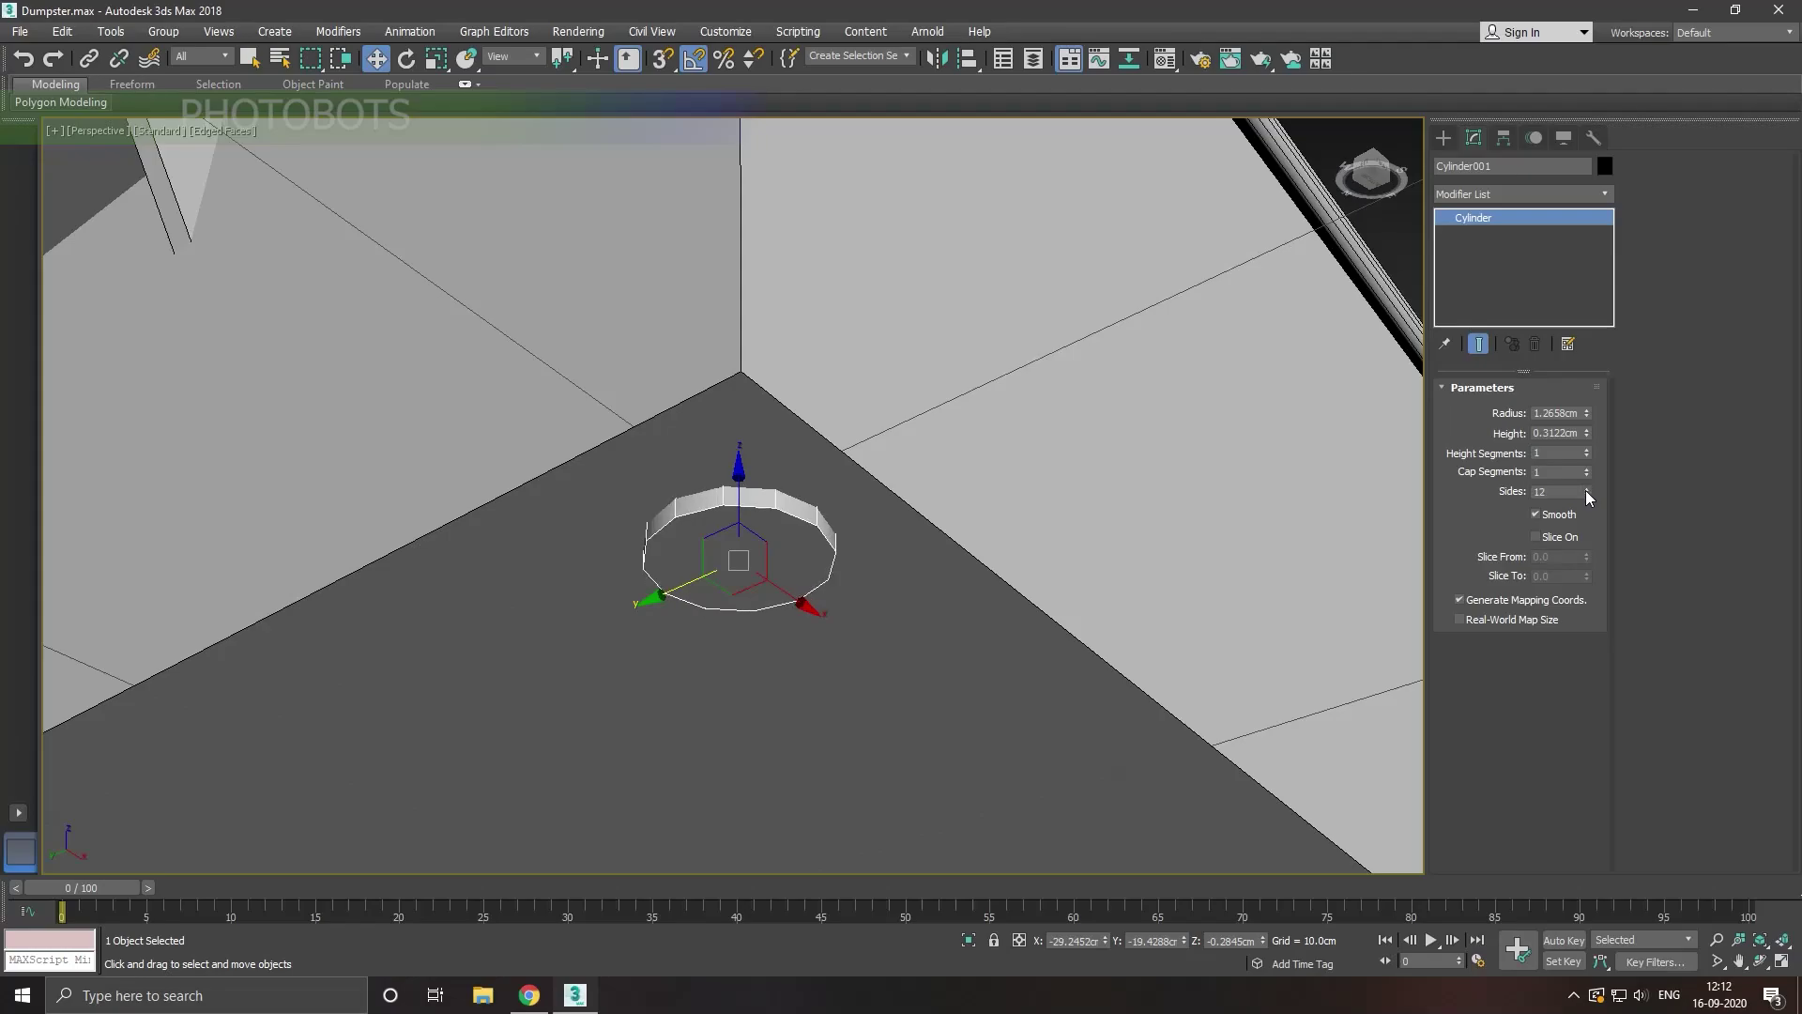
{"action": "left_click", "coordinate": [1586, 490]}
{"action": "left_click", "coordinate": [1586, 436]}
{"action": "left_click_drag", "start_coordinate": [751, 499], "coordinate": [751, 504]}
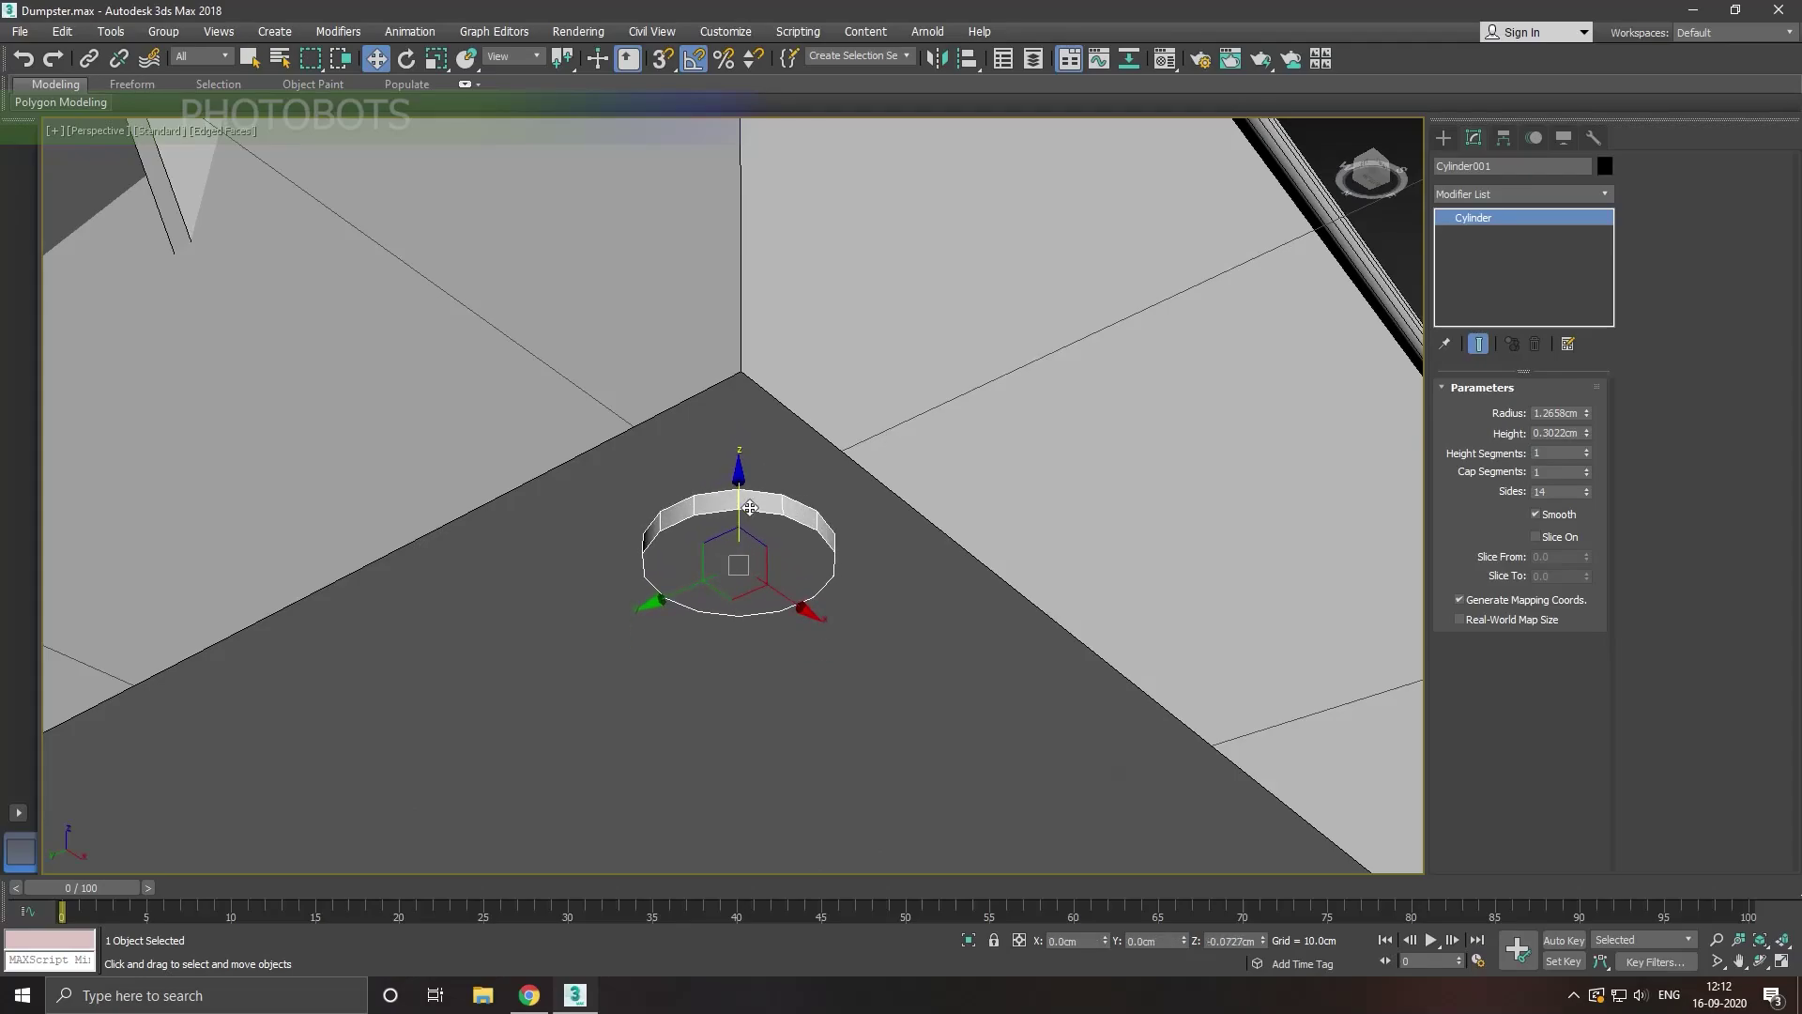
{"action": "left_click", "coordinate": [1585, 428]}
{"action": "left_click_drag", "start_coordinate": [1586, 436], "coordinate": [1587, 413]}
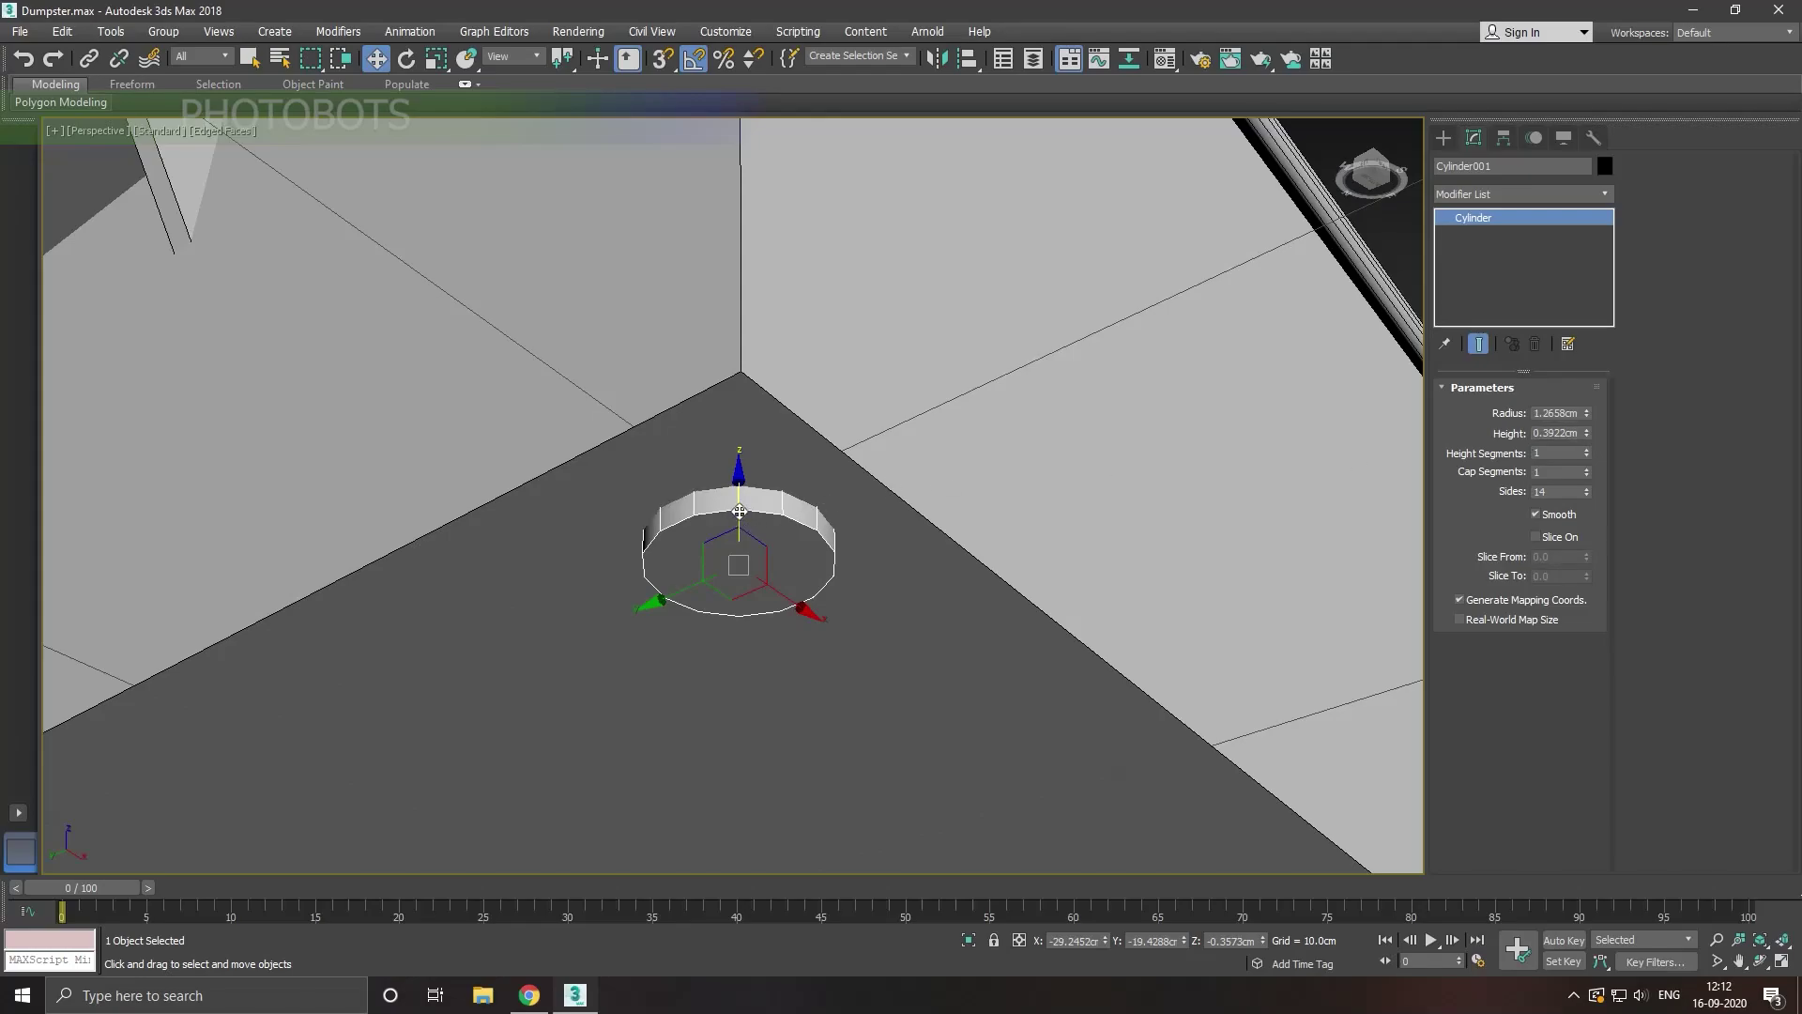
{"action": "left_click_drag", "start_coordinate": [740, 511], "coordinate": [740, 502]}
Step: Widen the disc radius to 1.595cm and shift it slightly sideways under the base
{"action": "middle_click_drag", "start_coordinate": [751, 497], "coordinate": [875, 467], "text": "alt"}
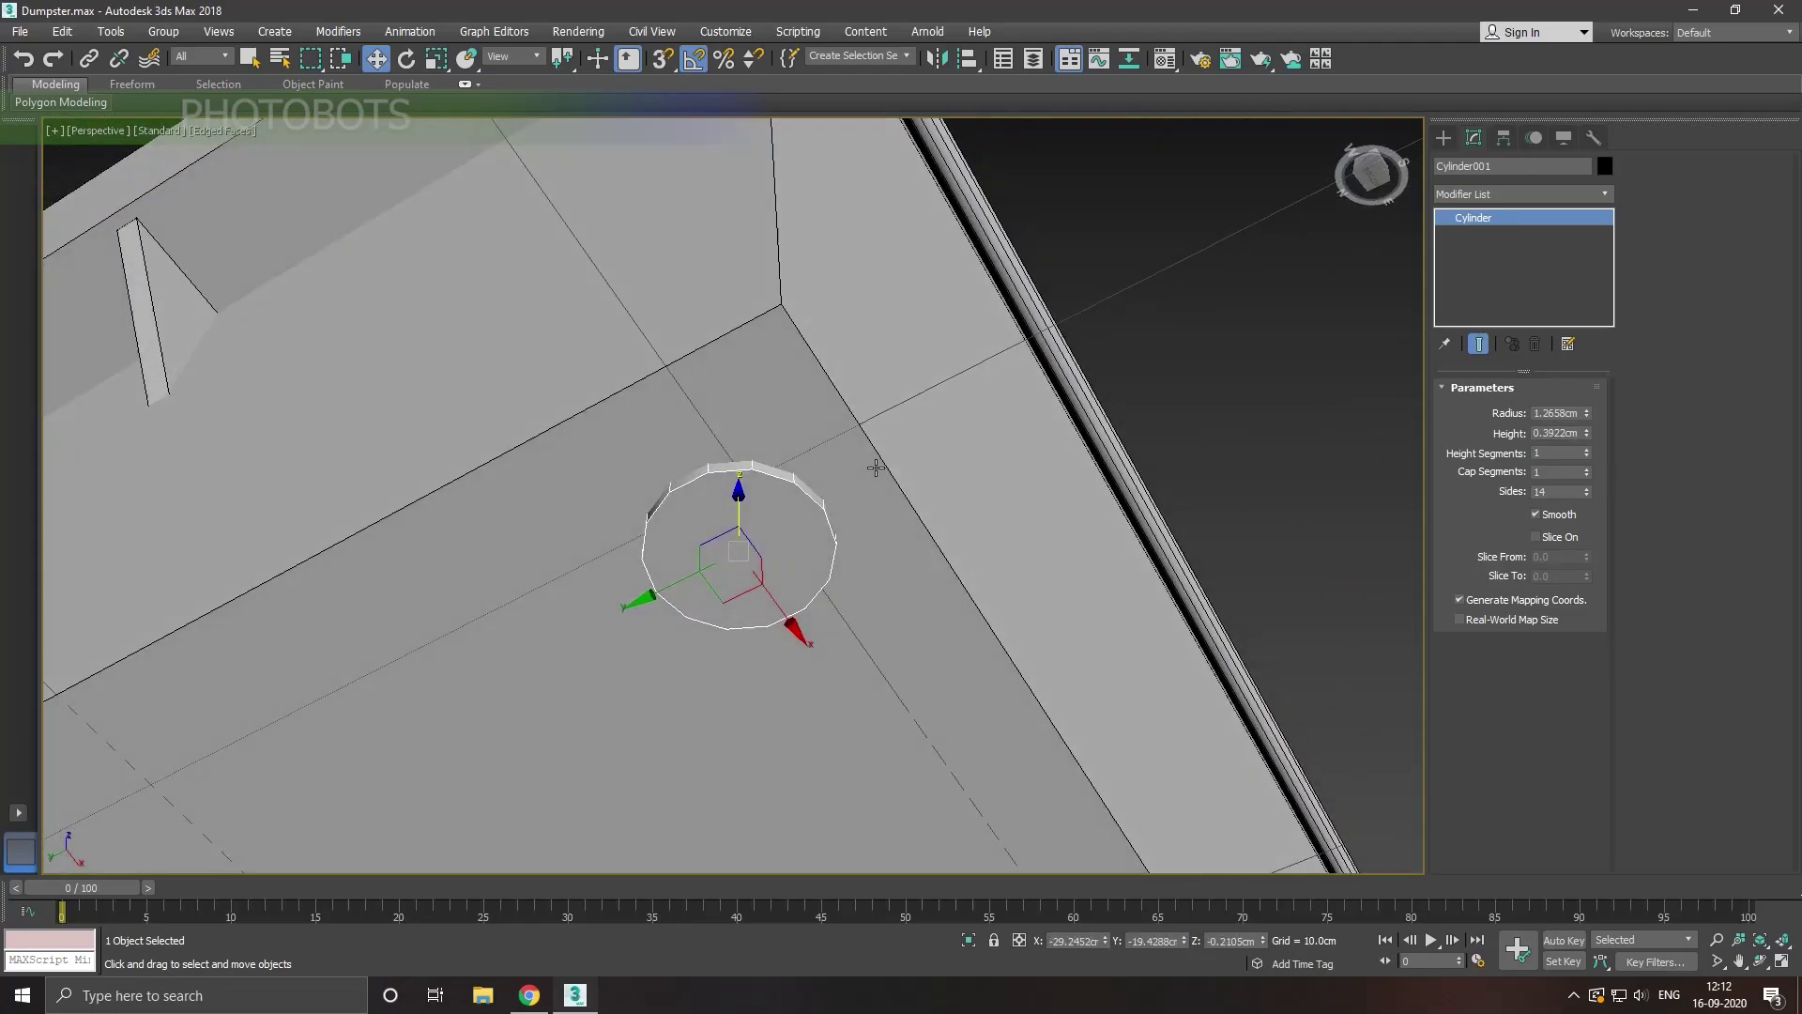
{"action": "left_click_drag", "start_coordinate": [1585, 413], "coordinate": [1576, 395]}
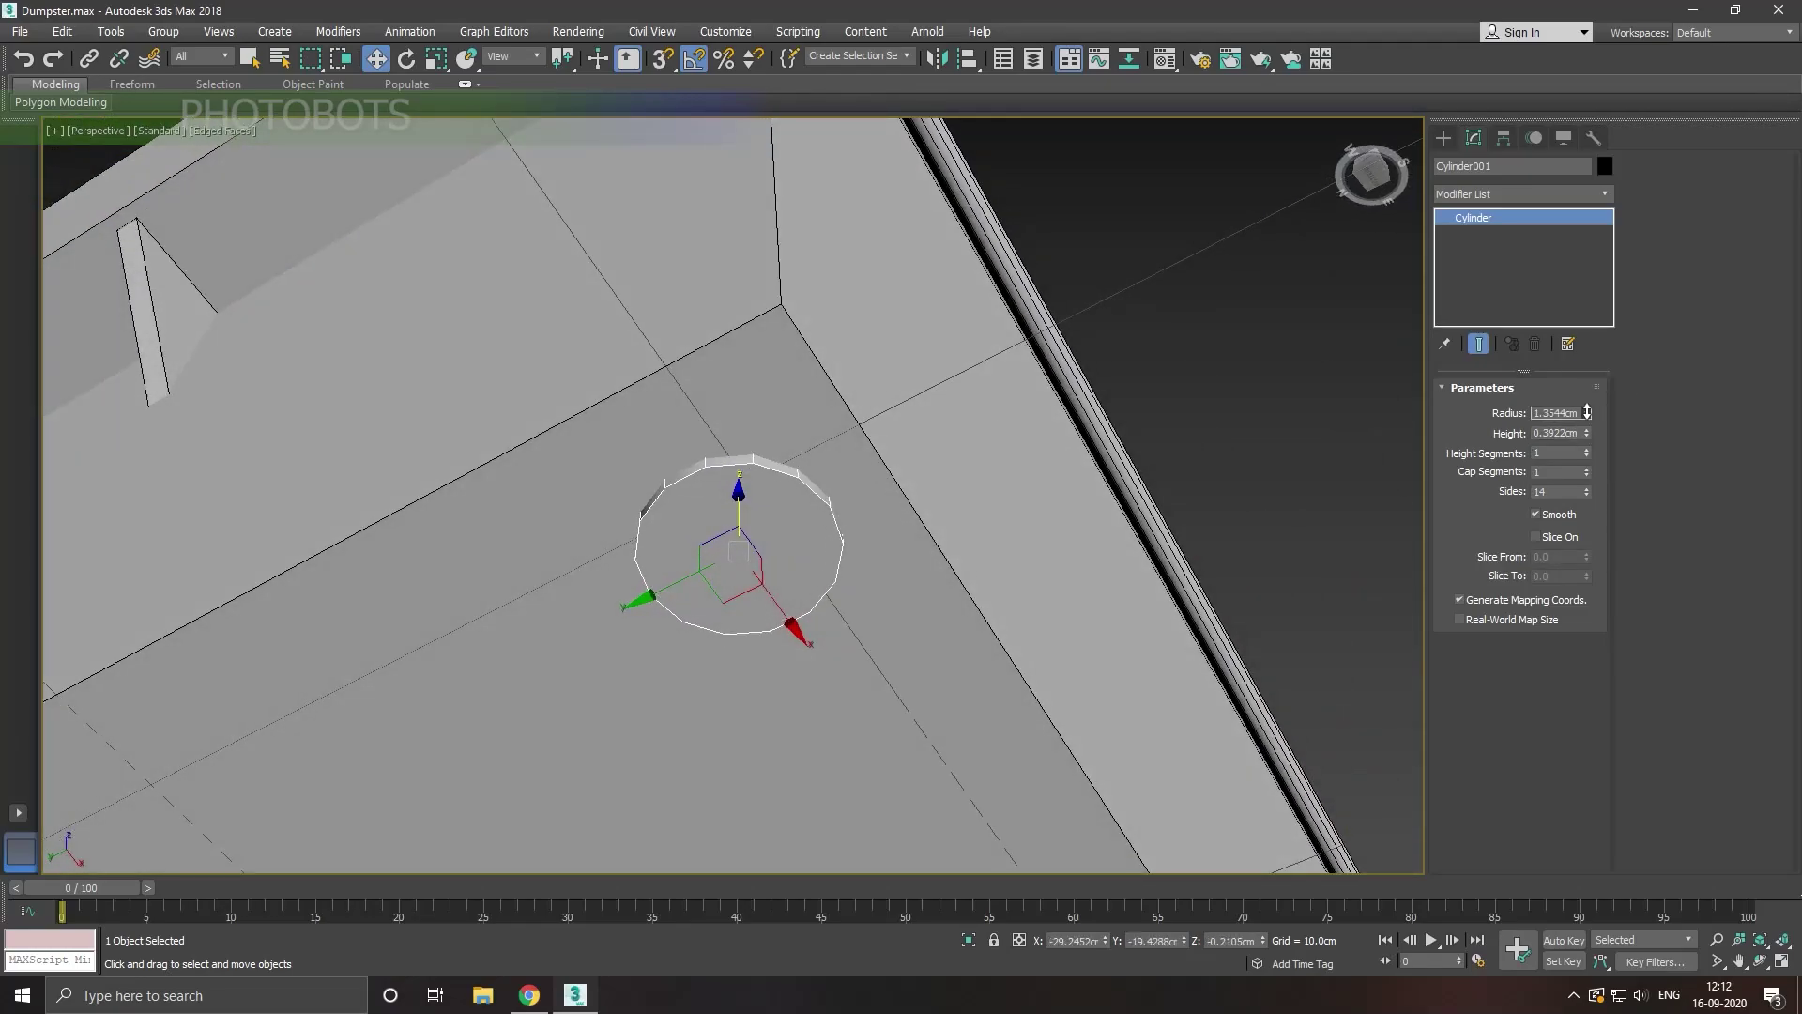
{"action": "middle_click_drag", "start_coordinate": [790, 515], "coordinate": [619, 550], "text": "alt"}
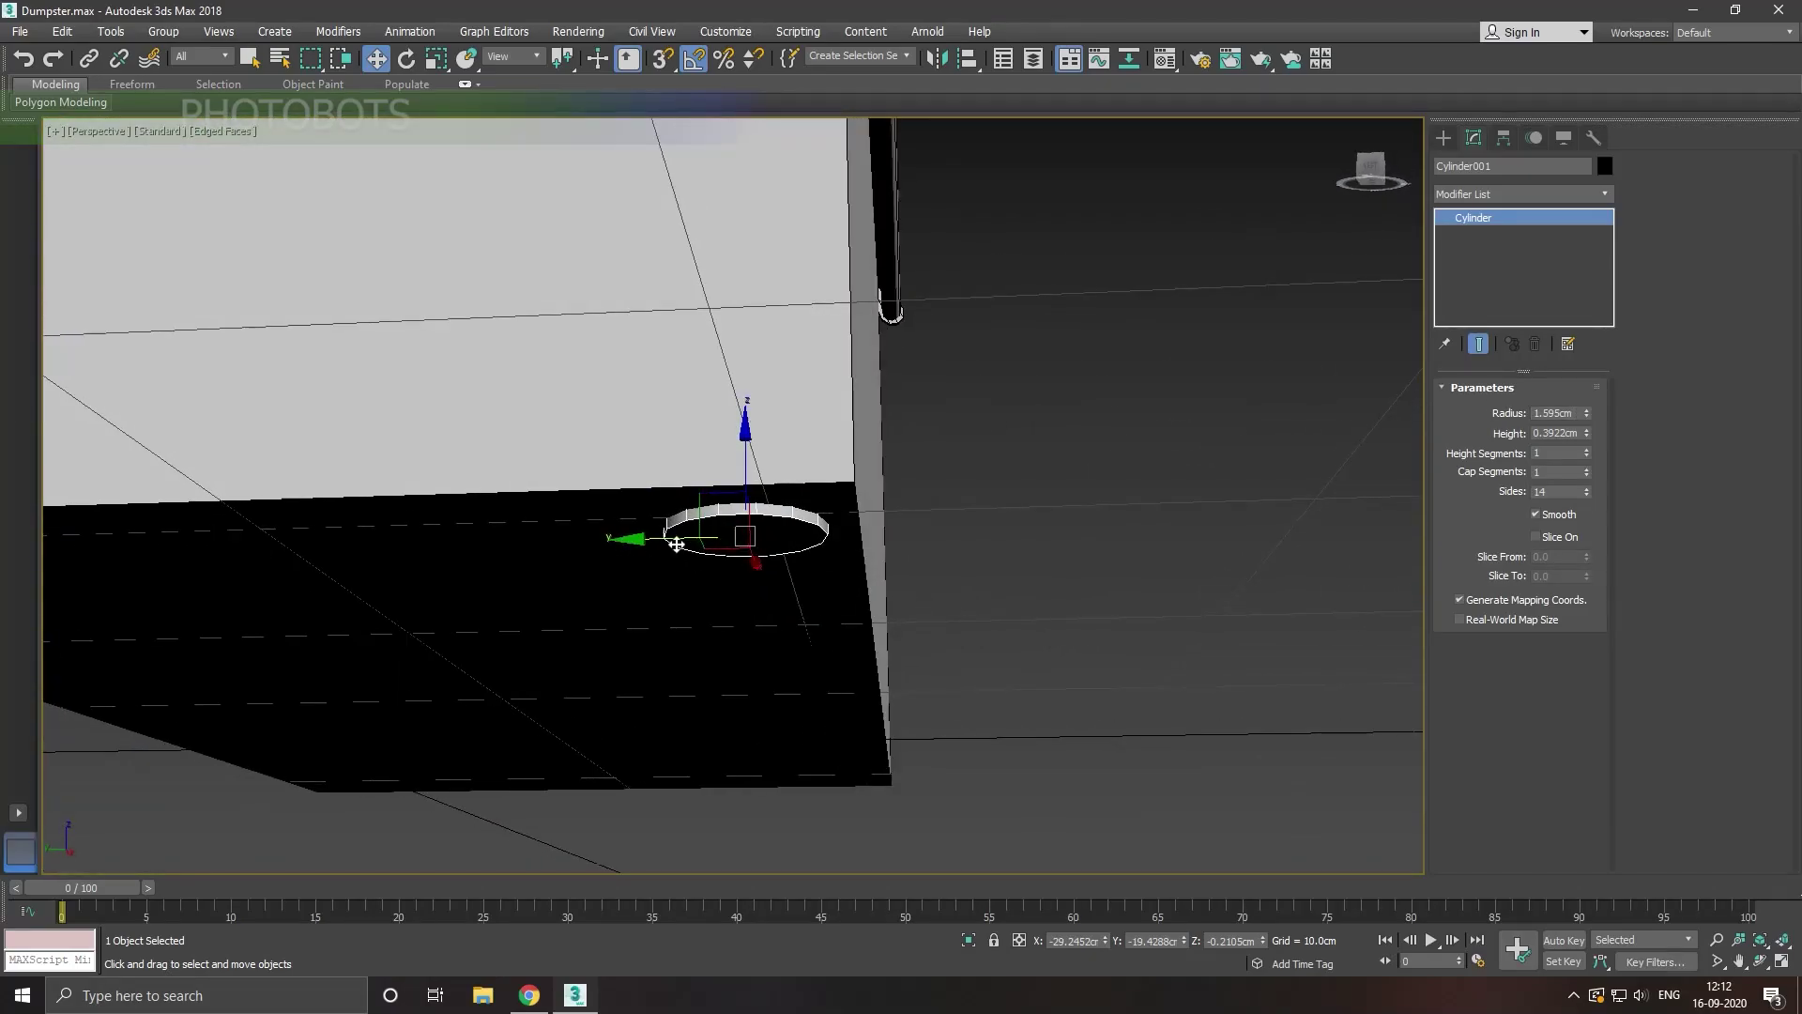
{"action": "left_click_drag", "start_coordinate": [675, 544], "coordinate": [664, 545]}
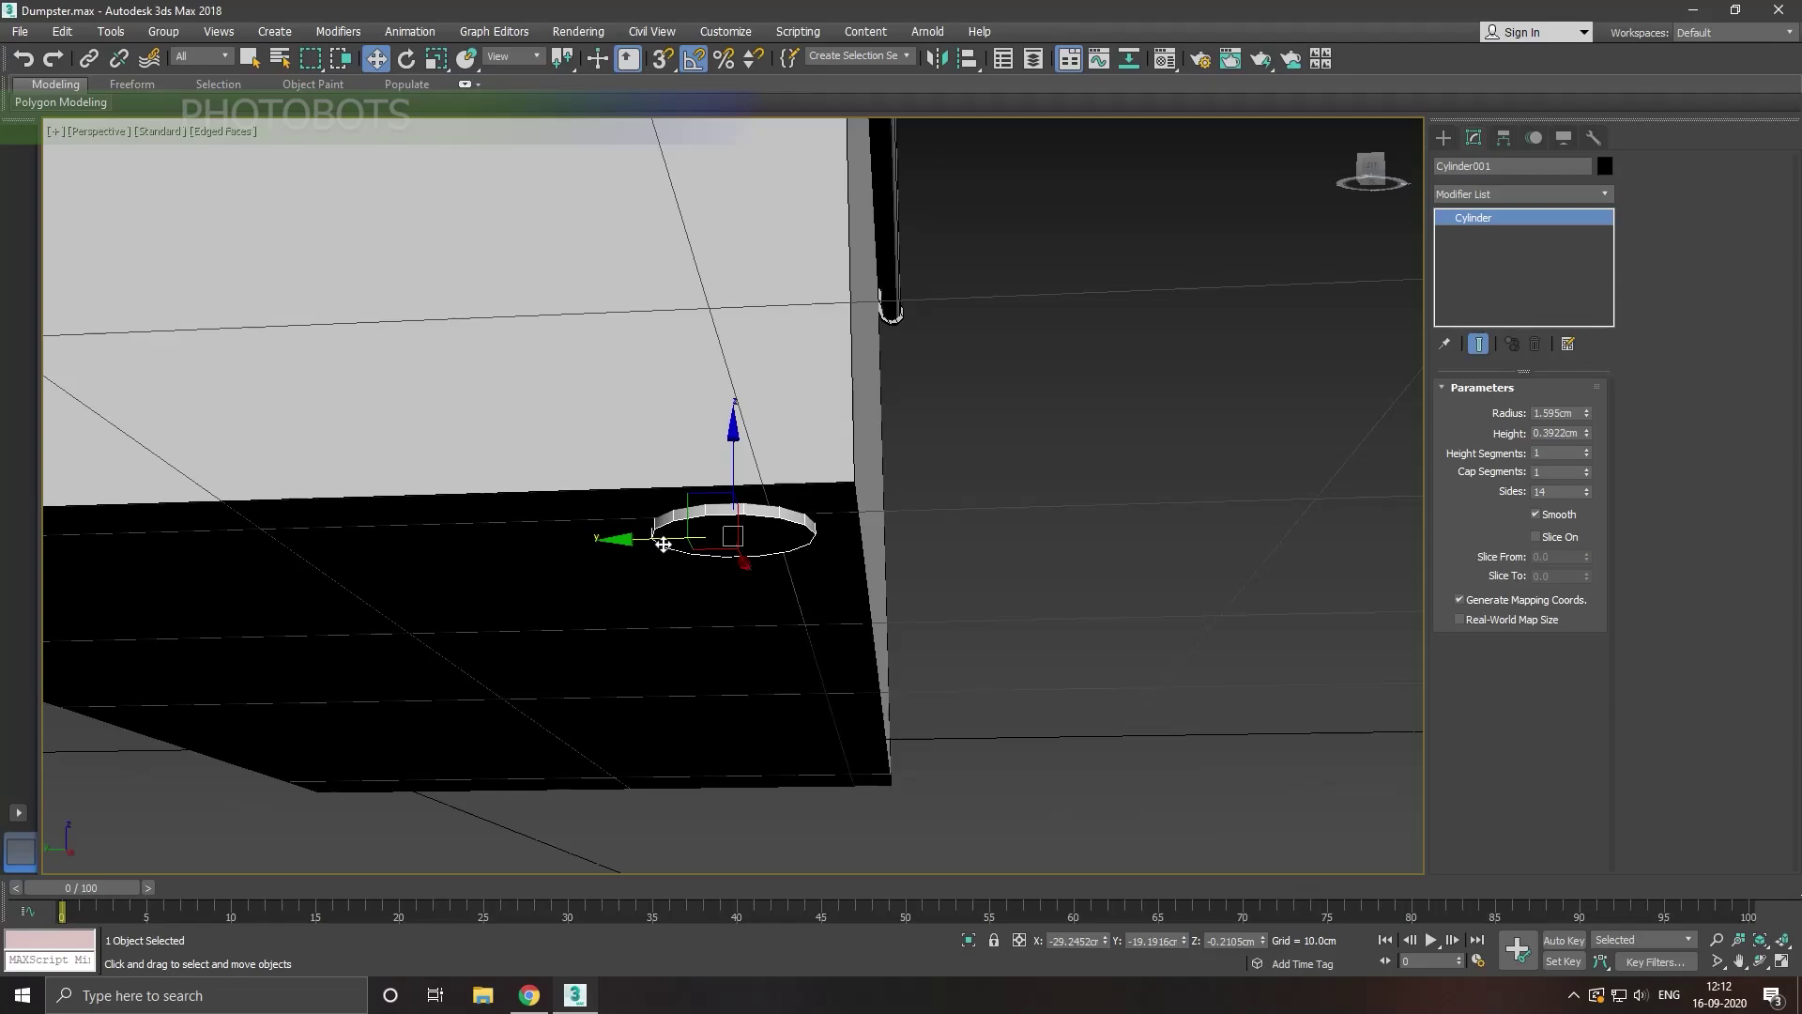
Step: In the Left view, draw a tall thin box below the dumpster and shift it slightly left
{"action": "key", "text": "l"}
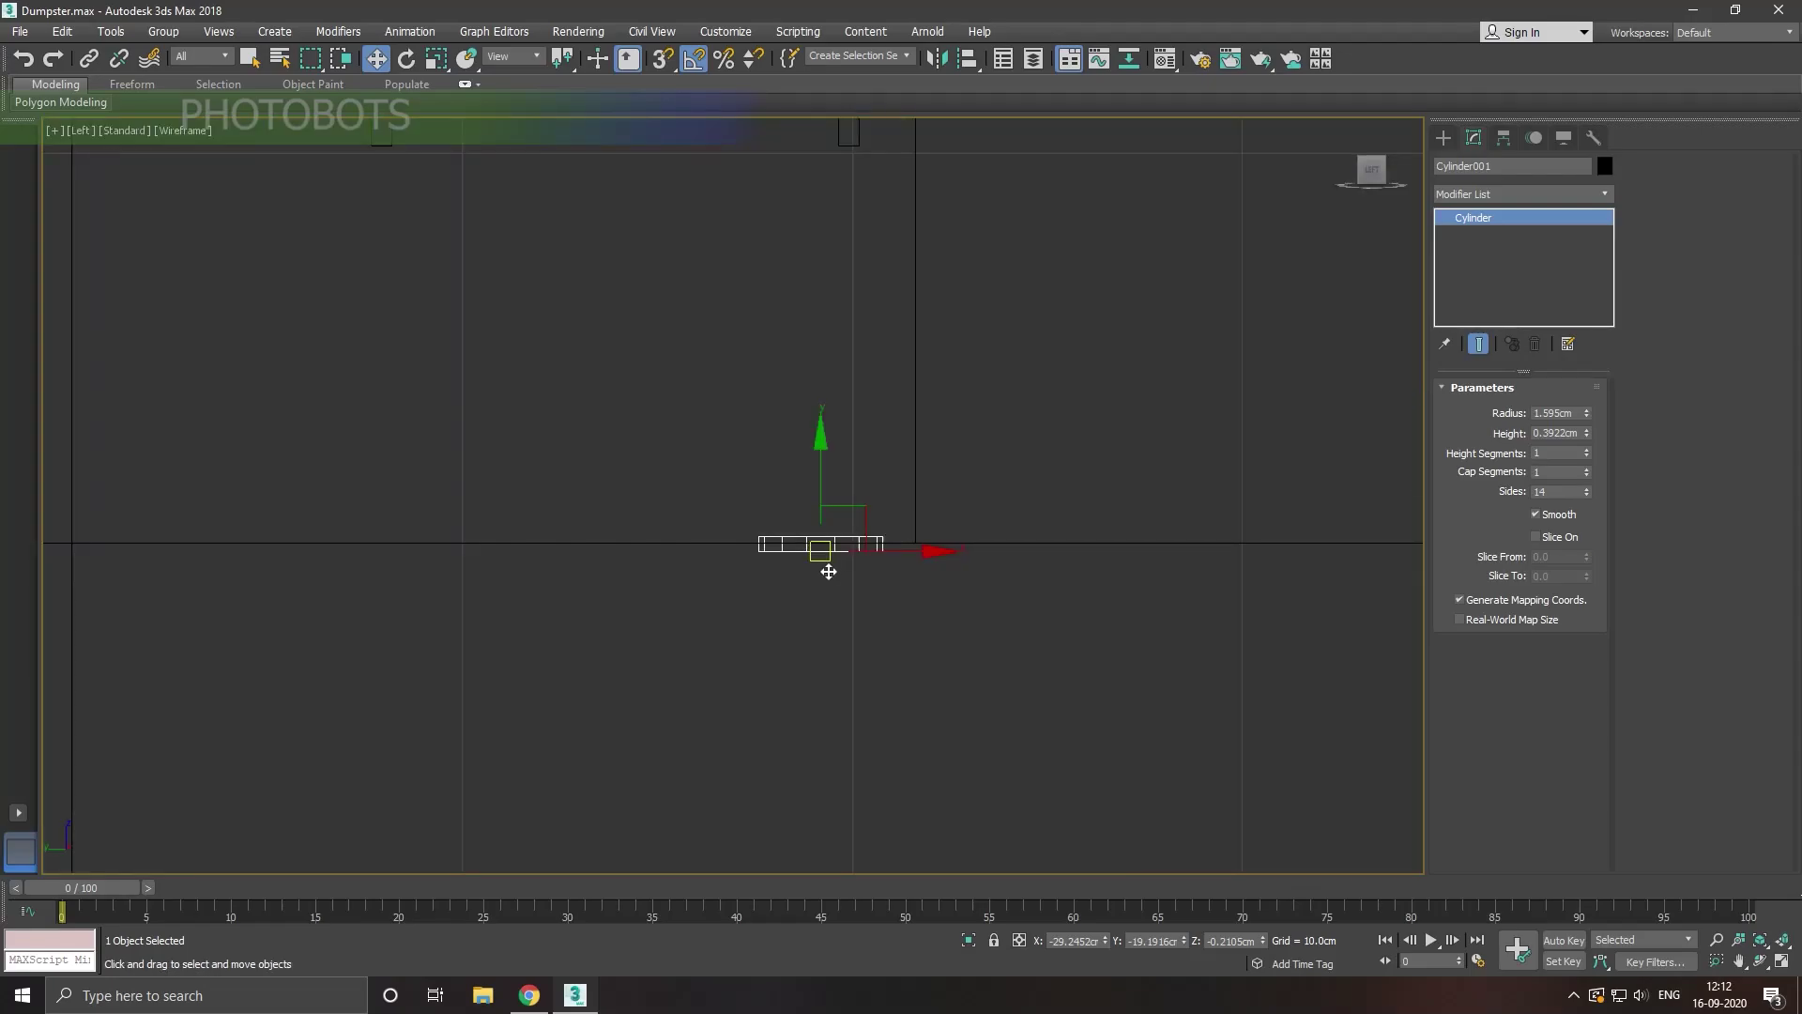
{"action": "left_click", "coordinate": [813, 565]}
{"action": "scroll", "coordinate": [813, 565], "scroll_direction": "up", "scroll_amount": 3}
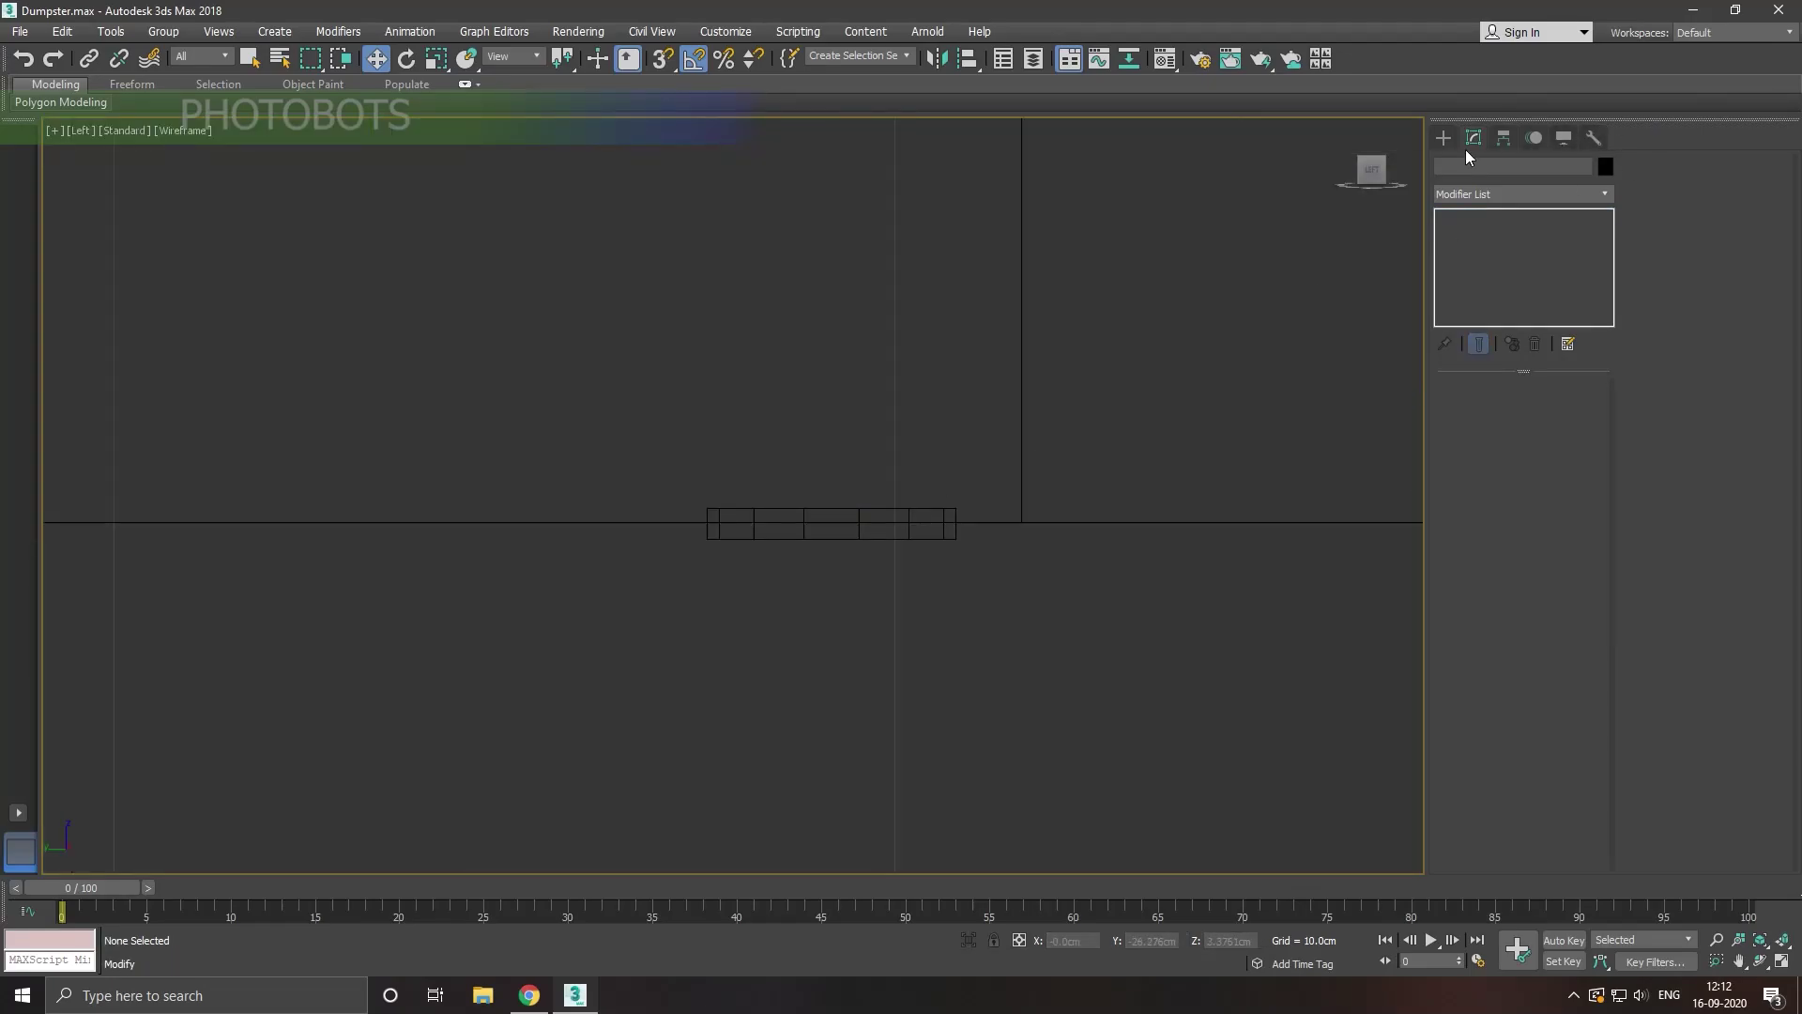
{"action": "left_click", "coordinate": [1444, 138]}
{"action": "left_click", "coordinate": [1482, 253]}
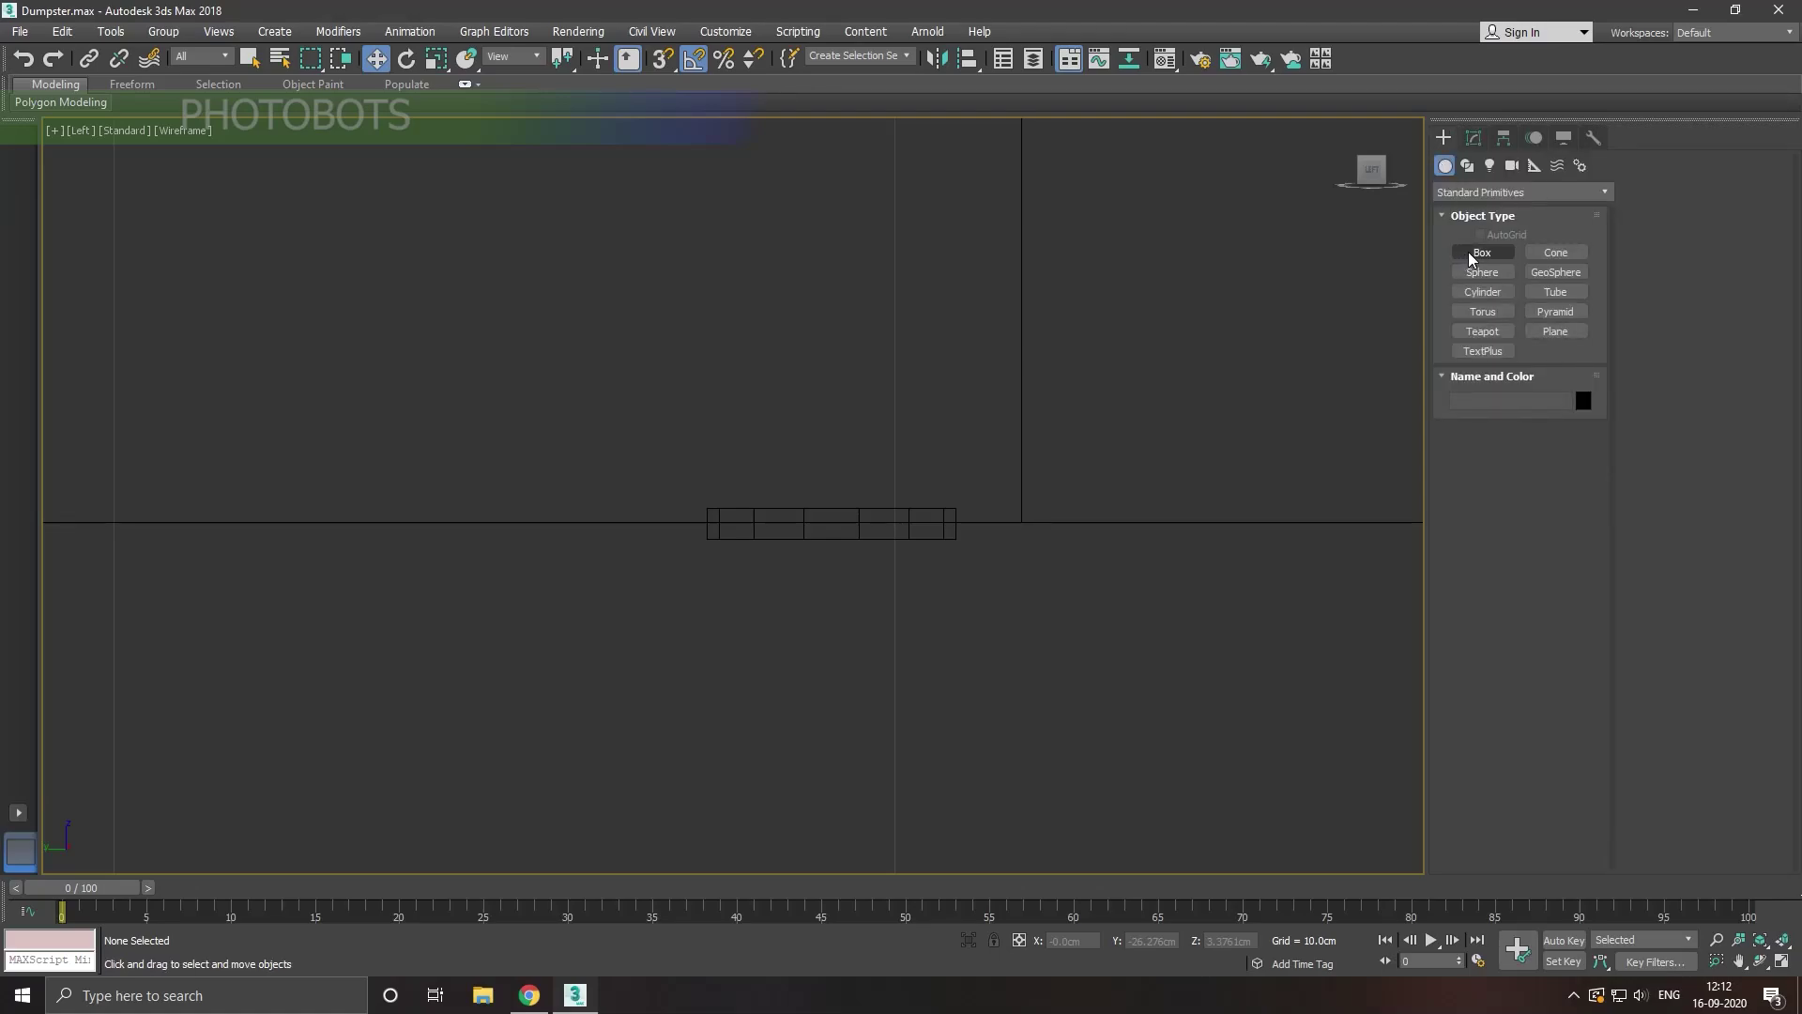
{"action": "middle_click_drag", "start_coordinate": [921, 613], "coordinate": [965, 518]}
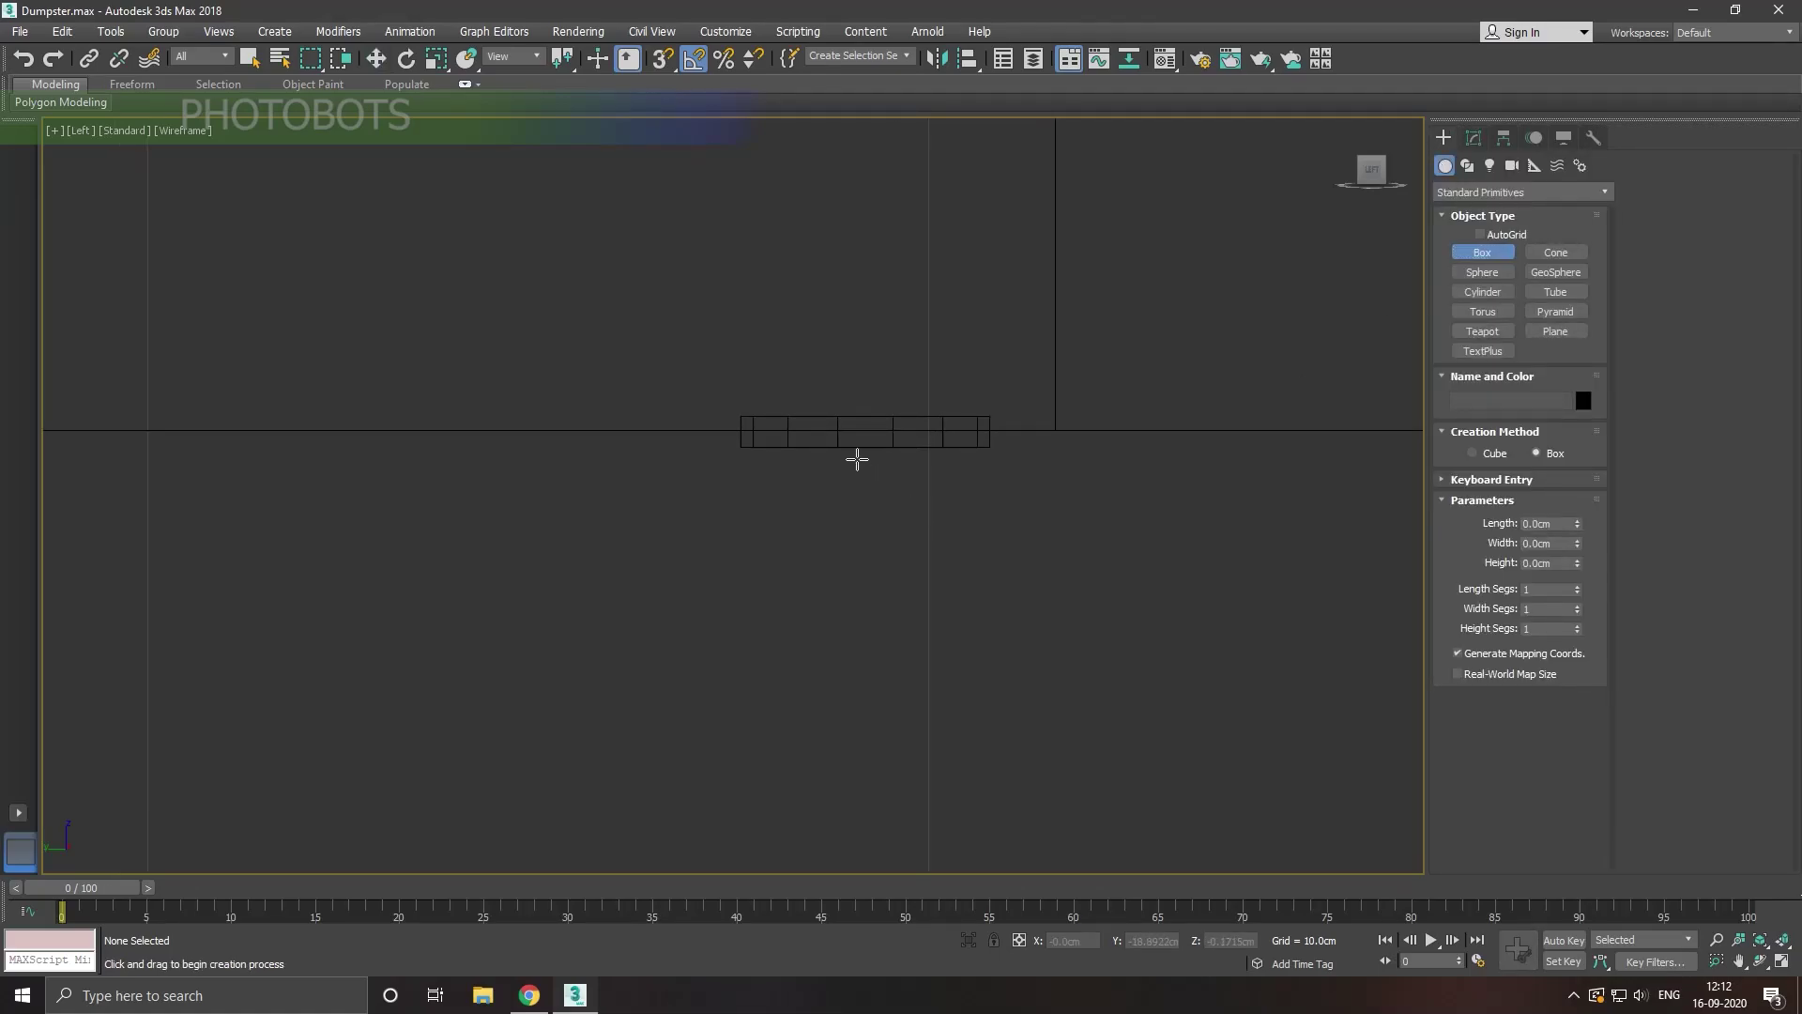
{"action": "left_click_drag", "start_coordinate": [857, 459], "coordinate": [992, 728]}
{"action": "key", "text": "w"}
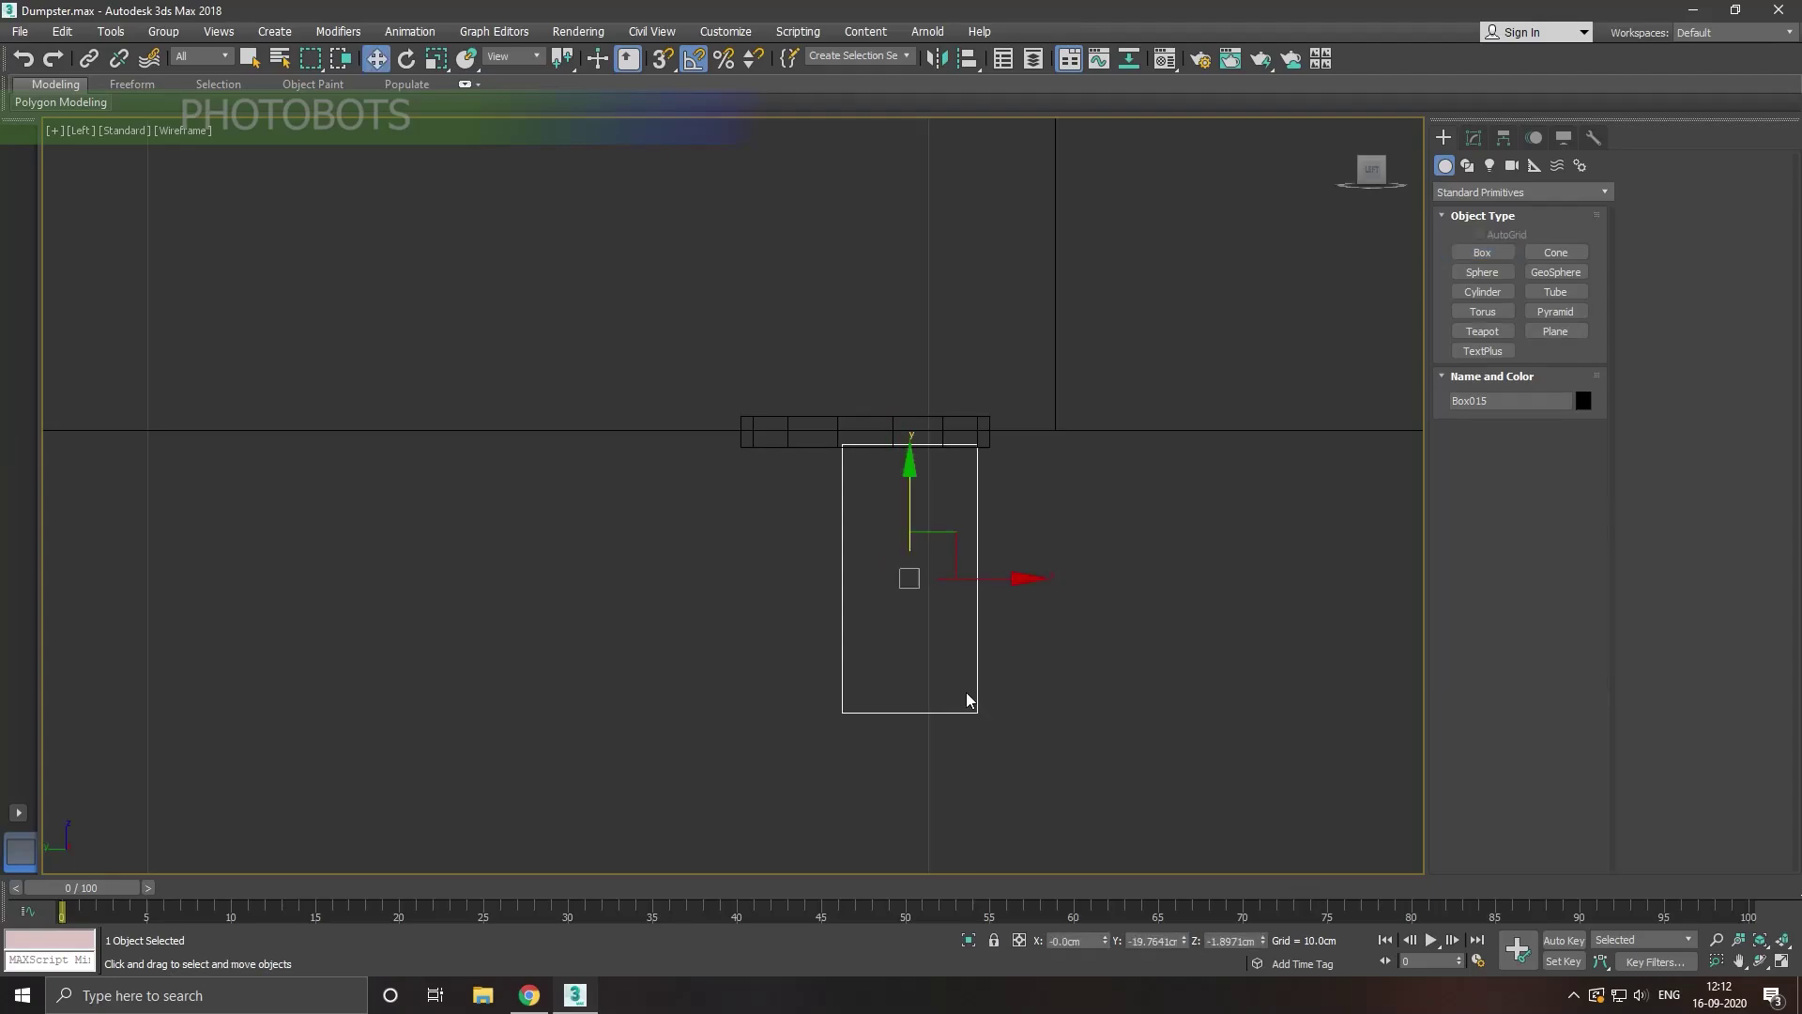
{"action": "left_click_drag", "start_coordinate": [995, 575], "coordinate": [950, 585]}
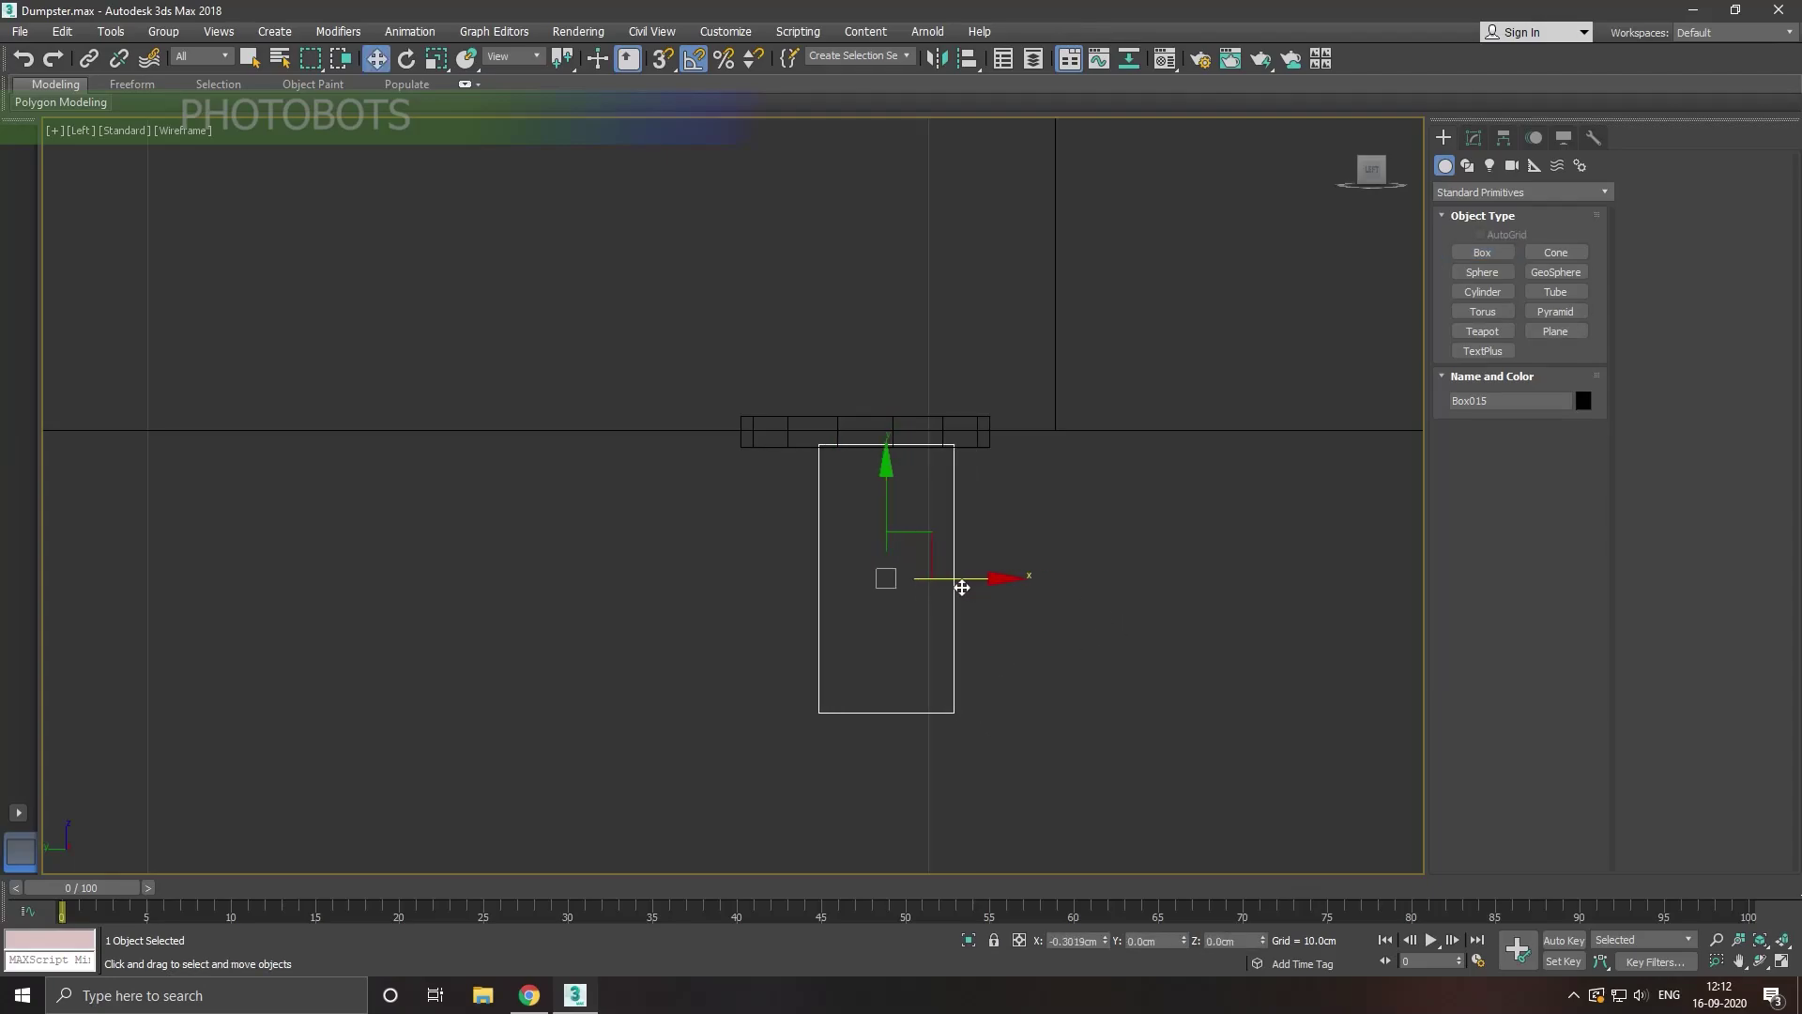
Step: In the Perspective view, give Box015 the default grey material
{"action": "key", "text": "p"}
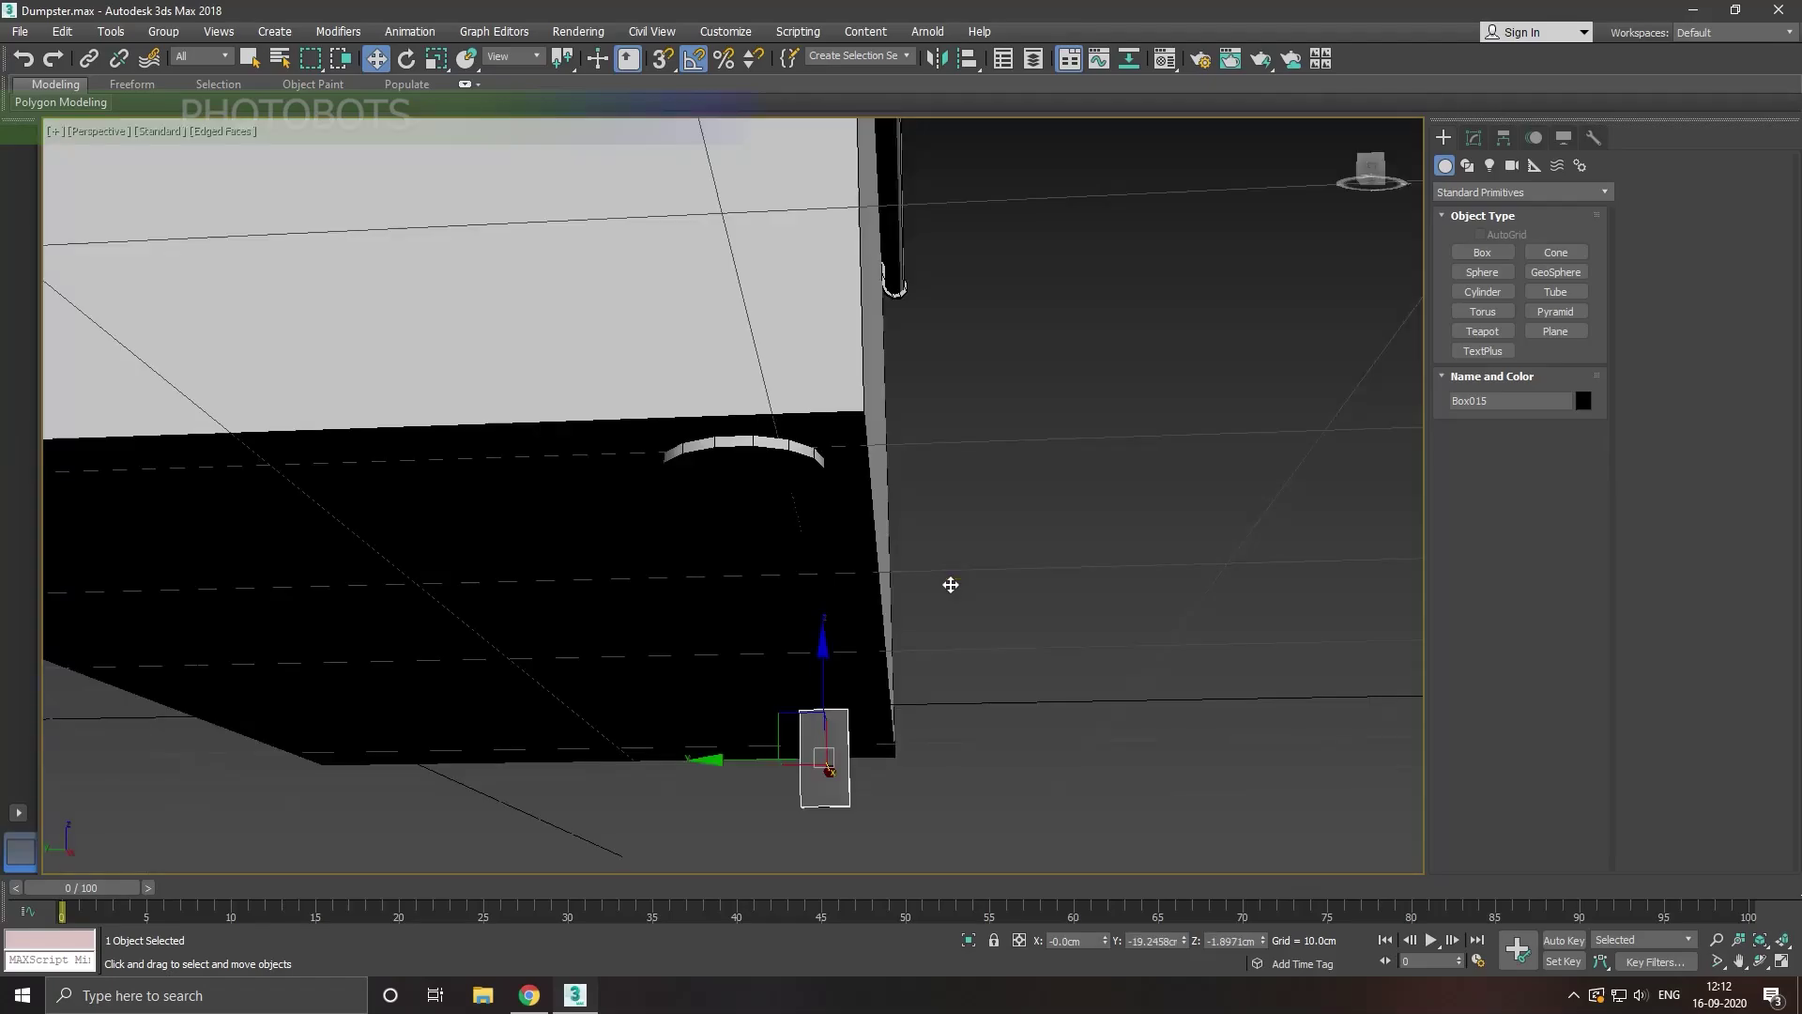
{"action": "key", "text": "m"}
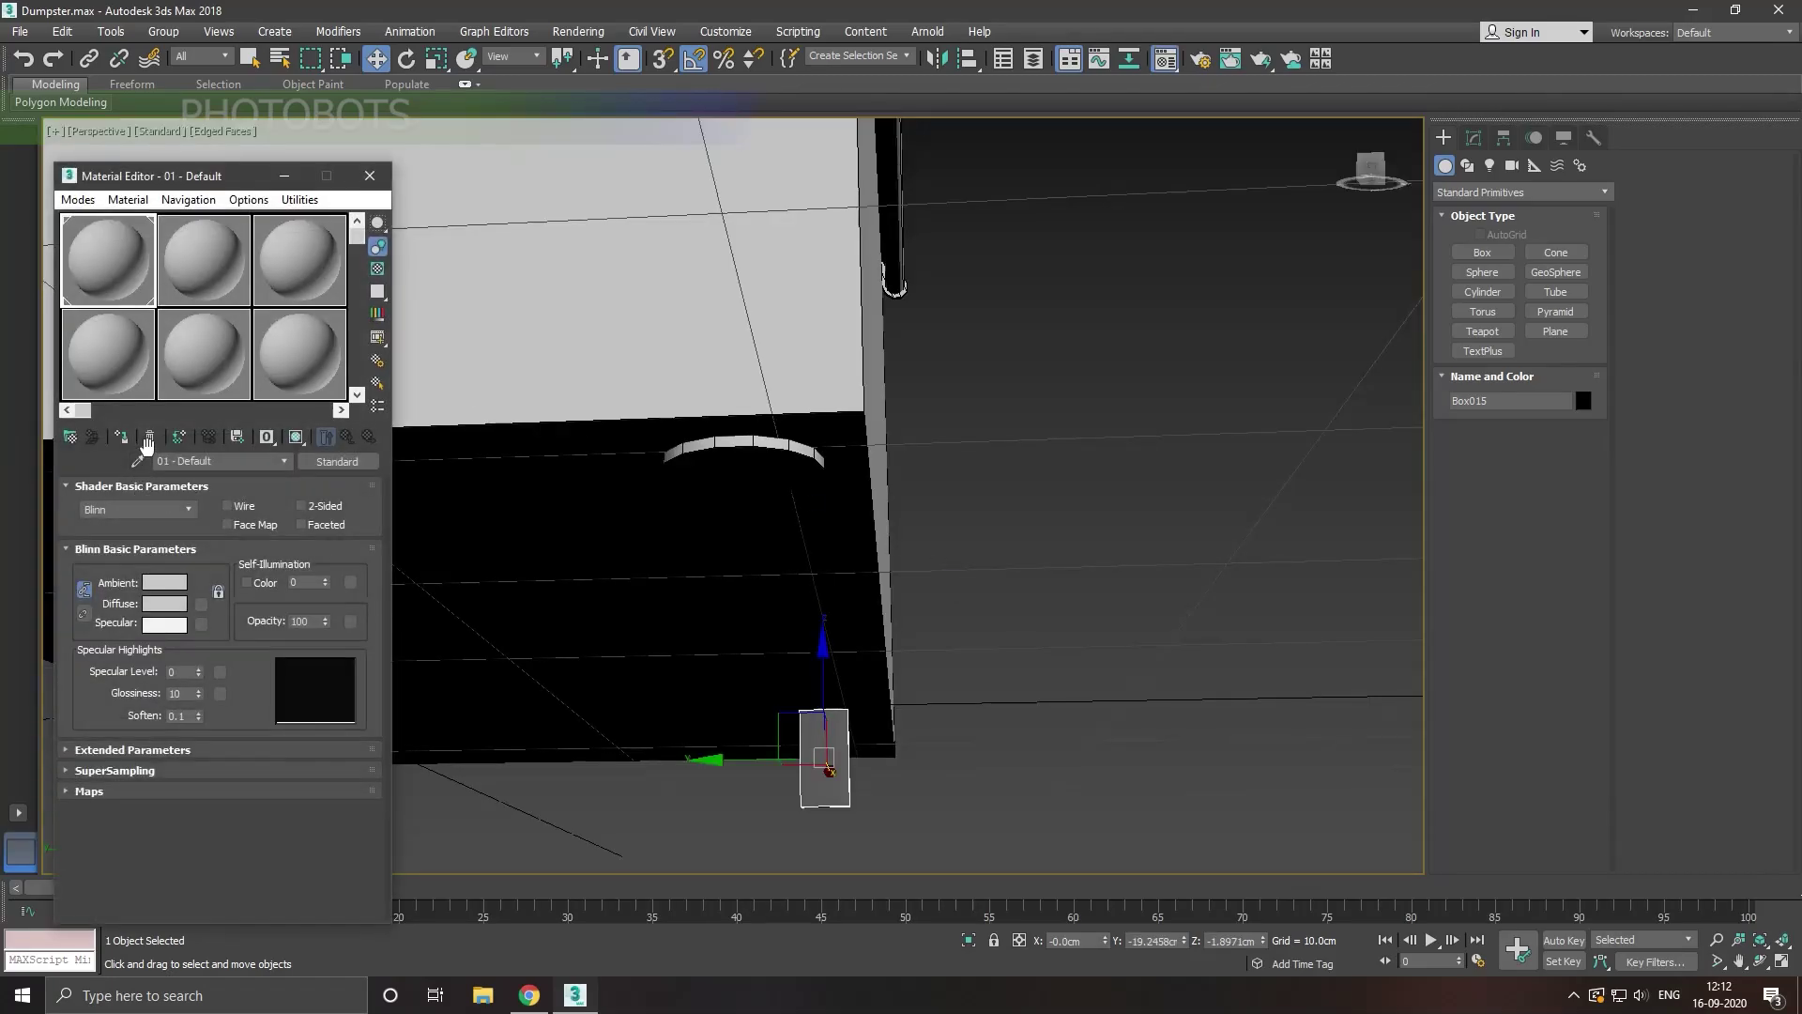
{"action": "left_click", "coordinate": [121, 436]}
{"action": "key", "text": "m"}
Step: Move Box015 onto the round disc underneath, nudging it along X and Y
{"action": "scroll", "coordinate": [667, 631], "scroll_direction": "down", "scroll_amount": 2}
{"action": "scroll", "coordinate": [760, 596], "scroll_direction": "down", "scroll_amount": 2}
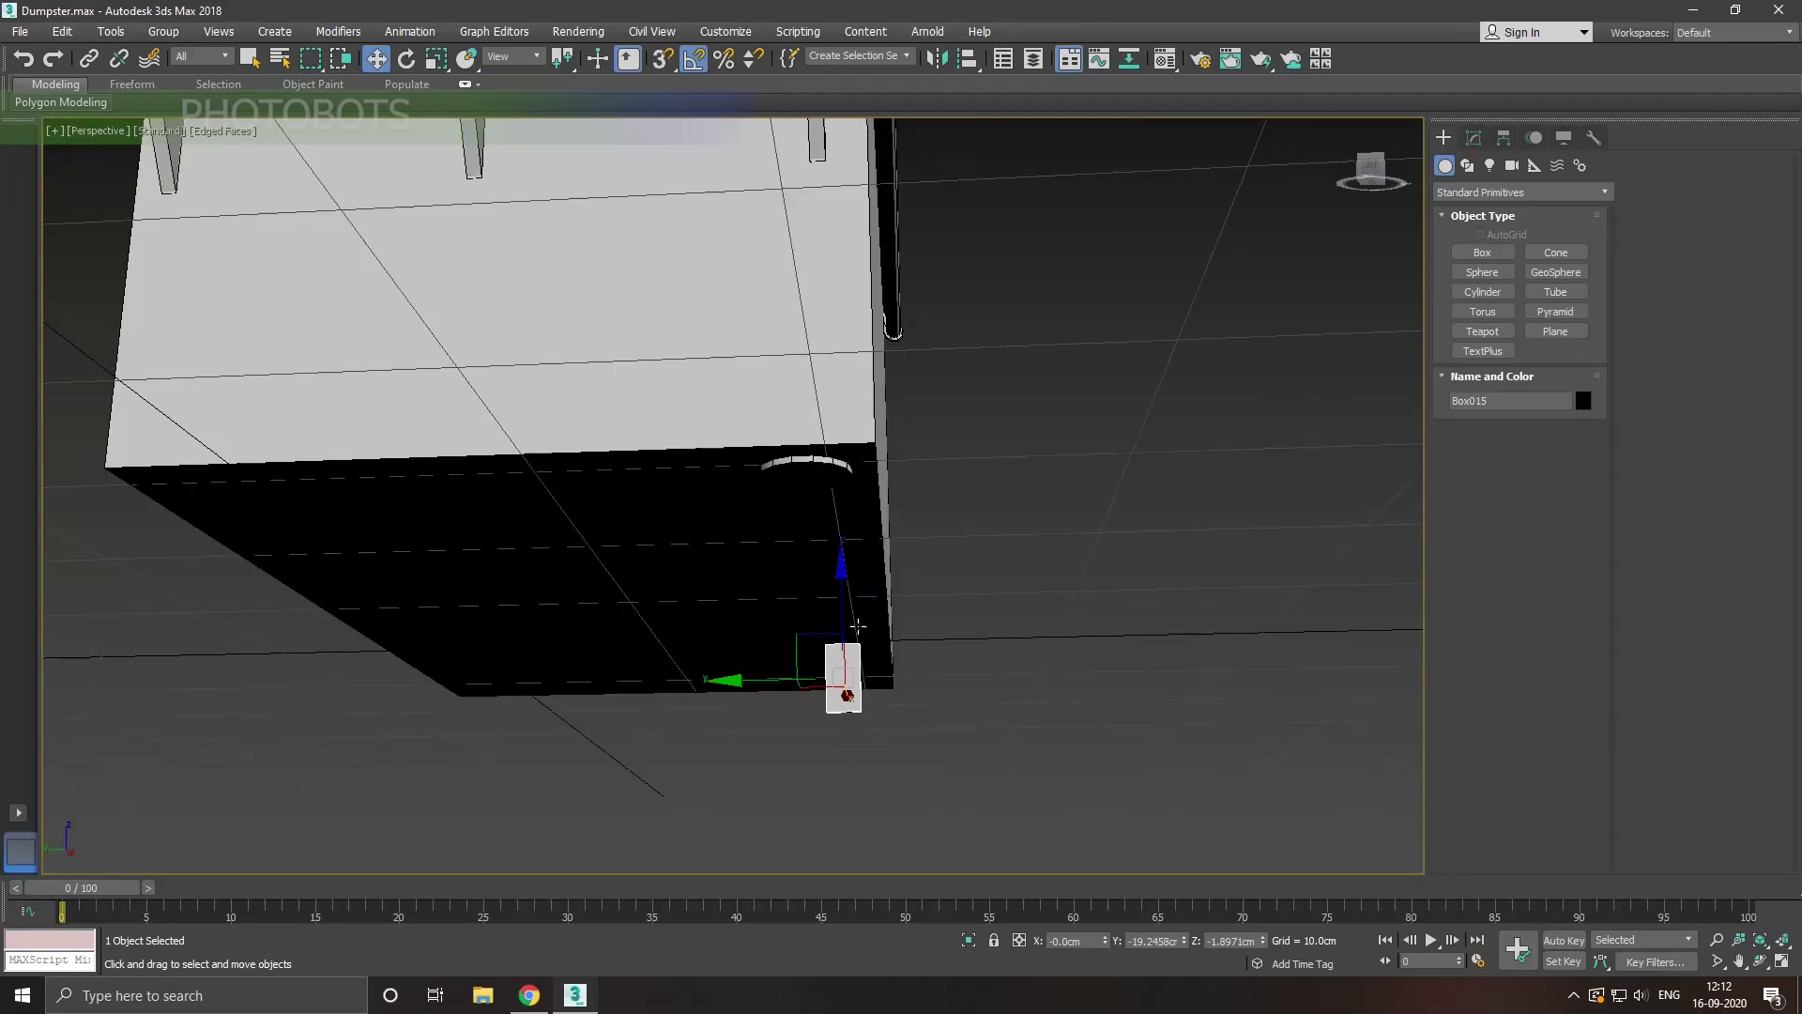
{"action": "middle_click_drag", "start_coordinate": [750, 657], "coordinate": [876, 712], "text": "alt"}
{"action": "left_click_drag", "start_coordinate": [876, 713], "coordinate": [480, 428]}
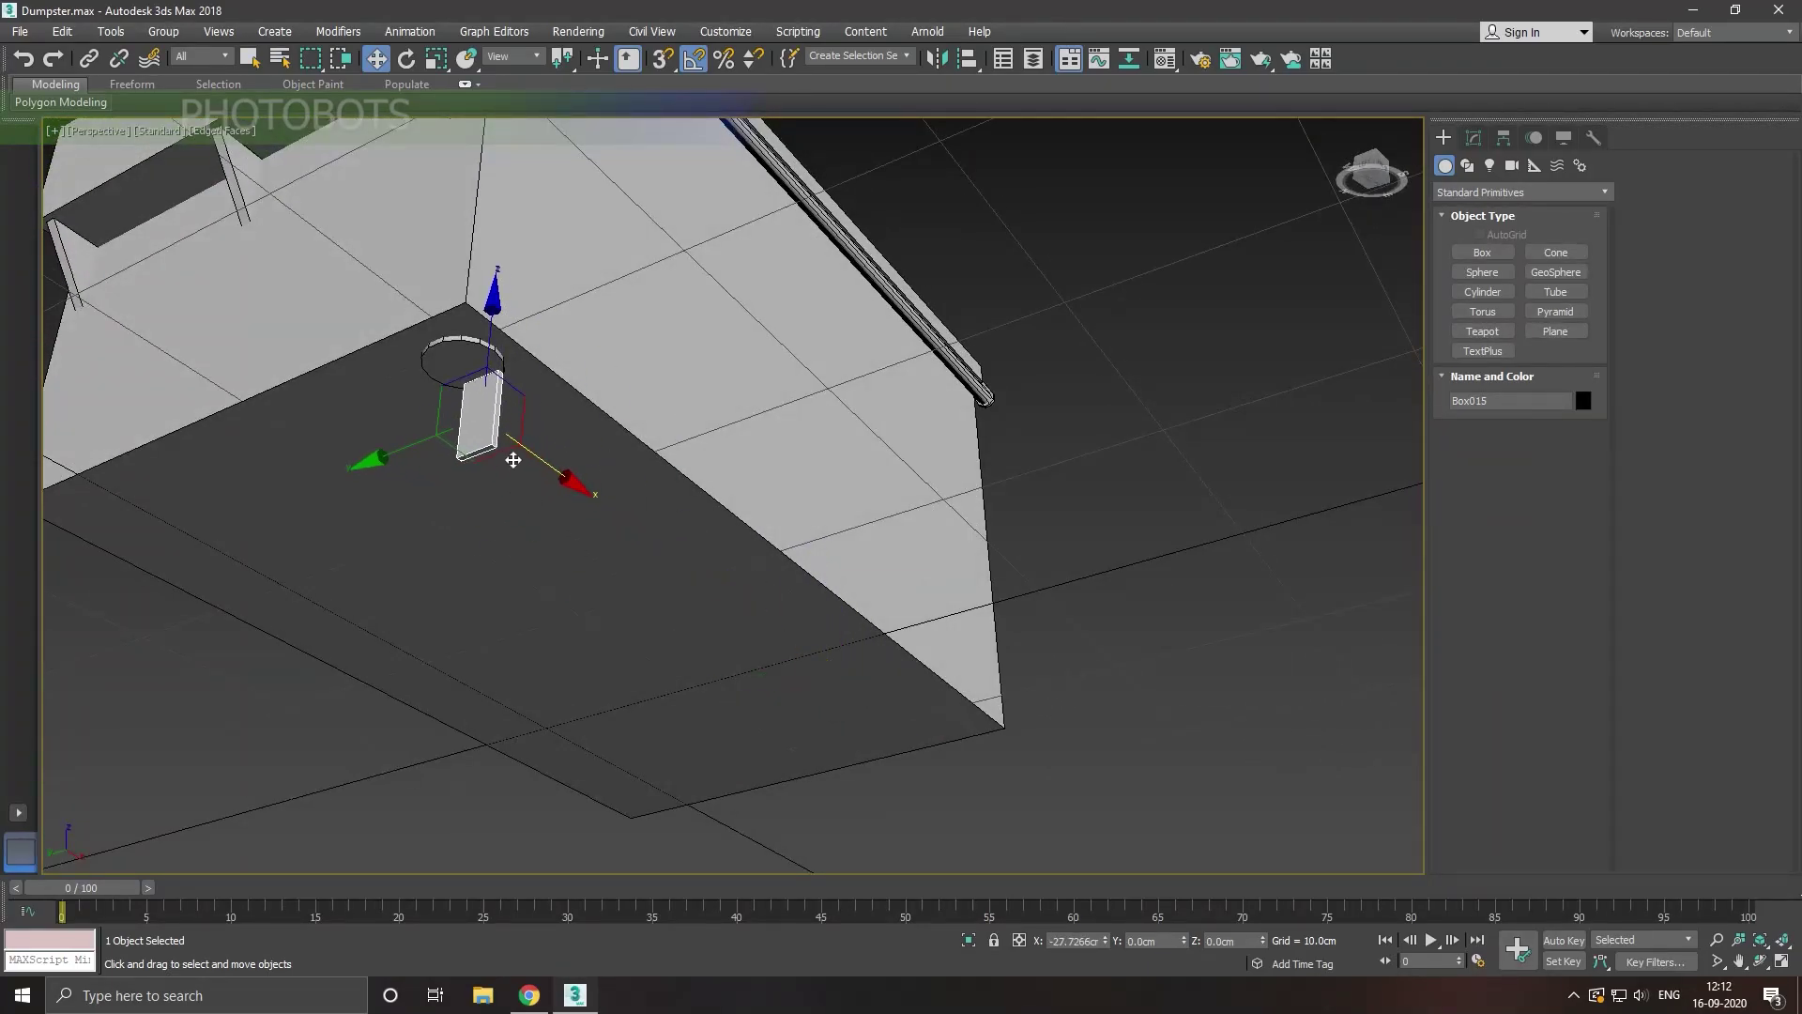
{"action": "scroll", "coordinate": [465, 404], "scroll_direction": "up", "scroll_amount": 4}
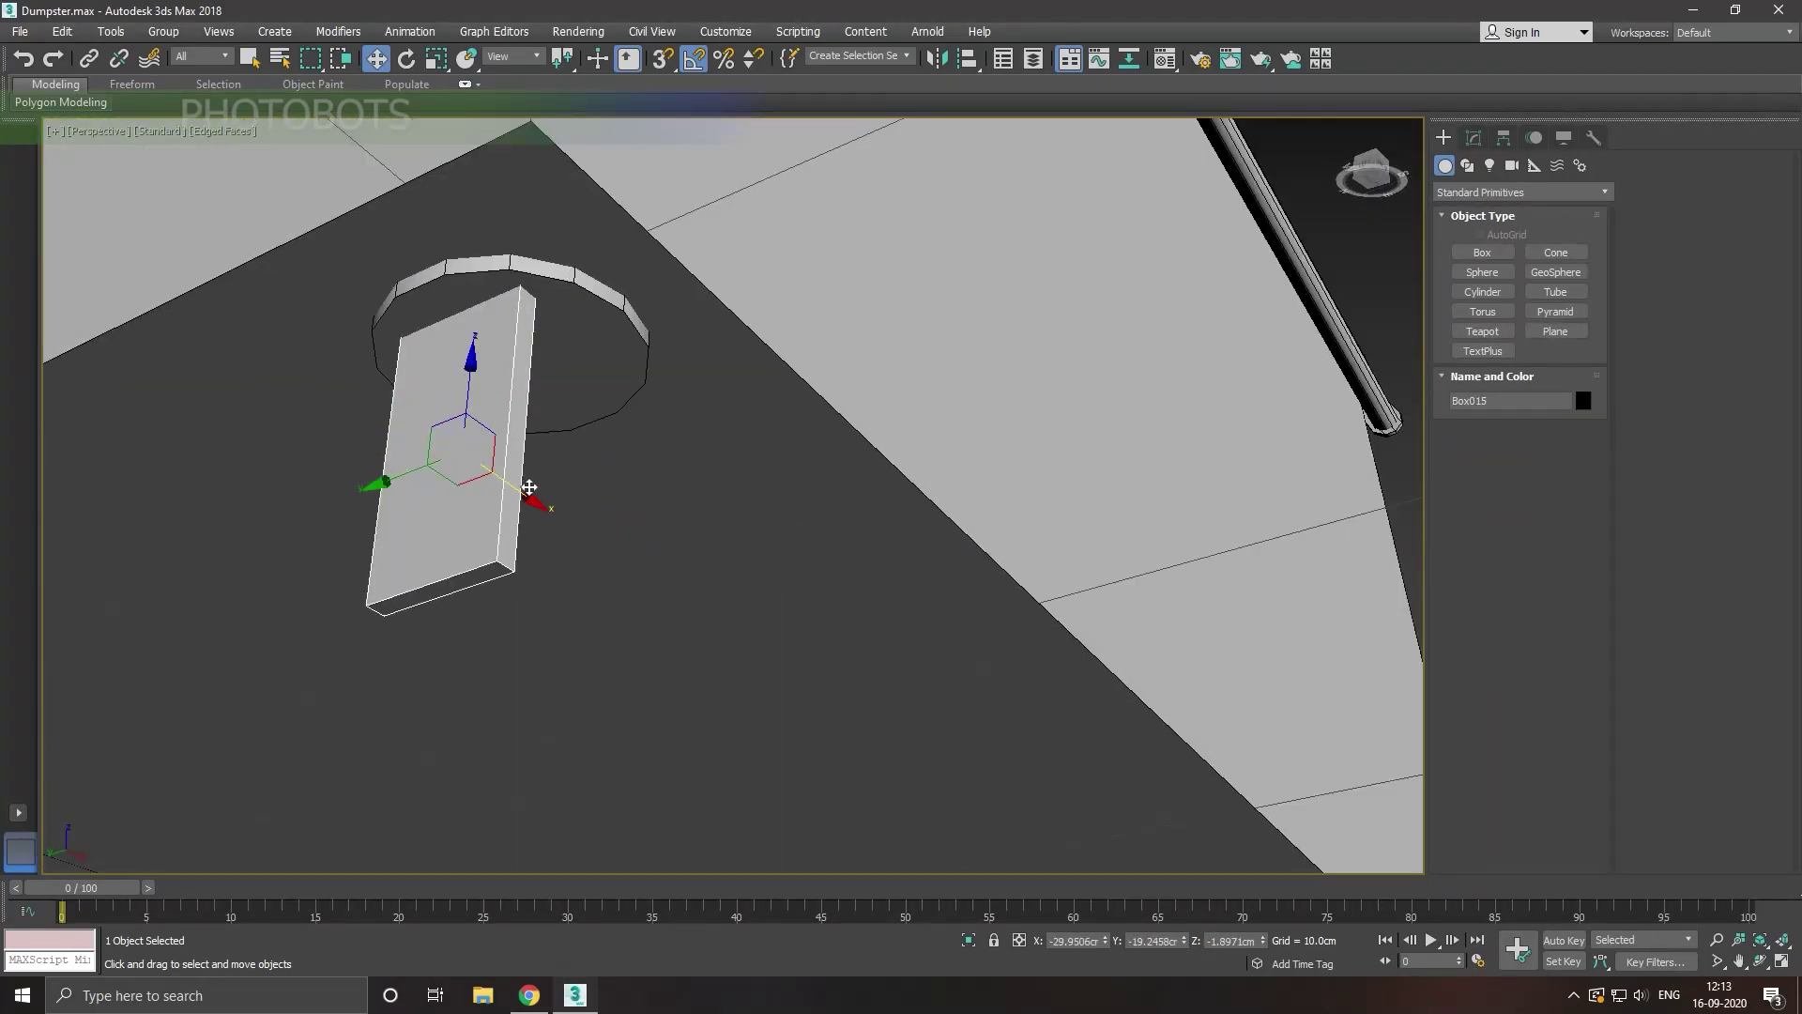
{"action": "left_click_drag", "start_coordinate": [520, 492], "coordinate": [526, 495]}
{"action": "scroll", "coordinate": [703, 535], "scroll_direction": "down", "scroll_amount": 2}
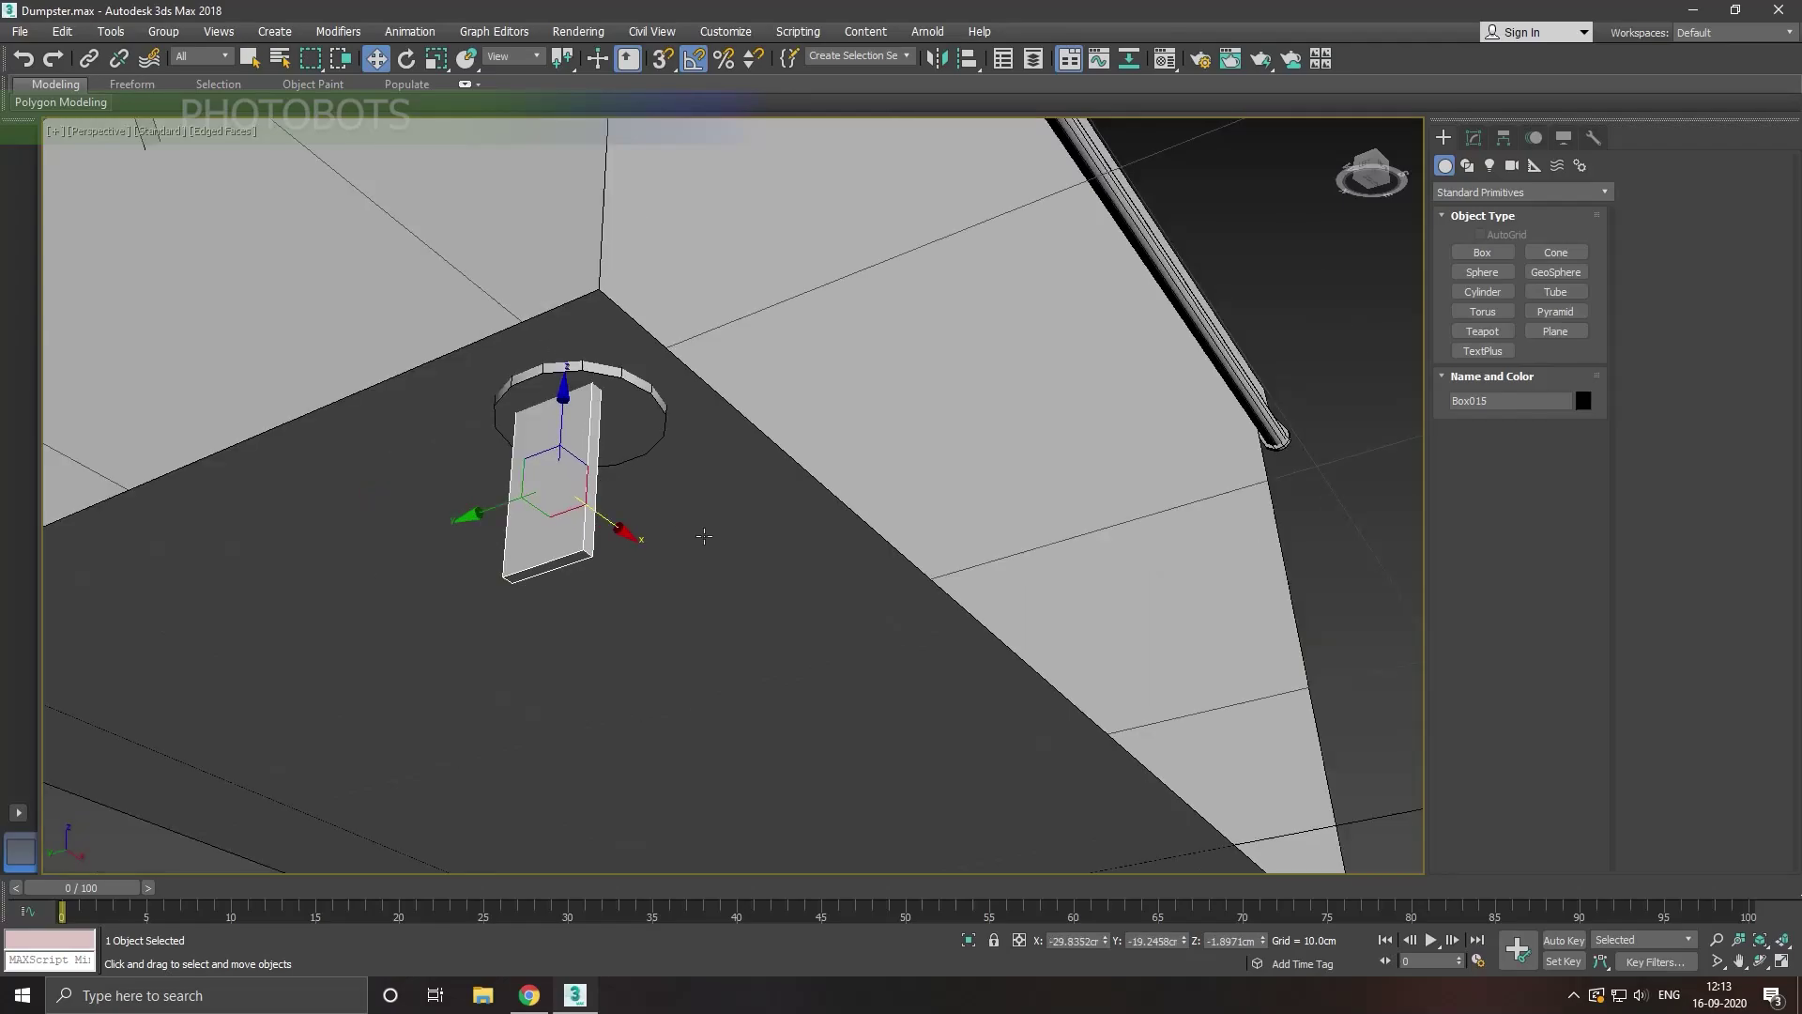
{"action": "middle_click_drag", "start_coordinate": [704, 535], "coordinate": [752, 512], "text": "alt"}
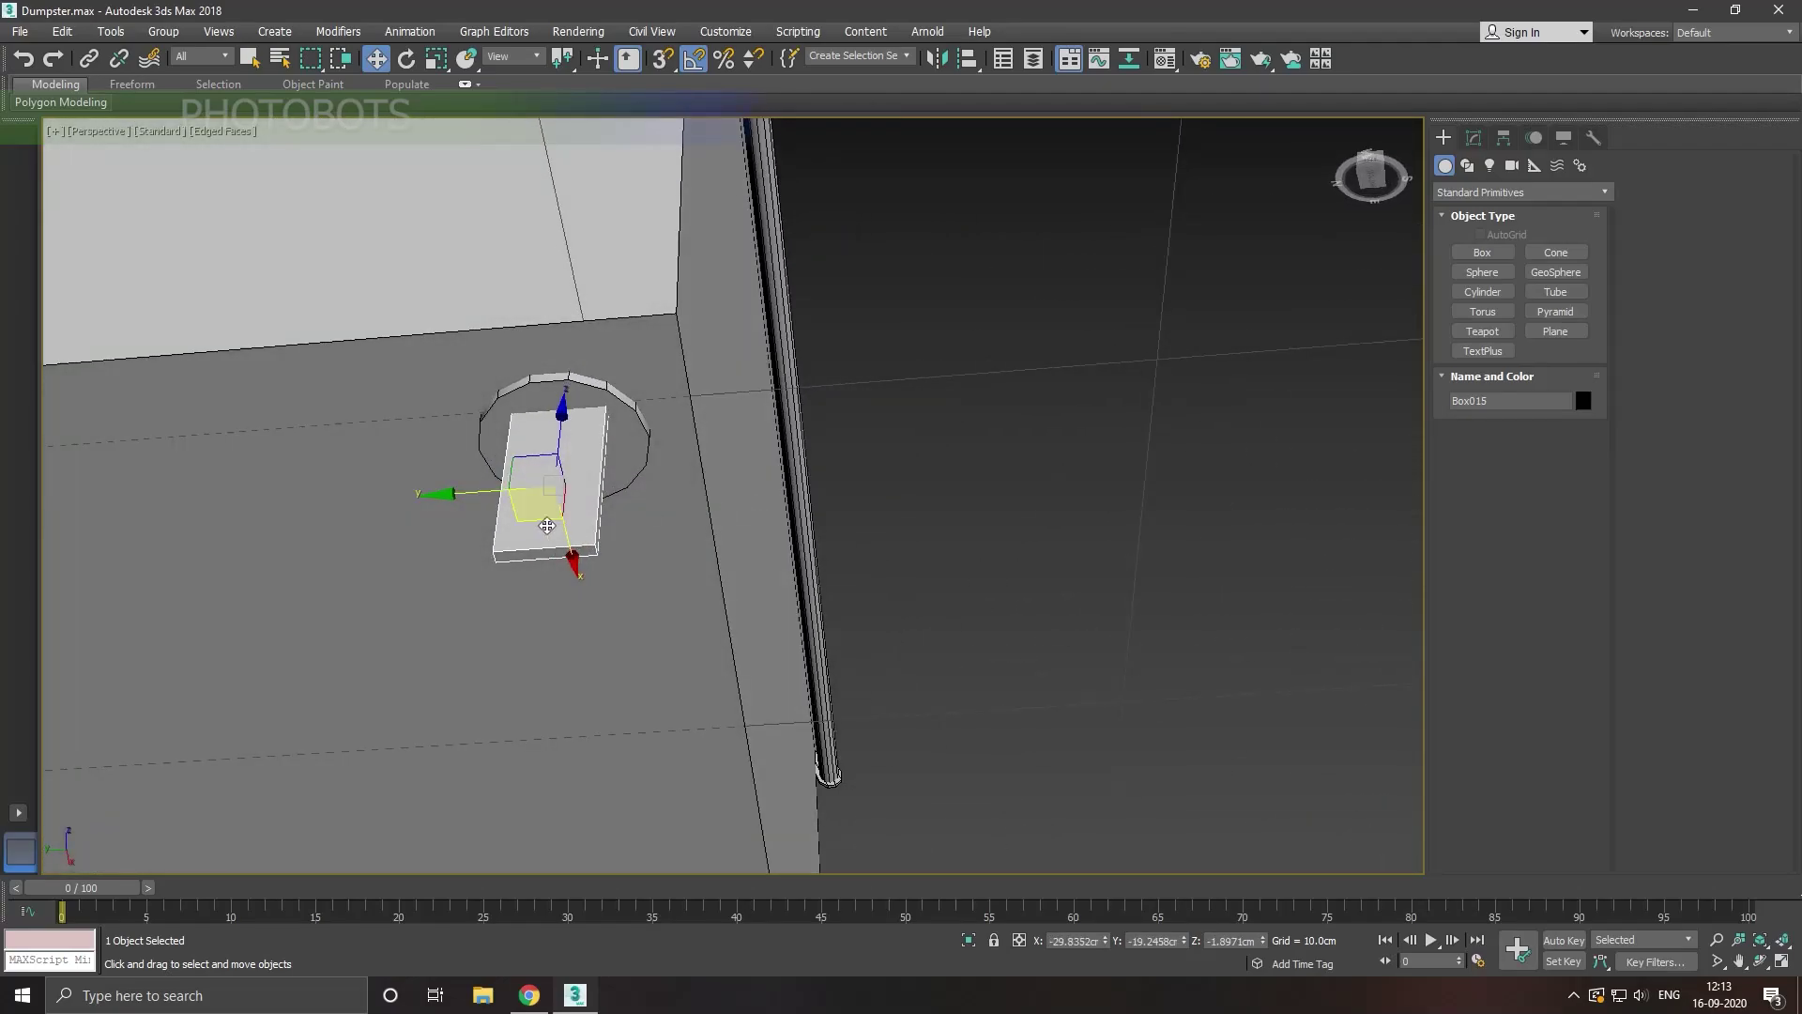
{"action": "left_click_drag", "start_coordinate": [483, 500], "coordinate": [484, 492]}
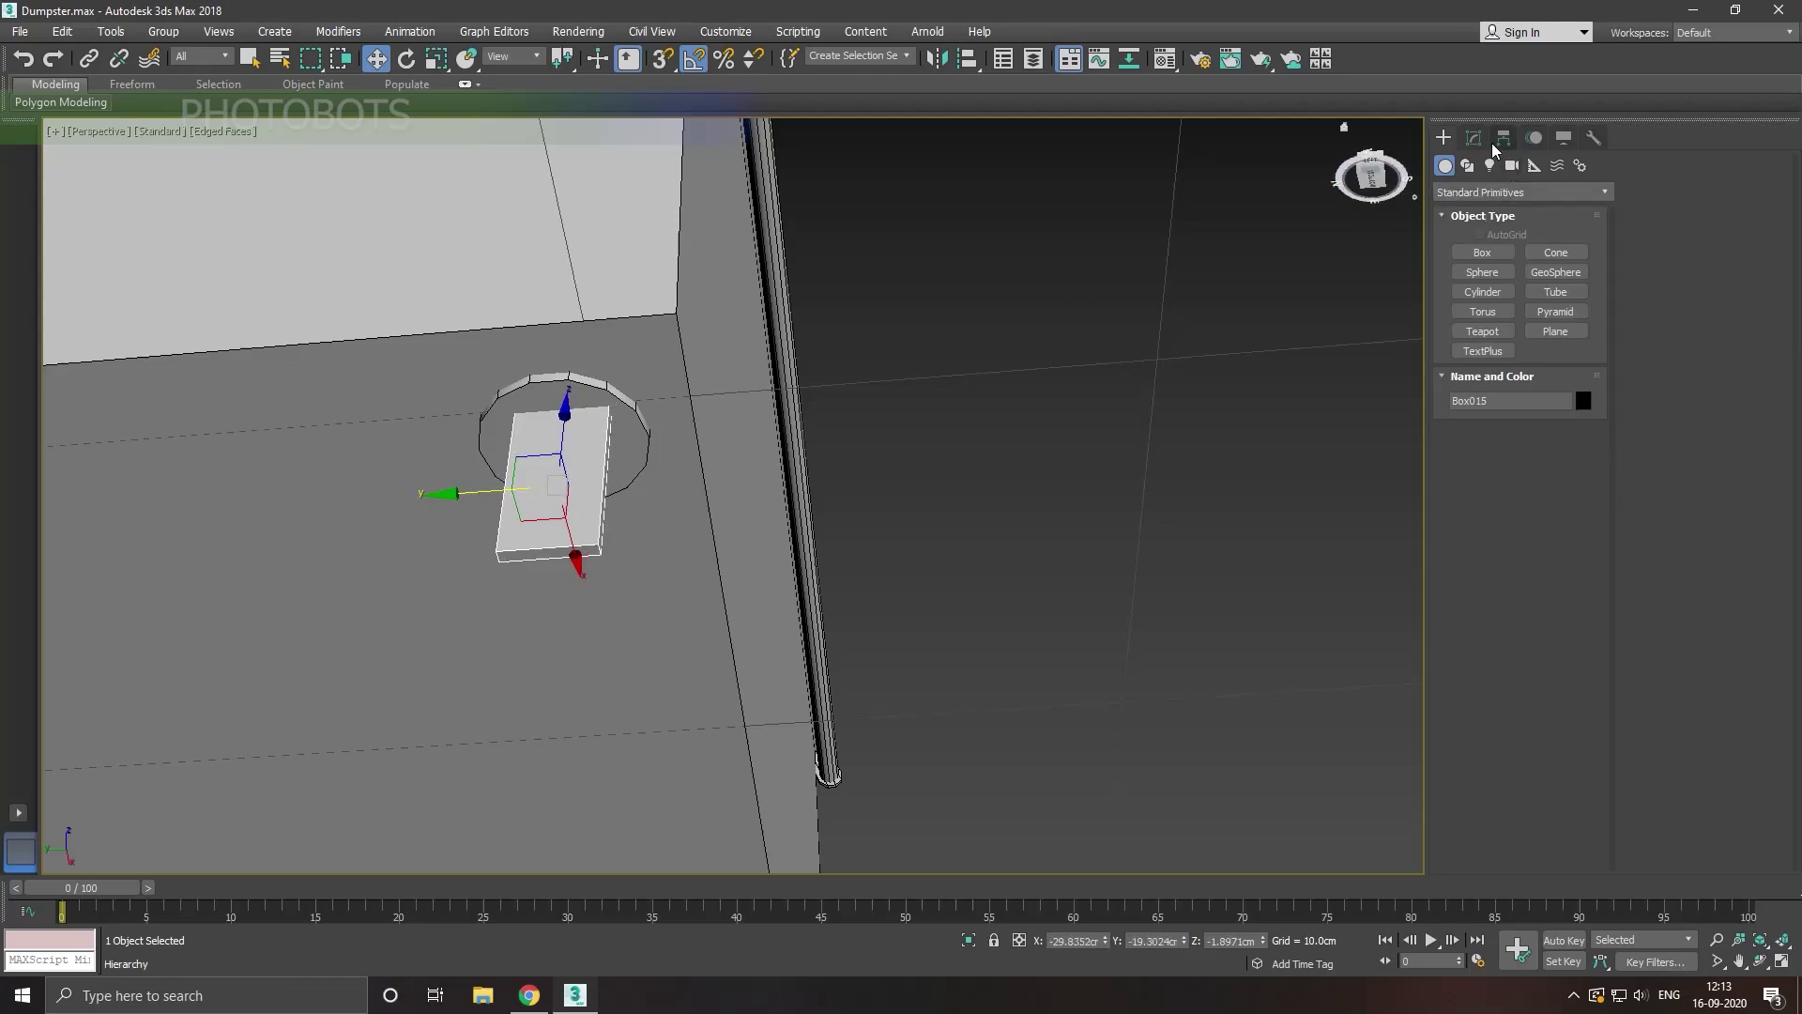
Step: Convert Box015 to an Editable Poly and switch to Edge level
{"action": "left_click", "coordinate": [1474, 138]}
{"action": "right_click", "coordinate": [1506, 261]}
{"action": "left_click", "coordinate": [1526, 403]}
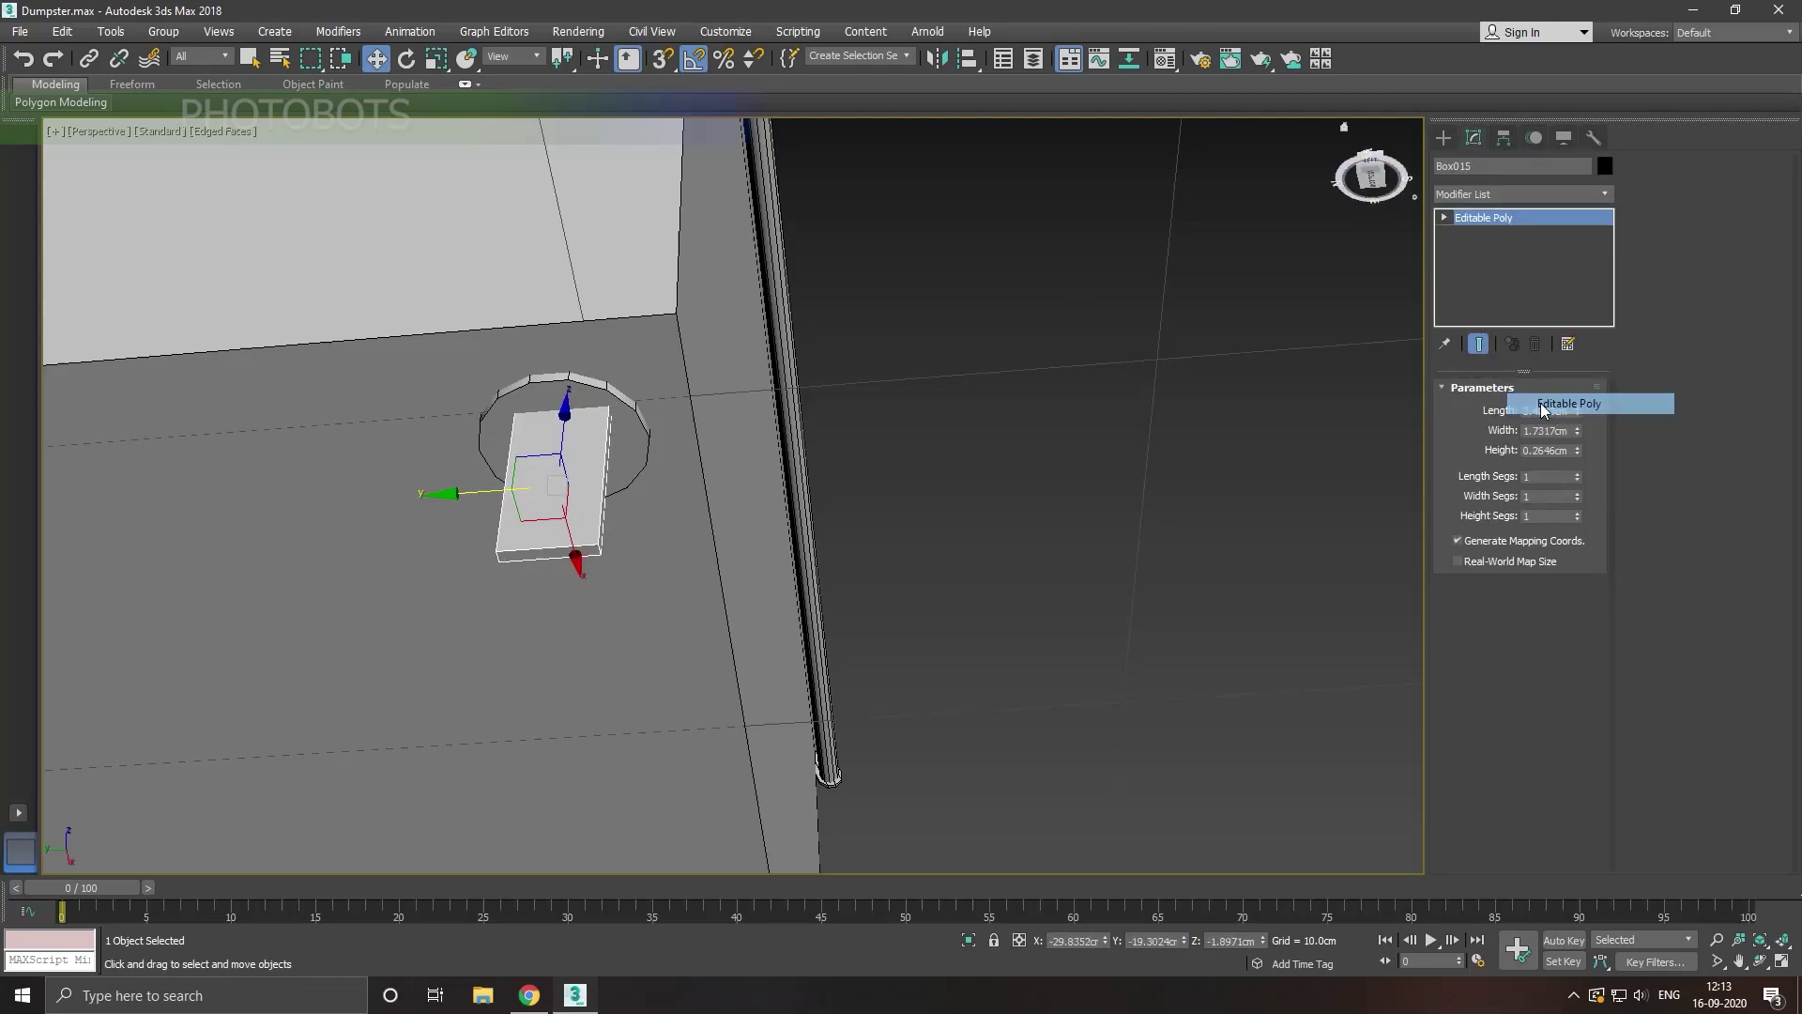
{"action": "left_click", "coordinate": [1498, 407]}
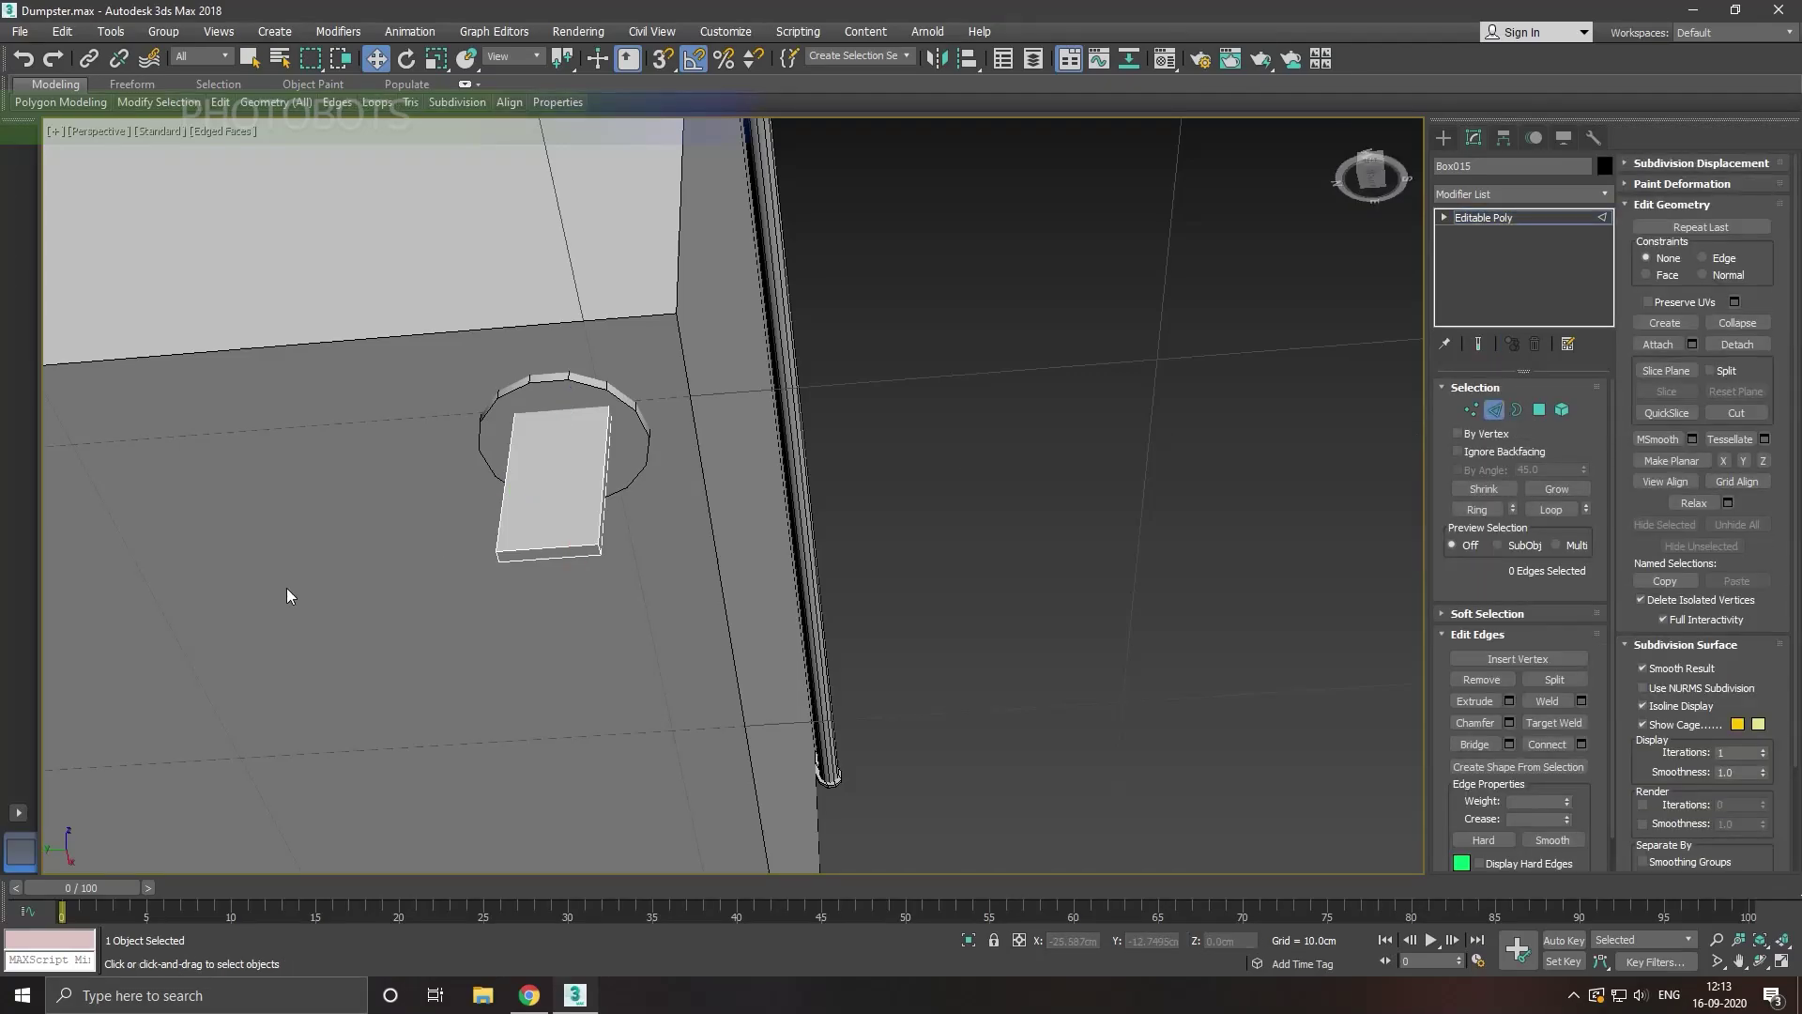
{"action": "scroll", "coordinate": [488, 573], "scroll_direction": "up", "scroll_amount": 3}
{"action": "scroll", "coordinate": [488, 573], "scroll_direction": "up", "scroll_amount": 3}
Step: Chamfer two corner edges of the box by about 0.66cm and inspect the result
{"action": "left_click", "coordinate": [479, 560]}
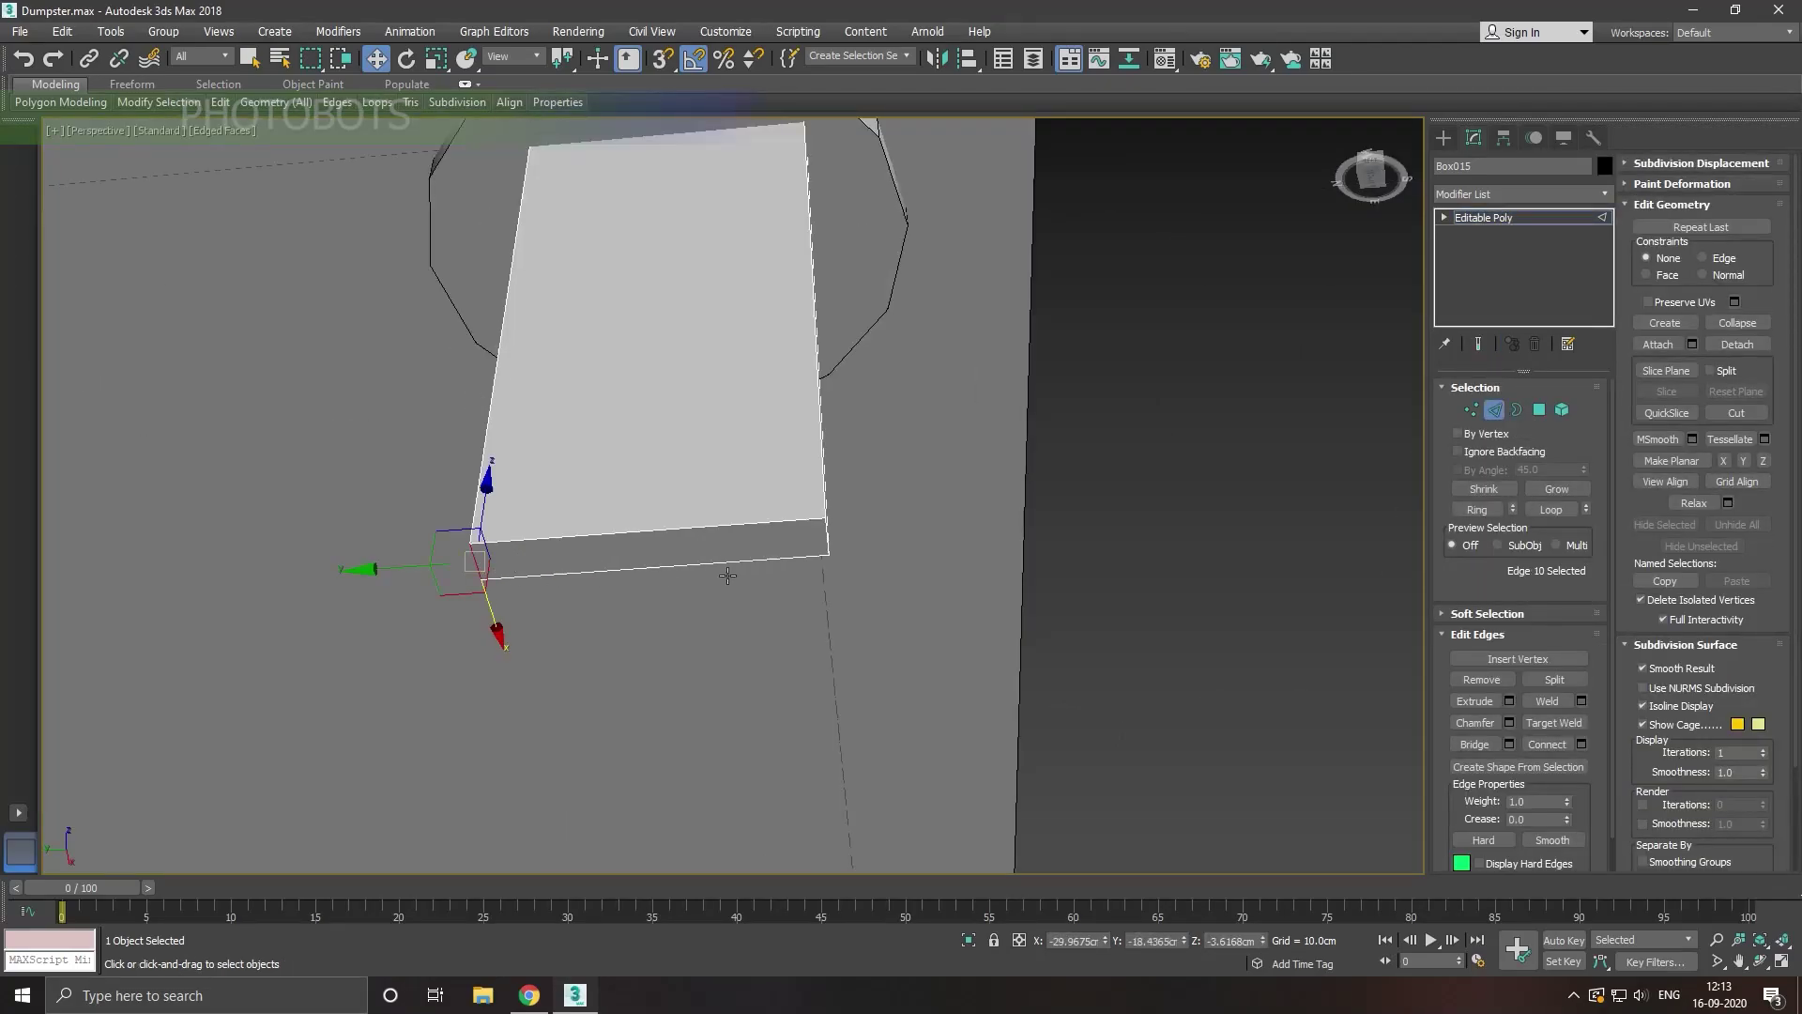
{"action": "left_click", "coordinate": [833, 554], "text": "ctrl"}
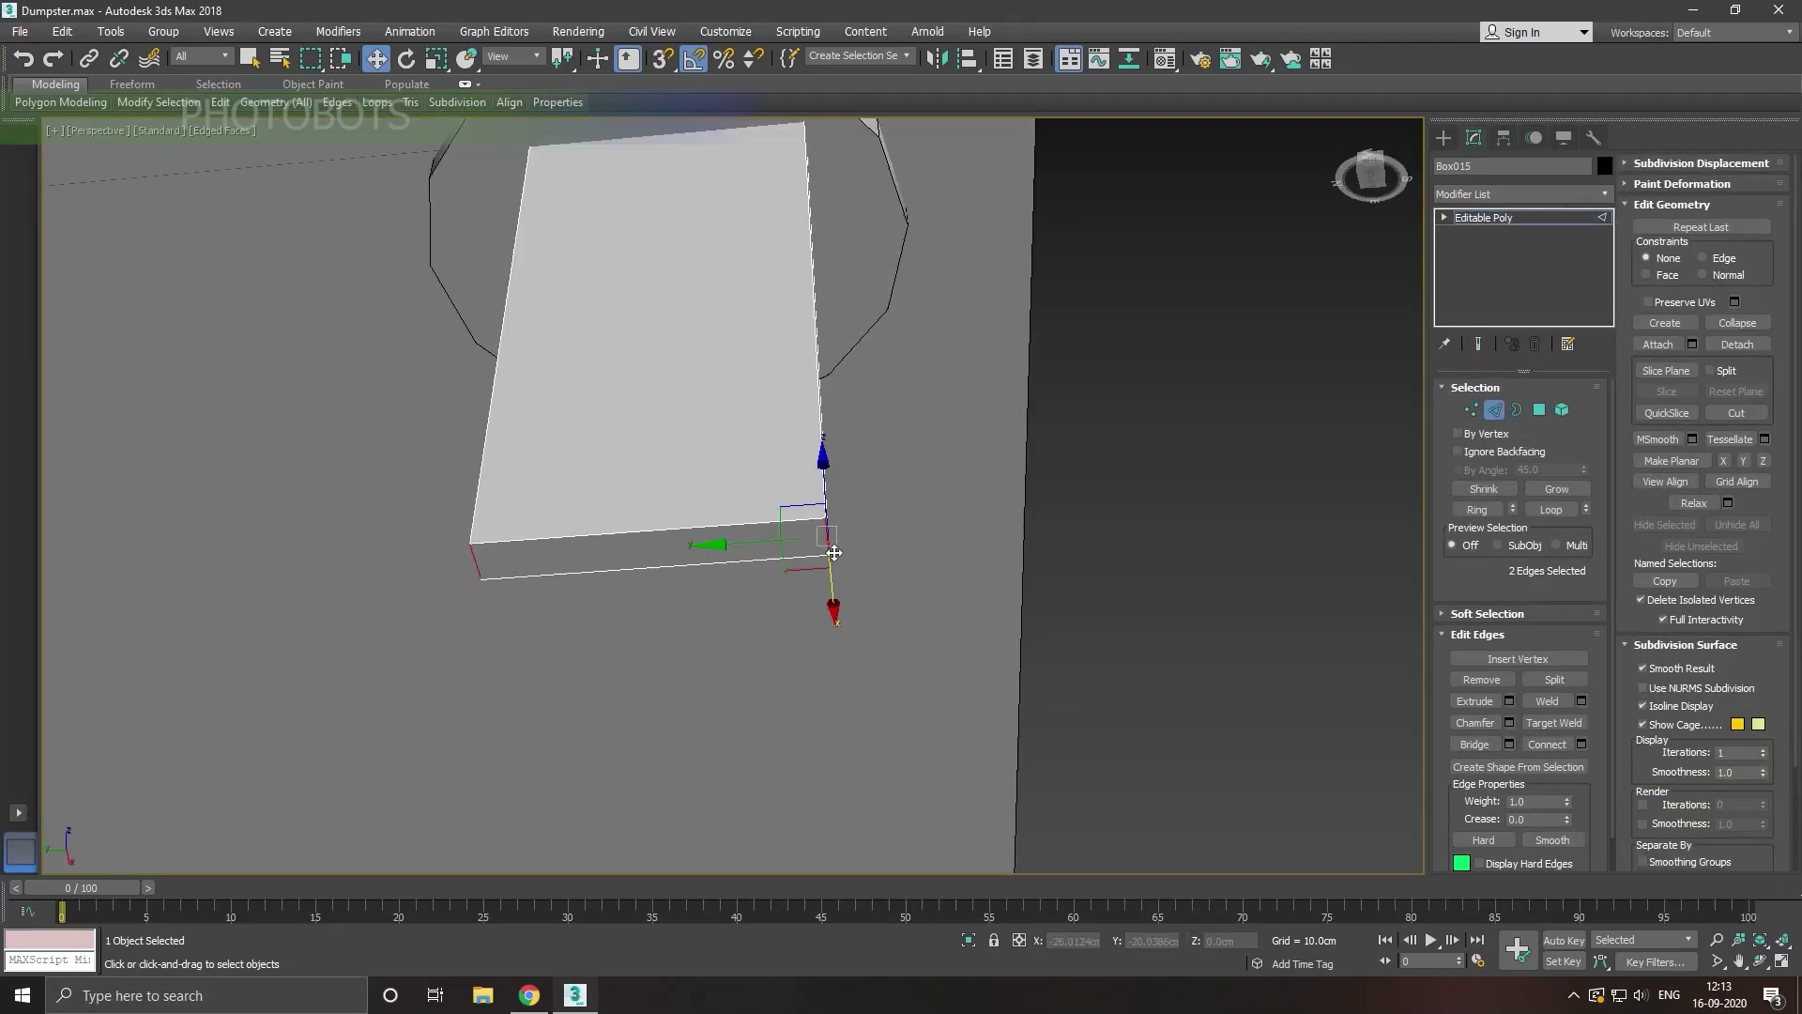
{"action": "left_click", "coordinate": [1511, 720]}
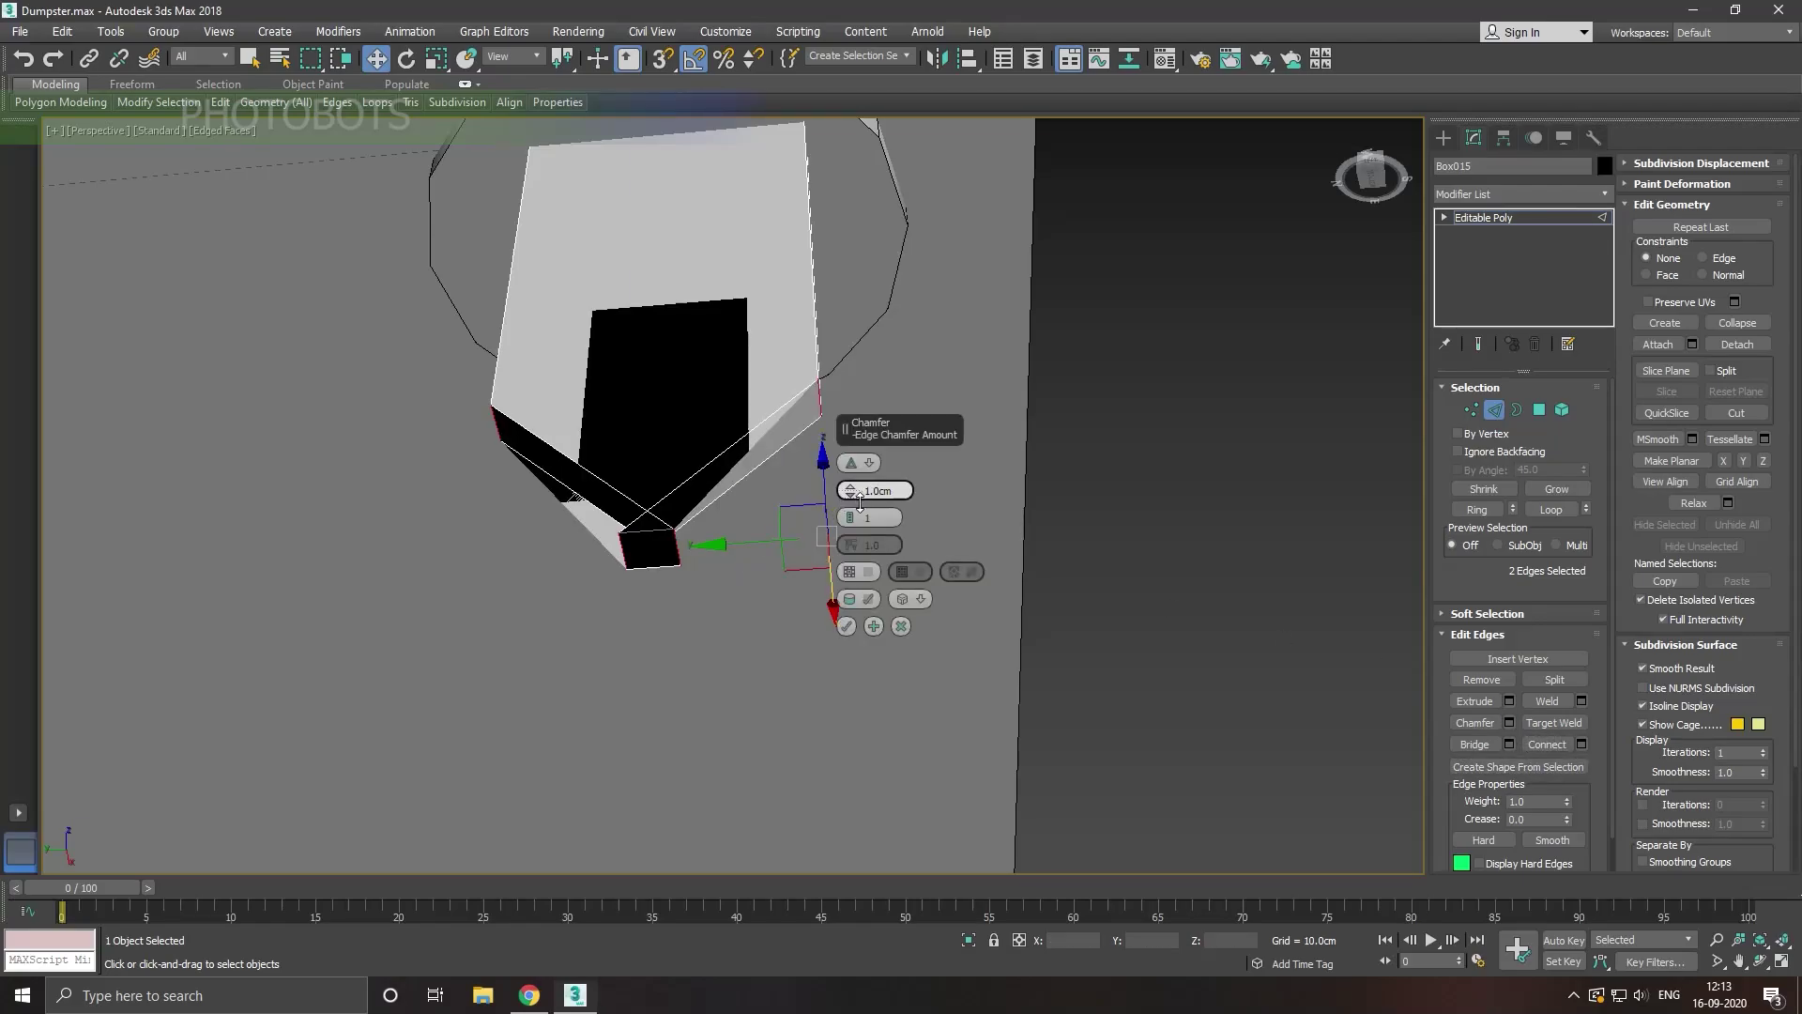
{"action": "left_click_drag", "start_coordinate": [859, 504], "coordinate": [865, 502]}
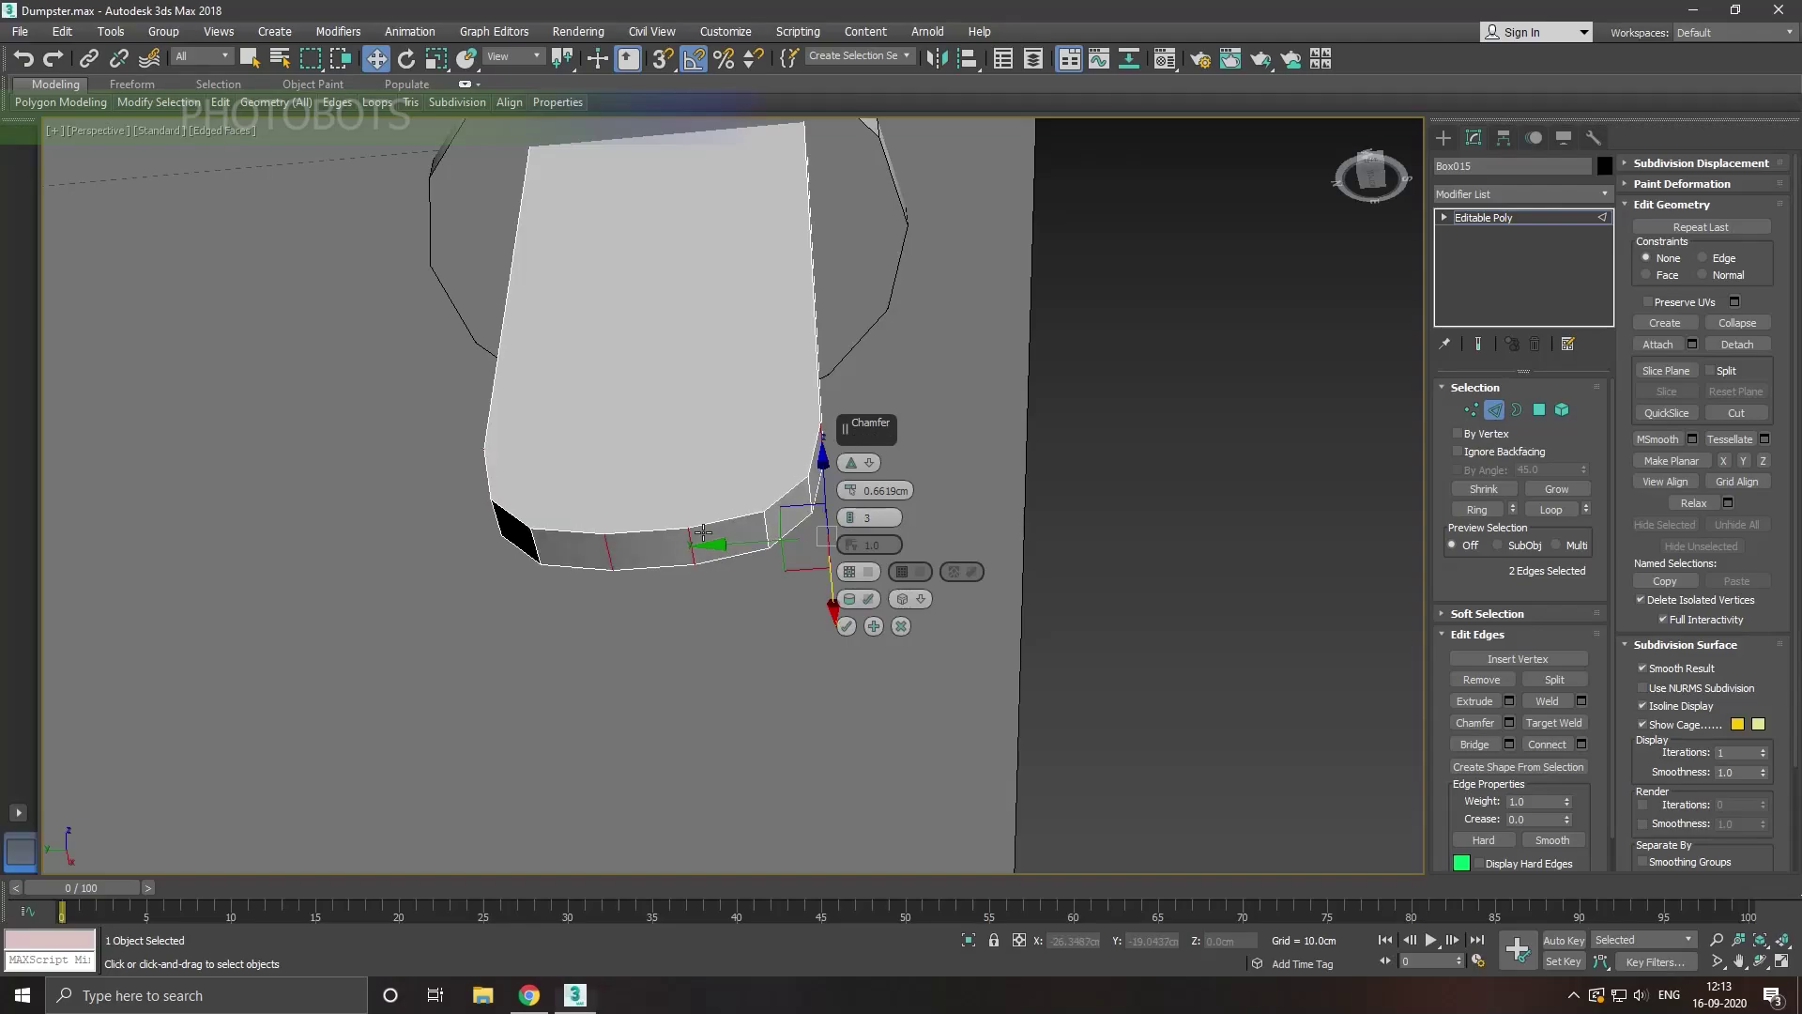
{"action": "scroll", "coordinate": [703, 533], "scroll_direction": "down", "scroll_amount": 3}
{"action": "scroll", "coordinate": [644, 552], "scroll_direction": "up", "scroll_amount": 4}
{"action": "mouse_move", "coordinate": [668, 535]}
{"action": "middle_mouse_down", "text": "alt"}
{"action": "mouse_move", "coordinate": [644, 552]}
{"action": "mouse_move", "coordinate": [697, 507]}
{"action": "middle_mouse_up", "text": "alt"}
{"action": "scroll", "coordinate": [808, 651], "scroll_direction": "down", "scroll_amount": 3}
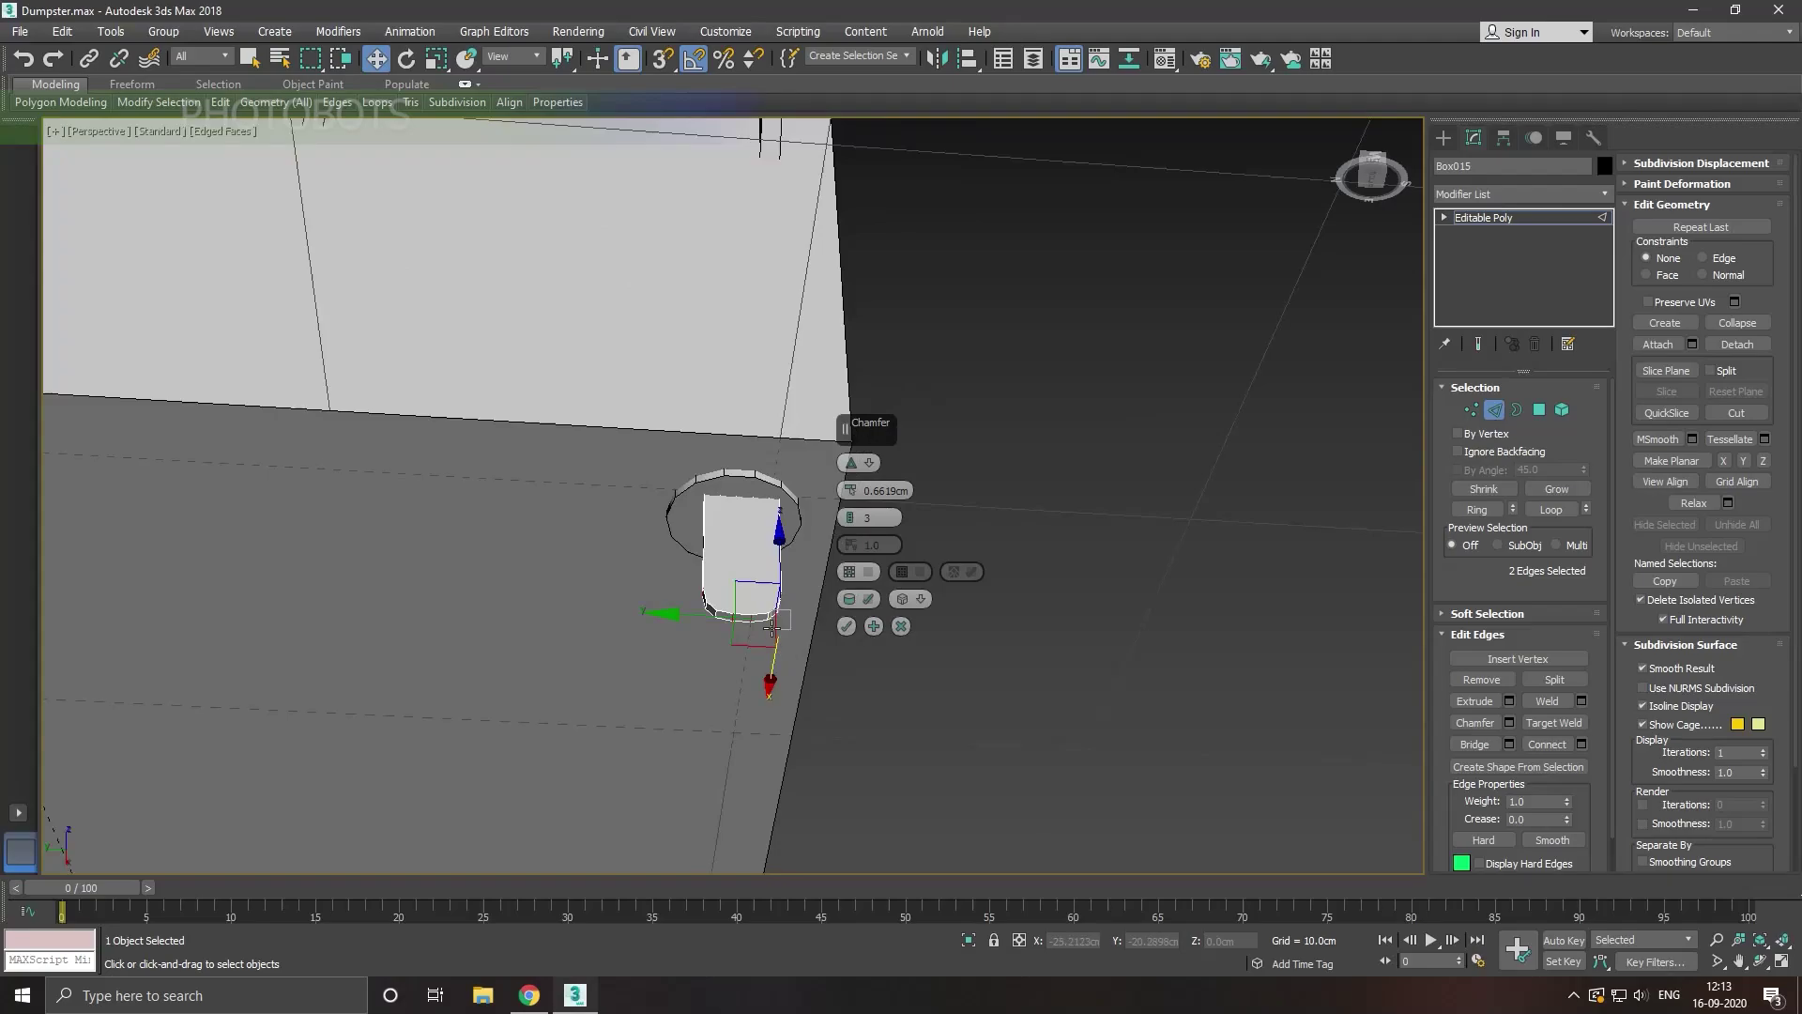
{"action": "mouse_move", "coordinate": [771, 626]}
{"action": "middle_mouse_down", "text": "alt"}
{"action": "mouse_move", "coordinate": [753, 693]}
{"action": "mouse_move", "coordinate": [684, 721]}
{"action": "mouse_move", "coordinate": [675, 672]}
{"action": "mouse_move", "coordinate": [706, 657]}
{"action": "middle_mouse_up", "text": "alt"}
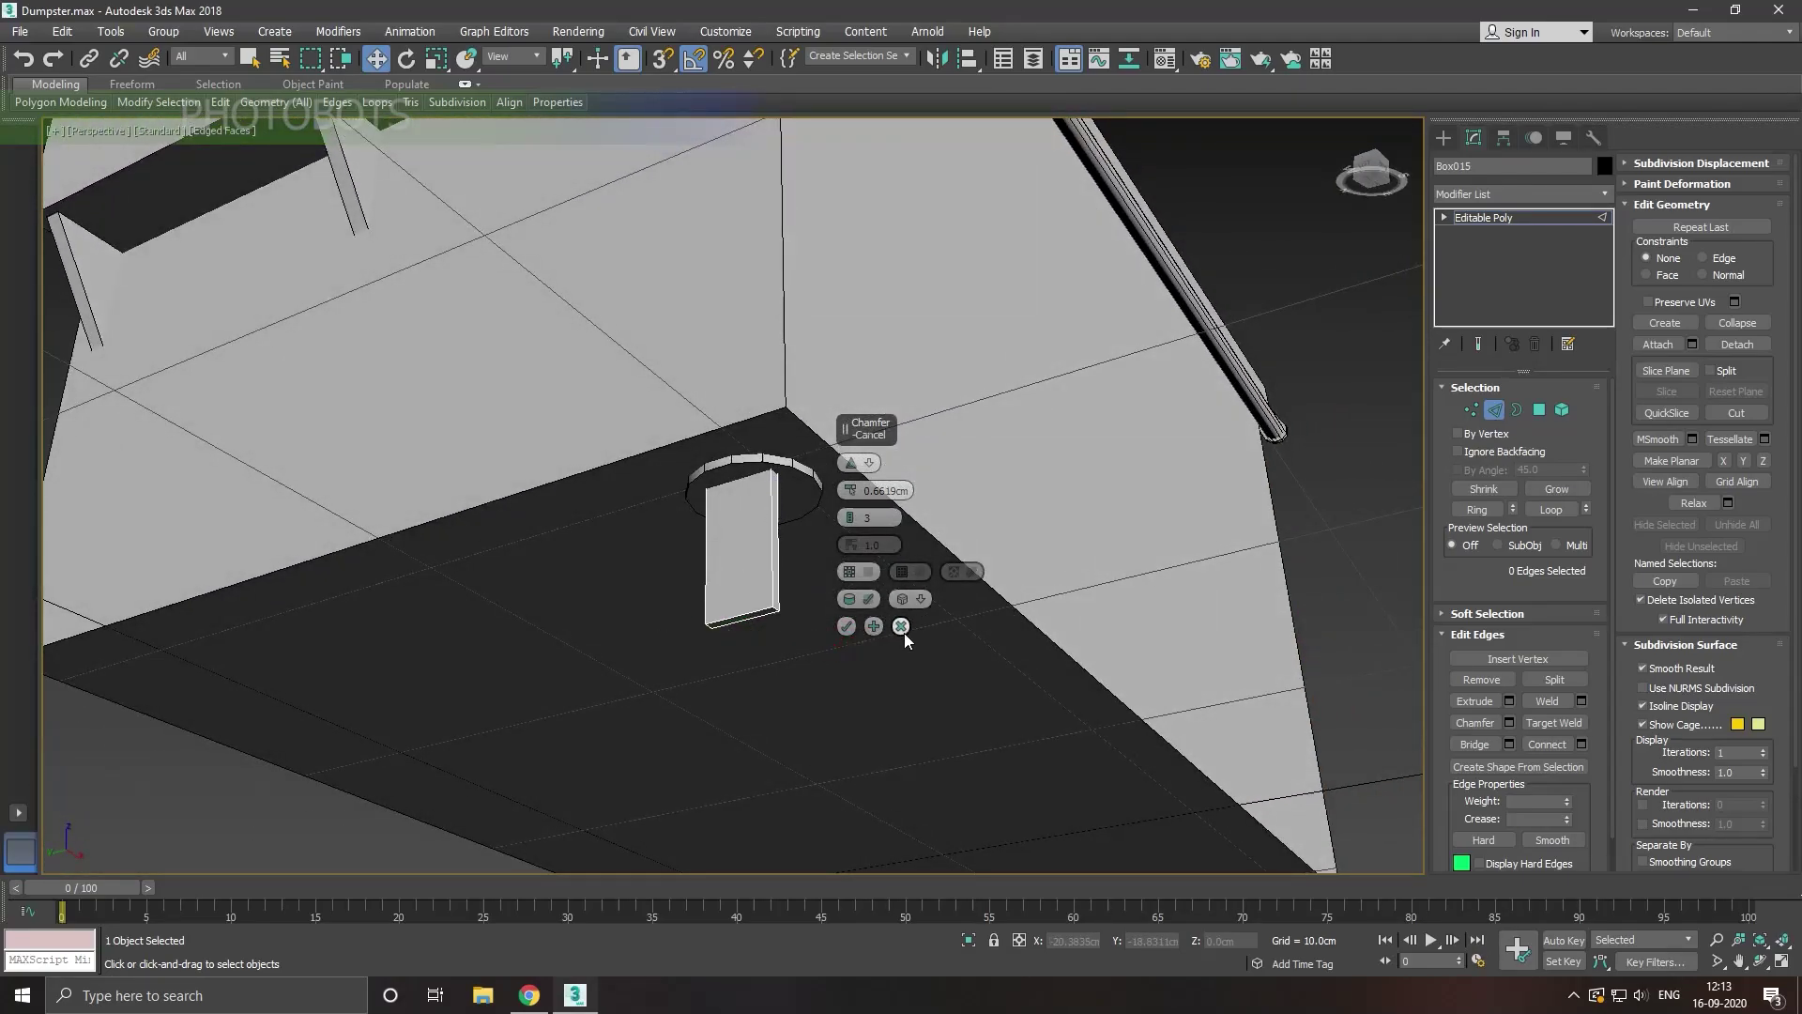
Step: Cancel the trial chamfer and scale down the box's end face so the leg tapers
{"action": "left_click", "coordinate": [901, 626]}
{"action": "middle_click_drag", "start_coordinate": [900, 624], "coordinate": [965, 656], "text": "alt"}
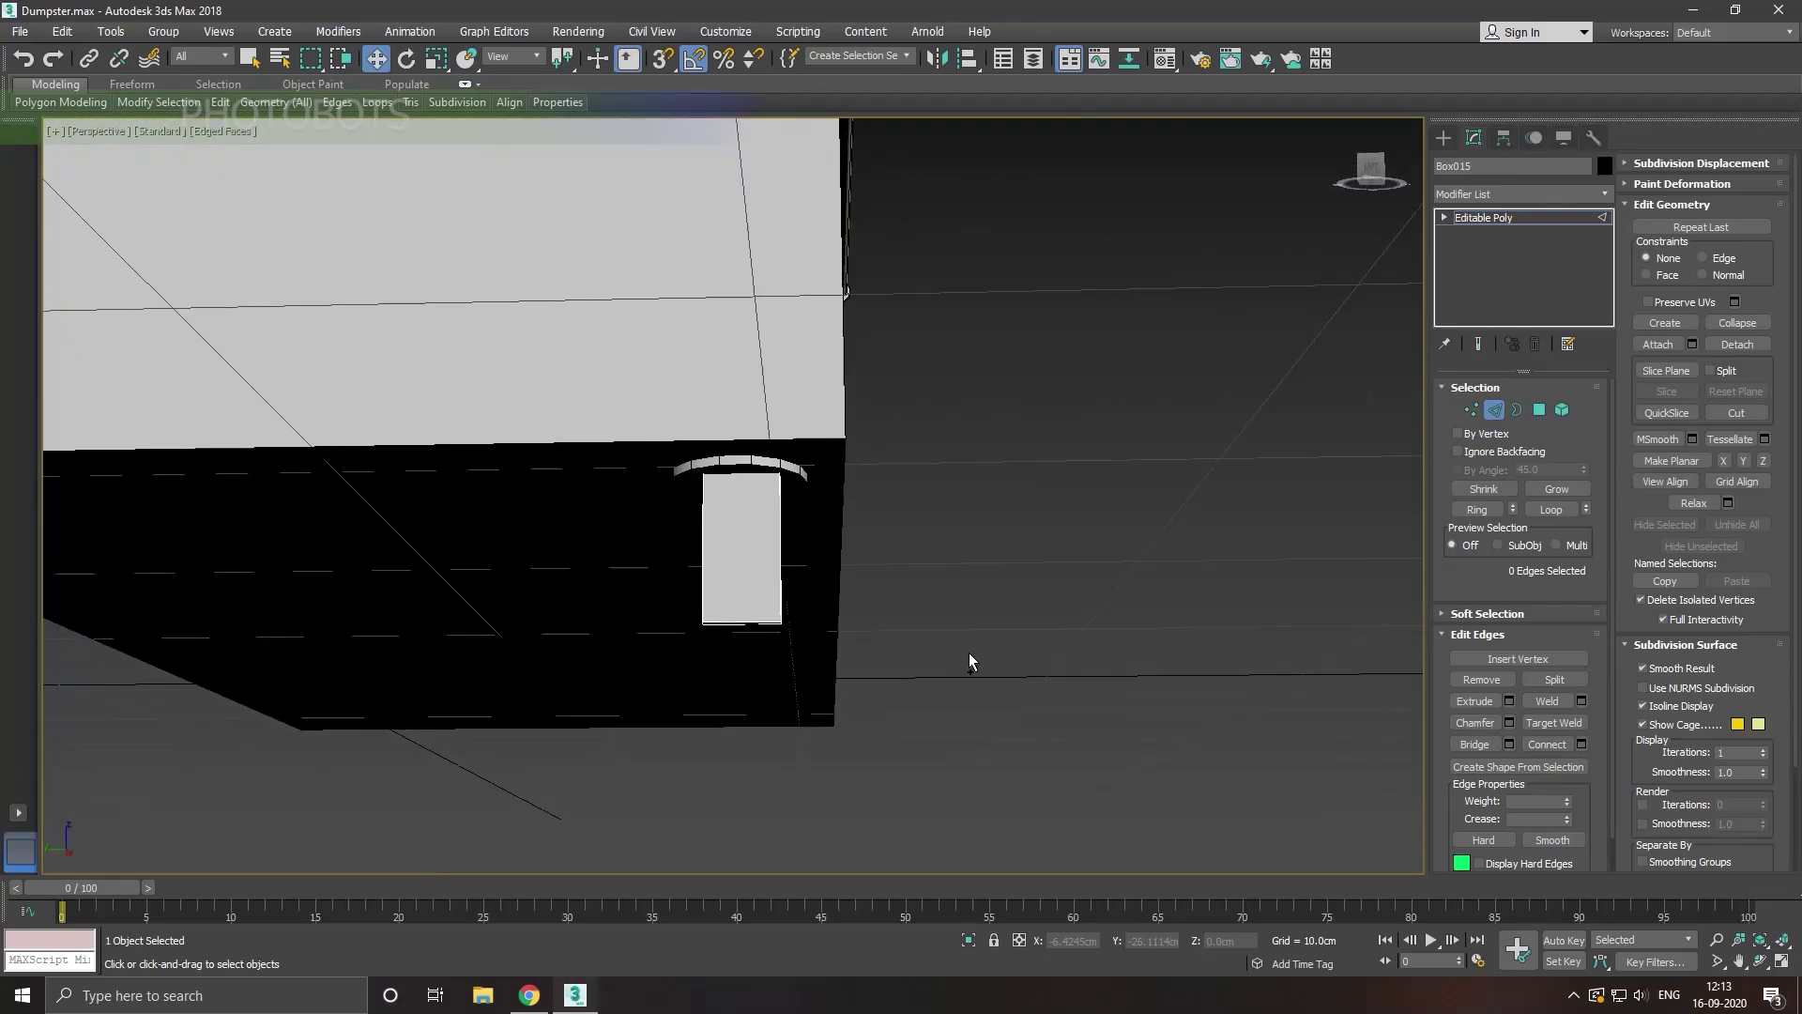
{"action": "scroll", "coordinate": [775, 615], "scroll_direction": "up", "scroll_amount": 3}
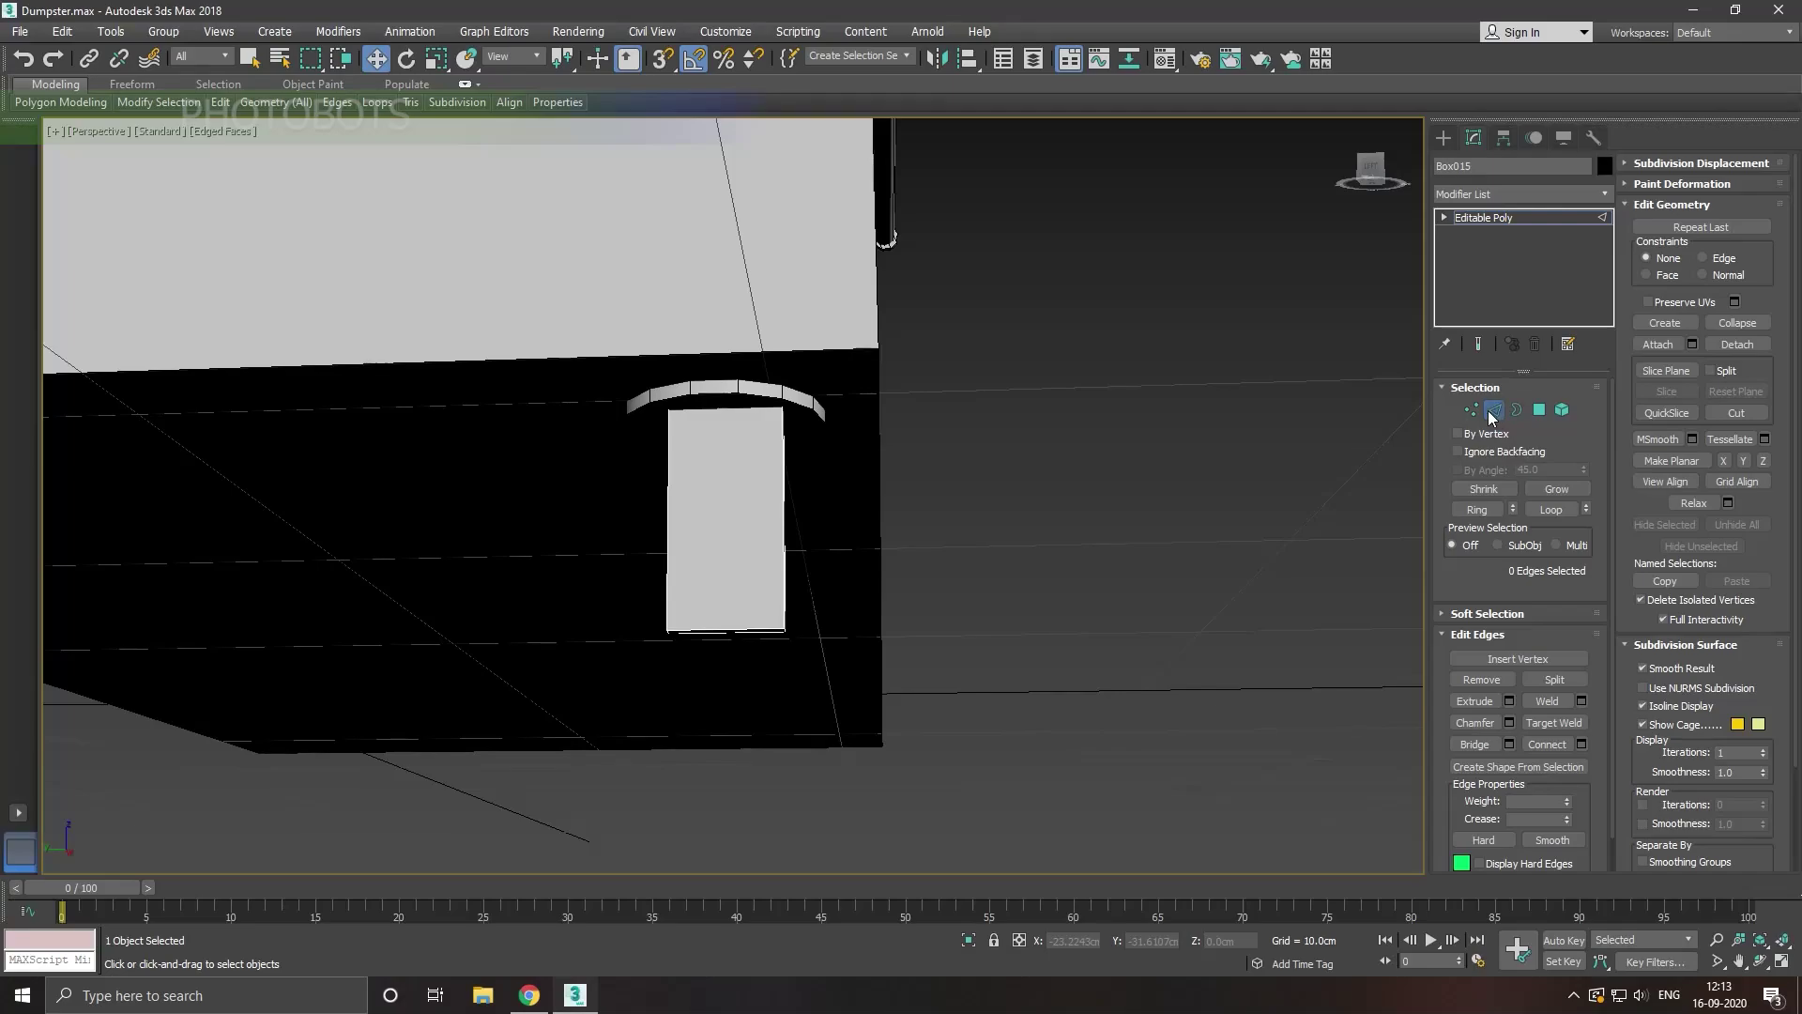
{"action": "left_click", "coordinate": [1539, 409]}
{"action": "left_click", "coordinate": [720, 627]}
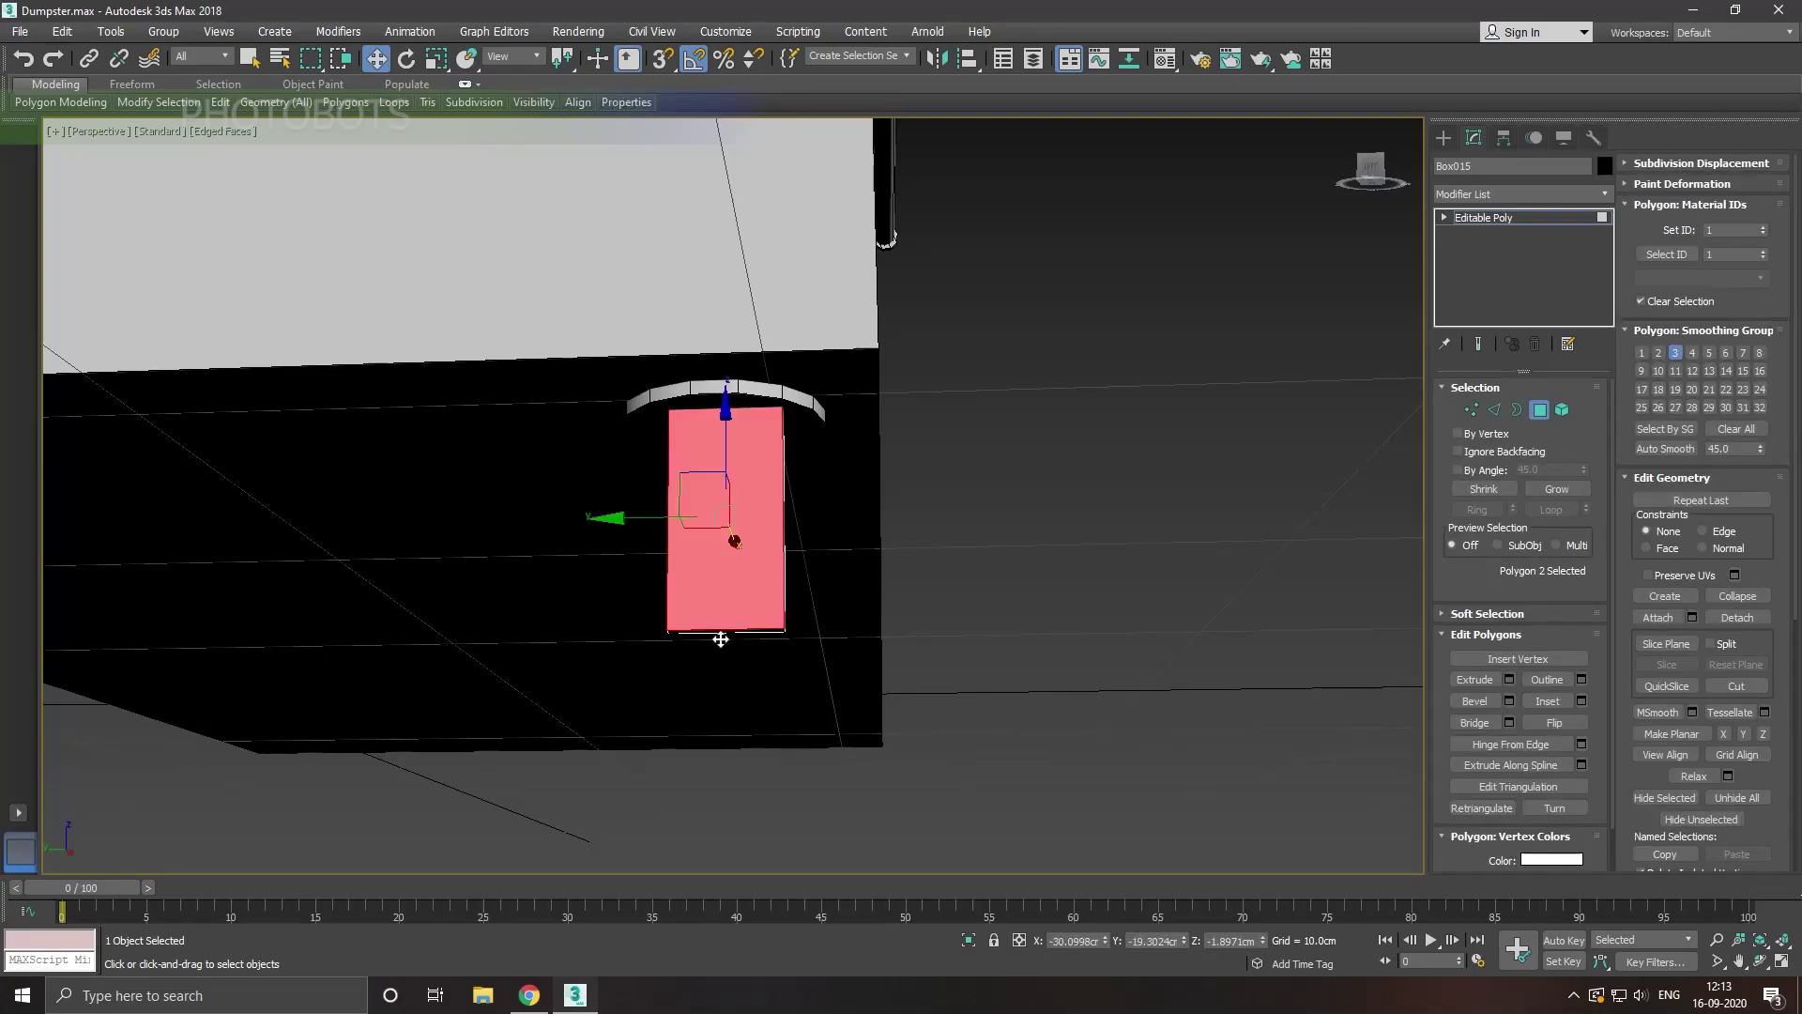
{"action": "left_click", "coordinate": [720, 635]}
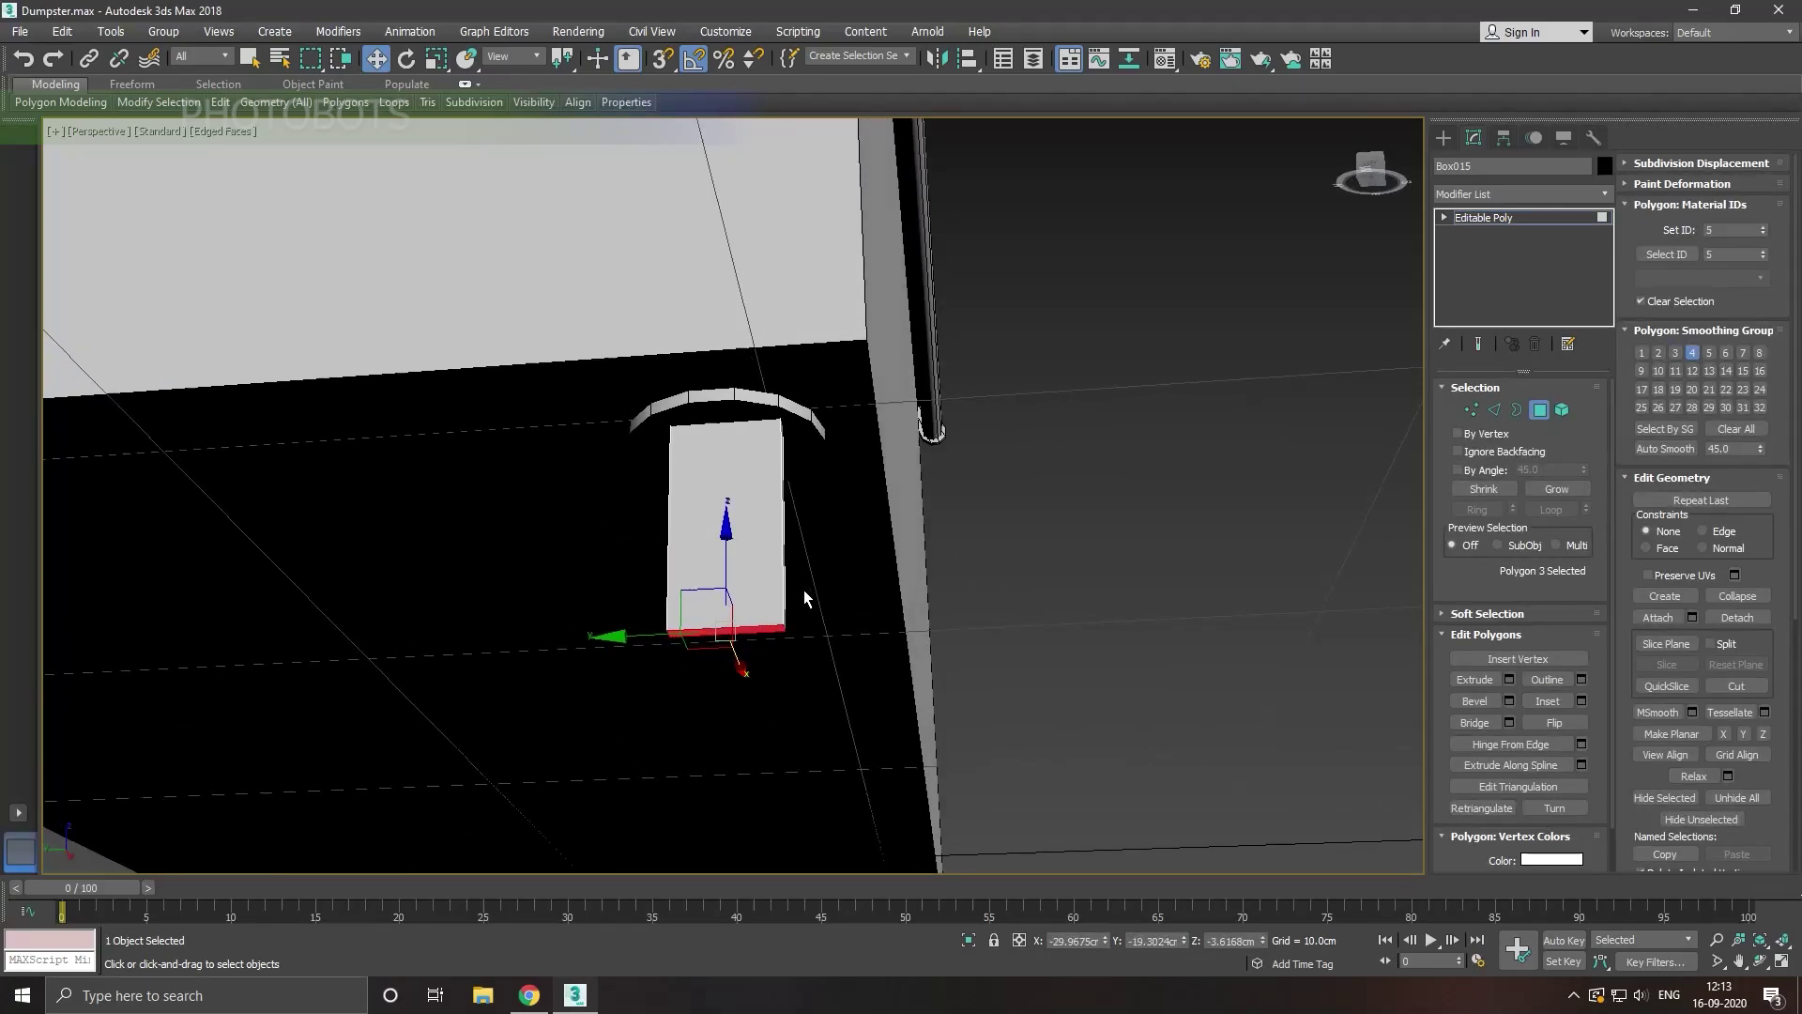
{"action": "left_click", "coordinate": [437, 58]}
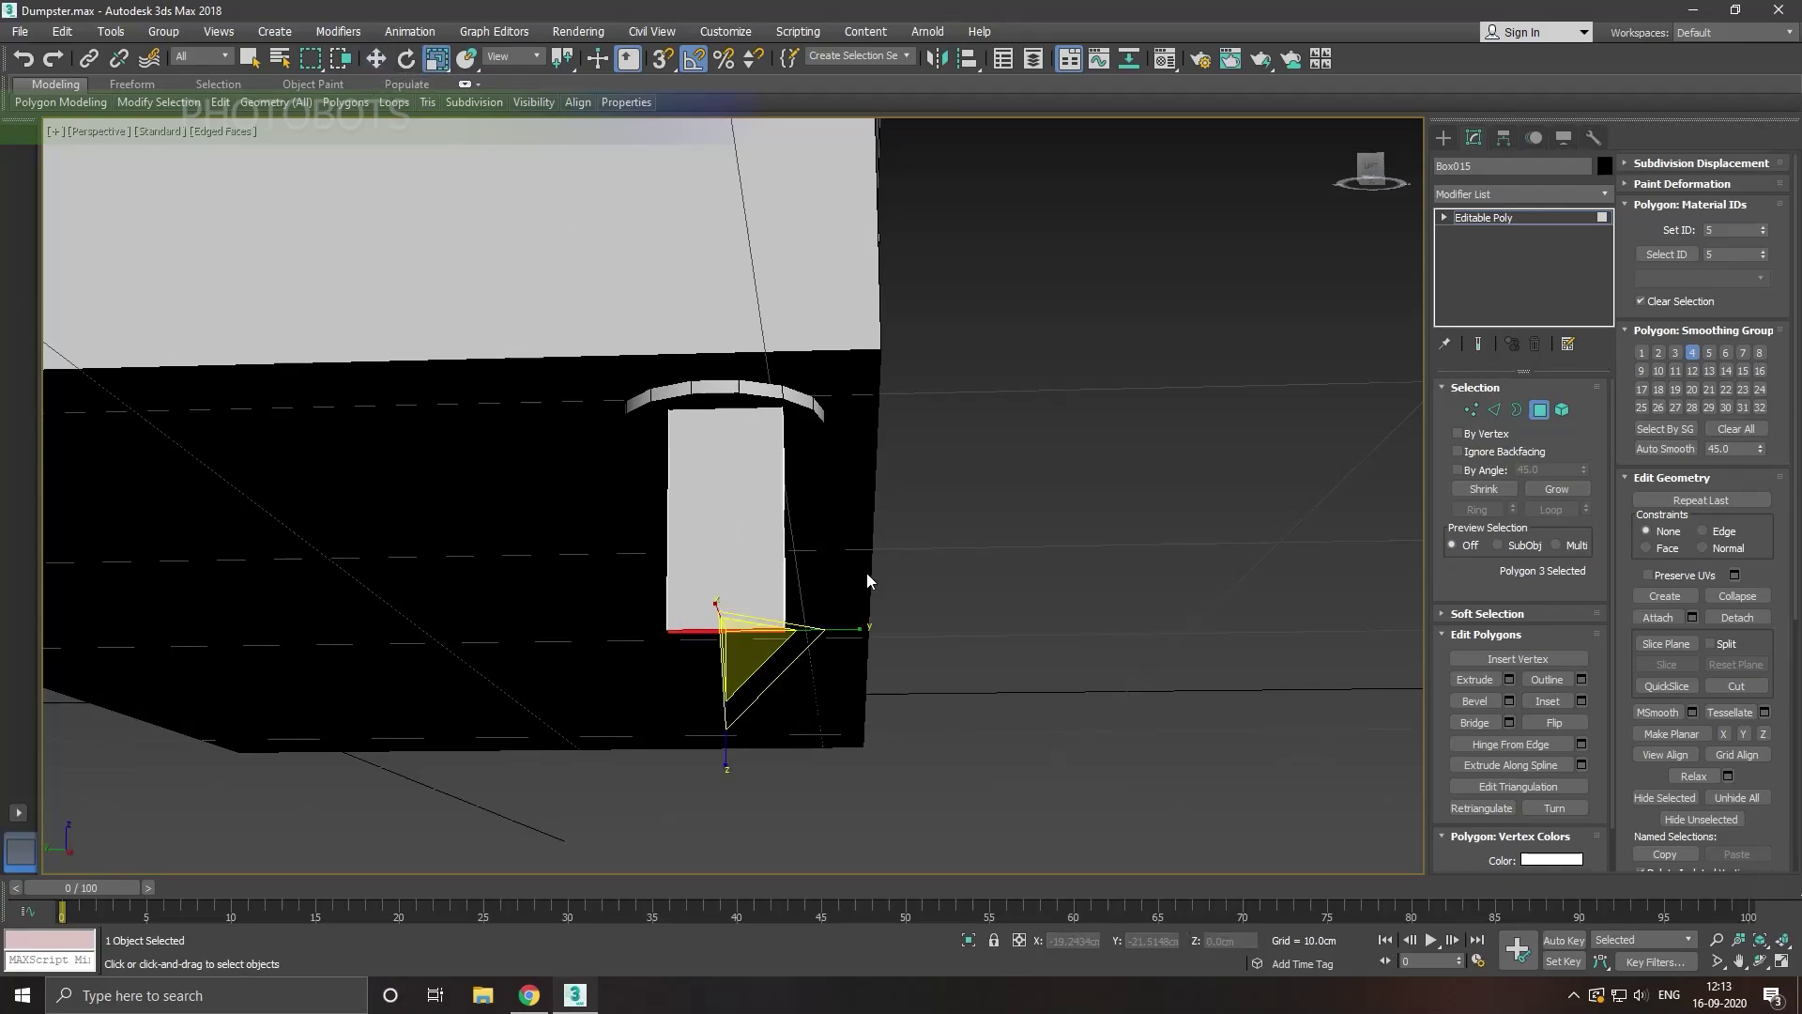
{"action": "left_click_drag", "start_coordinate": [856, 639], "coordinate": [824, 644]}
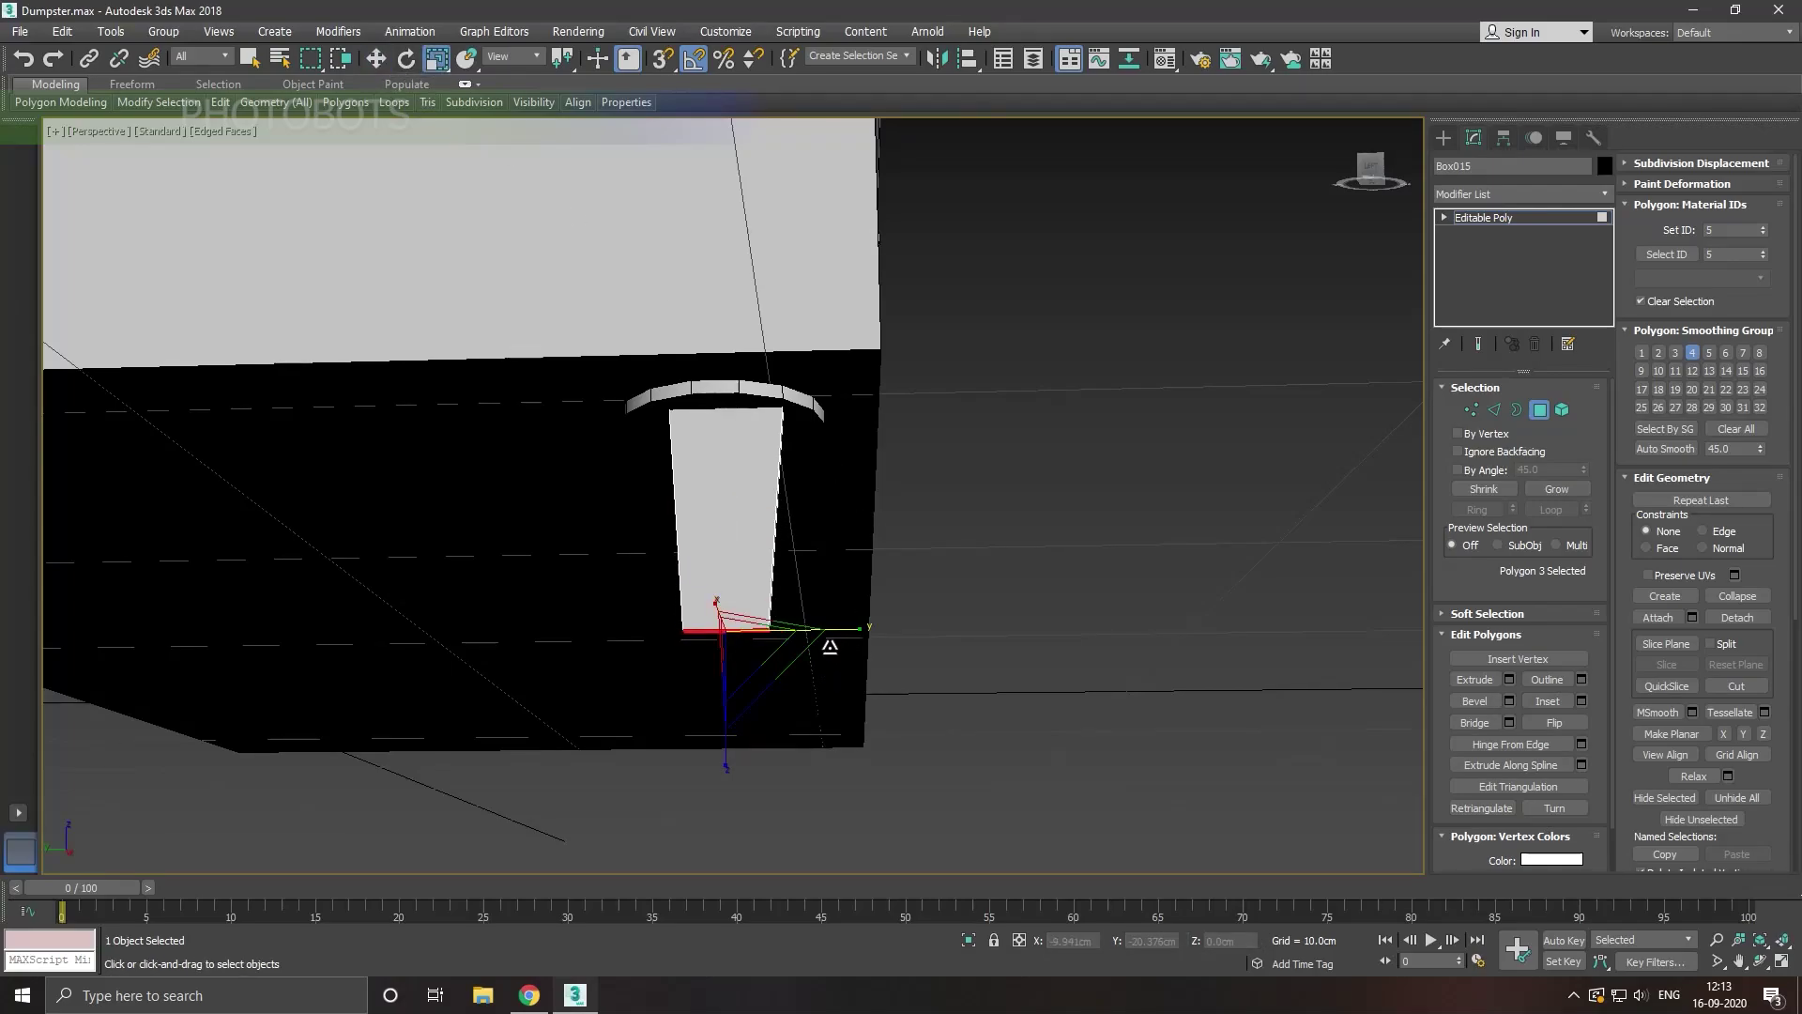
{"action": "left_click", "coordinate": [377, 59]}
Step: Select the leg's two bottom corner edges and chamfer them with 3 segments
{"action": "middle_click_drag", "start_coordinate": [864, 508], "coordinate": [844, 563], "text": "alt"}
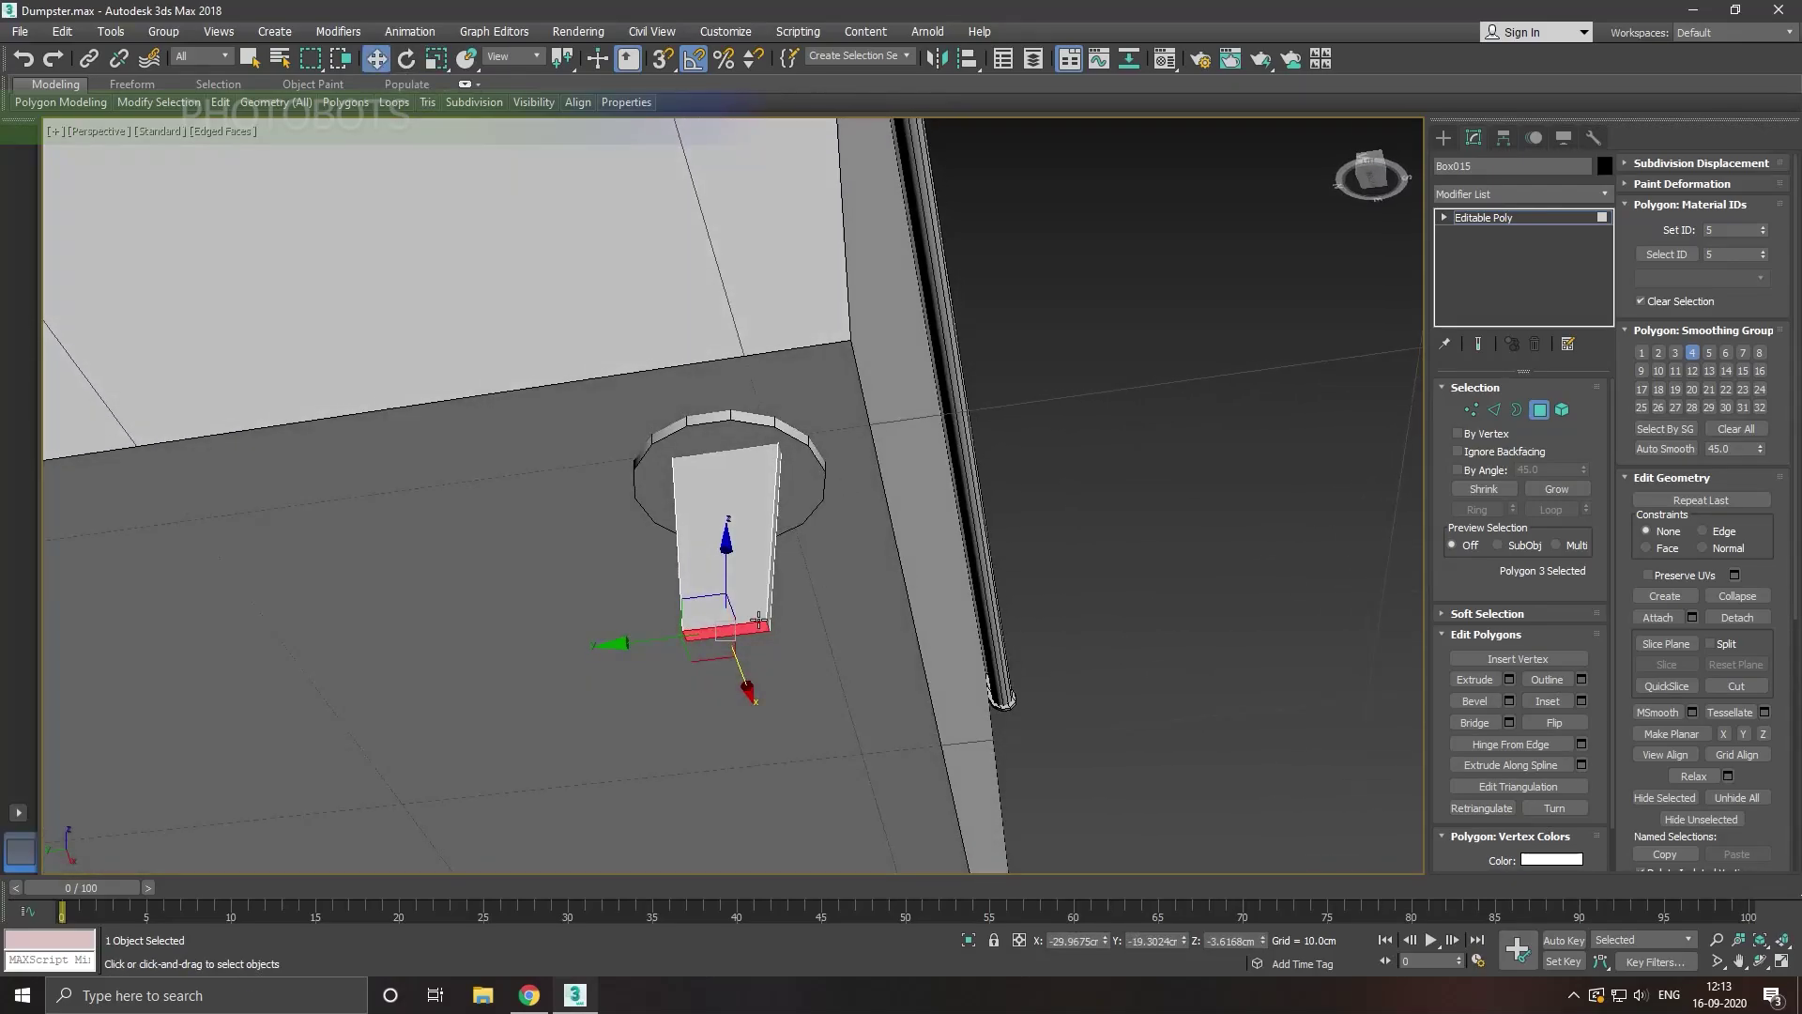
{"action": "scroll", "coordinate": [845, 563], "scroll_direction": "up", "scroll_amount": 2}
{"action": "left_click", "coordinate": [1494, 415]}
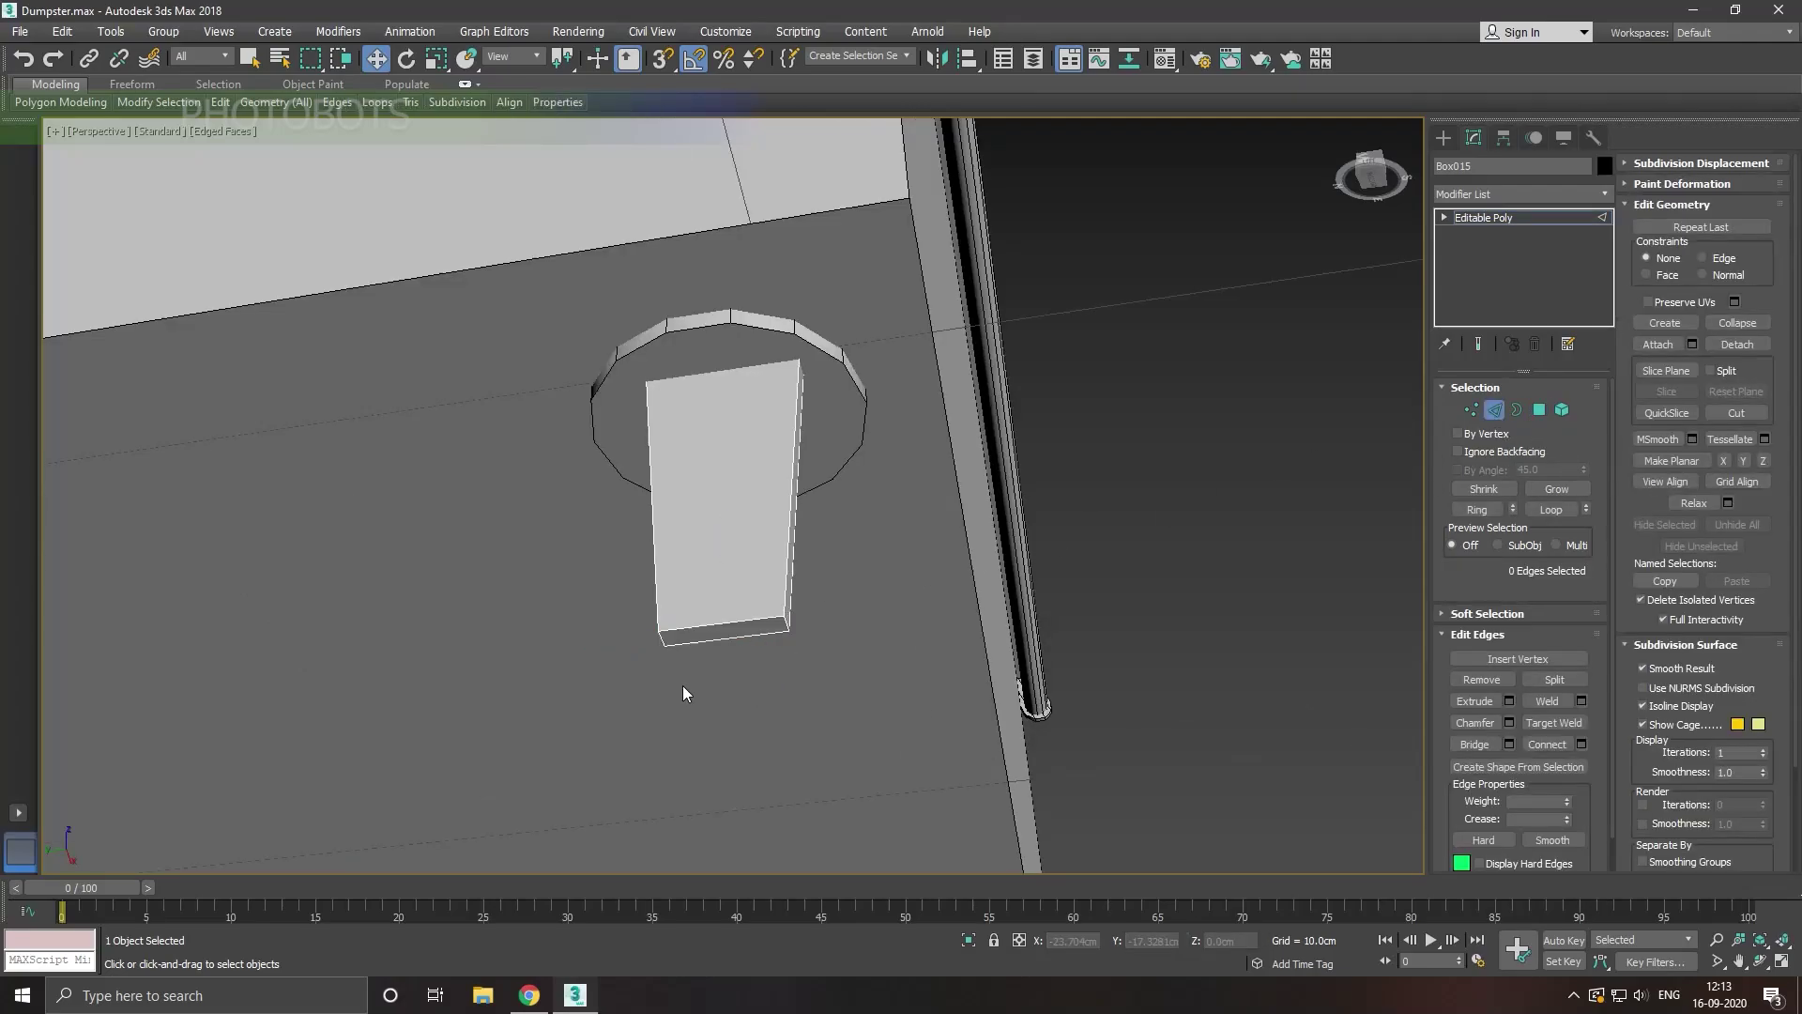
{"action": "scroll", "coordinate": [751, 647], "scroll_direction": "up", "scroll_amount": 3}
{"action": "left_click", "coordinate": [793, 617]}
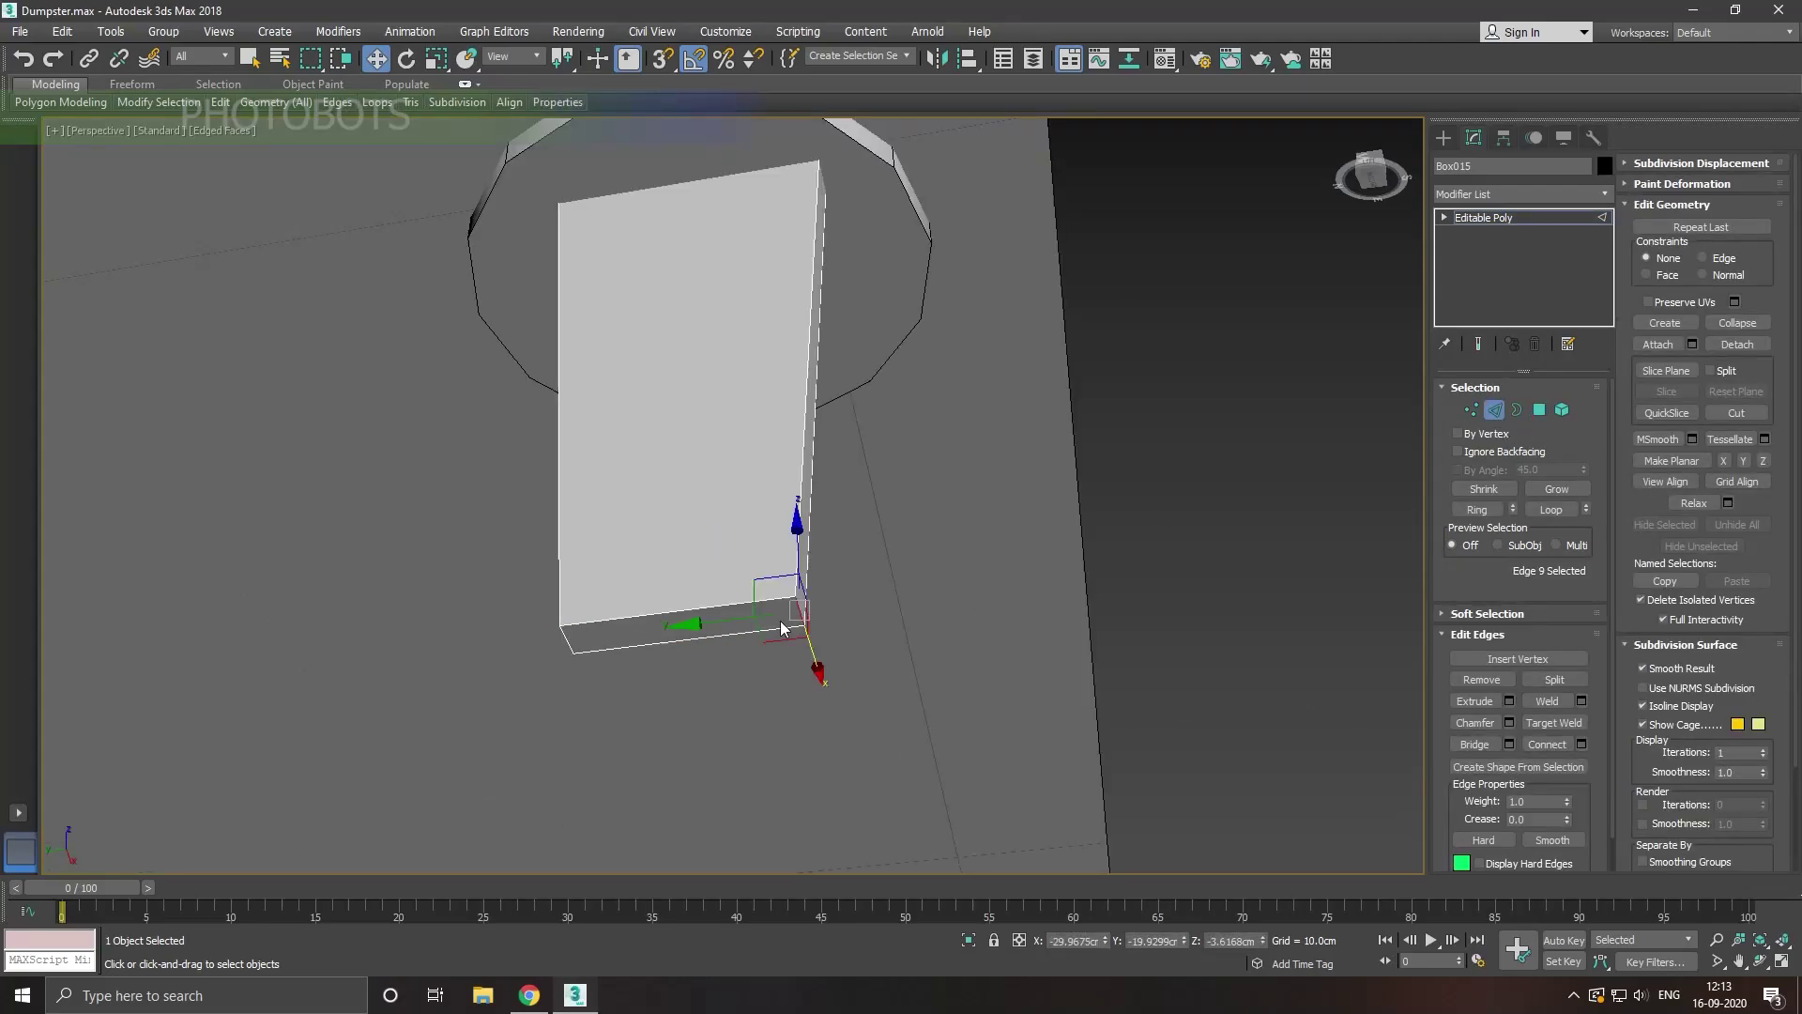
{"action": "left_click", "coordinate": [574, 654], "text": "ctrl"}
{"action": "left_click", "coordinate": [1509, 721]}
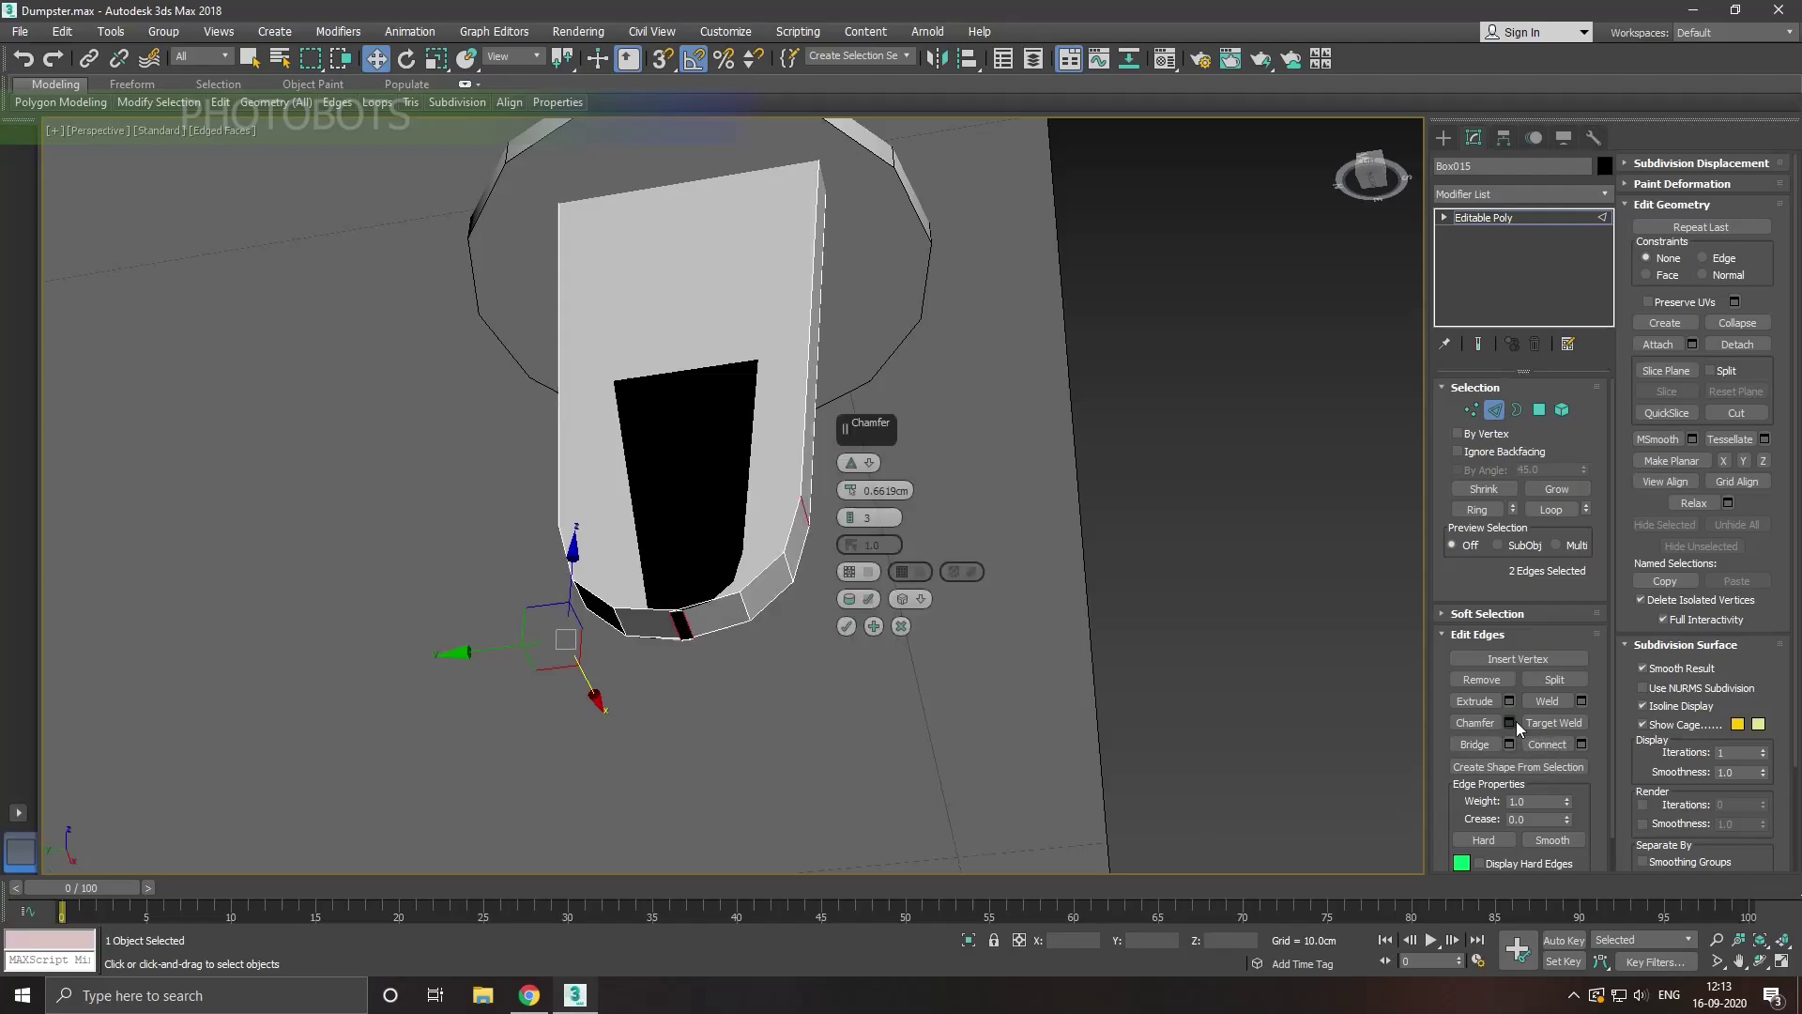
Step: Narrow the chamfer on Box015's bottom edges to about 0.50cm and apply it
{"action": "left_click", "coordinate": [851, 494]}
{"action": "left_click", "coordinate": [851, 496]}
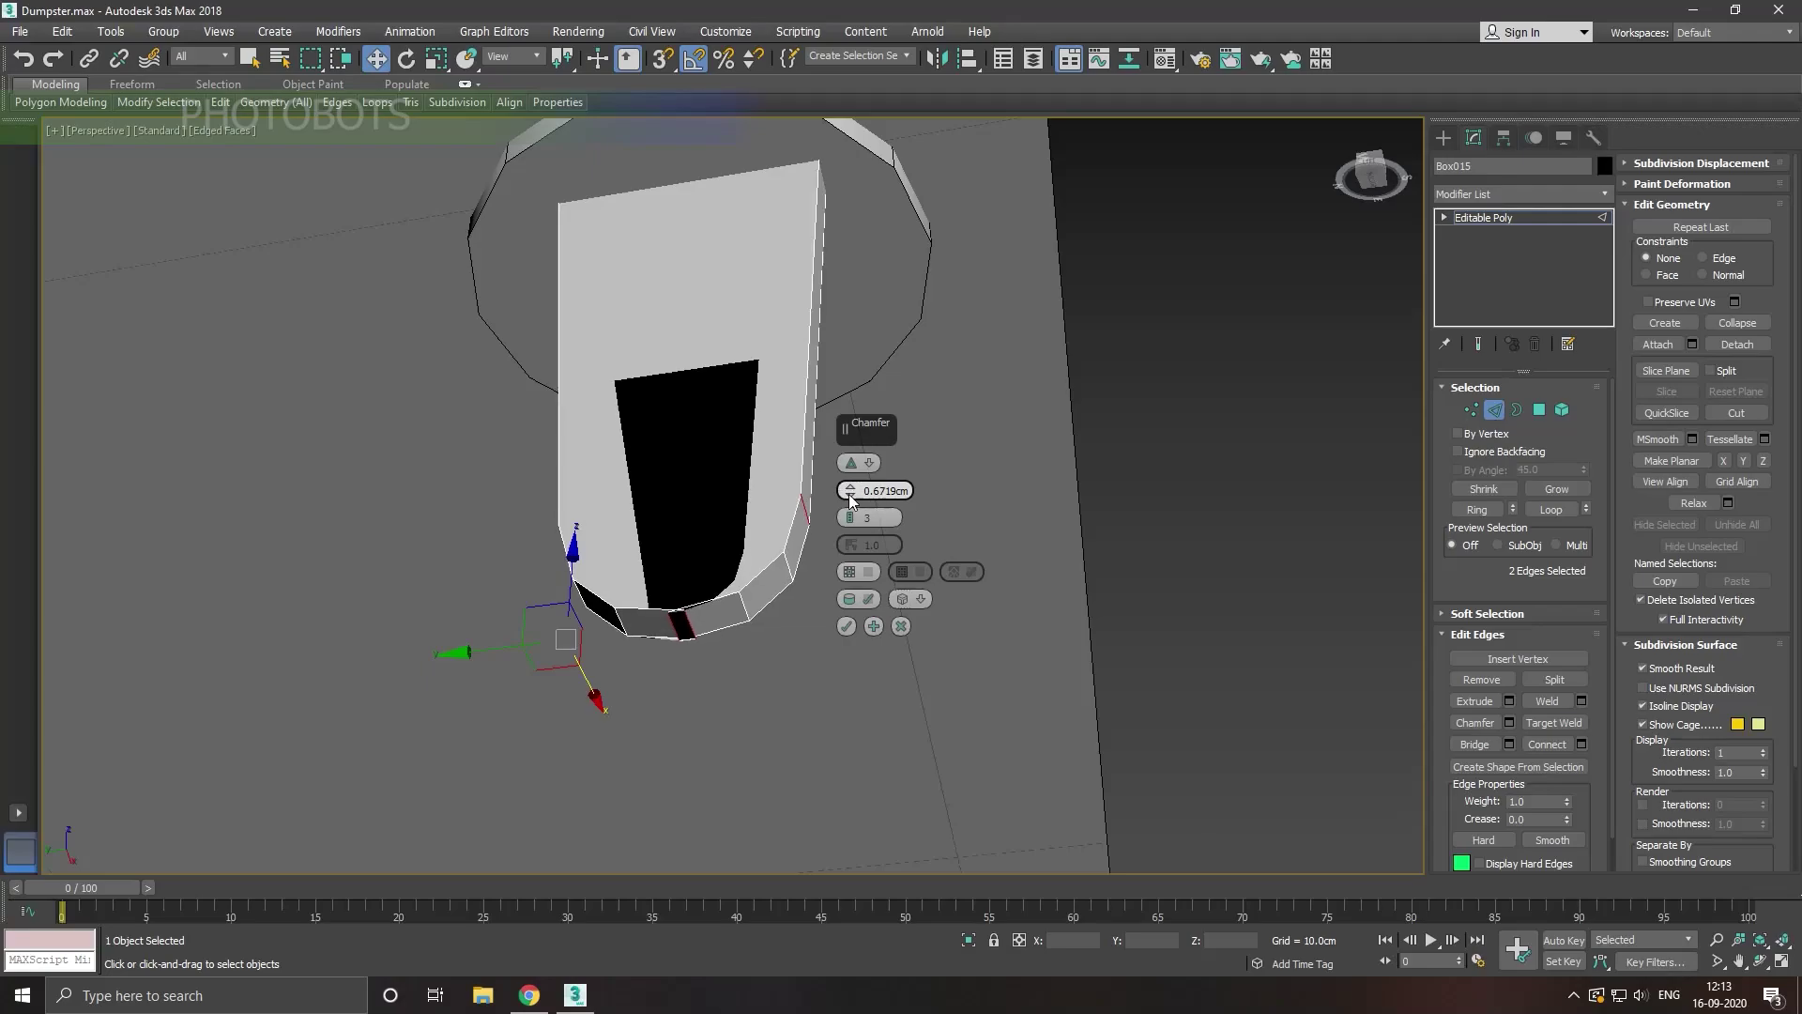
{"action": "left_click", "coordinate": [851, 503]}
{"action": "left_click", "coordinate": [852, 503]}
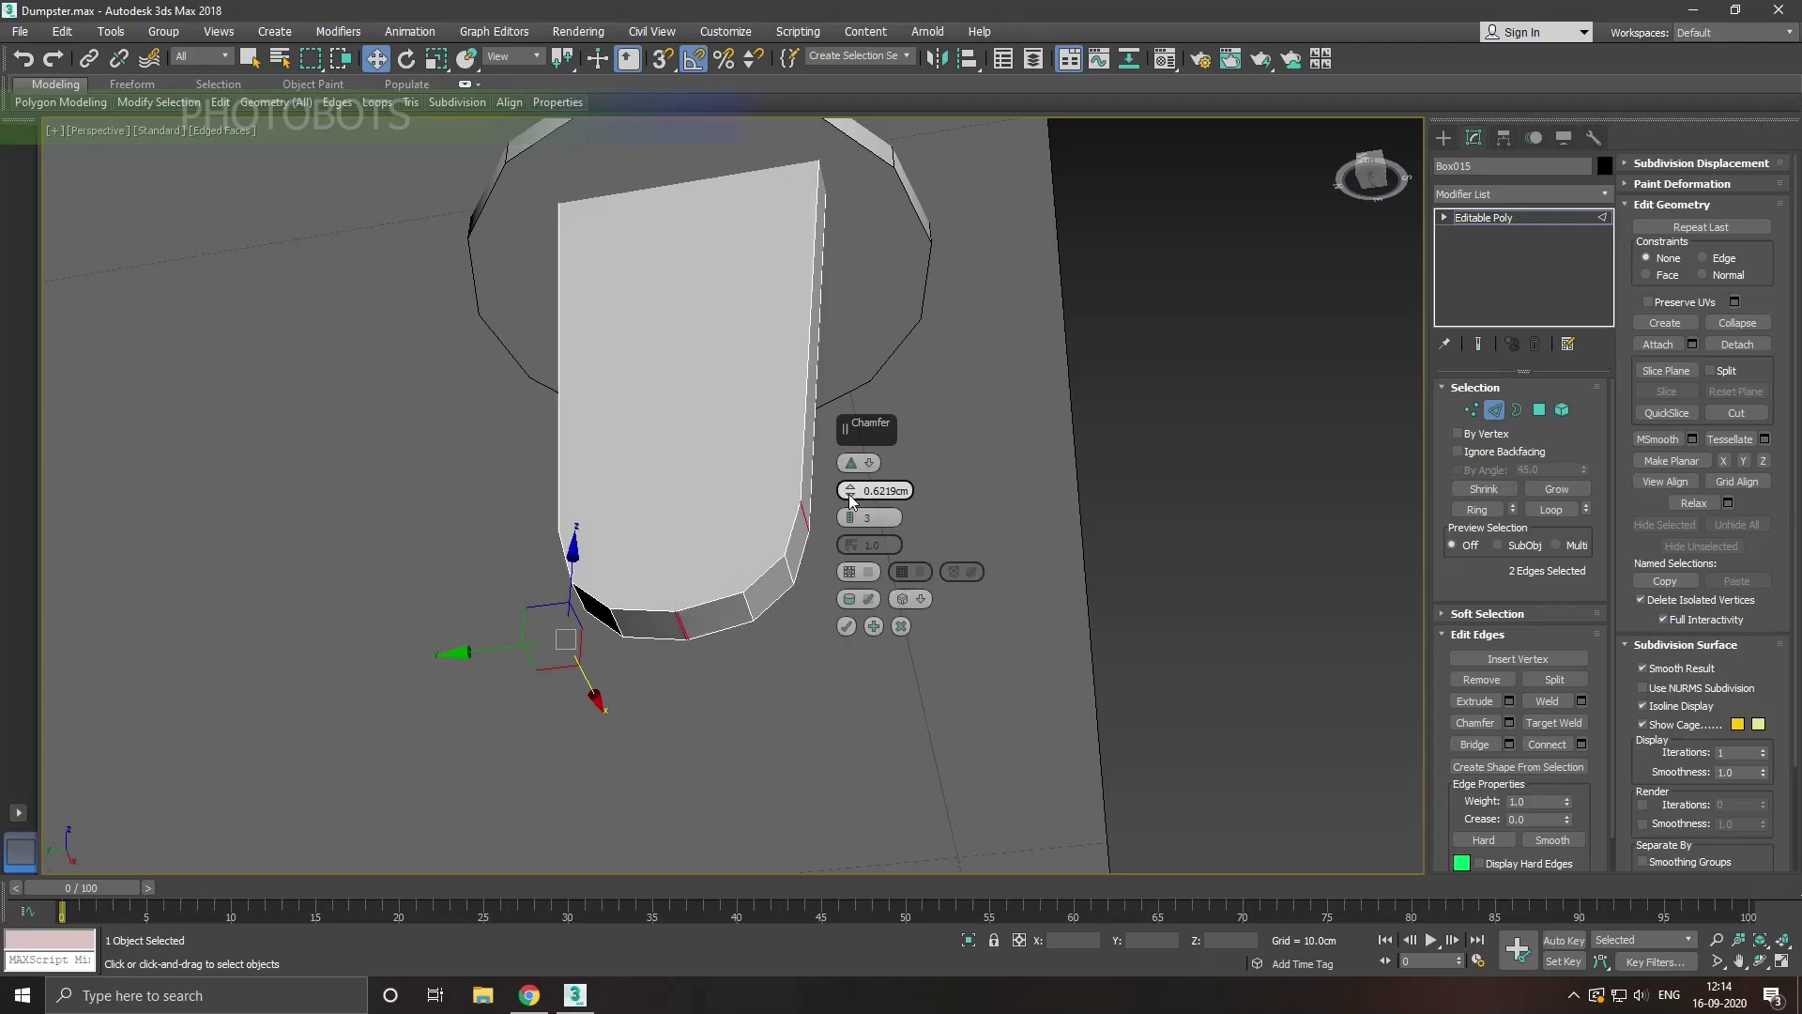
{"action": "left_click", "coordinate": [852, 503]}
{"action": "left_click", "coordinate": [851, 503]}
{"action": "left_click", "coordinate": [851, 503]}
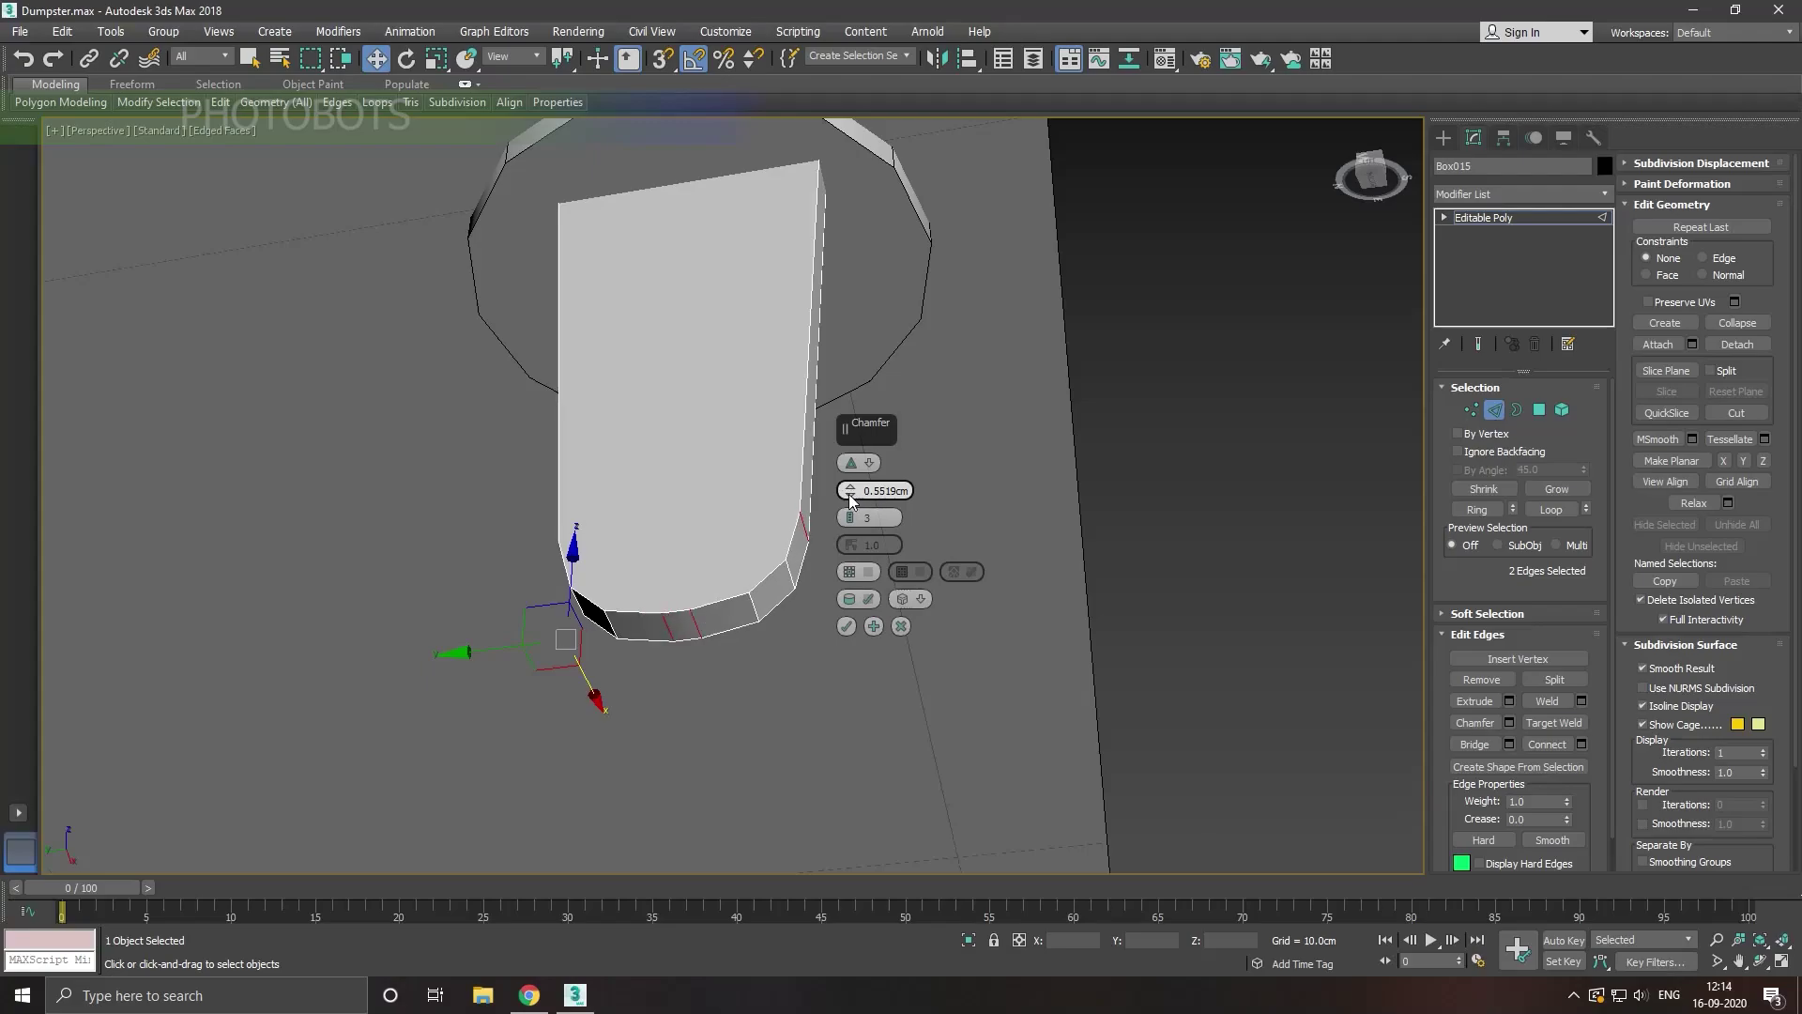
{"action": "left_click", "coordinate": [845, 626]}
Step: Connect two vertex pairs on Box015's front with new edges above the bottom band
{"action": "left_click", "coordinate": [1471, 409]}
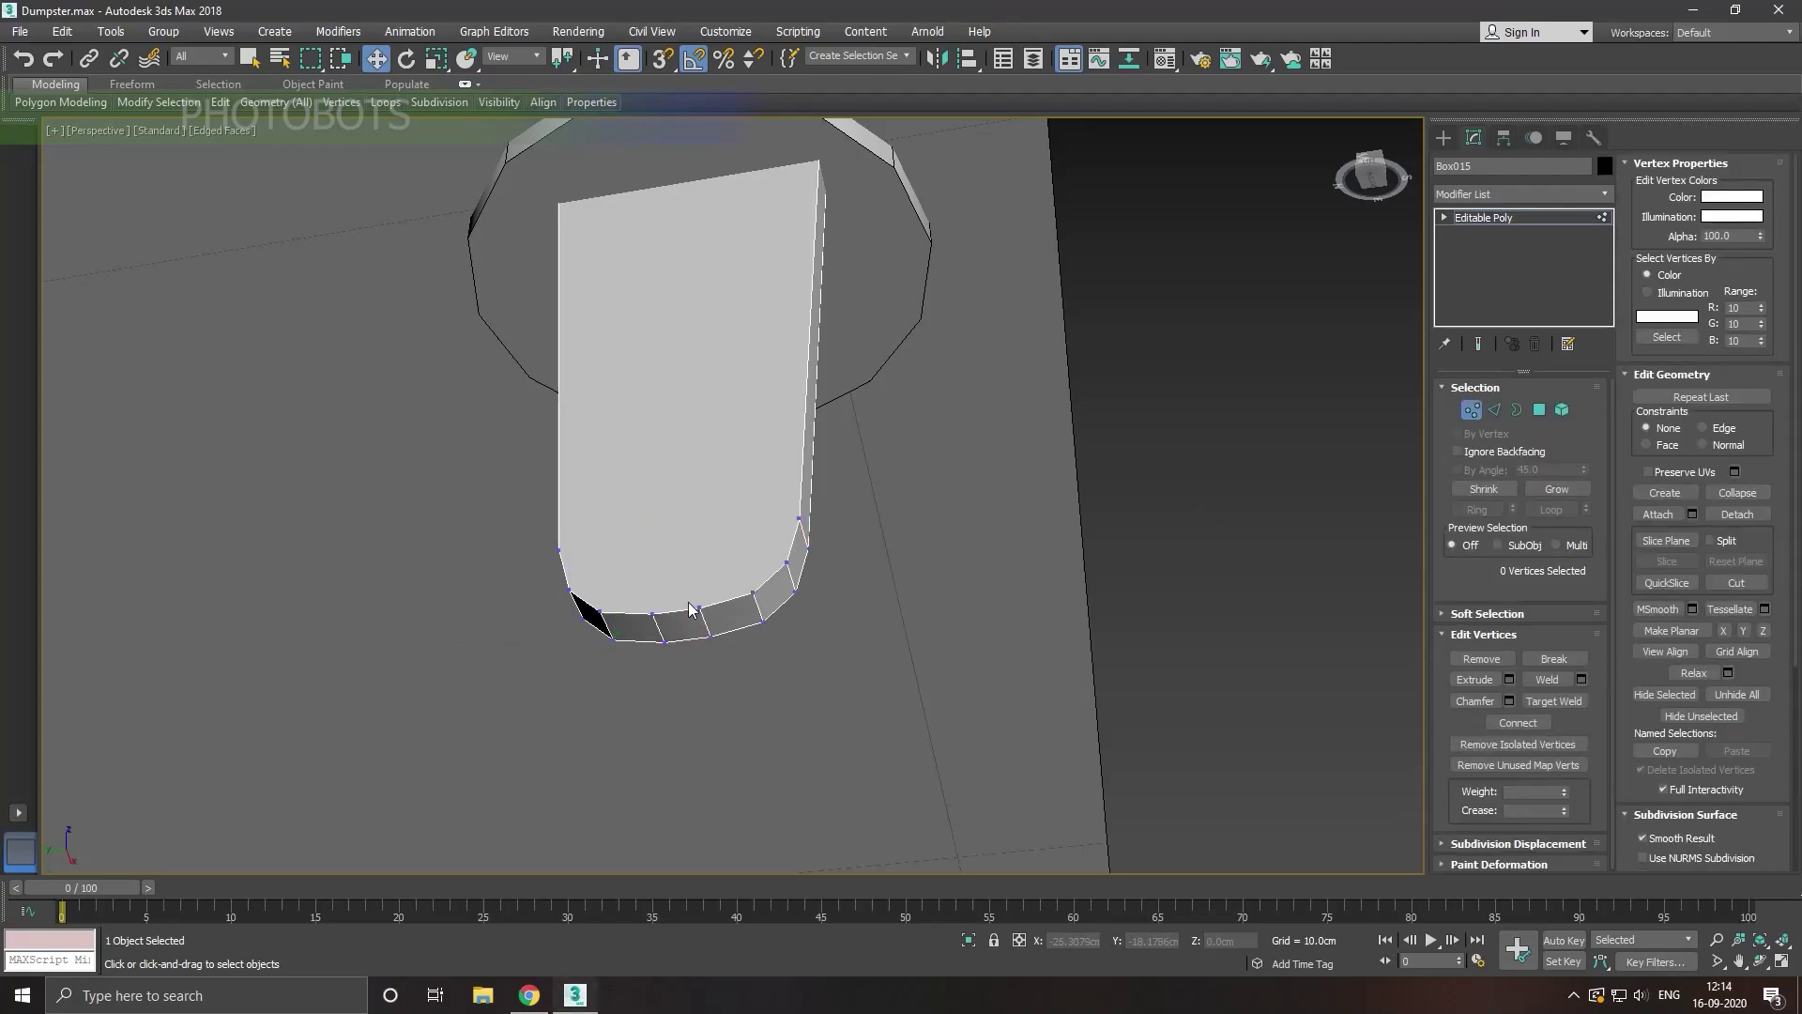
{"action": "left_click", "coordinate": [810, 524]}
{"action": "left_click", "coordinate": [563, 556], "text": "ctrl"}
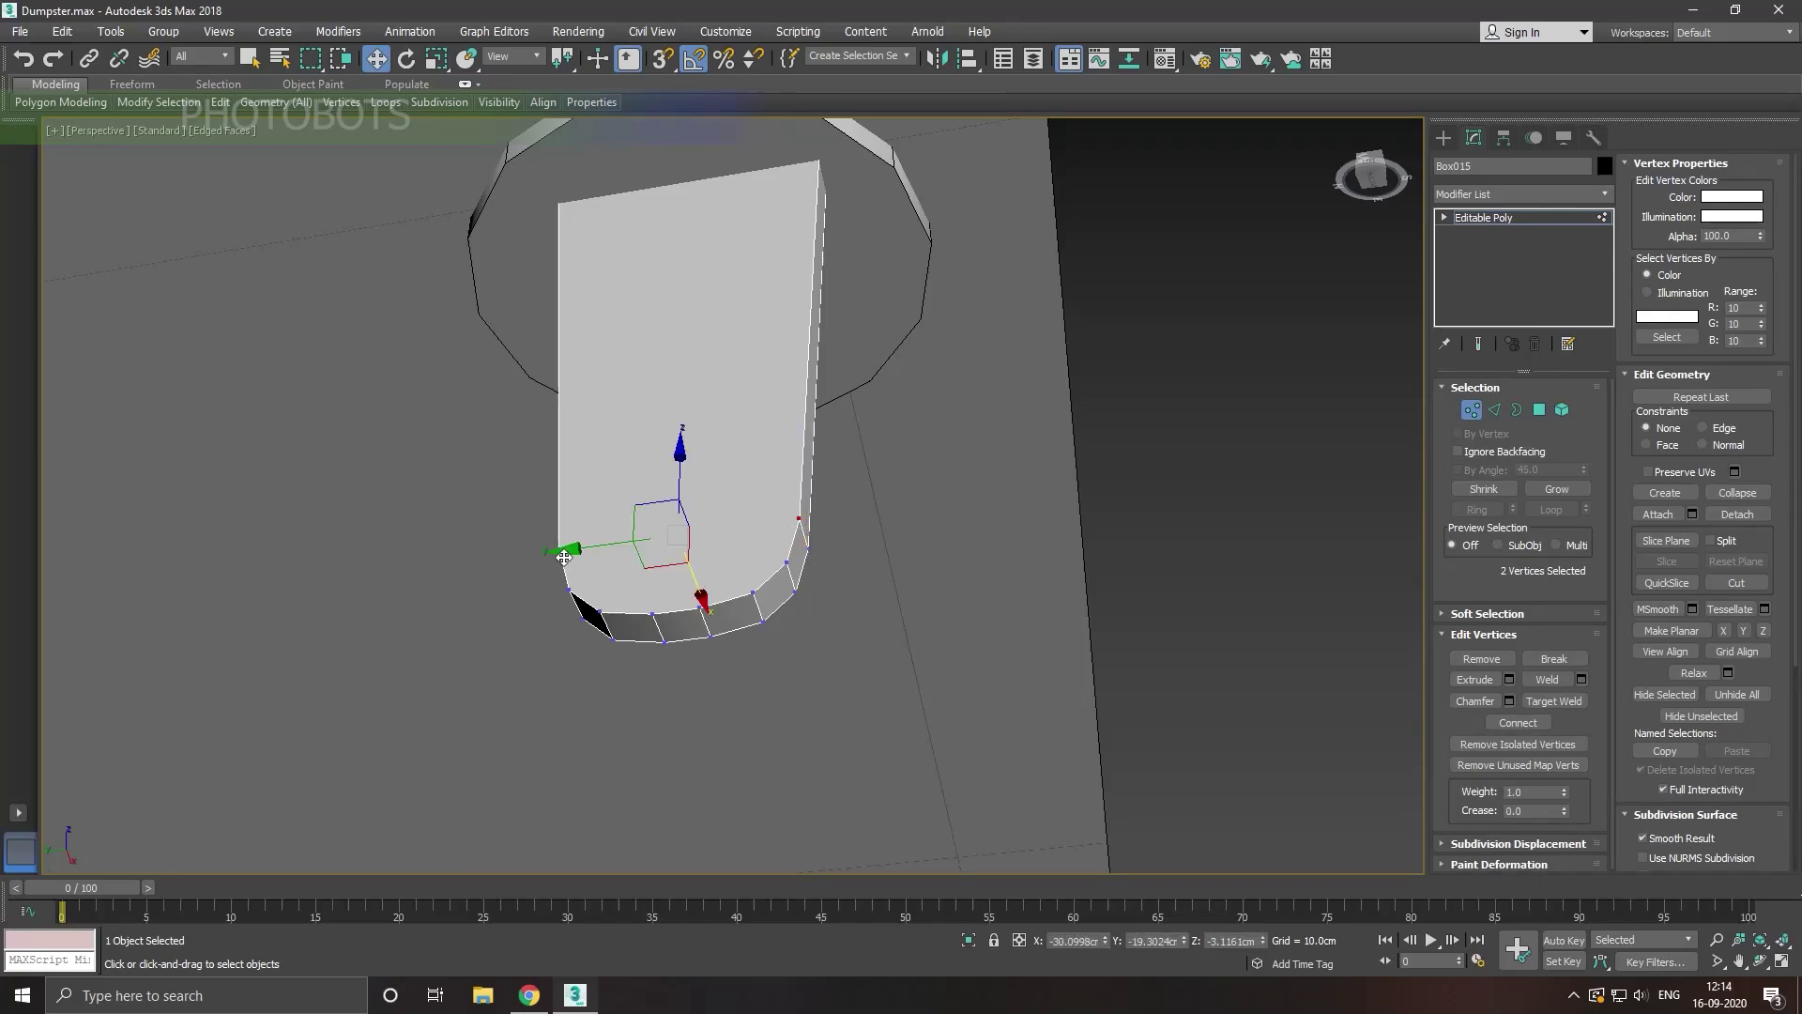
{"action": "left_click", "coordinate": [1505, 725]}
{"action": "left_click", "coordinate": [576, 596]}
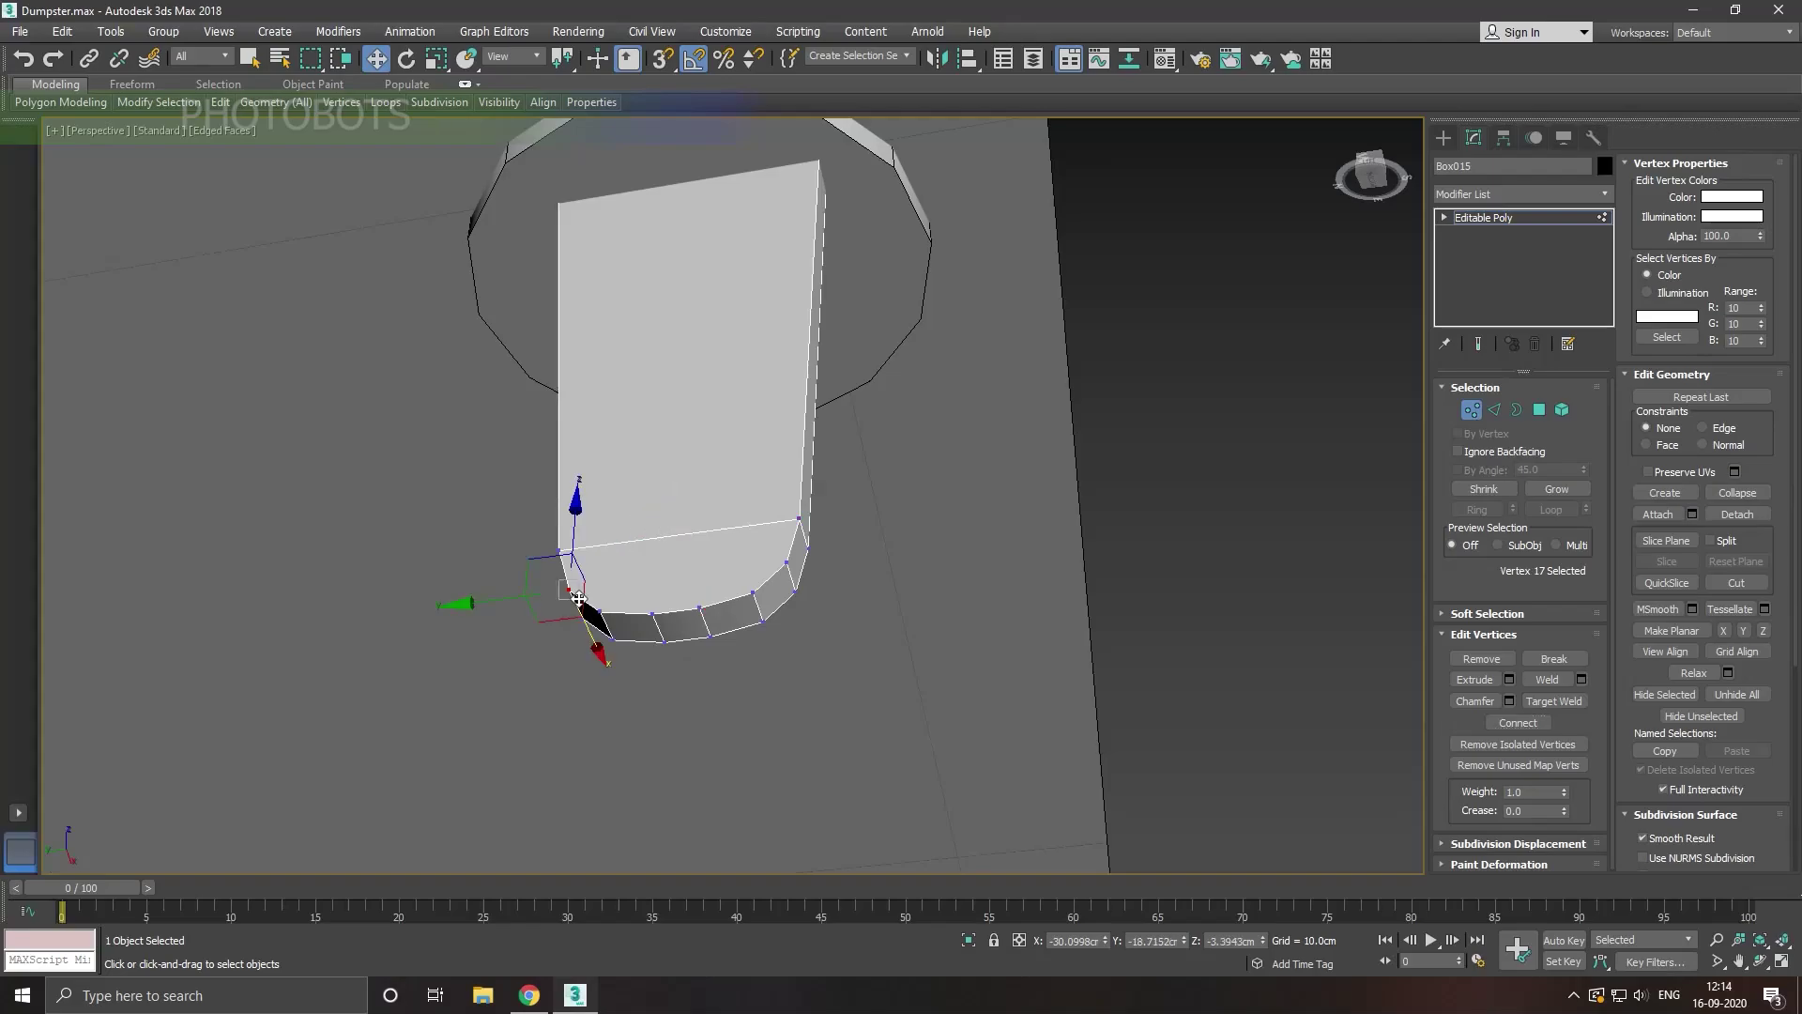
{"action": "left_click", "coordinate": [788, 564], "text": "ctrl"}
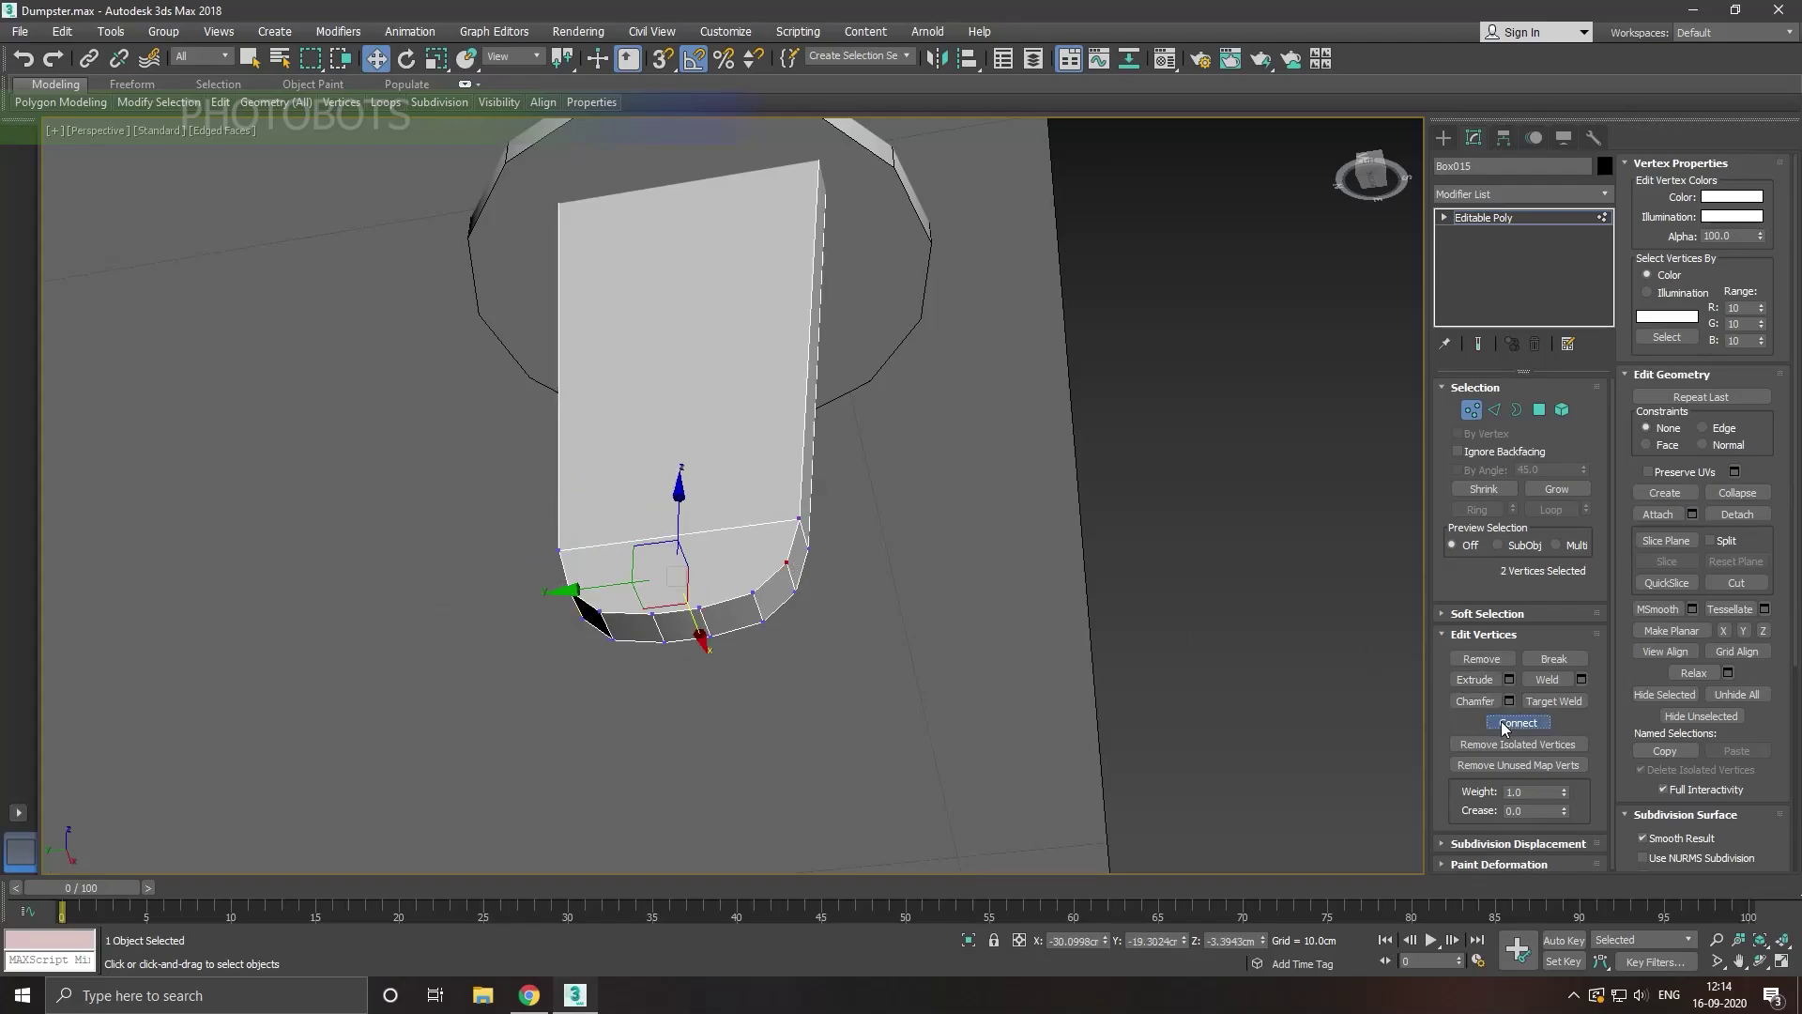
{"action": "left_click", "coordinate": [1516, 723]}
Step: Connect the vertex pairs on the far corners to finish the ring of edges
{"action": "left_click", "coordinate": [607, 617]}
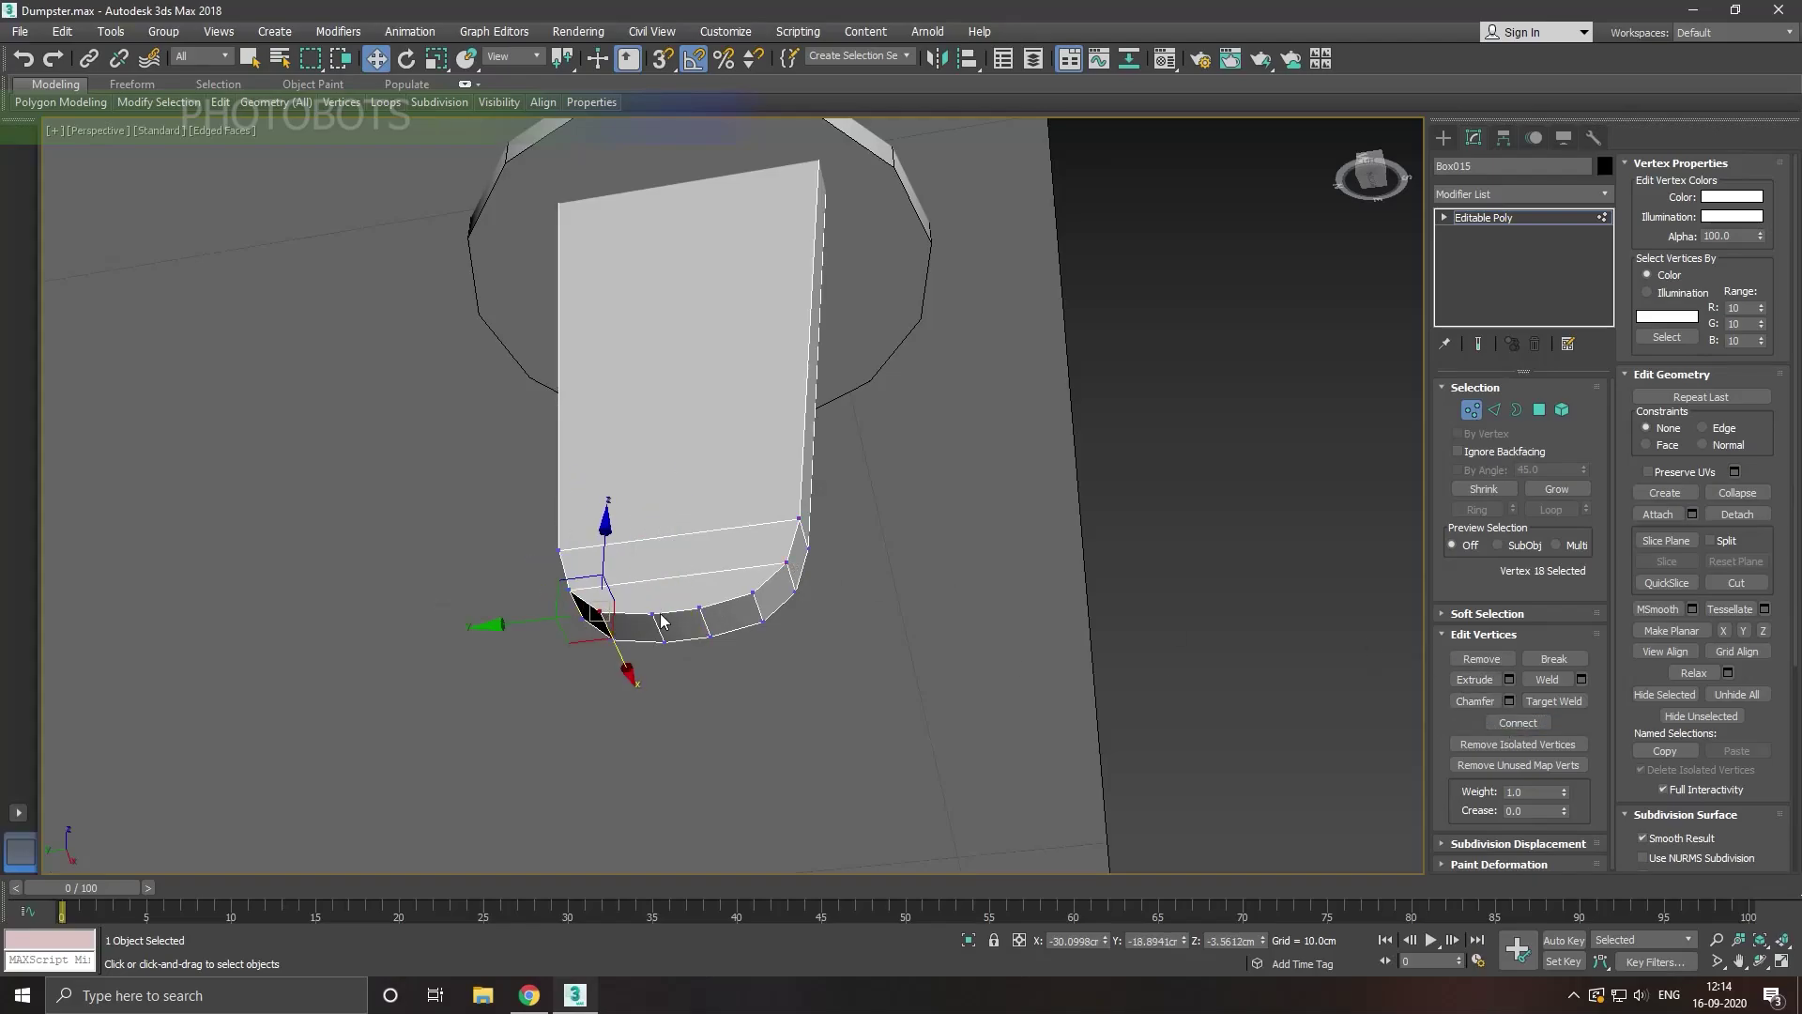
{"action": "mouse_move", "coordinate": [882, 764]}
{"action": "middle_mouse_down", "text": "alt"}
{"action": "mouse_move", "coordinate": [656, 760]}
{"action": "mouse_move", "coordinate": [477, 496]}
{"action": "middle_mouse_up", "text": "alt"}
{"action": "left_click", "coordinate": [440, 460]}
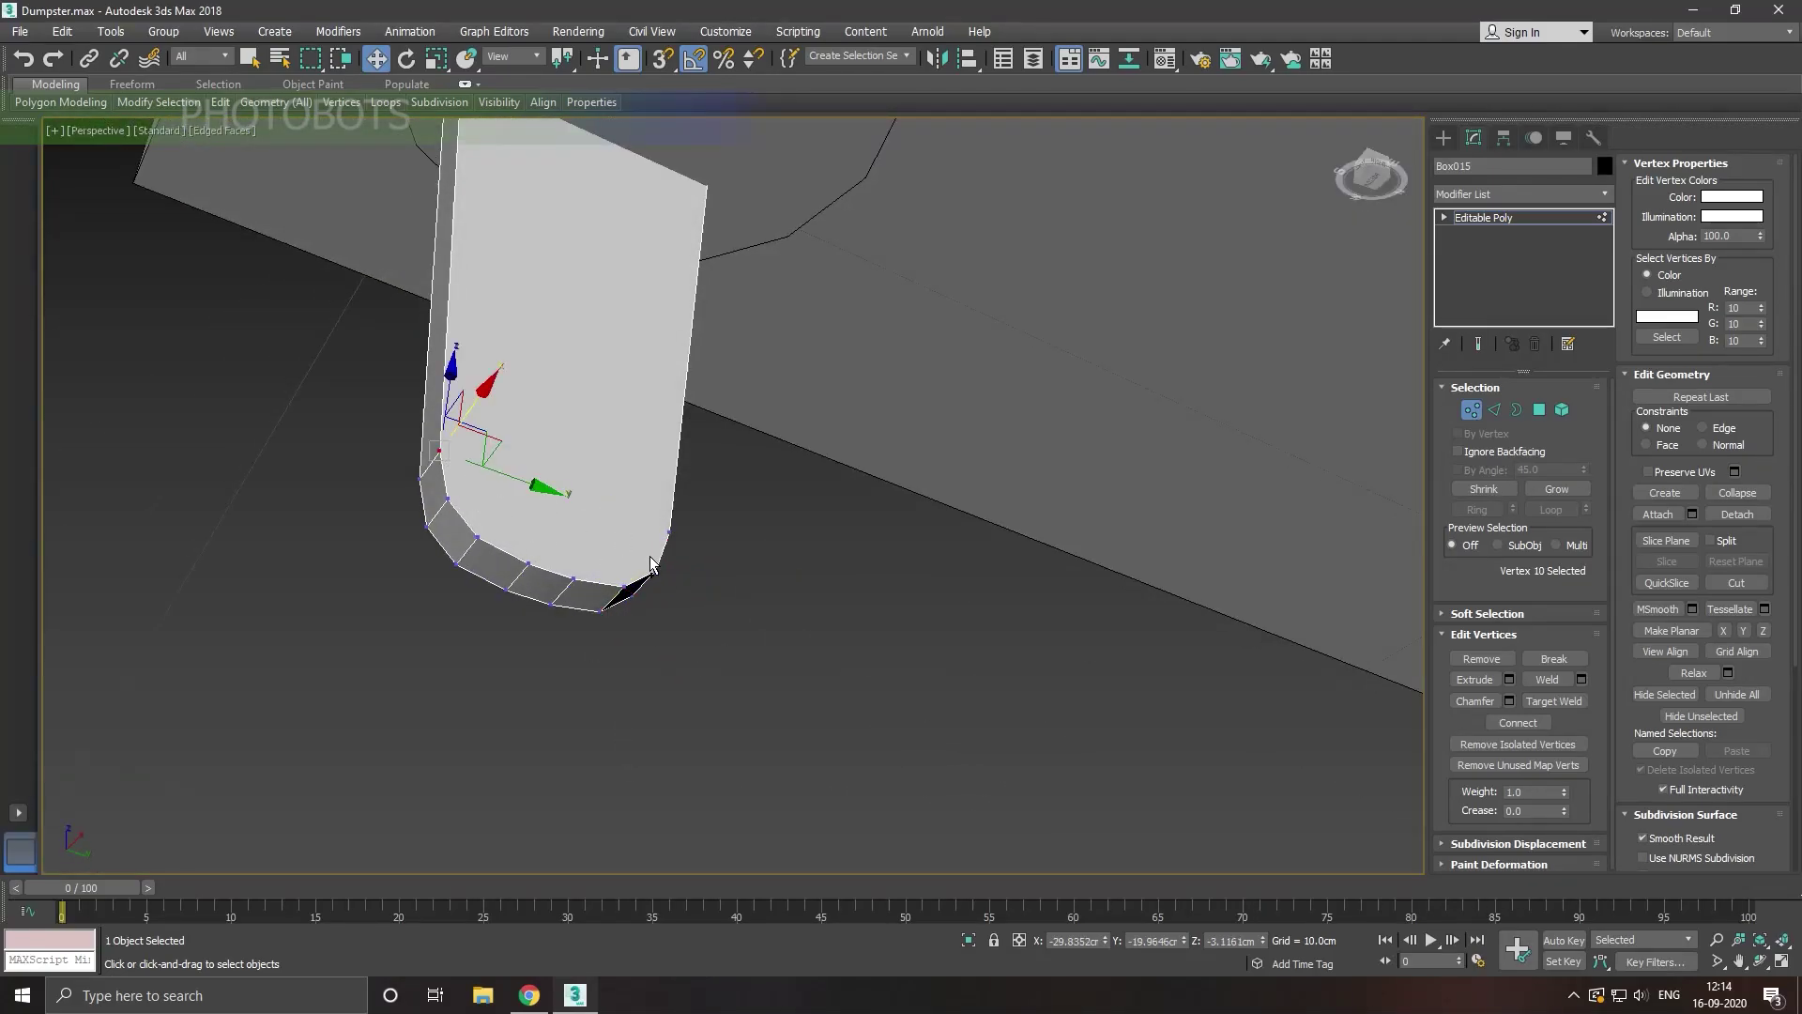
{"action": "left_click", "coordinate": [670, 533], "text": "ctrl"}
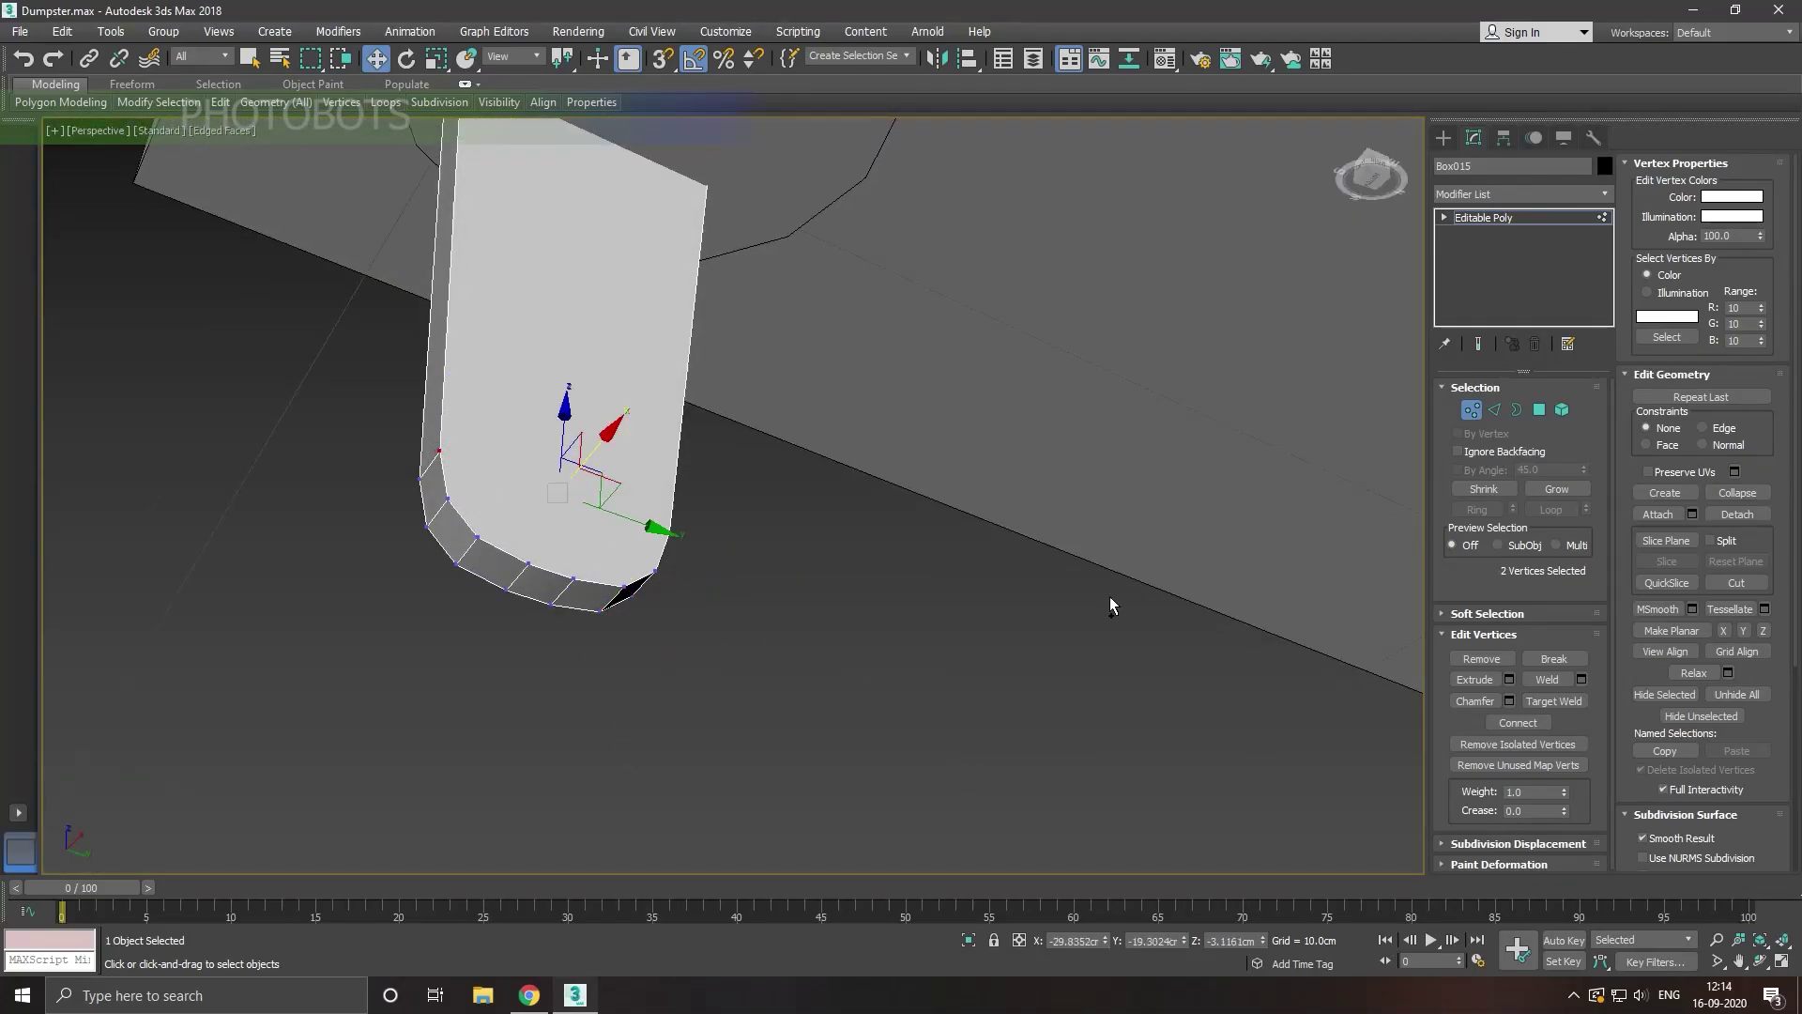
{"action": "left_click", "coordinate": [1518, 722]}
{"action": "left_click", "coordinate": [457, 506]}
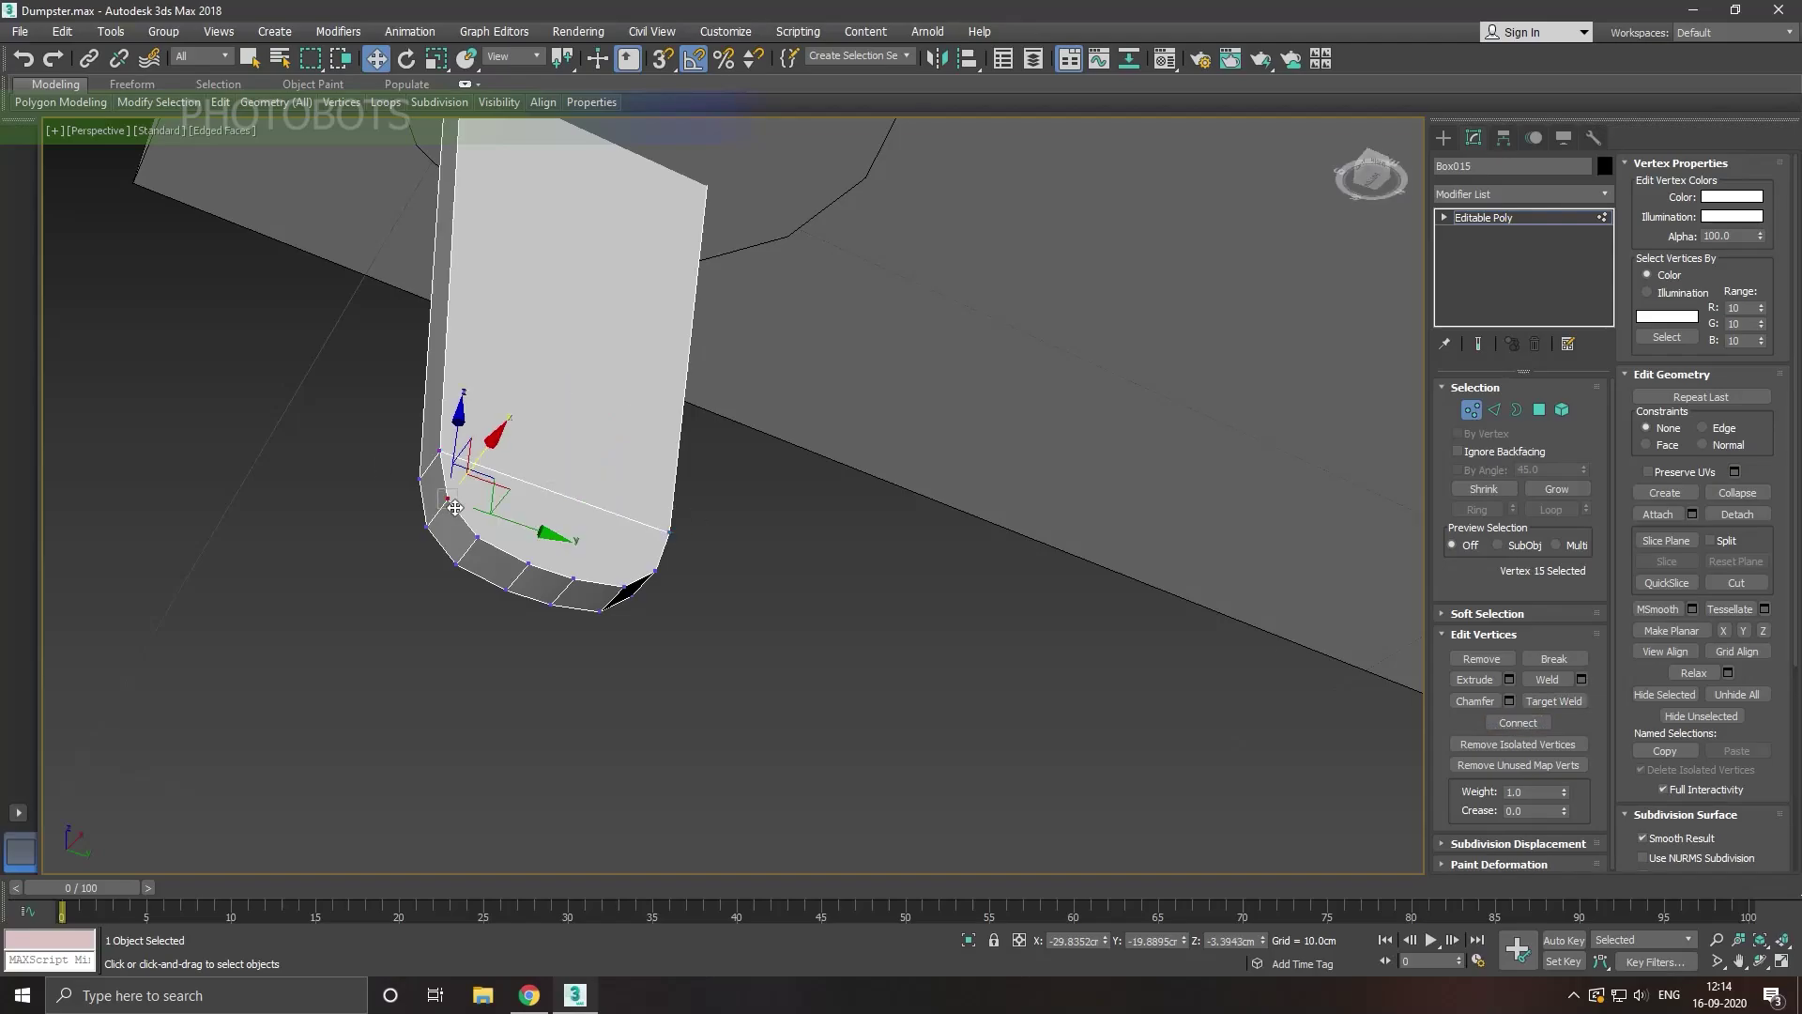
{"action": "left_click", "coordinate": [668, 532], "text": "ctrl"}
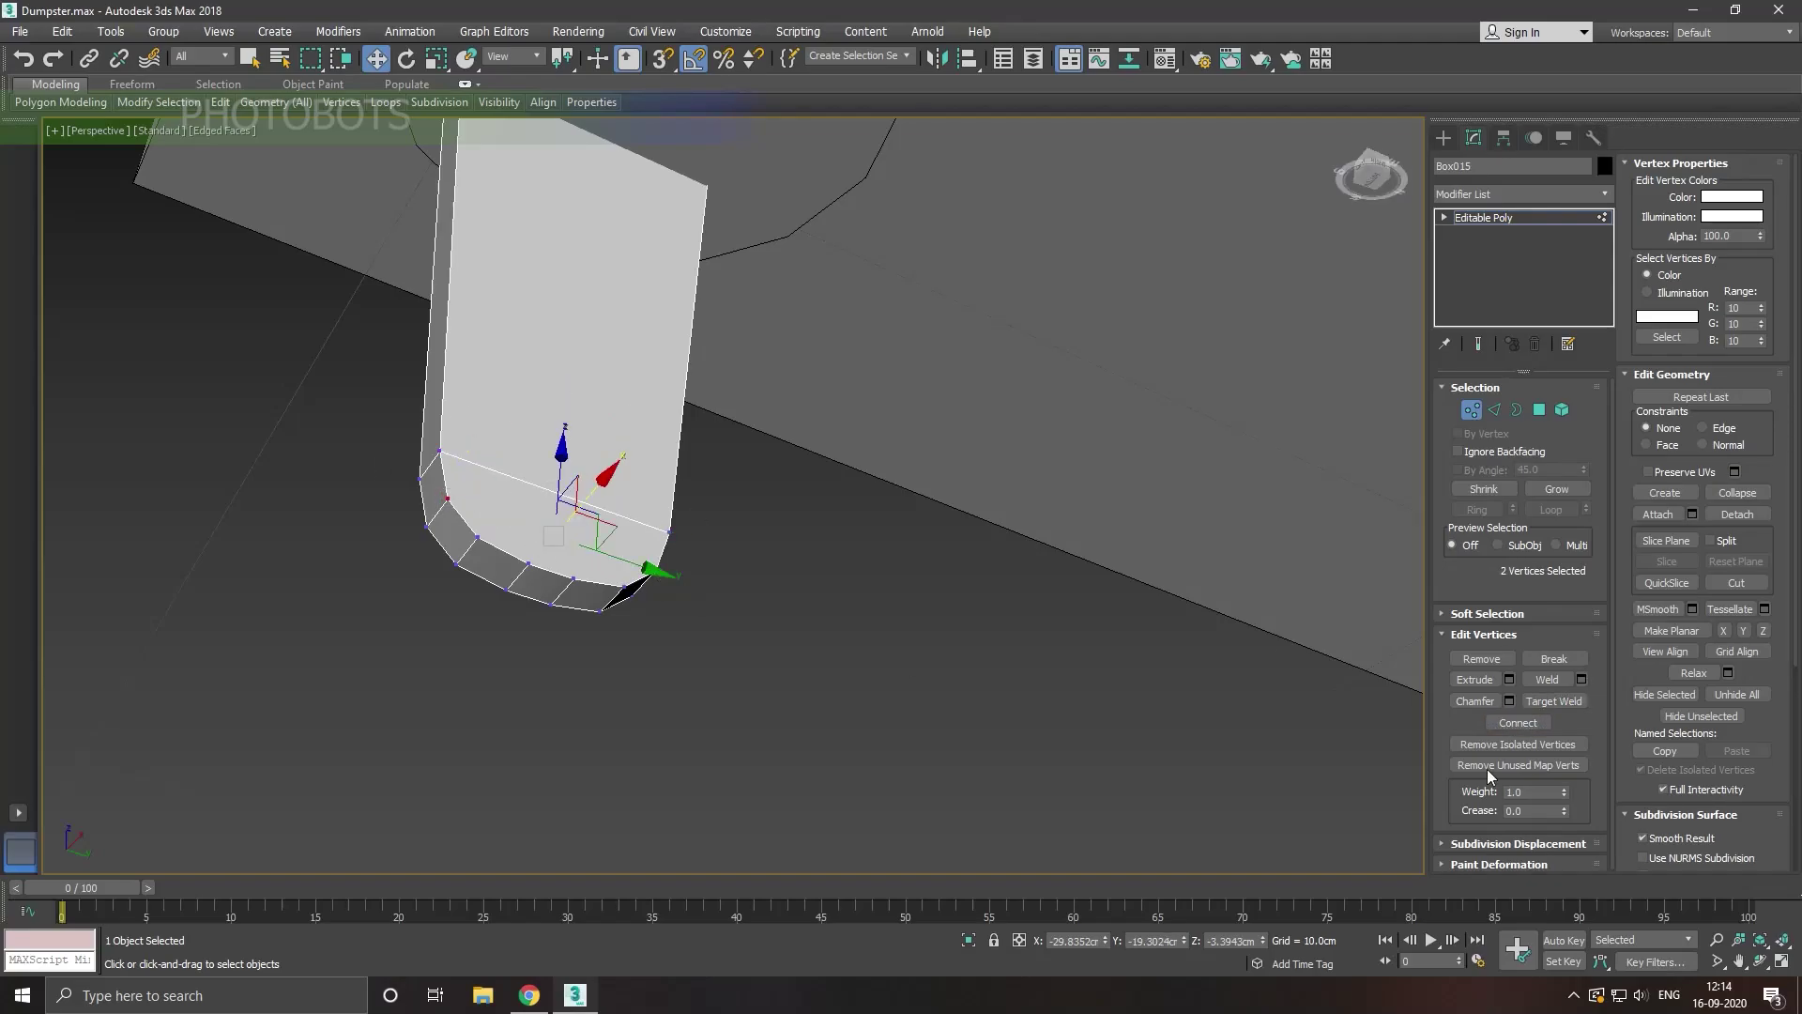
{"action": "left_click", "coordinate": [1503, 728]}
{"action": "scroll", "coordinate": [871, 657], "scroll_direction": "up", "scroll_amount": 5}
{"action": "middle_click_drag", "start_coordinate": [871, 657], "coordinate": [863, 792], "text": "alt"}
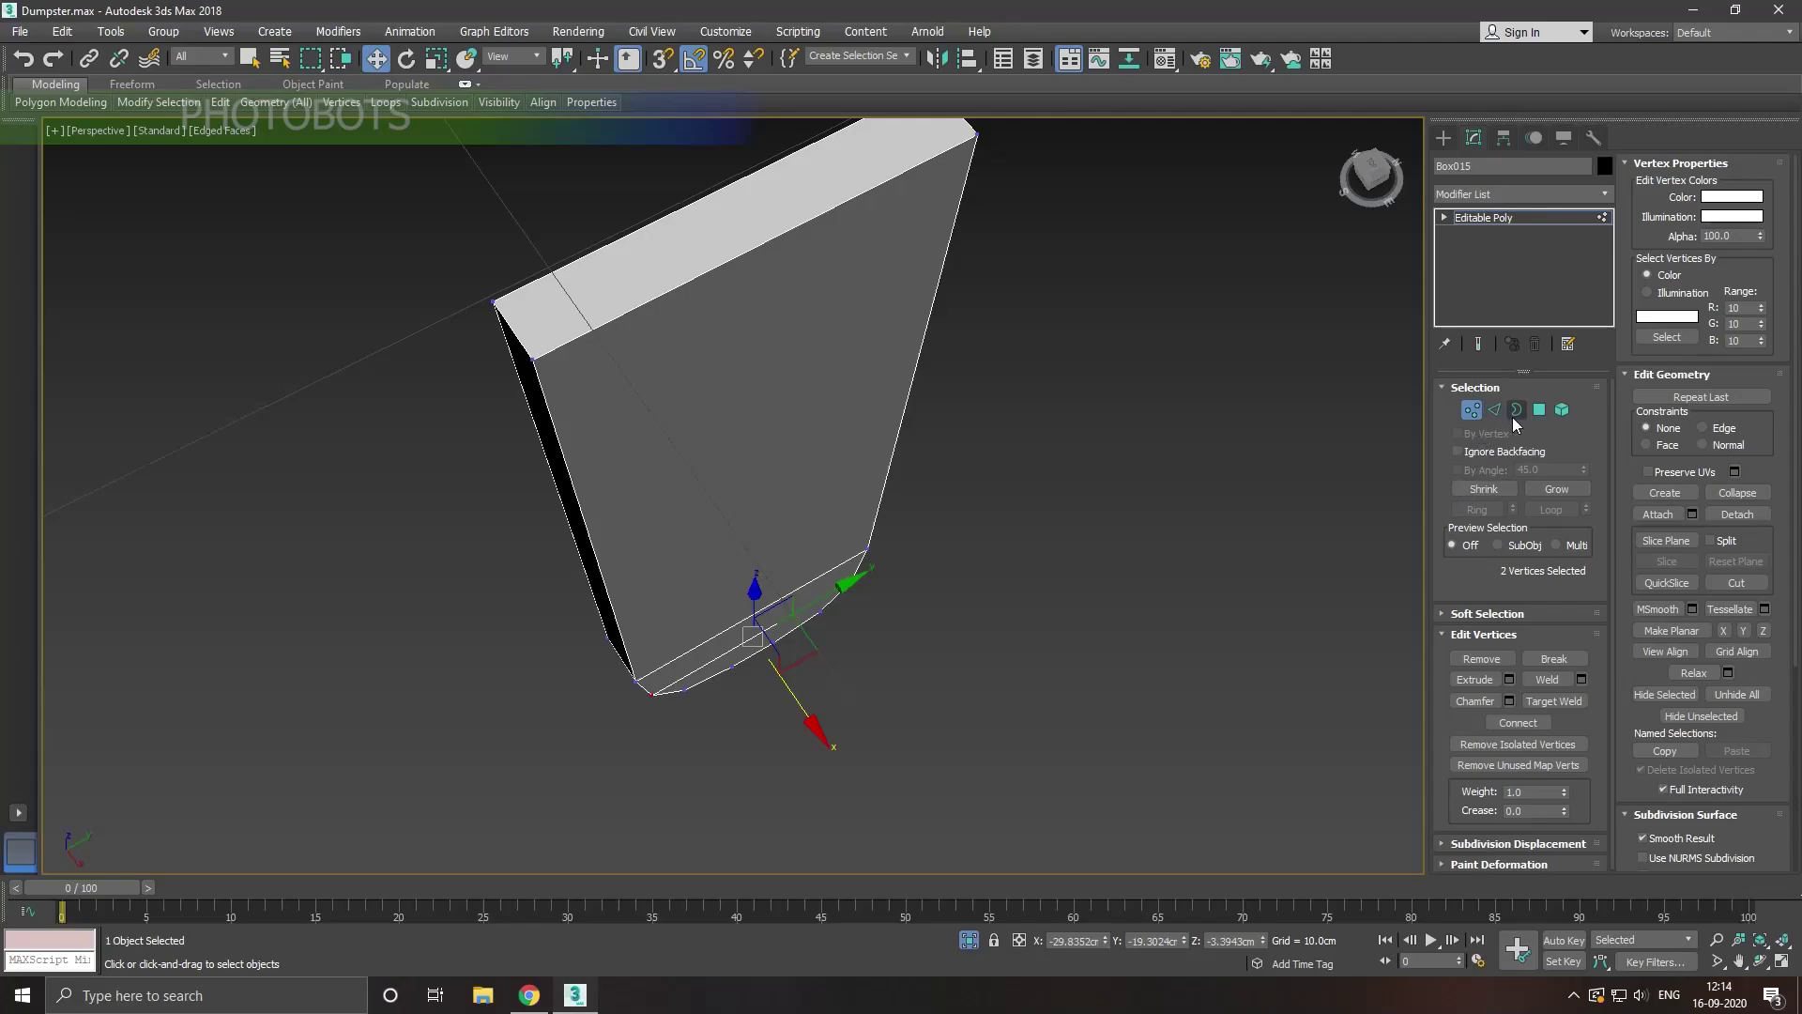
Step: Delete Box015's top polygon to leave the part open
{"action": "left_click", "coordinate": [1533, 418]}
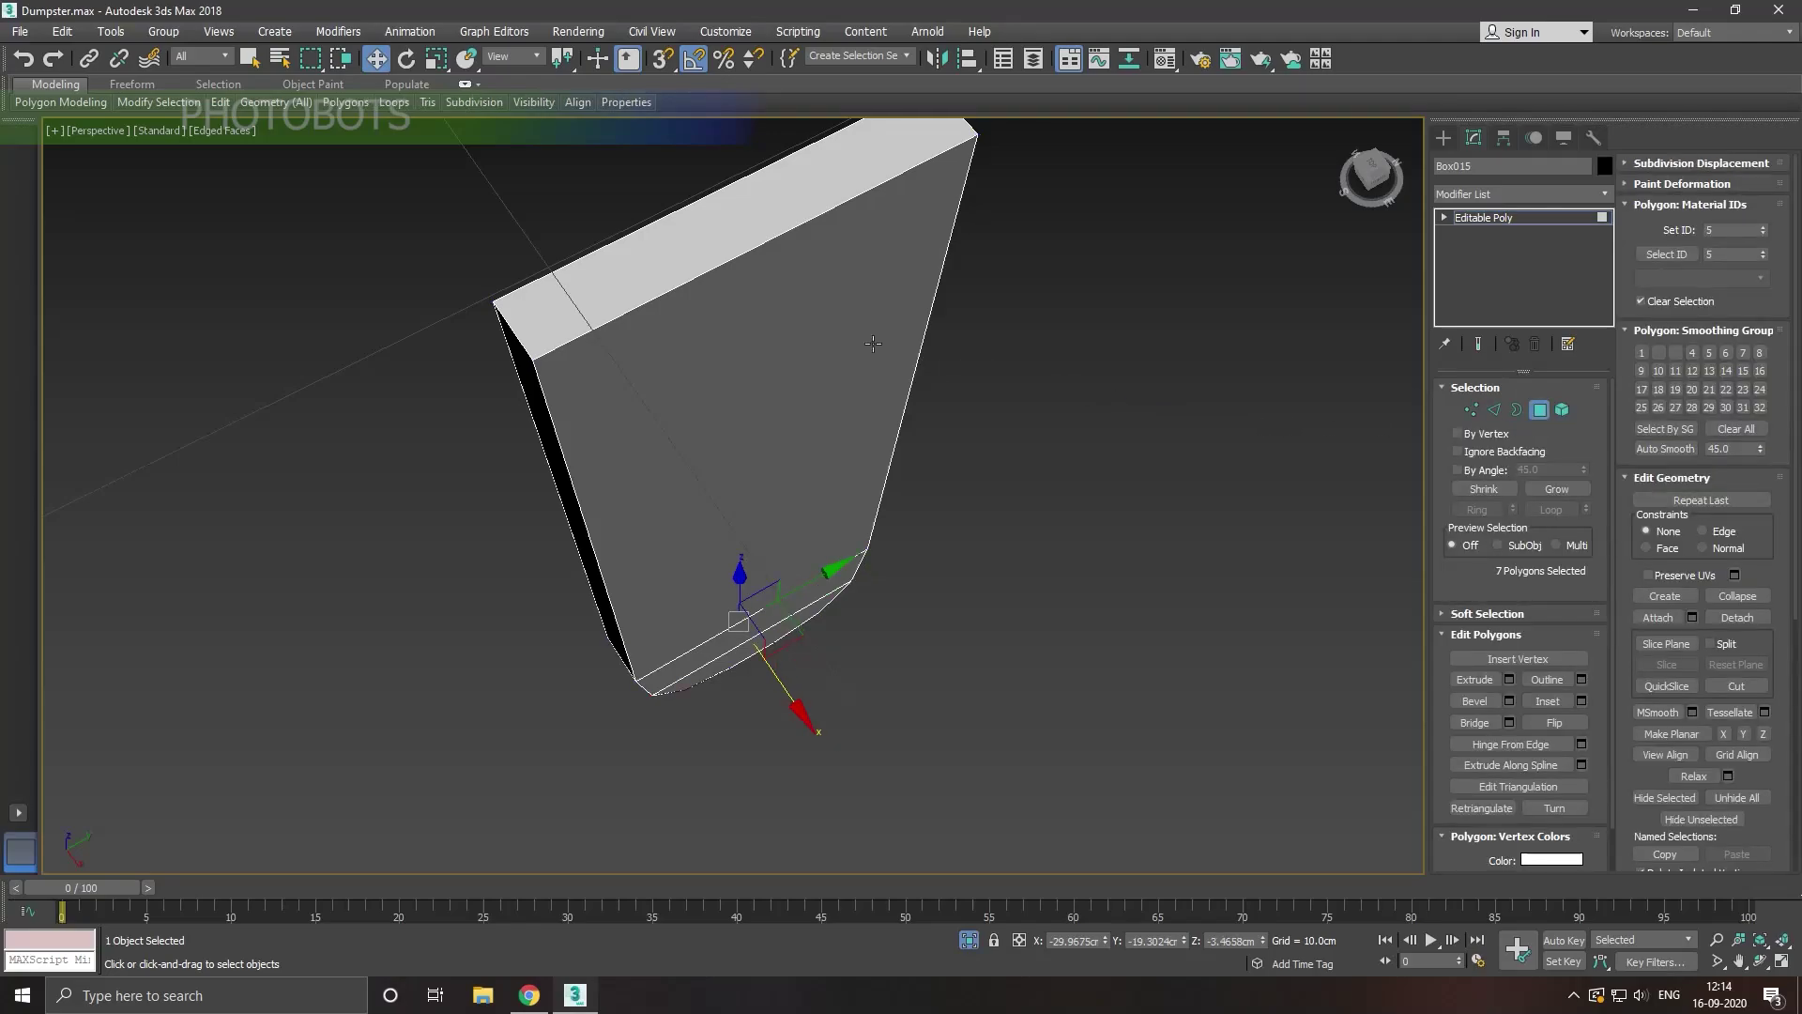
{"action": "left_click", "coordinate": [723, 273]}
{"action": "key", "text": "Delete"}
{"action": "mouse_move", "coordinate": [746, 385]}
{"action": "middle_mouse_down", "text": "alt"}
{"action": "mouse_move", "coordinate": [793, 476]}
{"action": "mouse_move", "coordinate": [740, 362]}
{"action": "middle_mouse_up", "text": "alt"}
{"action": "scroll", "coordinate": [736, 547], "scroll_direction": "down", "scroll_amount": 2}
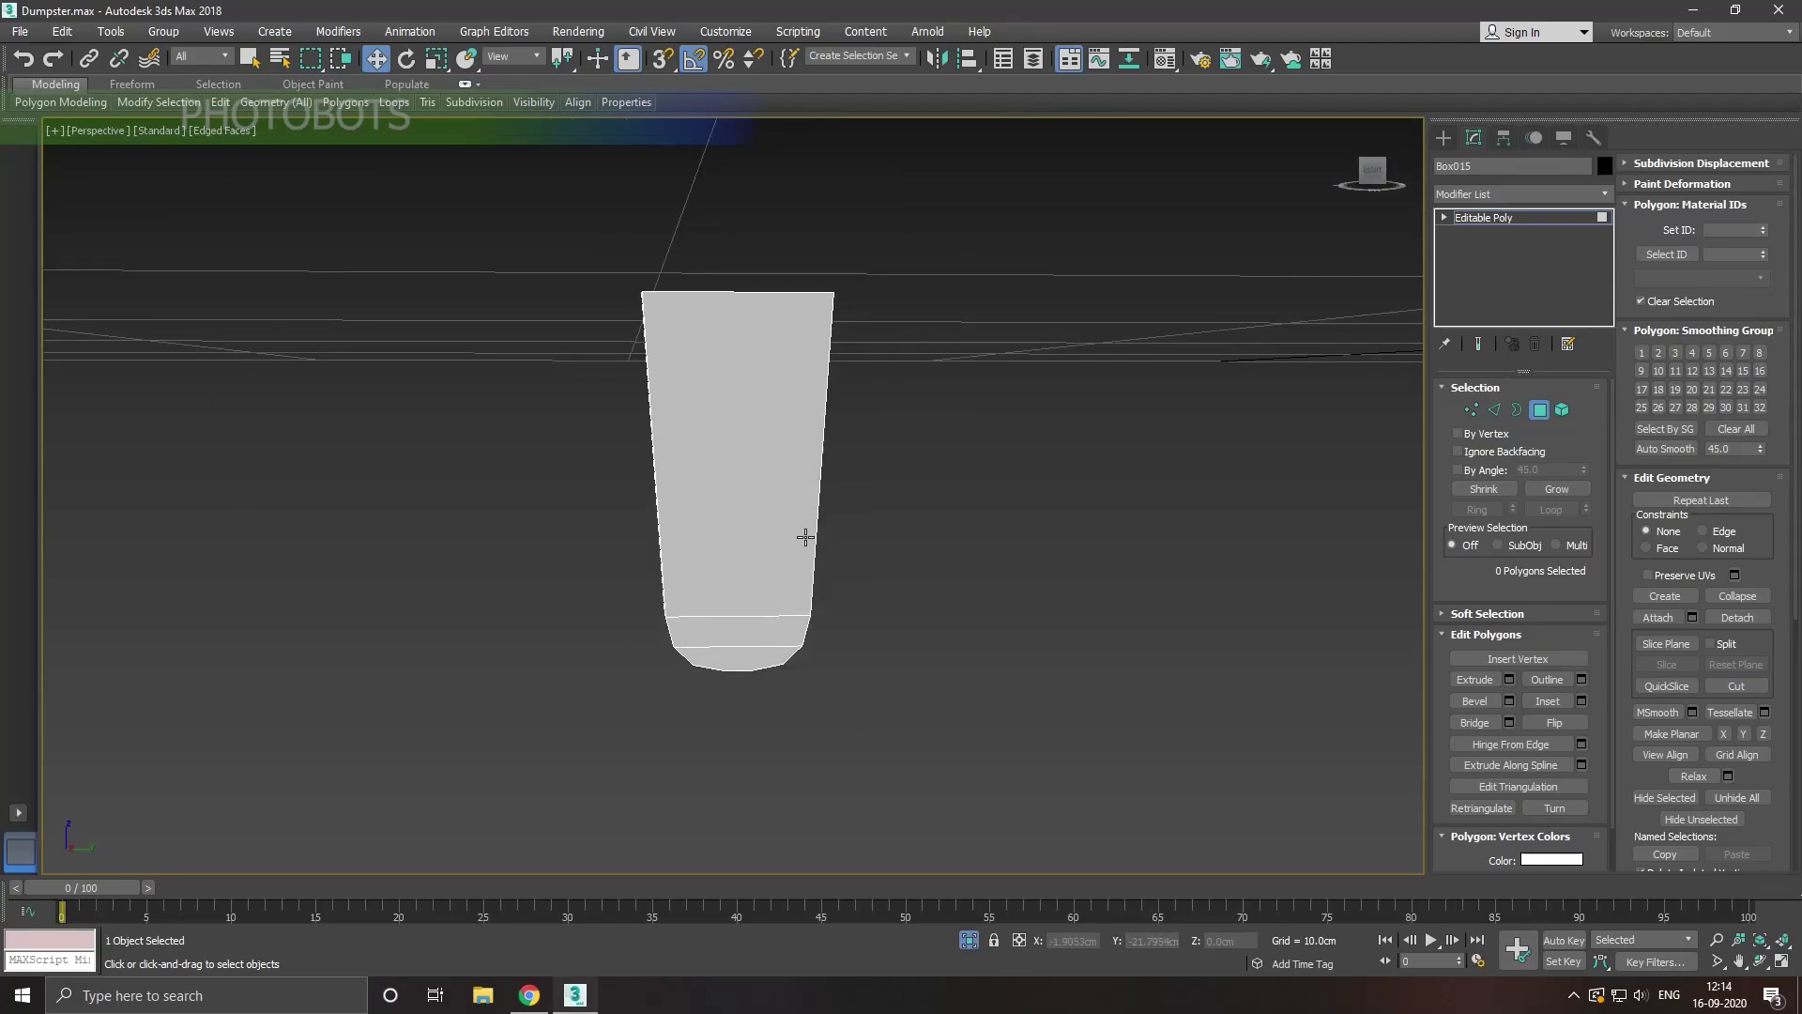
{"action": "middle_click_drag", "start_coordinate": [805, 535], "coordinate": [793, 428], "text": "alt"}
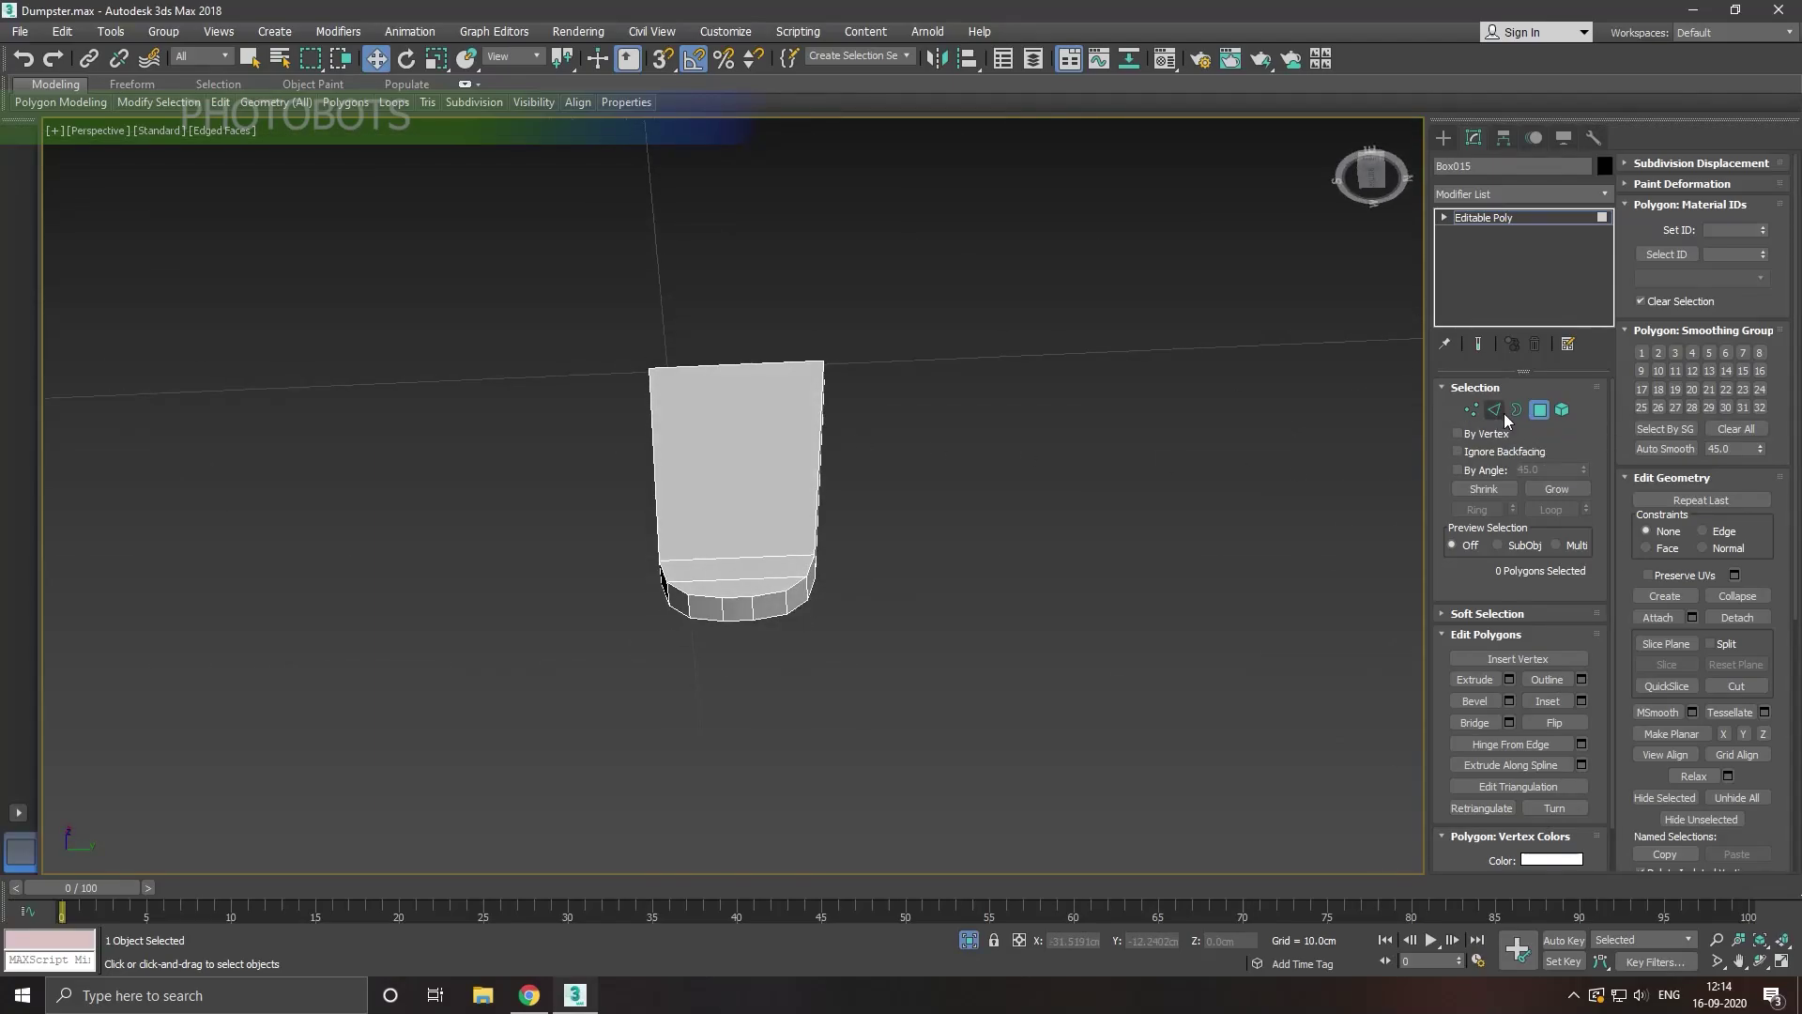
Step: Ring-select the two top edges and connect them with 2 vertical segments
{"action": "left_click", "coordinate": [1494, 410]}
{"action": "left_click_drag", "start_coordinate": [751, 457], "coordinate": [751, 459]}
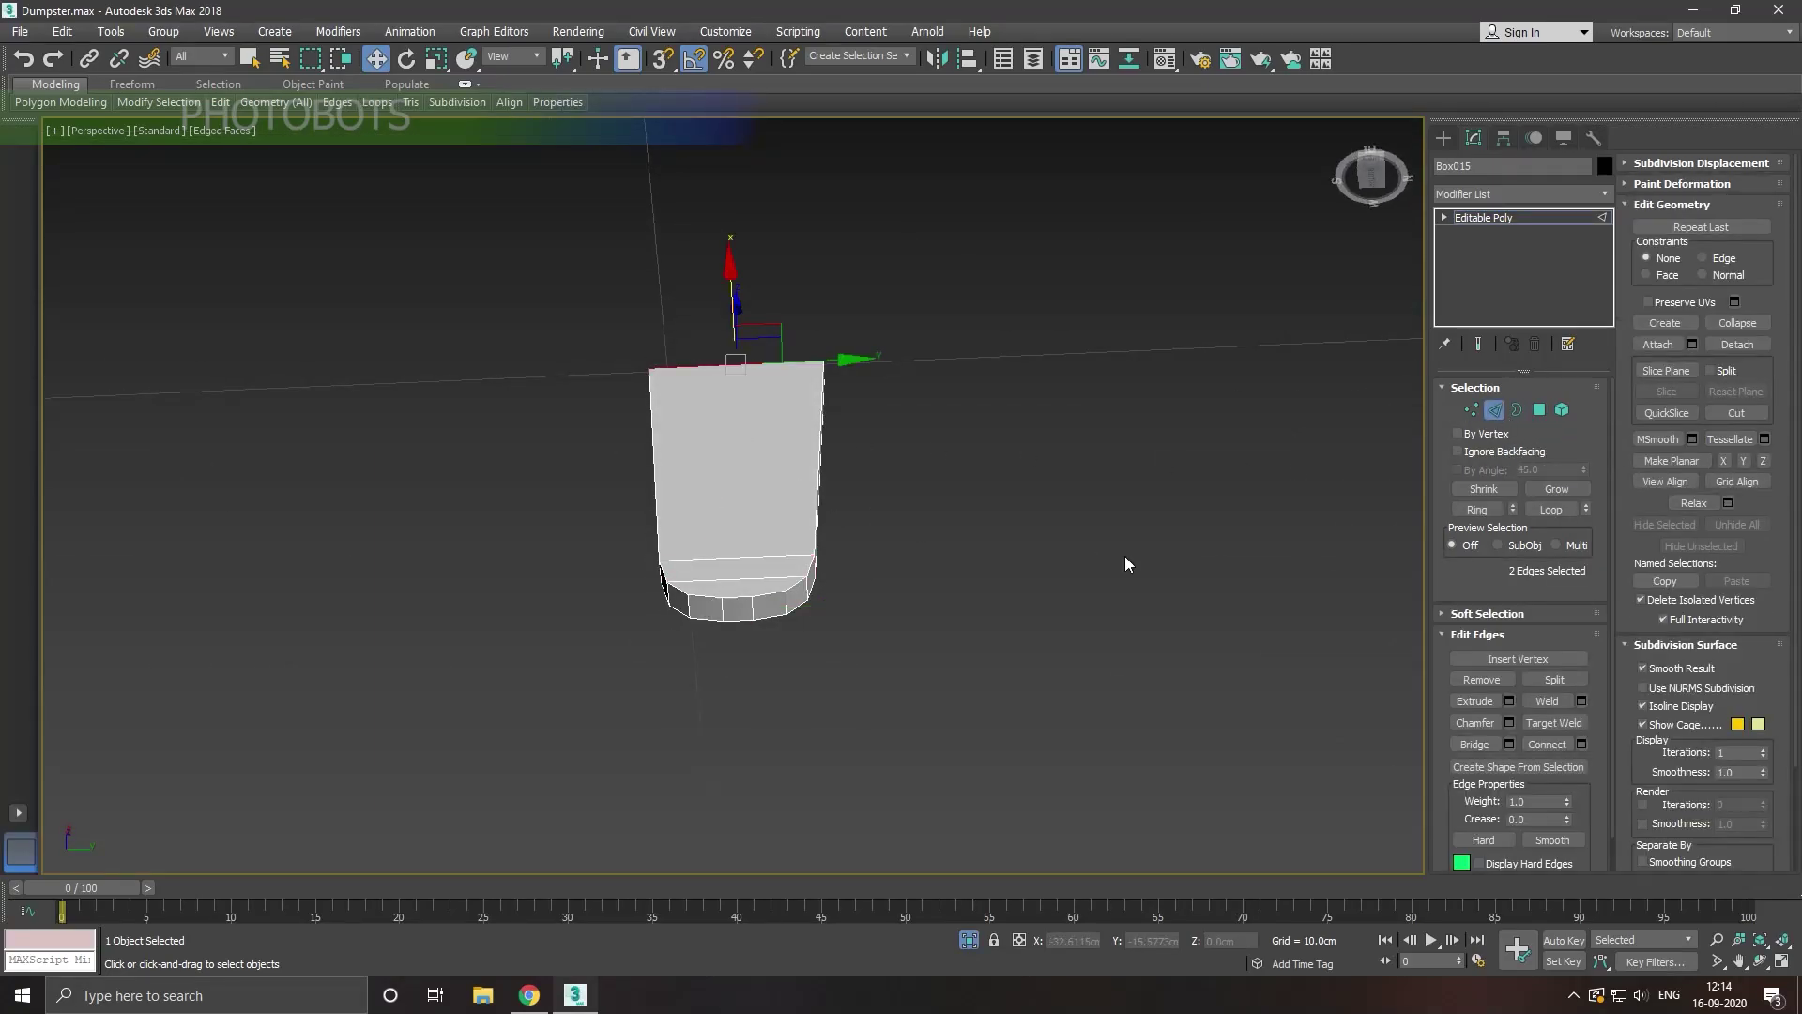
{"action": "left_click", "coordinate": [1480, 510]}
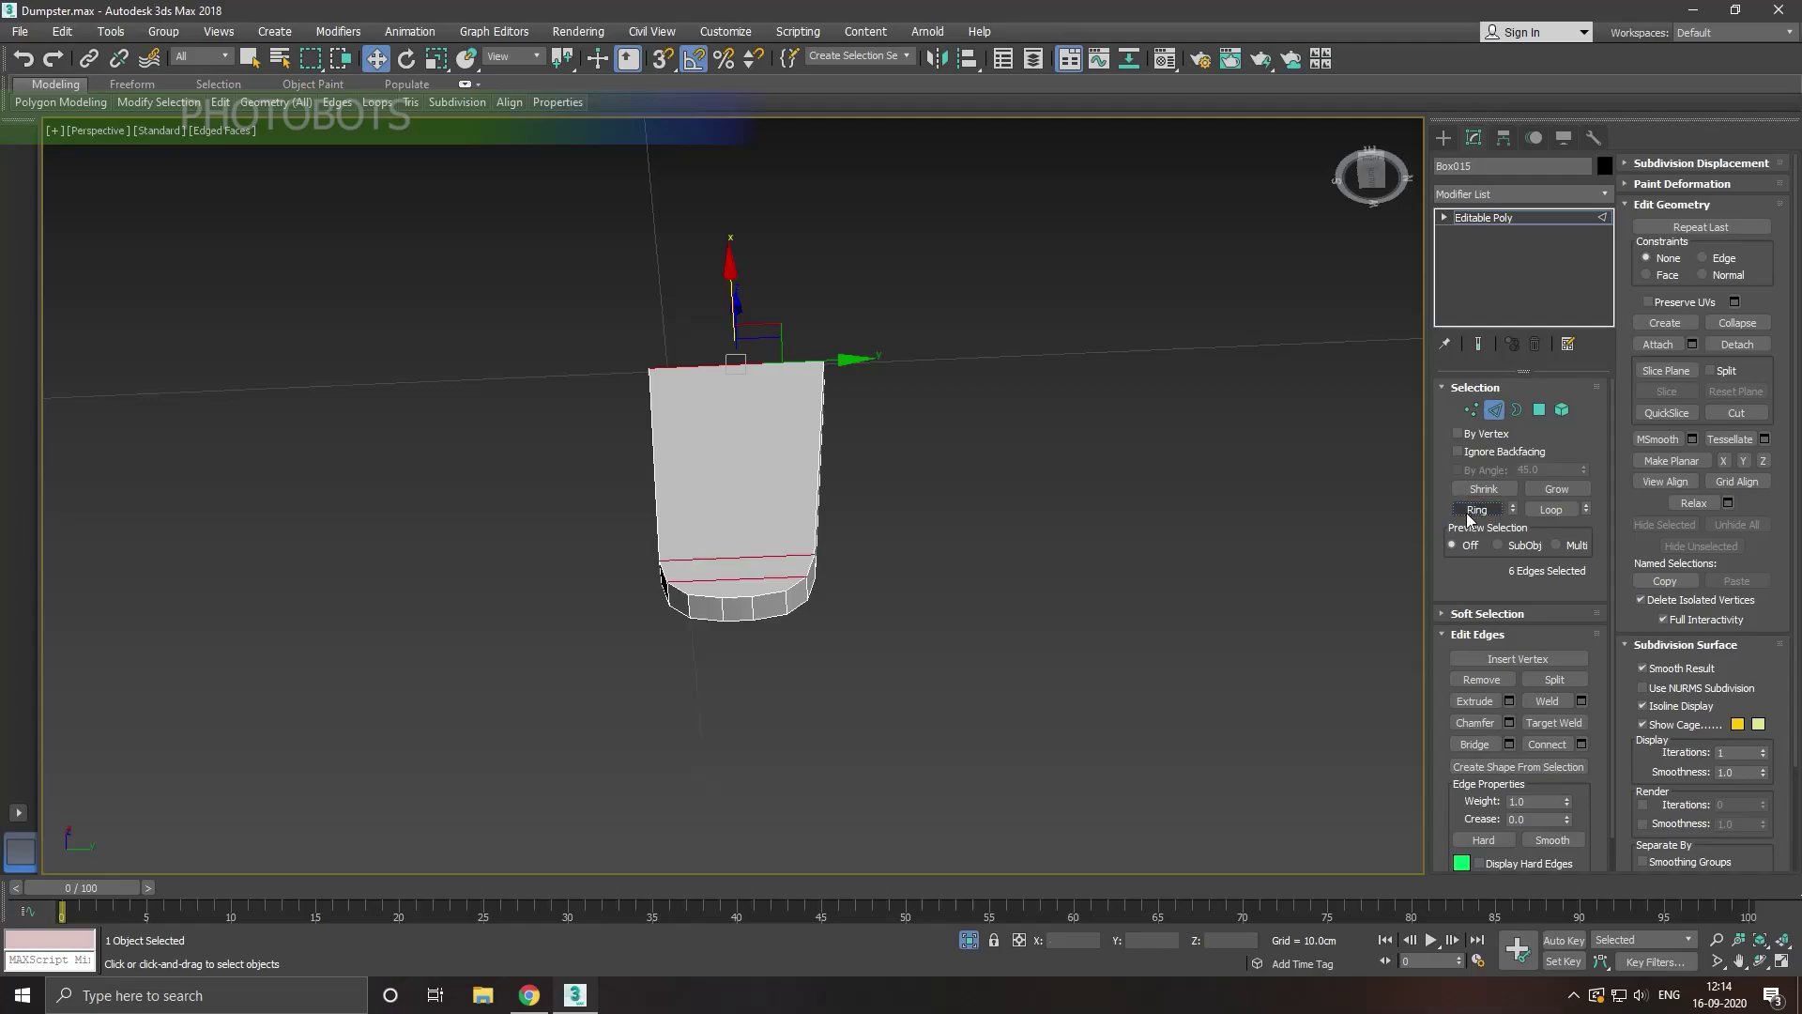
{"action": "left_click", "coordinate": [1583, 744]}
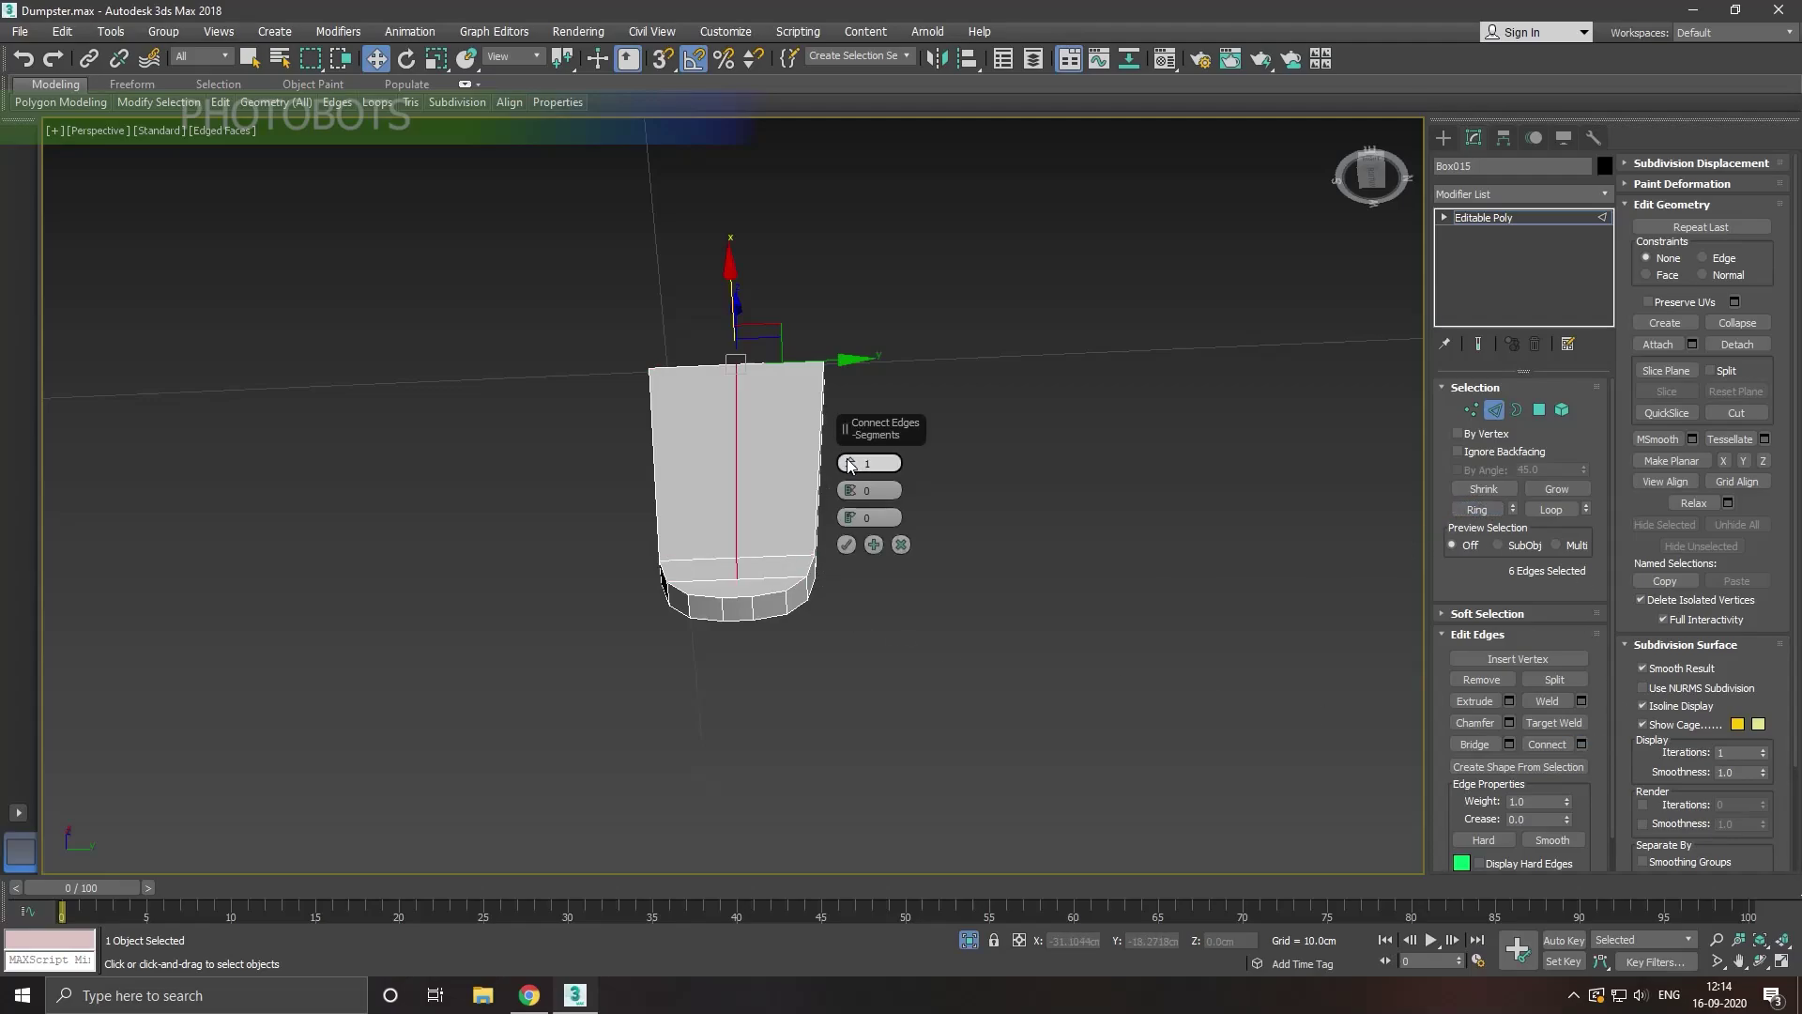
{"action": "left_click_drag", "start_coordinate": [846, 463], "coordinate": [849, 464]}
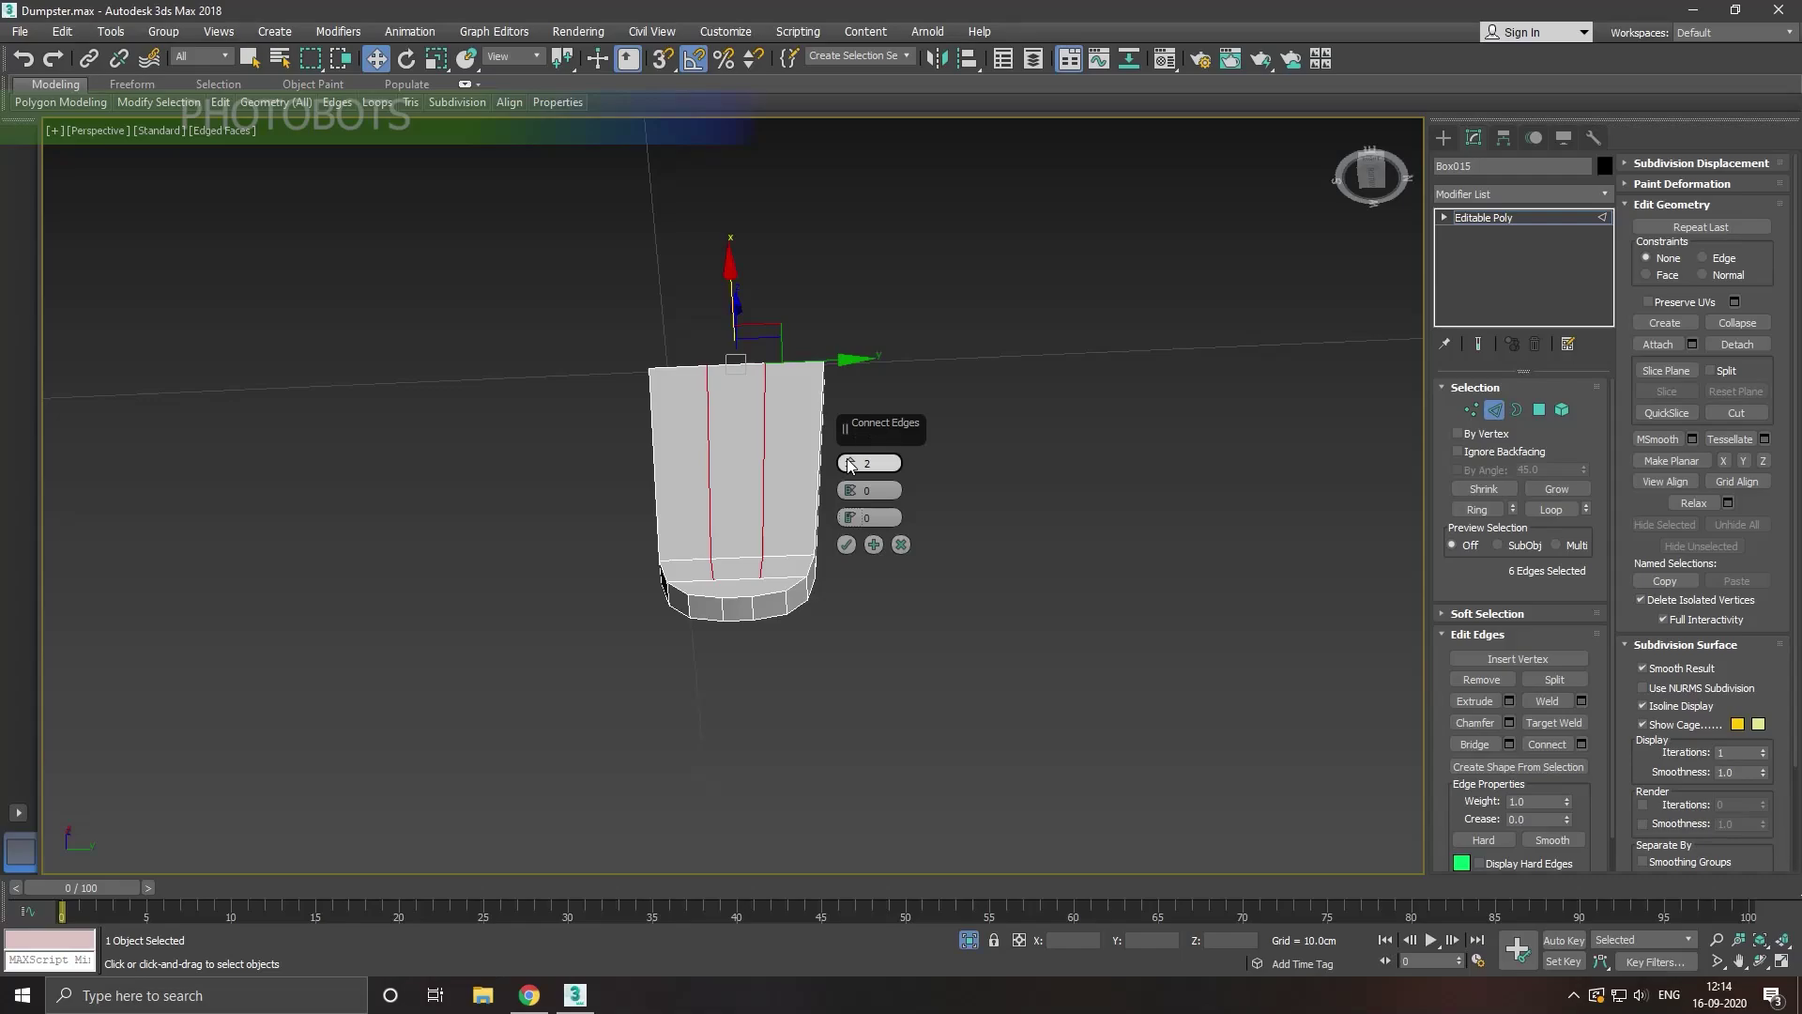
{"action": "left_click", "coordinate": [847, 544]}
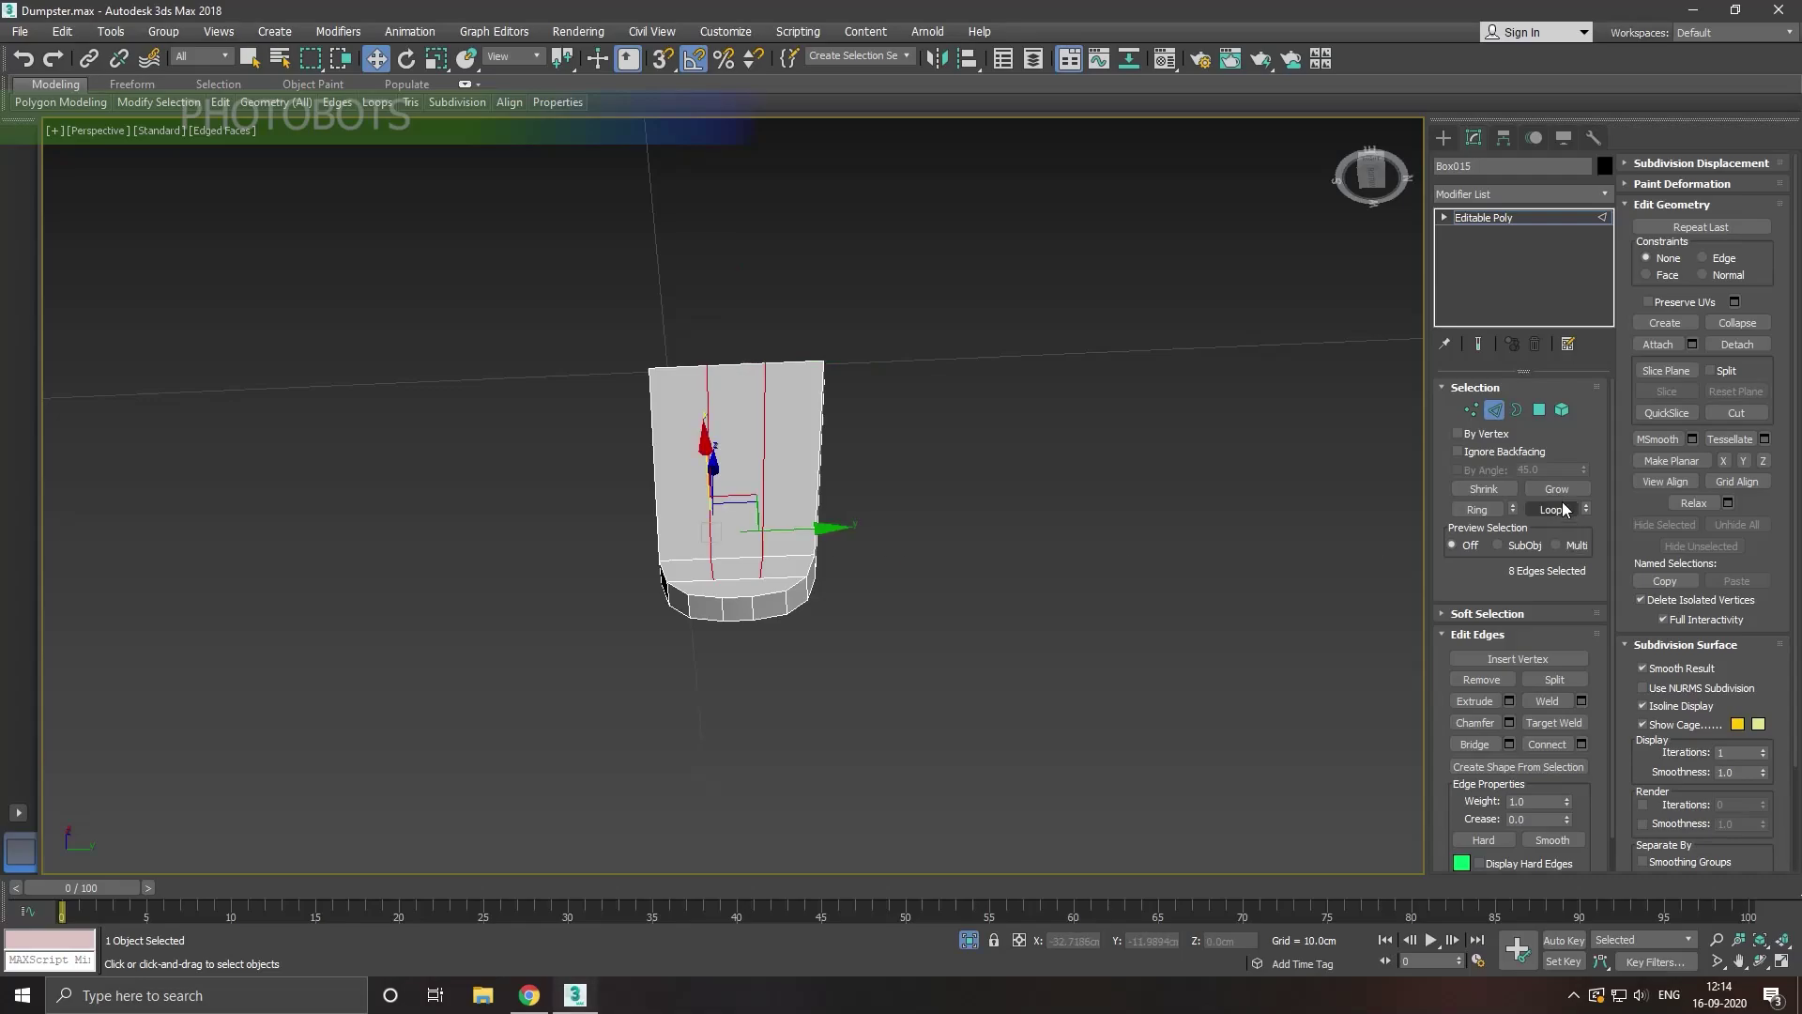
Step: Connect the first pair of opposite vertices on the leg's rounded bottom
{"action": "left_click", "coordinate": [1471, 410]}
{"action": "scroll", "coordinate": [751, 601], "scroll_direction": "up", "scroll_amount": 4}
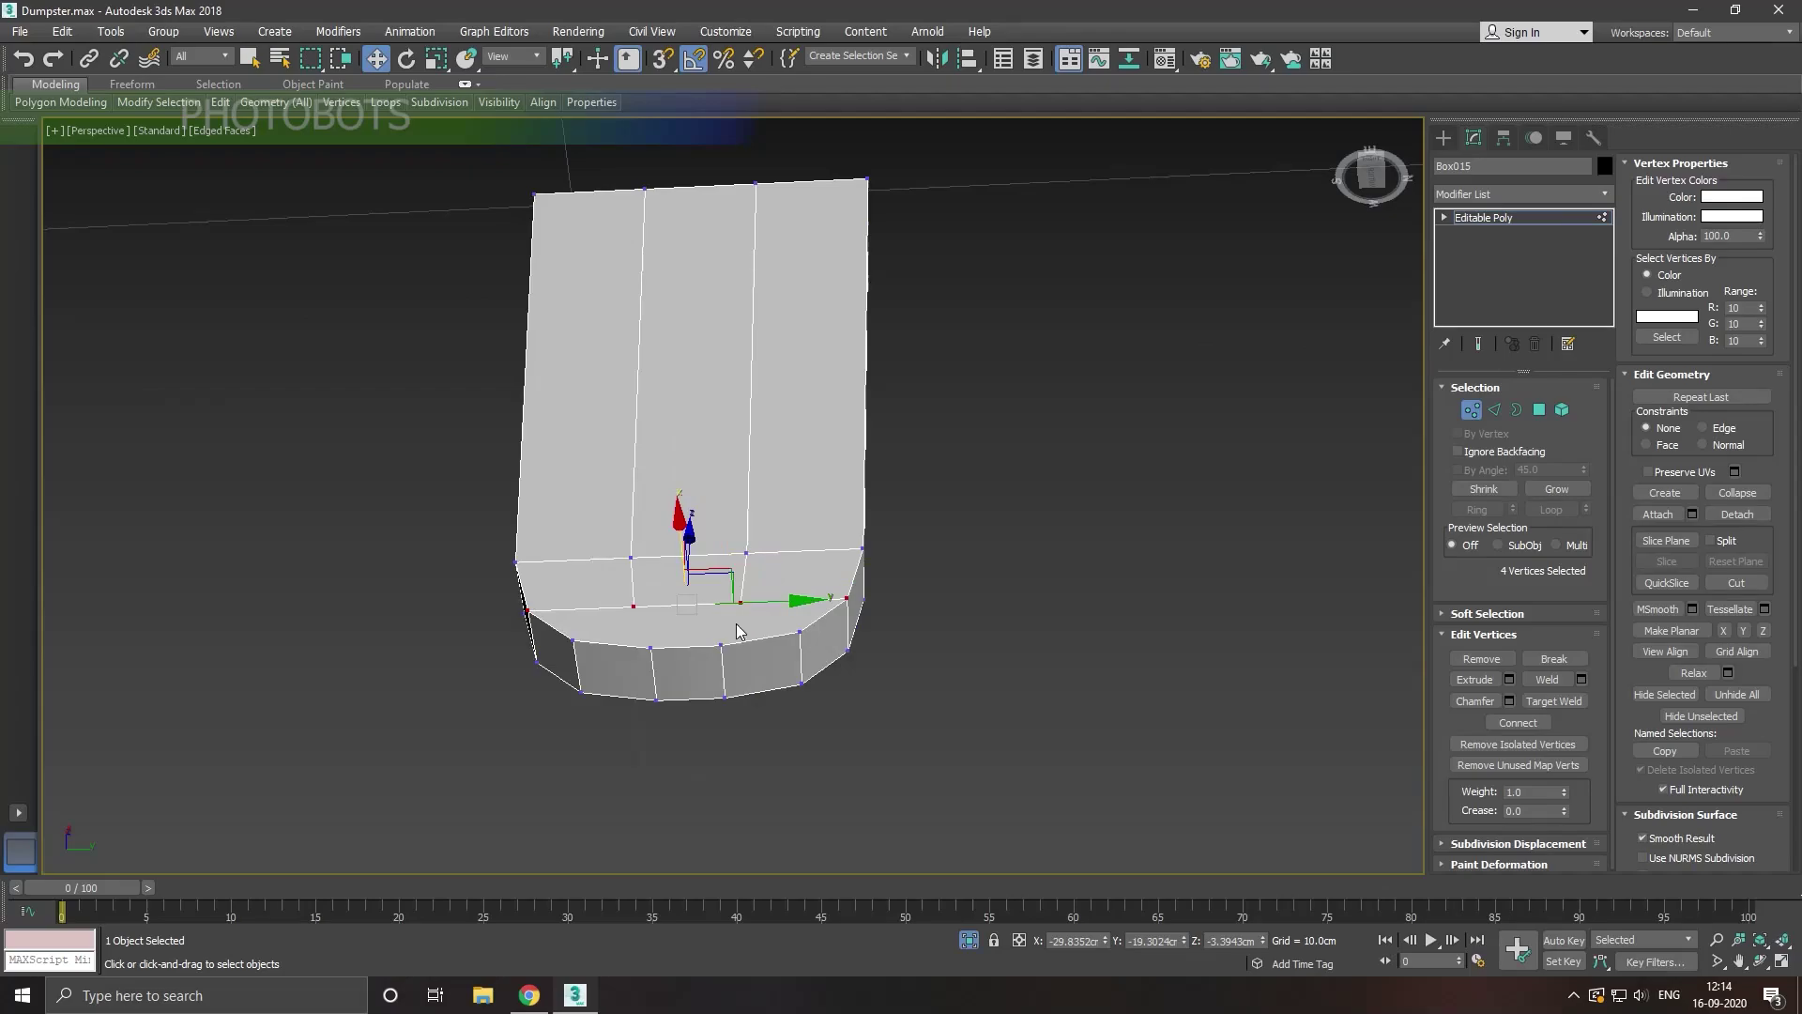
{"action": "left_click", "coordinate": [720, 645]}
{"action": "left_click", "coordinate": [741, 601], "text": "ctrl"}
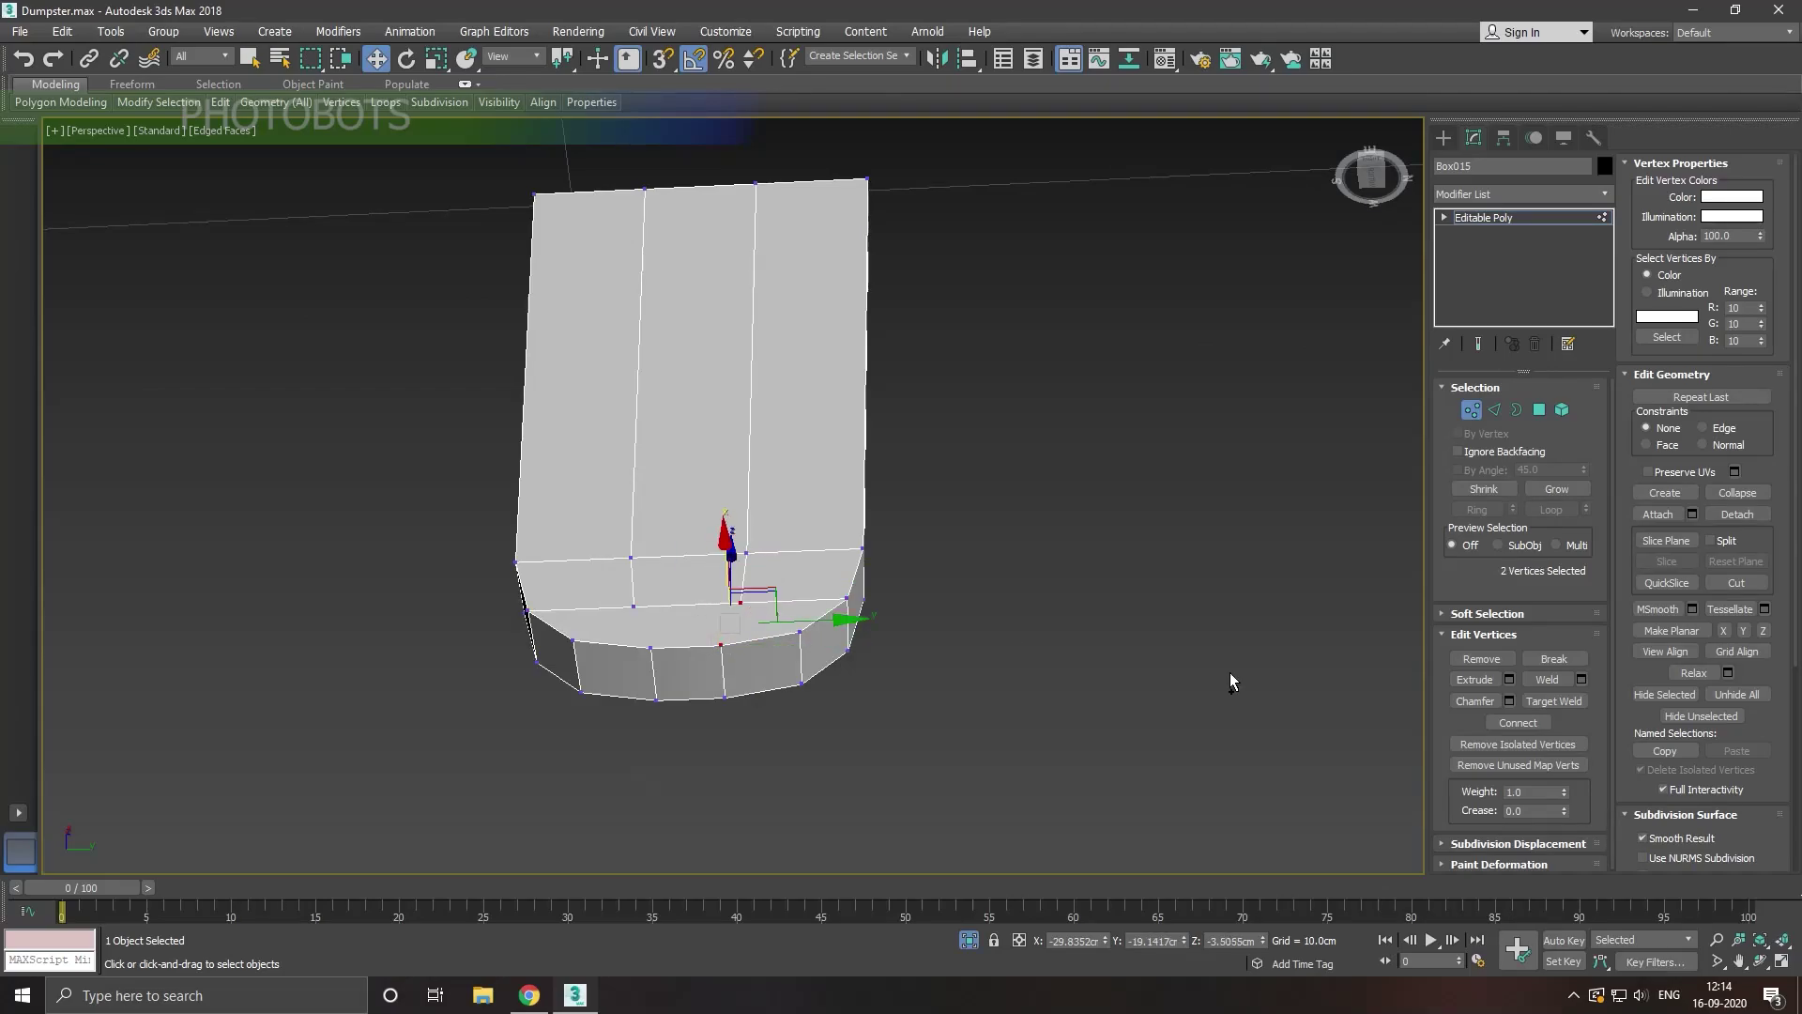
{"action": "left_click", "coordinate": [1544, 726]}
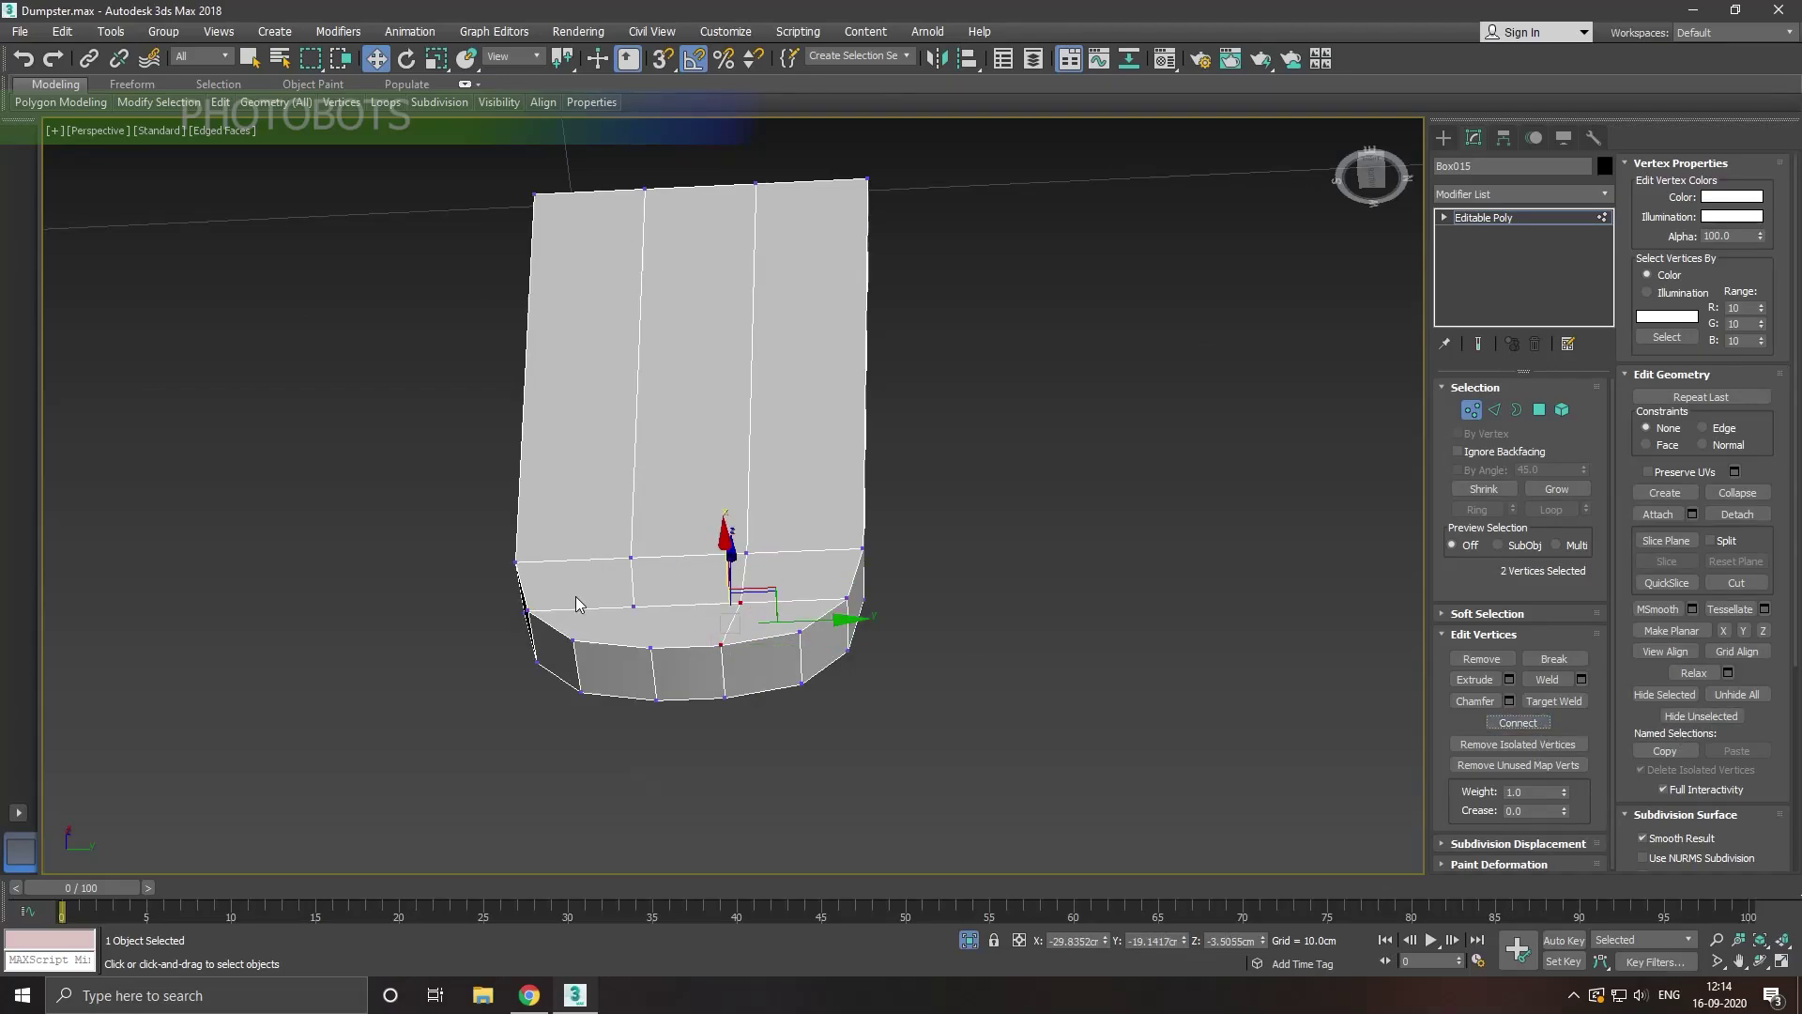
{"action": "left_click", "coordinate": [634, 605]}
{"action": "left_click", "coordinate": [650, 647], "text": "ctrl"}
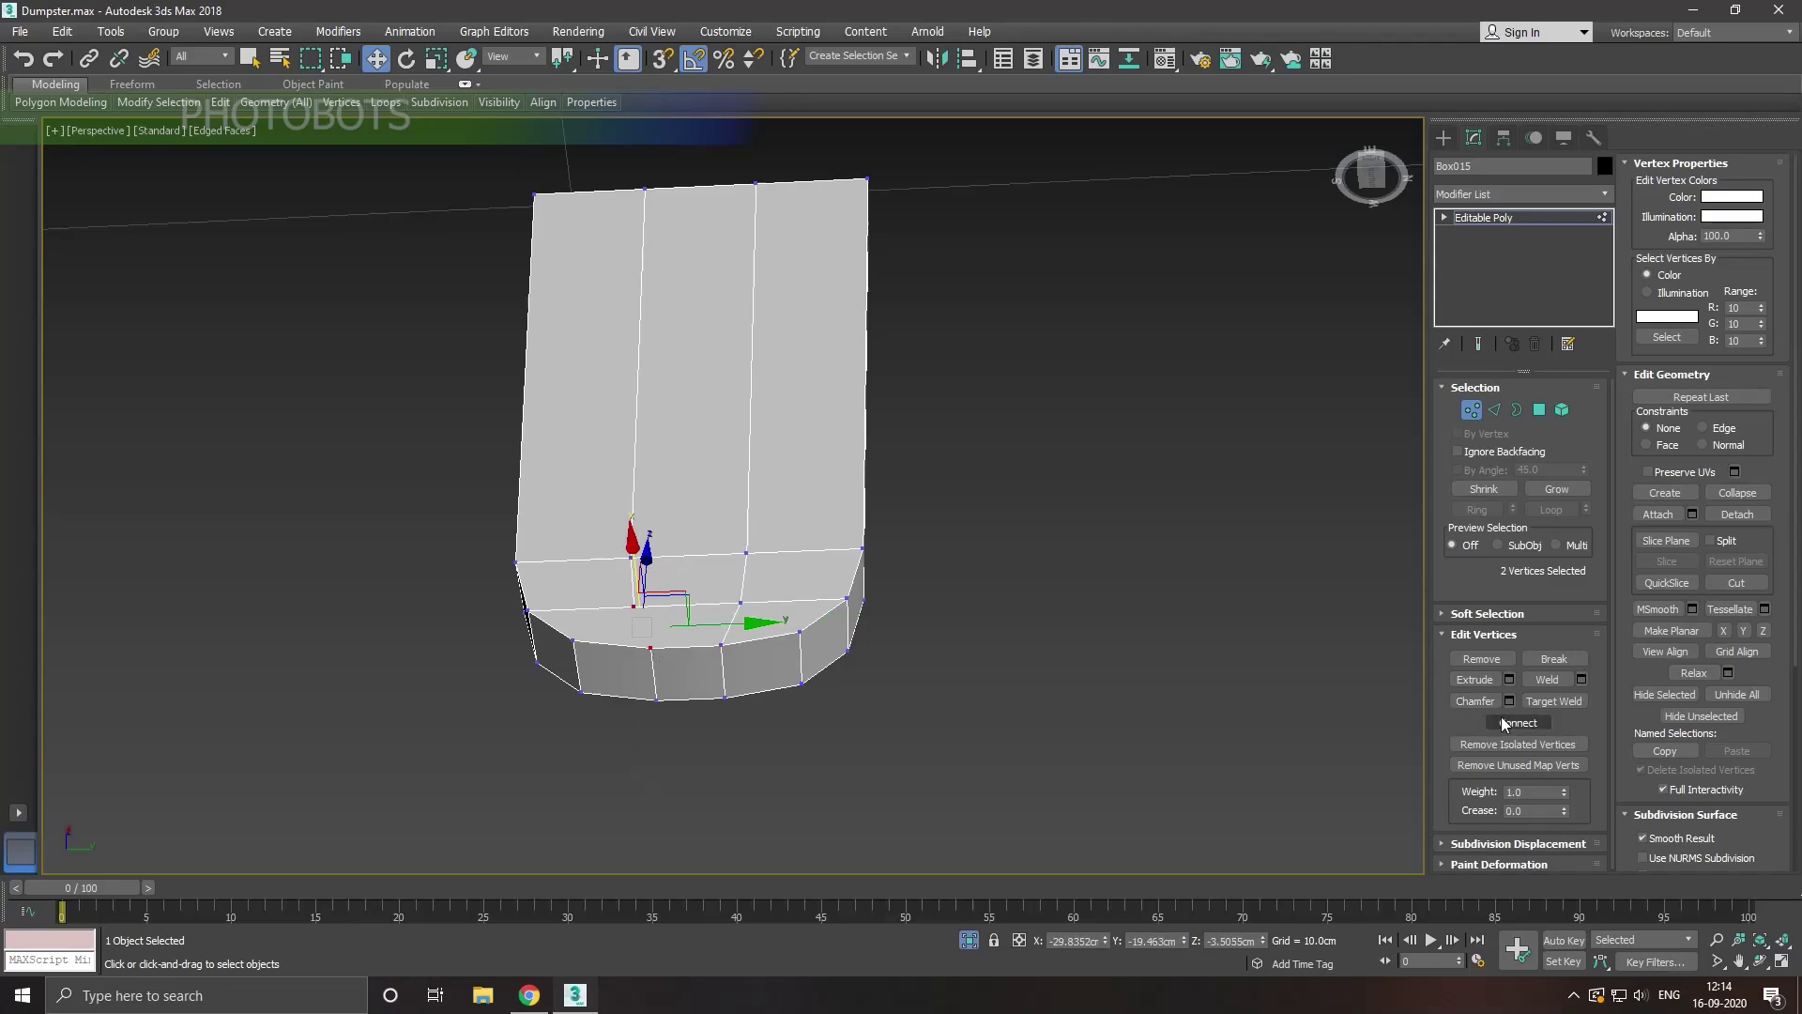
{"action": "middle_click_drag", "start_coordinate": [890, 650], "coordinate": [1138, 685], "text": "alt"}
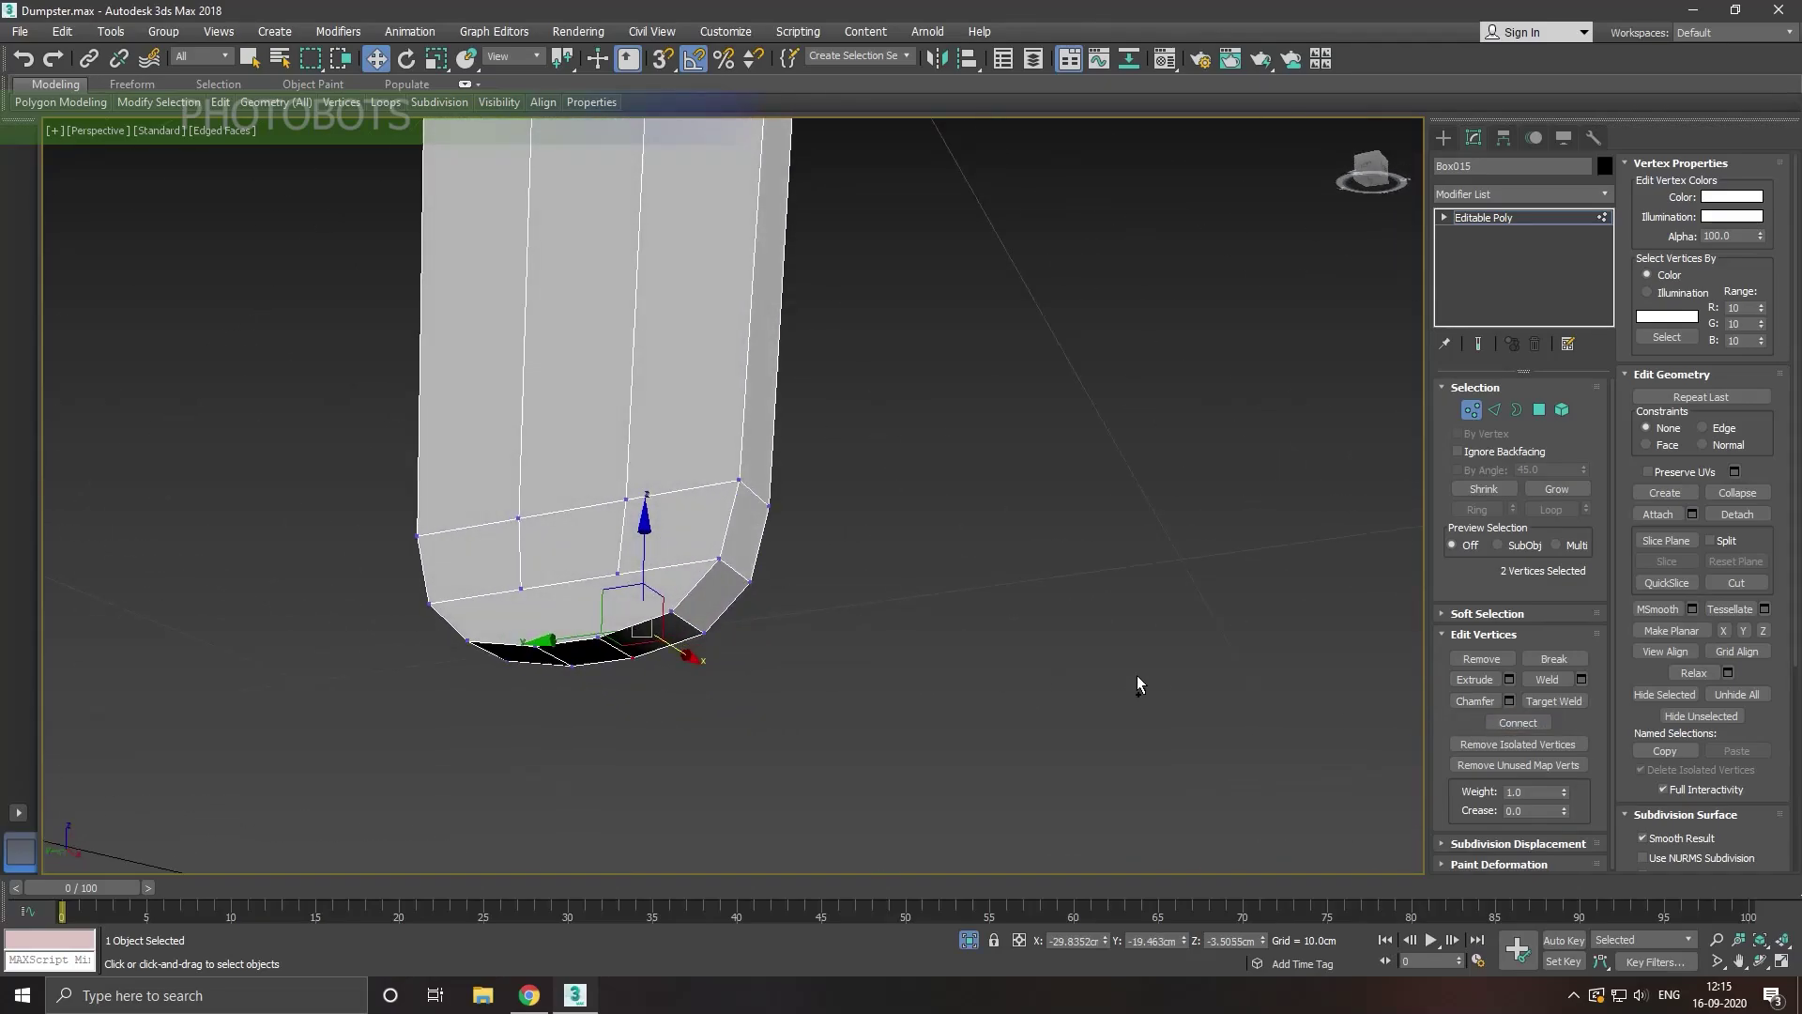
Step: Join the bottom corner vertex to its neighbour with a new edge on the lower band
{"action": "left_click", "coordinate": [601, 641]}
{"action": "left_click", "coordinate": [617, 573], "text": "ctrl"}
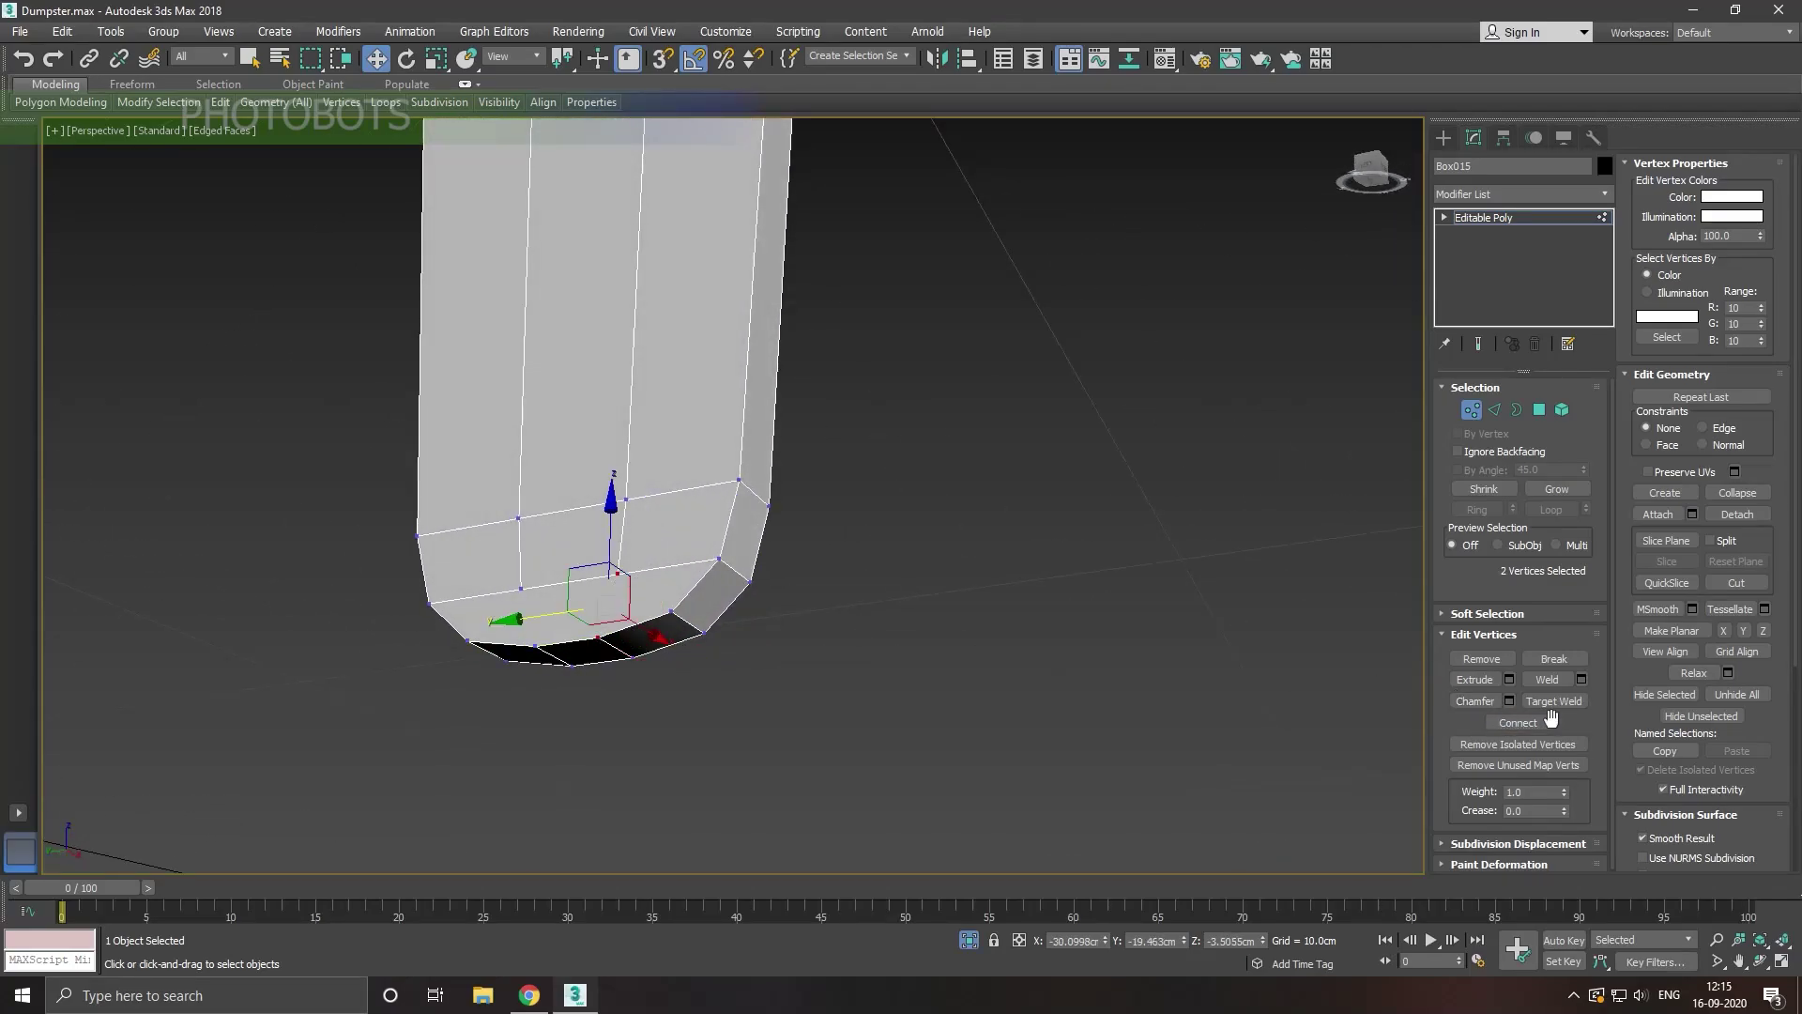
{"action": "left_click", "coordinate": [525, 588]}
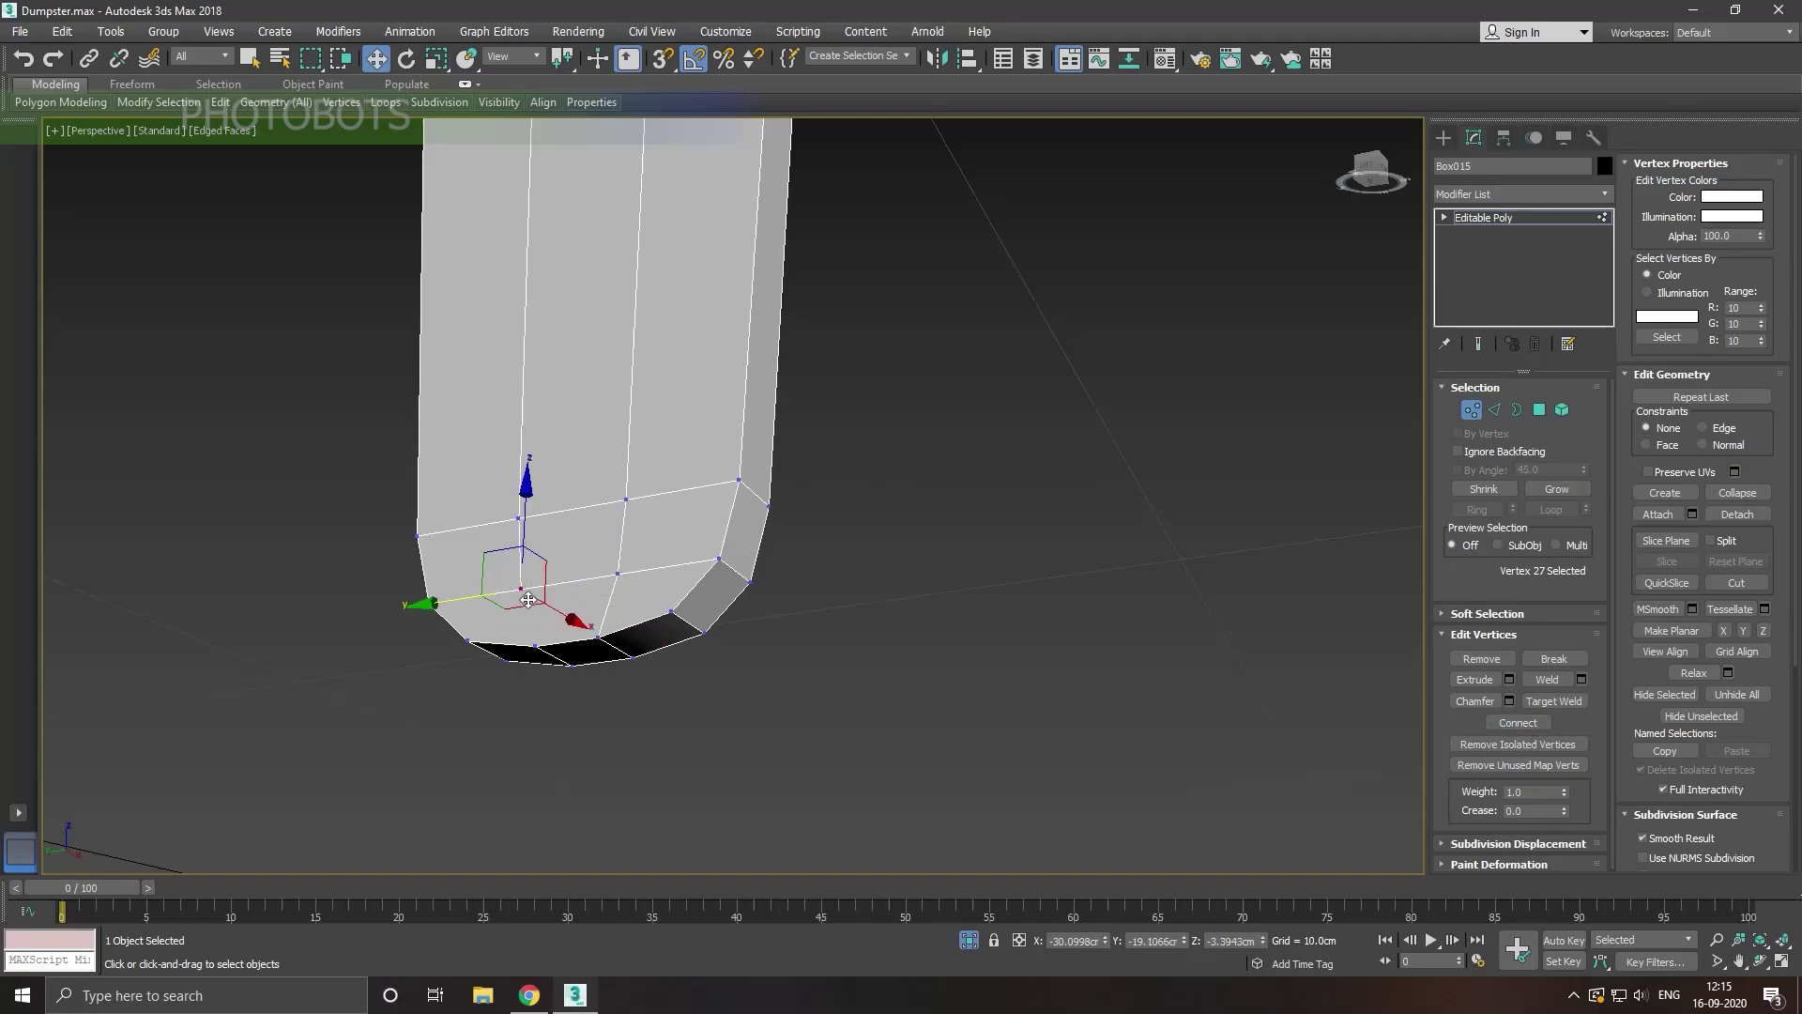
{"action": "left_click", "coordinate": [540, 647], "text": "ctrl"}
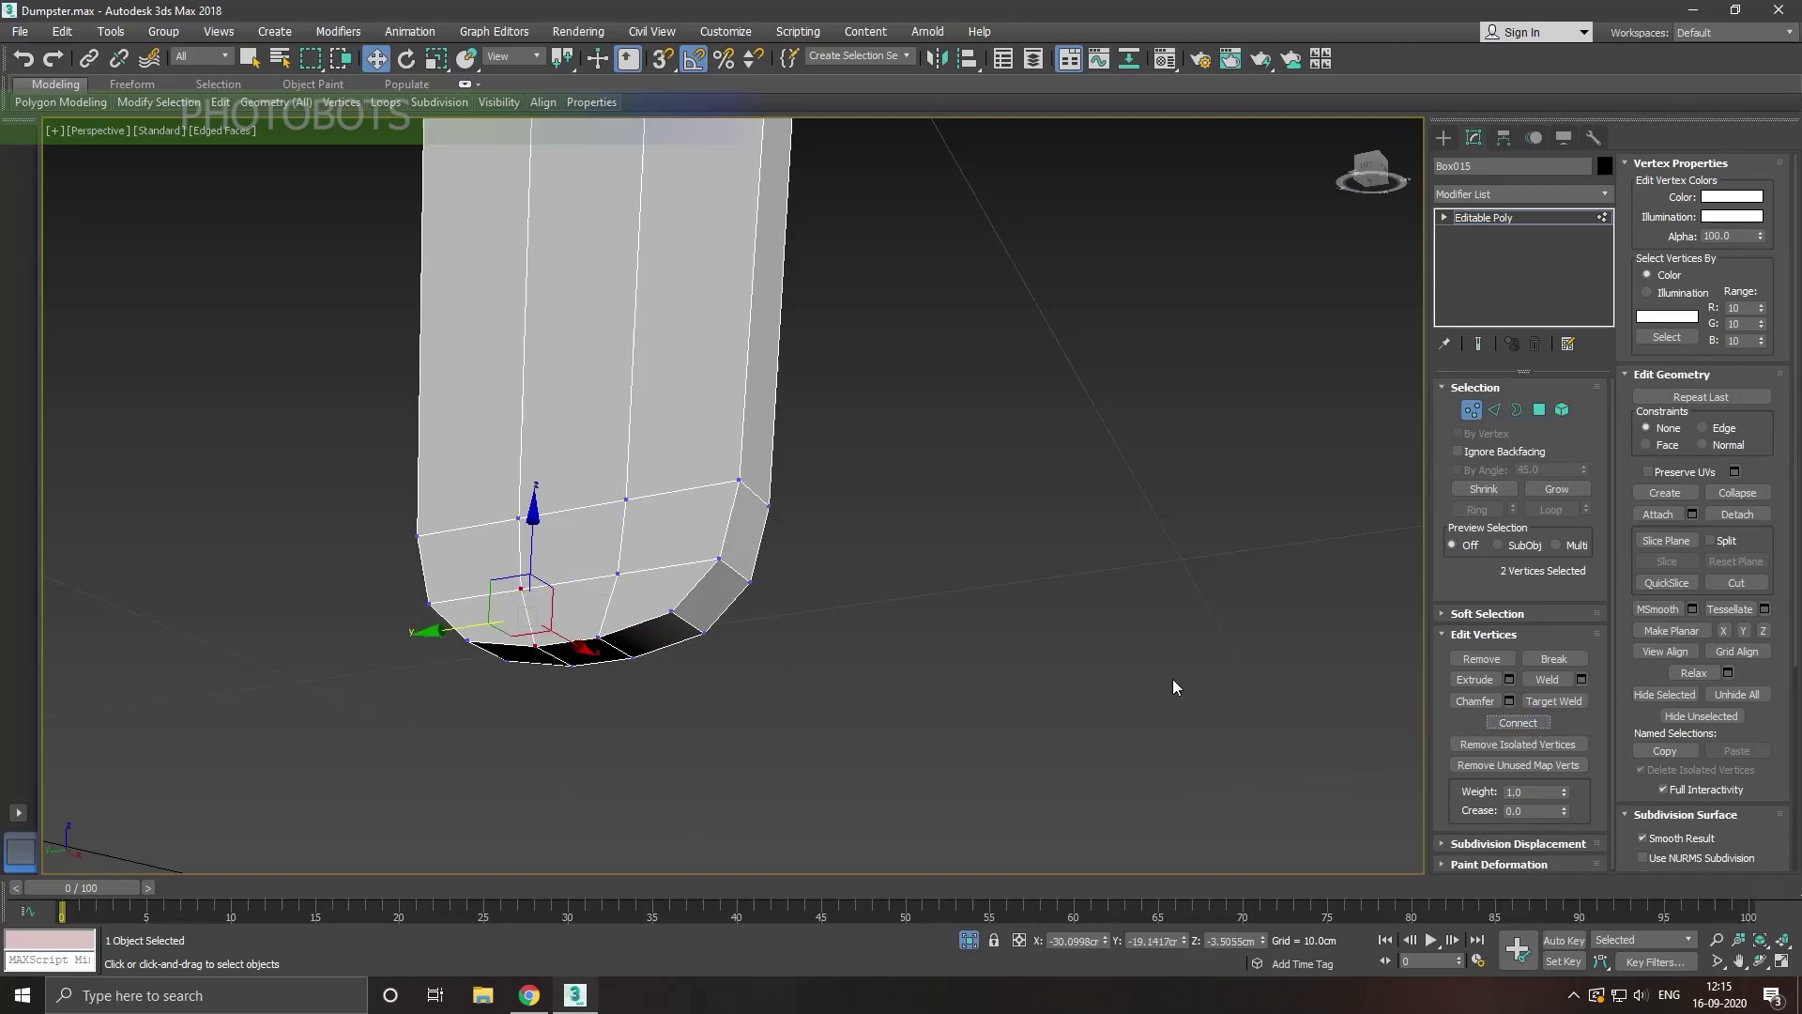
{"action": "mouse_move", "coordinate": [1173, 679]}
{"action": "middle_mouse_down", "text": "alt"}
{"action": "mouse_move", "coordinate": [950, 565]}
{"action": "mouse_move", "coordinate": [1012, 561]}
{"action": "middle_mouse_up", "text": "alt"}
{"action": "left_click", "coordinate": [644, 633]}
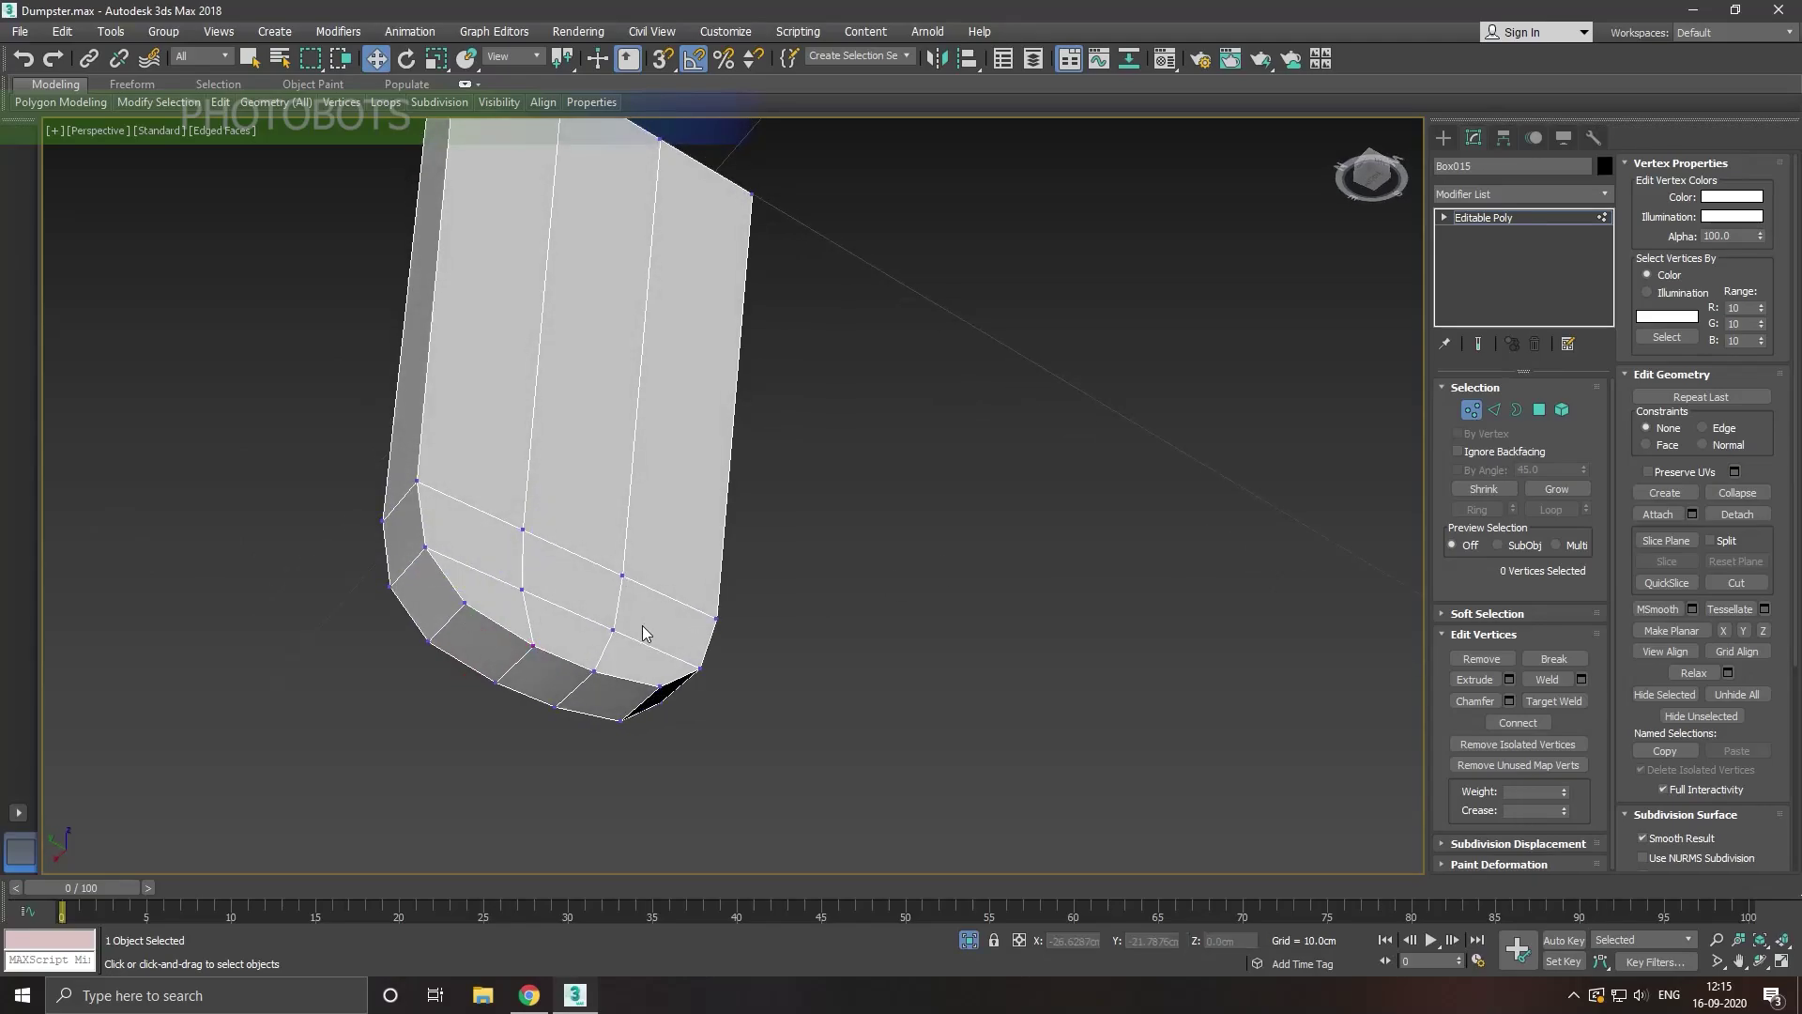
{"action": "left_click", "coordinate": [662, 688]}
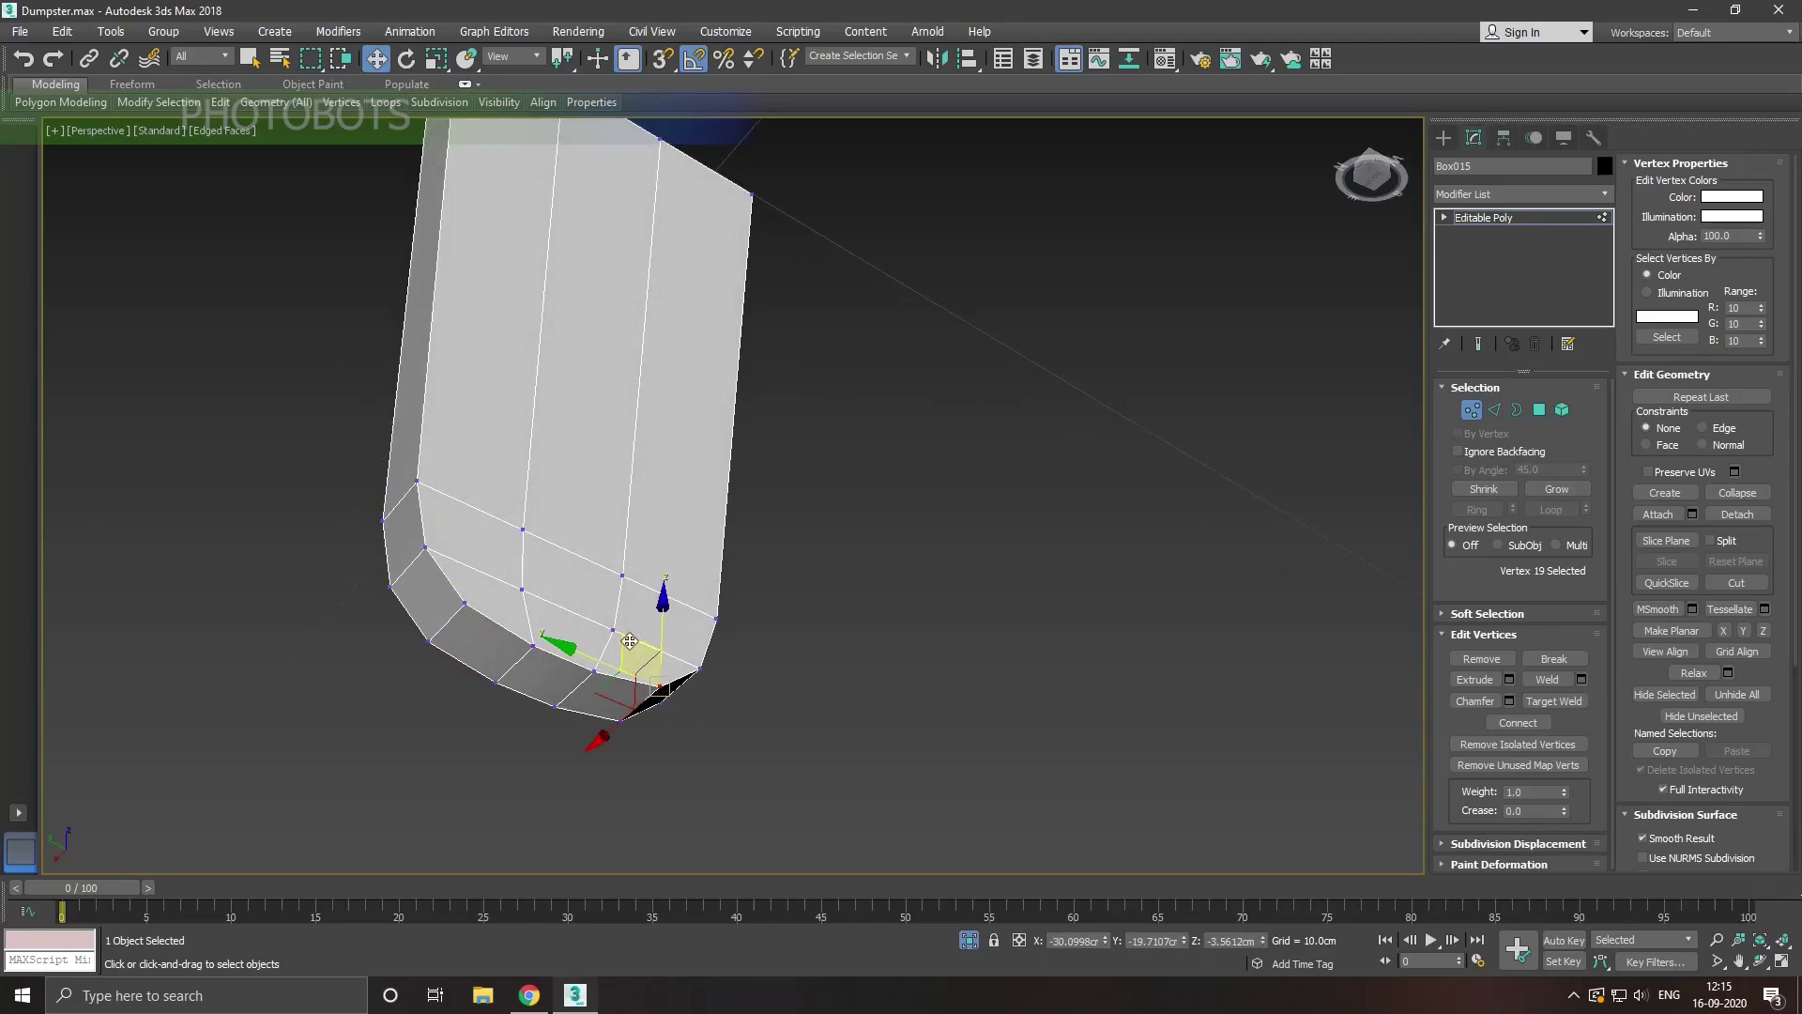
{"action": "left_click", "coordinate": [615, 630], "text": "ctrl"}
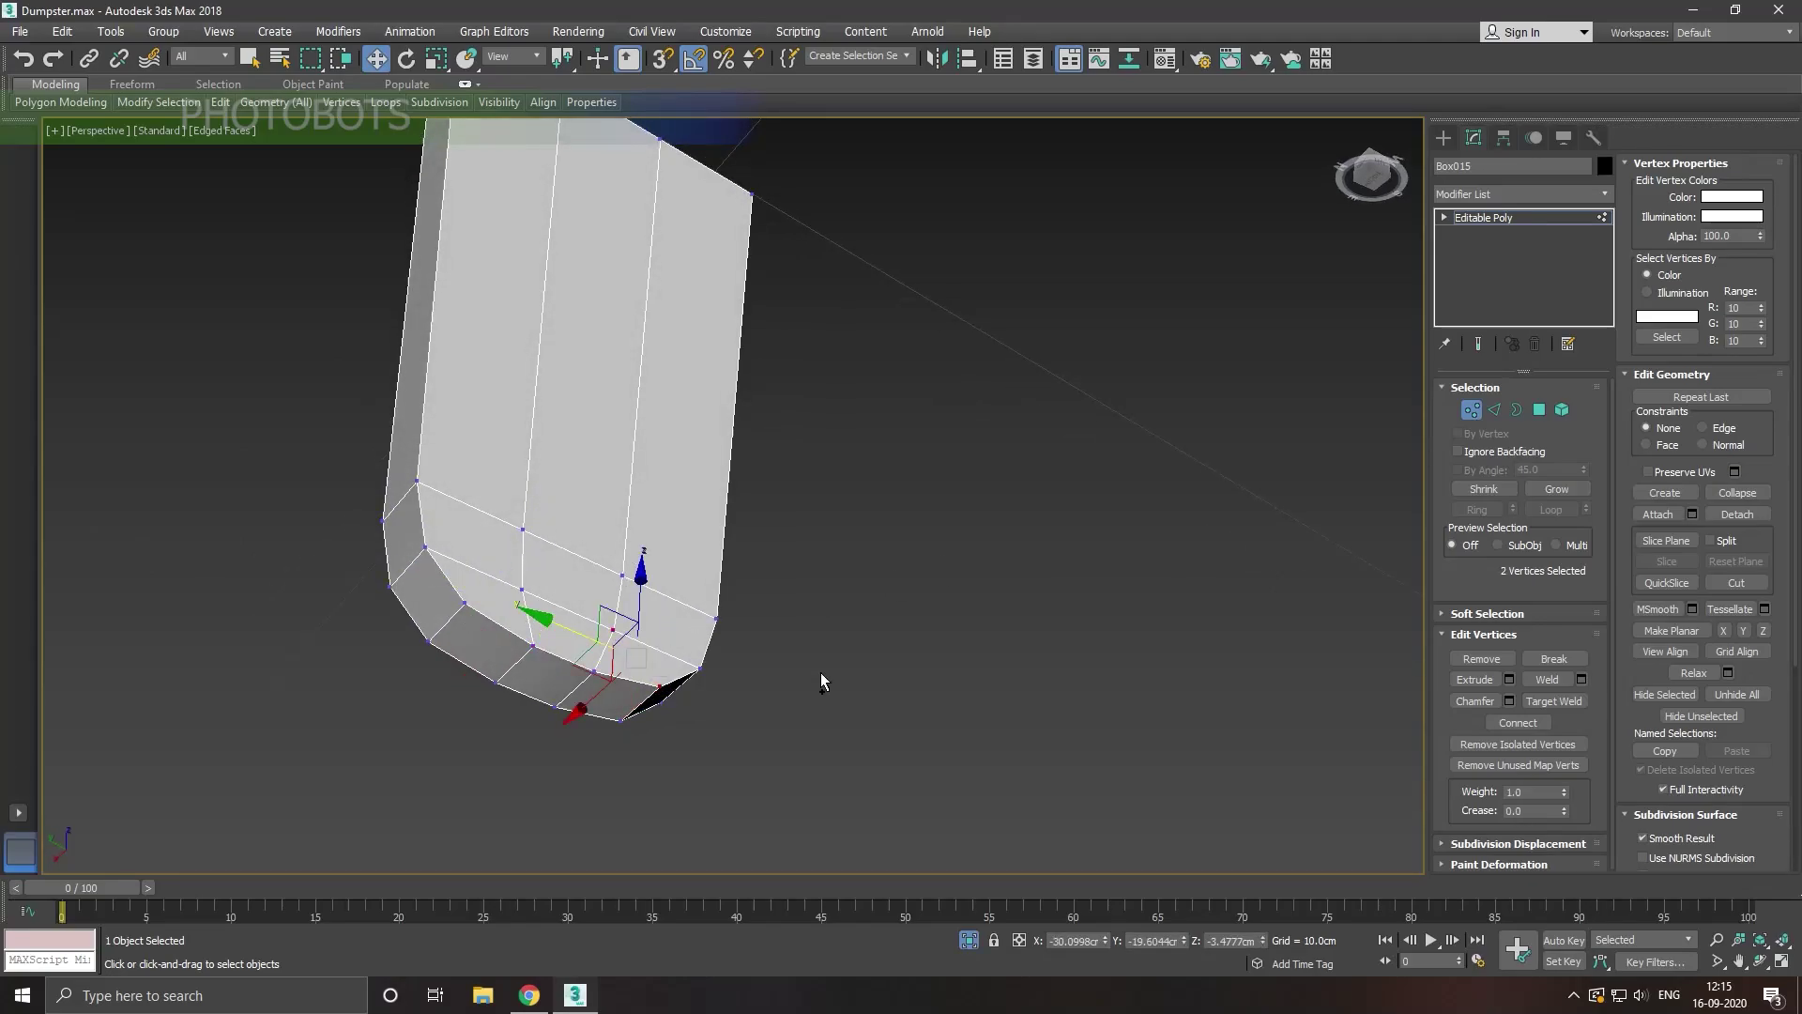
{"action": "left_click", "coordinate": [1541, 724]}
Step: Connect two more vertex pairs across the leg's lower rings, viewed from below
{"action": "mouse_move", "coordinate": [784, 655]}
{"action": "middle_mouse_down", "text": "alt"}
{"action": "mouse_move", "coordinate": [624, 709]}
{"action": "mouse_move", "coordinate": [552, 685]}
{"action": "middle_mouse_up", "text": "alt"}
{"action": "left_click", "coordinate": [450, 685]}
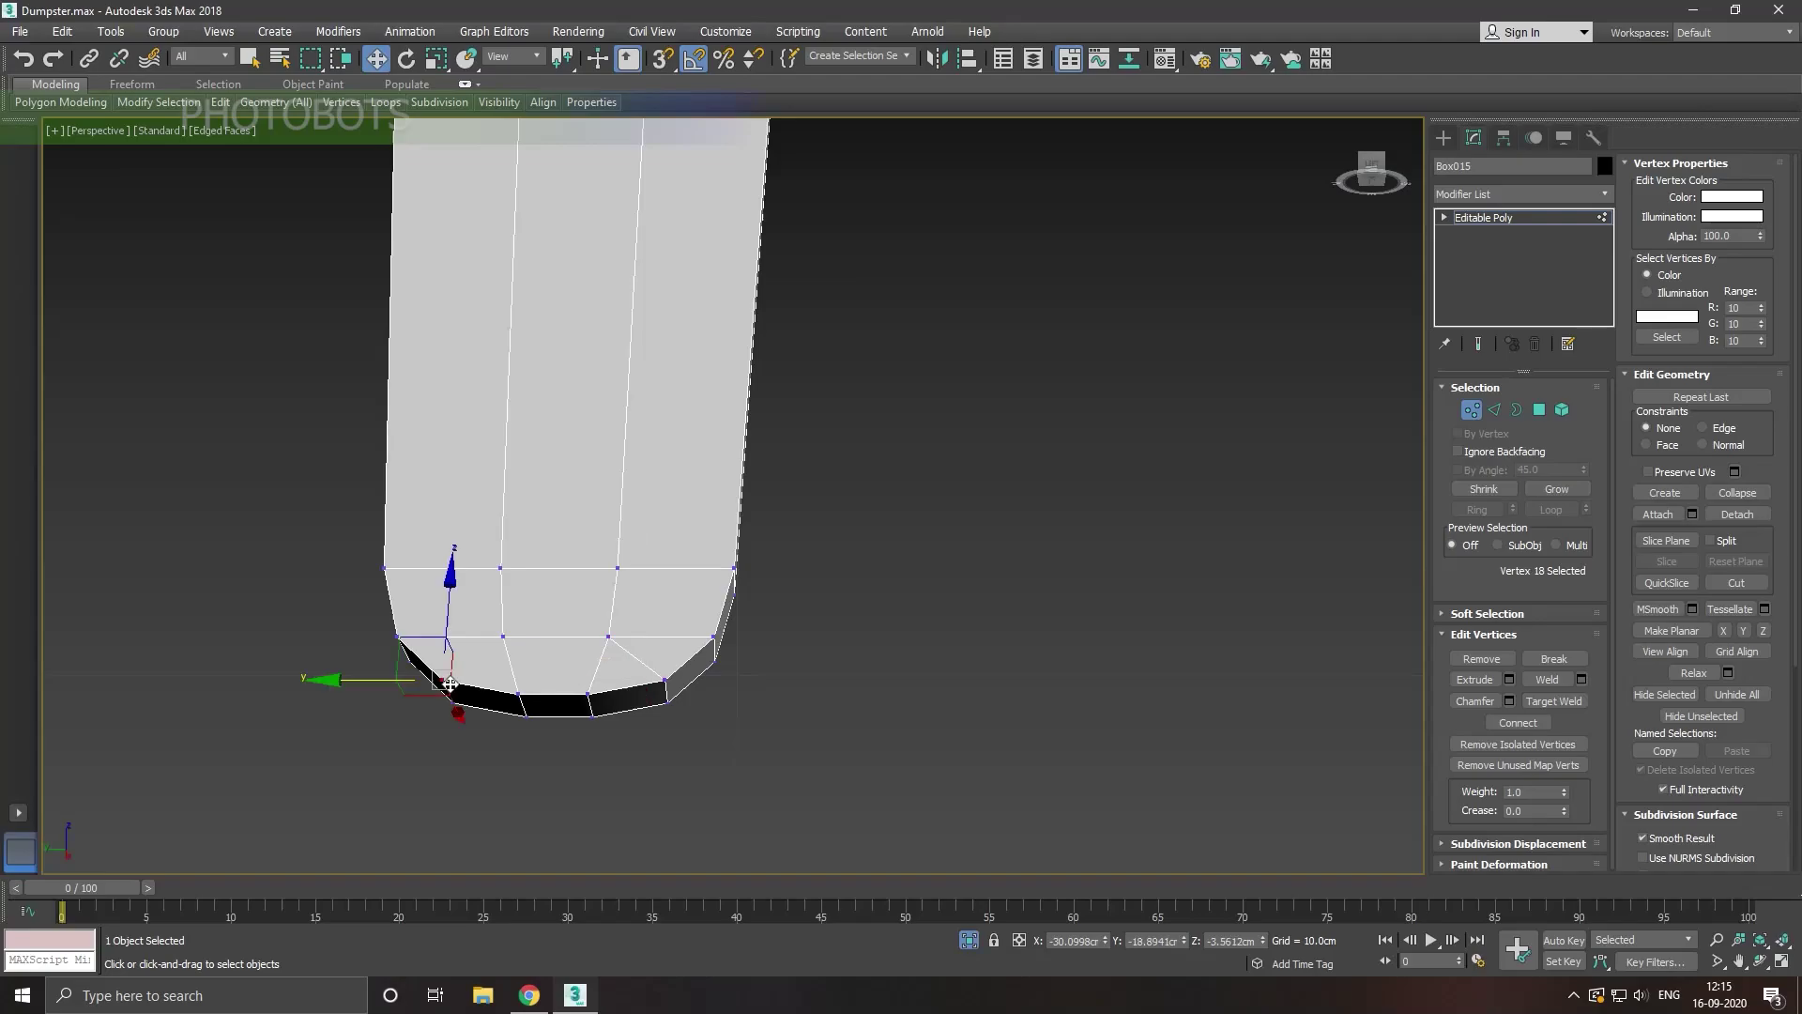
{"action": "left_click", "coordinate": [515, 642], "text": "ctrl"}
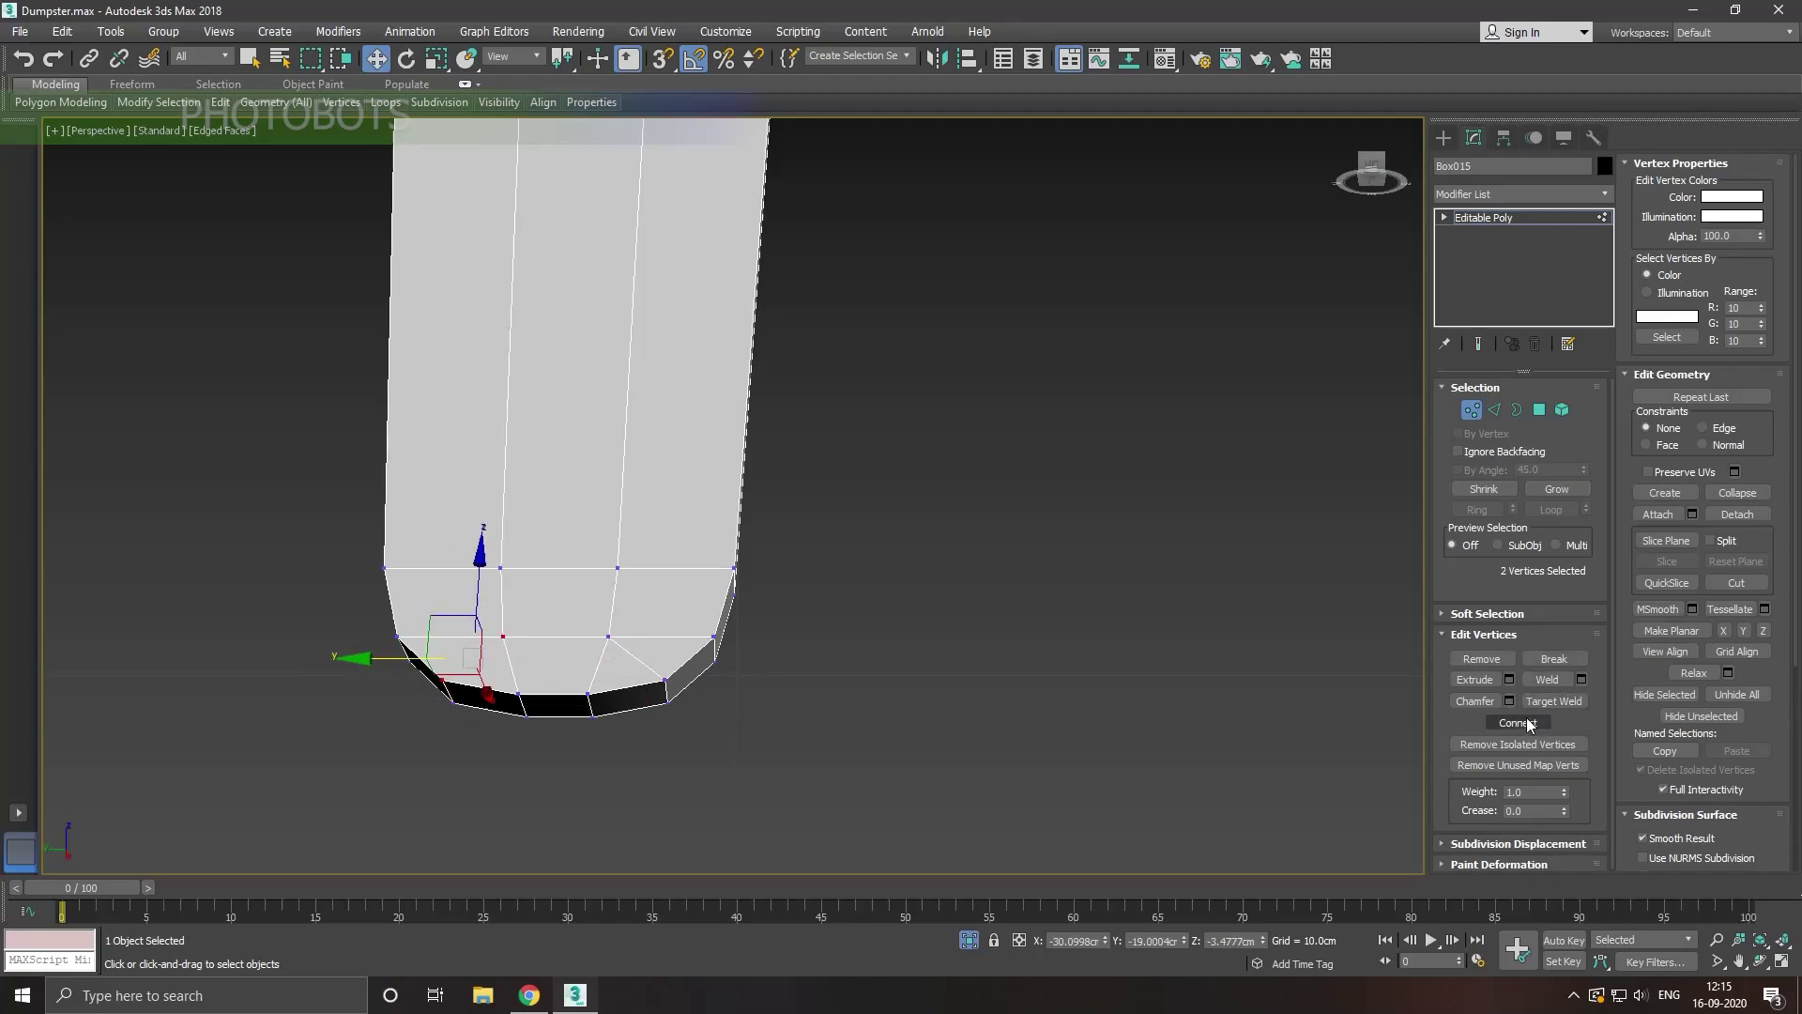
{"action": "middle_click_drag", "start_coordinate": [766, 640], "coordinate": [477, 650], "text": "alt"}
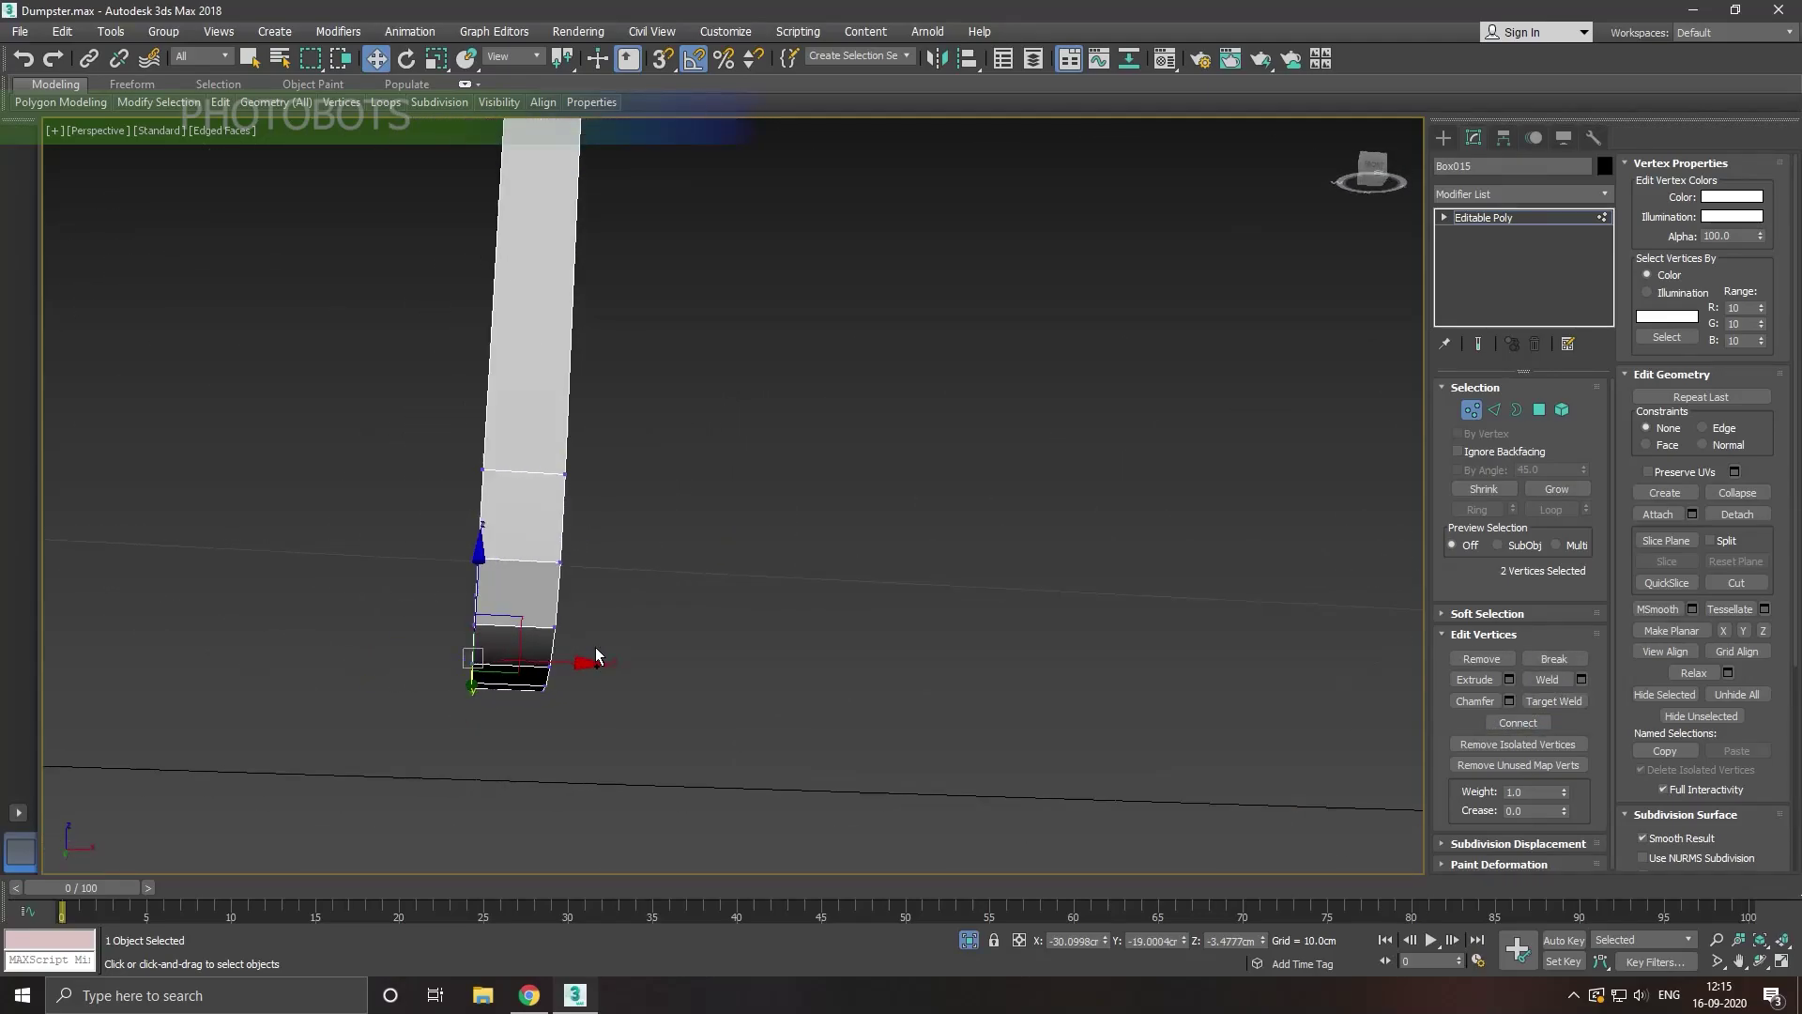
{"action": "left_click", "coordinate": [344, 626]}
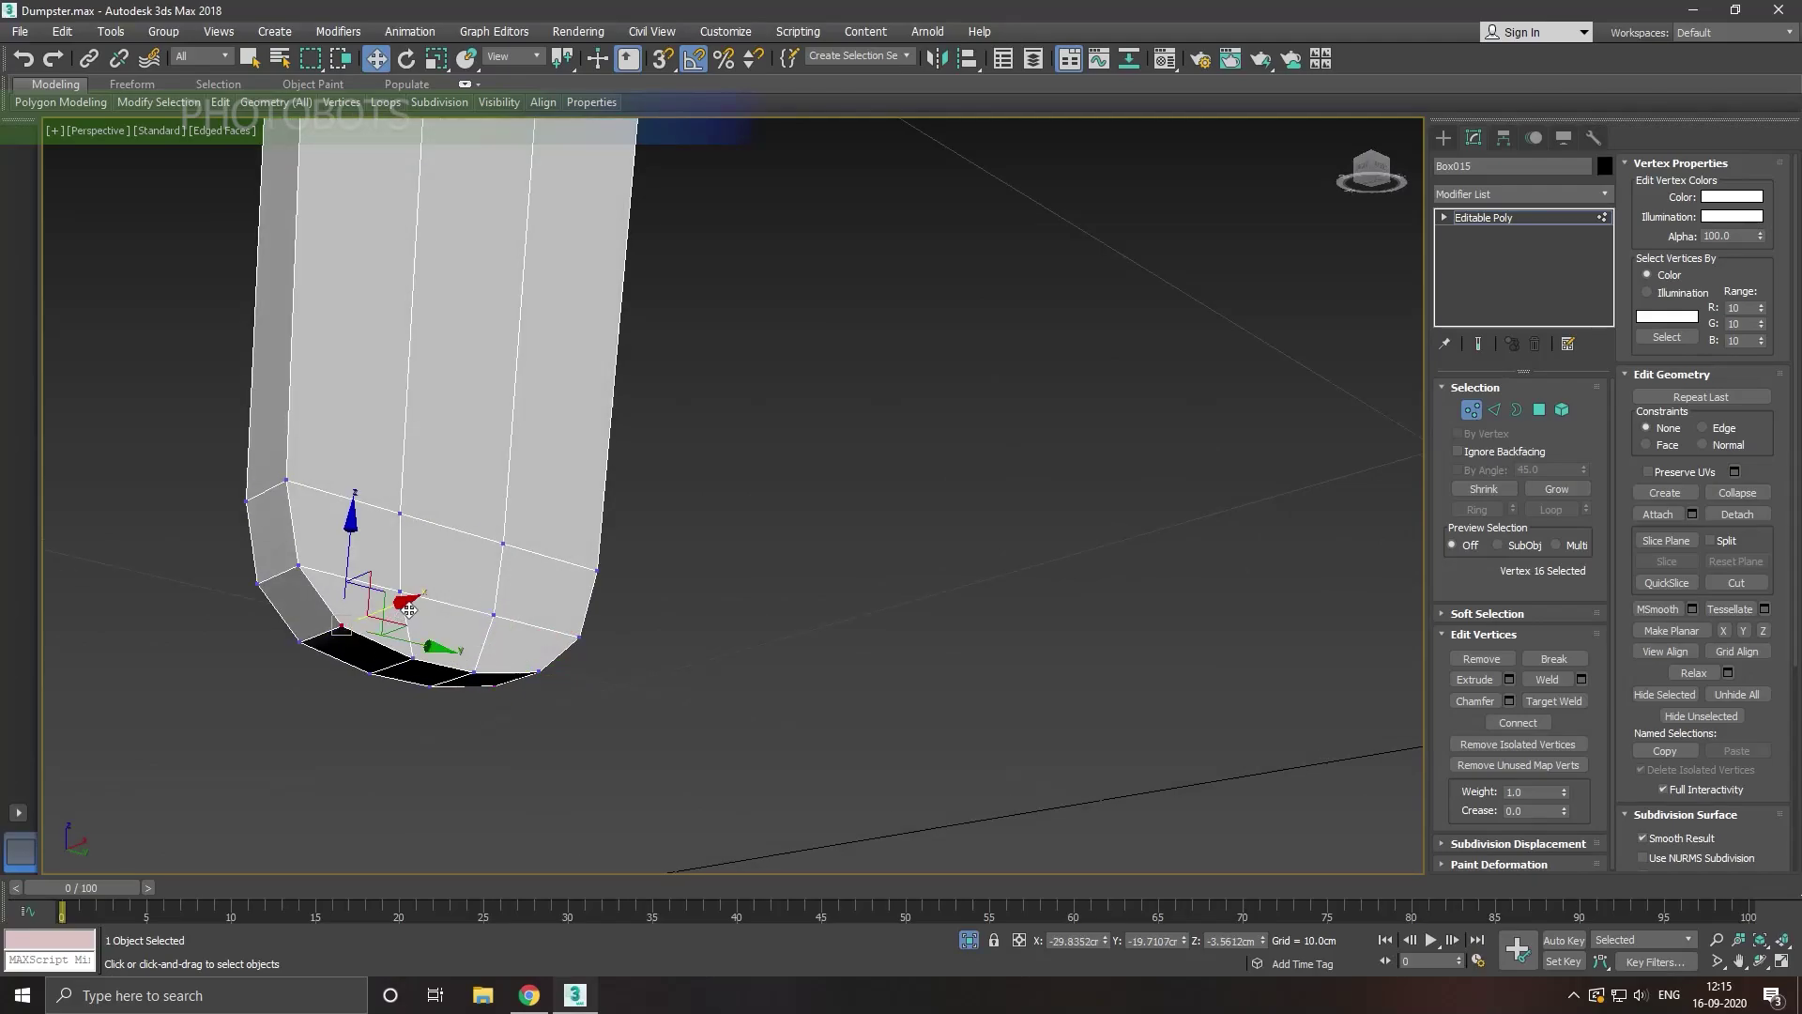
{"action": "left_click", "coordinate": [400, 590], "text": "ctrl"}
{"action": "left_click", "coordinate": [1531, 732]}
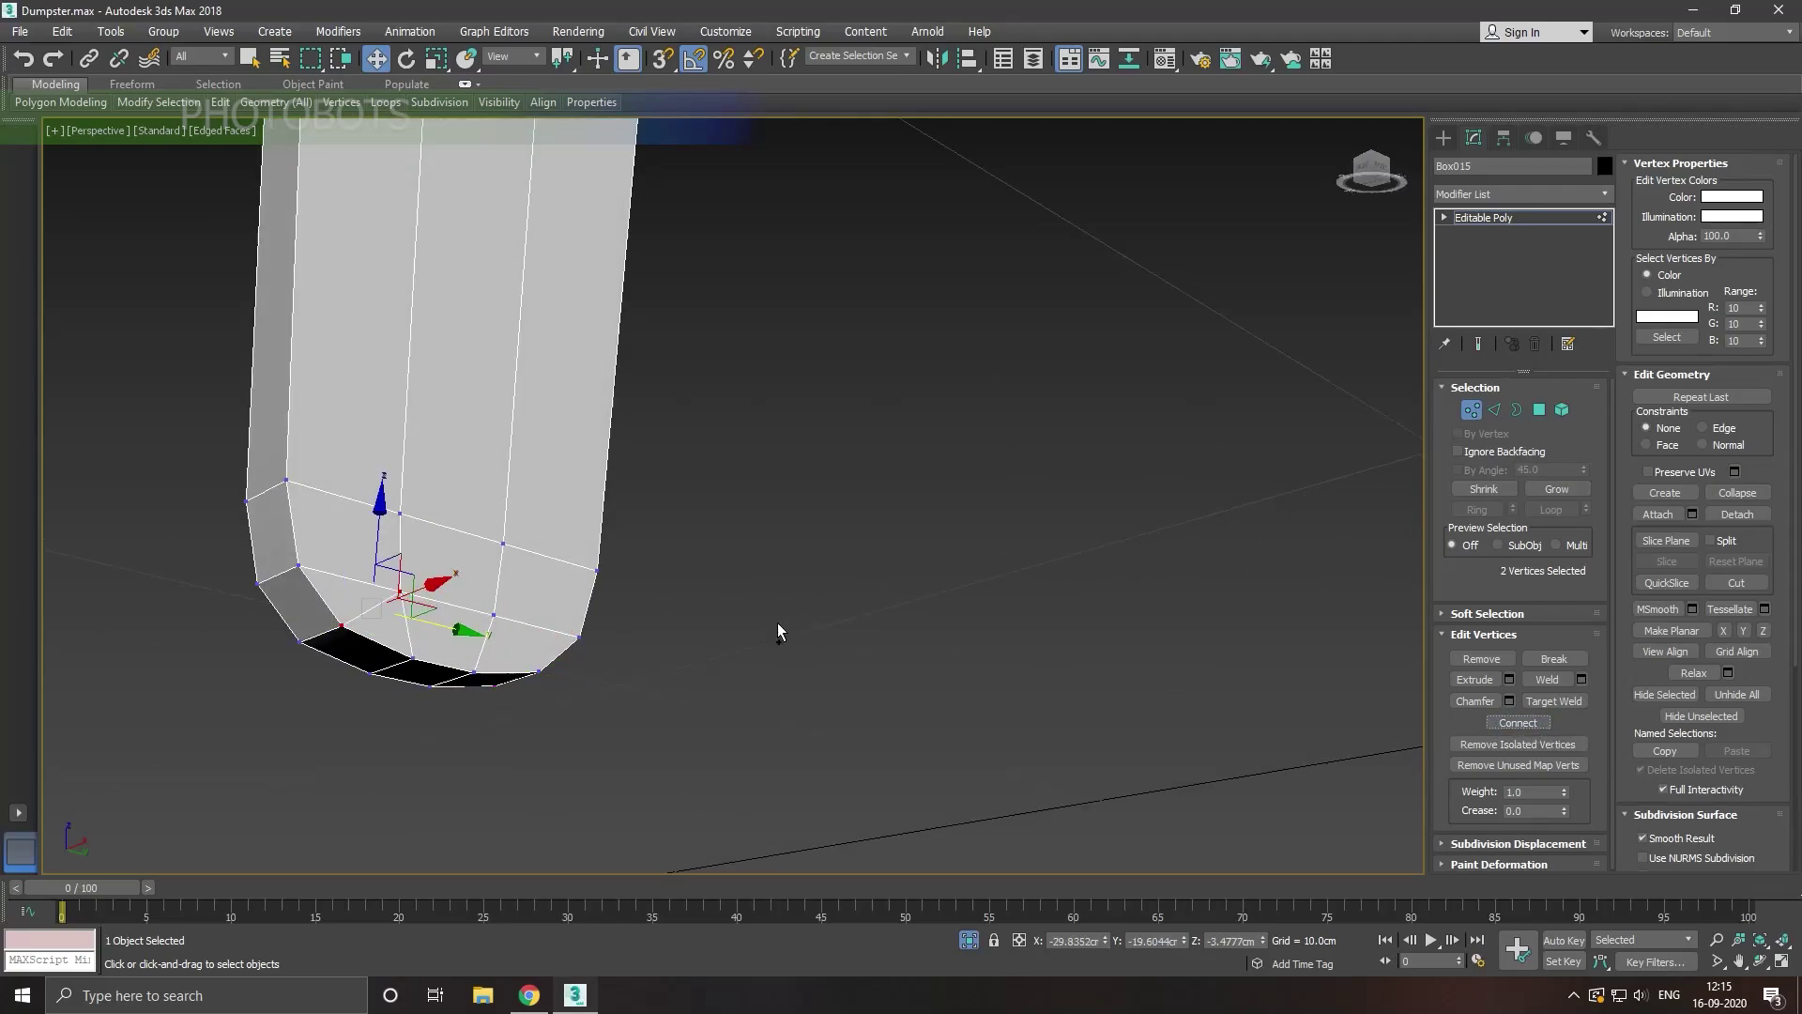
{"action": "middle_click_drag", "start_coordinate": [778, 623], "coordinate": [521, 593], "text": "alt"}
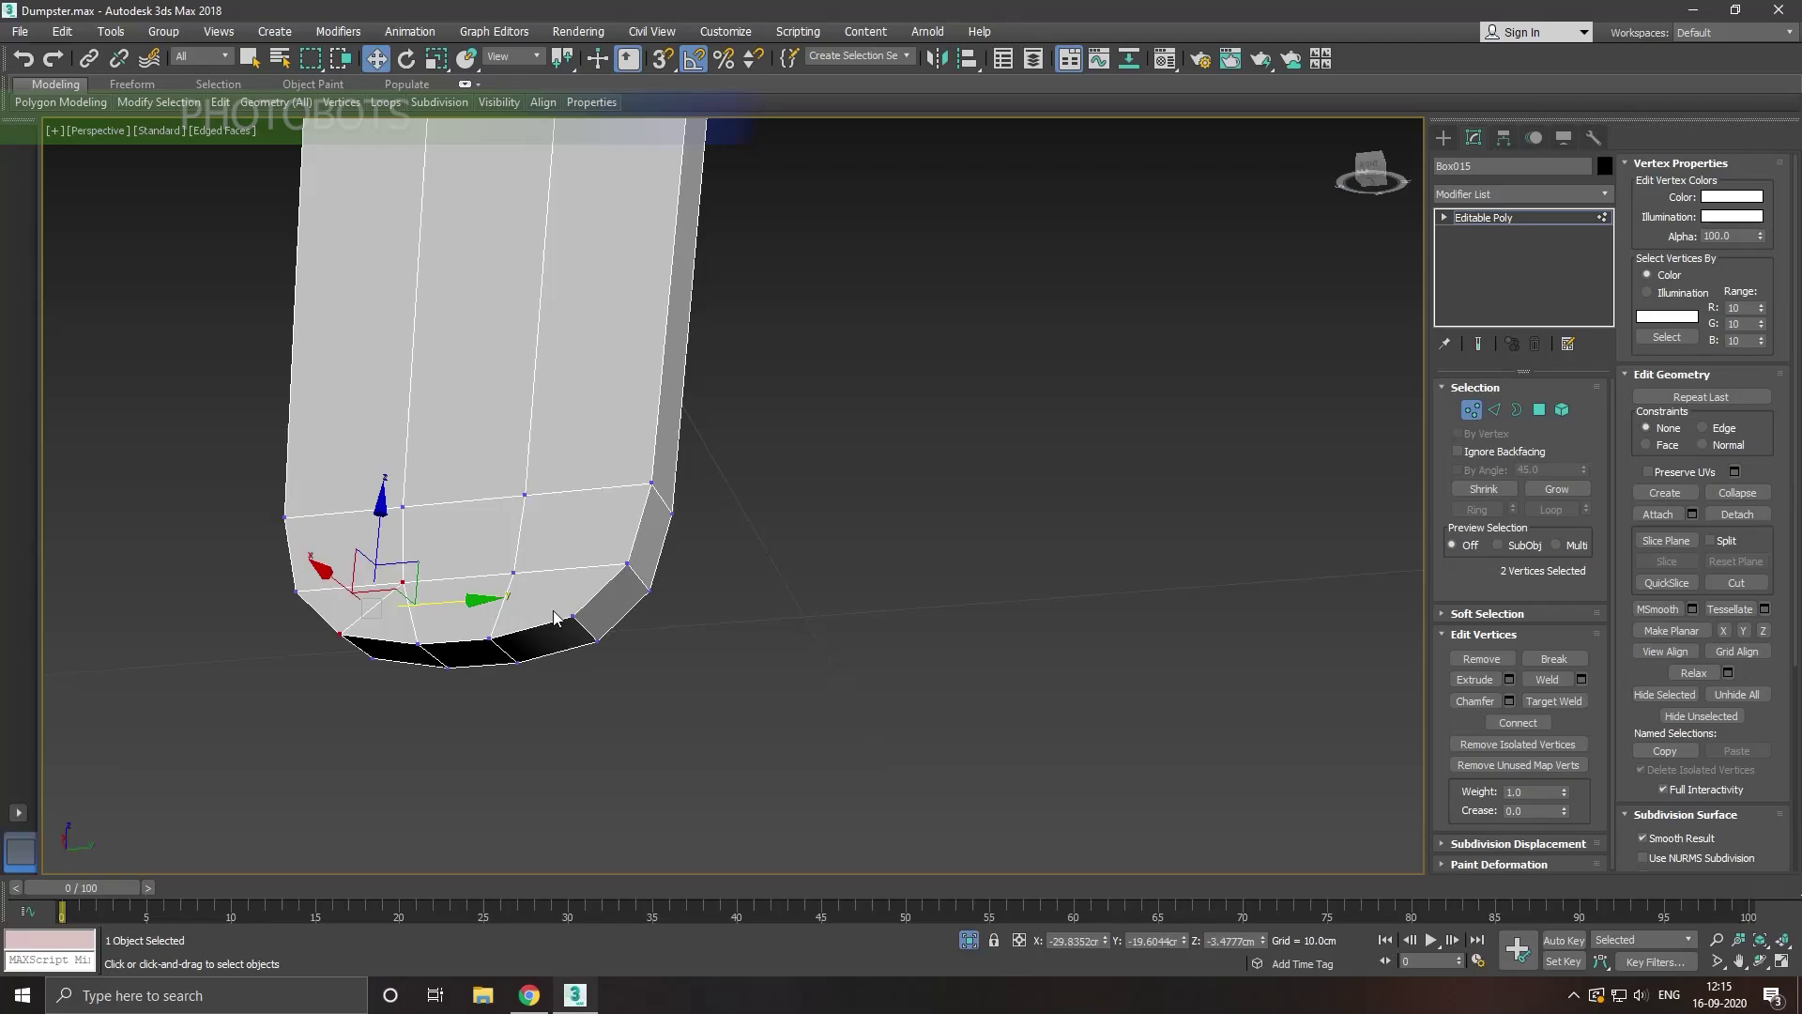
{"action": "left_click", "coordinate": [574, 619]}
{"action": "left_click", "coordinate": [514, 573], "text": "ctrl"}
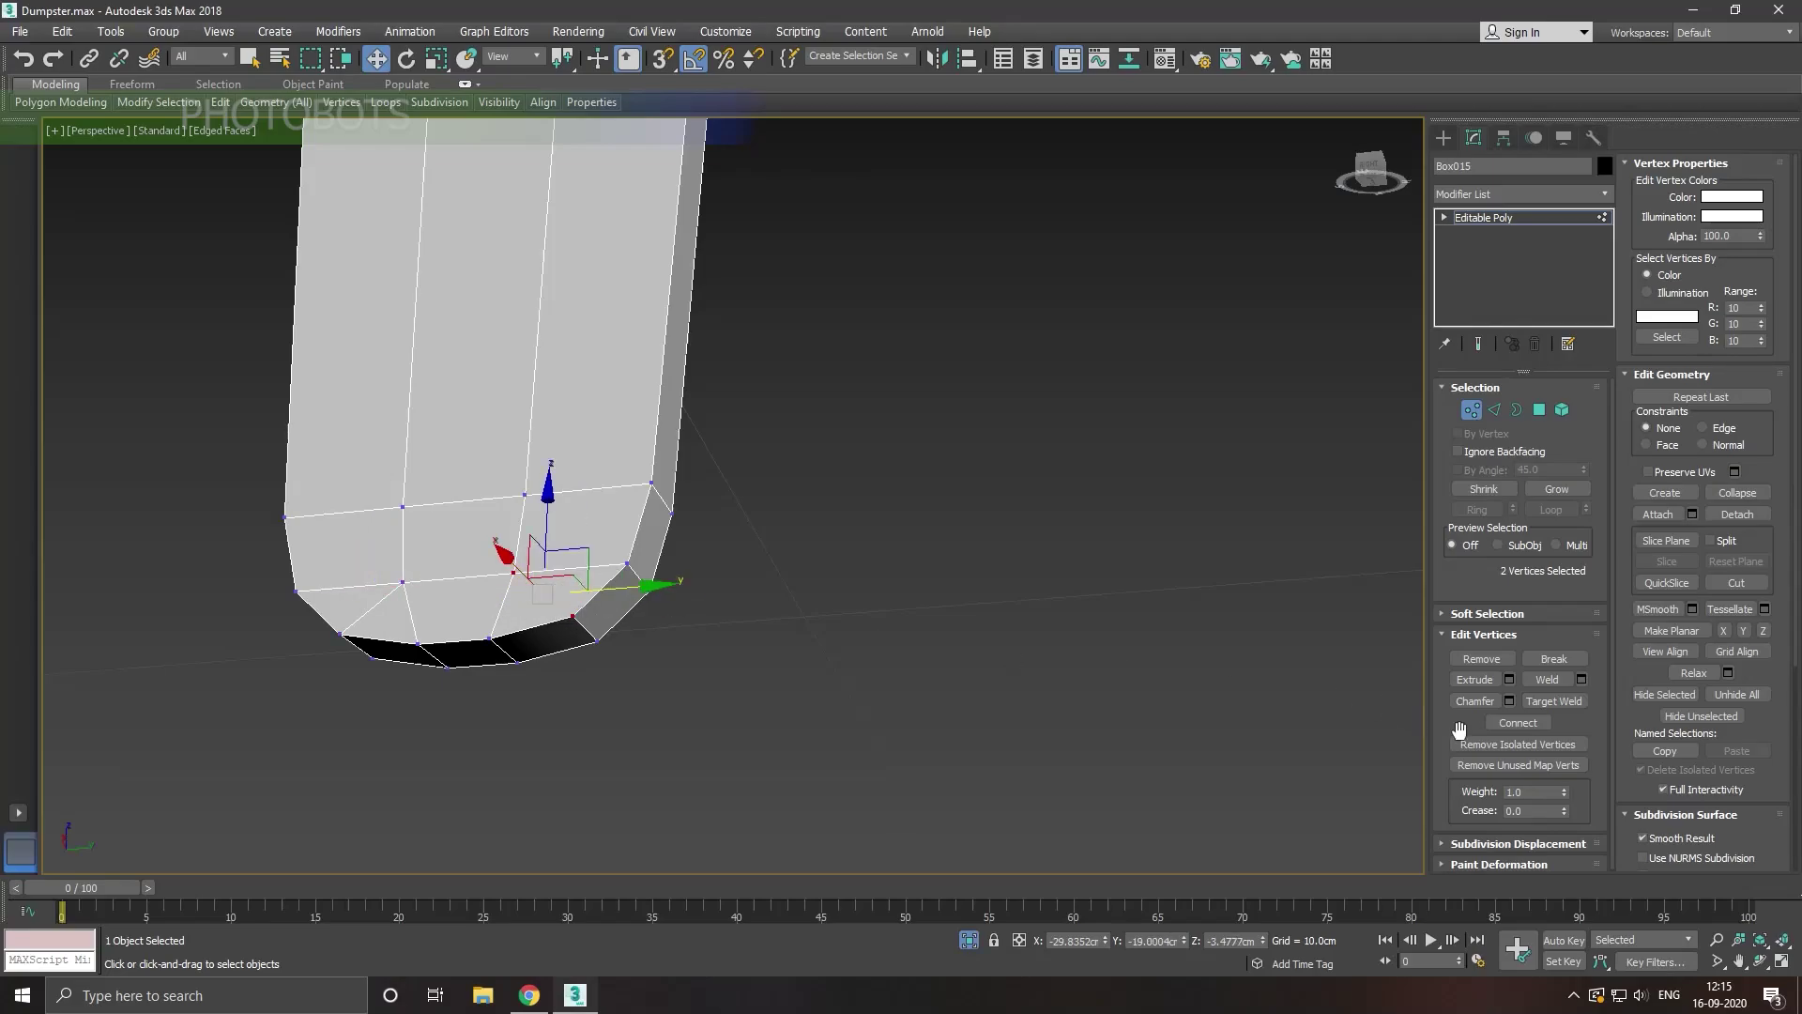
{"action": "left_click", "coordinate": [1518, 723]}
Step: Return Box015 to object level and view the leg under the dumpster
{"action": "mouse_move", "coordinate": [739, 735]}
{"action": "middle_mouse_down", "text": "alt"}
{"action": "mouse_move", "coordinate": [836, 685]}
{"action": "mouse_move", "coordinate": [712, 667]}
{"action": "mouse_move", "coordinate": [620, 690]}
{"action": "middle_mouse_up", "text": "alt"}
{"action": "middle_click_drag", "start_coordinate": [1023, 845], "coordinate": [1079, 657], "text": "alt"}
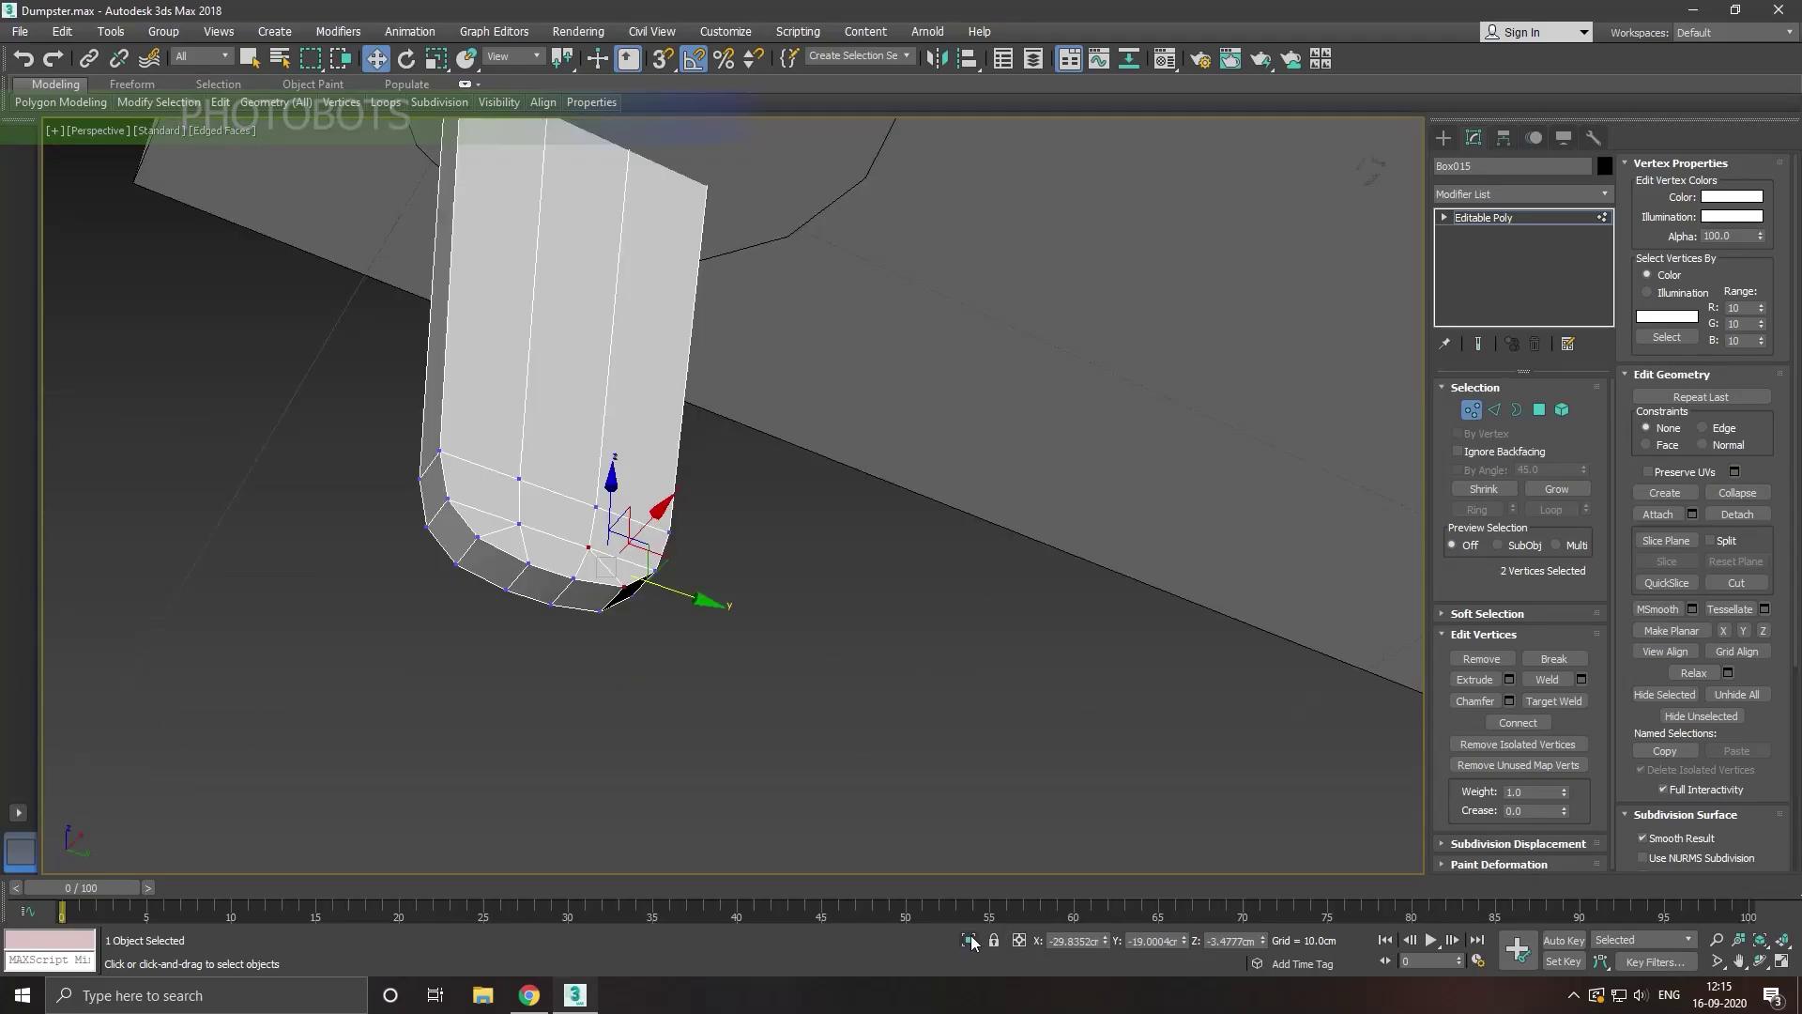
{"action": "left_click", "coordinate": [1502, 222]}
{"action": "scroll", "coordinate": [780, 464], "scroll_direction": "down", "scroll_amount": 3}
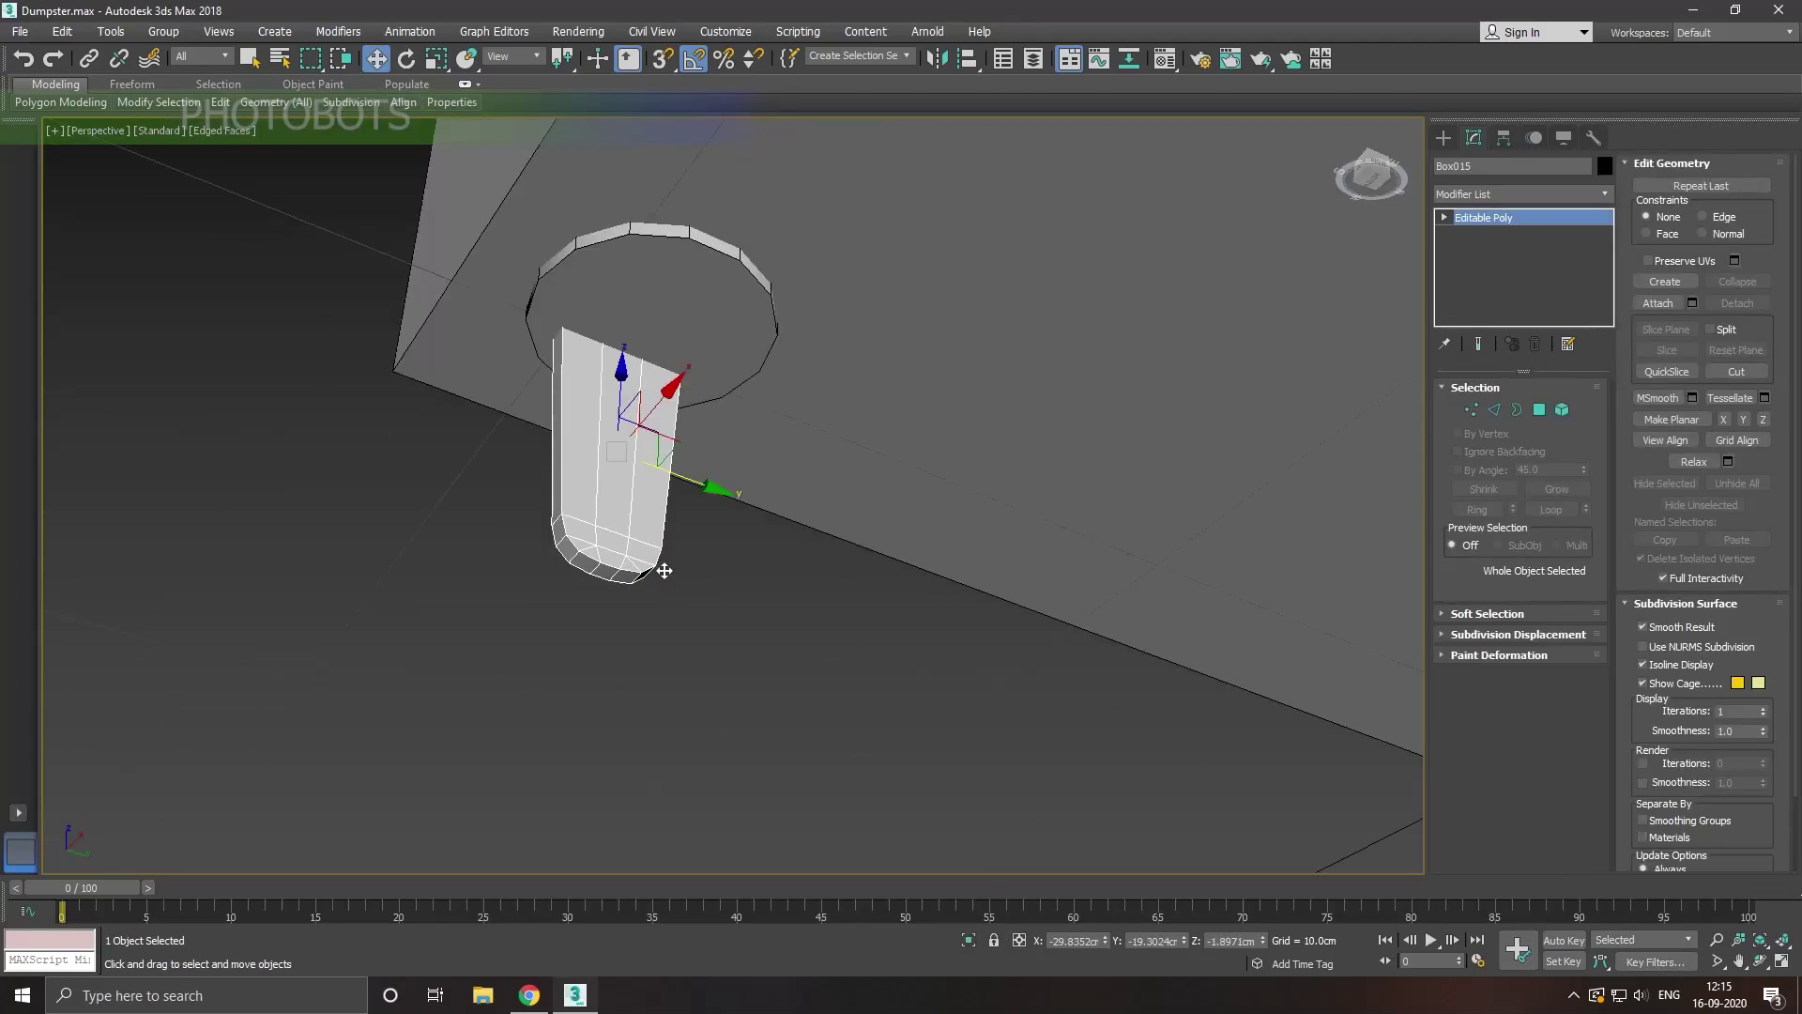
{"action": "mouse_move", "coordinate": [780, 464]}
{"action": "middle_mouse_down", "text": "alt"}
{"action": "mouse_move", "coordinate": [753, 571]}
{"action": "mouse_move", "coordinate": [837, 588]}
{"action": "mouse_move", "coordinate": [830, 628]}
{"action": "middle_mouse_up", "text": "alt"}
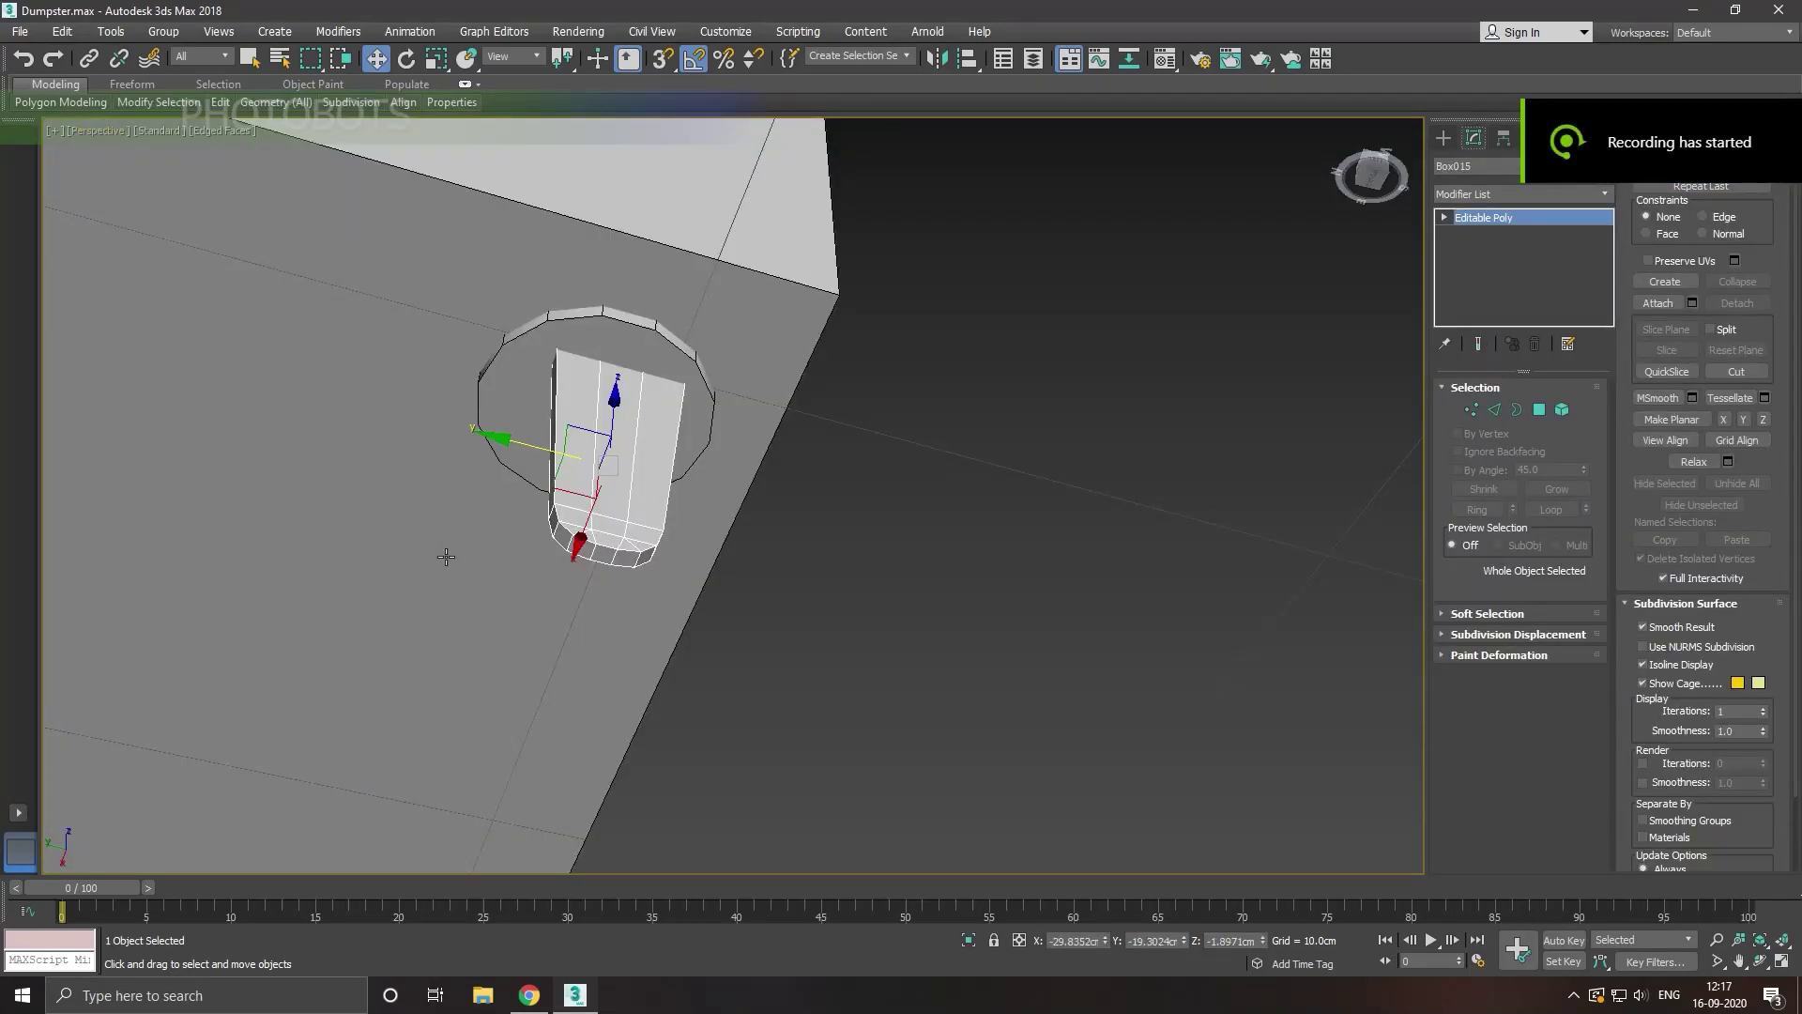
Step: Create a small cylinder over the leg in the Left view
{"action": "middle_click_drag", "start_coordinate": [447, 556], "coordinate": [595, 542], "text": "alt"}
{"action": "key", "text": "l"}
{"action": "scroll", "coordinate": [874, 669], "scroll_direction": "up", "scroll_amount": 3}
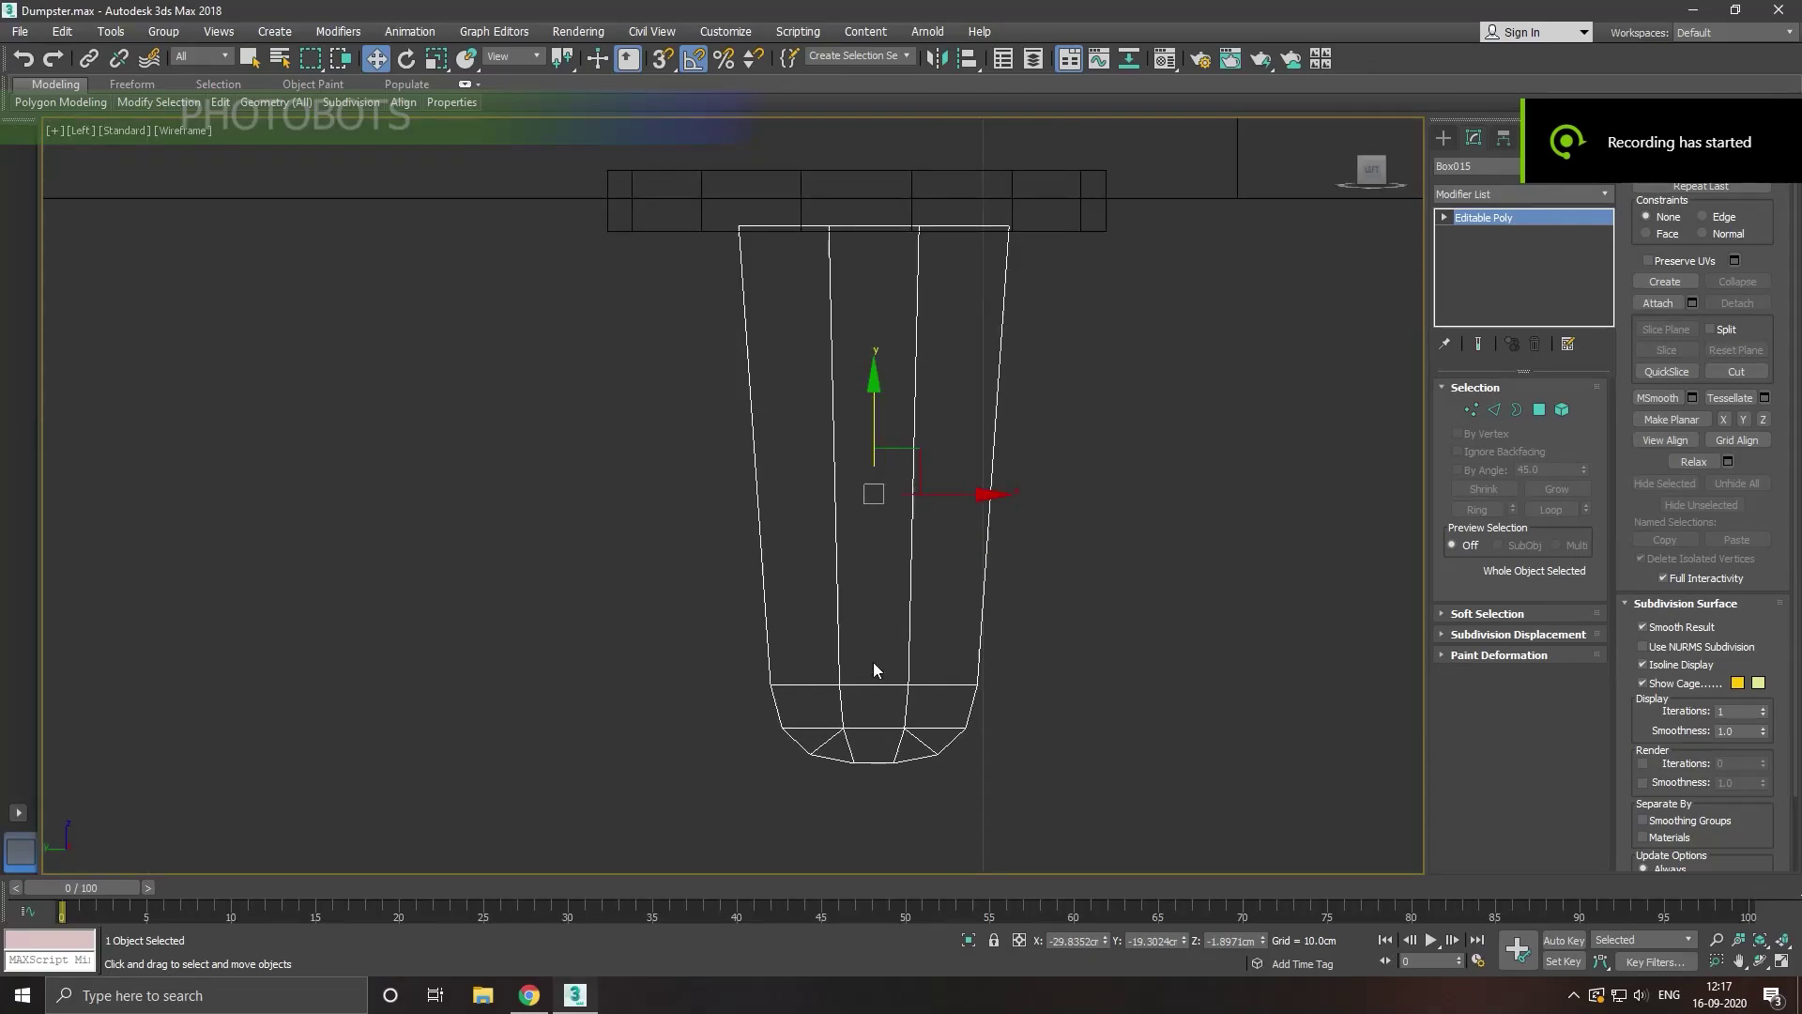
{"action": "left_click", "coordinate": [1444, 138]}
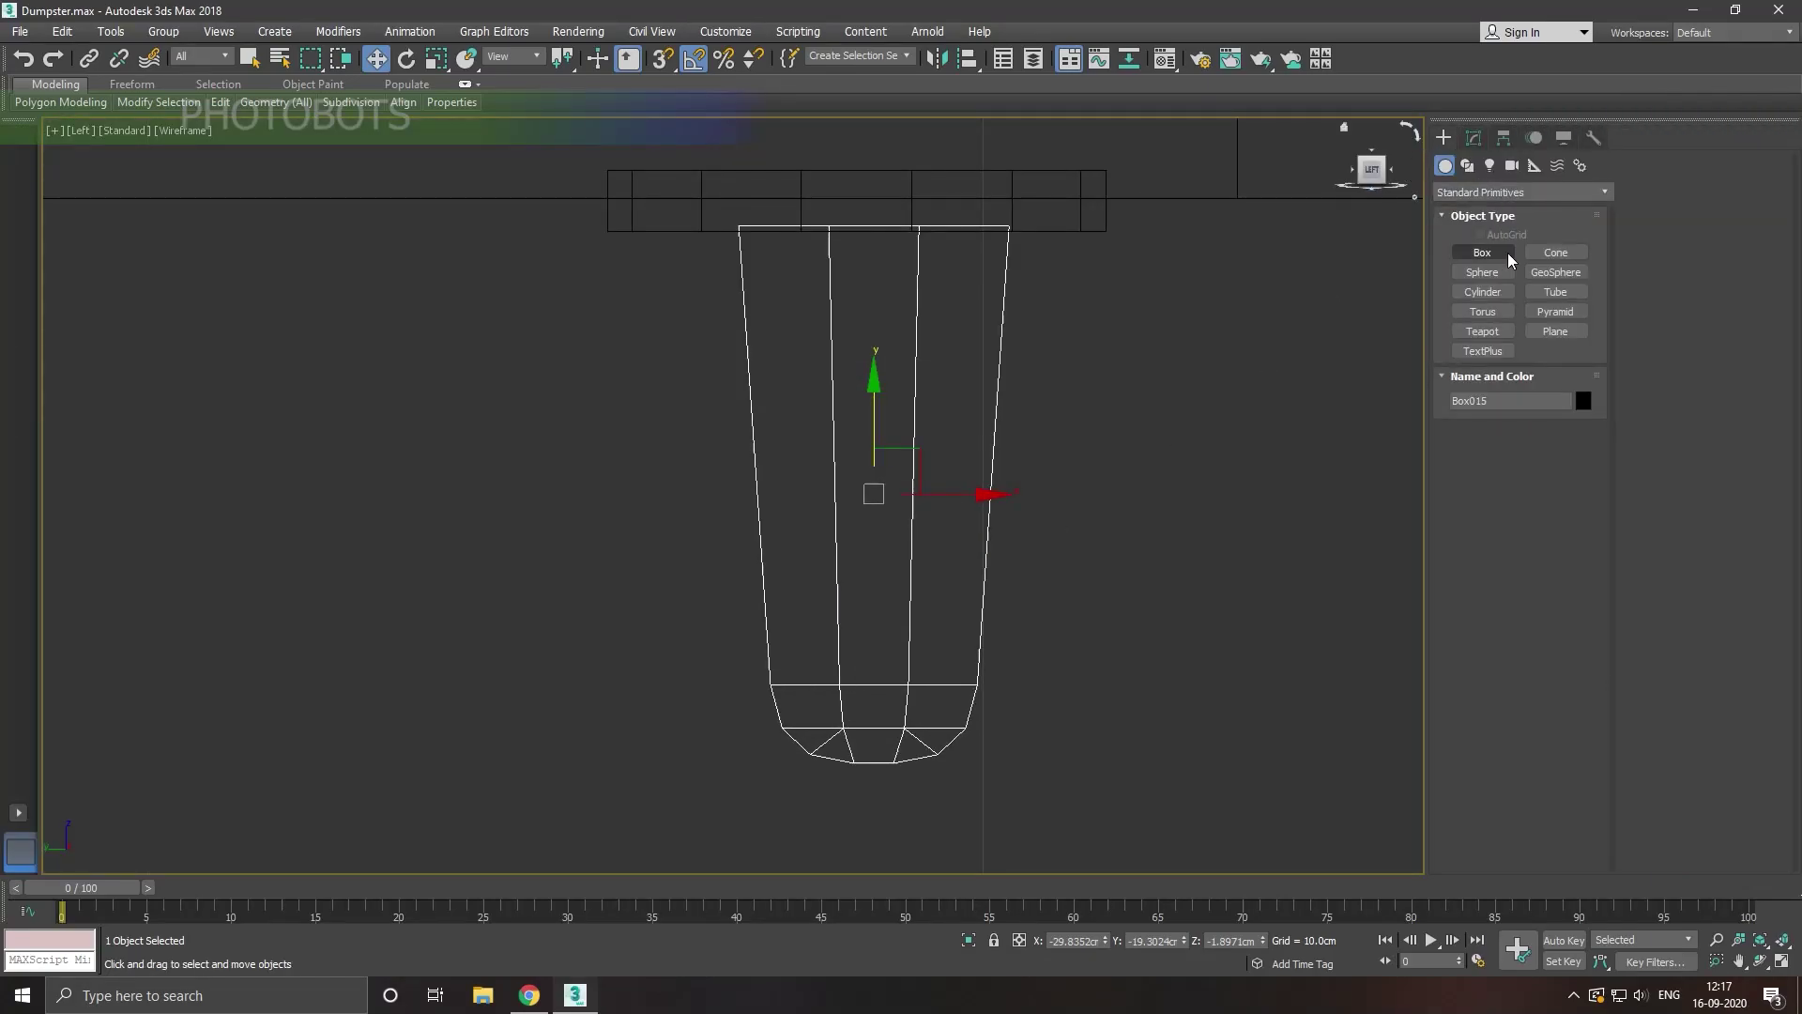
{"action": "left_click", "coordinate": [1483, 292]}
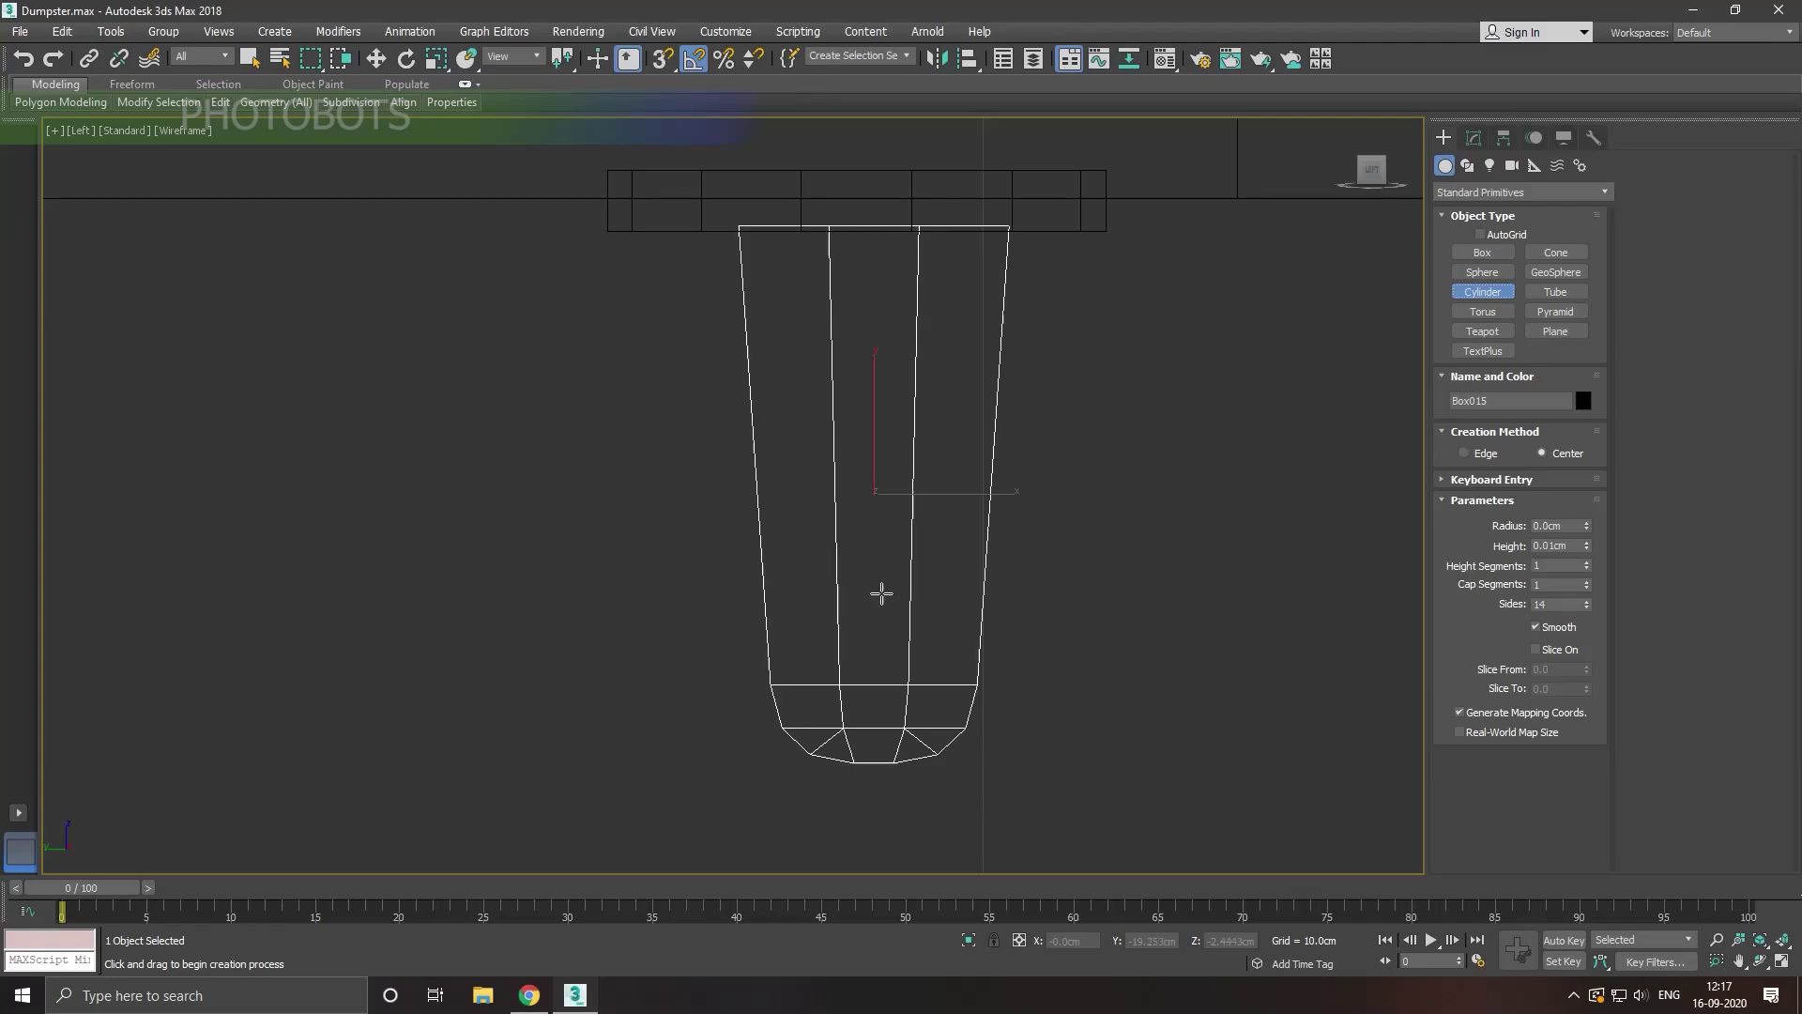
{"action": "left_click_drag", "start_coordinate": [881, 593], "coordinate": [931, 601]}
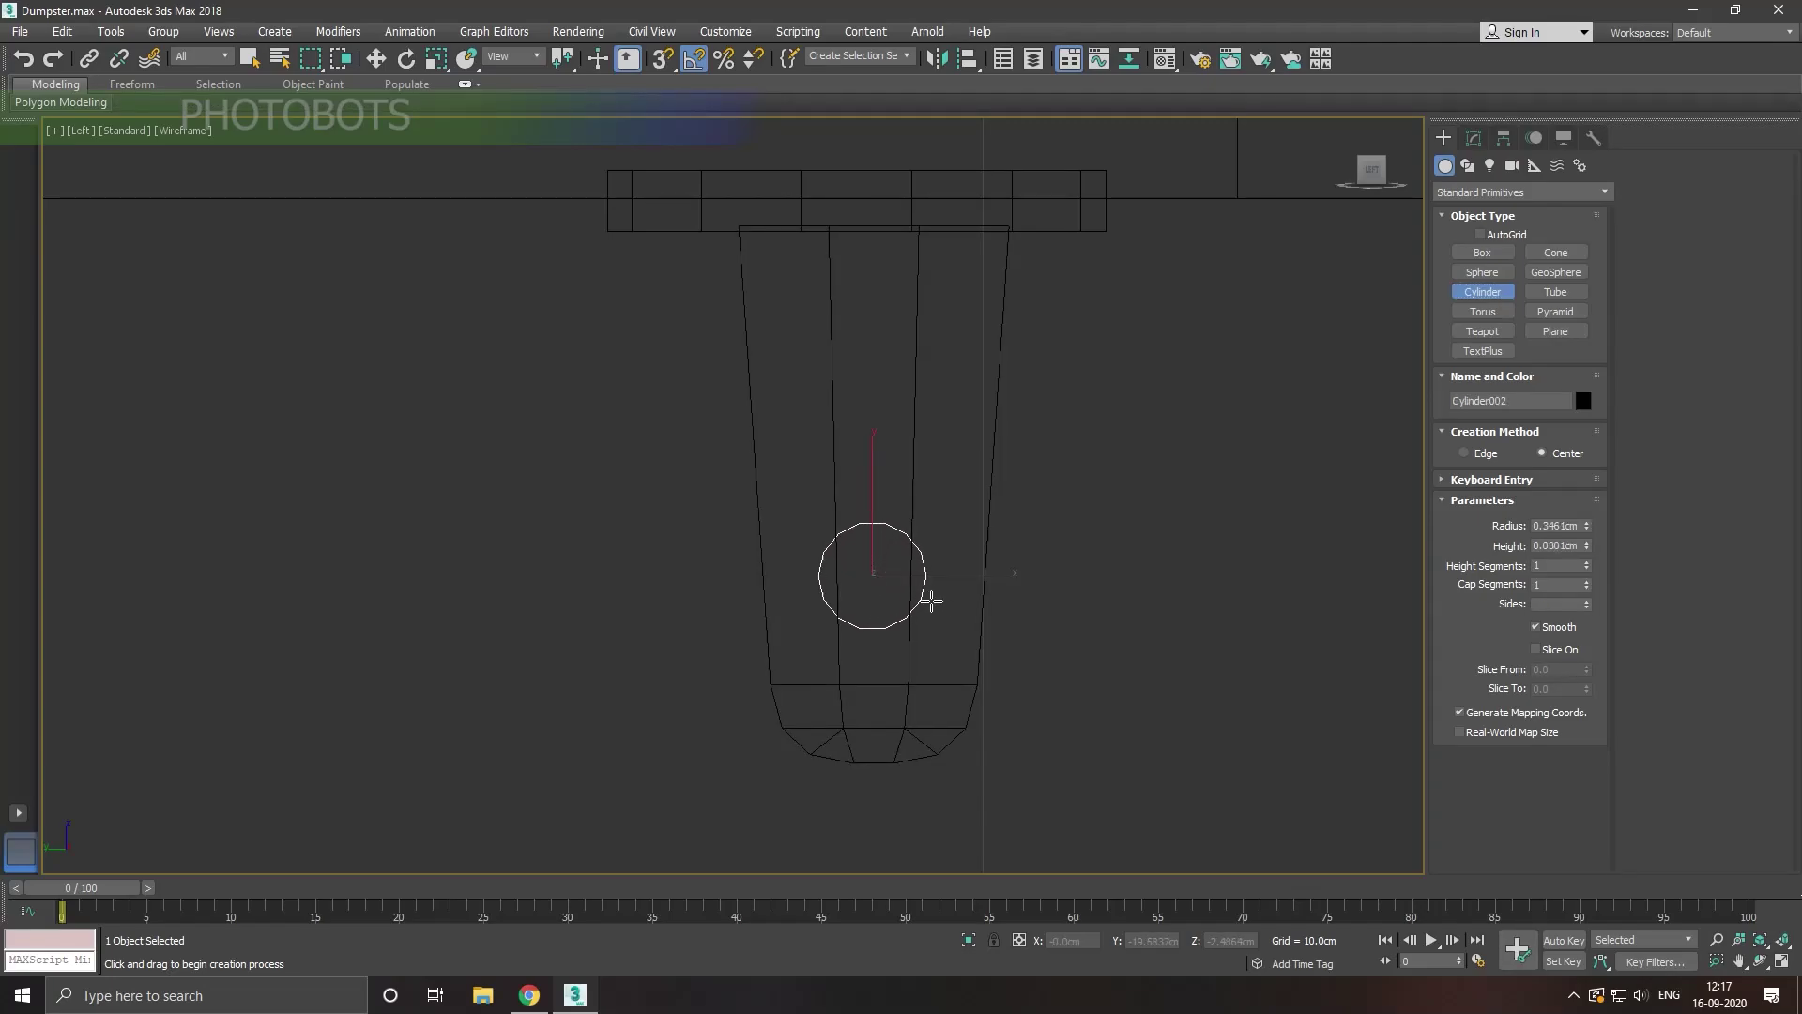
{"action": "left_click", "coordinate": [925, 596]}
Step: Reduce the new cylinder to 7 sides
{"action": "key", "text": "w"}
{"action": "left_click", "coordinate": [1473, 138]}
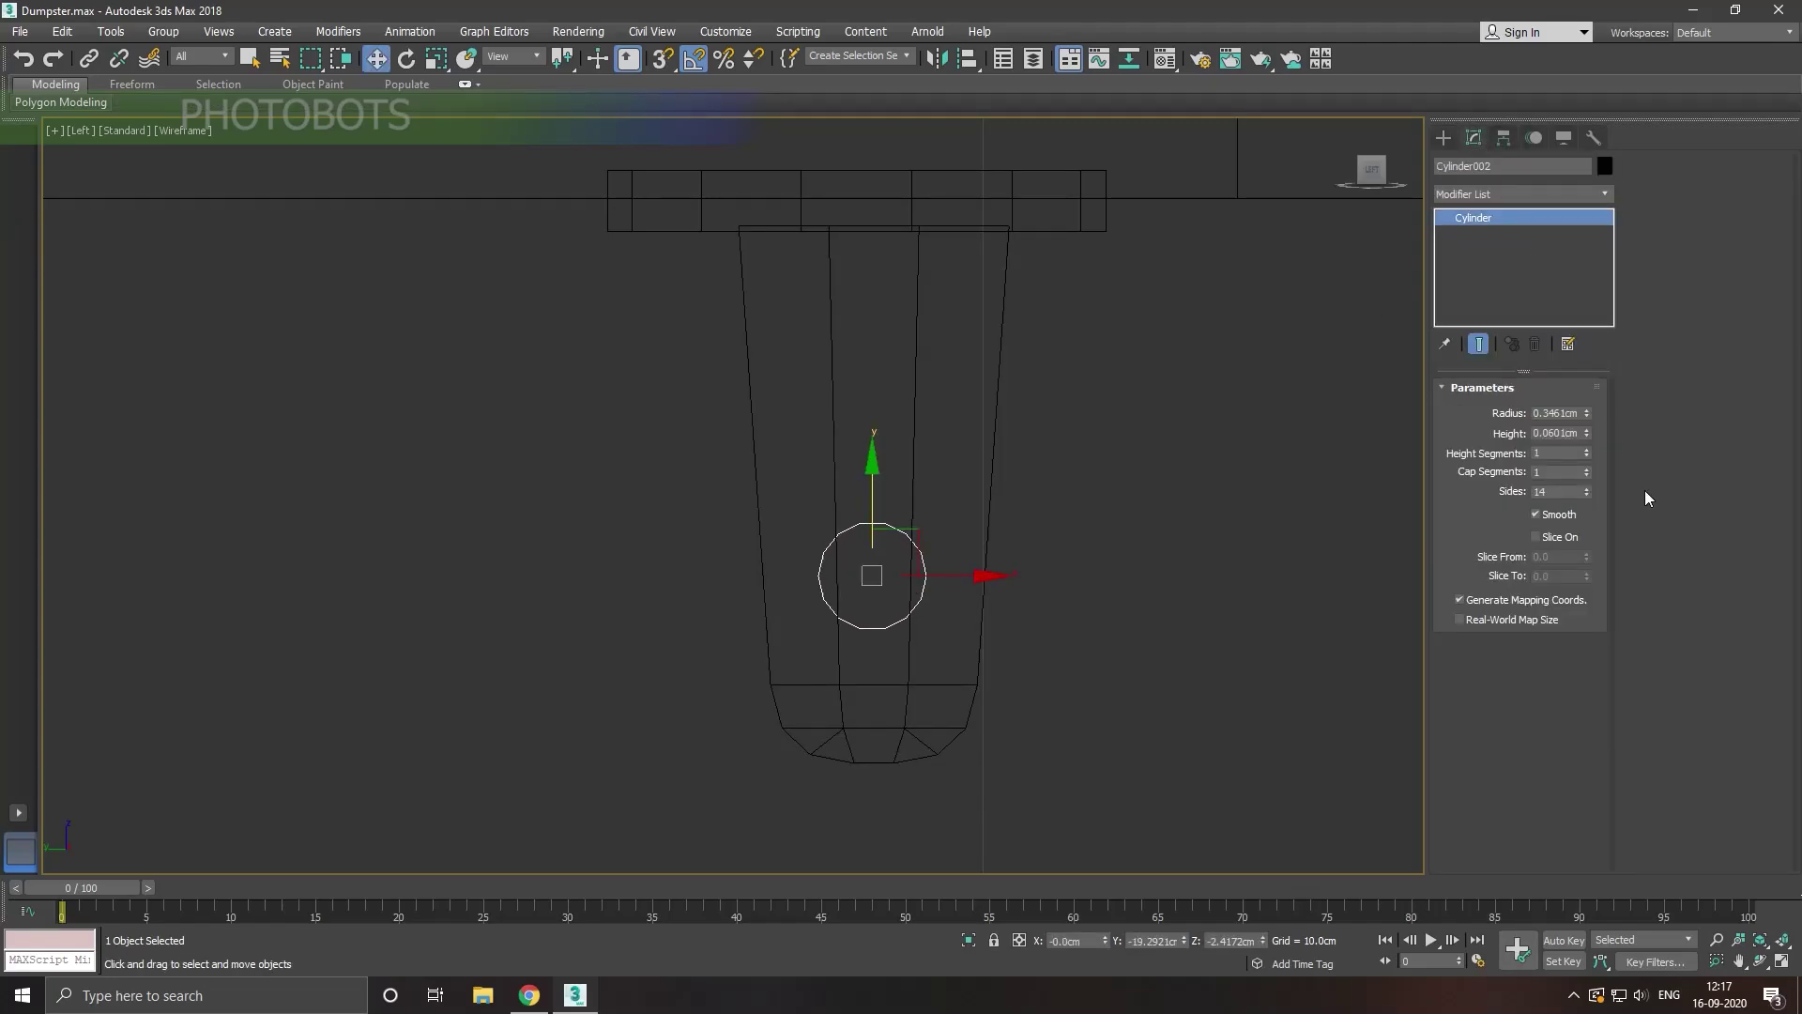
{"action": "left_click", "coordinate": [1586, 494]}
{"action": "left_click", "coordinate": [1587, 495]}
{"action": "left_click", "coordinate": [1586, 494]}
Step: Move the cylinder onto the leg's side and give it the default grey material
{"action": "key", "text": "p"}
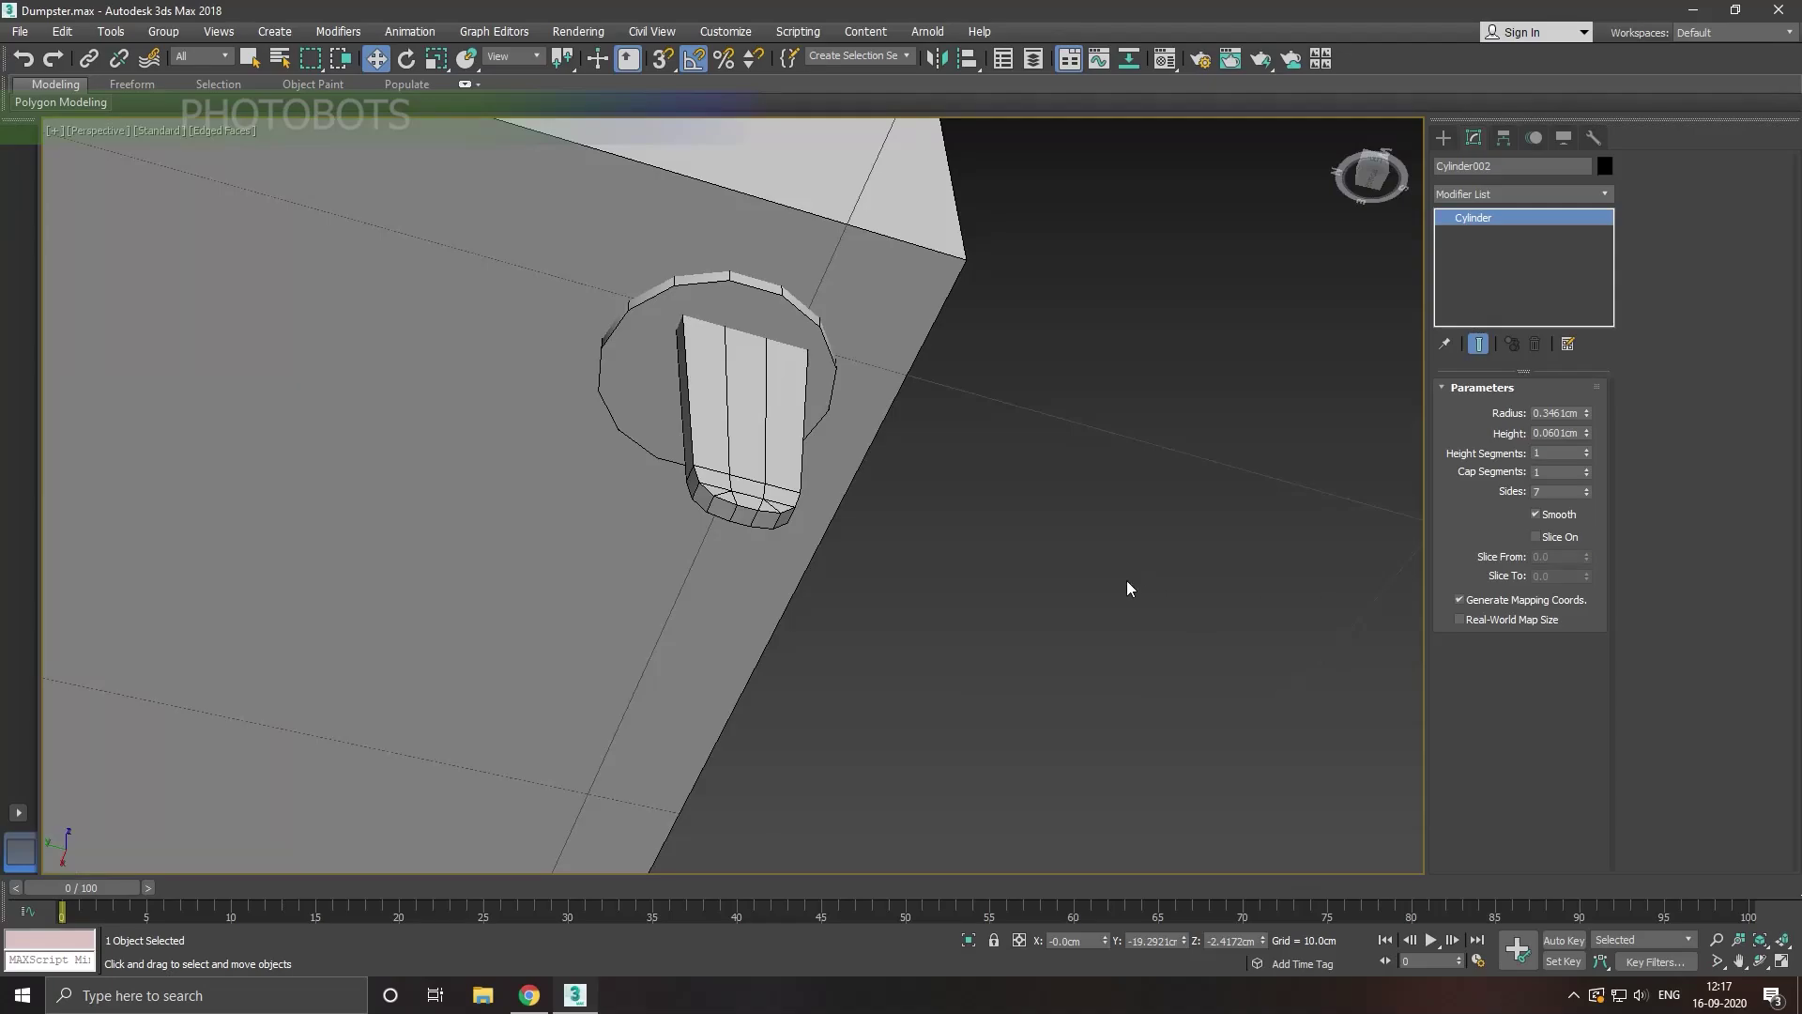
{"action": "mouse_move", "coordinate": [922, 530]}
{"action": "middle_mouse_down", "text": "alt"}
{"action": "mouse_move", "coordinate": [953, 549]}
{"action": "mouse_move", "coordinate": [853, 651]}
{"action": "mouse_move", "coordinate": [961, 672]}
{"action": "middle_mouse_up", "text": "alt"}
{"action": "mouse_move", "coordinate": [944, 654]}
{"action": "left_mouse_down"}
{"action": "mouse_move", "coordinate": [717, 666]}
{"action": "mouse_move", "coordinate": [678, 700]}
{"action": "left_mouse_up"}
{"action": "scroll", "coordinate": [678, 700], "scroll_direction": "up", "scroll_amount": 5}
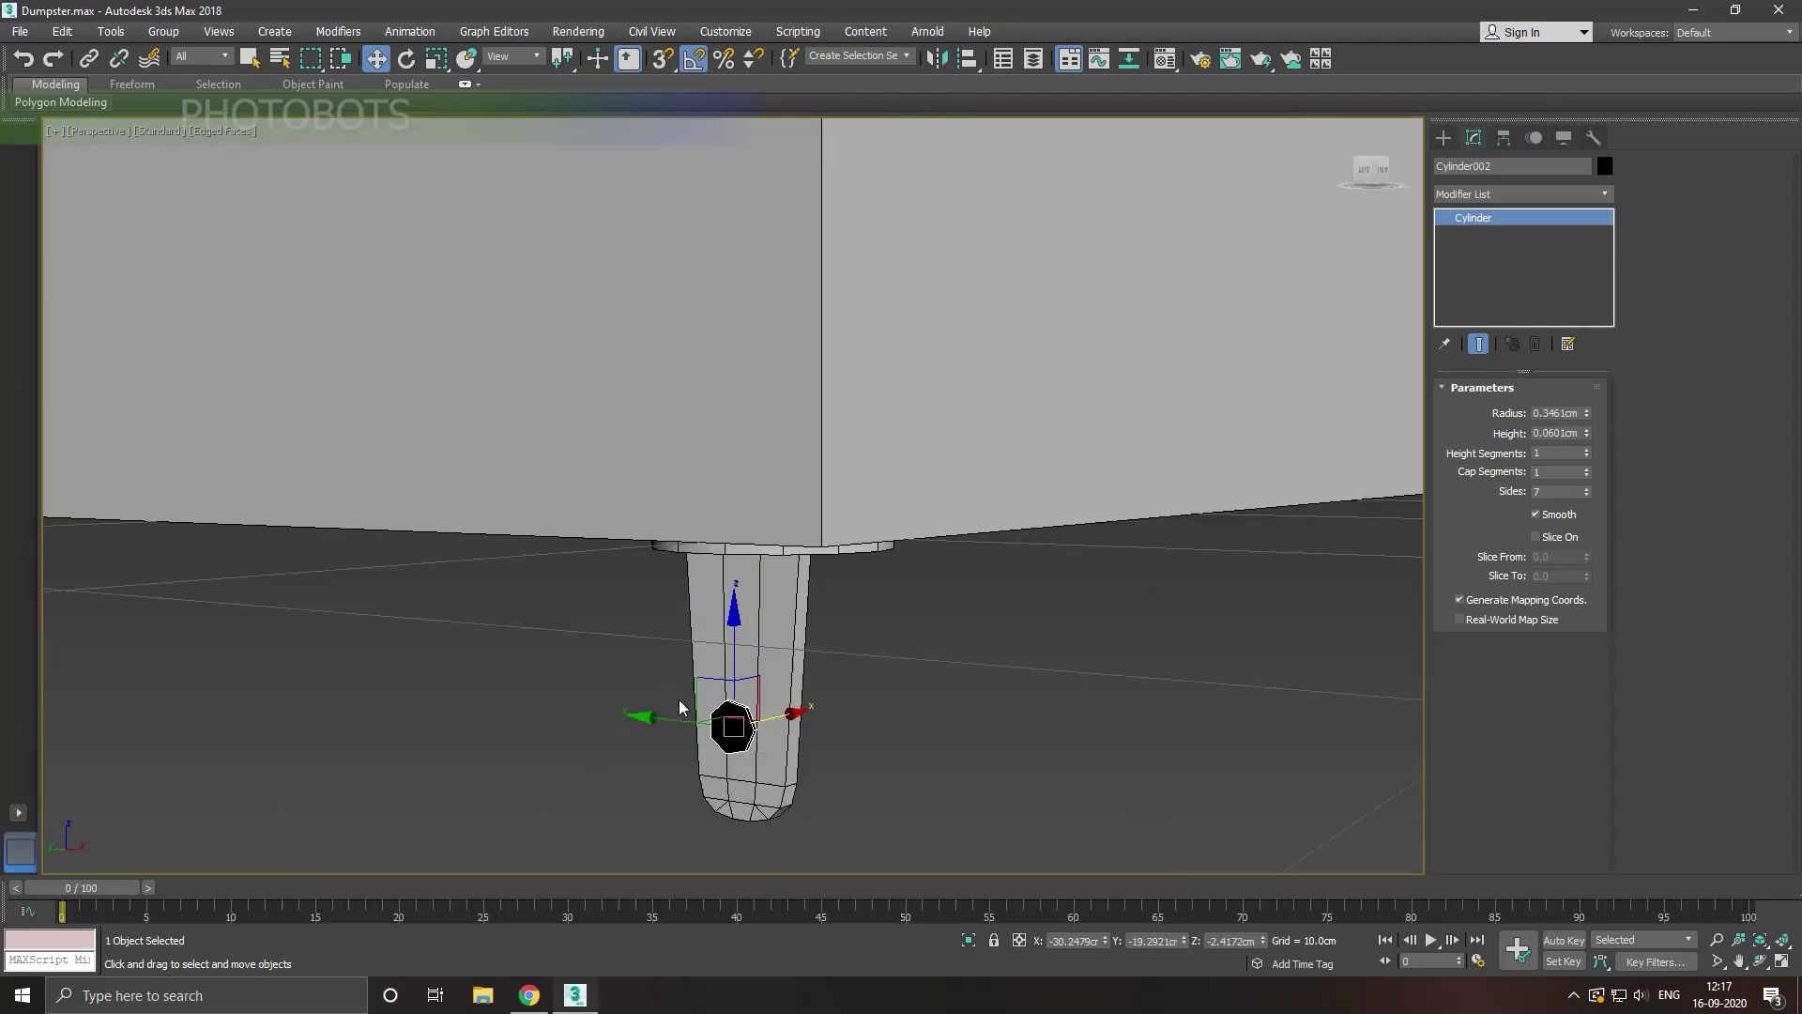
{"action": "key", "text": "m"}
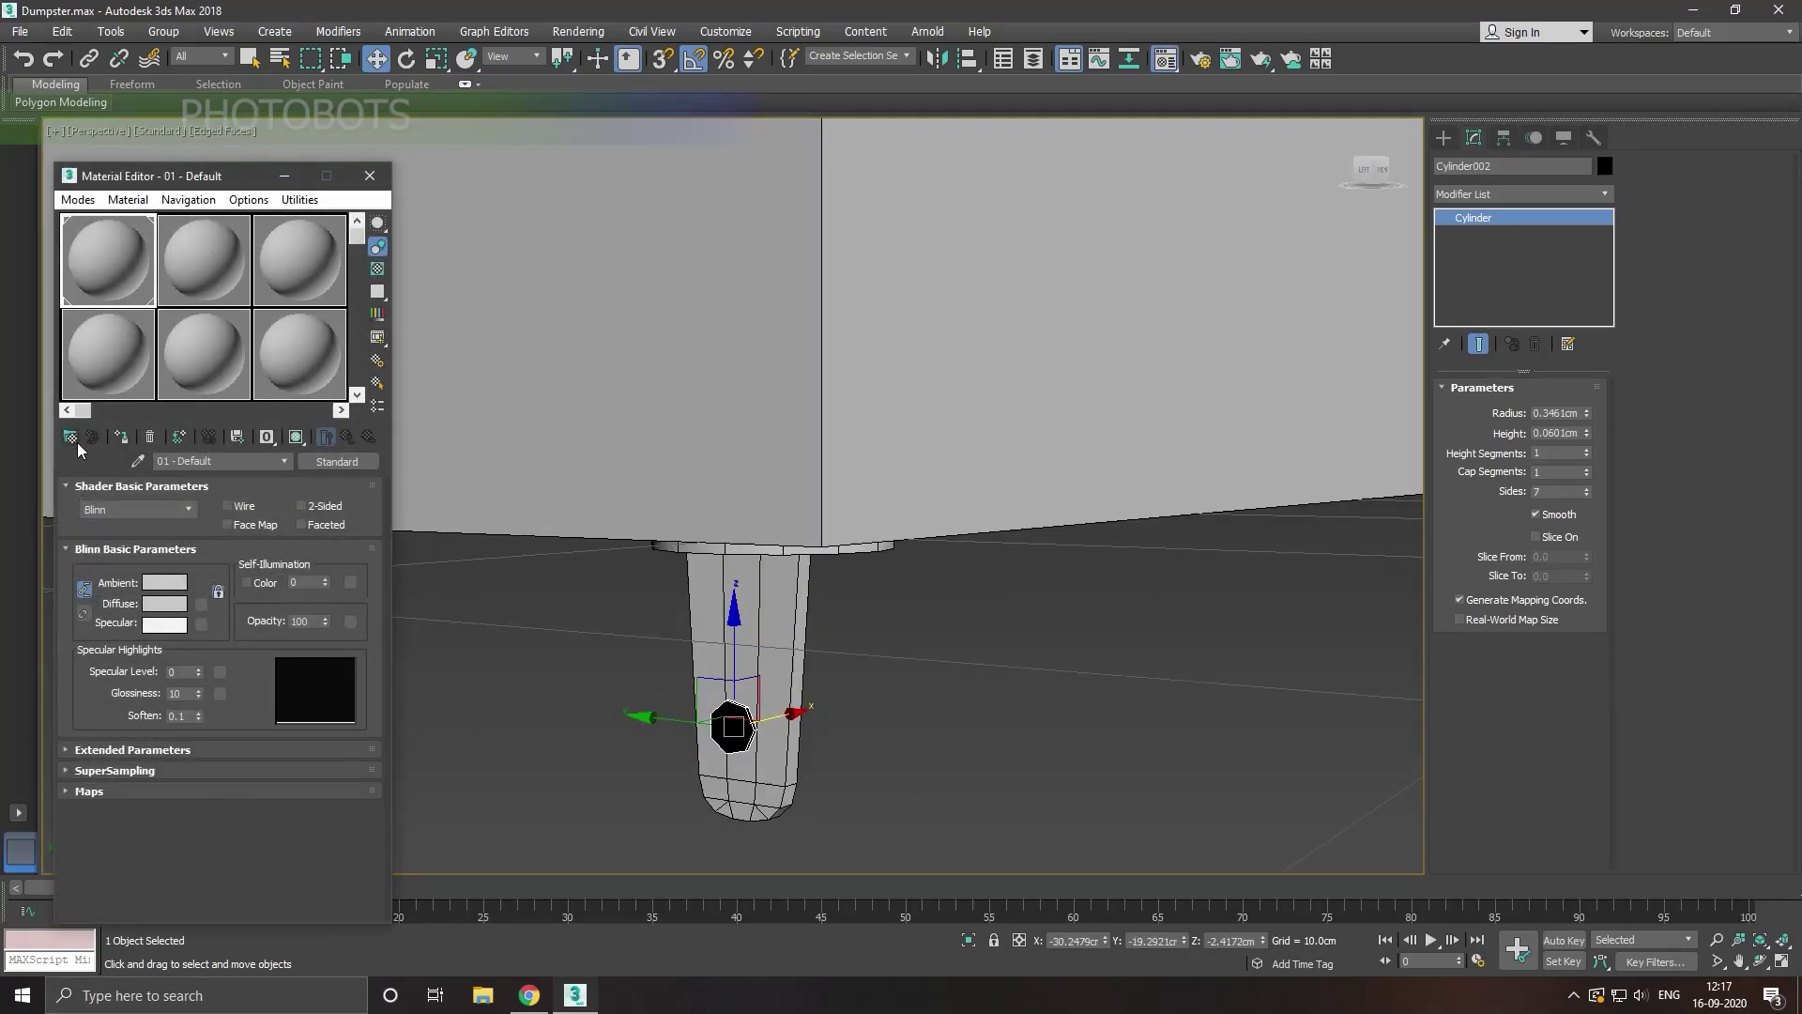
{"action": "left_click", "coordinate": [121, 436]}
{"action": "key", "text": "m"}
{"action": "scroll", "coordinate": [650, 671], "scroll_direction": "up", "scroll_amount": 3}
{"action": "scroll", "coordinate": [650, 671], "scroll_direction": "up", "scroll_amount": 3}
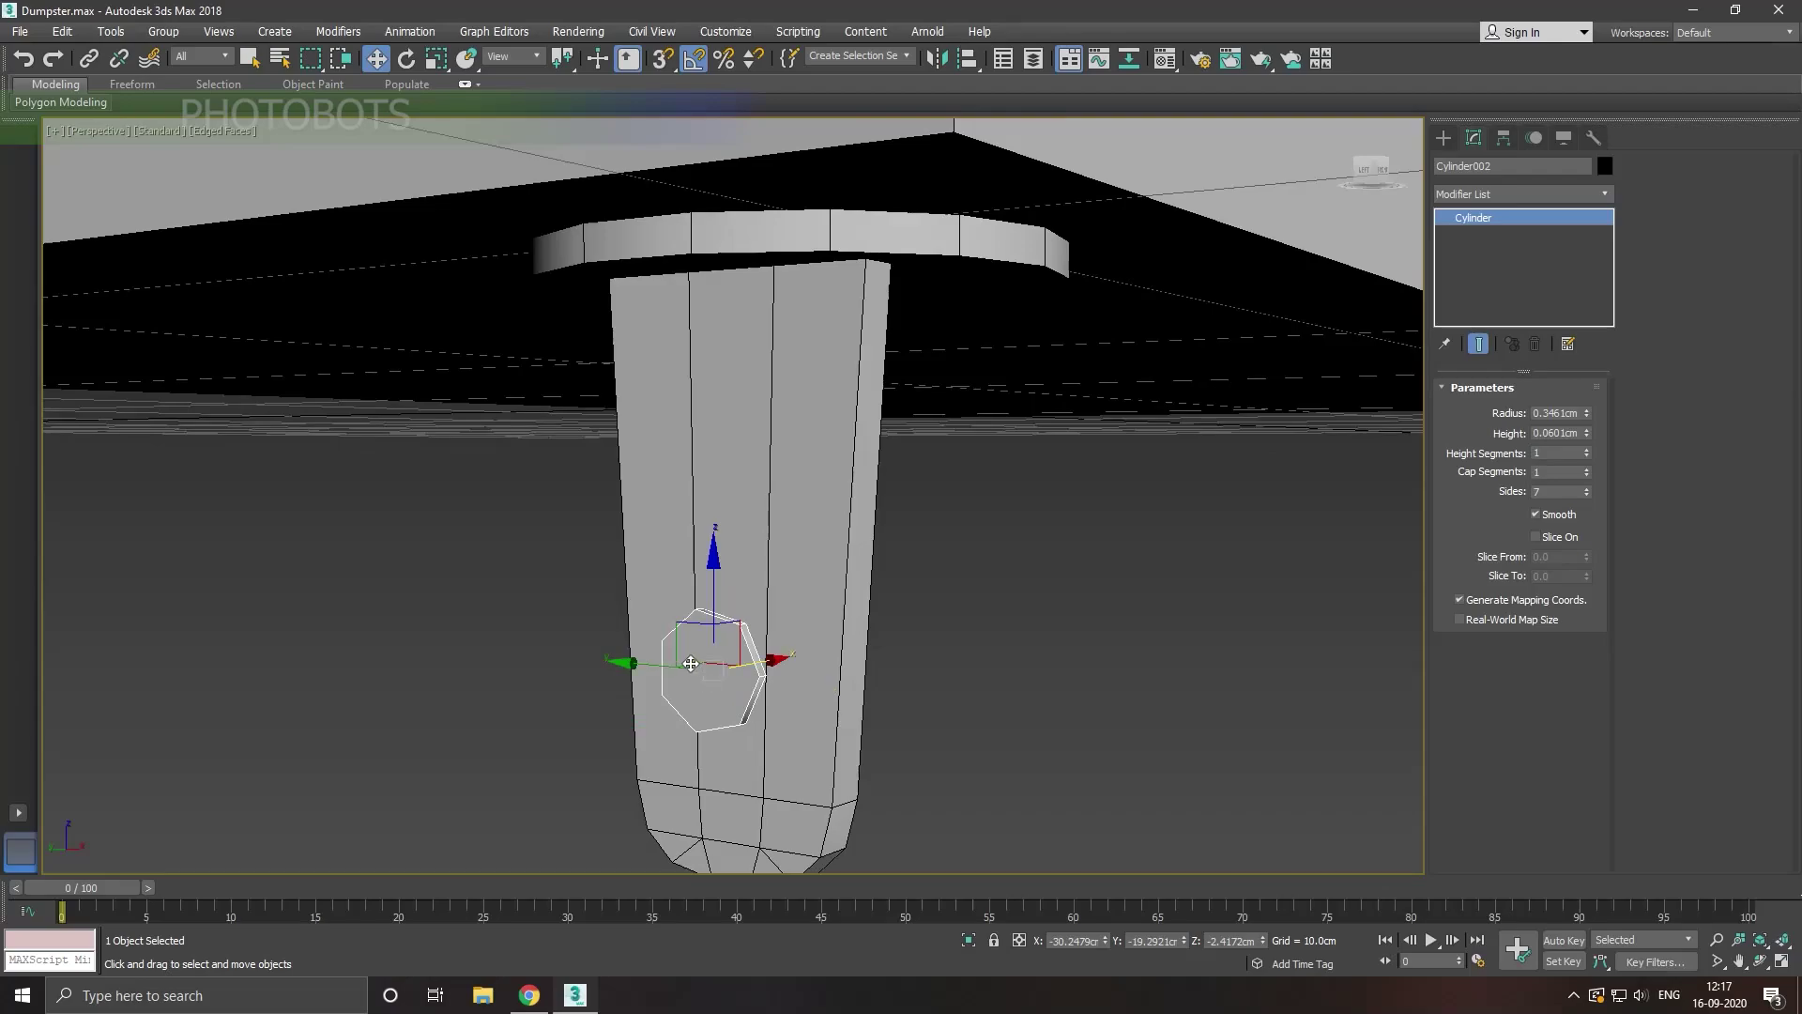
{"action": "left_click_drag", "start_coordinate": [649, 671], "coordinate": [662, 668]}
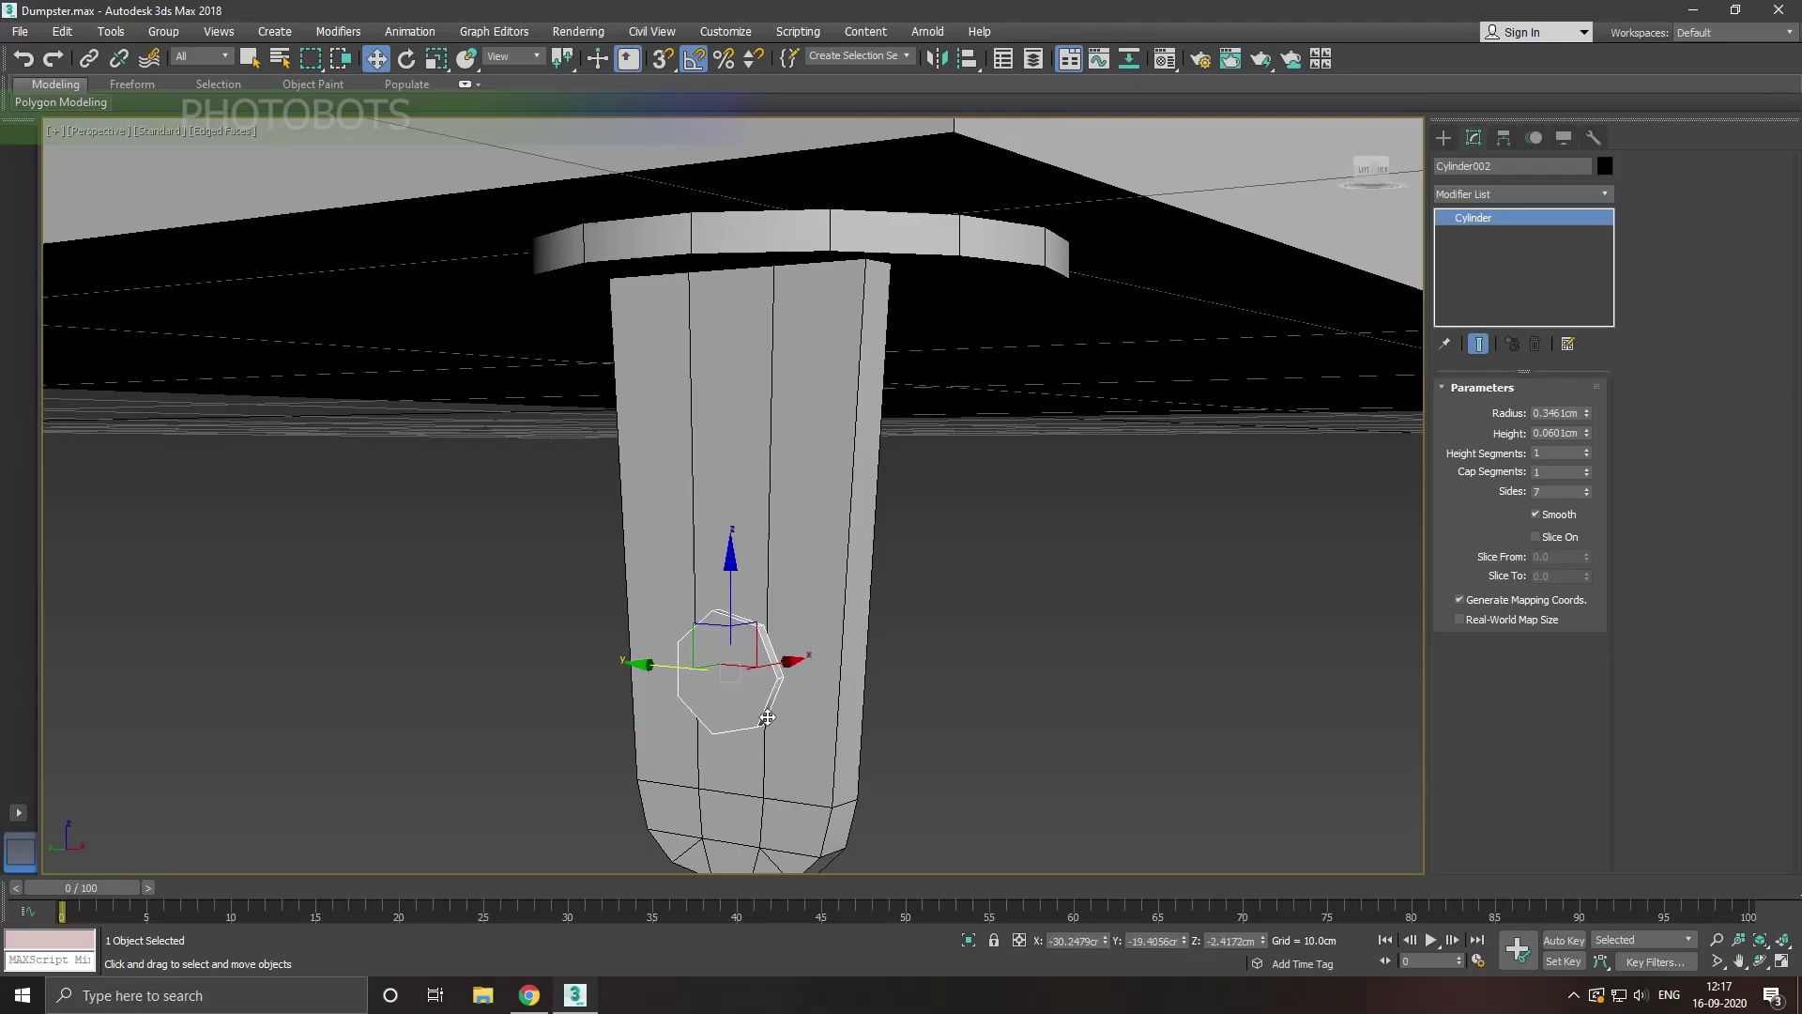
Step: Set the cylinder height to 0.3cm, copy it outward, and shrink the copy's radius
{"action": "middle_click_drag", "start_coordinate": [662, 668], "coordinate": [721, 705], "text": "alt"}
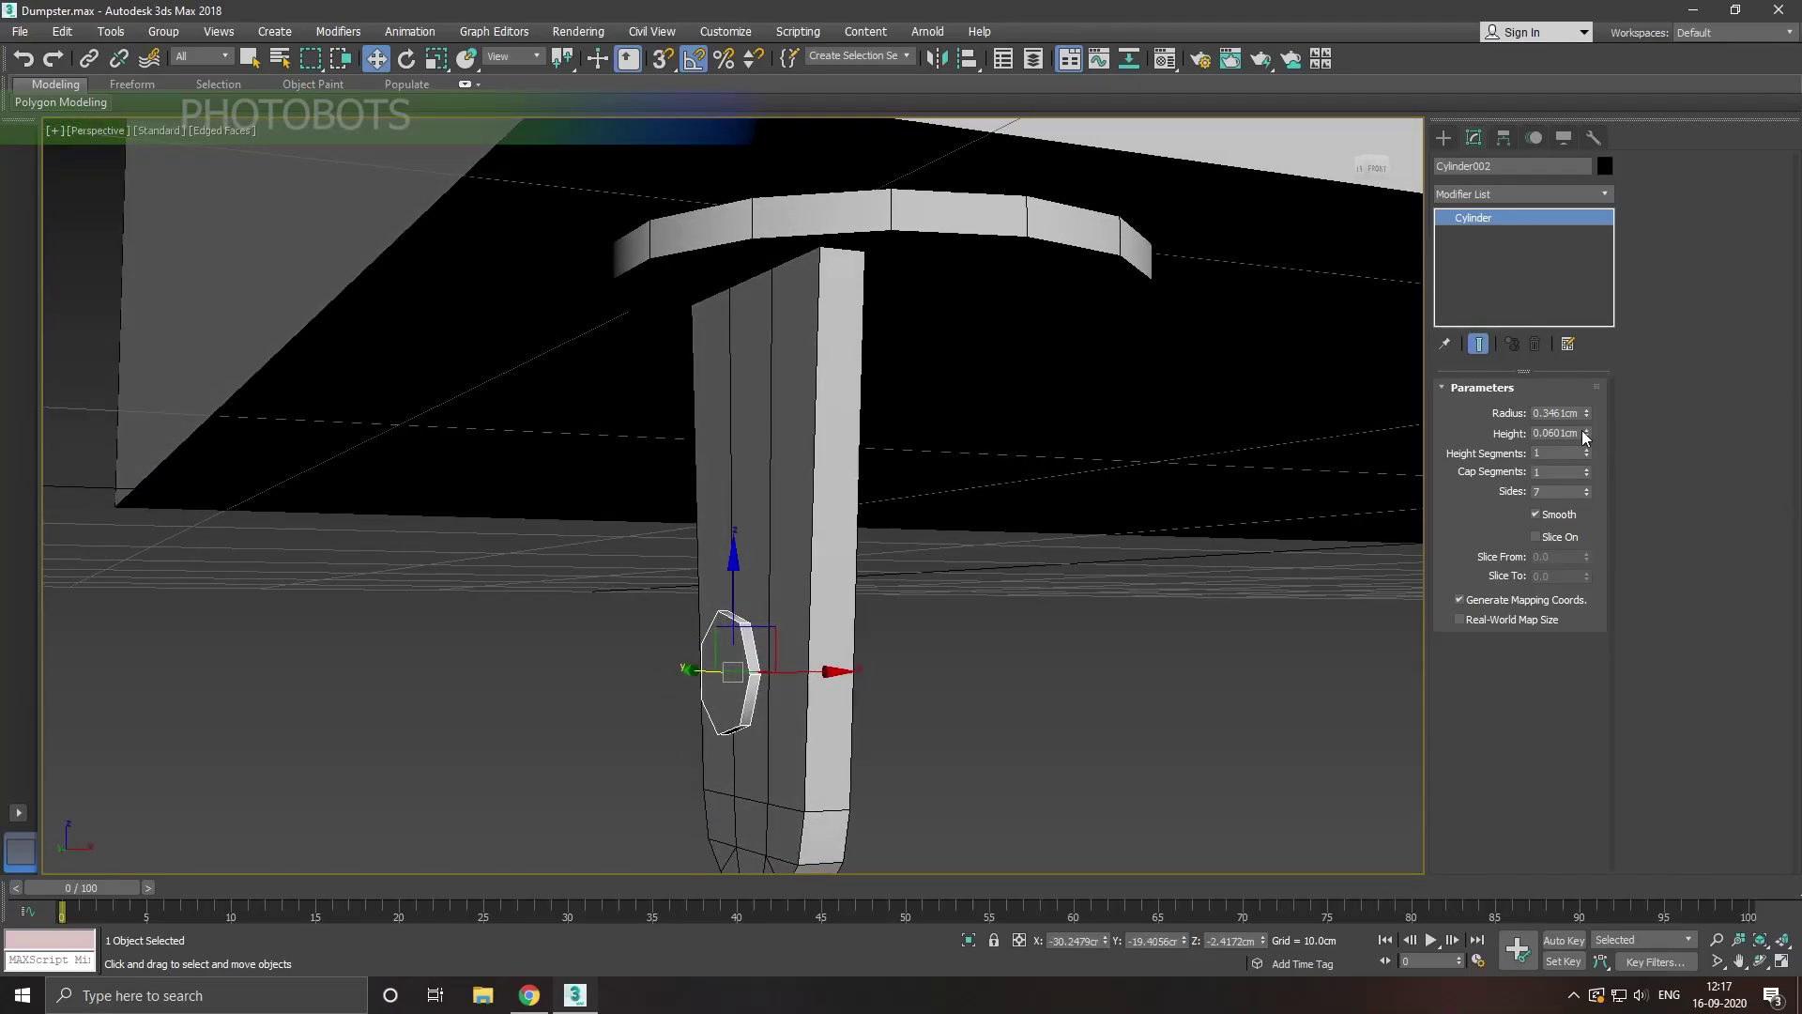
{"action": "left_click_drag", "start_coordinate": [1585, 437], "coordinate": [1584, 413]}
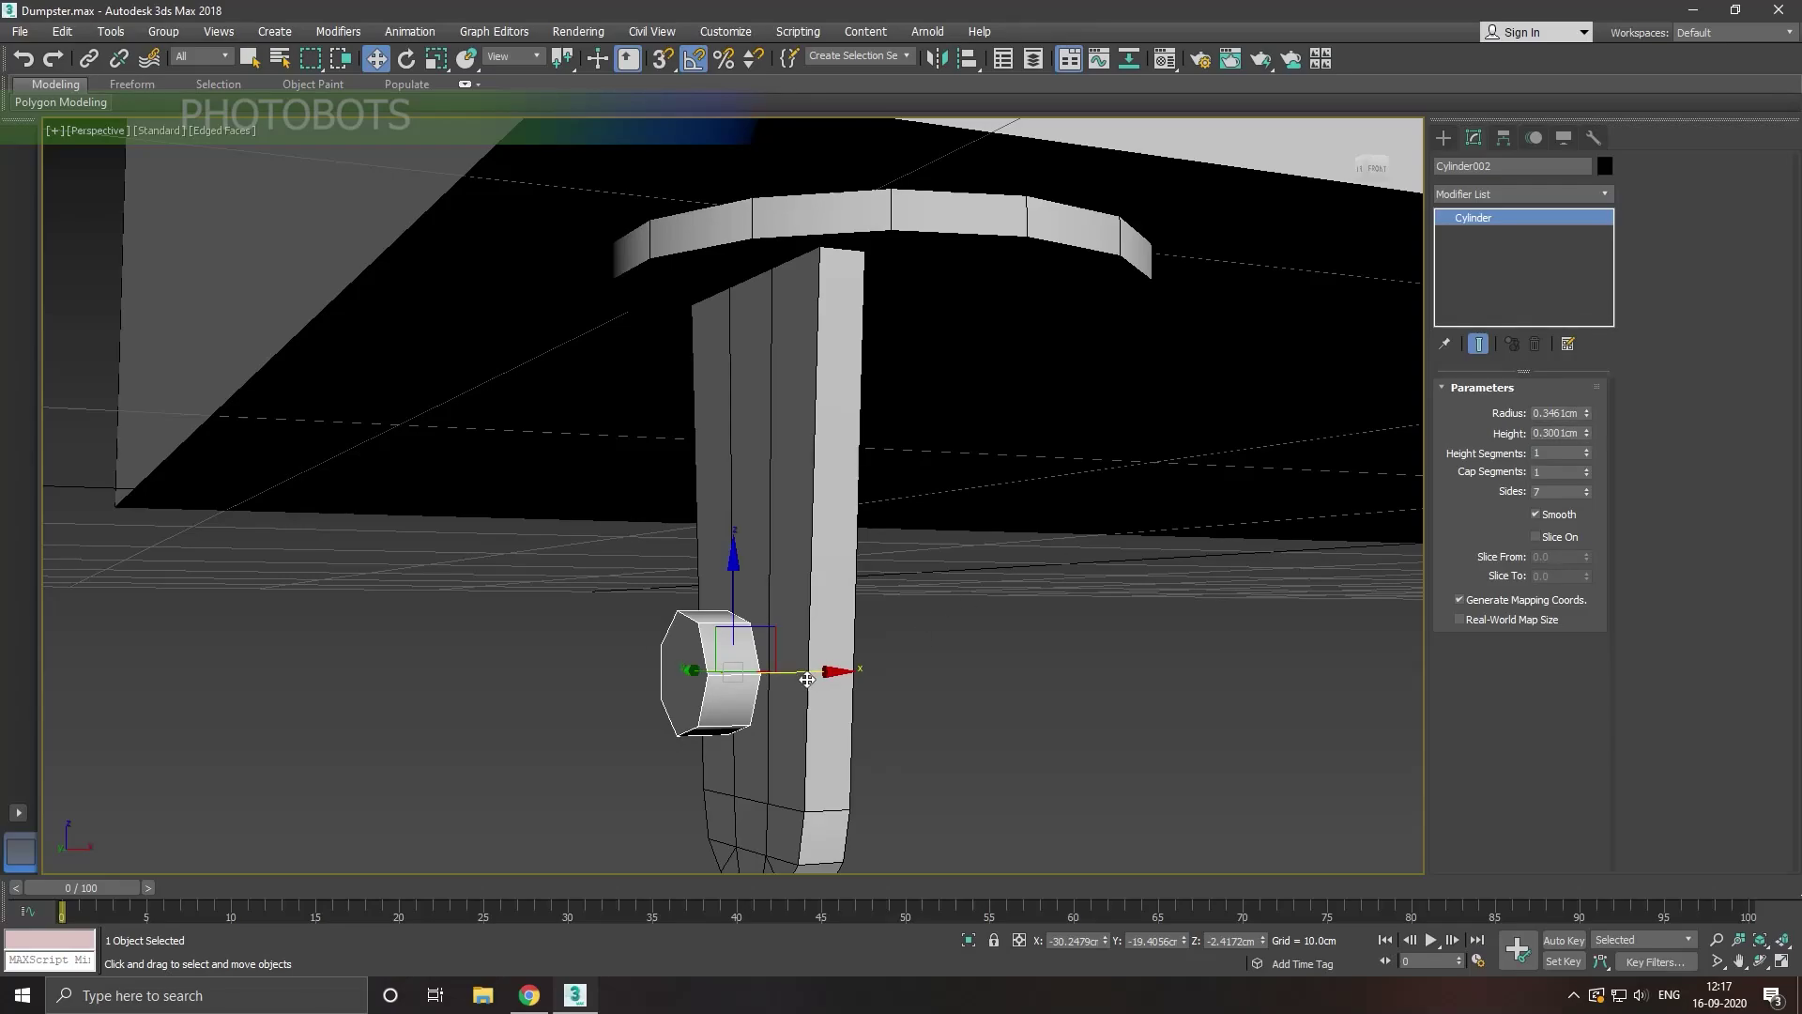
{"action": "mouse_move", "coordinate": [807, 678]}
{"action": "left_mouse_down"}
{"action": "mouse_move", "coordinate": [856, 666]}
{"action": "mouse_move", "coordinate": [831, 636]}
{"action": "left_mouse_up"}
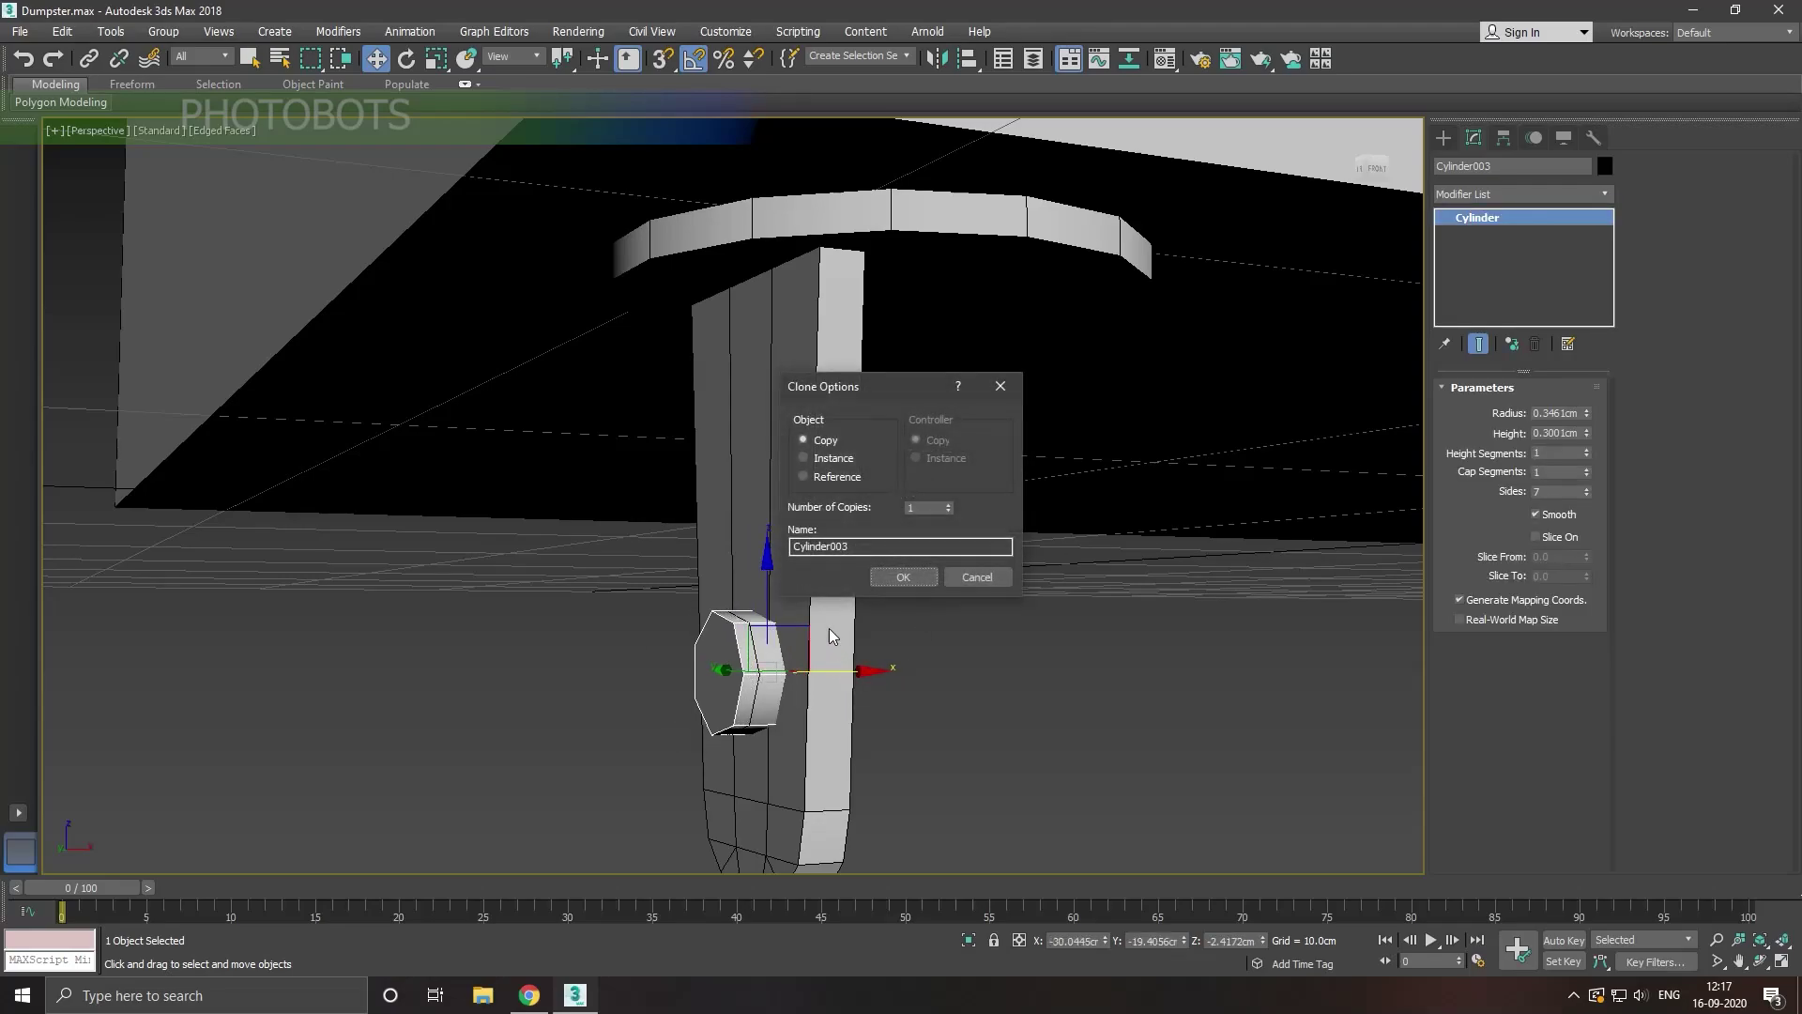
{"action": "left_click", "coordinate": [901, 575]}
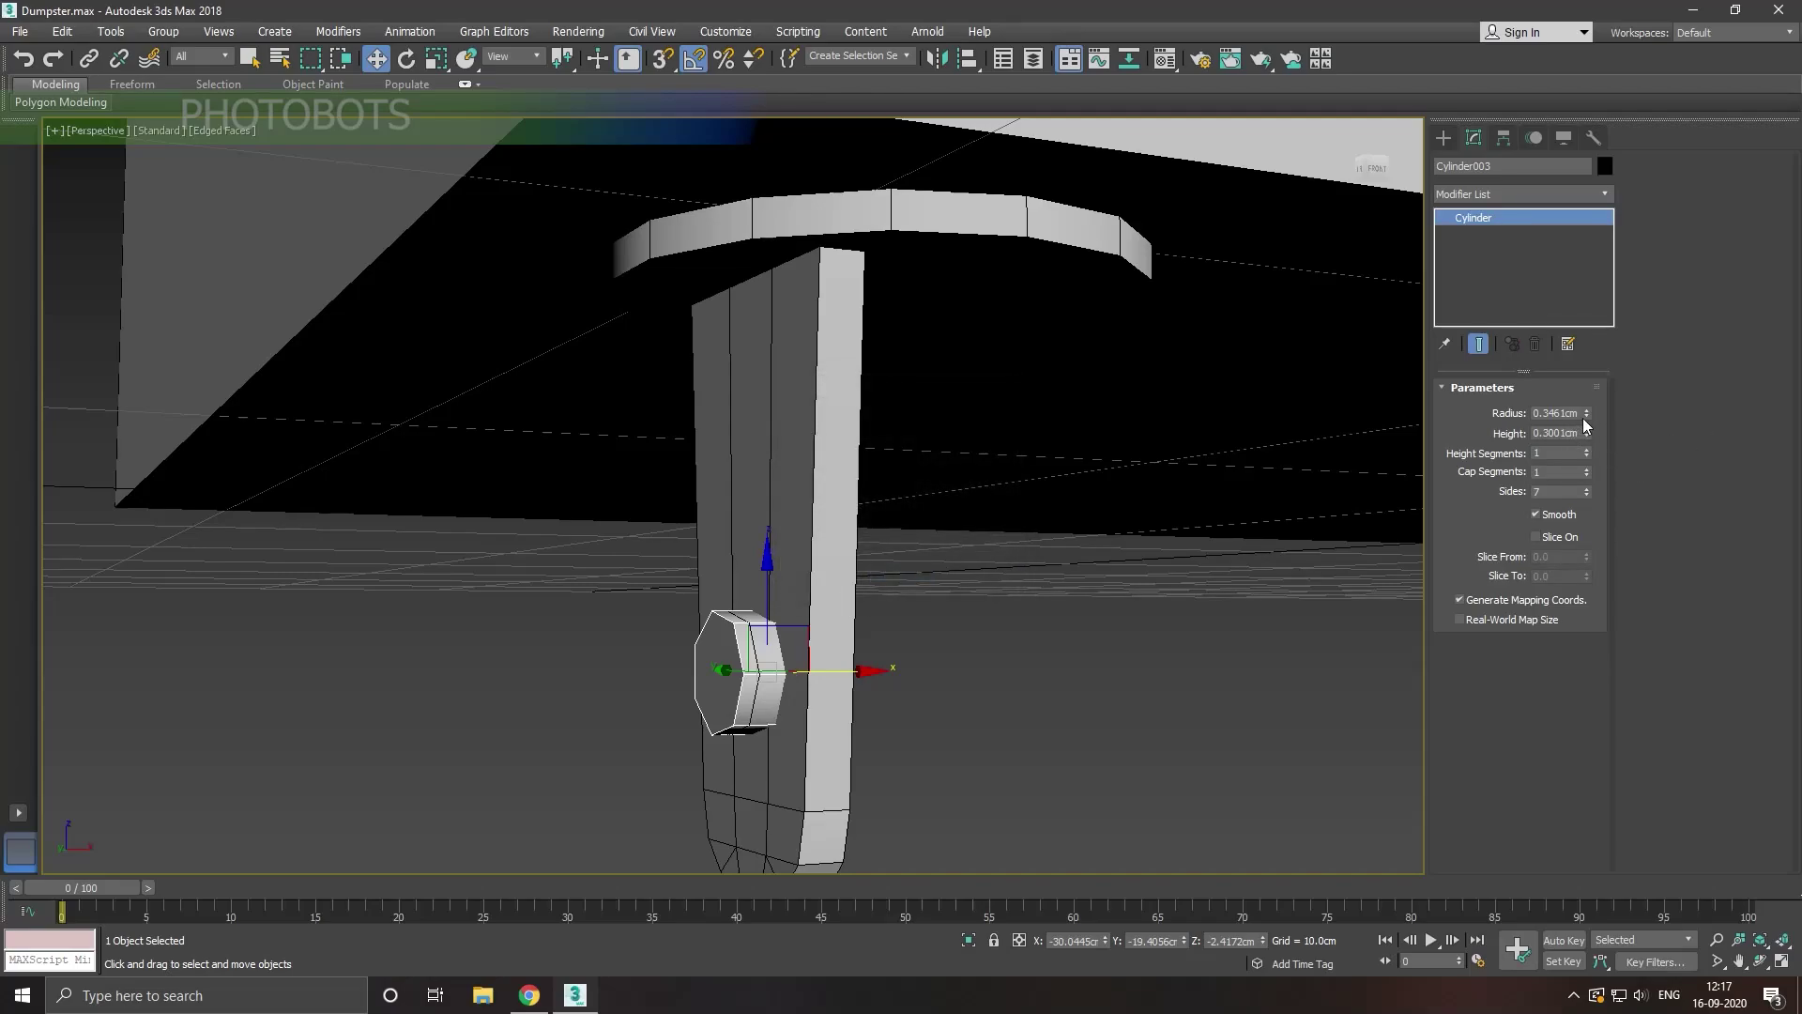
{"action": "mouse_move", "coordinate": [1585, 417]}
{"action": "left_mouse_down"}
{"action": "mouse_move", "coordinate": [1616, 450]}
{"action": "mouse_move", "coordinate": [1610, 437]}
{"action": "left_mouse_up"}
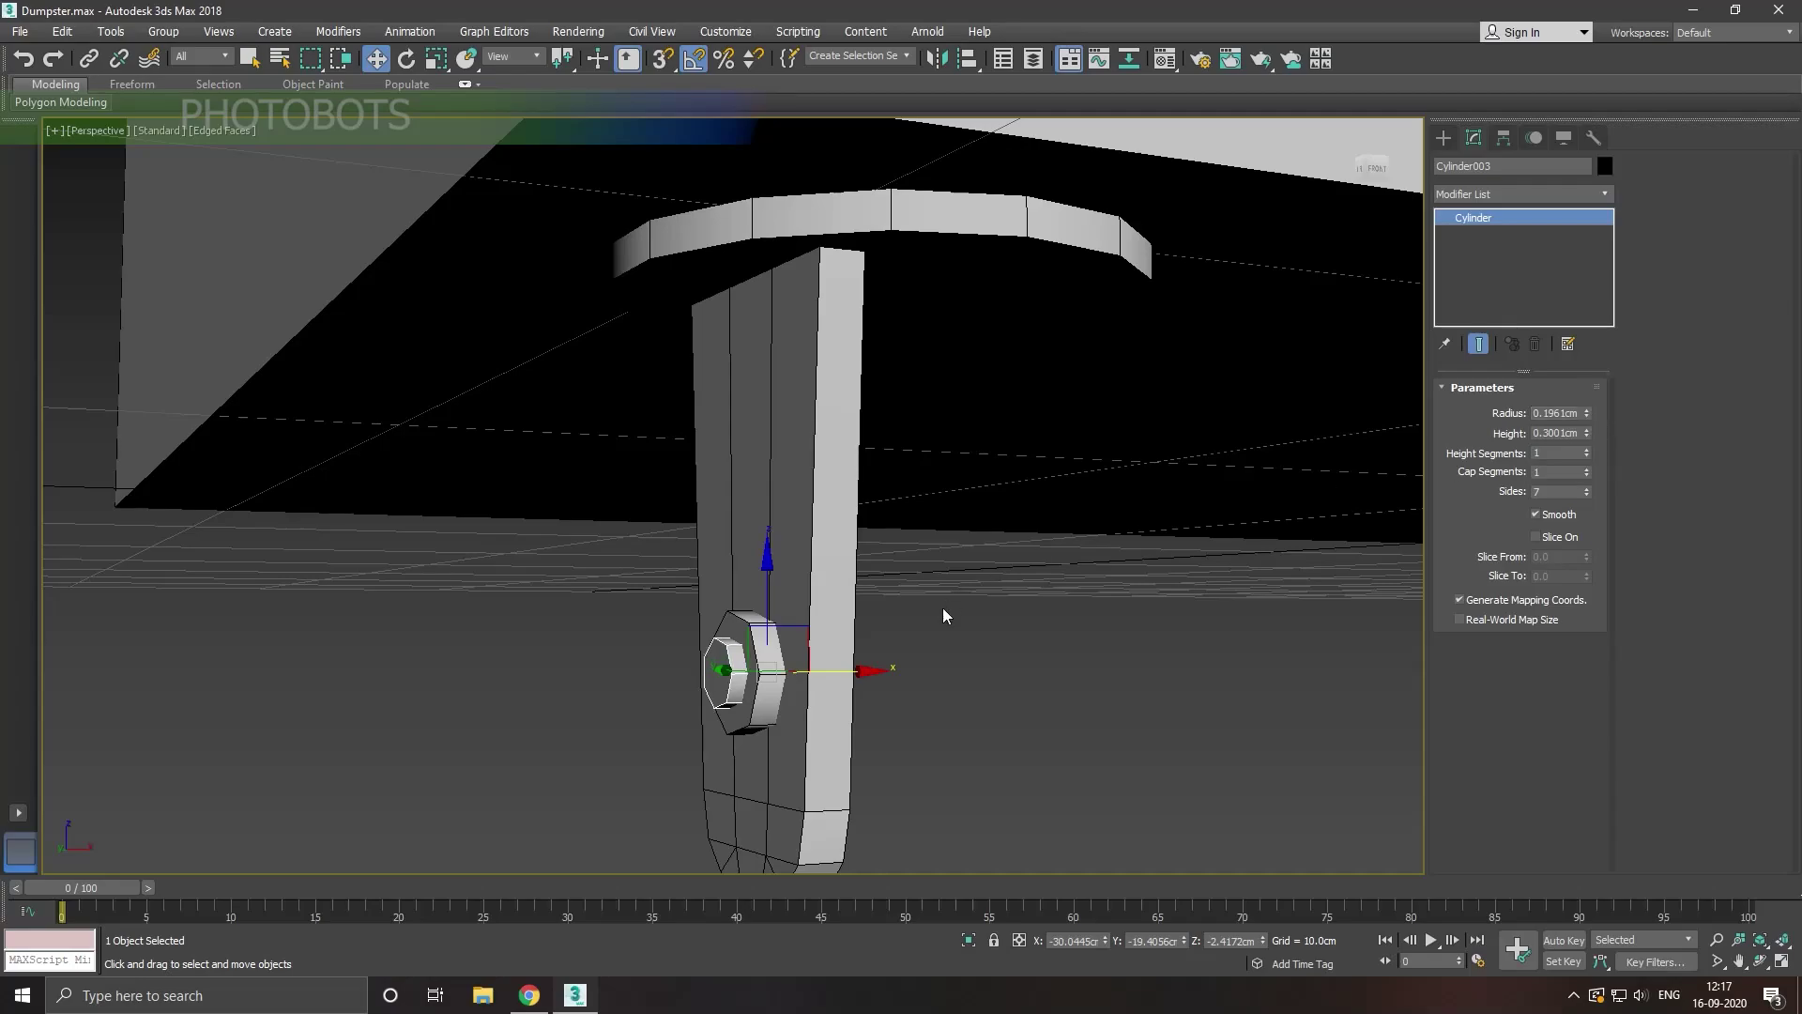
{"action": "scroll", "coordinate": [792, 623], "scroll_direction": "down", "scroll_amount": 2}
{"action": "mouse_move", "coordinate": [865, 622]}
{"action": "middle_mouse_down", "text": "alt"}
{"action": "mouse_move", "coordinate": [966, 636]}
{"action": "mouse_move", "coordinate": [854, 641]}
{"action": "middle_mouse_up", "text": "alt"}
{"action": "left_click", "coordinate": [837, 647]}
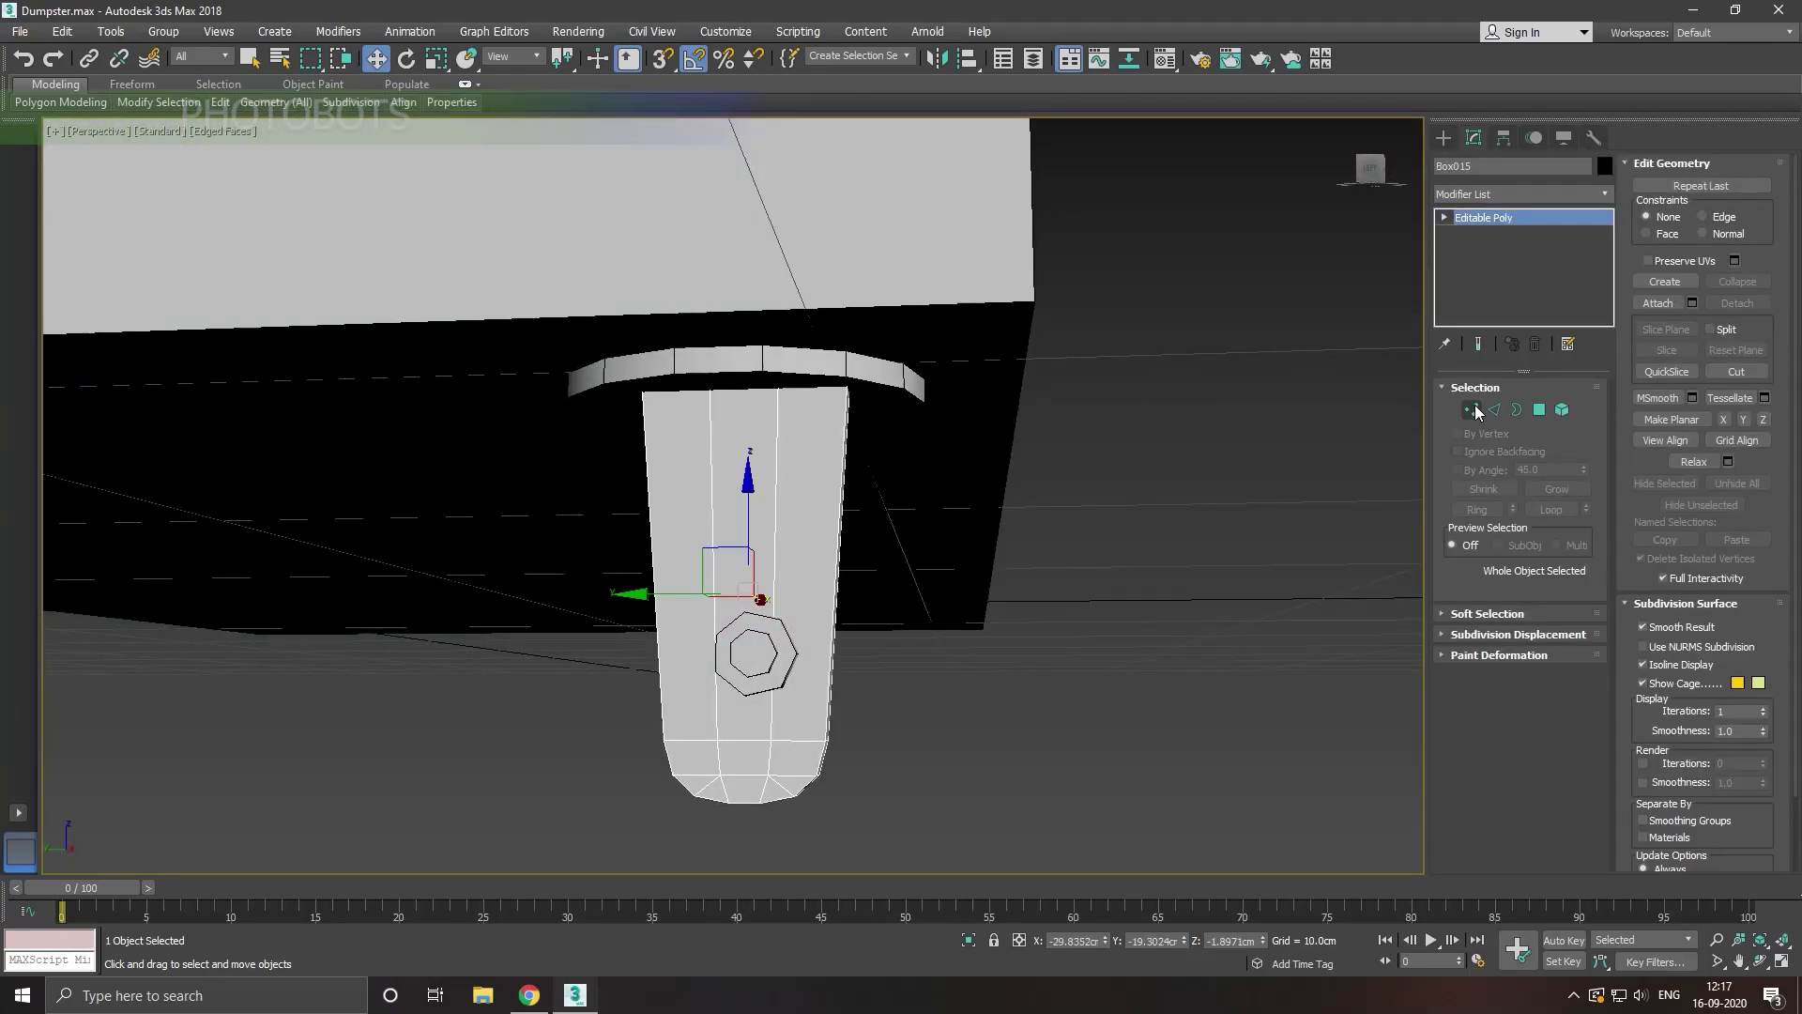
Step: Raise the leg's bottom vertices to shorten Box015
{"action": "key", "text": "1"}
{"action": "key", "text": "ctrl+a"}
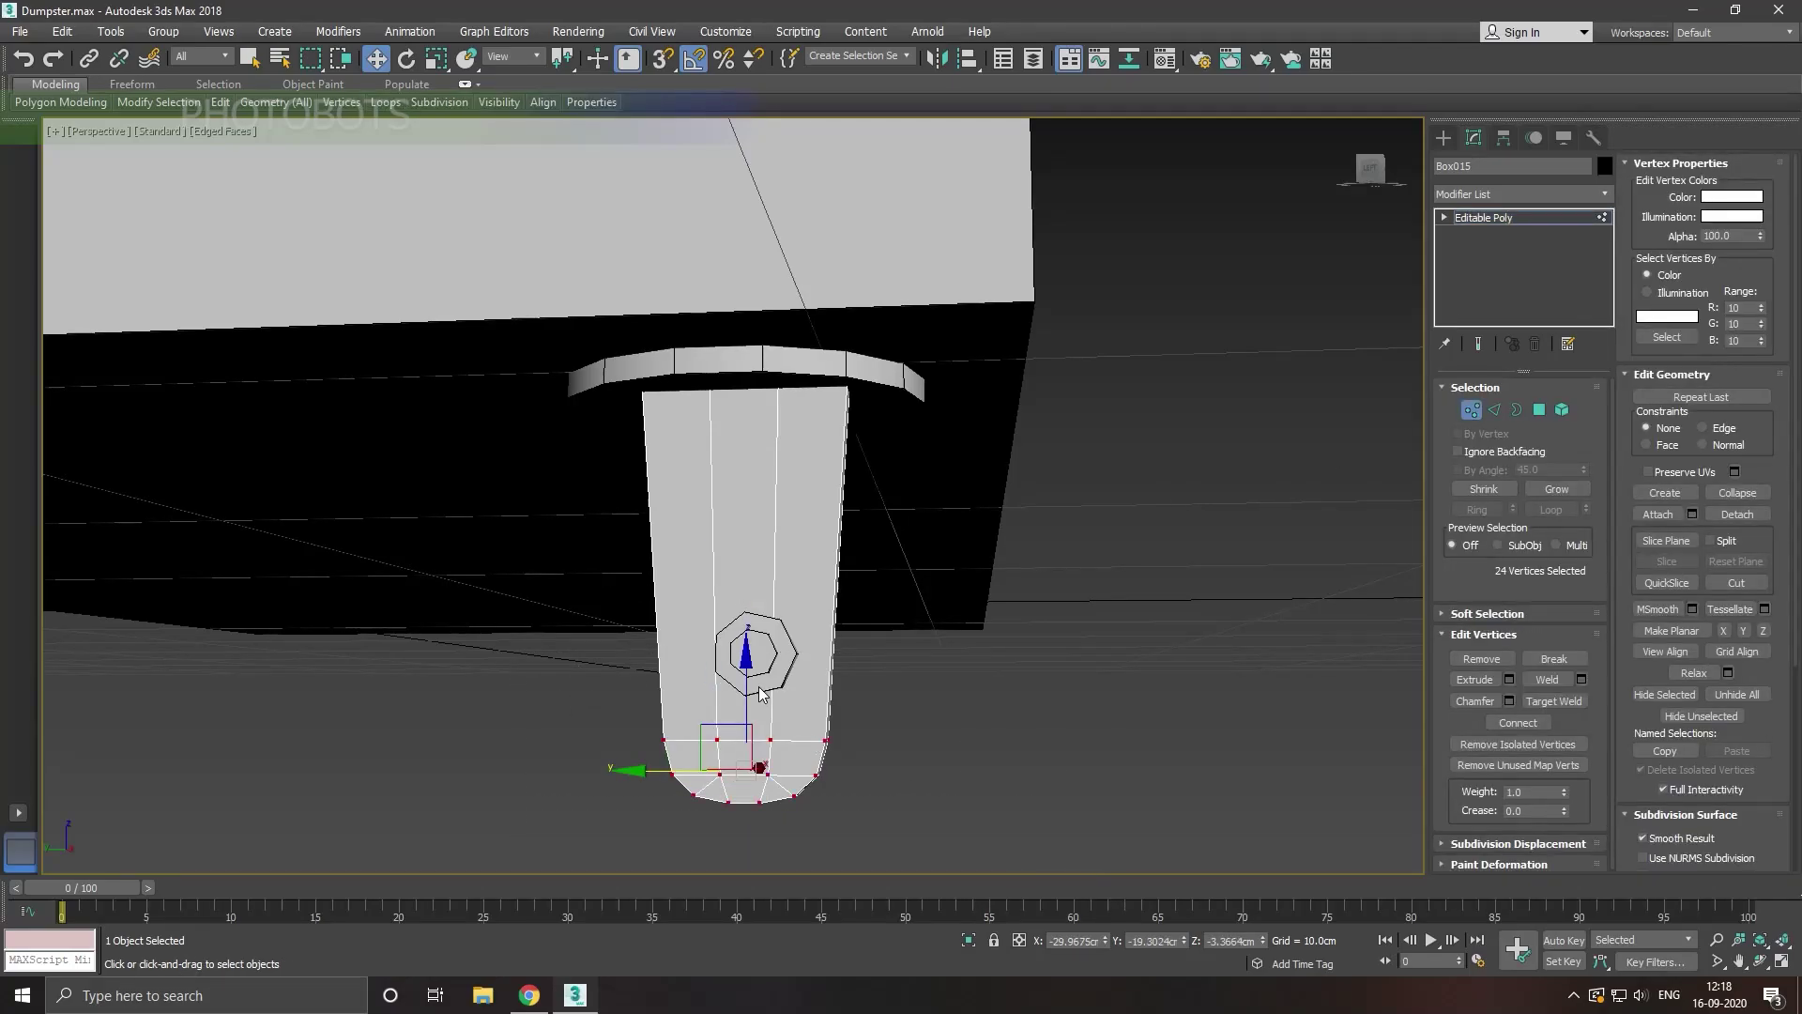
{"action": "left_click_drag", "start_coordinate": [760, 694], "coordinate": [776, 613]}
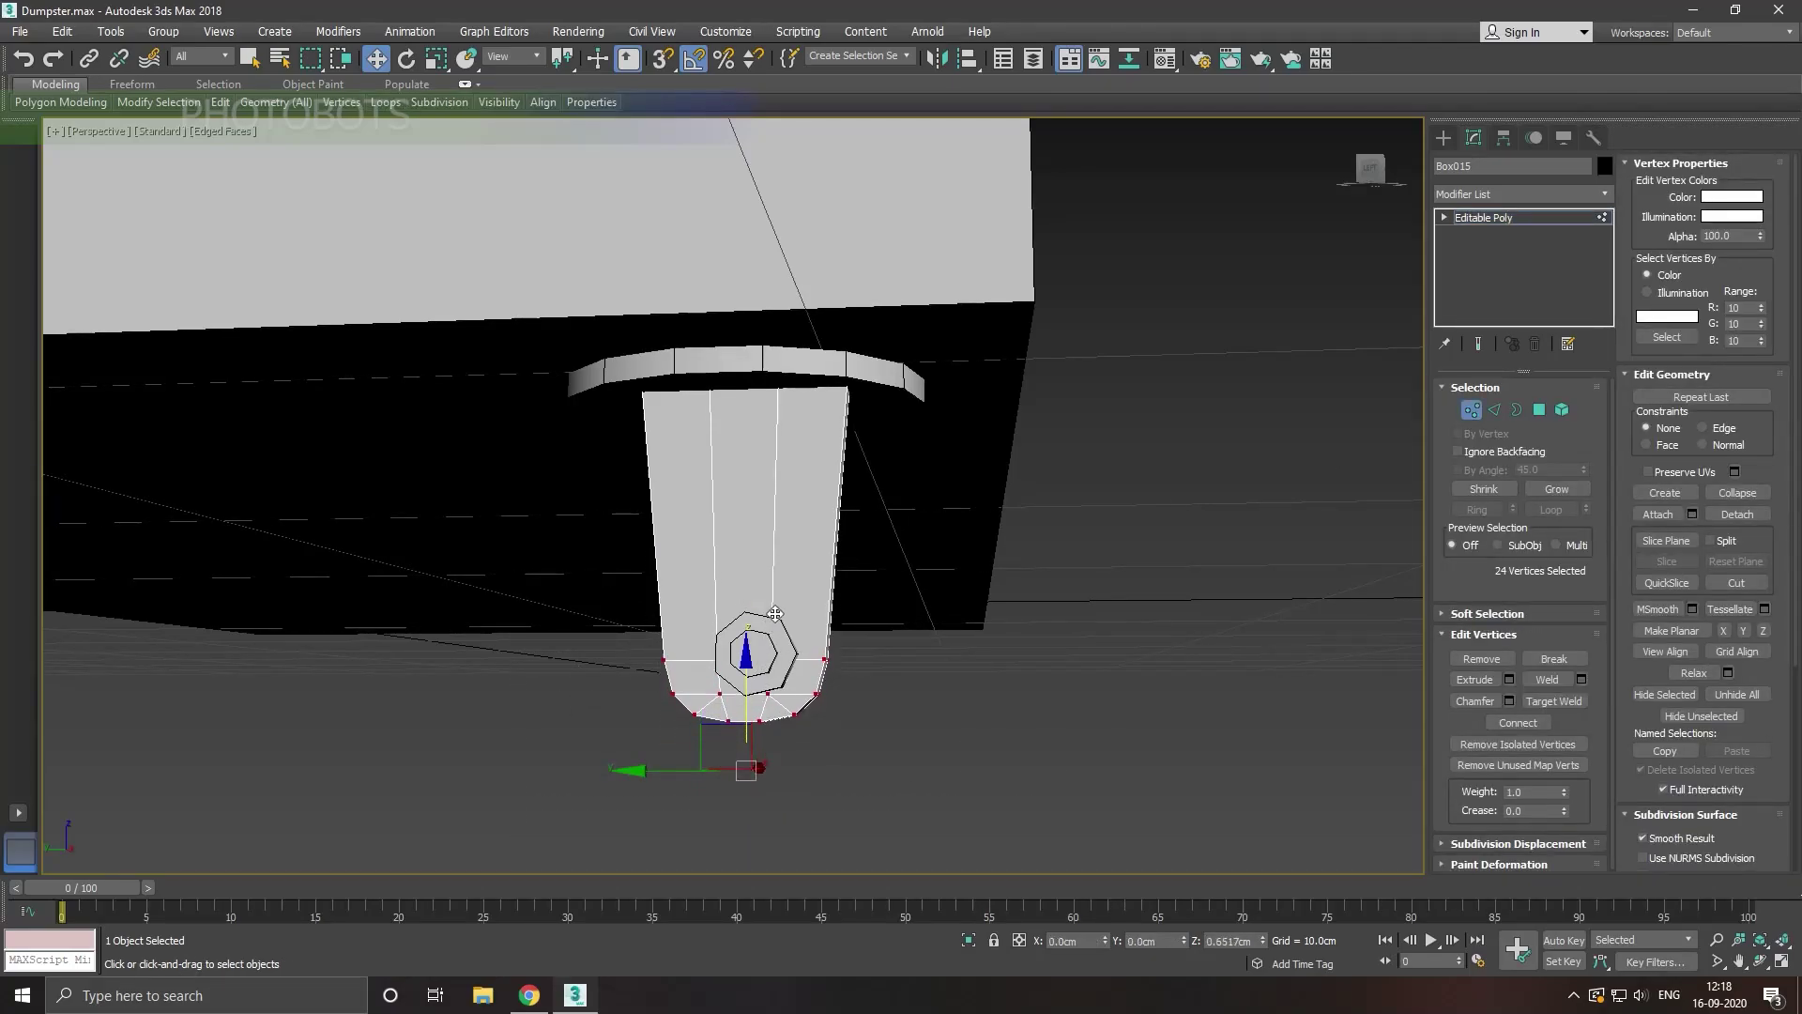
{"action": "scroll", "coordinate": [887, 647], "scroll_direction": "down", "scroll_amount": 2}
{"action": "mouse_move", "coordinate": [887, 648]}
{"action": "middle_mouse_down", "text": "alt"}
{"action": "mouse_move", "coordinate": [831, 678]}
{"action": "mouse_move", "coordinate": [850, 661]}
{"action": "middle_mouse_up", "text": "alt"}
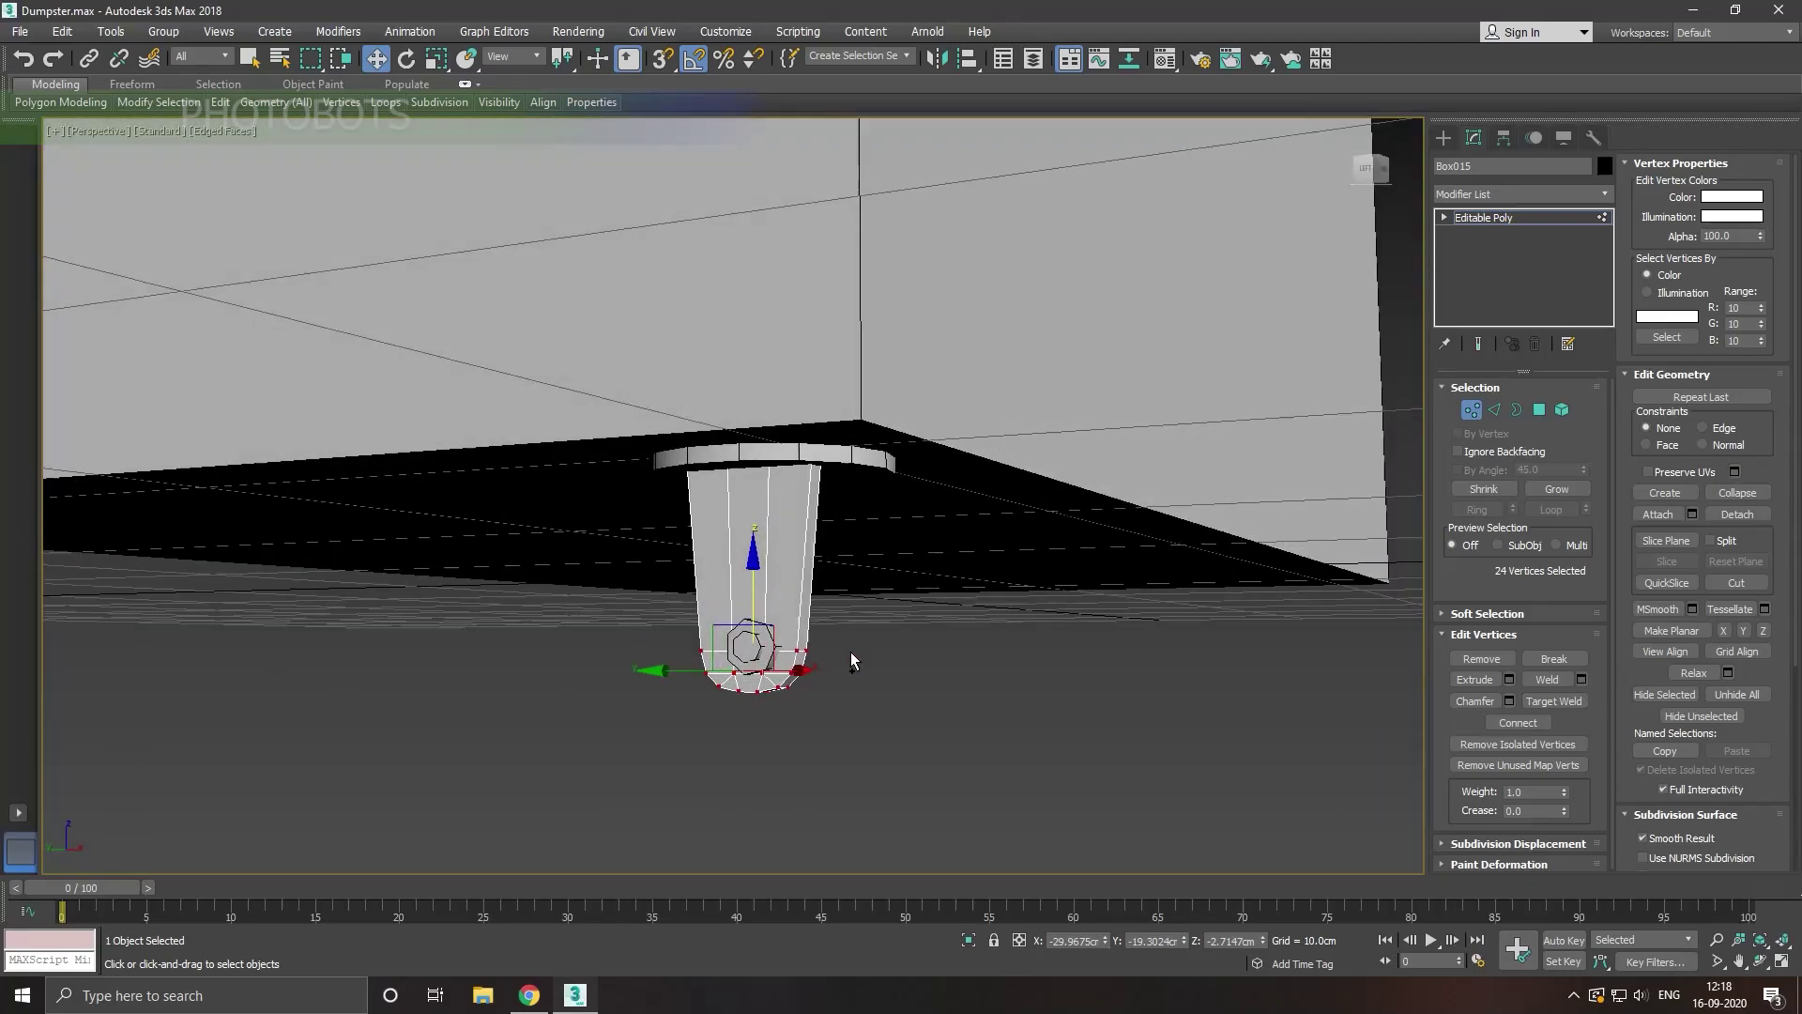
Step: Scale the leg slightly narrower along Y and add the bolt to the selection
{"action": "left_click", "coordinate": [1532, 219]}
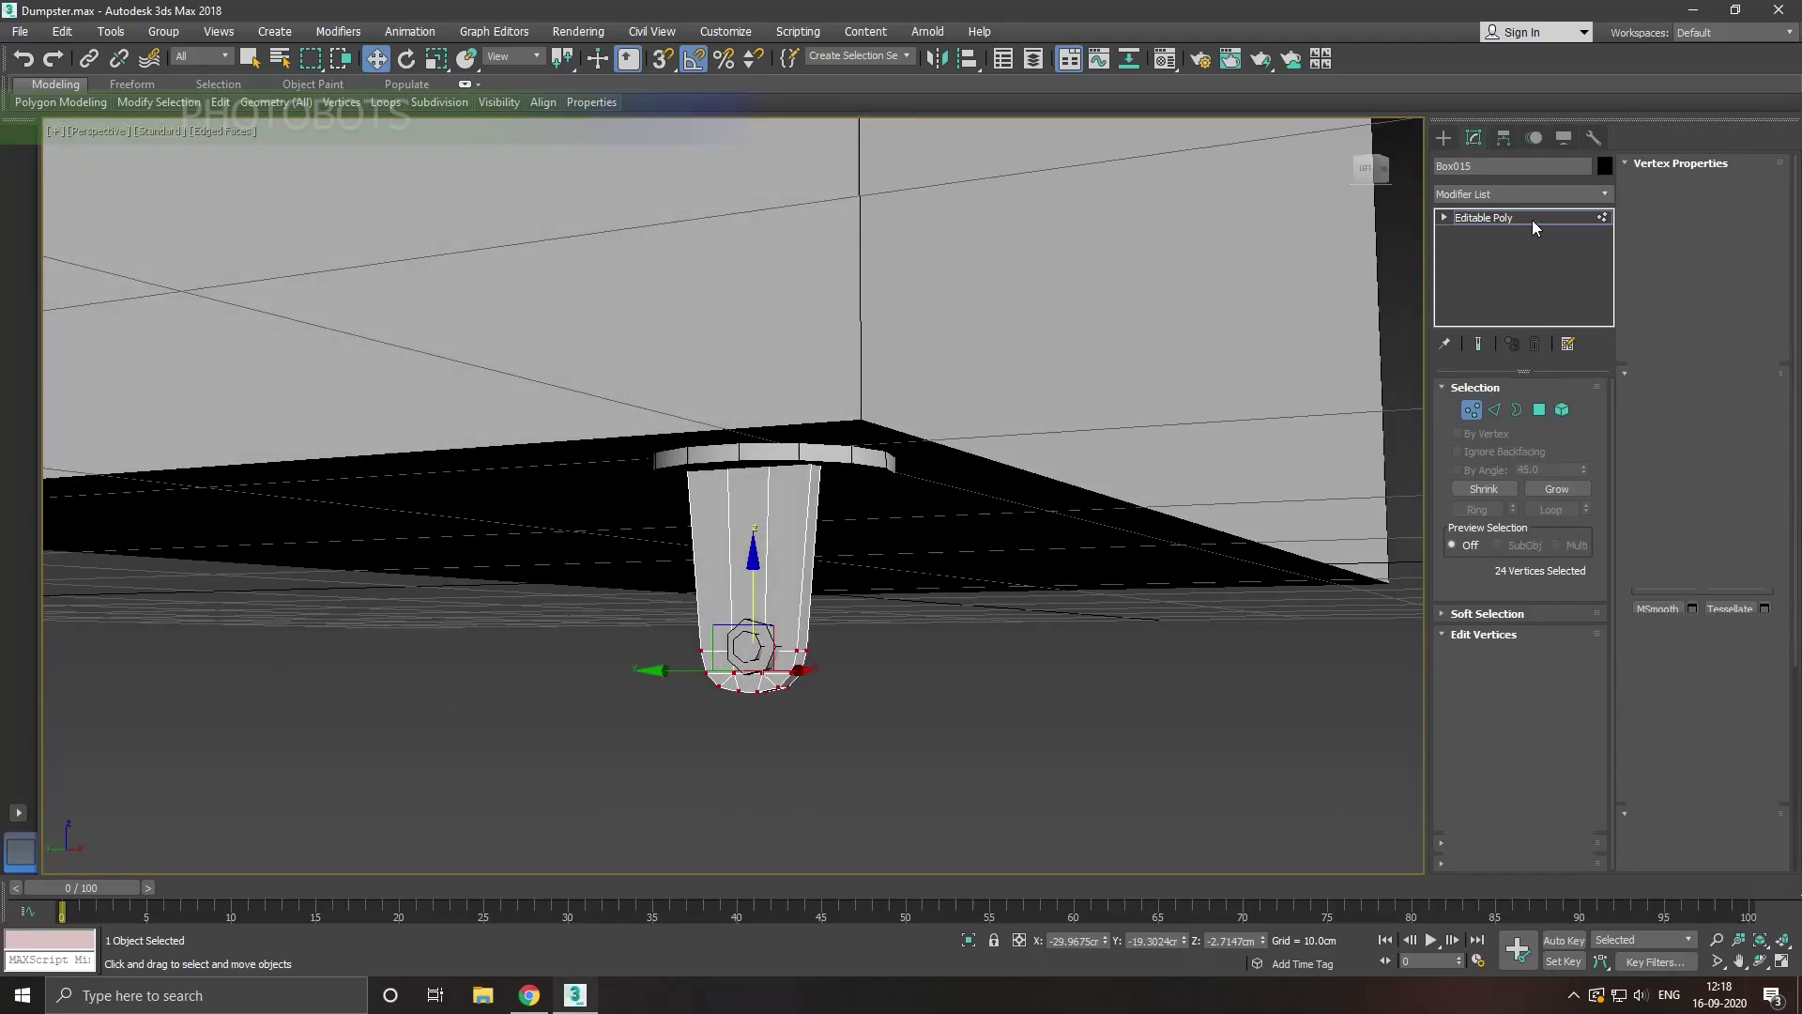
{"action": "left_click", "coordinate": [436, 59]}
{"action": "left_click_drag", "start_coordinate": [873, 603], "coordinate": [874, 604]}
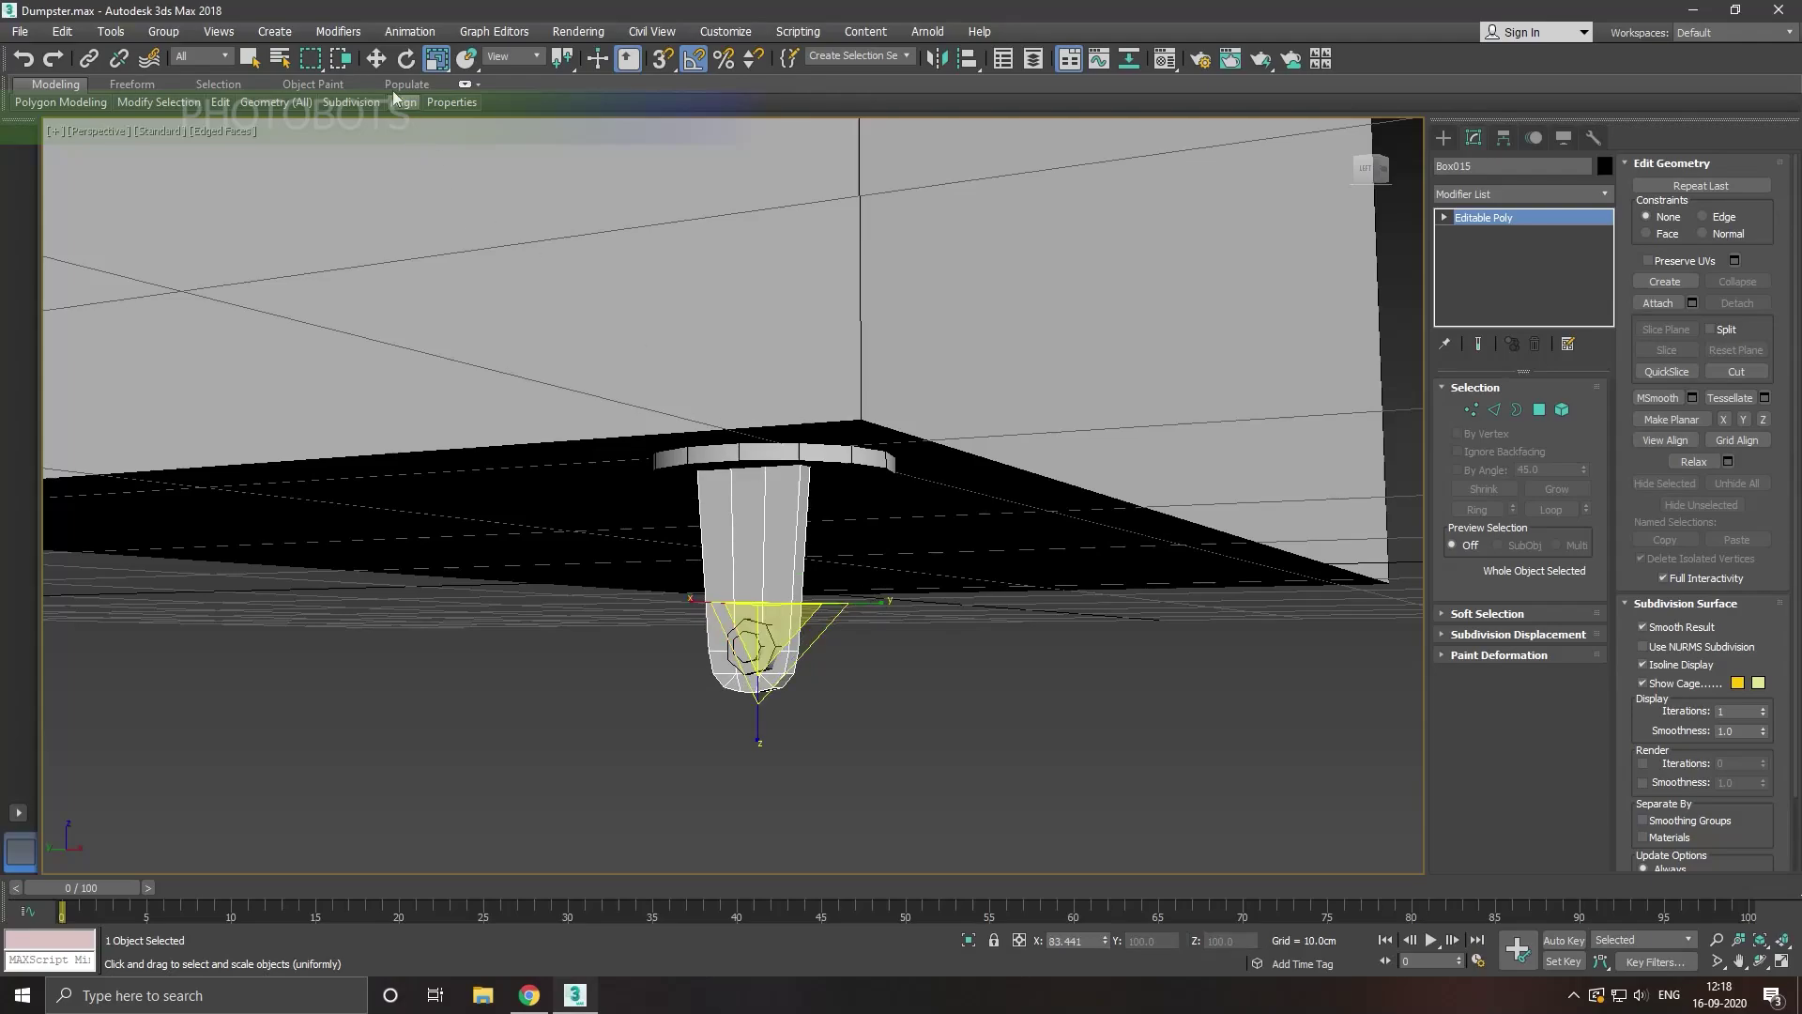
{"action": "left_click", "coordinate": [376, 58]}
{"action": "middle_click_drag", "start_coordinate": [714, 469], "coordinate": [796, 590], "text": "alt"}
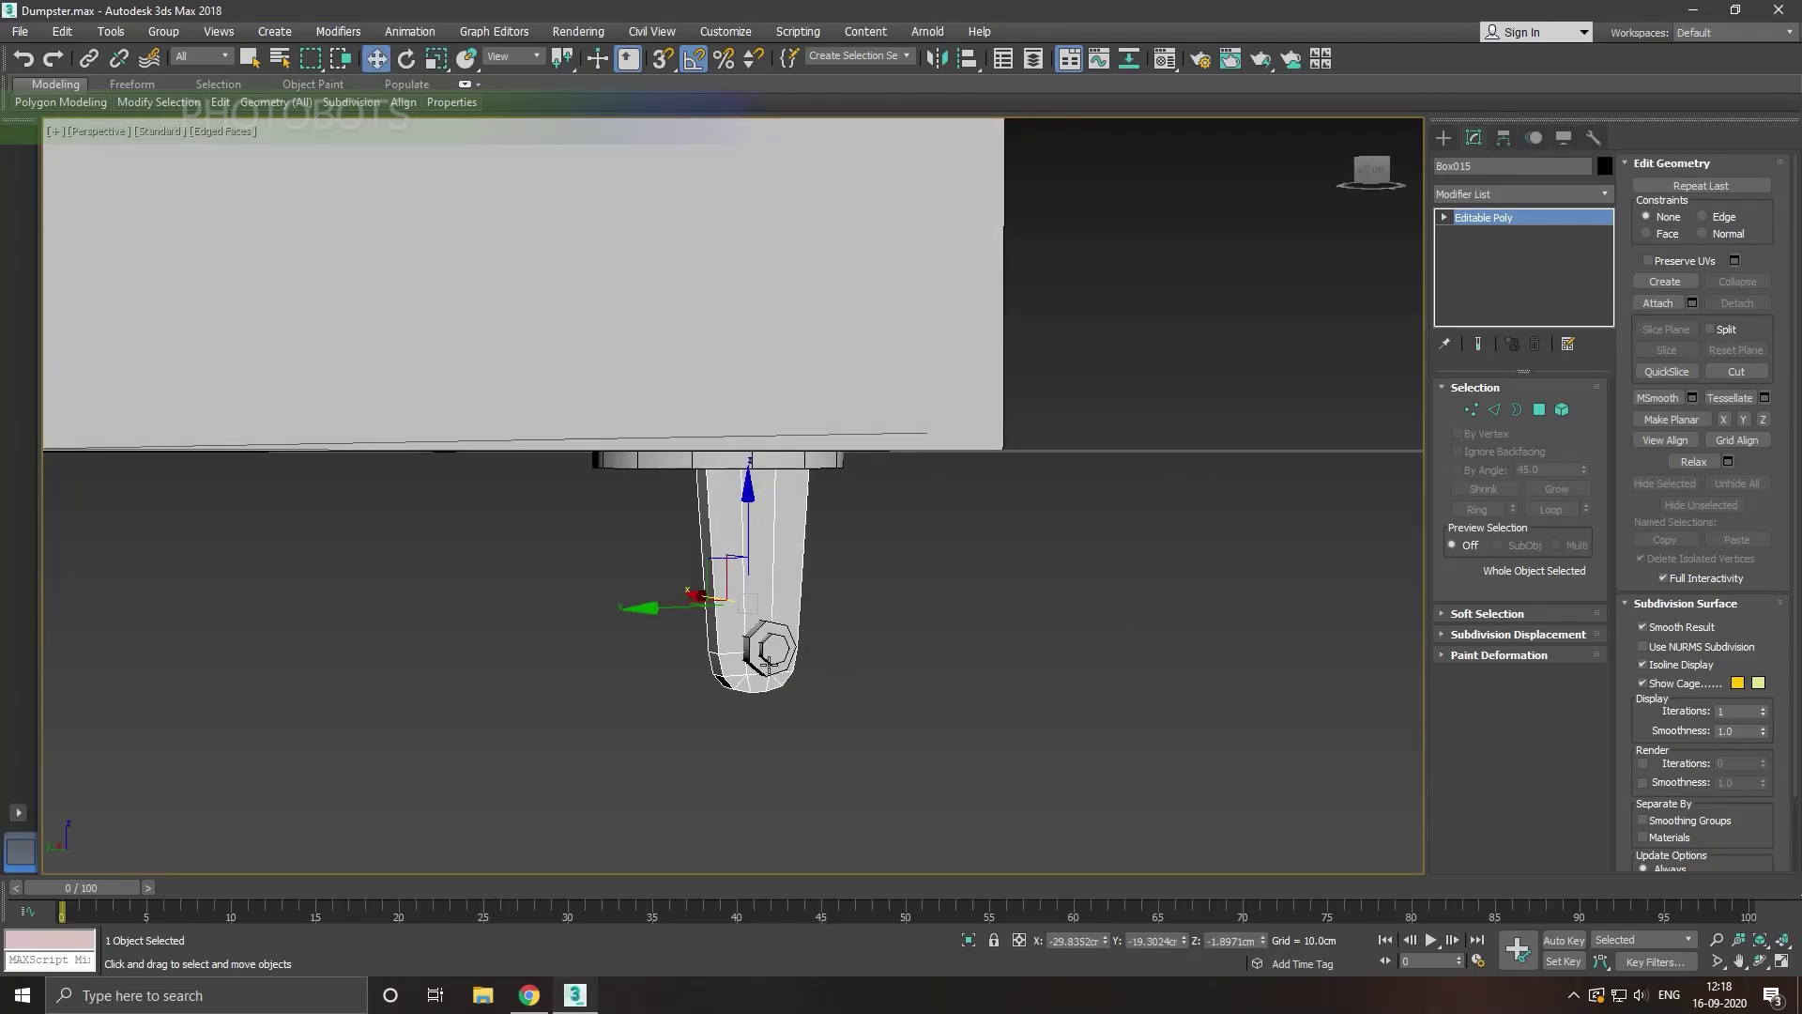
{"action": "middle_click_drag", "start_coordinate": [767, 662], "coordinate": [751, 675], "text": "alt"}
{"action": "left_click", "coordinate": [750, 678], "text": "ctrl"}
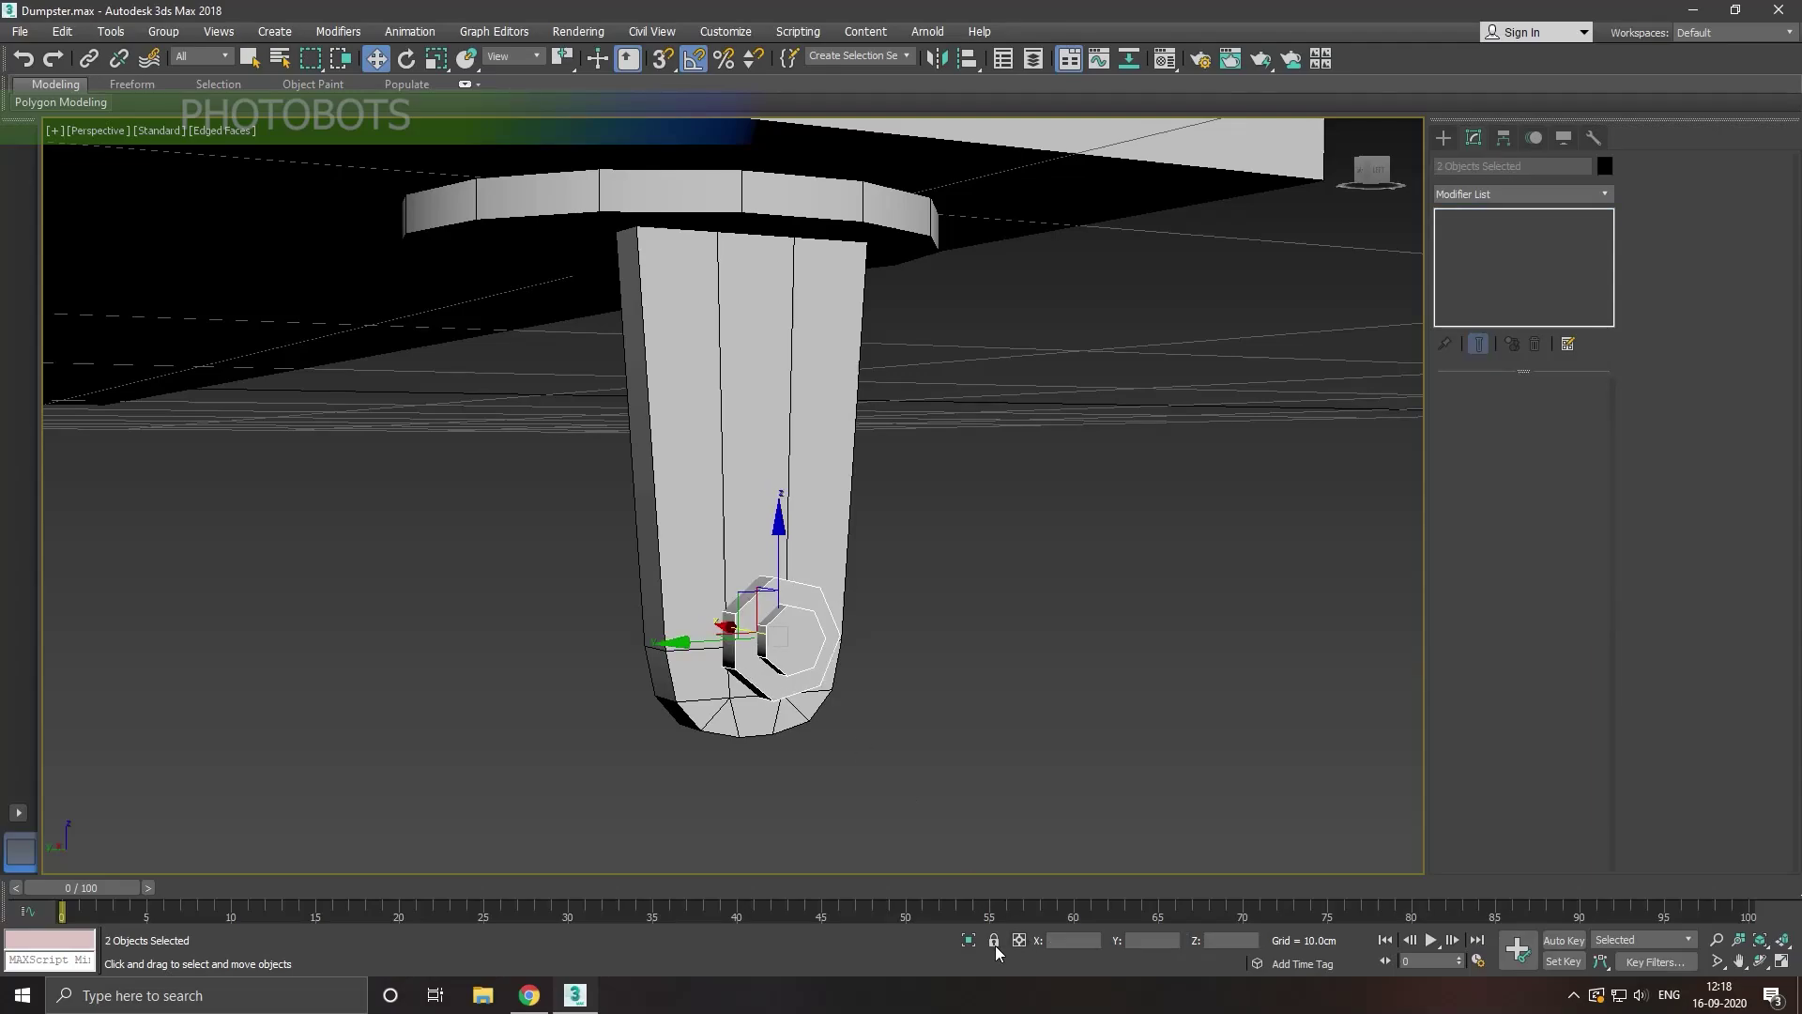
Step: Isolate the bolt parts and convert the outer cylinder to Editable Poly
{"action": "left_click", "coordinate": [969, 939]}
{"action": "middle_click_drag", "start_coordinate": [963, 905], "coordinate": [1151, 786], "text": "alt"}
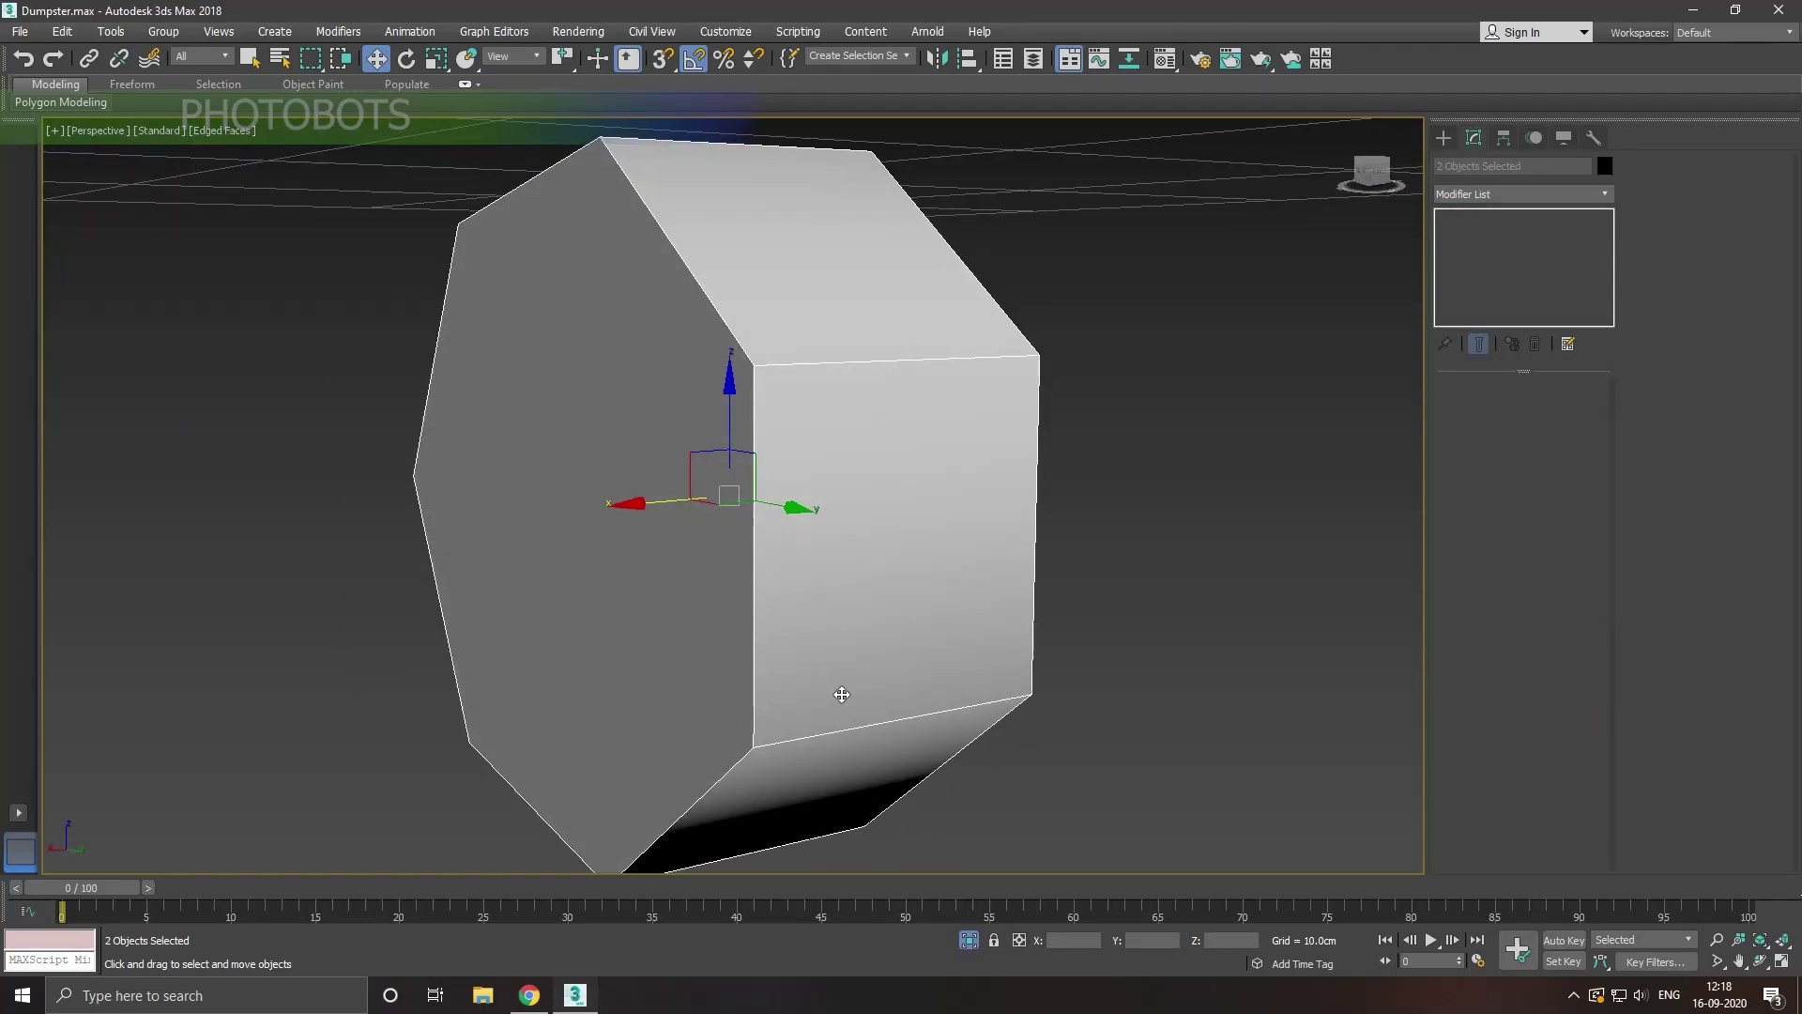
{"action": "left_click", "coordinate": [841, 695]}
{"action": "right_click", "coordinate": [1512, 279]}
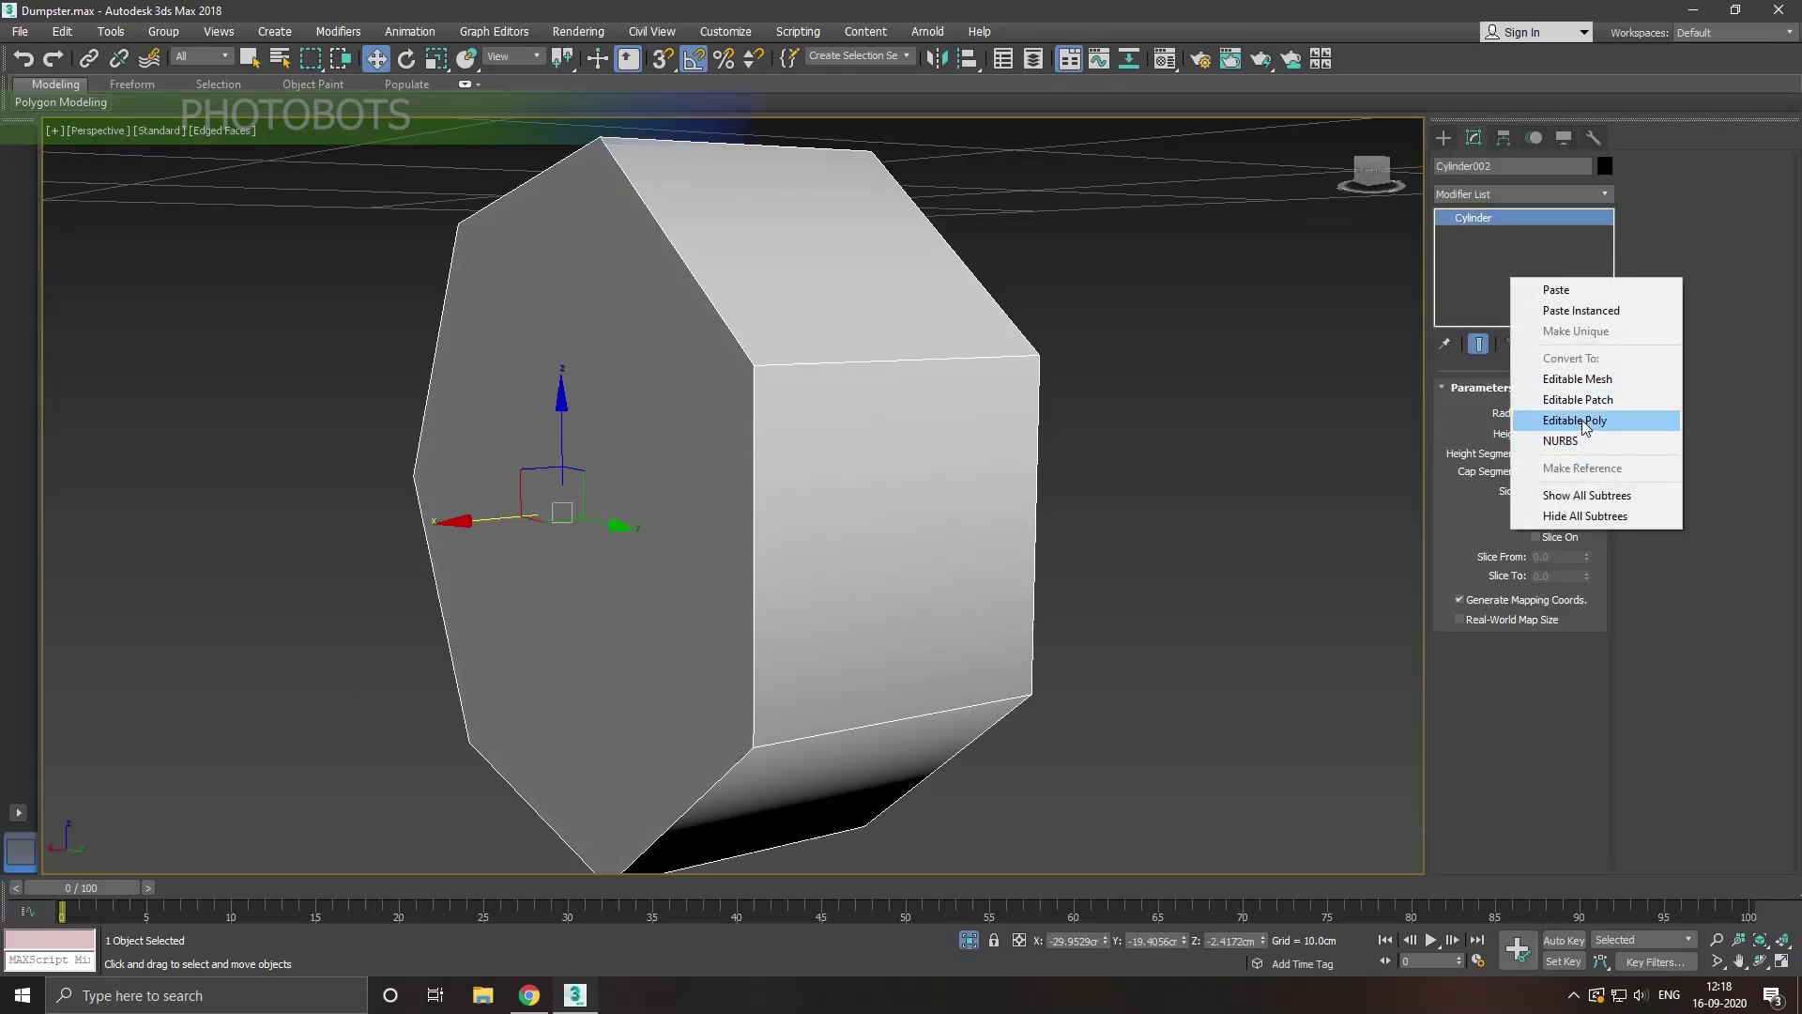
{"action": "left_click", "coordinate": [1580, 419]}
Step: Delete both end faces of the cylinder to leave an open ring
{"action": "left_click", "coordinate": [1539, 410]}
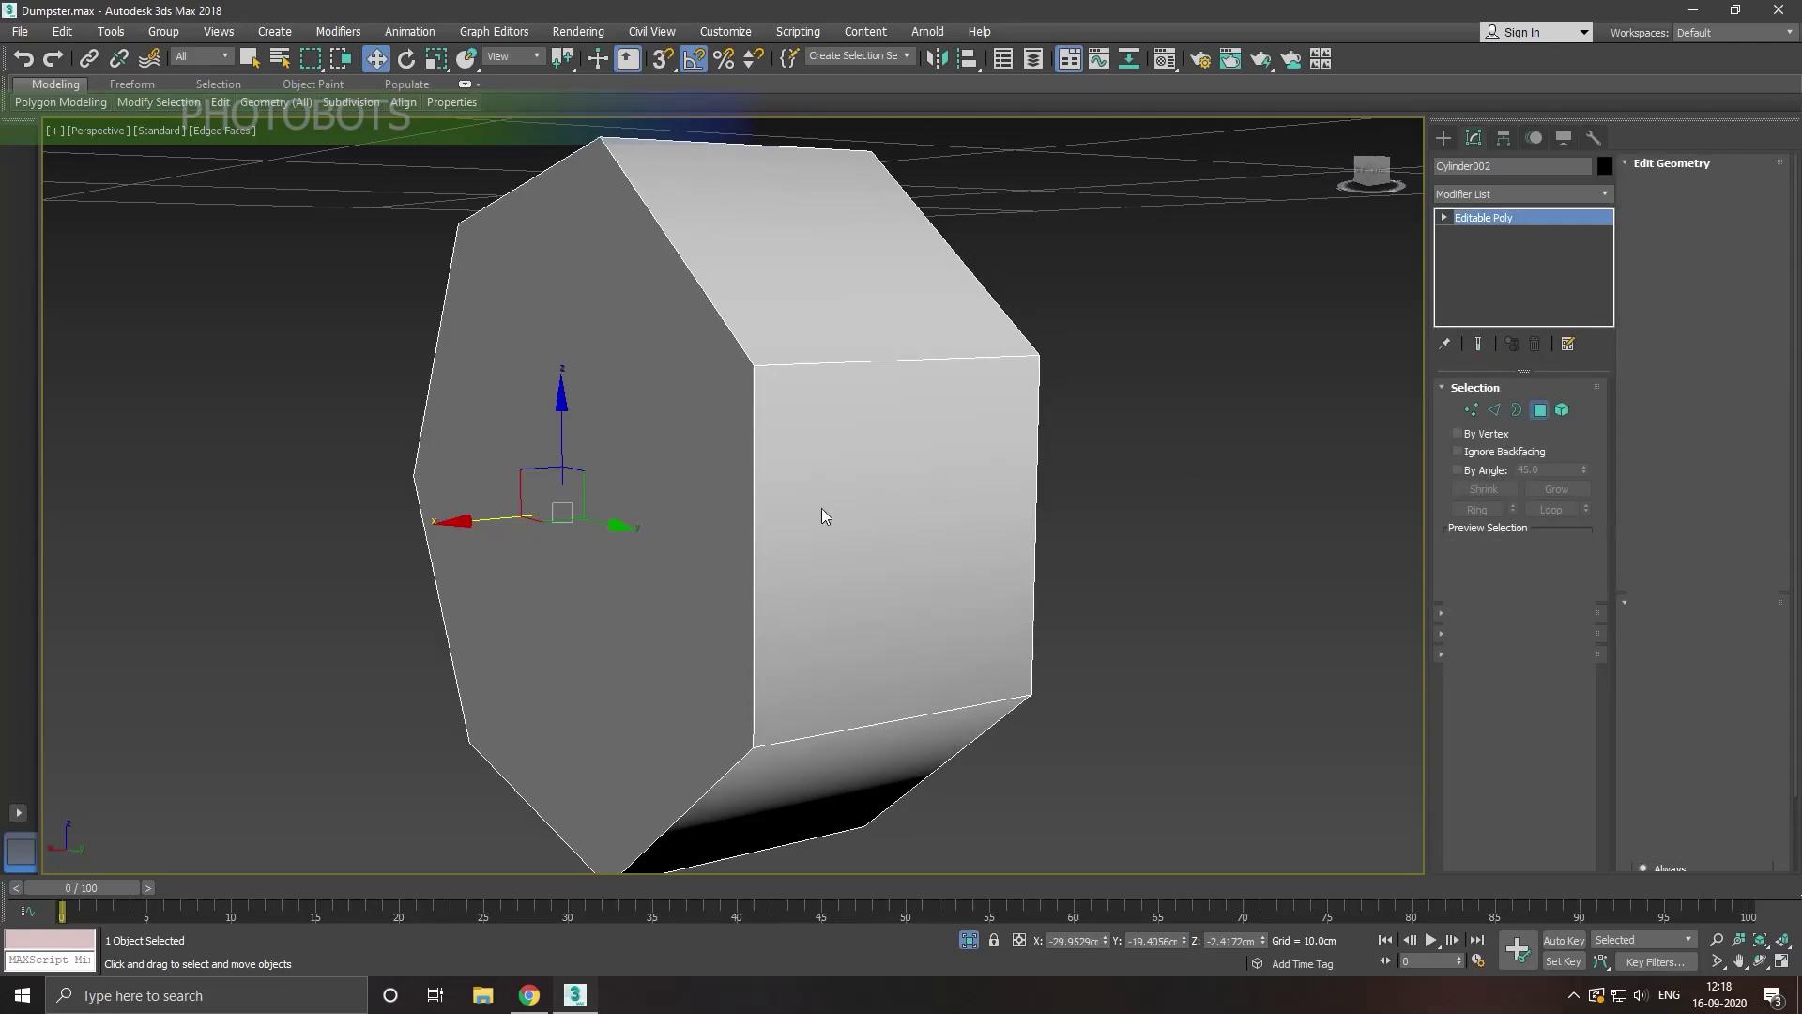
{"action": "left_click", "coordinate": [649, 516]}
{"action": "key", "text": "Delete"}
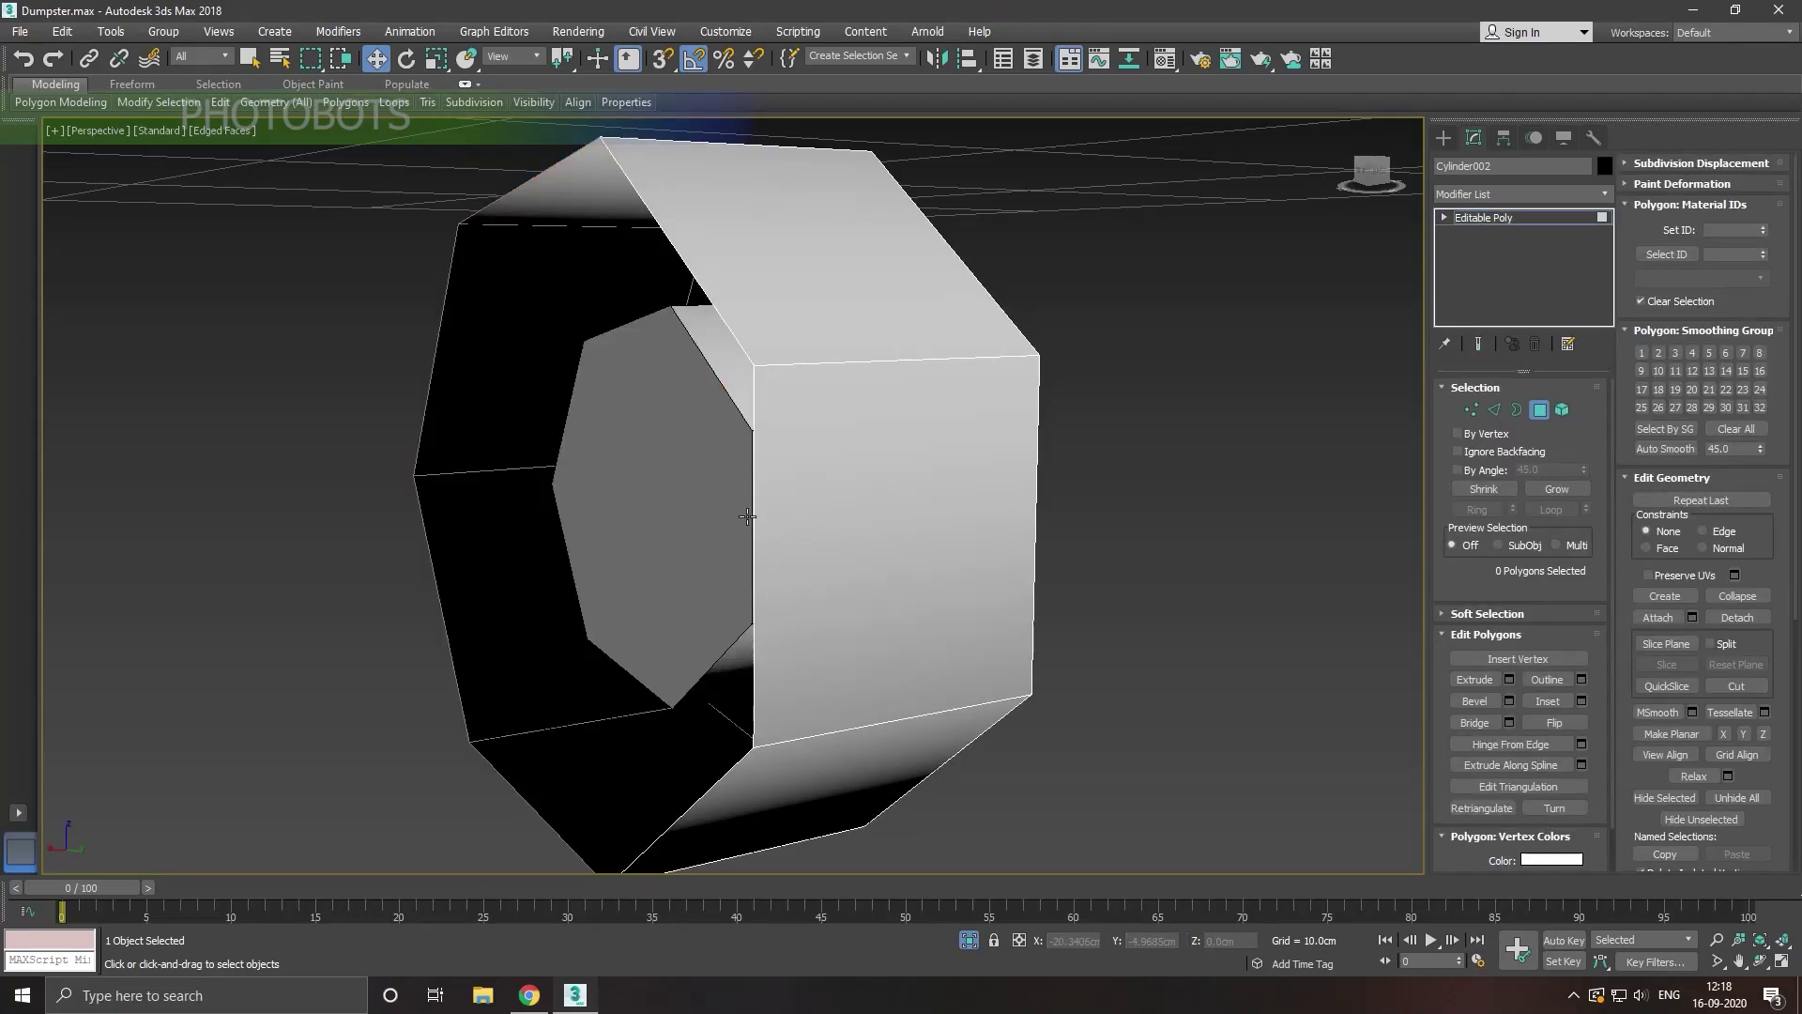
{"action": "left_click", "coordinate": [1666, 616]}
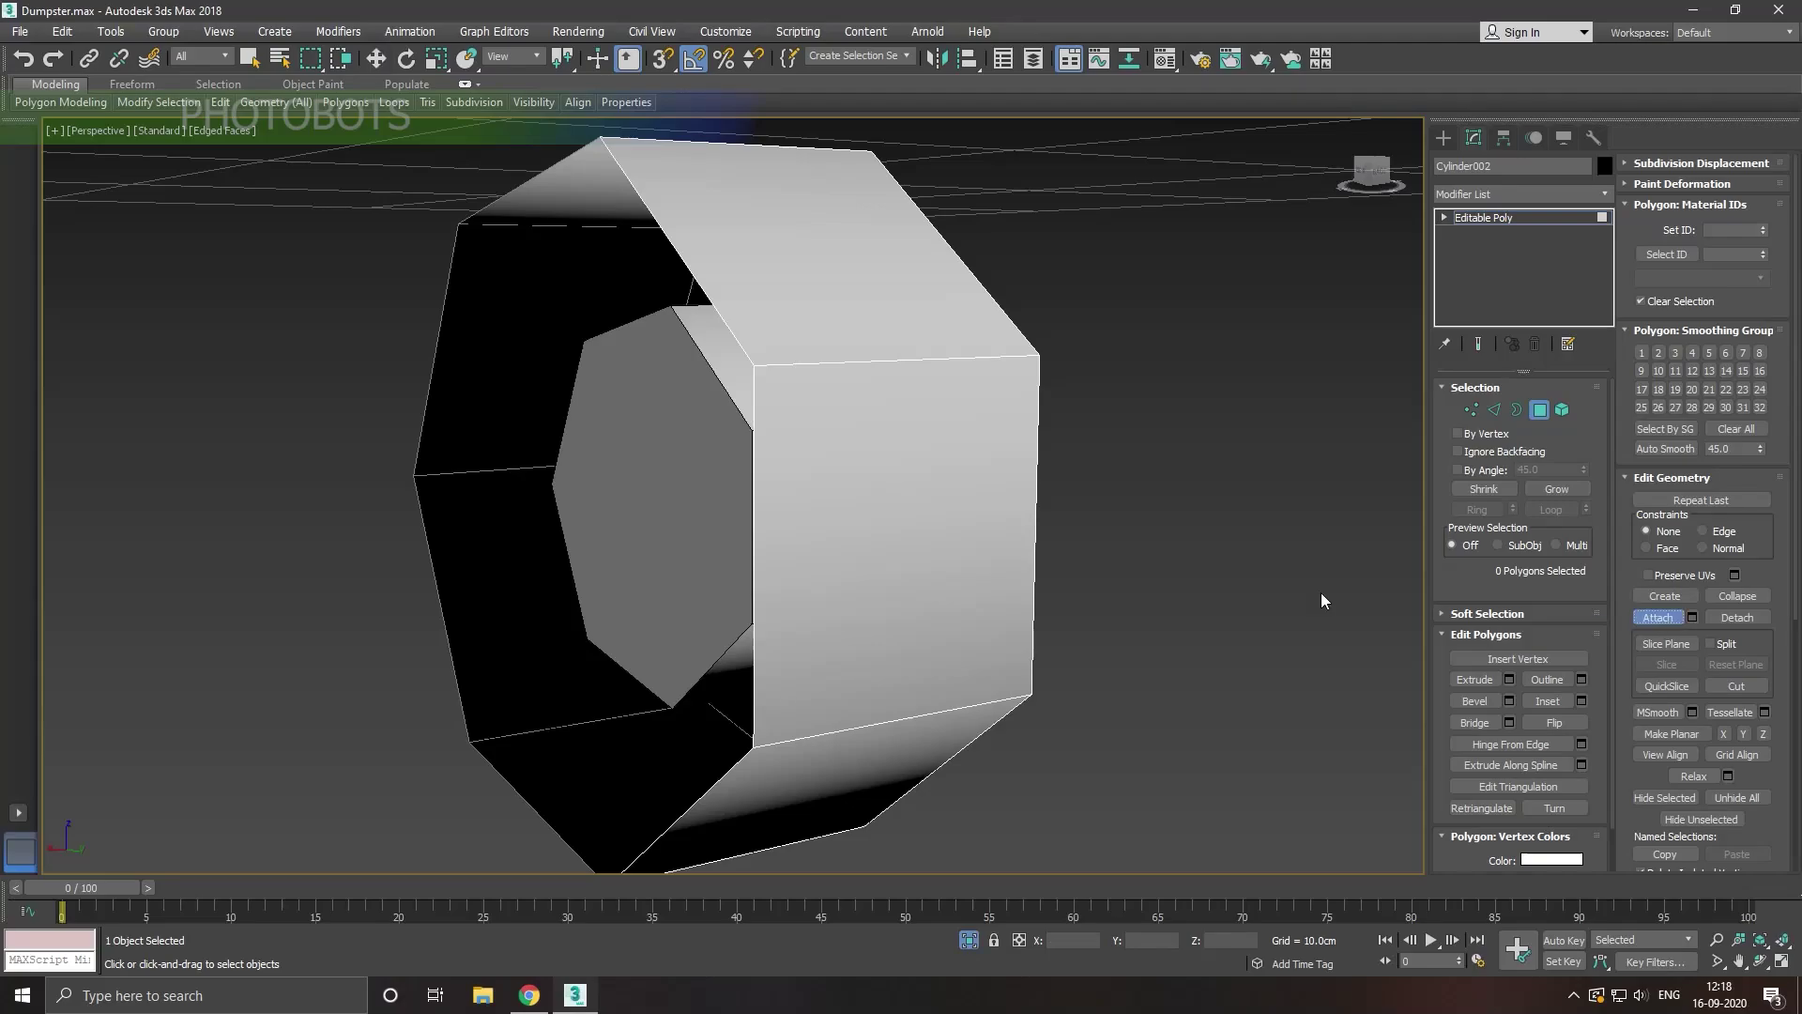
{"action": "key", "text": "w"}
{"action": "left_click", "coordinate": [670, 516]}
{"action": "key", "text": "Delete"}
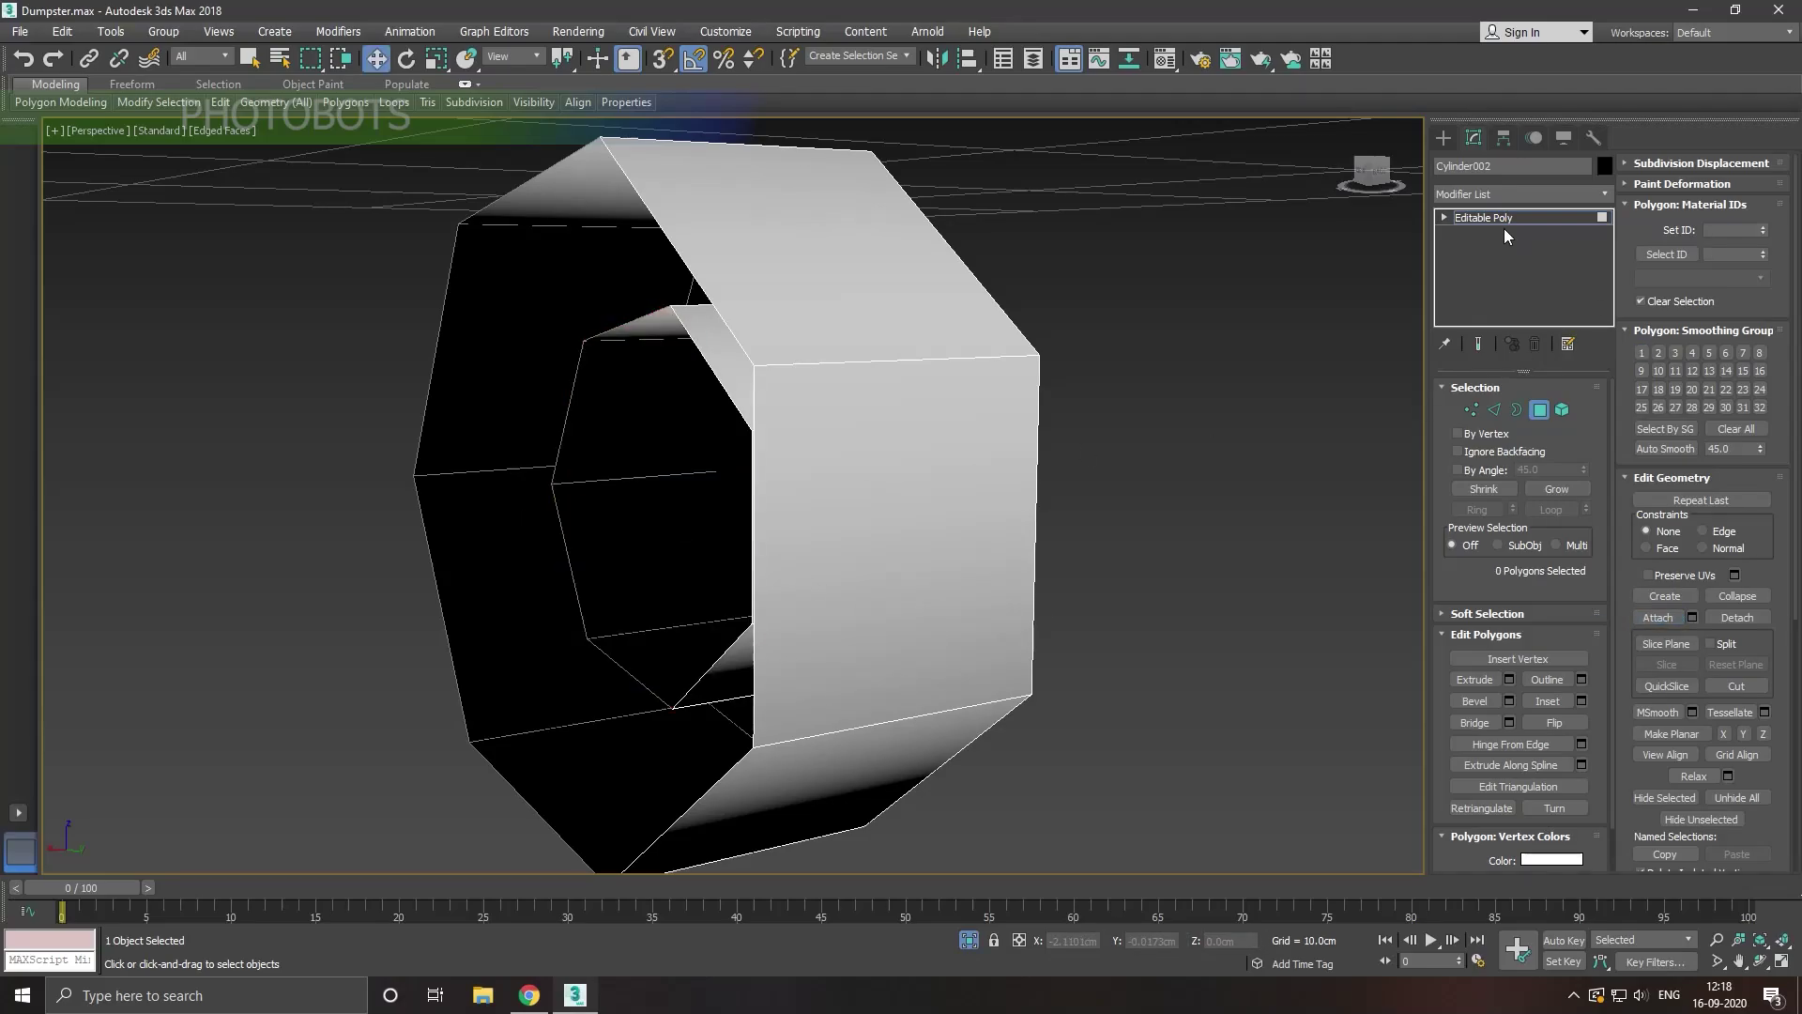
{"action": "left_click", "coordinate": [1489, 217]}
Step: Nudge the nut along the leg, then isolate the bolt pieces with the inner cylinder selected
{"action": "left_click", "coordinate": [972, 943]}
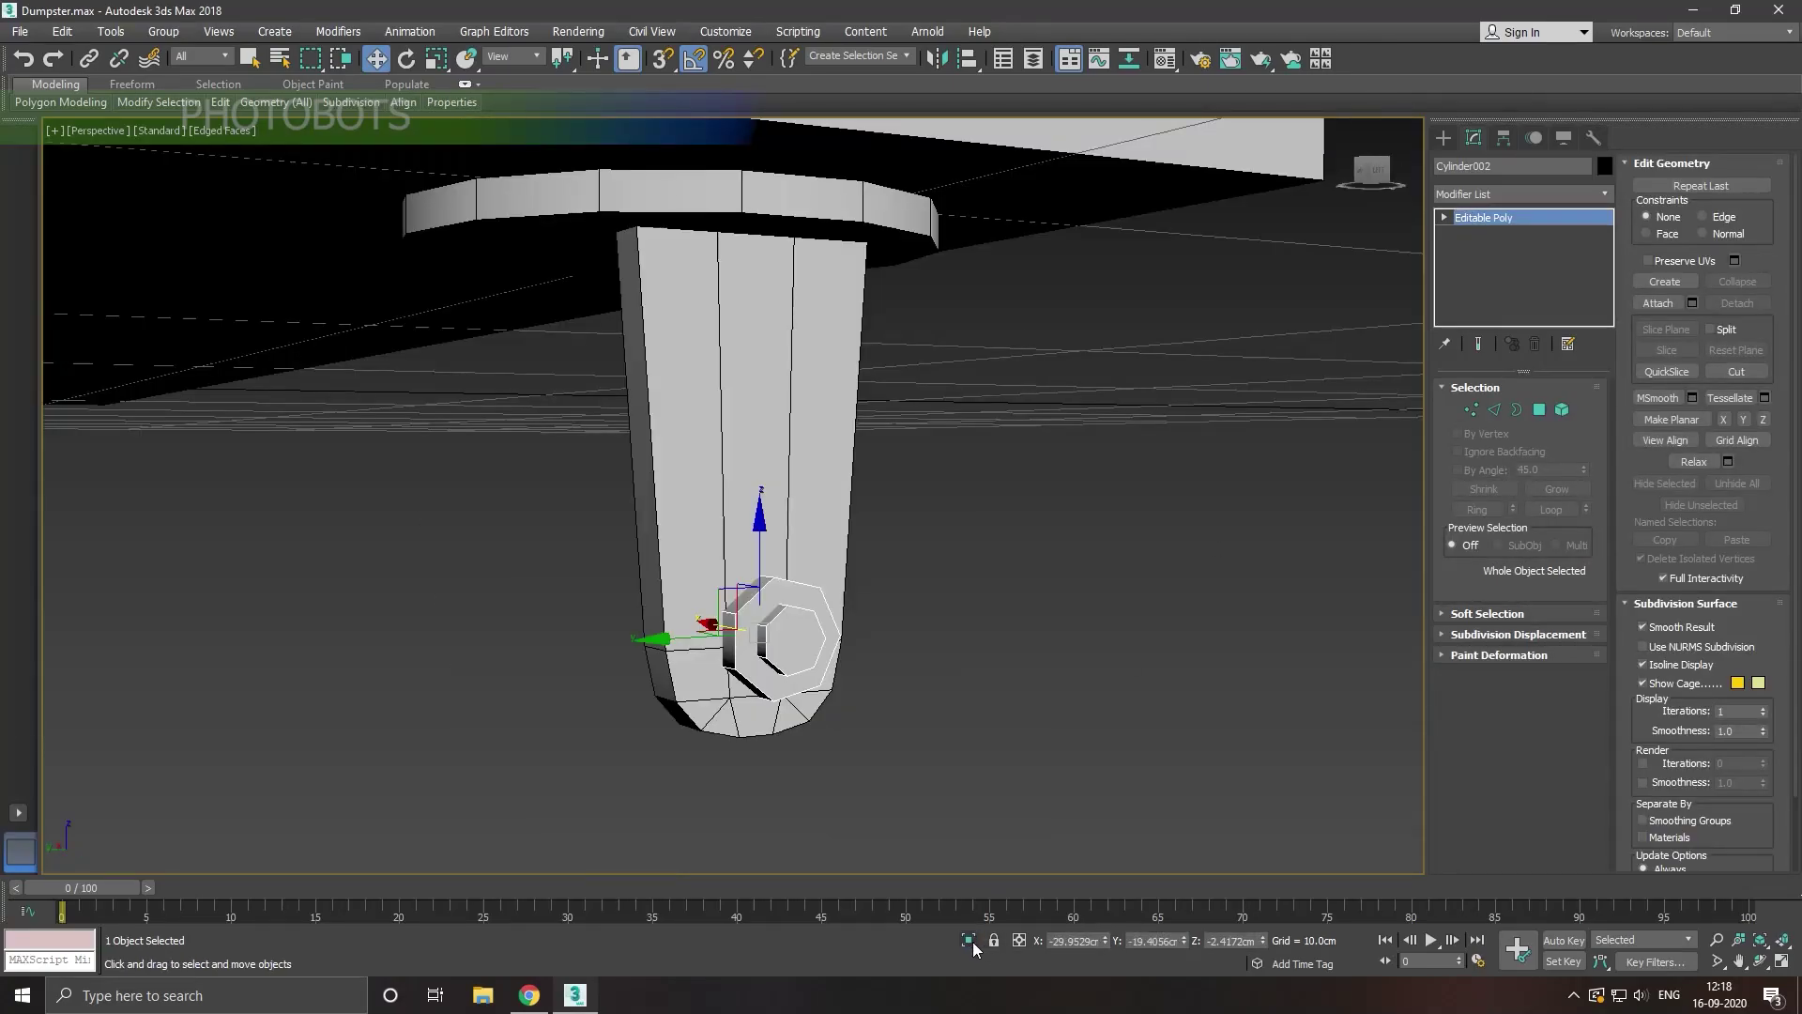
{"action": "middle_click_drag", "start_coordinate": [788, 664], "coordinate": [776, 635], "text": "alt"}
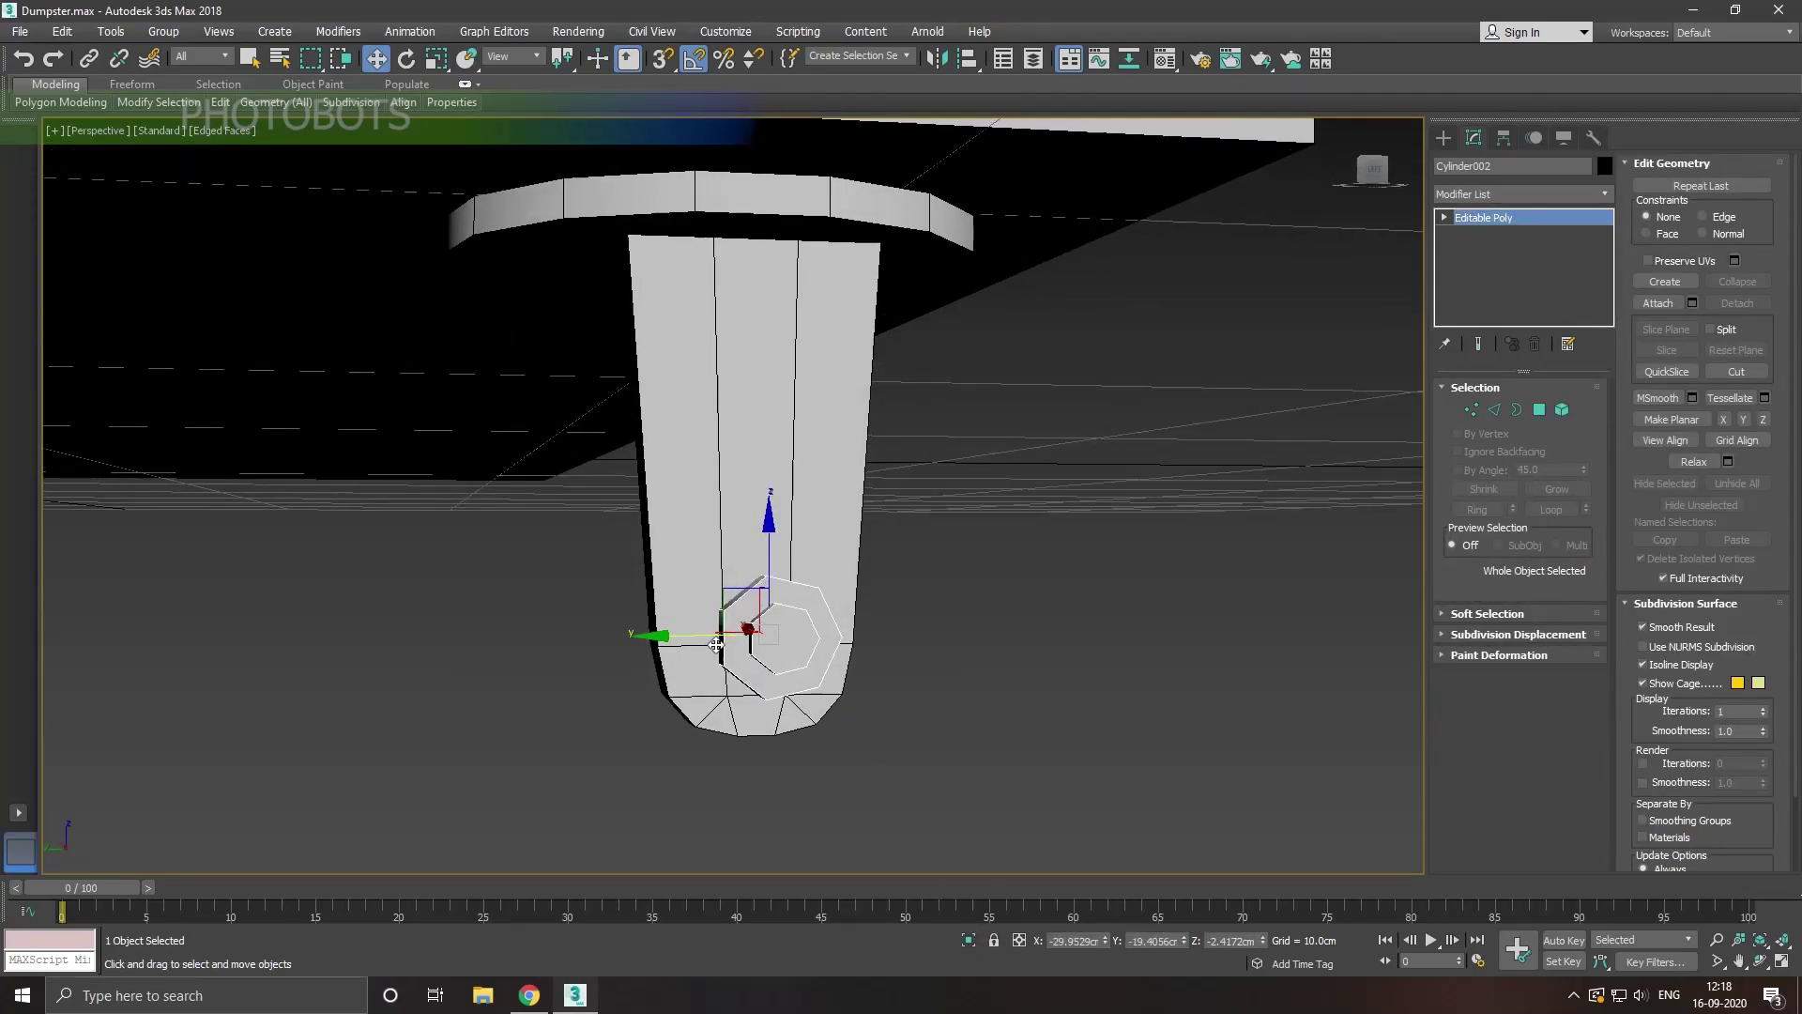
{"action": "left_click_drag", "start_coordinate": [732, 623], "coordinate": [745, 557]}
{"action": "left_click", "coordinate": [437, 58]}
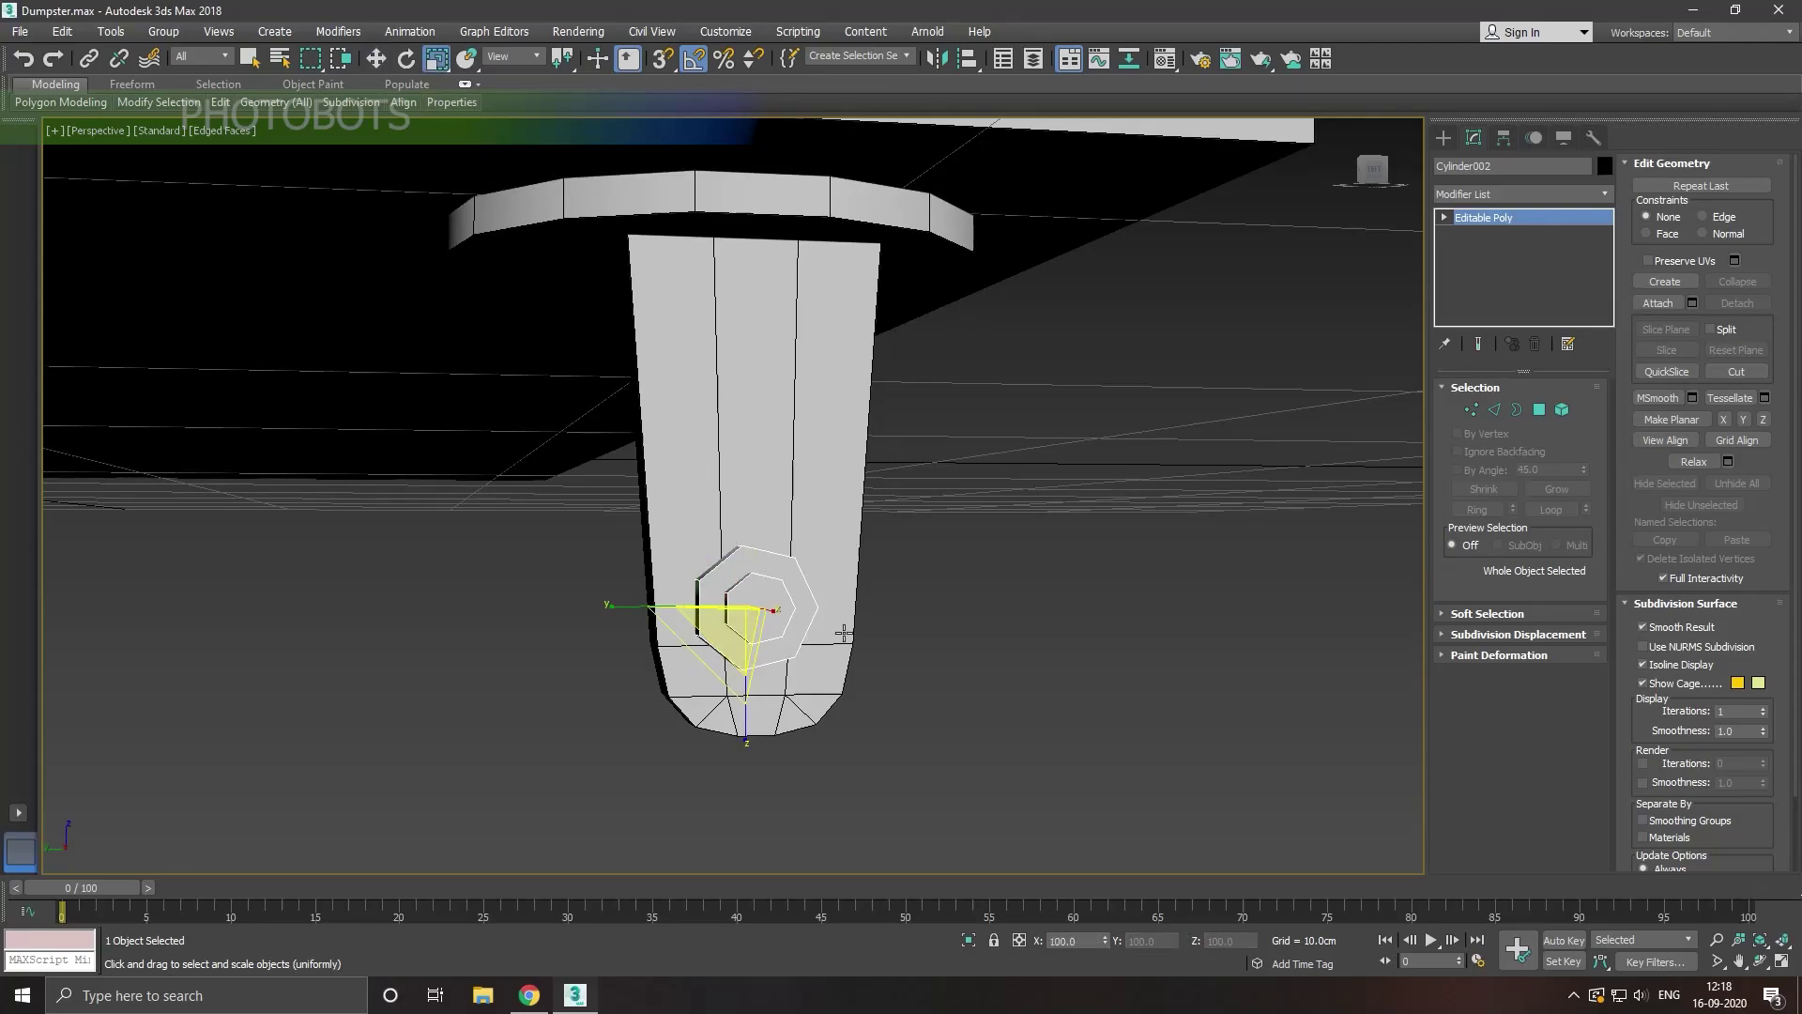
{"action": "middle_click_drag", "start_coordinate": [843, 634], "coordinate": [736, 626], "text": "alt"}
{"action": "scroll", "coordinate": [736, 626], "scroll_direction": "up", "scroll_amount": 4}
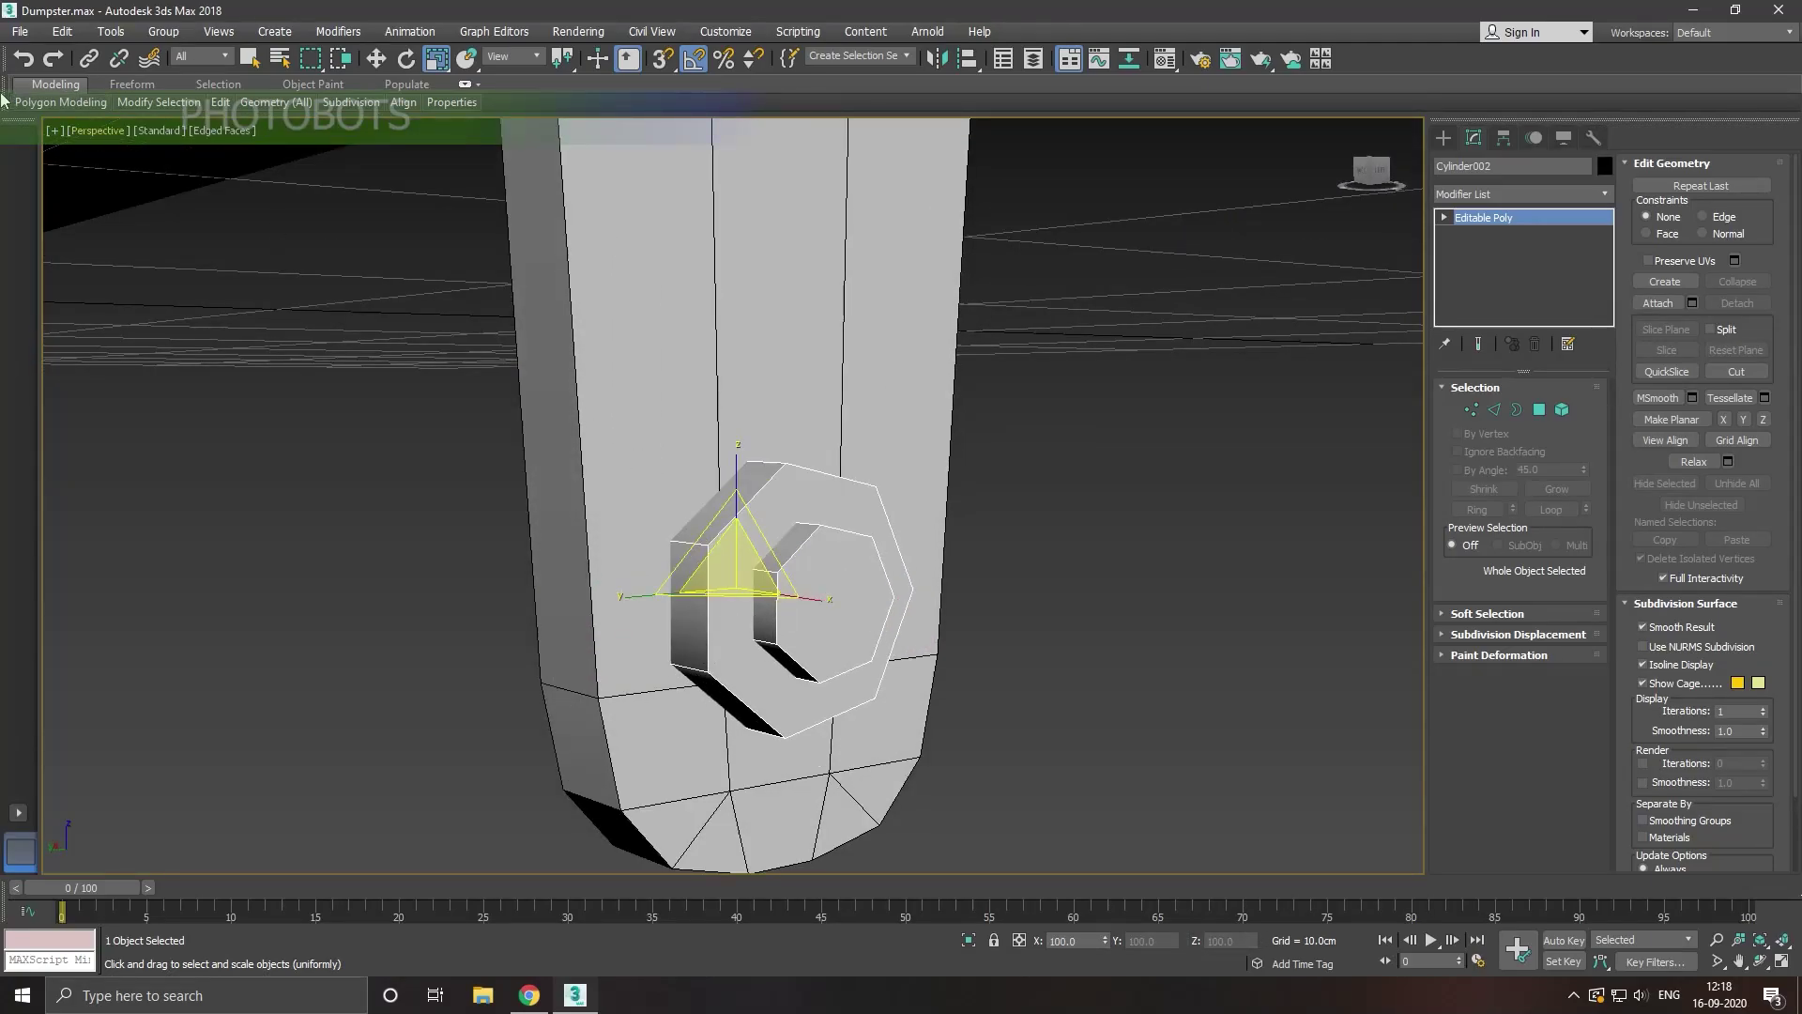
{"action": "key", "text": "alt+q"}
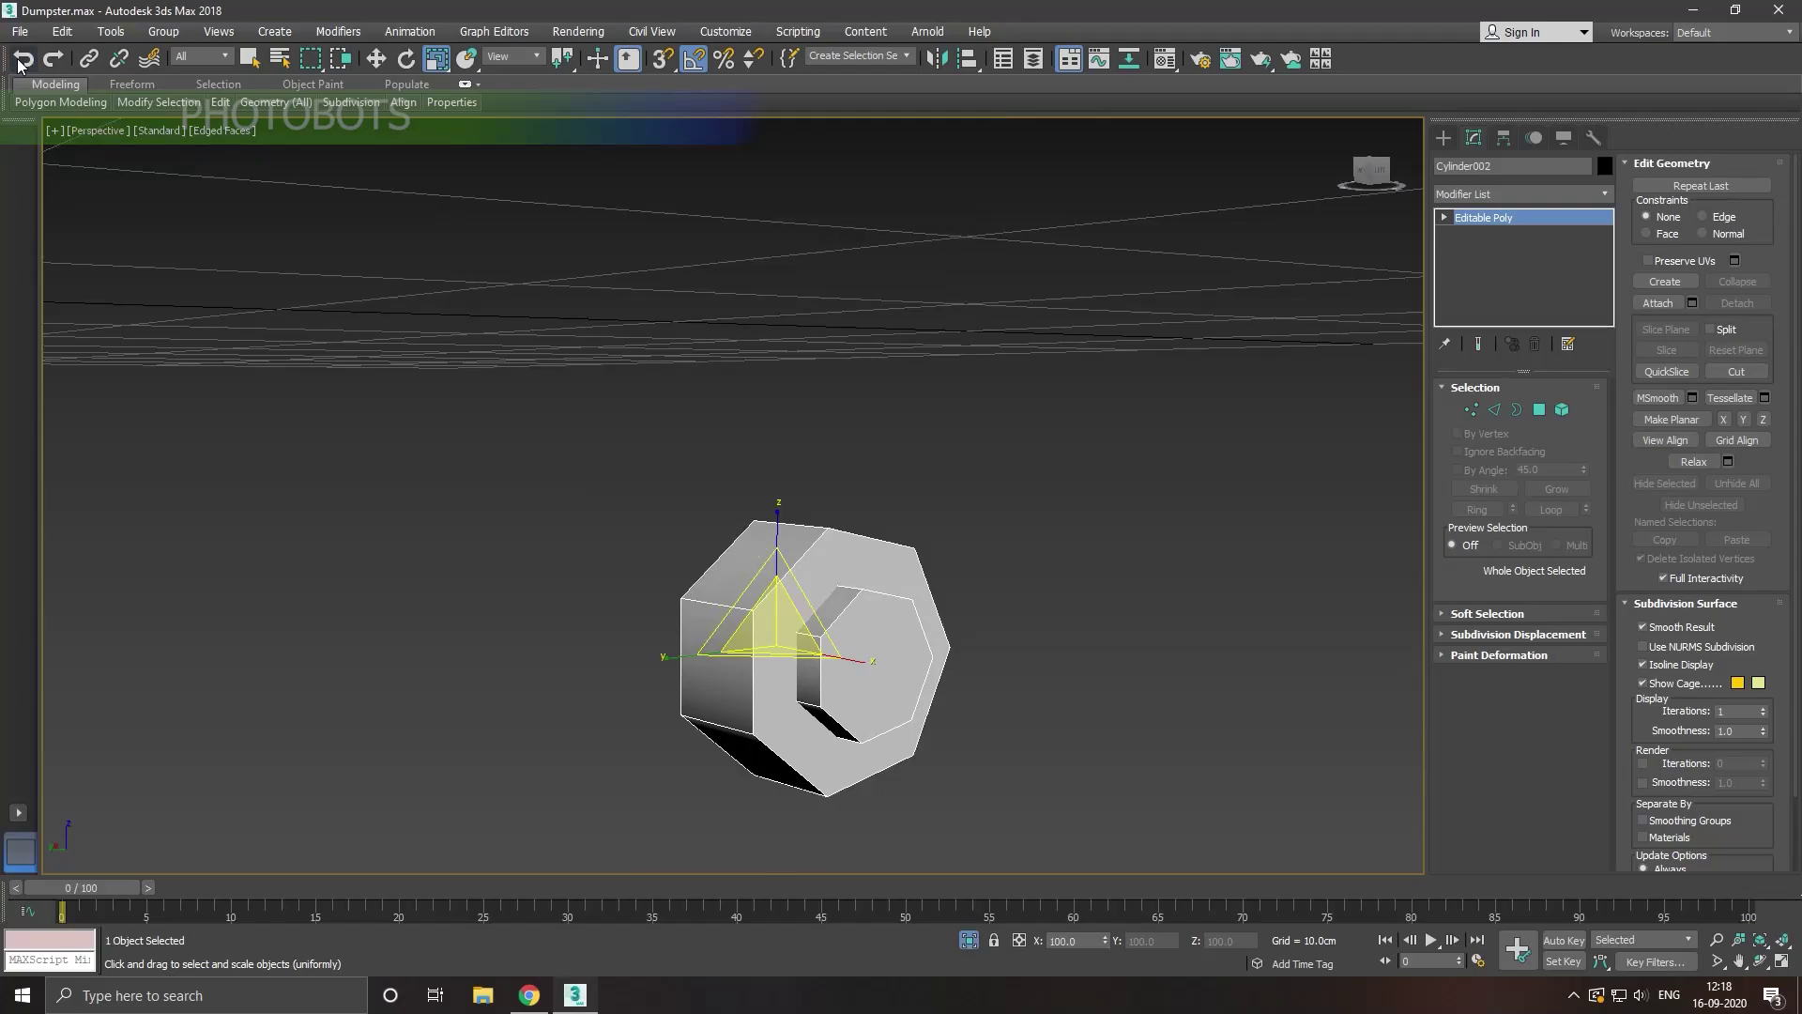
{"action": "left_click", "coordinate": [23, 59]}
{"action": "key", "text": "ctrl+z"}
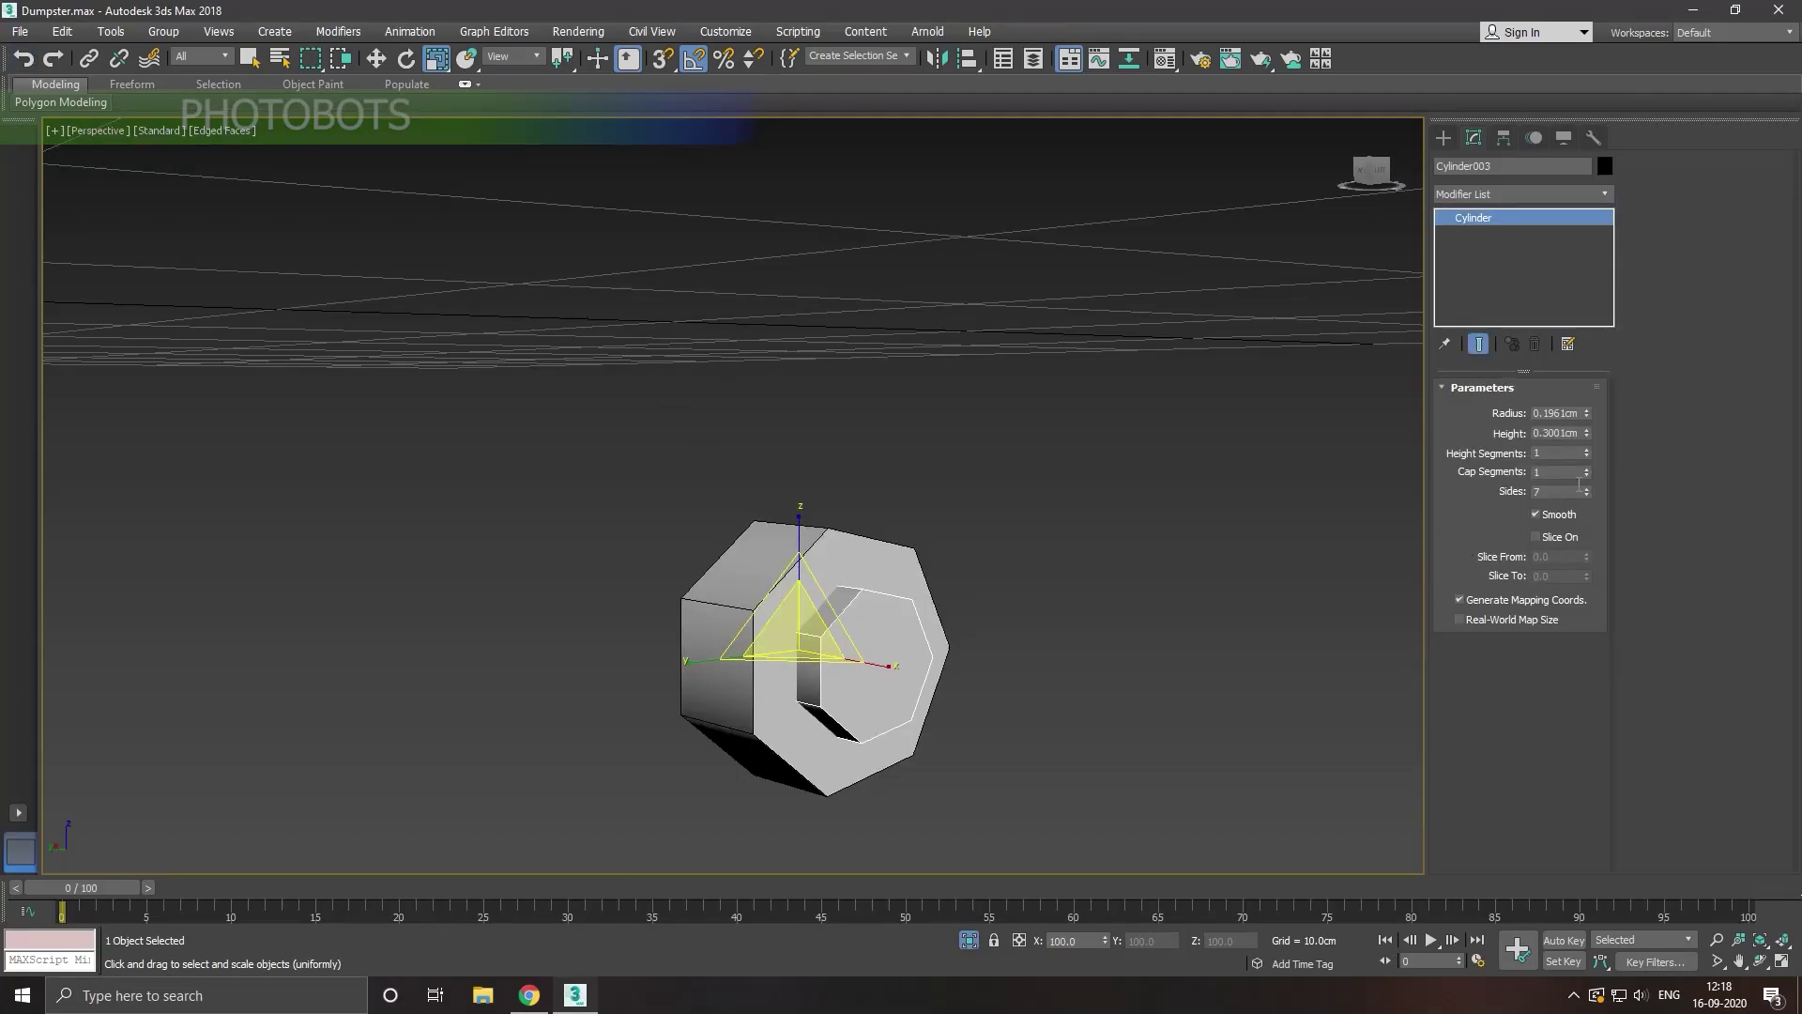
Step: Give the inner cylinder 12 sides and a 0.1661cm radius
{"action": "left_click", "coordinate": [1587, 488]}
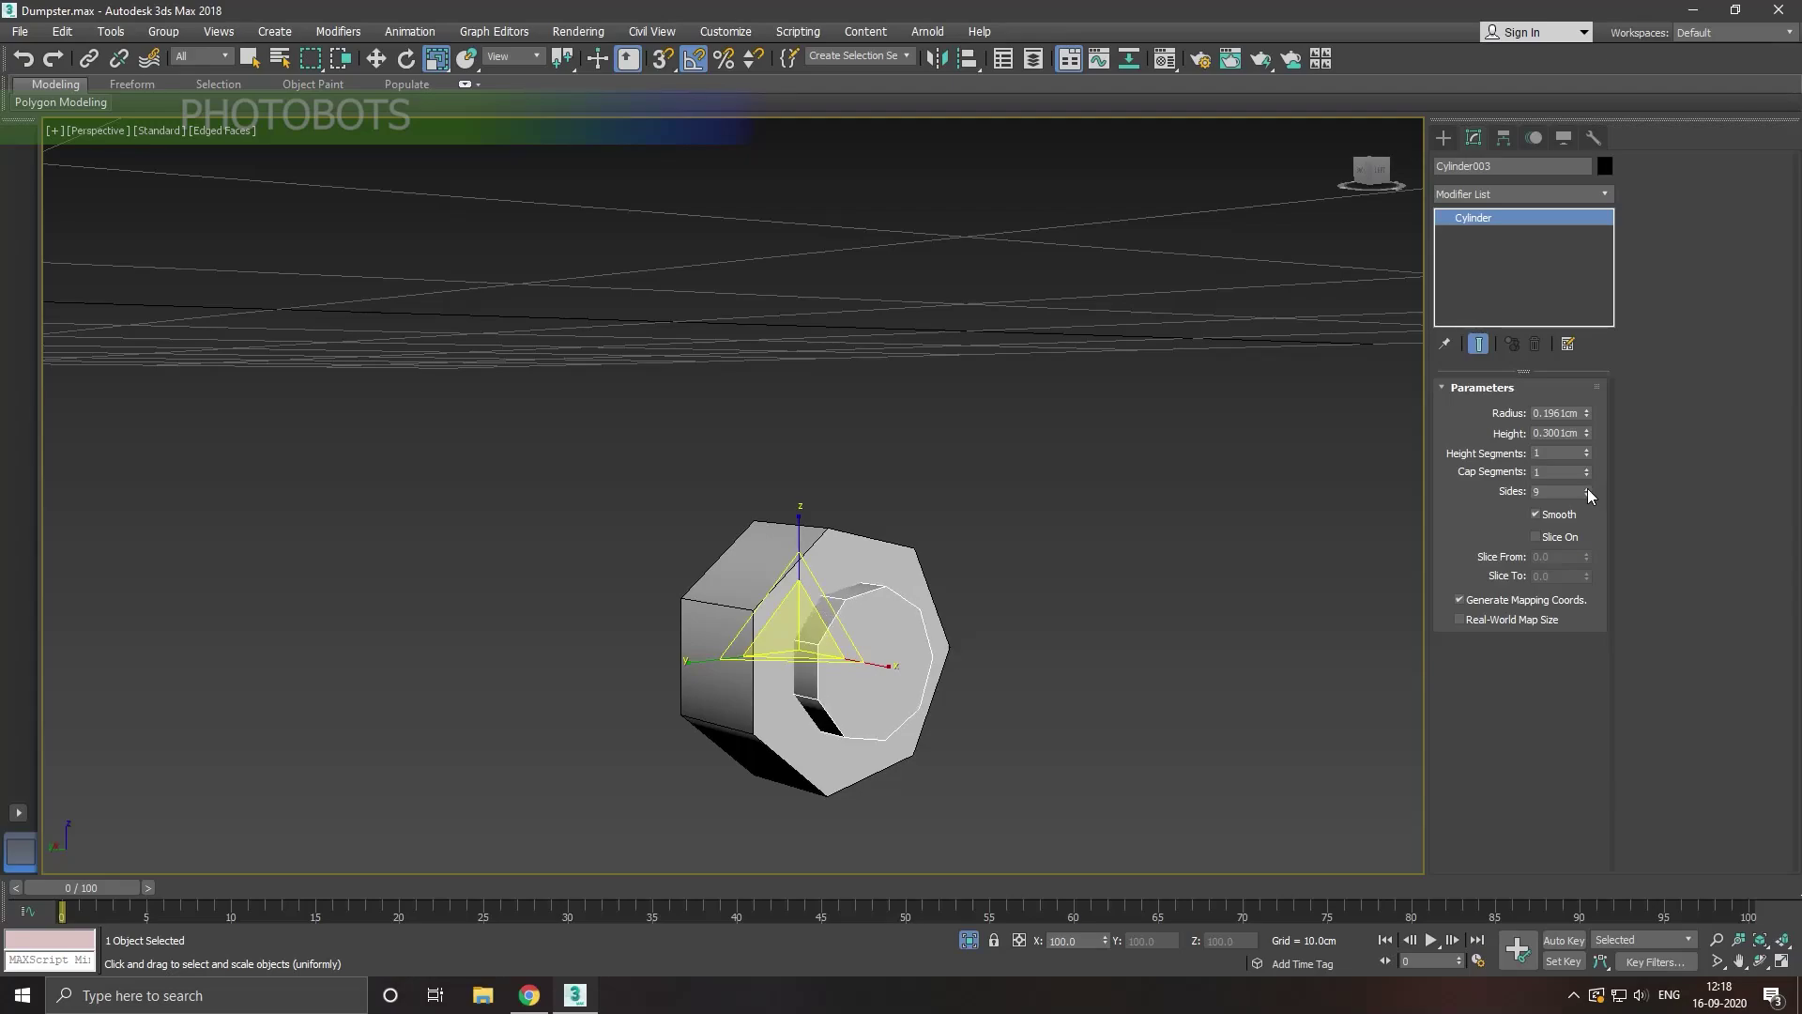
{"action": "left_click", "coordinate": [1586, 488]}
{"action": "left_click_drag", "start_coordinate": [1586, 416], "coordinate": [1575, 421]}
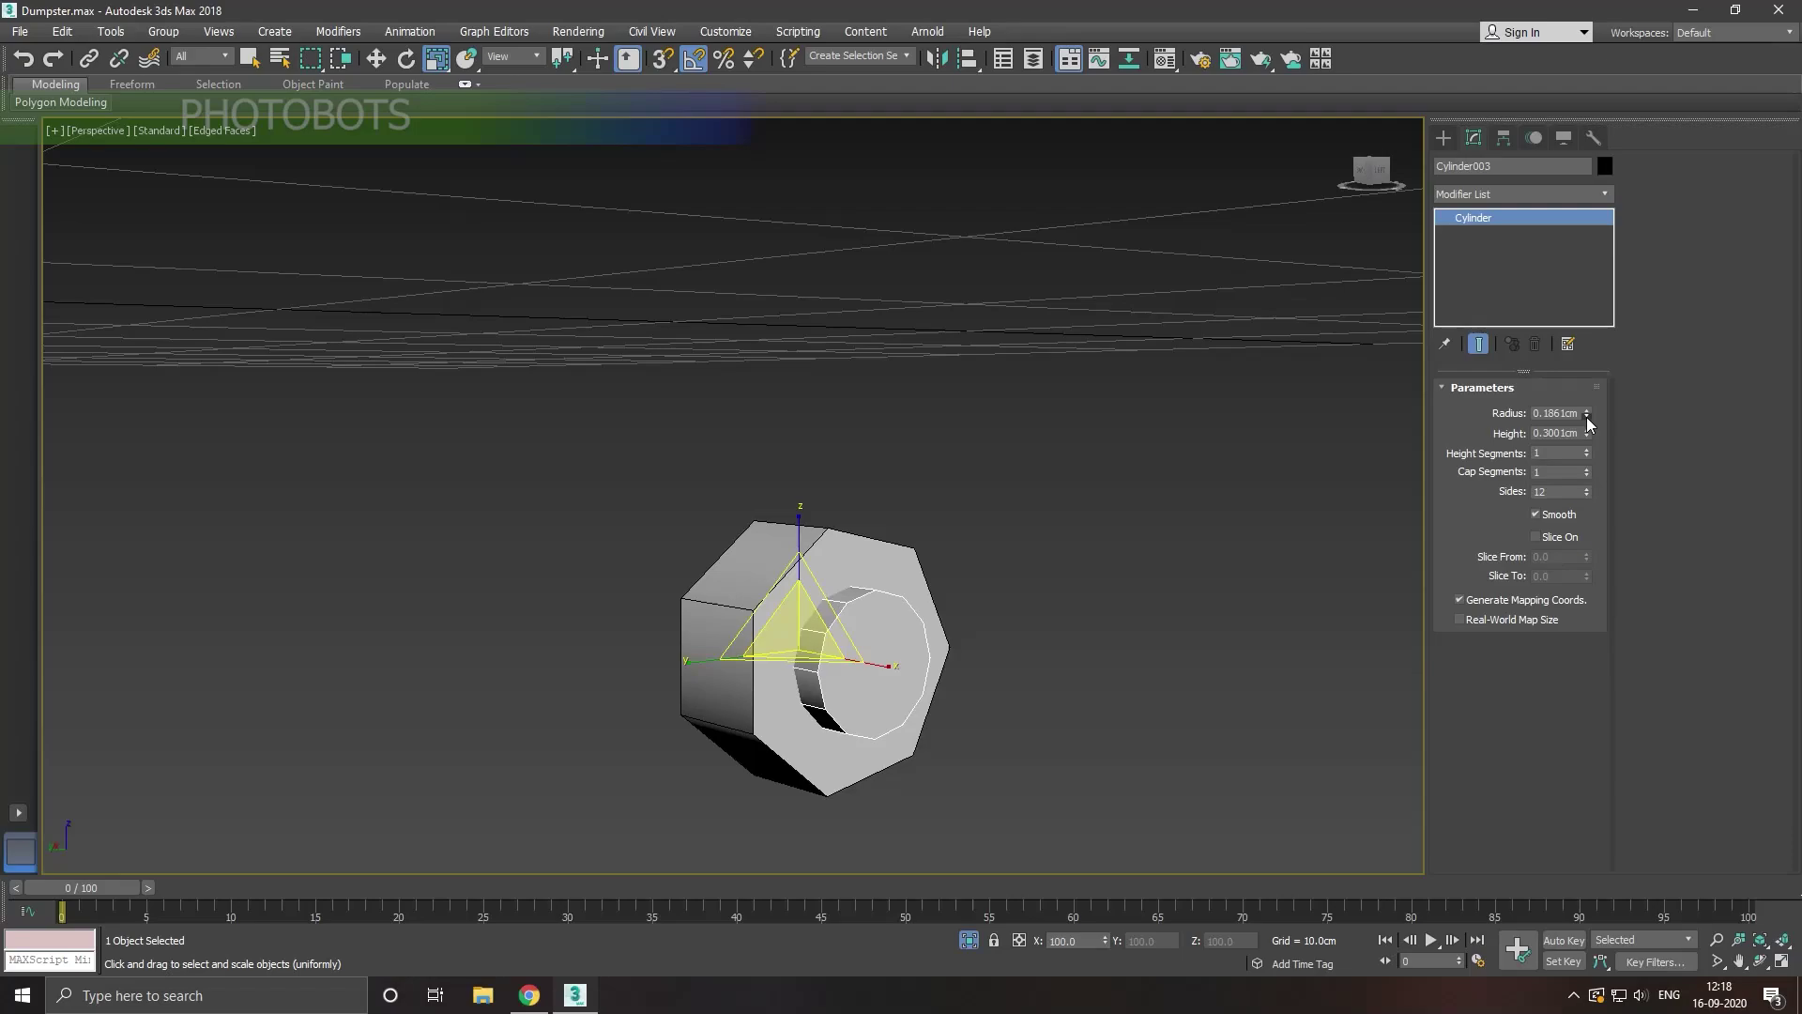
Step: Attach the inner cylinder into the nut and bring the whole leg back into view
{"action": "left_click", "coordinate": [798, 550]}
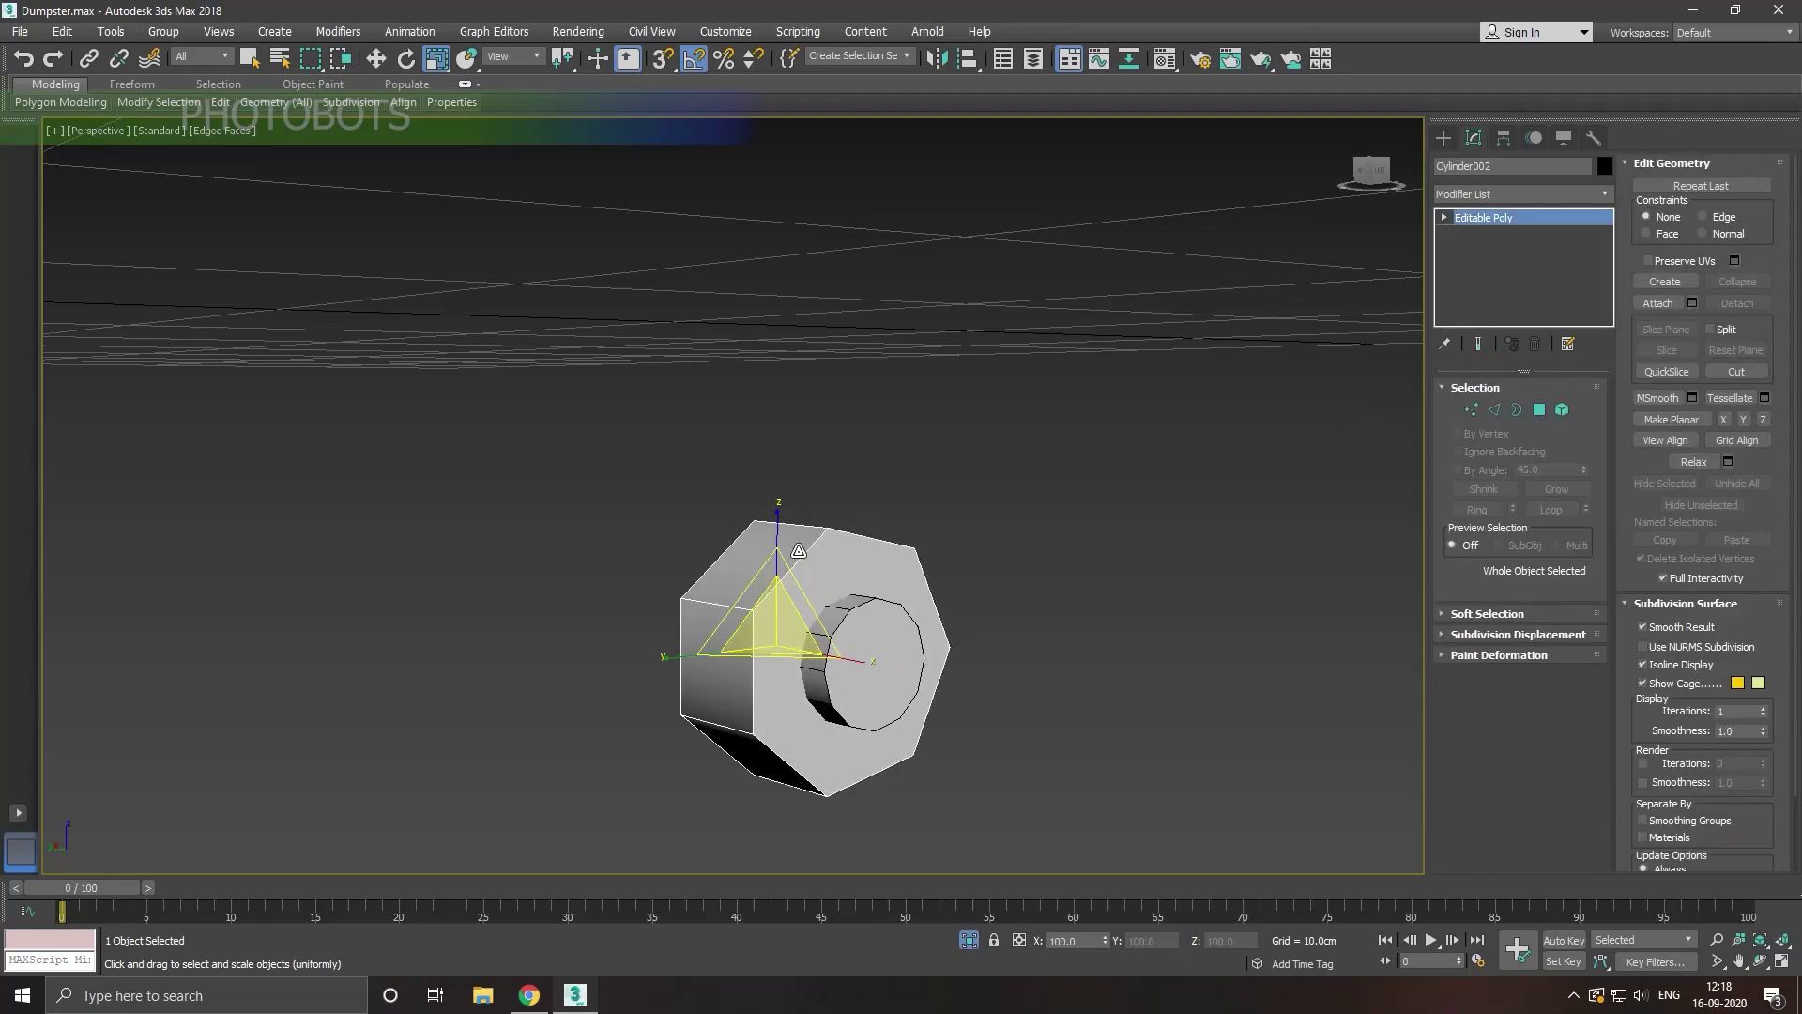
{"action": "left_click", "coordinate": [1658, 302]}
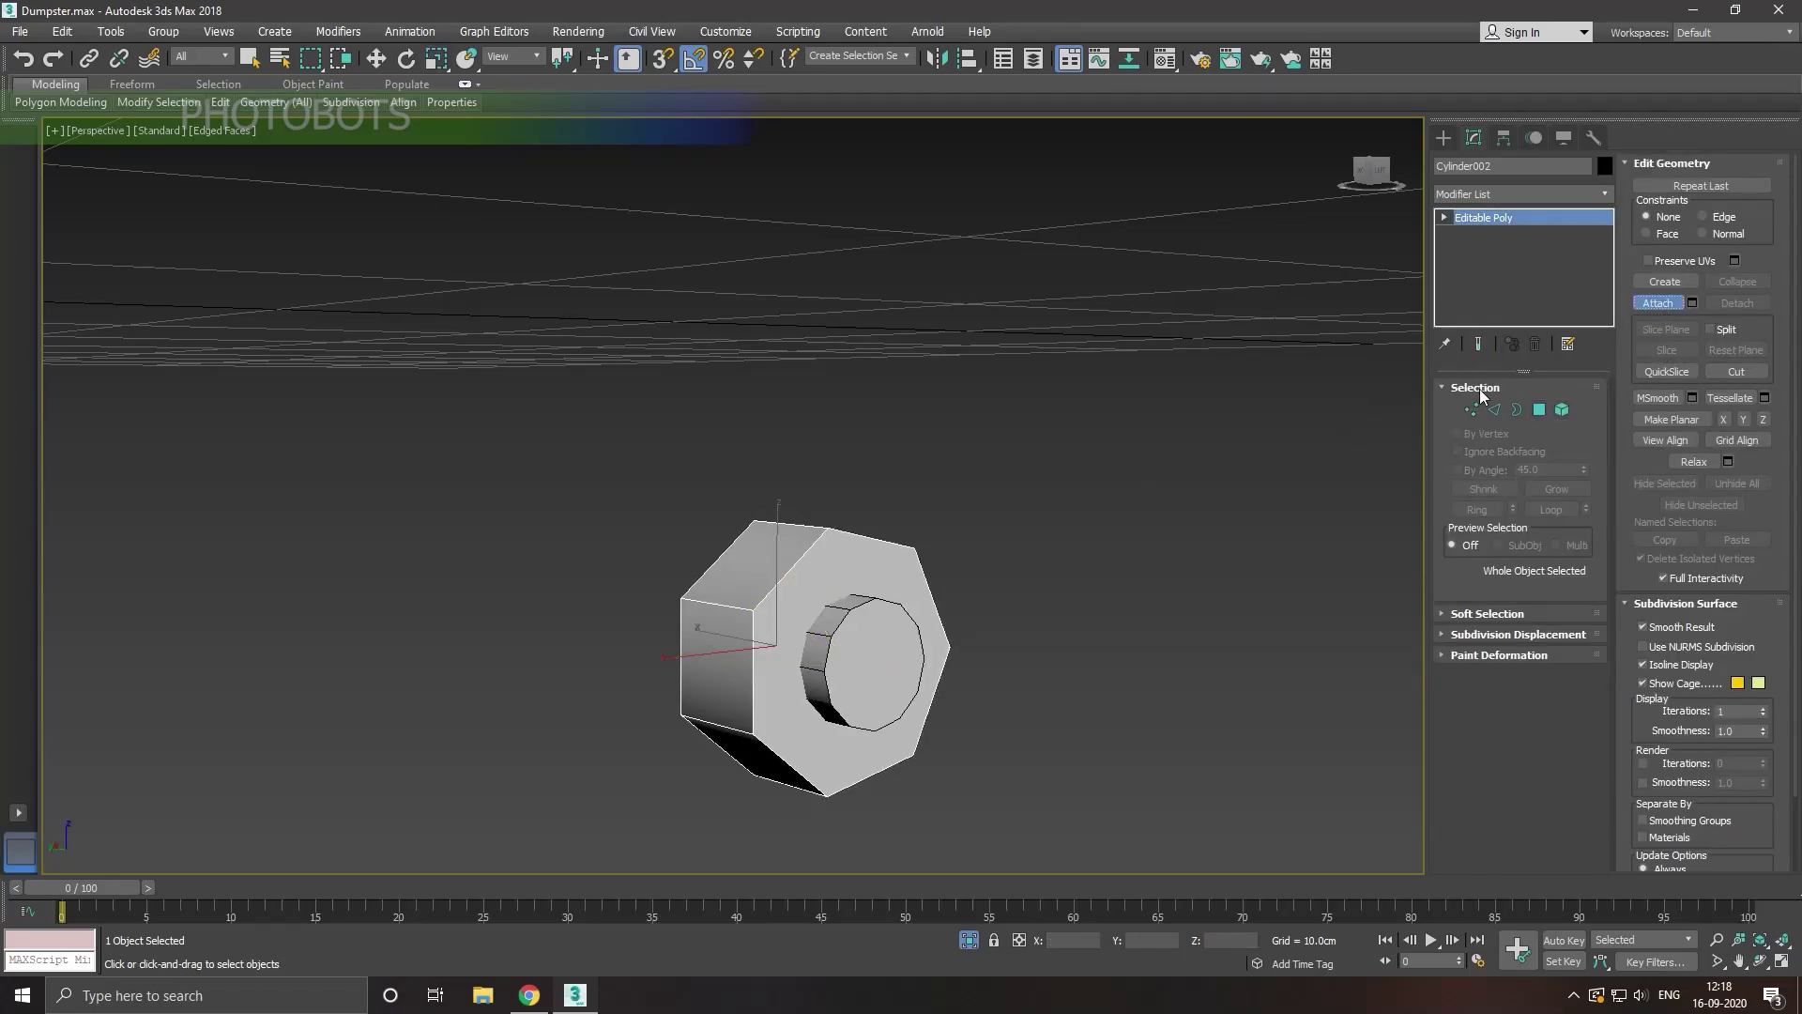
{"action": "middle_click_drag", "start_coordinate": [865, 673], "coordinate": [1021, 674], "text": "alt"}
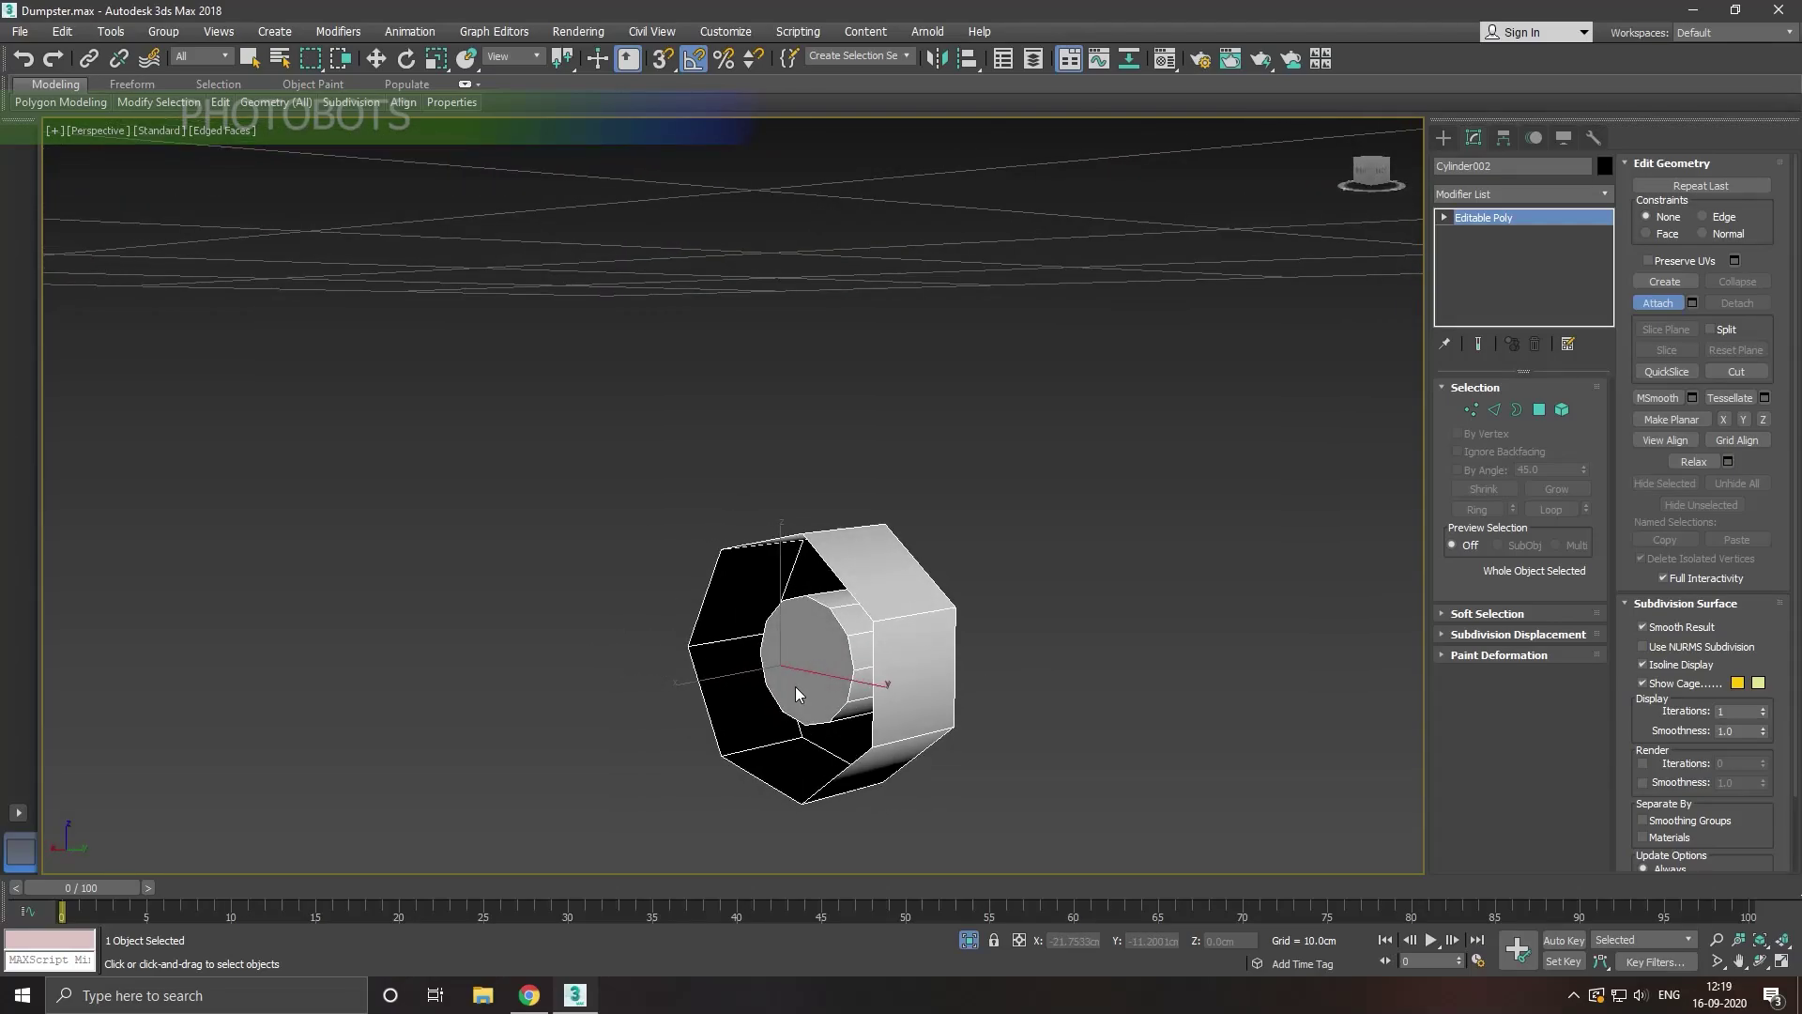
{"action": "key", "text": "w"}
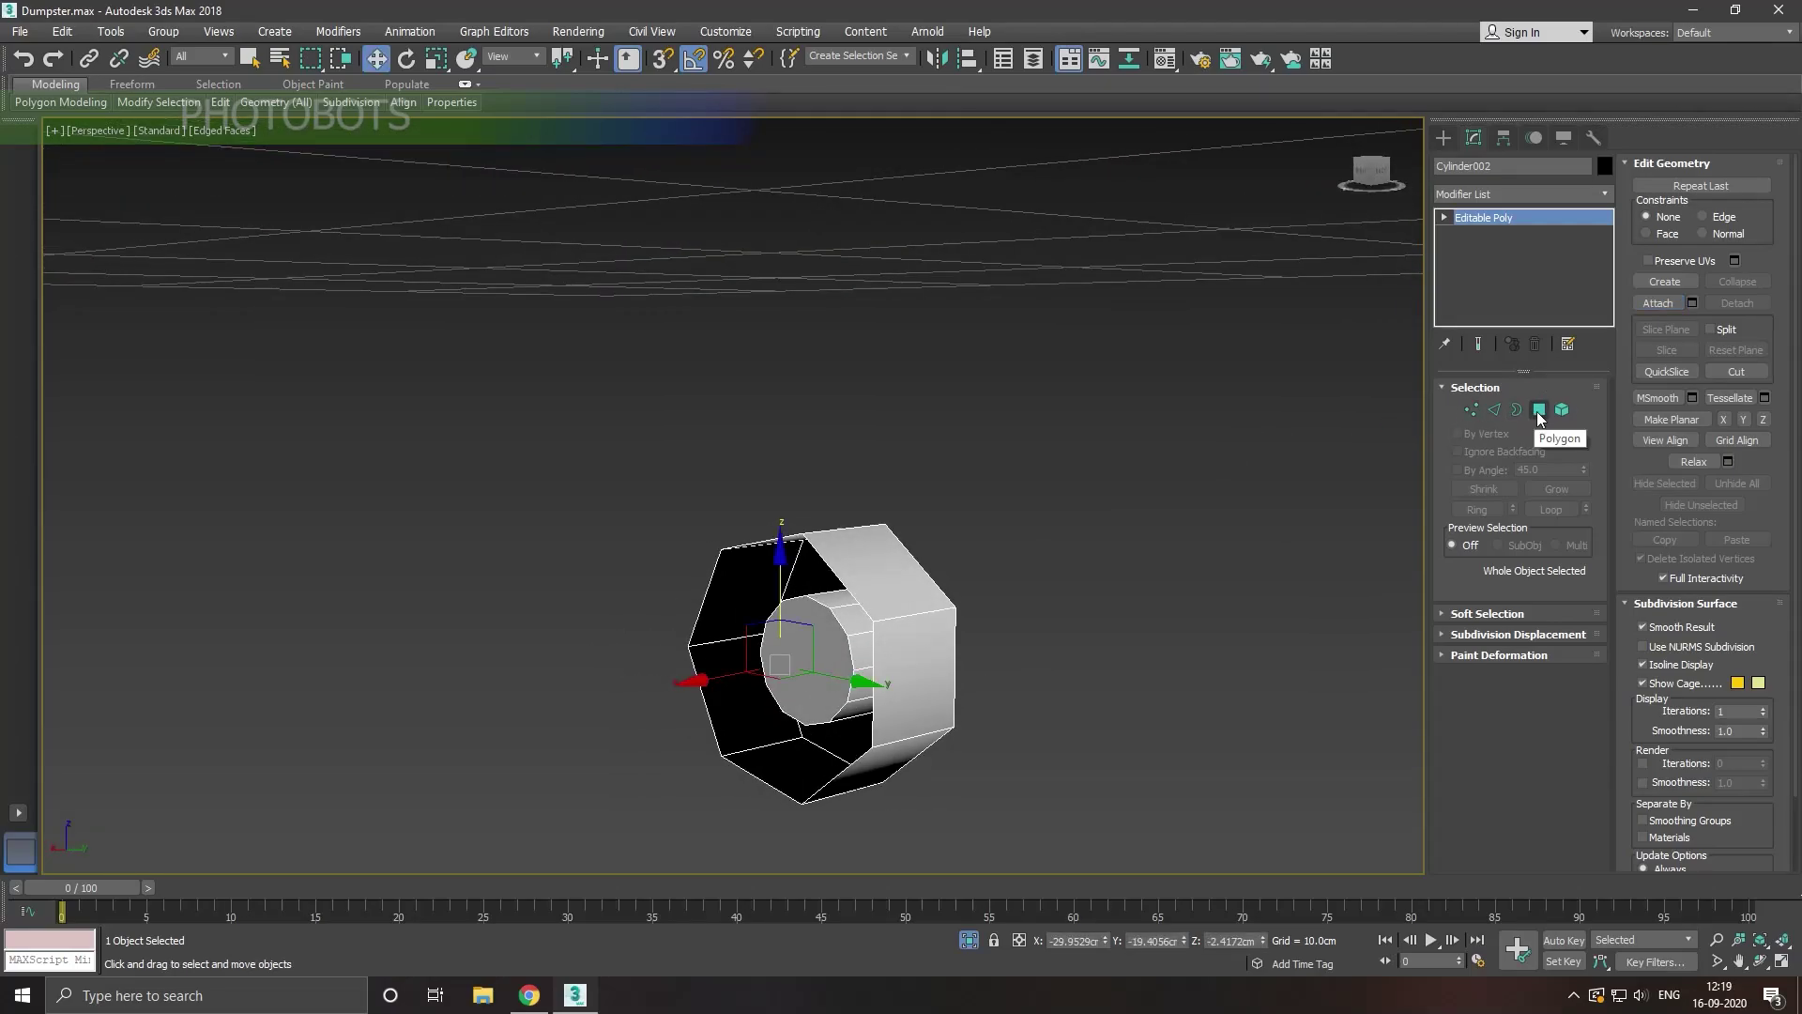
{"action": "left_click", "coordinate": [1539, 409]}
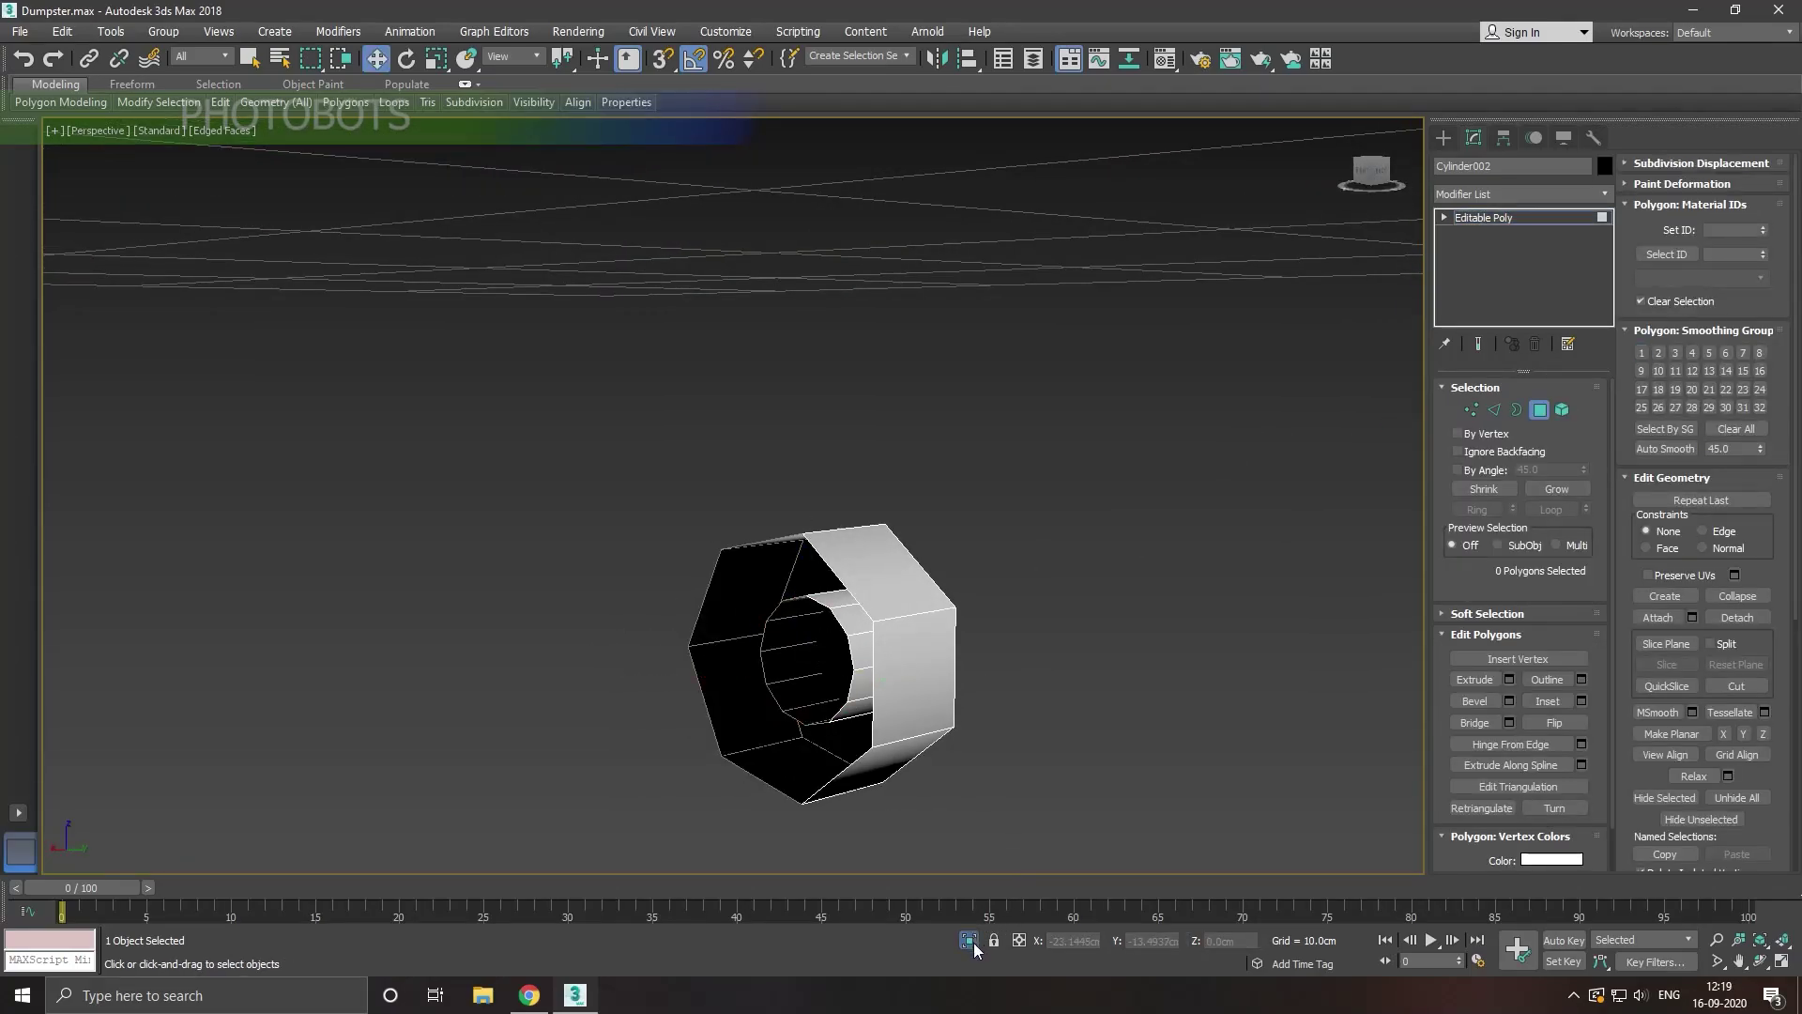
{"action": "left_click", "coordinate": [972, 944]}
{"action": "left_click", "coordinate": [1483, 218]}
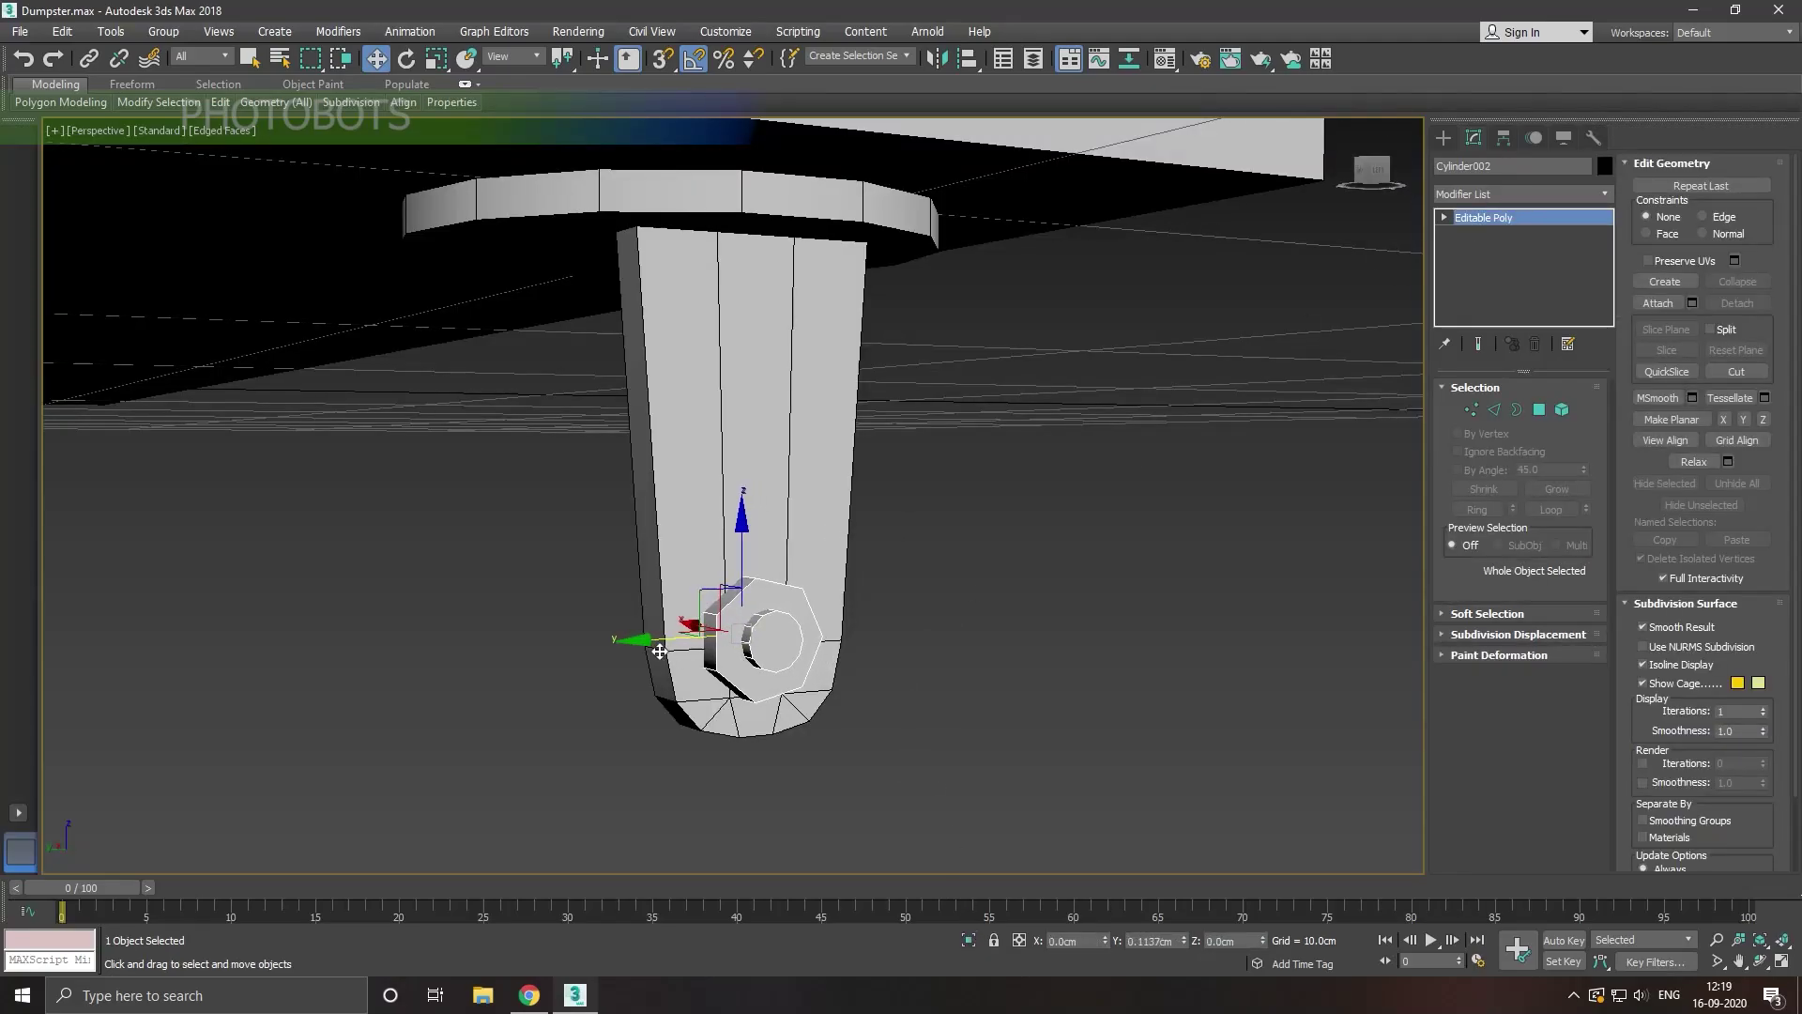
Step: Move the nut left along the leg and scale it down to about 78%
{"action": "left_click_drag", "start_coordinate": [665, 653], "coordinate": [646, 648]}
{"action": "scroll", "coordinate": [648, 659], "scroll_direction": "up", "scroll_amount": 2}
{"action": "scroll", "coordinate": [639, 665], "scroll_direction": "up", "scroll_amount": 2}
{"action": "left_click", "coordinate": [440, 60]}
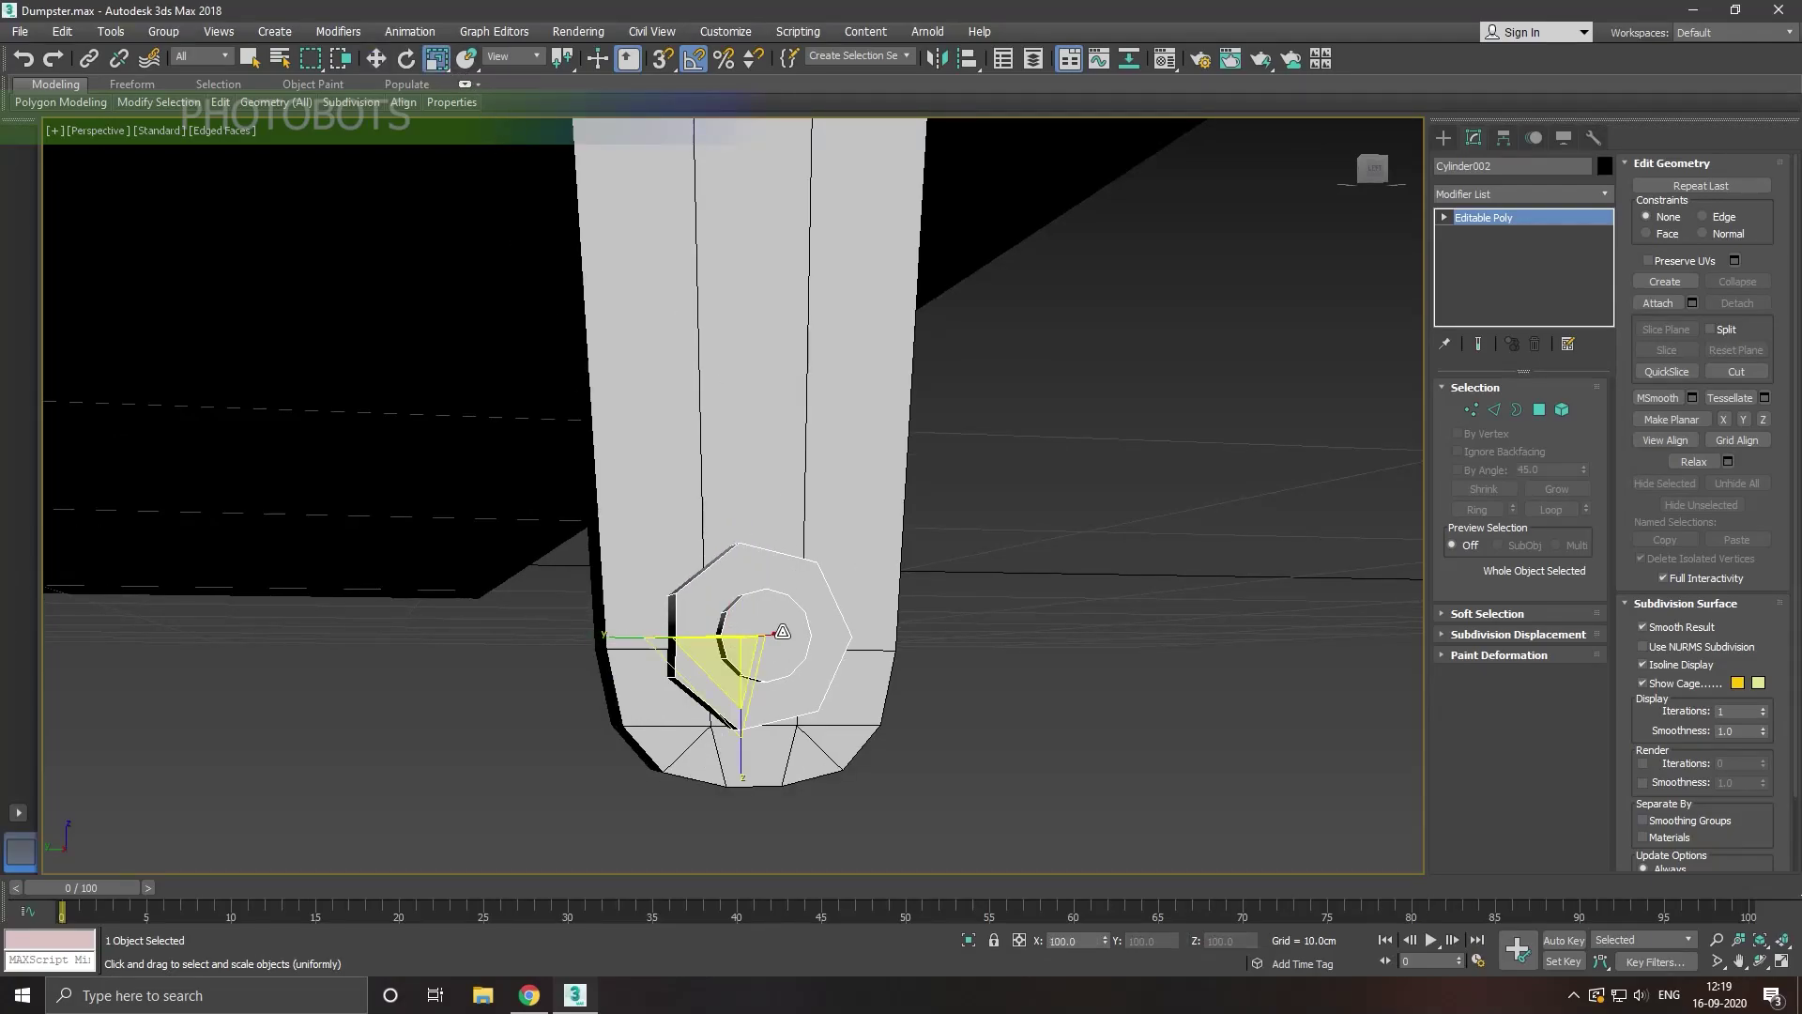
{"action": "left_click_drag", "start_coordinate": [735, 667], "coordinate": [753, 695]}
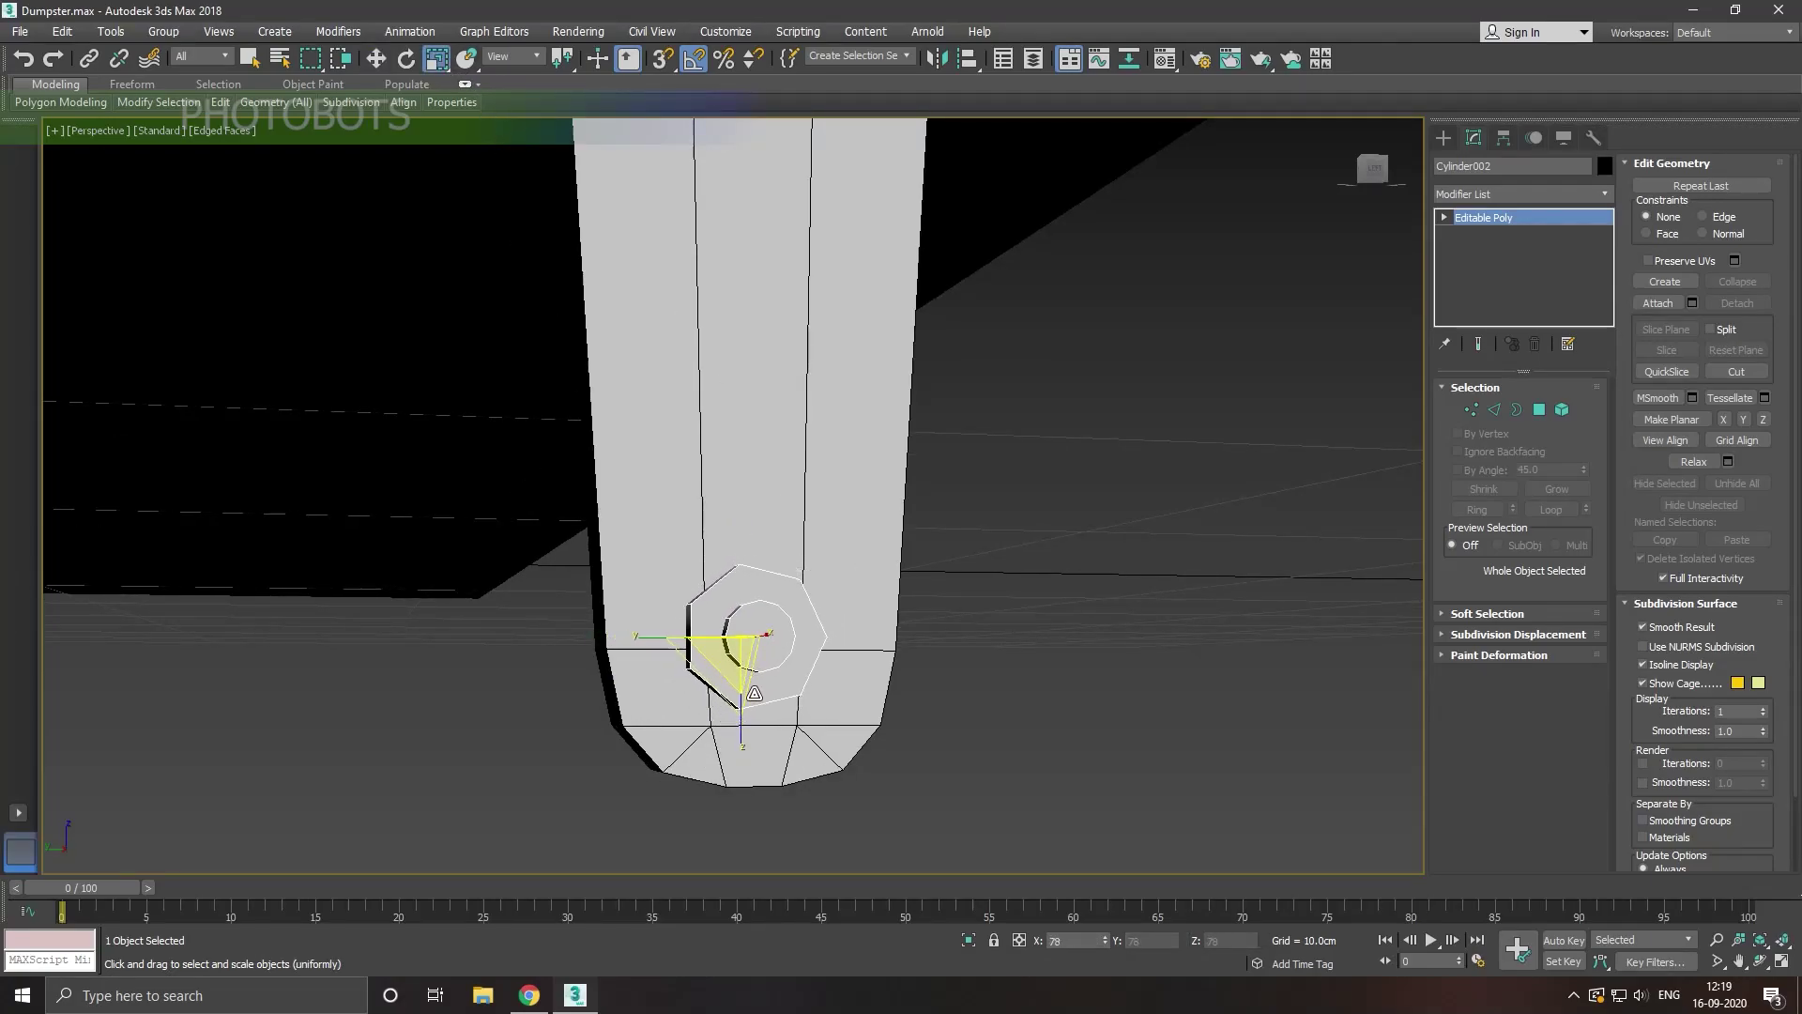
{"action": "middle_click_drag", "start_coordinate": [754, 695], "coordinate": [729, 786], "text": "alt"}
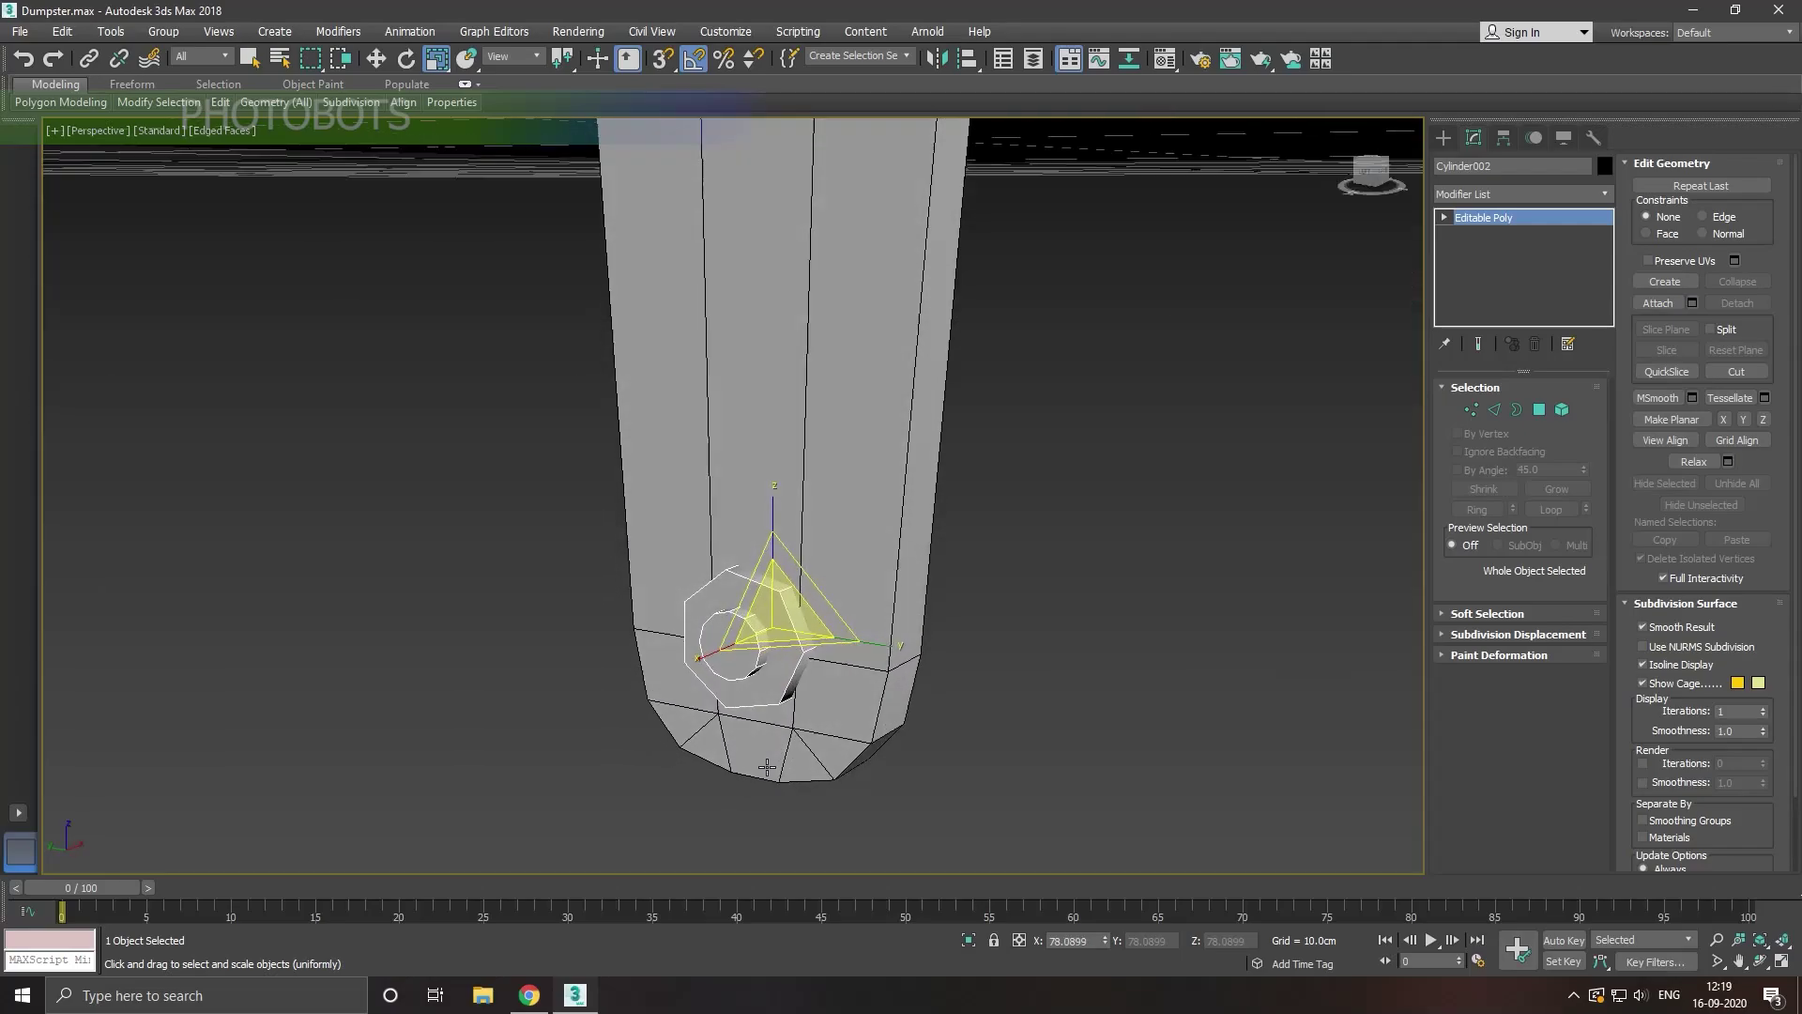
{"action": "left_click", "coordinate": [375, 60]}
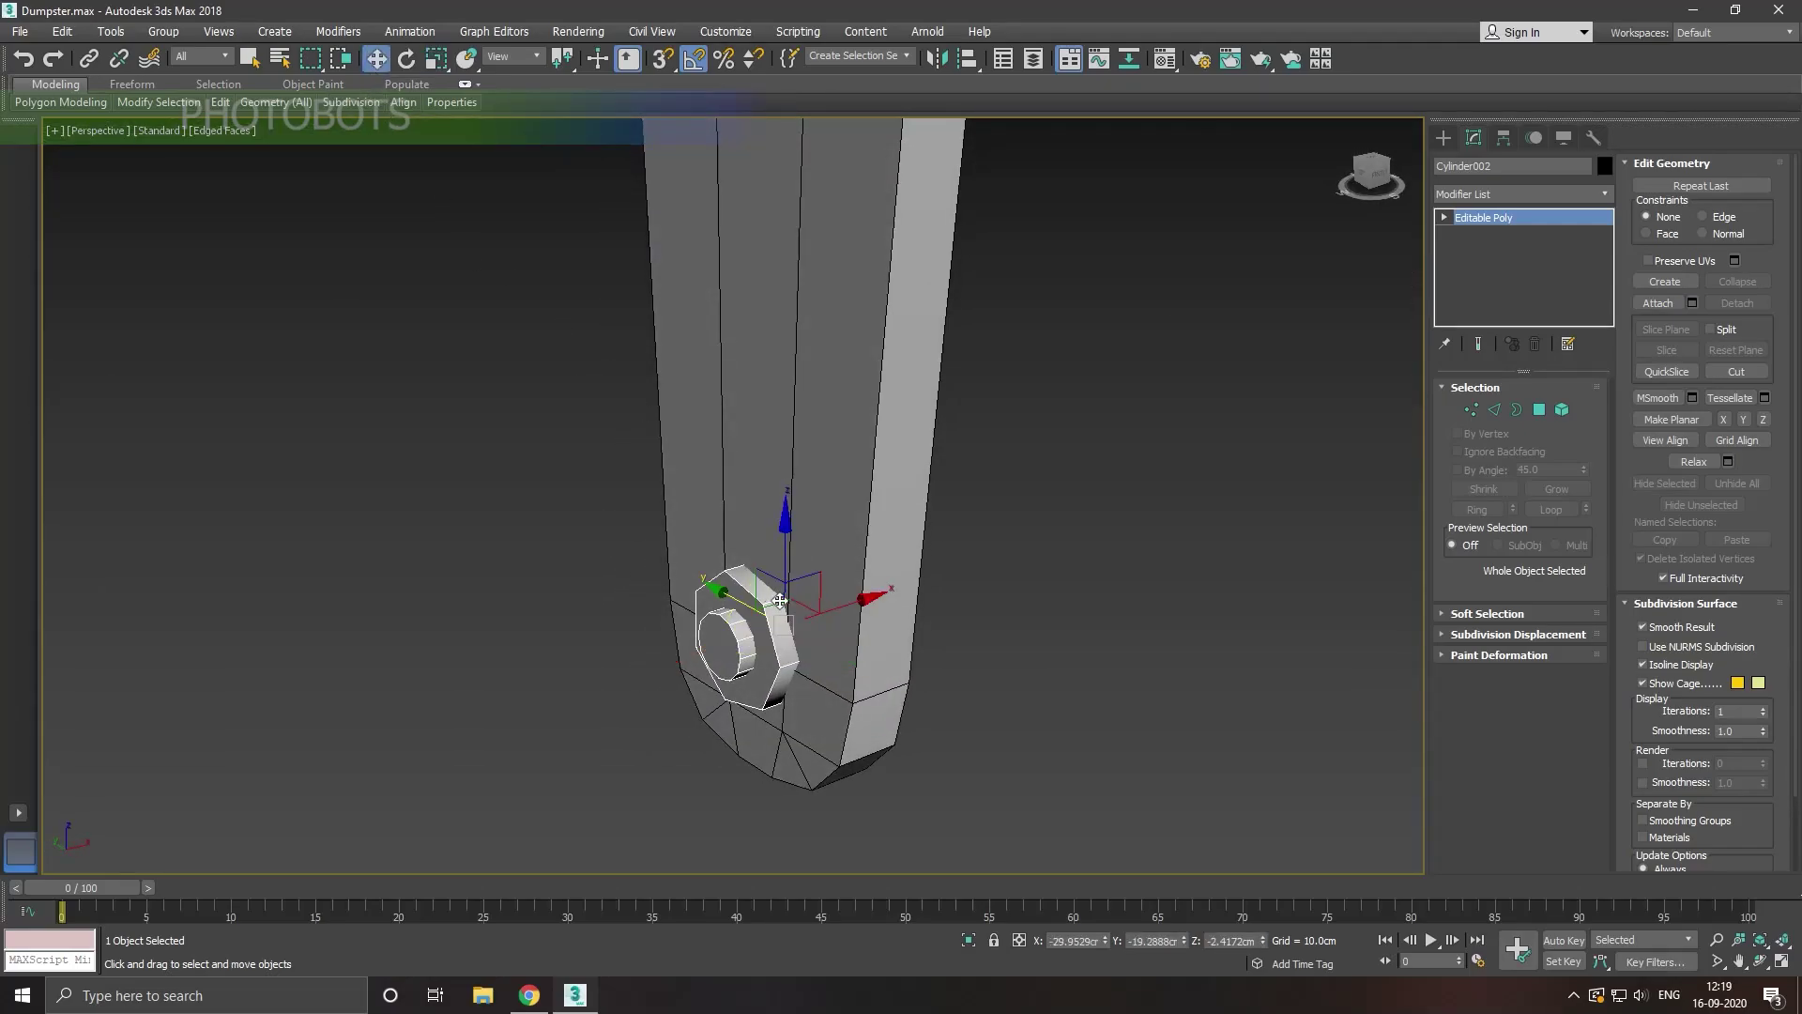
{"action": "mouse_move", "coordinate": [741, 582]}
{"action": "middle_mouse_down", "text": "alt"}
{"action": "mouse_move", "coordinate": [591, 576]}
{"action": "mouse_move", "coordinate": [691, 591]}
{"action": "mouse_move", "coordinate": [707, 673]}
{"action": "middle_mouse_up", "text": "alt"}
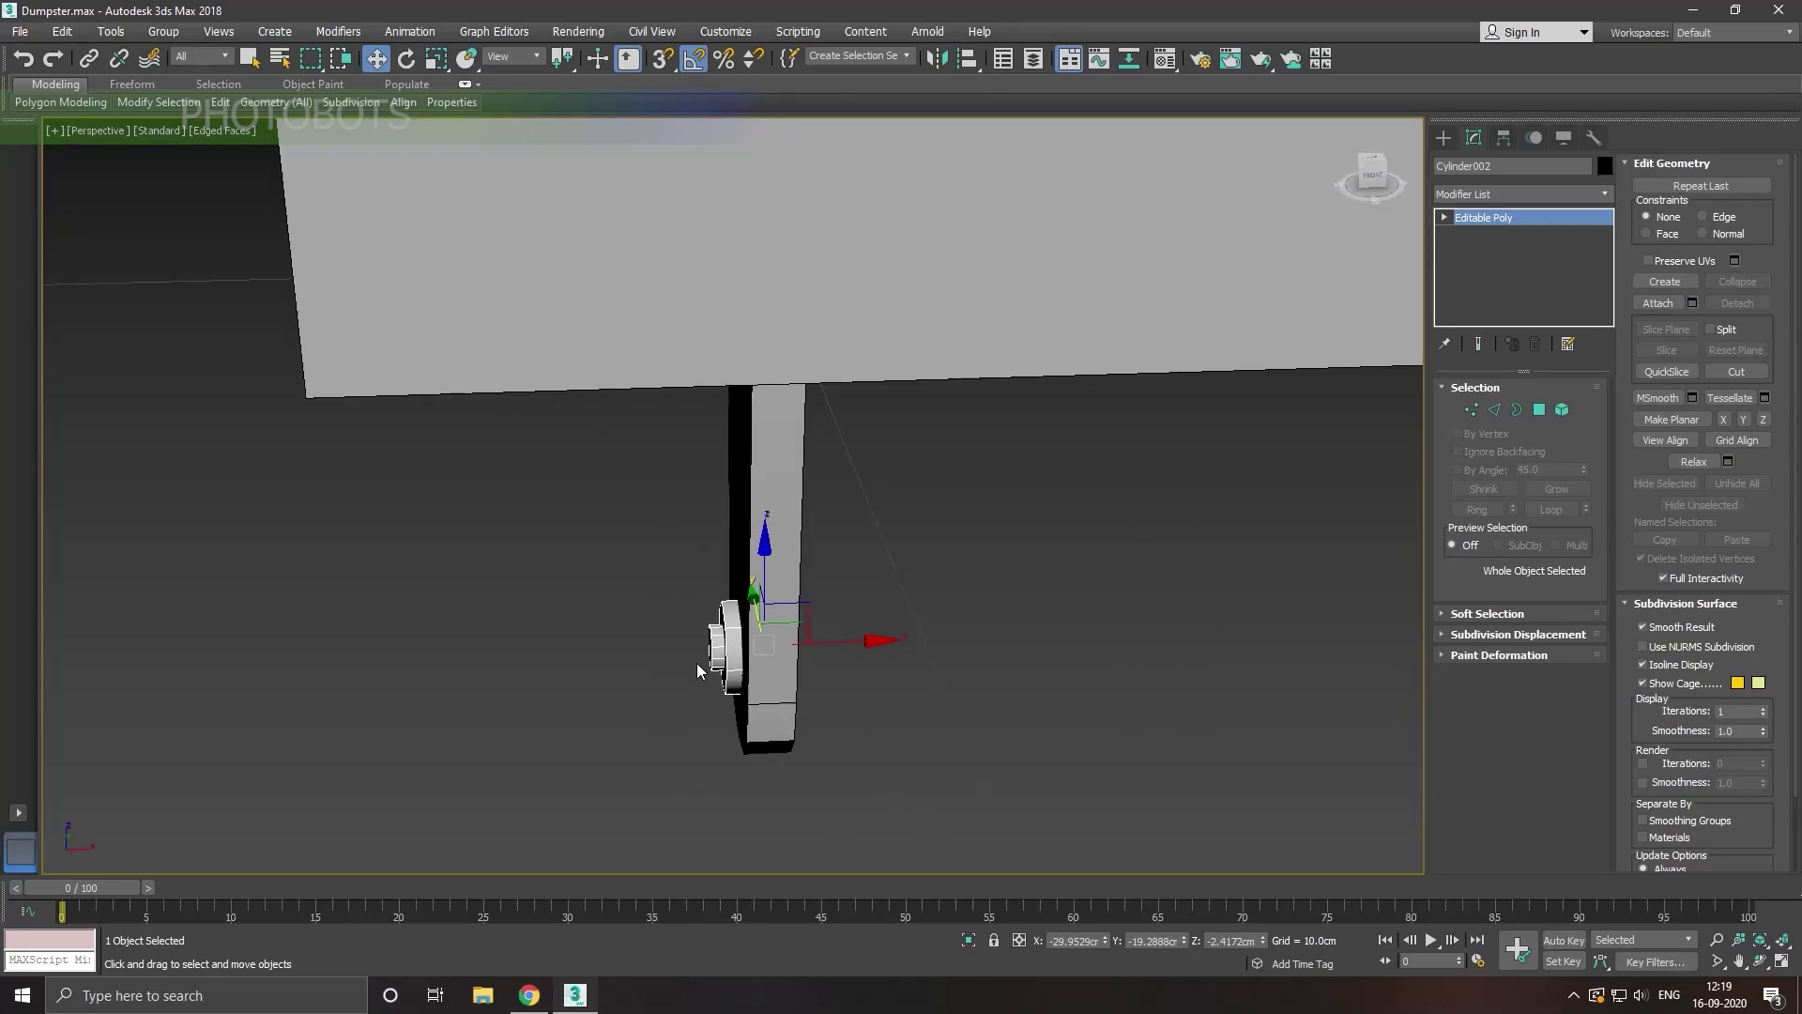
Step: In the Left view, draw a 12-sided cylinder of about 1.07cm radius centred on the nut
{"action": "key", "text": "l"}
{"action": "left_click", "coordinate": [1061, 691]}
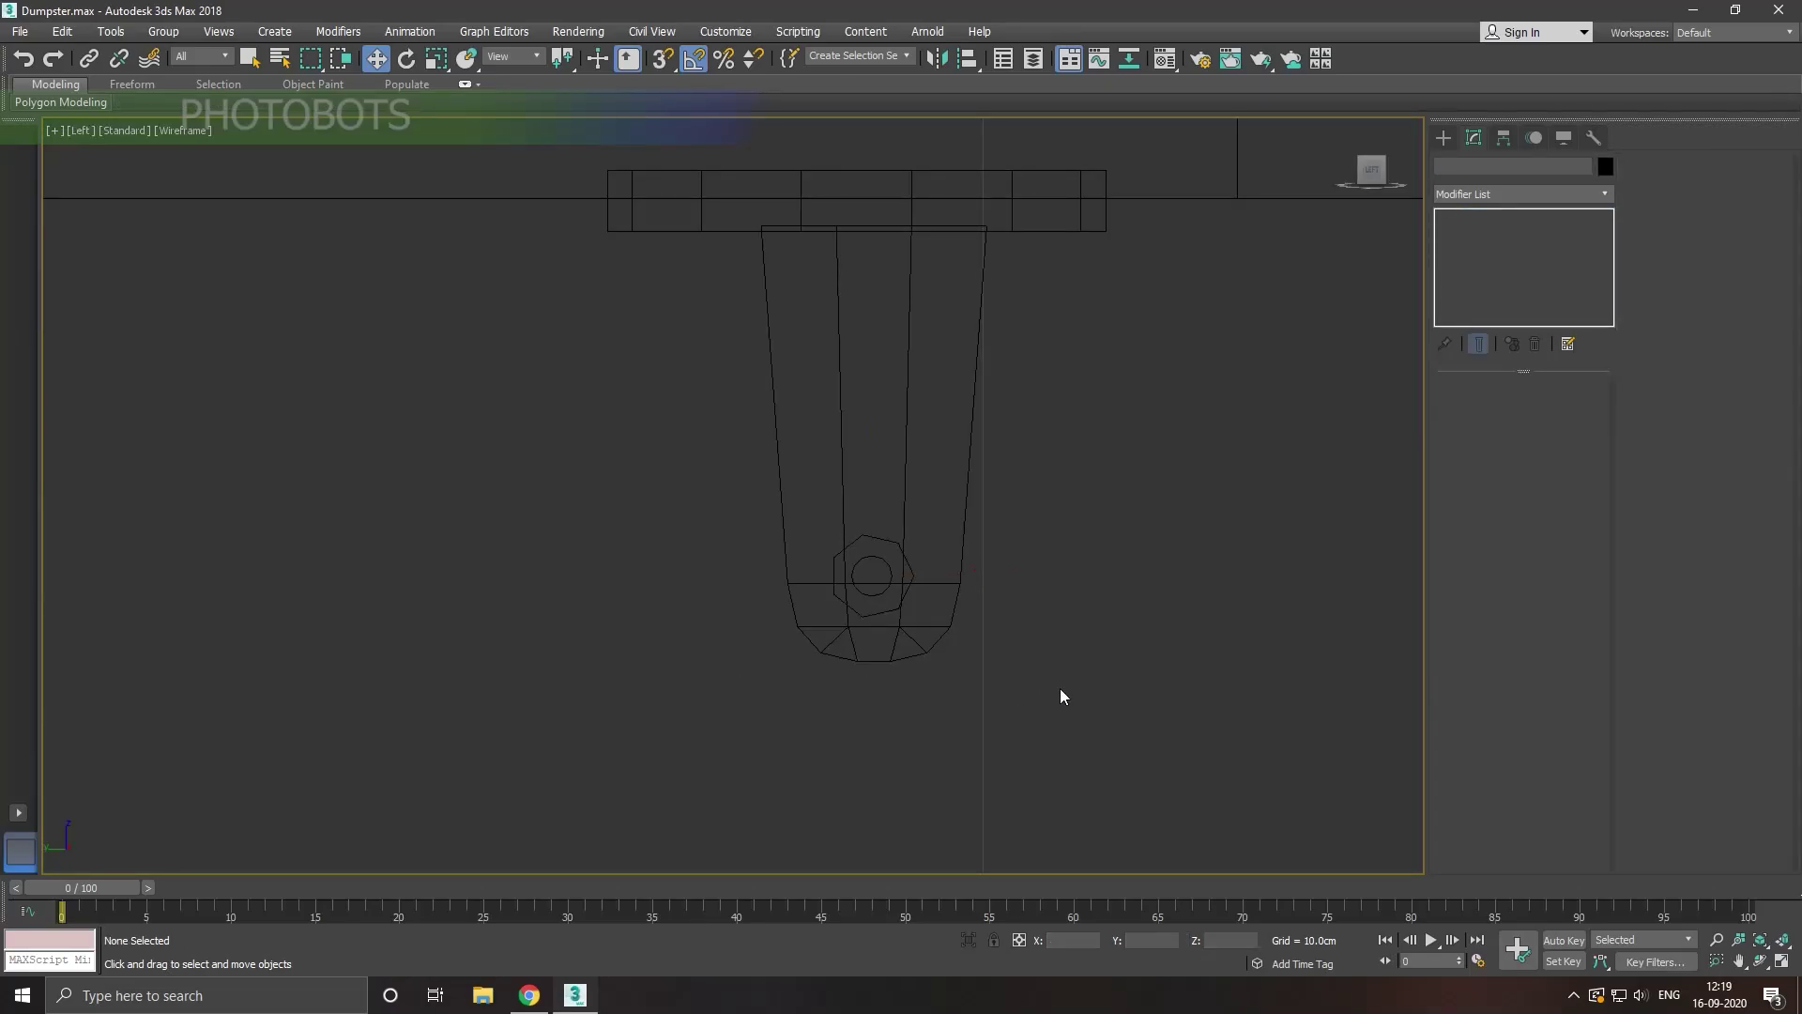
{"action": "left_click", "coordinate": [1444, 138]}
{"action": "left_click", "coordinate": [1483, 292]}
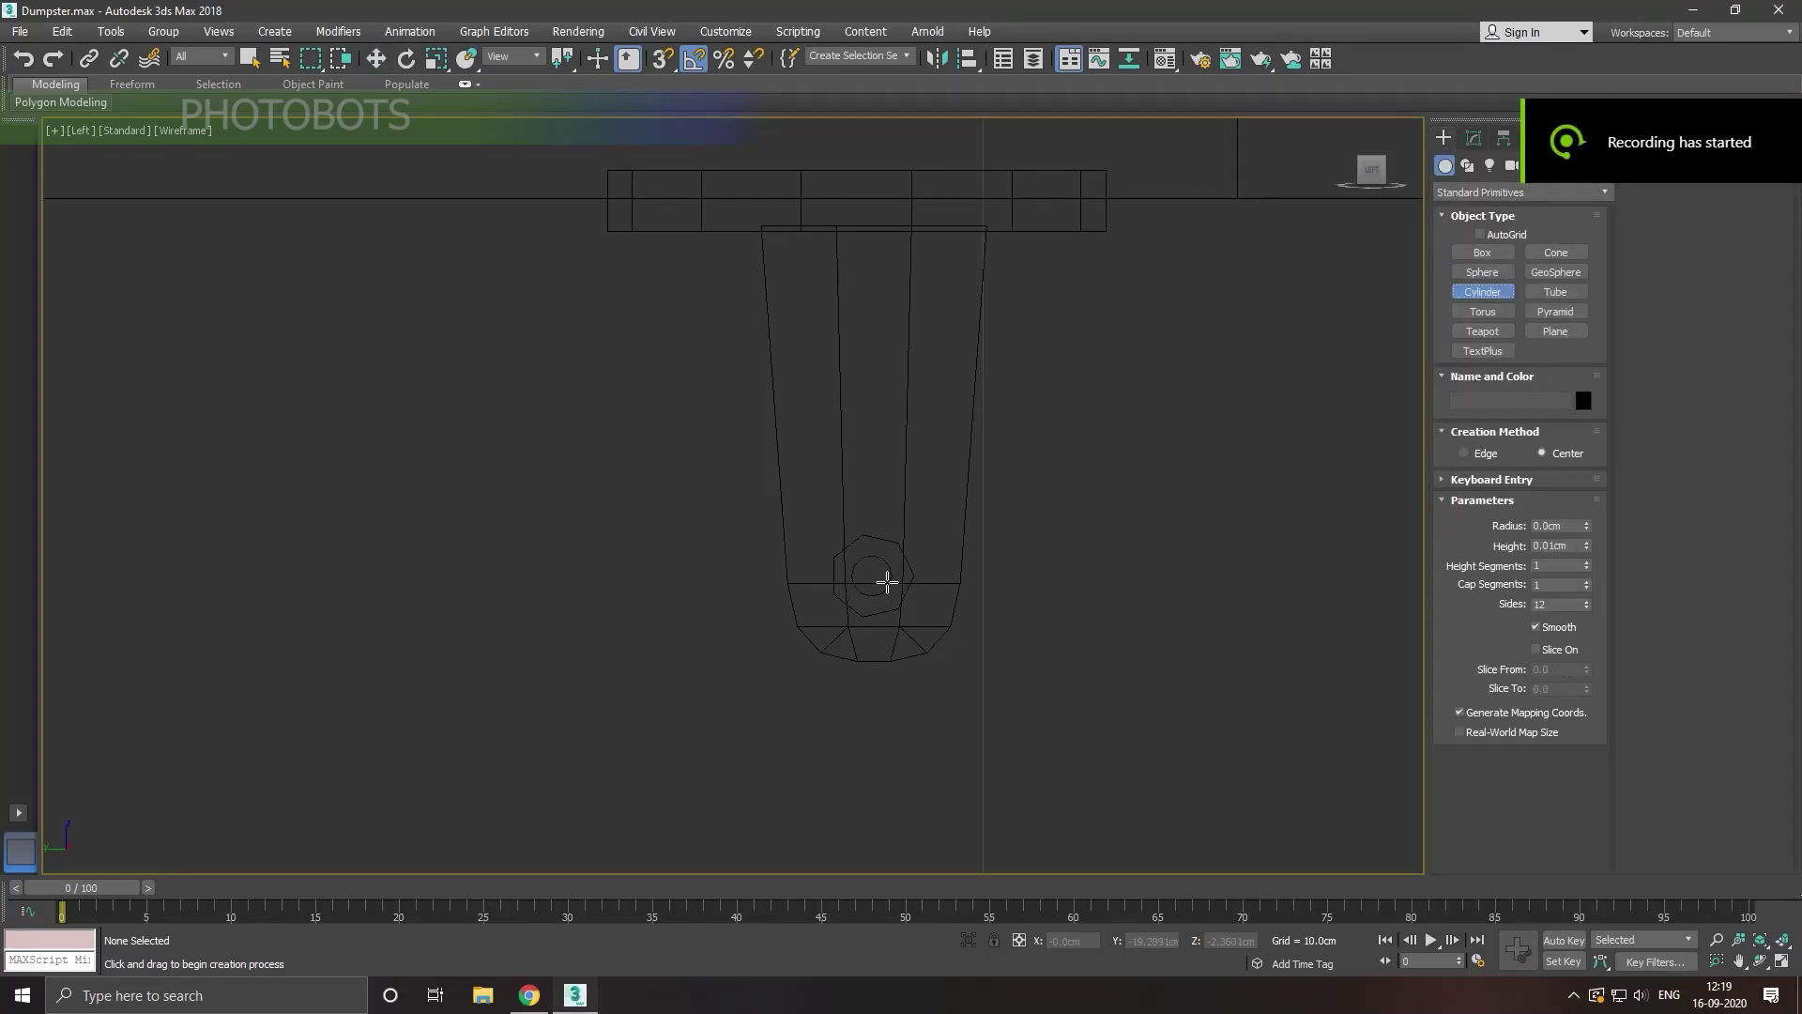
{"action": "left_click_drag", "start_coordinate": [884, 583], "coordinate": [1034, 655]}
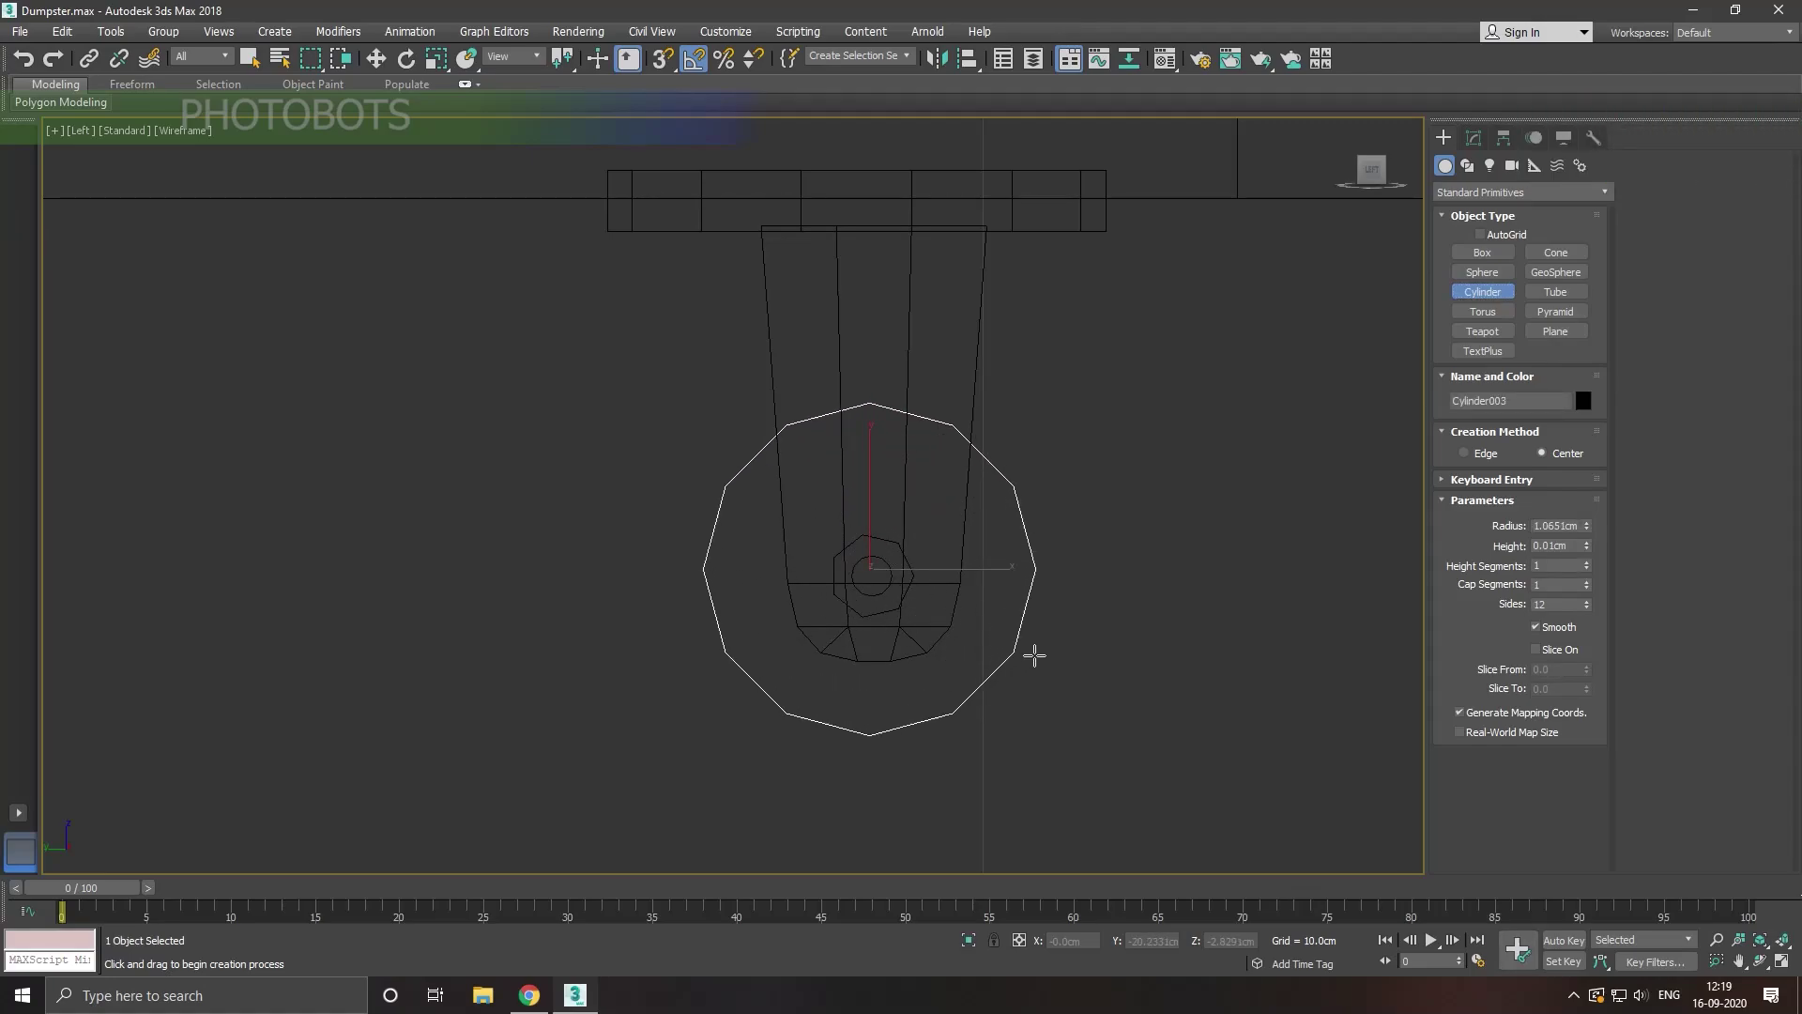
Step: Raise the new wheel cylinder's side count
{"action": "key", "text": "w"}
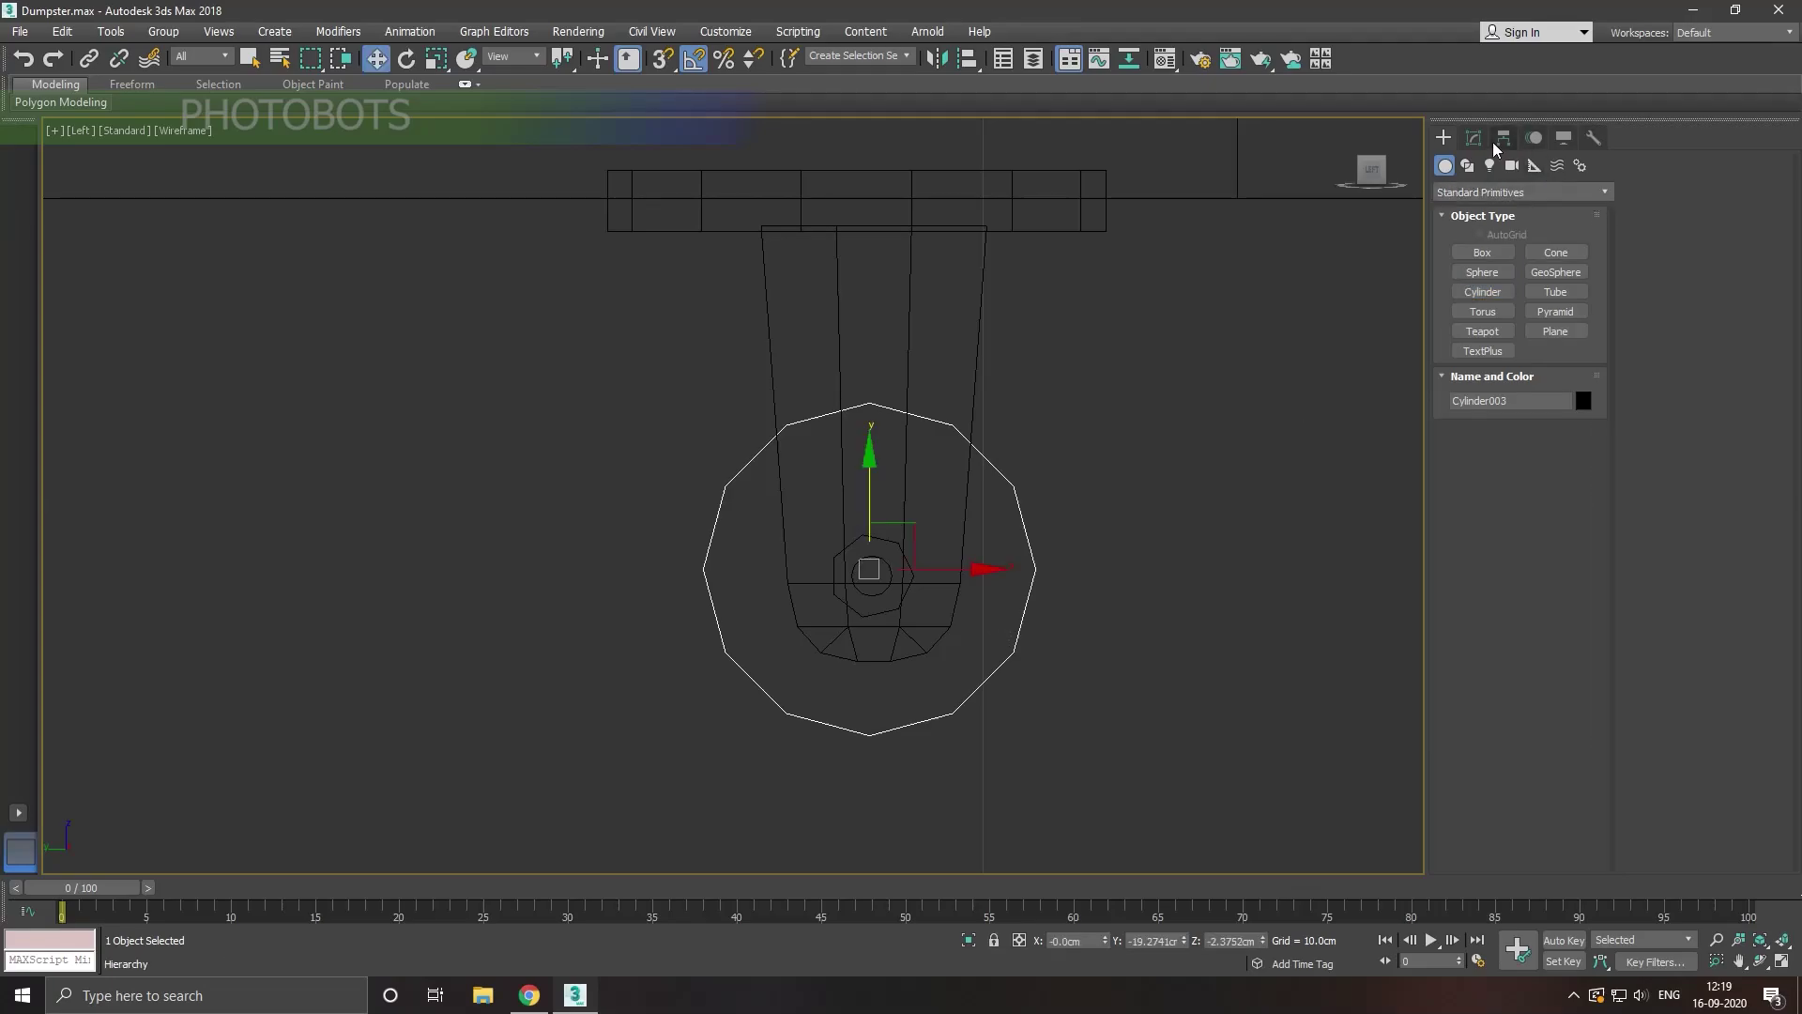
{"action": "left_click", "coordinate": [1469, 141]}
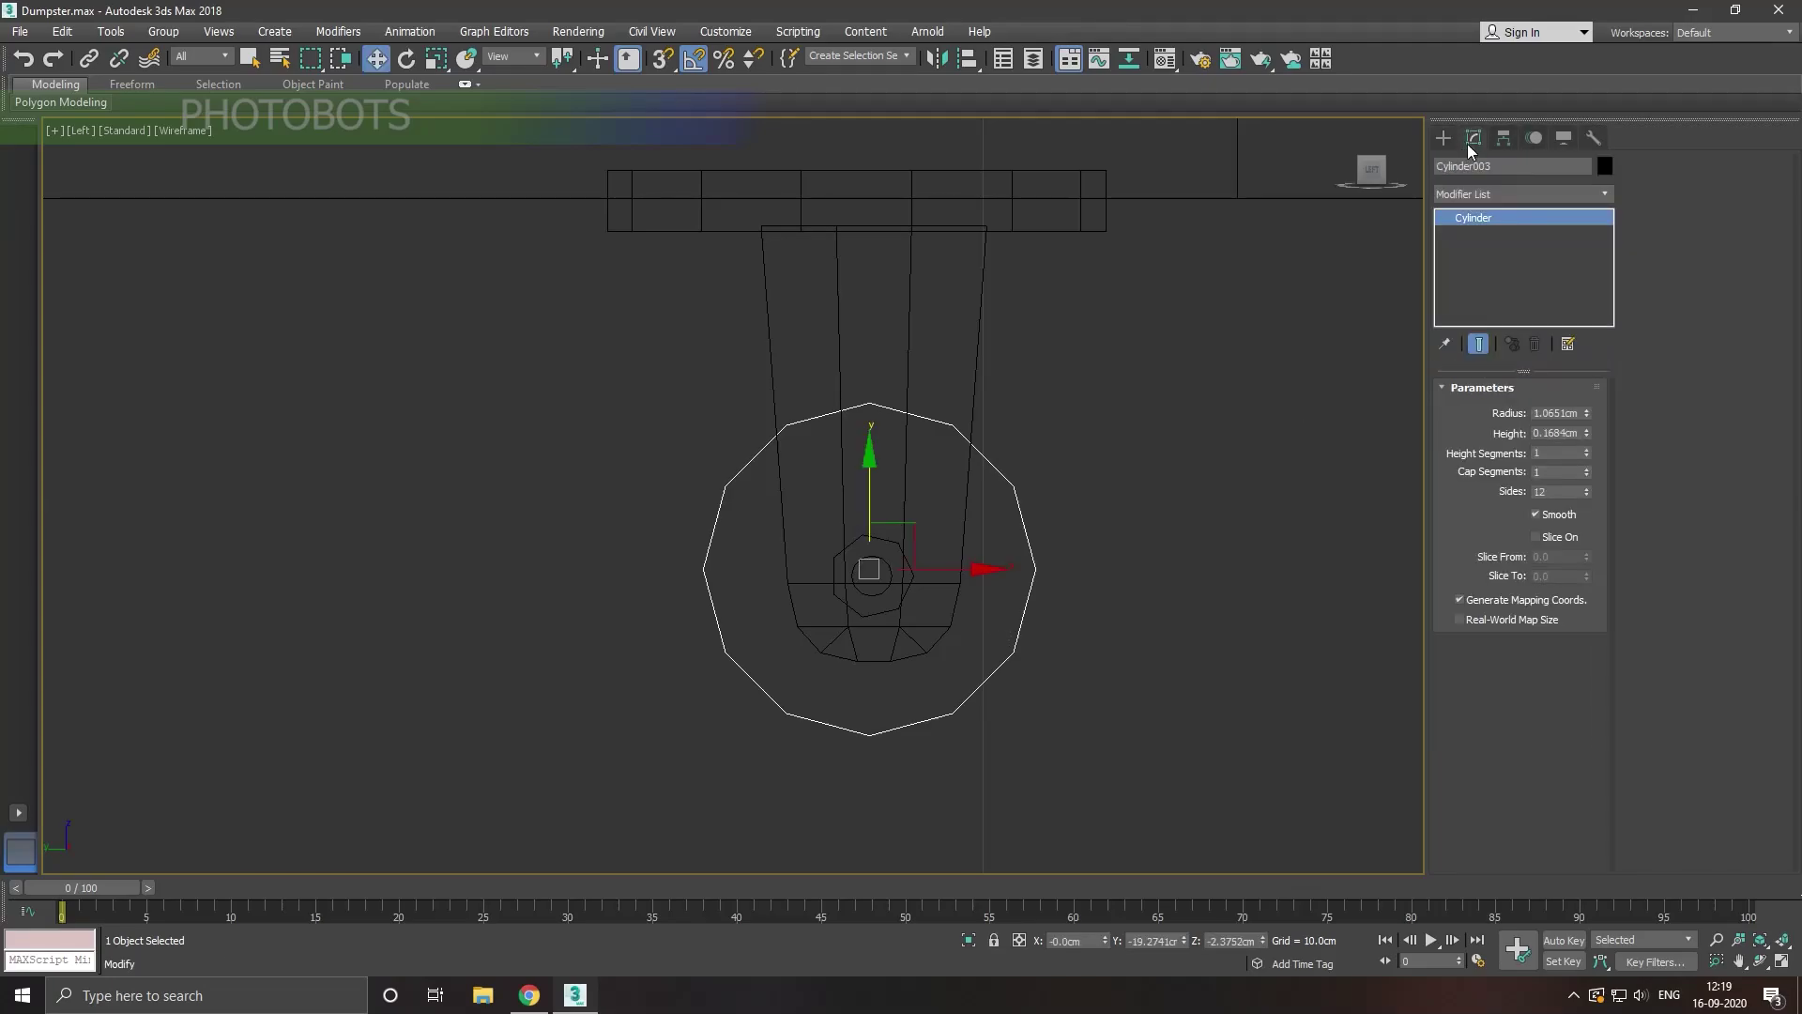
{"action": "left_click", "coordinate": [1587, 487]}
{"action": "left_click", "coordinate": [1587, 487]}
{"action": "left_click", "coordinate": [1586, 487]}
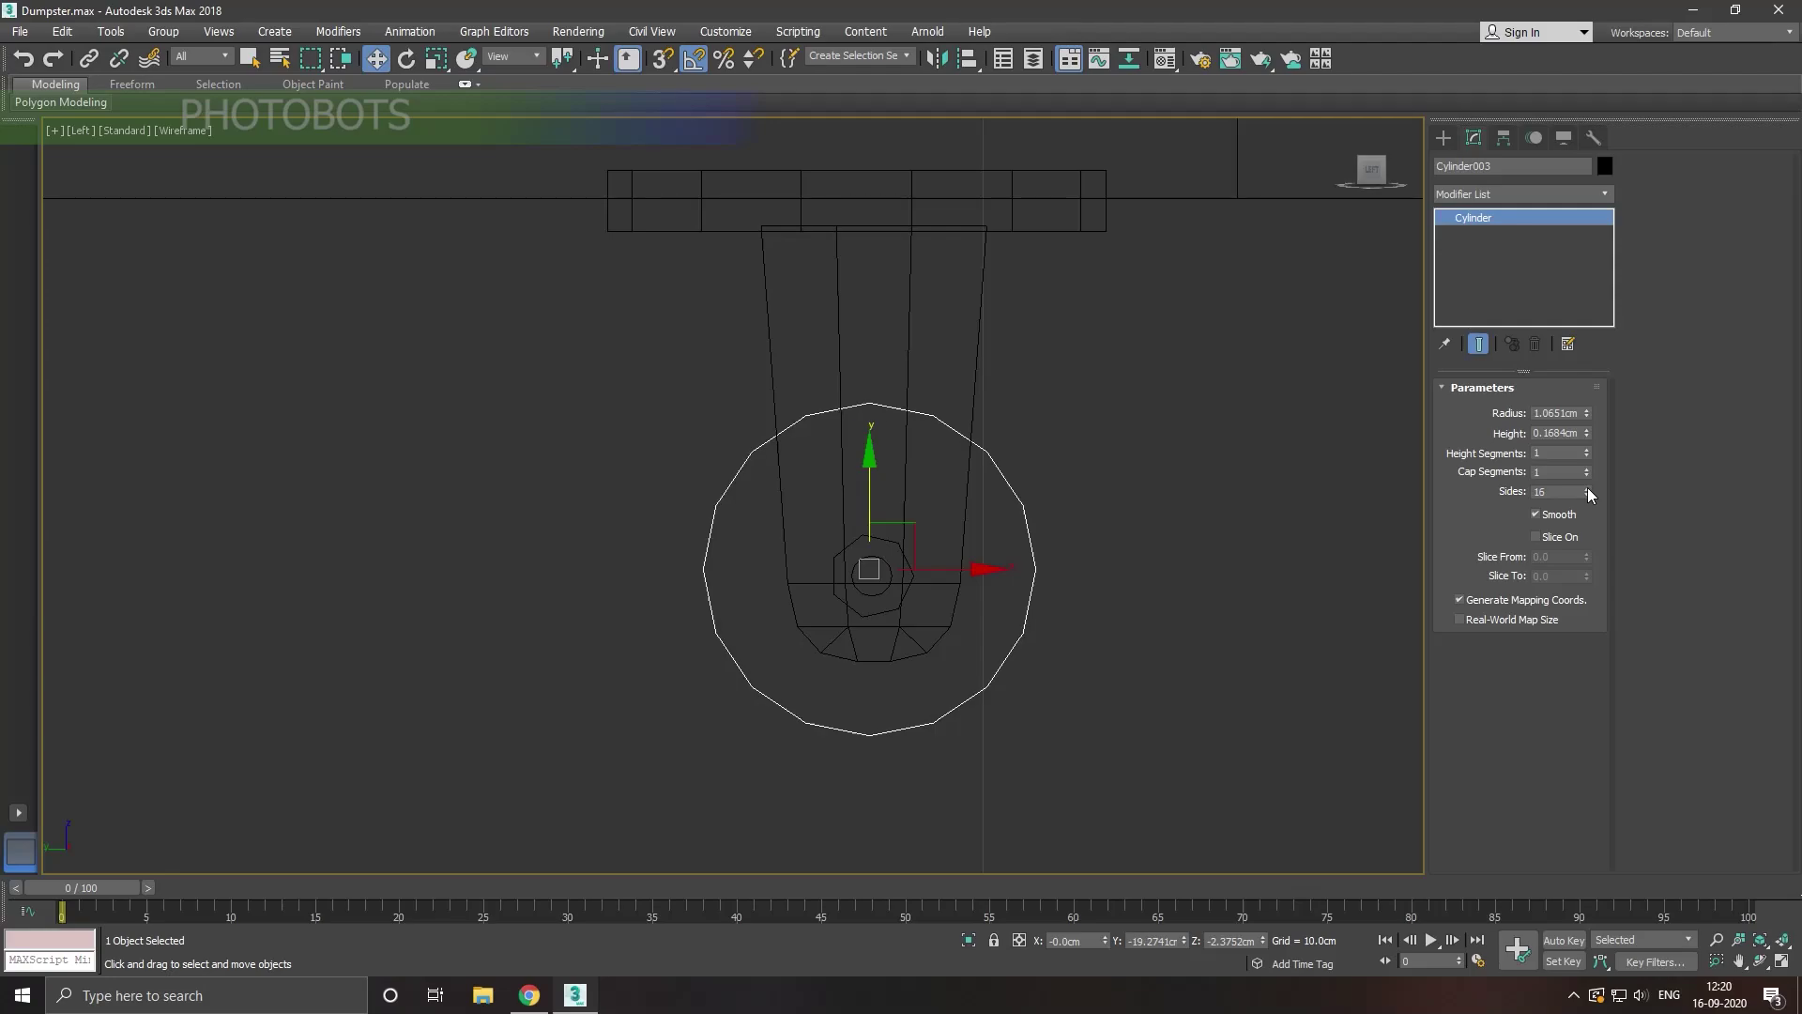
{"action": "left_click", "coordinate": [1586, 487]}
{"action": "left_click", "coordinate": [1587, 487]}
Step: Move the wheel to the dumpster's corner in the Perspective view
{"action": "key", "text": "p"}
{"action": "scroll", "coordinate": [782, 631], "scroll_direction": "down", "scroll_amount": 3}
{"action": "scroll", "coordinate": [918, 609], "scroll_direction": "down", "scroll_amount": 3}
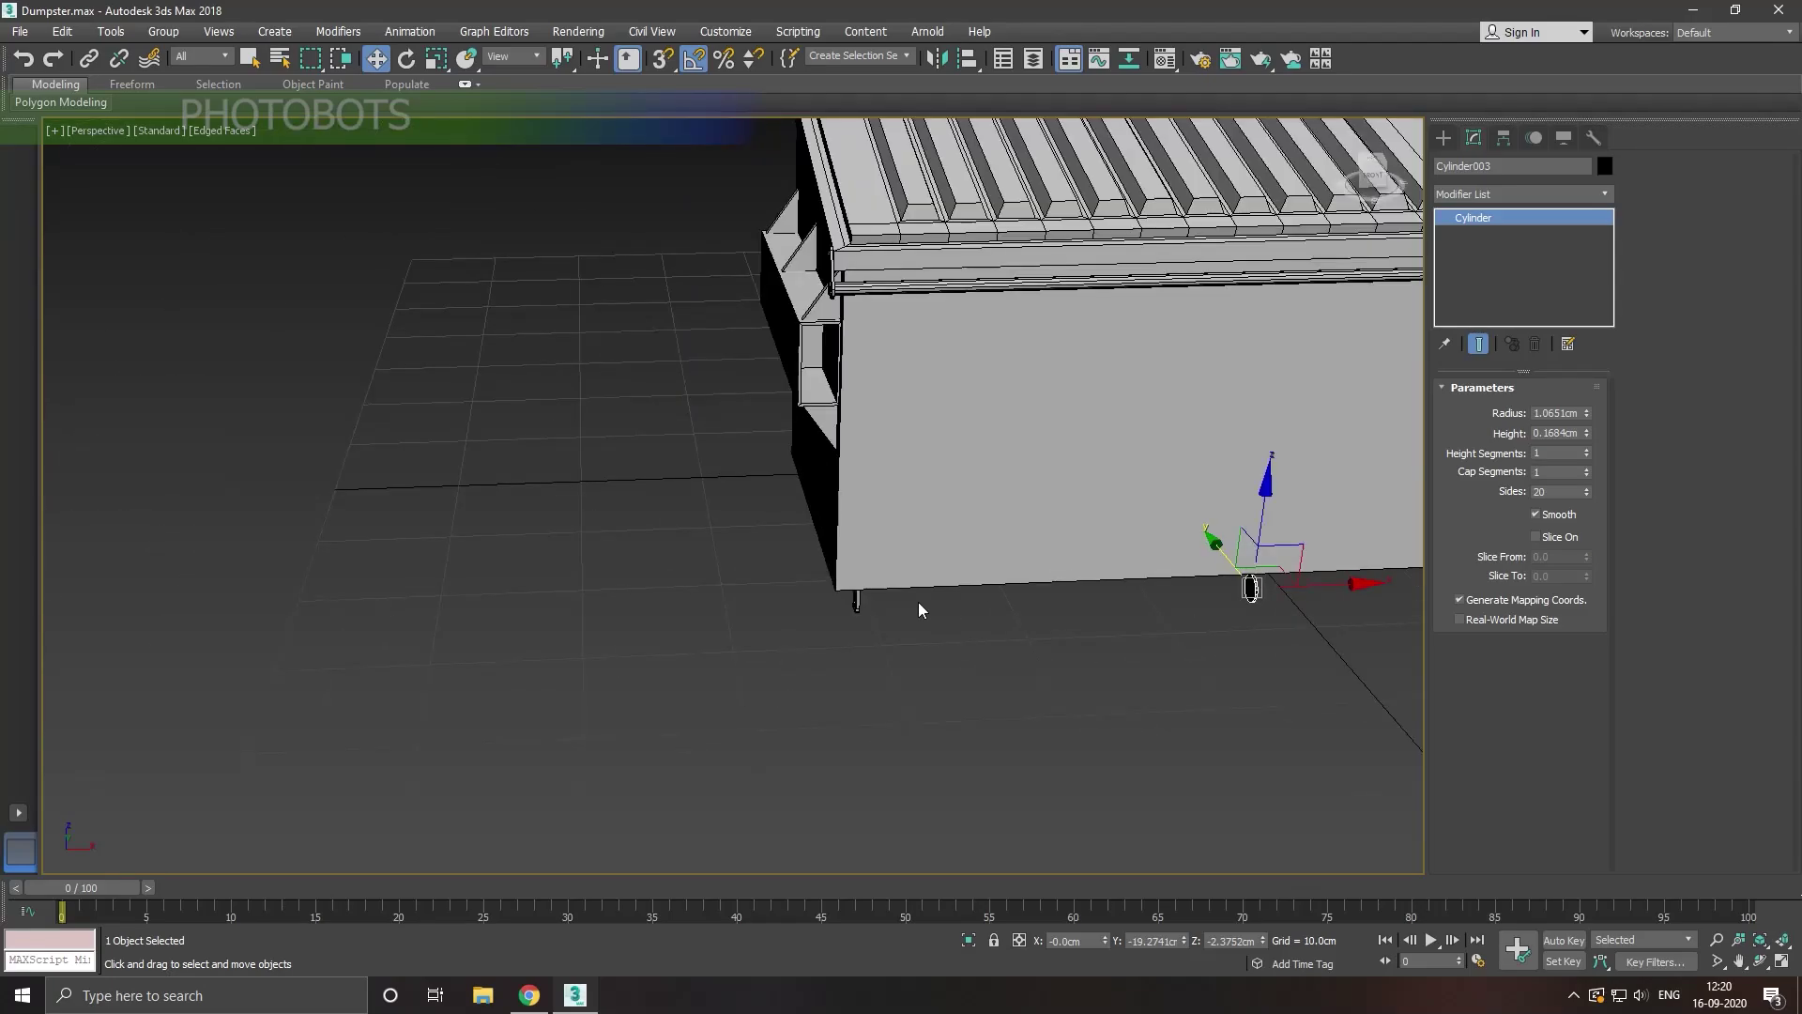
{"action": "left_click_drag", "start_coordinate": [1334, 593], "coordinate": [908, 609]}
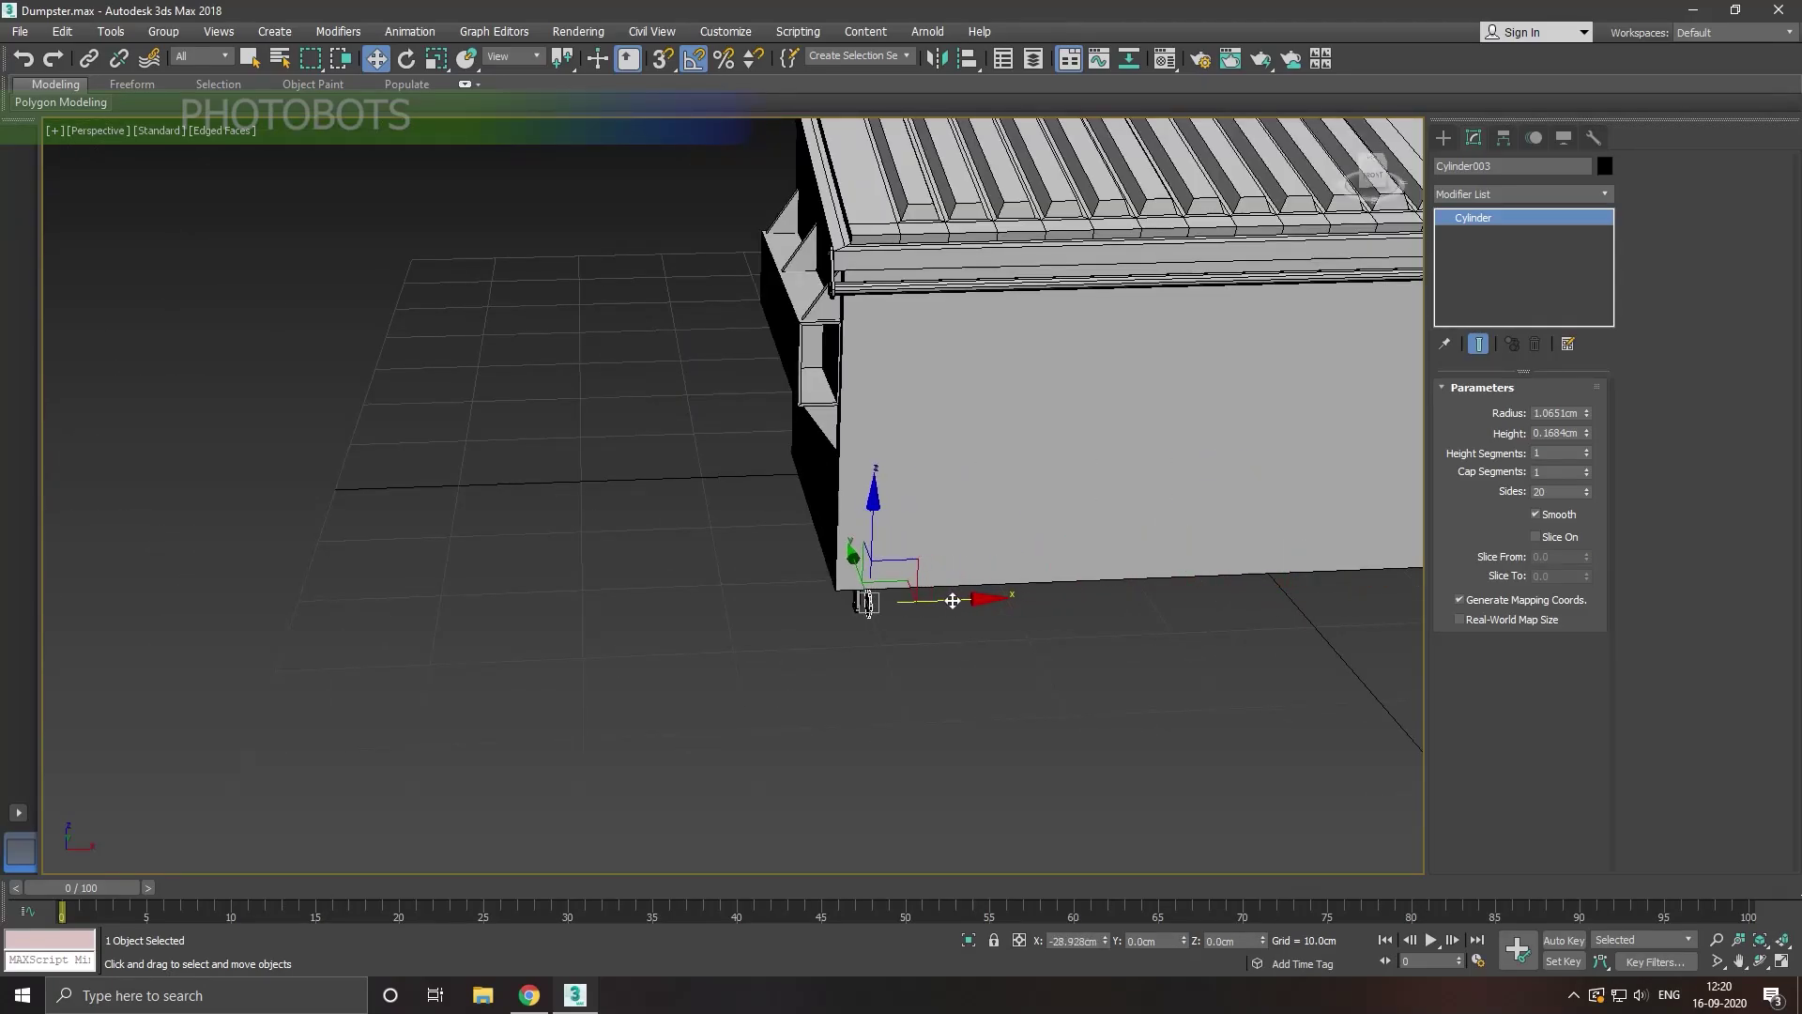
{"action": "scroll", "coordinate": [931, 616], "scroll_direction": "down", "scroll_amount": 5}
{"action": "middle_click_drag", "start_coordinate": [931, 617], "coordinate": [997, 555], "text": "alt"}
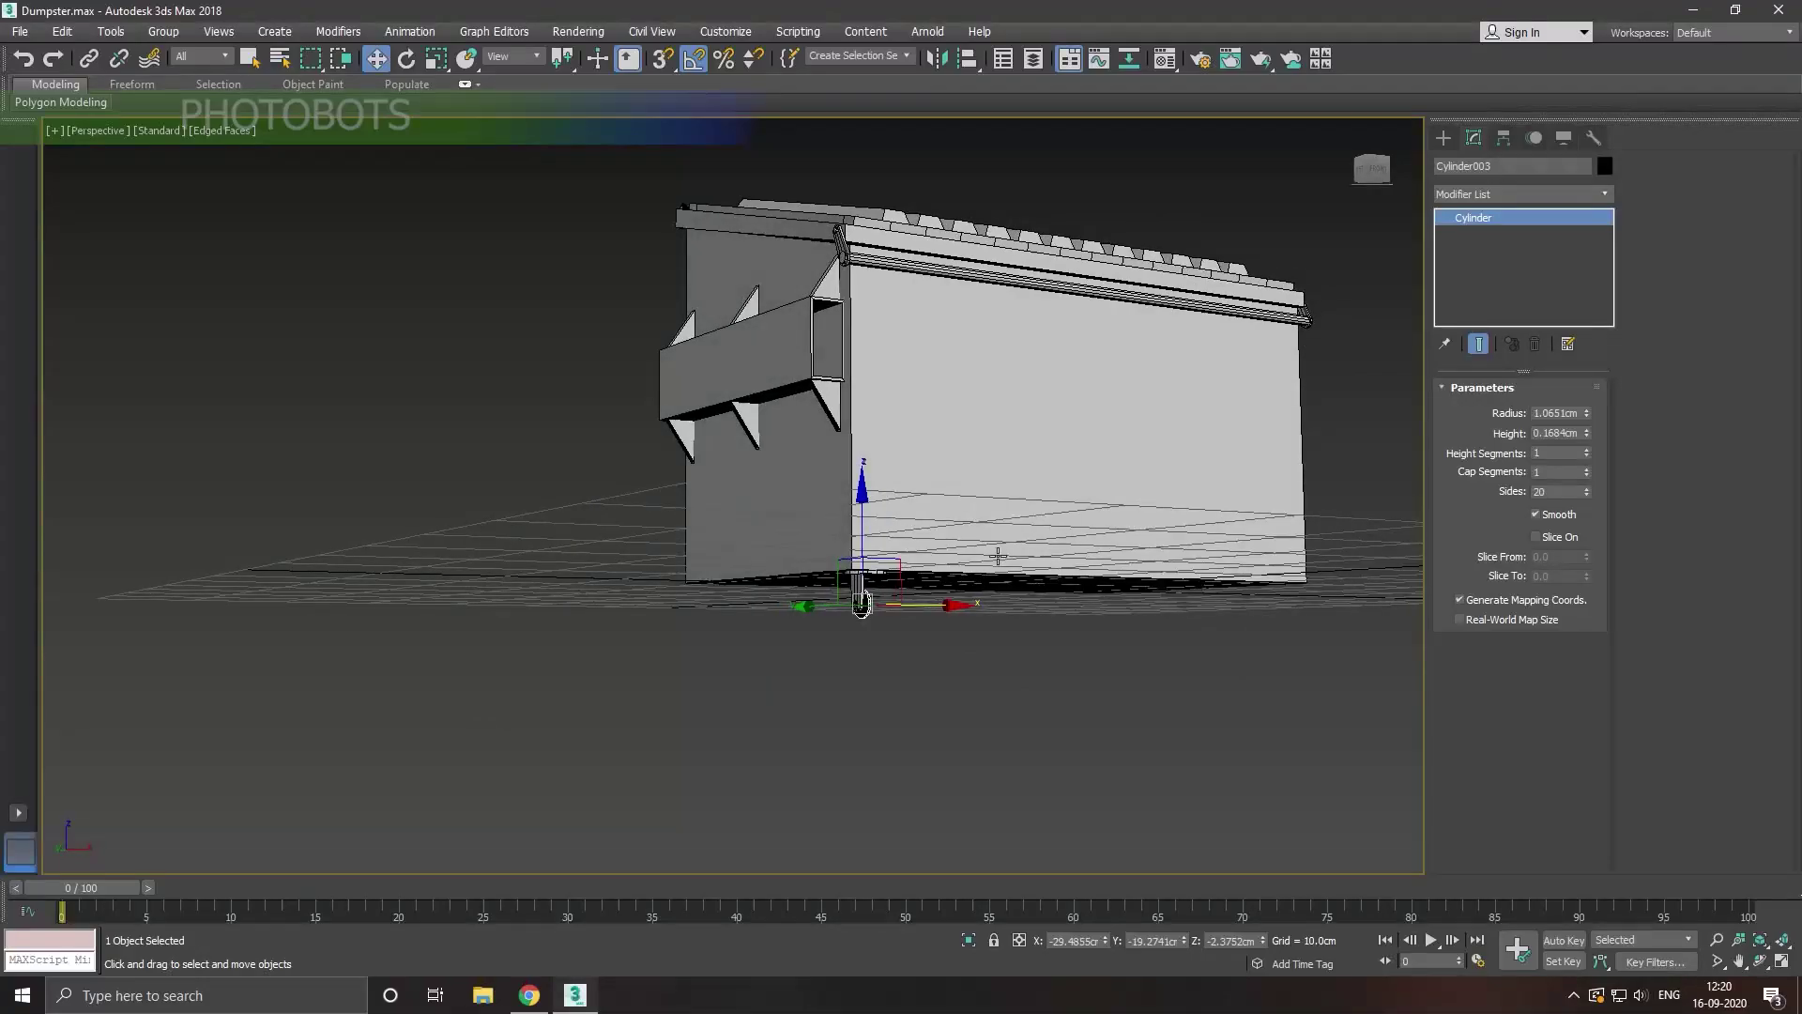
{"action": "scroll", "coordinate": [878, 615], "scroll_direction": "up", "scroll_amount": 5}
{"action": "scroll", "coordinate": [874, 615], "scroll_direction": "up", "scroll_amount": 3}
{"action": "scroll", "coordinate": [873, 615], "scroll_direction": "up", "scroll_amount": 3}
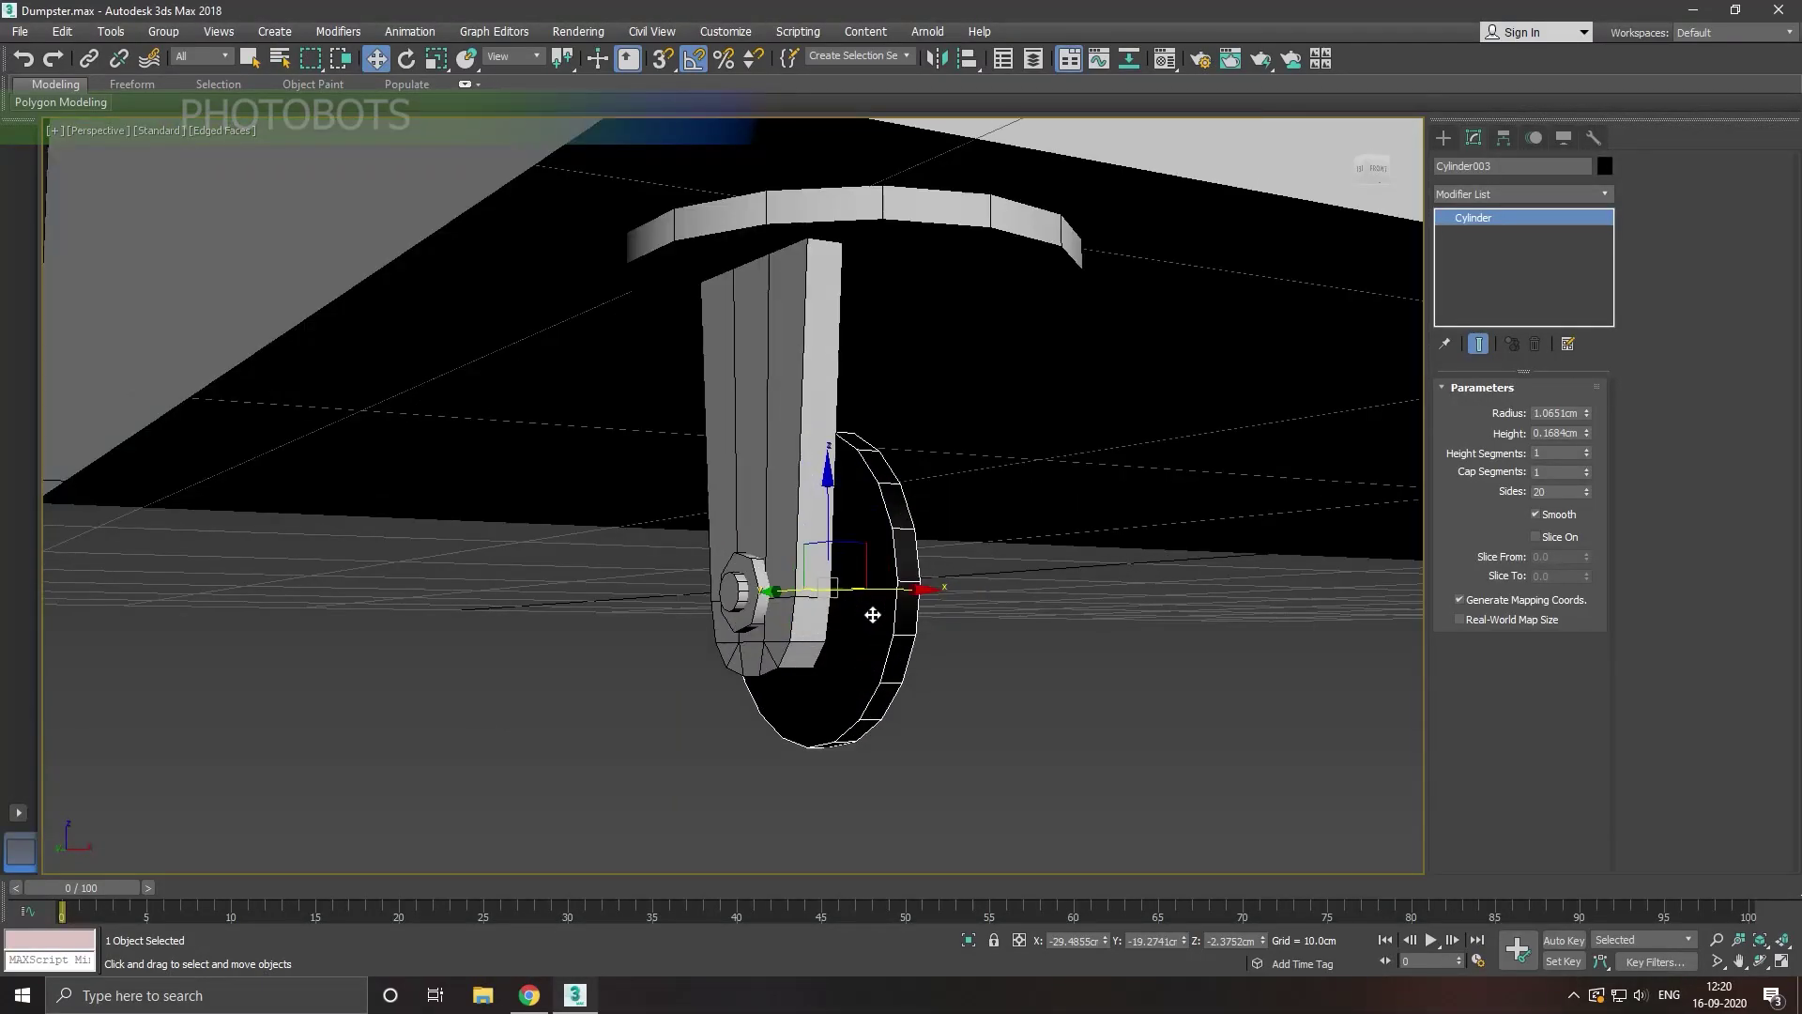
Step: Give the wheel a grey material, make it thicker and slide it into the fork
{"action": "key", "text": "m"}
{"action": "left_click", "coordinate": [106, 420]}
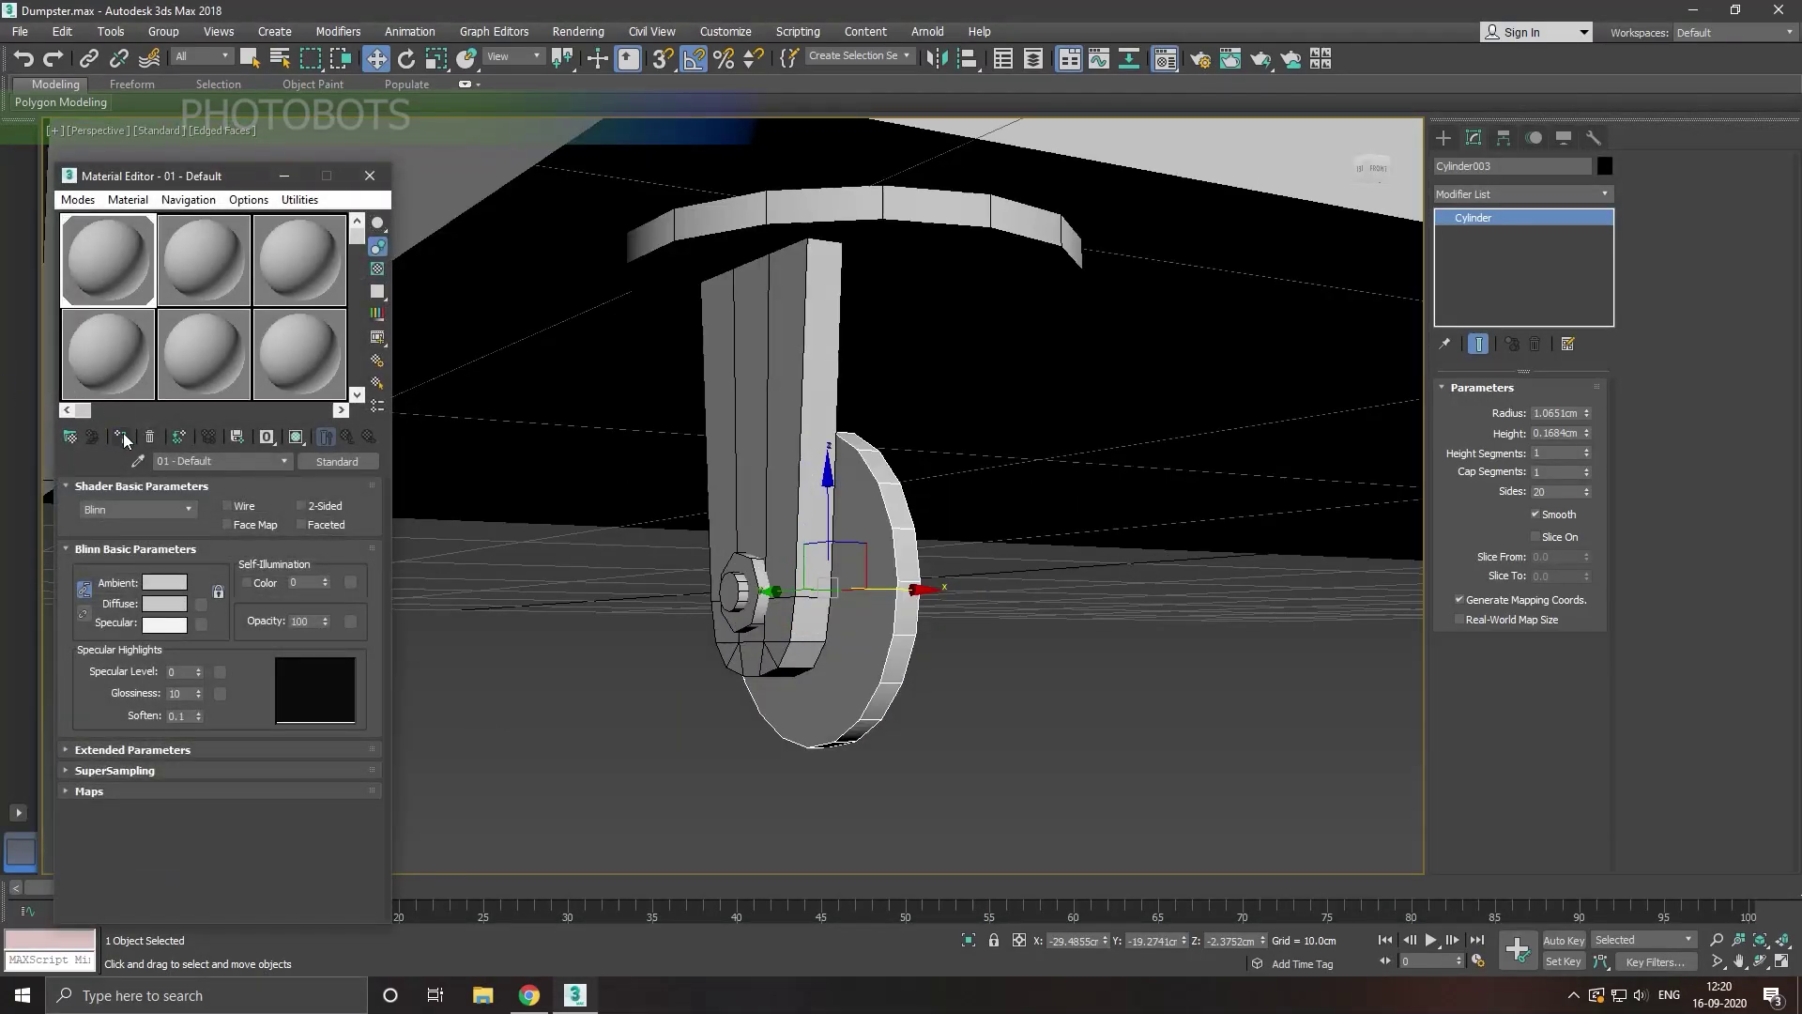
{"action": "left_click", "coordinate": [385, 174]}
{"action": "left_click_drag", "start_coordinate": [1586, 434], "coordinate": [1571, 394]}
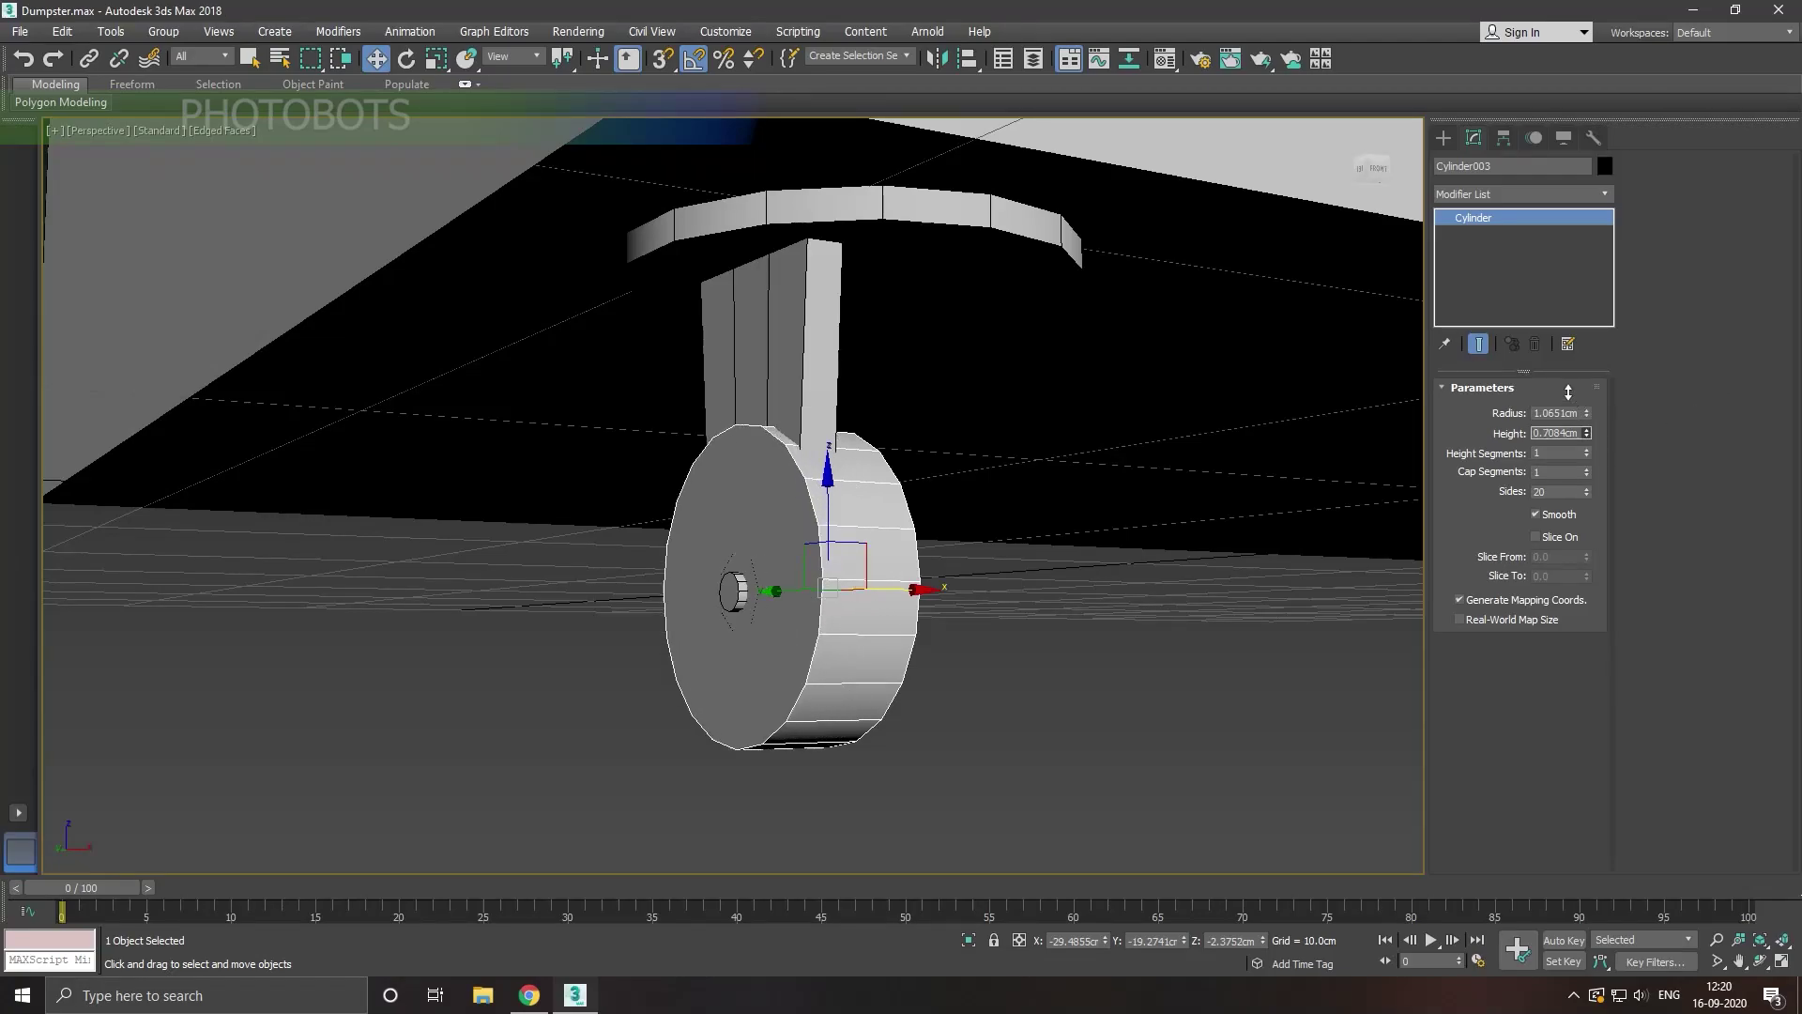
{"action": "middle_click_drag", "start_coordinate": [972, 534], "coordinate": [909, 573], "text": "alt"}
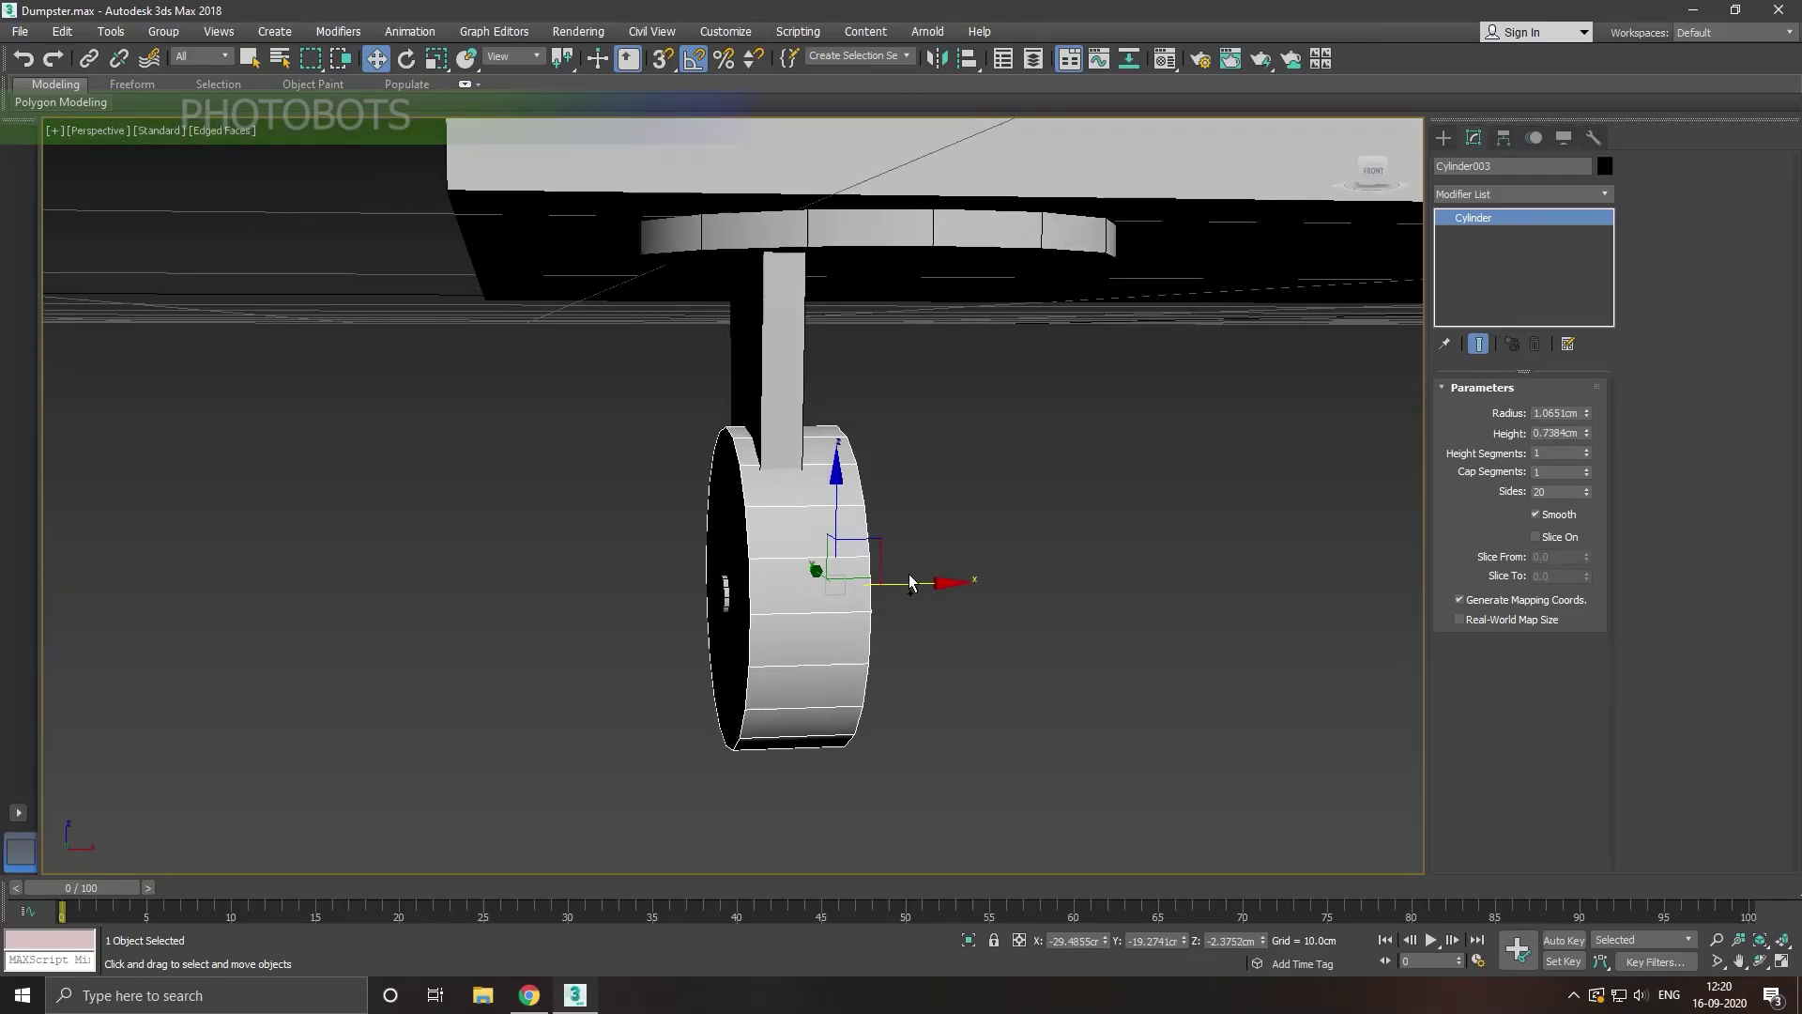
{"action": "left_click_drag", "start_coordinate": [929, 583], "coordinate": [980, 589]}
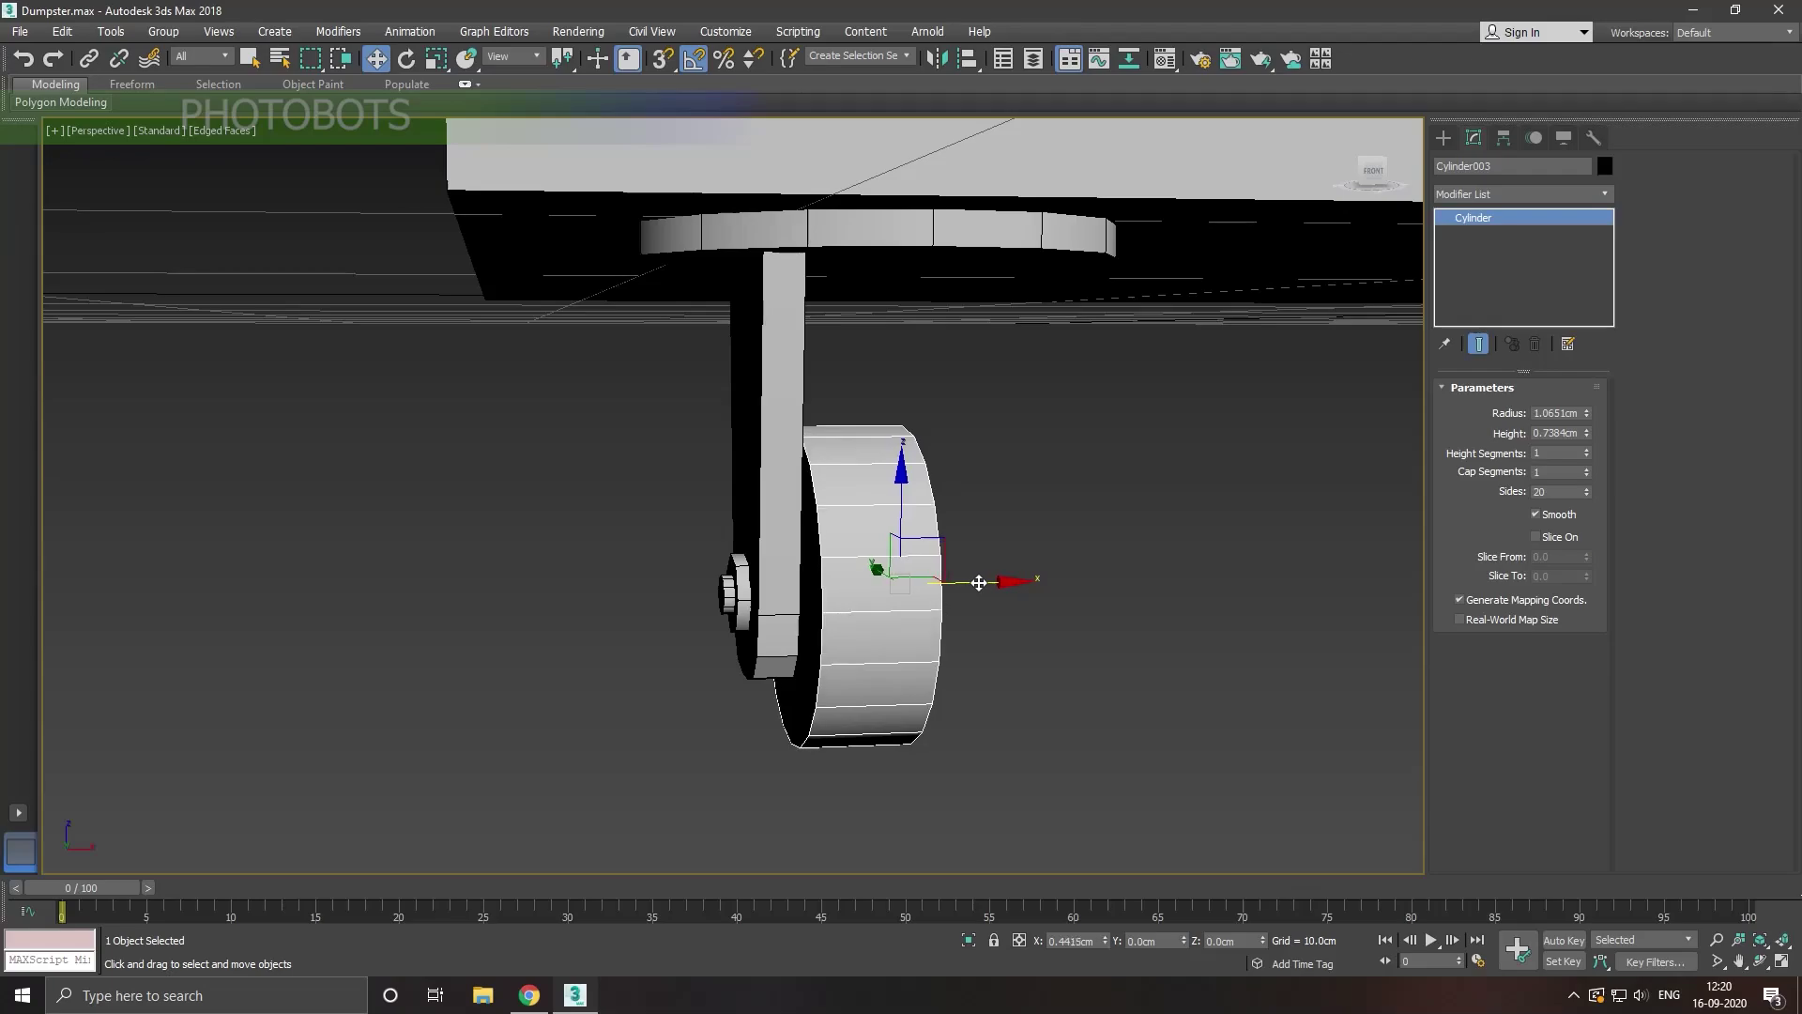
Step: Enlarge the wheel's radius to about 1.27cm
{"action": "scroll", "coordinate": [773, 615], "scroll_direction": "down", "scroll_amount": 2}
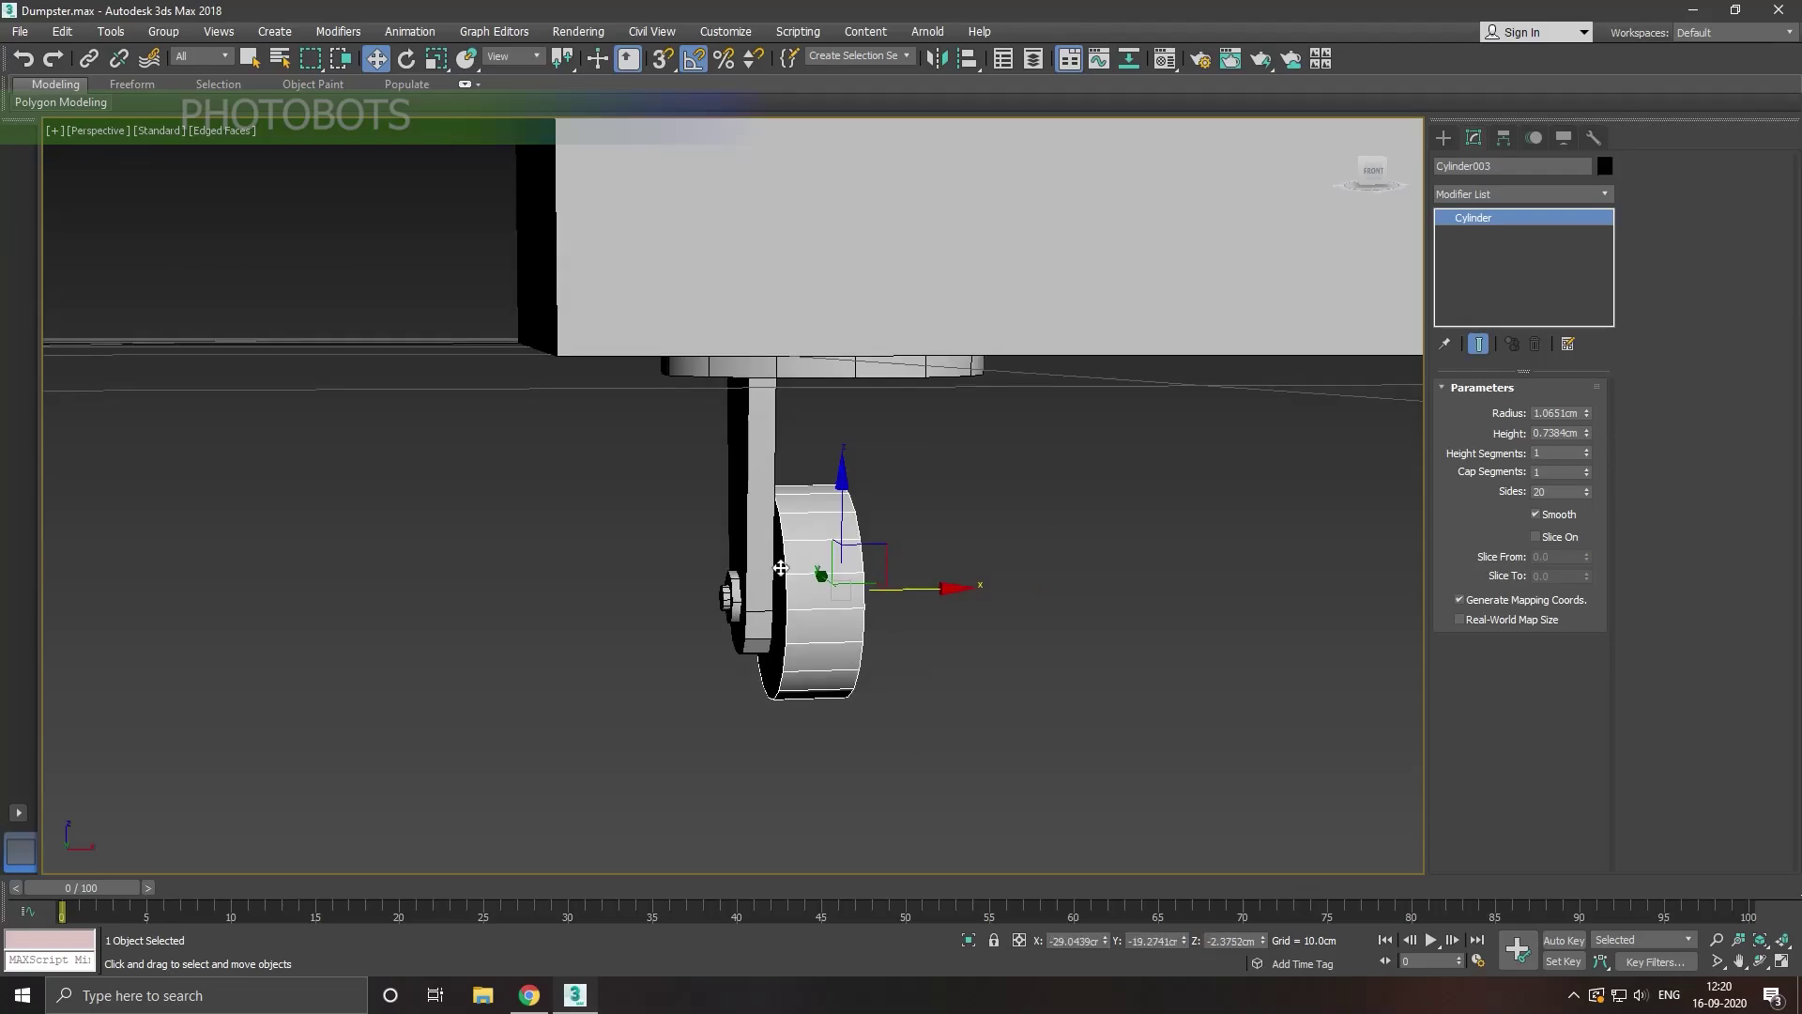
{"action": "scroll", "coordinate": [714, 610], "scroll_direction": "down", "scroll_amount": 3}
{"action": "mouse_move", "coordinate": [661, 640]}
{"action": "middle_mouse_down", "text": "alt"}
{"action": "mouse_move", "coordinate": [769, 664]}
{"action": "mouse_move", "coordinate": [725, 657]}
{"action": "middle_mouse_up", "text": "alt"}
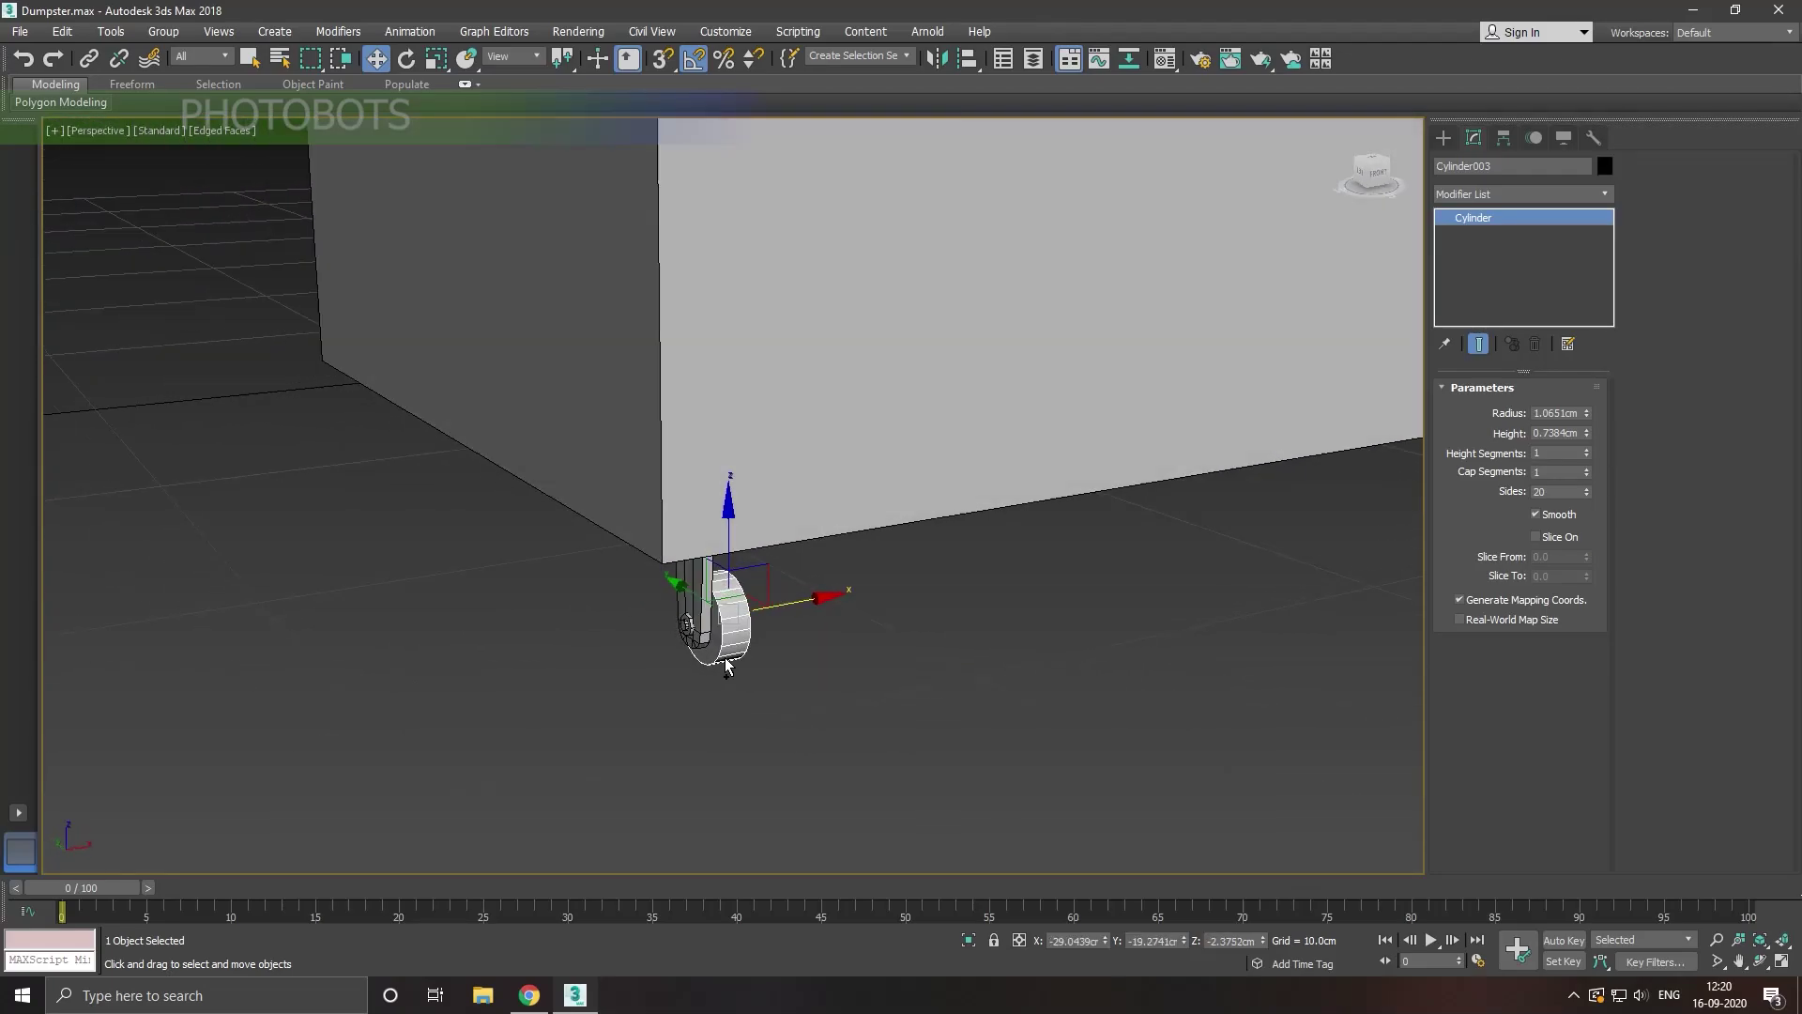
{"action": "scroll", "coordinate": [721, 674], "scroll_direction": "down", "scroll_amount": 2}
{"action": "scroll", "coordinate": [717, 691], "scroll_direction": "down", "scroll_amount": 4}
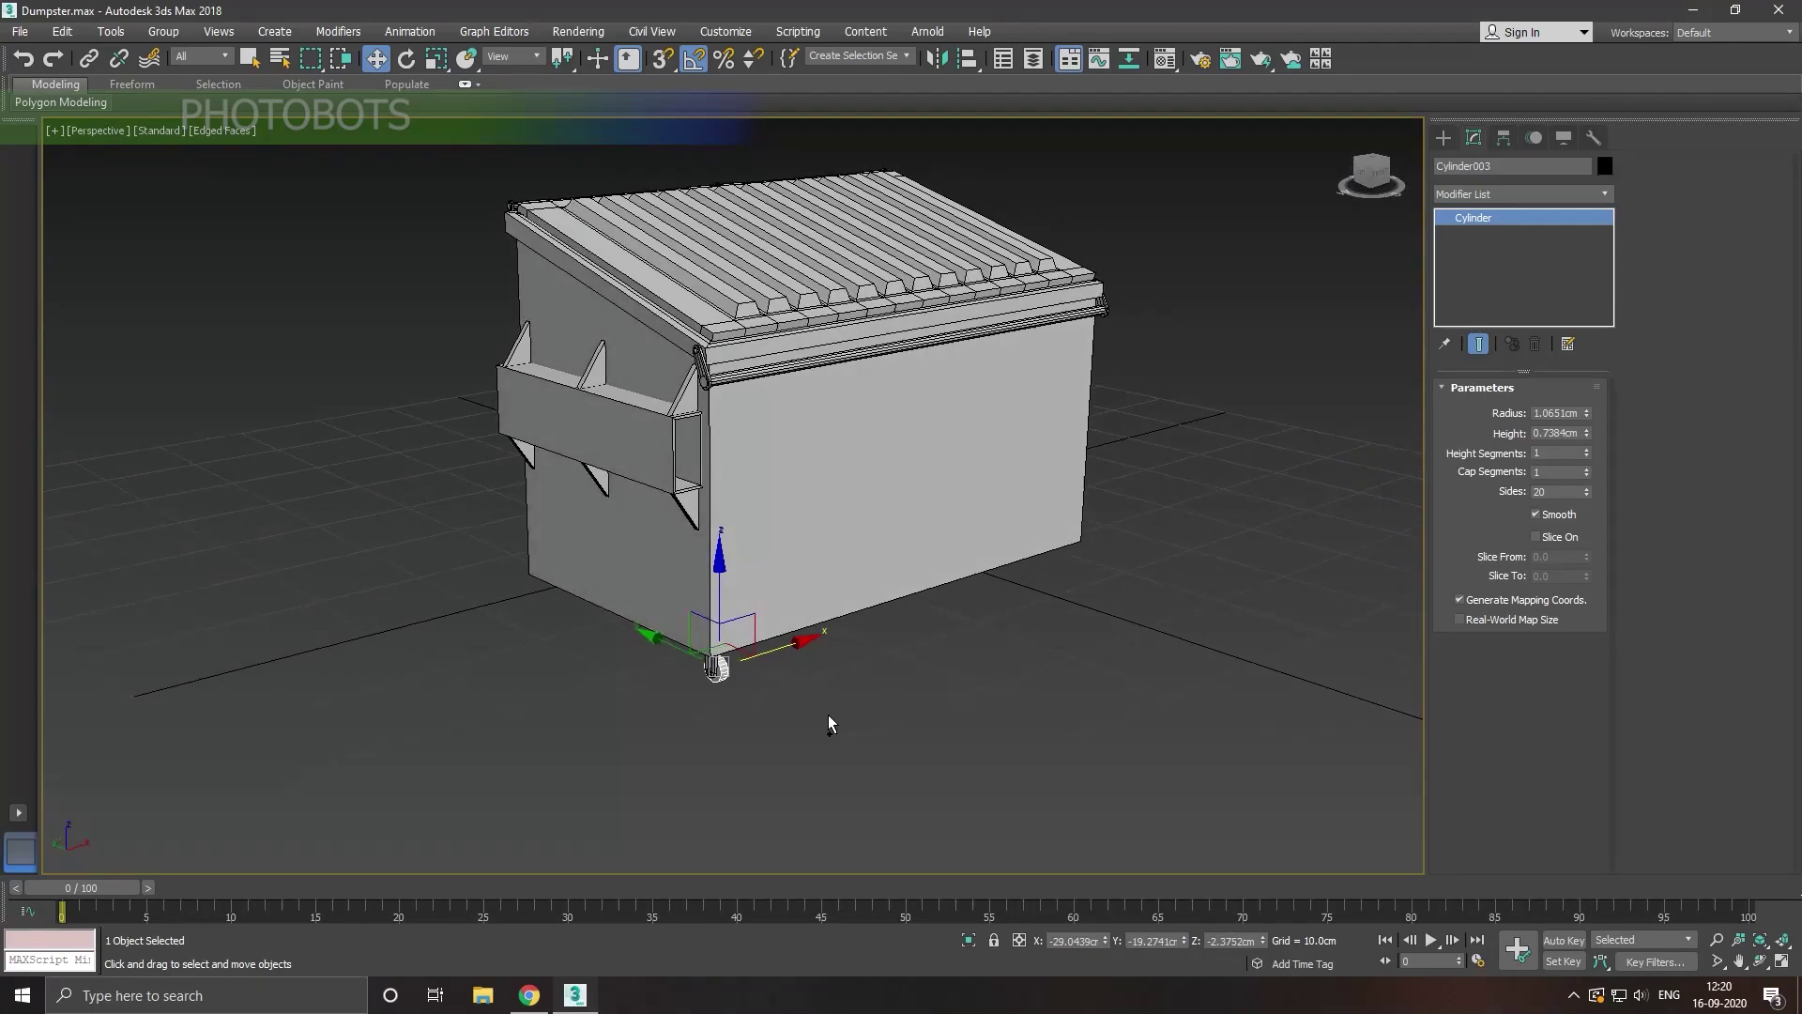
{"action": "scroll", "coordinate": [840, 714], "scroll_direction": "down", "scroll_amount": 1}
{"action": "scroll", "coordinate": [749, 684], "scroll_direction": "up", "scroll_amount": 5}
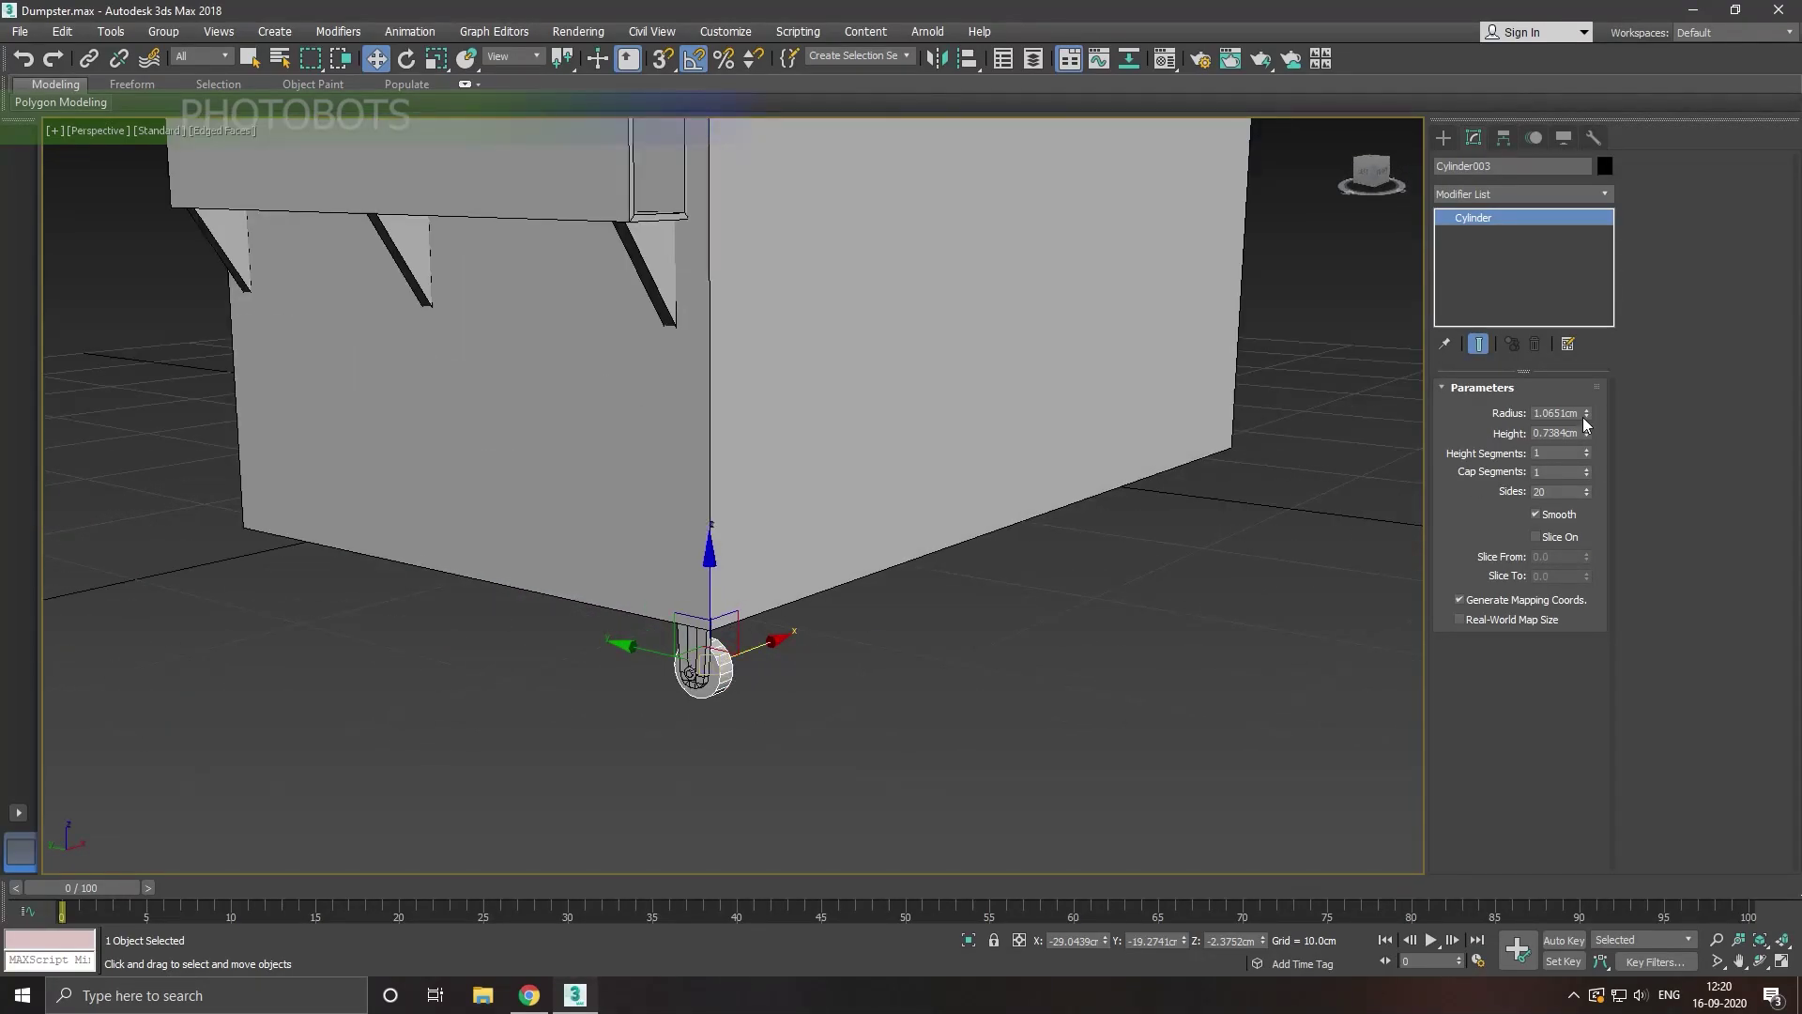
{"action": "left_click_drag", "start_coordinate": [1585, 413], "coordinate": [1582, 405]}
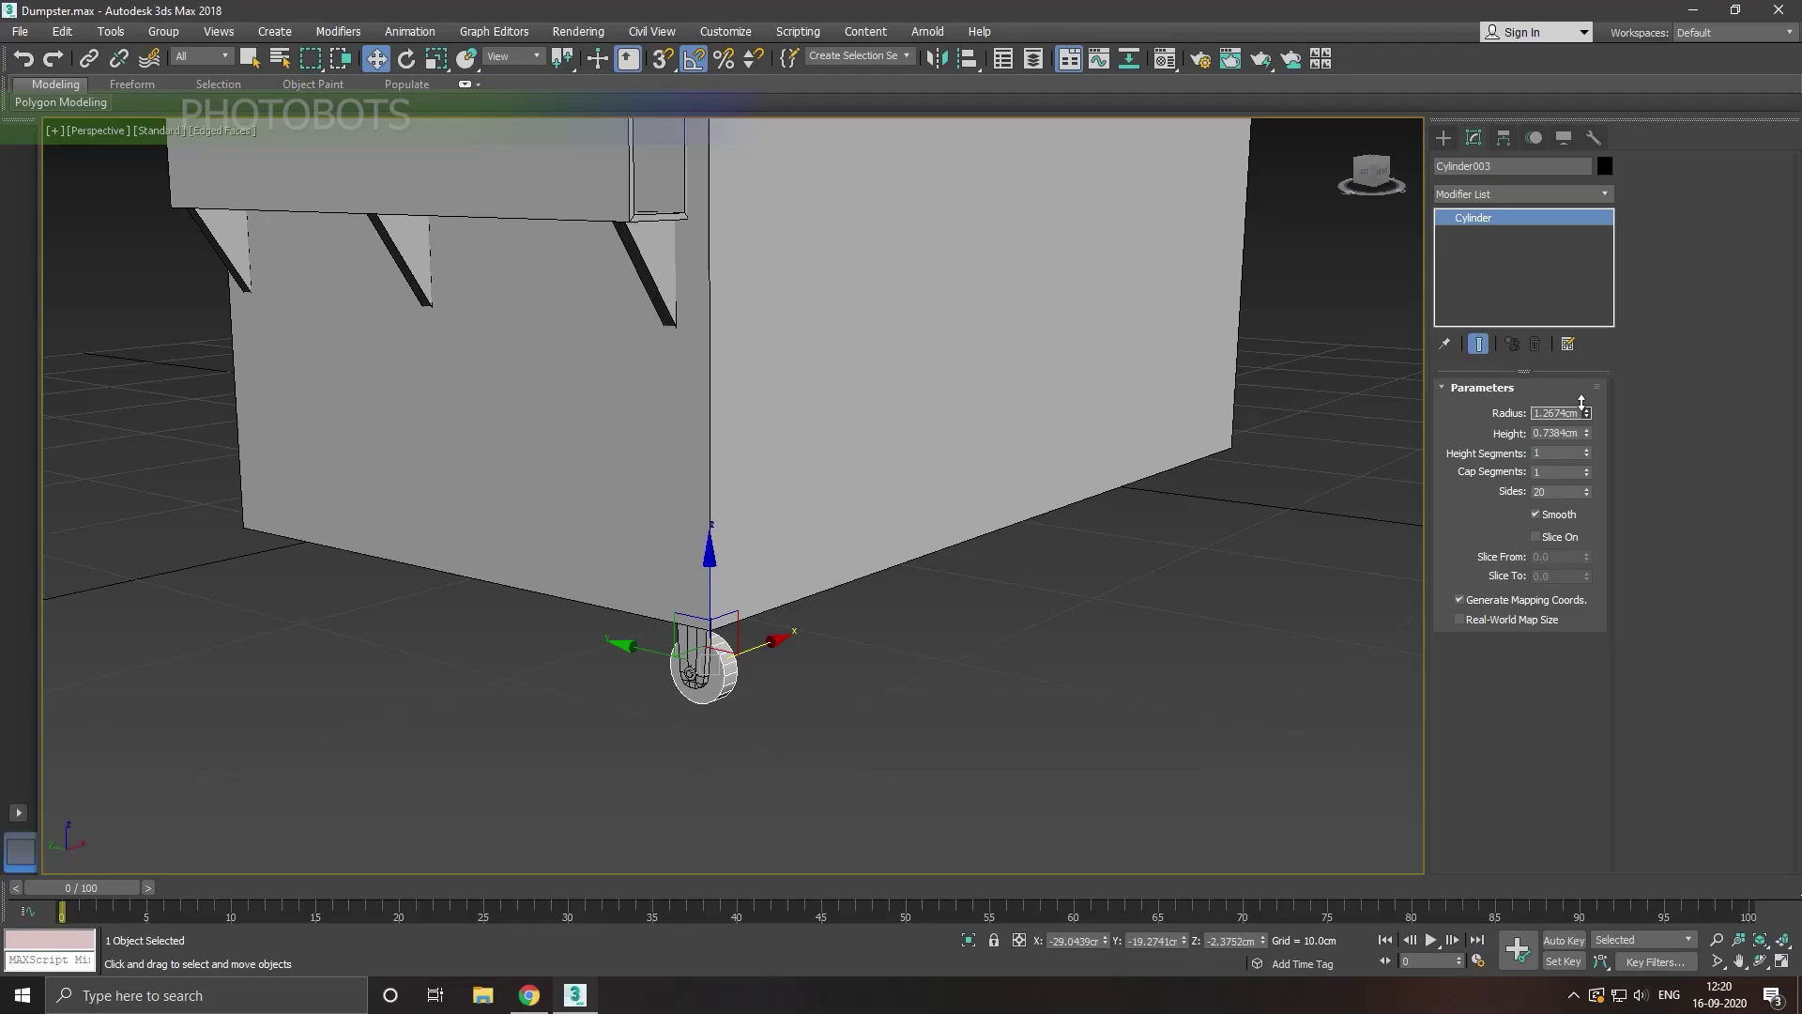
{"action": "scroll", "coordinate": [817, 567], "scroll_direction": "down", "scroll_amount": 3}
Step: Raise the wheel to 22 sides and check it from a low, level view
{"action": "mouse_move", "coordinate": [817, 568]}
{"action": "middle_mouse_down", "text": "alt"}
{"action": "mouse_move", "coordinate": [821, 628]}
{"action": "mouse_move", "coordinate": [848, 606]}
{"action": "mouse_move", "coordinate": [708, 655]}
{"action": "middle_mouse_up", "text": "alt"}
{"action": "scroll", "coordinate": [689, 646], "scroll_direction": "up", "scroll_amount": 3}
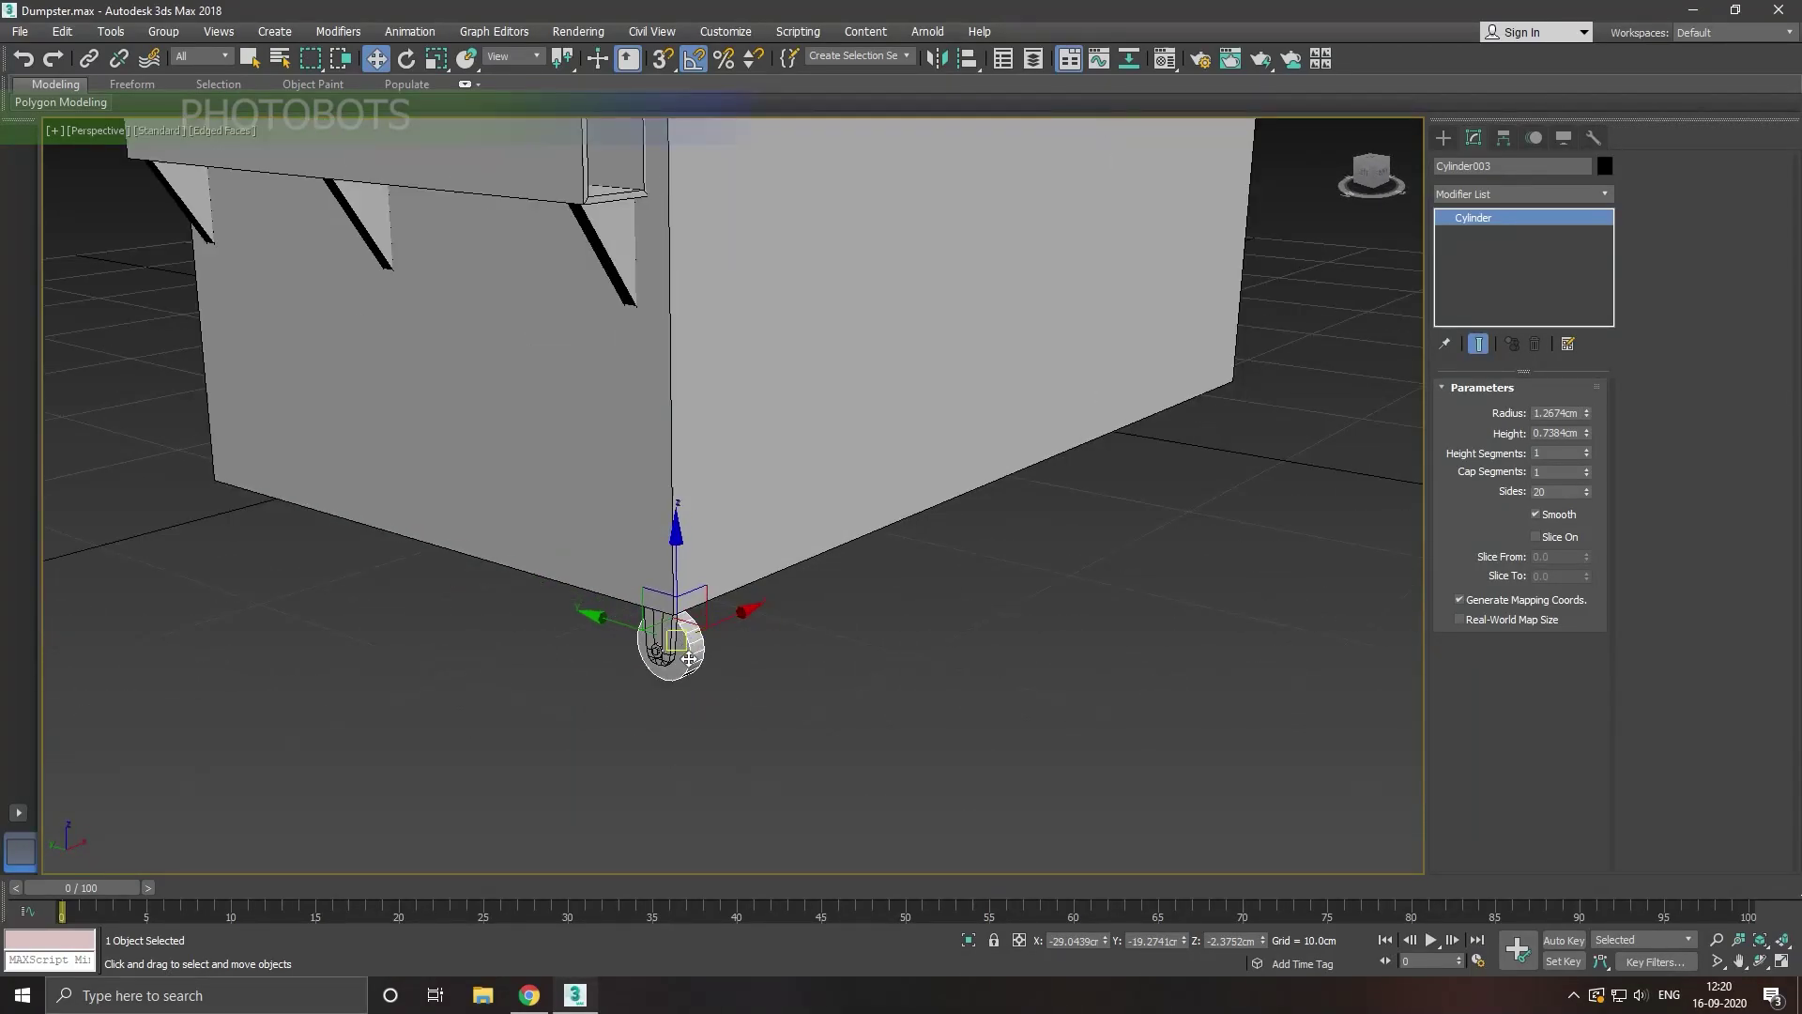
{"action": "scroll", "coordinate": [678, 636], "scroll_direction": "up", "scroll_amount": 3}
{"action": "scroll", "coordinate": [668, 626], "scroll_direction": "up", "scroll_amount": 1}
{"action": "scroll", "coordinate": [668, 626], "scroll_direction": "up", "scroll_amount": 2}
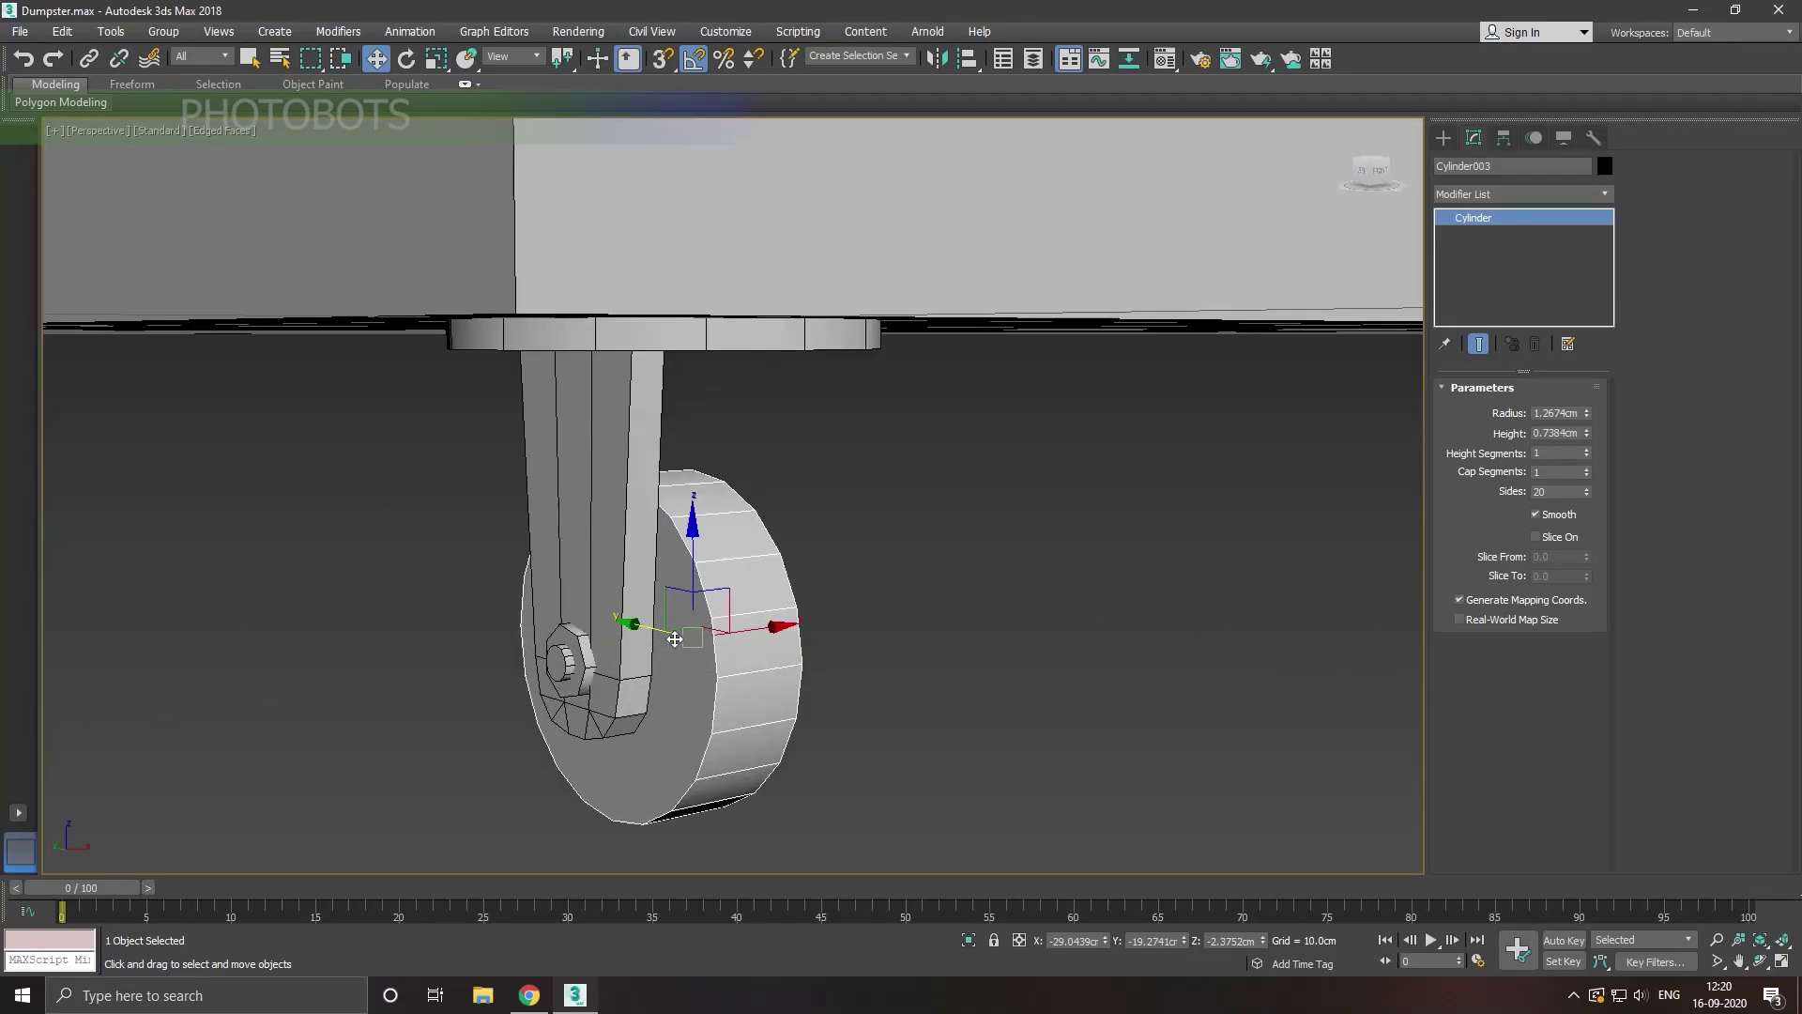
{"action": "middle_click_drag", "start_coordinate": [668, 633], "coordinate": [700, 601], "text": "alt"}
{"action": "left_click", "coordinate": [1585, 487]}
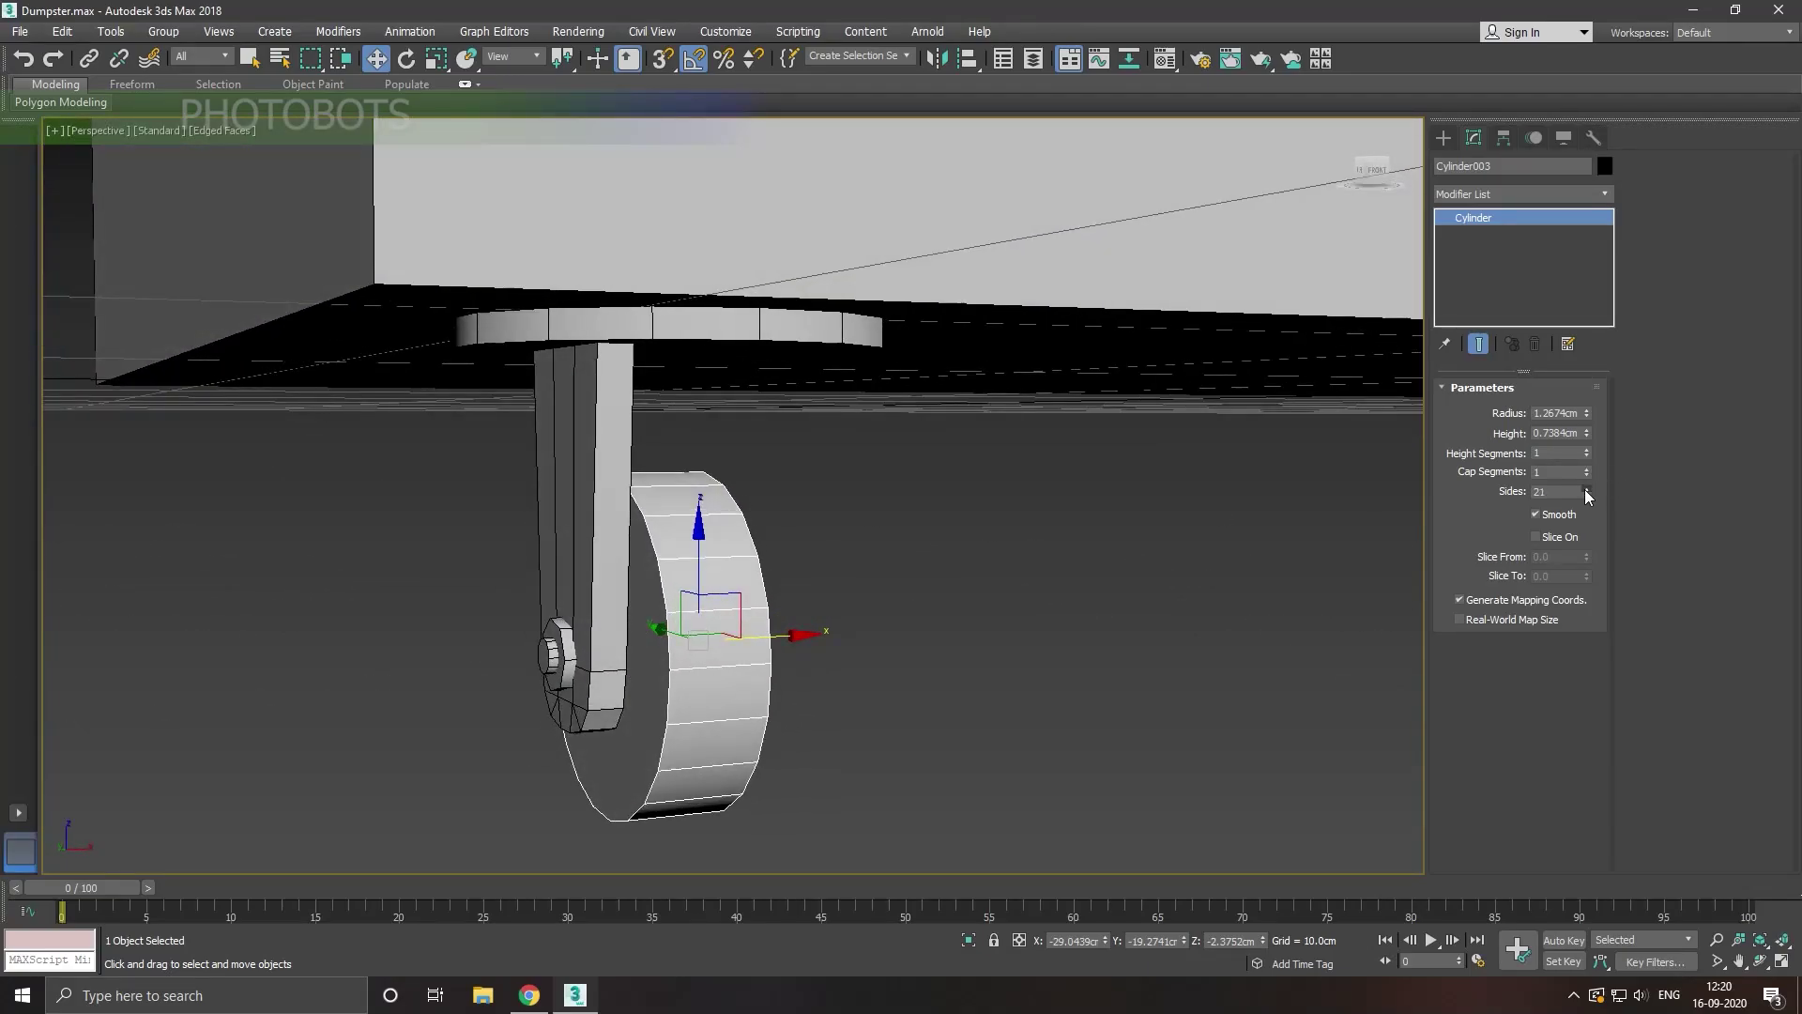
{"action": "mouse_move", "coordinate": [1220, 488]}
{"action": "middle_mouse_down", "text": "alt"}
{"action": "mouse_move", "coordinate": [958, 493]}
{"action": "mouse_move", "coordinate": [1347, 352]}
{"action": "middle_mouse_up", "text": "alt"}
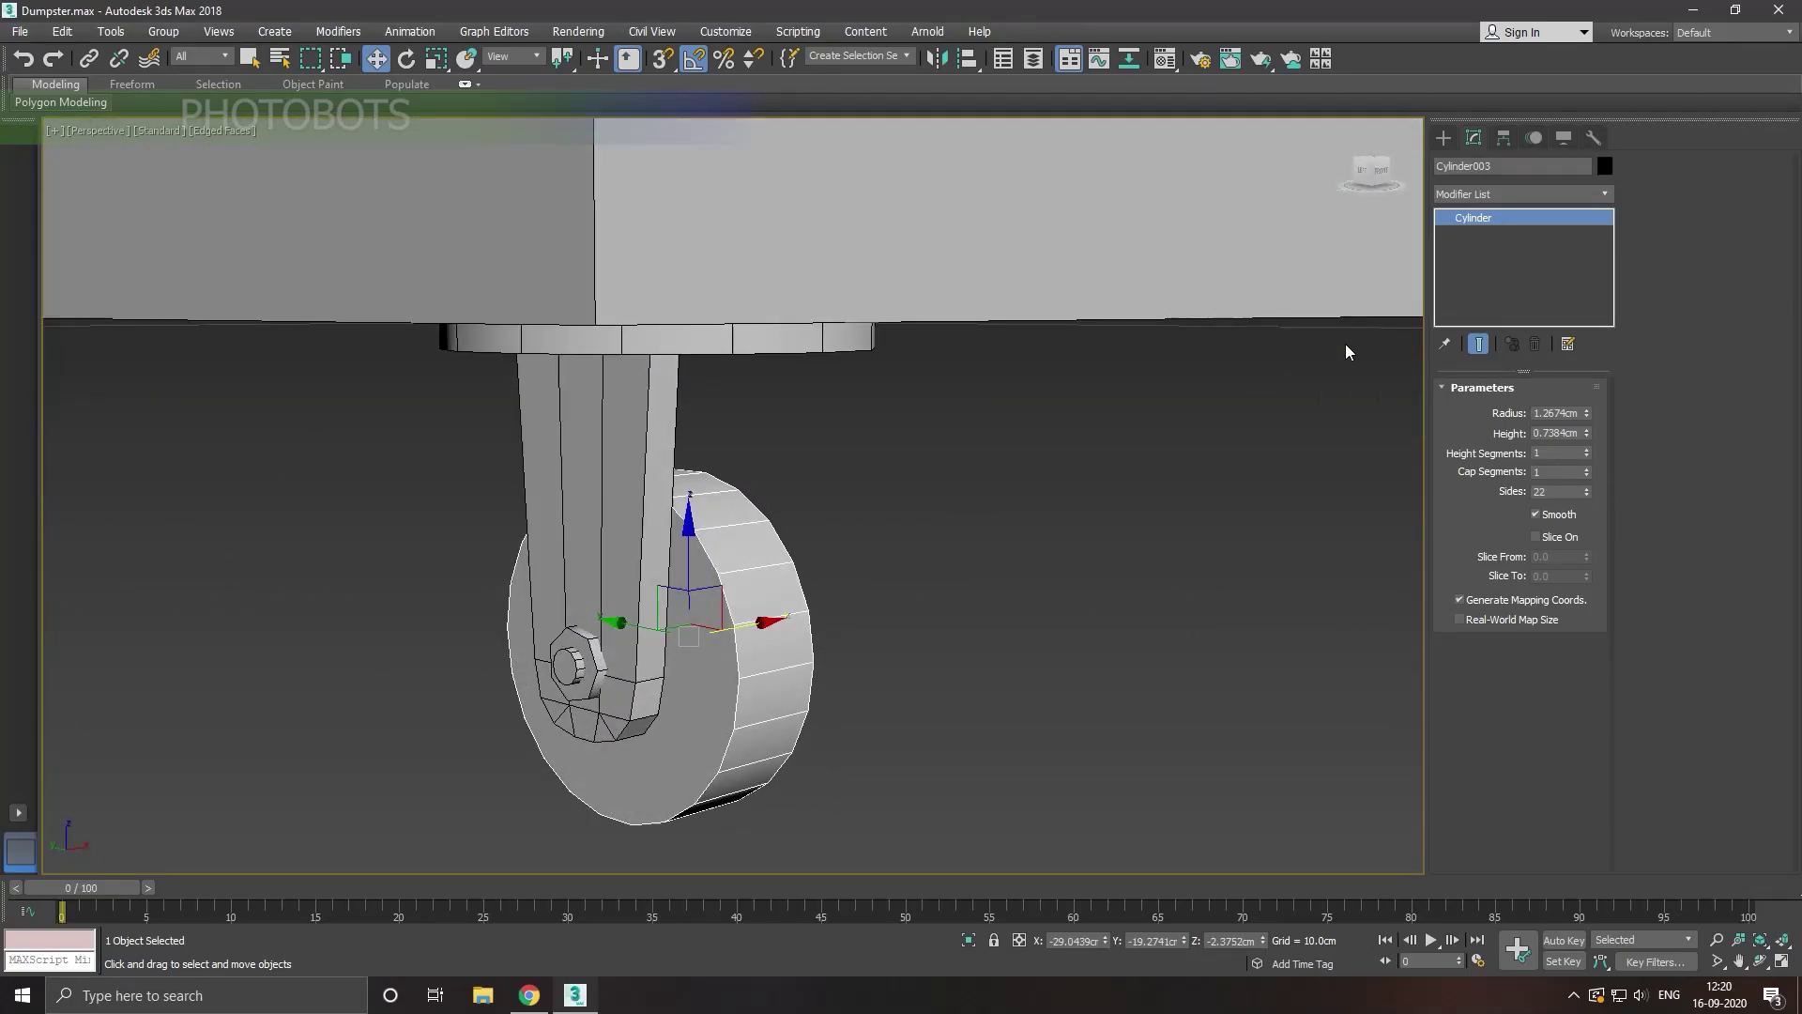
{"action": "right_click", "coordinate": [1494, 293]}
Step: Convert the wheel to an editable poly and inset both hub faces
{"action": "left_click", "coordinate": [1563, 425]}
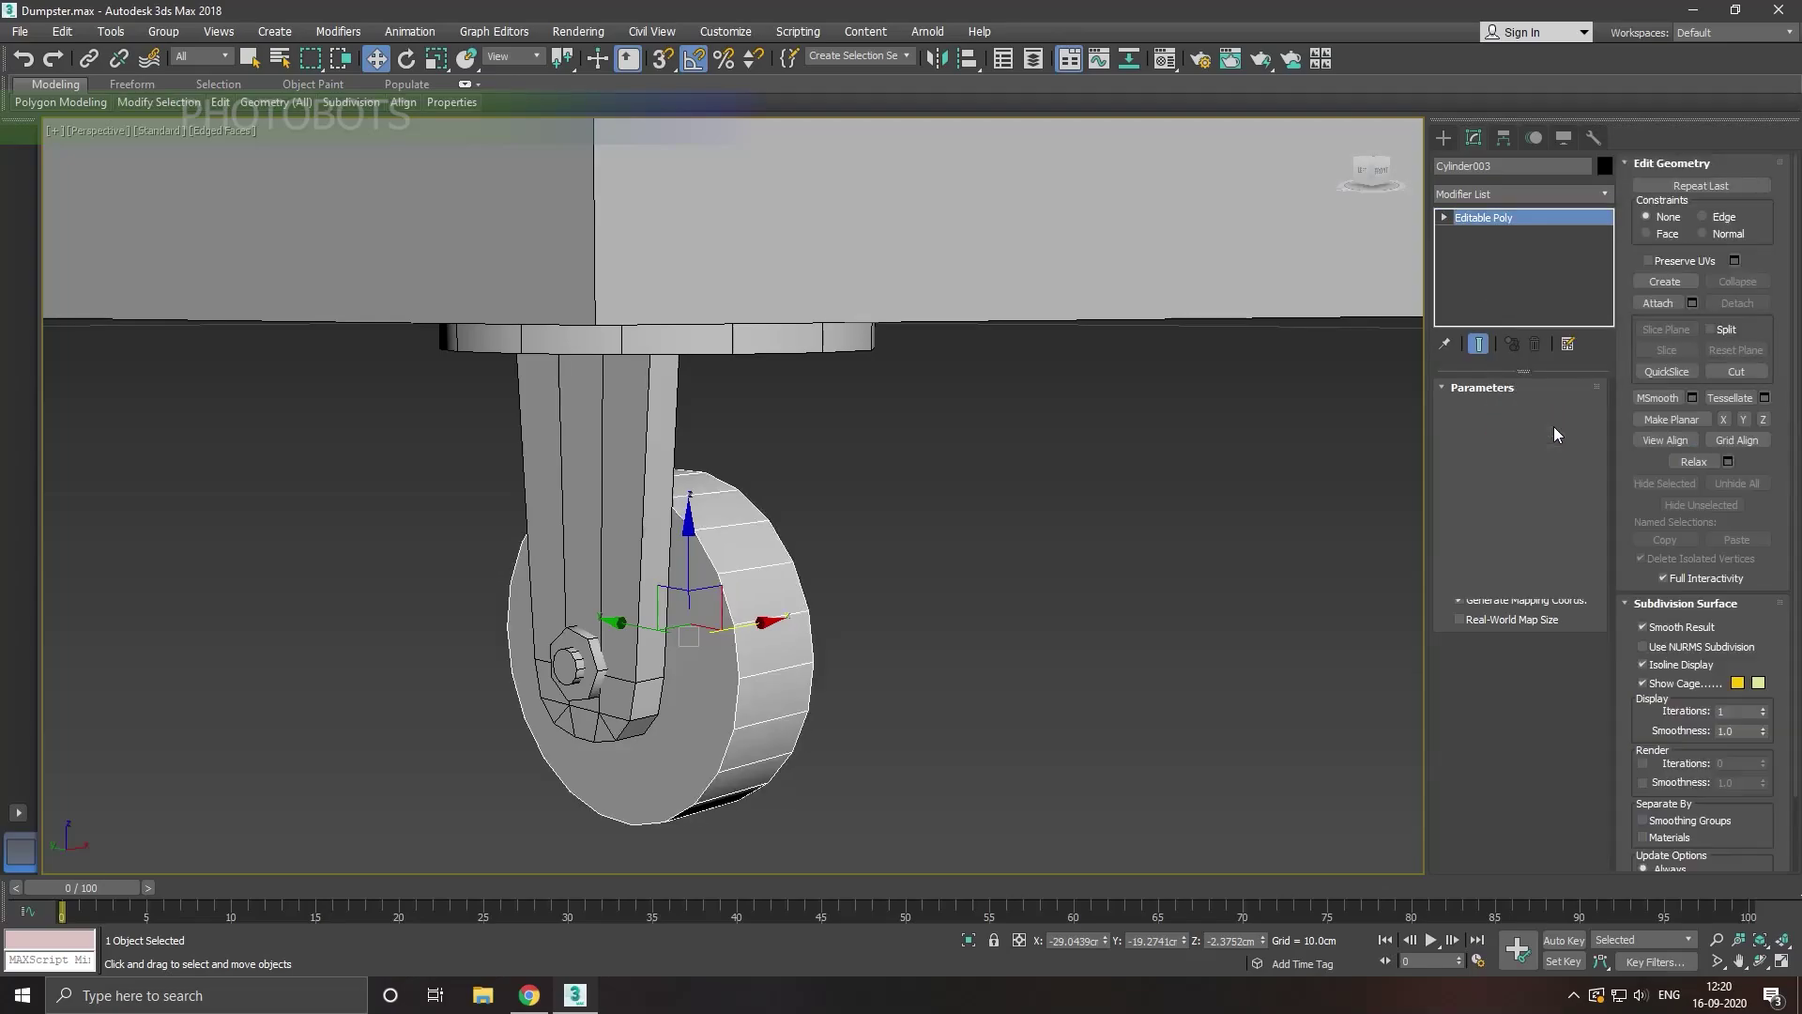
{"action": "left_click", "coordinate": [1537, 410]}
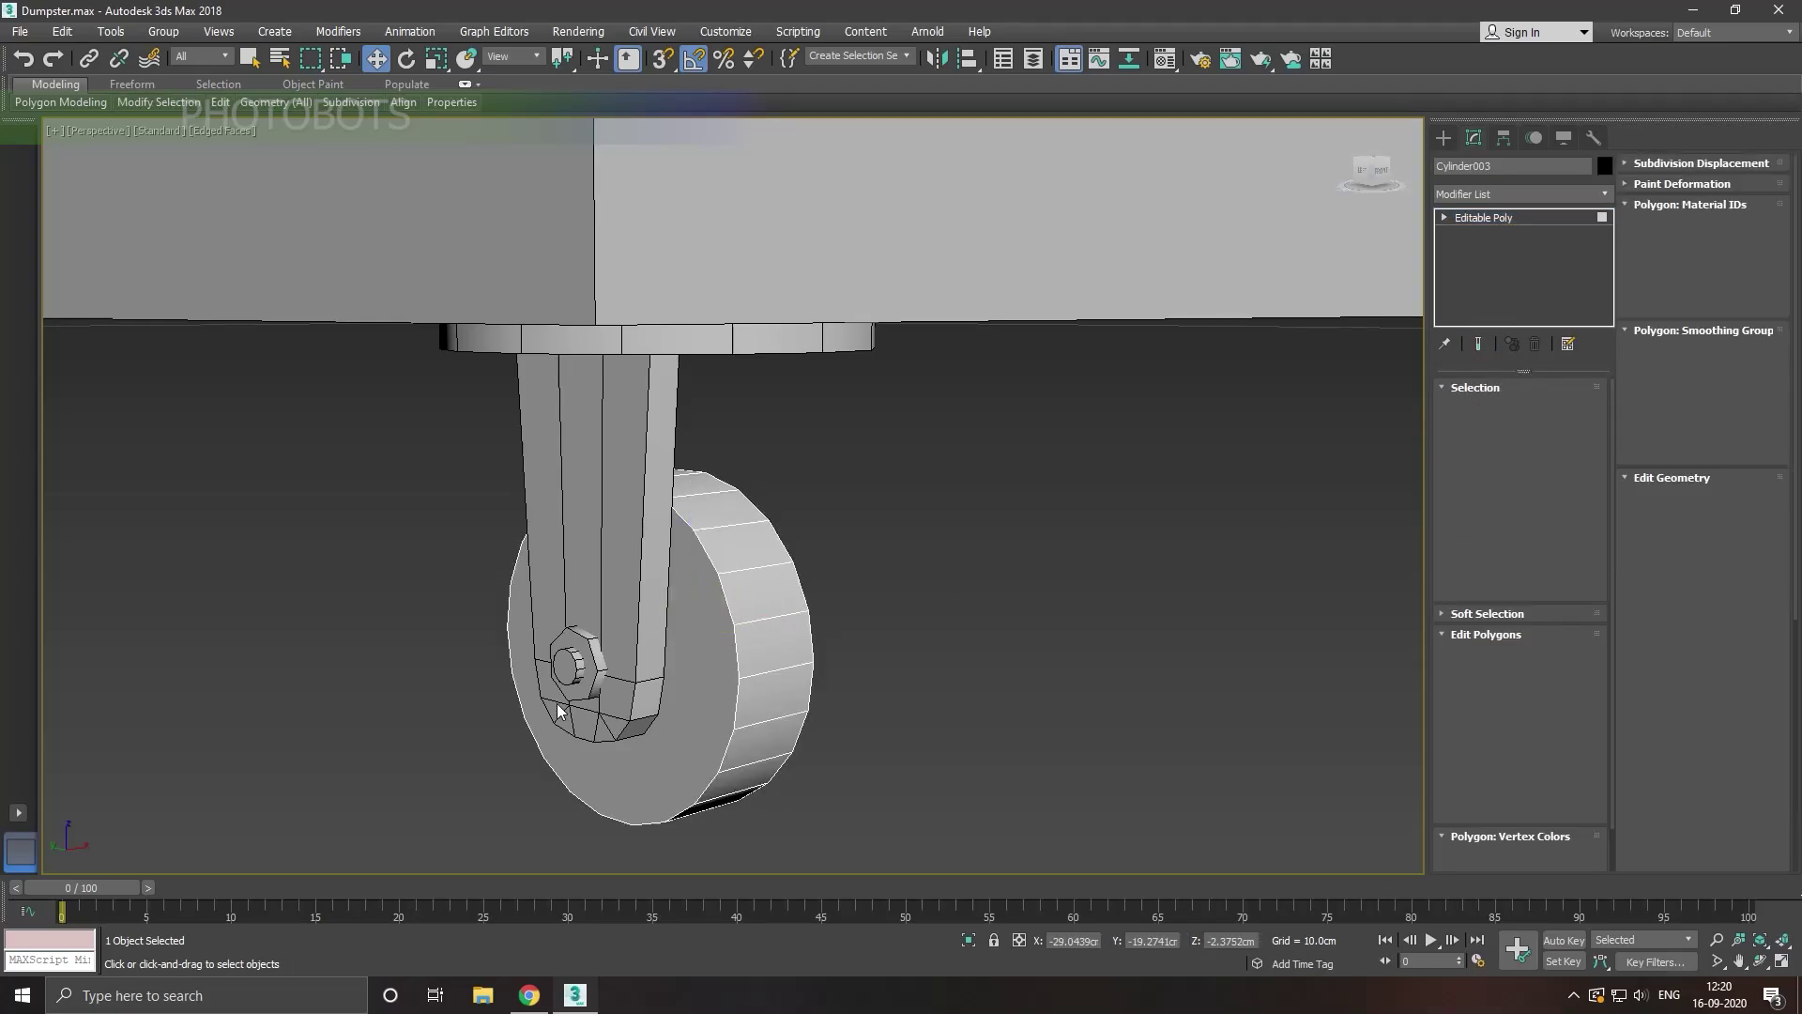
{"action": "left_click", "coordinate": [683, 701]}
{"action": "middle_click_drag", "start_coordinate": [864, 682], "coordinate": [729, 700], "text": "alt"}
{"action": "left_click", "coordinate": [704, 704], "text": "ctrl"}
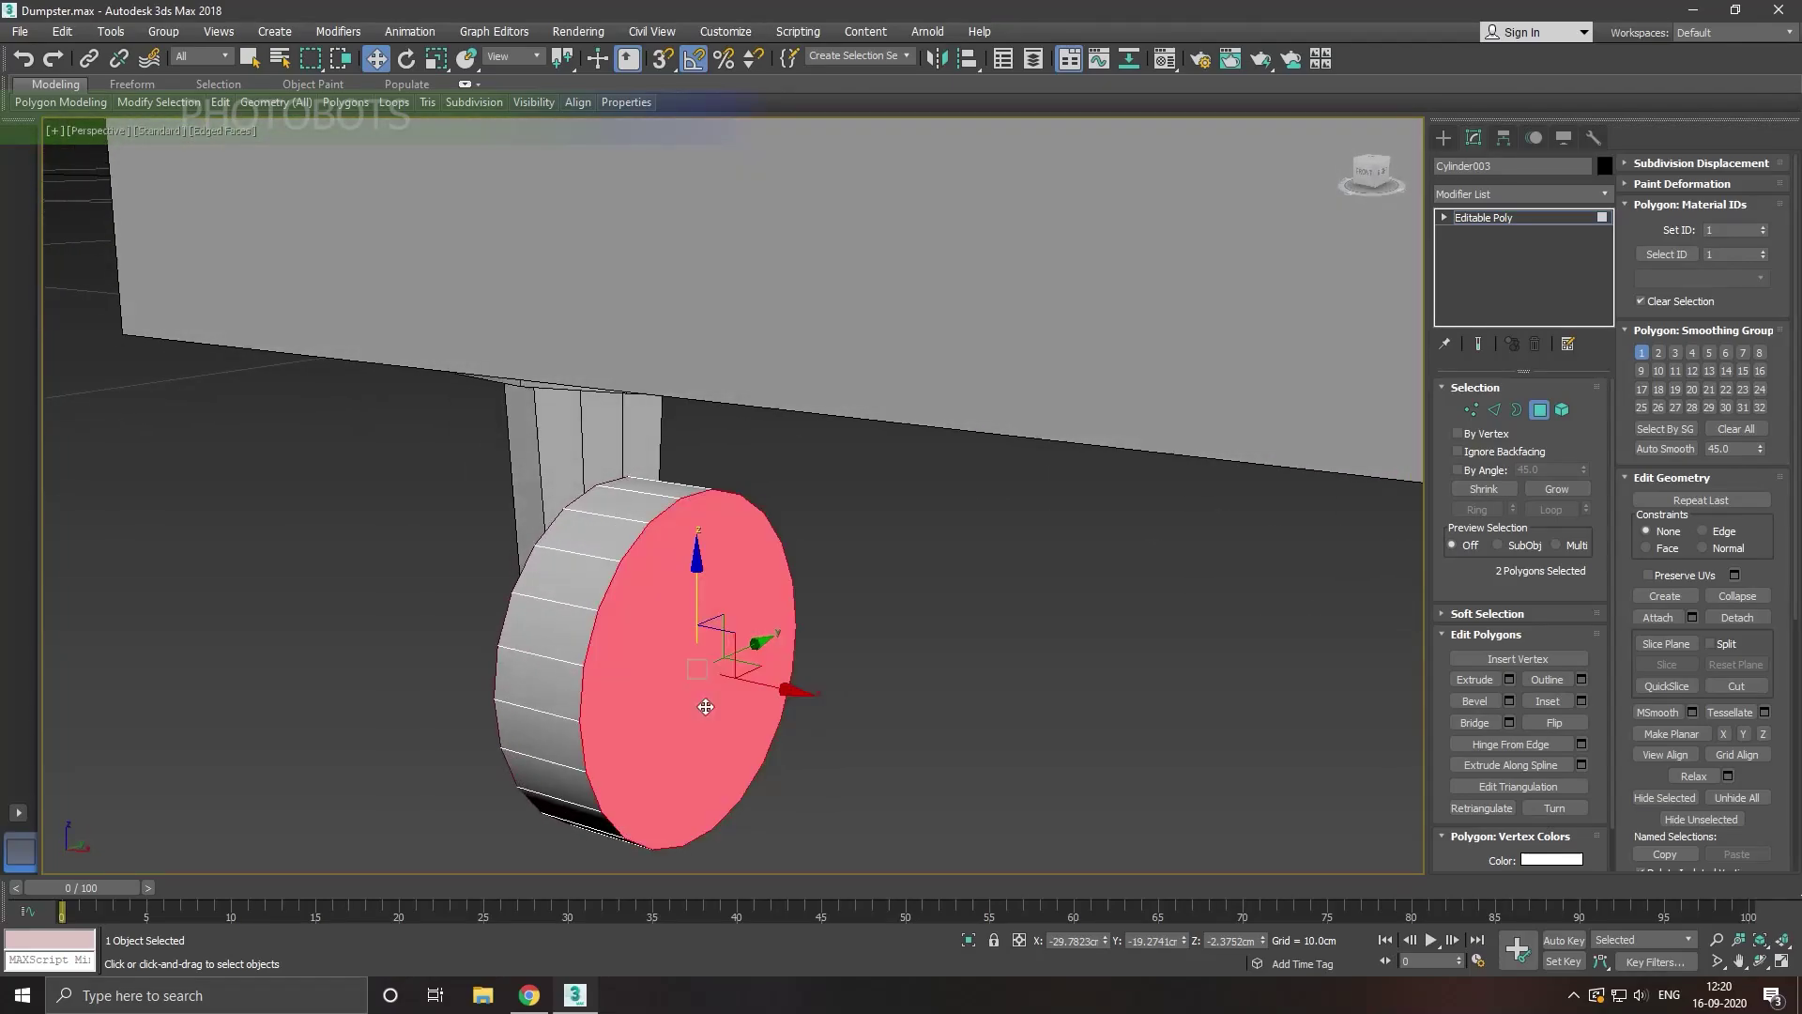
{"action": "left_click", "coordinate": [1582, 702]}
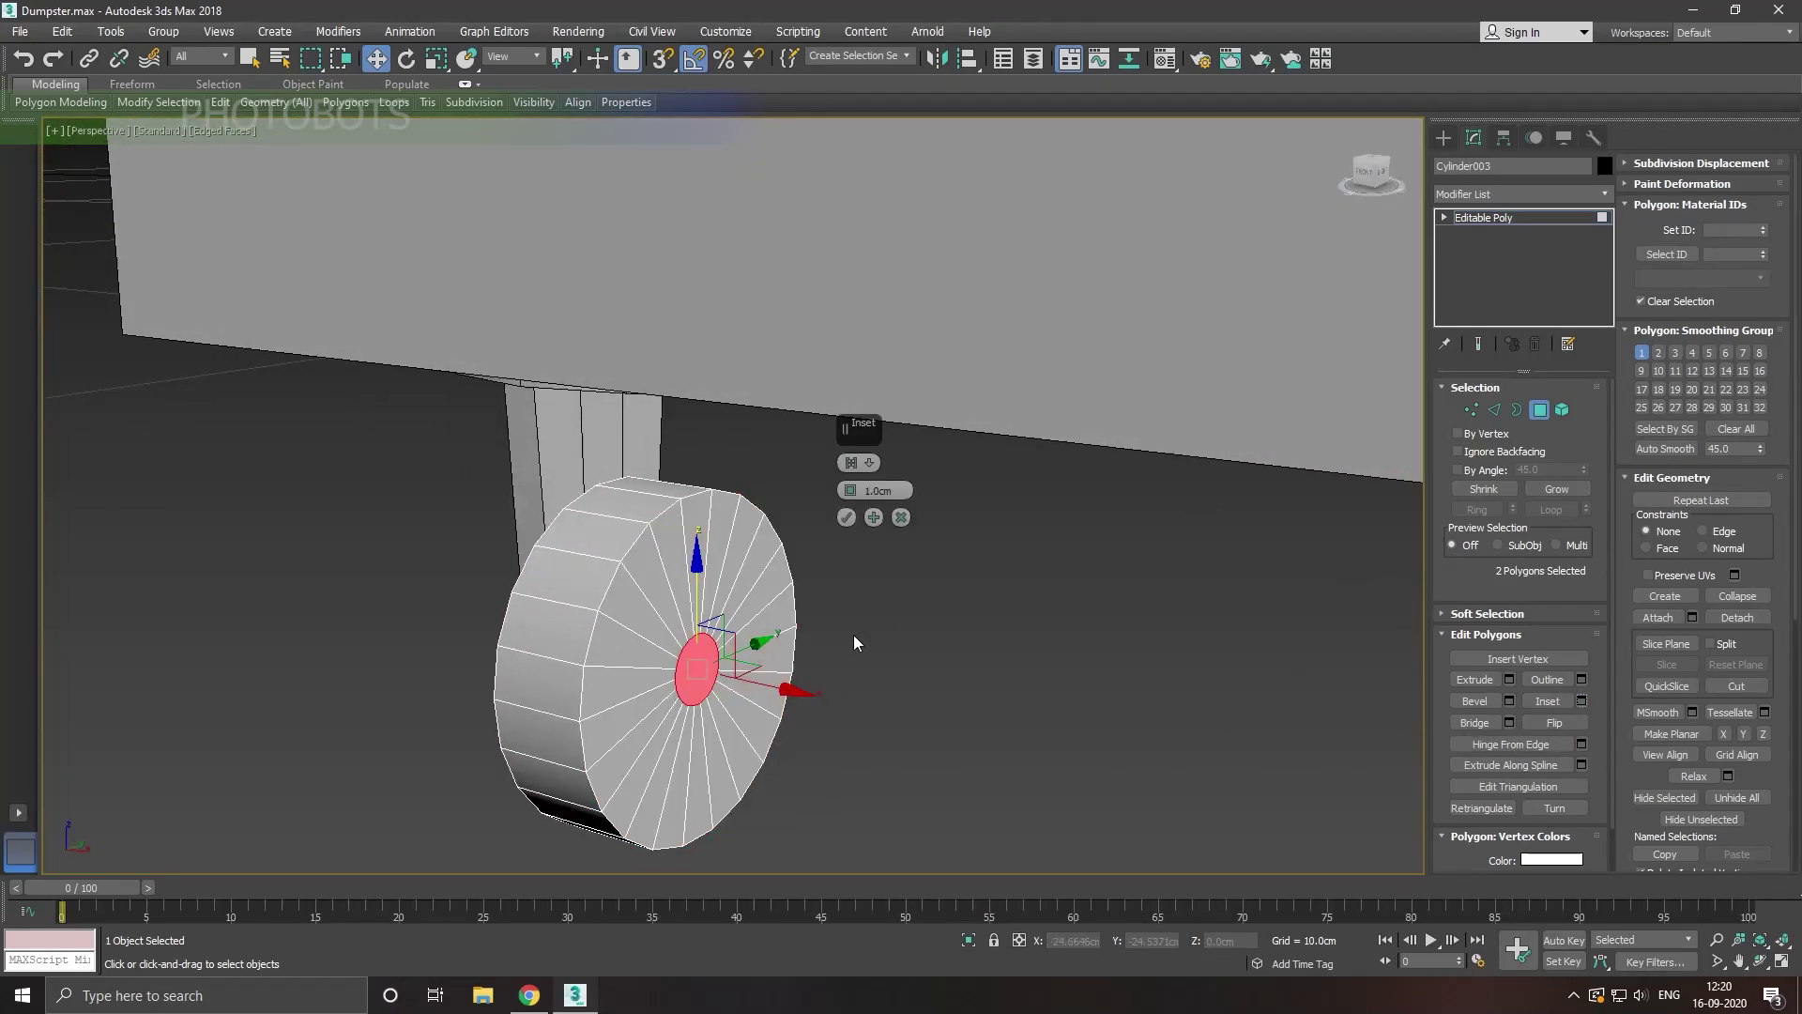
{"action": "middle_click_drag", "start_coordinate": [853, 634], "coordinate": [892, 524], "text": "alt"}
{"action": "left_click_drag", "start_coordinate": [849, 492], "coordinate": [863, 504]}
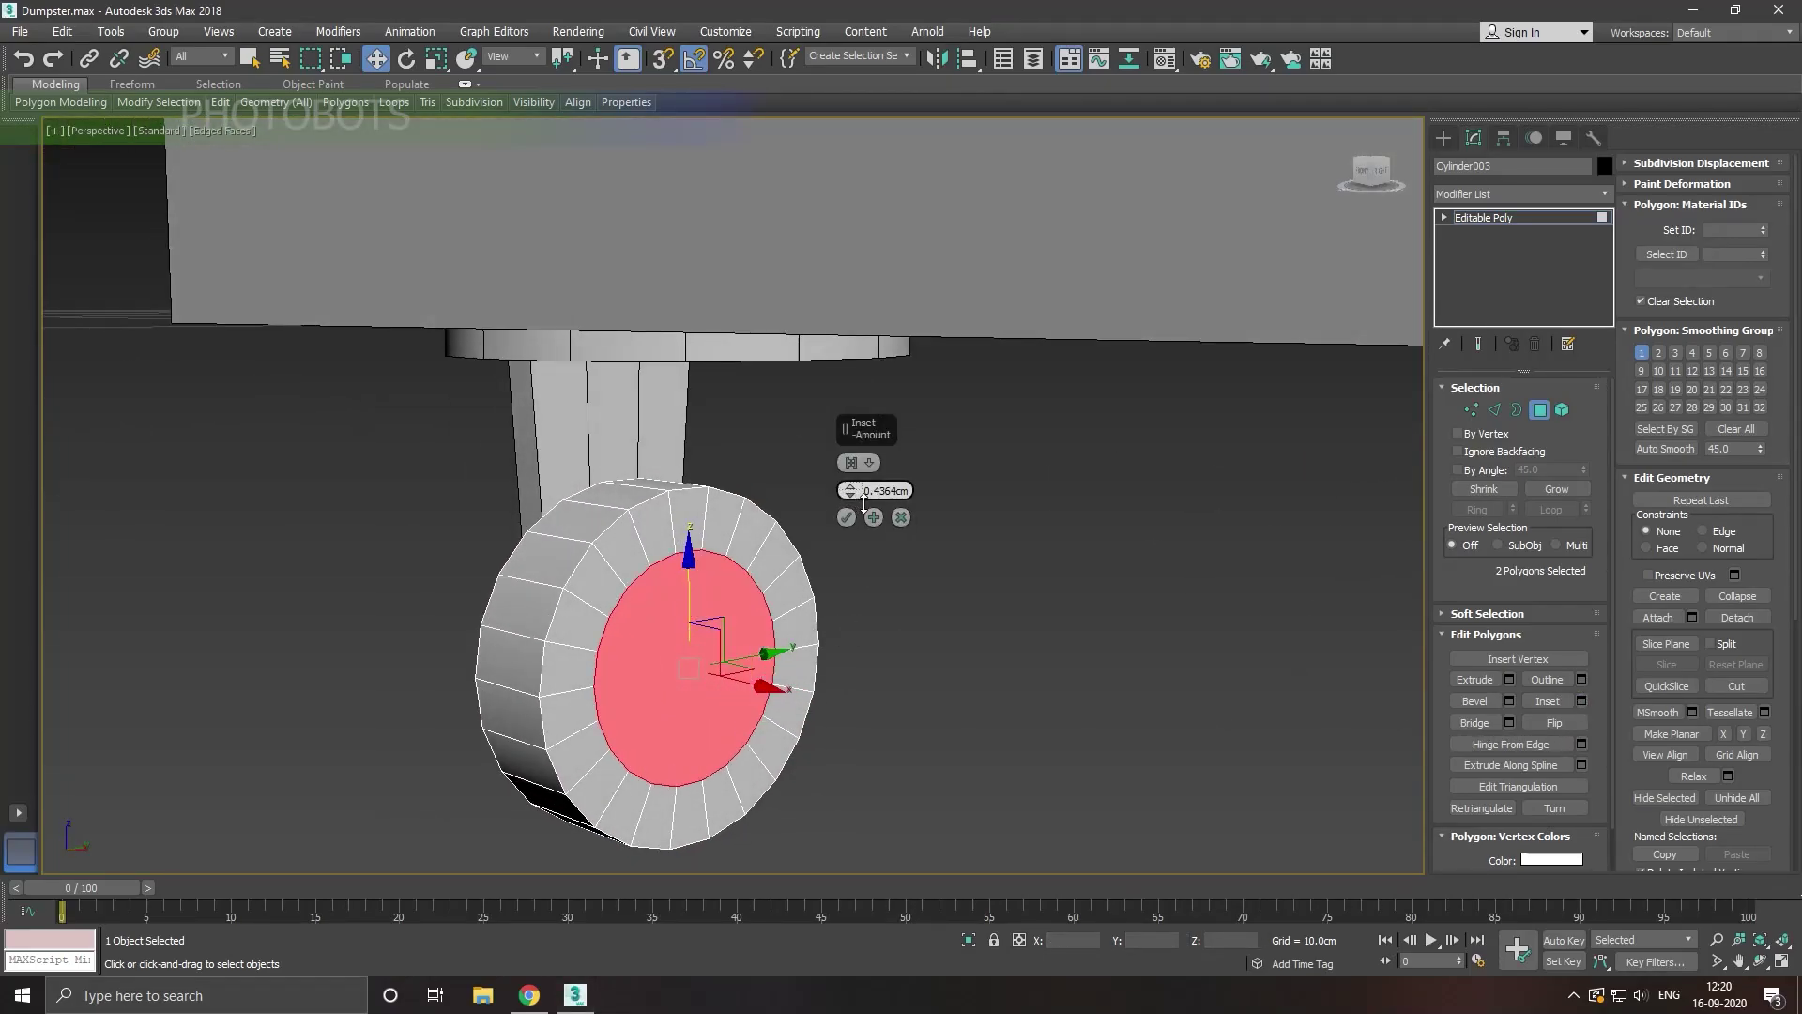
{"action": "left_click", "coordinate": [847, 517]}
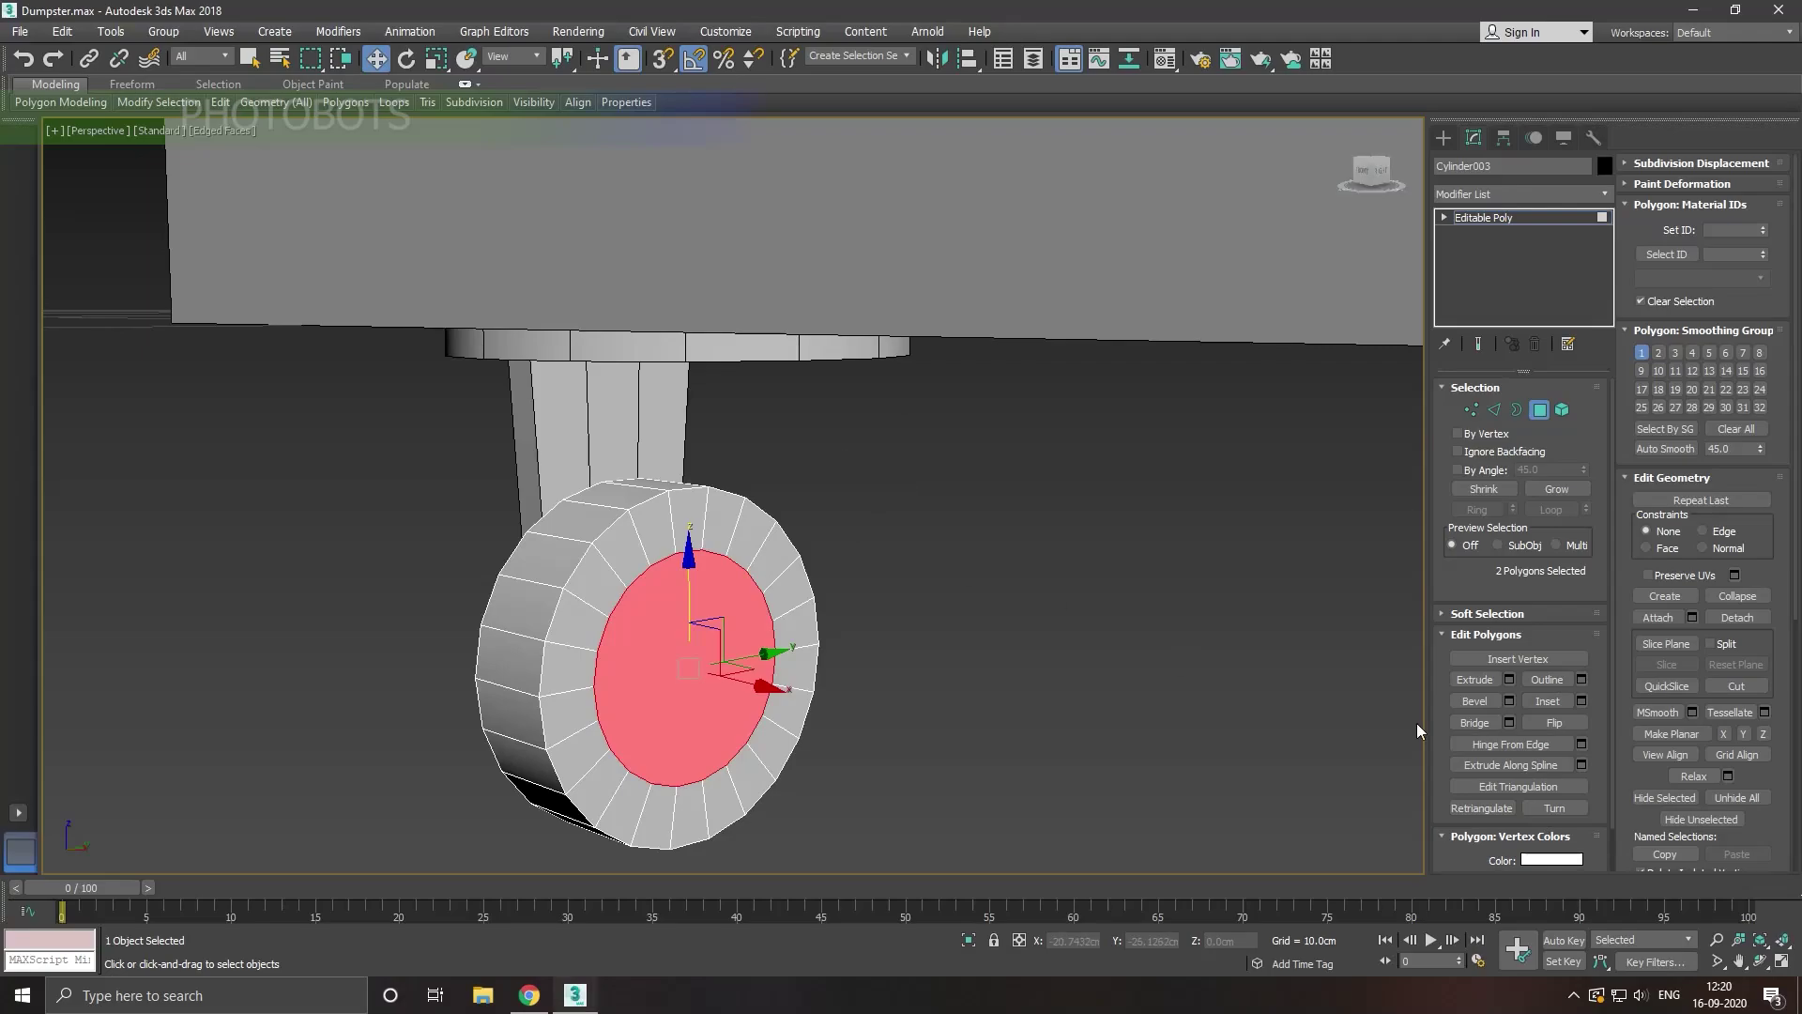
Step: Bevel the inset hub faces inward with negative height and outline
{"action": "left_click", "coordinate": [1509, 701]}
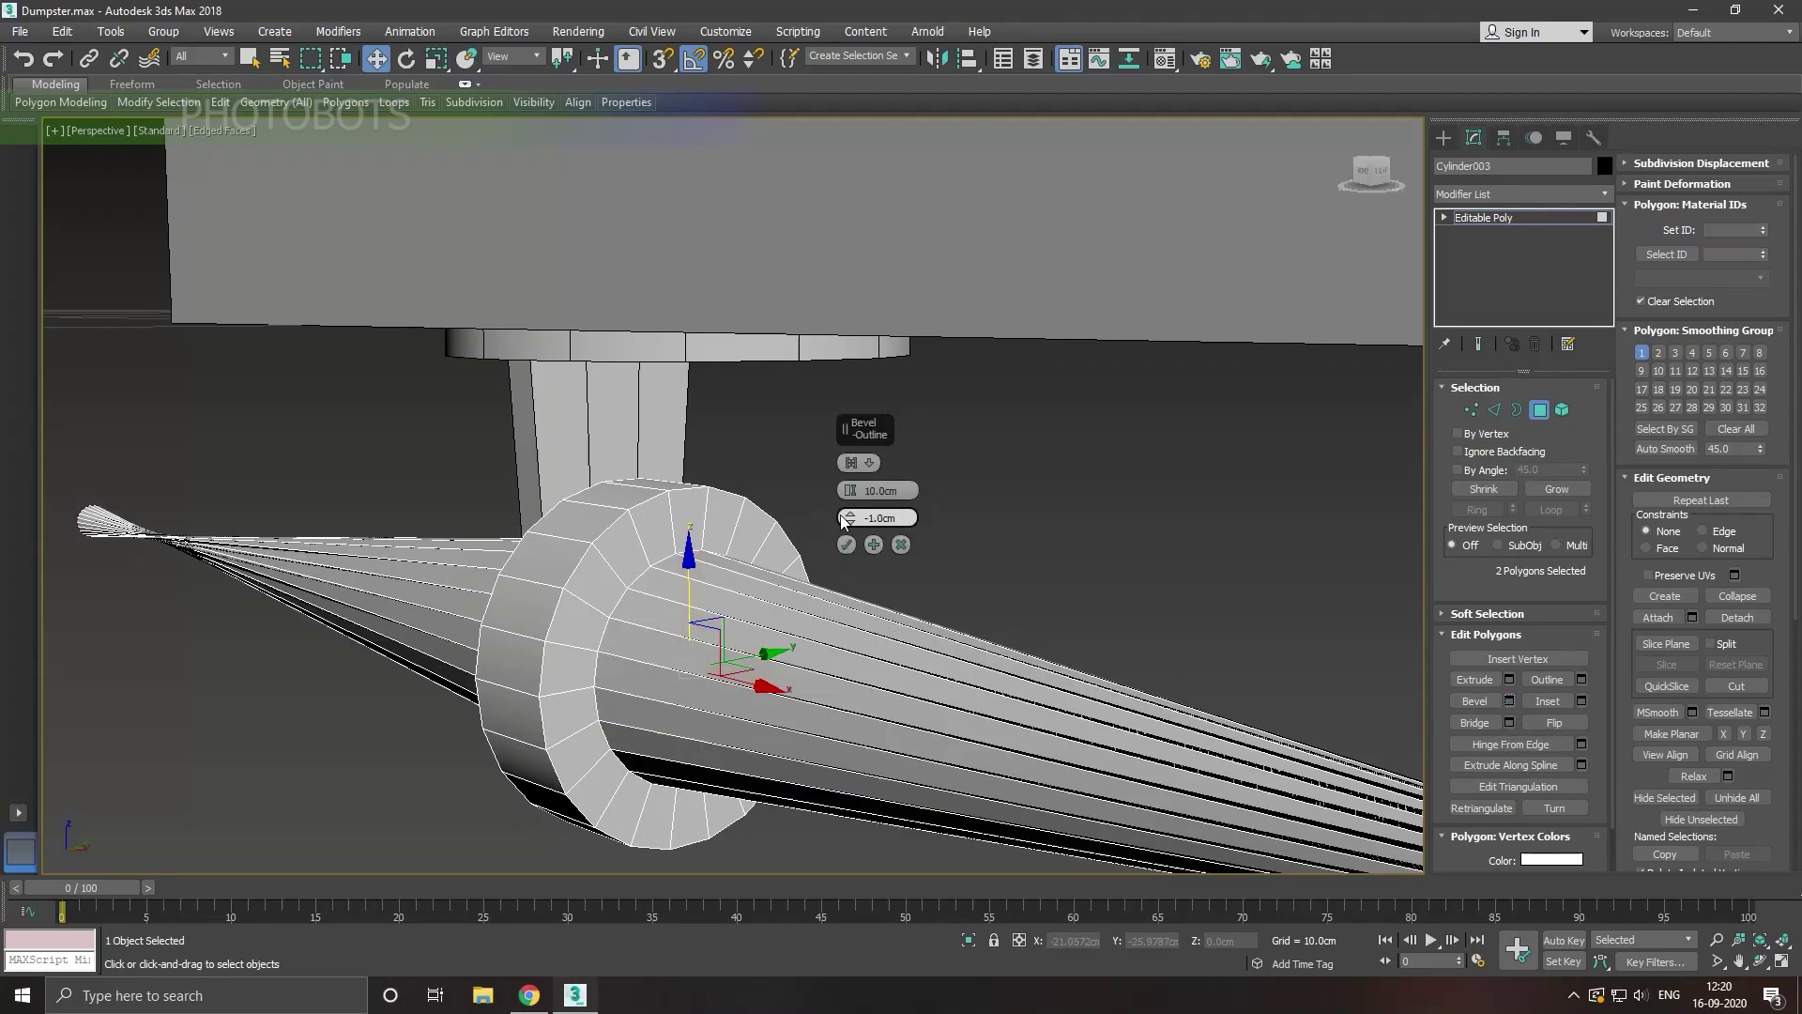
{"action": "mouse_move", "coordinate": [850, 501]}
{"action": "left_mouse_down"}
{"action": "mouse_move", "coordinate": [887, 571]}
{"action": "mouse_move", "coordinate": [859, 501]}
{"action": "left_mouse_up"}
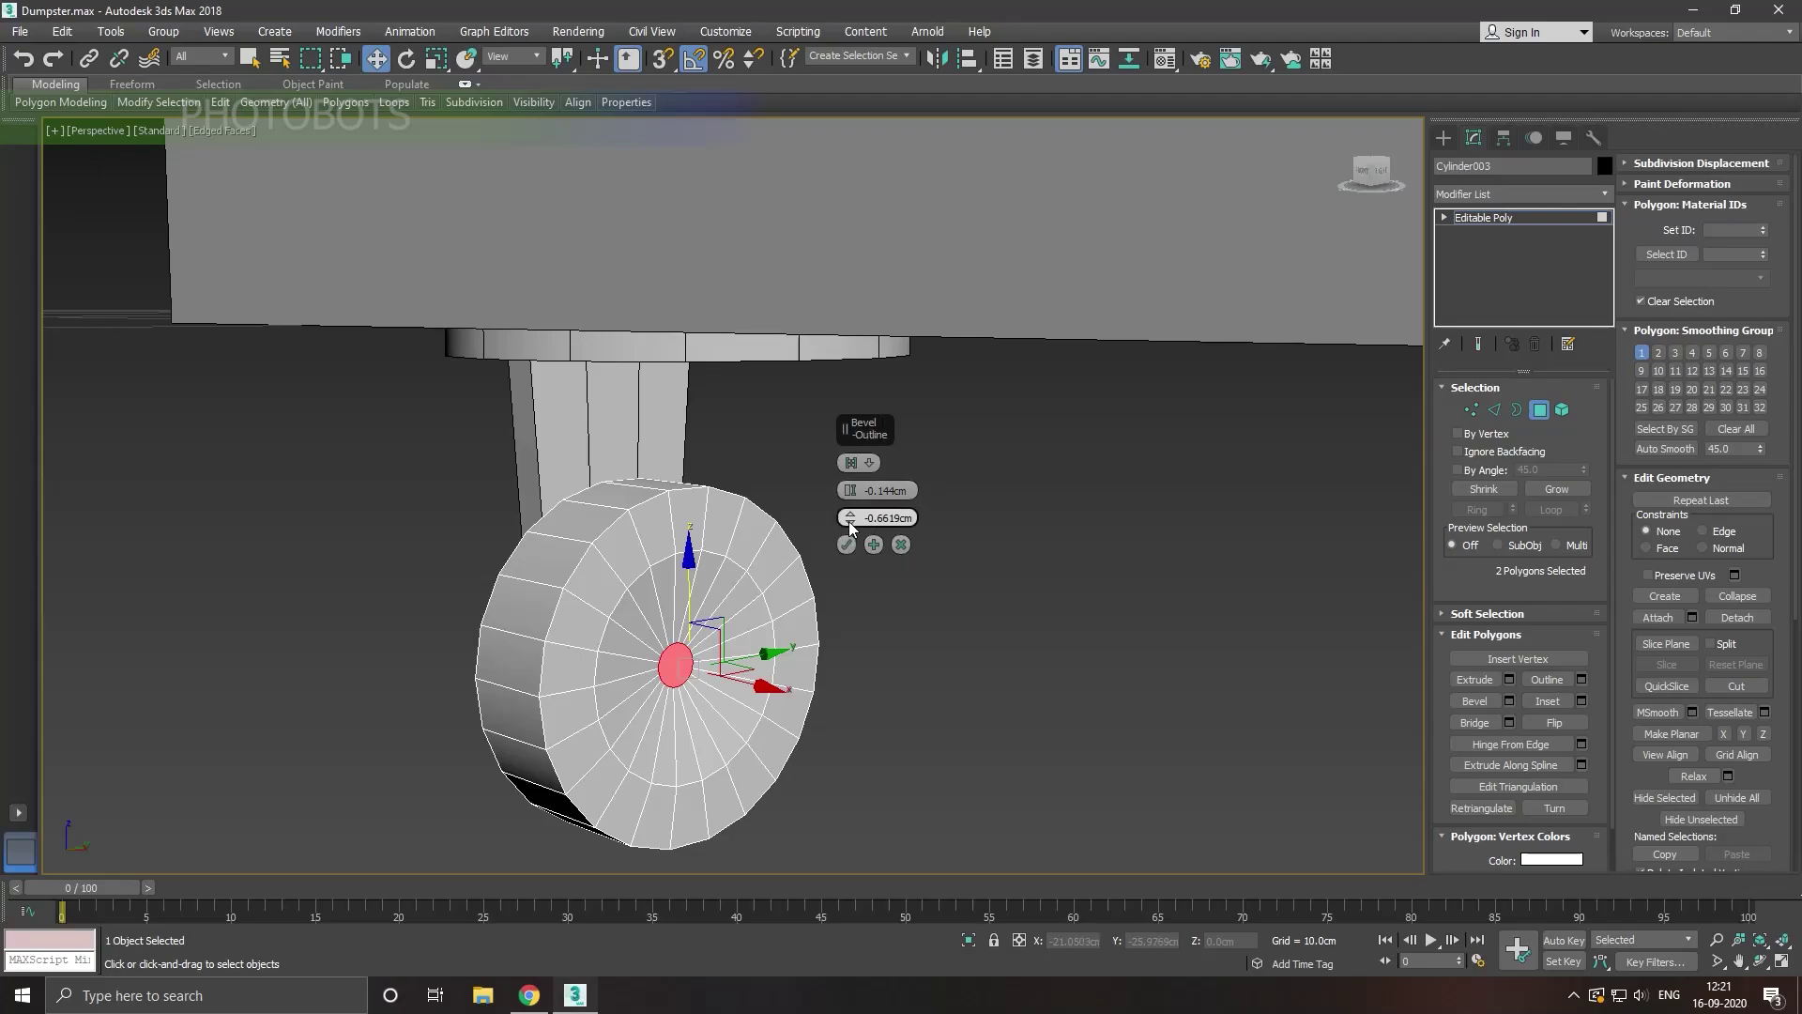
{"action": "mouse_move", "coordinate": [889, 624]}
{"action": "middle_mouse_down", "text": "alt"}
{"action": "mouse_move", "coordinate": [938, 638]}
{"action": "mouse_move", "coordinate": [918, 624]}
{"action": "middle_mouse_up", "text": "alt"}
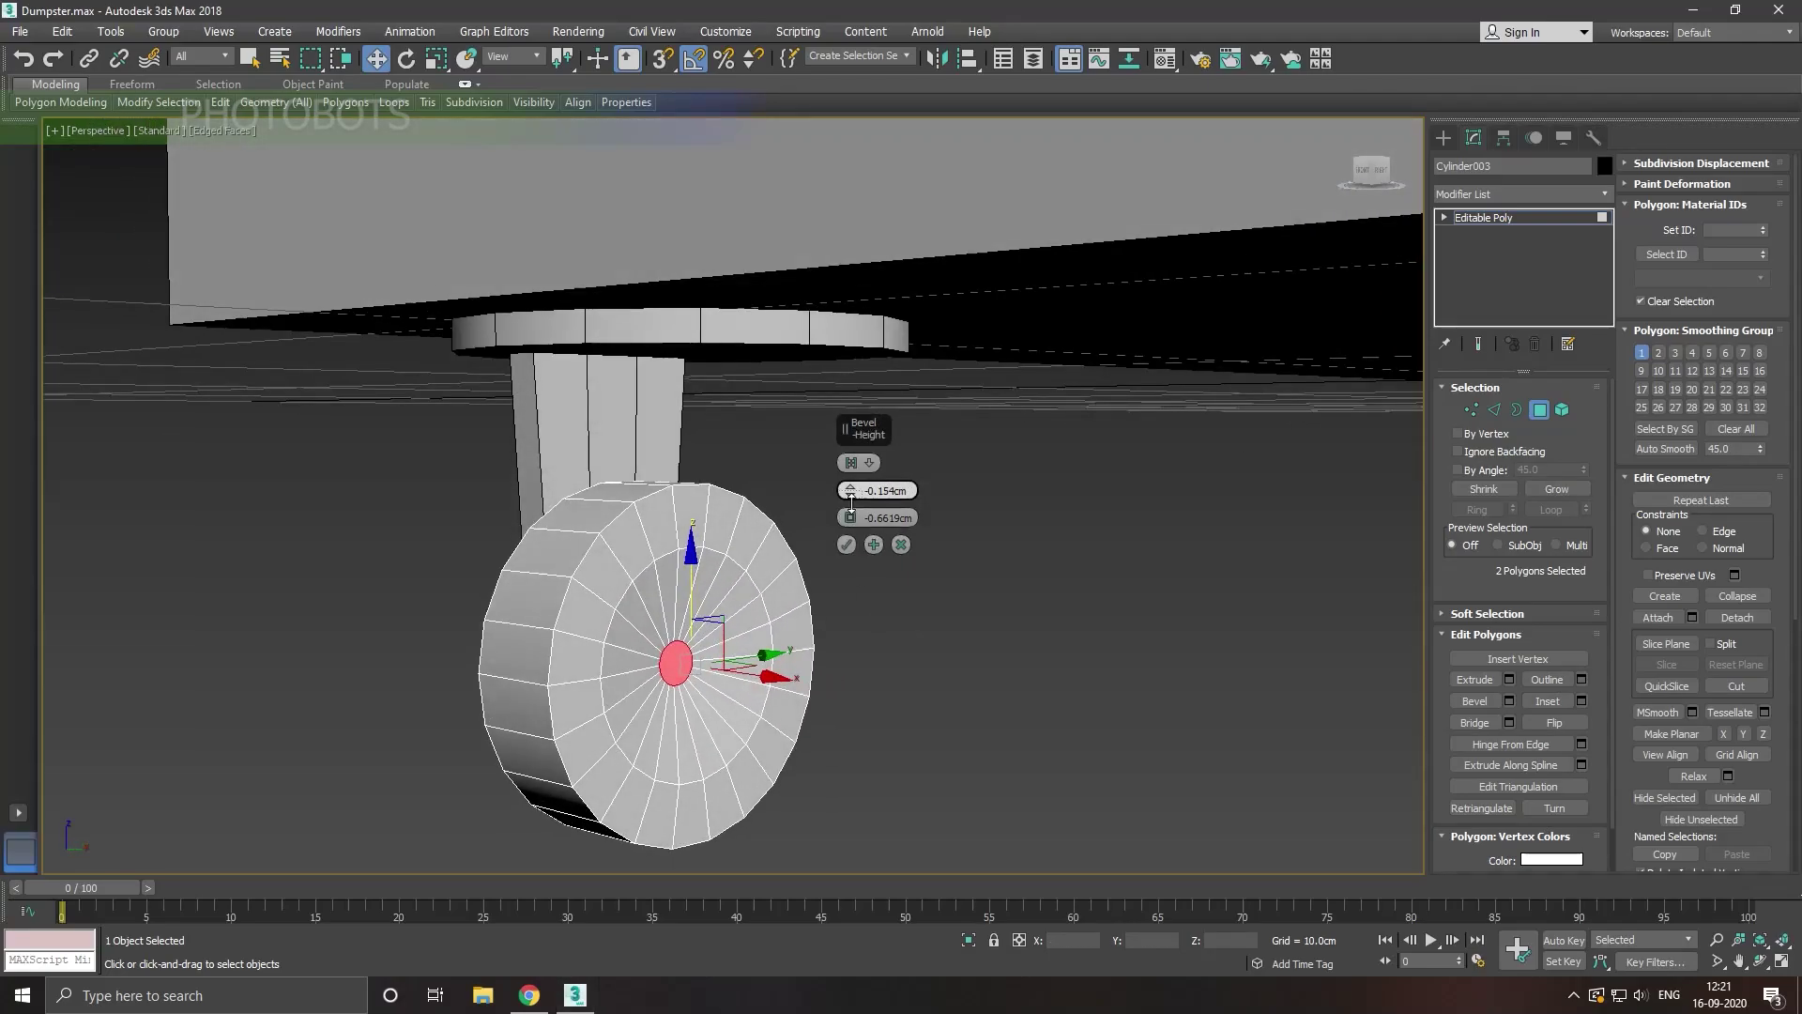
{"action": "left_click_drag", "start_coordinate": [850, 495], "coordinate": [856, 524]}
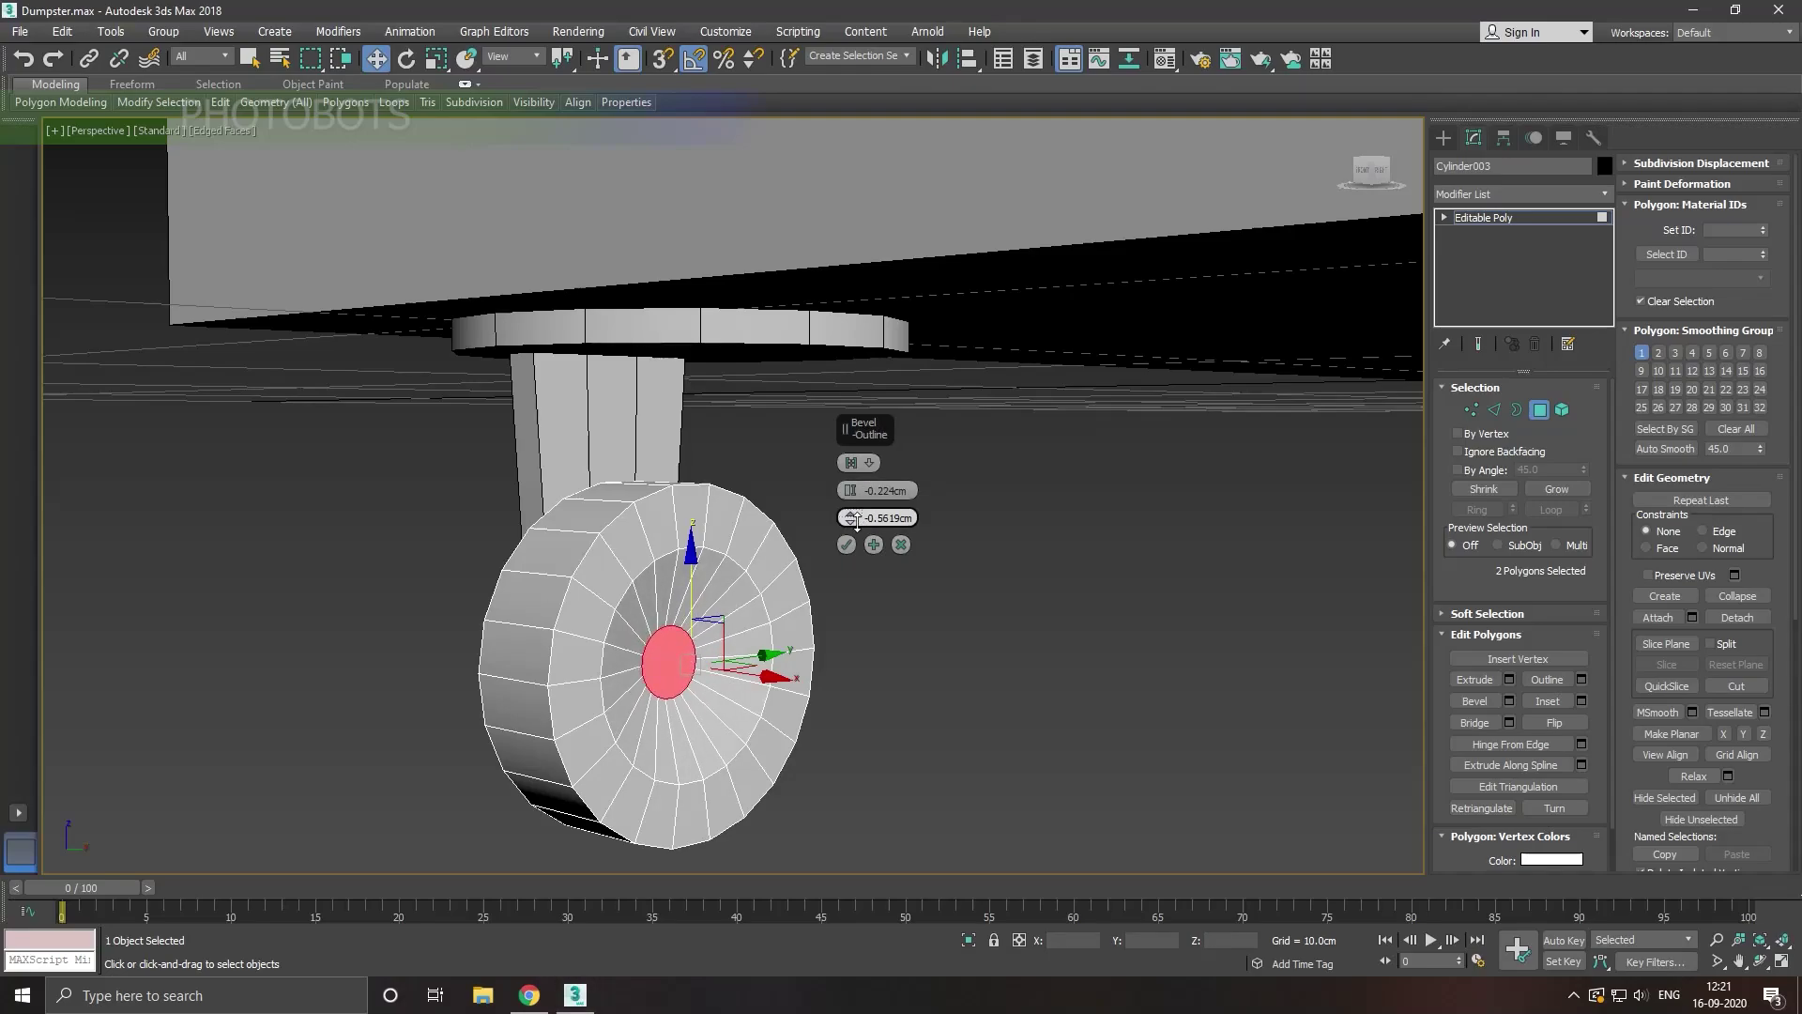
{"action": "left_click_drag", "start_coordinate": [856, 522], "coordinate": [856, 531]}
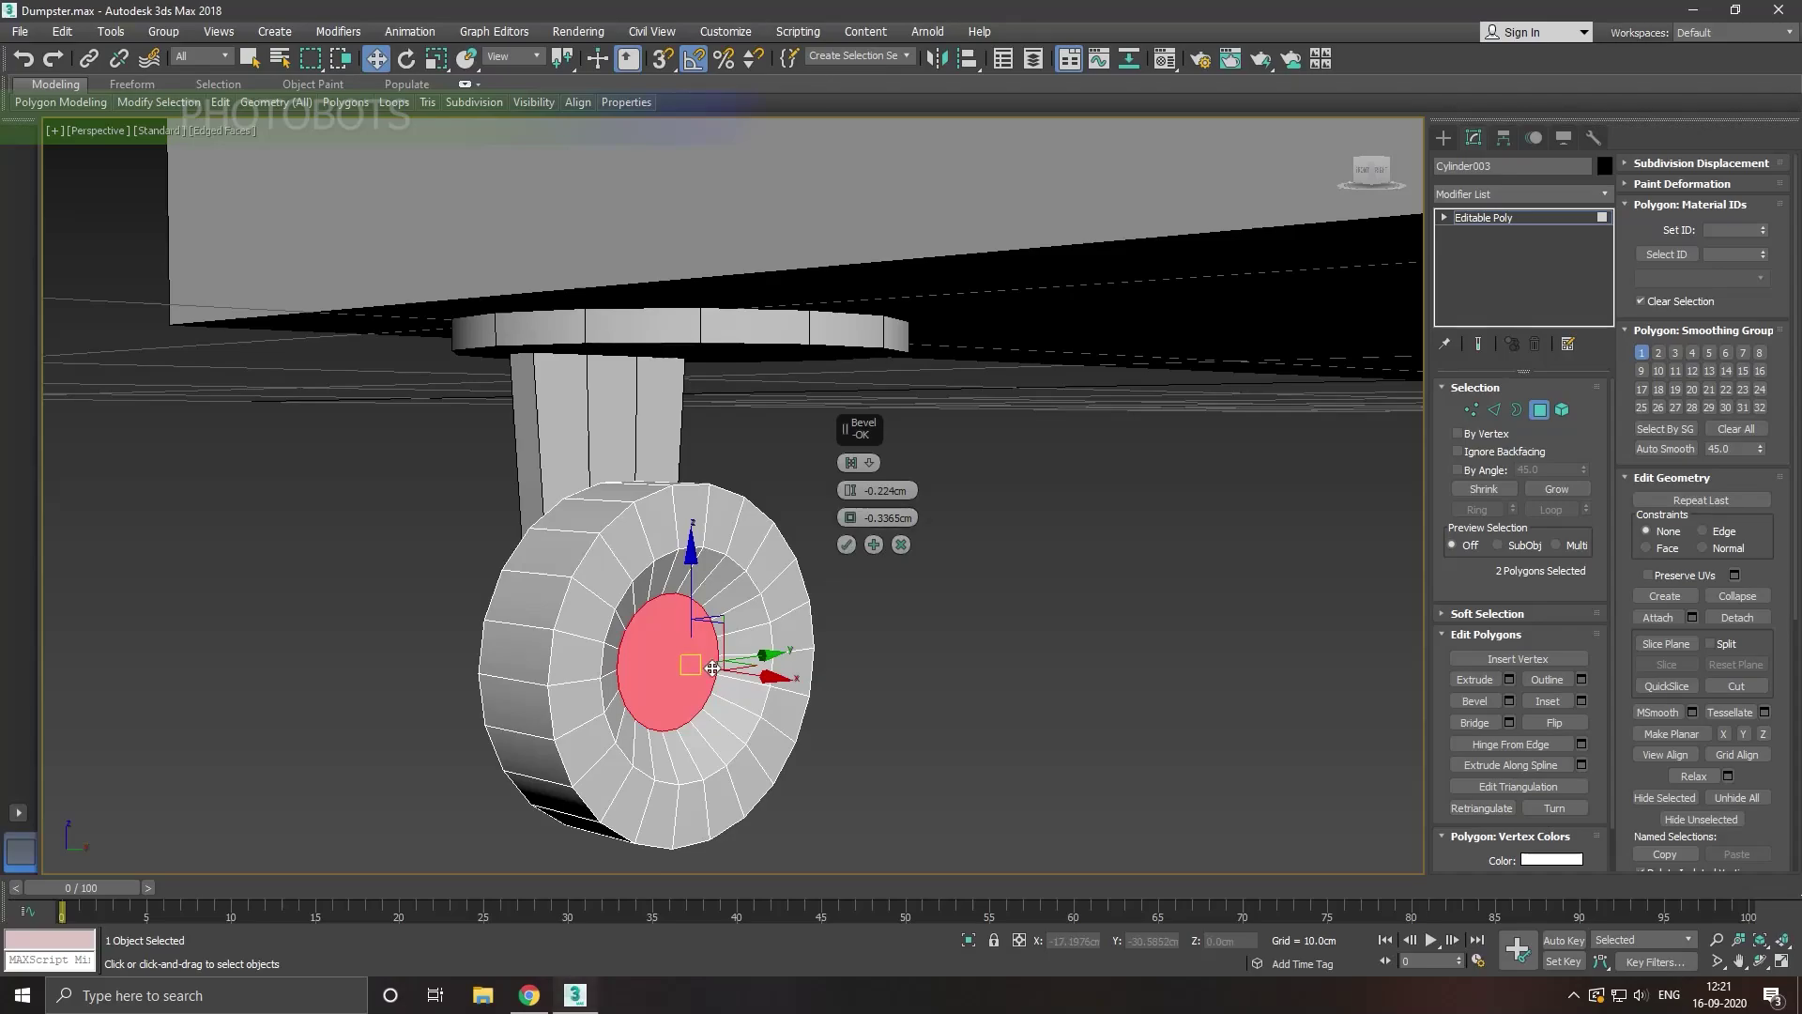
{"action": "mouse_move", "coordinate": [850, 545]}
{"action": "middle_mouse_down", "text": "alt"}
{"action": "mouse_move", "coordinate": [834, 678]}
{"action": "mouse_move", "coordinate": [717, 679]}
{"action": "middle_mouse_up", "text": "alt"}
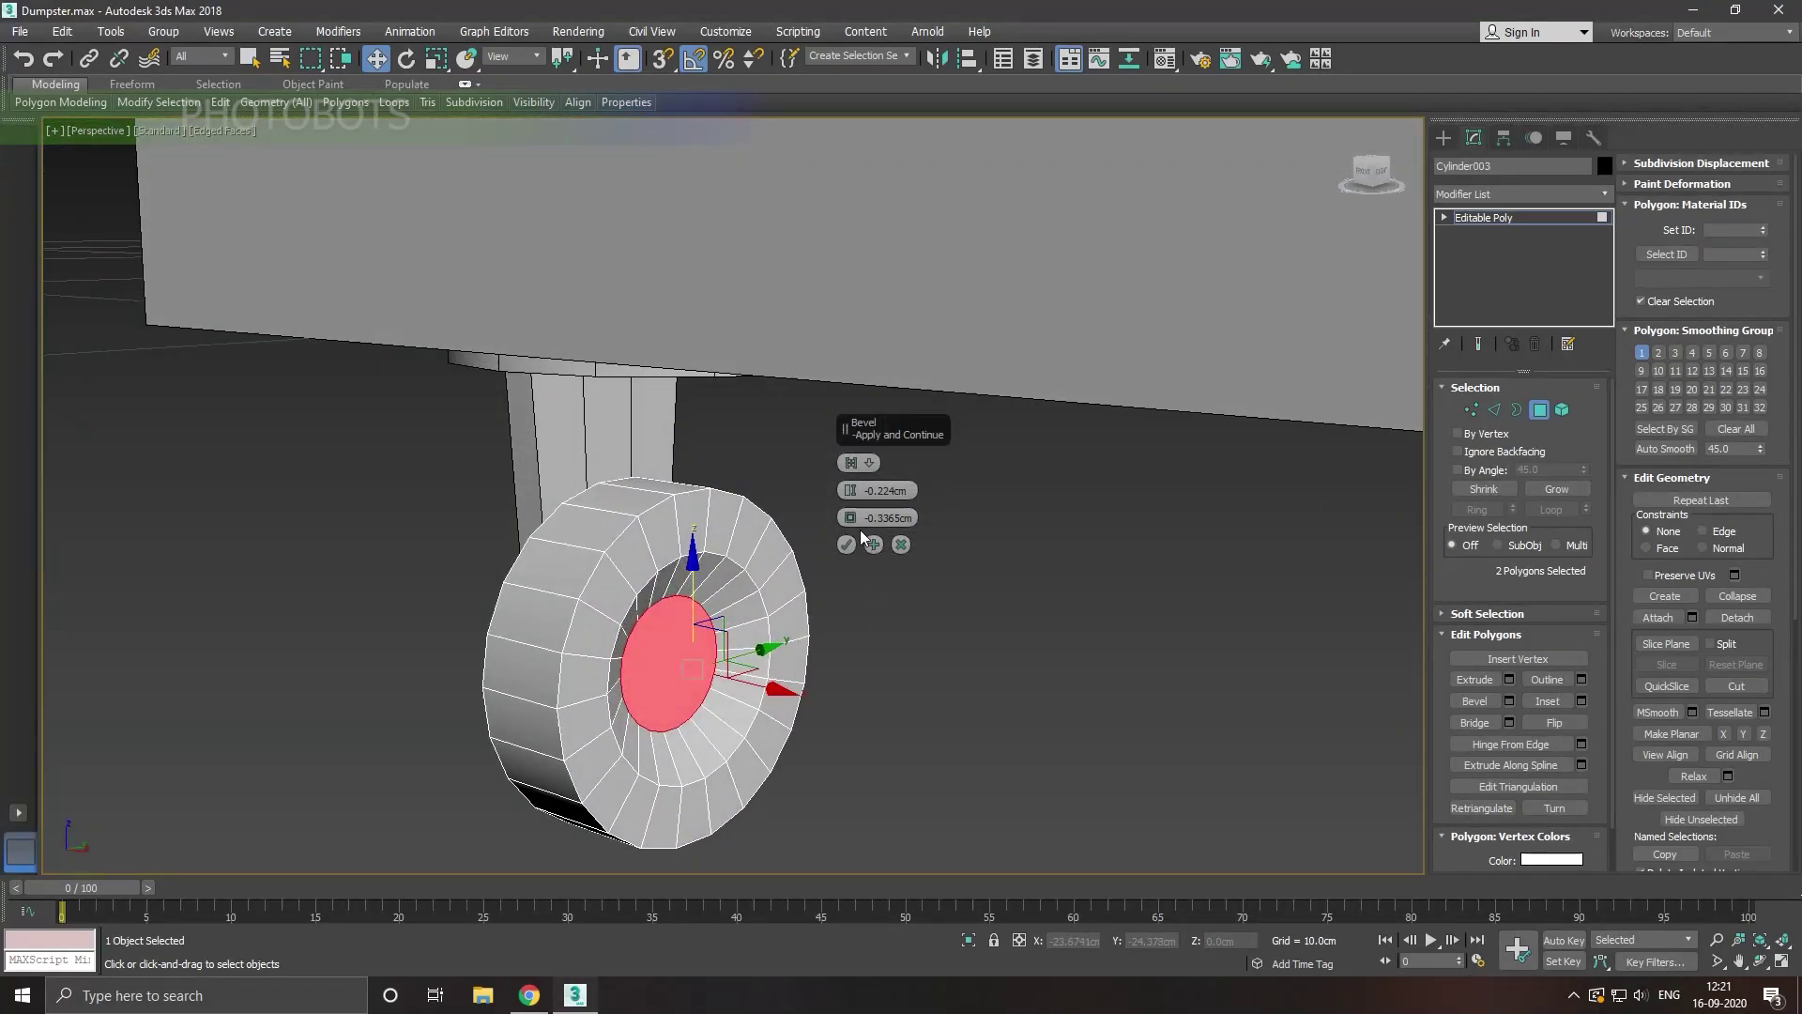
{"action": "left_click_drag", "start_coordinate": [851, 517], "coordinate": [847, 516]}
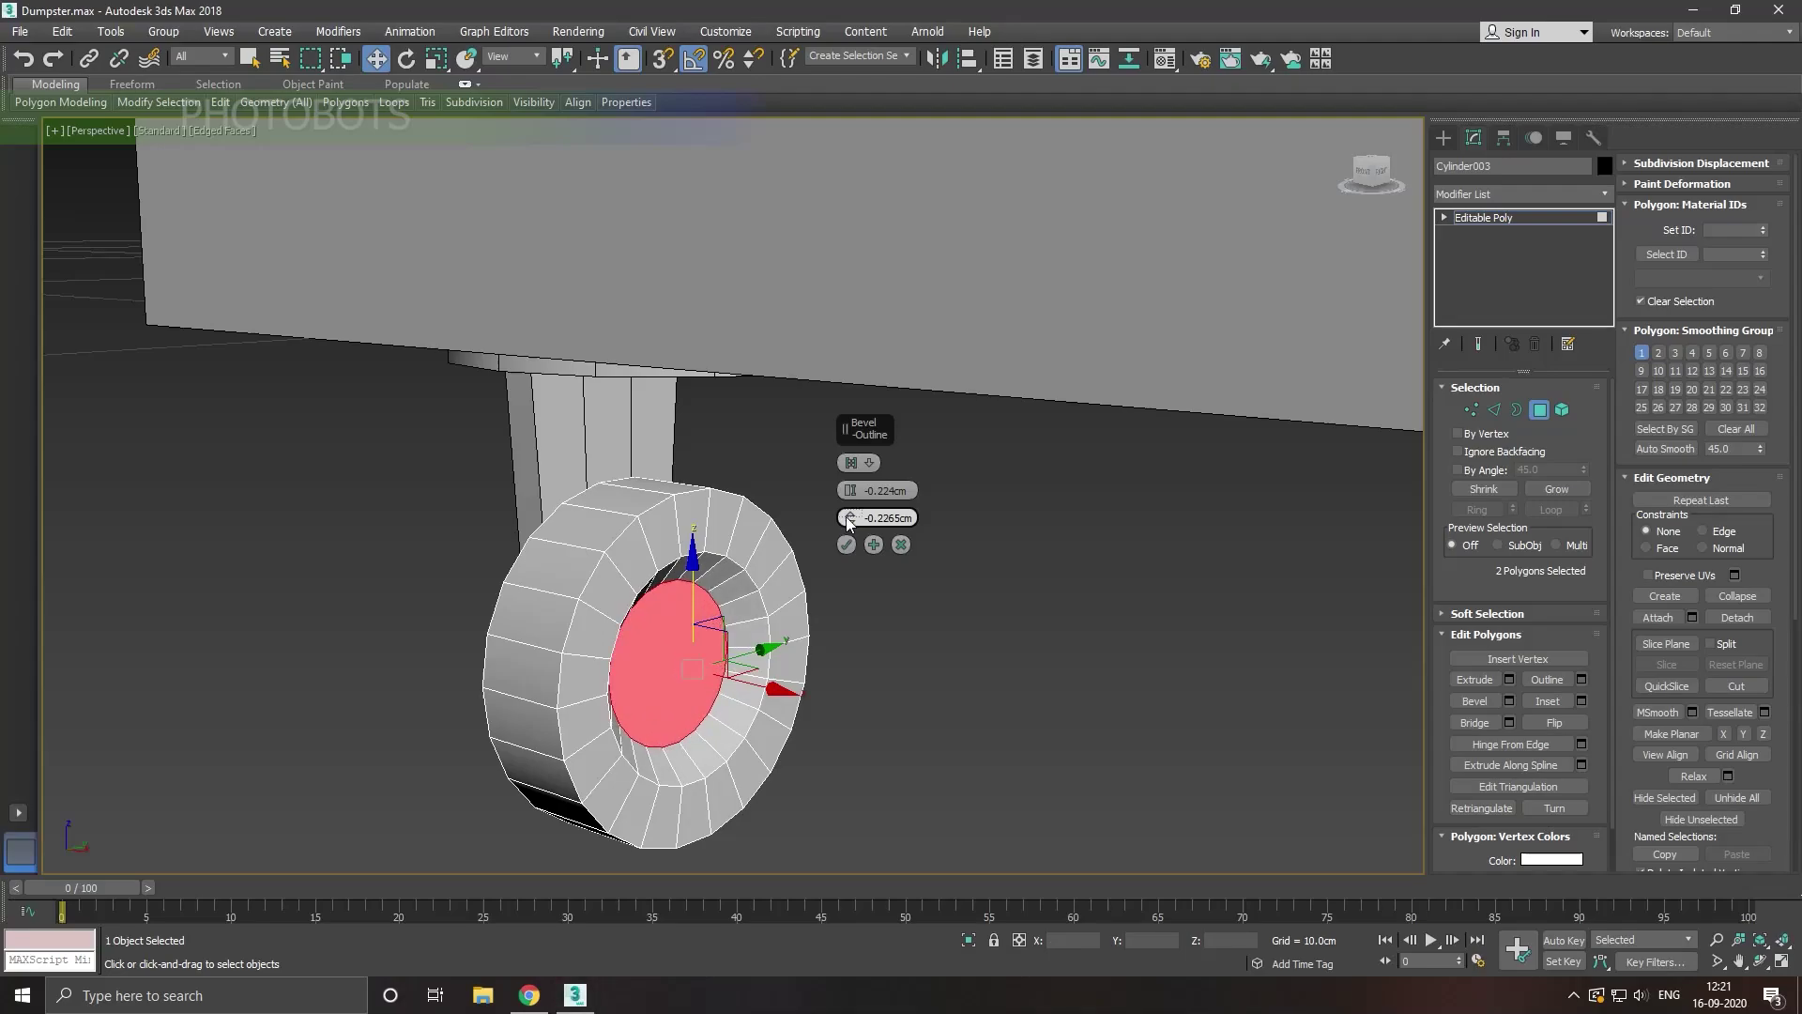
{"action": "left_click", "coordinate": [850, 545]}
{"action": "mouse_move", "coordinate": [851, 545]}
{"action": "middle_mouse_down", "text": "alt"}
{"action": "mouse_move", "coordinate": [866, 615]}
{"action": "mouse_move", "coordinate": [742, 646]}
{"action": "mouse_move", "coordinate": [807, 637]}
{"action": "mouse_move", "coordinate": [787, 639]}
{"action": "mouse_move", "coordinate": [895, 662]}
{"action": "mouse_move", "coordinate": [863, 670]}
{"action": "middle_mouse_up", "text": "alt"}
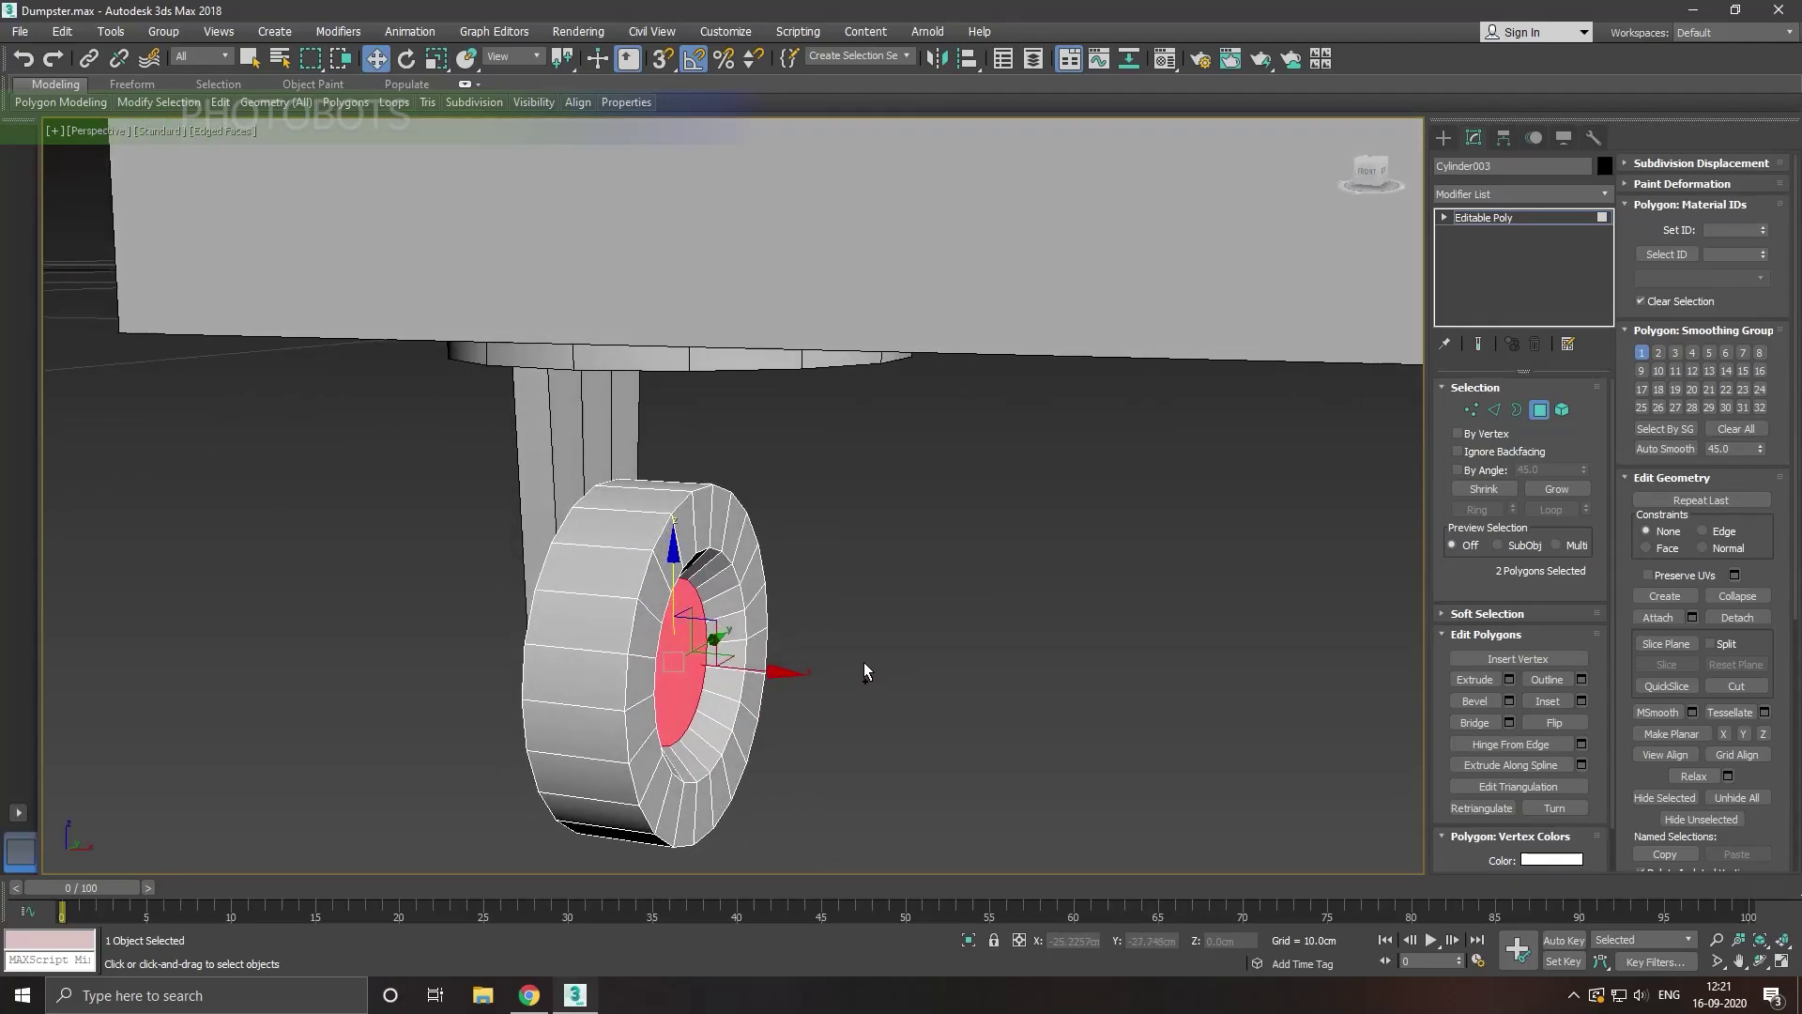
Step: Try a chamfer of about 0.1cm on both rim edge loops, then undo it
{"action": "left_click", "coordinate": [1494, 410]}
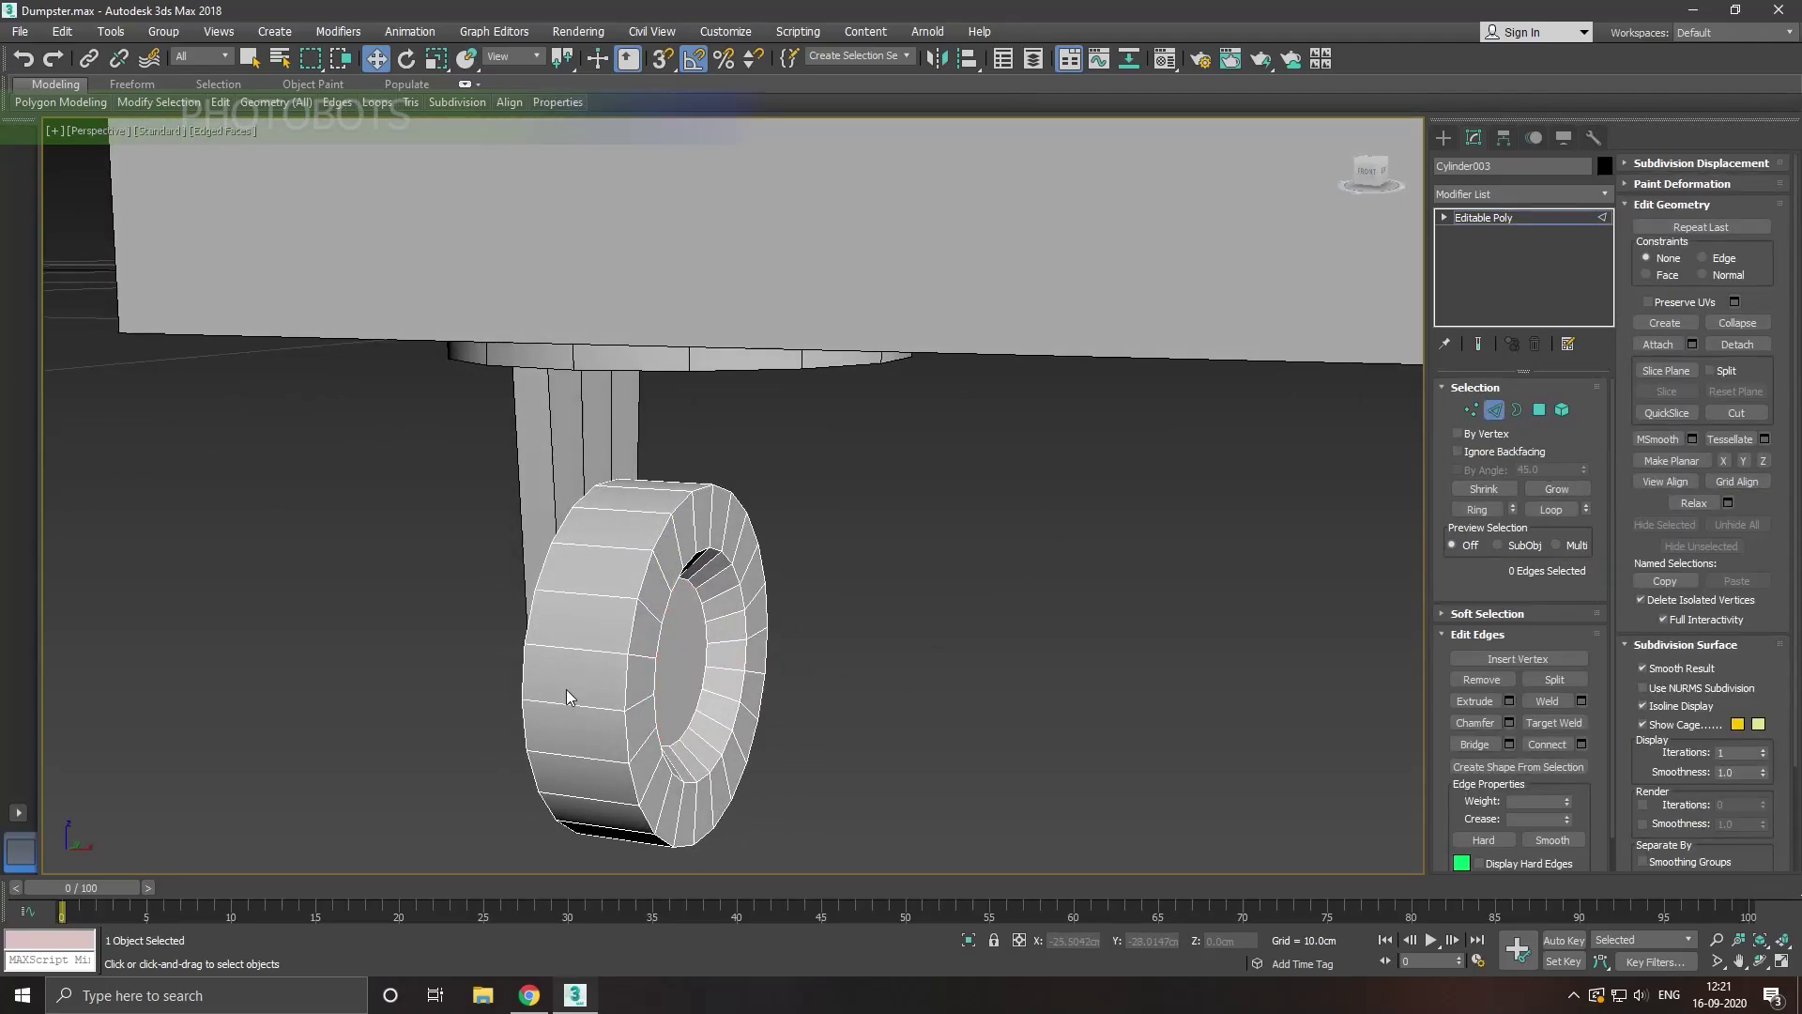
{"action": "double_click", "coordinate": [632, 760]}
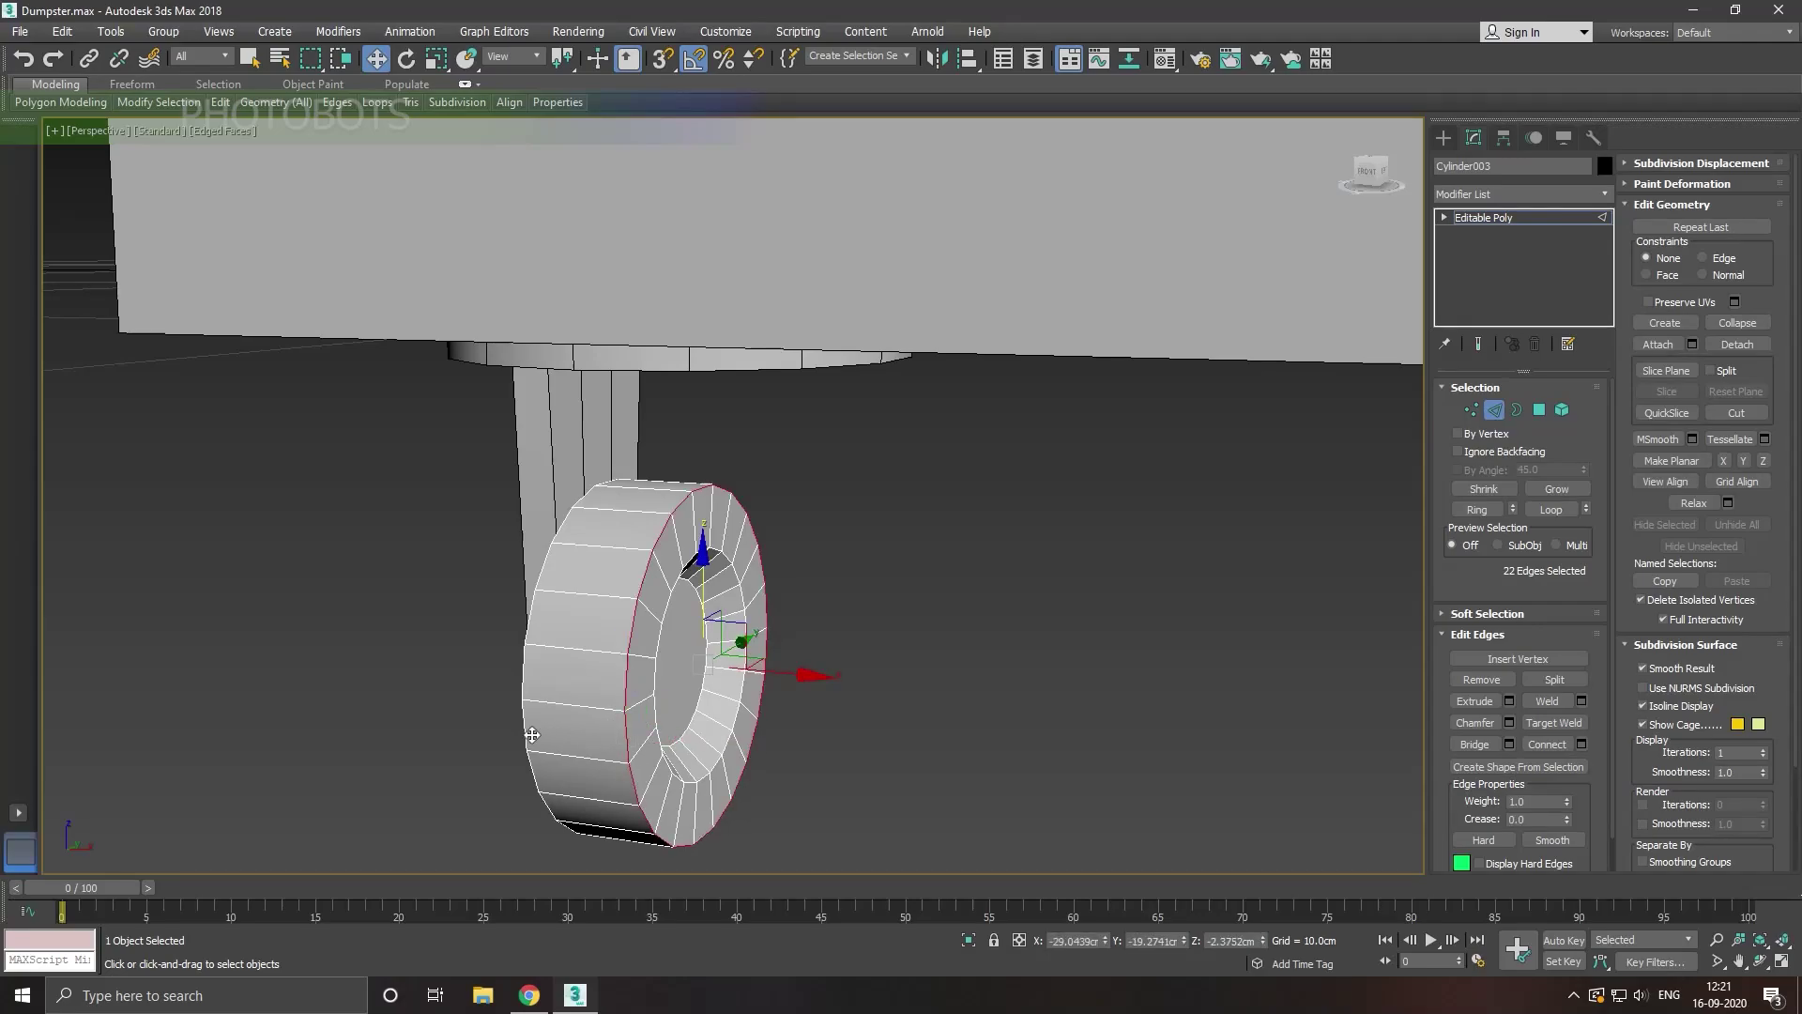
{"action": "double_click", "coordinate": [531, 735], "text": "ctrl"}
{"action": "middle_click_drag", "start_coordinate": [532, 734], "coordinate": [680, 737], "text": "alt"}
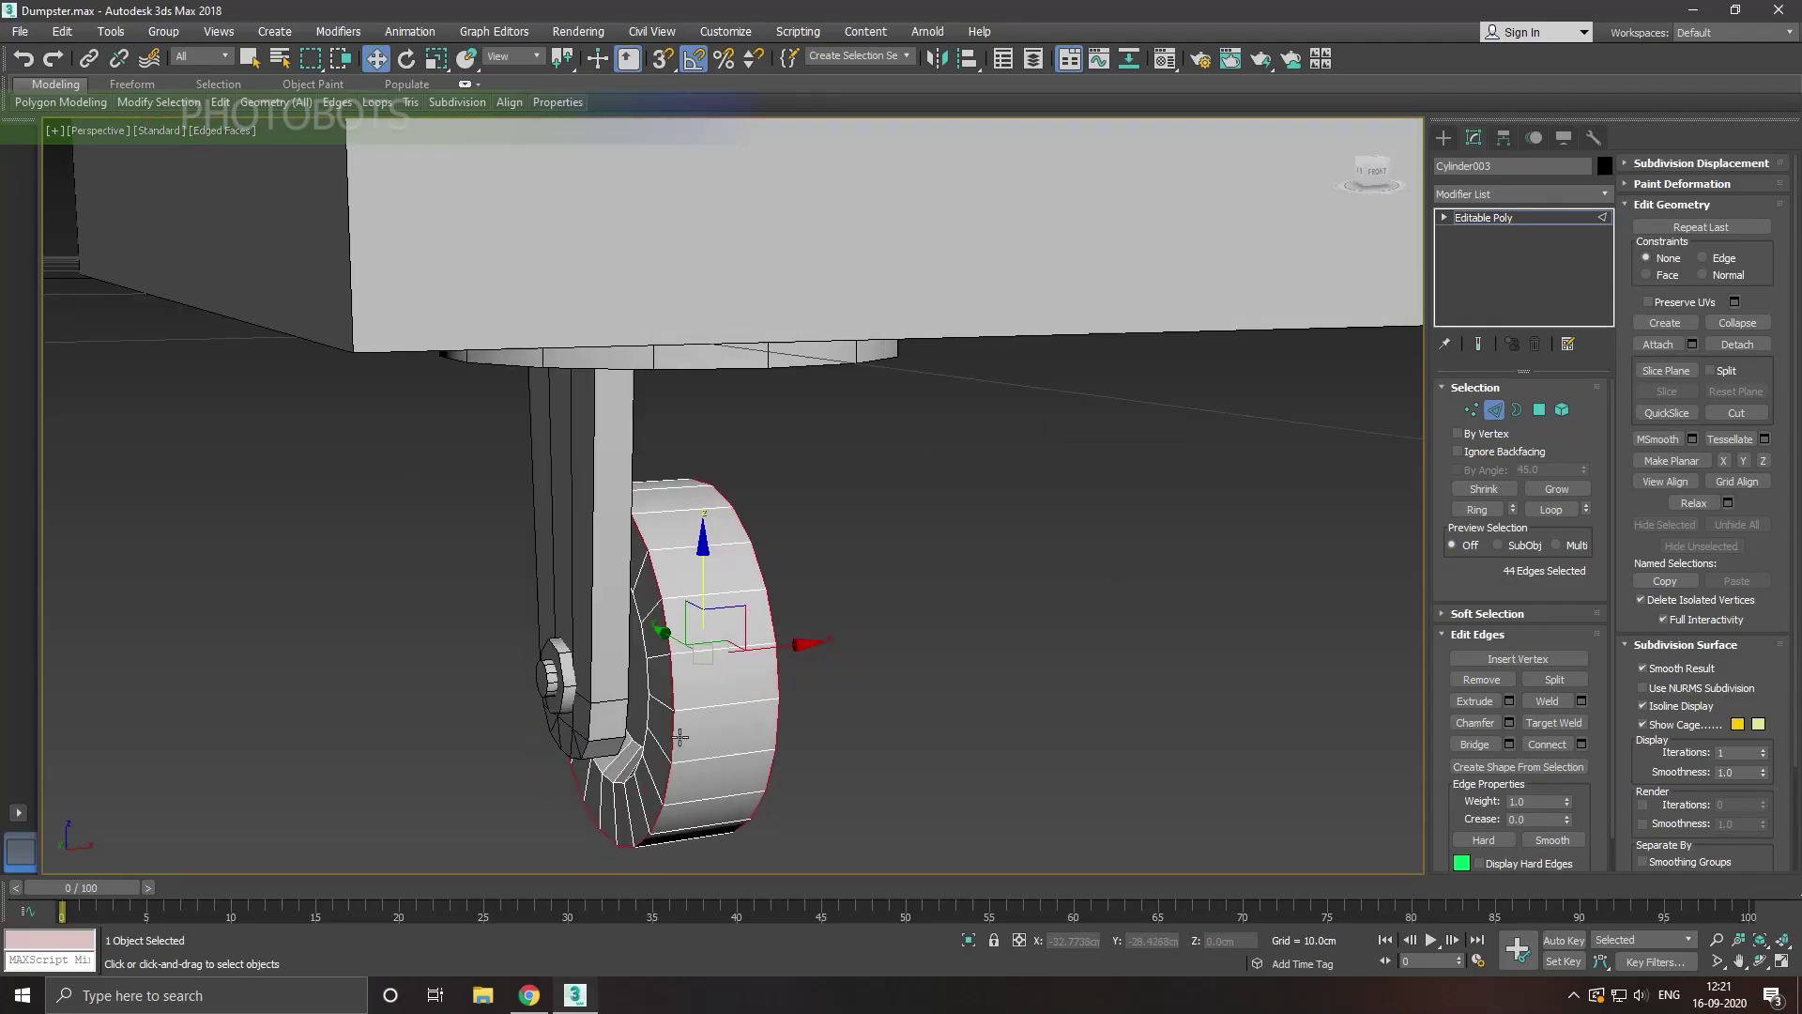
{"action": "left_click", "coordinate": [1510, 724]}
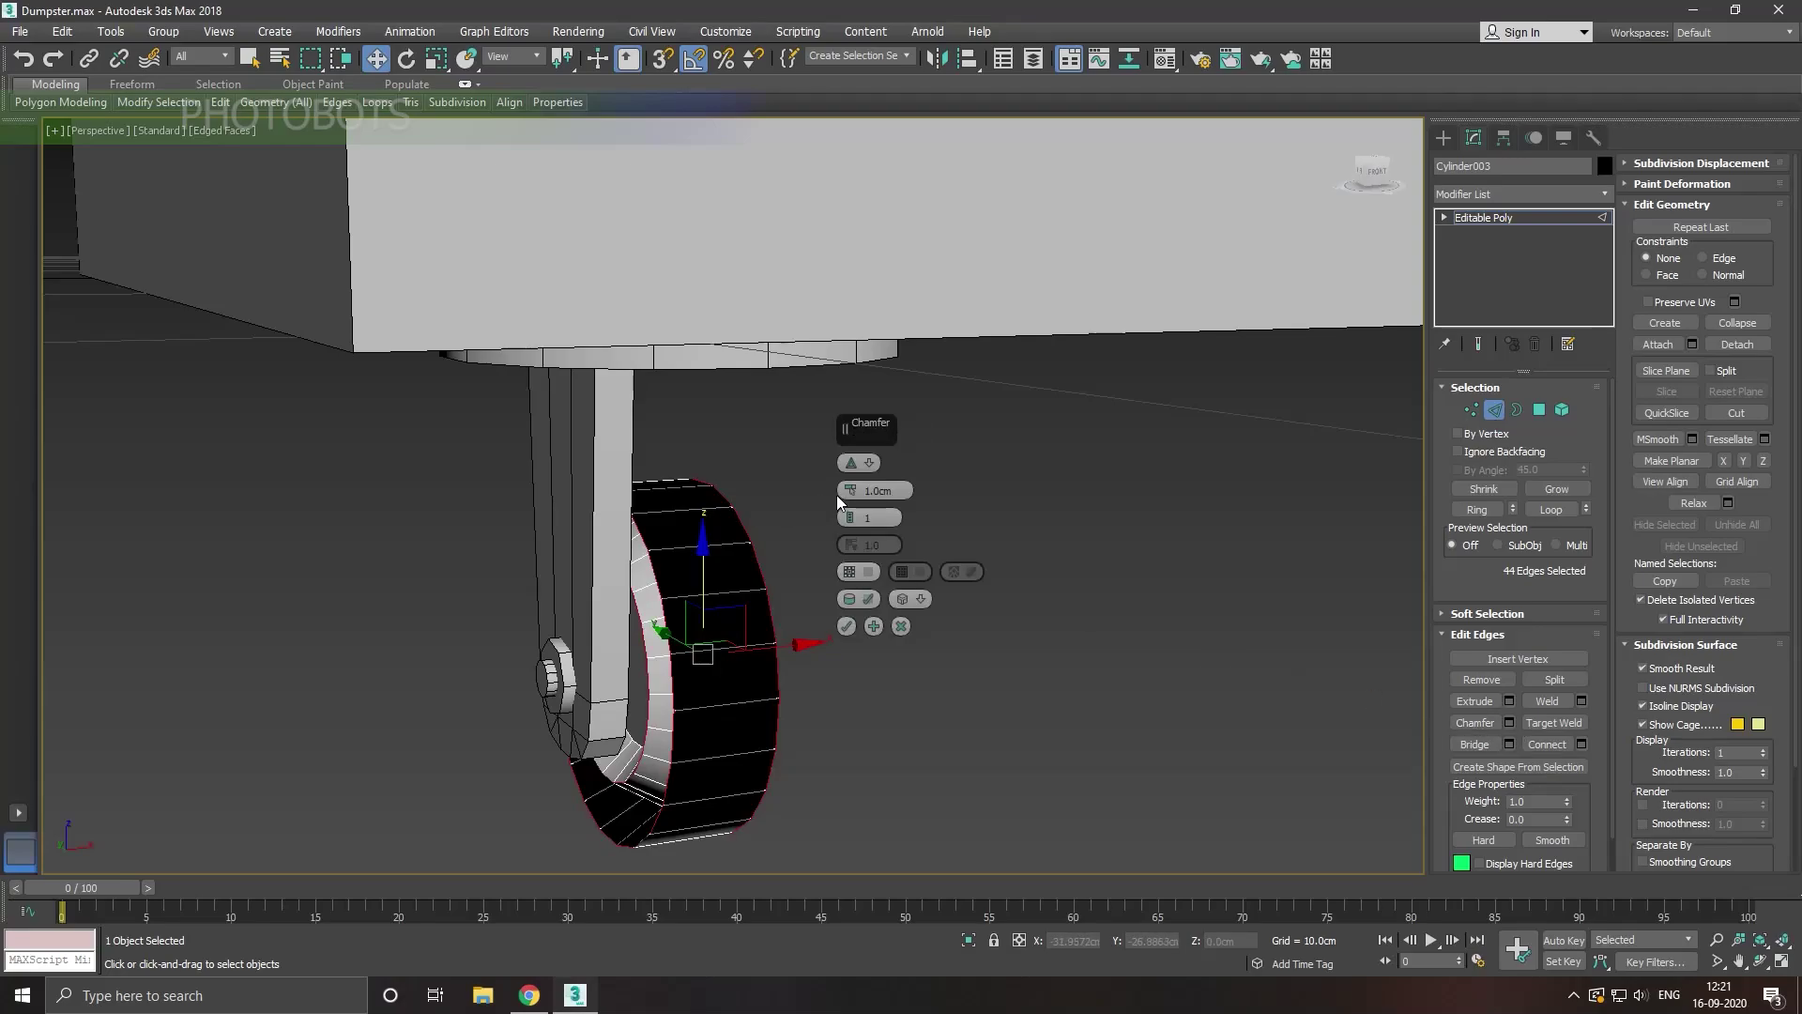
{"action": "left_click_drag", "start_coordinate": [858, 504], "coordinate": [871, 513]}
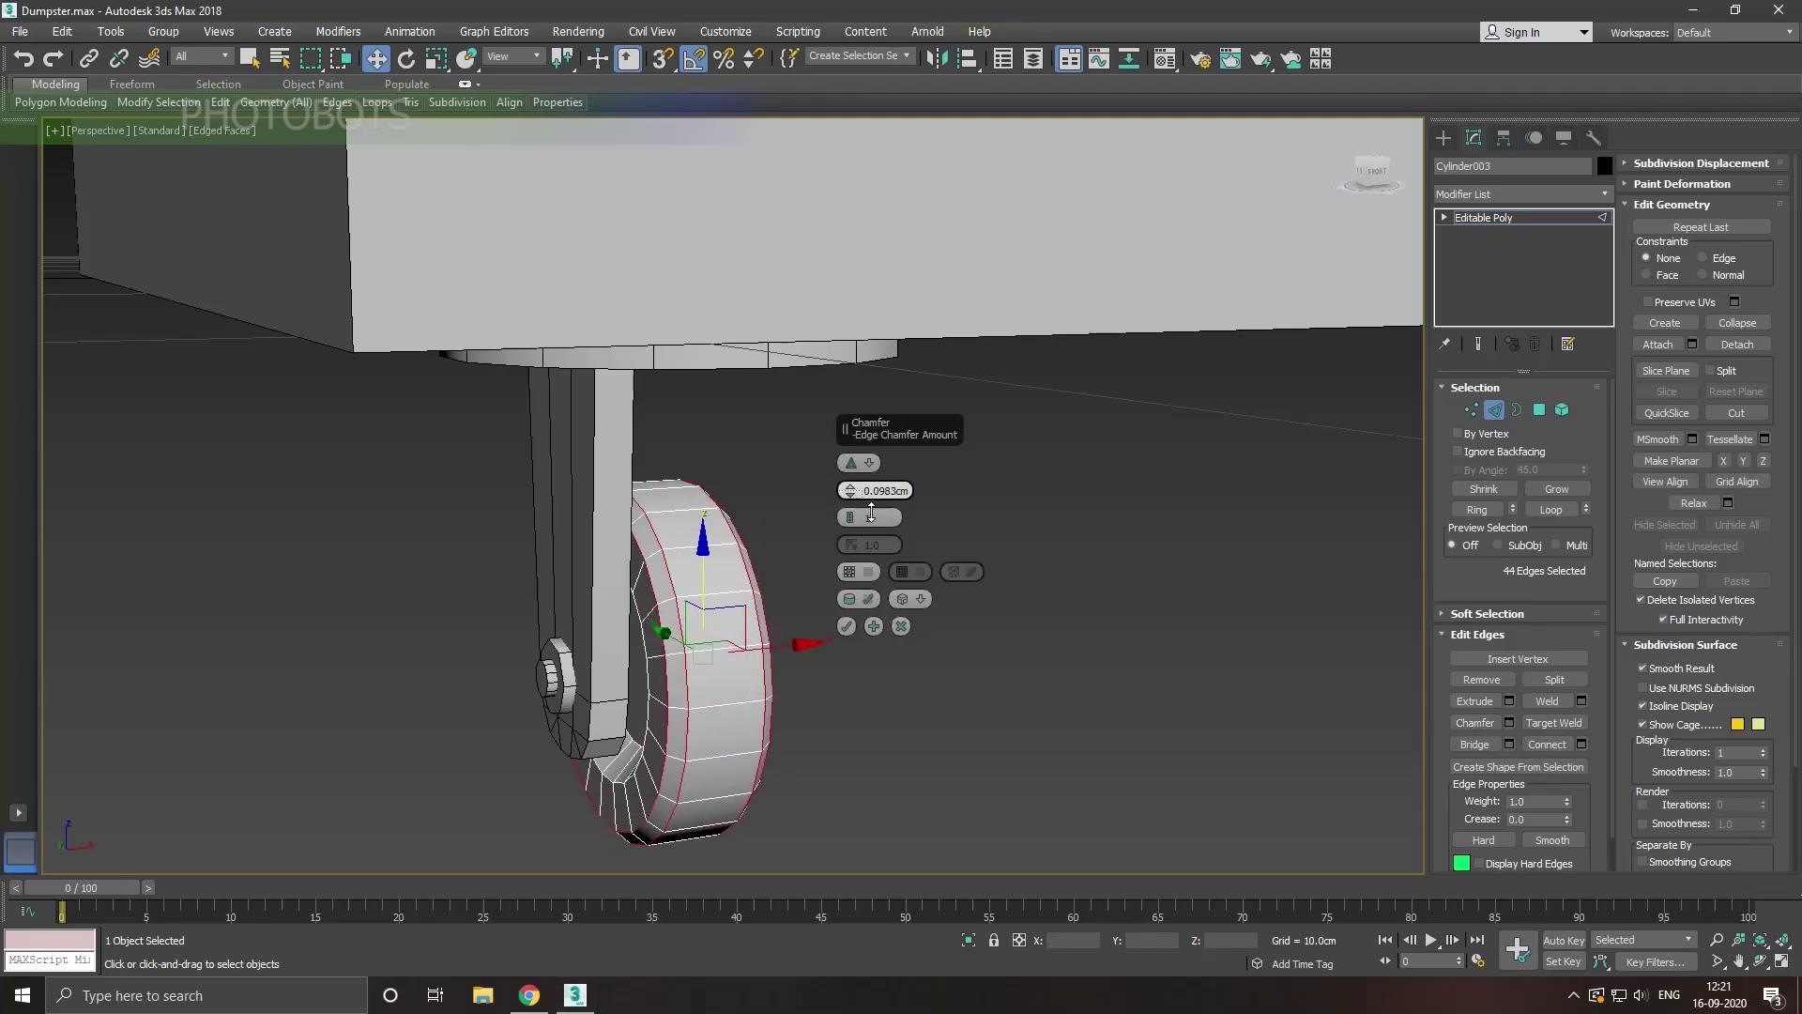
{"action": "left_click_drag", "start_coordinate": [857, 500], "coordinate": [858, 493]}
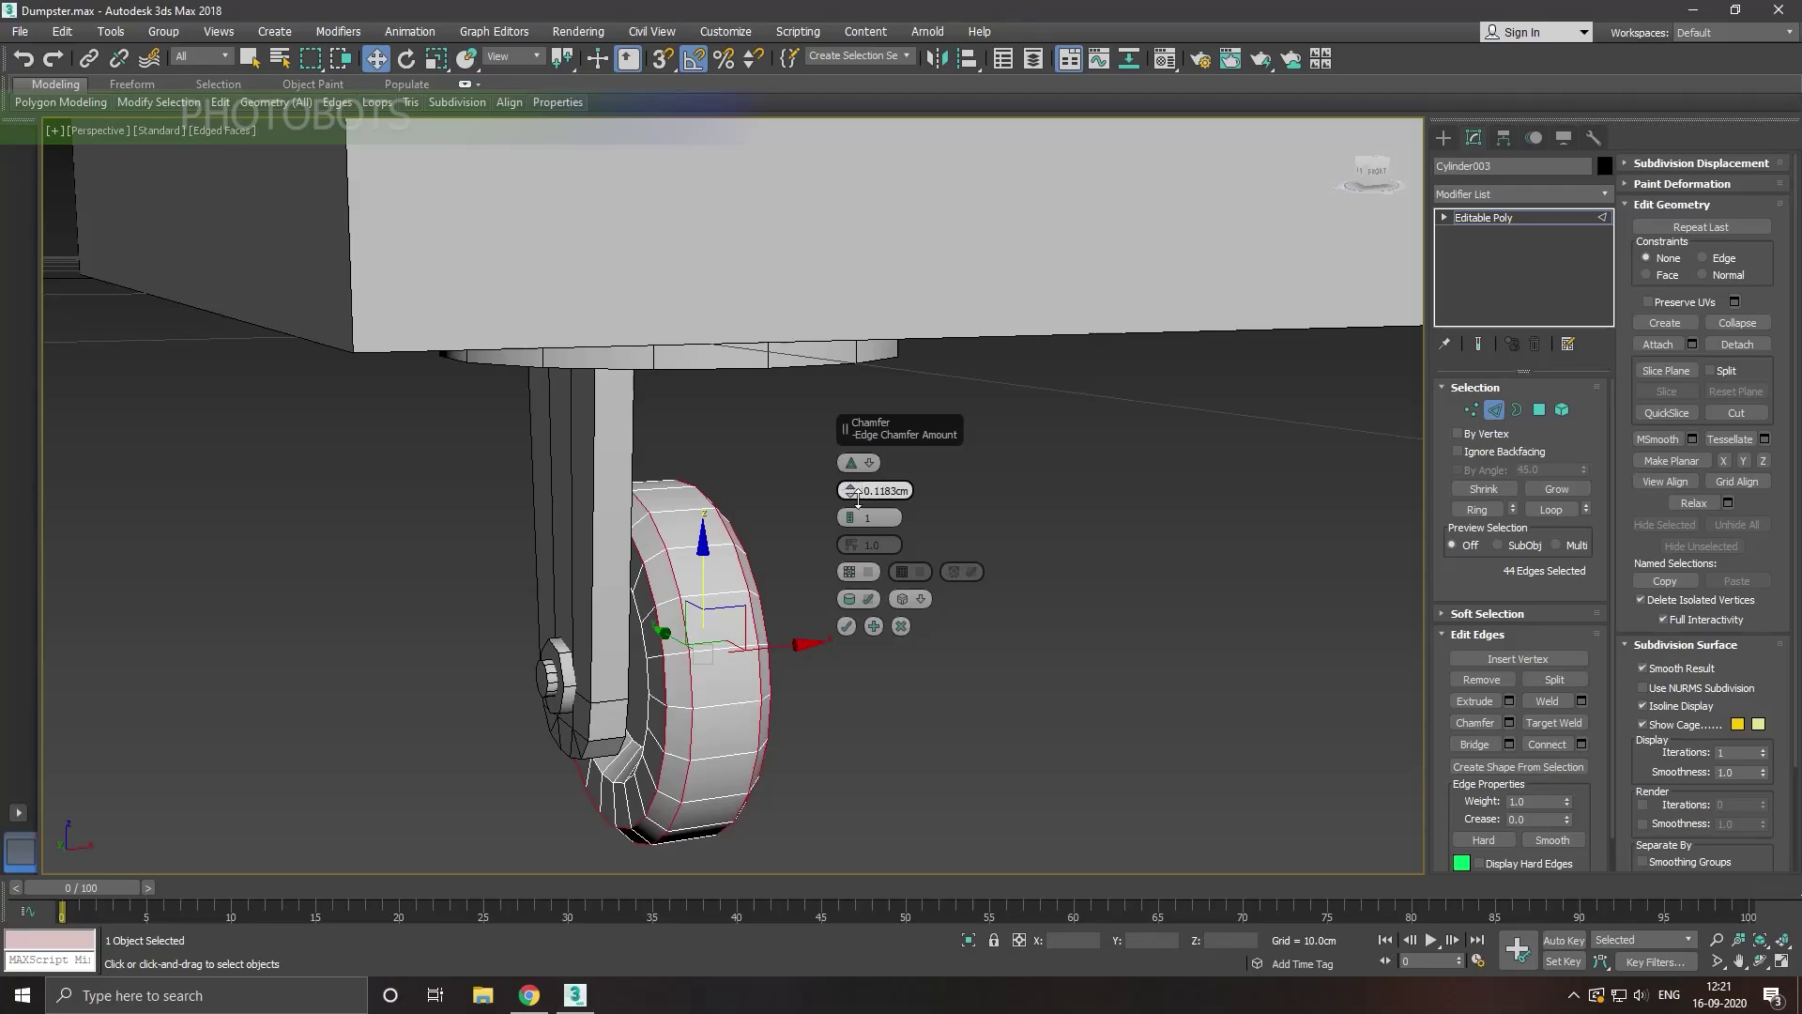
{"action": "mouse_move", "coordinate": [858, 493]}
{"action": "middle_mouse_down", "text": "alt"}
{"action": "mouse_move", "coordinate": [741, 586]}
{"action": "mouse_move", "coordinate": [611, 576]}
{"action": "middle_mouse_up", "text": "alt"}
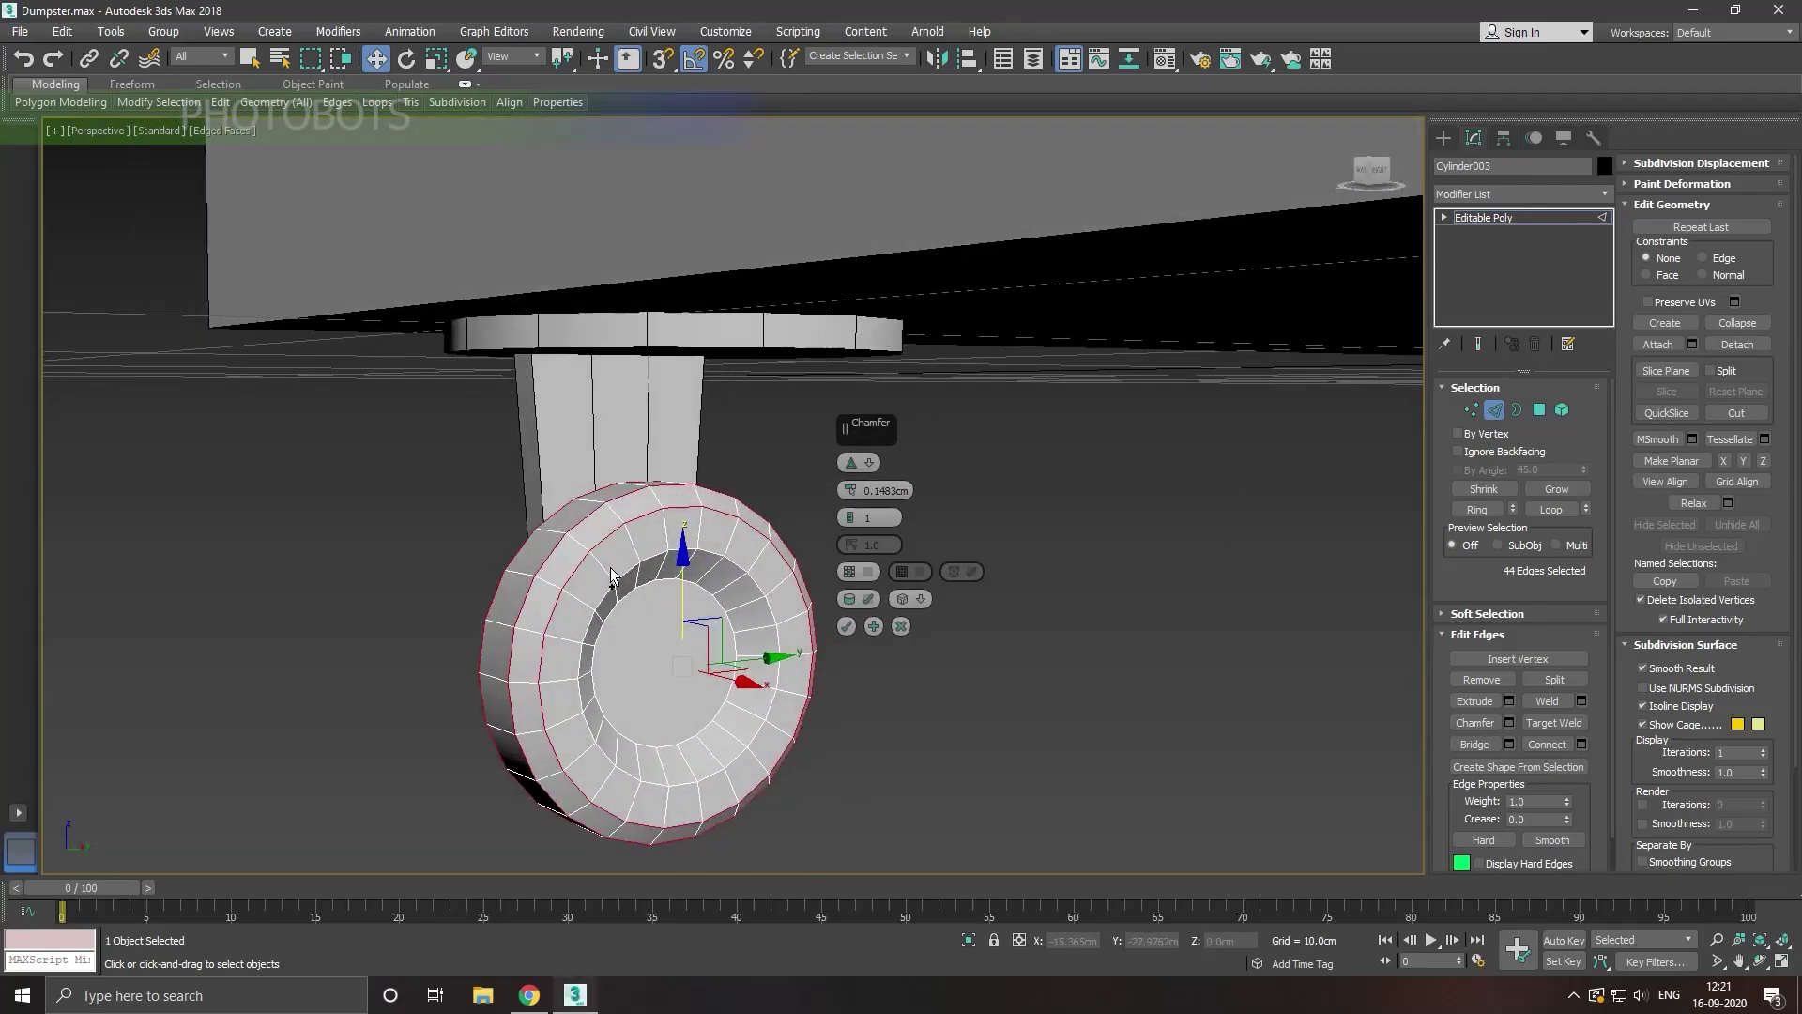
{"action": "left_click", "coordinate": [848, 627]}
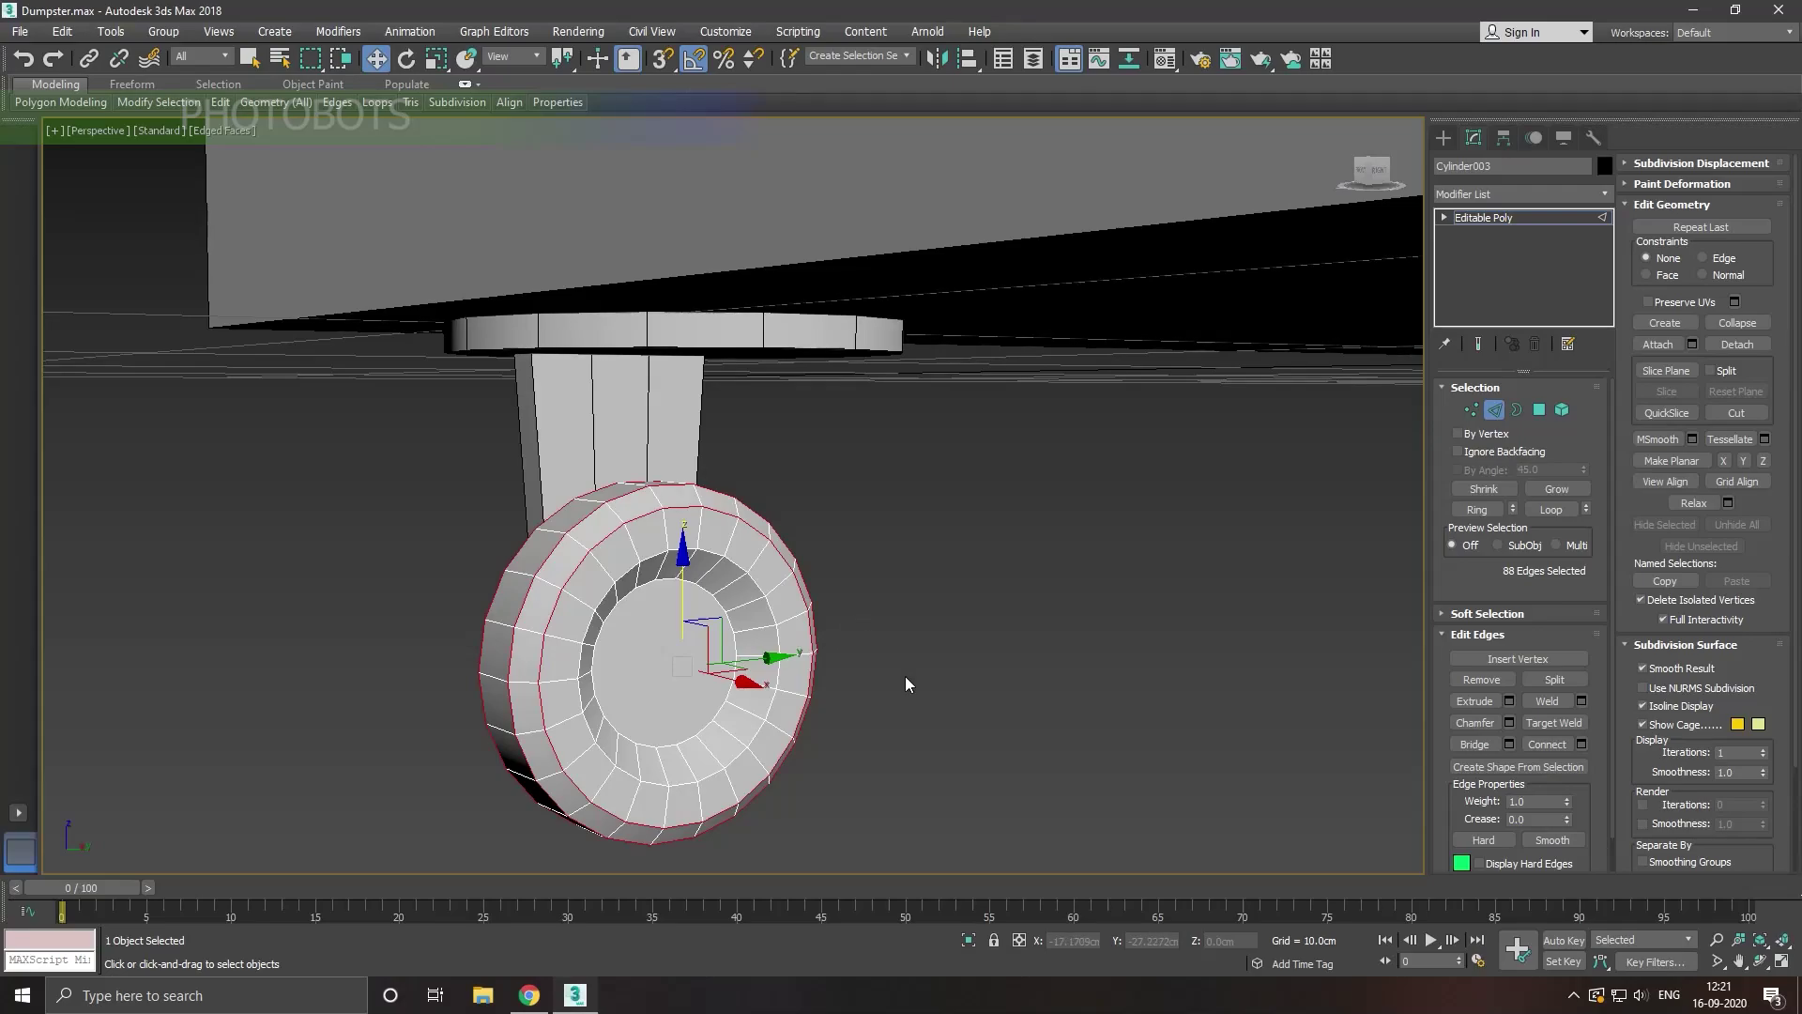
{"action": "left_click", "coordinate": [905, 675]}
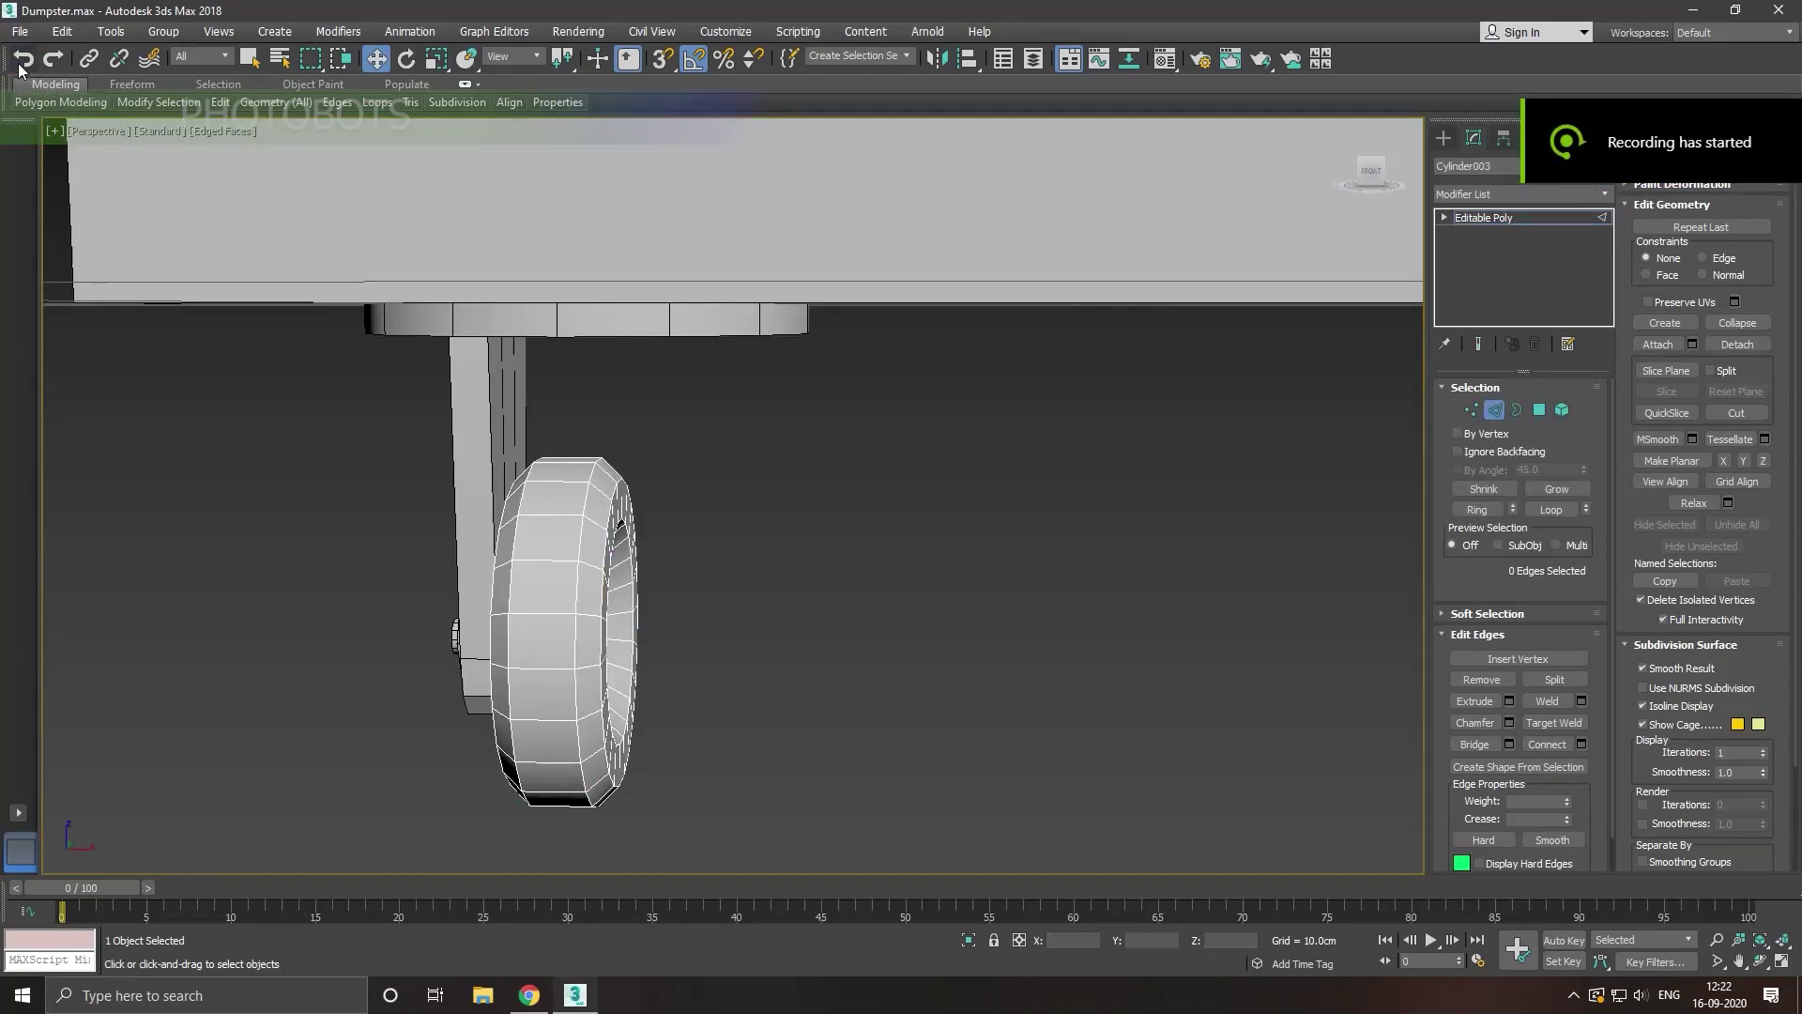
{"action": "left_click", "coordinate": [19, 66]}
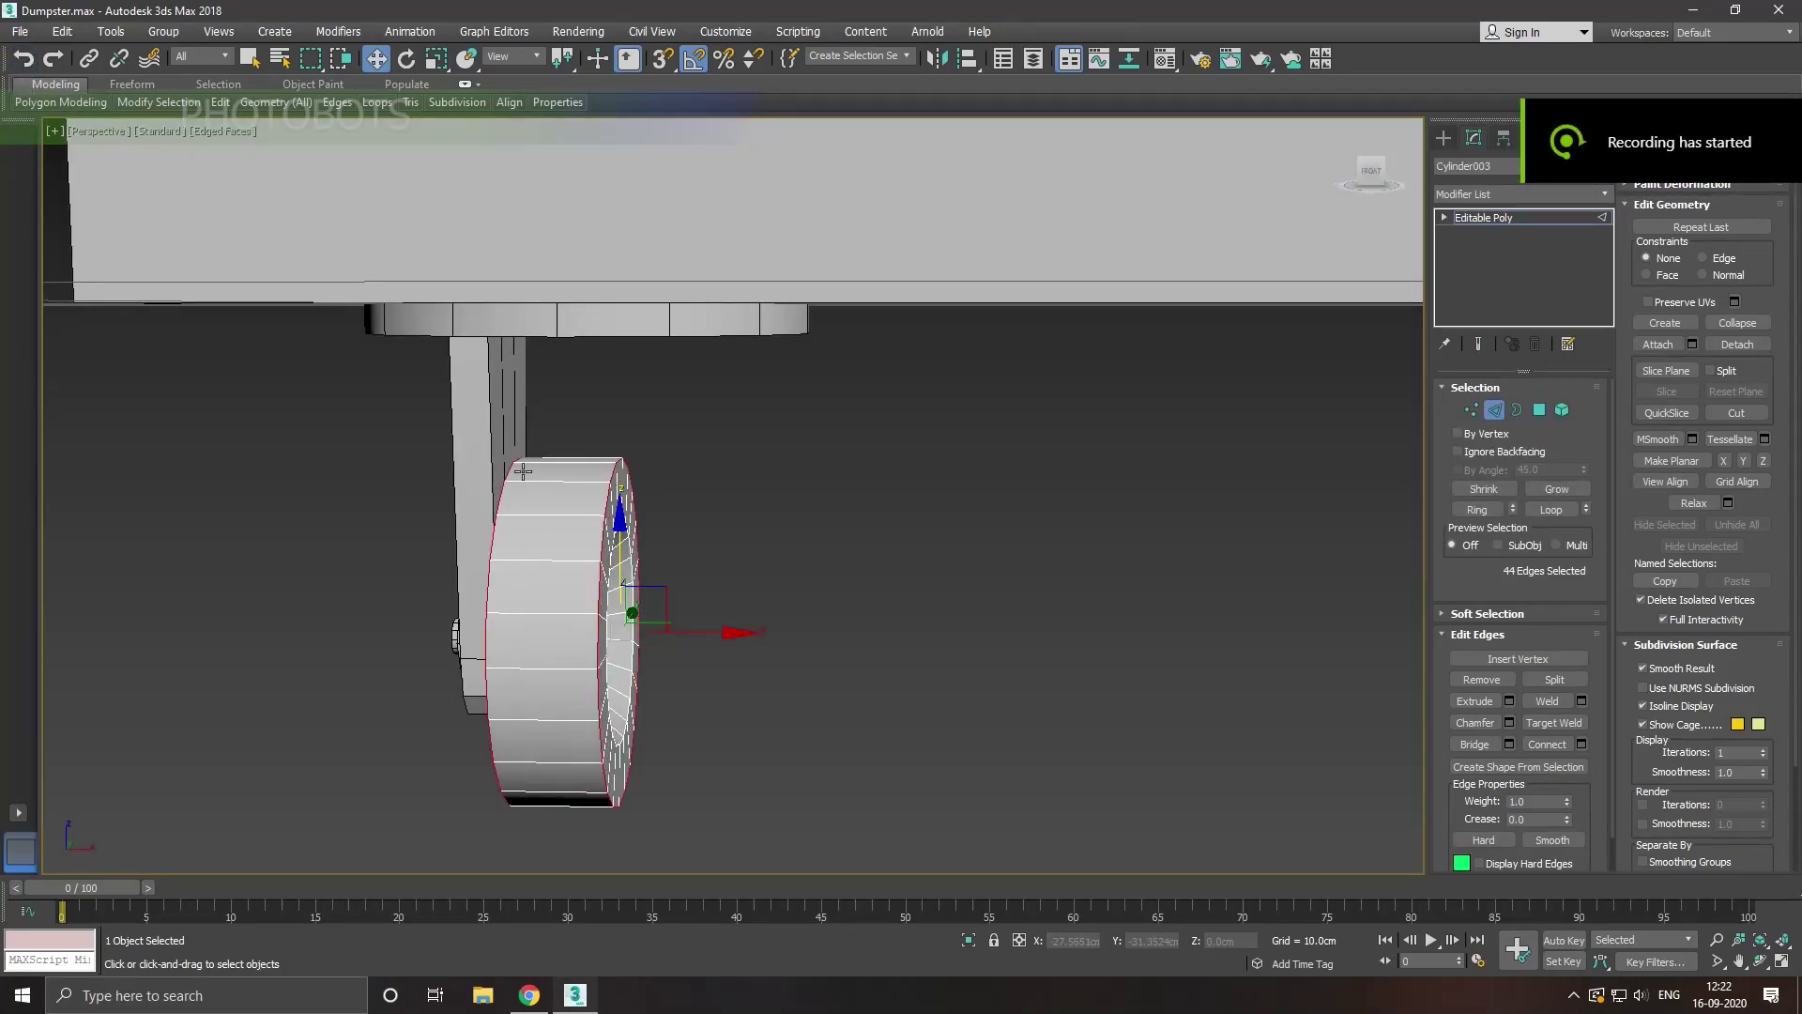
Step: Select the whole wheel as one element and auto-smooth it
{"action": "middle_click_drag", "start_coordinate": [635, 601], "coordinate": [778, 613], "text": "alt"}
{"action": "middle_click_drag", "start_coordinate": [712, 620], "coordinate": [587, 601], "text": "alt"}
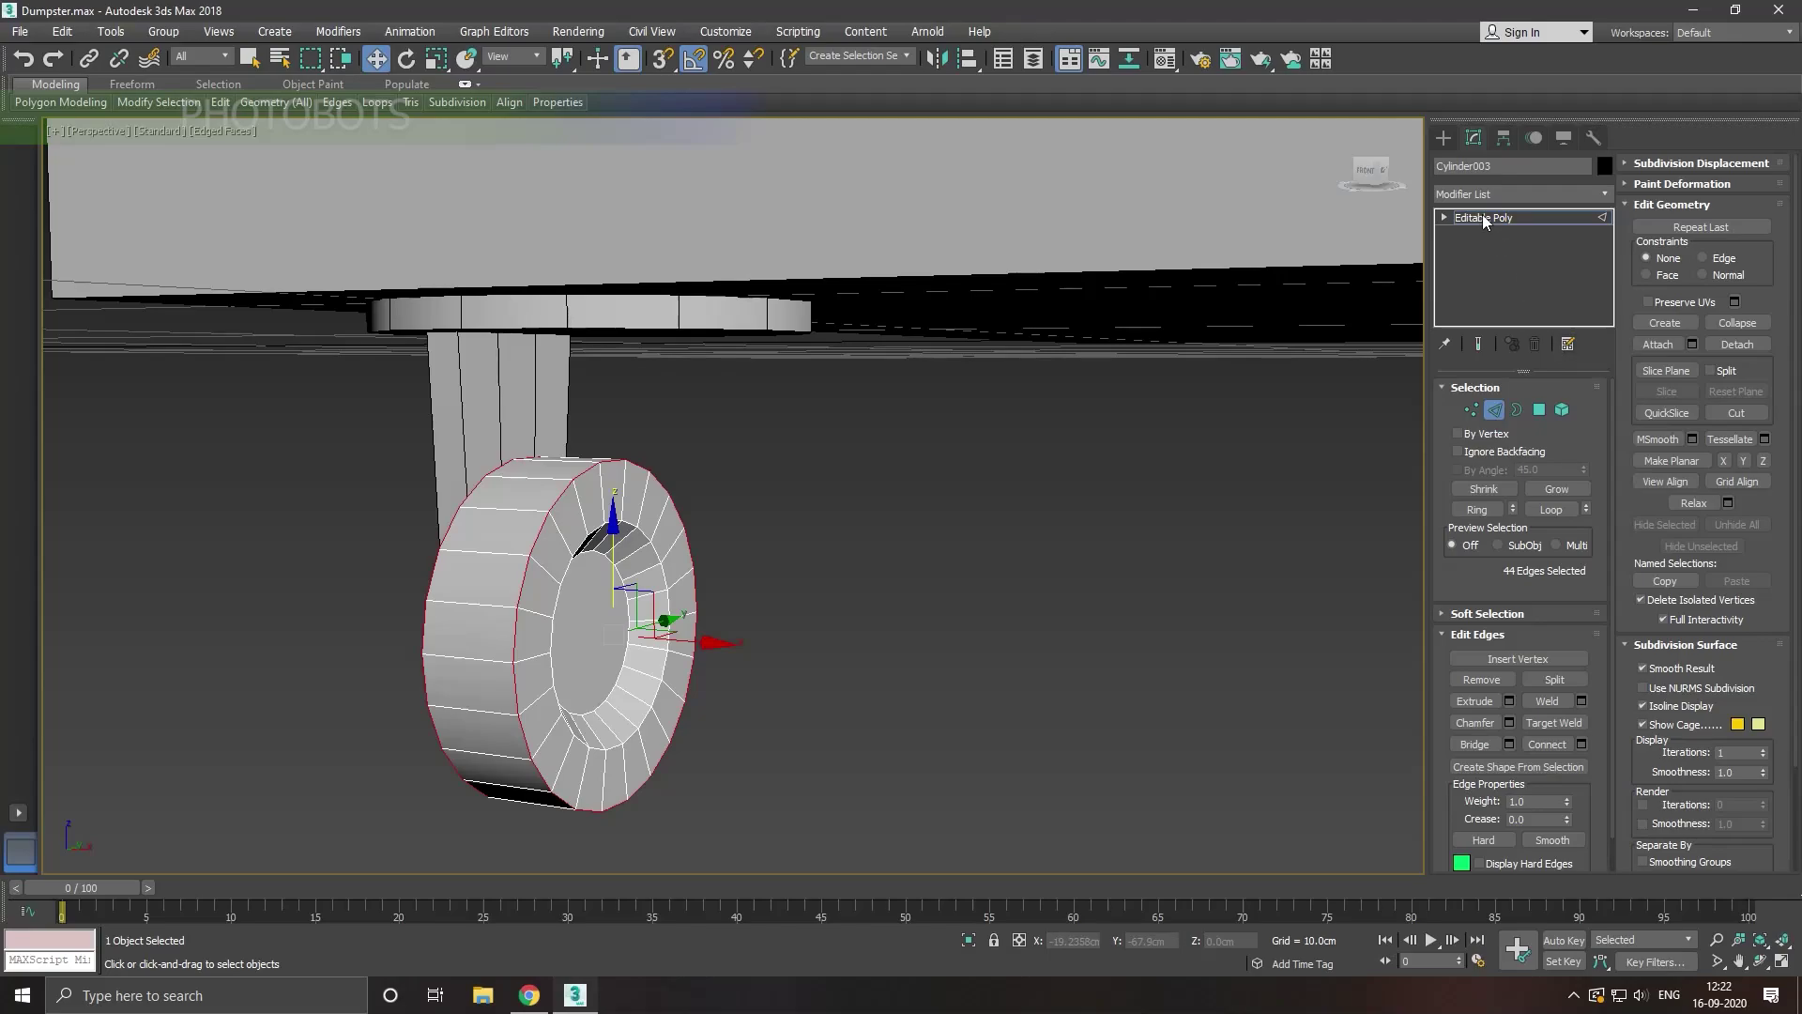
{"action": "left_click", "coordinate": [1562, 410]}
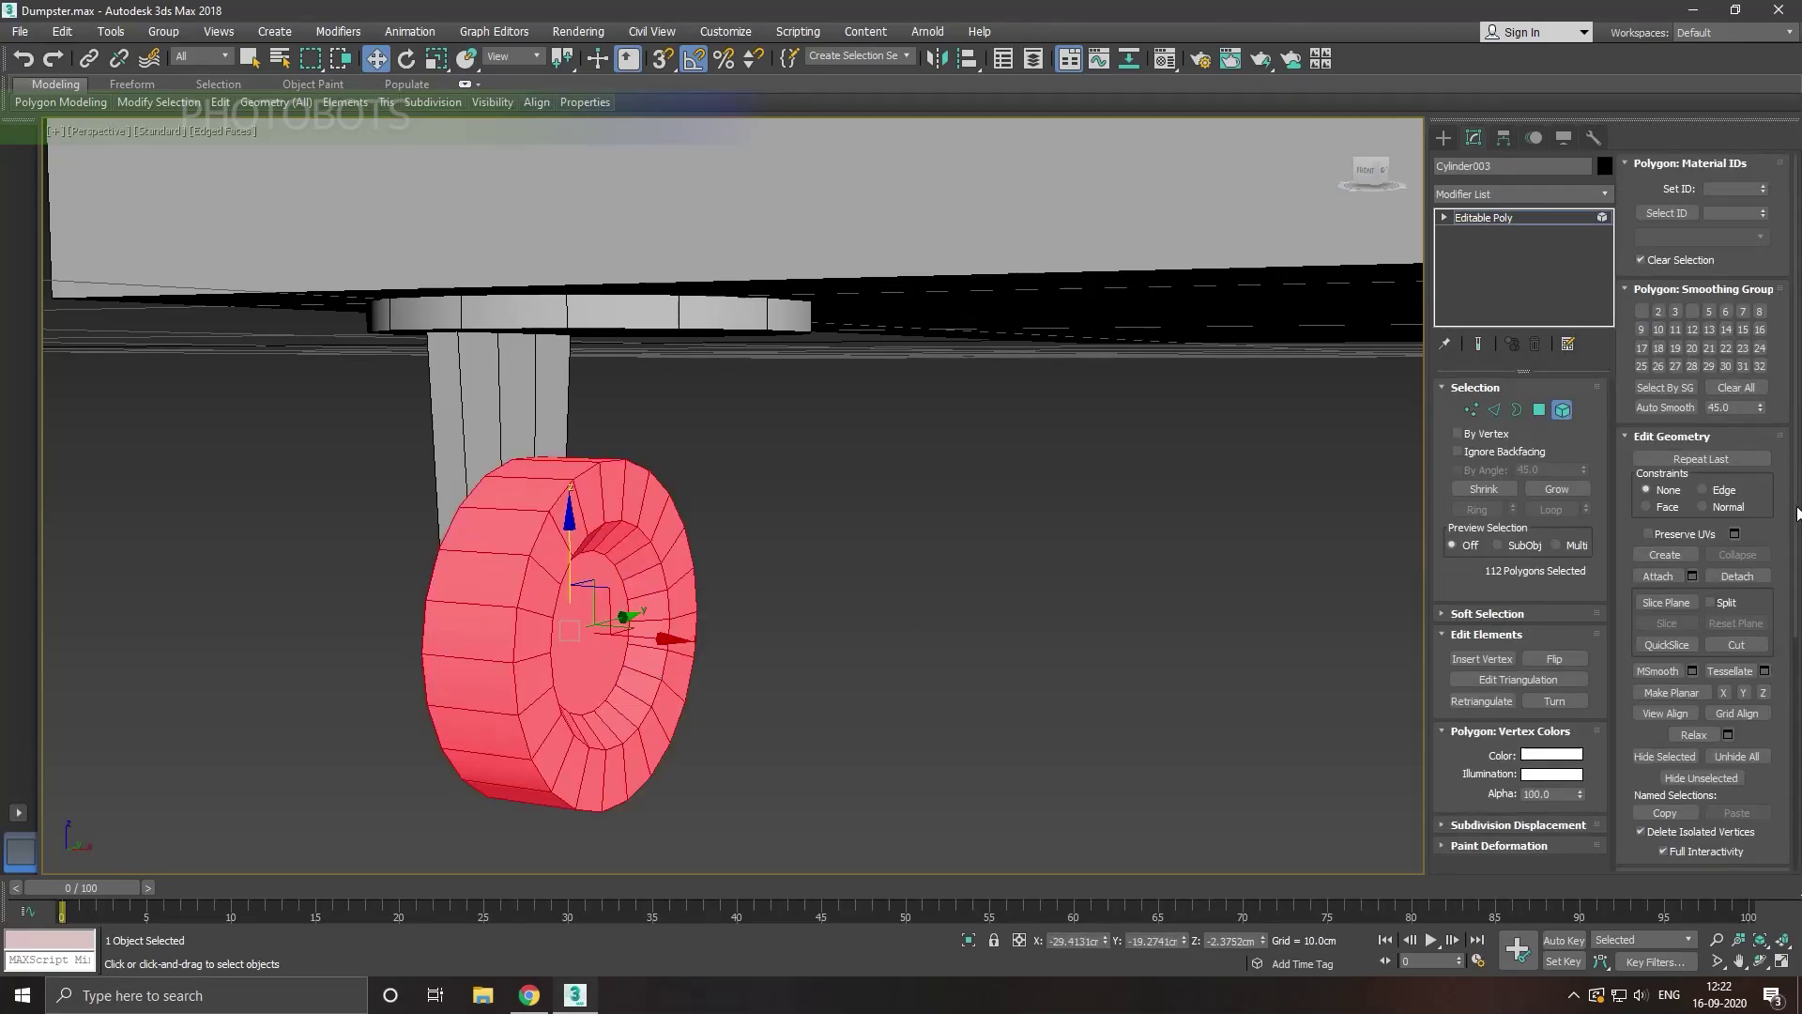
{"action": "left_click", "coordinate": [1667, 407]}
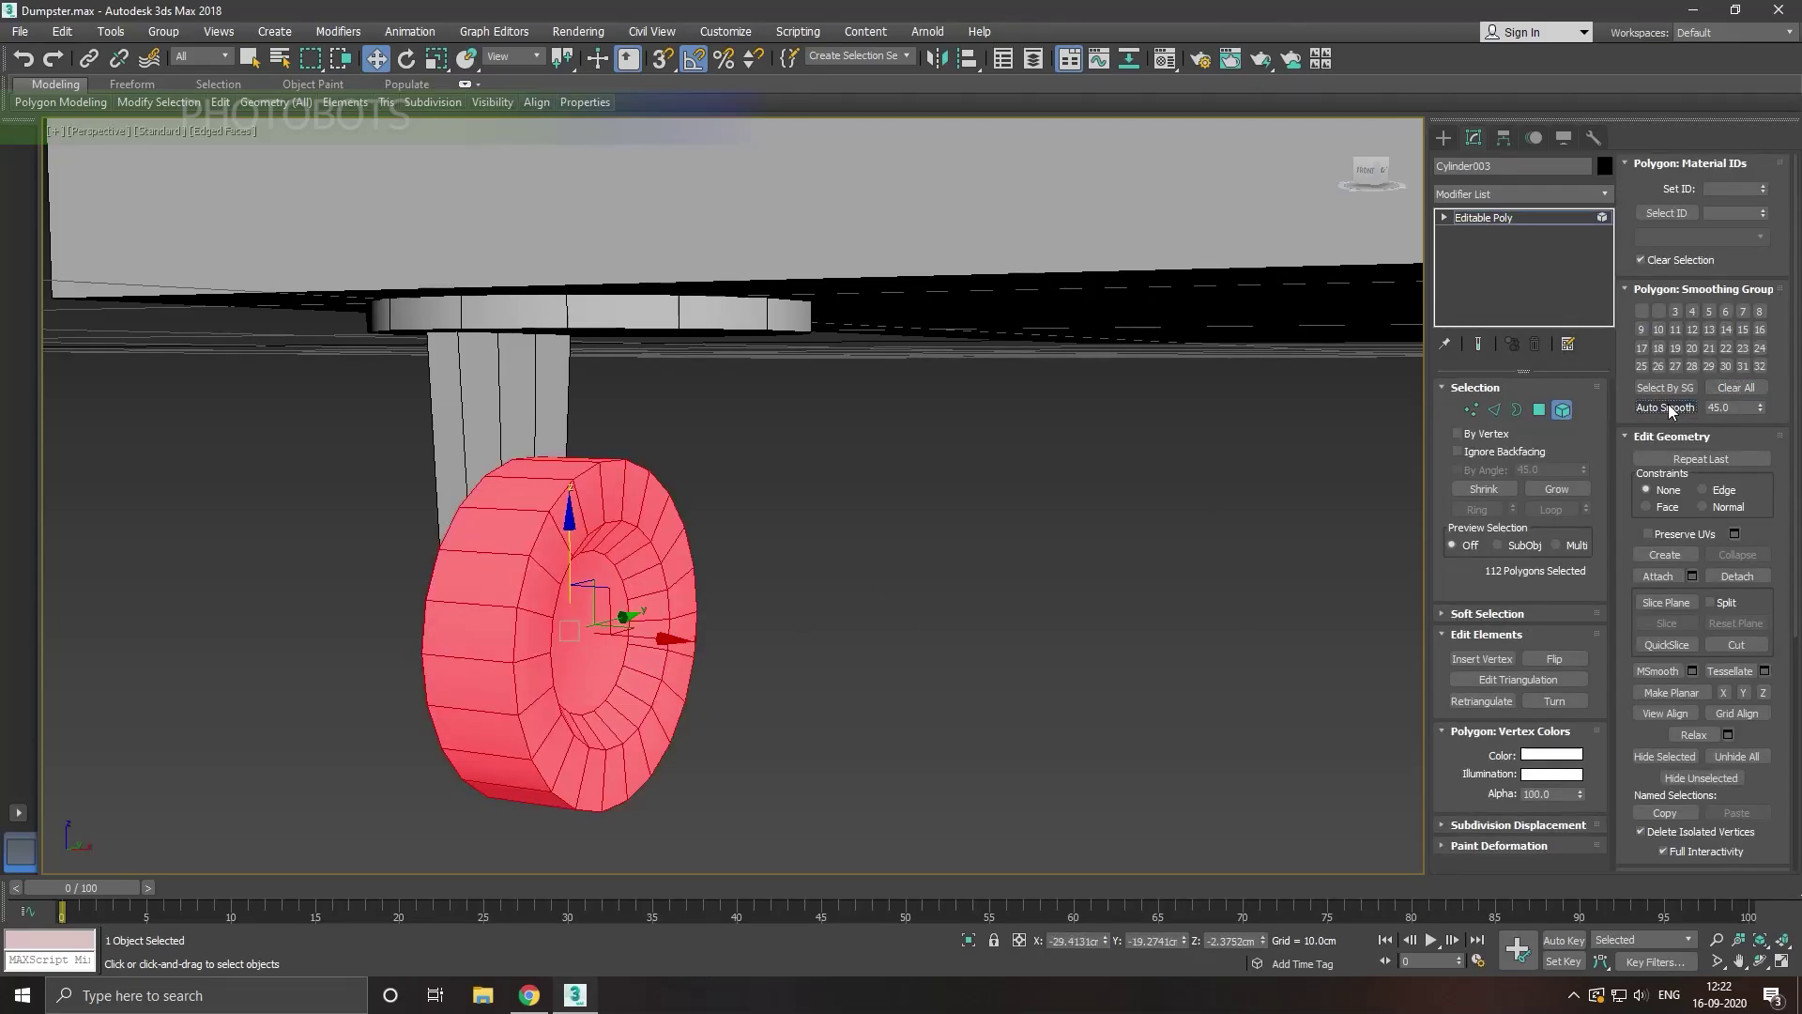
Step: Nudge the wheel, then Shift-drag a copy of bracket Box015 across the wheel
{"action": "left_click", "coordinate": [1488, 218]}
{"action": "mouse_move", "coordinate": [856, 488]}
{"action": "middle_mouse_down", "text": "alt"}
{"action": "mouse_move", "coordinate": [948, 490]}
{"action": "mouse_move", "coordinate": [728, 636]}
{"action": "middle_mouse_up", "text": "alt"}
{"action": "left_click_drag", "start_coordinate": [720, 639], "coordinate": [713, 638]}
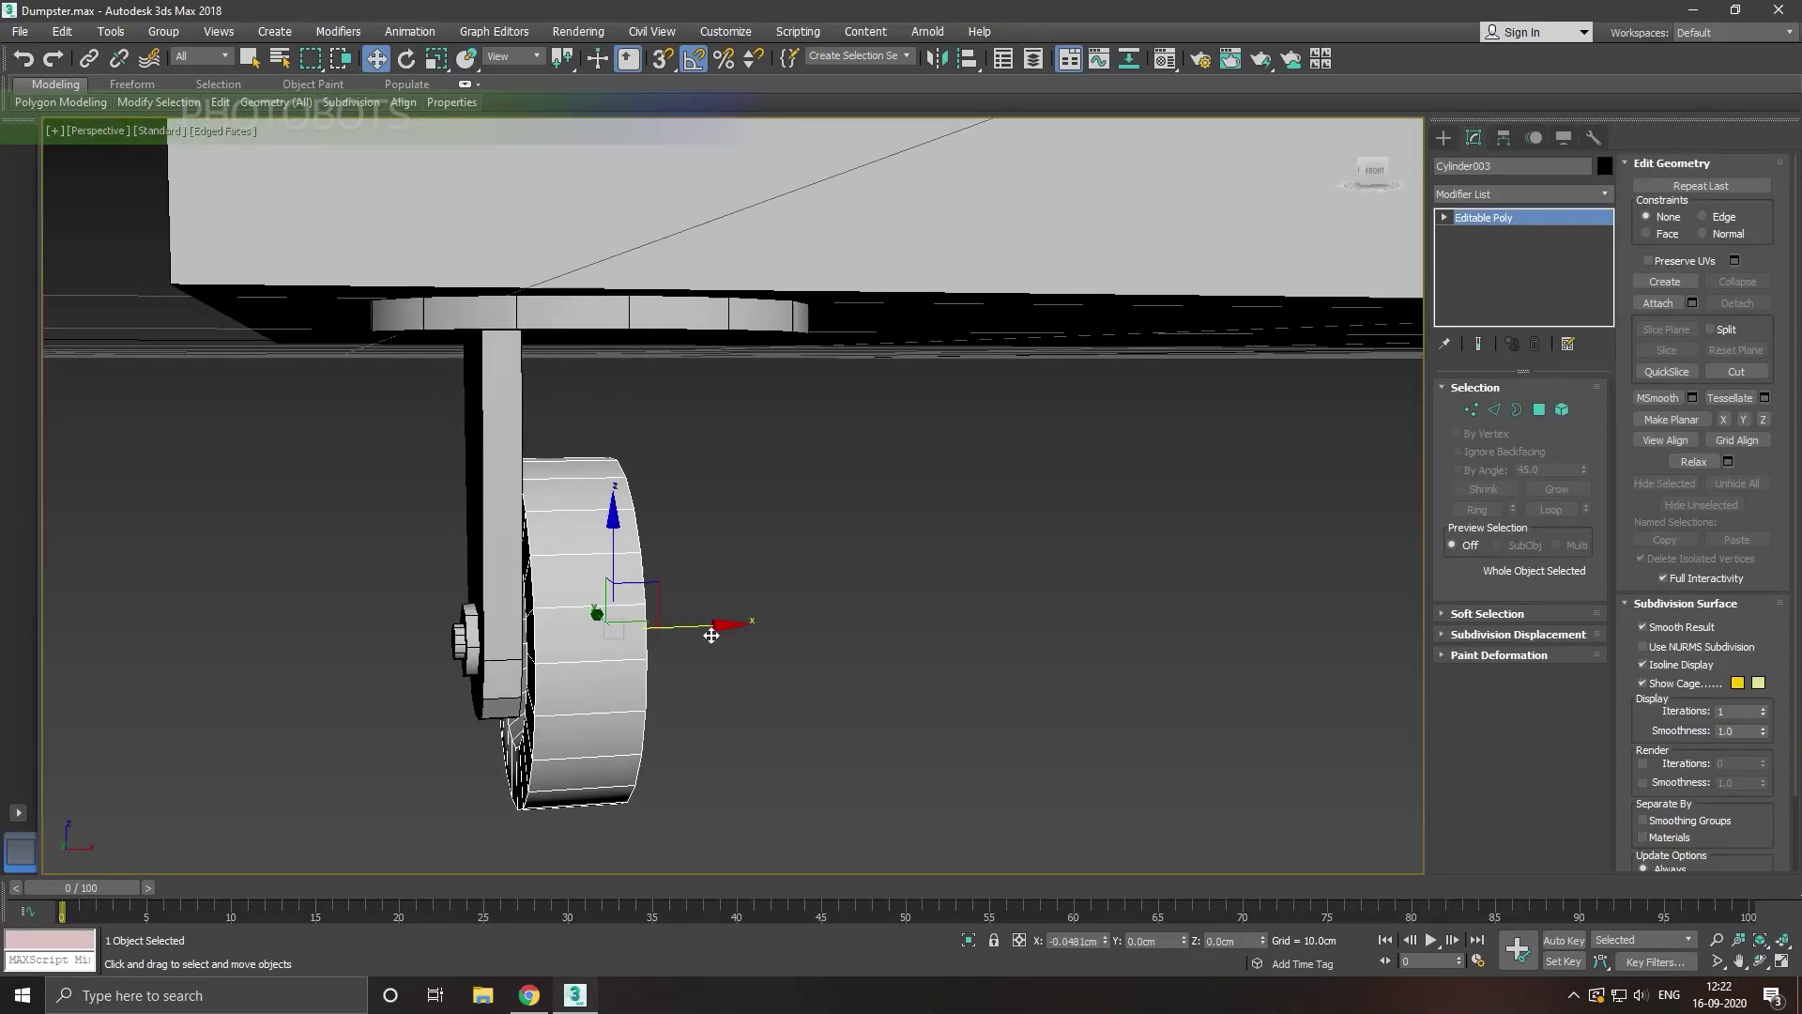
{"action": "left_click", "coordinate": [501, 660]}
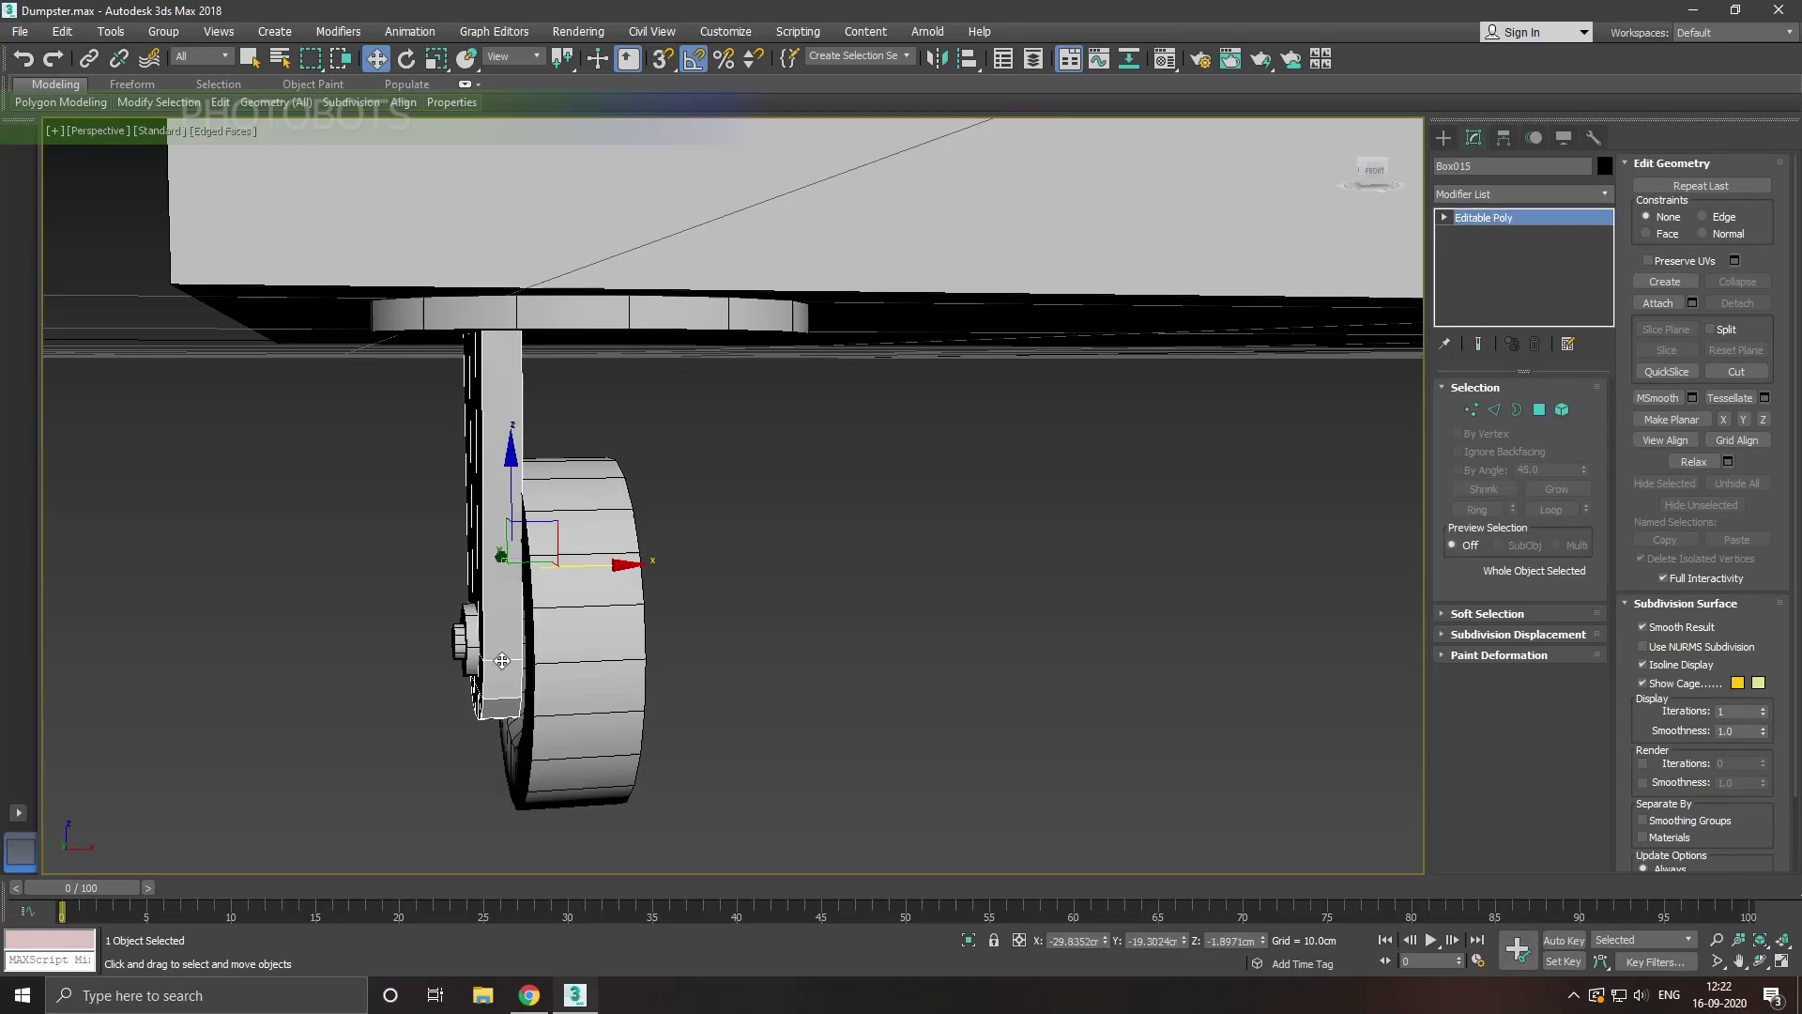
{"action": "left_click", "coordinate": [1660, 303]}
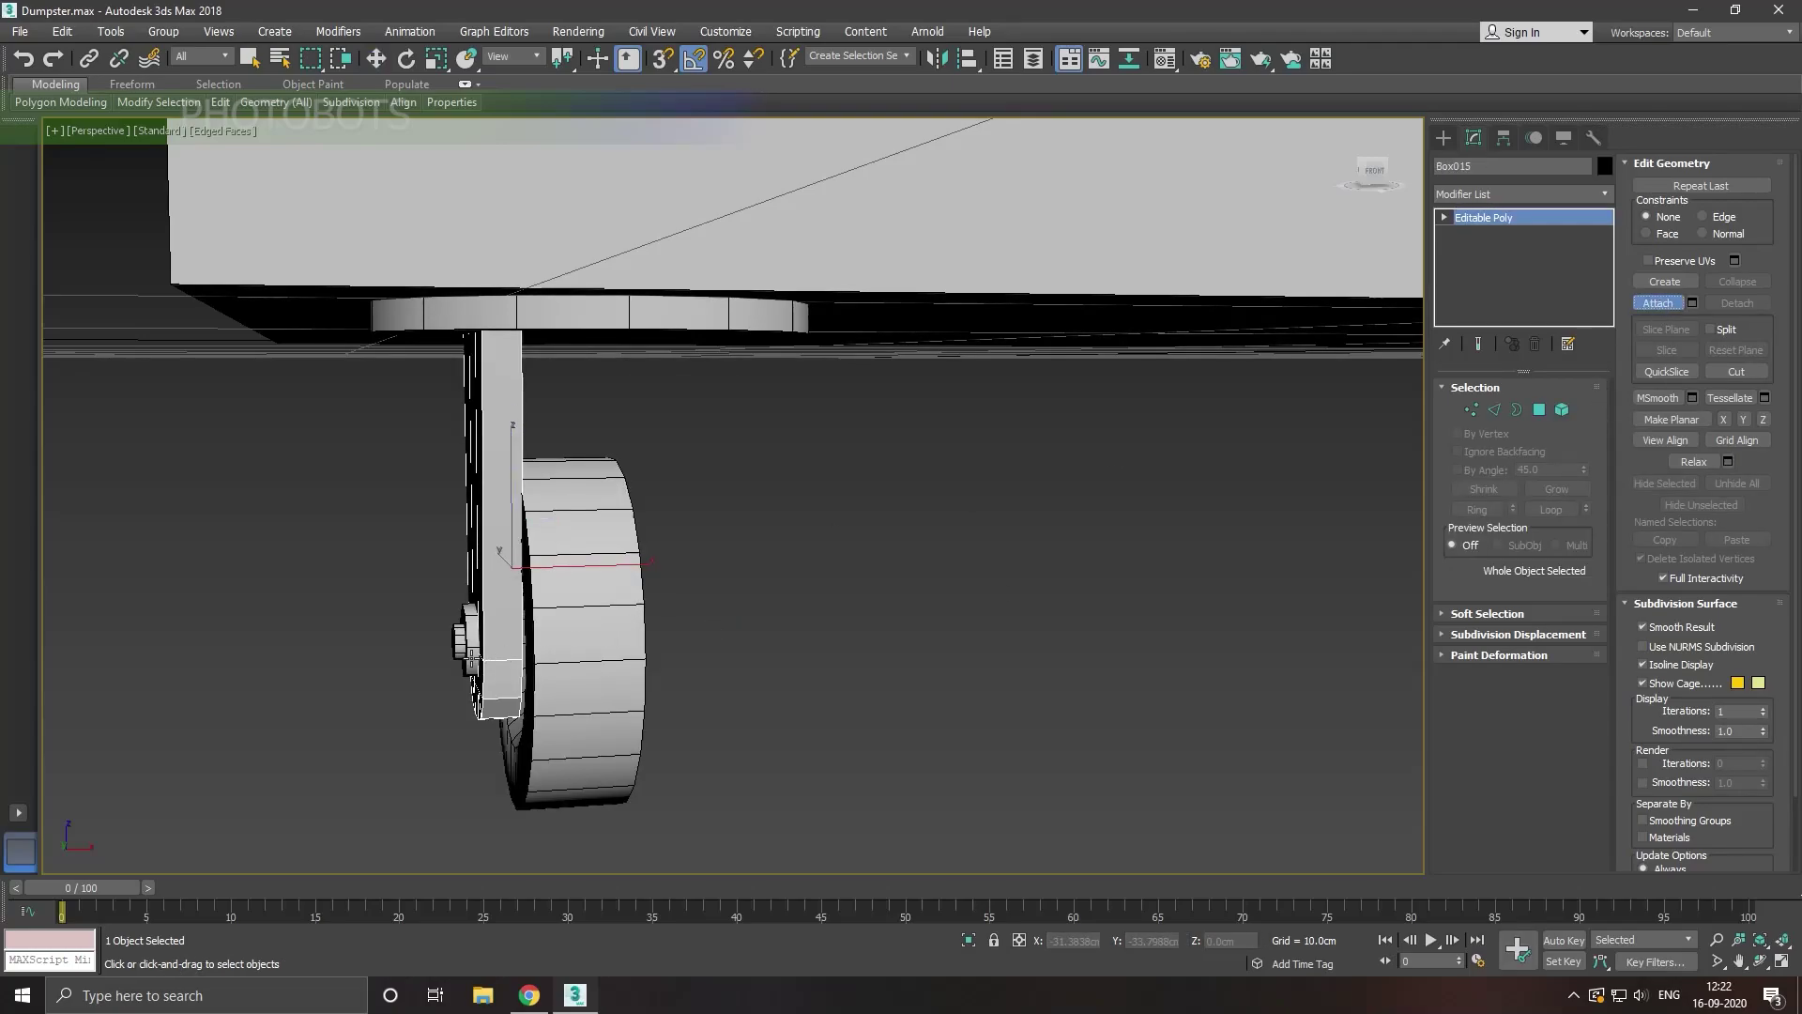
{"action": "key", "text": "w"}
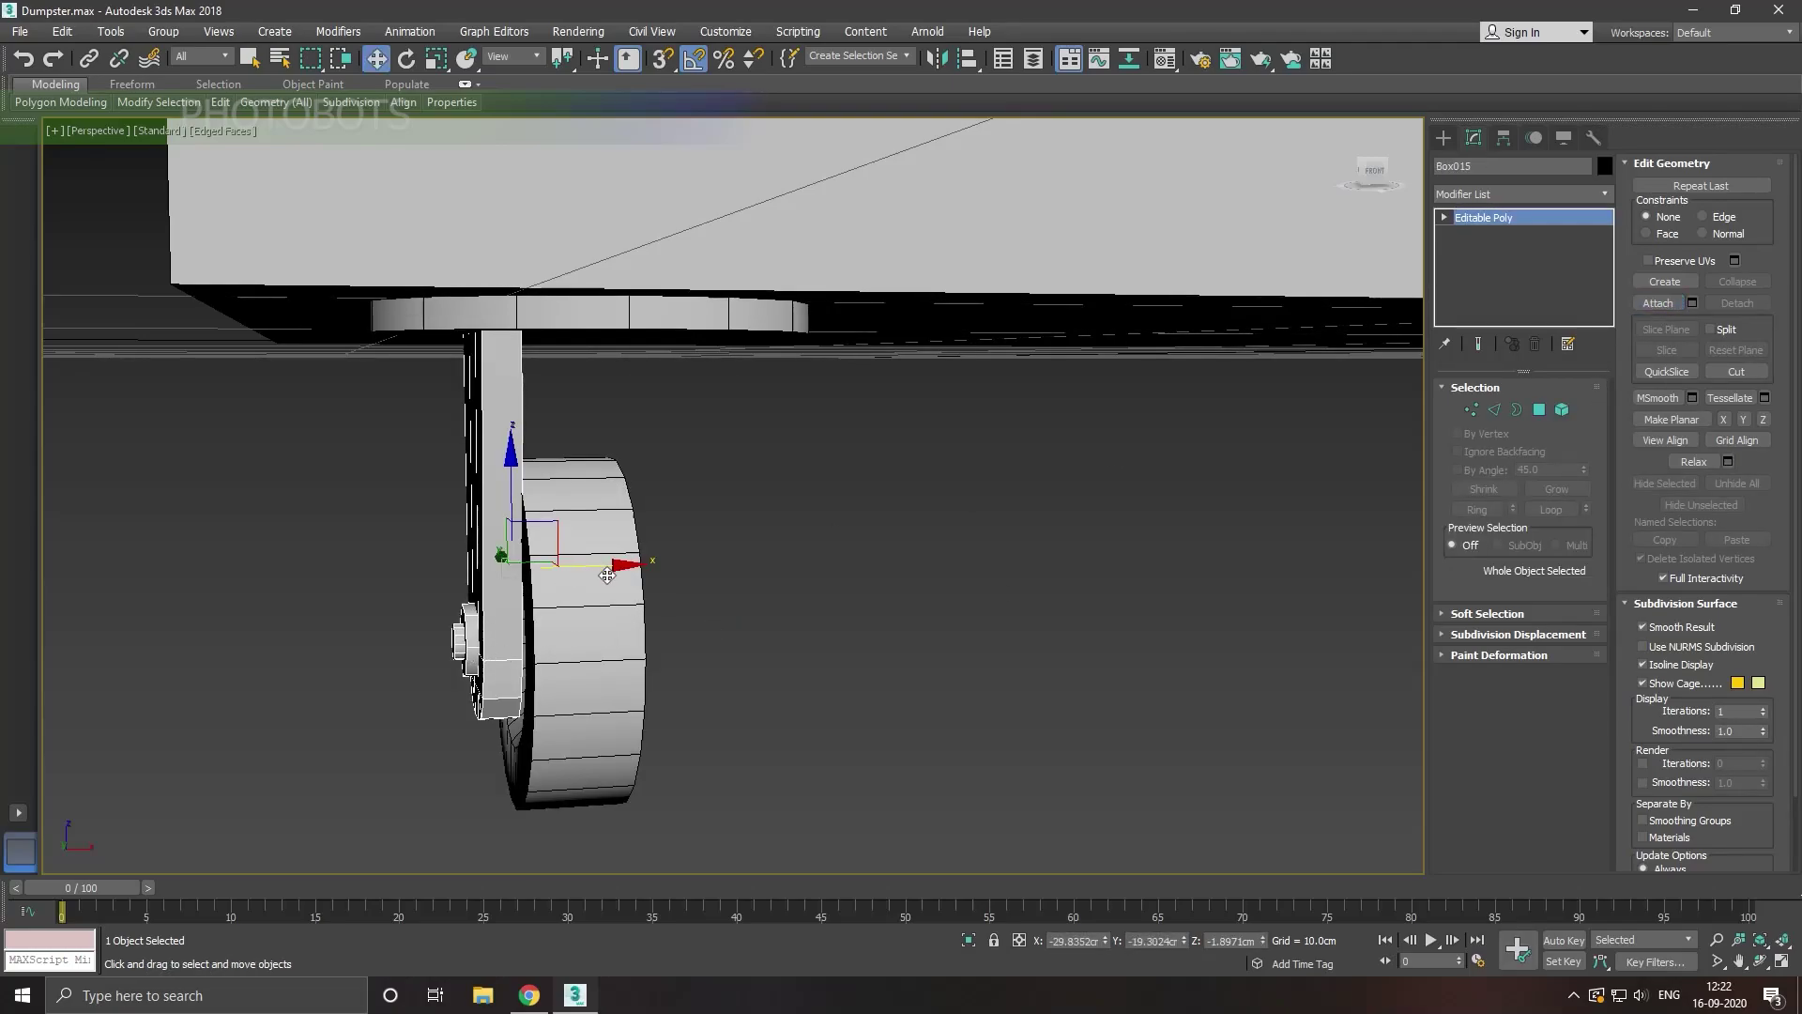
{"action": "left_click_drag", "start_coordinate": [607, 575], "coordinate": [767, 563], "text": "shift"}
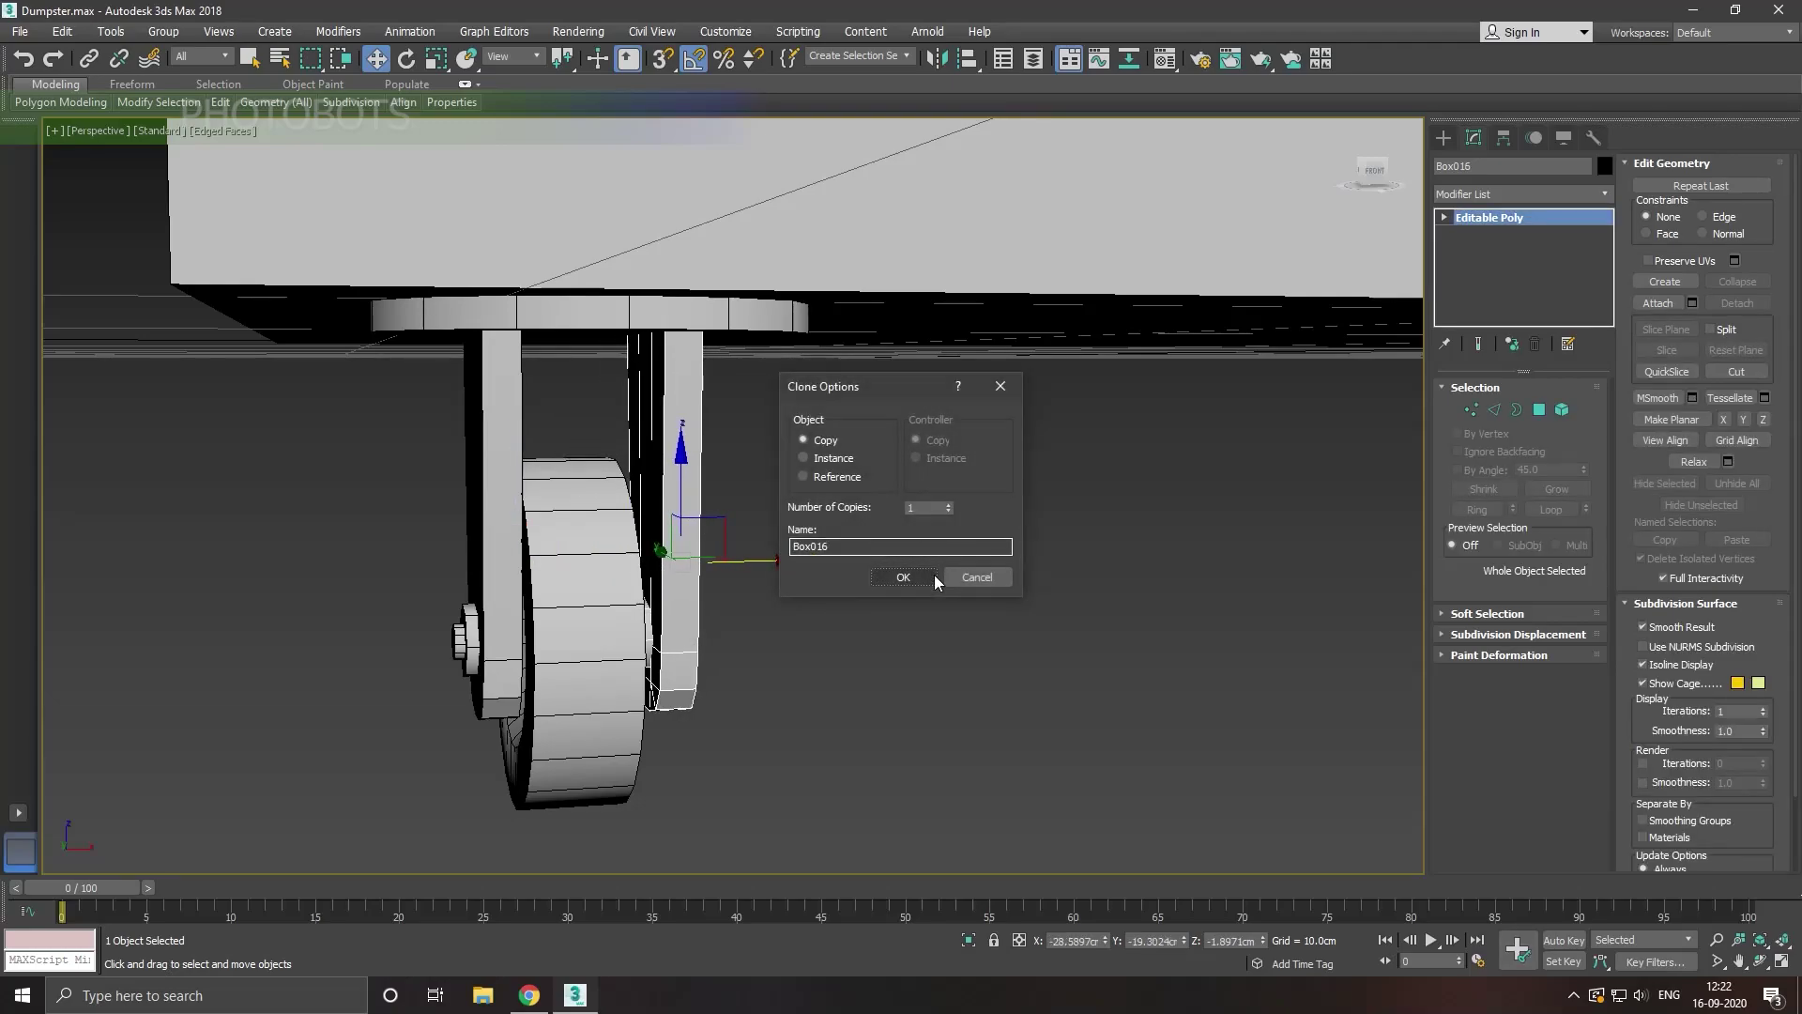
Step: Mirror the Box016 copy on X and position both brackets snugly against the wheel
{"action": "left_click", "coordinate": [933, 575]}
{"action": "middle_click_drag", "start_coordinate": [932, 576], "coordinate": [886, 561], "text": "alt"}
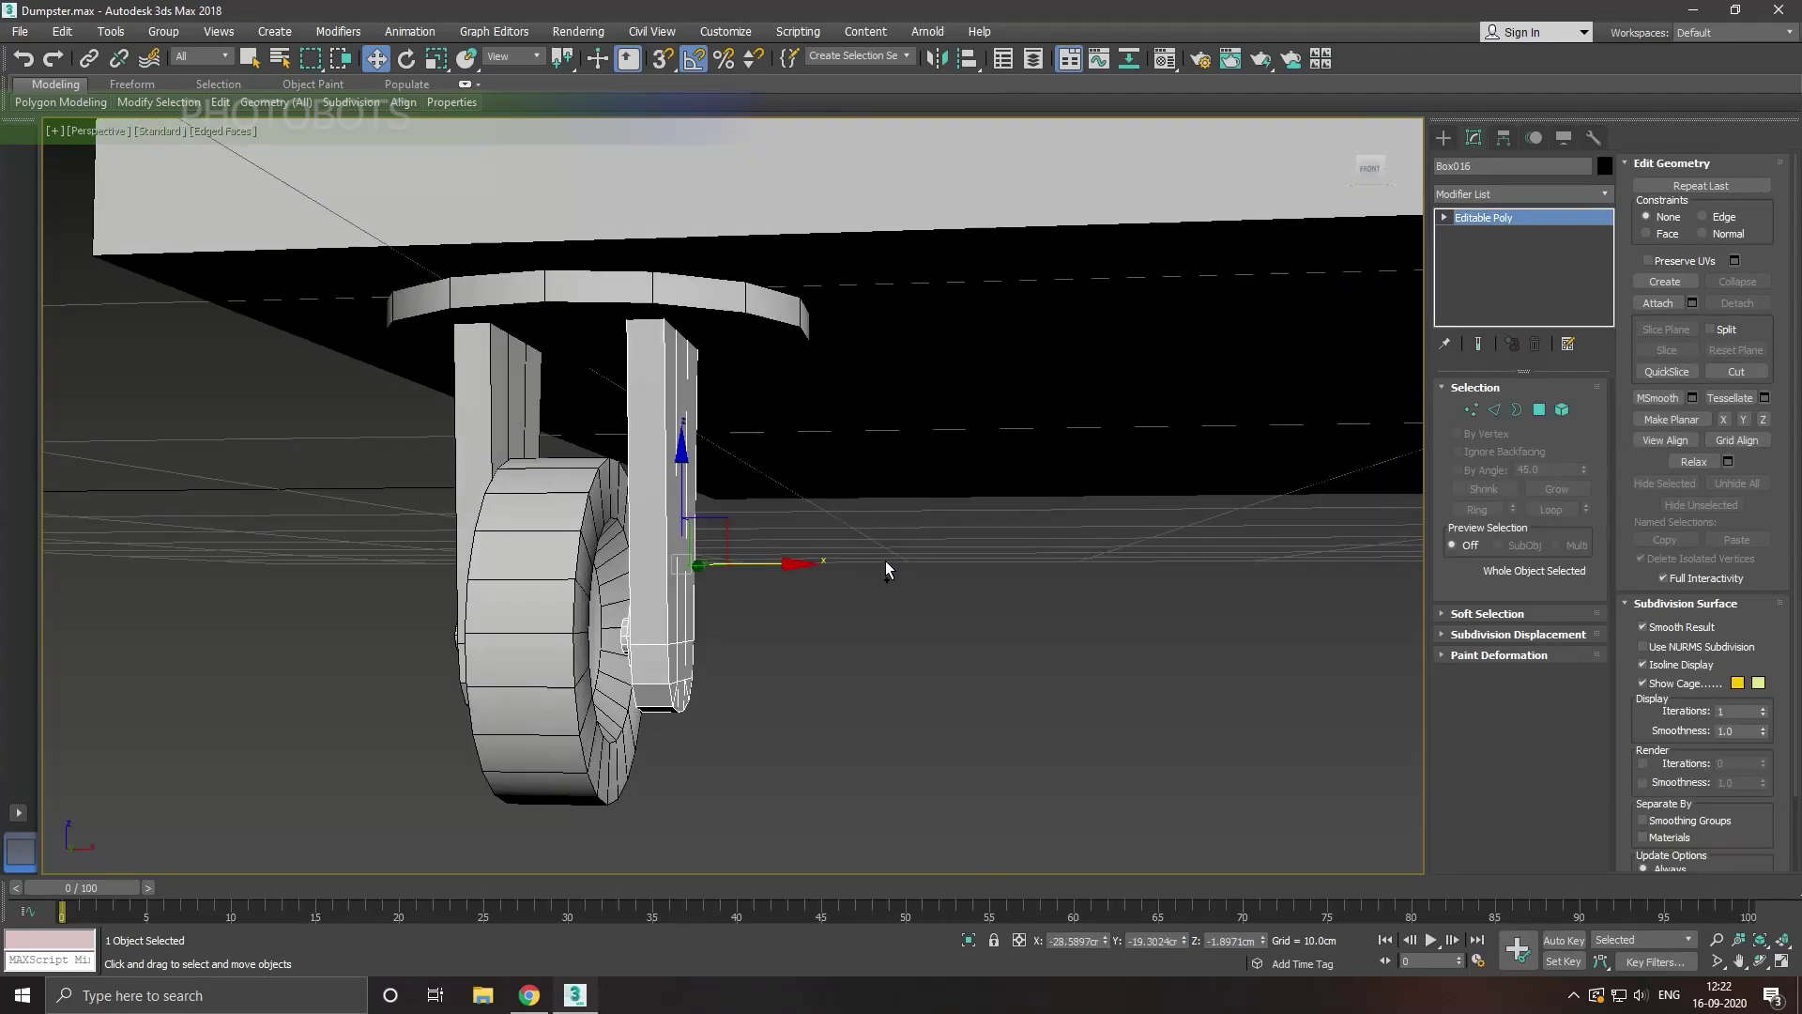
{"action": "left_click", "coordinate": [957, 60]}
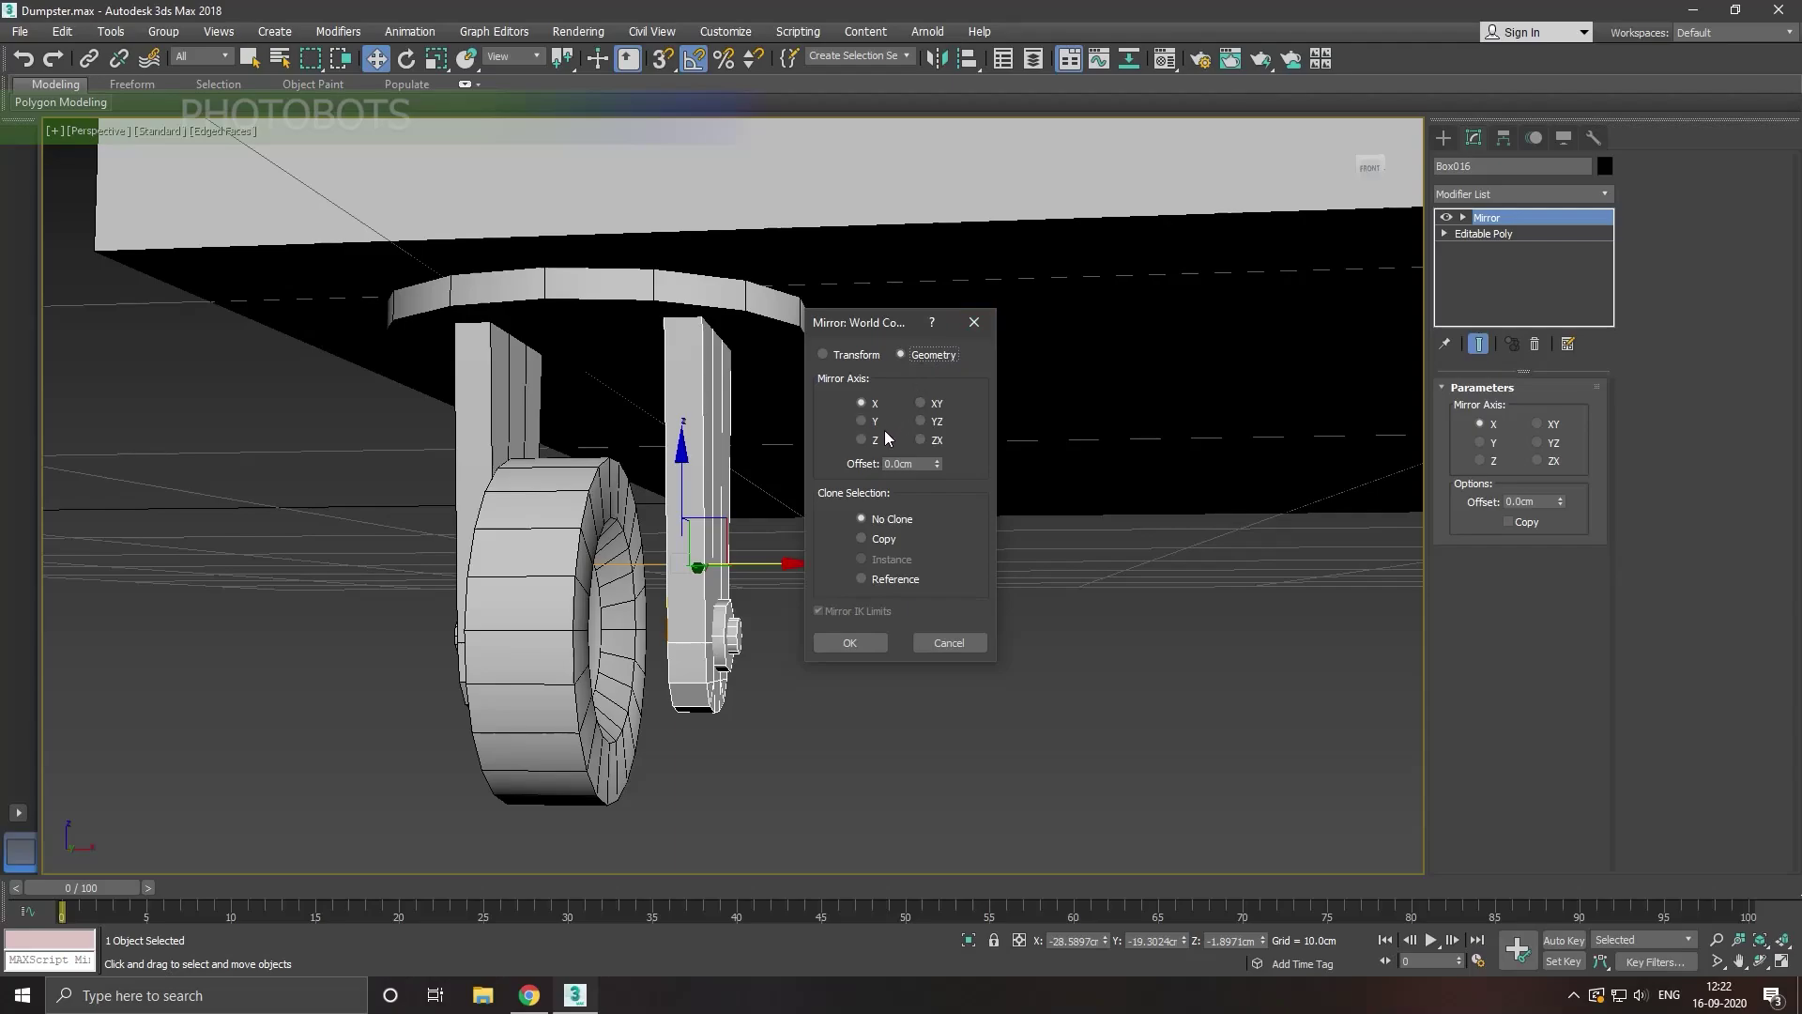
{"action": "left_click", "coordinate": [845, 641]}
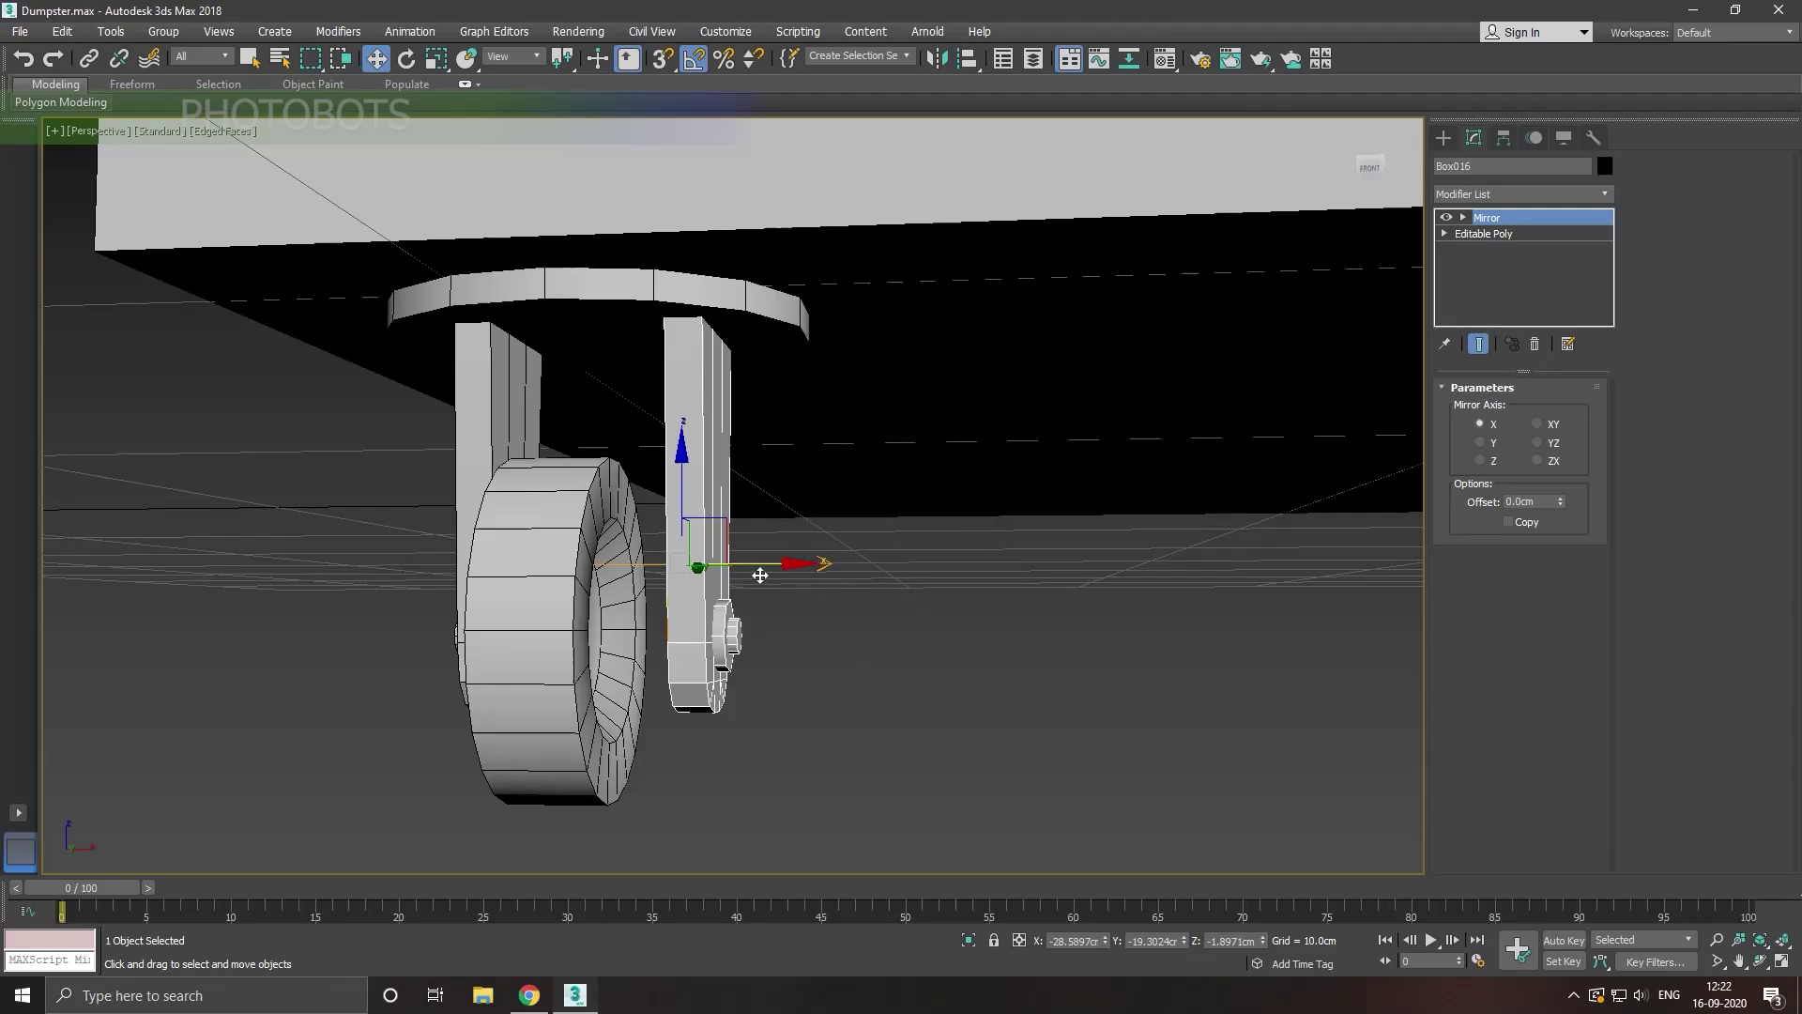
{"action": "left_click_drag", "start_coordinate": [760, 574], "coordinate": [691, 579]}
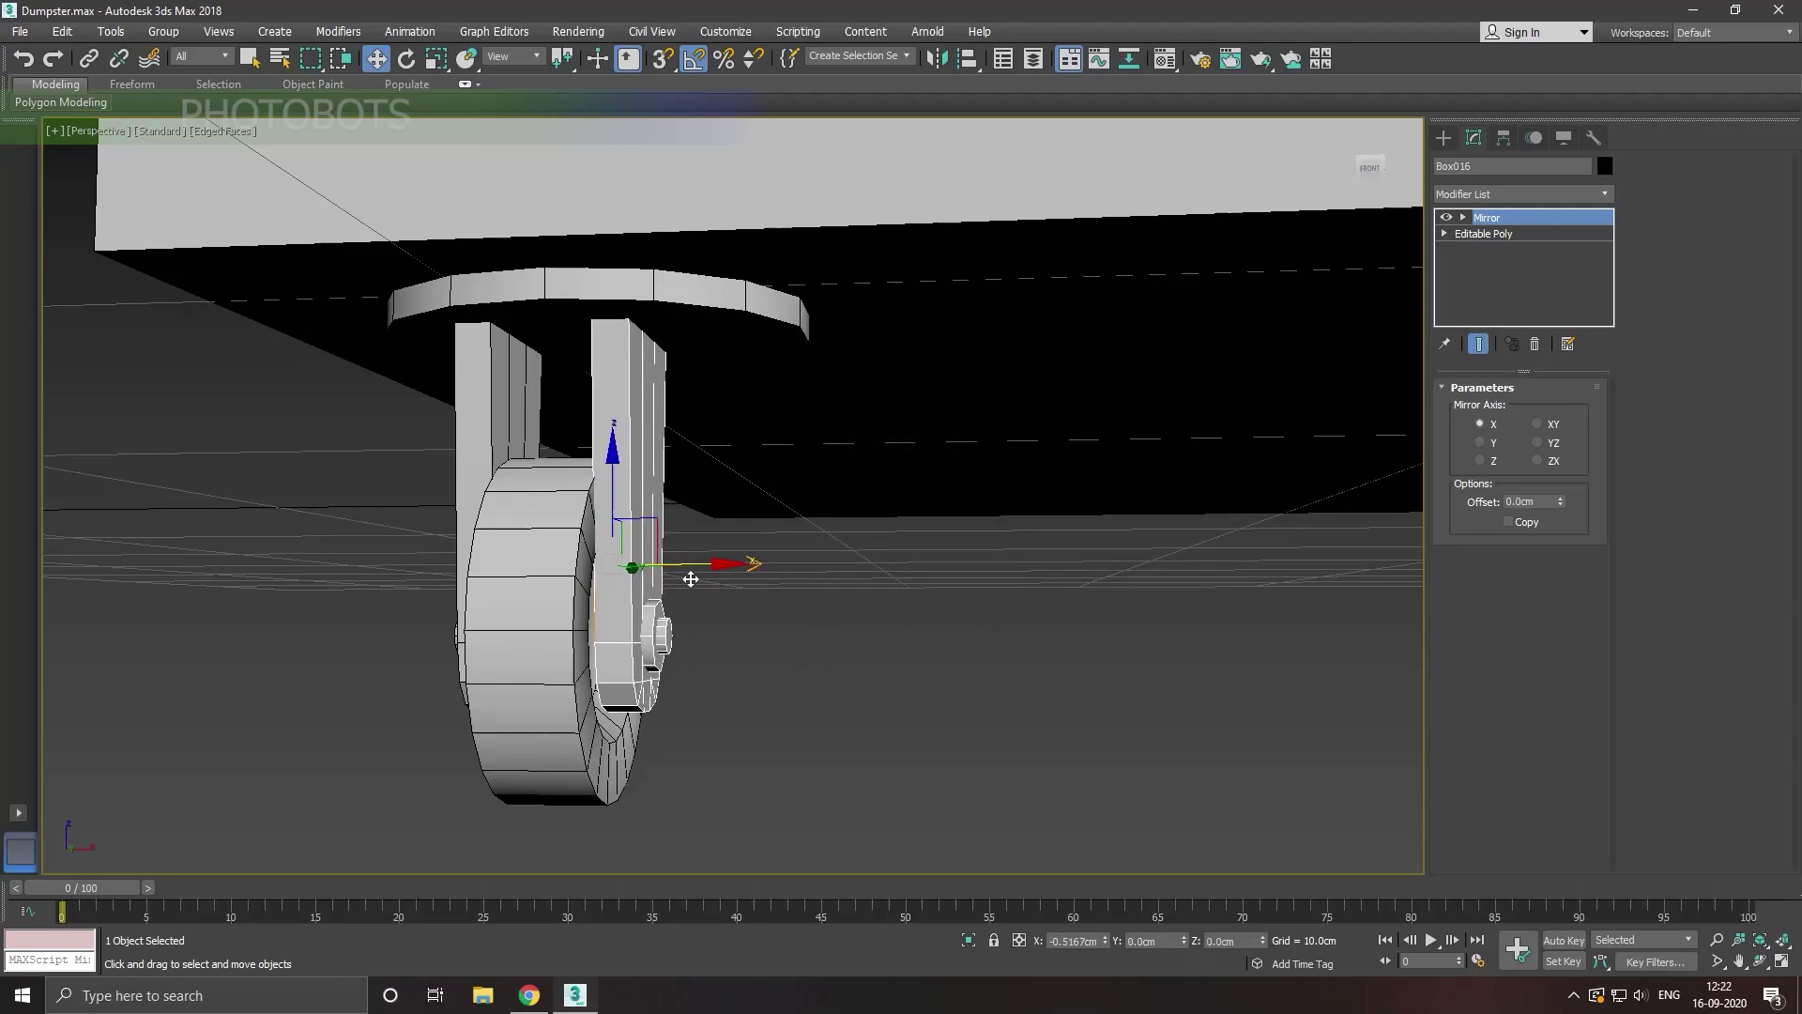
{"action": "mouse_move", "coordinate": [756, 563]}
{"action": "middle_mouse_down", "text": "alt"}
{"action": "mouse_move", "coordinate": [787, 533]}
{"action": "mouse_move", "coordinate": [846, 552]}
{"action": "mouse_move", "coordinate": [692, 583]}
{"action": "mouse_move", "coordinate": [744, 578]}
{"action": "mouse_move", "coordinate": [713, 580]}
{"action": "mouse_move", "coordinate": [724, 597]}
{"action": "middle_mouse_up", "text": "alt"}
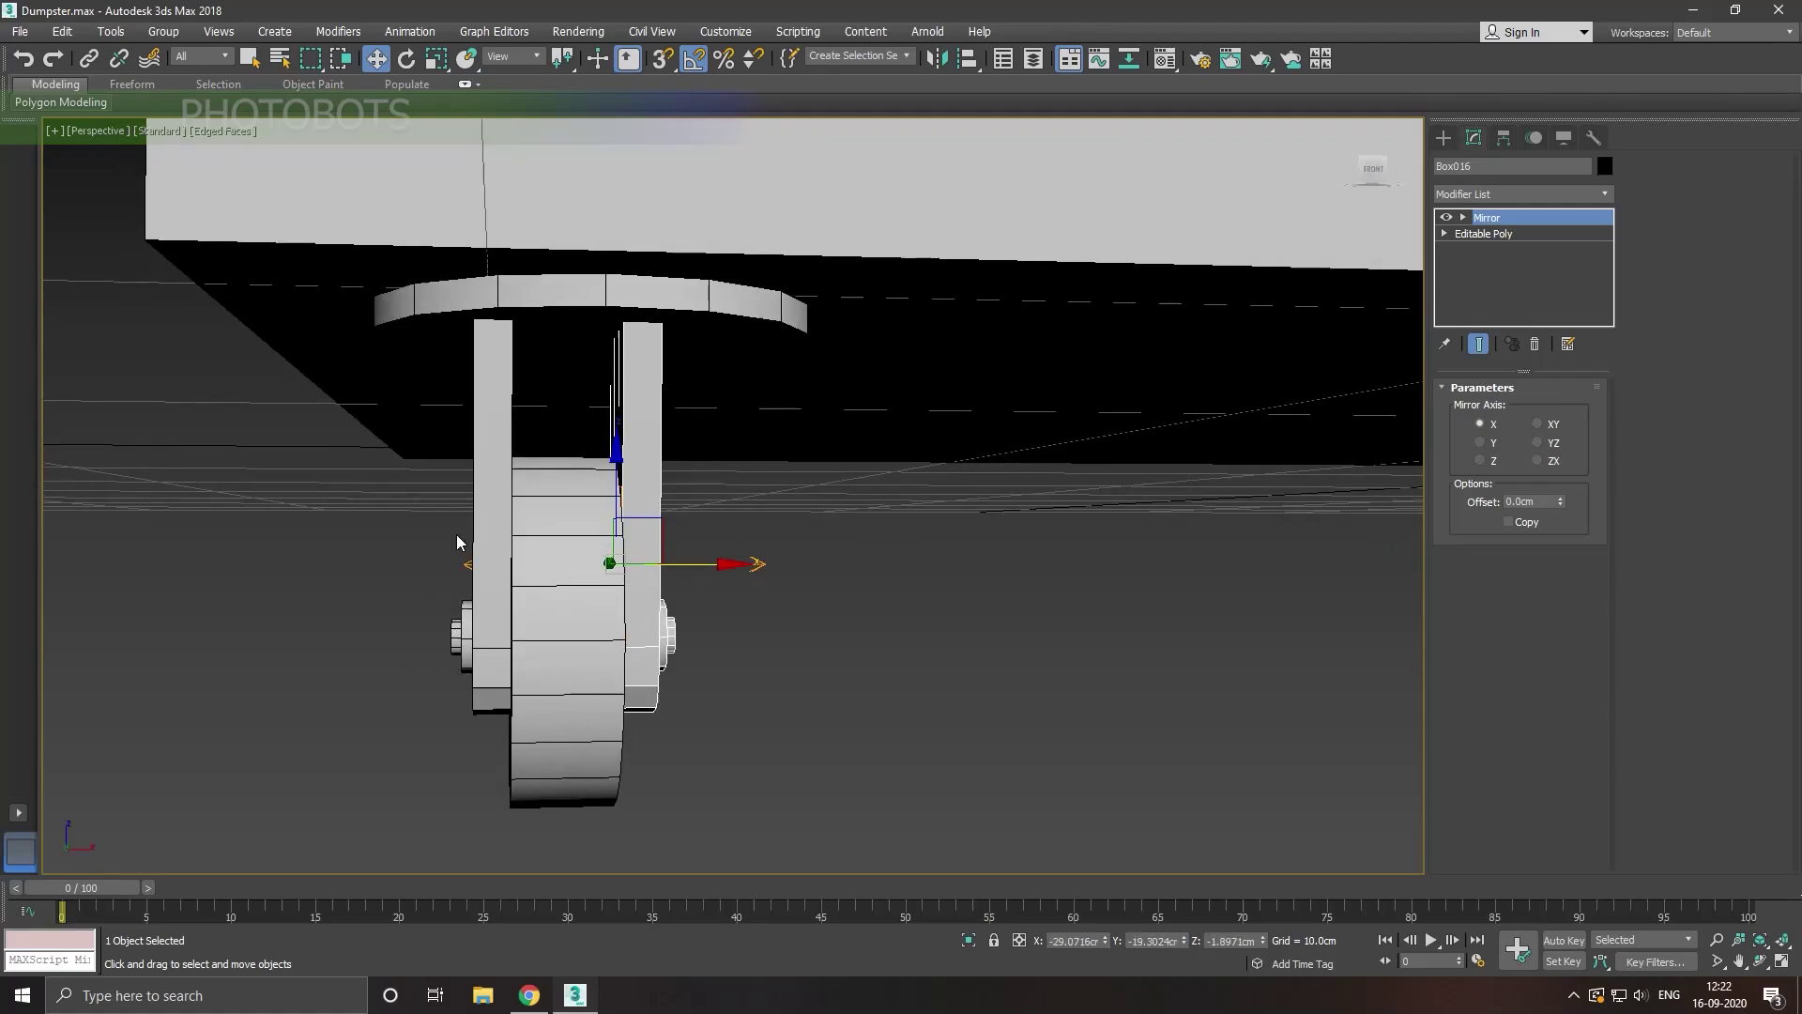
{"action": "left_click", "coordinate": [502, 549]}
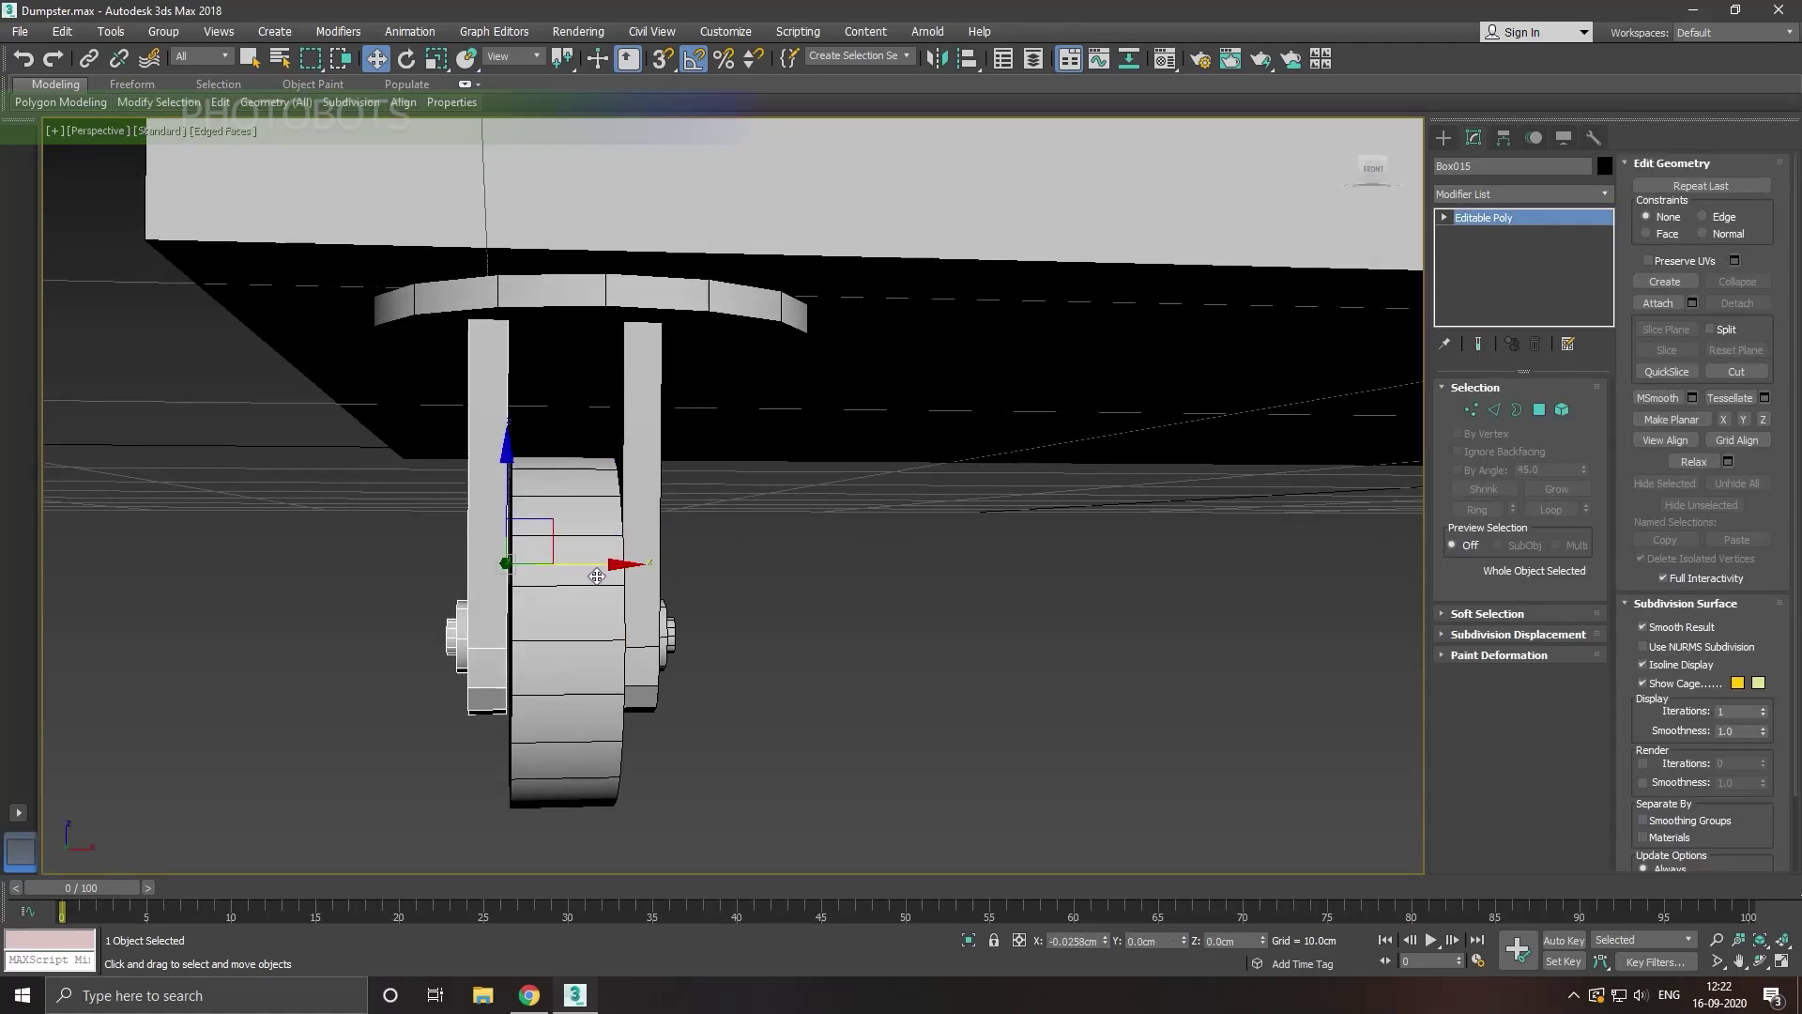
{"action": "left_click_drag", "start_coordinate": [603, 566], "coordinate": [597, 575]}
Step: Shift the wheel and both brackets slightly along X, then view the caster close-up in Perspective
{"action": "left_click_drag", "start_coordinate": [456, 660], "coordinate": [716, 756]}
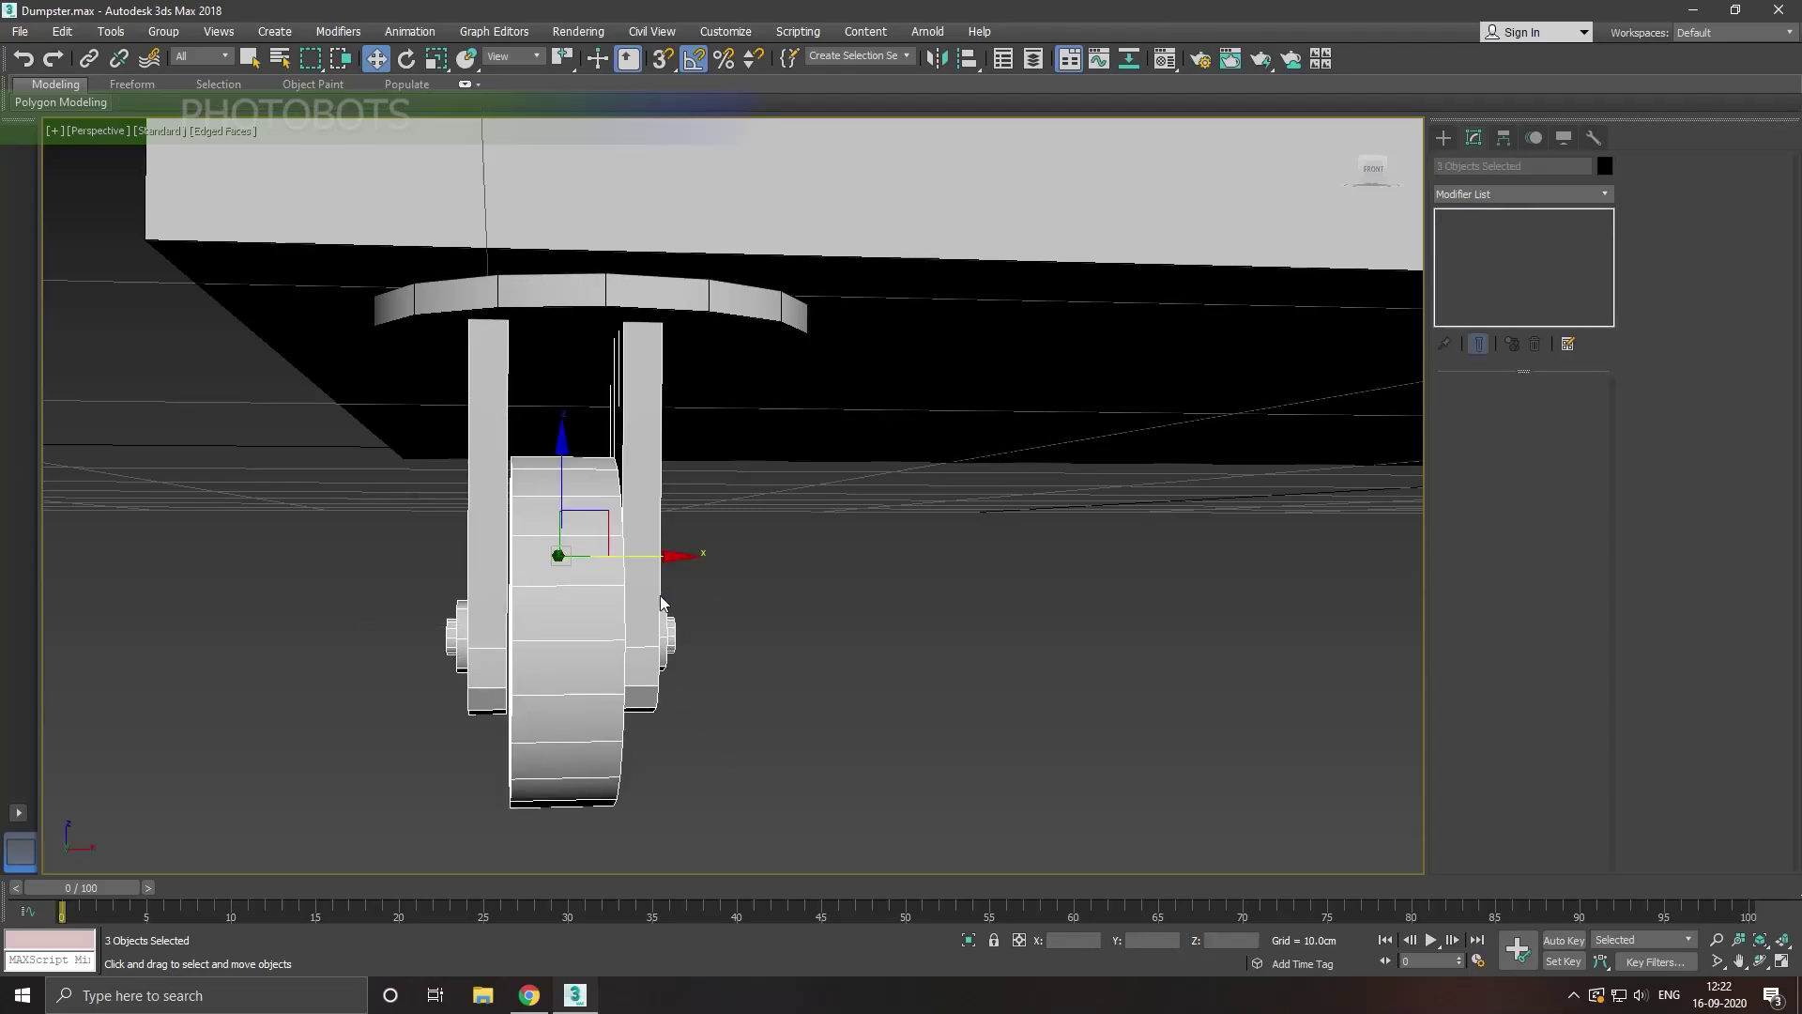
{"action": "left_click_drag", "start_coordinate": [676, 559], "coordinate": [703, 559]}
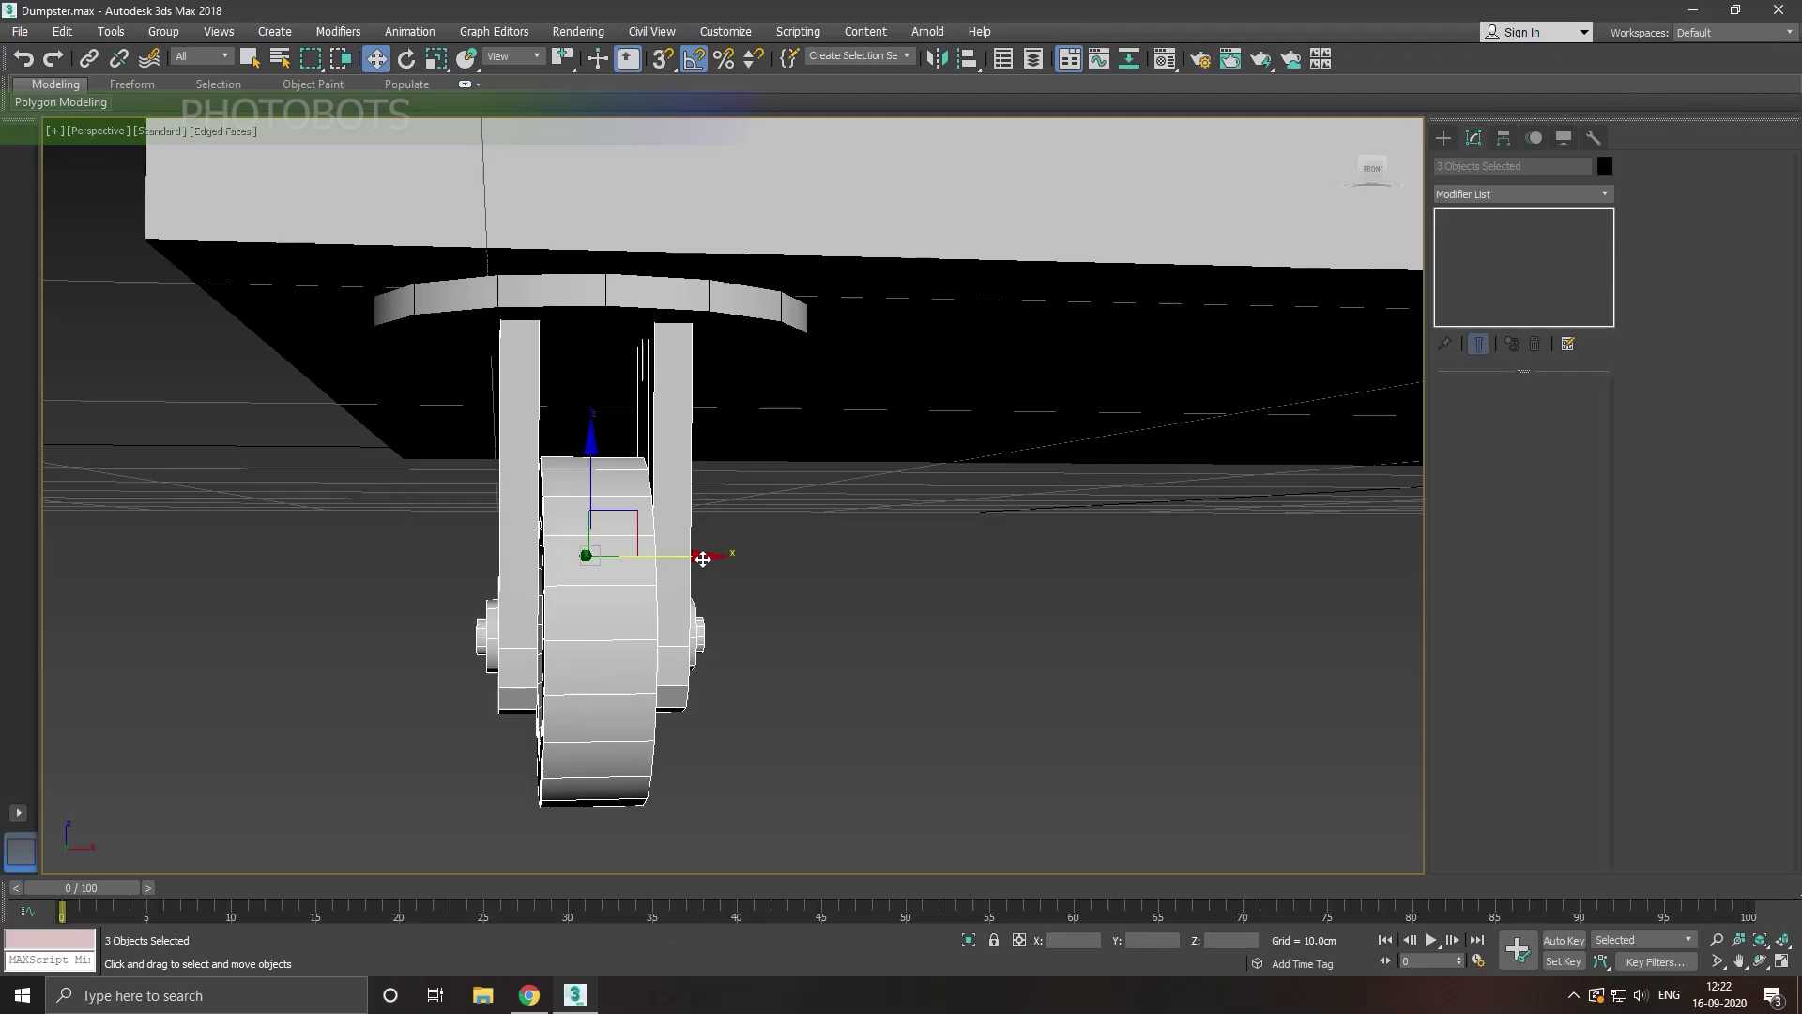
{"action": "key", "text": "f"}
{"action": "scroll", "coordinate": [728, 515], "scroll_direction": "down", "scroll_amount": 4}
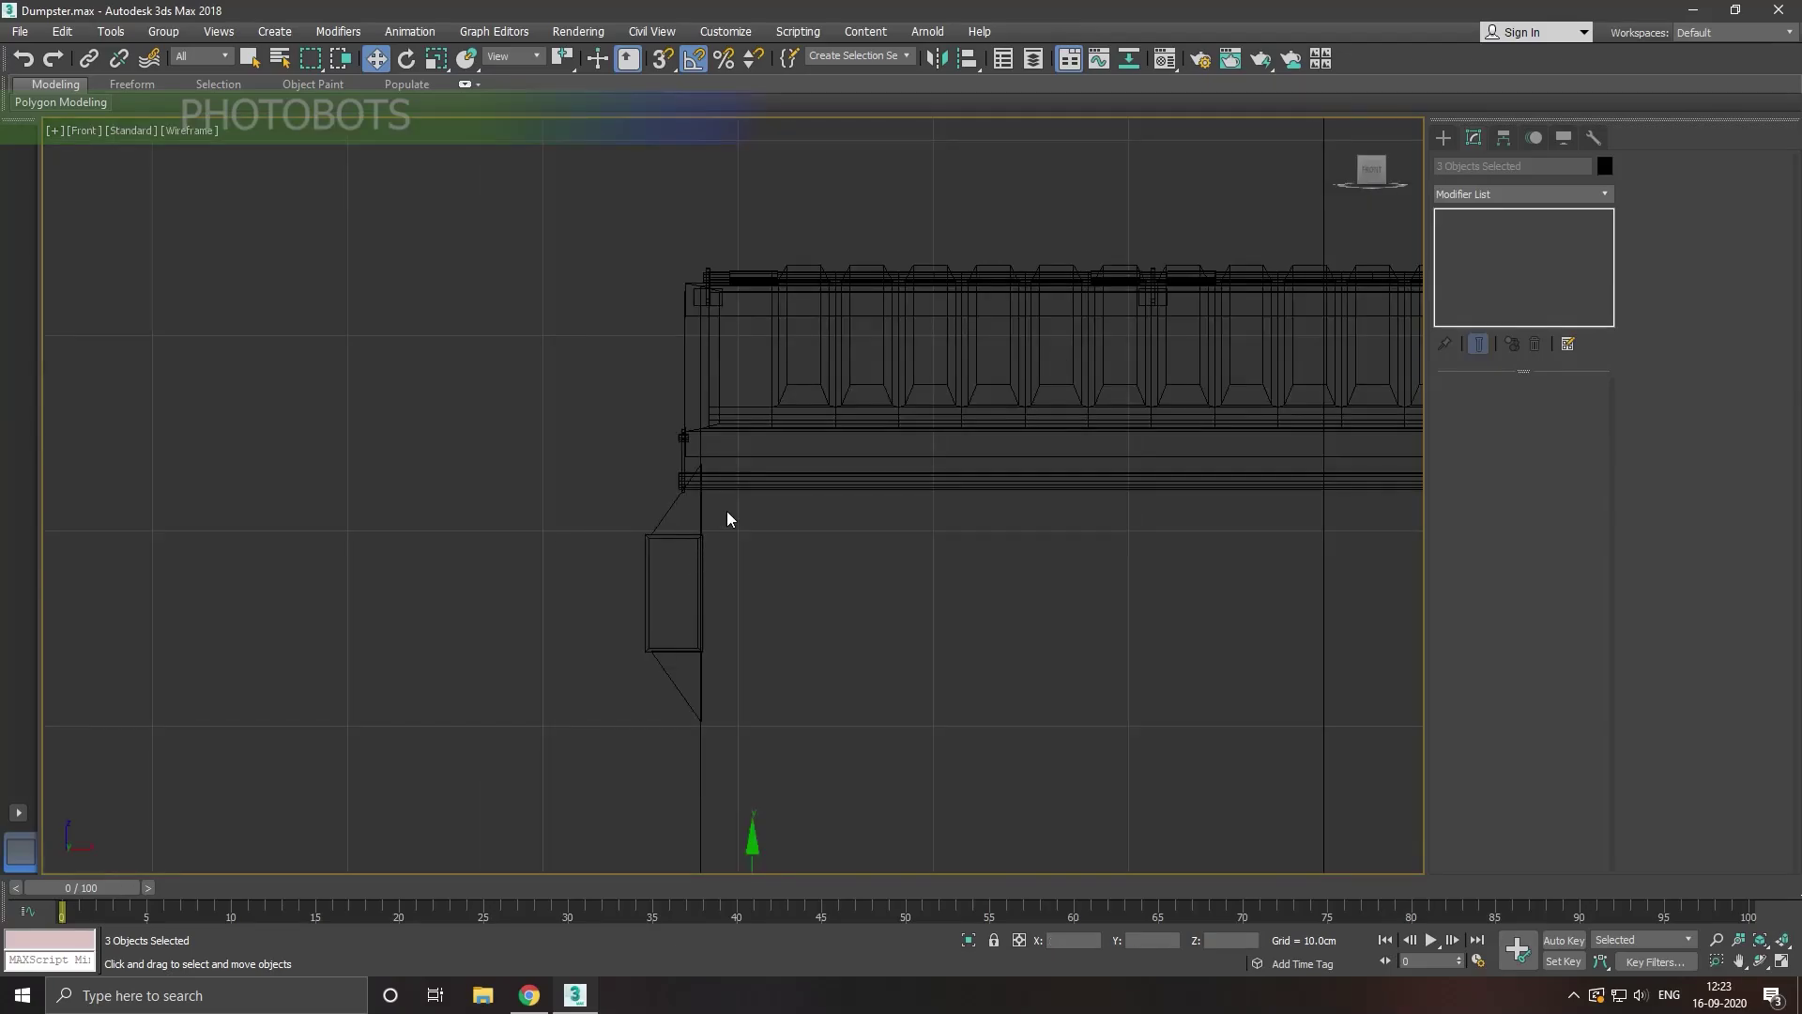
{"action": "scroll", "coordinate": [737, 559], "scroll_direction": "down", "scroll_amount": 3}
{"action": "scroll", "coordinate": [737, 582], "scroll_direction": "up", "scroll_amount": 3}
{"action": "scroll", "coordinate": [737, 631], "scroll_direction": "up", "scroll_amount": 2}
{"action": "scroll", "coordinate": [732, 624], "scroll_direction": "up", "scroll_amount": 4}
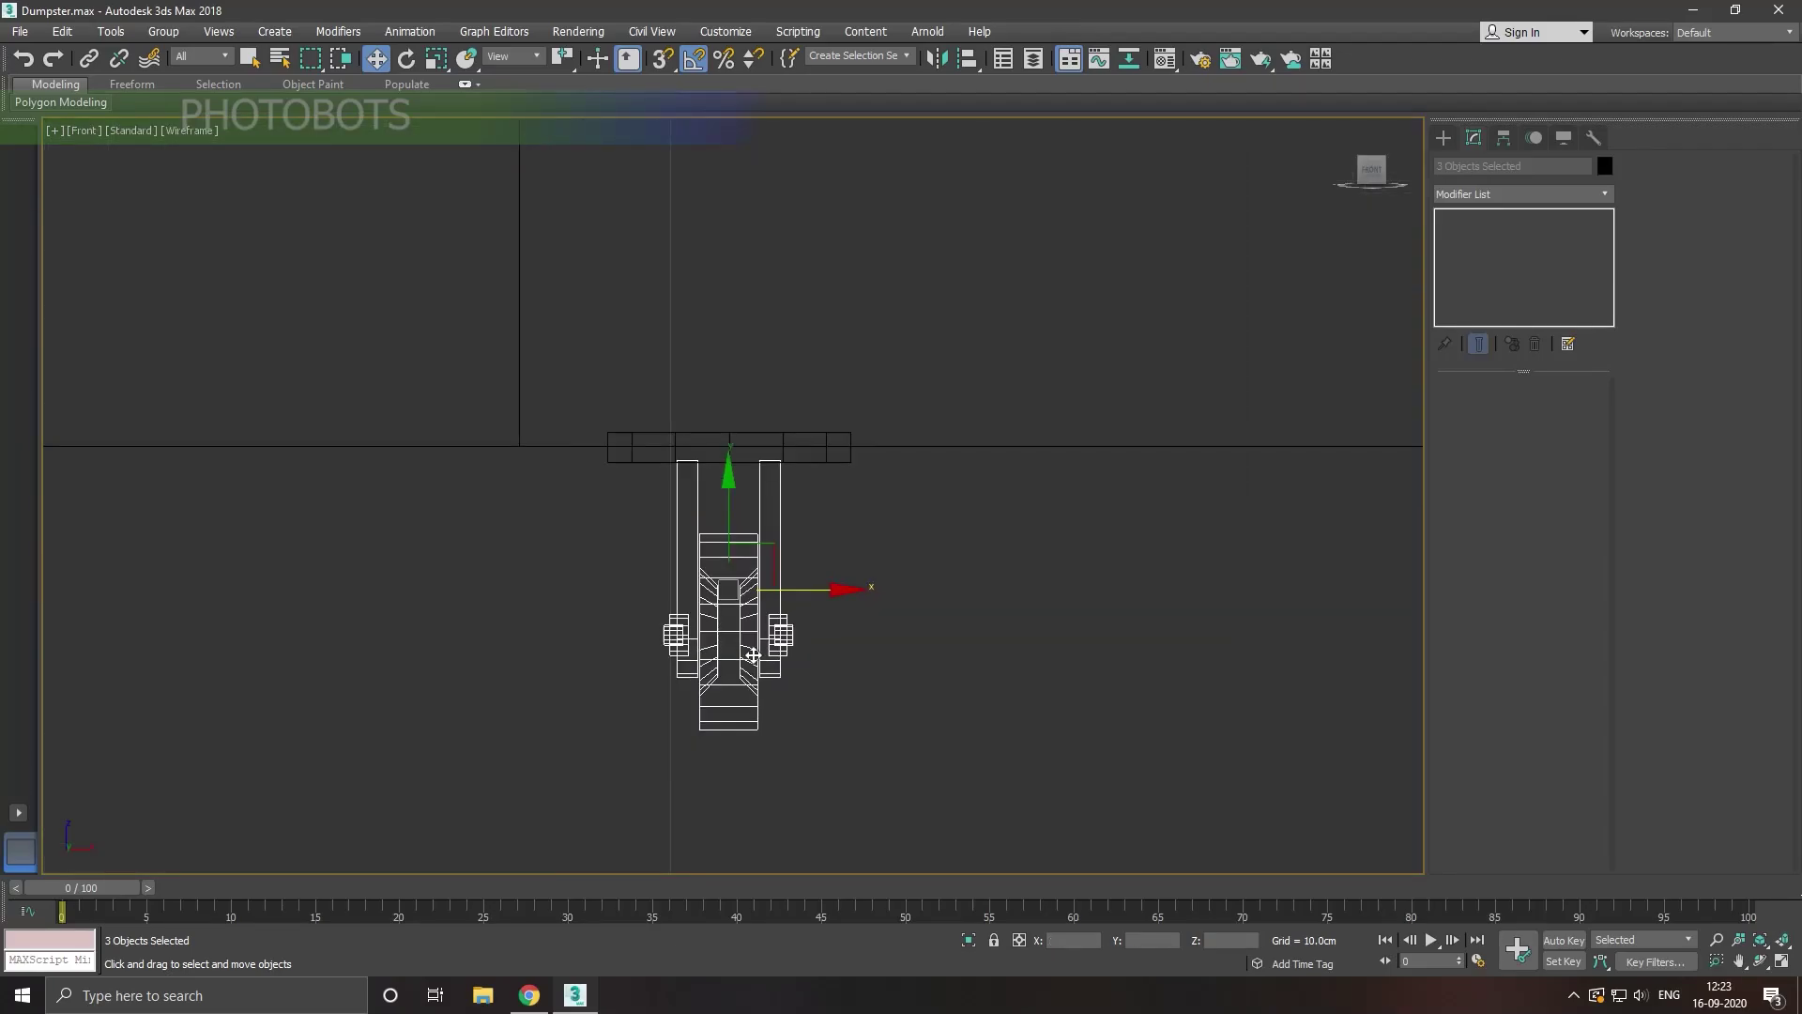
{"action": "left_click_drag", "start_coordinate": [836, 605], "coordinate": [846, 601]}
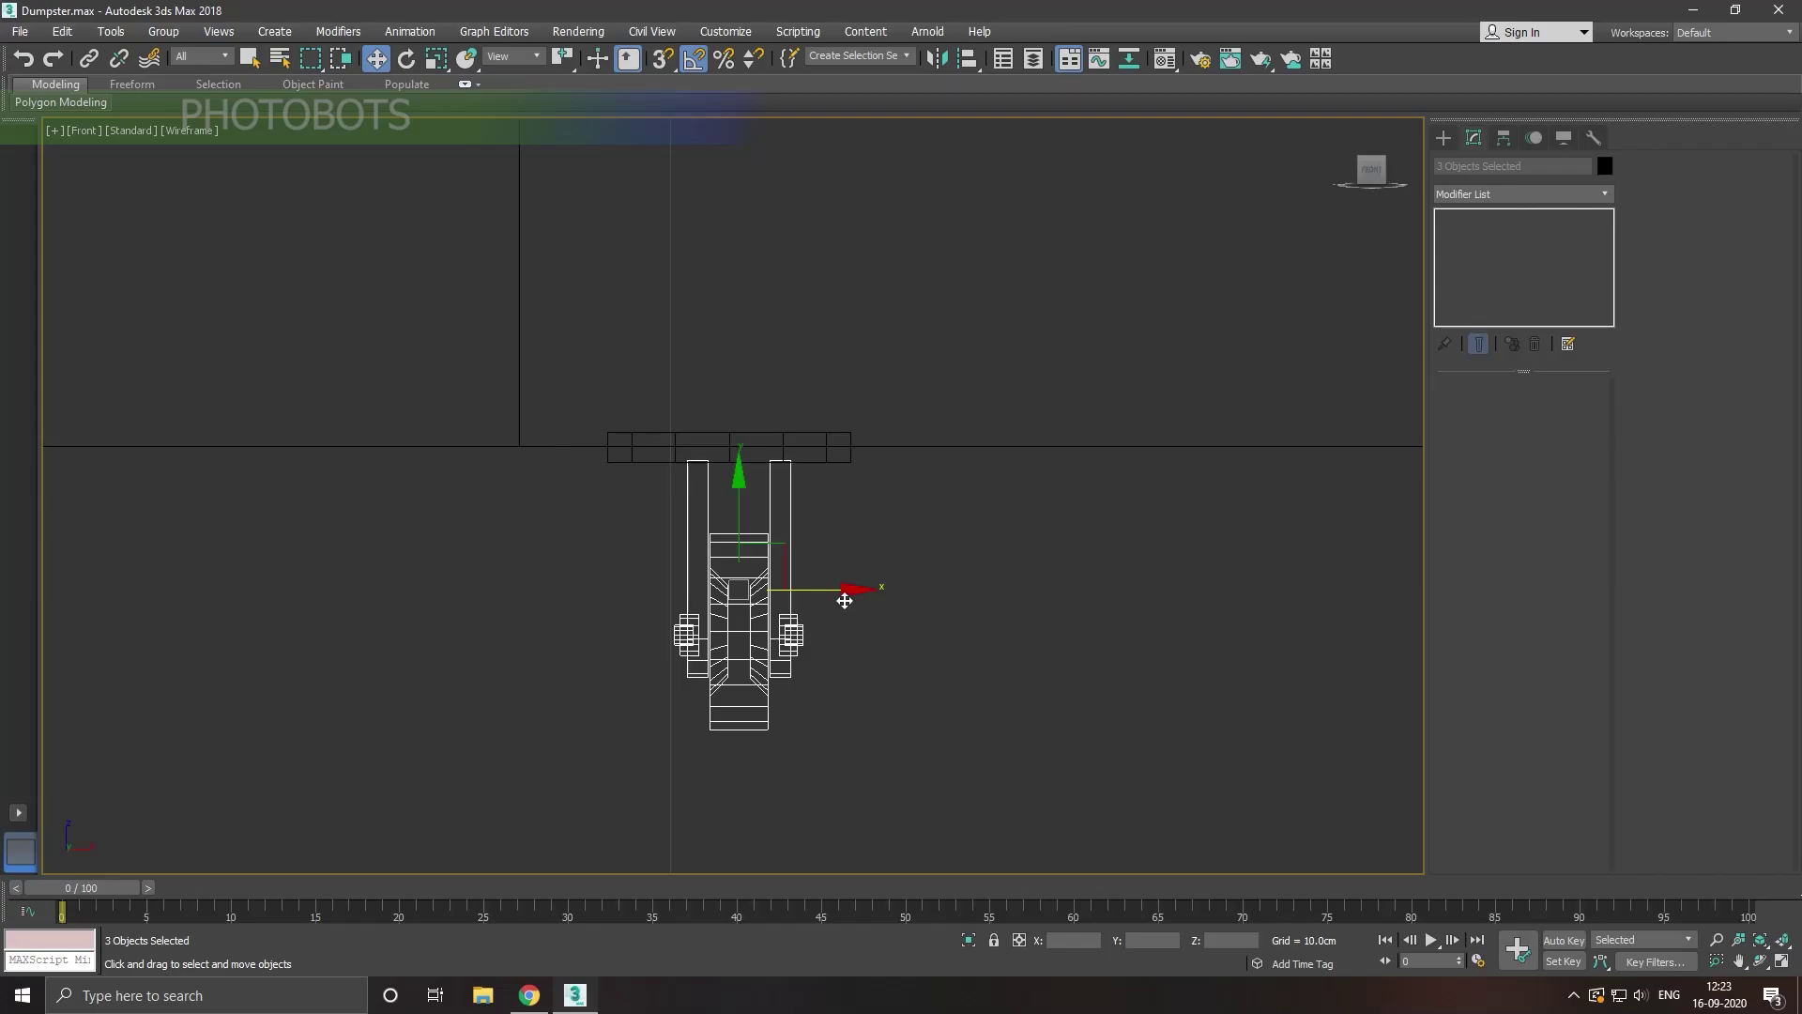
{"action": "key", "text": "p"}
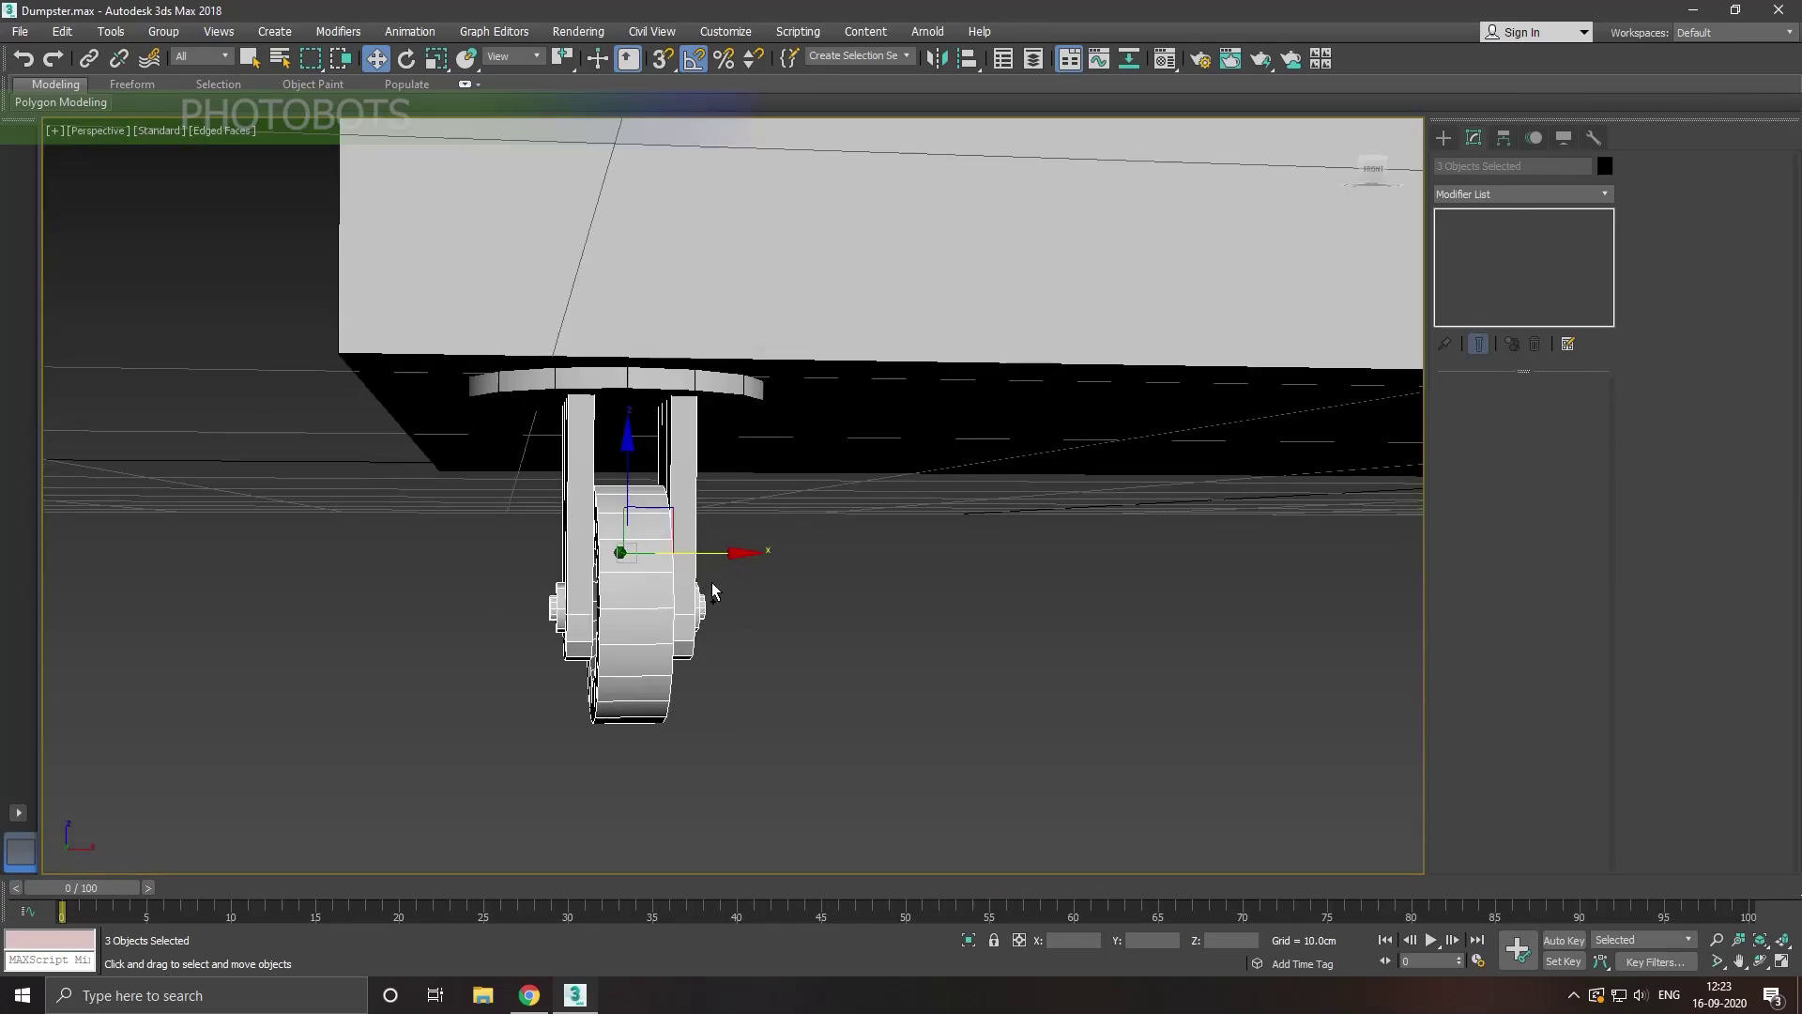
{"action": "mouse_move", "coordinate": [830, 591]}
{"action": "middle_mouse_down", "text": "alt"}
{"action": "mouse_move", "coordinate": [816, 510]}
{"action": "mouse_move", "coordinate": [654, 388]}
{"action": "middle_mouse_up", "text": "alt"}
Step: Convert the caster's top disc, Cylinder001, to an editable poly and isolate it
{"action": "scroll", "coordinate": [654, 387], "scroll_direction": "up", "scroll_amount": 2}
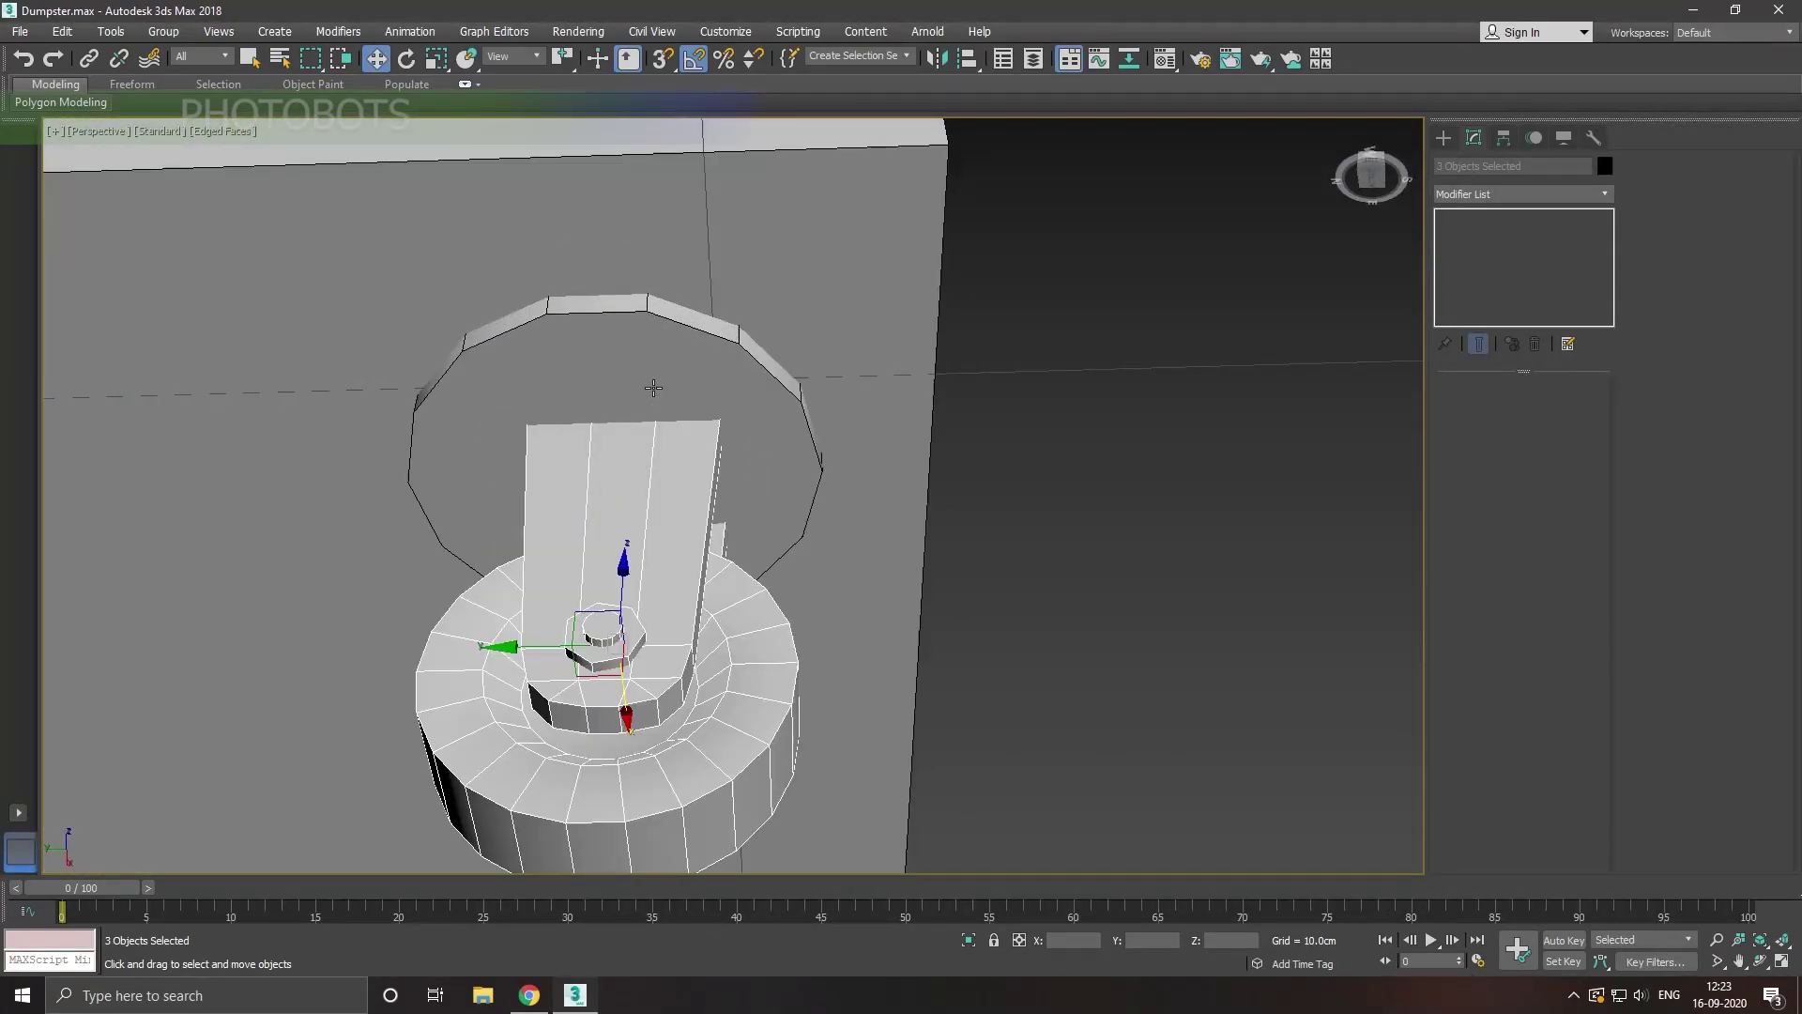
{"action": "left_click", "coordinate": [654, 388]}
{"action": "right_click", "coordinate": [1501, 290]}
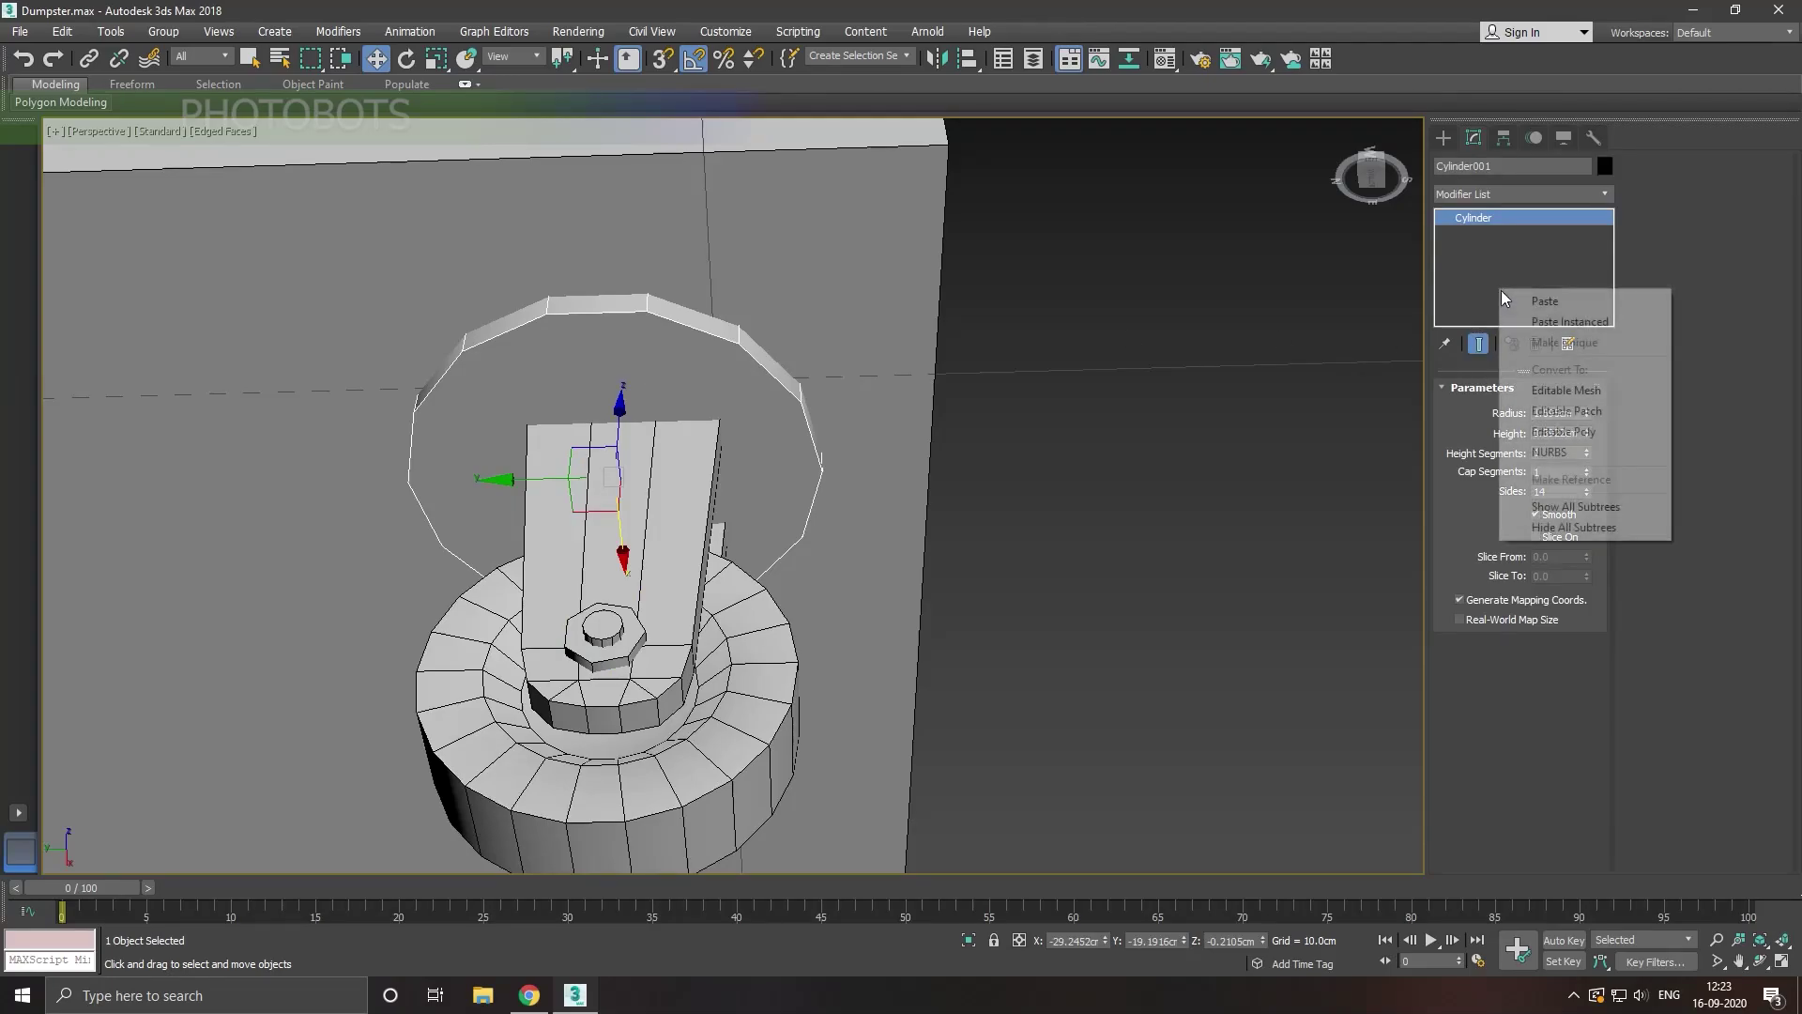
{"action": "left_click", "coordinate": [1524, 434]}
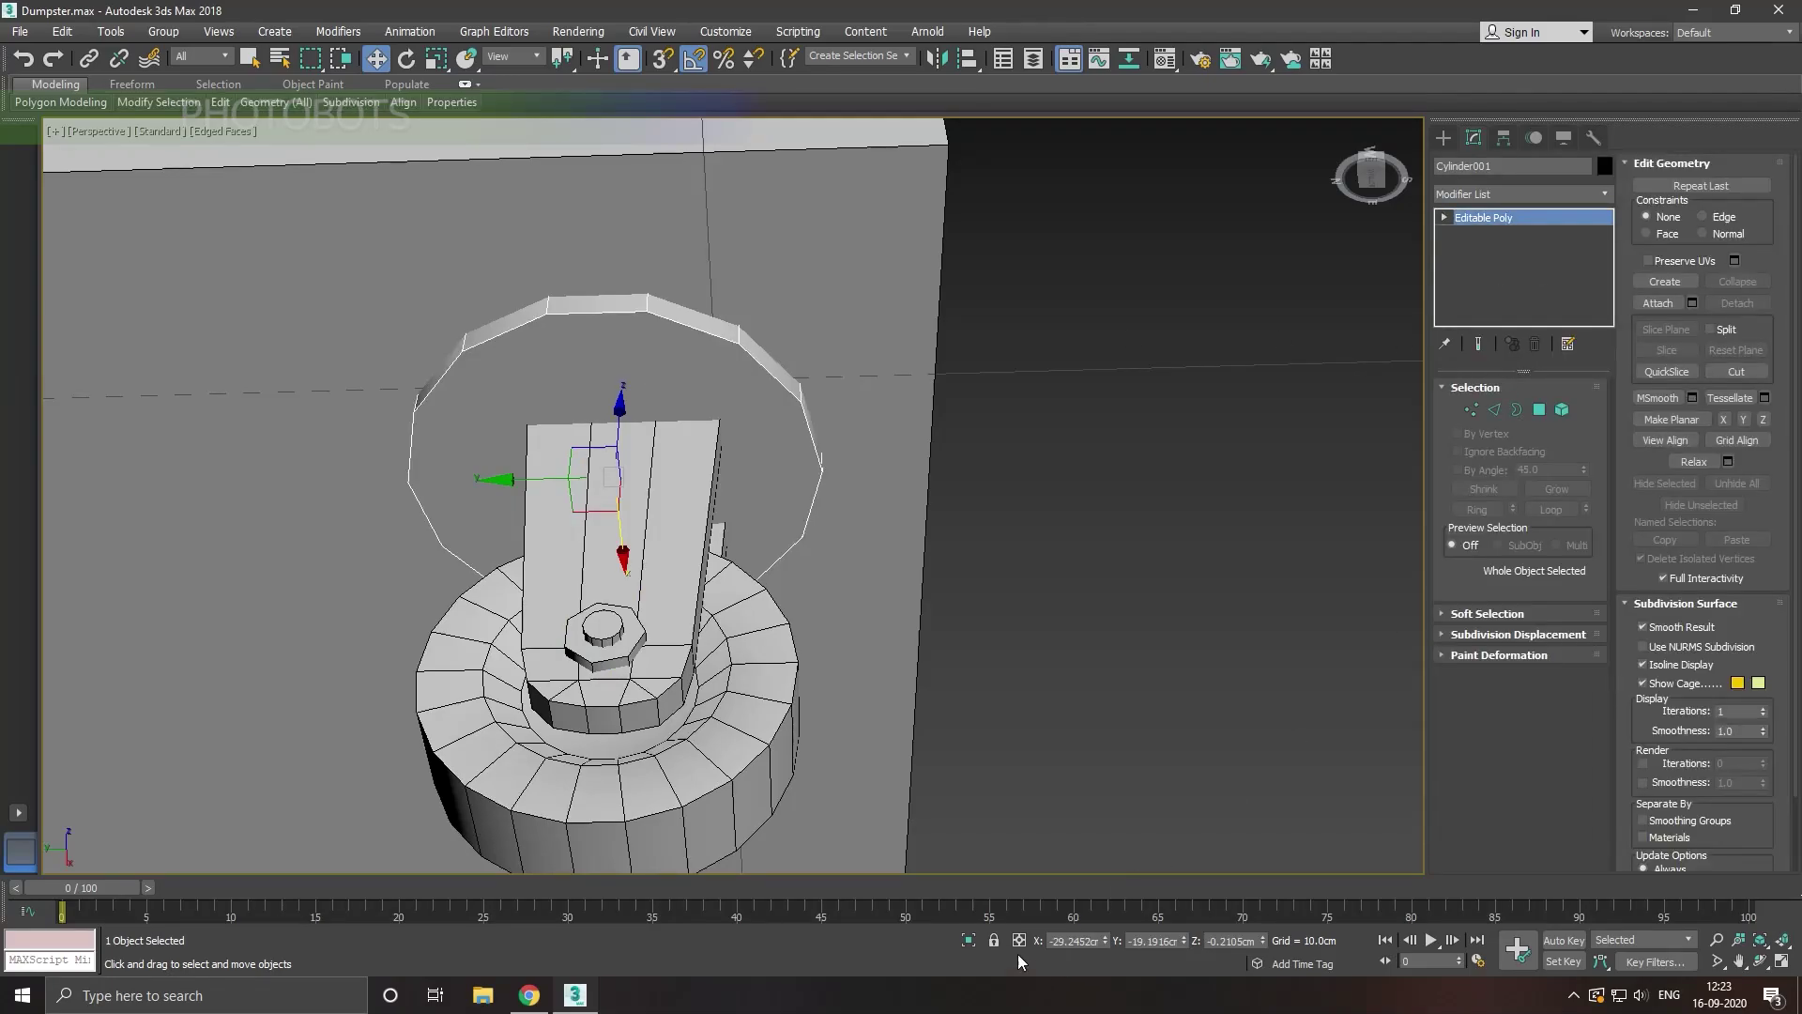
{"action": "left_click", "coordinate": [967, 940]}
{"action": "scroll", "coordinate": [805, 691], "scroll_direction": "down", "scroll_amount": 3}
{"action": "mouse_move", "coordinate": [805, 692]}
{"action": "middle_mouse_down", "text": "alt"}
{"action": "mouse_move", "coordinate": [850, 748]}
{"action": "mouse_move", "coordinate": [1147, 655]}
{"action": "middle_mouse_up", "text": "alt"}
Step: Delete the disc's top face to leave it open, then switch to vertex editing
{"action": "left_click", "coordinate": [1539, 411]}
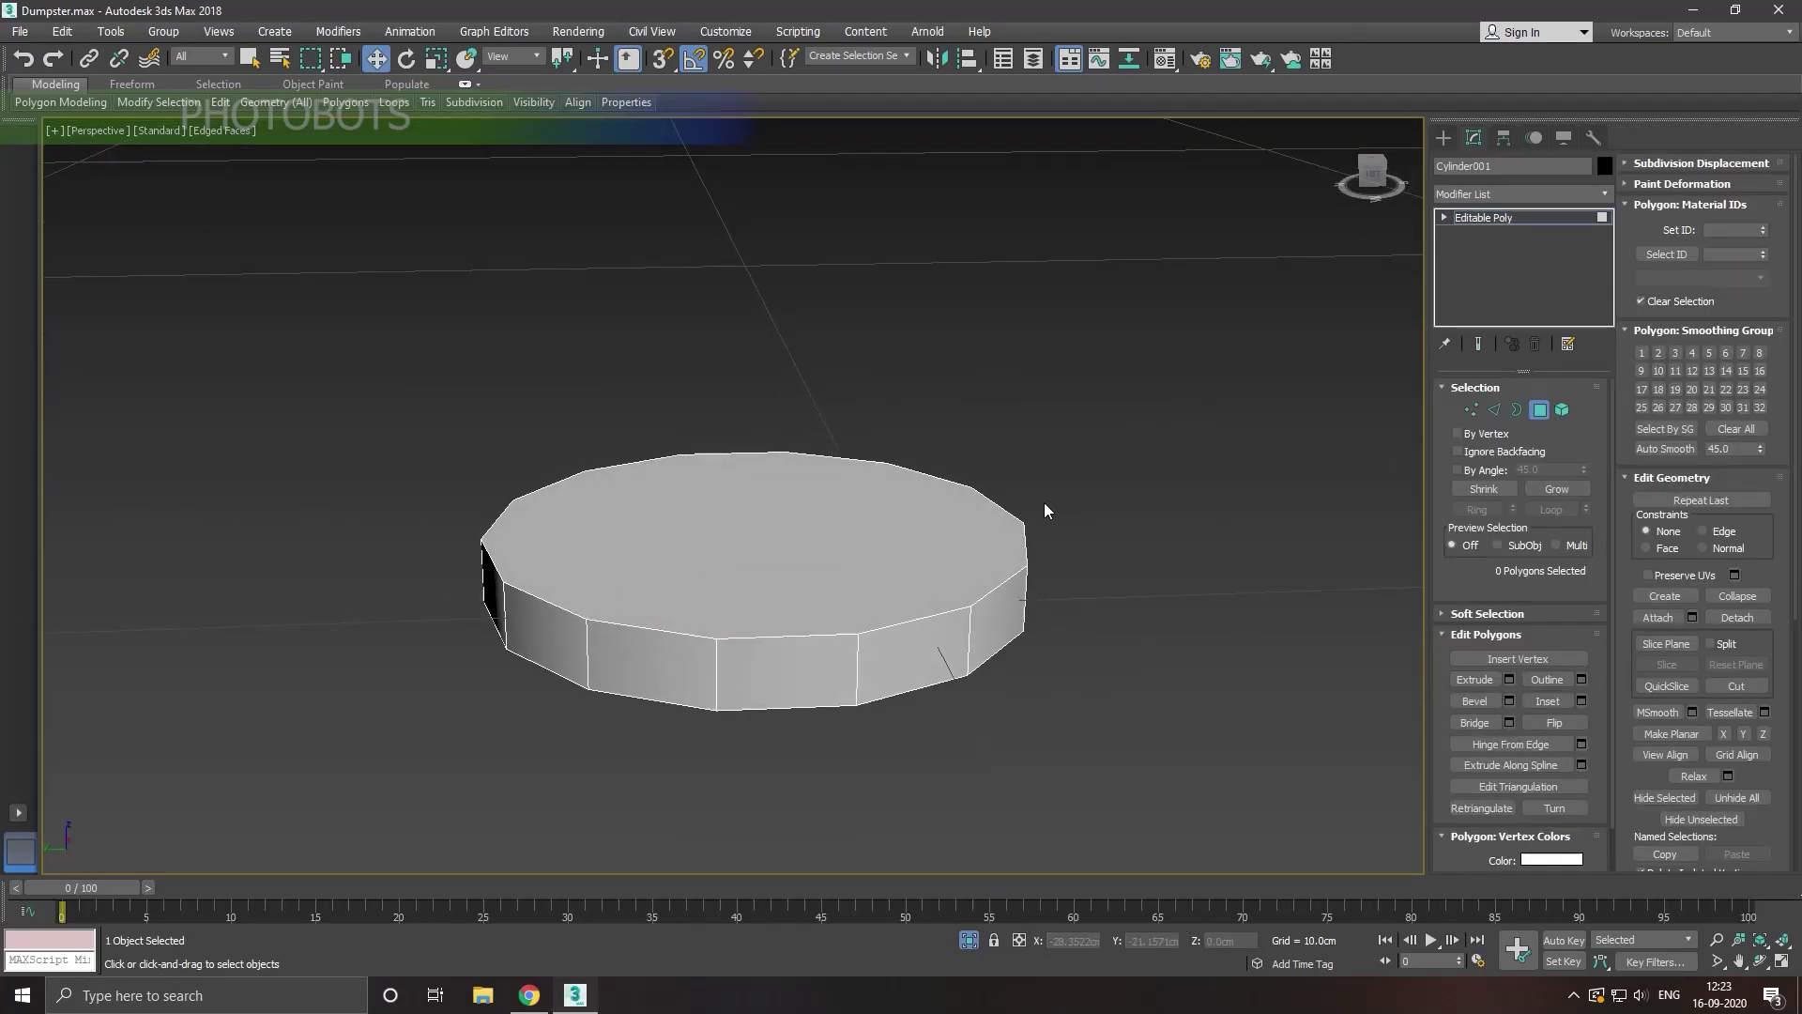
{"action": "left_click", "coordinate": [948, 565]}
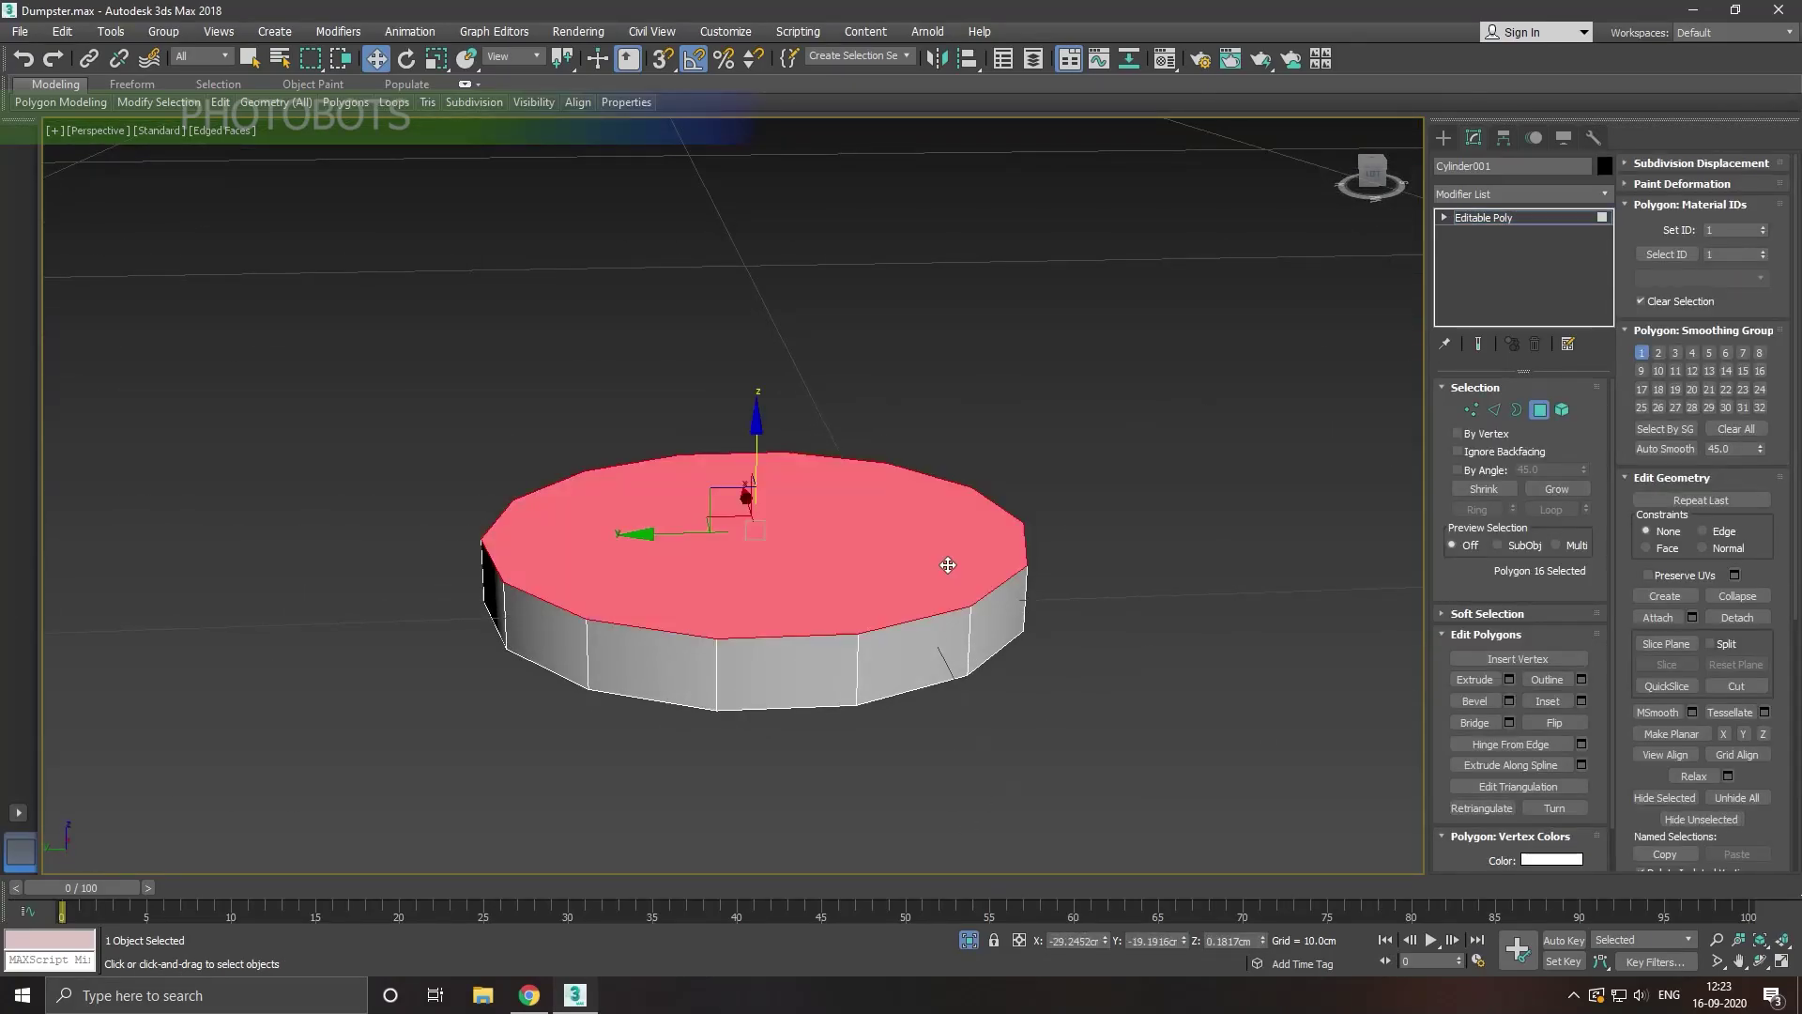
{"action": "key", "text": "Delete"}
{"action": "left_click", "coordinate": [792, 686]}
{"action": "key", "text": "super"}
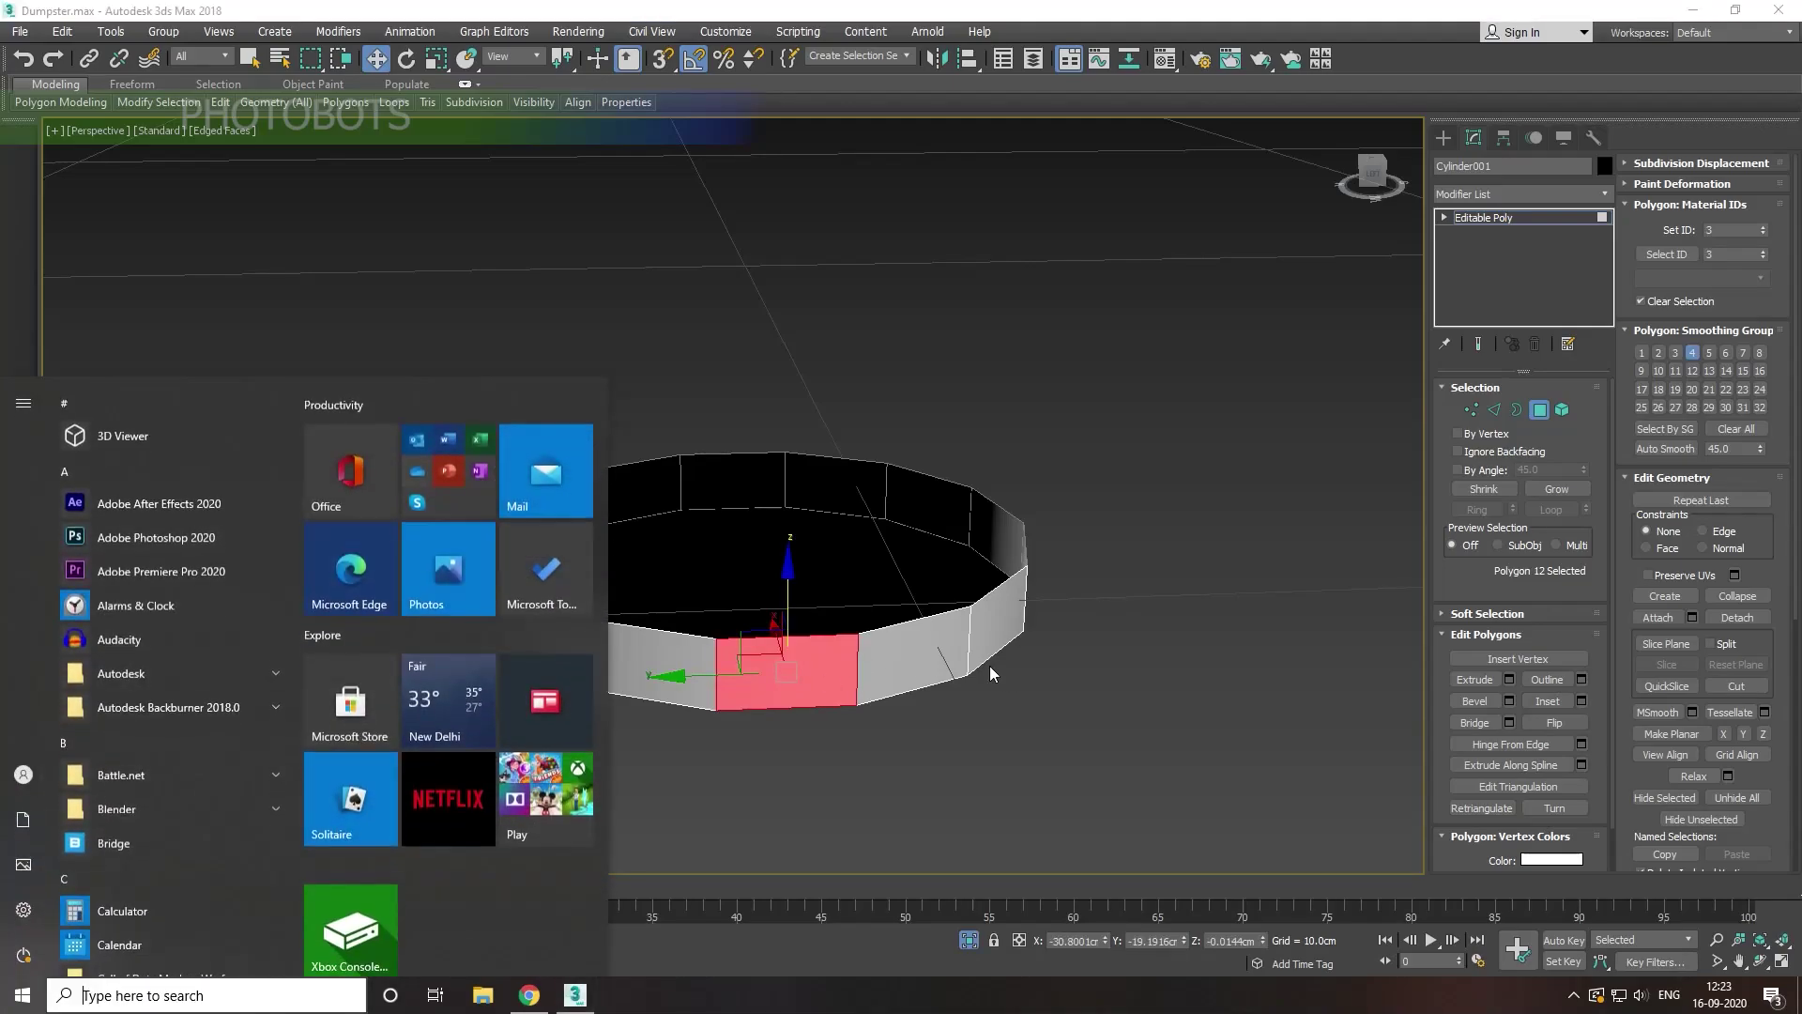
{"action": "mouse_move", "coordinate": [989, 667]}
{"action": "middle_mouse_down", "text": "alt"}
{"action": "mouse_move", "coordinate": [988, 575]}
{"action": "mouse_move", "coordinate": [993, 601]}
{"action": "mouse_move", "coordinate": [895, 445]}
{"action": "middle_mouse_up", "text": "alt"}
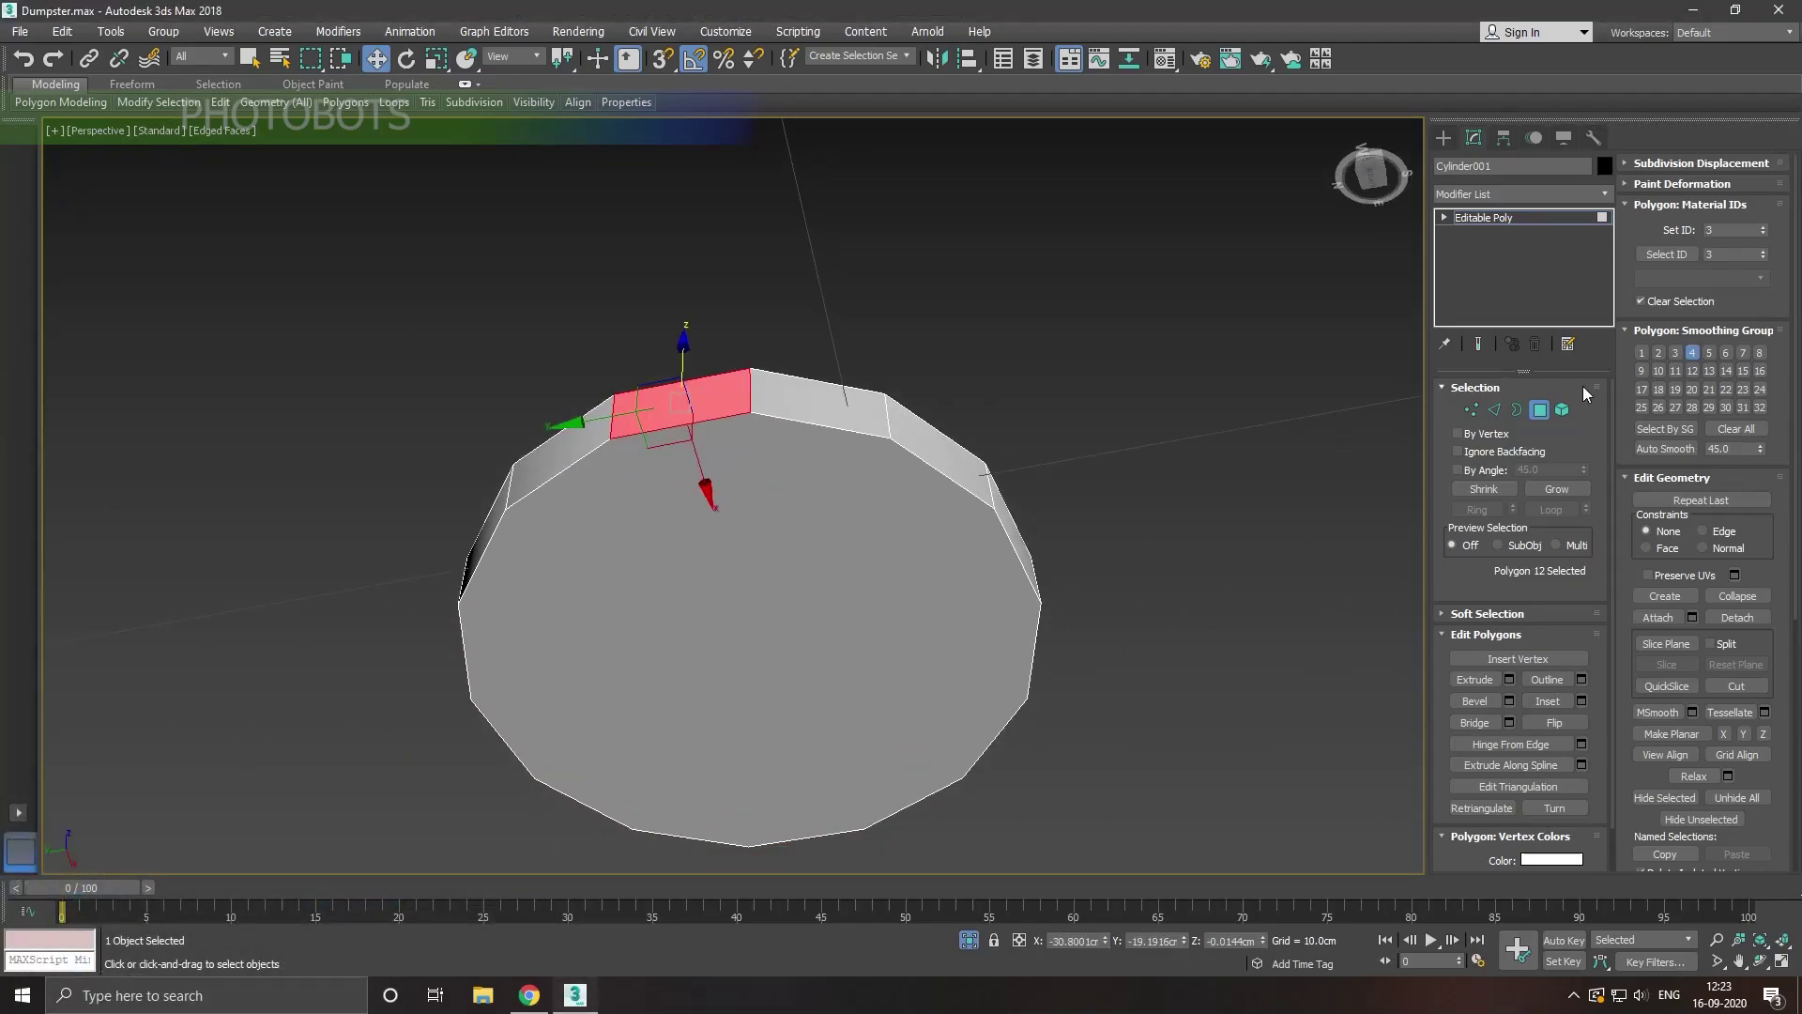
{"action": "left_click", "coordinate": [1471, 410]}
{"action": "middle_click_drag", "start_coordinate": [916, 533], "coordinate": [874, 431]}
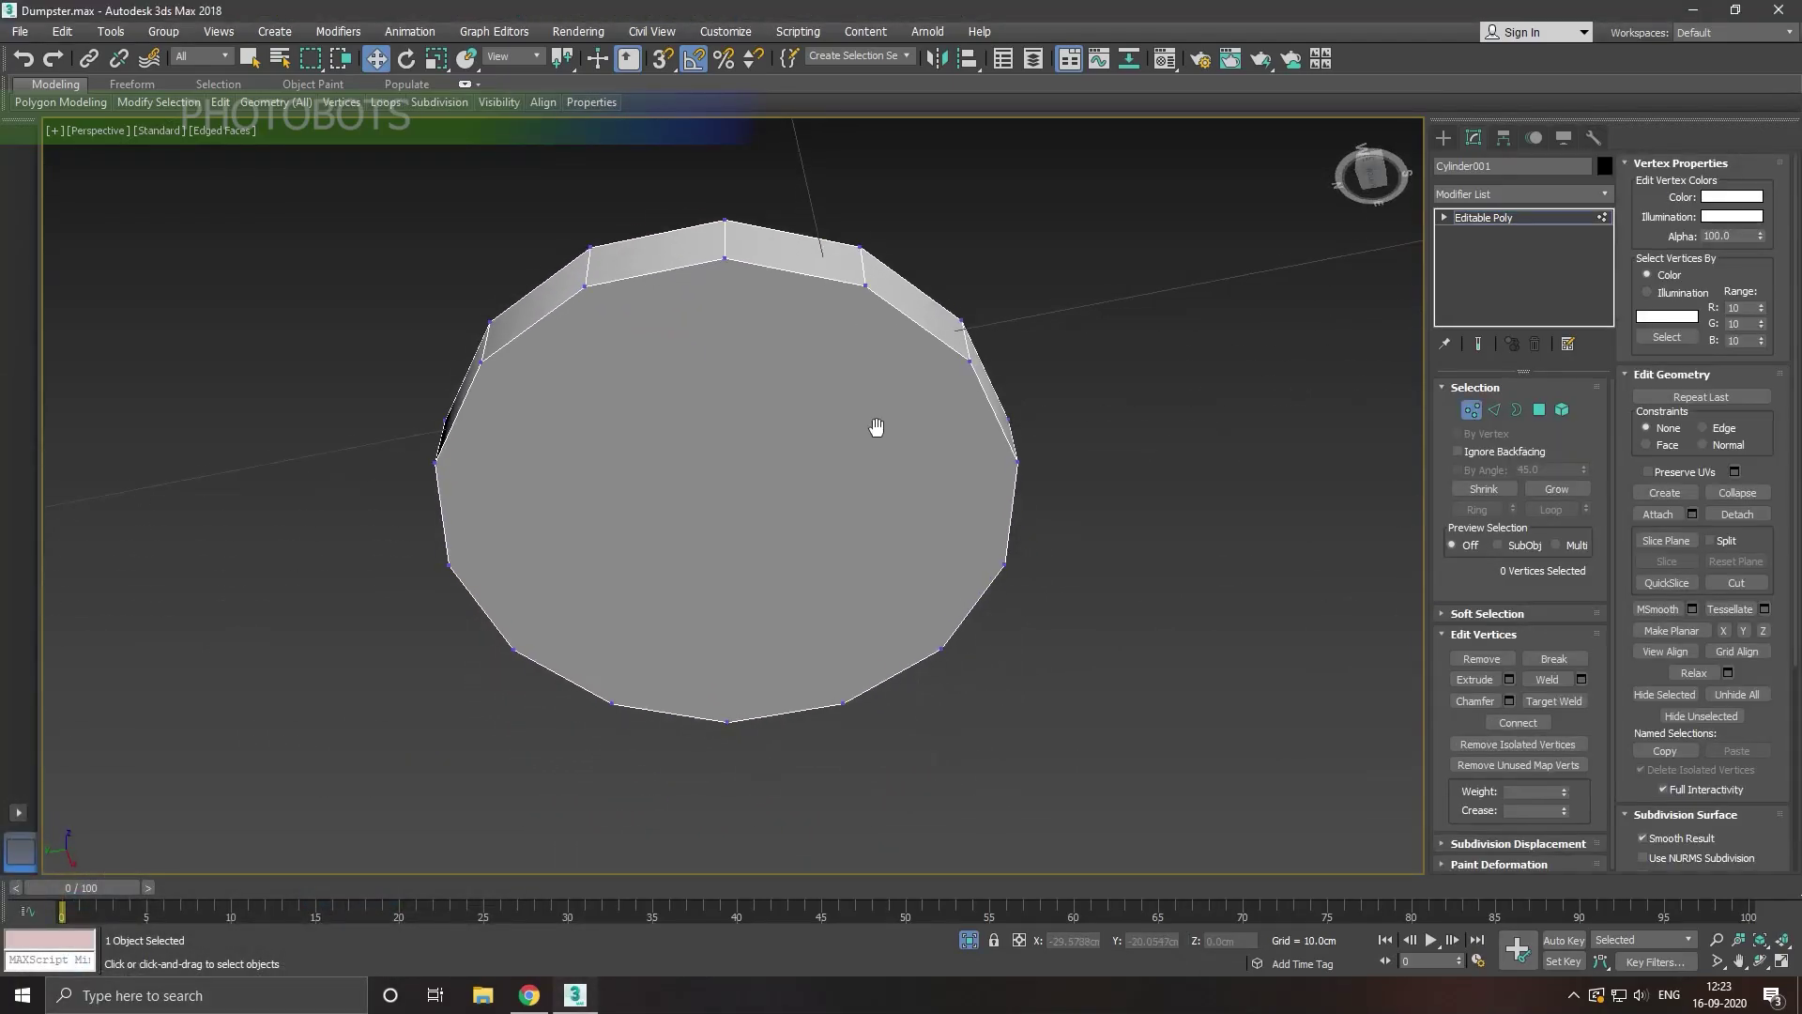
Step: Connect two pairs of opposite rim vertices with edges across the disc's bottom face
{"action": "left_click", "coordinate": [596, 288]}
{"action": "mouse_move", "coordinate": [768, 717]}
{"action": "middle_mouse_down", "text": "alt"}
{"action": "mouse_move", "coordinate": [796, 648]}
{"action": "mouse_move", "coordinate": [768, 603]}
{"action": "middle_mouse_up", "text": "alt"}
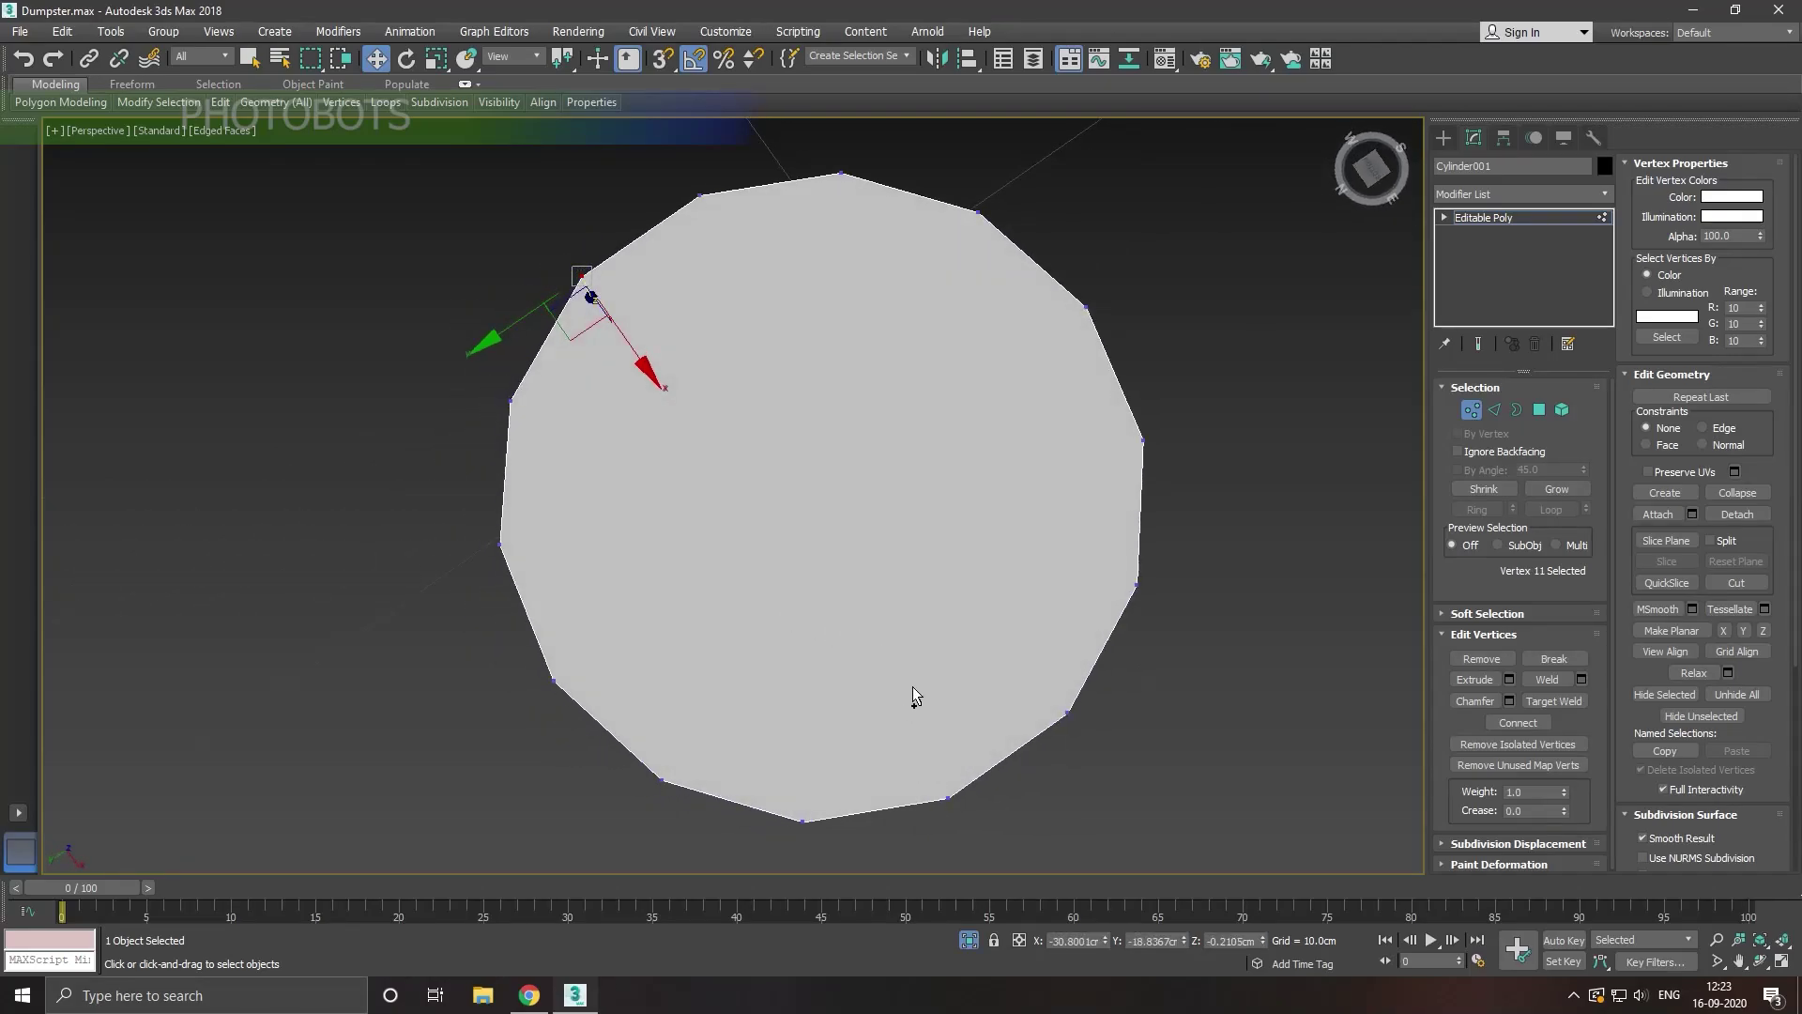
{"action": "middle_click_drag", "start_coordinate": [912, 694], "coordinate": [982, 728], "text": "alt"}
{"action": "left_click", "coordinate": [605, 861], "text": "ctrl"}
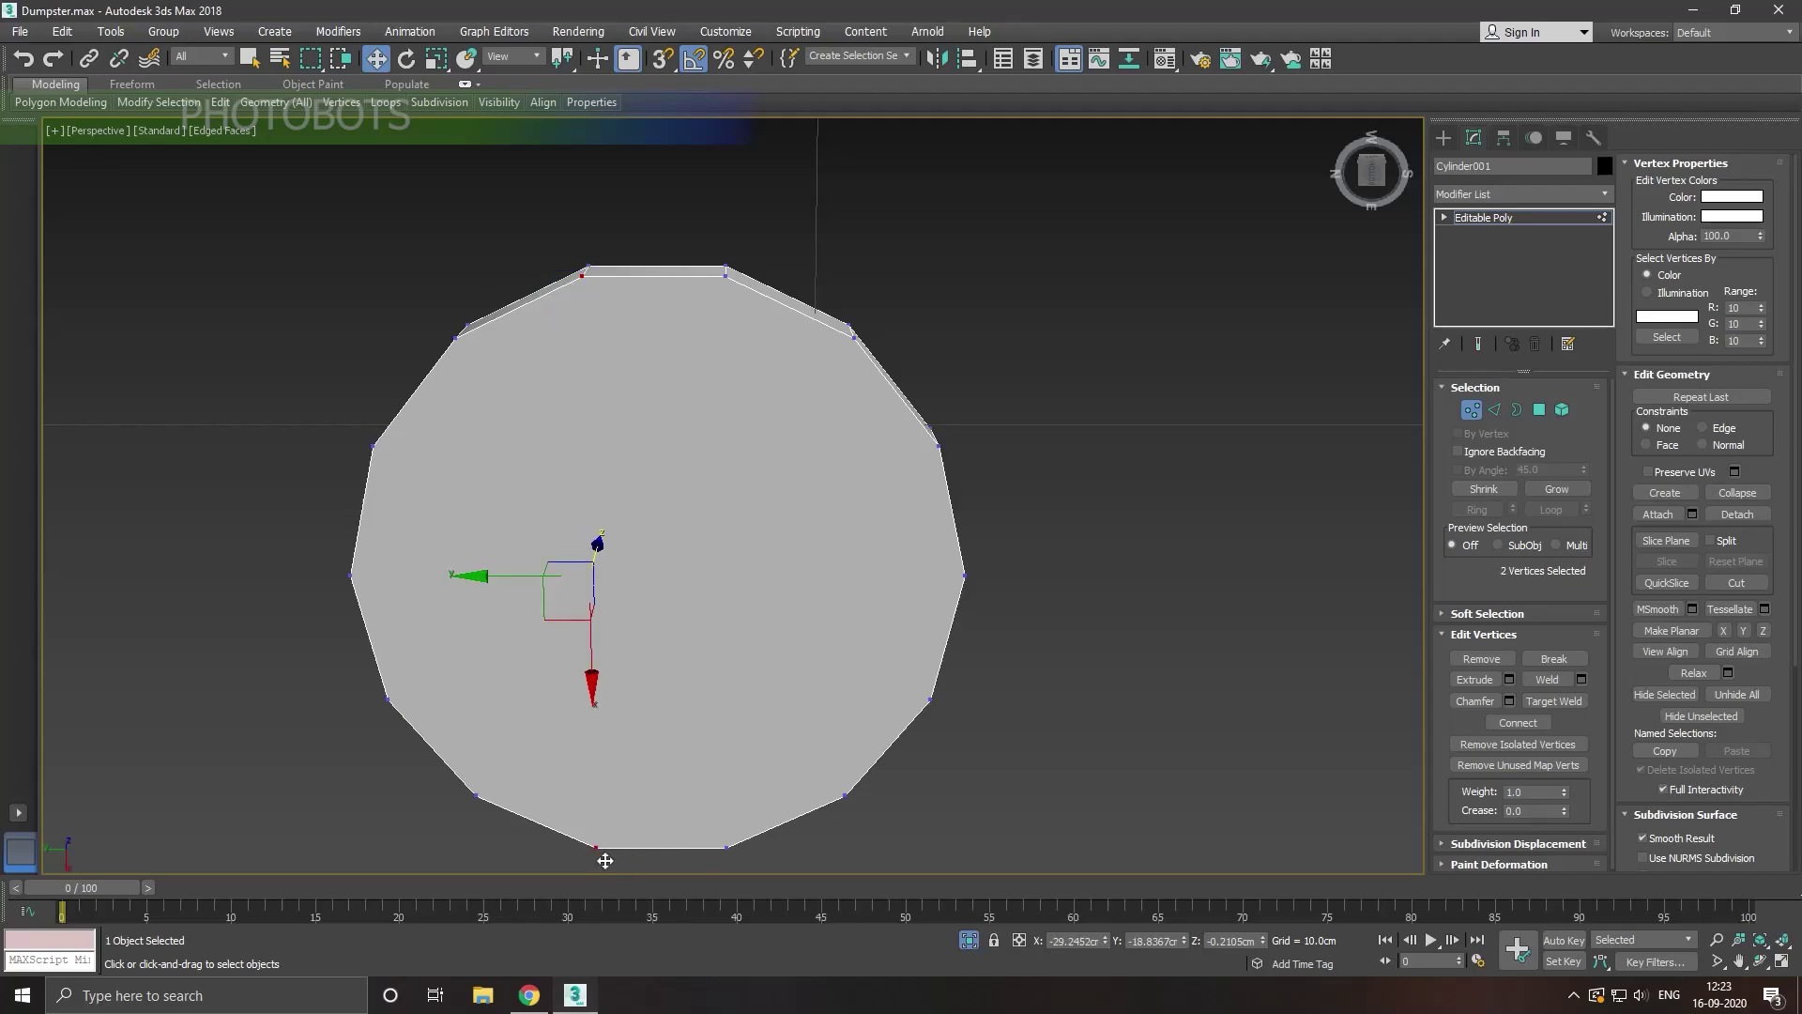
{"action": "left_click", "coordinate": [1515, 723]}
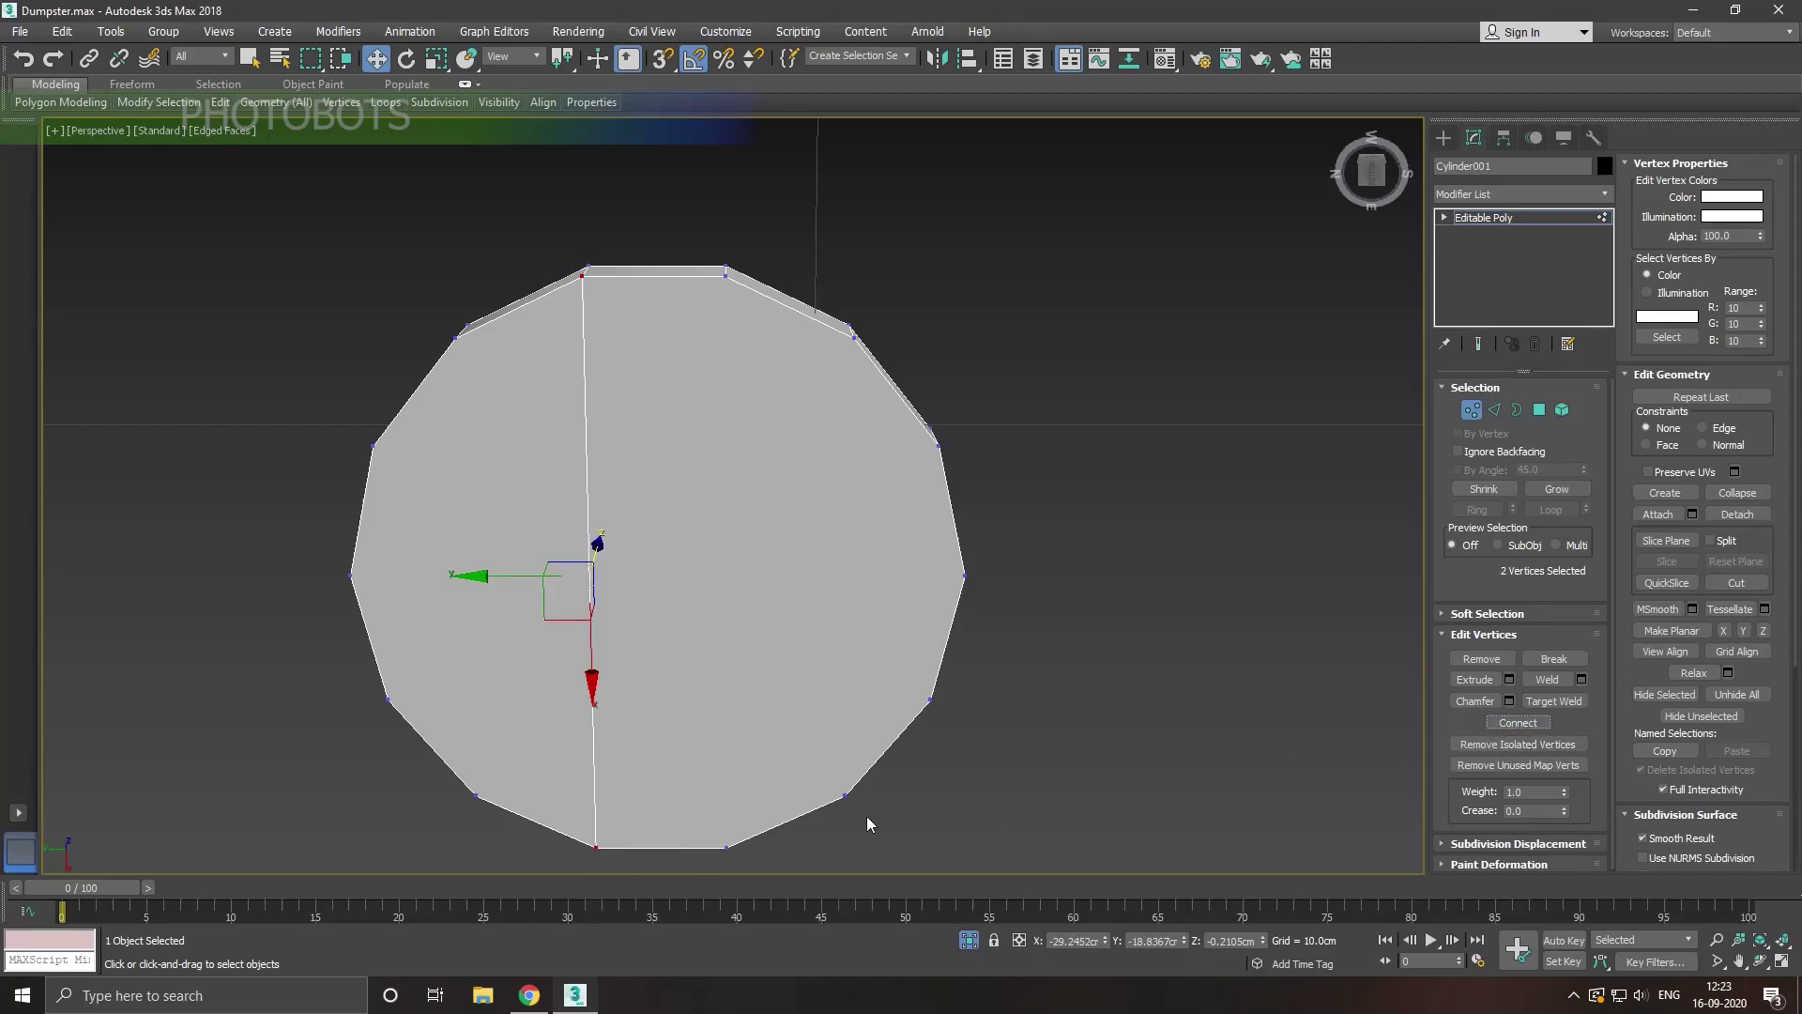
{"action": "left_click", "coordinate": [731, 856]}
{"action": "left_click", "coordinate": [725, 273], "text": "ctrl"}
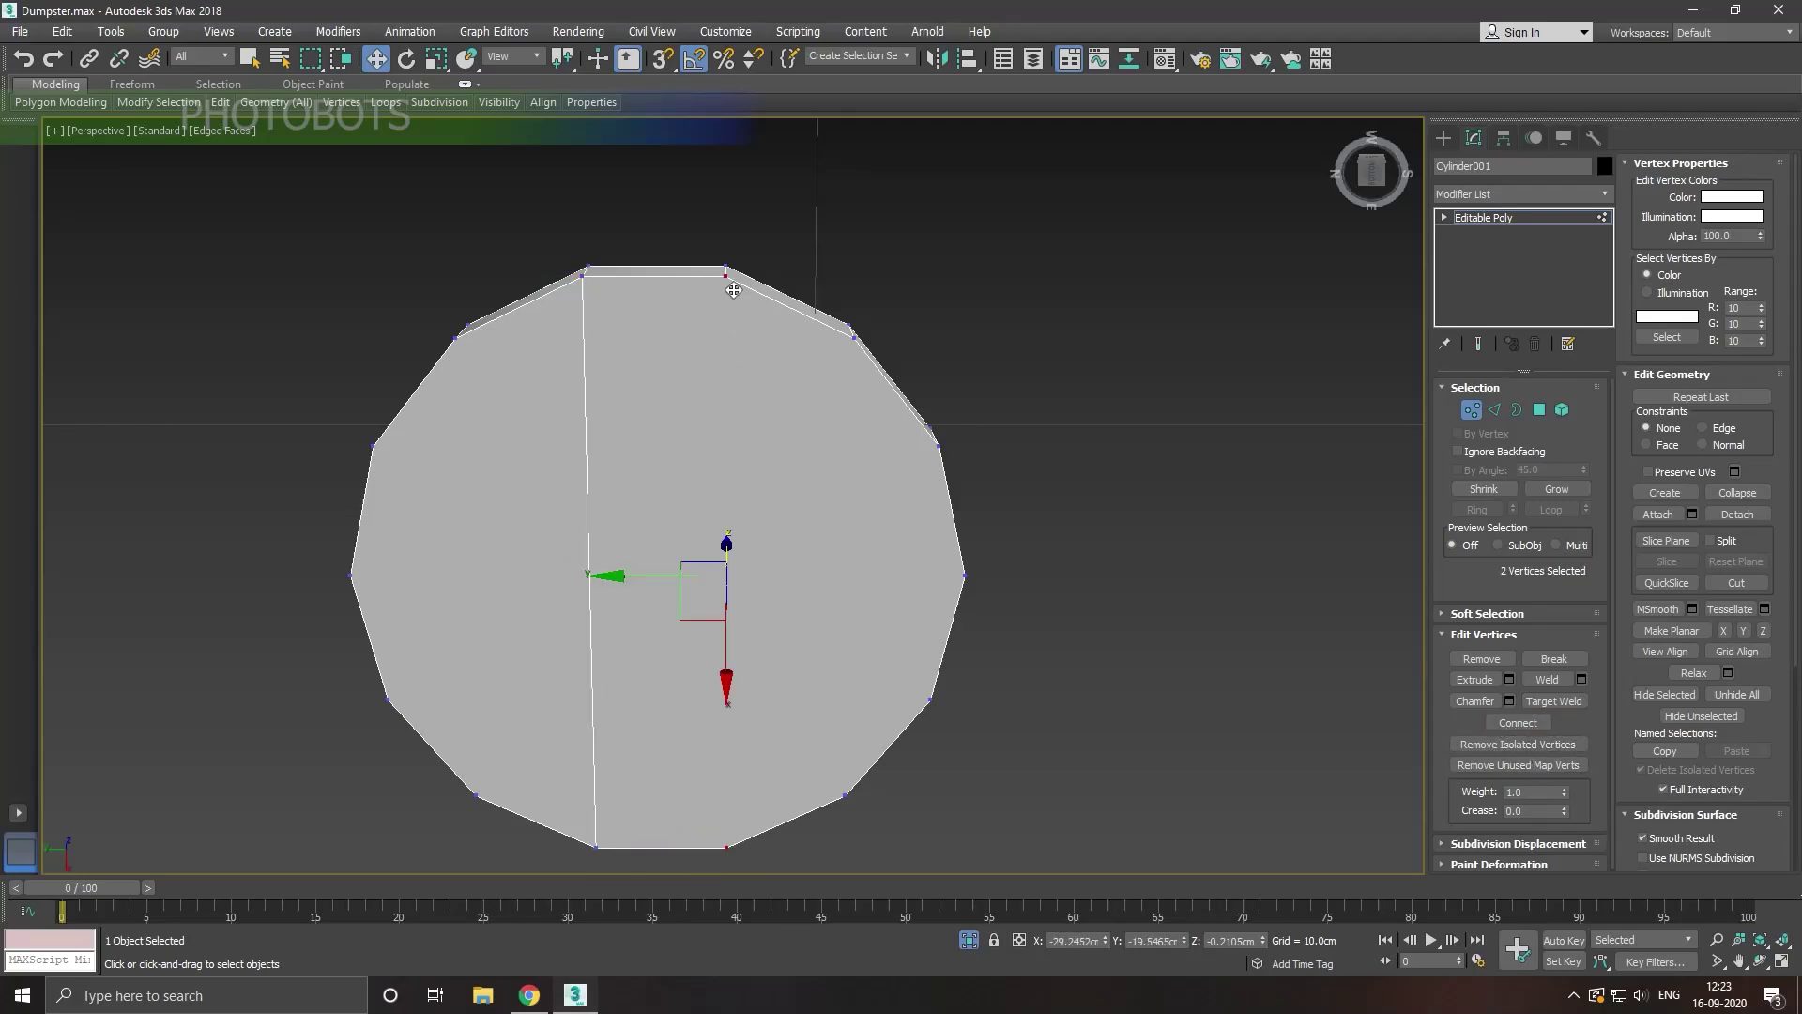
{"action": "left_click", "coordinate": [1518, 723]}
Step: Cut two crossing edges from the left and right rim vertices across the face
{"action": "mouse_move", "coordinate": [987, 644]}
{"action": "middle_mouse_down", "text": "alt"}
{"action": "mouse_move", "coordinate": [1044, 690]}
{"action": "mouse_move", "coordinate": [1128, 675]}
{"action": "middle_mouse_up", "text": "alt"}
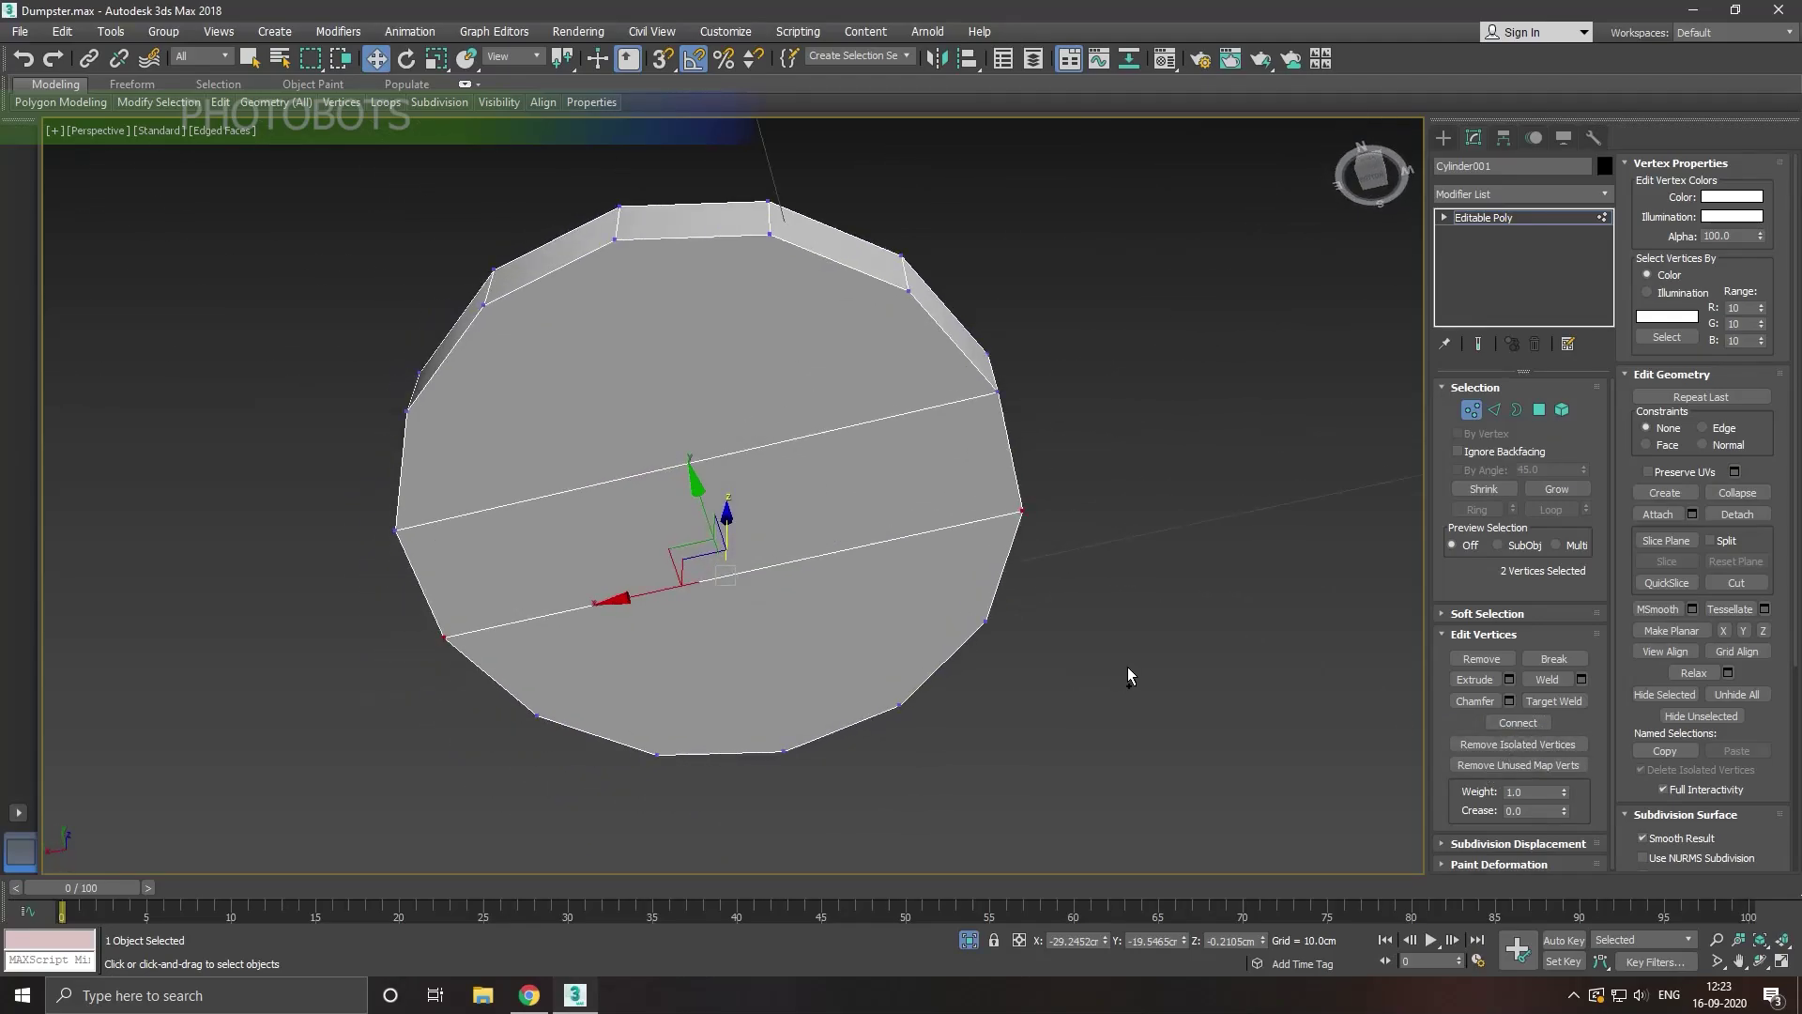
{"action": "left_click", "coordinate": [776, 617]}
{"action": "right_click", "coordinate": [854, 674]}
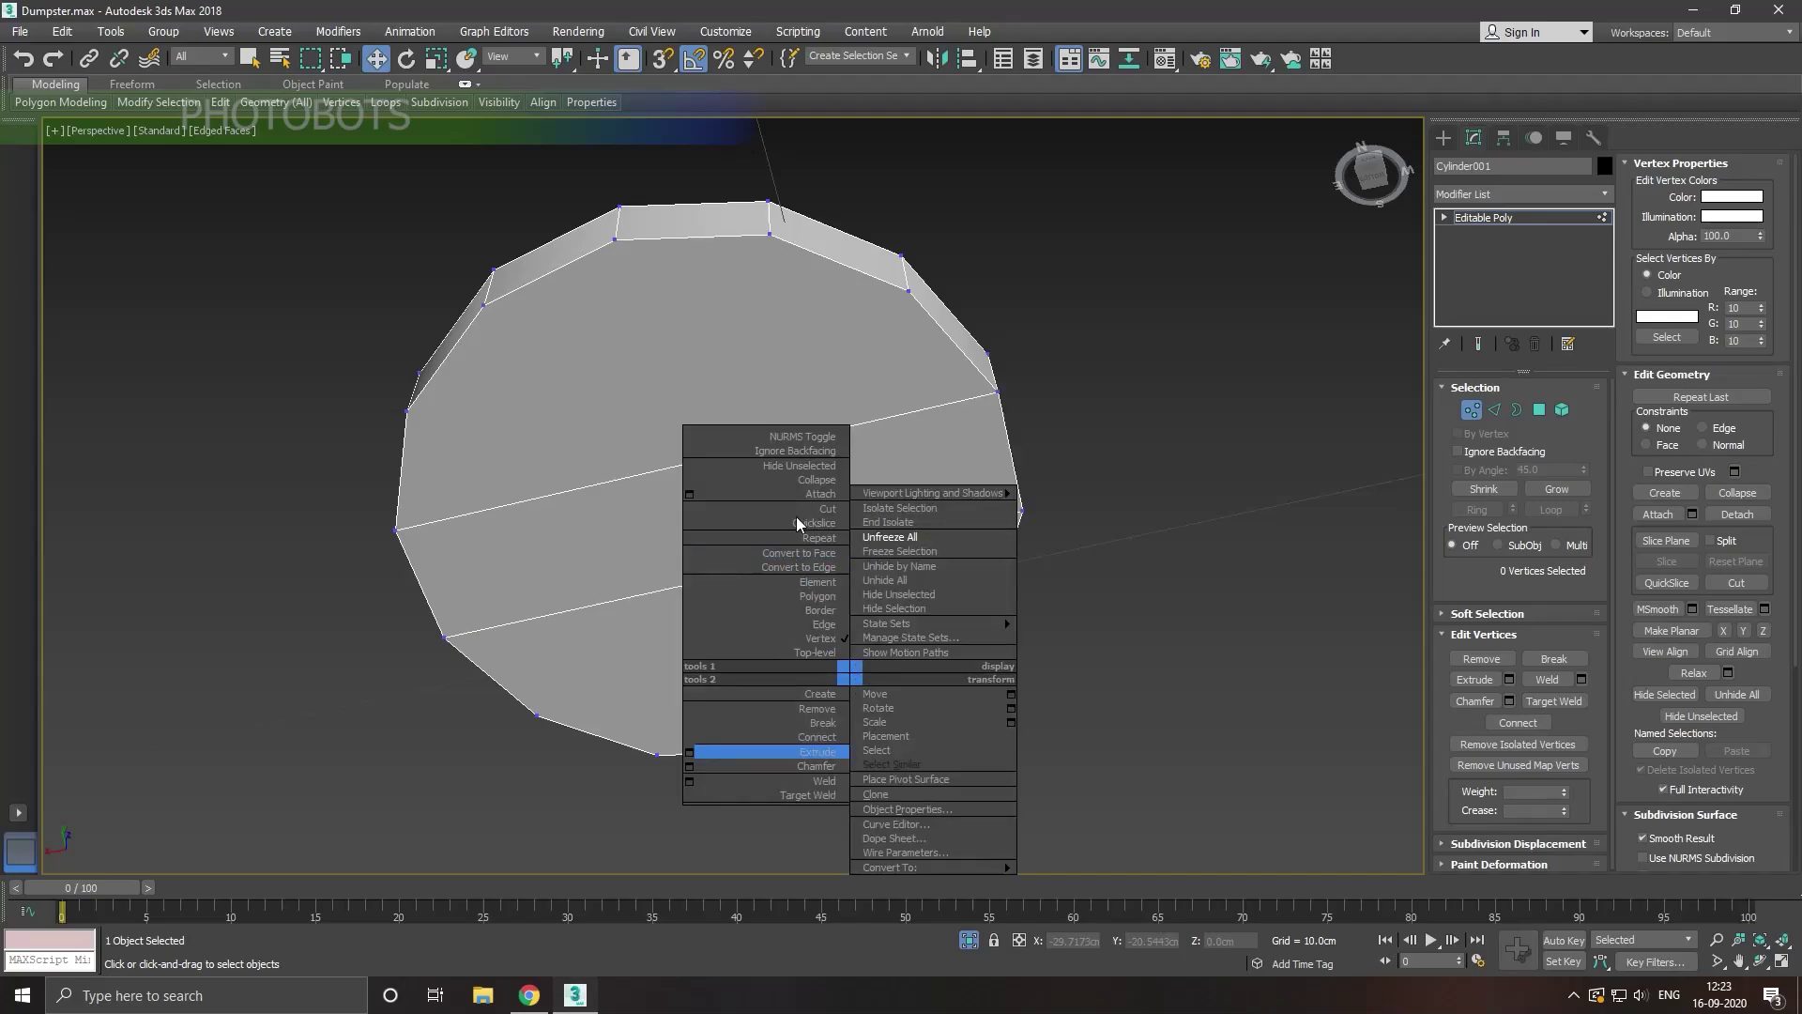
{"action": "left_click", "coordinate": [829, 511]}
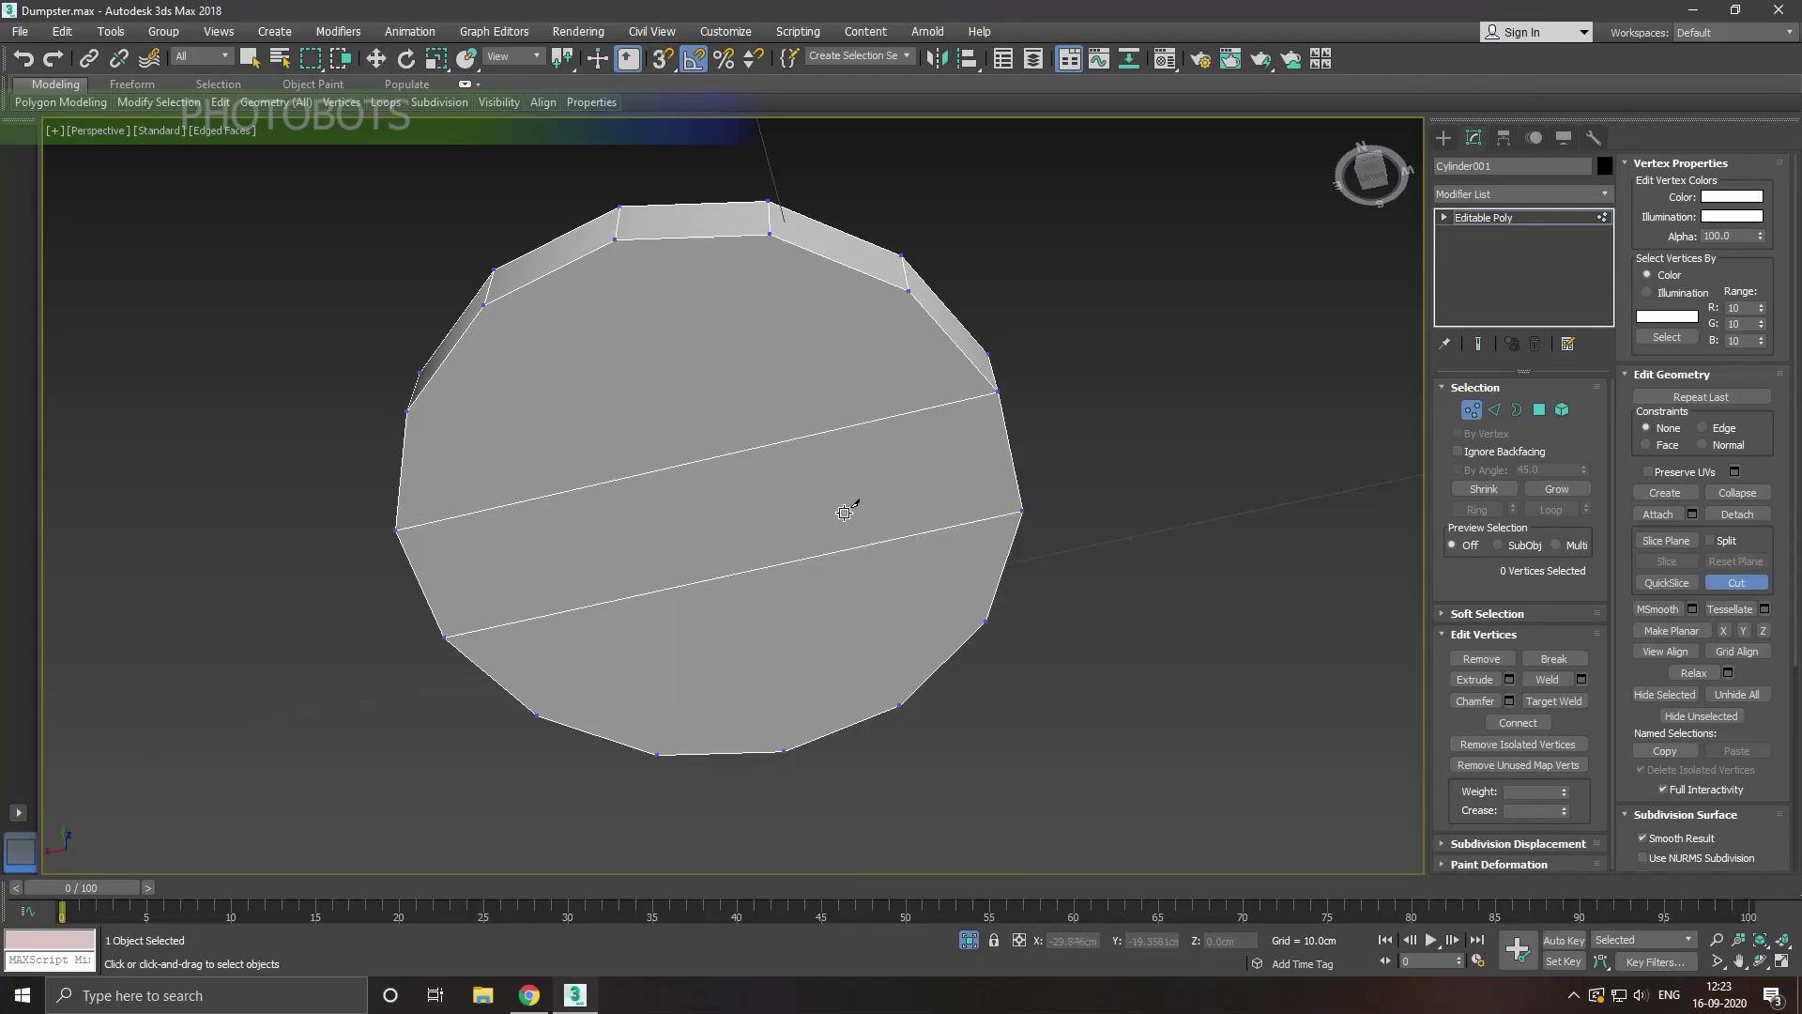
{"action": "mouse_move", "coordinate": [845, 512]}
{"action": "middle_mouse_down", "text": "alt"}
{"action": "mouse_move", "coordinate": [835, 375]}
{"action": "mouse_move", "coordinate": [716, 354]}
{"action": "mouse_move", "coordinate": [694, 374]}
{"action": "middle_mouse_up", "text": "alt"}
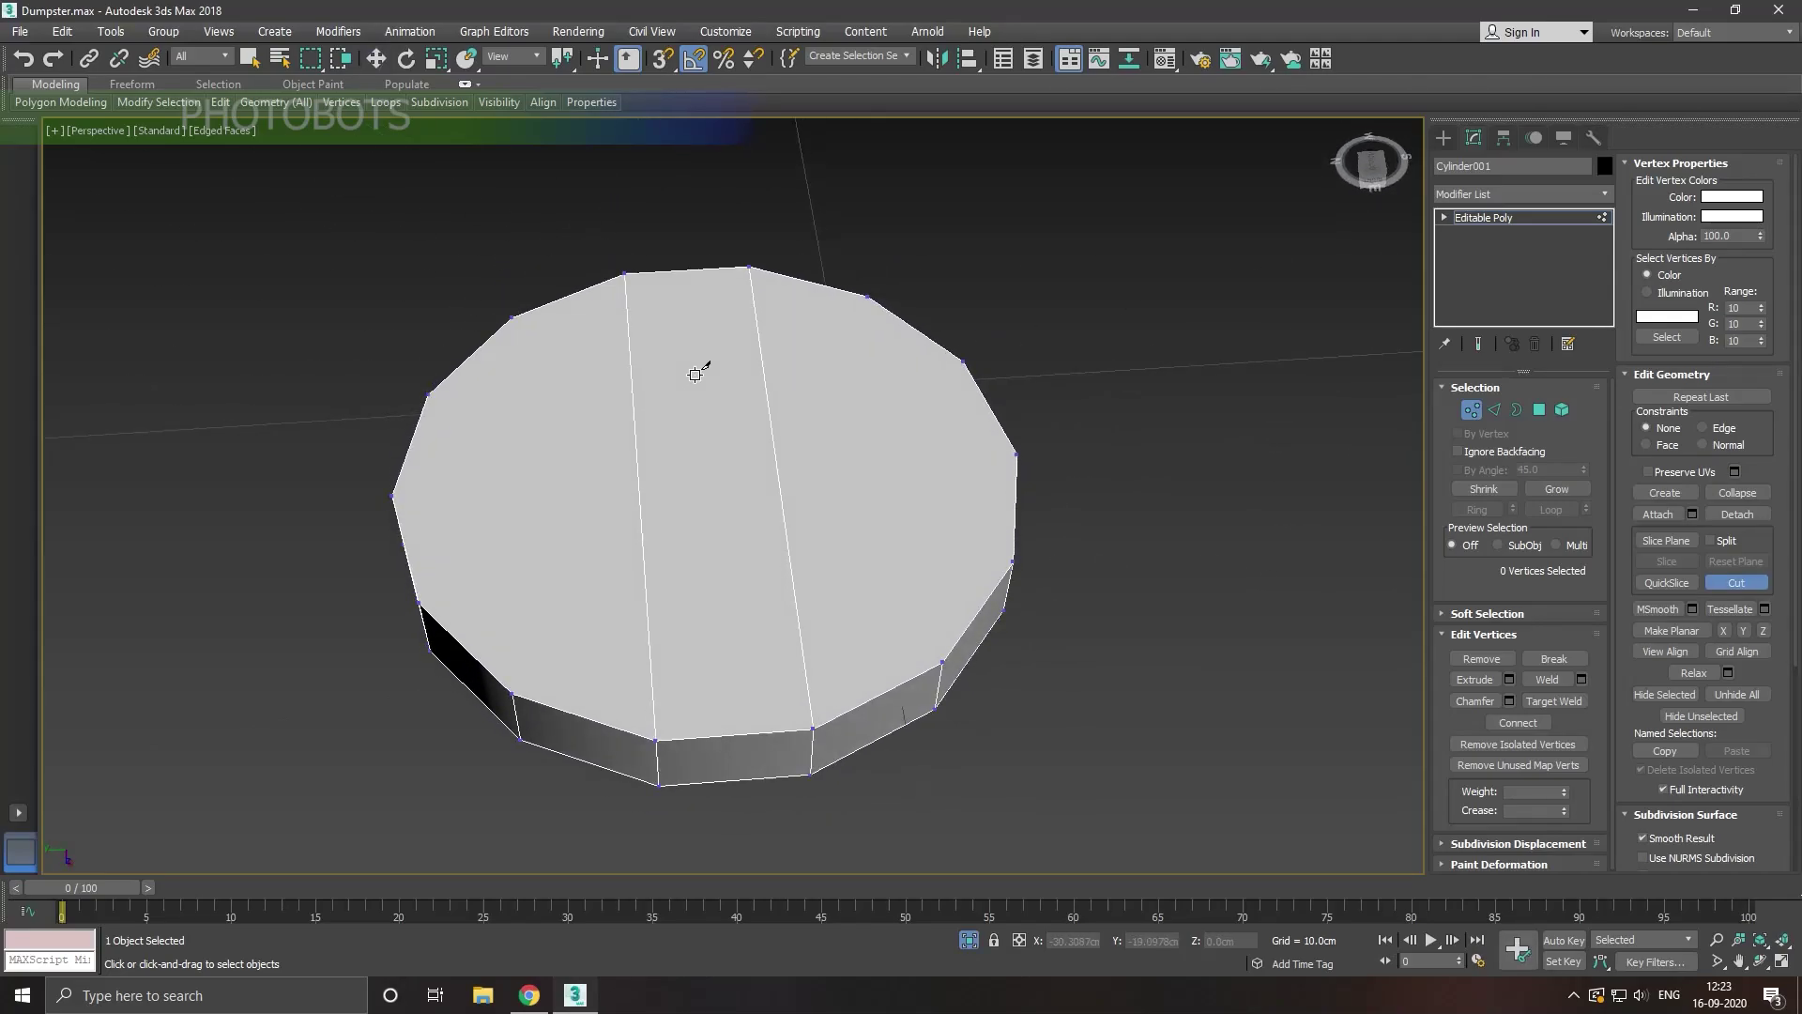
{"action": "left_click", "coordinate": [394, 495]}
{"action": "left_click", "coordinate": [1016, 455]}
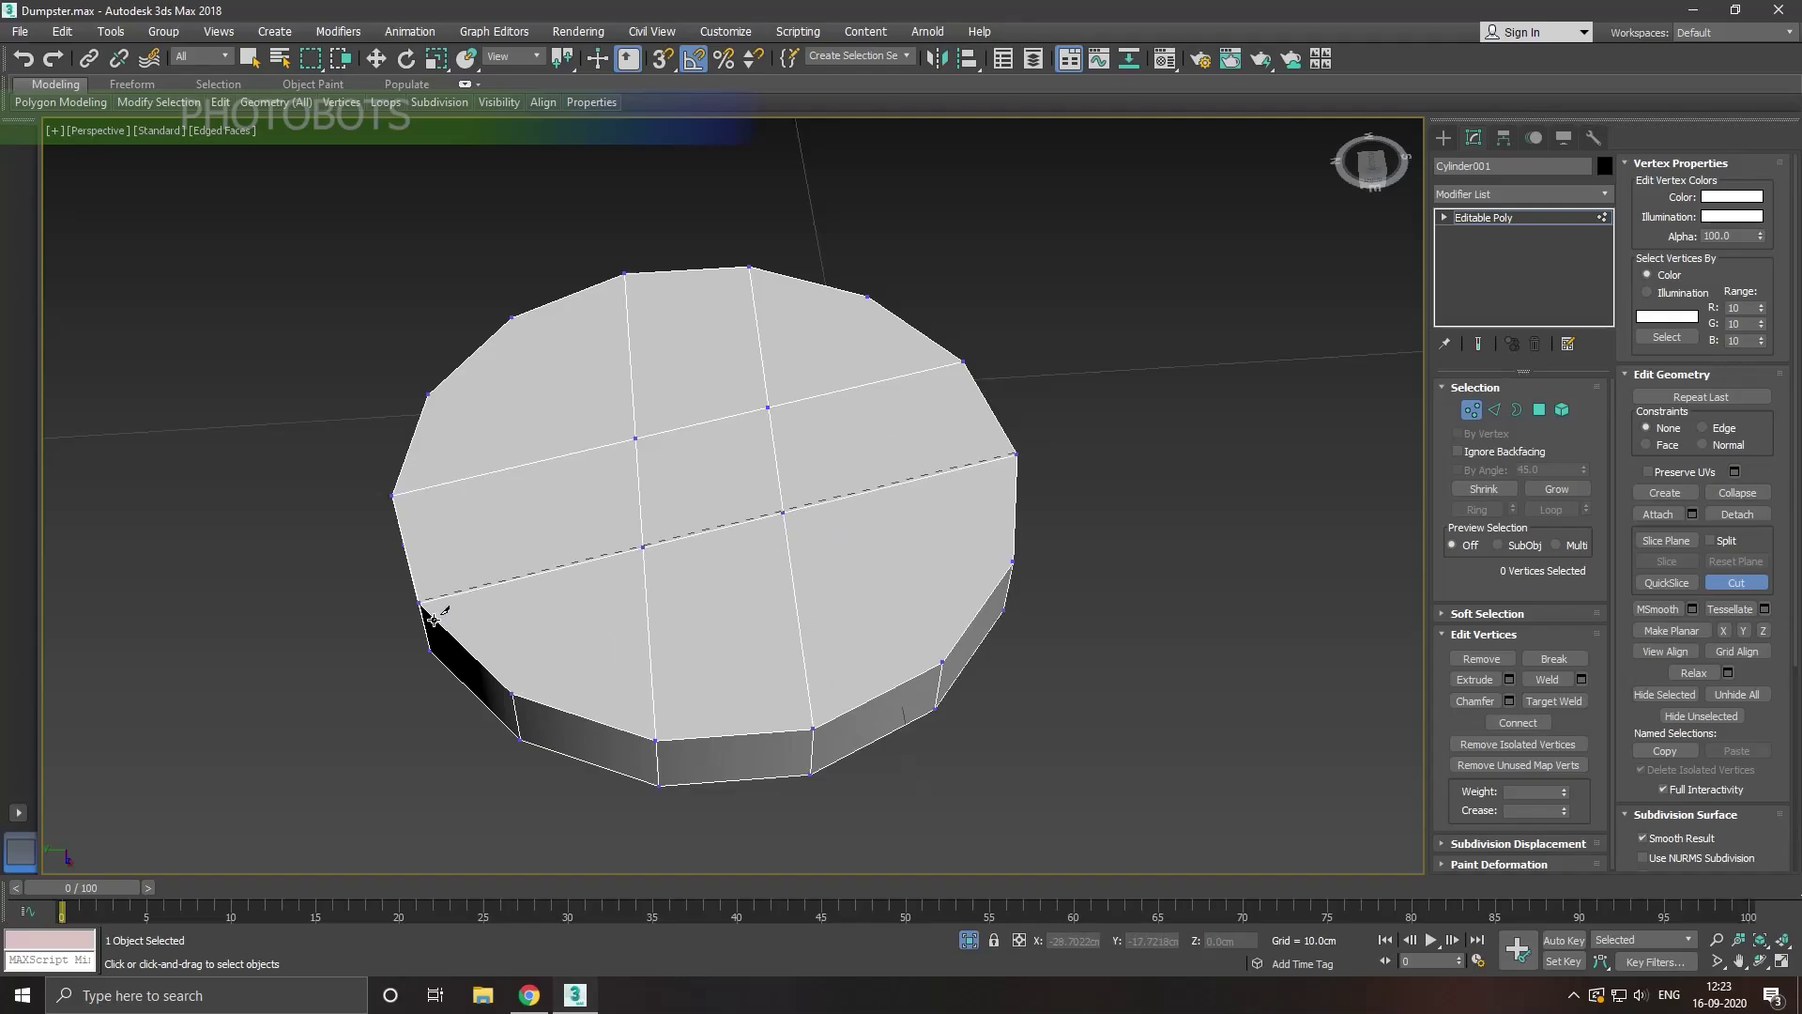
{"action": "mouse_move", "coordinate": [603, 644]}
{"action": "middle_mouse_down", "text": "alt"}
{"action": "mouse_move", "coordinate": [744, 692]}
{"action": "mouse_move", "coordinate": [761, 737]}
{"action": "middle_mouse_up", "text": "alt"}
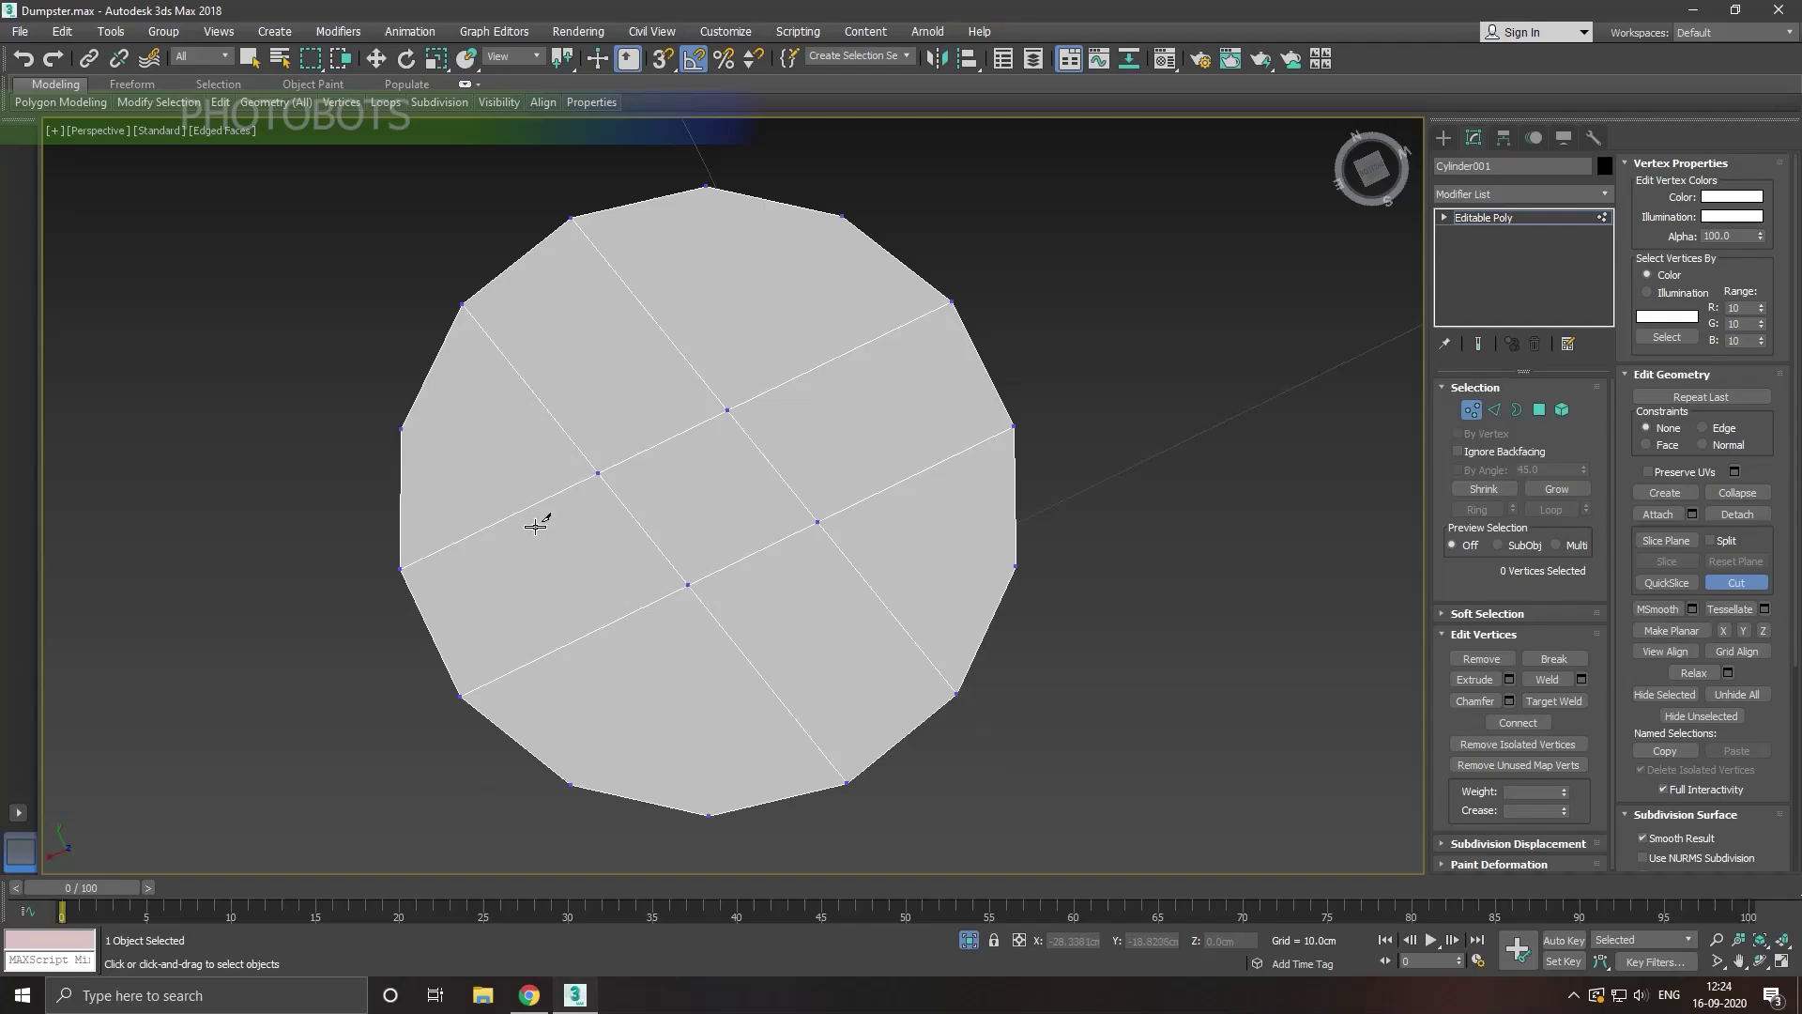
Step: Exit Cut, check the new edge grid, and end Isolate Selection to show the whole scene
{"action": "key", "text": "w"}
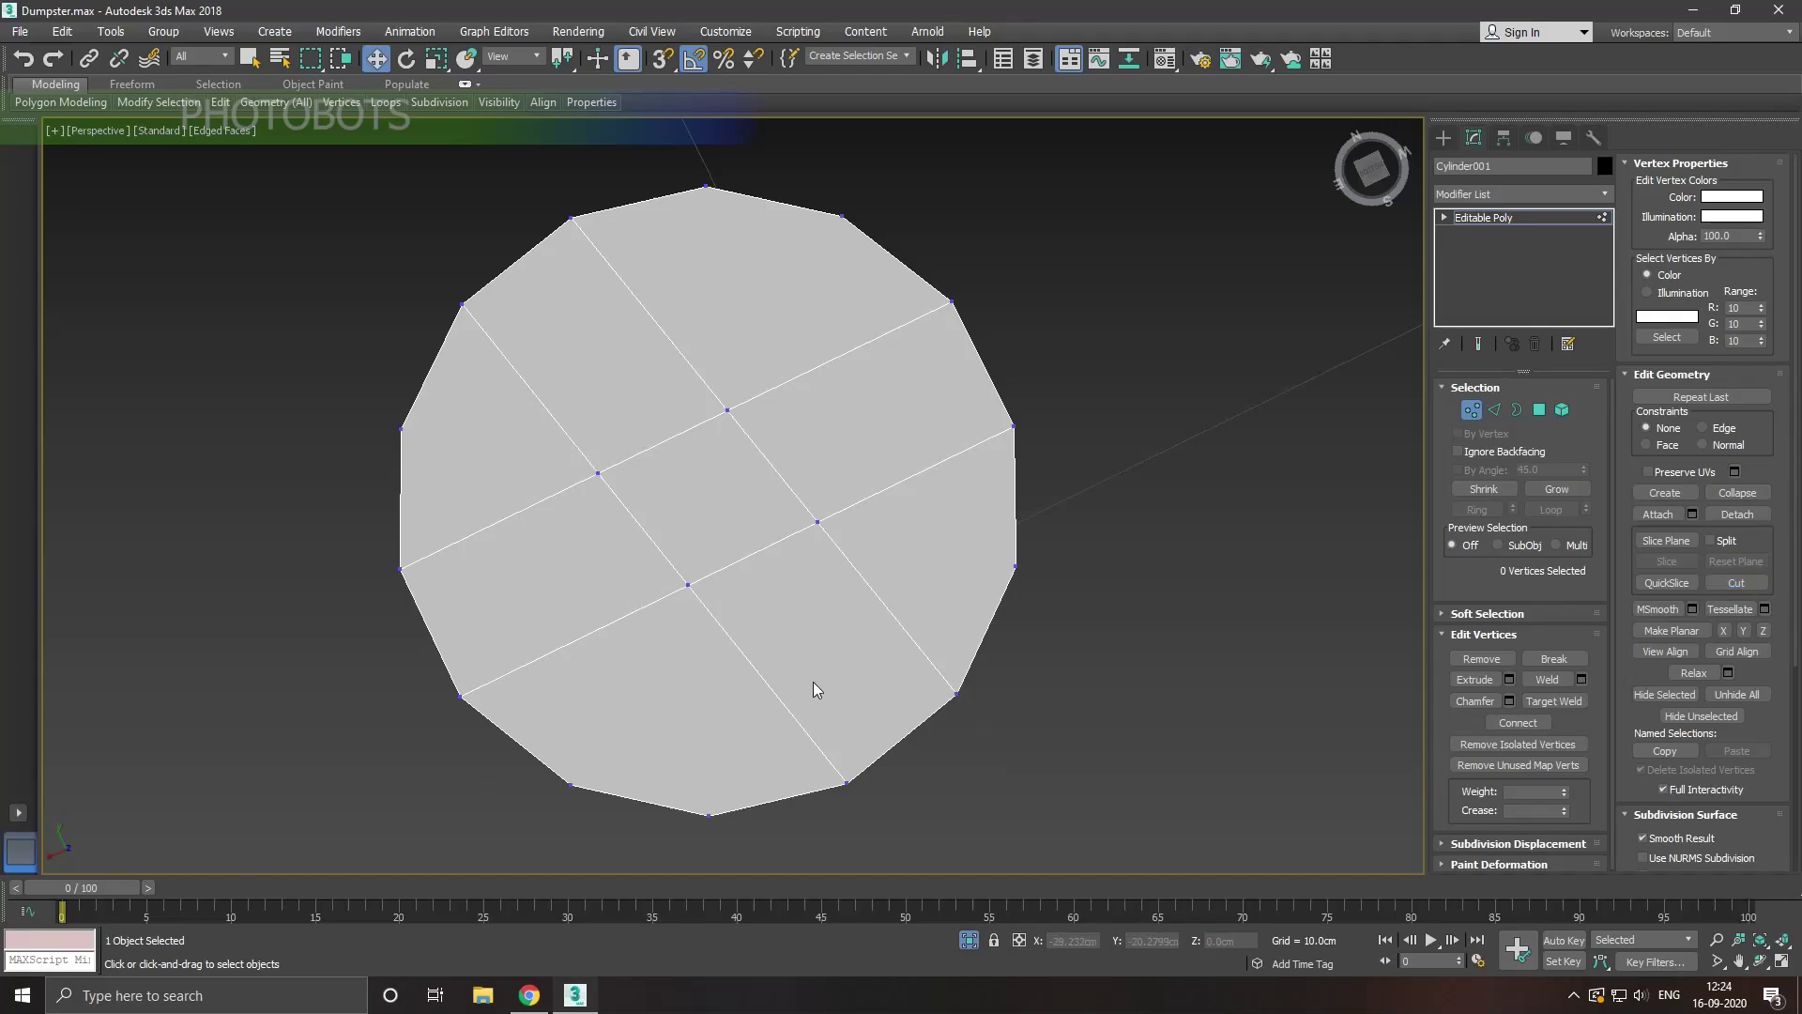
{"action": "mouse_move", "coordinate": [818, 692]}
{"action": "middle_mouse_down", "text": "alt"}
{"action": "mouse_move", "coordinate": [866, 743]}
{"action": "mouse_move", "coordinate": [882, 811]}
{"action": "middle_mouse_up", "text": "alt"}
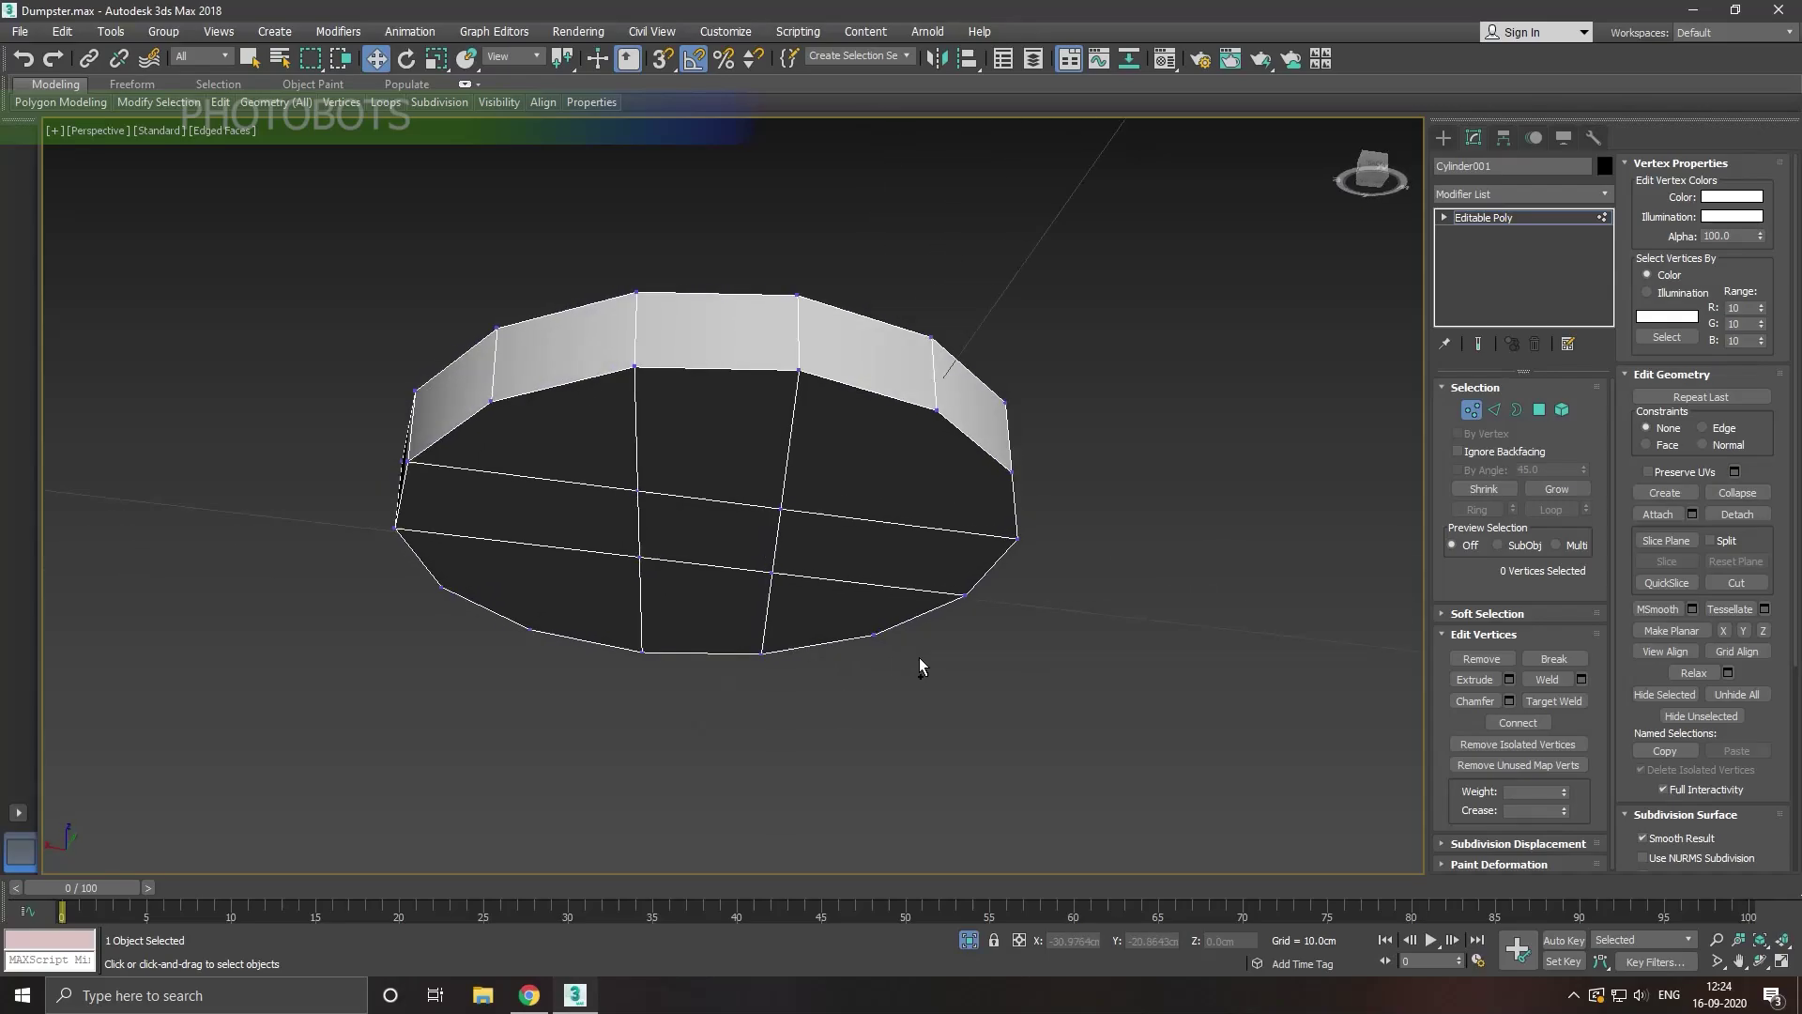
{"action": "middle_click_drag", "start_coordinate": [919, 659], "coordinate": [974, 711], "text": "alt"}
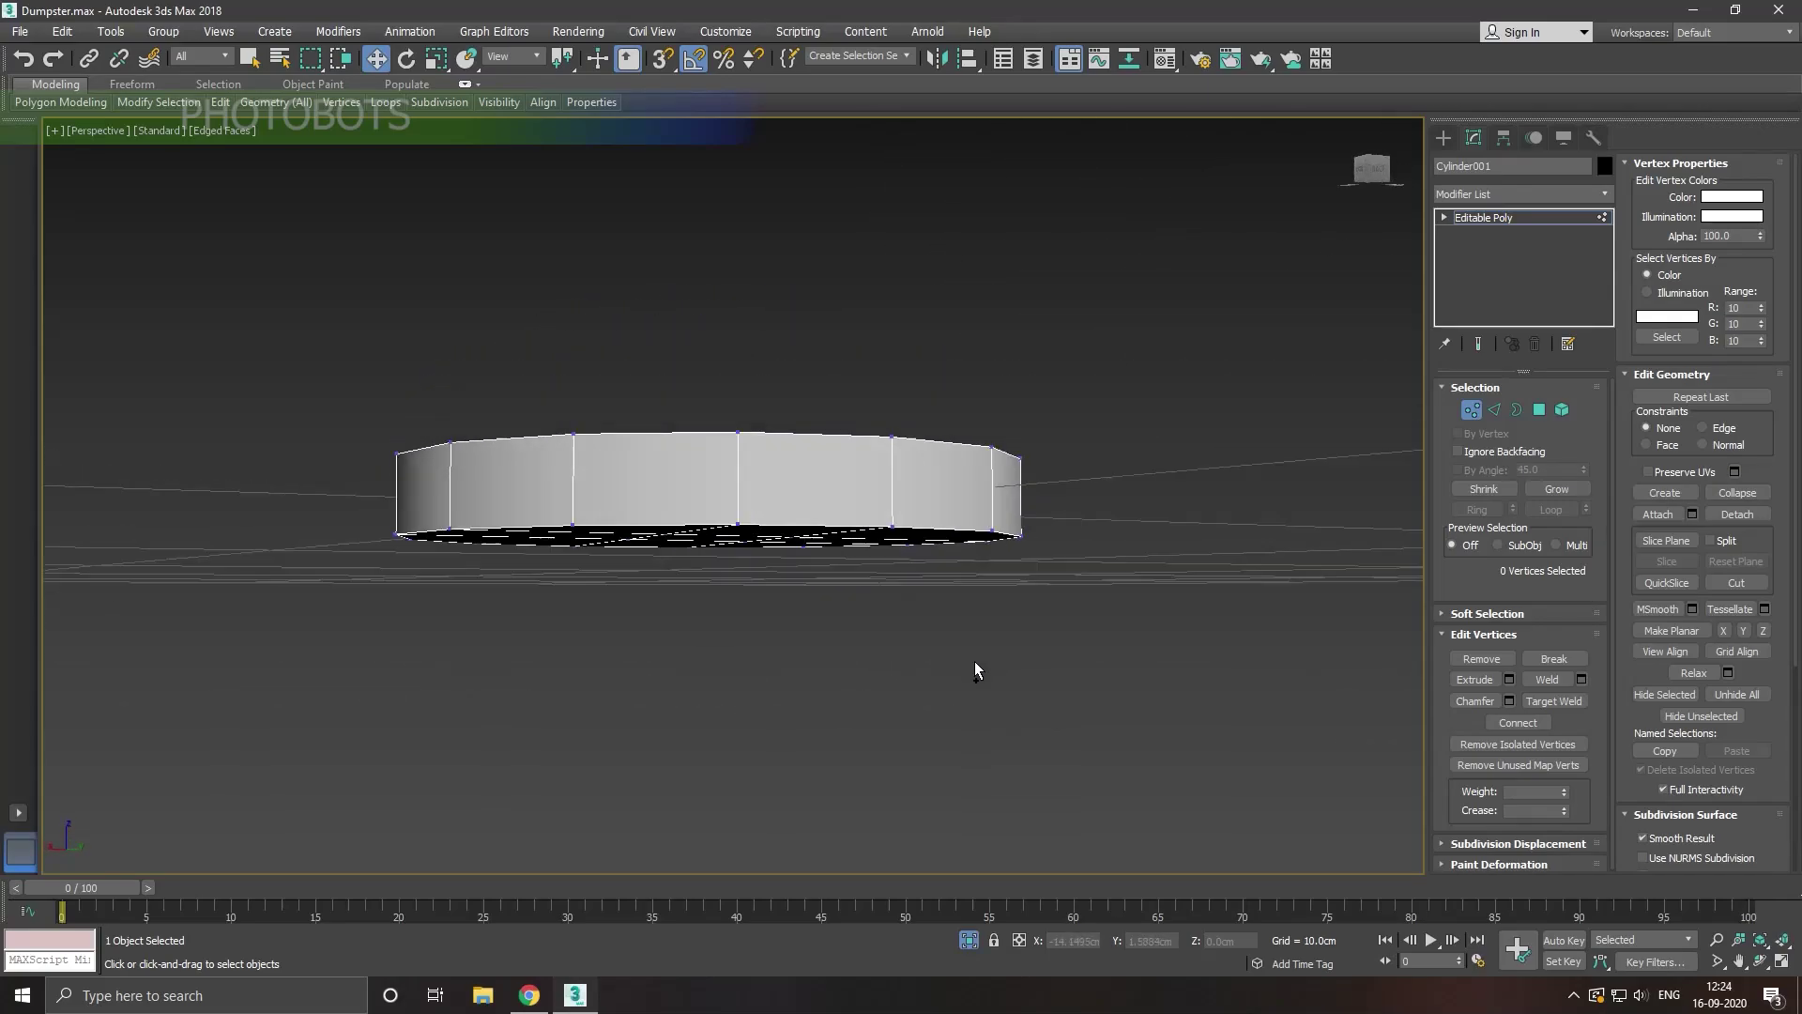
{"action": "left_click", "coordinate": [969, 940]}
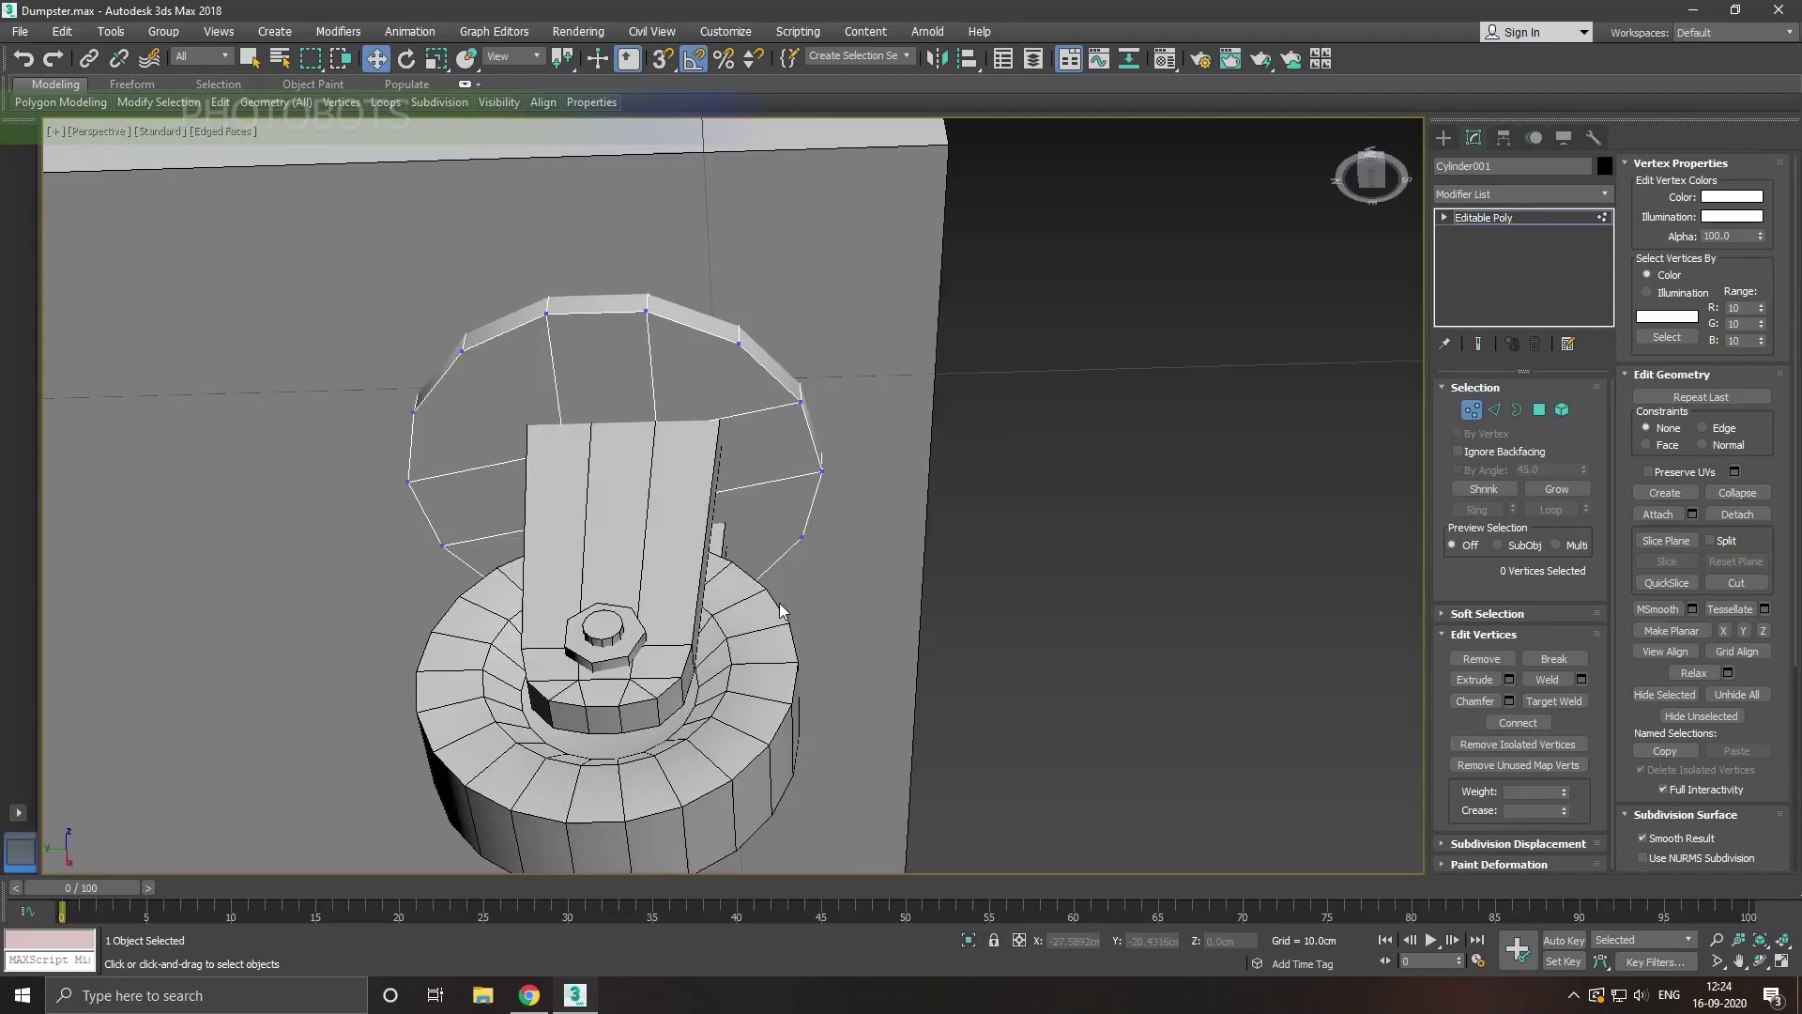
Step: Attach the wheel, both fork brackets and the bolt to the disc as one caster
{"action": "scroll", "coordinate": [776, 597], "scroll_direction": "down", "scroll_amount": 5}
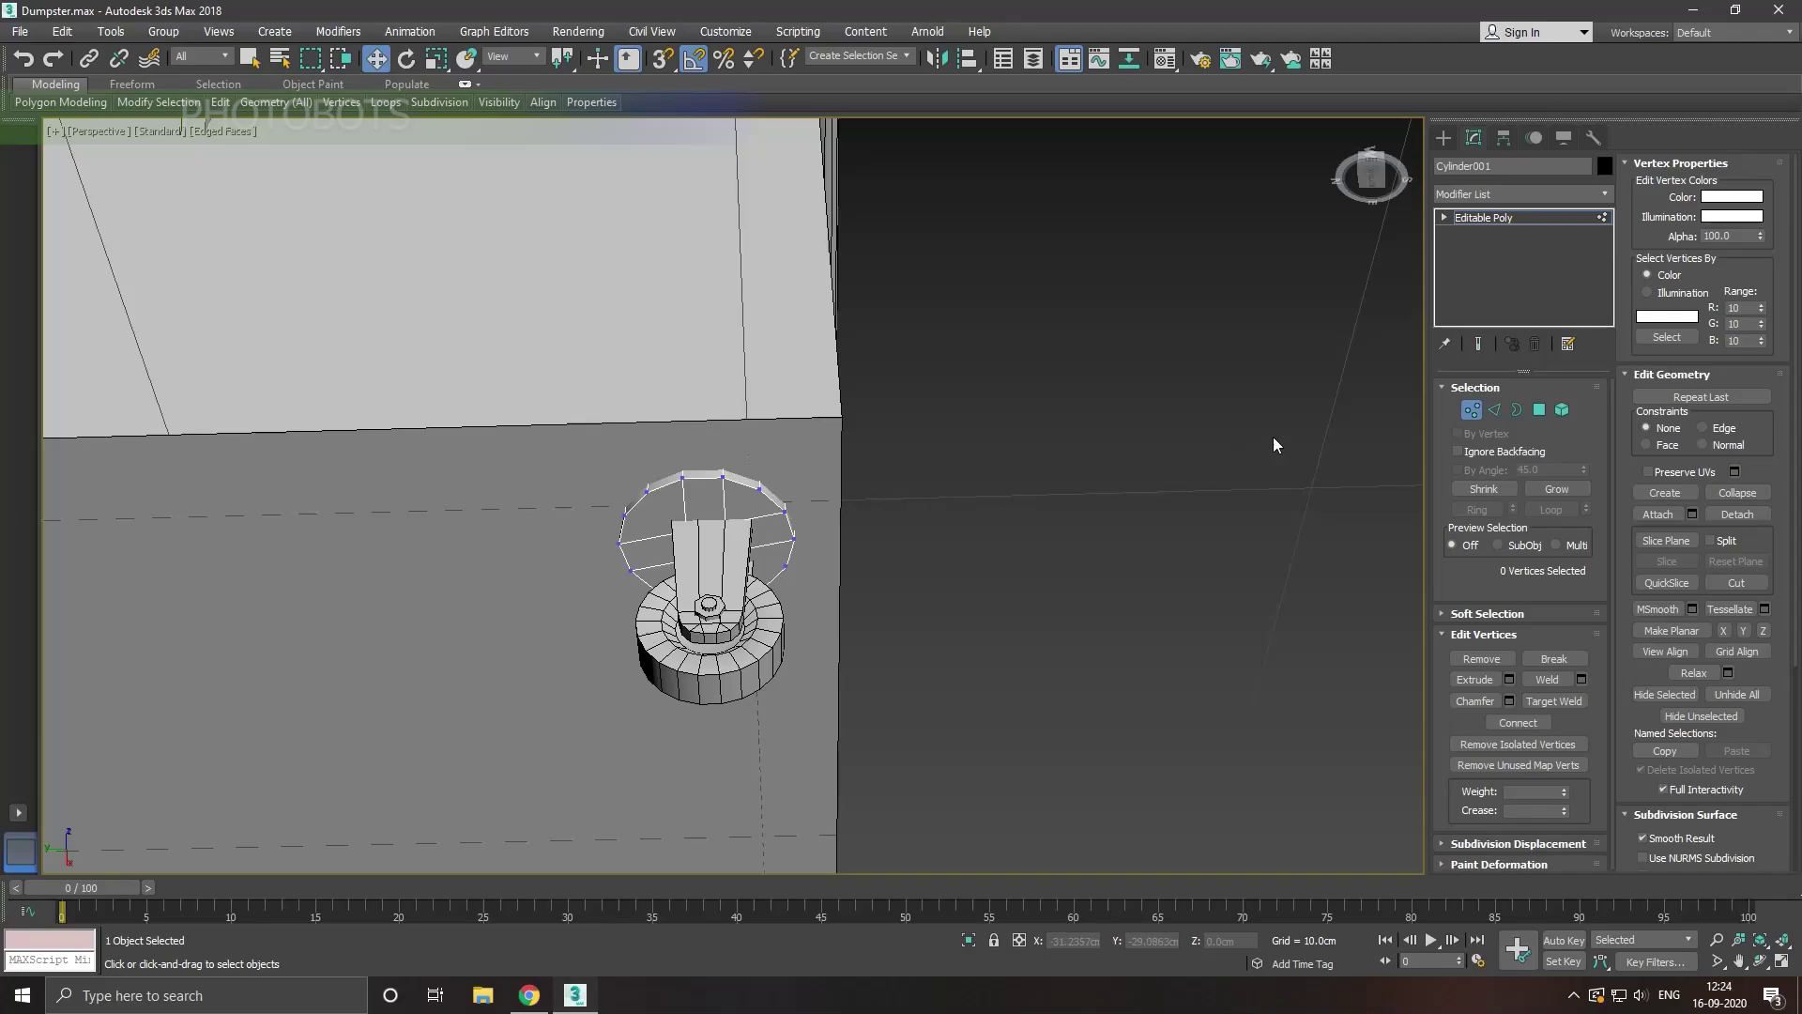
{"action": "middle_click_drag", "start_coordinate": [908, 456], "coordinate": [757, 541], "text": "alt"}
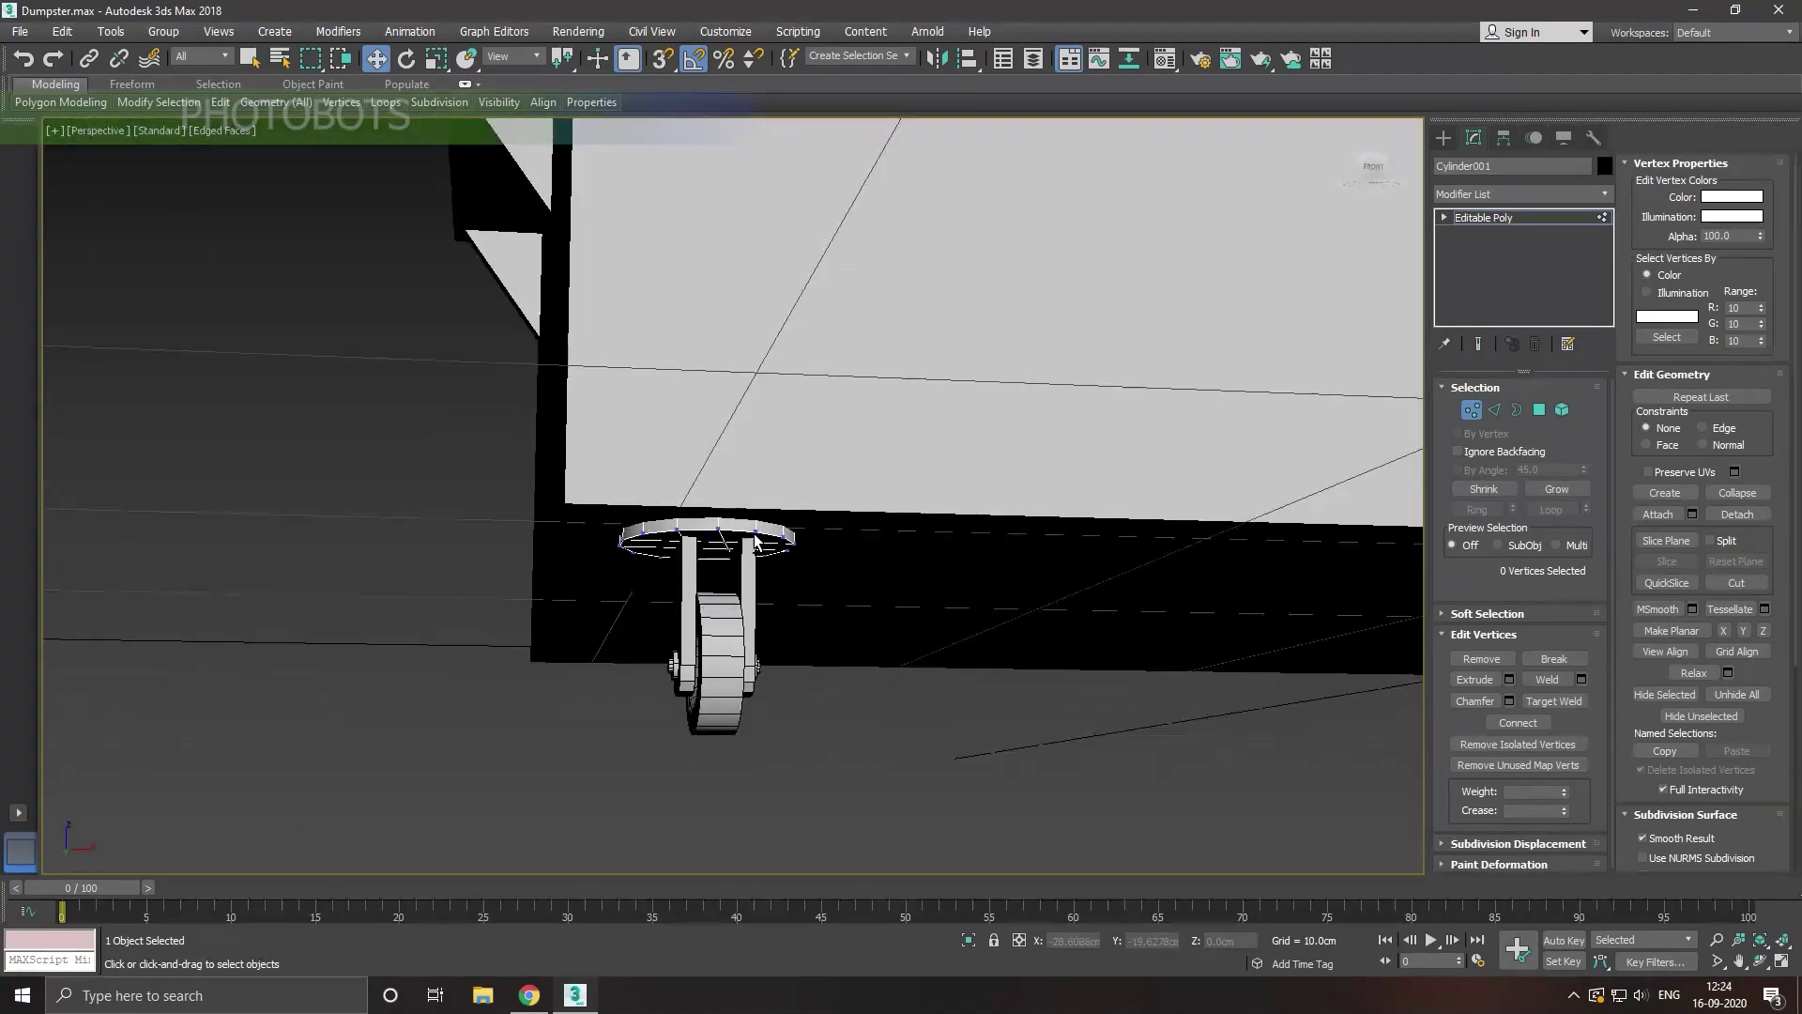
{"action": "left_click", "coordinate": [1517, 218]}
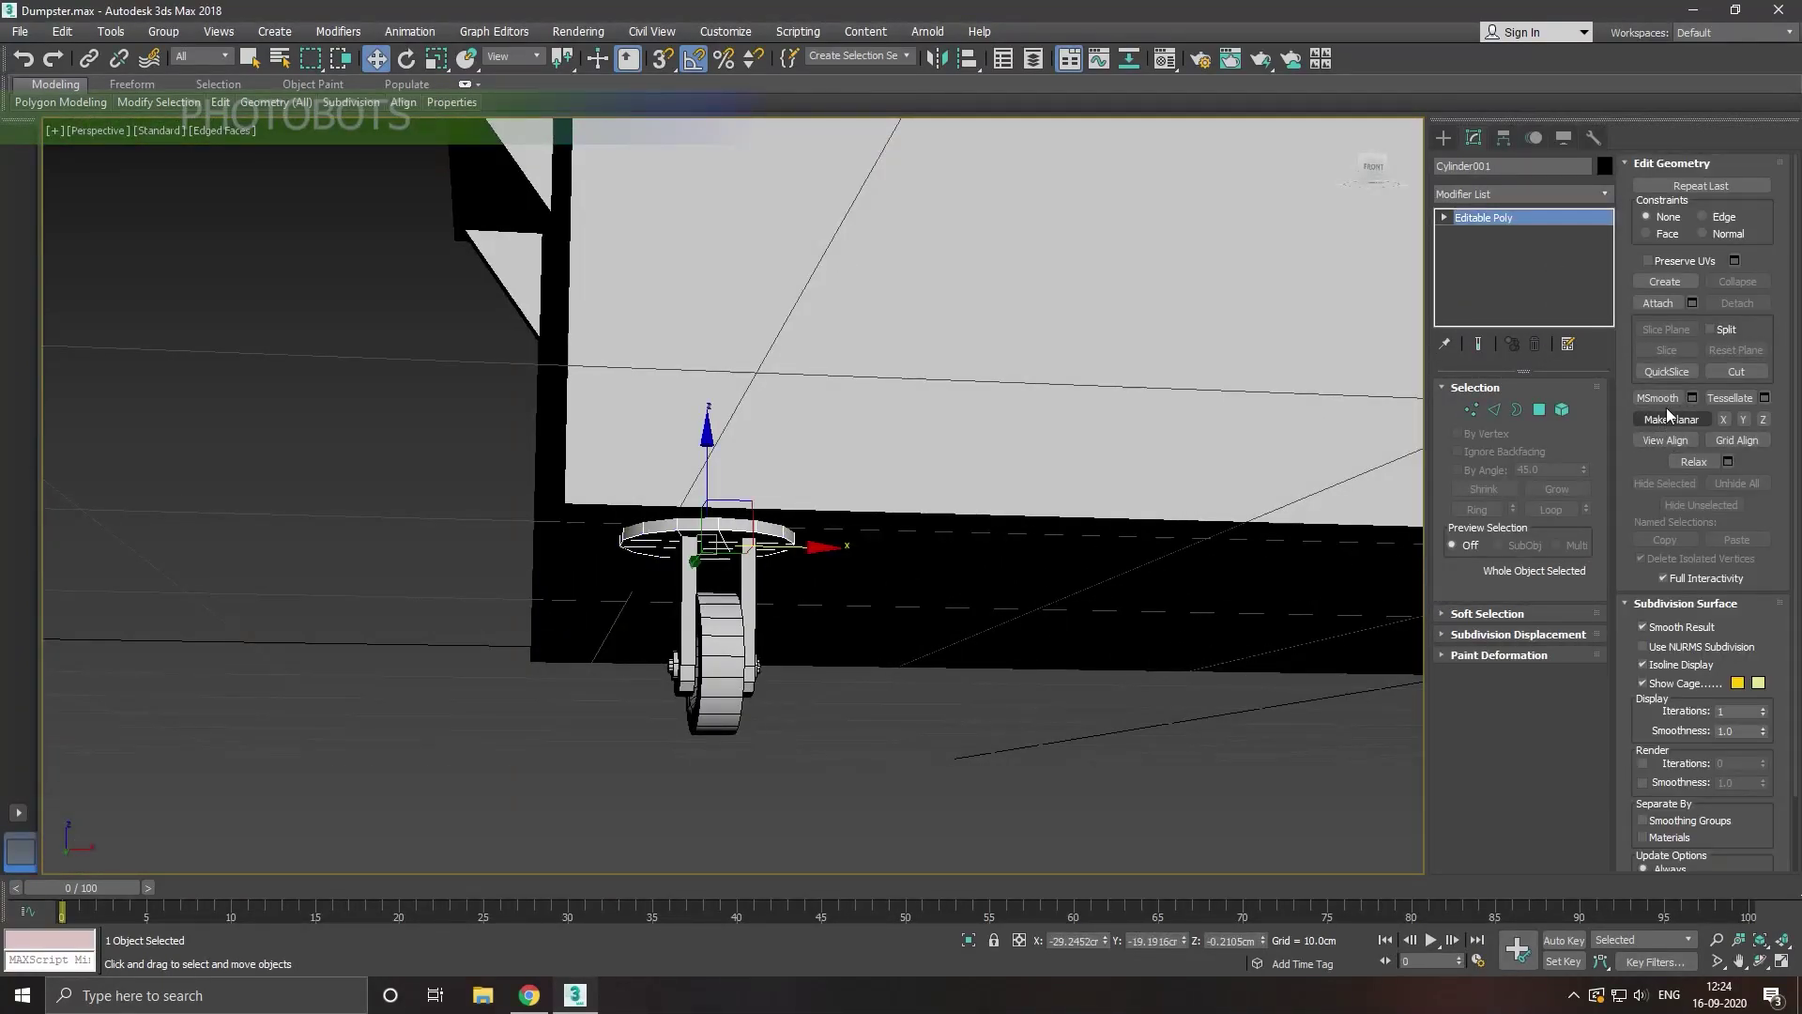
{"action": "left_click", "coordinate": [1658, 305]}
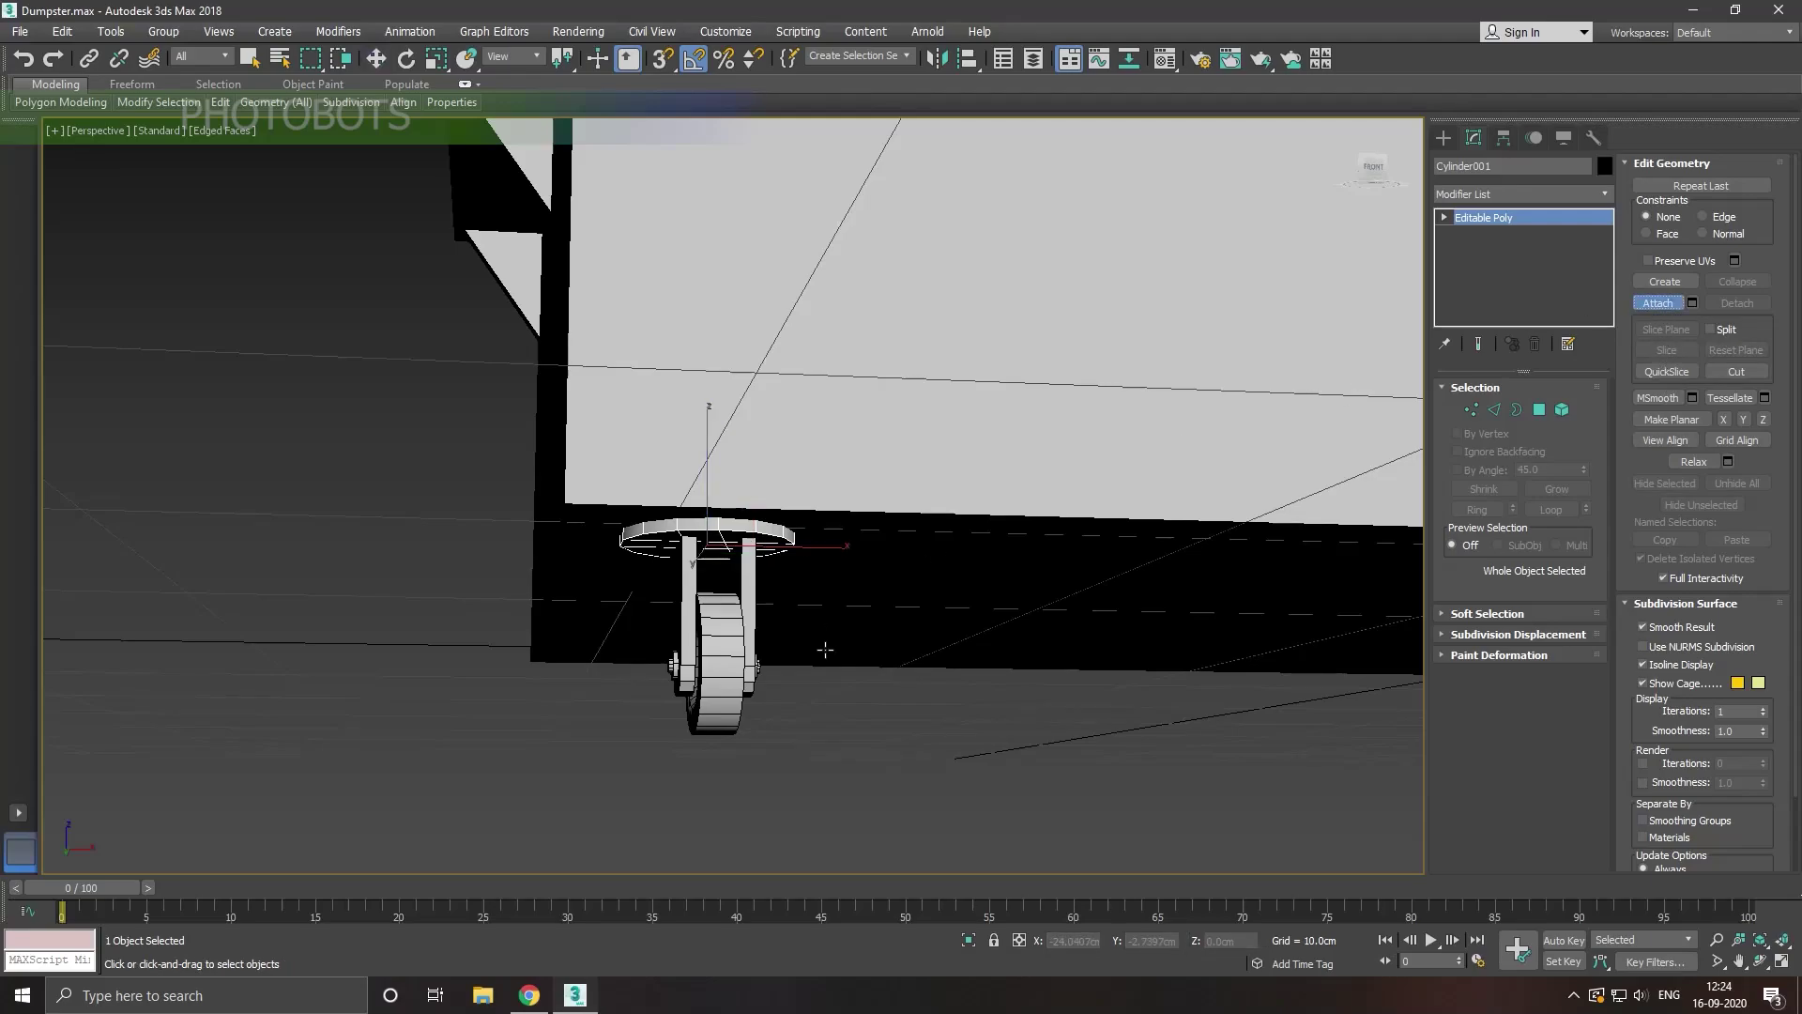
{"action": "left_click", "coordinate": [741, 676]}
{"action": "left_click", "coordinate": [756, 691]}
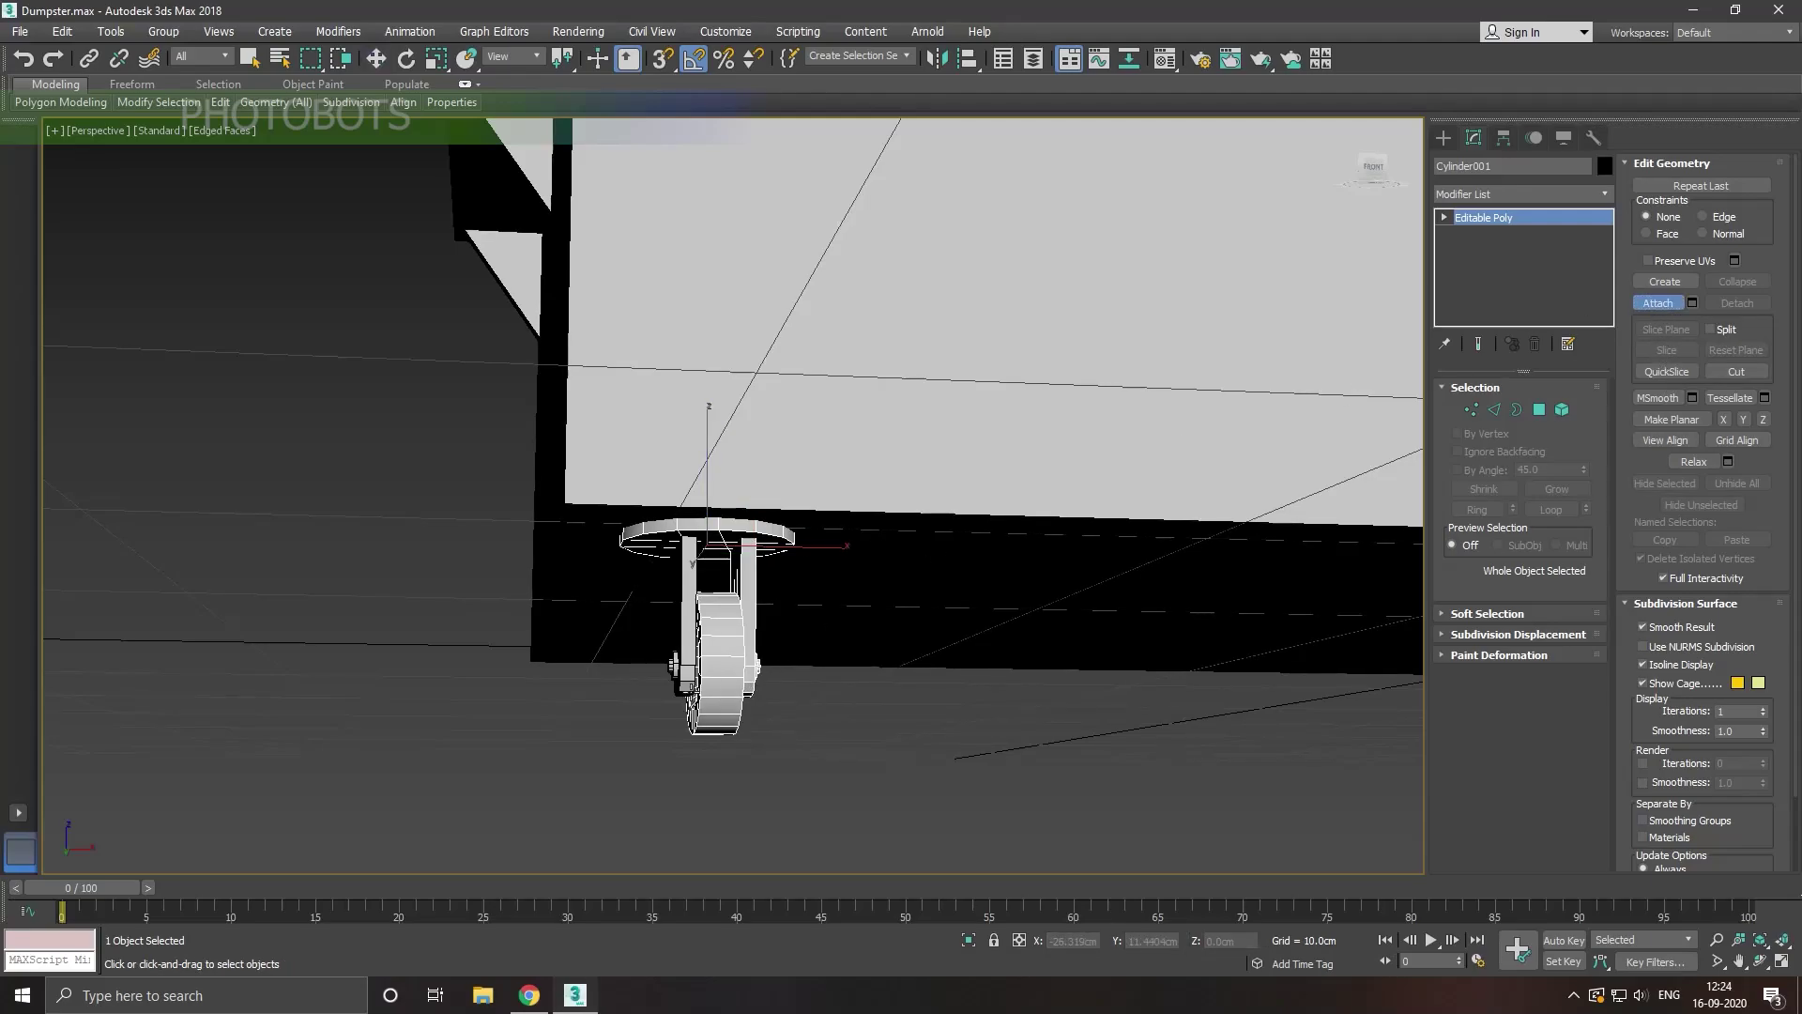
{"action": "left_click", "coordinate": [683, 690]}
{"action": "scroll", "coordinate": [776, 684], "scroll_direction": "down", "scroll_amount": 3}
{"action": "key", "text": "w"}
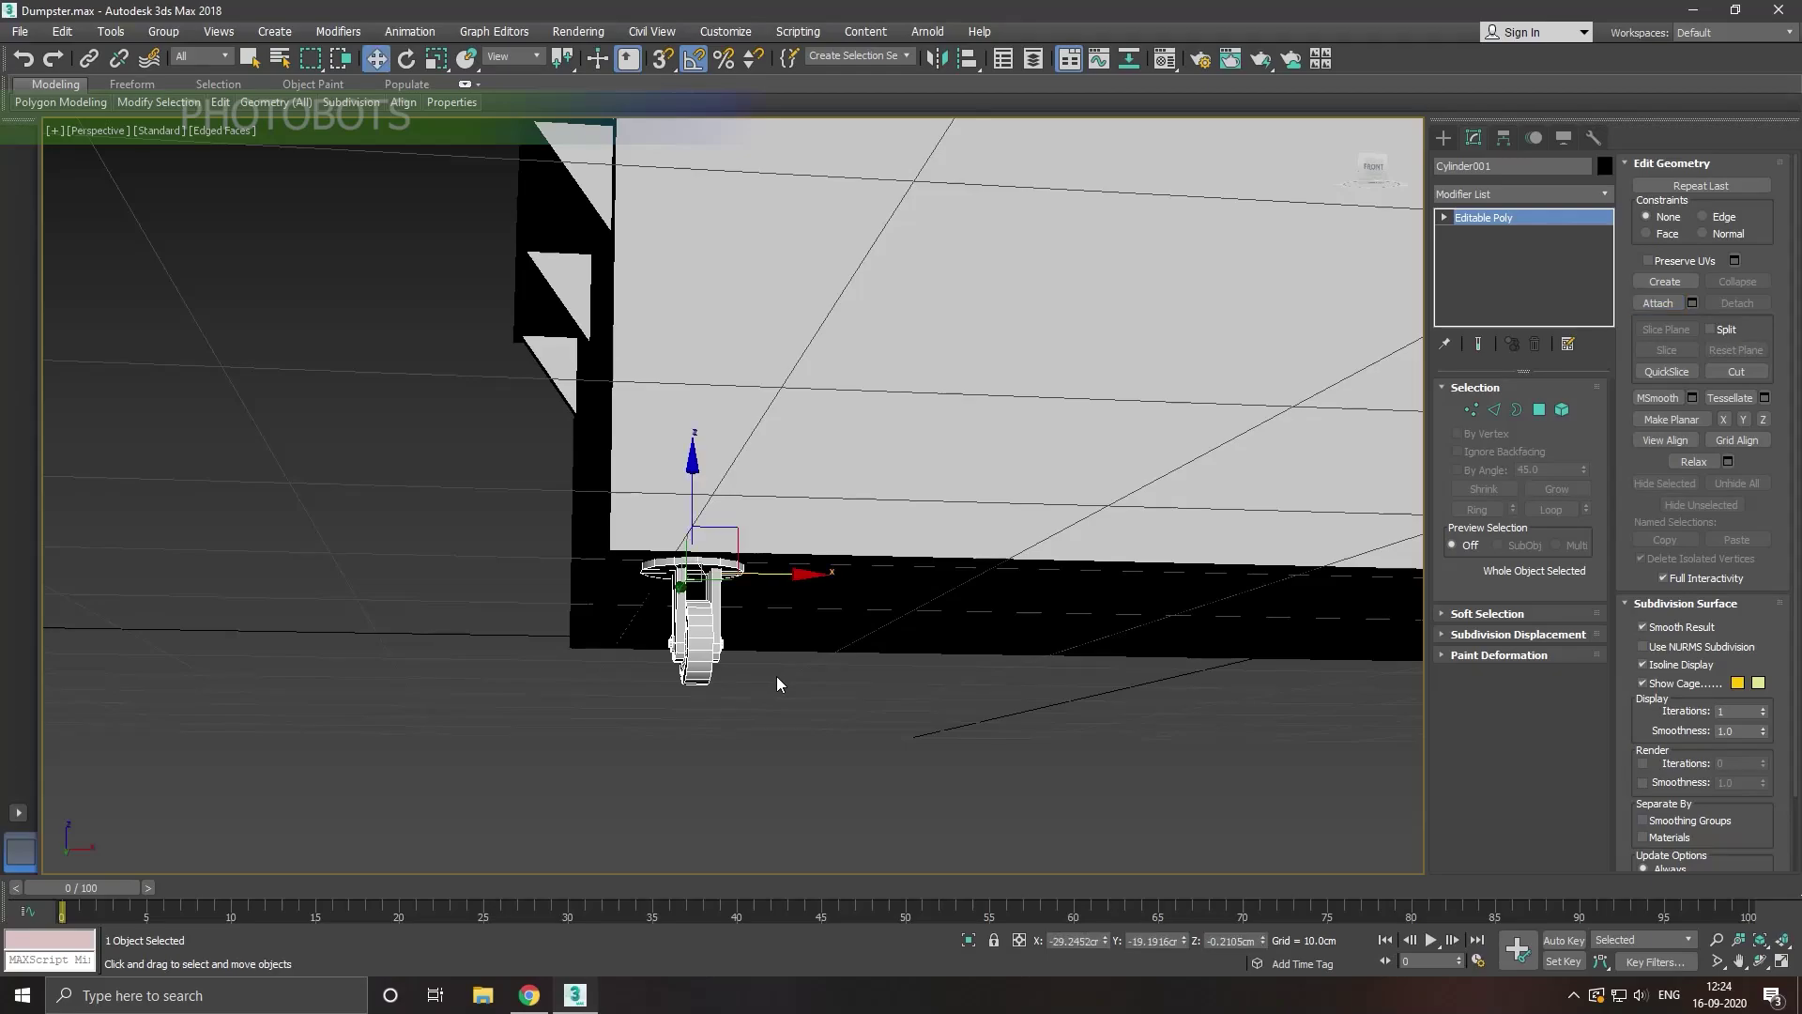
Step: Shift-drag a copy of the caster along X to the dumpster's other bottom corner
{"action": "scroll", "coordinate": [523, 633], "scroll_direction": "down", "scroll_amount": 2}
{"action": "scroll", "coordinate": [523, 633], "scroll_direction": "down", "scroll_amount": 2}
{"action": "middle_click_drag", "start_coordinate": [726, 680], "coordinate": [579, 620]}
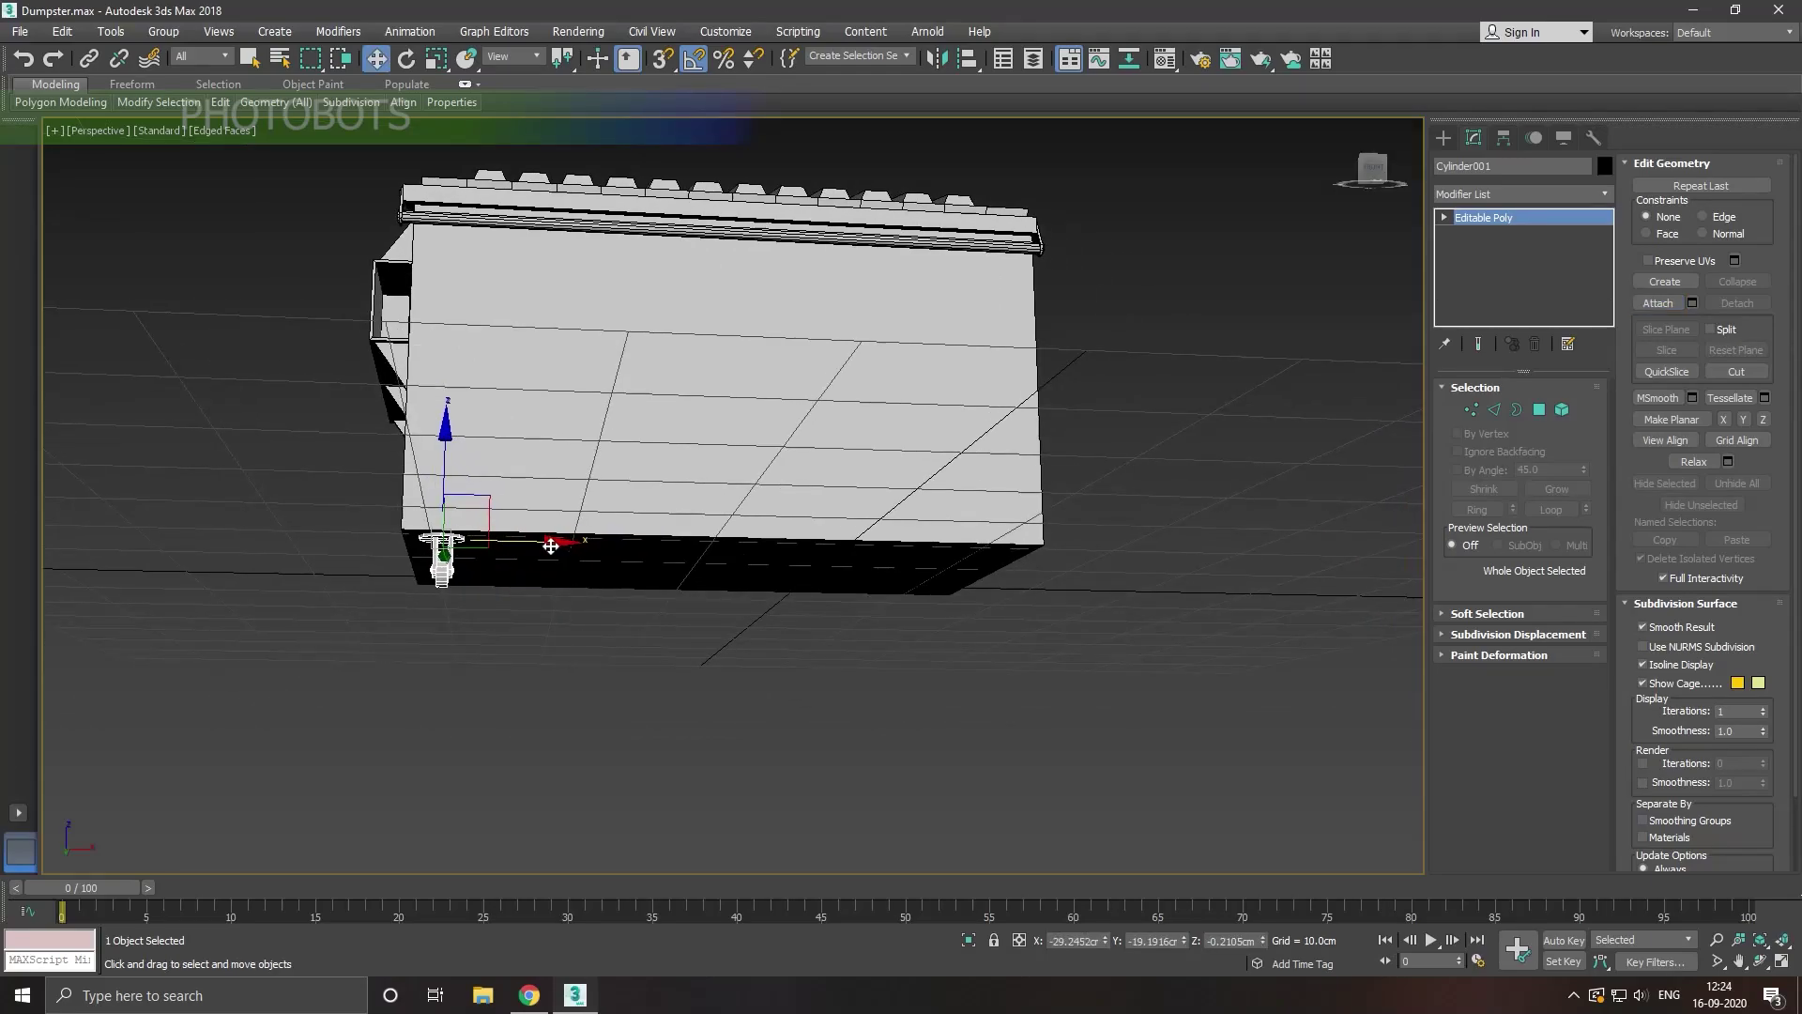
{"action": "left_click_drag", "start_coordinate": [543, 549], "coordinate": [1108, 553], "text": "shift"}
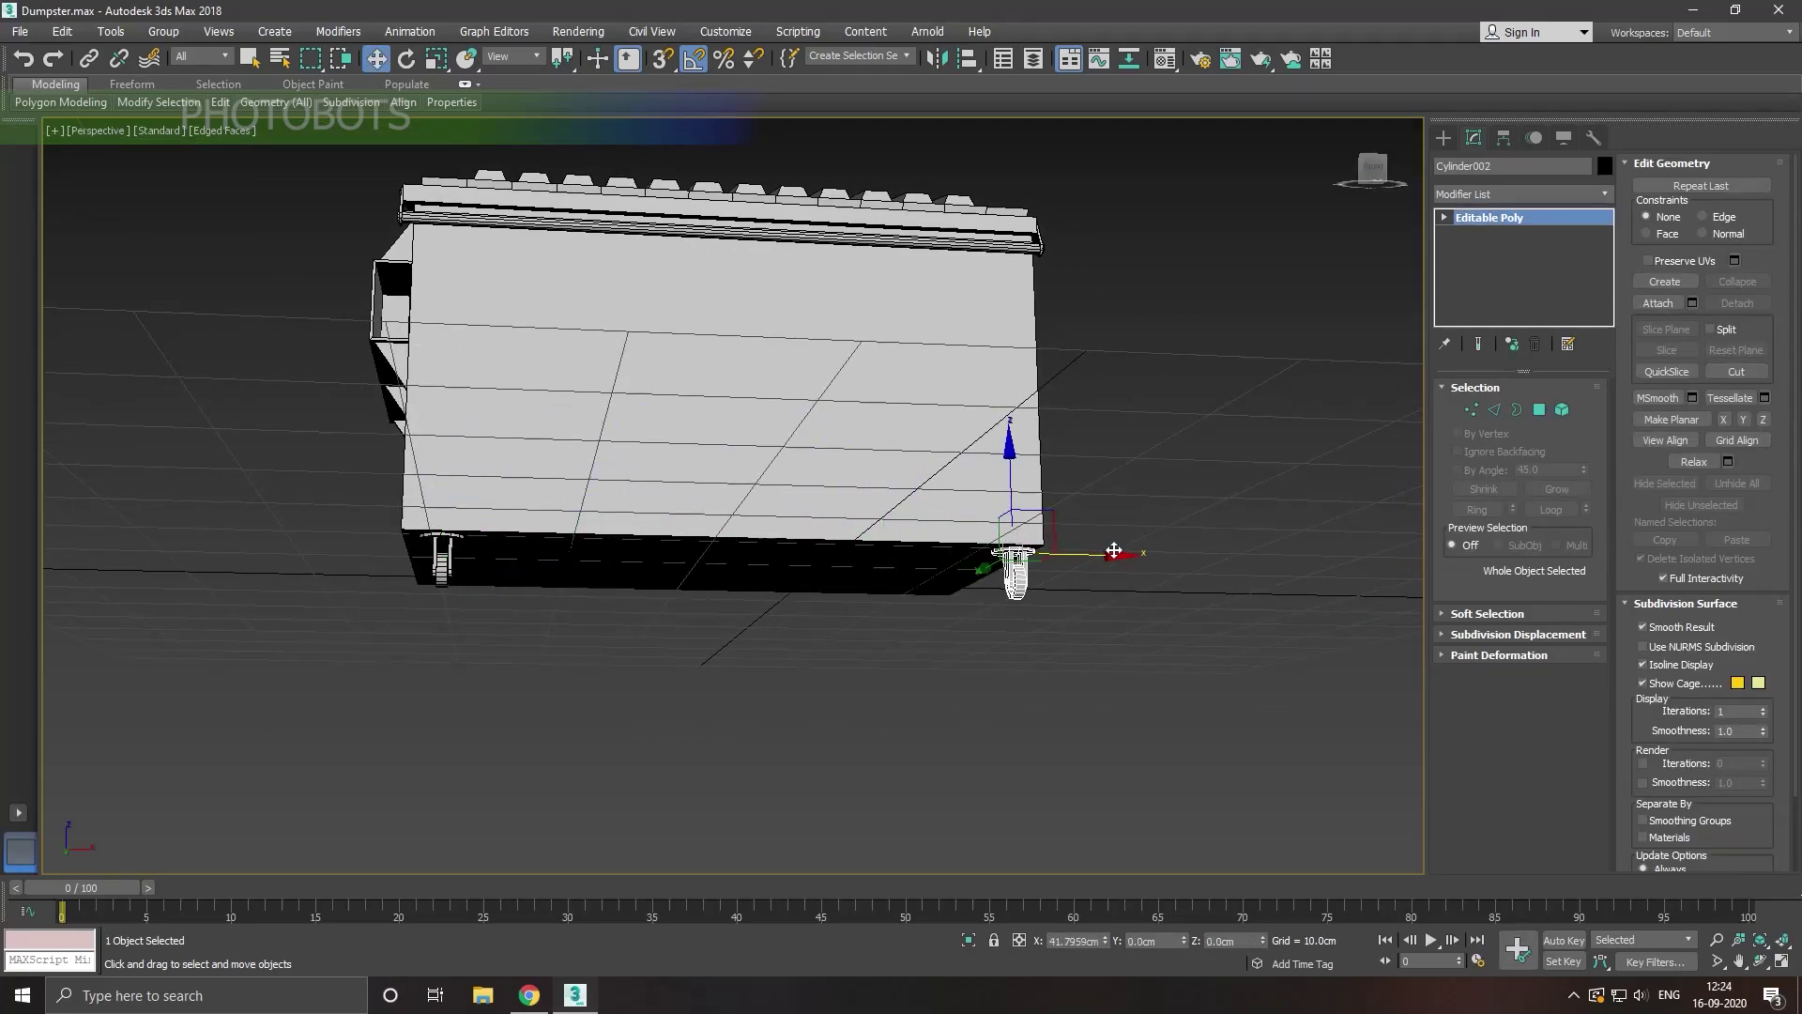
Step: Confirm the caster clone, then clone both caster legs toward the opposite corners
{"action": "left_click", "coordinate": [905, 570]}
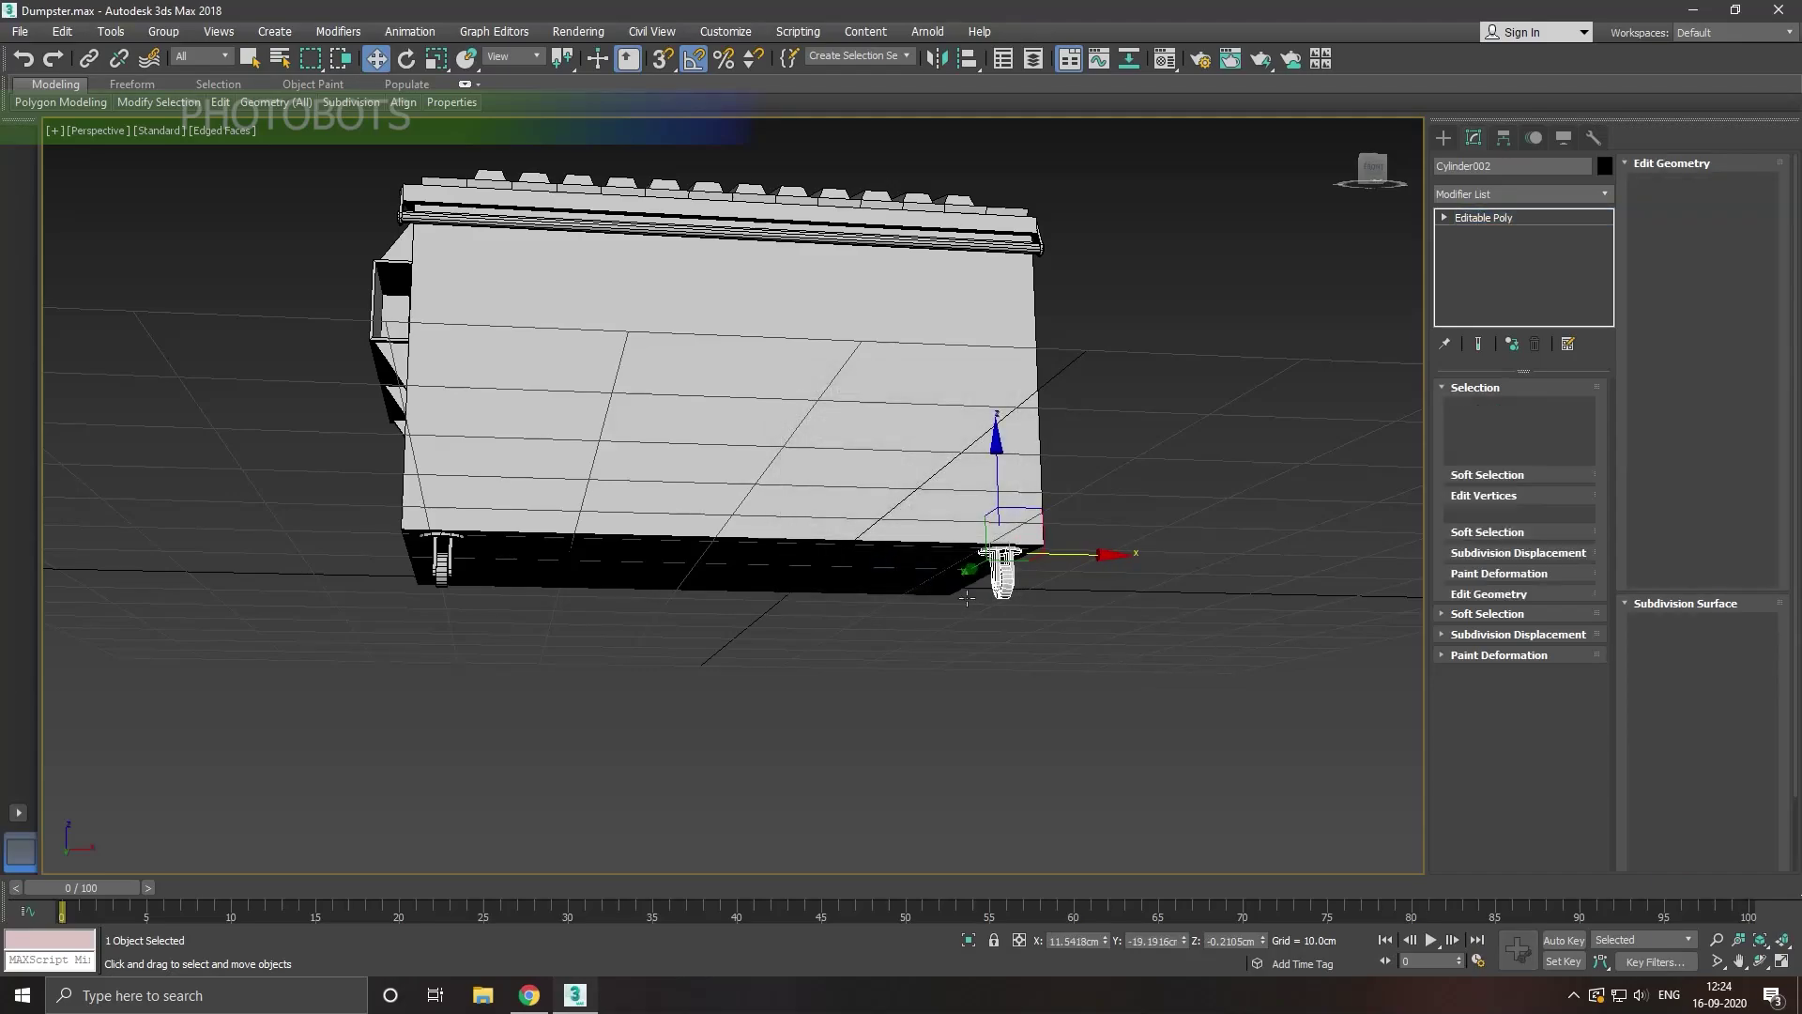
{"action": "middle_click_drag", "start_coordinate": [905, 570], "coordinate": [926, 527], "text": "alt"}
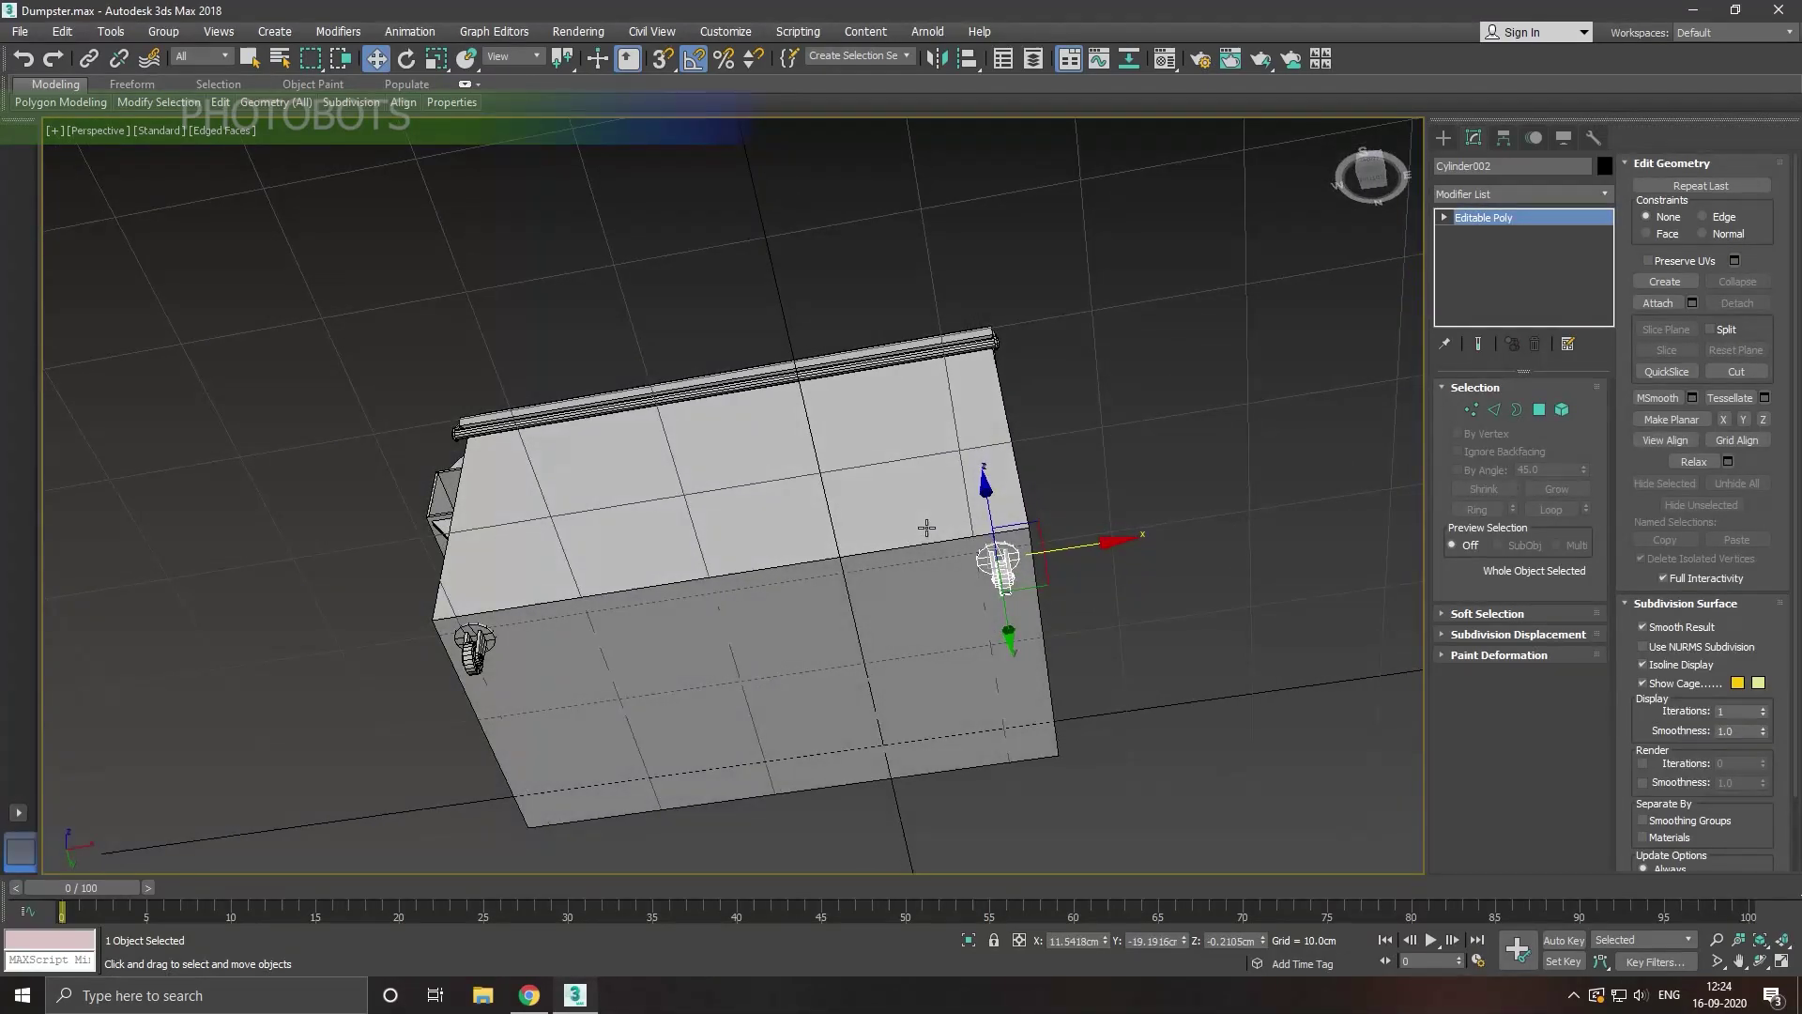
{"action": "left_click", "coordinate": [476, 668], "text": "ctrl"}
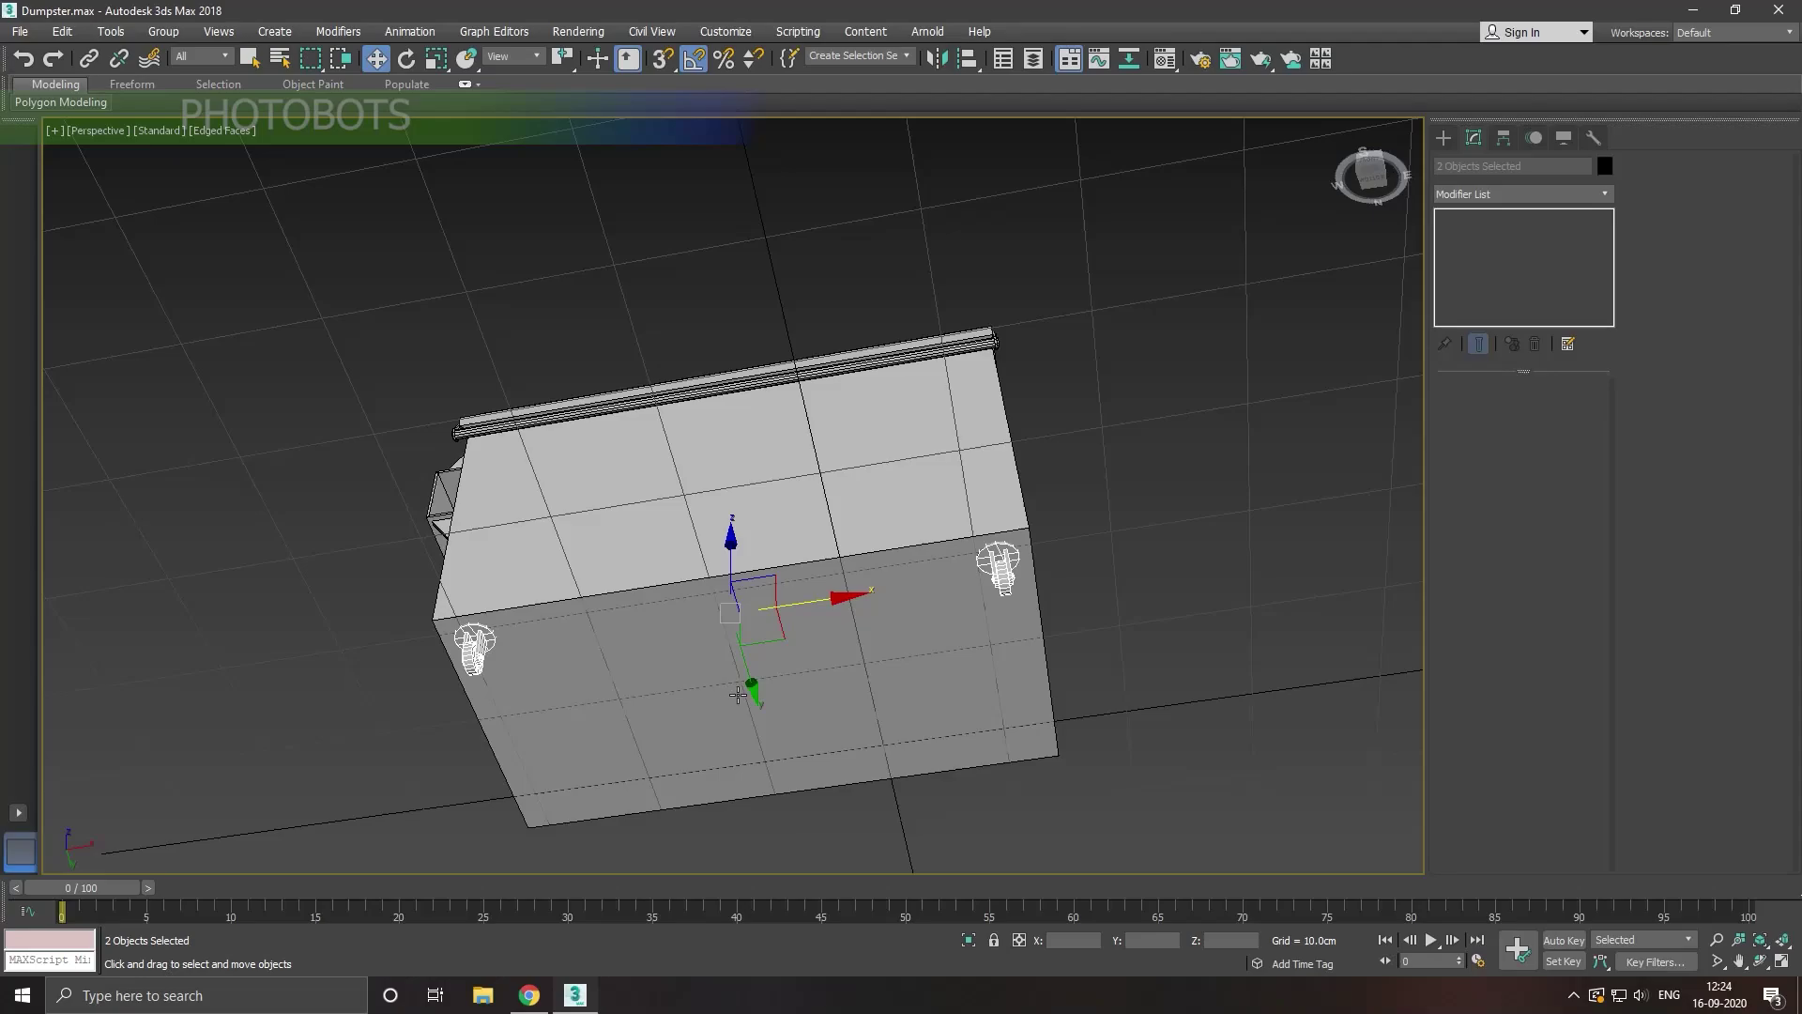
{"action": "left_click_drag", "start_coordinate": [738, 695], "coordinate": [804, 862], "text": "shift"}
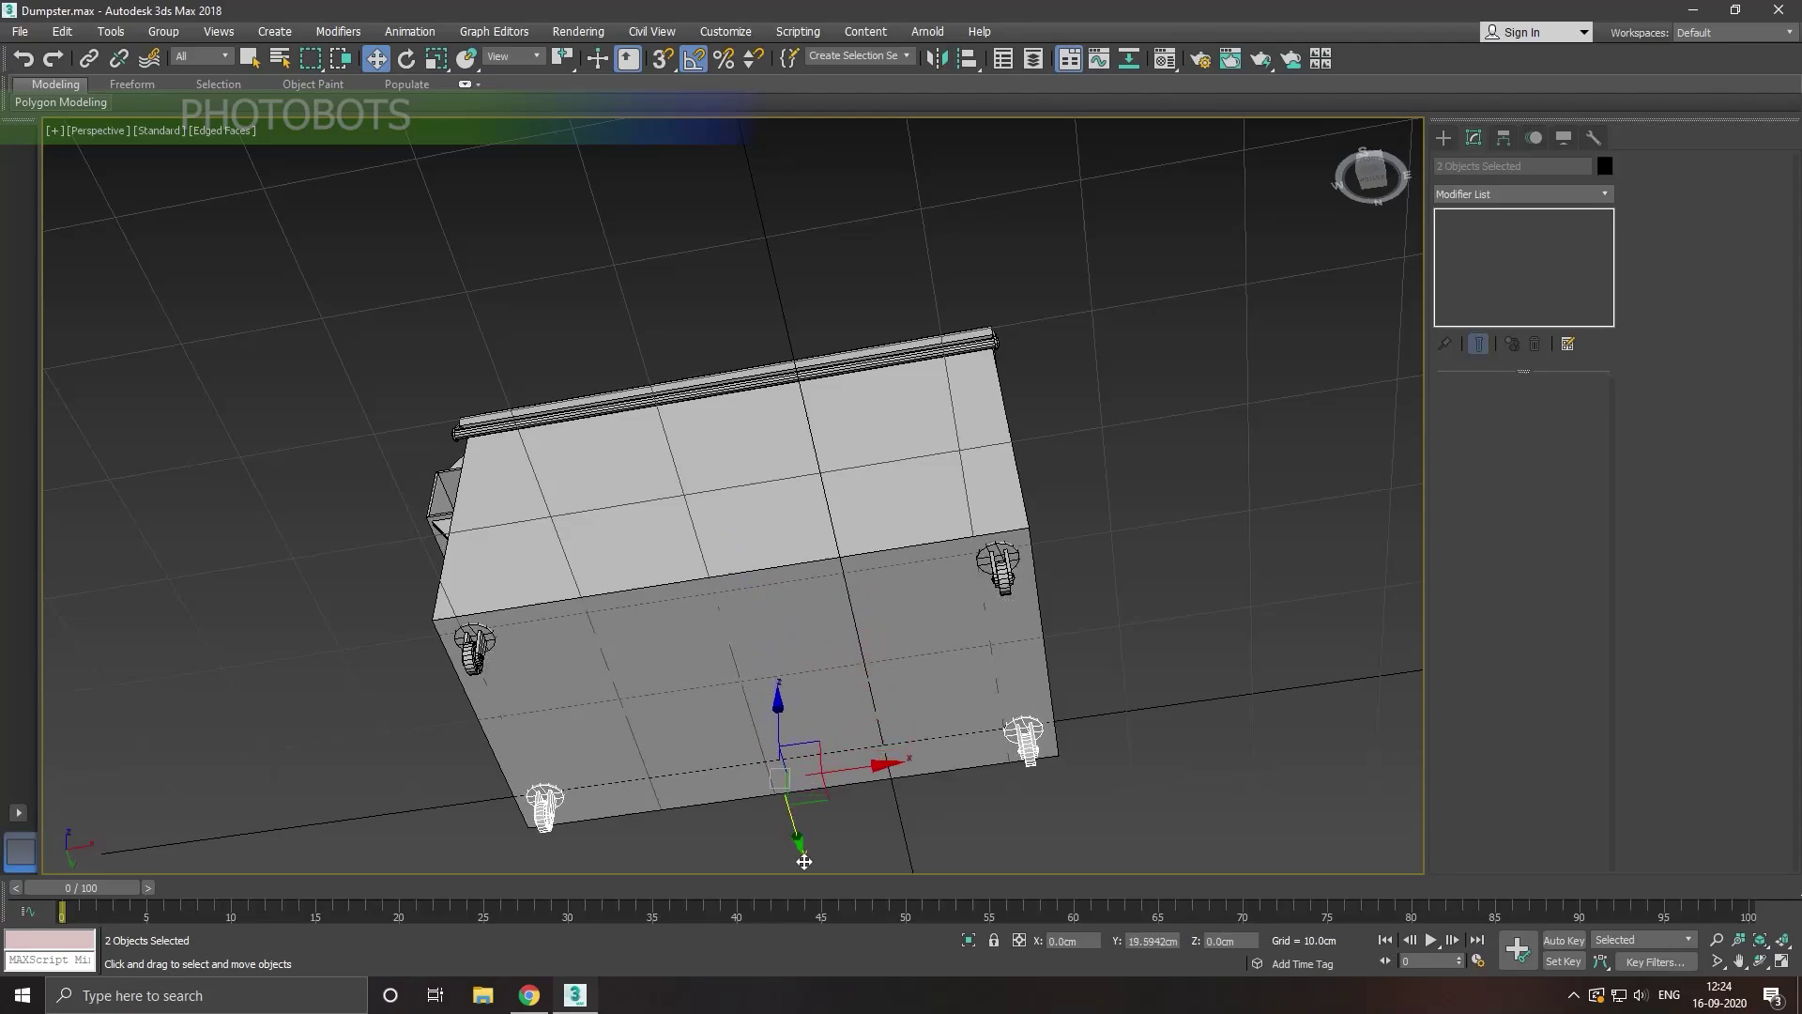
{"action": "left_click_drag", "start_coordinate": [804, 862], "coordinate": [803, 865], "text": "shift"}
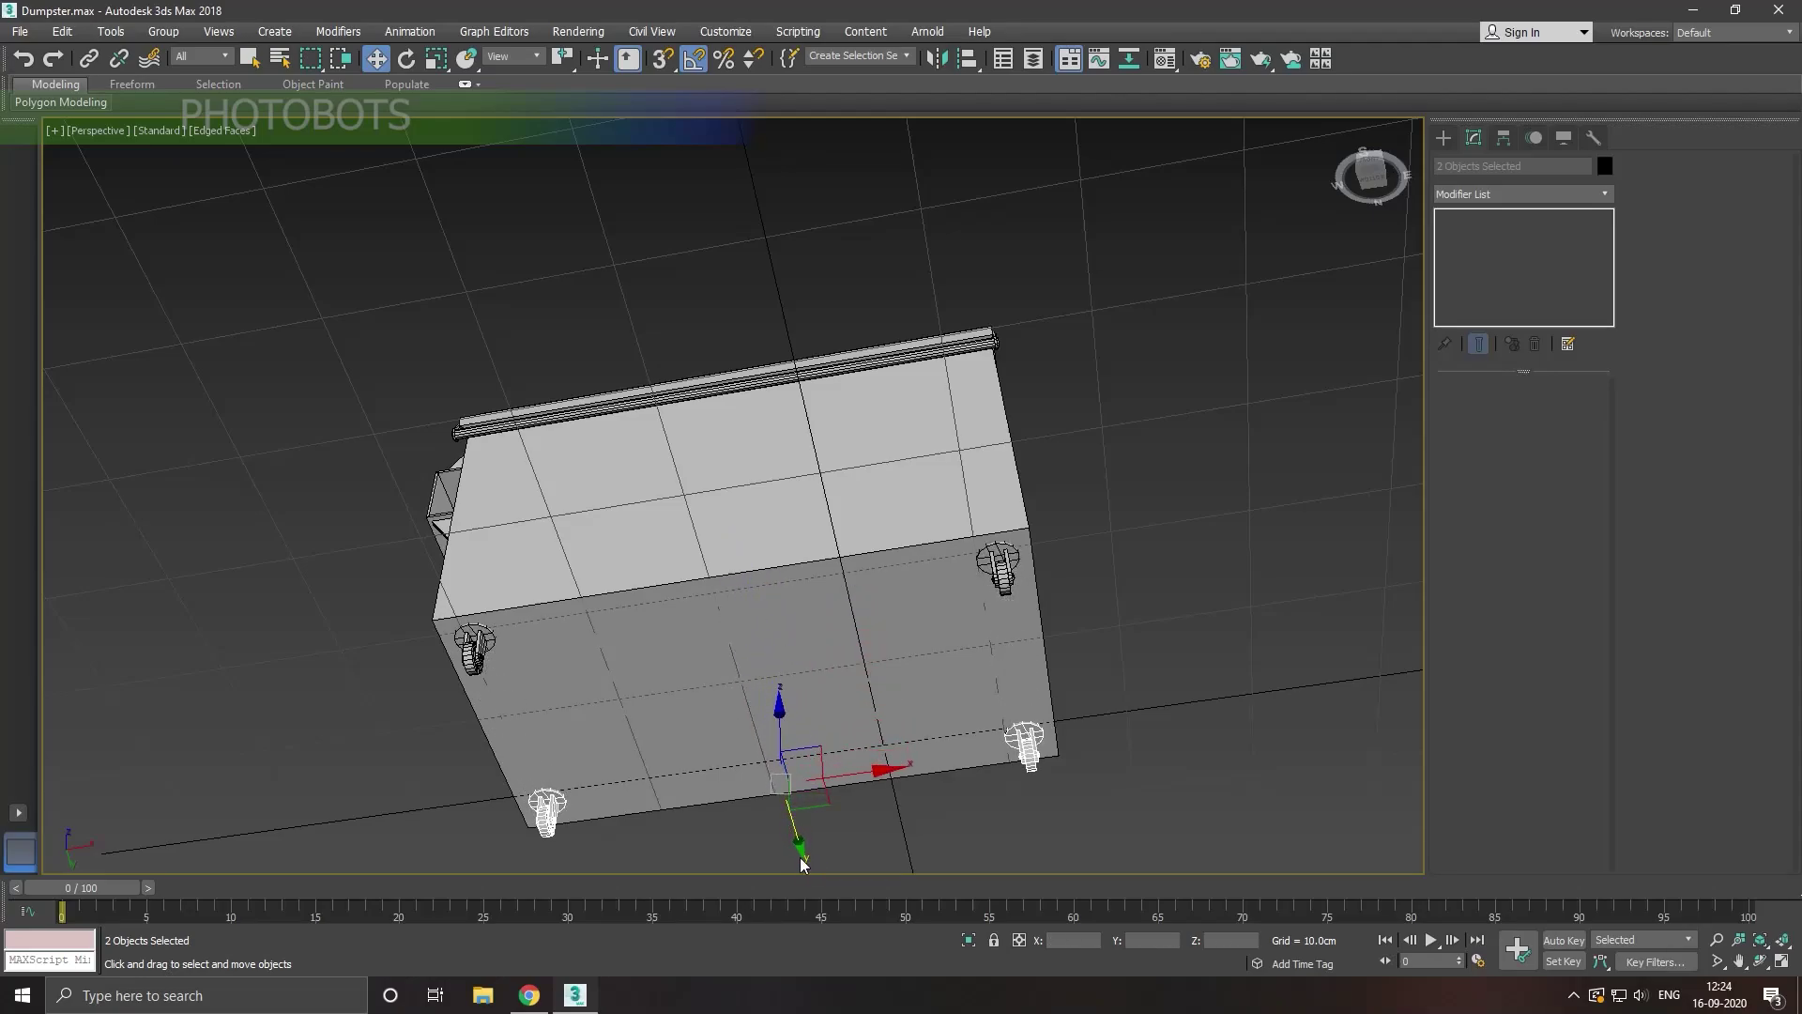
{"action": "left_click", "coordinate": [879, 577]}
Step: Position the copied casters at the remaining corners and deselect everything
{"action": "mouse_move", "coordinate": [687, 593]}
{"action": "middle_mouse_down", "text": "alt"}
{"action": "mouse_move", "coordinate": [812, 691]}
{"action": "mouse_move", "coordinate": [801, 561]}
{"action": "mouse_move", "coordinate": [825, 517]}
{"action": "middle_mouse_up", "text": "alt"}
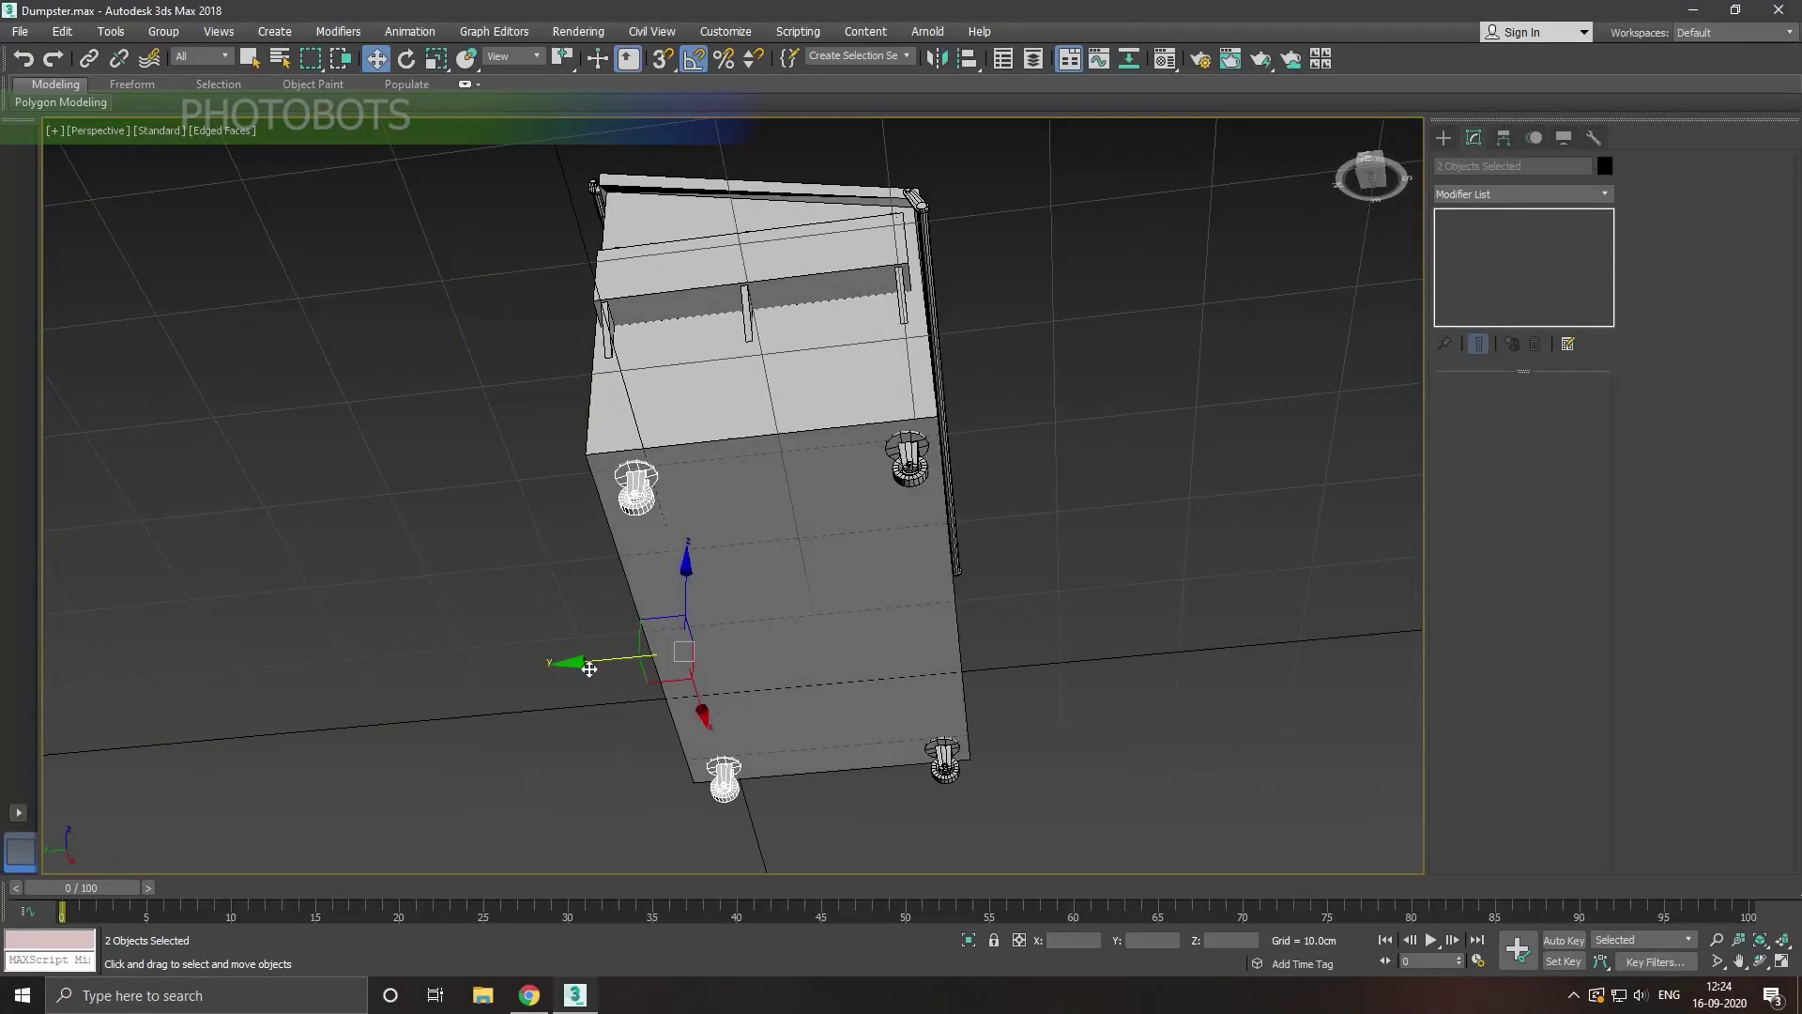
{"action": "left_click_drag", "start_coordinate": [589, 668], "coordinate": [578, 664]}
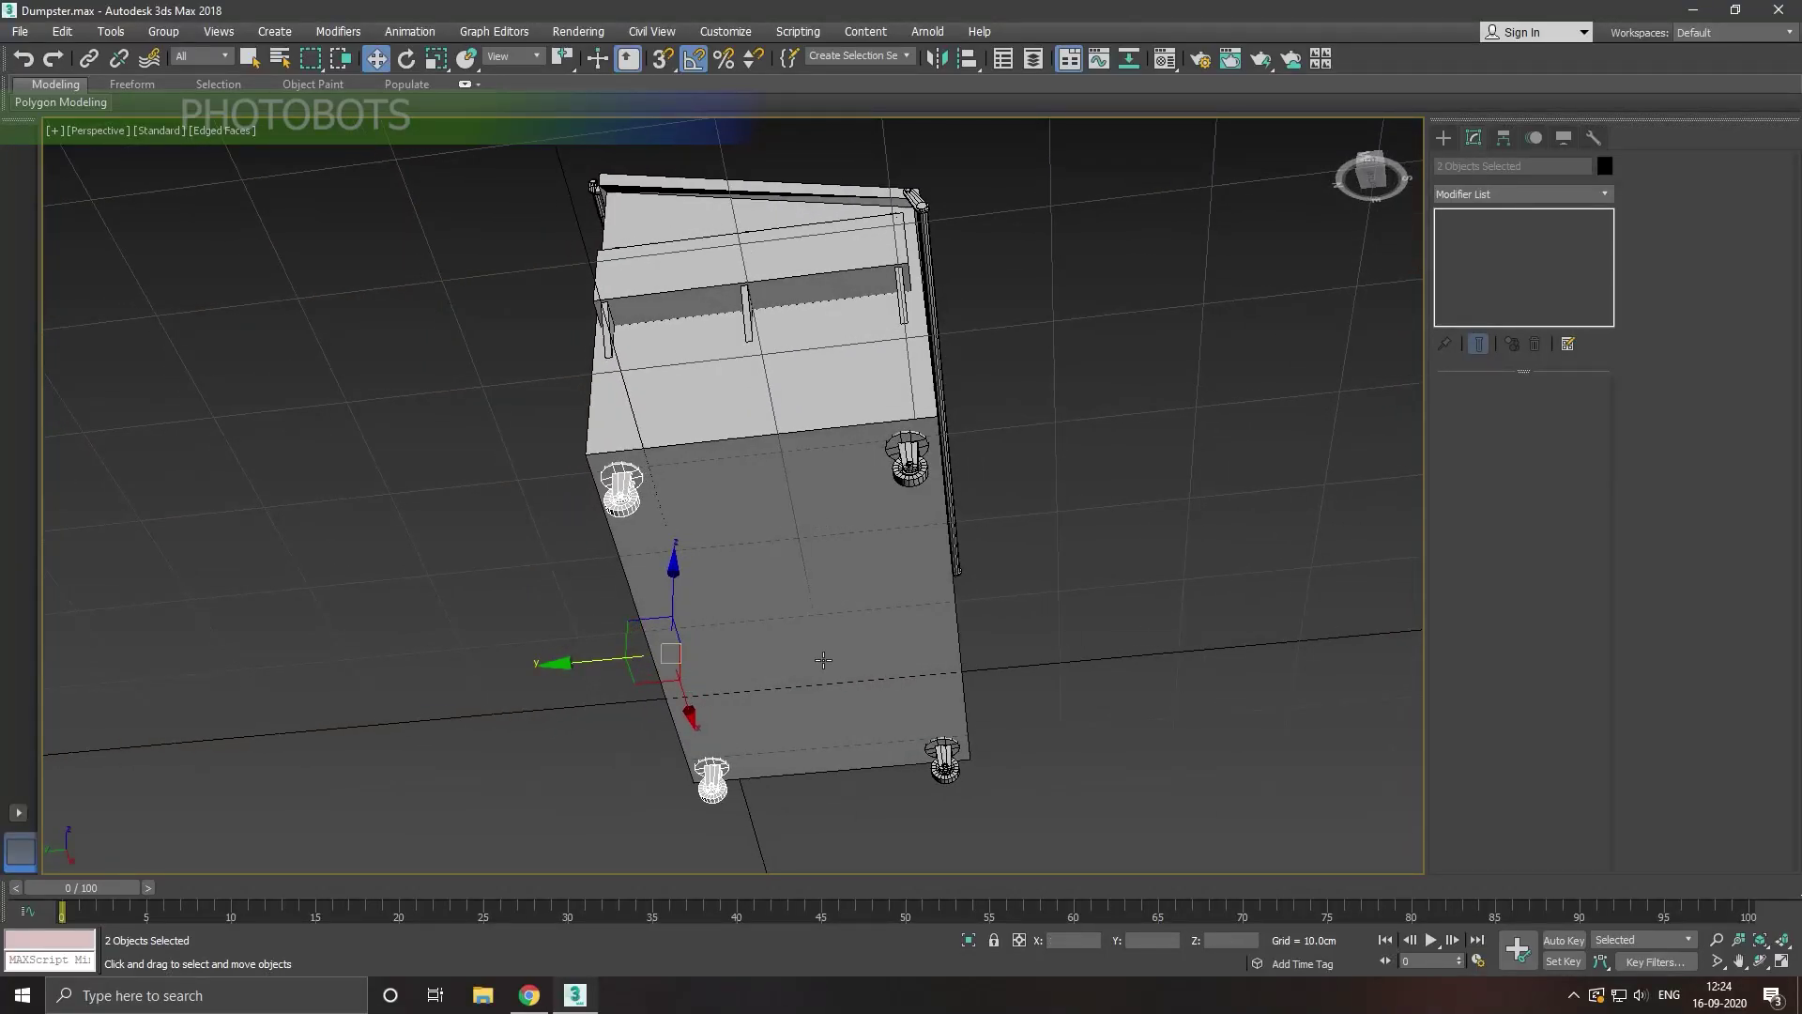
{"action": "mouse_move", "coordinate": [577, 664]}
{"action": "middle_mouse_down", "text": "alt"}
{"action": "mouse_move", "coordinate": [825, 714]}
{"action": "mouse_move", "coordinate": [813, 644]}
{"action": "middle_mouse_up", "text": "alt"}
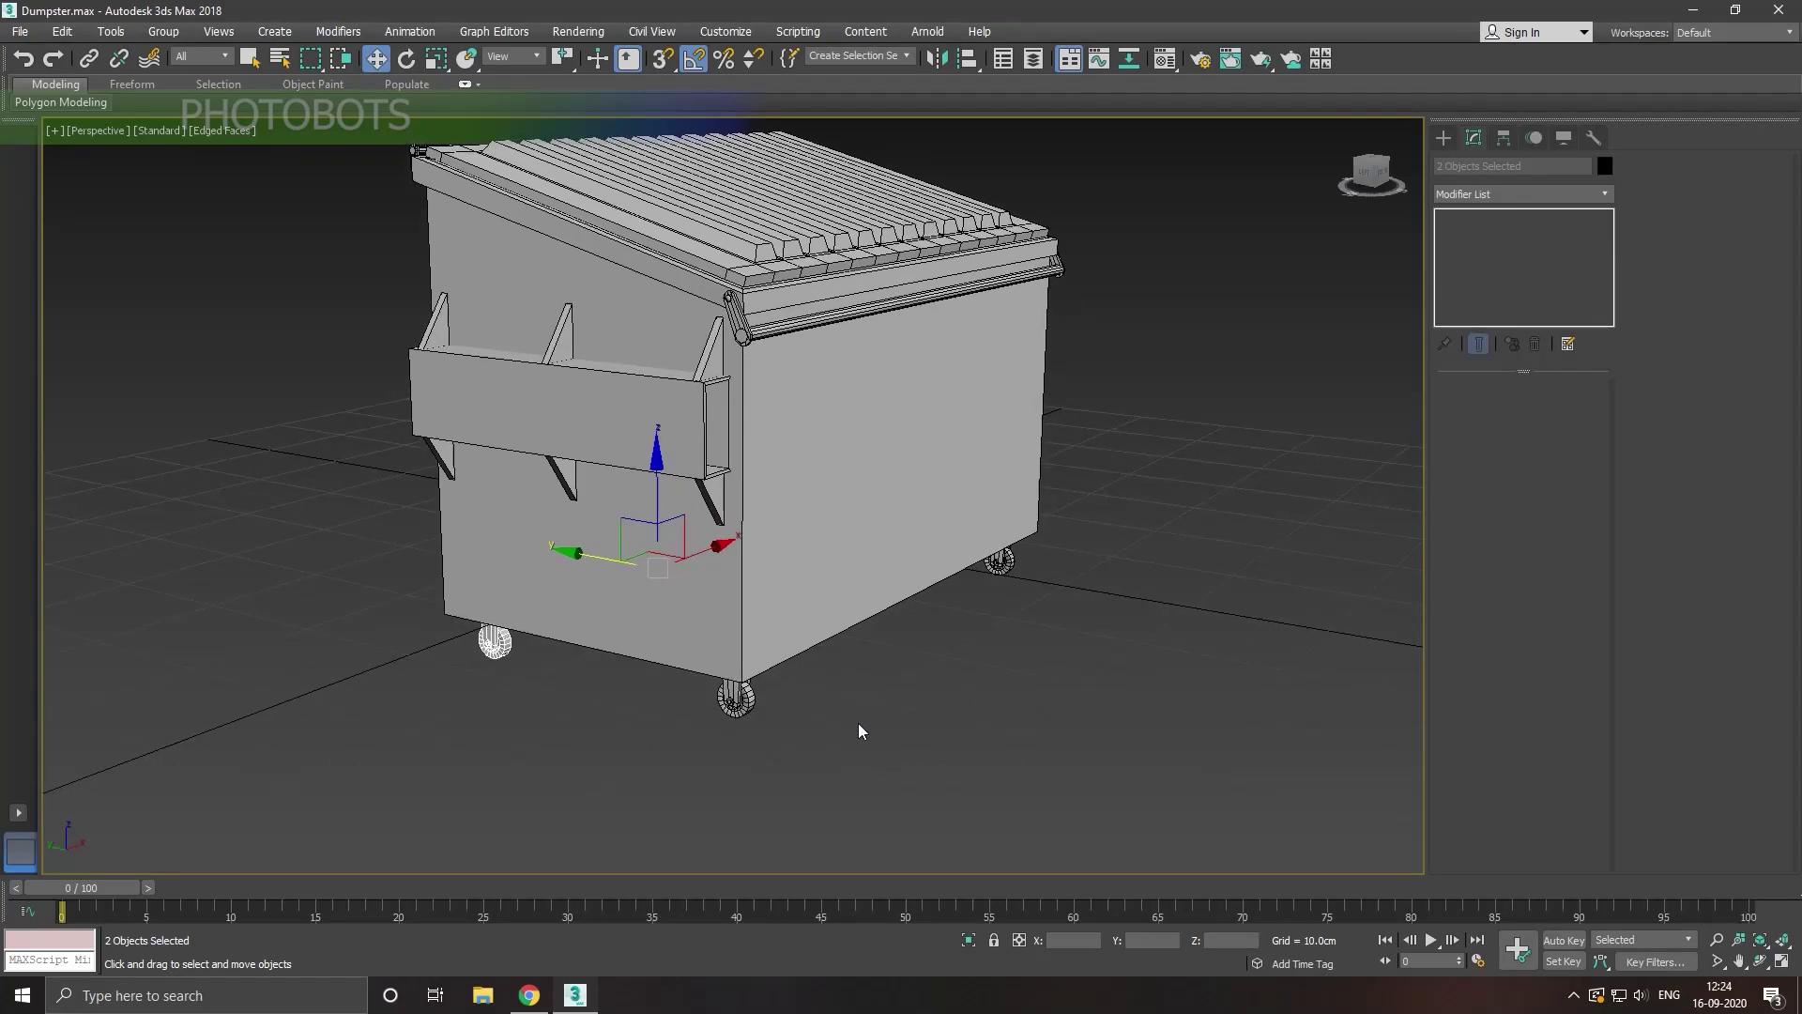
{"action": "left_click", "coordinate": [858, 722]}
{"action": "scroll", "coordinate": [983, 650], "scroll_direction": "down", "scroll_amount": 3}
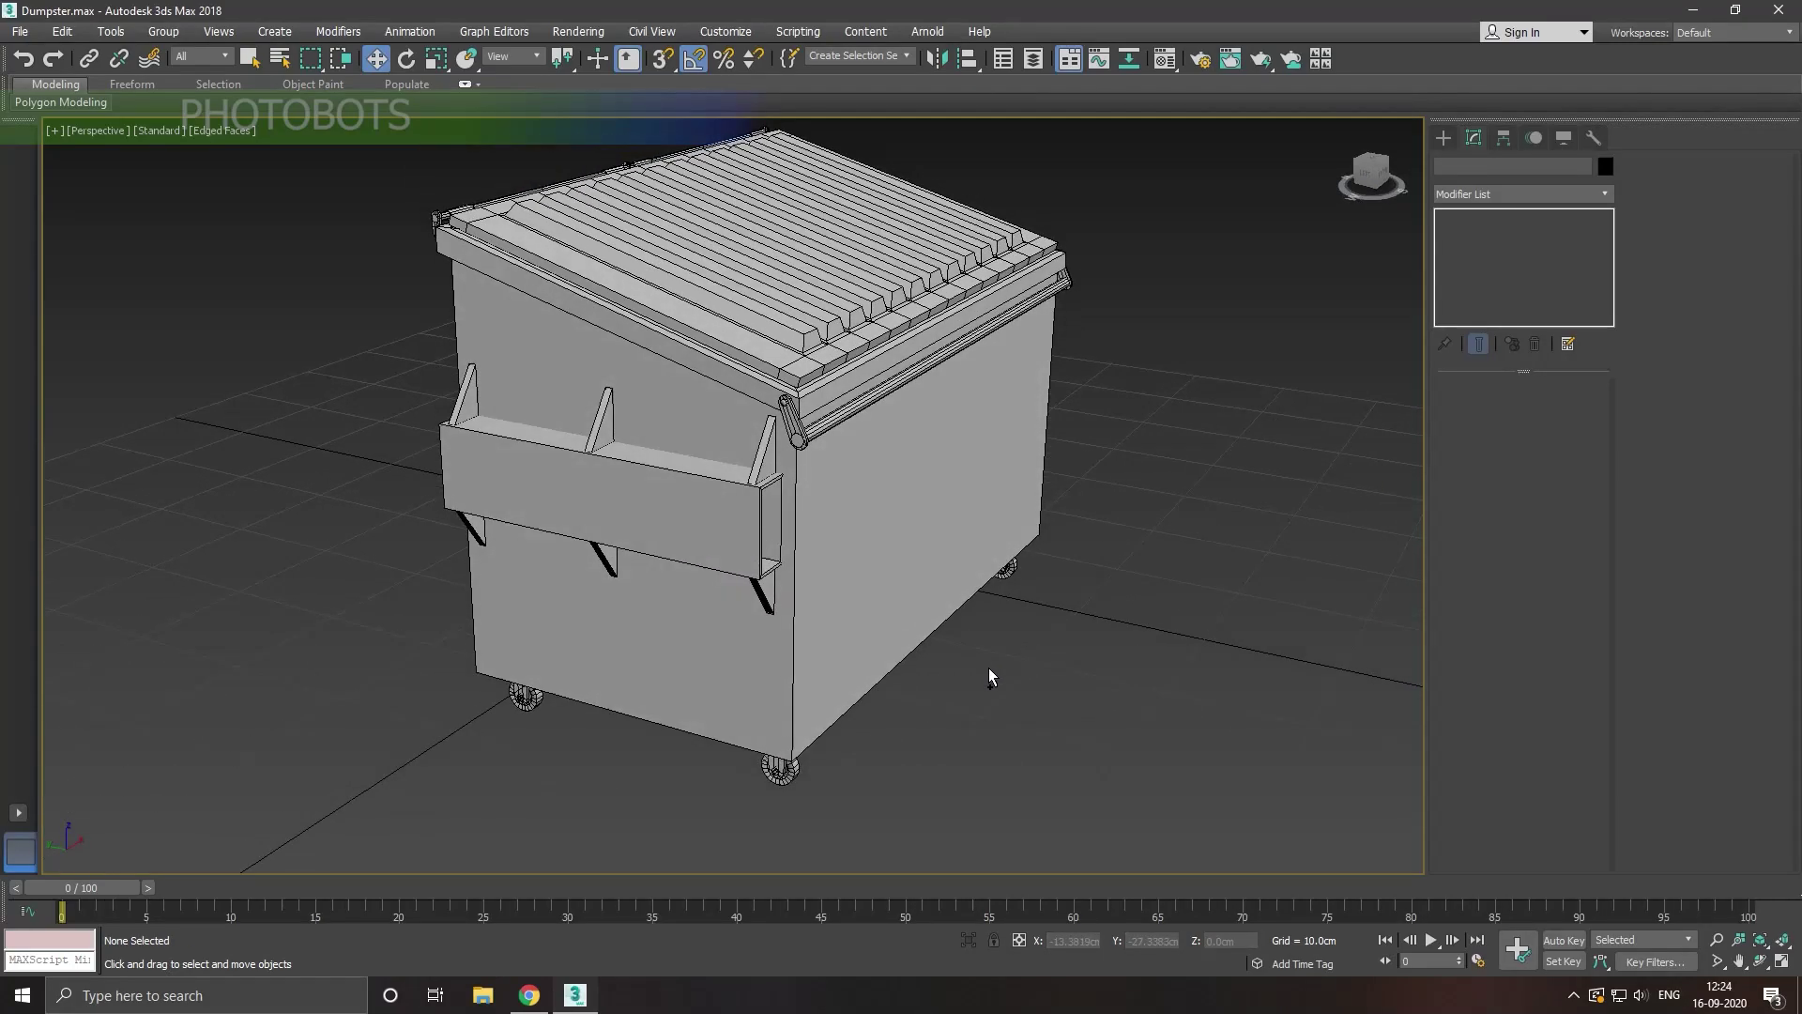
{"action": "middle_click_drag", "start_coordinate": [989, 667], "coordinate": [616, 723], "text": "alt"}
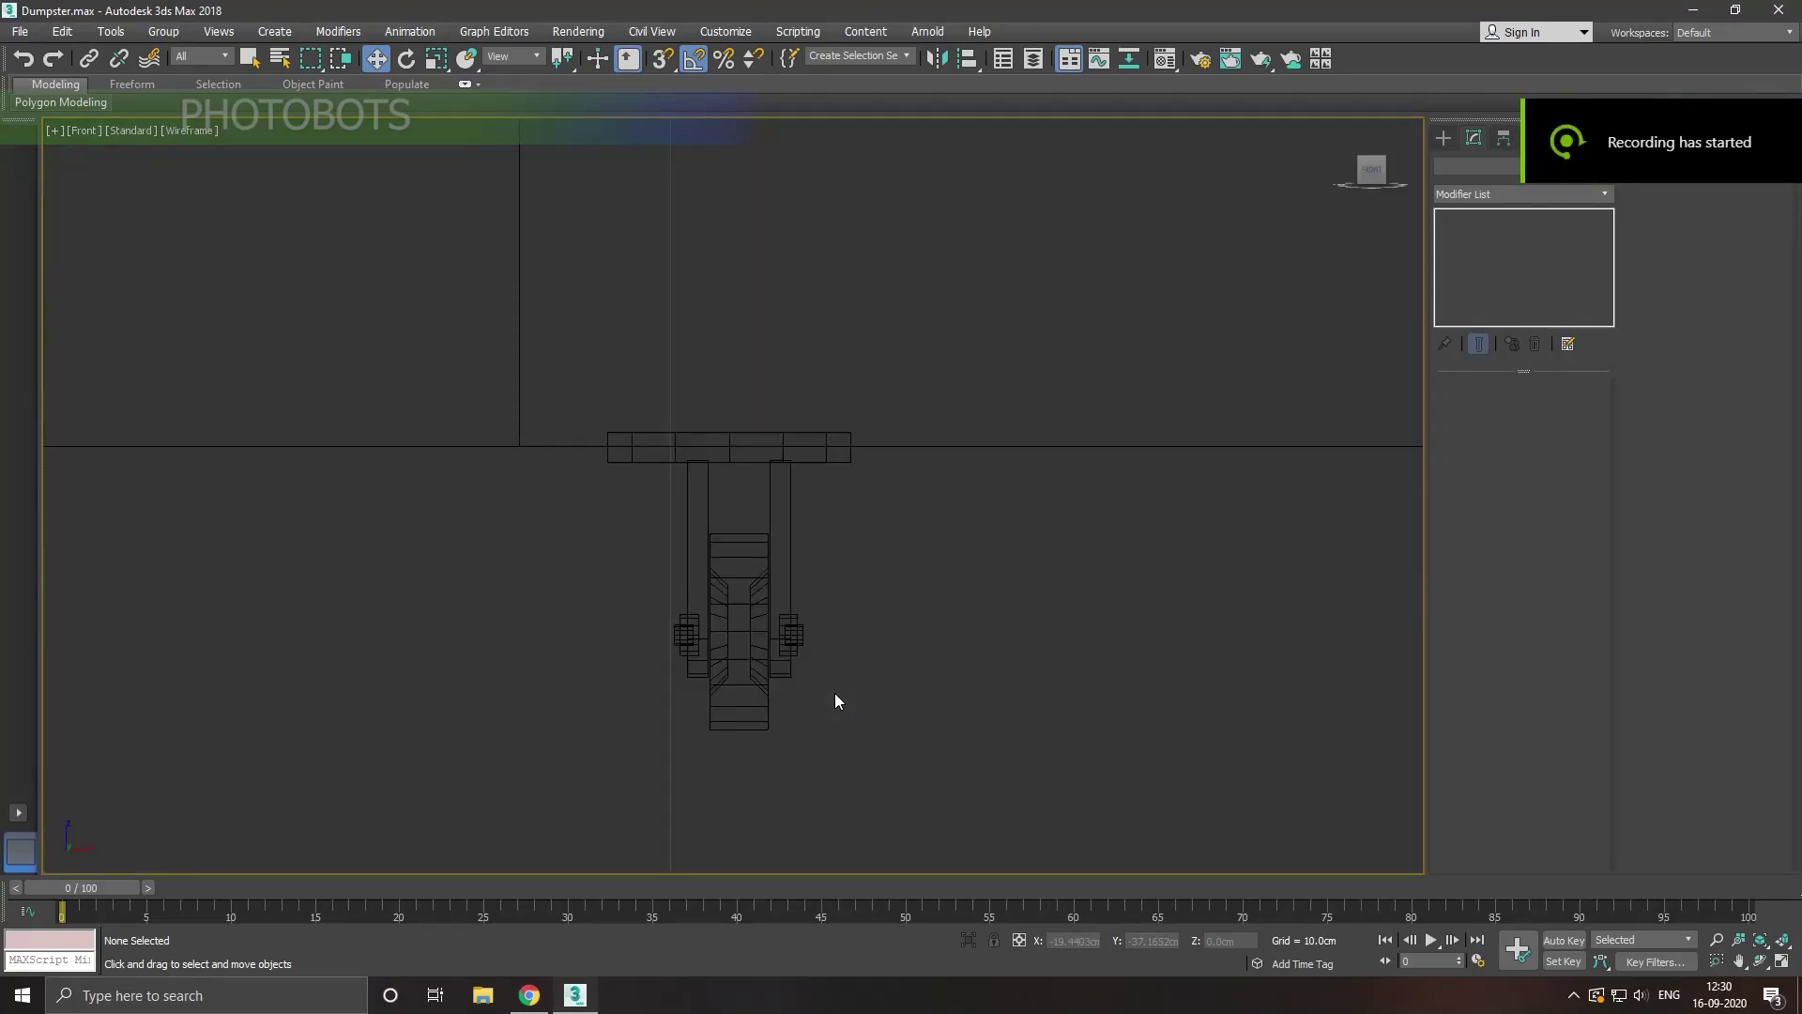
Step: Draw a thin Box along the dumpster's bottom edge in the Front view
{"action": "scroll", "coordinate": [711, 645], "scroll_direction": "down", "scroll_amount": 5}
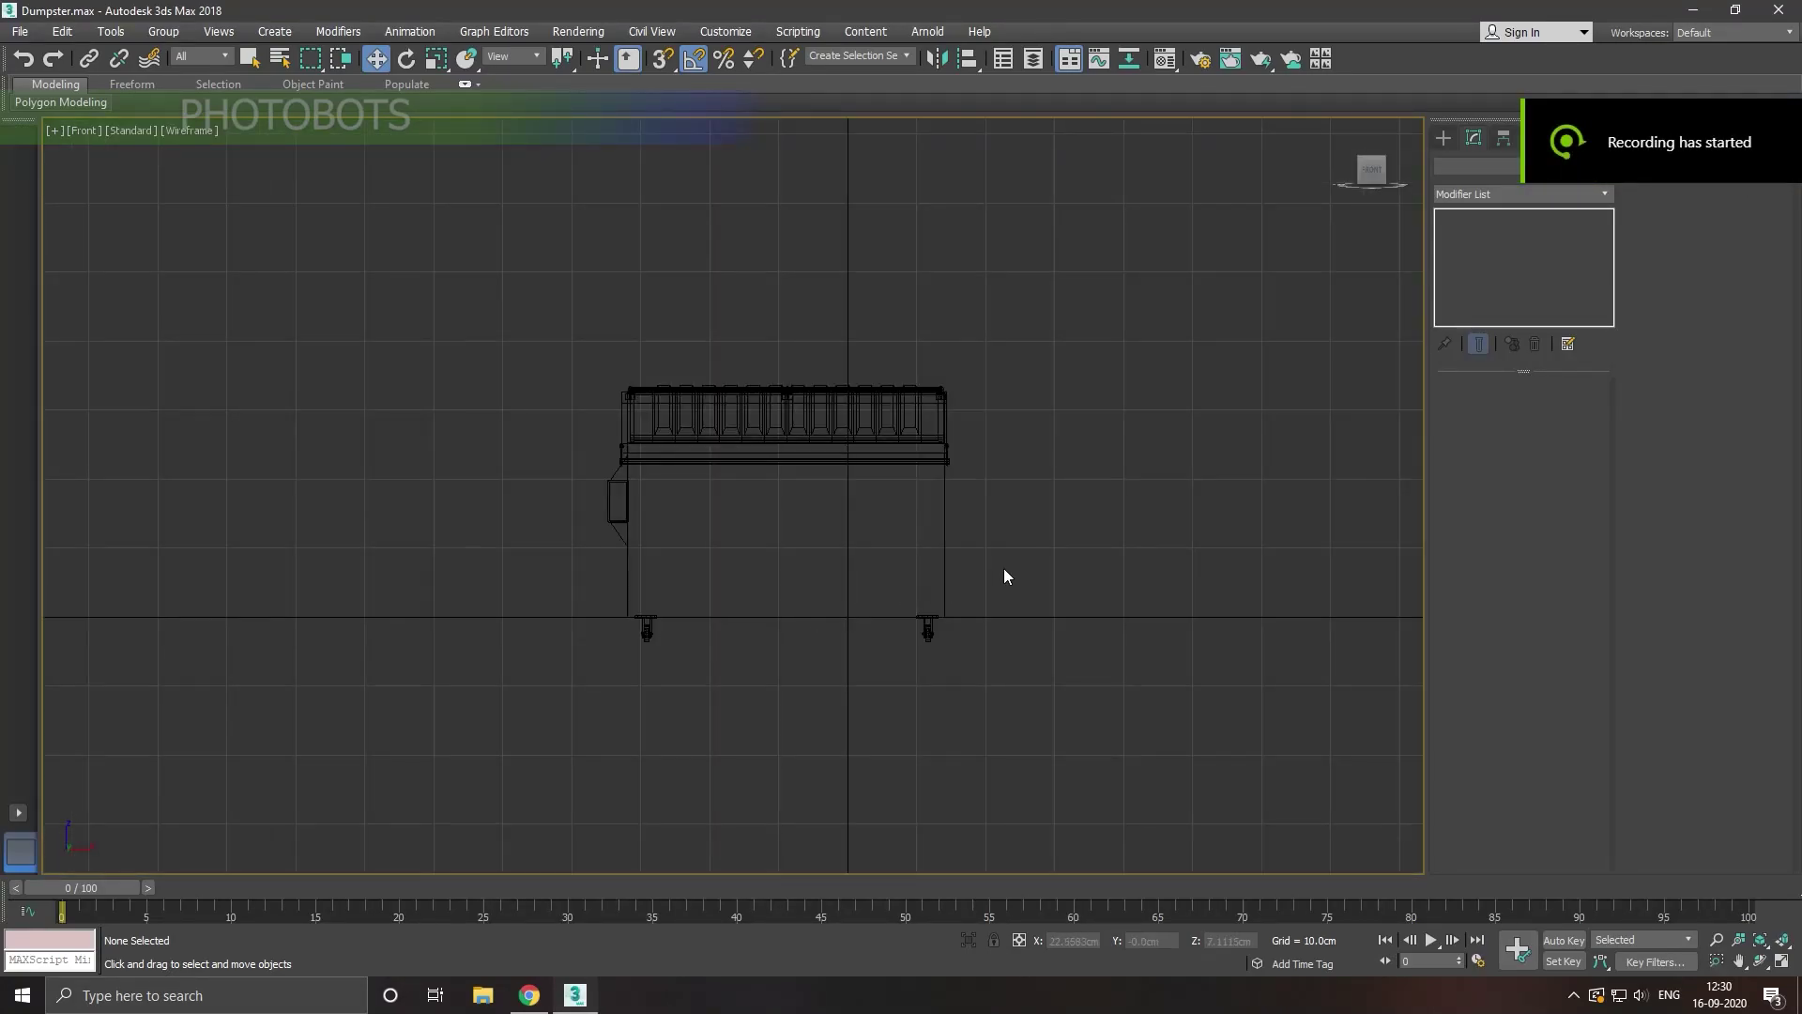
{"action": "scroll", "coordinate": [1003, 569], "scroll_direction": "up", "scroll_amount": 2}
{"action": "left_click", "coordinate": [1443, 138]}
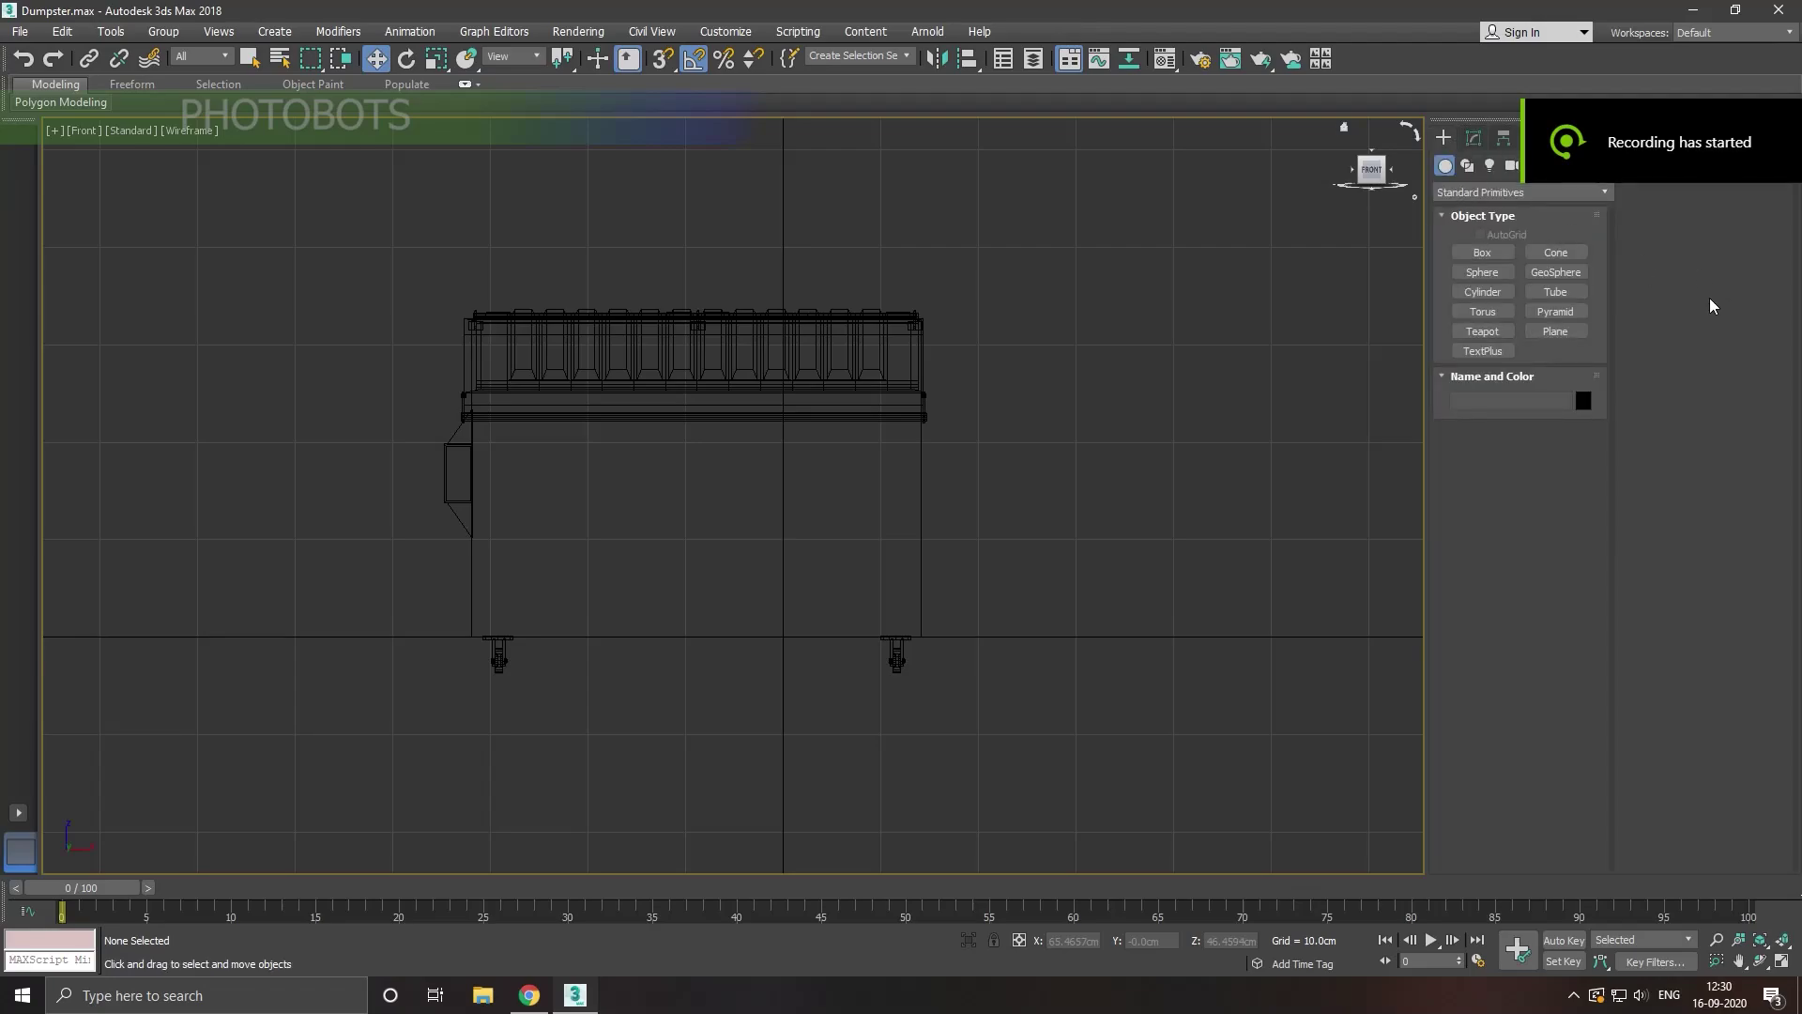
{"action": "left_click", "coordinate": [1455, 252]}
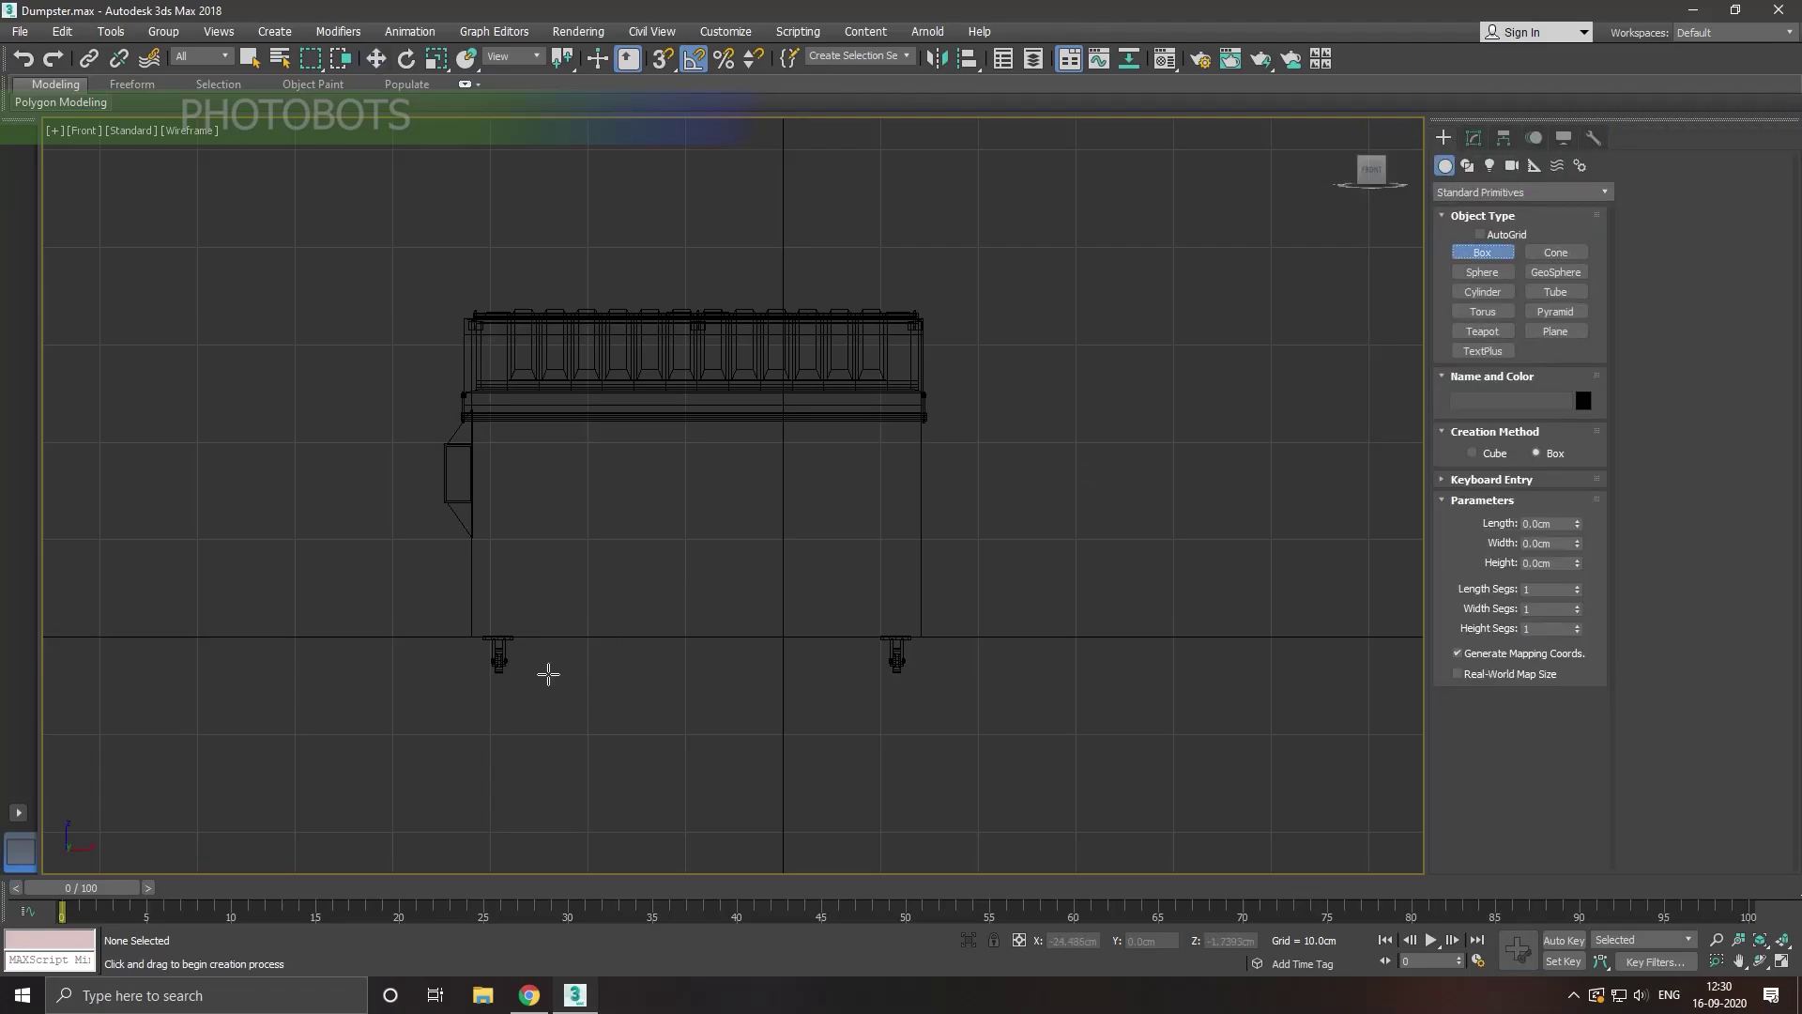
{"action": "left_click_drag", "start_coordinate": [491, 631], "coordinate": [936, 643]}
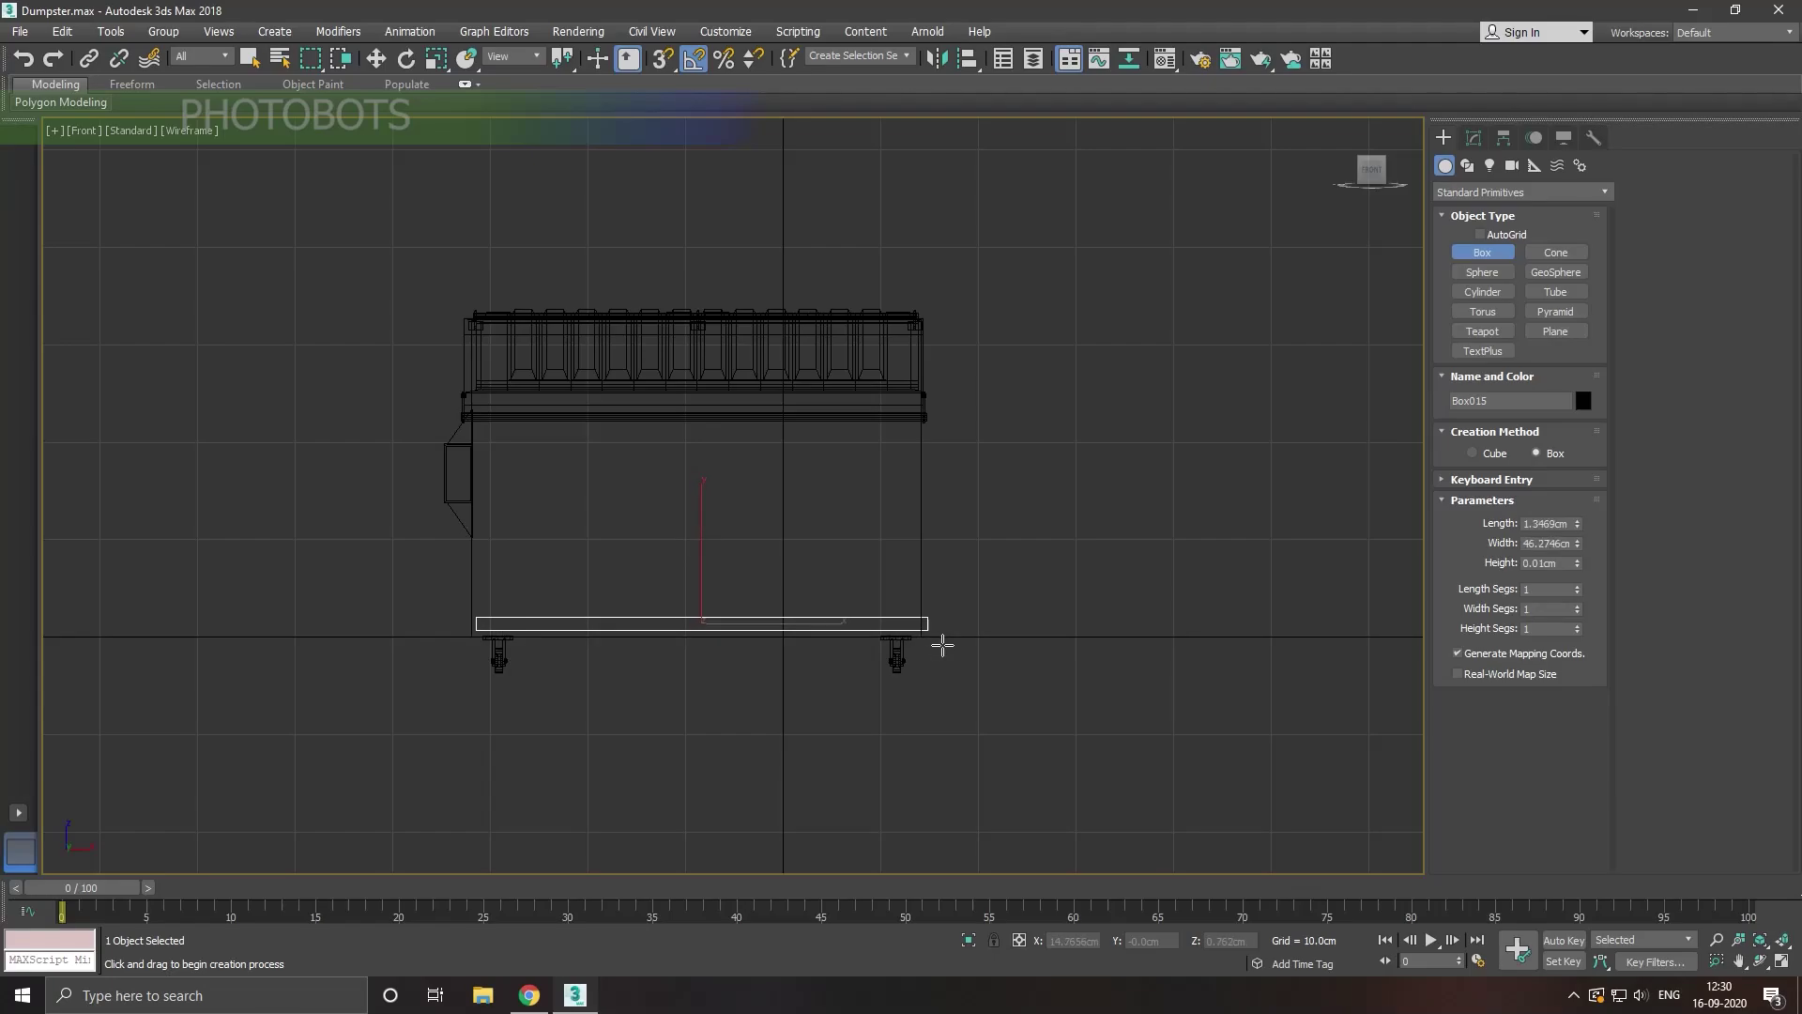
Step: Move the strip onto the dumpster's lower side edge in the Perspective view
{"action": "key", "text": "w"}
{"action": "key", "text": "p"}
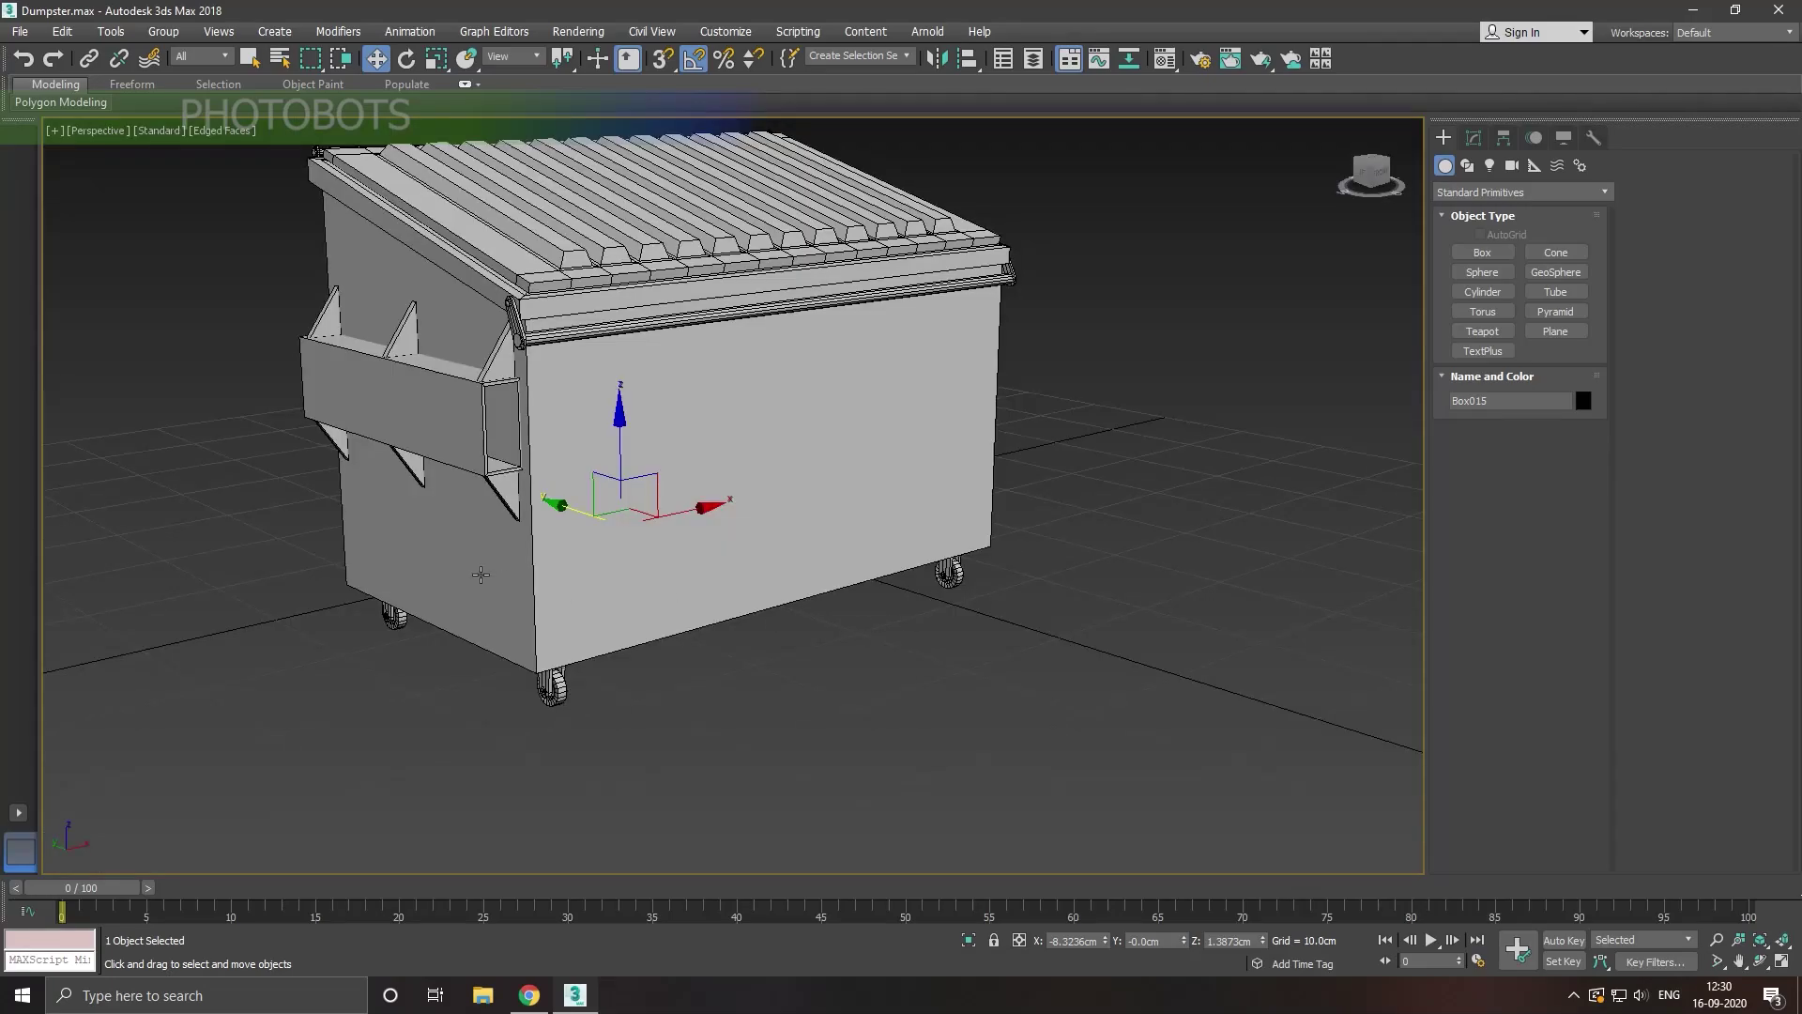
{"action": "middle_click_drag", "start_coordinate": [929, 630], "coordinate": [469, 521], "text": "alt"}
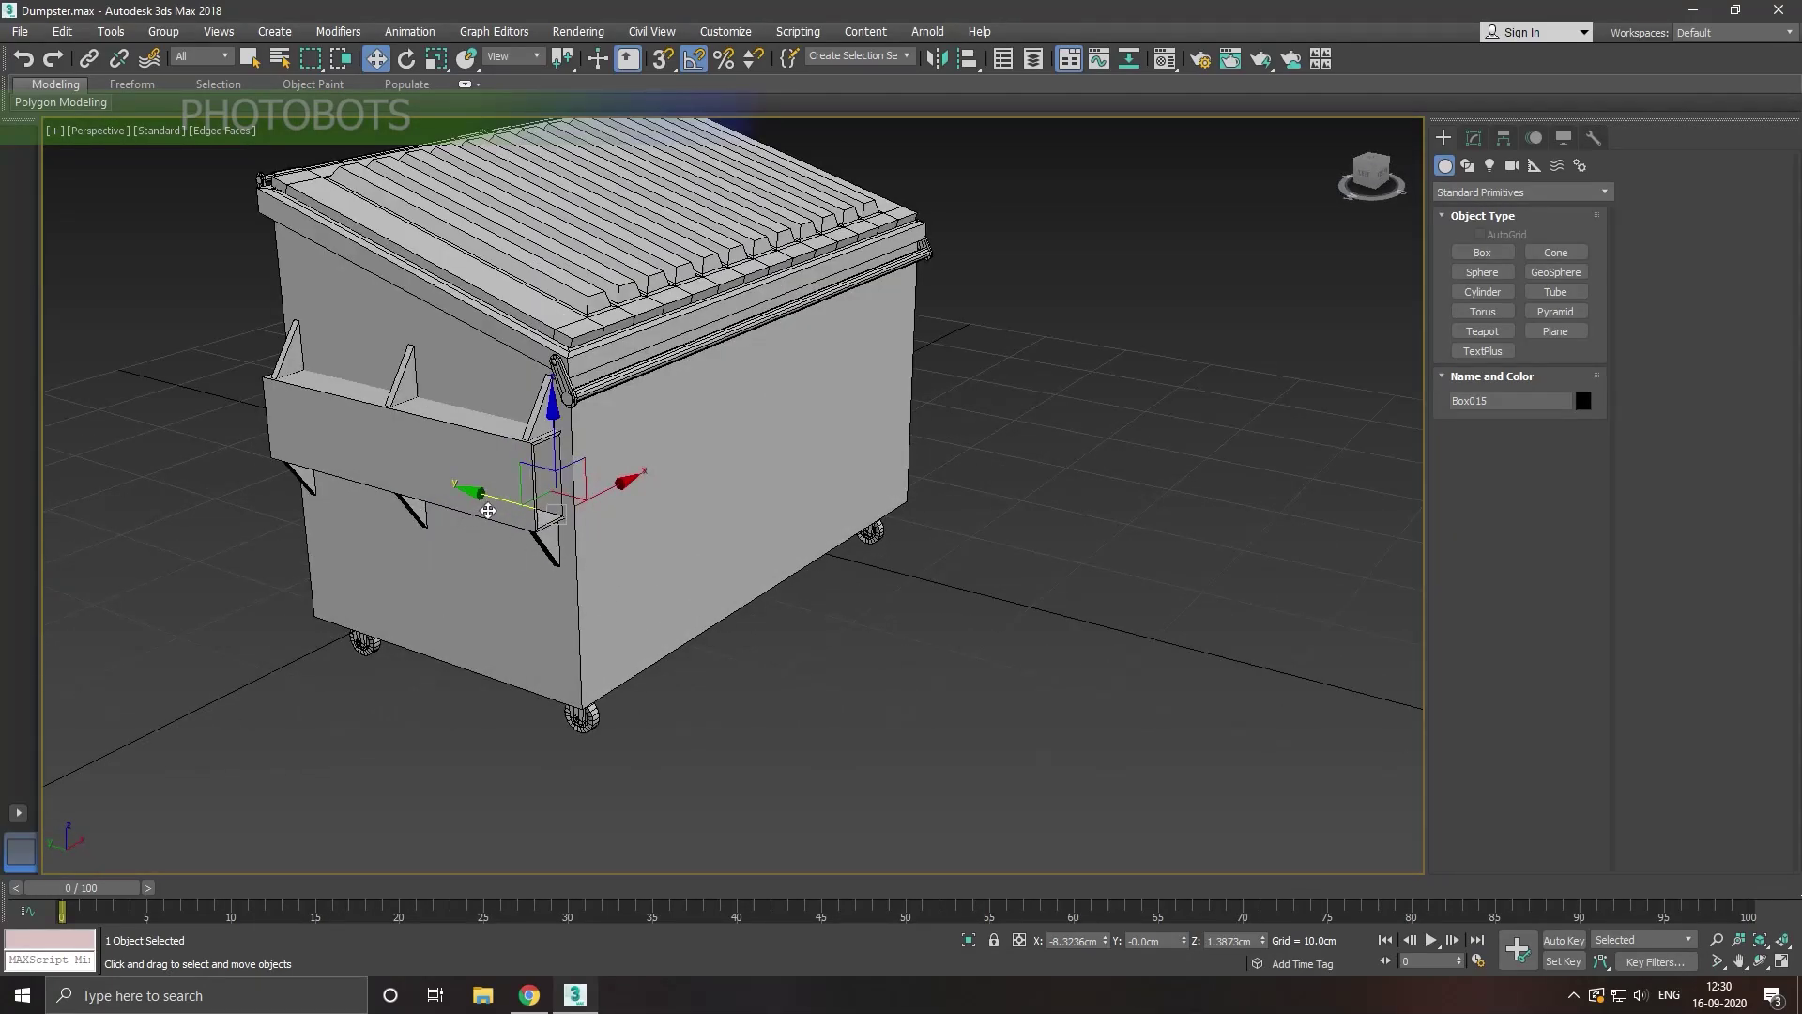
{"action": "left_click_drag", "start_coordinate": [489, 510], "coordinate": [716, 543]}
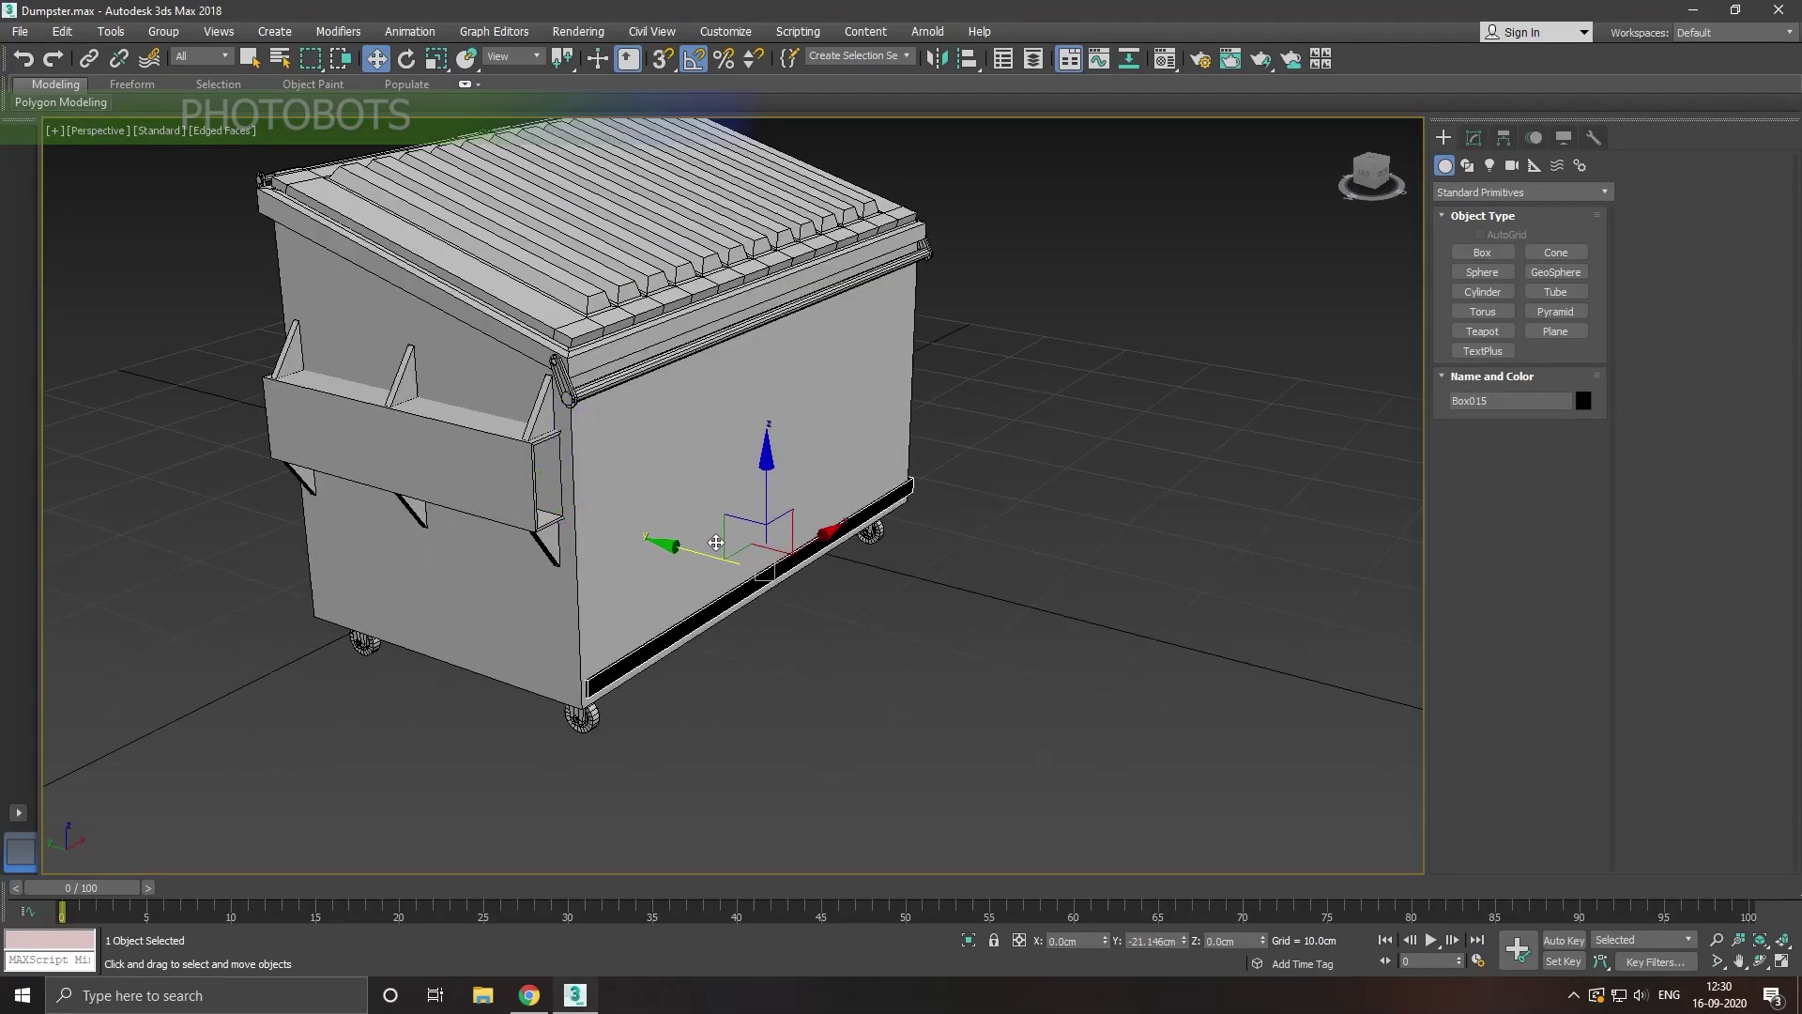
{"action": "scroll", "coordinate": [638, 610], "scroll_direction": "up", "scroll_amount": 2}
Step: Assign the grey material to the strip and tuck it closer to the side
{"action": "key", "text": "m"}
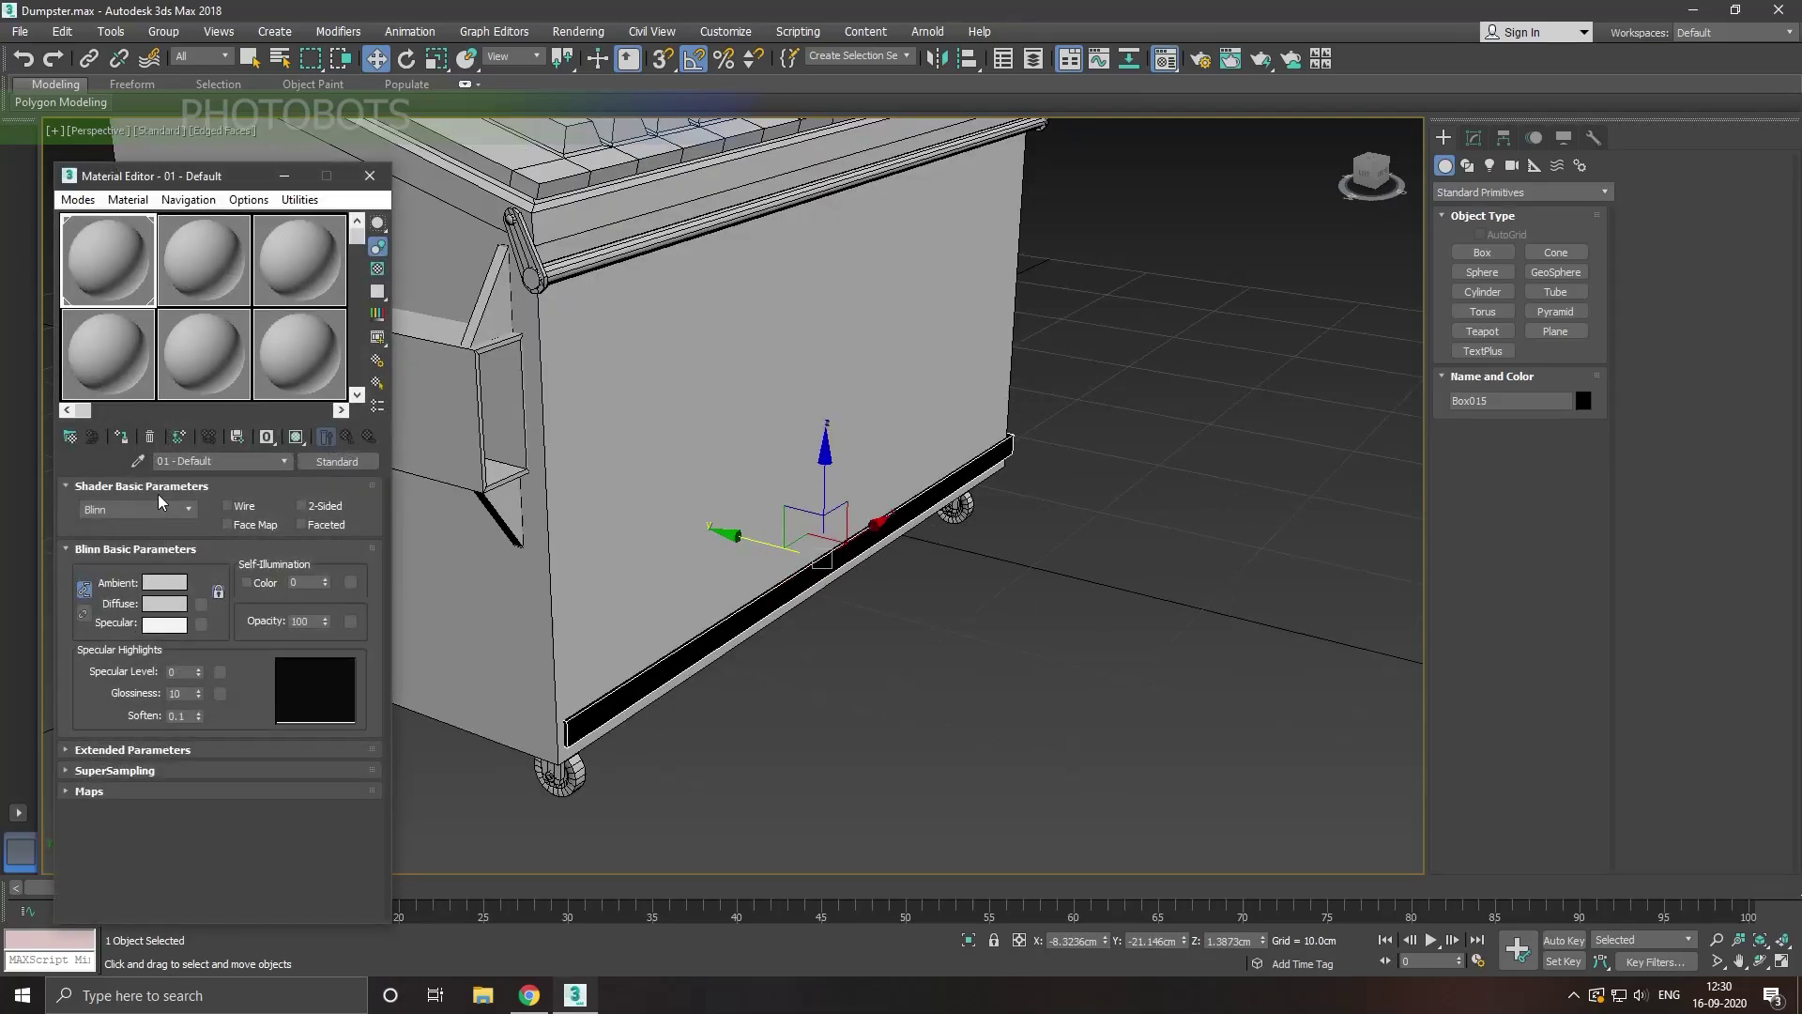
{"action": "left_click", "coordinate": [124, 437]}
{"action": "left_click", "coordinate": [369, 176]}
{"action": "scroll", "coordinate": [701, 592], "scroll_direction": "up", "scroll_amount": 2}
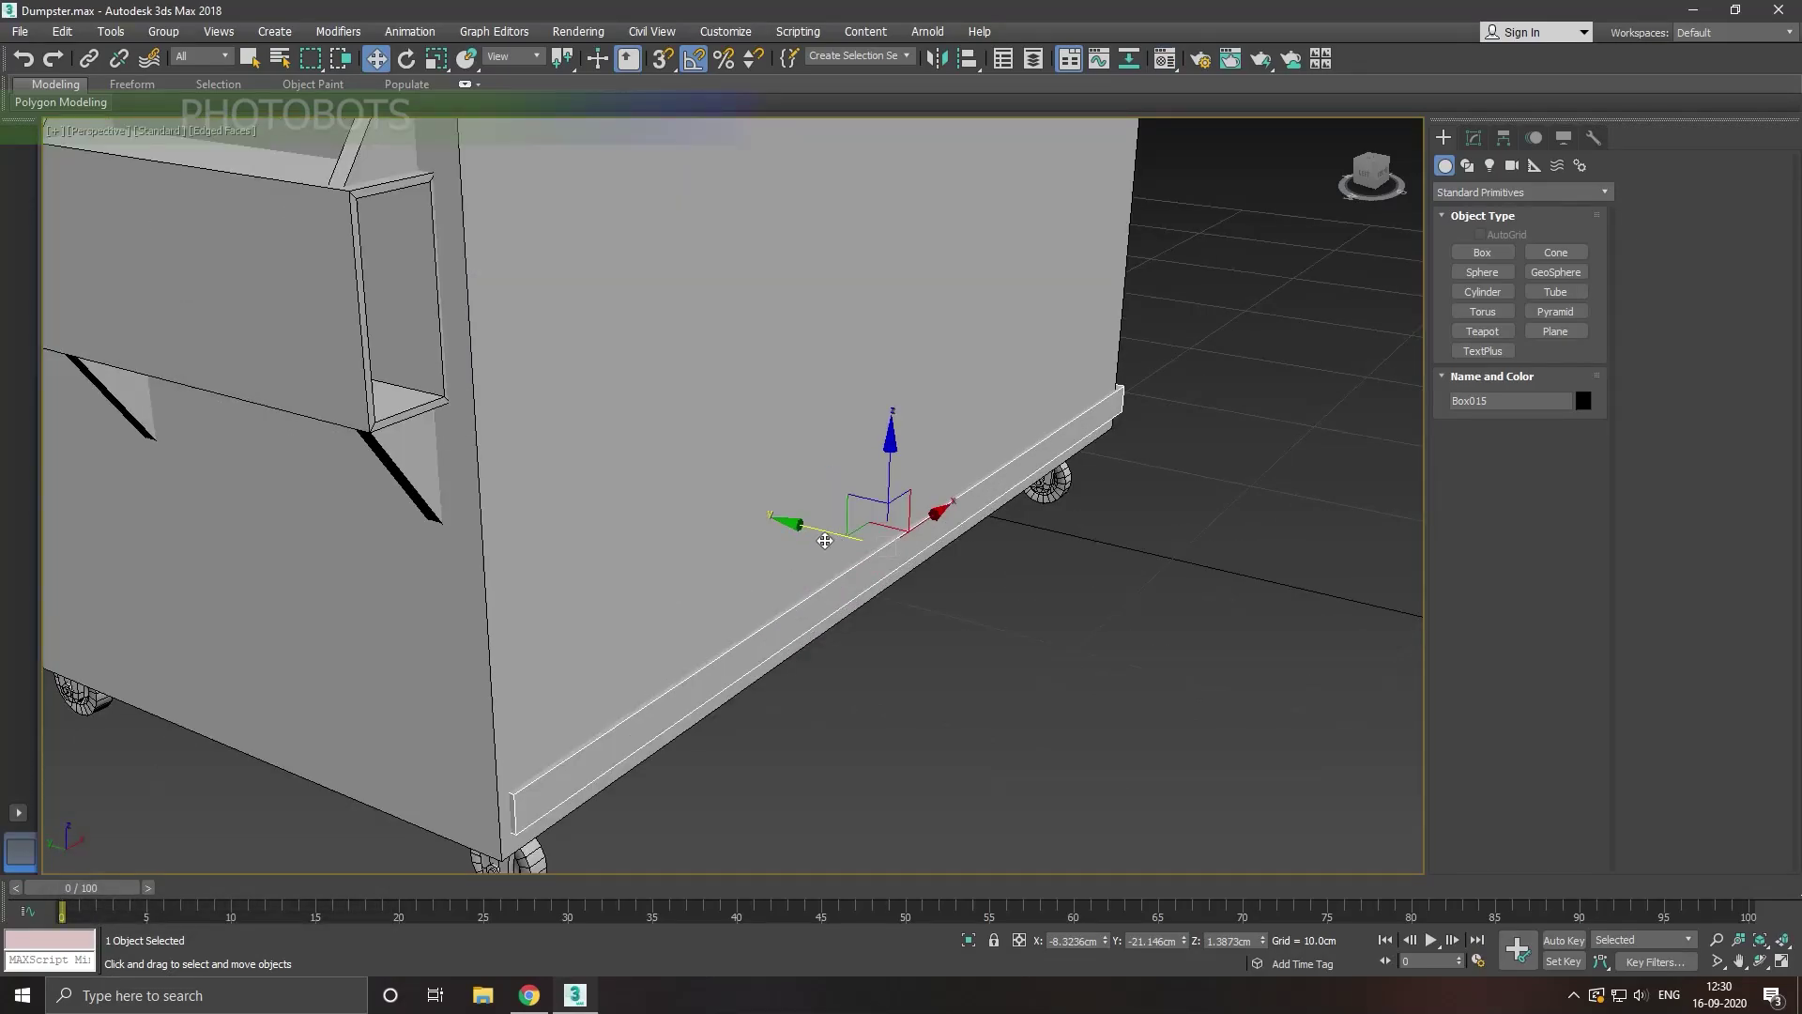
{"action": "left_click_drag", "start_coordinate": [824, 540], "coordinate": [824, 540]}
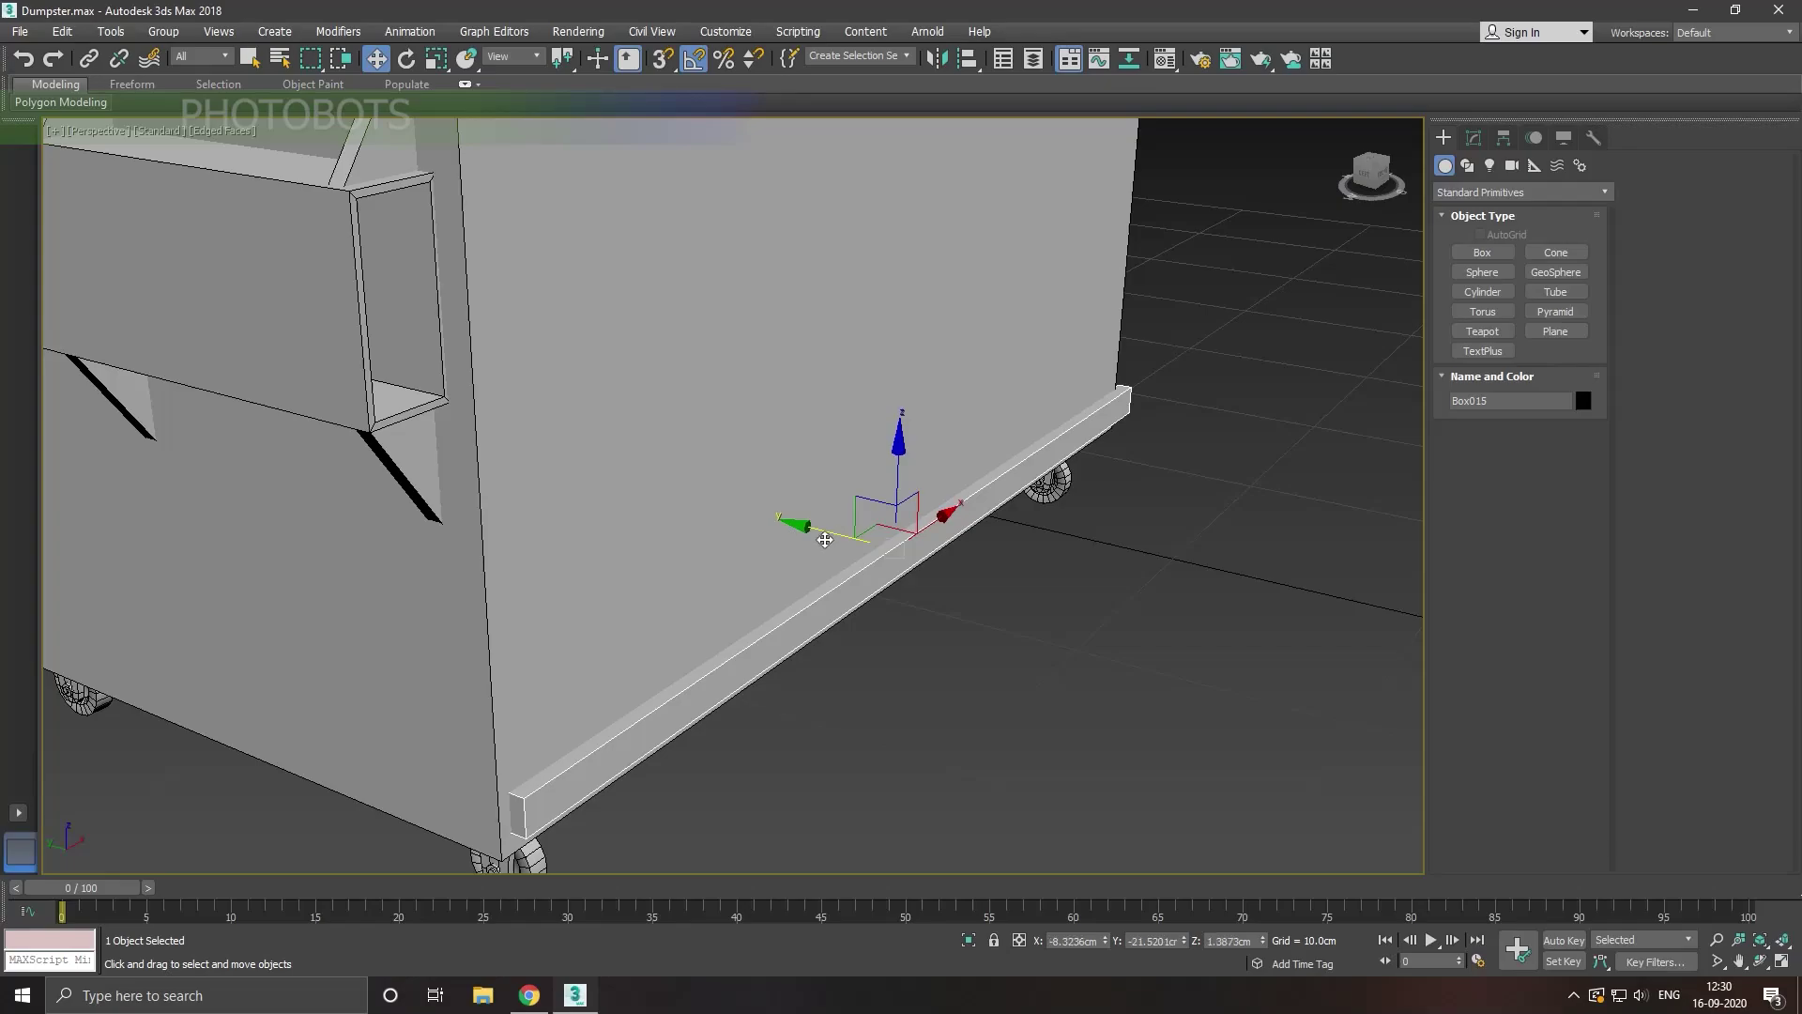
{"action": "scroll", "coordinate": [601, 574], "scroll_direction": "down", "scroll_amount": 3}
{"action": "scroll", "coordinate": [631, 611], "scroll_direction": "up", "scroll_amount": 2}
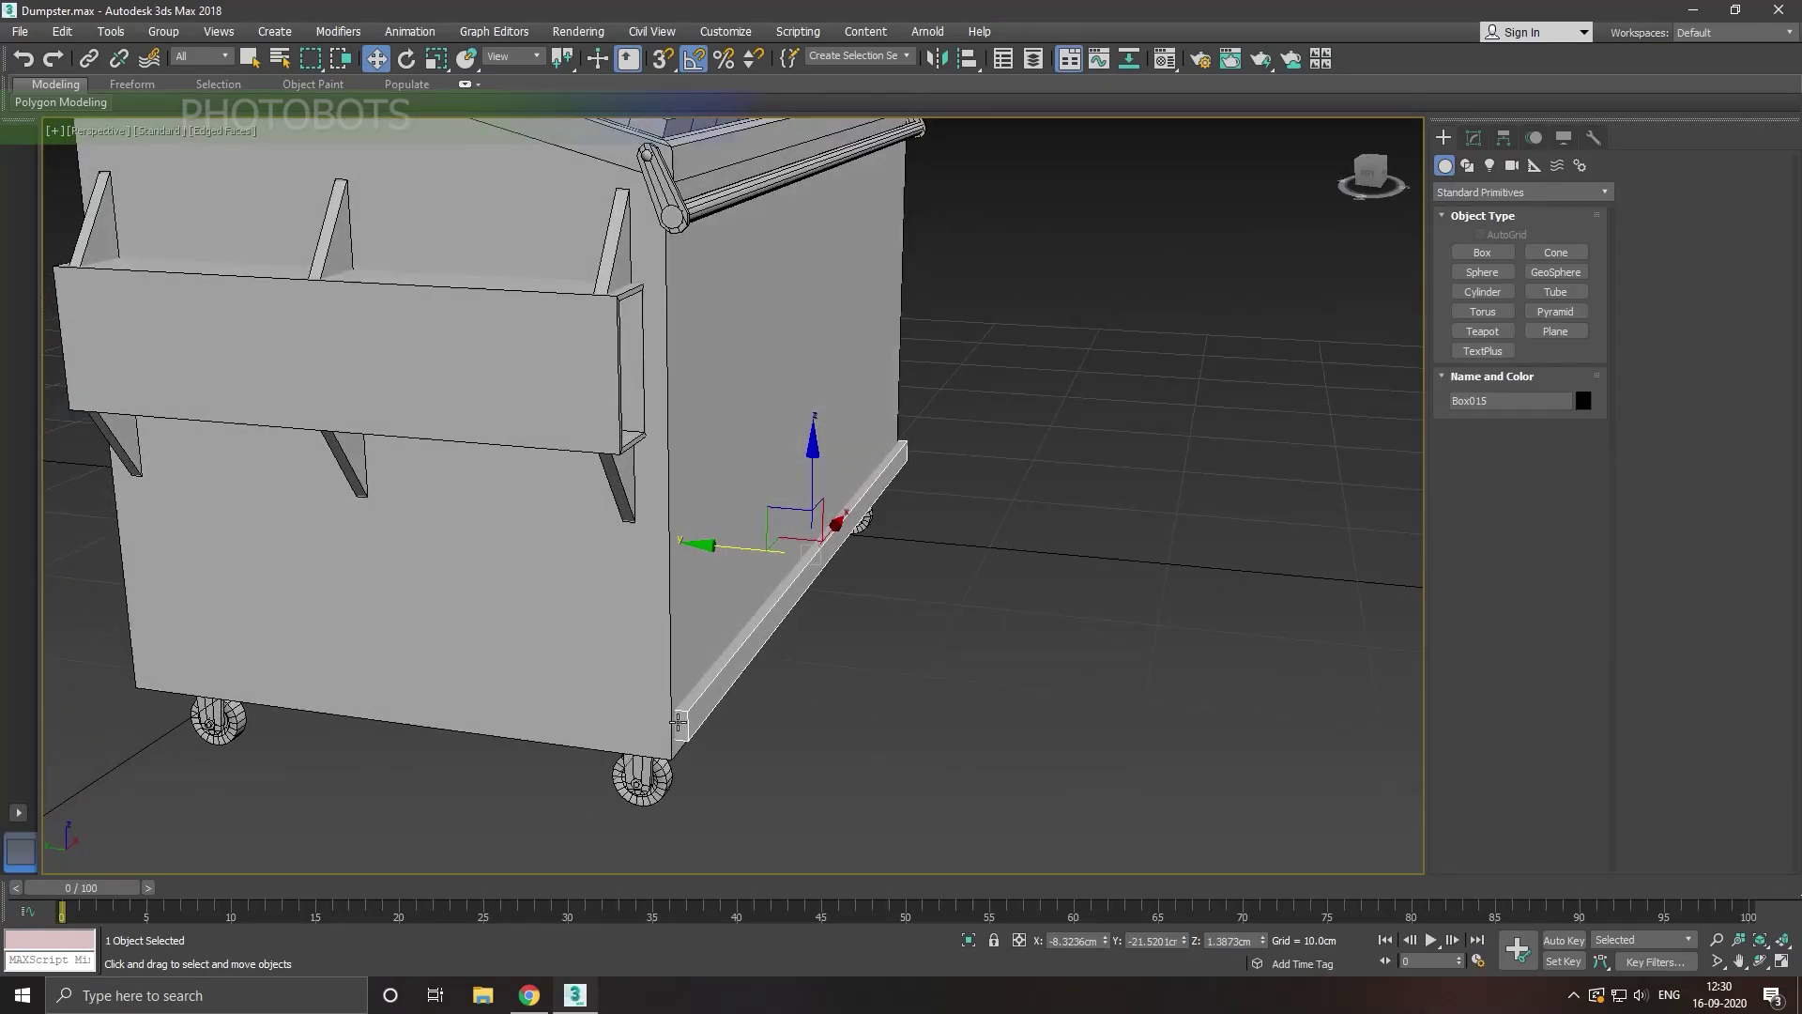
{"action": "scroll", "coordinate": [678, 721], "scroll_direction": "up", "scroll_amount": 2}
Step: Reduce the strip's Height to about 0.48 cm and nudge it flush against the side
{"action": "left_click", "coordinate": [1473, 140]}
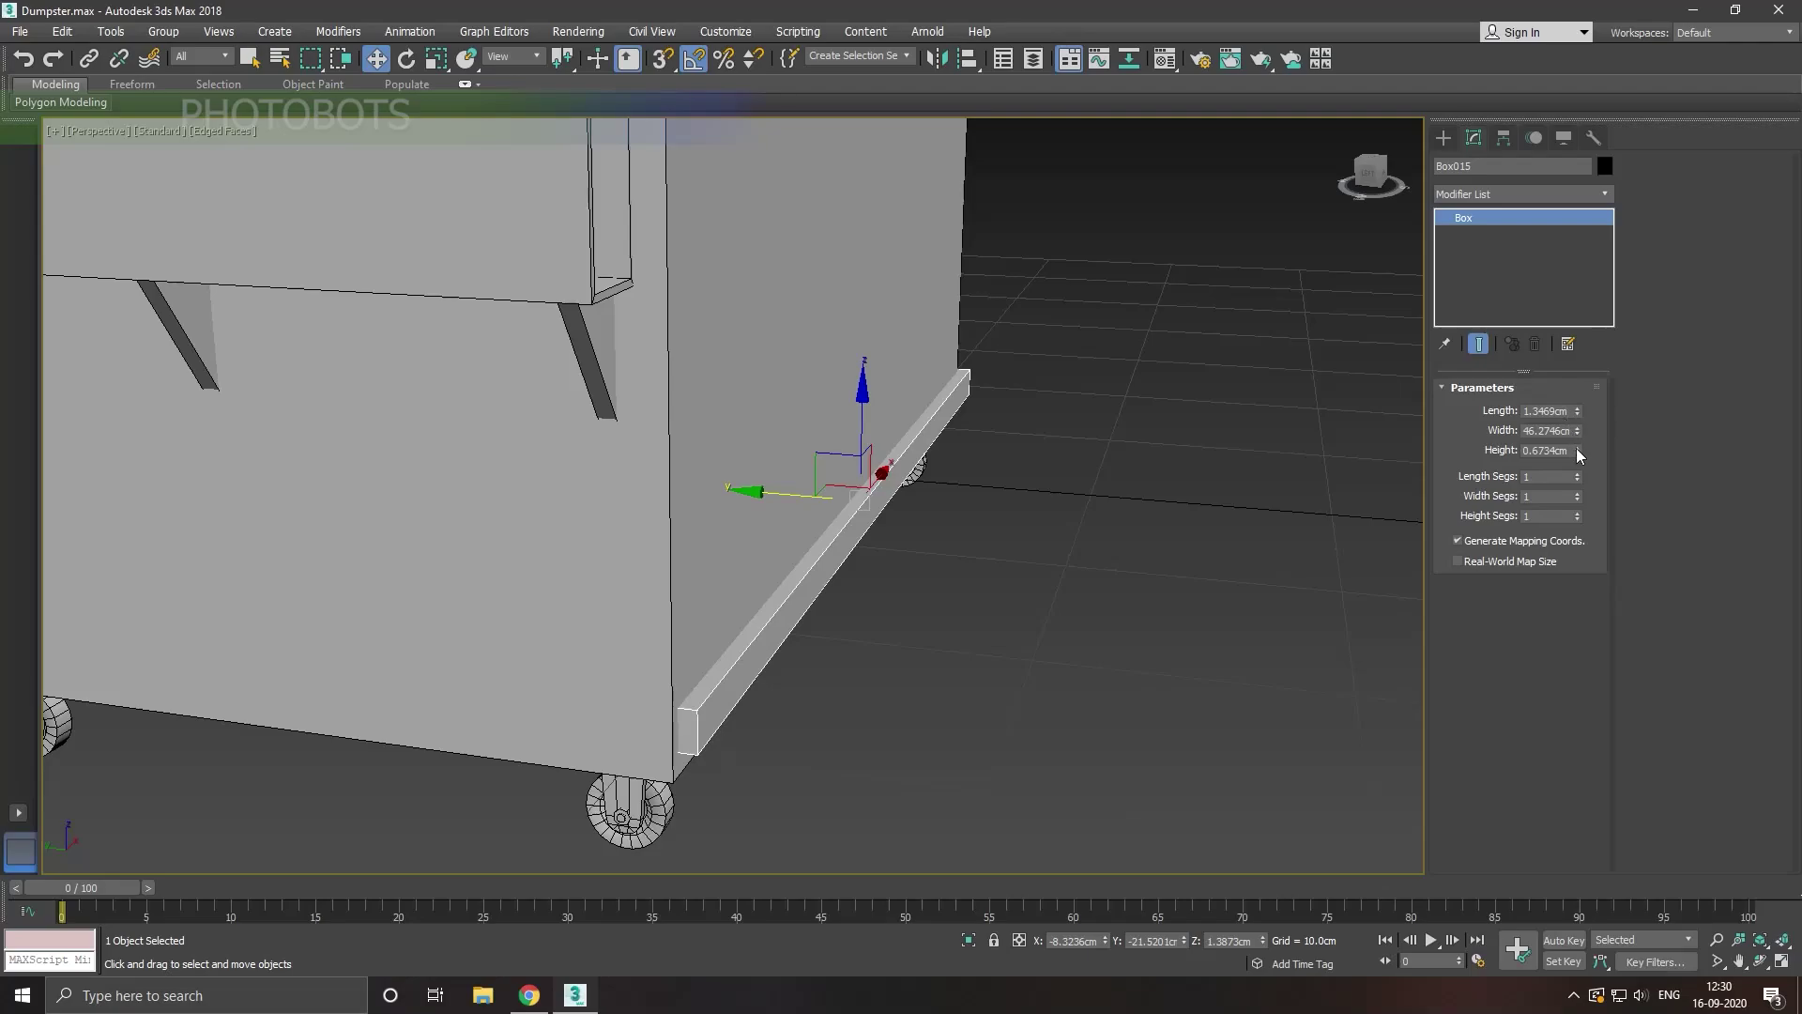
{"action": "left_click_drag", "start_coordinate": [1576, 449], "coordinate": [1587, 475]}
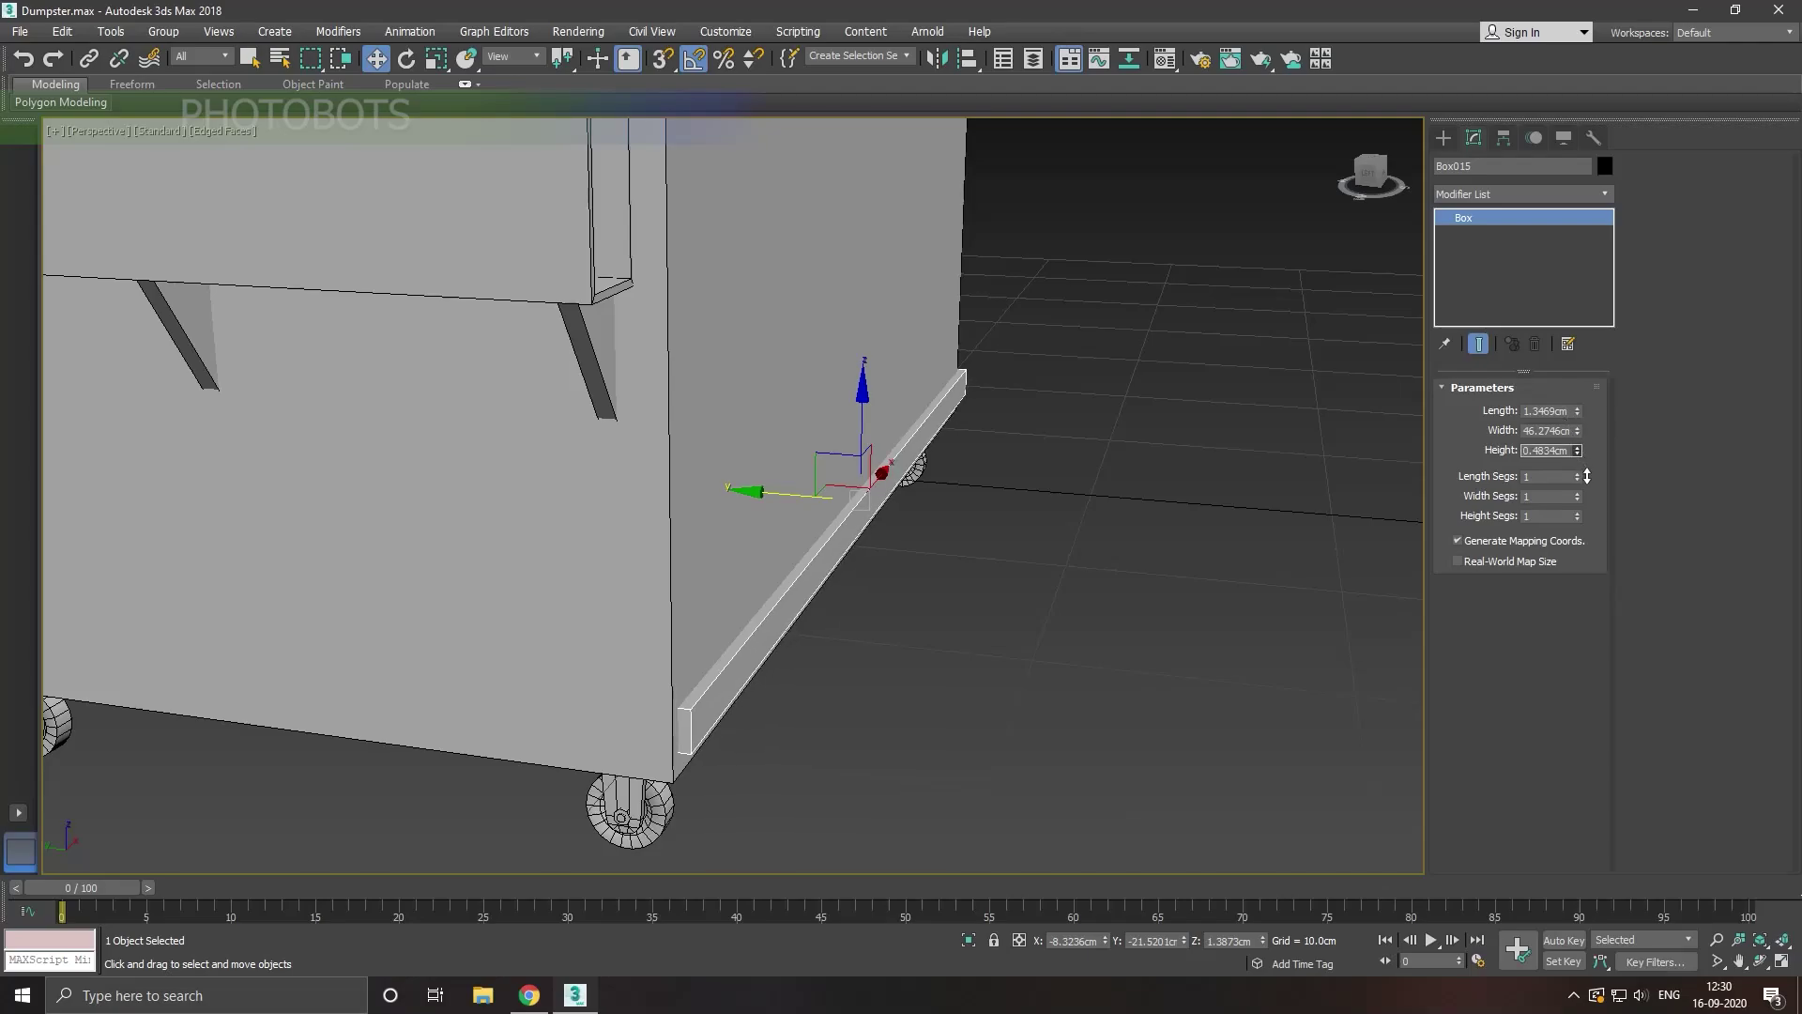
{"action": "left_click_drag", "start_coordinate": [789, 499], "coordinate": [793, 500]}
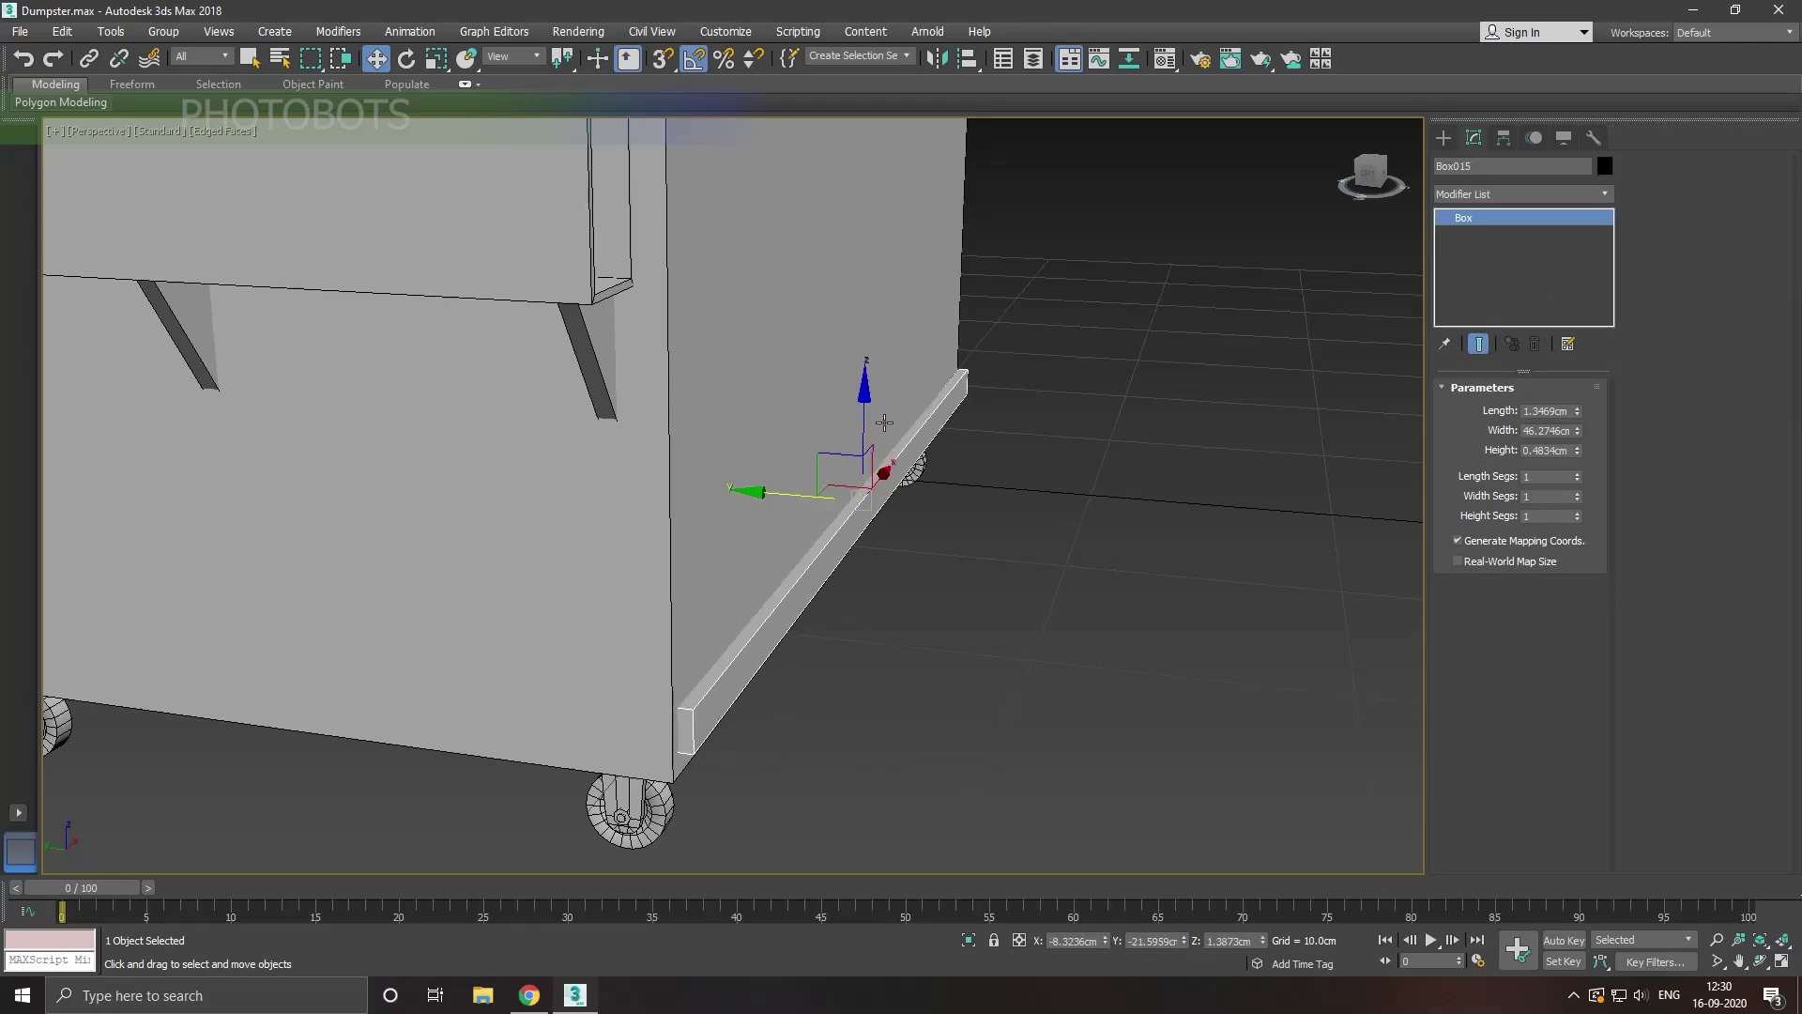
{"action": "scroll", "coordinate": [896, 448], "scroll_direction": "down", "scroll_amount": 5}
{"action": "scroll", "coordinate": [938, 492], "scroll_direction": "up", "scroll_amount": 2}
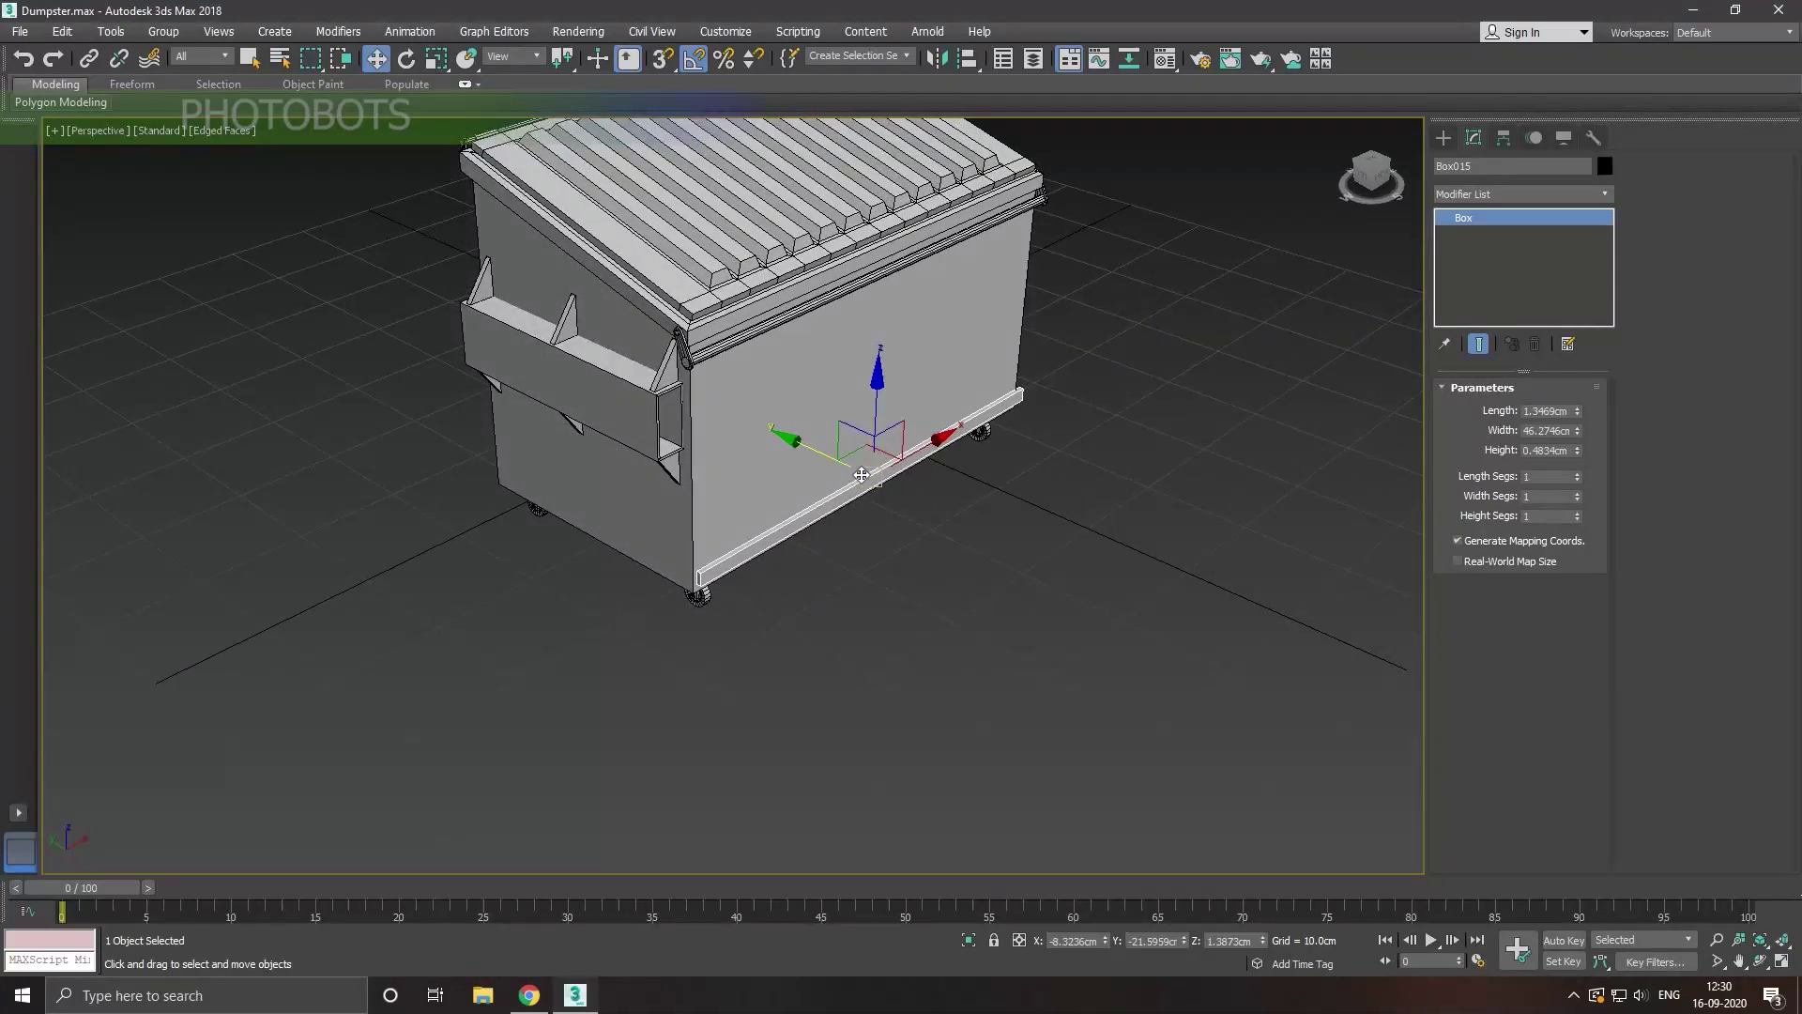
{"action": "scroll", "coordinate": [938, 492], "scroll_direction": "up", "scroll_amount": 2}
Step: Convert the strip to an editable poly and briefly inspect it in isolation
{"action": "right_click", "coordinate": [1560, 297]}
{"action": "left_click", "coordinate": [1601, 436]}
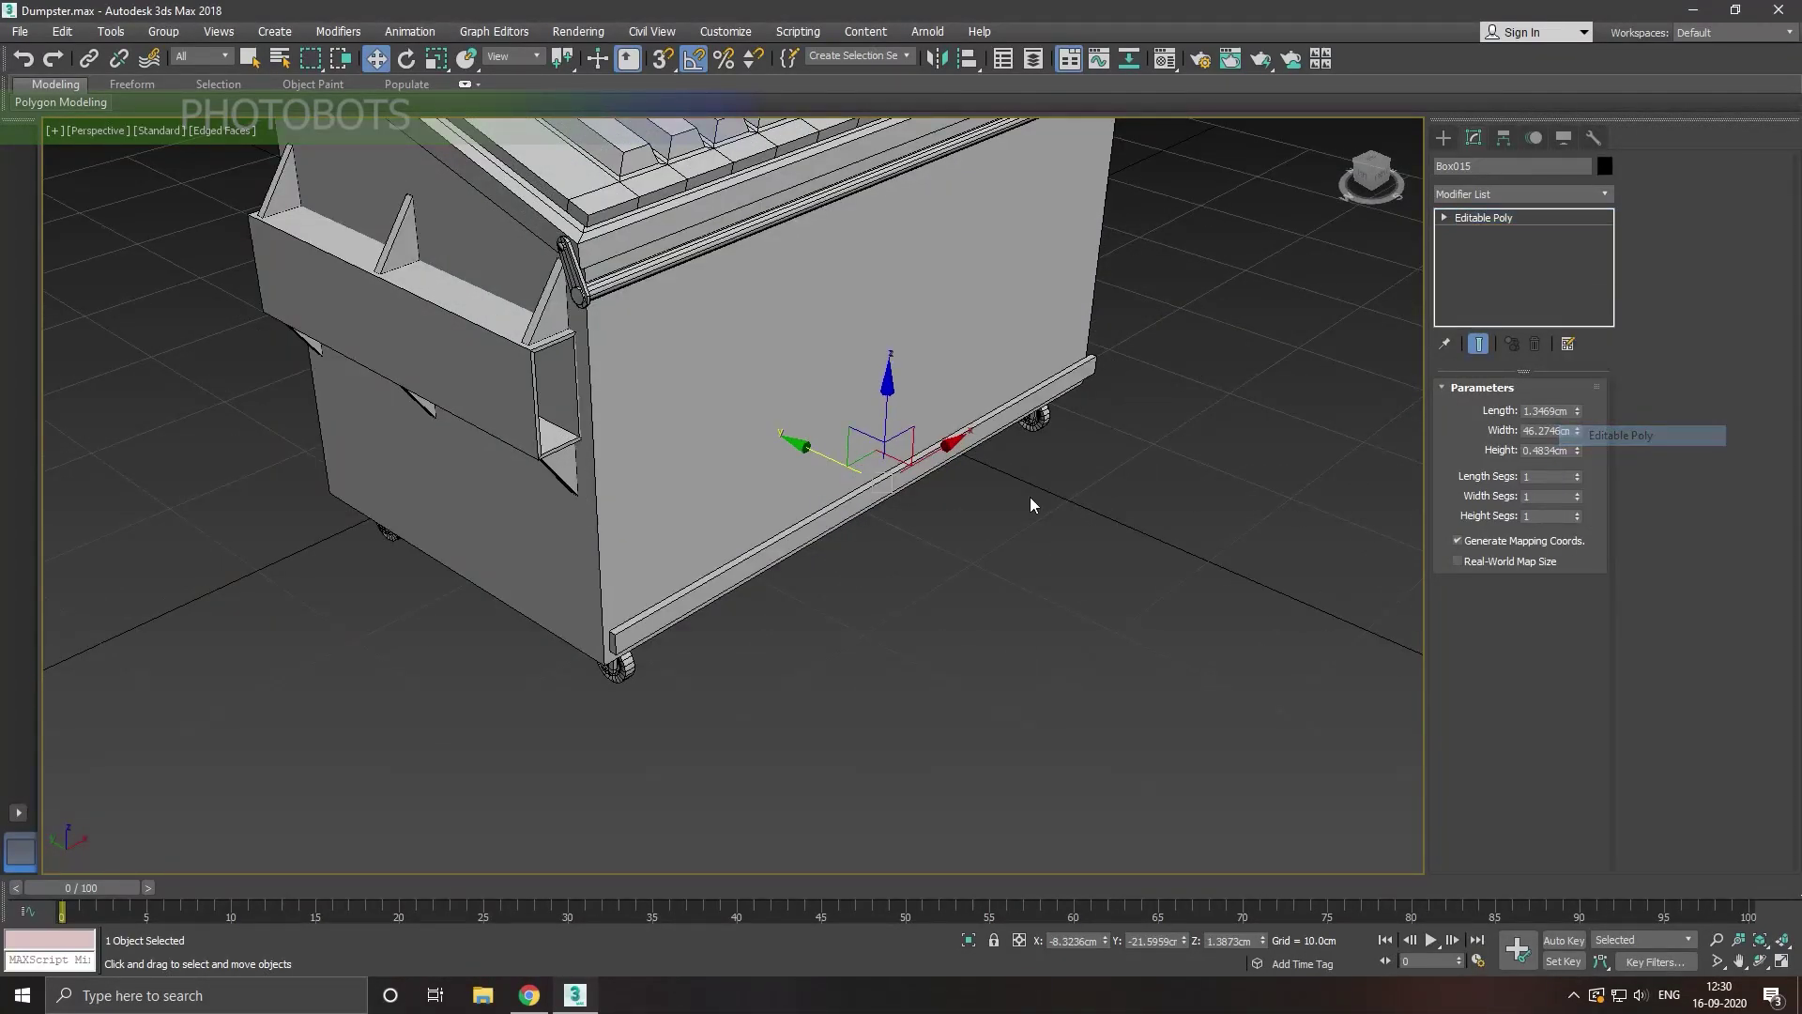
{"action": "scroll", "coordinate": [800, 547], "scroll_direction": "up", "scroll_amount": 2}
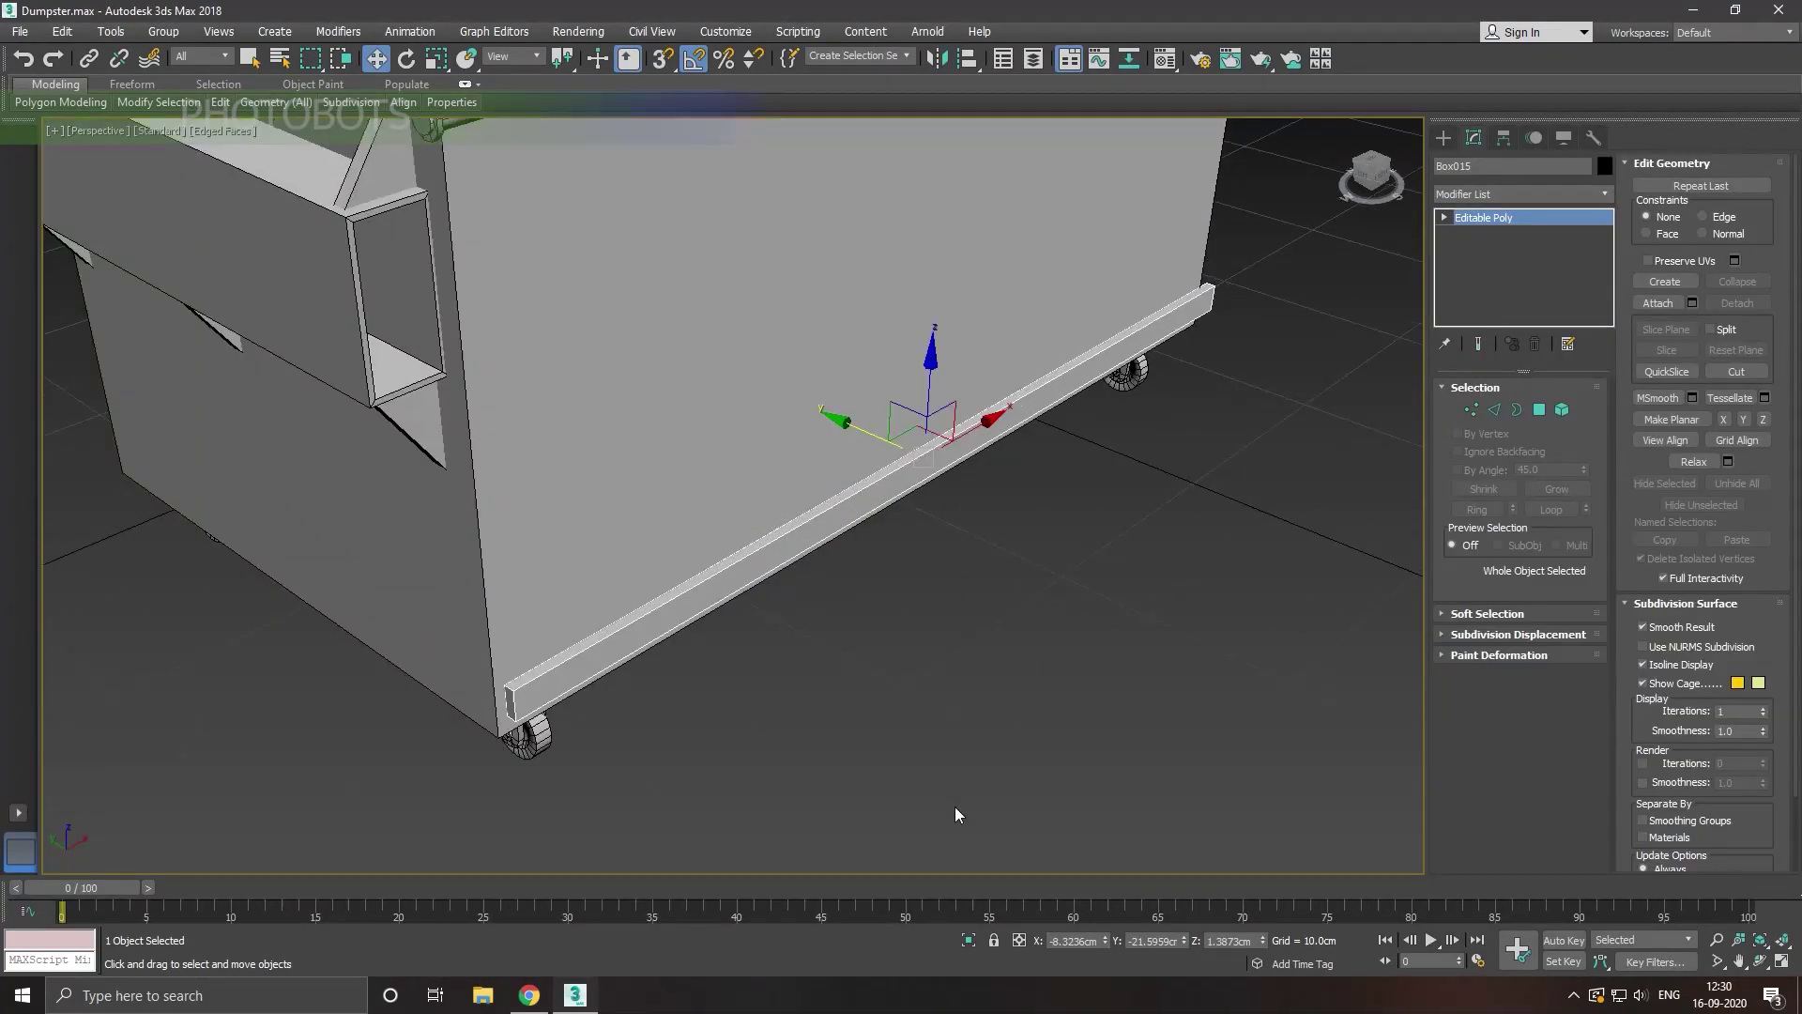
{"action": "left_click", "coordinate": [962, 938]}
{"action": "scroll", "coordinate": [846, 595], "scroll_direction": "down", "scroll_amount": 2}
{"action": "middle_click_drag", "start_coordinate": [847, 595], "coordinate": [1004, 582], "text": "alt"}
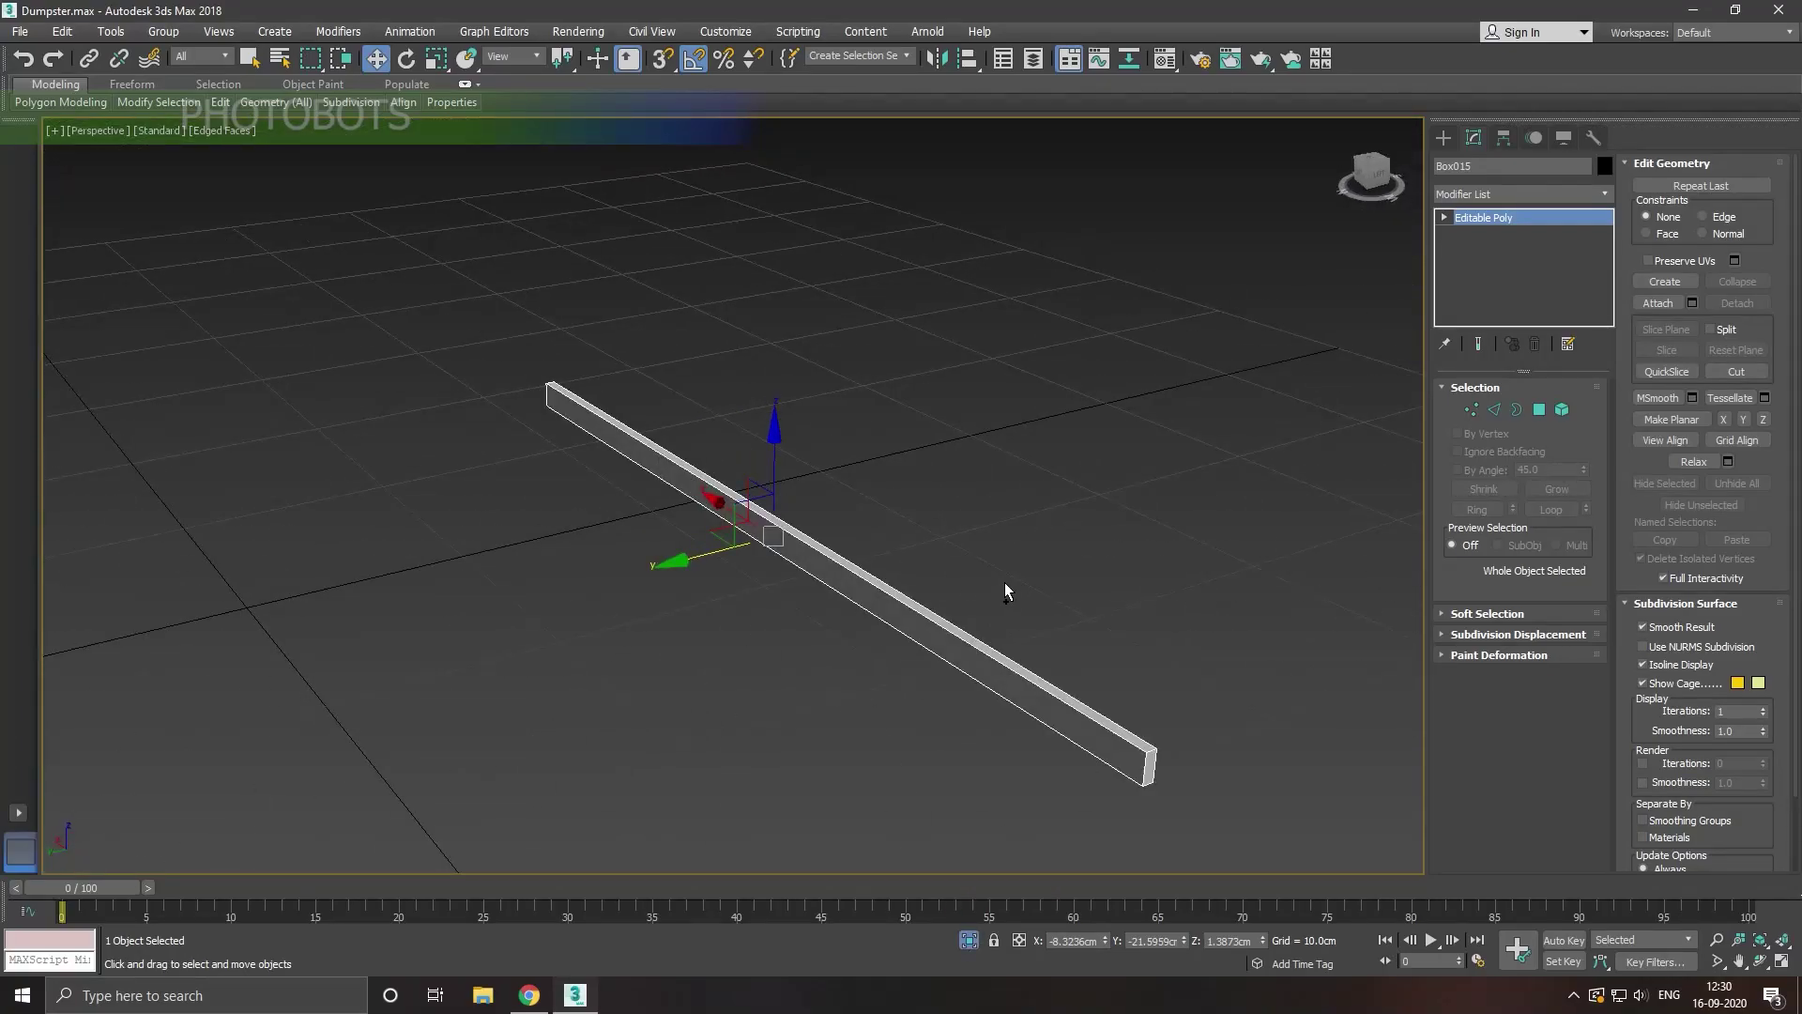
{"action": "left_click", "coordinate": [1540, 410]}
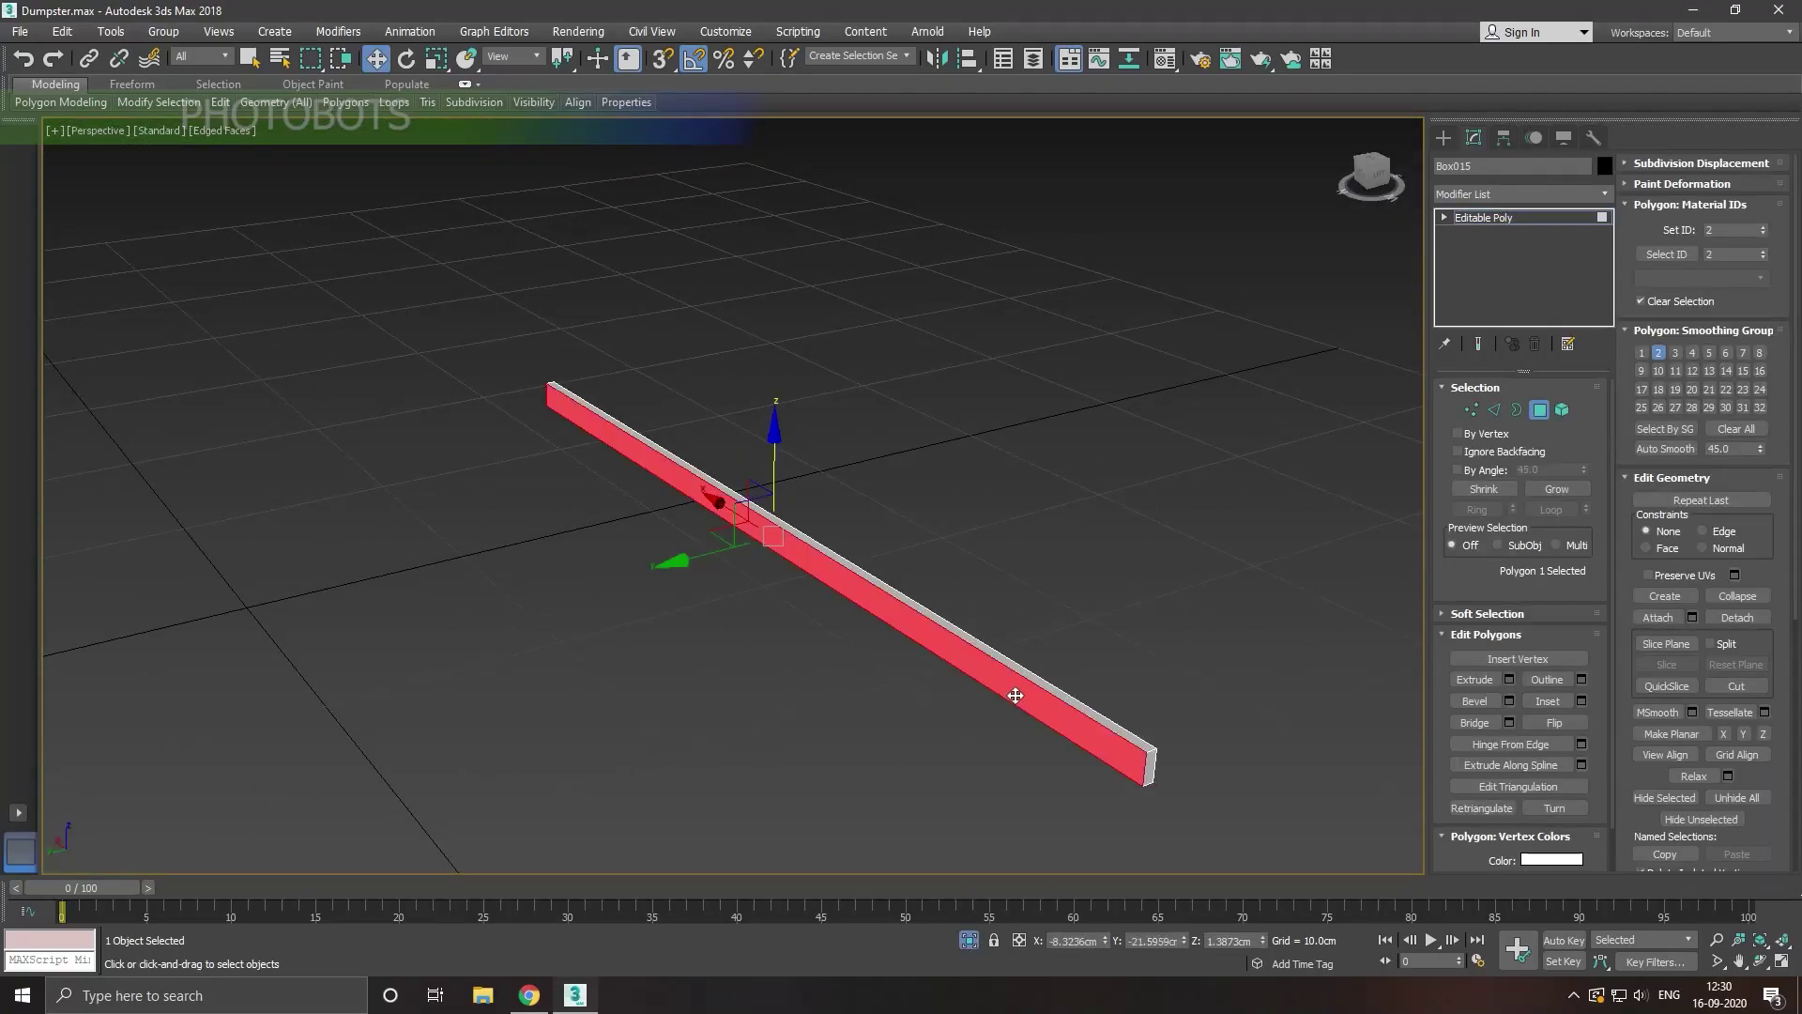
{"action": "left_click", "coordinate": [974, 940]}
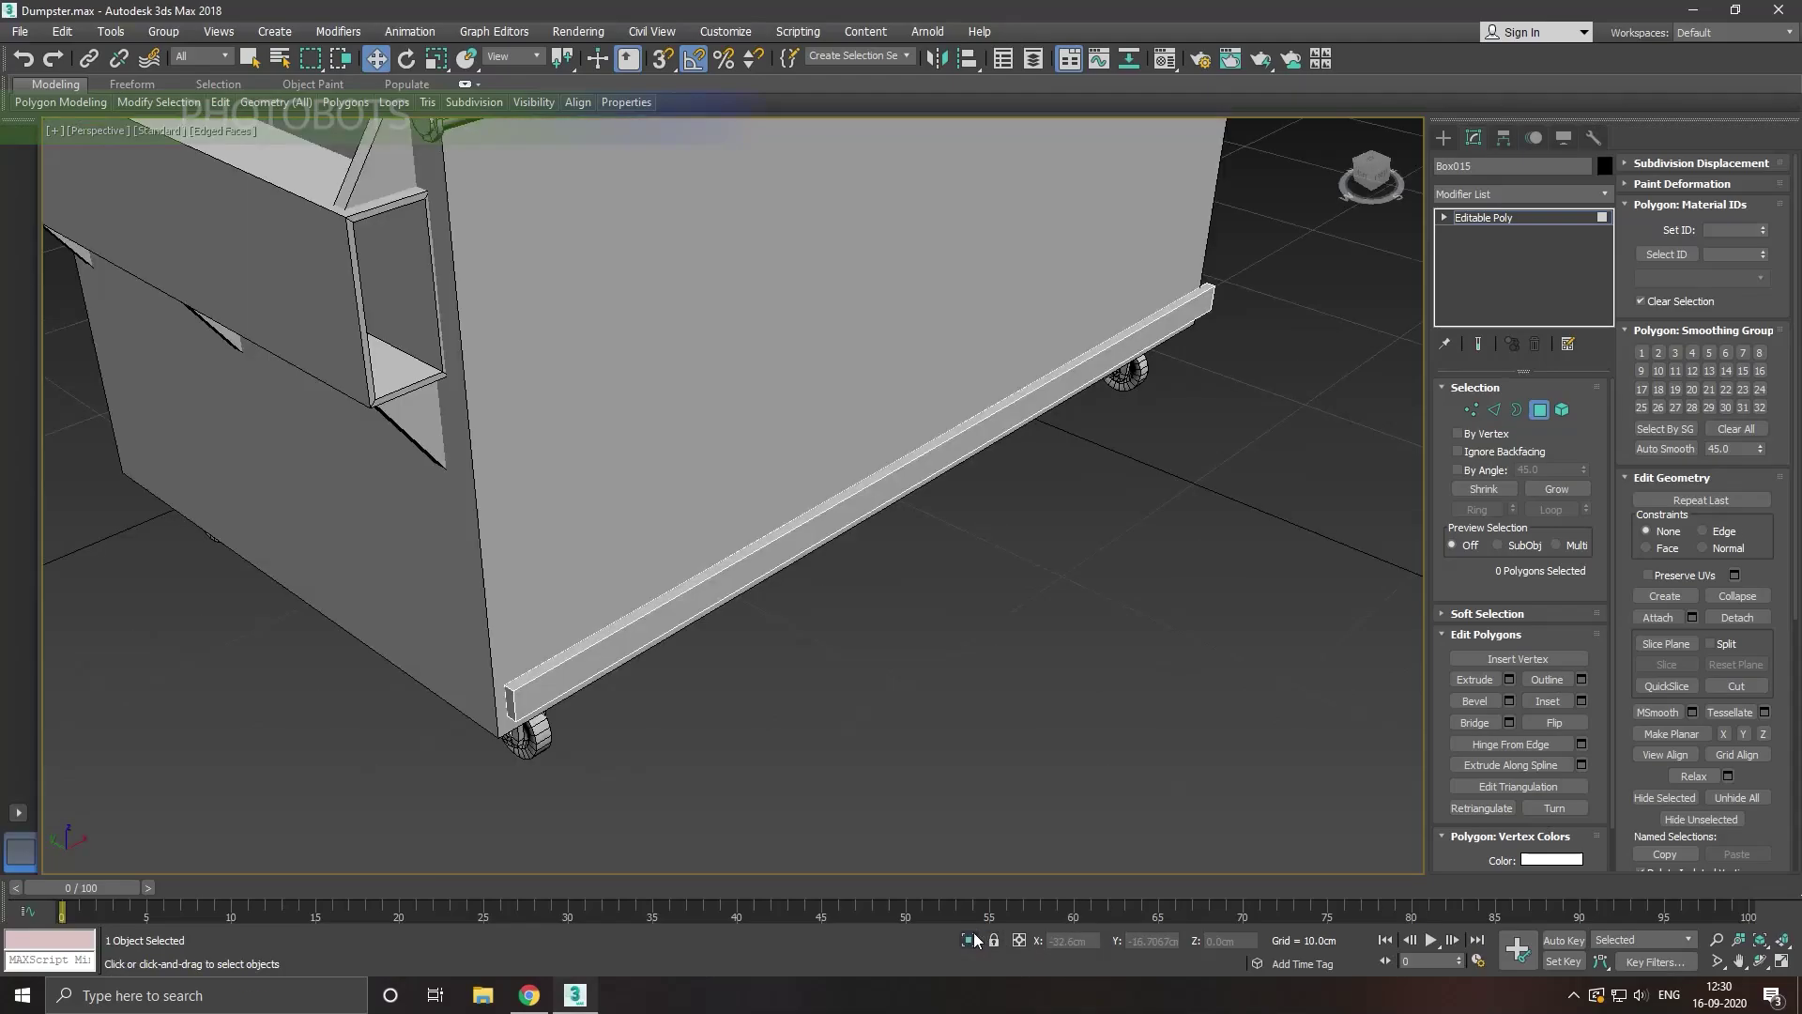
Step: Select the four vertices at the strip's end and shift them slightly inward
{"action": "left_click", "coordinate": [1472, 410]}
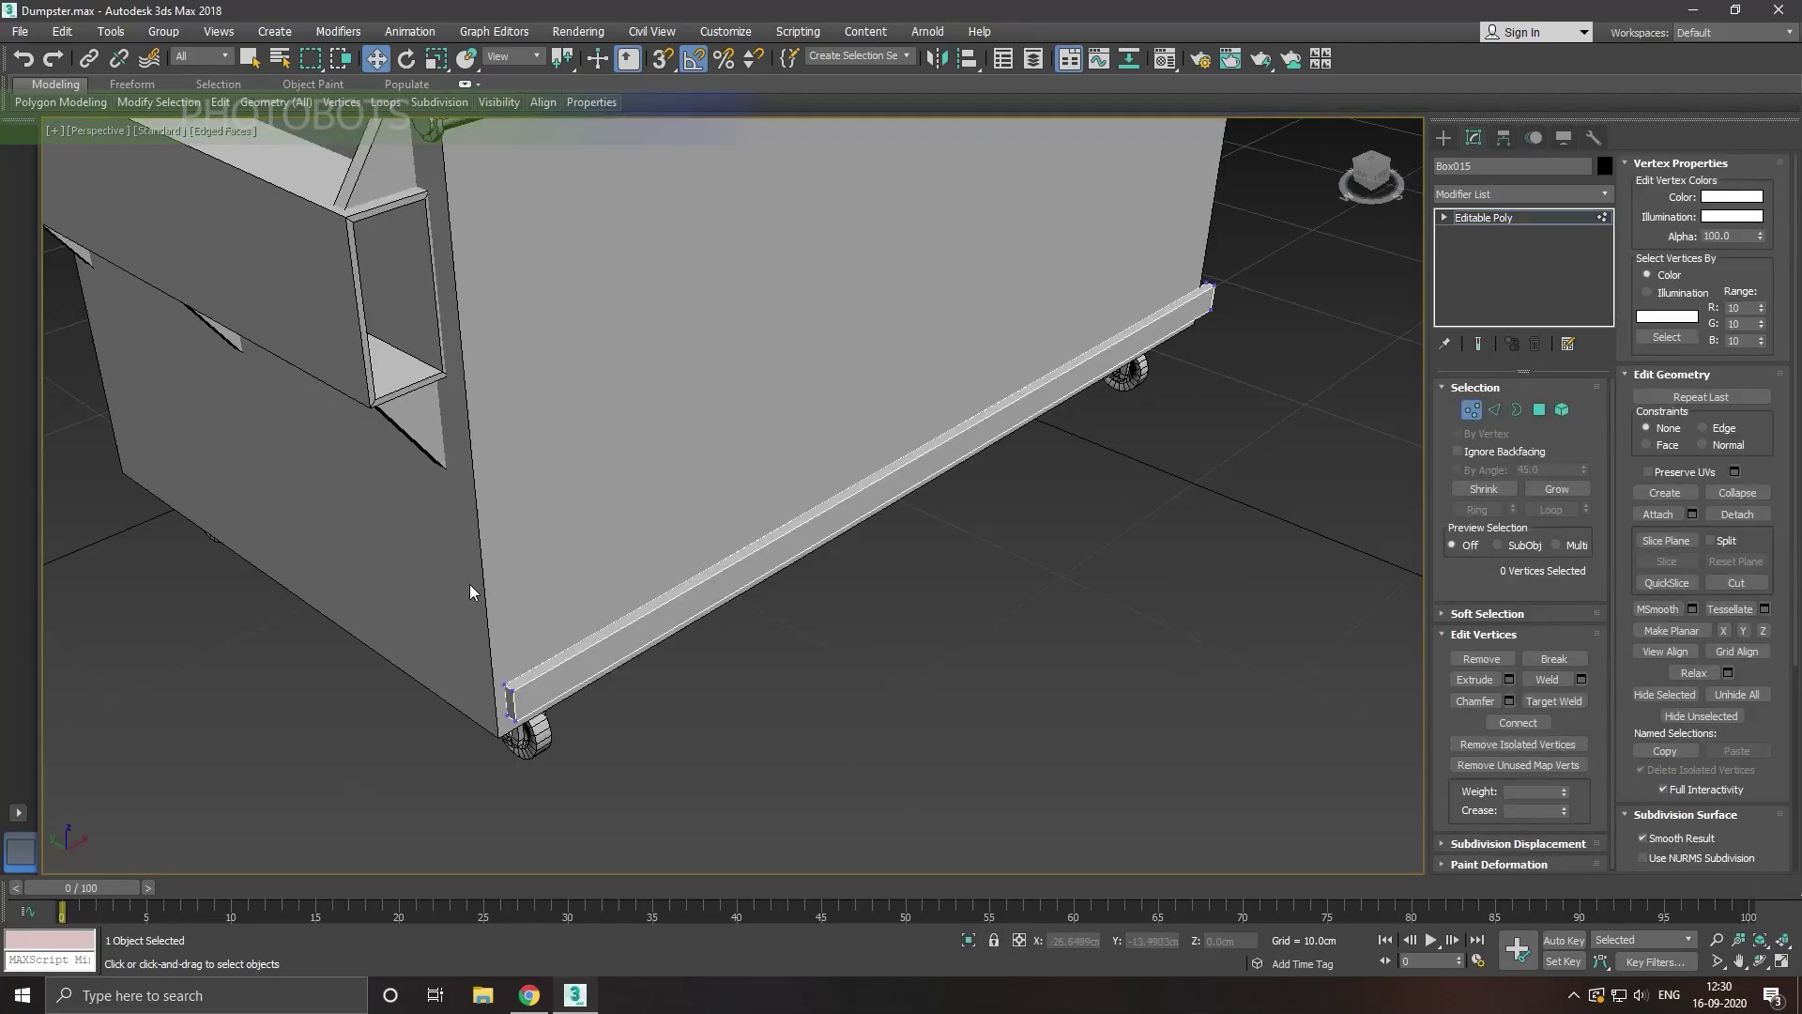
{"action": "left_click_drag", "start_coordinate": [475, 595], "coordinate": [691, 830]}
{"action": "left_click_drag", "start_coordinate": [586, 675], "coordinate": [581, 676]}
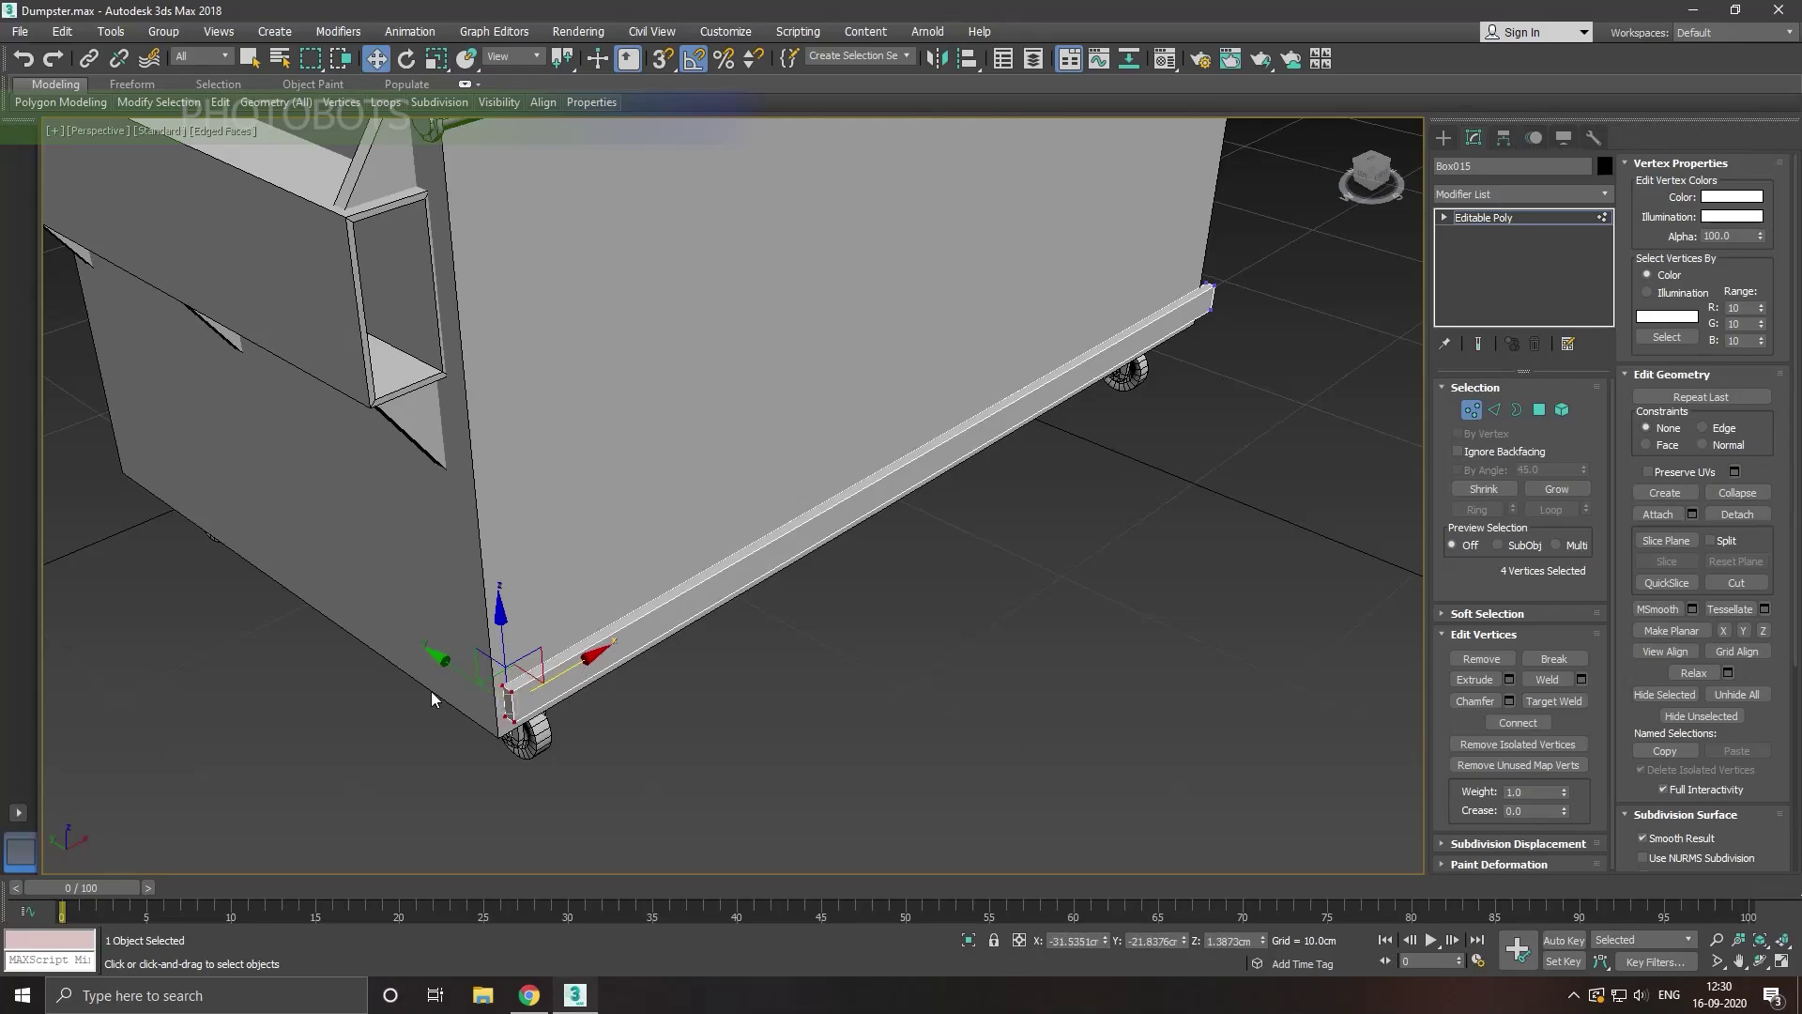
{"action": "scroll", "coordinate": [717, 634], "scroll_direction": "down", "scroll_amount": 5}
{"action": "middle_click_drag", "start_coordinate": [717, 634], "coordinate": [599, 622], "text": "alt"}
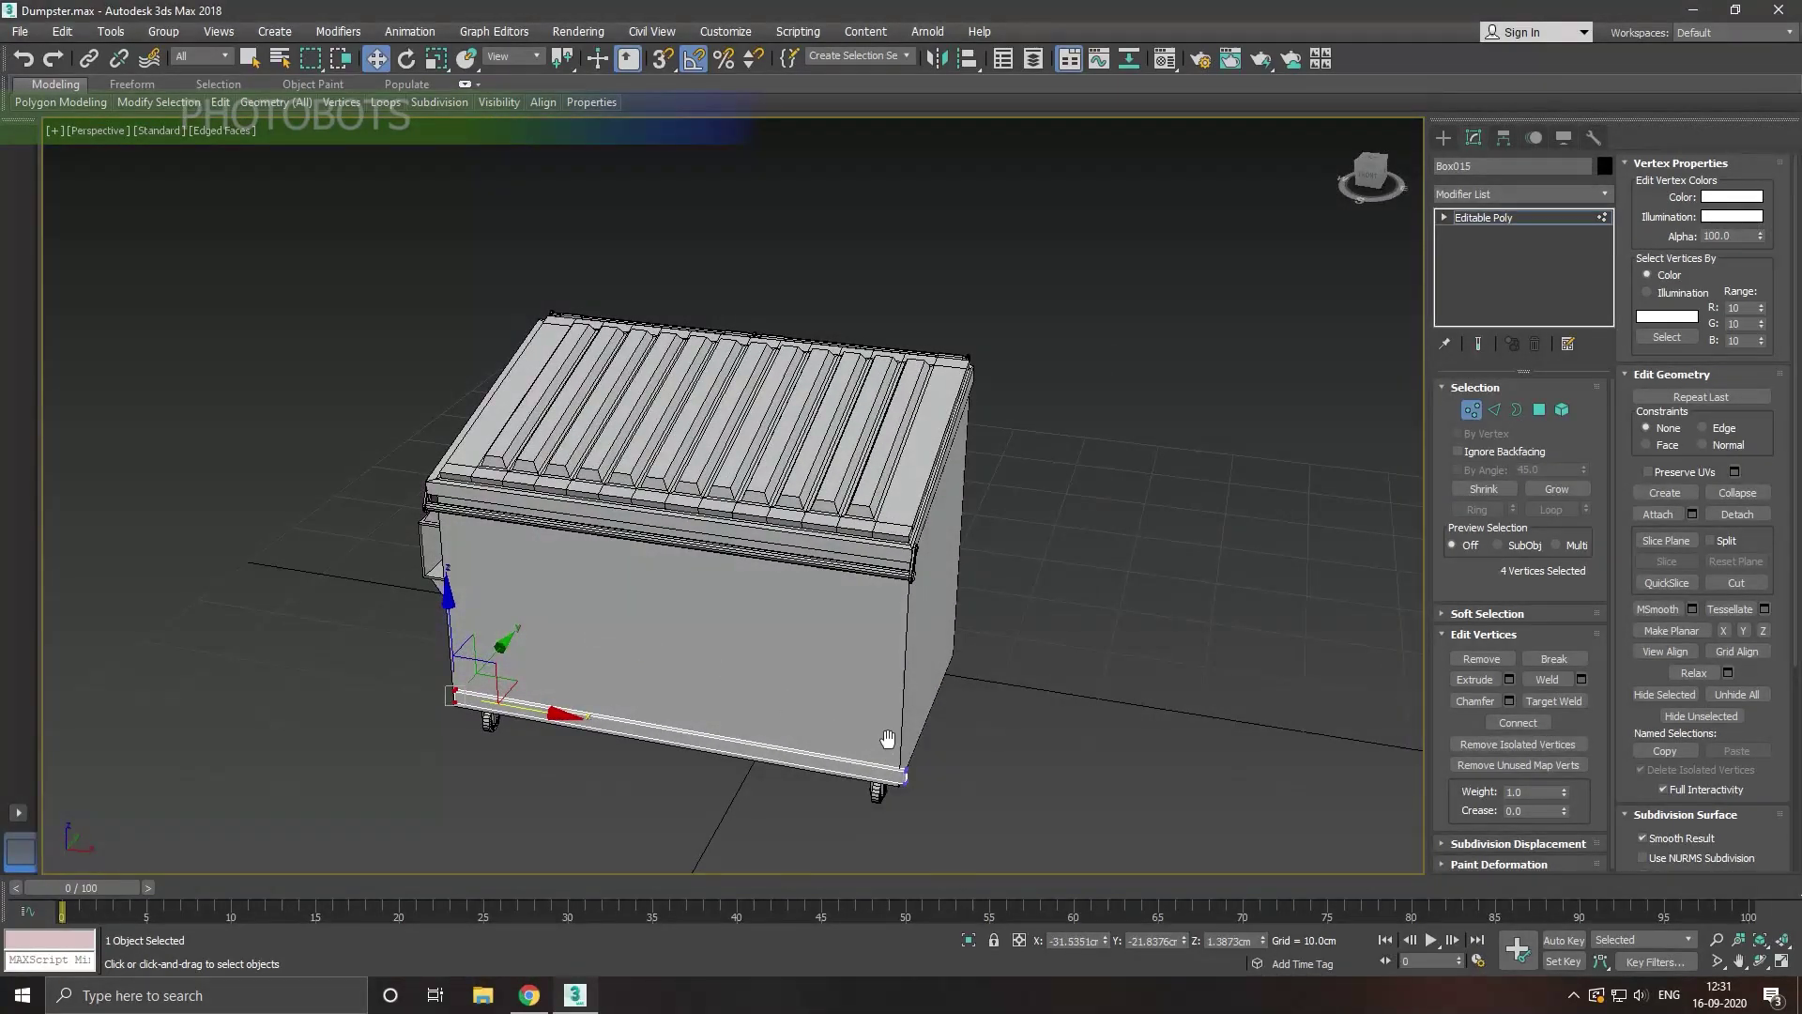
{"action": "middle_click_drag", "start_coordinate": [887, 739], "coordinate": [746, 678]}
{"action": "scroll", "coordinate": [751, 688], "scroll_direction": "up", "scroll_amount": 5}
Step: Pull the strip's end vertices back so the strip ends at the dumpster's corner
{"action": "left_click_drag", "start_coordinate": [692, 632], "coordinate": [849, 793]}
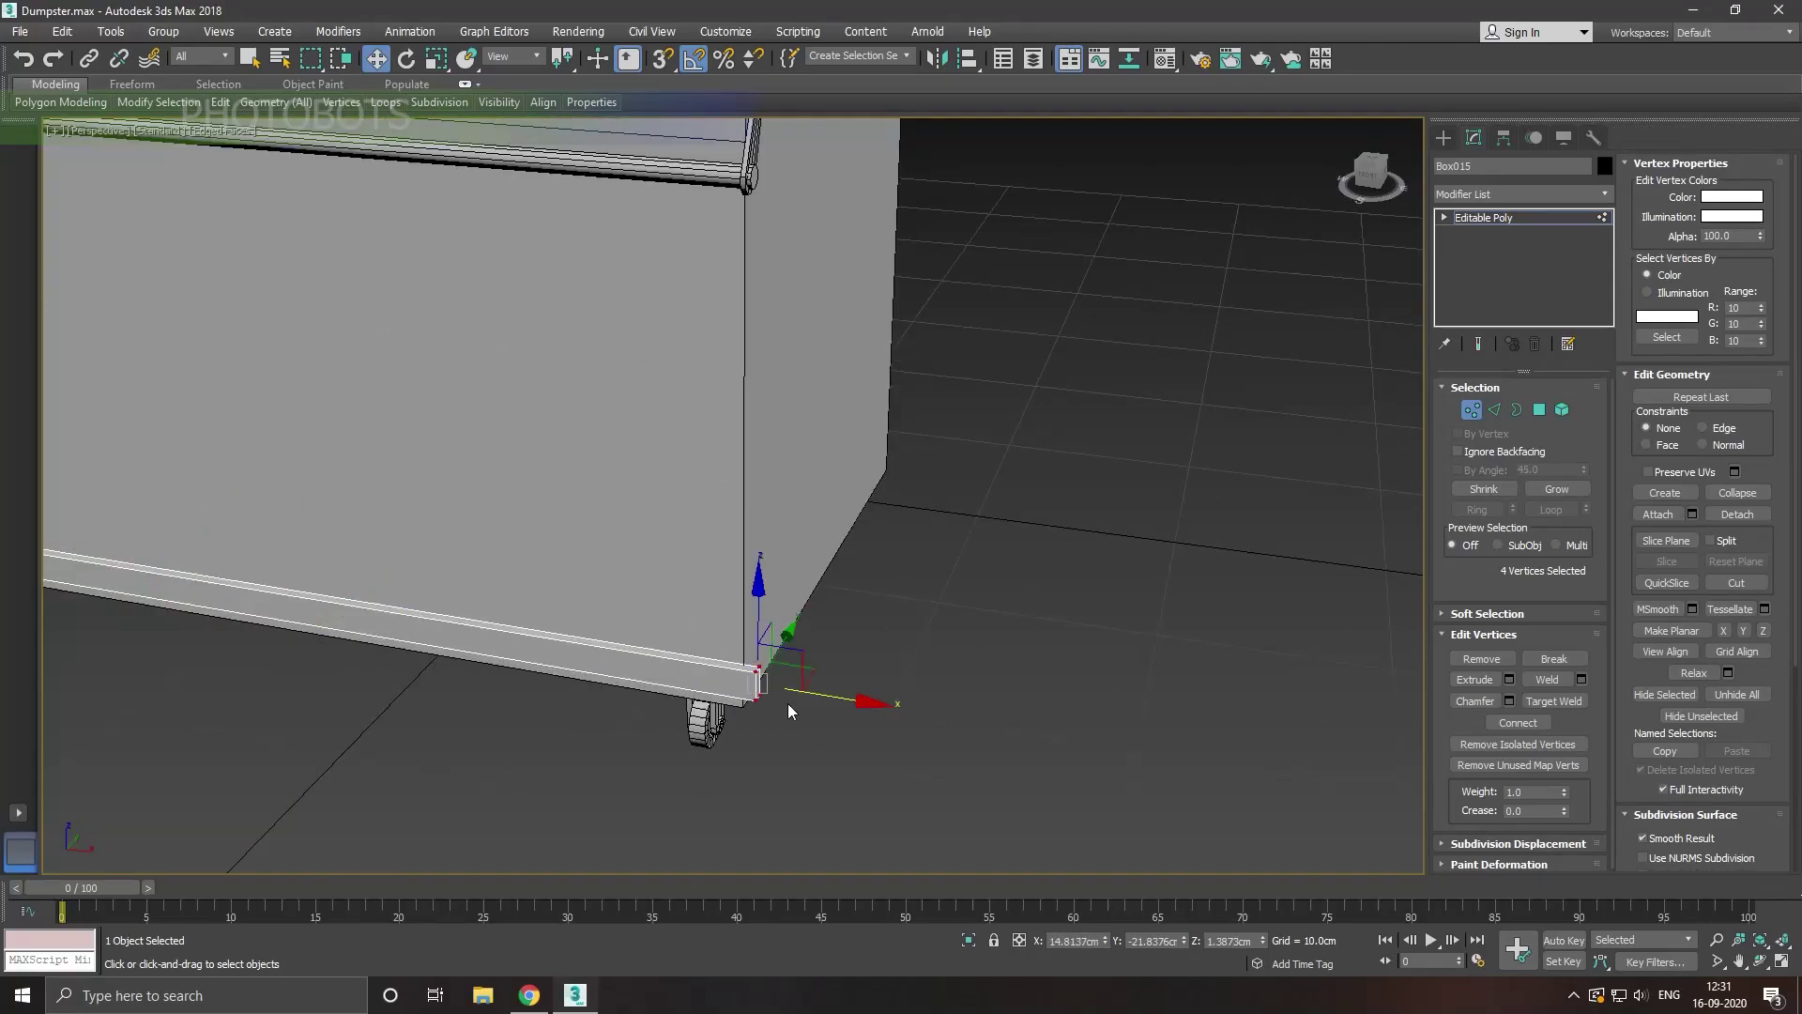
{"action": "middle_click_drag", "start_coordinate": [792, 708], "coordinate": [836, 708], "text": "alt"}
{"action": "mouse_move", "coordinate": [836, 709]}
{"action": "left_mouse_down"}
{"action": "mouse_move", "coordinate": [807, 703]}
{"action": "mouse_move", "coordinate": [821, 695]}
{"action": "left_mouse_up"}
{"action": "scroll", "coordinate": [820, 695], "scroll_direction": "down", "scroll_amount": 5}
{"action": "scroll", "coordinate": [828, 708], "scroll_direction": "up", "scroll_amount": 3}
{"action": "mouse_move", "coordinate": [885, 685]}
{"action": "middle_mouse_down", "text": "alt"}
{"action": "mouse_move", "coordinate": [794, 697]}
{"action": "mouse_move", "coordinate": [786, 648]}
{"action": "middle_mouse_up", "text": "alt"}
{"action": "scroll", "coordinate": [784, 617], "scroll_direction": "up", "scroll_amount": 3}
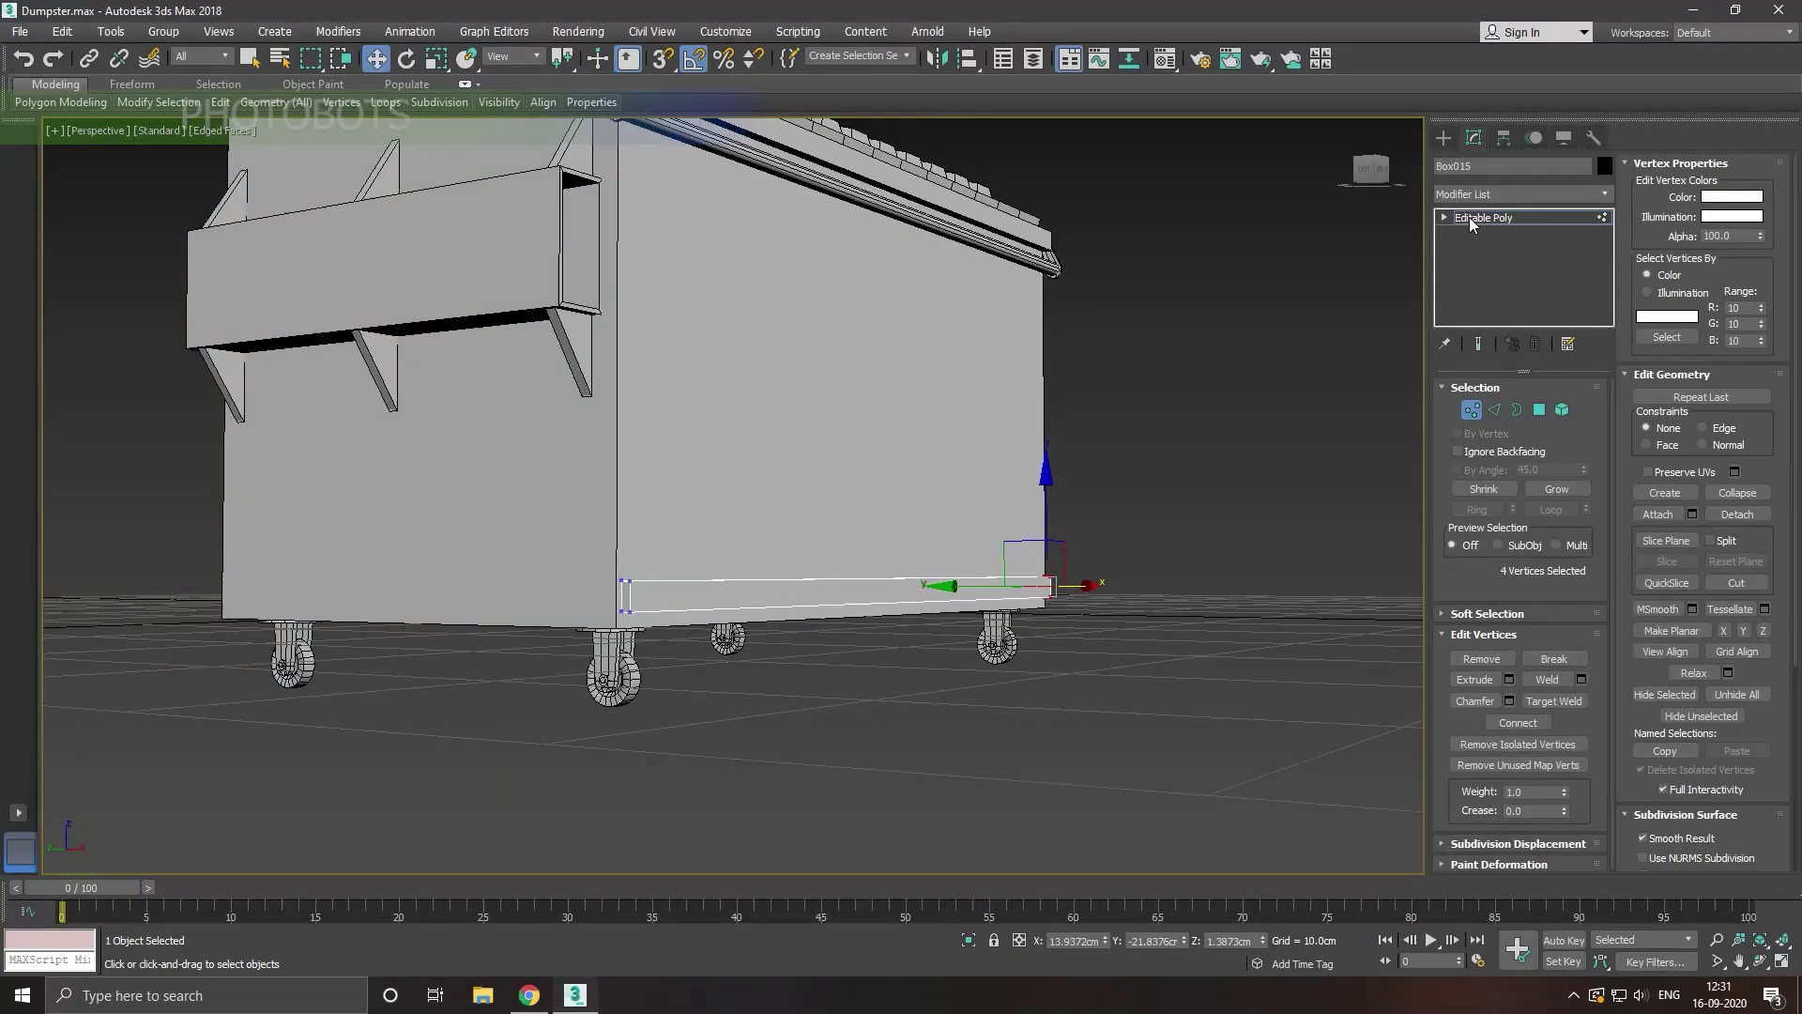
Step: Lower the whole Box015 strip slightly along the base
{"action": "left_click", "coordinate": [1470, 218]}
{"action": "scroll", "coordinate": [863, 592], "scroll_direction": "up", "scroll_amount": 3}
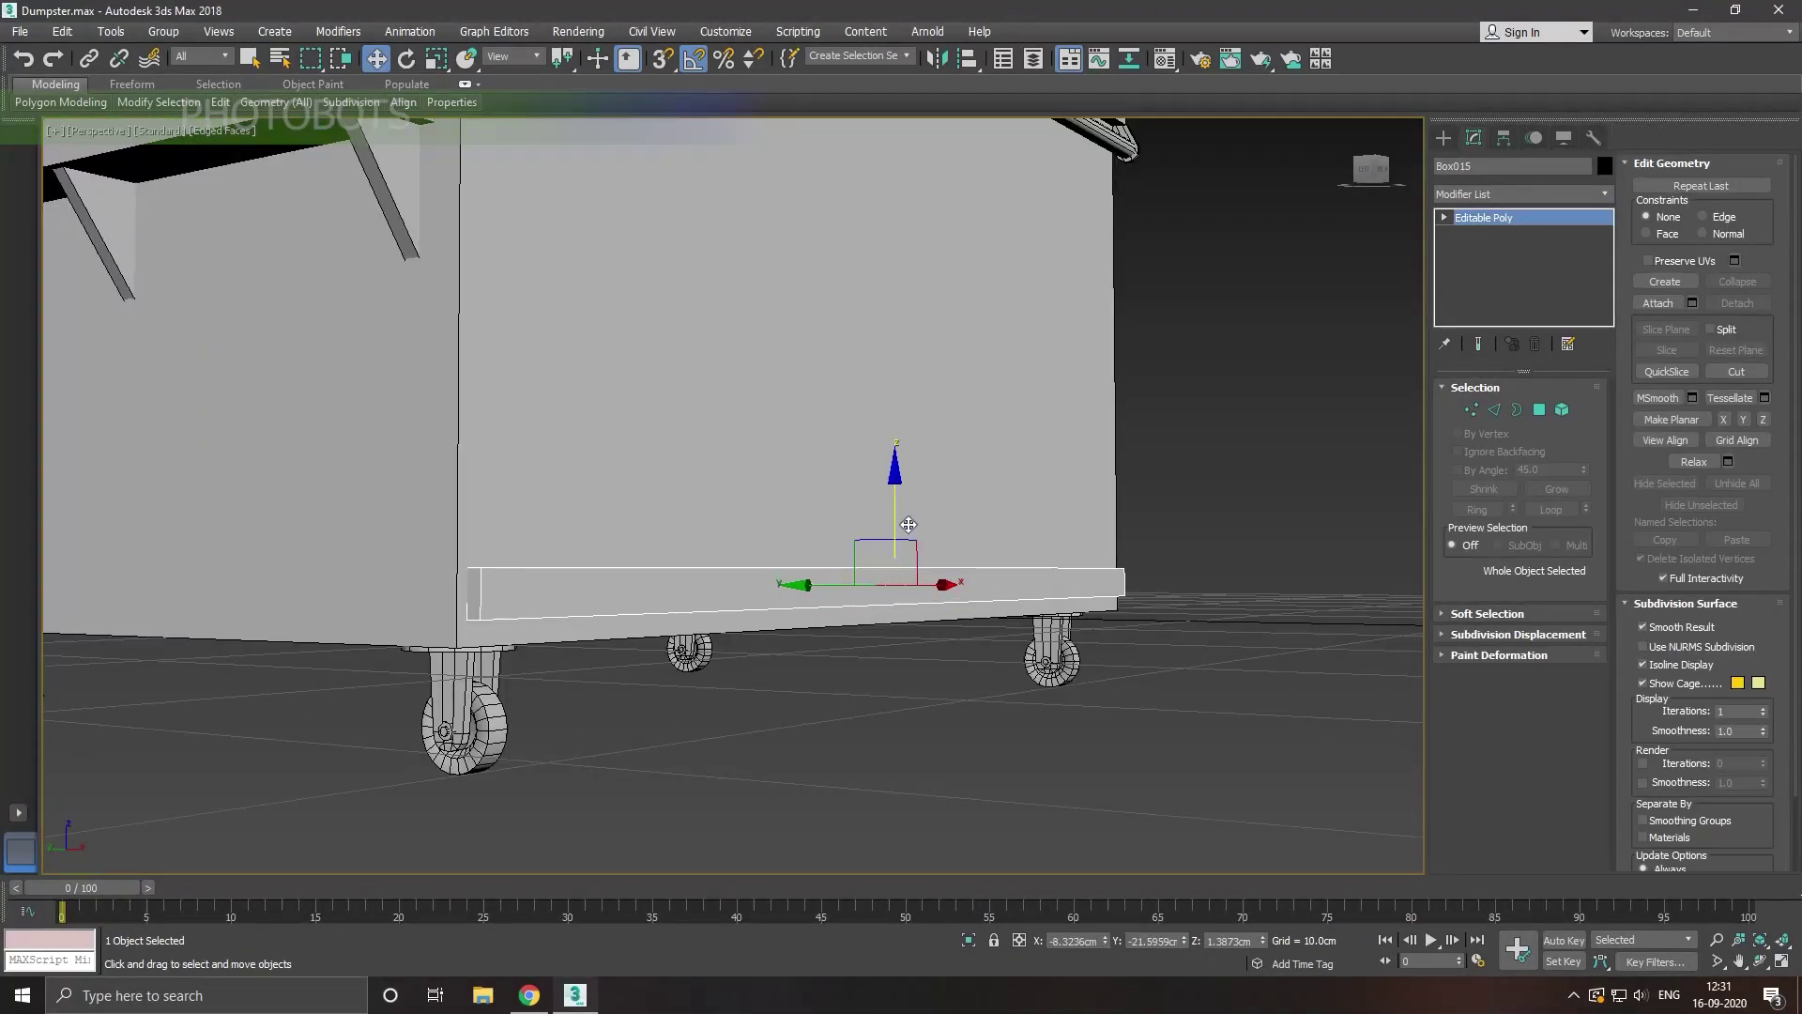
{"action": "left_click_drag", "start_coordinate": [910, 526], "coordinate": [908, 536]}
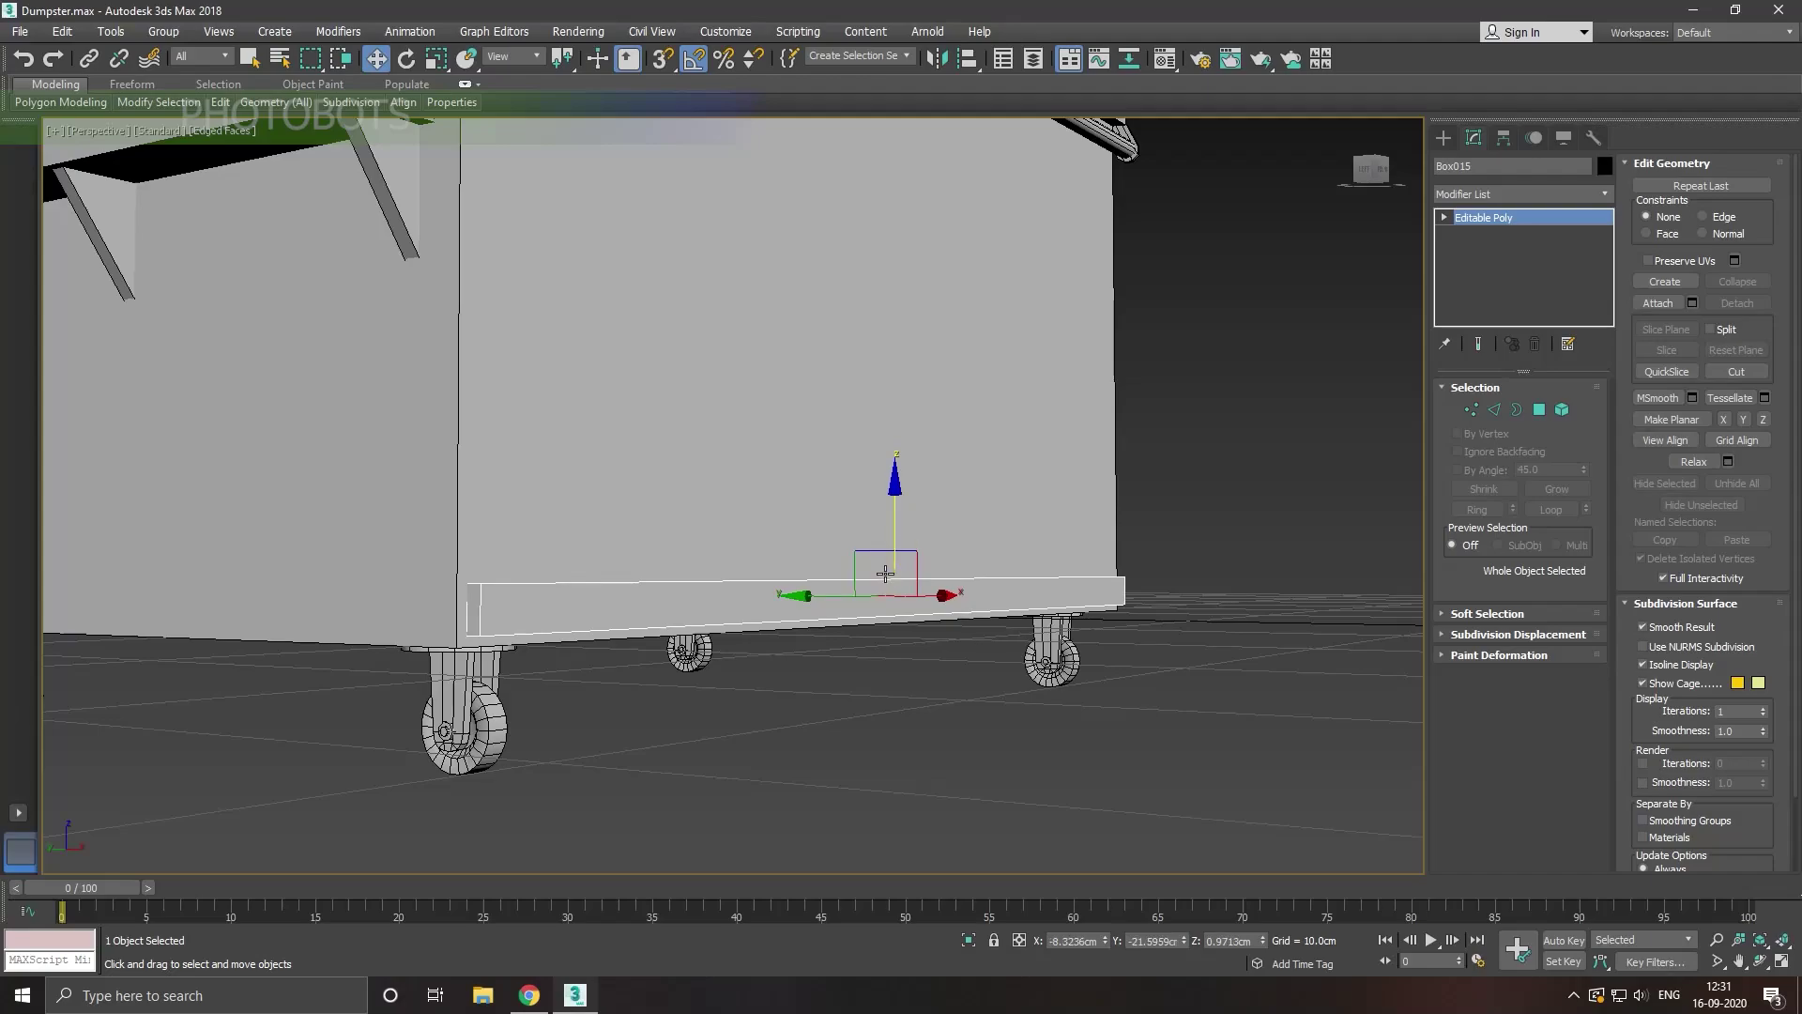
{"action": "mouse_move", "coordinate": [908, 536]}
{"action": "middle_mouse_down", "text": "alt"}
{"action": "mouse_move", "coordinate": [967, 650]}
{"action": "mouse_move", "coordinate": [954, 572]}
{"action": "middle_mouse_up", "text": "alt"}
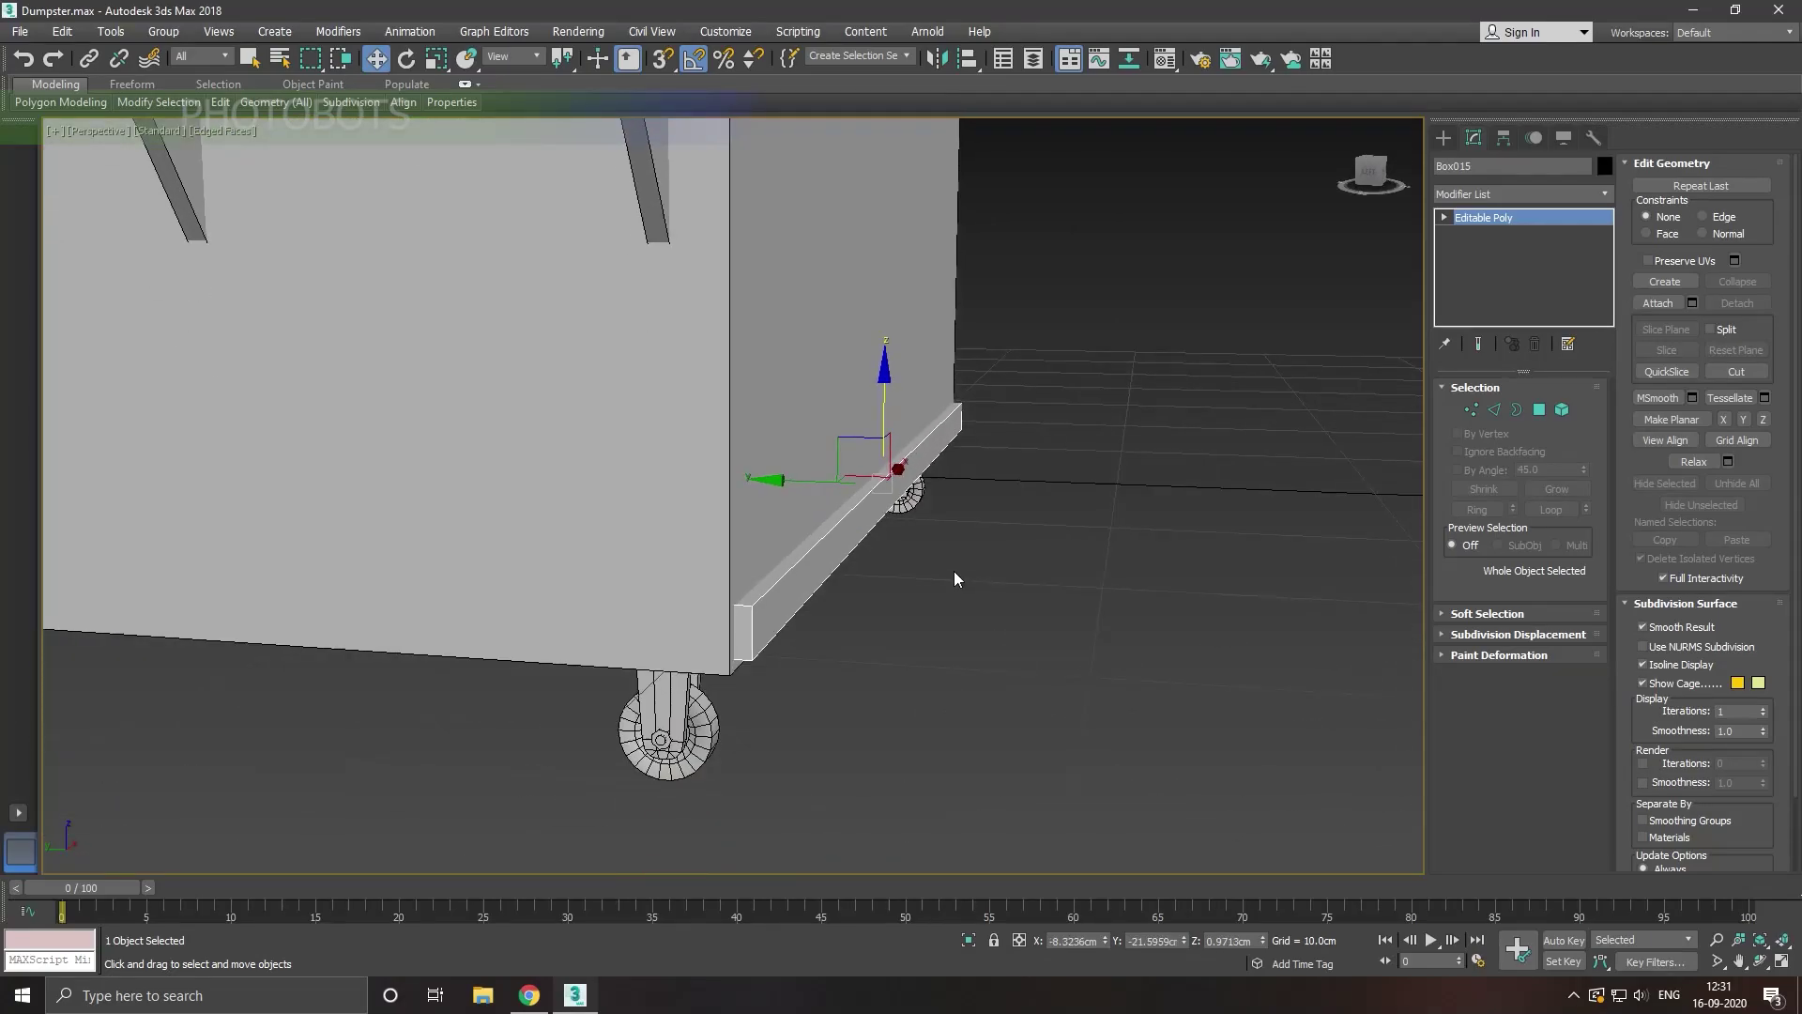
Step: Nudge the strip's front polygon slightly and return to object level
{"action": "left_click", "coordinate": [1544, 409]}
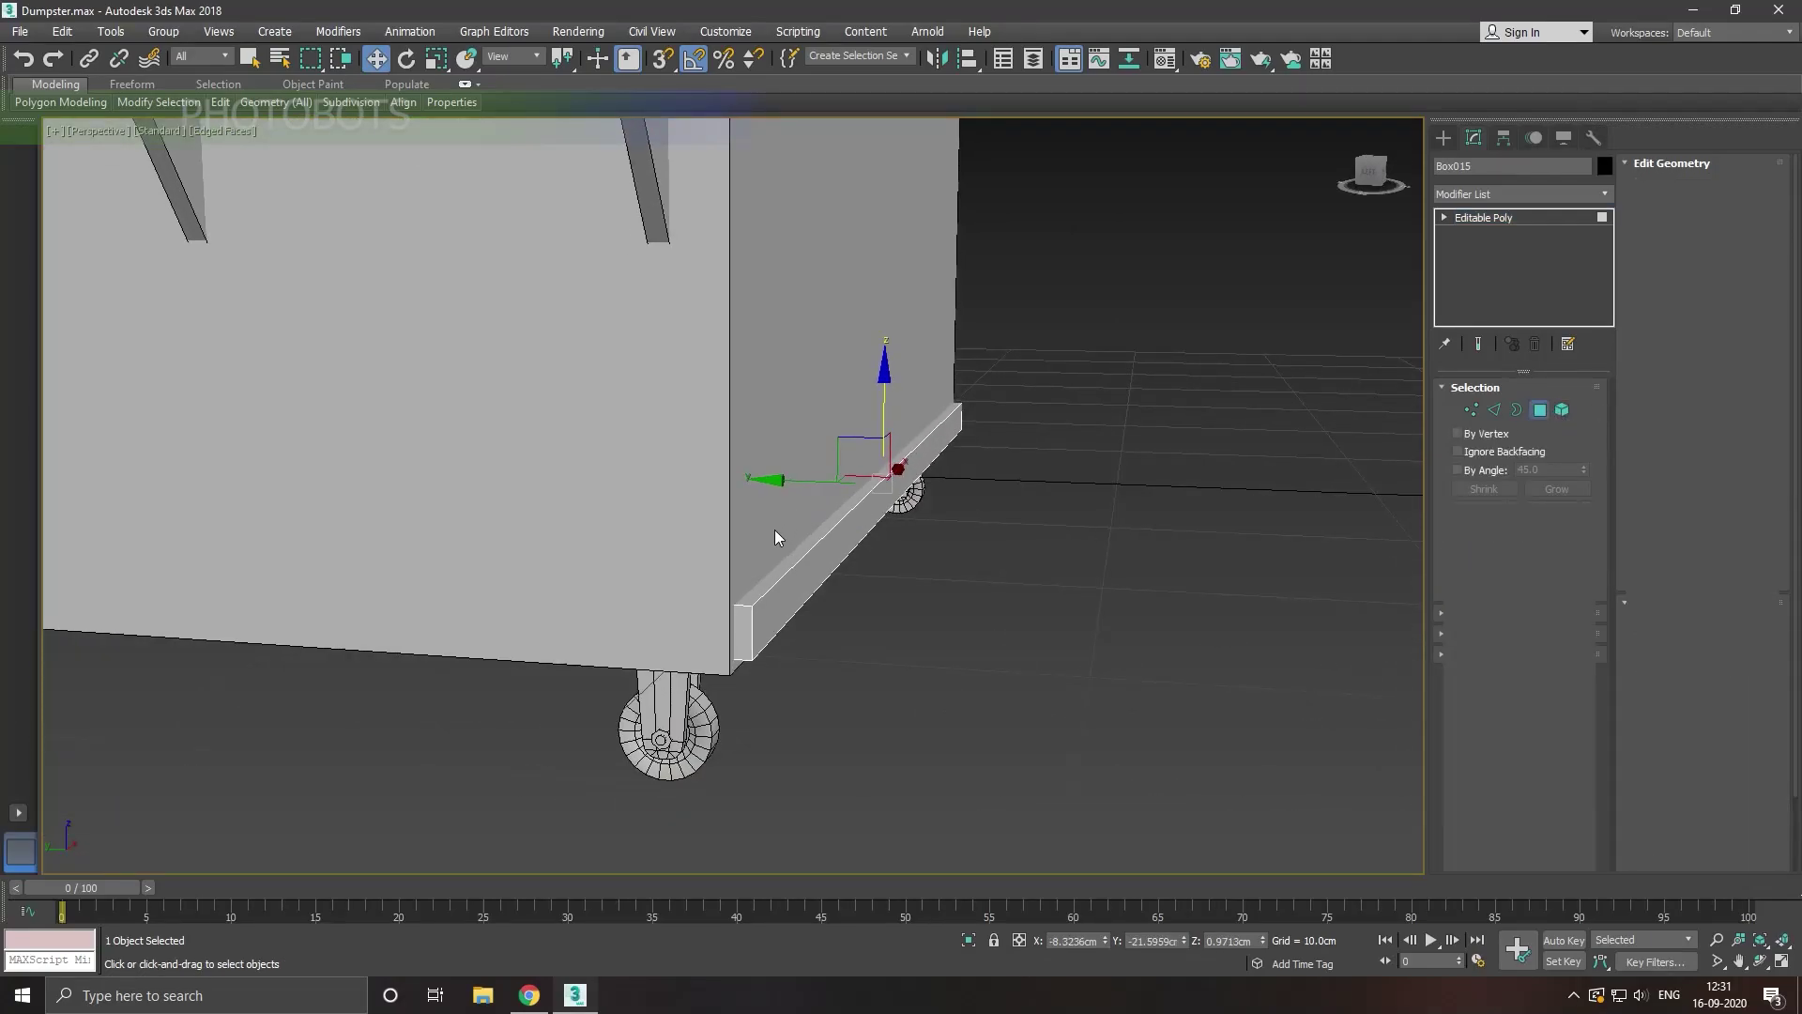
{"action": "left_click", "coordinate": [801, 596]}
{"action": "left_click_drag", "start_coordinate": [843, 494], "coordinate": [841, 495]}
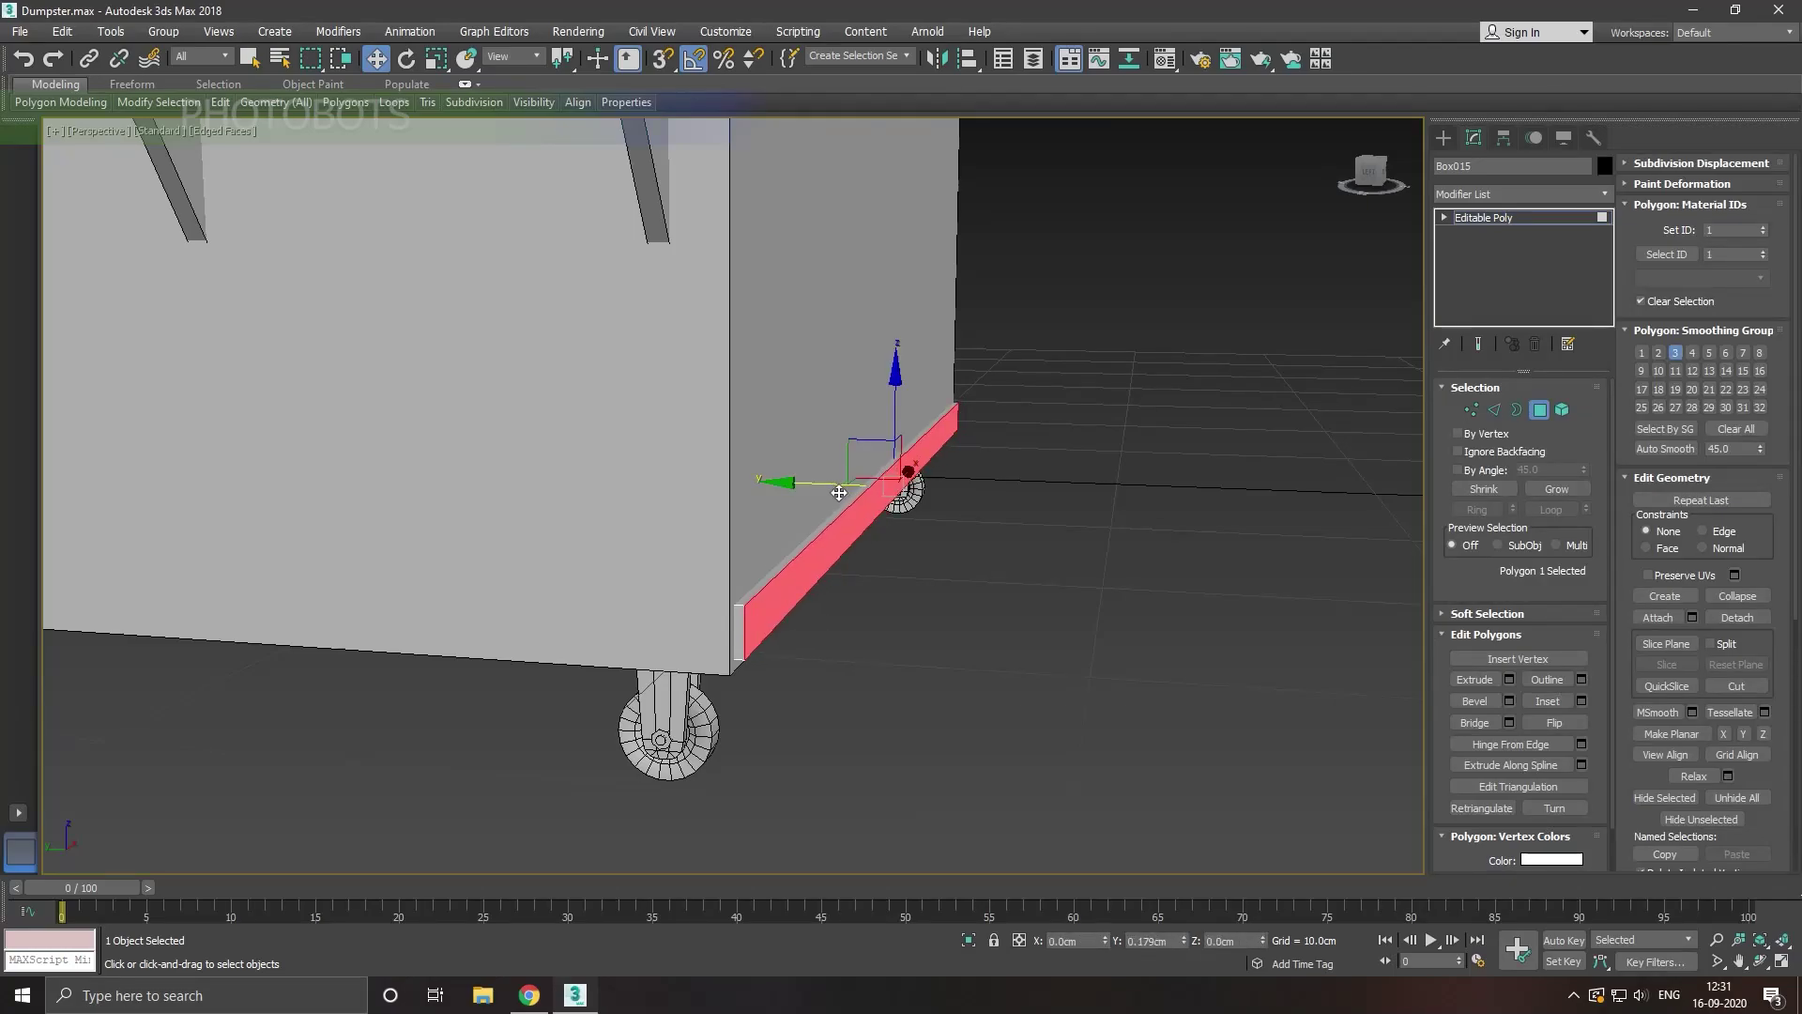
{"action": "scroll", "coordinate": [712, 644], "scroll_direction": "down", "scroll_amount": 3}
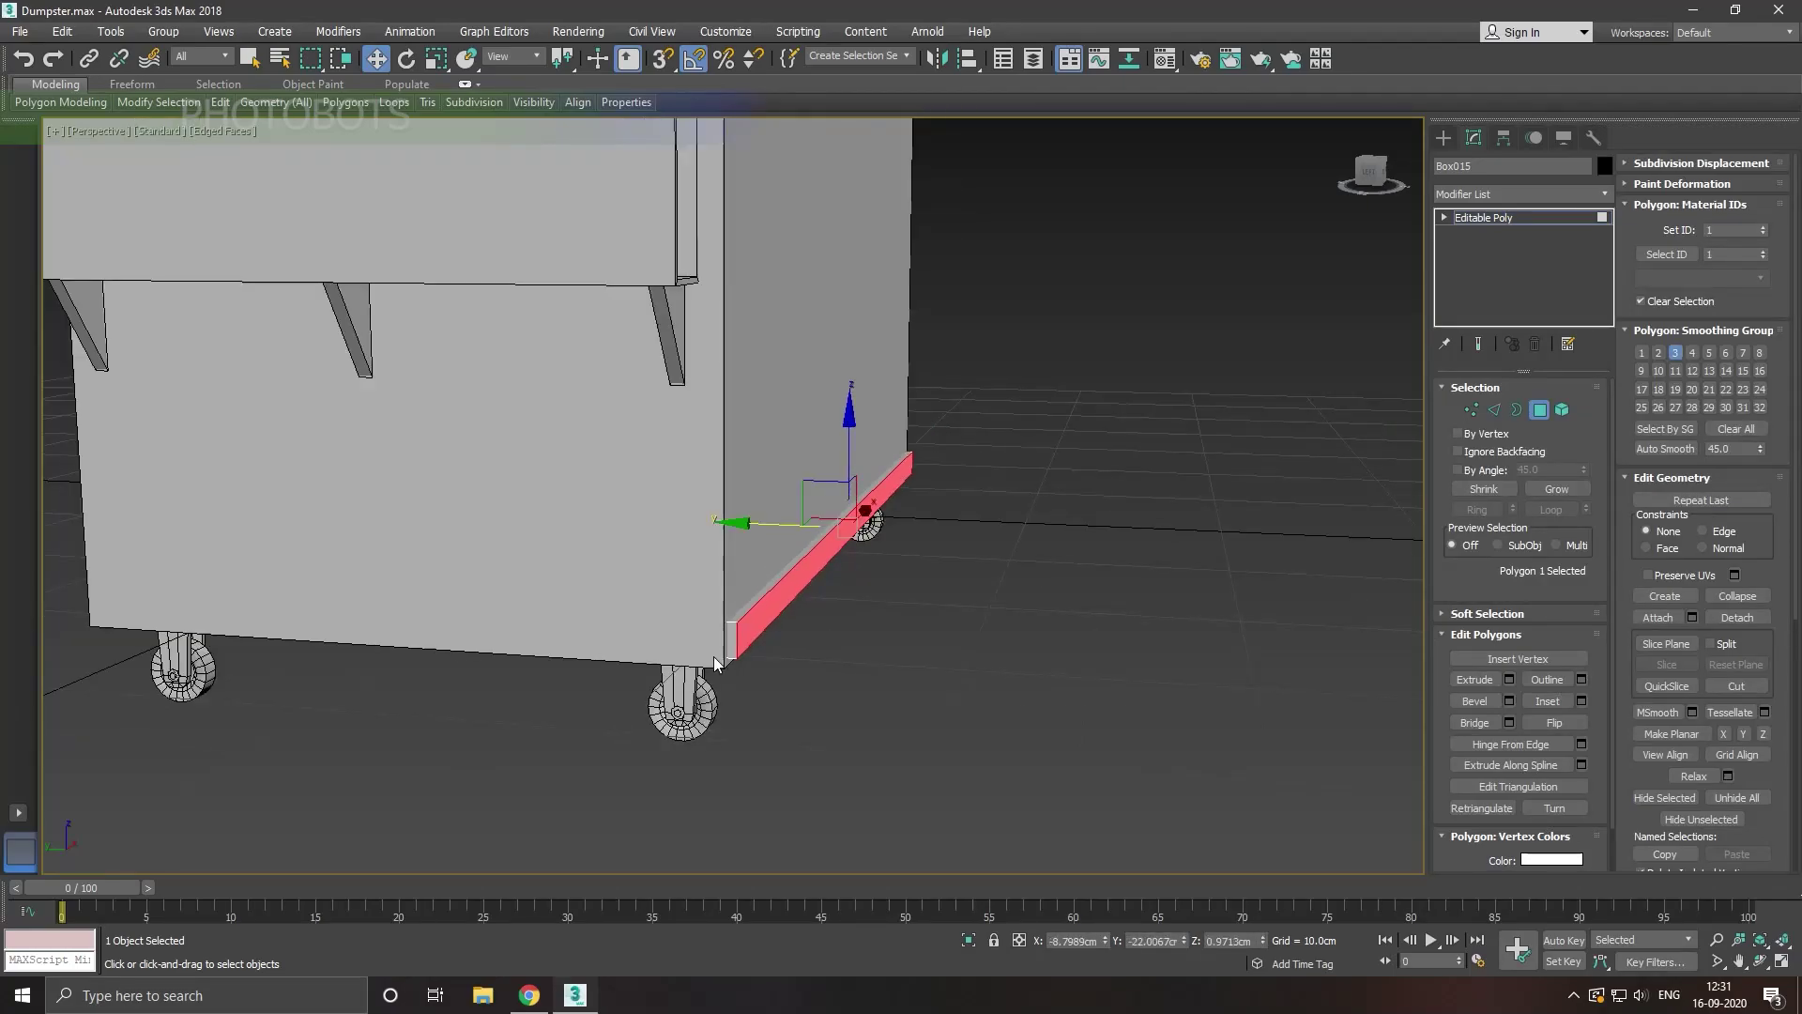
{"action": "mouse_move", "coordinate": [713, 656]}
{"action": "middle_mouse_down", "text": "alt"}
{"action": "mouse_move", "coordinate": [865, 623]}
{"action": "mouse_move", "coordinate": [832, 645]}
{"action": "middle_mouse_up", "text": "alt"}
{"action": "left_click", "coordinate": [1518, 216]}
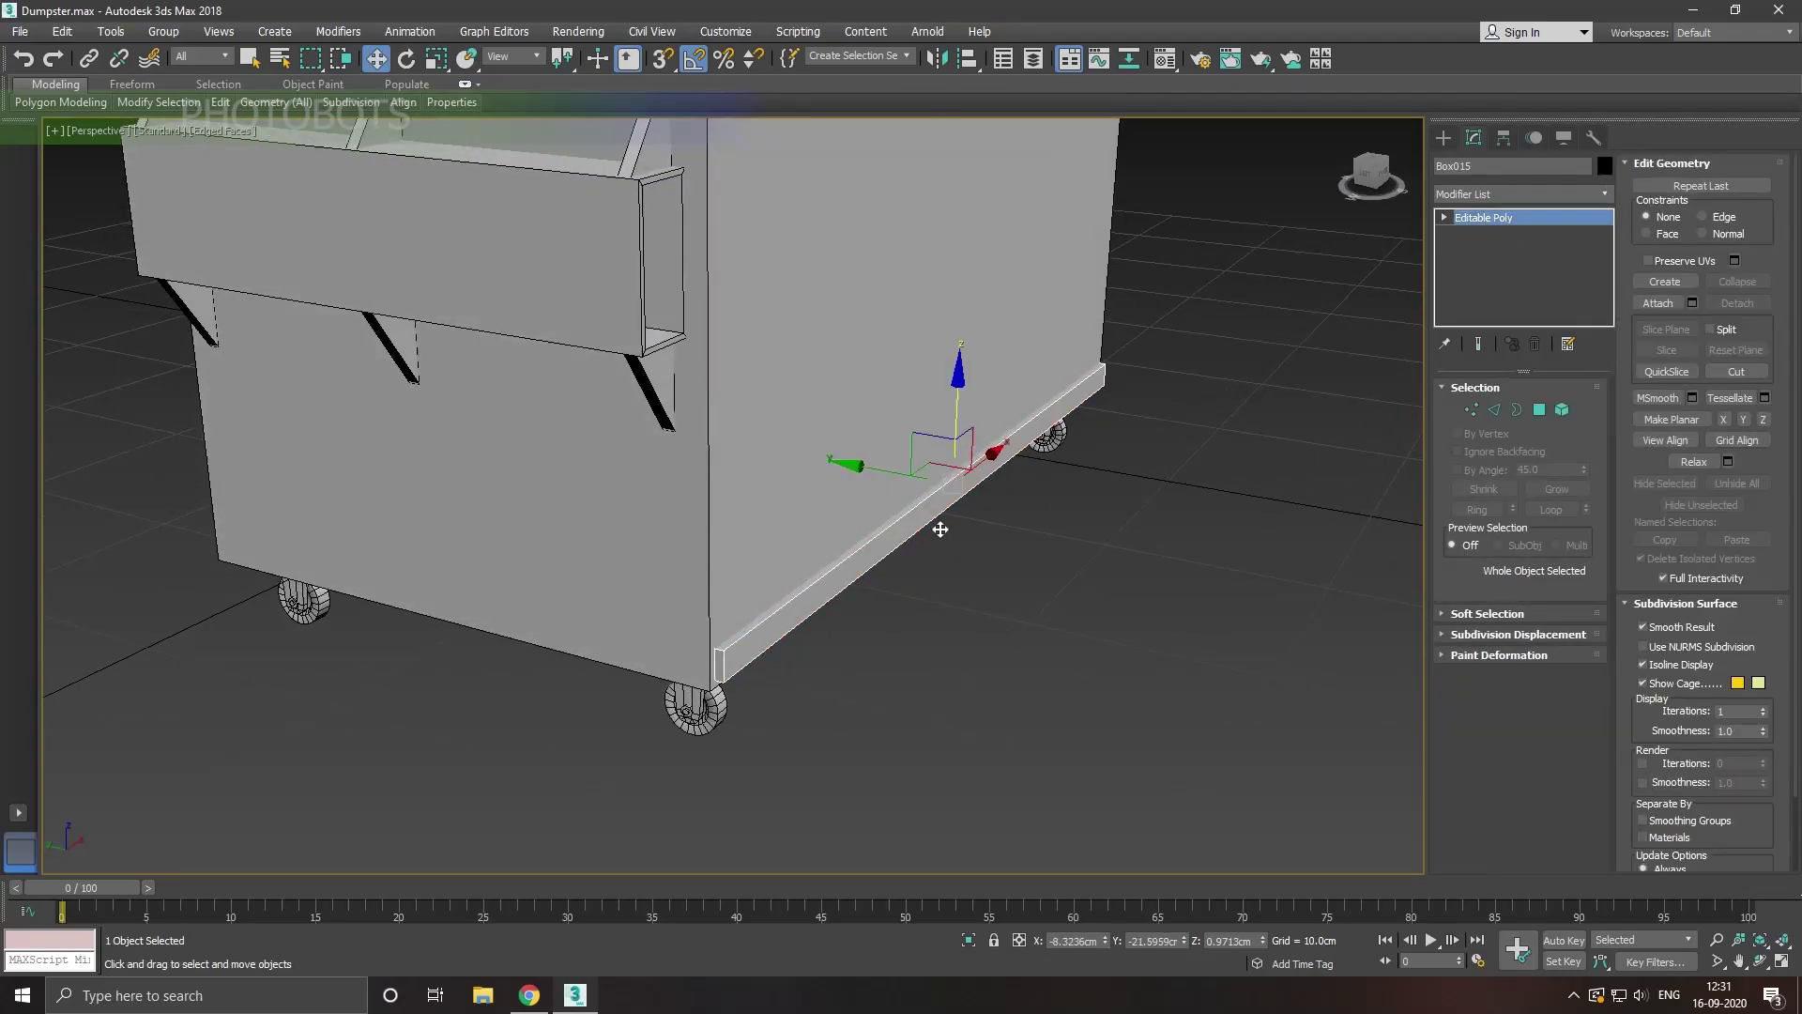
Step: Clone the trim strip and slide the copy out from under the dumpster
{"action": "left_click_drag", "start_coordinate": [856, 467], "coordinate": [473, 420], "text": "shift"}
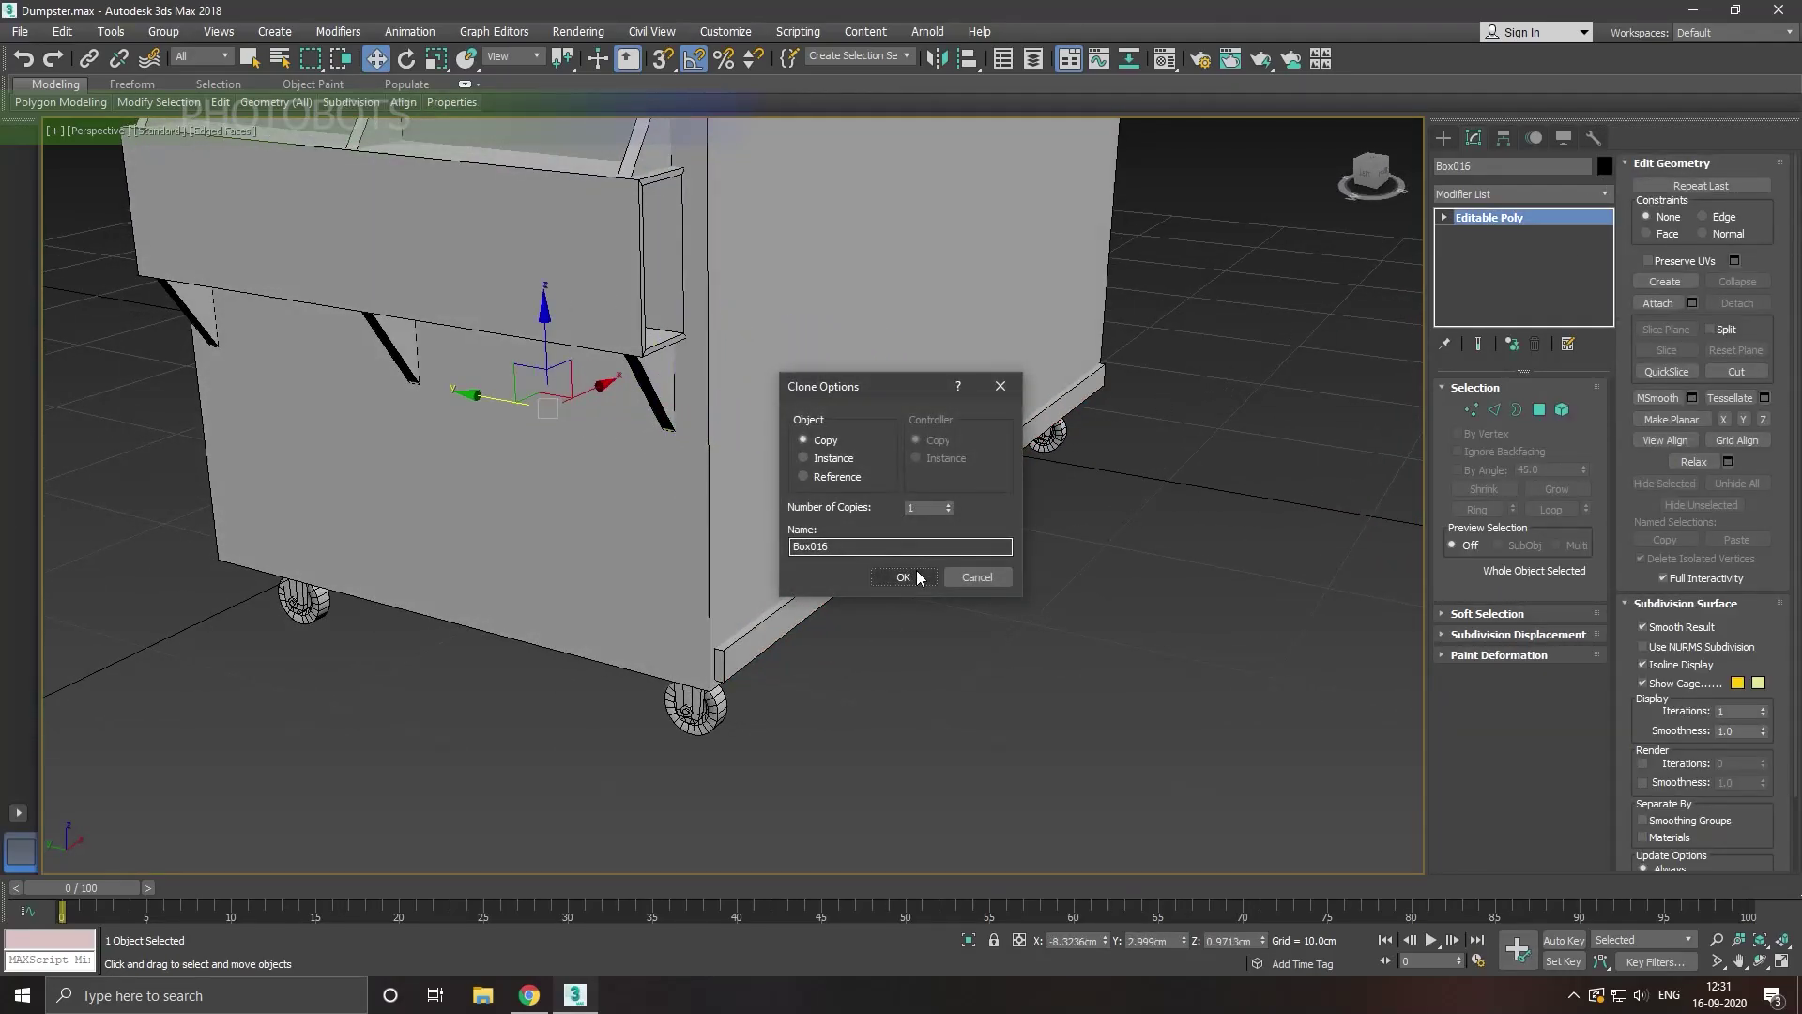
{"action": "left_click", "coordinate": [896, 575]}
{"action": "middle_click_drag", "start_coordinate": [814, 550], "coordinate": [834, 531], "text": "alt"}
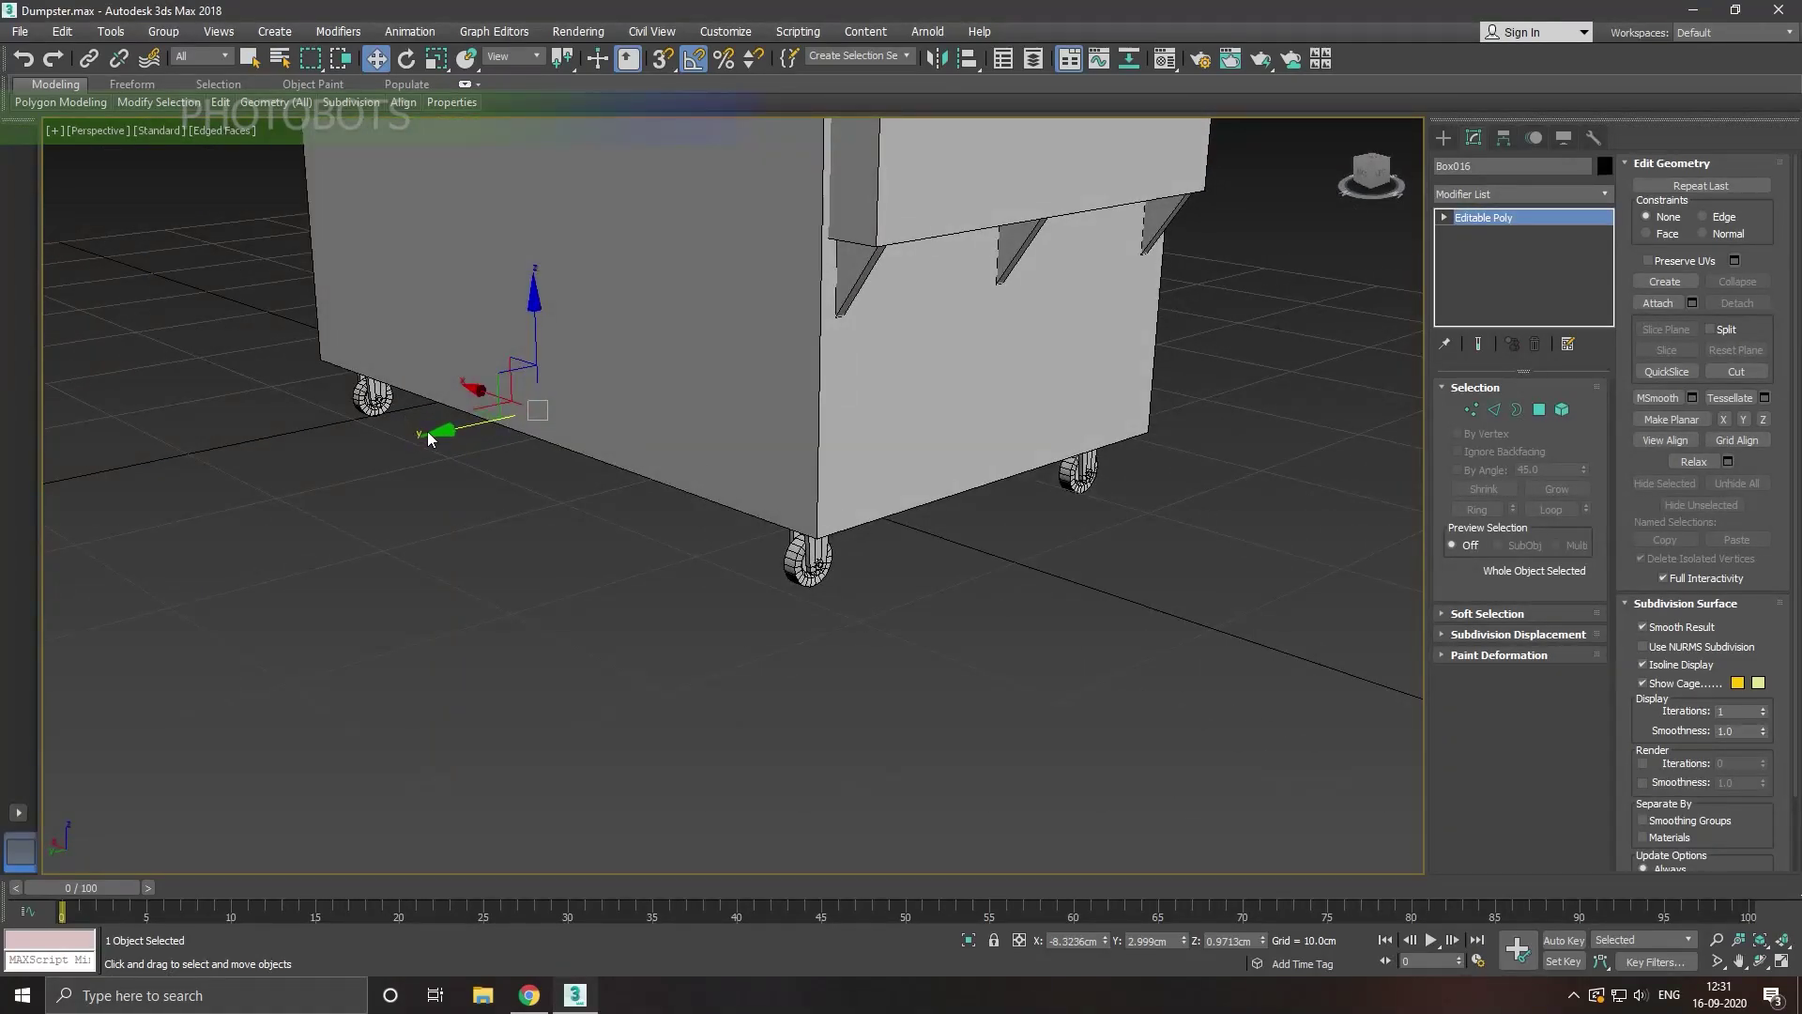
{"action": "left_click_drag", "start_coordinate": [428, 438], "coordinate": [340, 460]}
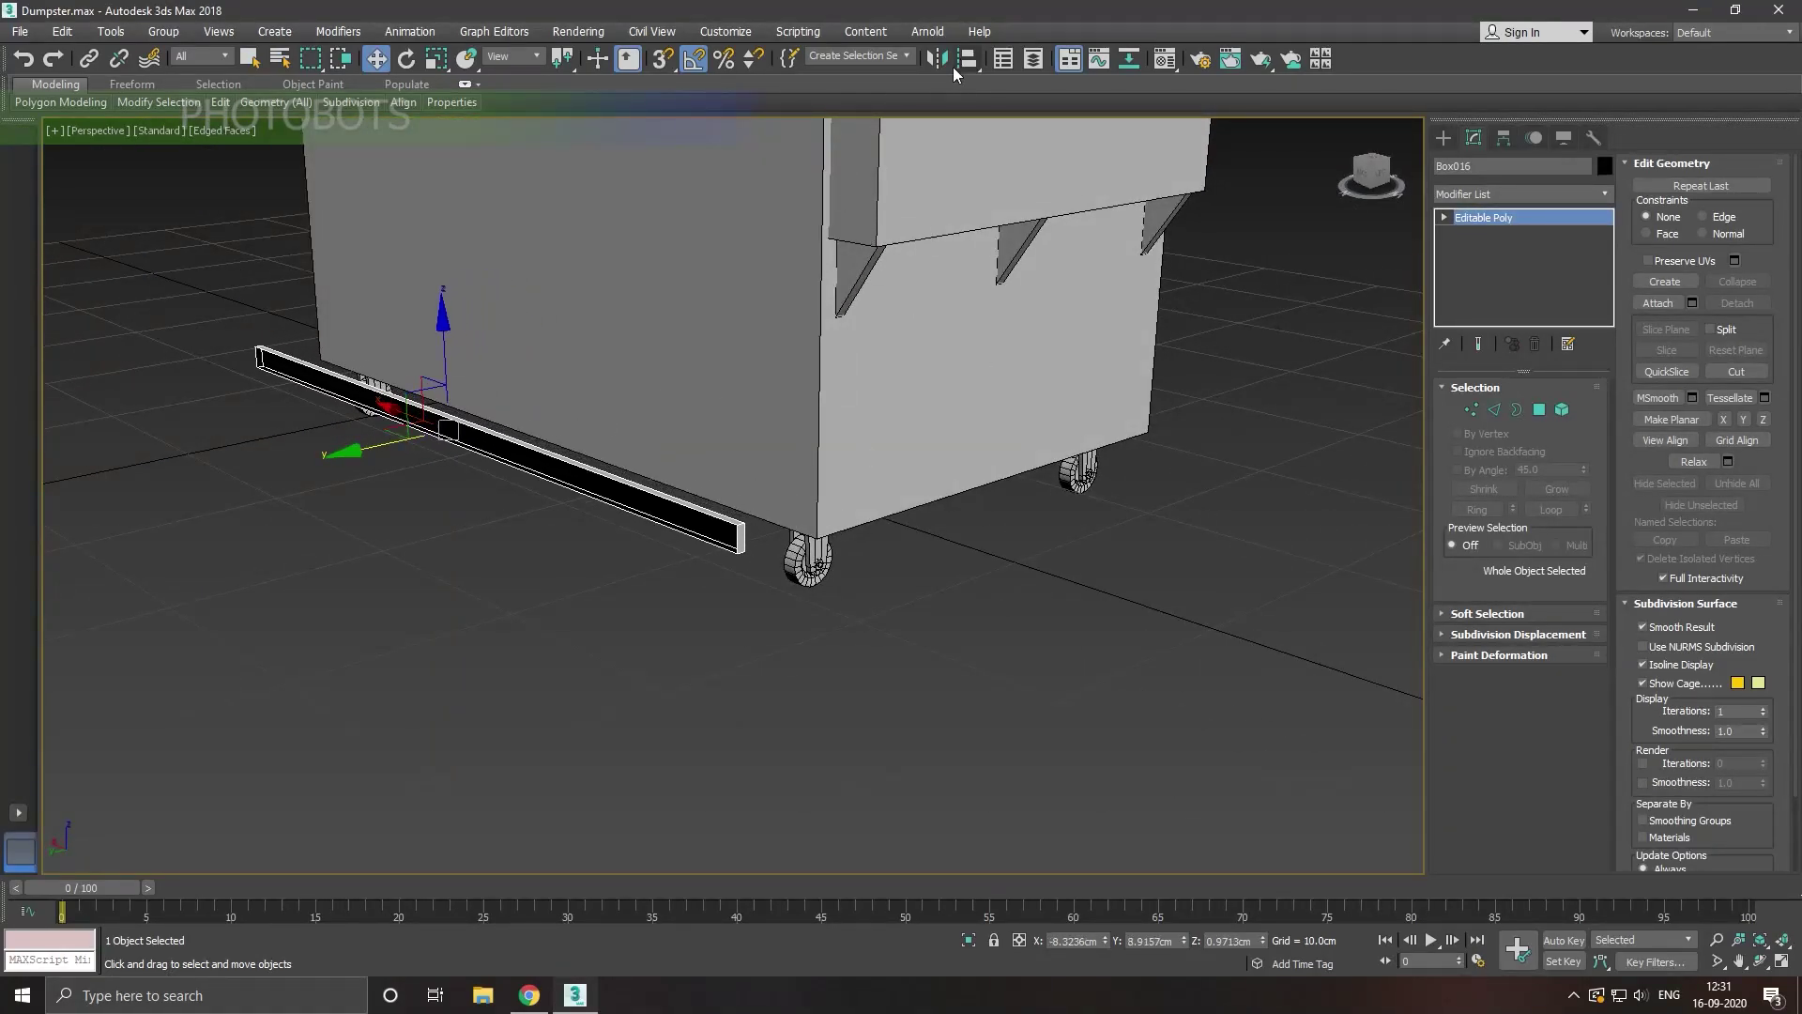
Step: Mirror the copied strip on the Y axis and place it along the side base
{"action": "left_click", "coordinate": [936, 59]}
{"action": "left_click", "coordinate": [861, 421]}
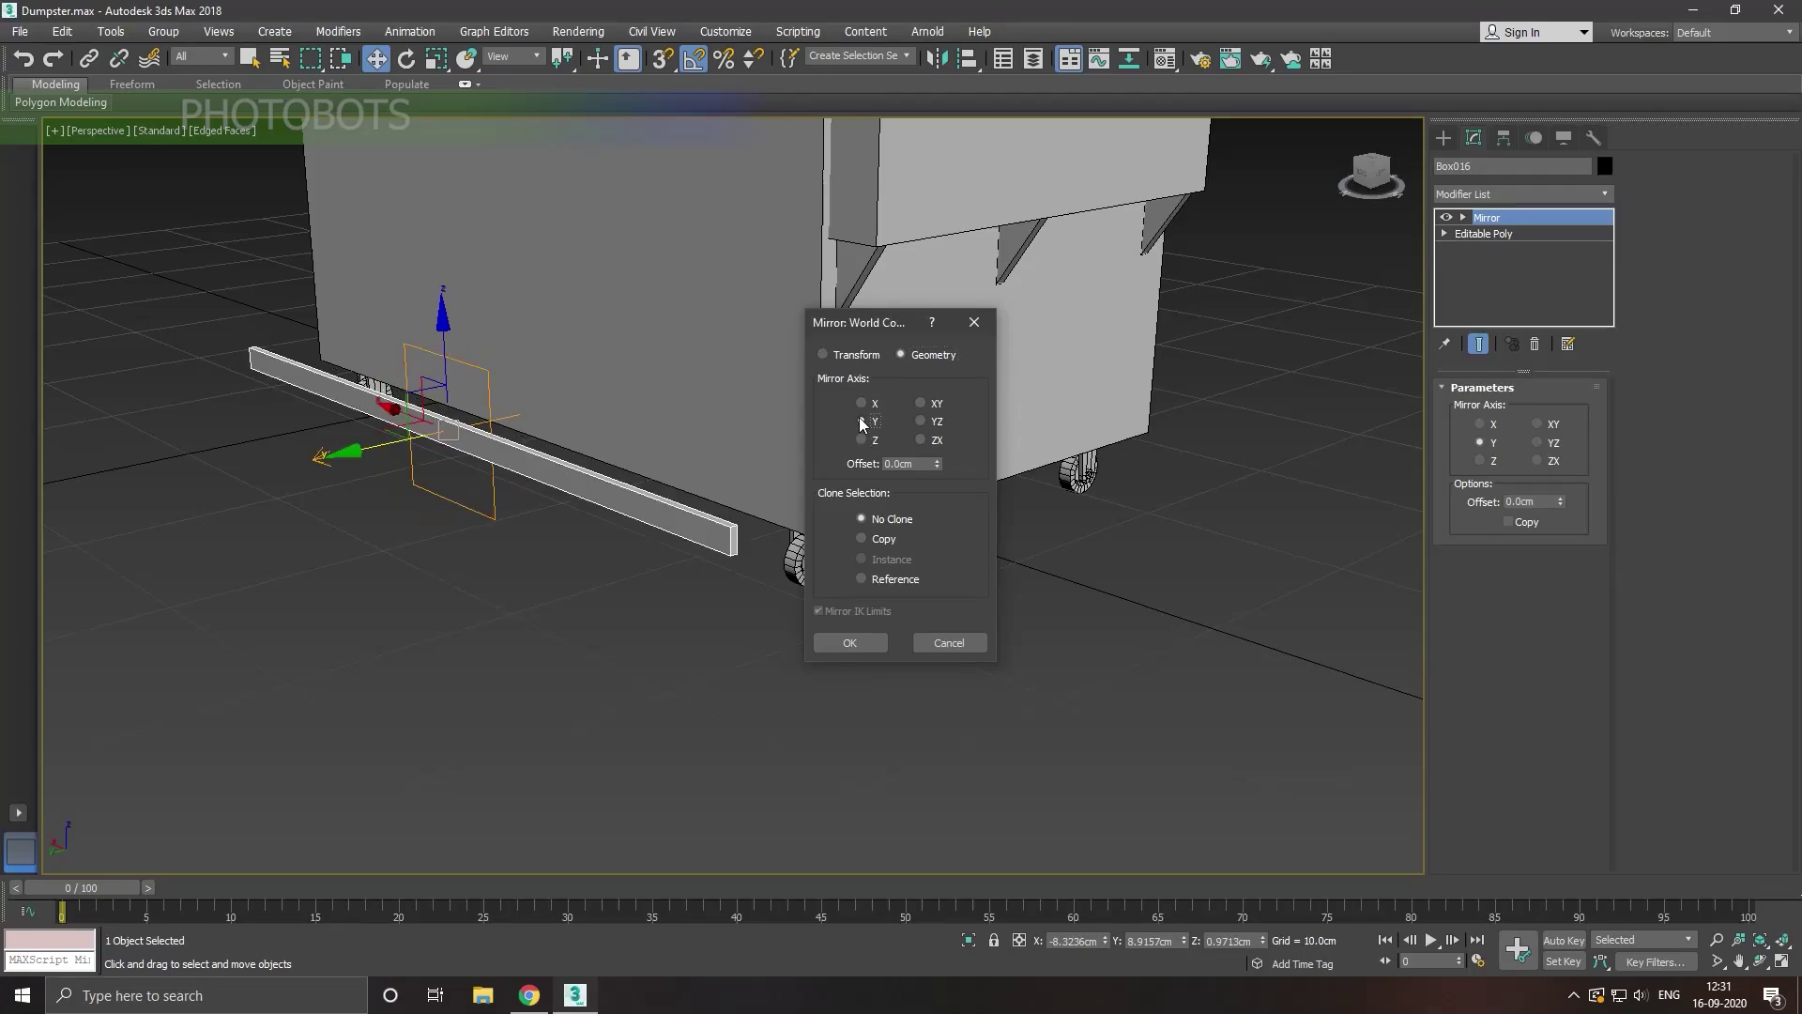
{"action": "left_click", "coordinate": [860, 646]}
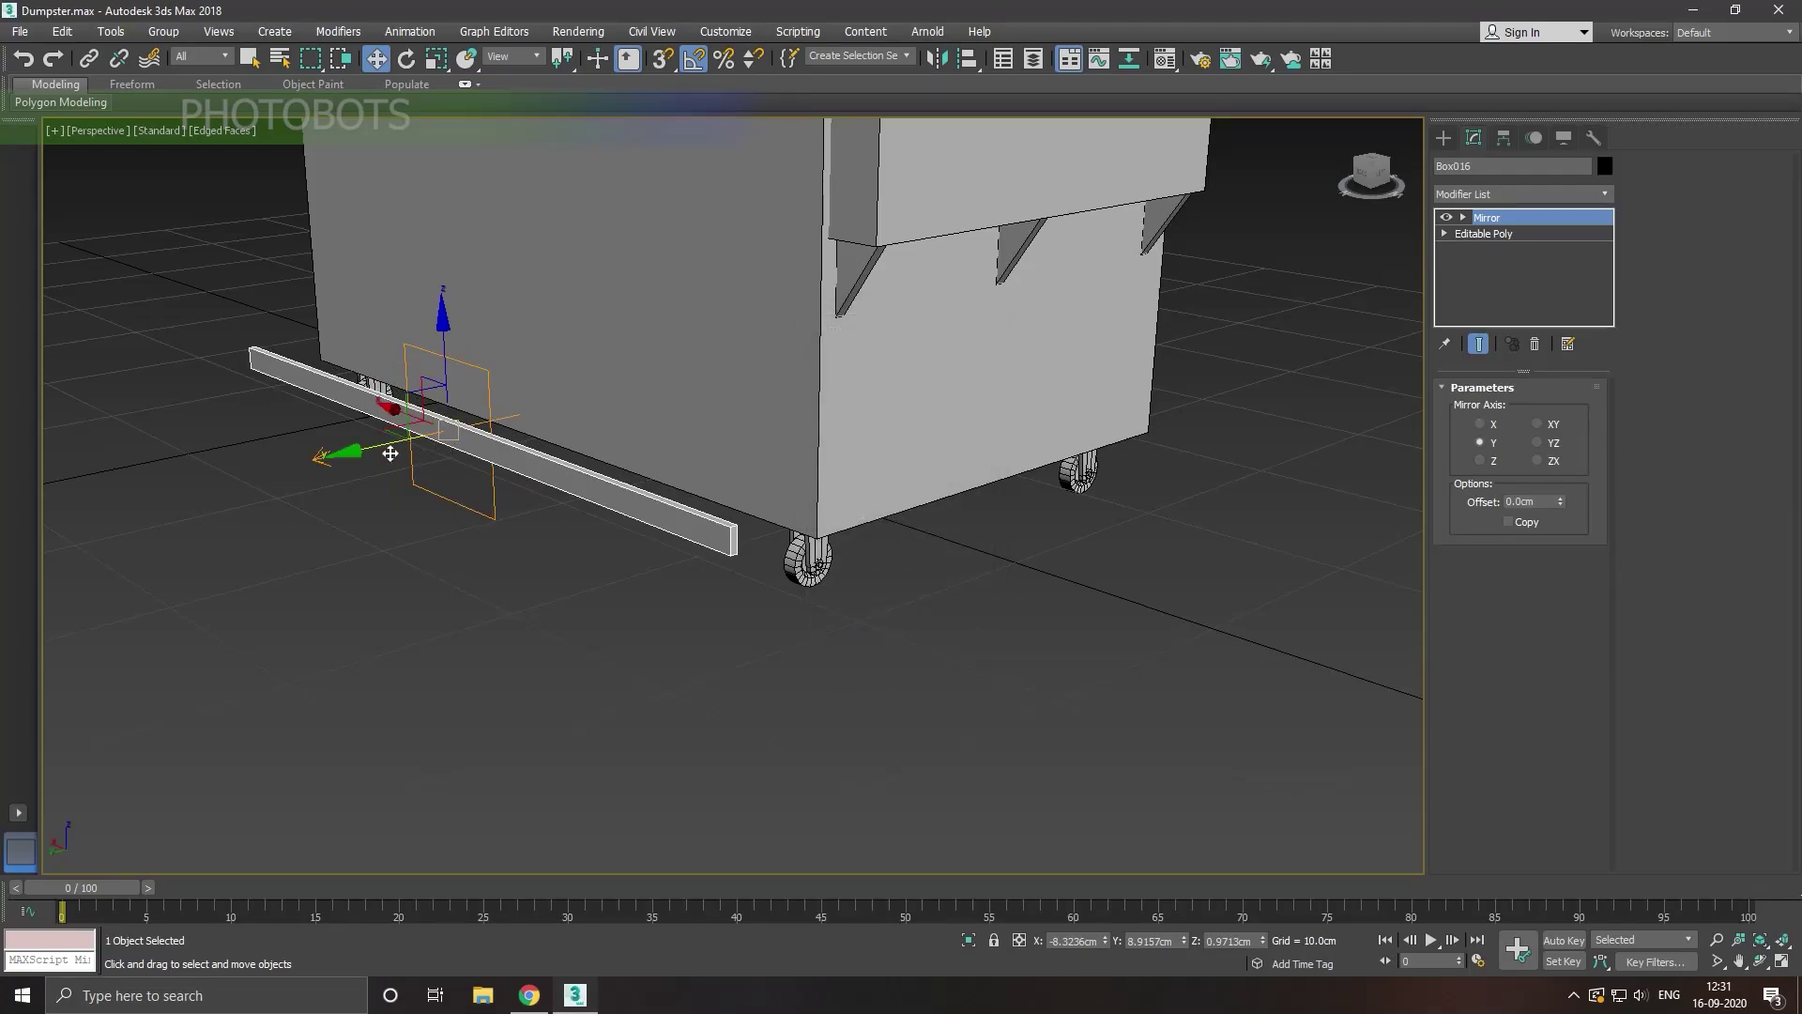
{"action": "left_click_drag", "start_coordinate": [391, 453], "coordinate": [460, 429]}
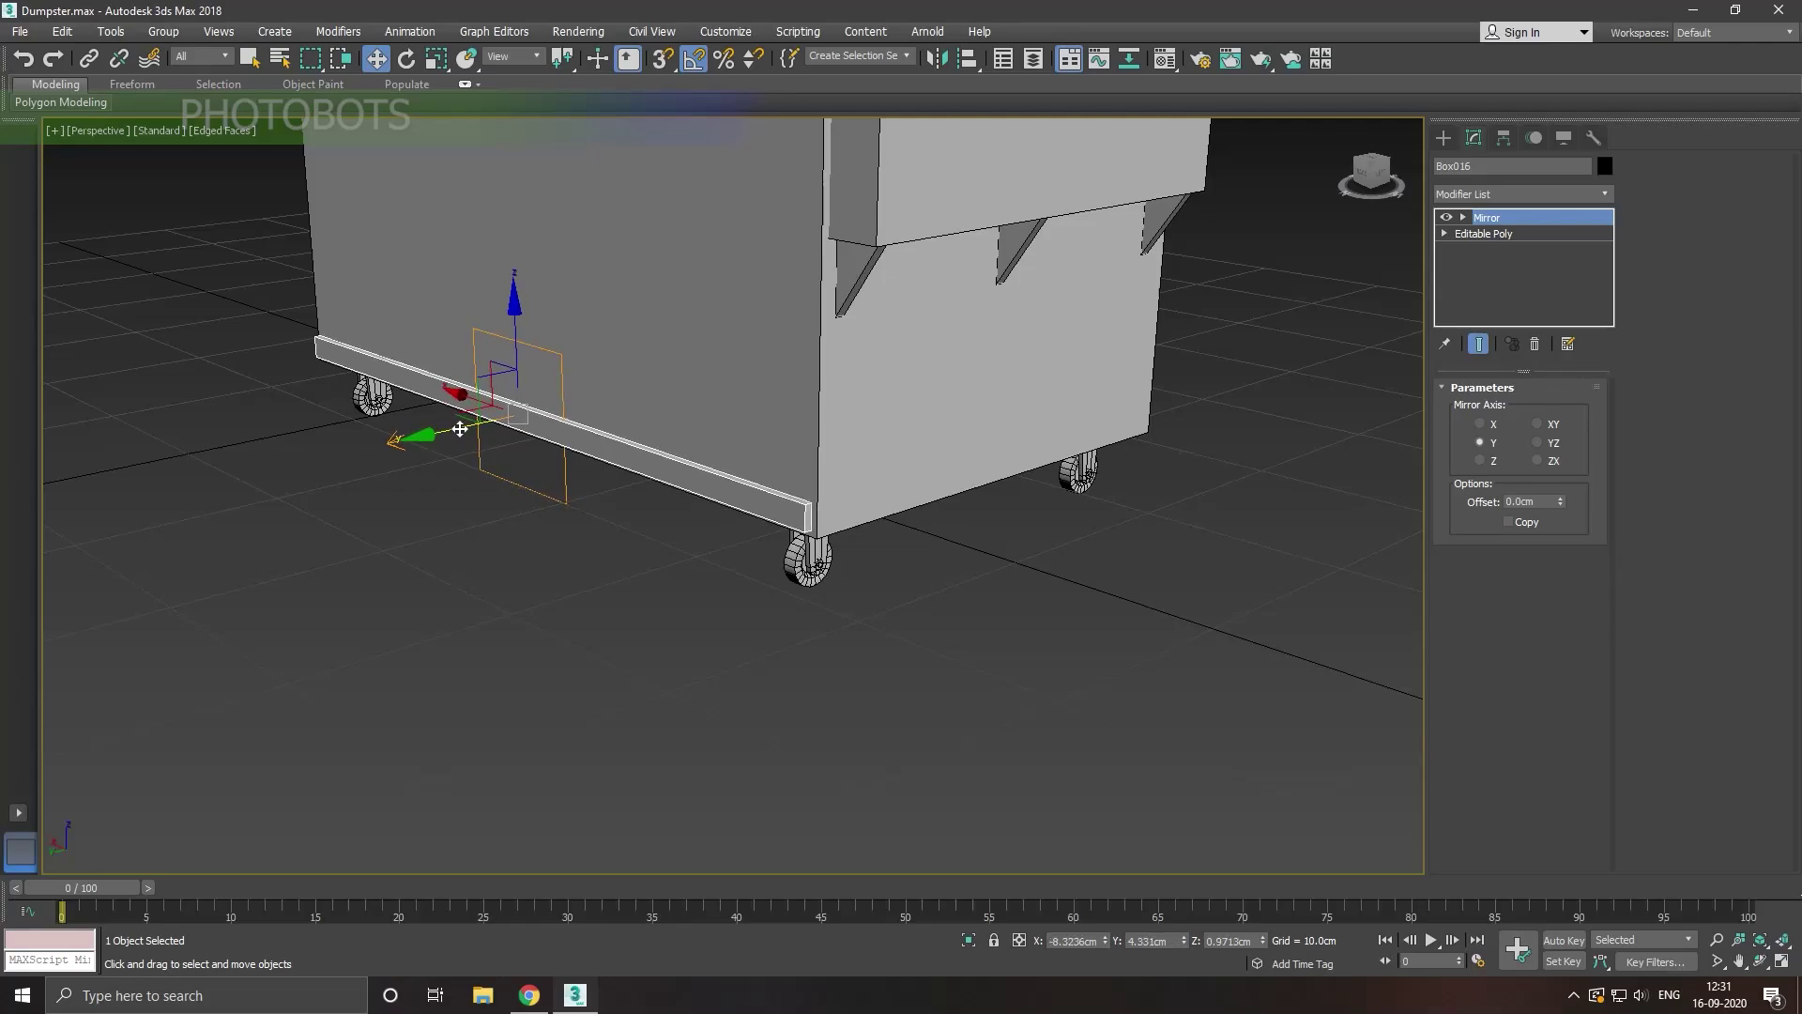
{"action": "middle_click_drag", "start_coordinate": [707, 534], "coordinate": [777, 519], "text": "alt"}
{"action": "scroll", "coordinate": [361, 325], "scroll_direction": "up", "scroll_amount": 3}
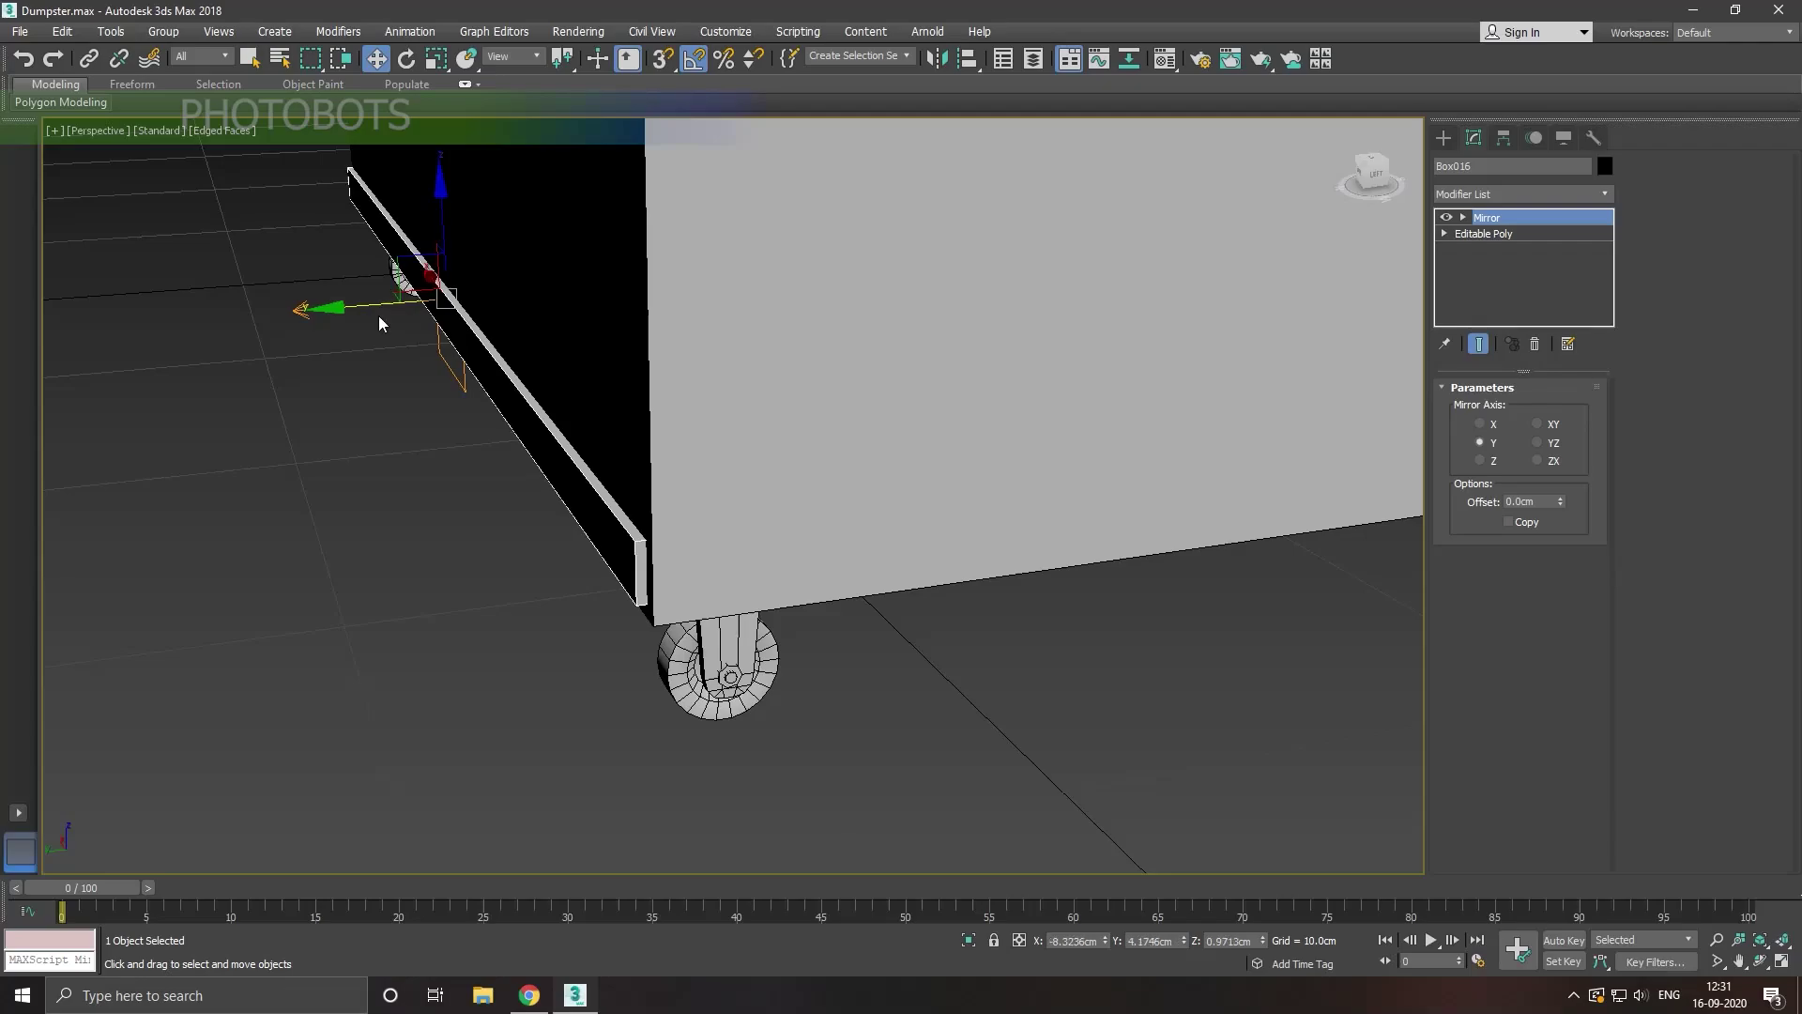
{"action": "scroll", "coordinate": [539, 456], "scroll_direction": "down", "scroll_amount": 2}
Step: Collapse the copy's modifier stack to editable poly, then select the original front strip
{"action": "right_click", "coordinate": [1509, 234]}
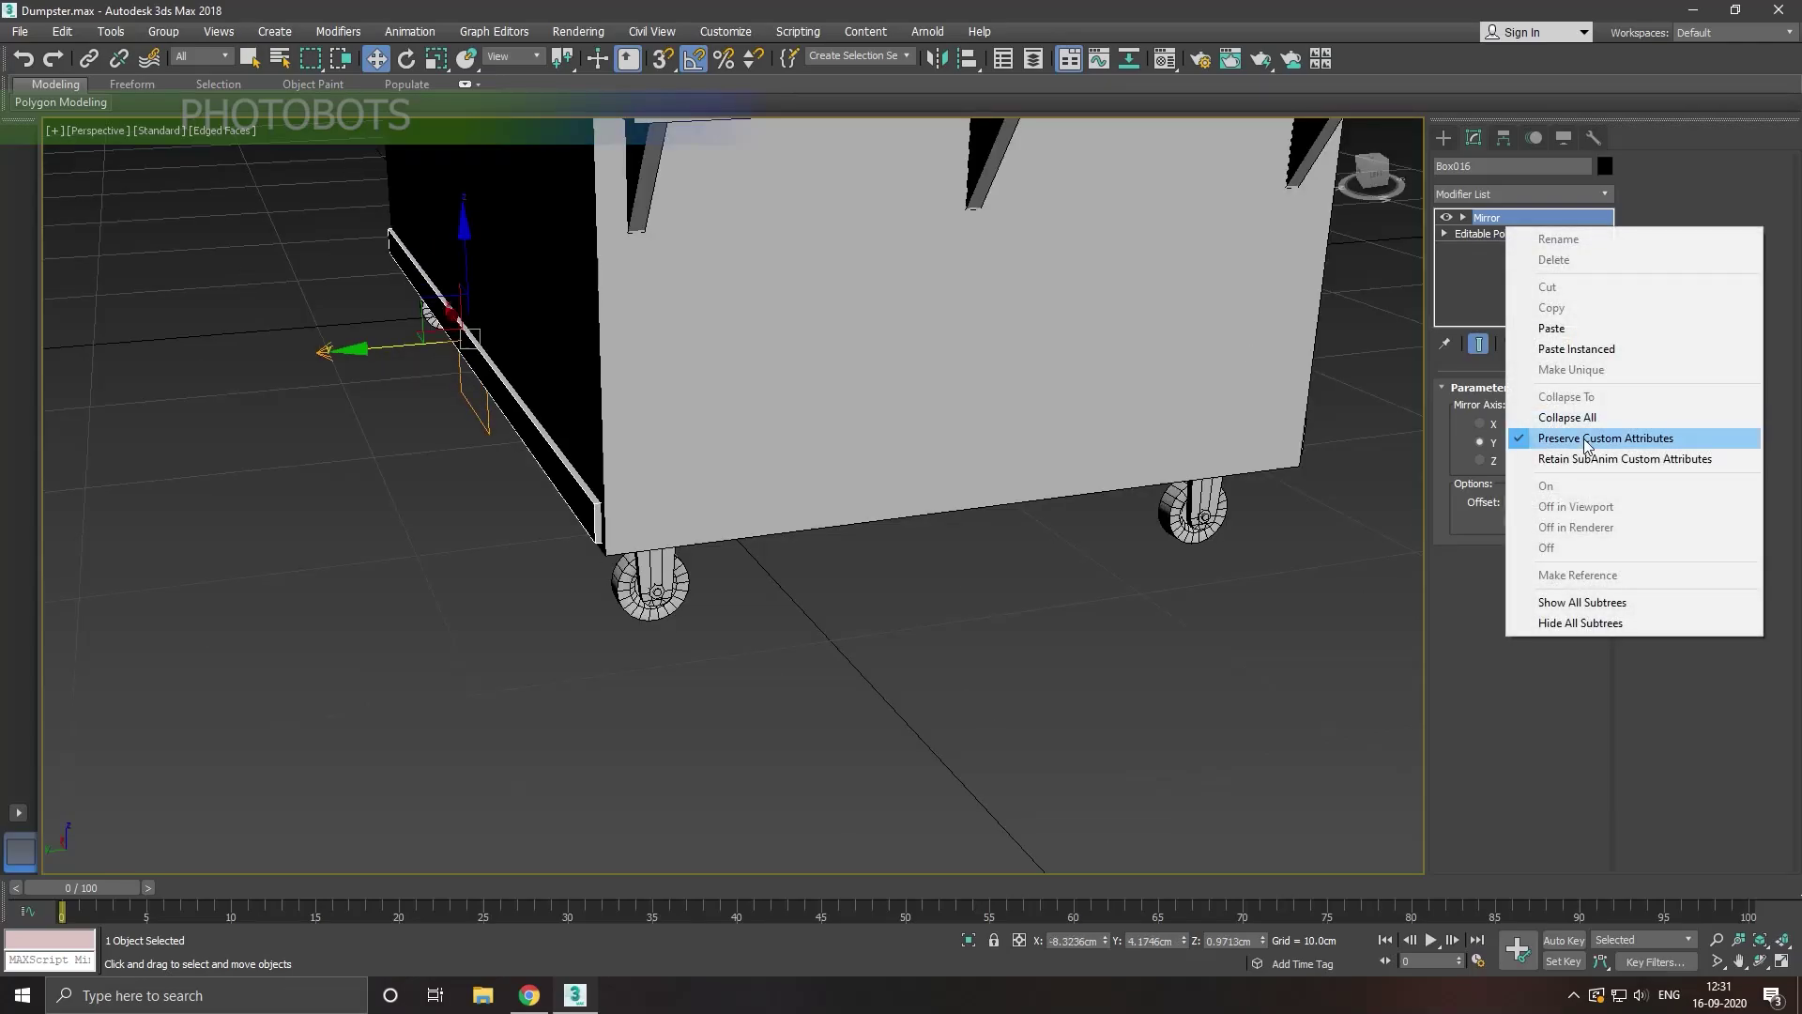
{"action": "left_click", "coordinate": [1558, 414]}
{"action": "scroll", "coordinate": [1154, 483], "scroll_direction": "down", "scroll_amount": 2}
{"action": "middle_click_drag", "start_coordinate": [1154, 484], "coordinate": [1087, 475], "text": "alt"}
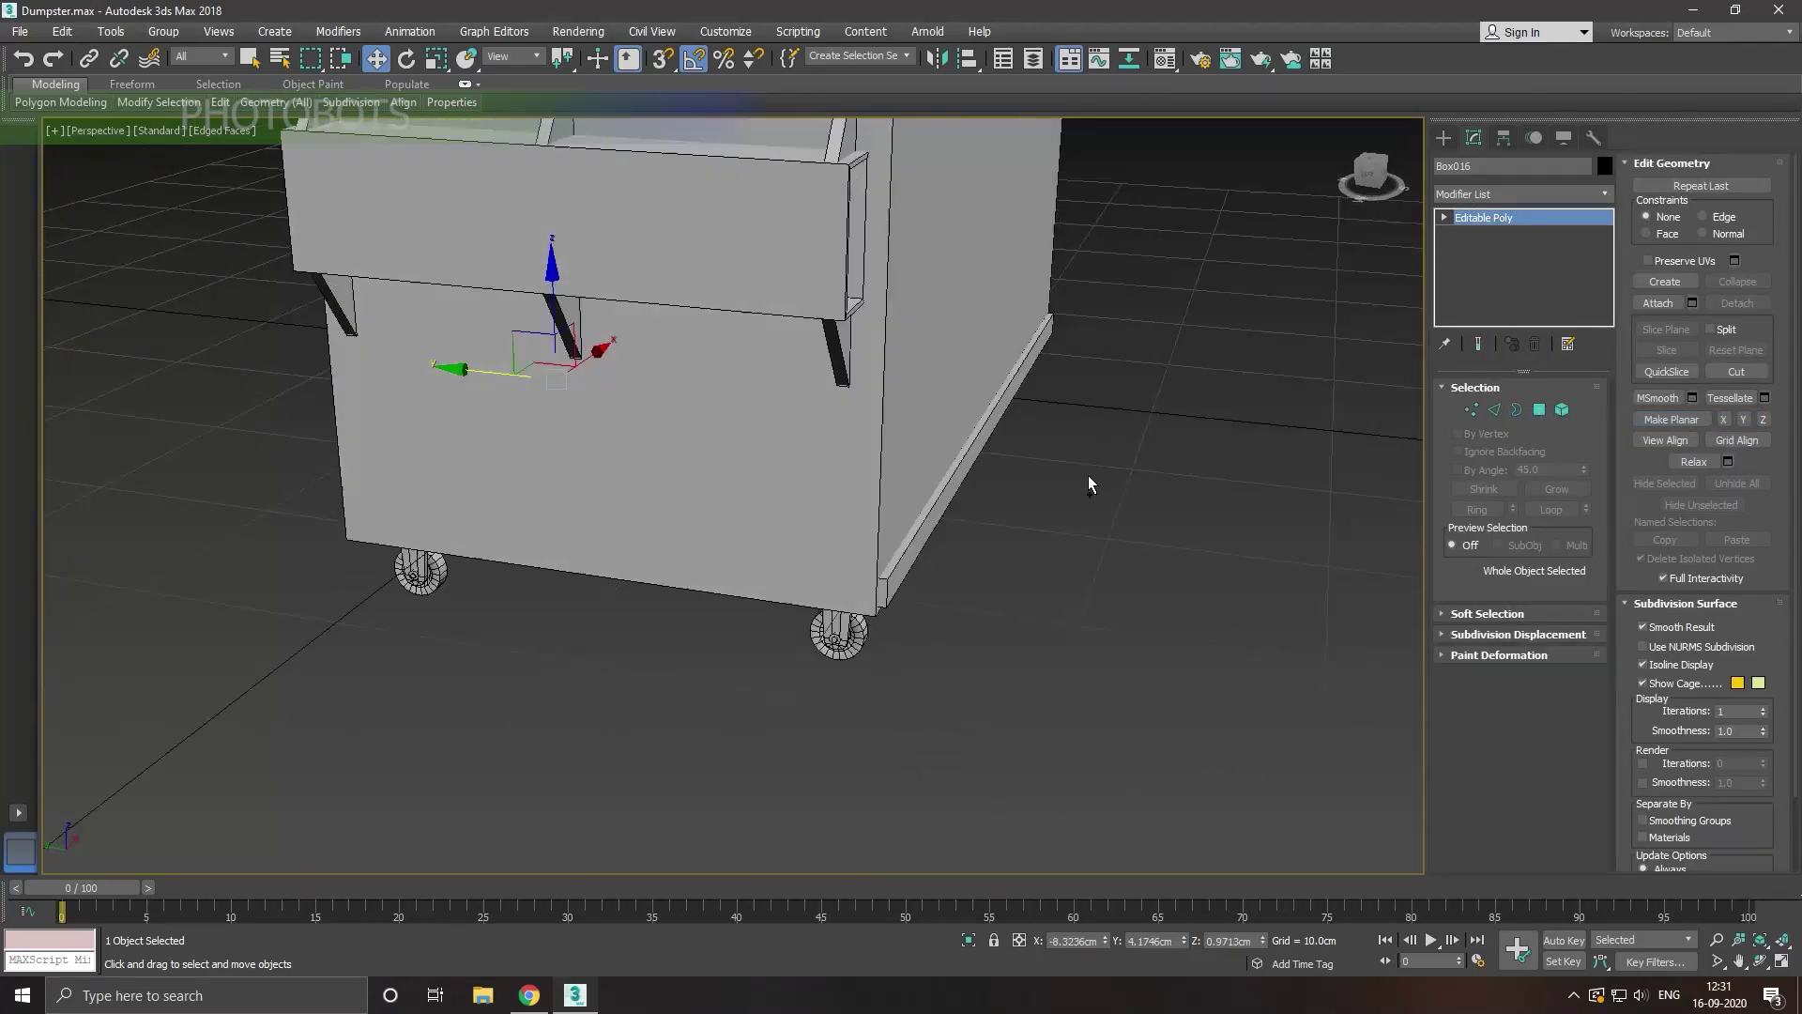
{"action": "scroll", "coordinate": [1094, 477], "scroll_direction": "up", "scroll_amount": 3}
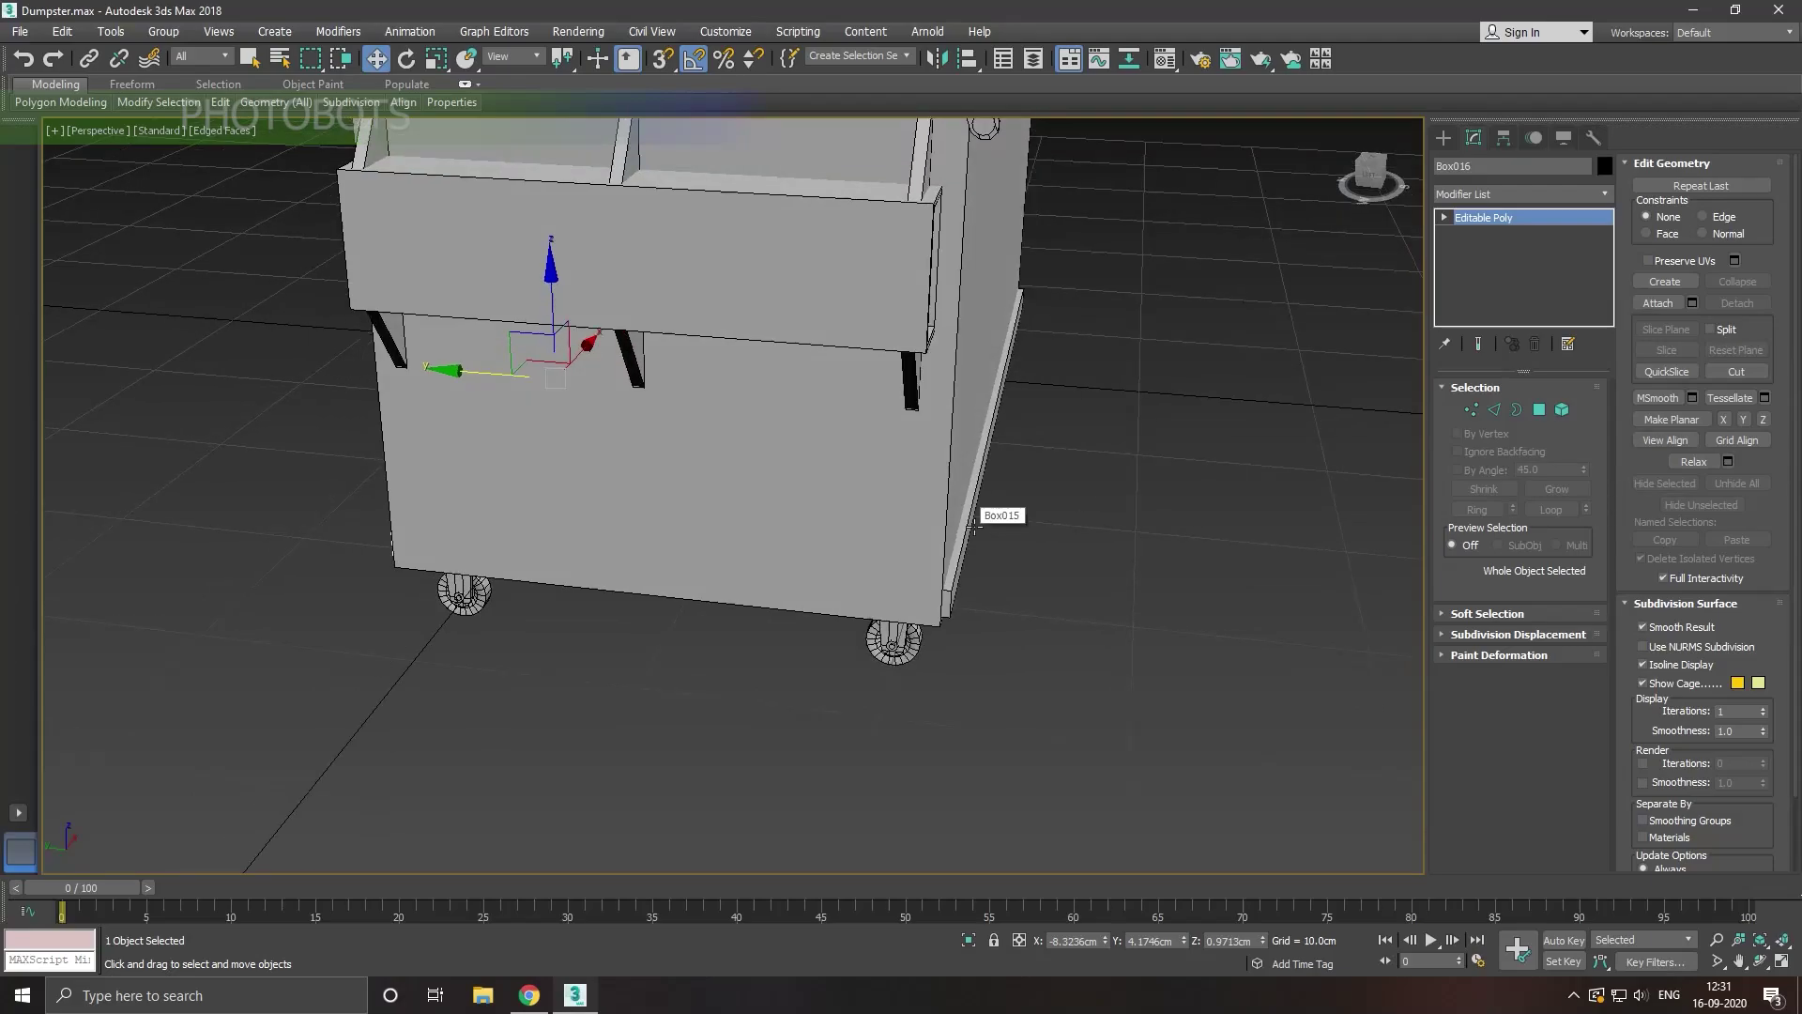
{"action": "left_click", "coordinate": [976, 520]}
{"action": "mouse_move", "coordinate": [974, 519]}
{"action": "middle_mouse_down", "text": "alt"}
{"action": "mouse_move", "coordinate": [1056, 522]}
{"action": "mouse_move", "coordinate": [982, 512]}
{"action": "middle_mouse_up", "text": "alt"}
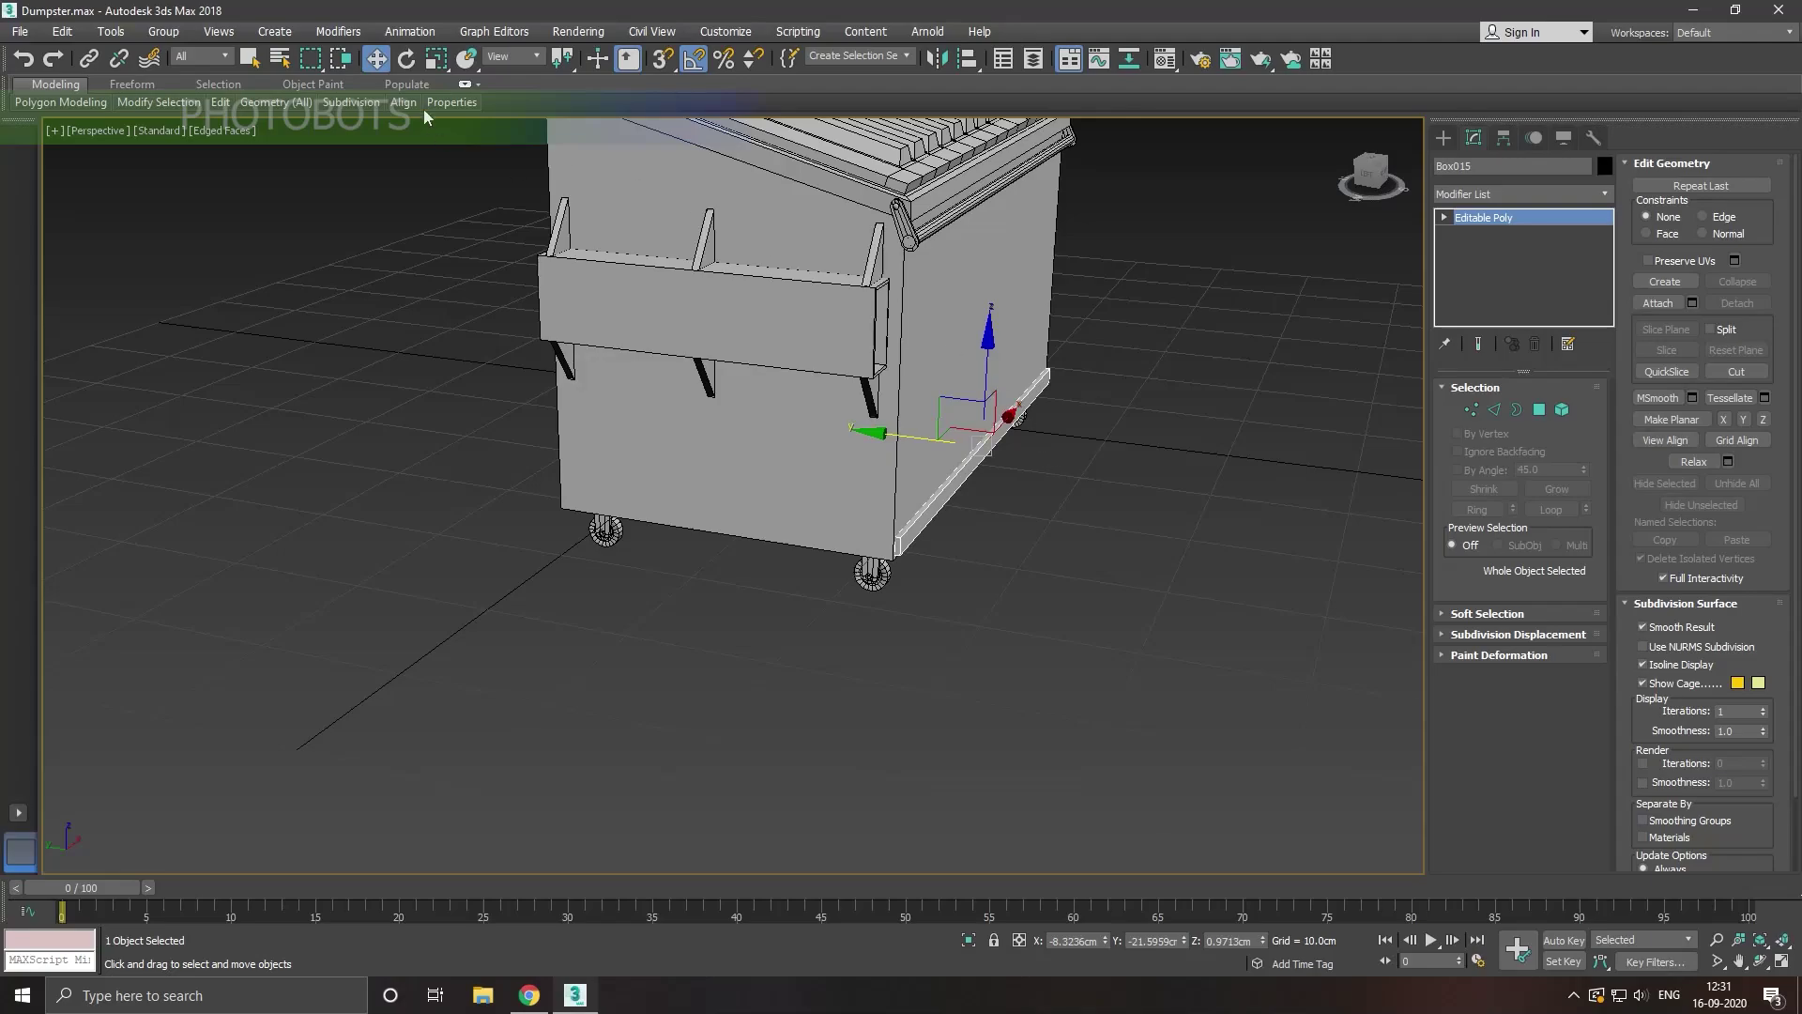
Step: Rotate-clone the thin strip upright and move the new post to the dumpster's corner
{"action": "left_click", "coordinate": [404, 61]}
{"action": "left_click_drag", "start_coordinate": [981, 391], "coordinate": [973, 420], "text": "shift"}
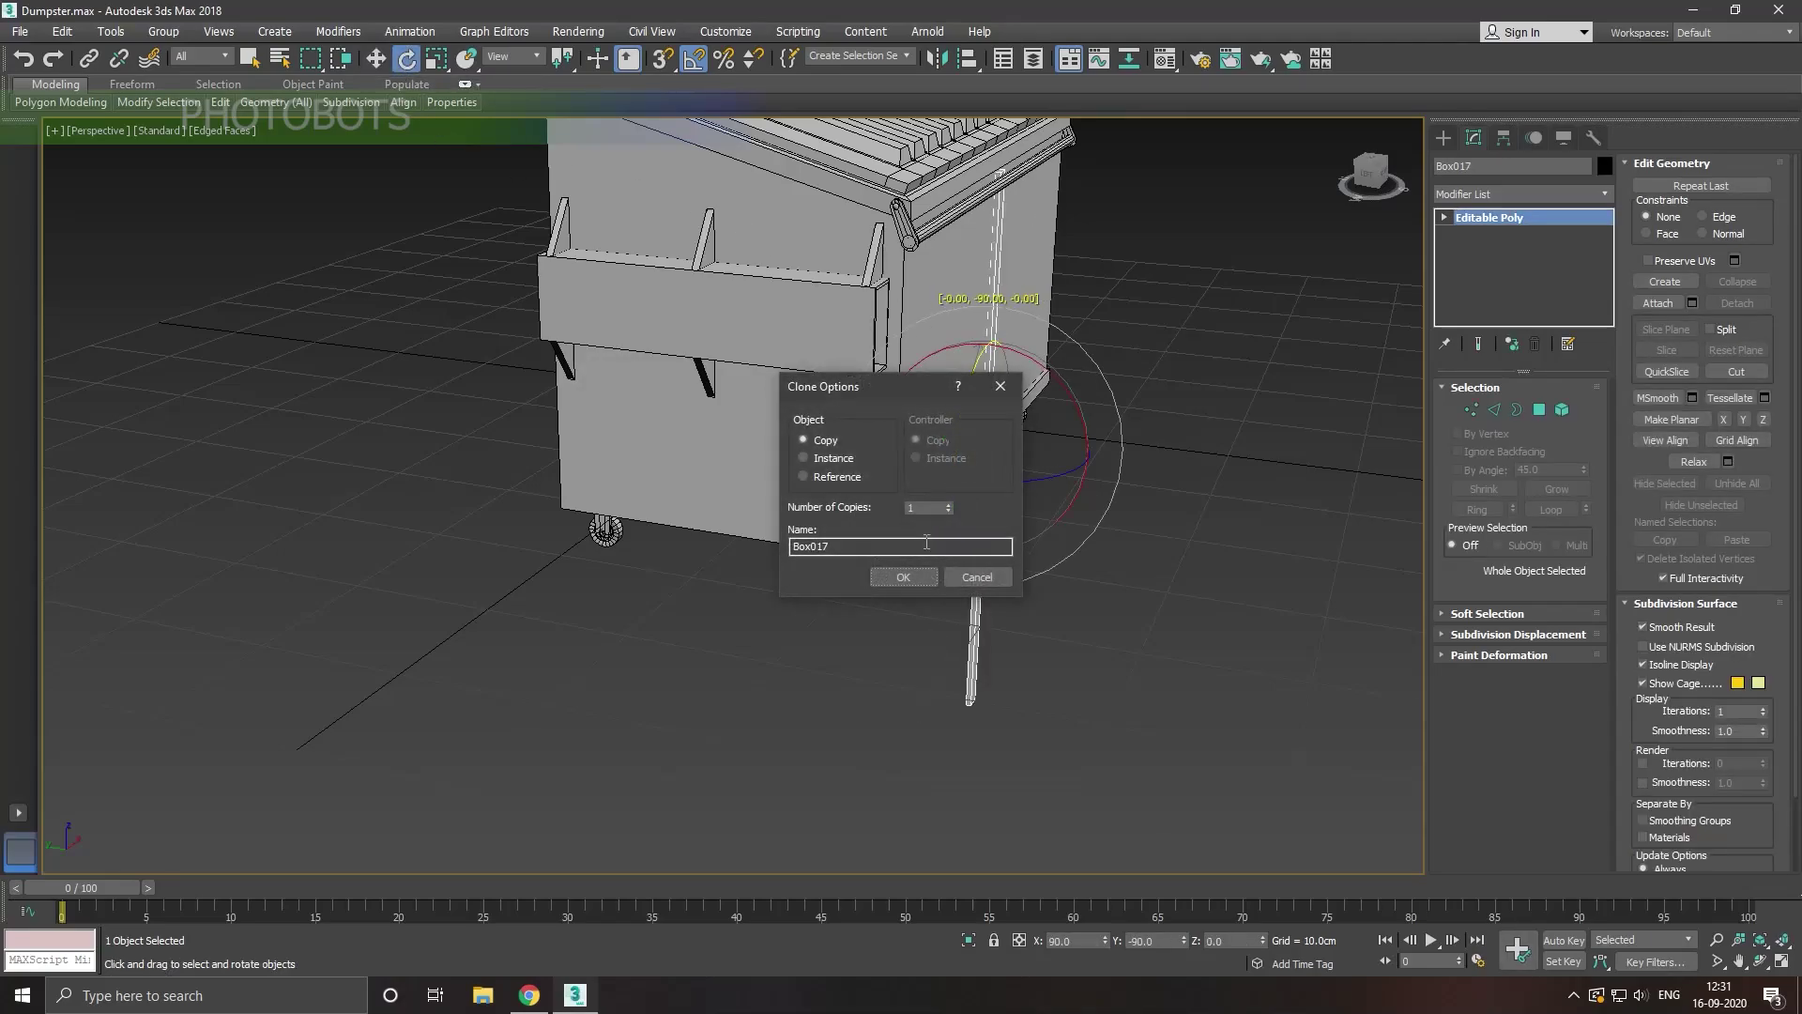
{"action": "left_click", "coordinate": [884, 571]}
{"action": "left_click", "coordinate": [376, 59]}
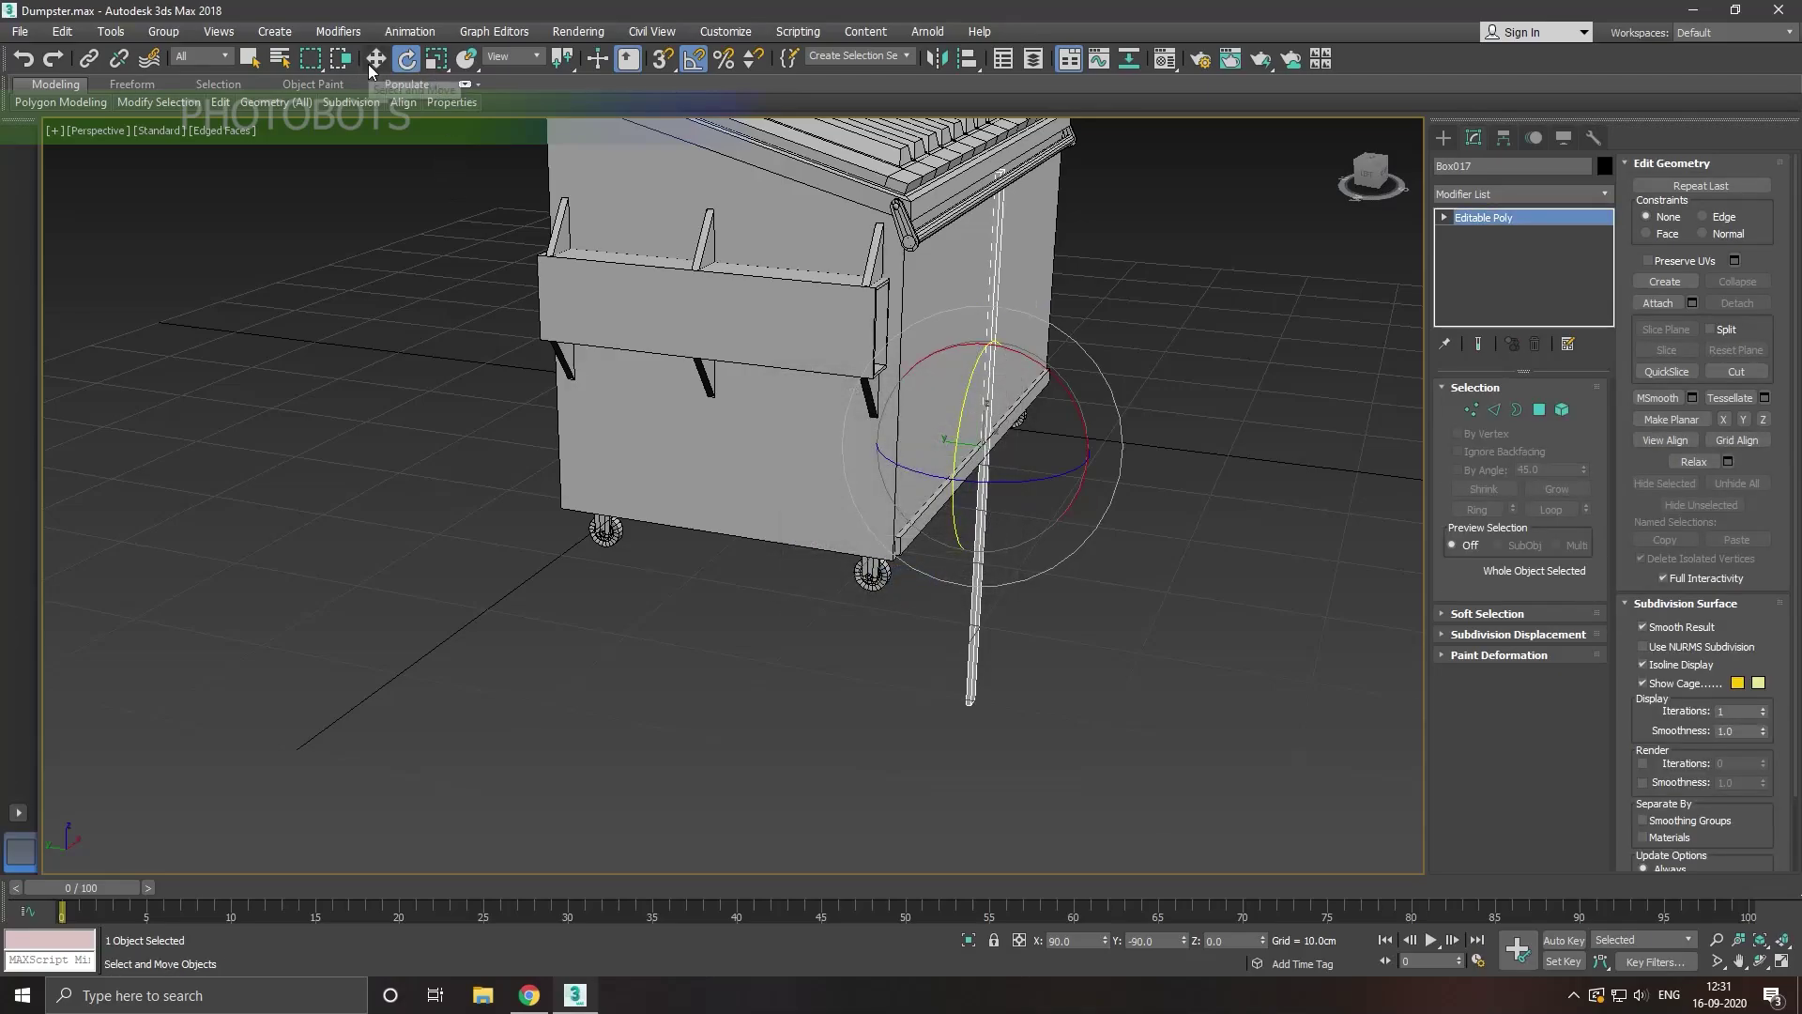
{"action": "middle_click_drag", "start_coordinate": [876, 311], "coordinate": [1172, 484], "text": "alt"}
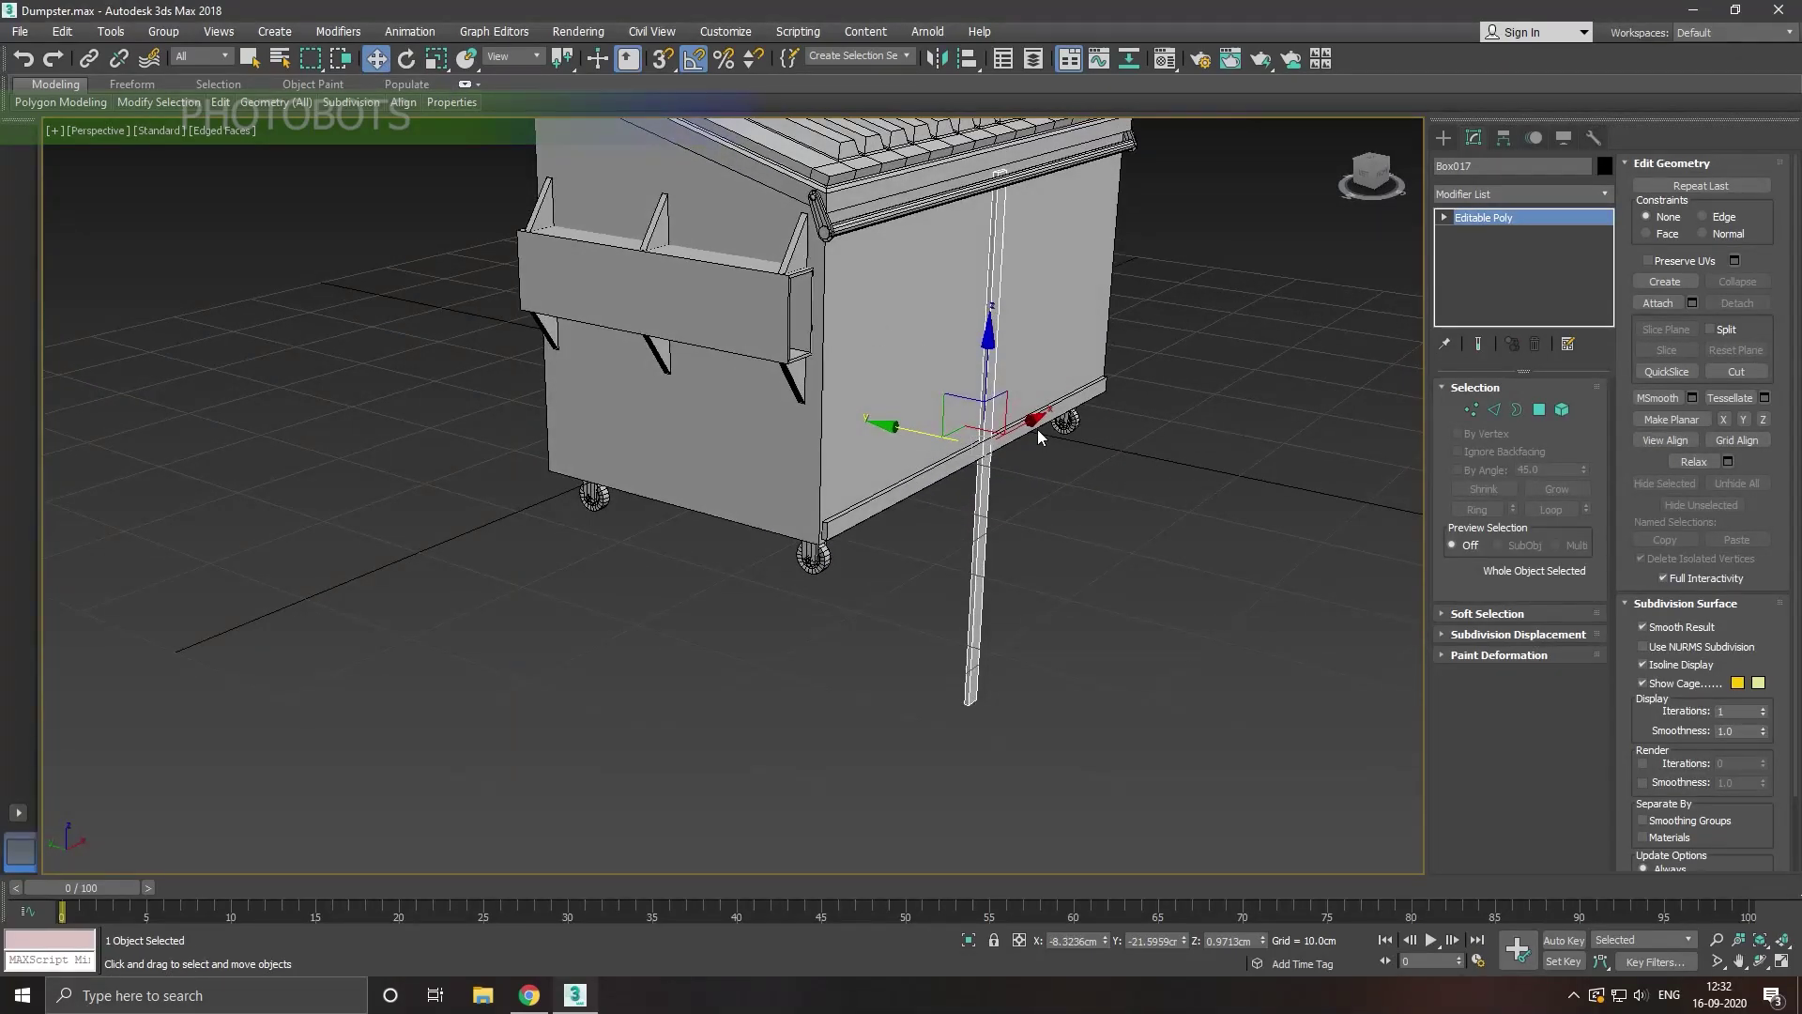
{"action": "left_click_drag", "start_coordinate": [1033, 432], "coordinate": [887, 443]}
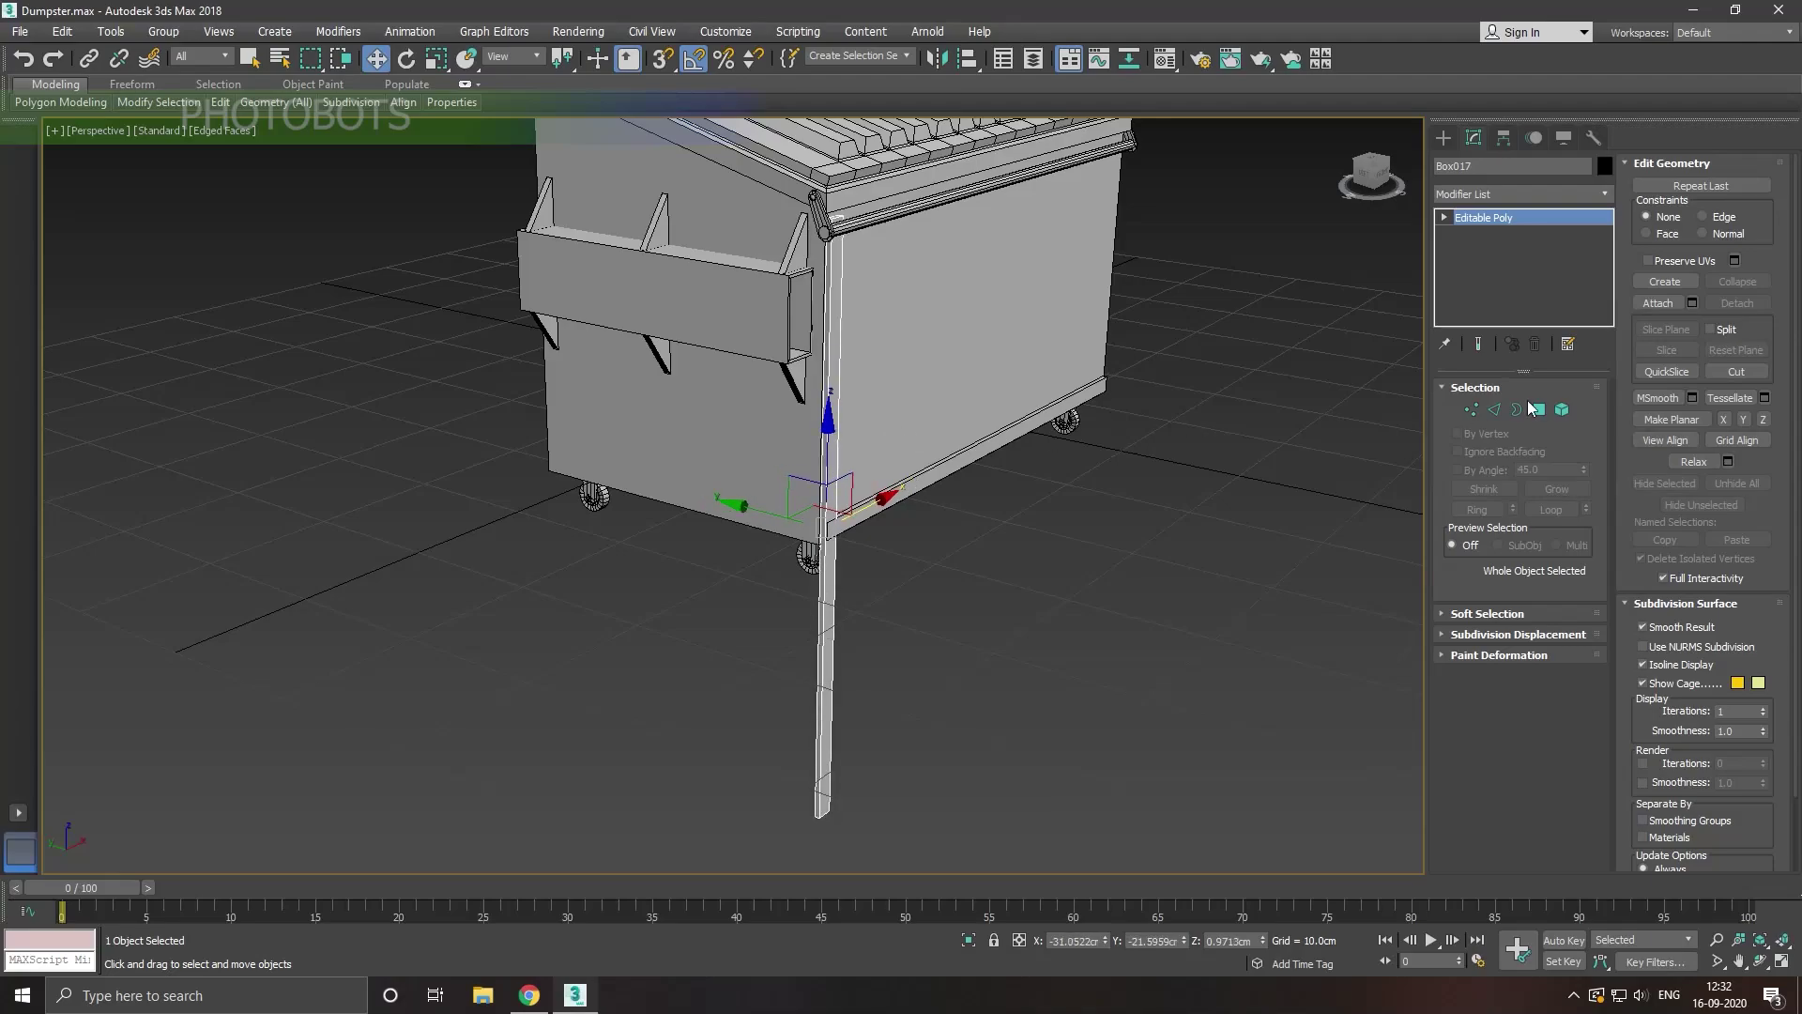
Step: Raise the post's four bottom vertices up to the dumpster's base
{"action": "left_click", "coordinate": [1470, 410]}
{"action": "left_click_drag", "start_coordinate": [902, 770], "coordinate": [601, 880]}
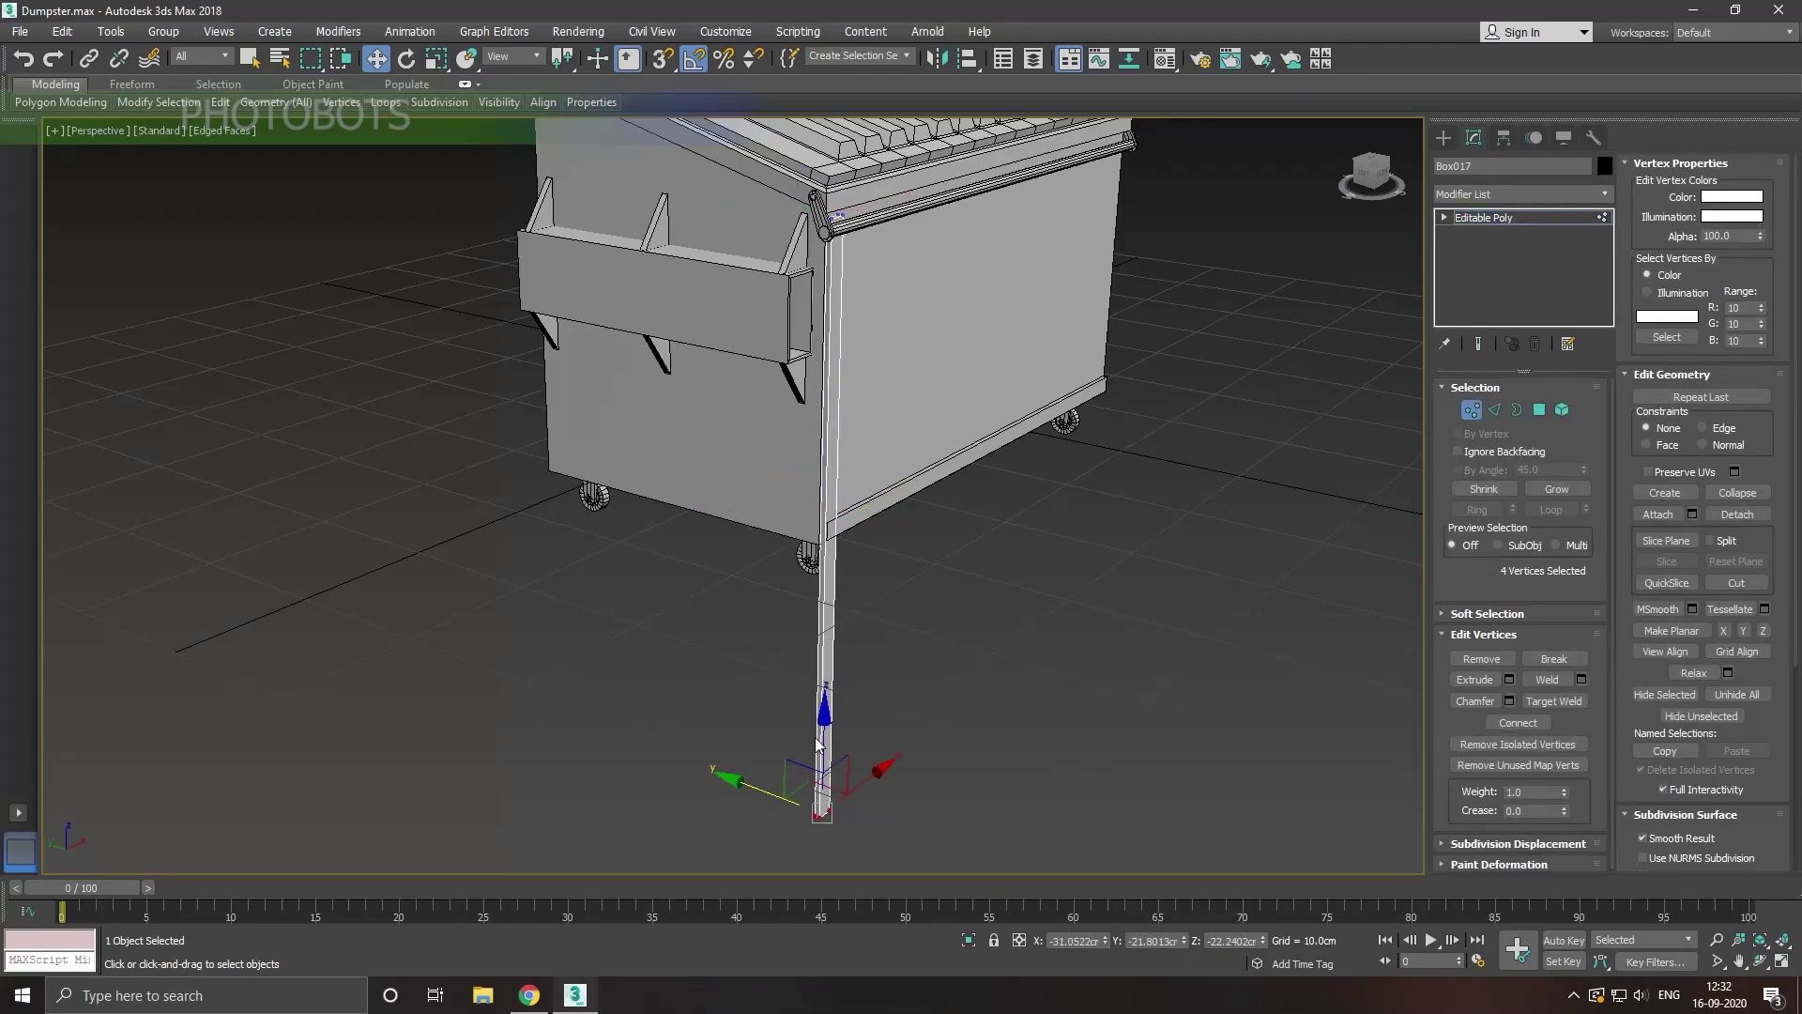
{"action": "left_click_drag", "start_coordinate": [817, 743], "coordinate": [852, 470]}
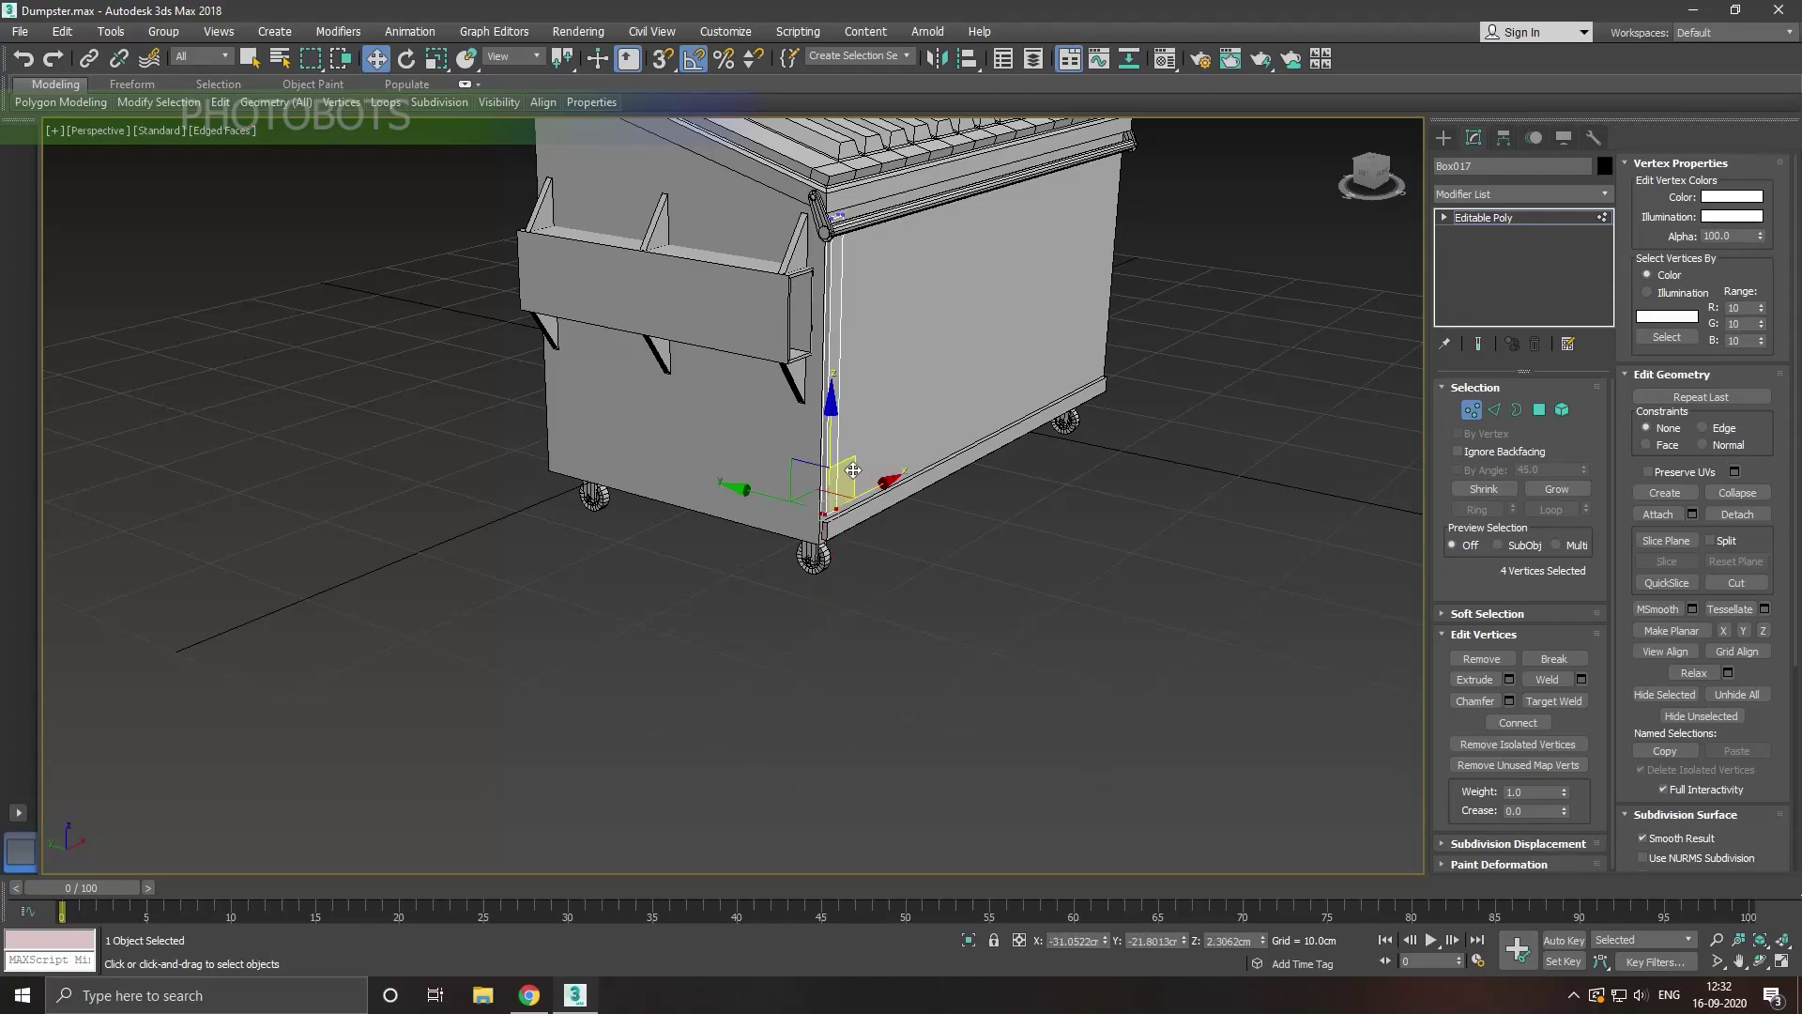
{"action": "scroll", "coordinate": [853, 470], "scroll_direction": "up", "scroll_amount": 3}
{"action": "mouse_move", "coordinate": [858, 454]}
{"action": "middle_mouse_down"}
{"action": "mouse_move", "coordinate": [861, 546]}
{"action": "mouse_move", "coordinate": [867, 462]}
{"action": "mouse_move", "coordinate": [858, 509]}
{"action": "mouse_move", "coordinate": [932, 657]}
{"action": "middle_mouse_up"}
{"action": "scroll", "coordinate": [932, 657], "scroll_direction": "up", "scroll_amount": 2}
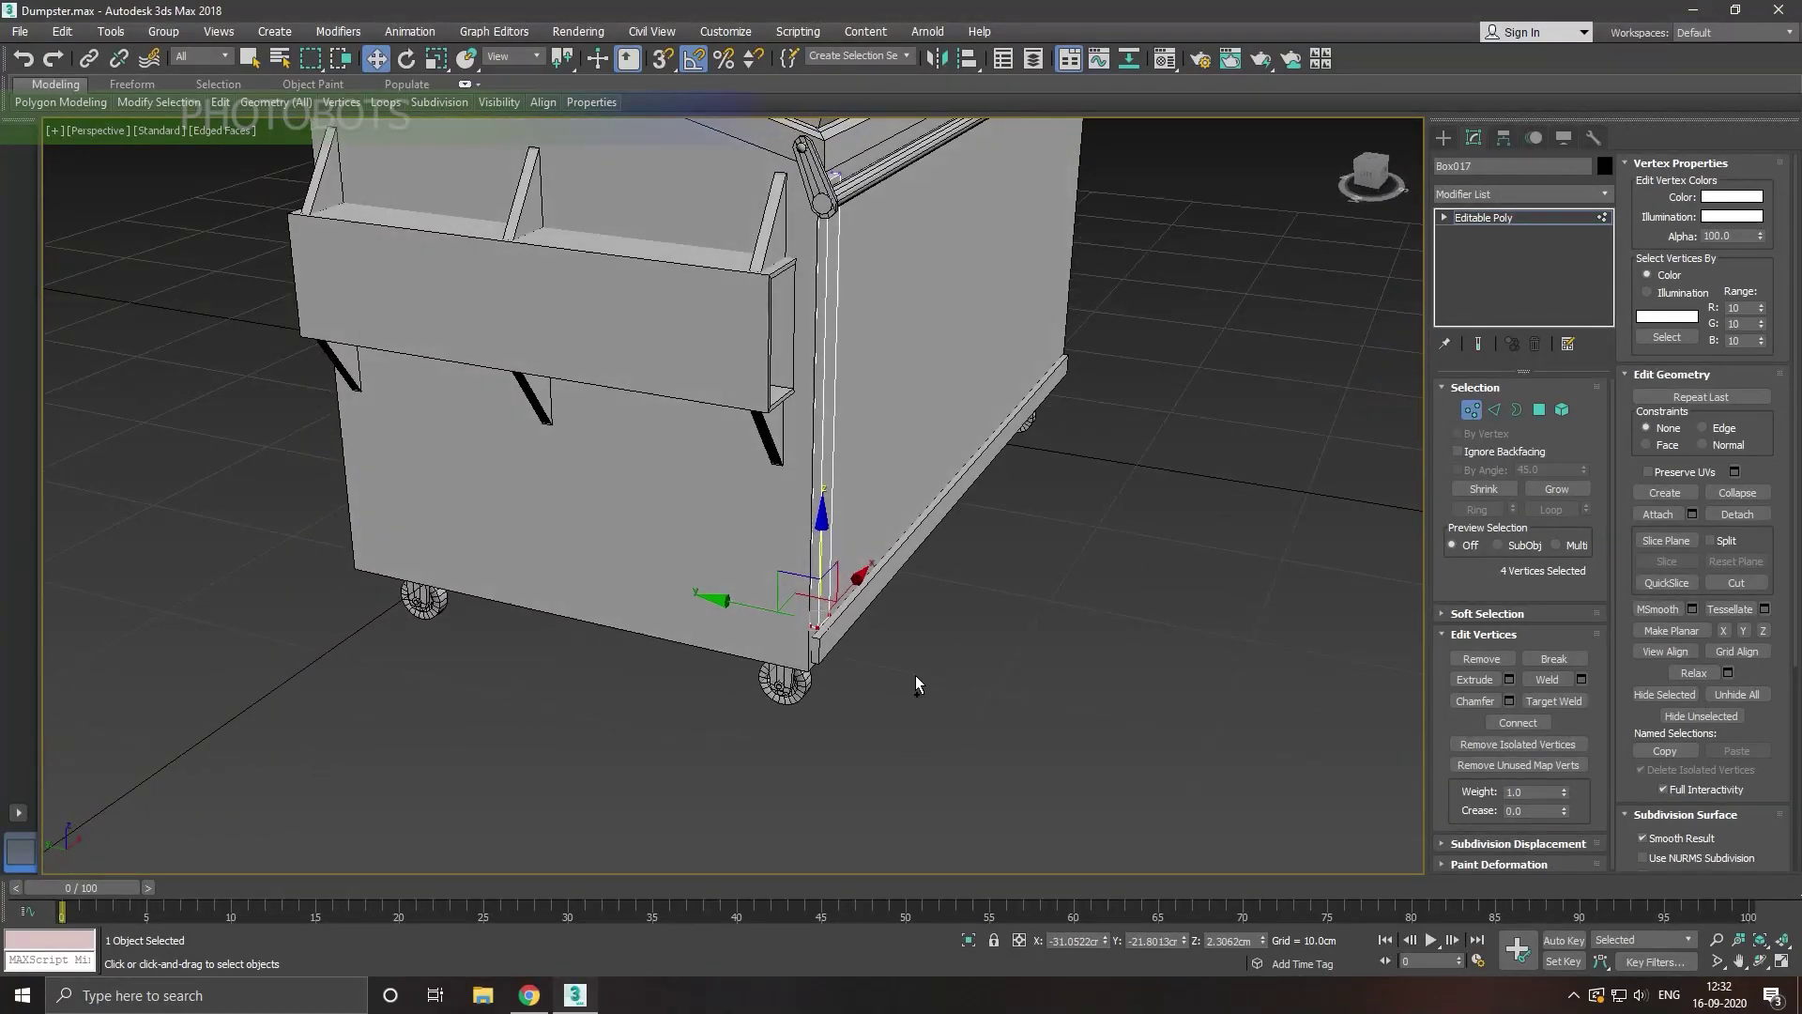
{"action": "scroll", "coordinate": [907, 671], "scroll_direction": "down", "scroll_amount": 3}
{"action": "scroll", "coordinate": [896, 661], "scroll_direction": "down", "scroll_amount": 1}
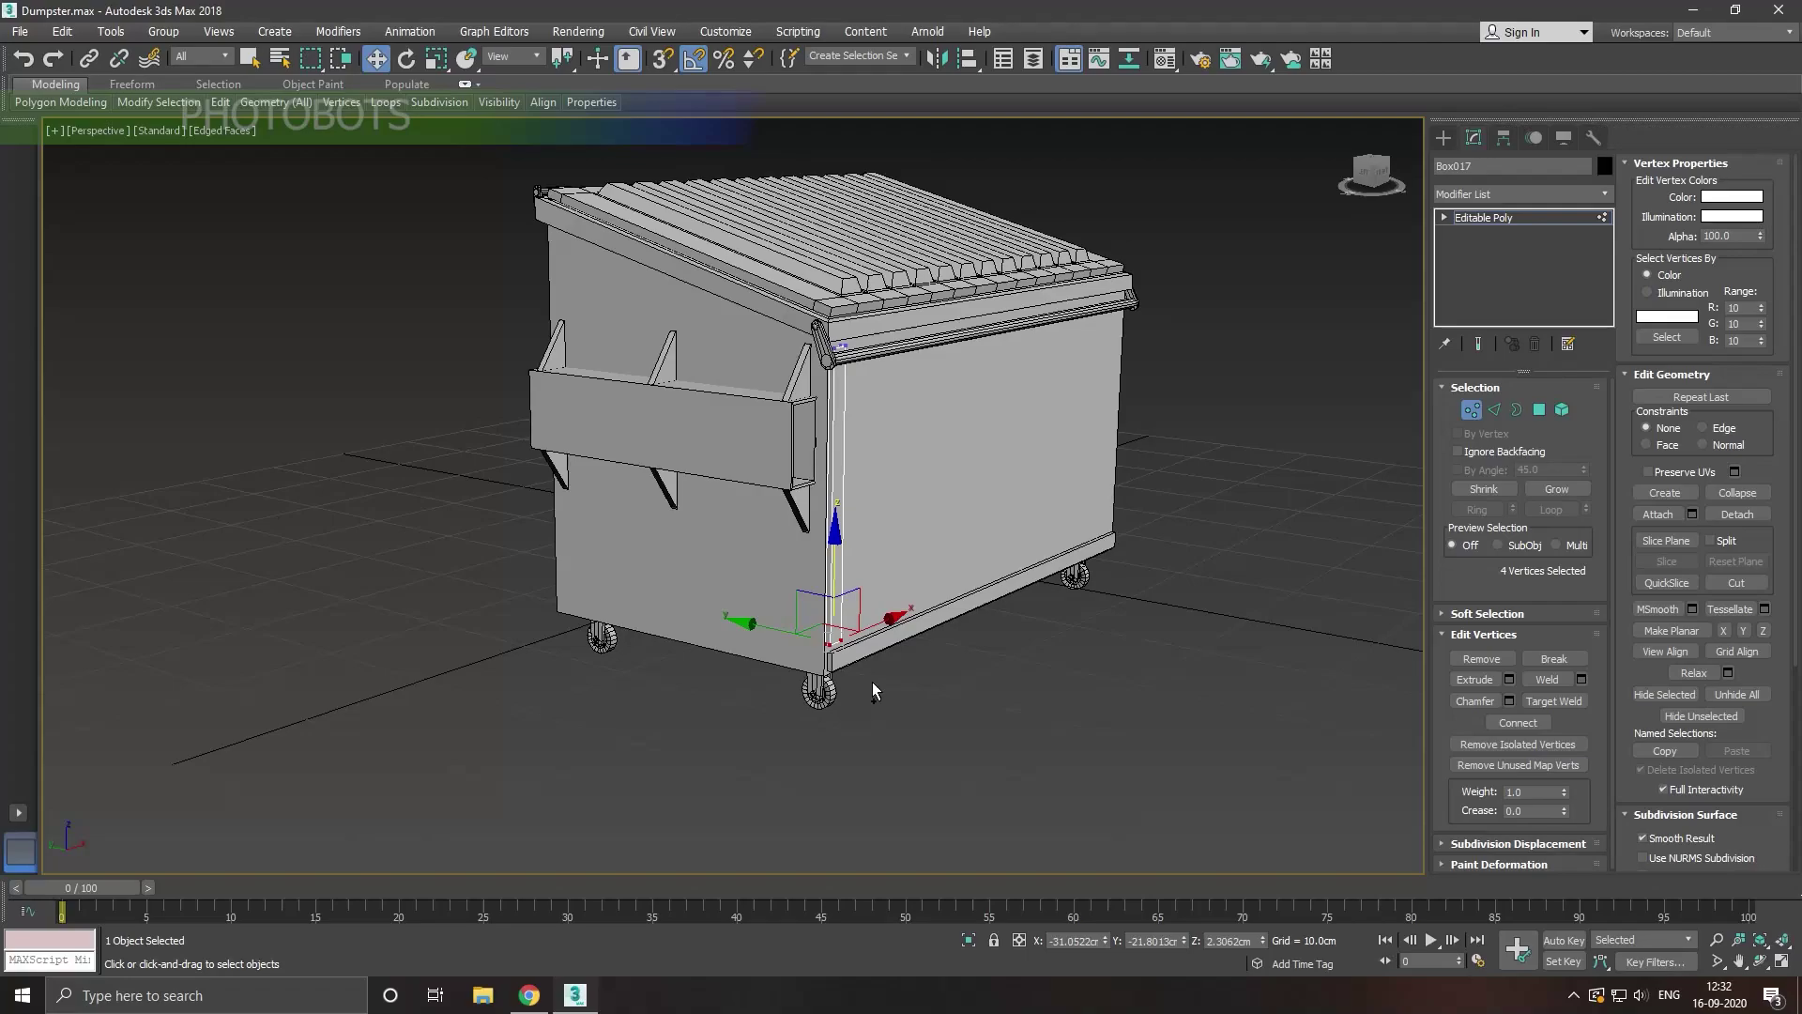
{"action": "middle_click_drag", "start_coordinate": [868, 474], "coordinate": [888, 514], "text": "alt"}
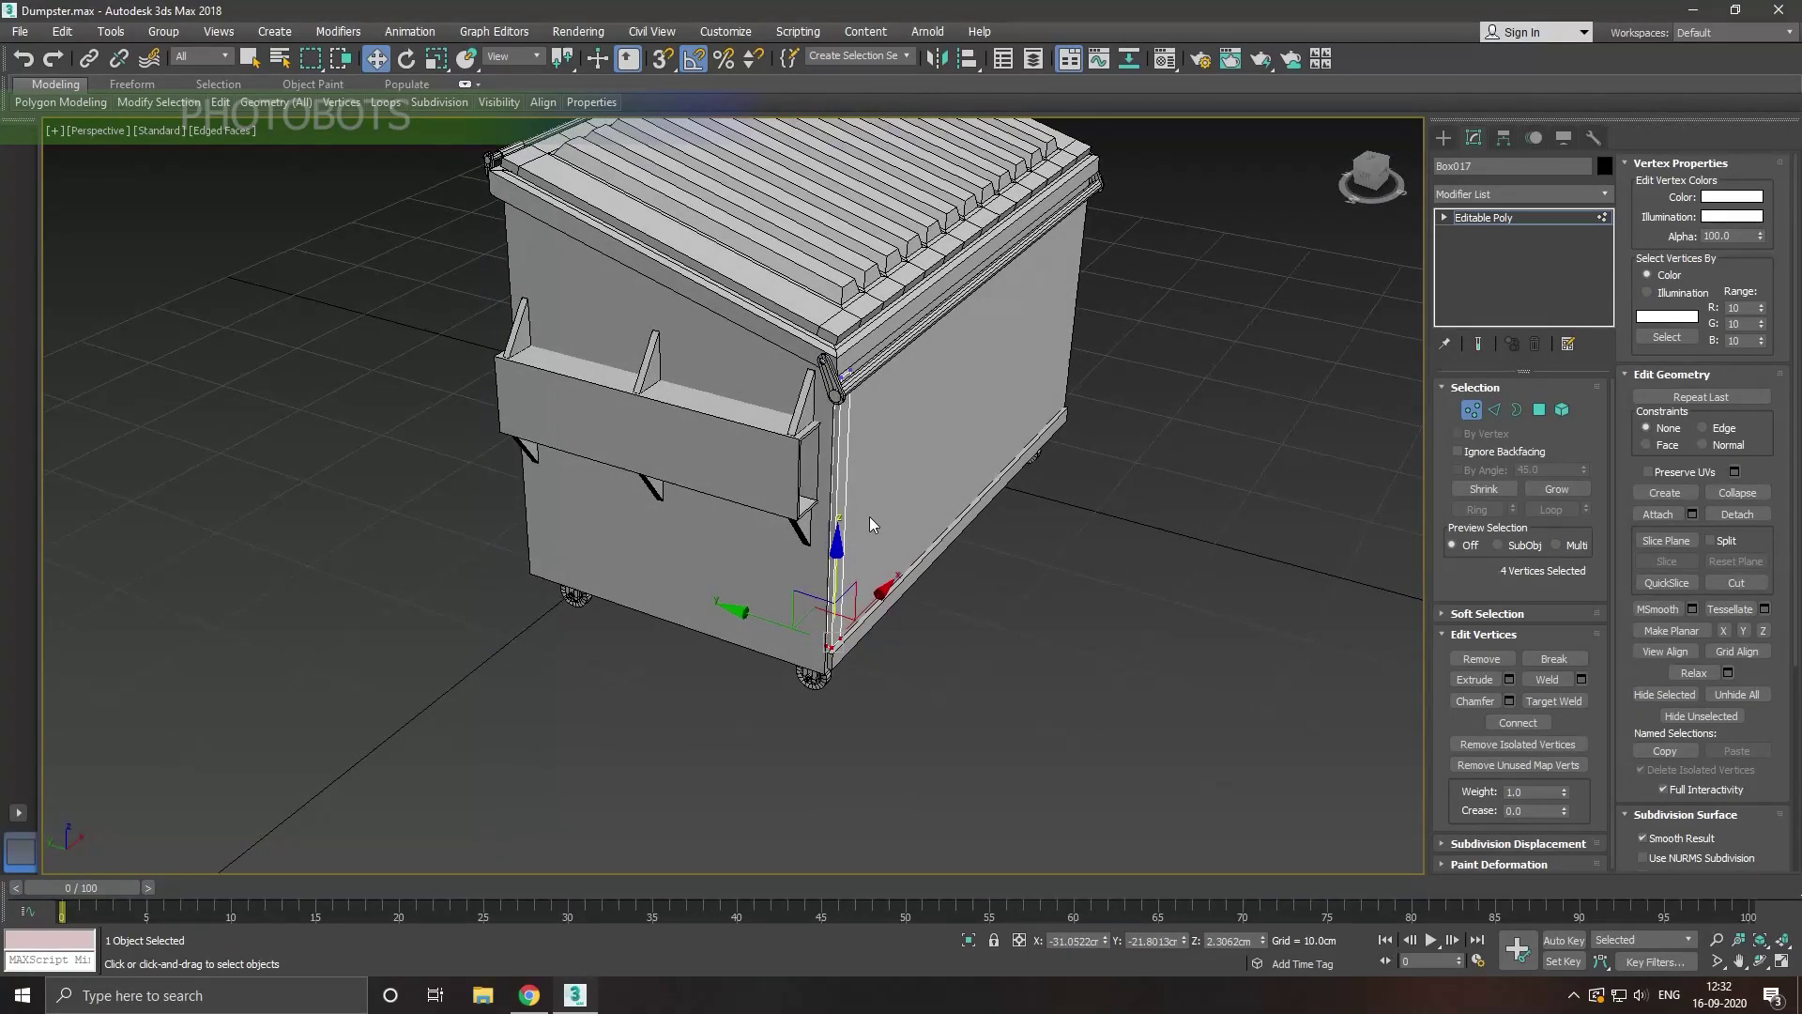
{"action": "middle_click_drag", "start_coordinate": [869, 516], "coordinate": [847, 478]}
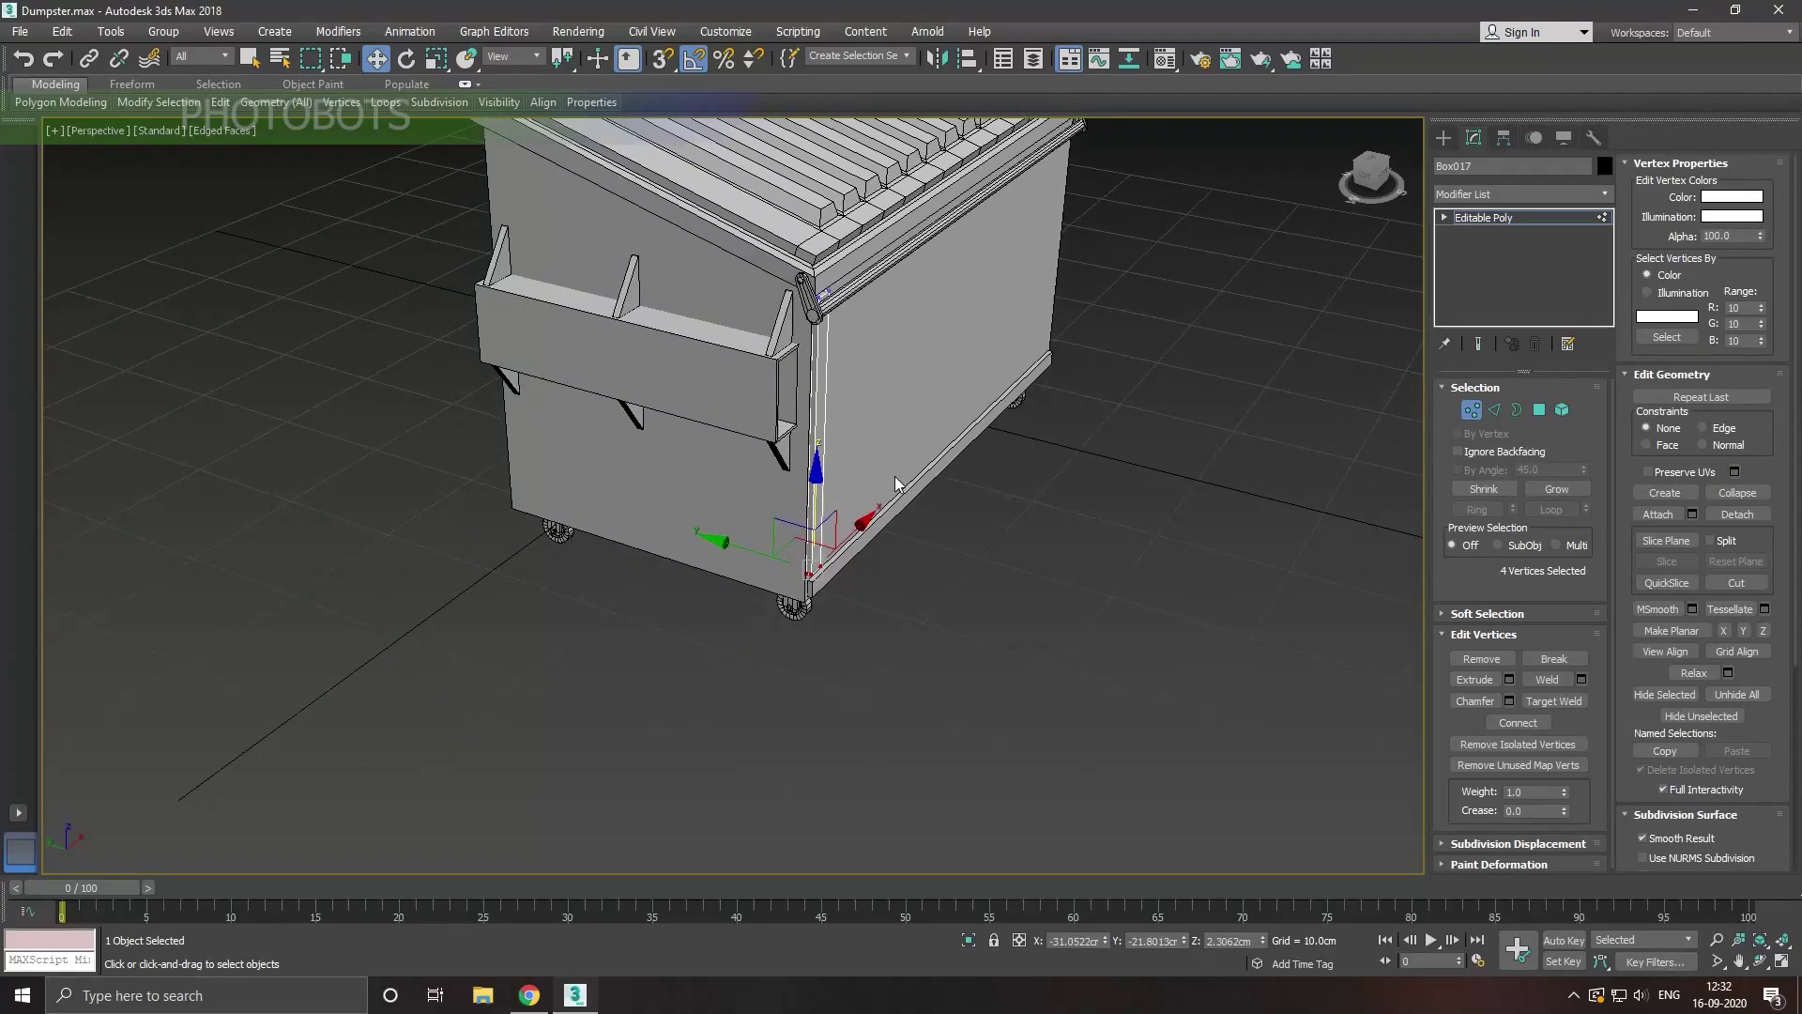
Step: Nudge the corner strip slightly sideways along Y and lower it along Z
{"action": "left_click", "coordinate": [1525, 218]}
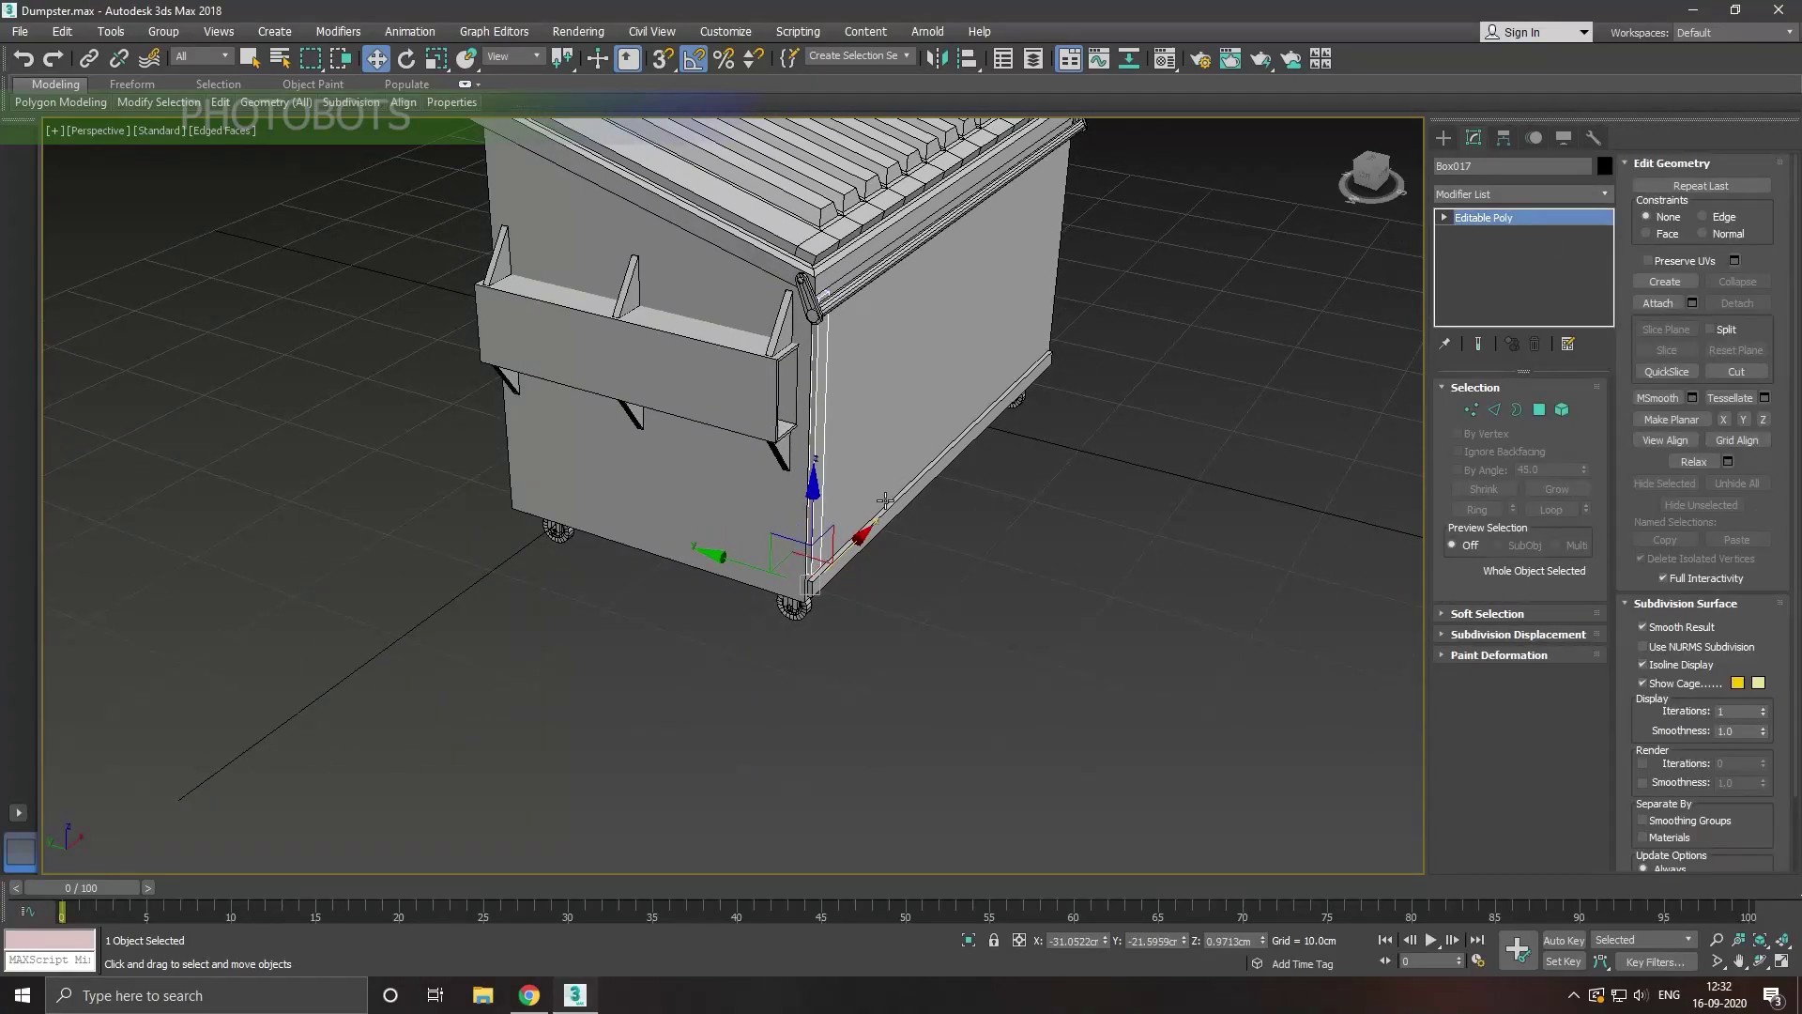
{"action": "mouse_move", "coordinate": [864, 455]}
{"action": "middle_mouse_down", "text": "alt"}
{"action": "mouse_move", "coordinate": [785, 429]}
{"action": "mouse_move", "coordinate": [880, 468]}
{"action": "mouse_move", "coordinate": [869, 489]}
{"action": "middle_mouse_up", "text": "alt"}
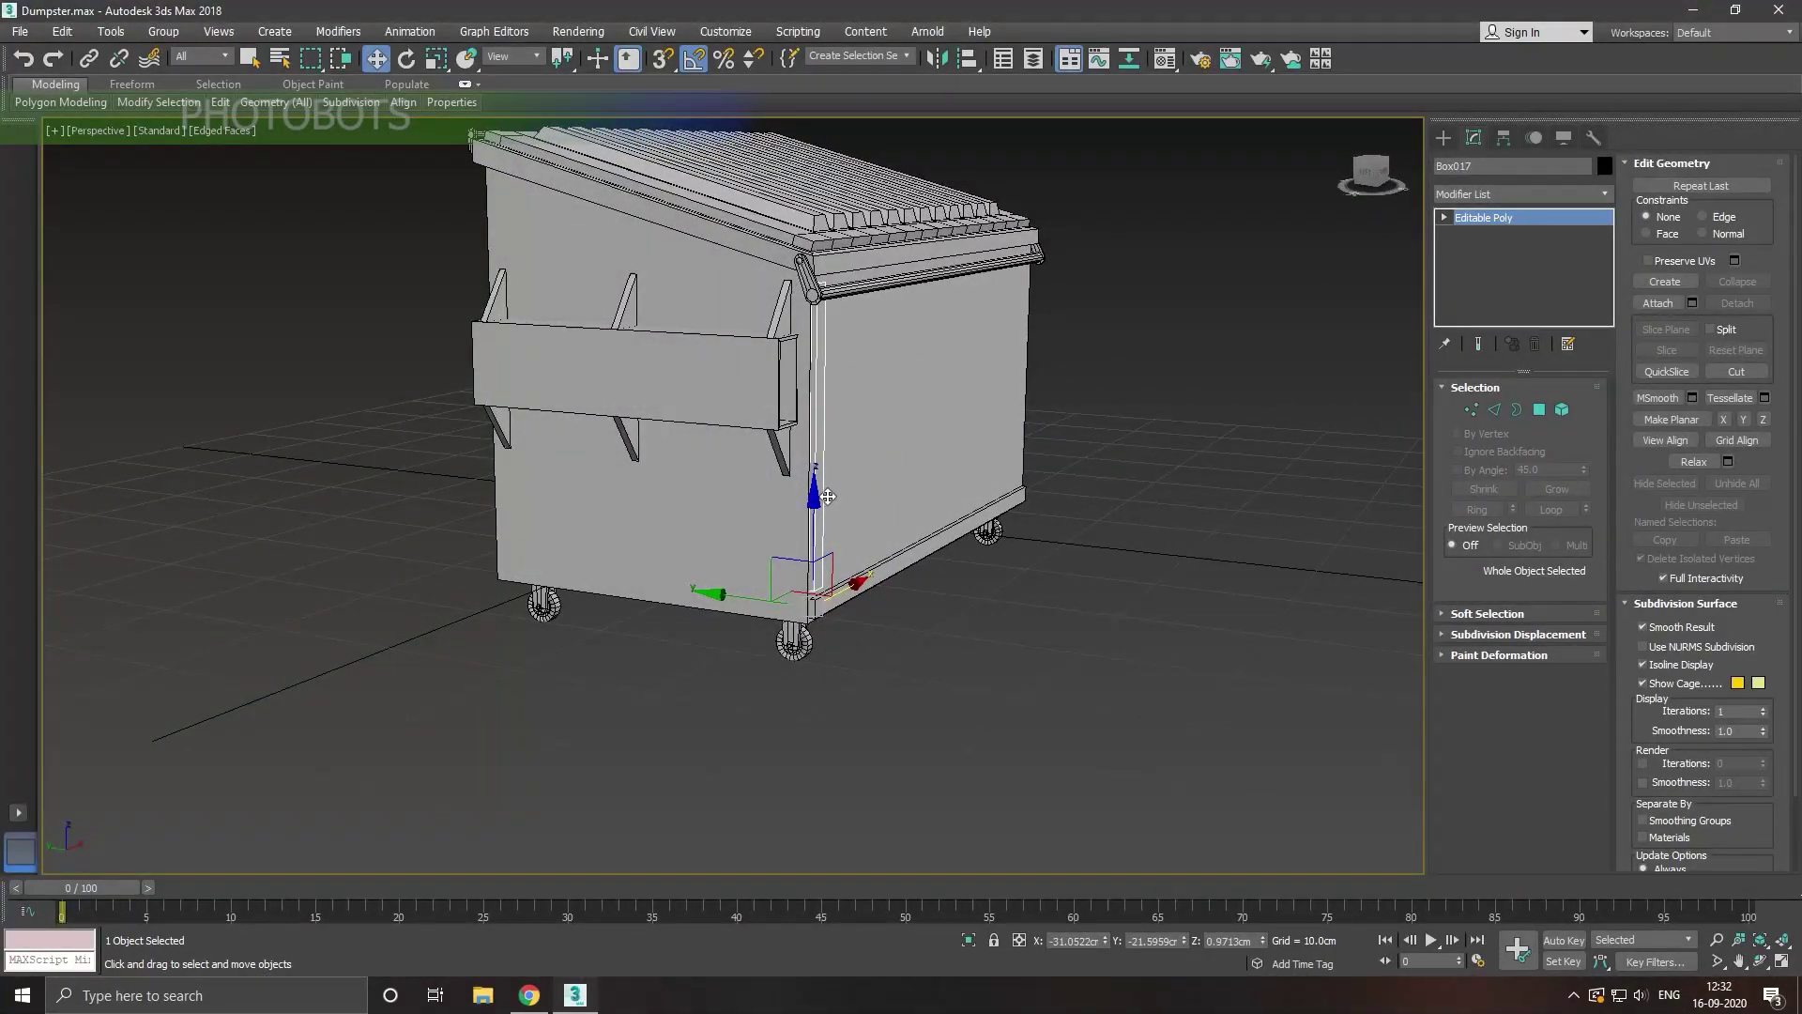
{"action": "scroll", "coordinate": [827, 496], "scroll_direction": "up", "scroll_amount": 2}
{"action": "scroll", "coordinate": [808, 564], "scroll_direction": "up", "scroll_amount": 3}
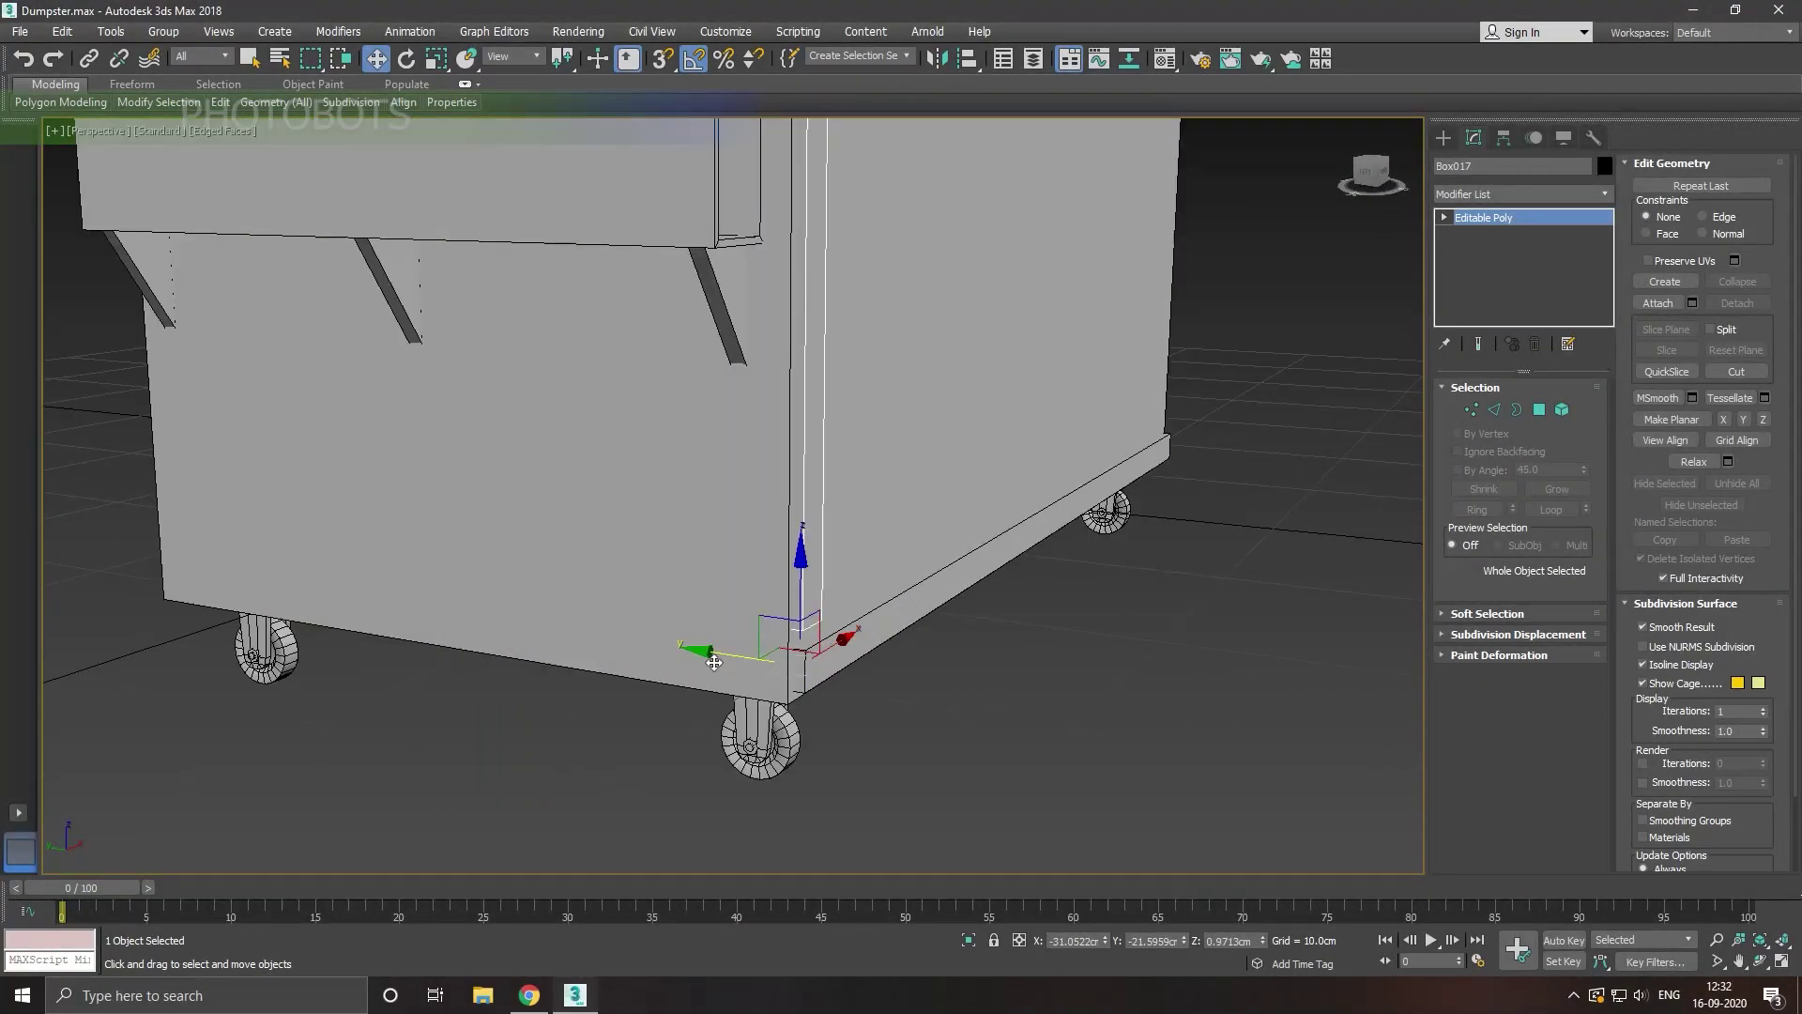
{"action": "left_click_drag", "start_coordinate": [715, 663], "coordinate": [713, 660]}
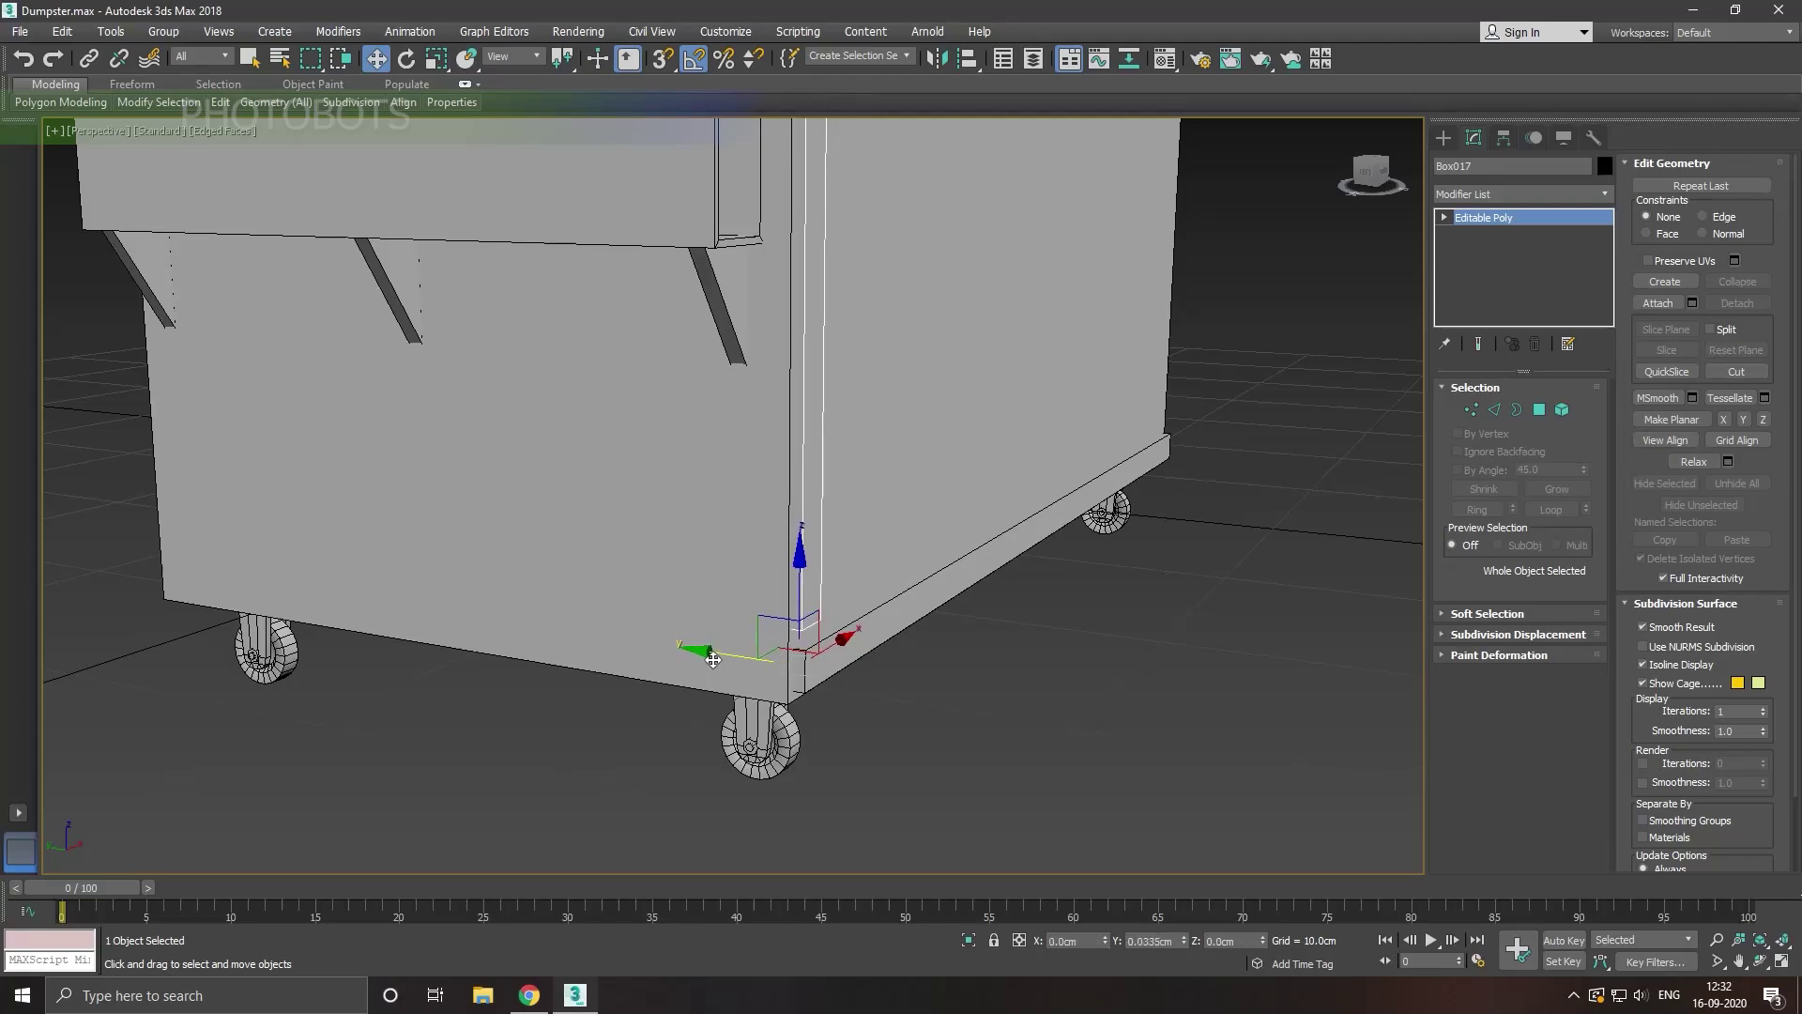
{"action": "left_click_drag", "start_coordinate": [812, 576], "coordinate": [816, 593]}
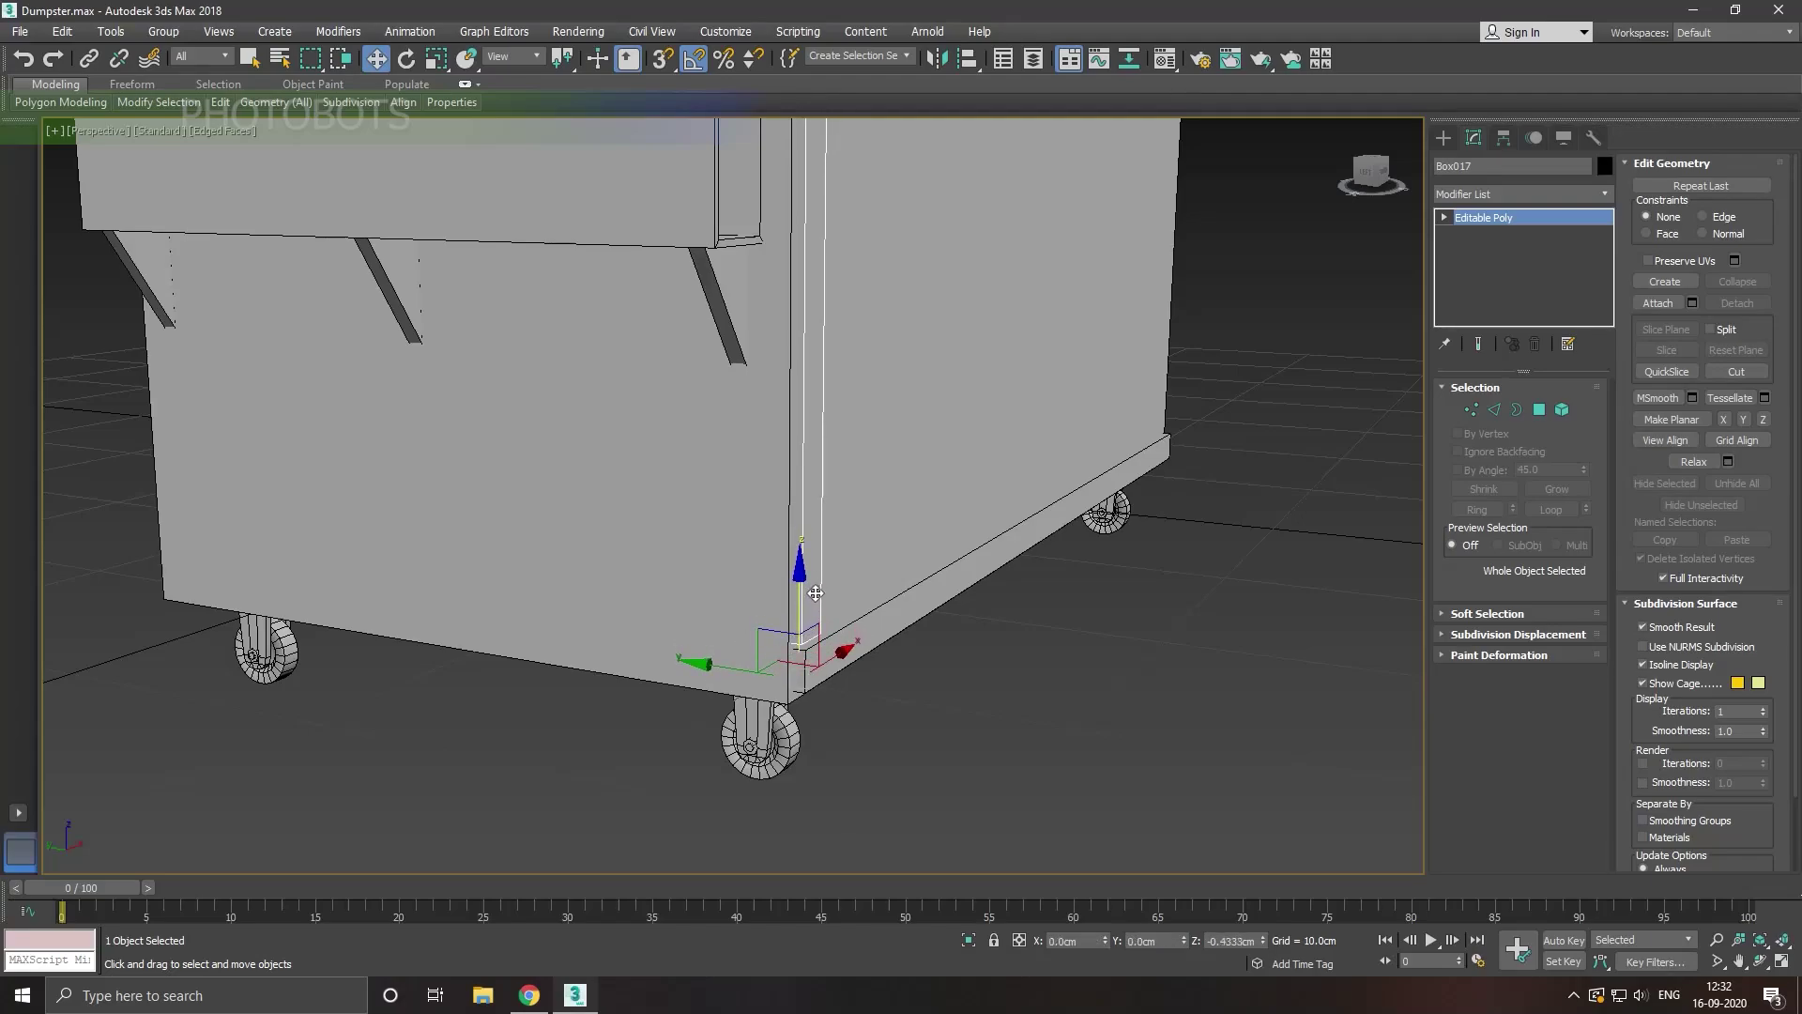
{"action": "scroll", "coordinate": [816, 593], "scroll_direction": "down", "scroll_amount": 5}
{"action": "middle_click_drag", "start_coordinate": [928, 652], "coordinate": [909, 672], "text": "alt"}
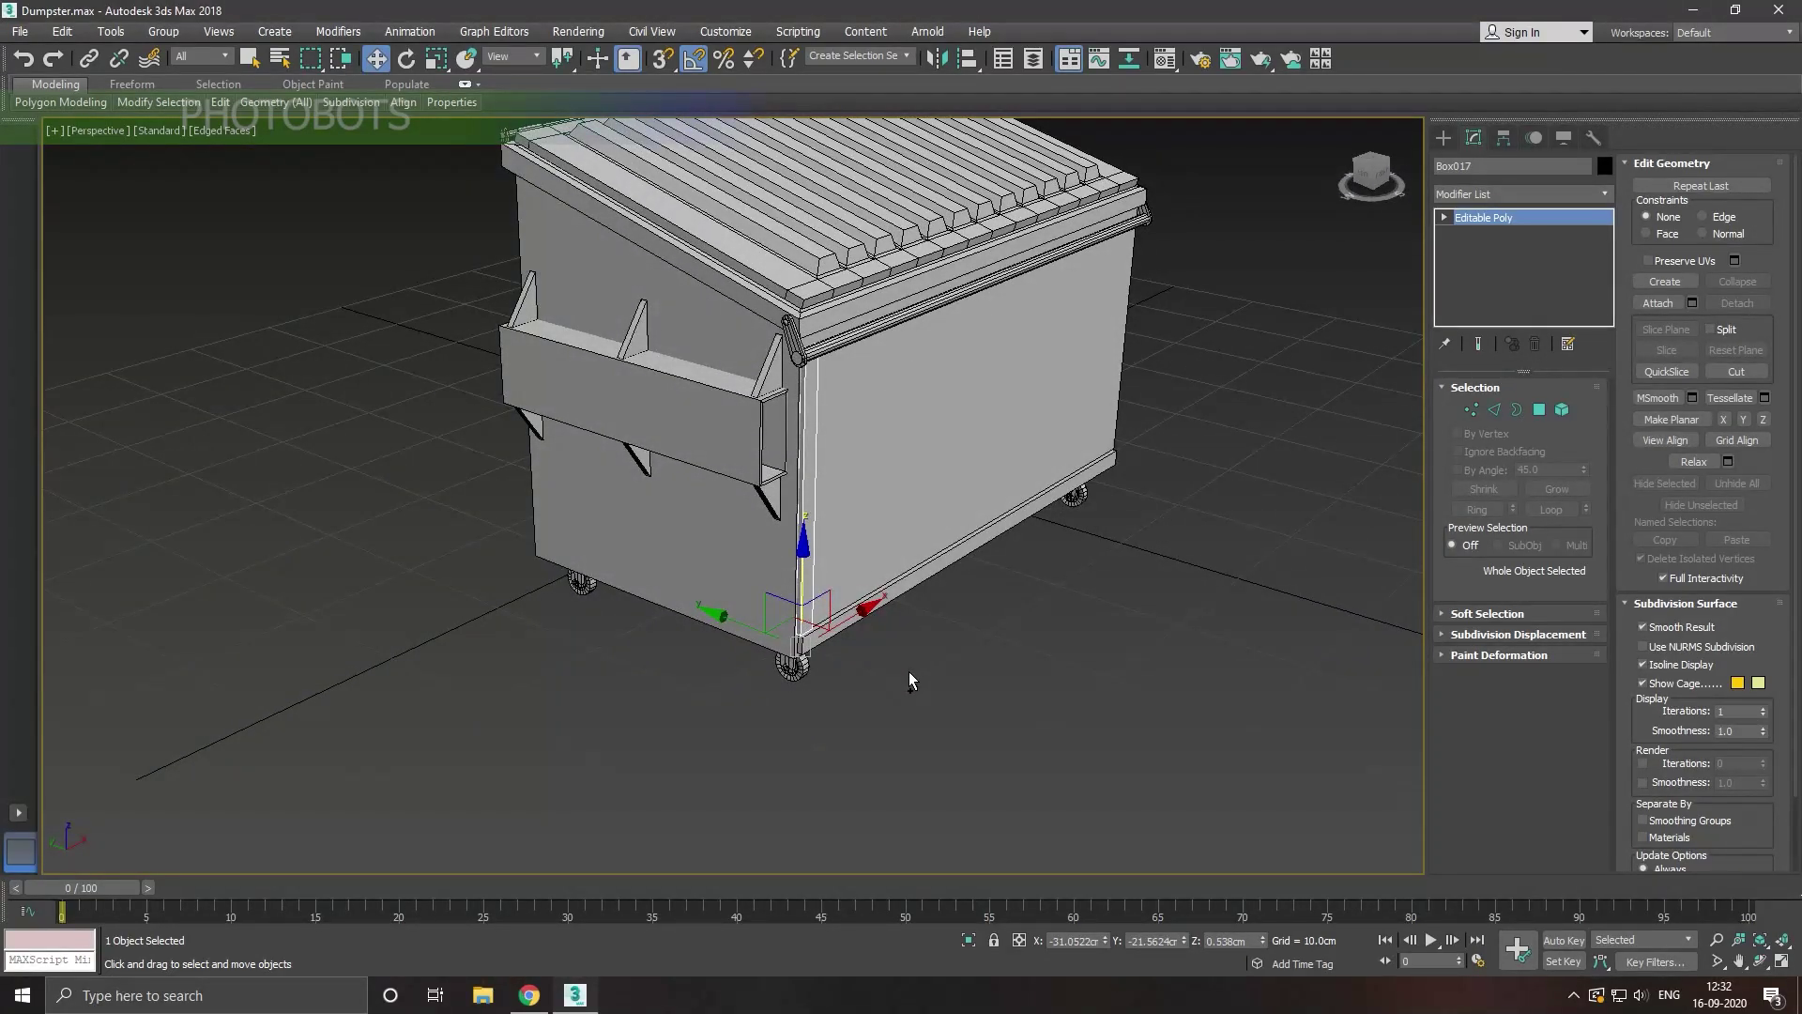
Step: Clone the side bottom trim strip Box015 with a 90° rotation
{"action": "left_click", "coordinate": [899, 669]}
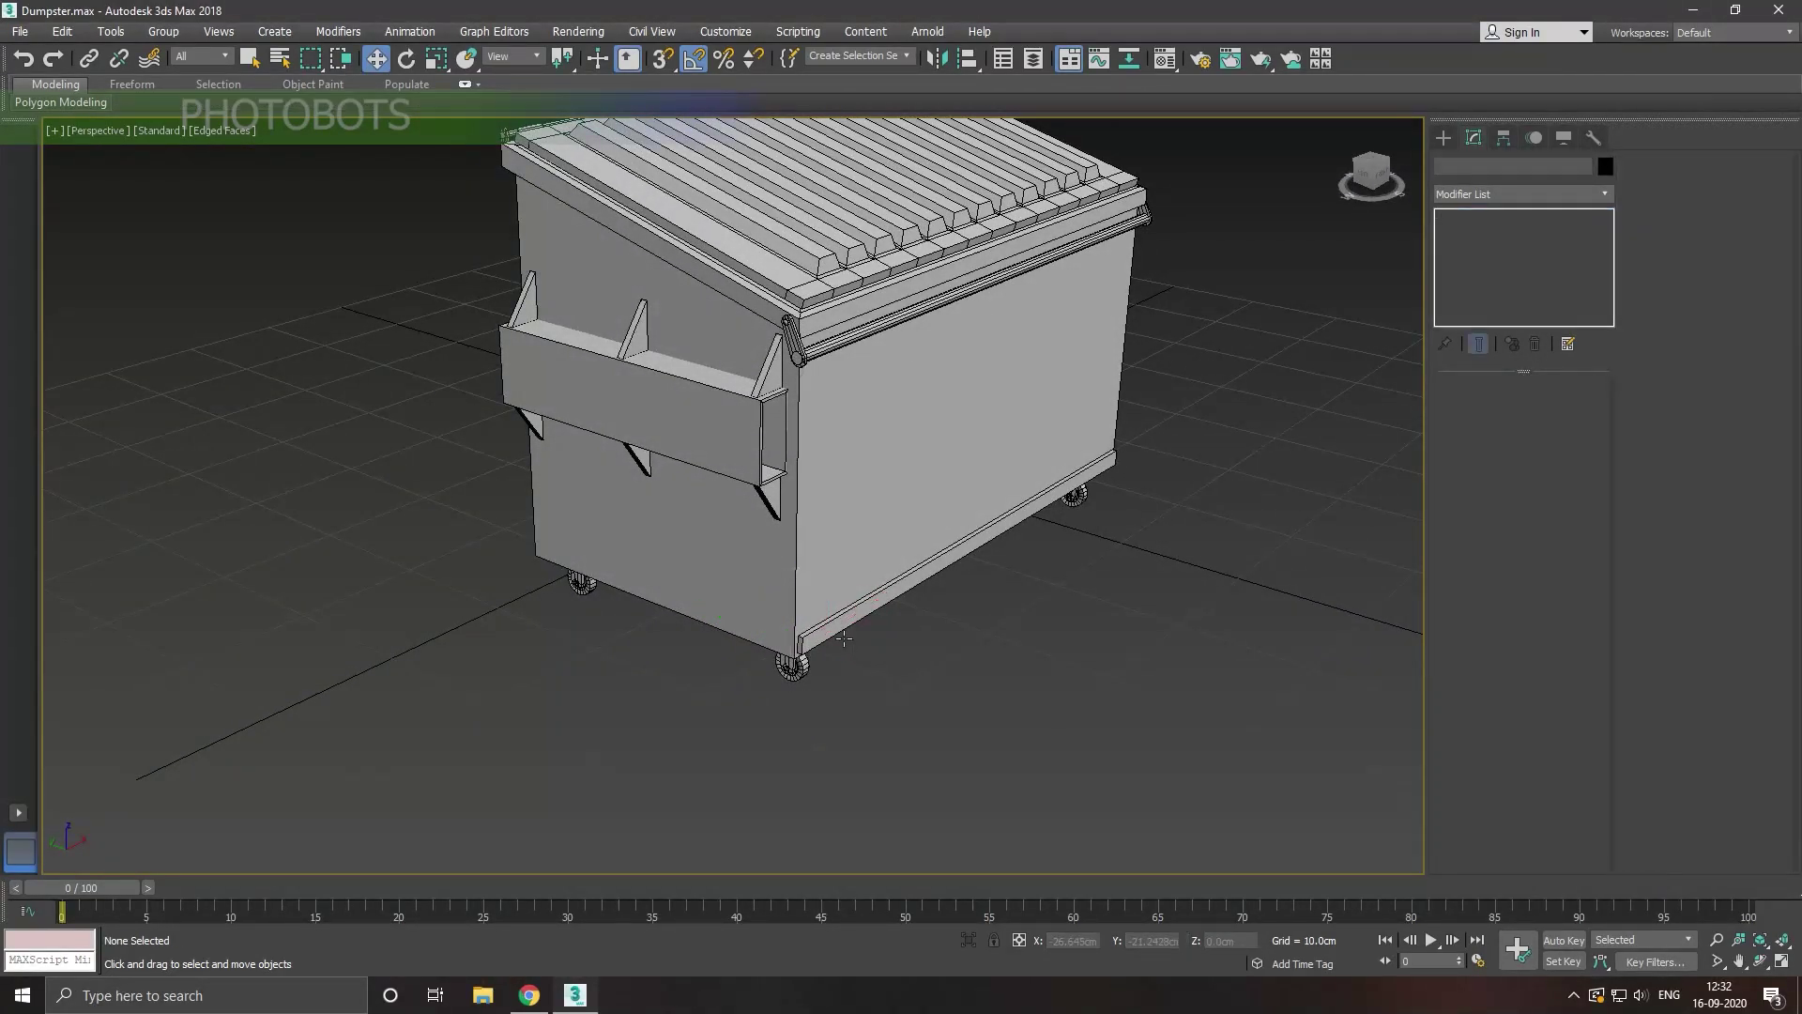
{"action": "left_click", "coordinate": [844, 639]}
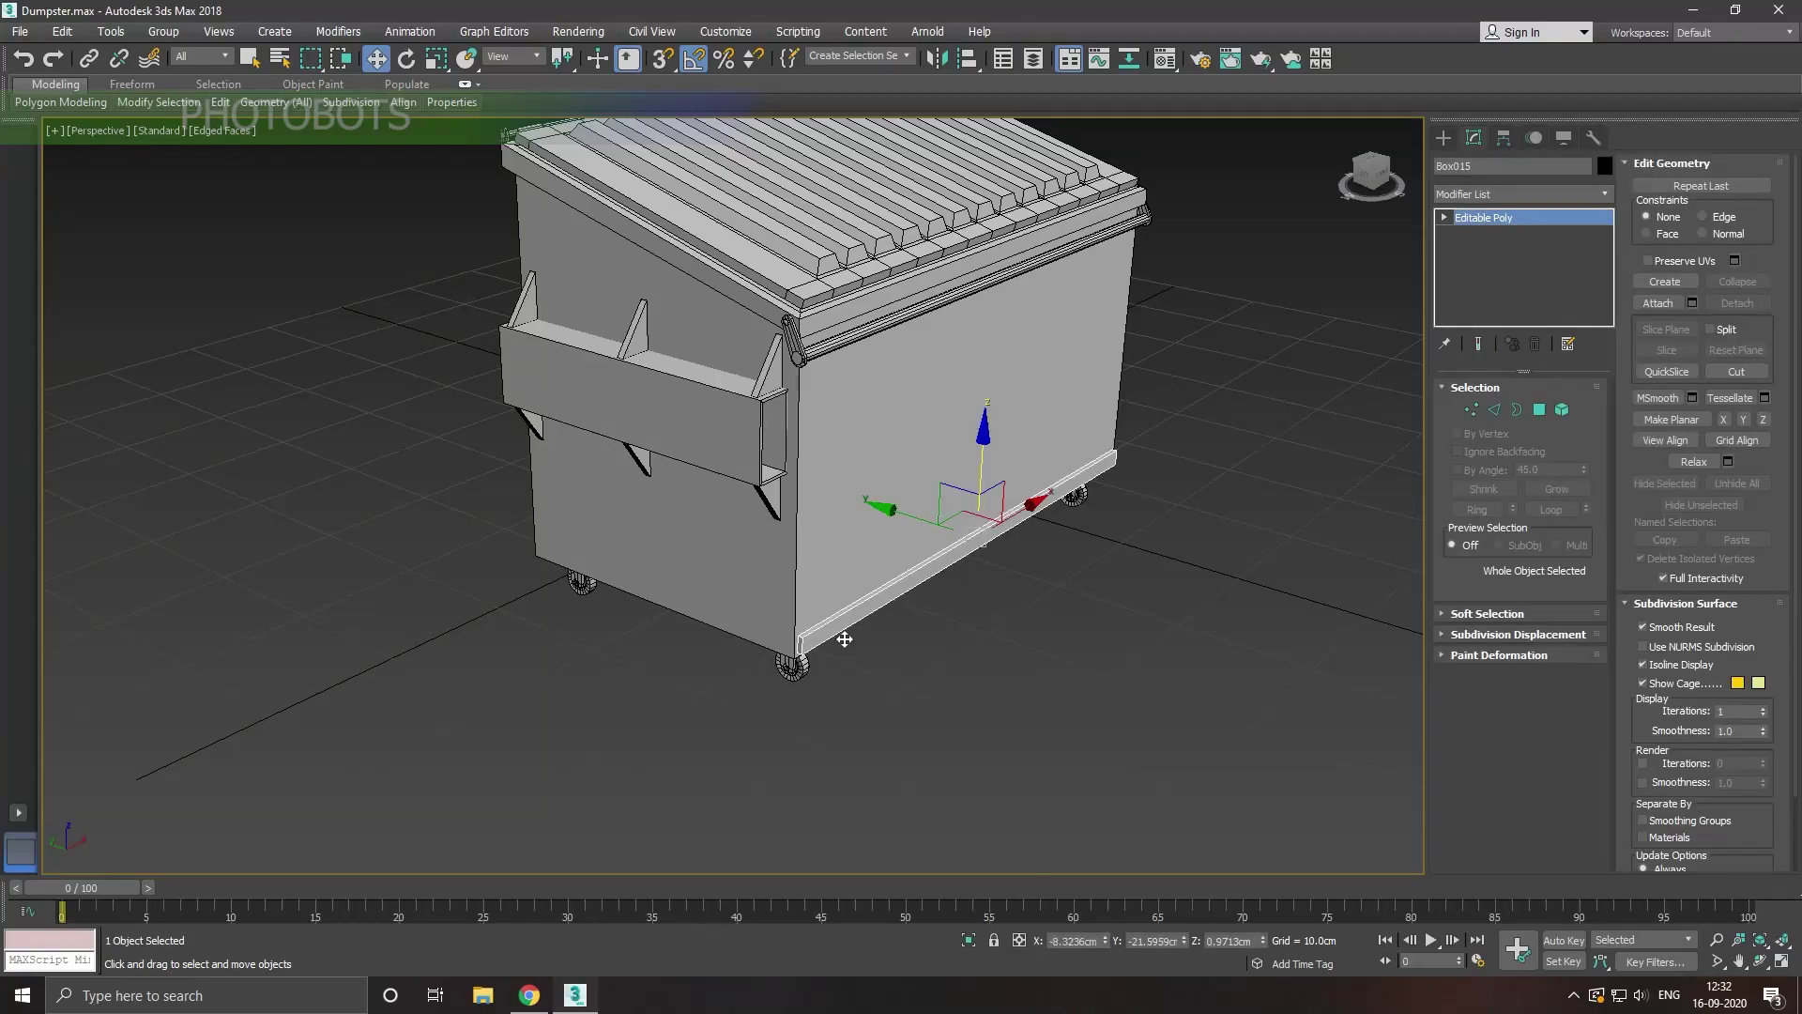
{"action": "left_click", "coordinate": [419, 59]}
{"action": "left_click_drag", "start_coordinate": [994, 617], "coordinate": [959, 586], "text": "shift"}
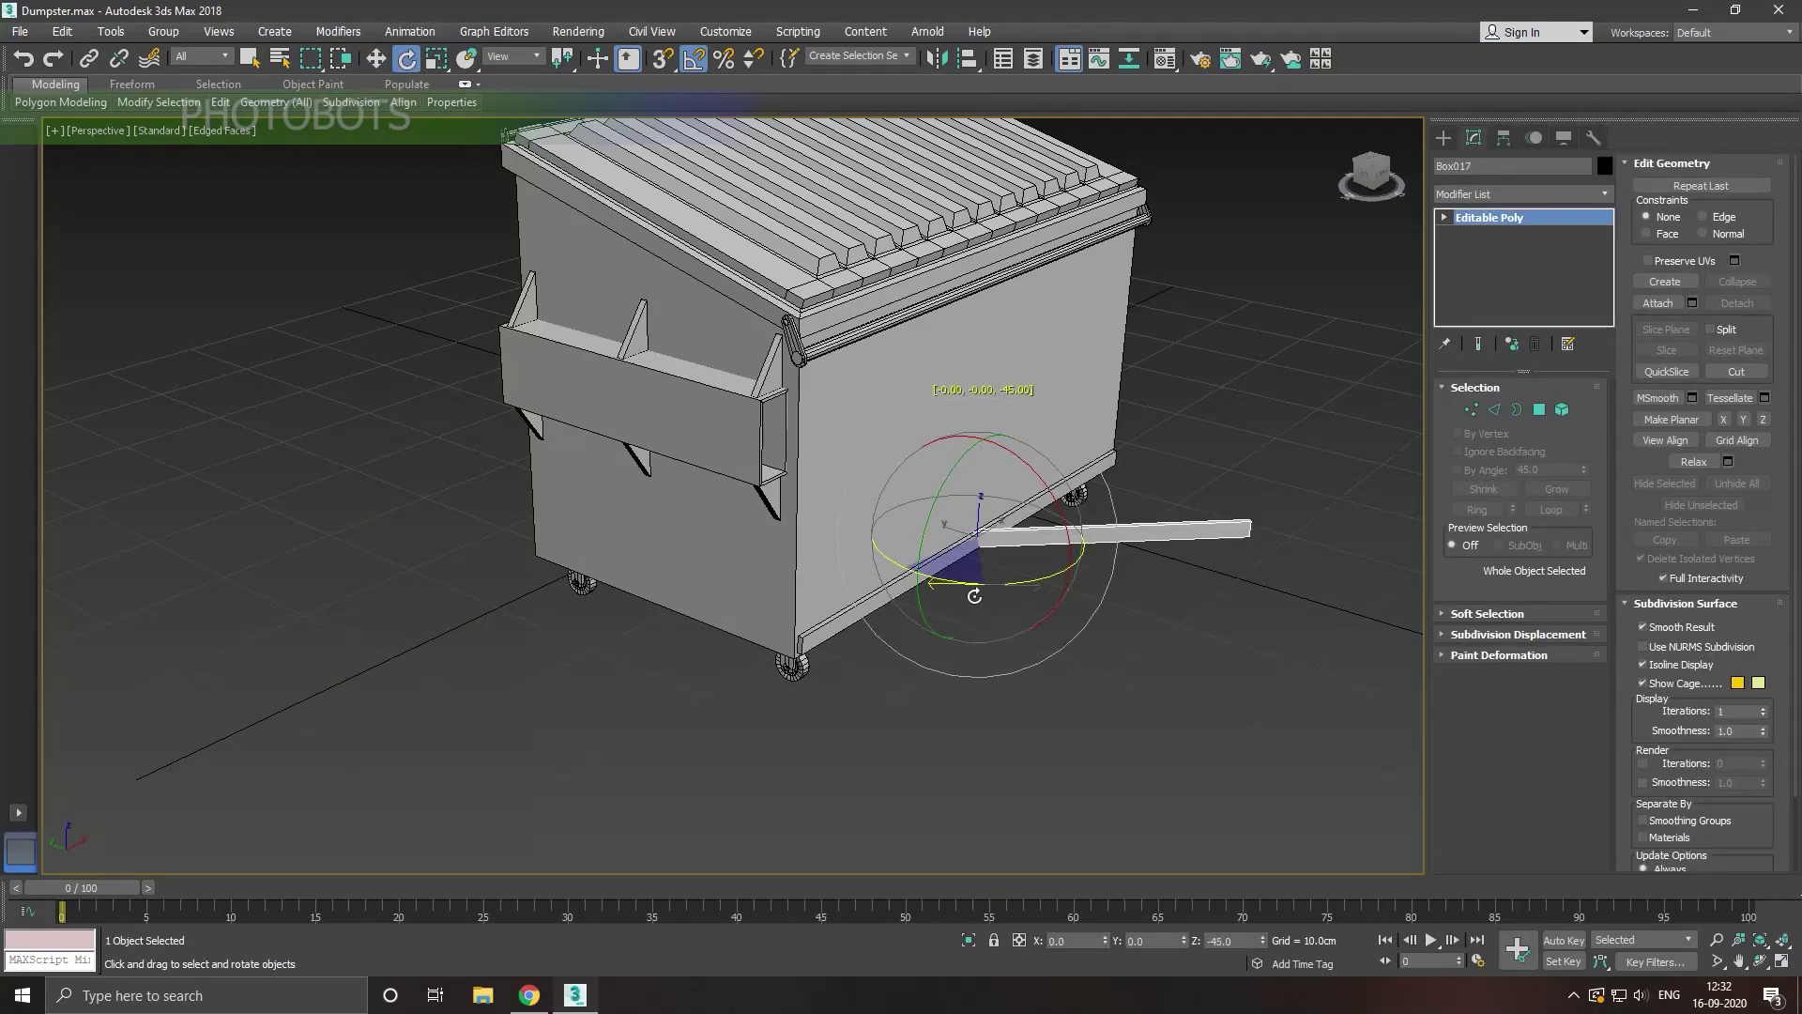
{"action": "left_click", "coordinate": [911, 574]}
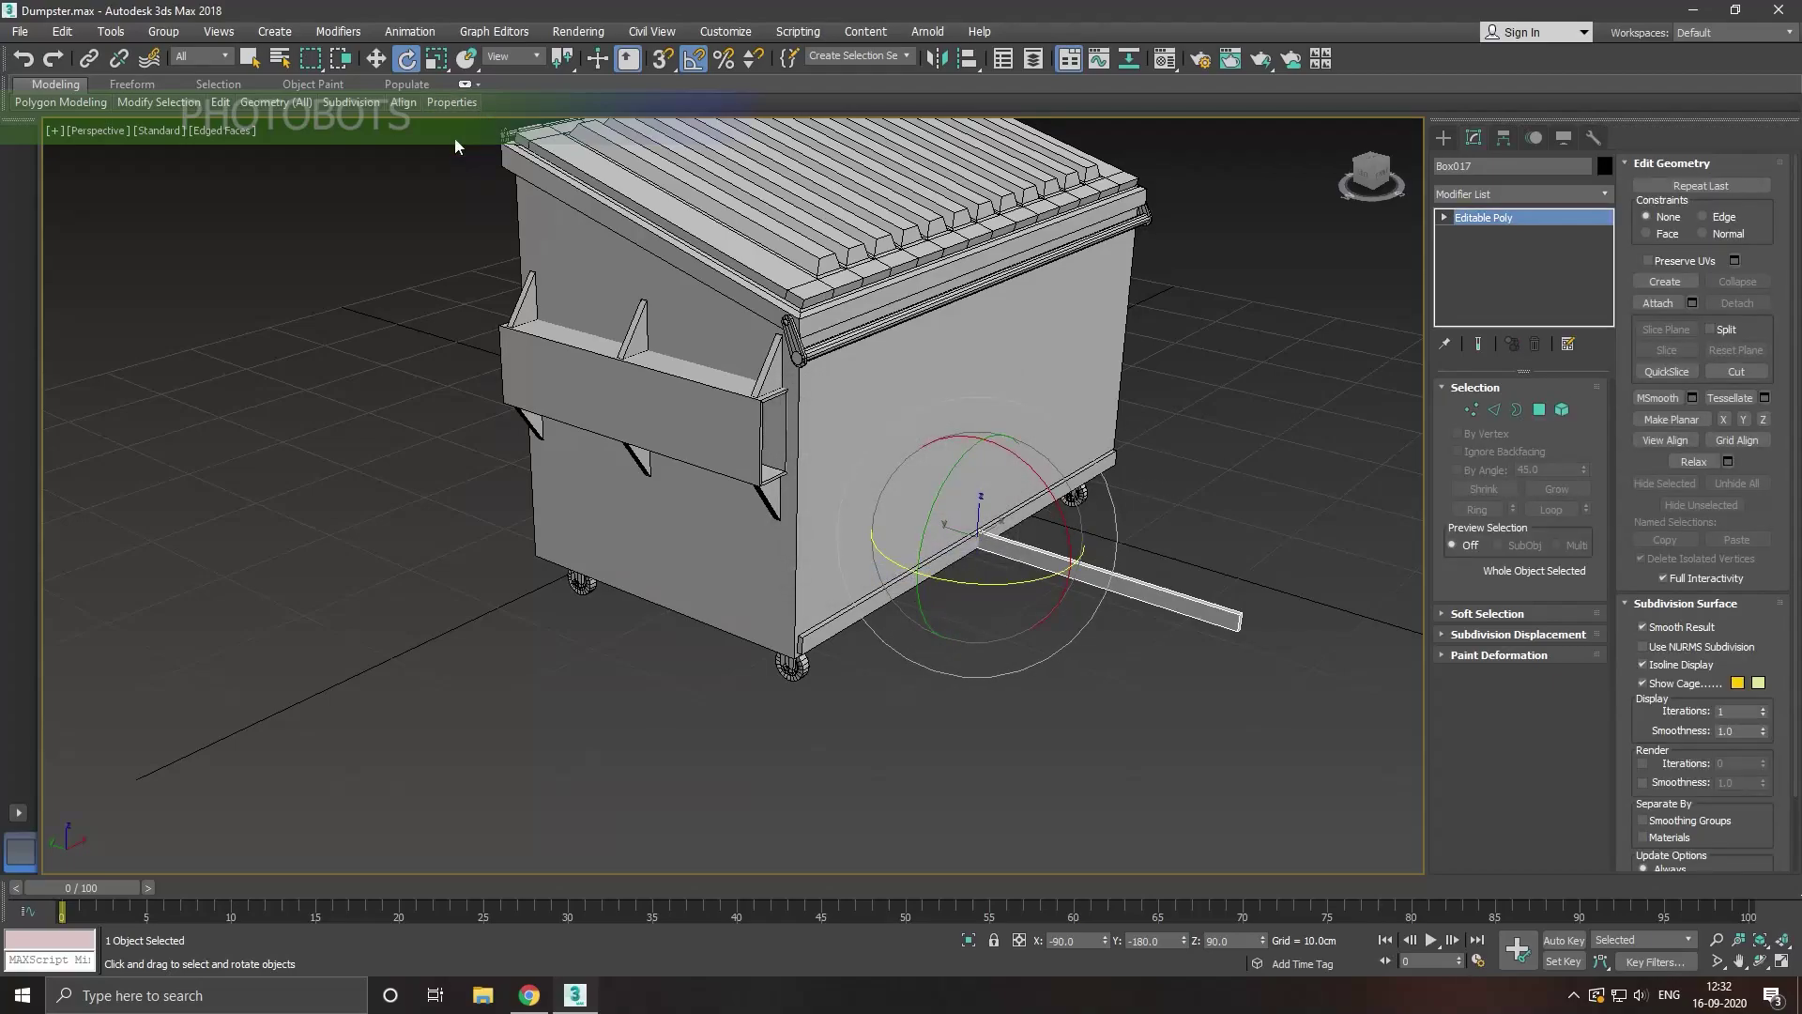
Step: Slide the rotated copy along the bottom edge and select its four end vertices
{"action": "left_click", "coordinate": [375, 59]}
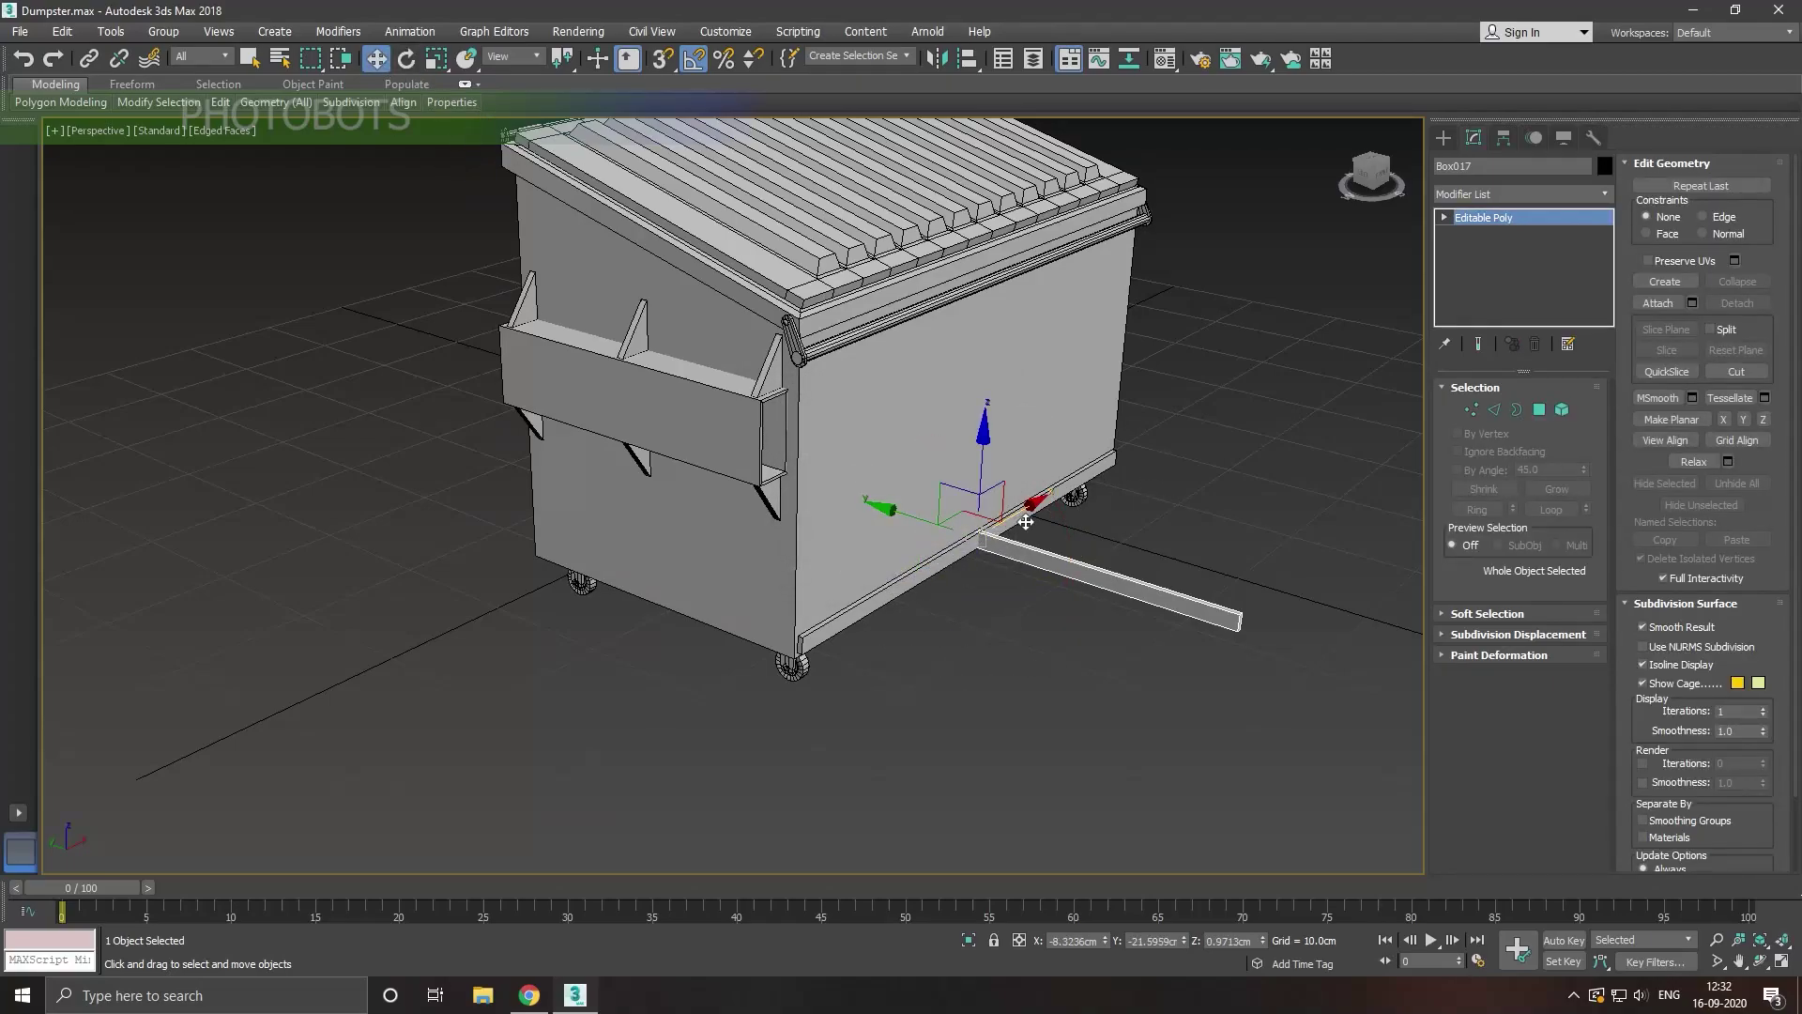
{"action": "mouse_move", "coordinate": [1026, 522]}
{"action": "left_mouse_down"}
{"action": "mouse_move", "coordinate": [843, 607]}
{"action": "mouse_move", "coordinate": [616, 624]}
{"action": "left_mouse_up"}
{"action": "left_click_drag", "start_coordinate": [731, 624], "coordinate": [703, 613]}
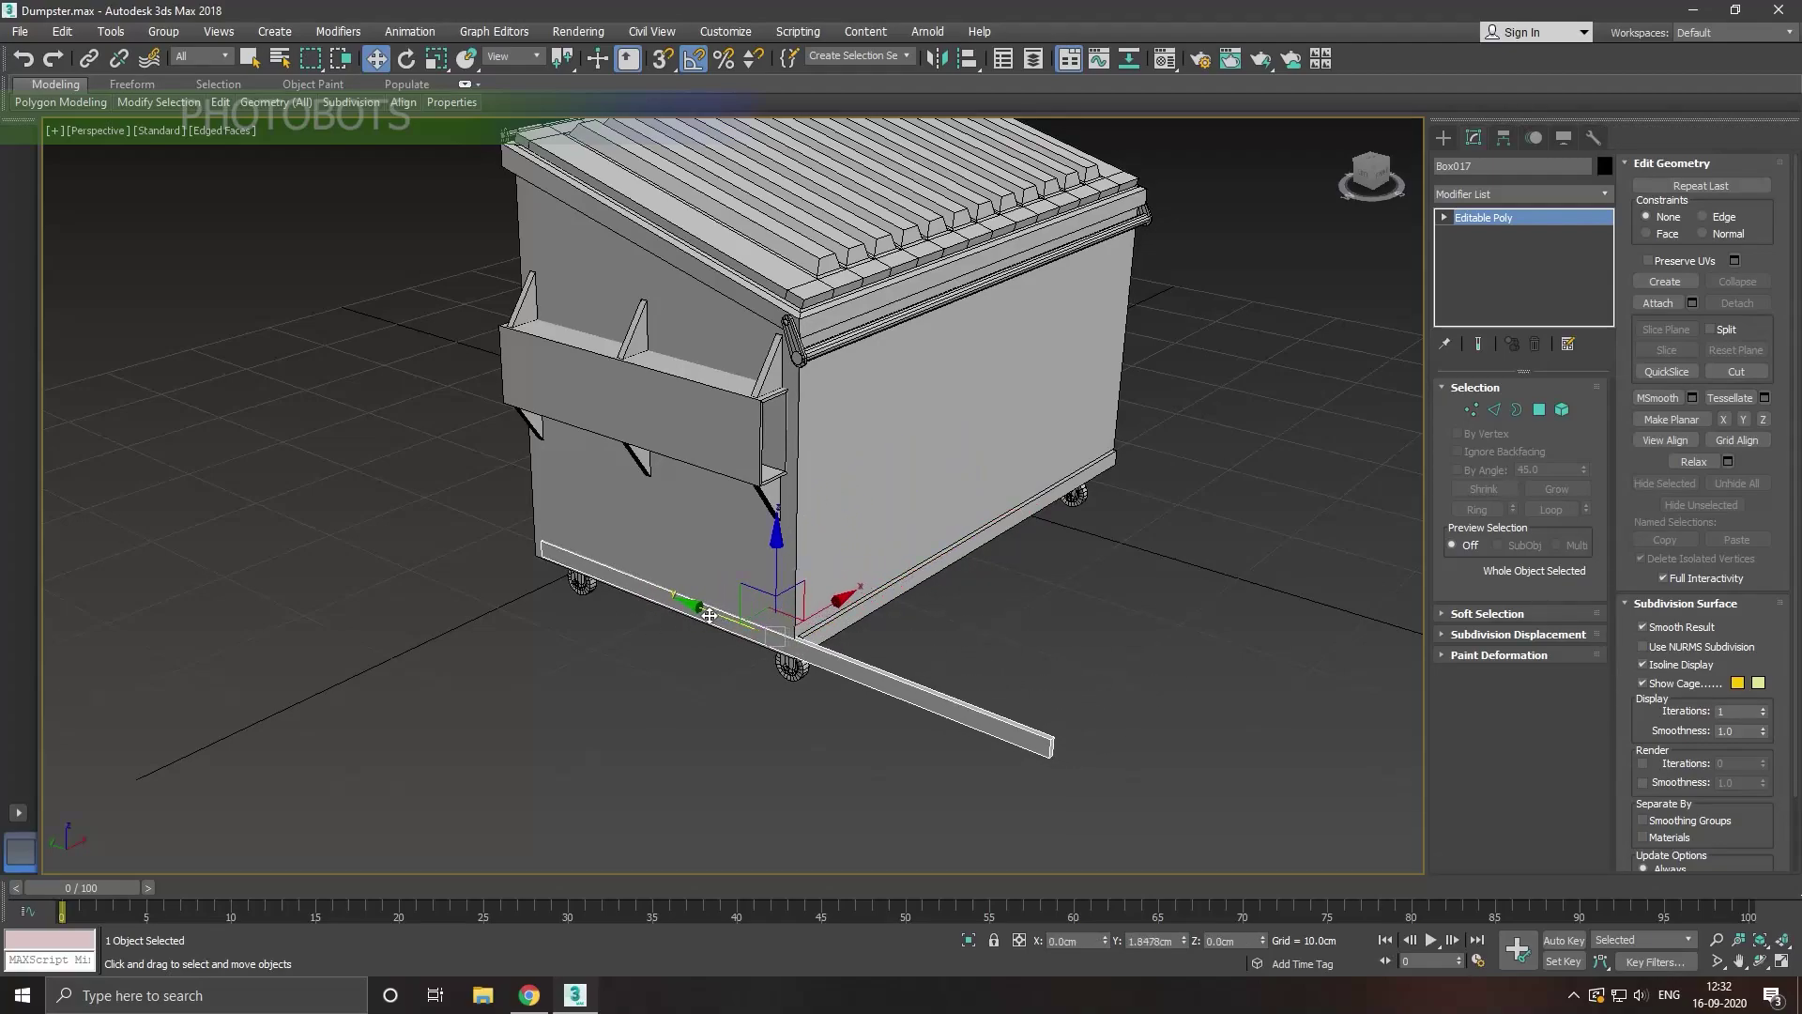
{"action": "left_click", "coordinate": [1470, 409]}
{"action": "mouse_move", "coordinate": [1098, 657]}
{"action": "left_mouse_down"}
{"action": "mouse_move", "coordinate": [1028, 765]}
{"action": "mouse_move", "coordinate": [723, 625]}
{"action": "left_mouse_up"}
{"action": "scroll", "coordinate": [745, 642], "scroll_direction": "up", "scroll_amount": 2}
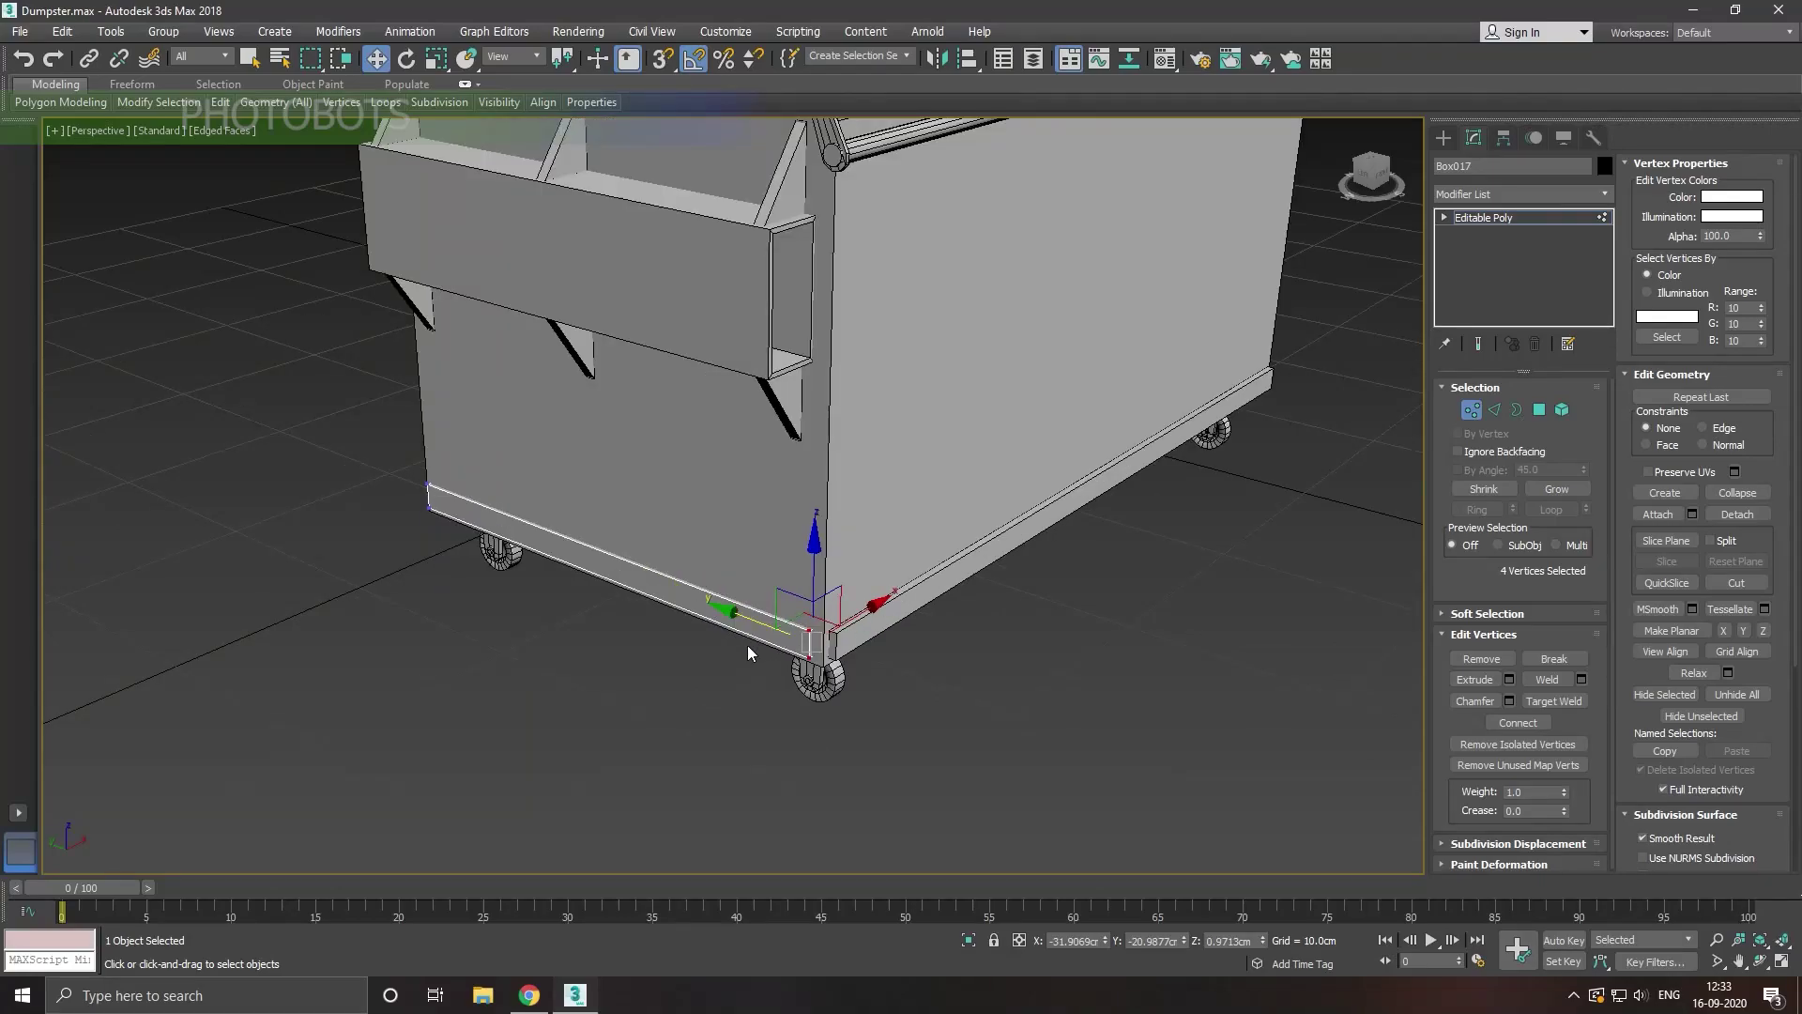
{"action": "scroll", "coordinate": [747, 645], "scroll_direction": "up", "scroll_amount": 1}
{"action": "scroll", "coordinate": [747, 645], "scroll_direction": "up", "scroll_amount": 1}
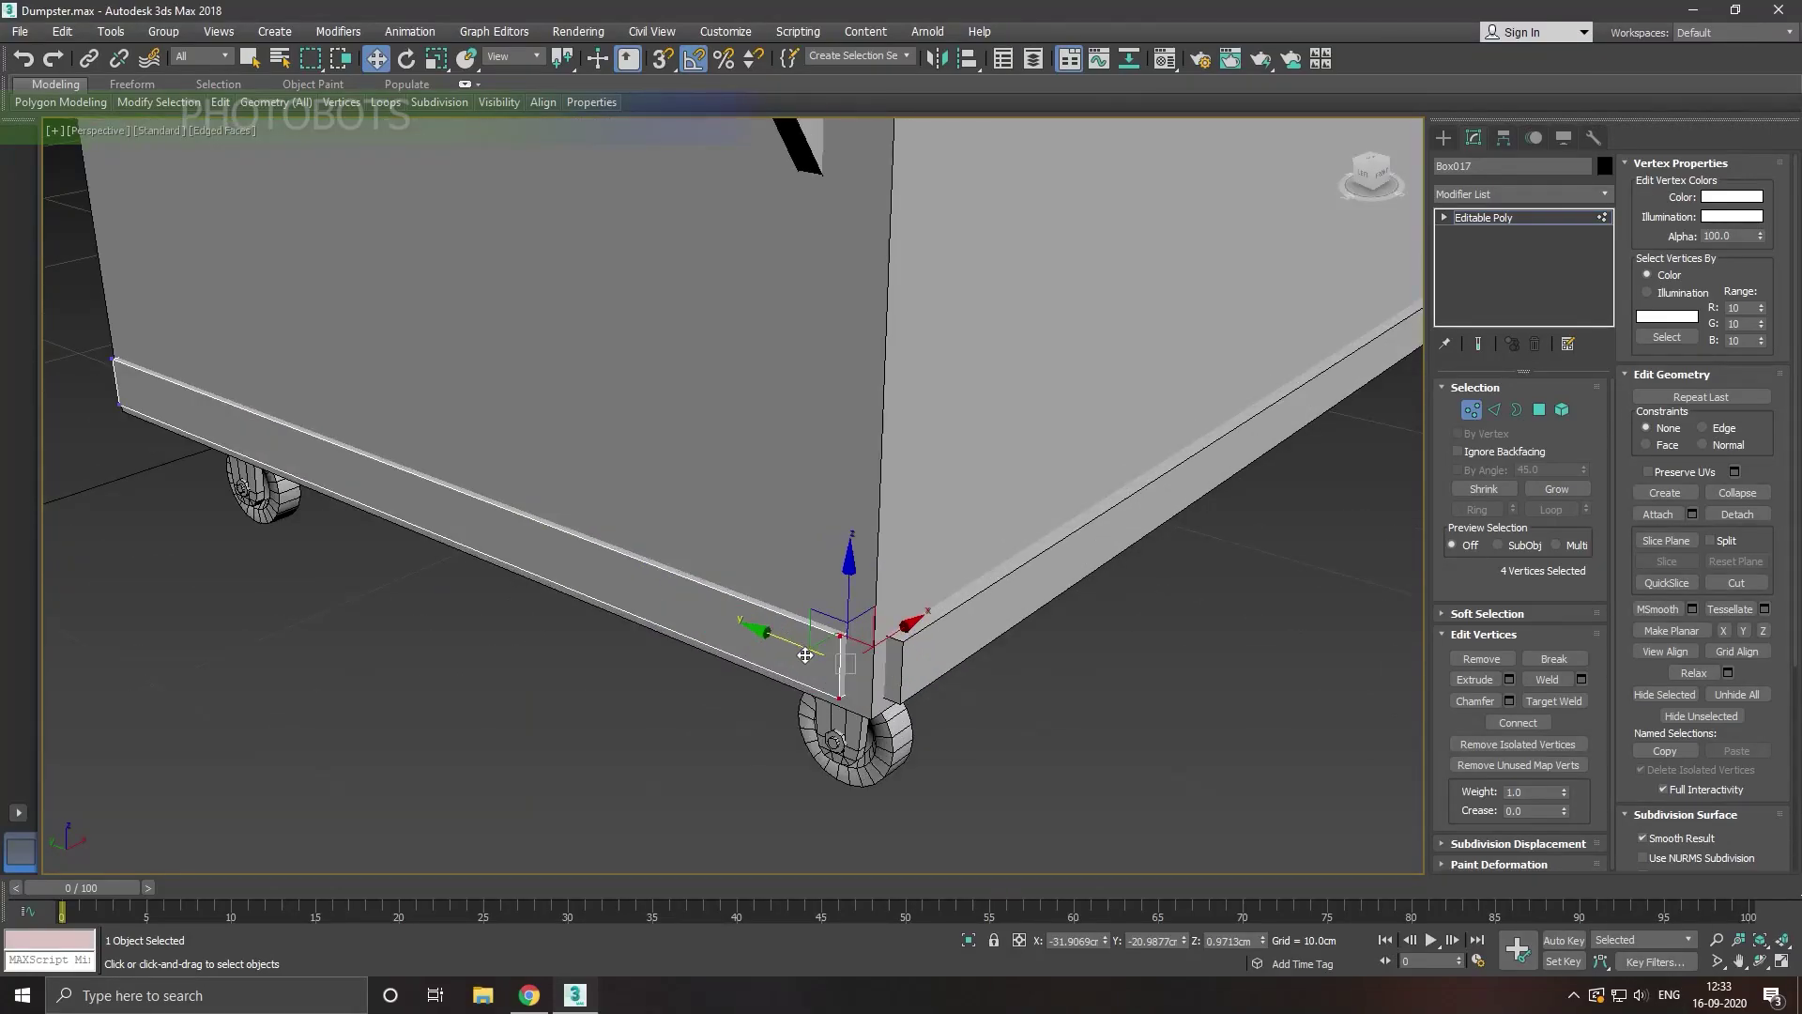
Step: Nudge the strip outward and toward the corner so it lines up with the edge
{"action": "left_click", "coordinate": [1517, 218]}
{"action": "mouse_move", "coordinate": [934, 577]}
{"action": "middle_mouse_down", "text": "alt"}
{"action": "mouse_move", "coordinate": [1047, 596]}
{"action": "mouse_move", "coordinate": [933, 539]}
{"action": "mouse_move", "coordinate": [862, 428]}
{"action": "middle_mouse_up", "text": "alt"}
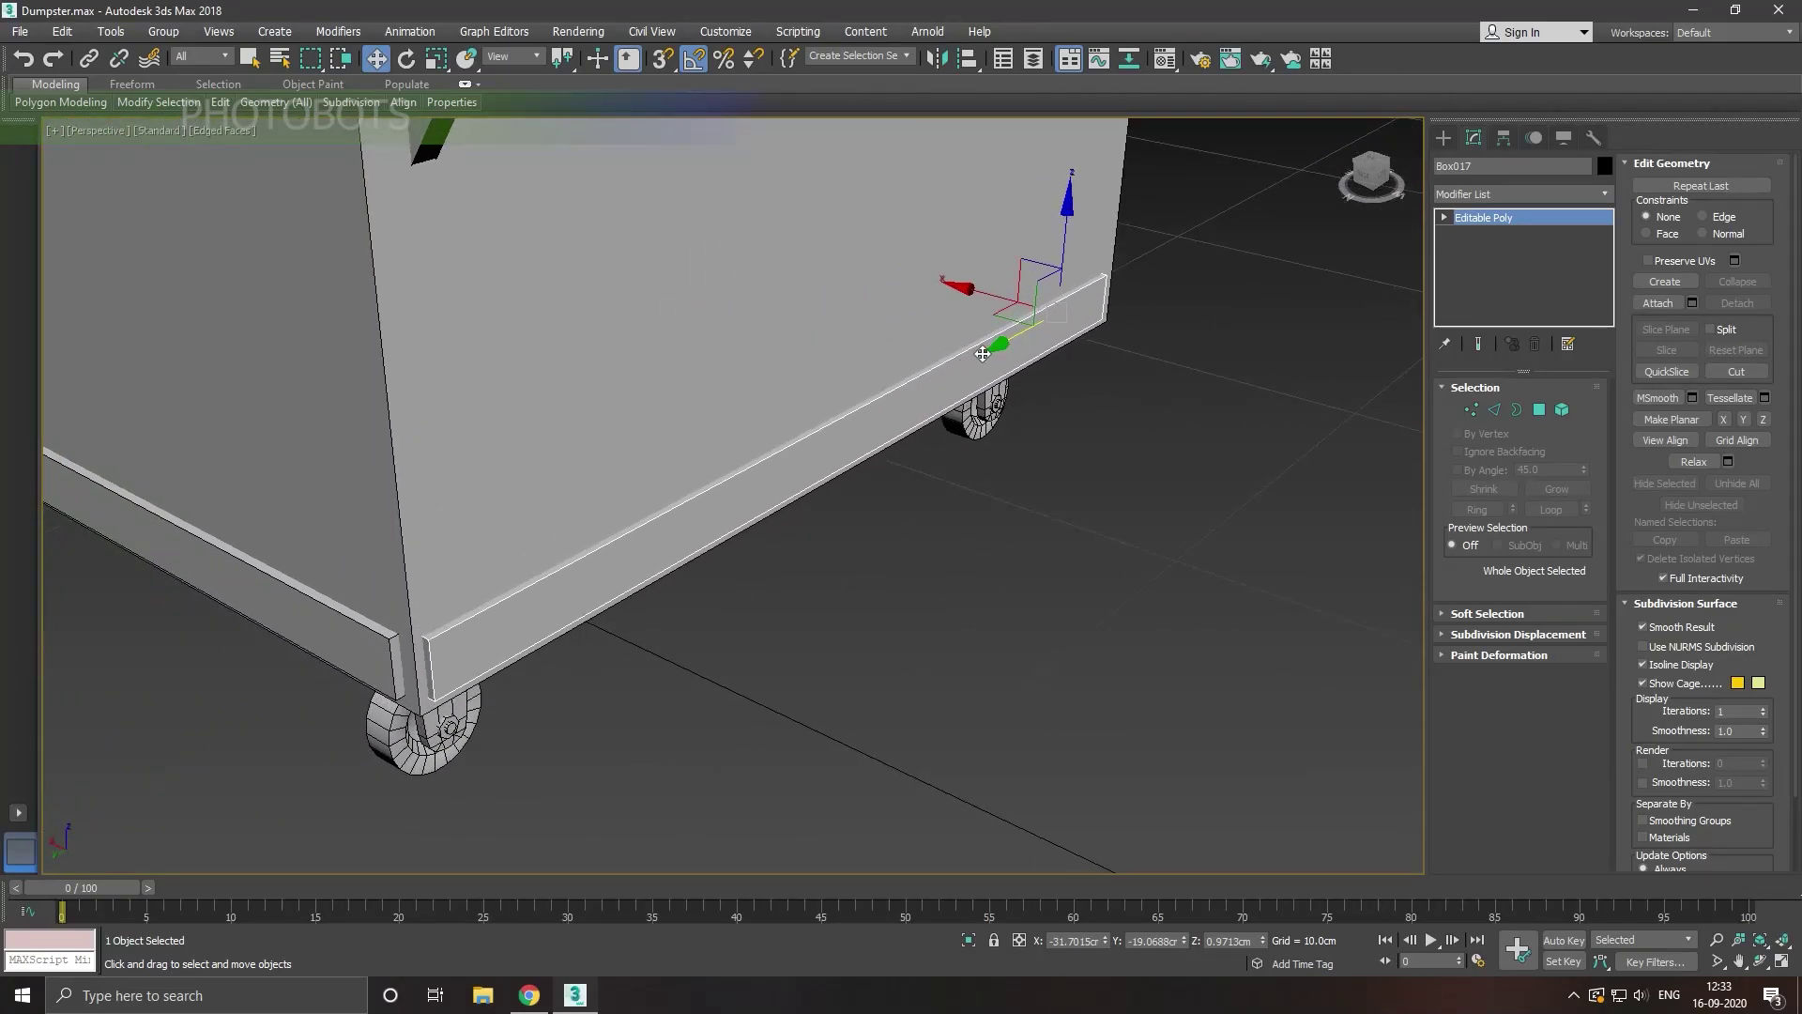
{"action": "mouse_move", "coordinate": [1015, 354]}
{"action": "left_mouse_down"}
{"action": "mouse_move", "coordinate": [993, 295]}
{"action": "mouse_move", "coordinate": [1026, 346]}
{"action": "left_mouse_up"}
{"action": "mouse_move", "coordinate": [845, 329]}
{"action": "middle_mouse_down", "text": "alt"}
{"action": "mouse_move", "coordinate": [869, 369]}
{"action": "mouse_move", "coordinate": [686, 384]}
{"action": "middle_mouse_up", "text": "alt"}
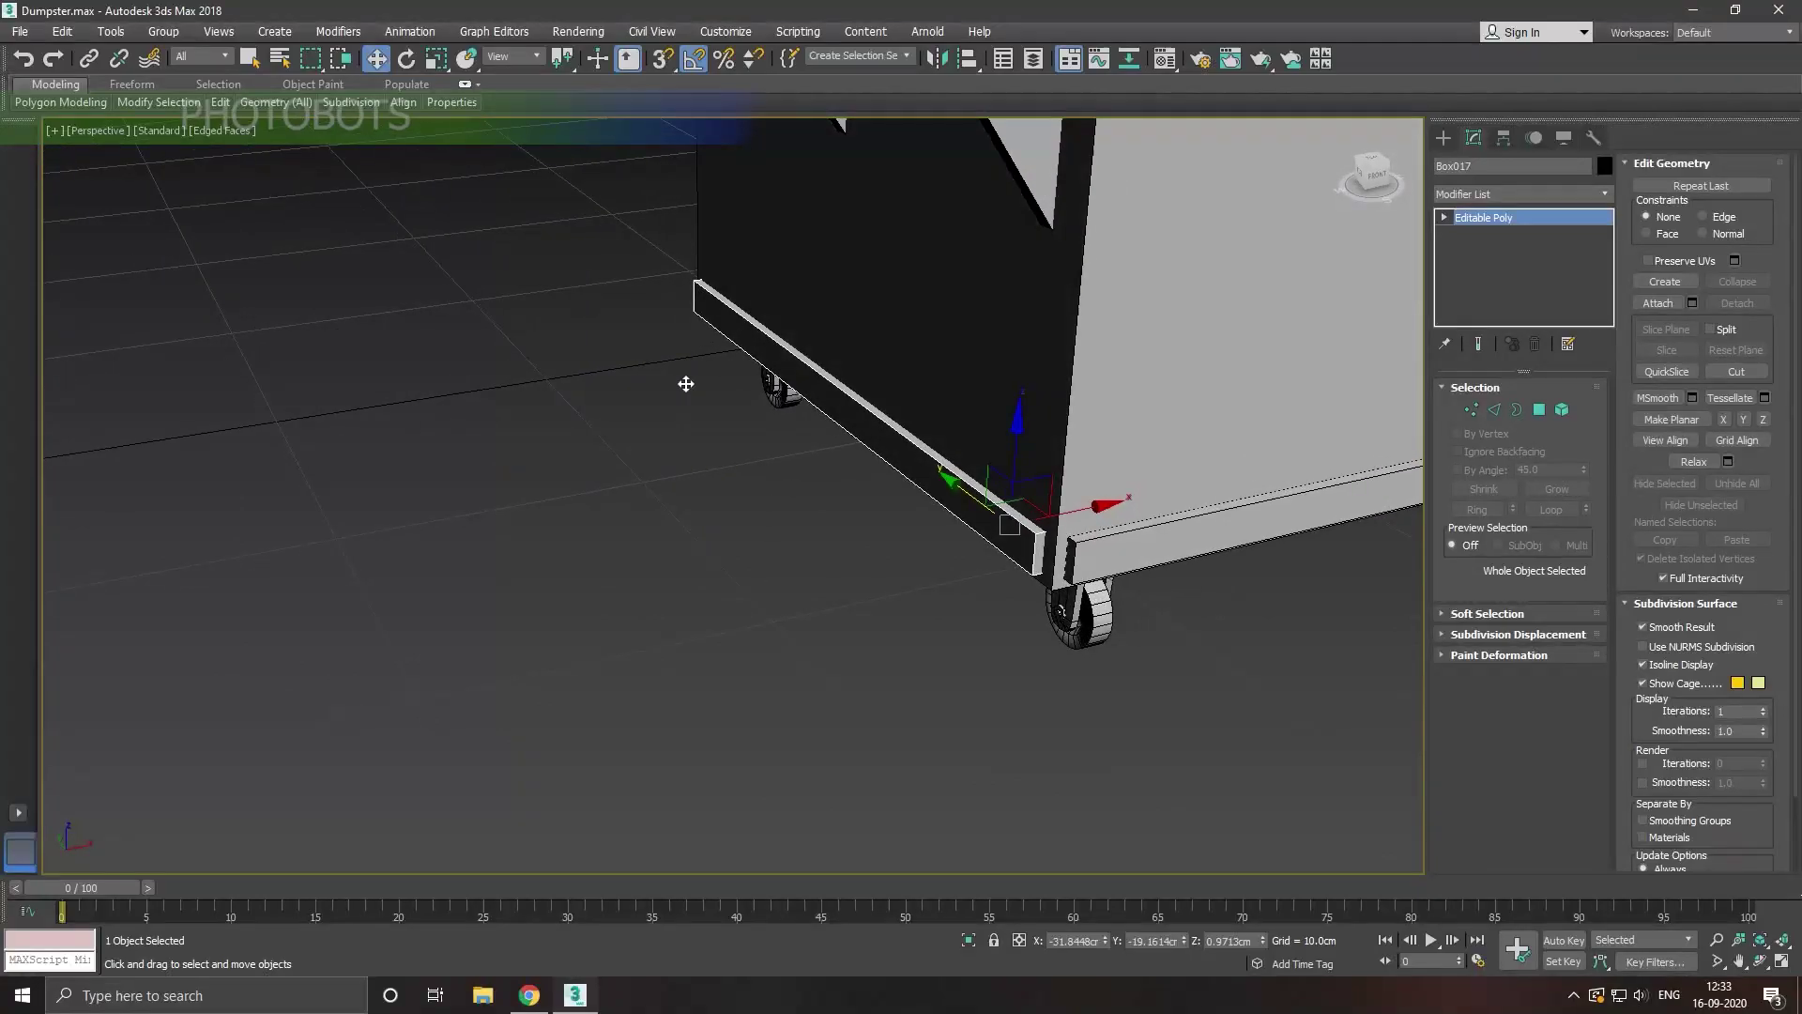
{"action": "left_click_drag", "start_coordinate": [1079, 517], "coordinate": [1086, 518]}
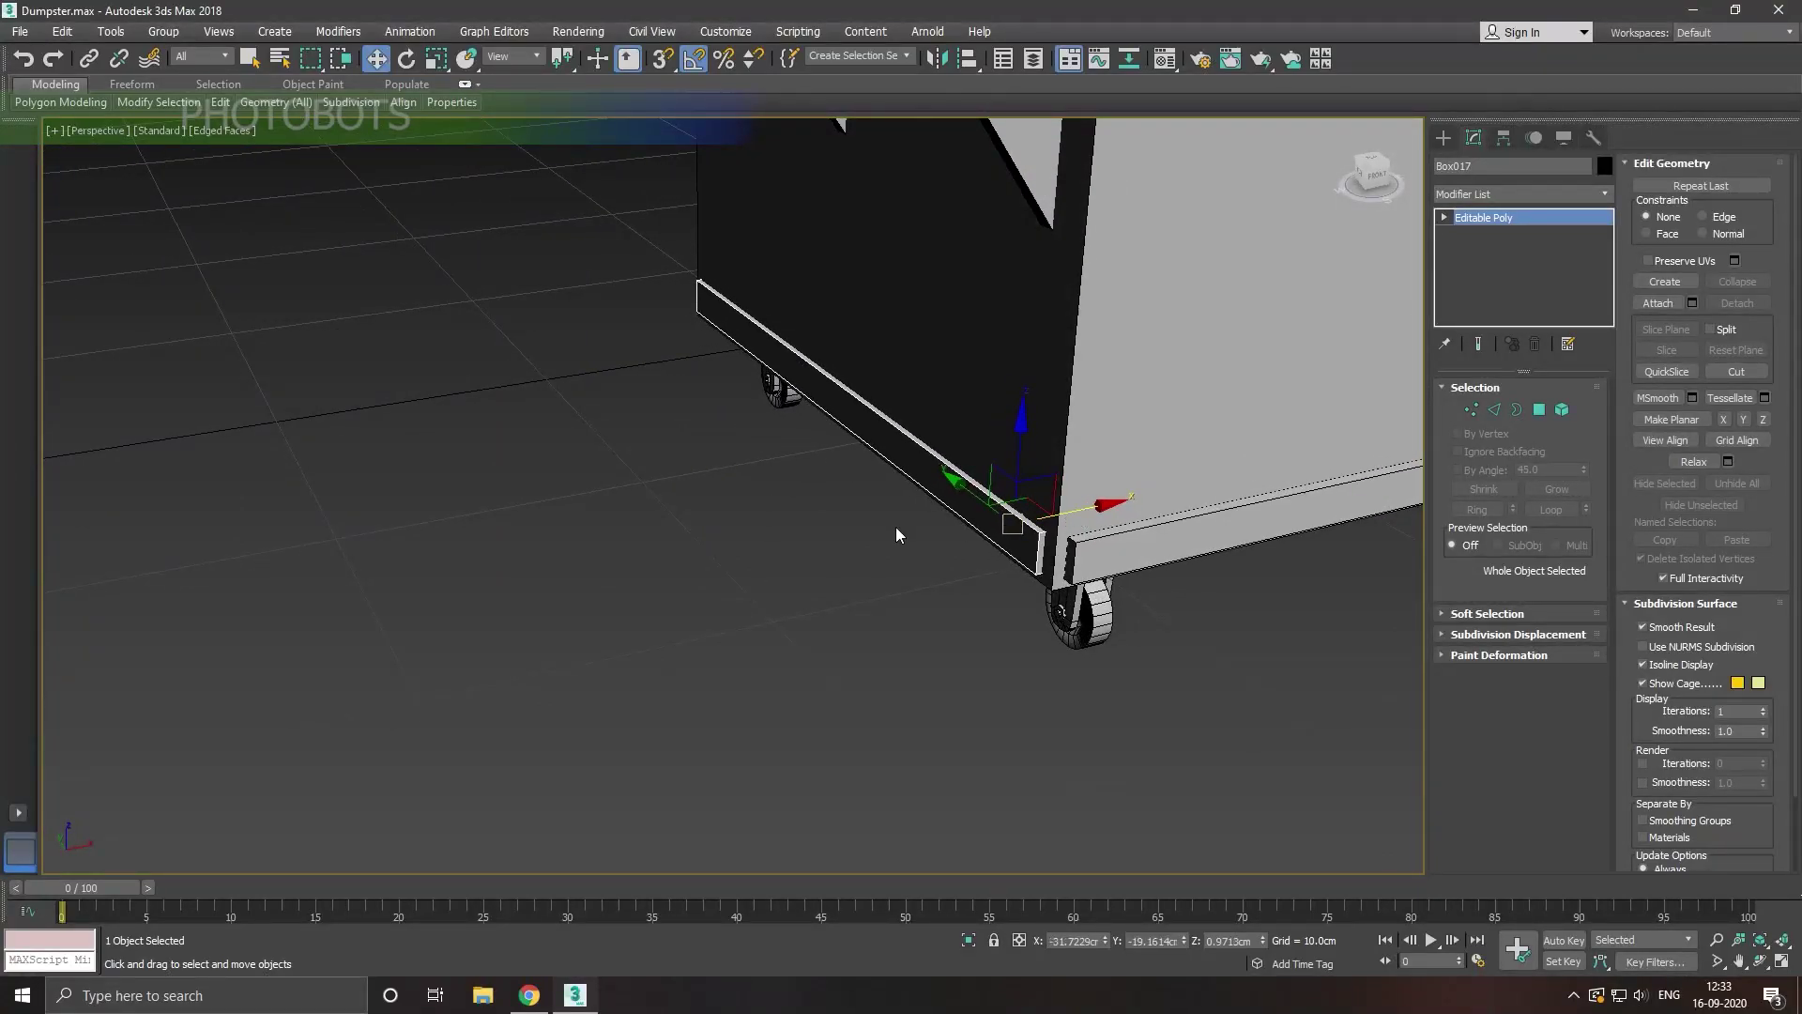
{"action": "scroll", "coordinate": [531, 533], "scroll_direction": "down", "scroll_amount": 5}
{"action": "middle_click_drag", "start_coordinate": [807, 589], "coordinate": [455, 546], "text": "alt"}
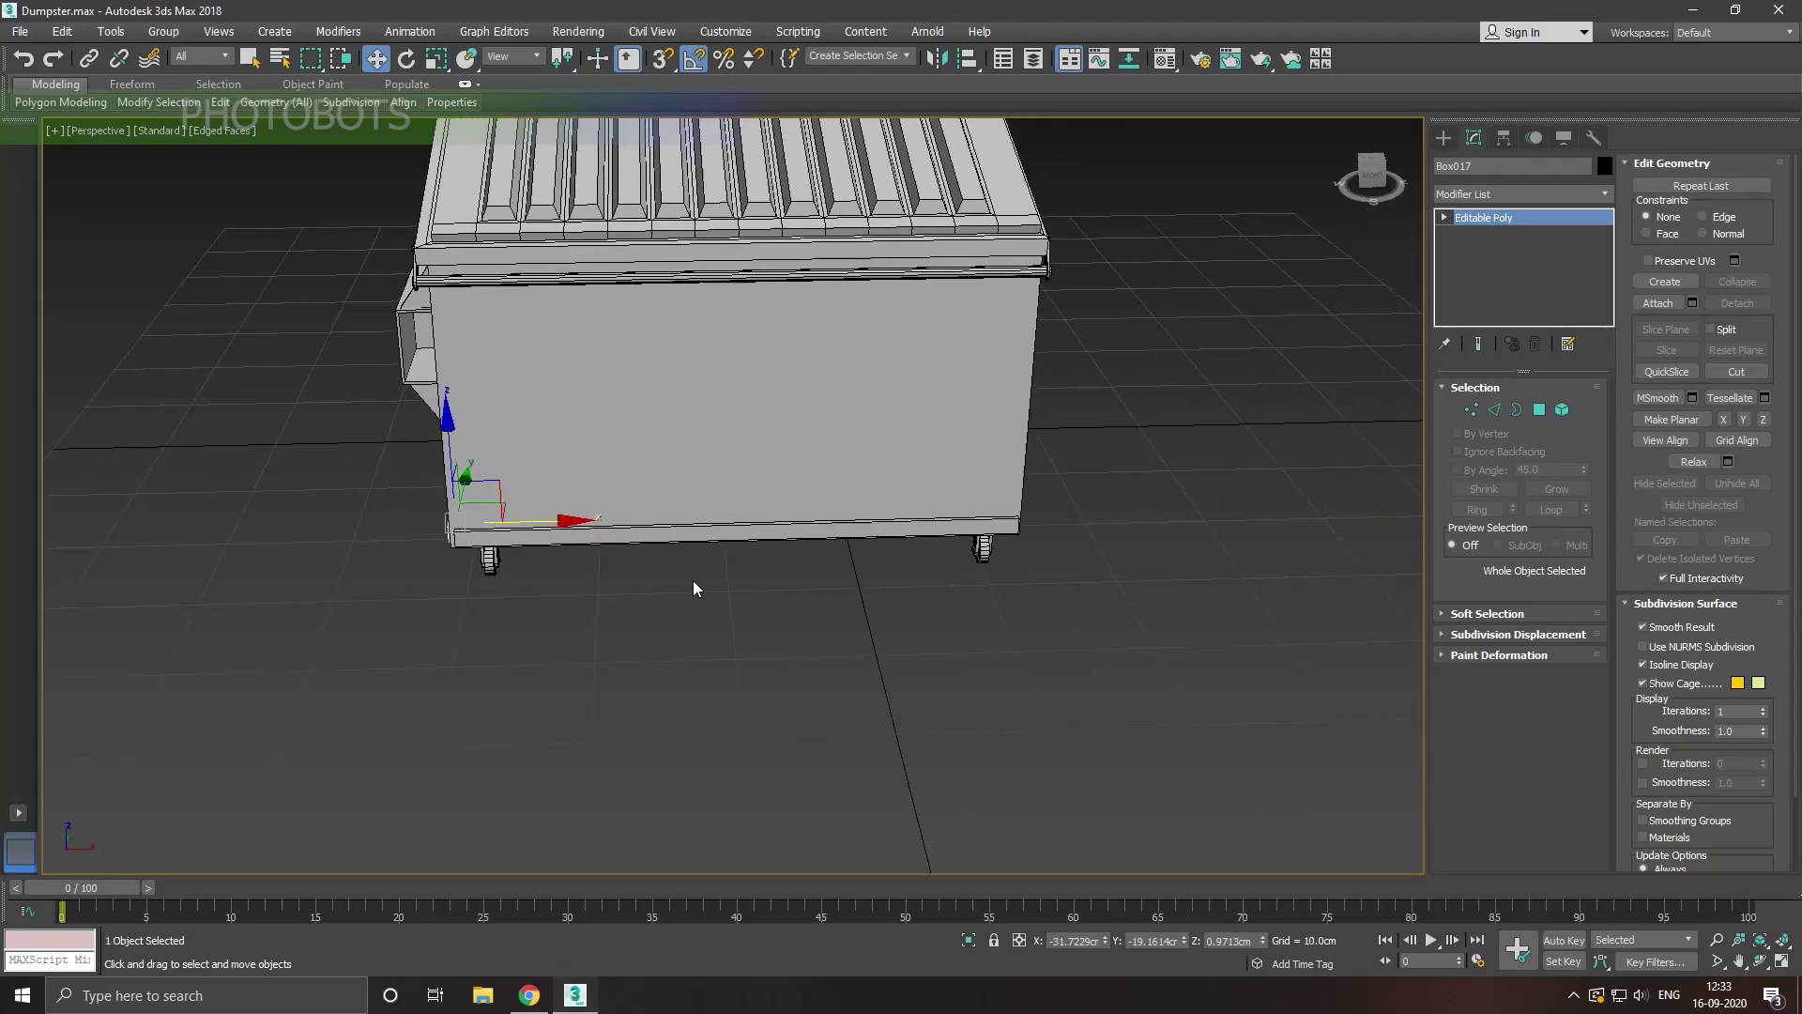
Step: Copy the bottom strip, mirror it on X with No Clone, and seat it against the base
{"action": "left_click_drag", "start_coordinate": [418, 538], "coordinate": [812, 727], "text": "shift"}
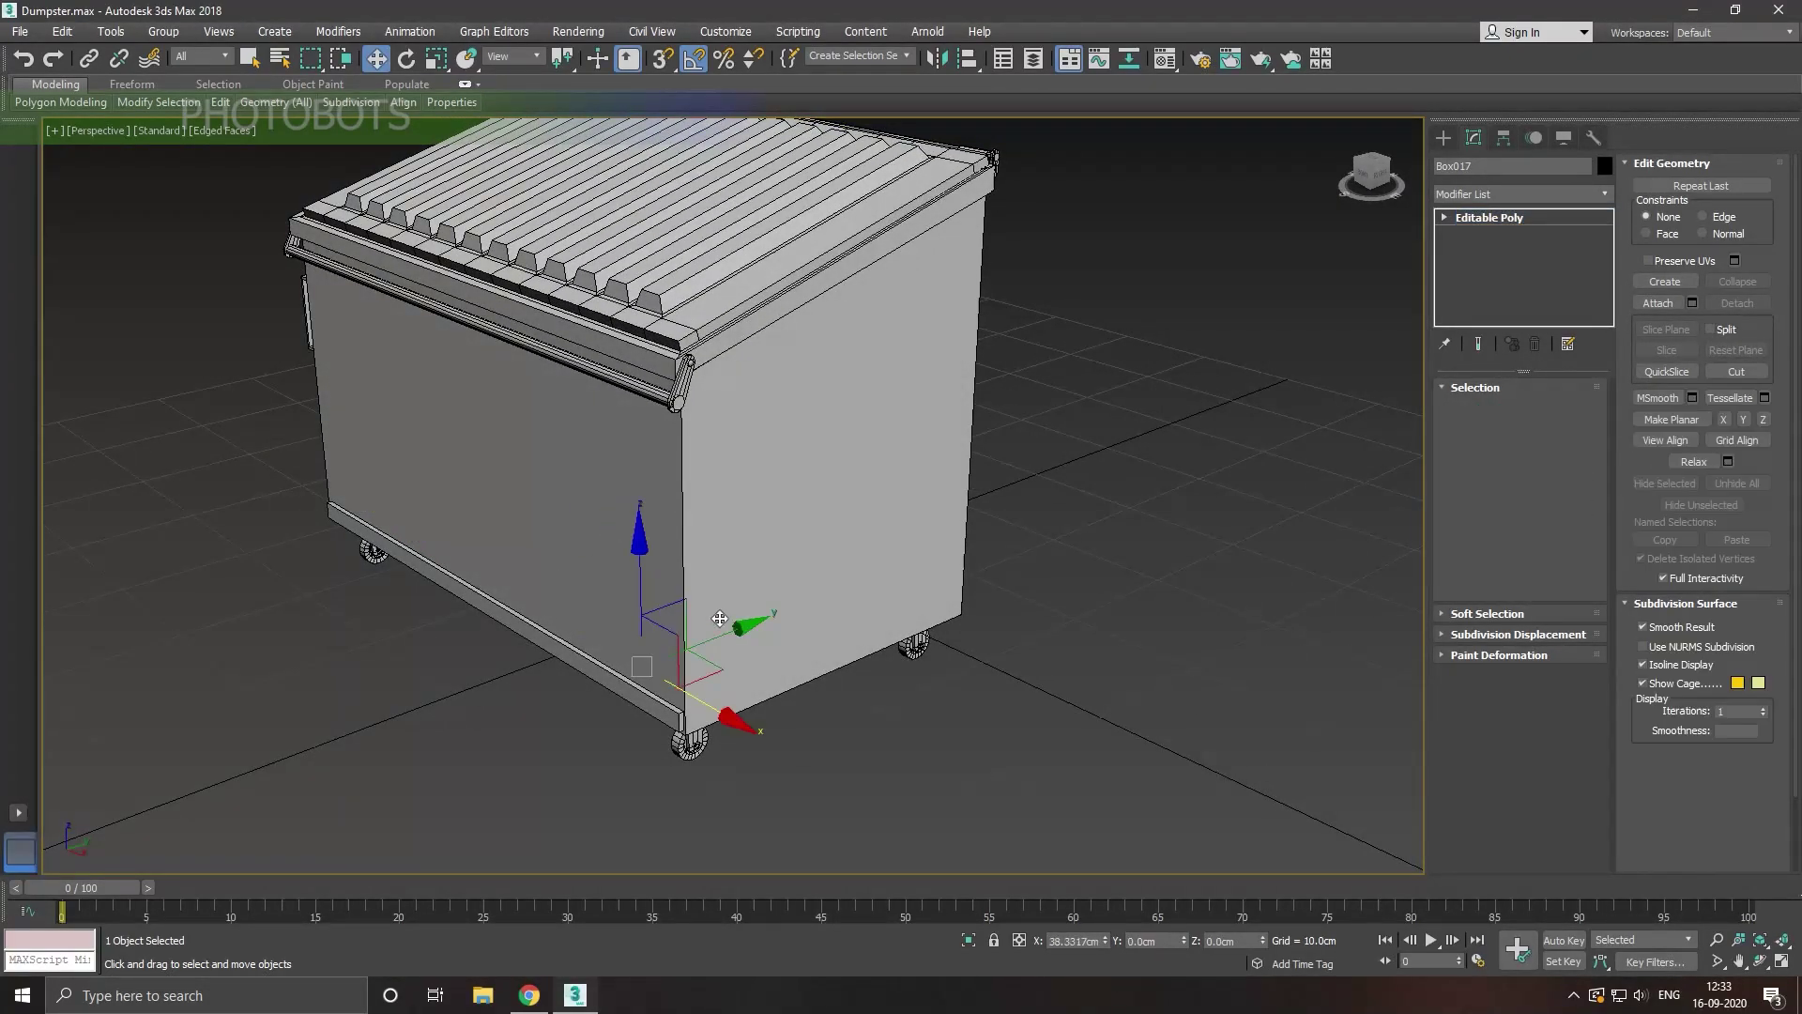
{"action": "left_click", "coordinate": [903, 578]}
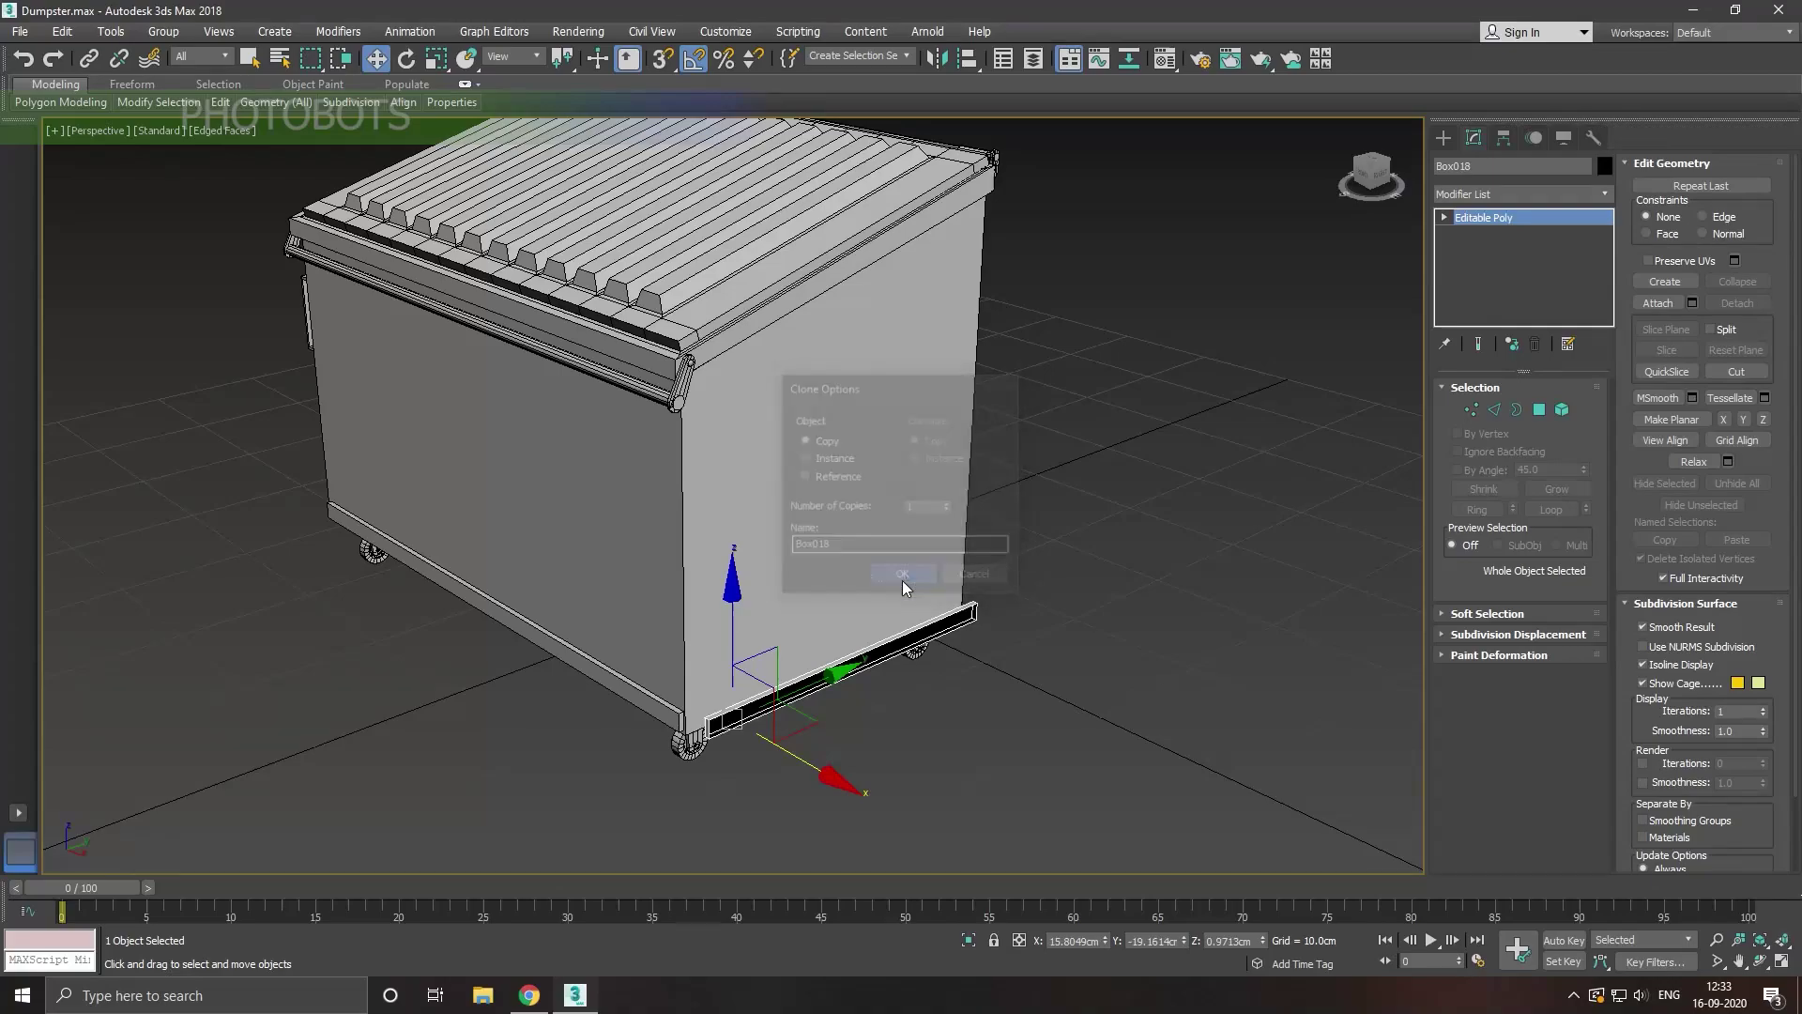
{"action": "left_click", "coordinate": [936, 59]}
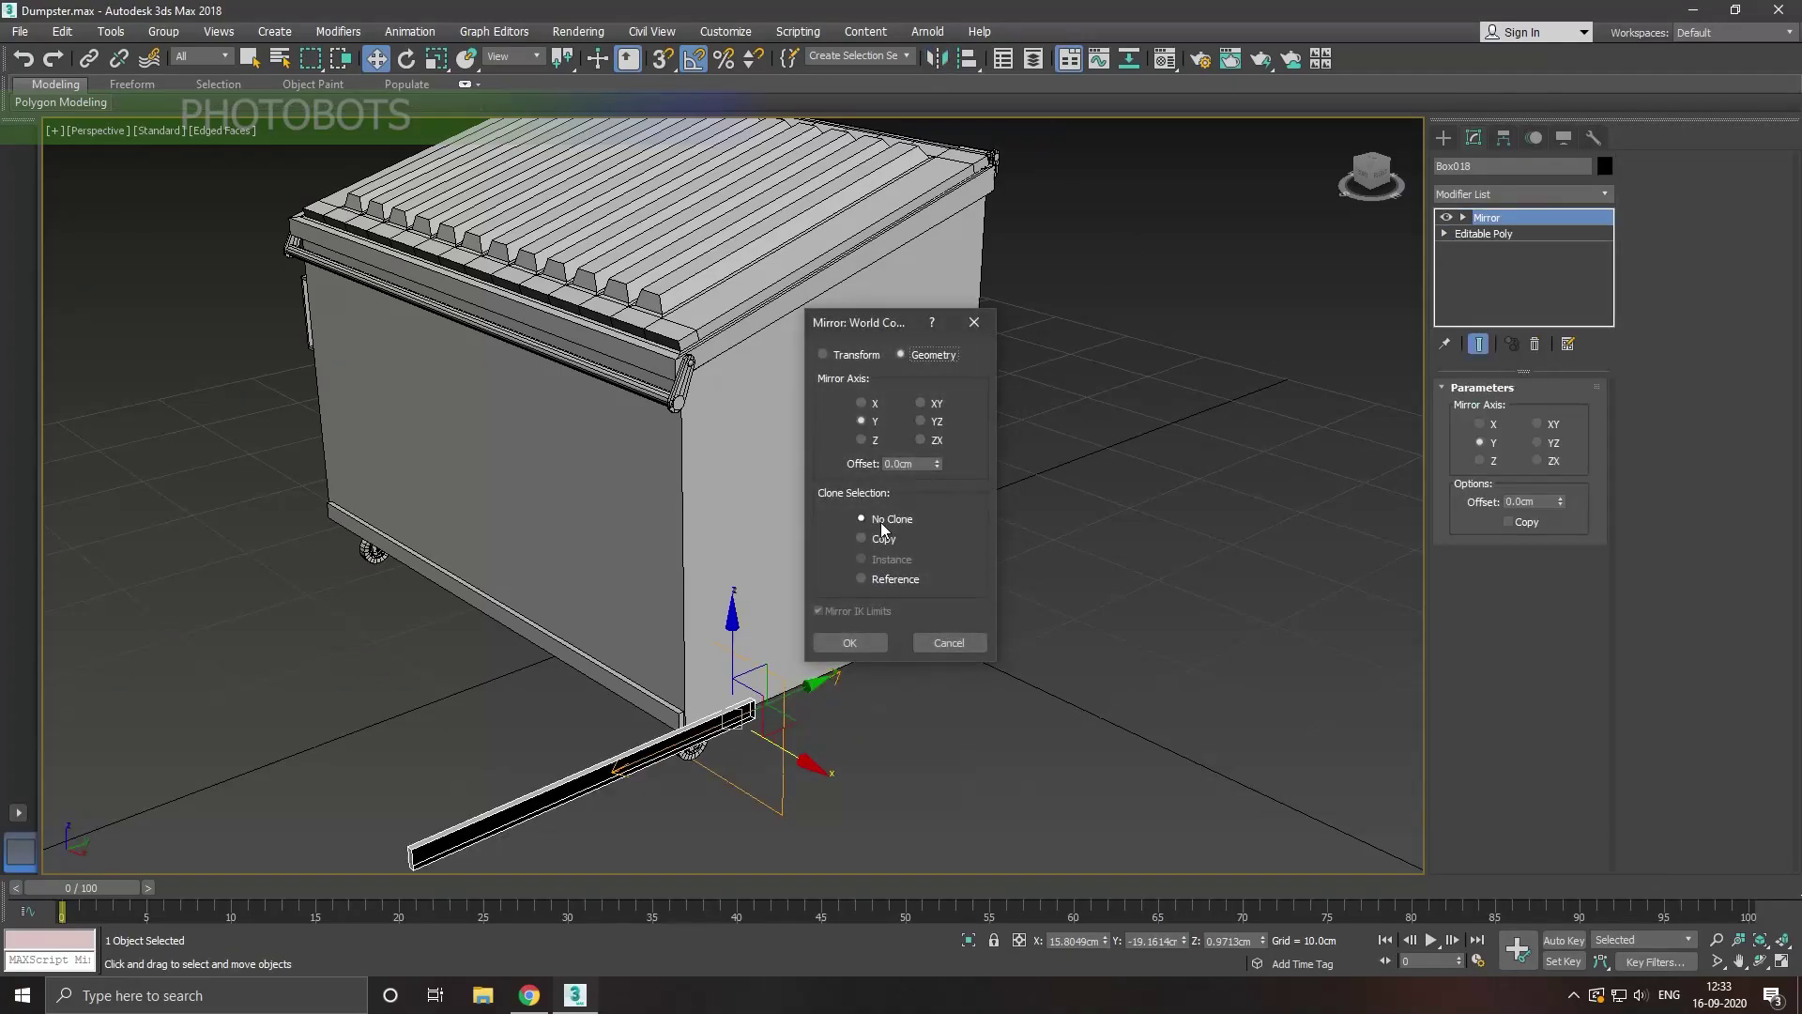
{"action": "left_click", "coordinate": [862, 404]}
{"action": "left_click", "coordinate": [855, 640]}
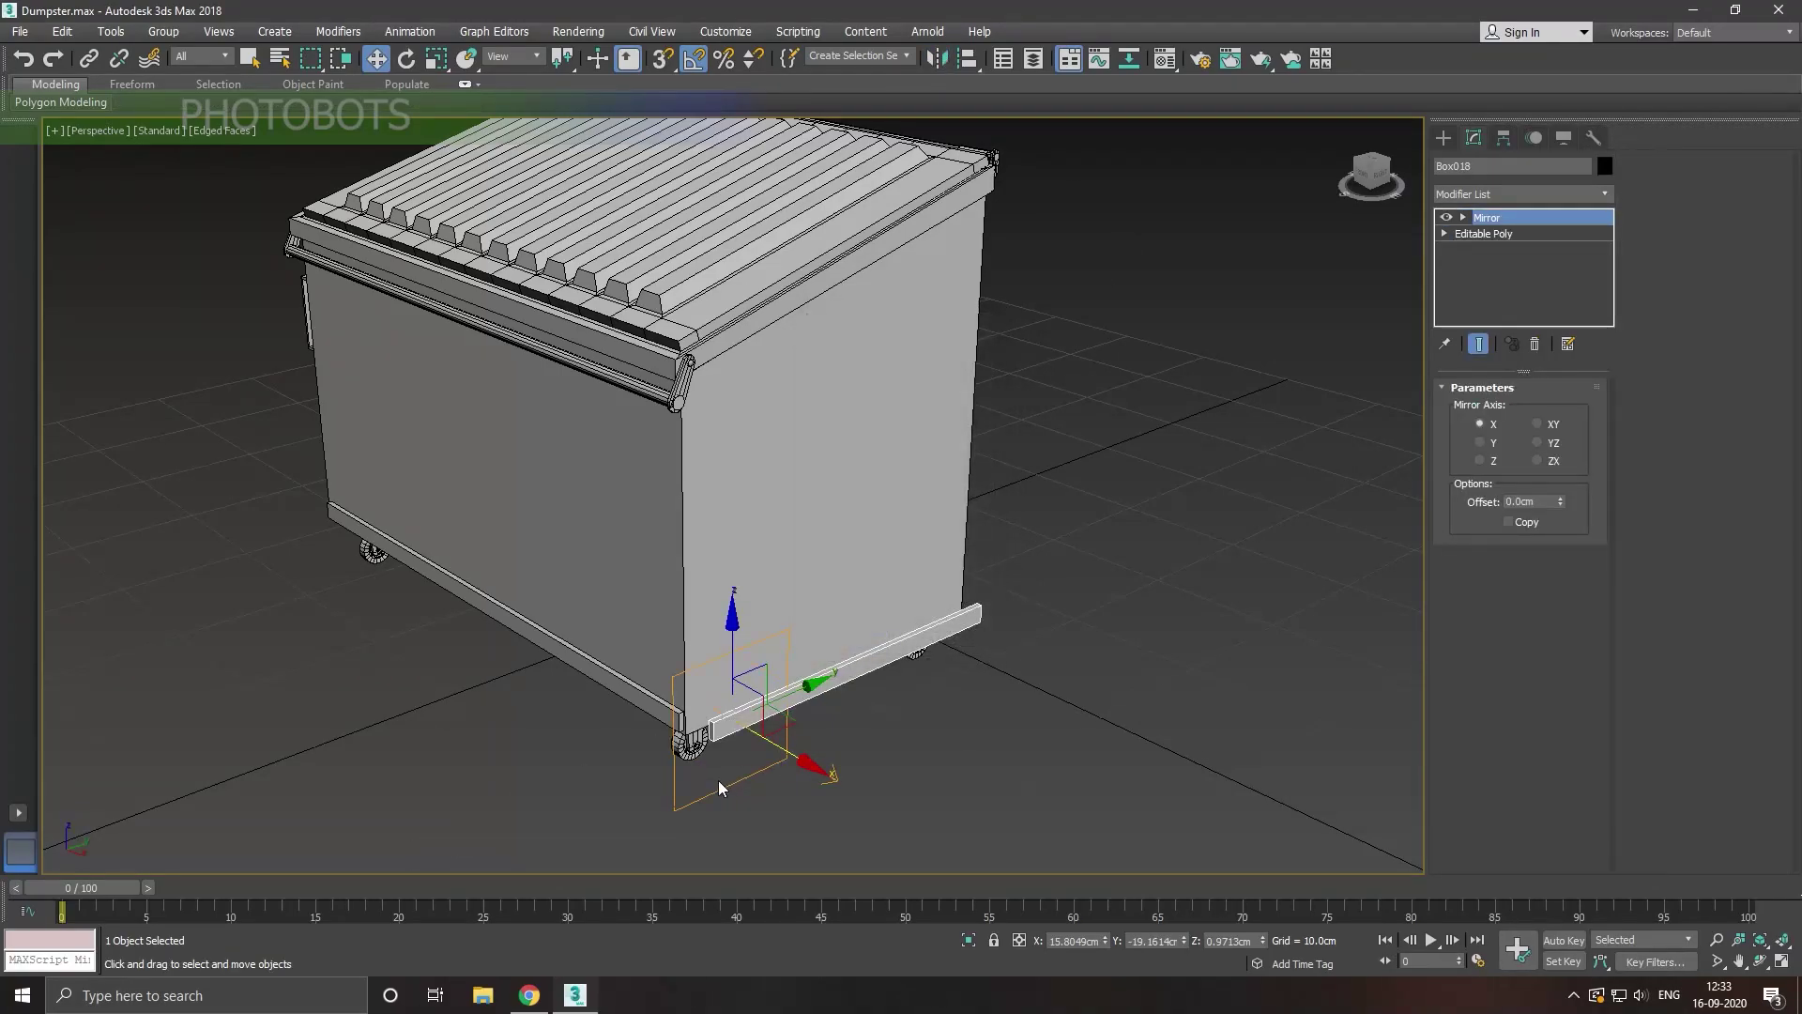
{"action": "scroll", "coordinate": [710, 742], "scroll_direction": "up", "scroll_amount": 4}
{"action": "left_click_drag", "start_coordinate": [840, 746], "coordinate": [796, 718]}
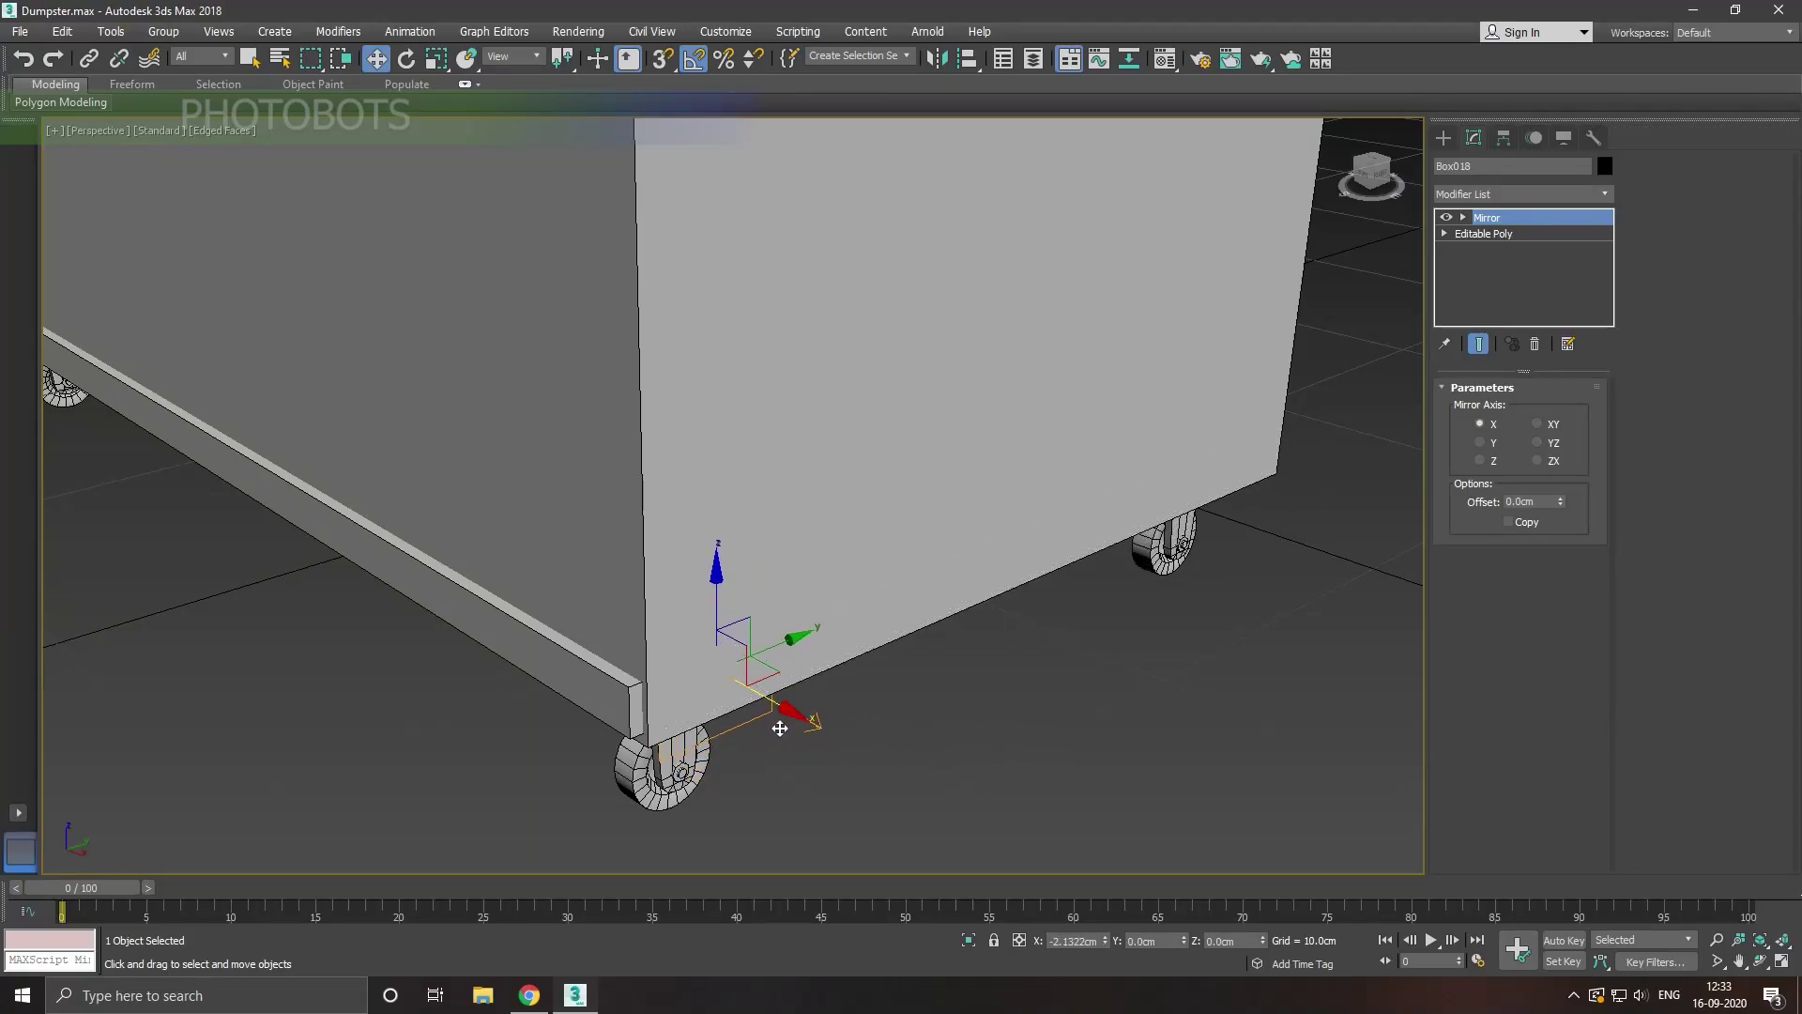